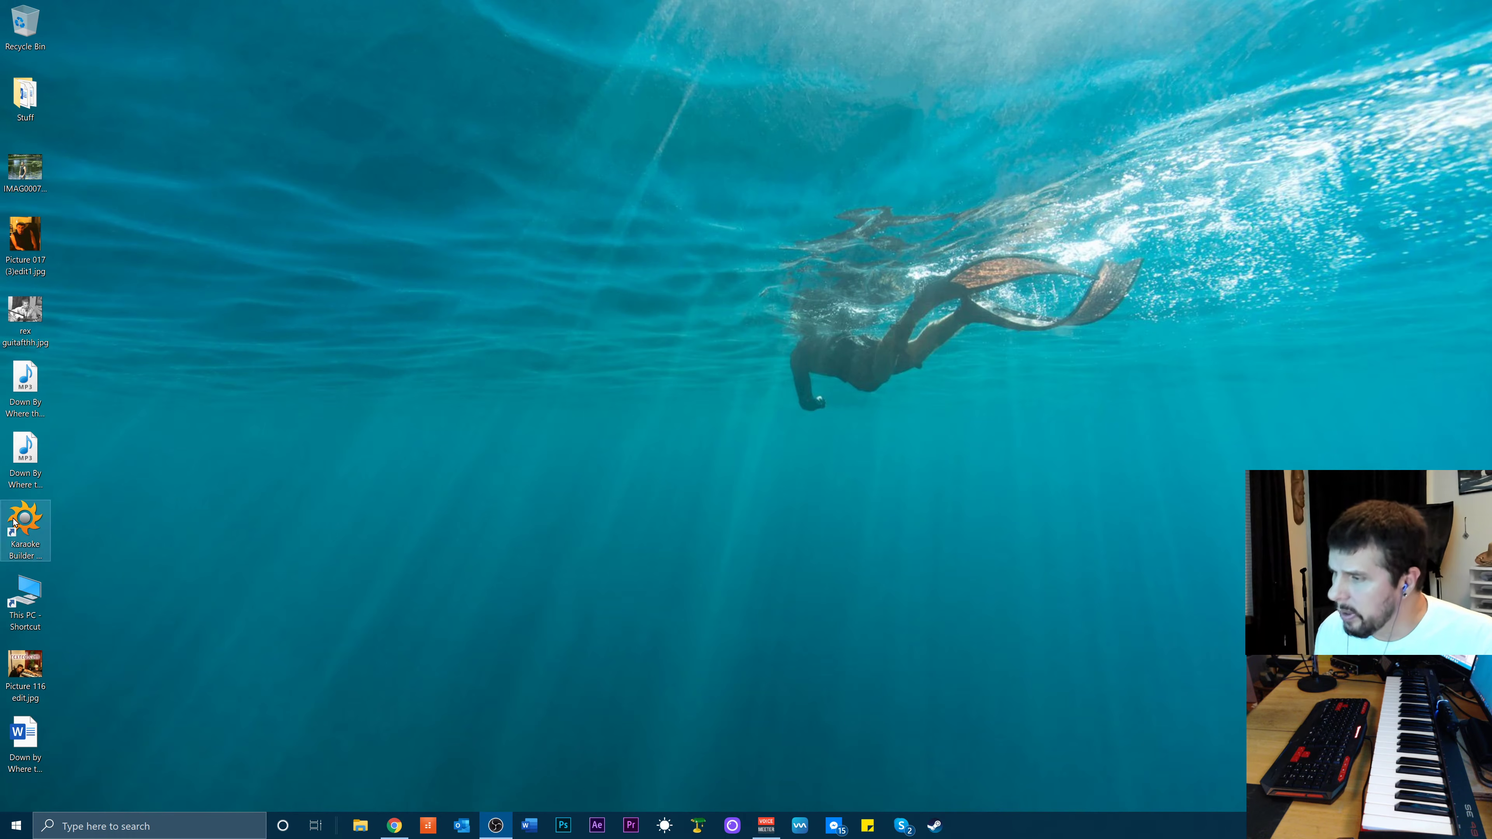
Open Karaoke Builder Studio and load Down By Where the River Flows.mp3 from the desktop as the project's audio track
double_click(31, 532)
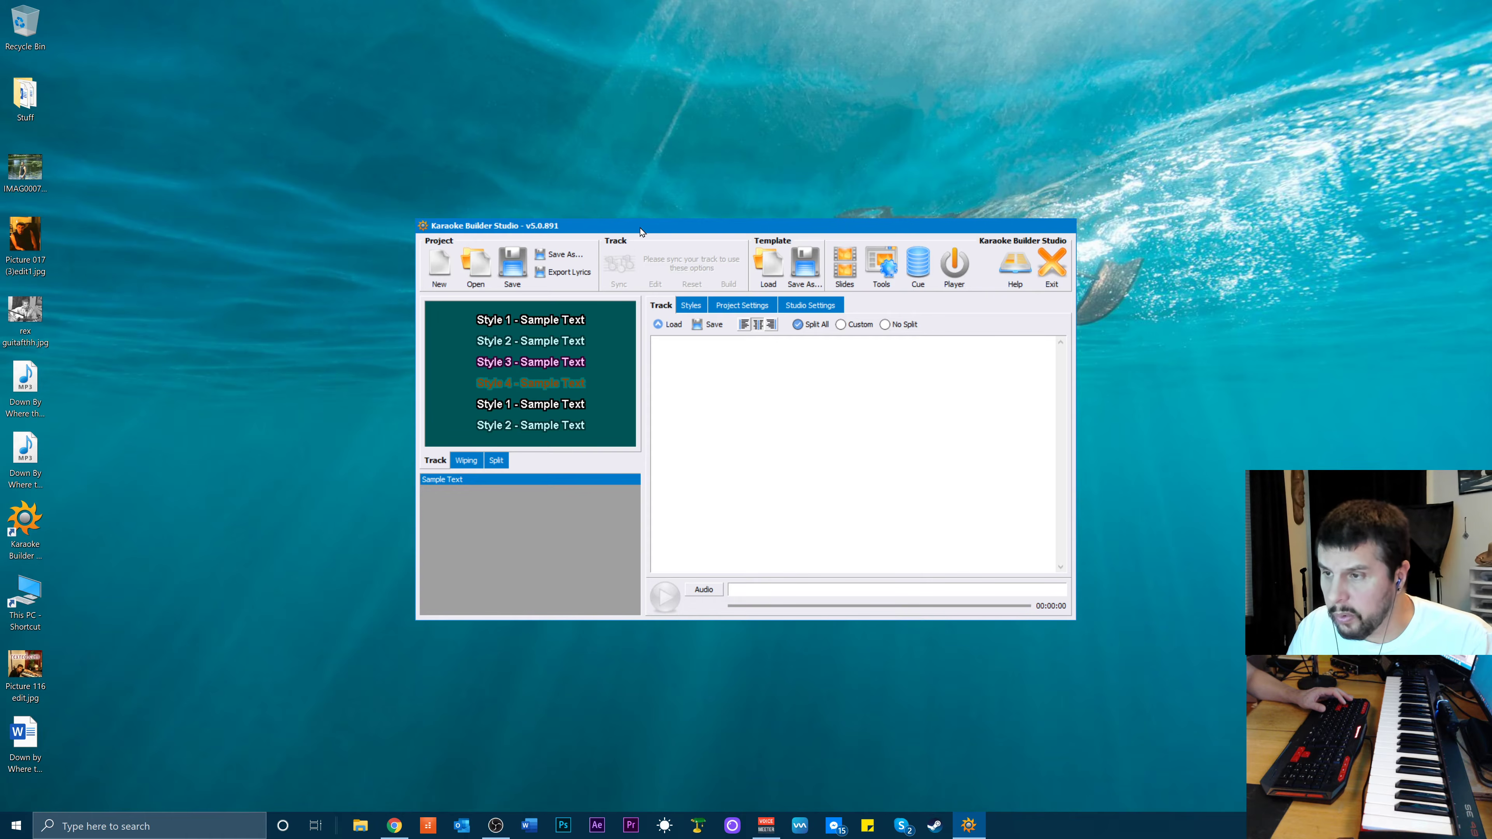
drag(640, 231, 343, 230)
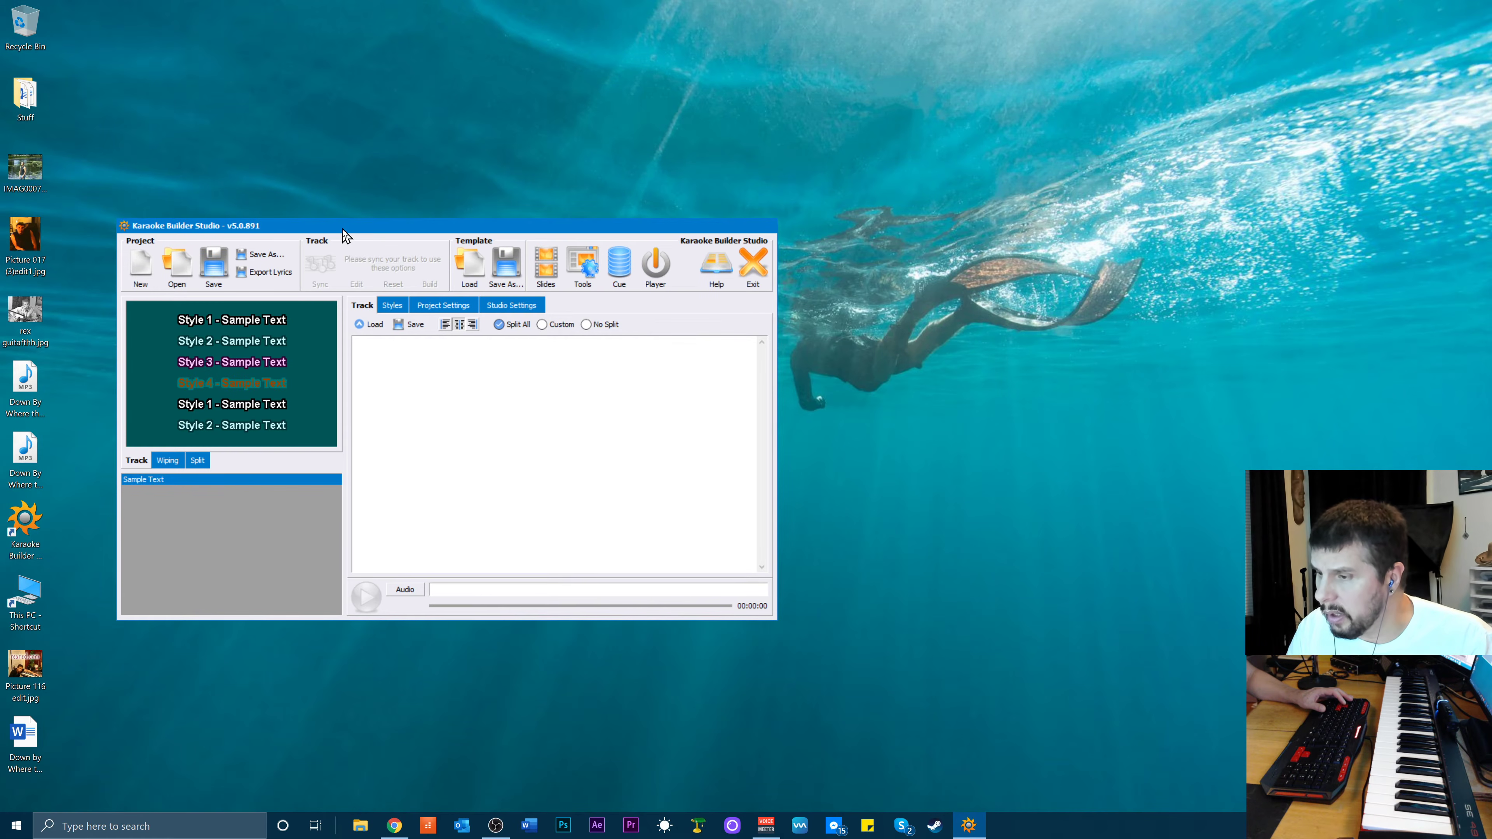
click(400, 593)
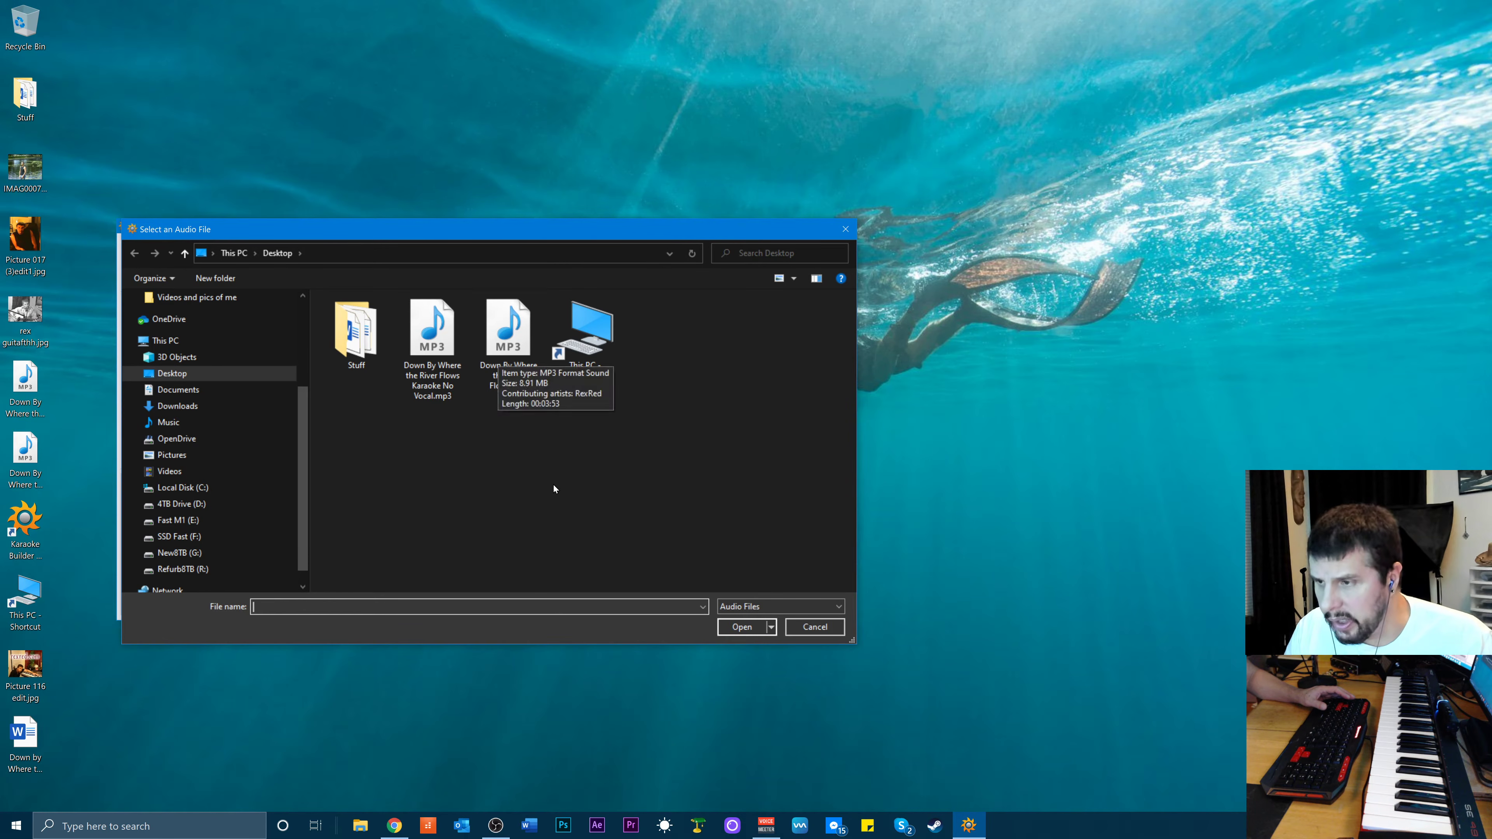
double_click(492, 345)
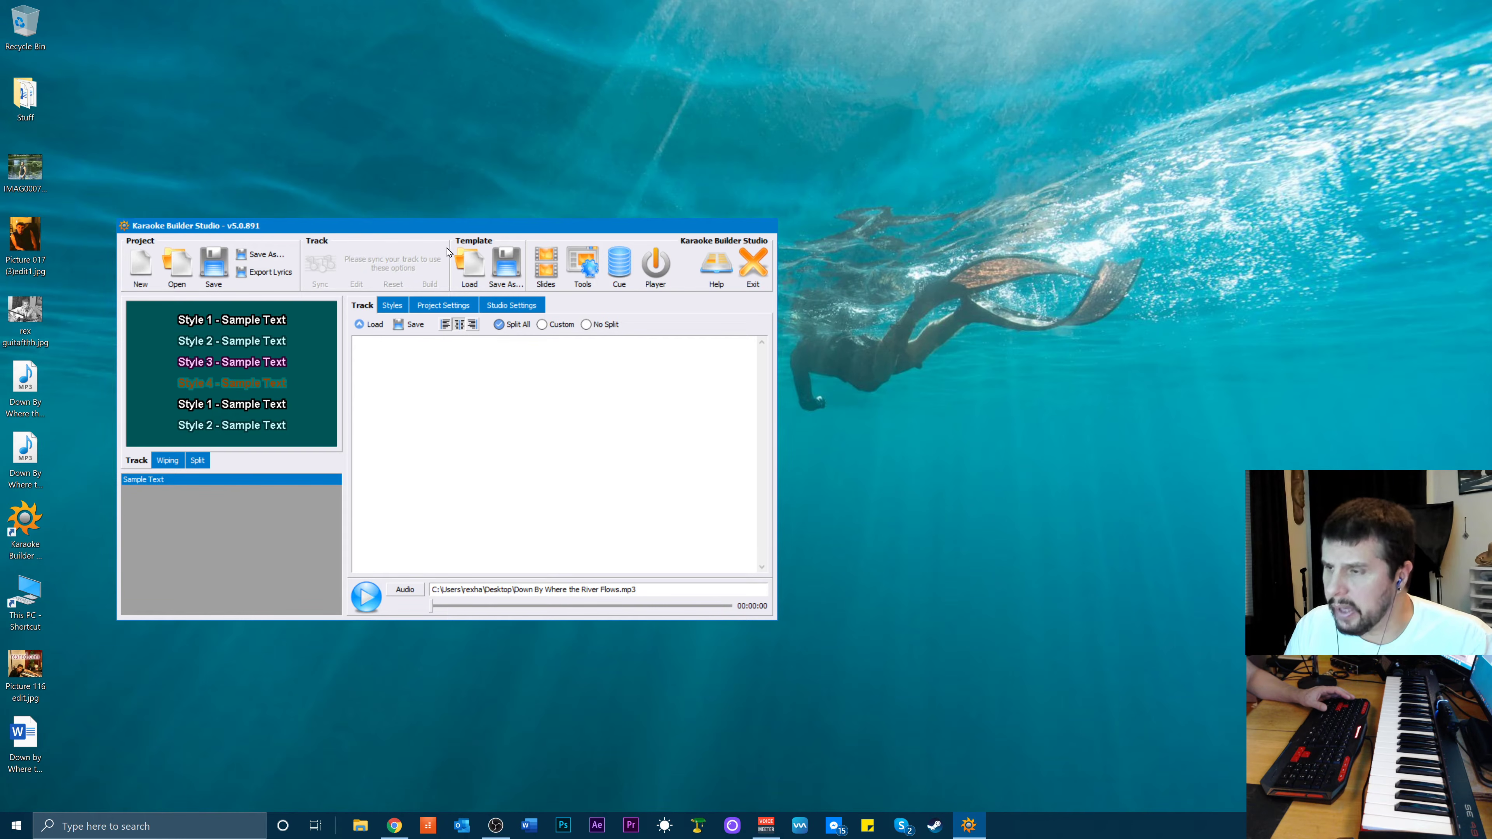
drag(451, 228, 460, 192)
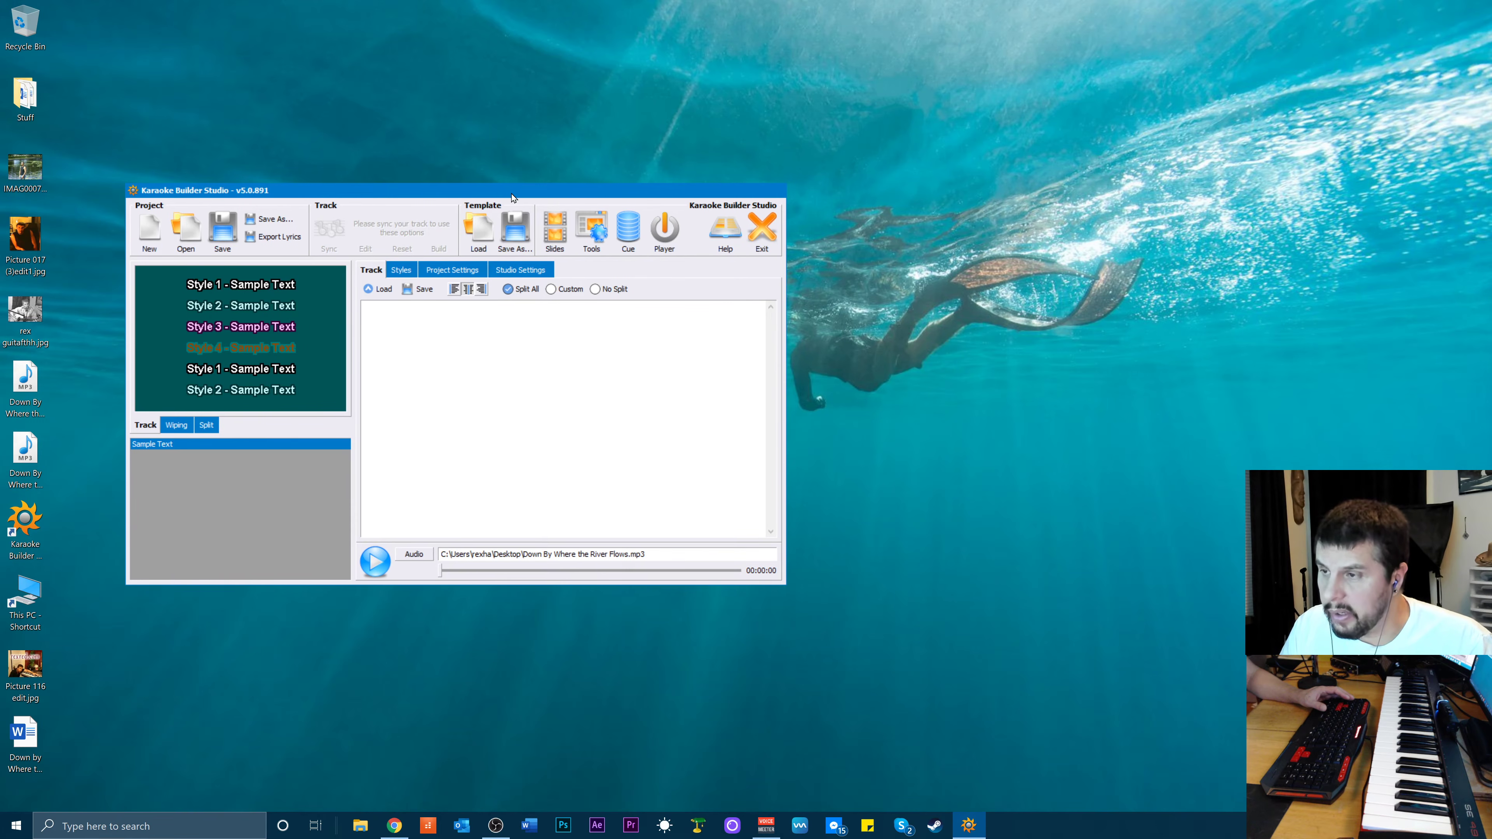
drag(511, 198, 535, 196)
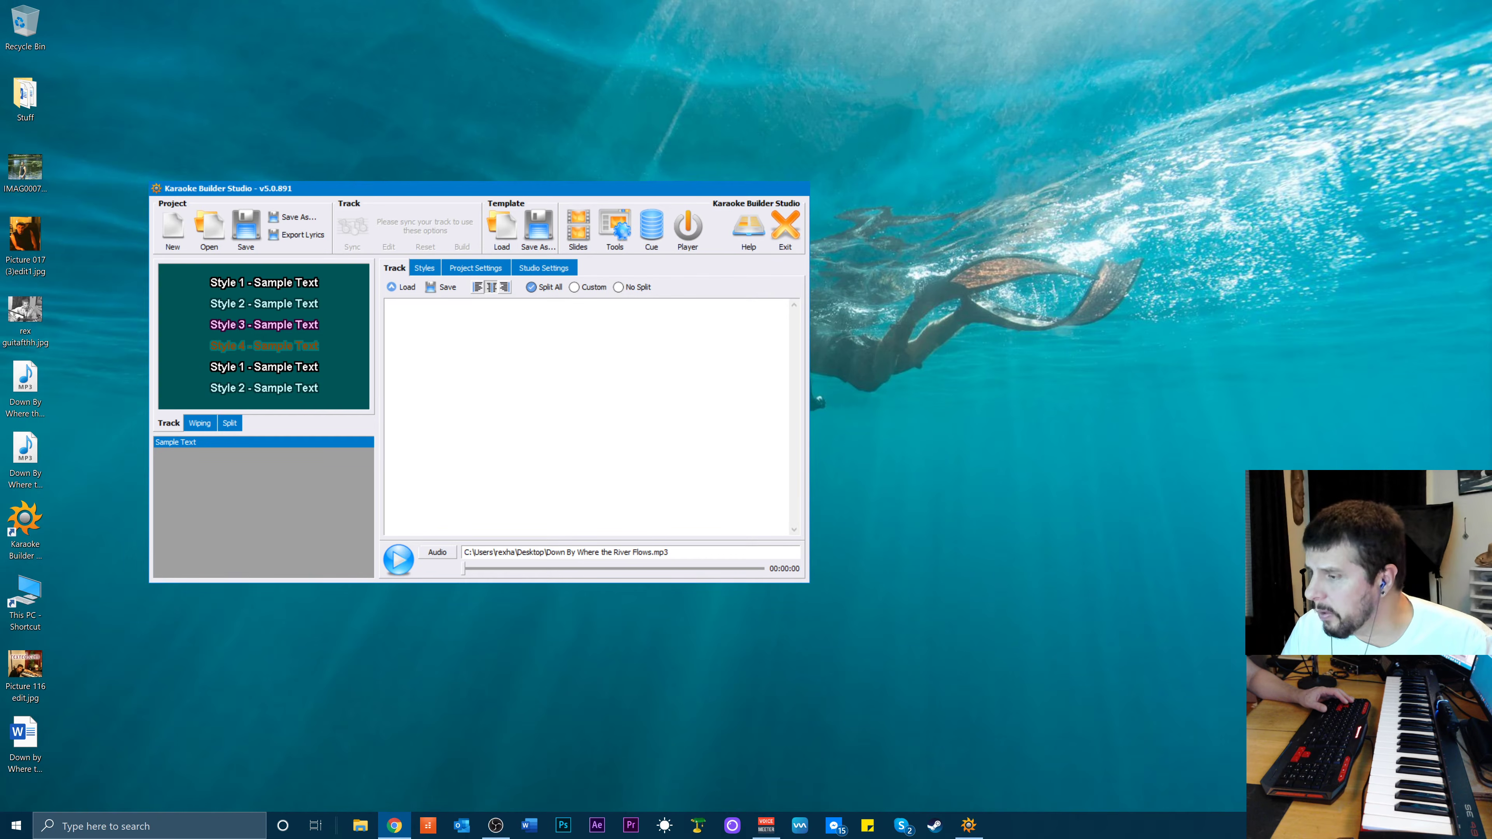
Copy all the verses, without title and signature, from Down by Where the River Flows.docx in Word into the karaoke project's track text
double_click(26, 735)
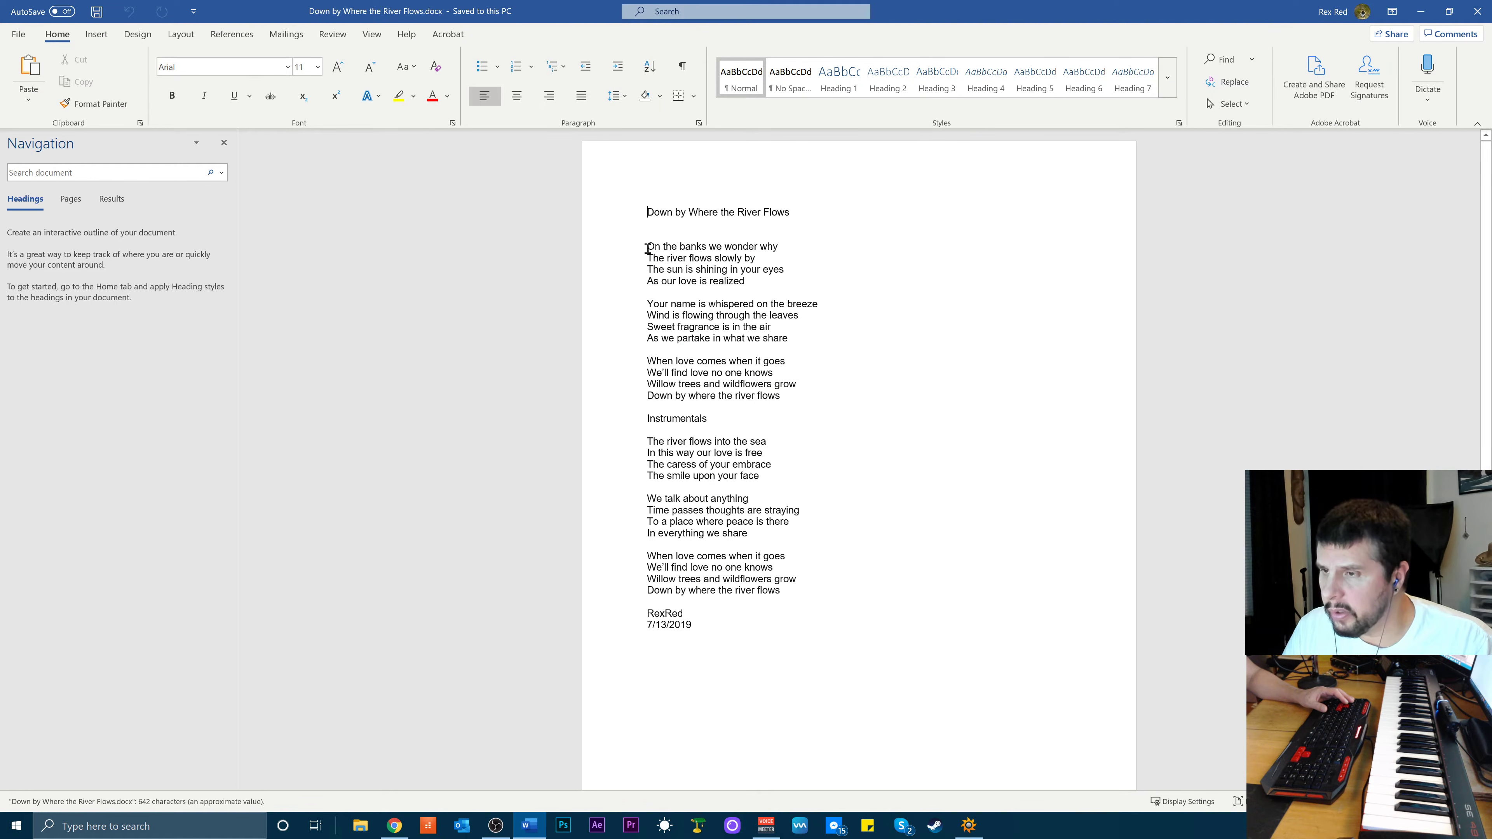
drag(647, 248, 787, 593)
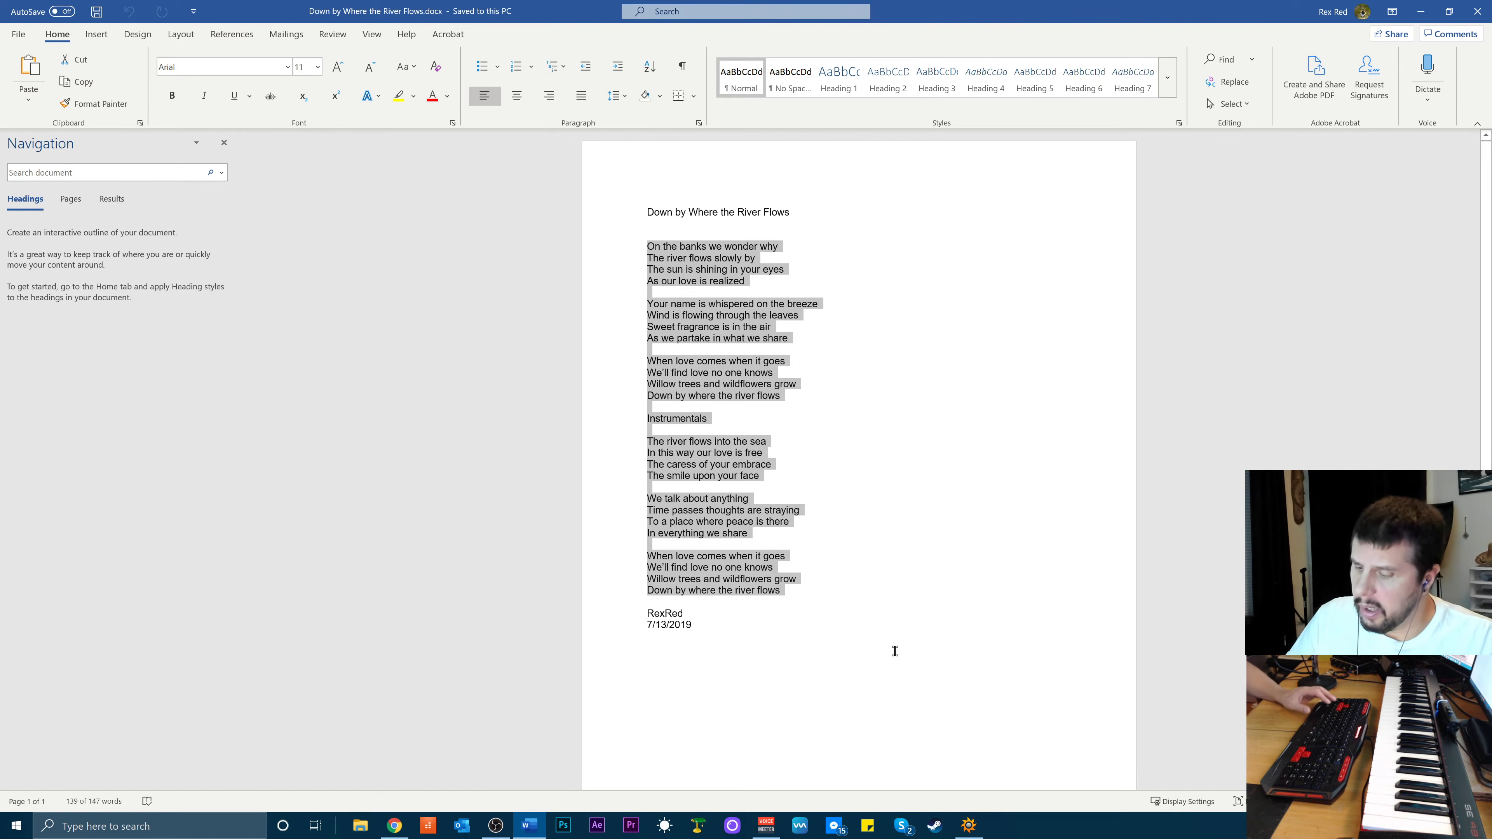
click(1420, 15)
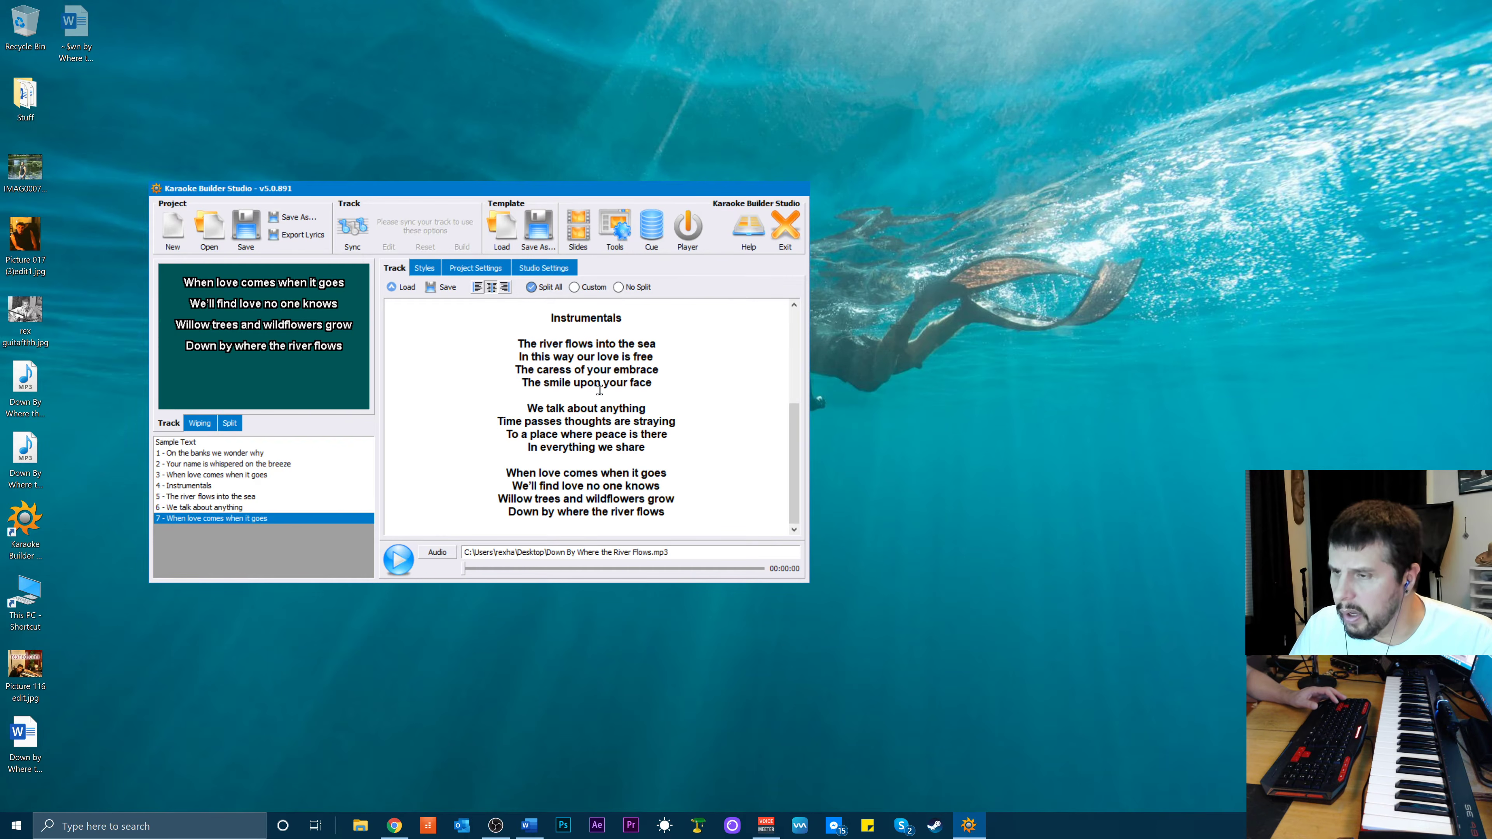
Add the title line "Down By Where the River Flows" above the first verse, separated from it by a blank line
scroll(616, 359, up, 5)
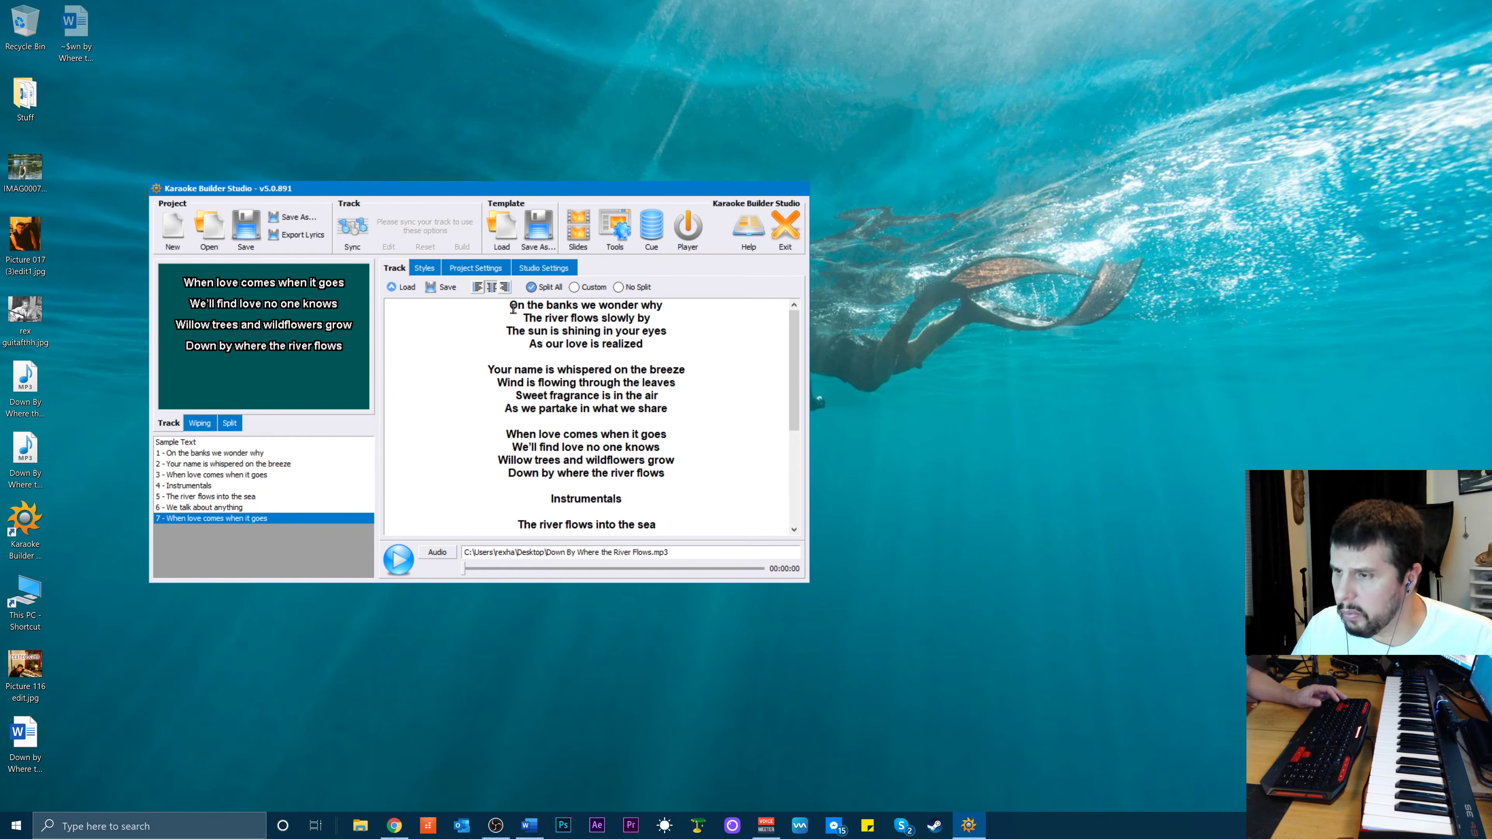
click(512, 306)
key(Return)
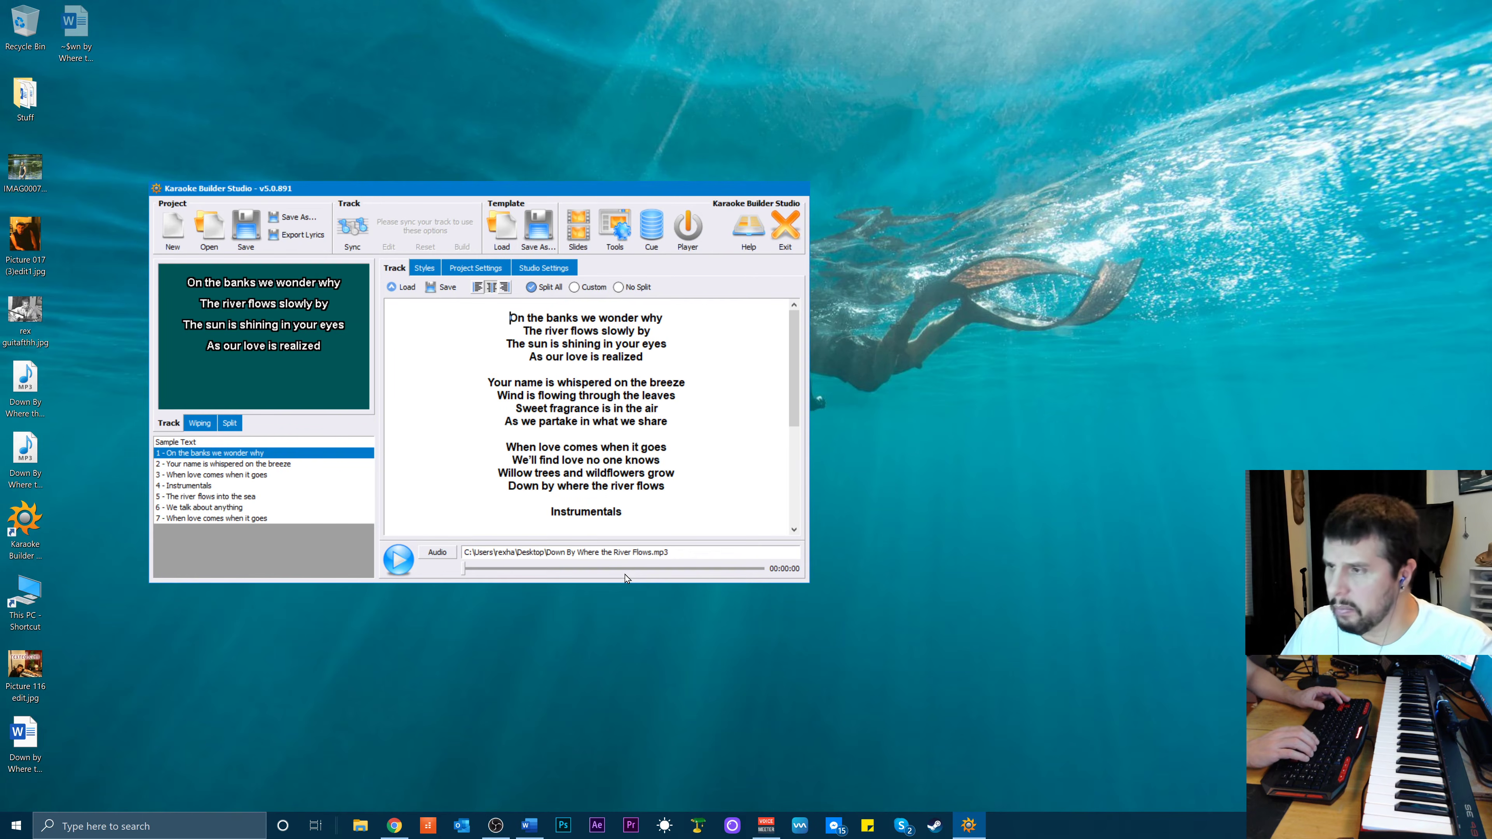
key(Return)
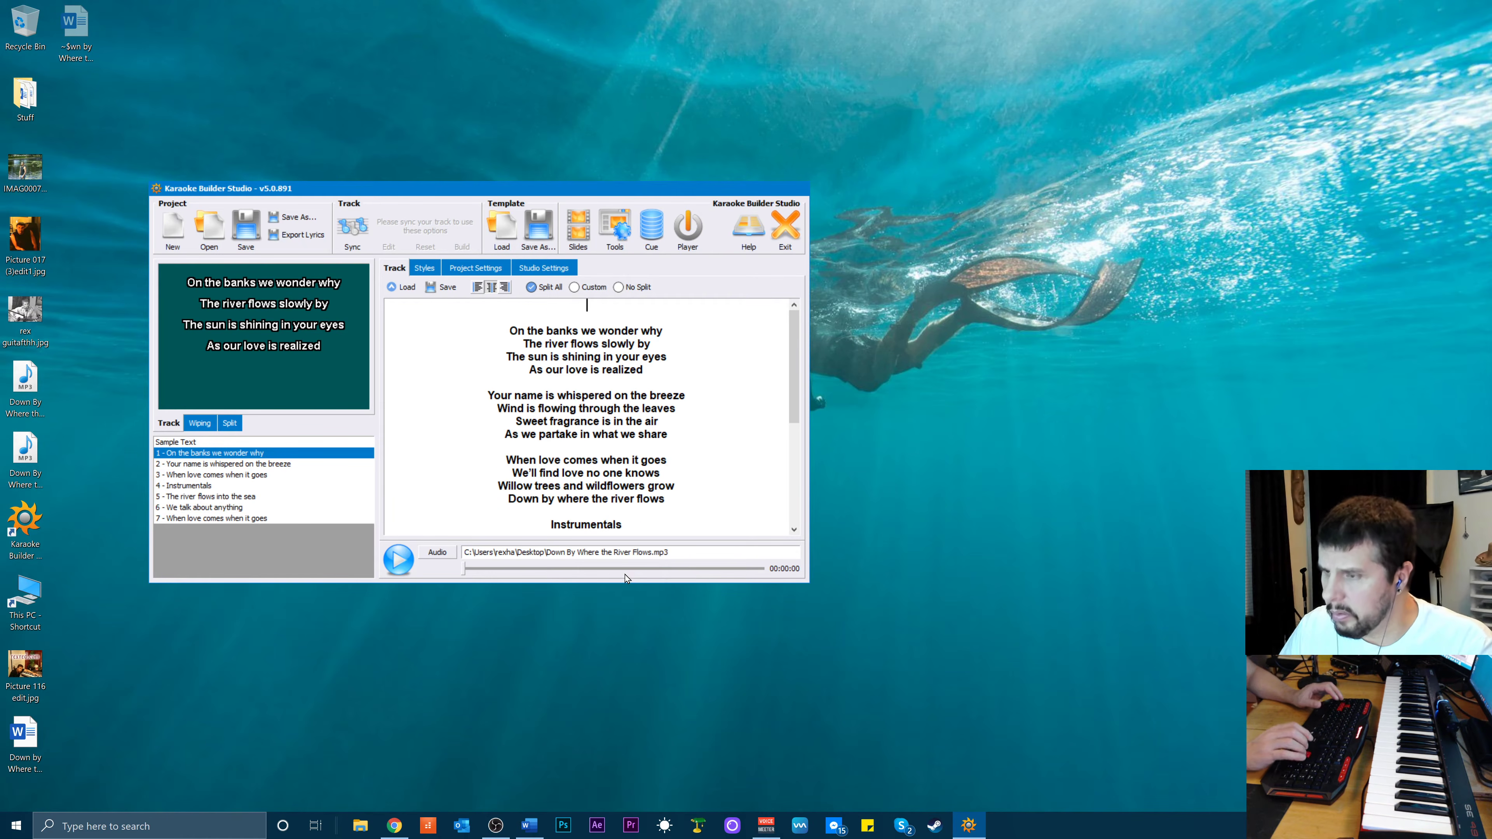
text(Down )
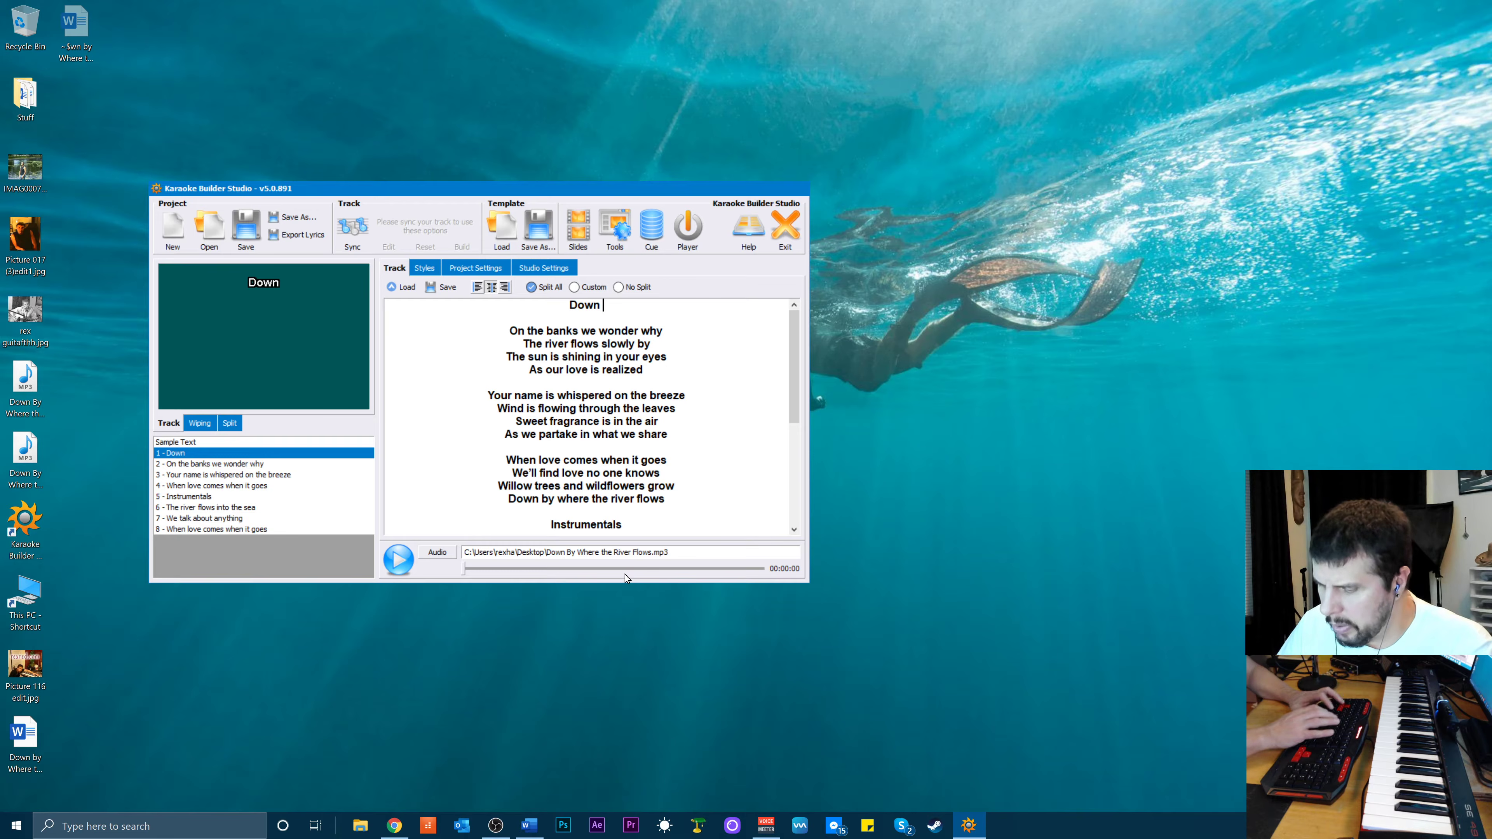
text(By )
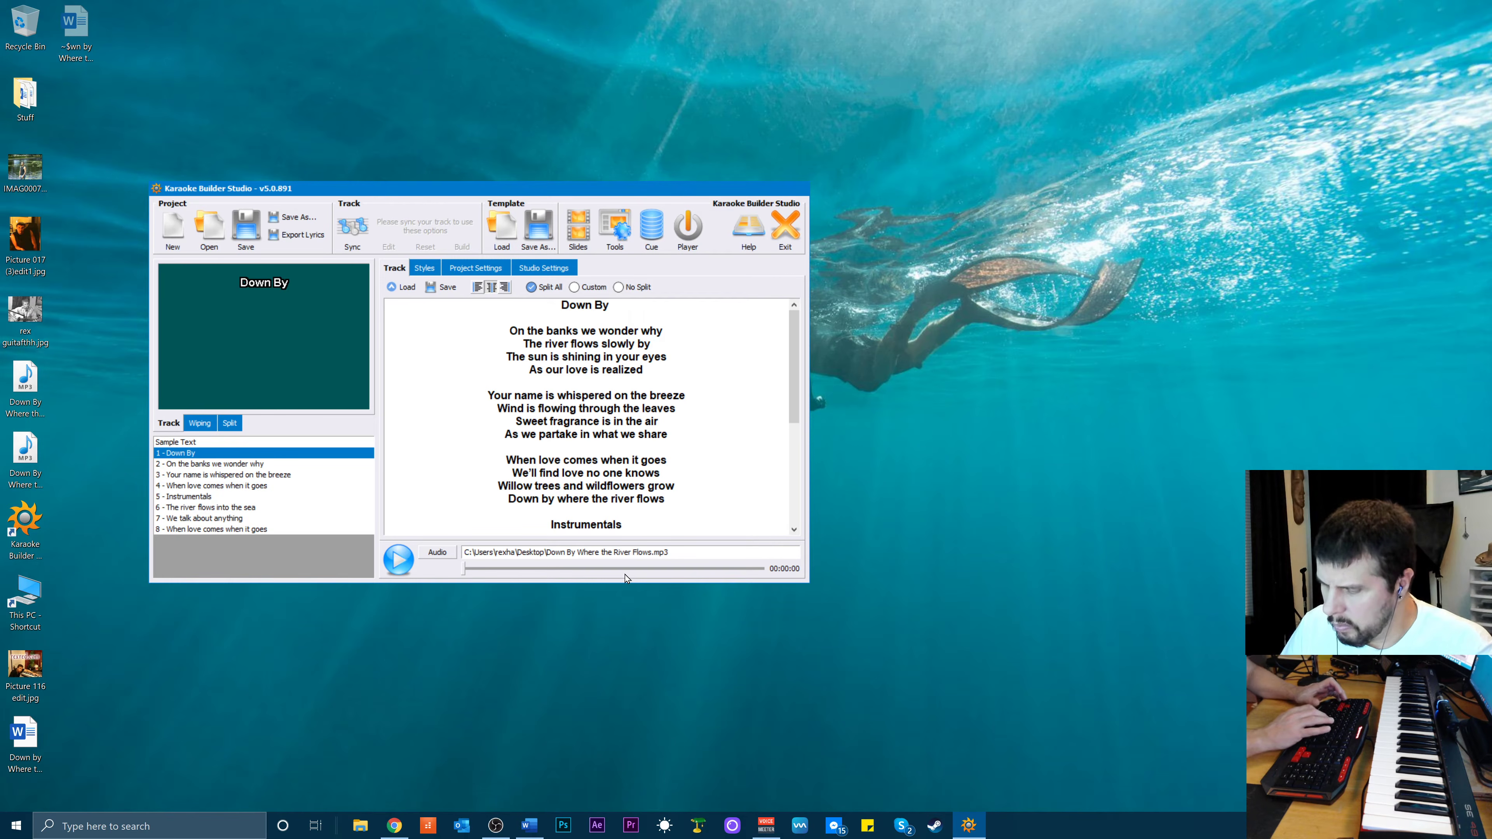
text(Wher)
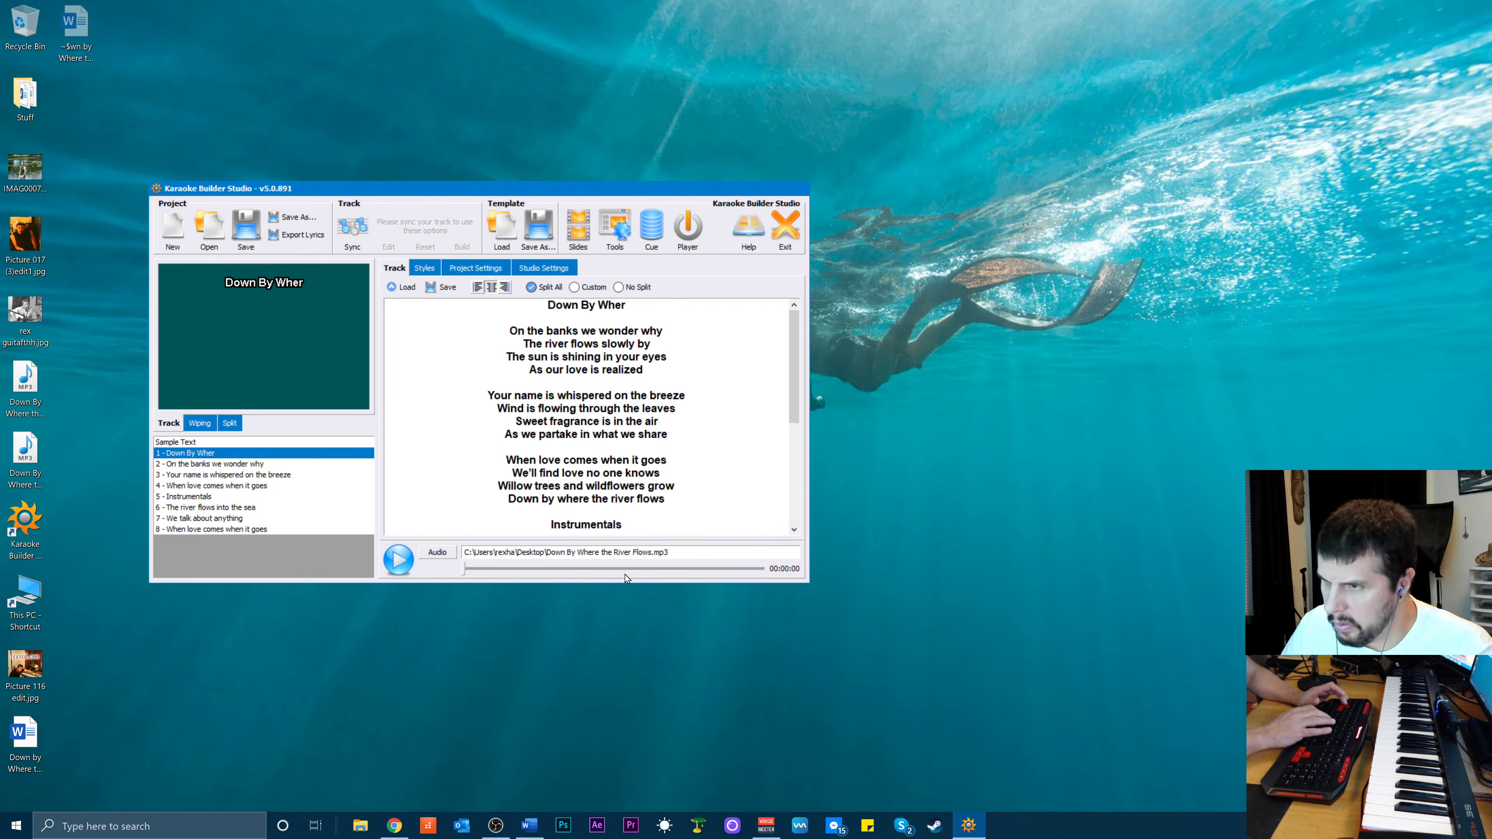
text(e The)
key(BackSpace)
key(BackSpace)
key(BackSpace)
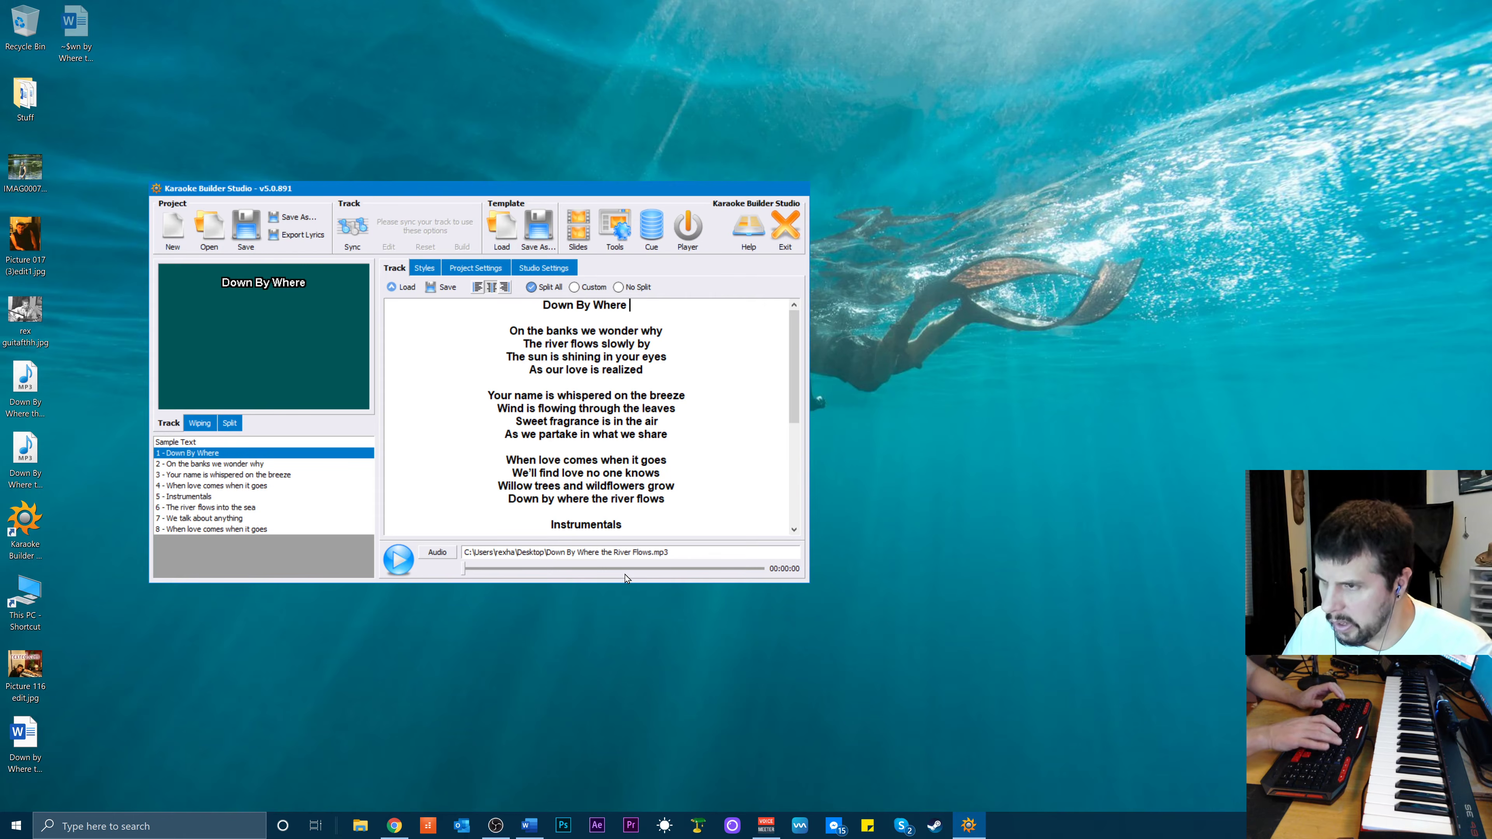
text(ther)
key(BackSpace)
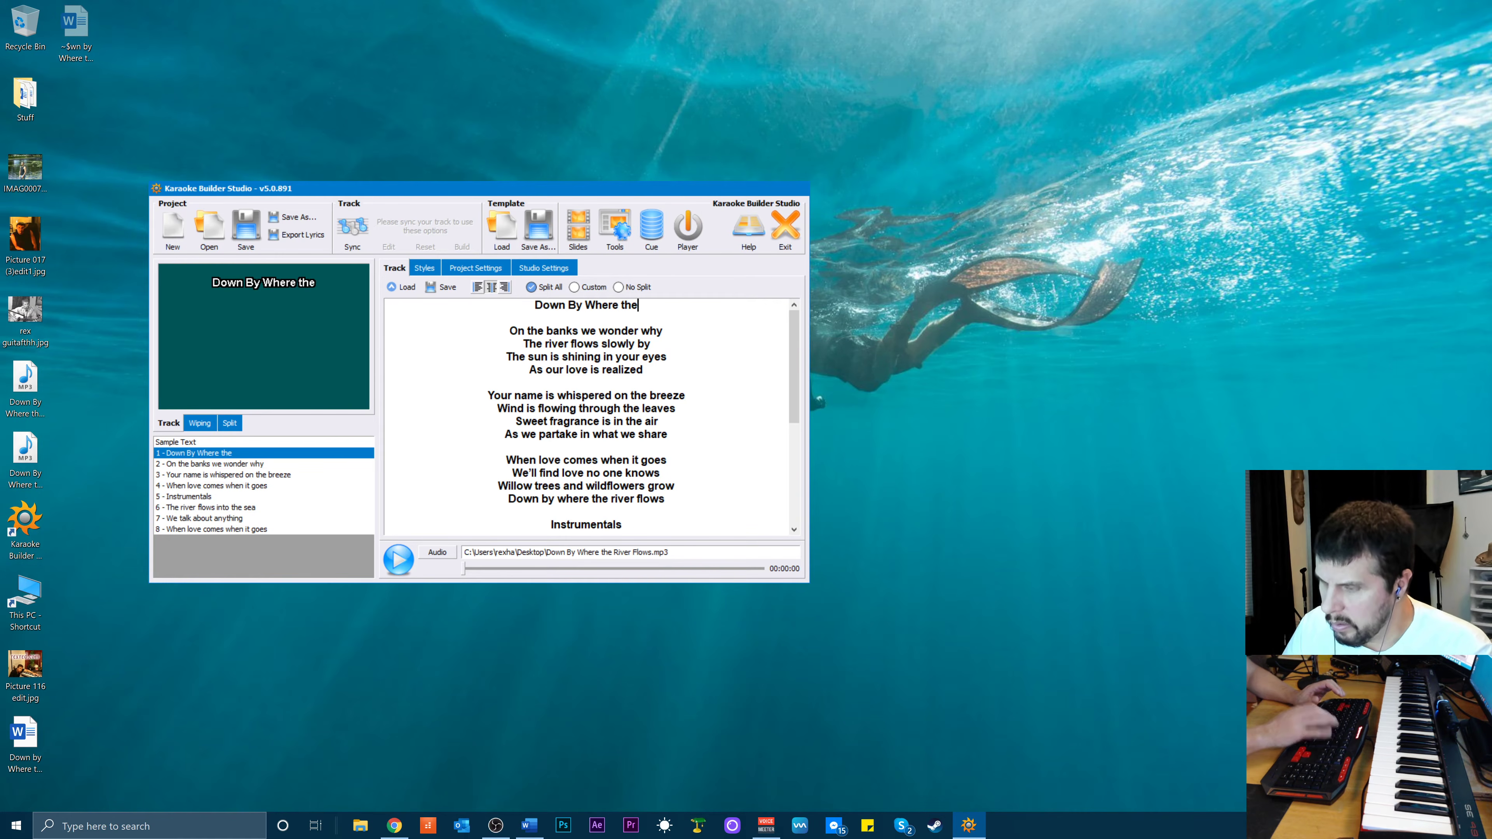
text(River FLows)
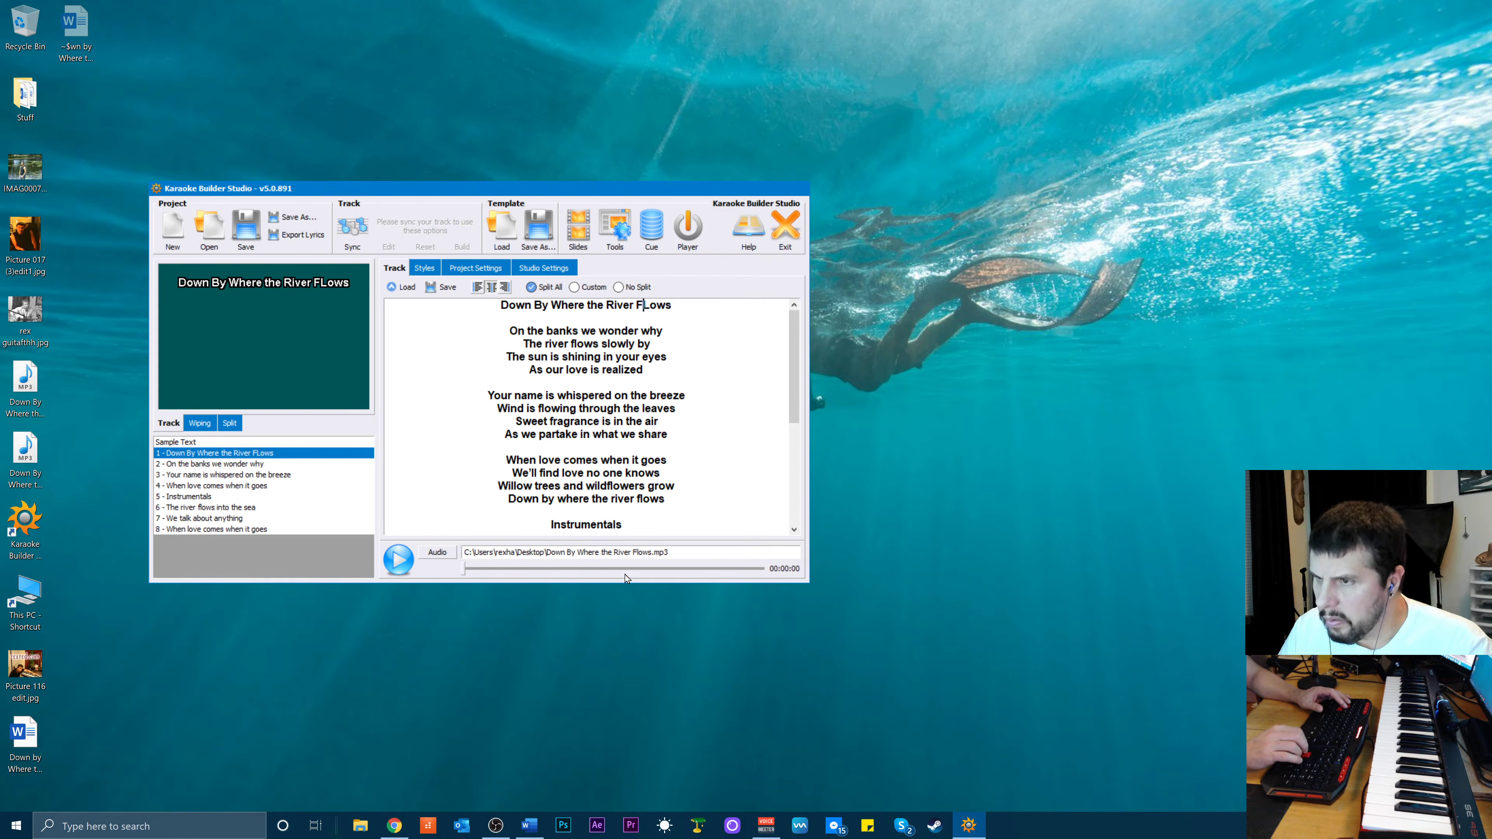
key(Delete)
text(l)
key(Right)
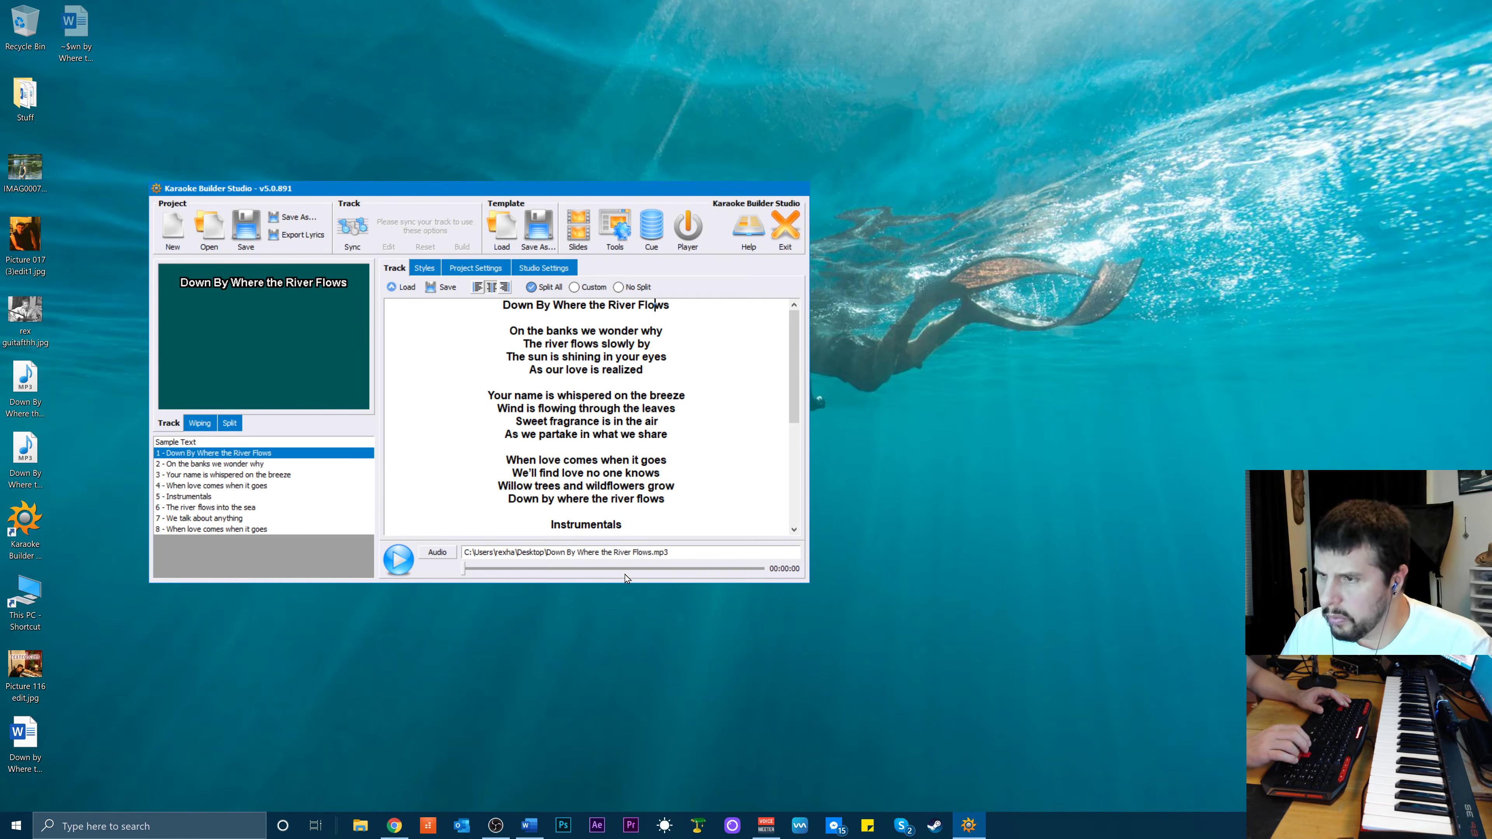
Add a credit line reading "Song by" and the artist's name directly beneath the title
key(Return)
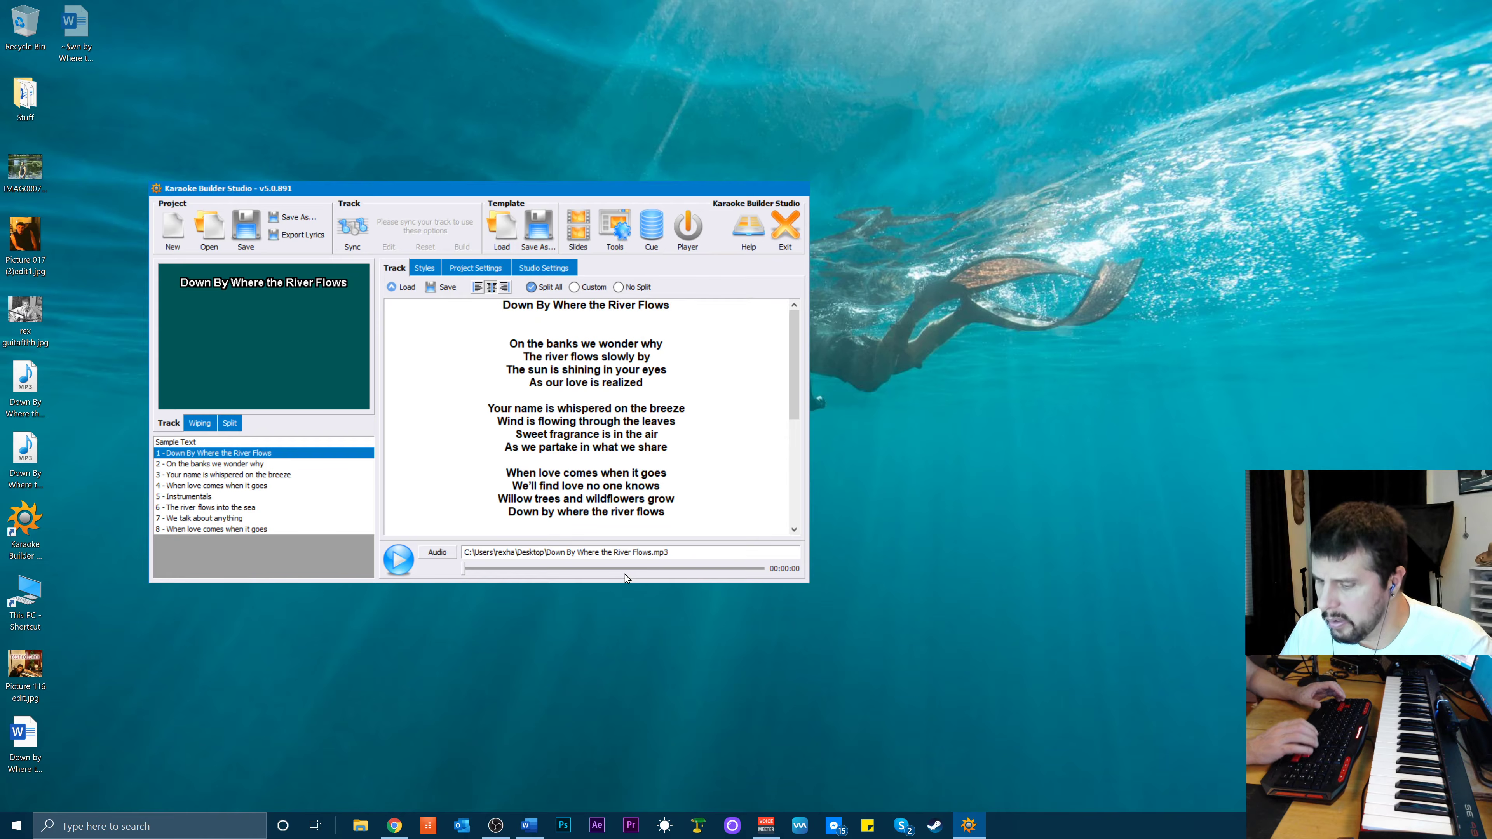
text(Somg )
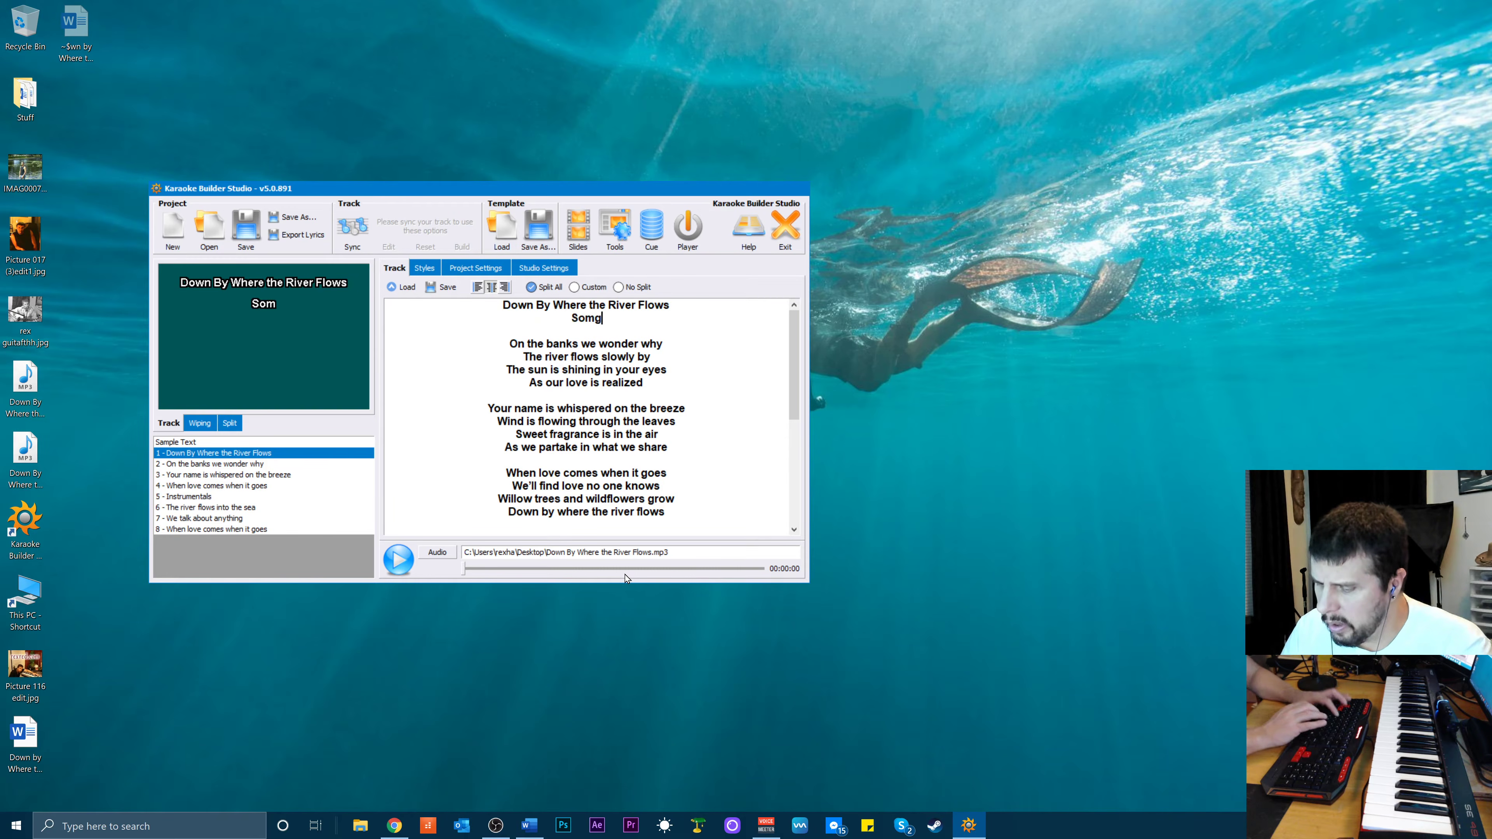
text(by Rexz)
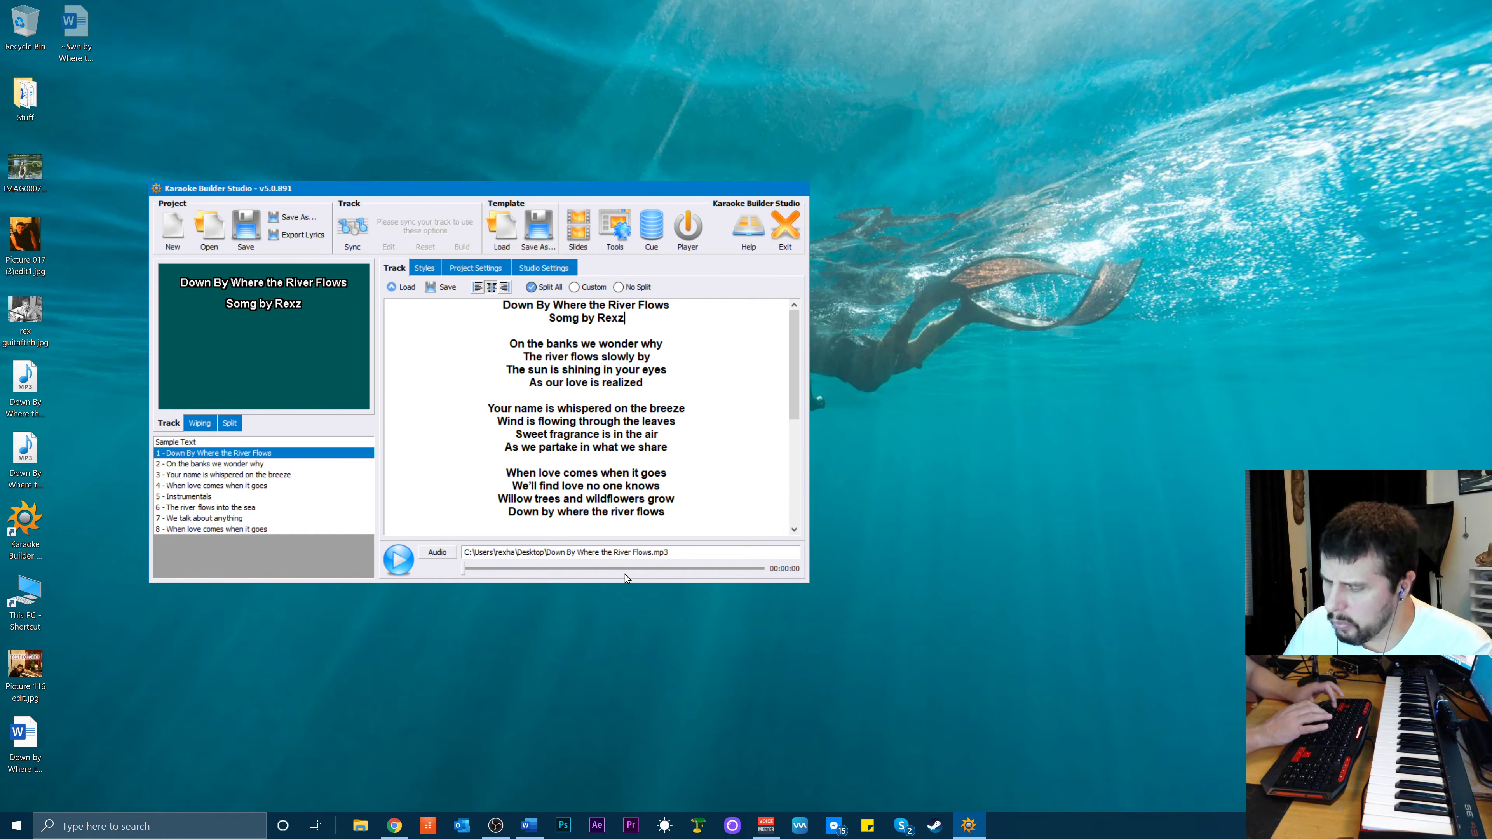
text(Rted)
key(Left)
key(Left)
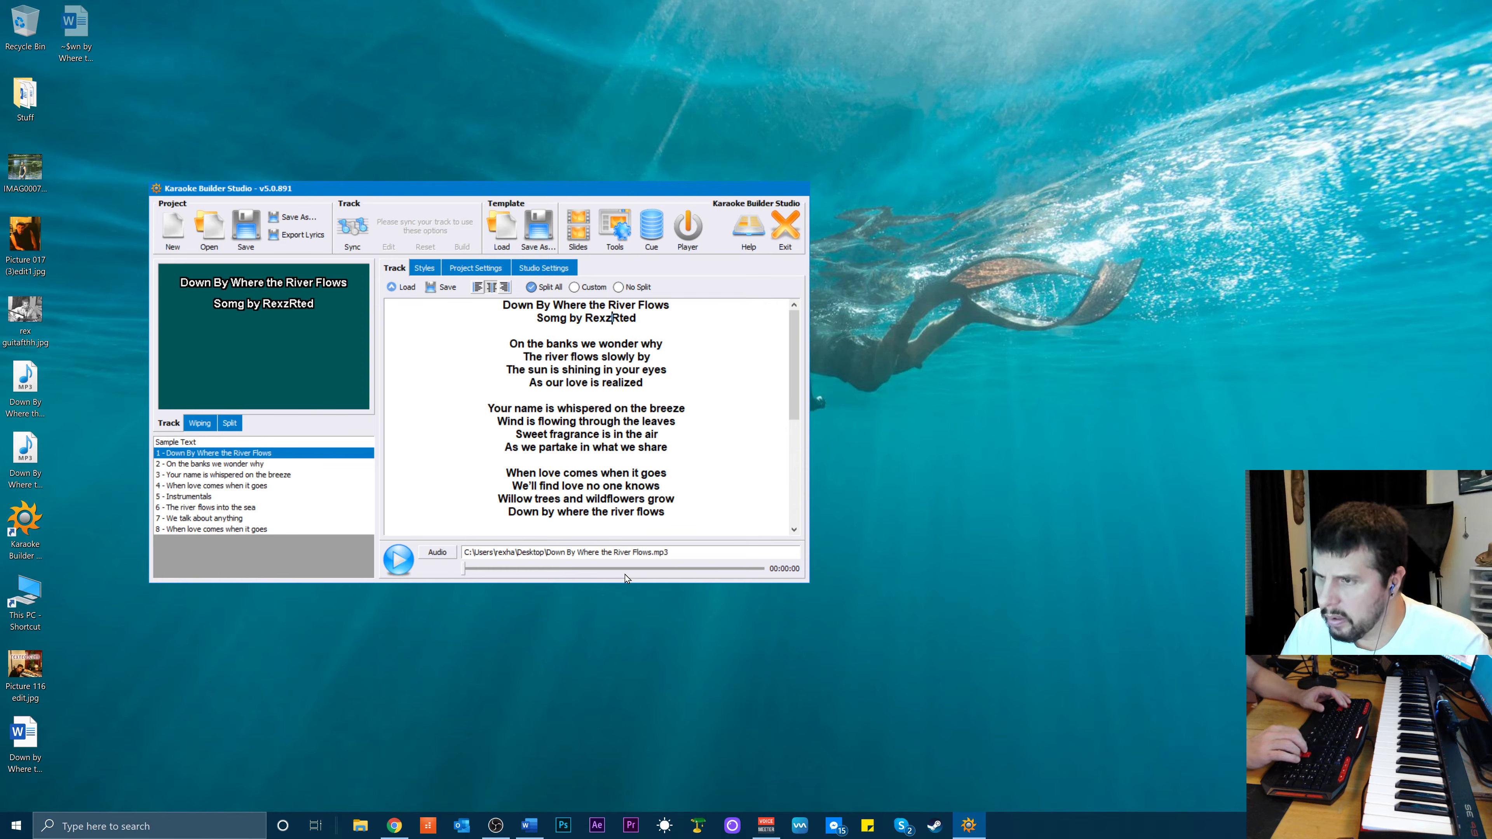
key(Delete)
key(Delete)
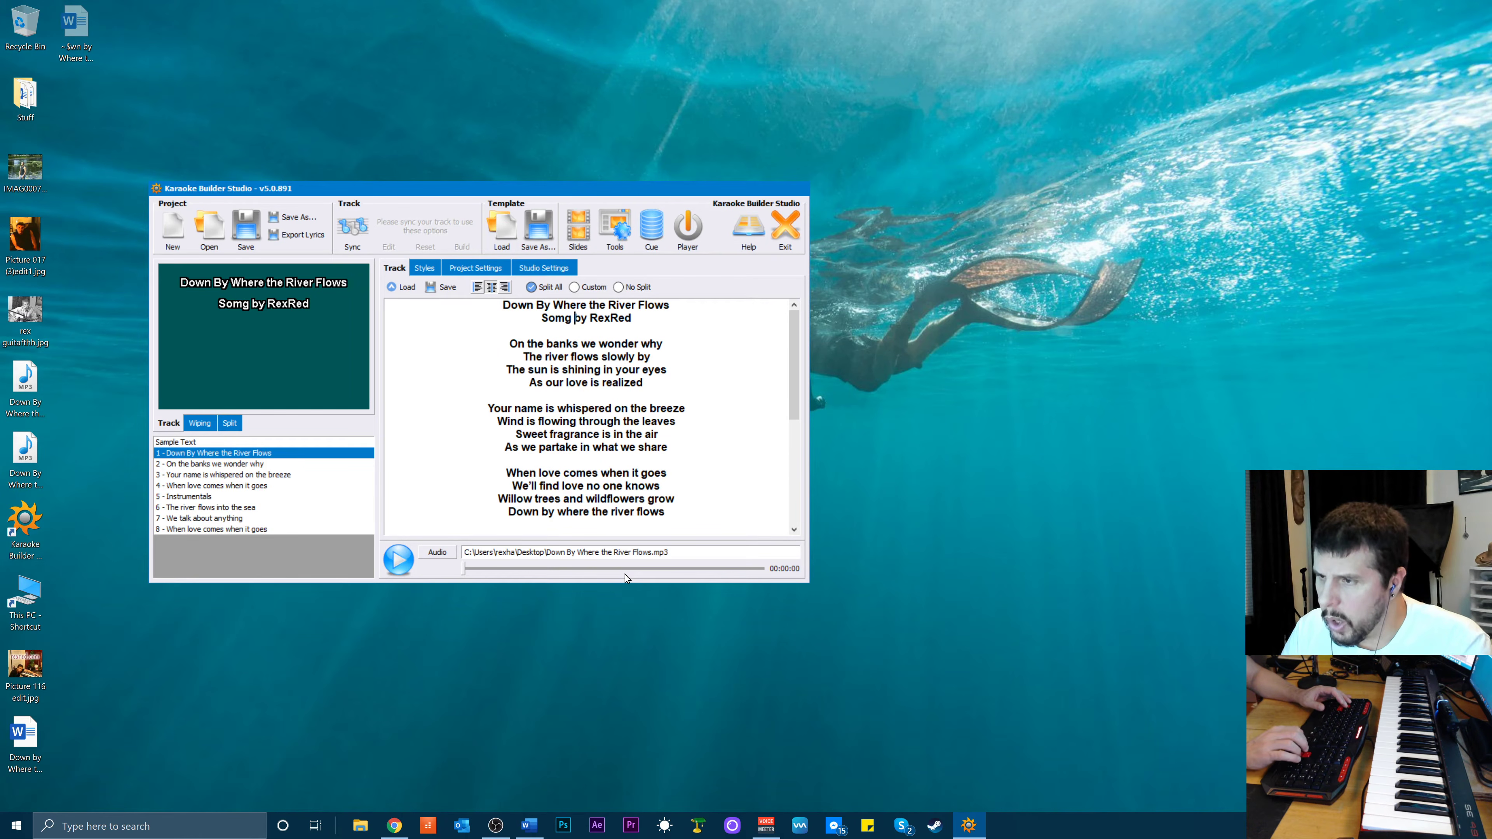
key(BackSpace)
text(n)
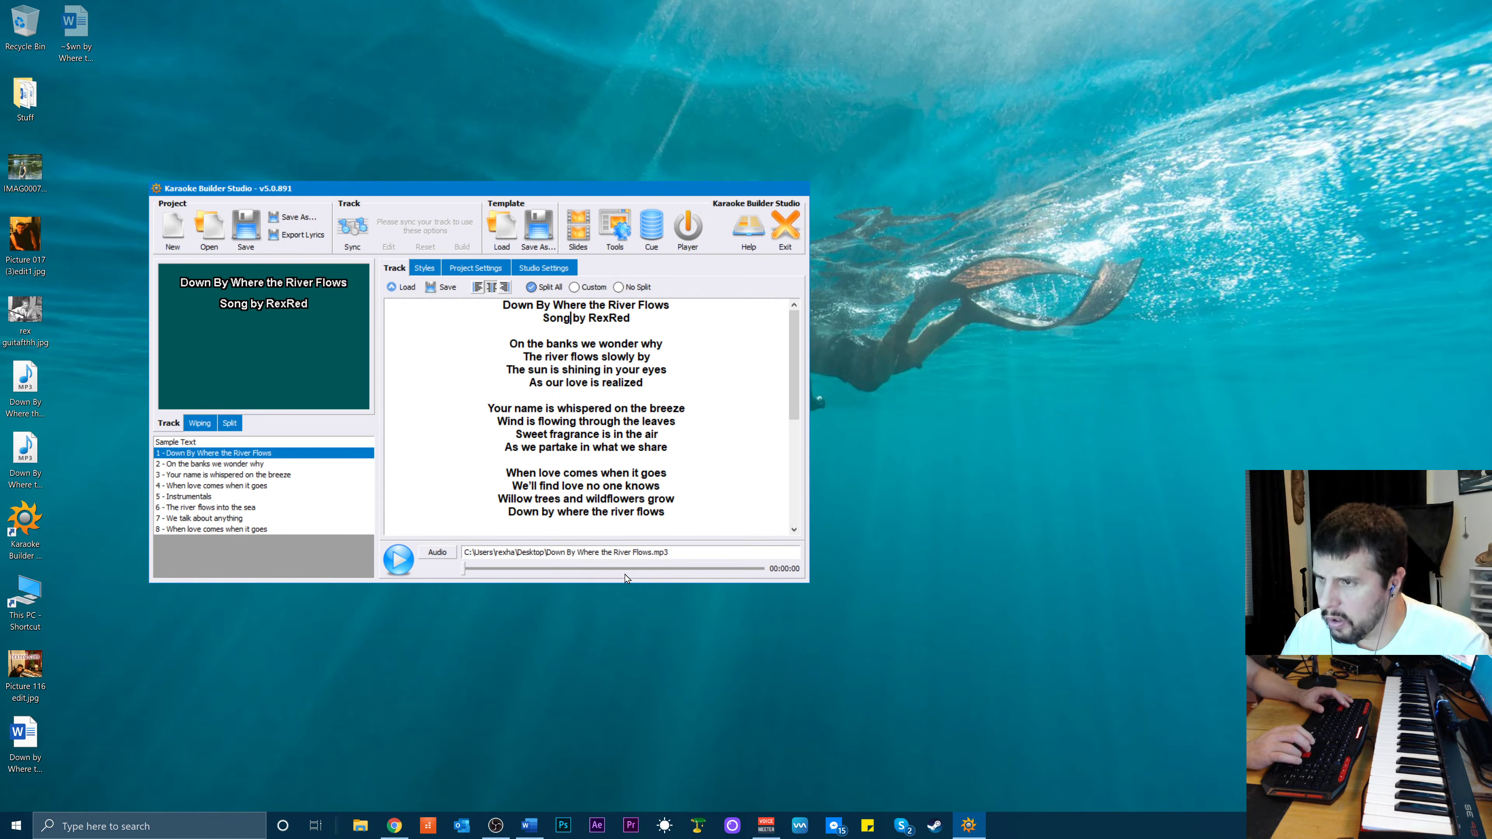
key(Right)
key(Right)
key(Right)
key(Right)
key(Right)
key(Right)
key(Right)
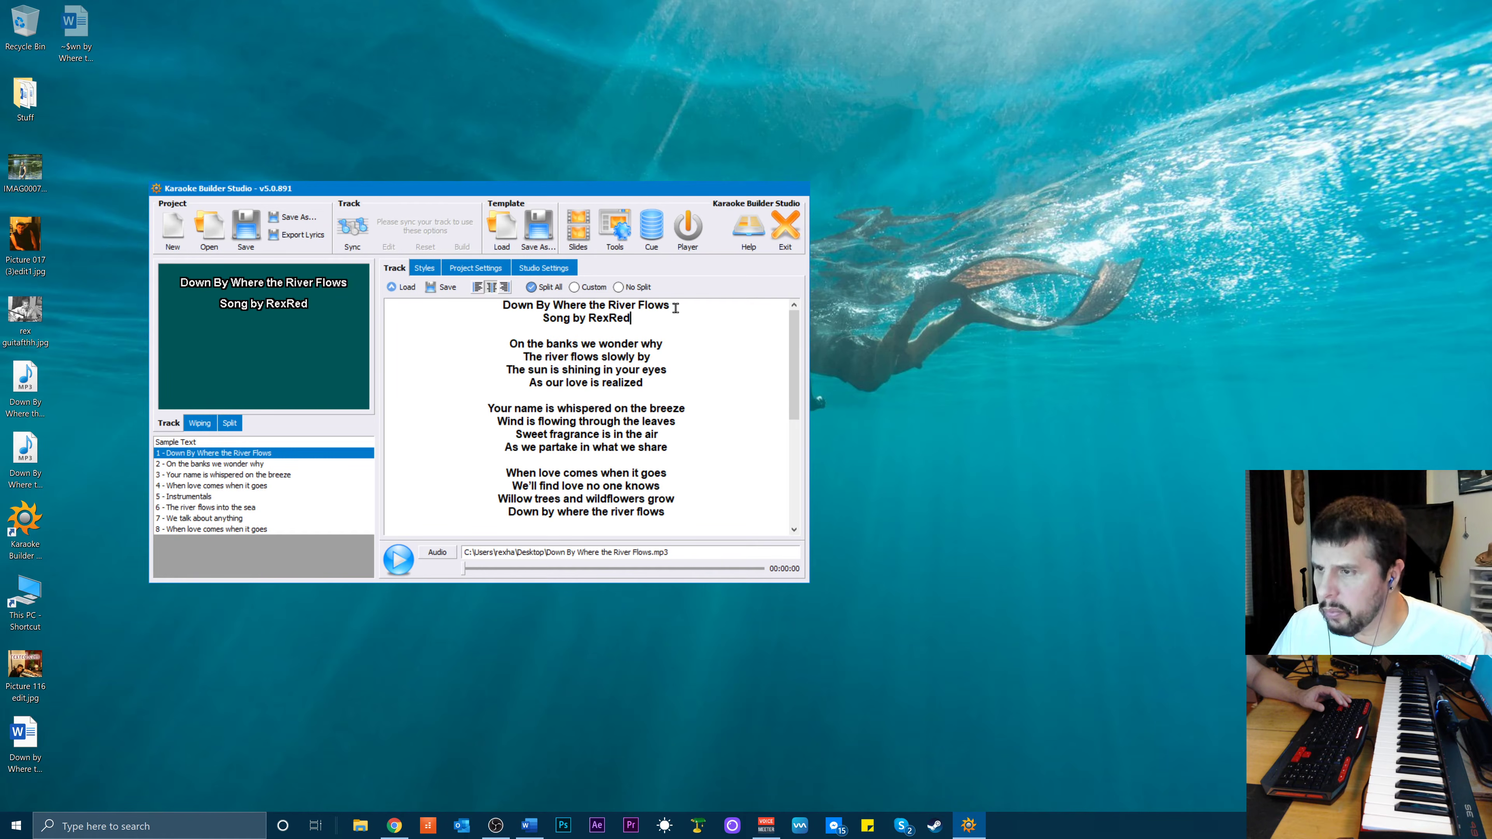
scroll(662, 342, down, 4)
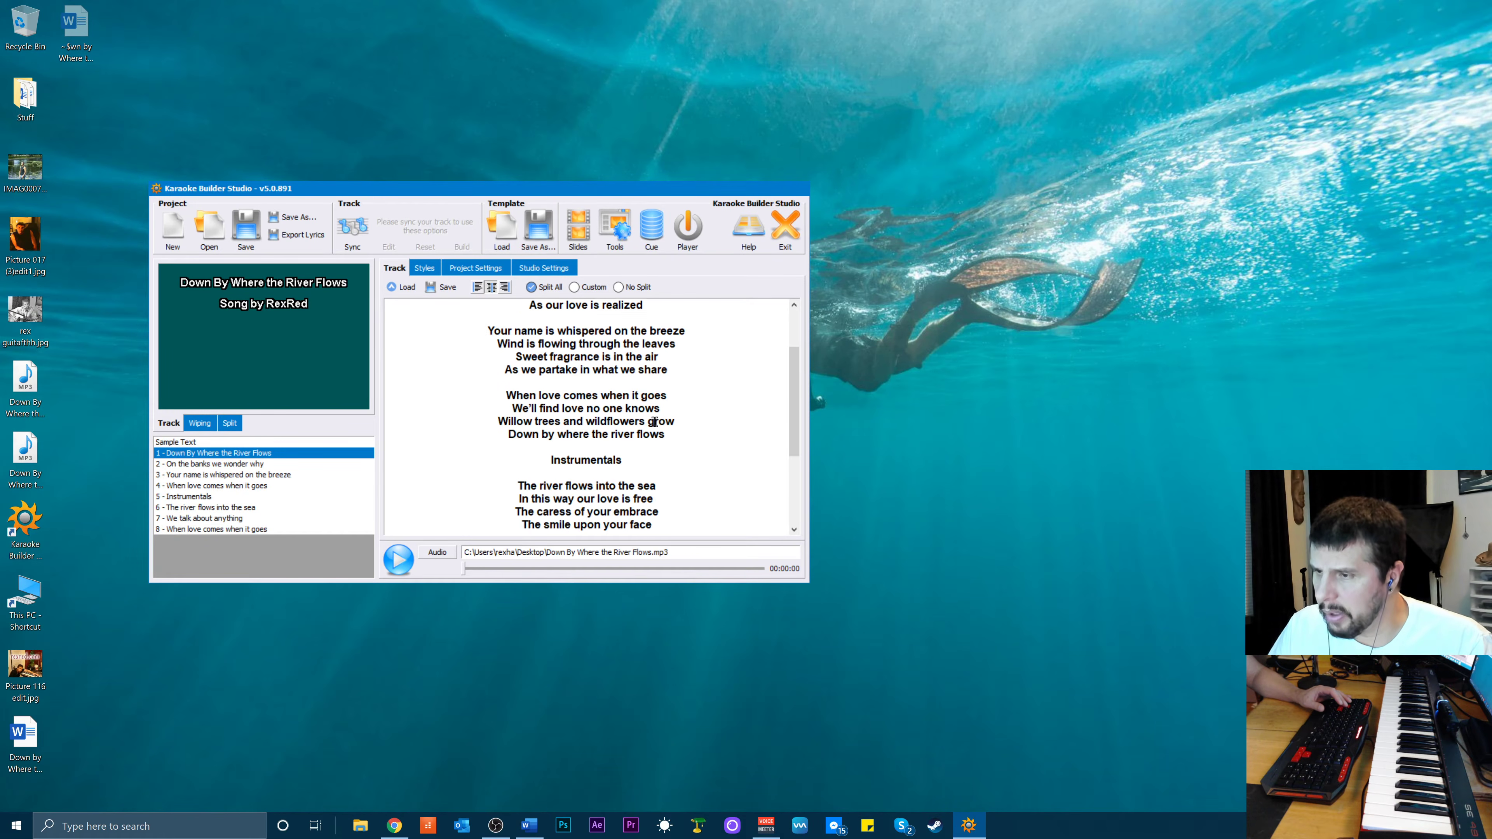
scroll(655, 422, up, 4)
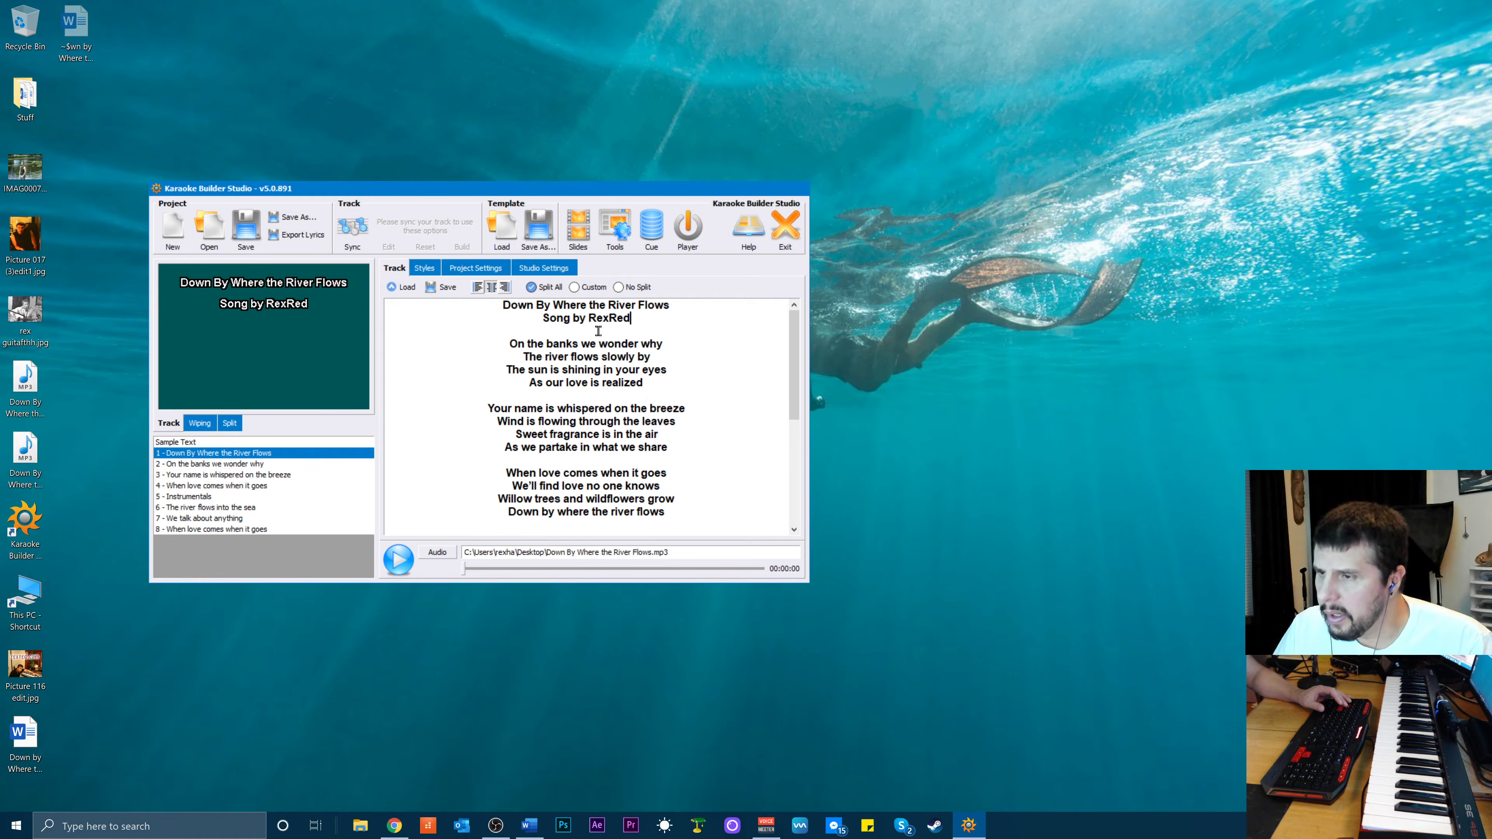
scroll(447, 374, down, 6)
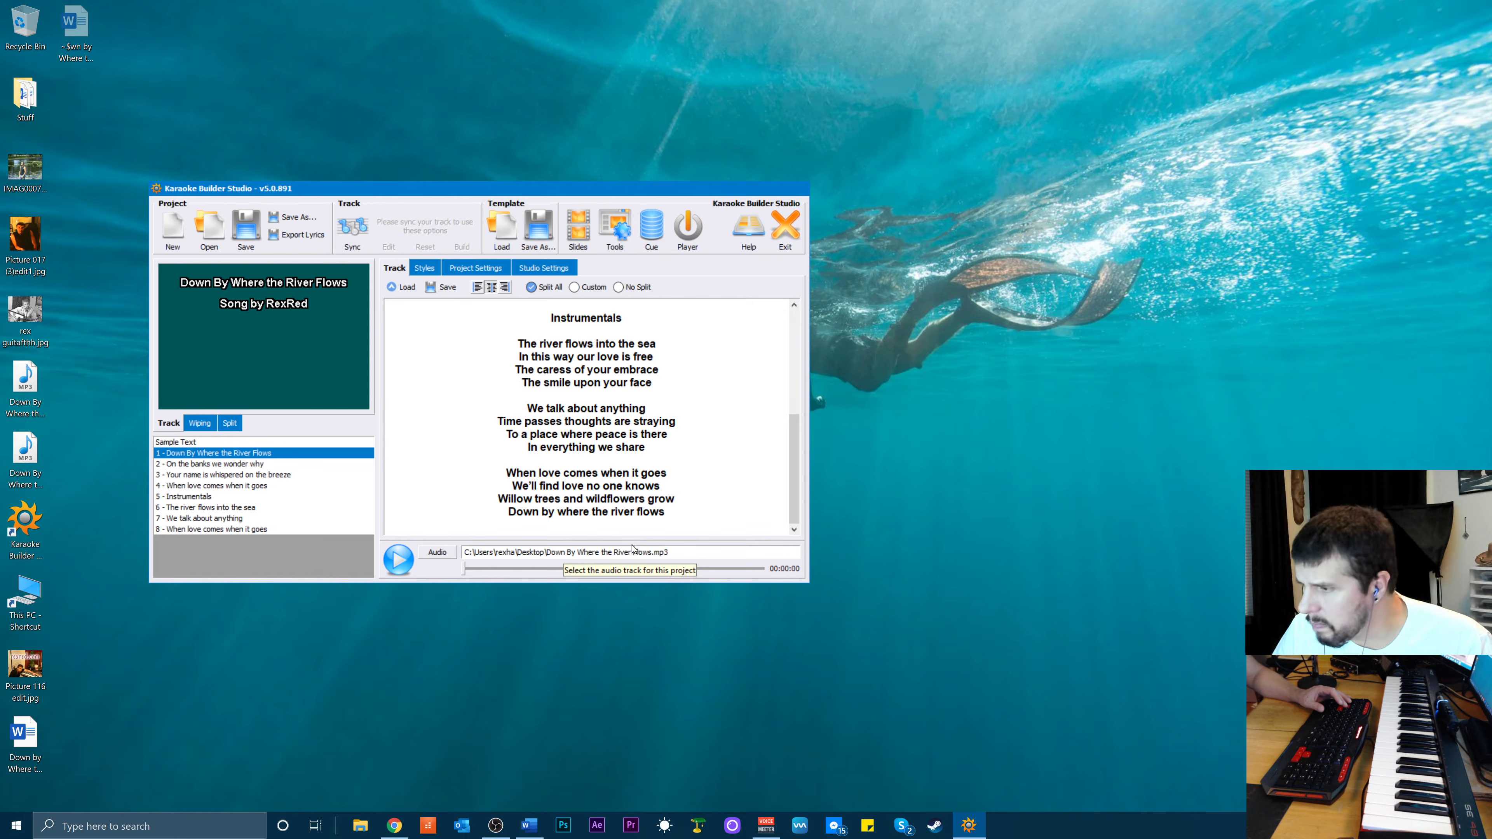
click(25, 389)
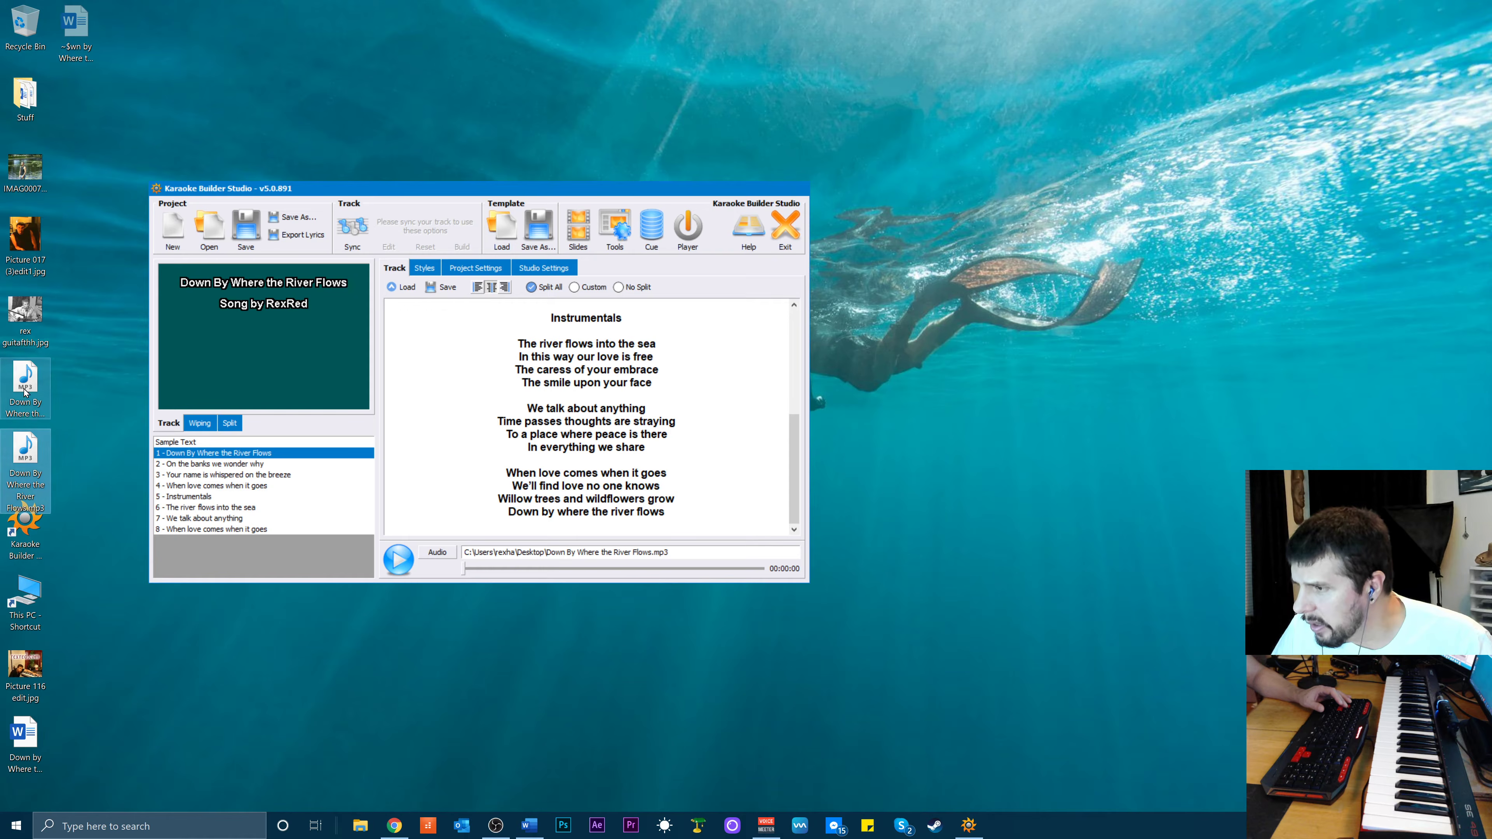
click(24, 464)
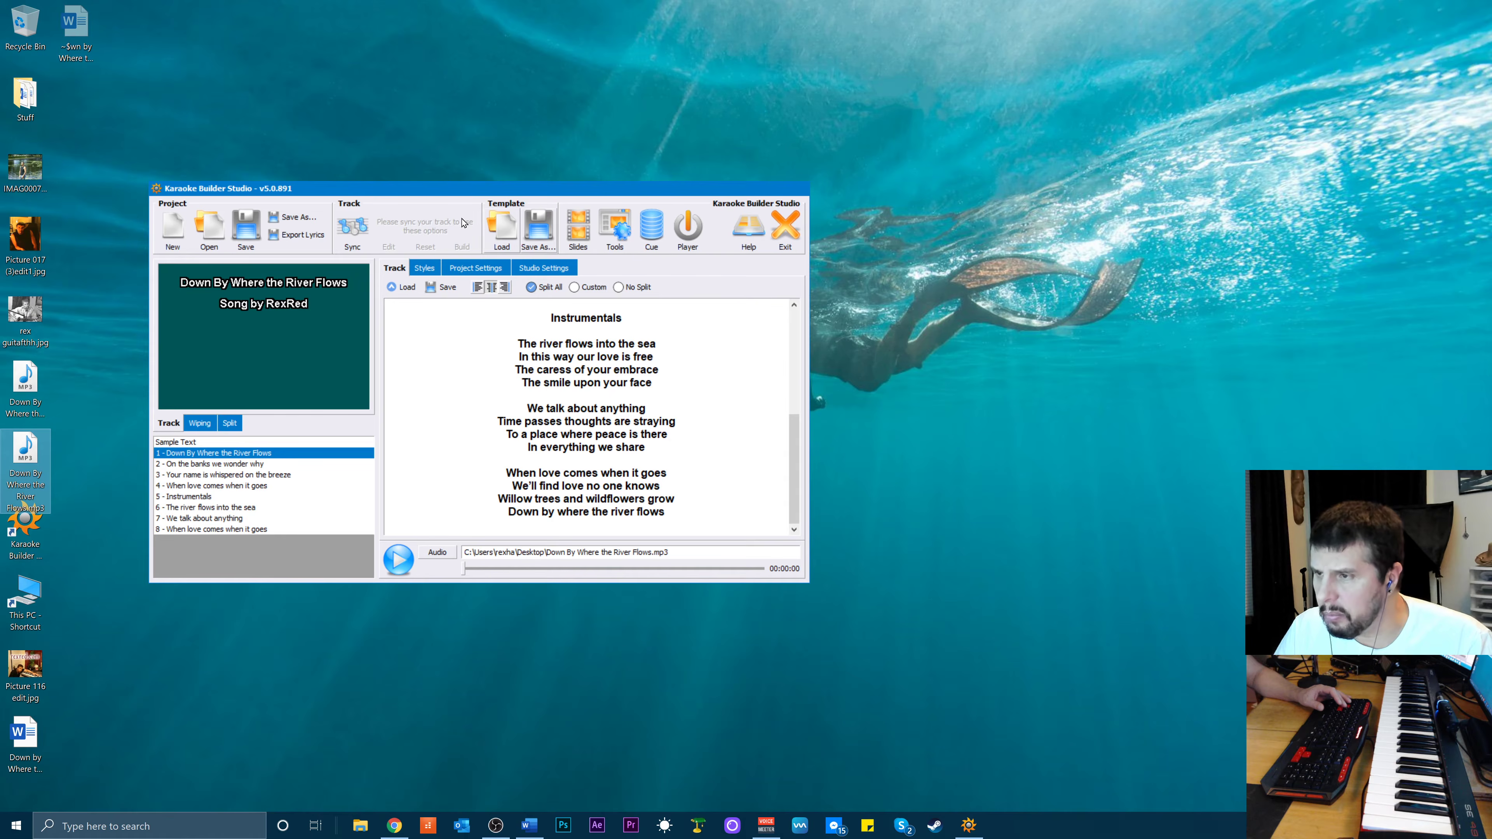
Start syncing the lyrics to the audio, pause playback on the title page and rewind the track to the beginning
click(345, 234)
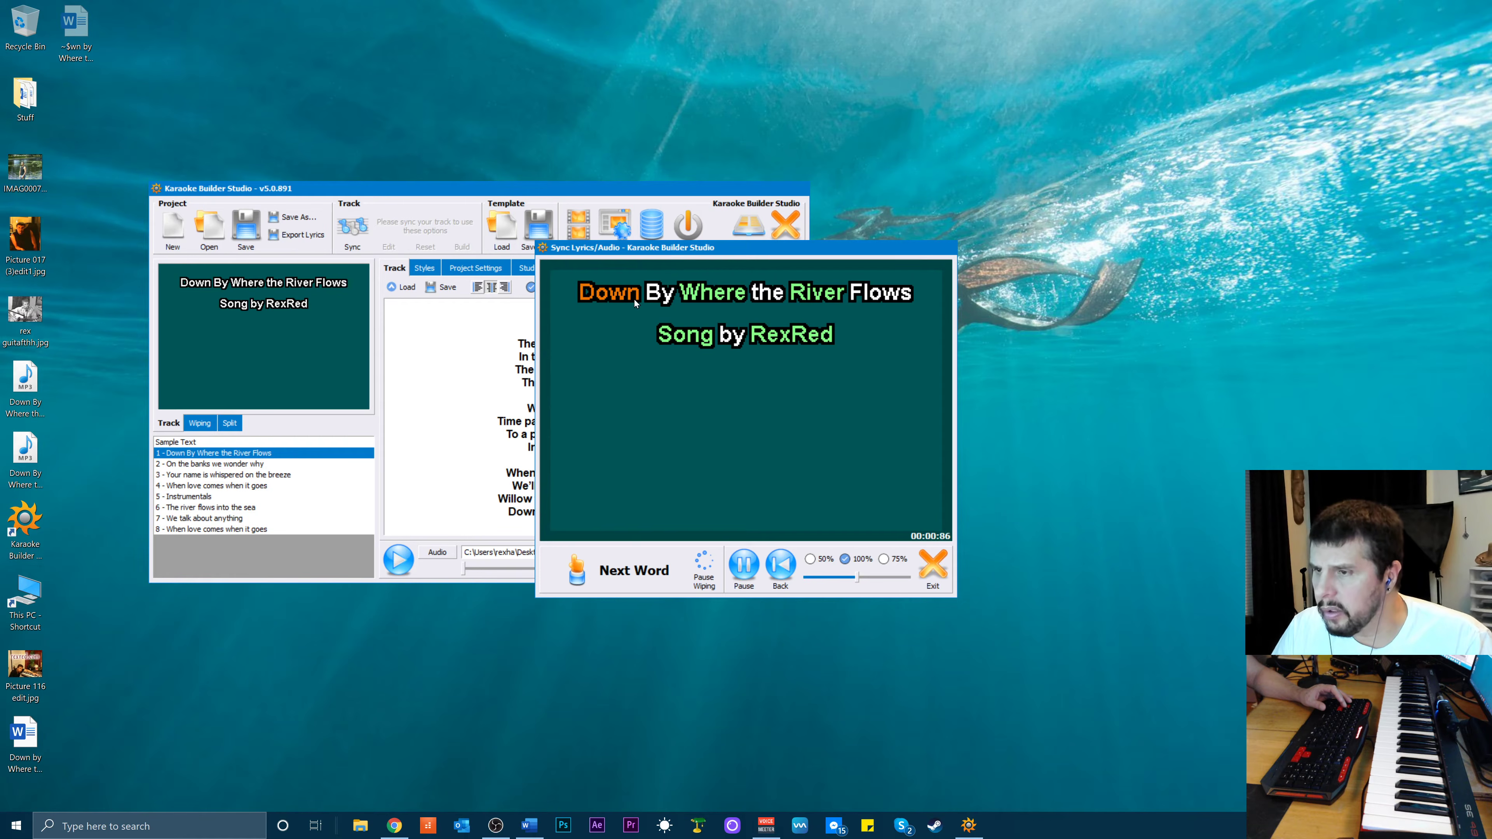
drag(690, 253, 531, 284)
click(586, 595)
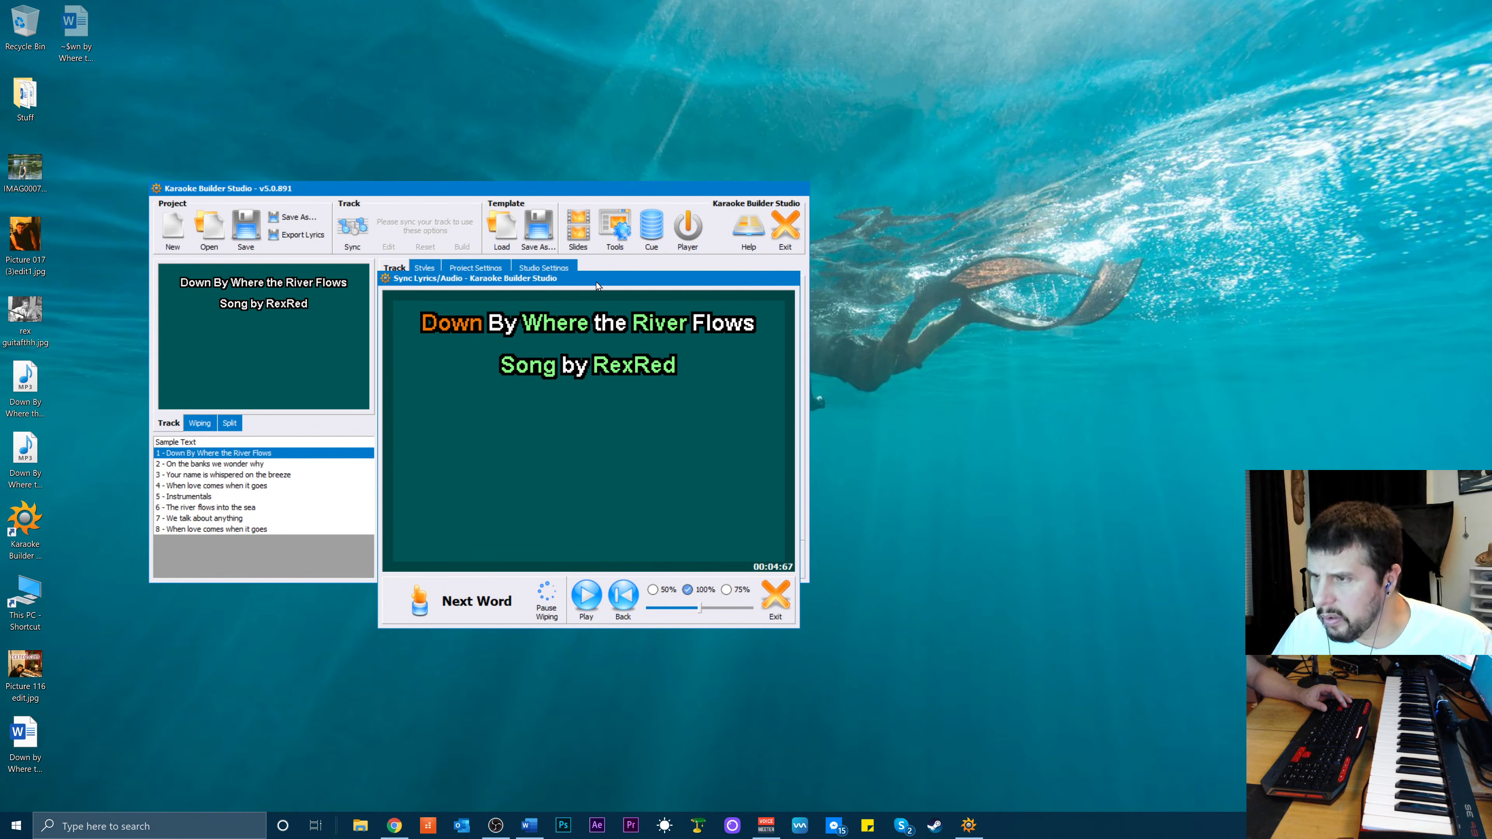
mouse_move(599, 278)
mouse_down()
mouse_move(731, 470)
mouse_move(1025, 320)
mouse_move(868, 246)
mouse_move(621, 264)
mouse_up()
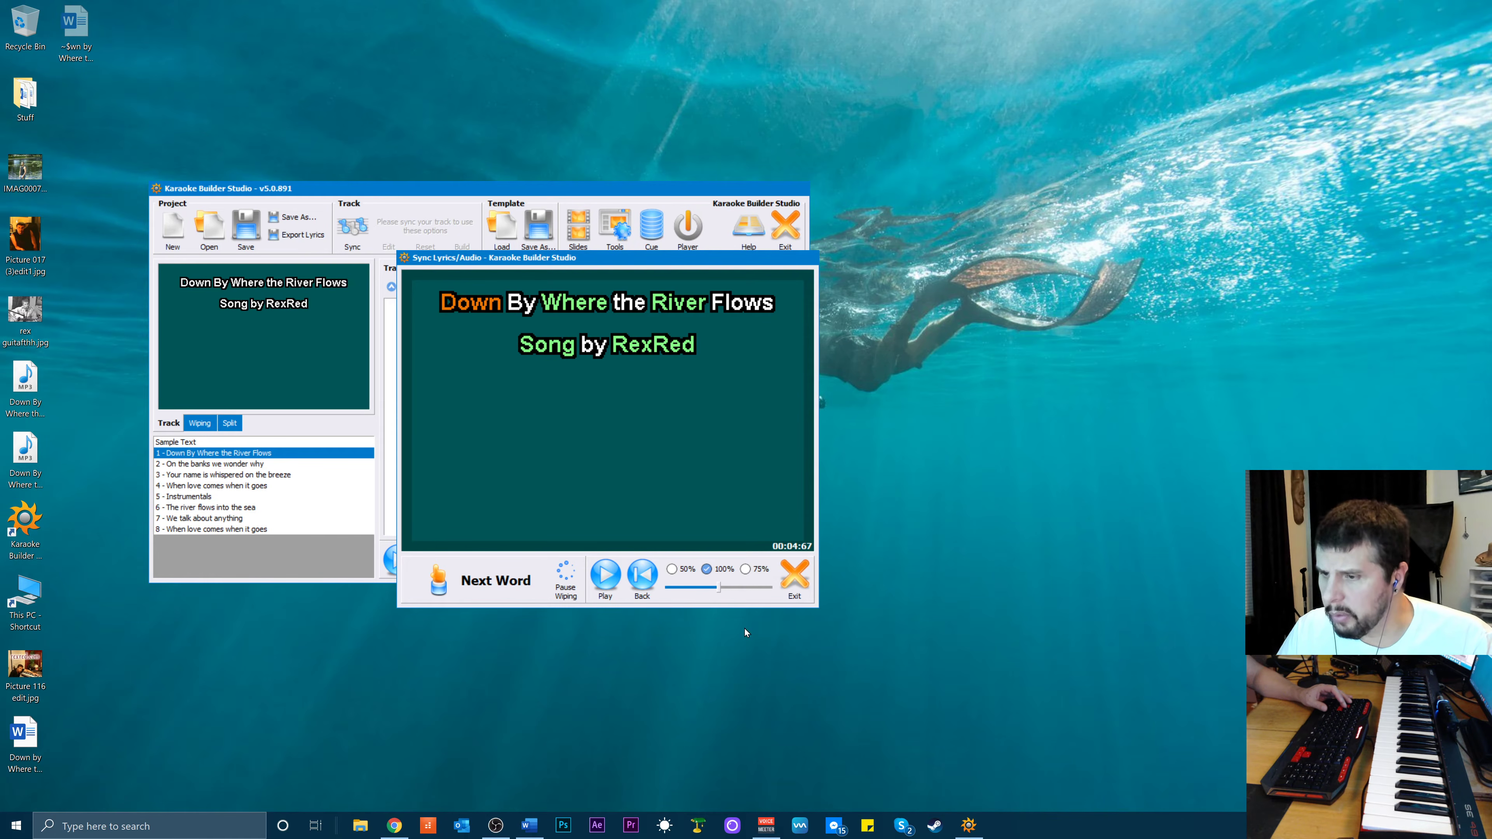
click(642, 574)
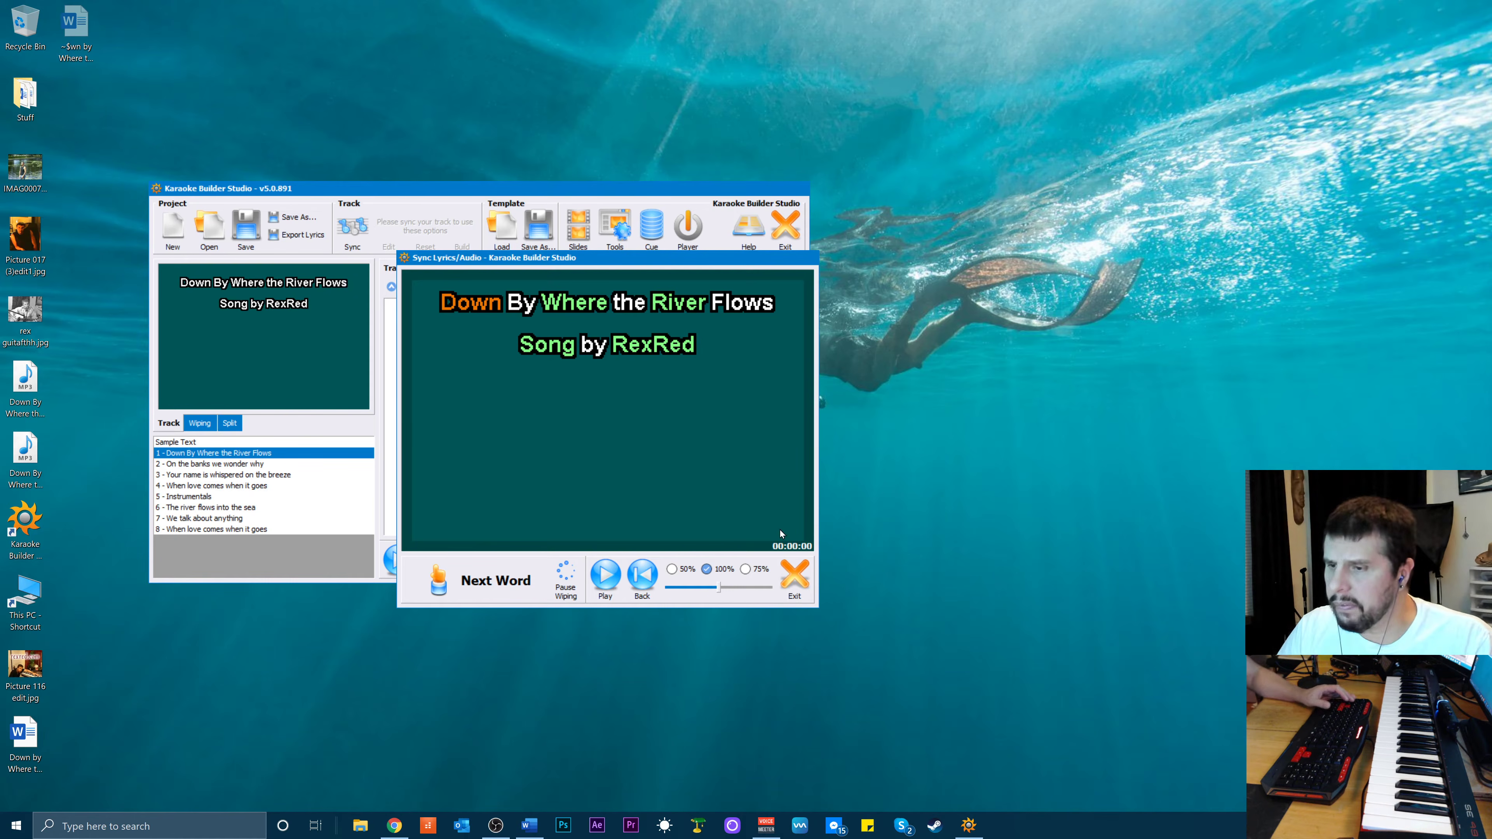
Leave the lyric sync and preview the first verse, "On the banks we wonder why", in full screen
click(793, 579)
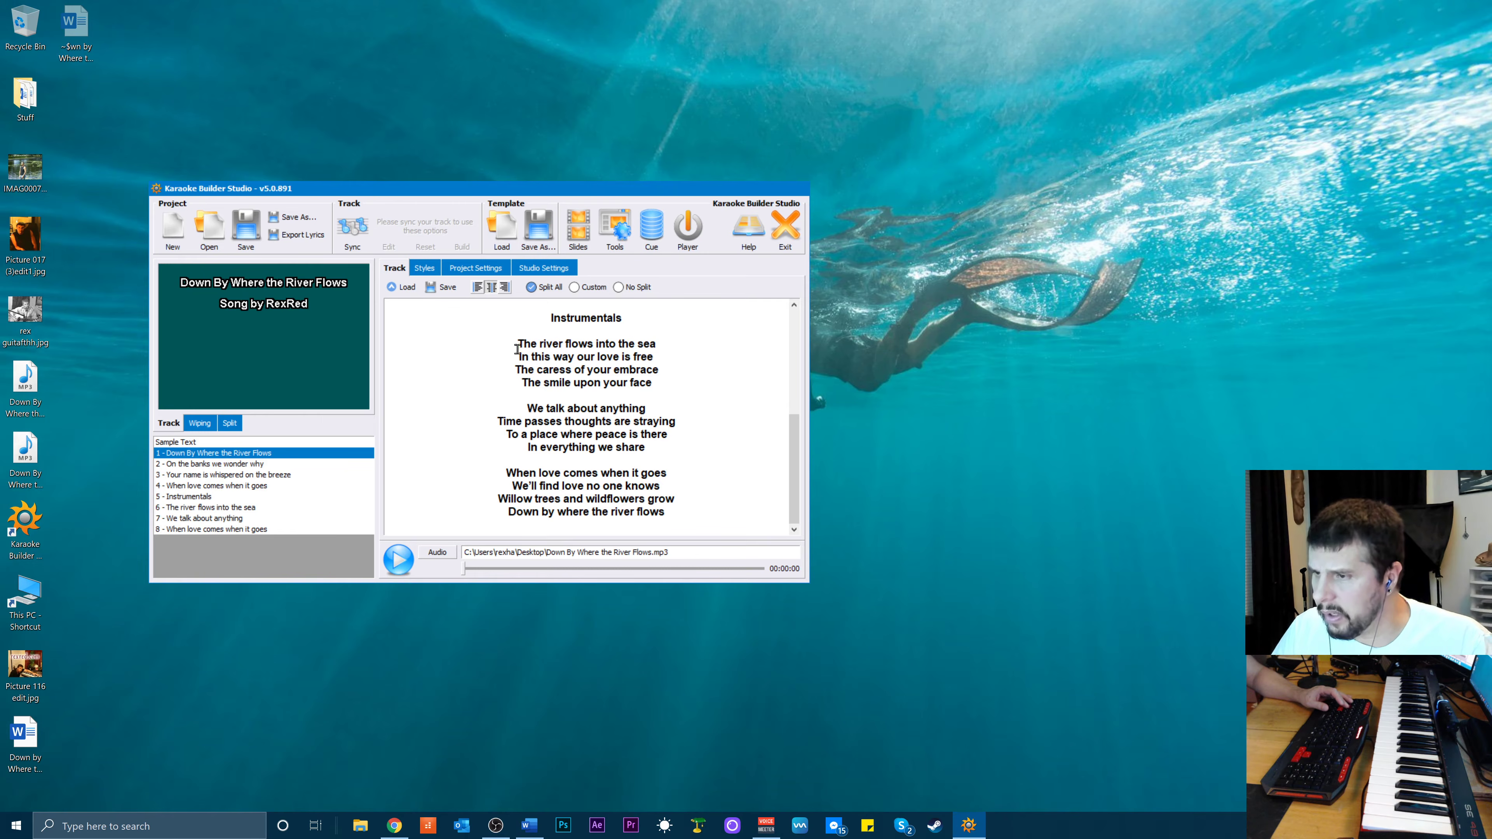
scroll(564, 406, up, 3)
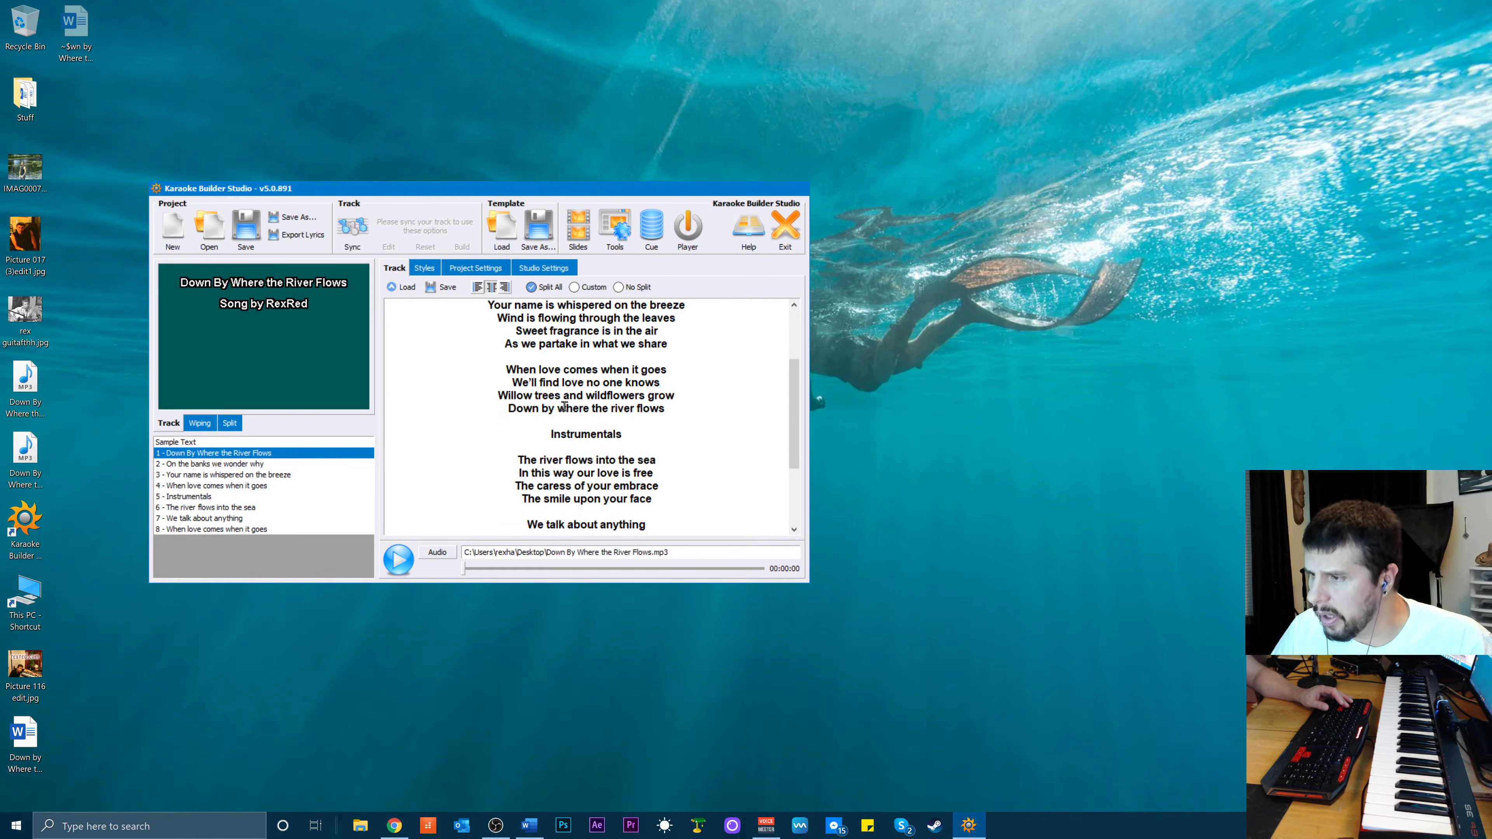
scroll(551, 415, up, 3)
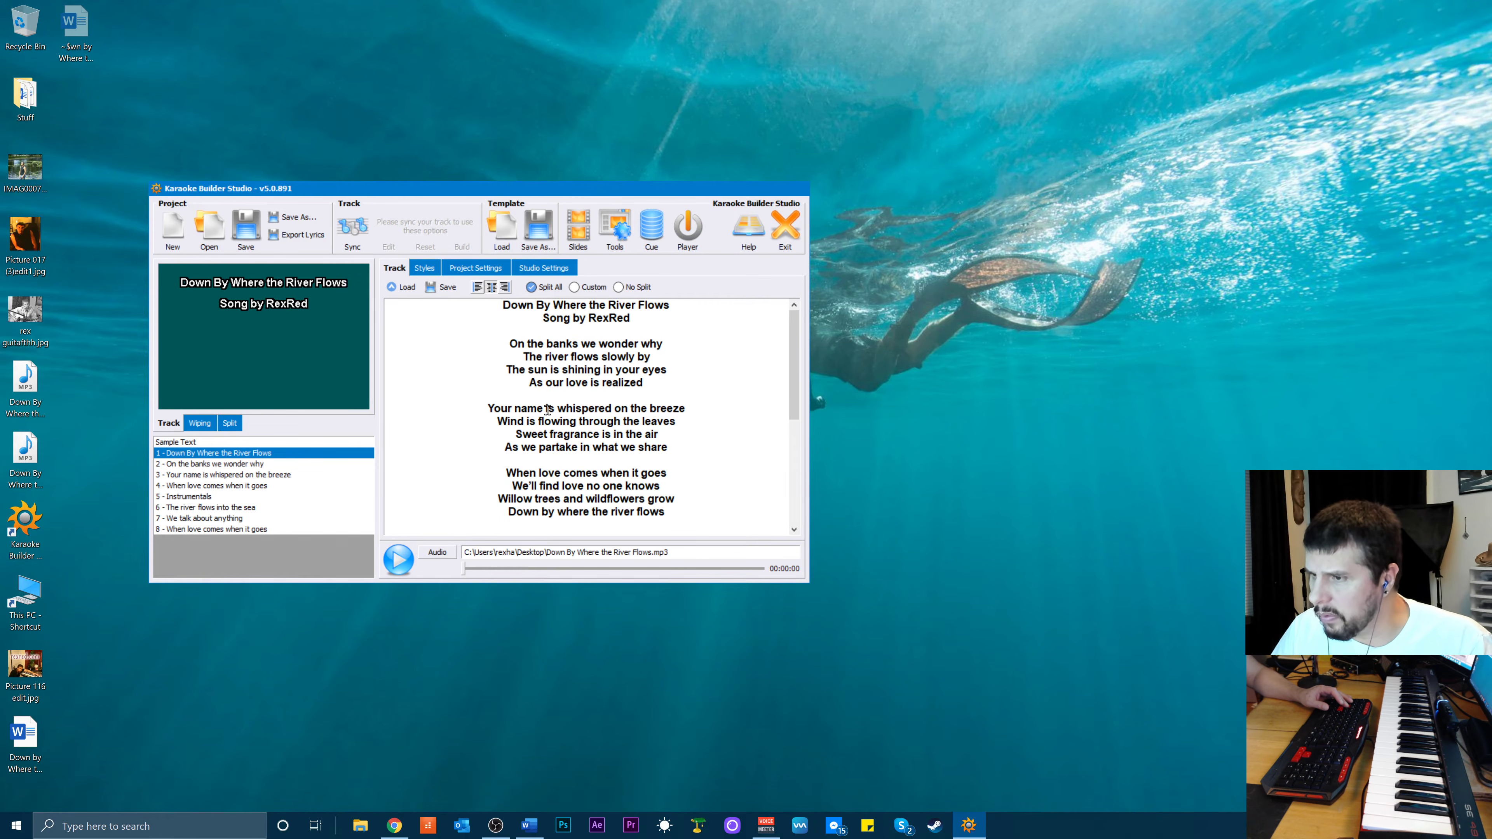
click(510, 345)
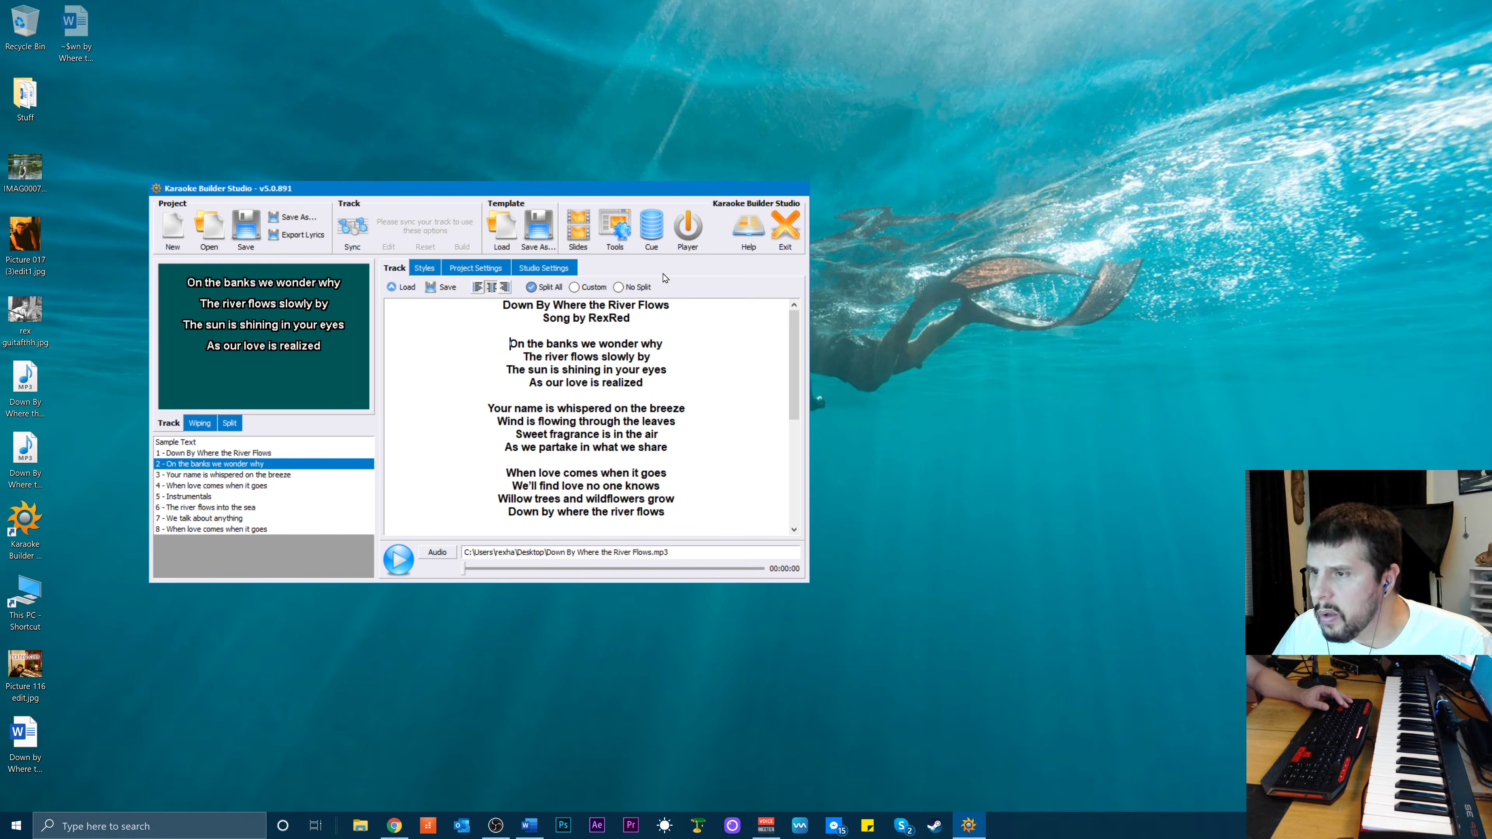
click(429, 274)
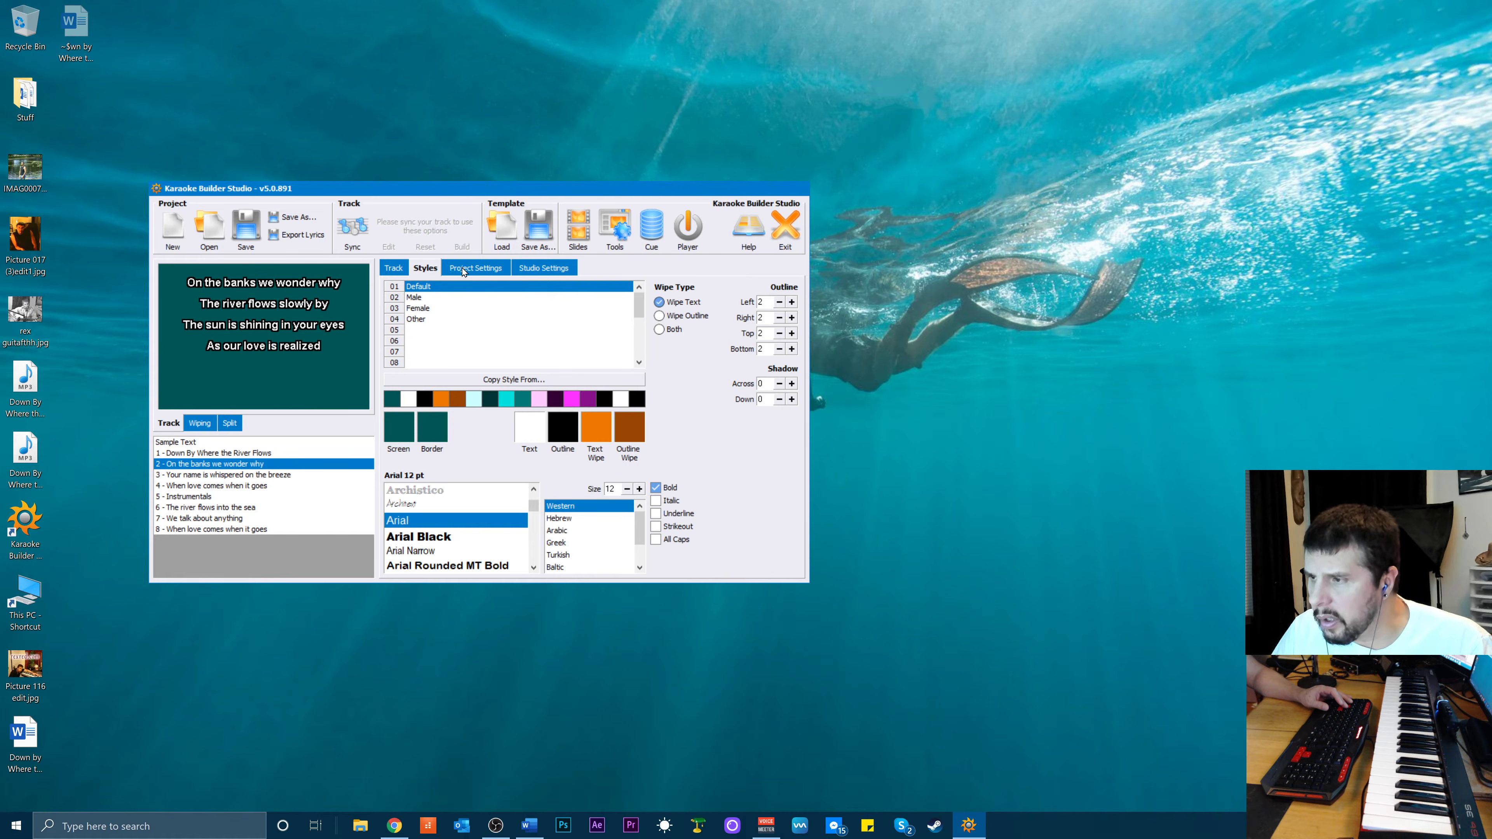
click(393, 269)
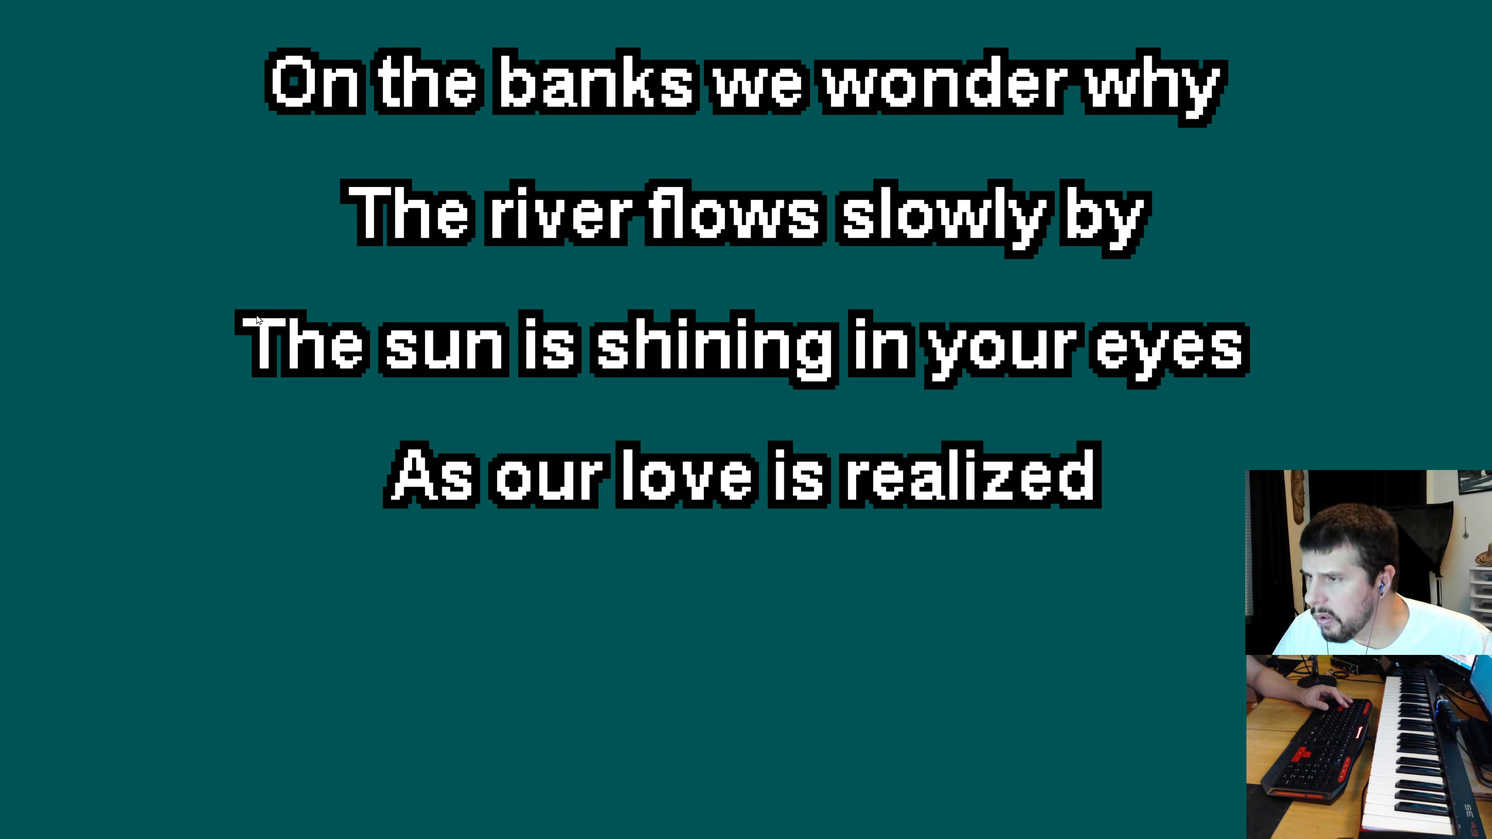
double_click(257, 317)
key(Escape)
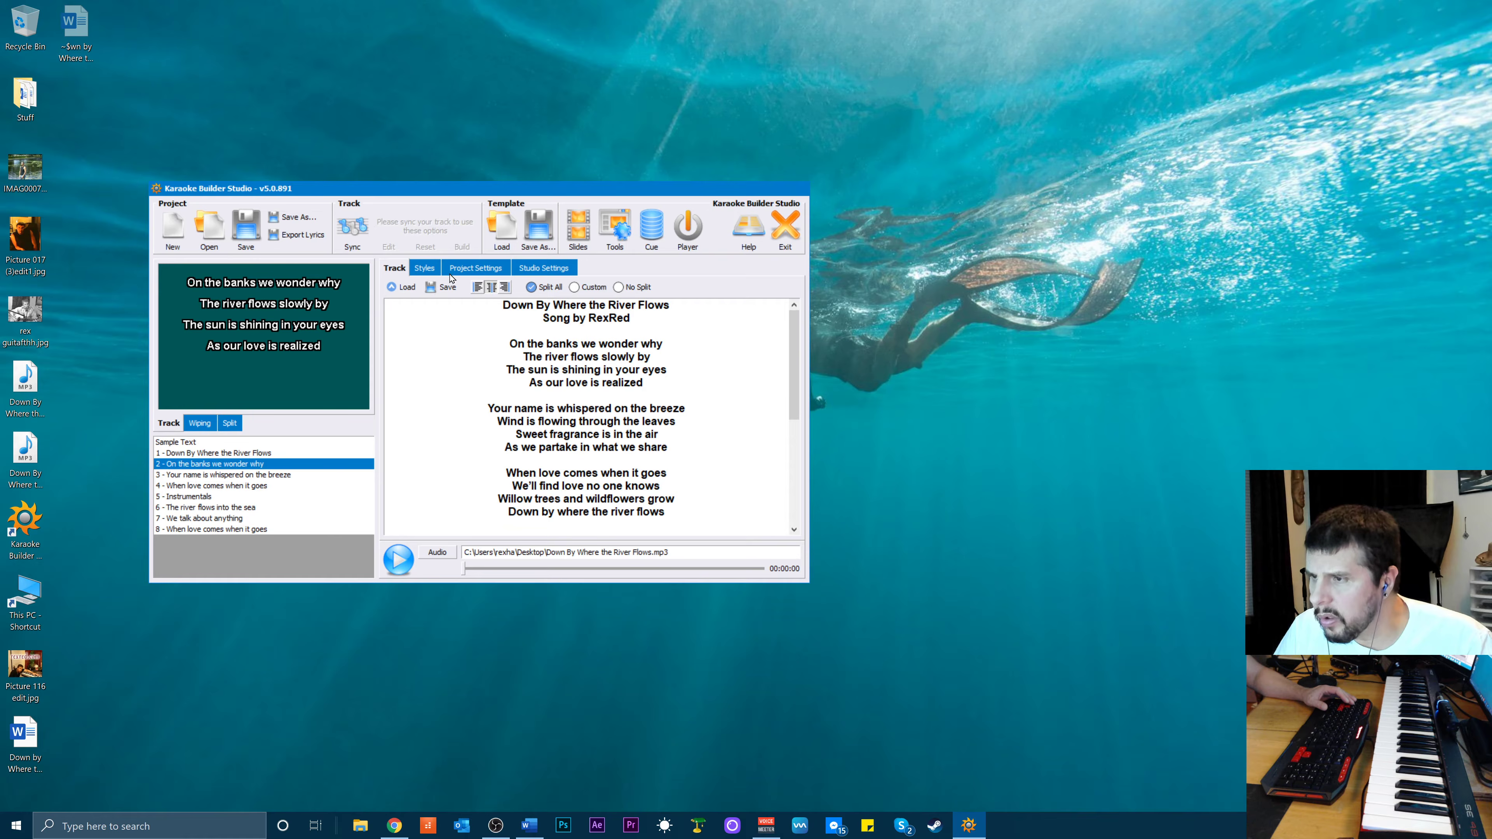
Review the Default text style settings and preview the wiping colours on the first verse
click(423, 269)
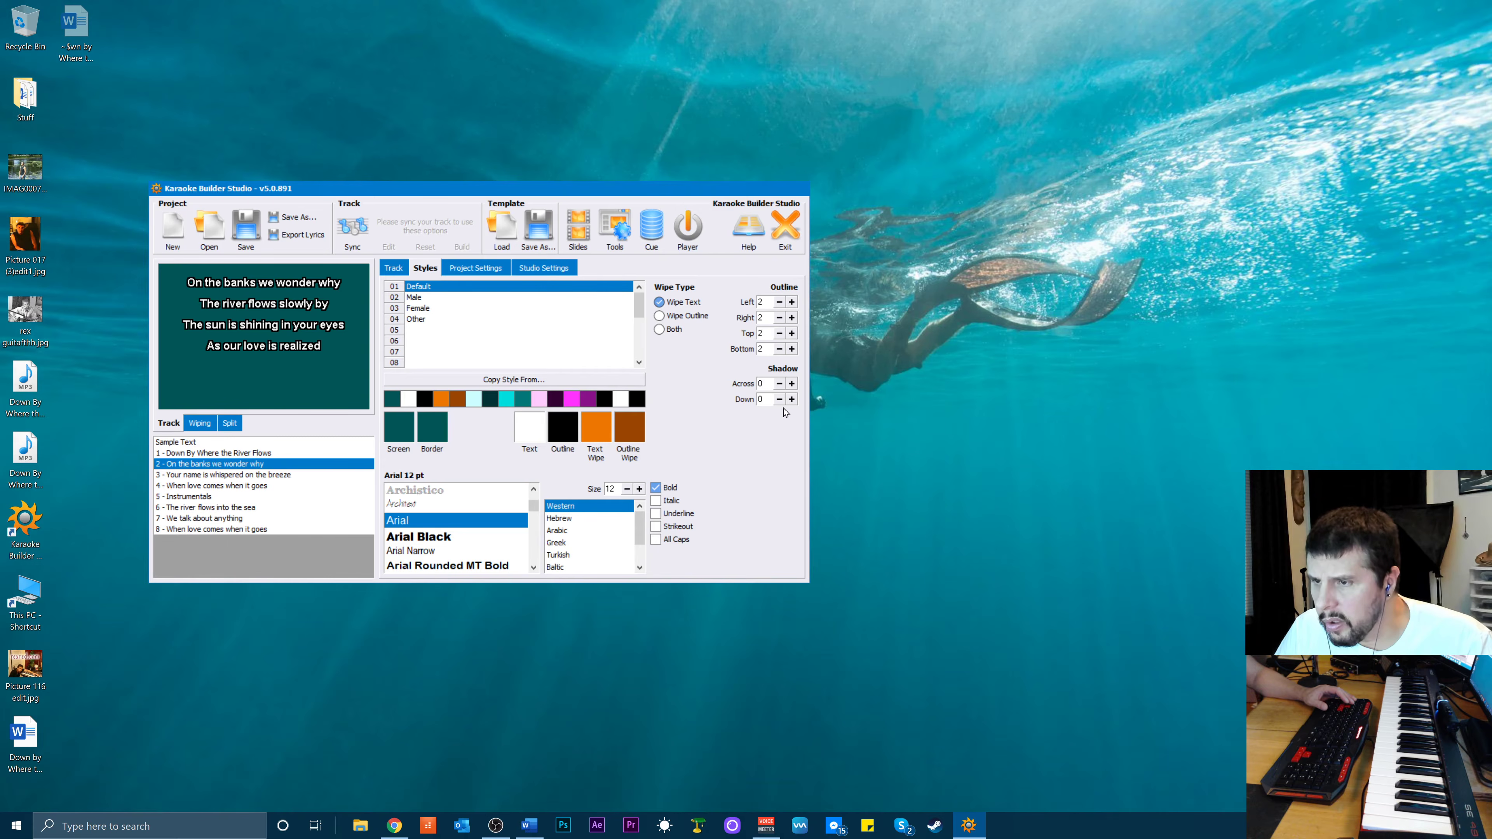
click(393, 268)
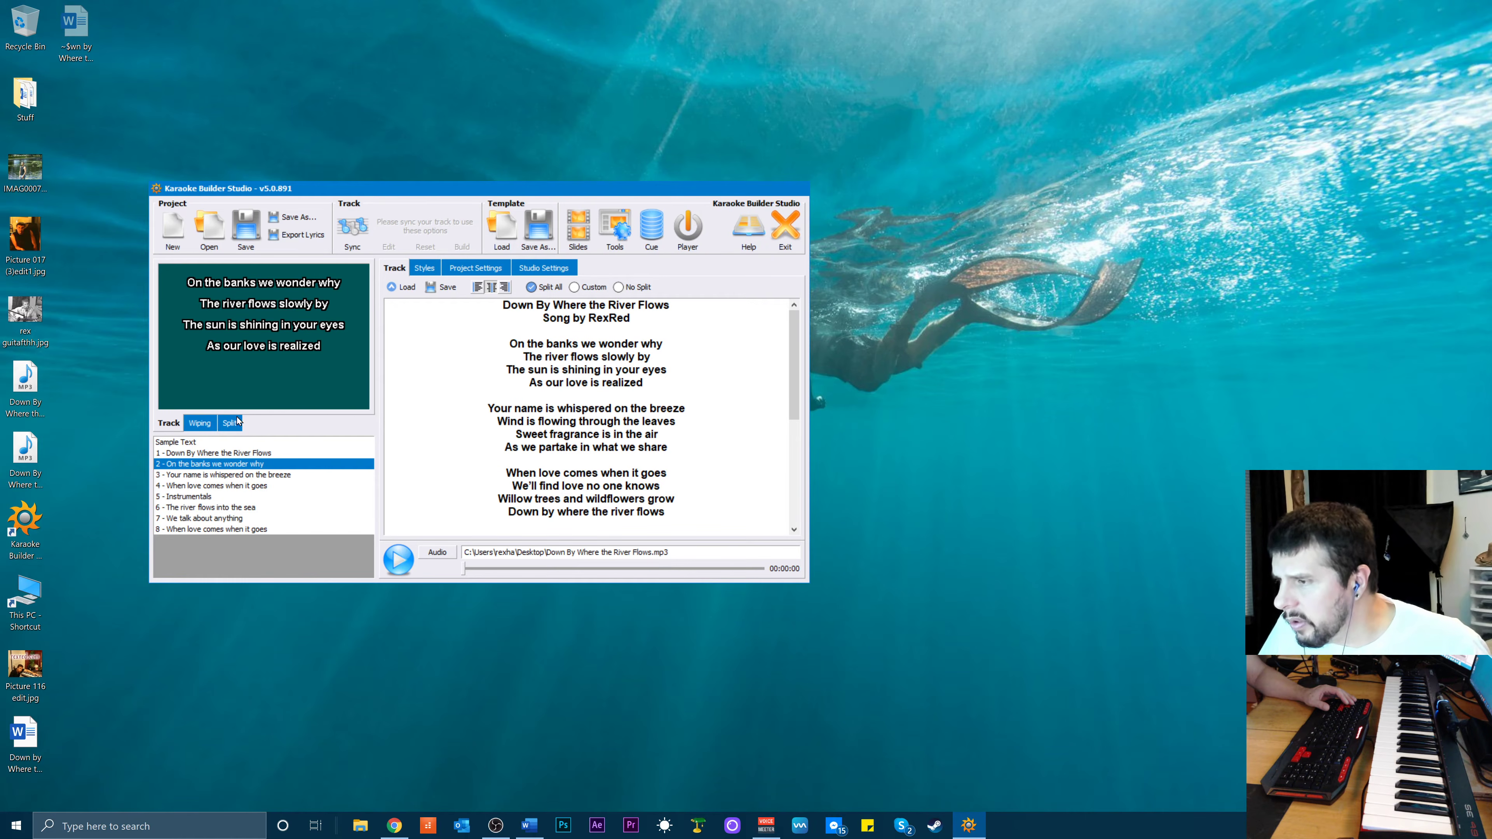
click(198, 424)
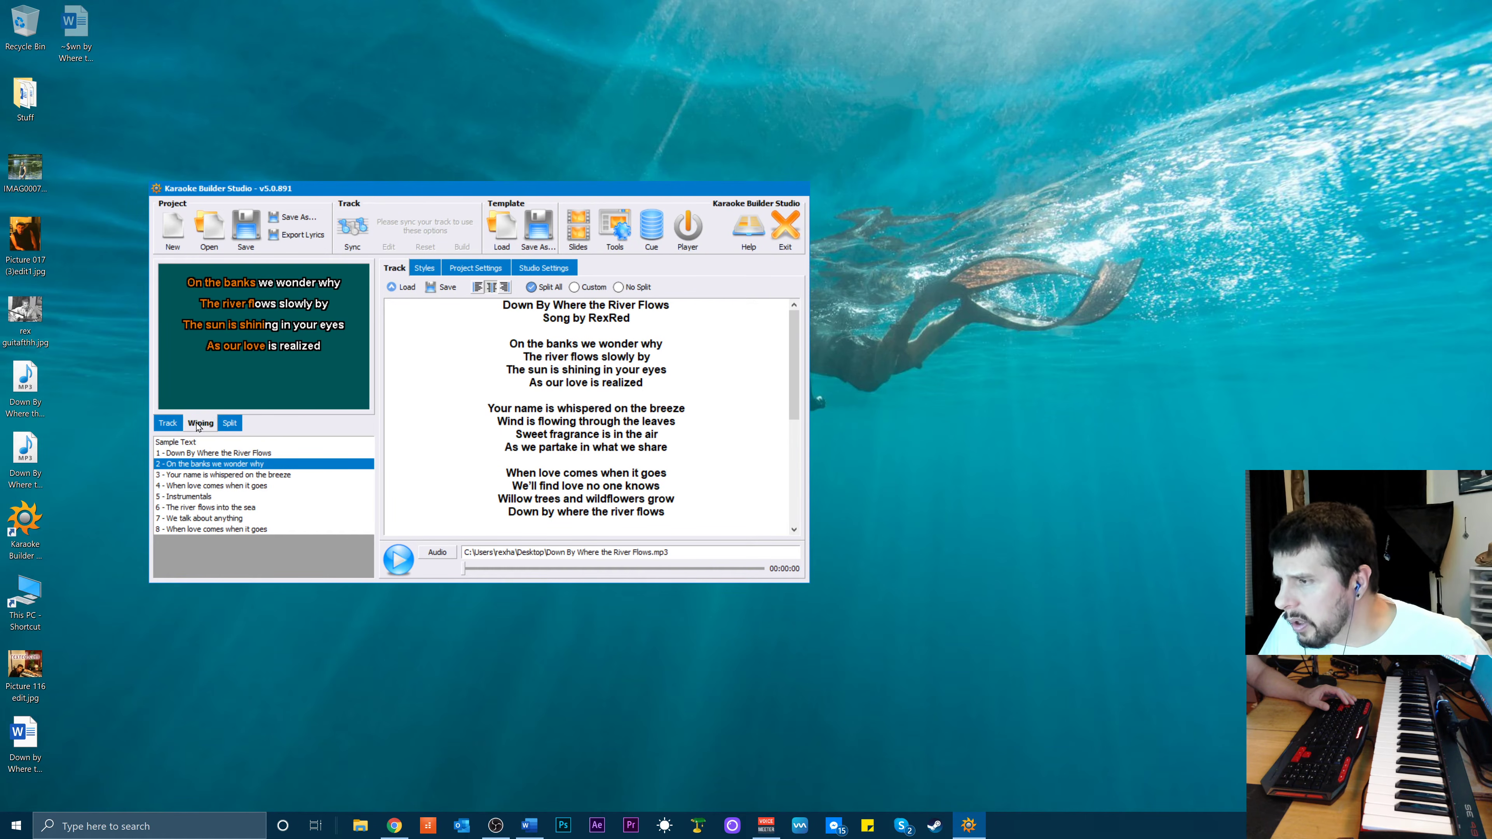
click(165, 426)
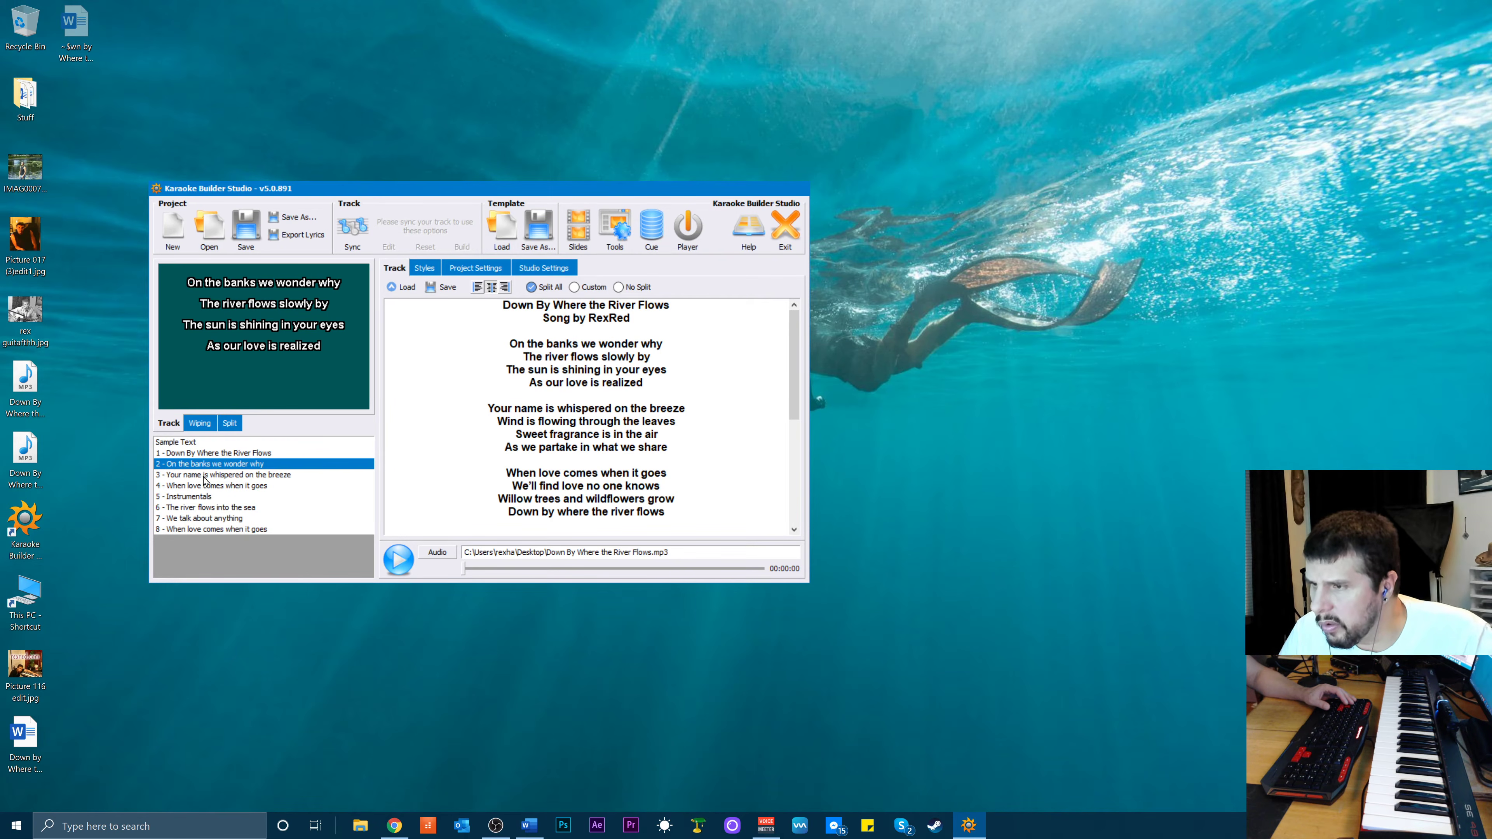
Split the second verse's opening line so that "on the breeze" sits on its own line
click(234, 475)
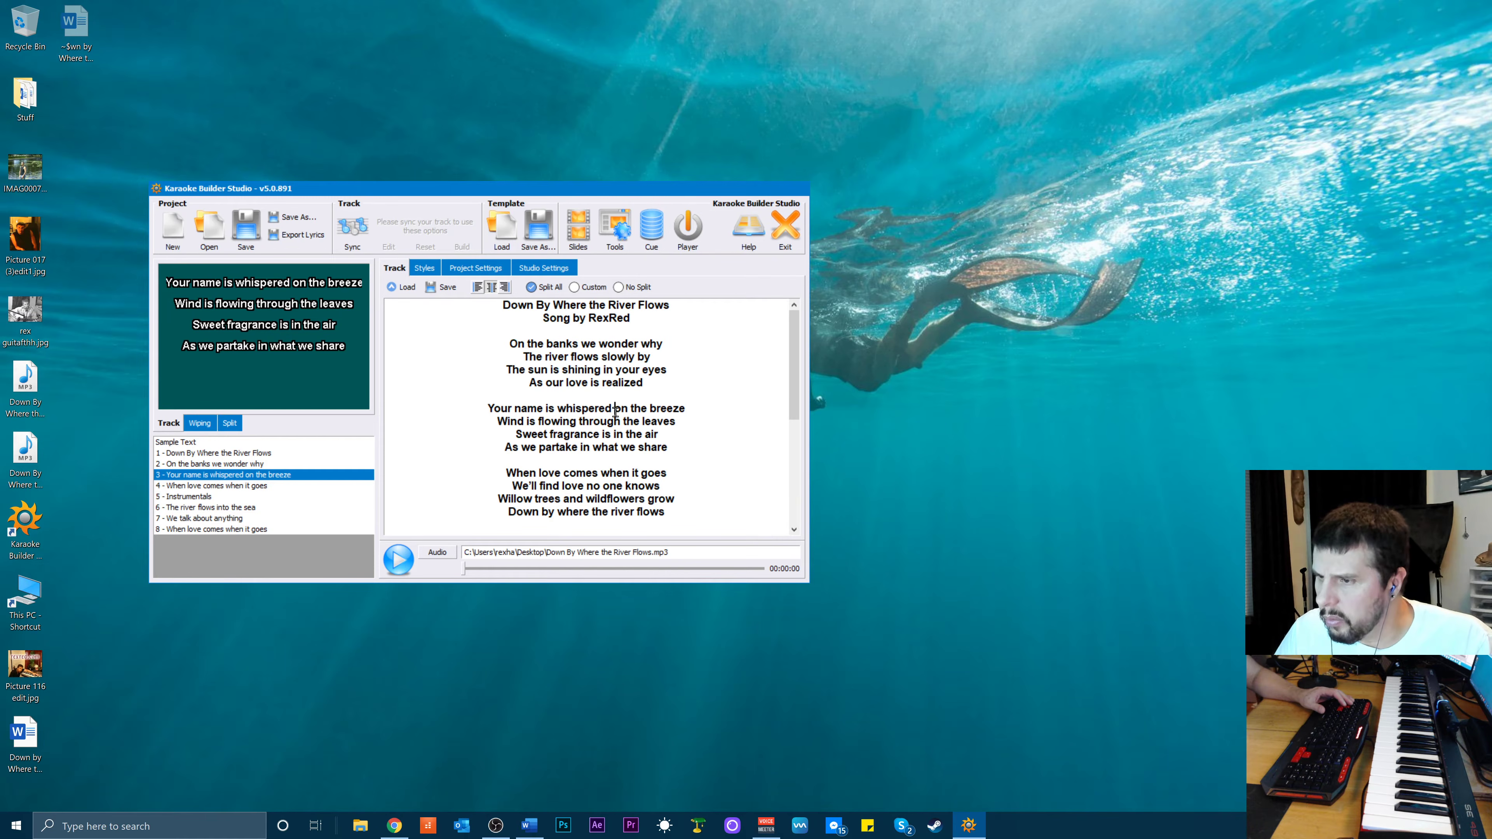
key(Return)
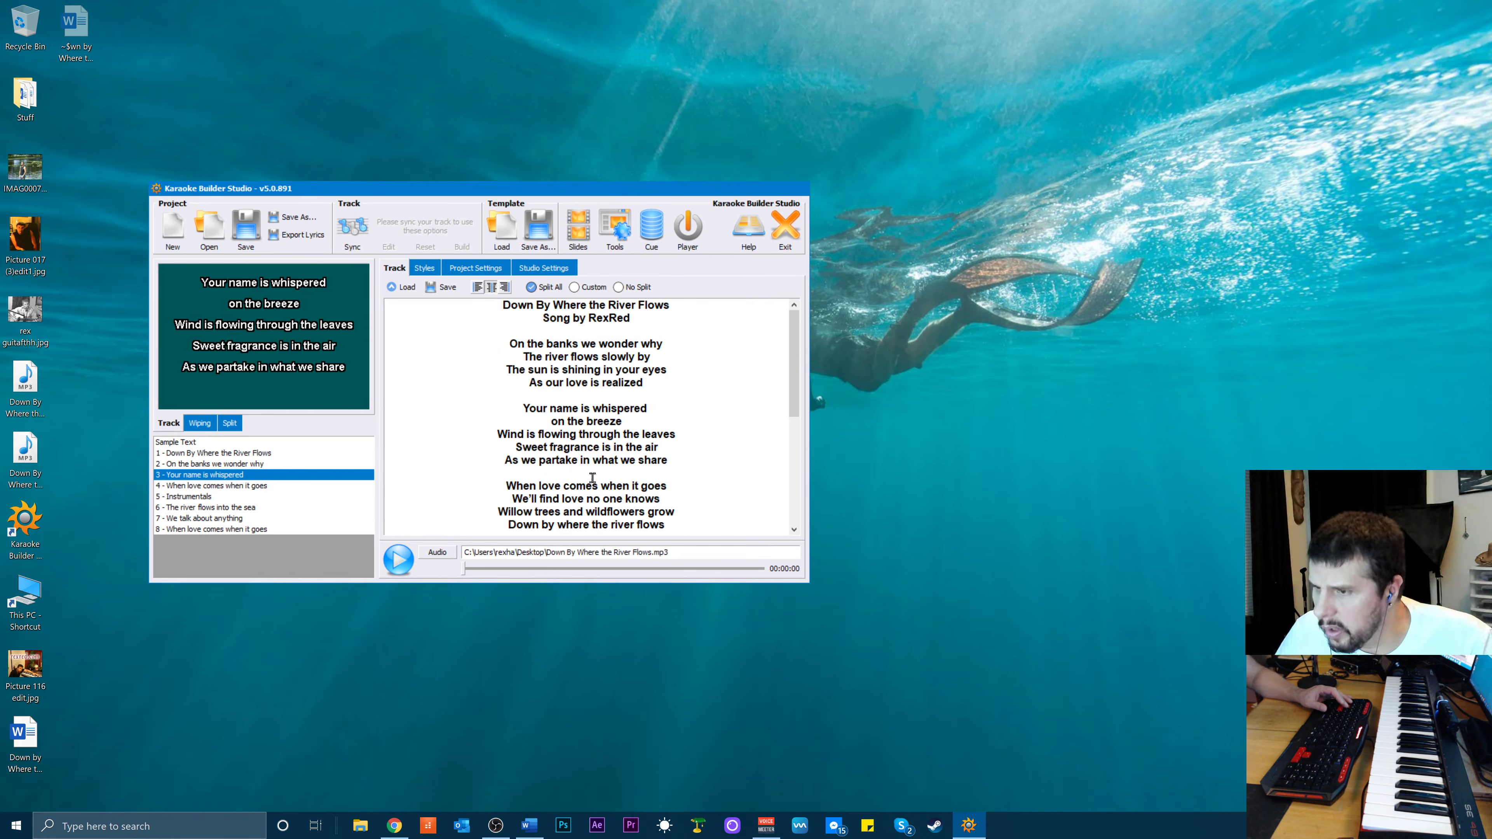
scroll(594, 471, down, 2)
scroll(593, 464, up, 2)
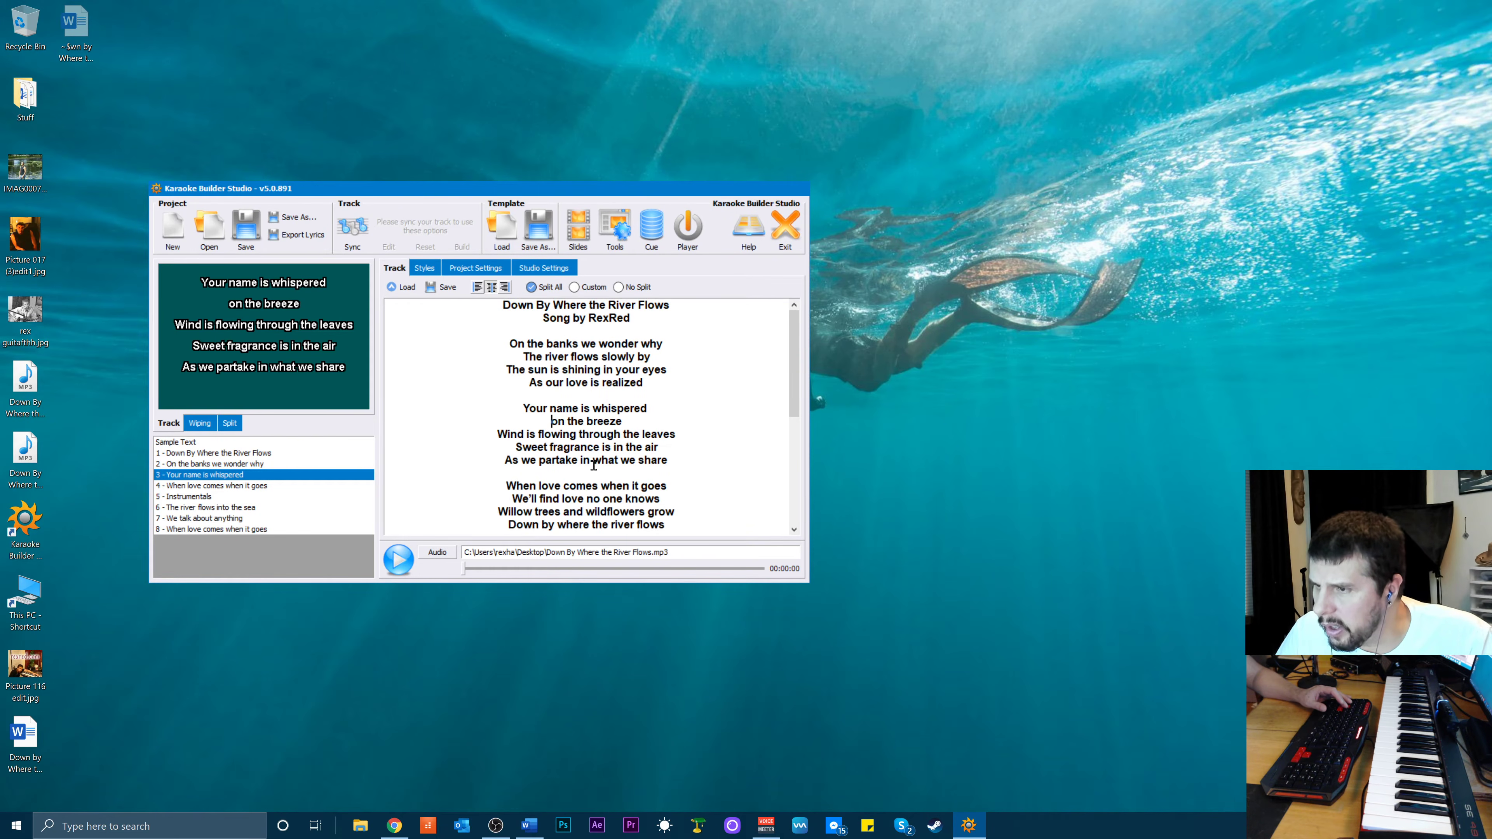
Check the verse pages and remove the "Instrumentals" page from the track text, leaving one blank line between the adjoining verses
click(212, 465)
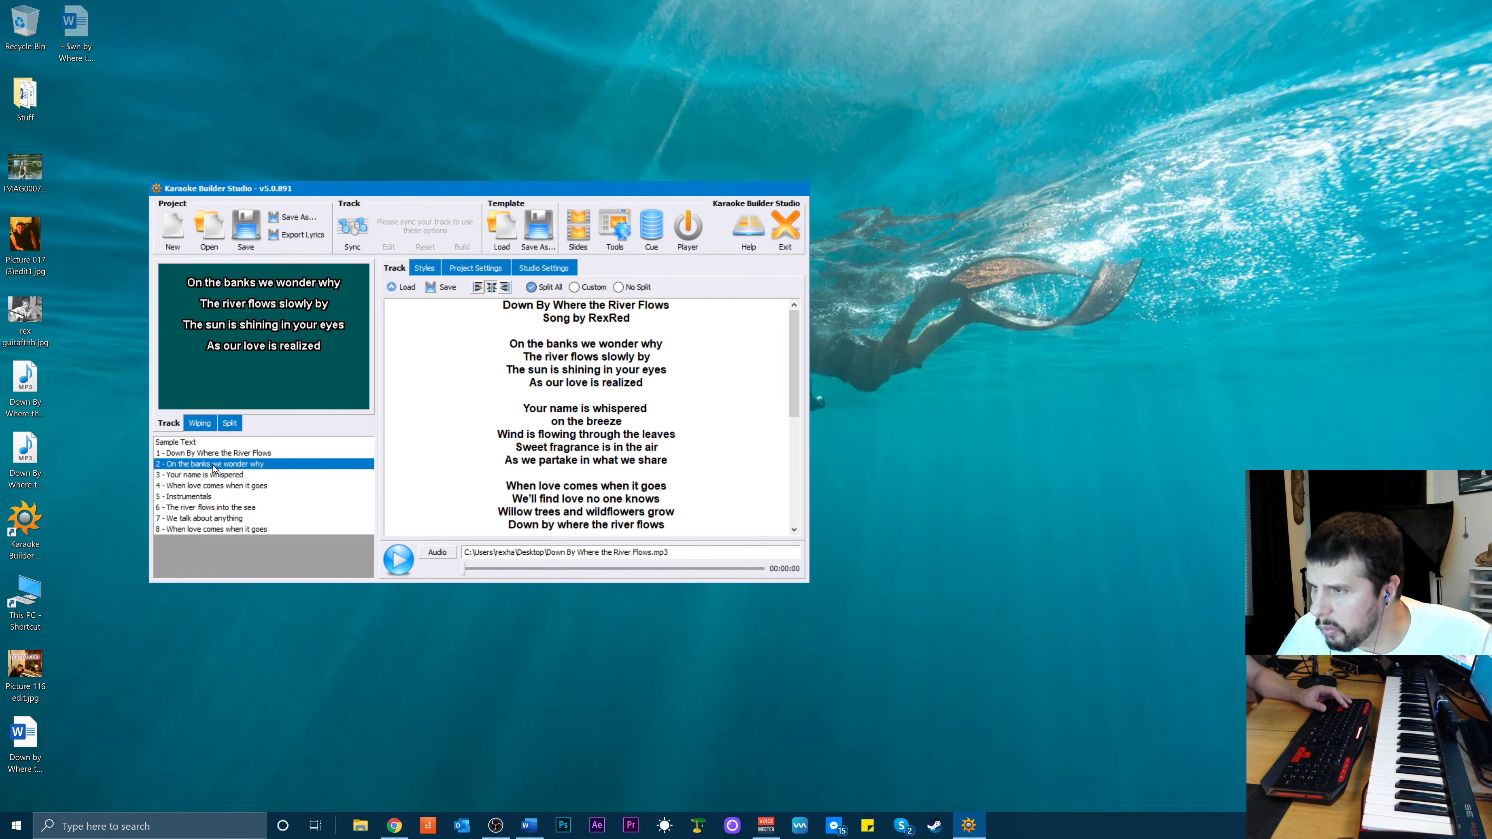
click(211, 486)
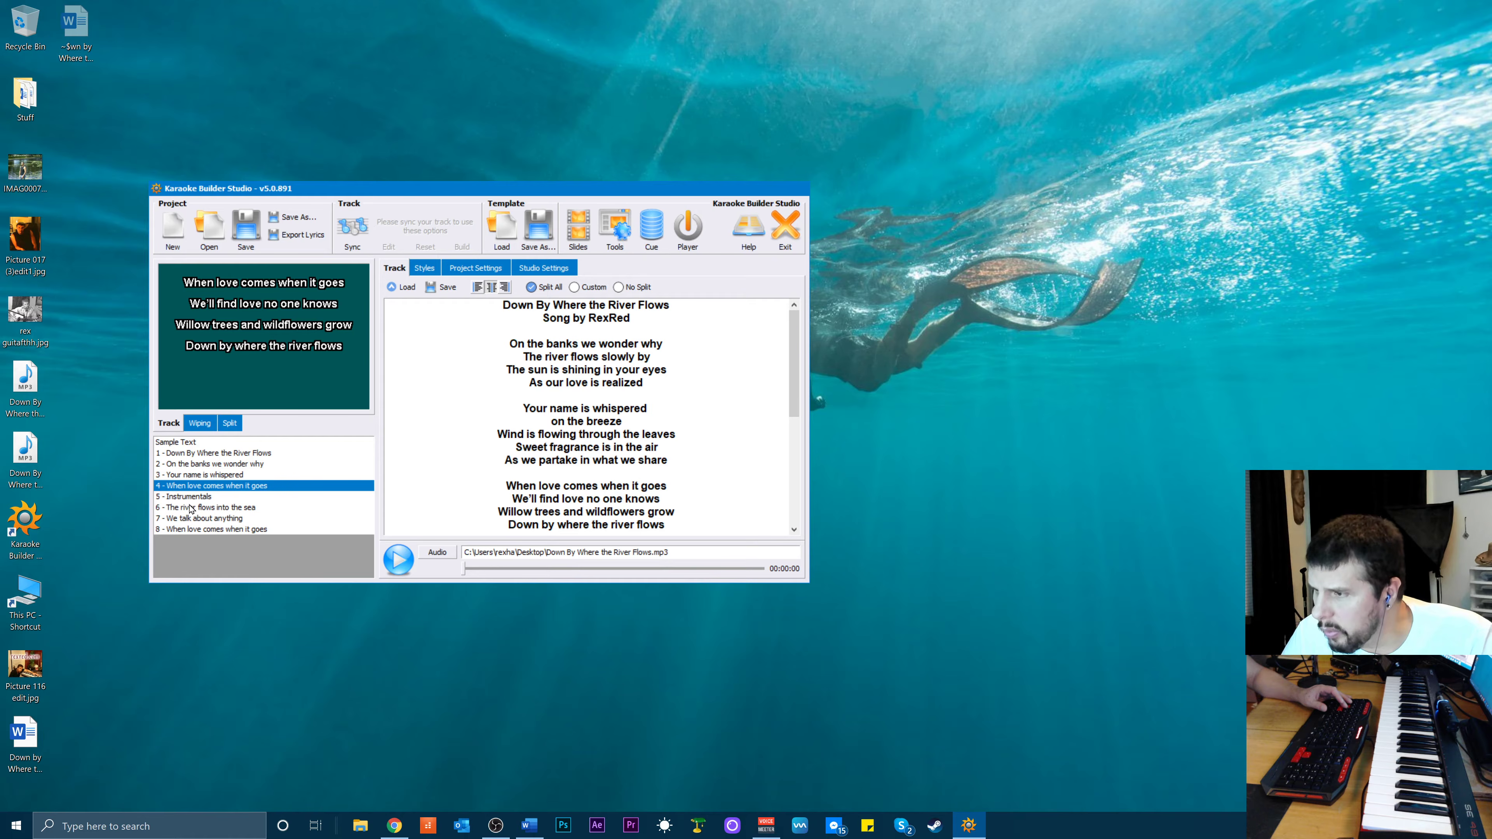
key(Down)
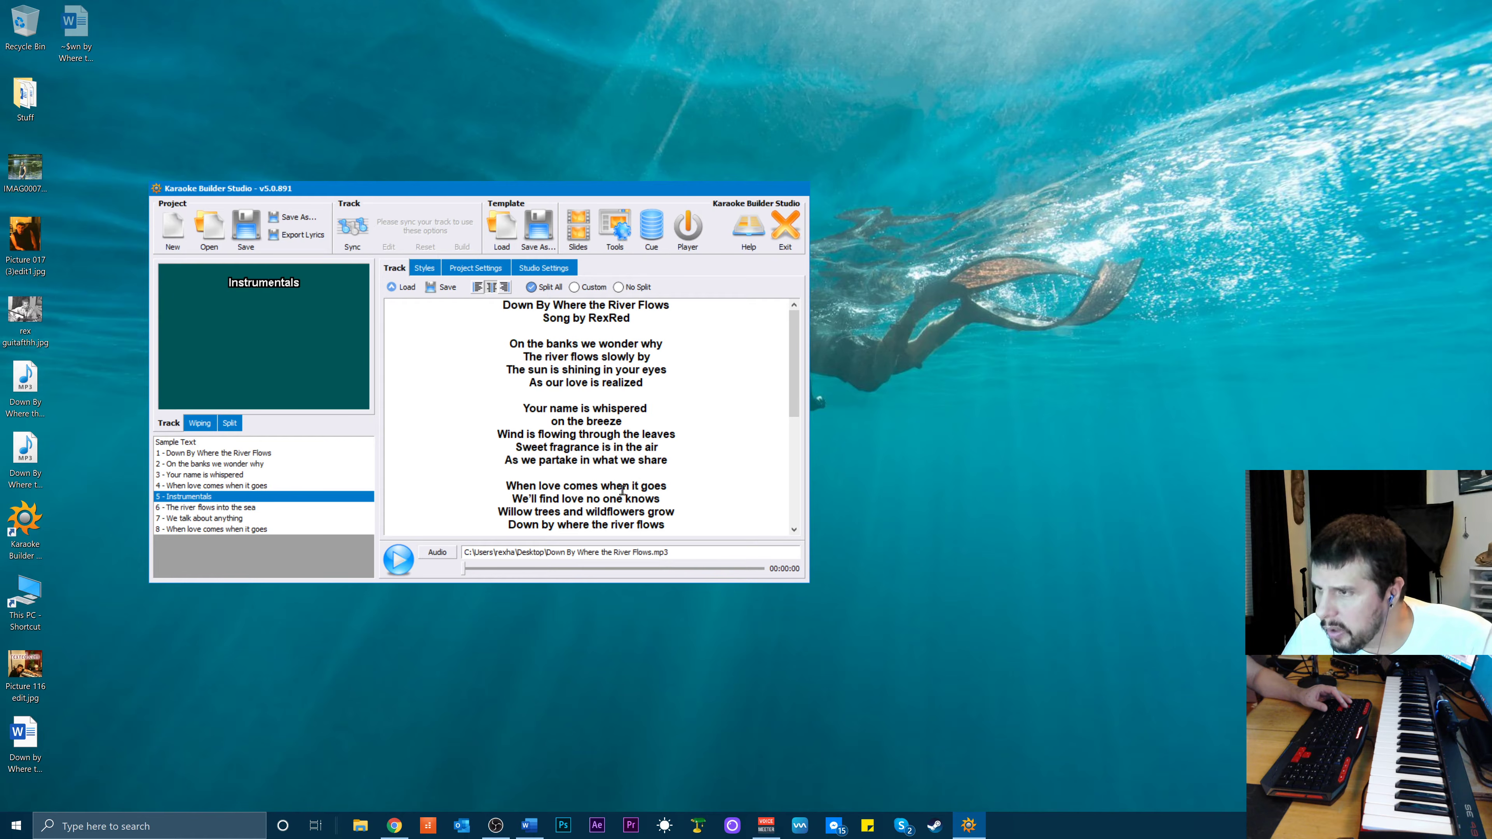
scroll(630, 475, down, 3)
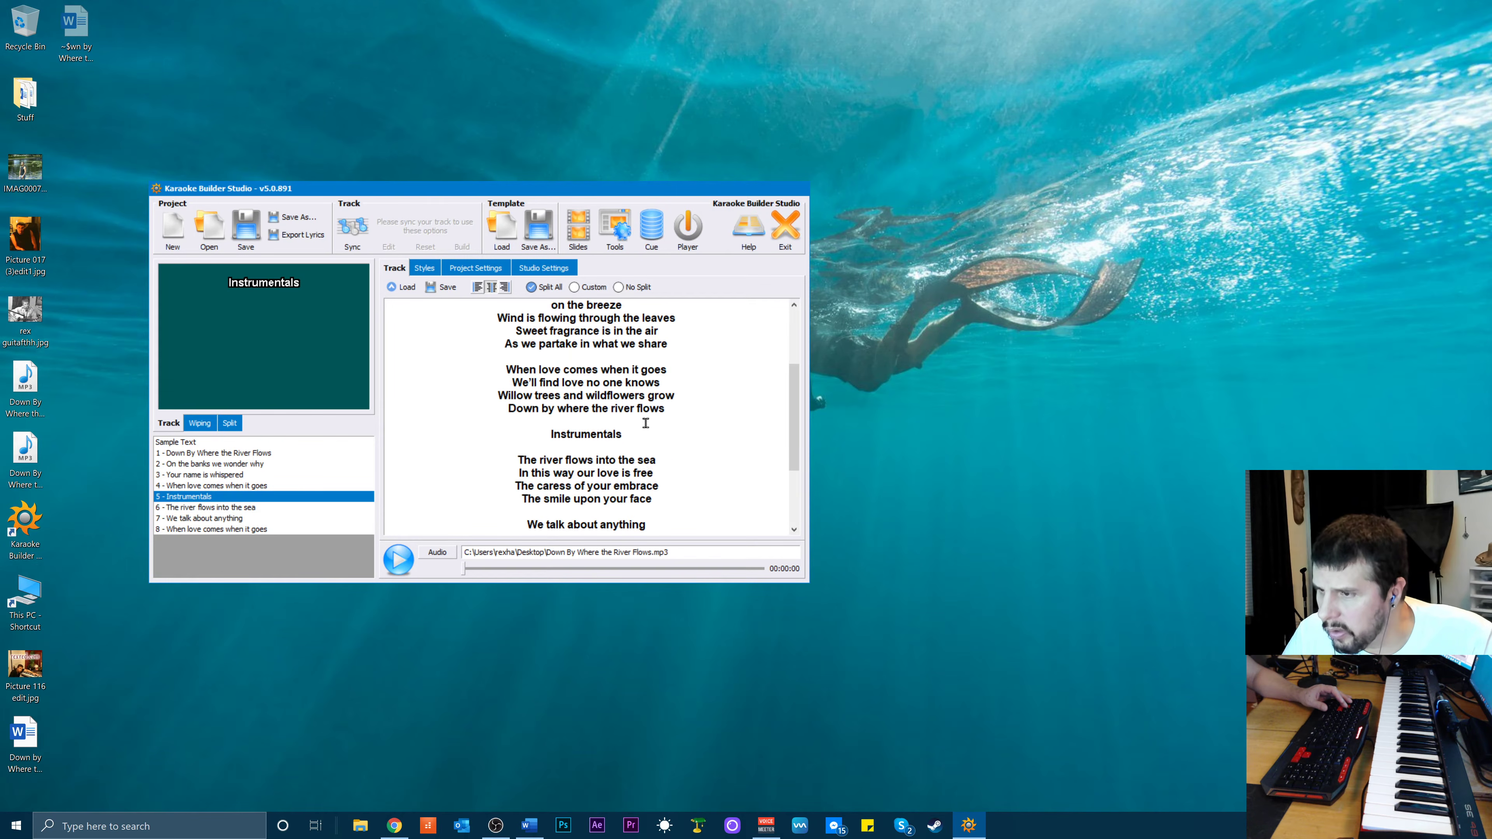
drag(637, 435, 462, 432)
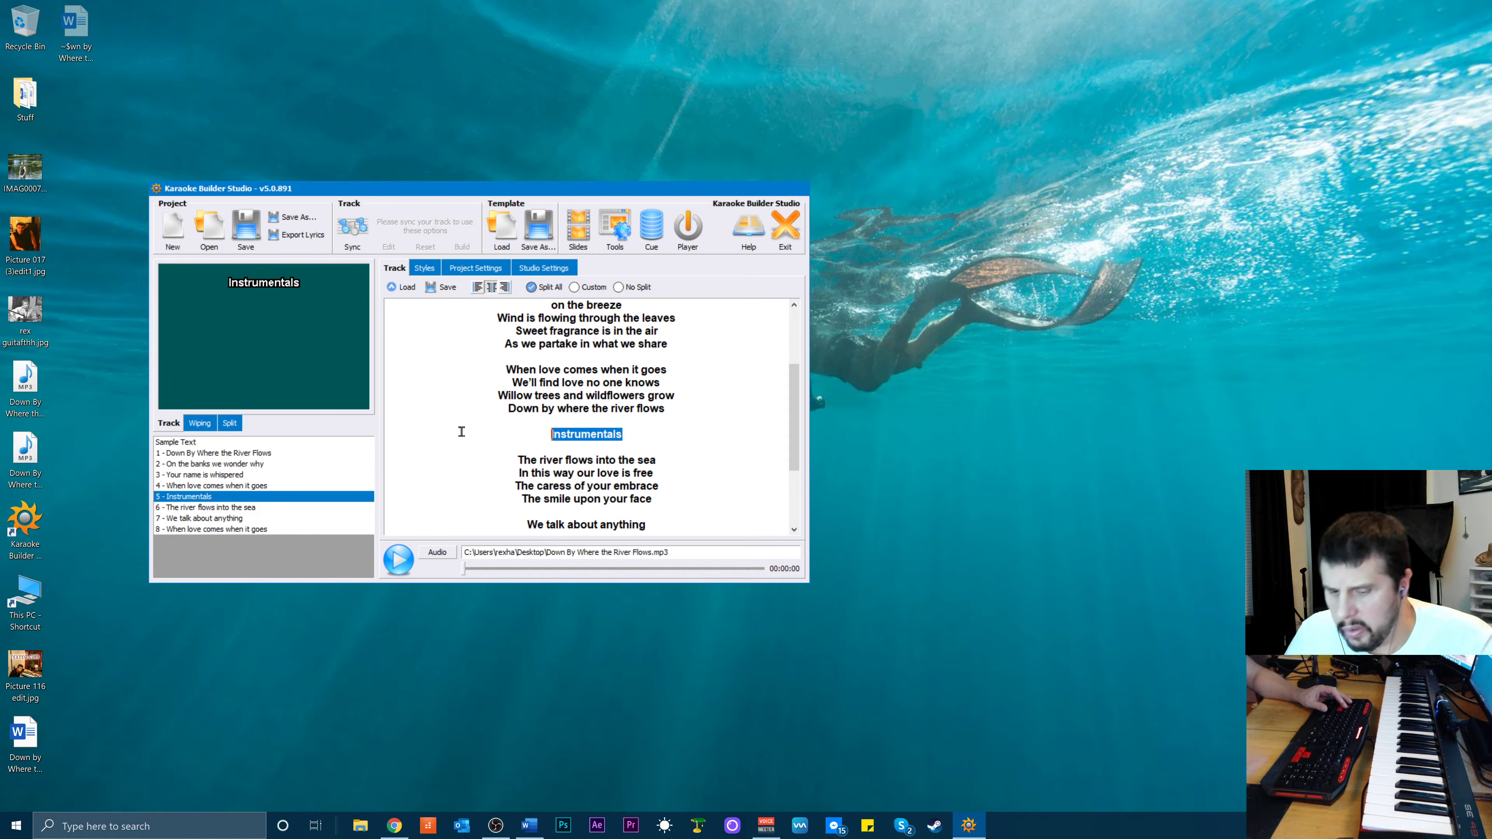
key(Delete)
key(Delete)
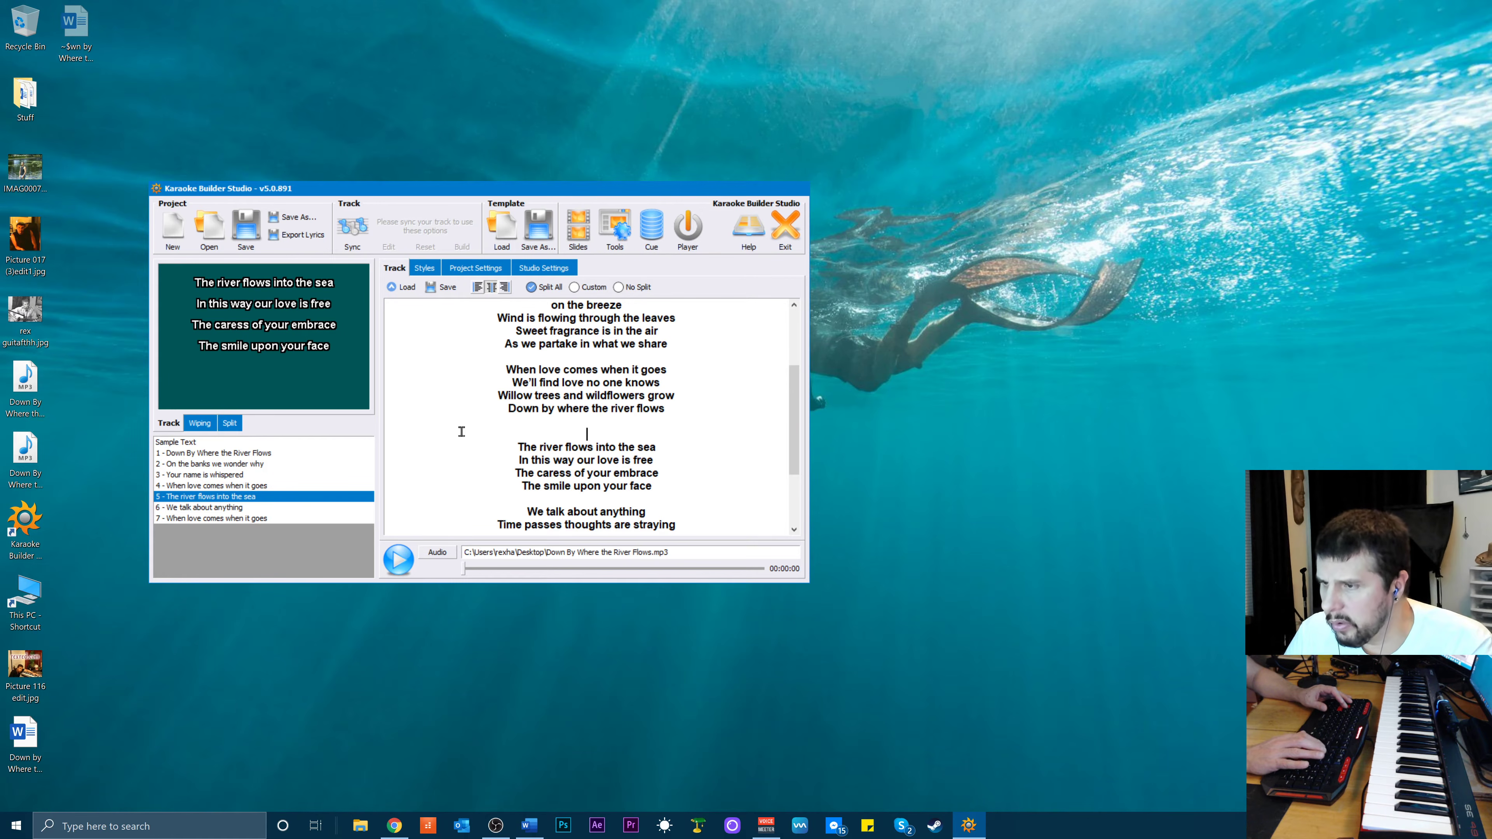
key(Delete)
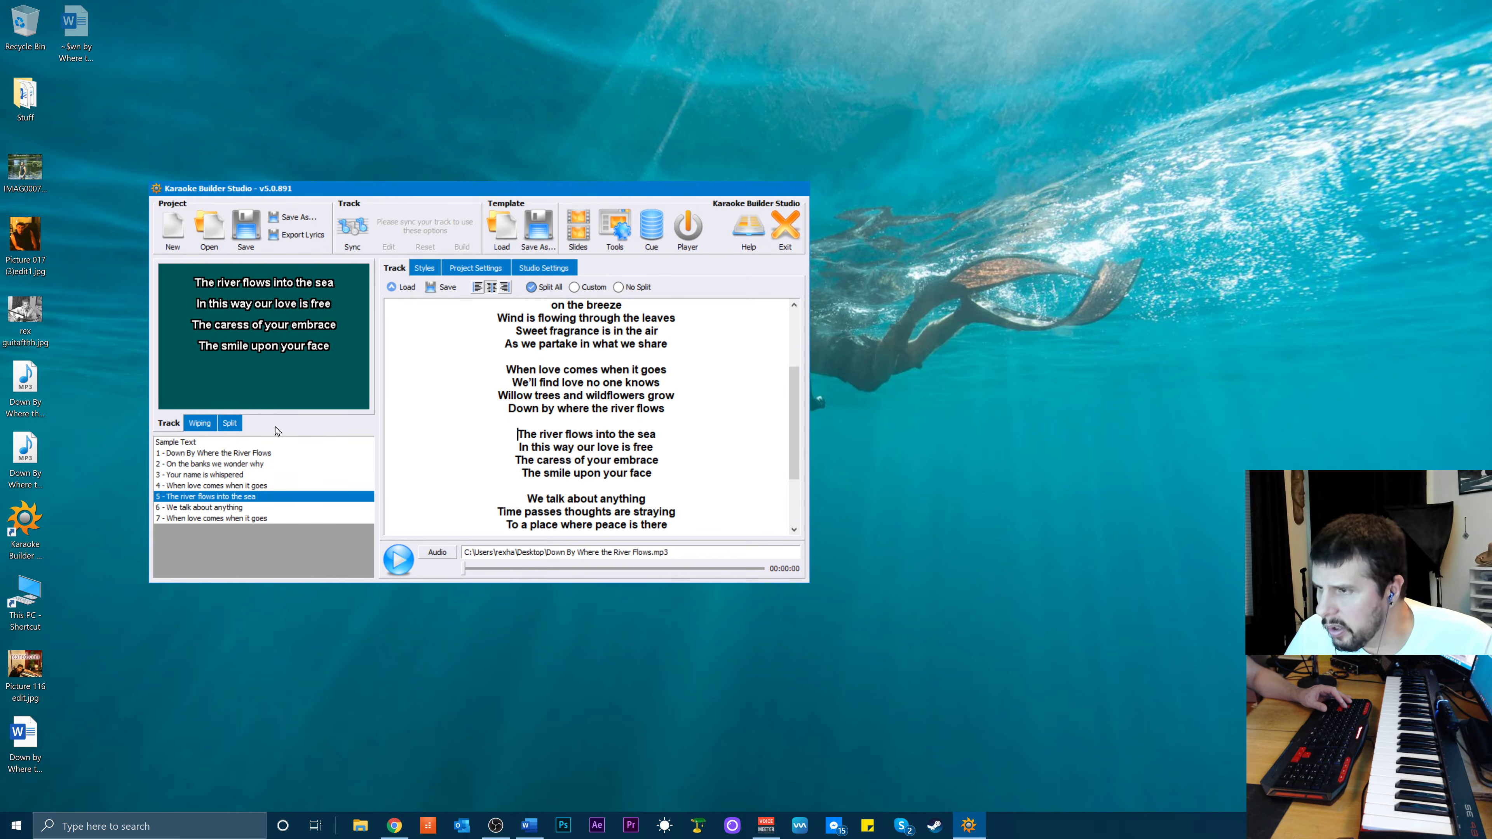
Check the last two verse pages and start a new line below the final verse, separated by a blank line
click(212, 509)
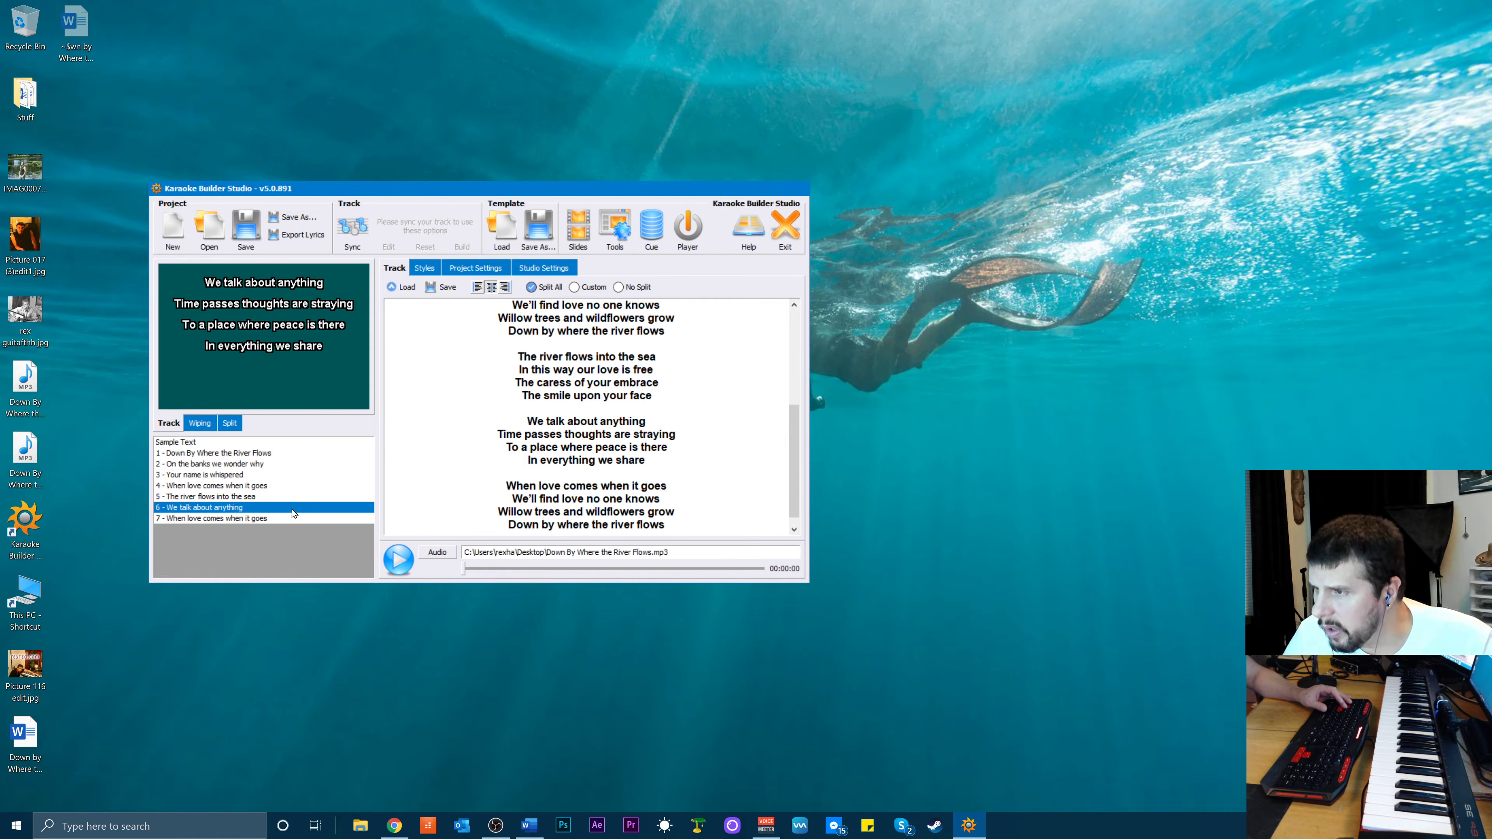
click(202, 519)
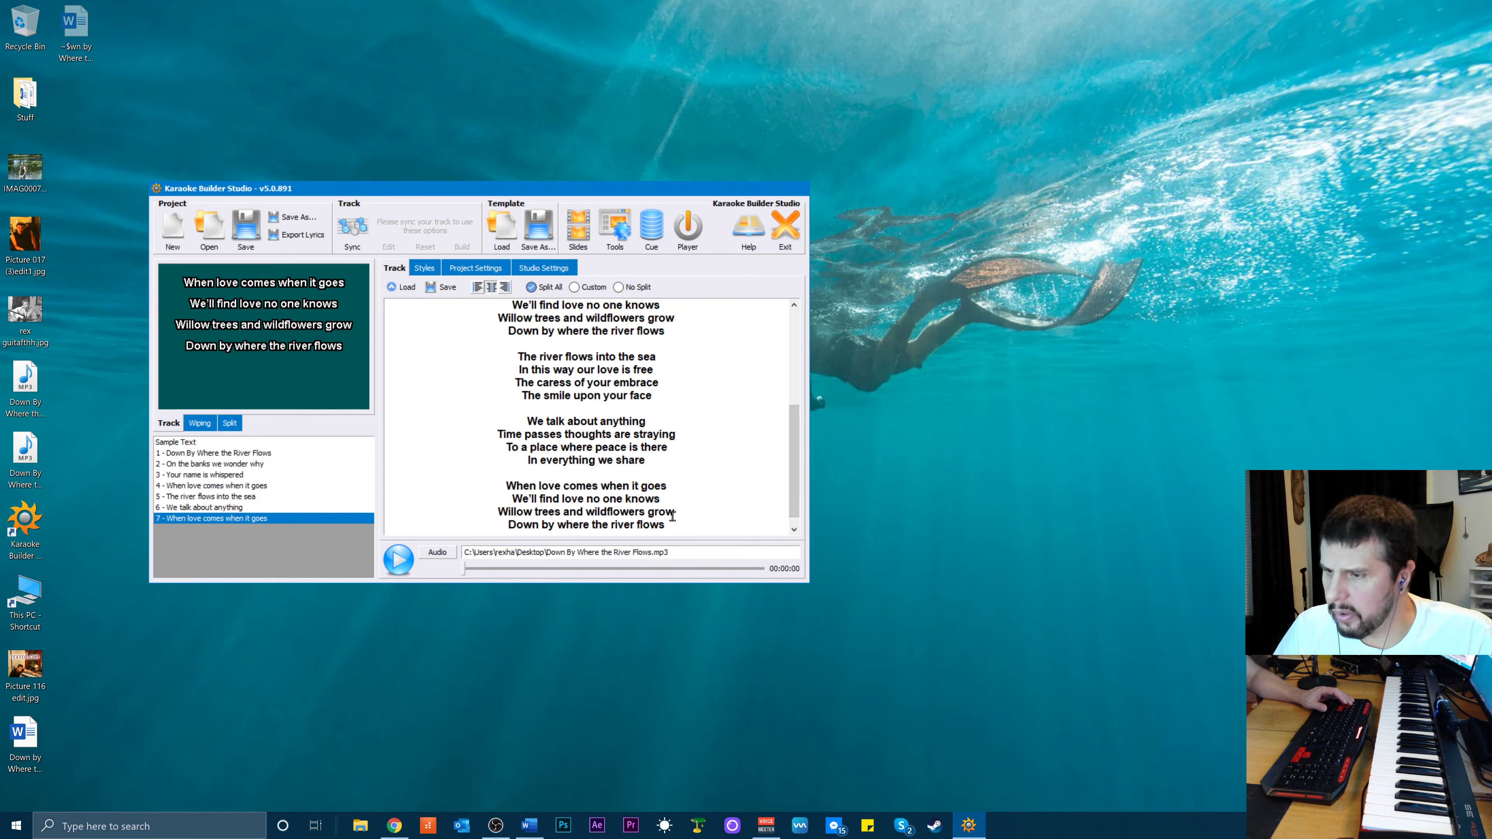
click(668, 531)
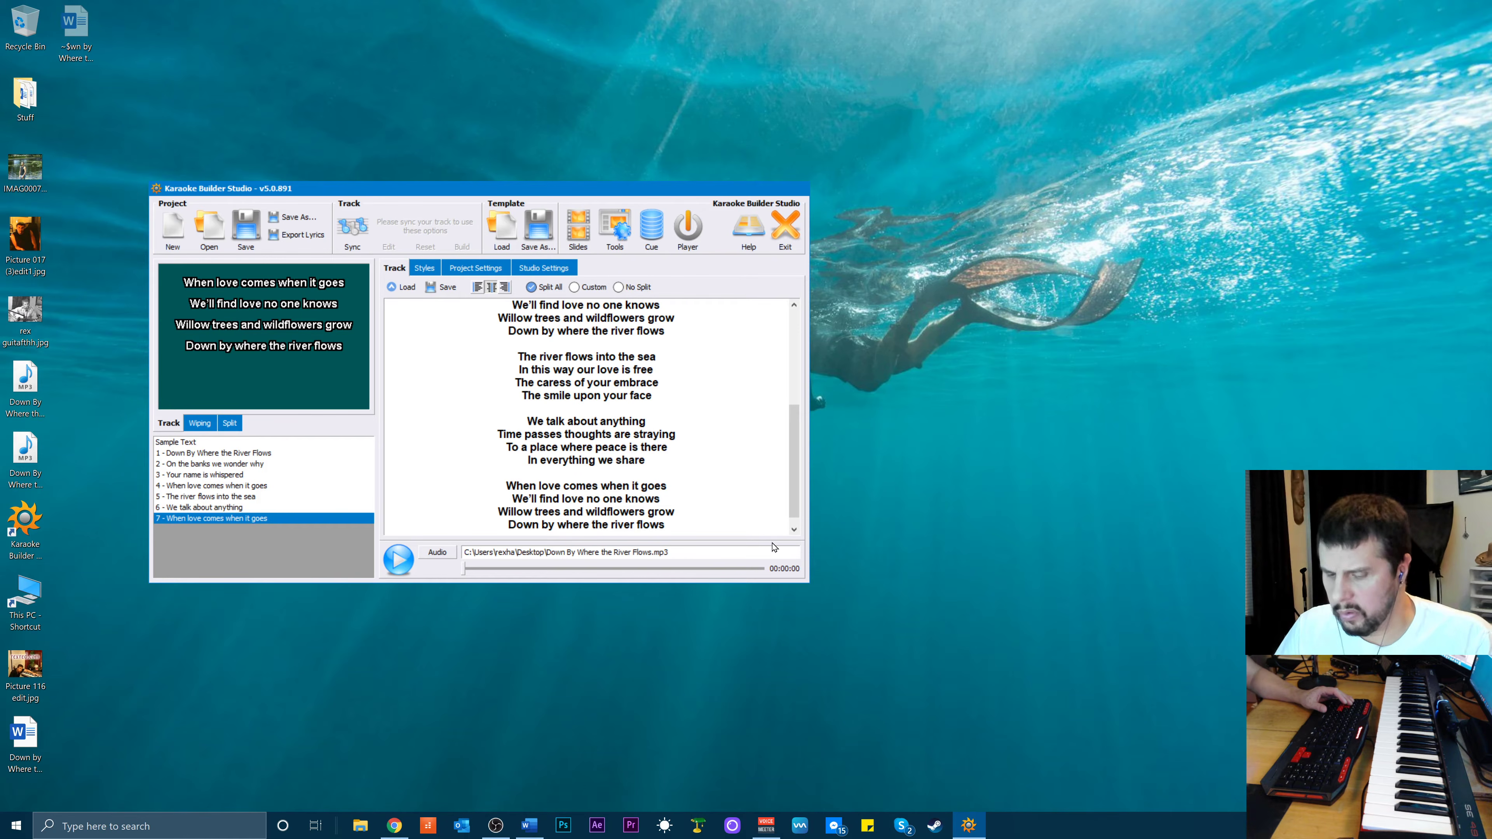
key(Return)
key(Return)
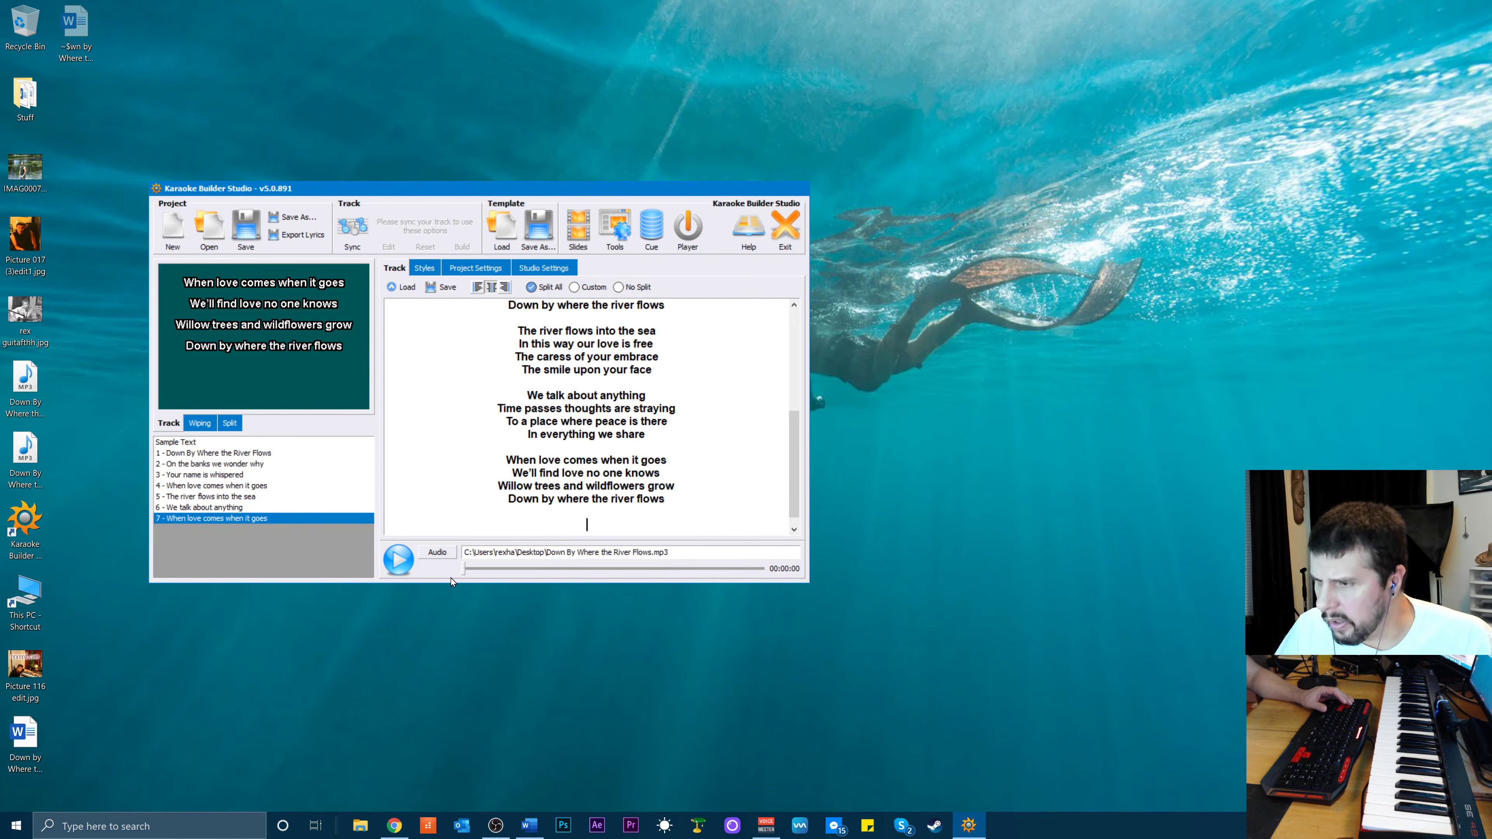
Listen to the song's closing section from several playback positions to check the final words, and pause the audio
drag(464, 569, 710, 577)
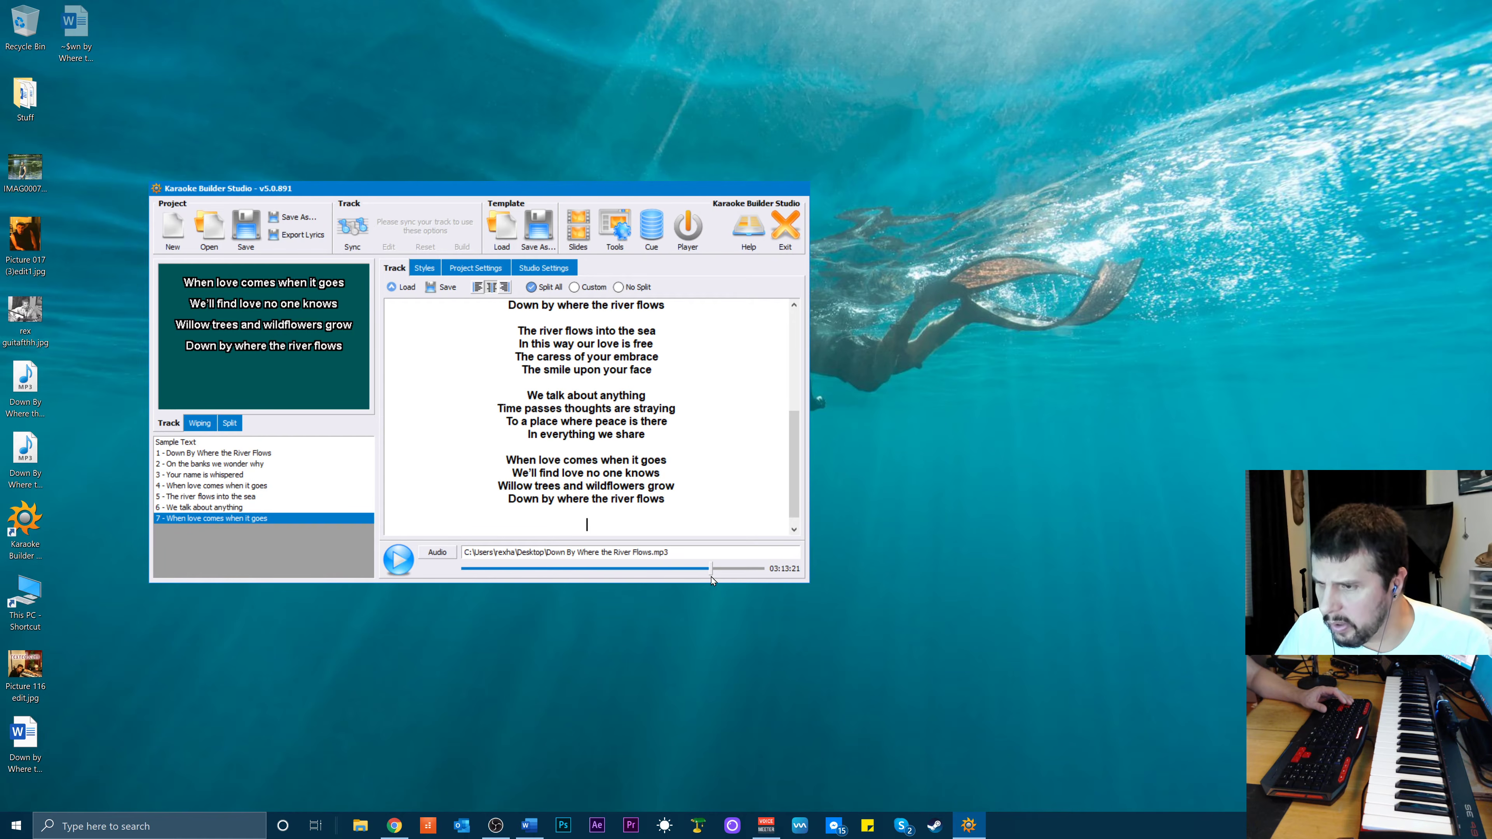
click(401, 565)
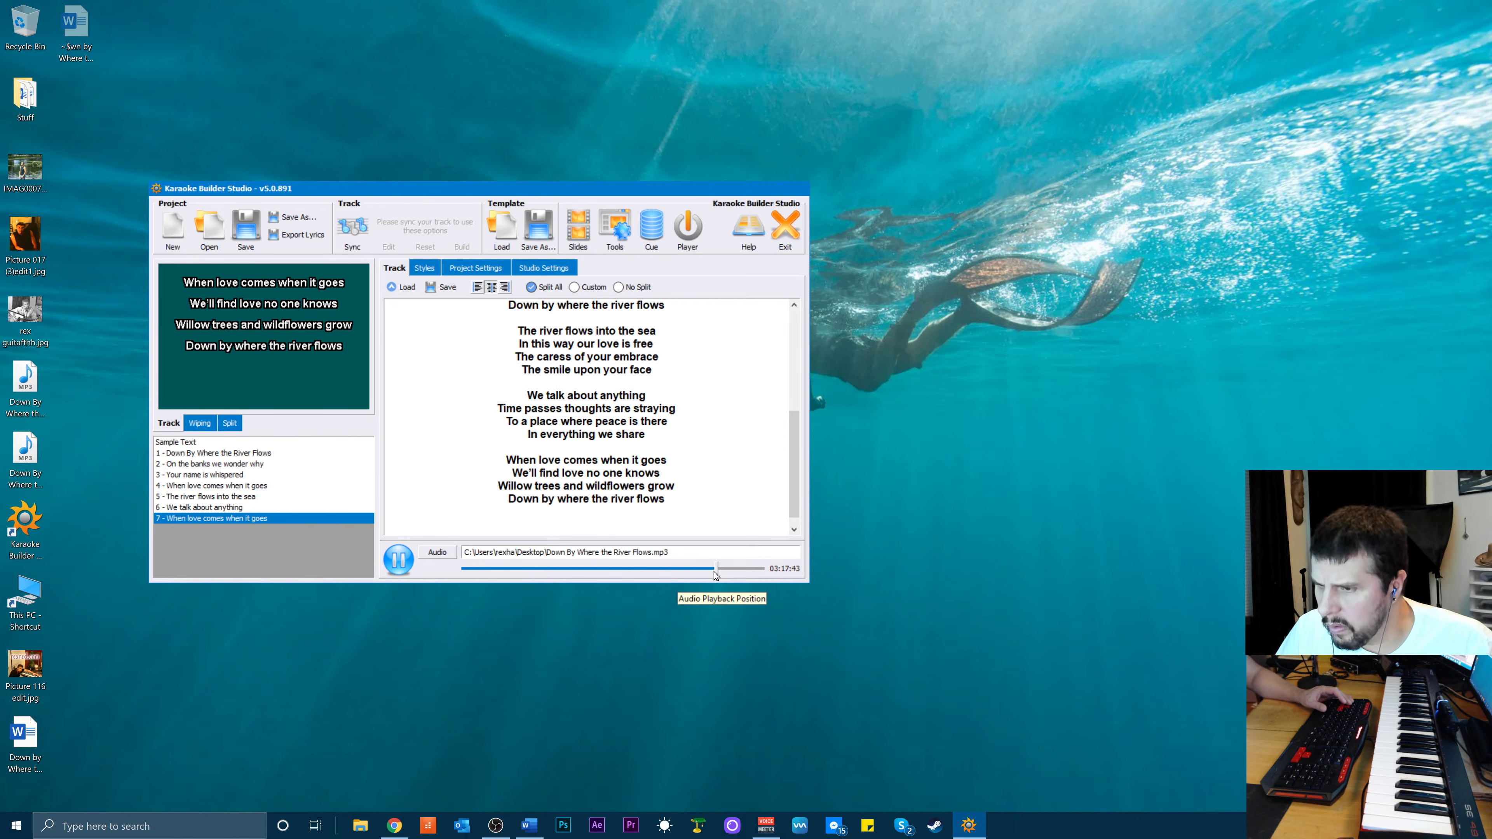
drag(713, 571, 657, 579)
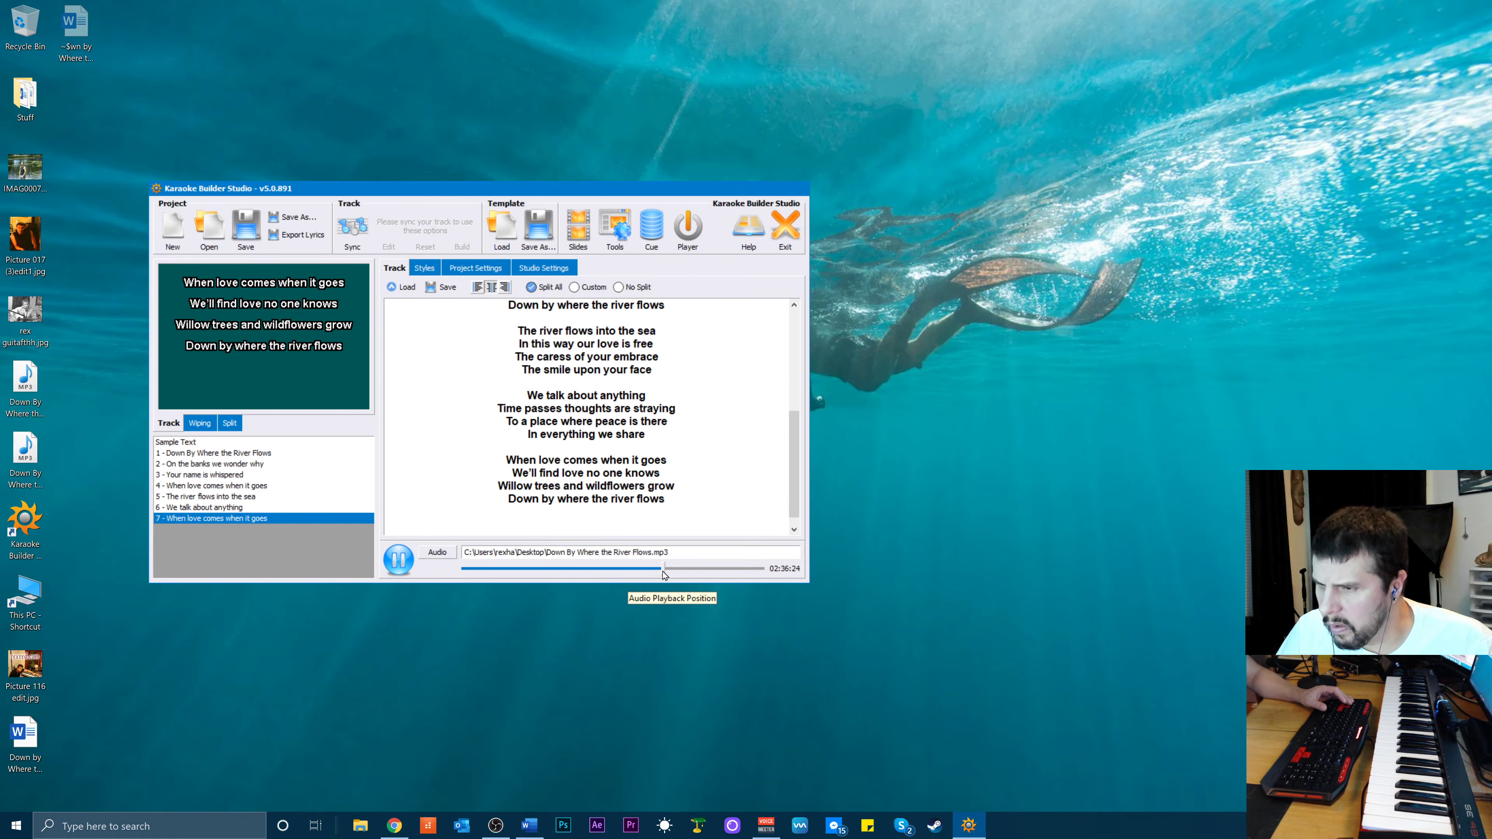
drag(663, 574, 679, 577)
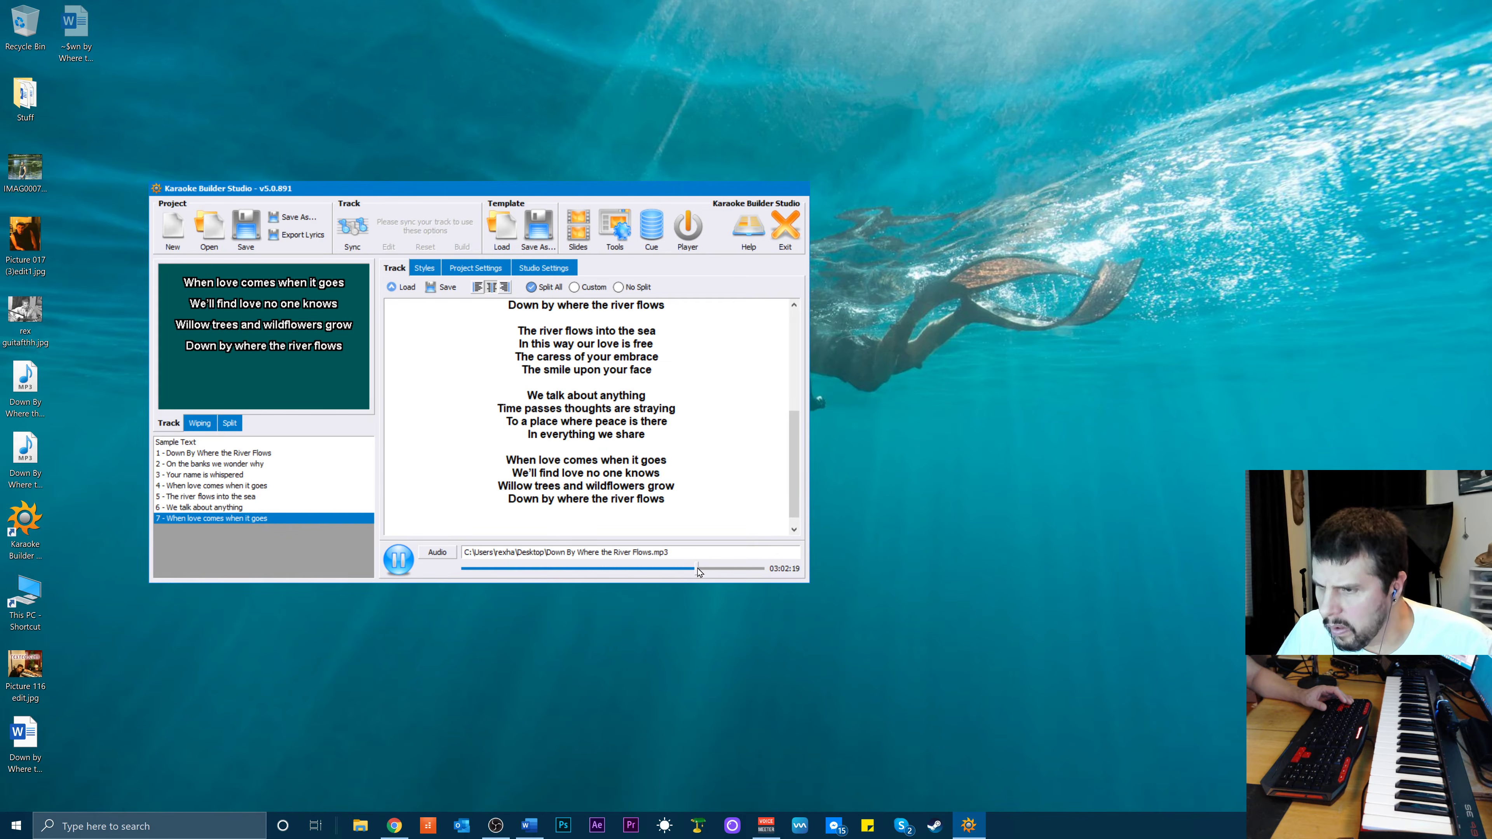
drag(694, 579, 644, 589)
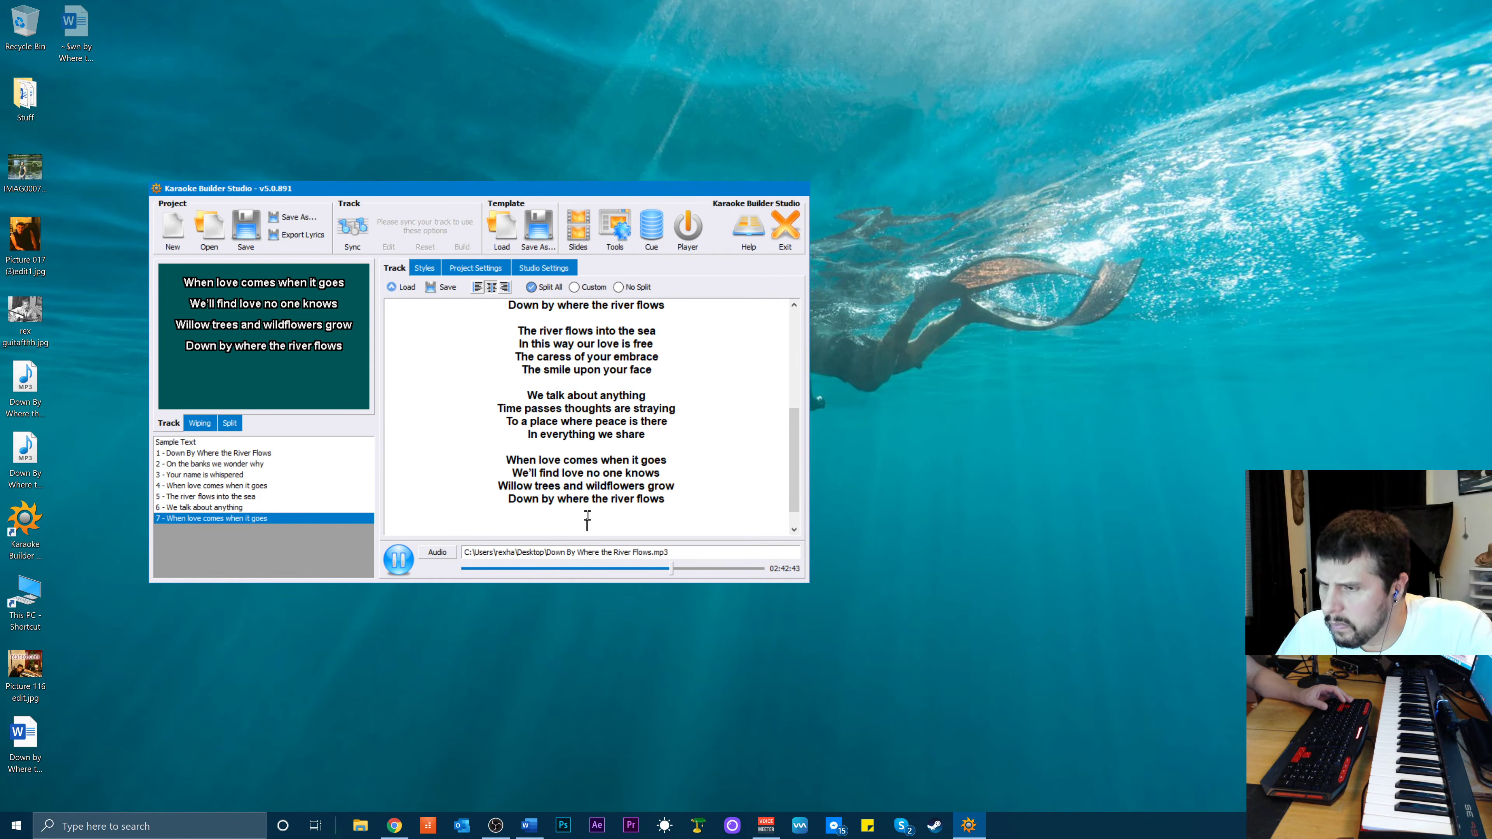
click(398, 568)
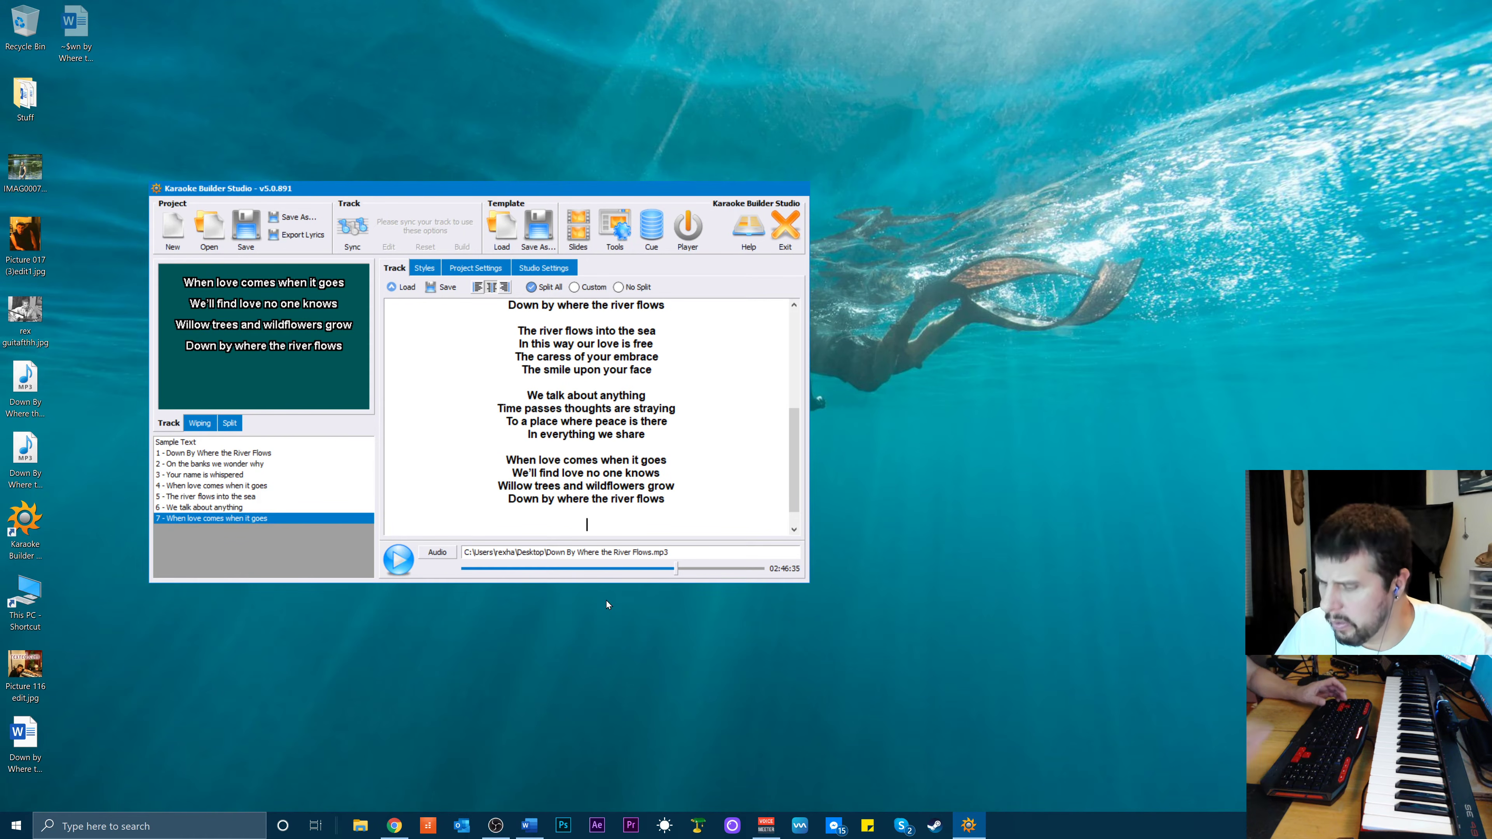
Add the closing line "Where the Rever Flows" as a separate page below the last verse
text(Where teh)
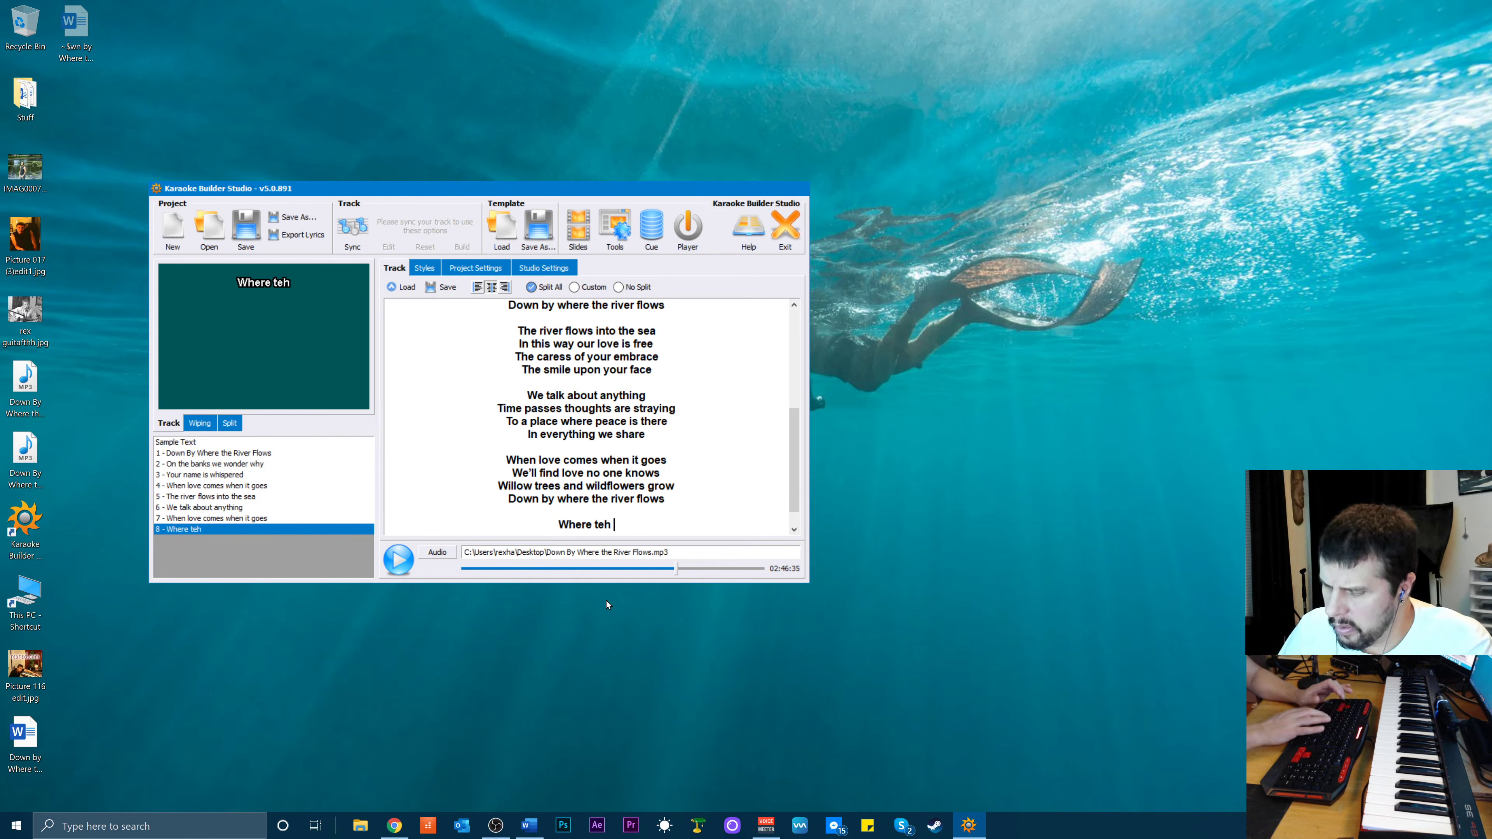
key(BackSpace)
key(BackSpace)
key(BackSpace)
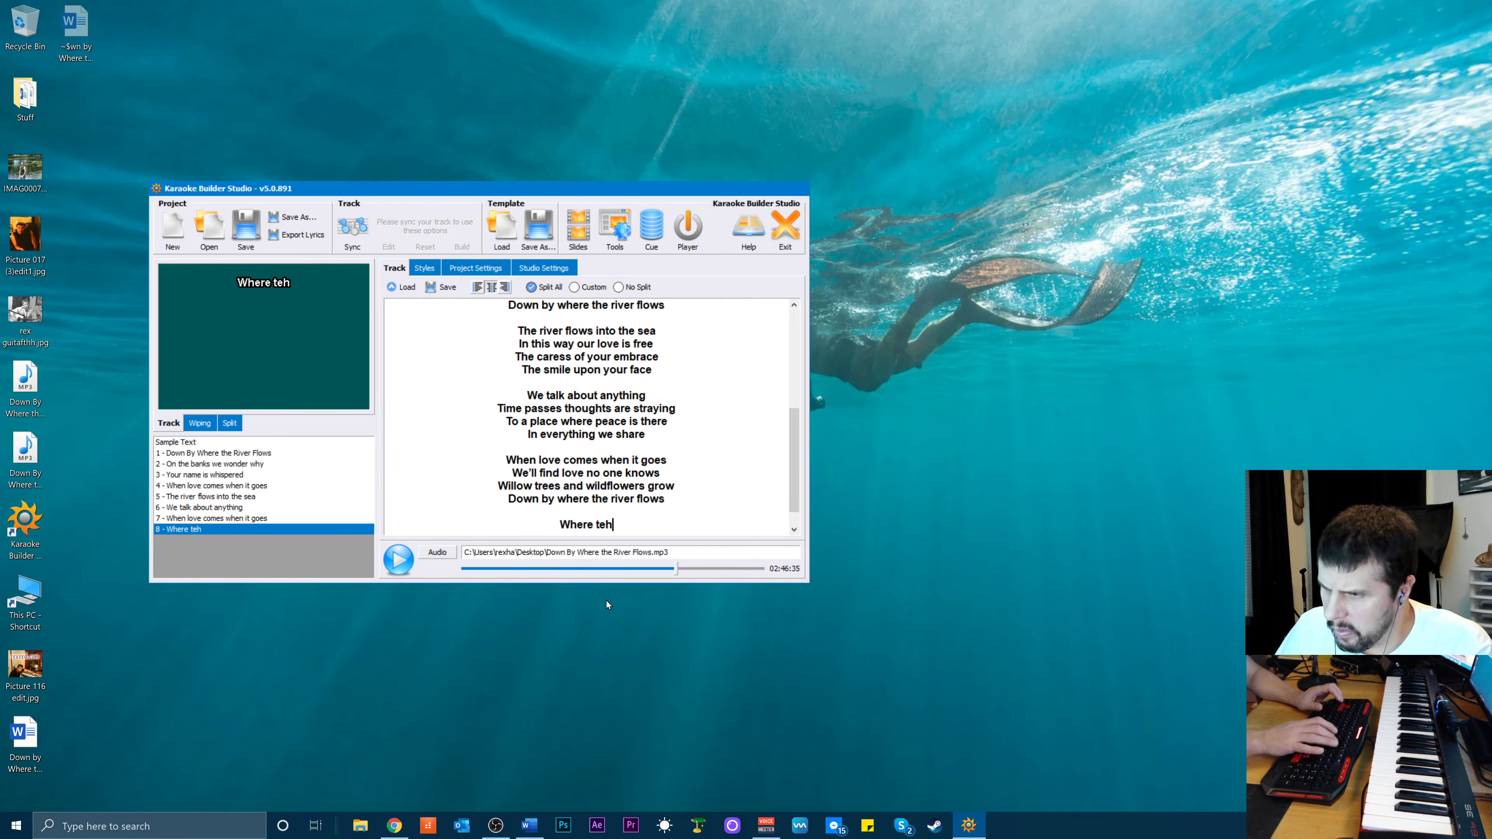
text(he Re)
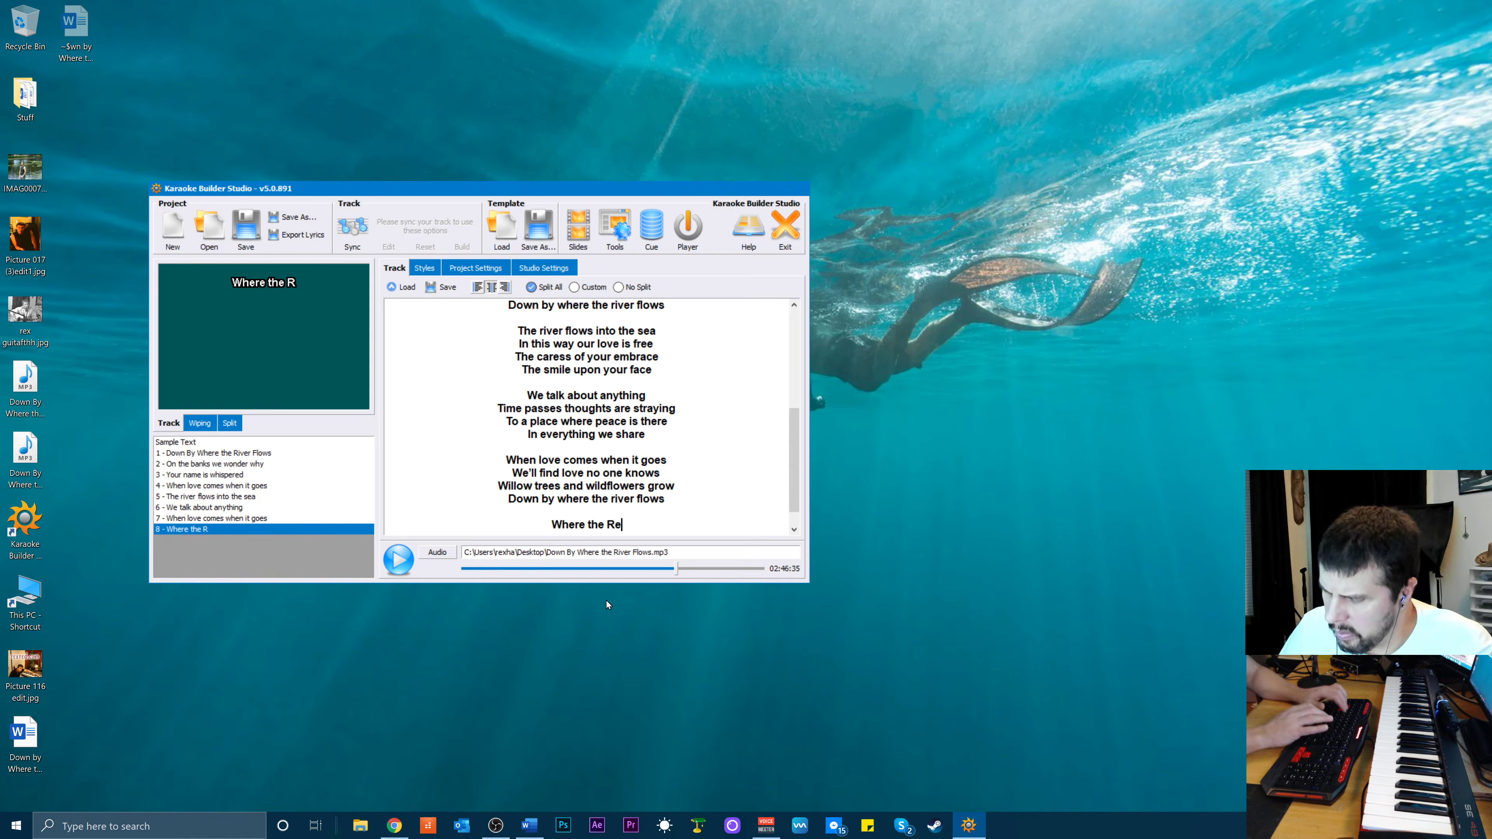
text(ver Flows)
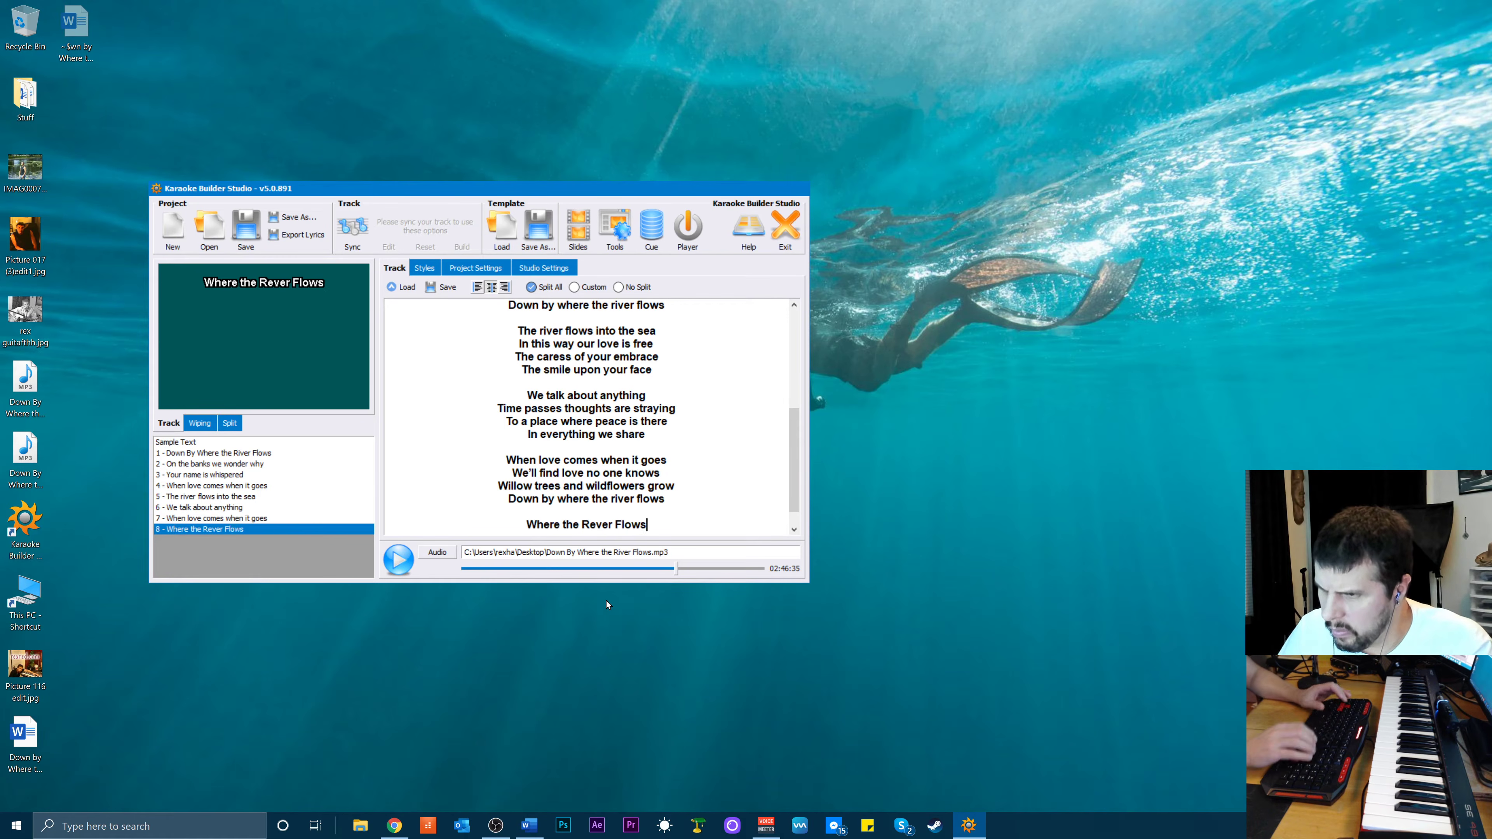
Correct the misspelled "Rever" in the closing line so it reads "Where the River Flows", and end the line with a line break
key(Left)
key(Left)
key(Left)
key(Left)
key(Left)
key(Left)
key(Left)
key(Left)
key(Left)
key(Left)
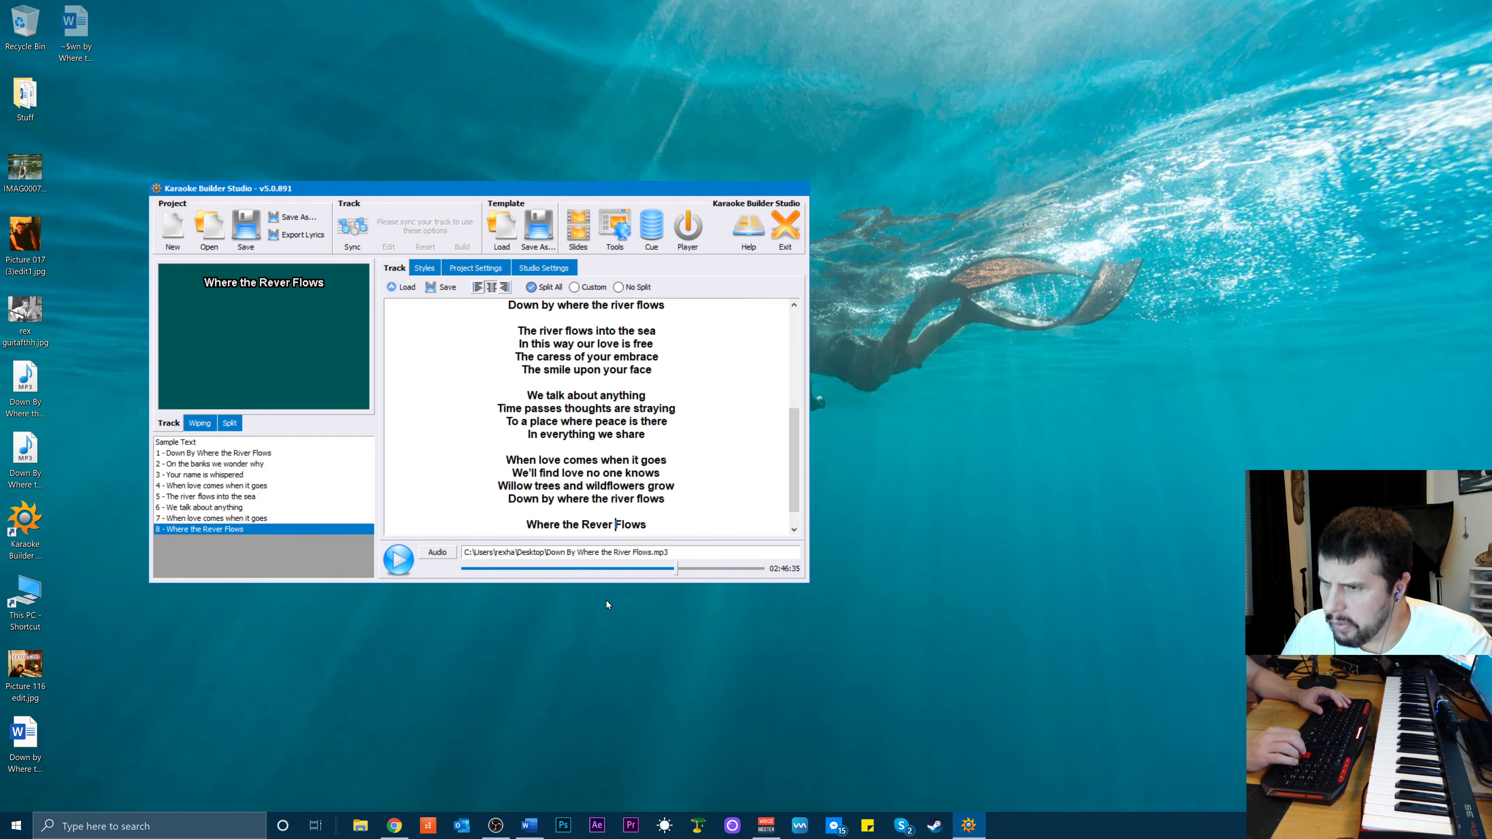
key(Delete)
text(i)
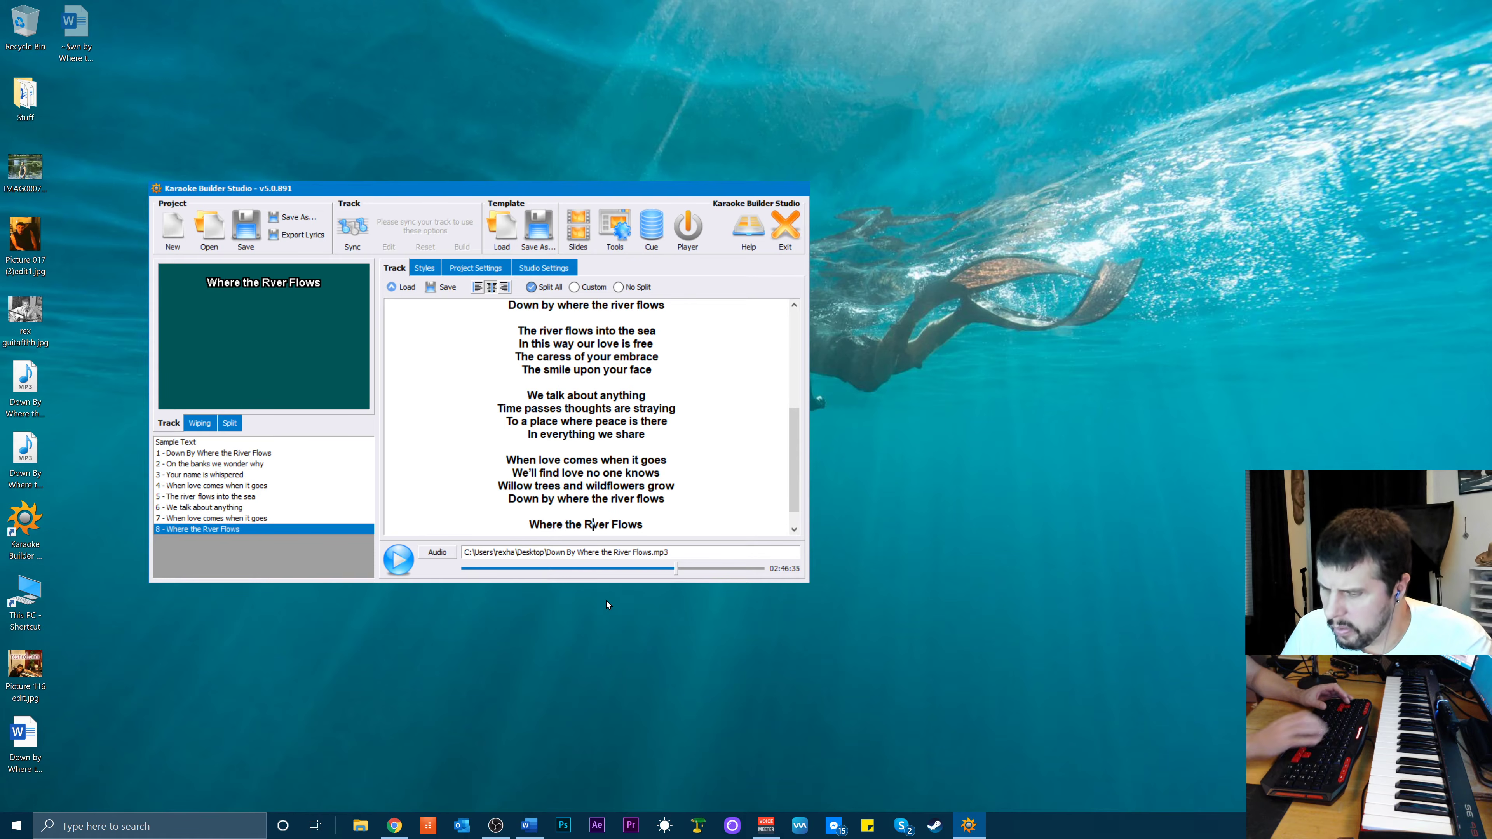
key(Right)
key(Right)
key(Right)
key(Right)
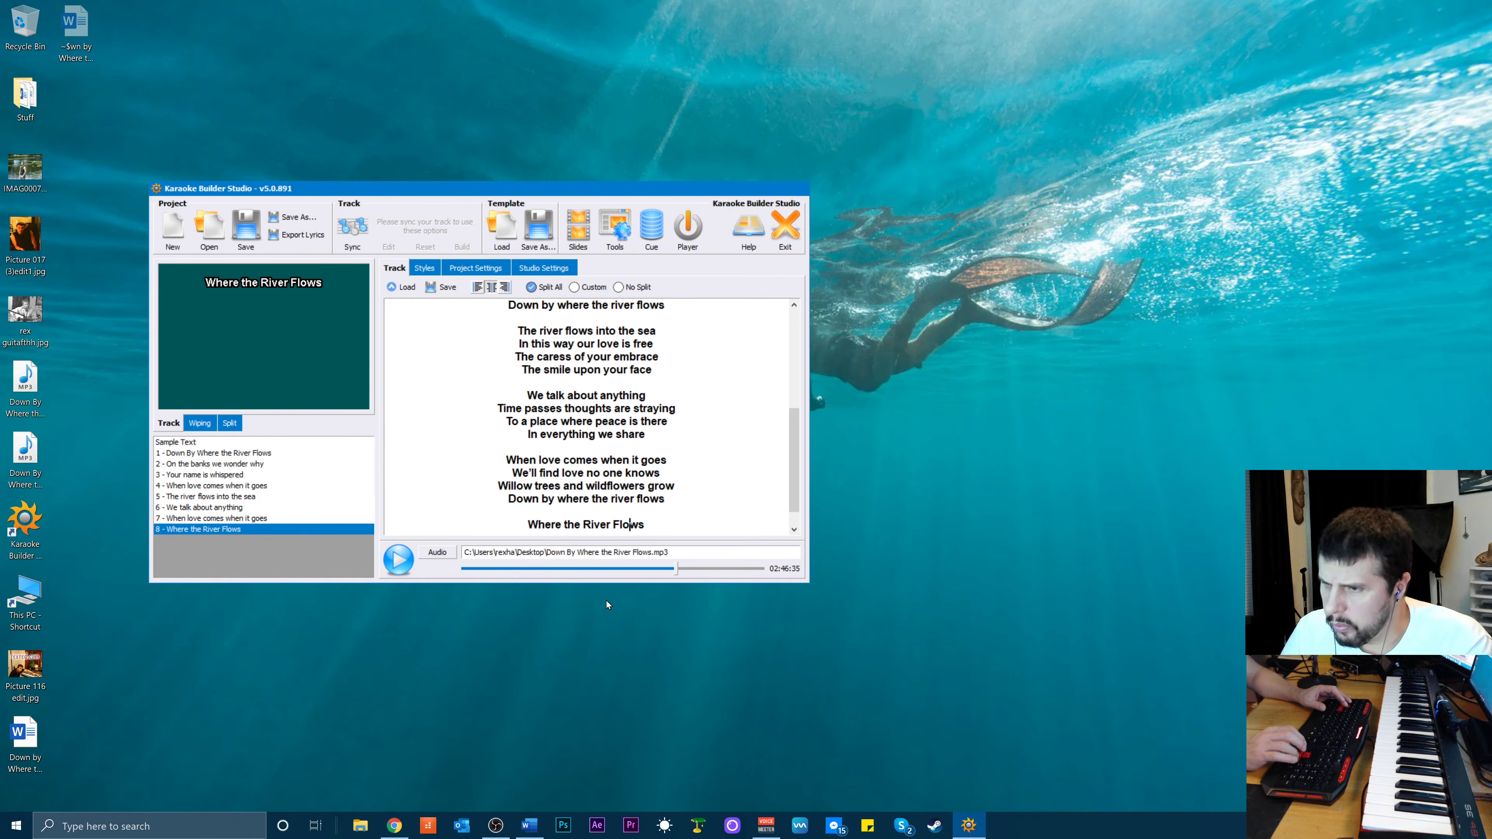
key(End)
key(Return)
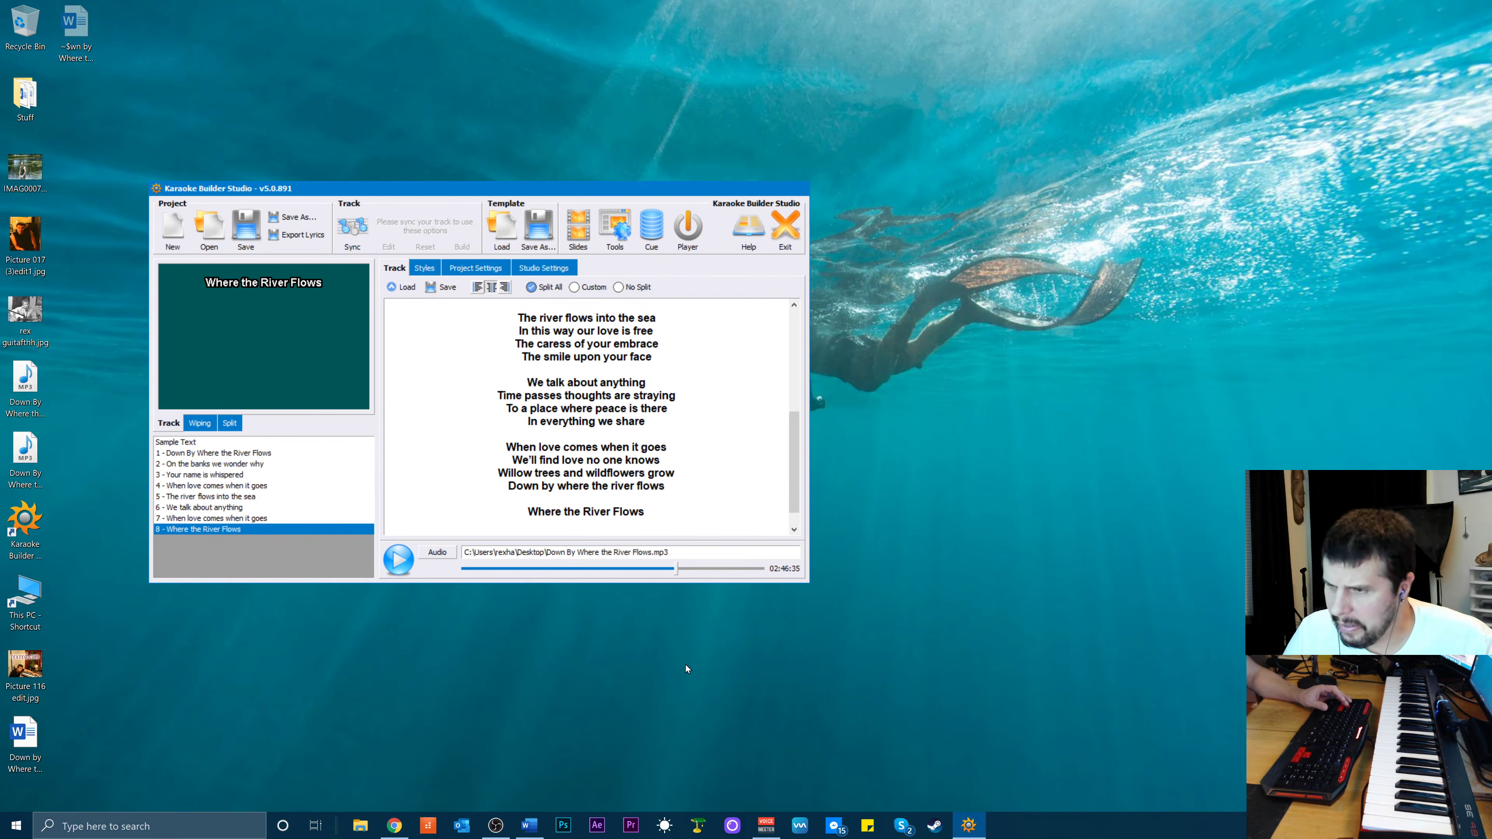
Play the next phrase of the song, pause it, and add the line "The River FLows" below "Where the River Flows"
click(398, 563)
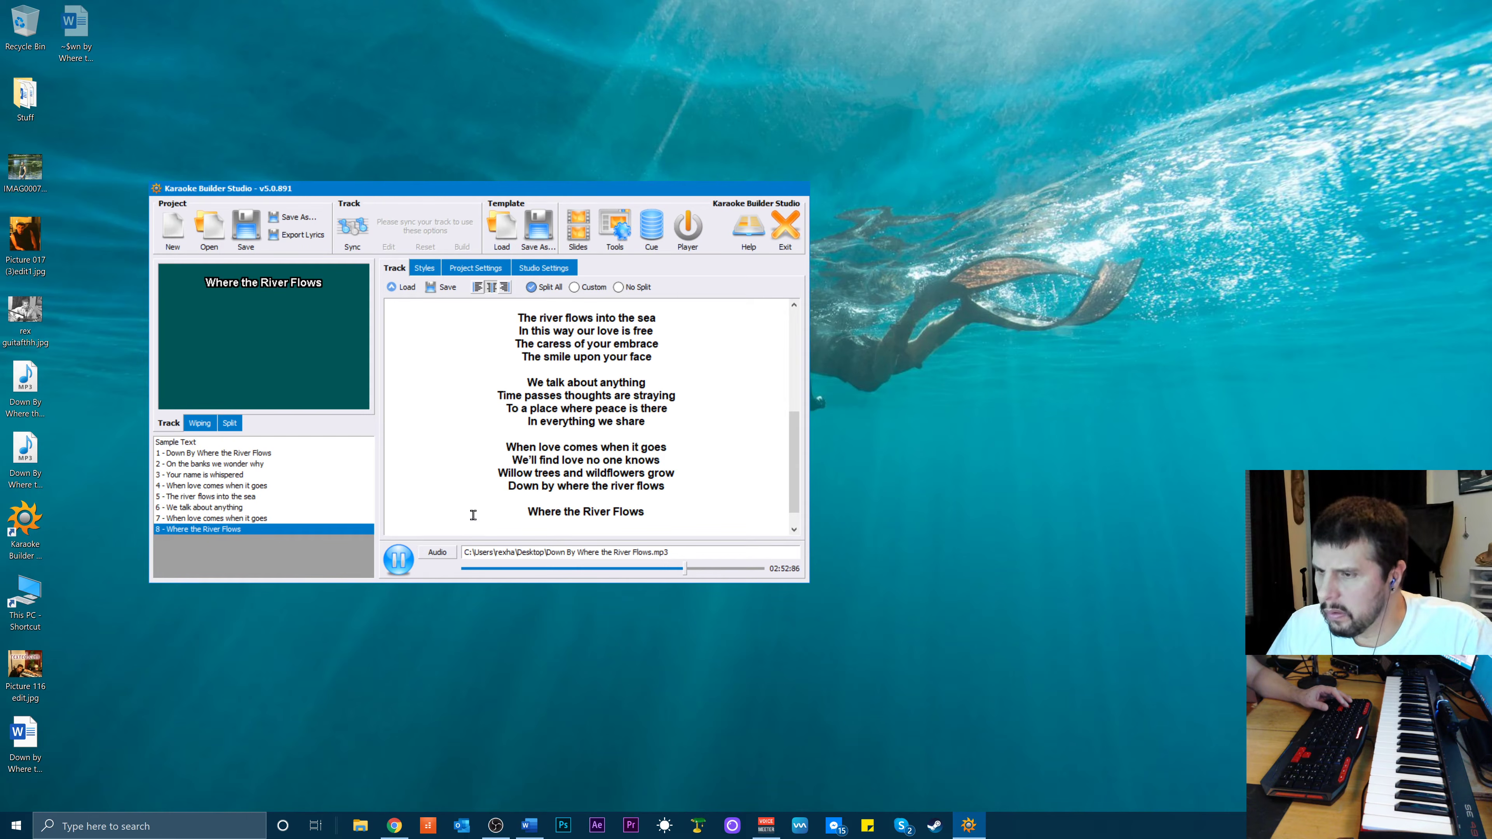
click(398, 561)
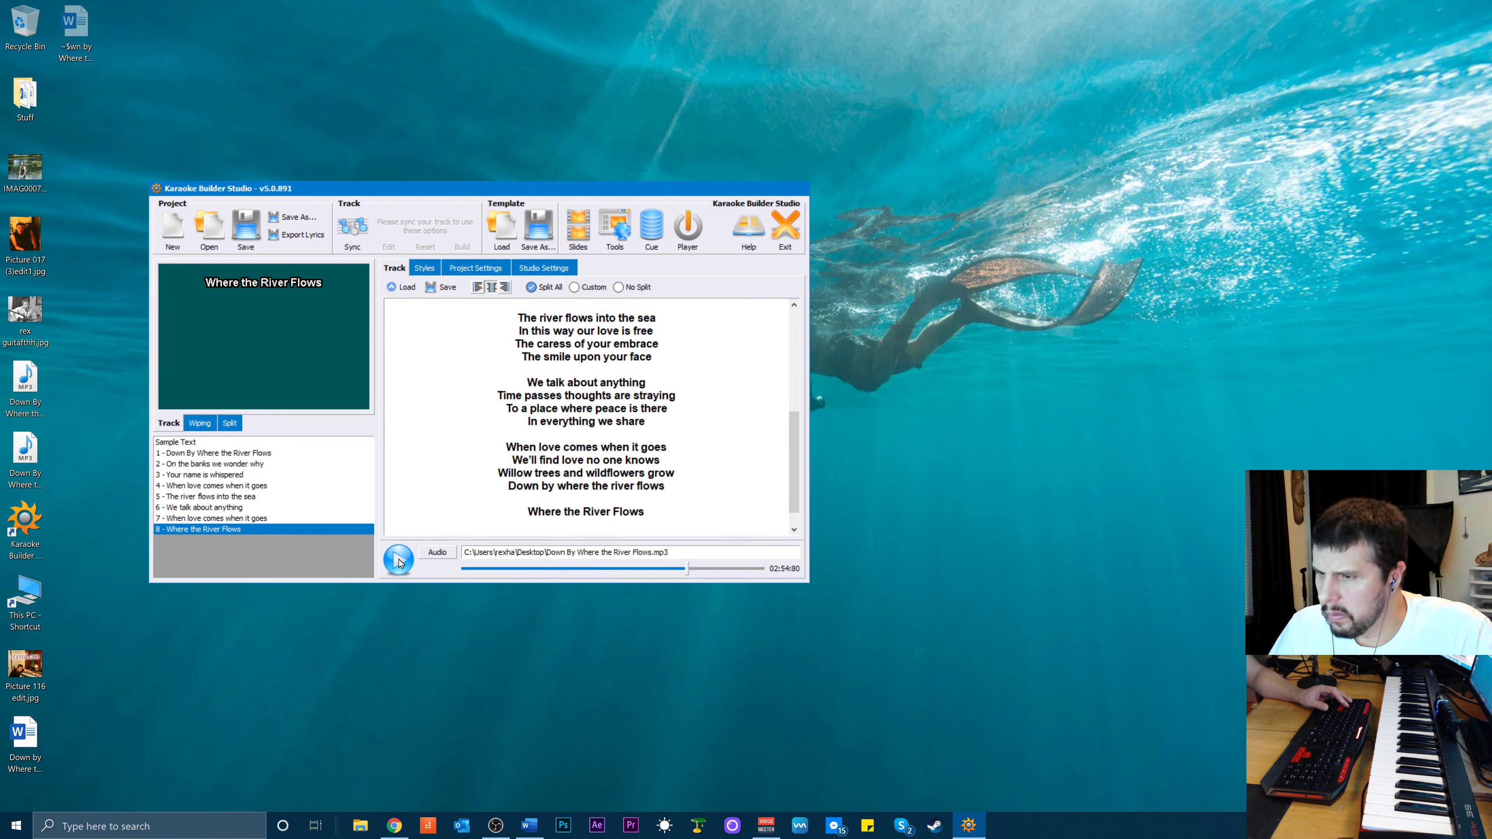
click(647, 511)
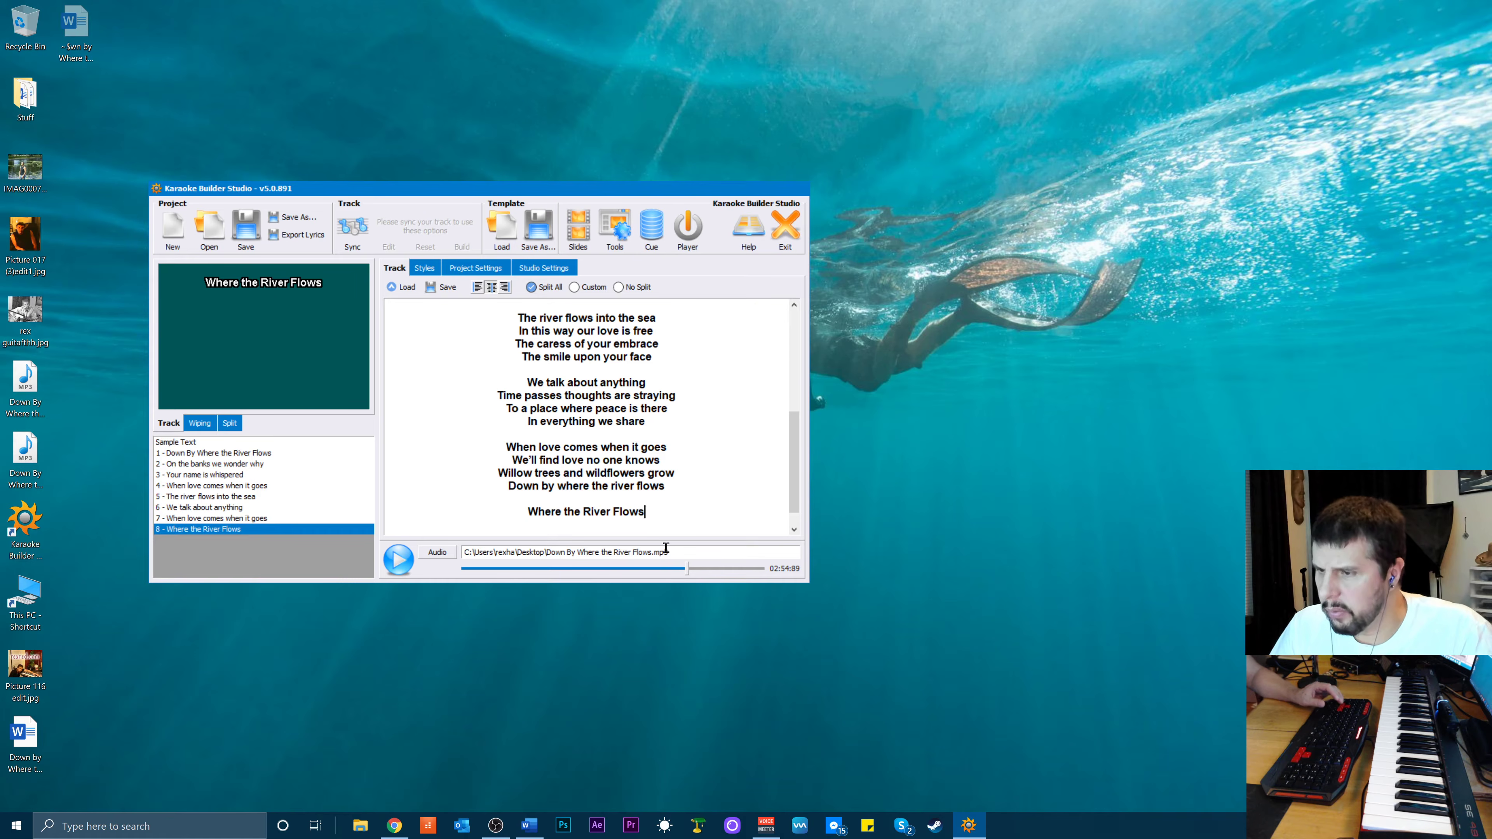
key(Return)
text(The R)
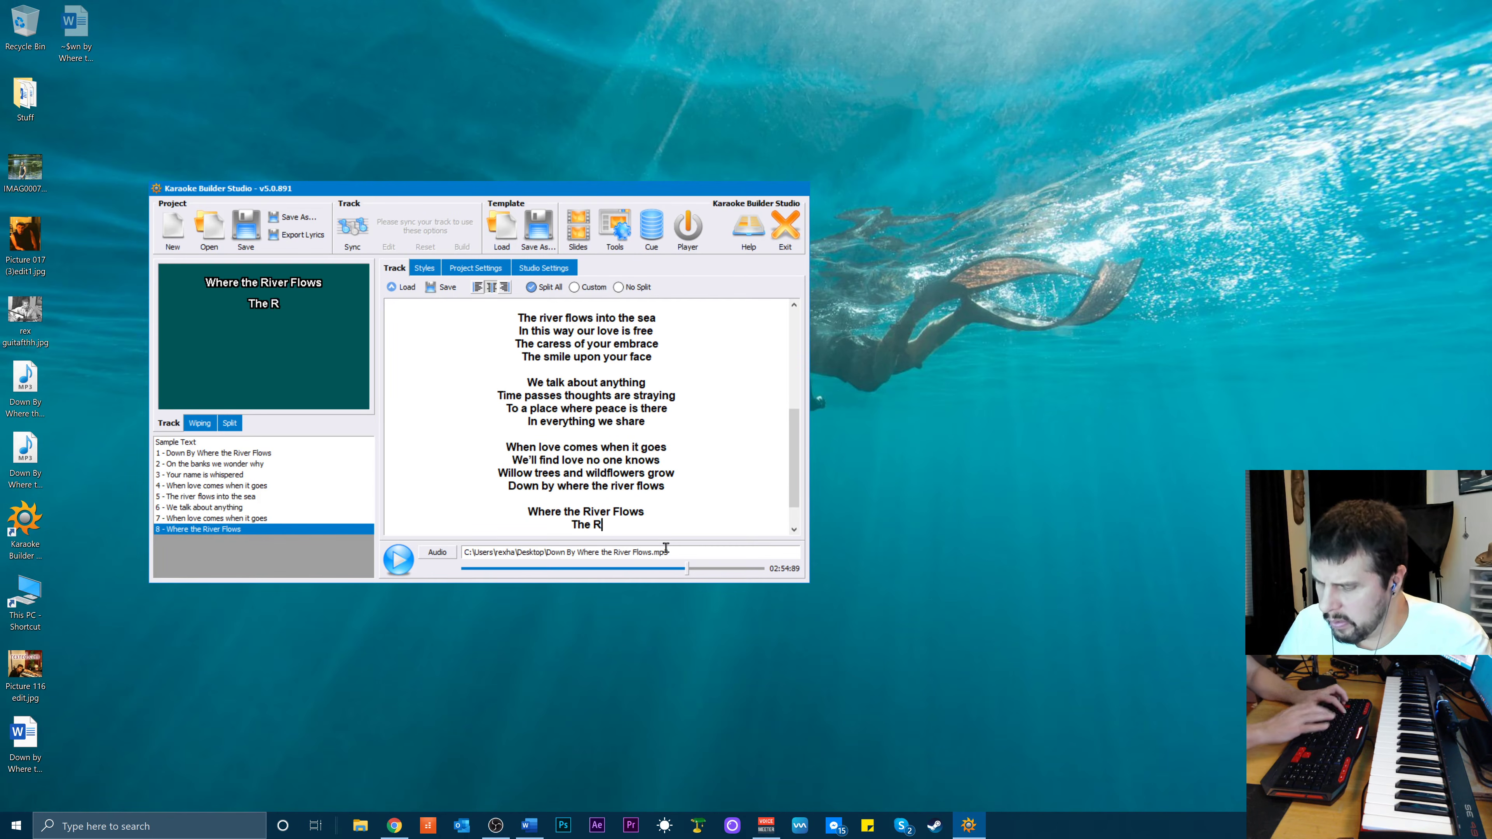
text(iver FLows)
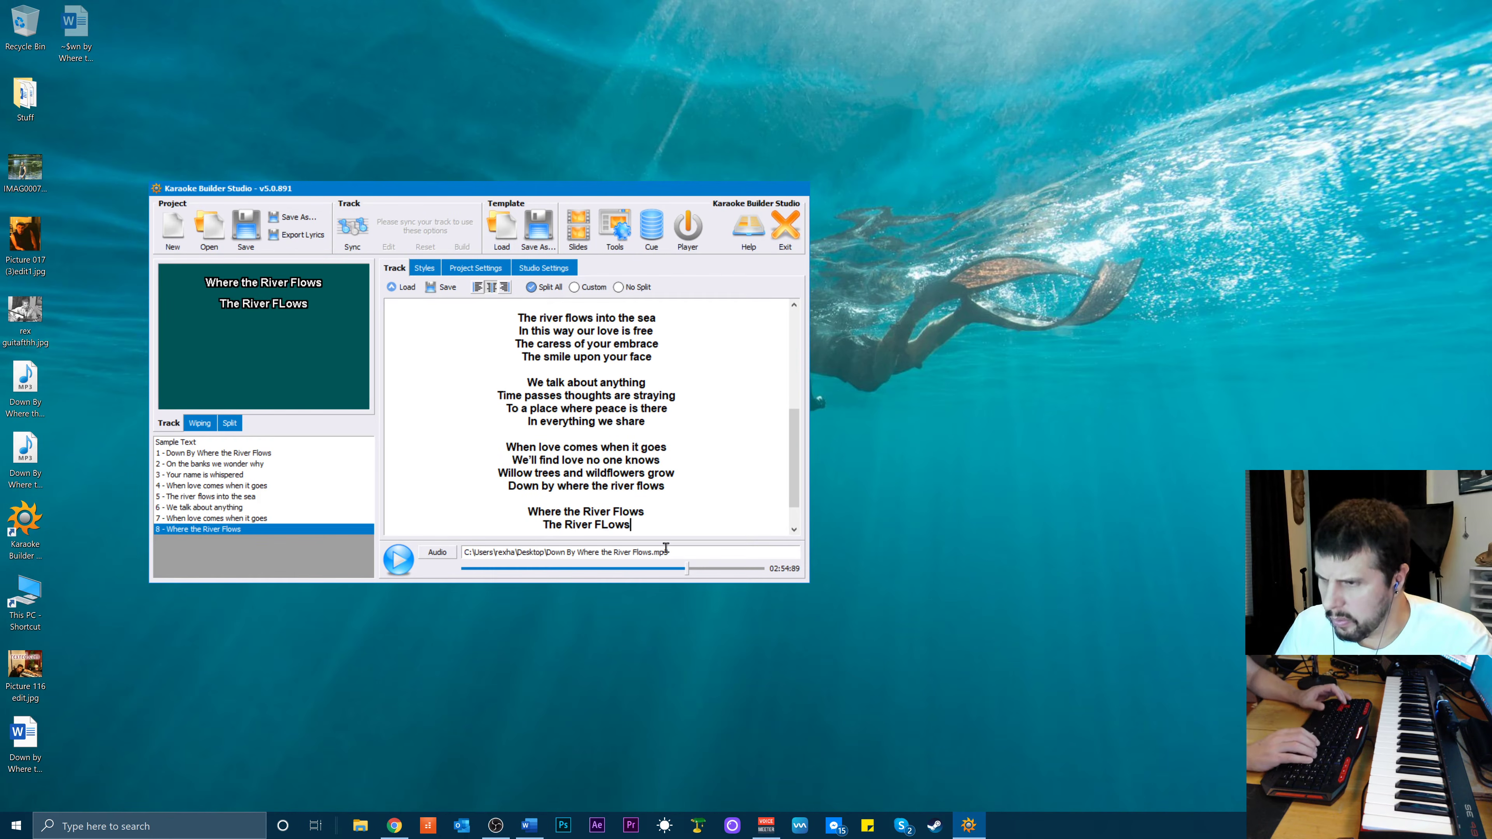
Correct the capitalization of the last line to "The river flows" and start a new line below it
key(Left)
key(Left)
key(Left)
key(Left)
key(Left)
key(Left)
key(Left)
key(Left)
key(Left)
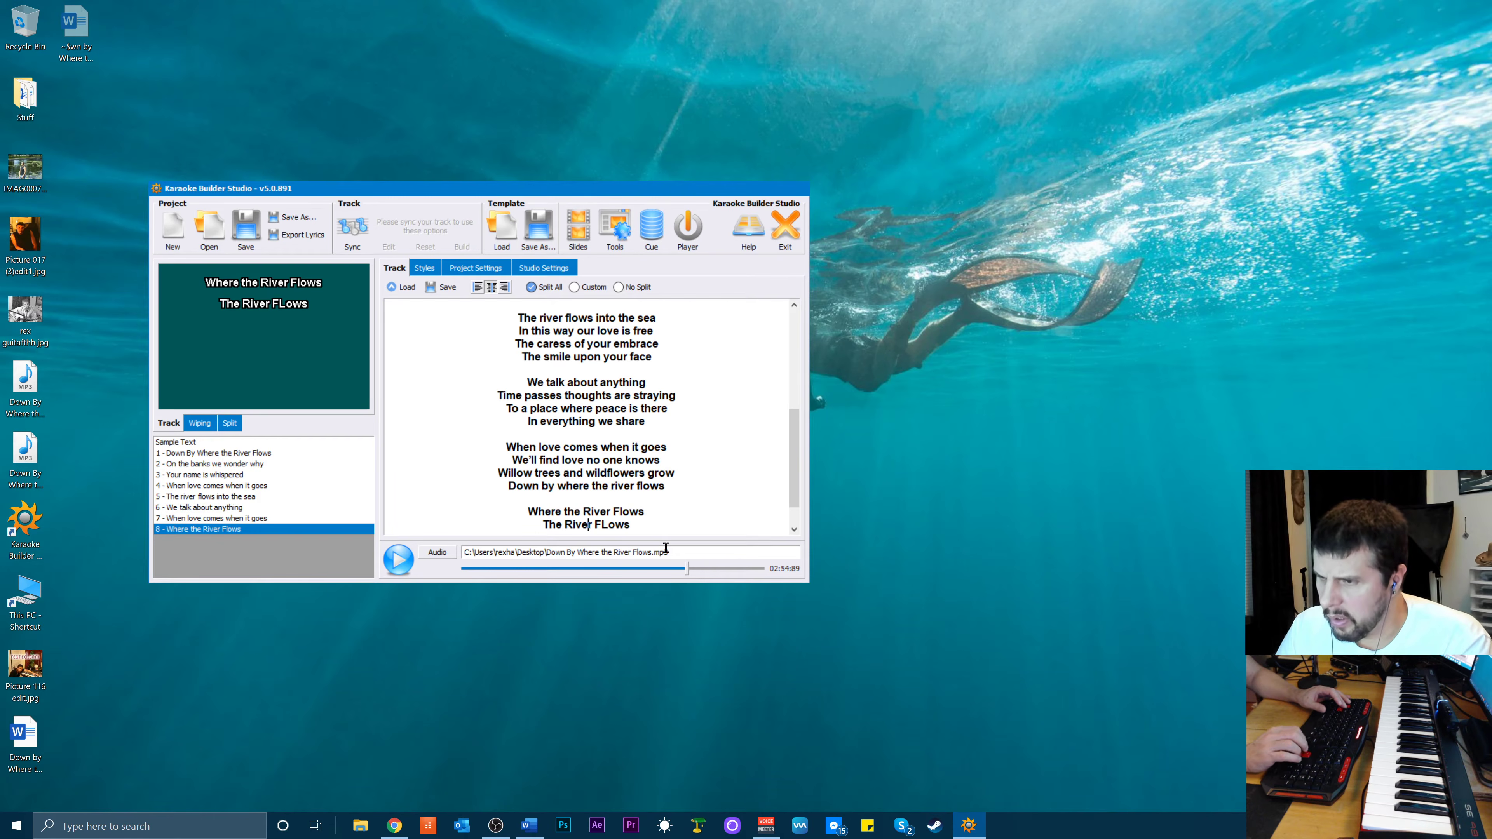
key(Left)
key(BackSpace)
text(r)
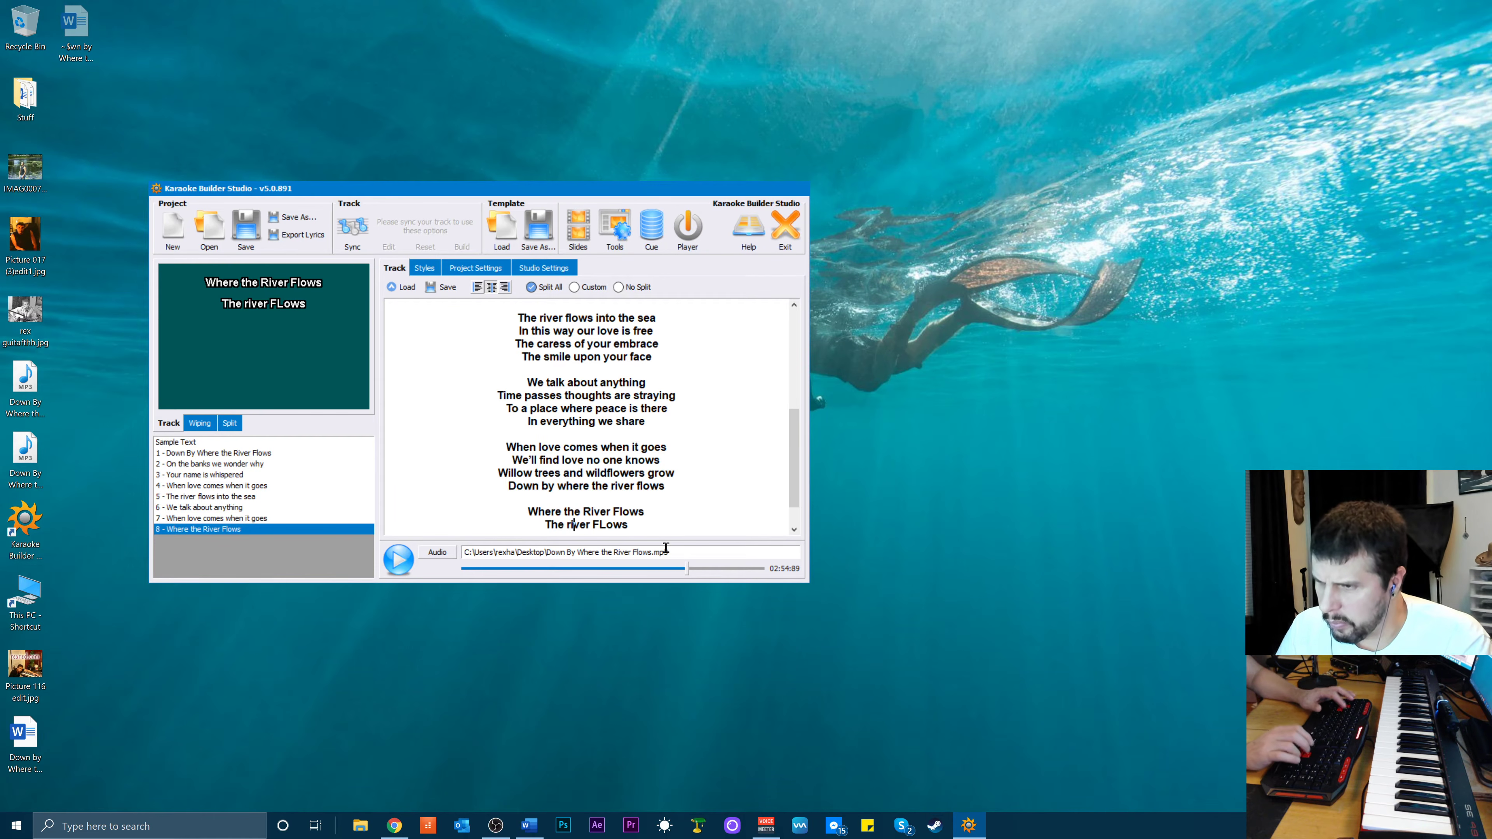
key(Right)
key(Right)
key(Right)
key(Right)
key(Right)
key(Right)
key(Right)
key(BackSpace)
key(BackSpace)
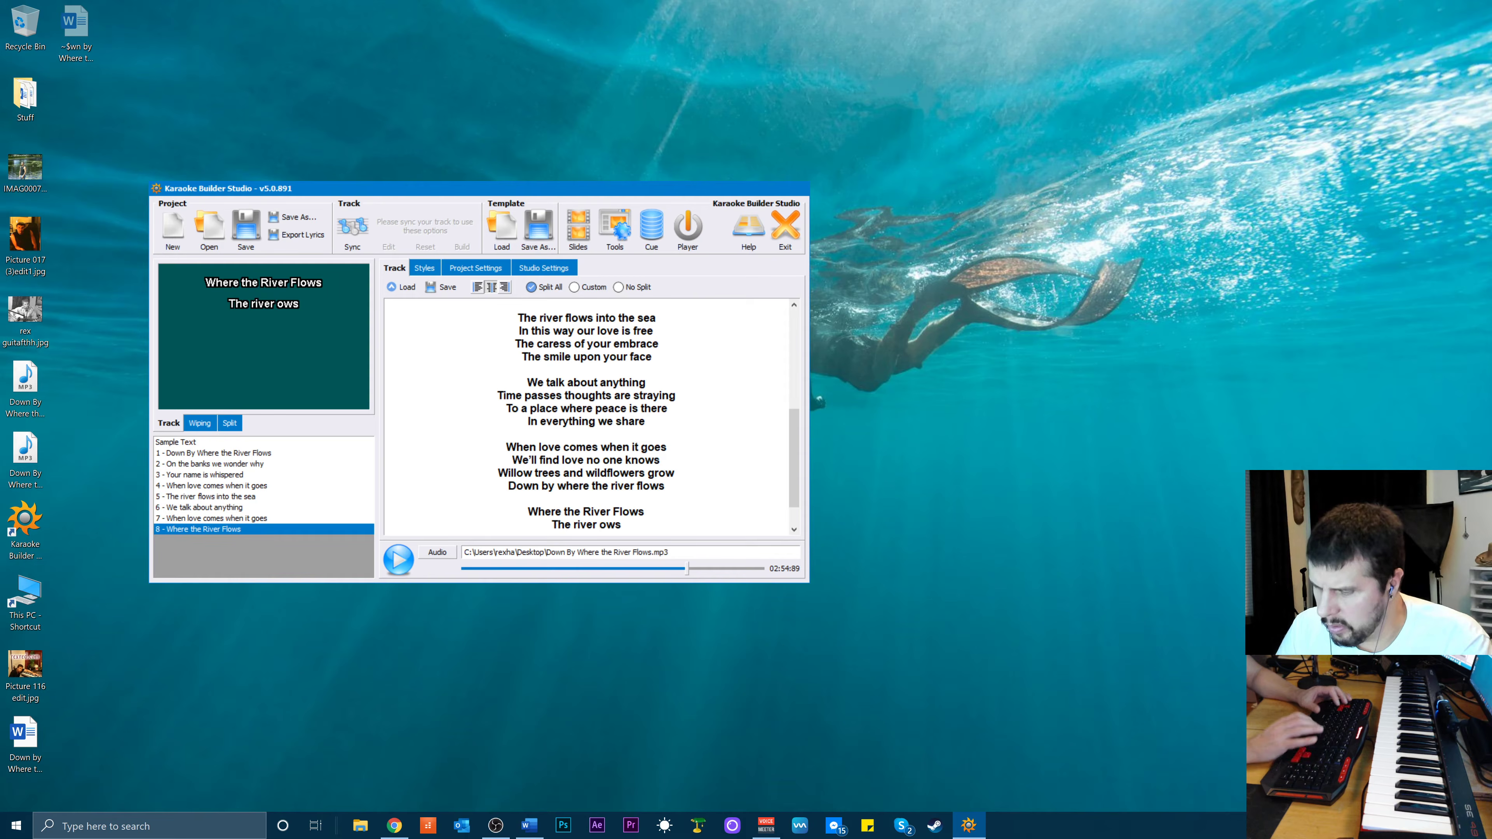
text(fl)
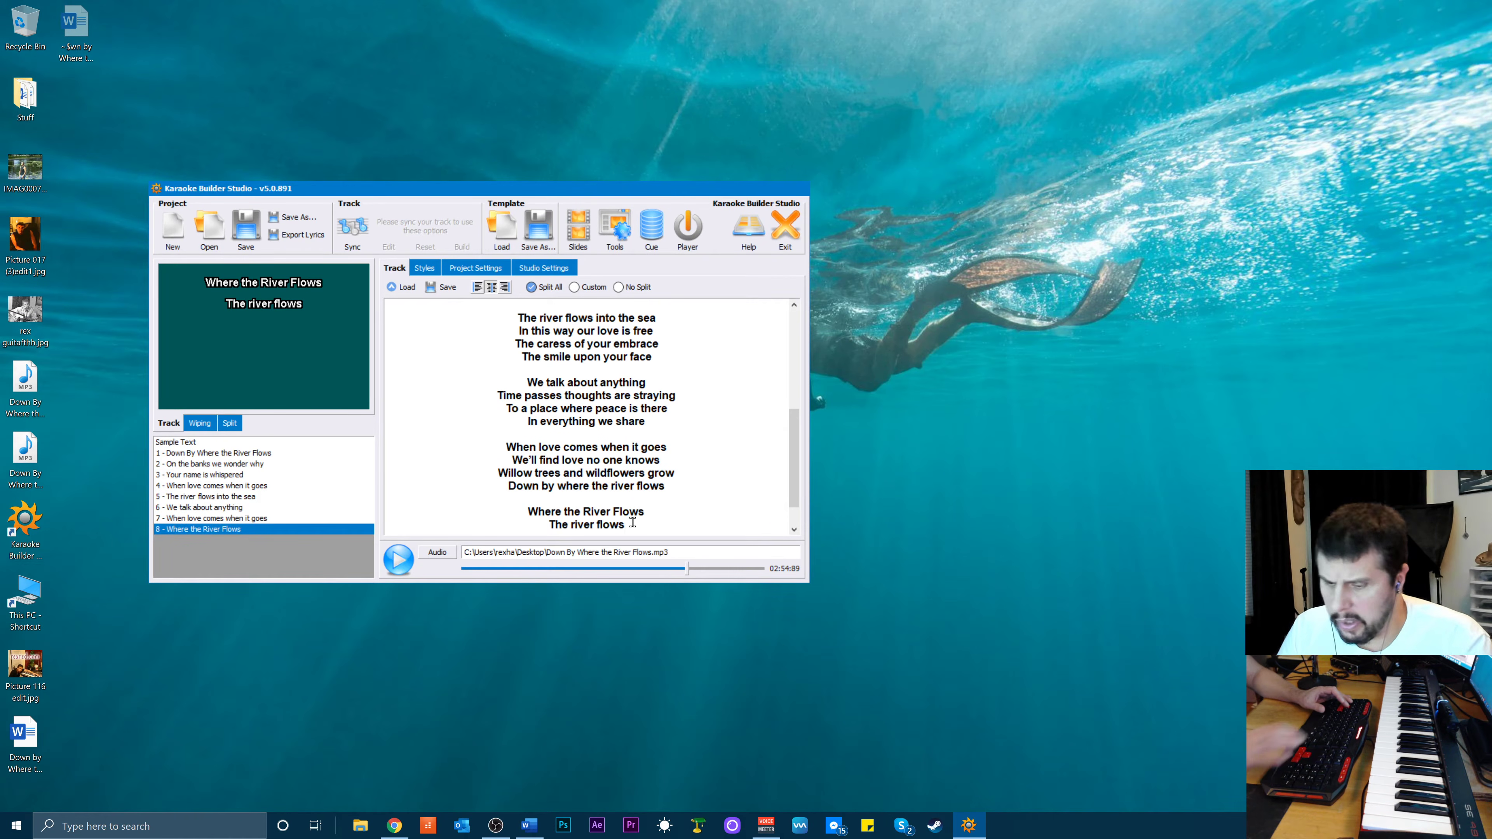
key(Return)
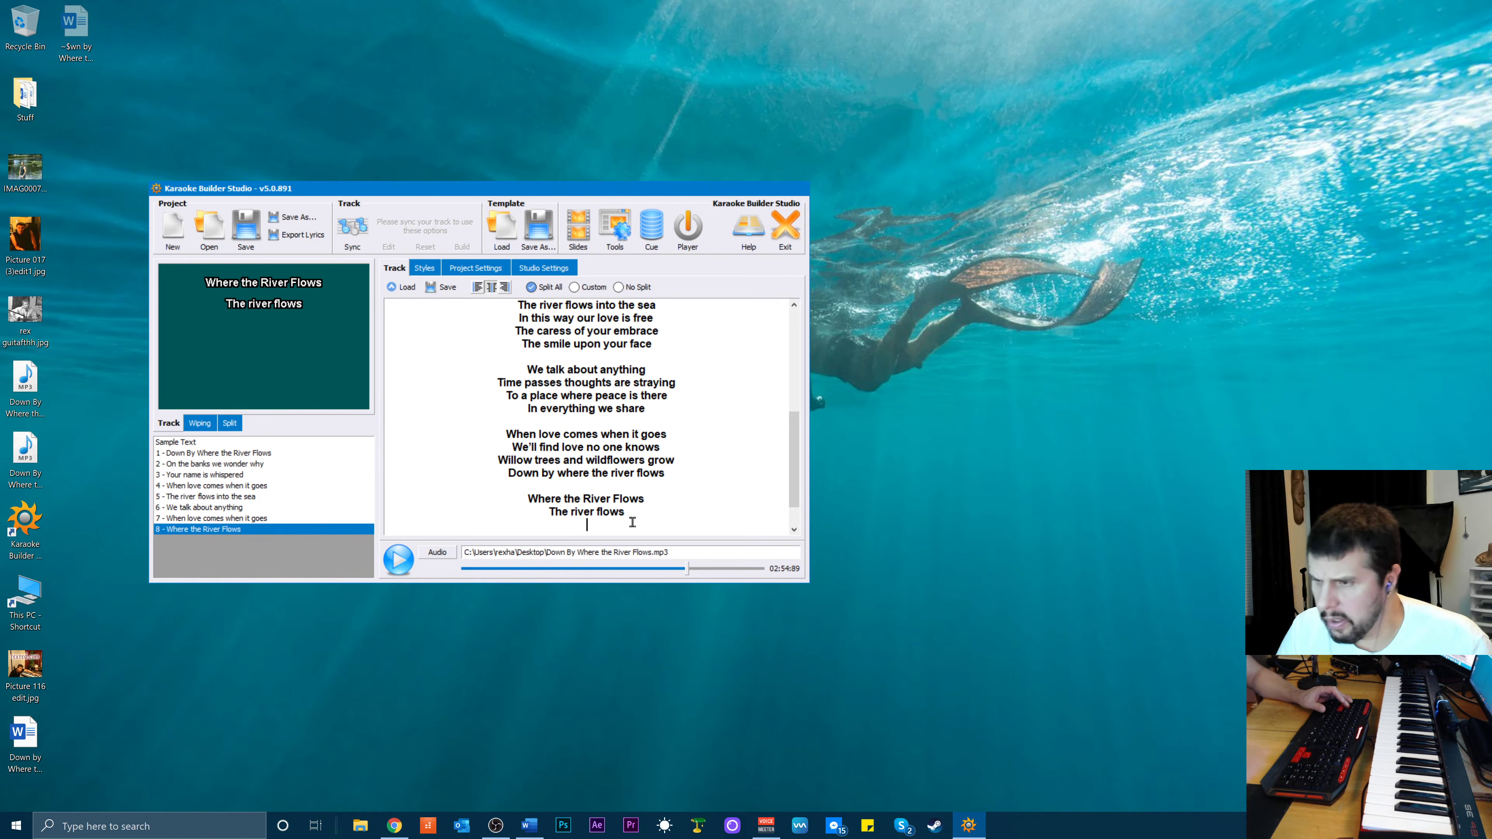
Play a moment of the audio, and change the first line of the closing page to "Where the river flows" in lowercase
click(399, 560)
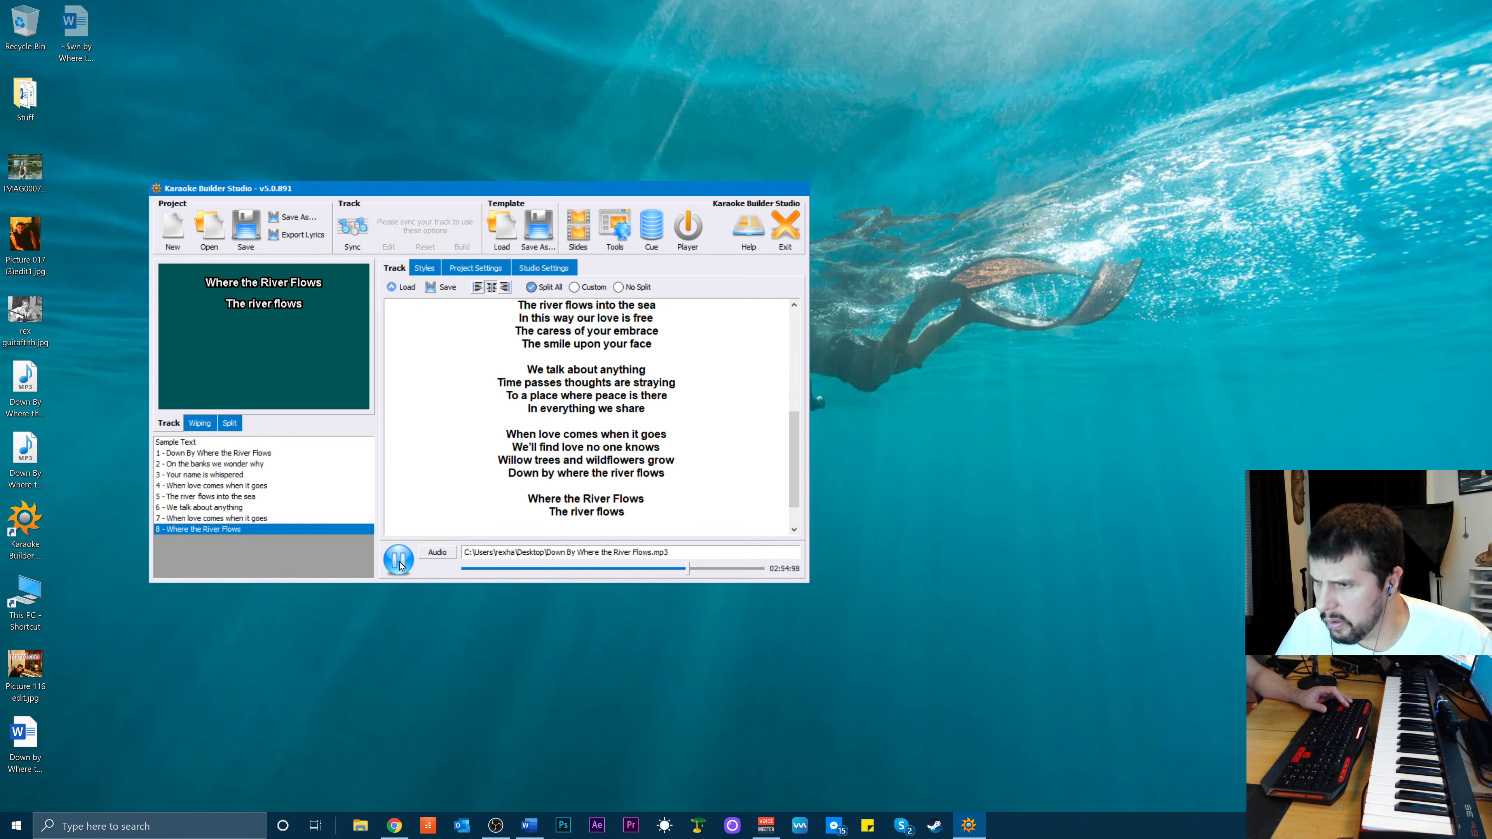
click(583, 498)
key(Delete)
text(r)
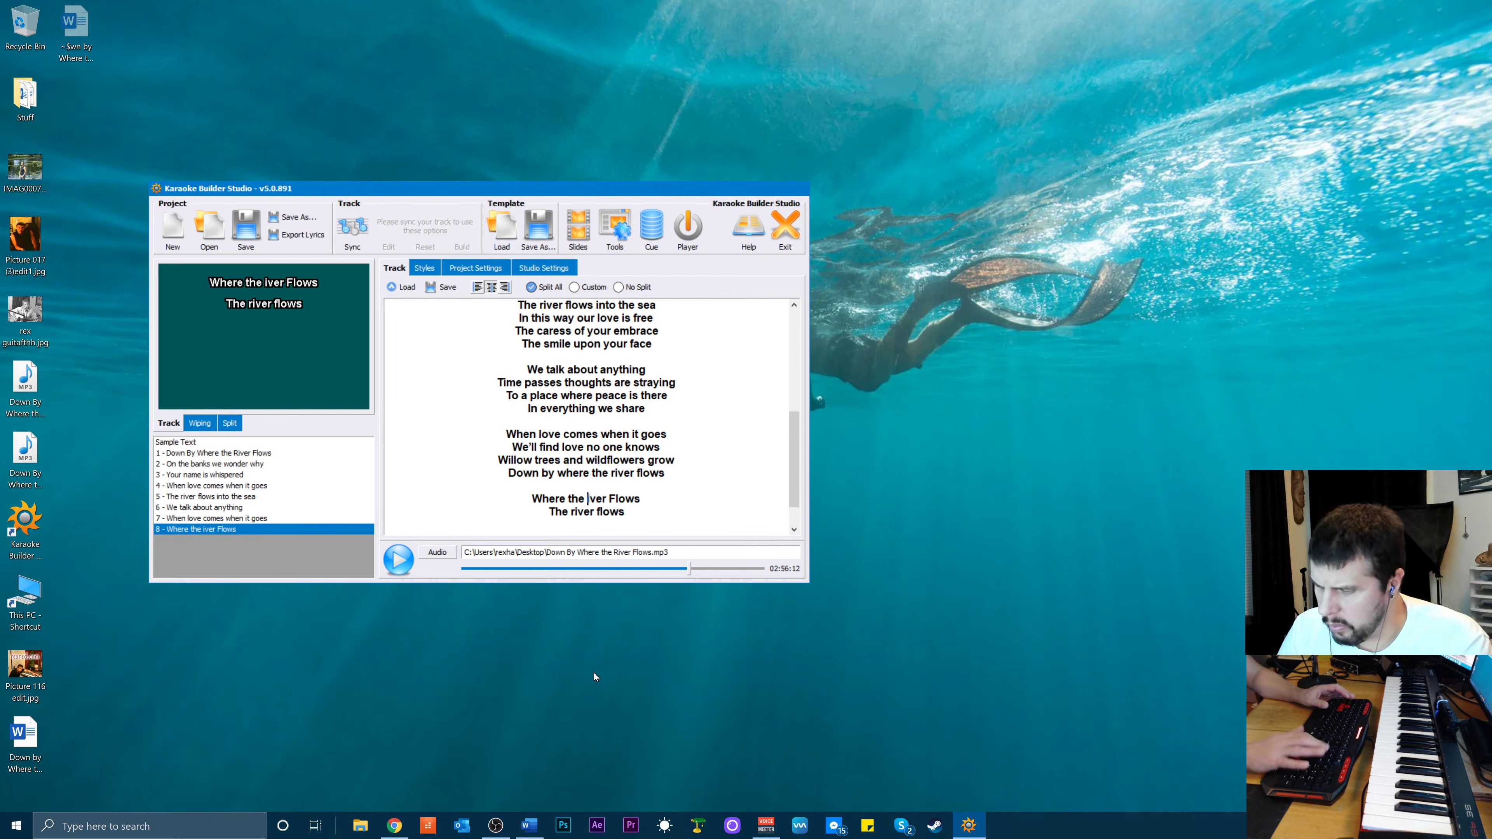
key(ctrl+Right)
key(Delete)
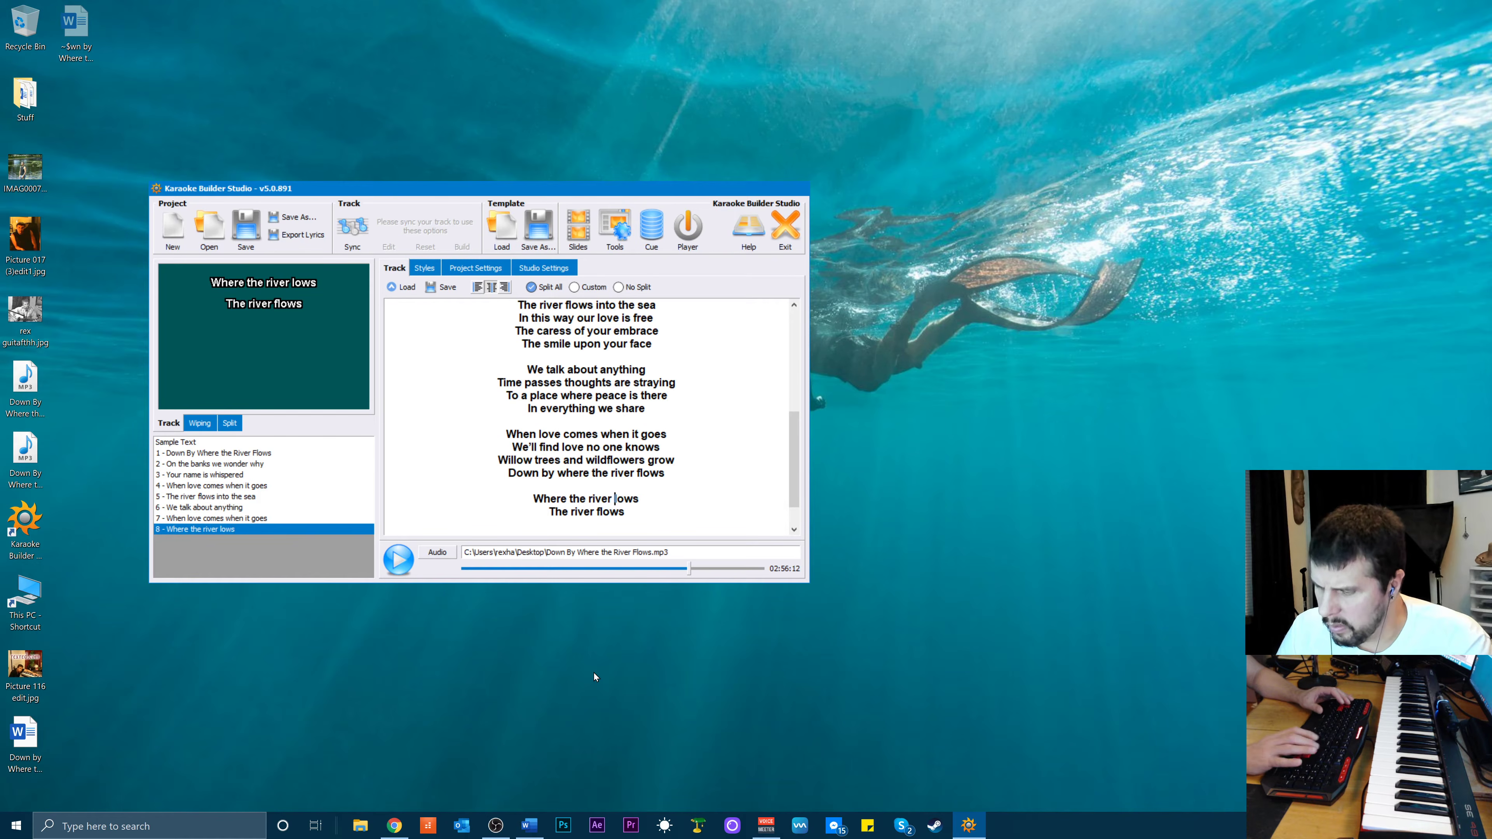
text(f)
Listen to the next phrase and add "Down by where the river flows" as the third line of the closing page
click(633, 511)
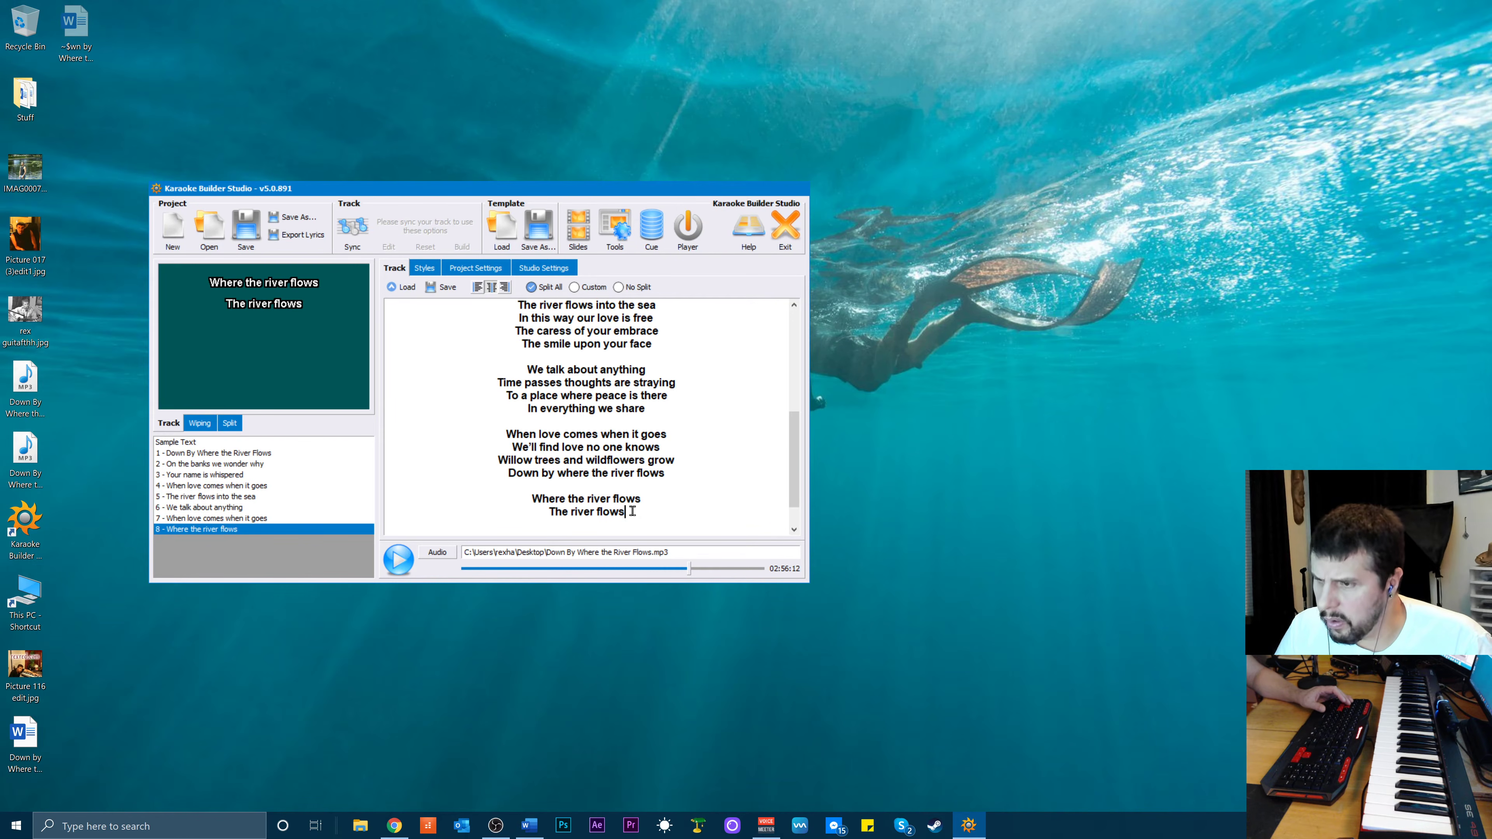
key(Return)
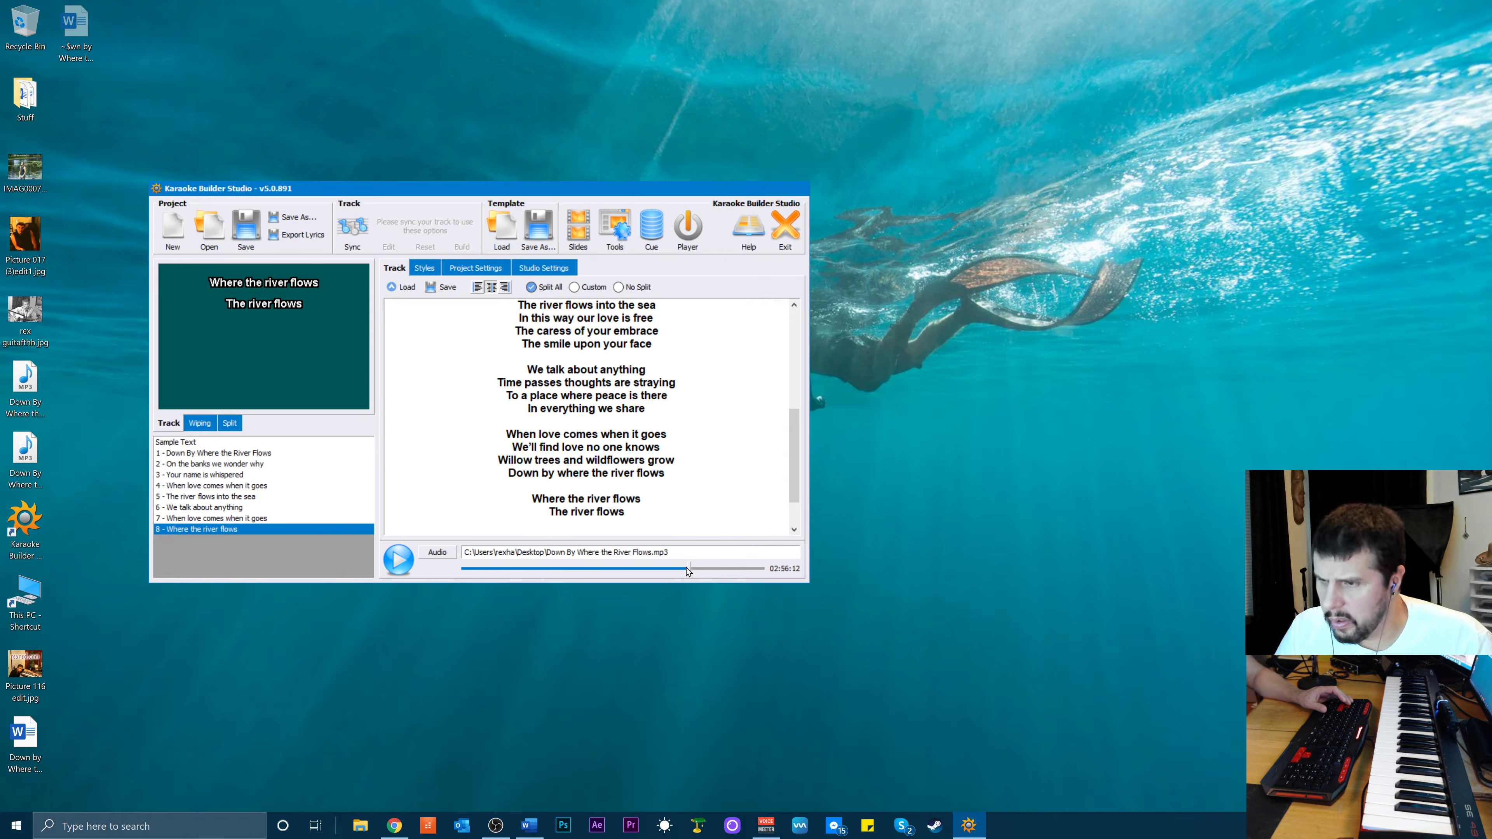
click(390, 563)
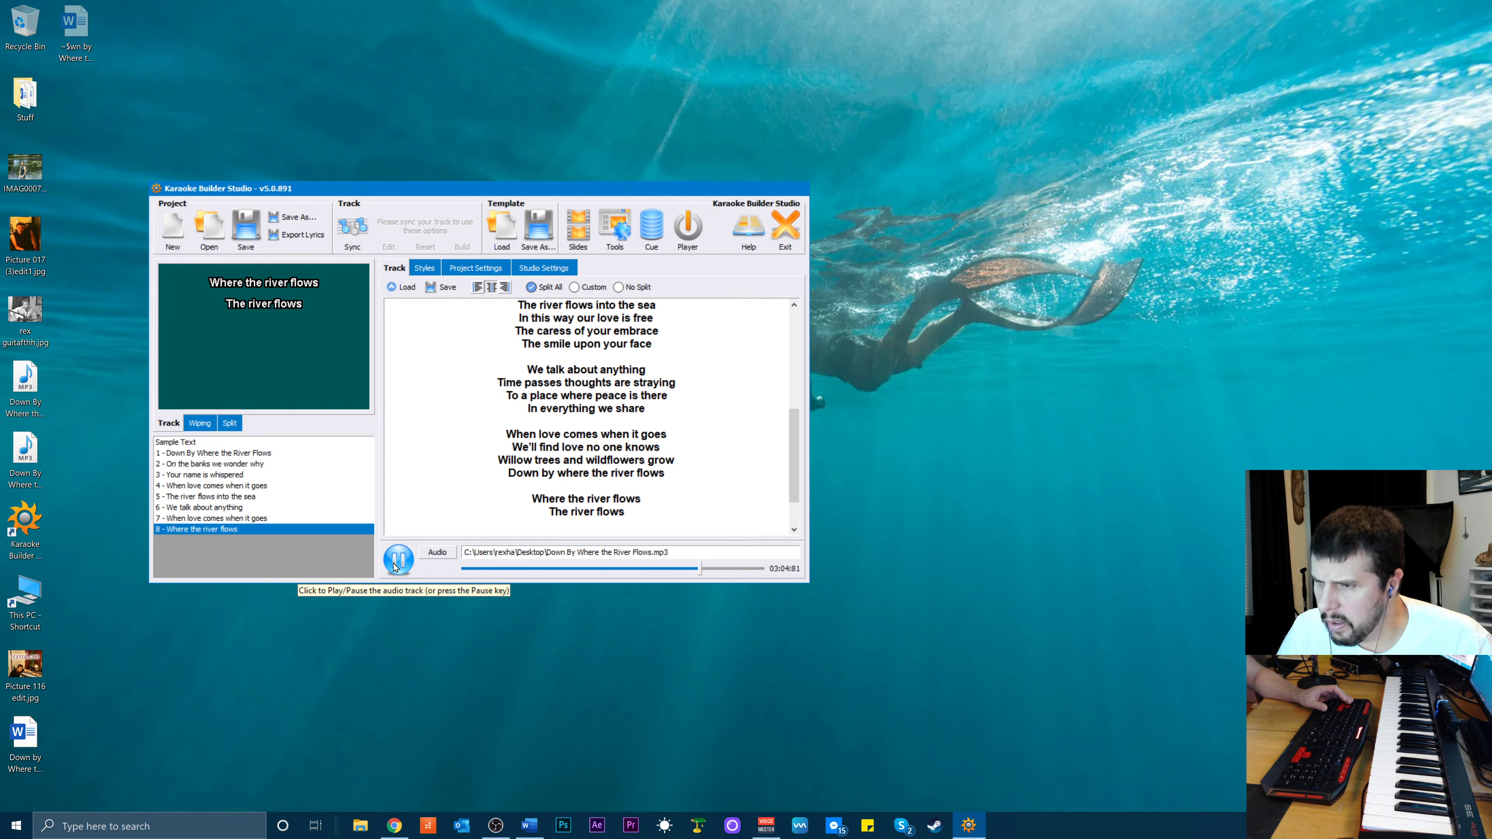
click(394, 564)
click(636, 512)
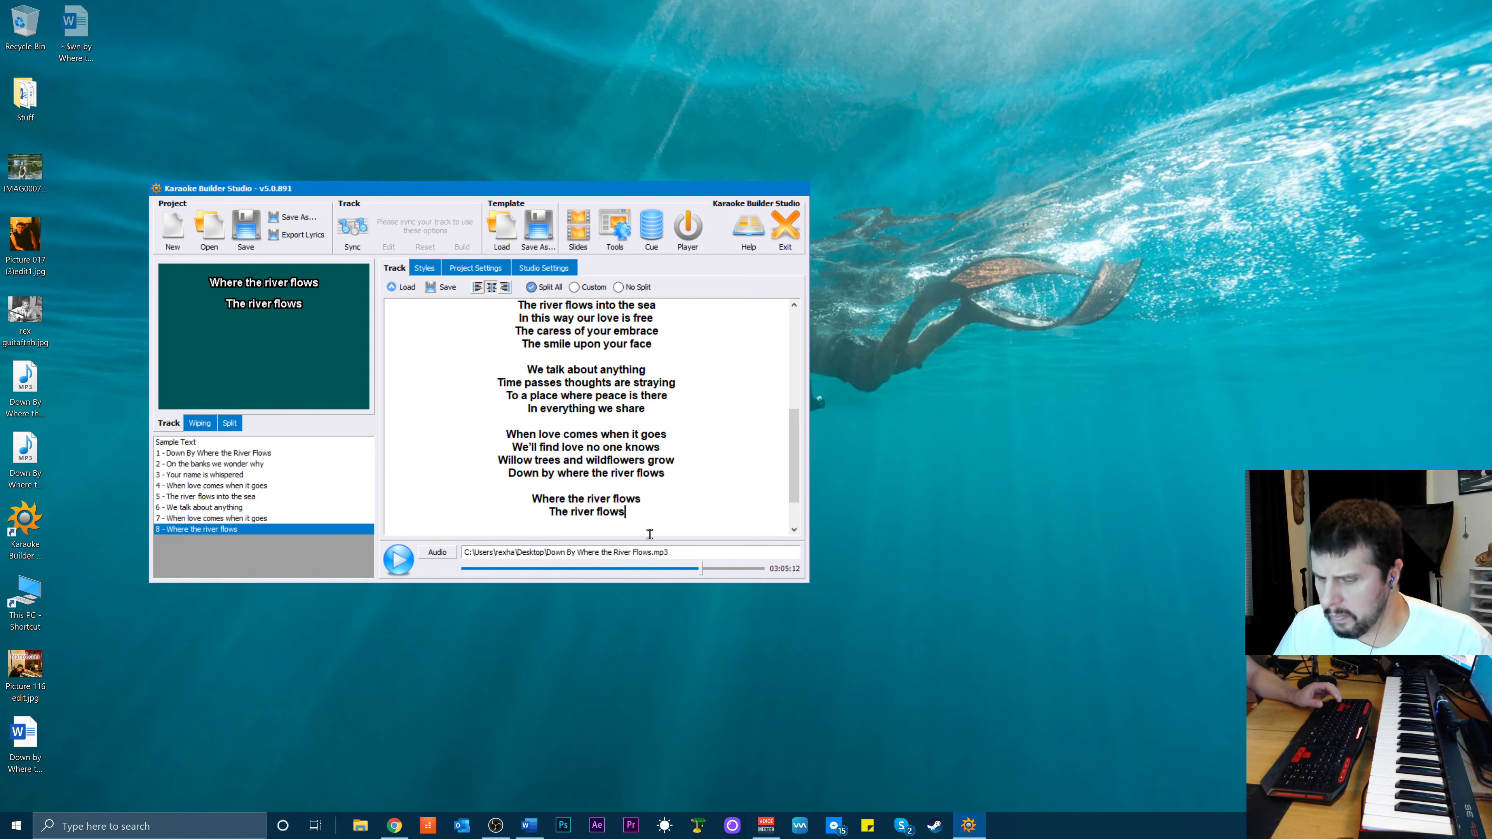
key(Return)
text(Down )
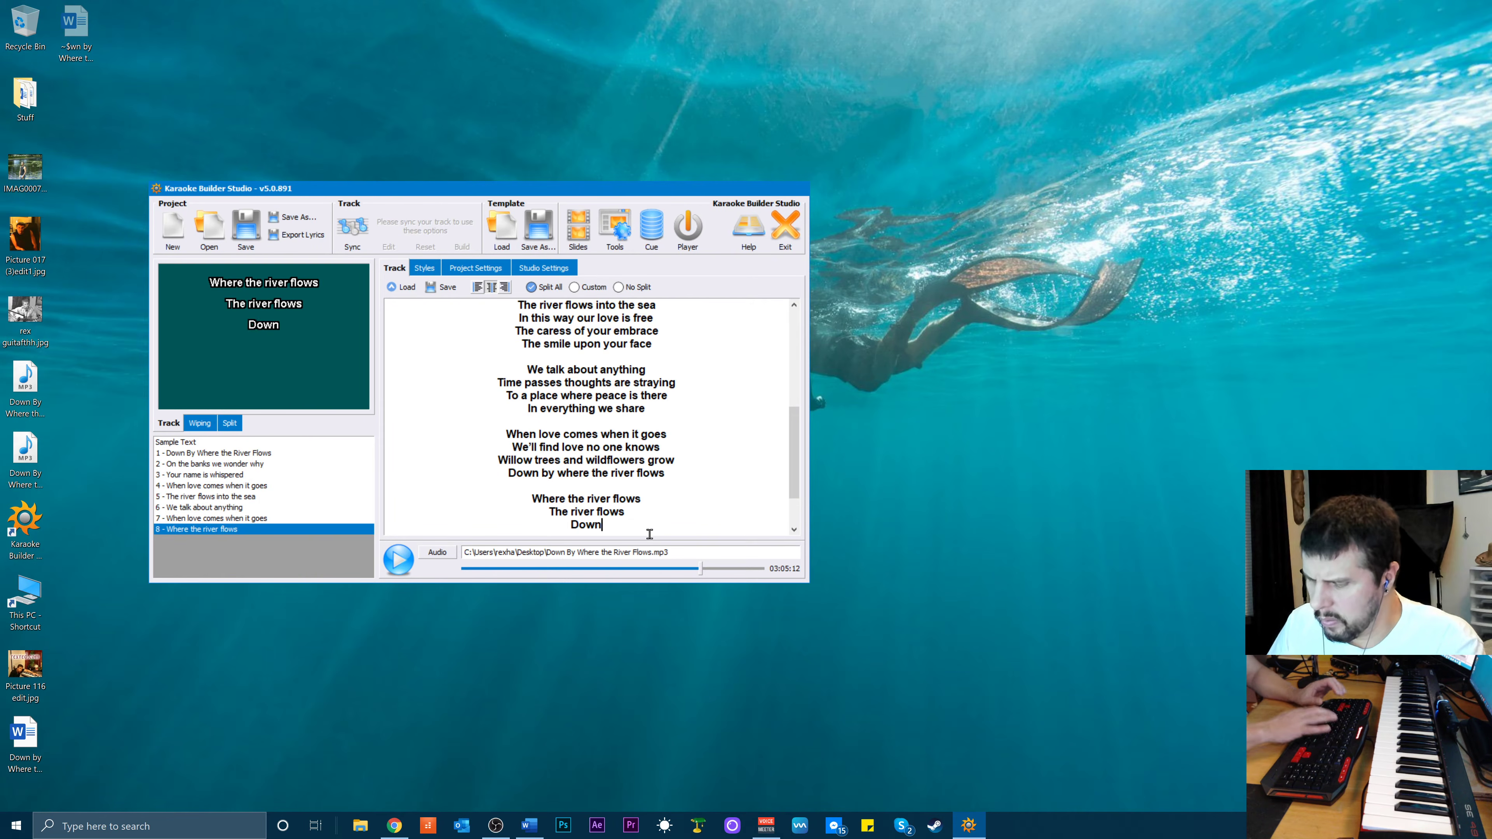
text(by w)
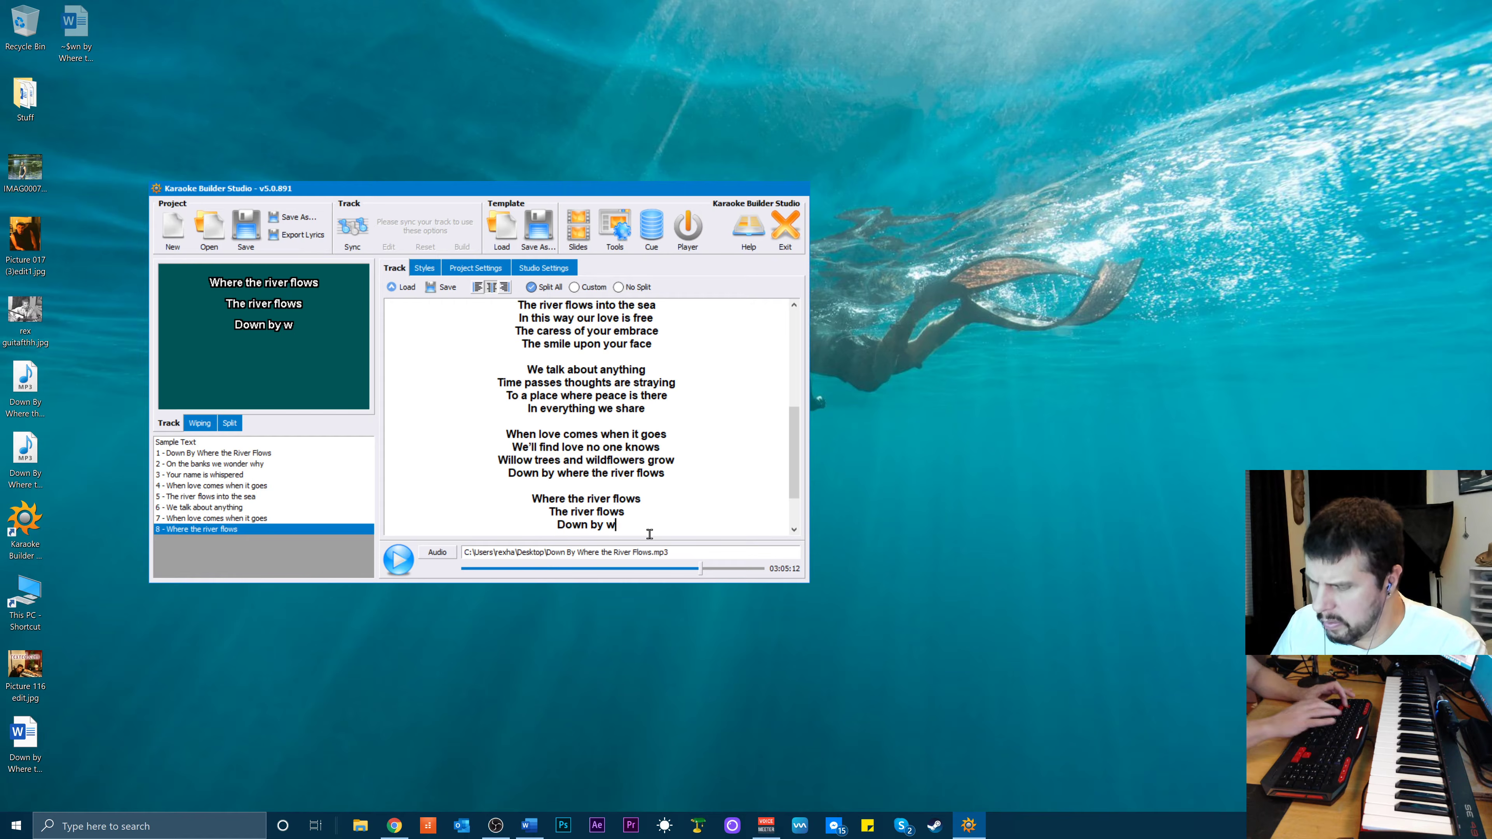
text(here the )
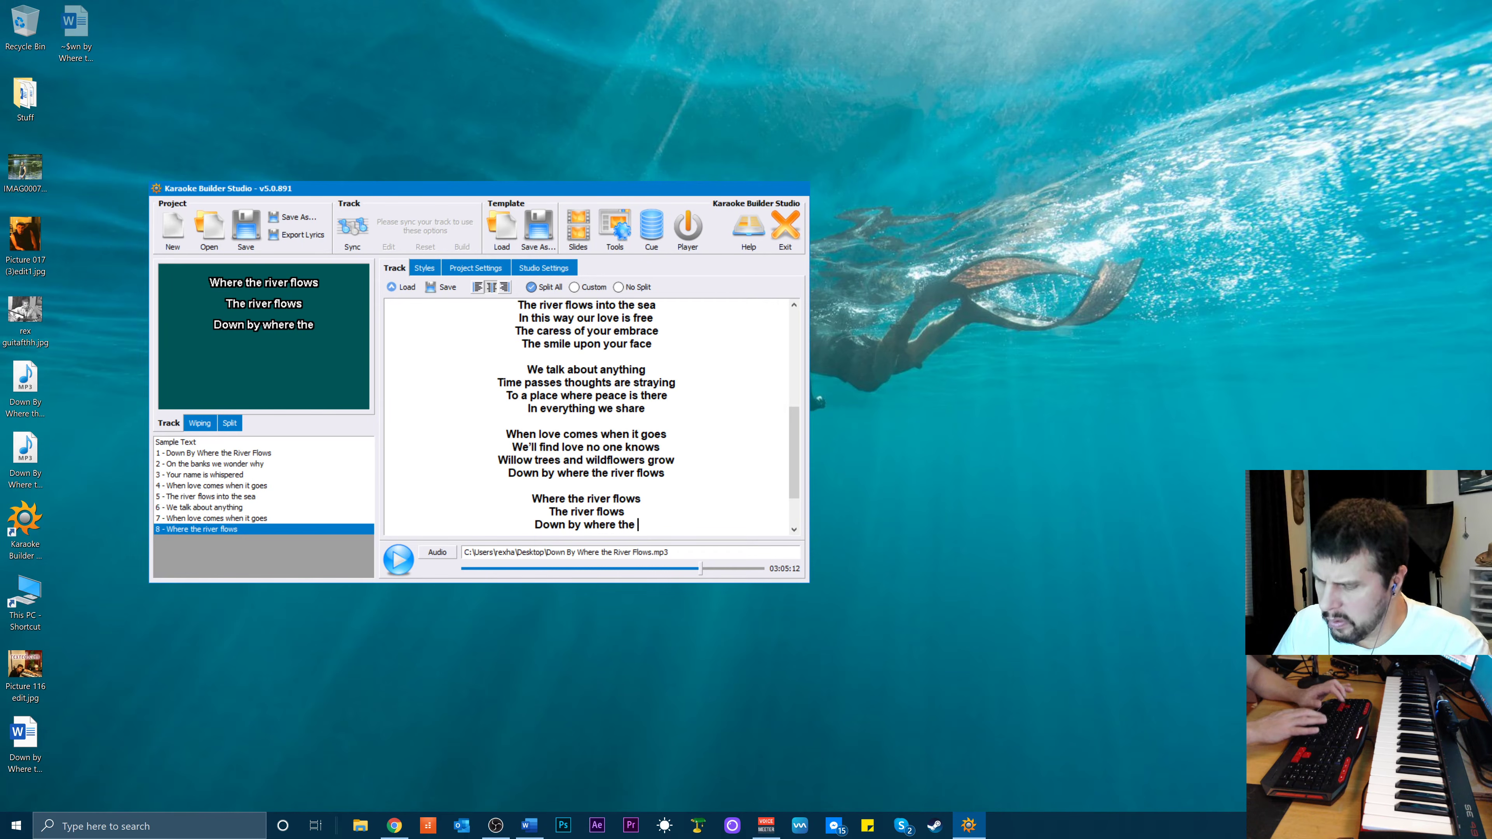
text(reiver flows)
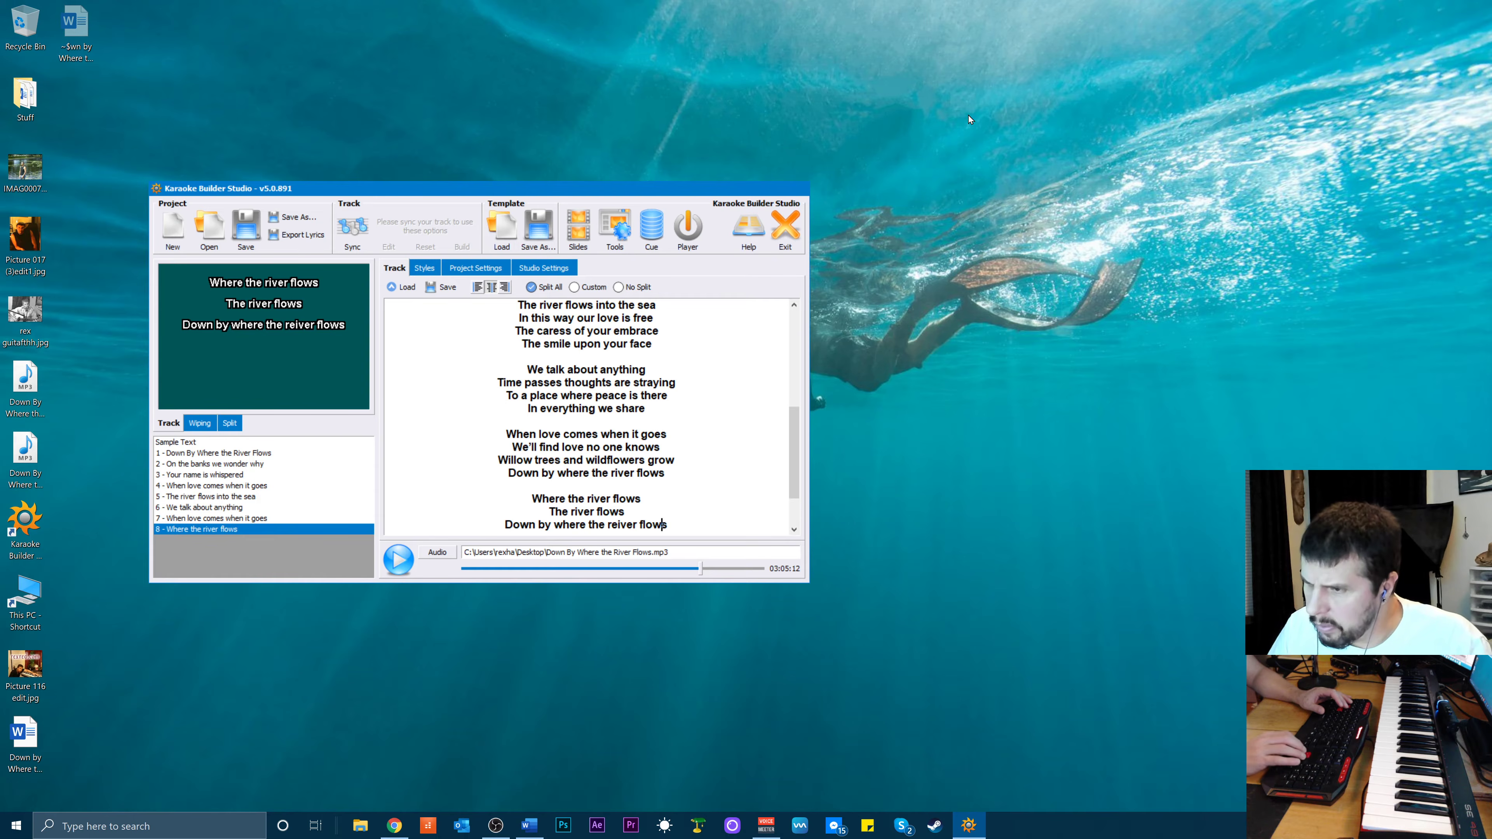
key(Delete)
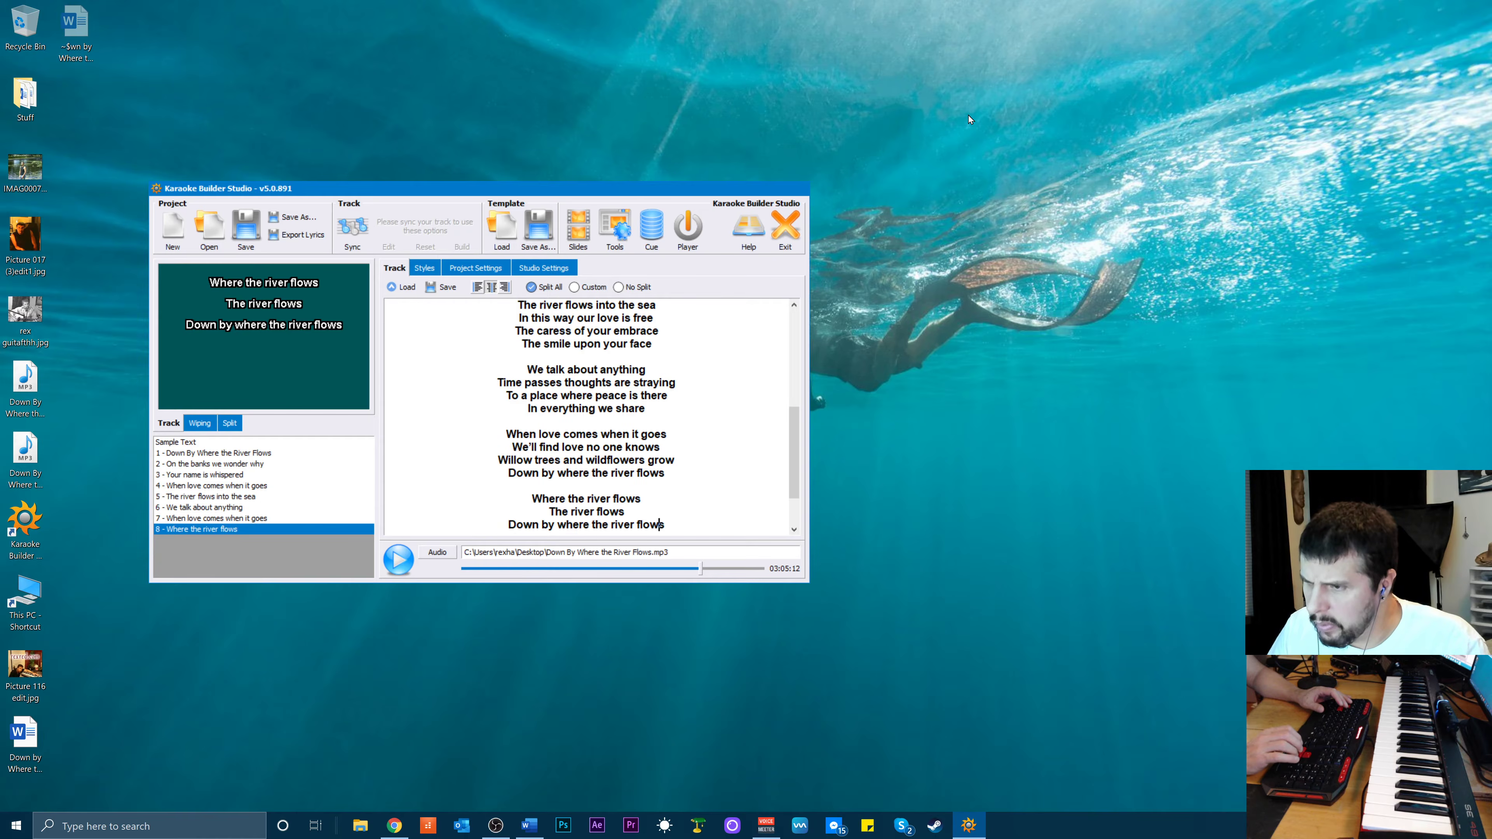
key(Return)
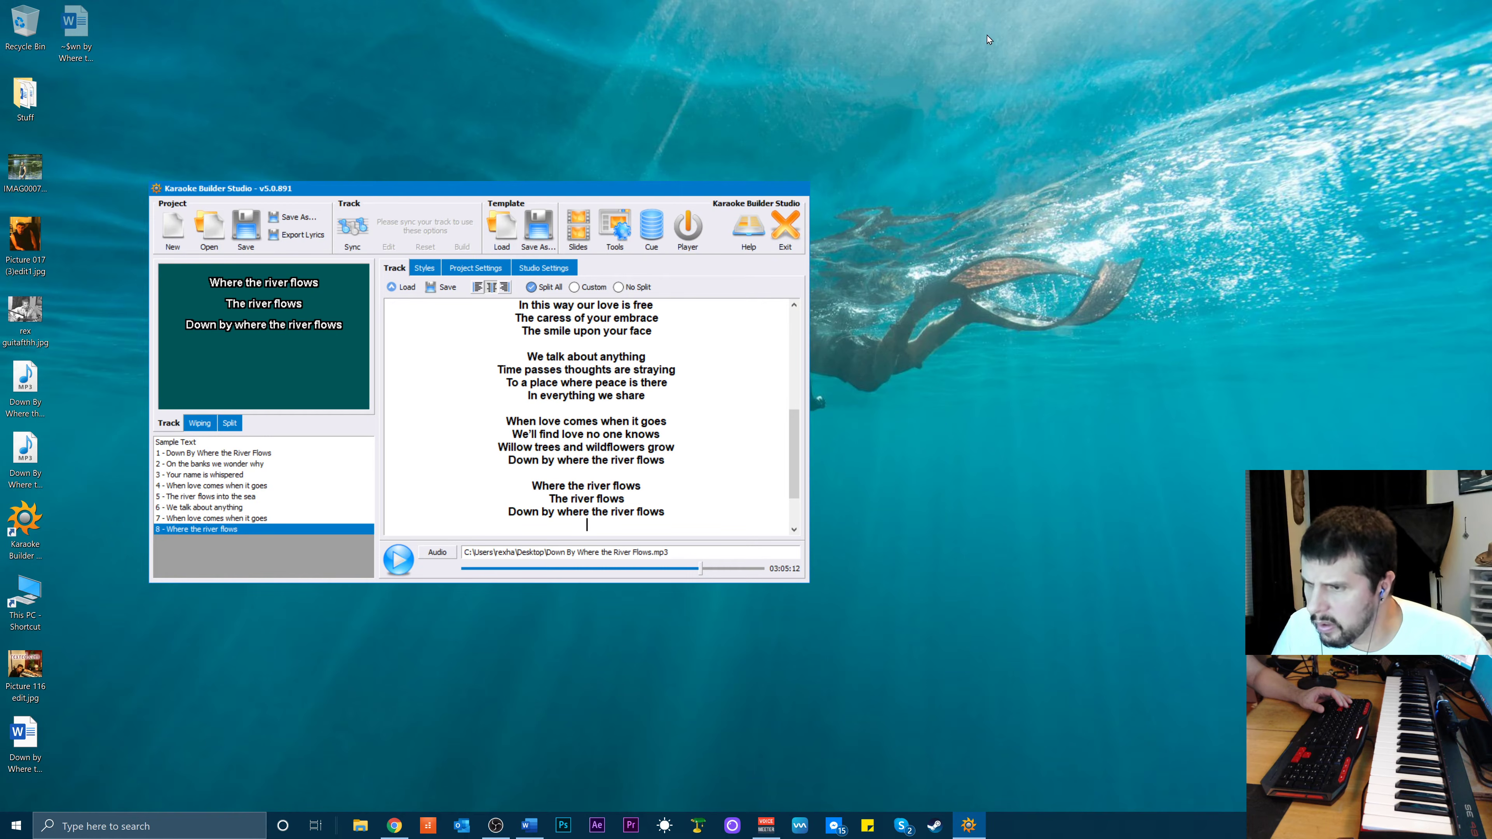
Resume the audio and add "The river flows..." as the fourth line of the closing page
click(399, 564)
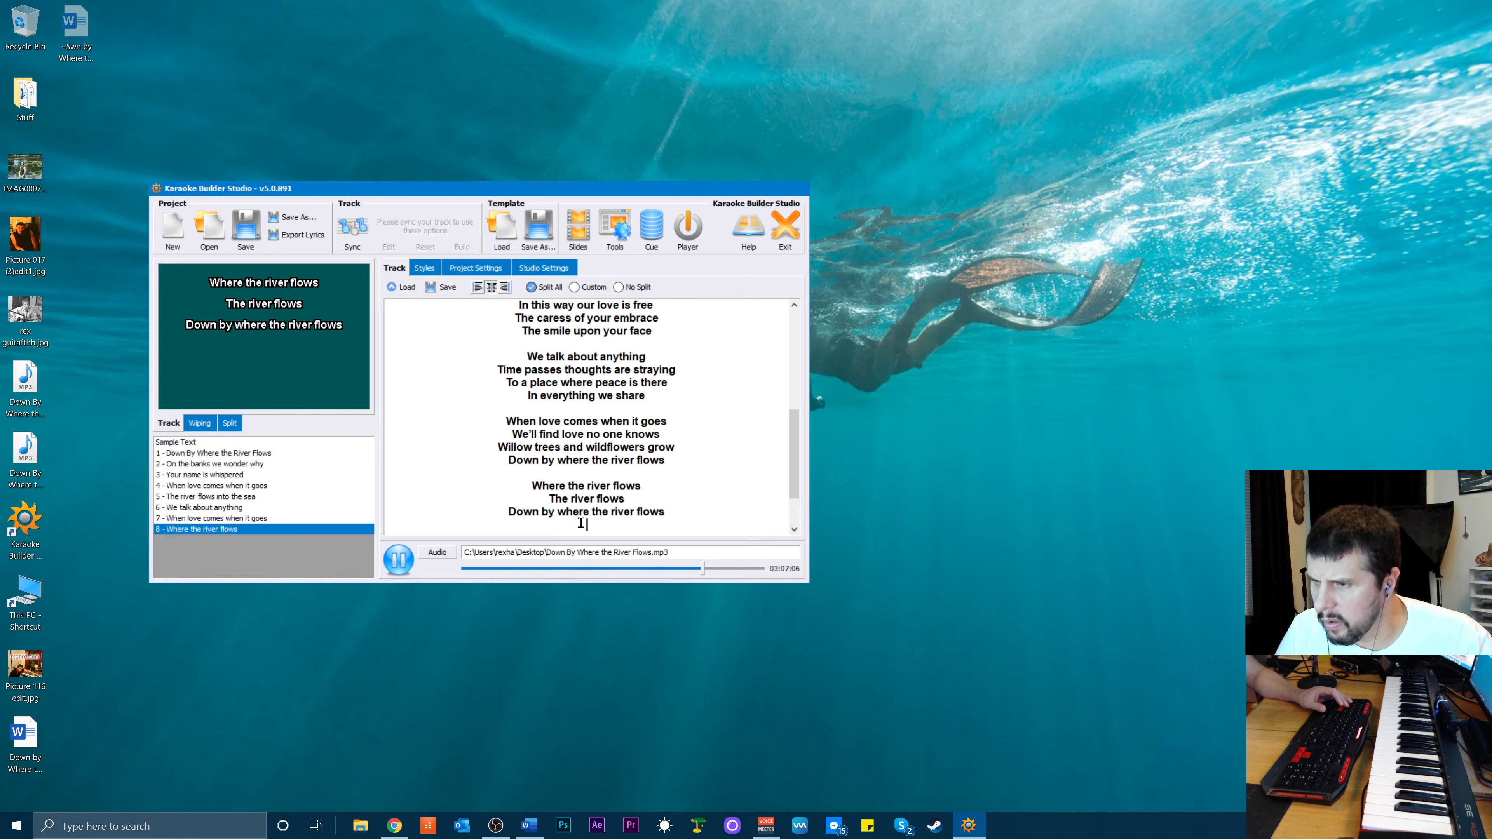
text(Th)
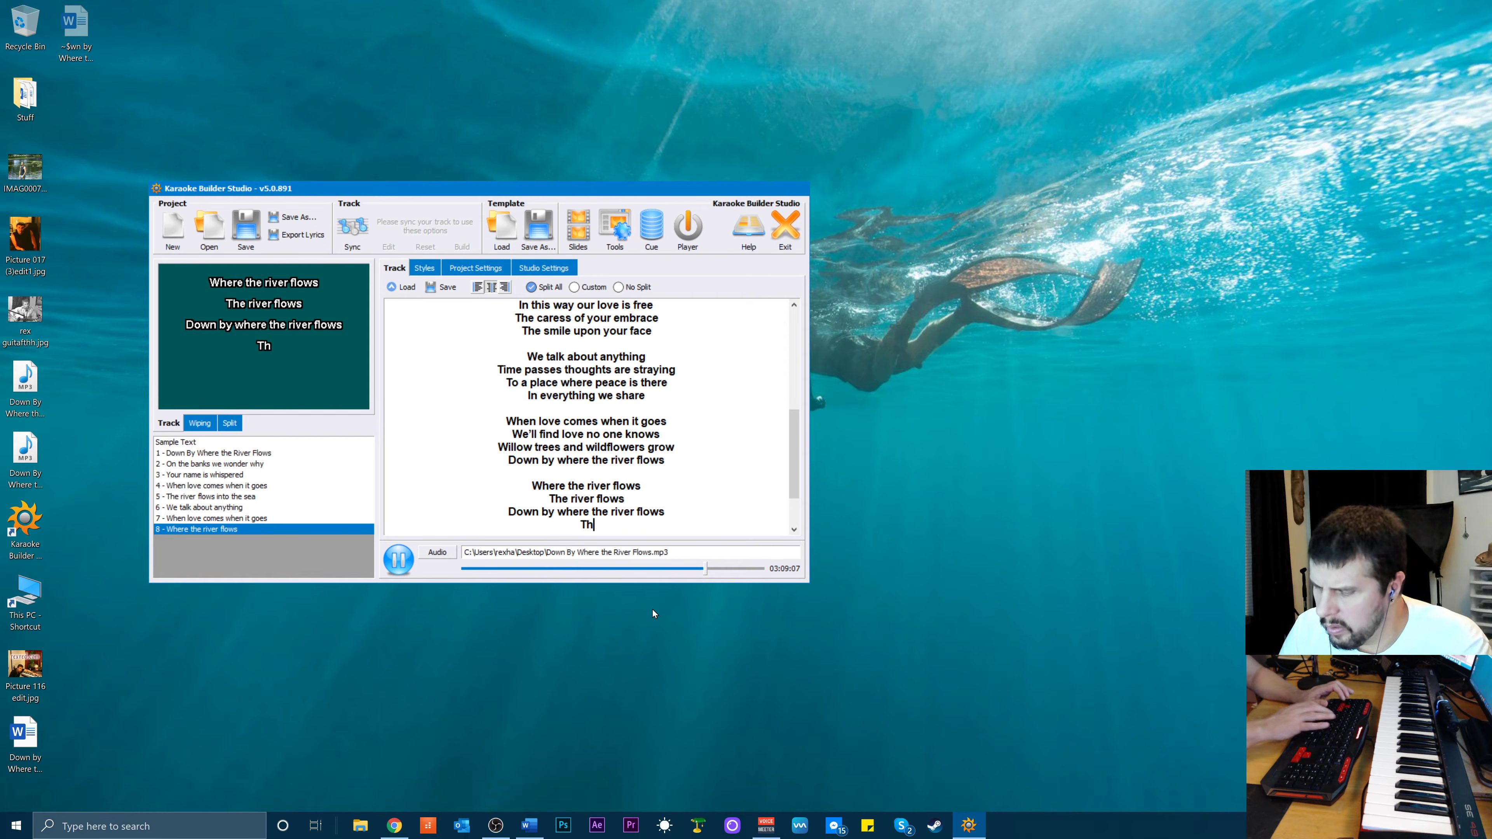
text(e river flows)
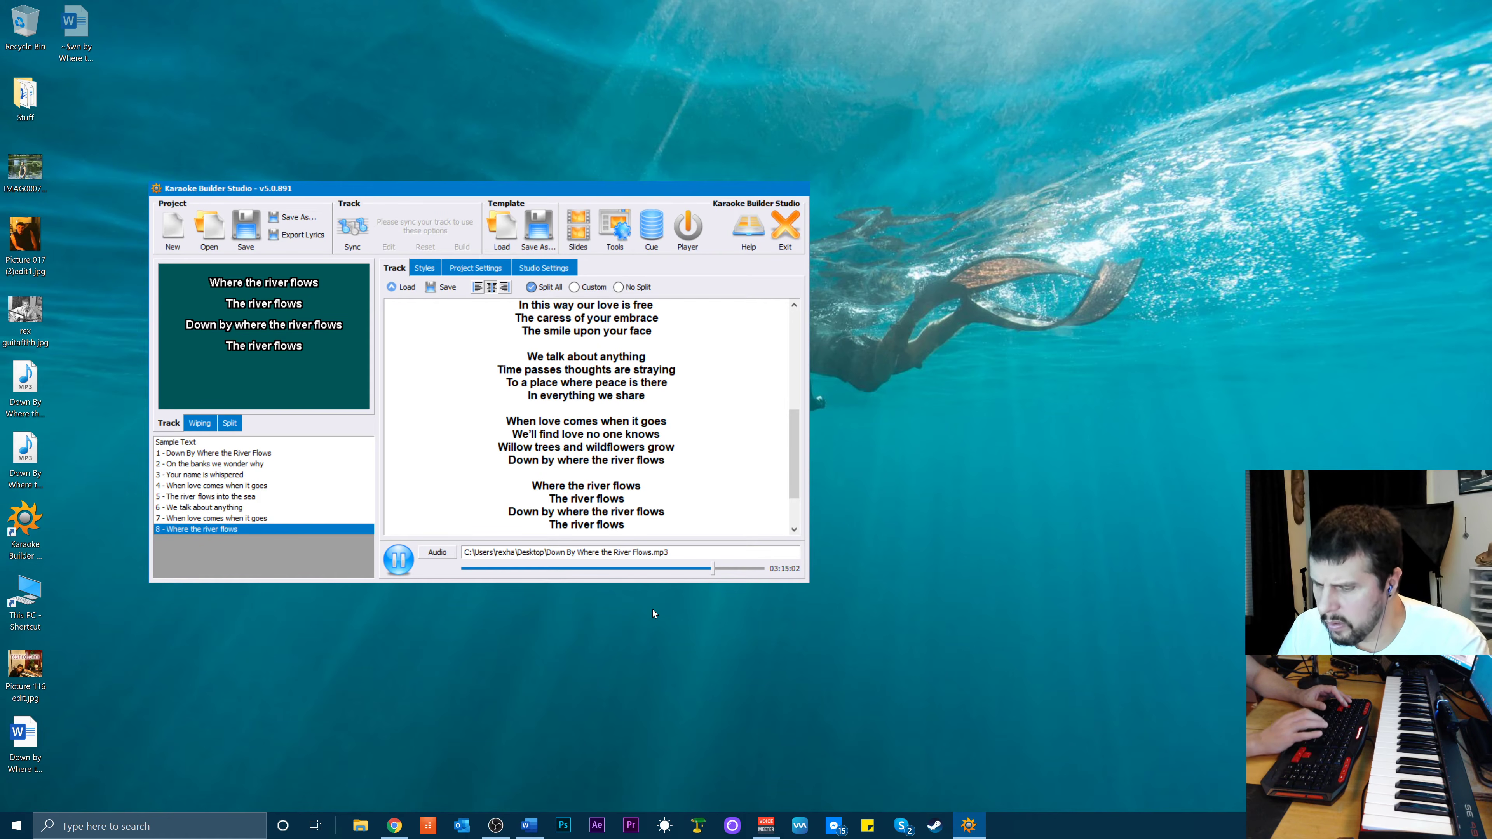
text(...)
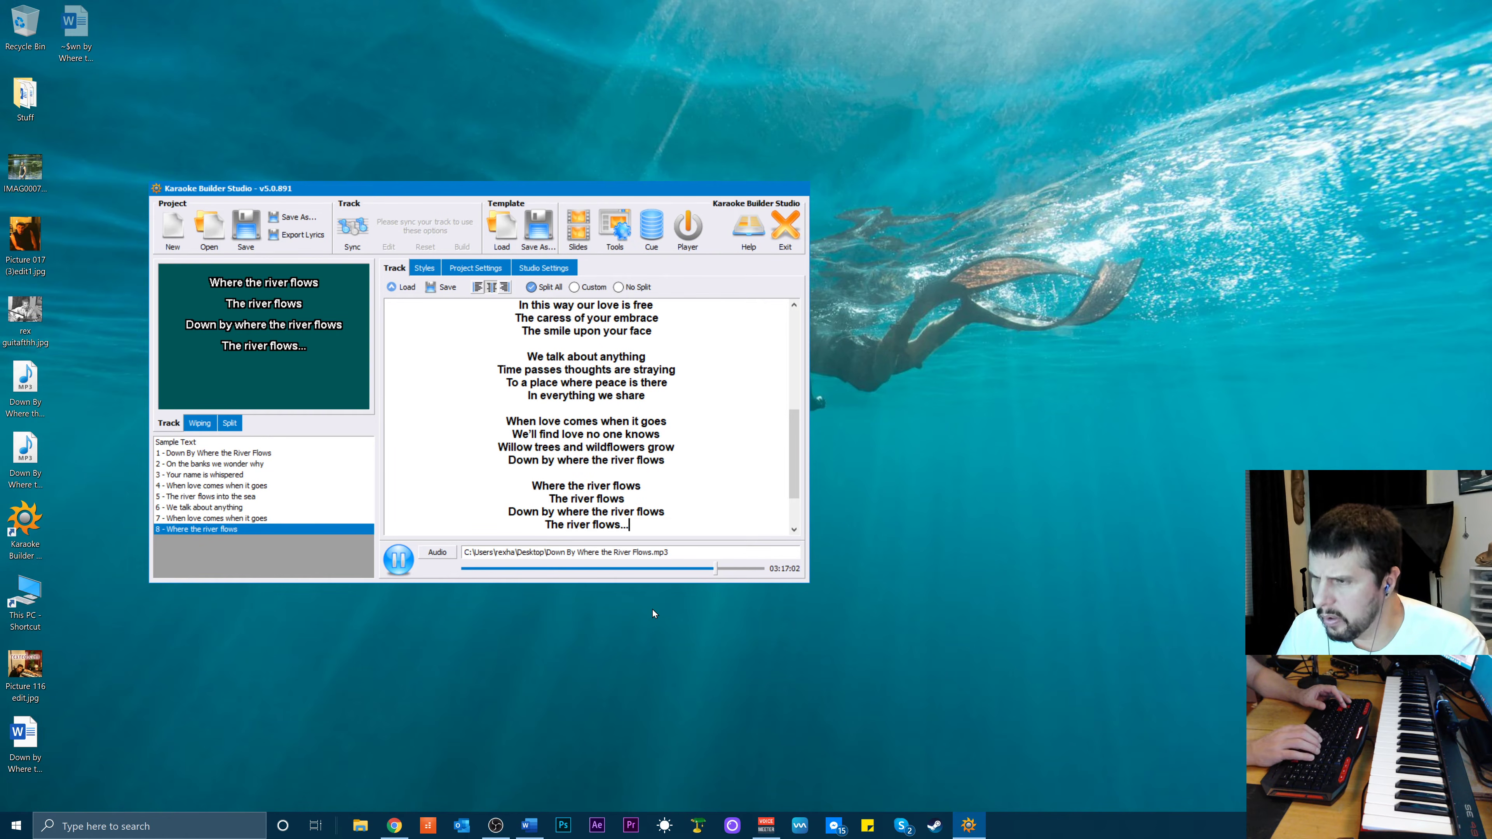
Add "Where the river flows" as the fifth line of the closing page and start a new line below it
key(Return)
text(Whe)
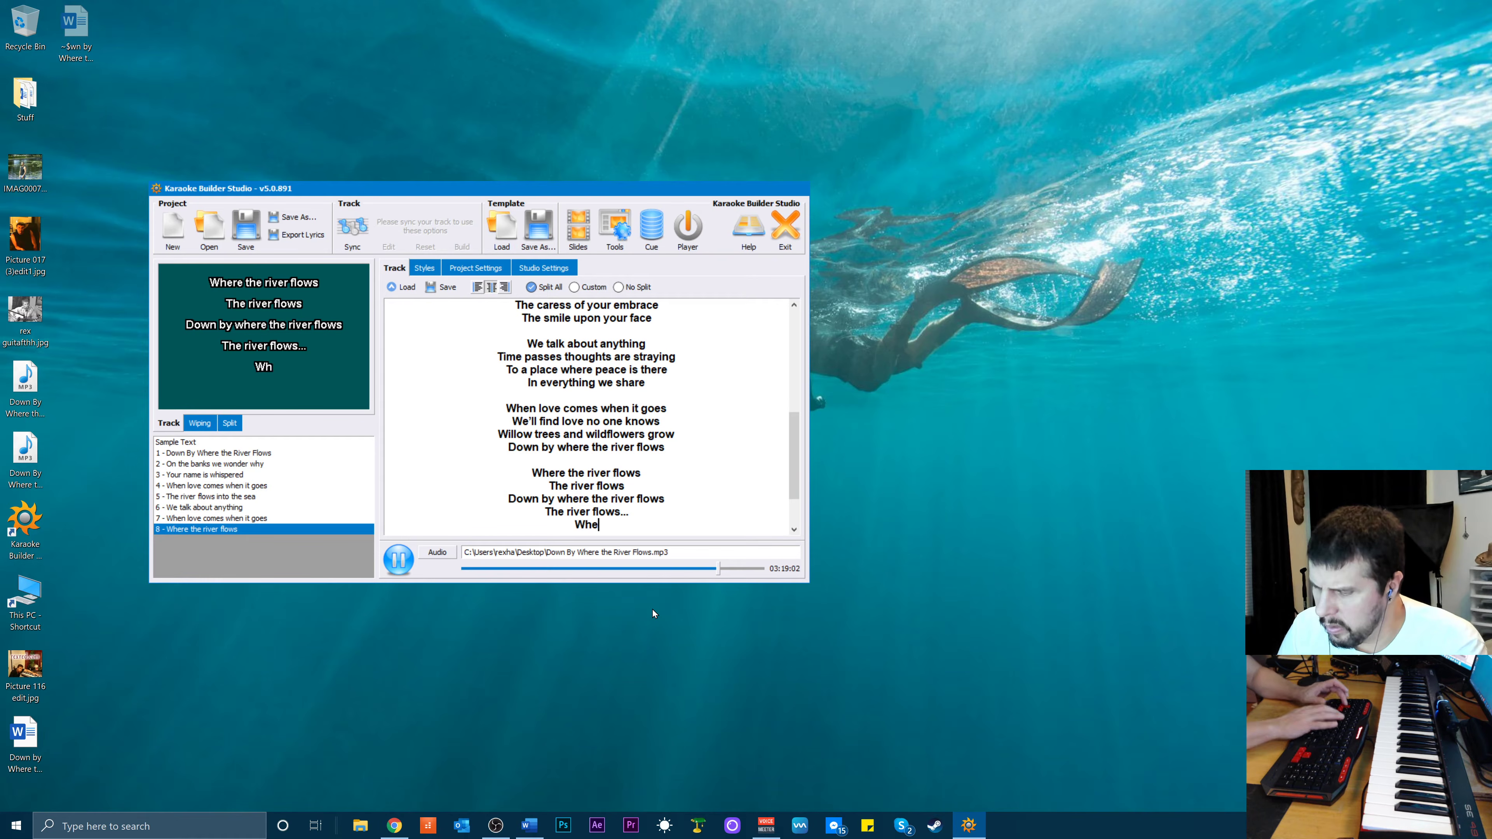
text(re the river)
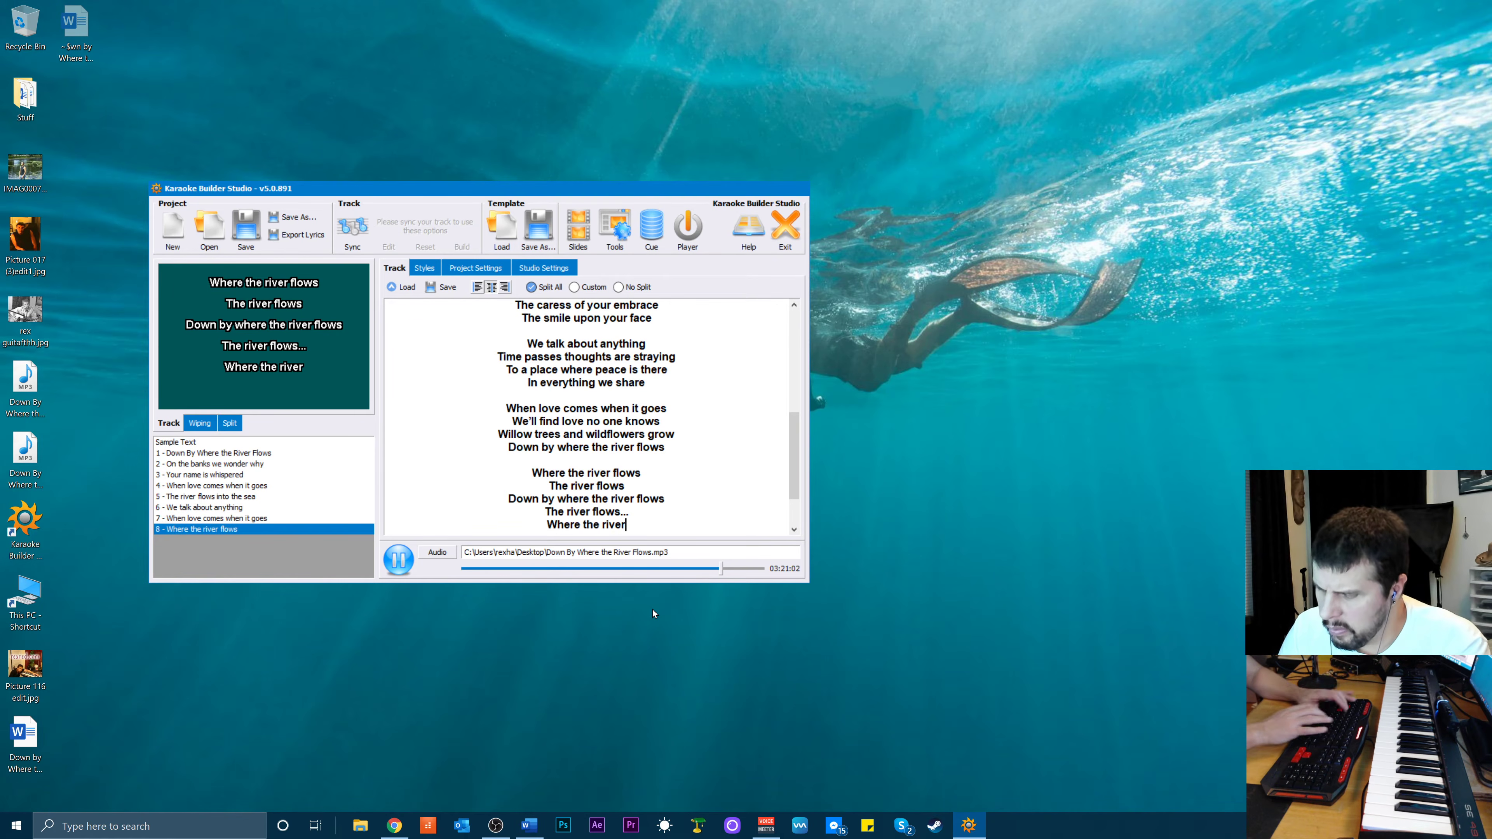
text( flows)
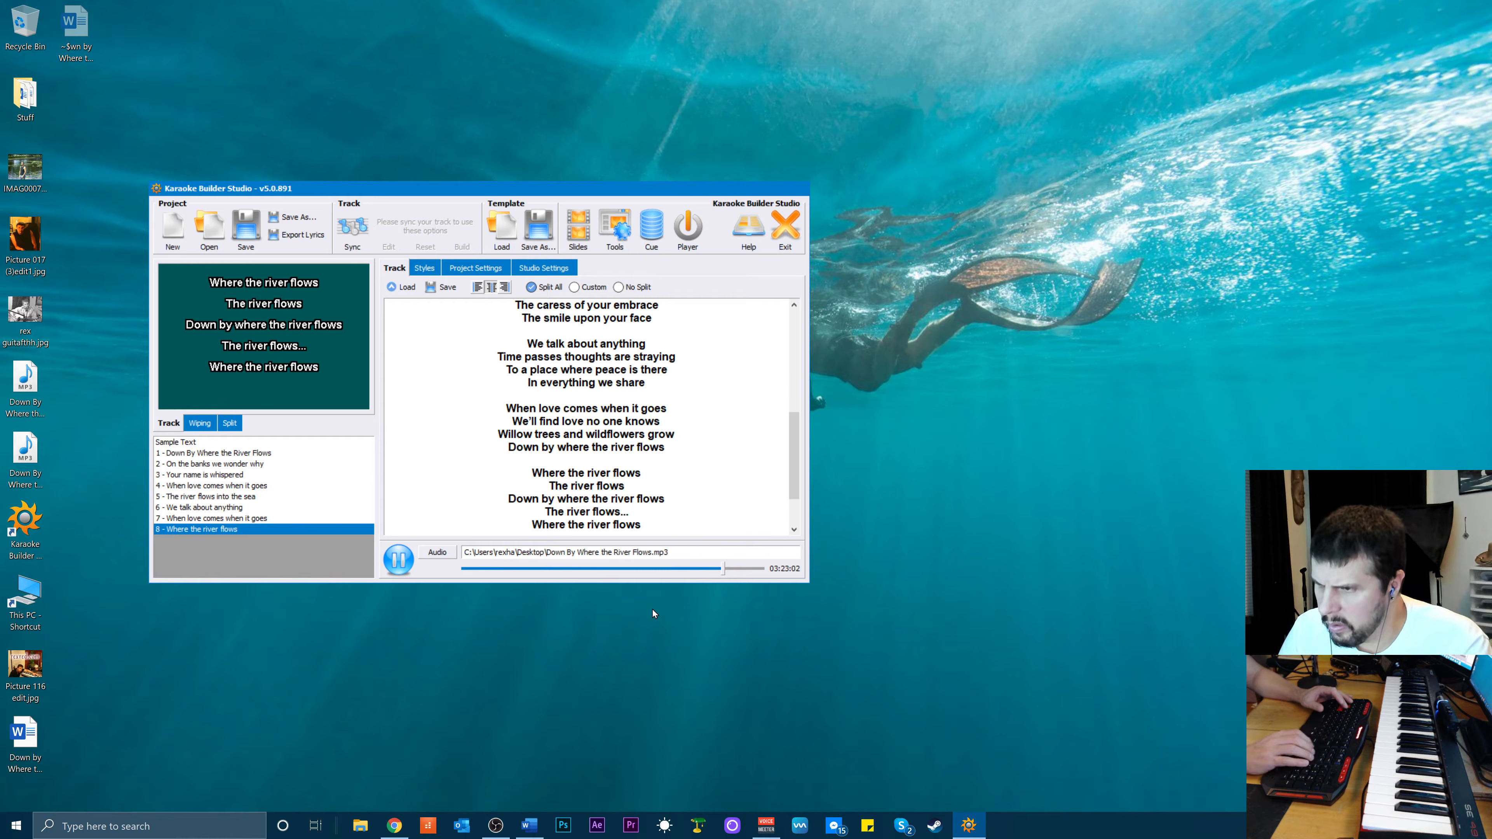
key(Return)
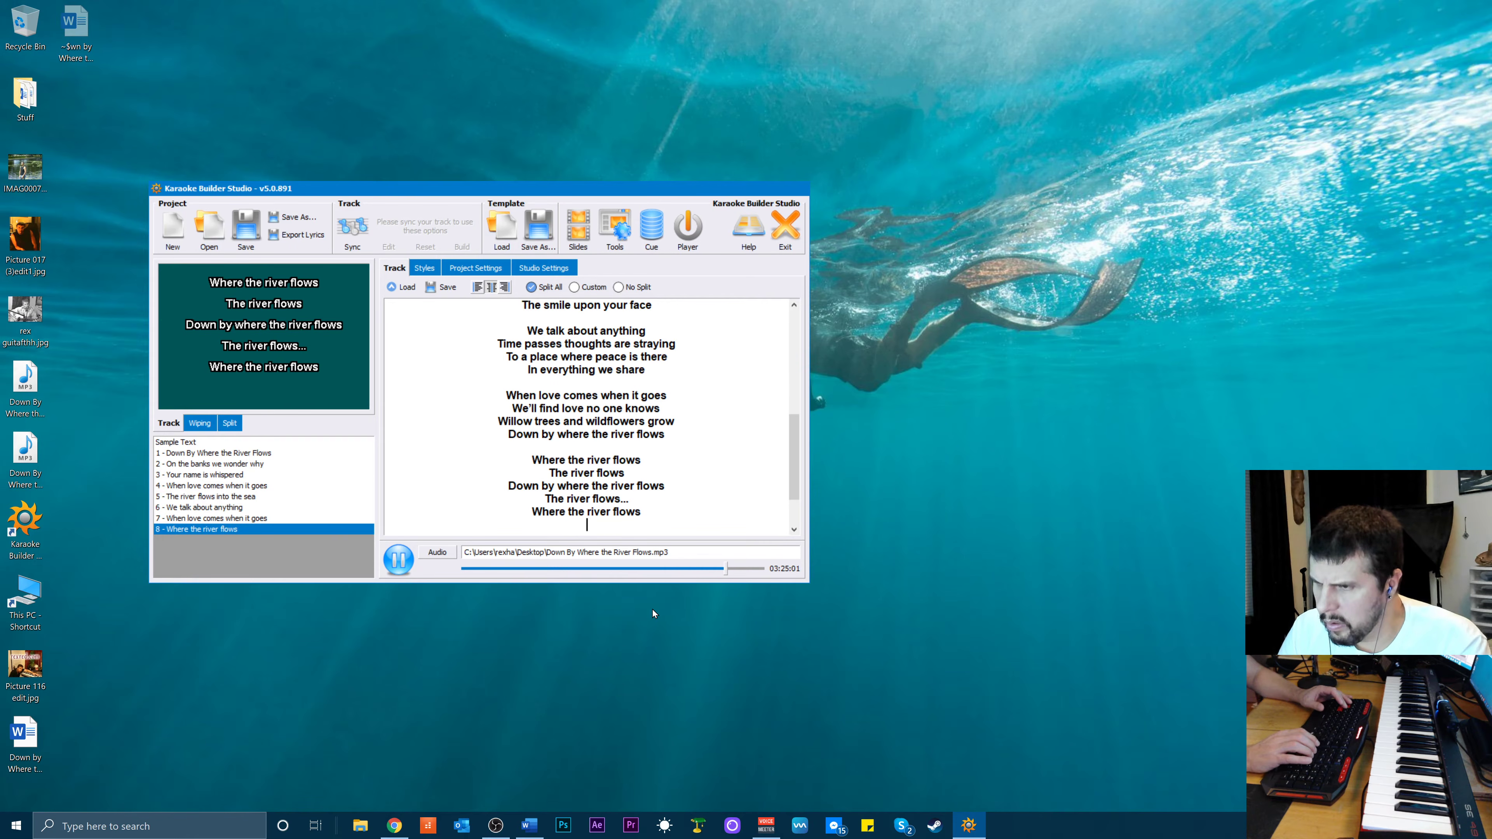
Add "river flows" as the sixth line of the closing page
text(river )
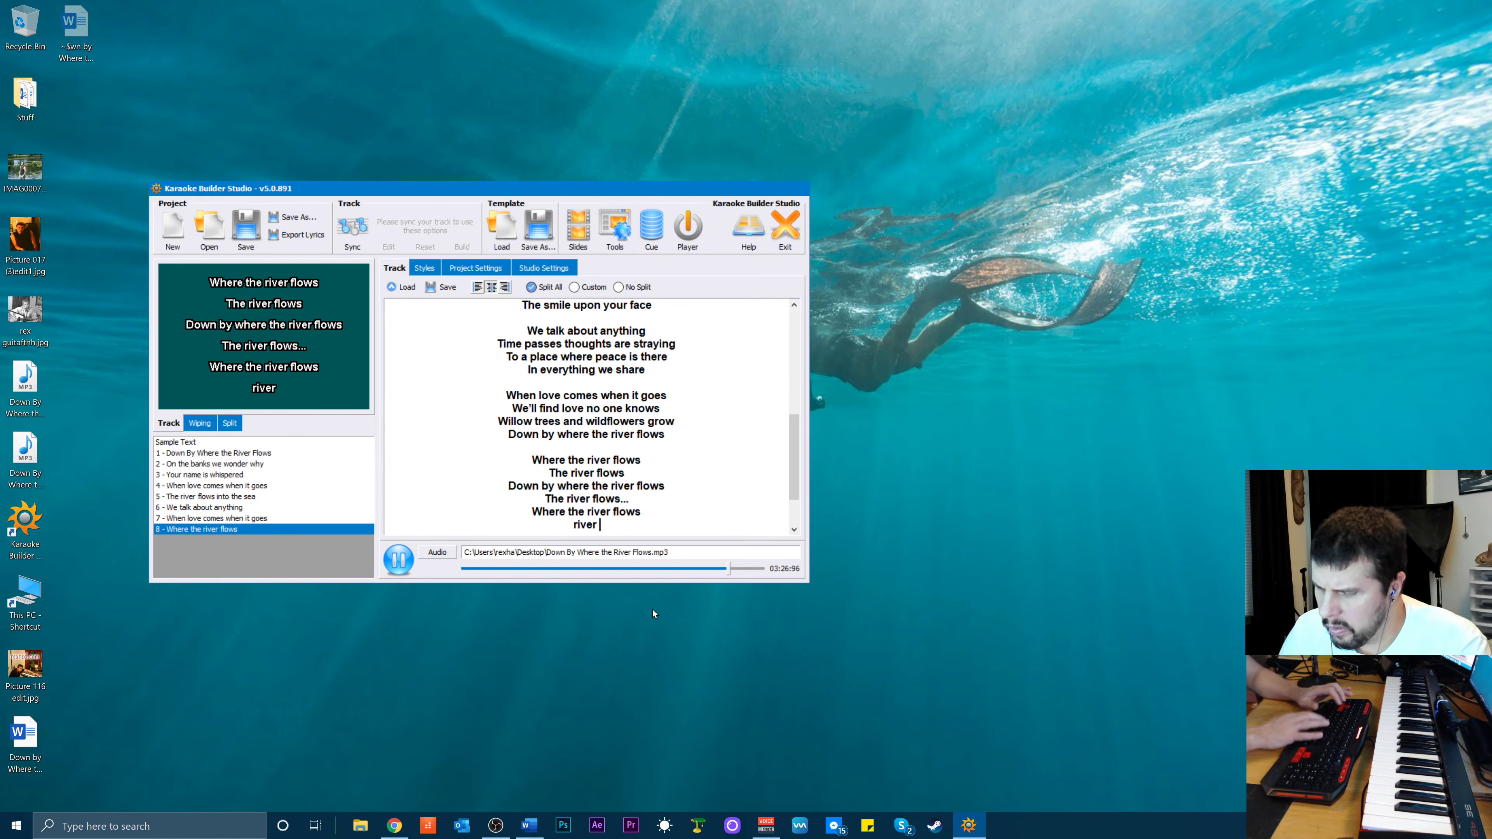
text(flkows)
key(Left)
key(Left)
key(Left)
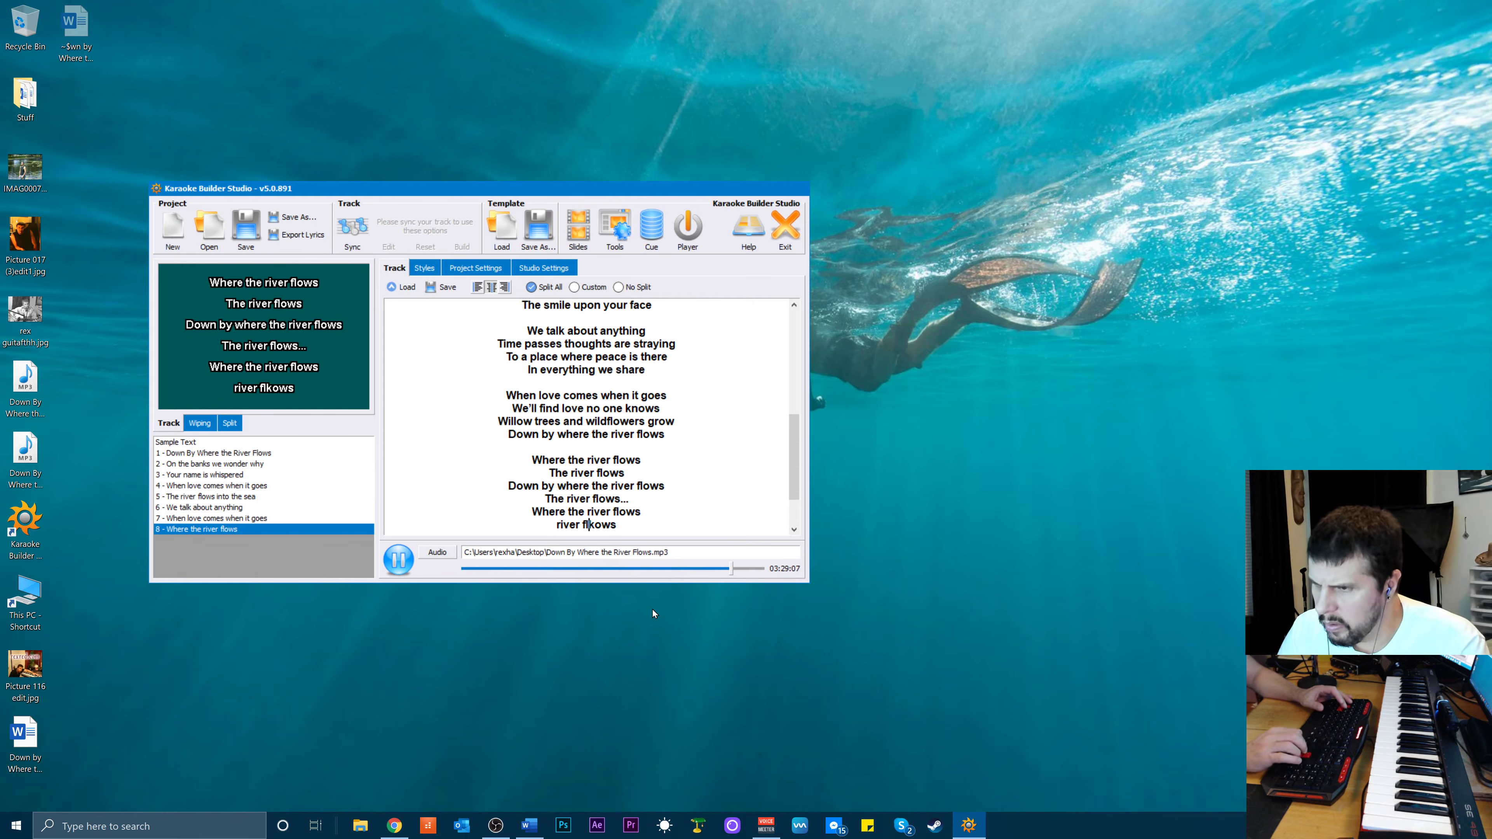
key(Delete)
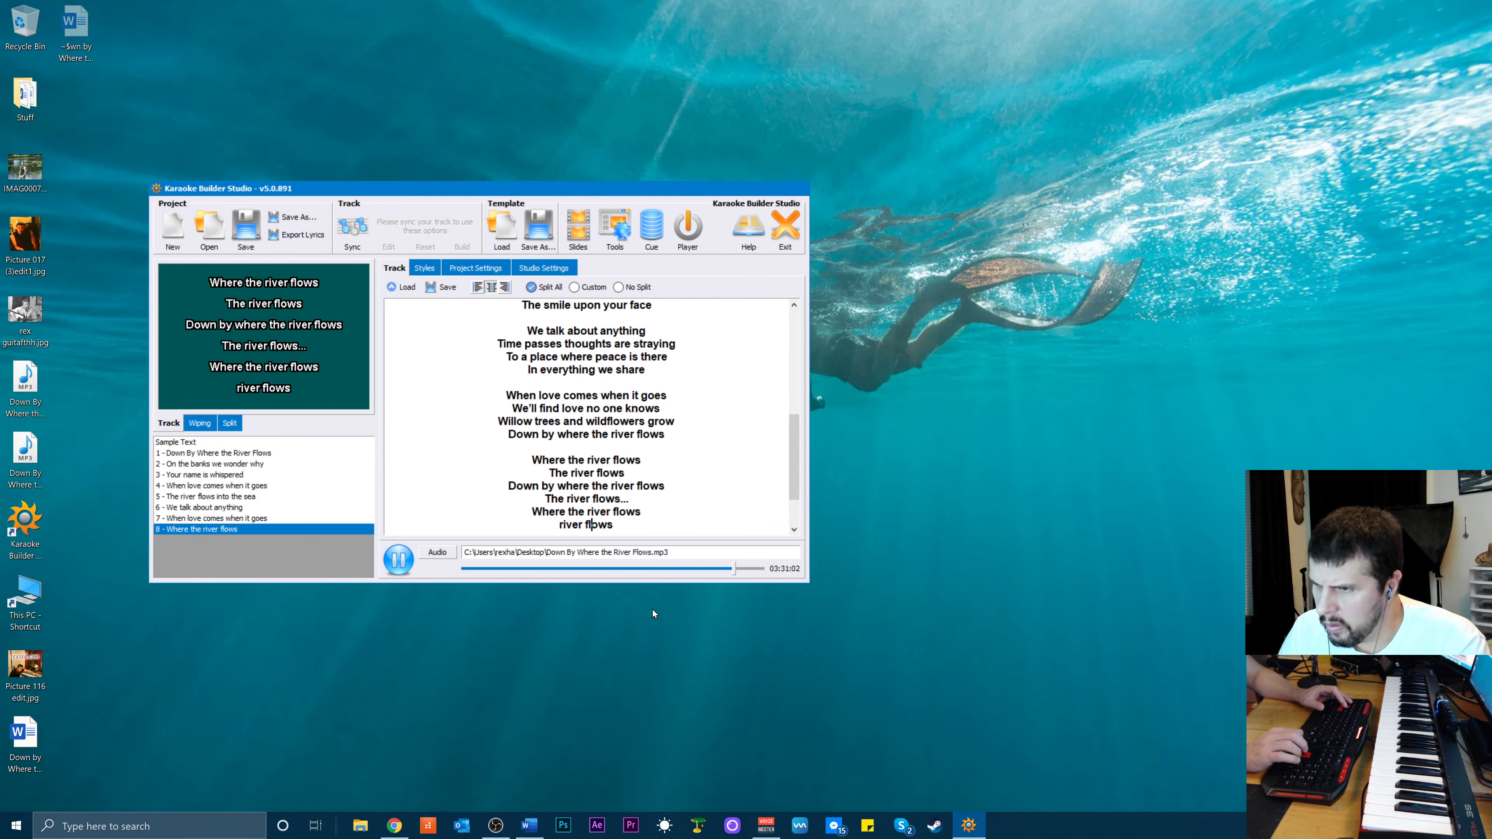
Capitalize the first letter of the closing page's last line so it begins with "River"
key(Left)
key(Left)
key(Left)
key(Left)
key(Left)
key(Left)
key(Left)
key(Left)
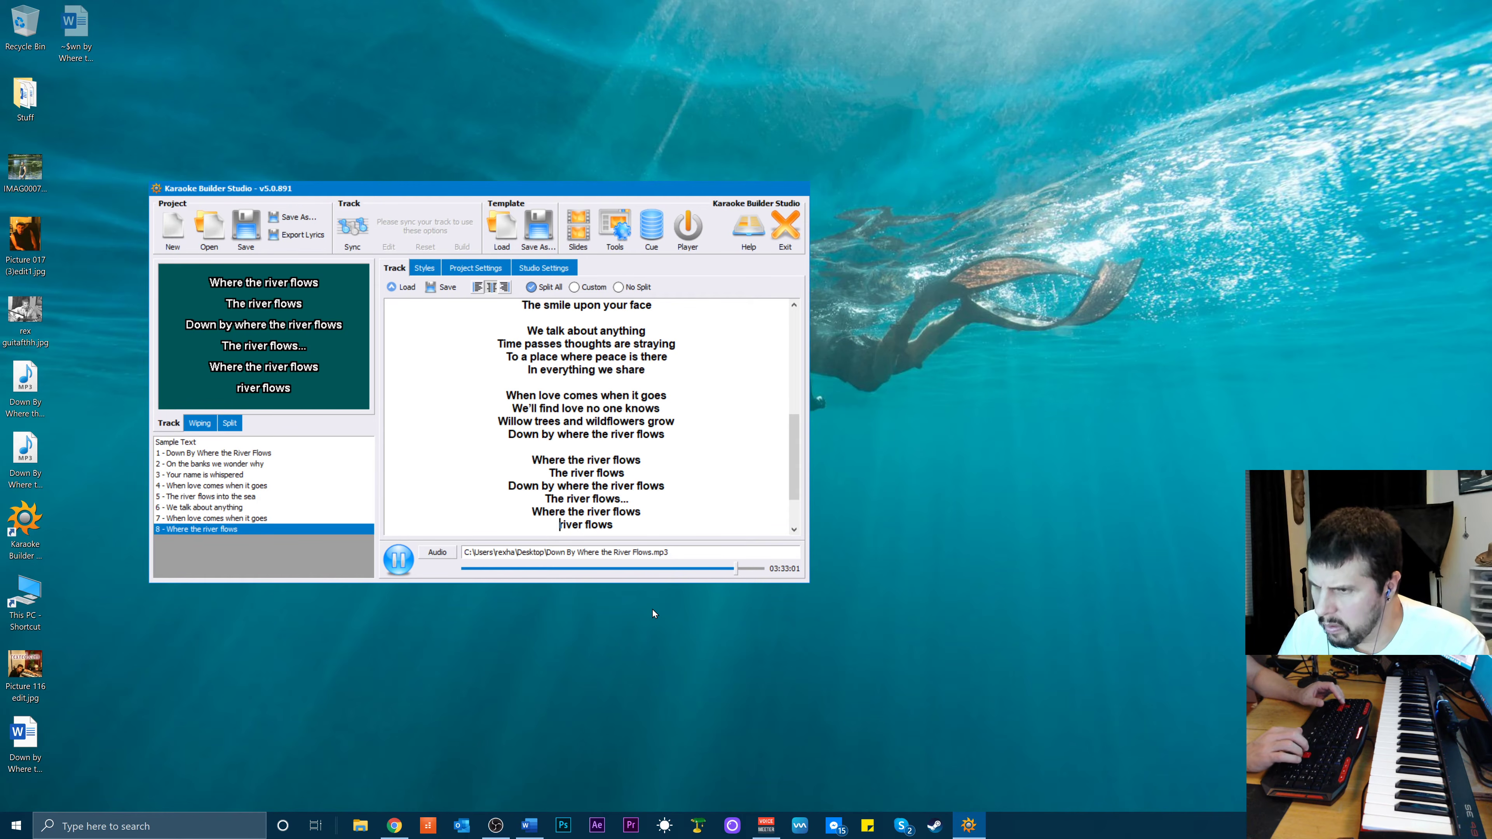
key(BackSpace)
text(R)
Remove the ellipsis from the end of the closing page's fourth line, "The river flows"
key(Up)
key(Right)
key(Right)
key(Right)
key(Right)
key(Right)
key(Right)
key(Right)
key(Right)
key(Right)
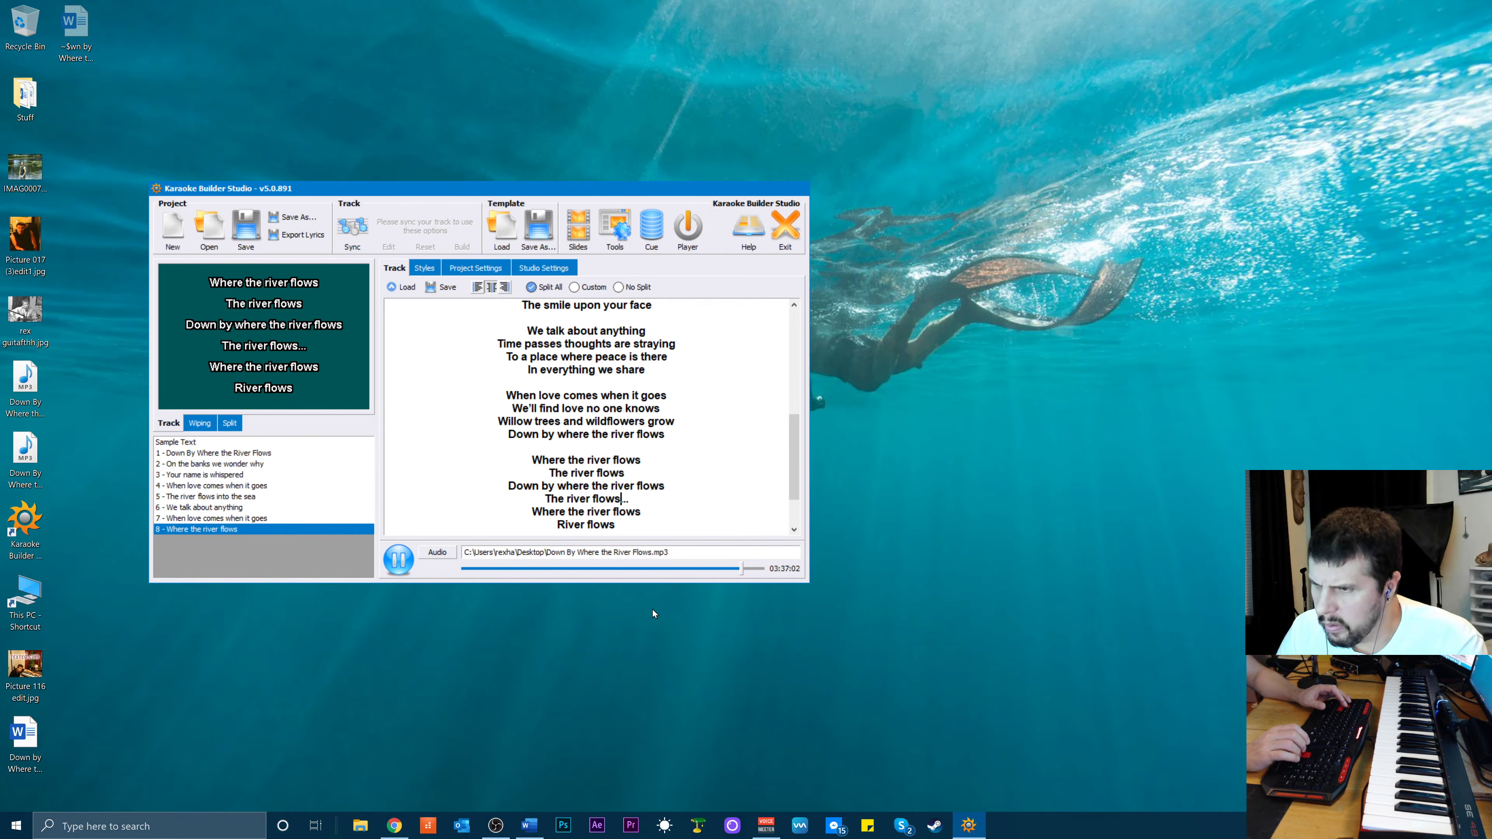
key(Right)
key(Right)
key(Delete)
key(Delete)
key(Delete)
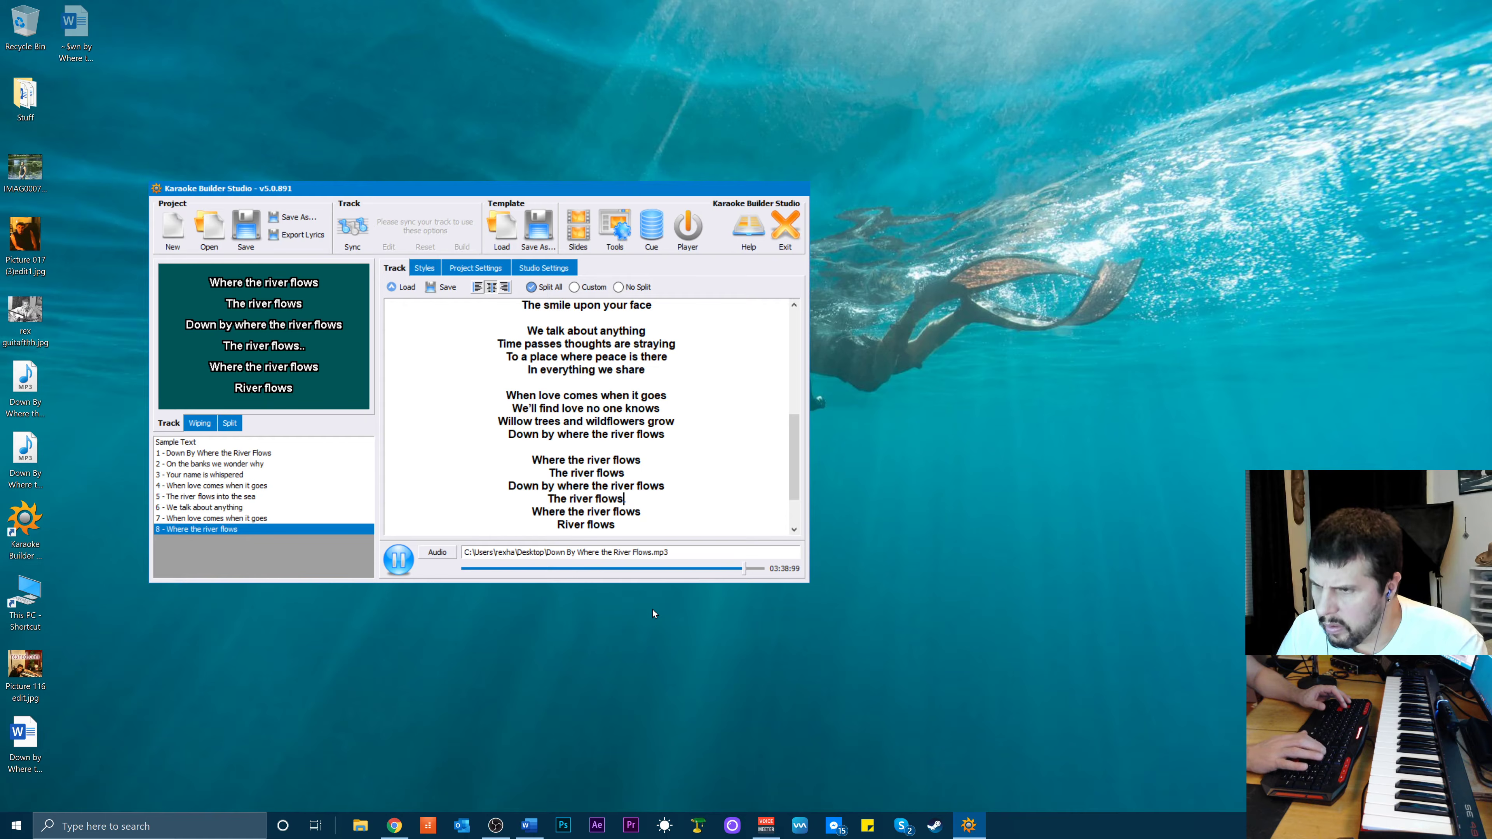
Delete the blank lines below the last lyric line of the closing page and pause the audio
key(Down)
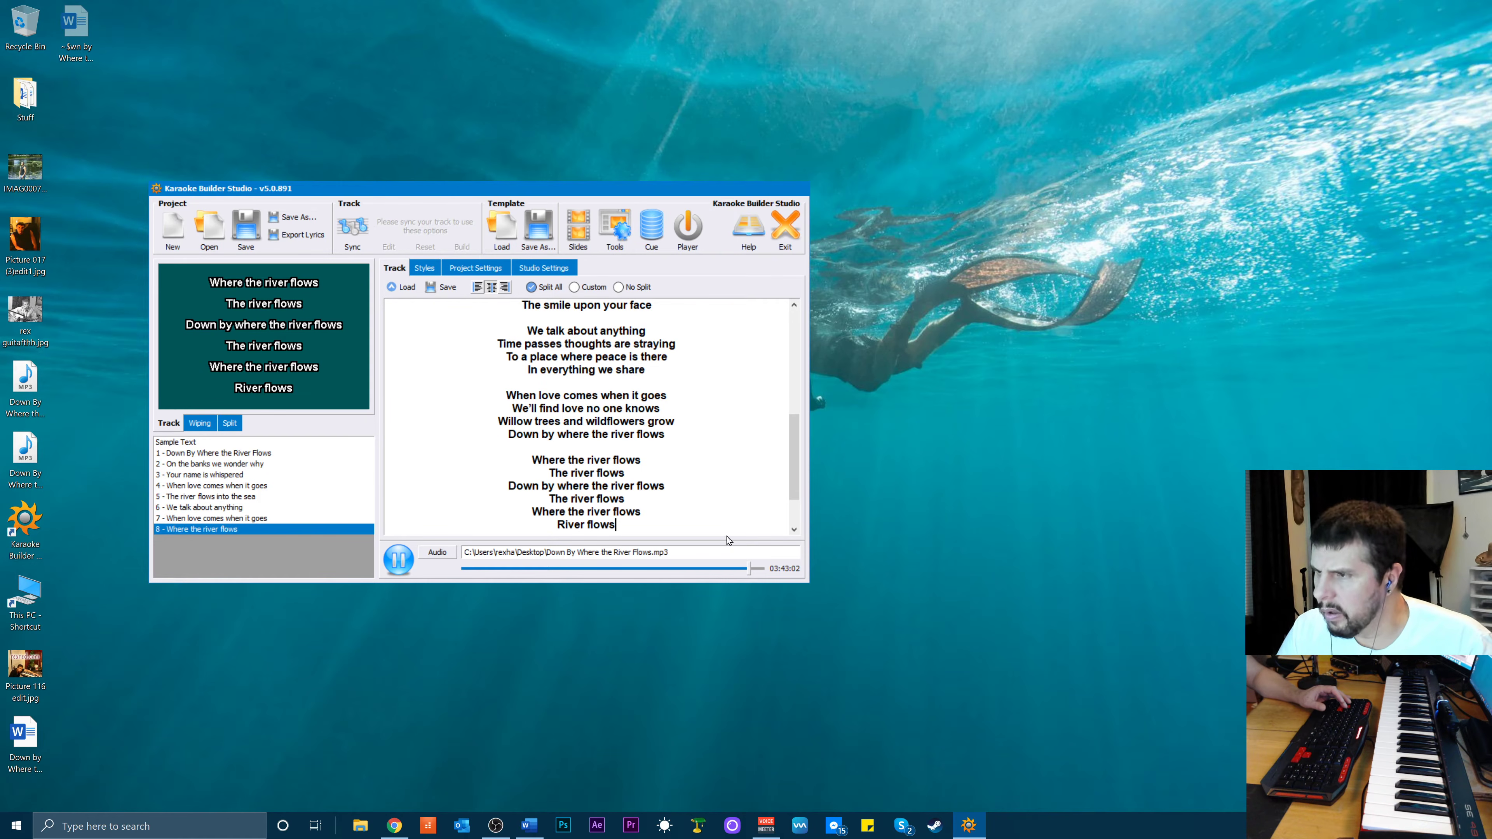
drag(797, 467, 780, 549)
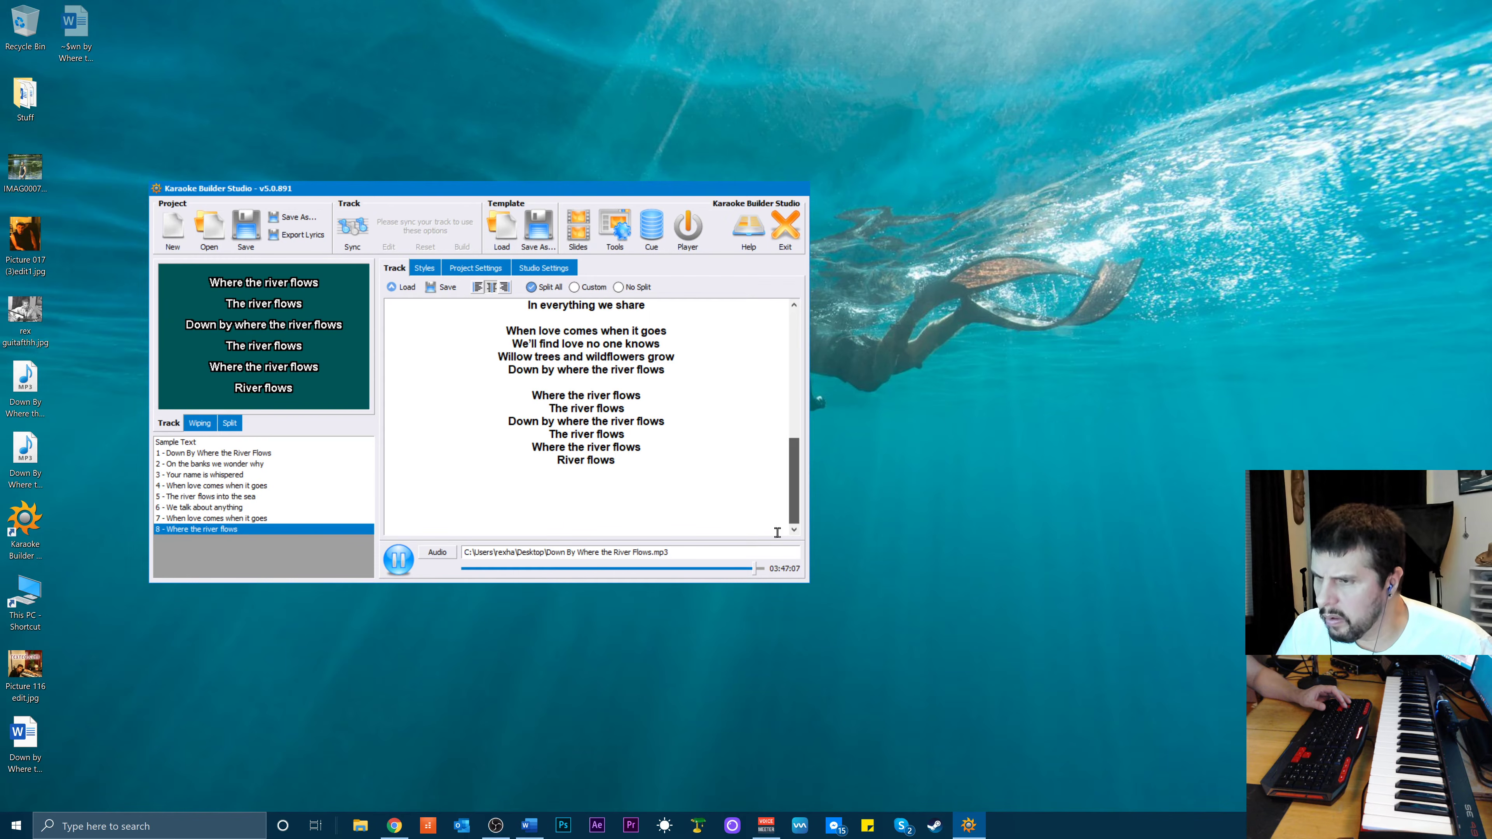
key(Delete)
key(Delete)
key(Delete)
key(Delete)
key(Delete)
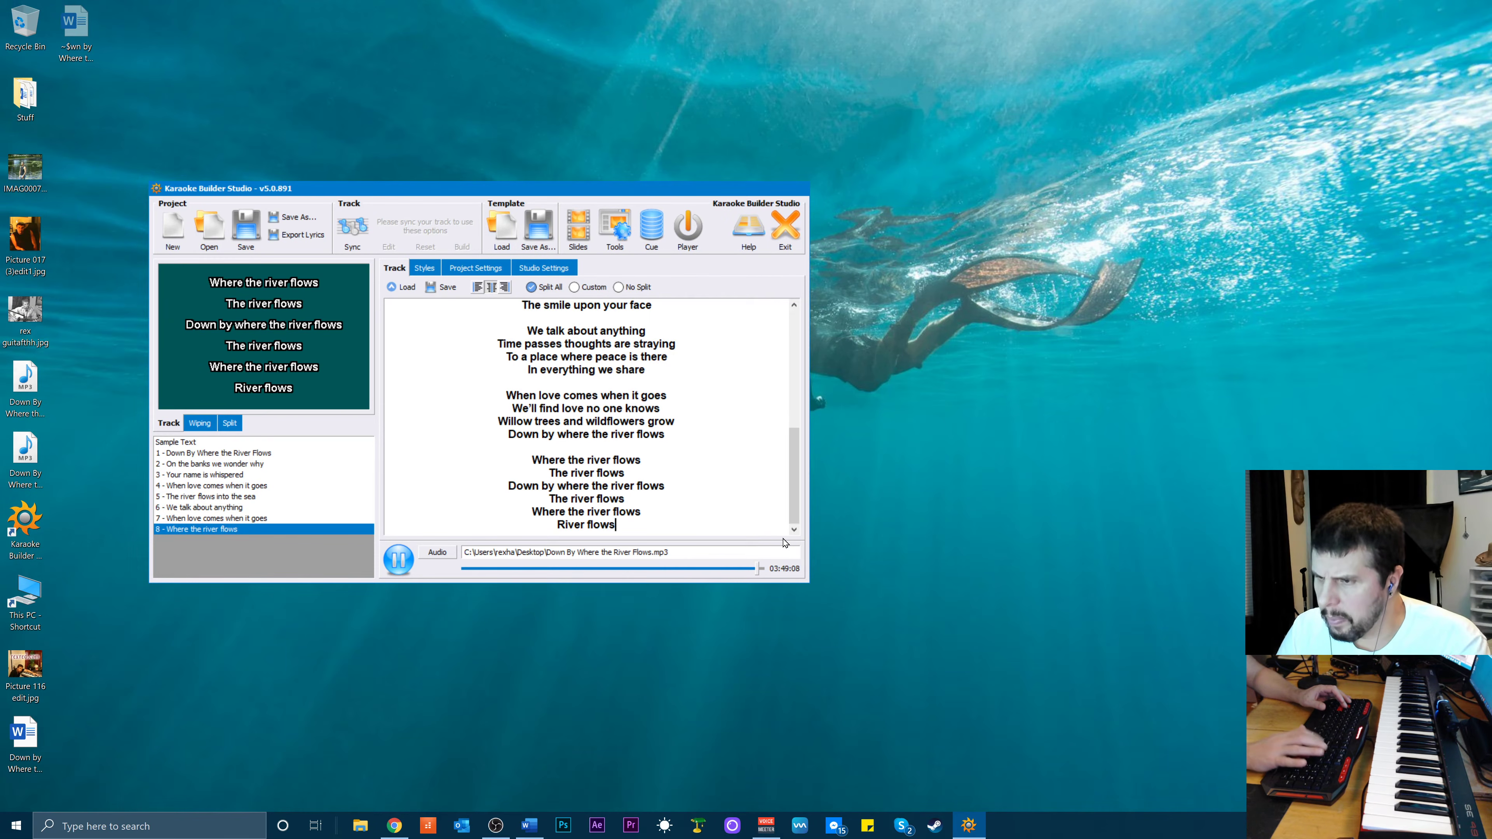
click(399, 560)
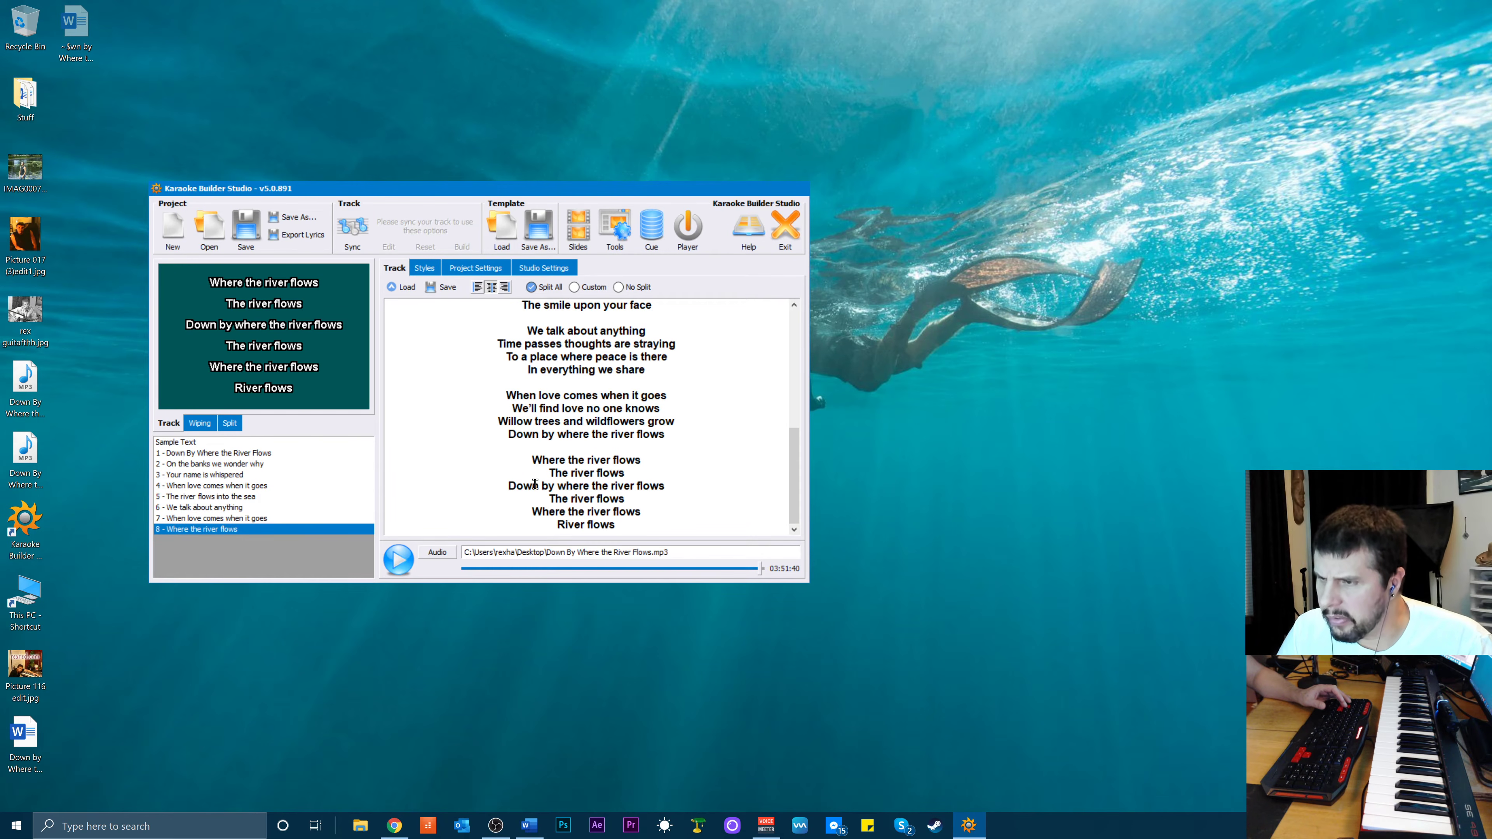
Look over the finished lyrics, start syncing them to the audio, and time each word of the title page to the music
scroll(637, 528, up, 10)
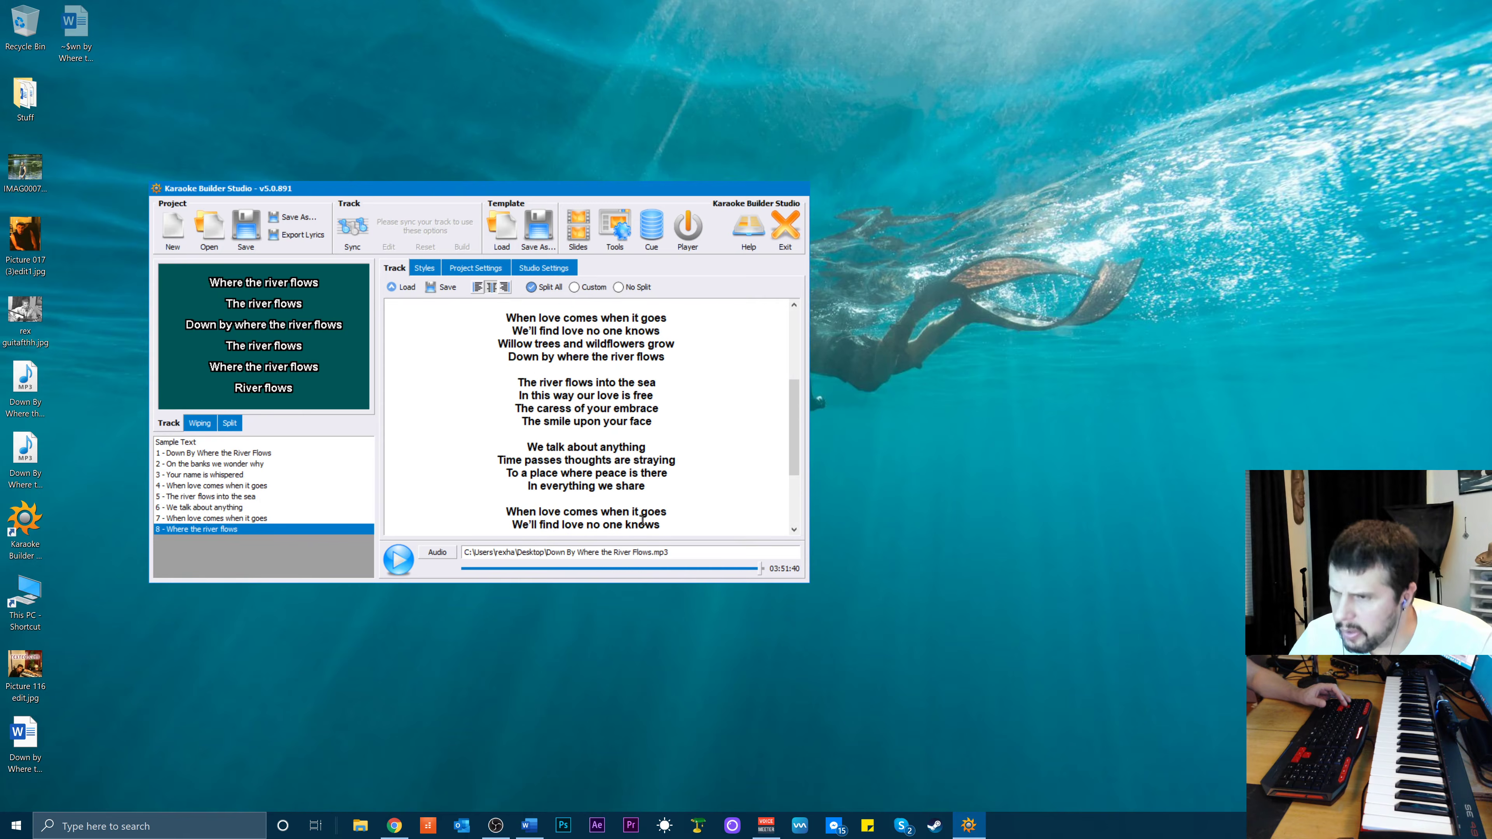
scroll(653, 465, down, 8)
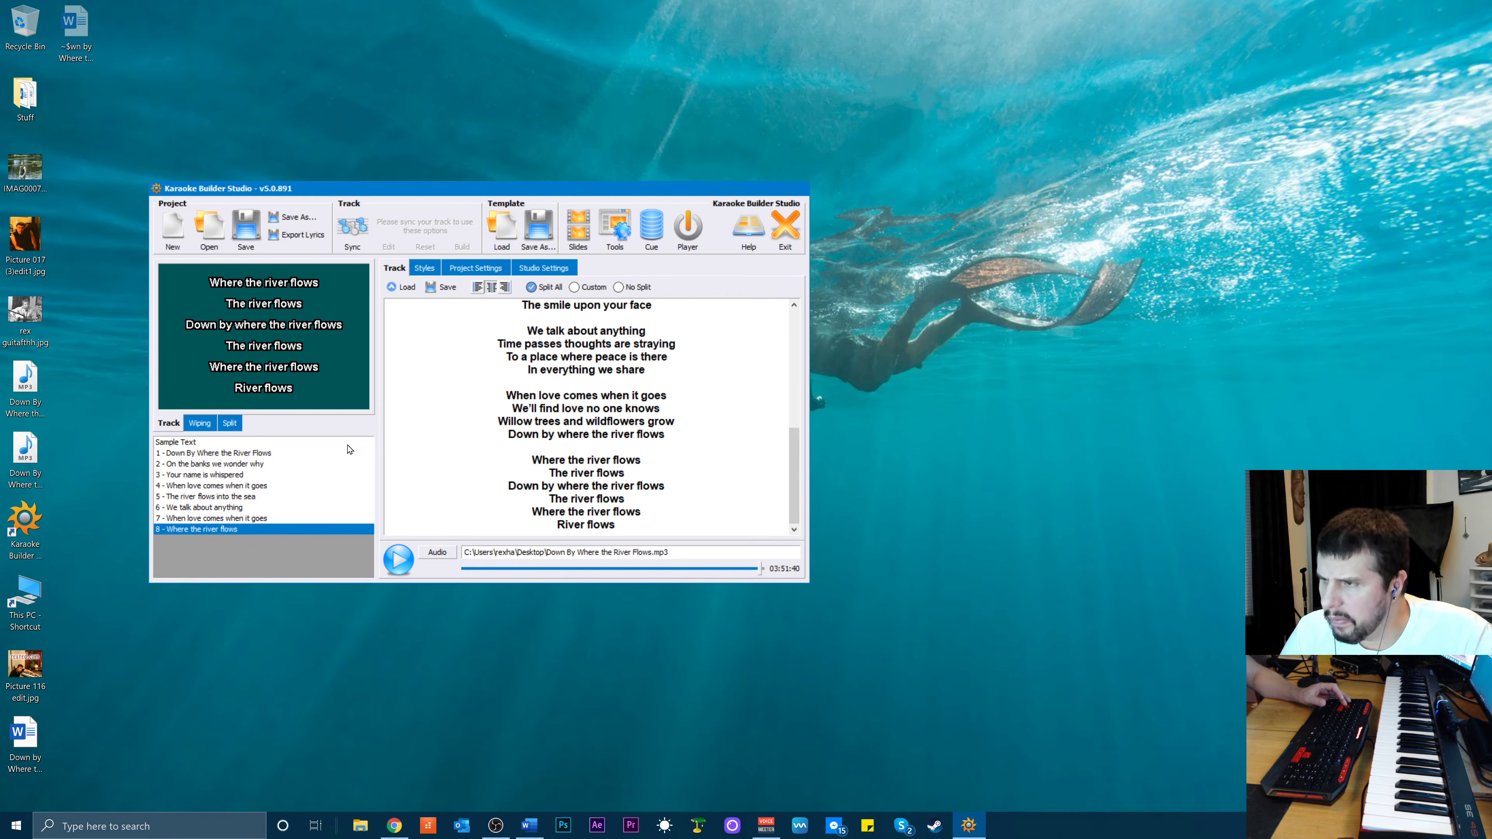
click(218, 519)
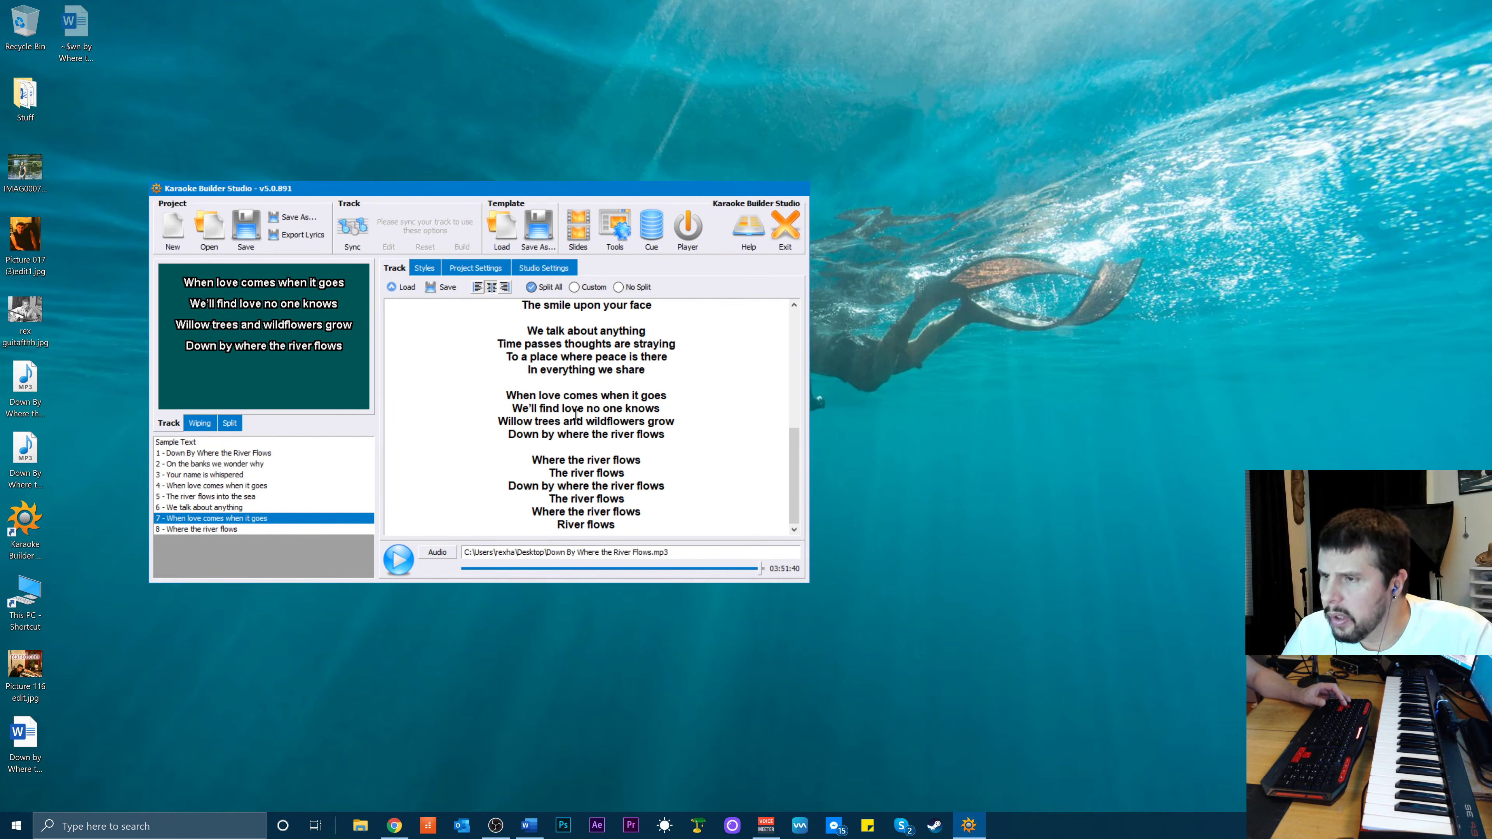
click(358, 241)
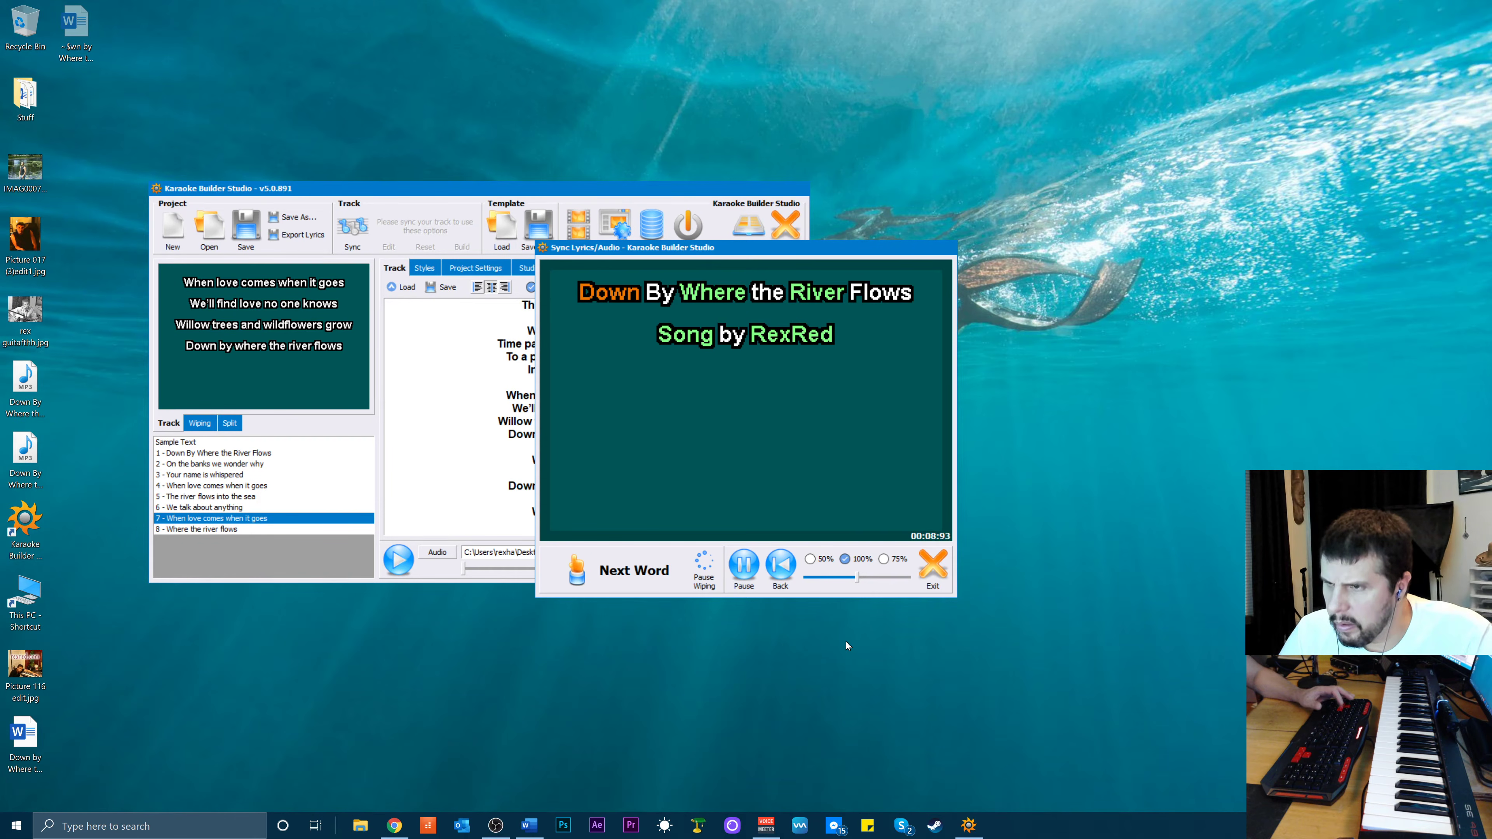
key(space)
key(space)
key(space)
key(space)
key(space)
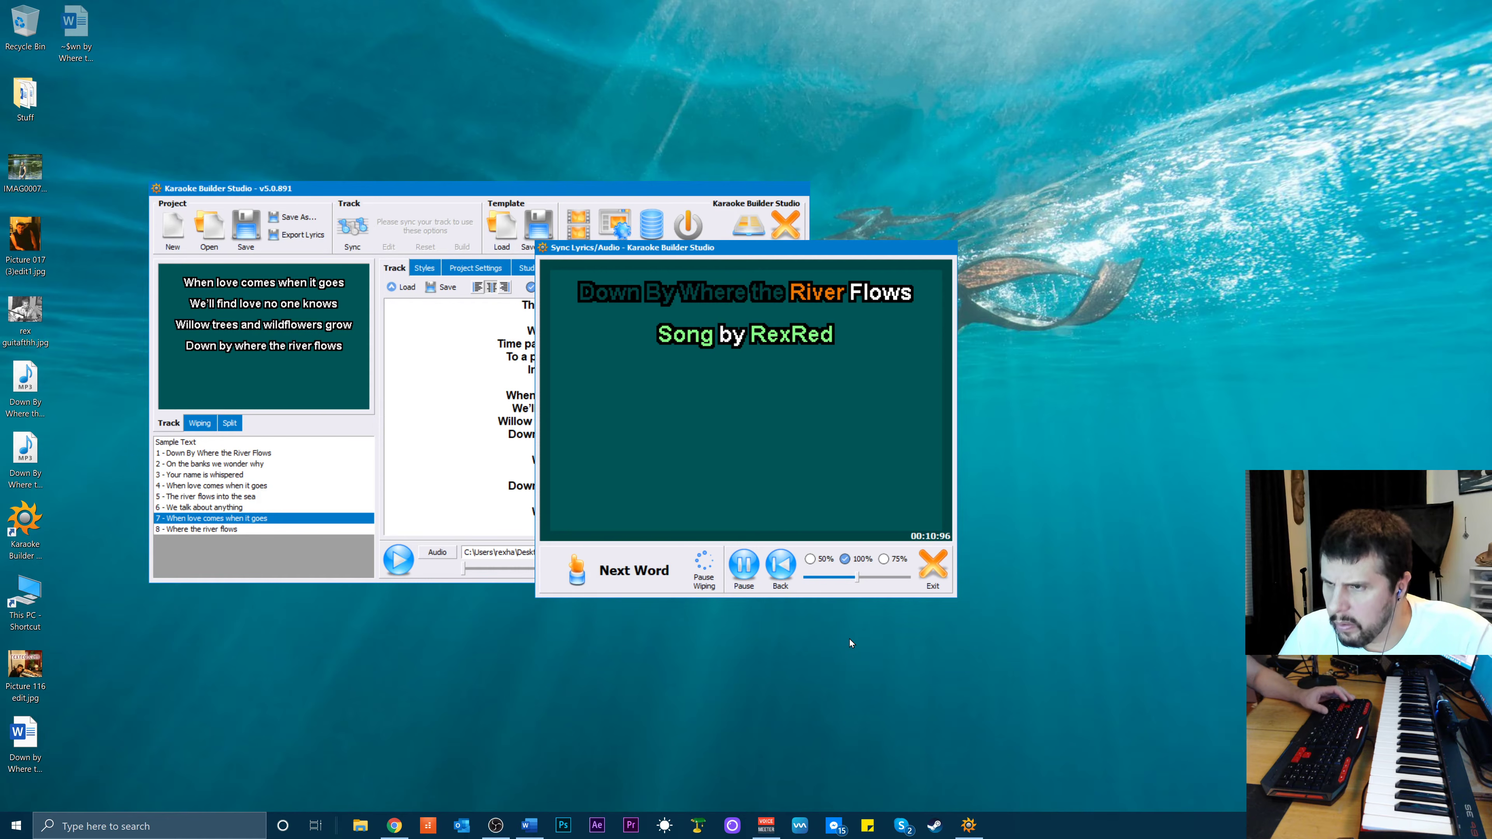
key(space)
key(space)
key(space)
key(space)
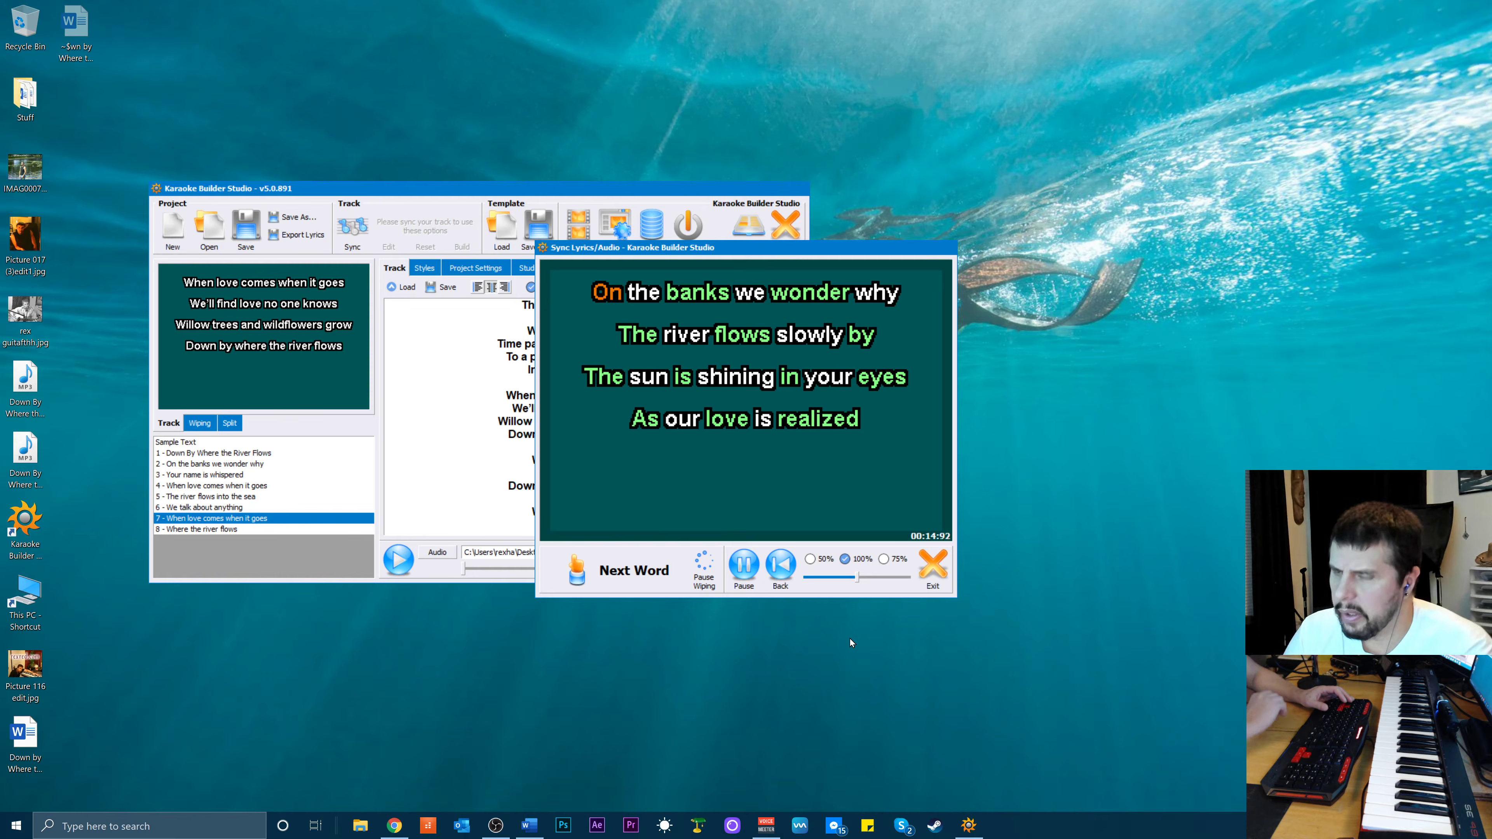
Sync the words of "On the banks we wonder why" and "The river flows slowly by" to the vocals
key(space)
key(space)
key(space)
key(space)
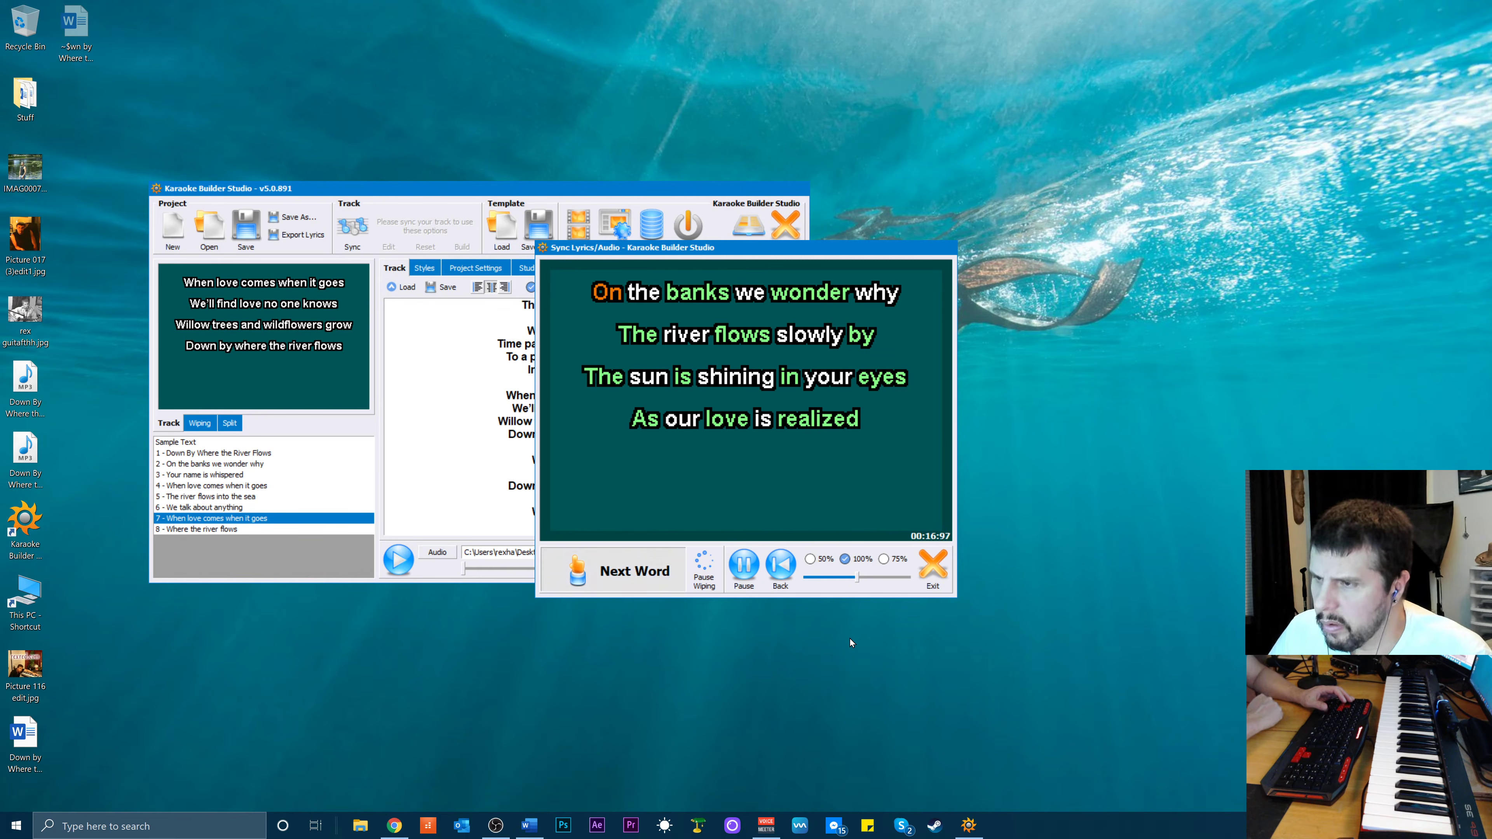
key(space)
key(space)
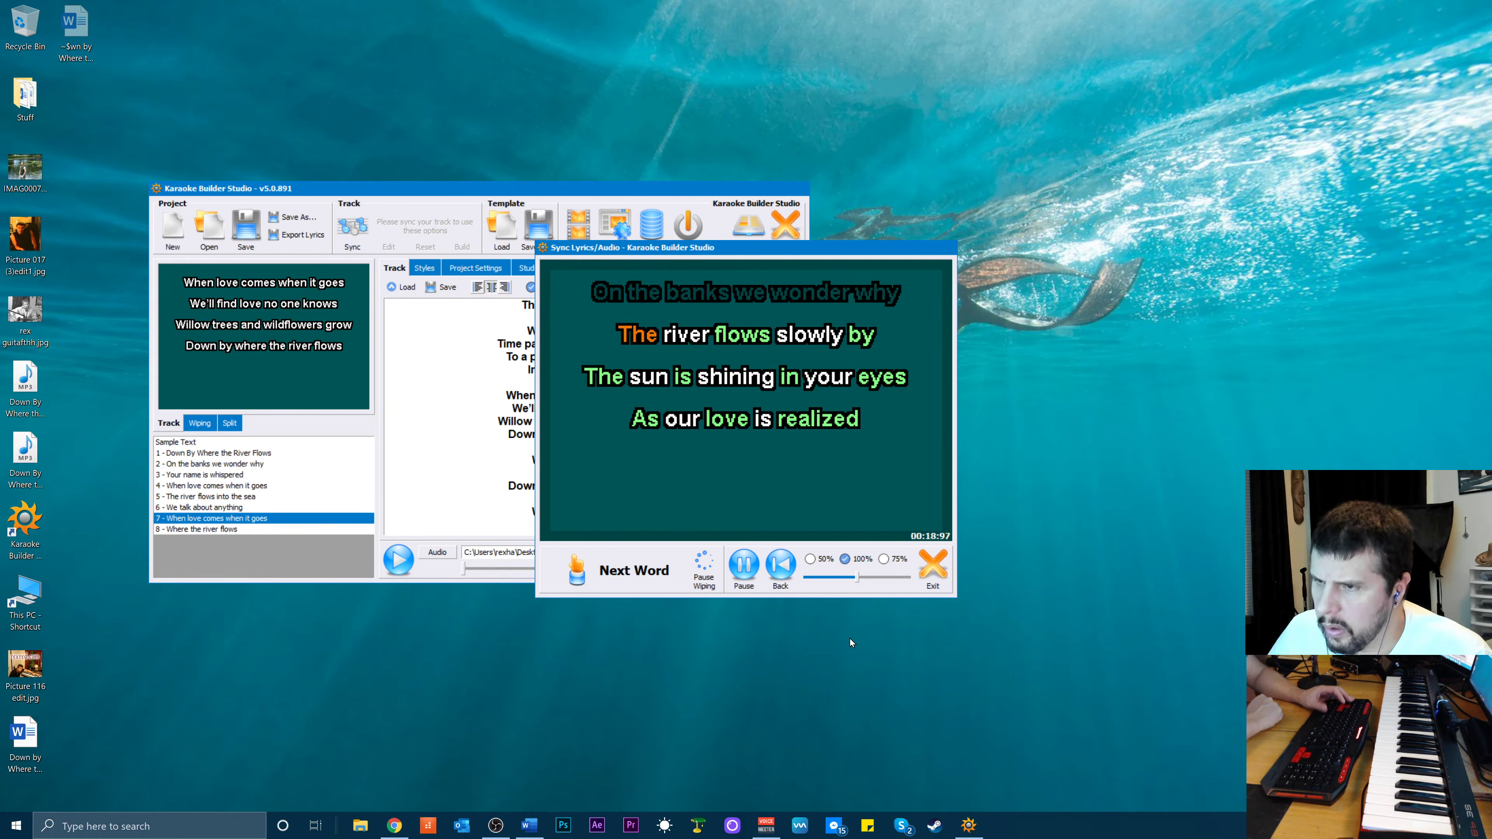
key(space)
key(space)
key(space)
key(space)
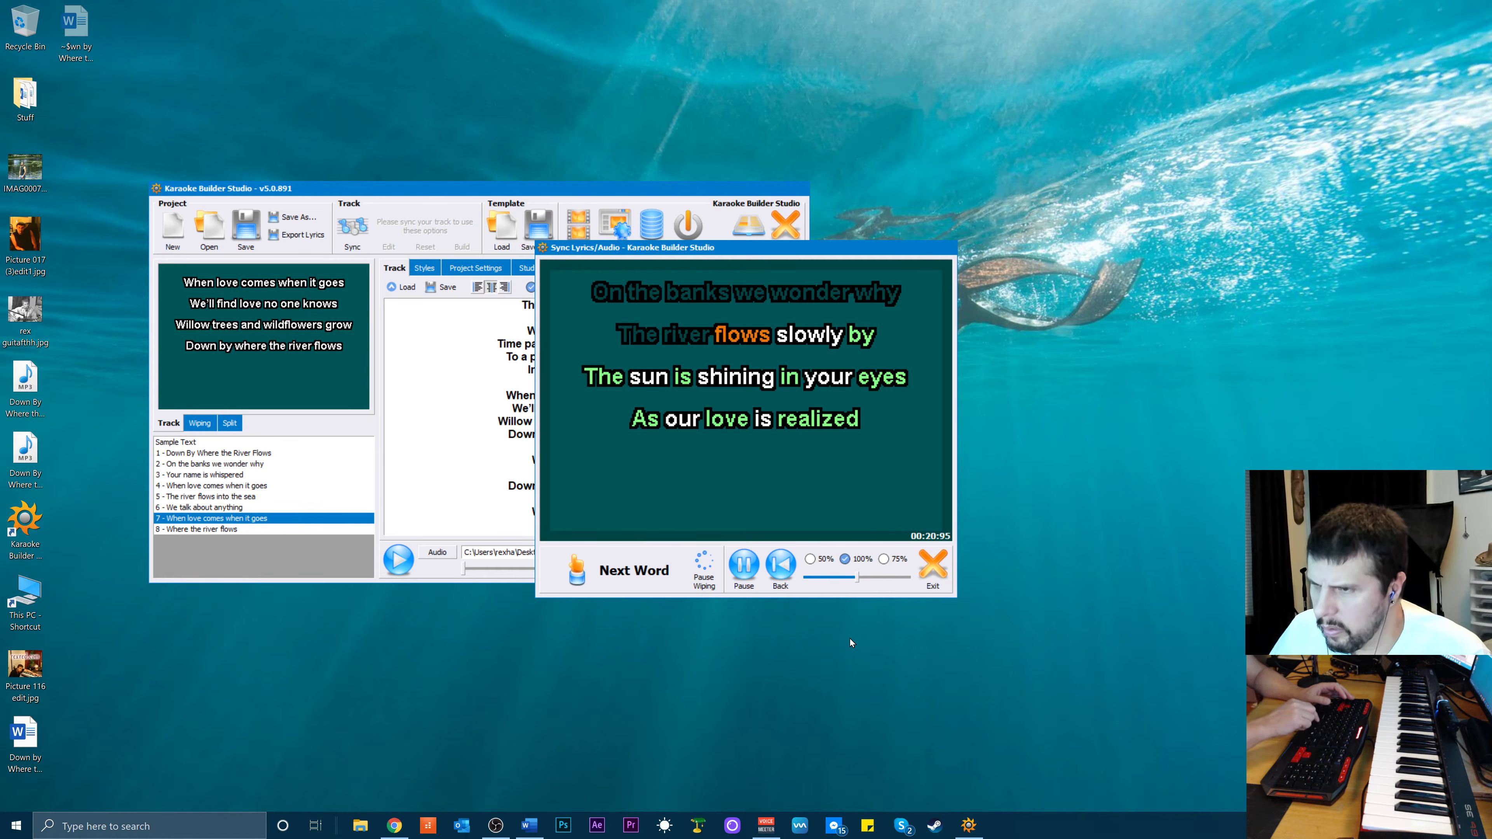
key(space)
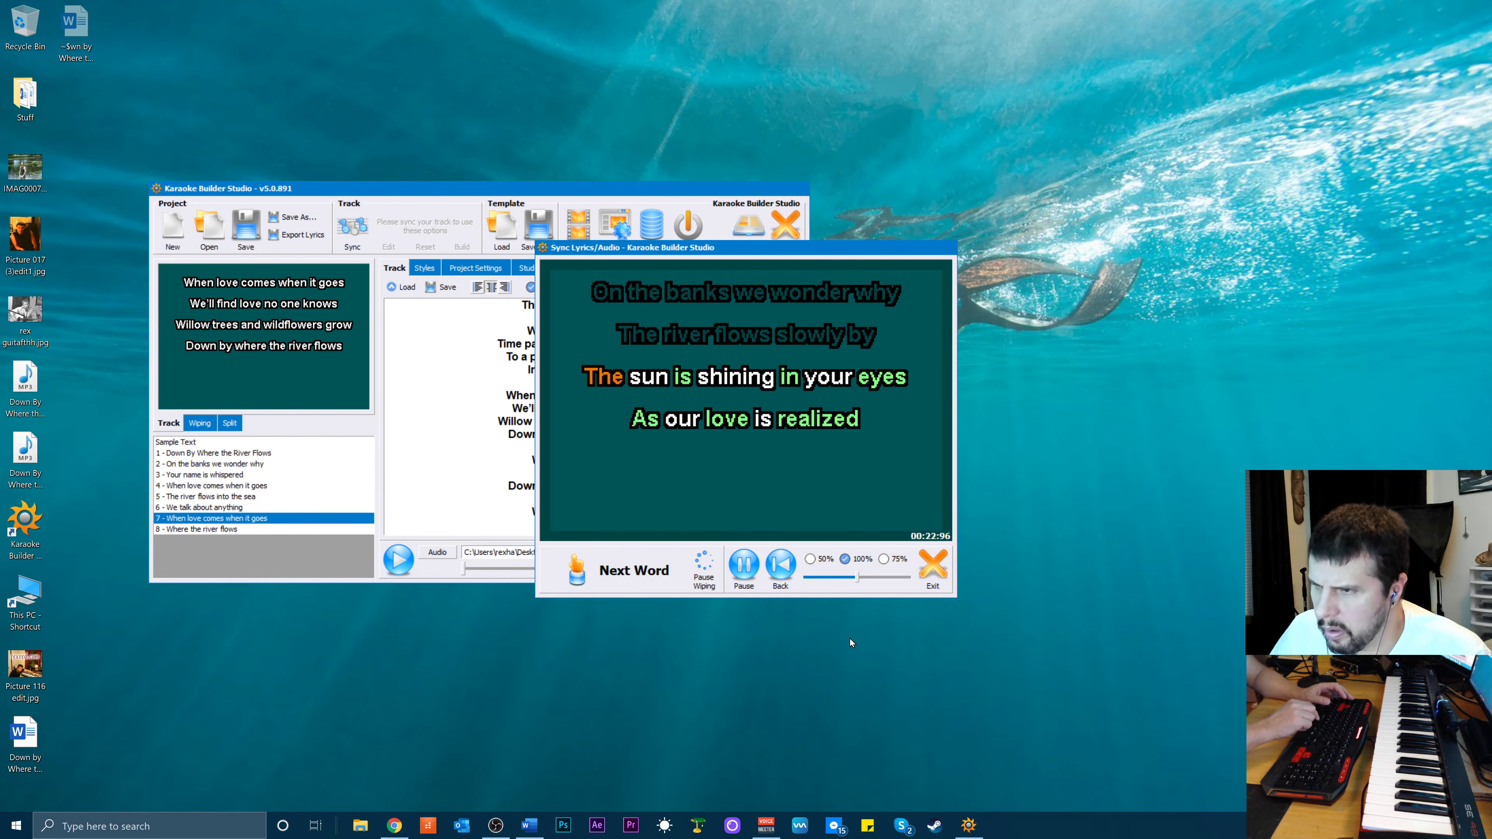
Sync the words of "The sun is shining in your eyes" and "As our love is realized" to the vocals
key(space)
key(space)
key(space)
key(space)
key(space)
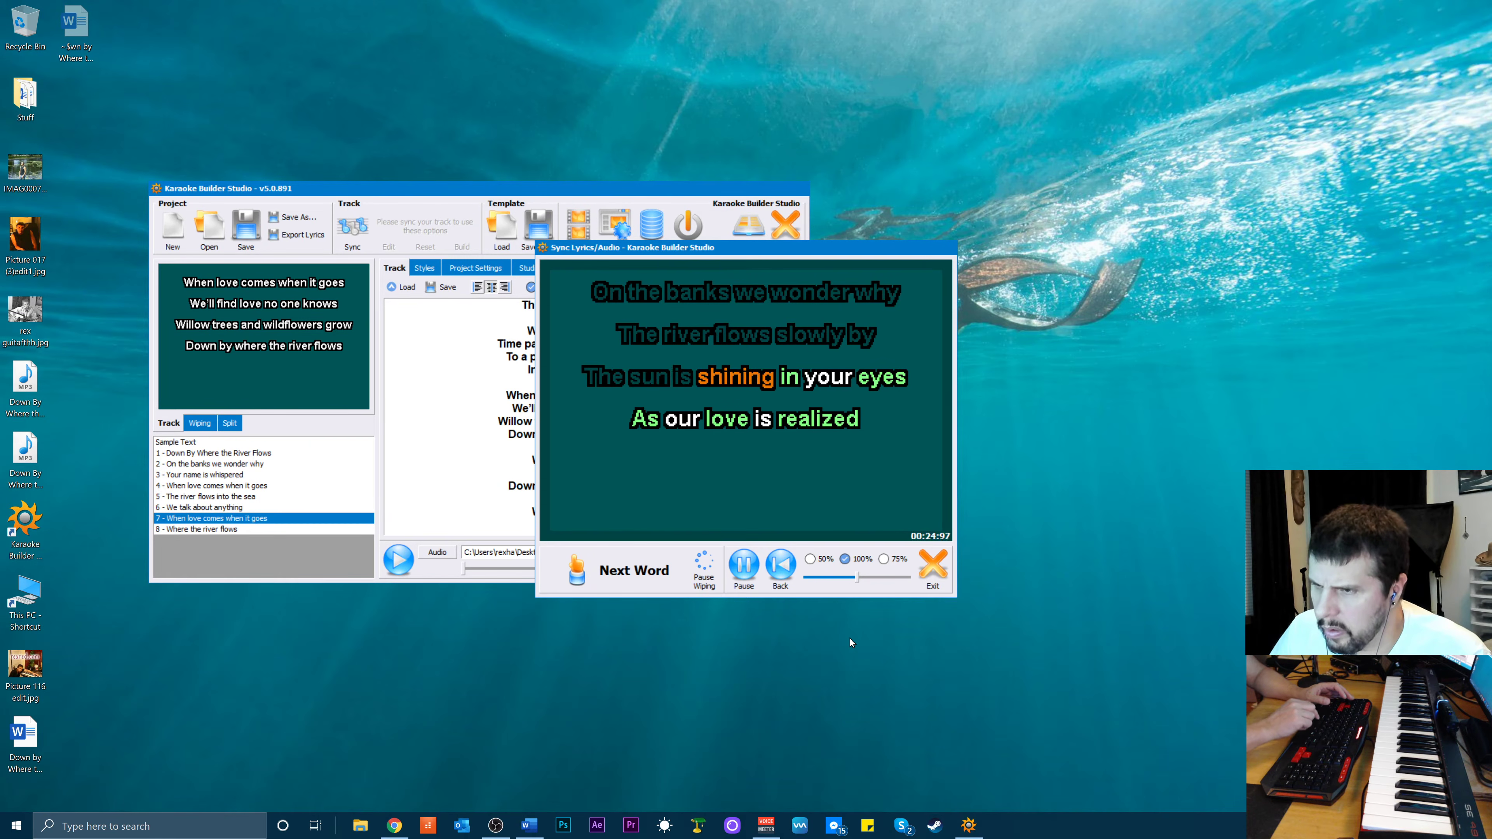
key(space)
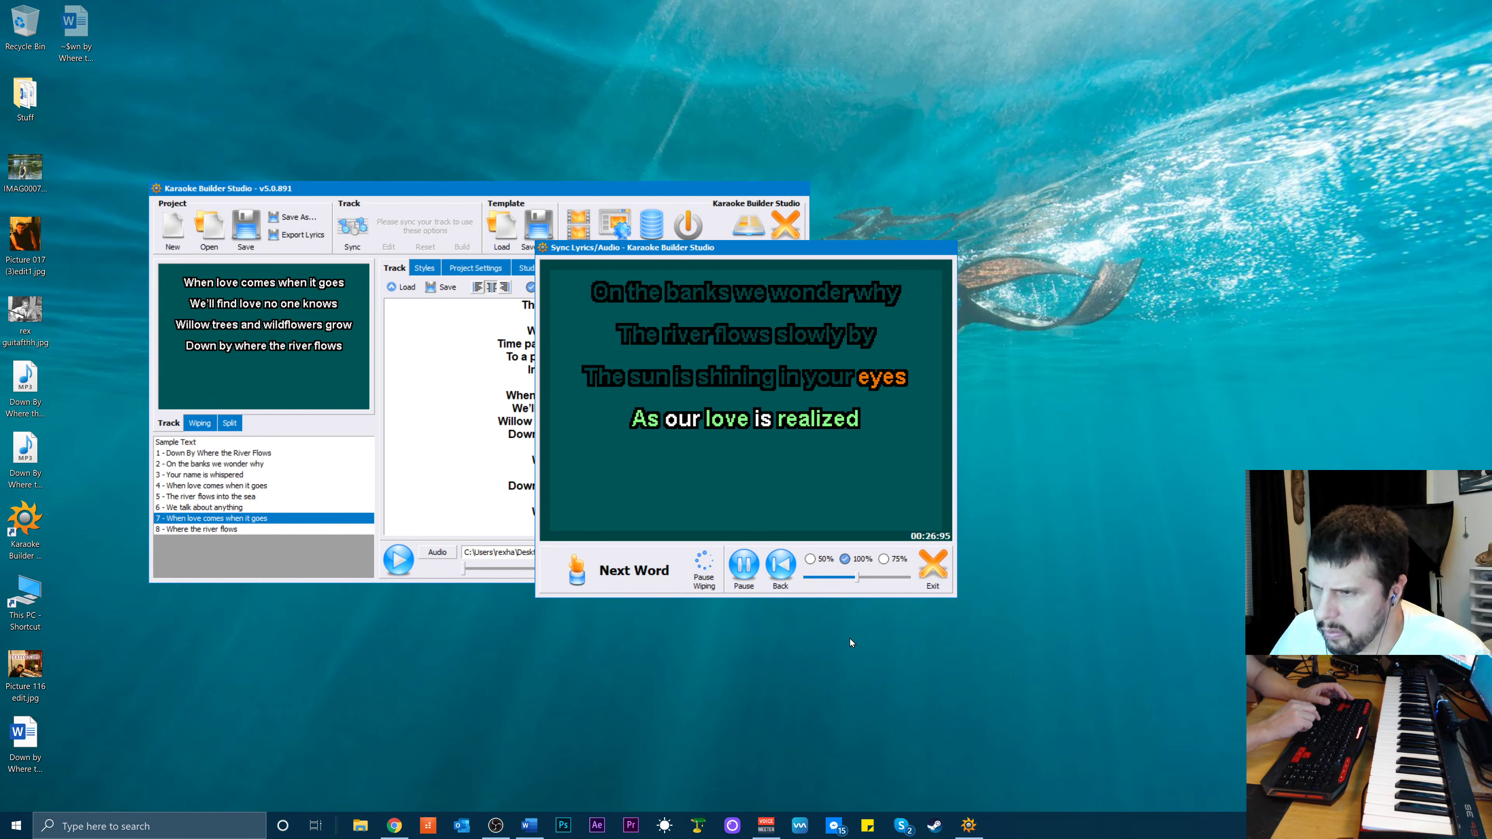
key(space)
key(space)
key(space)
key(space)
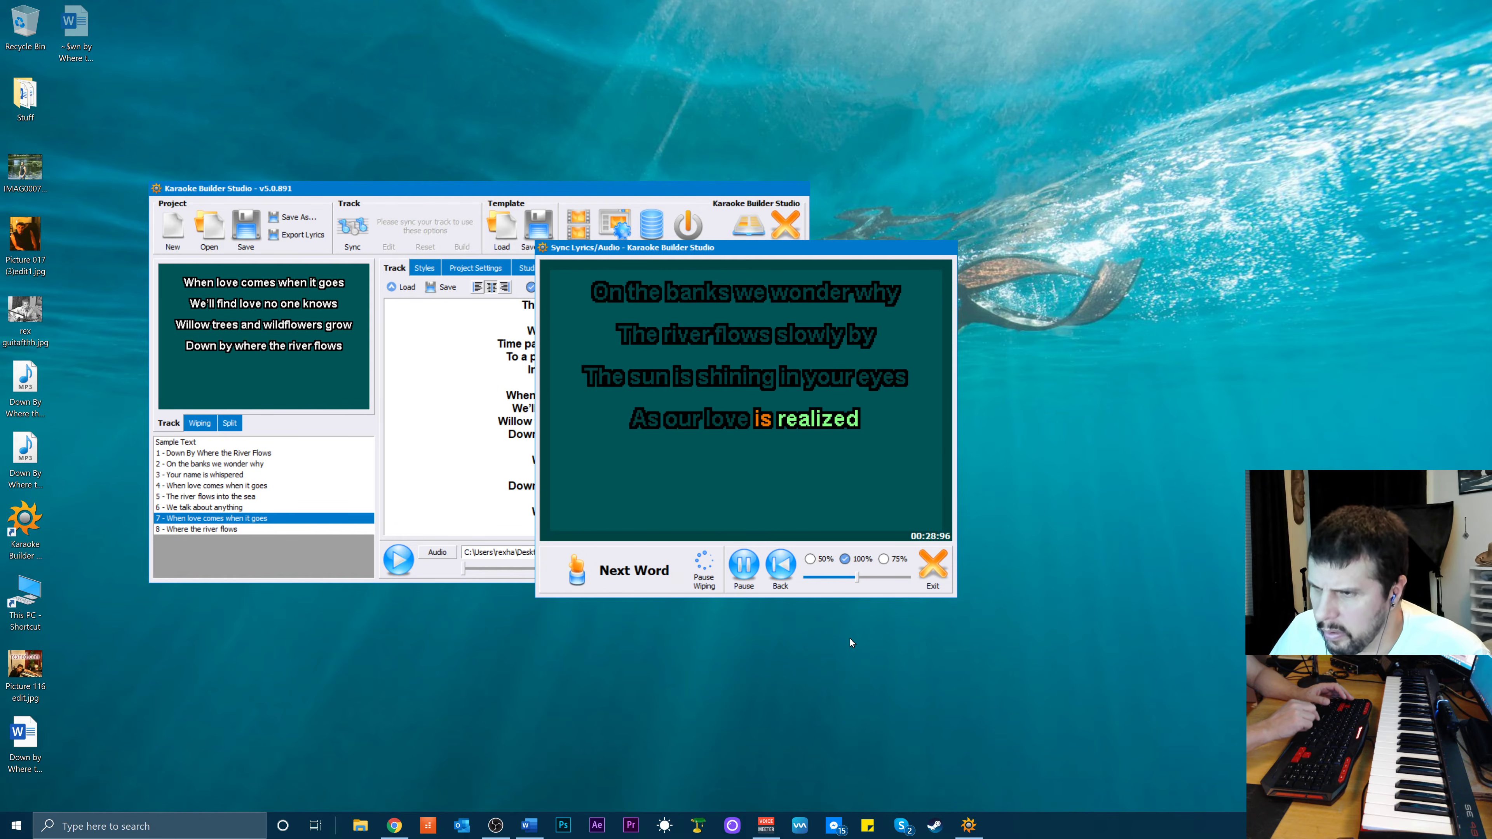
key(space)
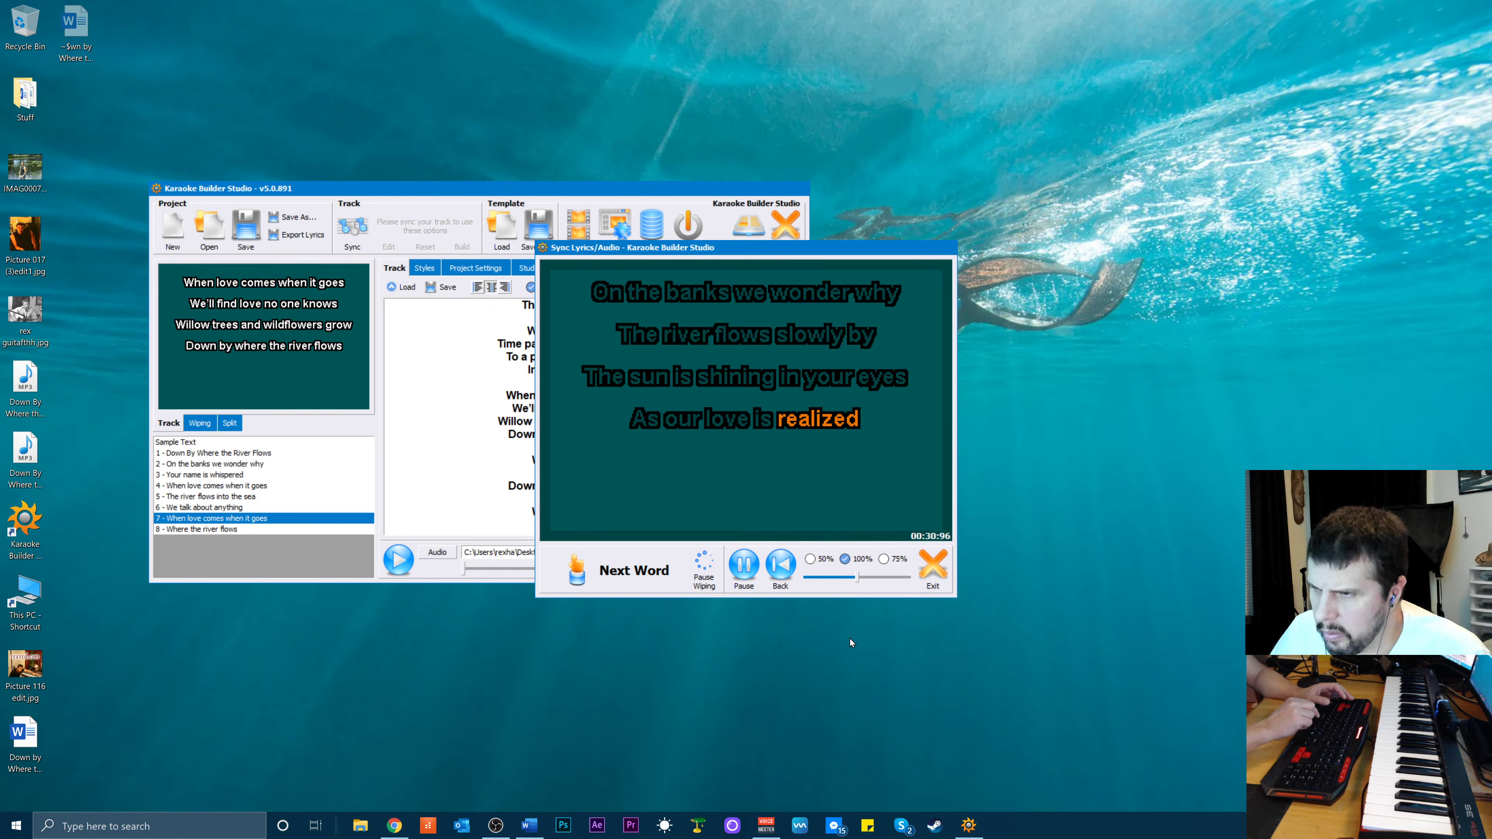
key(space)
Sync the words of "Your name is whispered on the breeze" and "Wind is flowing through the leaves" to the vocals
key(space)
key(space)
key(space)
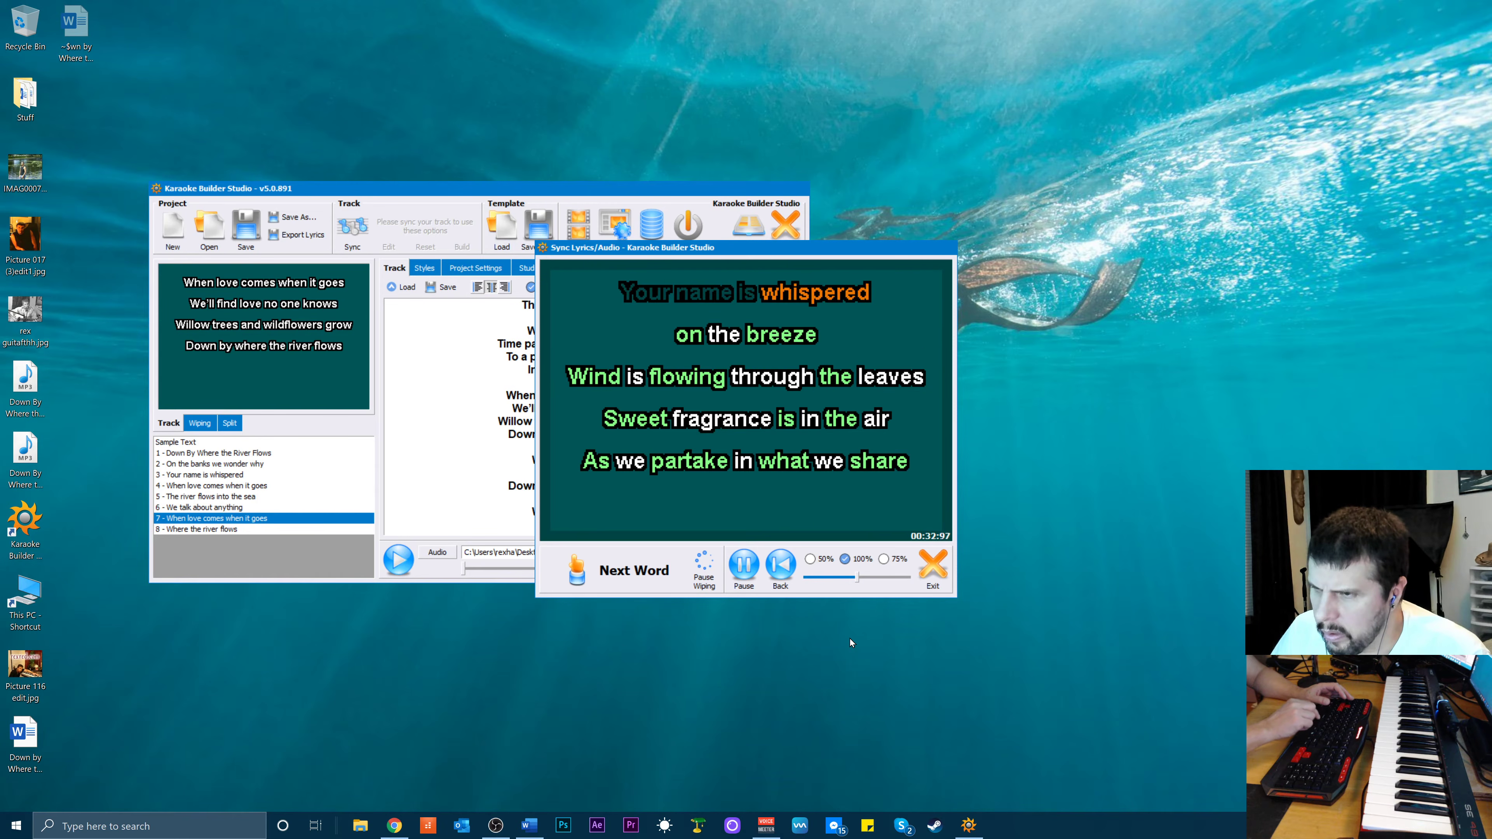
key(space)
key(space)
key(space)
key(space)
key(space)
key(space)
key(space)
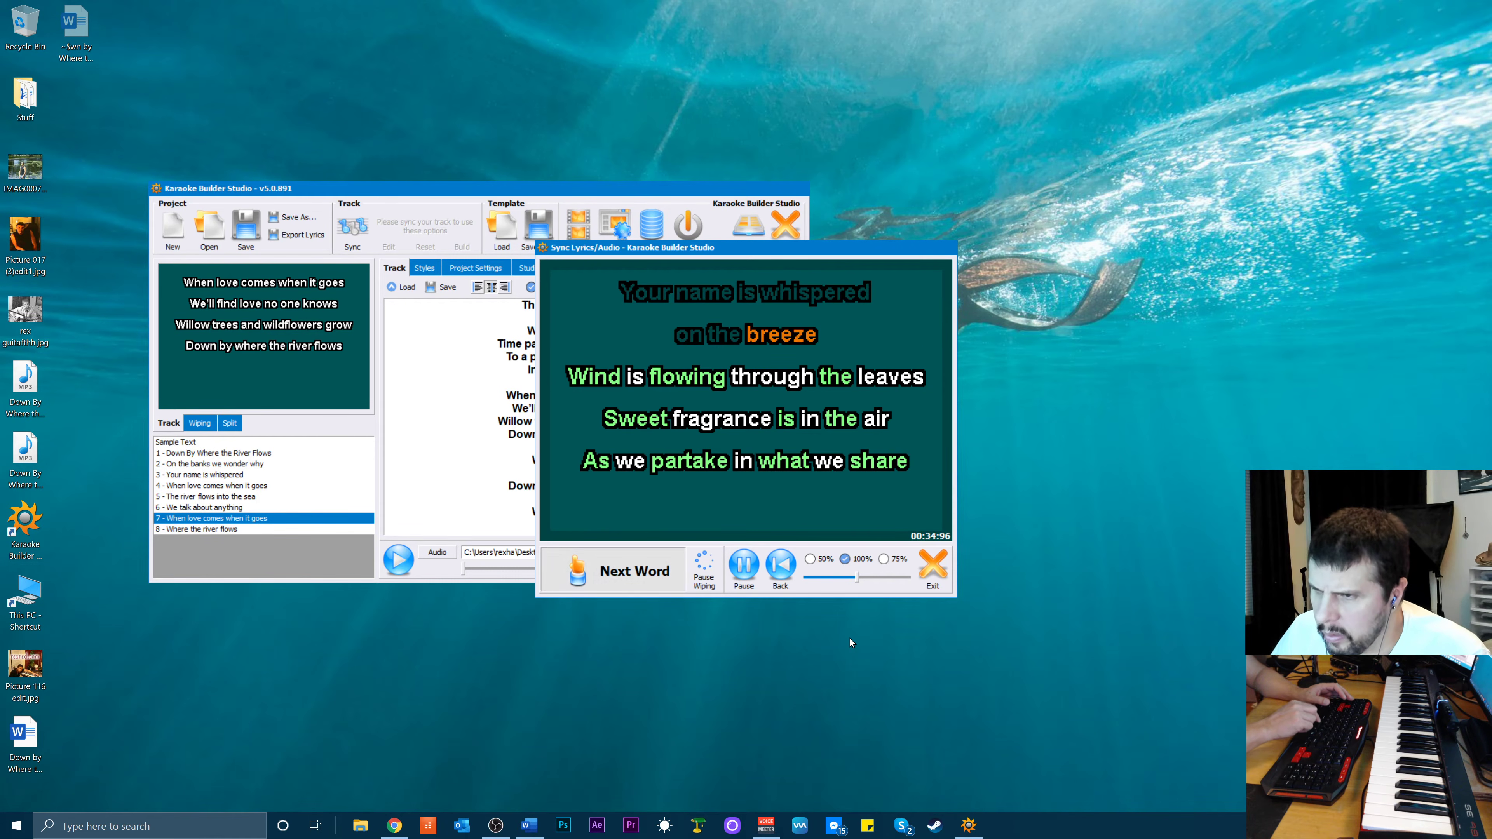
key(space)
key(space)
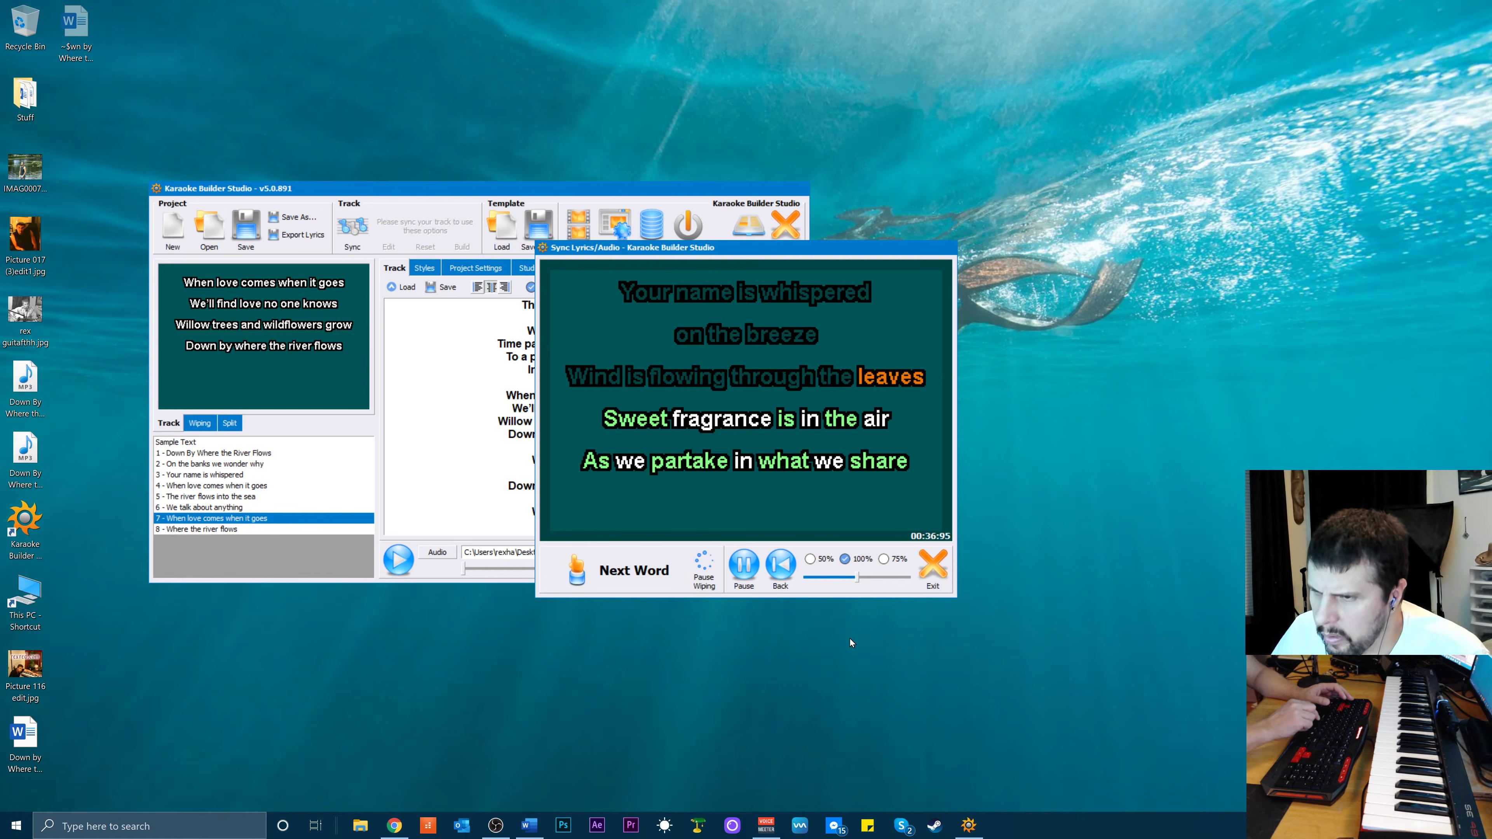
key(space)
Sync the words of "Sweet fragrance is in the air" and "As we partake in what we share" to the vocals
key(space)
key(space)
key(space)
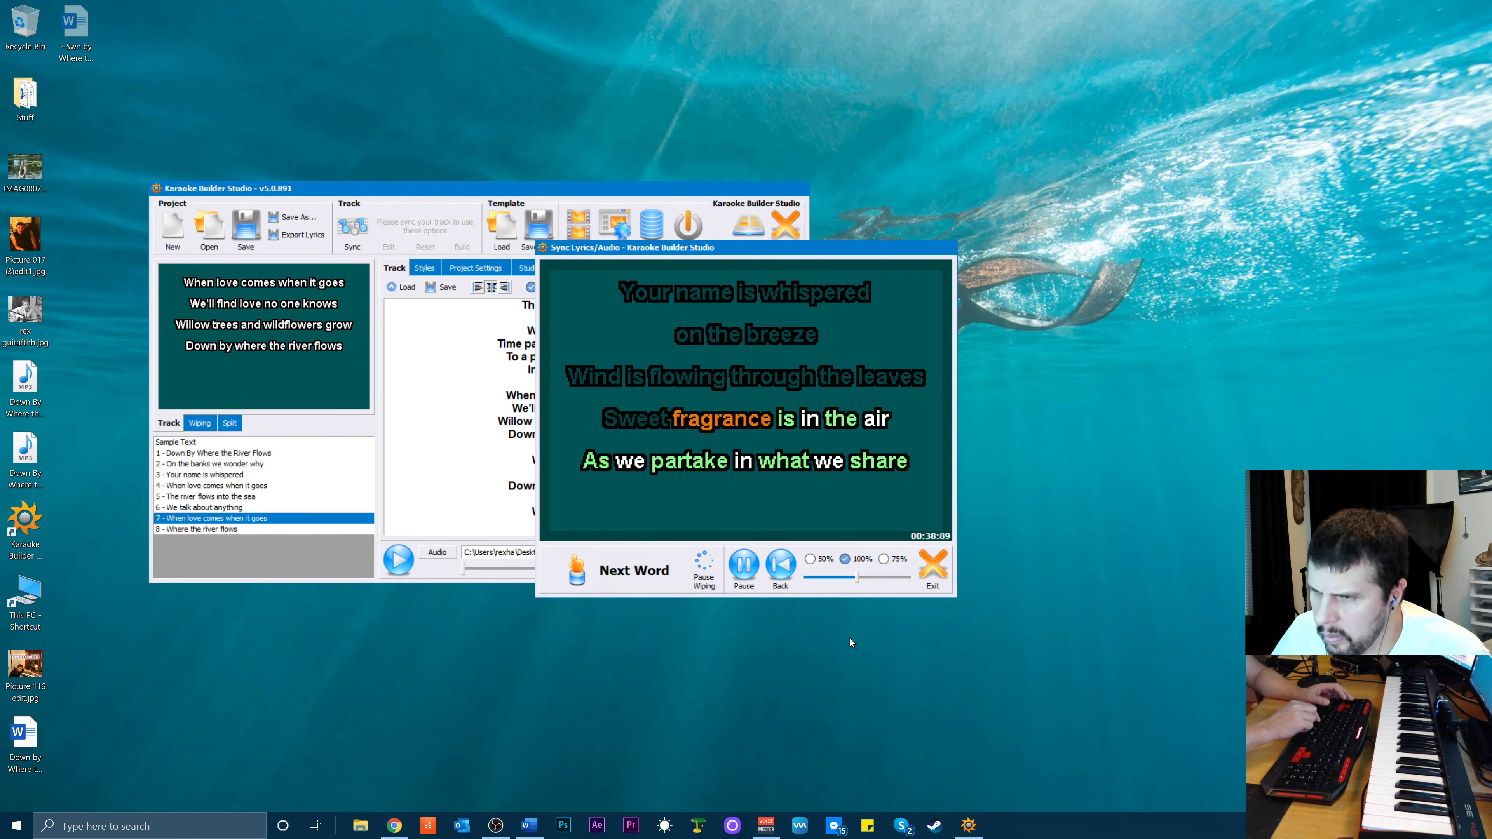
key(space)
key(space)
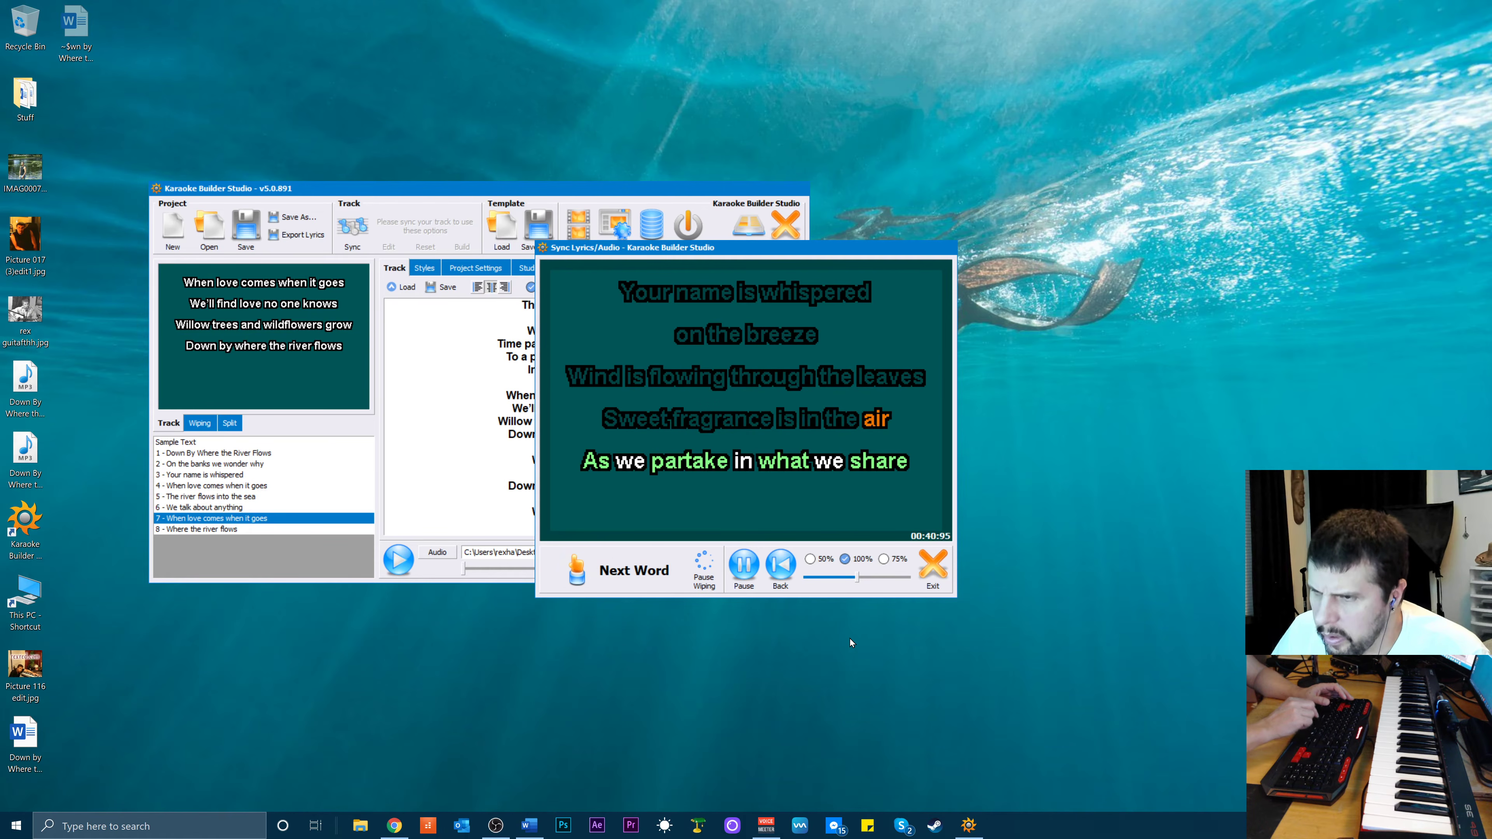
key(space)
key(space)
key(space)
key(space)
key(space)
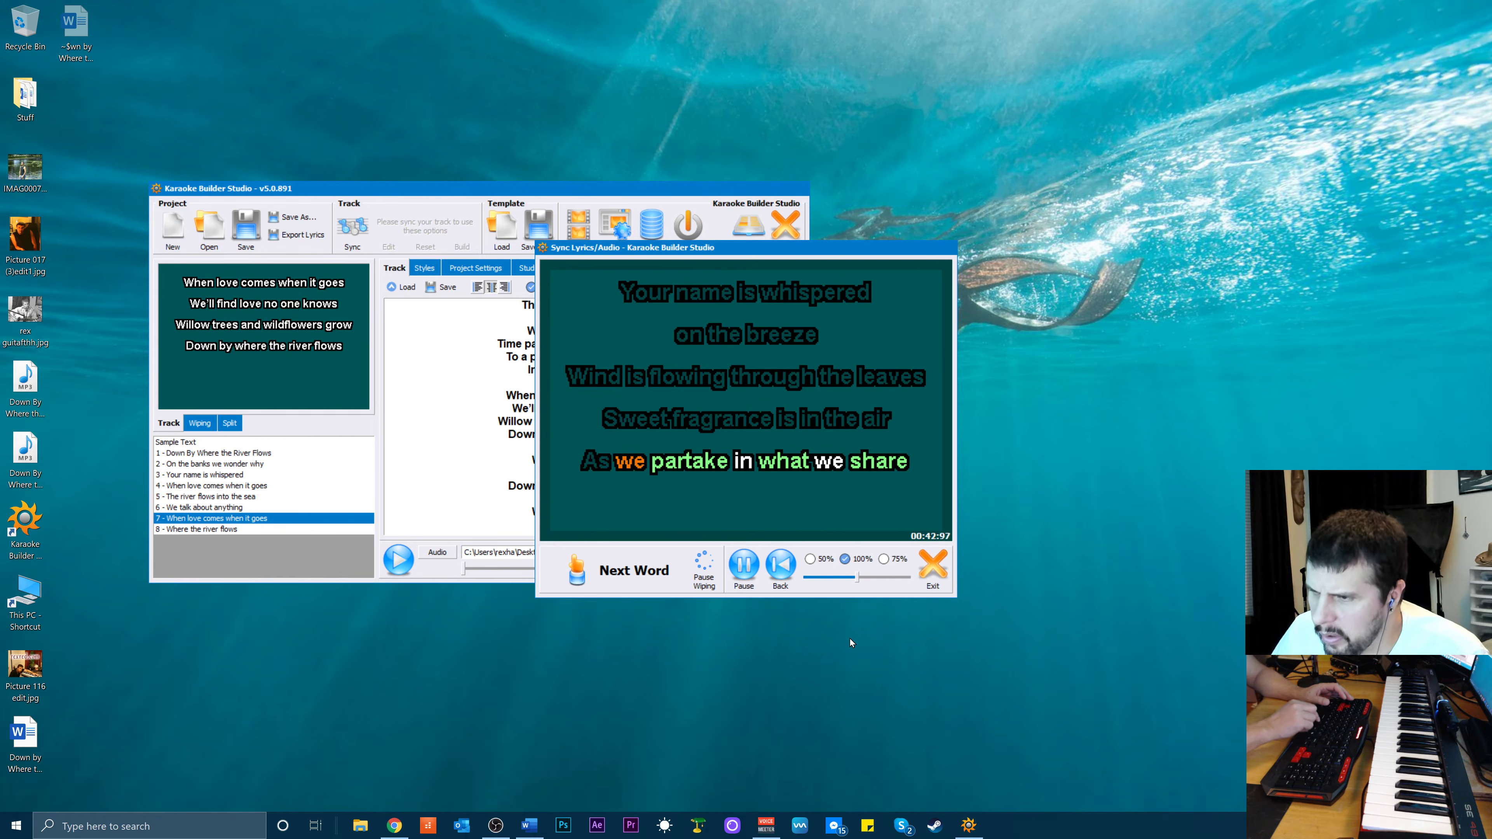
key(space)
key(space)
key(space)
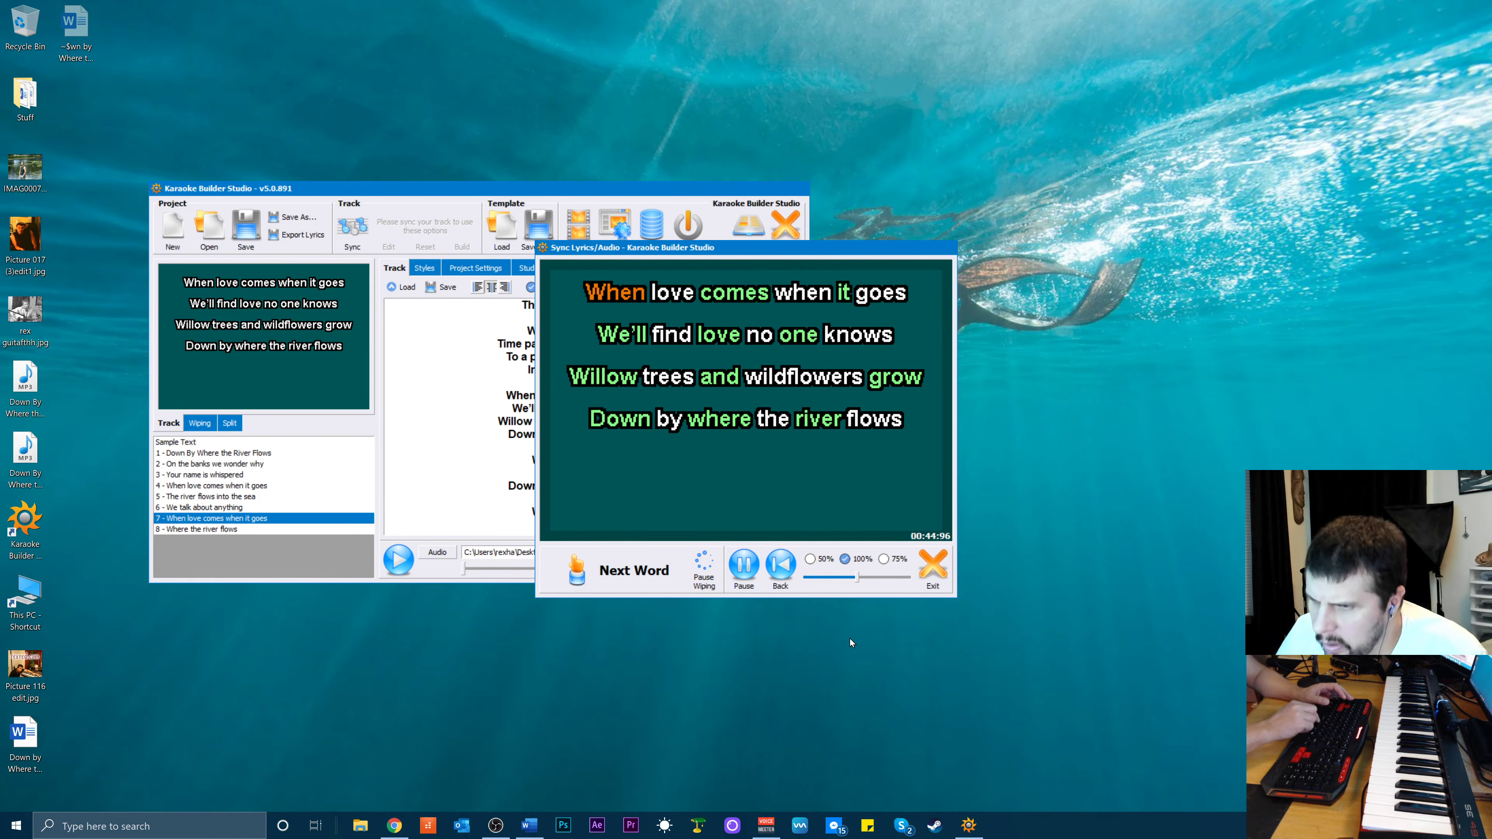
Sync the words of "When love comes when it goes" and "We'll find love no one knows" in the first chorus
key(space)
key(space)
key(space)
key(space)
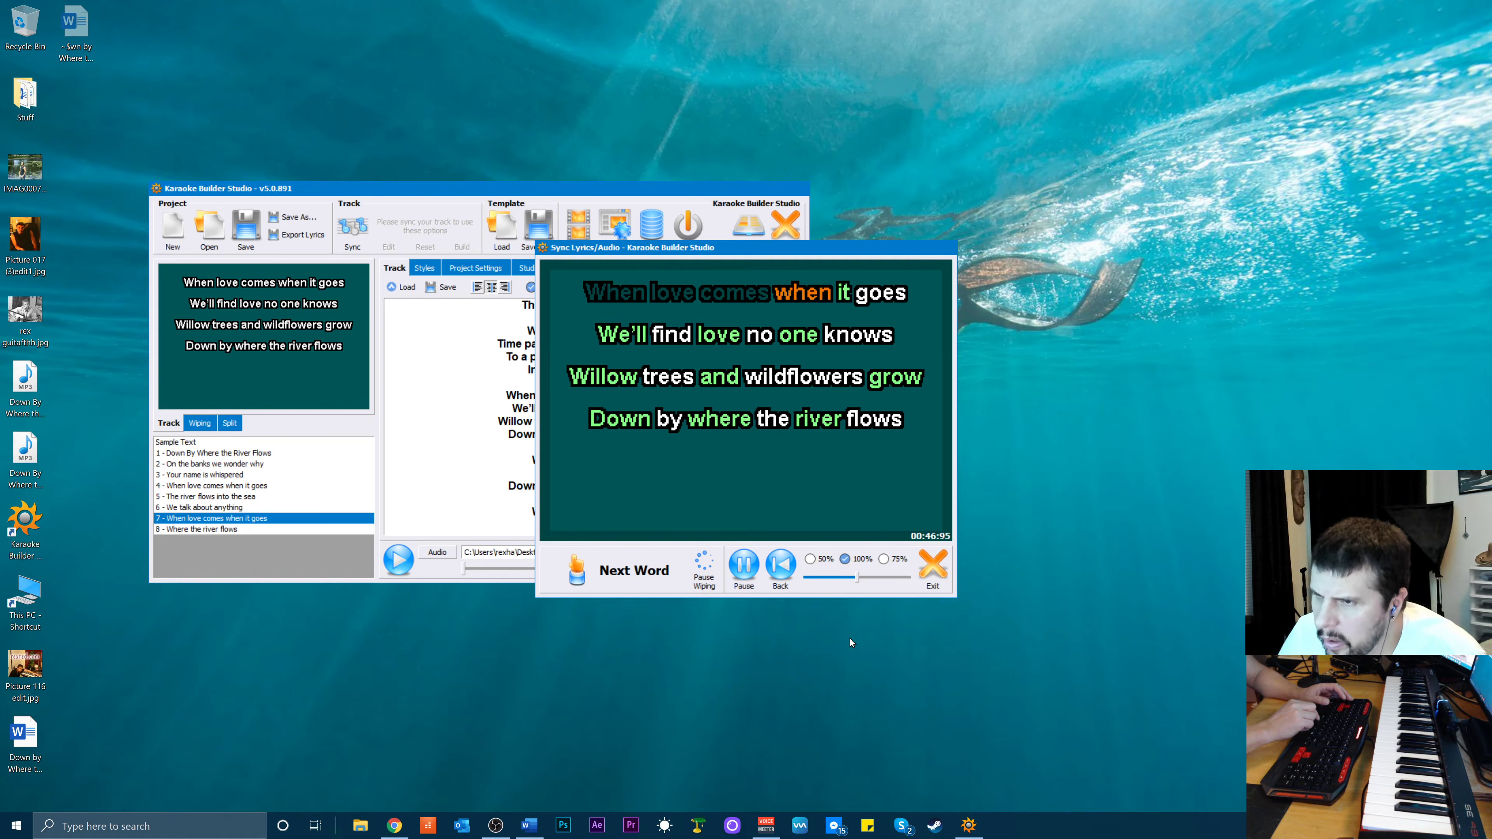
key(space)
key(space)
key(space)
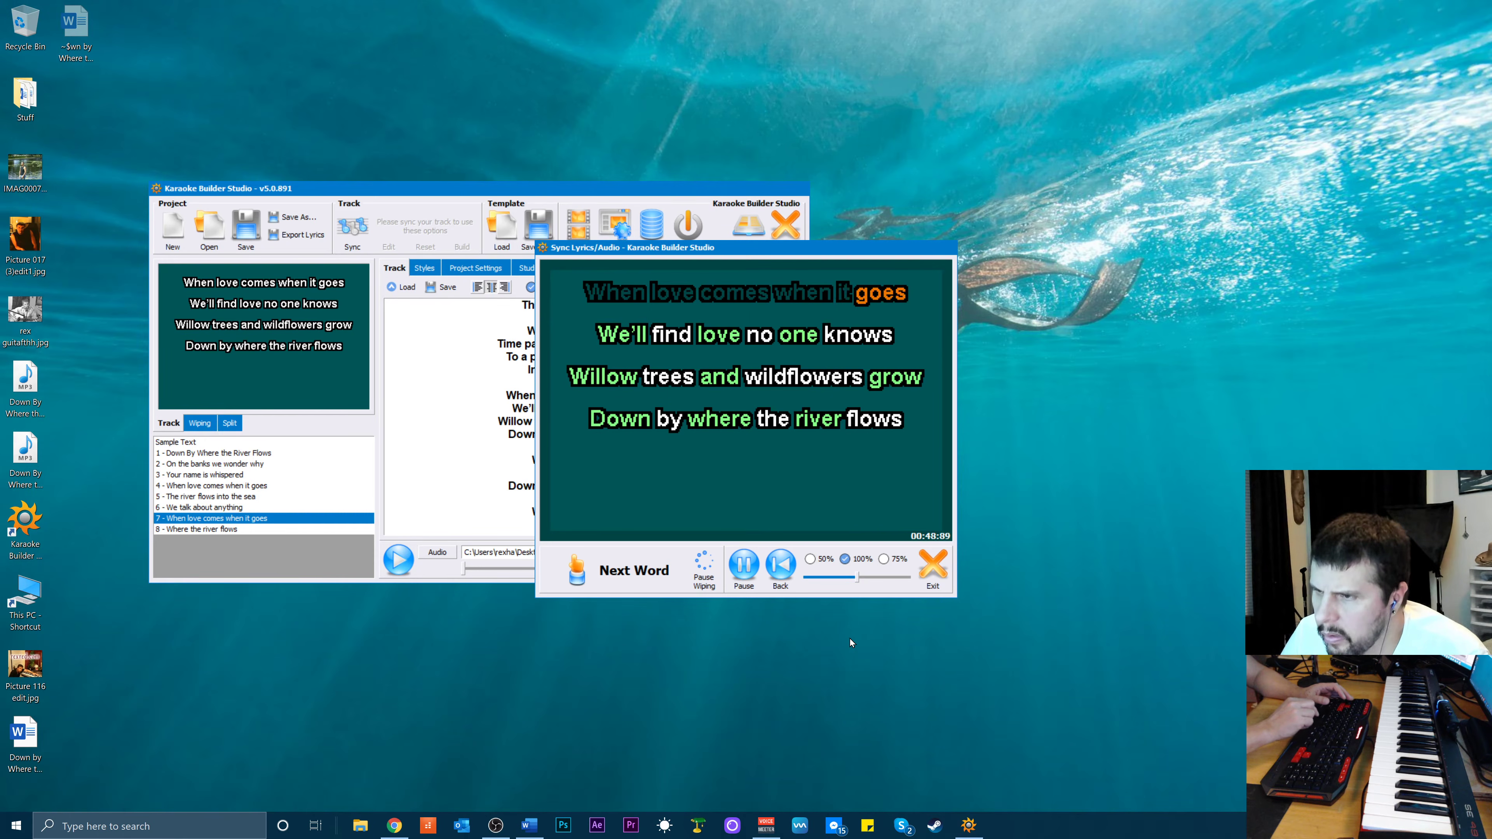
key(space)
key(space)
key(space)
key(space)
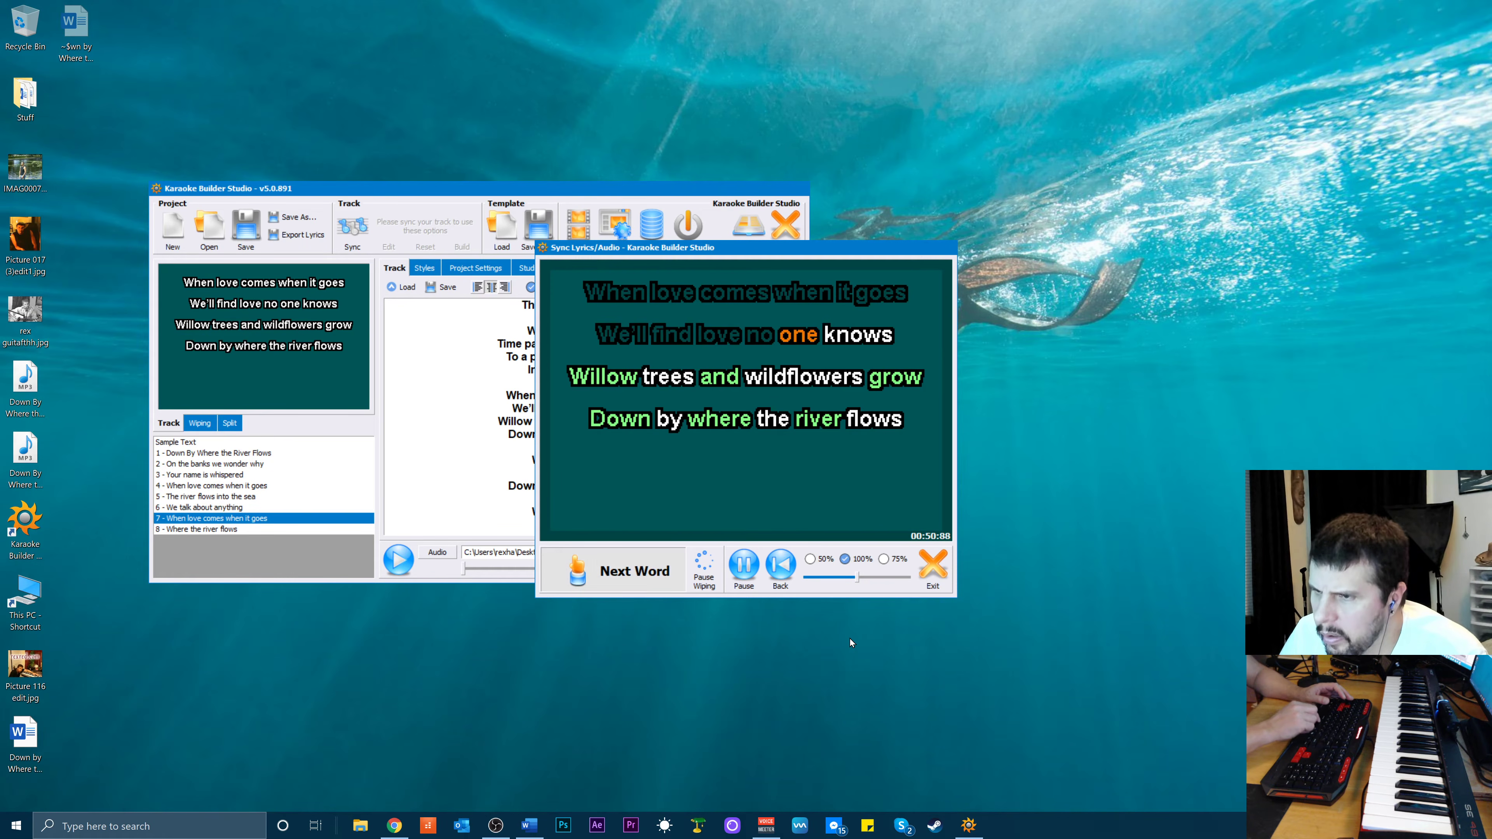
key(space)
Sync the words of "Willow trees and wildflowers grow" and "Down by where the river flows" in the first chorus
key(space)
key(space)
key(space)
key(space)
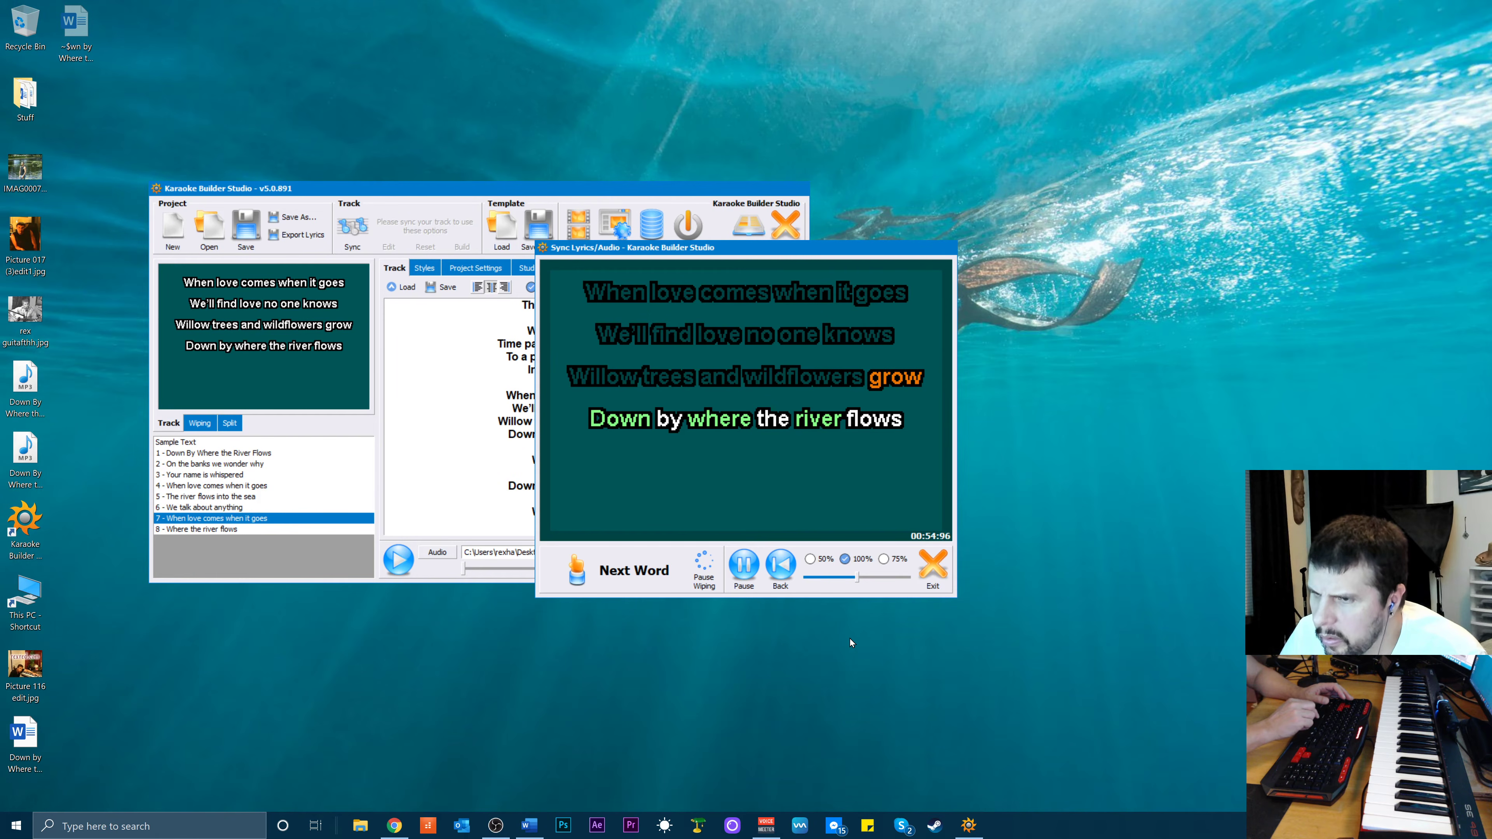
key(space)
key(space)
key(space)
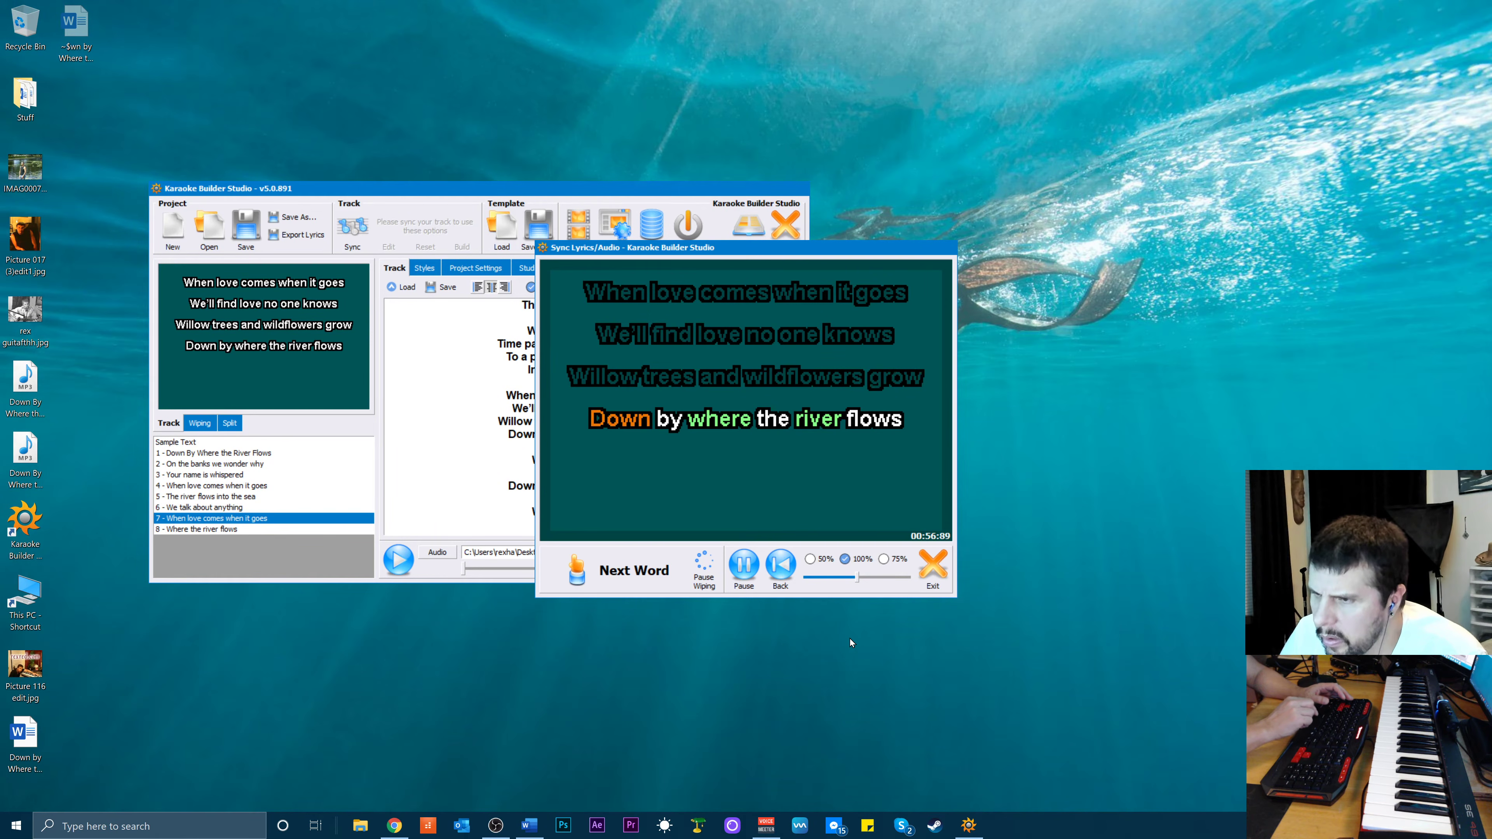
key(space)
key(space)
key(space)
key(space)
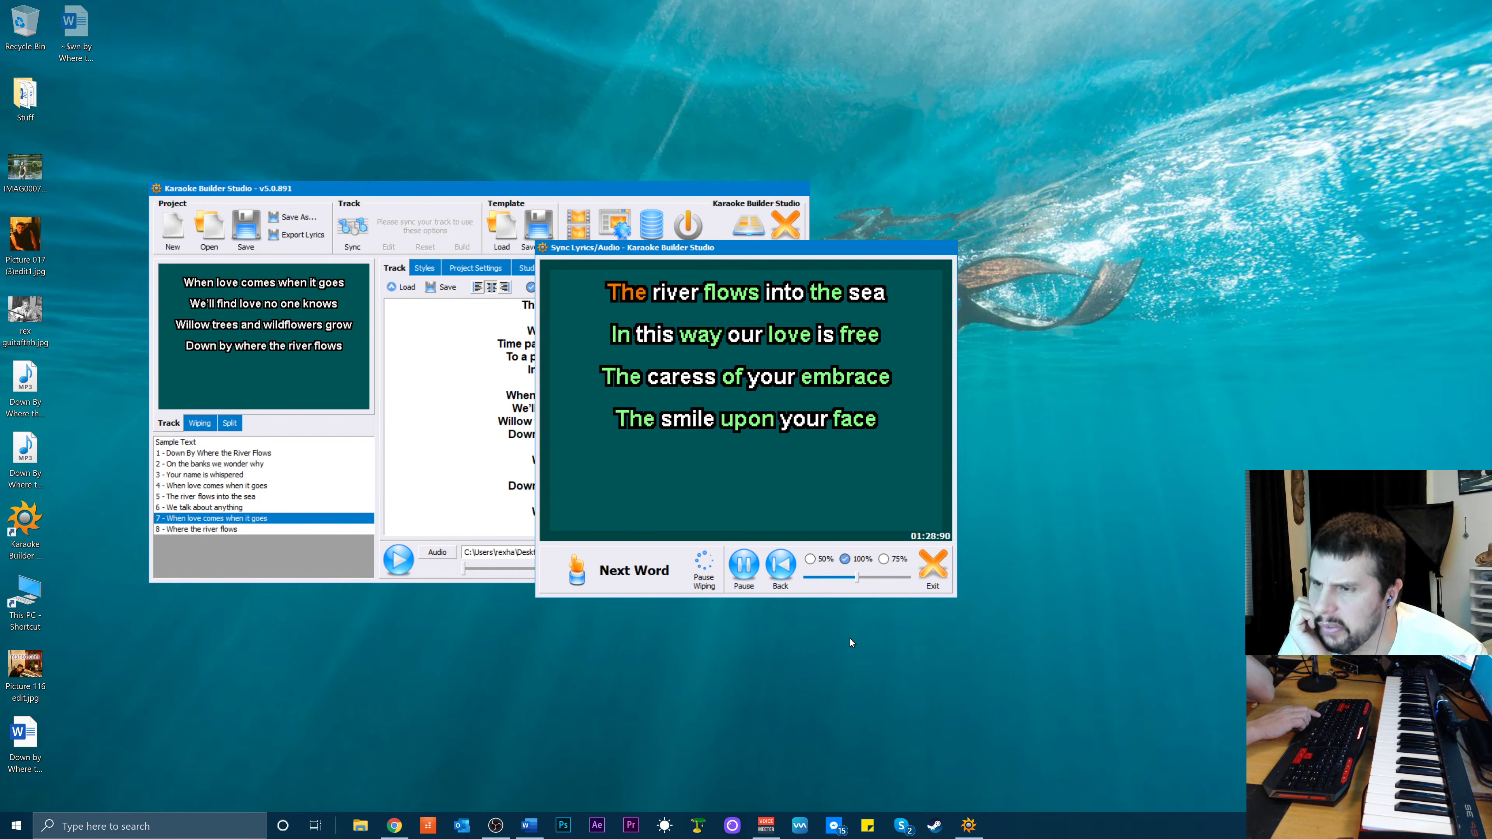
Sync the words of "The river flows into the sea" and "In this way our love is free" to the vocals
key(space)
key(space)
key(space)
key(space)
key(space)
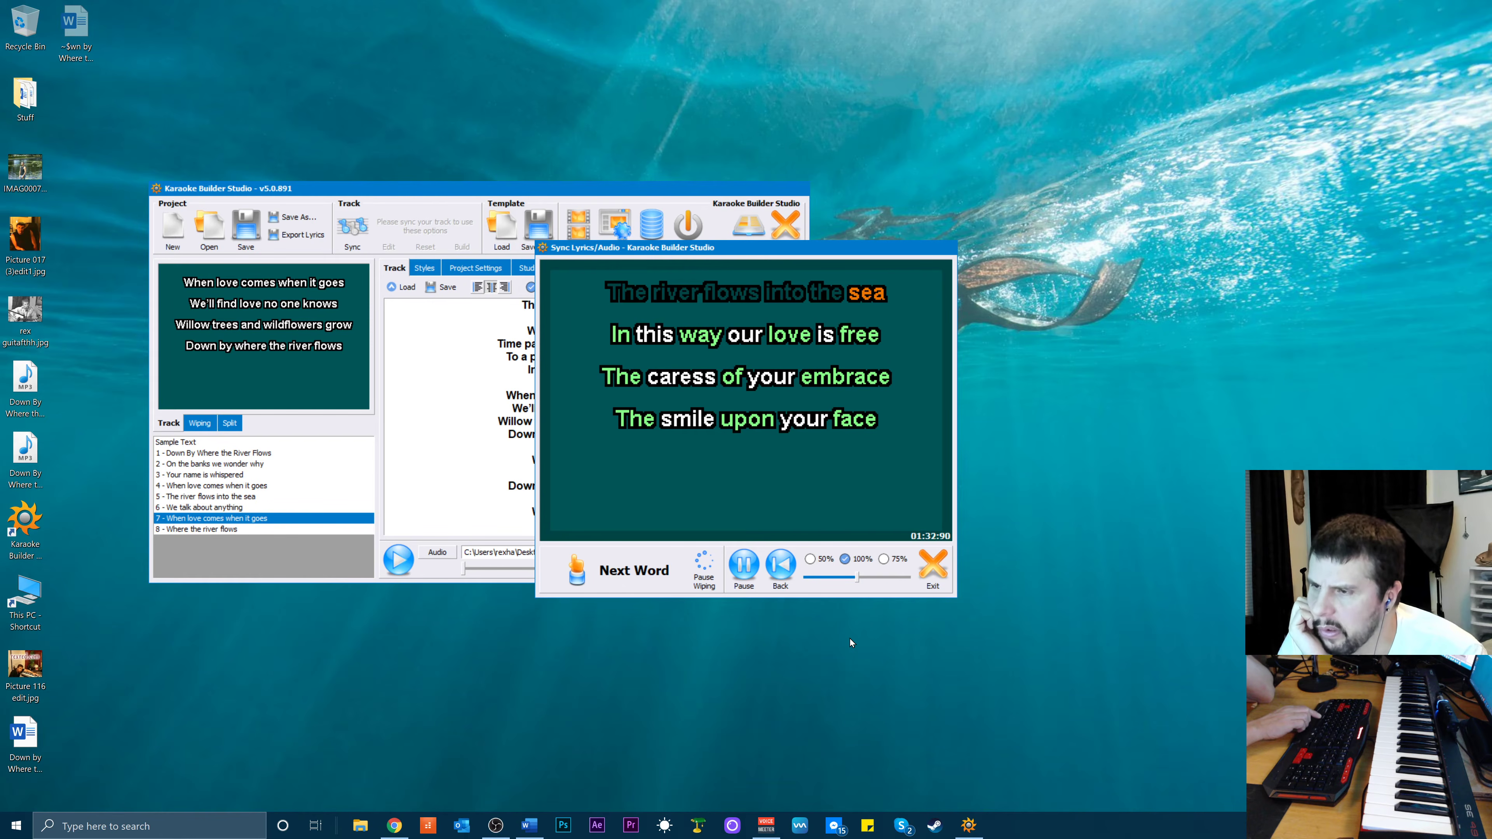
key(space)
key(space)
key(space)
key(space)
key(space)
key(space)
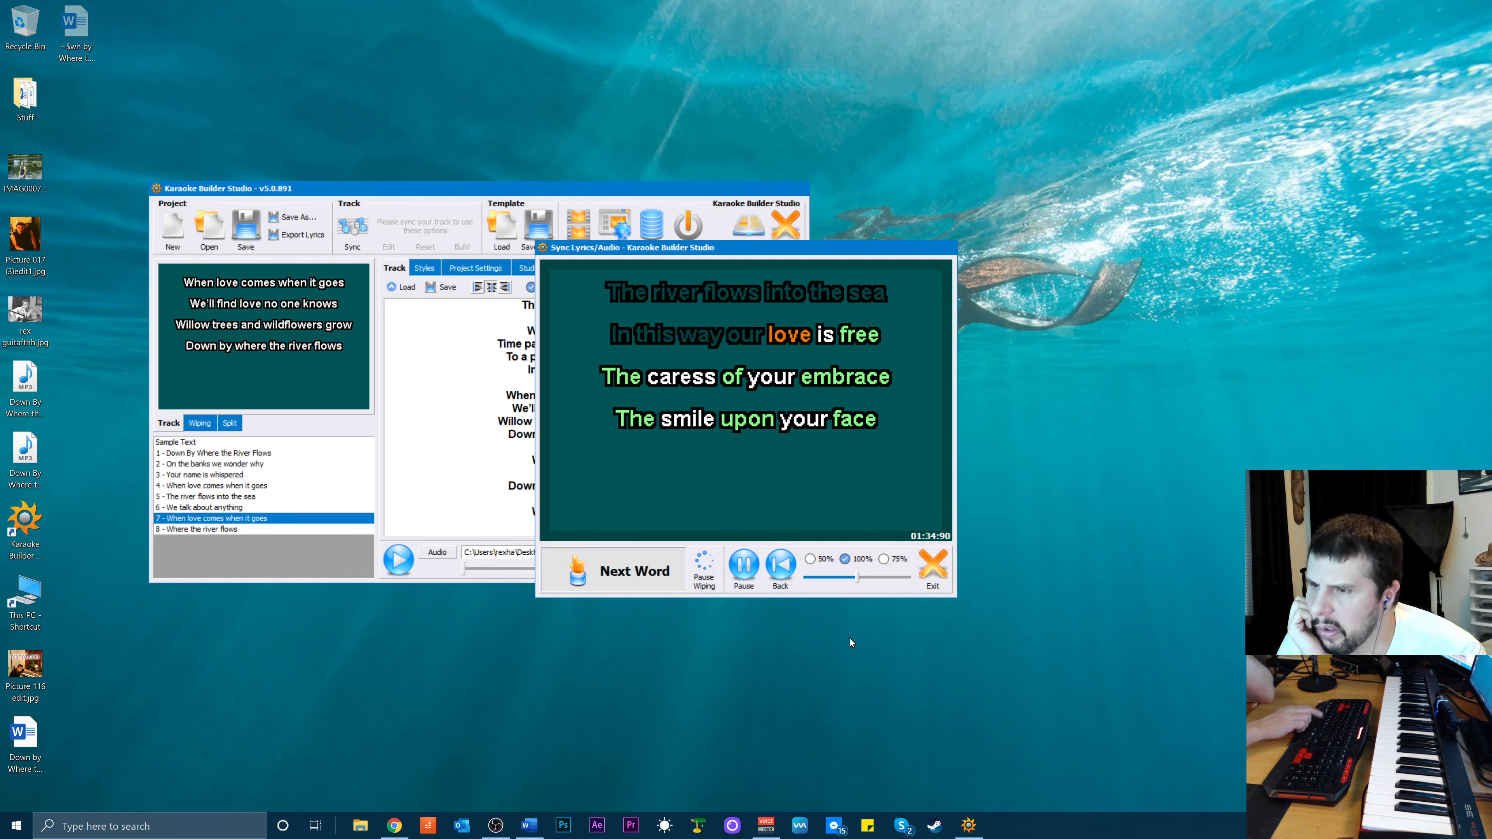
key(space)
key(space)
key(space)
key(space)
key(space)
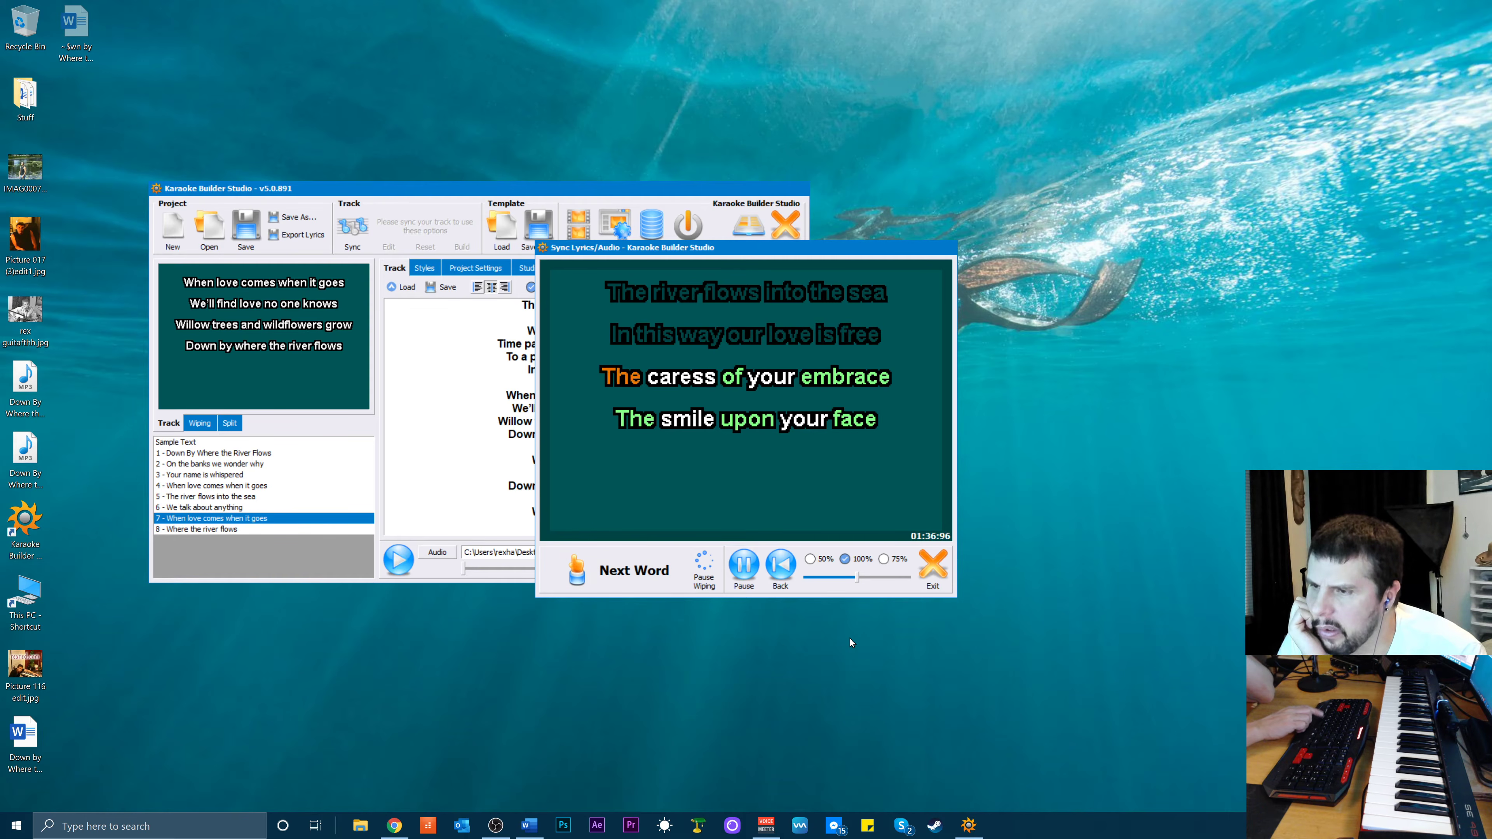
Sync the words of "The caress of your embrace" and "The smile upon your face" to the vocals
key(space)
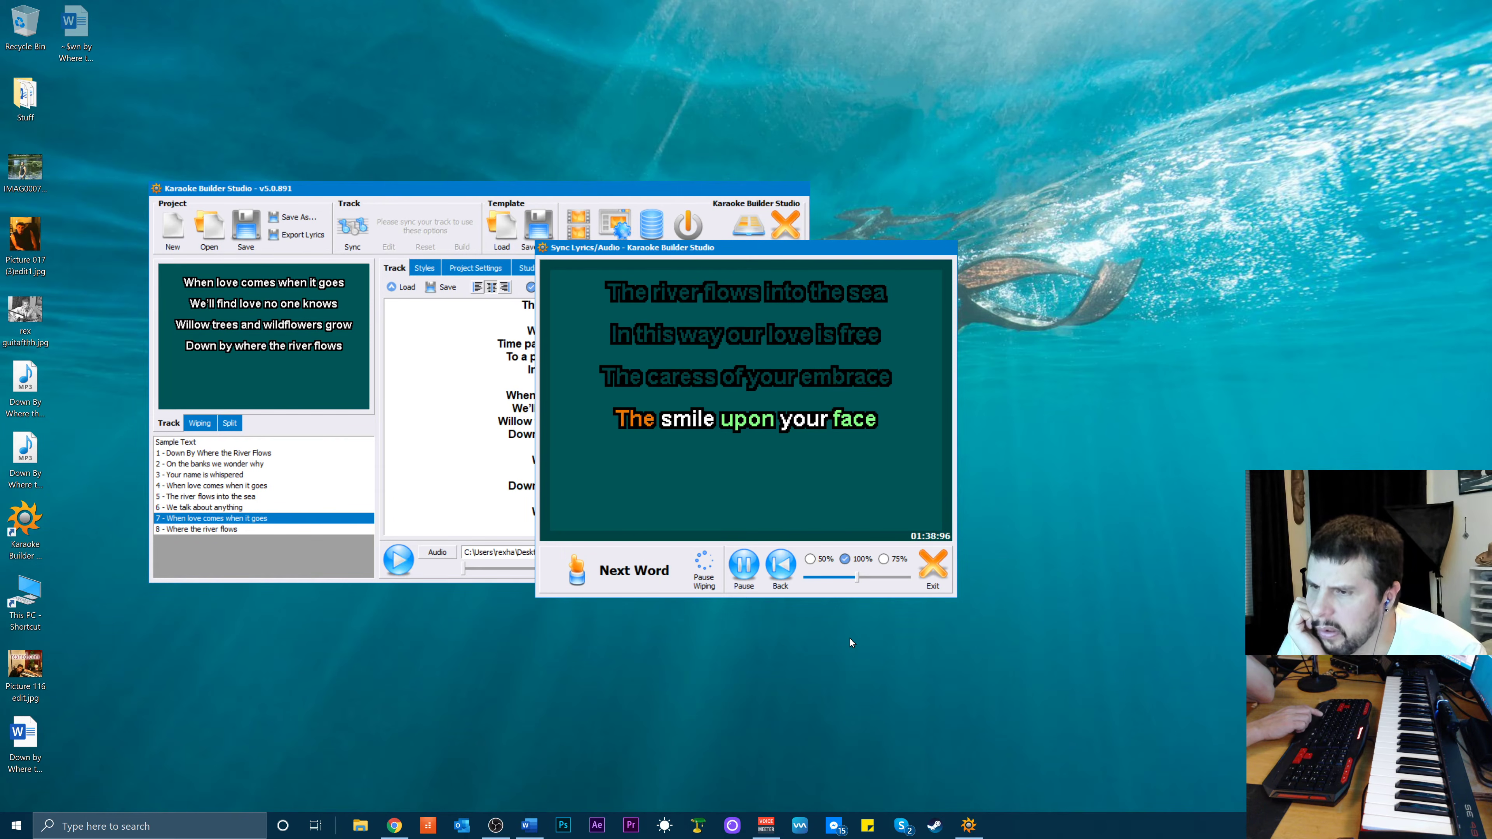
key(space)
key(space)
key(space)
key(space)
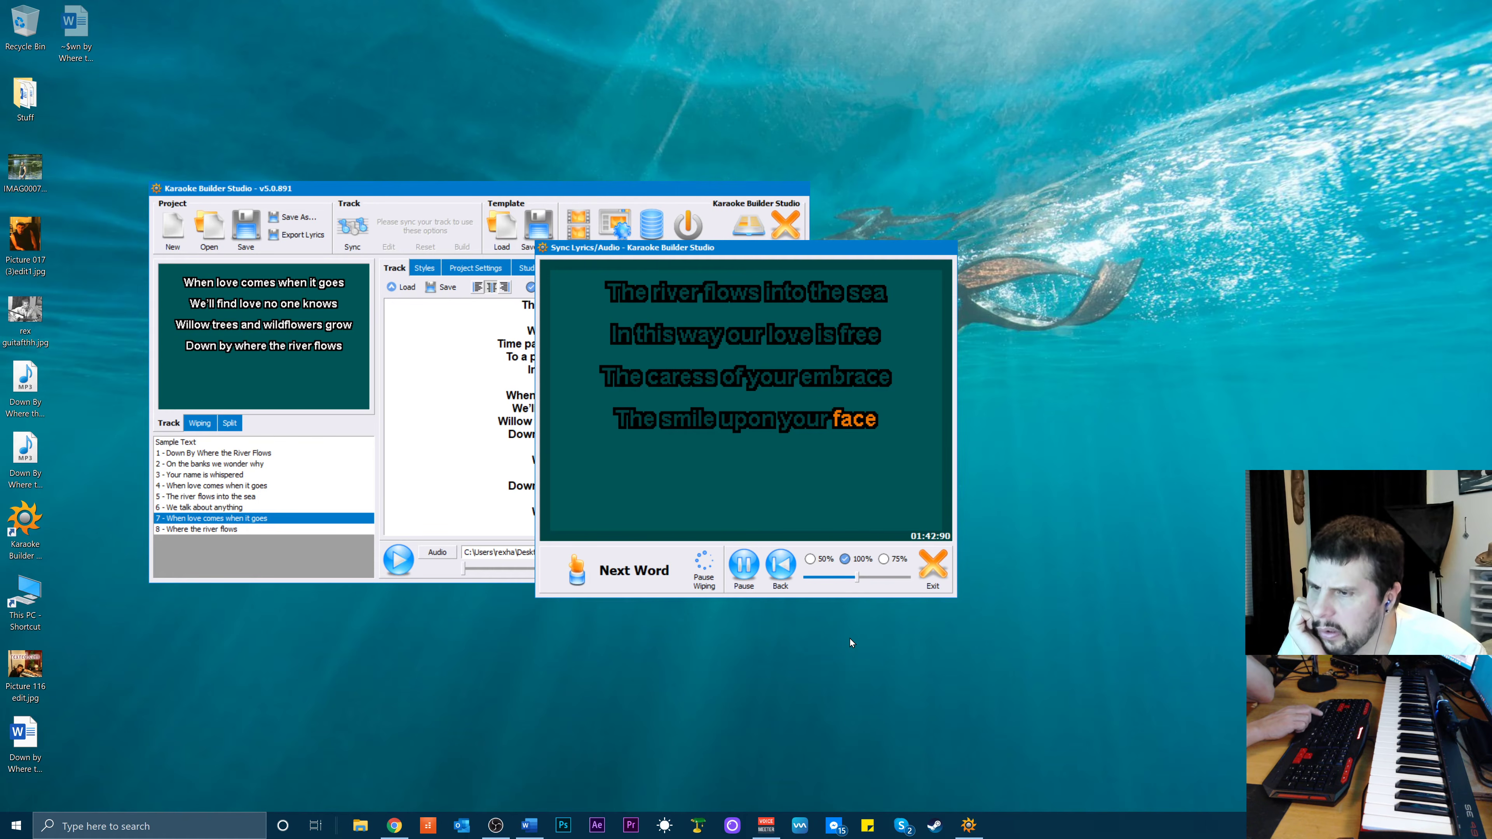
key(space)
Sync the words of "We talk about anything" and "Time passes thoughts are straying" to the vocals
key(space)
key(space)
key(space)
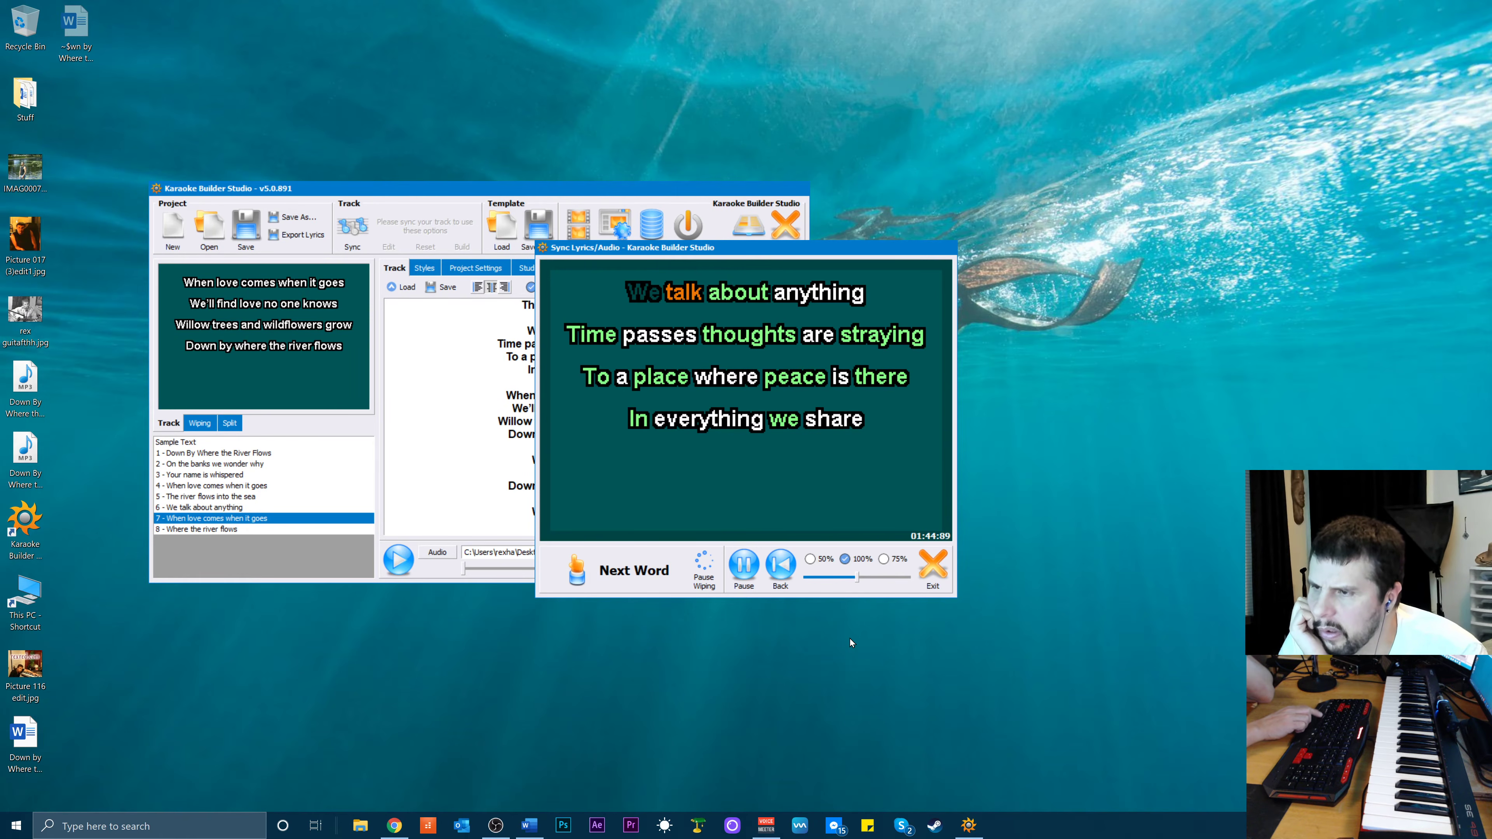
key(space)
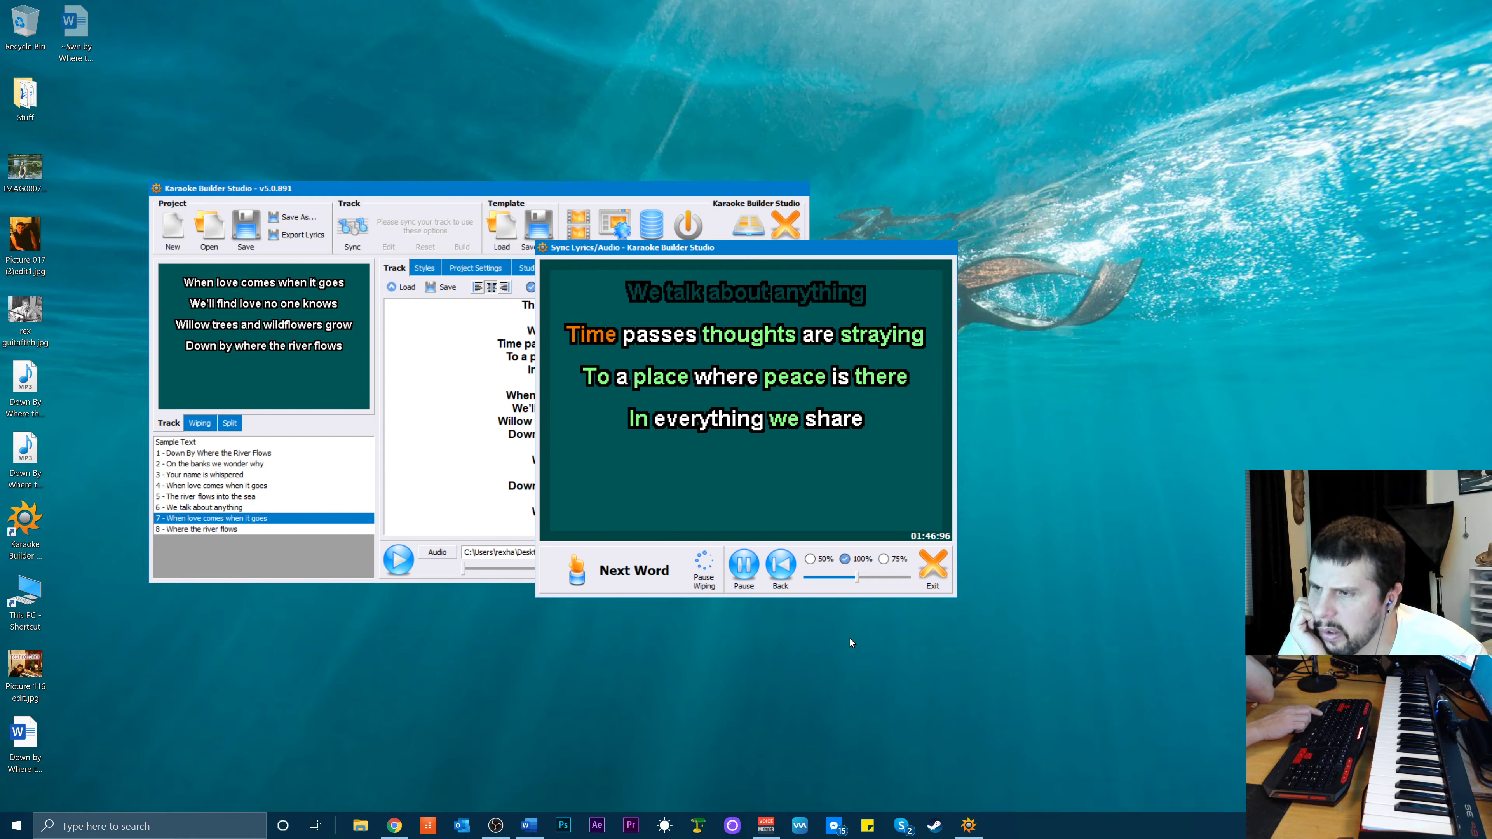
key(space)
key(space)
key(space)
key(space)
key(space)
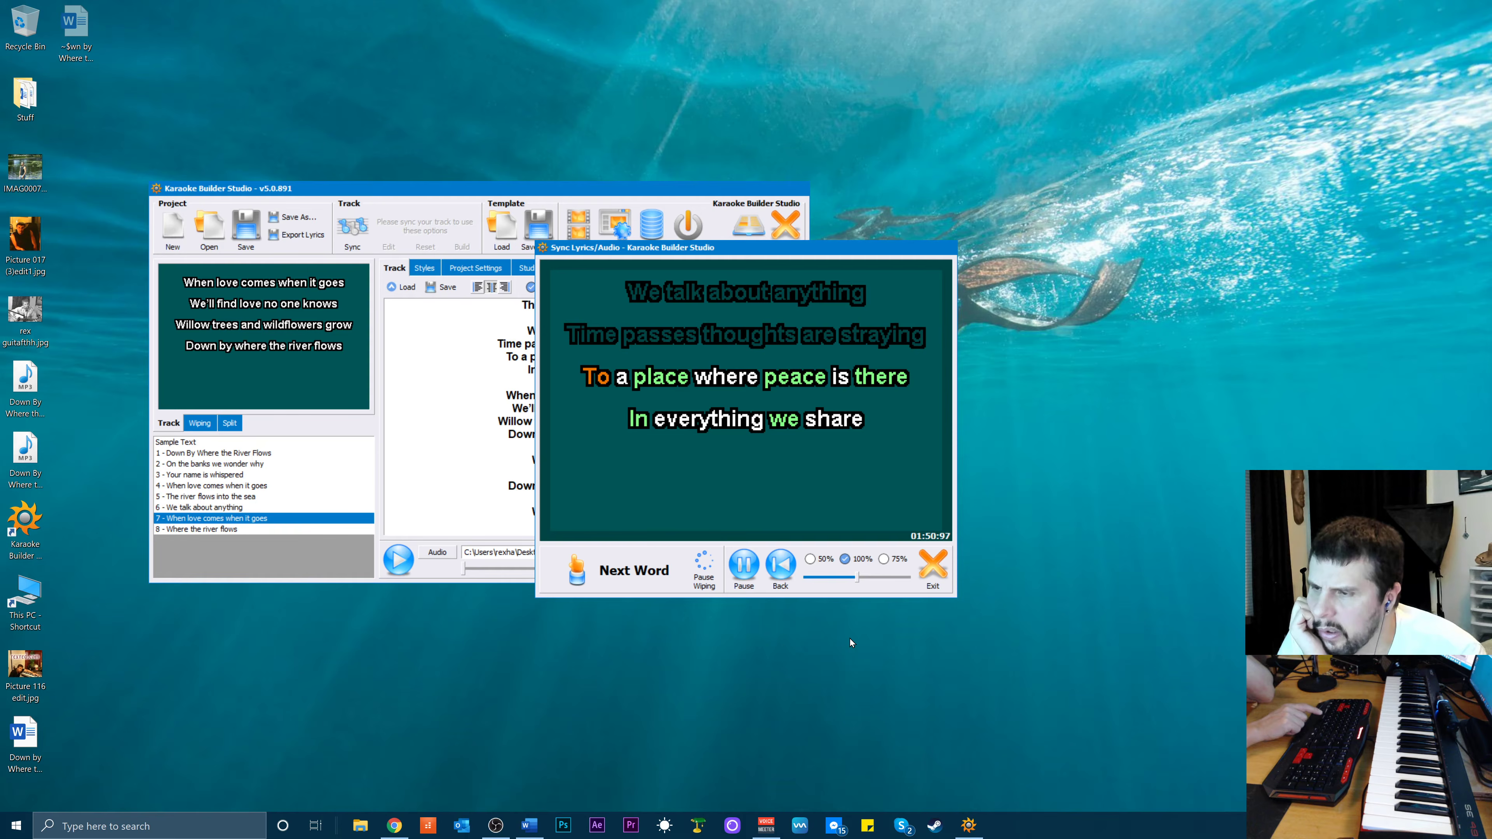
Sync the words of "To a place where peace is there" and "In everything we share" to the vocals
key(space)
key(space)
key(space)
key(space)
key(space)
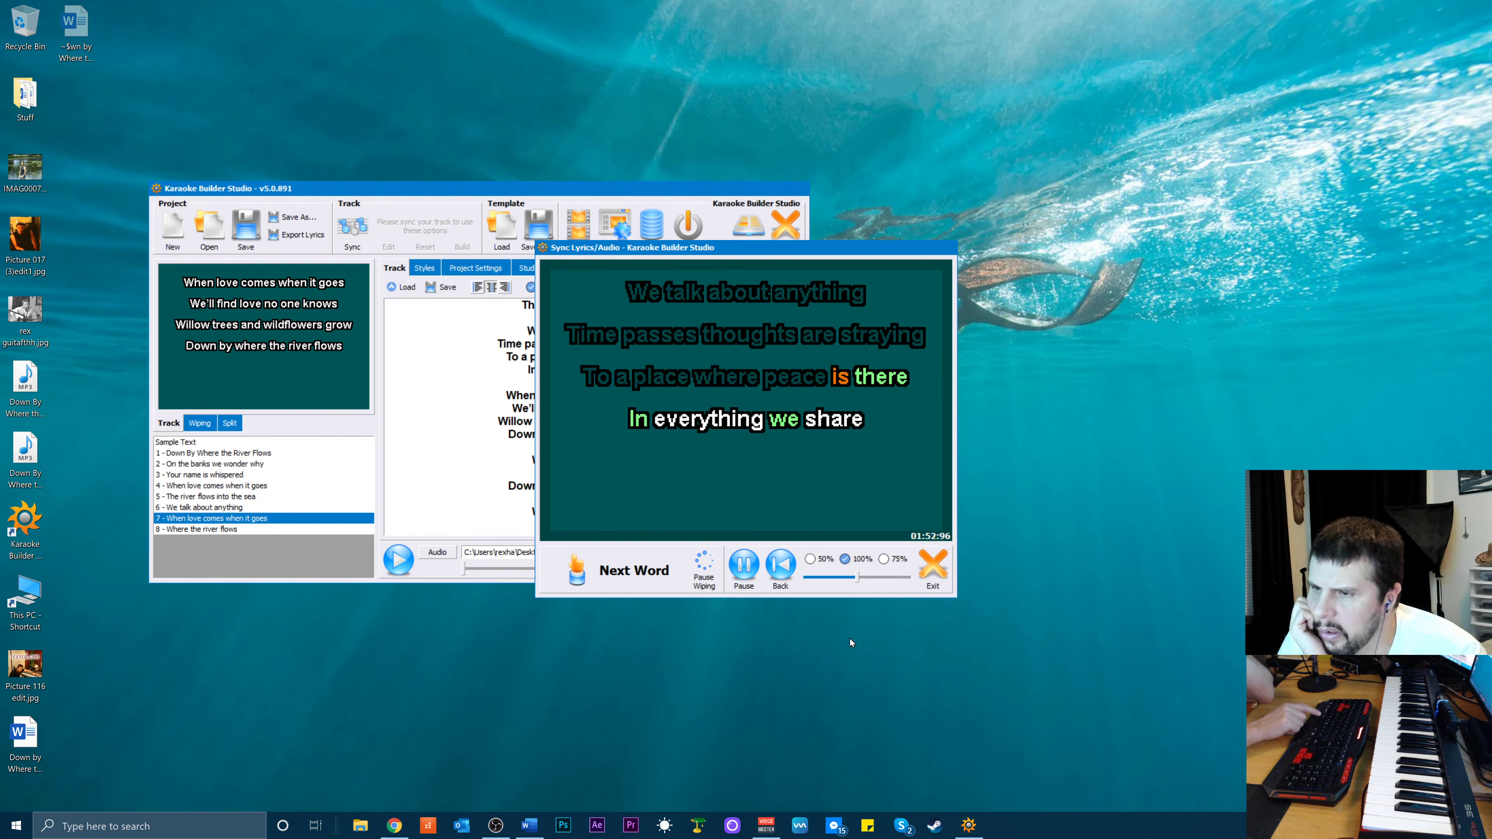
key(space)
key(space)
key(space)
key(space)
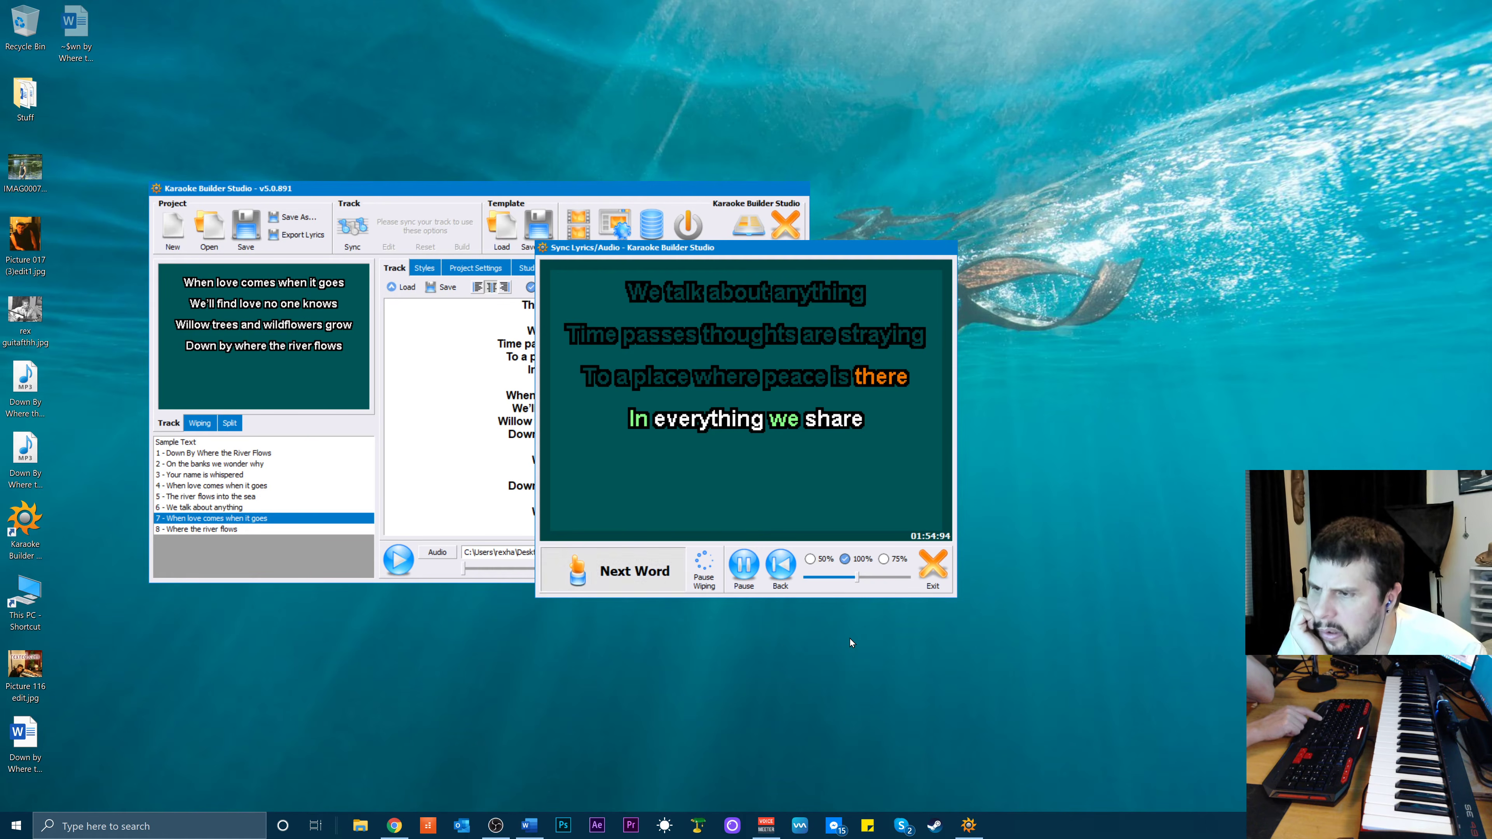
key(space)
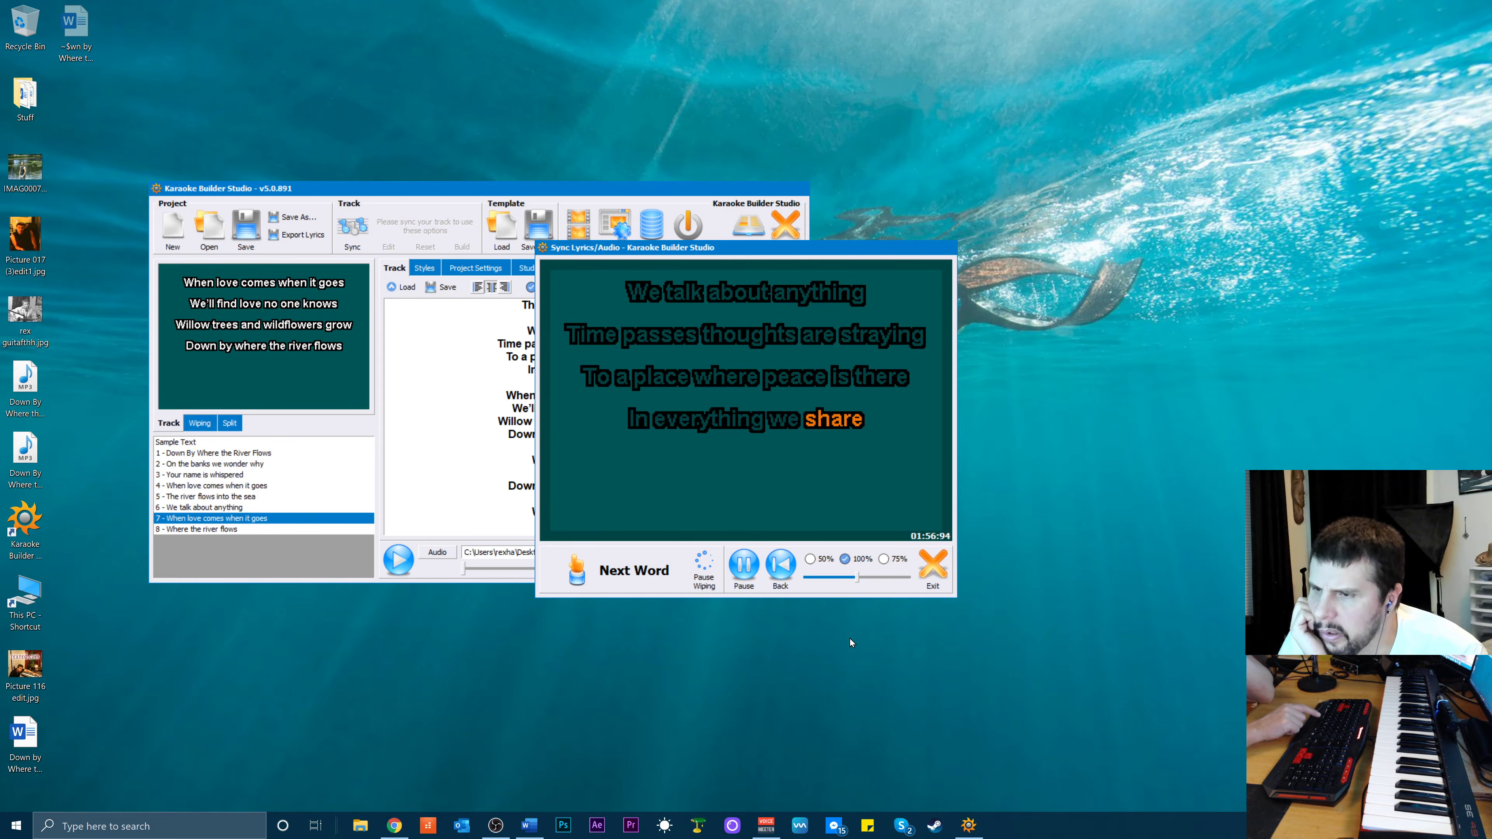
key(space)
Sync the words of "When love comes when it goes" and "We'll find love no one knows" in the second chorus
key(space)
key(space)
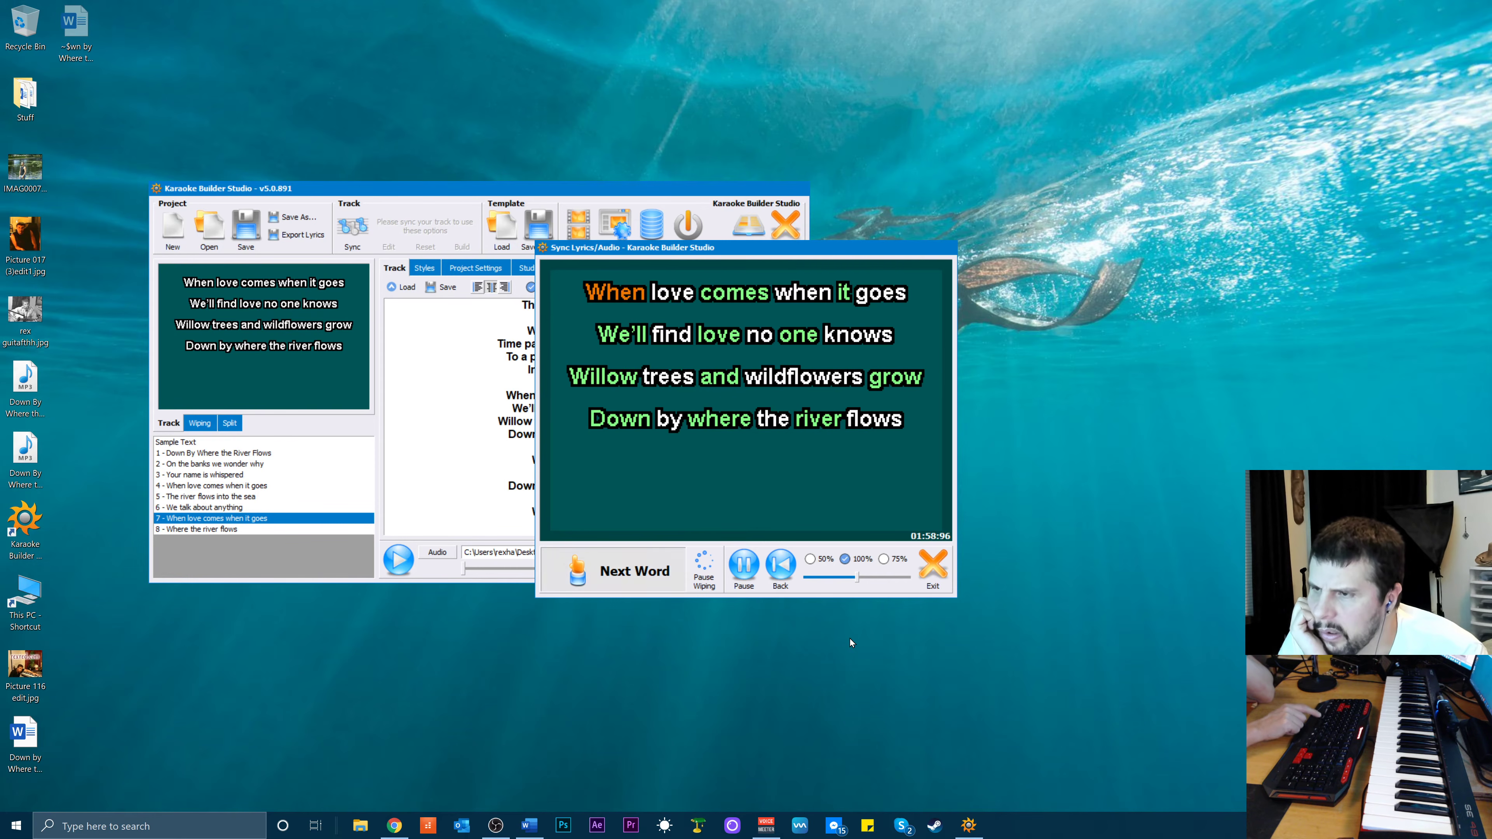
key(space)
key(space)
key(space)
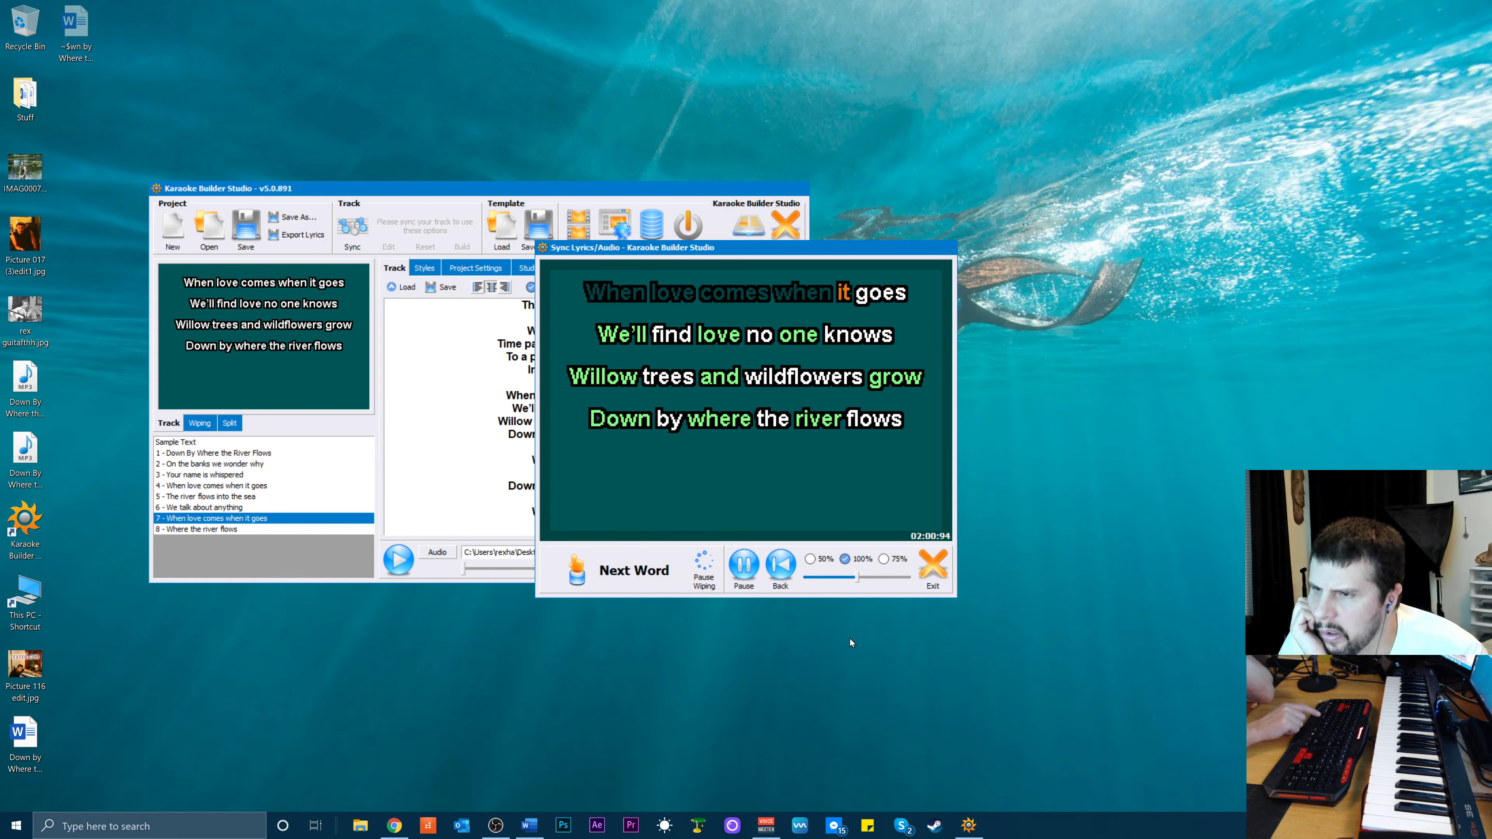
key(space)
key(space)
key(space)
key(space)
key(space)
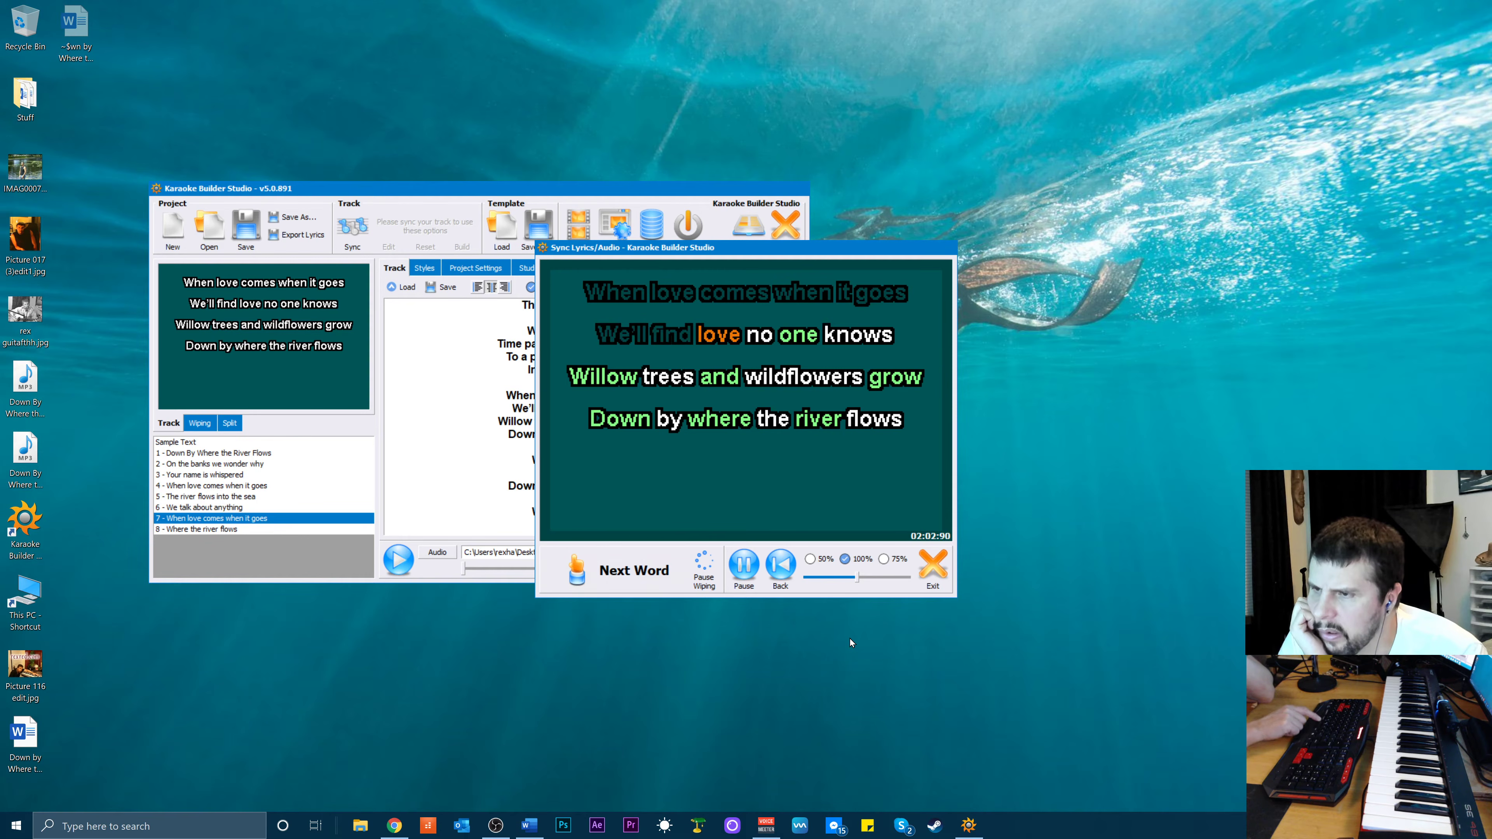
key(space)
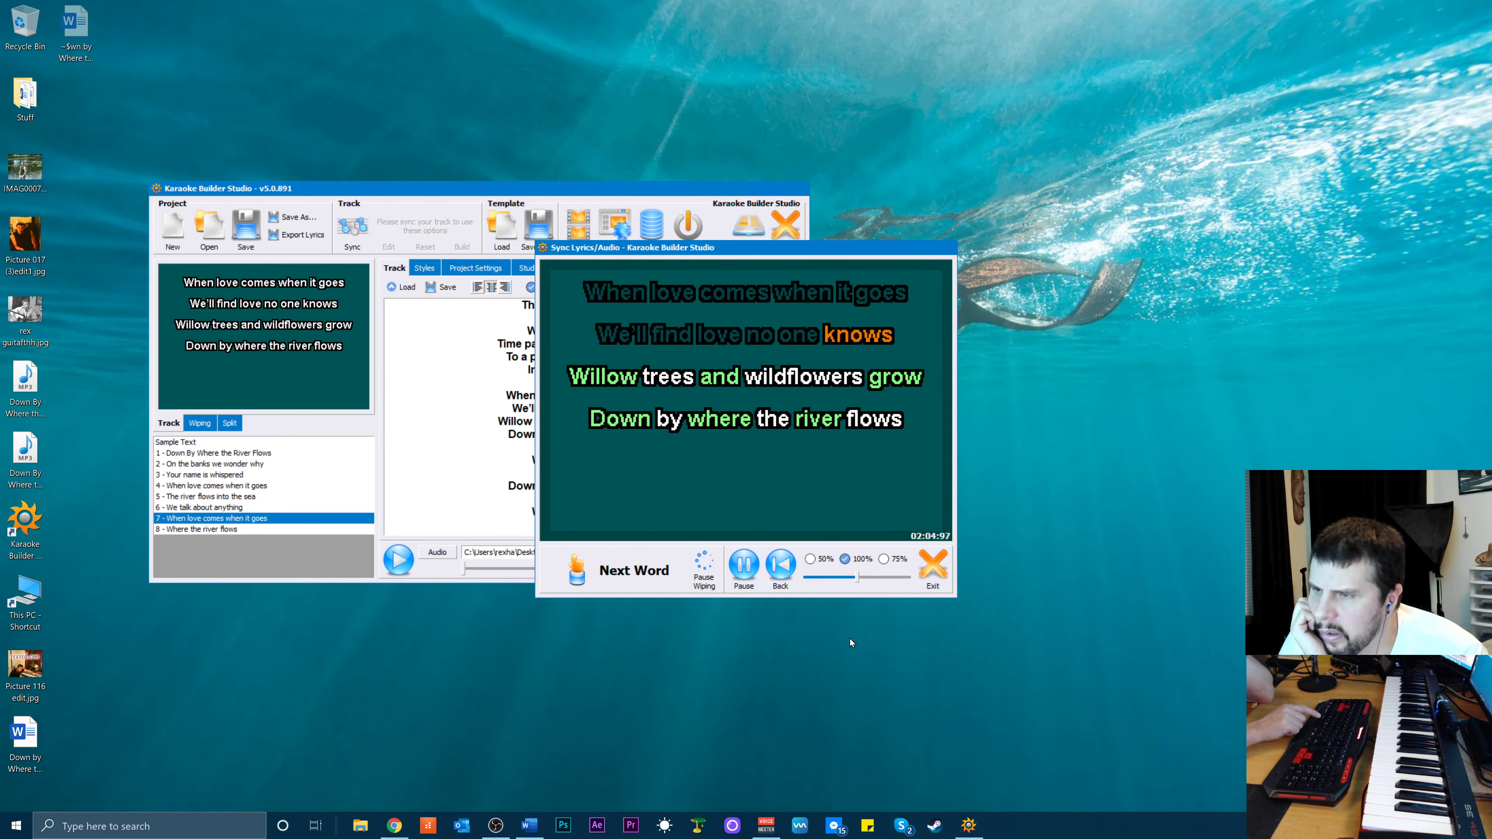
key(space)
Sync the words of "Willow trees and wildflowers grow" and "Down by where the river flows" in the second chorus
key(space)
key(space)
key(space)
key(space)
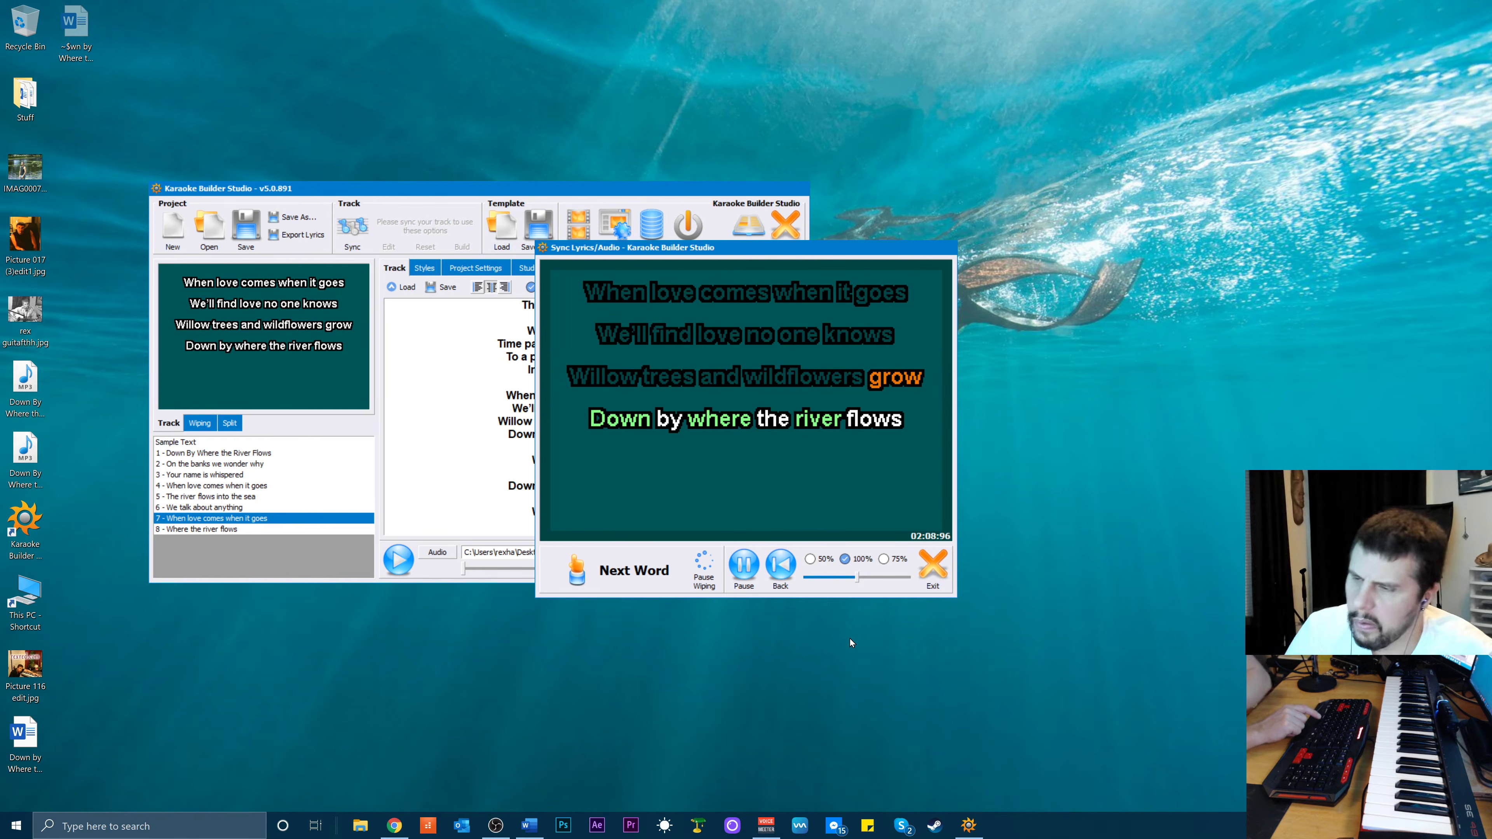
key(space)
key(space)
key(space)
key(space)
key(space)
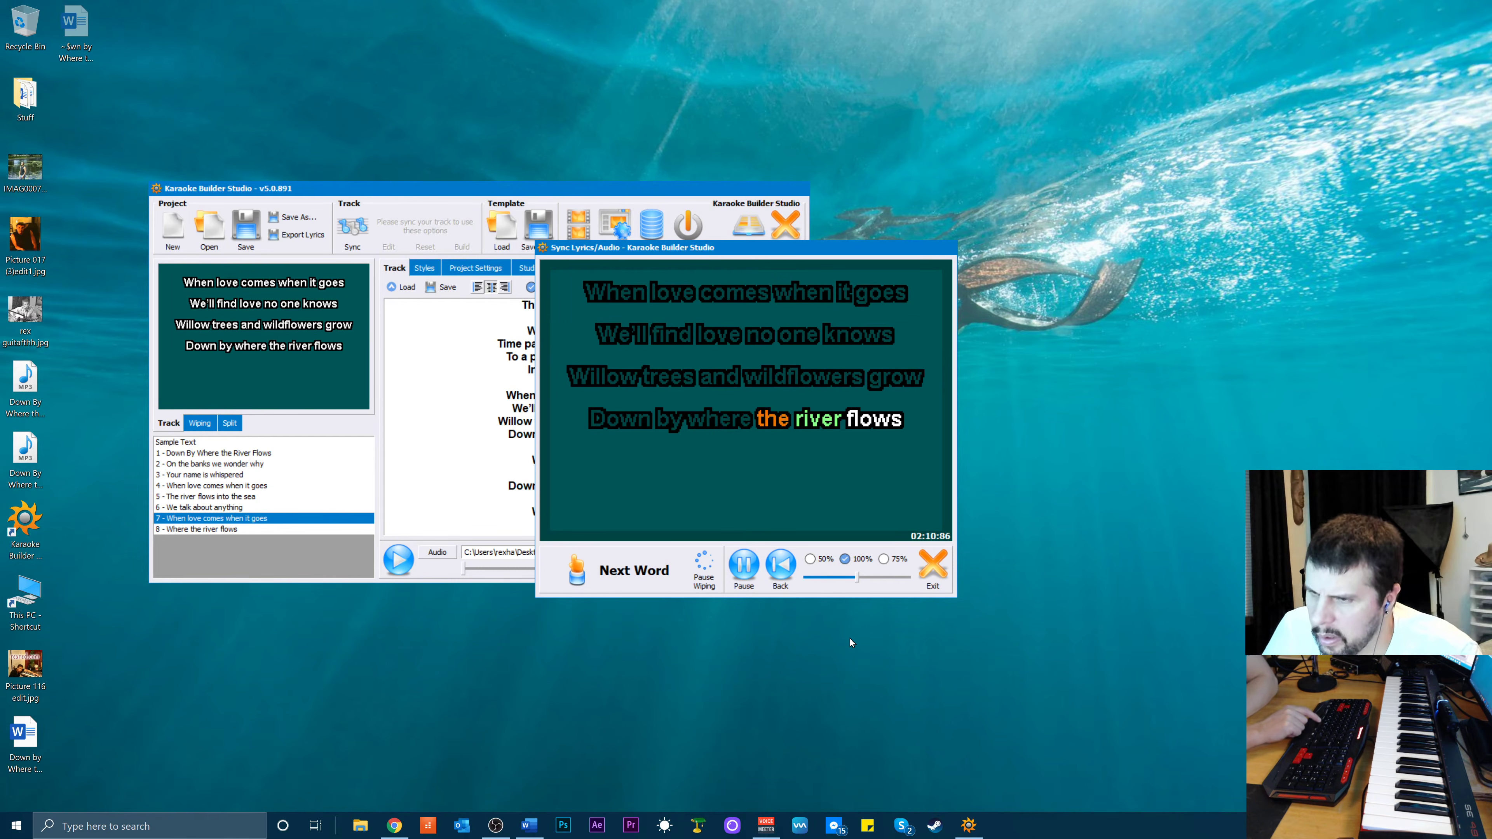
key(space)
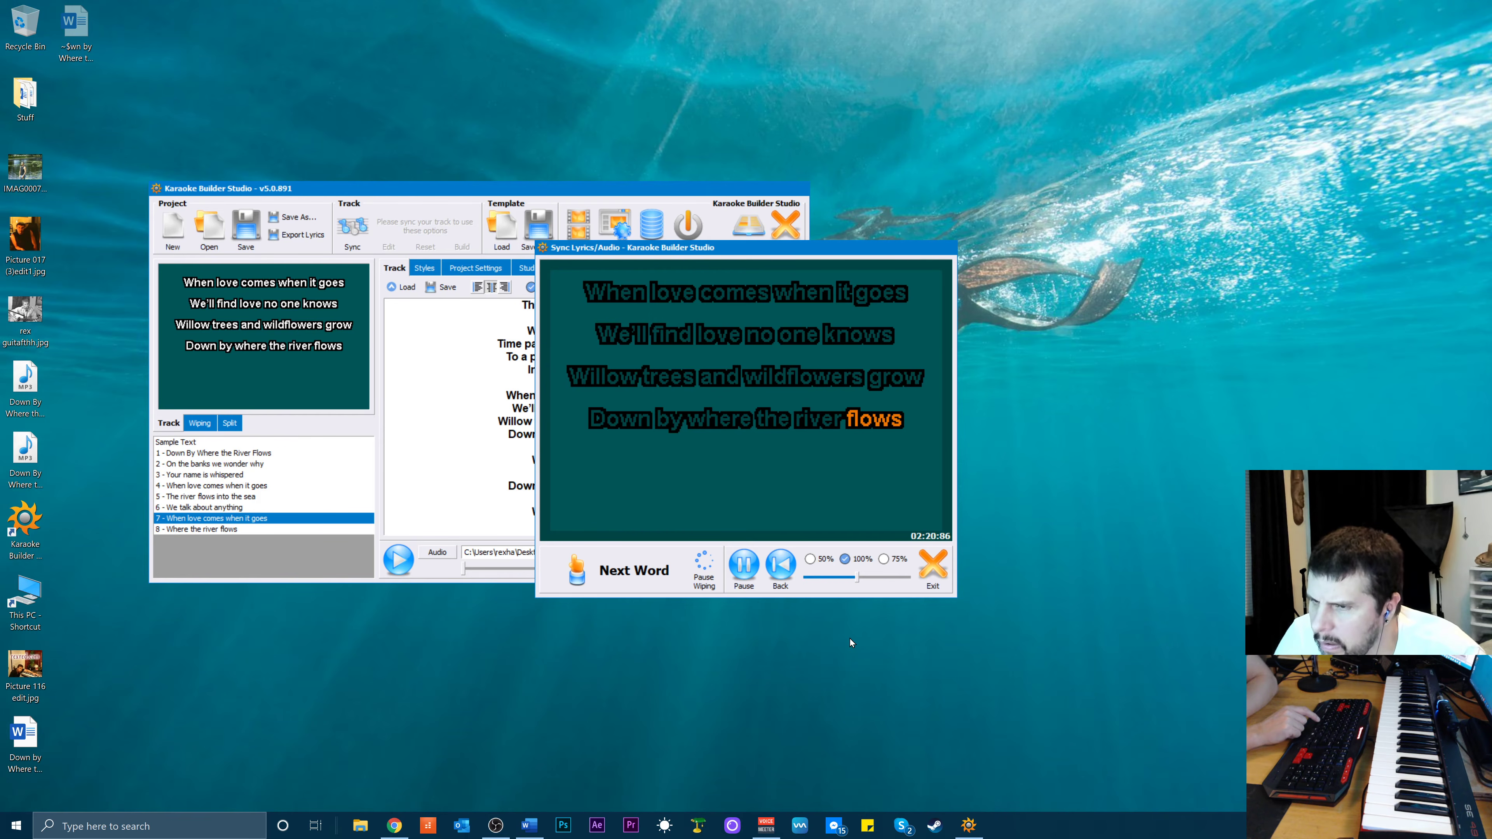
key(space)
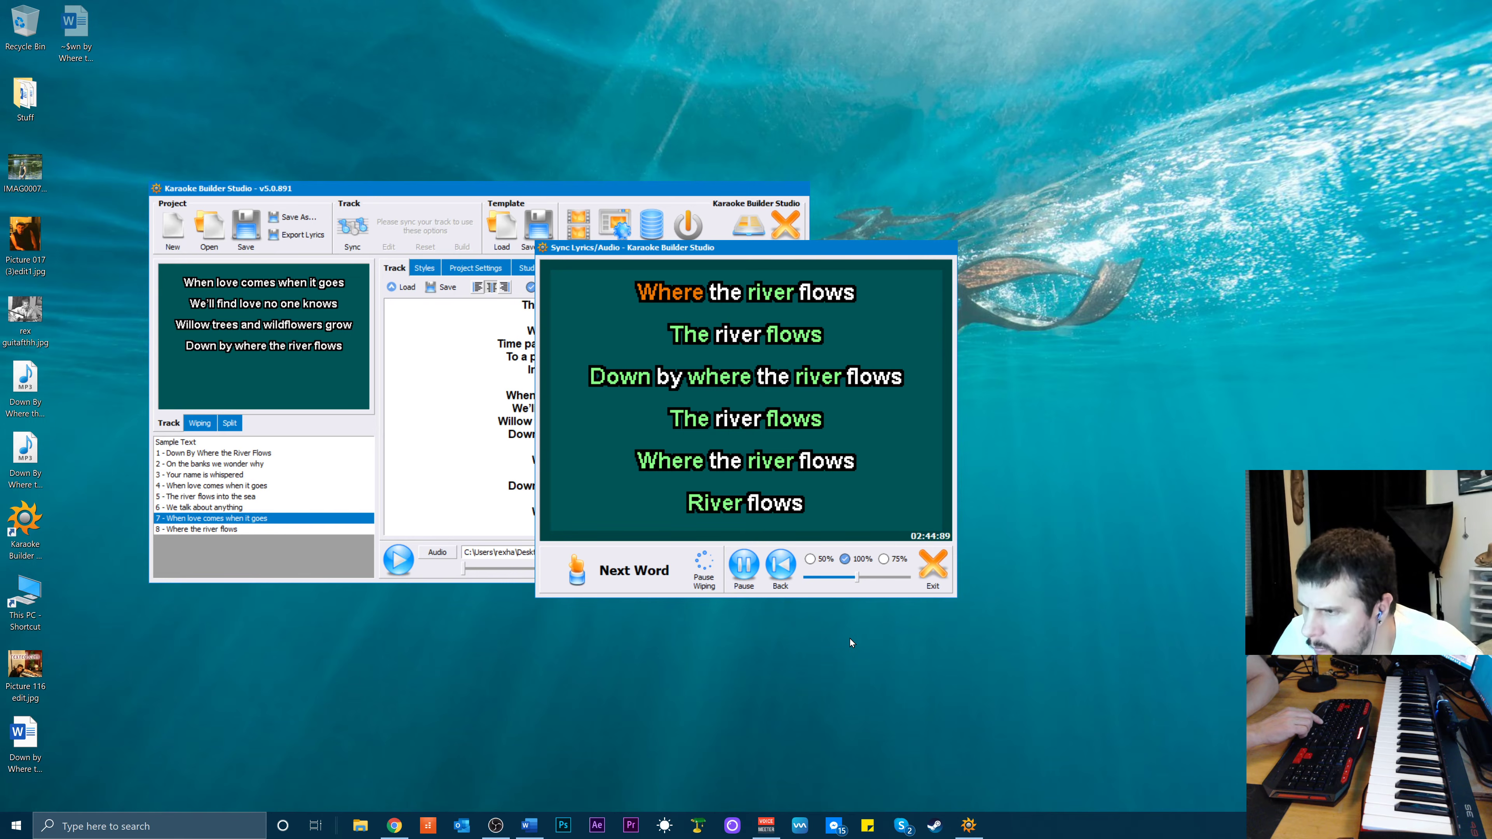
Sync the words of the final page's first two lines, "Where the river flows" and "The river flows"
key(space)
key(space)
key(space)
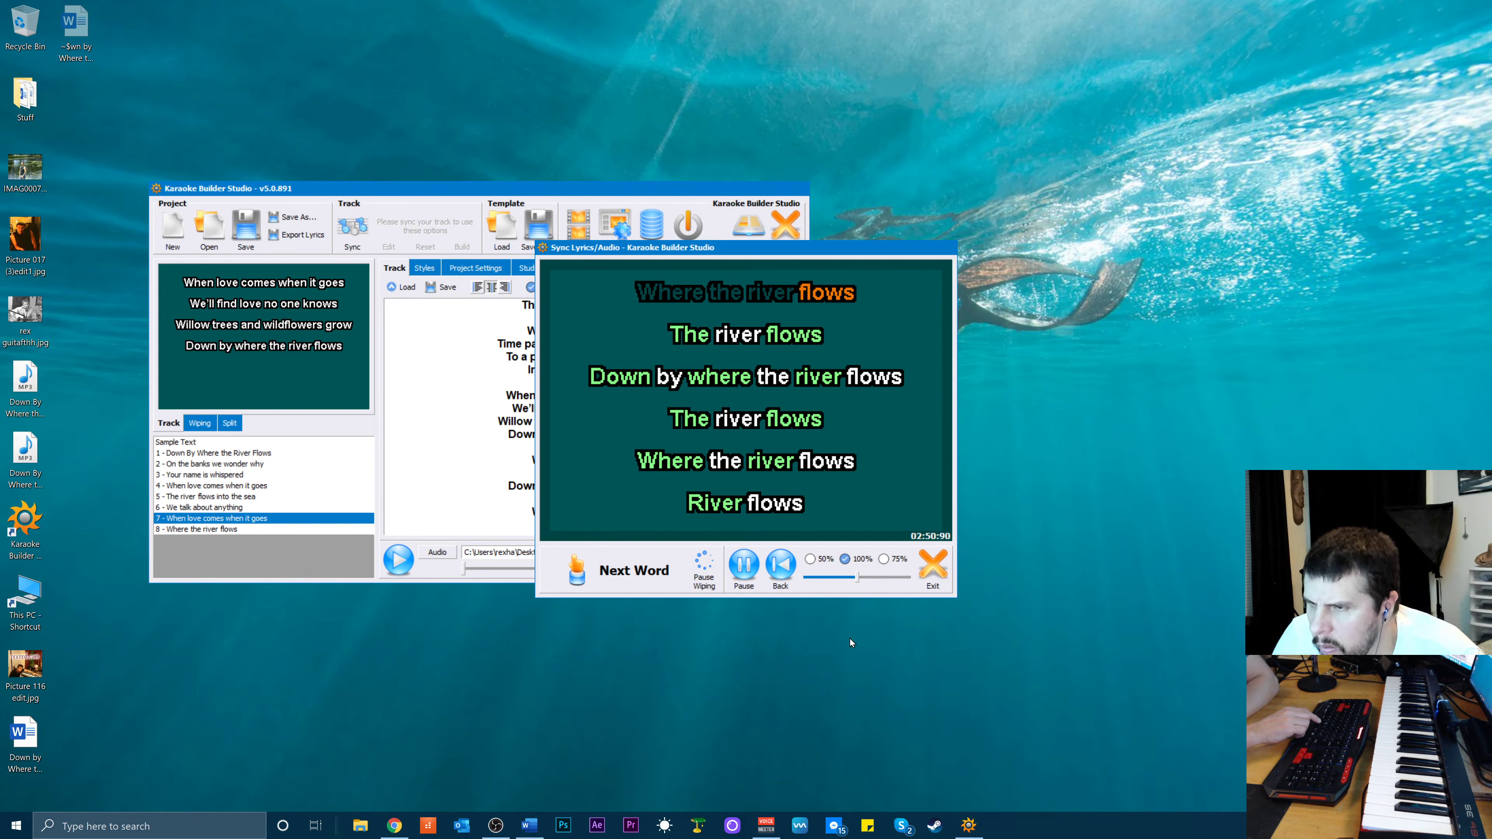
key(space)
key(space)
key(space)
key(space)
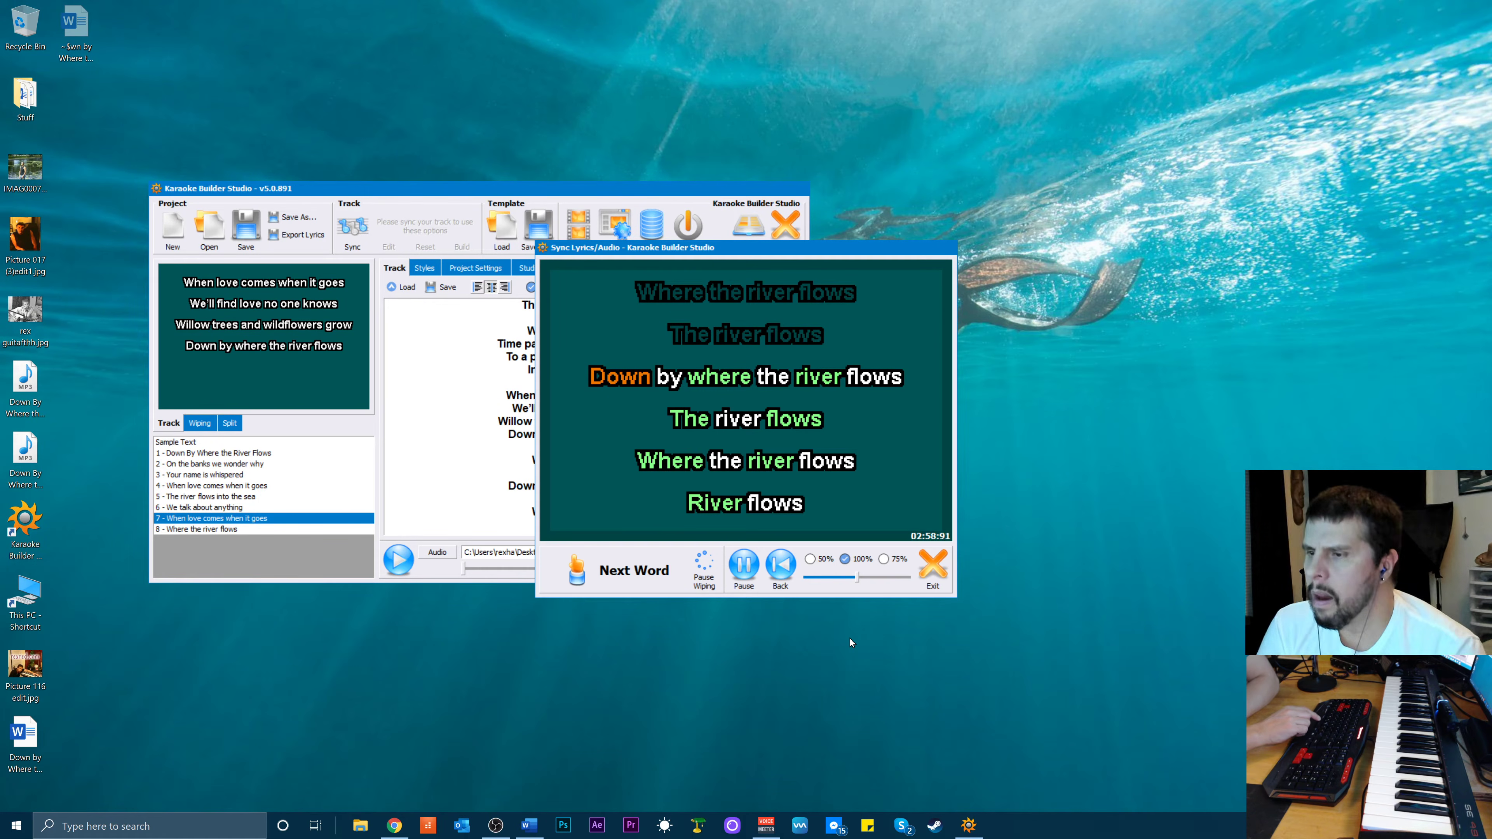
Sync the words of "Down by where the river flows" and the second "The river flows" on the final page
key(space)
key(space)
key(space)
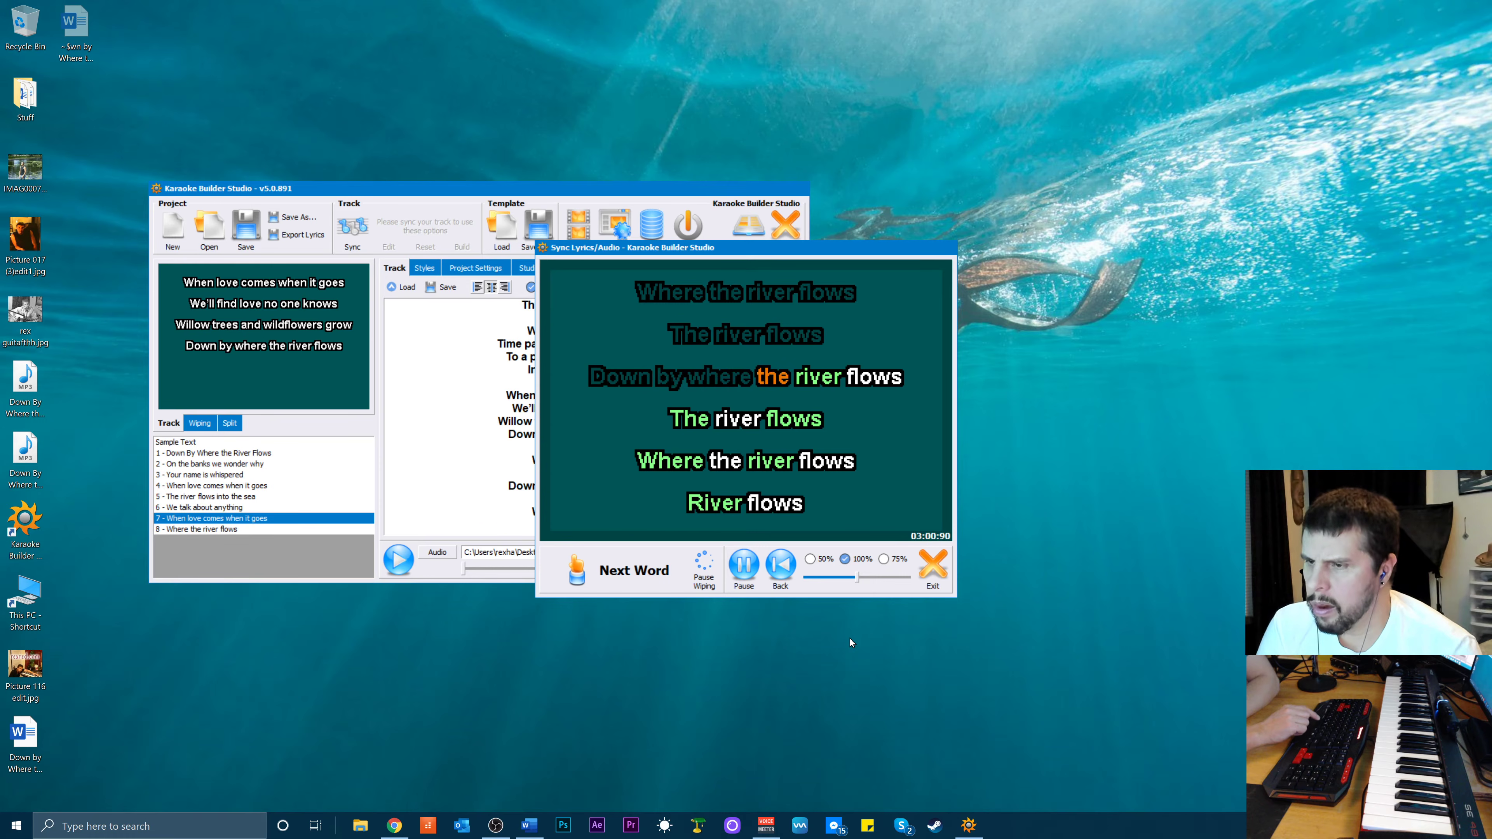
key(space)
key(space)
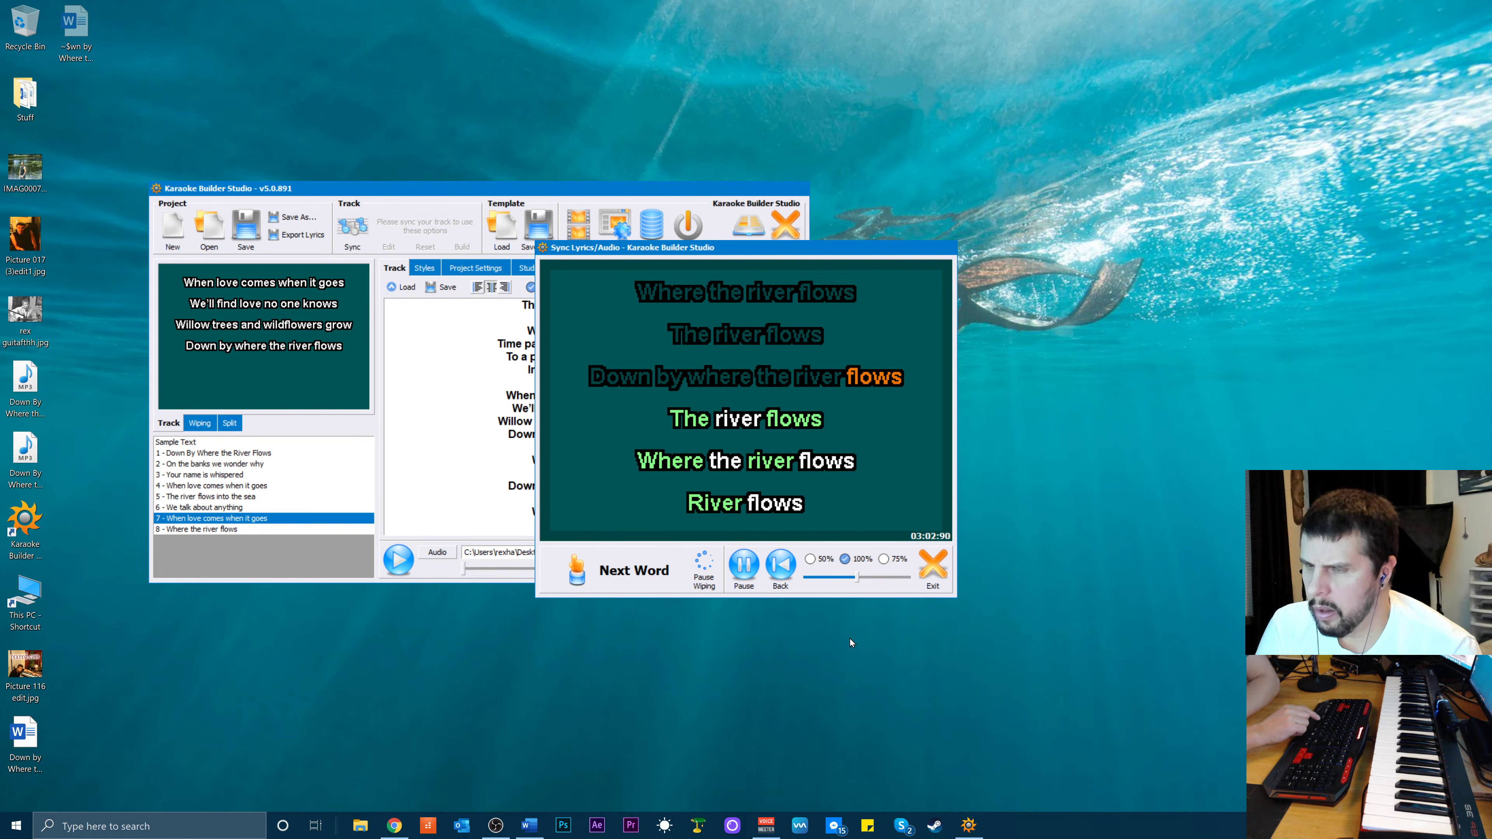
key(space)
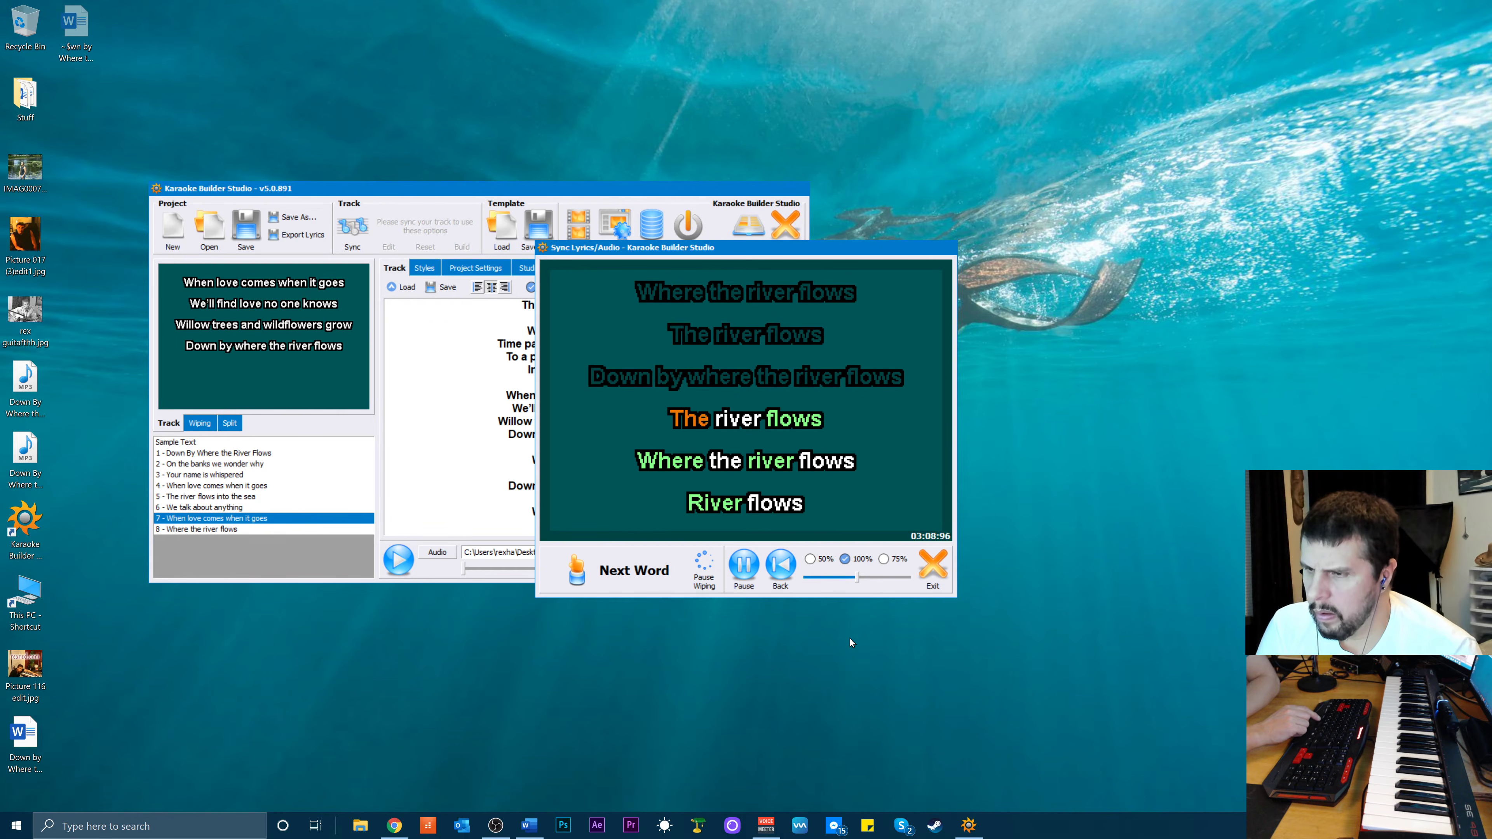
key(space)
key(space)
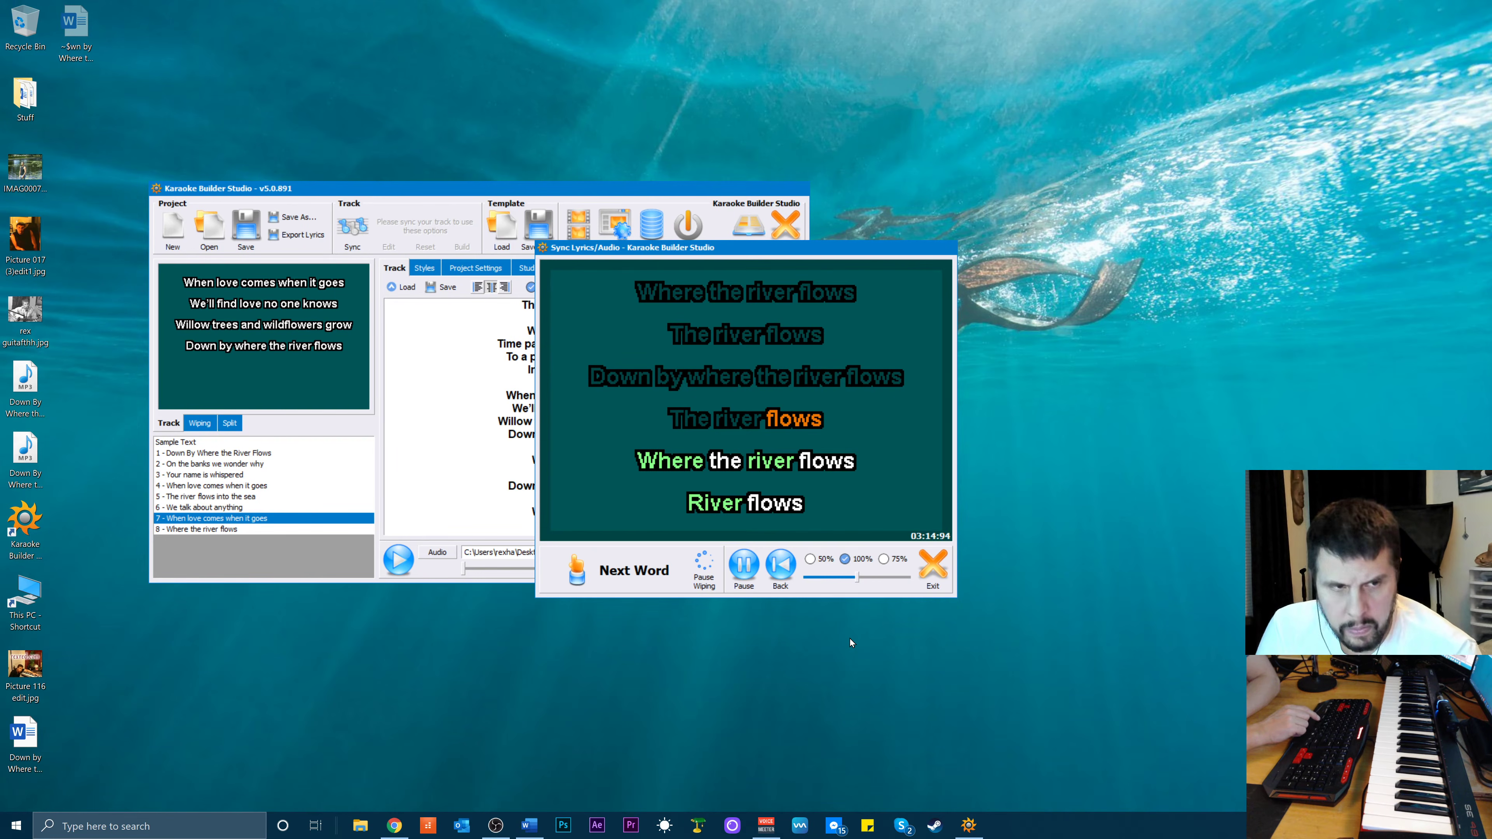
key(space)
Sync the words of the closing lines "Where the river flows" and "River flows" to finish the last page
key(space)
key(space)
key(space)
key(space)
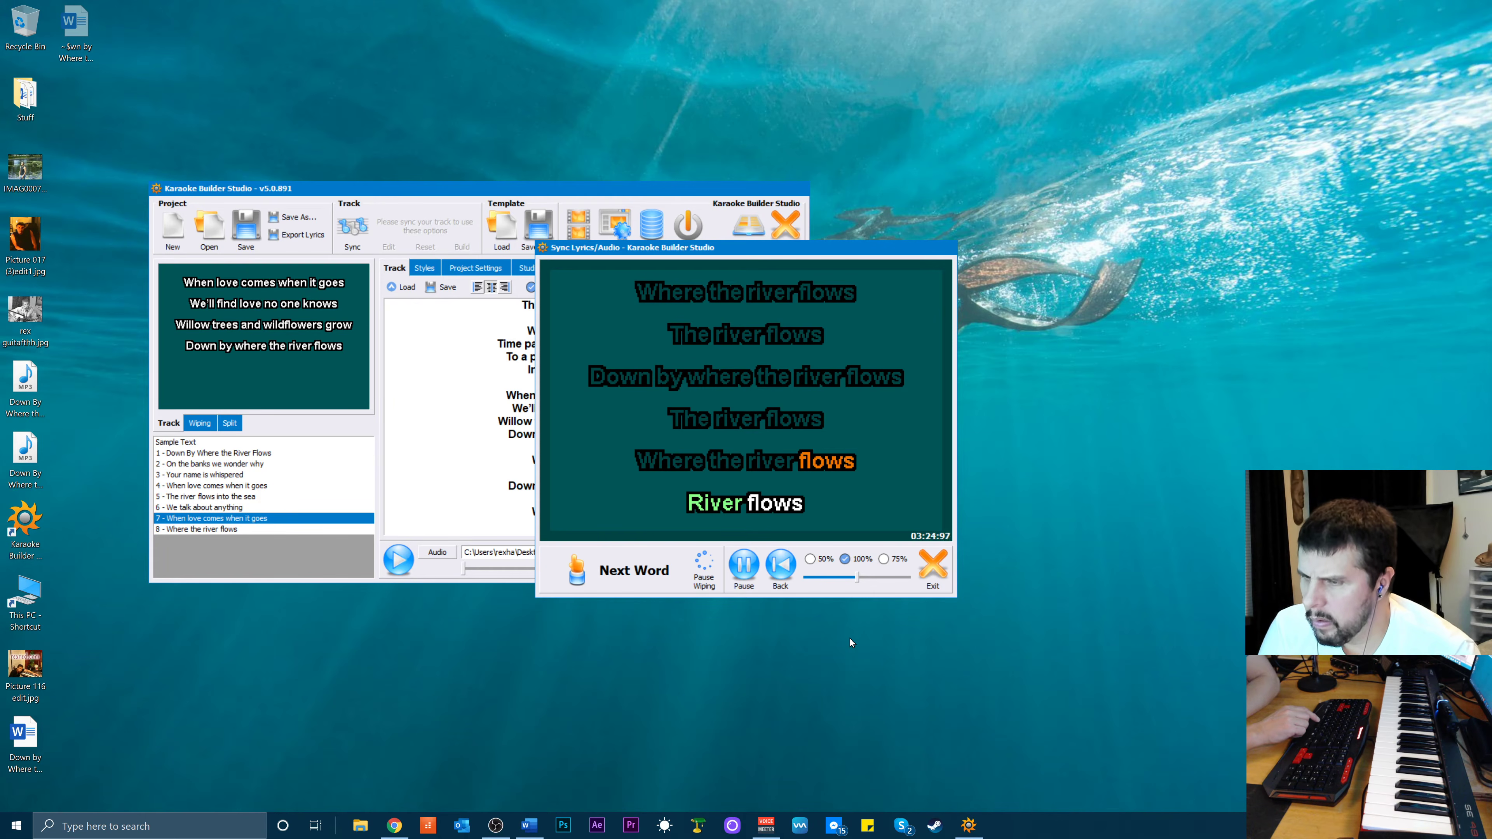
key(space)
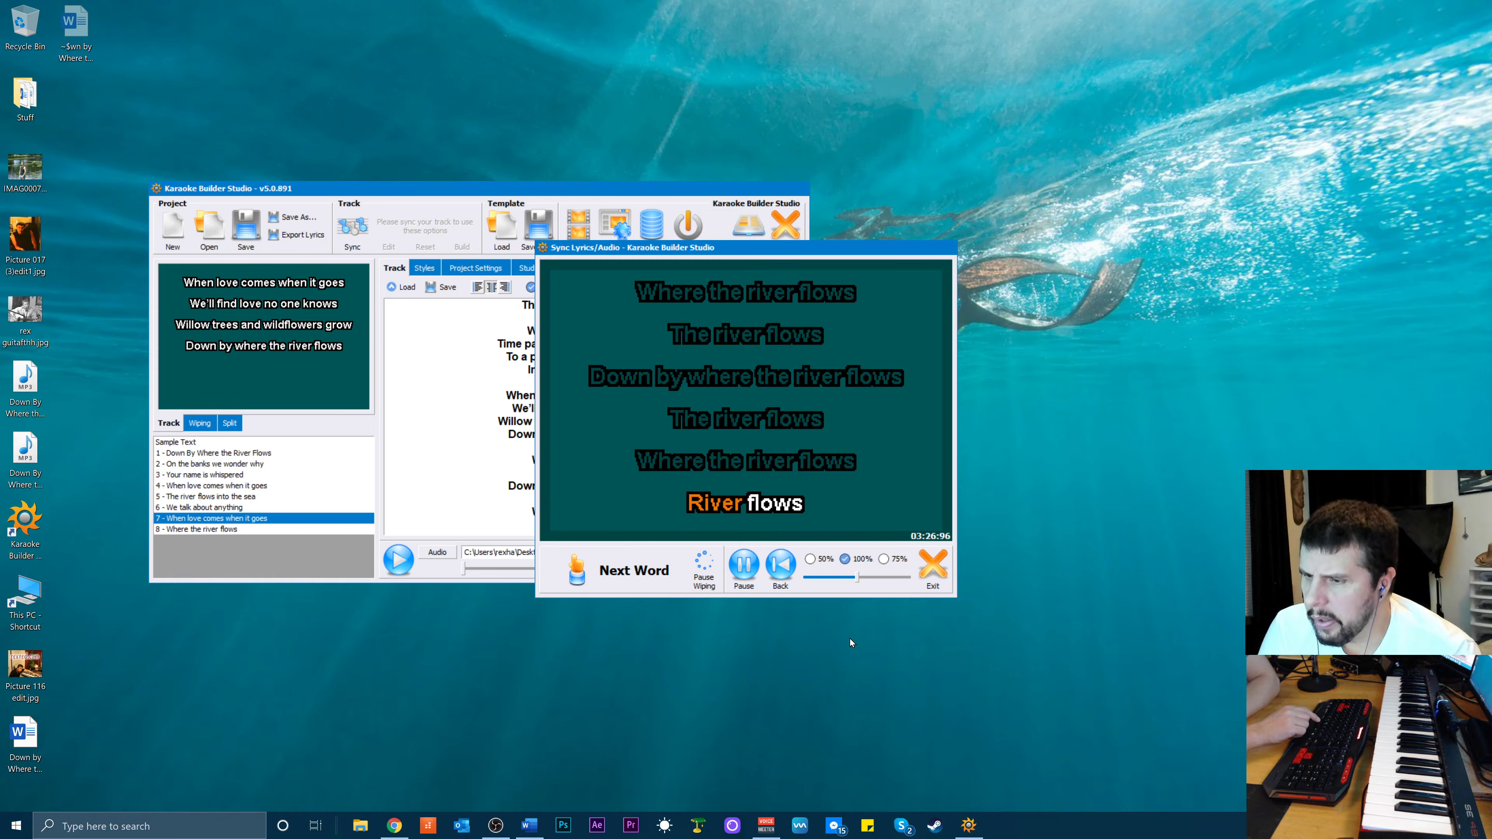
key(space)
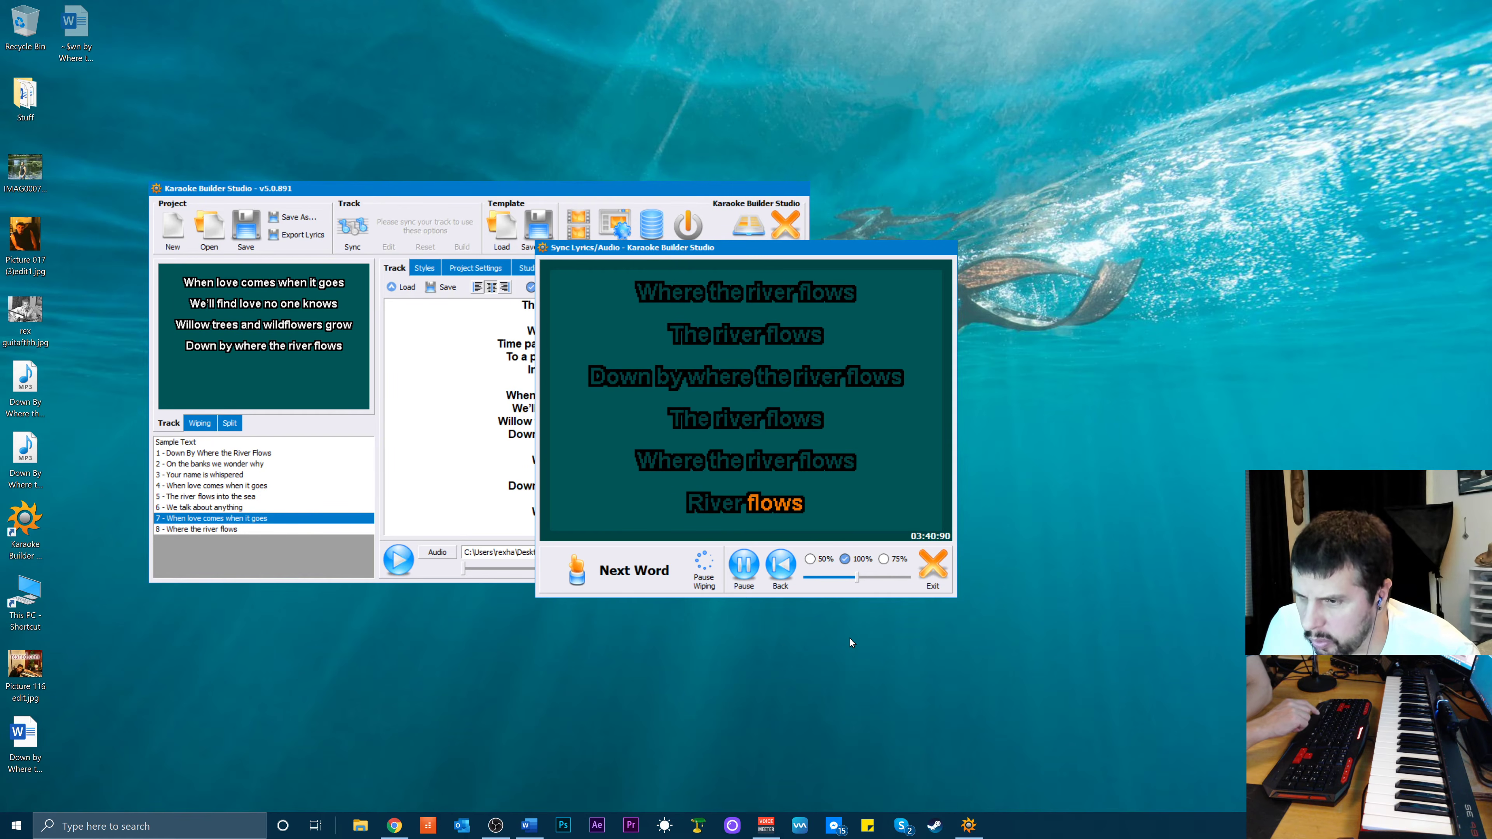
key(space)
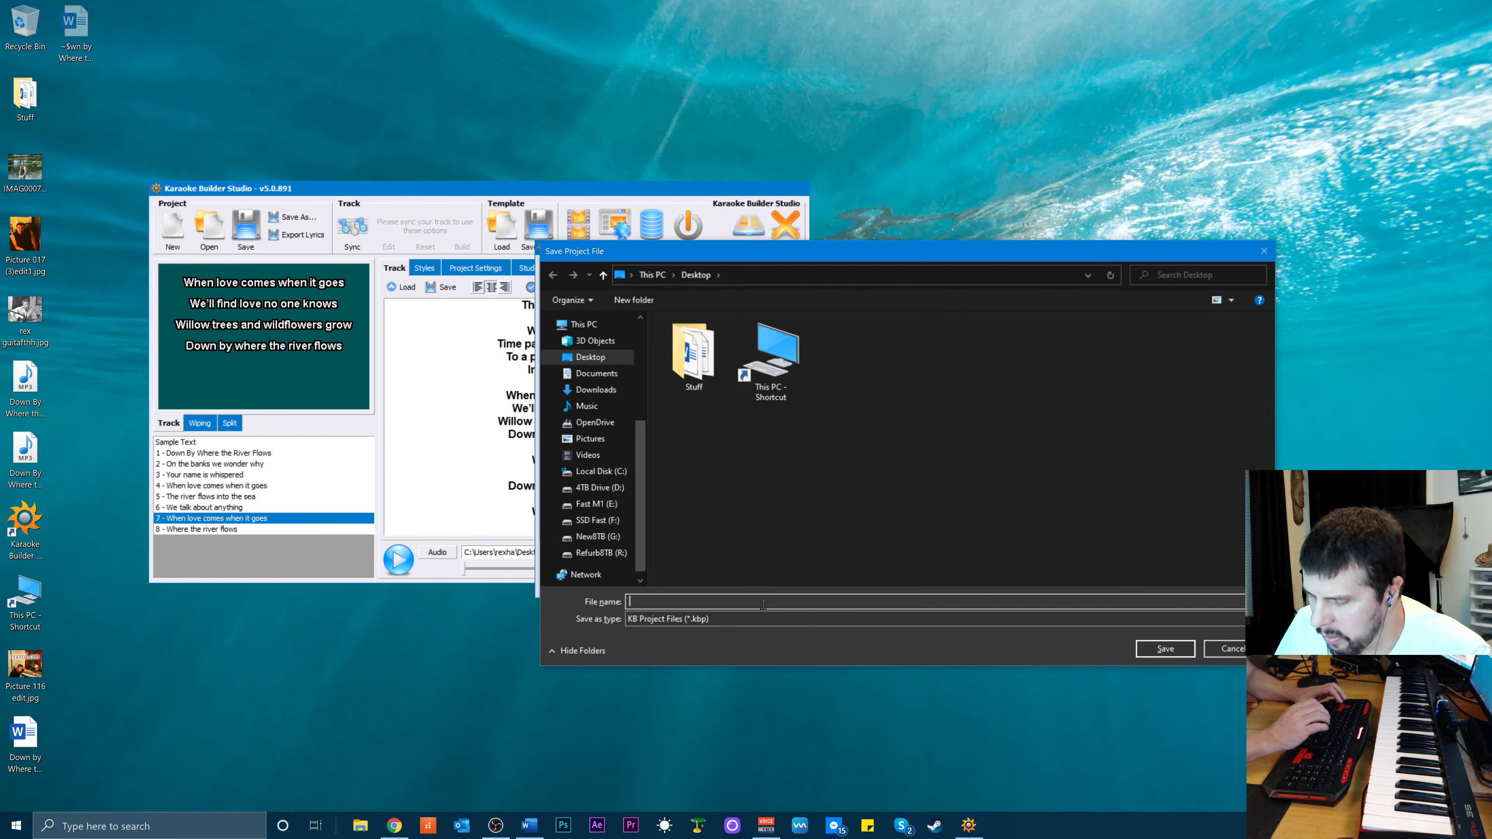
Save the project to the desktop under the file name "River Flows Sync"
text(River Fl)
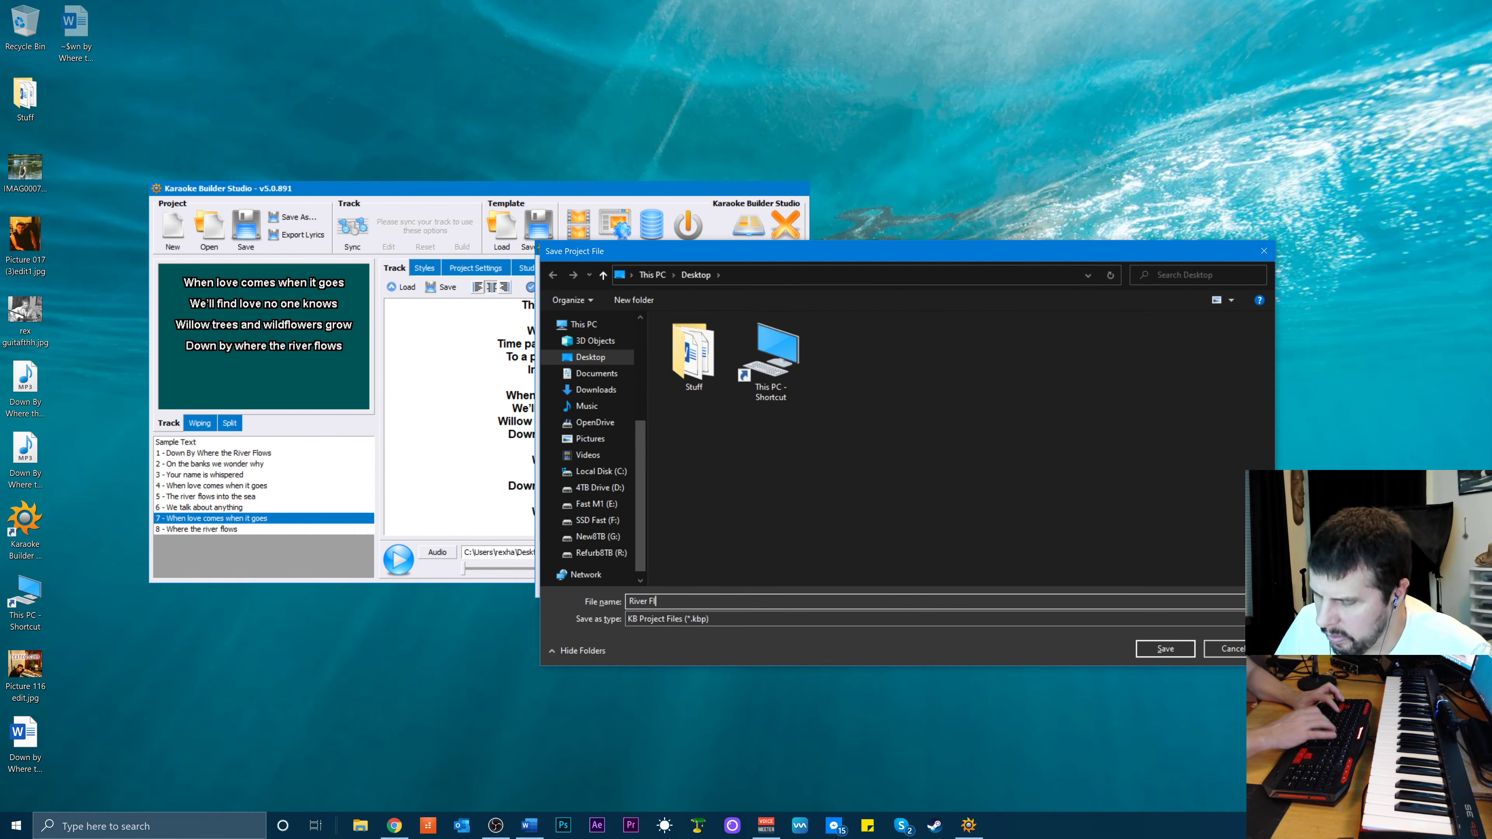
text(ows)
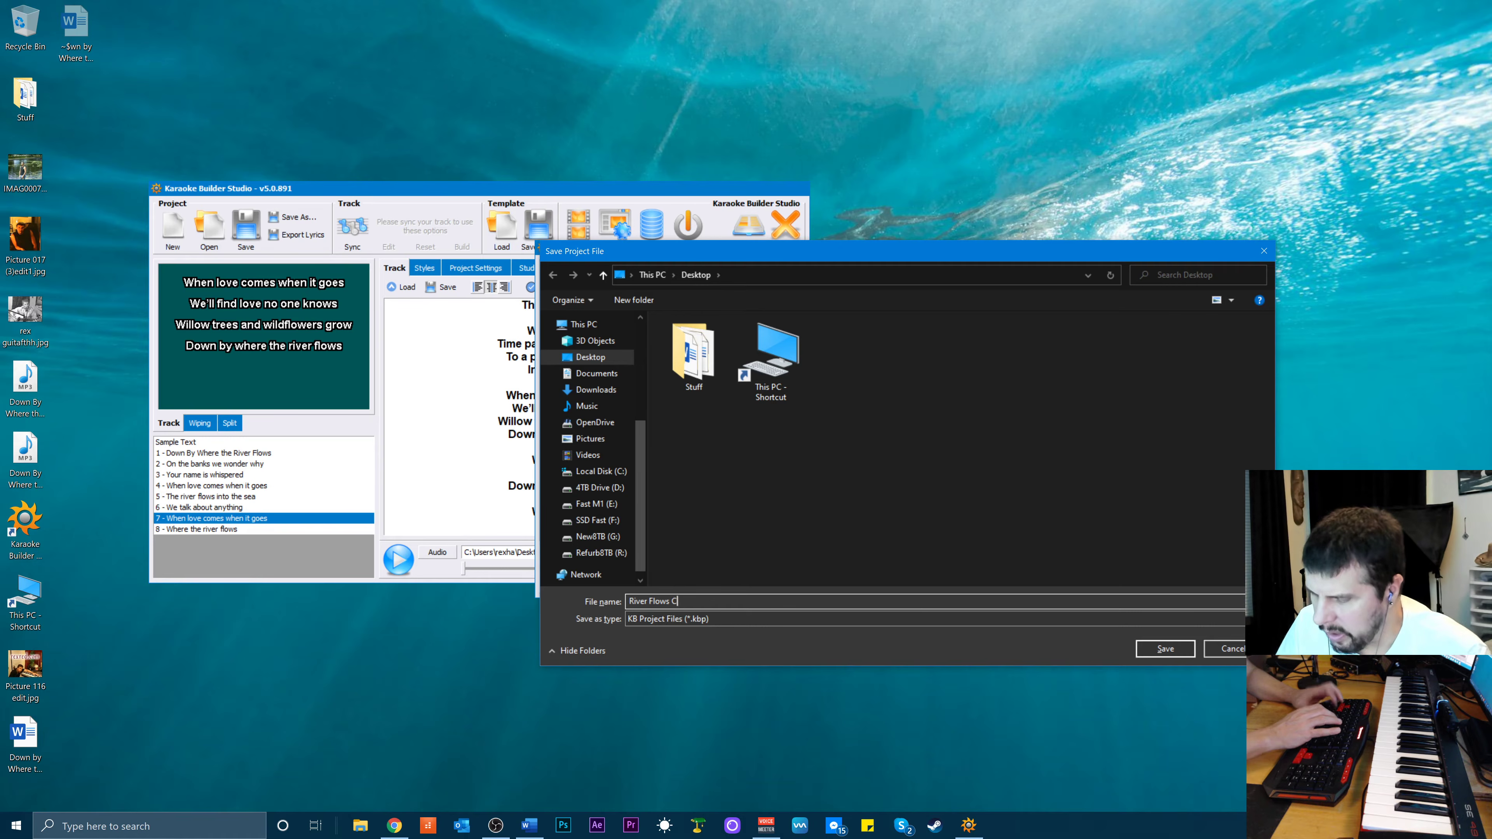
text( SYnc)
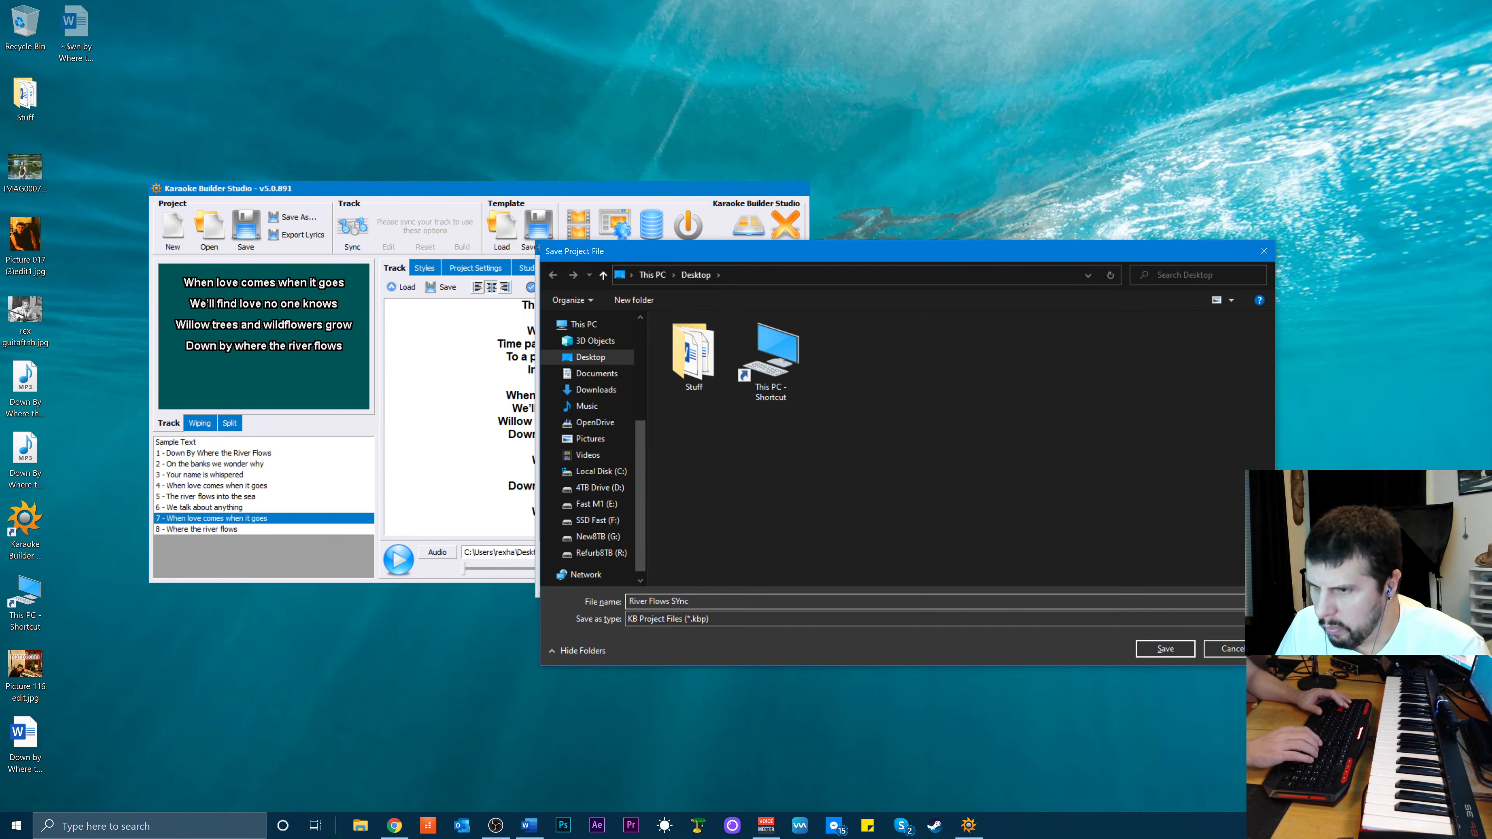
key(Left)
key(Delete)
text(y)
key(Right)
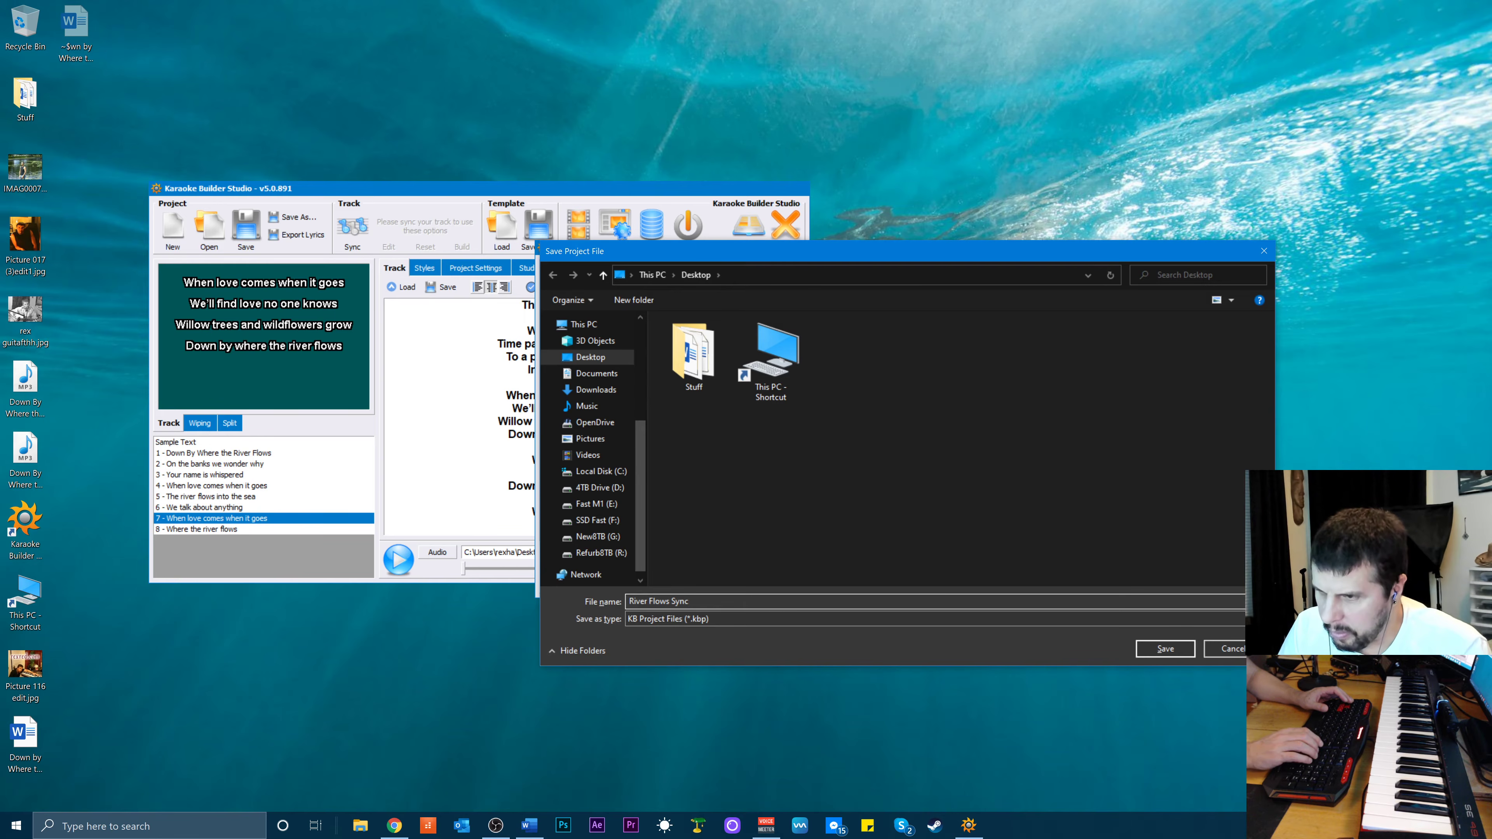
key(Return)
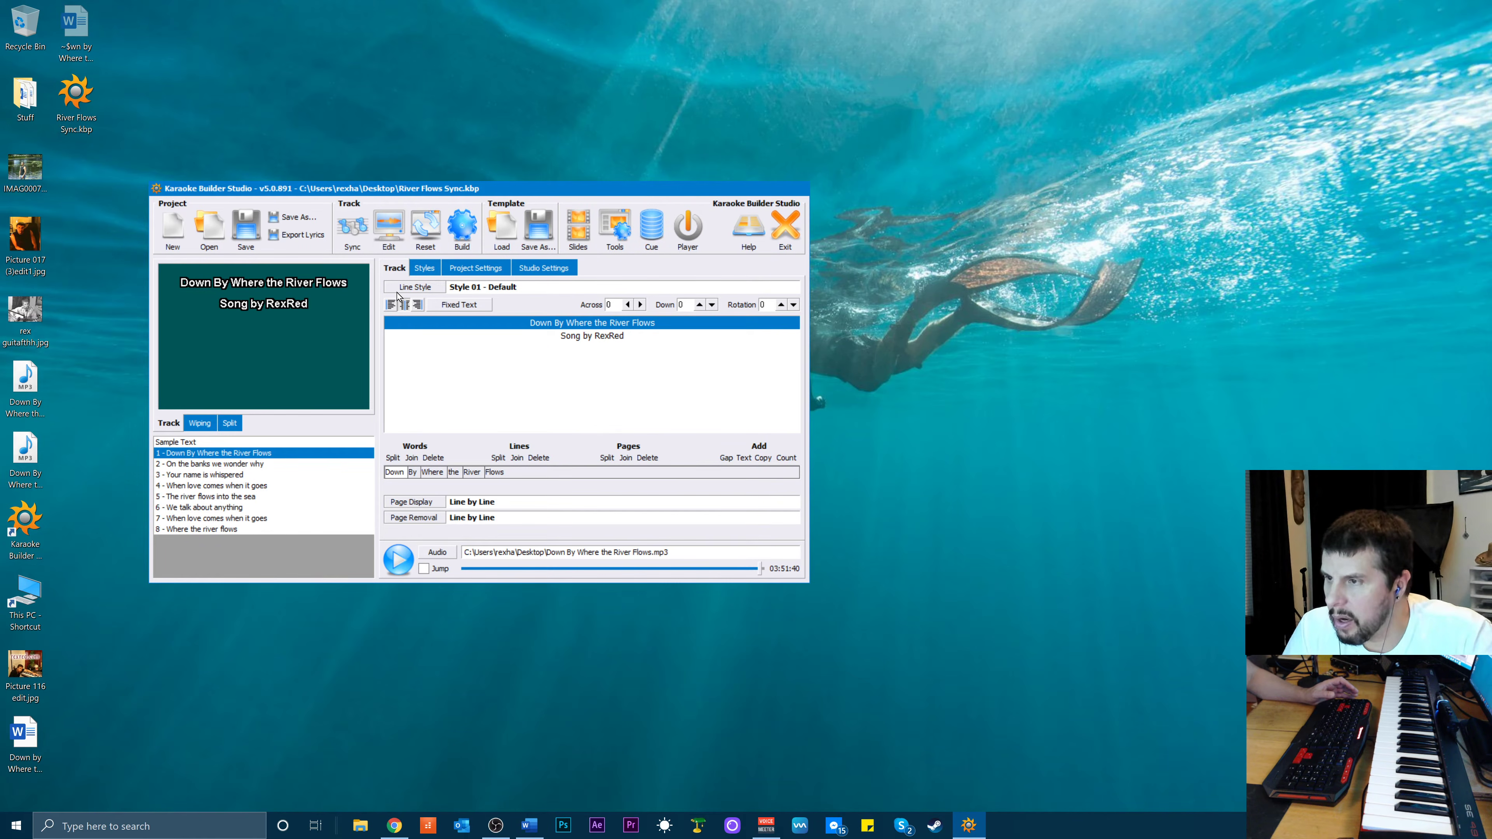
Review the synced track's lyrics wiping and display/remove timings in the project editor, and leave it without changes
click(388, 229)
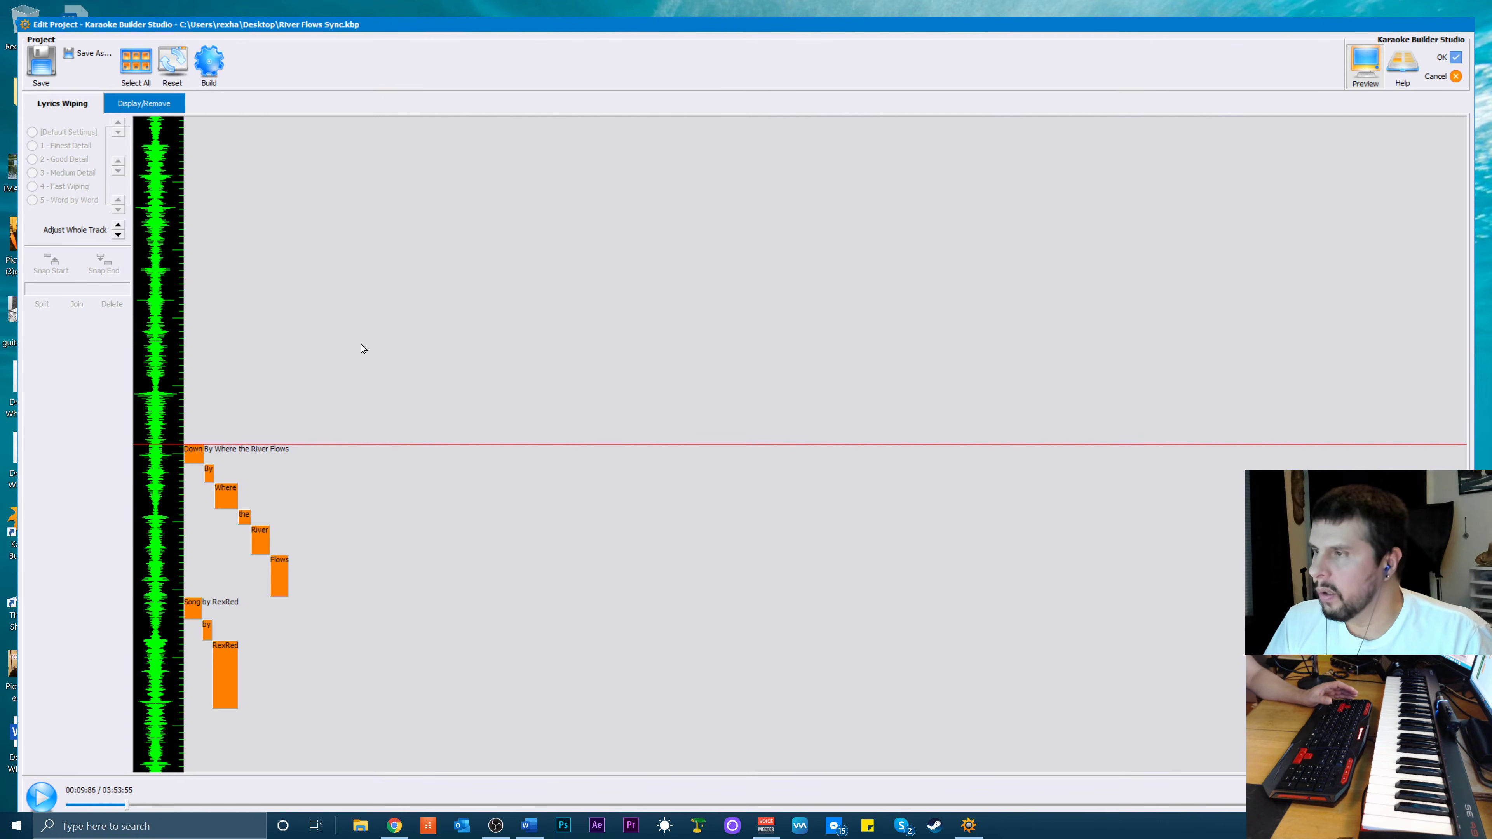
click(147, 109)
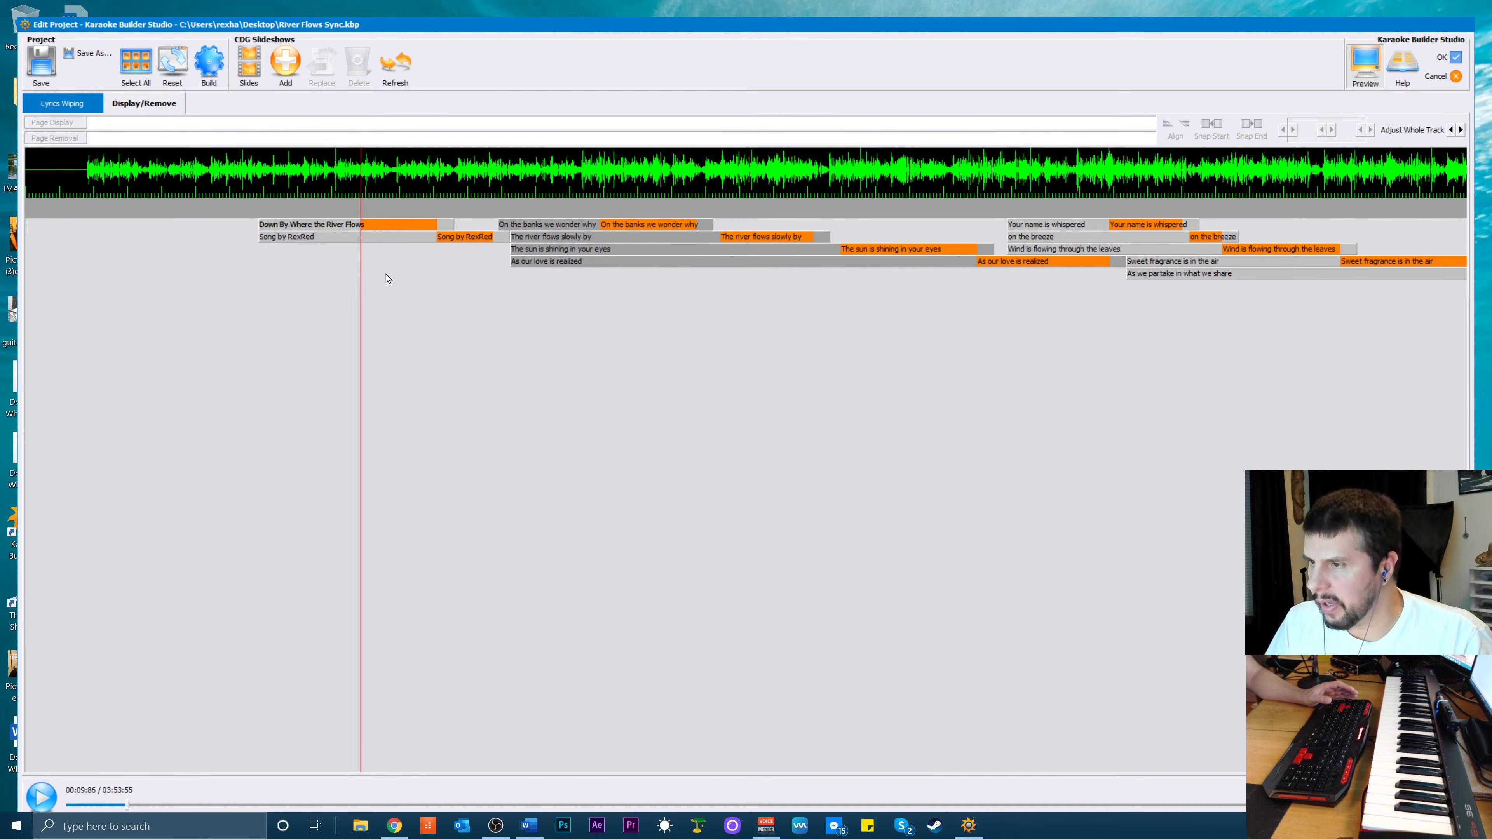
click(78, 107)
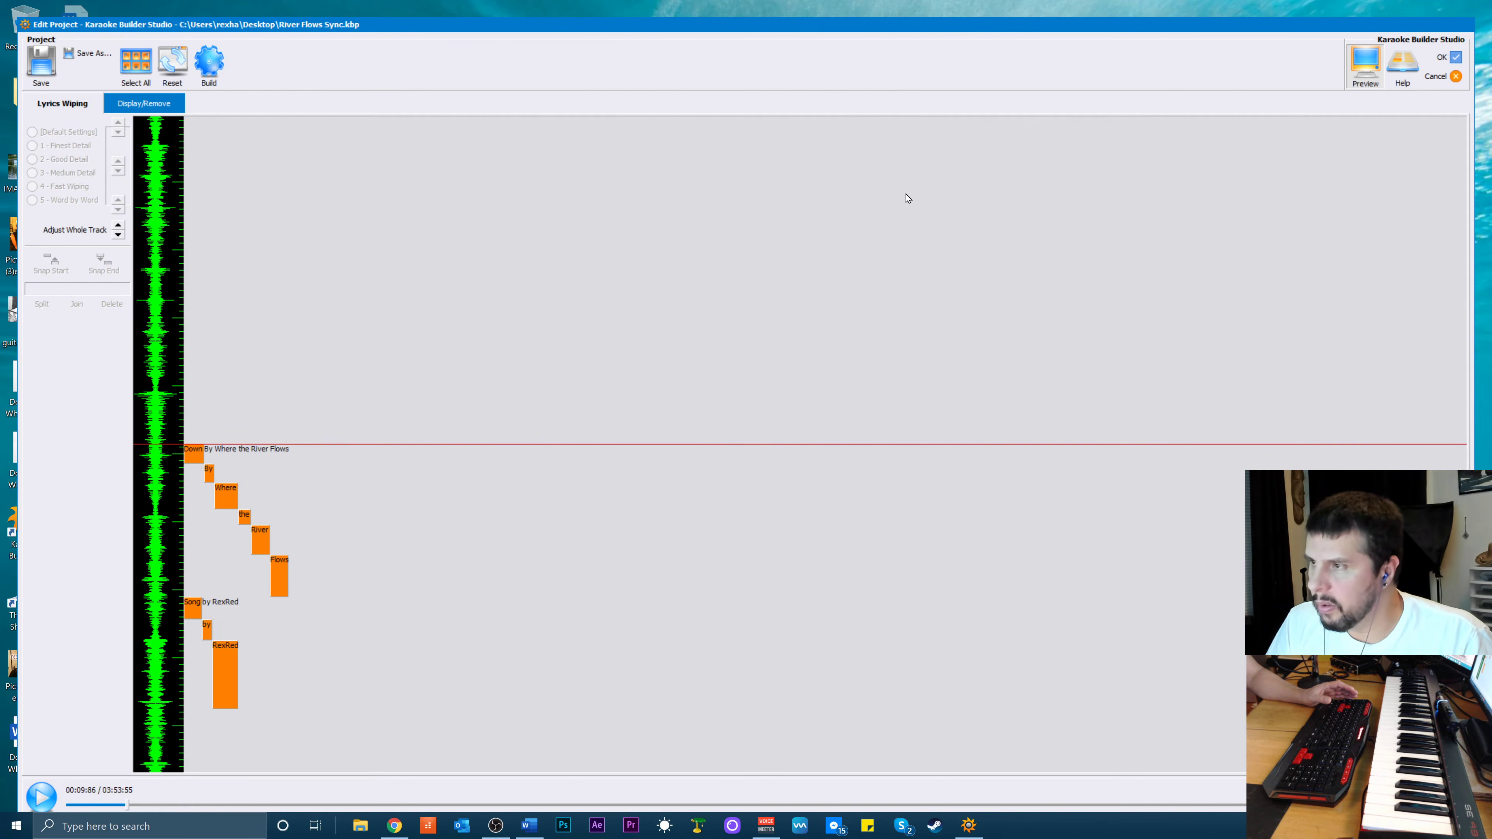
click(1458, 76)
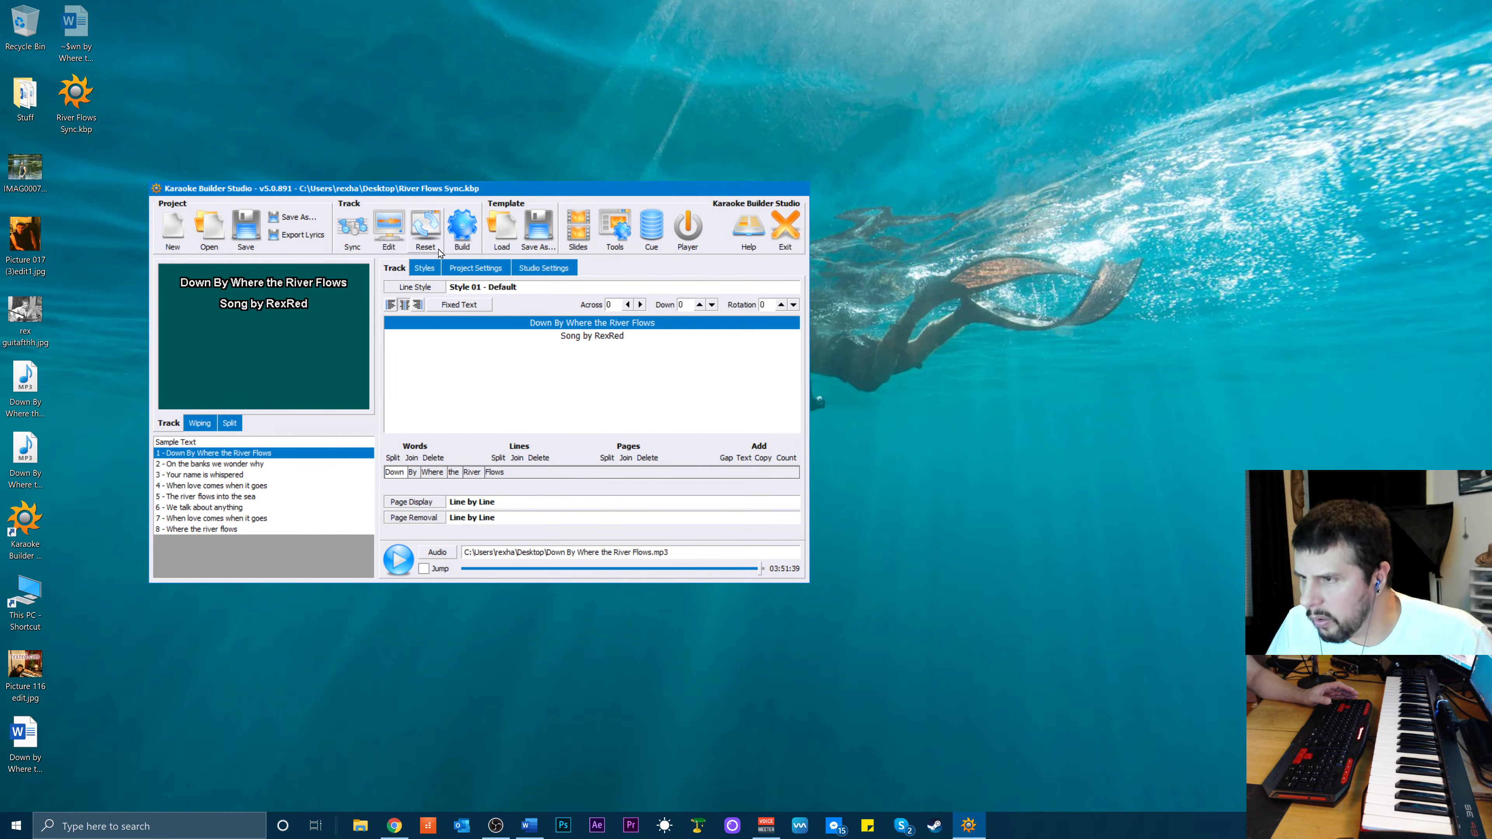
Try lowering only the title line "Down By Where the River Flows" to a vertical position of 23
click(590, 337)
click(597, 324)
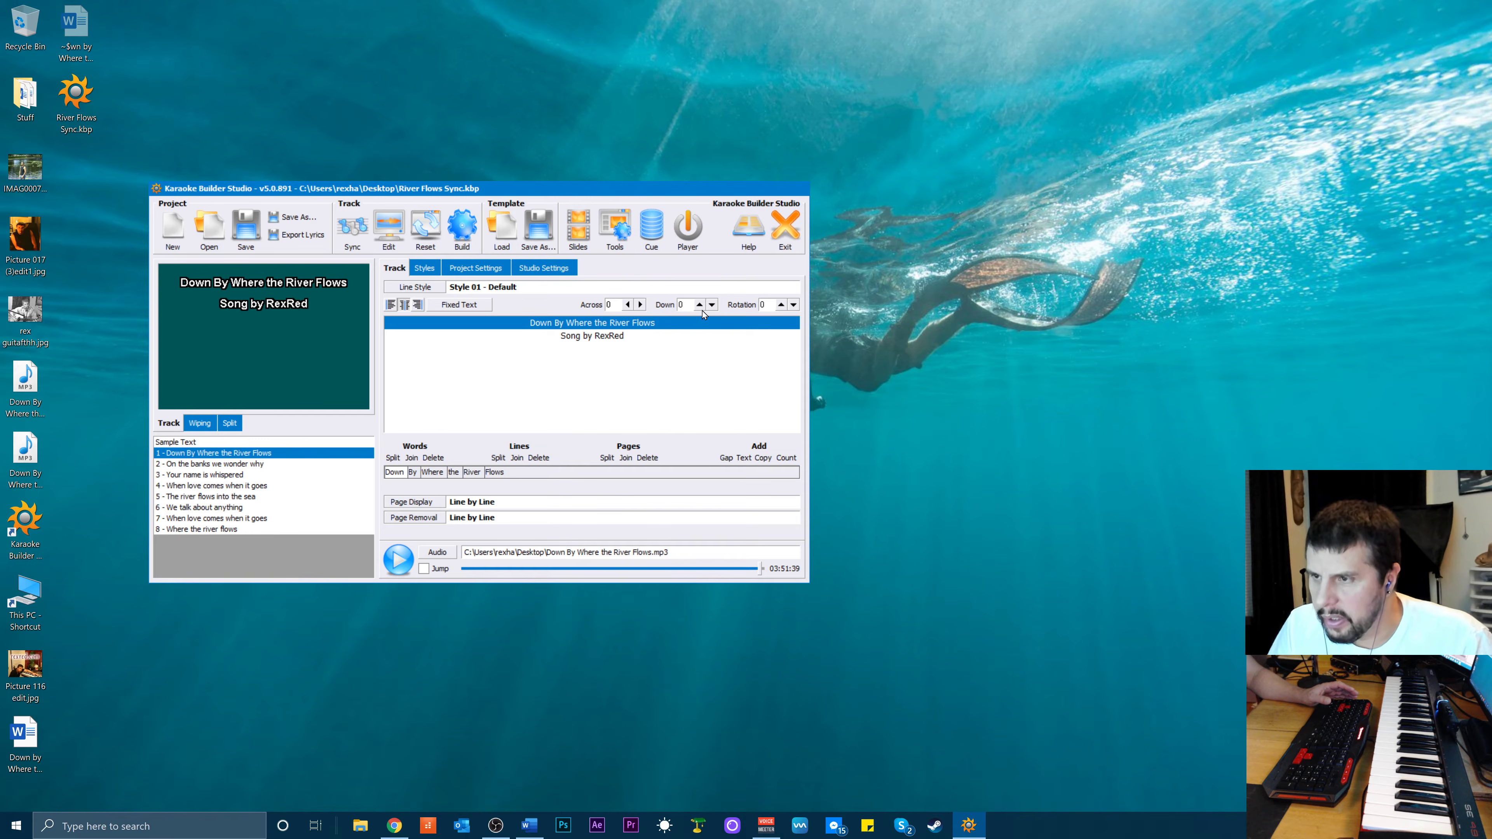
click(712, 304)
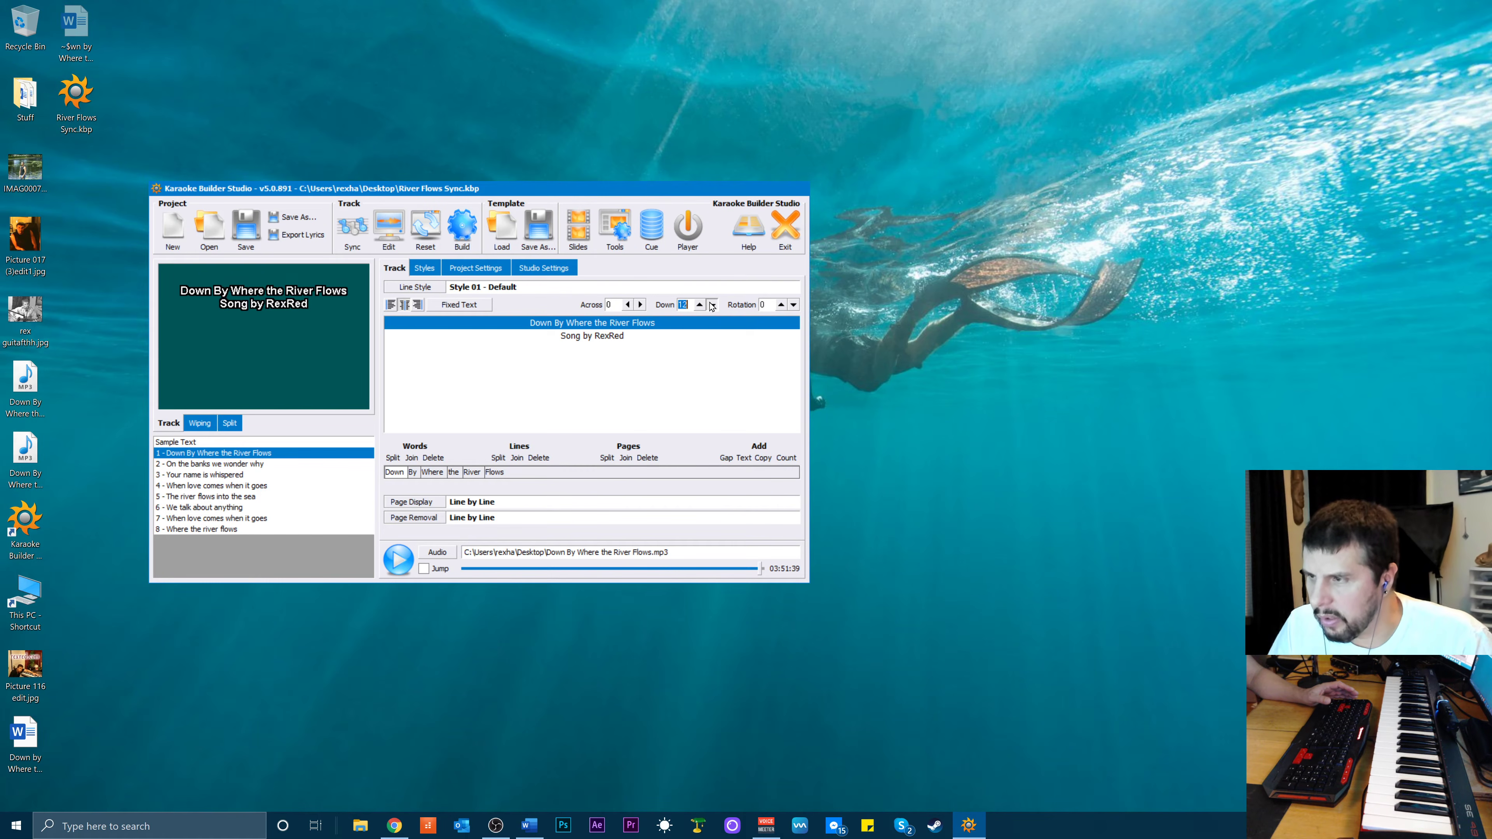
click(712, 306)
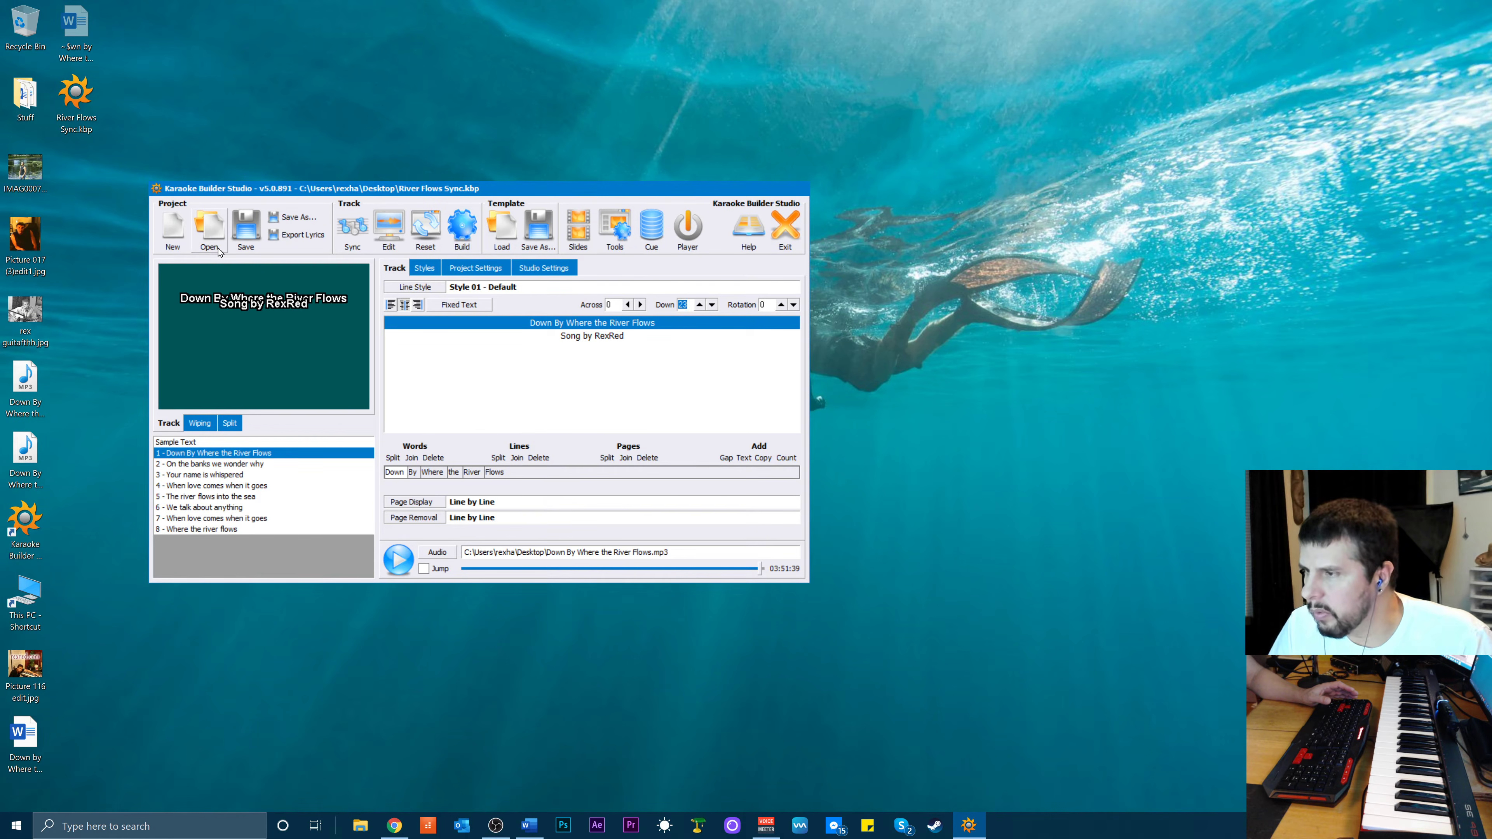
right_click(681, 323)
click(614, 336)
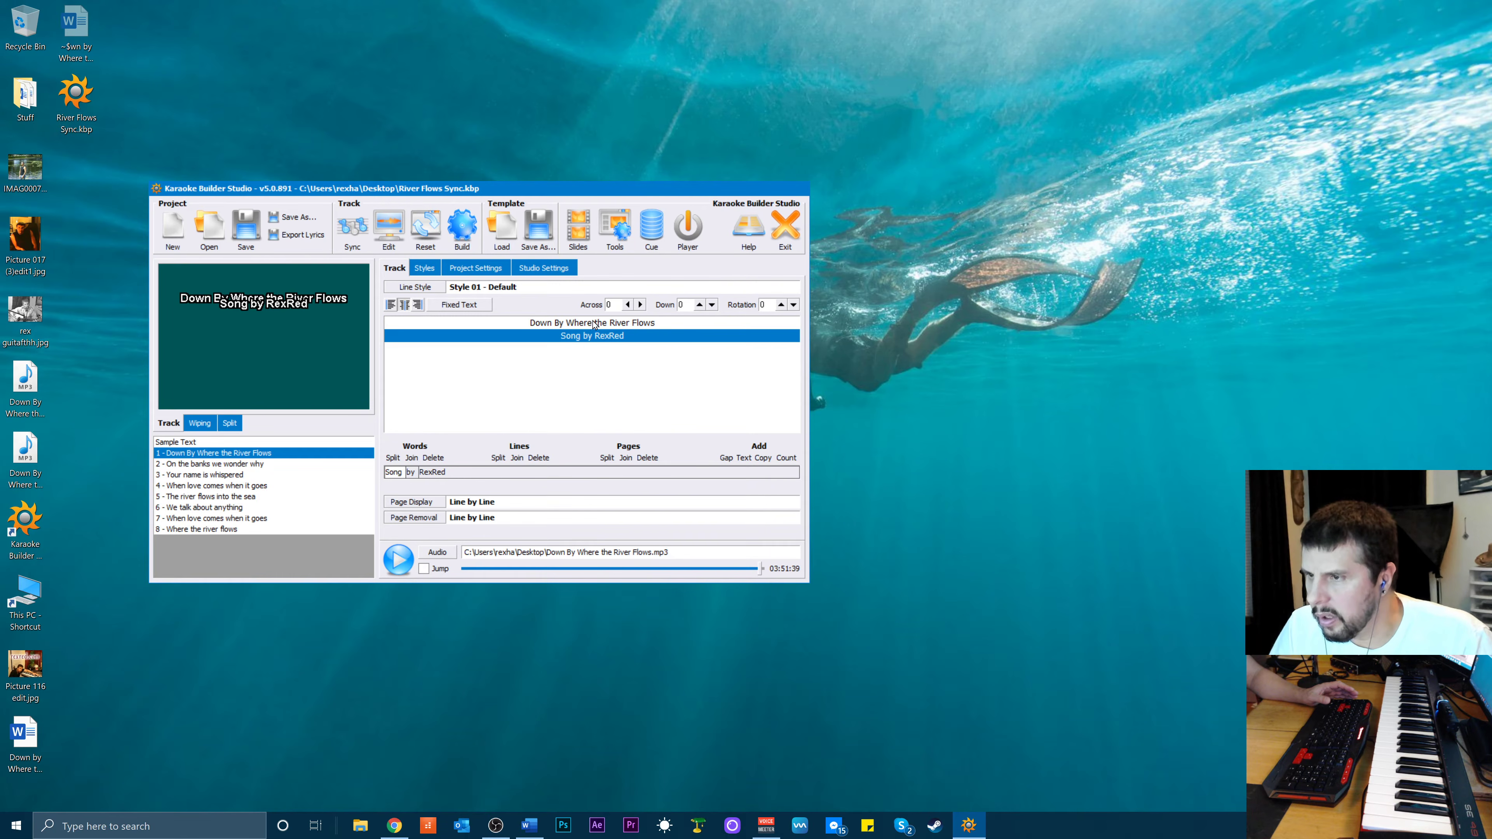
Reset the vertical position of the title line "Down By Where the River Flows" to 0
click(600, 324)
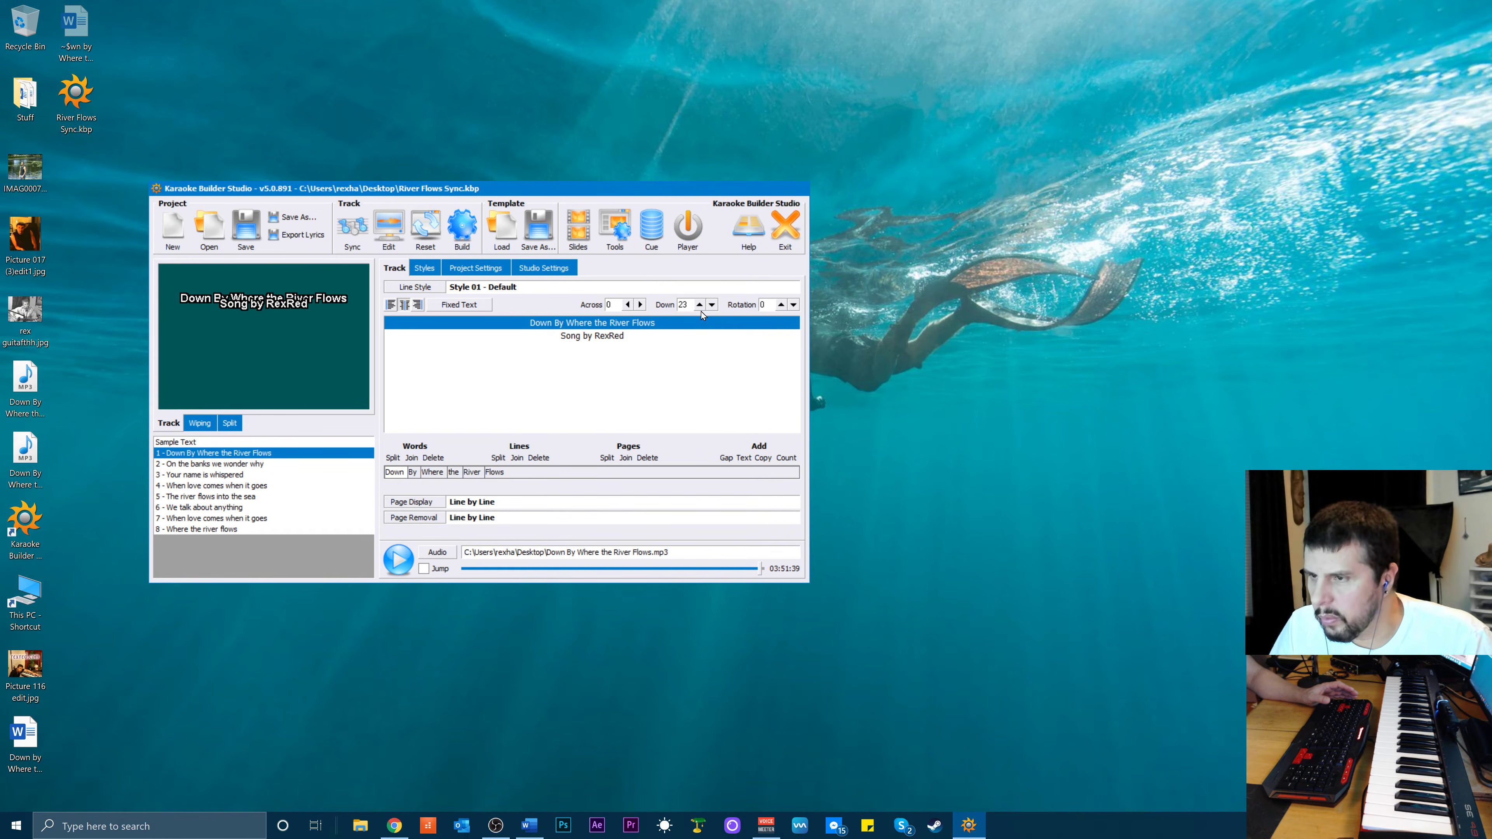
double_click(711, 306)
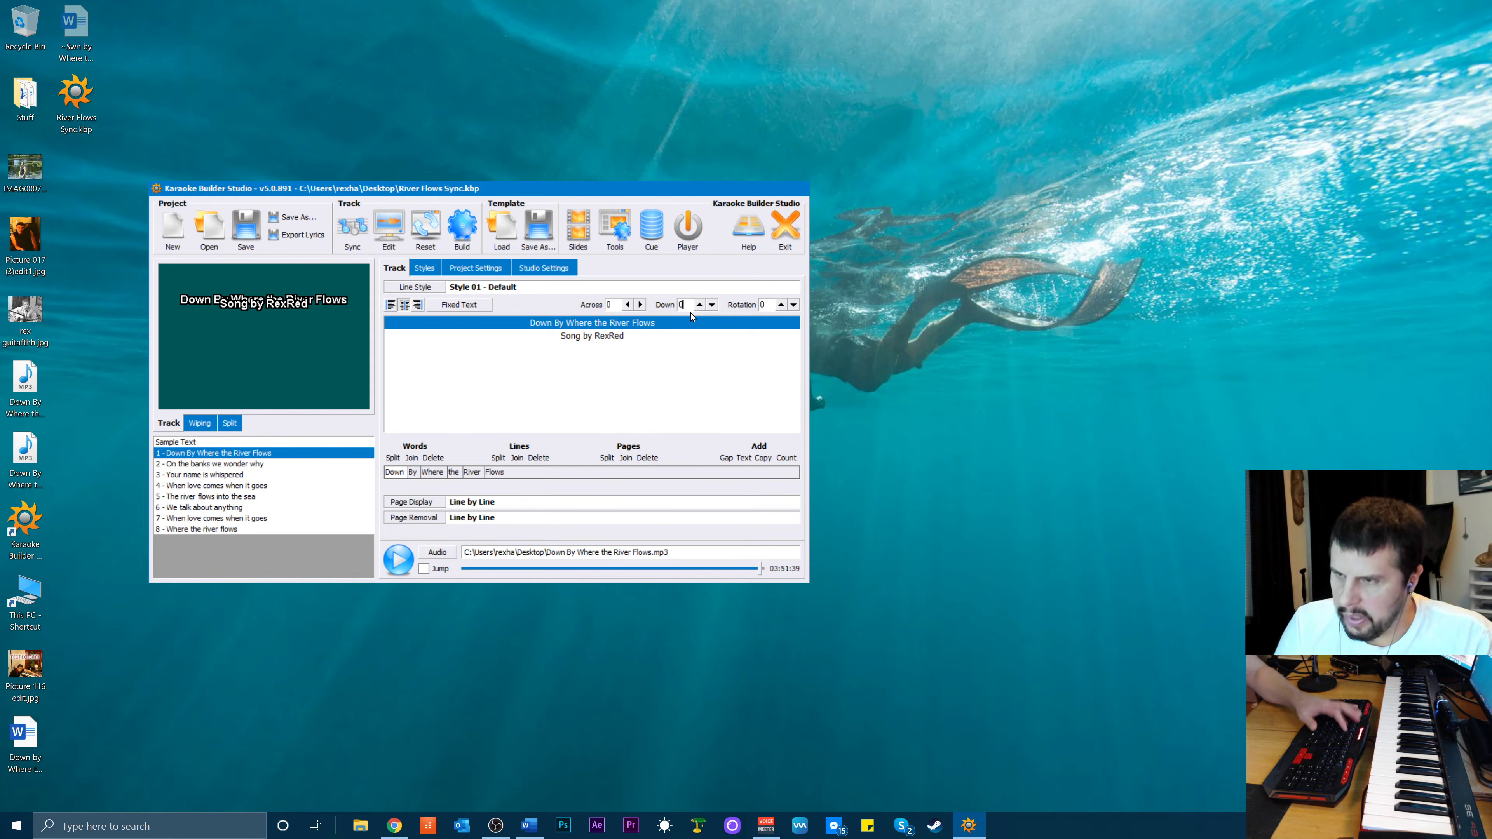
text(0)
key(Return)
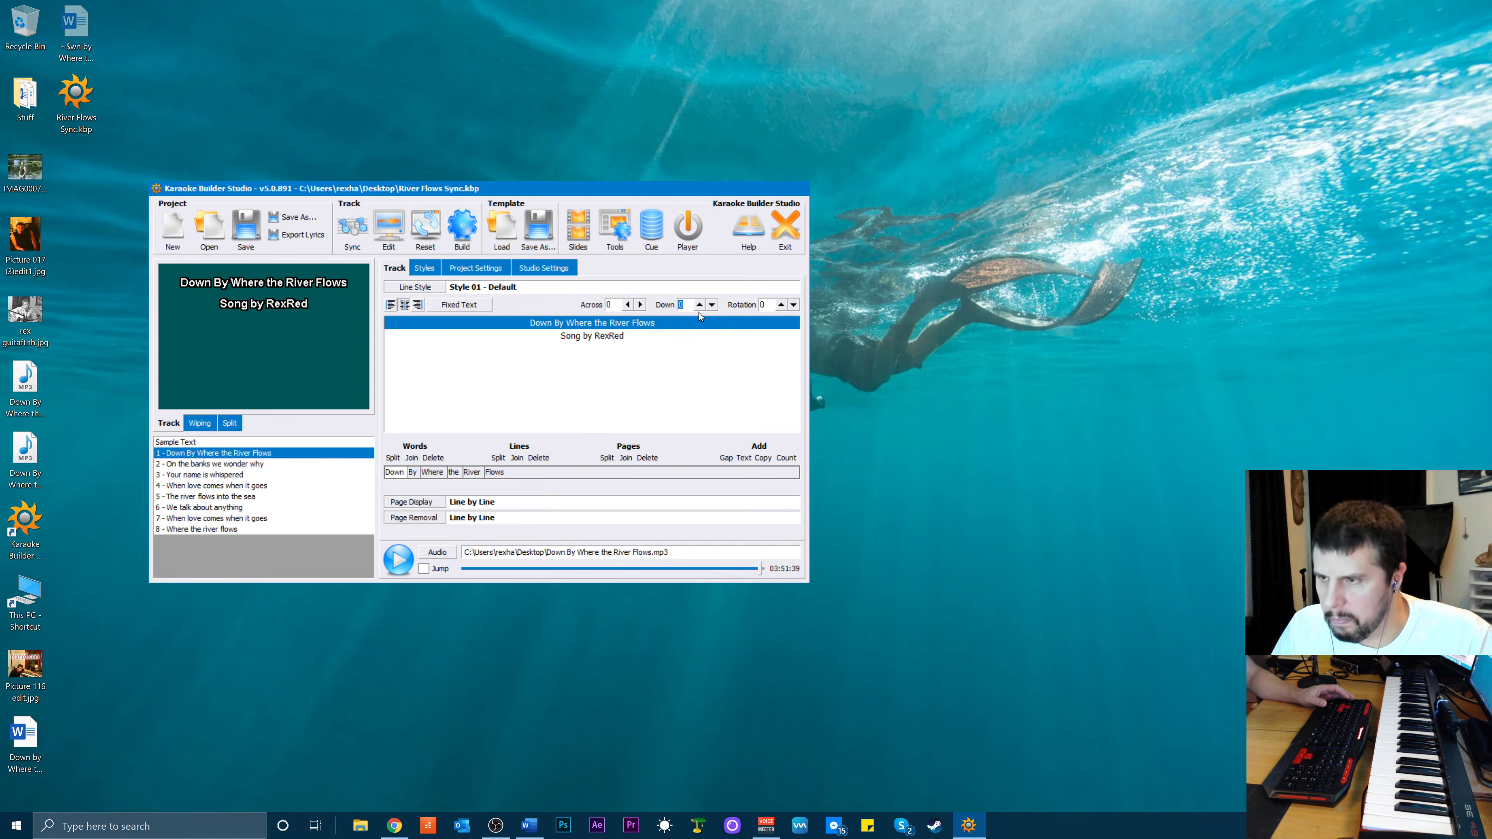
Lower both lines of the title page together to a vertical position of 52 so they sit mid-screen
shift+click(591, 344)
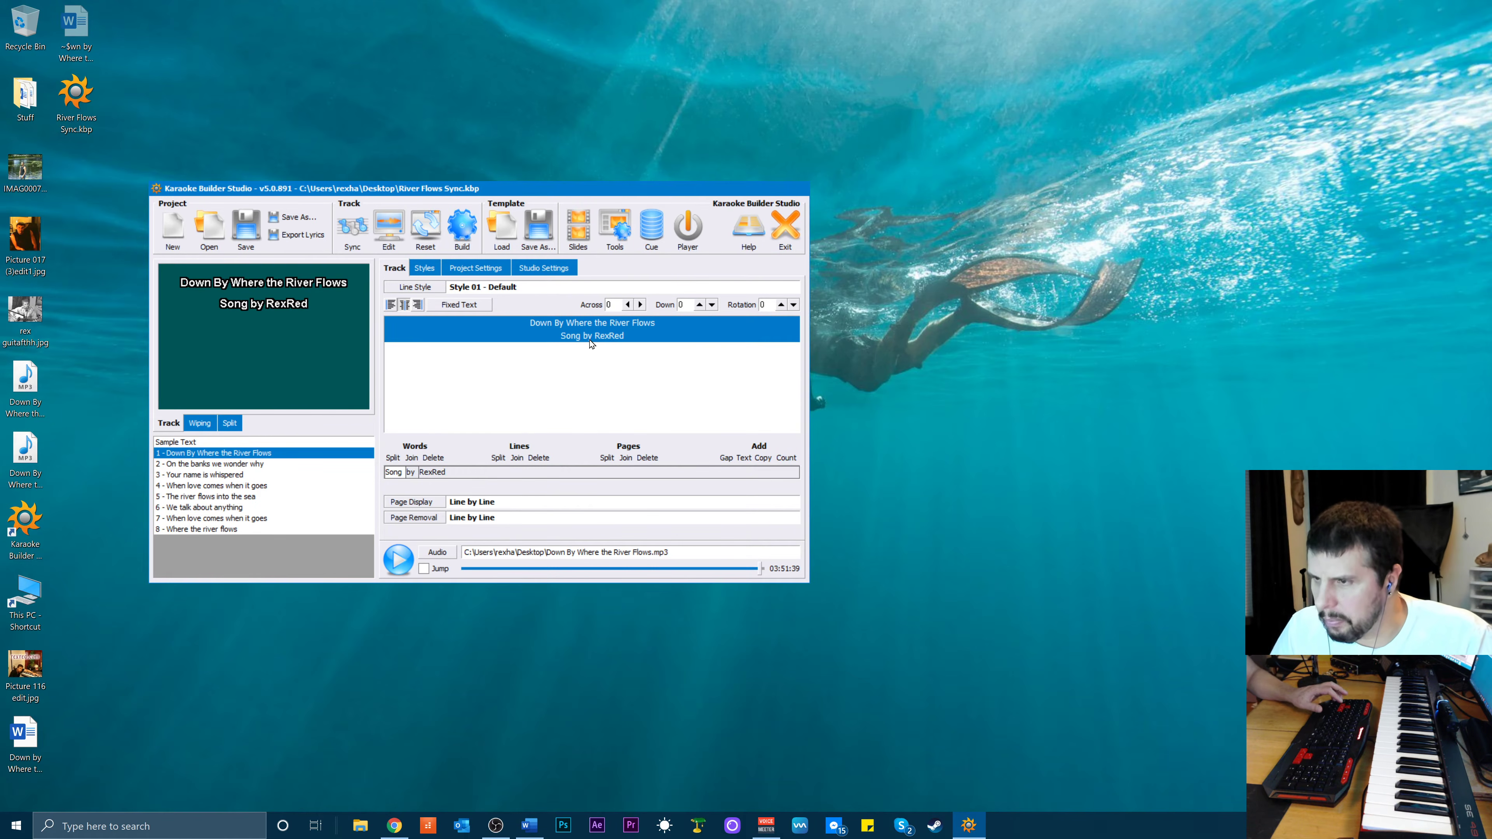
click(700, 304)
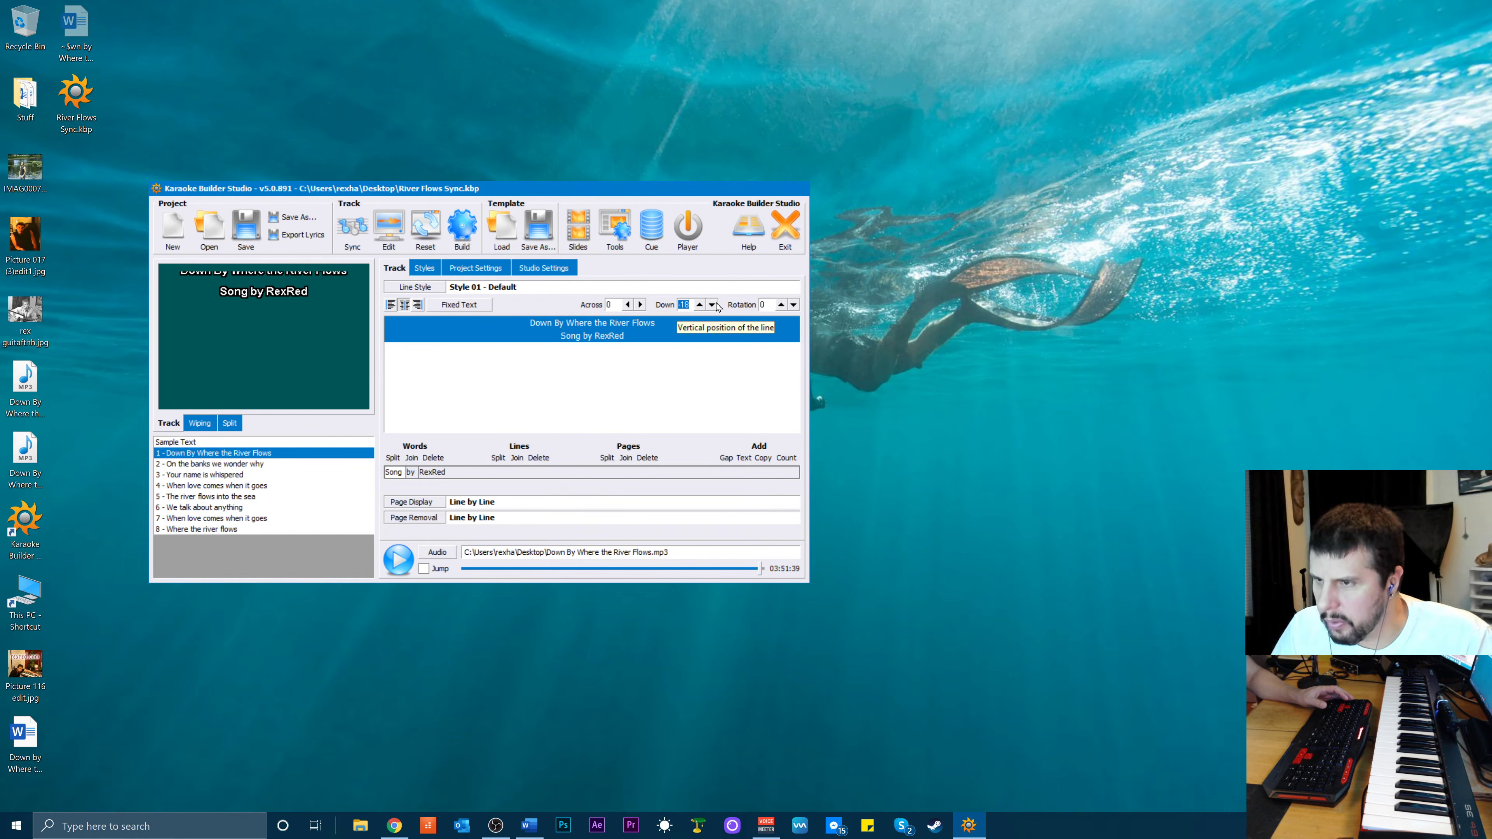
click(712, 305)
drag(714, 305, 715, 304)
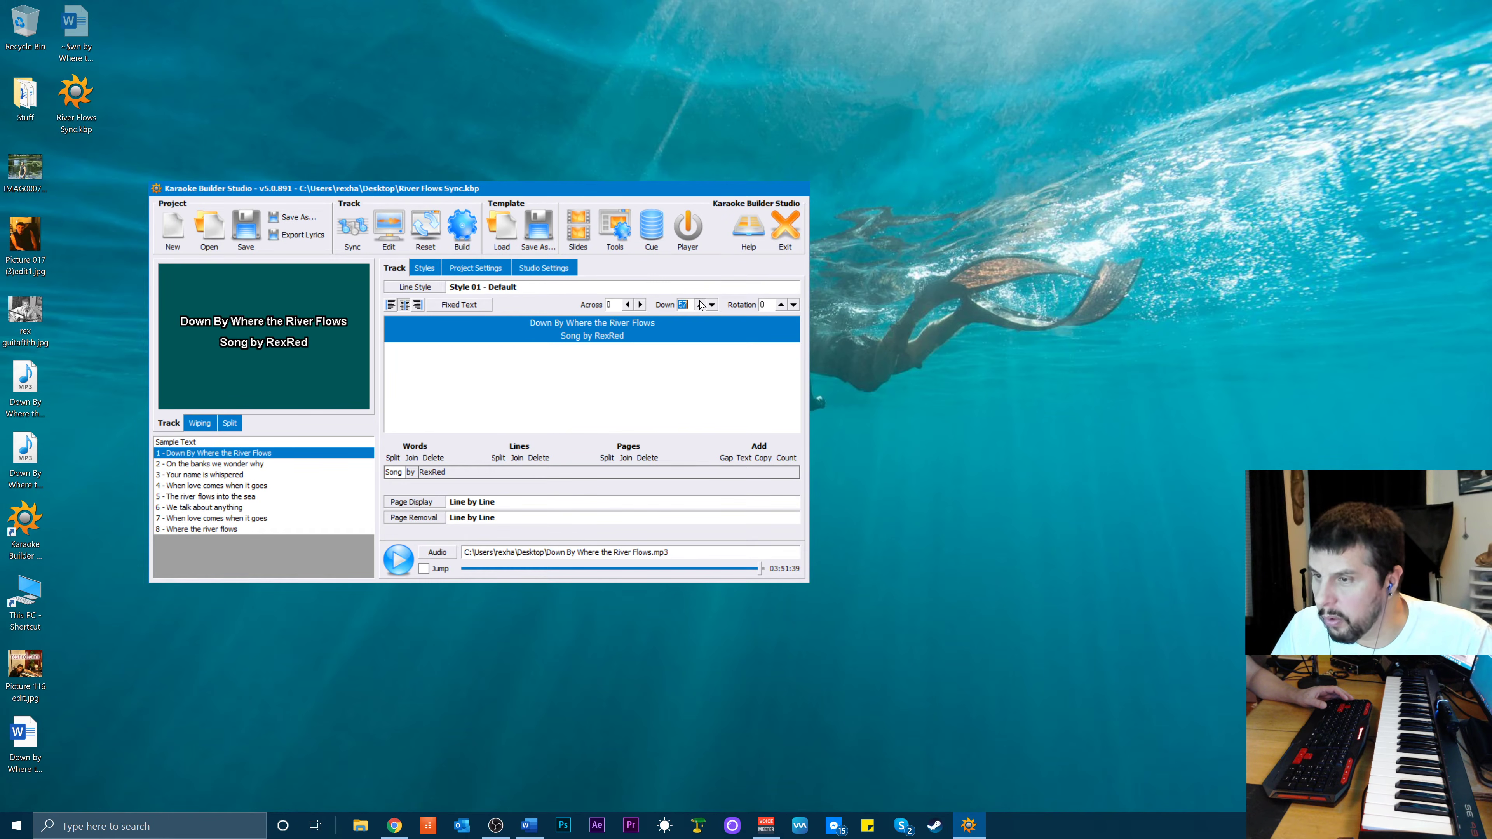
click(701, 305)
click(701, 304)
click(701, 305)
click(701, 306)
click(702, 310)
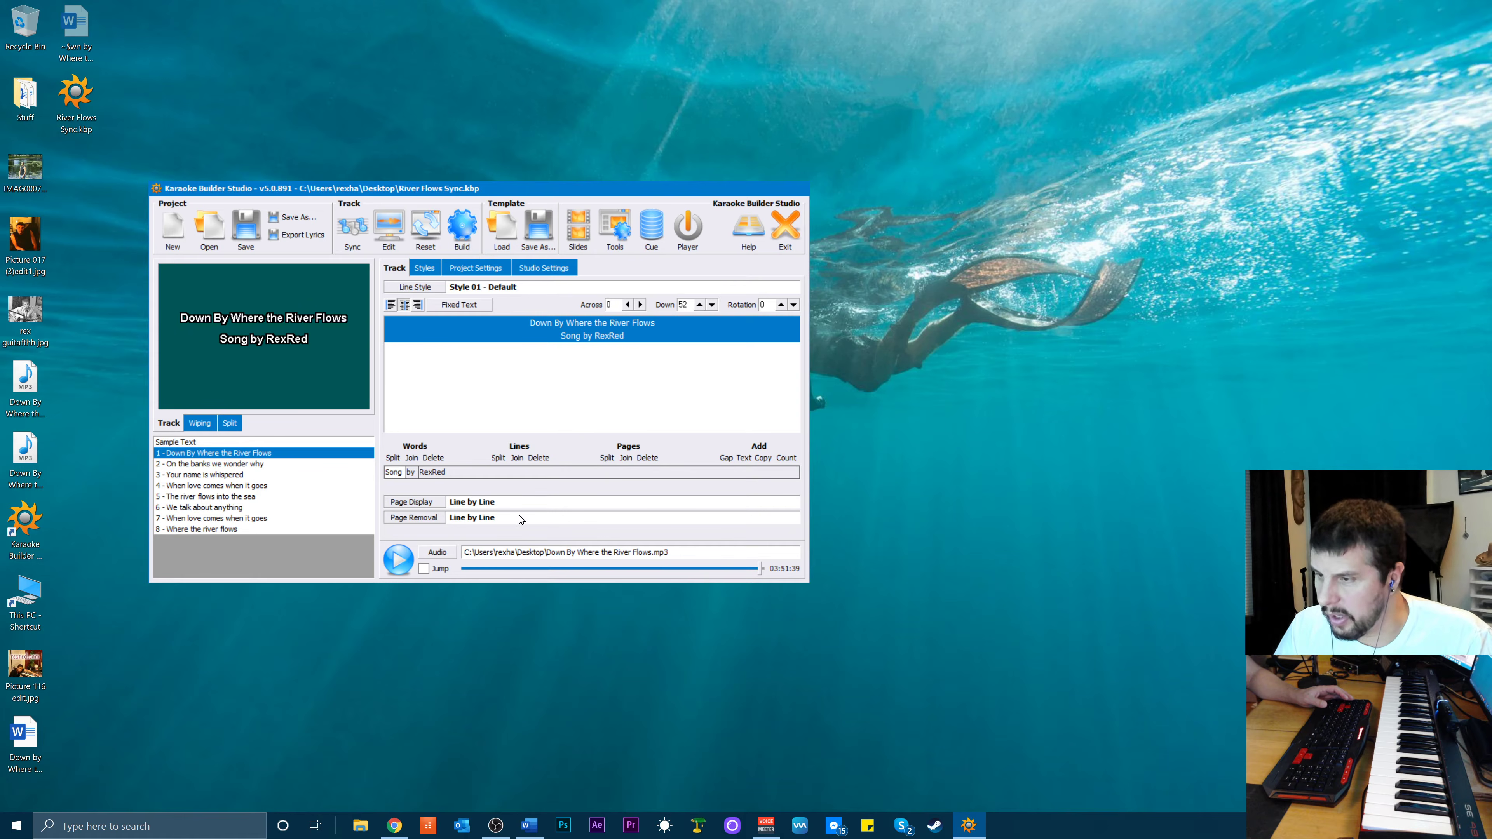
Lower all four lines of page 2, "On the banks we wonder why", together to a vertical position of about 26
click(214, 465)
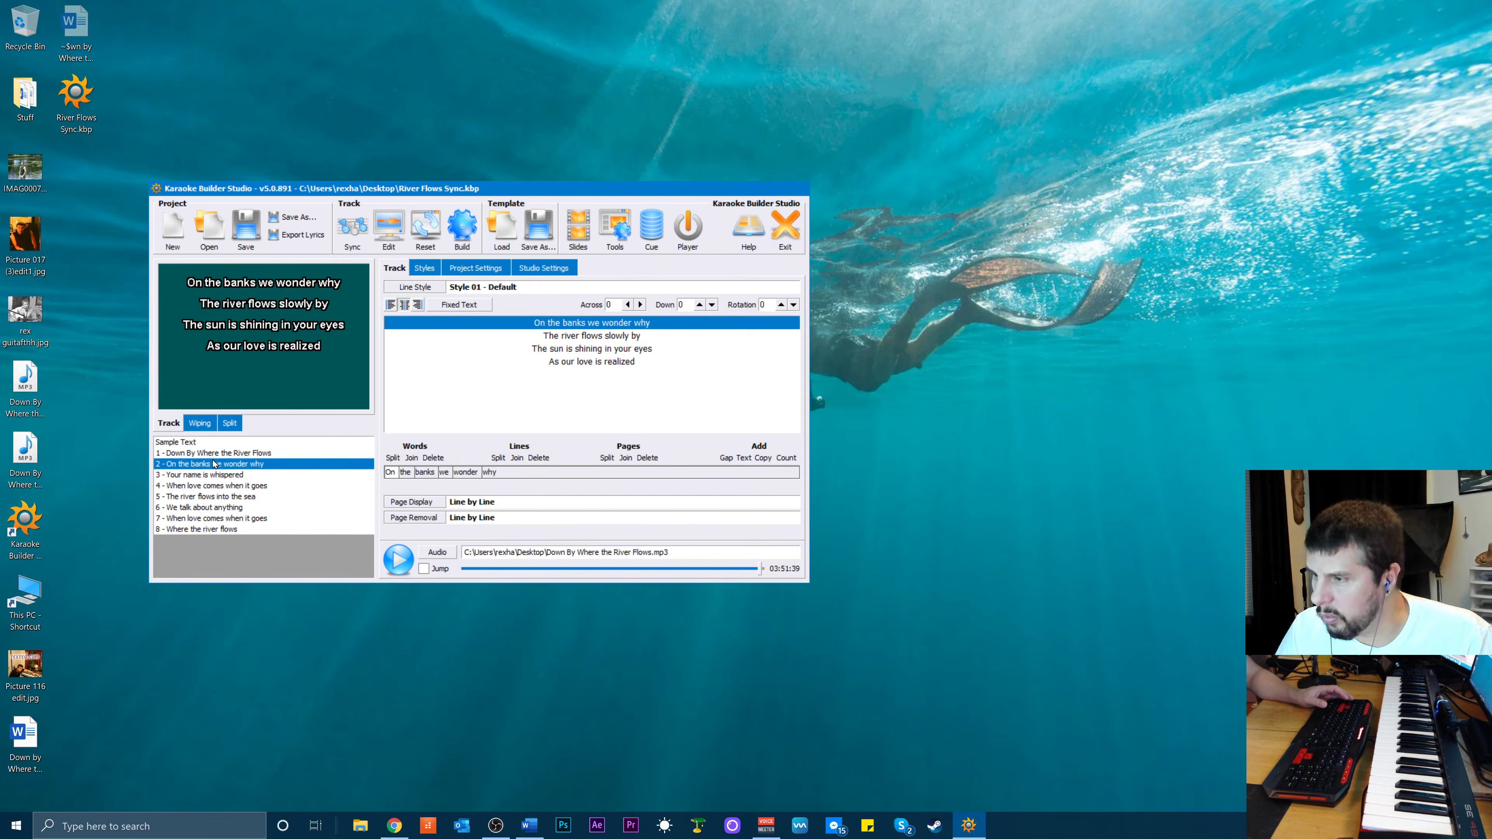
click(566, 351)
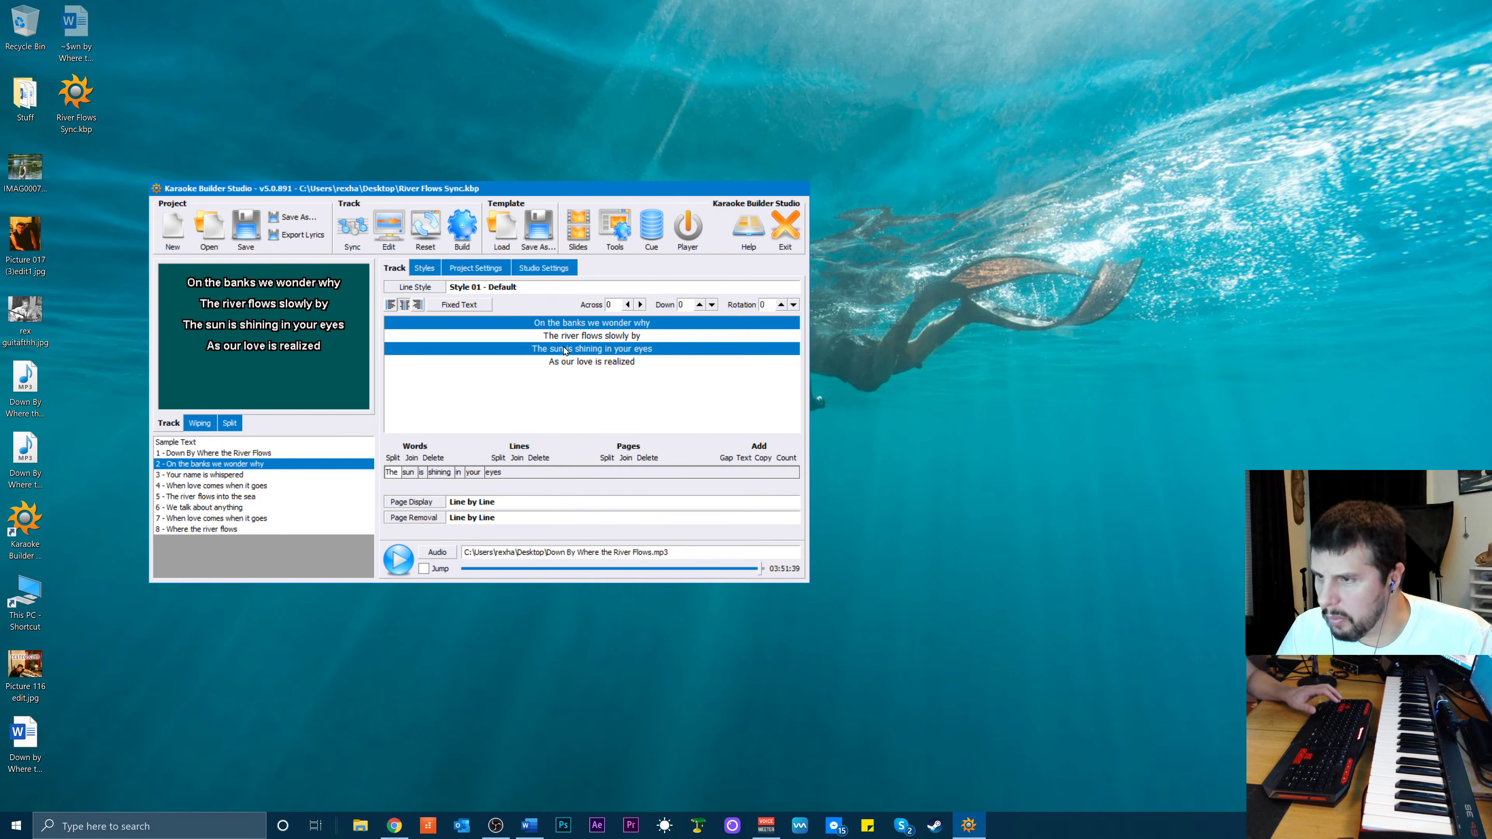
click(572, 325)
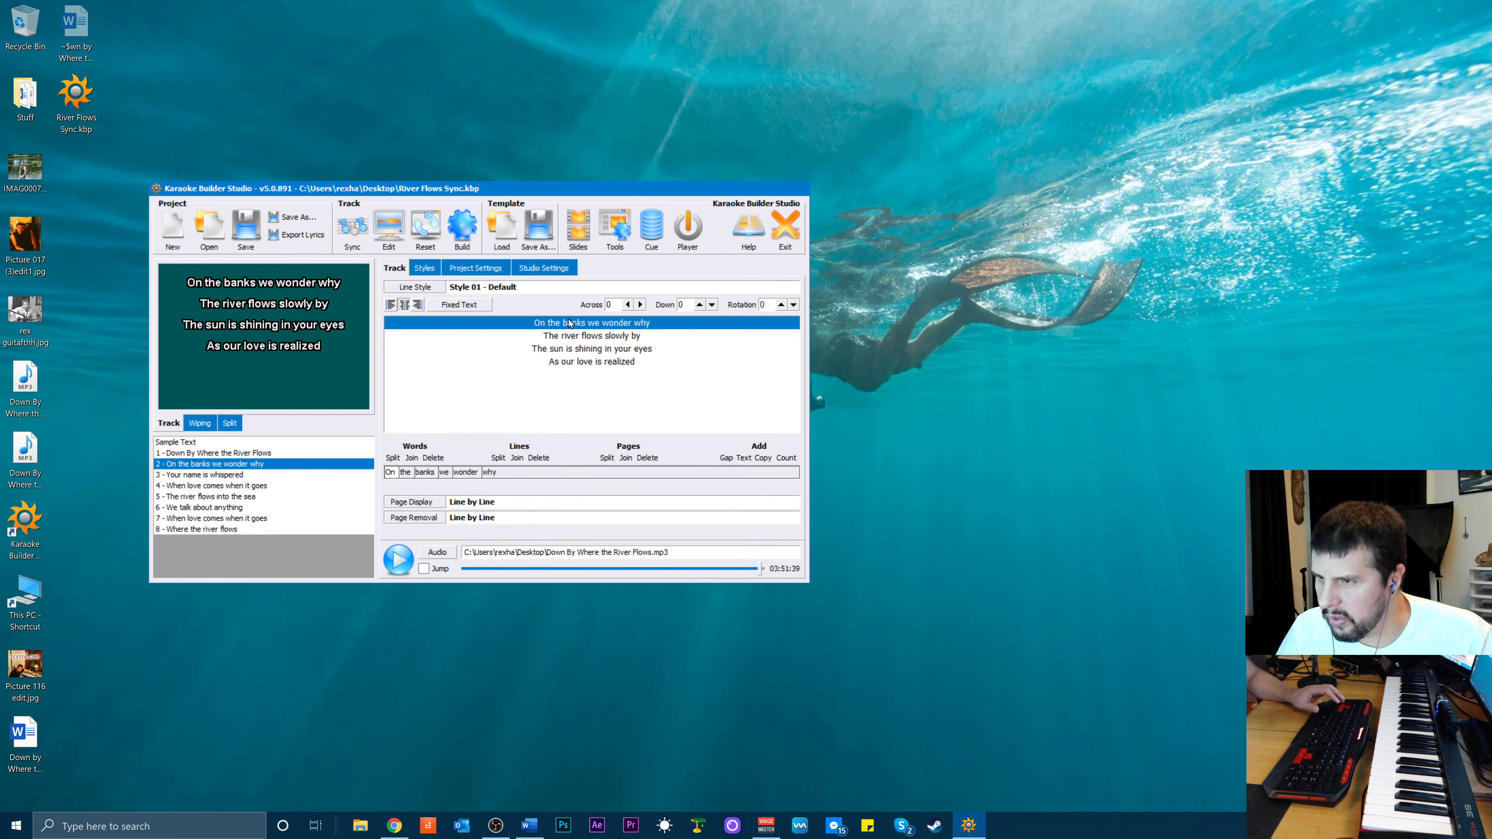
shift+click(573, 361)
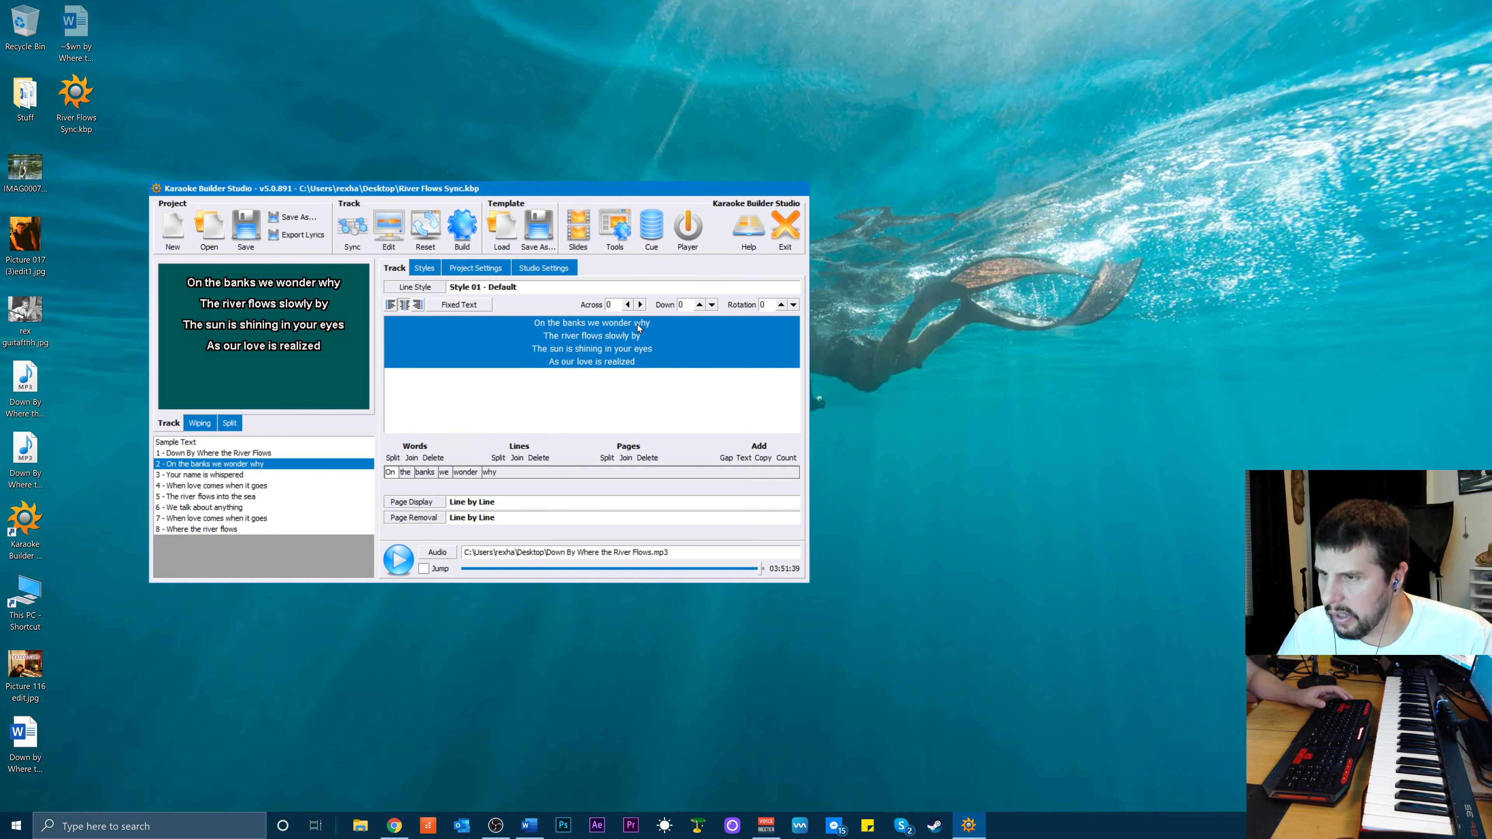
click(713, 305)
drag(713, 305, 713, 306)
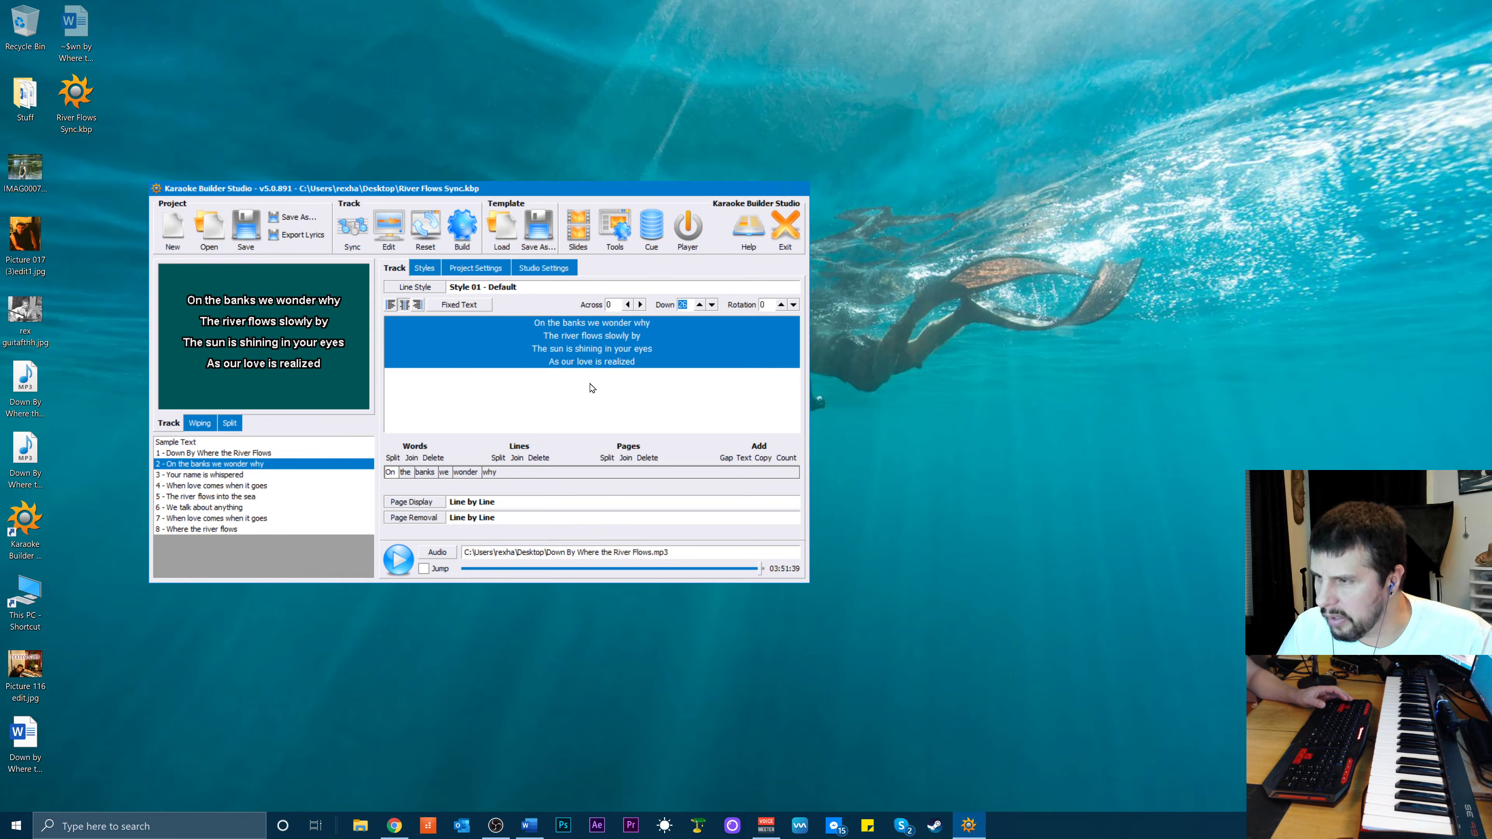
Lower all five lines of page 3, "Your name is whispered", together to a vertical position of 11
click(230, 475)
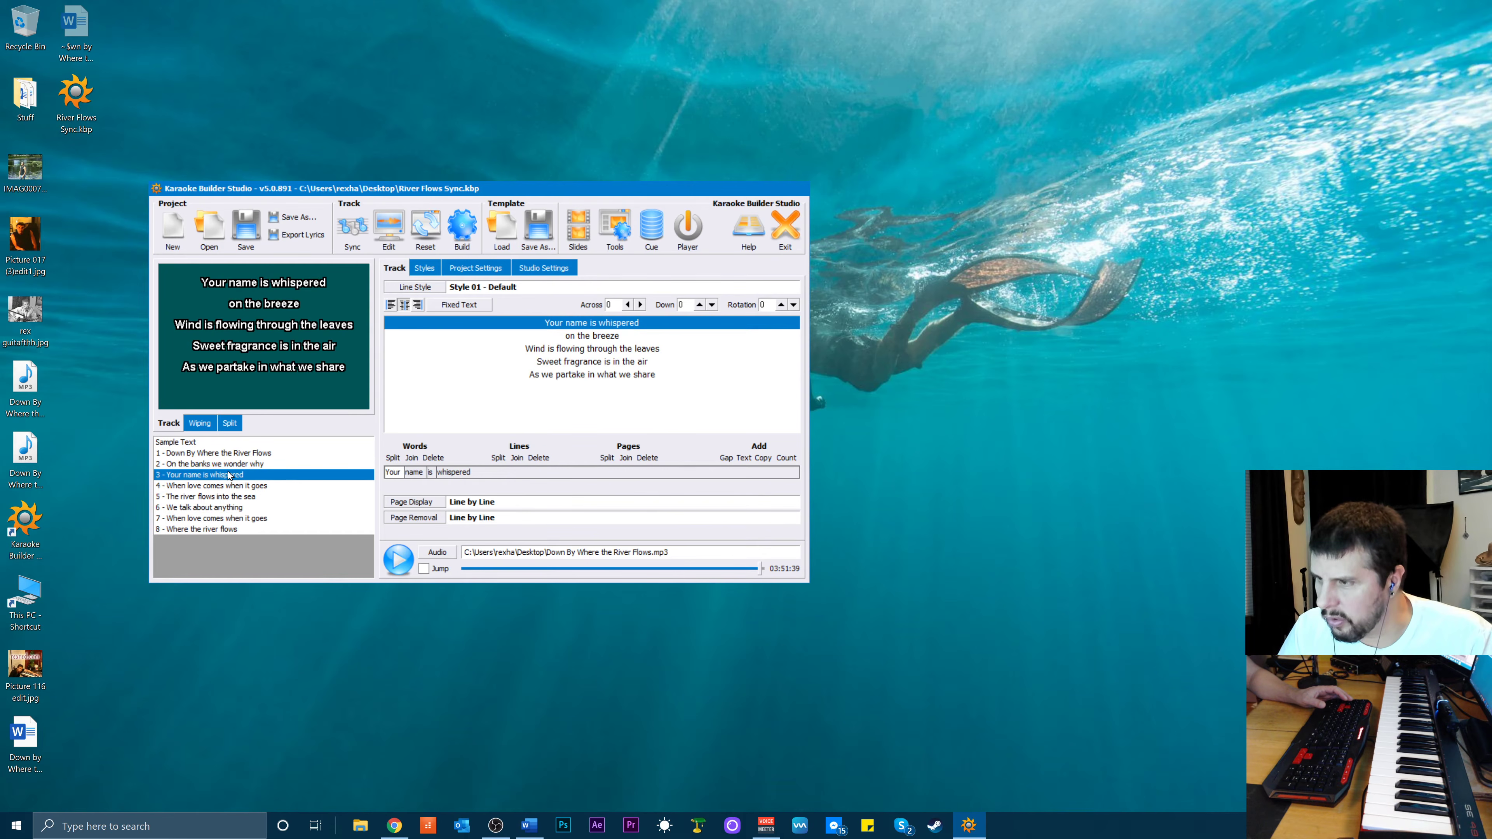
shift+click(587, 380)
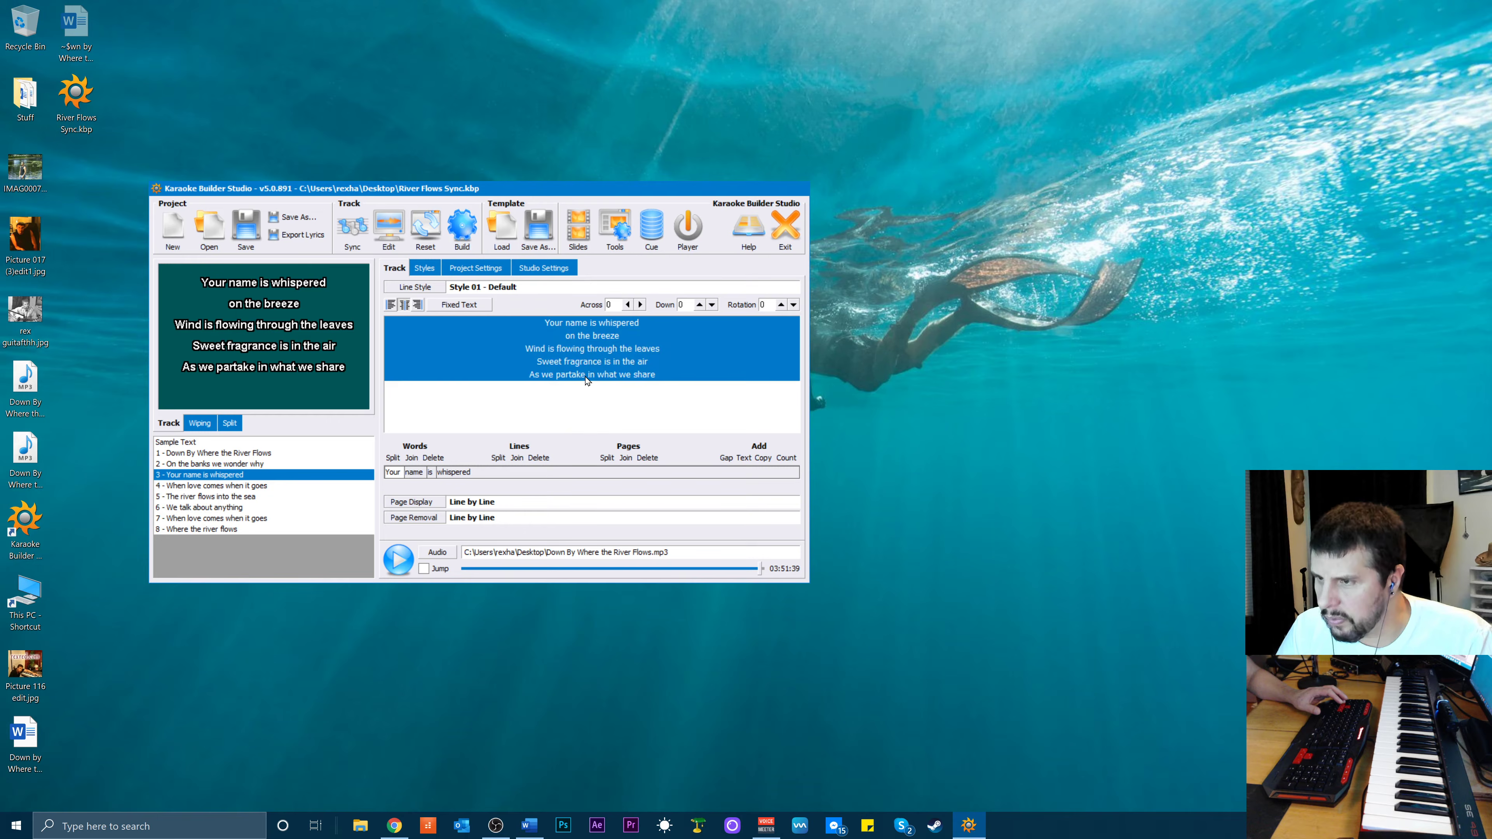
click(712, 306)
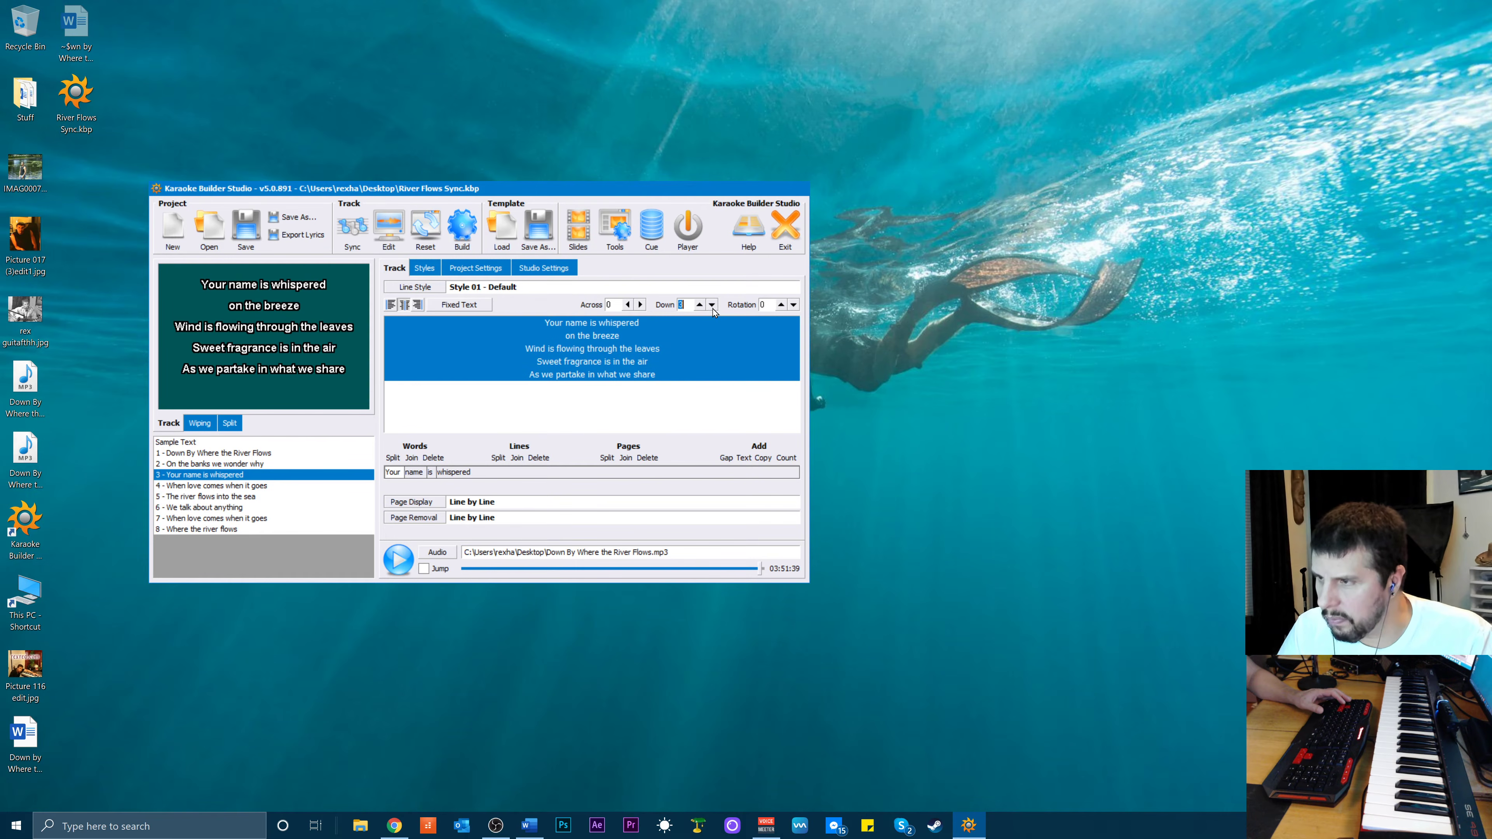
click(712, 308)
click(712, 308)
click(712, 309)
click(713, 308)
click(713, 309)
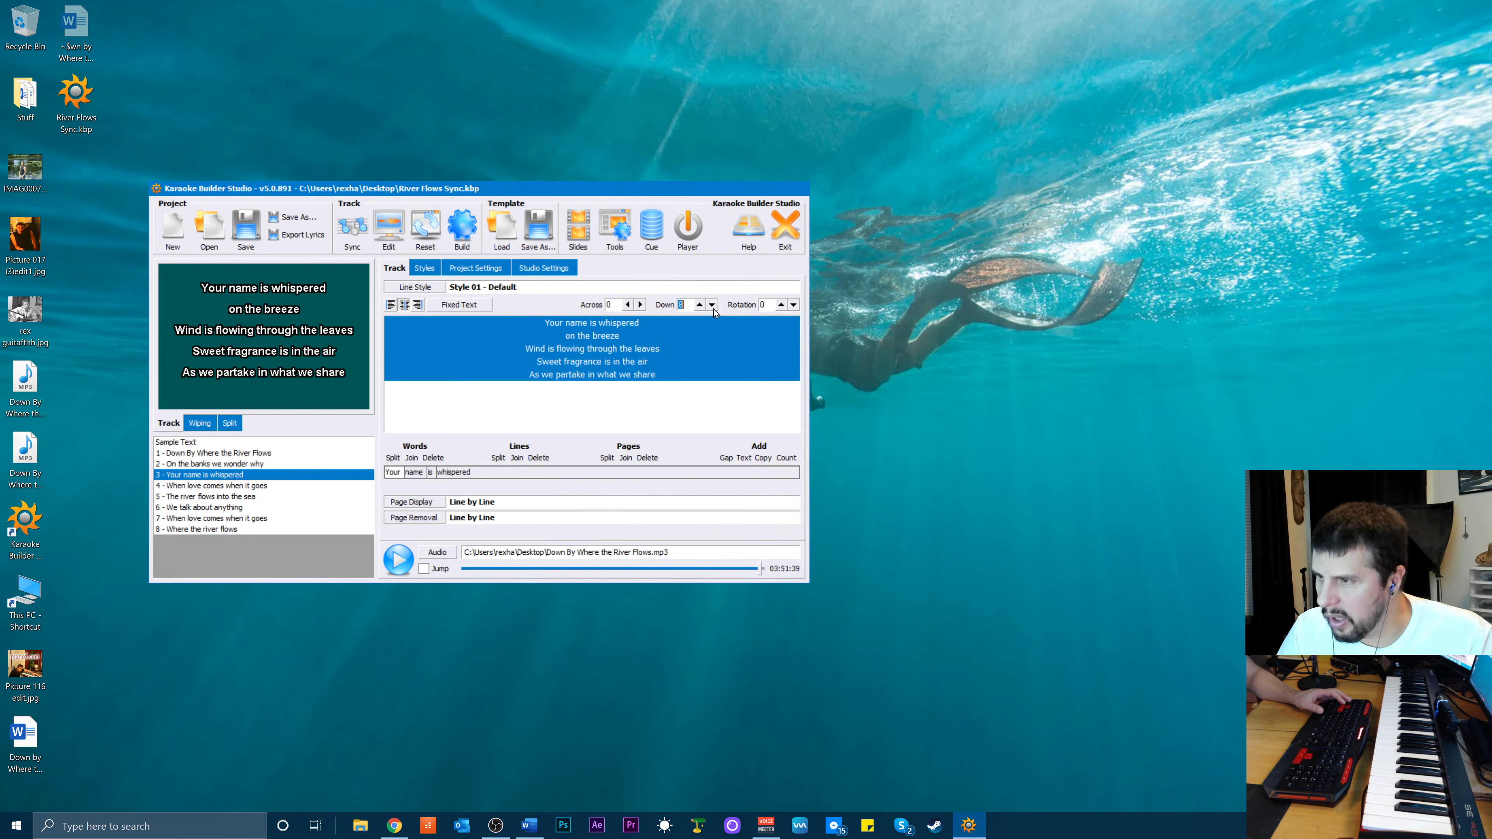
click(713, 309)
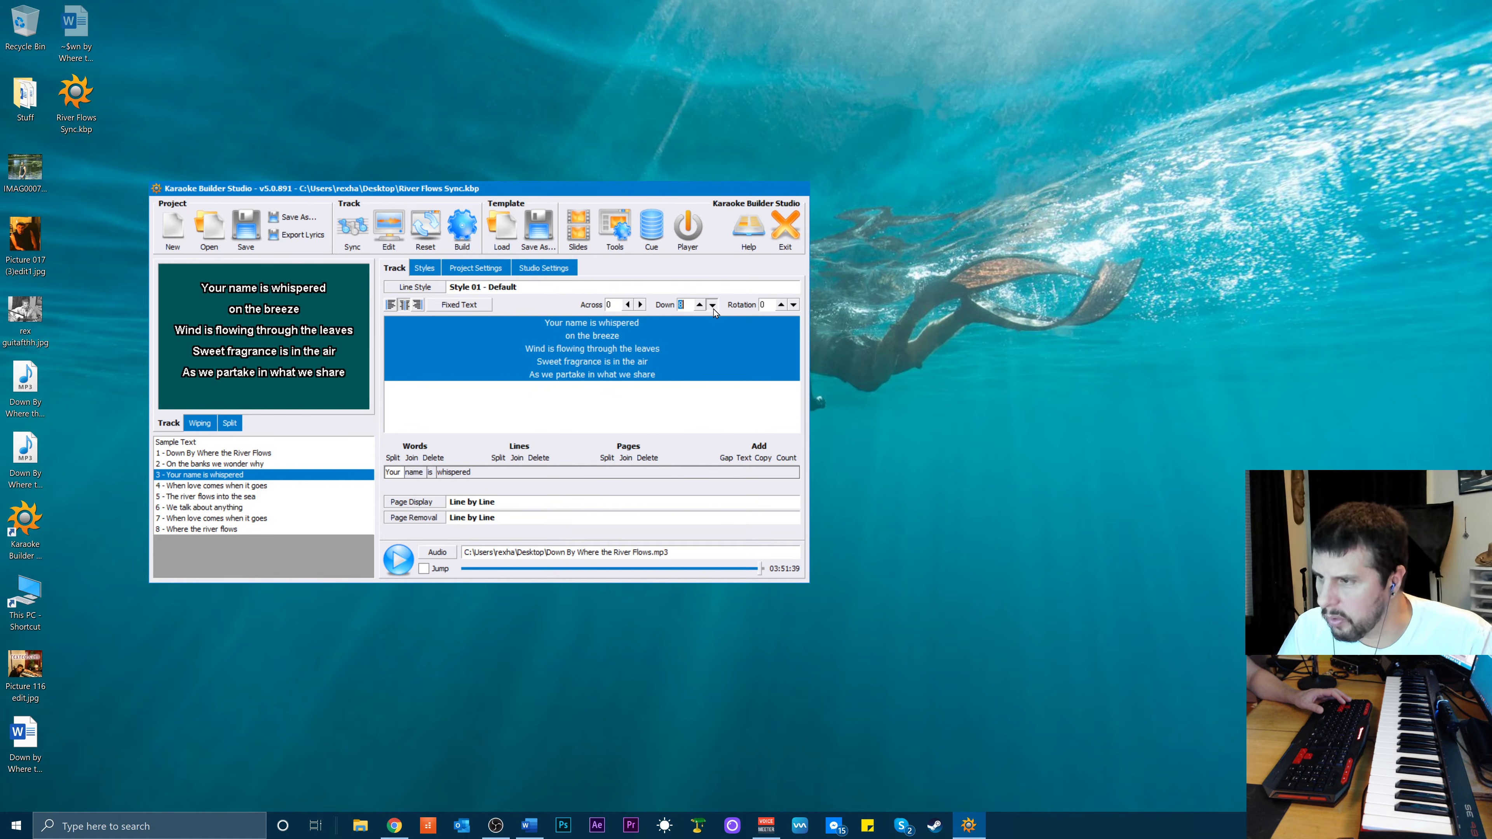
click(713, 308)
click(713, 309)
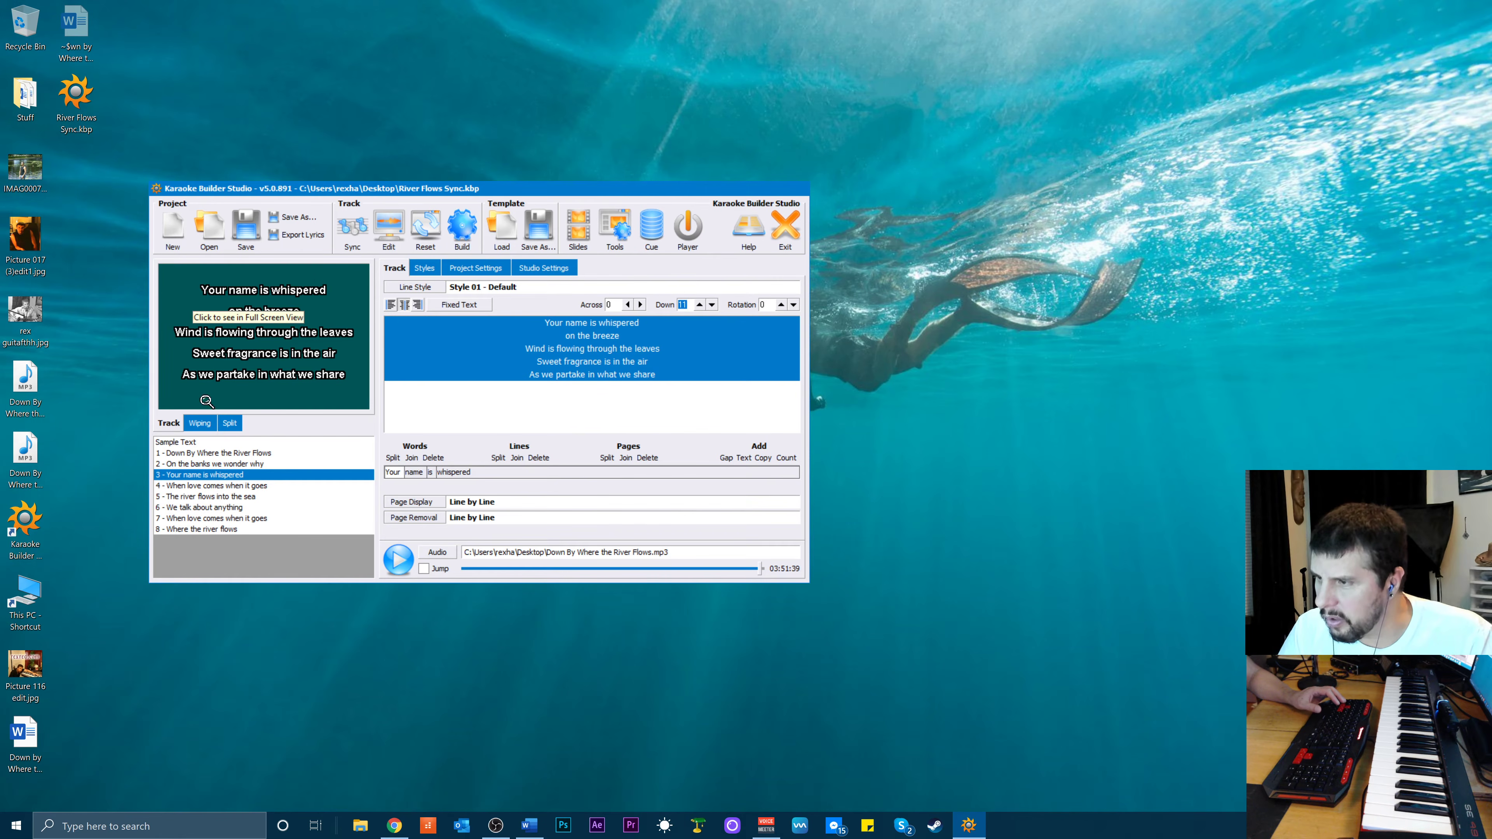
Lower all four lines of page 4, "When love comes when it goes", together to a vertical position of about 28
click(228, 487)
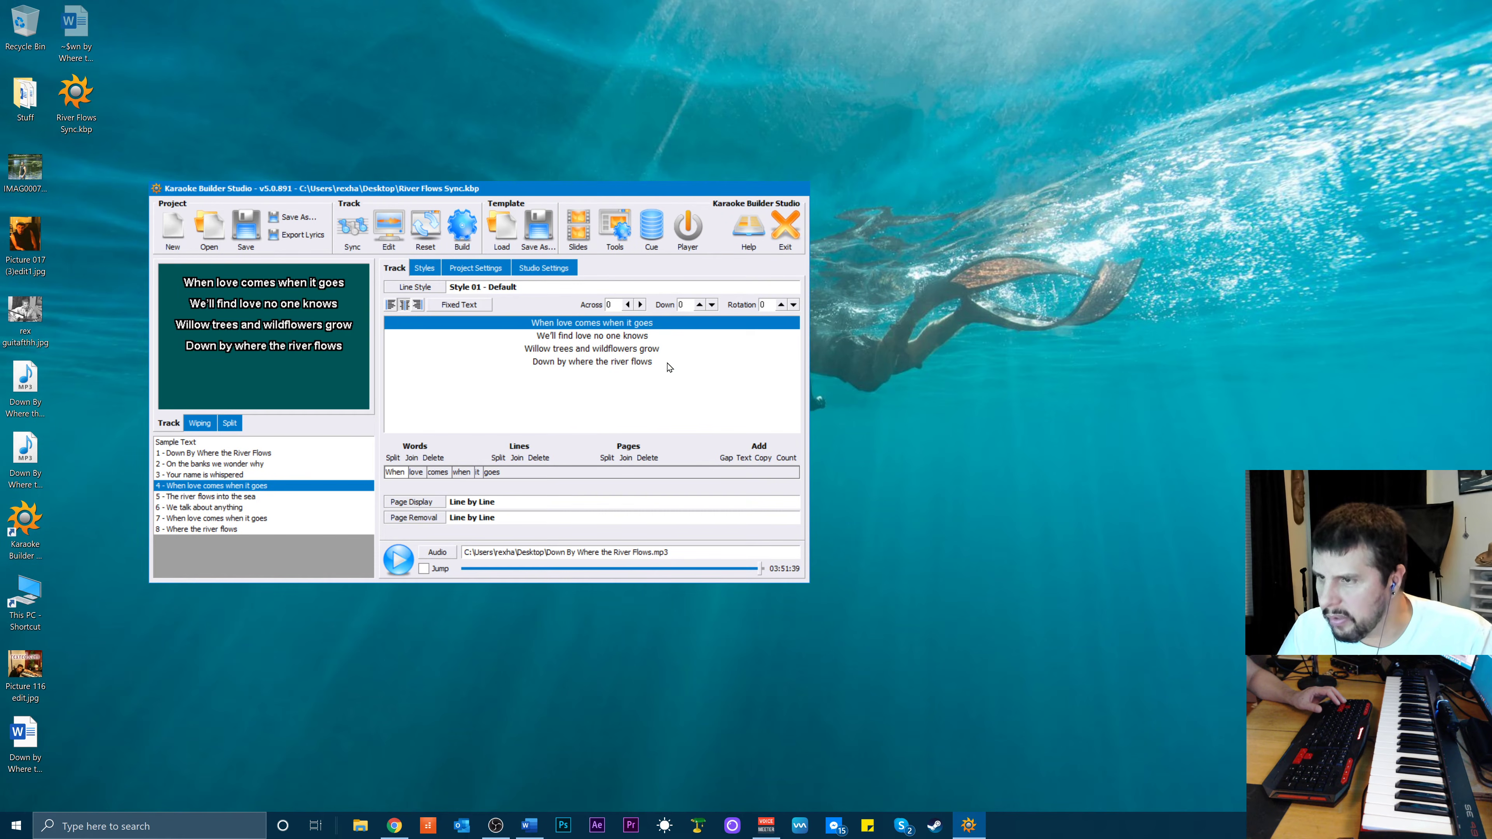
shift+click(598, 361)
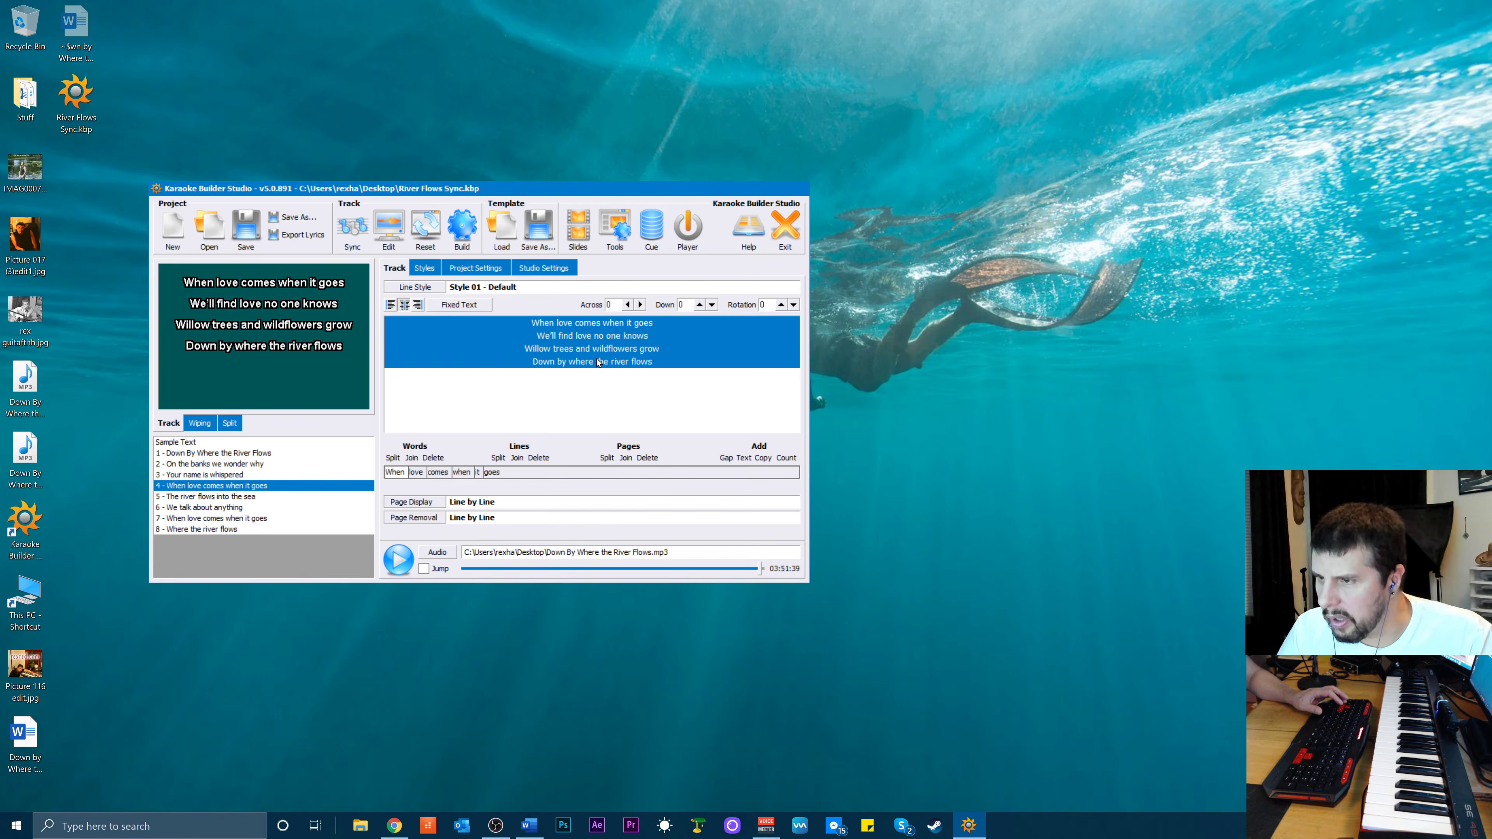
click(711, 305)
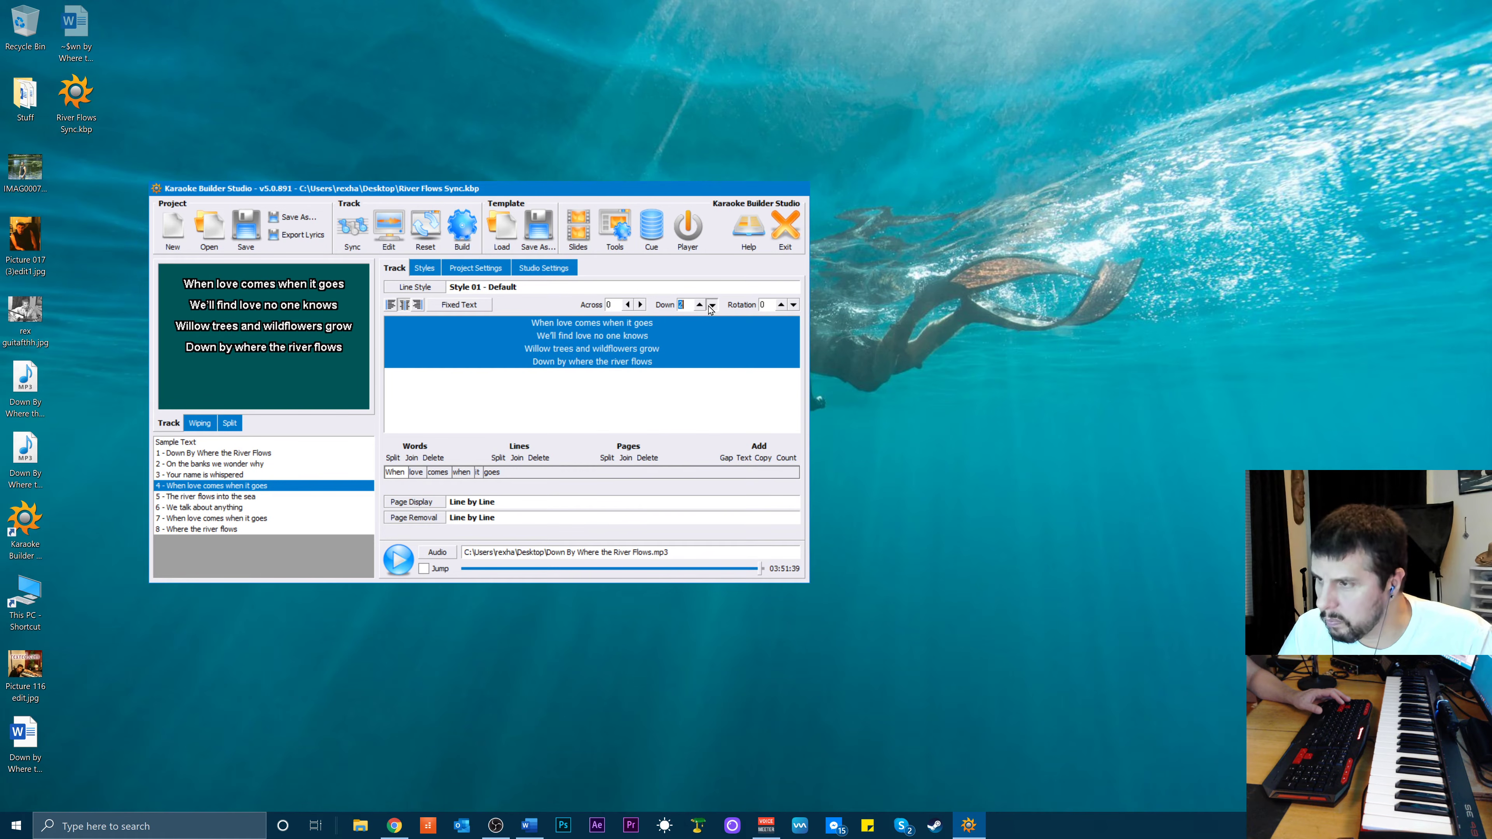
click(712, 305)
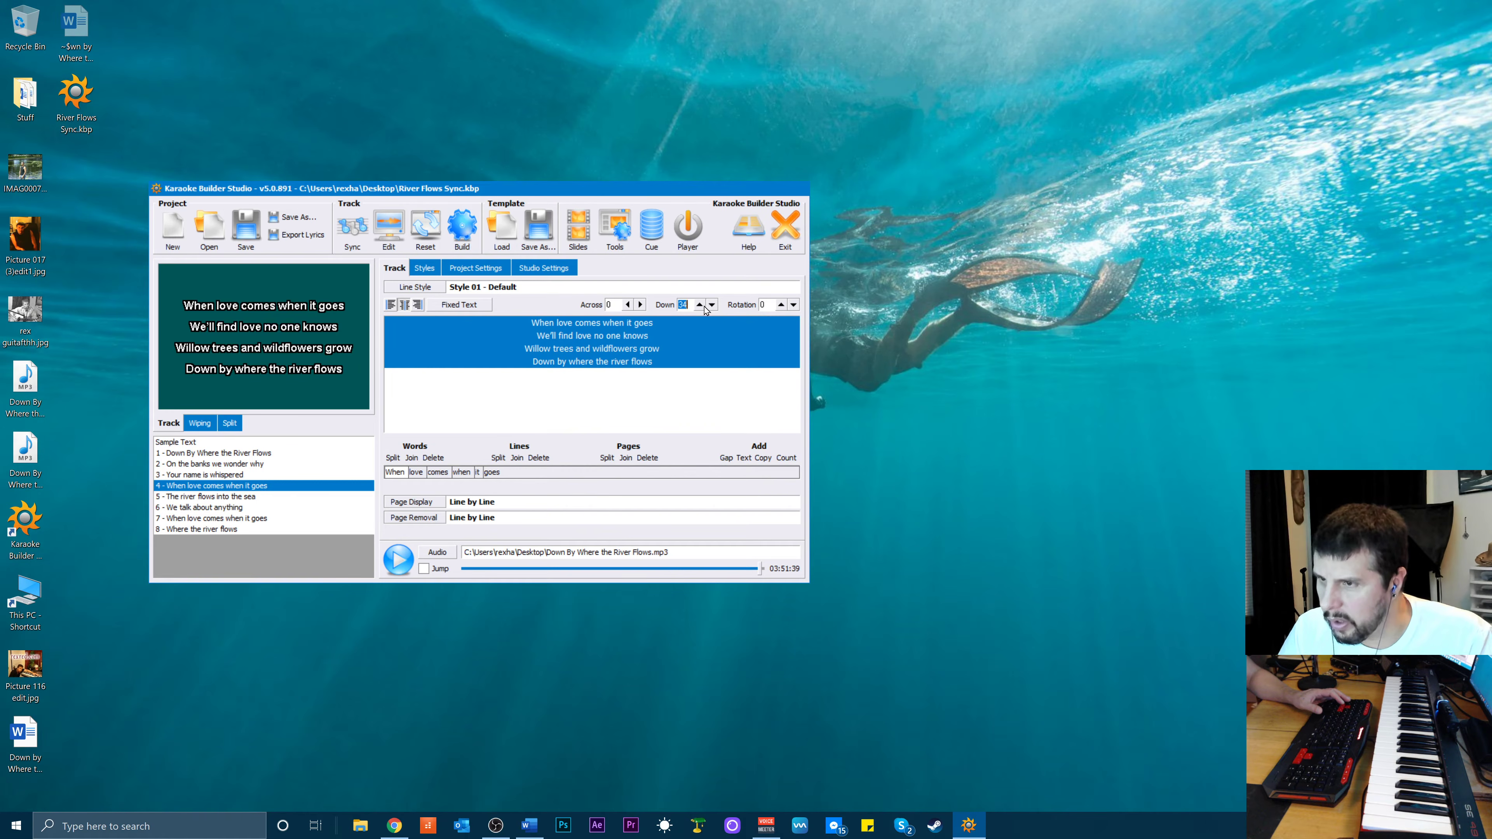
click(700, 305)
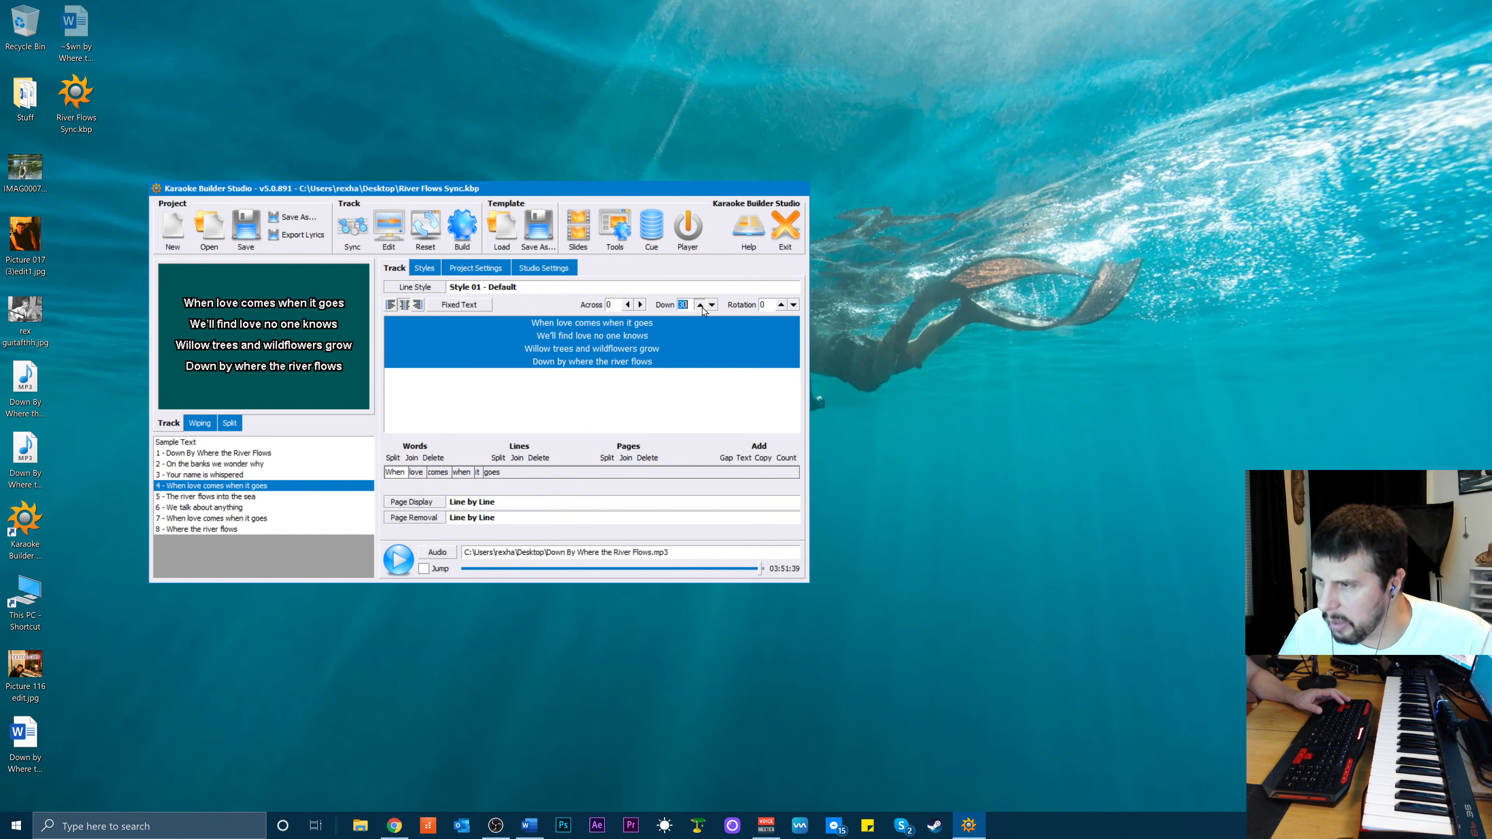
click(700, 305)
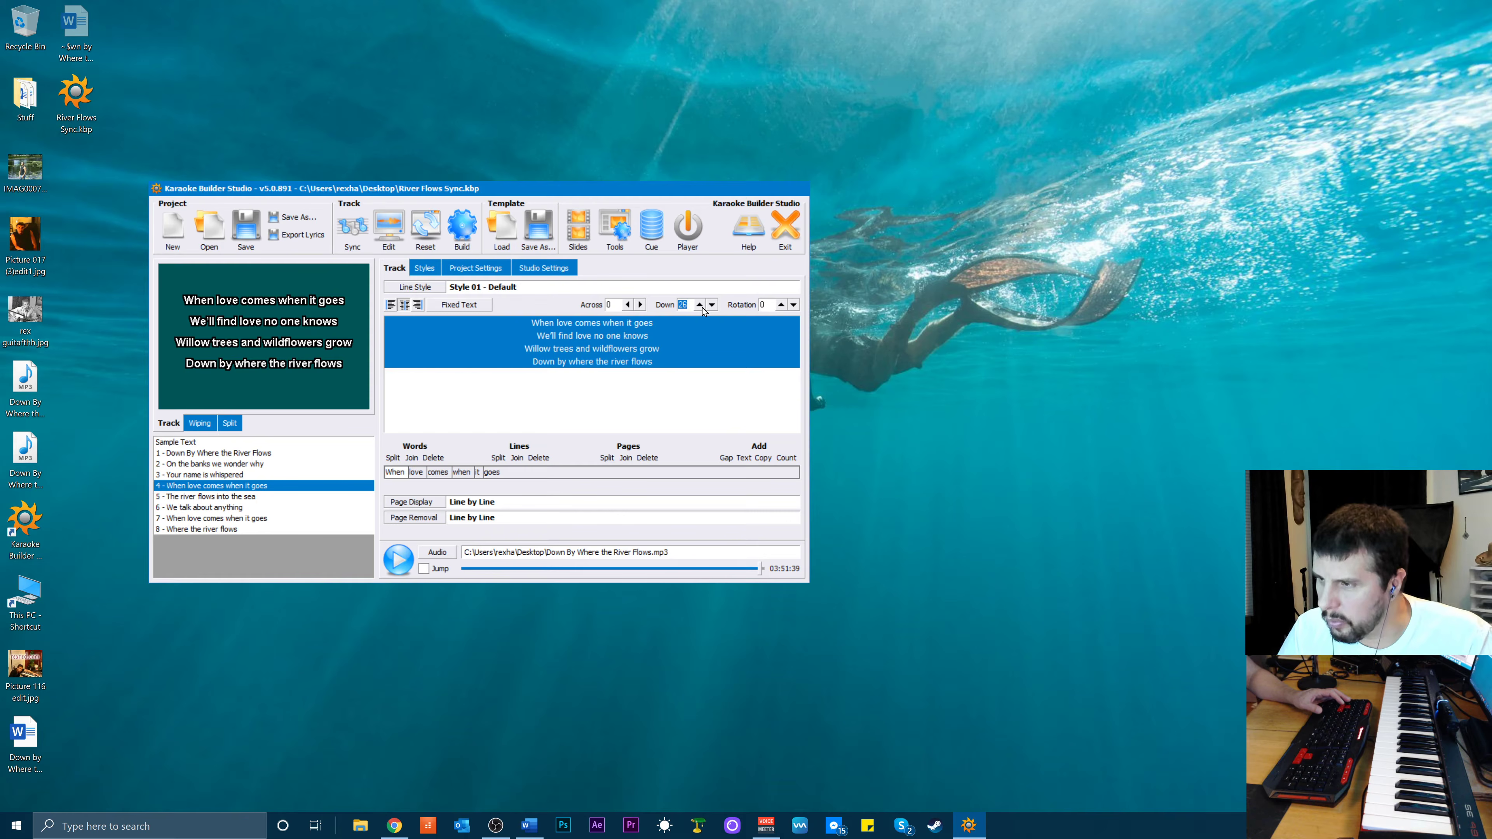
click(712, 305)
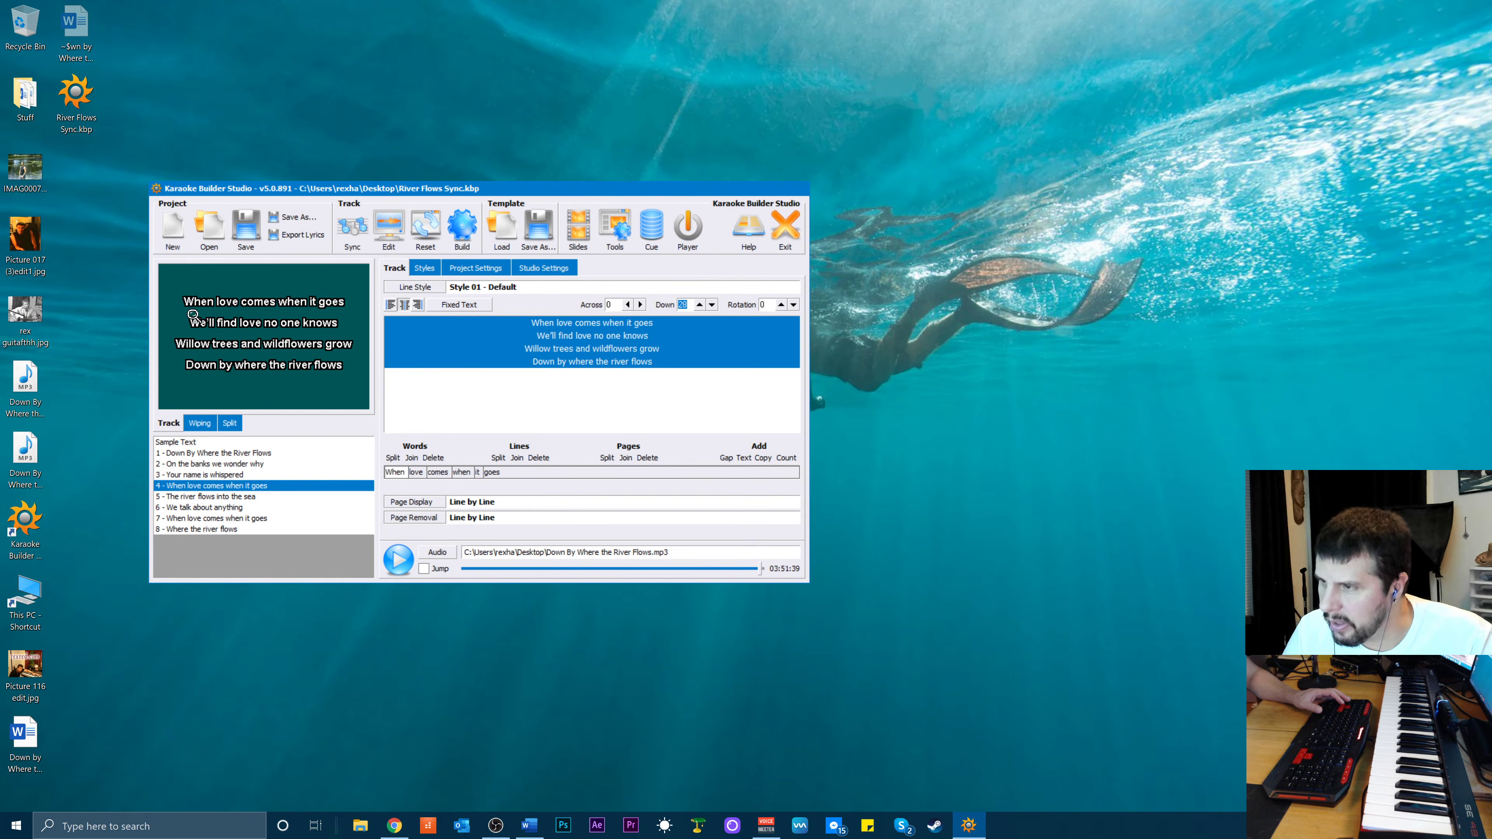
Lower all four lines of page 5, "The river flows into the sea", together to a vertical position of 27
click(216, 496)
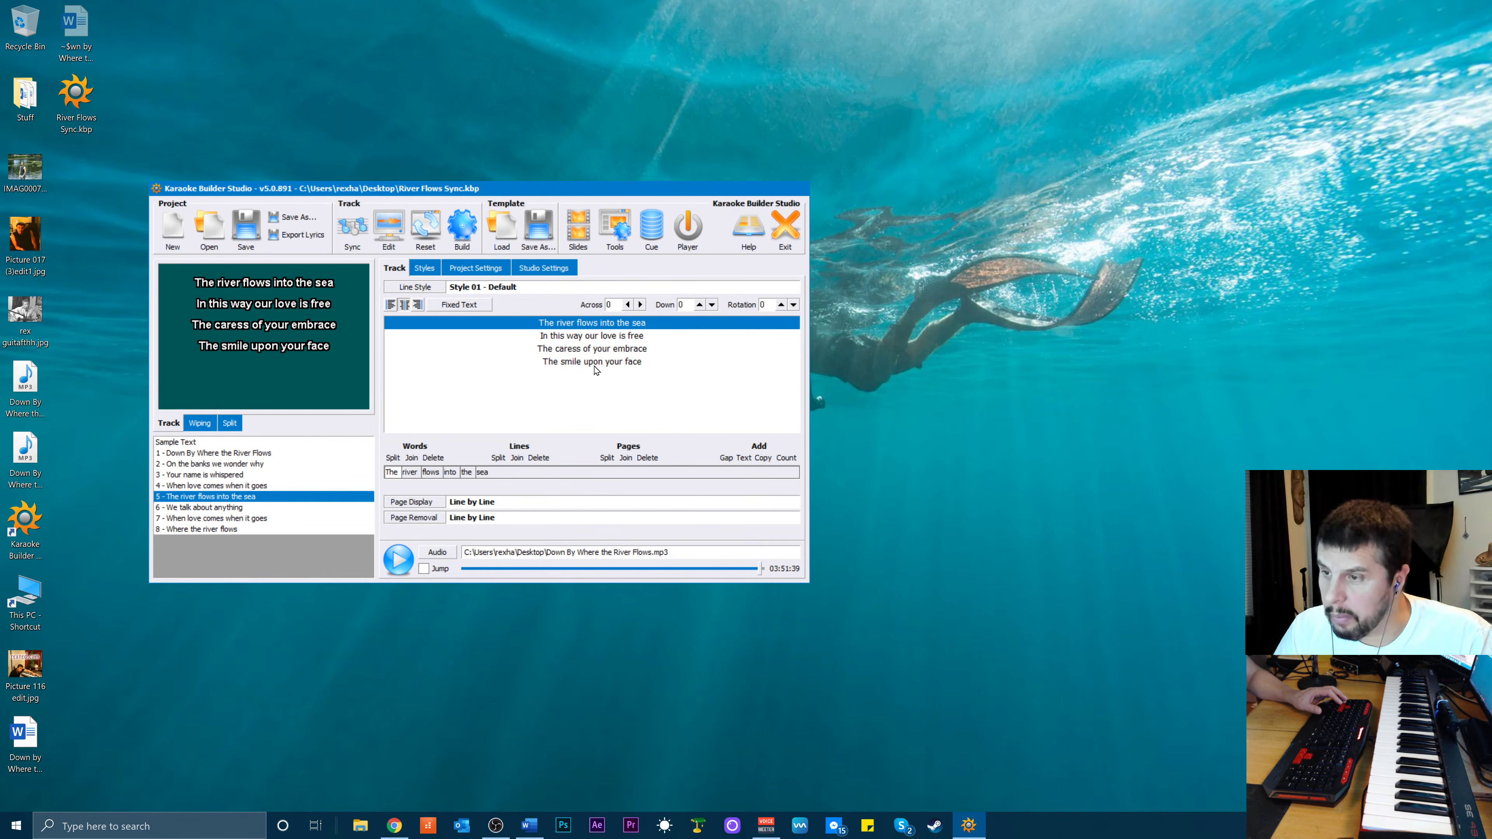
key(ctrl+a)
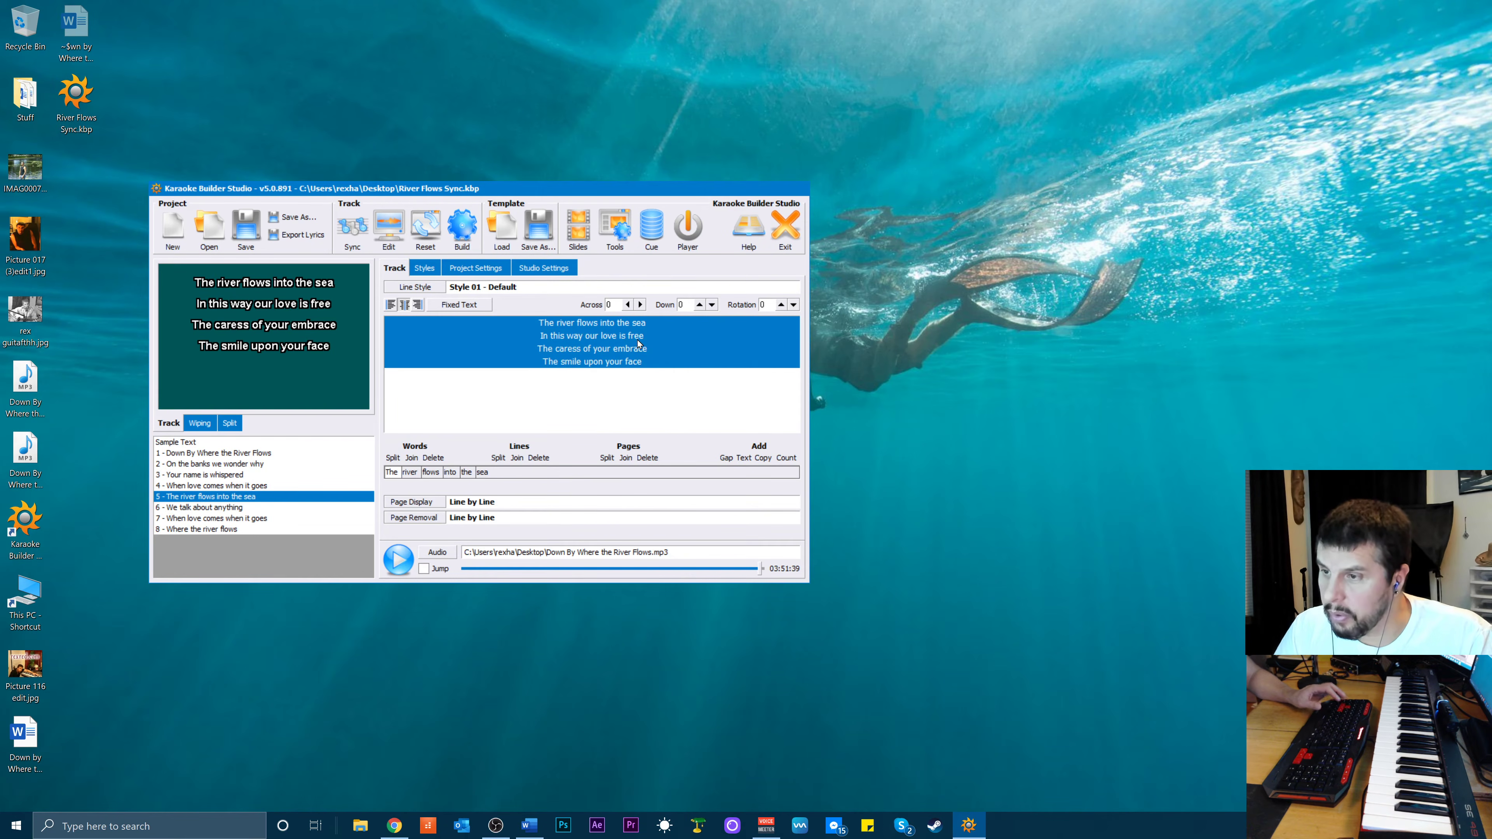
click(711, 305)
click(710, 305)
click(711, 305)
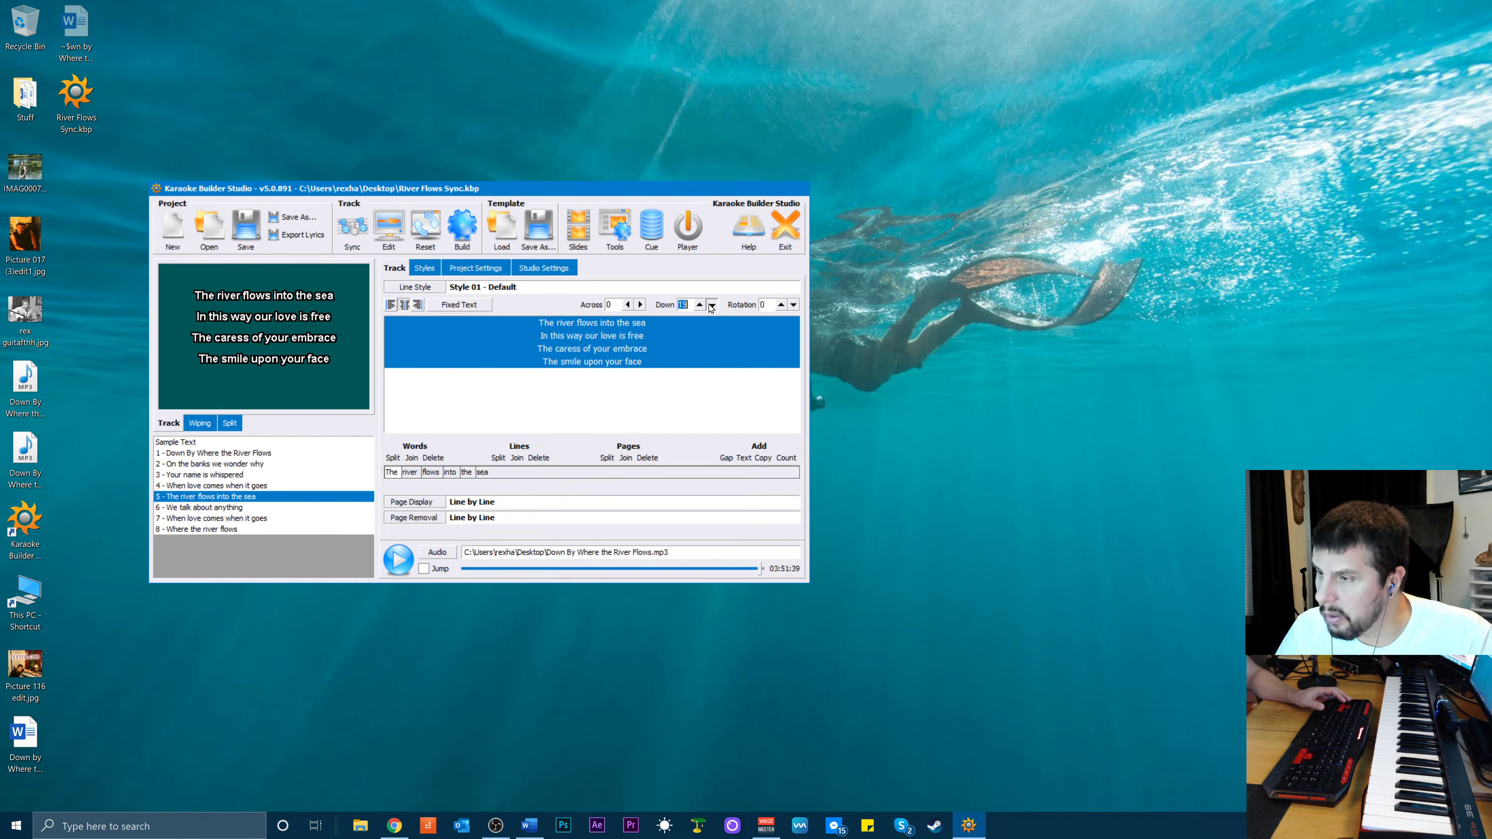
click(710, 305)
click(711, 305)
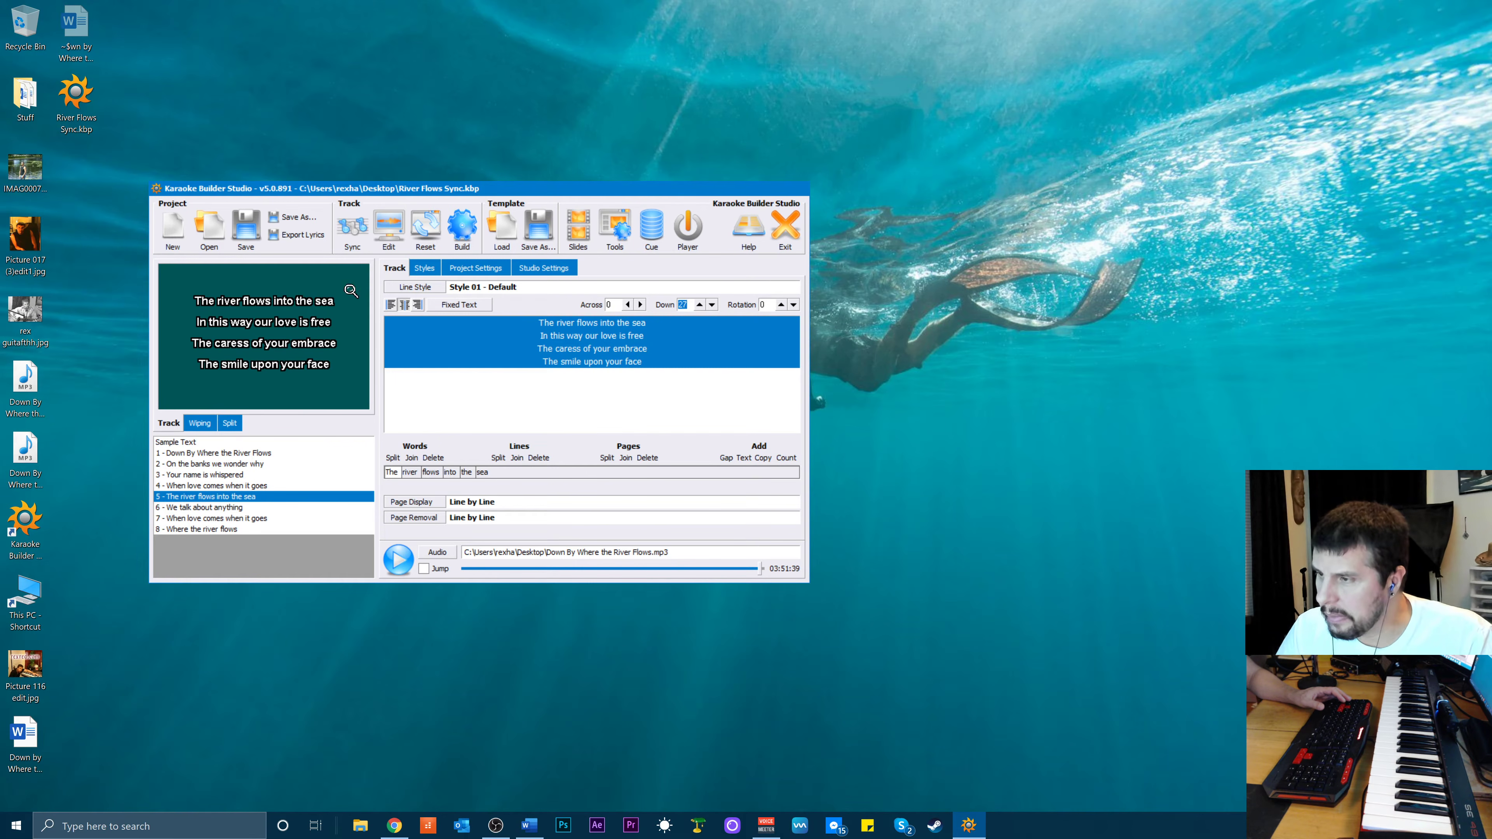
Lower all four lines of page 6, "We talk about anything", together toward the vertical middle of the screen
click(206, 509)
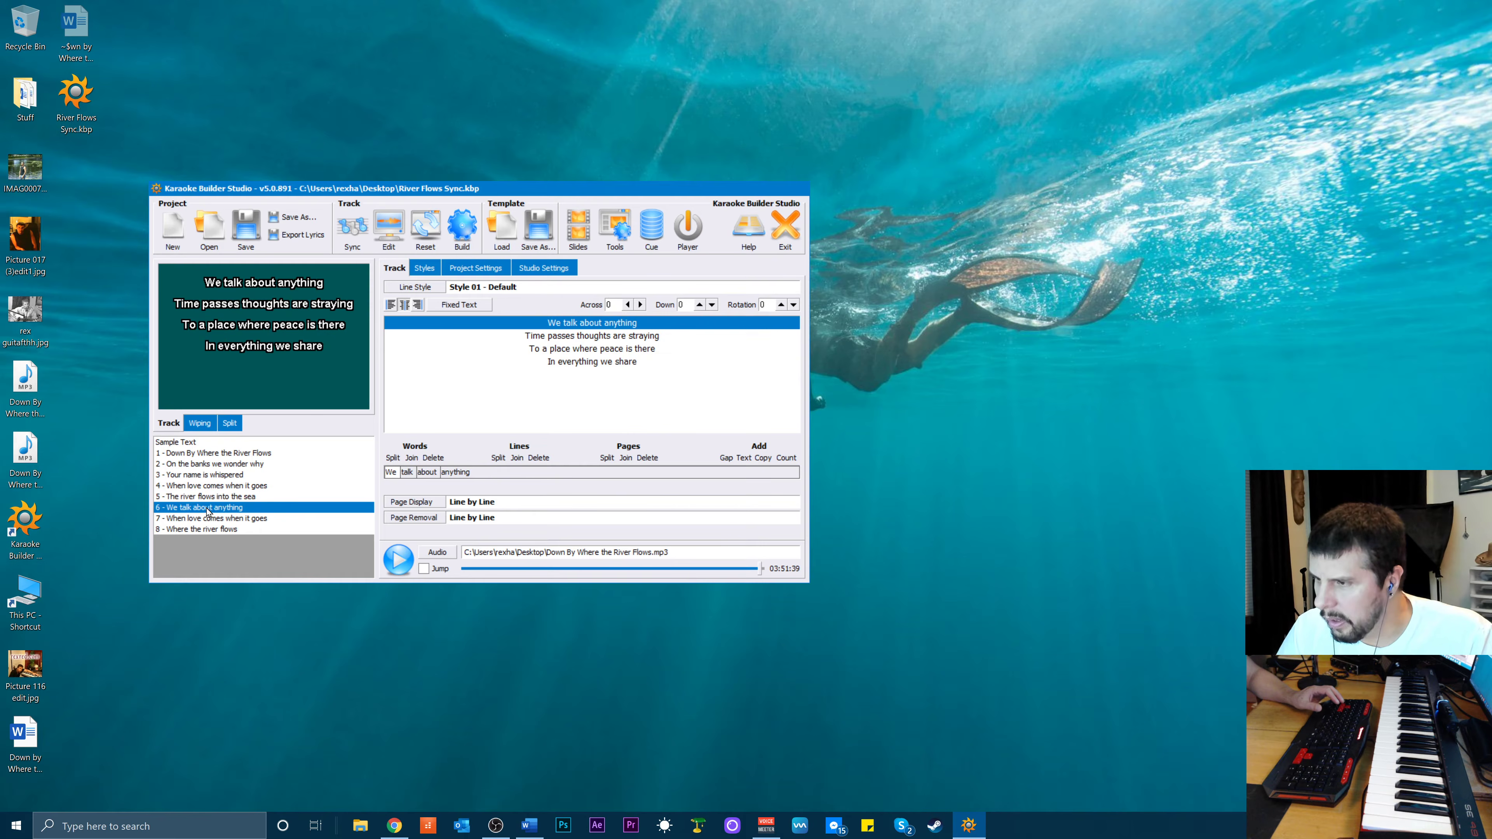
shift+click(592, 365)
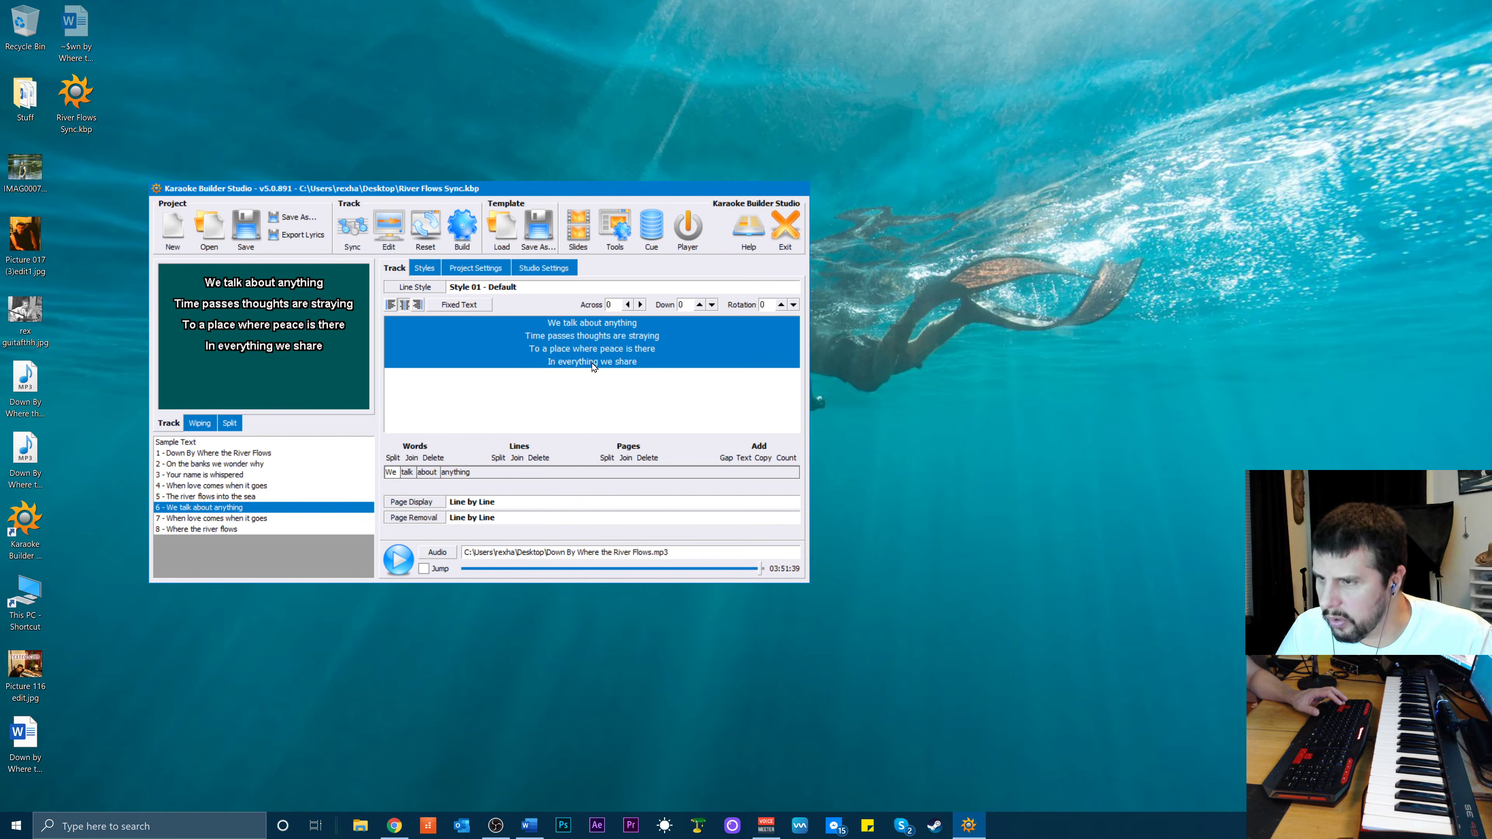
click(711, 305)
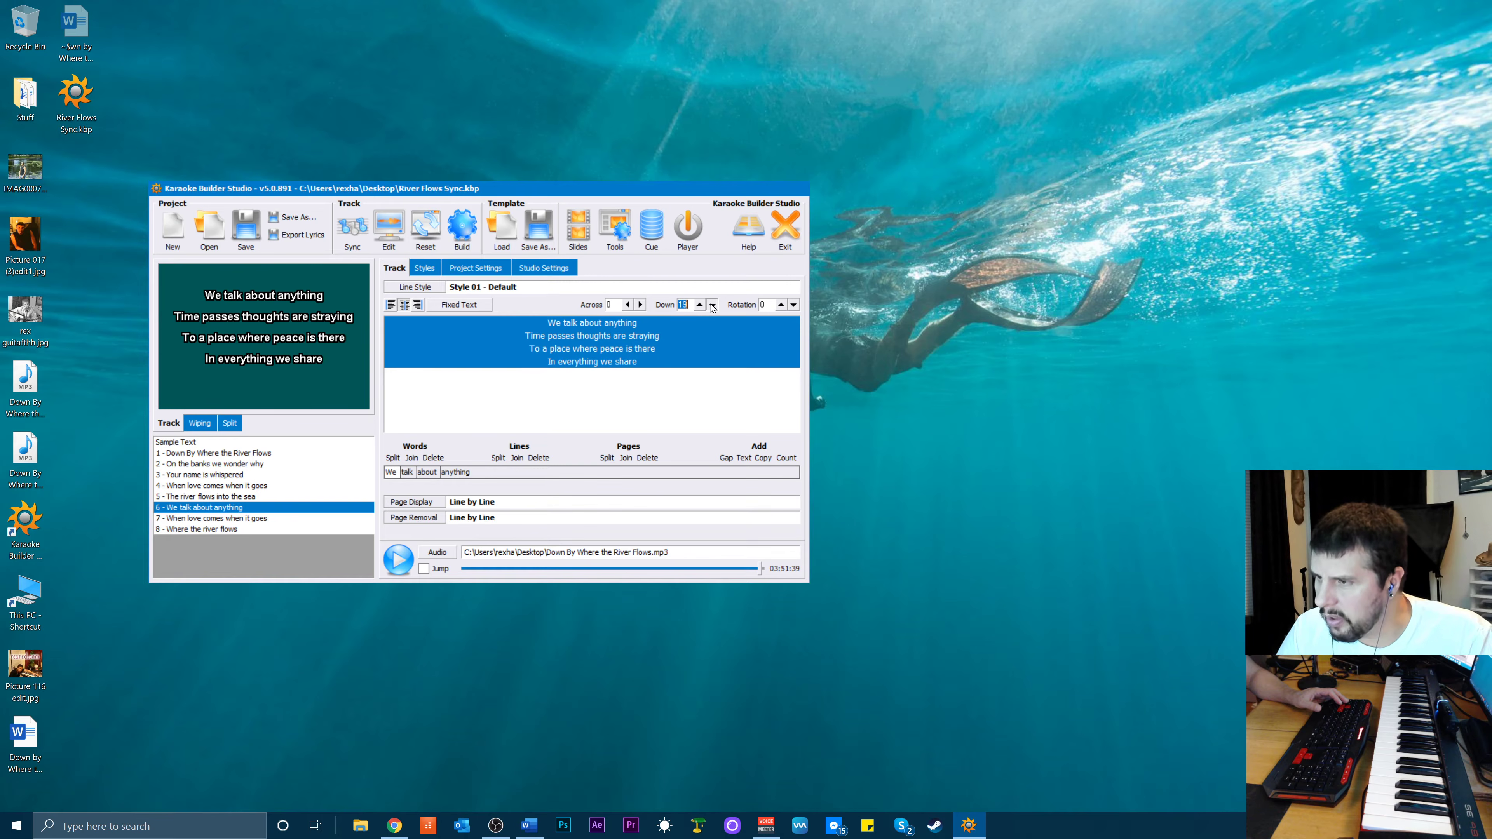
Lower all four lines of page 7, "When love comes when it goes", together to a vertical position of 24
click(221, 520)
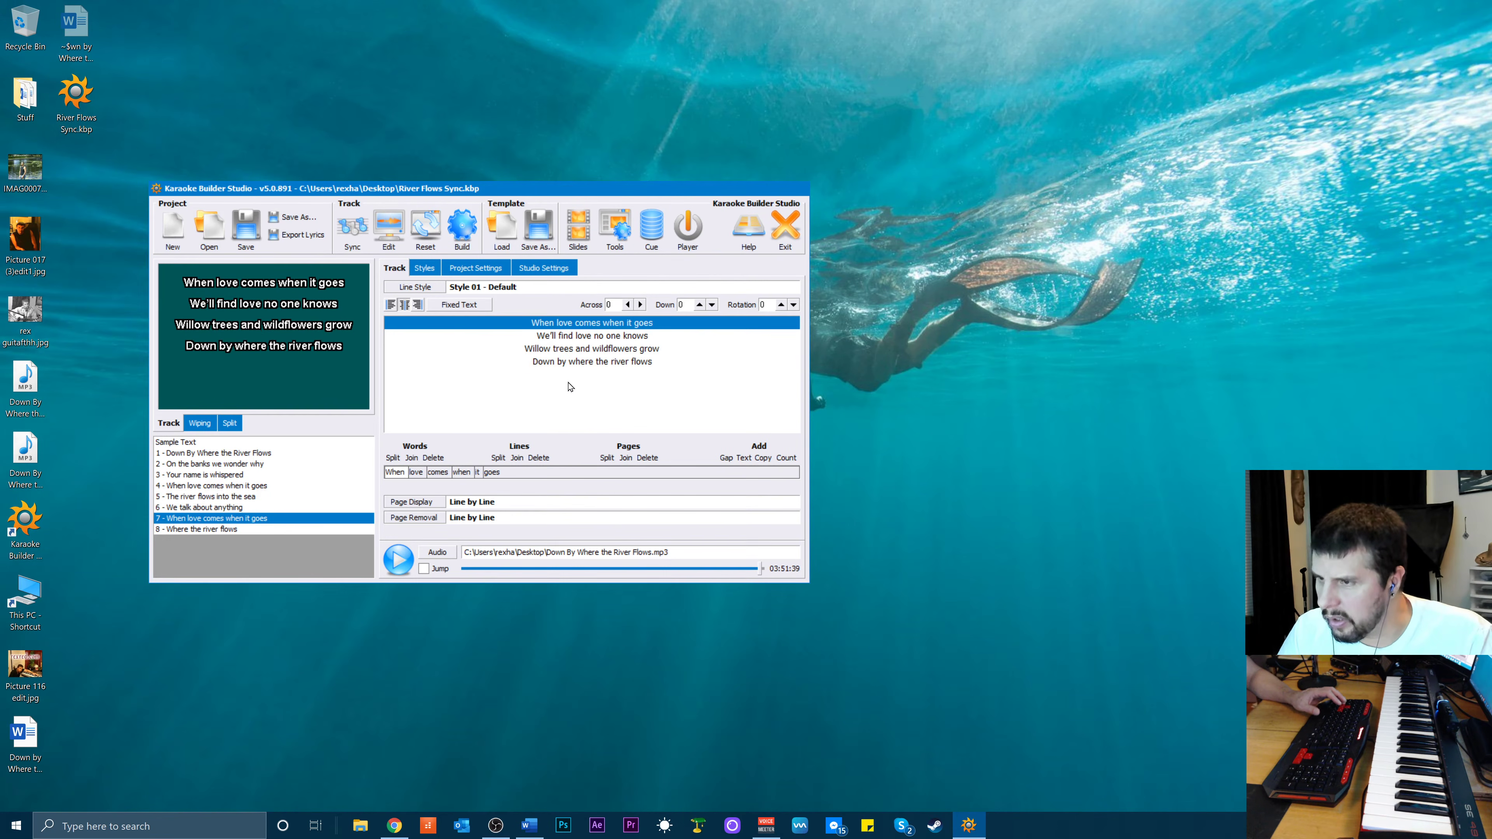
shift+click(580, 363)
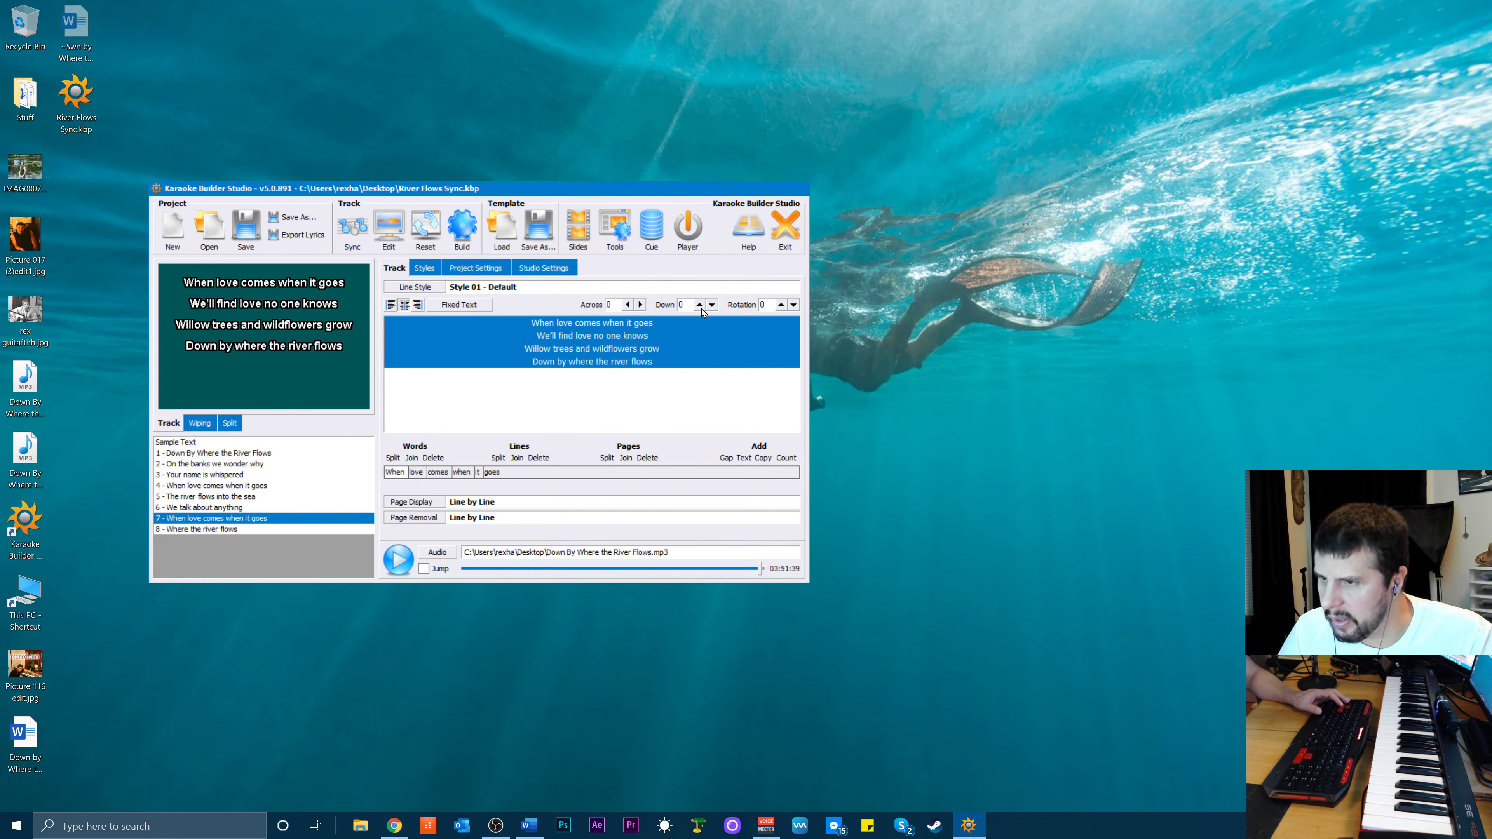
click(711, 306)
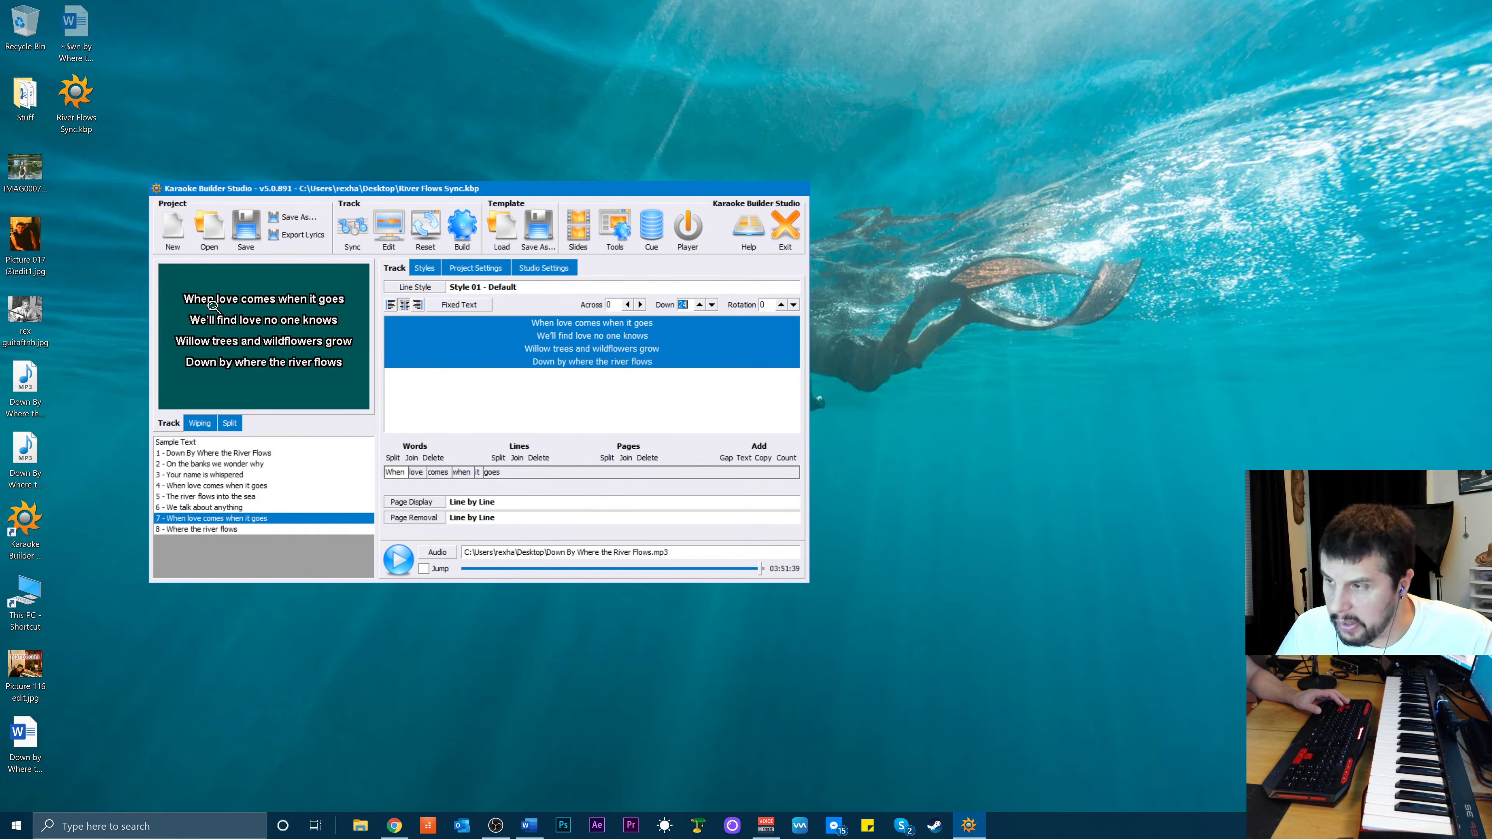
click(658, 369)
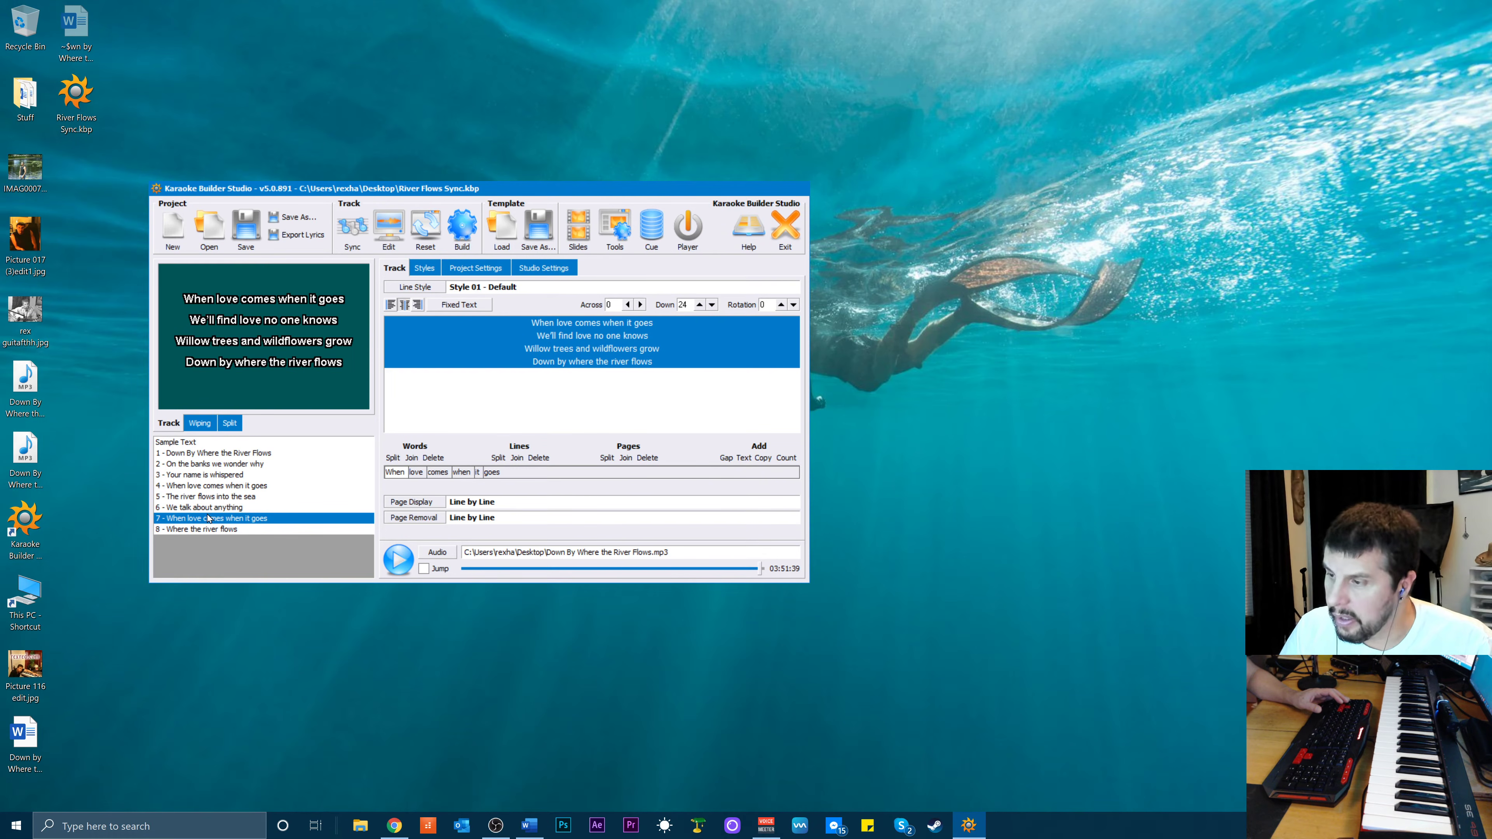
click(651, 361)
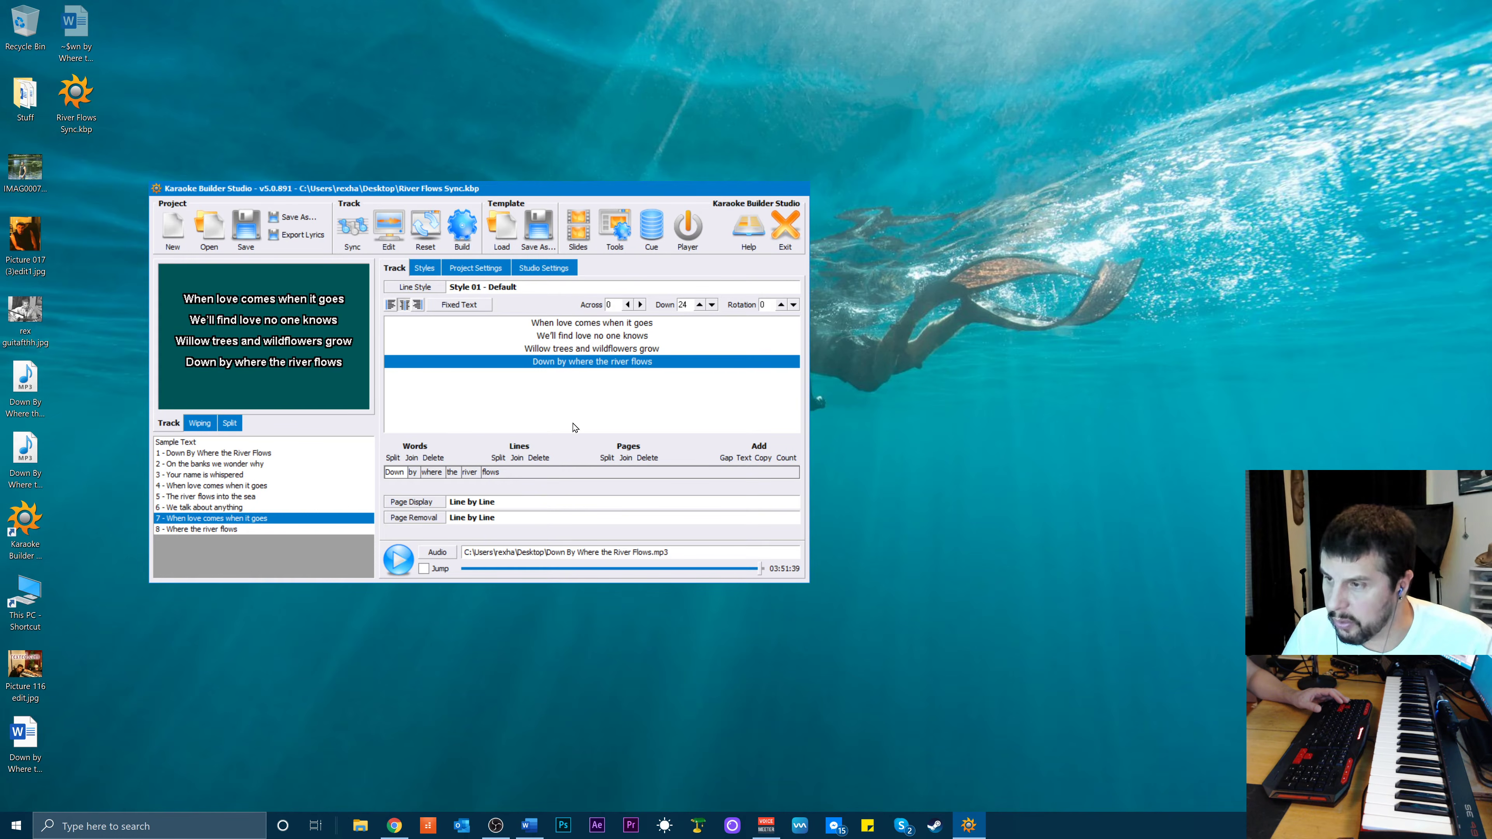
Raise all six lines of page 8, "Where the river flows", together to a vertical position of -1
click(217, 530)
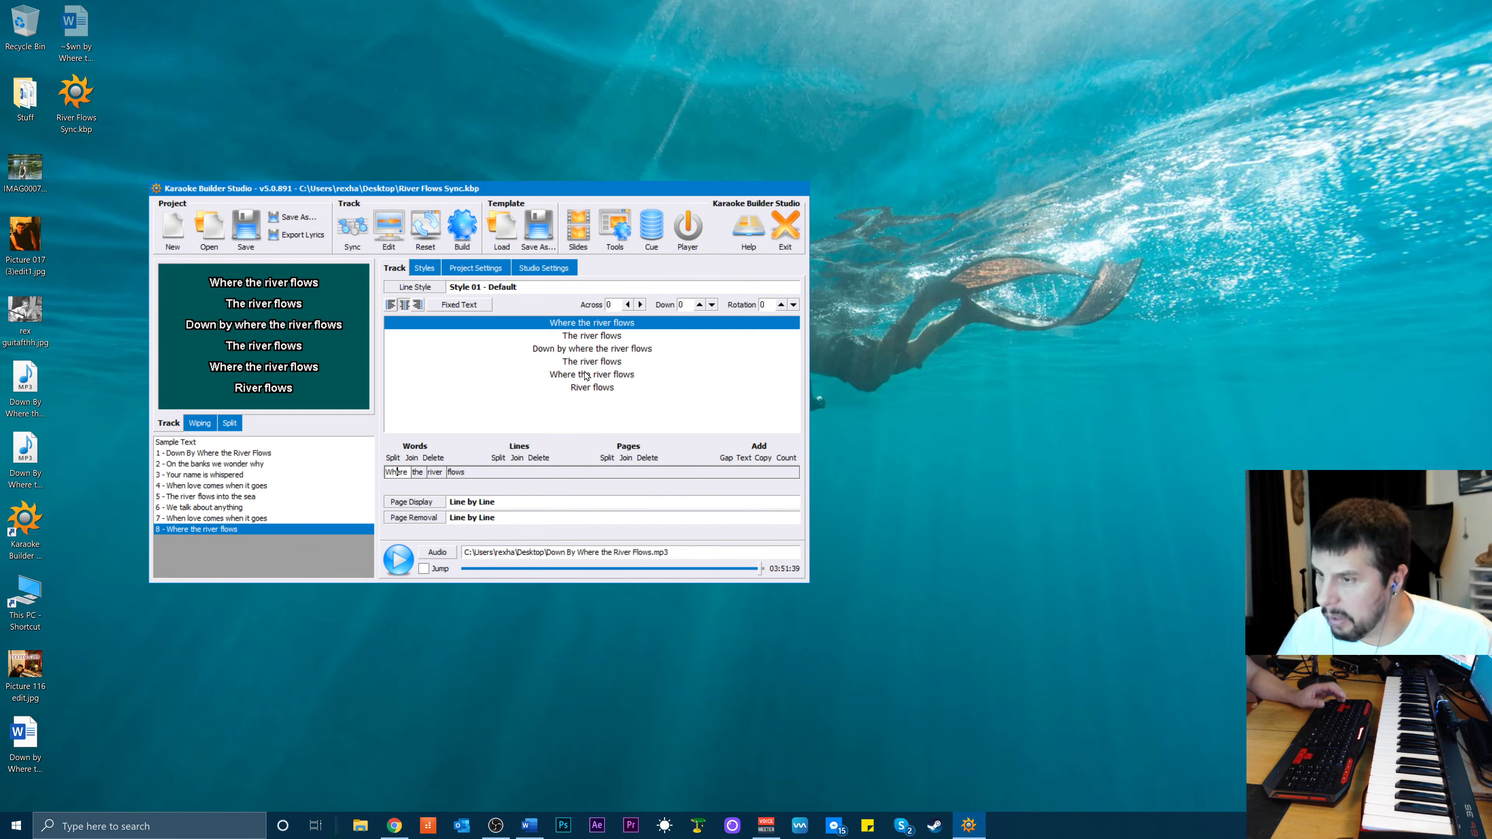
shift+click(587, 388)
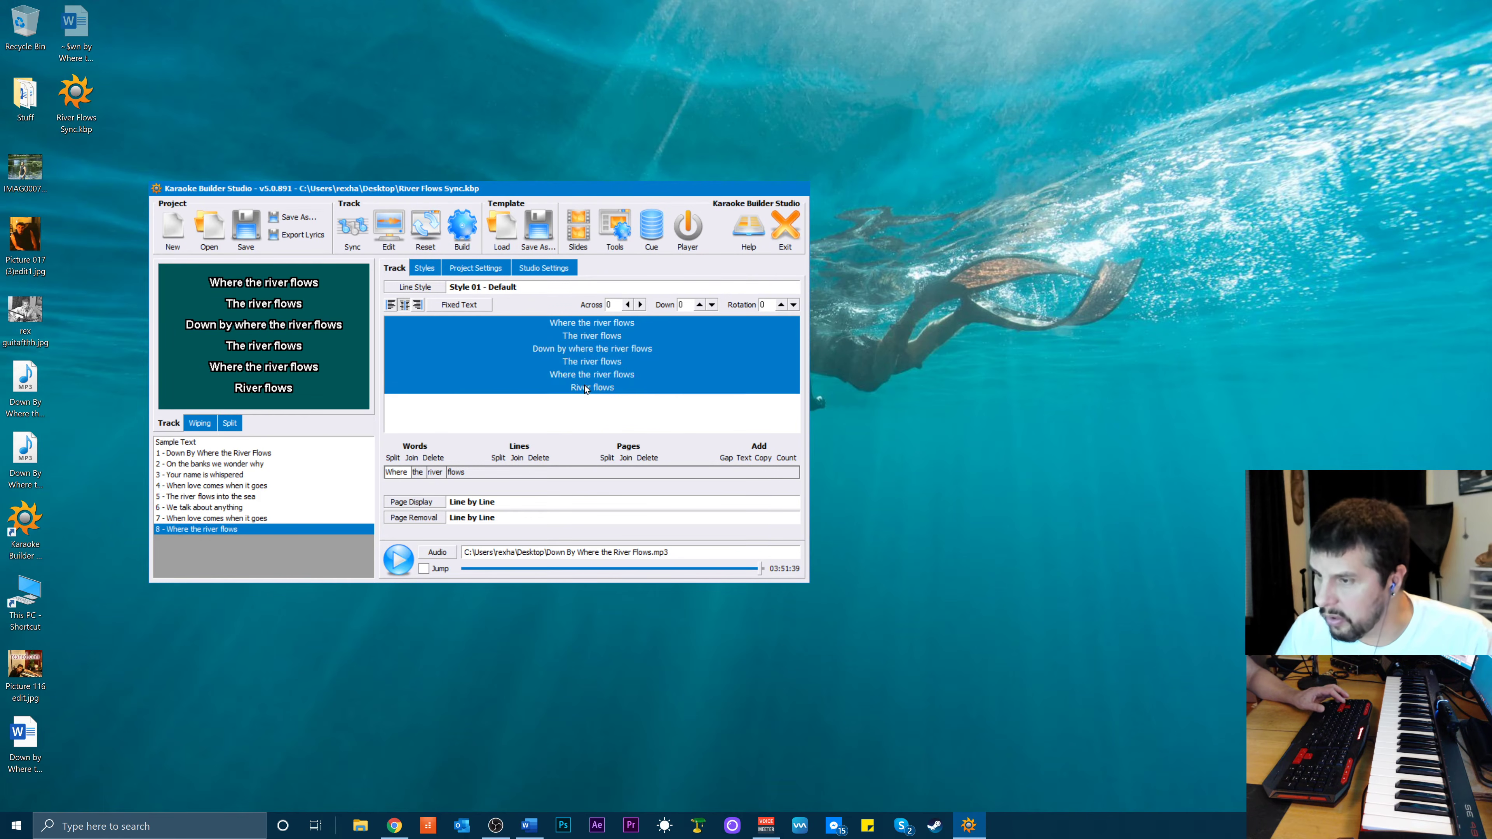
click(699, 305)
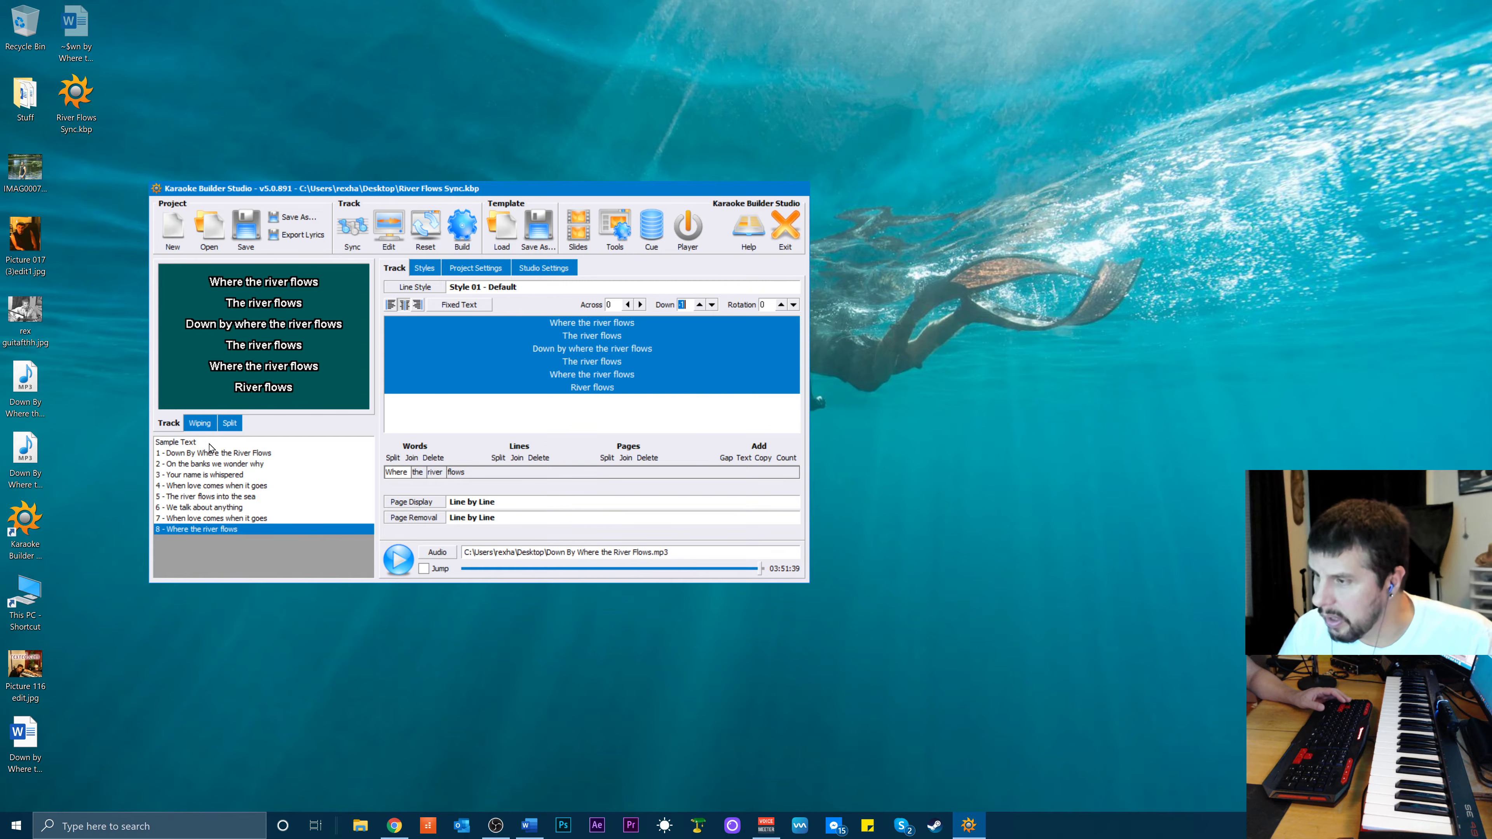
Open the track editor from the title page and play the song's opening through the start of "On the banks we wonder why" to check the lyric timing
click(204, 454)
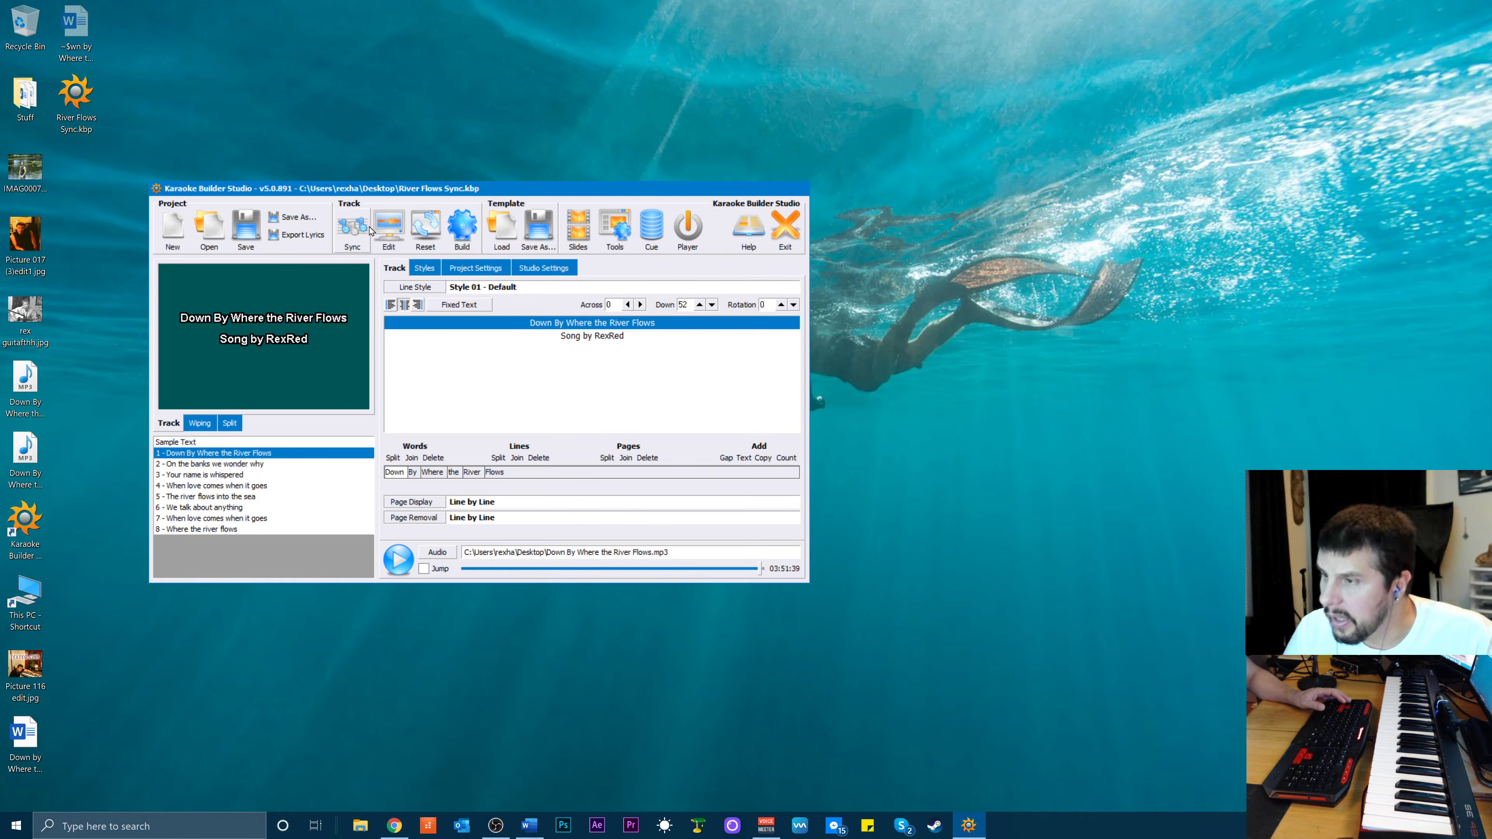
click(392, 230)
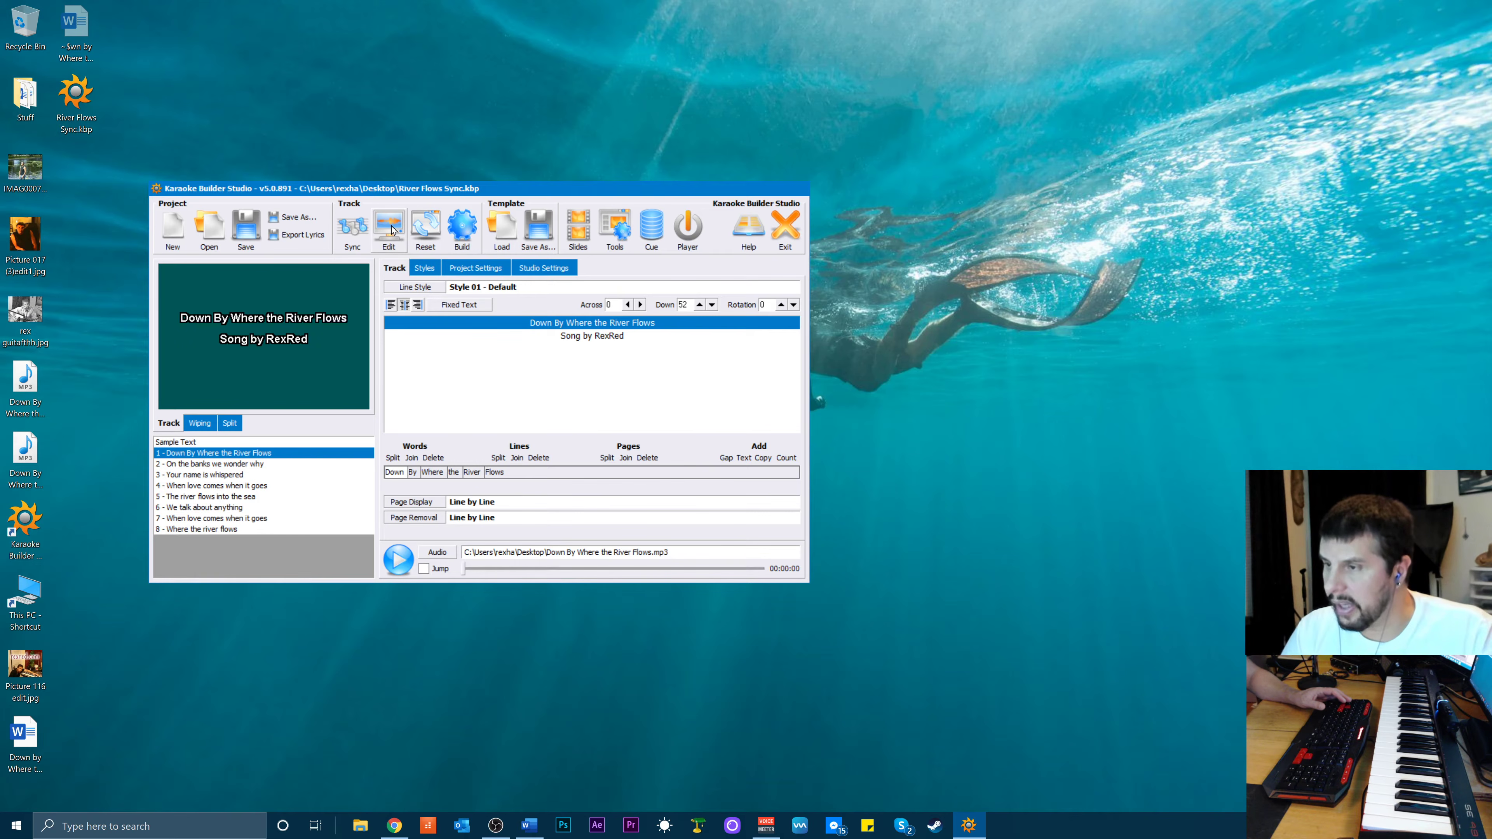
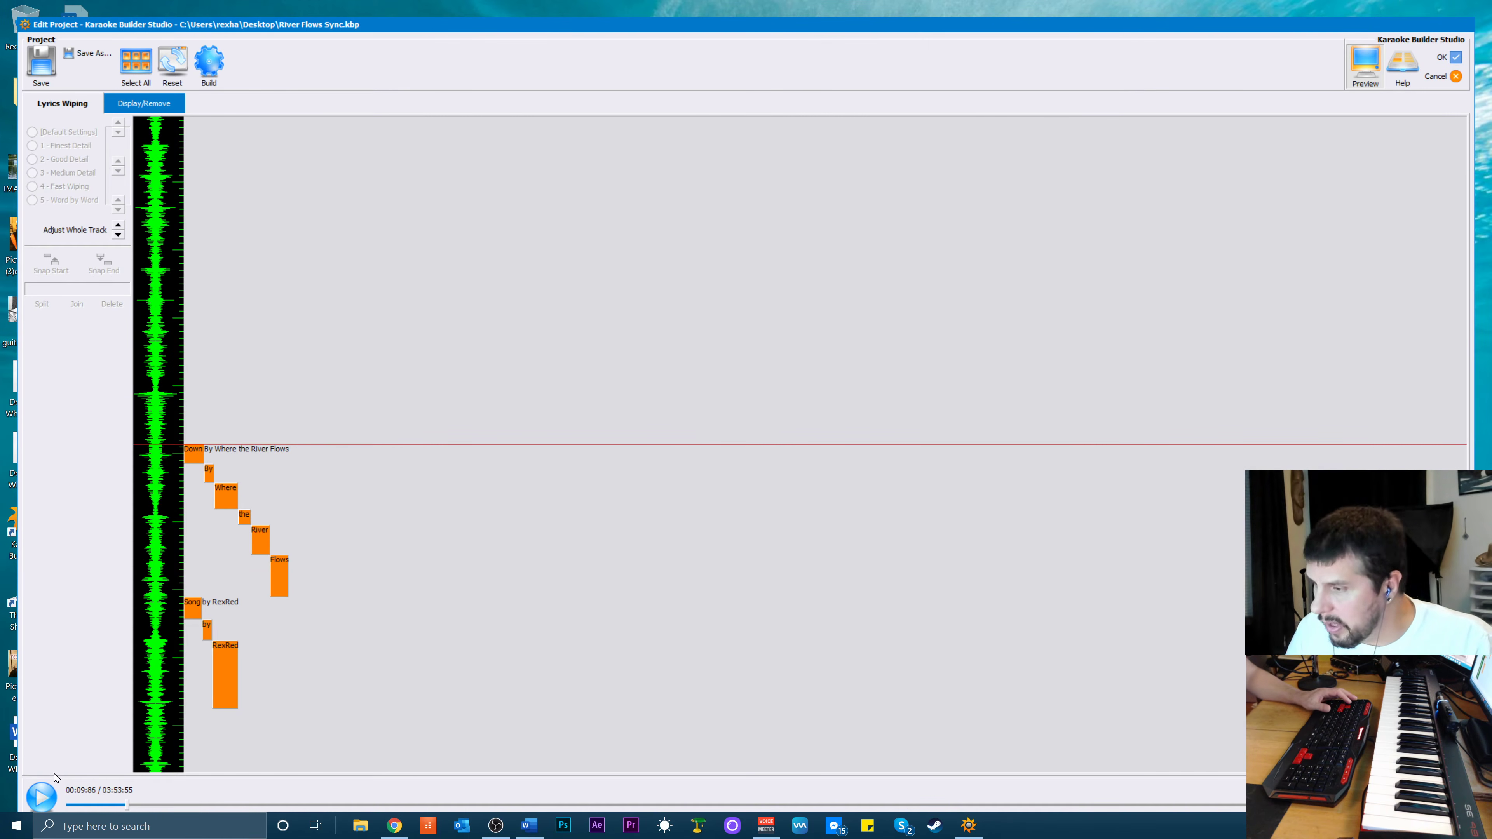
click(126, 807)
mouse_move(126, 806)
mouse_down()
mouse_move(70, 807)
mouse_move(561, 806)
mouse_move(138, 819)
mouse_up()
scroll(299, 506, up, 5)
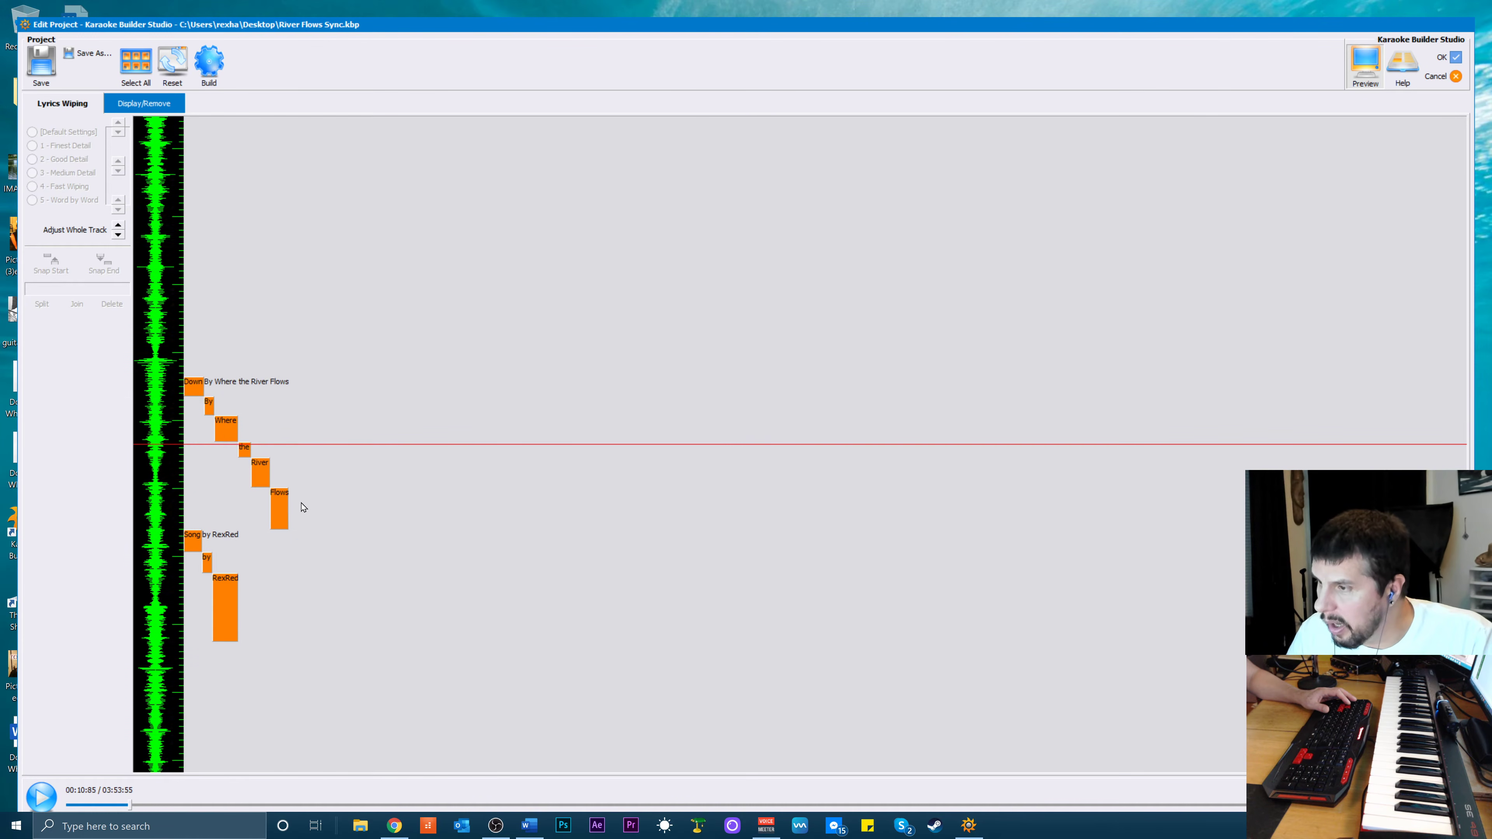
scroll(287, 480, up, 5)
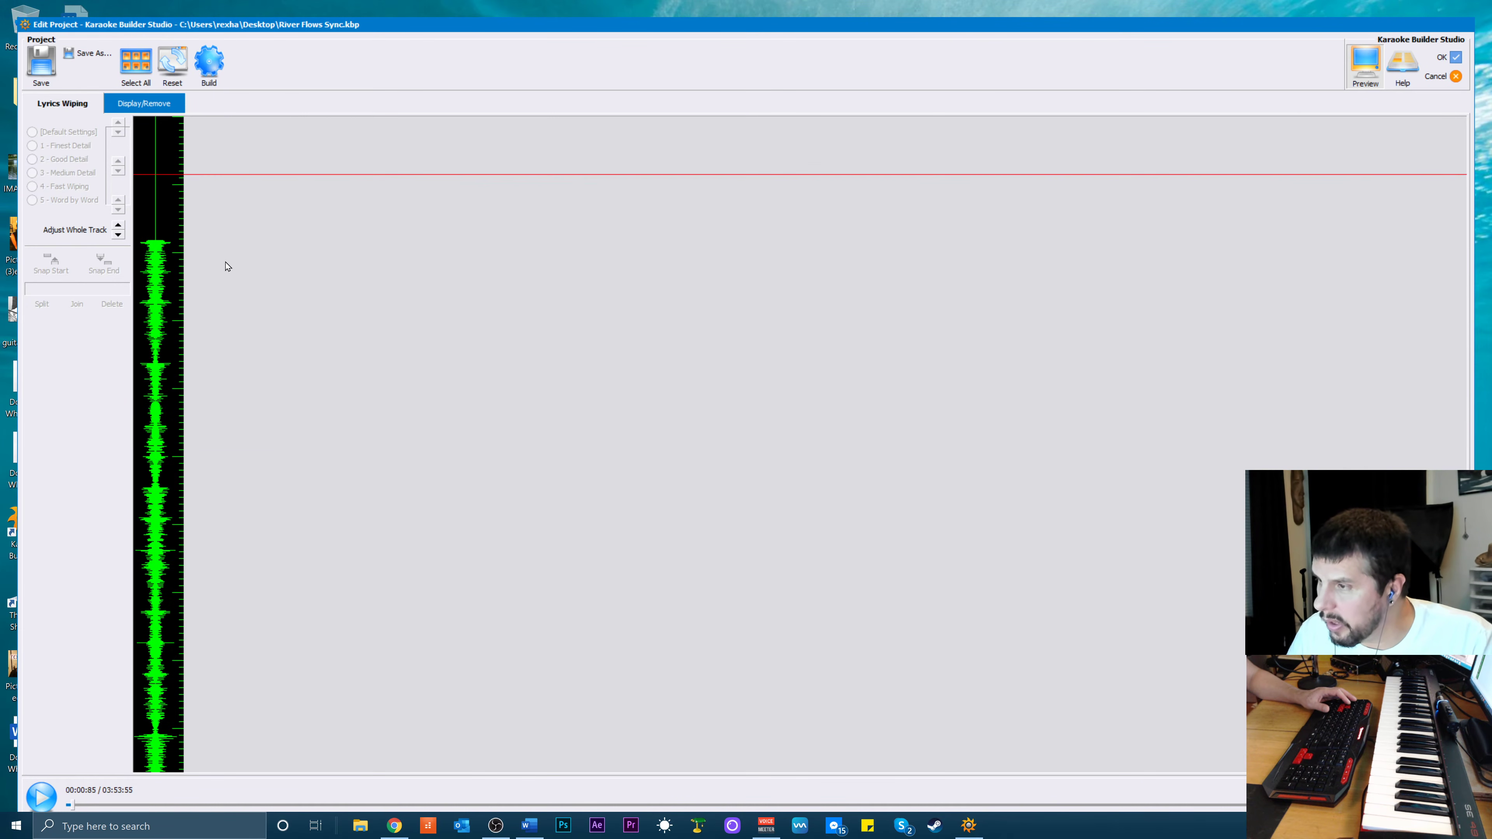
scroll(195, 332, down, 3)
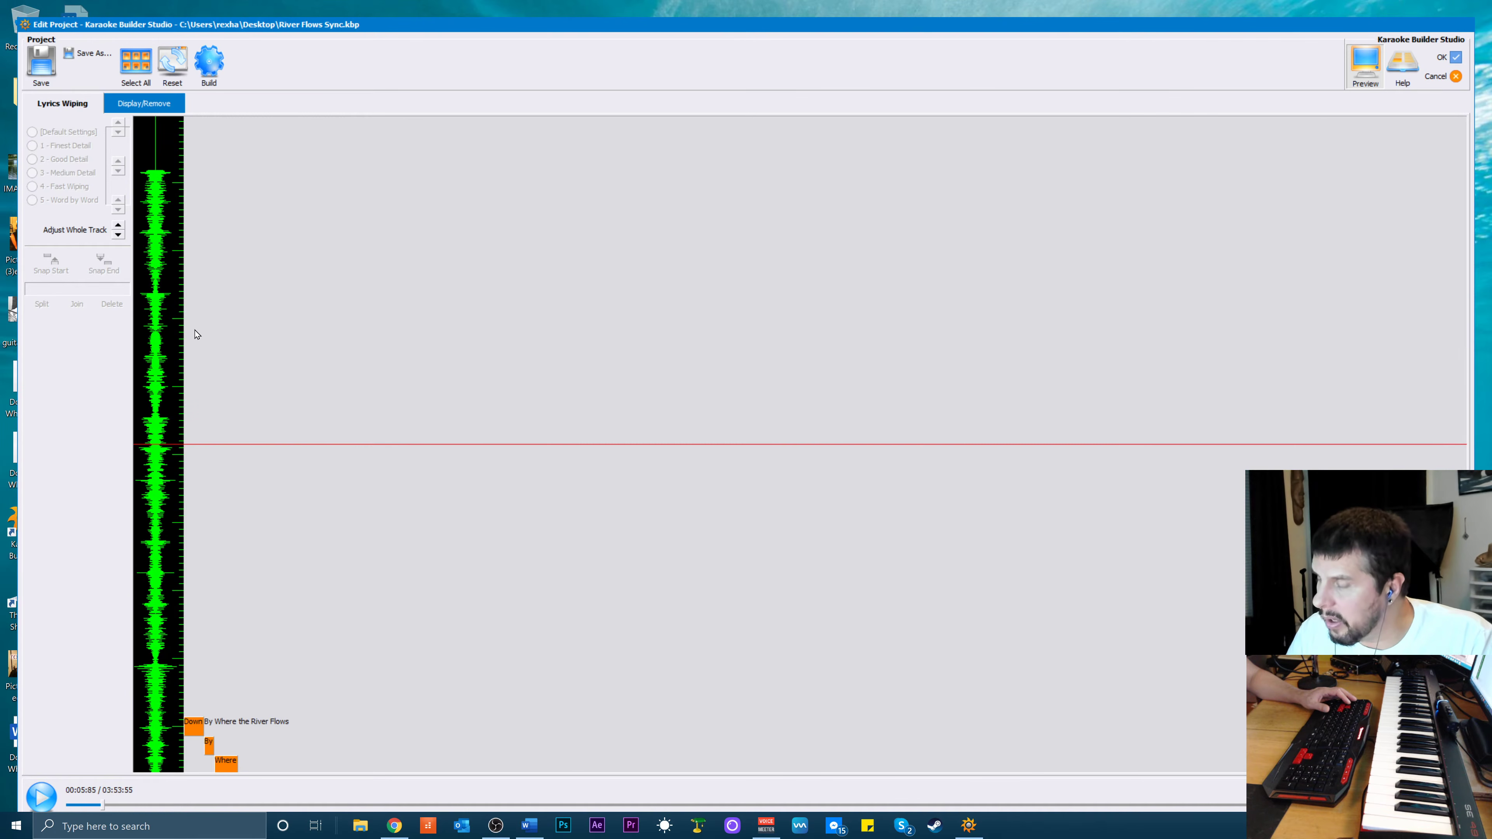
scroll(207, 357, up, 3)
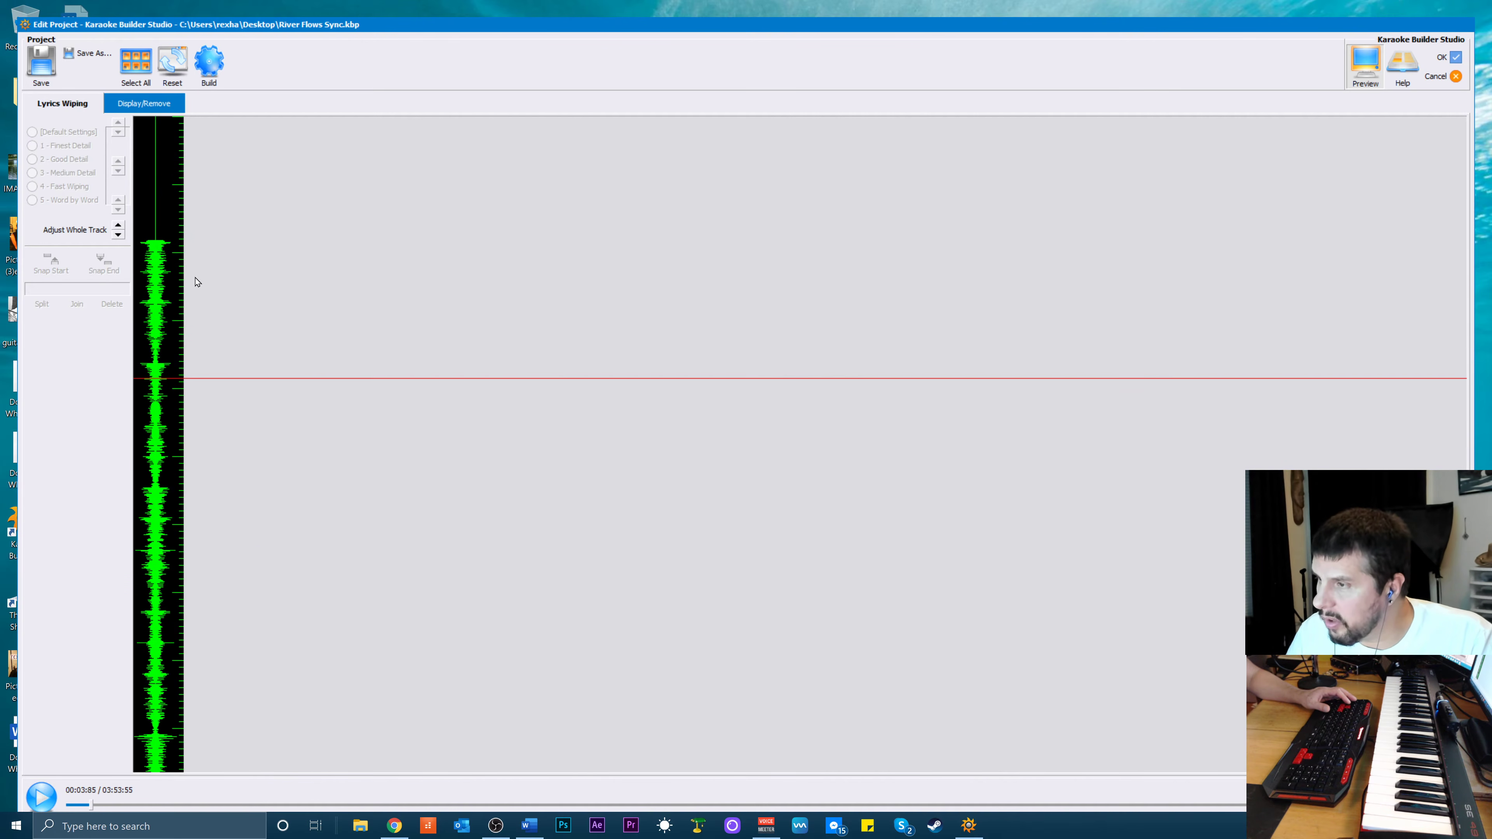
click(166, 307)
key(space)
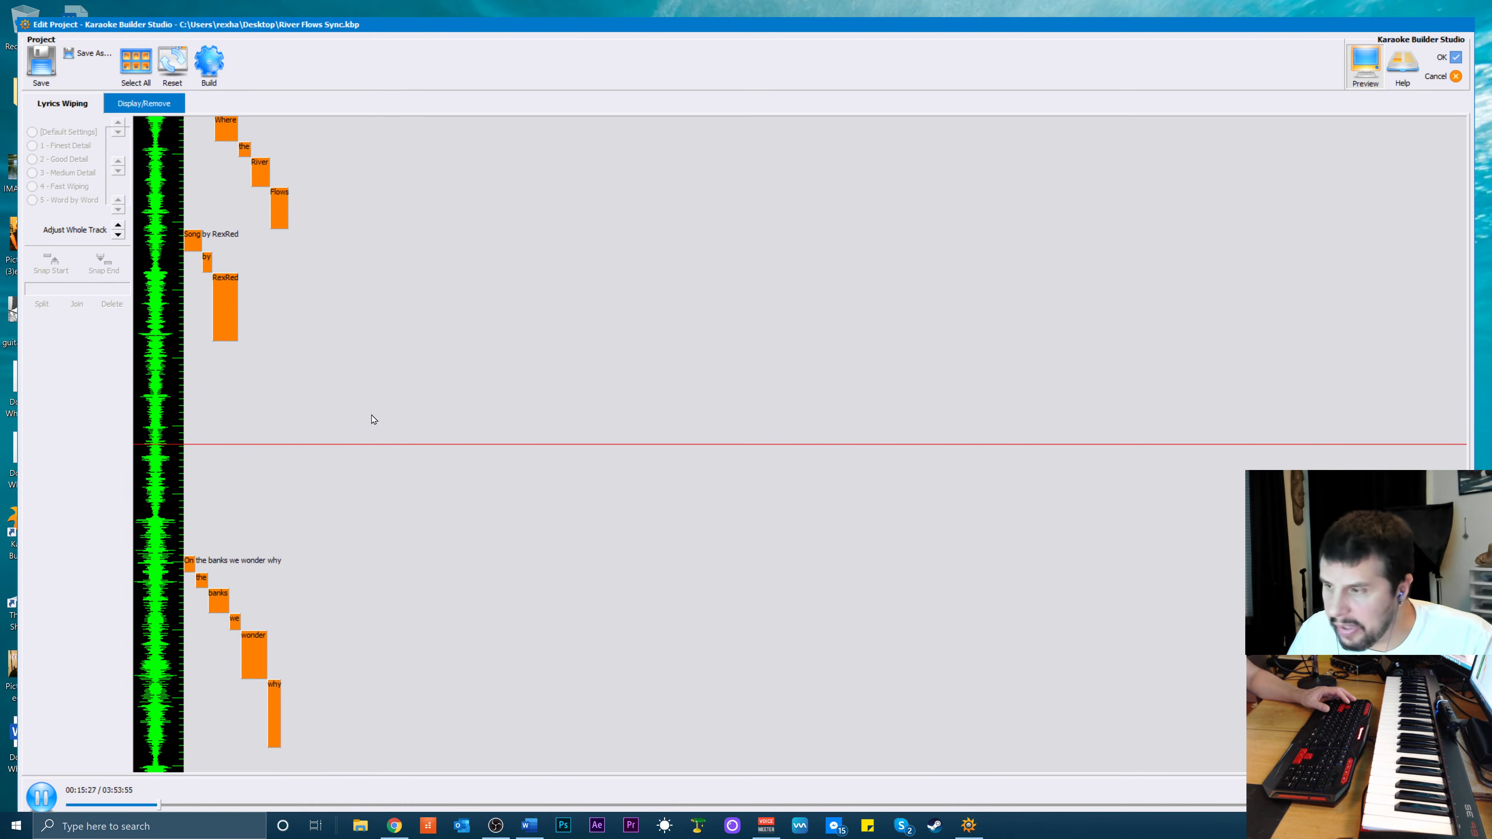
key(space)
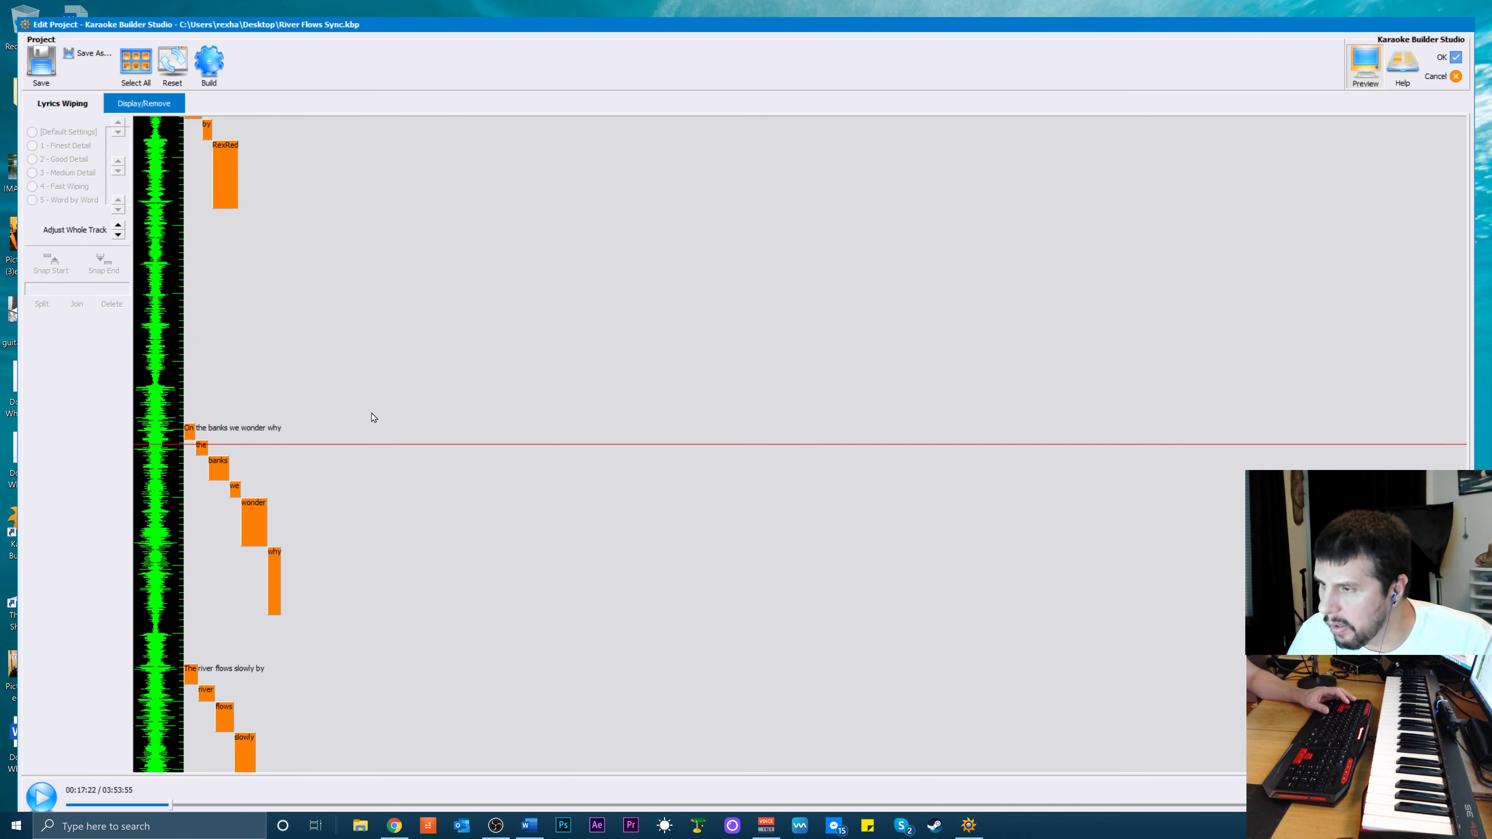
Select every word of the line "On the banks we wonder why" and shift their wipe timing slightly earlier together
click(256, 527)
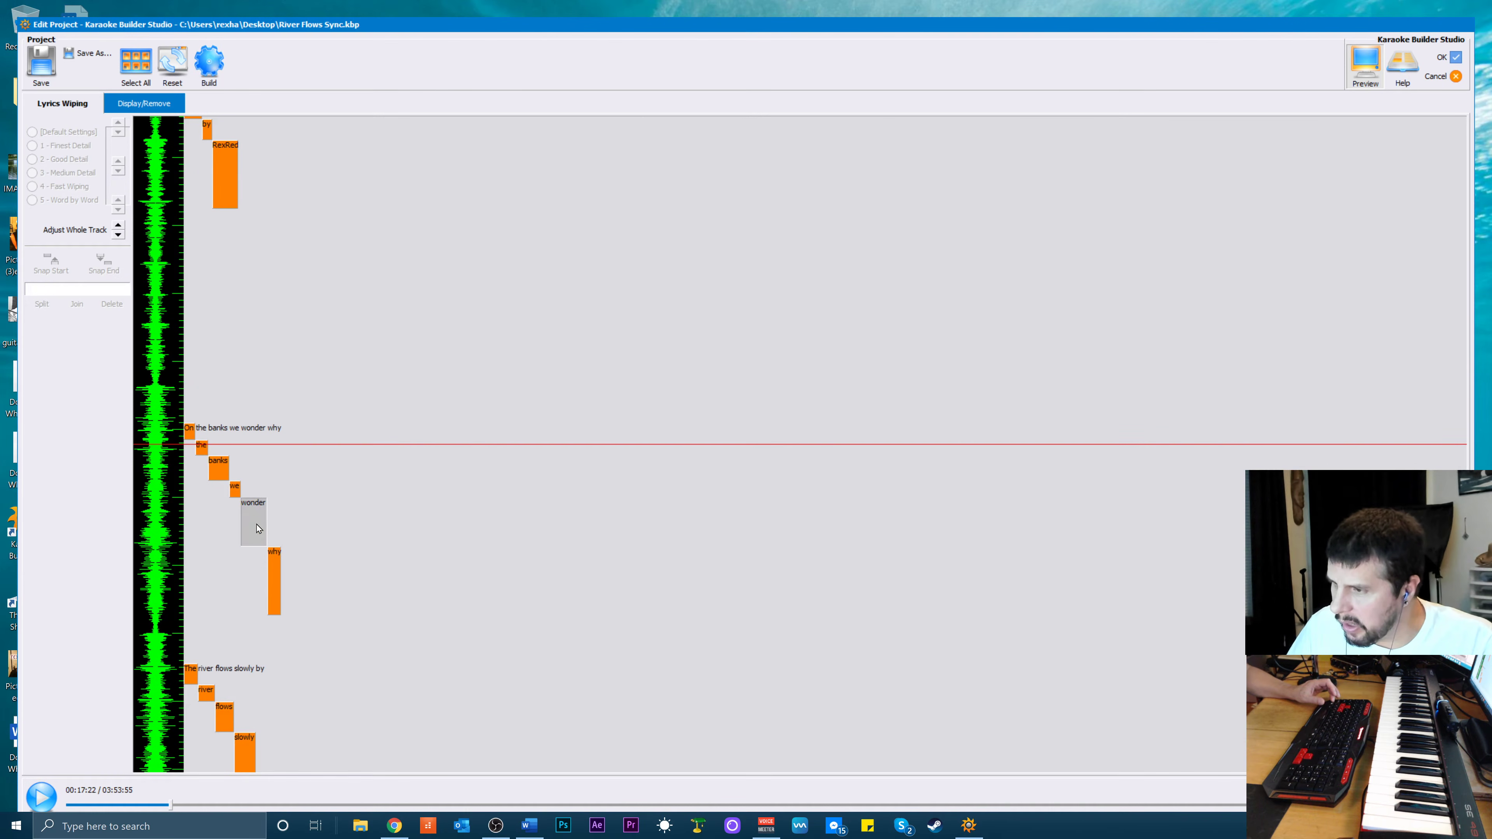
double_click(256, 527)
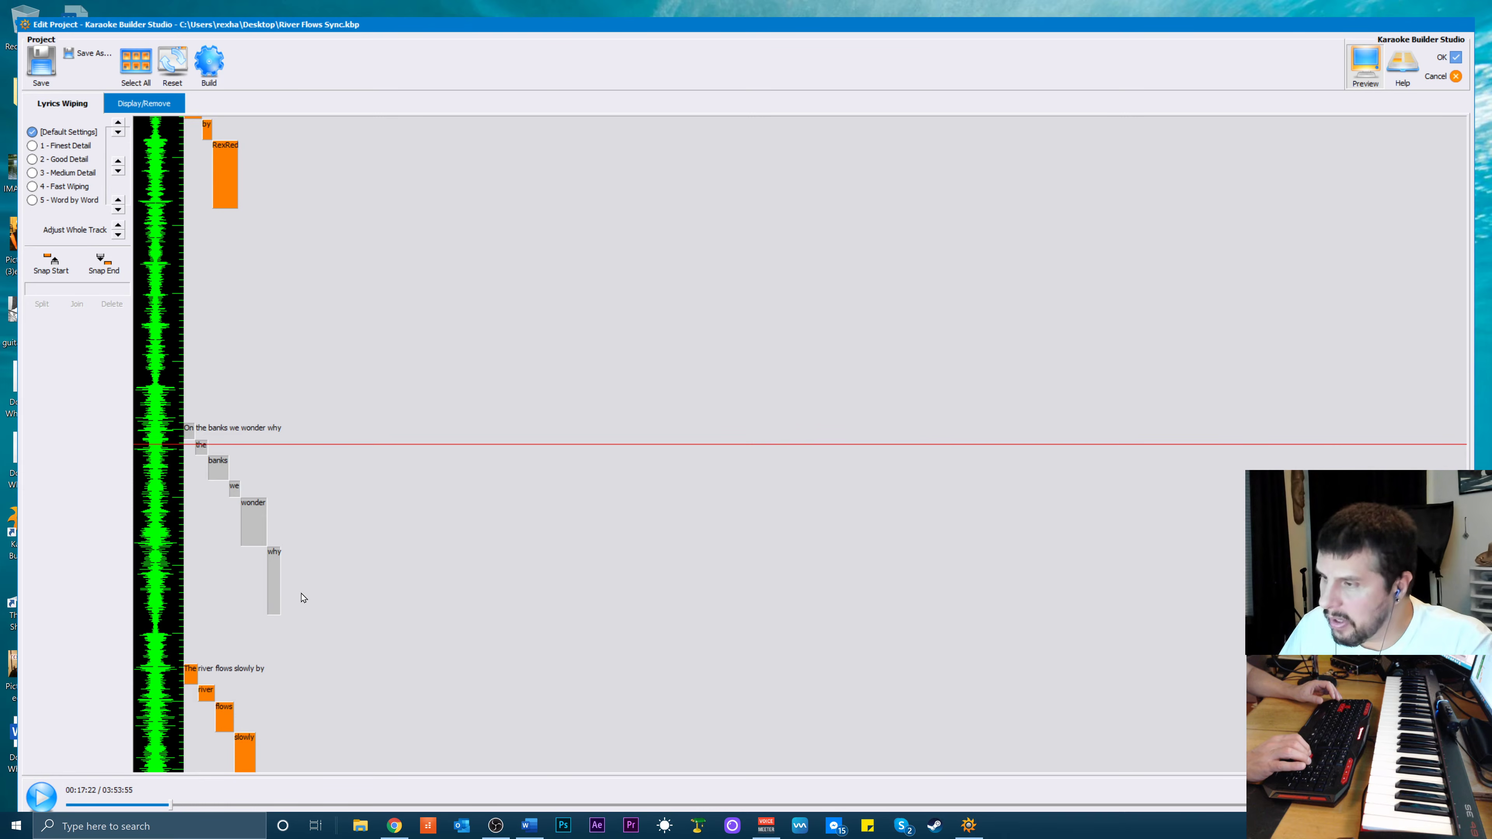
key(Up)
key(Up)
key(Up)
key(Up)
key(Up)
key(Up)
key(Up)
key(Up)
key(Up)
key(Up)
key(Up)
key(Up)
key(Up)
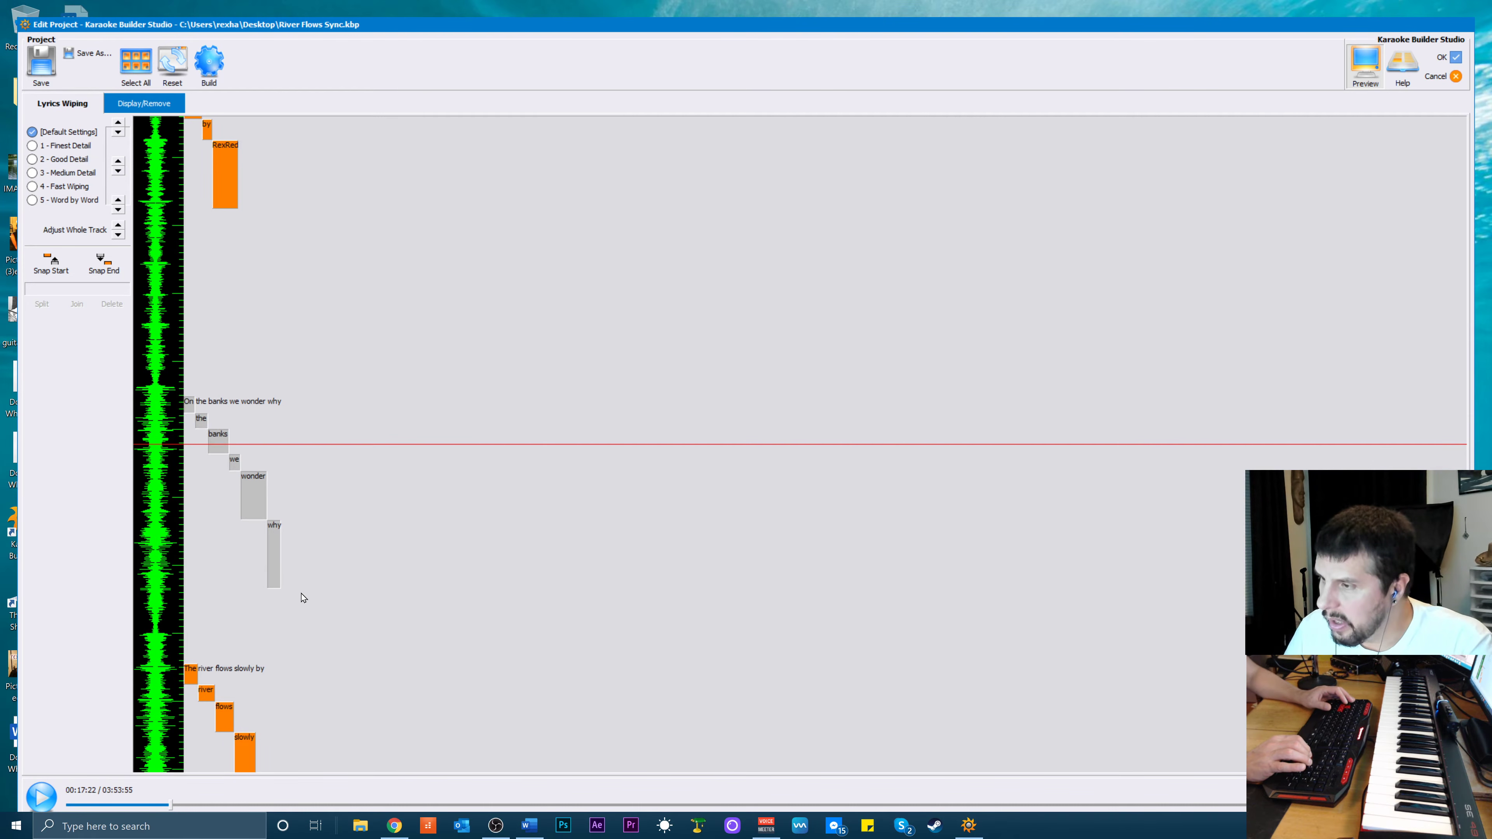
key(Up)
key(Up)
key(Up)
key(Up)
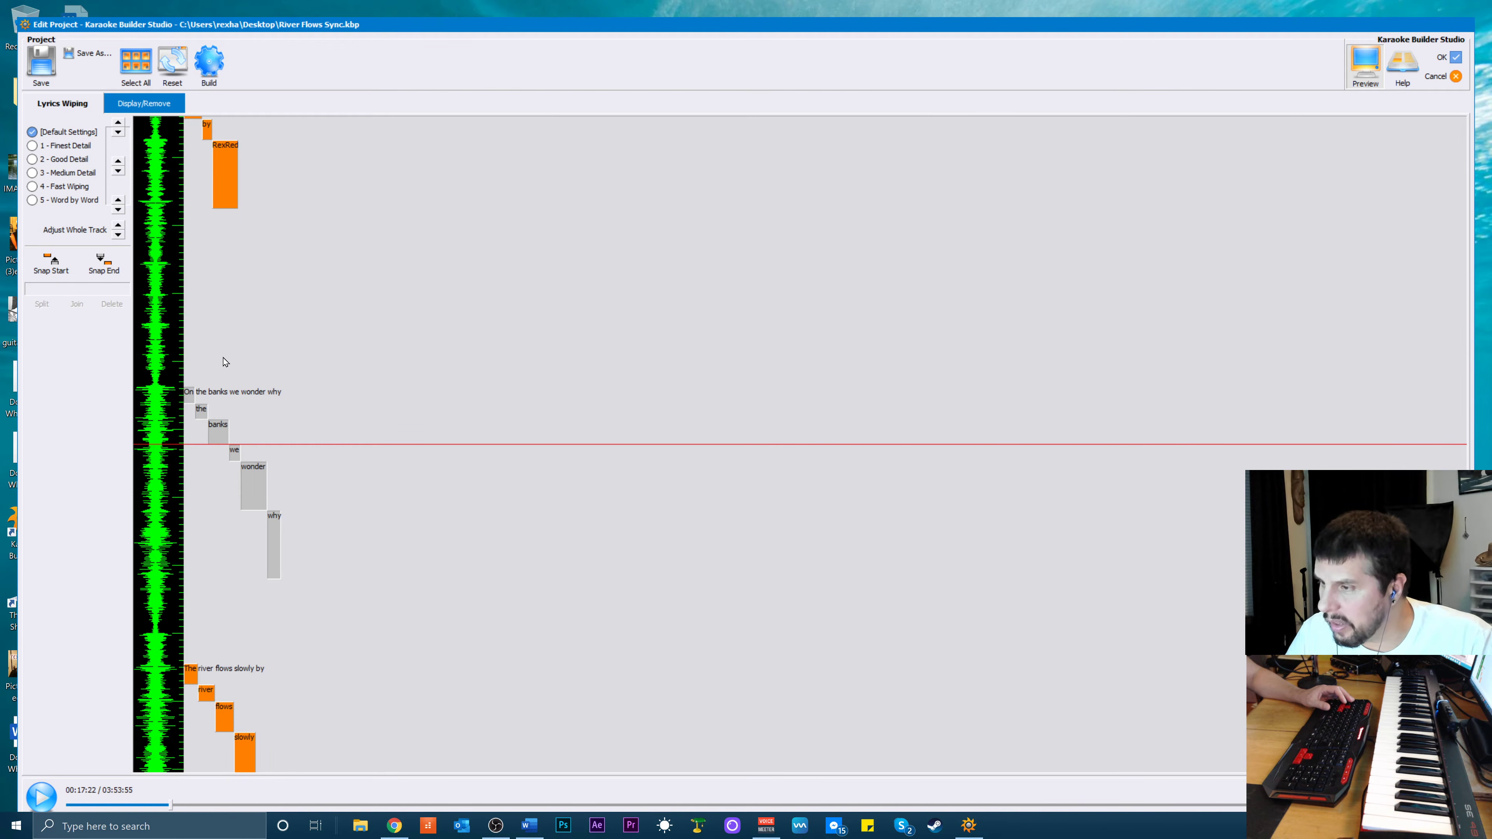
Play from "On the banks we wonder why" into "The sun is shining in your eyes" to check the wipe timing against the vocals
scroll(226, 360, up, 3)
key(space)
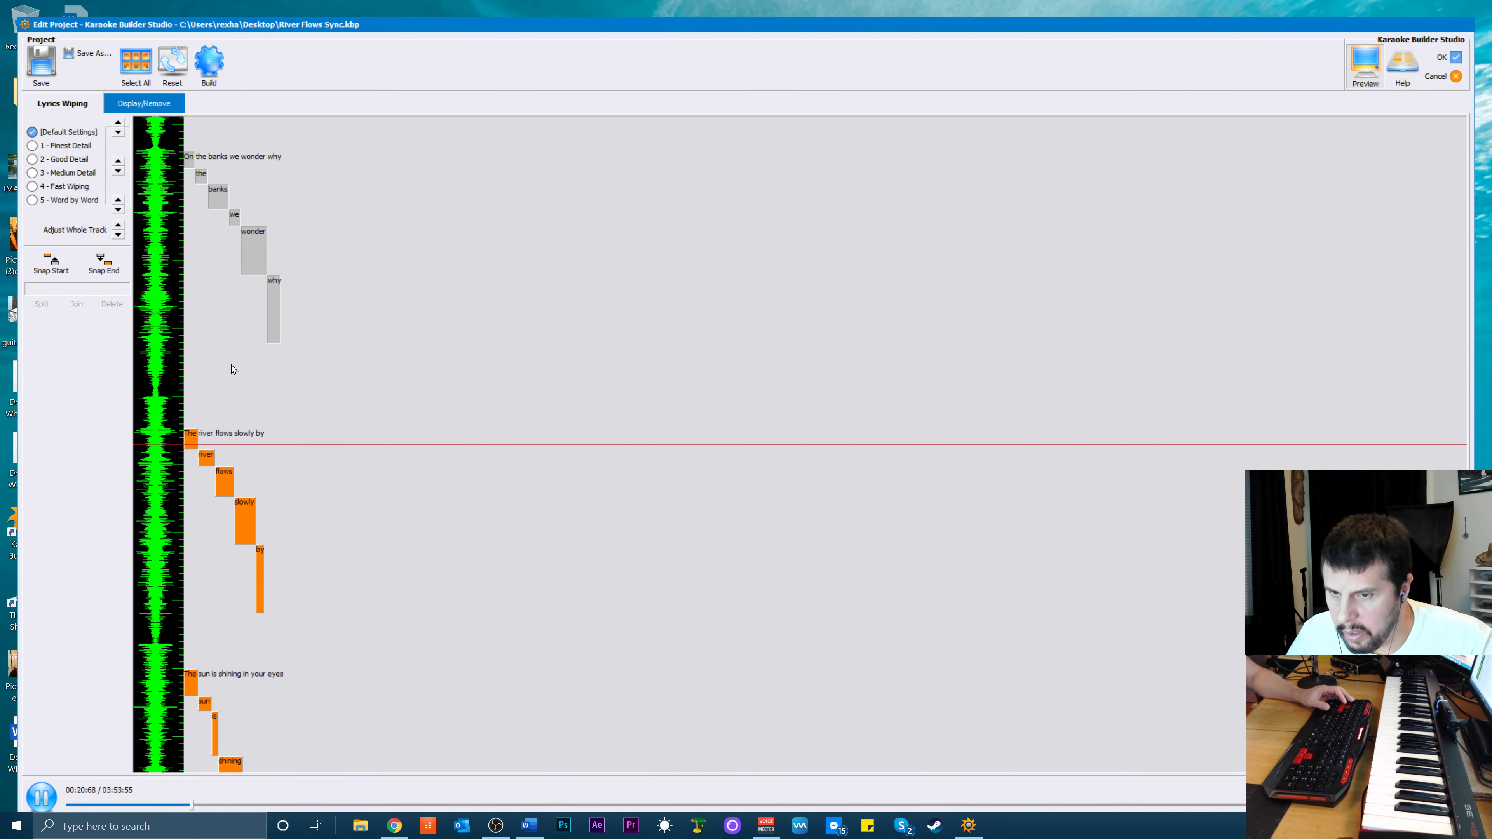
key(space)
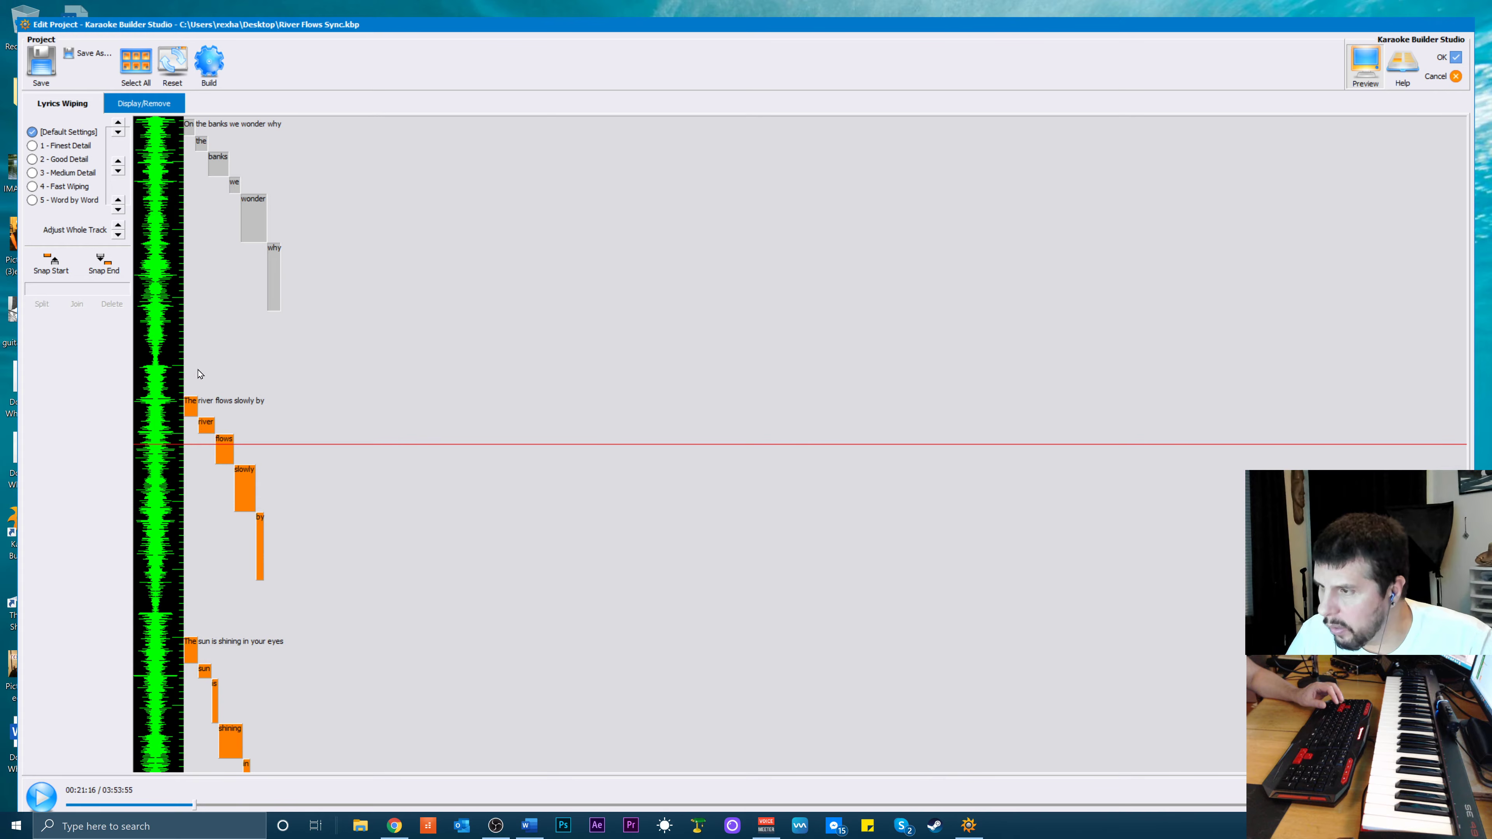
click(227, 454)
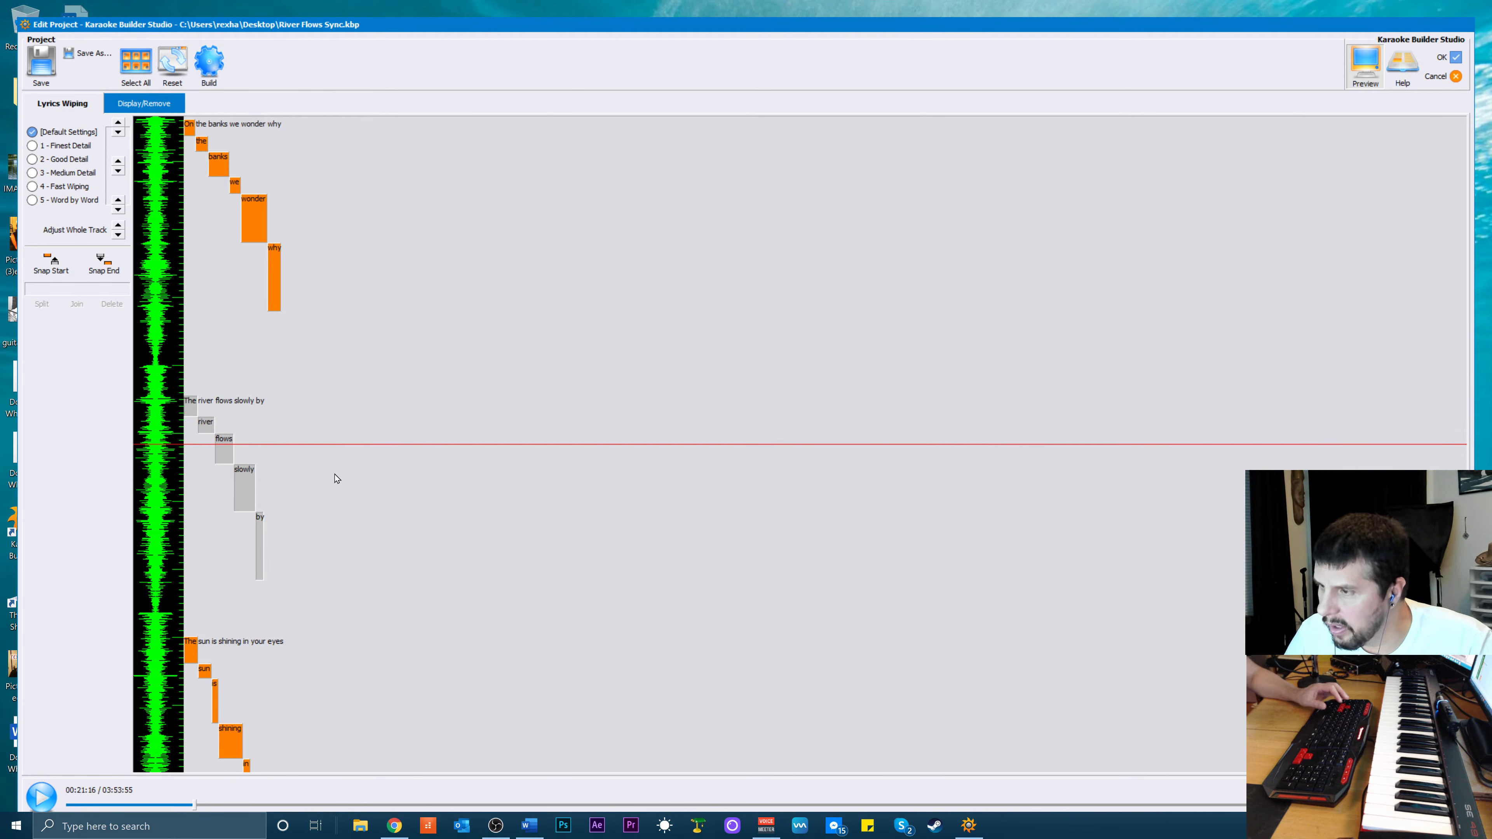
key(space)
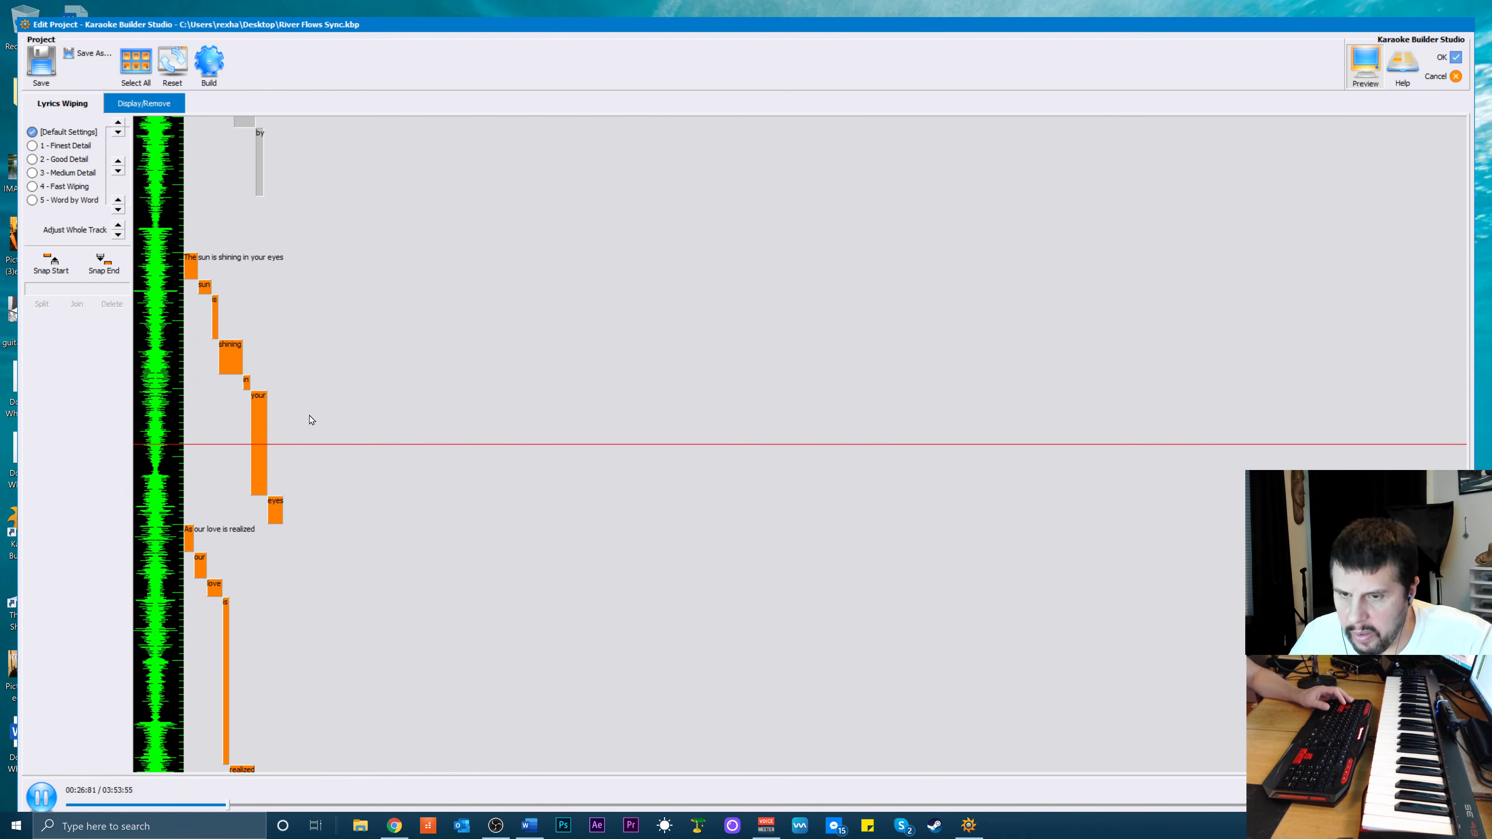
key(space)
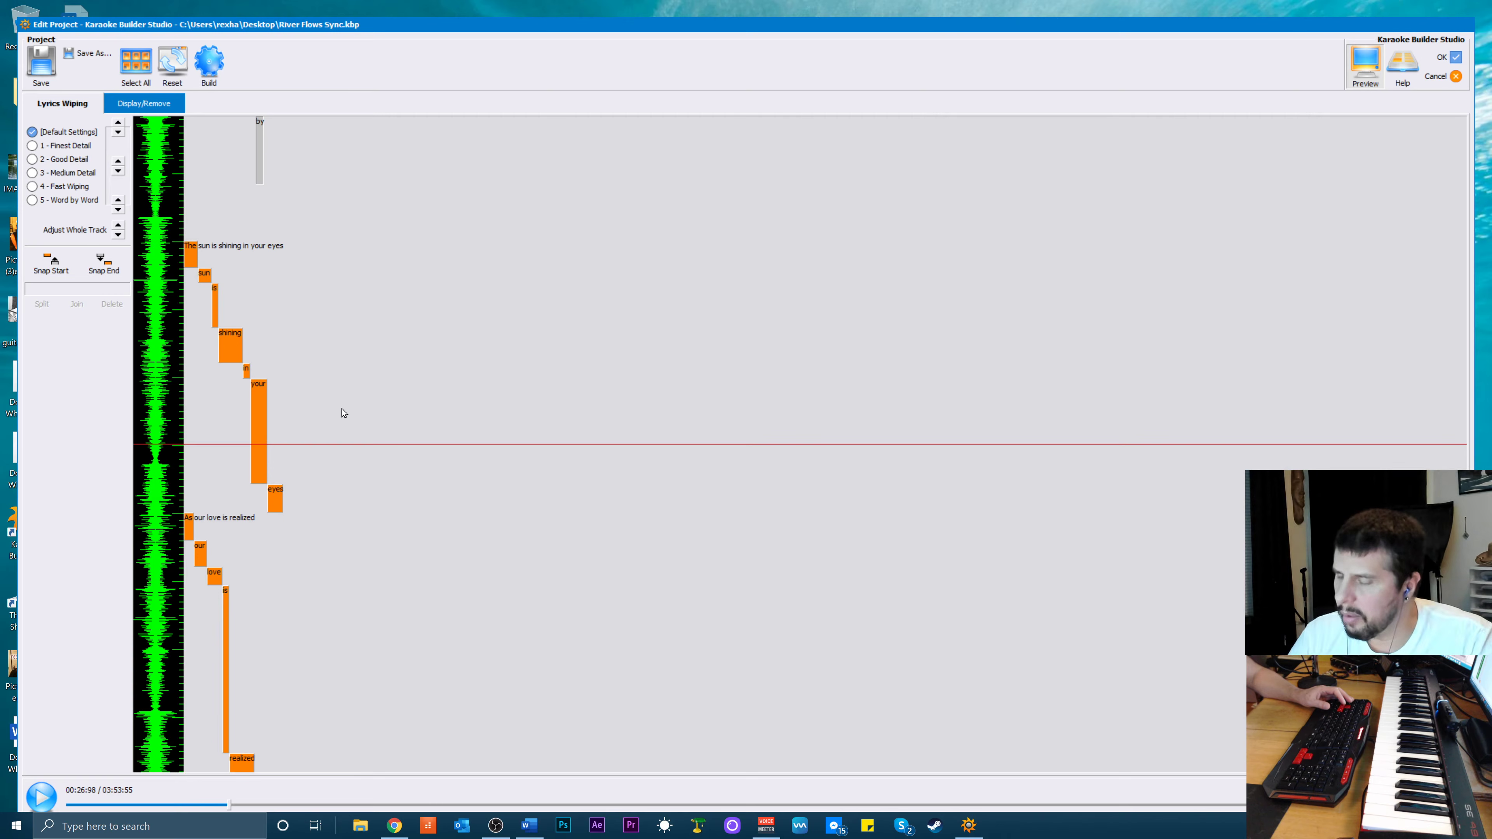
click(259, 256)
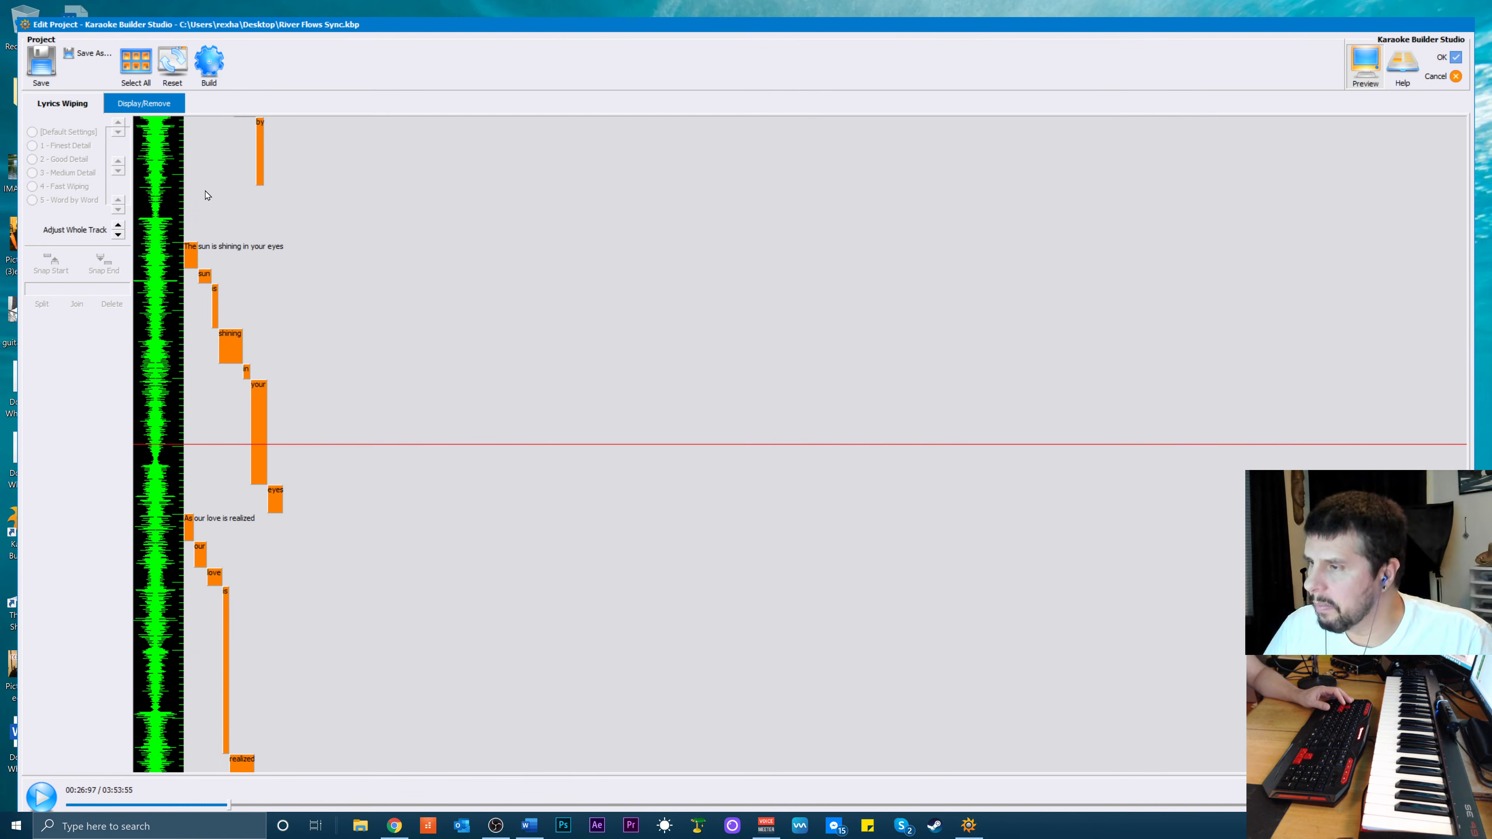
Replay "The sun is shining in your eyes", shorten the wipe of "is", and snap the start of "shining" to its end
scroll(196, 276, up, 4)
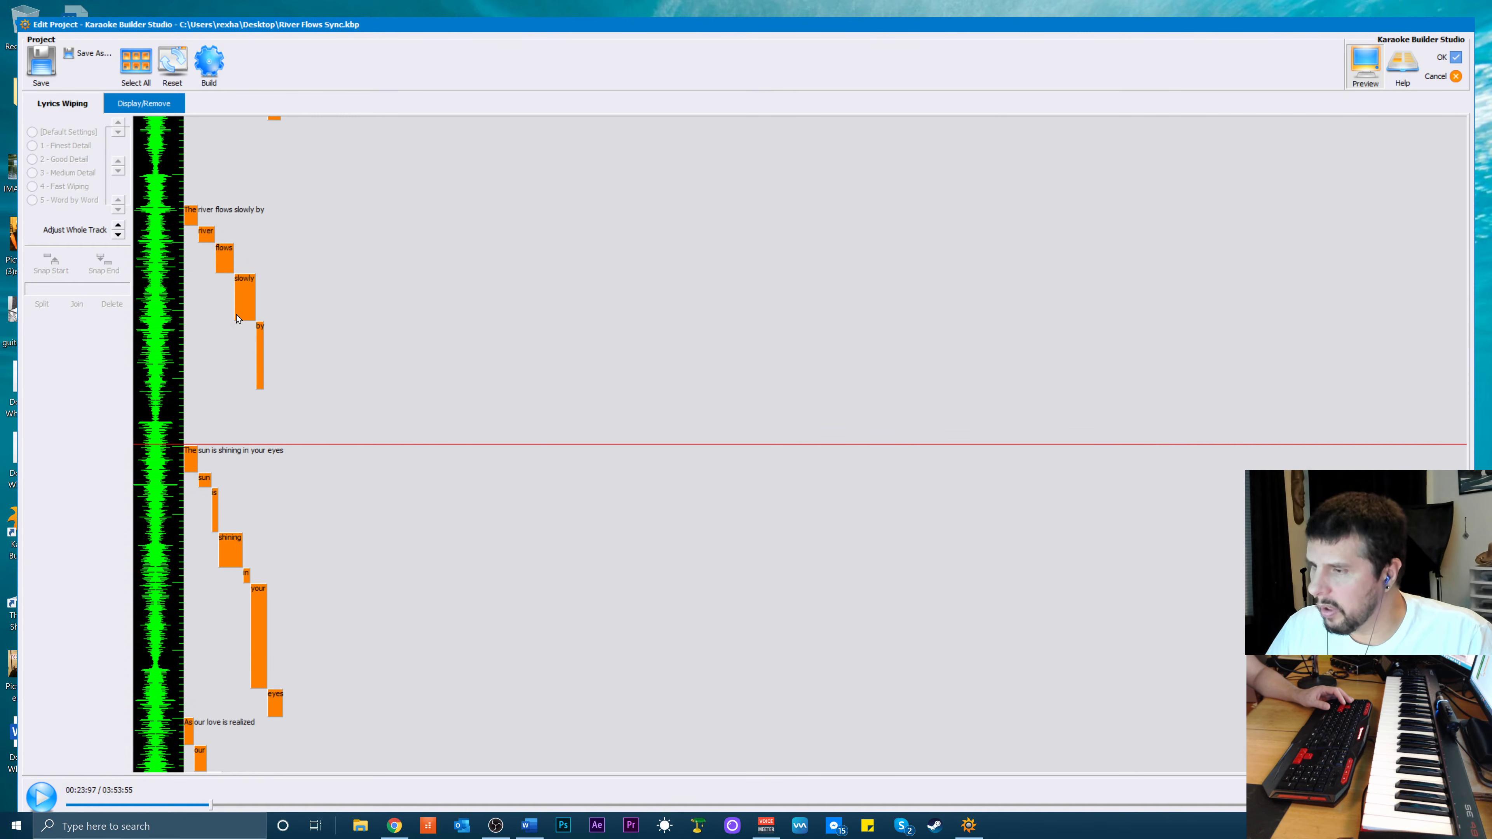
key(space)
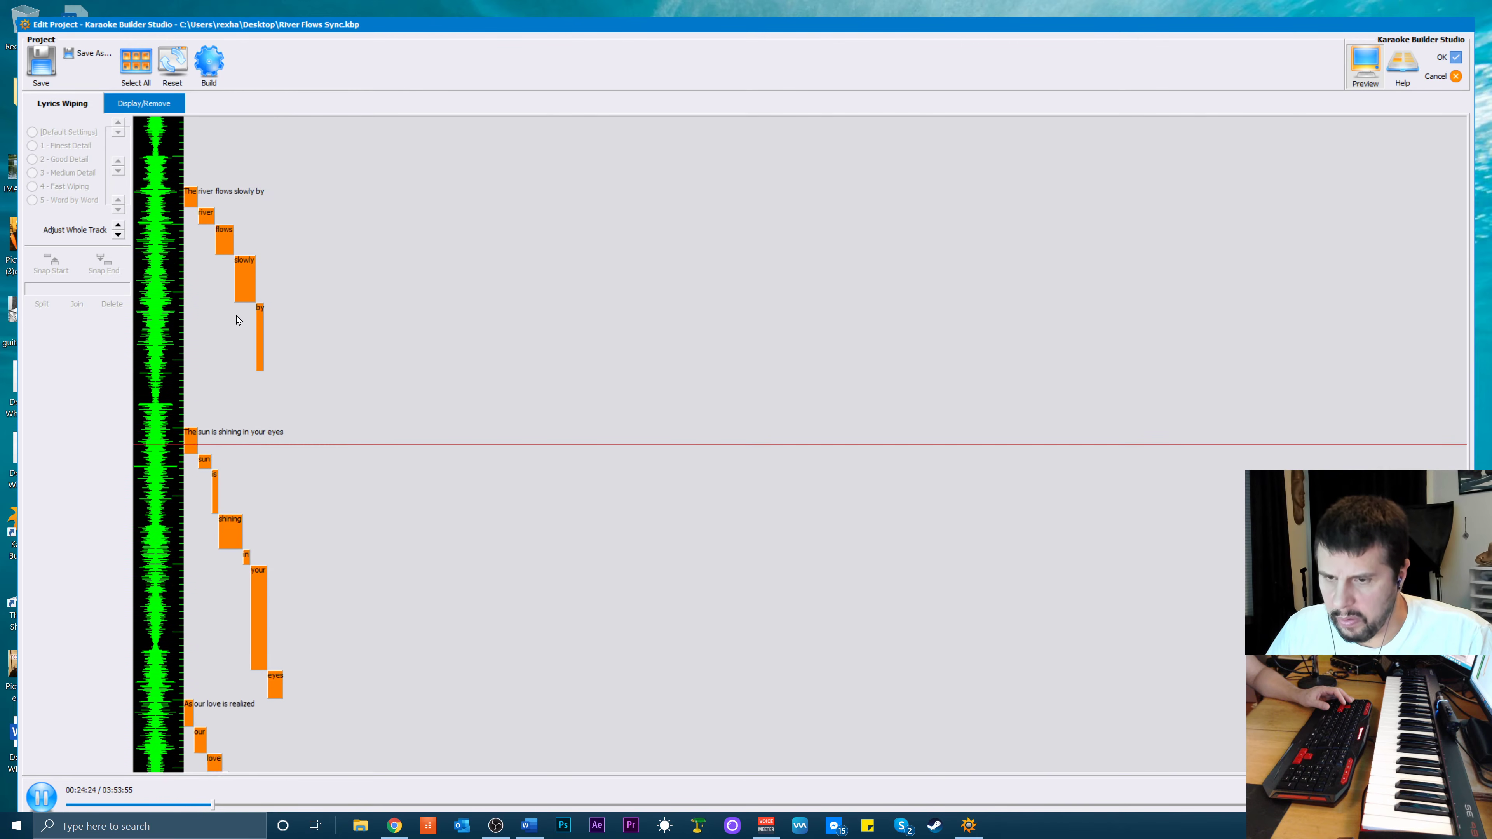
key(space)
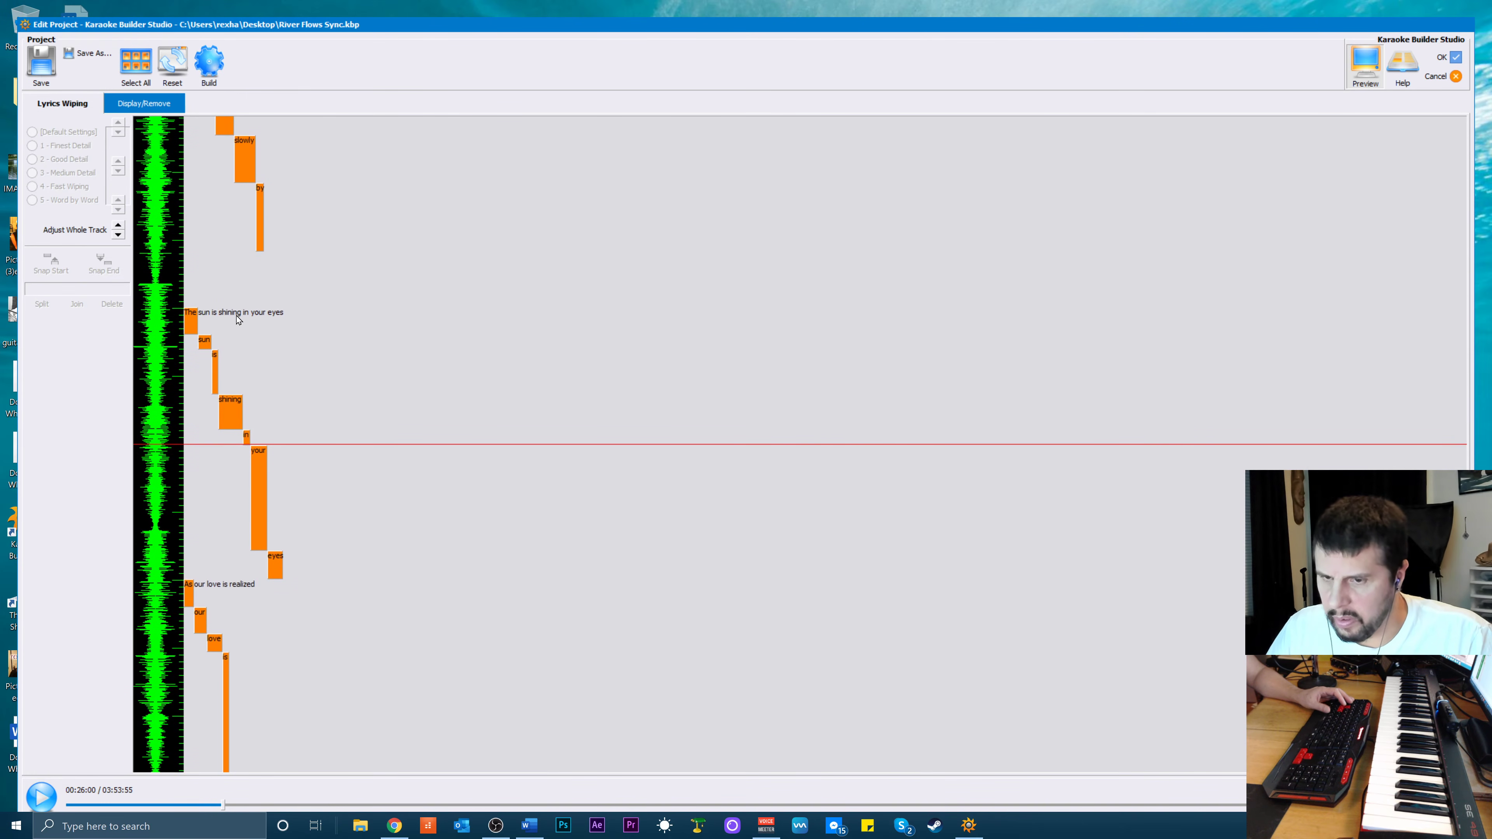
scroll(260, 413, up, 1)
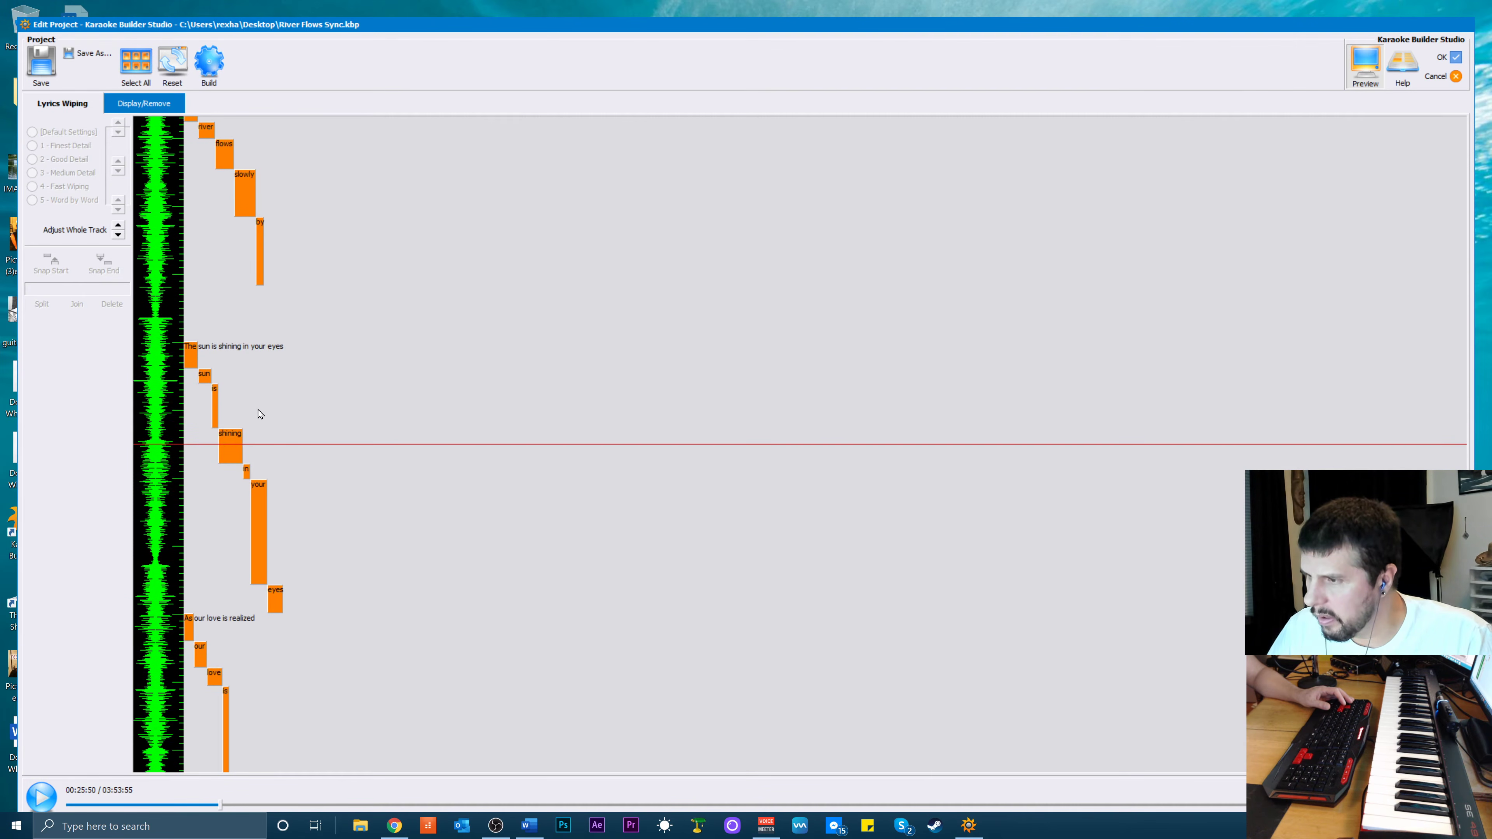
key(space)
key(space)
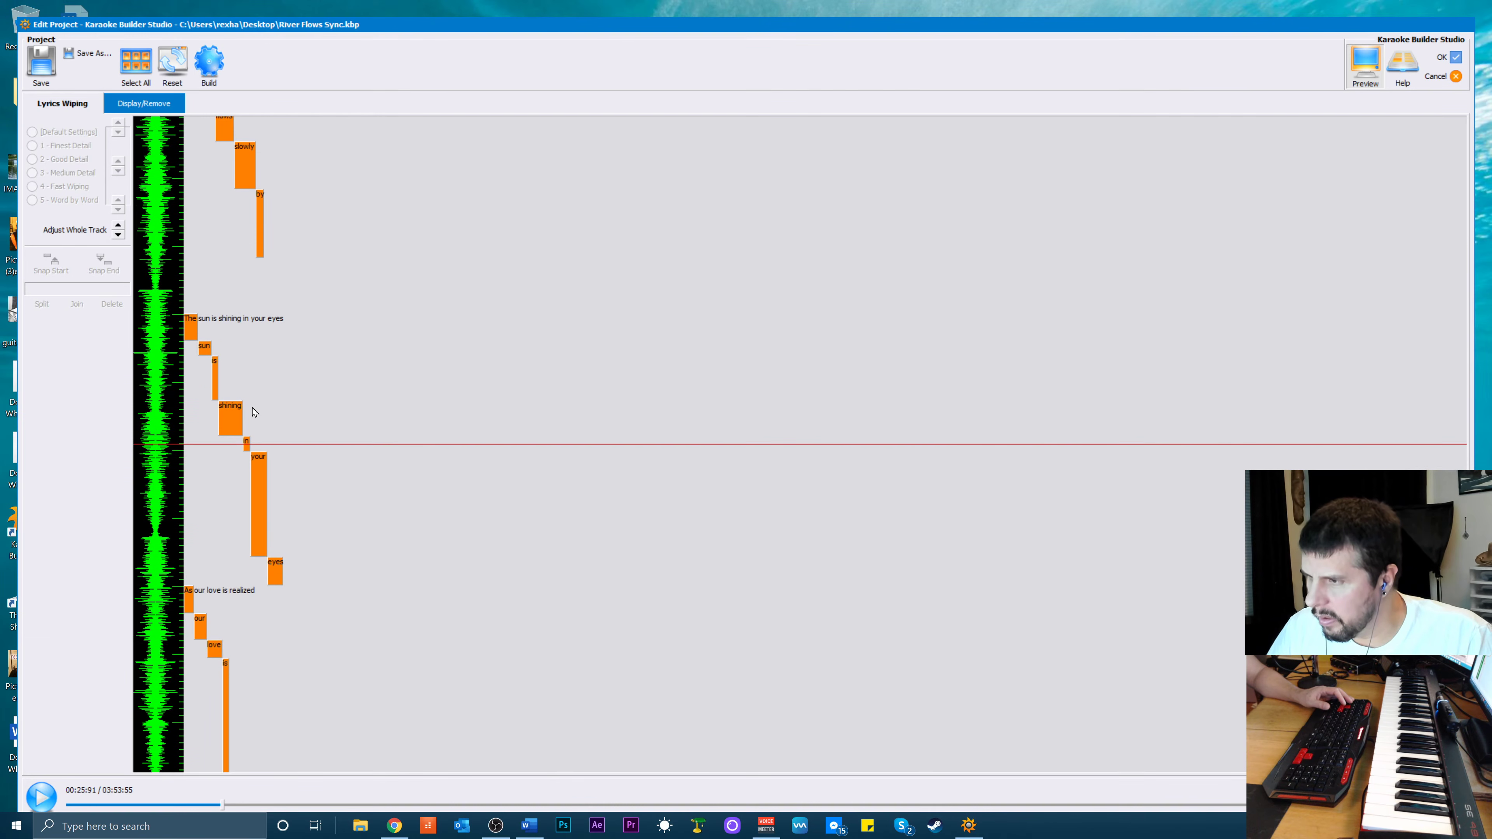
click(216, 396)
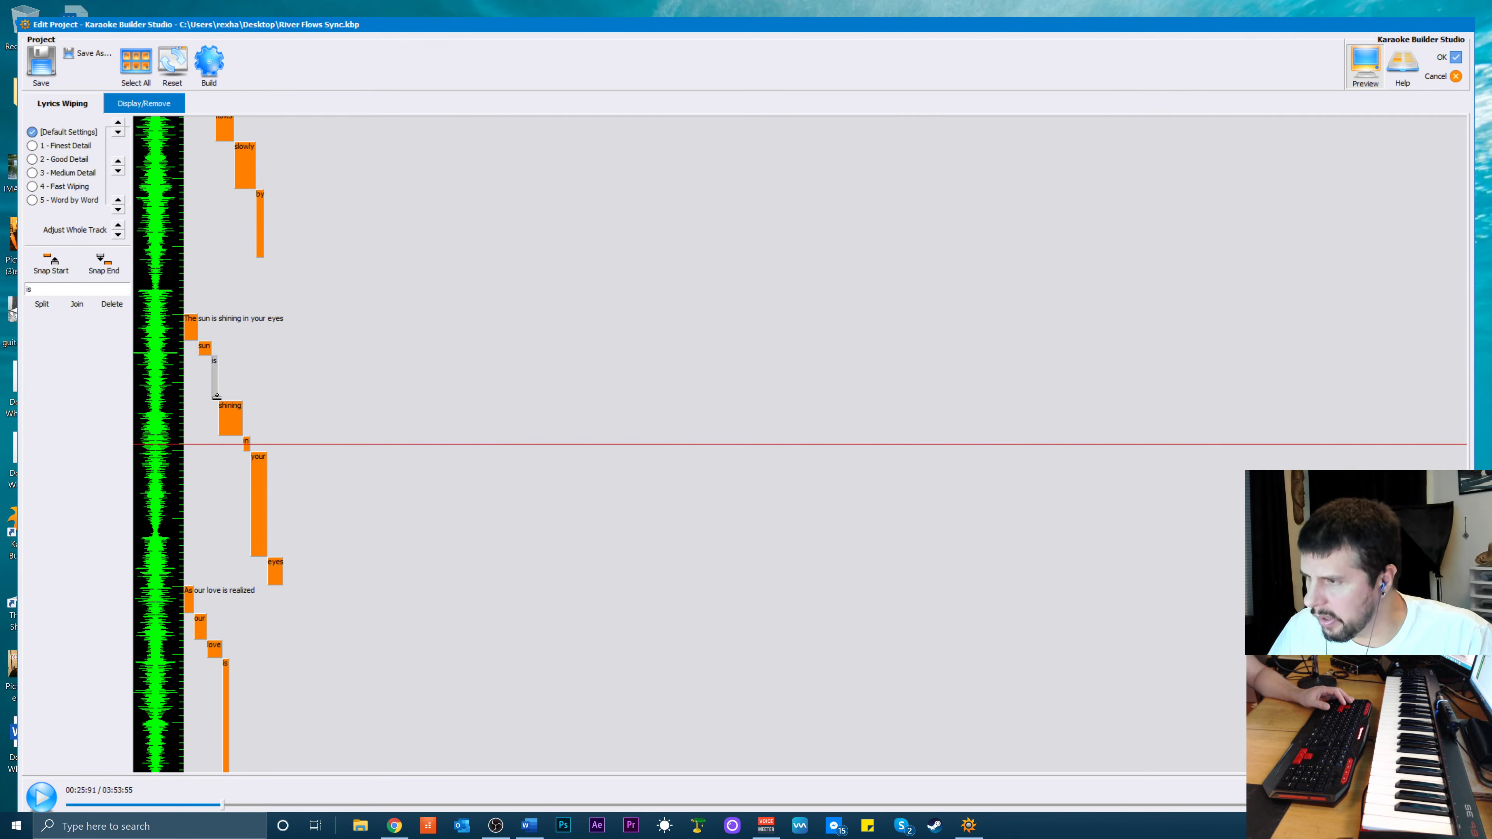
drag(216, 397, 216, 386)
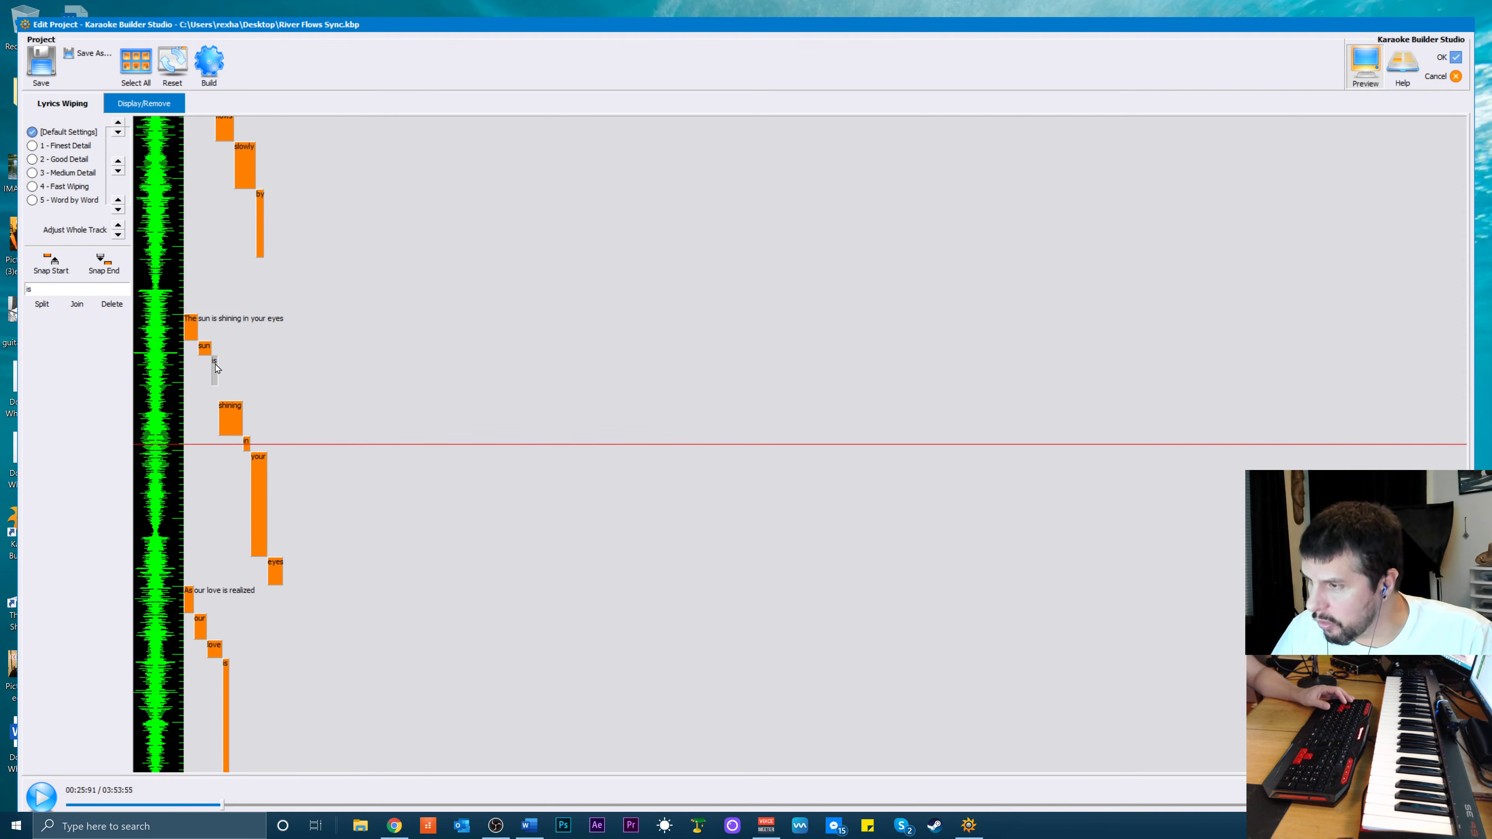
click(228, 418)
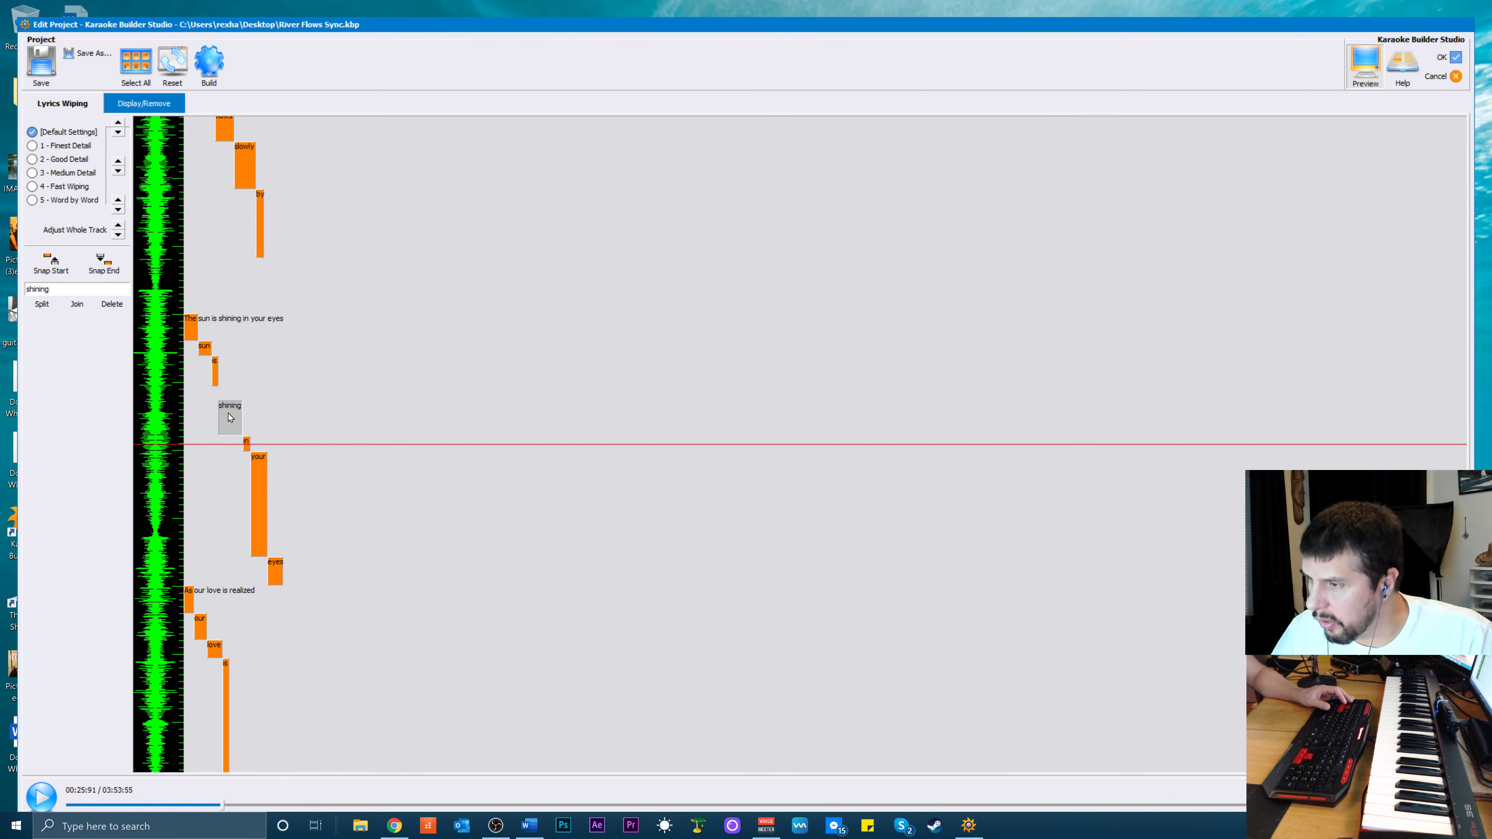
drag(232, 405, 234, 394)
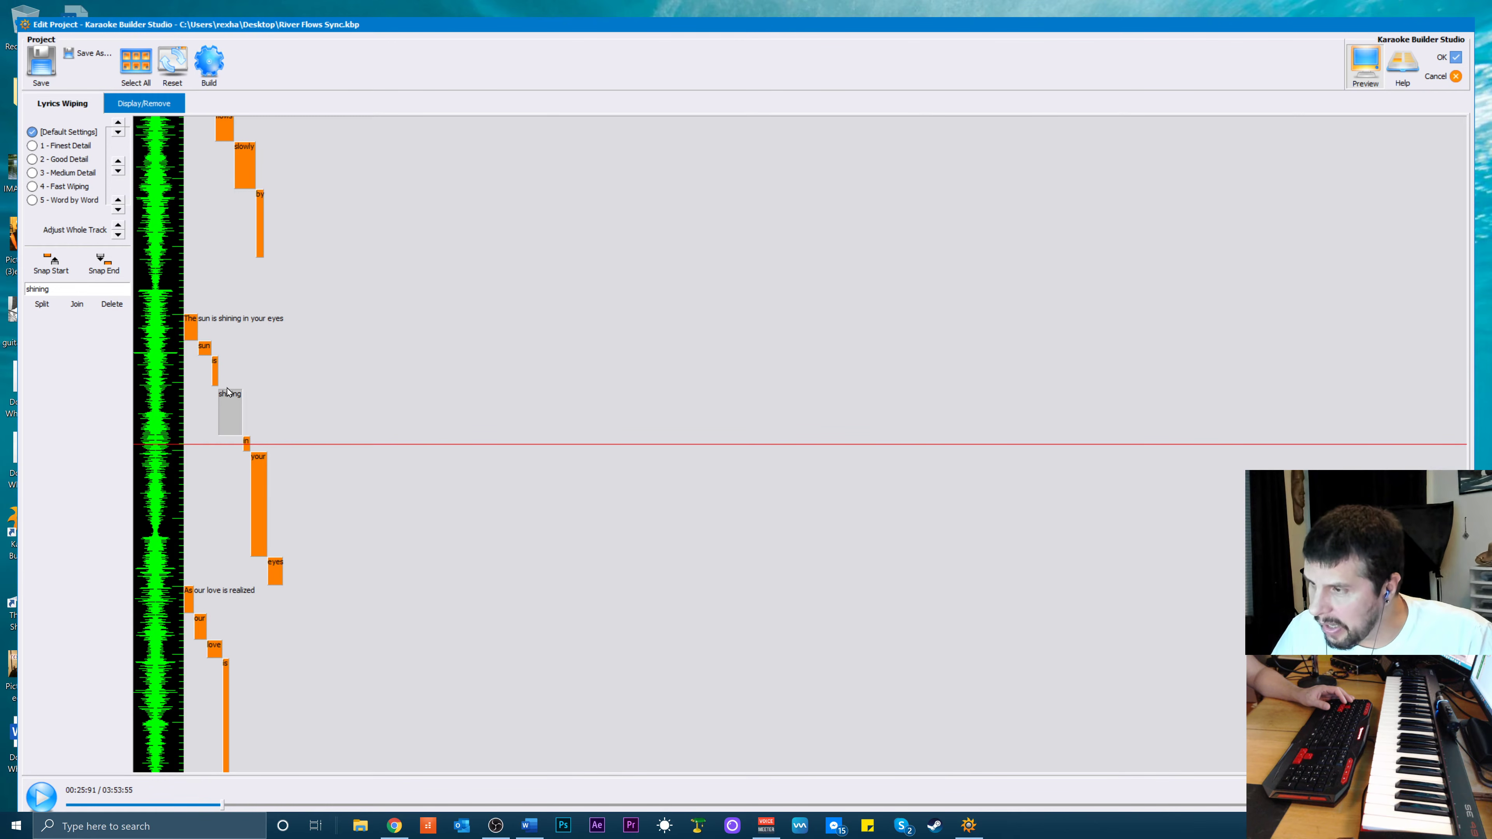
click(46, 278)
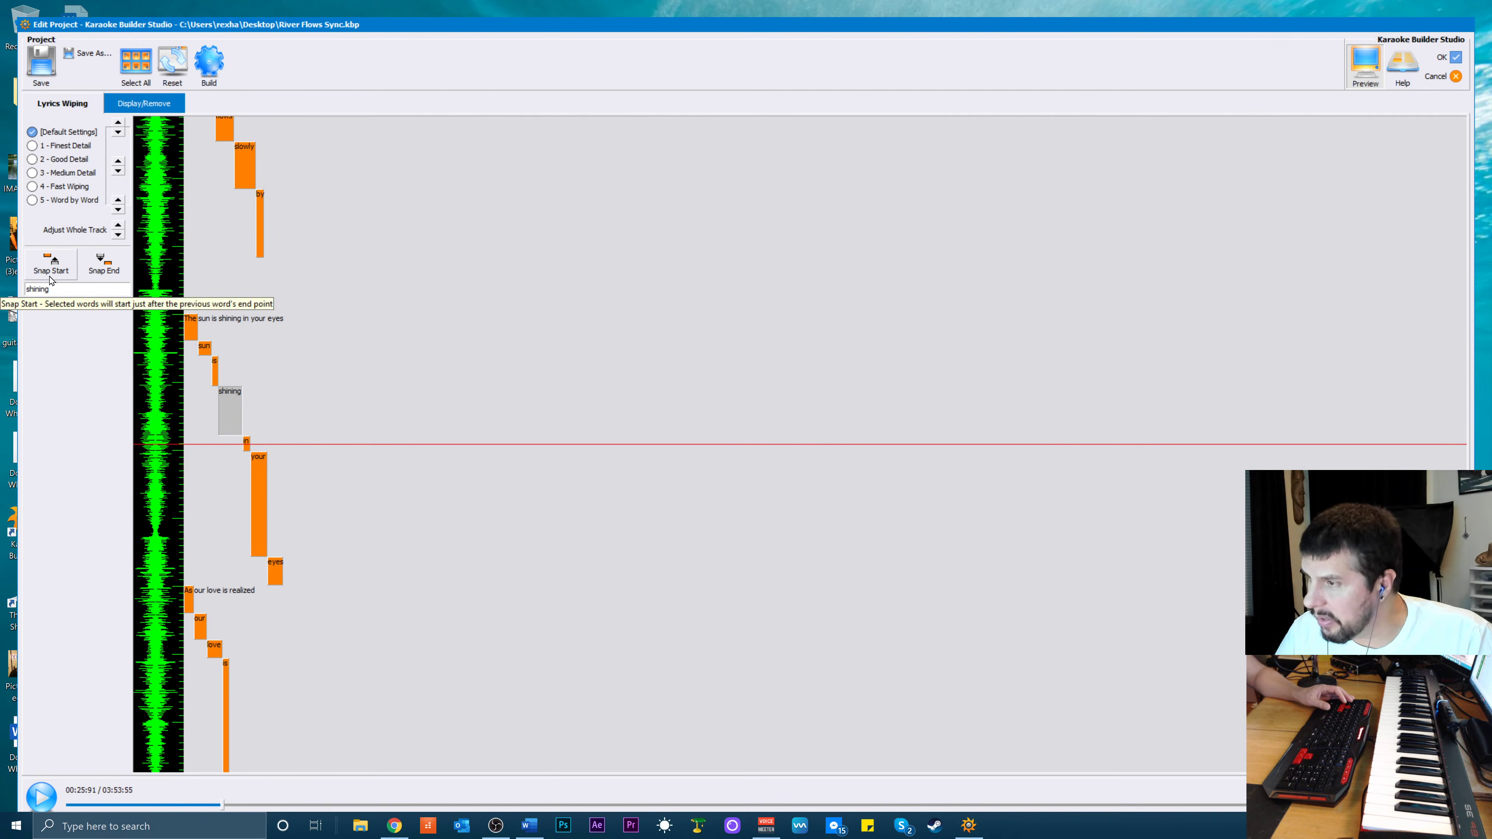
Replay the line "The sun is shining in your eyes" and shorten its first word, "The", so its wipe ends earlier
scroll(279, 386, up, 1)
scroll(278, 387, up, 1)
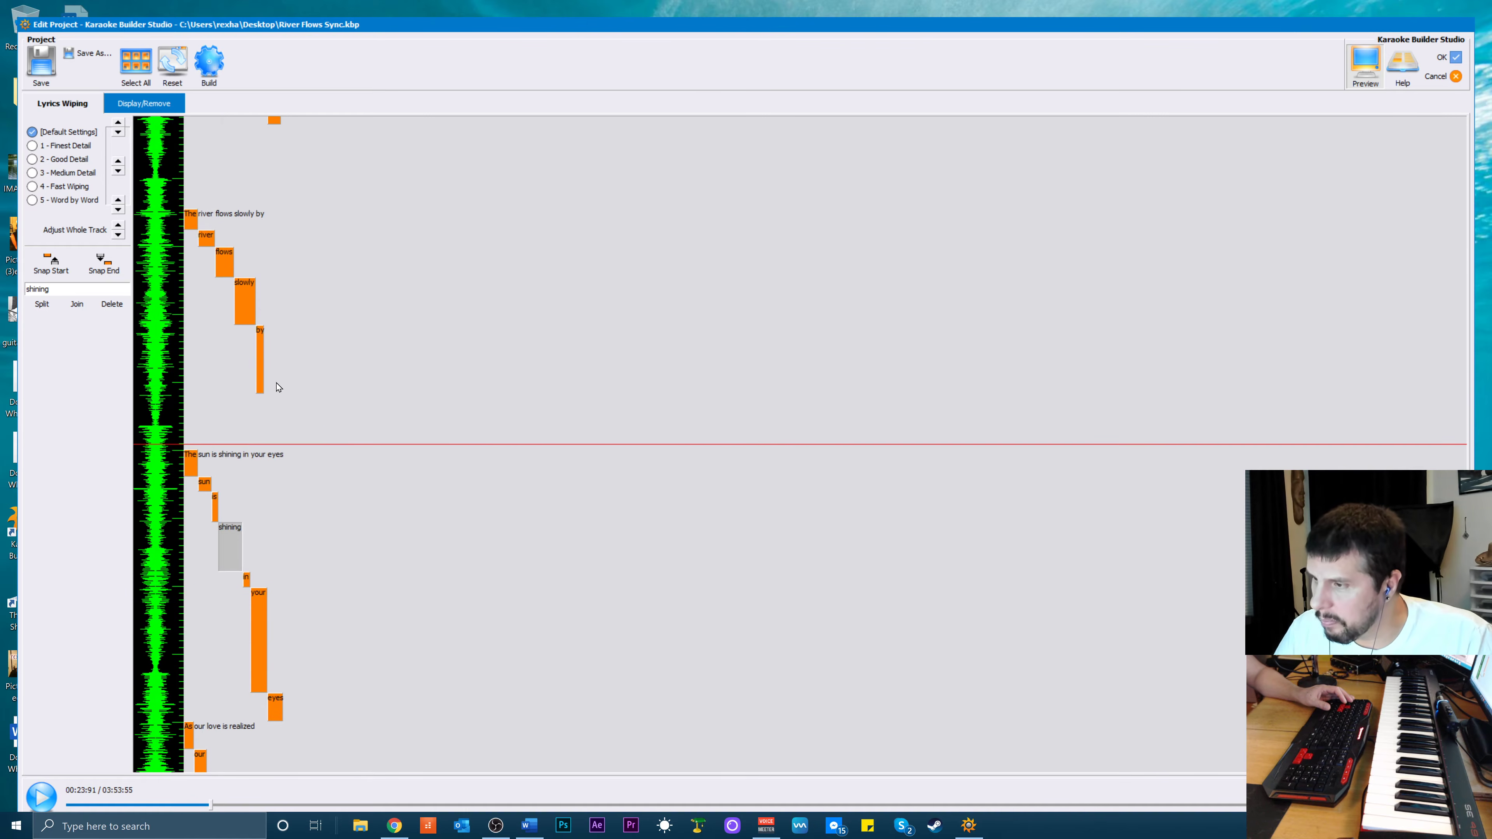
key(space)
key(space)
scroll(279, 402, down, 3)
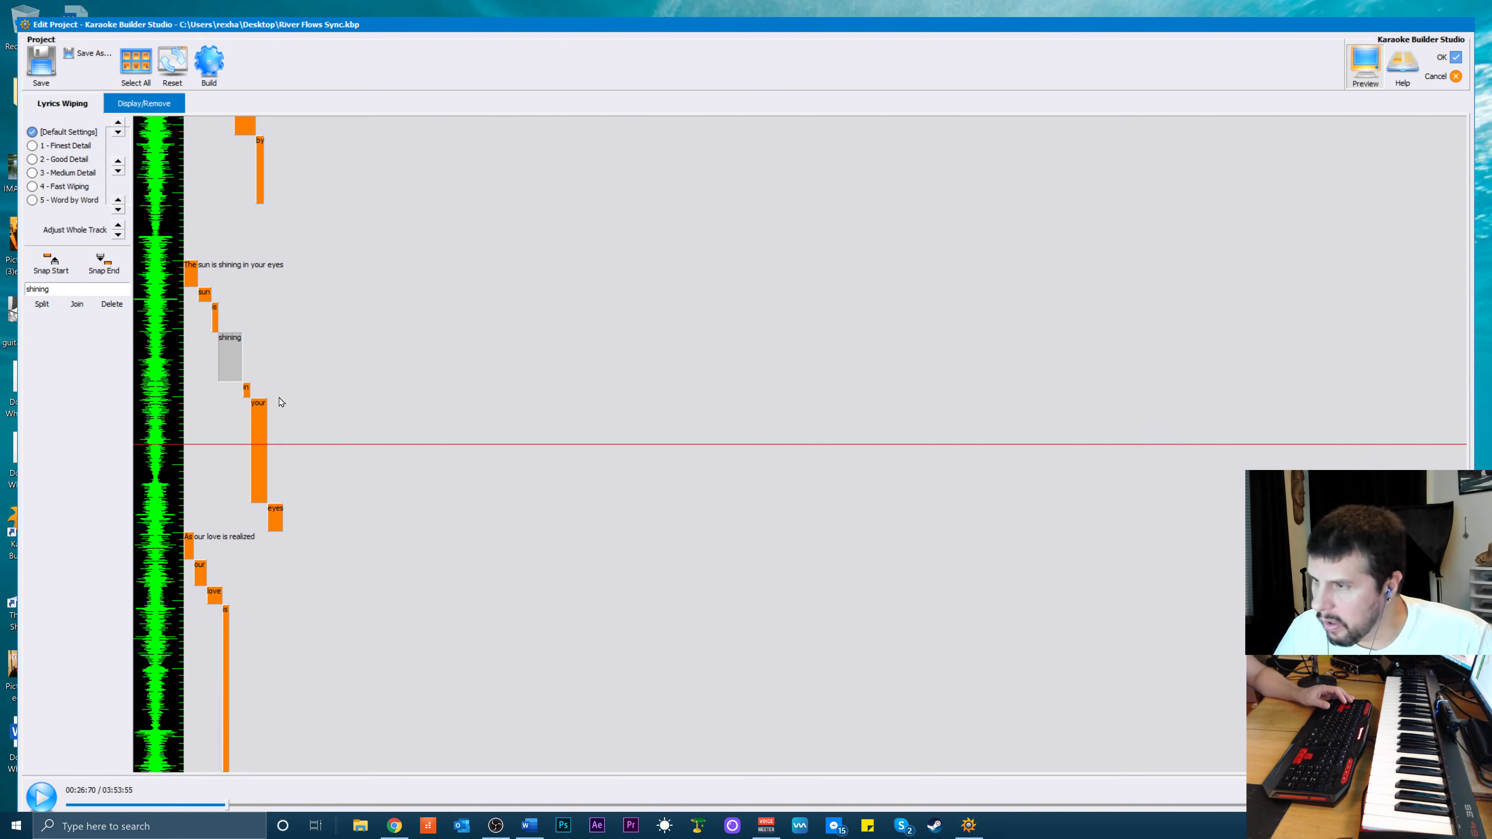
scroll(279, 398, up, 6)
key(space)
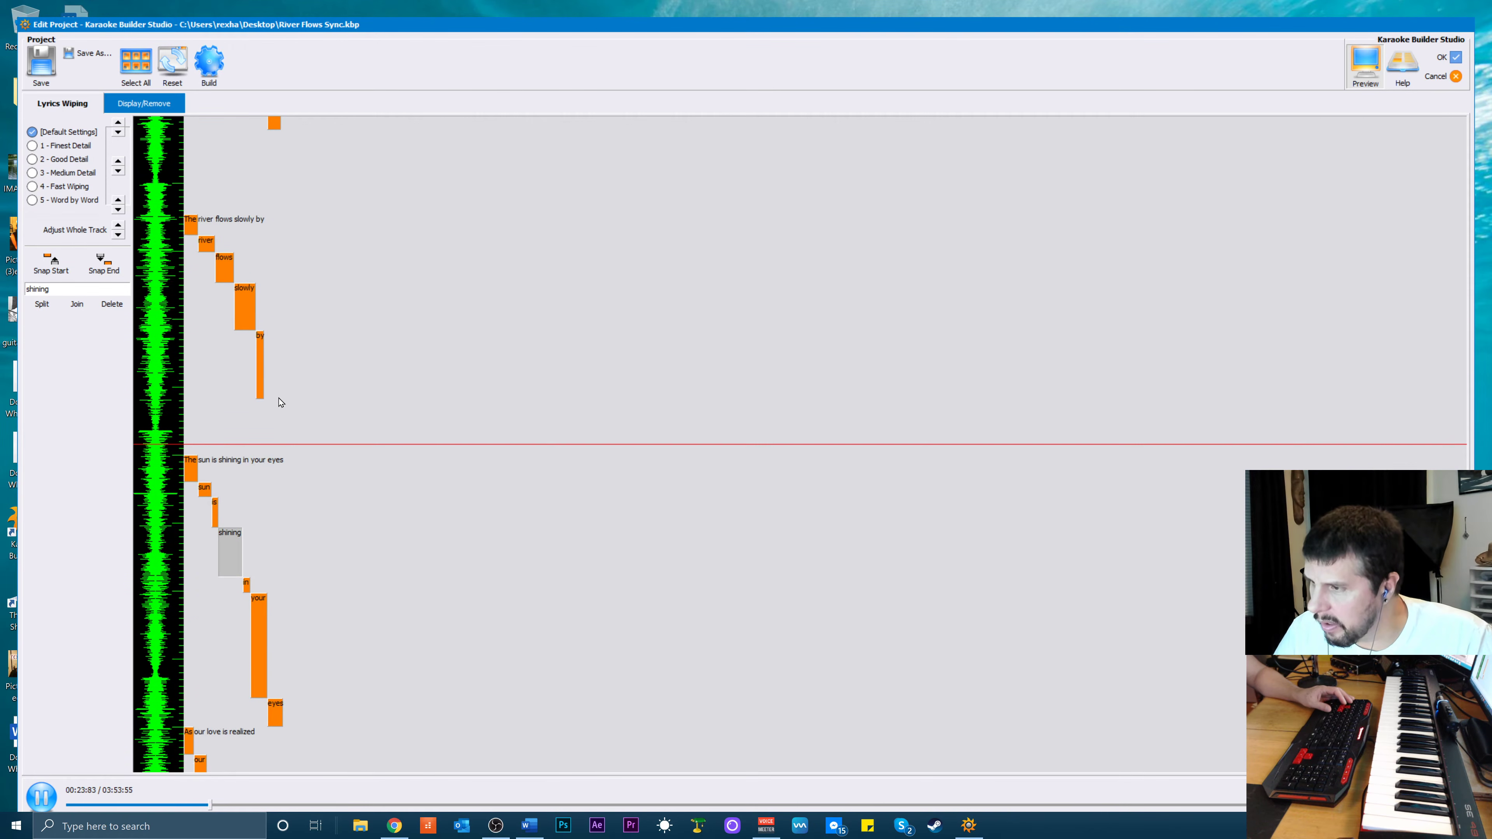
key(space)
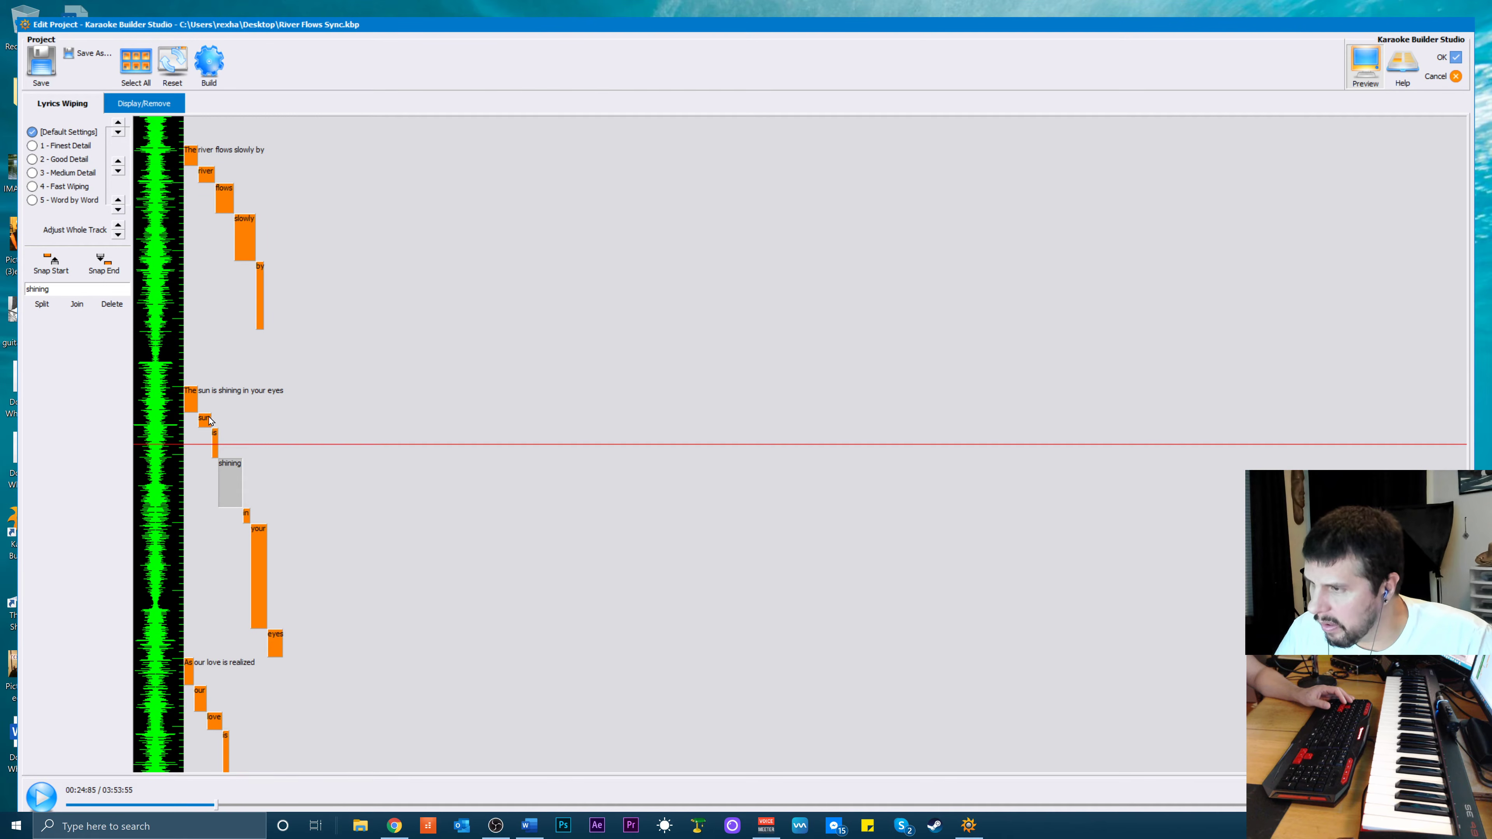
click(201, 407)
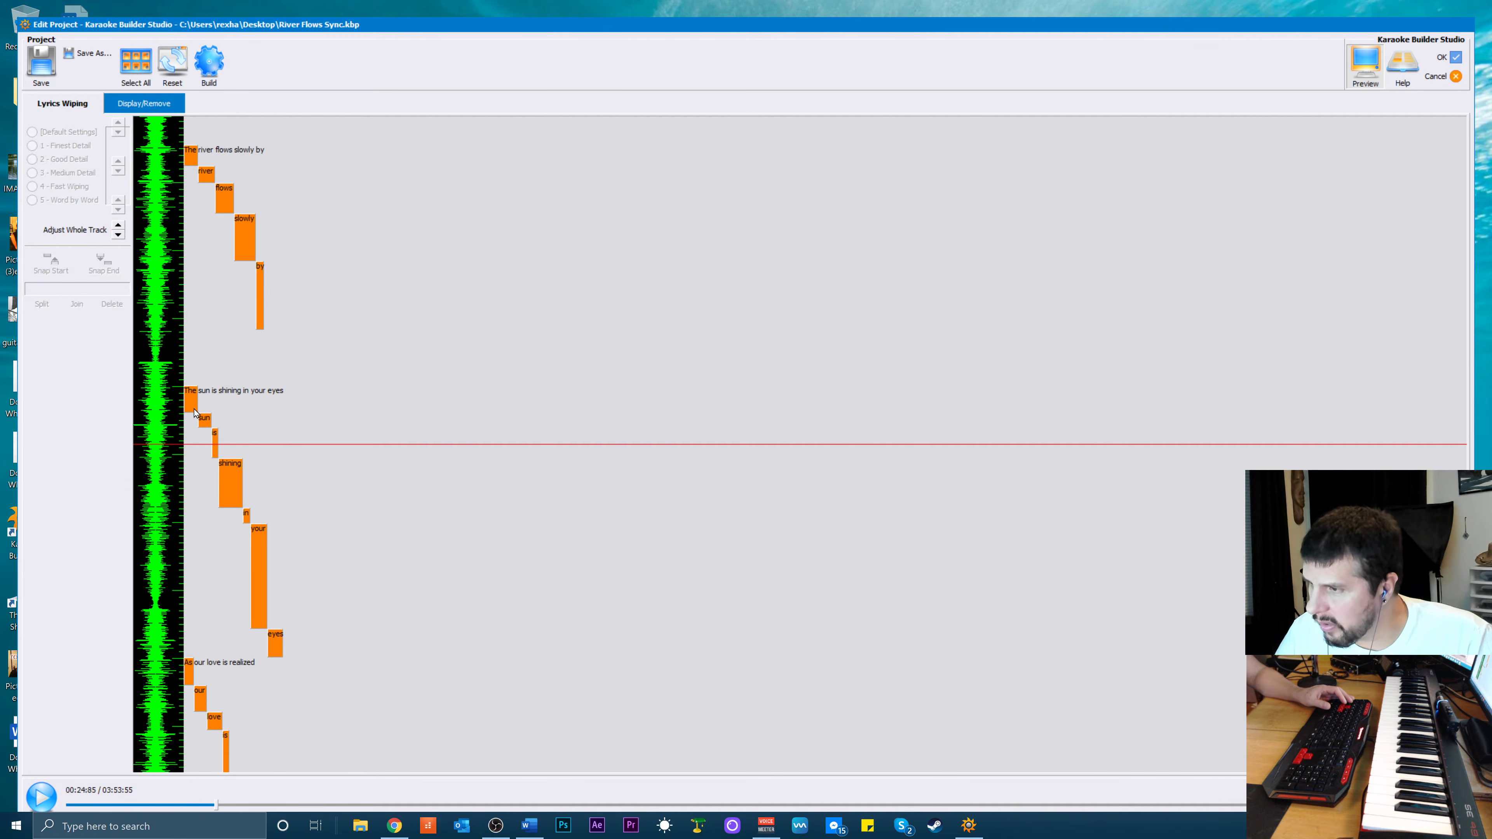
click(193, 407)
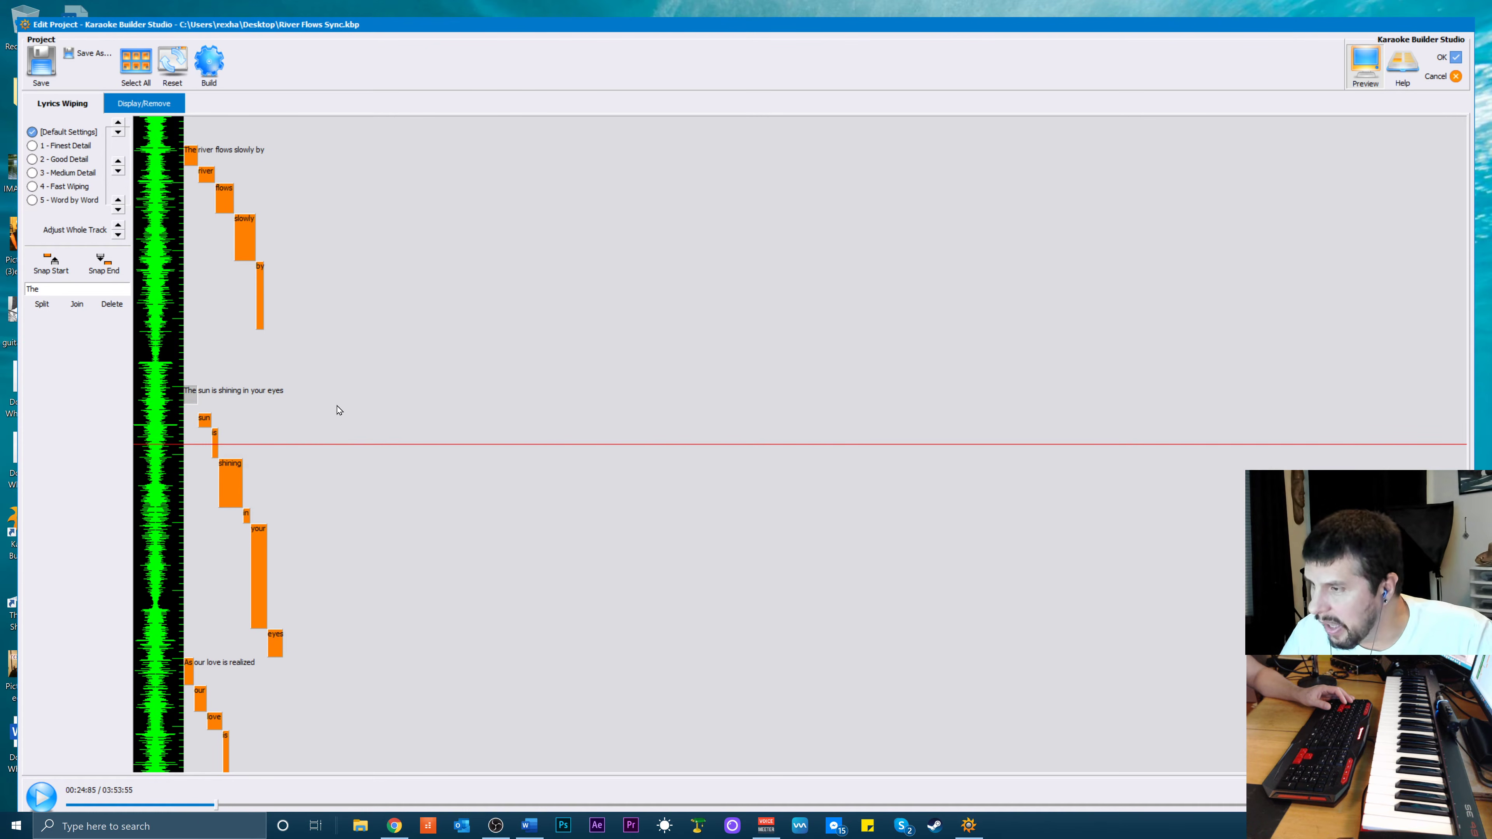
Snap the start of "sun" to the end of "The" in the line "The sun is shining in your eyes"
key(space)
key(space)
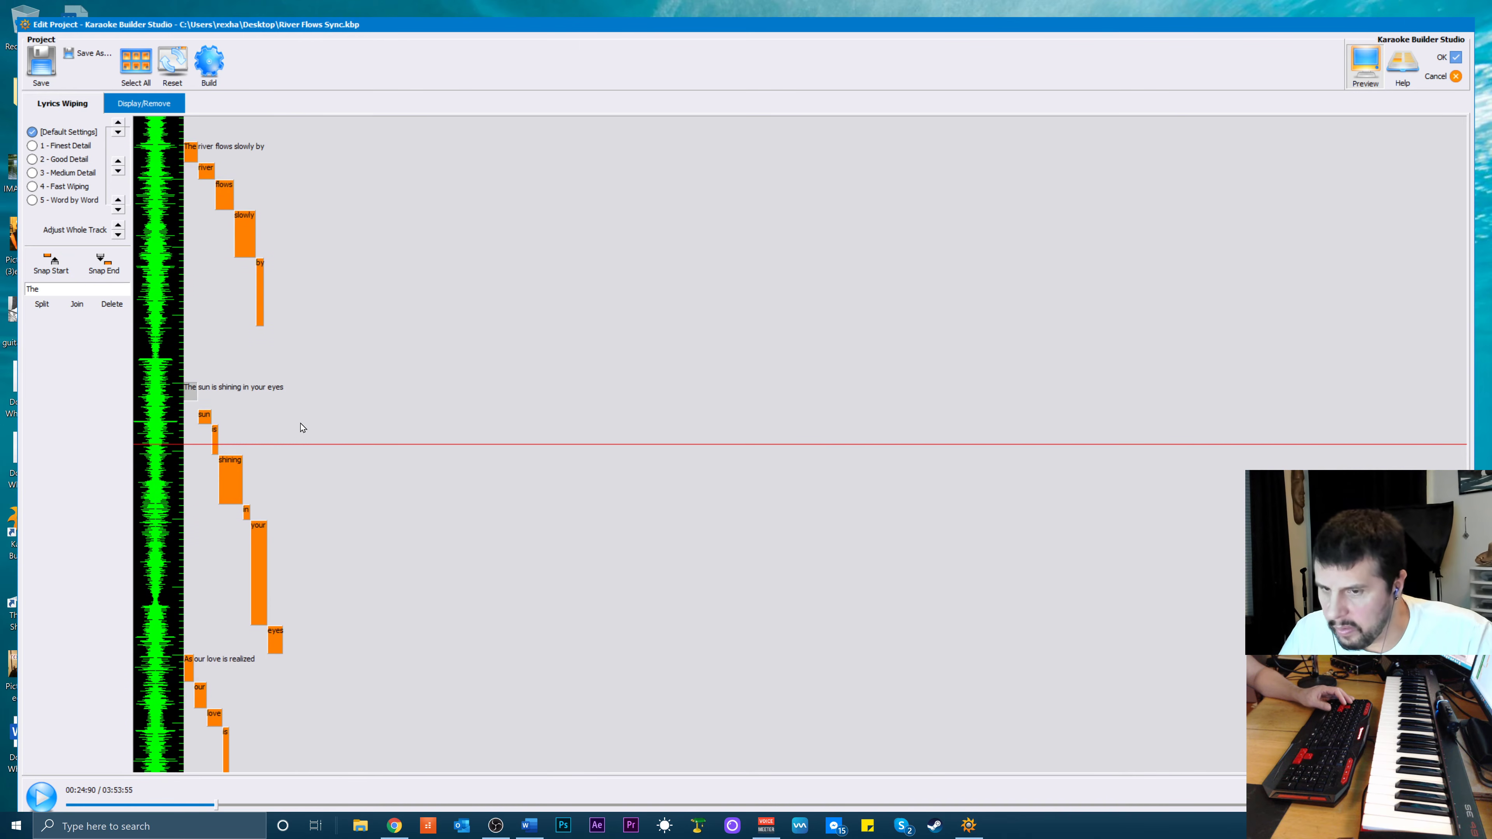
click(202, 420)
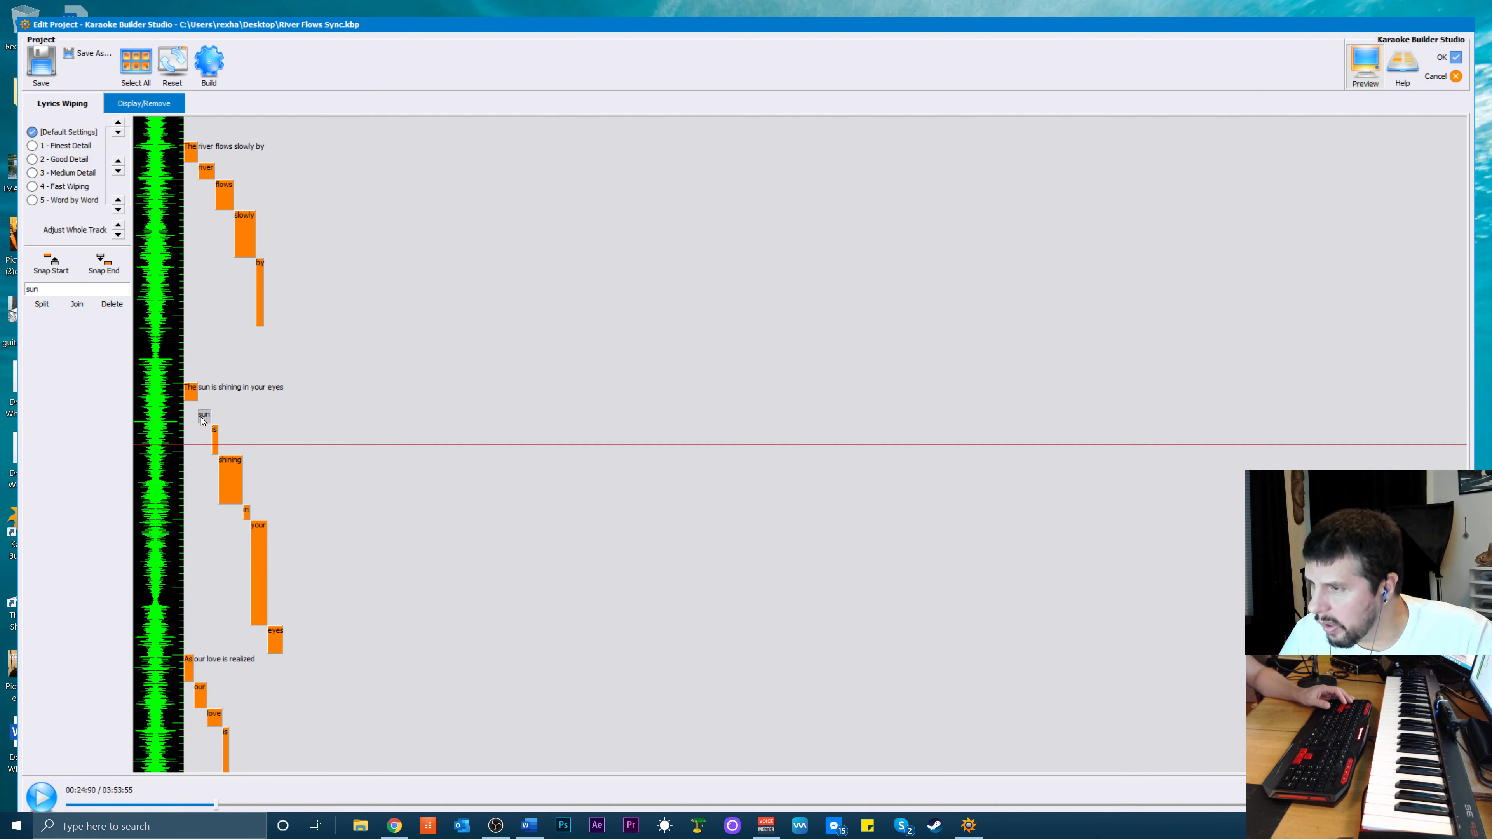
click(48, 266)
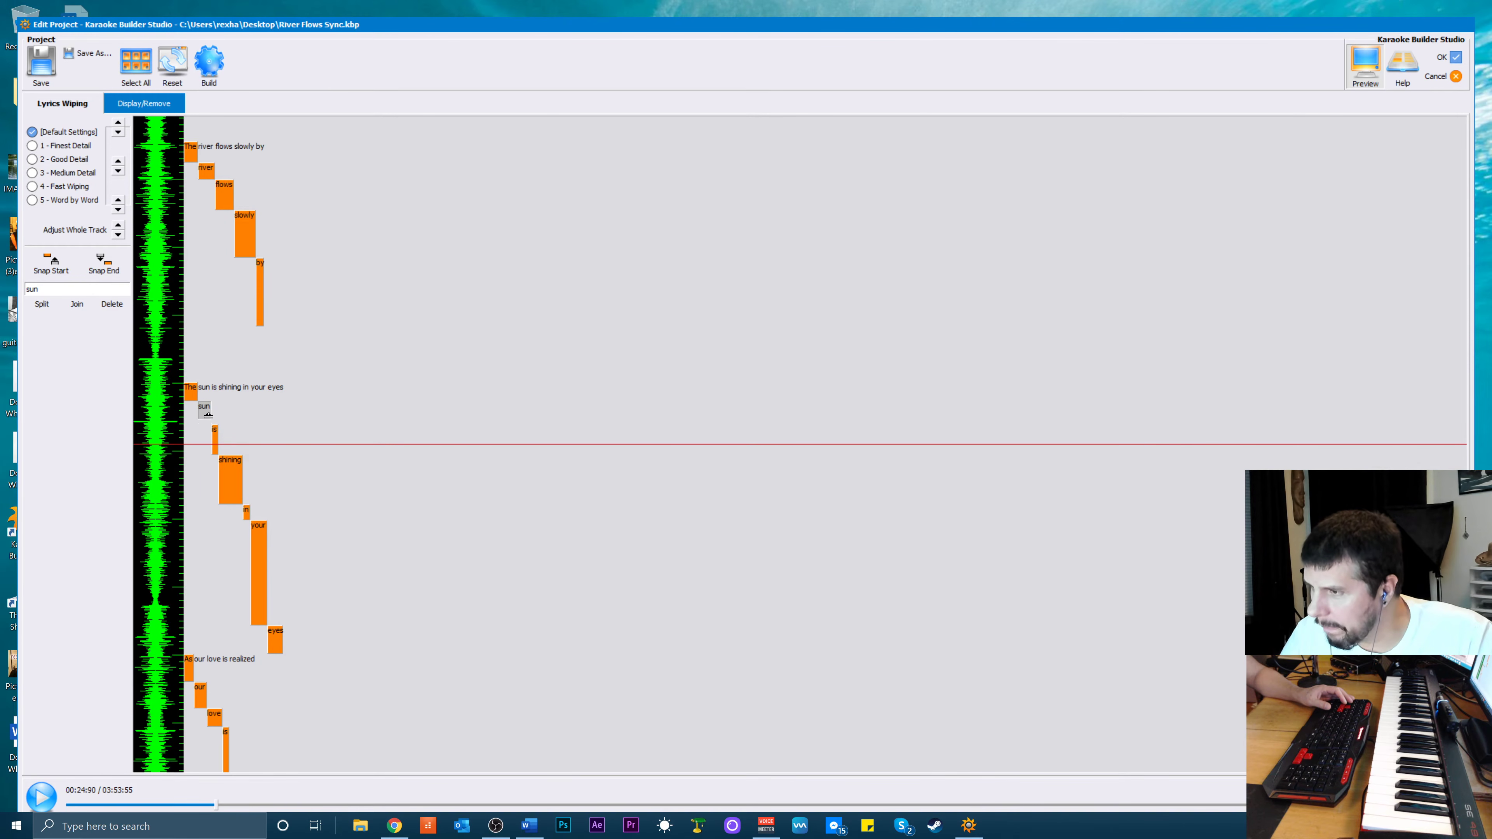
Replay the start of "The sun is shining in your eyes" and end the wipe of "sun" slightly earlier
scroll(362, 388, up, 2)
key(space)
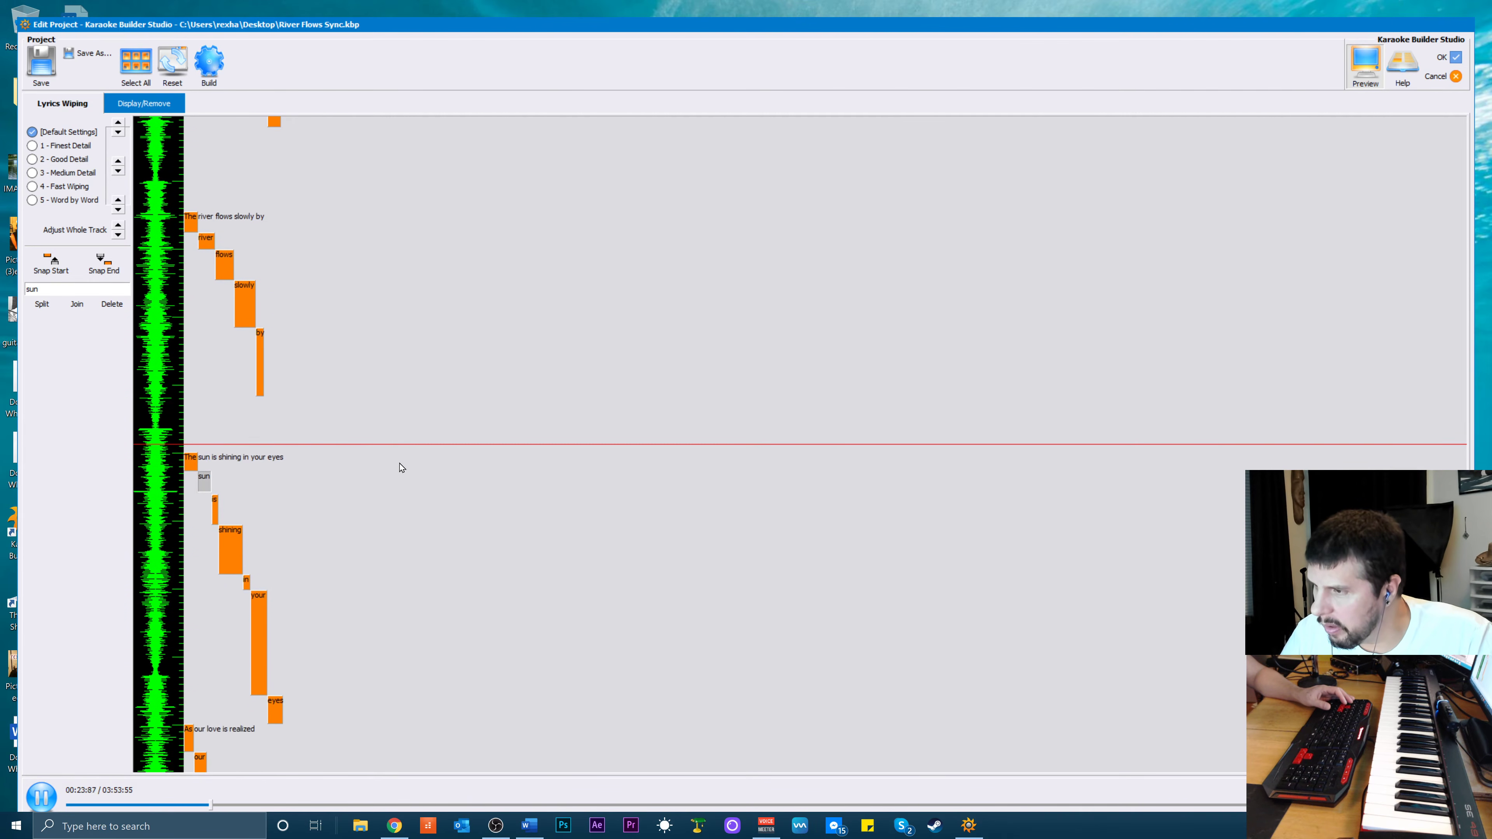
key(space)
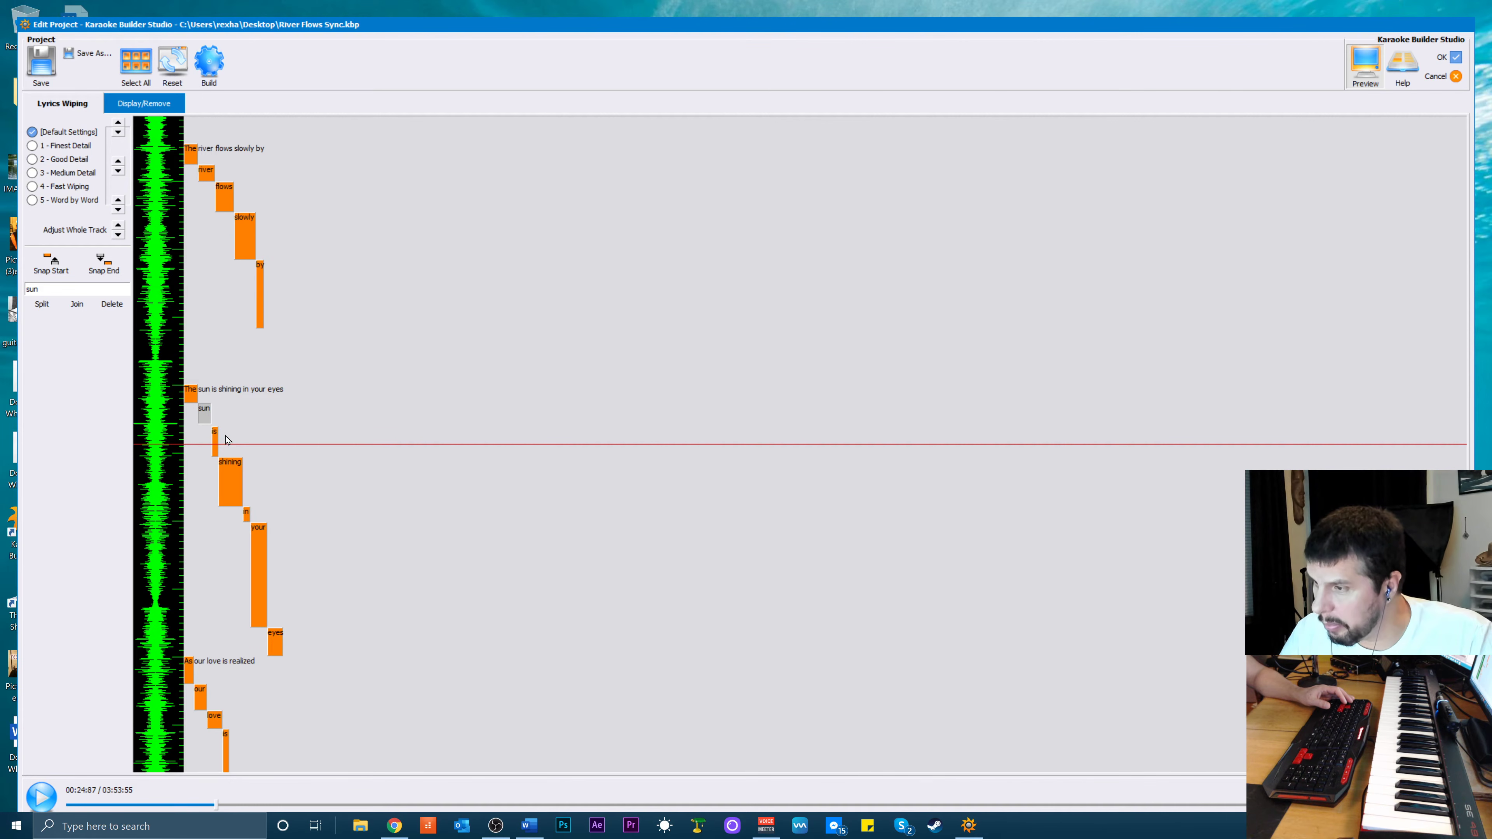
scroll(226, 436, up, 1)
scroll(229, 439, down, 1)
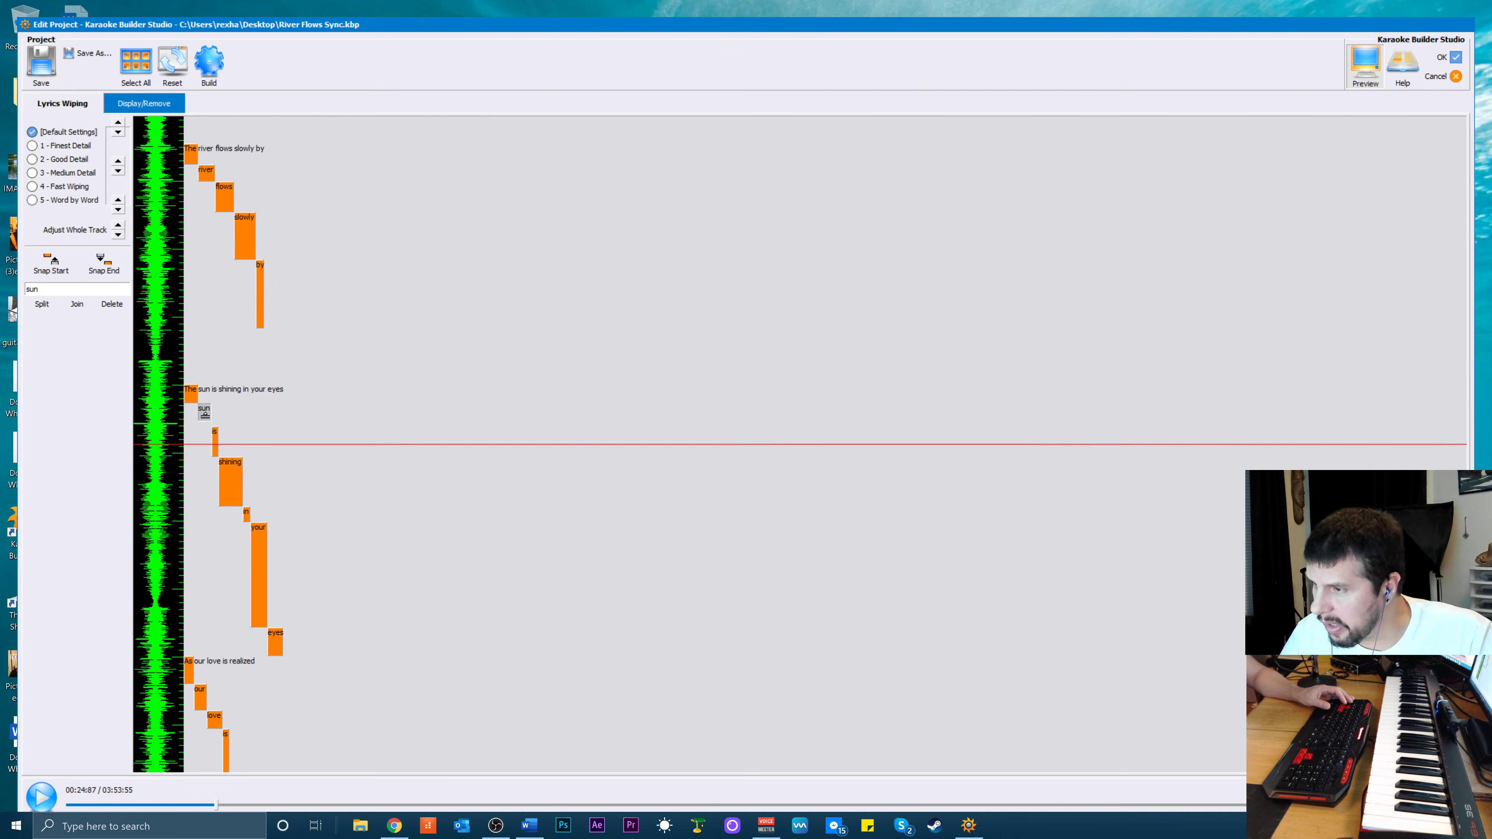
Start "is" right after "sun" with a shorter wipe, and snap the start of "shining" to the end of "is"
click(215, 444)
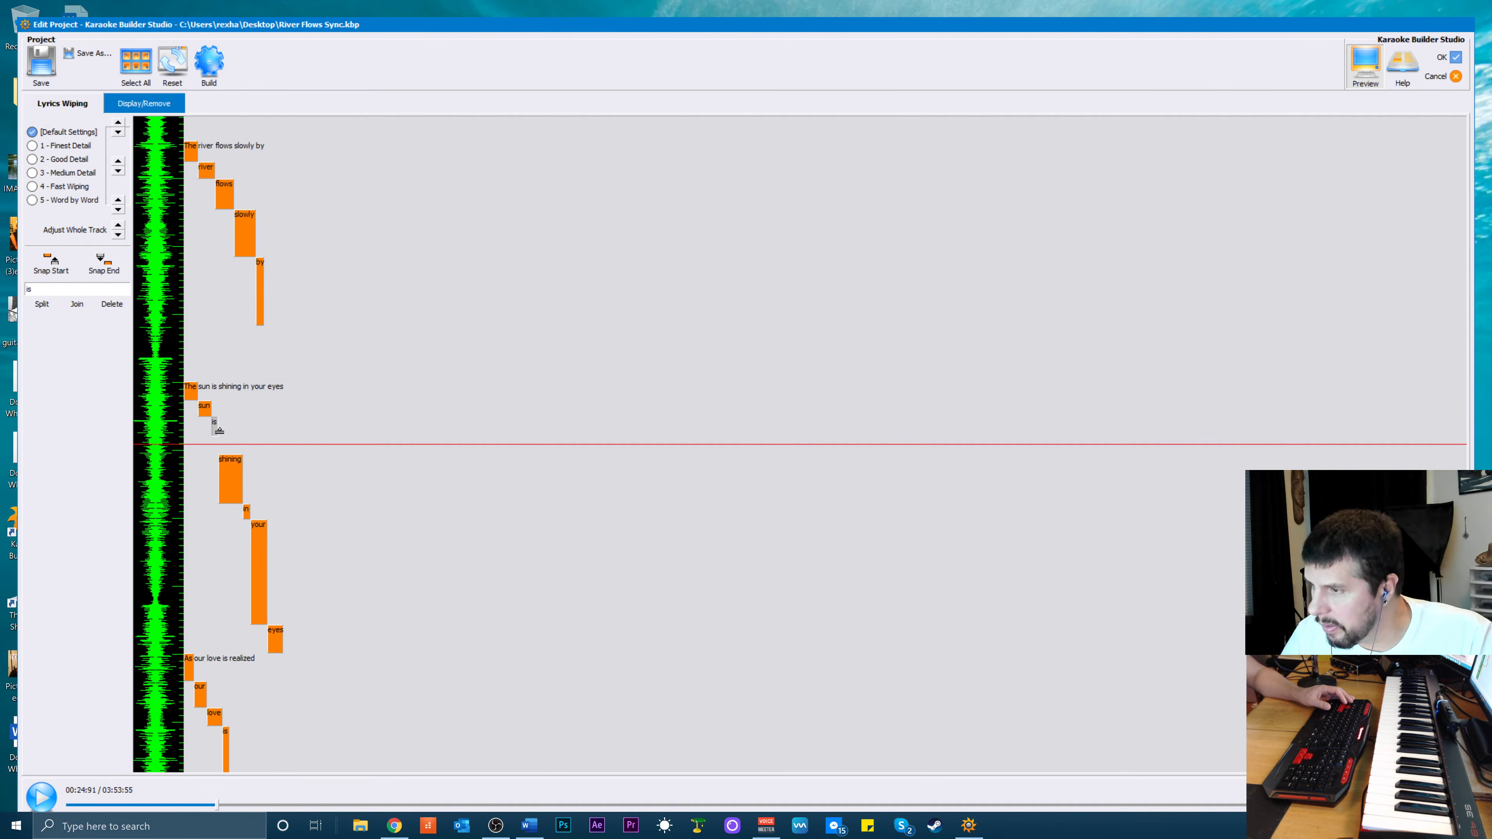
drag(220, 430, 219, 434)
click(225, 472)
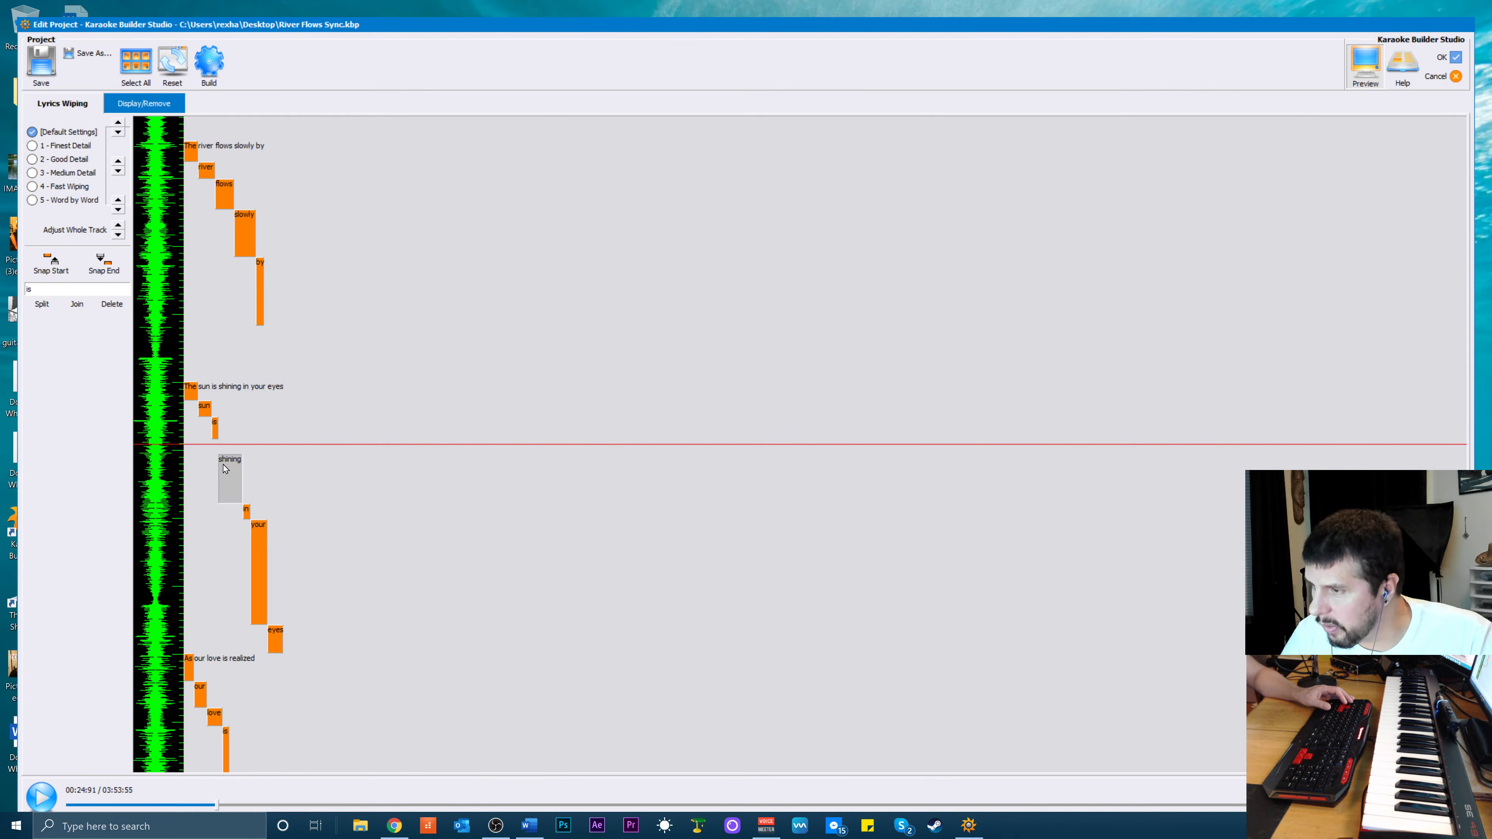
click(61, 275)
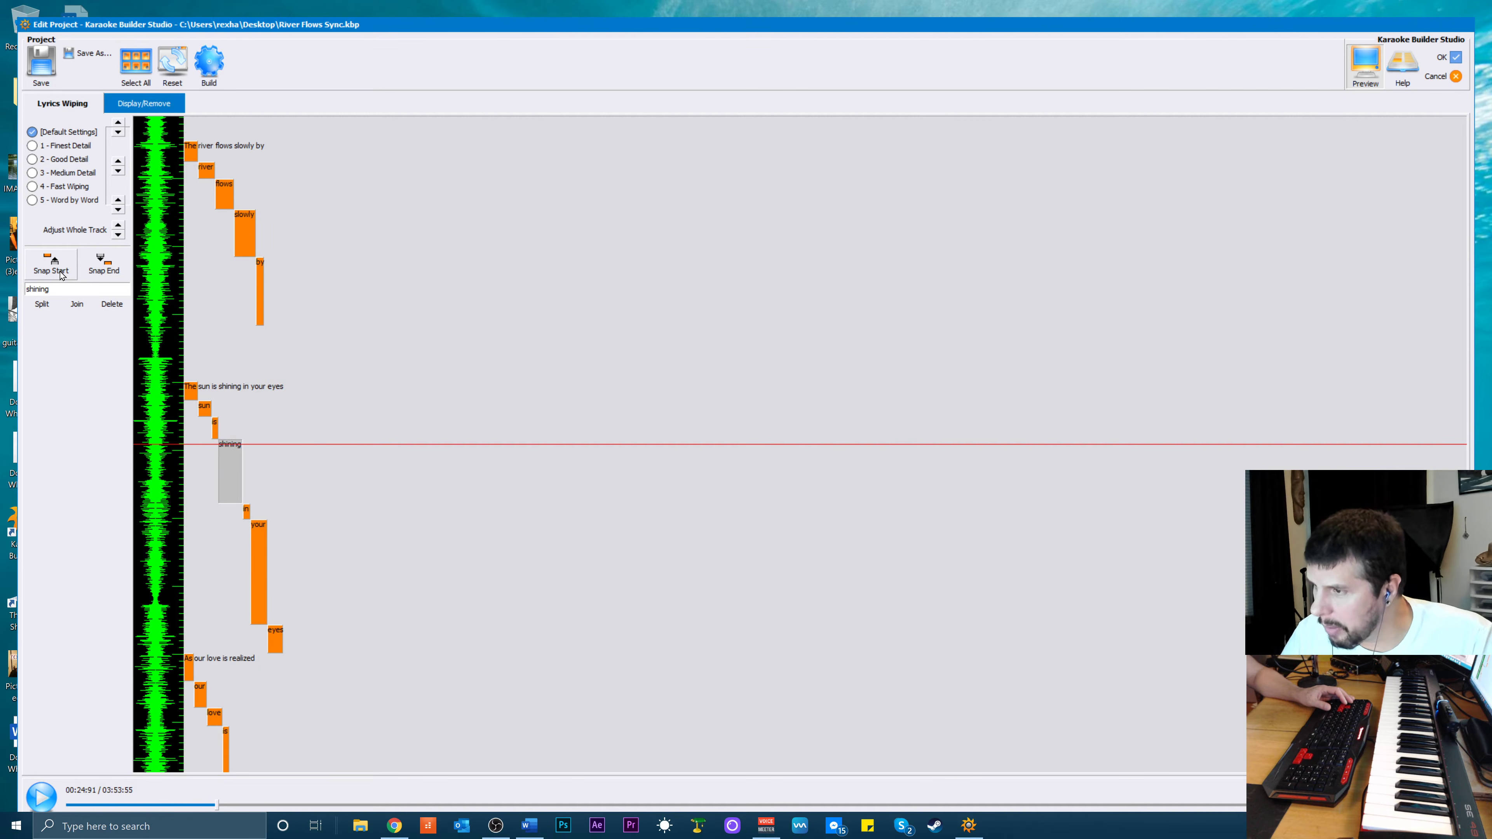
Shorten the wipe of "shining" from its end to about half its length and replay the line to check its timing
scroll(338, 411, up, 1)
key(space)
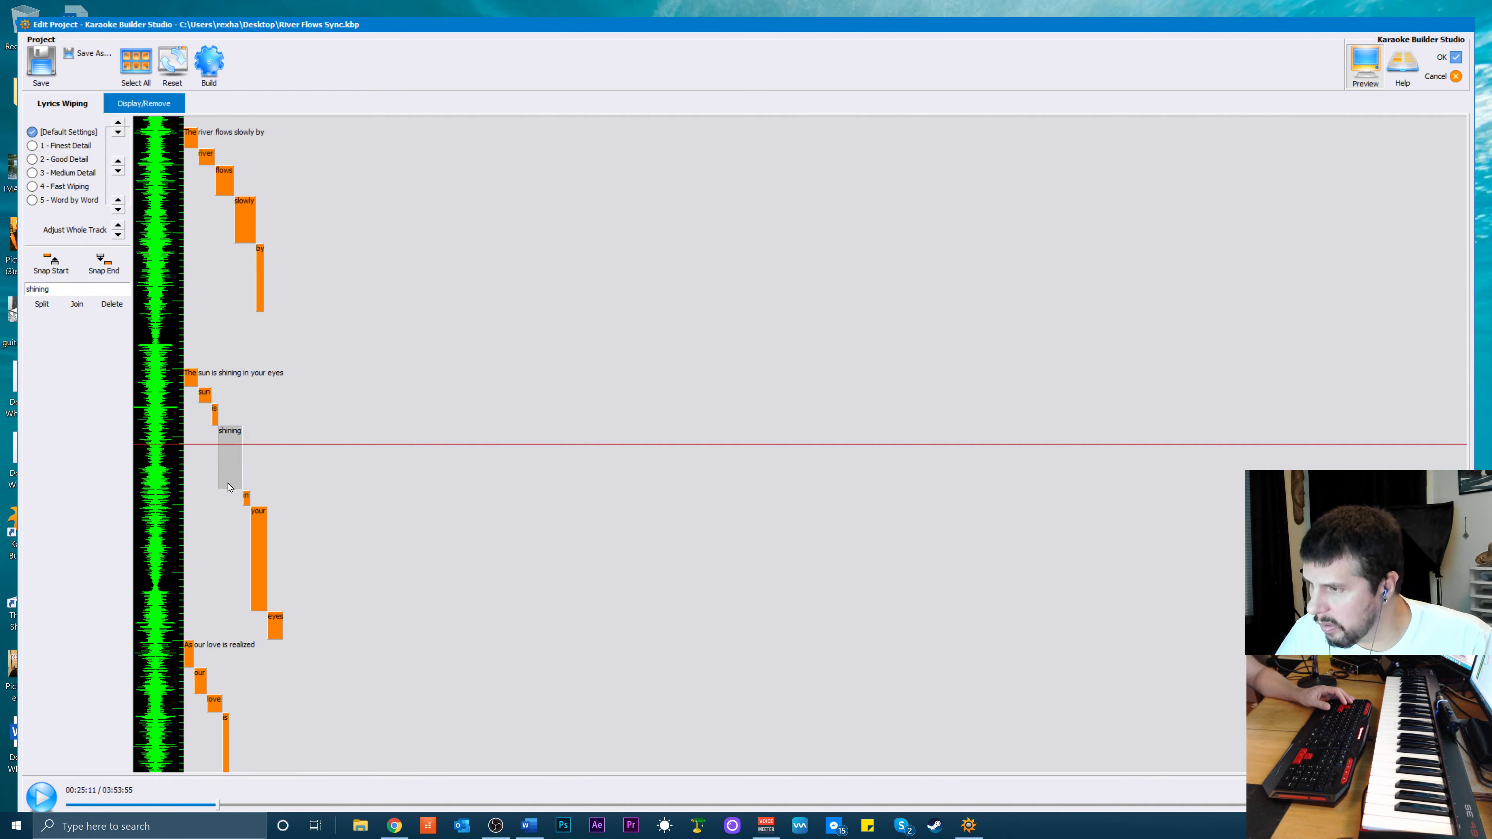
drag(227, 486, 227, 458)
key(space)
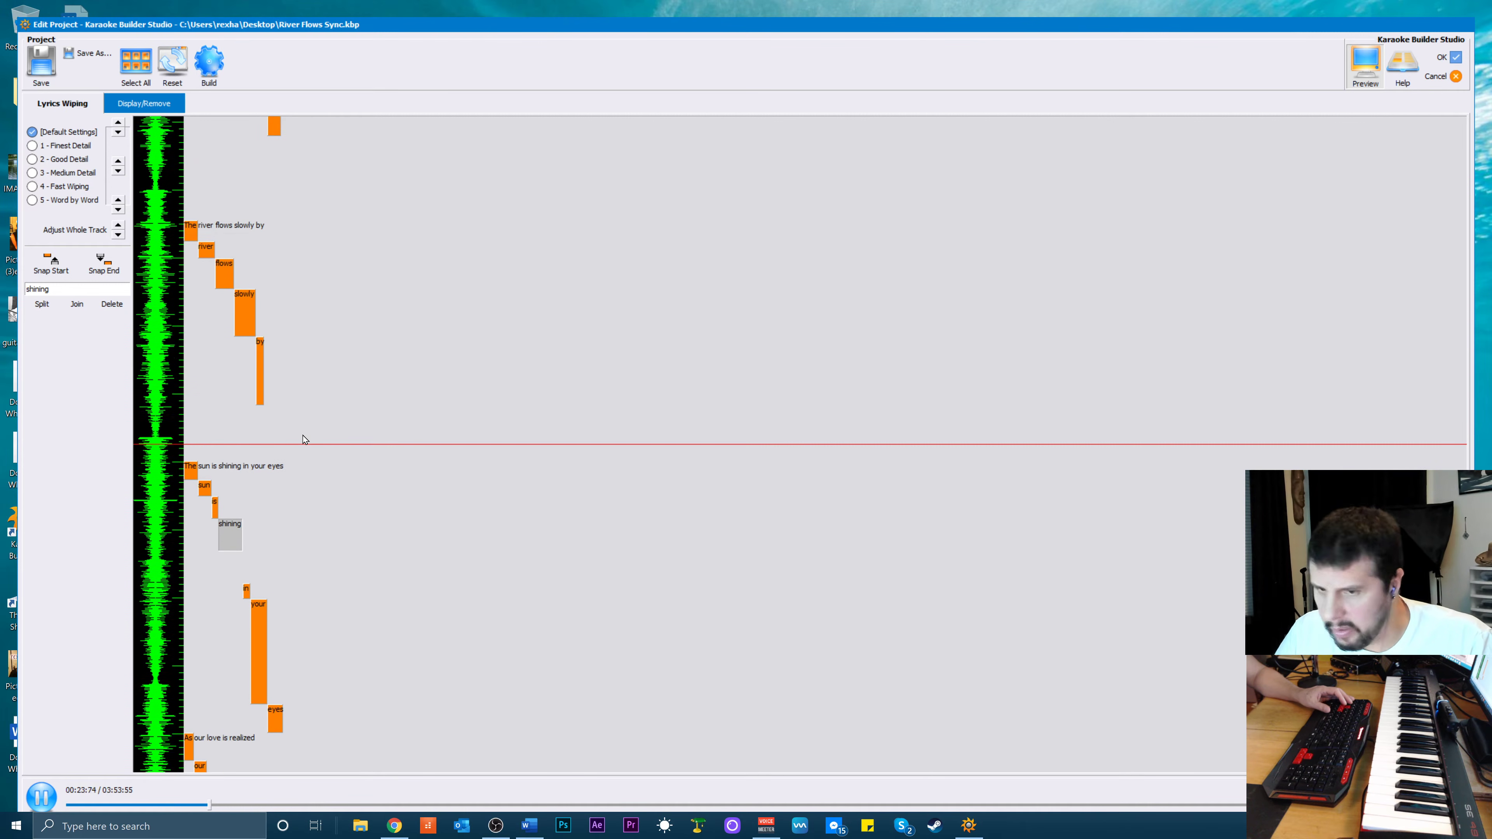
key(space)
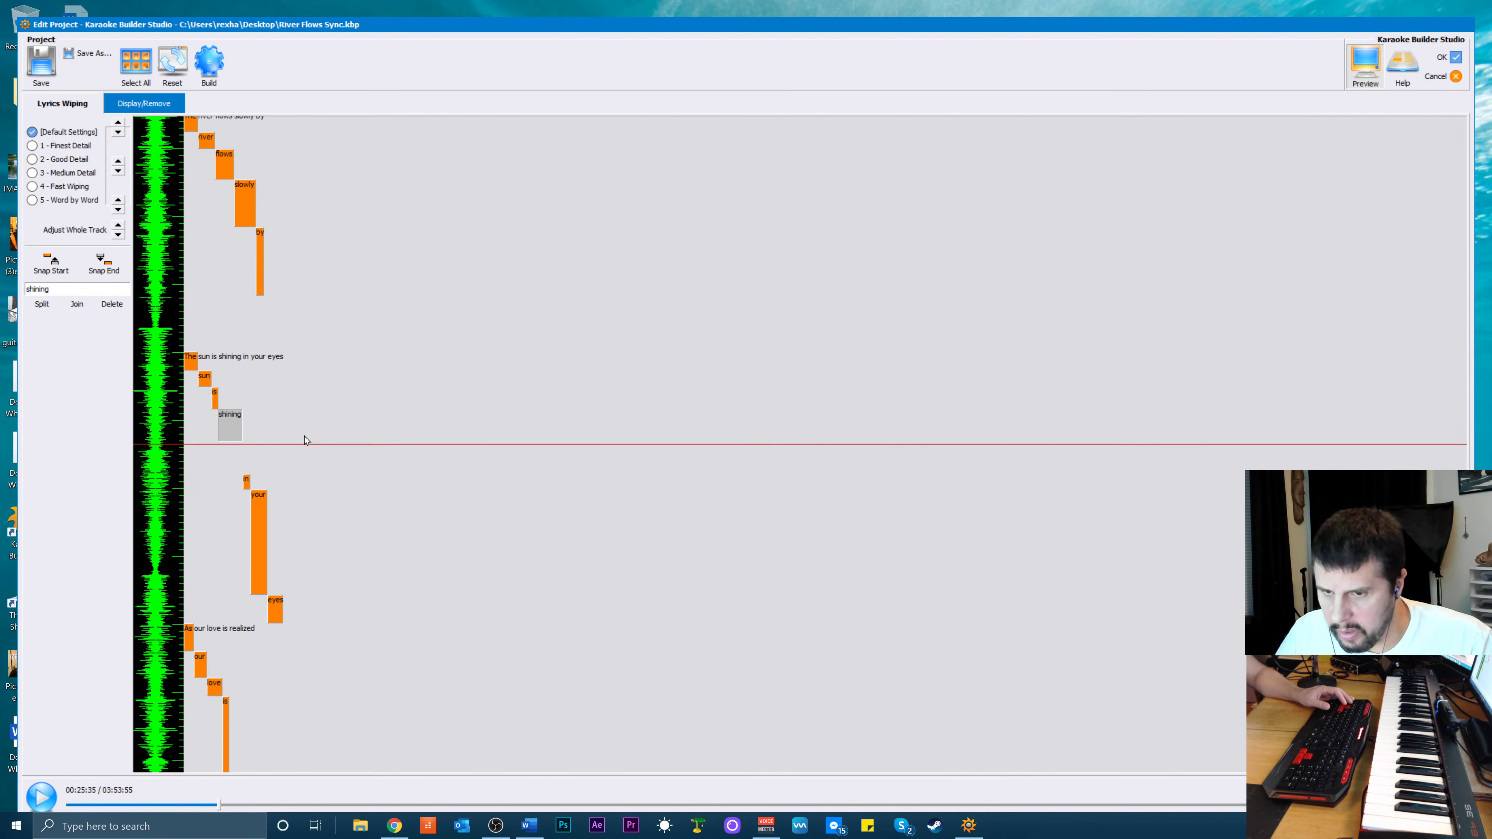
click(228, 419)
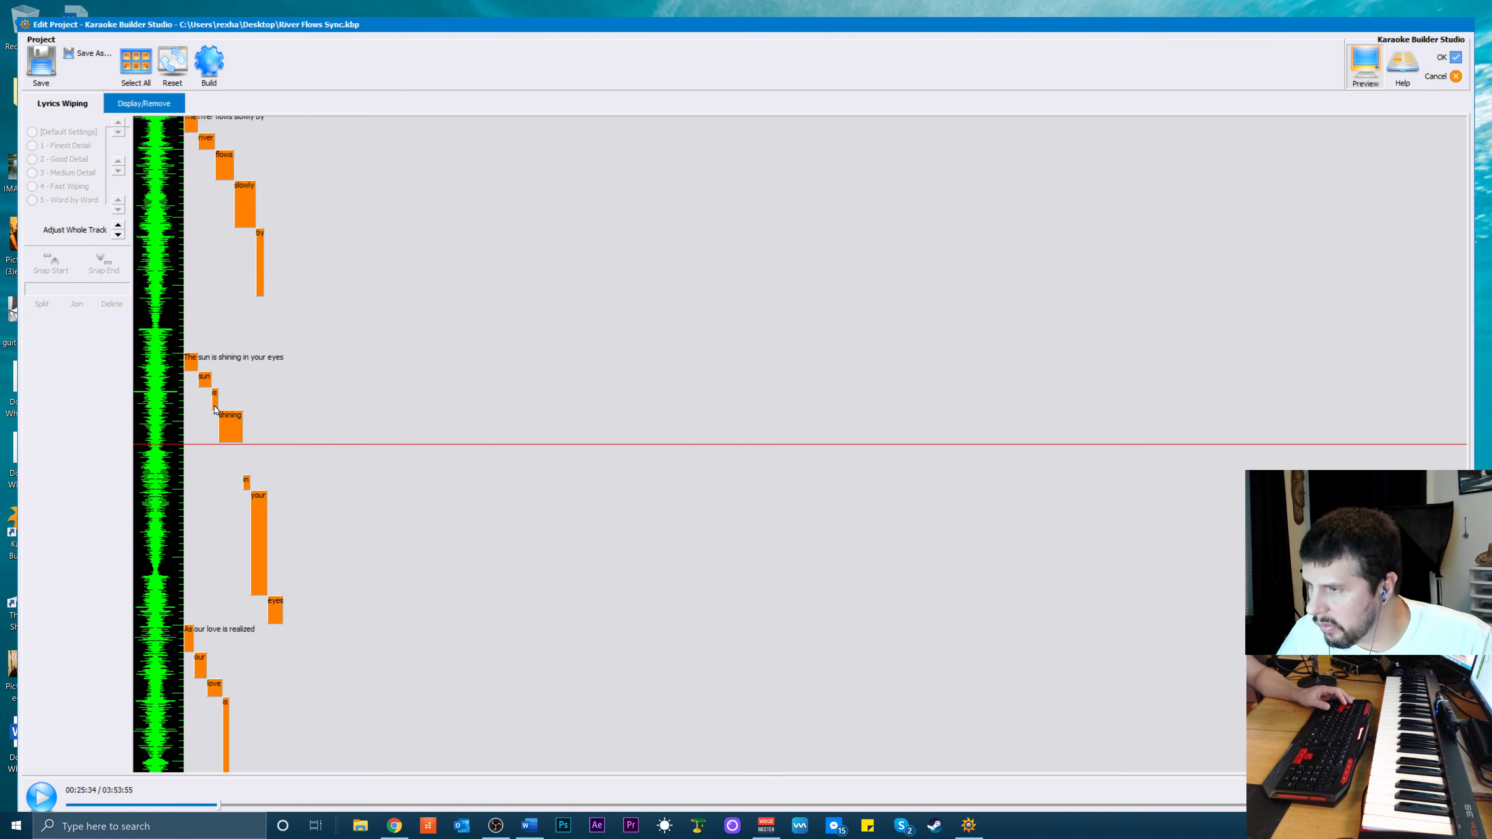
Snap the start of "shining" to the end of "is" and replay that part of the line
click(215, 407)
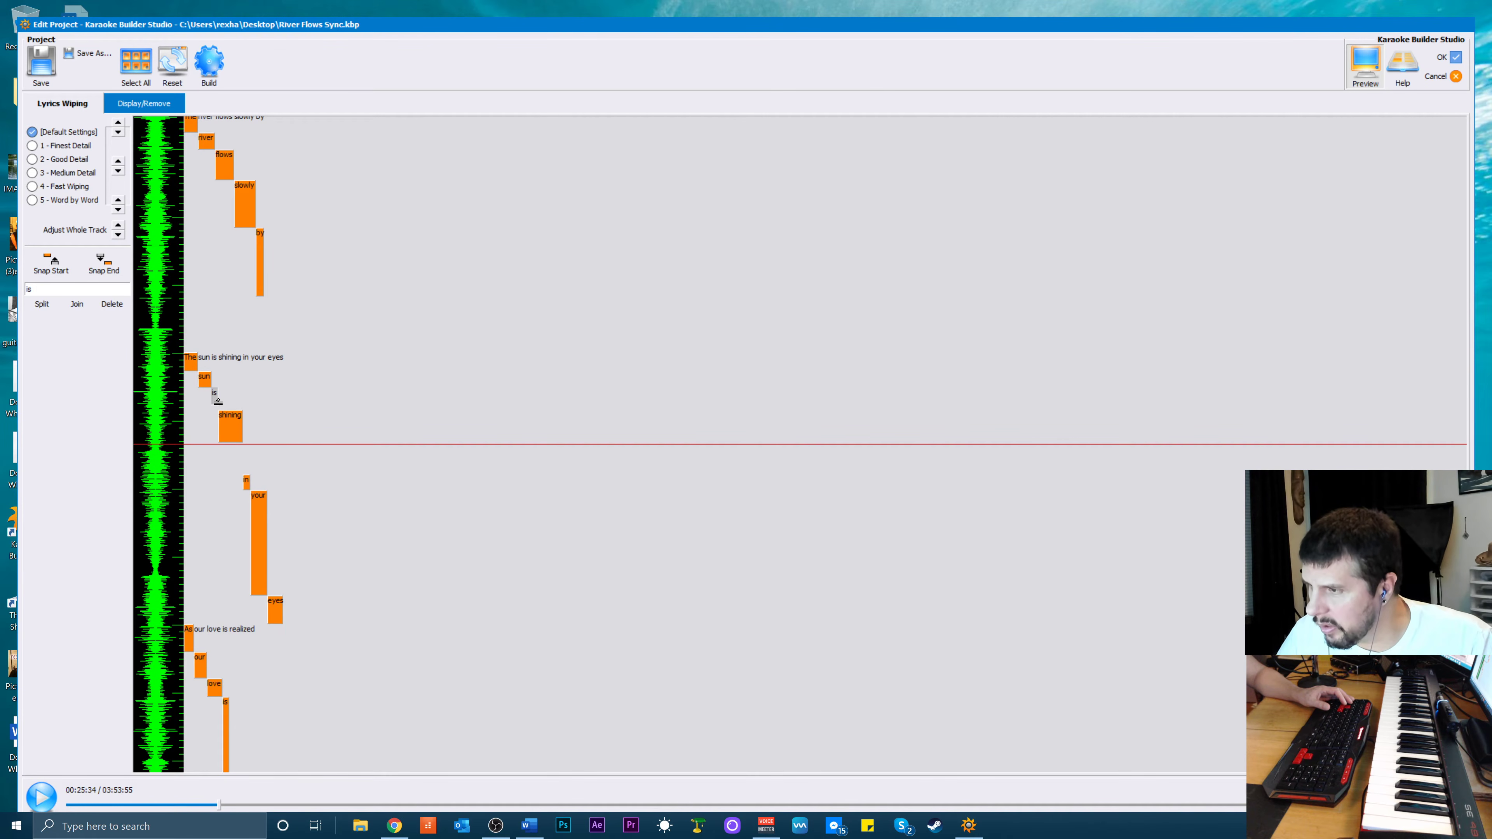
click(238, 427)
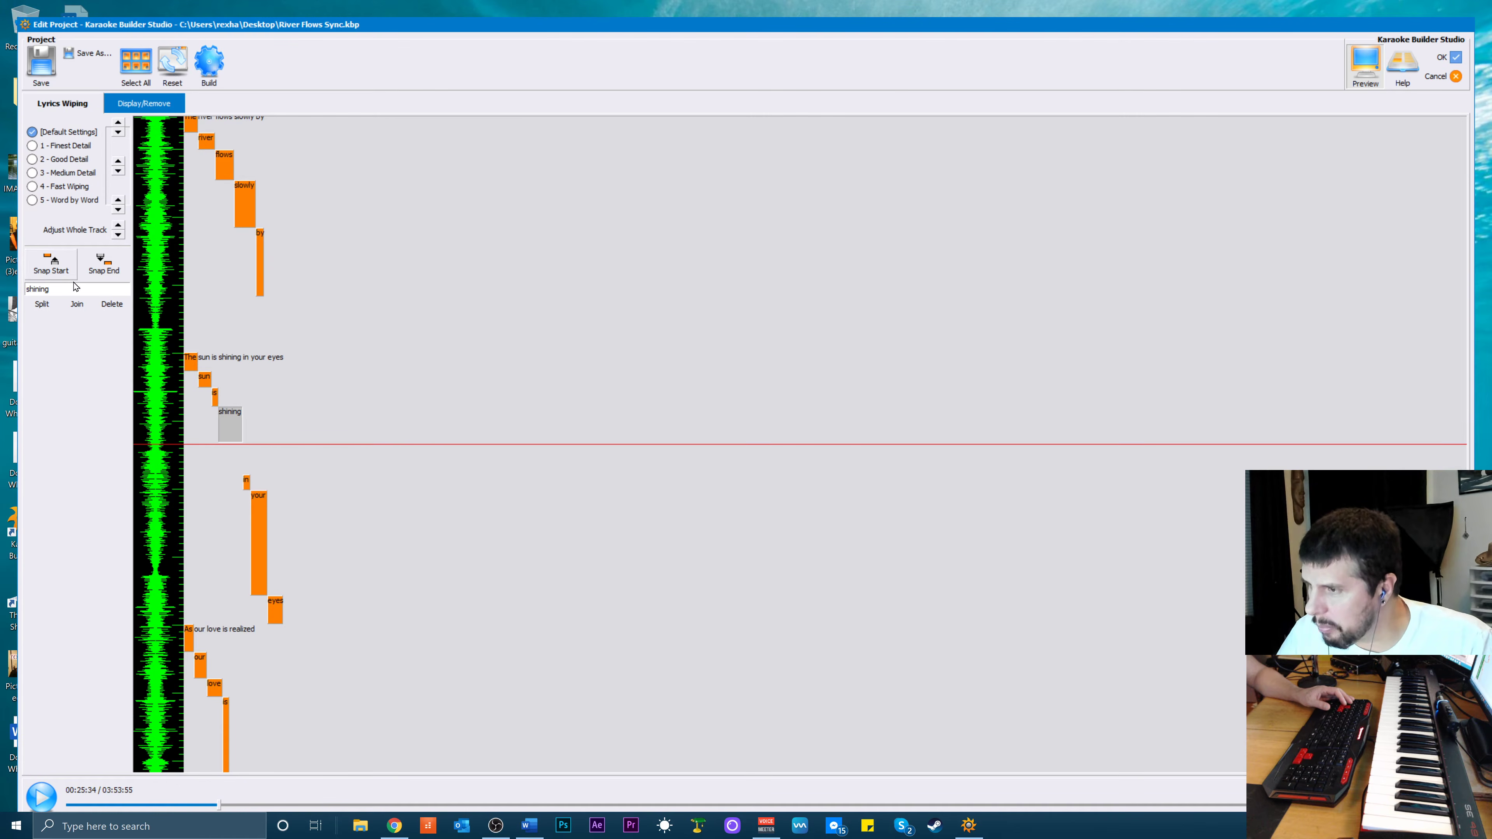
key(space)
scroll(354, 456, up, 3)
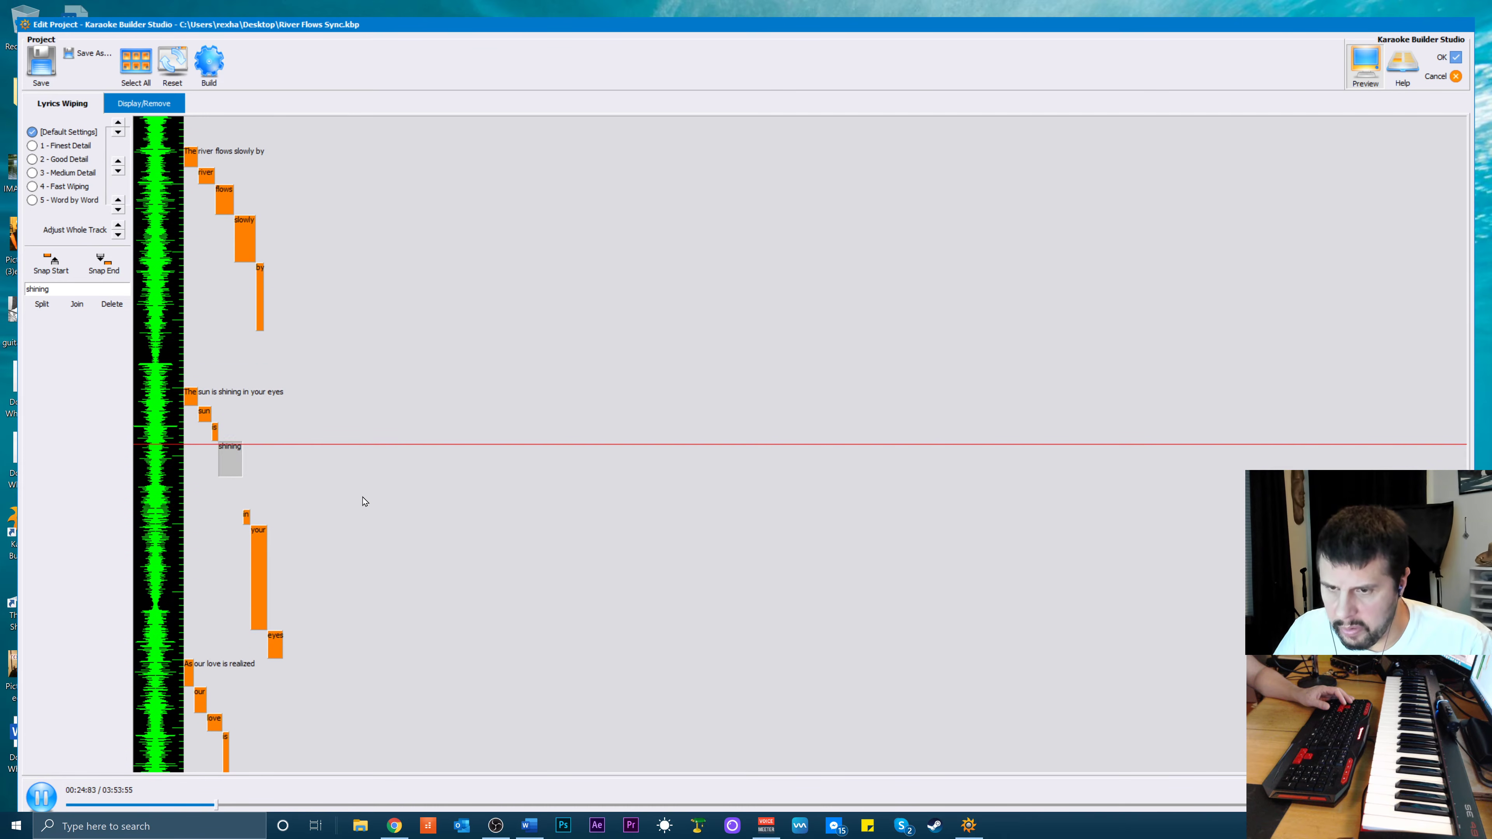
key(space)
click(362, 414)
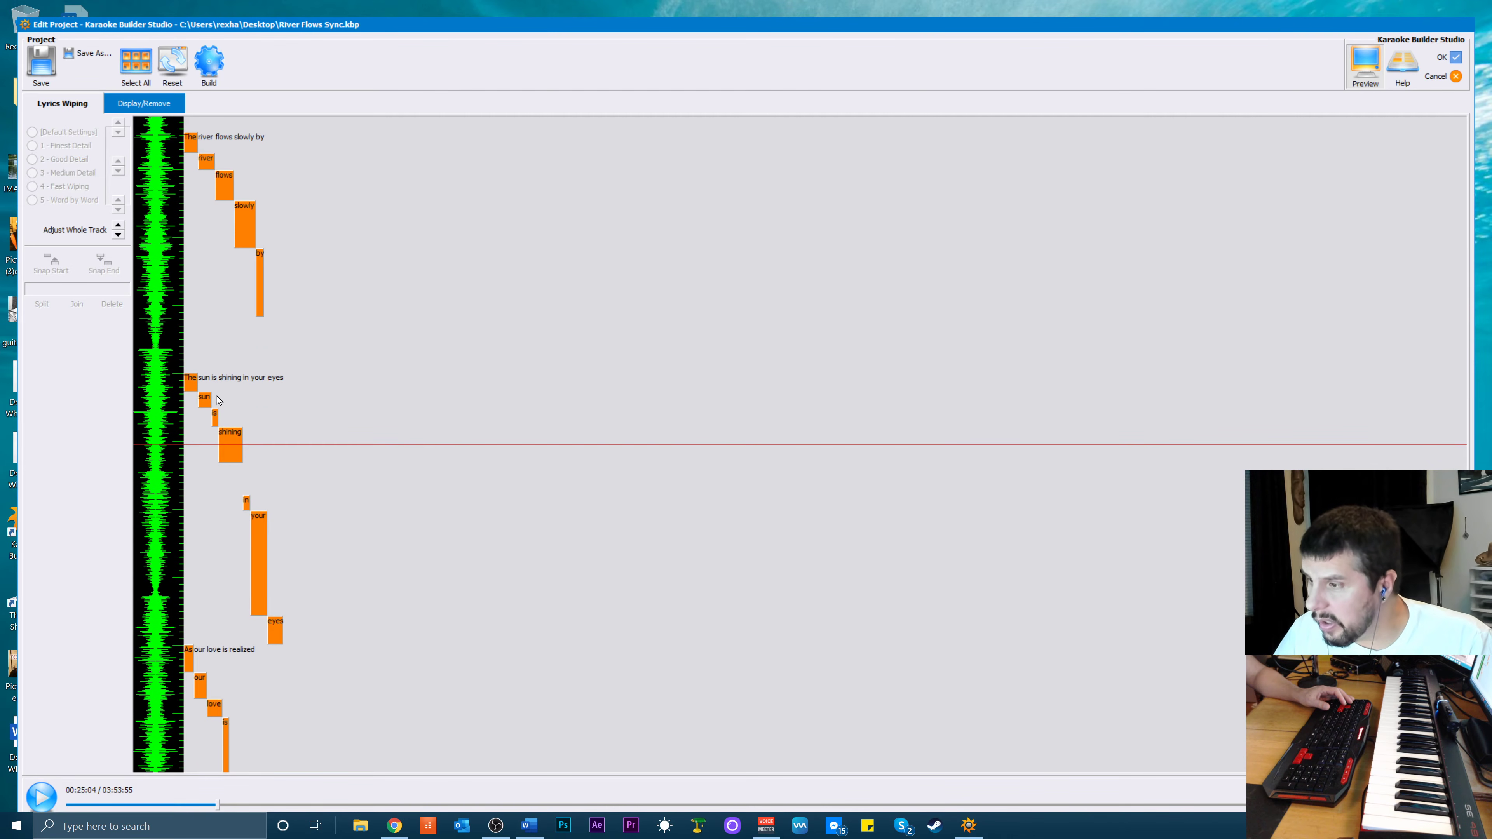
Snap the start of "sun" to the end of "The" and replay the line up to the gap before "in"
click(190, 382)
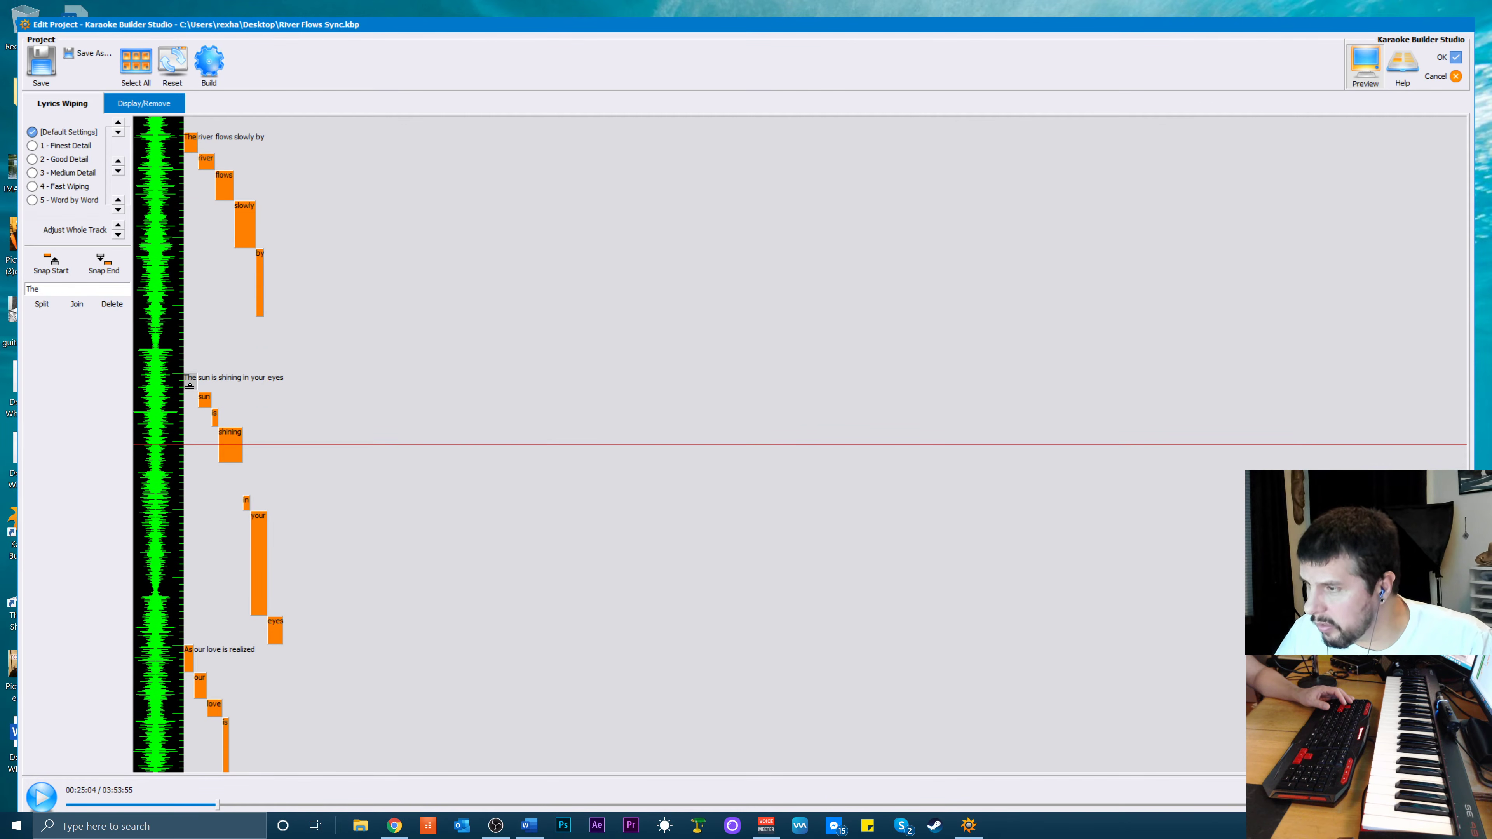
click(206, 402)
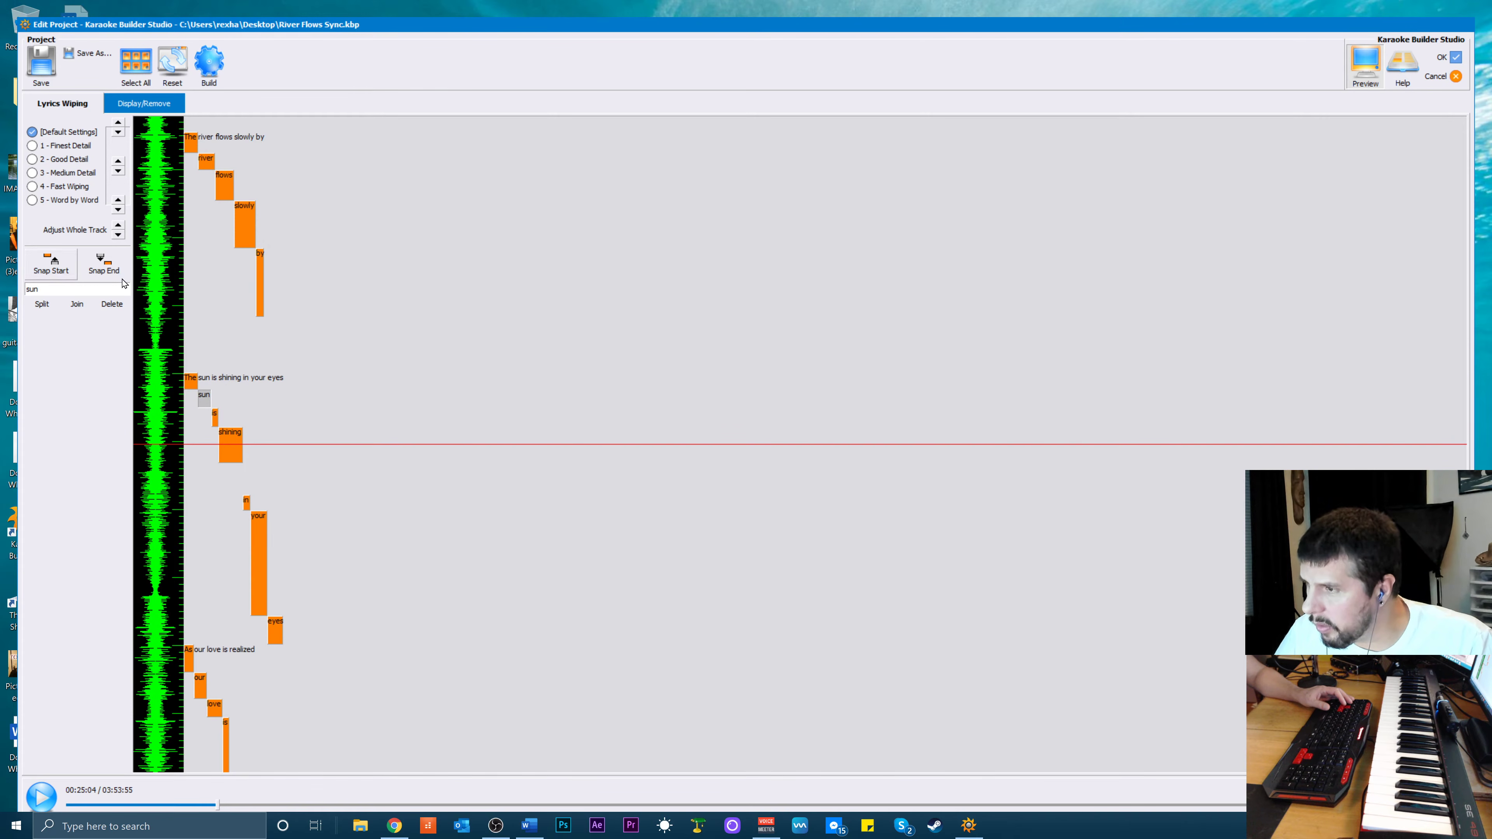
key(space)
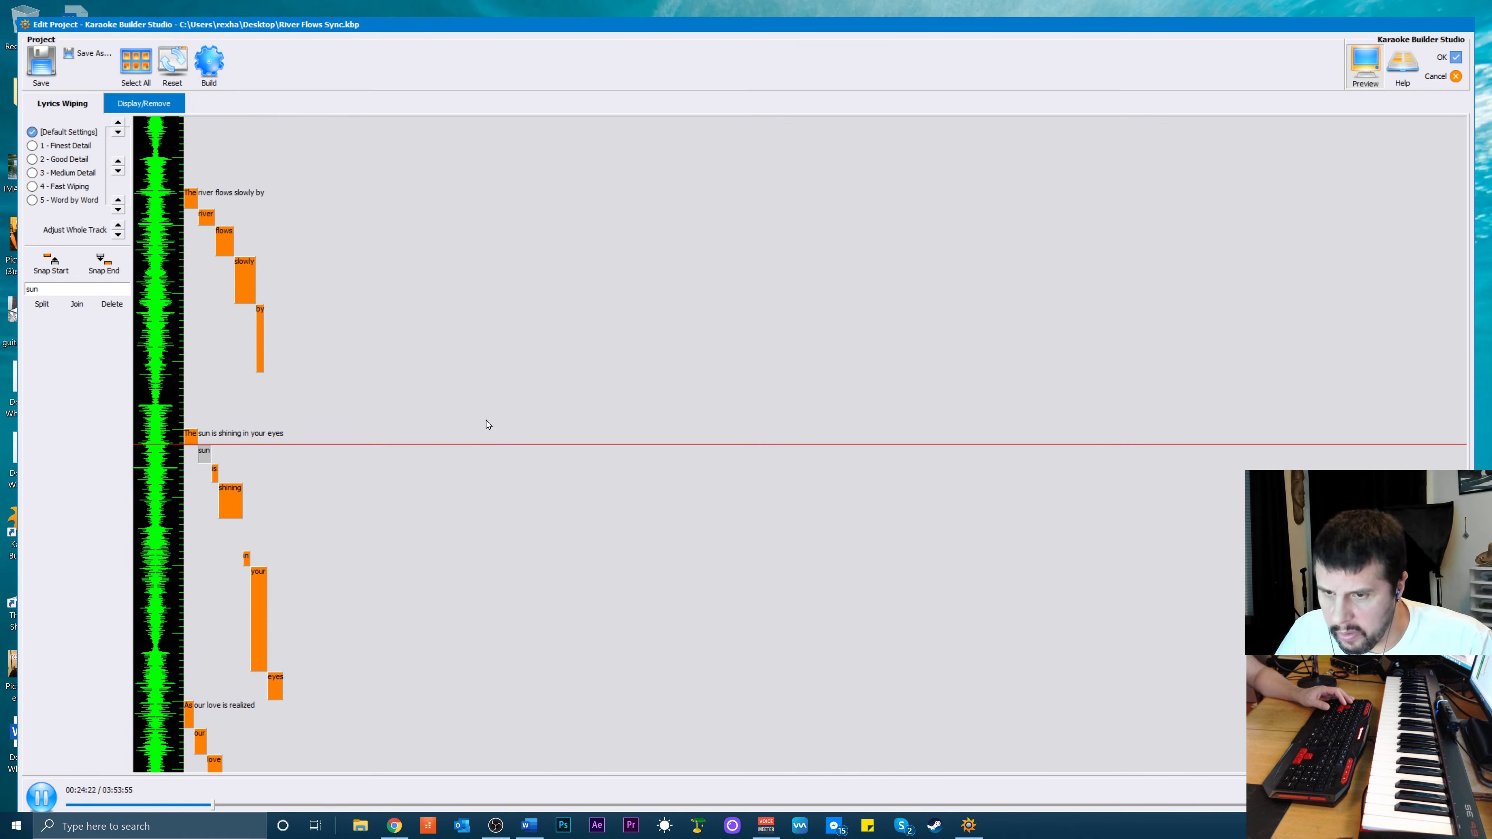
key(space)
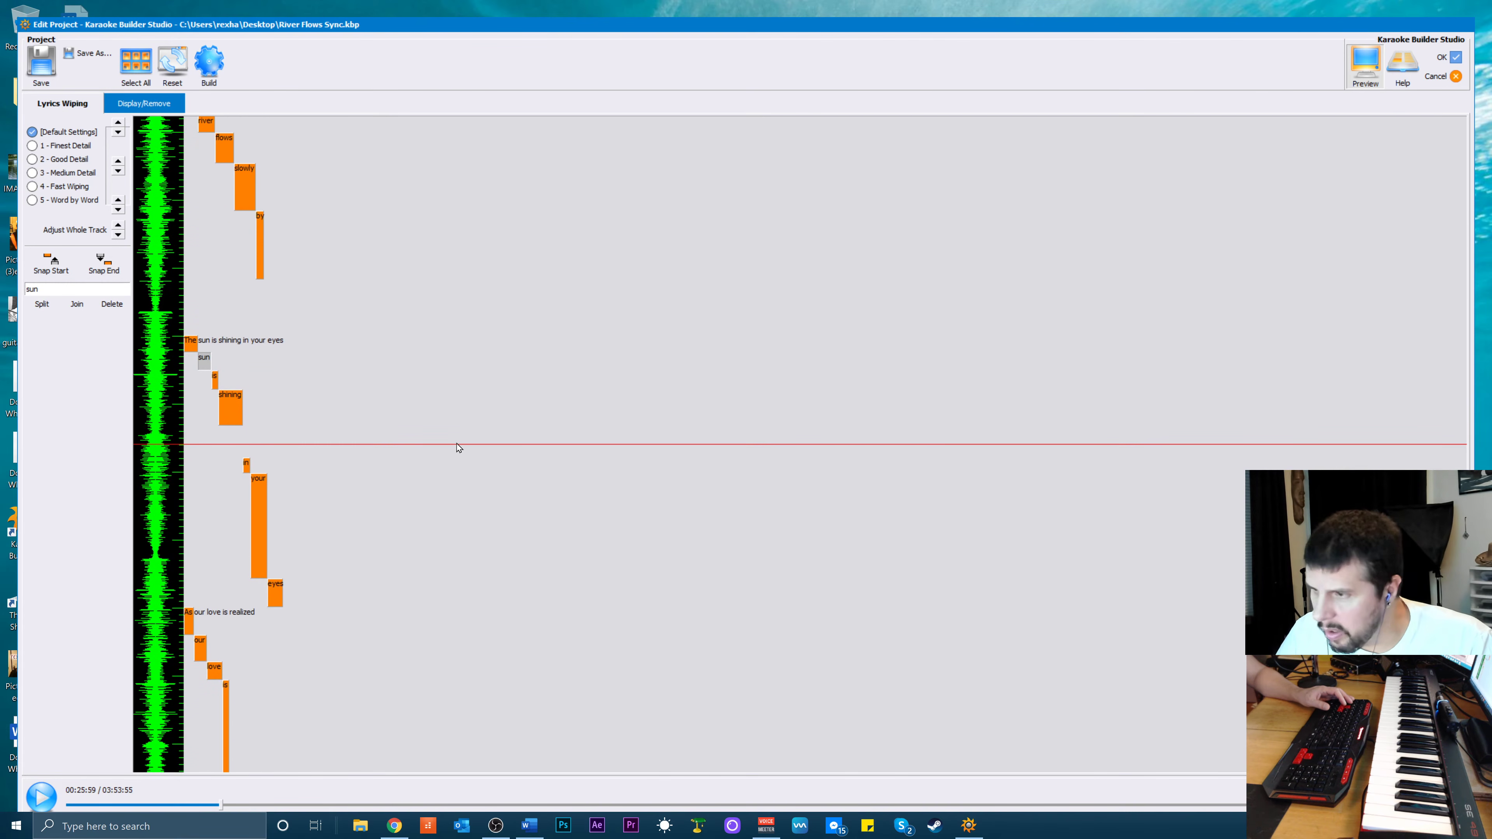
Shift "in", "your" and "eyes" slightly earlier as a group, along with the already selected "sun"
ctrl+click(246, 471)
ctrl+click(259, 504)
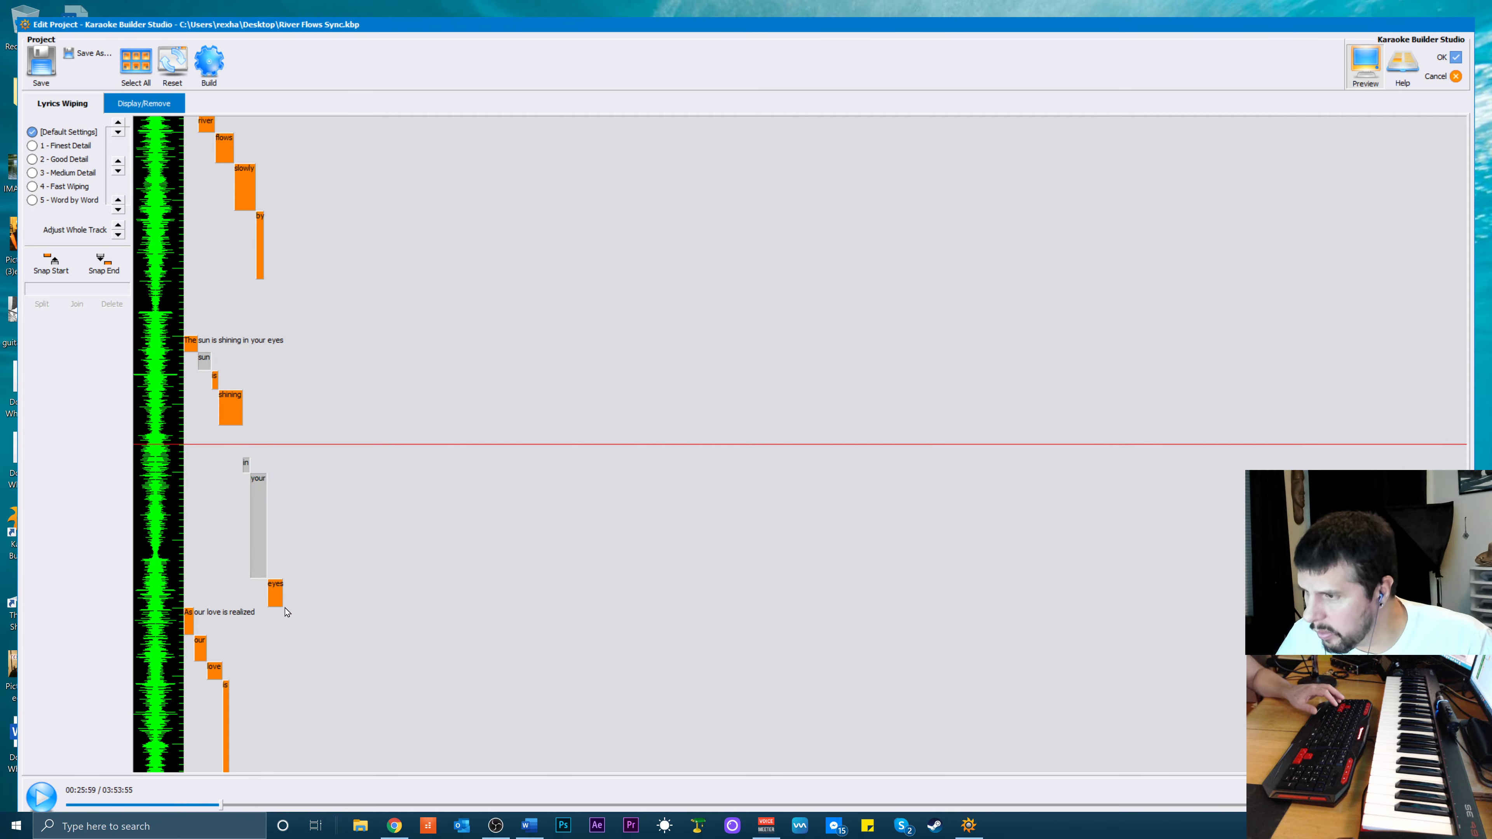
ctrl+click(277, 601)
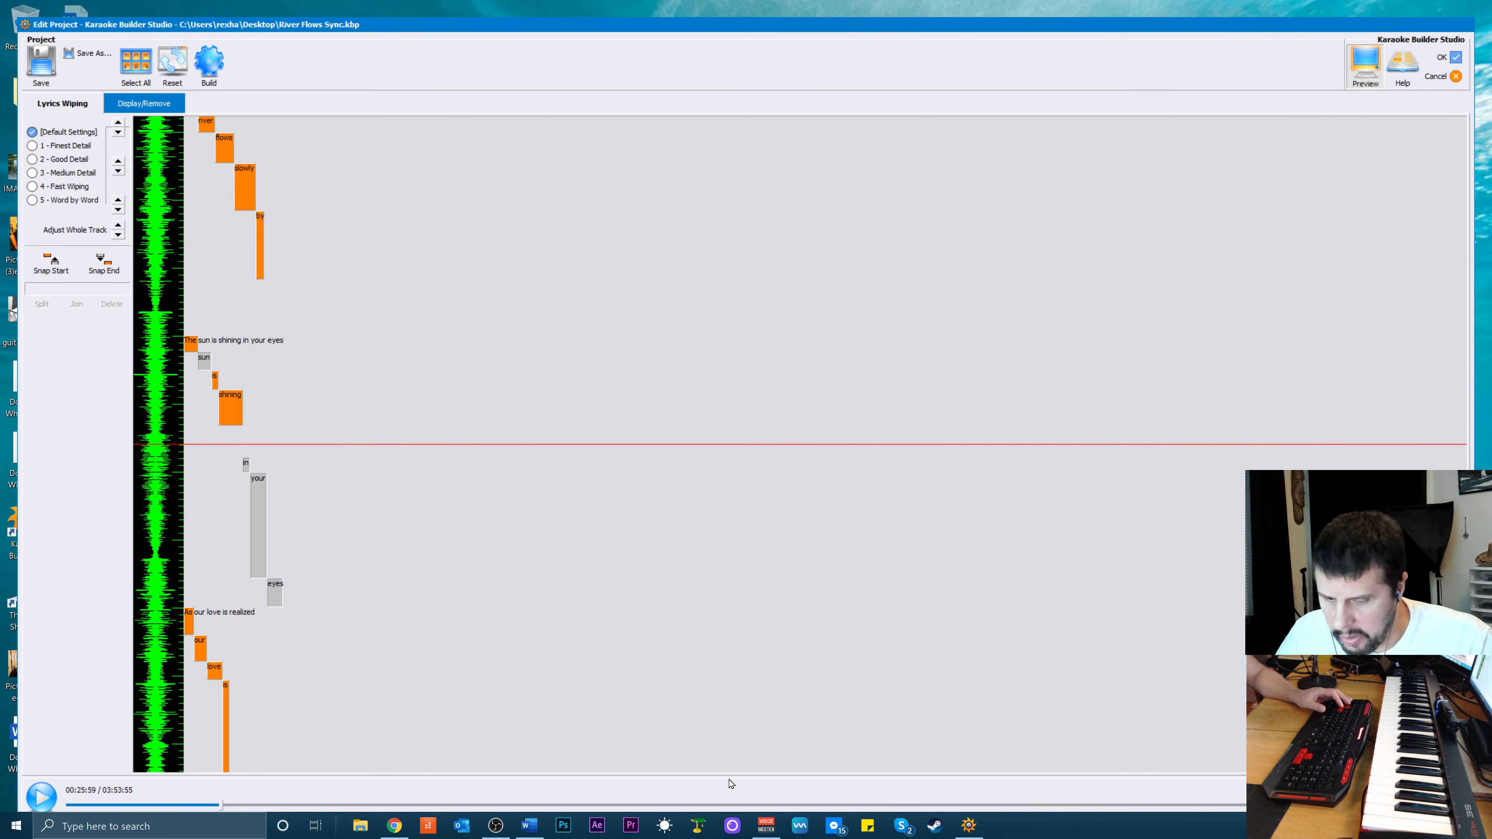
key(Up)
key(Up)
key(Up)
key(Up)
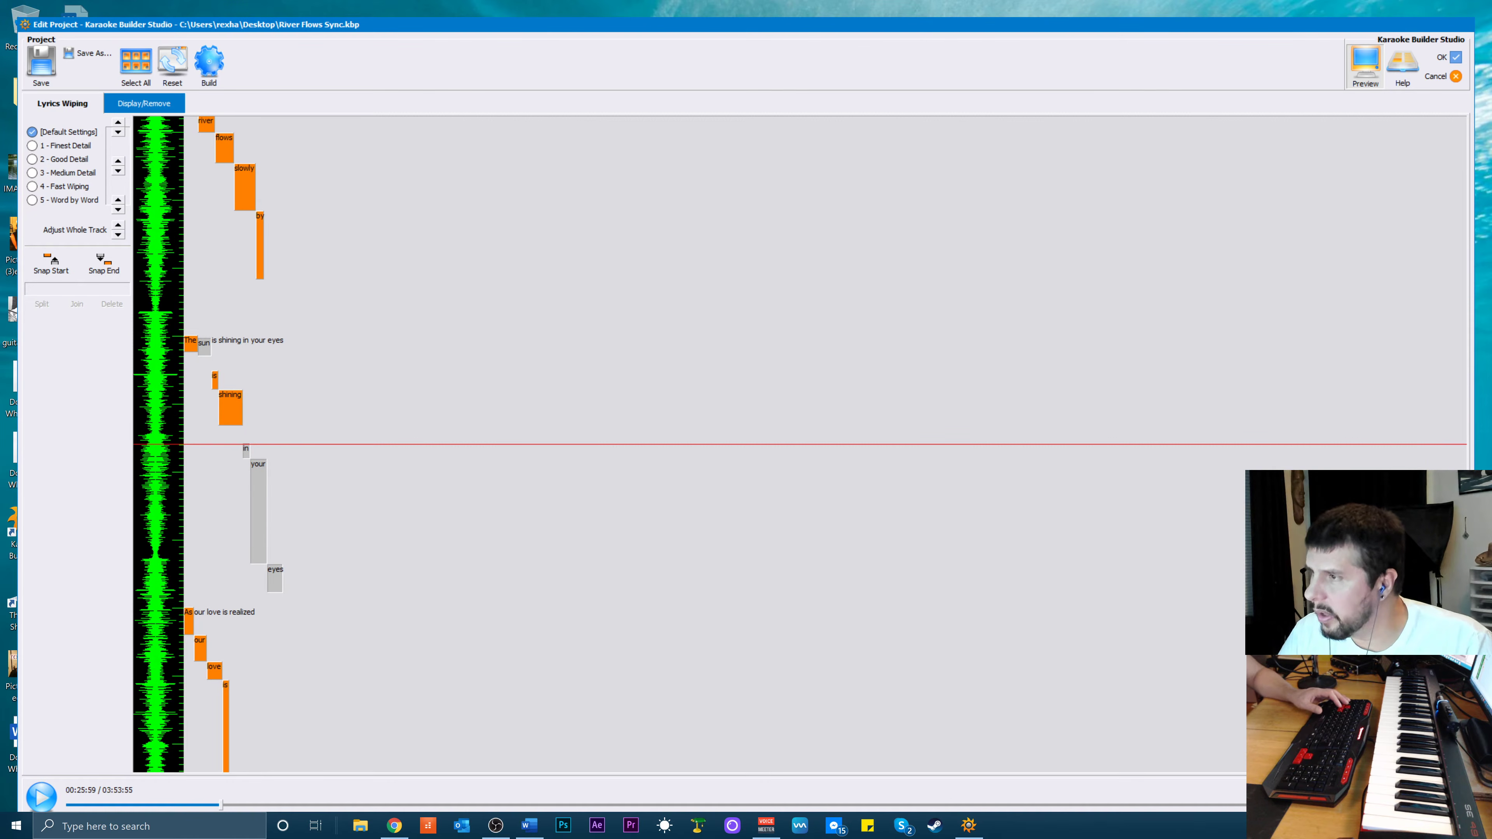
click(345, 355)
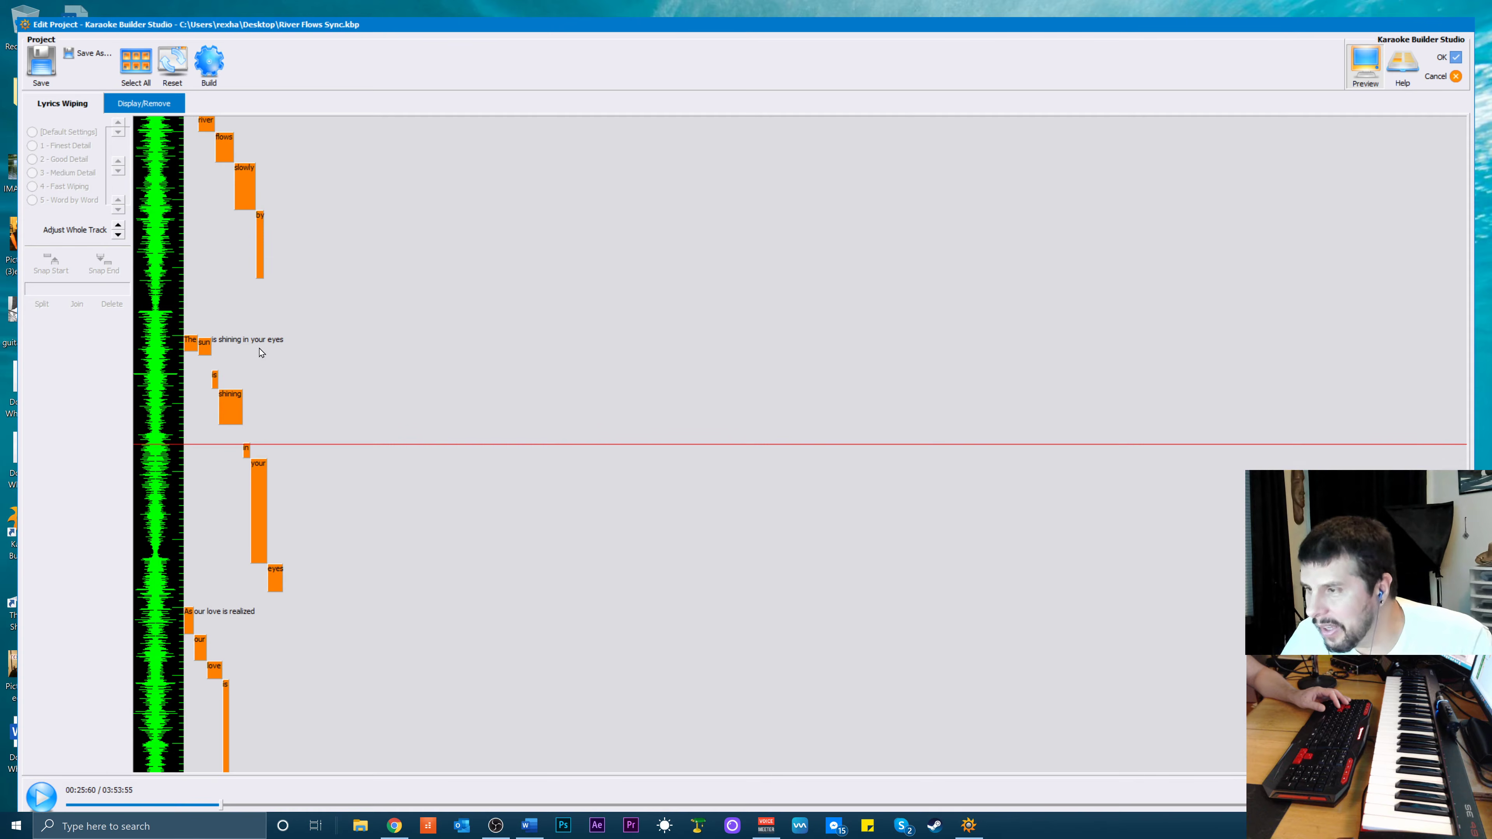
Move "sun" alone back later so that it starts right after "The"
click(205, 347)
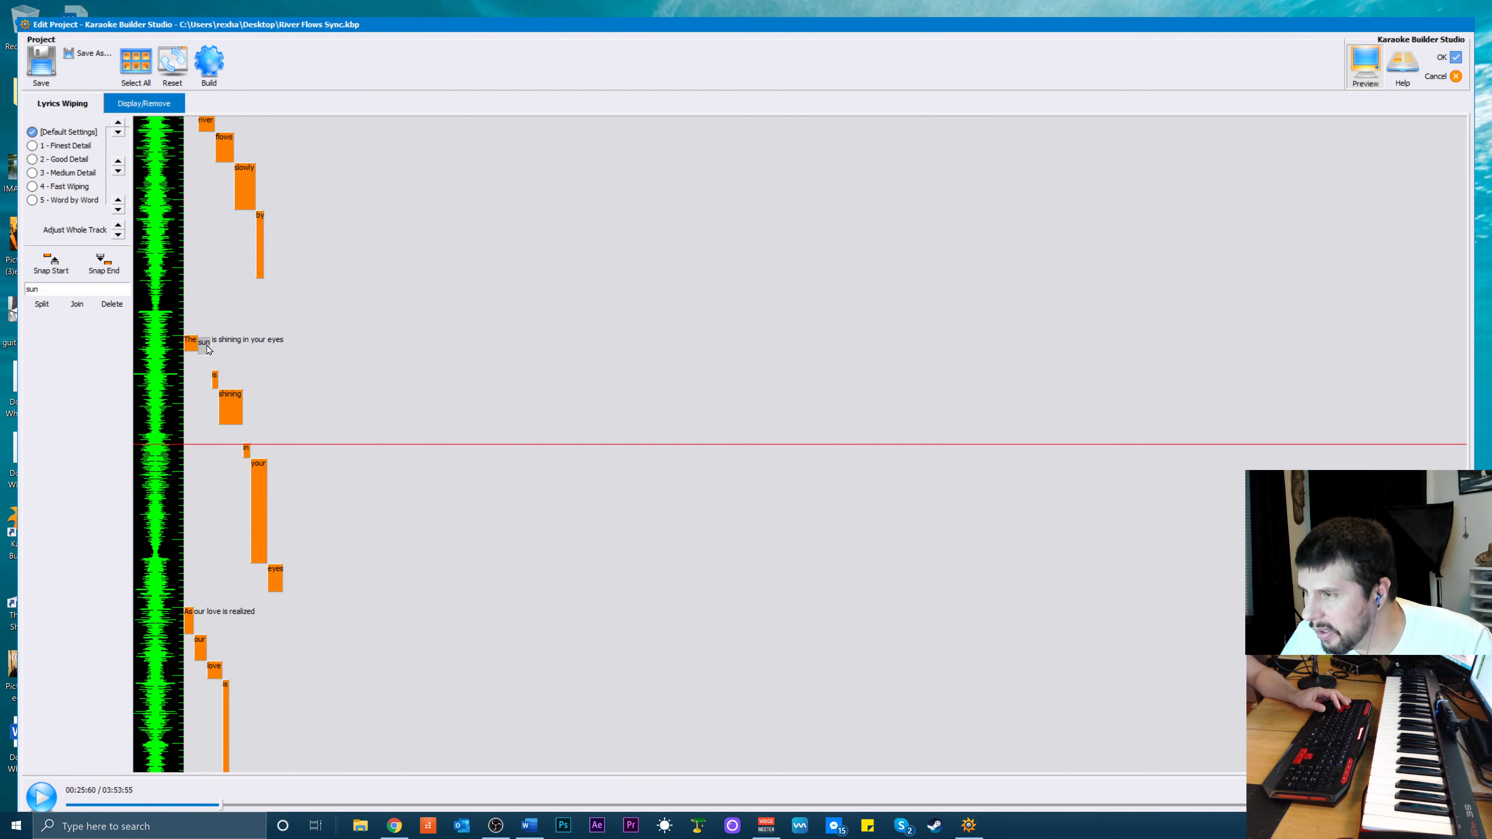
key(Down)
key(Down)
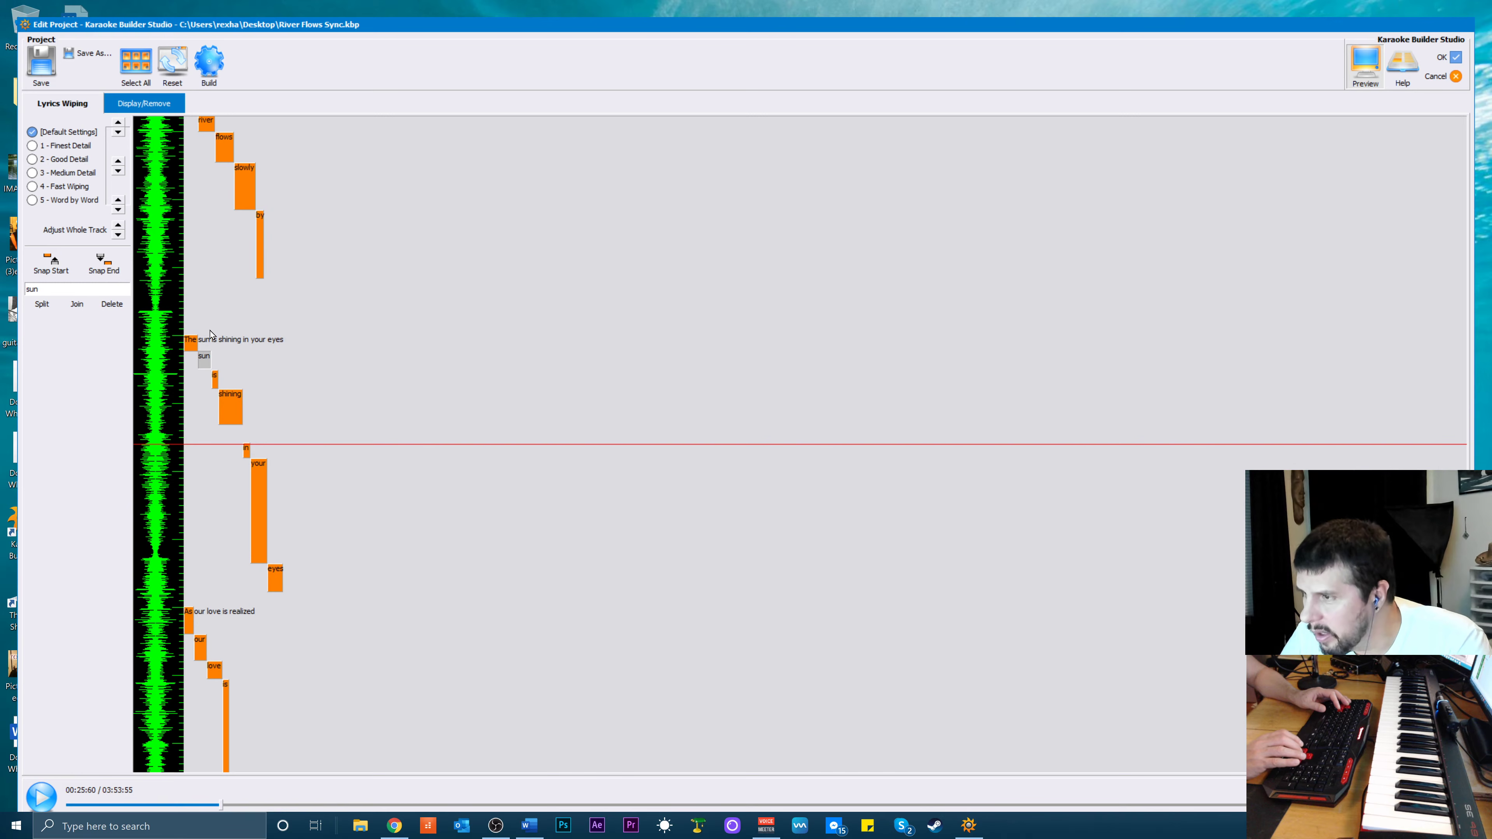
key(Down)
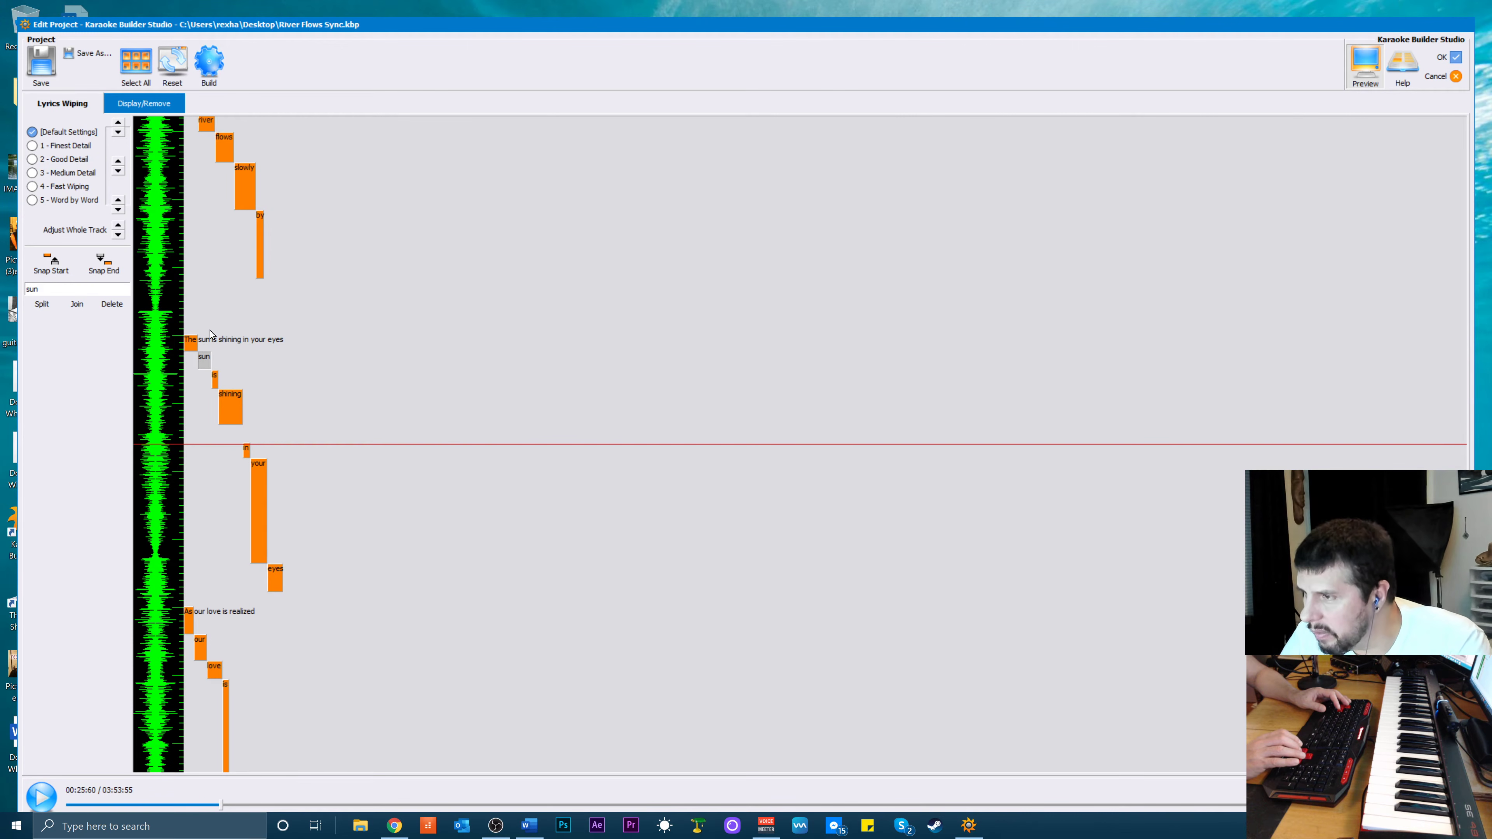
Move "in", "your" and "eyes" earlier together until "in" starts close behind the end of "shining"
click(247, 451)
shift+click(257, 497)
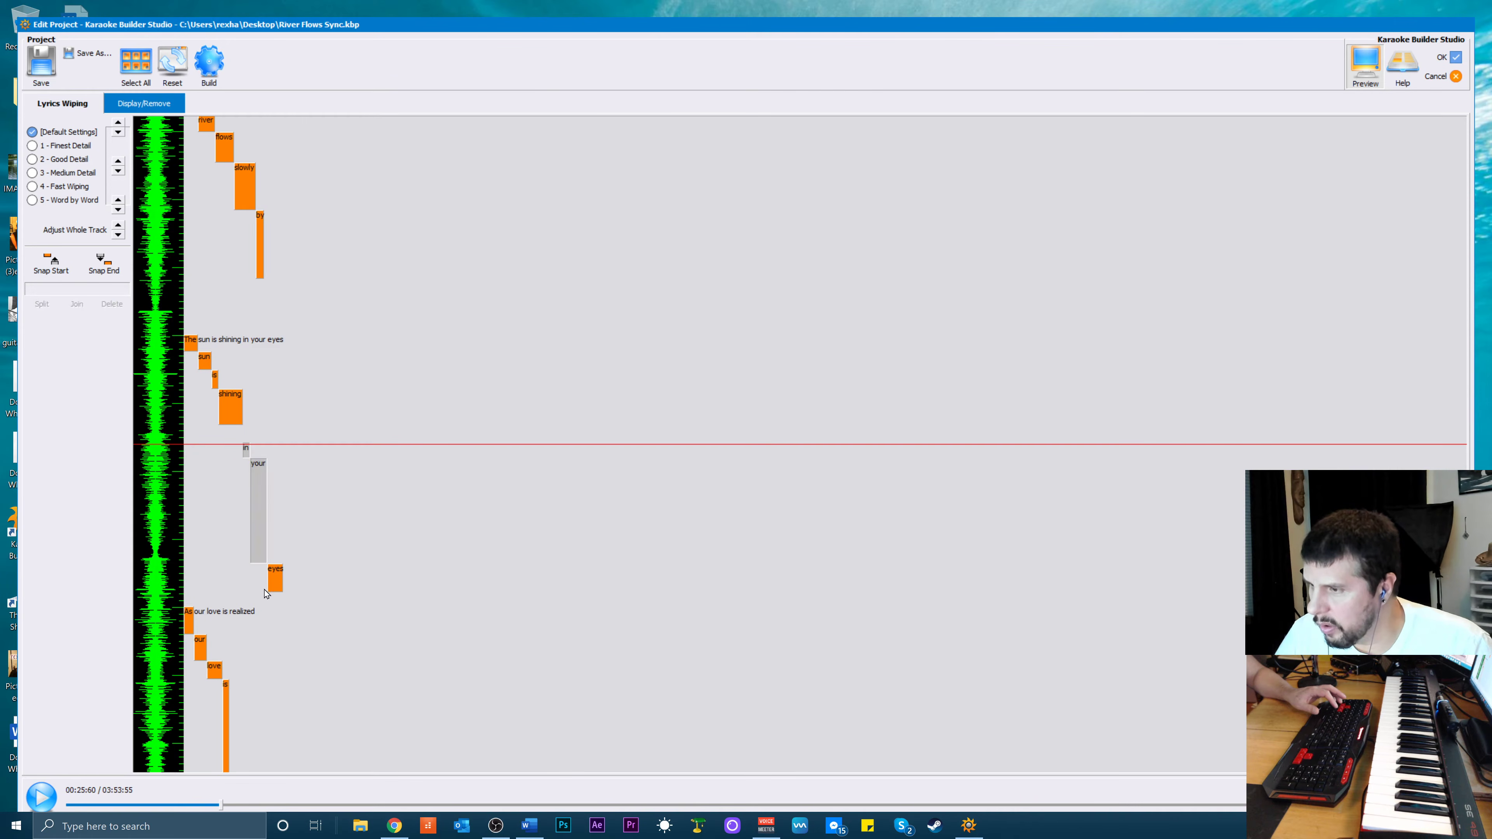
shift+click(275, 579)
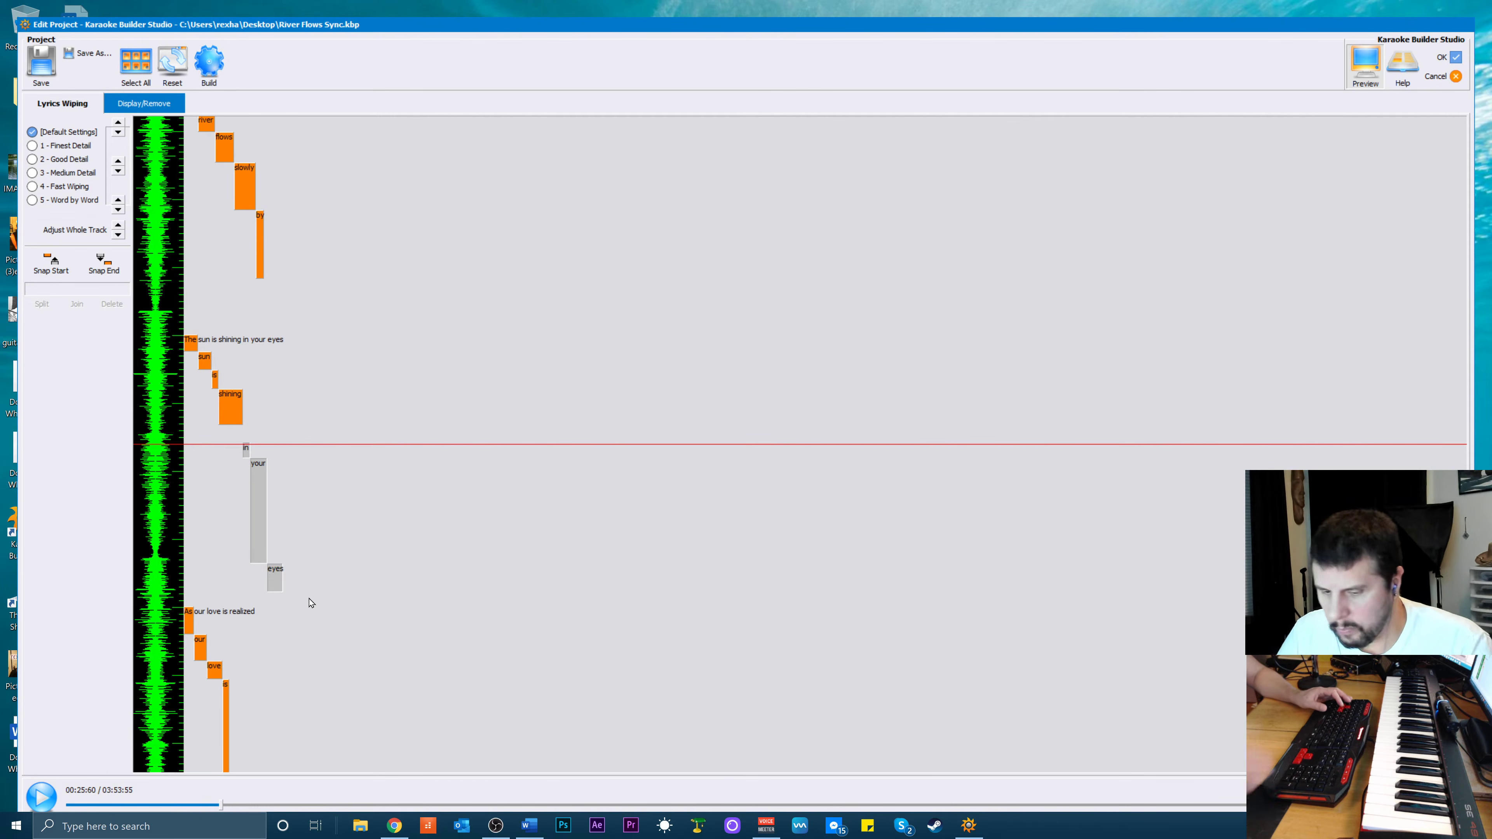
key(Up)
key(Up)
key(Up)
key(Up)
key(Up)
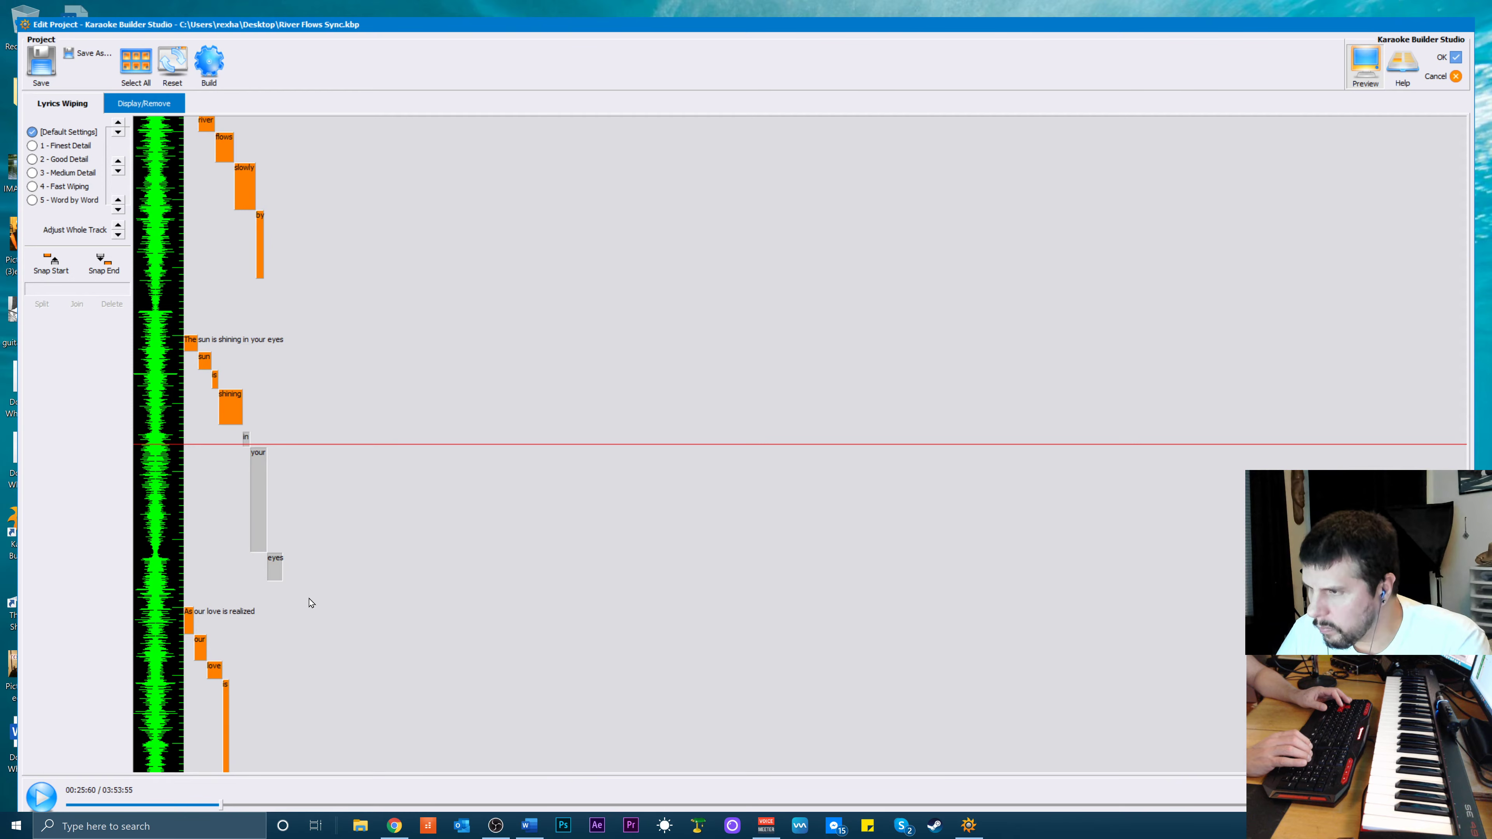
key(Up)
key(Up)
key(Up)
key(Up)
key(Up)
key(Up)
key(Up)
key(Up)
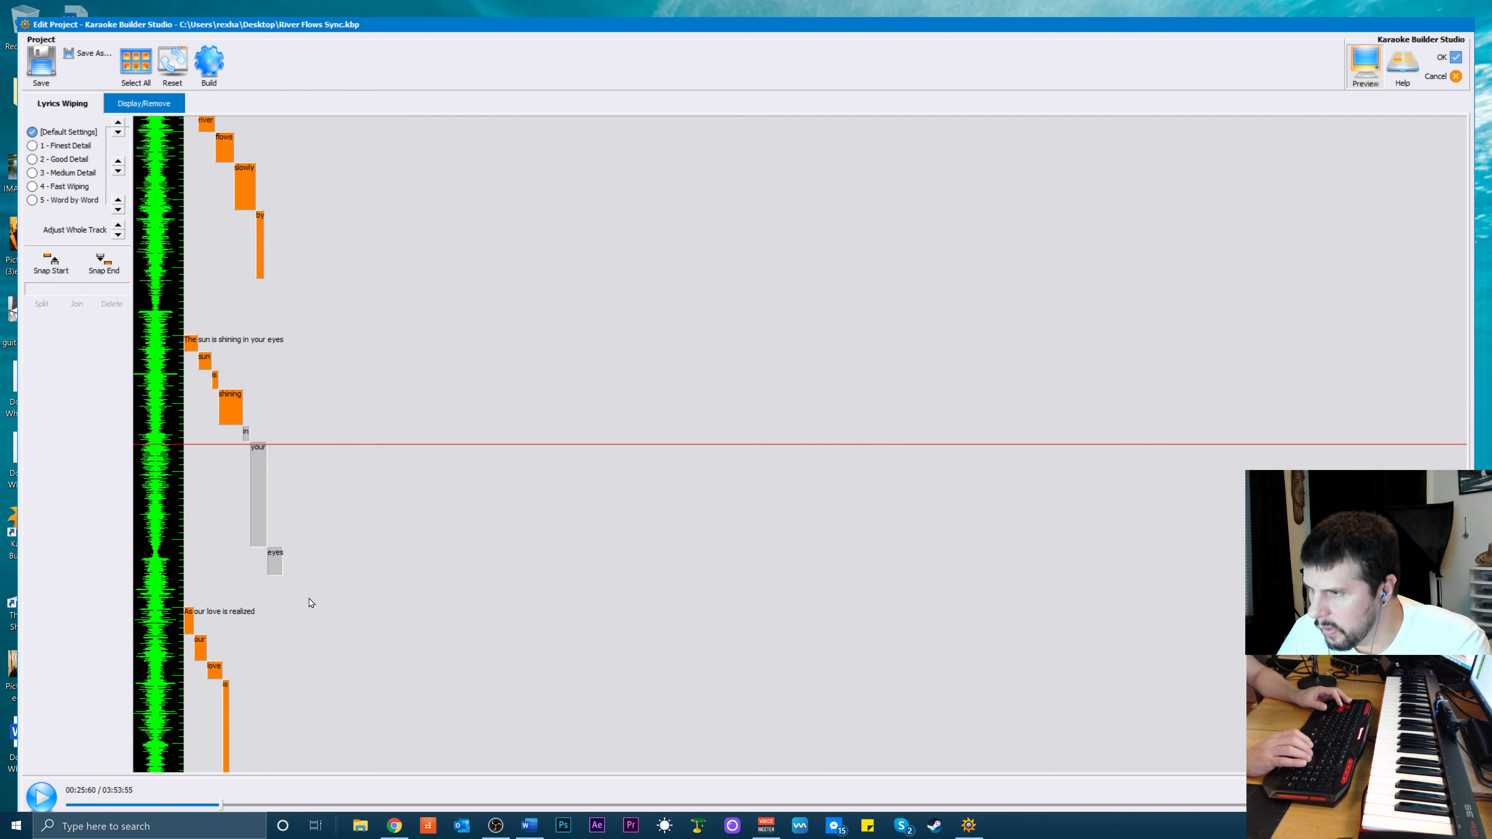
key(Down)
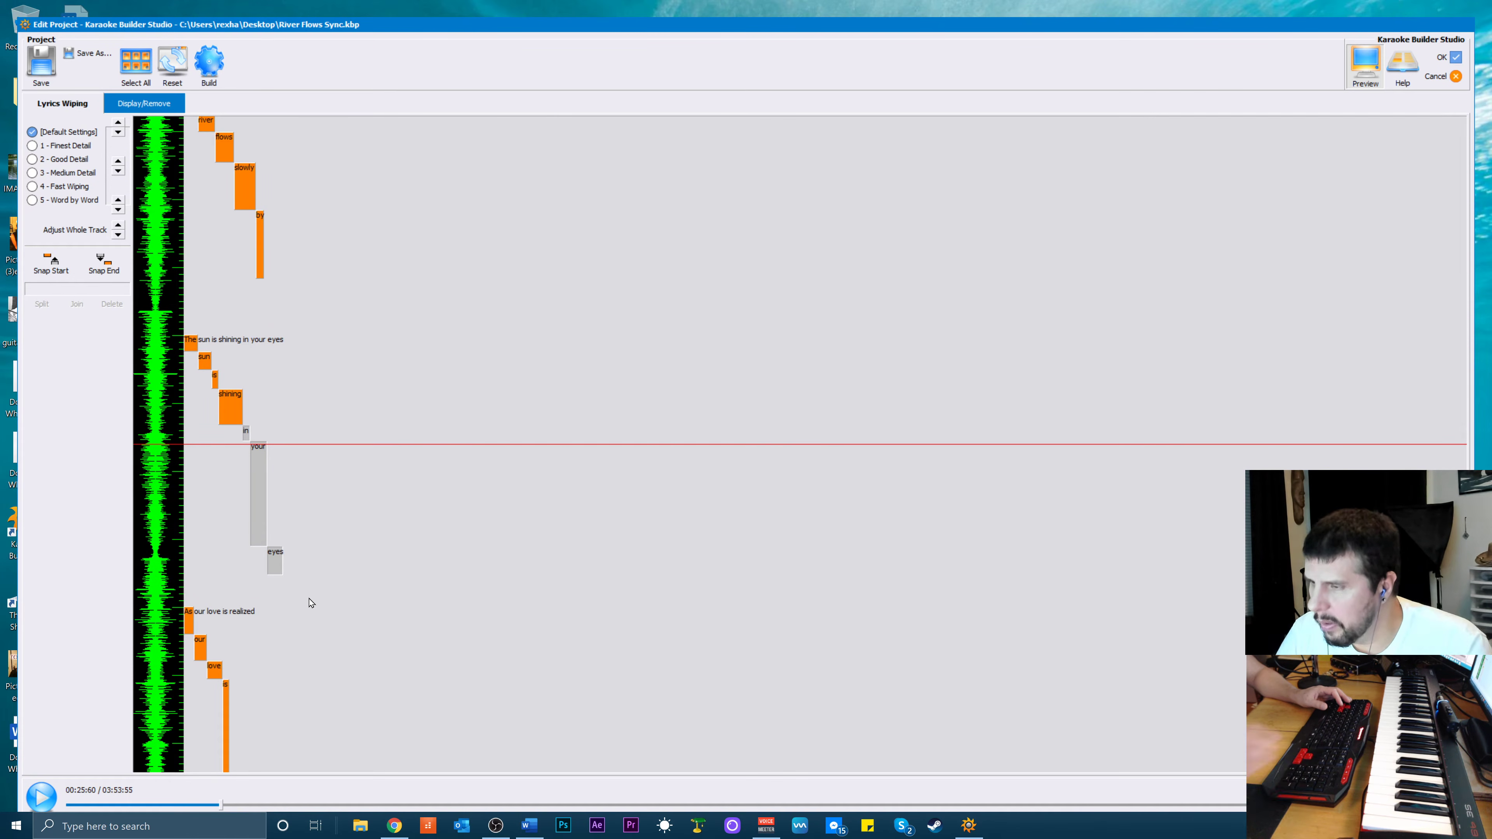
Replay the line and shorten the wipe of "your" from its end to about a fifth of its length
key(space)
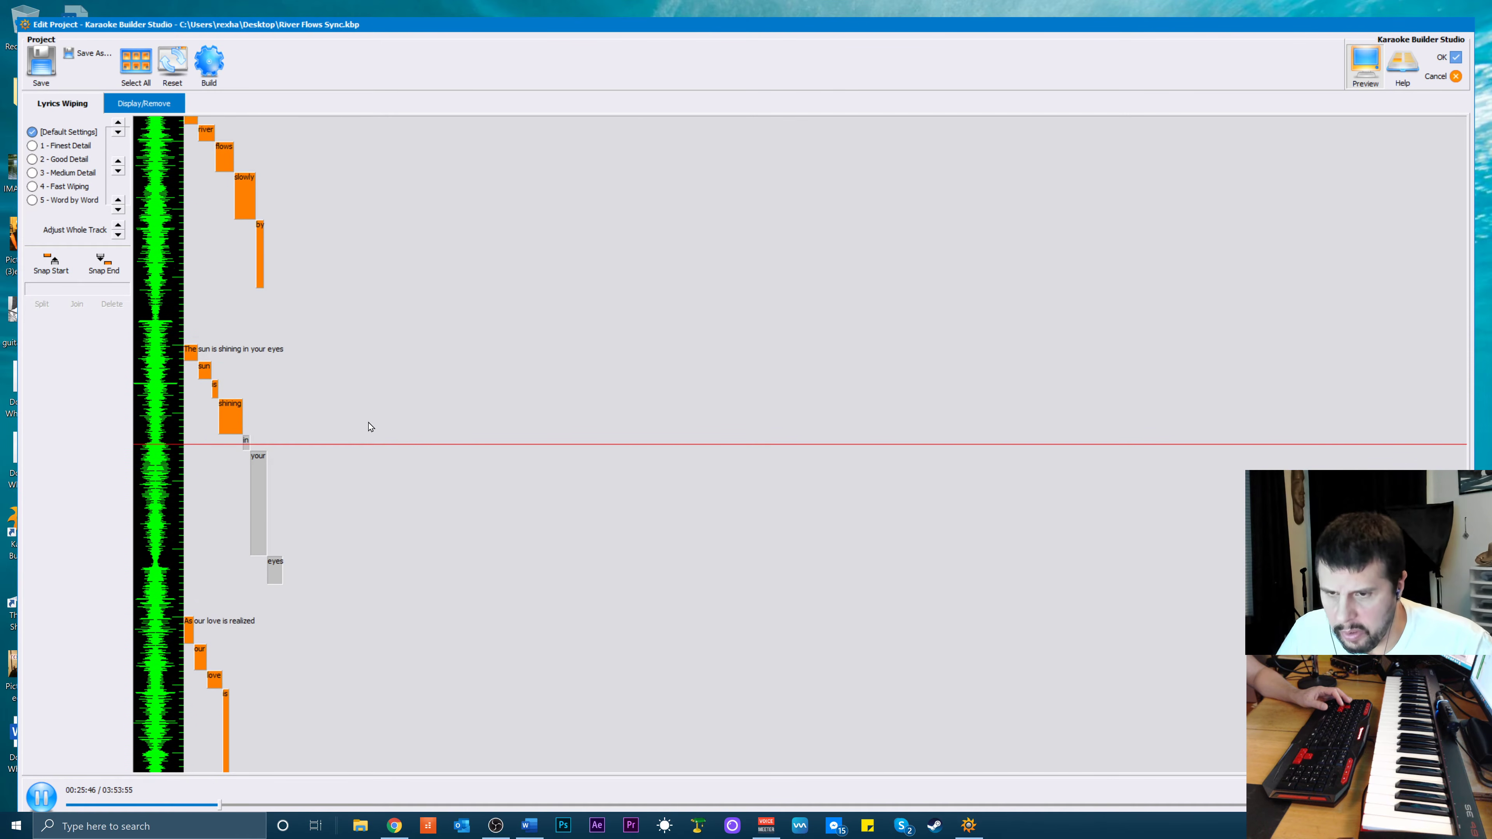
key(space)
click(362, 439)
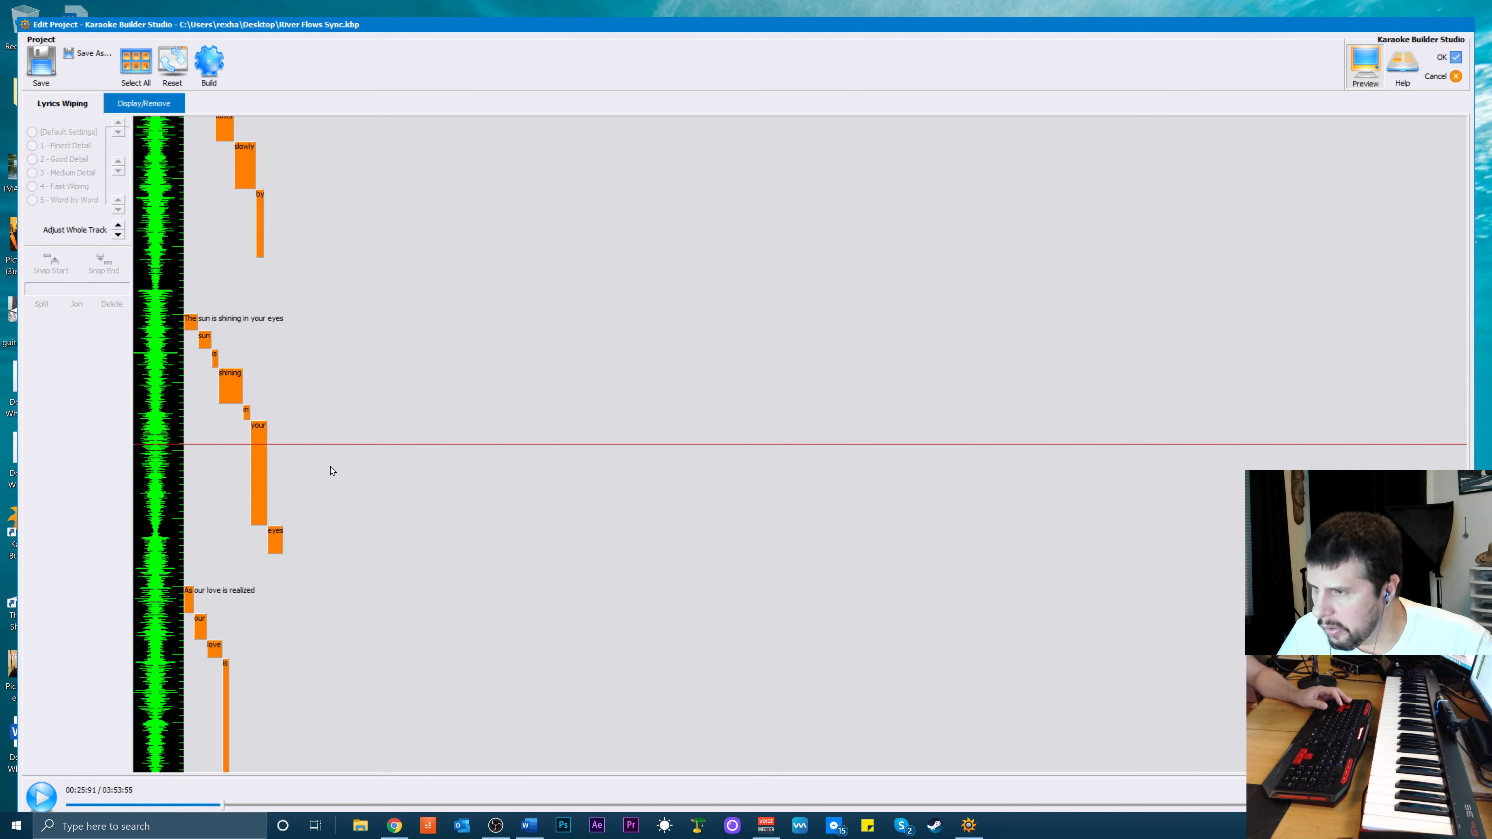
click(260, 520)
drag(261, 521, 281, 441)
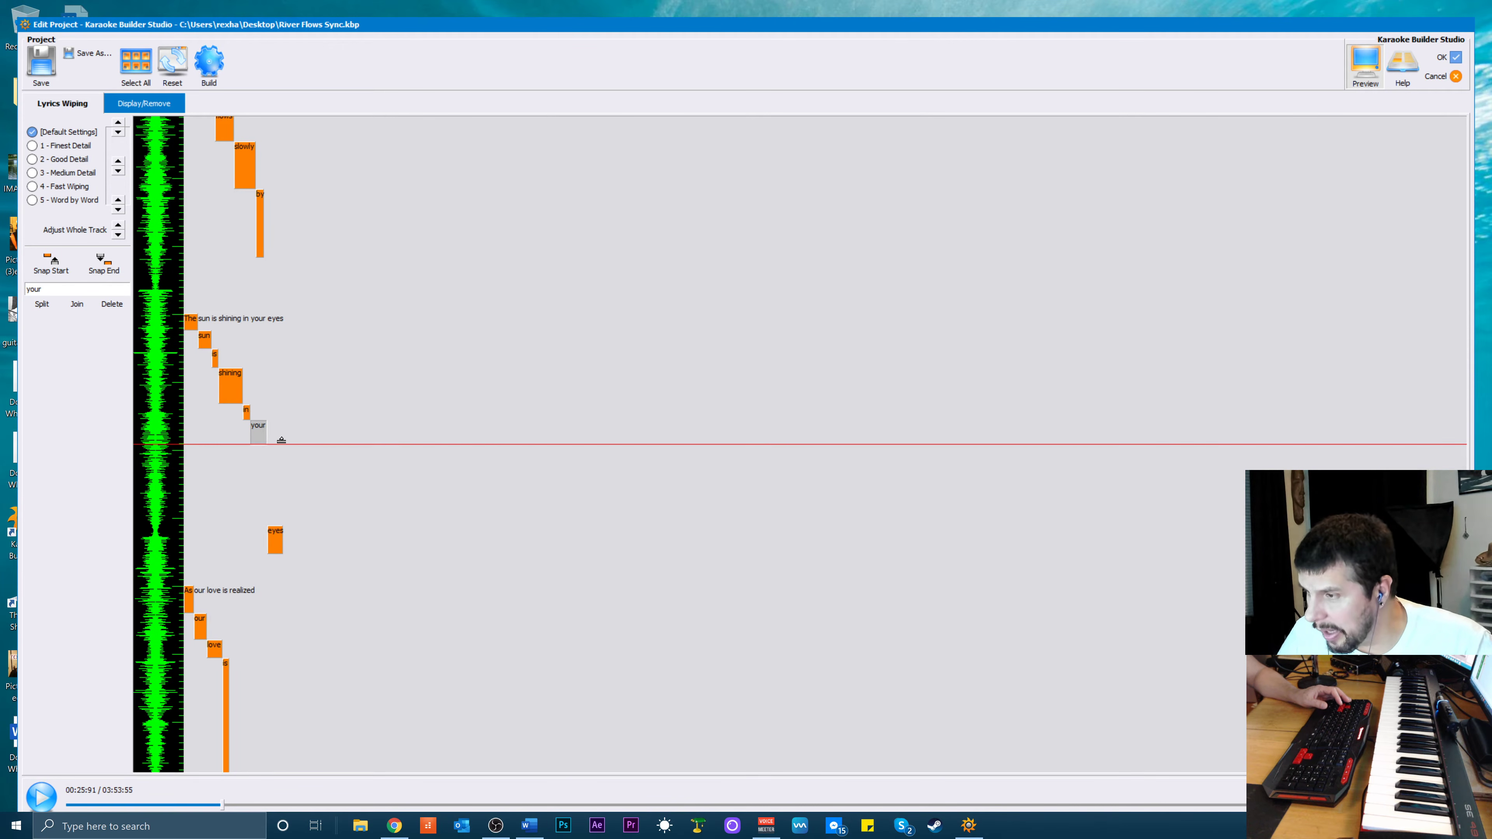
Start "eyes" right after "your" with a short wipe and replay "The sun is shining in your eyes" into the following line
scroll(346, 468, up, 1)
click(347, 460)
click(276, 581)
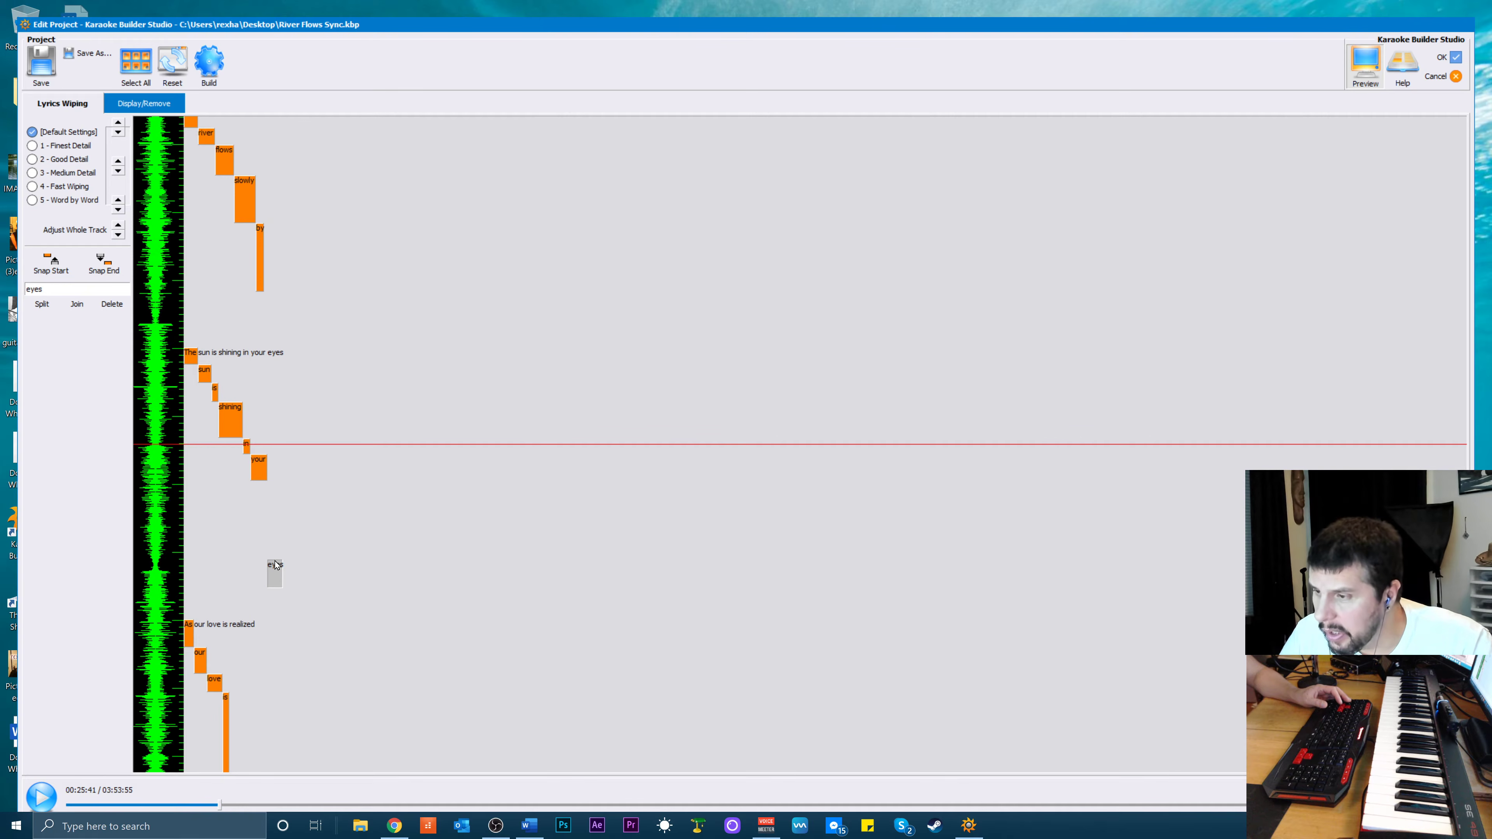
drag(274, 562, 273, 484)
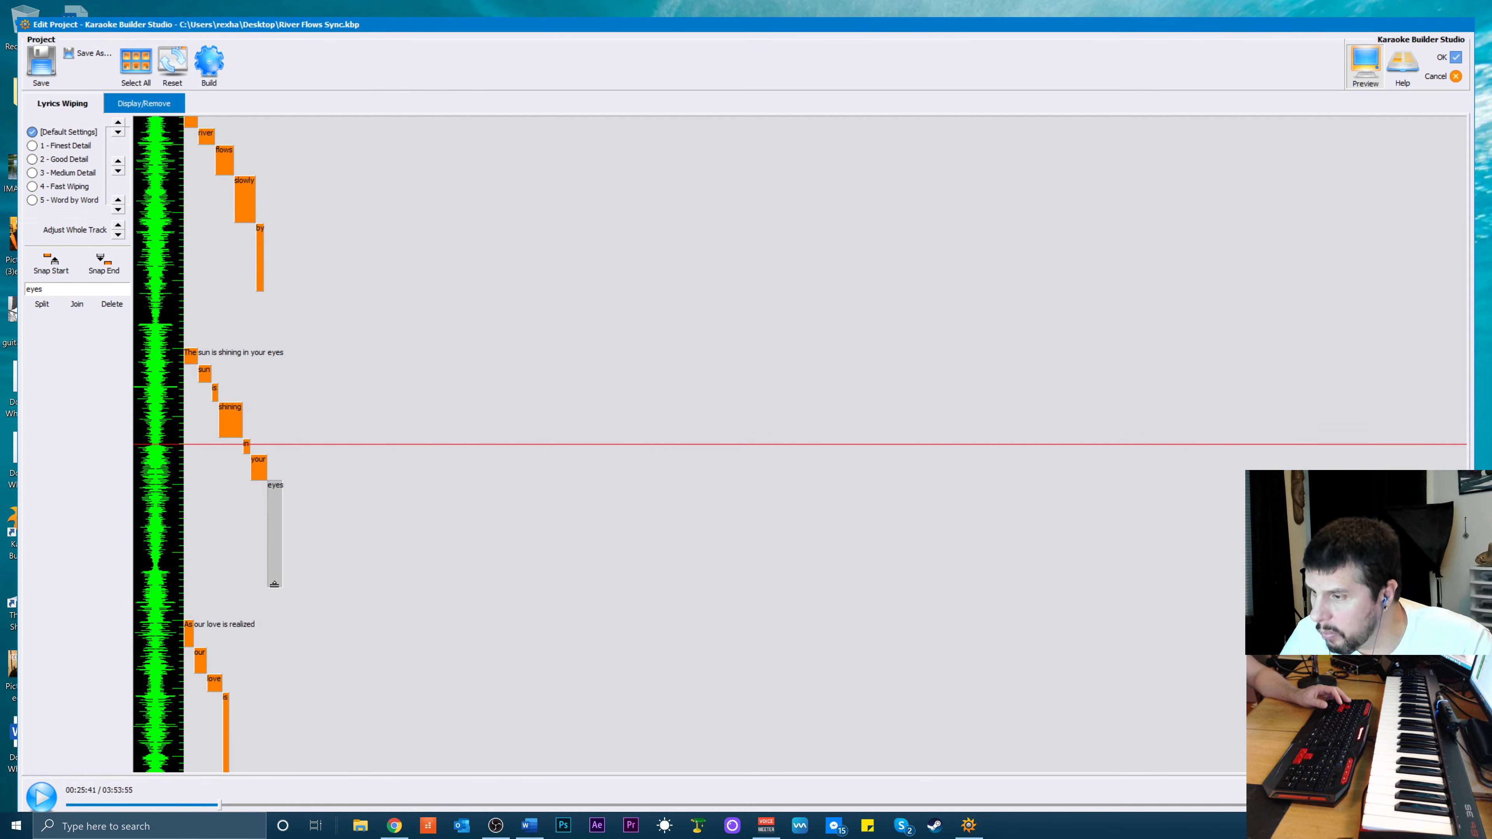
drag(274, 582, 282, 507)
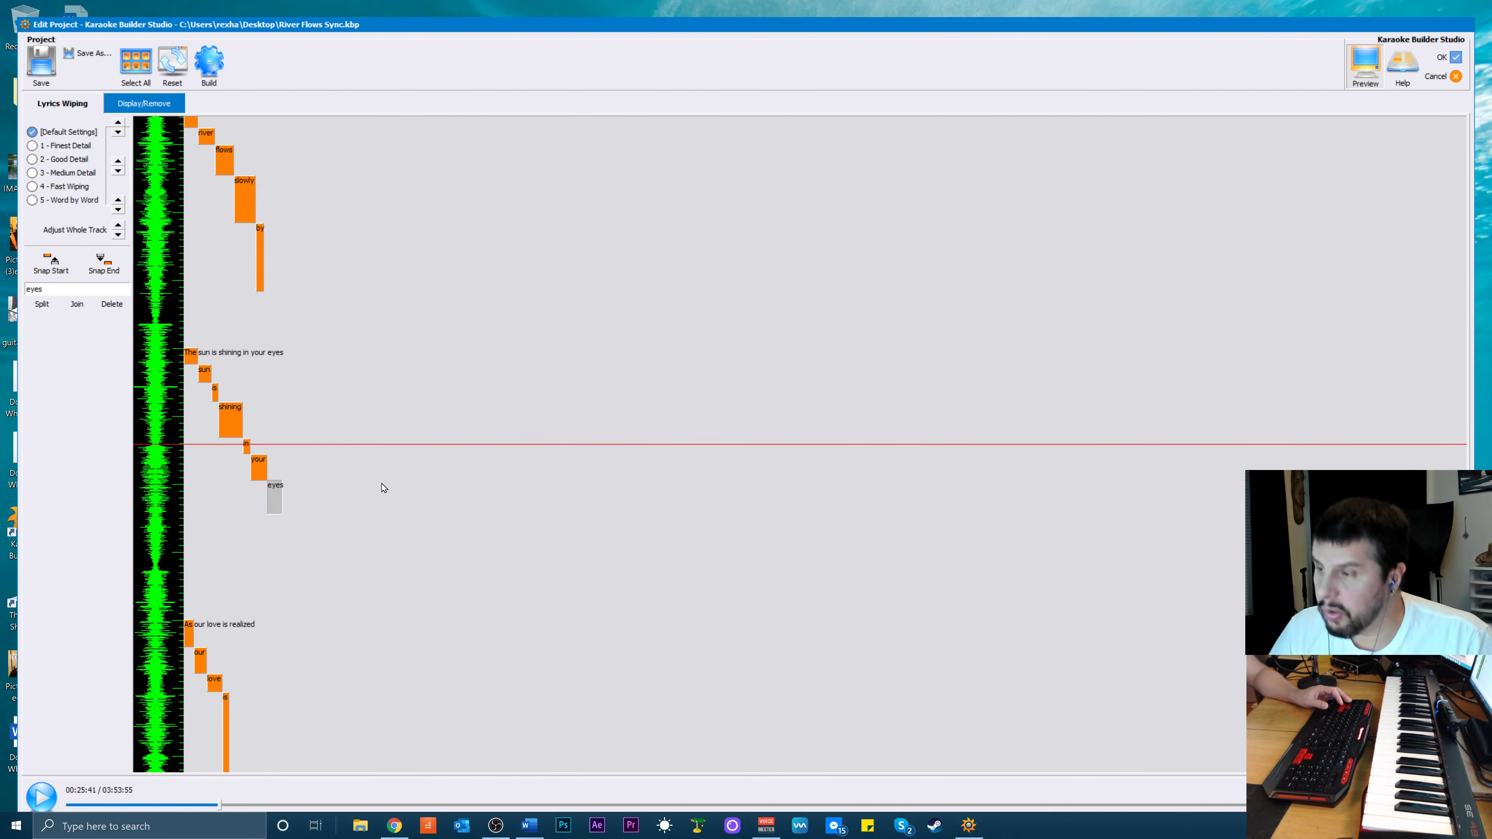
scroll(380, 485, up, 1)
scroll(380, 484, up, 1)
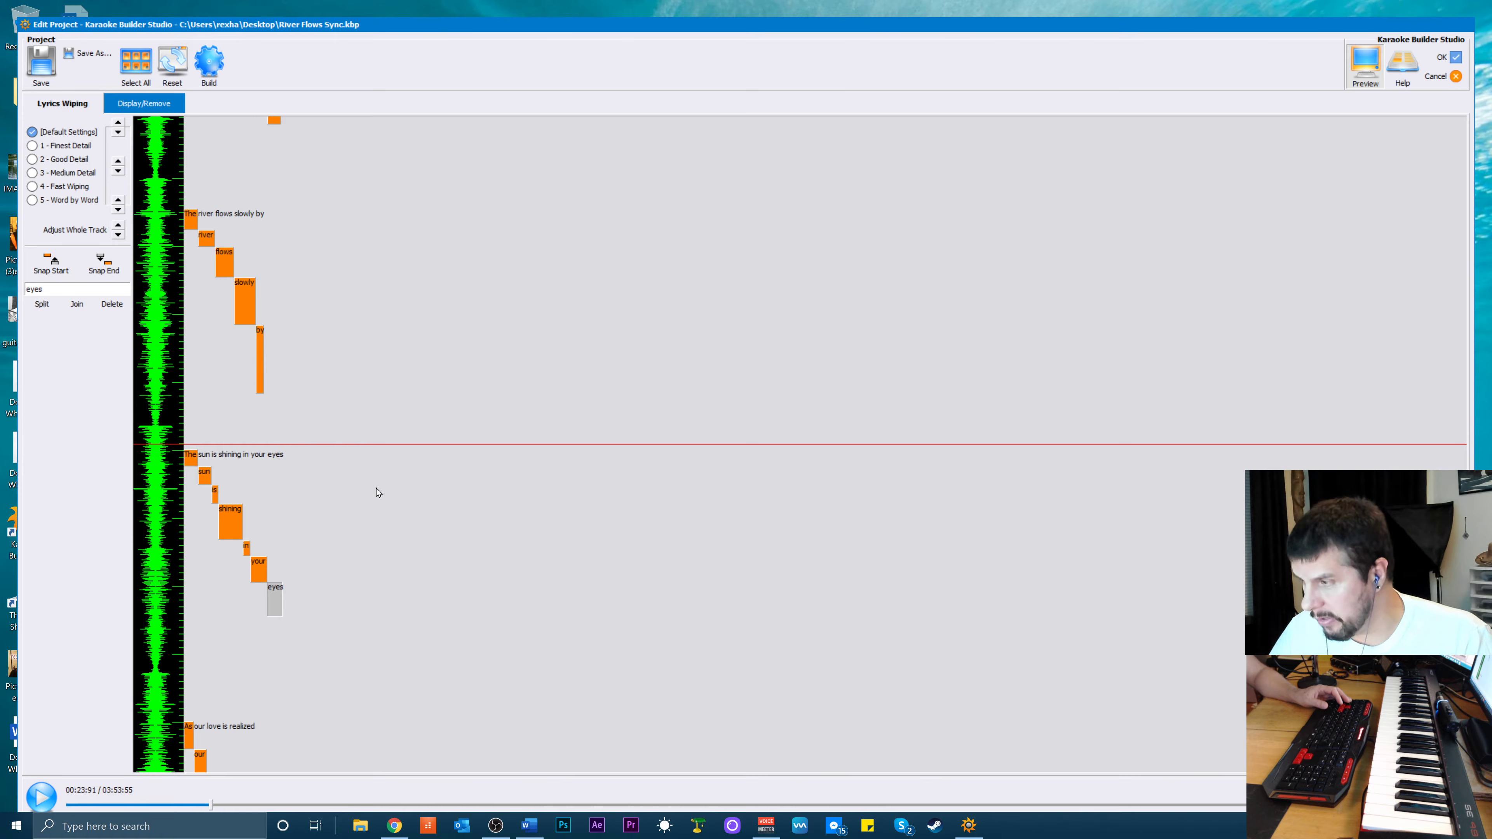
scroll(379, 493, up, 1)
key(space)
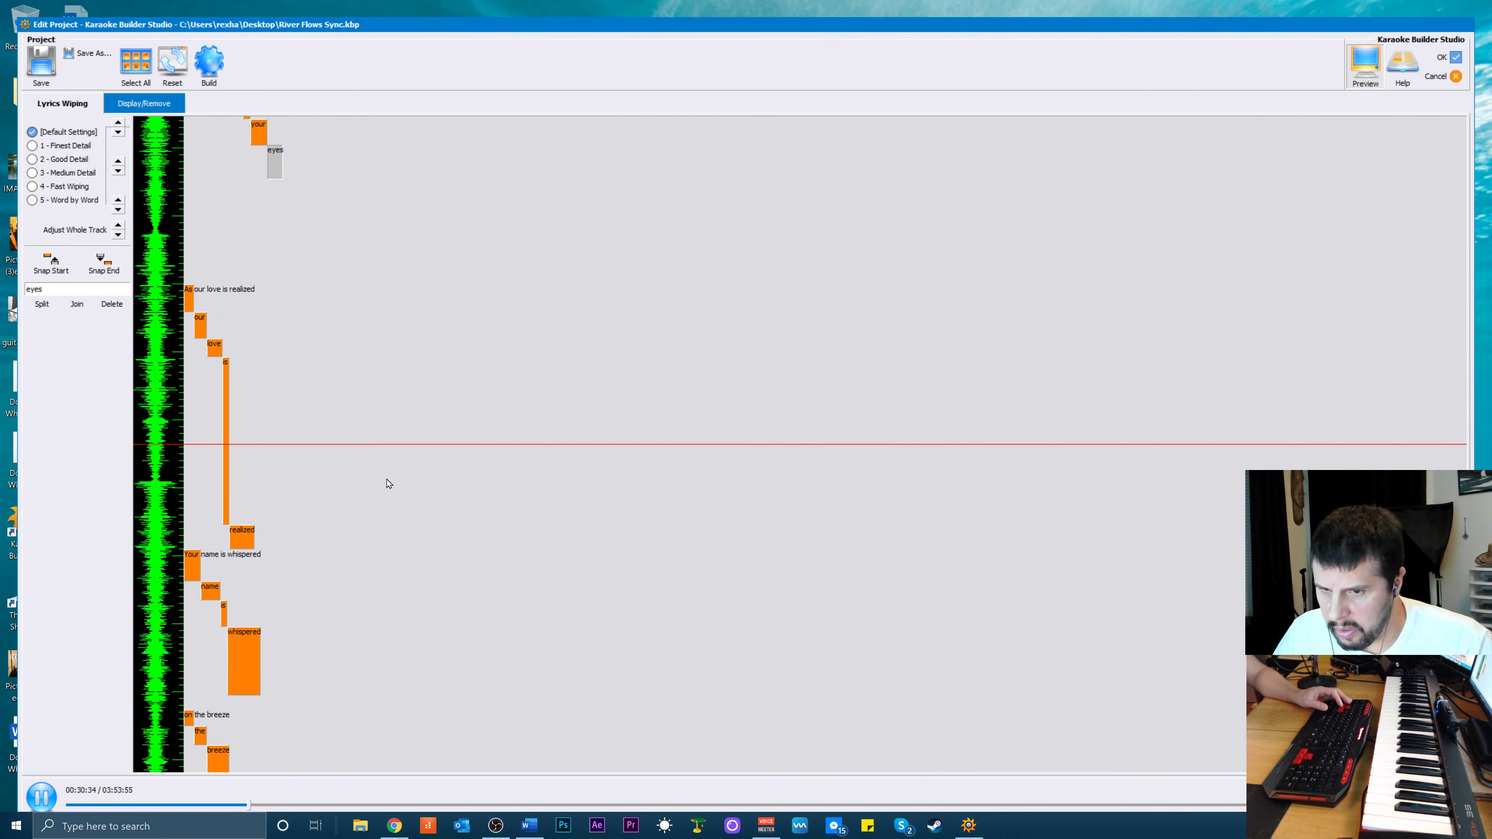
key(space)
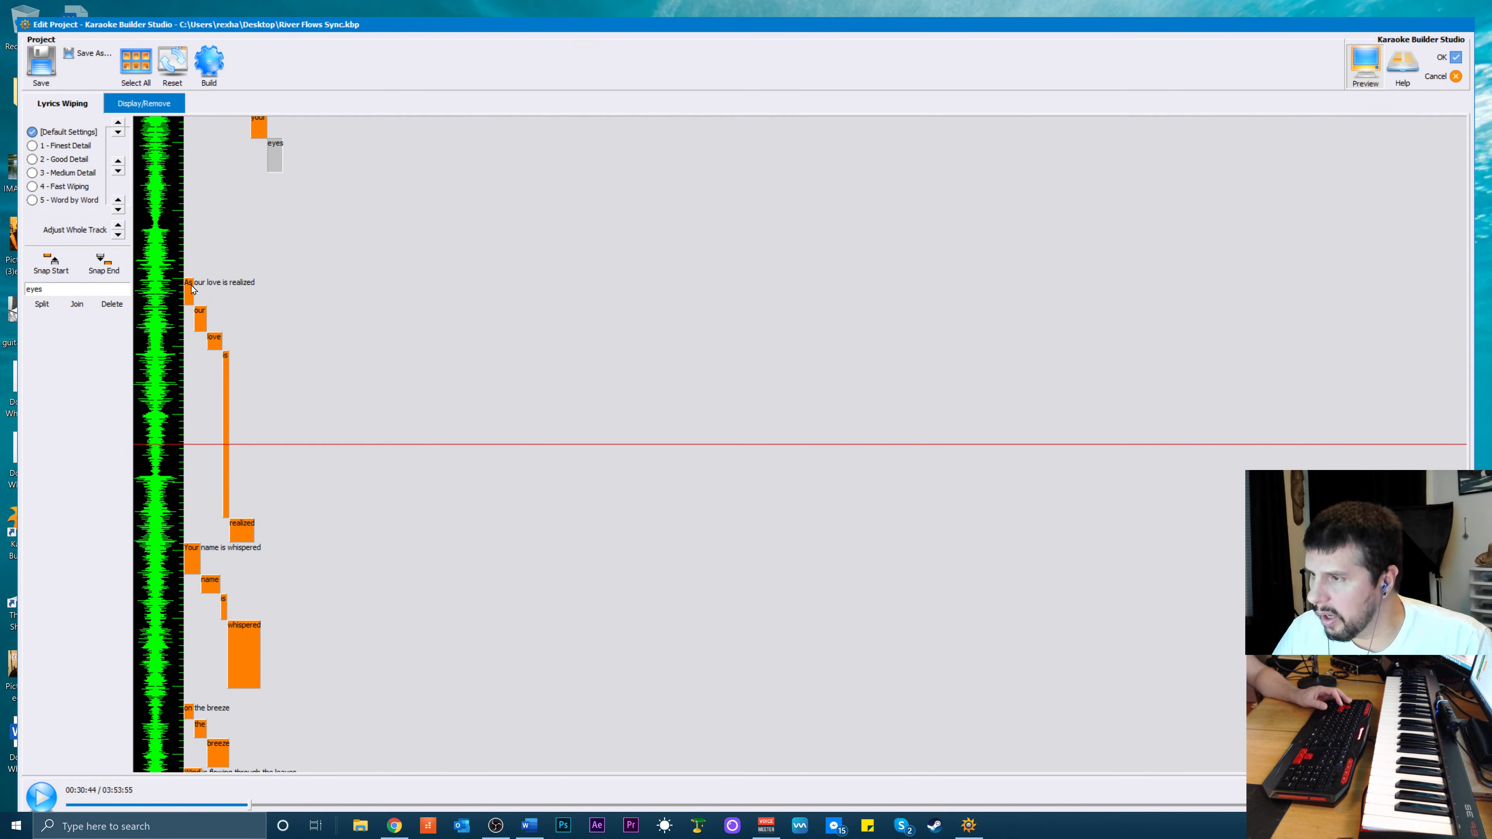
Look over the word wipes from "As our love is realized" through "As we partake in what we share"
scroll(198, 256, up, 2)
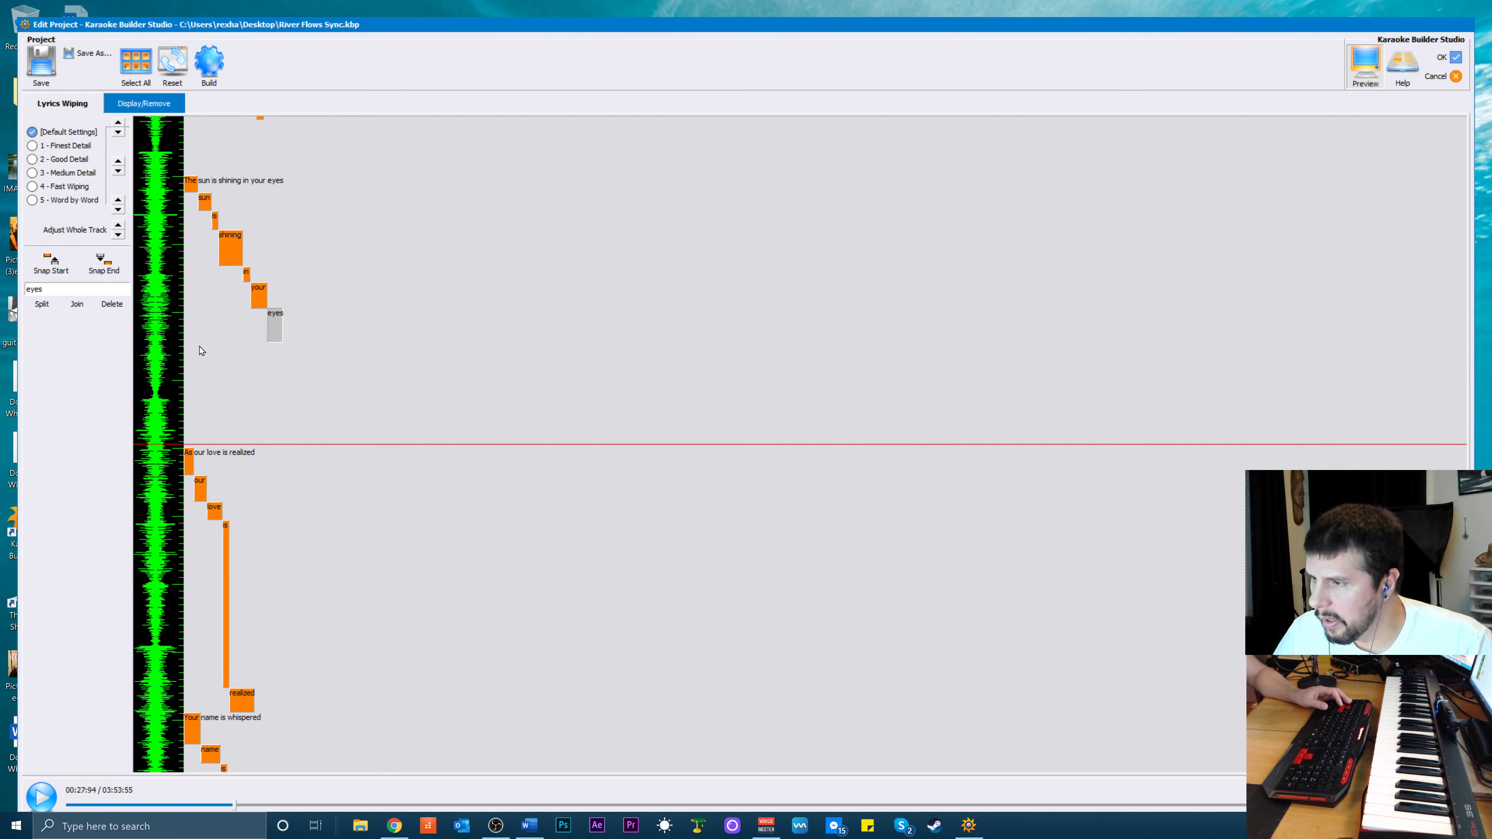
scroll(199, 351, up, 1)
click(352, 383)
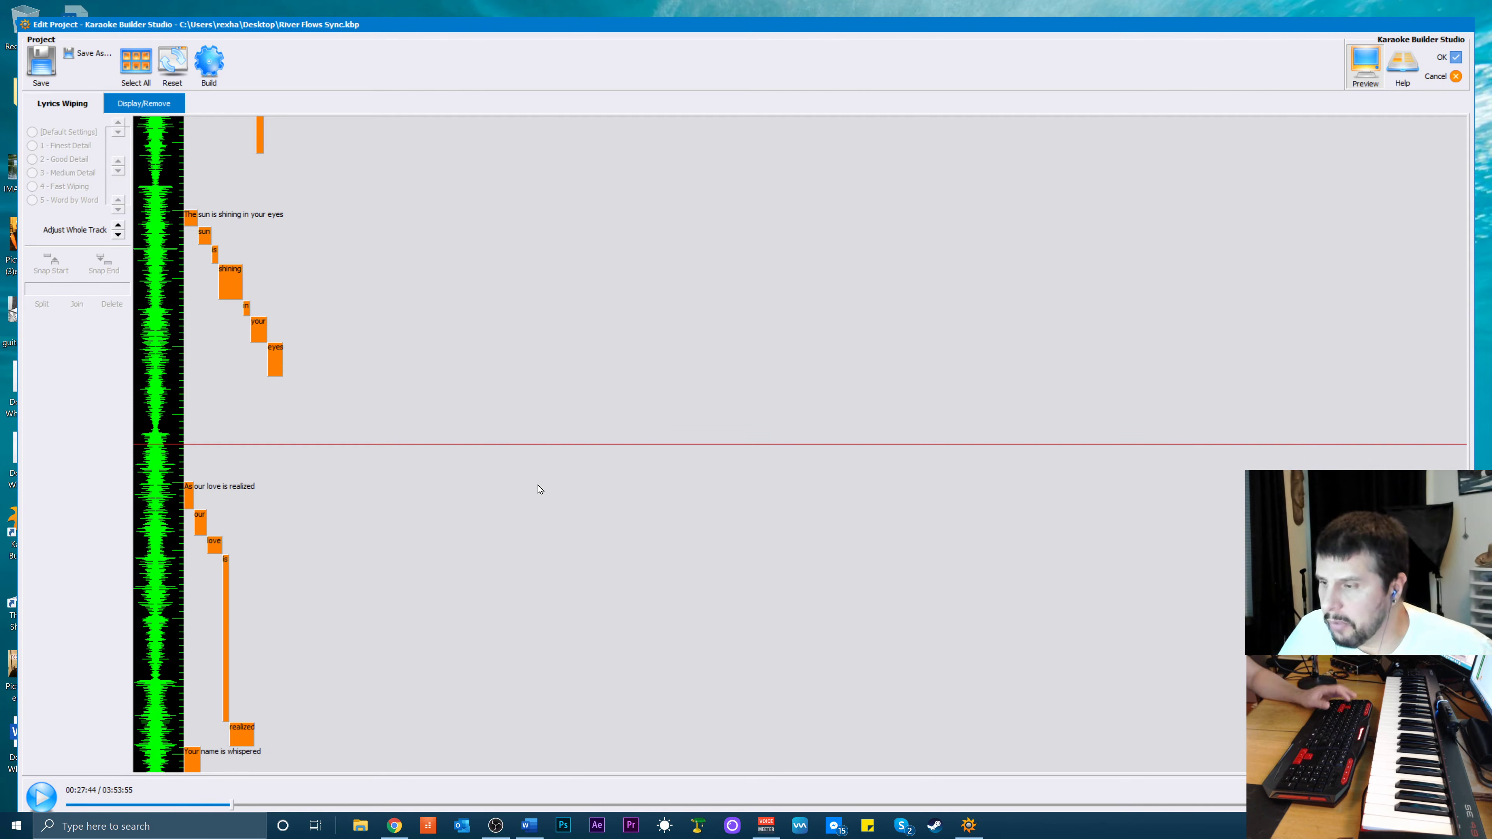
scroll(523, 588, down, 5)
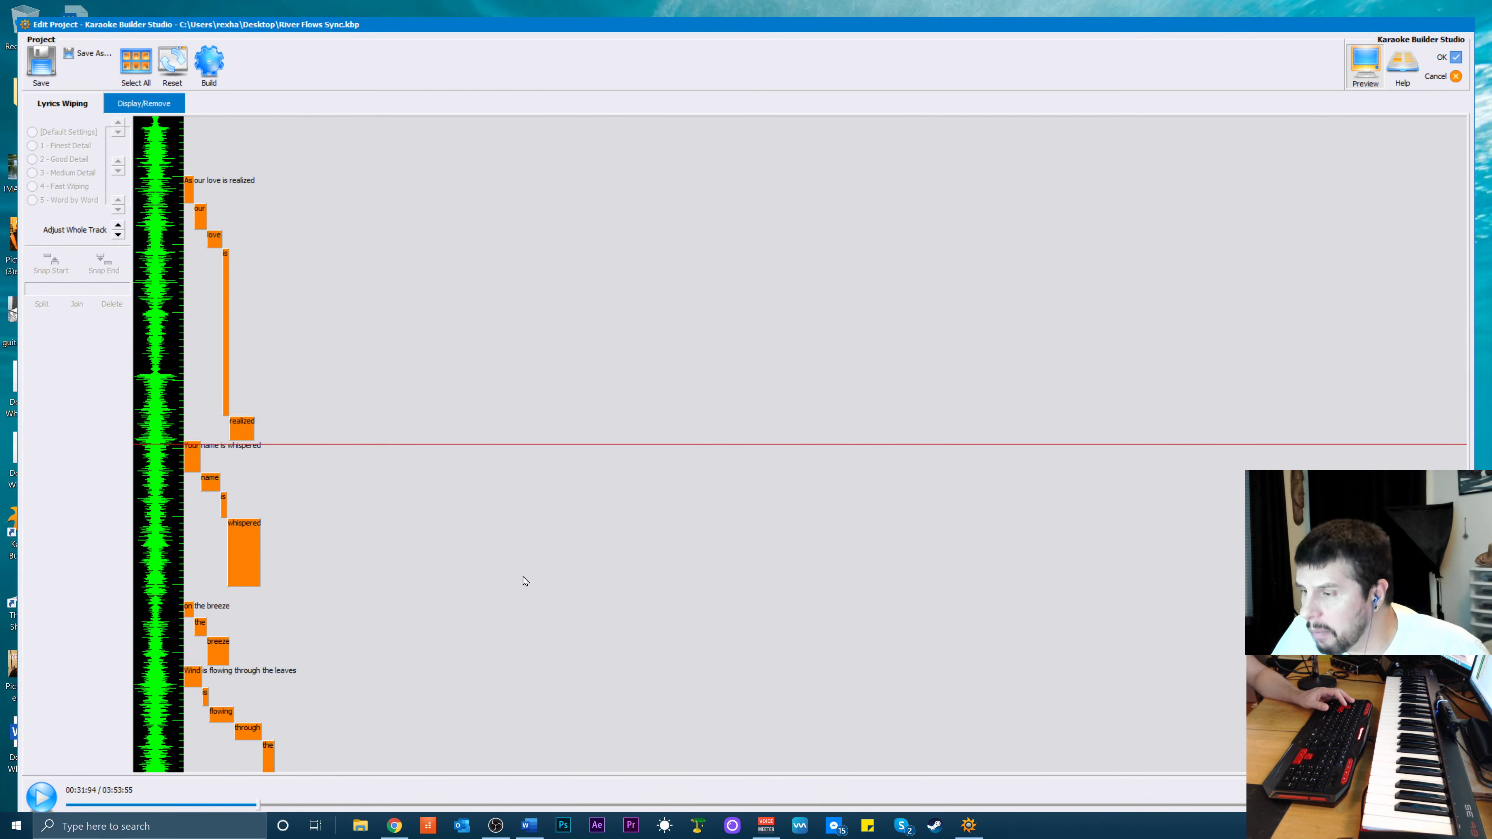
scroll(151, 270, up, 1)
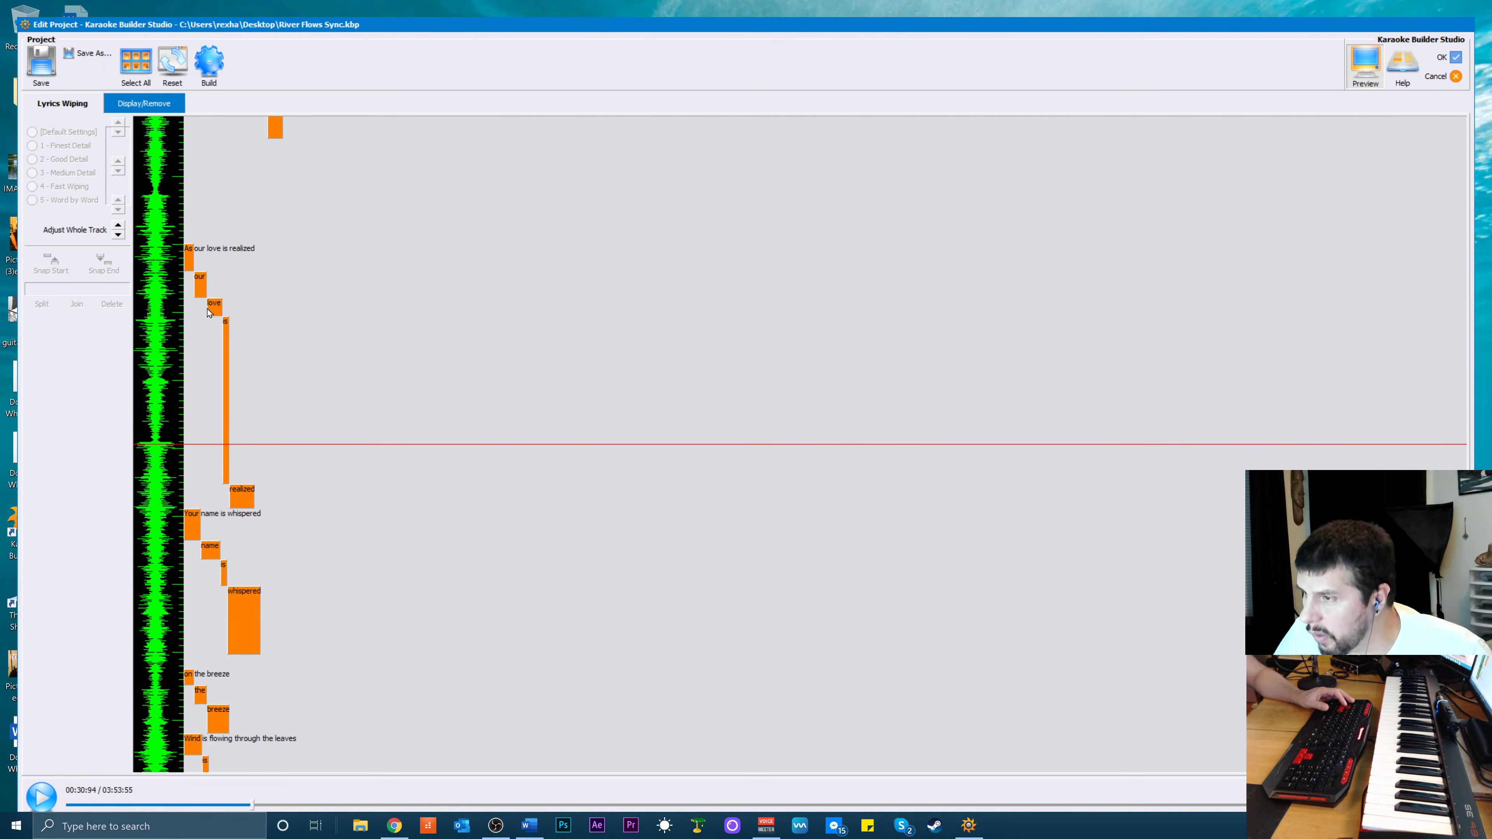
scroll(366, 543, down, 10)
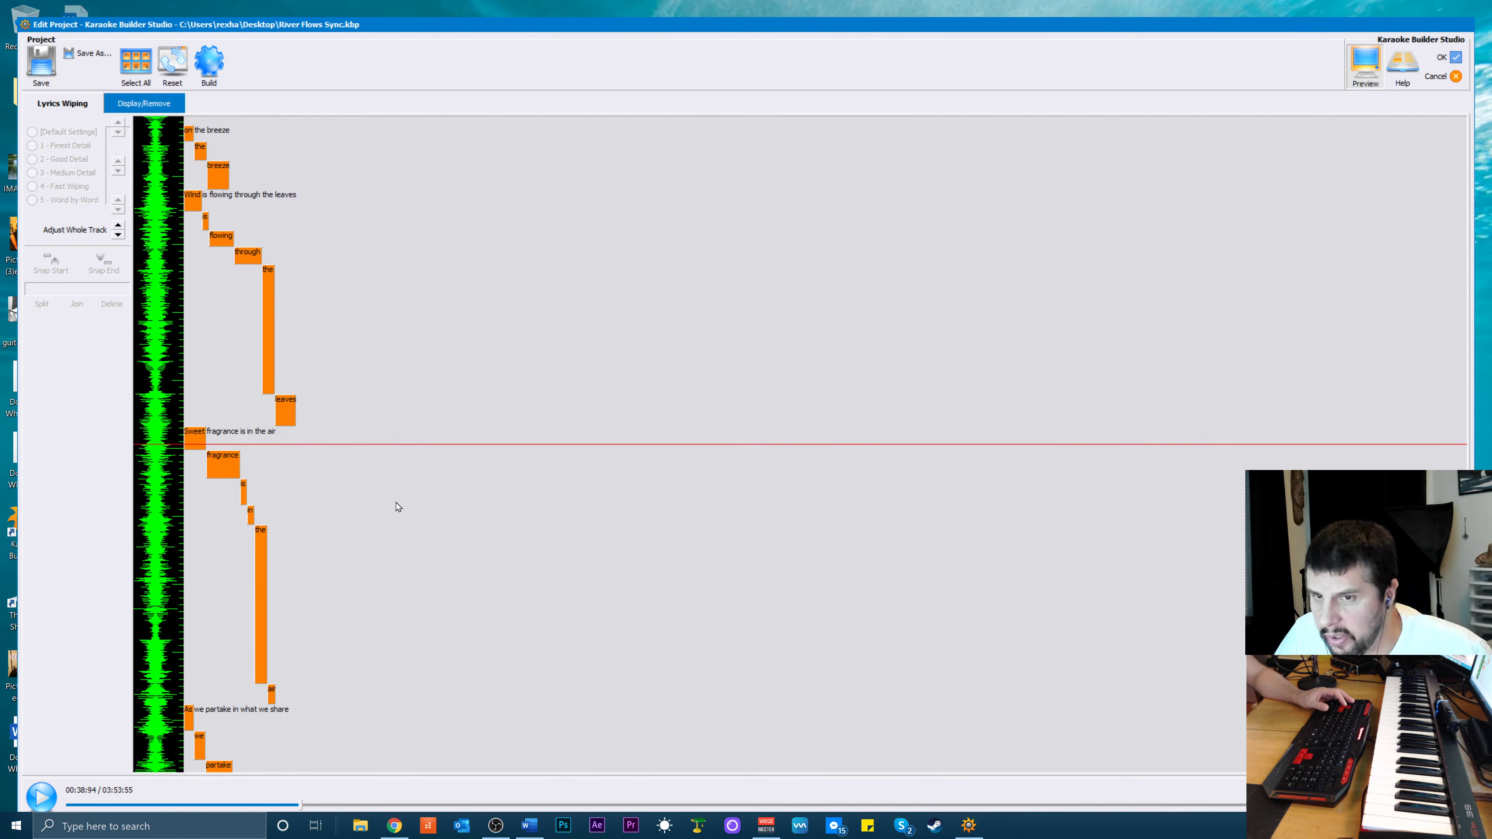
scroll(397, 503, down, 1)
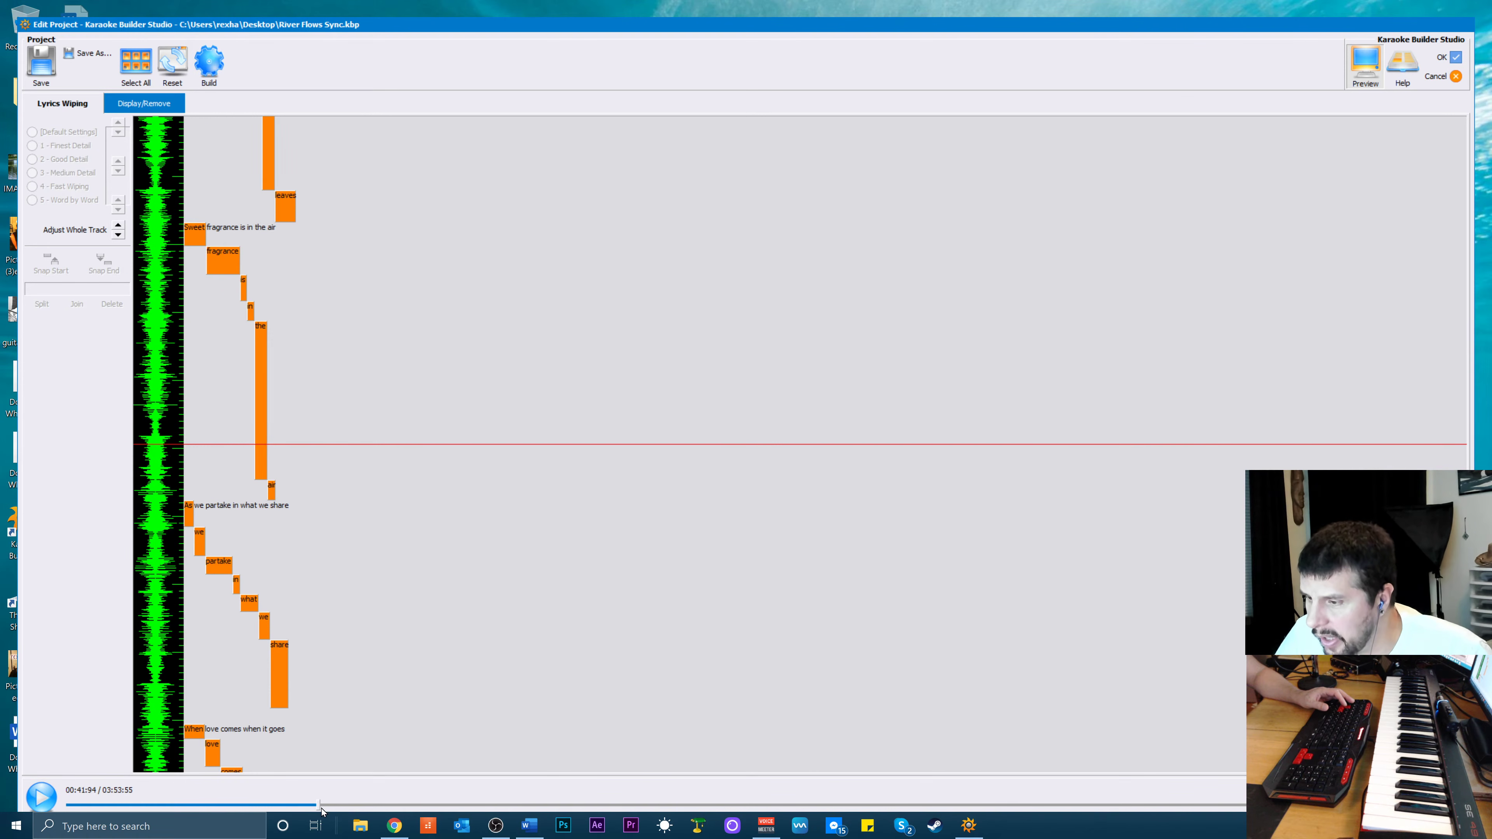
Look over the word wipes into the second verse and back up to the title line "Down By Where the River Flows"
drag(322, 808, 355, 806)
drag(424, 817, 526, 831)
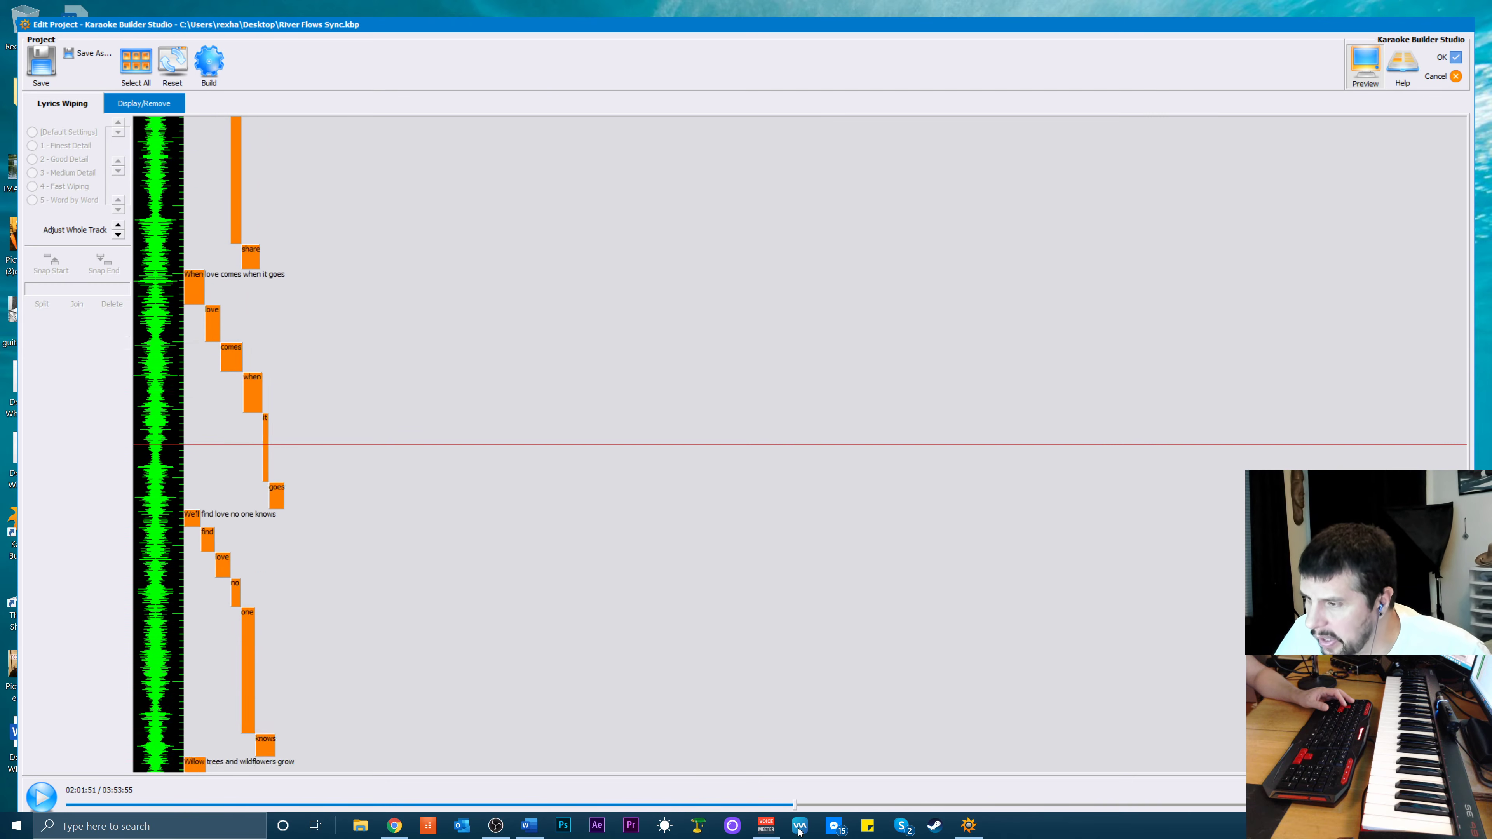
drag(910, 828, 246, 402)
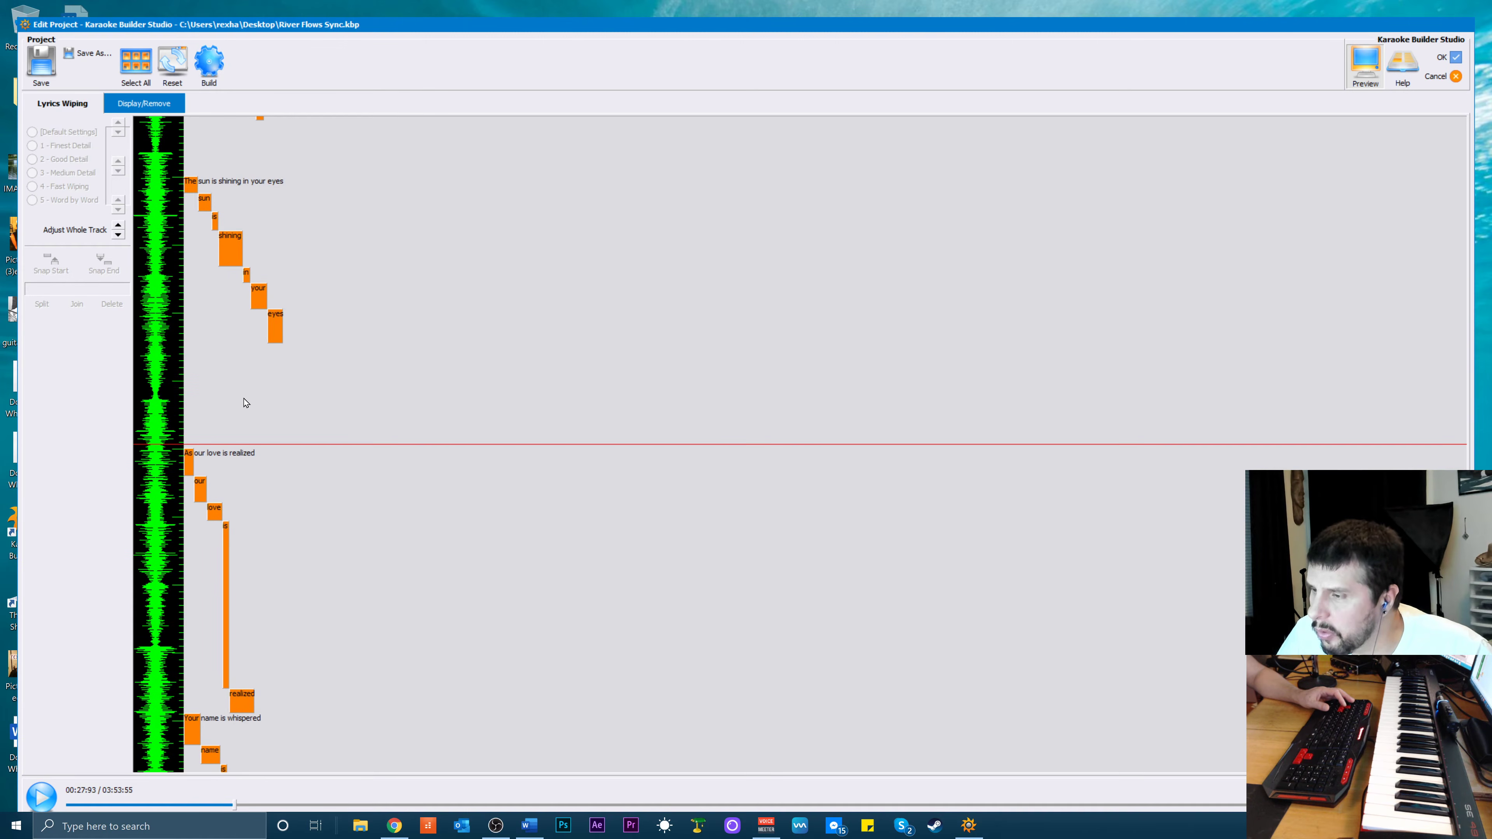
scroll(361, 532, up, 18)
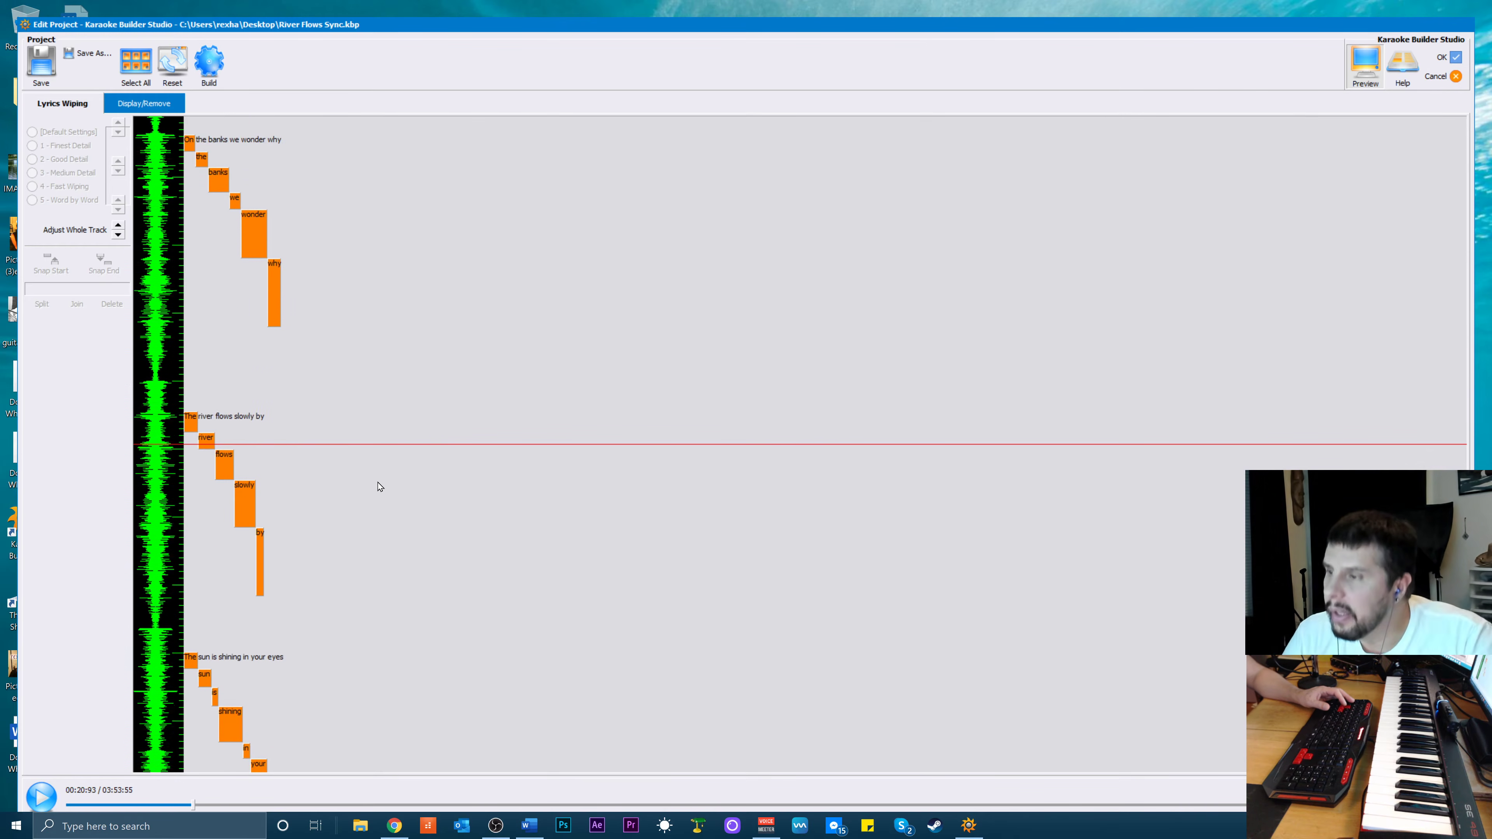
scroll(382, 469, up, 10)
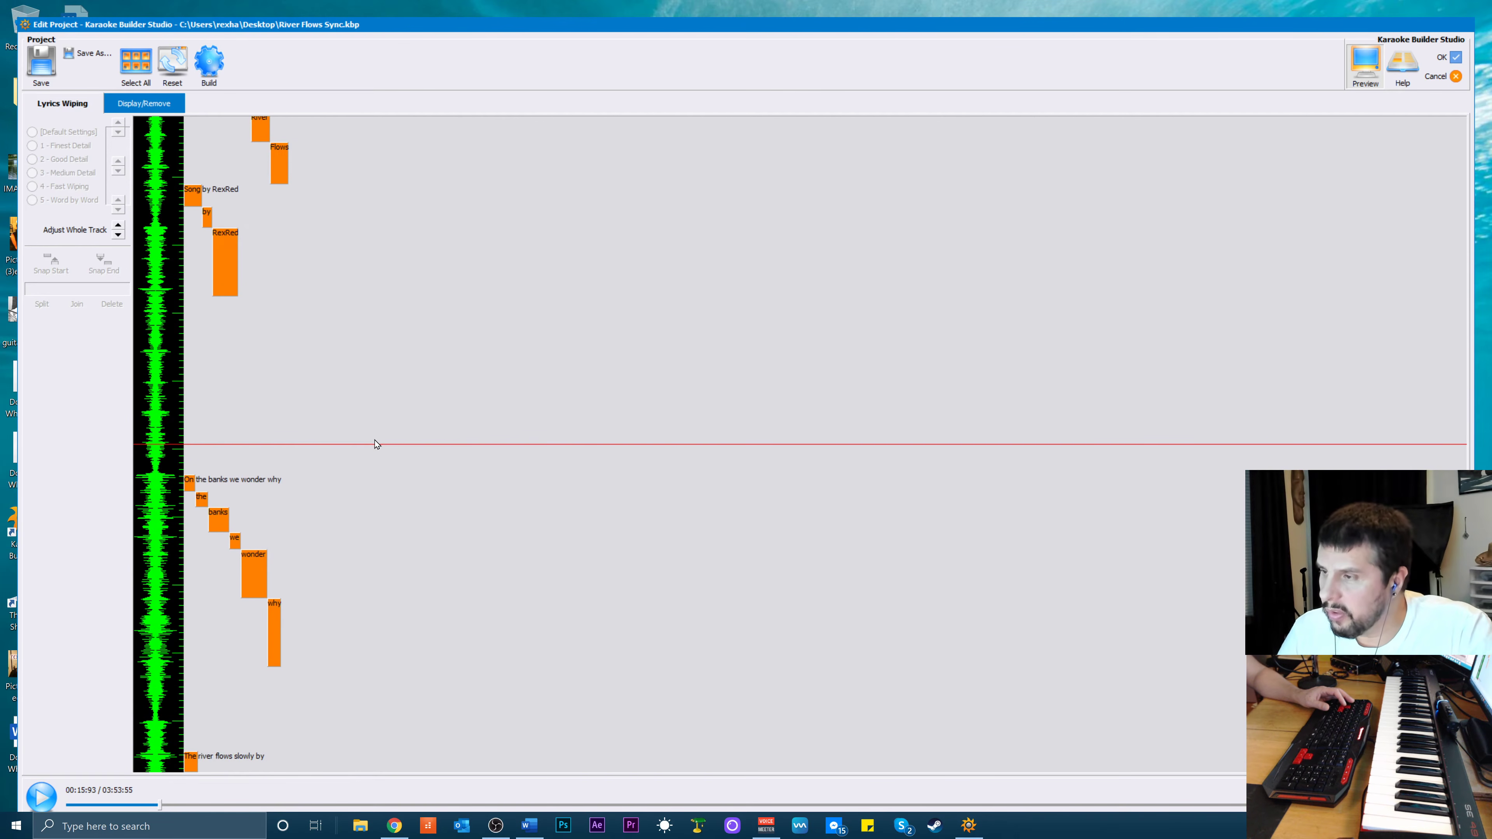
scroll(389, 470, up, 2)
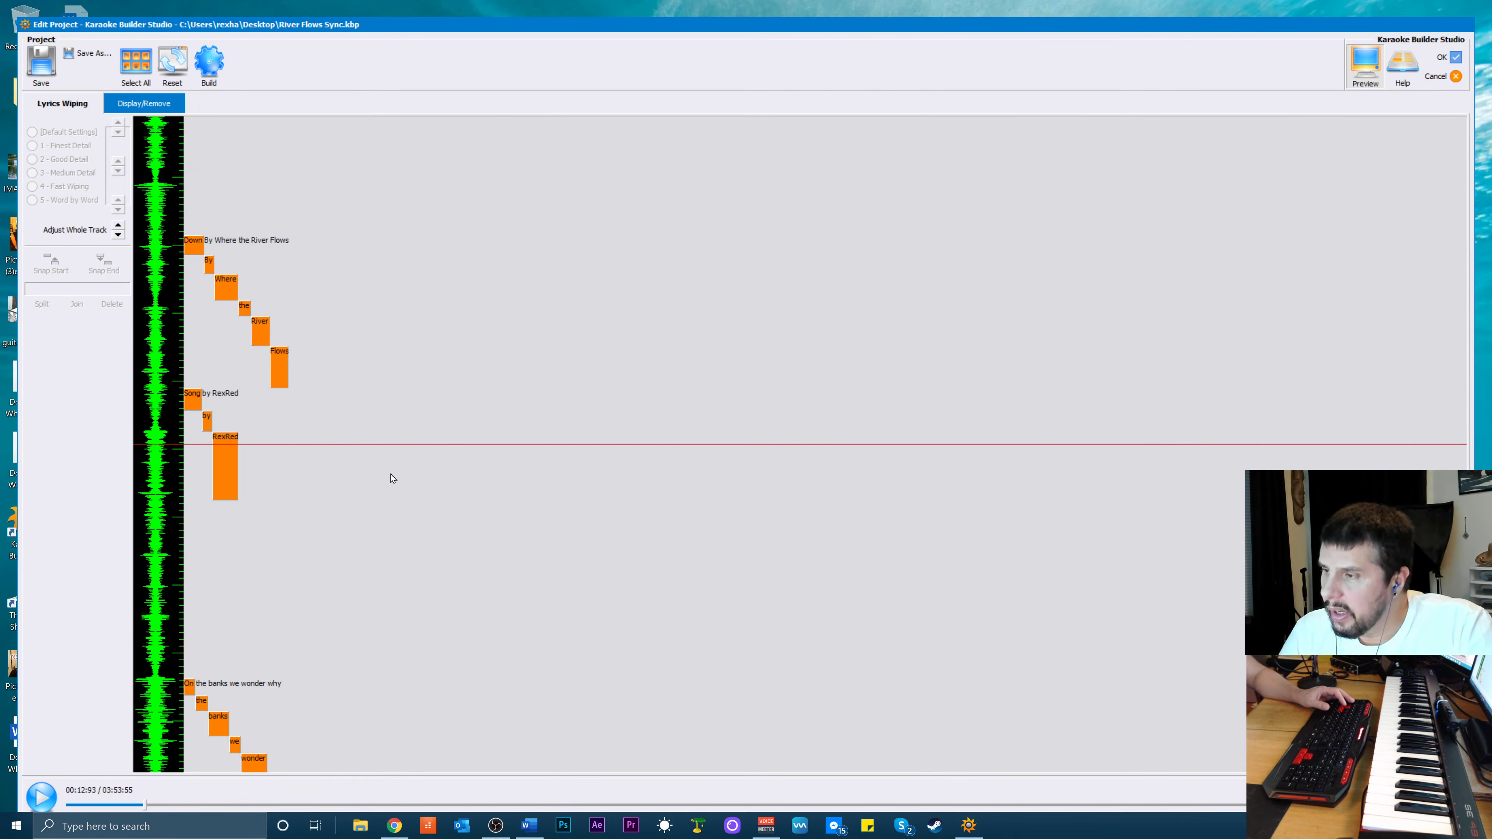
scroll(389, 474, up, 14)
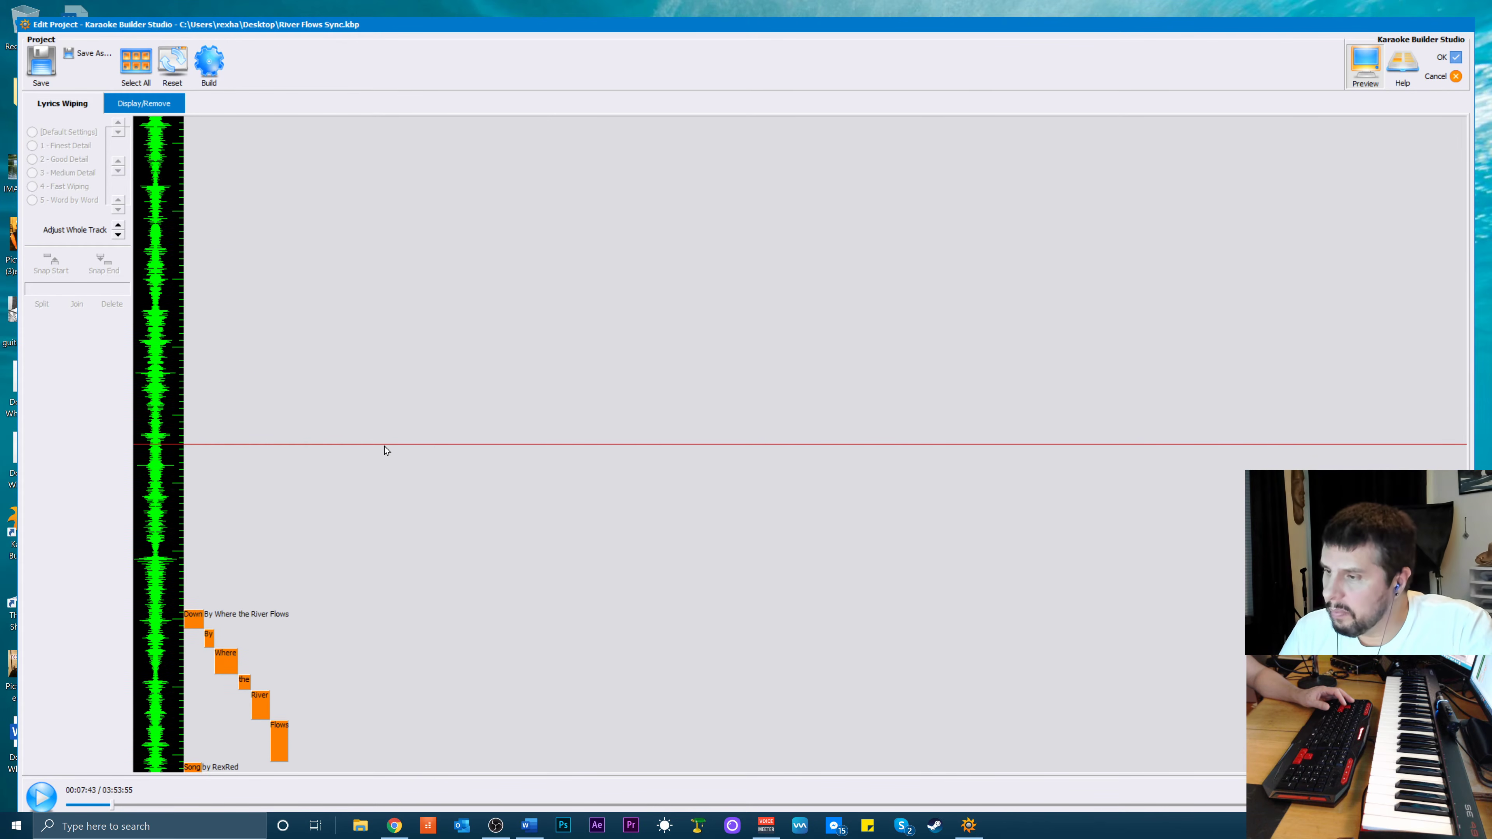
scroll(381, 451, up, 1)
scroll(381, 448, down, 8)
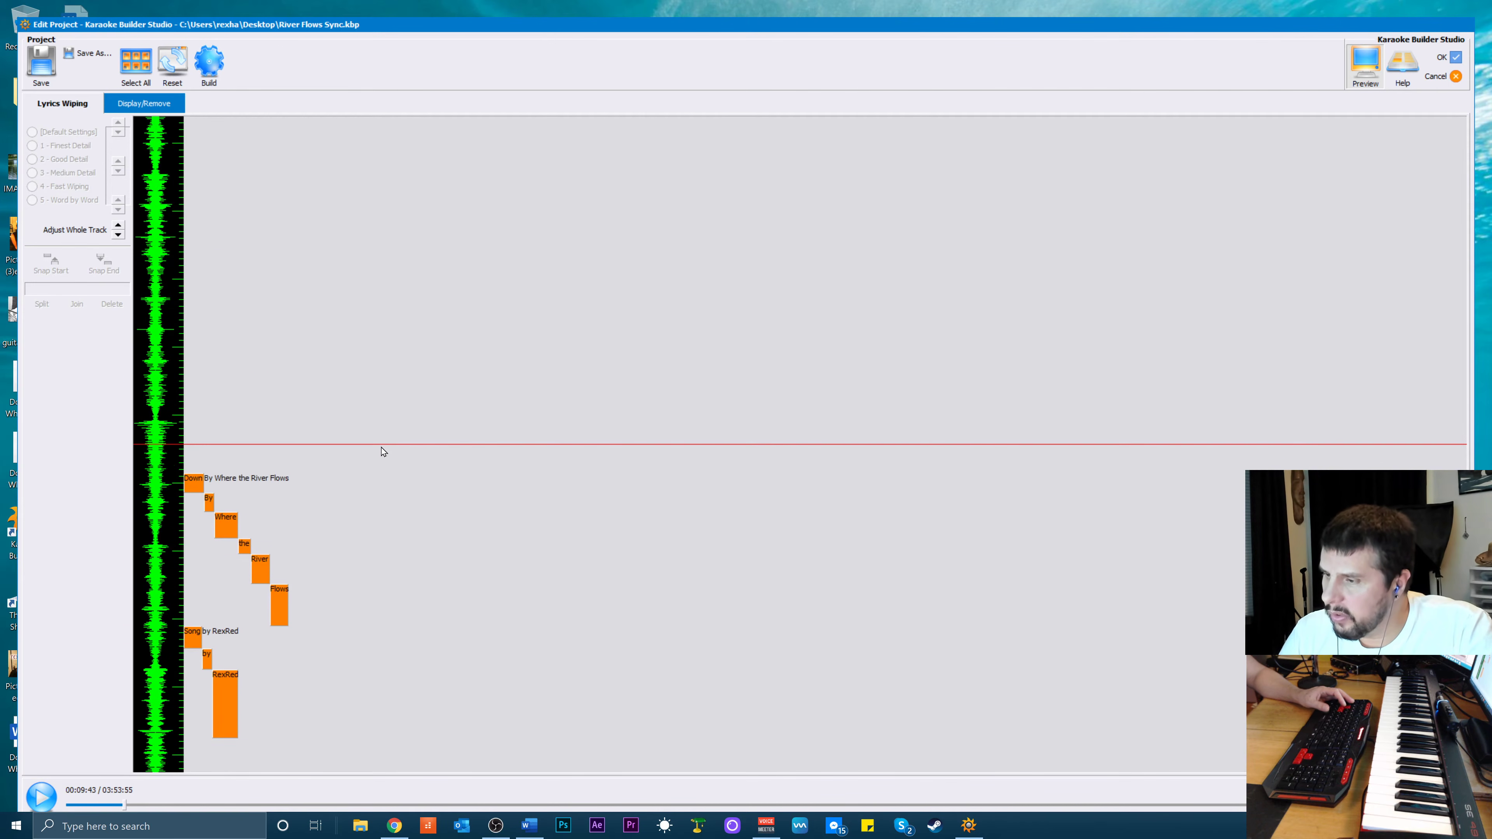
Play the title lines and extend the wipe of "RexRed" from its end to a little over twice its length
key(space)
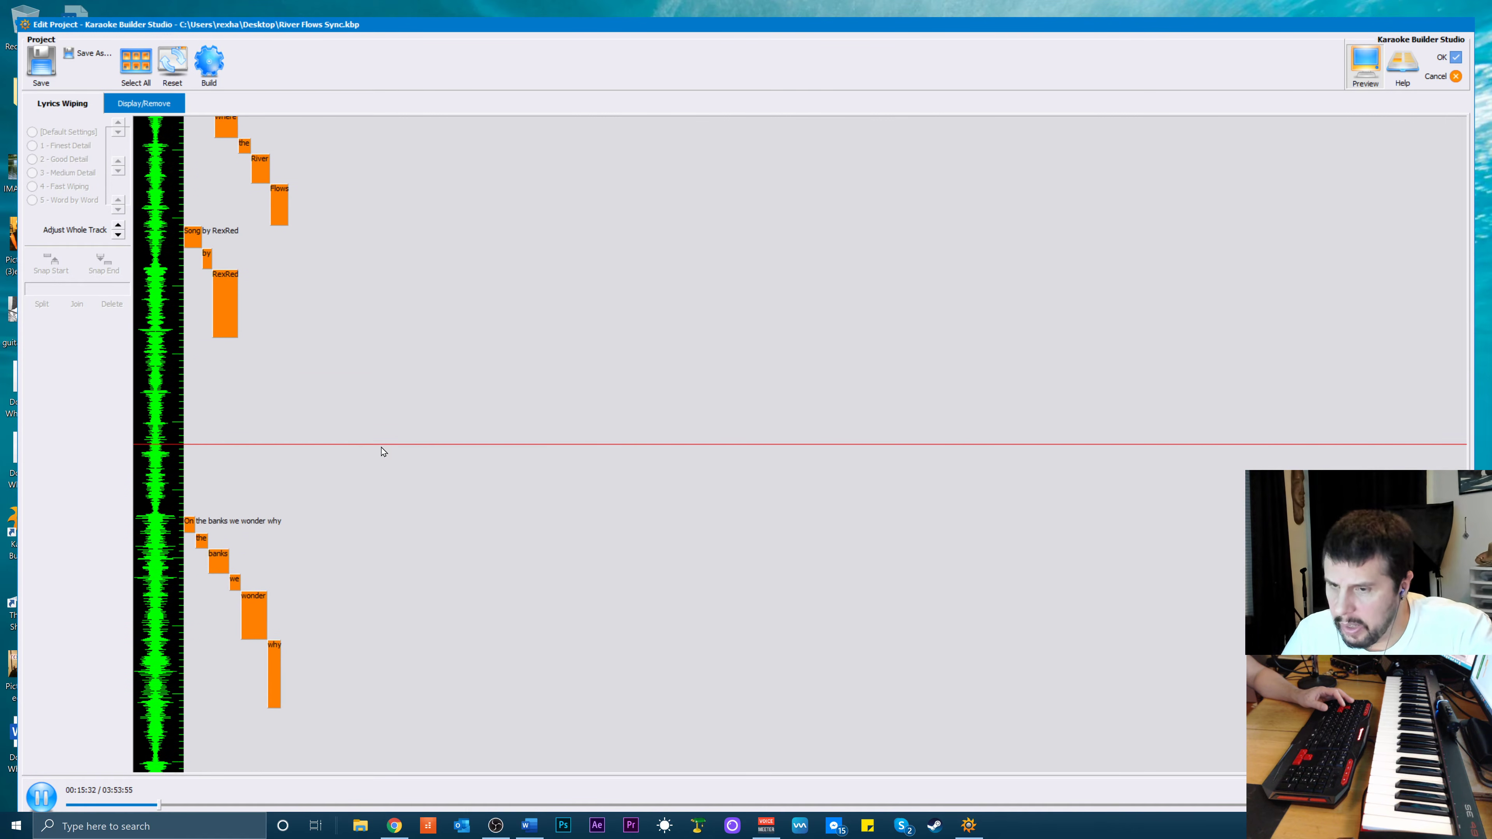
key(space)
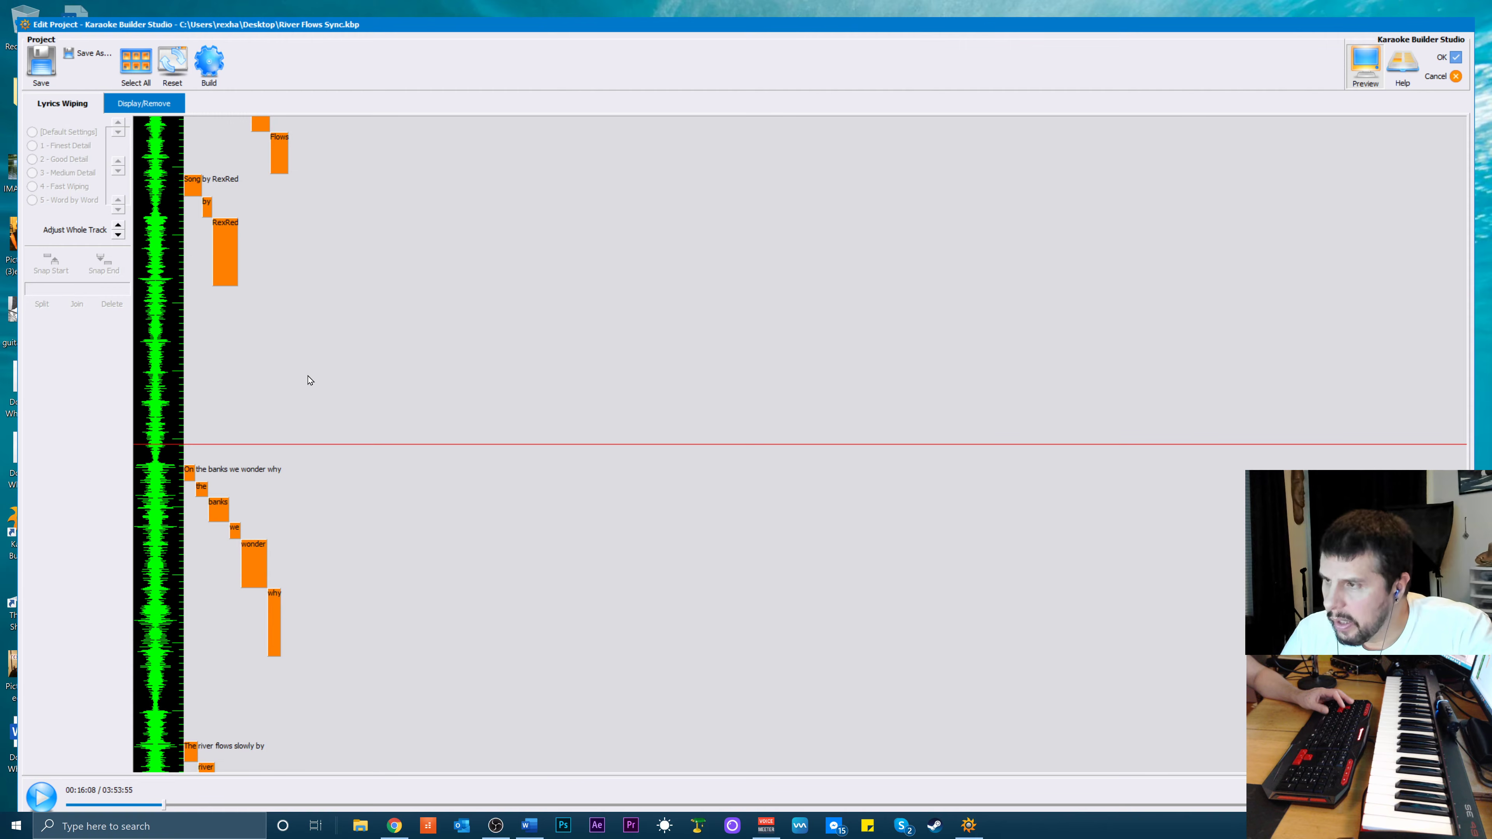
click(229, 284)
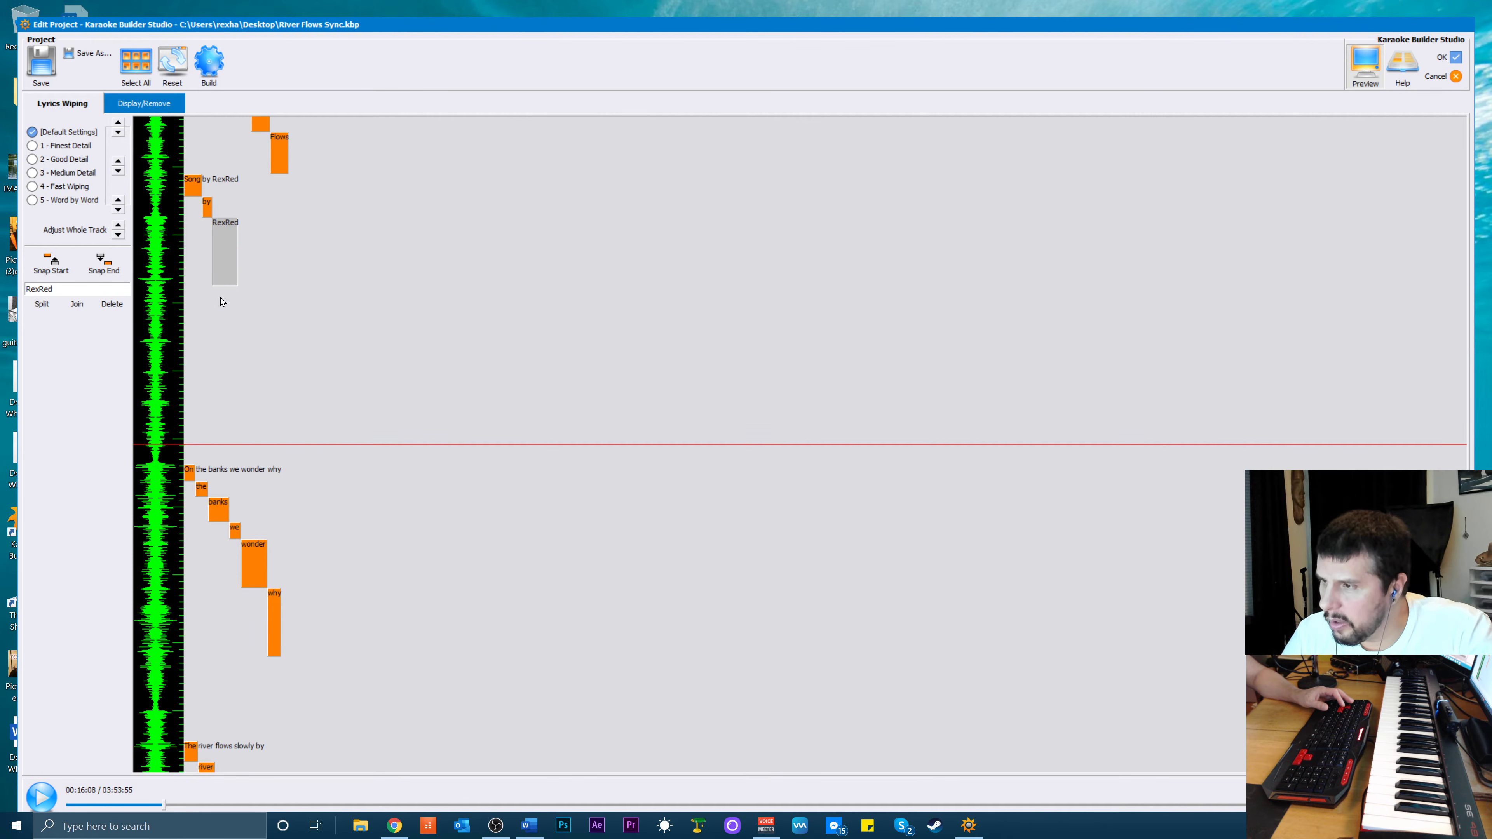
drag(223, 284, 229, 368)
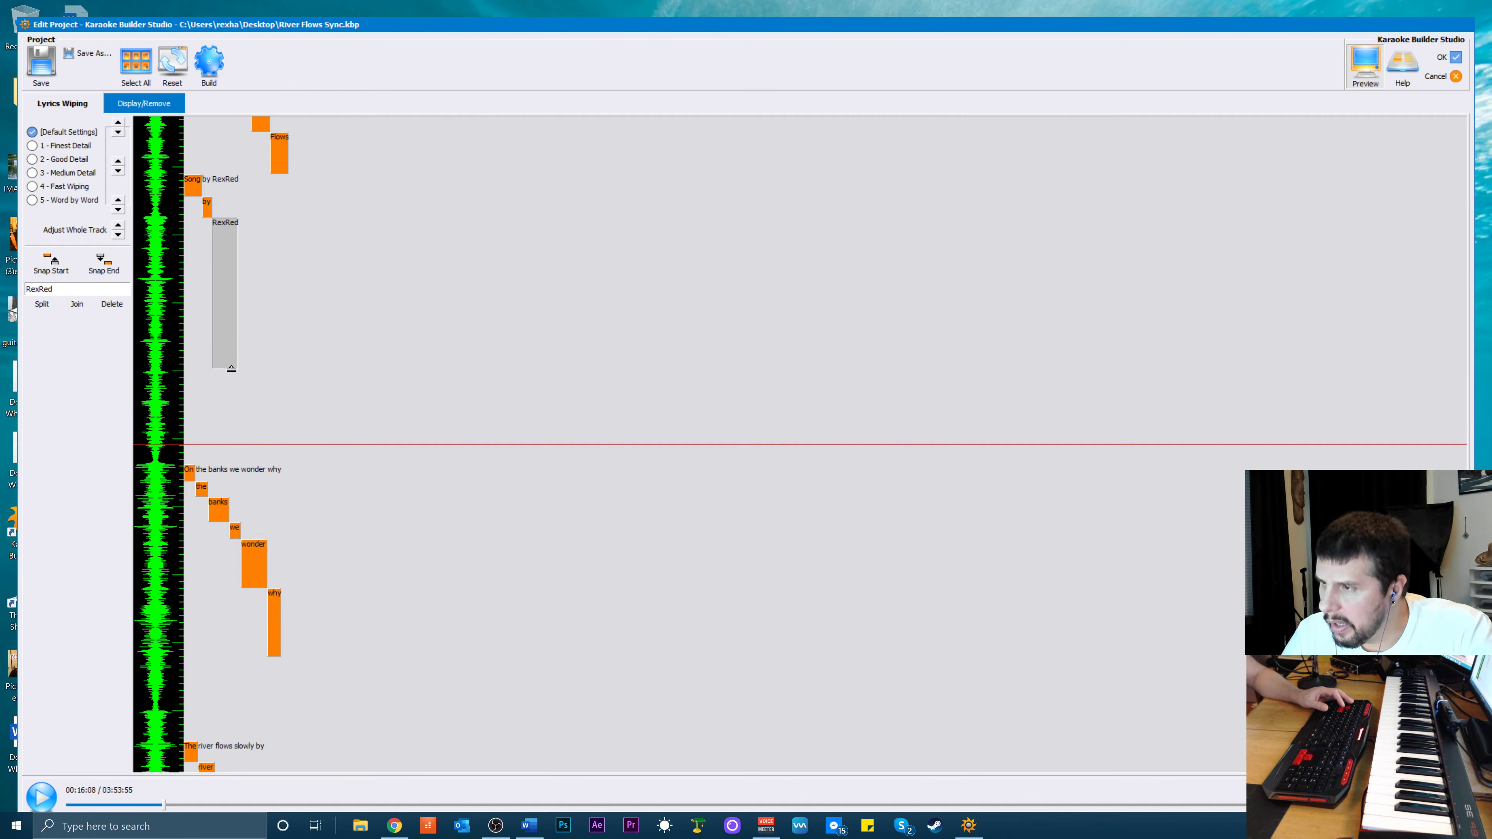
Delay the display of "The river flows slowly by" into the wipe of "why" and of "The sun is shining in your eyes" to just after it
scroll(266, 294, up, 4)
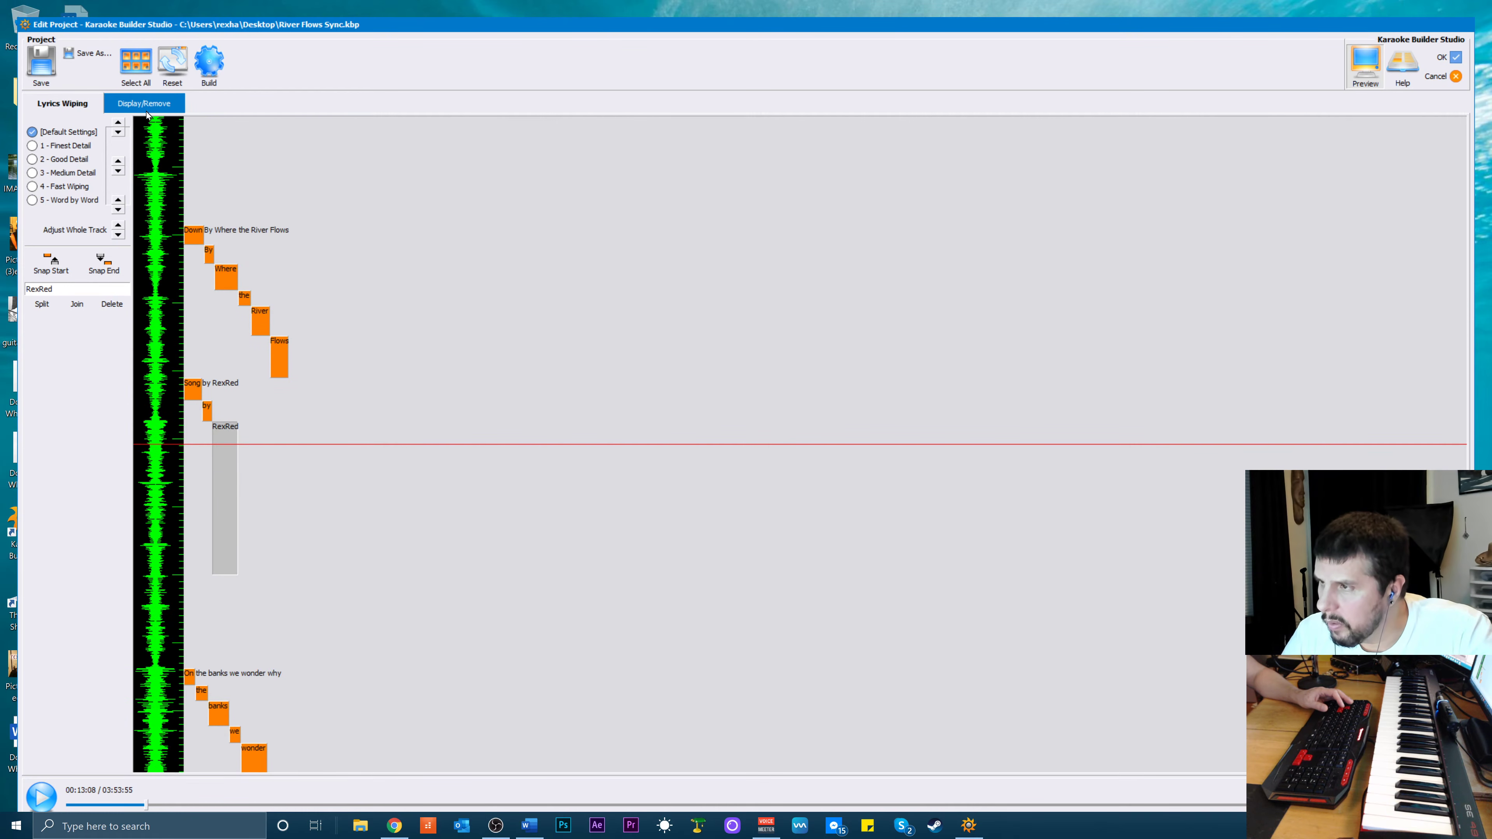
click(145, 105)
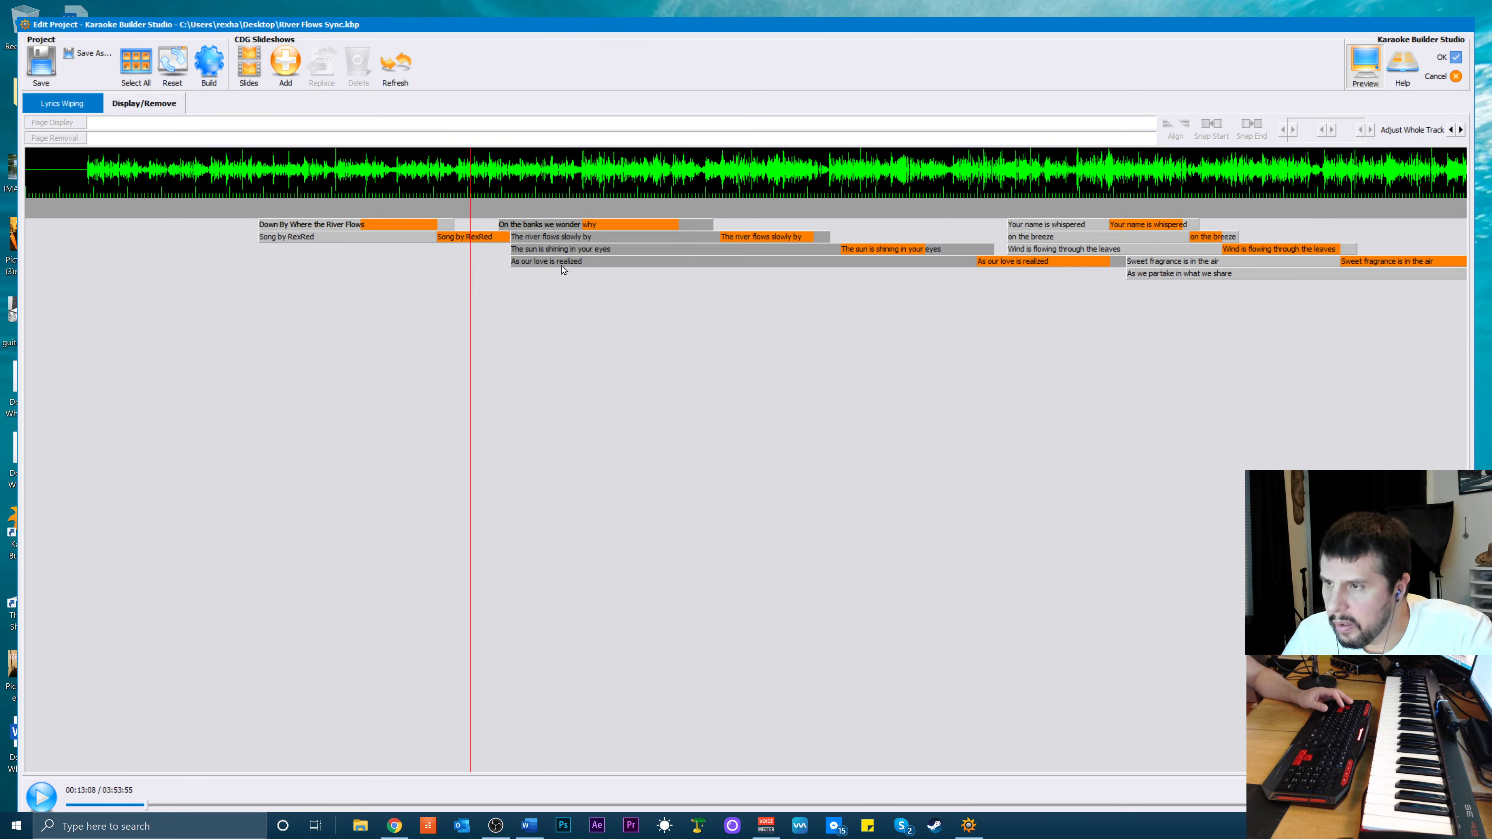
click(514, 237)
drag(514, 238, 623, 251)
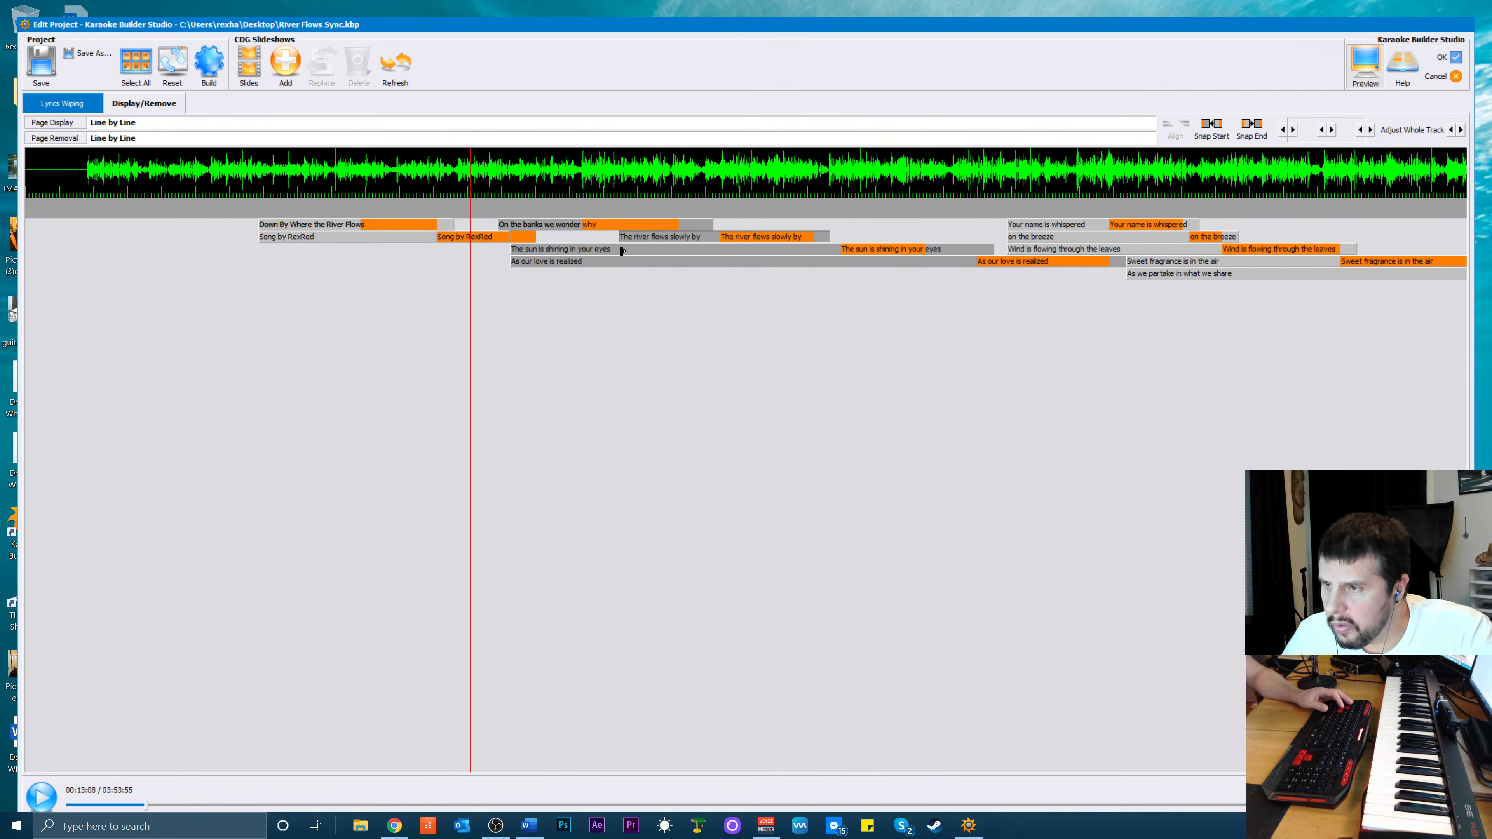
click(520, 251)
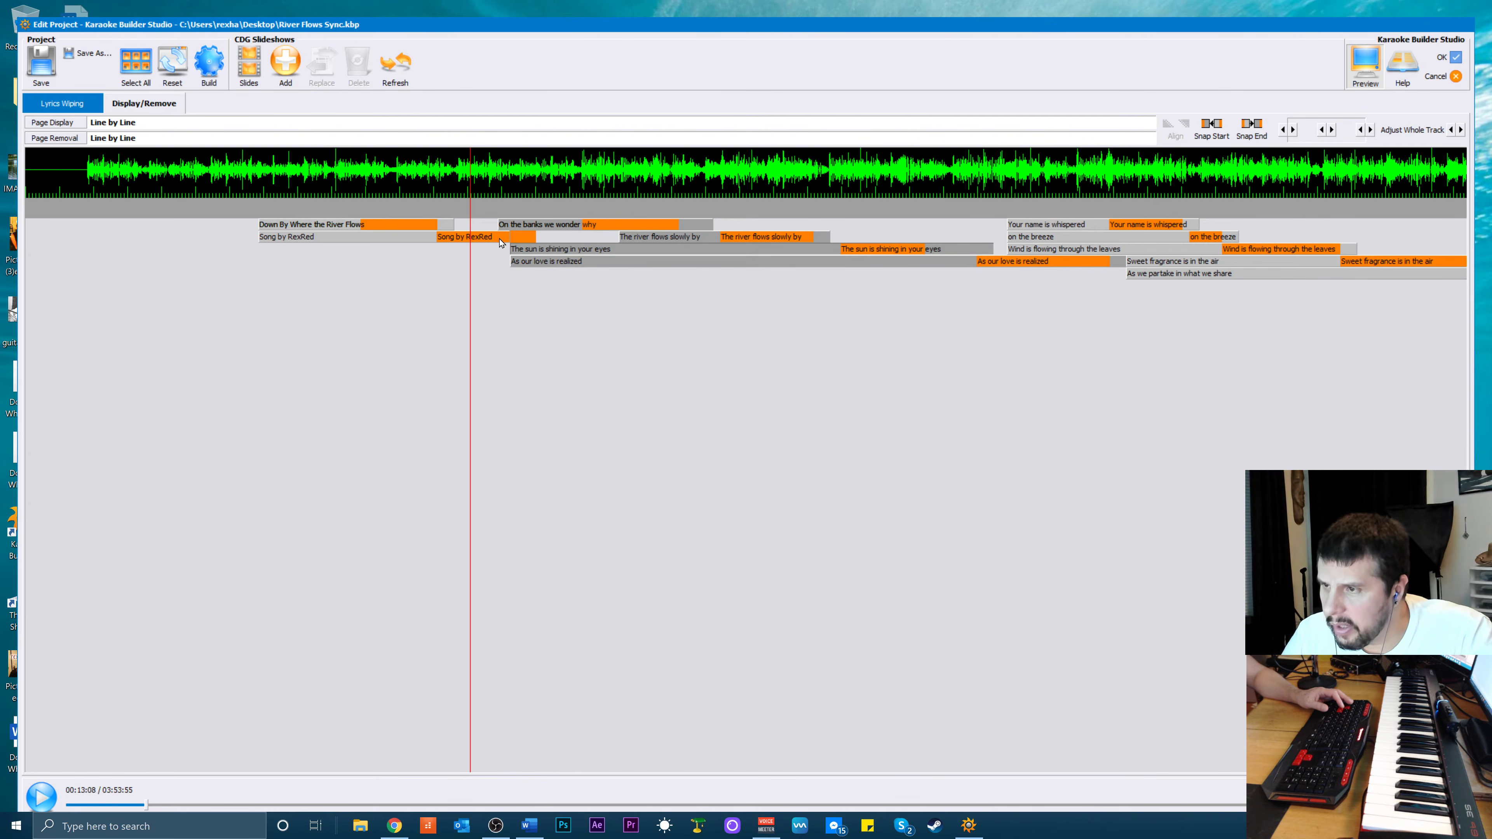
drag(512, 247, 692, 255)
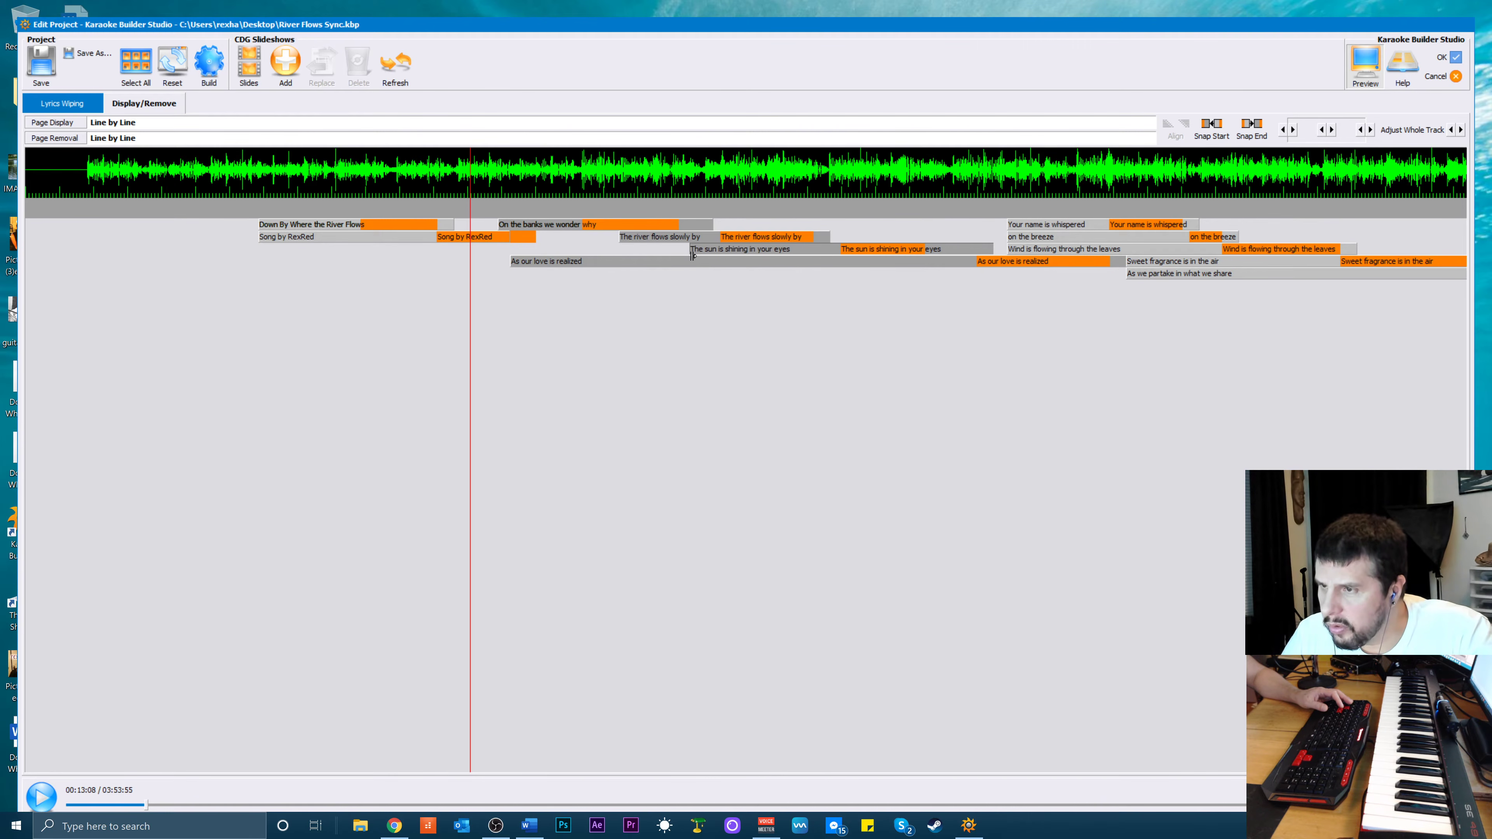
Delay the display of "As our love is realized" to mid-wipe of "The river flows slowly by" and remove "Song by RexRed" slightly after its wipe
click(538, 265)
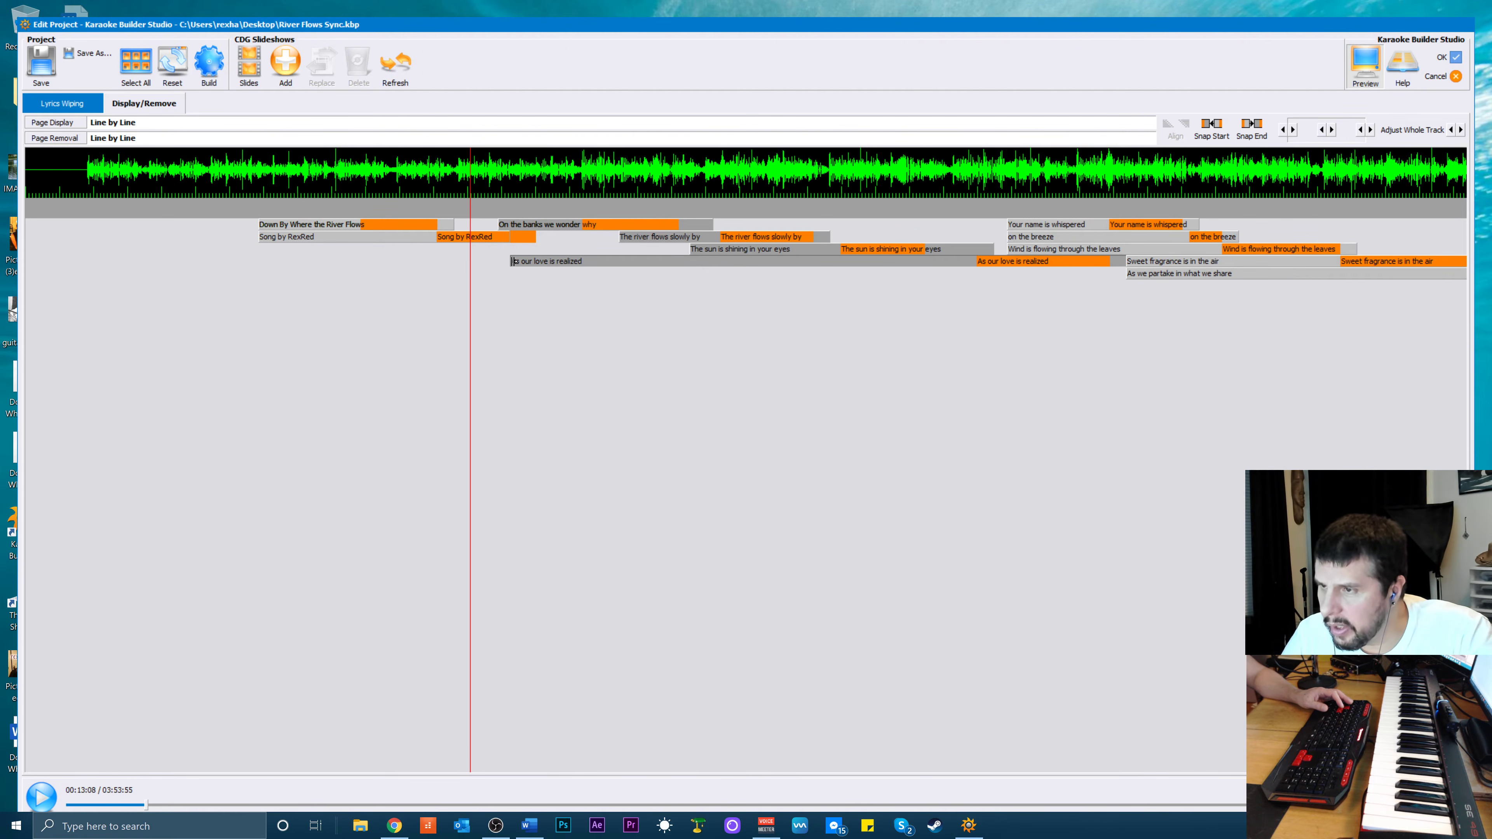
drag(512, 262, 777, 260)
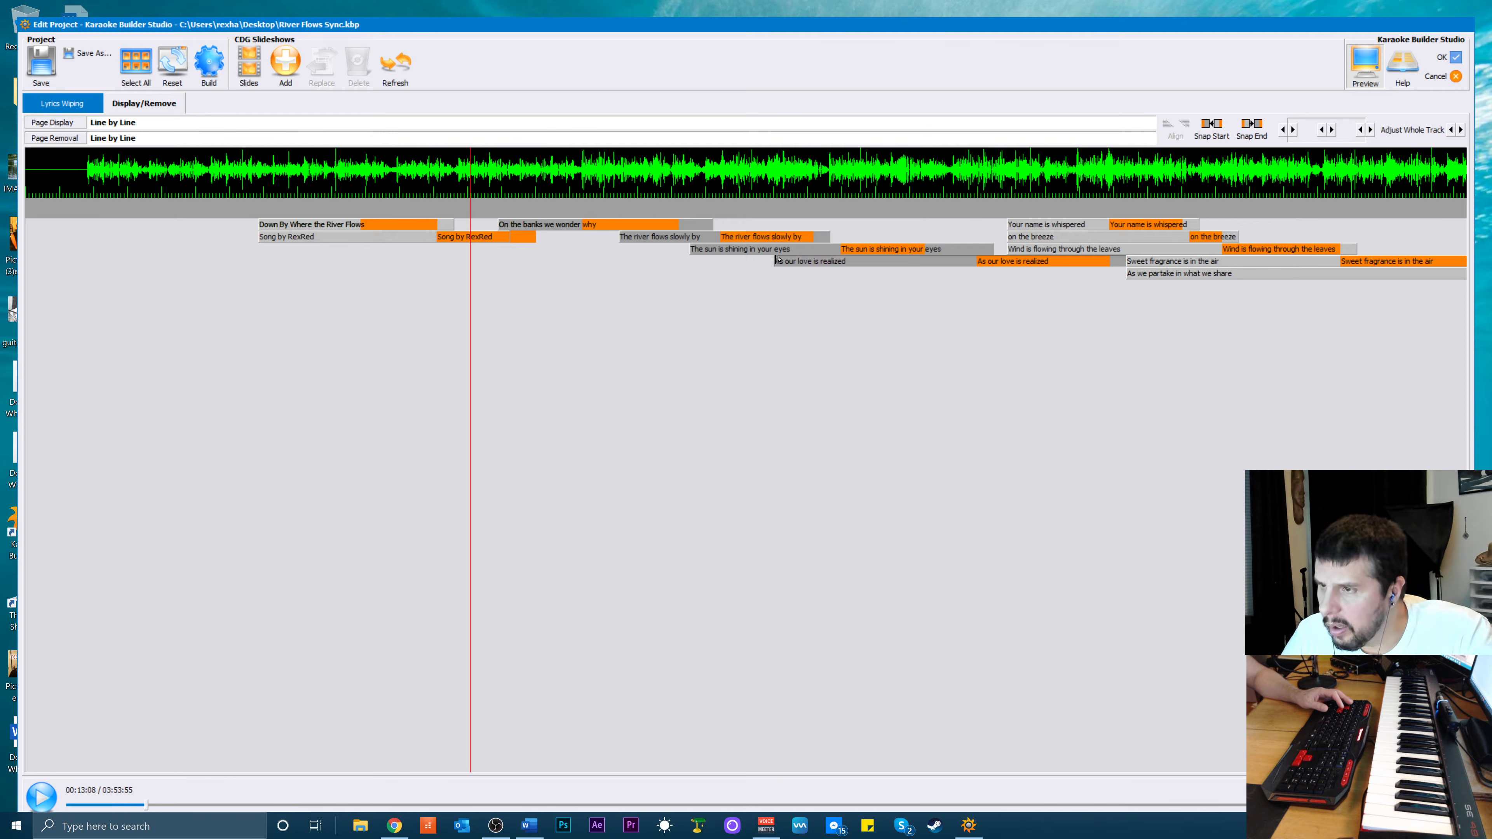
drag(505, 236, 557, 245)
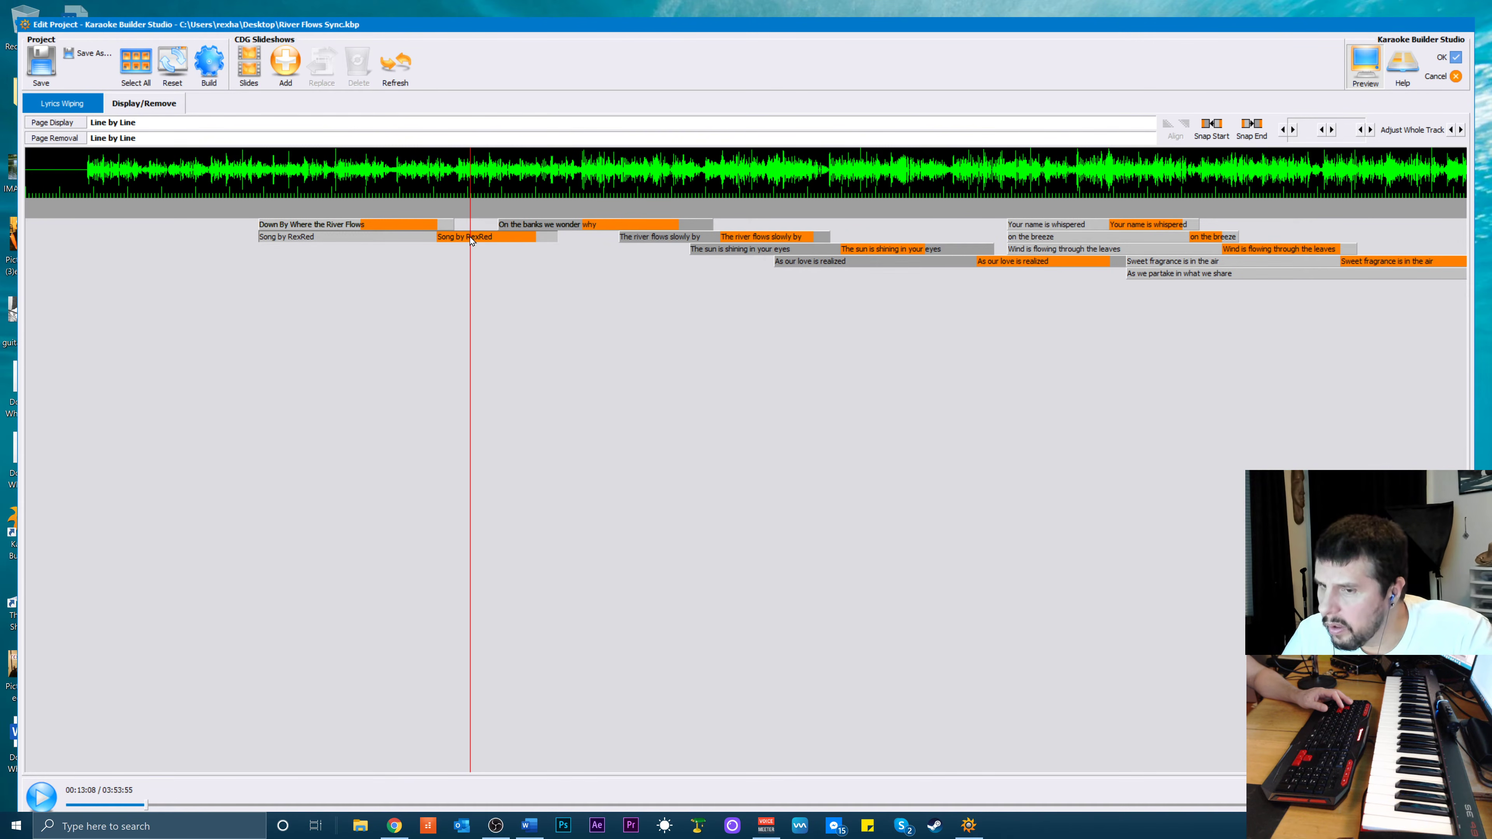
Play the word wipes from the title through "As our love is realized" and replay that last line to check its timing
click(80, 106)
key(space)
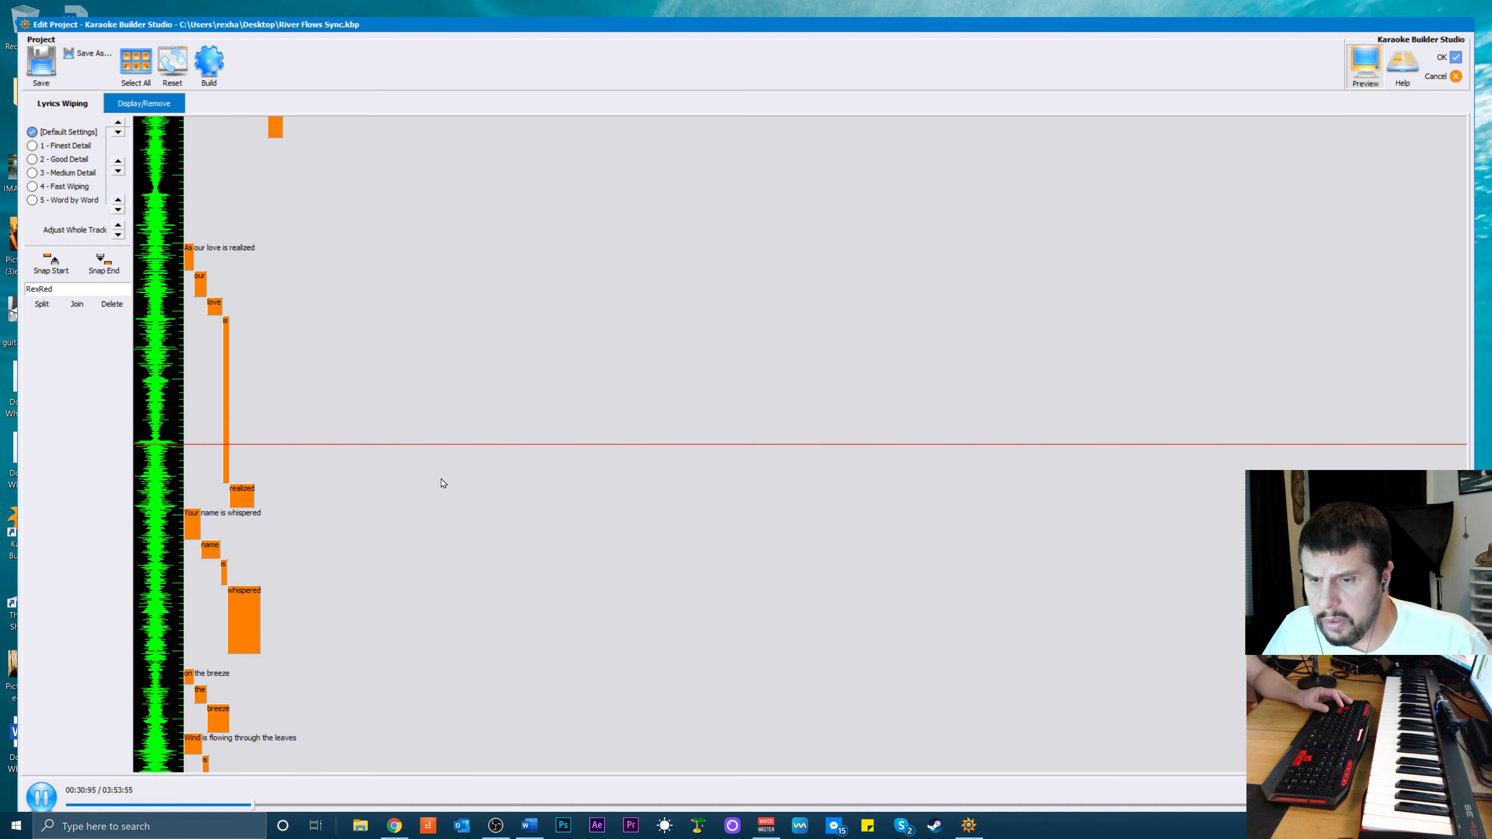
key(space)
scroll(356, 509, up, 2)
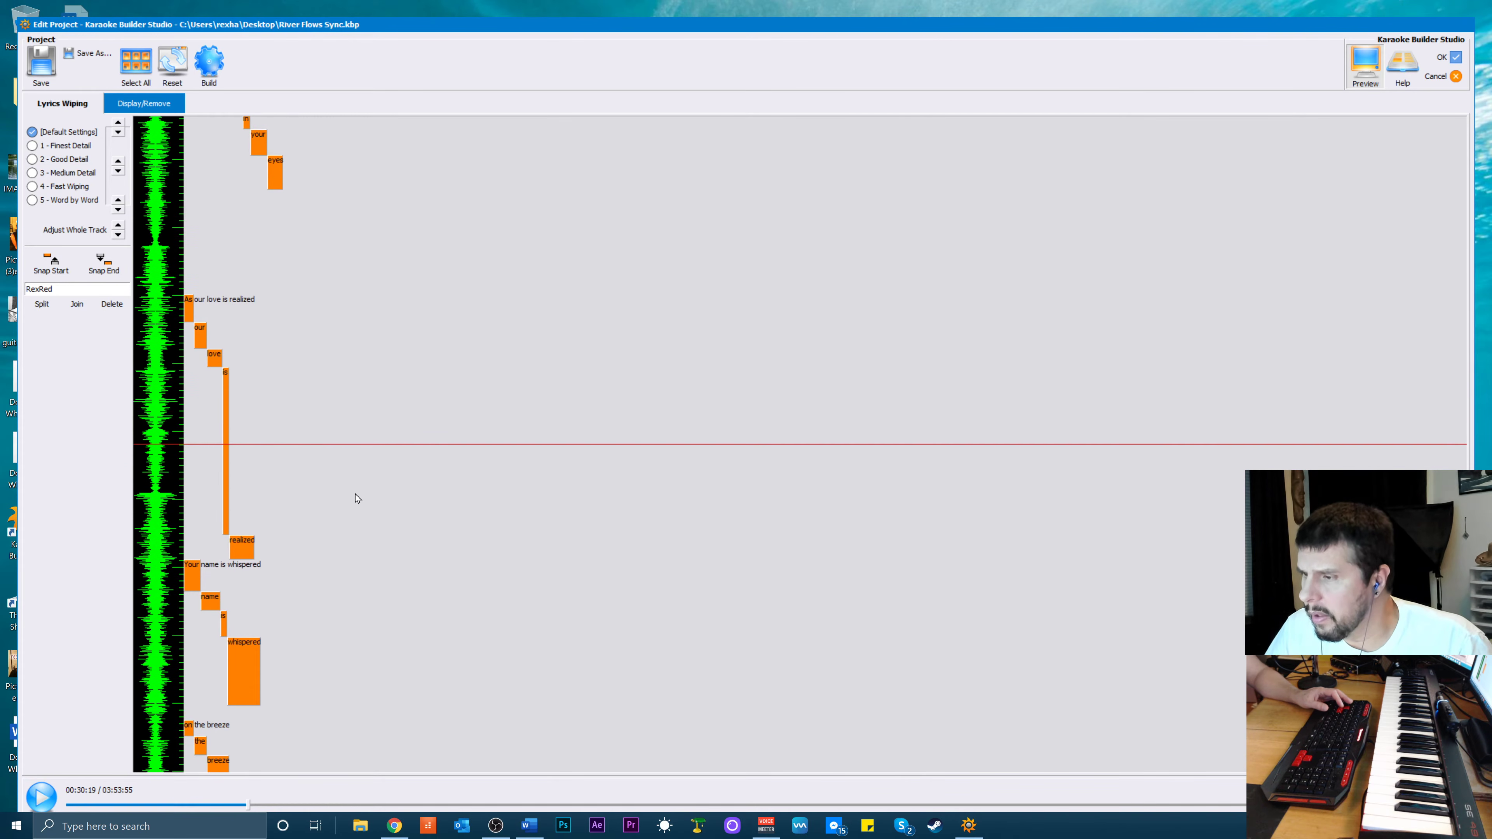
scroll(352, 497, up, 3)
scroll(207, 380, up, 2)
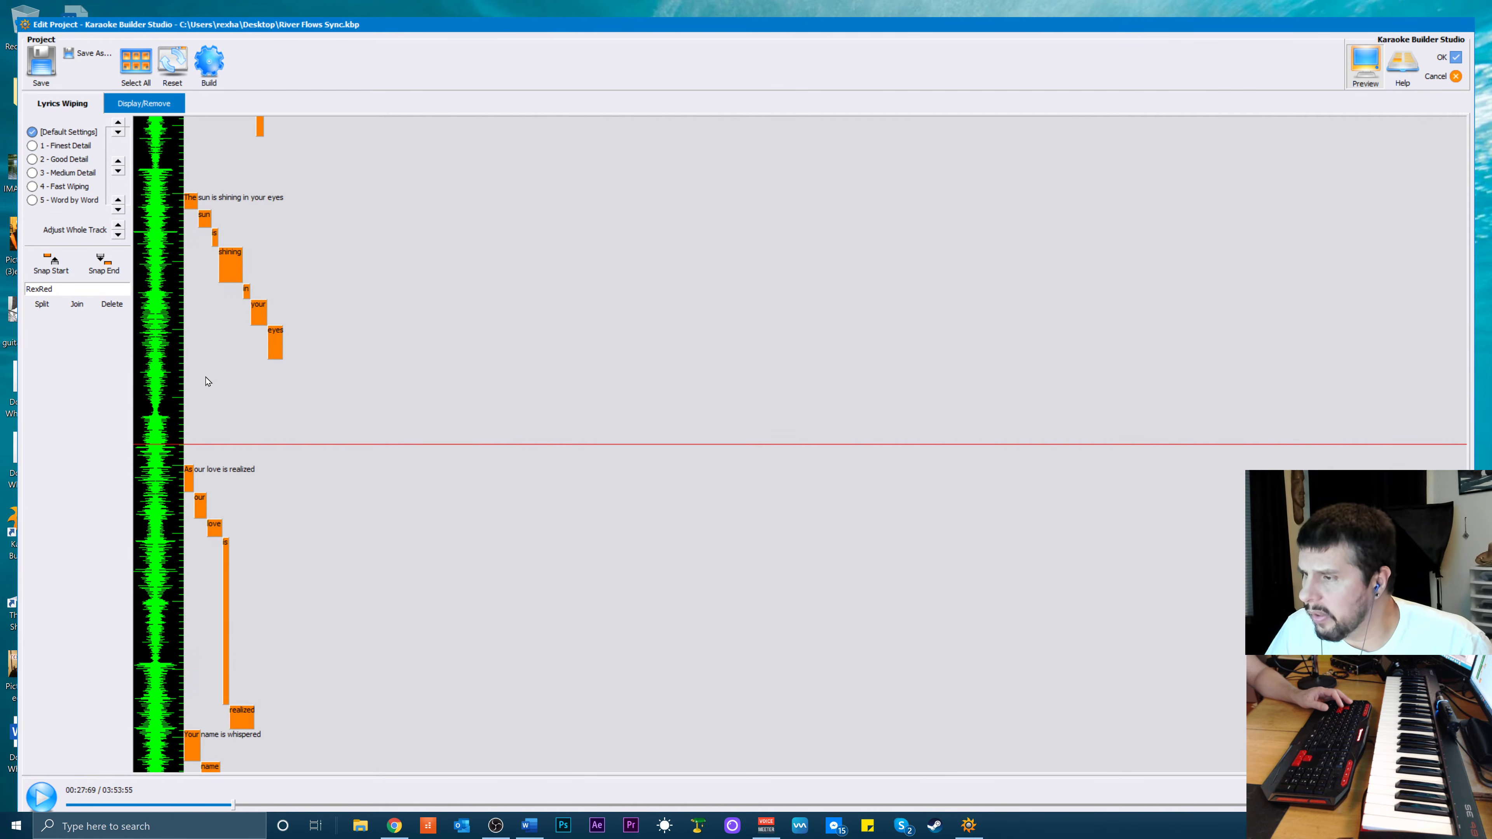
key(space)
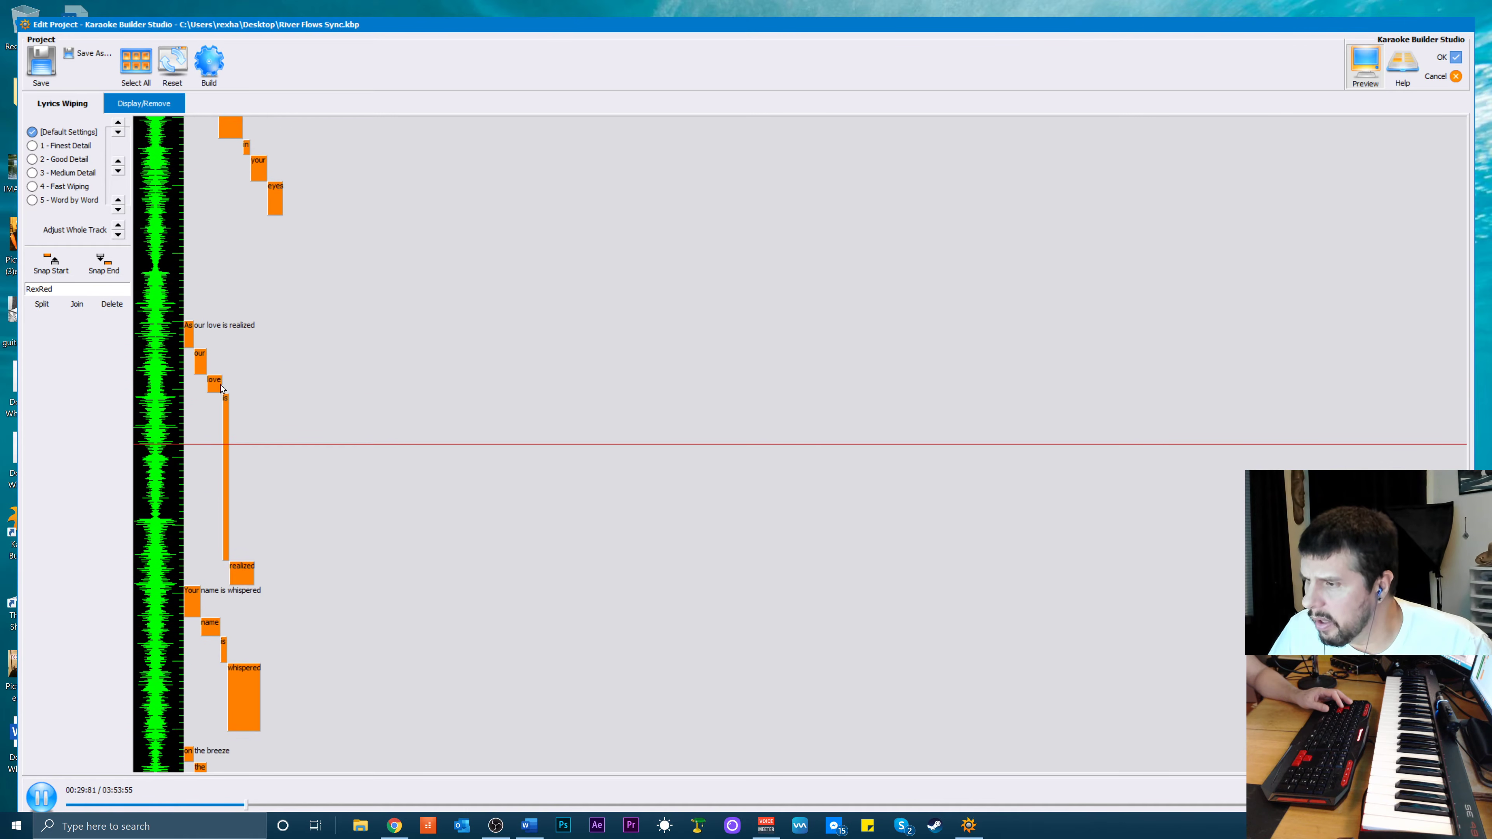
key(space)
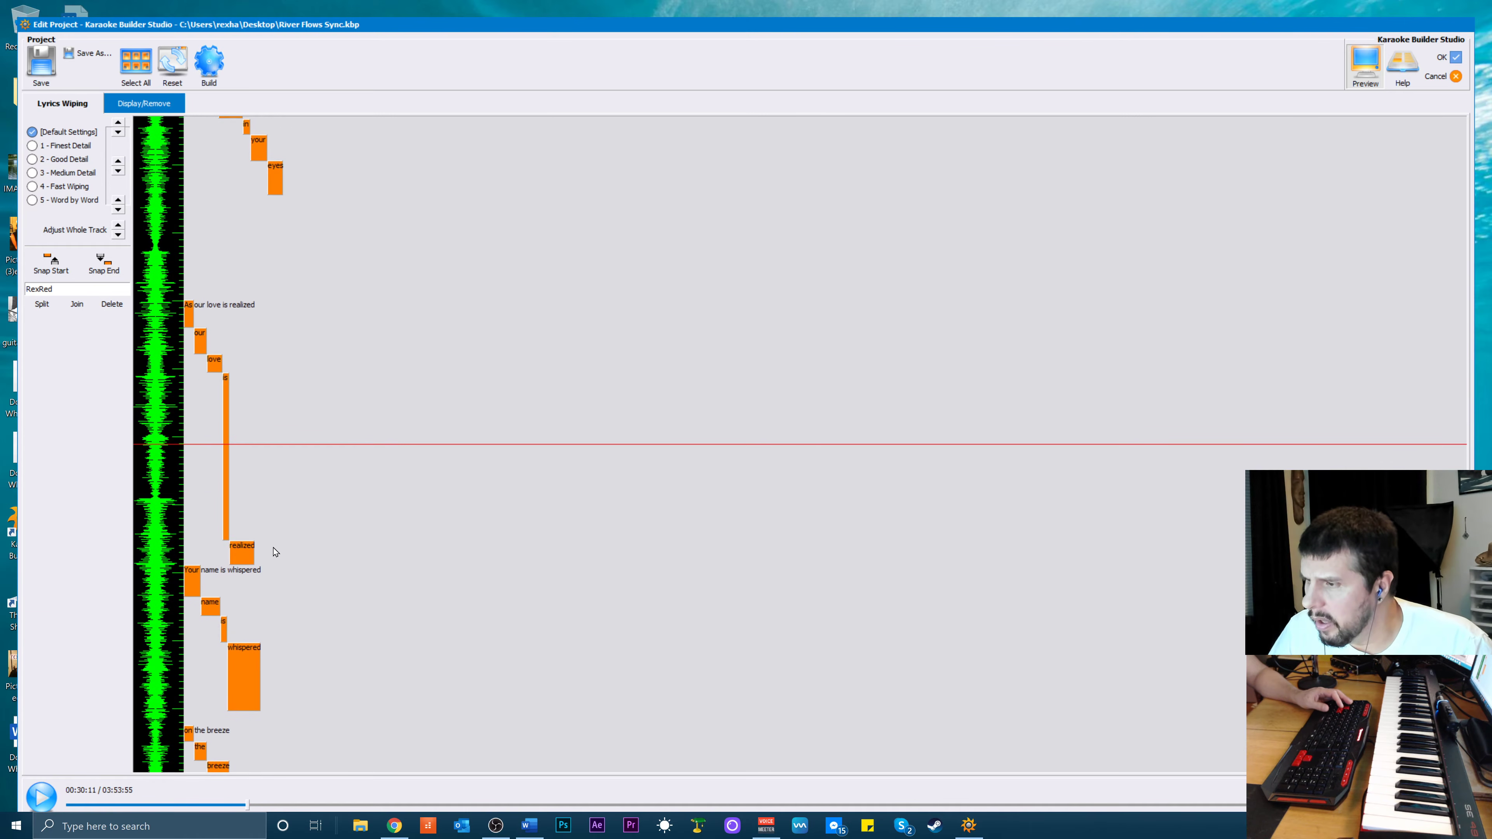
Shorten the wipe of "is" in "As our love is realized" to about a seventh and snap the start of "realized" to its end
click(227, 536)
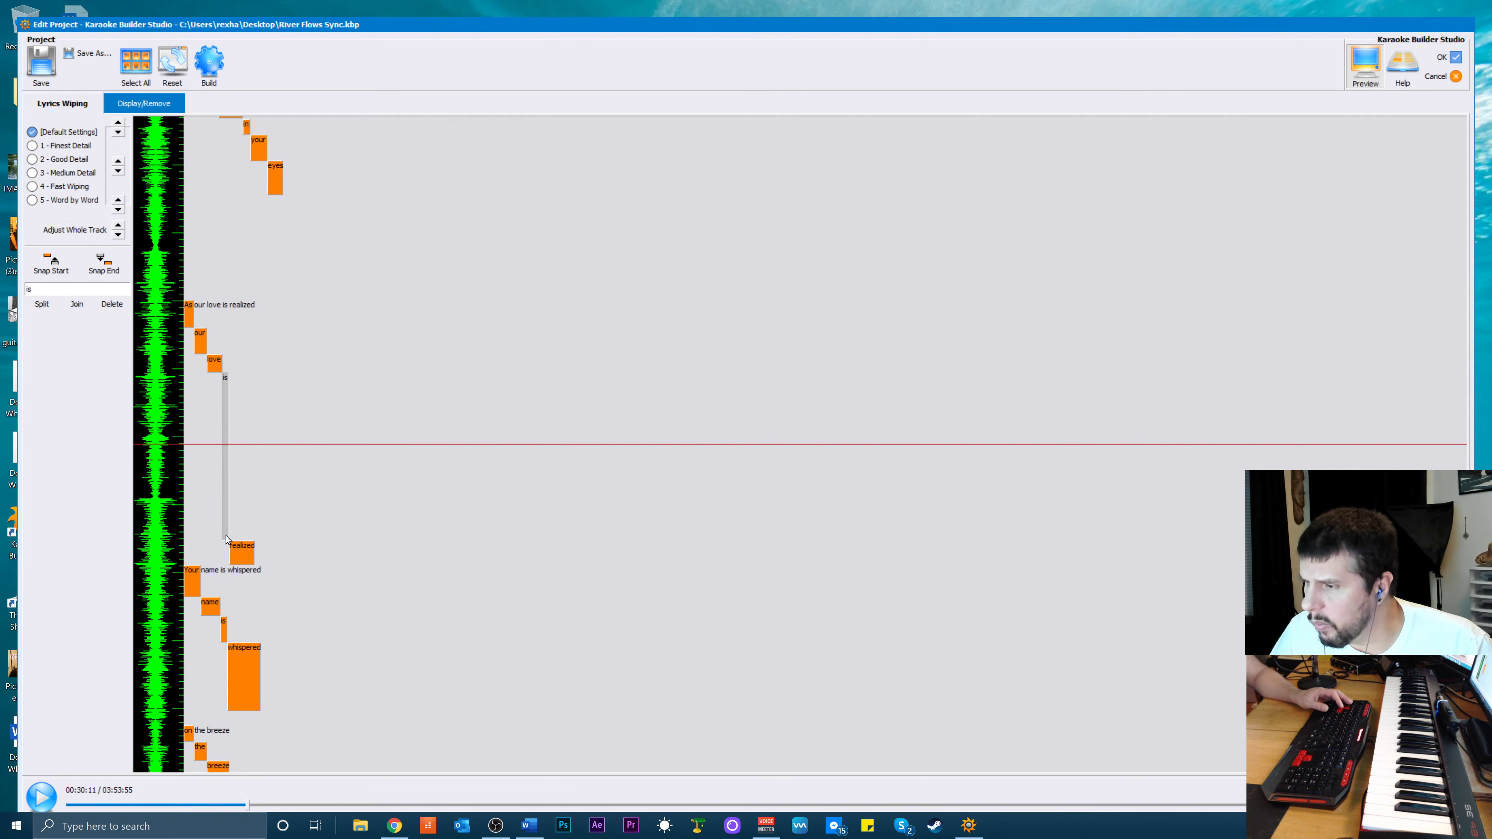
drag(229, 500, 233, 416)
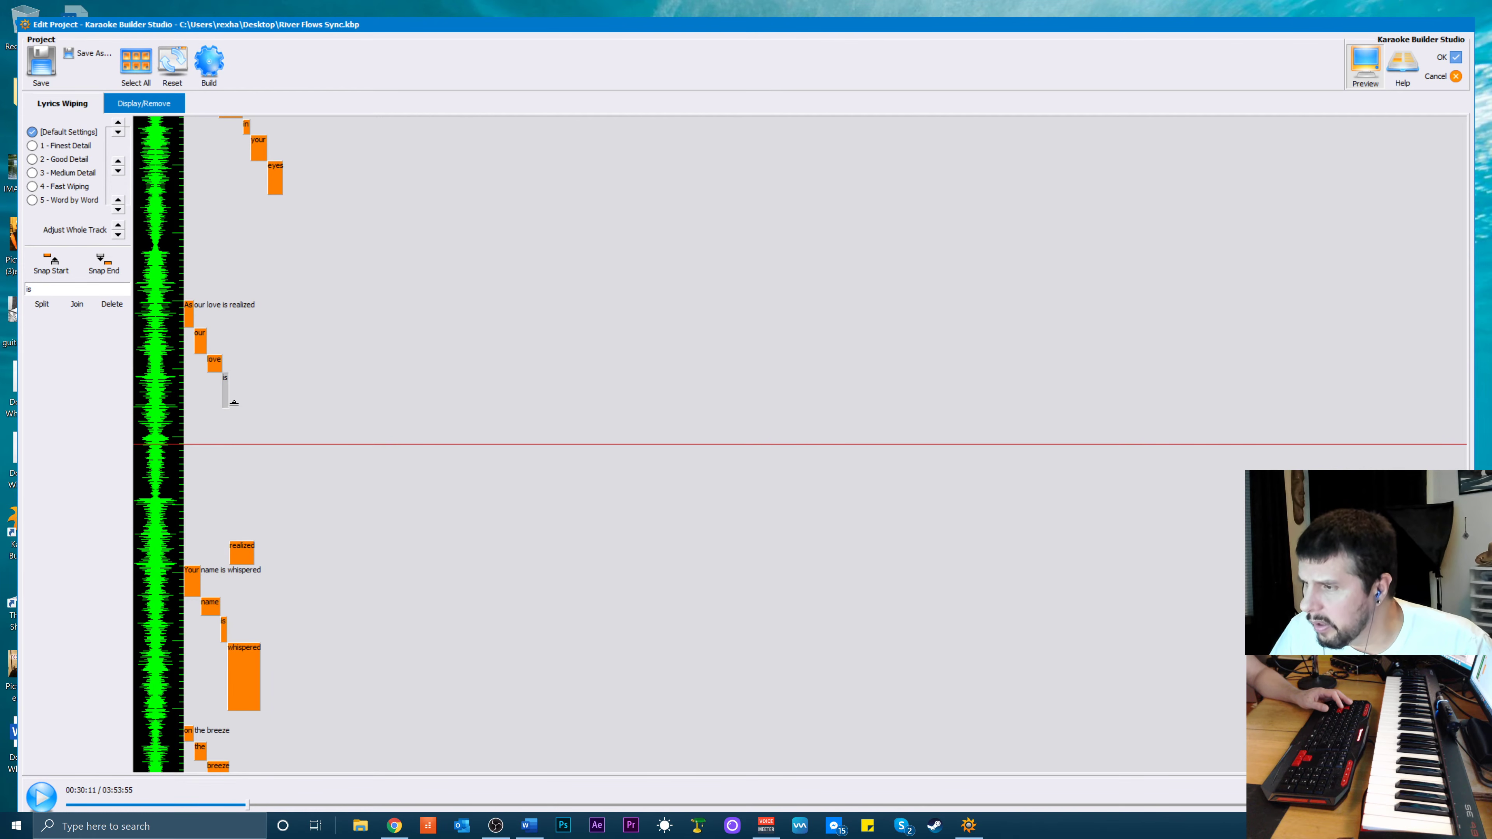
click(241, 562)
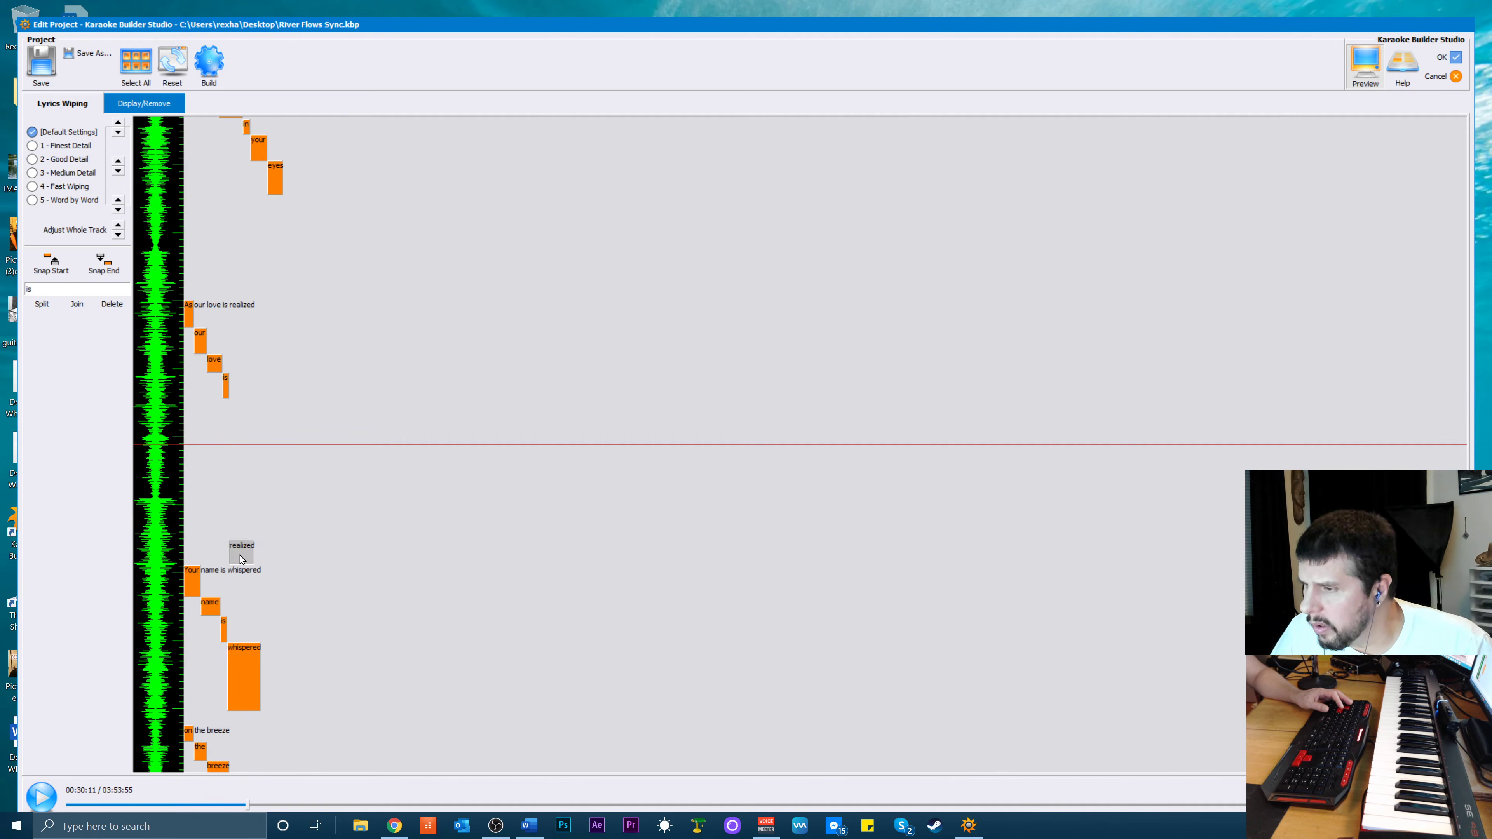
click(53, 268)
Shorten the wipe of "realized" from its end to about a third of its length and replay the line
scroll(261, 580, down, 3)
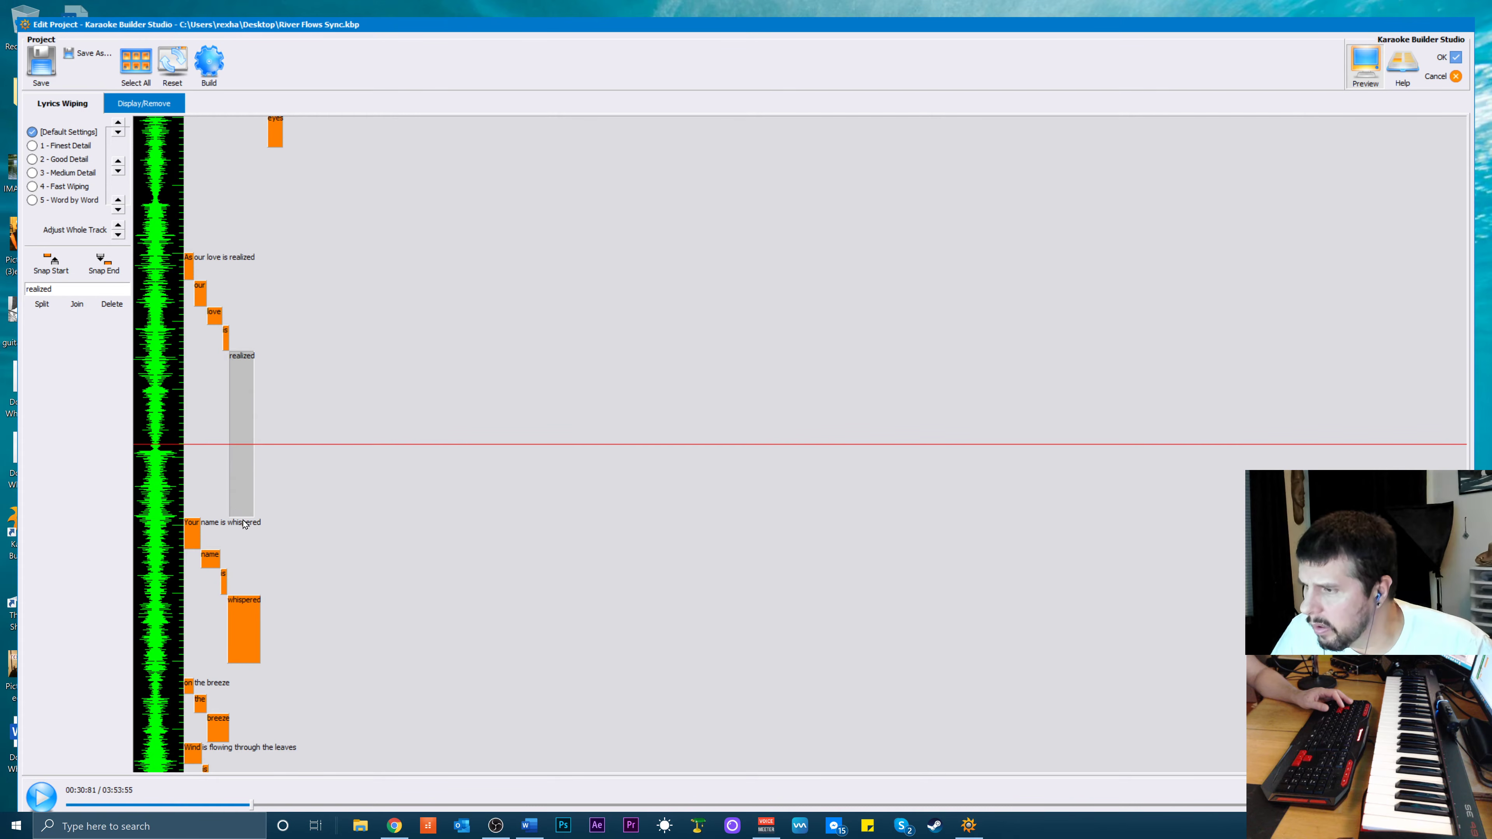
drag(240, 515, 243, 404)
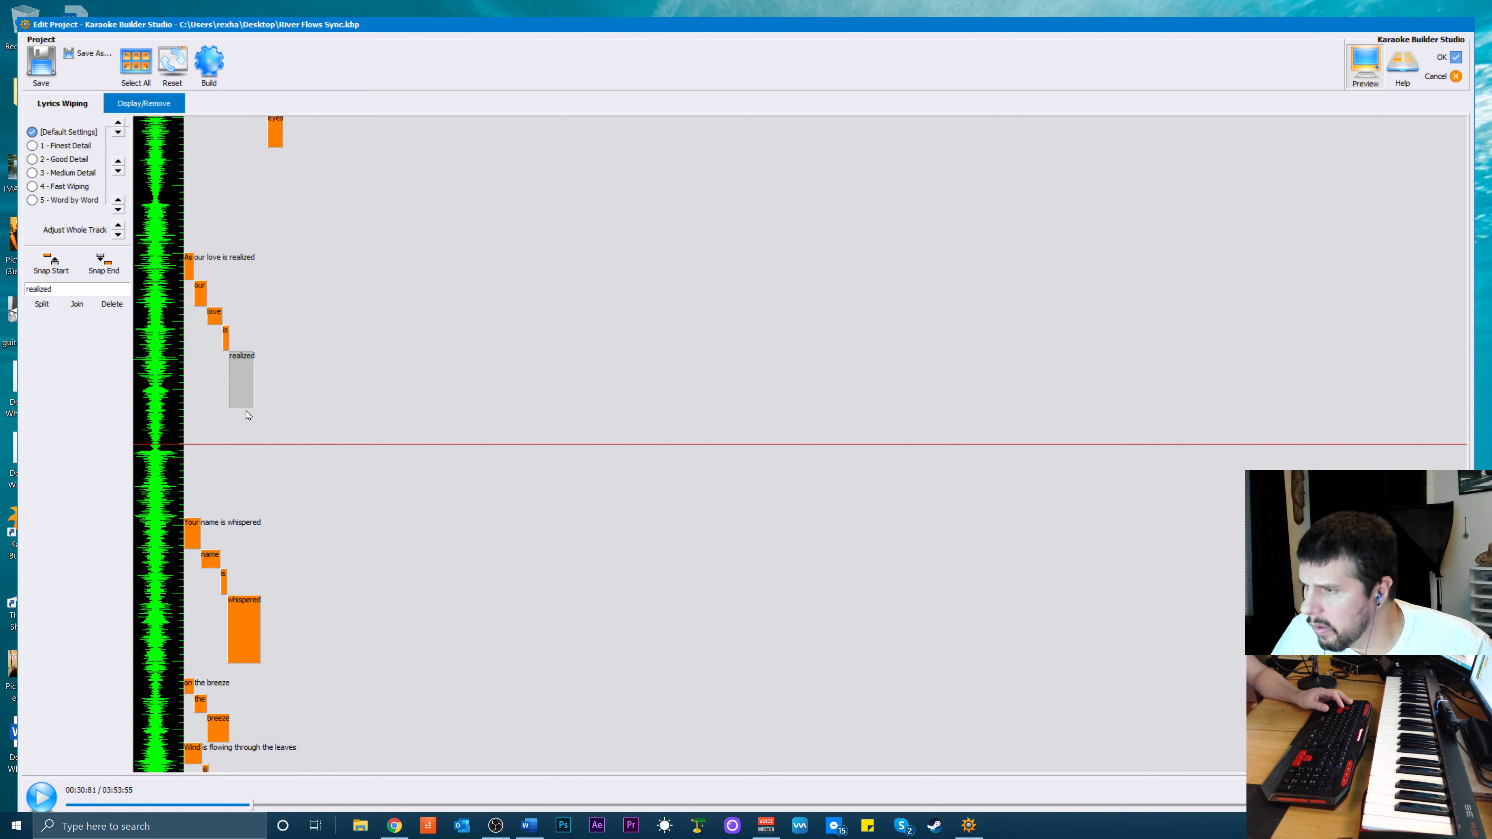
scroll(238, 443, up, 6)
key(space)
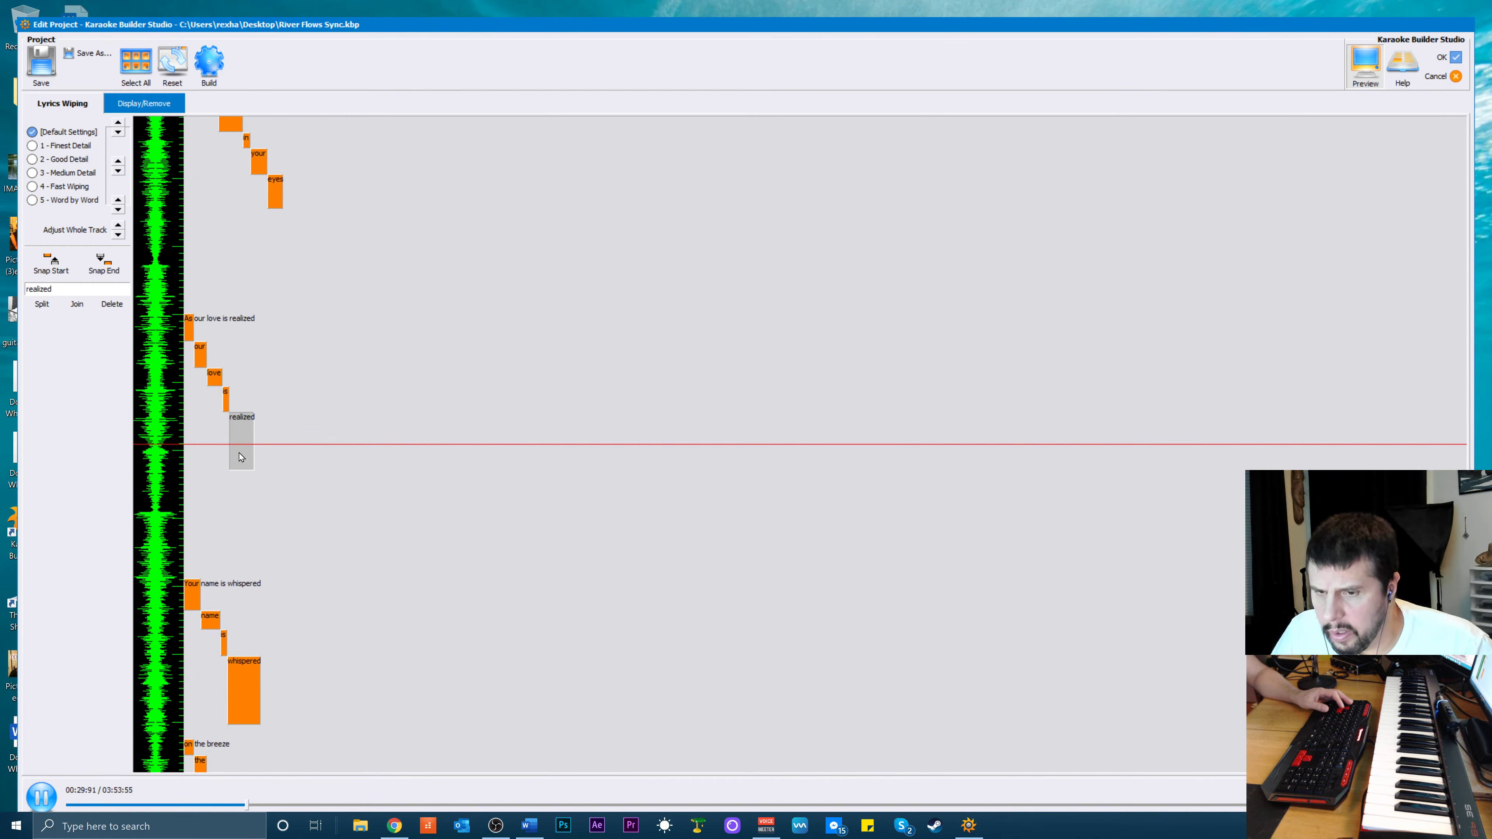
key(space)
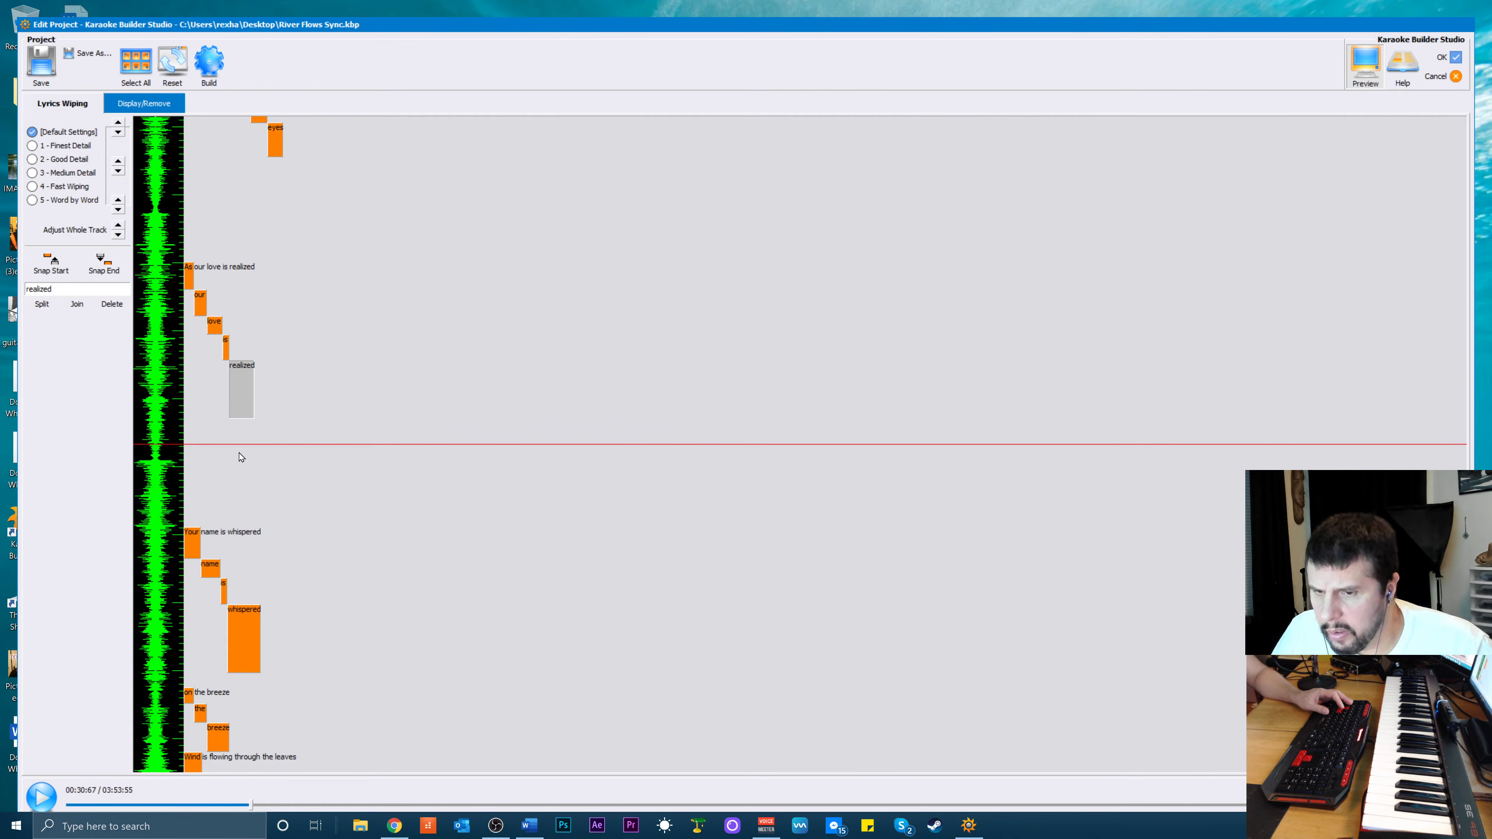
Shorten the wipes of "our" and "As" in "As our love is realized" and start "our" right after "As"
click(205, 314)
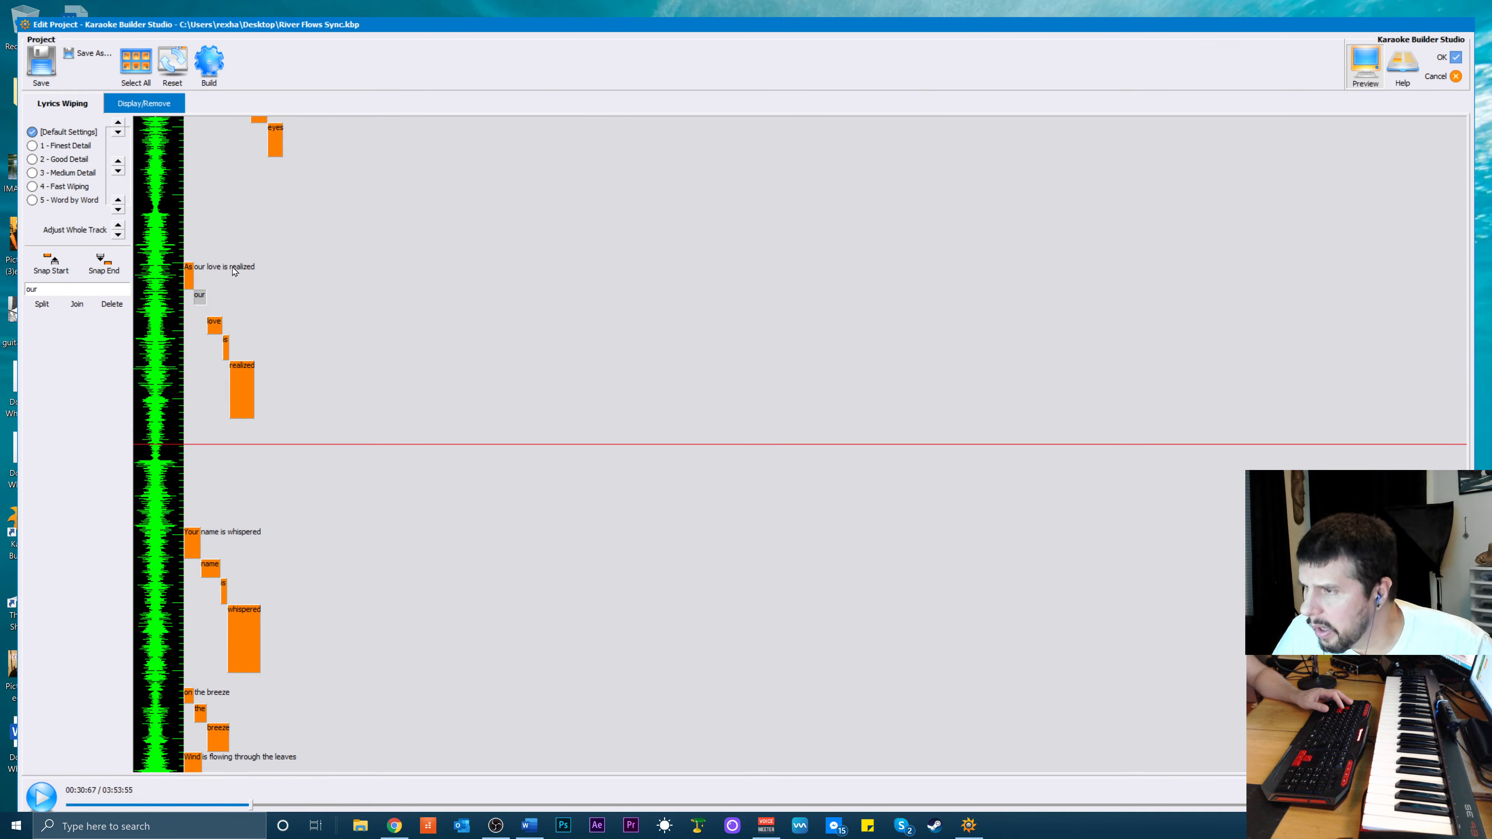
scroll(233, 268, down, 1)
click(191, 293)
click(187, 285)
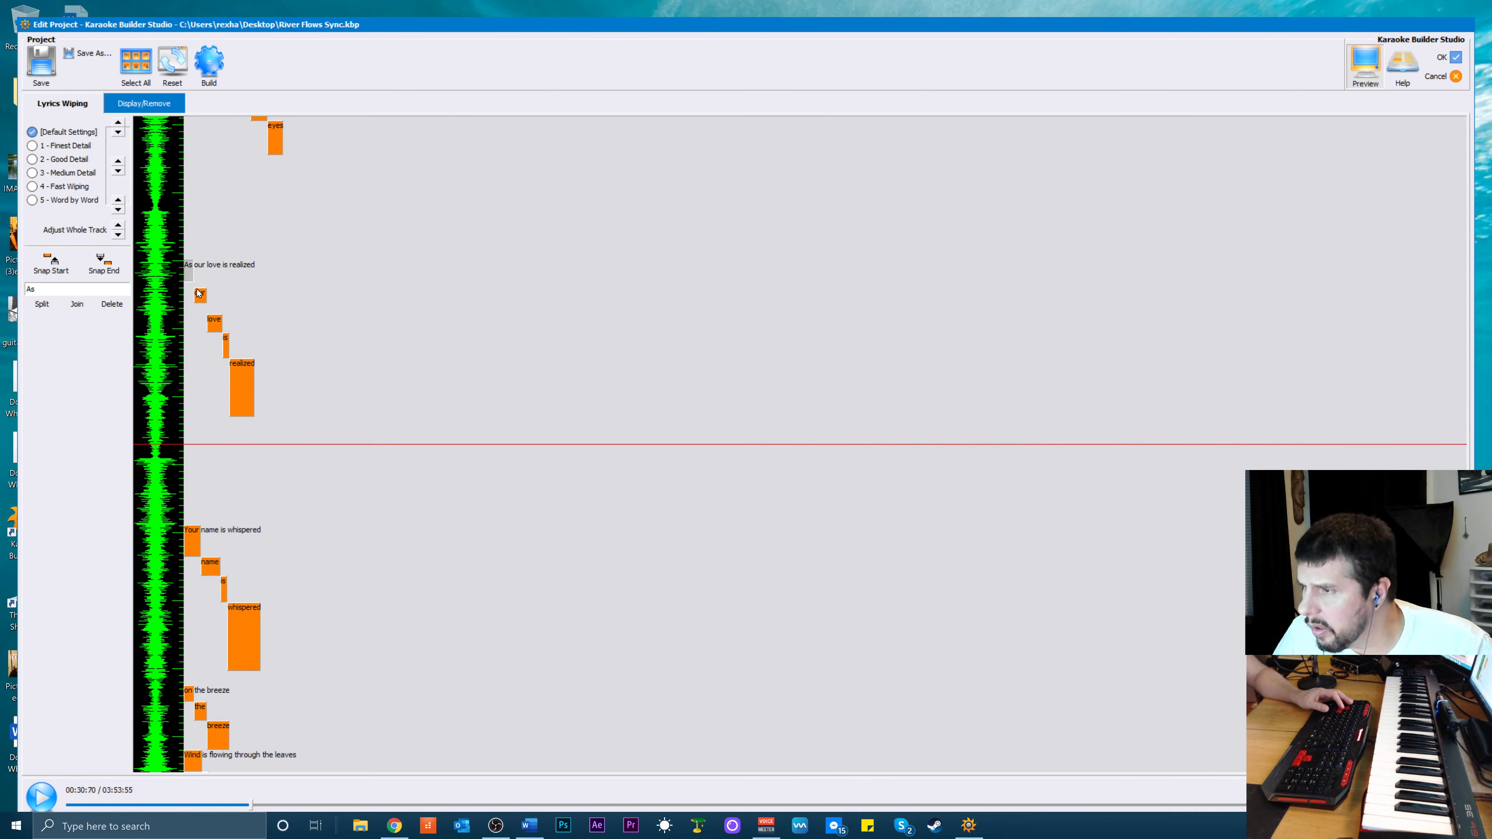
click(198, 293)
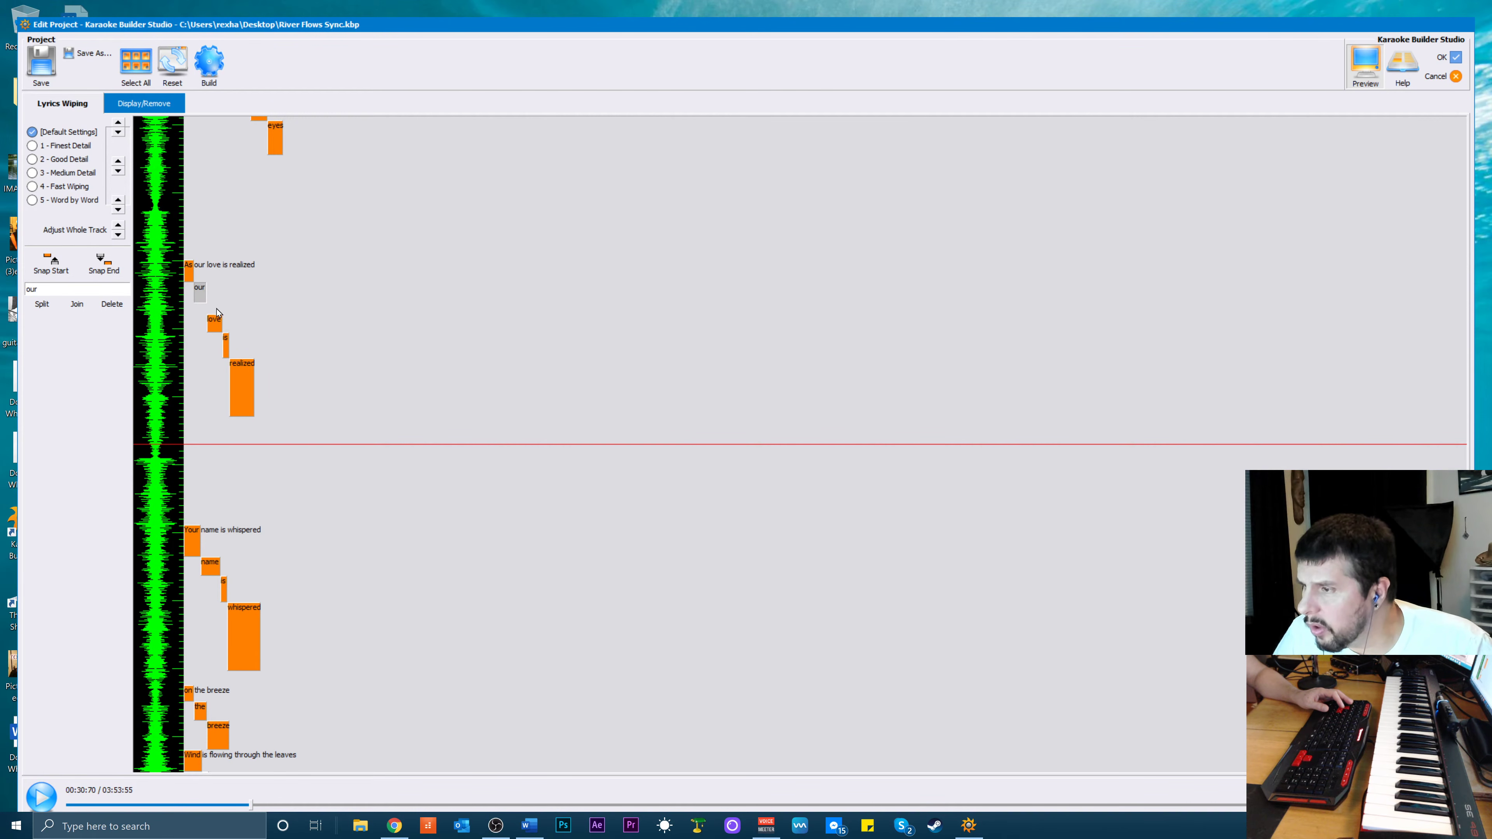
click(217, 327)
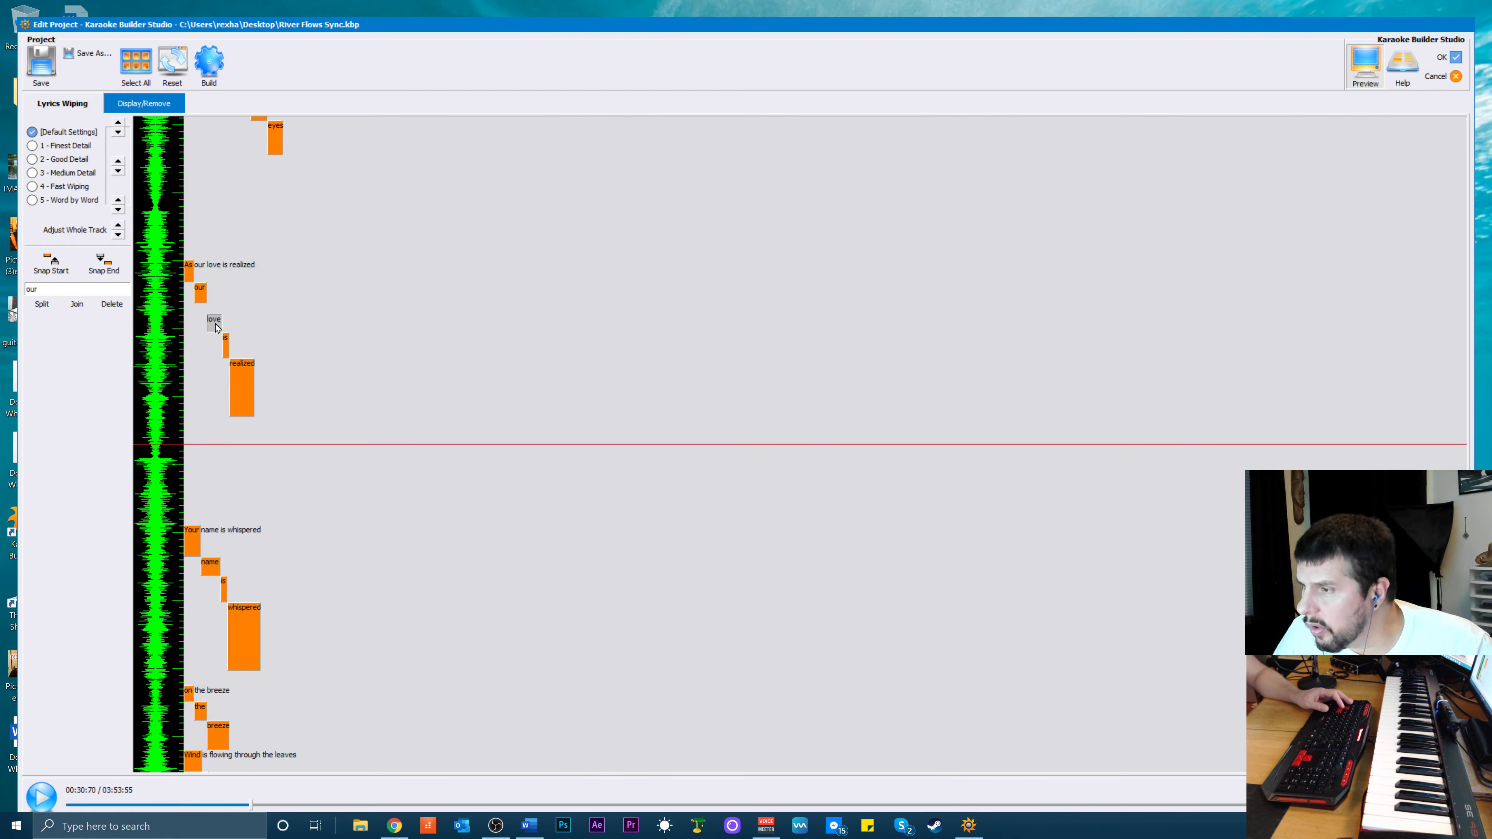
Snap the starts of "love", "is" and "realized" to the end of the word before each
click(60, 272)
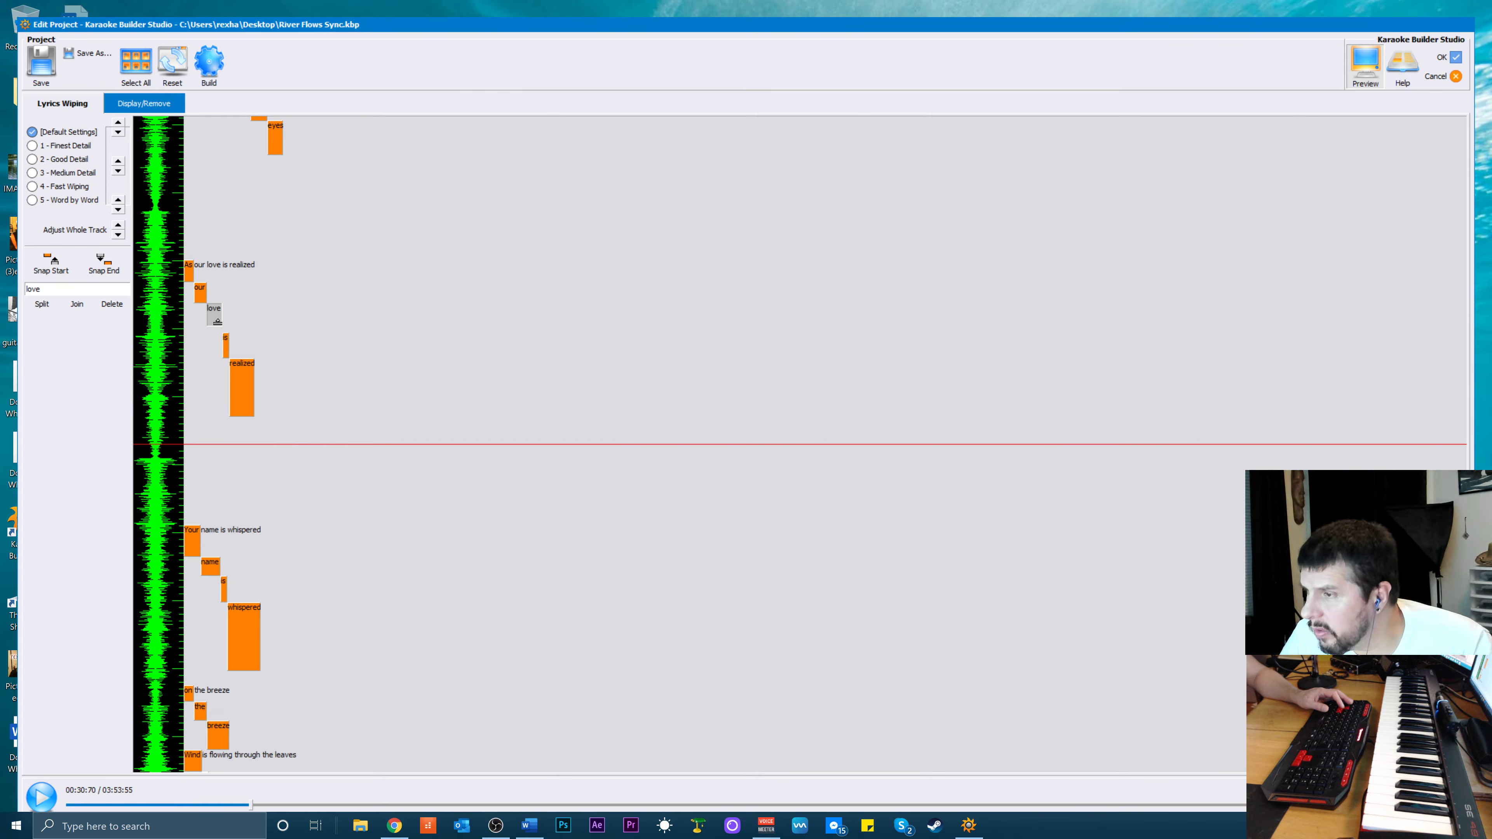
click(225, 344)
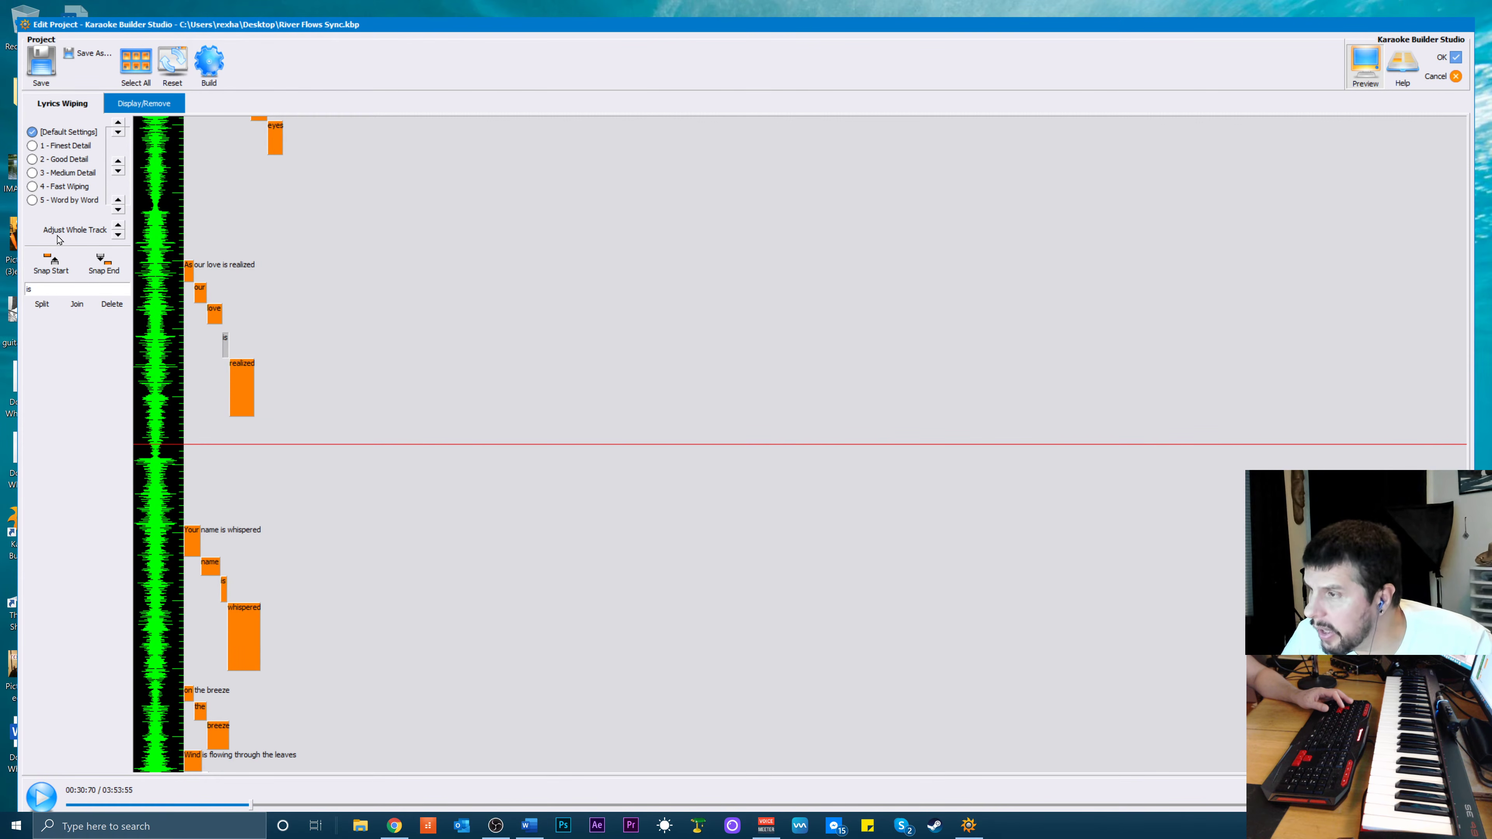
click(53, 276)
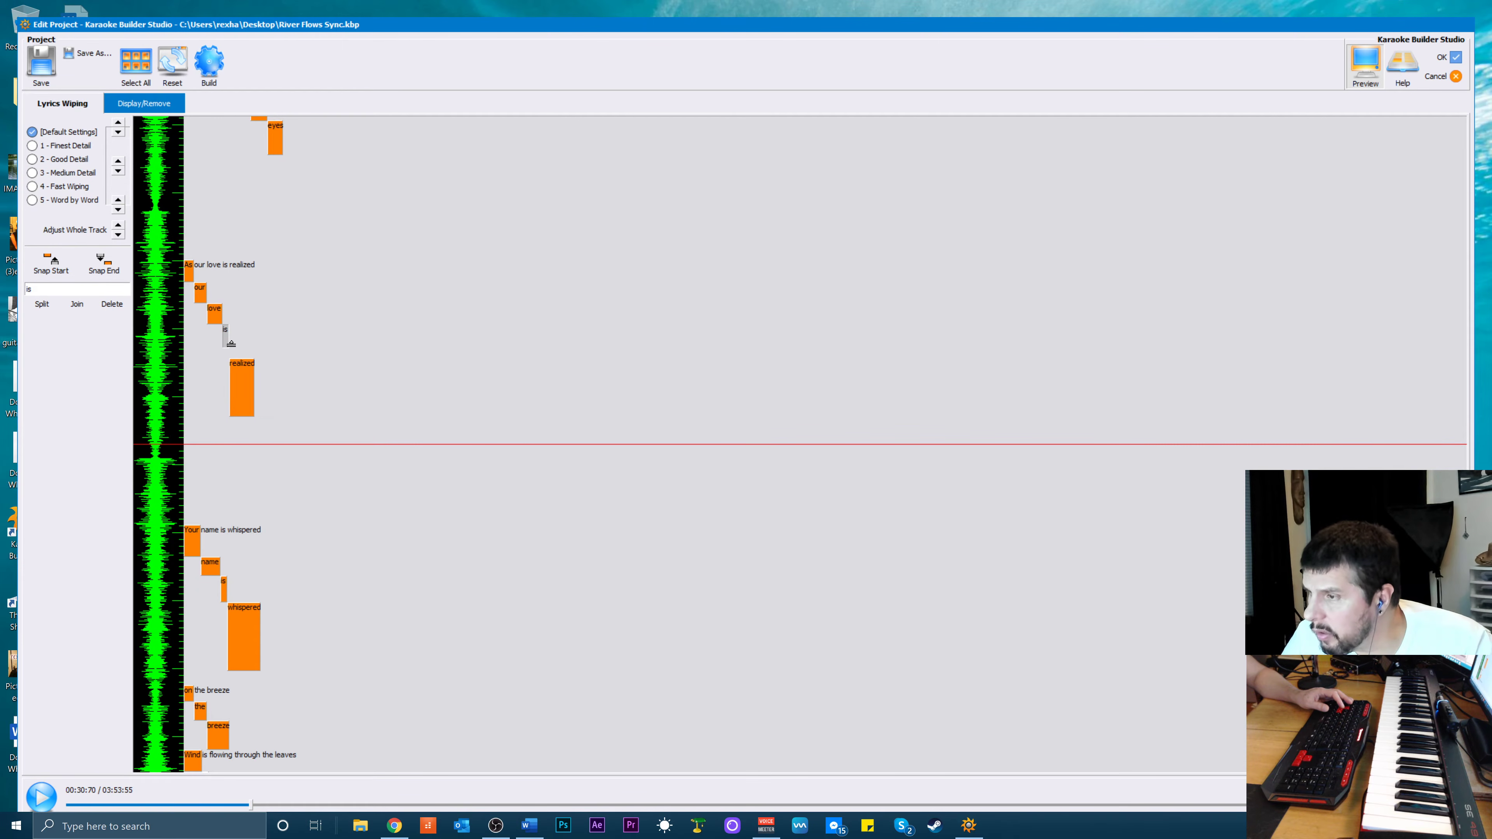
click(240, 365)
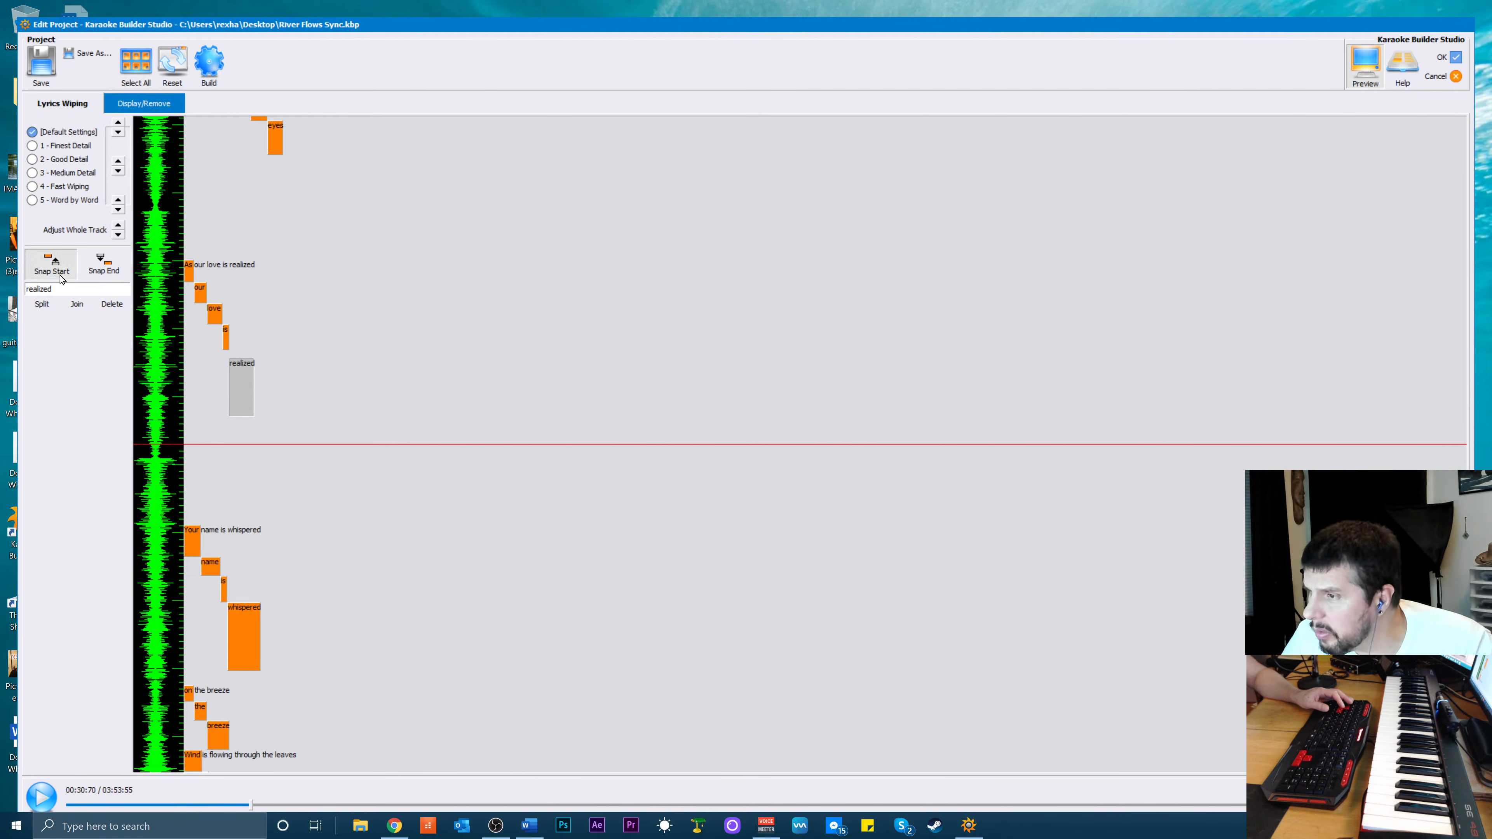
Select every word of the line "As our love is realized" and shift the whole line slightly earlier
scroll(437, 388, up, 4)
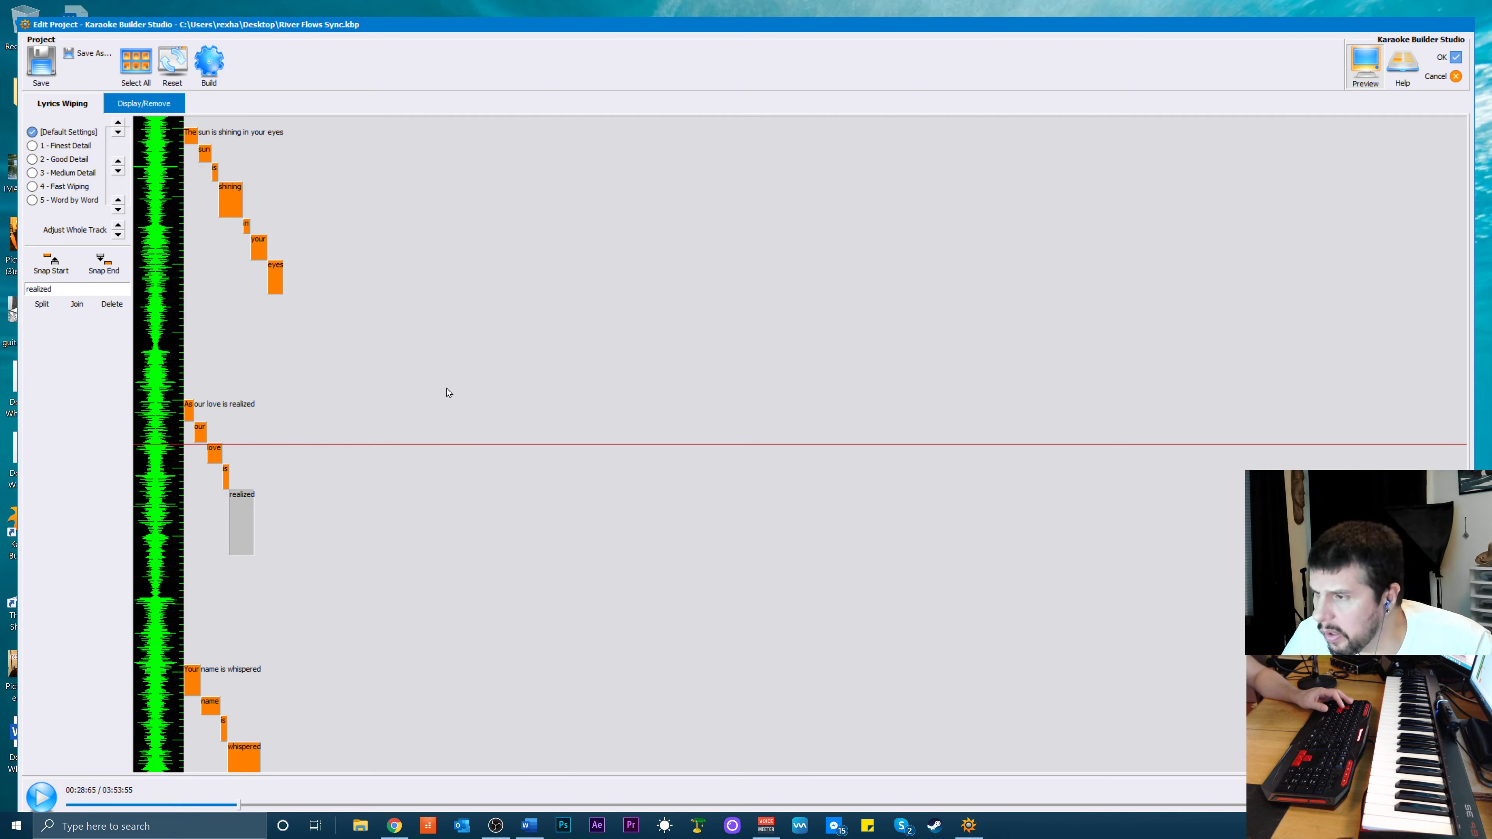
scroll(362, 380, up, 3)
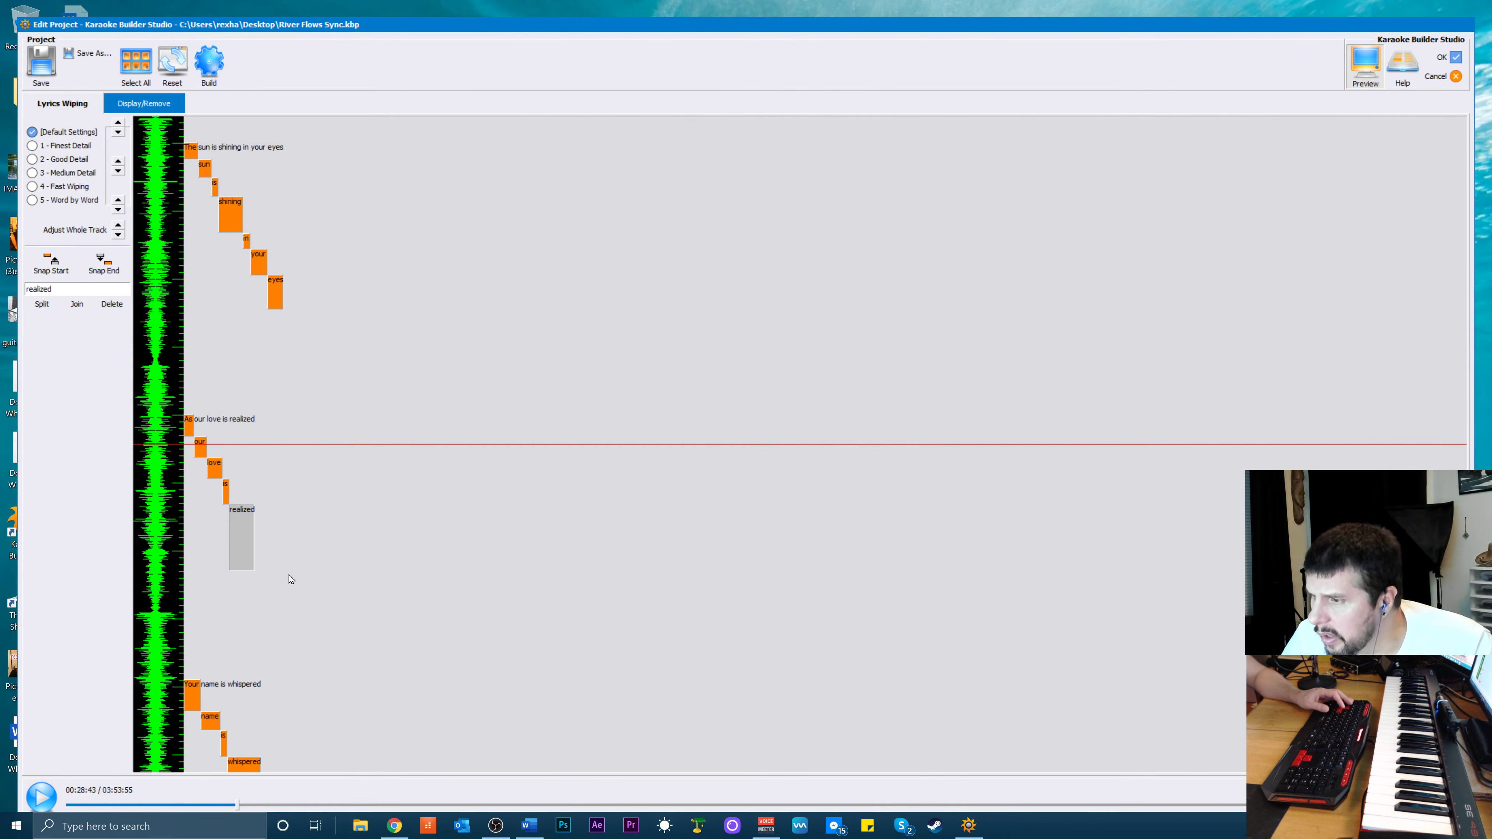
click(281, 558)
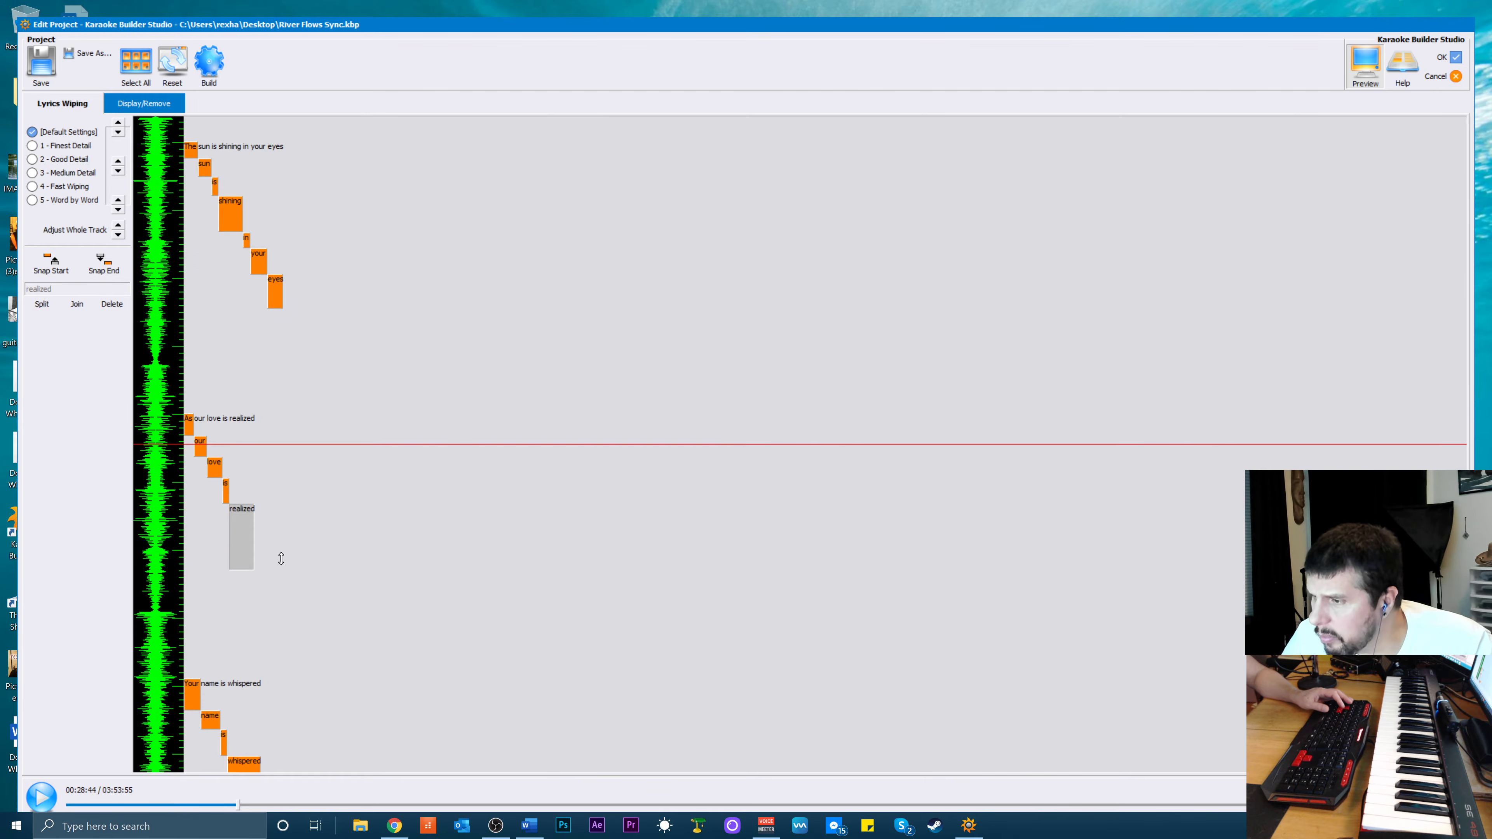
click(235, 541)
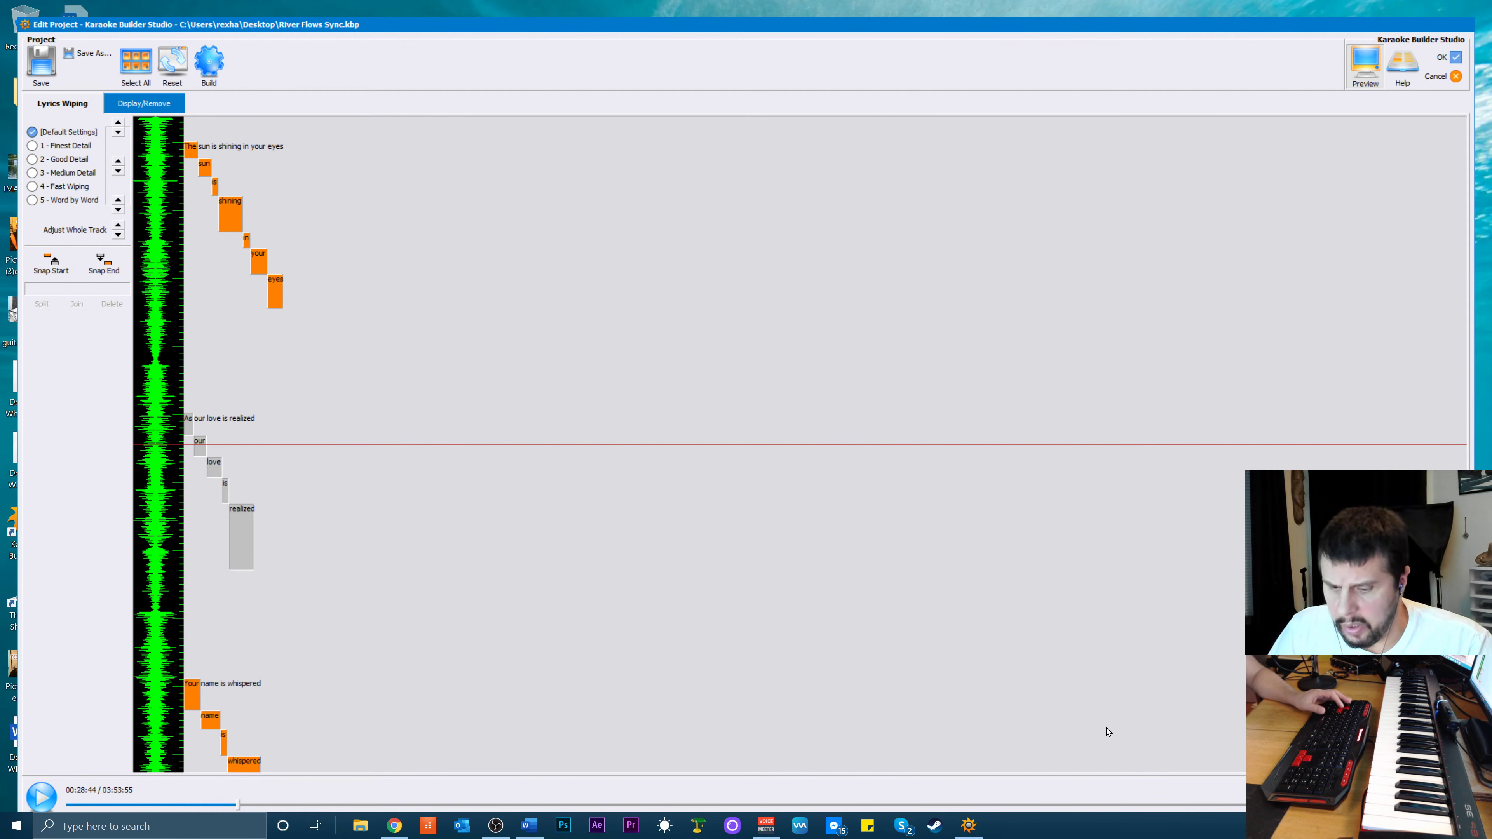
key(Up)
key(Up)
key(Up)
key(Up)
key(Up)
key(Up)
key(Up)
key(Up)
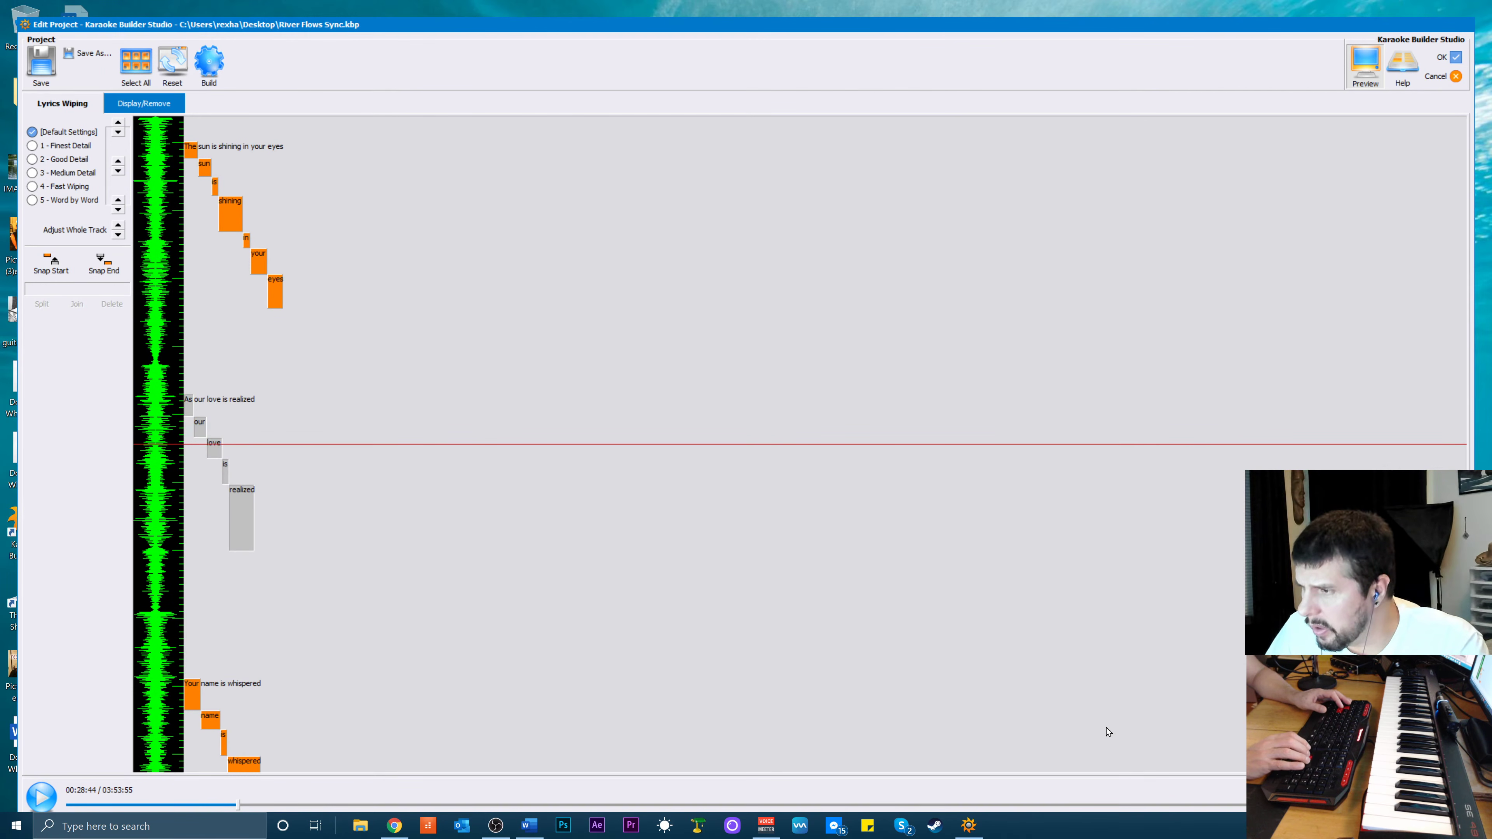
Play back the line "As our love is realized" and extend the end of "realized" to match the vocal
key(space)
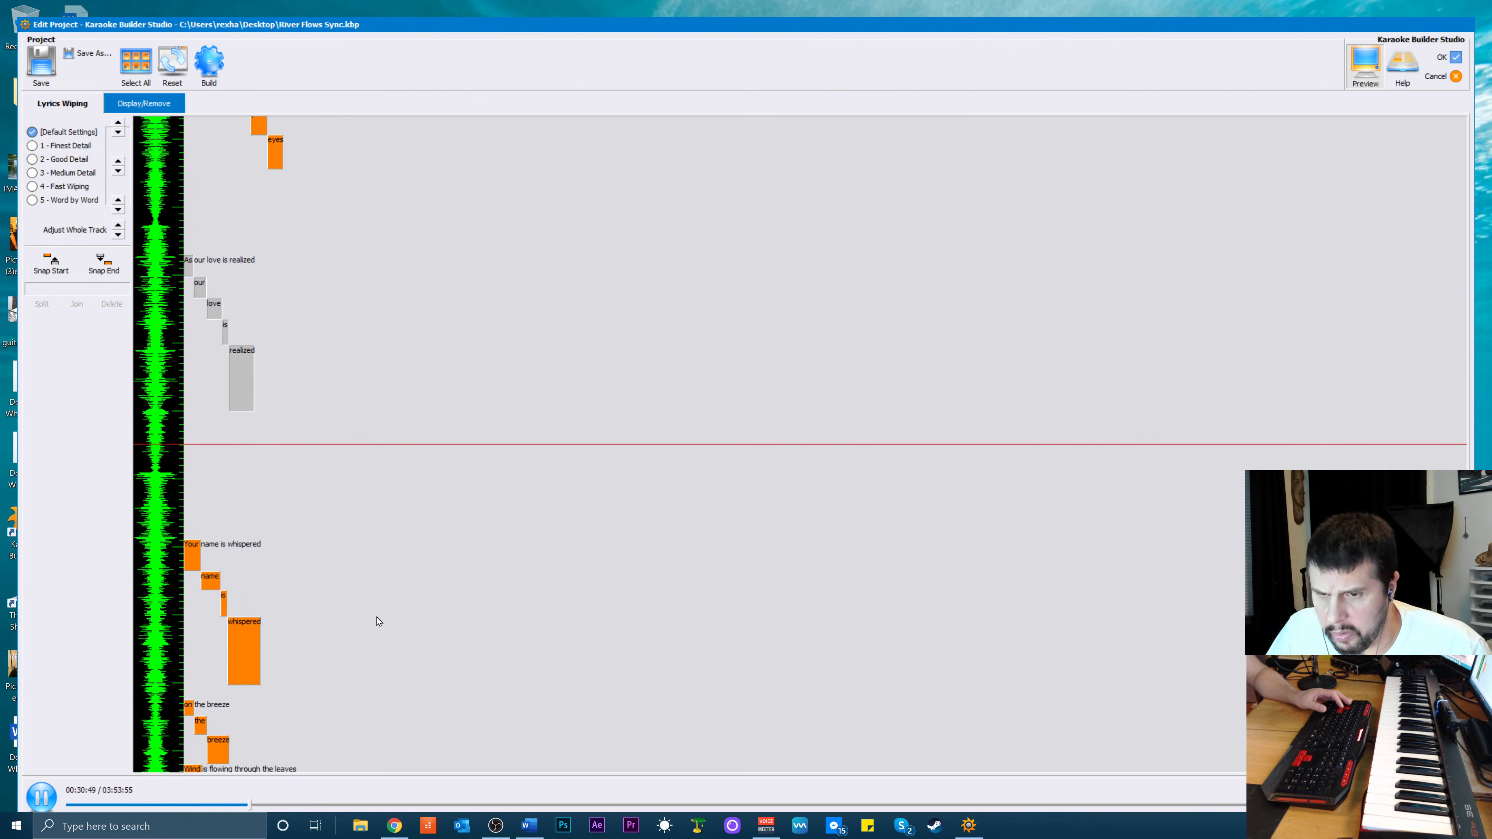
key(space)
click(268, 386)
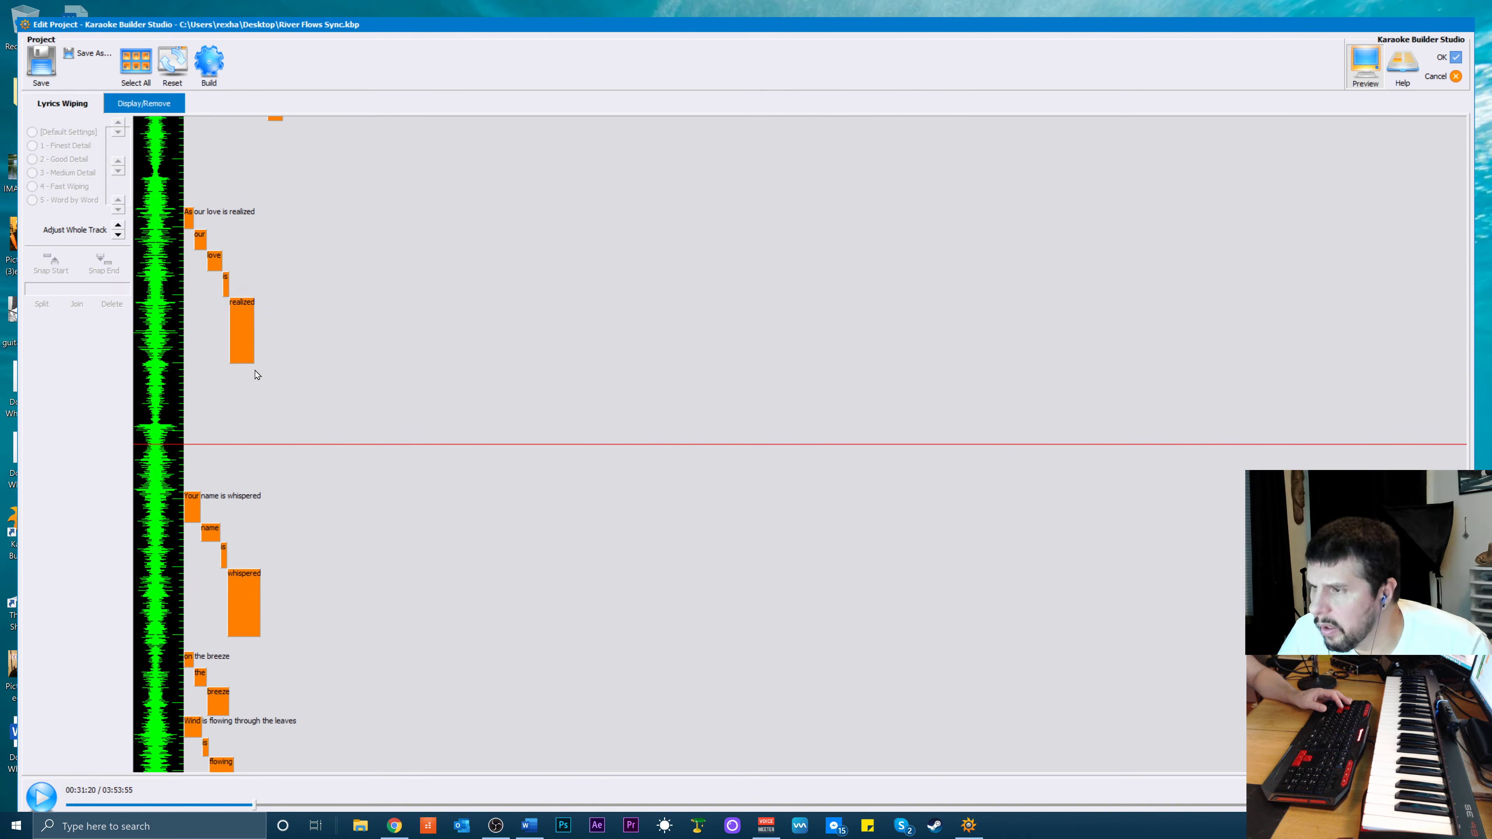
click(241, 362)
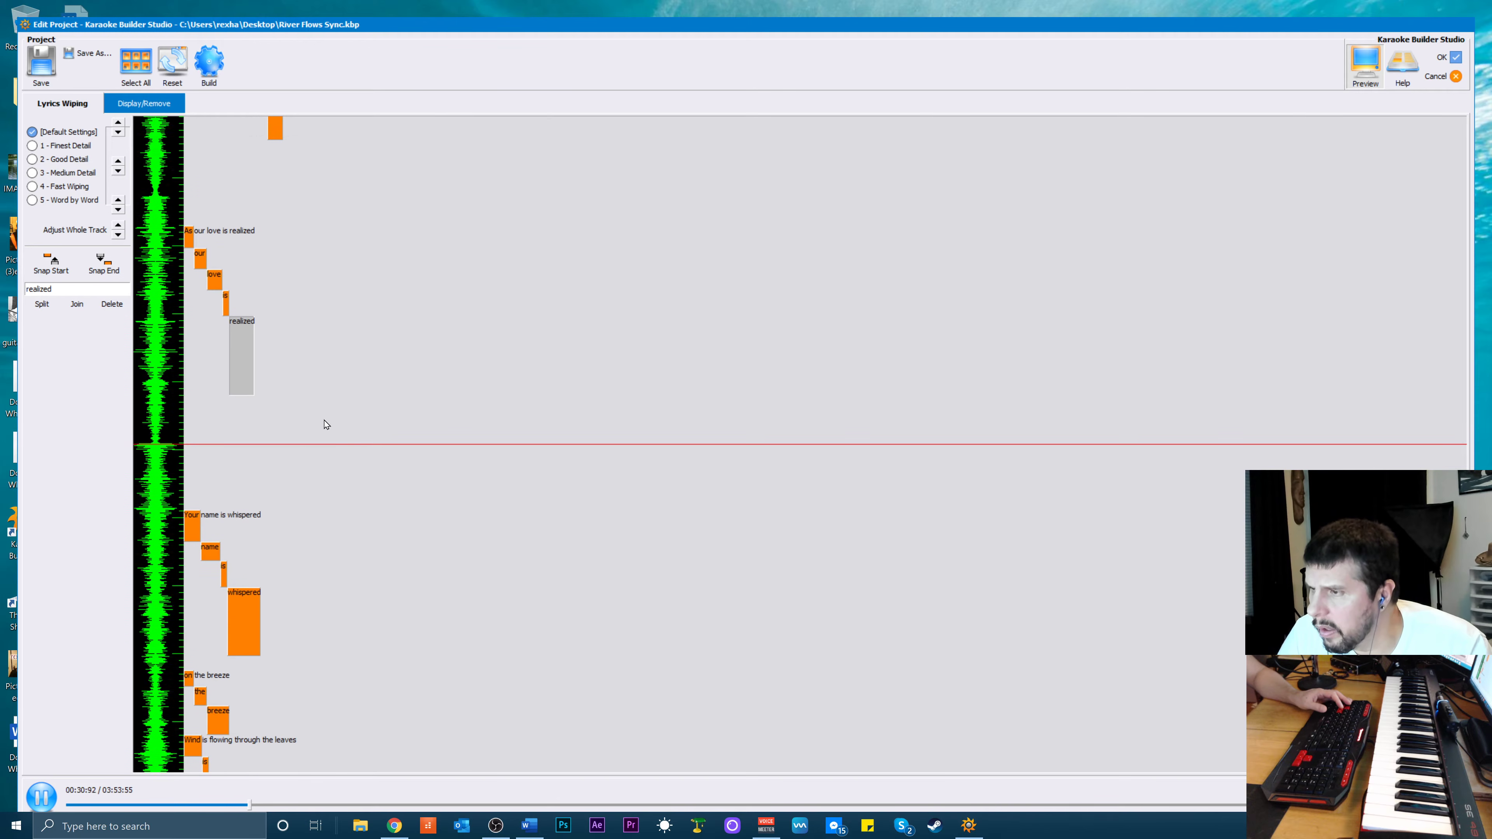
key(space)
key(space)
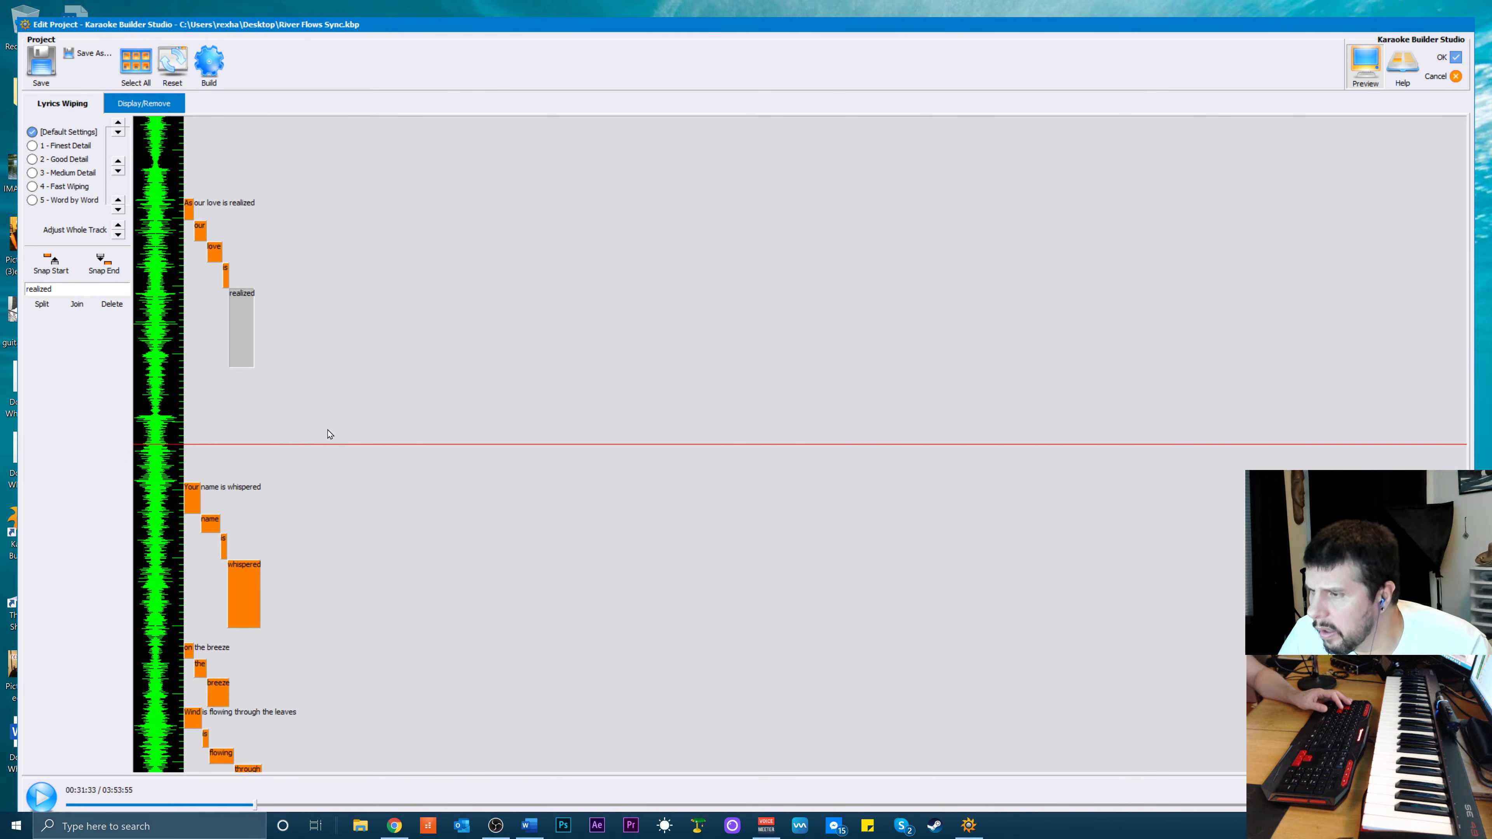
Shift the whole line "Your name is whispered" earlier so it starts at the waveform burst following "realized"
click(193, 507)
double_click(210, 523)
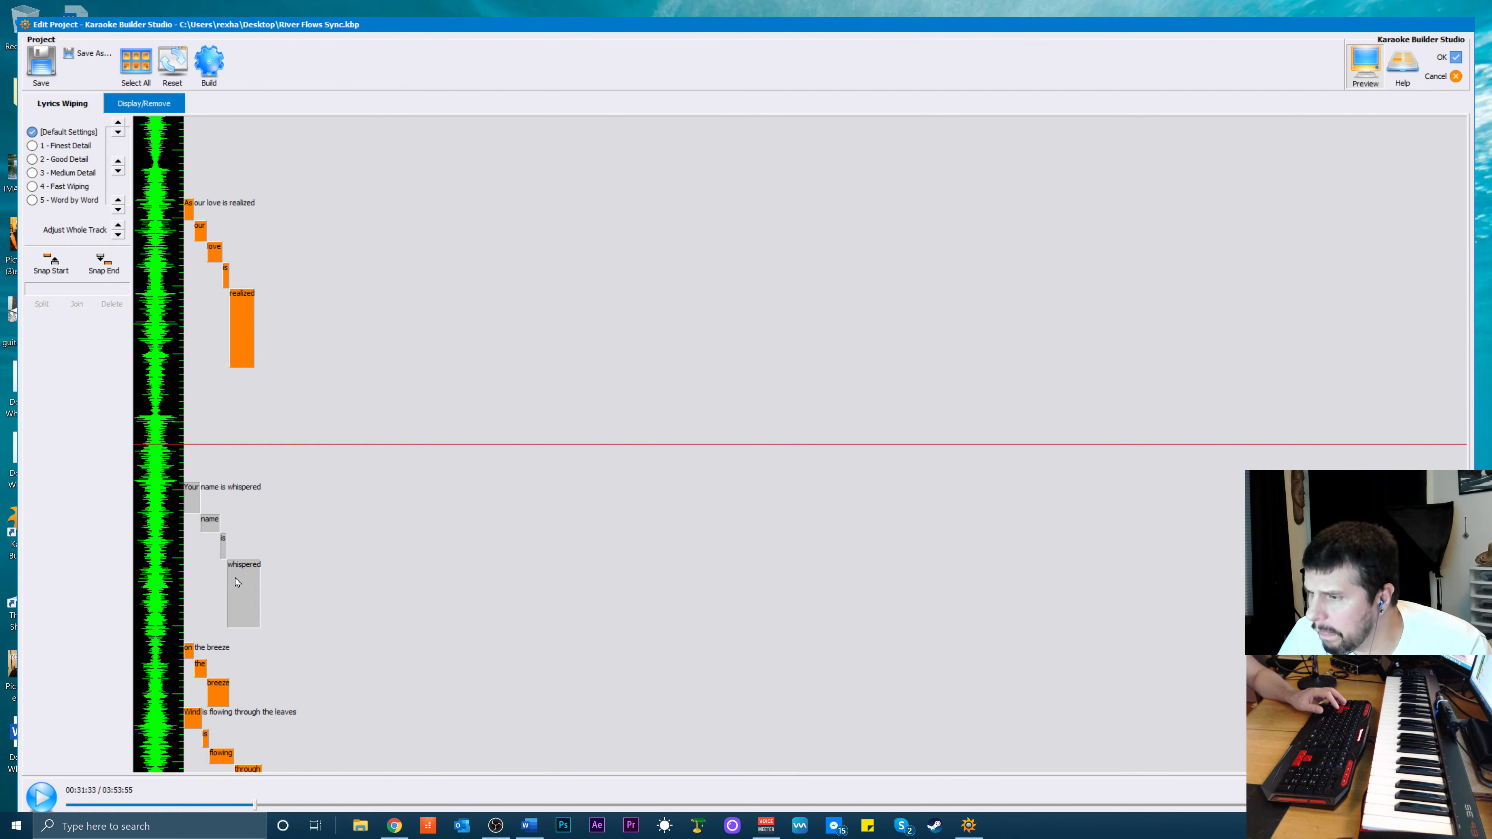
key(space)
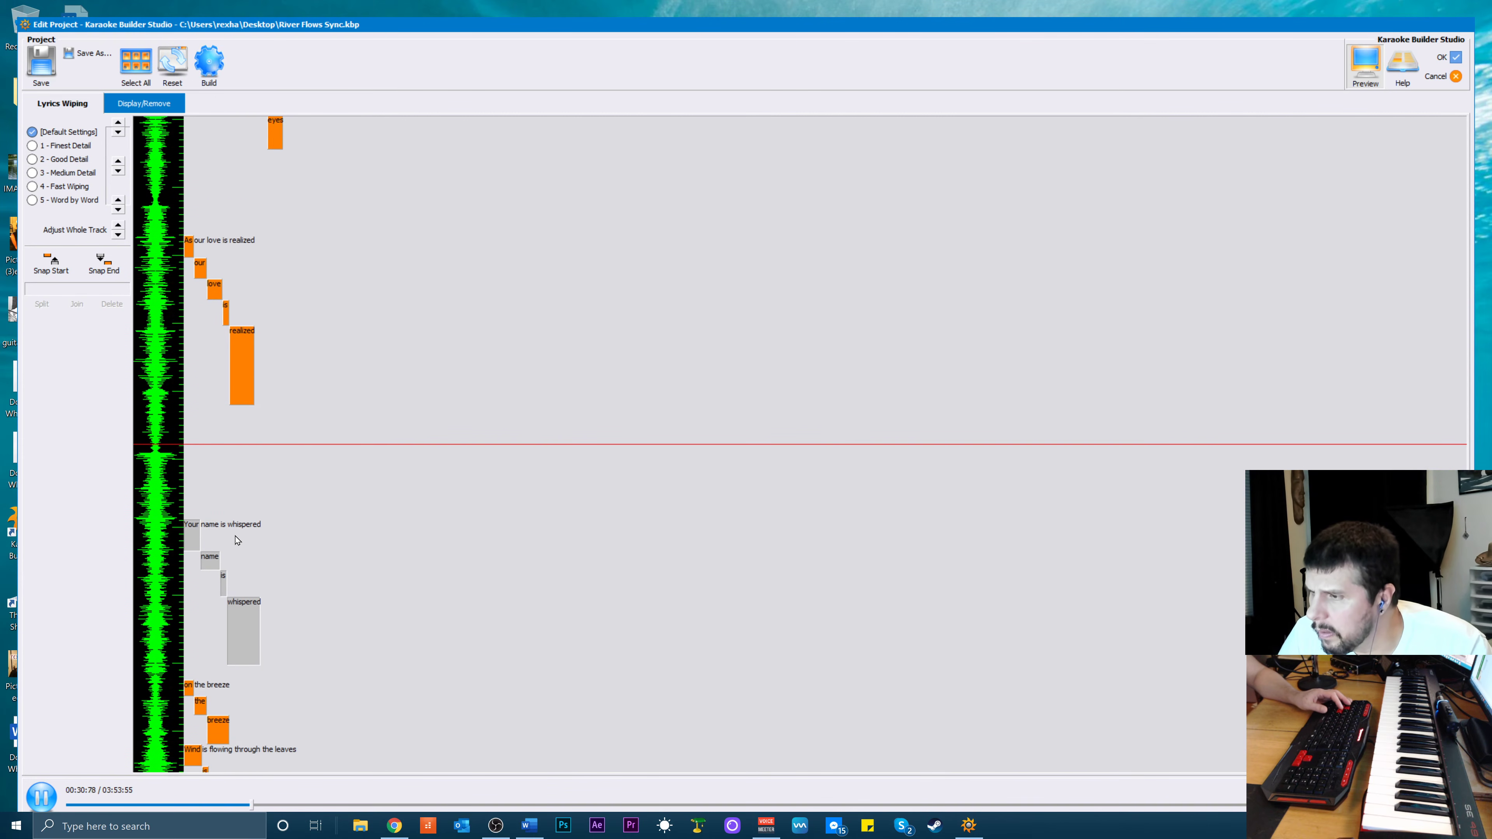
key(space)
scroll(237, 540, up, 1)
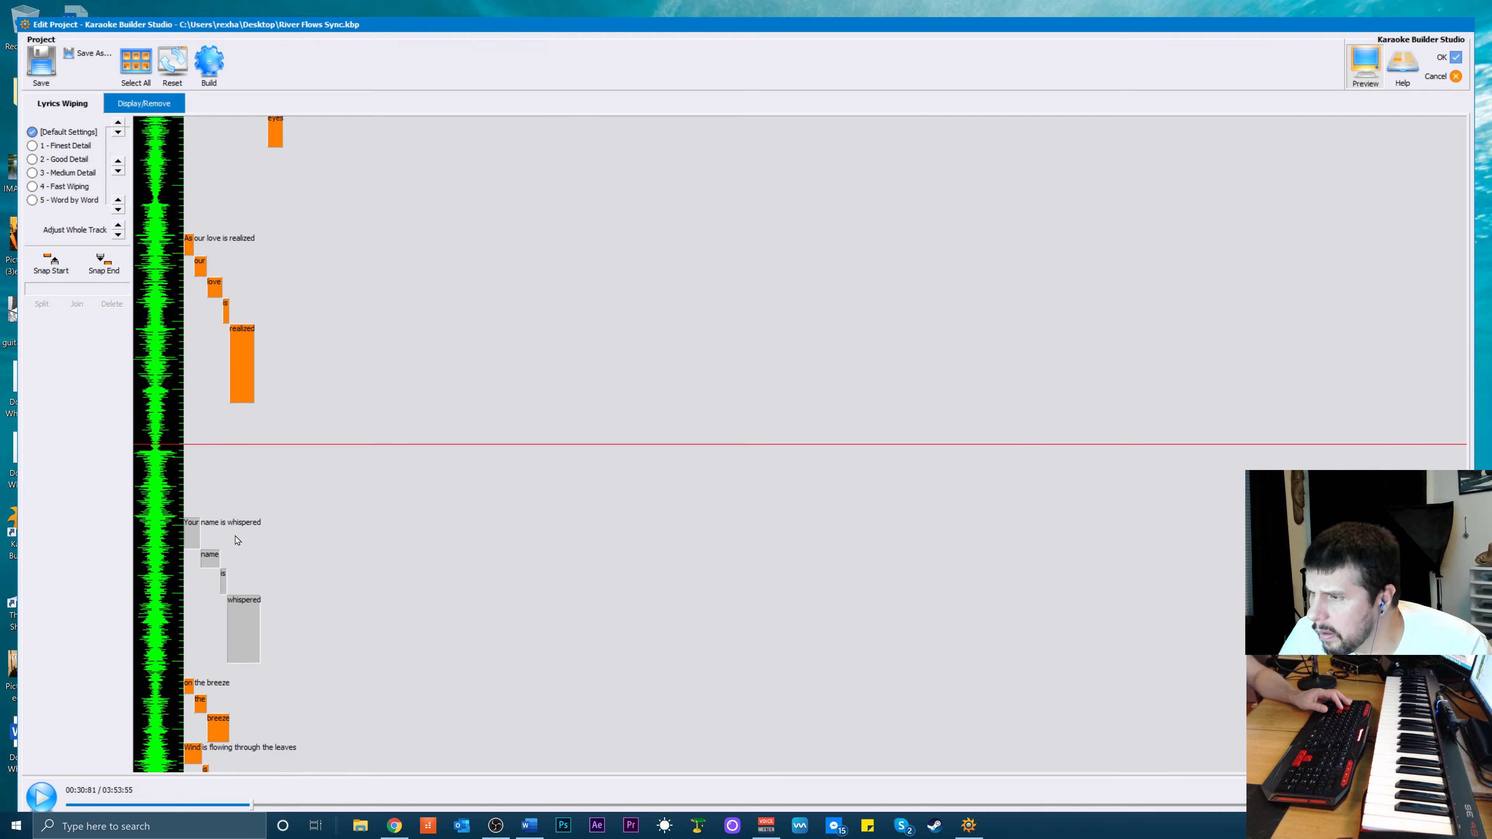
scroll(237, 541, down, 1)
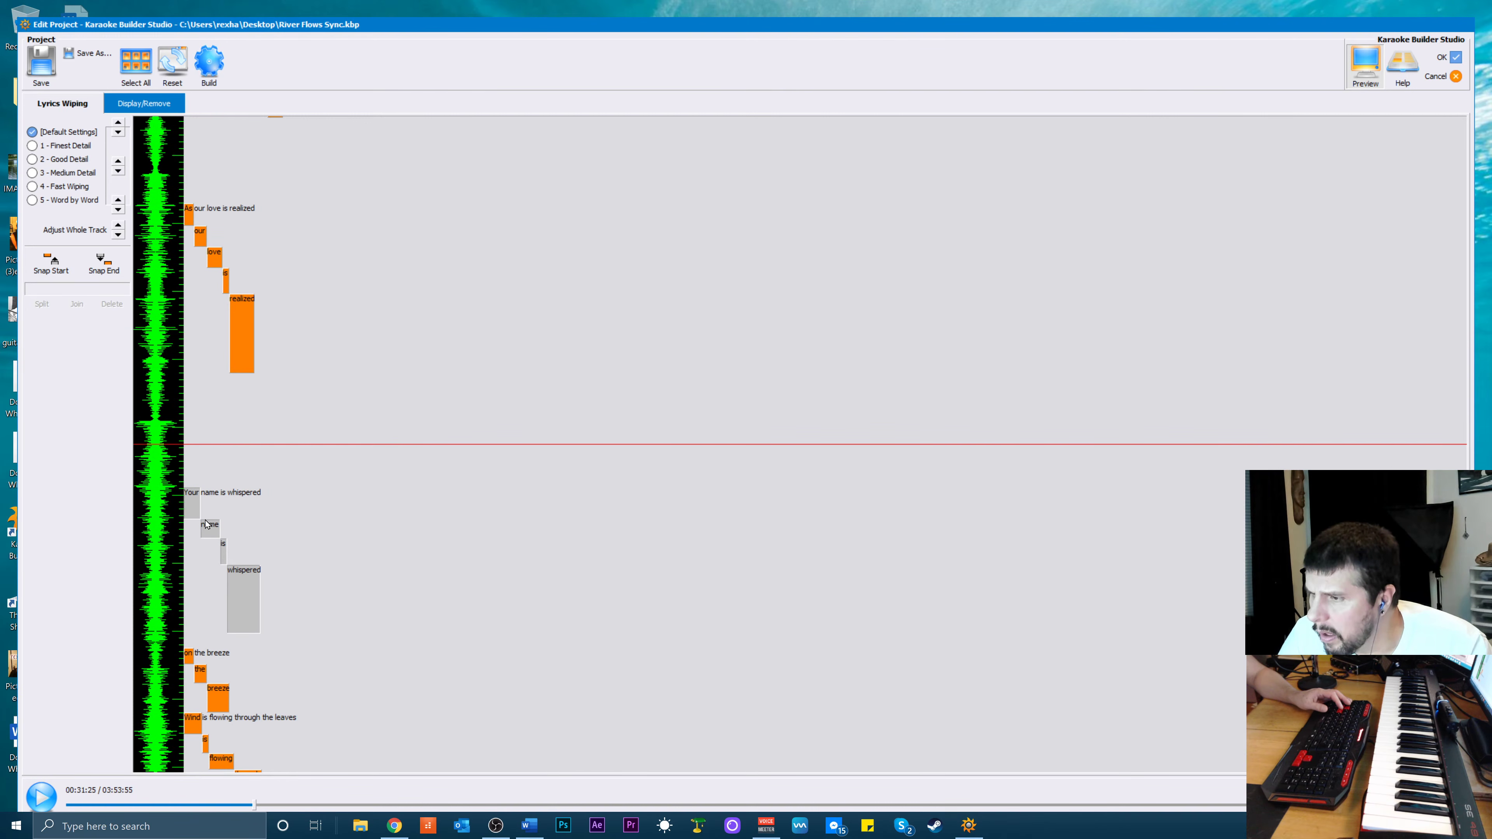
key(Up)
key(Up)
key(Up)
key(Up)
key(Up)
key(Up)
key(Up)
key(Up)
key(Up)
key(Up)
key(Up)
key(Up)
key(Up)
key(Up)
key(Up)
key(Up)
key(Up)
key(Up)
key(Up)
key(Up)
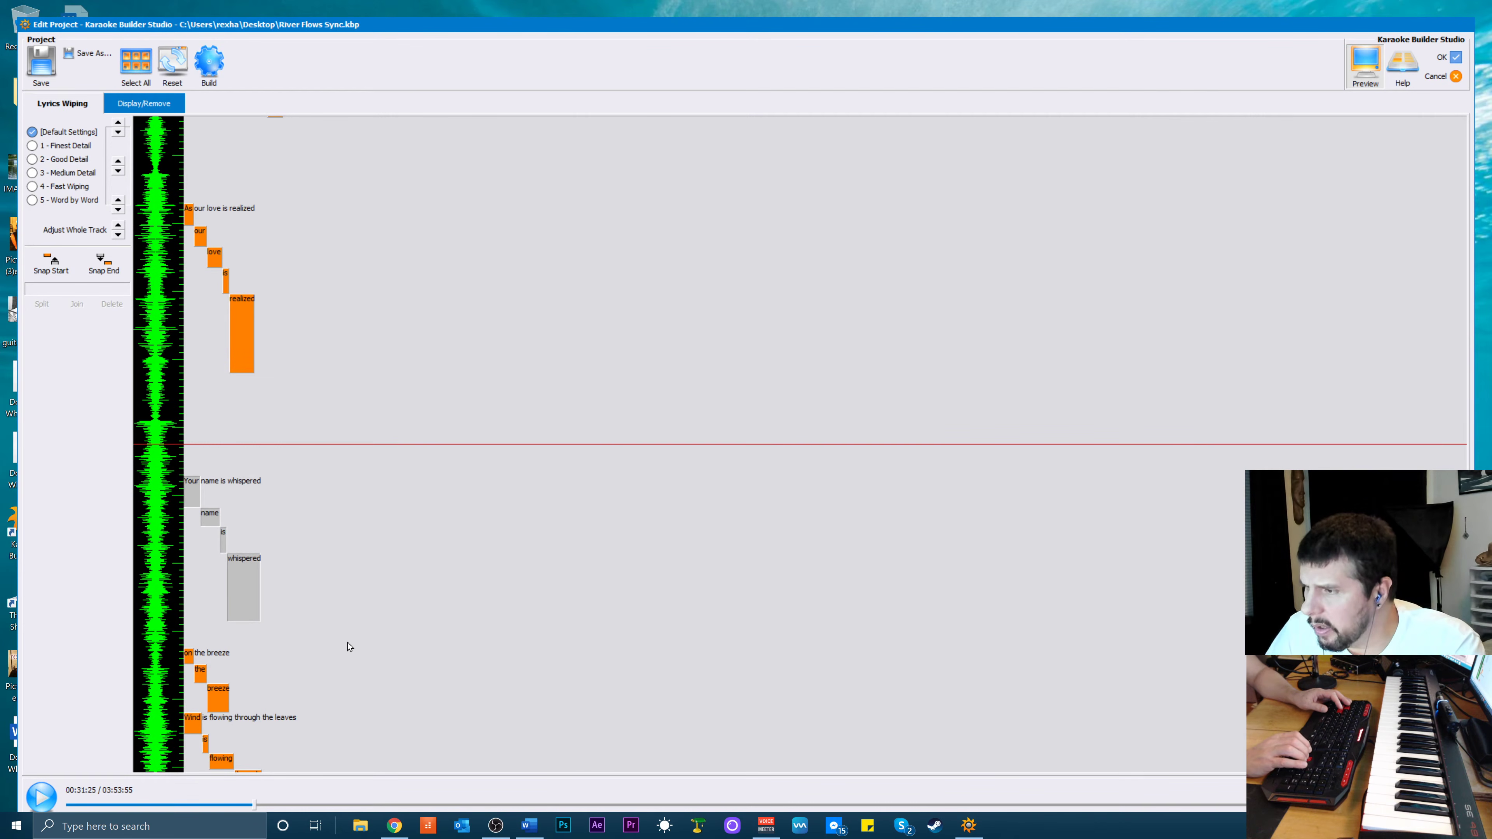
key(Up)
key(Up)
key(Up)
key(Up)
key(Up)
key(Up)
key(Up)
key(Up)
key(Up)
key(Up)
key(Up)
key(Up)
key(Up)
key(Up)
key(Up)
key(Up)
key(Up)
key(Up)
key(Up)
key(Up)
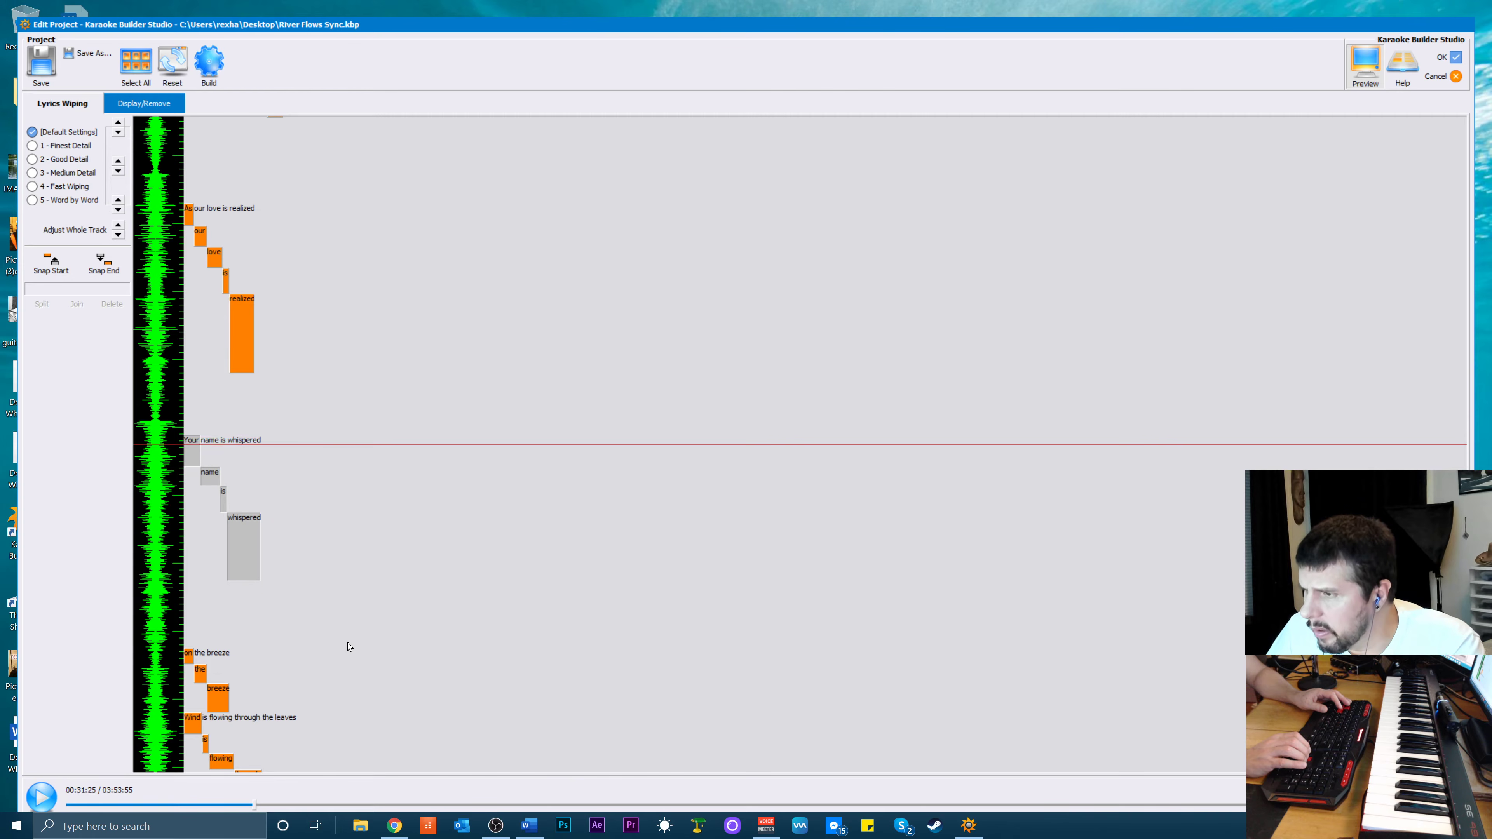
key(Up)
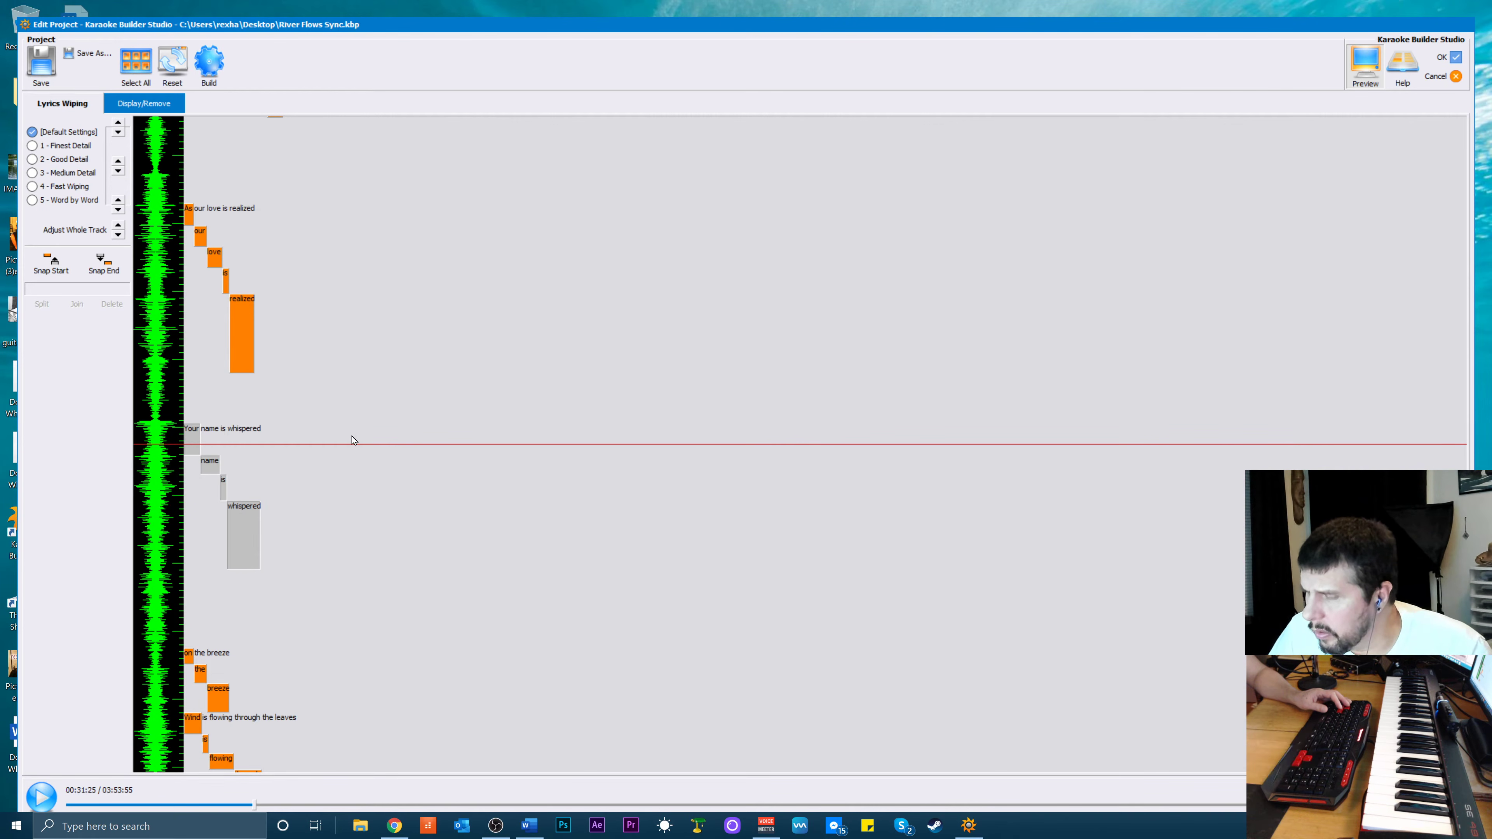
click(272, 454)
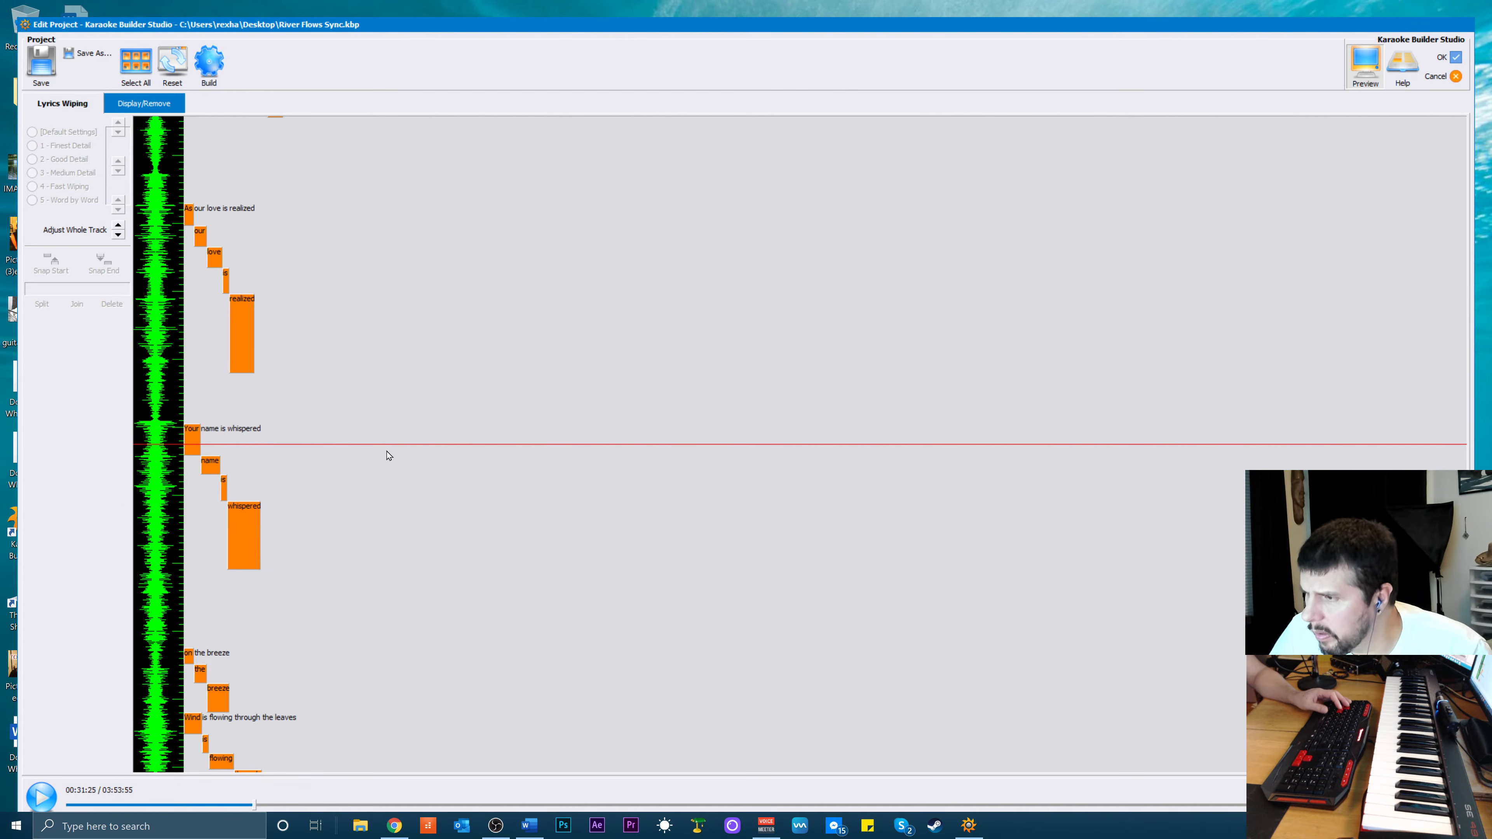
Play back from "realized" through "whispered" to check the word timing against the vocal
scroll(388, 456, down, 2)
scroll(388, 458, up, 5)
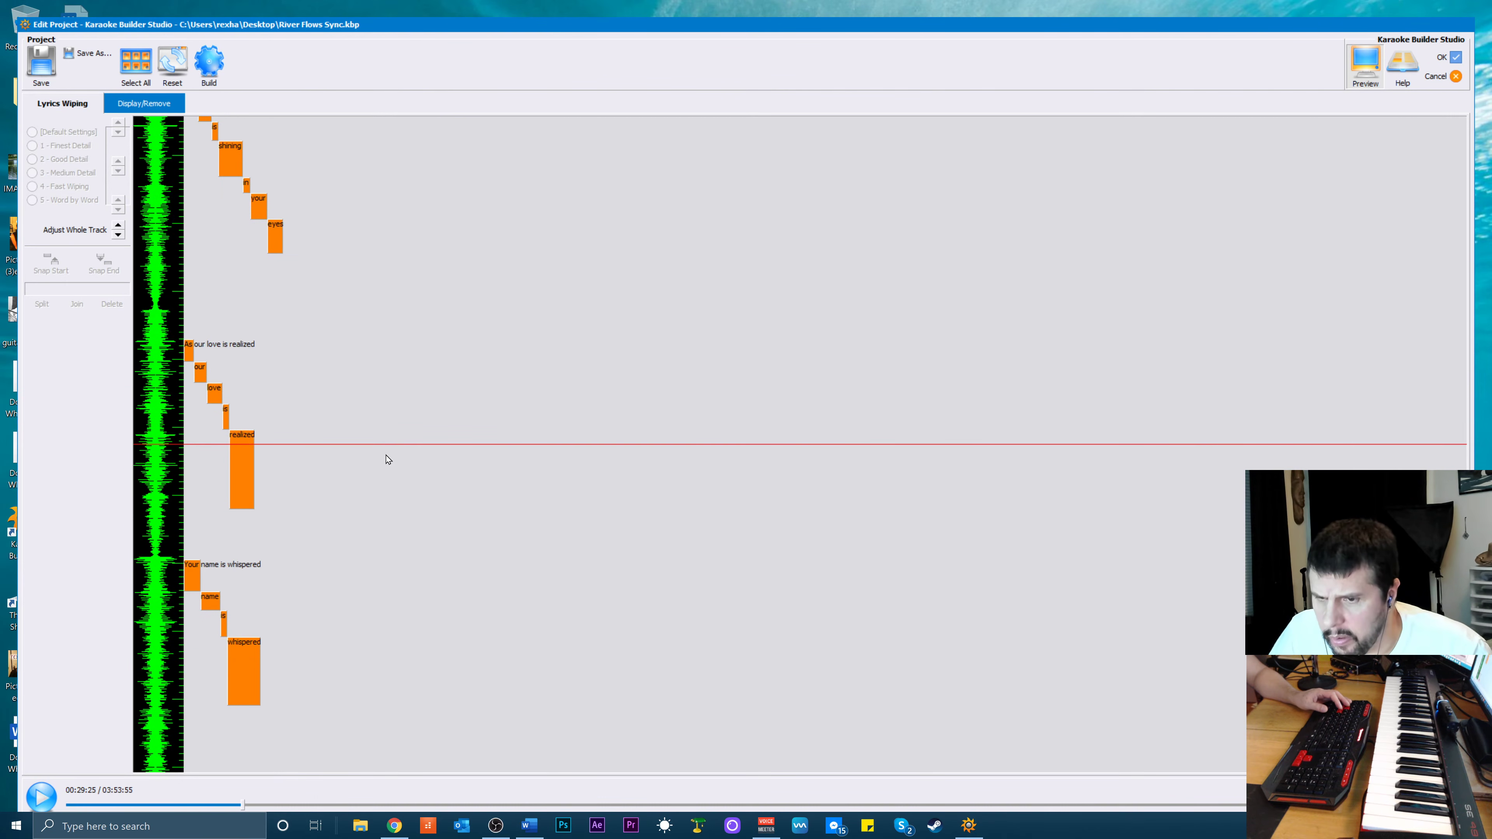
key(space)
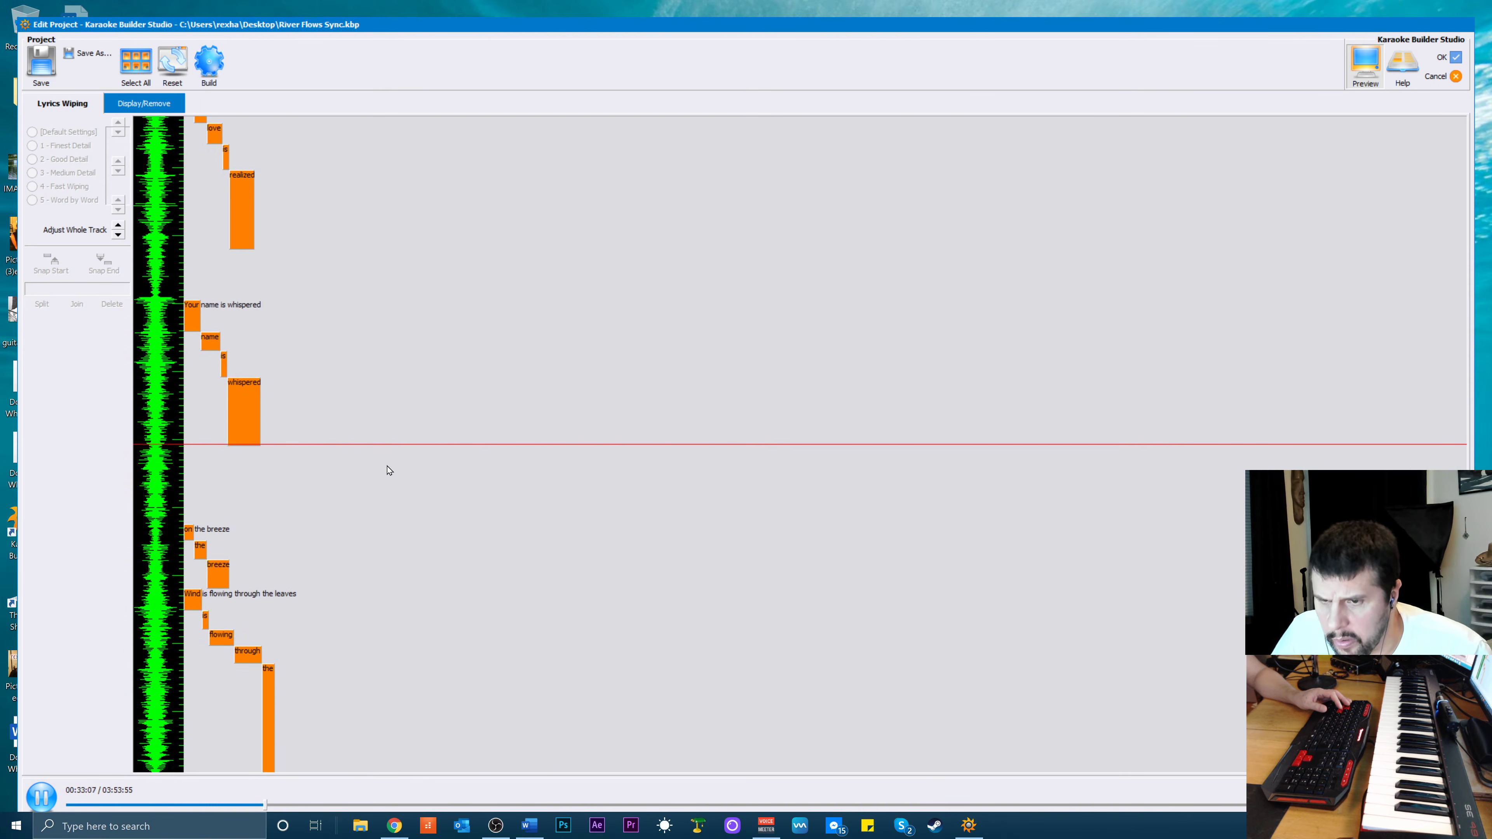
key(space)
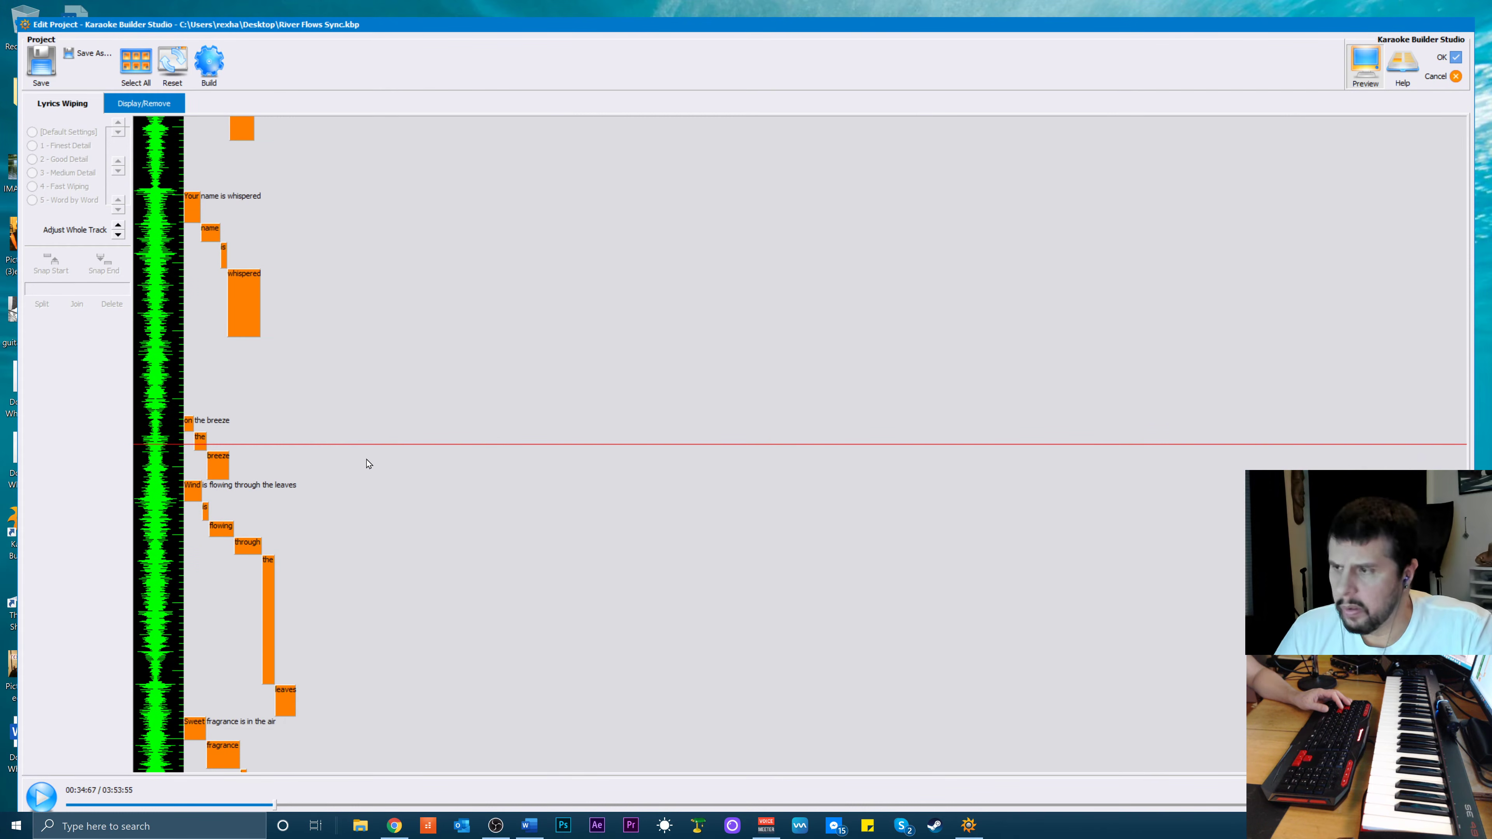
scroll(310, 461, up, 3)
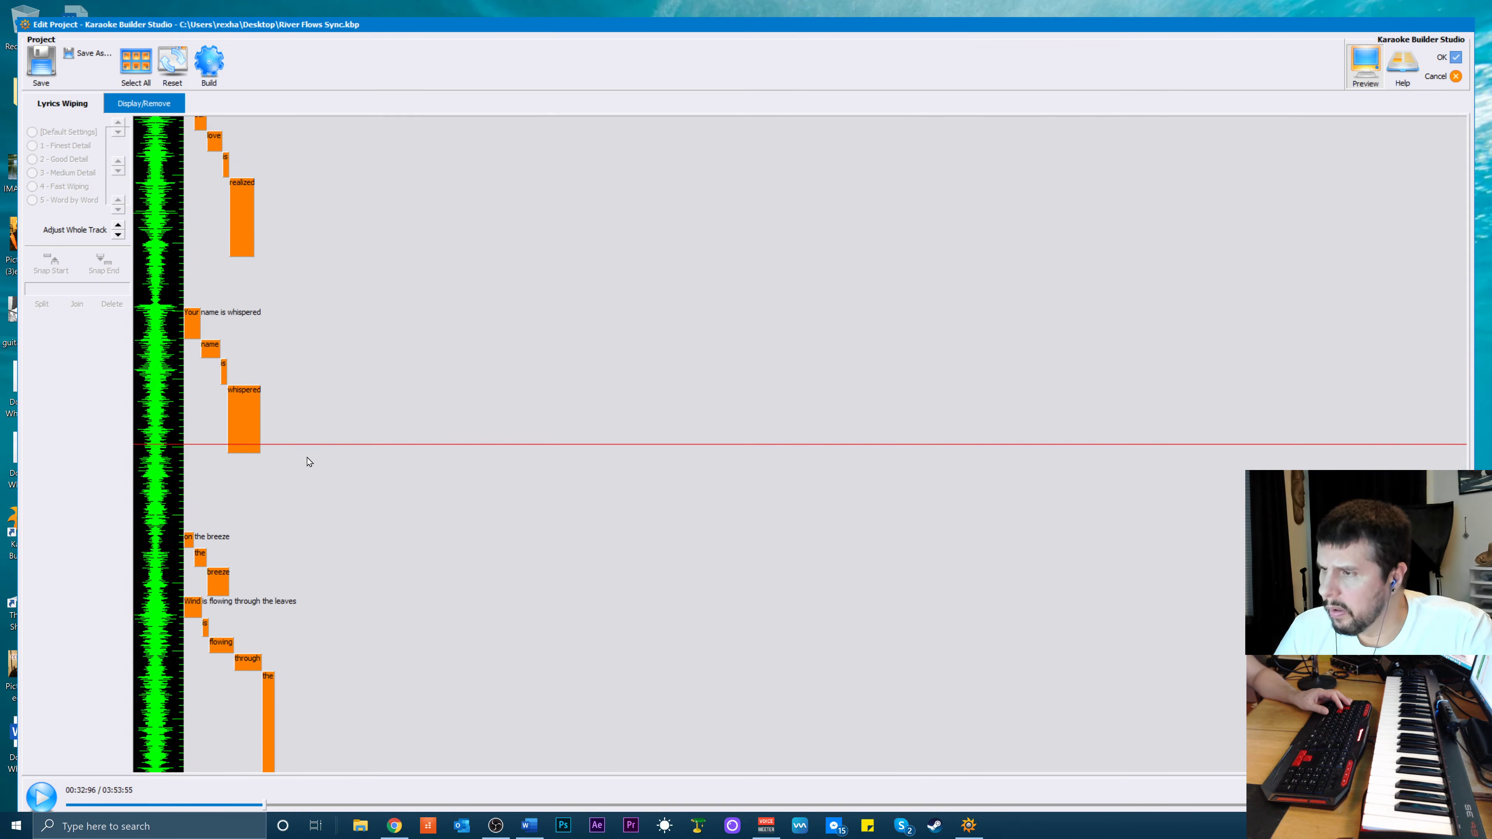
scroll(311, 458, up, 2)
key(space)
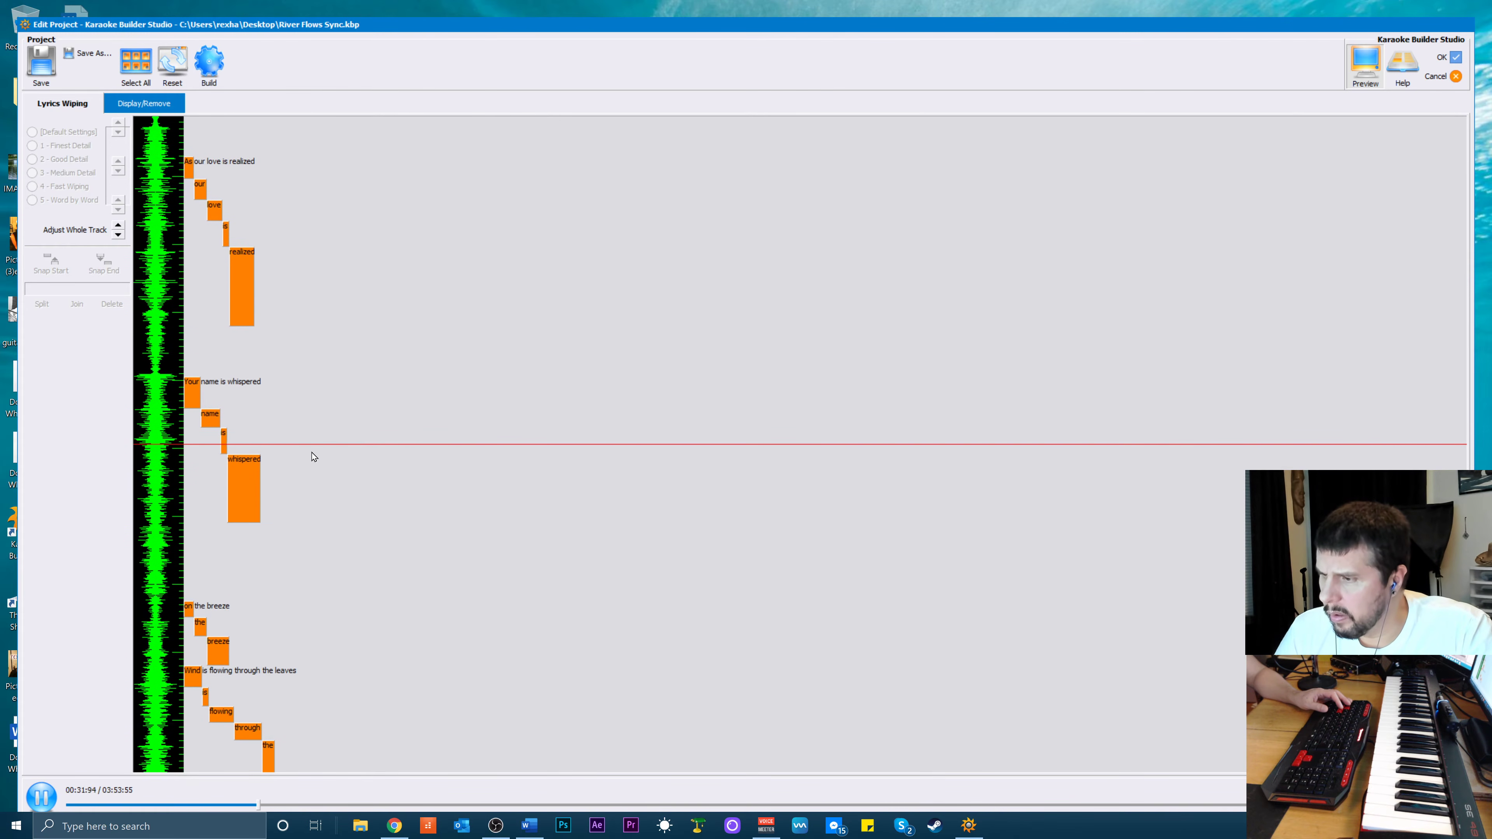
key(space)
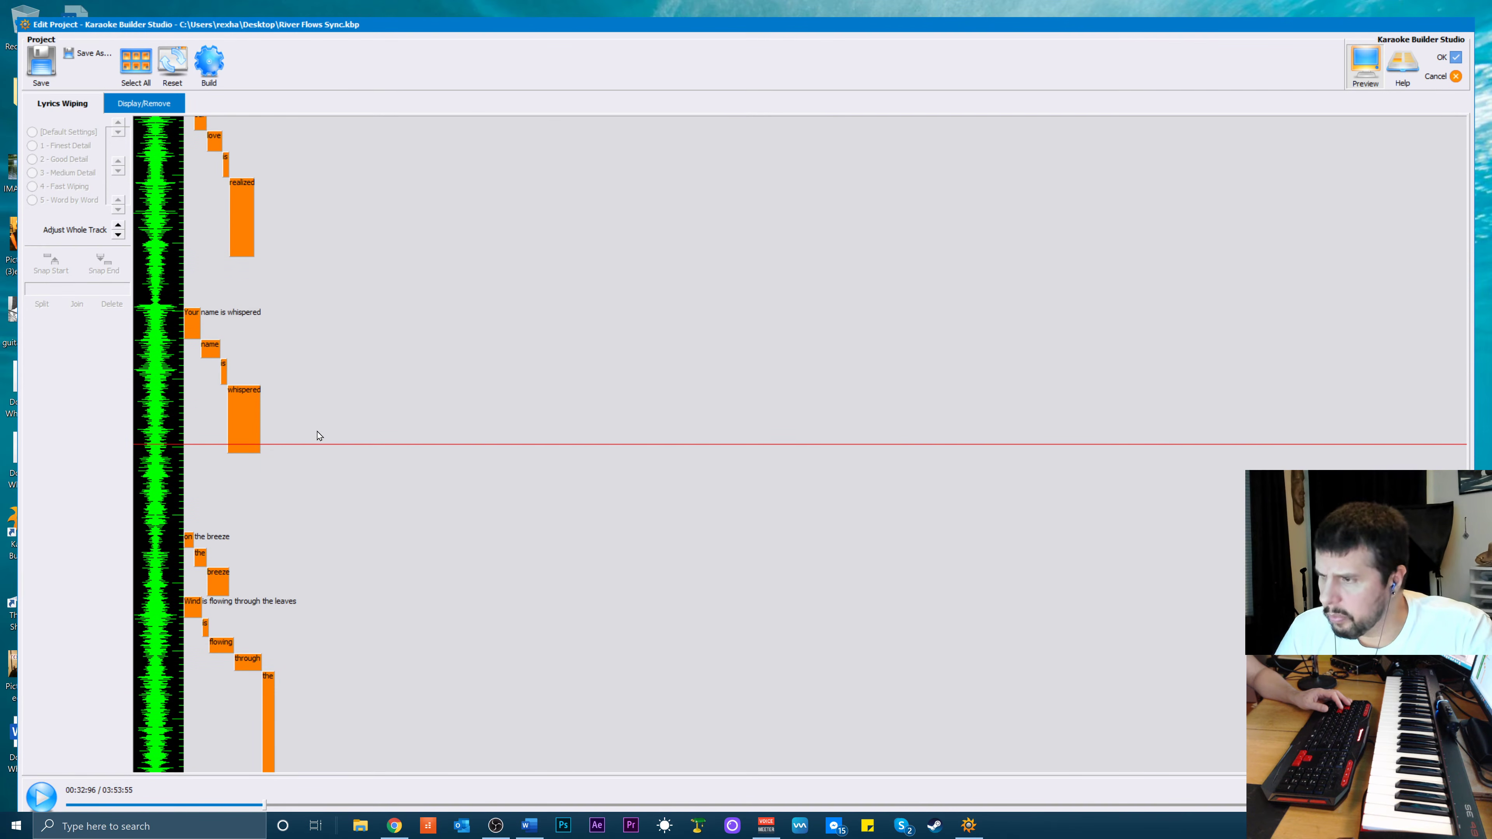
Shorten the word "whispered" by pulling its end earlier, before the playback line
scroll(265, 409, up, 1)
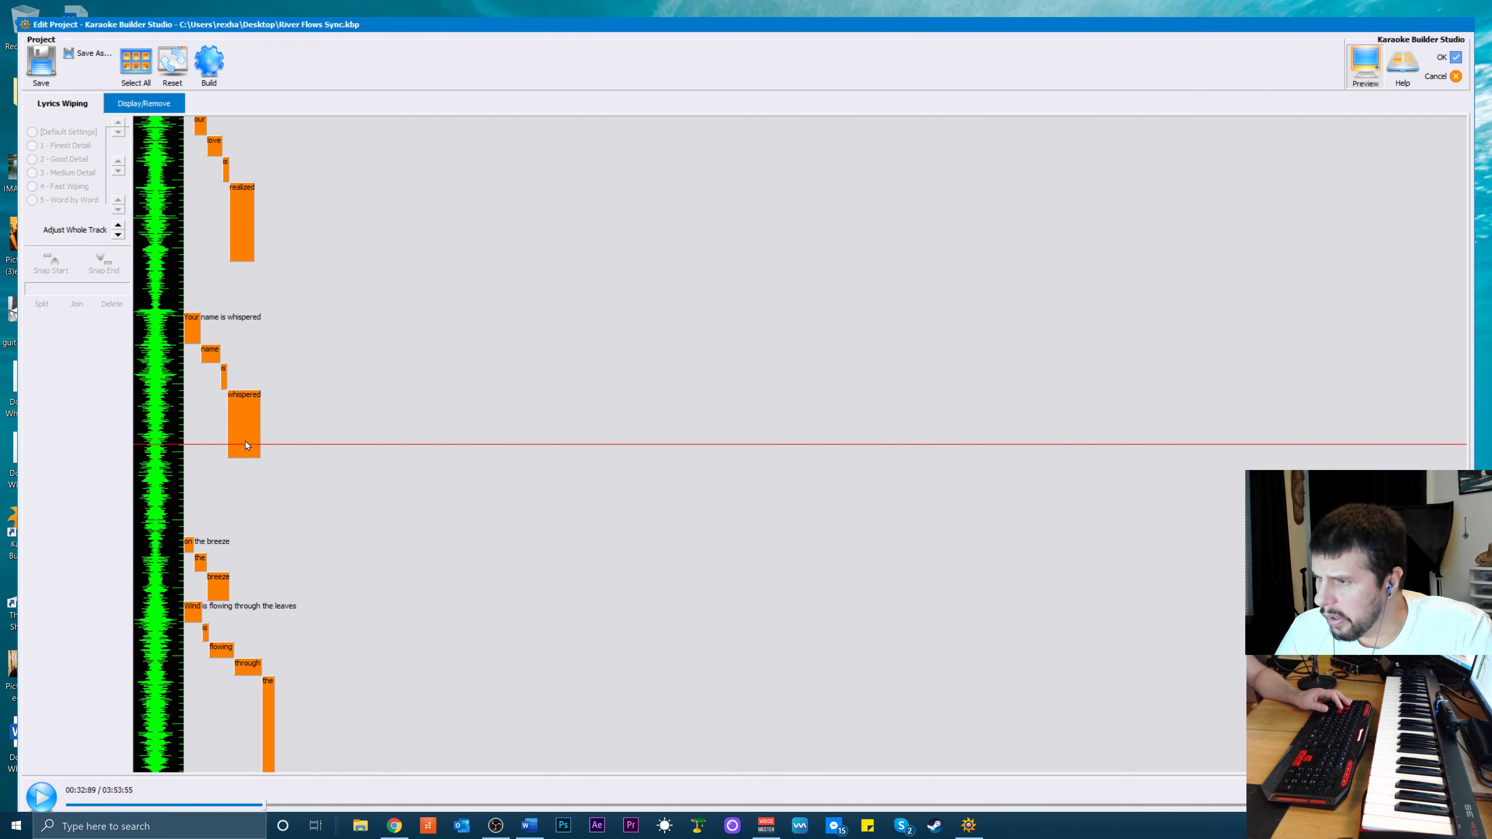
click(246, 445)
drag(242, 456, 248, 406)
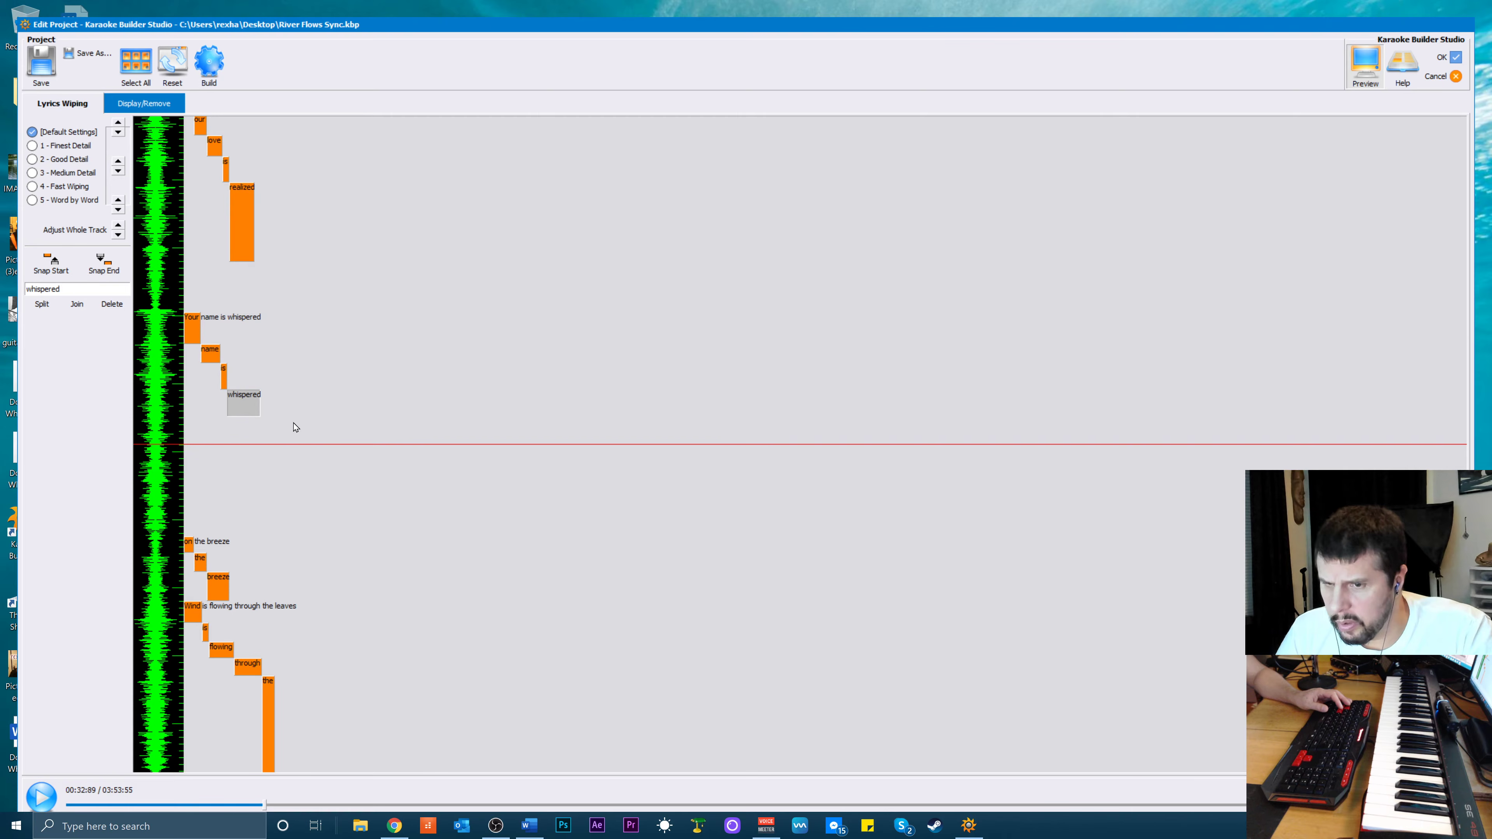
Select the whole line "on the breeze" and shift it earlier, up to the playback line just after "whispered"
double_click(214, 584)
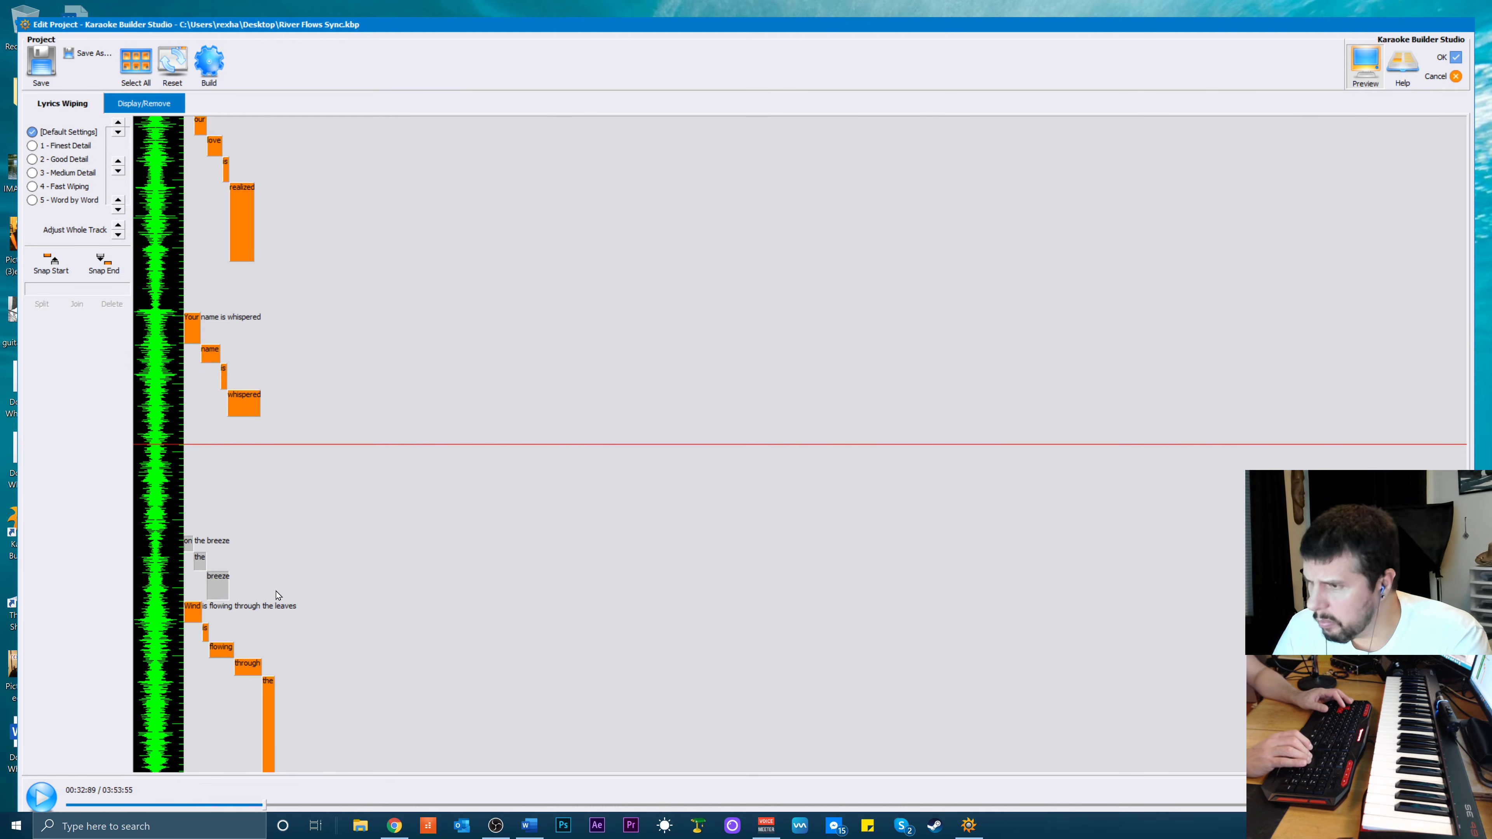
key(Up)
key(Up)
key(Up)
key(Up)
key(Up)
key(Up)
key(Up)
key(Up)
key(Up)
key(Up)
key(Up)
key(Up)
key(Up)
key(Up)
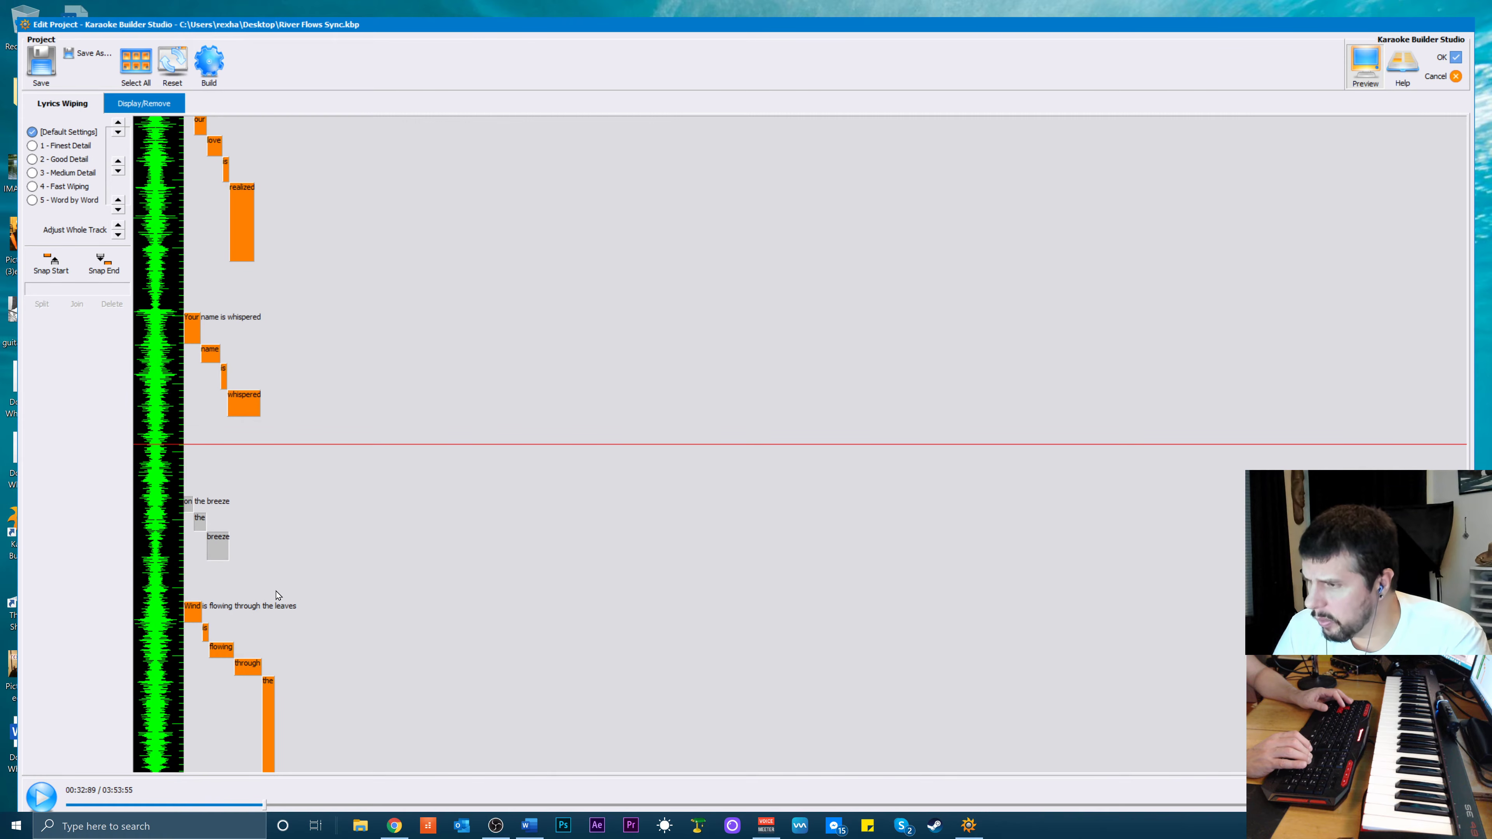
key(Up)
key(Up)
key(Up)
key(Up)
key(Up)
key(Up)
key(Up)
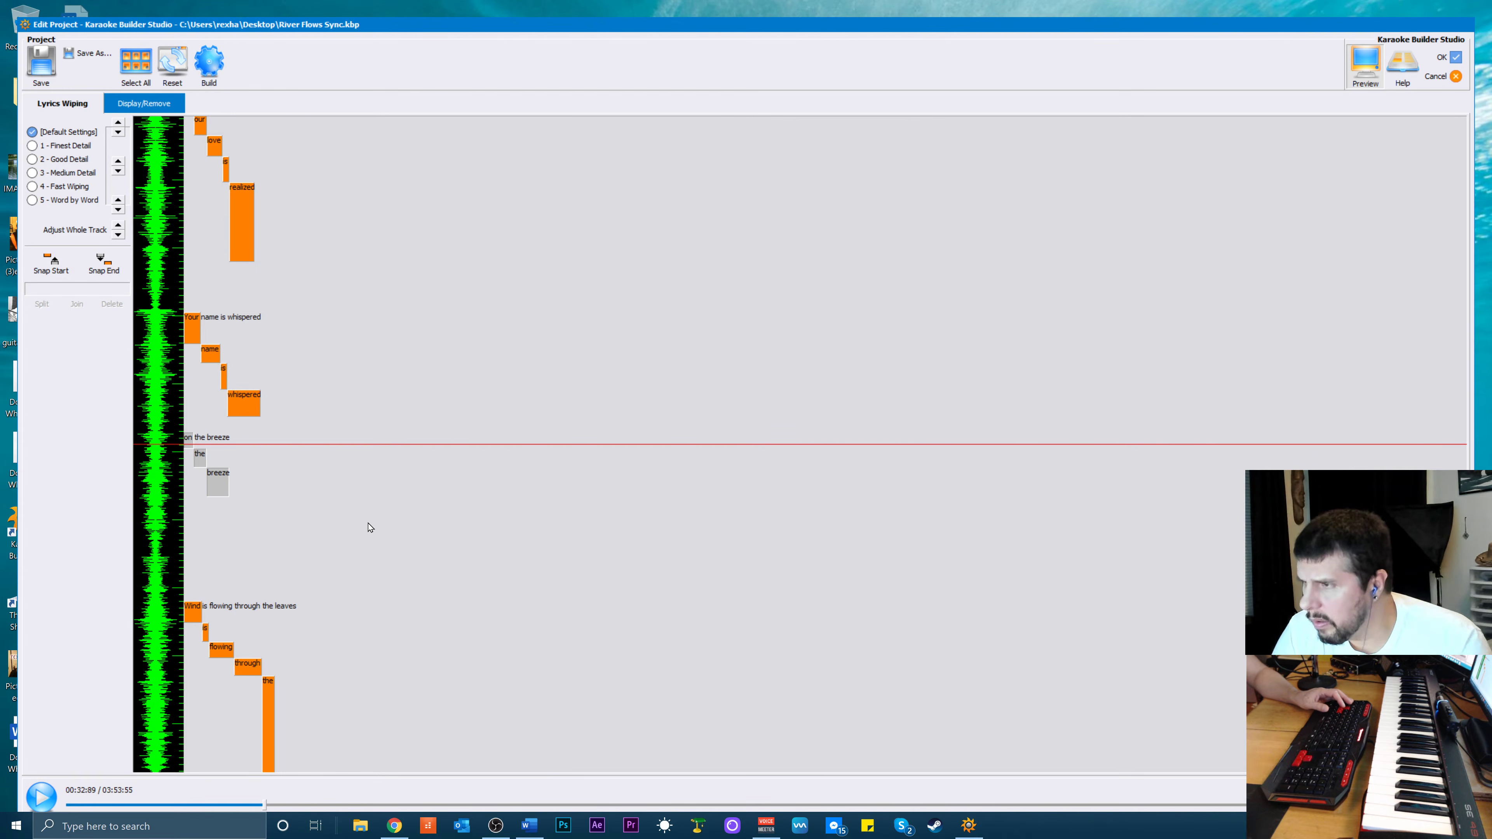
Reselect the words of "on the breeze" and nudge the line slightly closer to the end of "whispered"
click(182, 437)
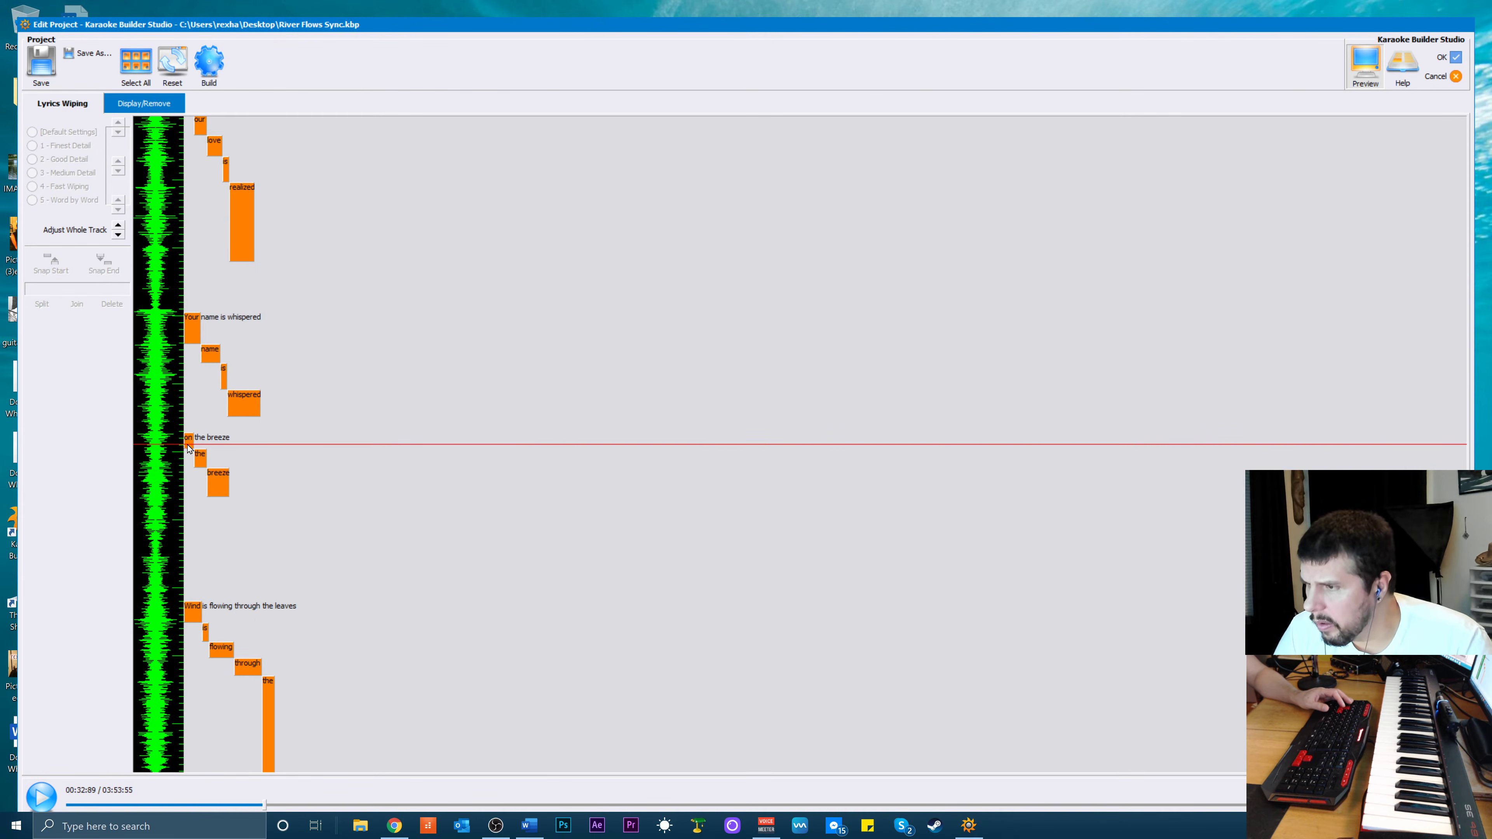
drag(217, 471, 336, 602)
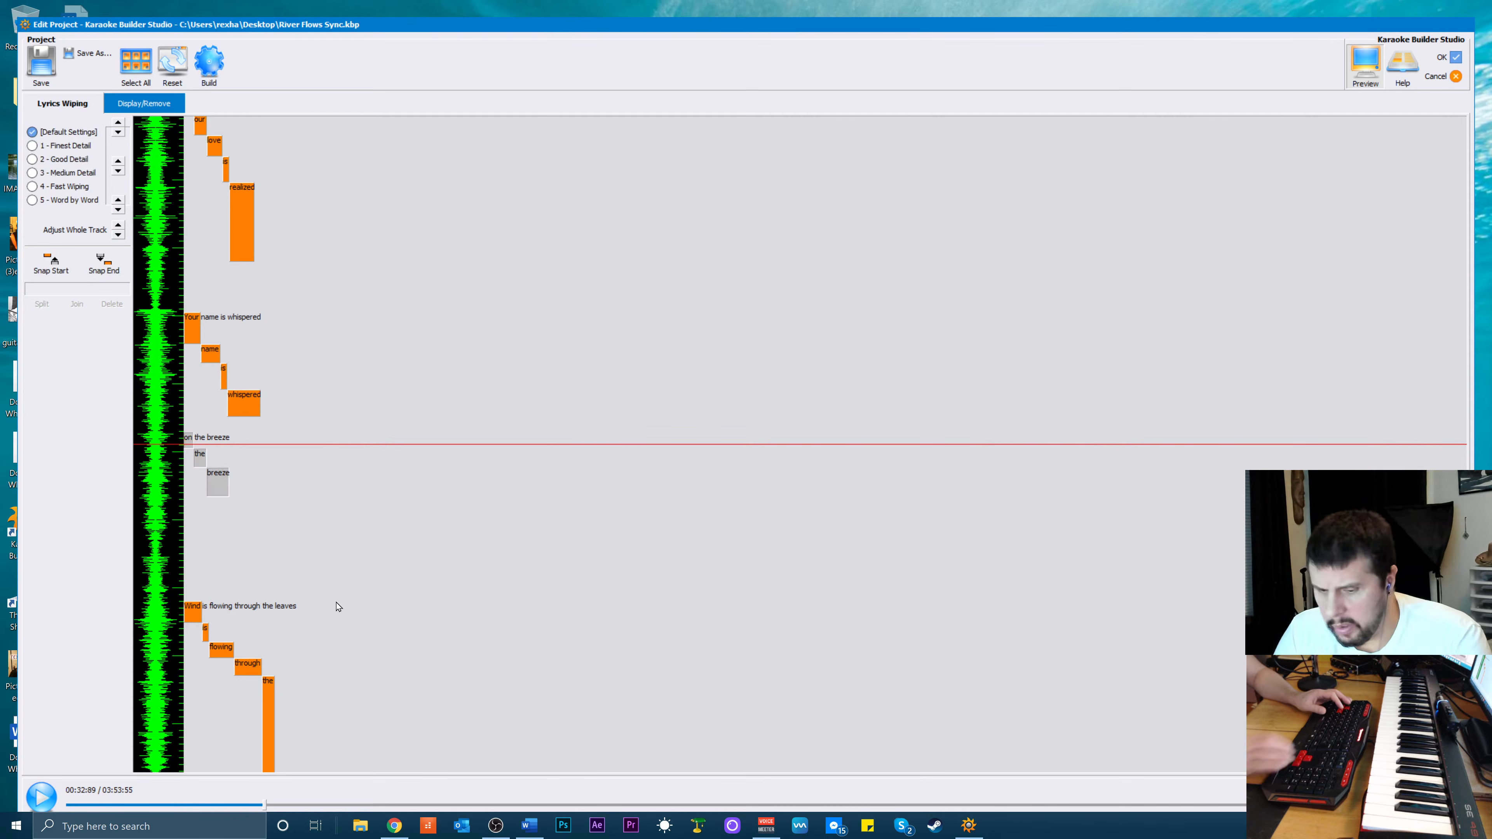
key(Up)
key(Up)
key(Up)
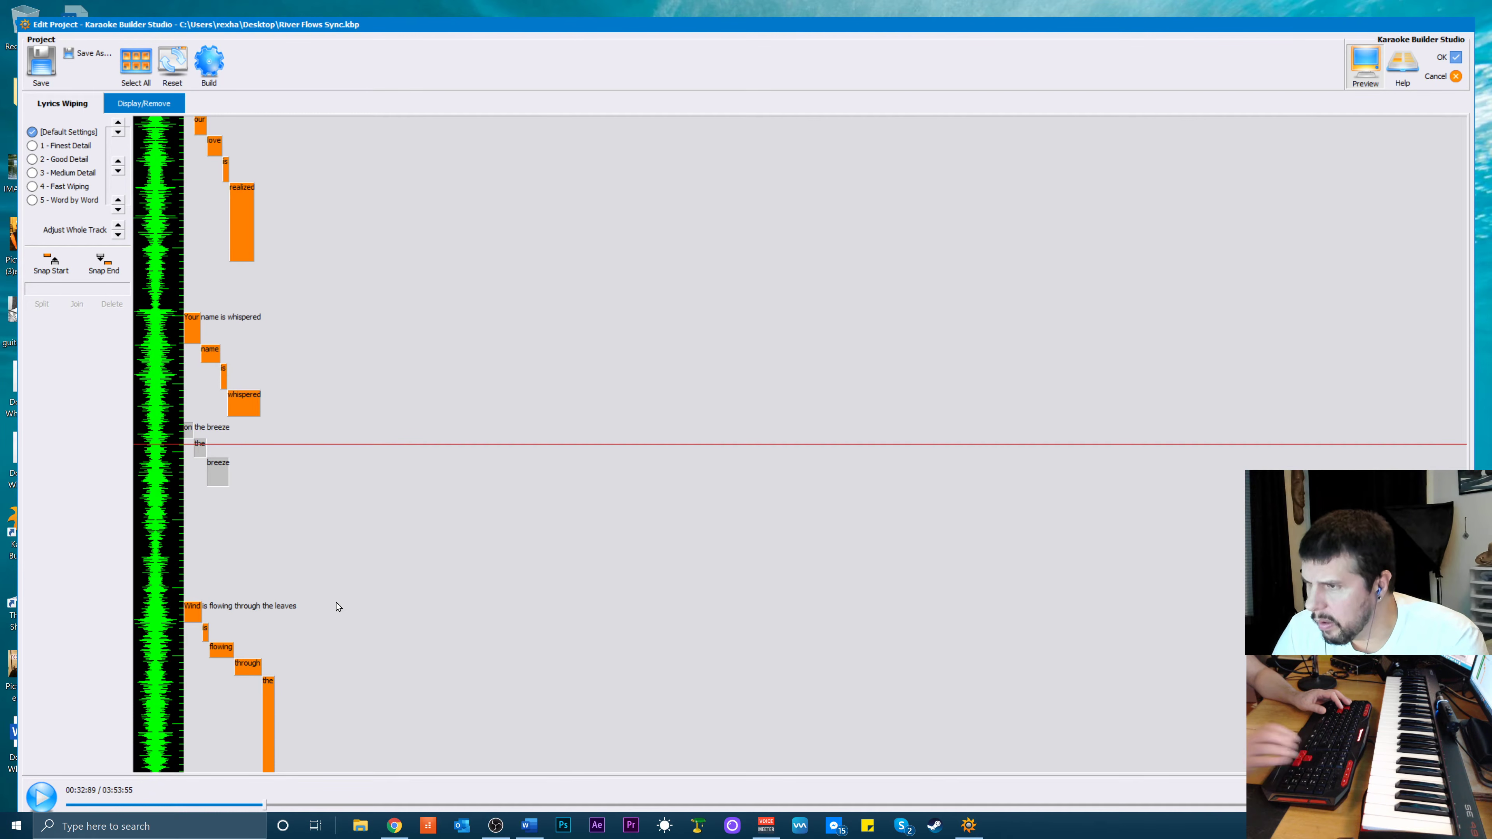
Play back "on the breeze" up to the start of "Wind is flowing through the leaves" and check the page display timing of these lines
scroll(310, 300, up, 1)
scroll(310, 444, up, 2)
key(space)
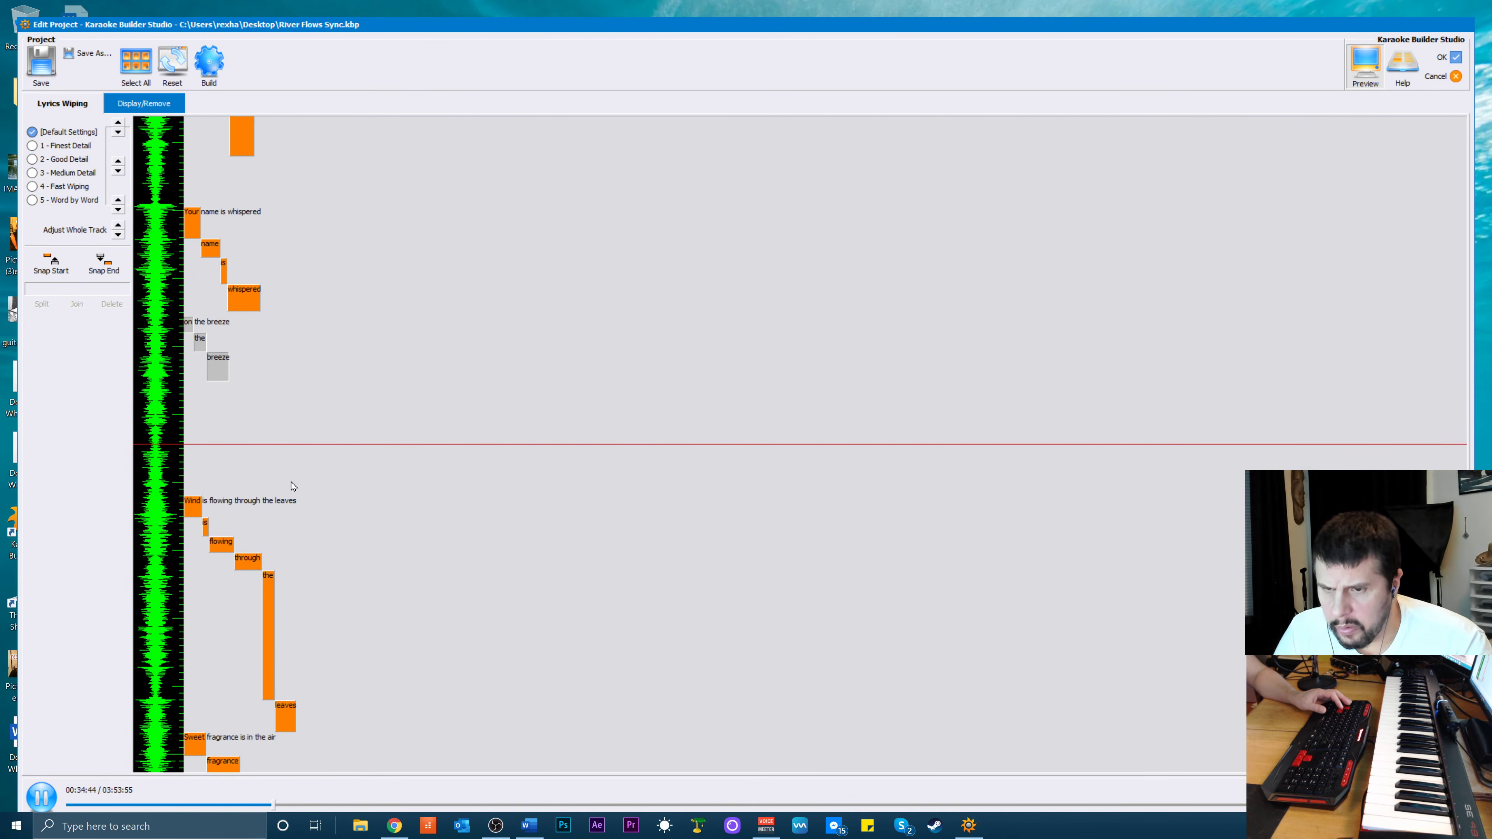
key(space)
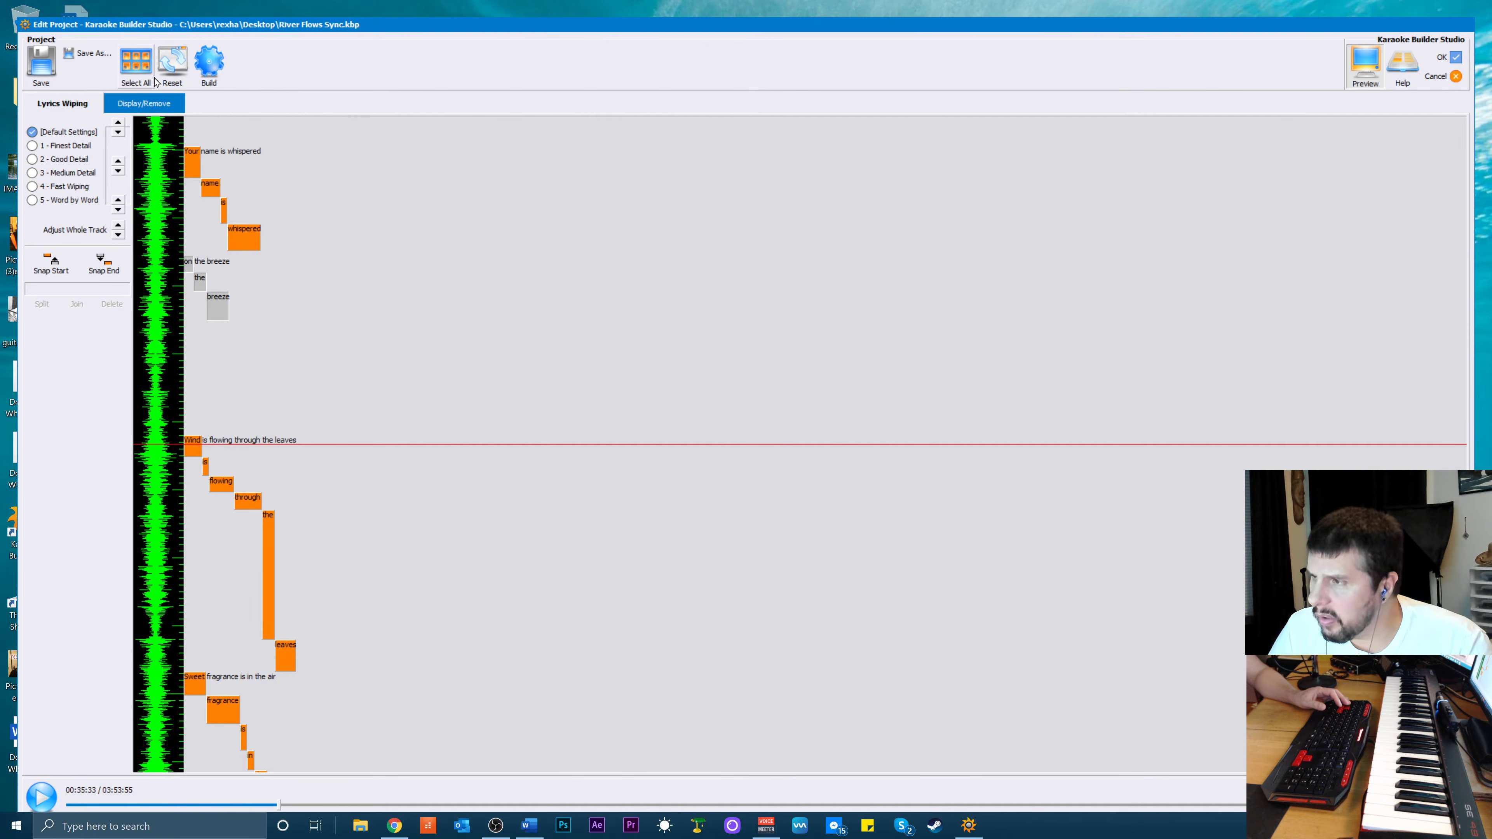
click(150, 103)
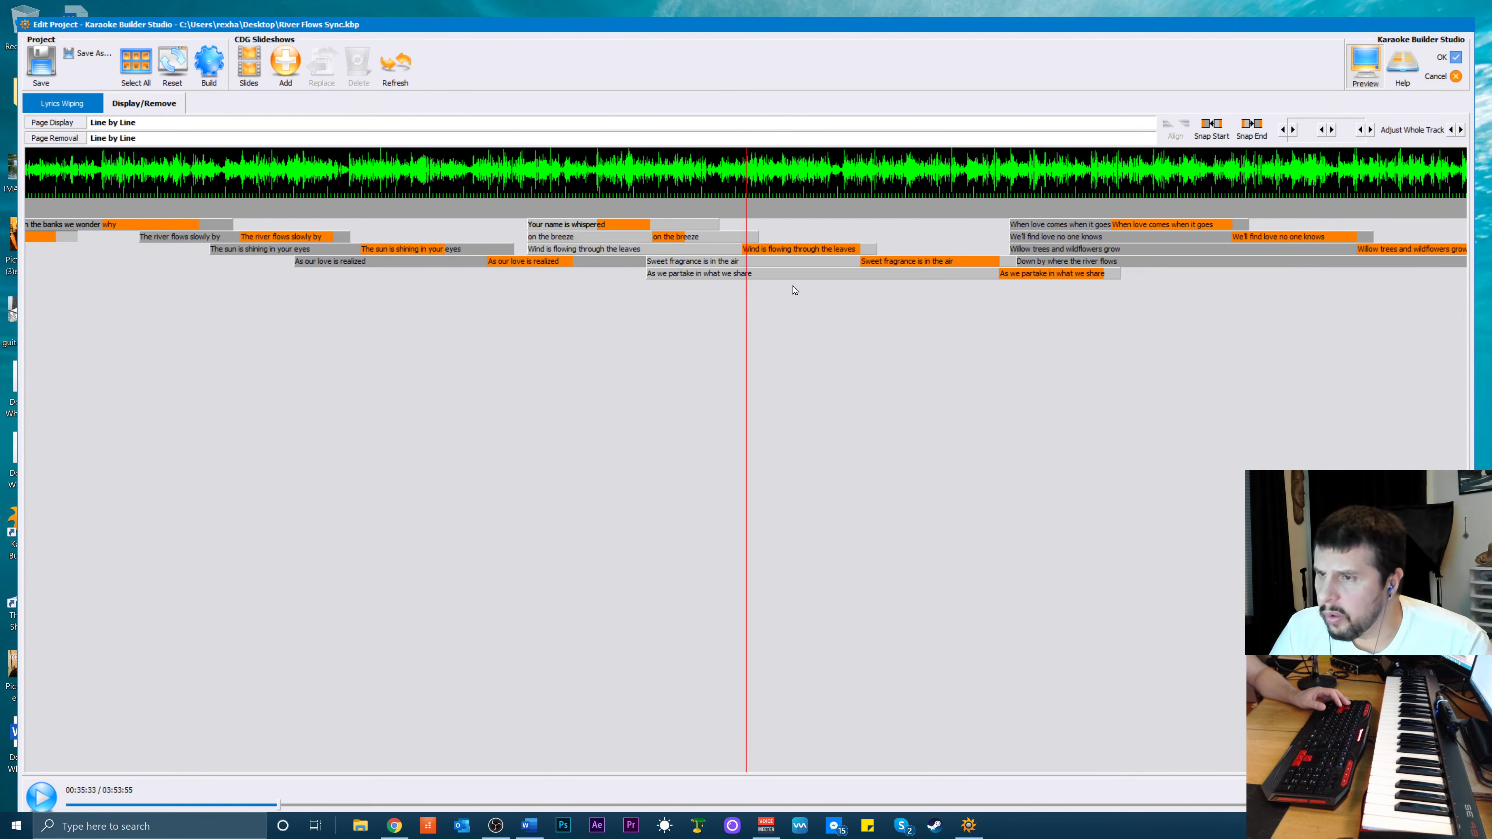
click(53, 113)
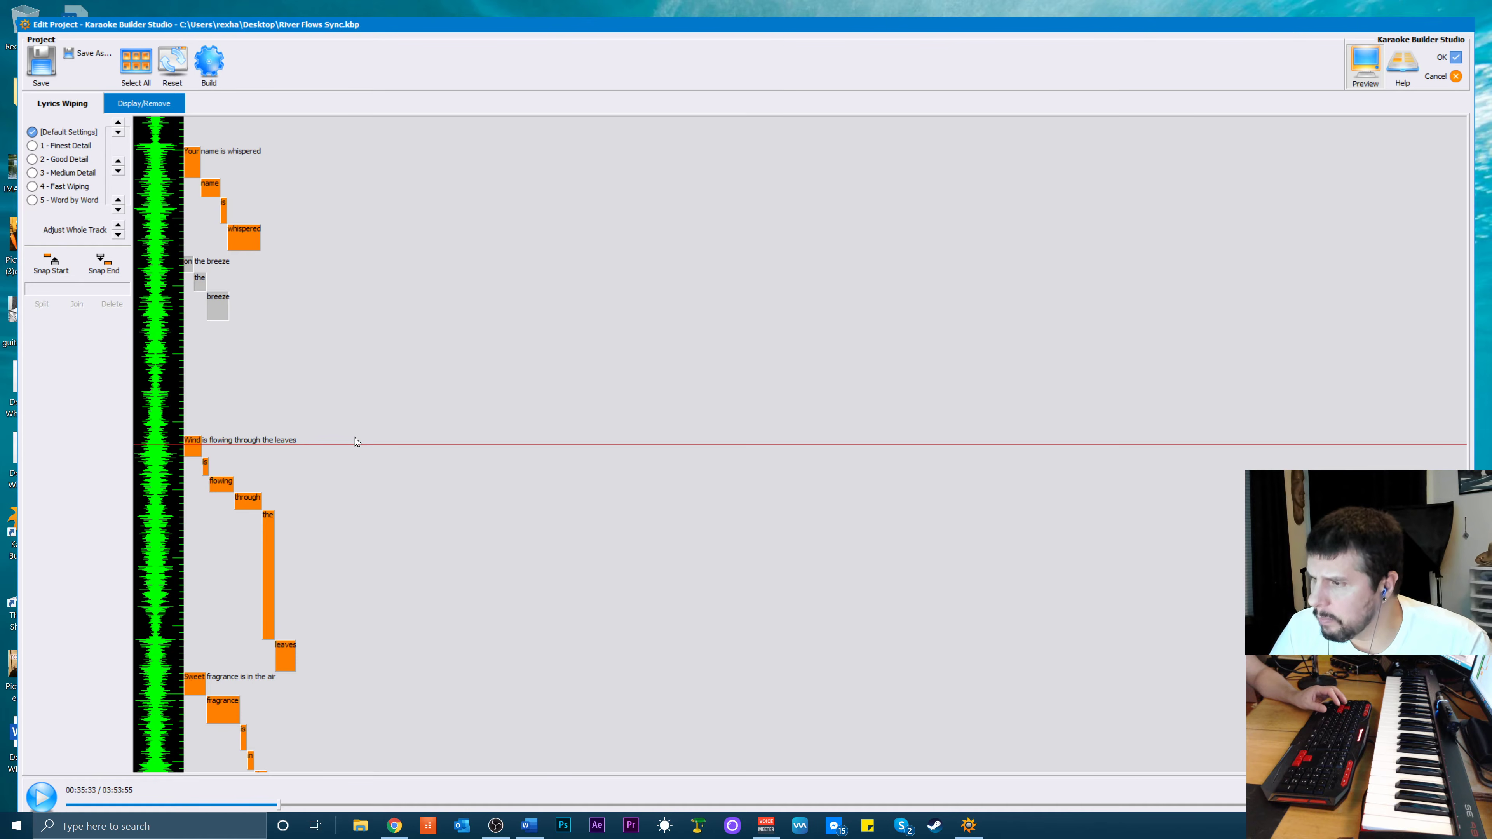
scroll(355, 442, up, 1)
key(space)
key(space)
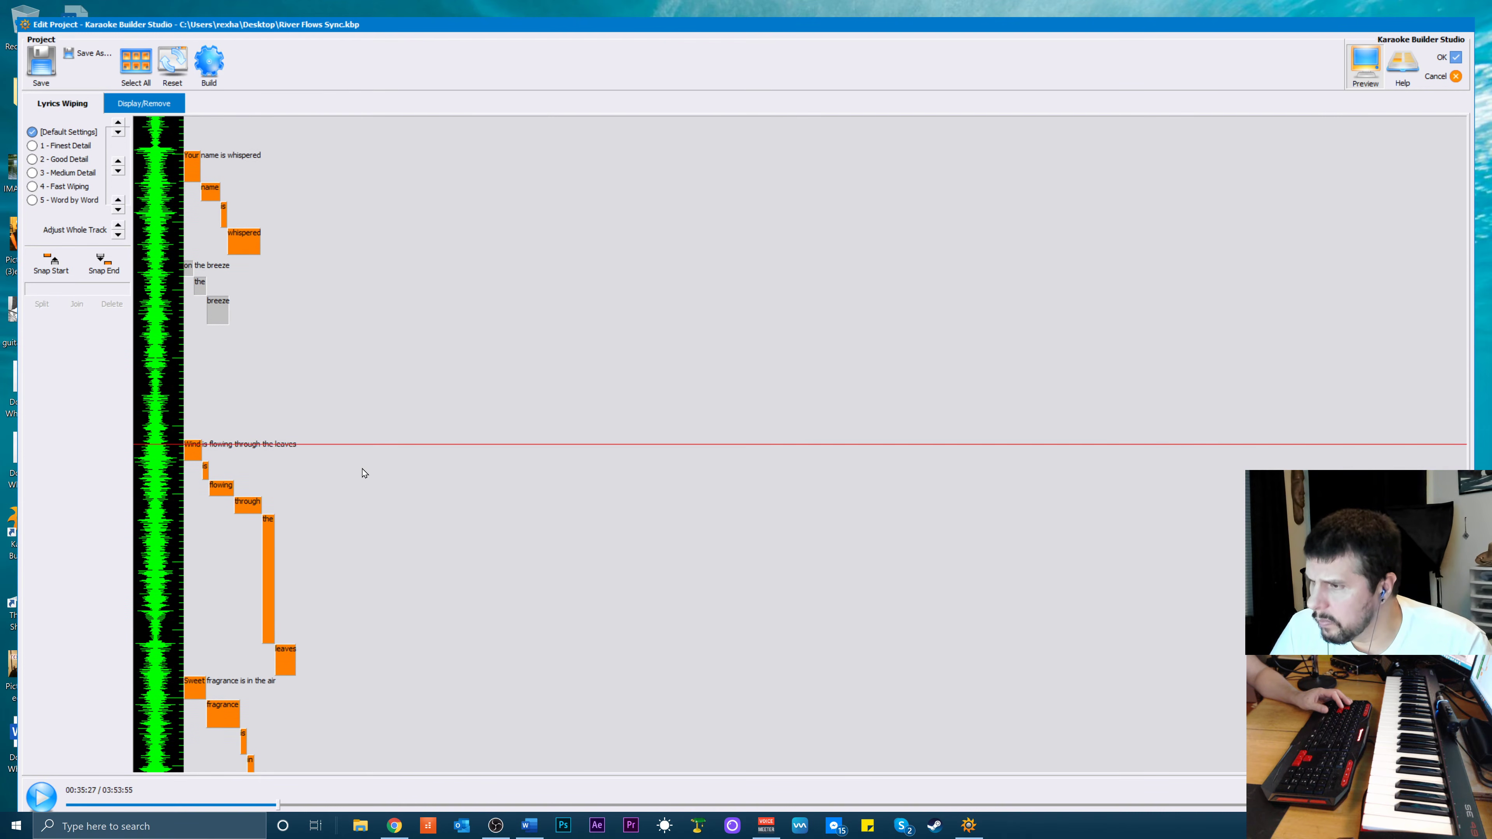
Select the whole line "Wind is flowing through the leaves" and shift it earlier, close to the playback line
scroll(366, 447, up, 1)
click(269, 567)
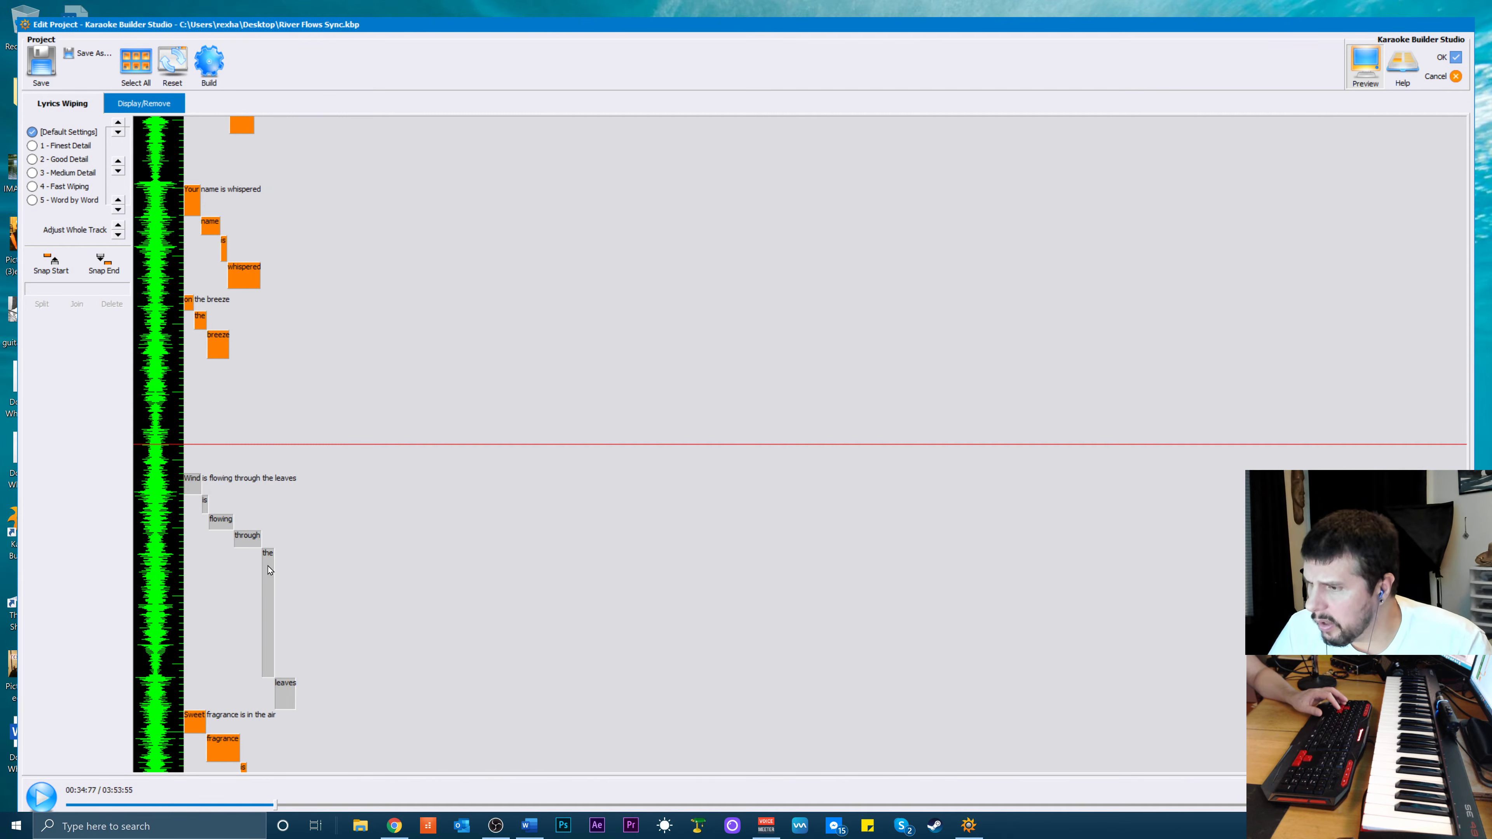
key(Up)
key(Up)
key(Up)
key(Up)
key(Up)
key(Up)
key(Up)
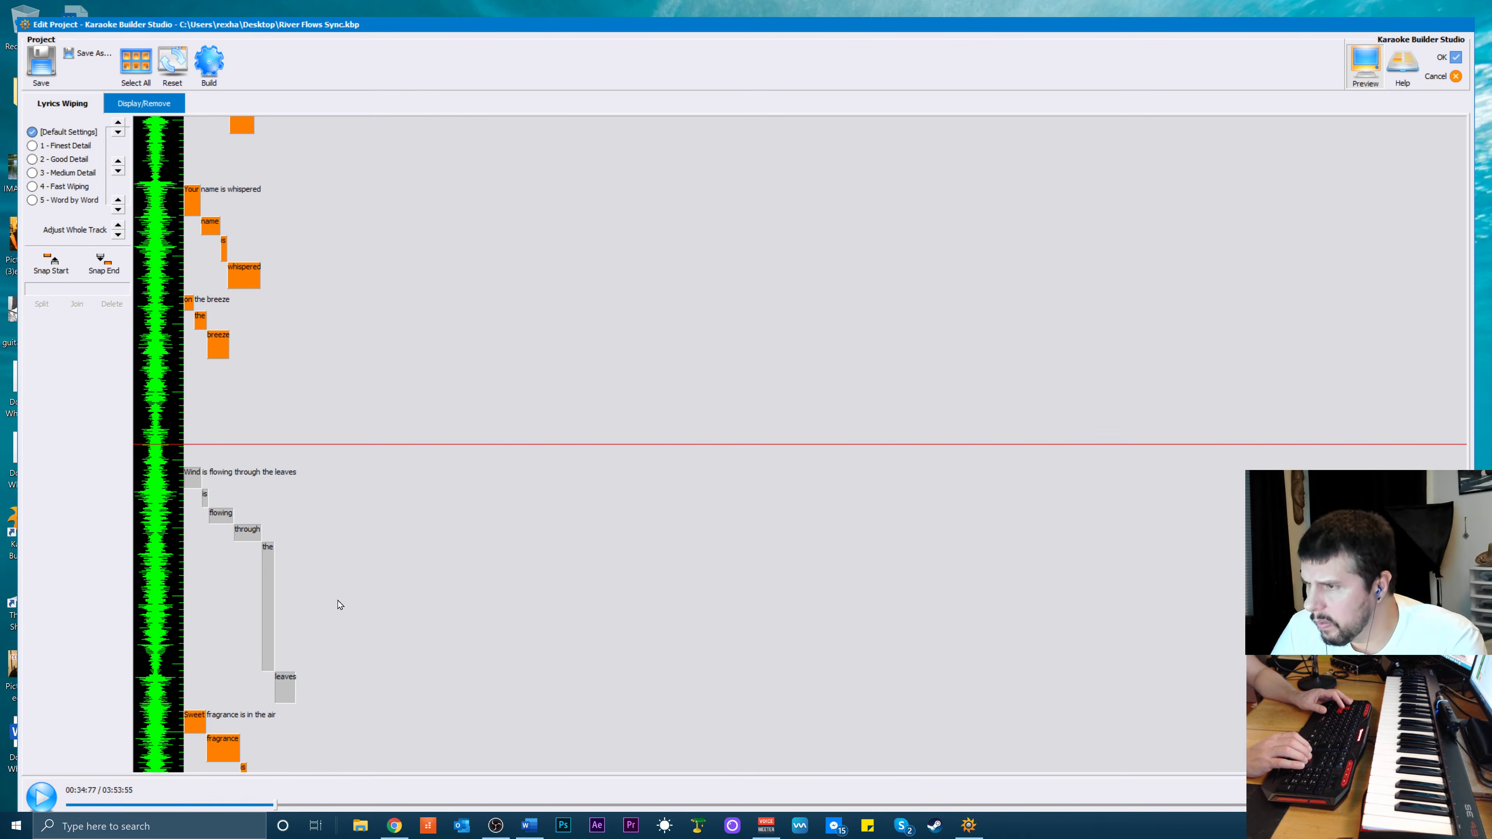
key(Up)
key(Up)
key(Up)
key(Up)
key(Up)
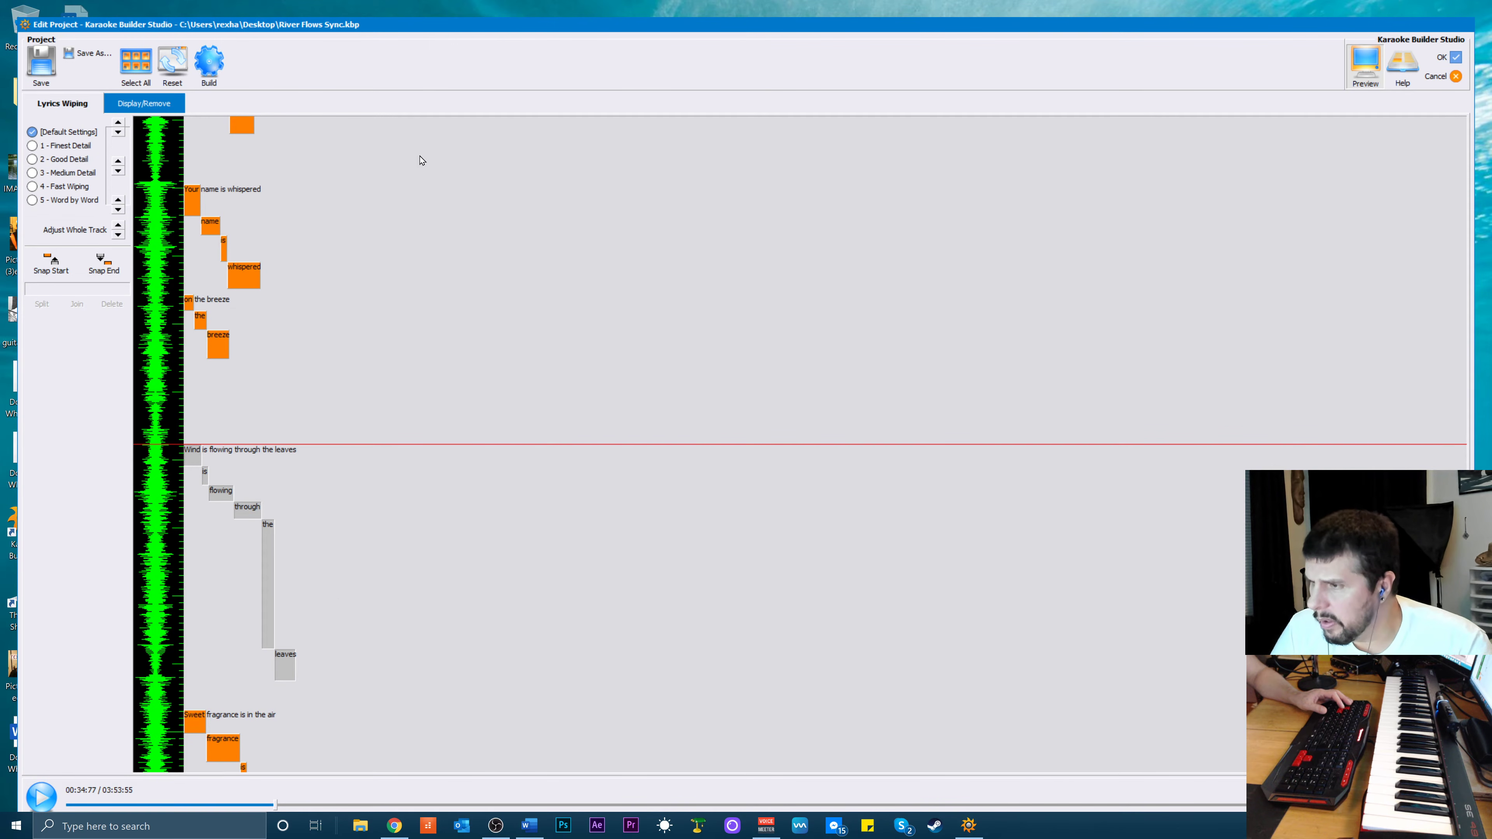
Play back "Wind is flowing through the leaves" and shorten its word "the" by pulling its end well before the playback line
scroll(339, 404, up, 2)
key(space)
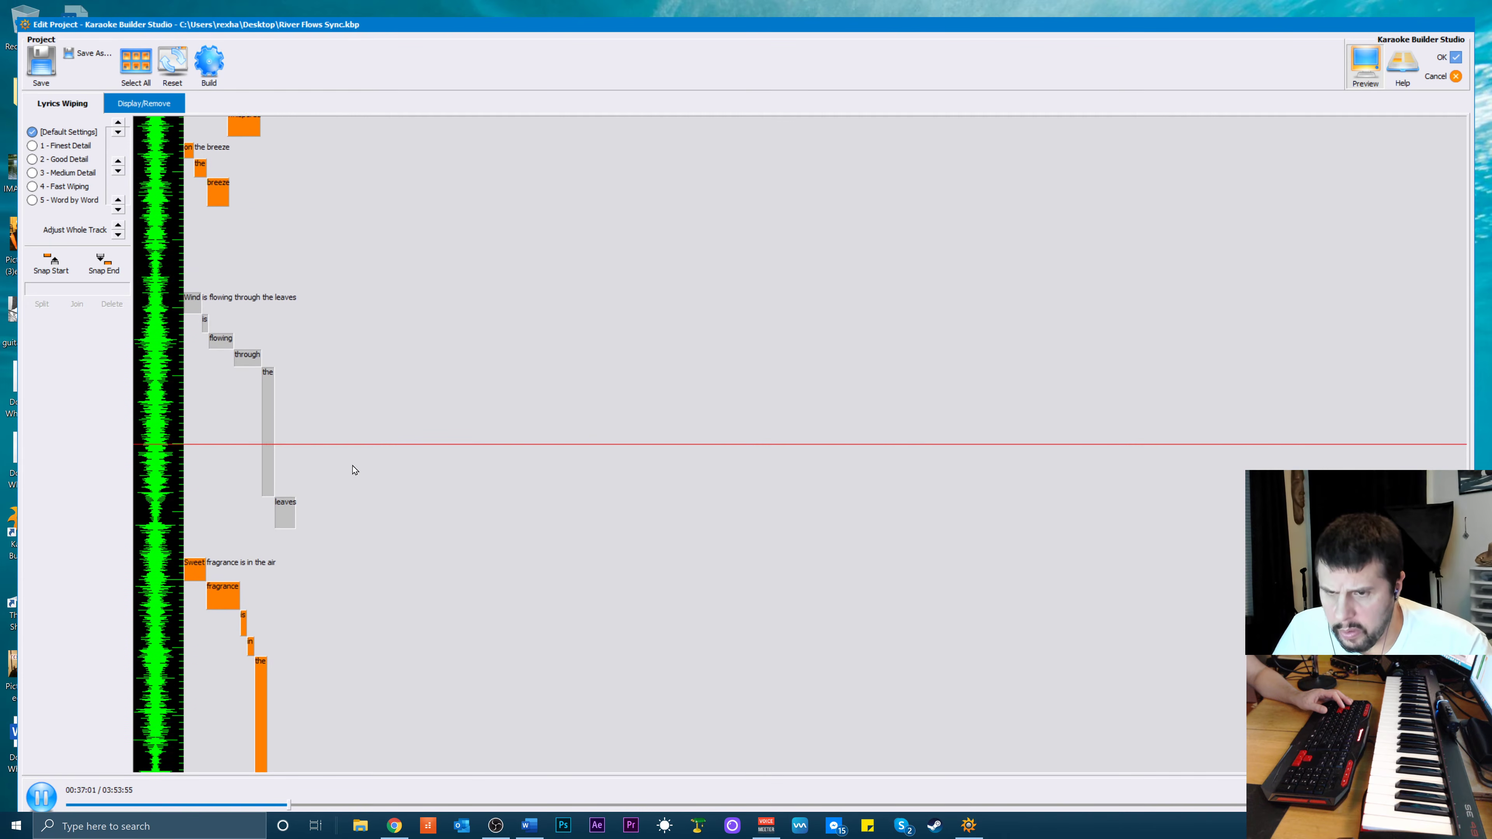
key(space)
click(316, 415)
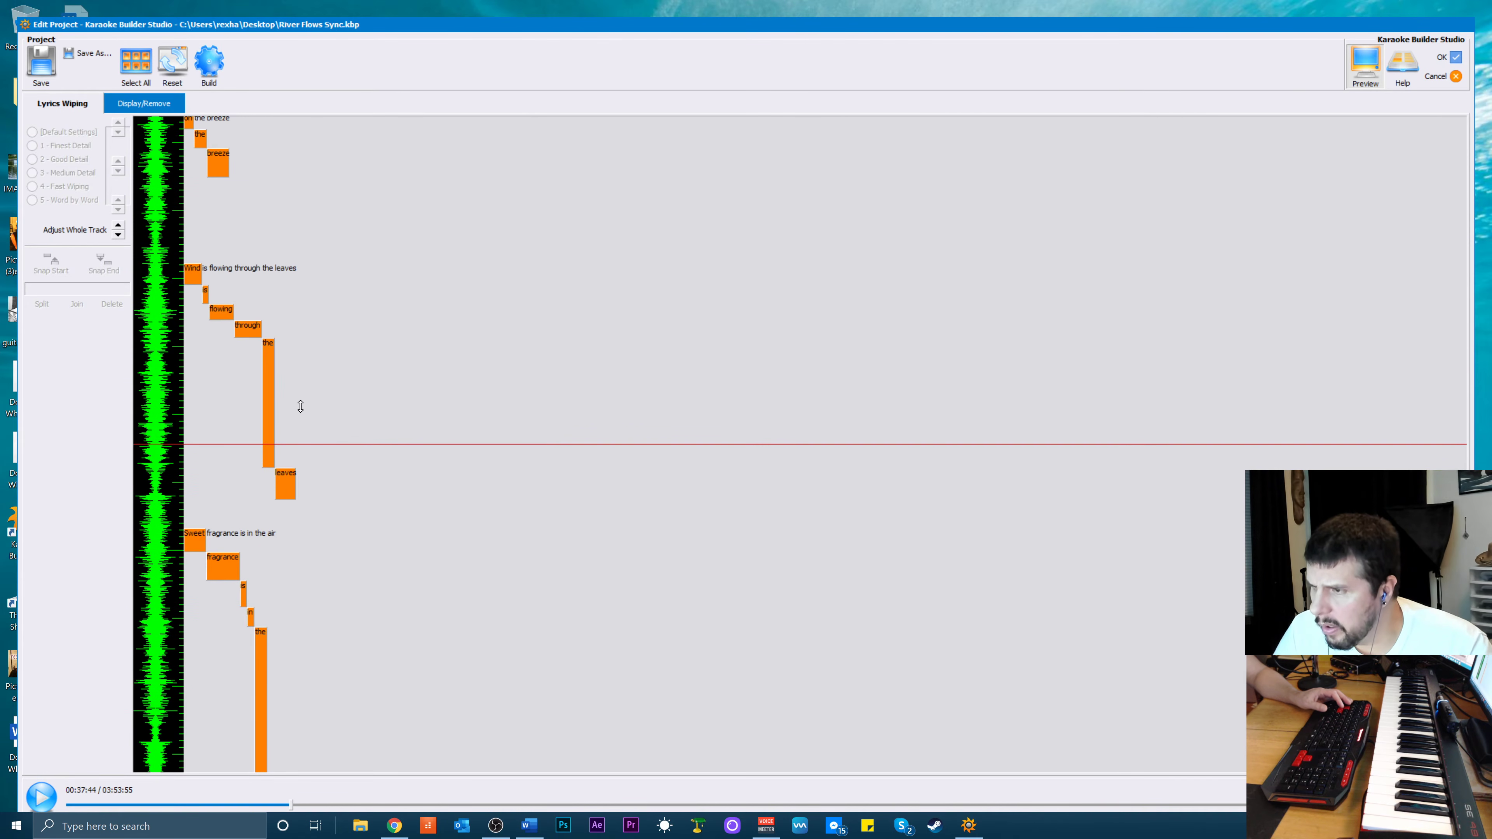
click(270, 462)
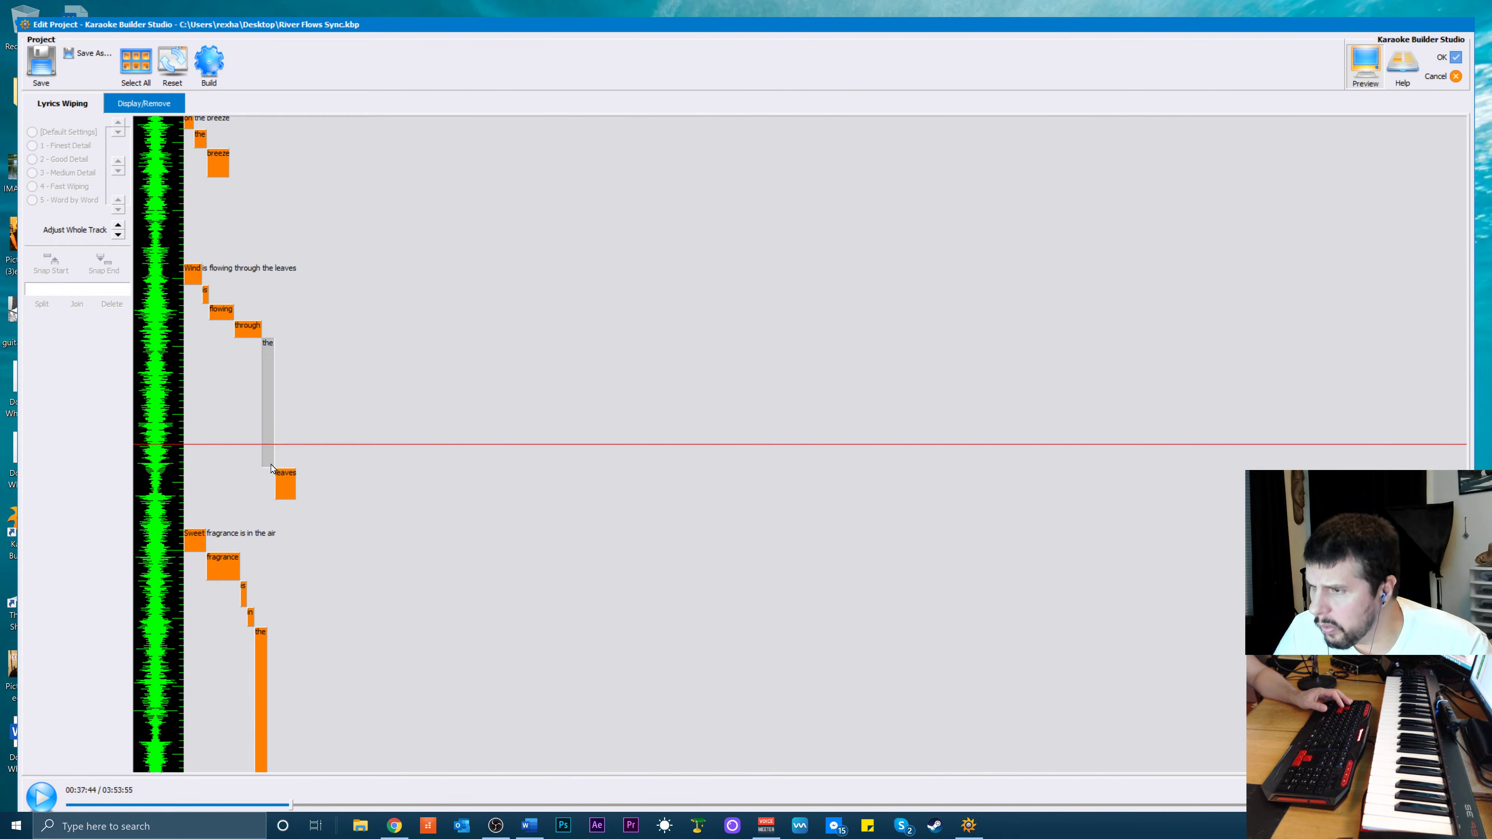
click(283, 422)
click(268, 464)
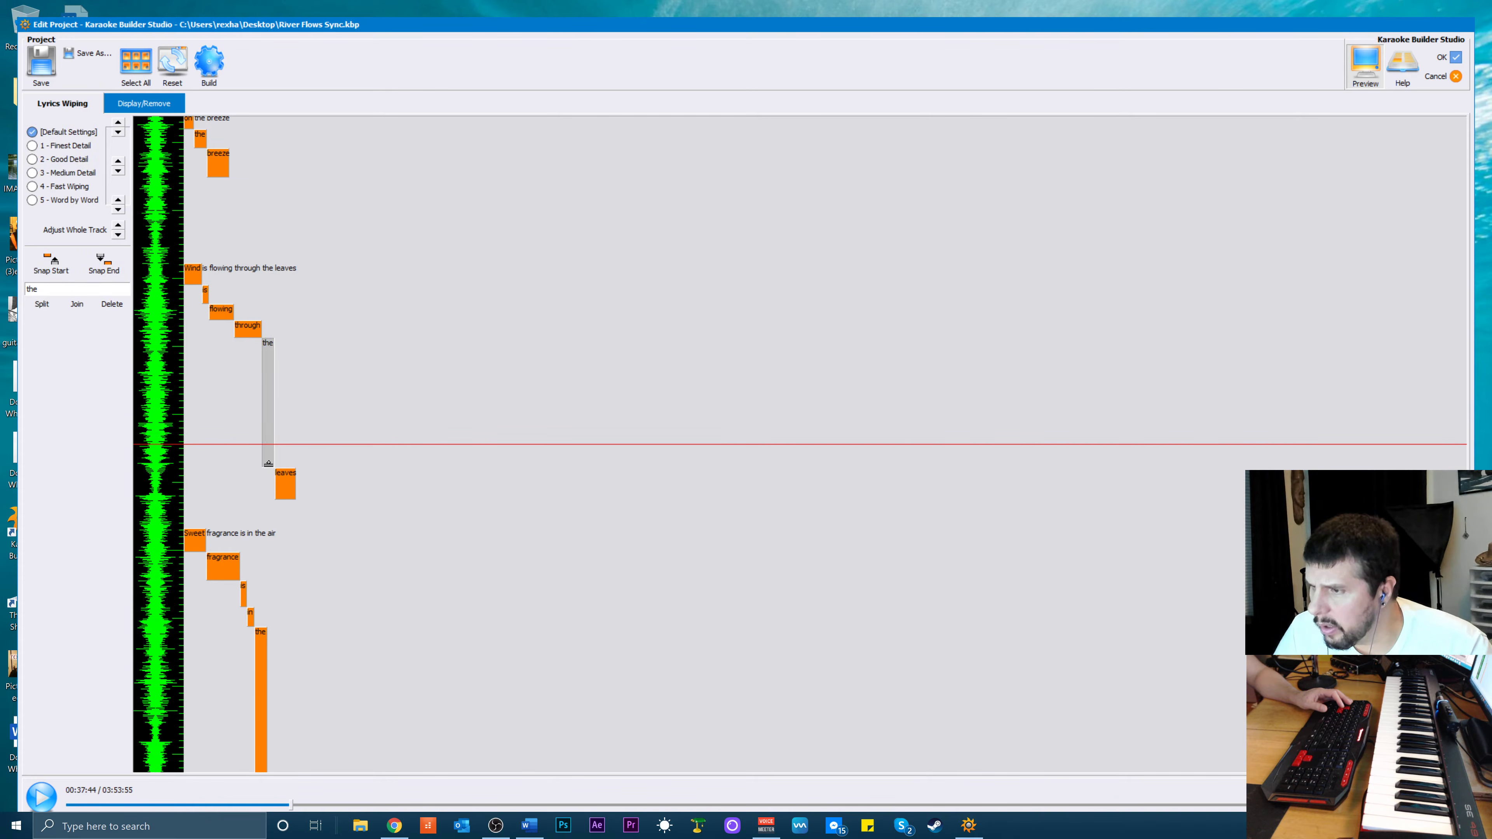
drag(267, 462, 276, 429)
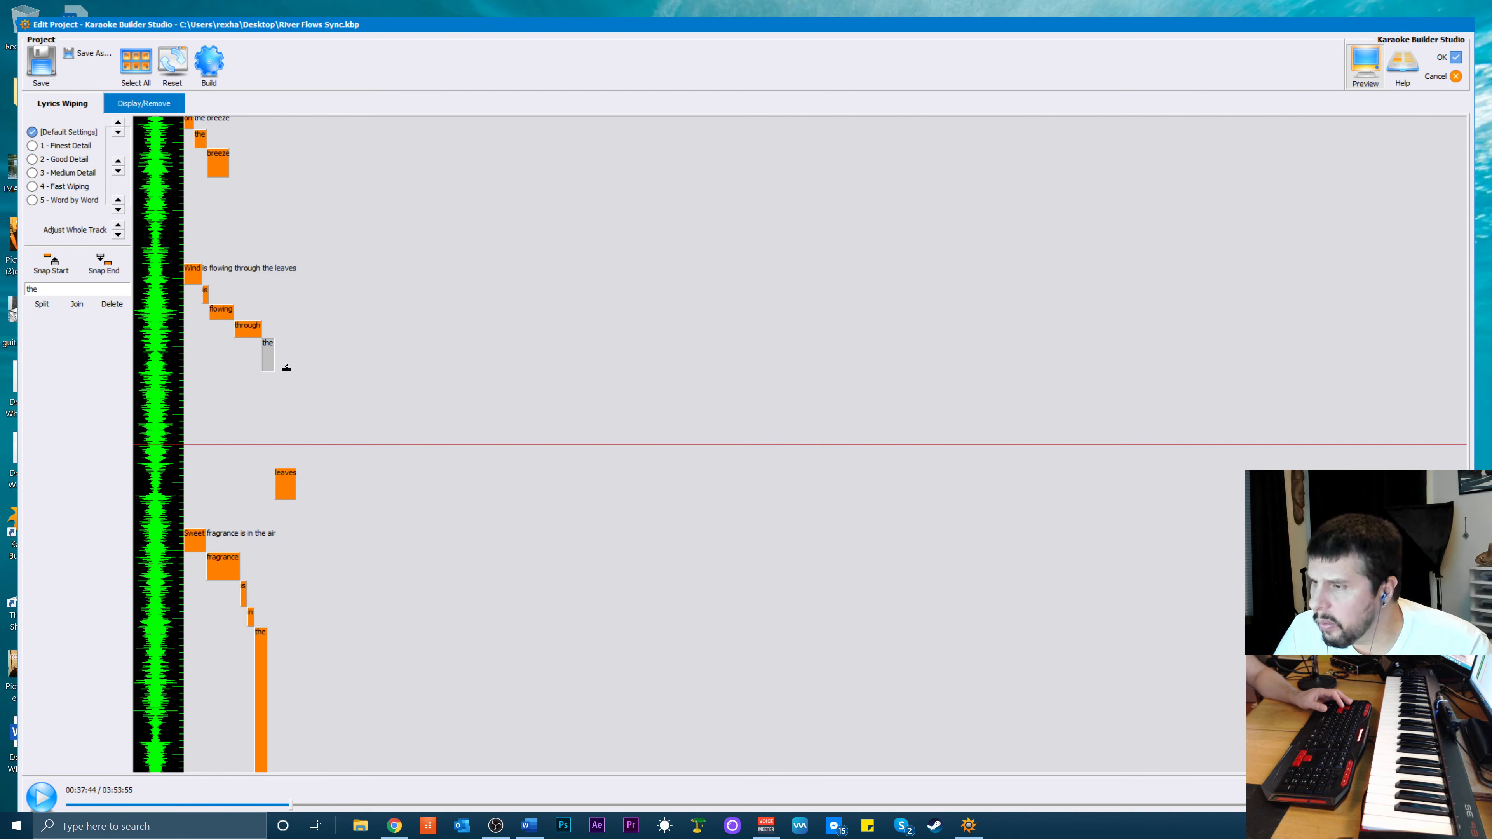
Snap the start of "leaves" to the end of the preceding word "the"
click(286, 494)
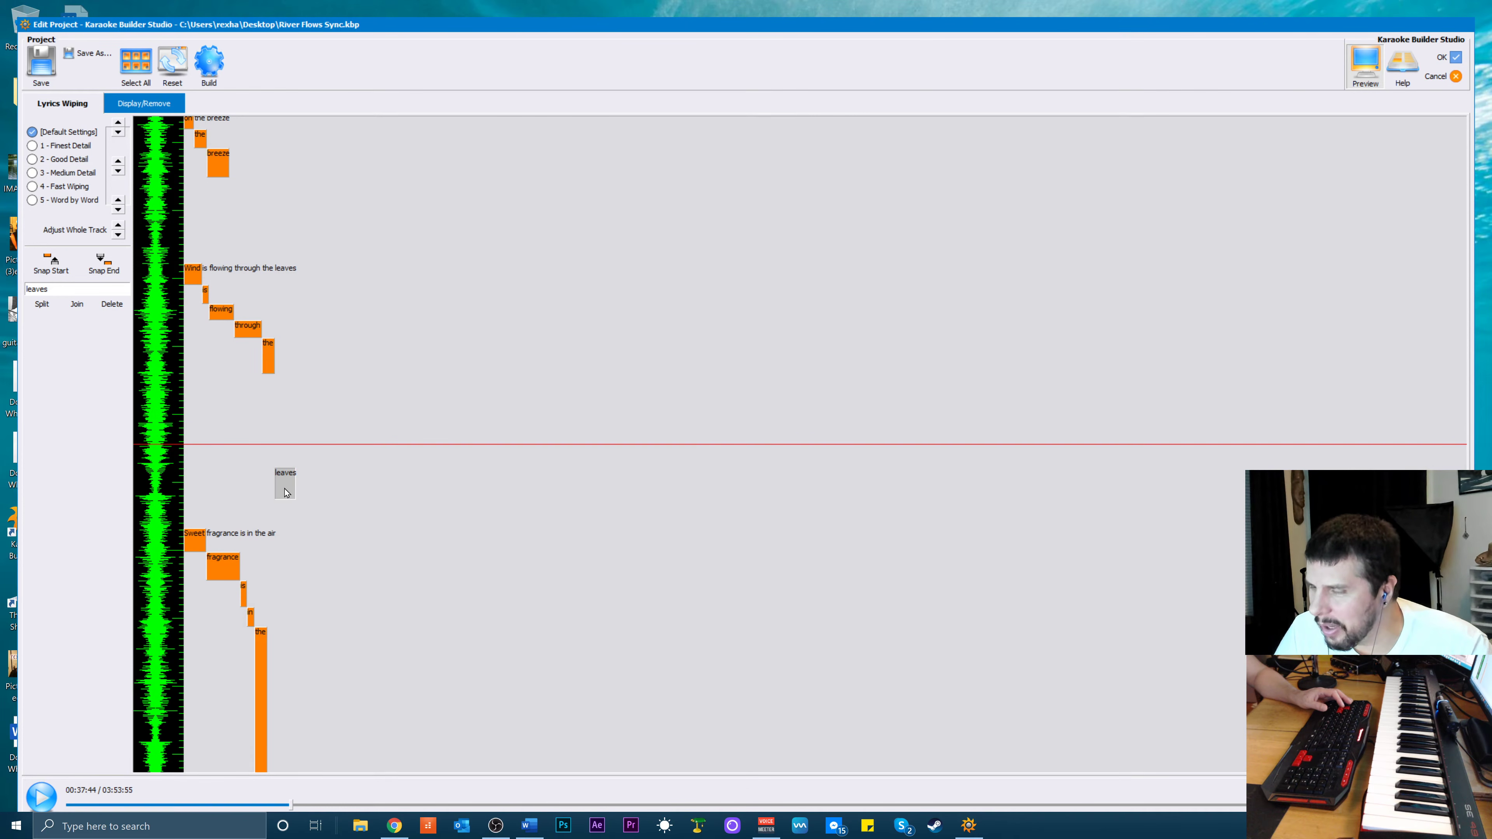
click(289, 454)
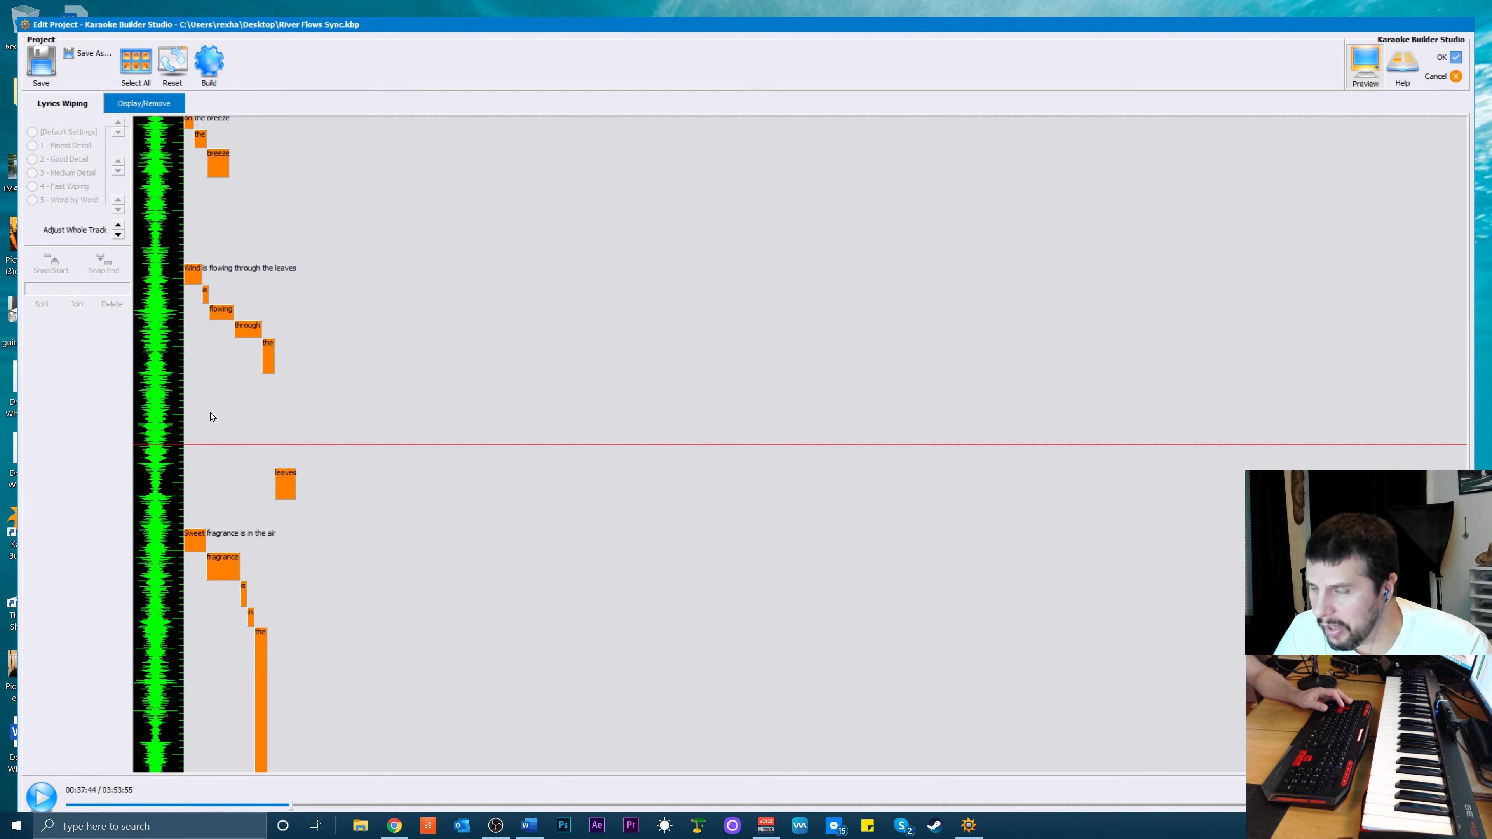
click(290, 497)
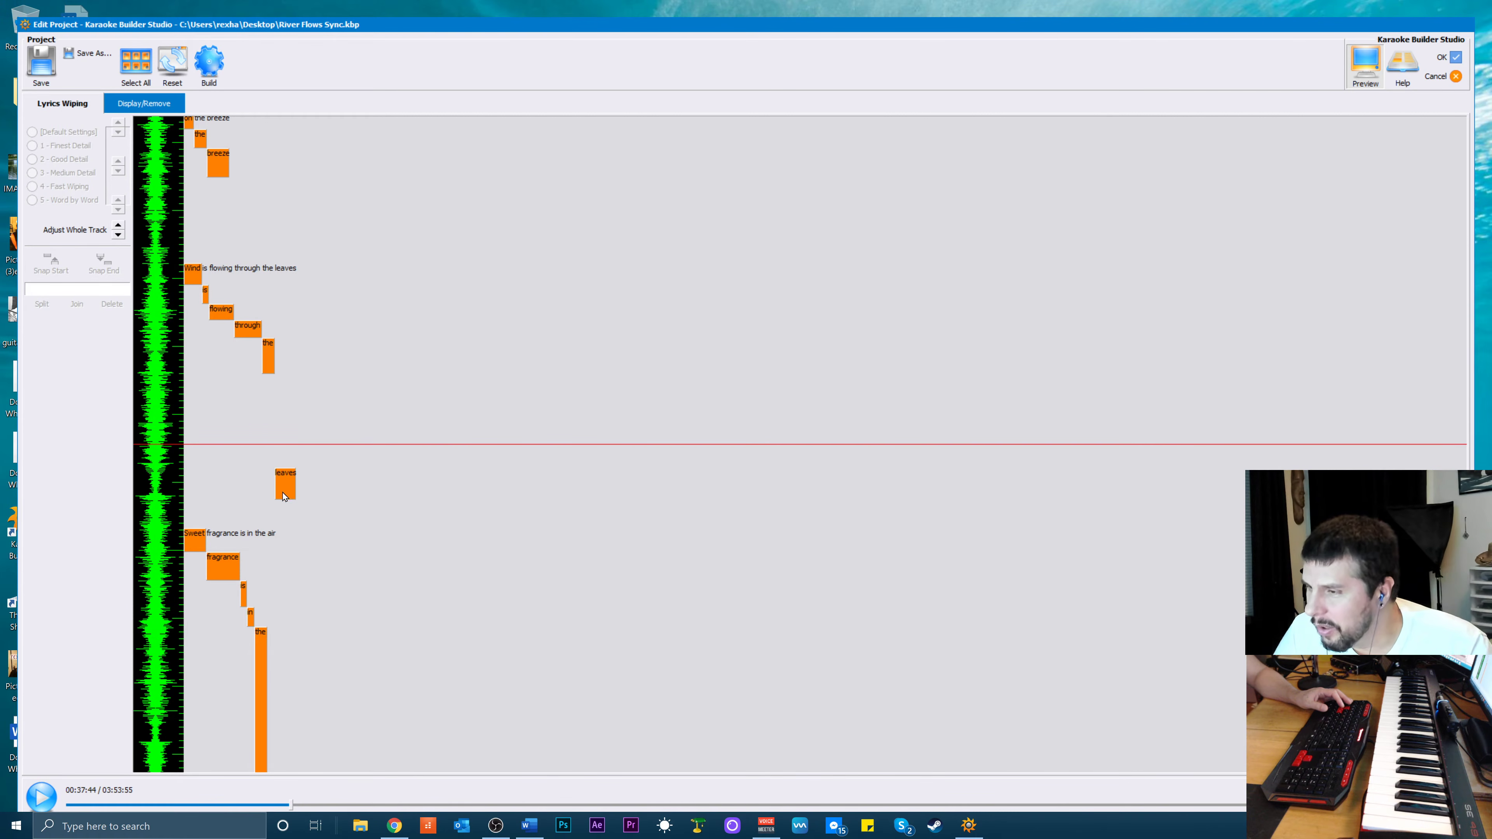
click(54, 273)
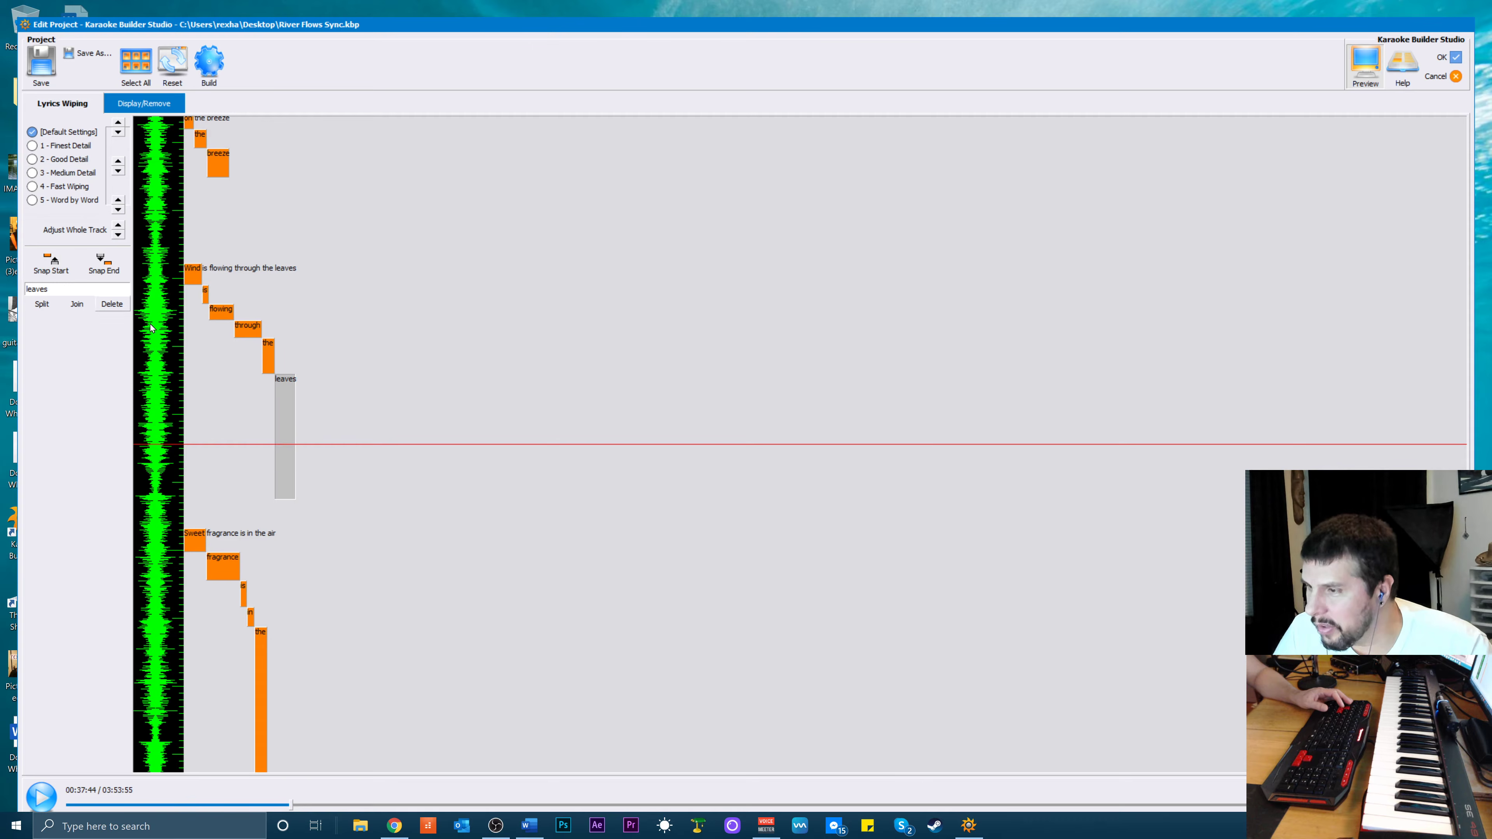
Play back through "leaves" and shorten the word by pulling its end earlier, up to the playback line
key(space)
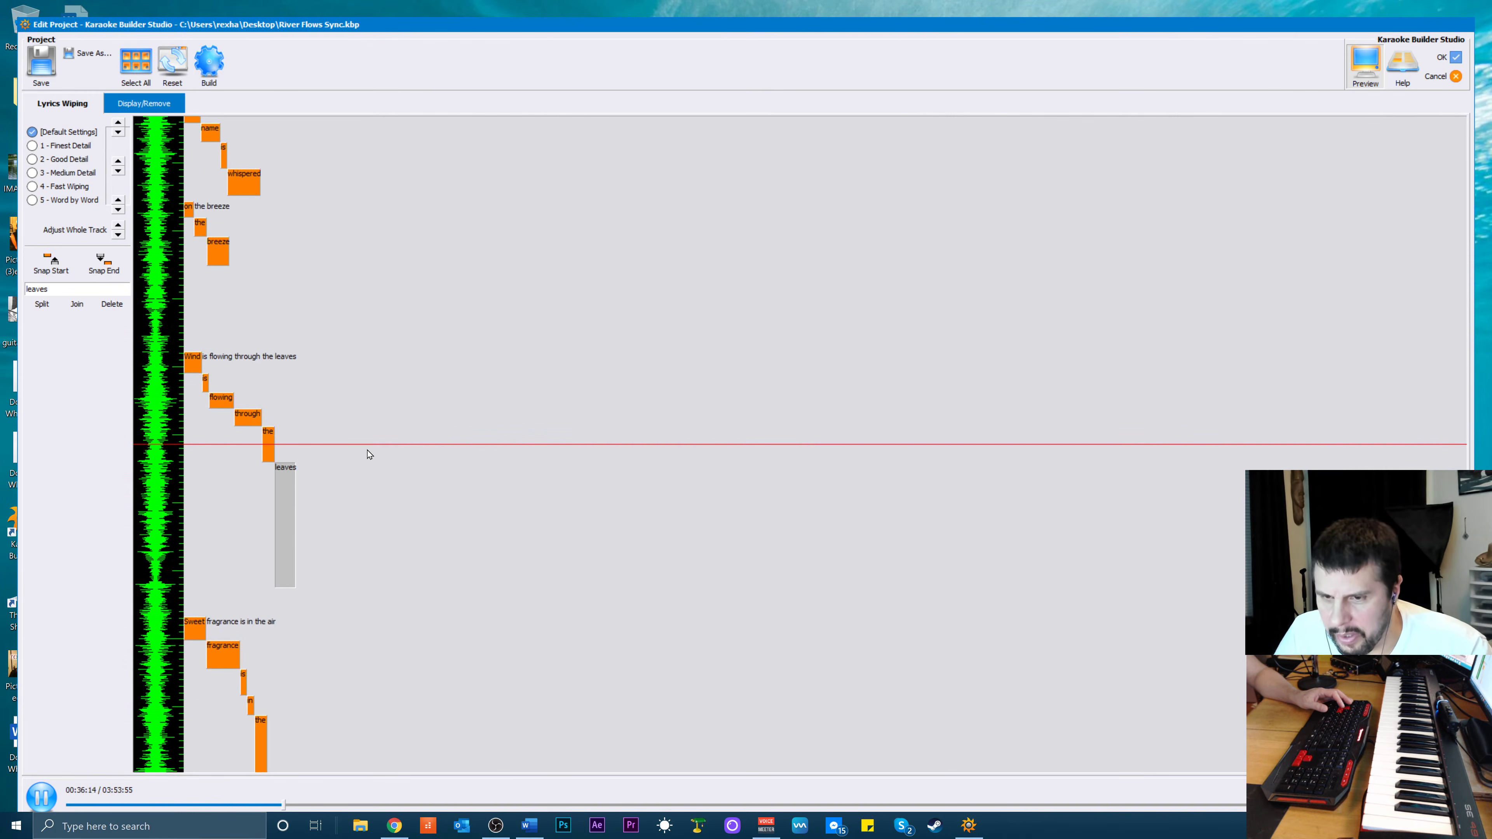
key(space)
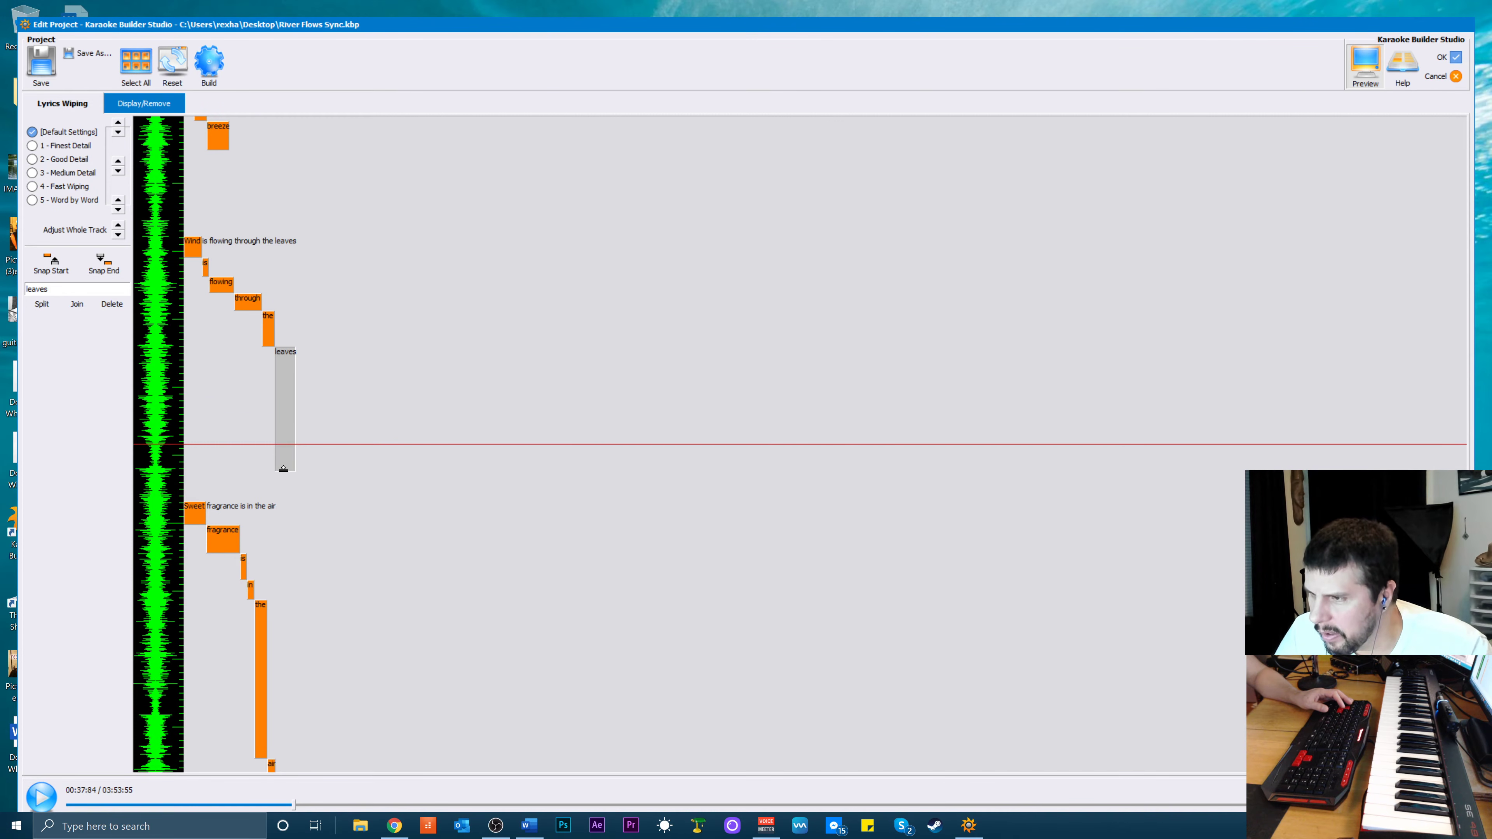
drag(283, 469, 286, 446)
Play back into "Sweet fragrance is in the air", select that whole line and shift it slightly earlier
scroll(339, 473, up, 4)
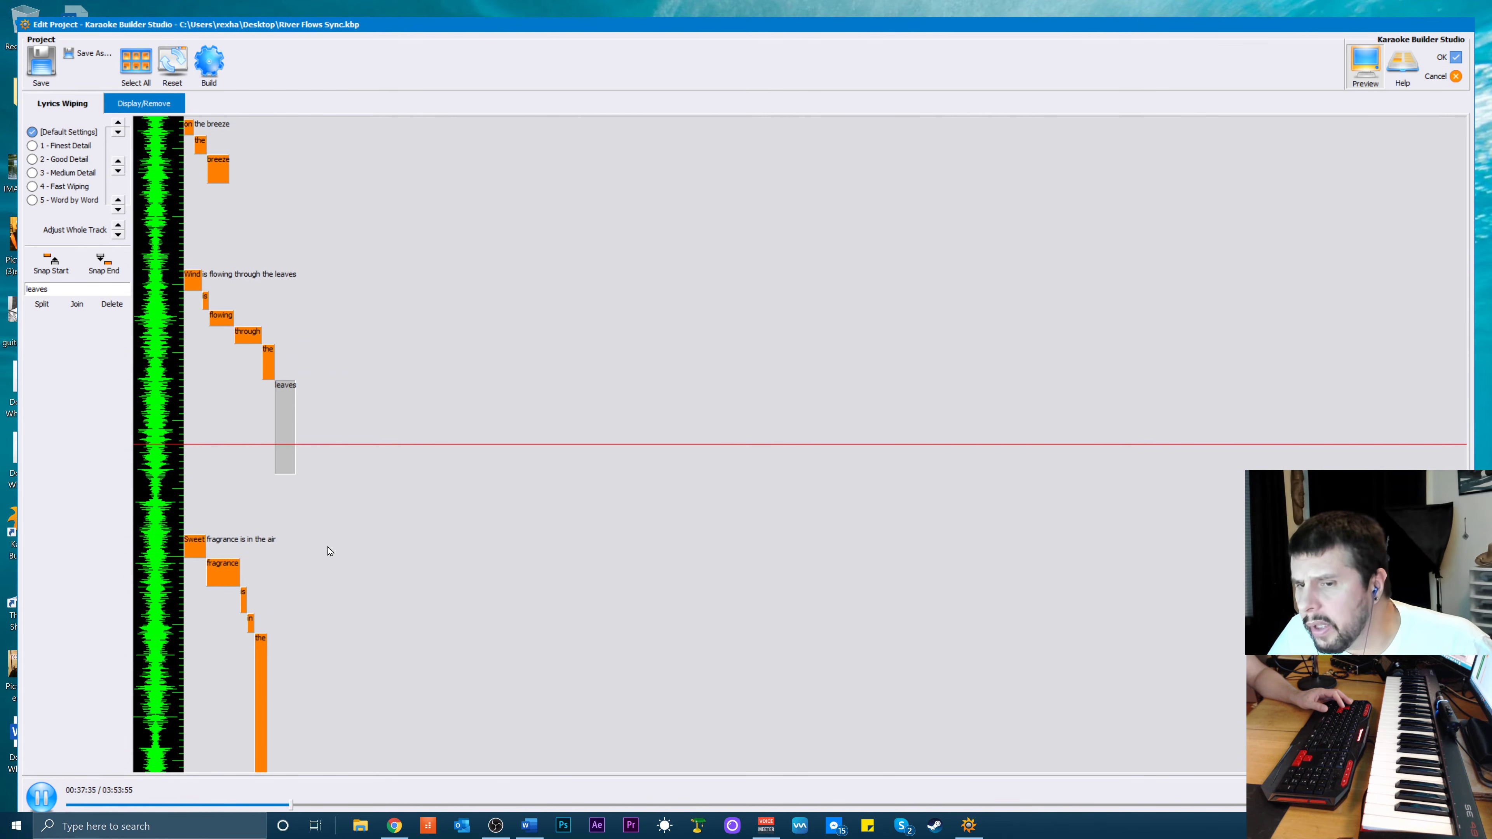
key(space)
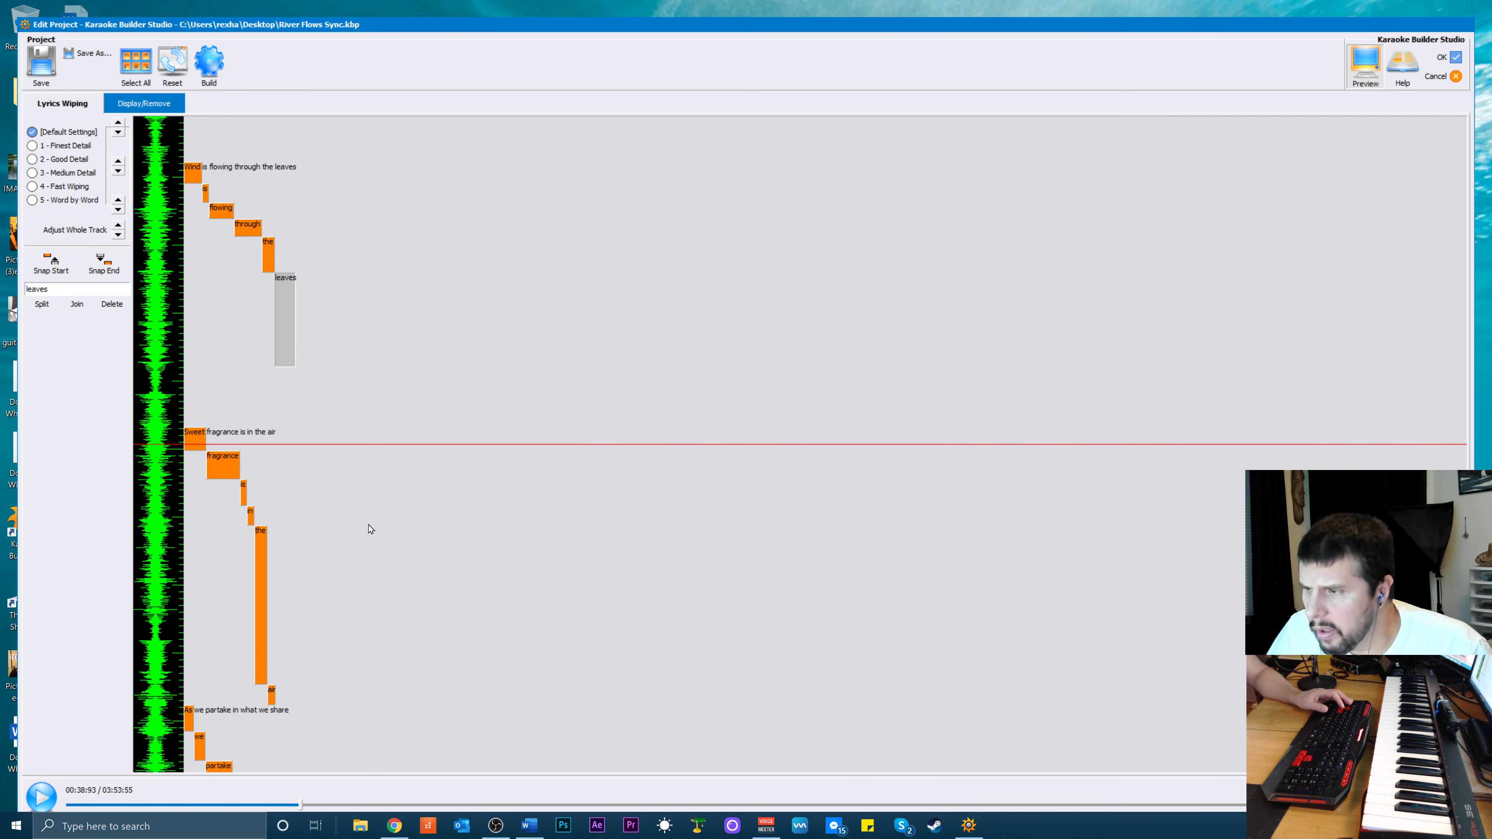
double_click(259, 550)
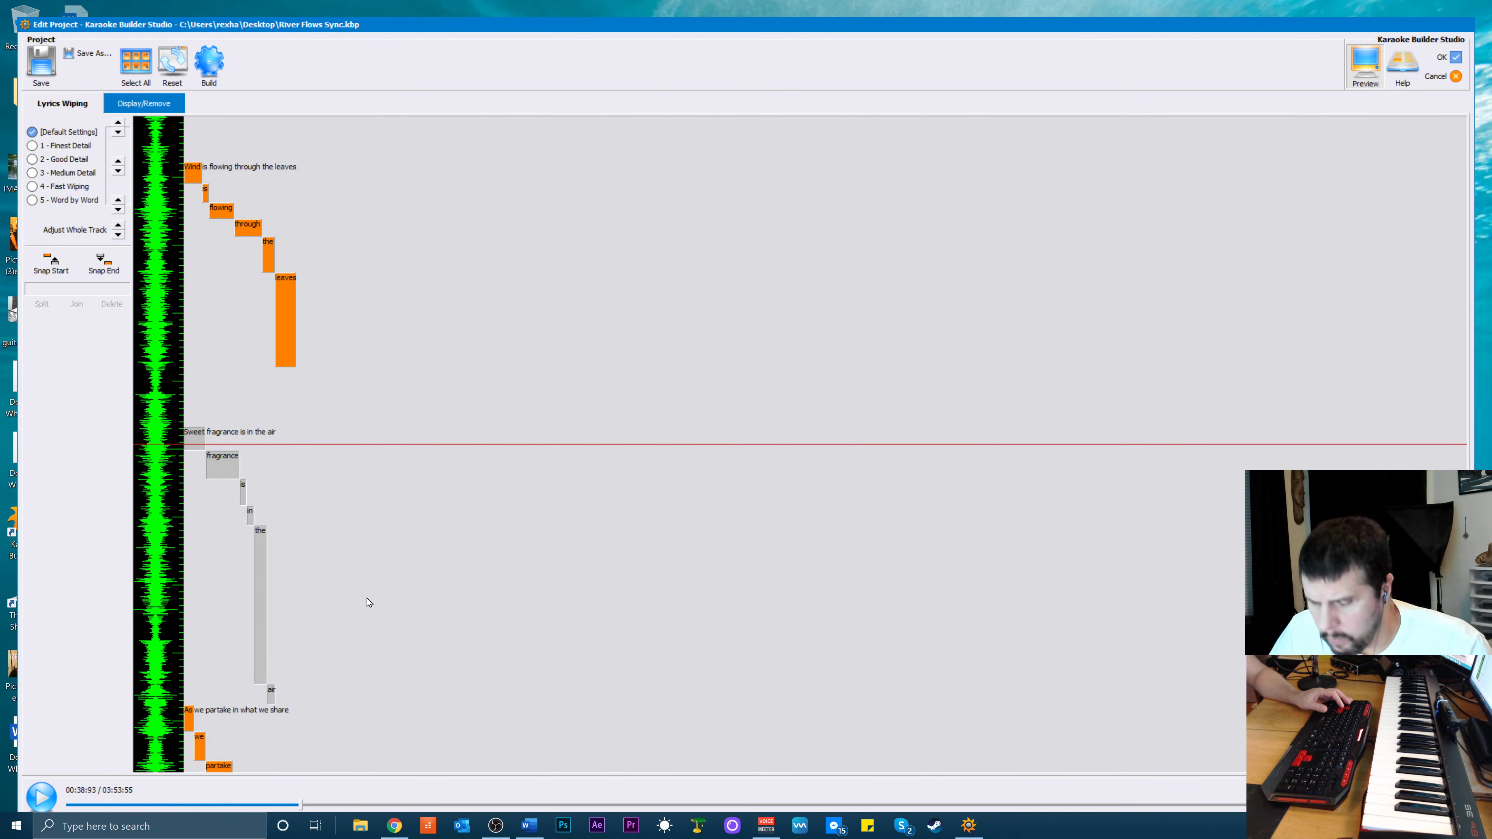
key(Up)
key(Up)
key(Up)
key(Up)
key(Up)
key(Up)
key(Up)
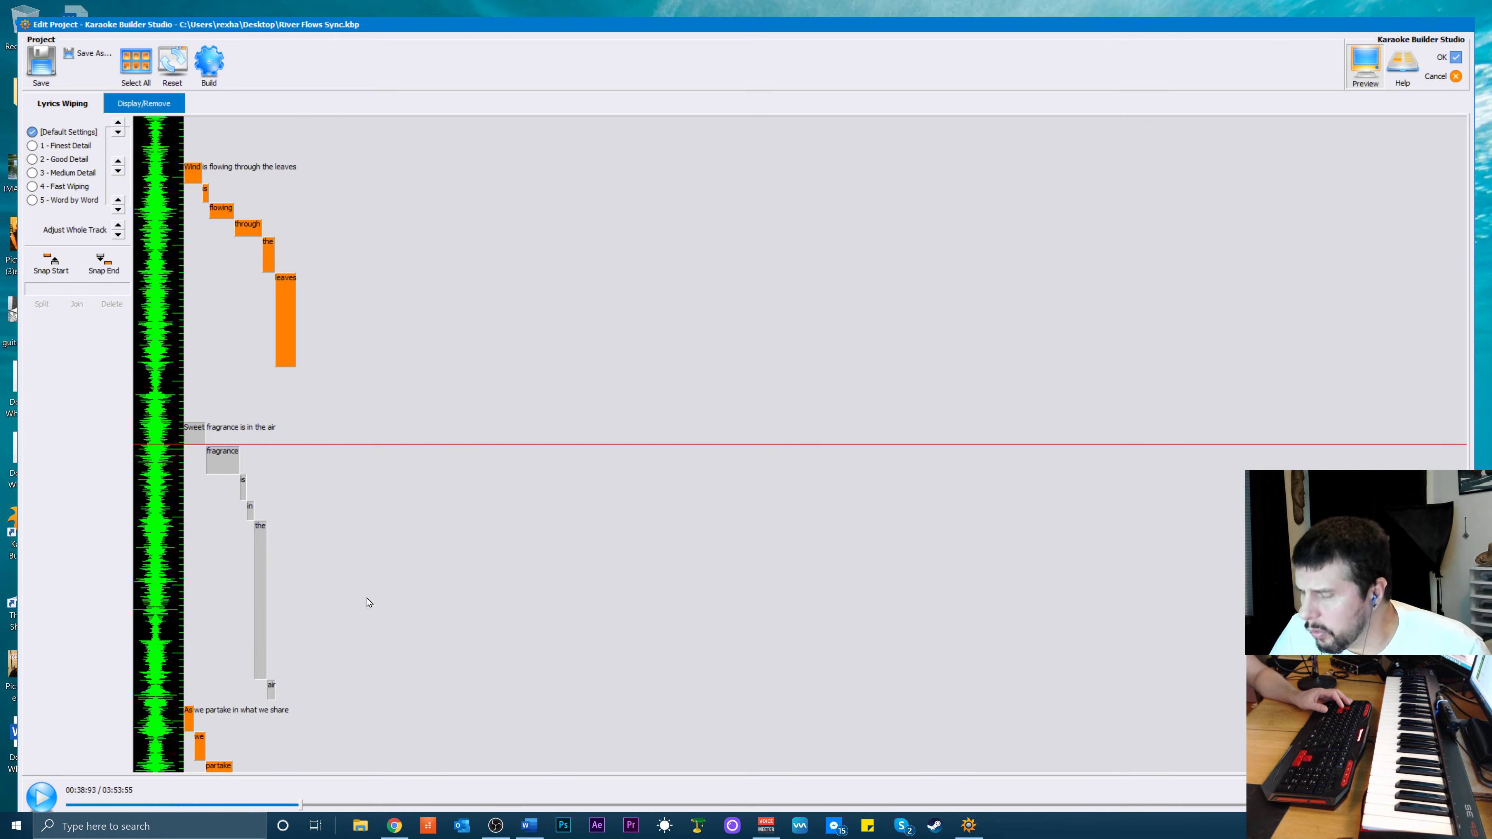
Play back "Sweet fragrance is in the air" and shorten its word "the" by pulling its end before the playback line
key(space)
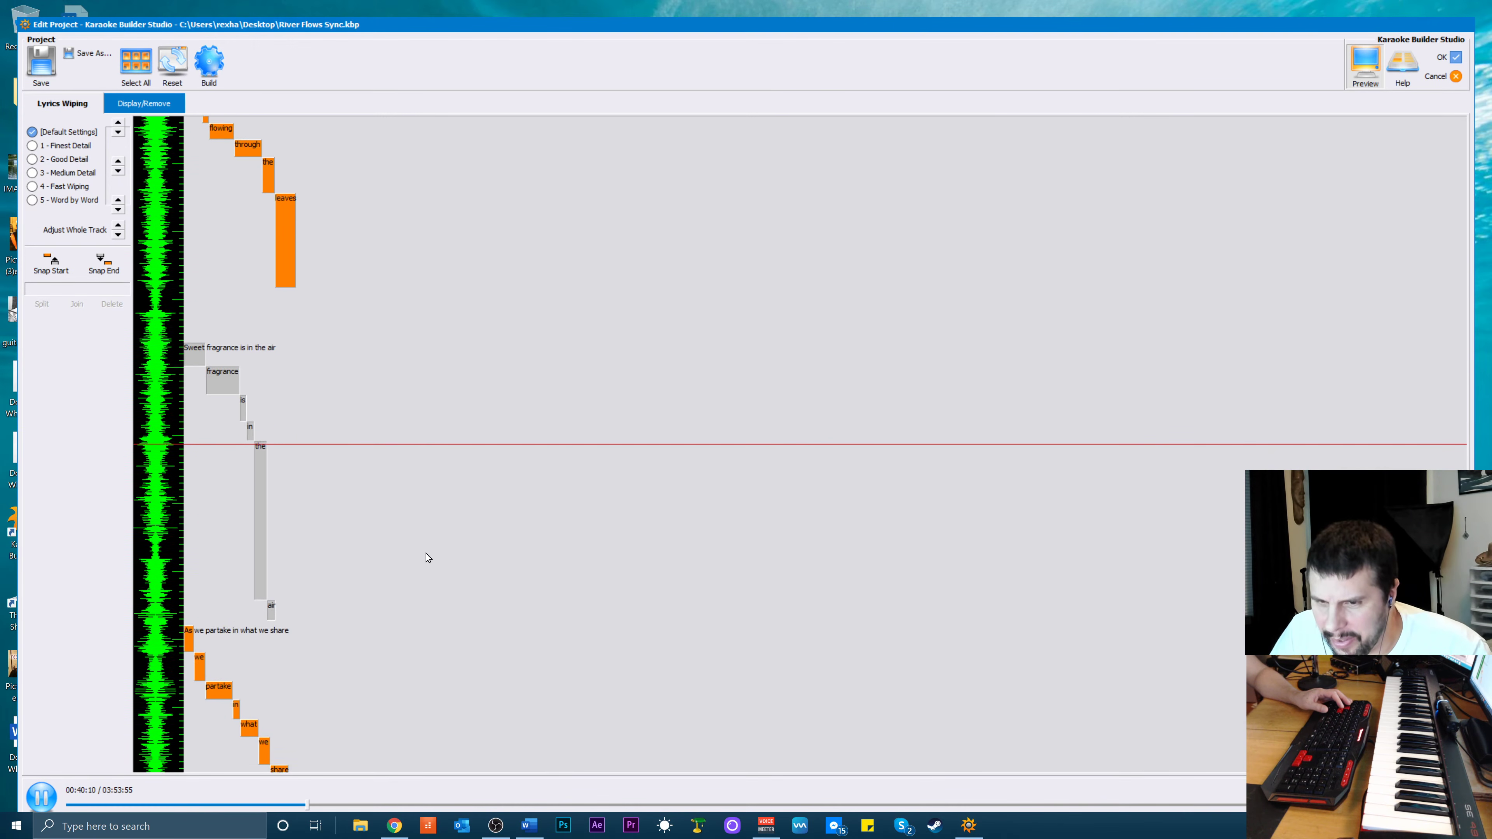
key(space)
click(304, 511)
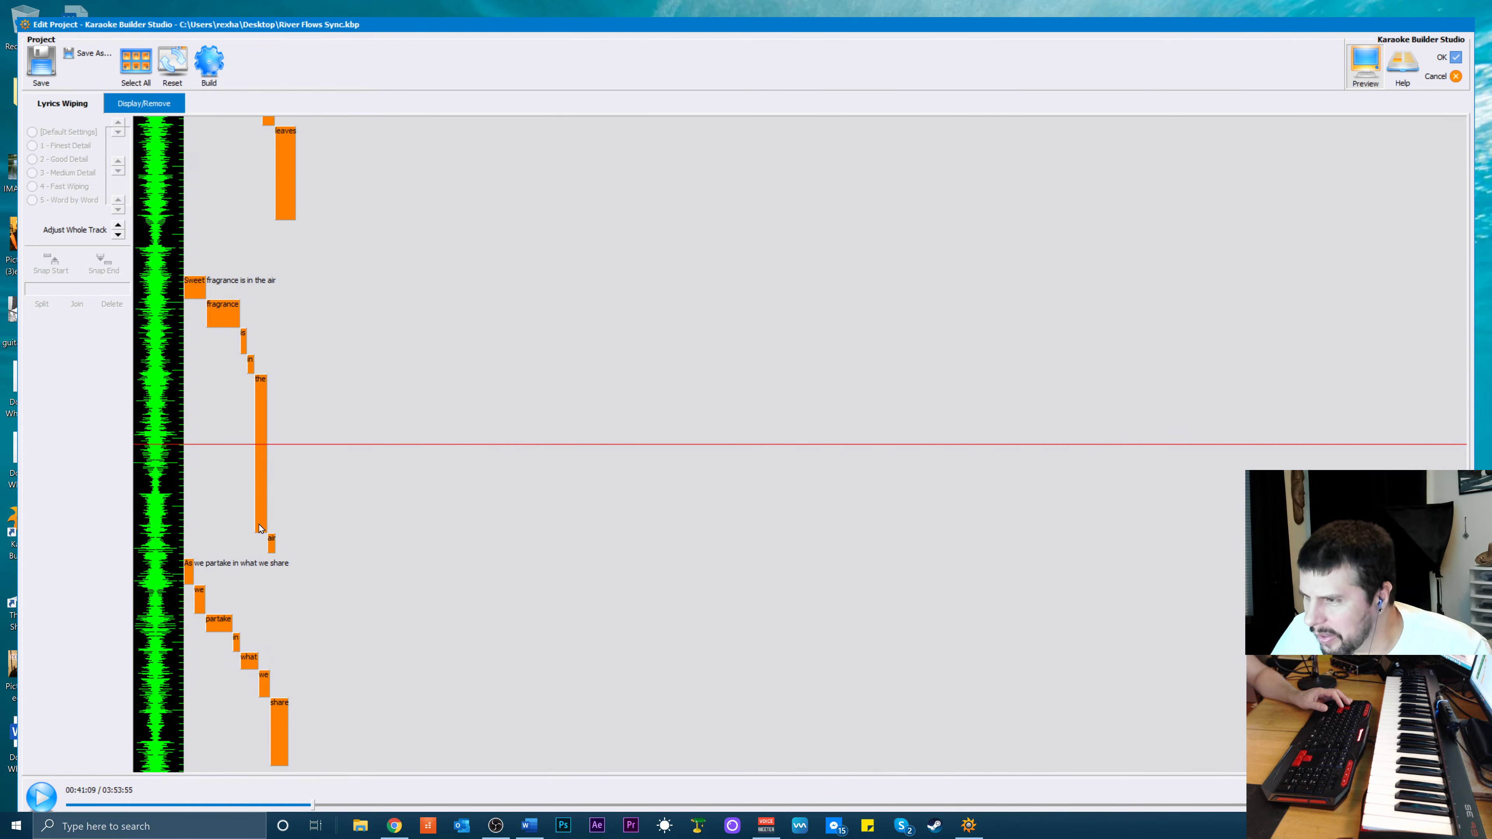
click(260, 517)
drag(261, 531, 274, 432)
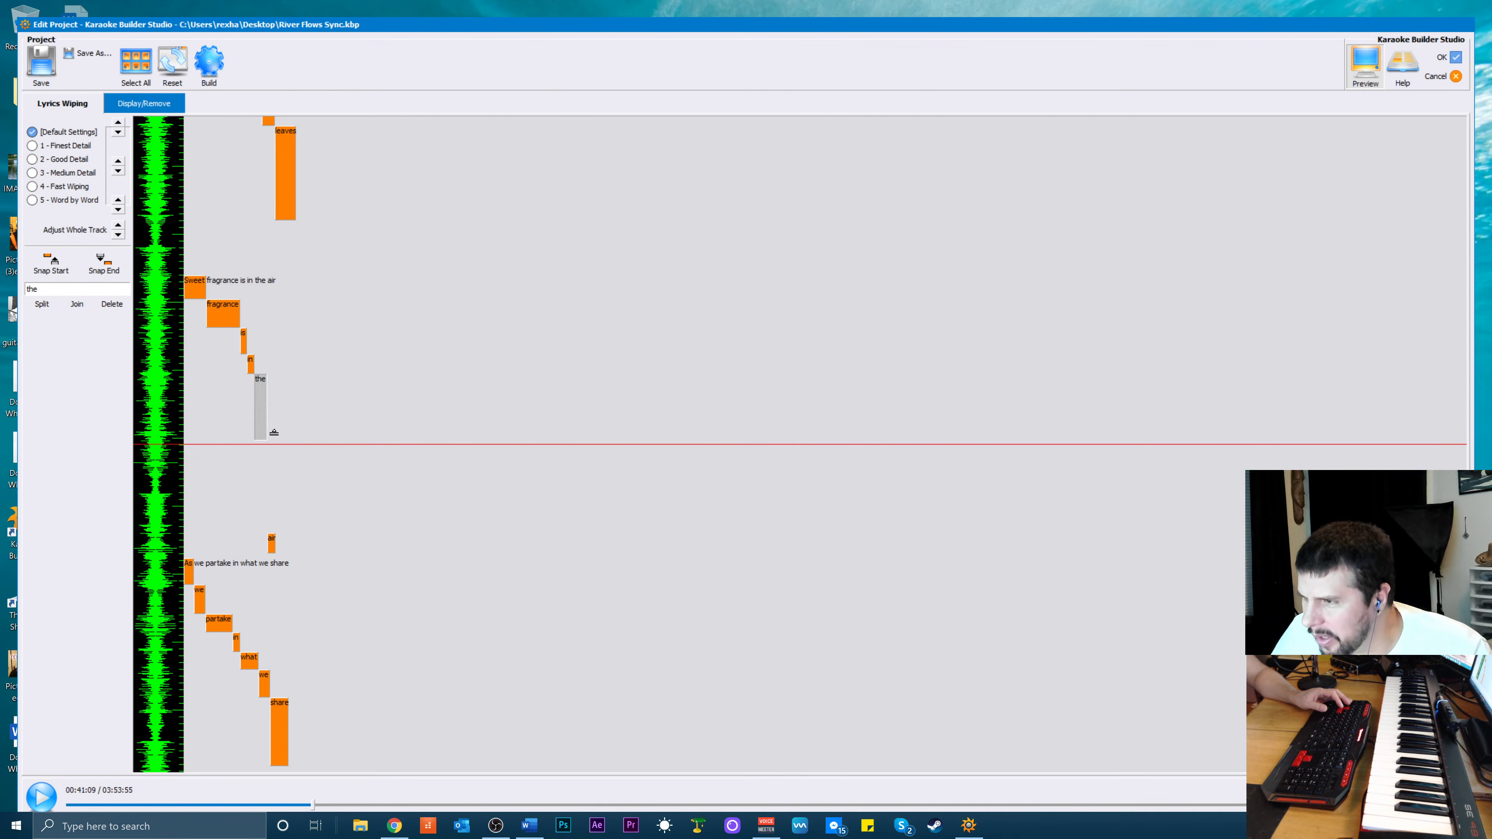
Snap the start of "air" to the end of "the" and pull the end of "air" earlier, just past the playback line
click(271, 541)
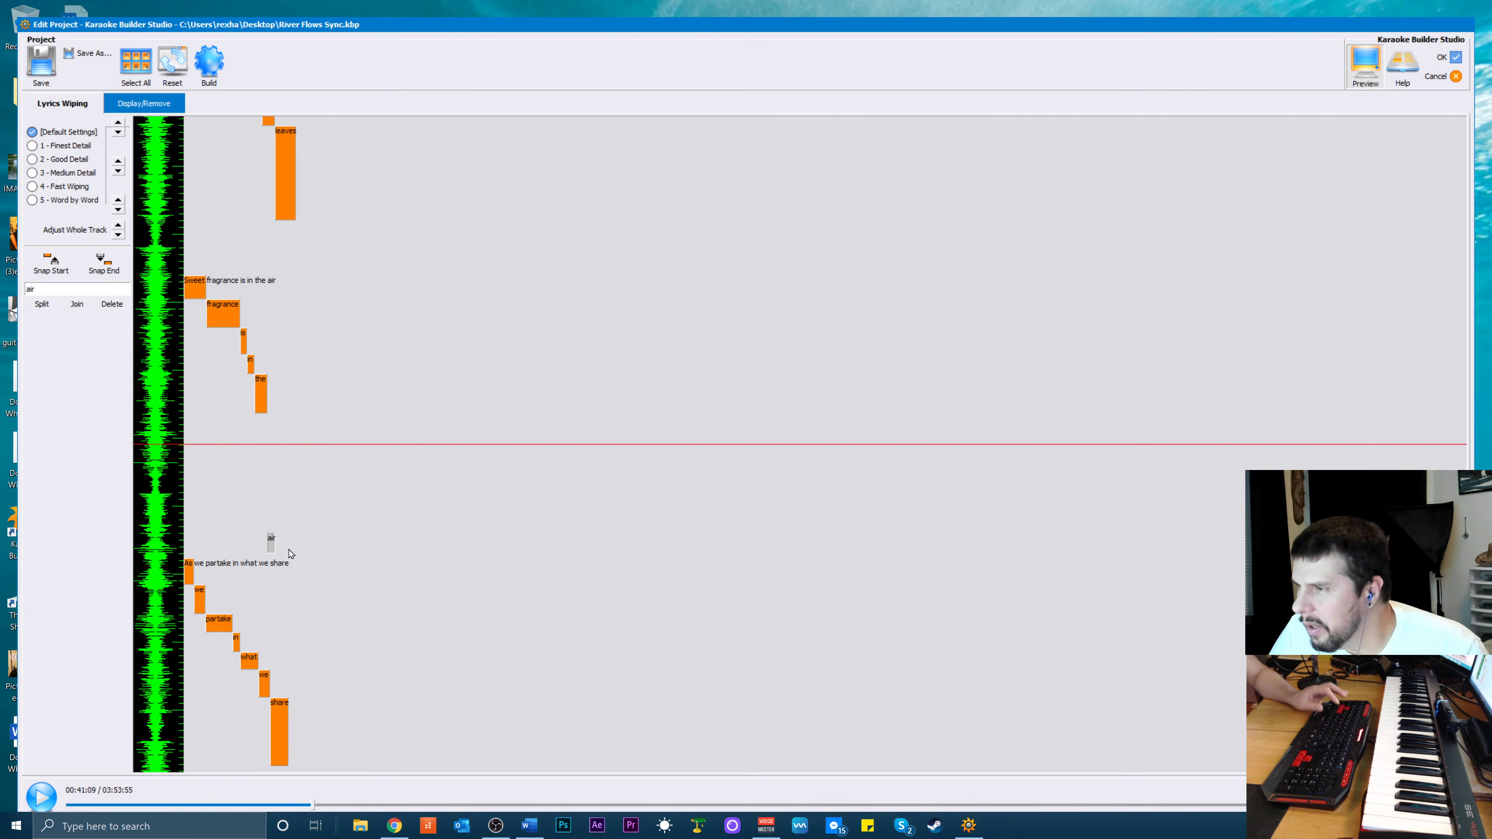
click(50, 257)
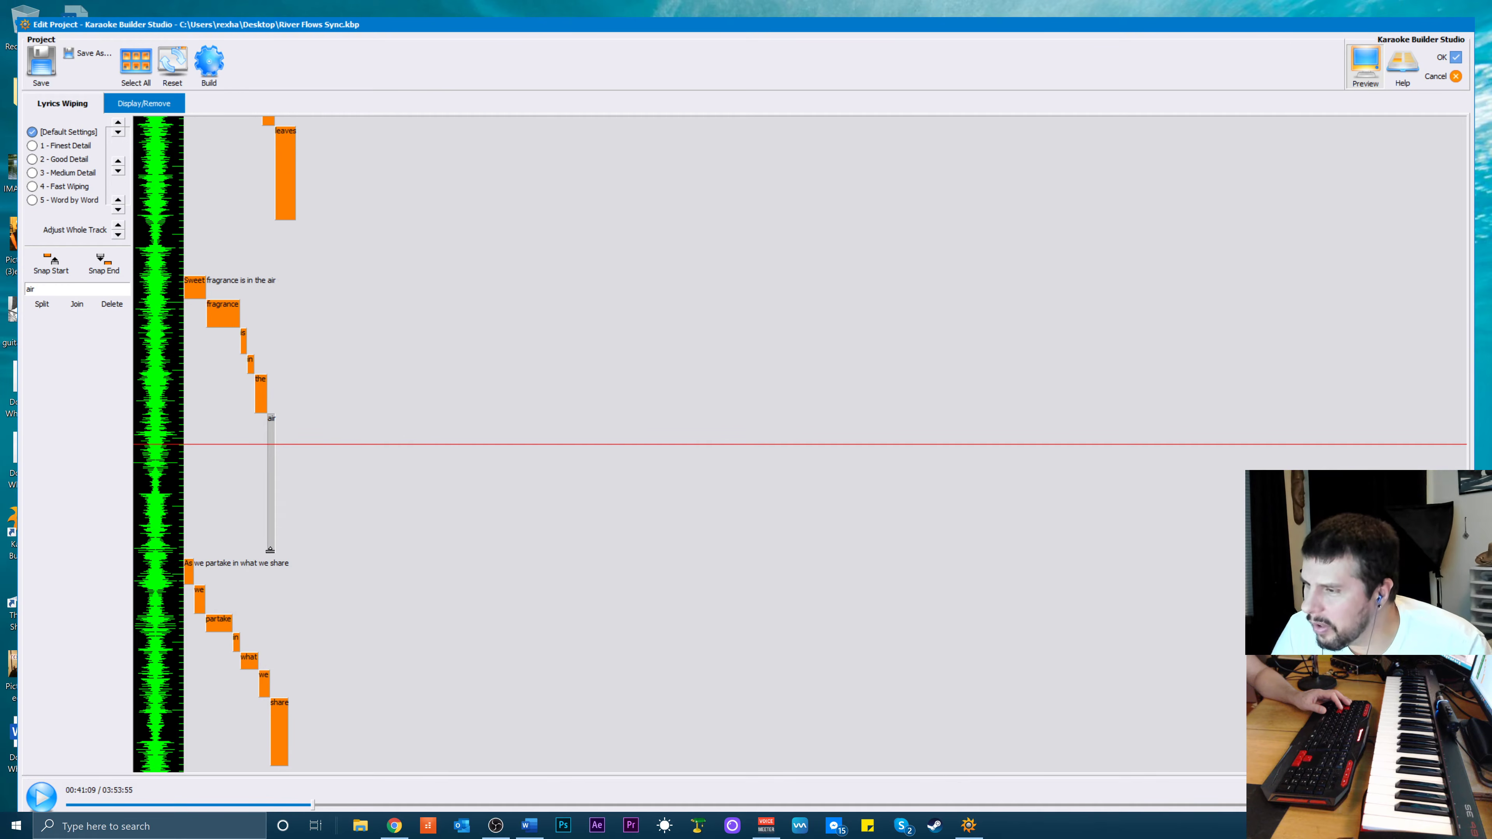
drag(269, 550, 274, 464)
Replay the opening of "Sweet fragrance is in the air" and extend the word "Sweet" so it starts slightly earlier
key(space)
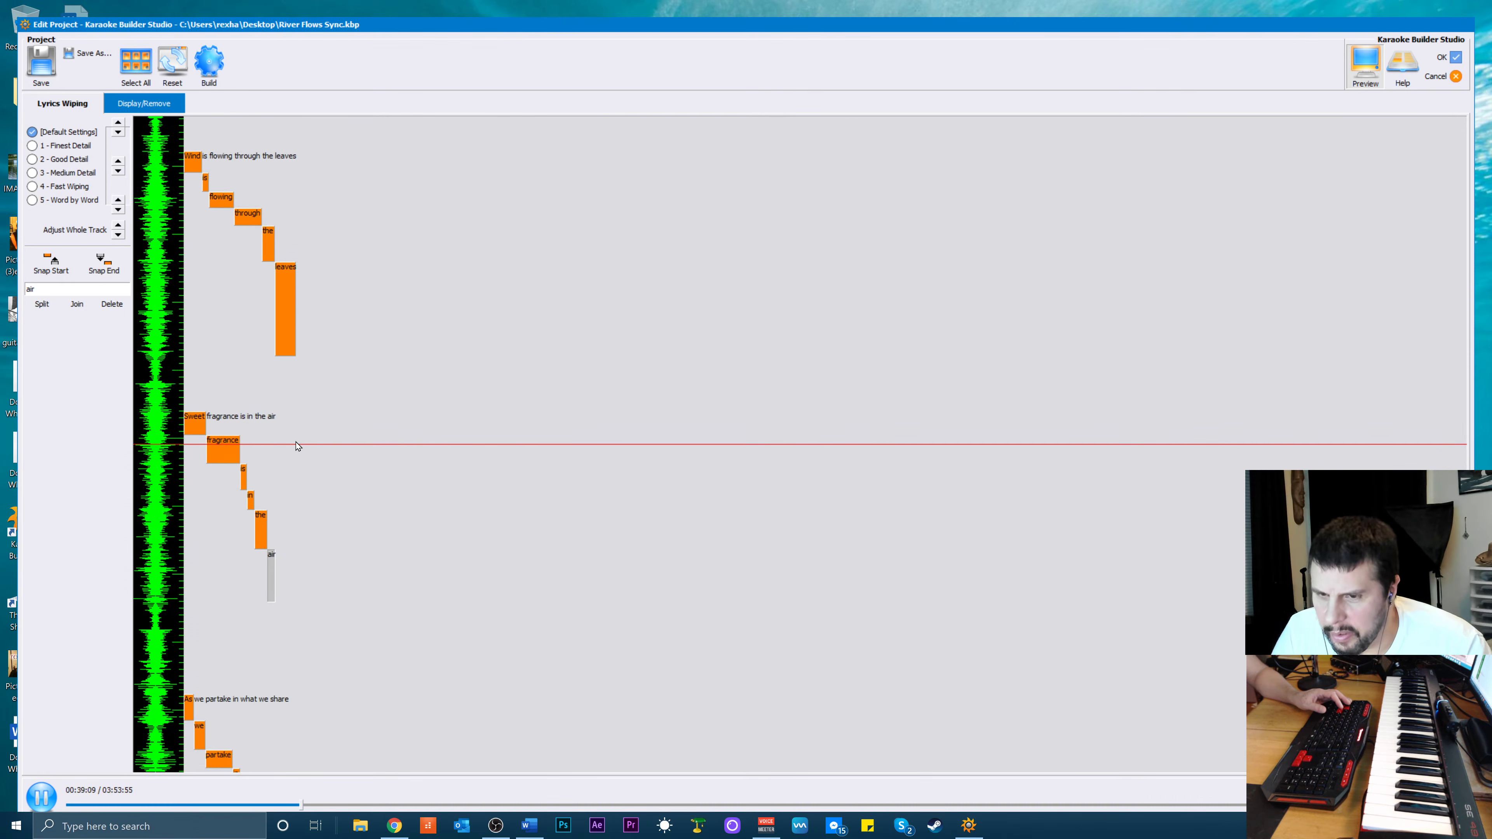
key(space)
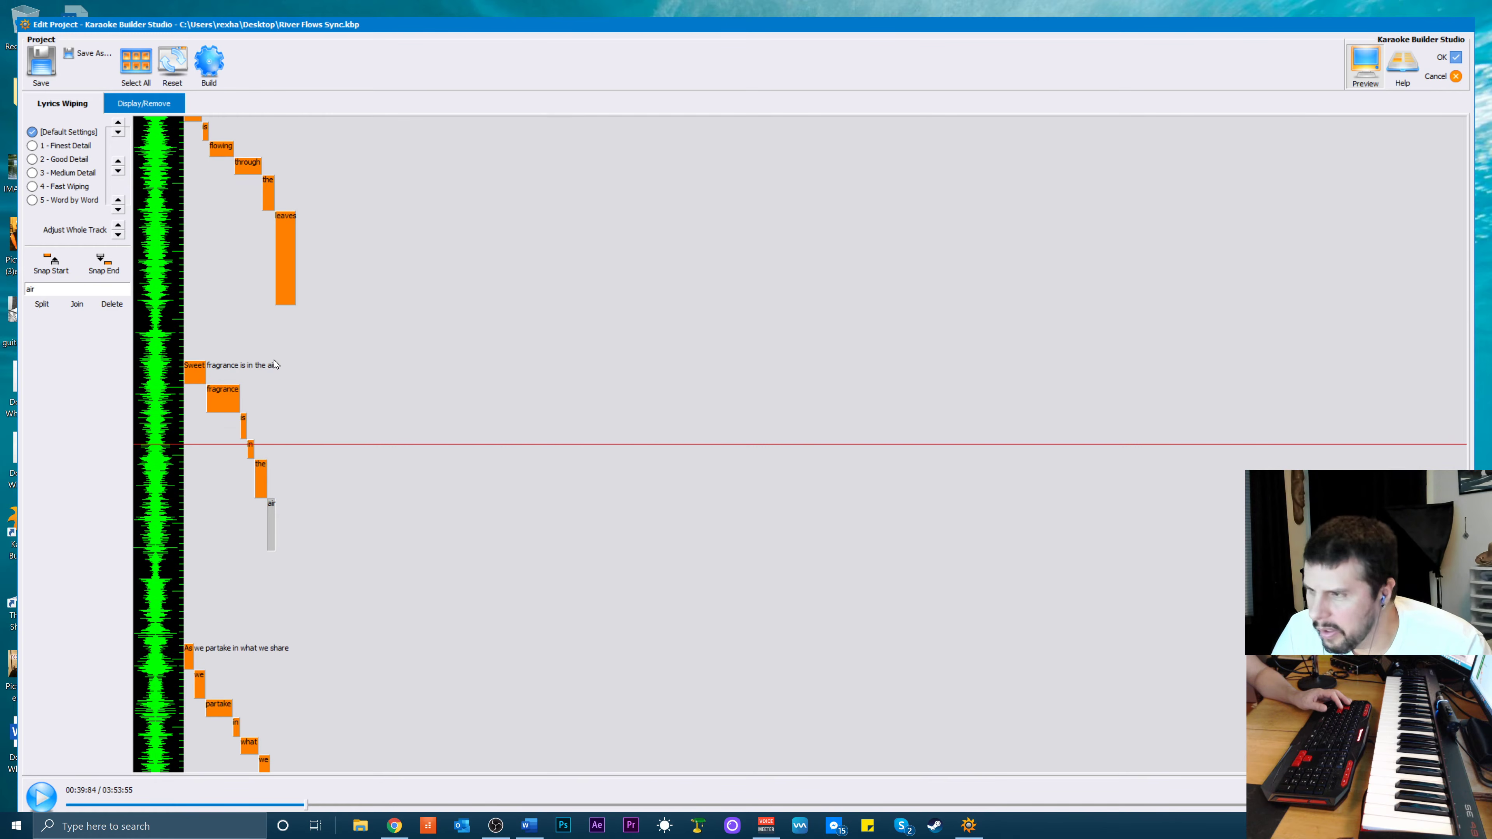
click(200, 378)
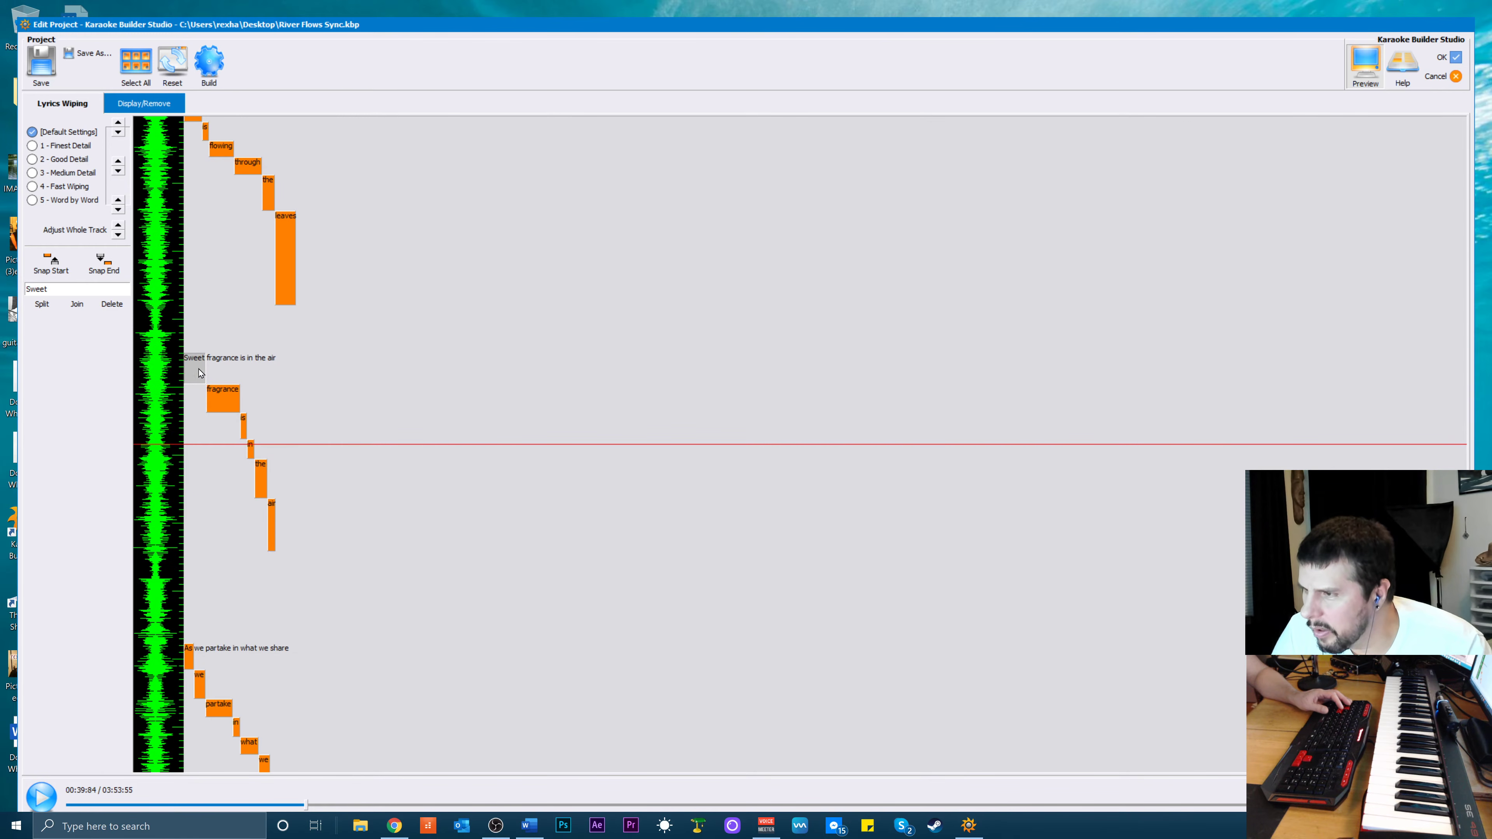
Play back past "Sweet fragrance is in the air", select the line "As we partake in what we share" and shift it earlier, just before the playback line
key(space)
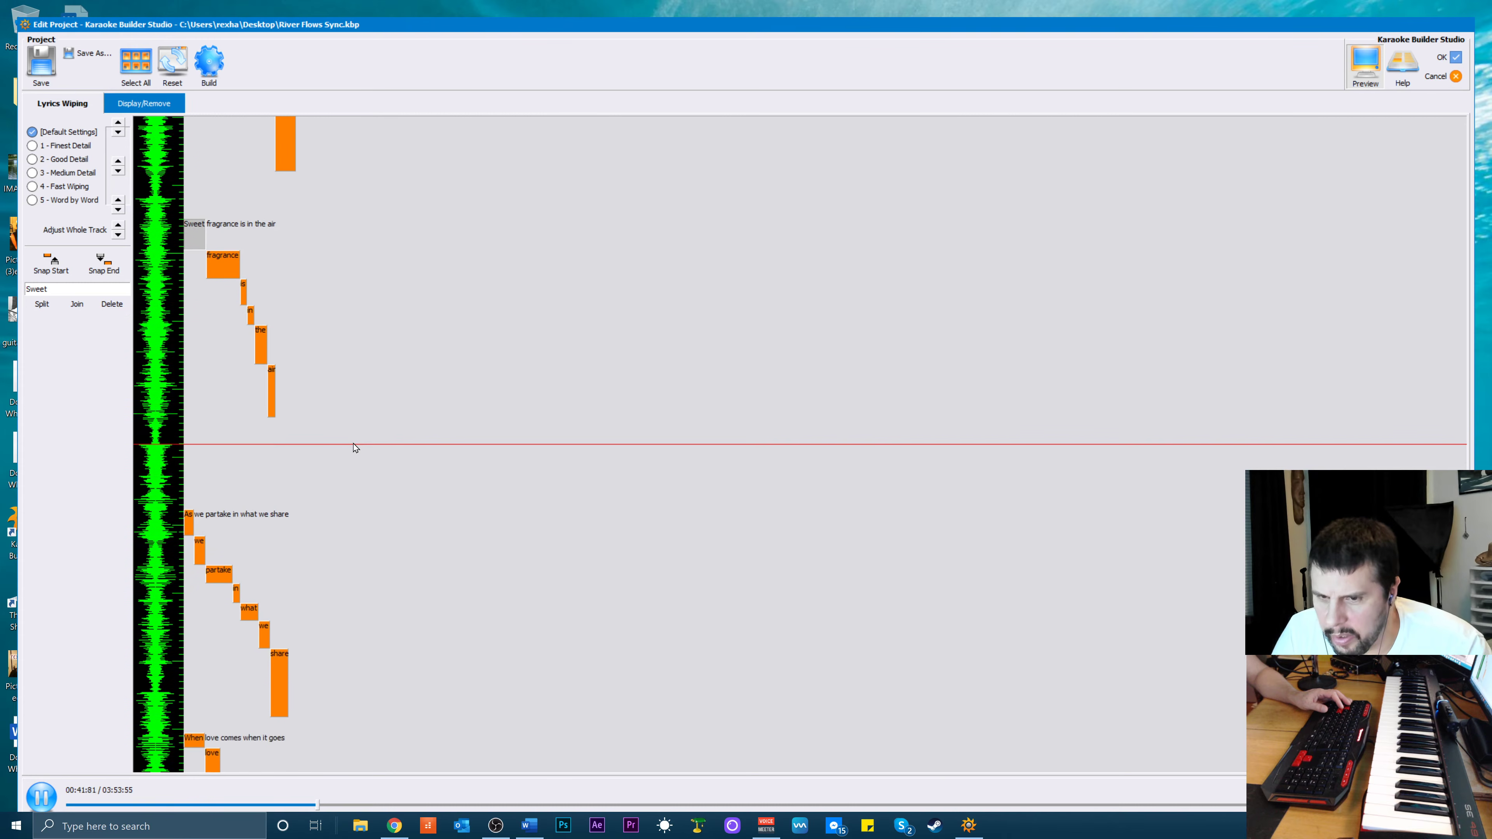
key(space)
key(space)
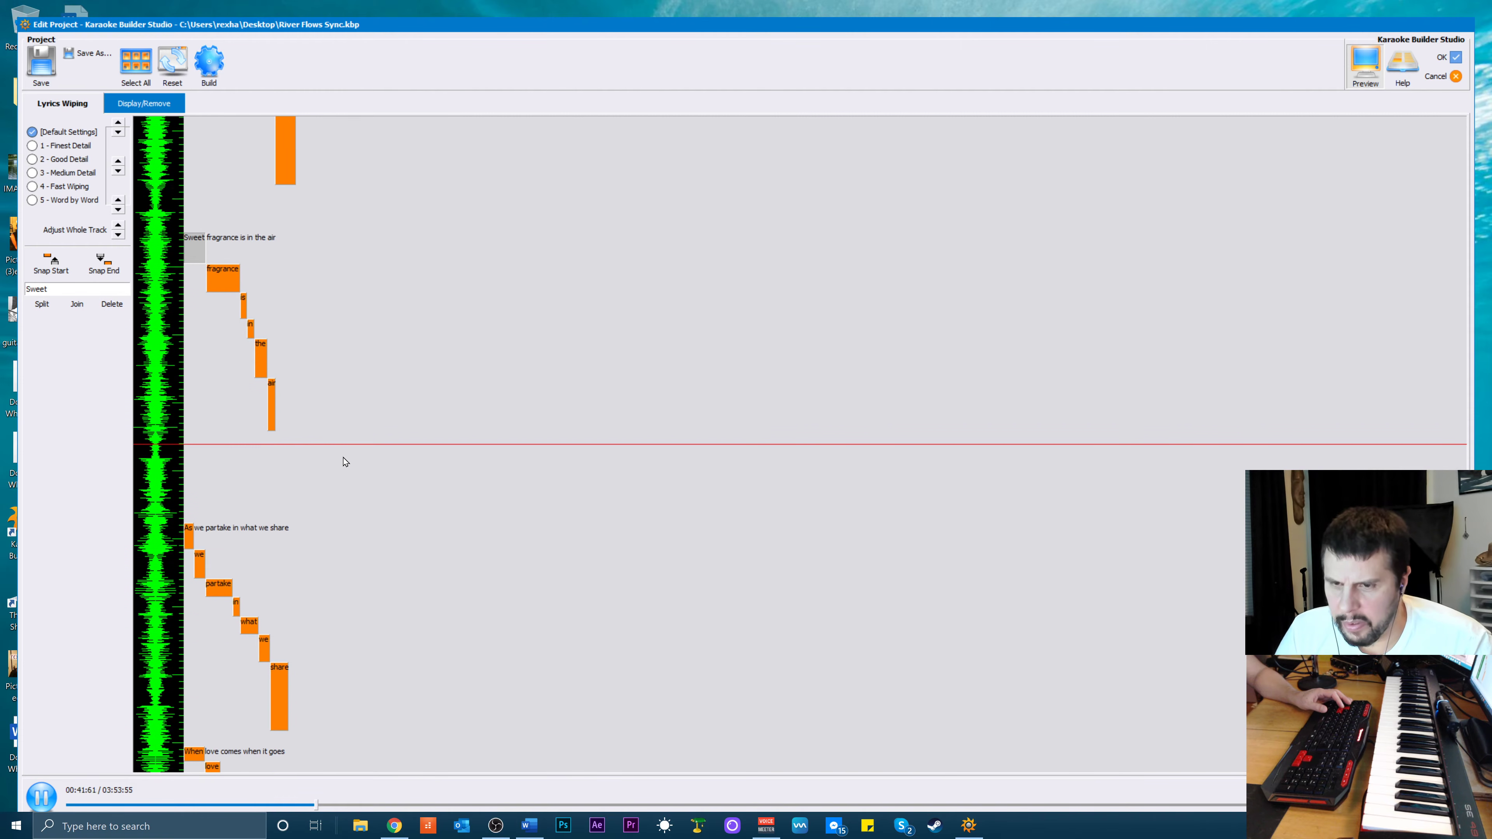
key(space)
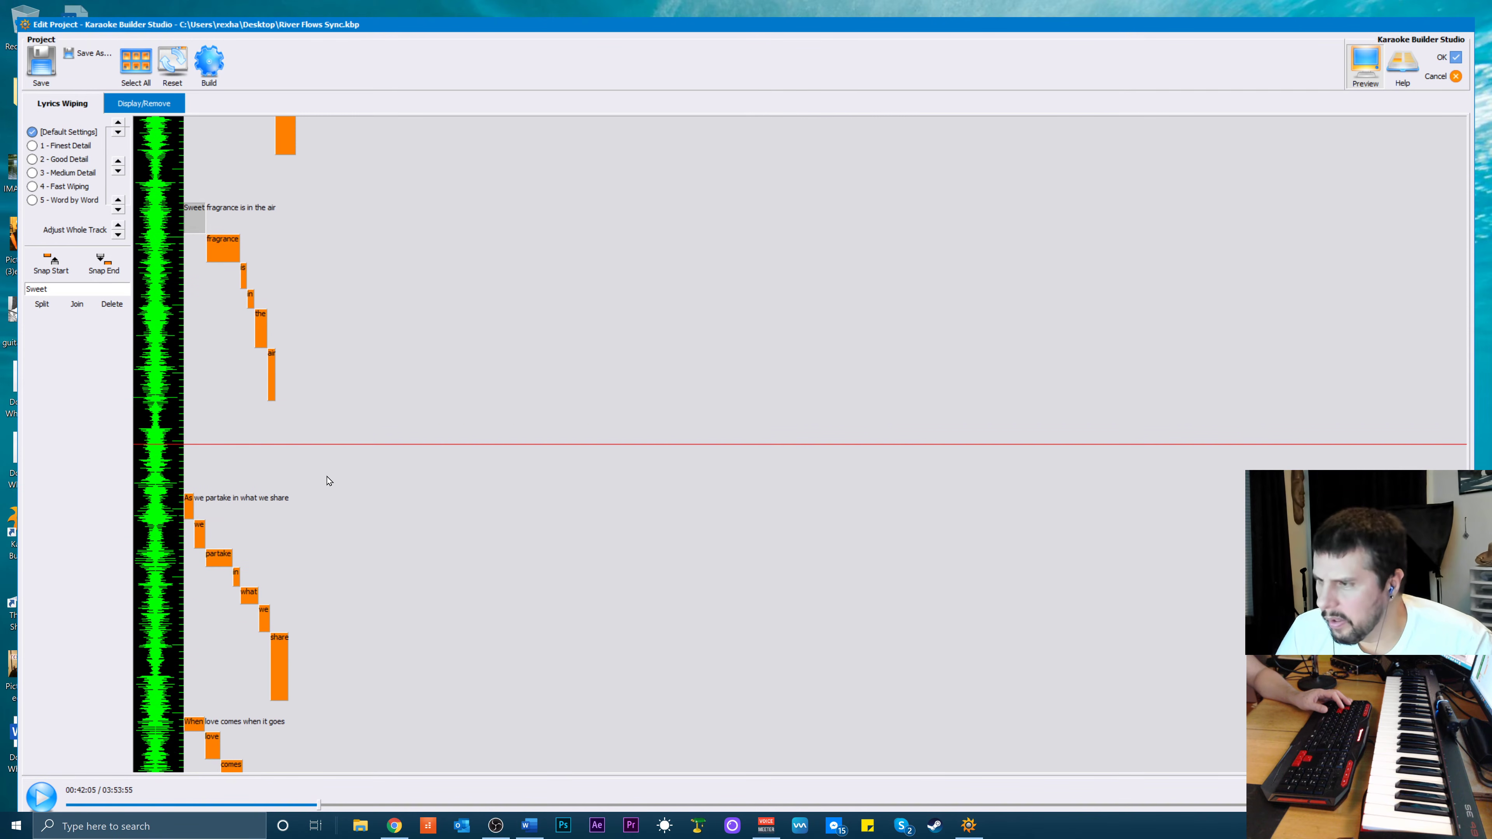
click(230, 569)
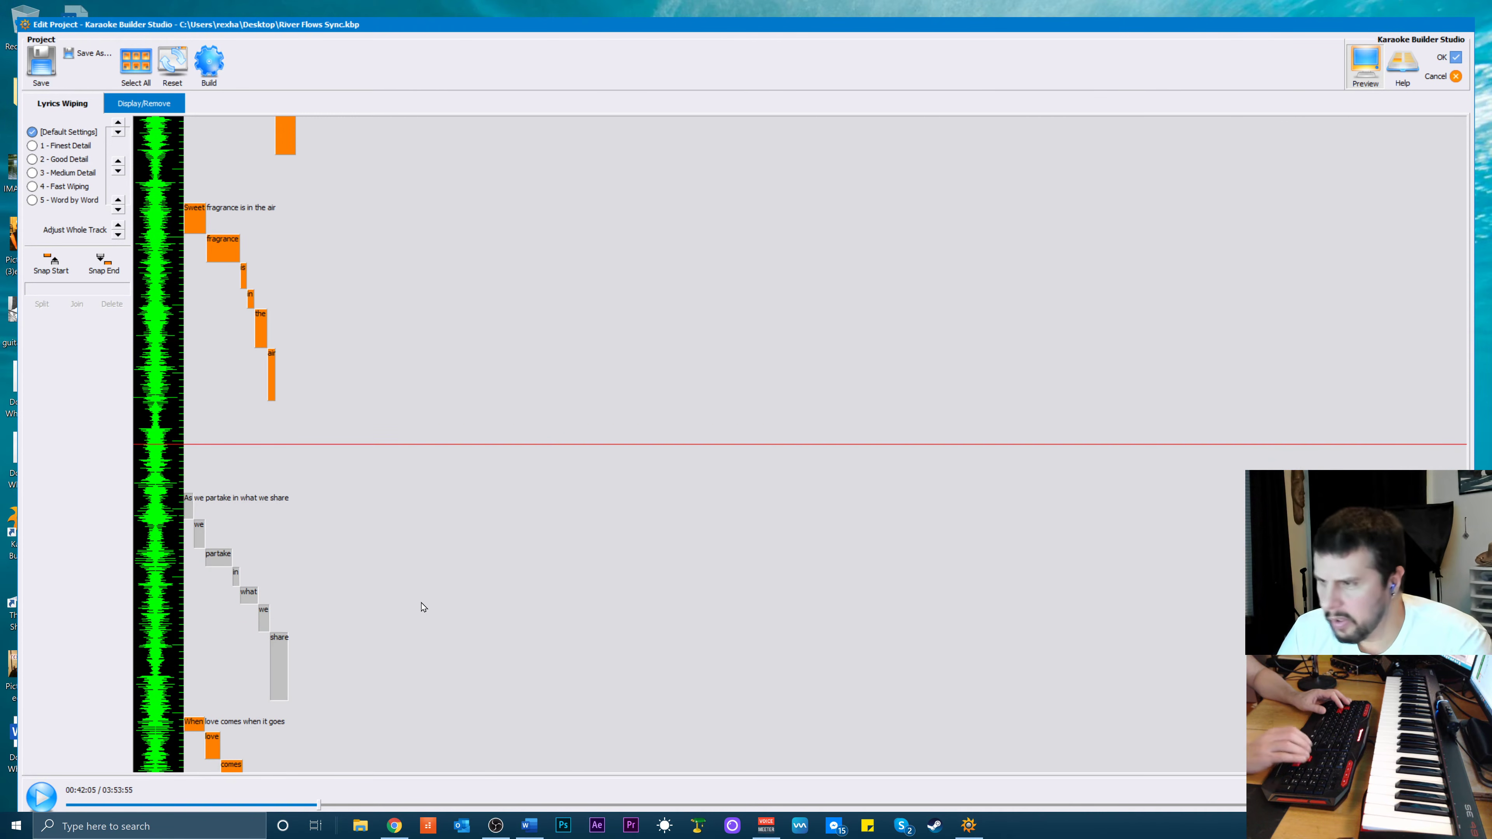
key(Up)
key(Up)
key(Up)
key(Up)
key(Up)
key(Up)
key(Up)
key(Up)
key(Up)
key(Up)
key(Up)
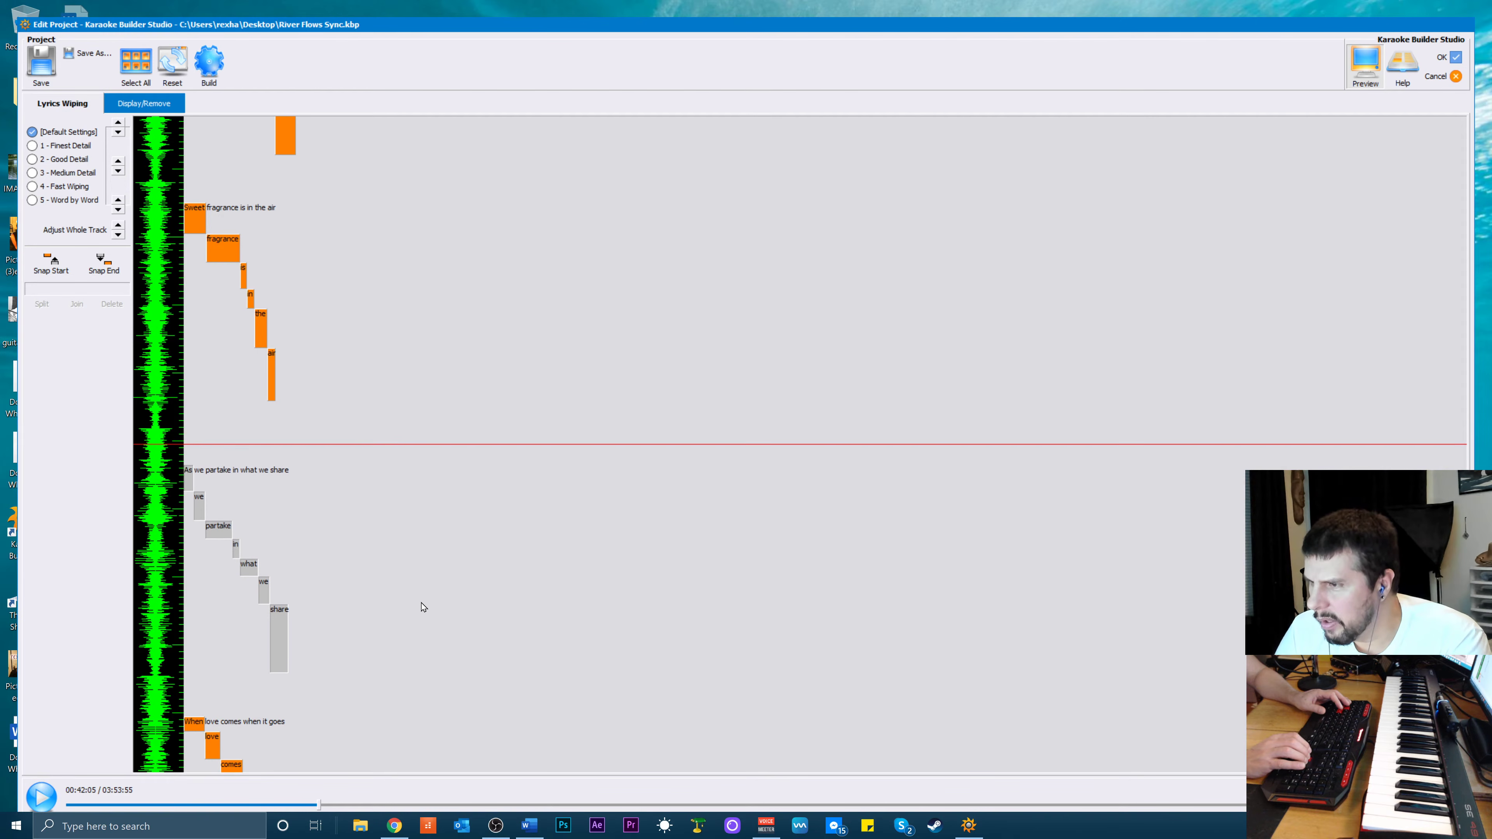
key(Up)
key(Up)
key(Up)
key(Up)
key(Up)
key(Up)
key(Up)
key(Up)
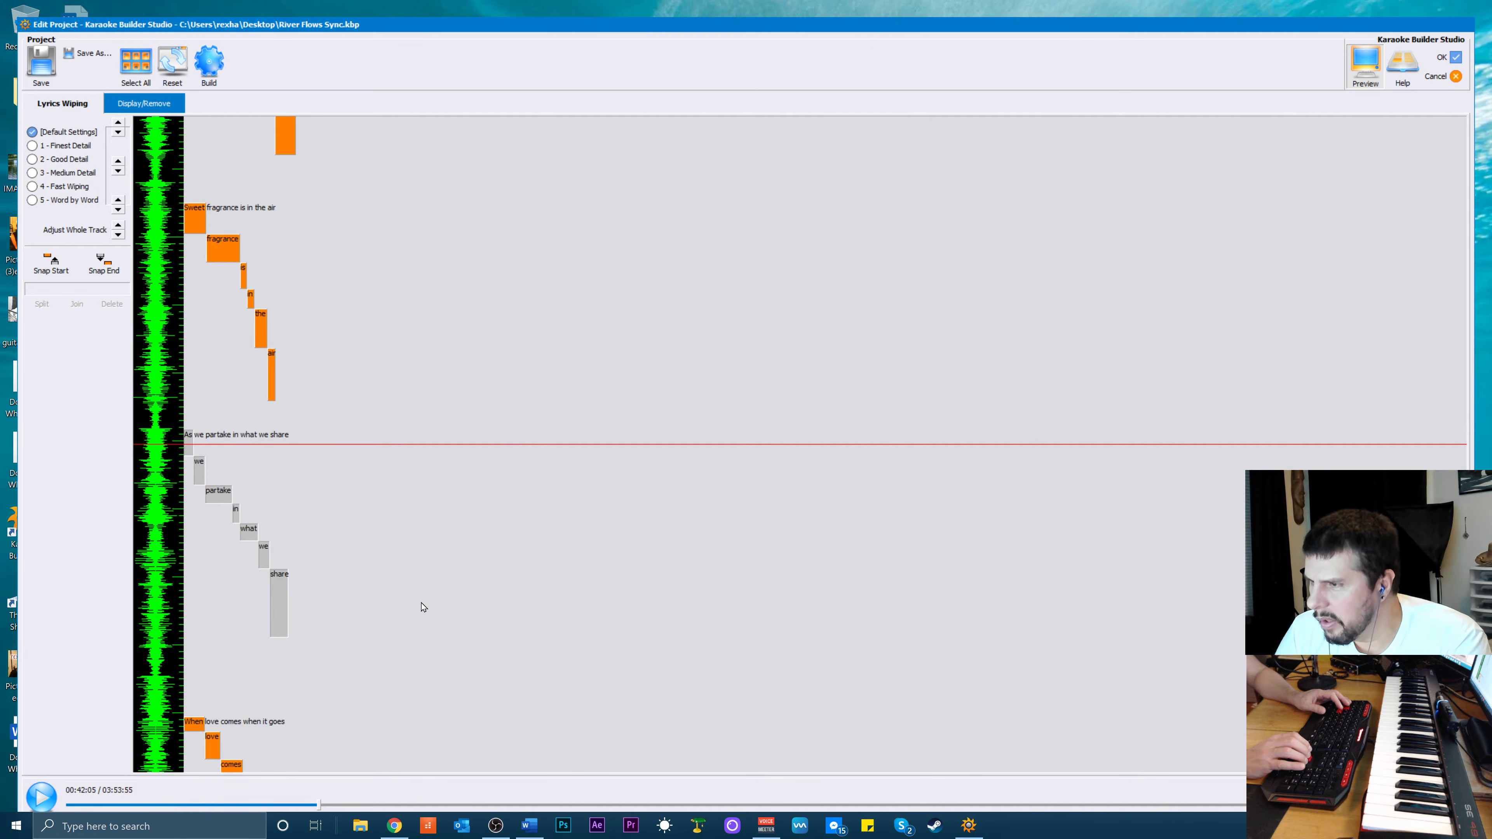
Replay "As we partake in what we share", select the whole line "When love comes when it goes" and shift it slightly earlier
key(space)
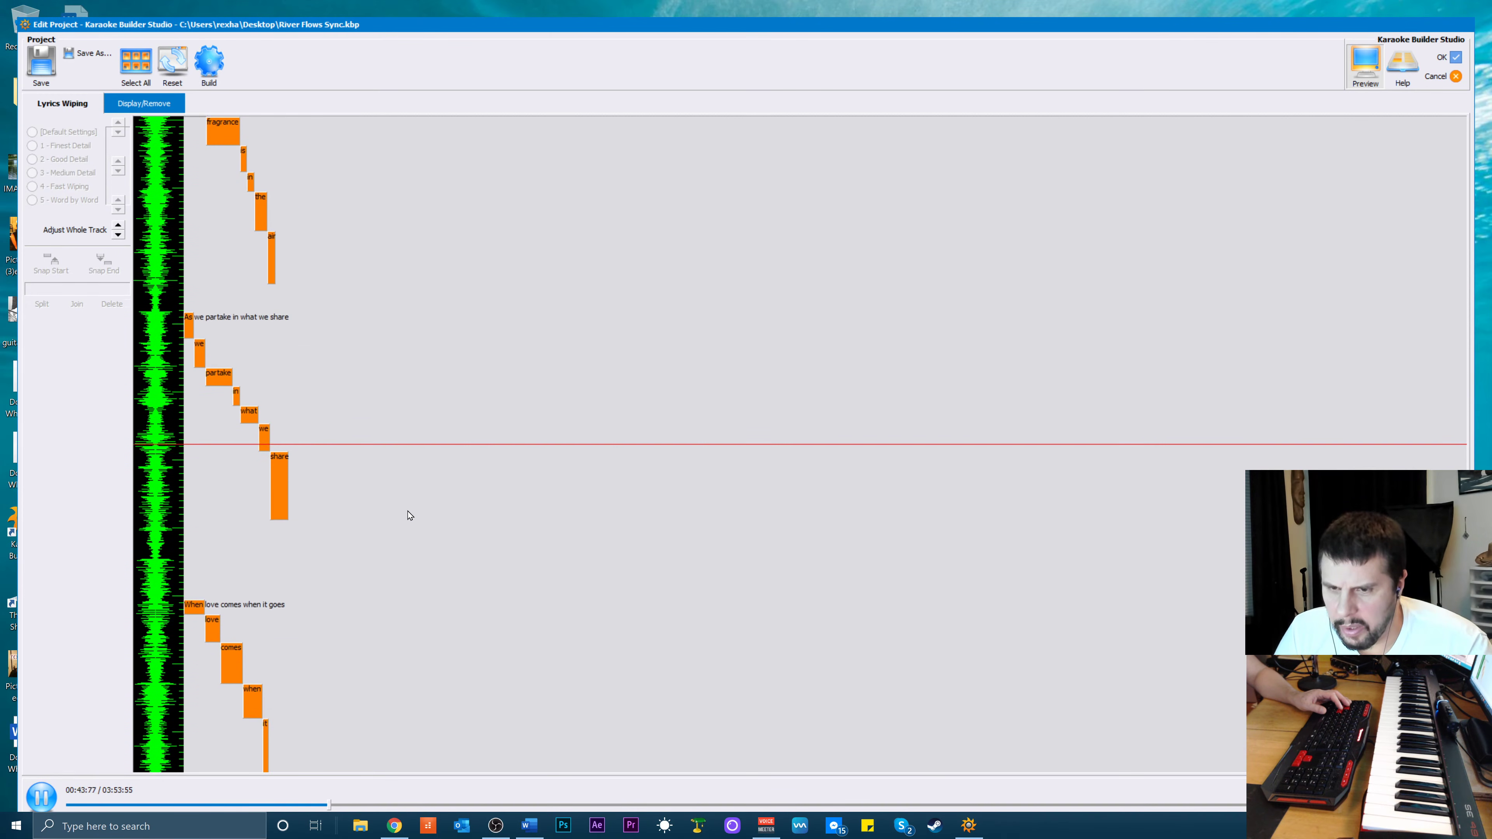
key(space)
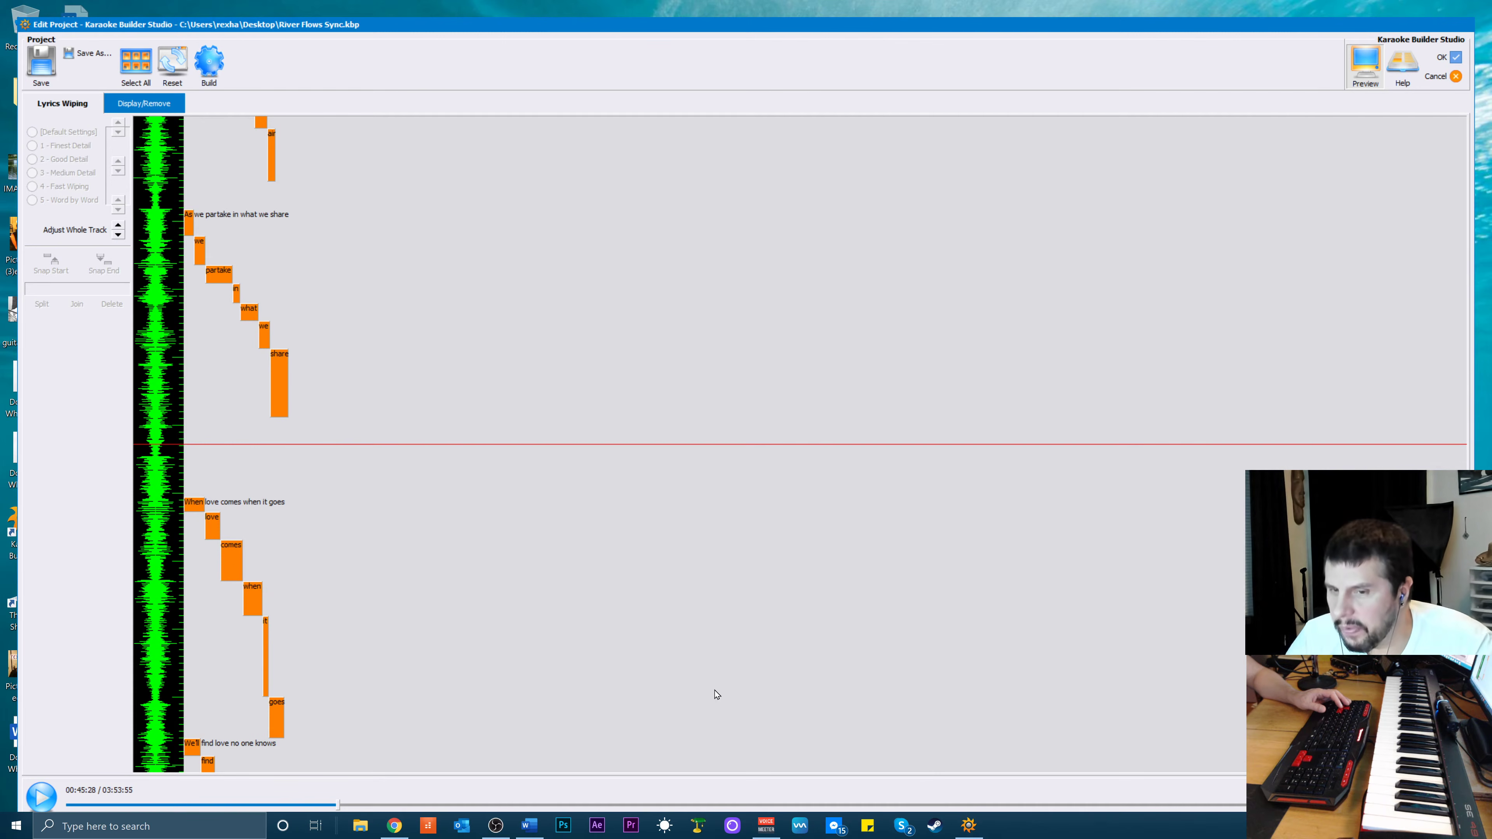
scroll(284, 555, up, 3)
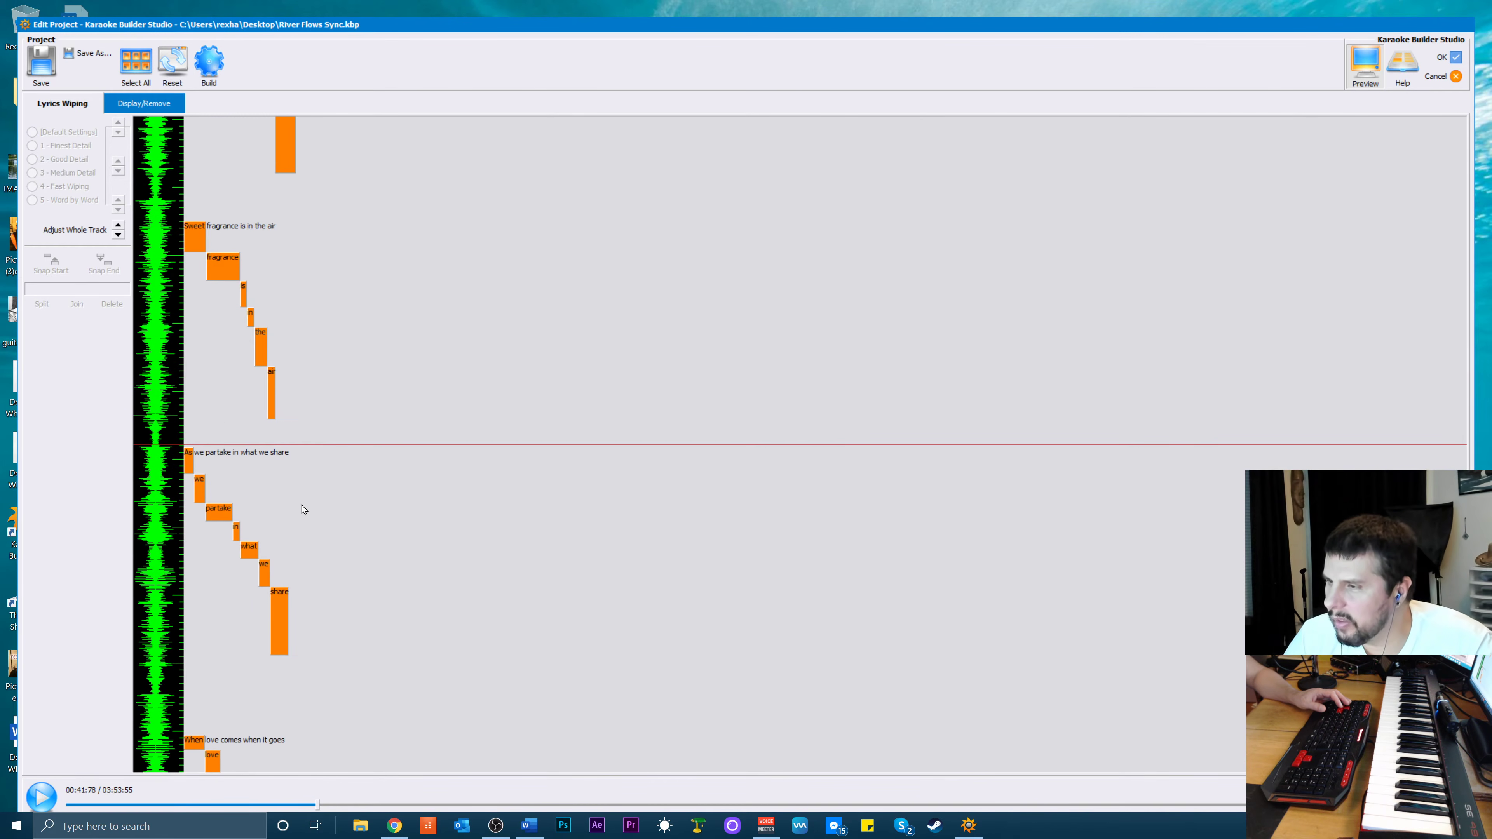
key(space)
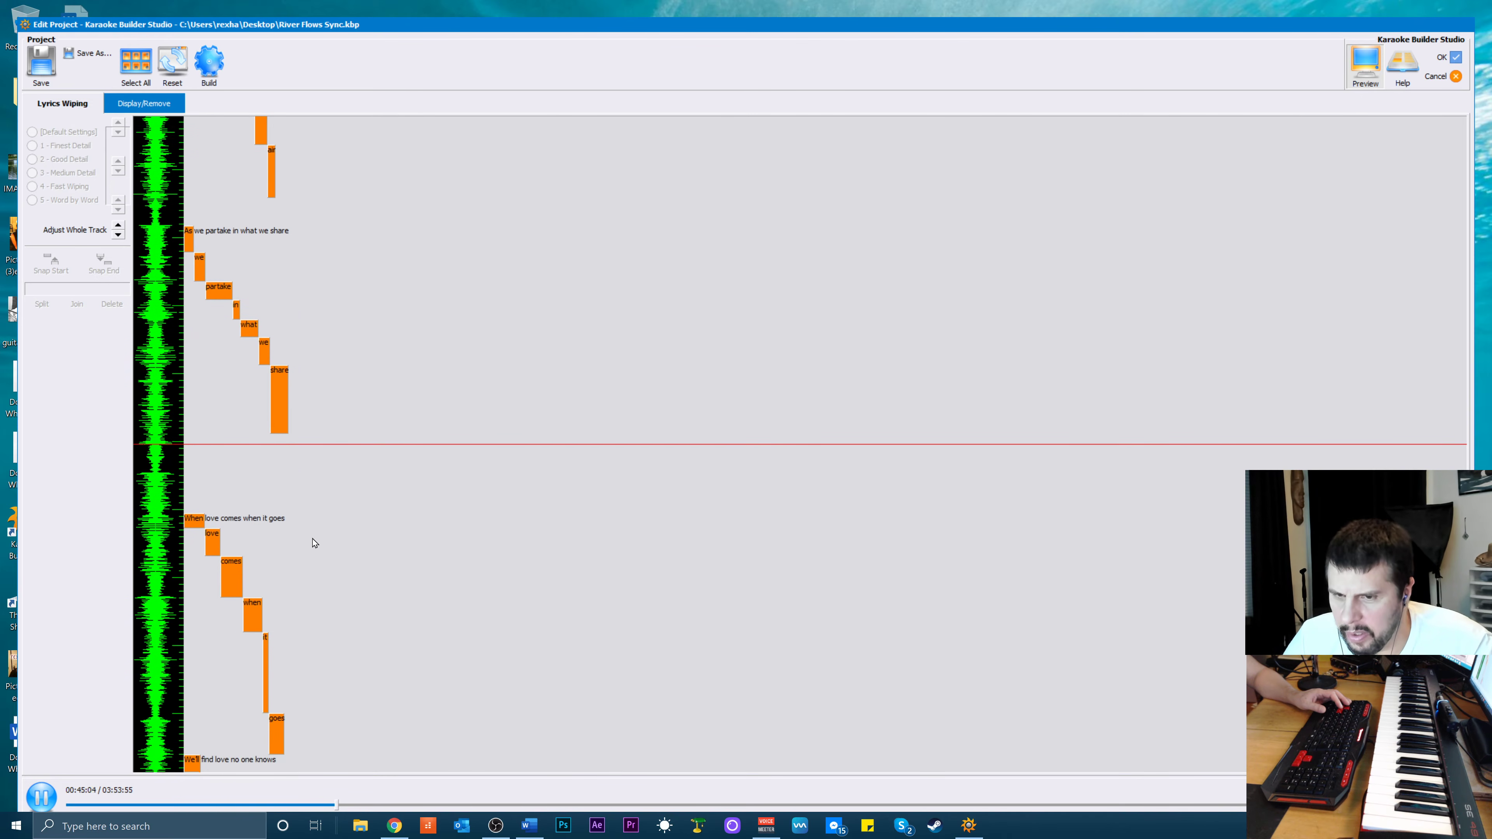
key(space)
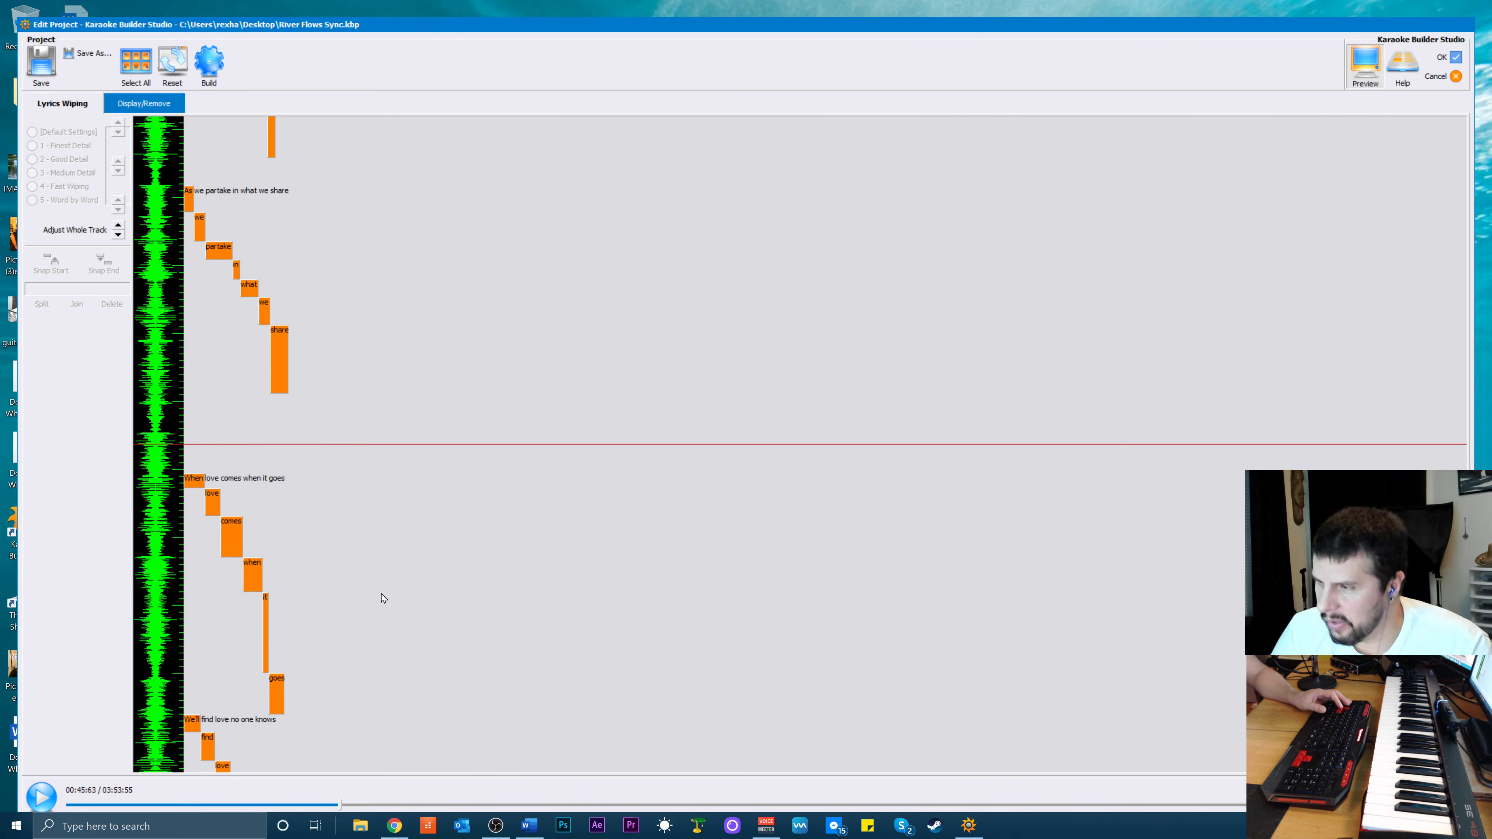
scroll(382, 598, up, 1)
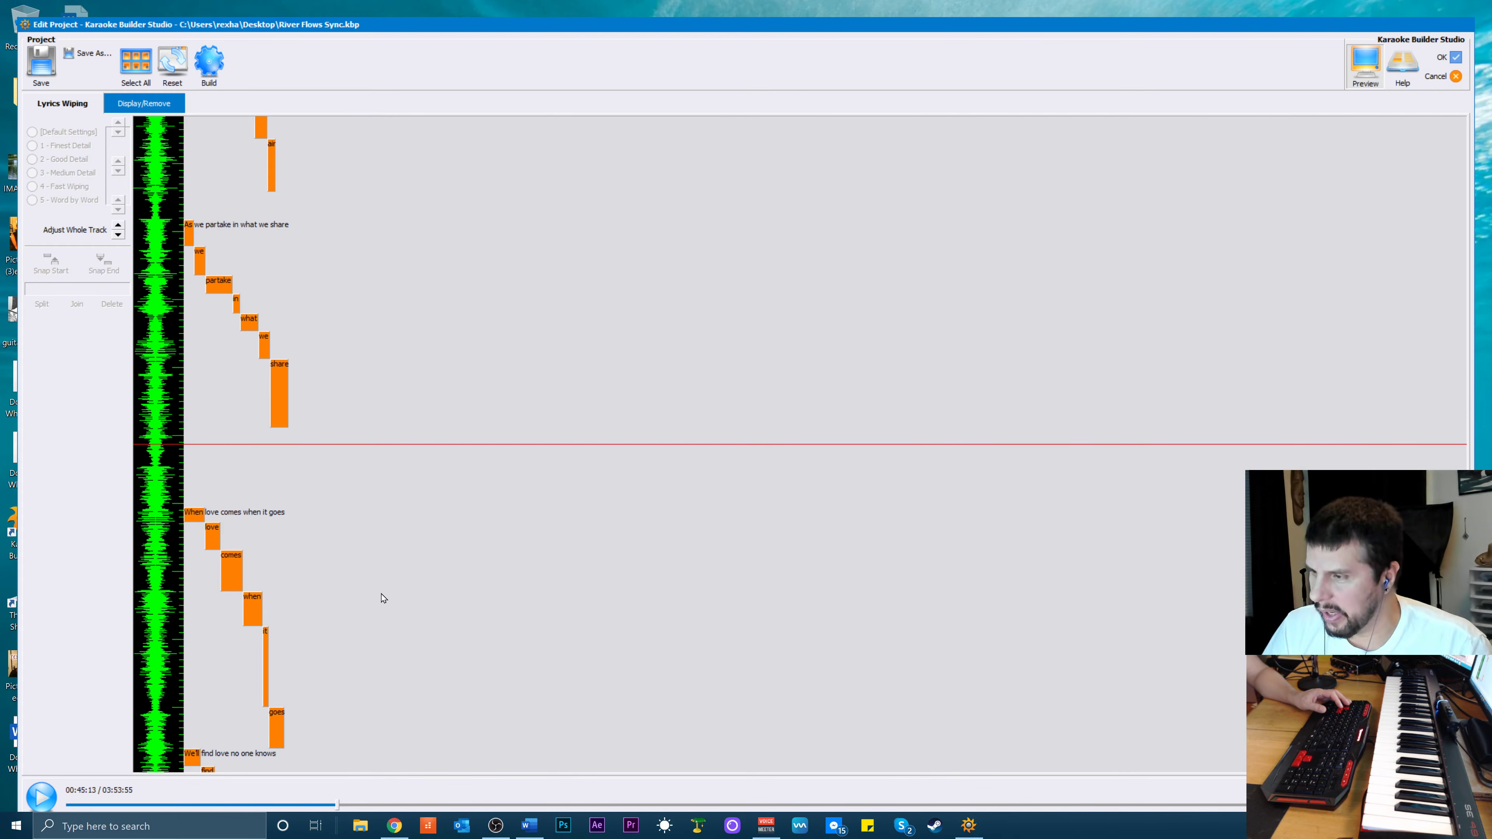
click(238, 595)
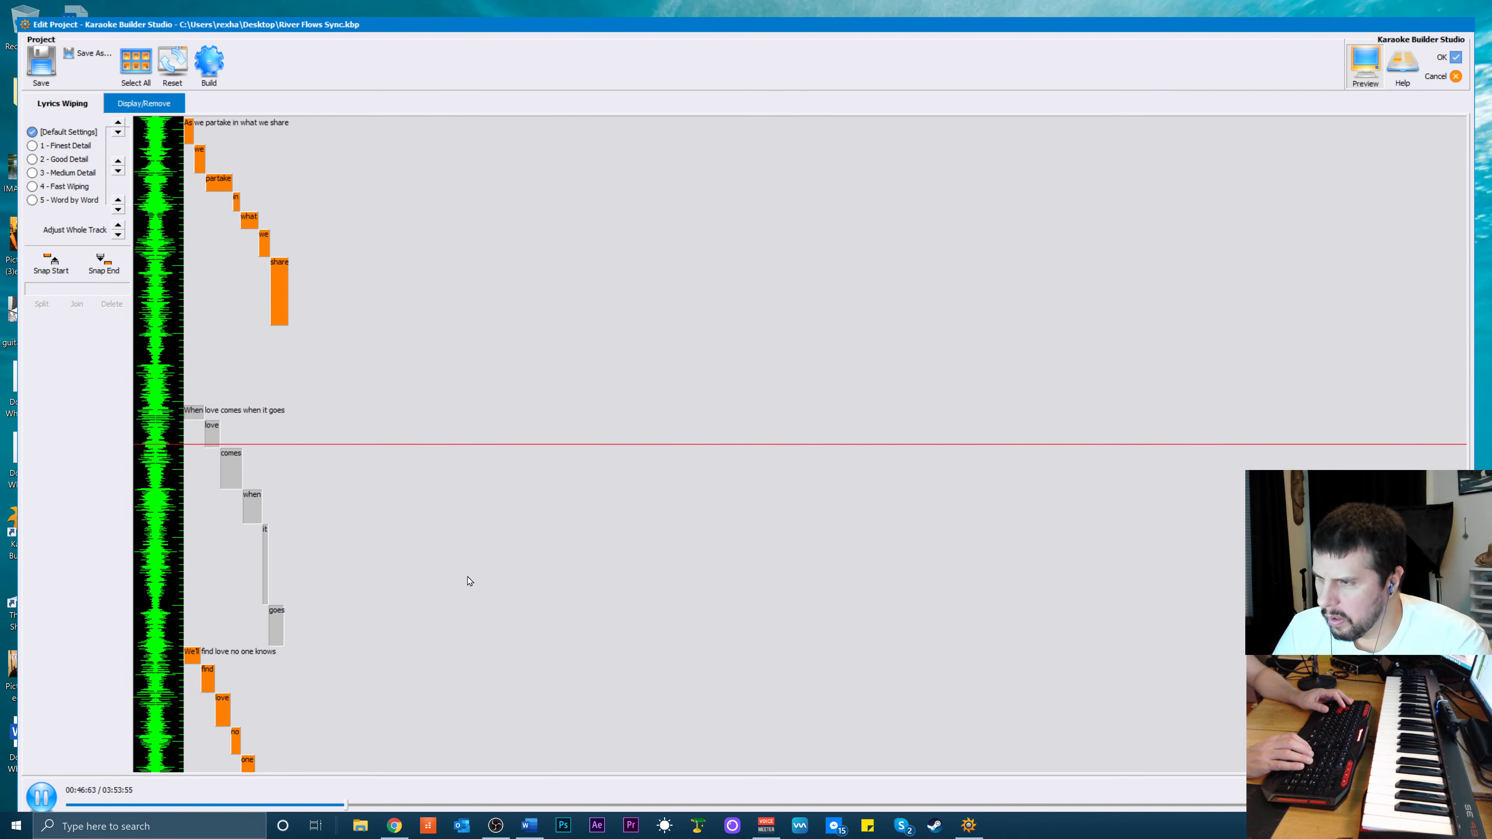
key(space)
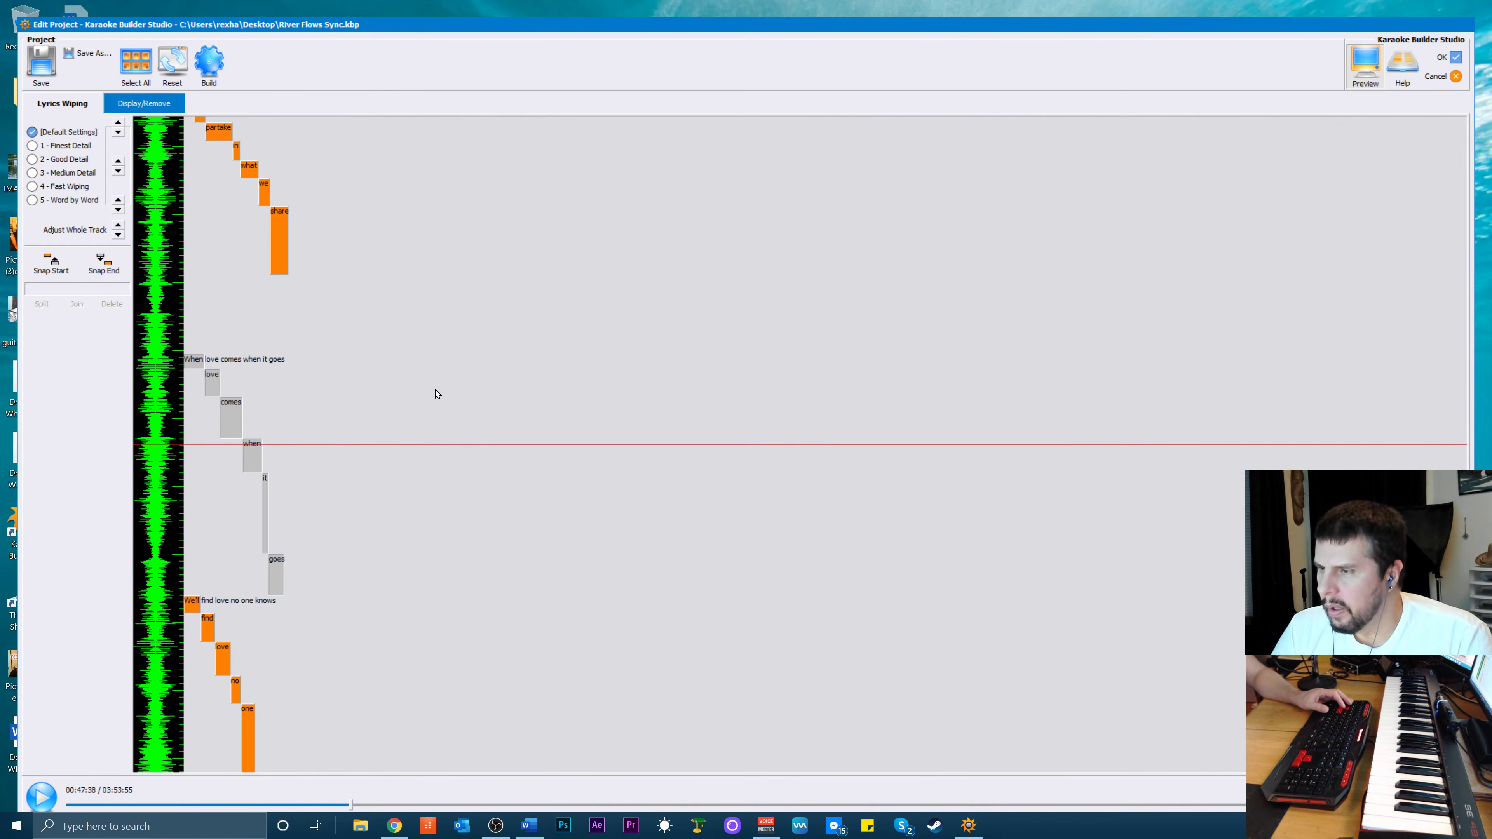
key(space)
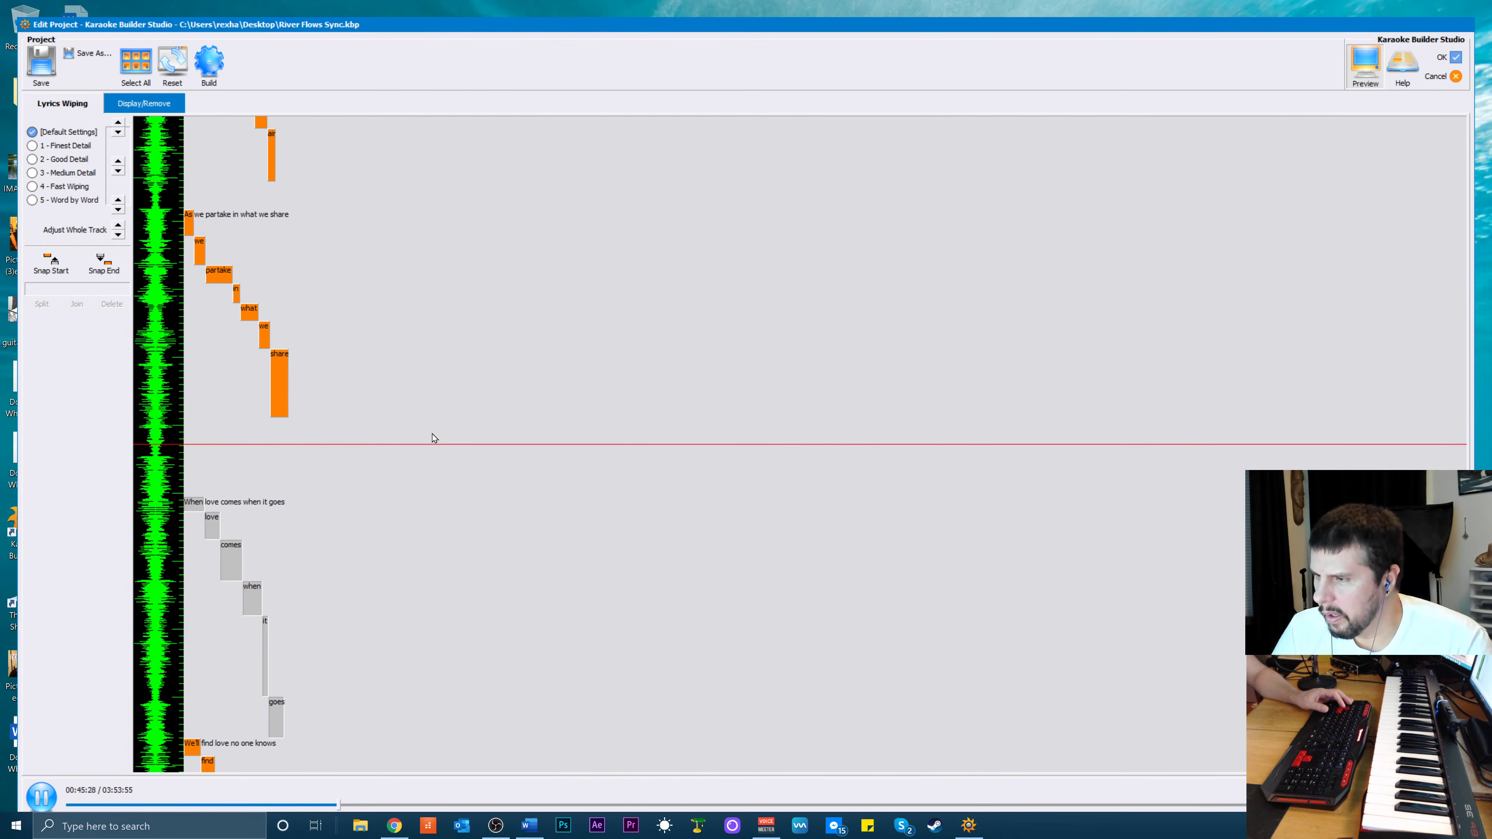
key(space)
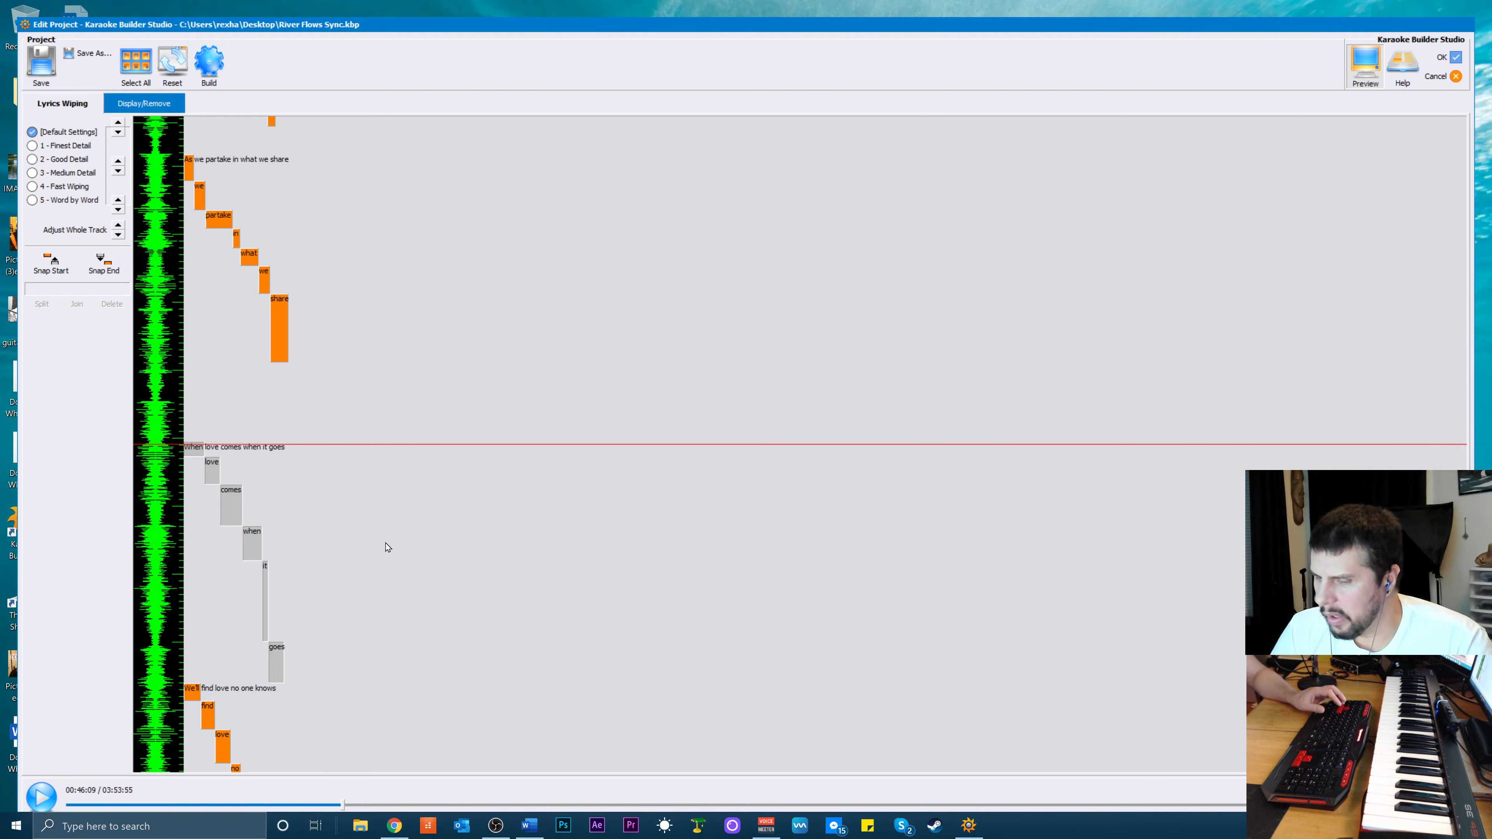
key(Up)
key(Up)
key(Up)
key(Up)
key(Up)
key(Up)
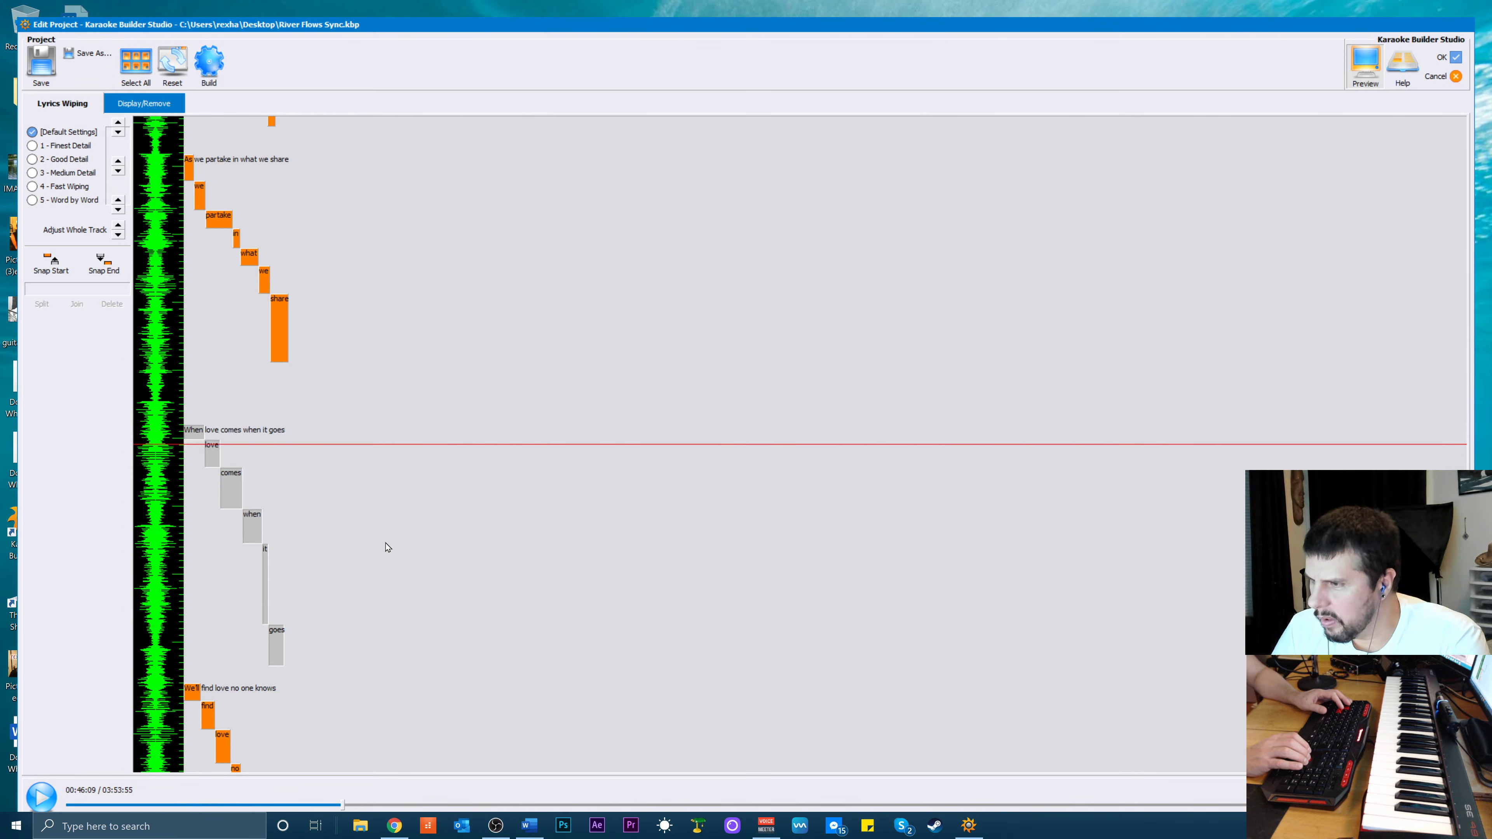
key(Up)
key(Up)
key(Up)
Play back "When love comes when it goes" and shorten its word "it" by pulling its end well before the playback line
key(space)
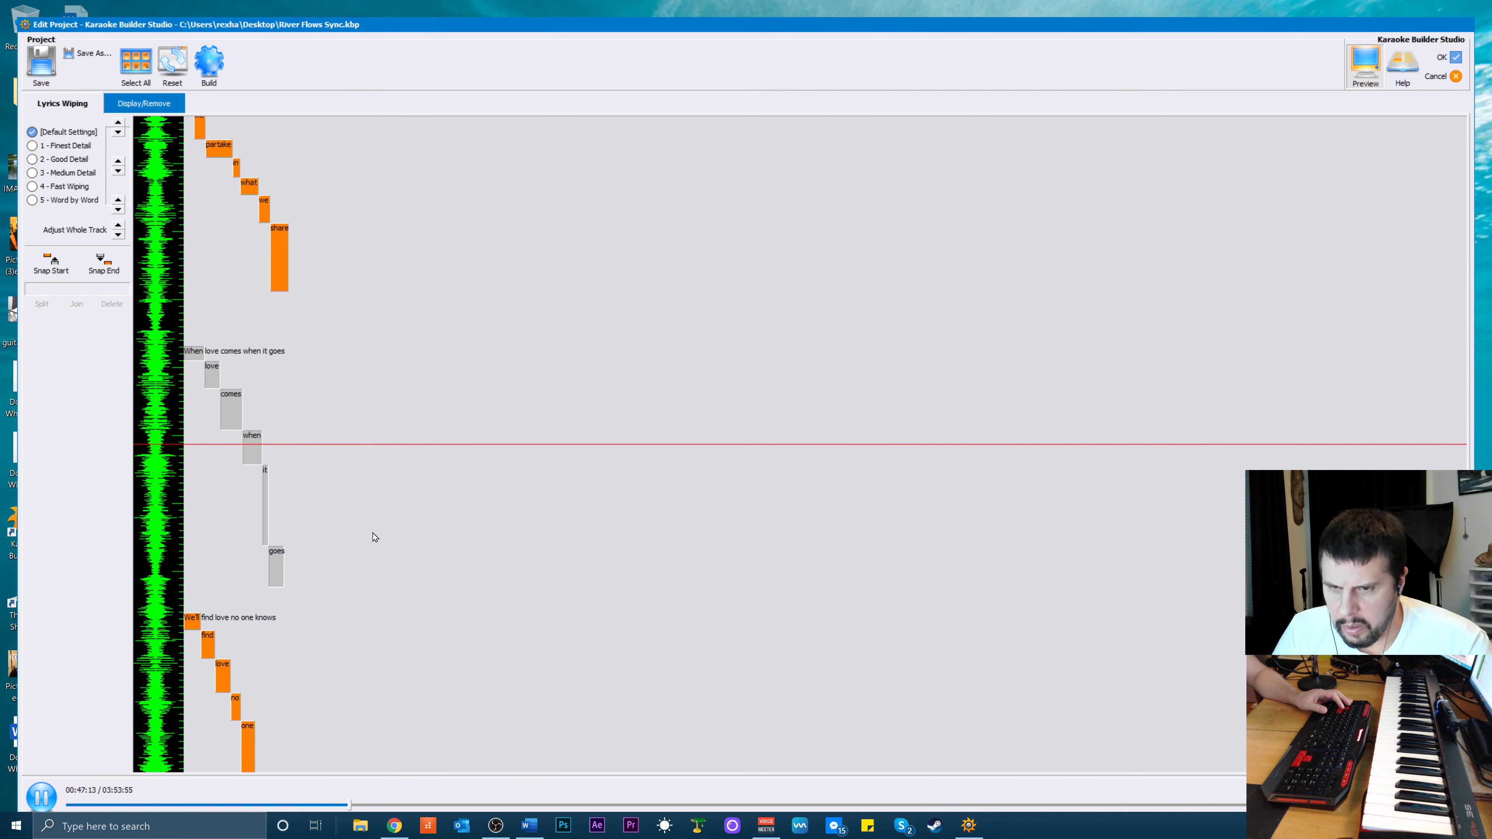
key(space)
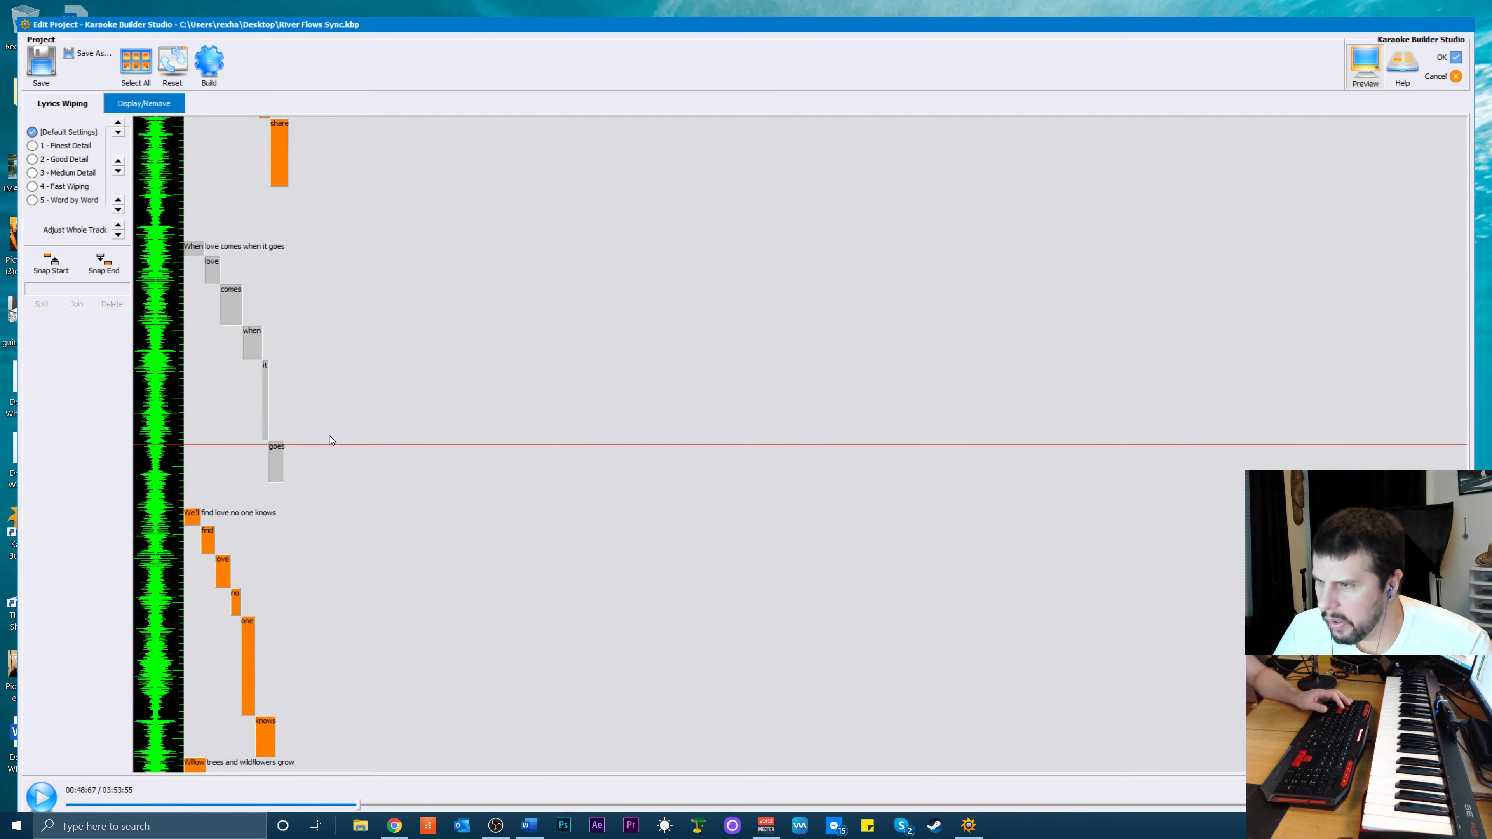
click(276, 424)
click(265, 422)
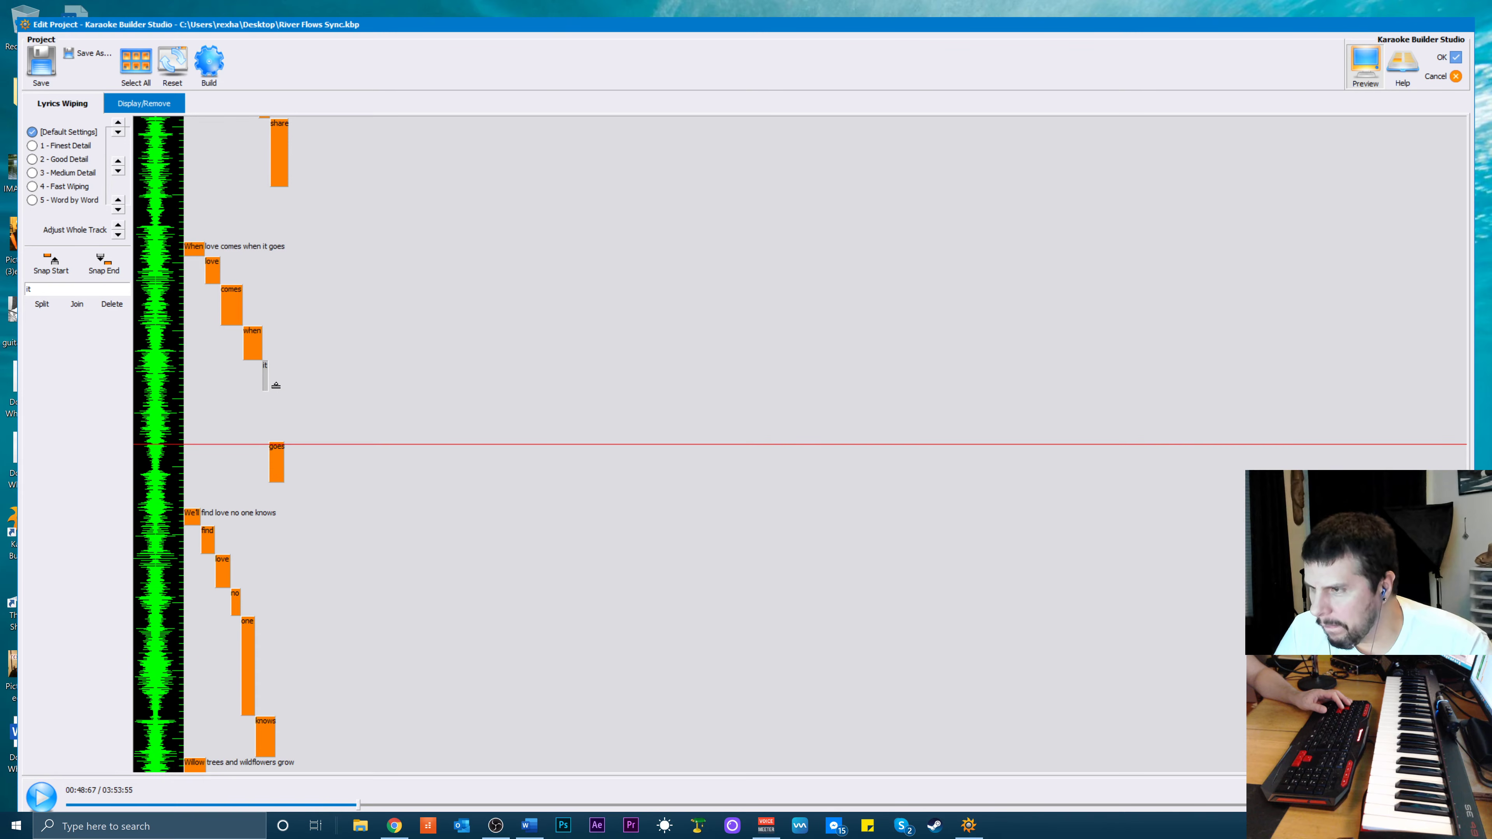
Snap the start of "goes" to the end of "it", pull the end of "goes" slightly earlier and replay the line
click(276, 465)
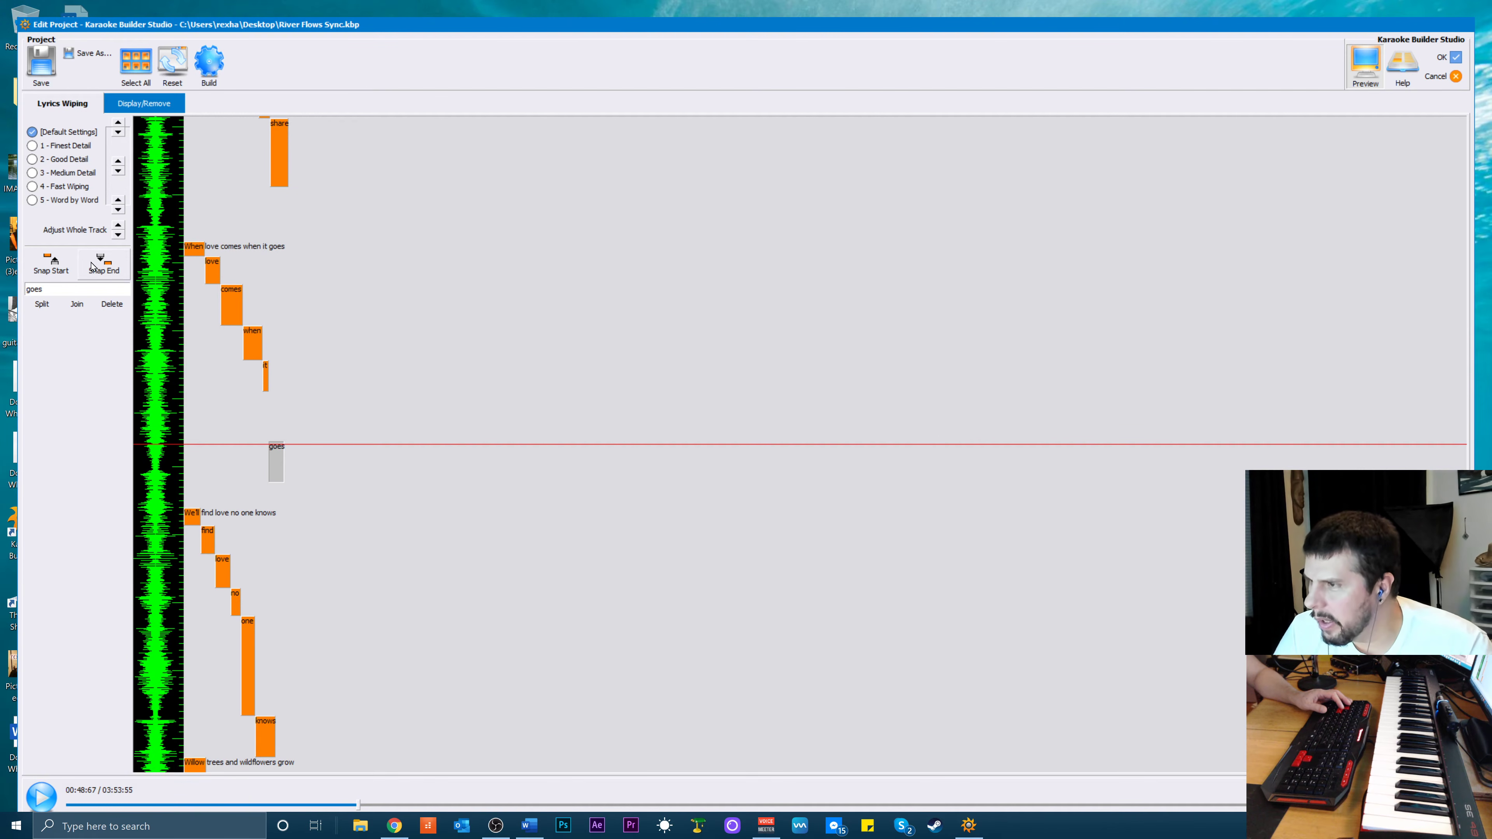
click(52, 265)
key(space)
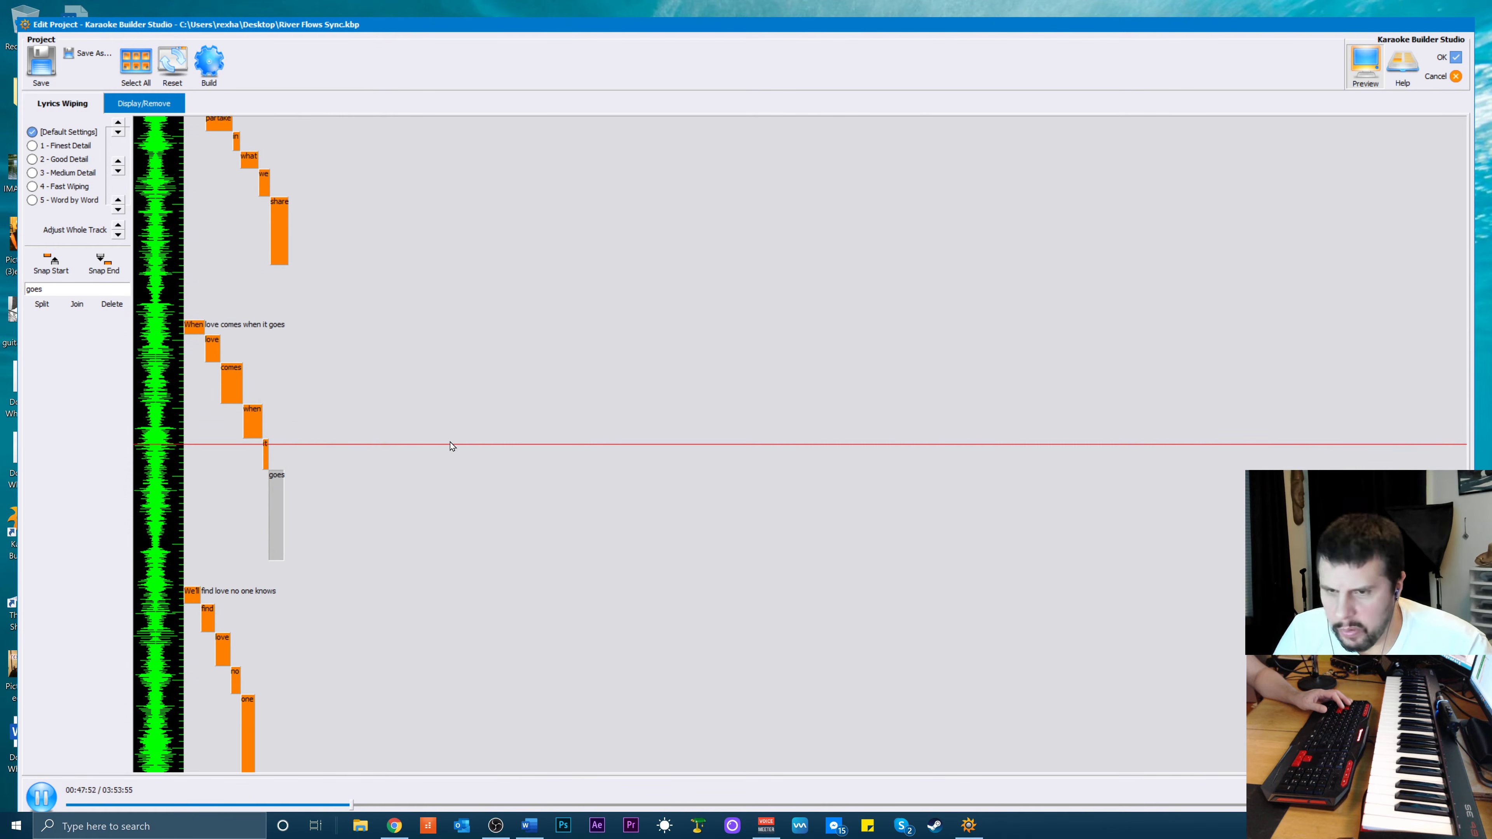
key(space)
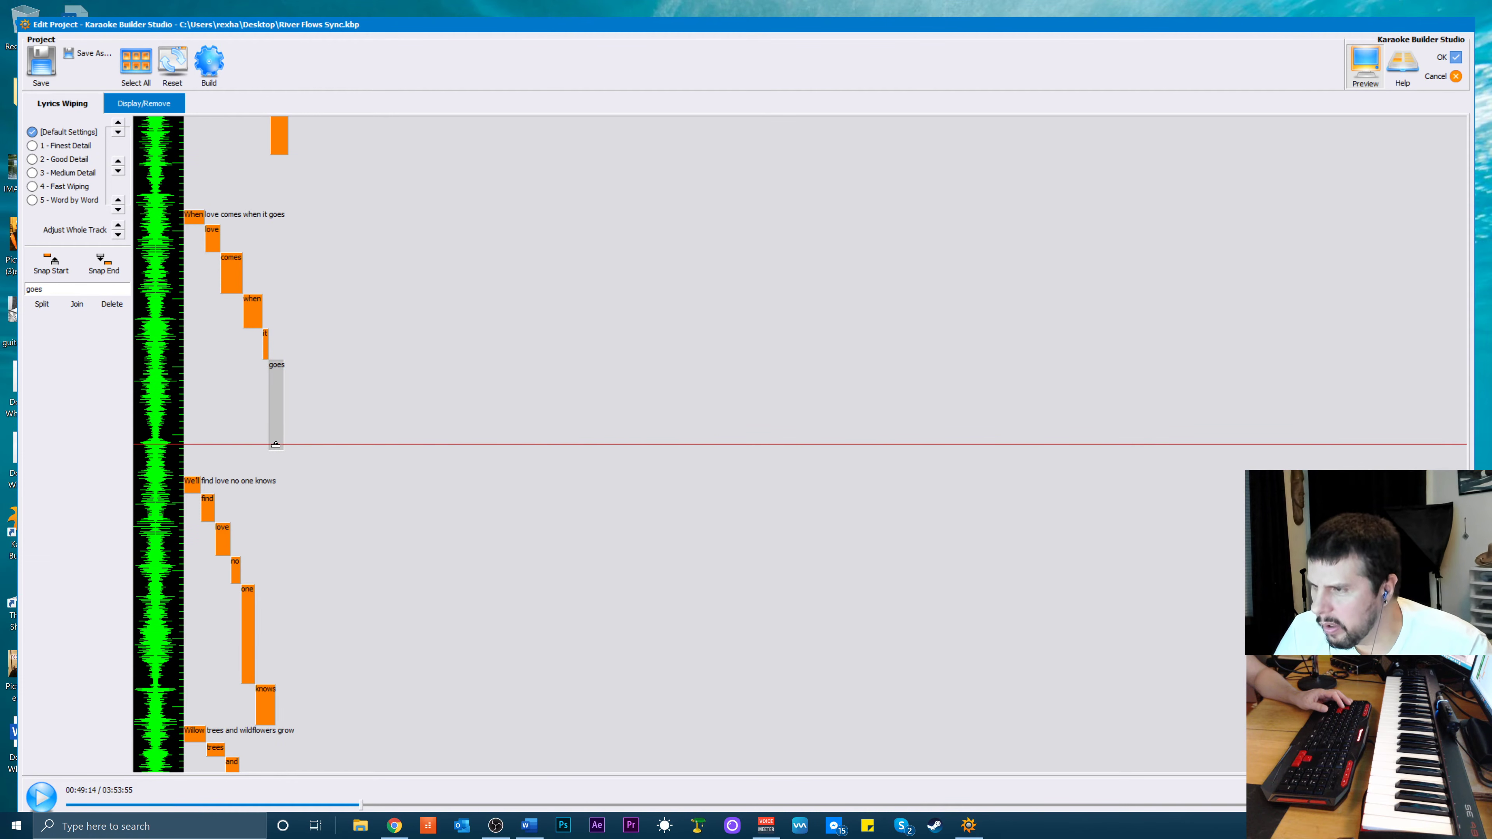
key(space)
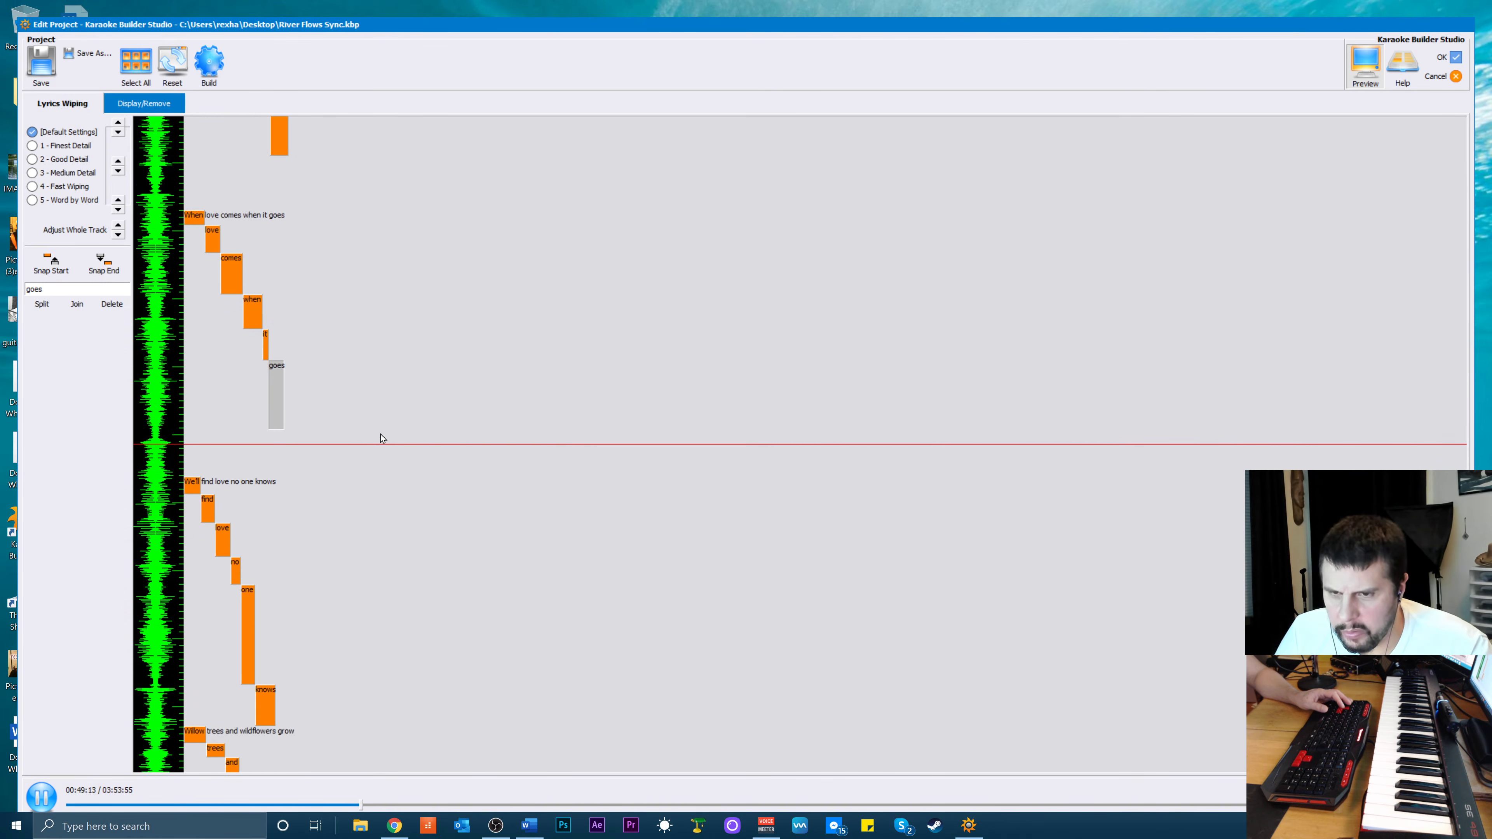
key(space)
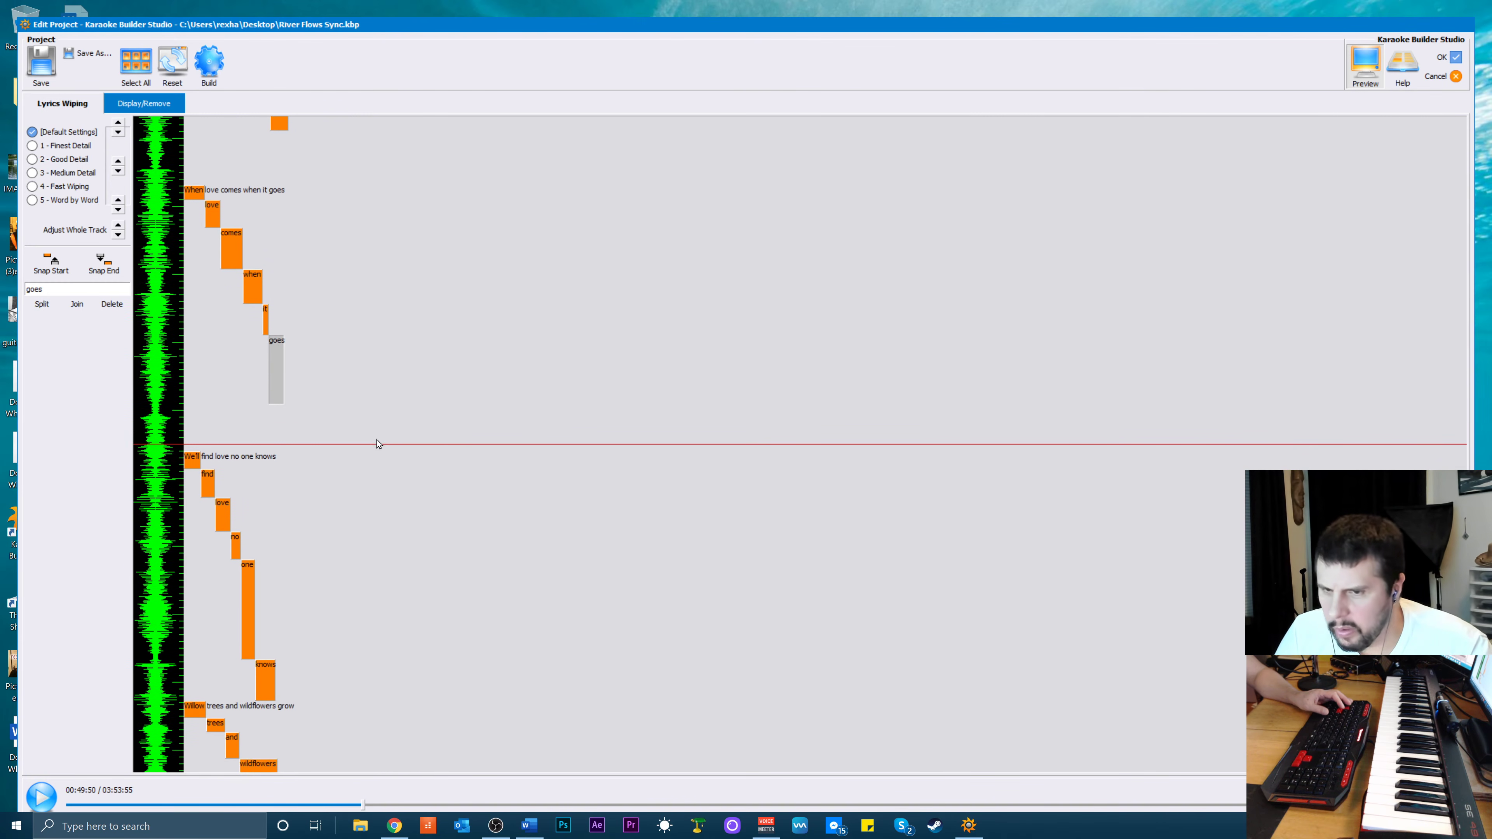
Select the whole line "We'll find love no one knows" and shift it slightly earlier, close to the playback line
double_click(224, 511)
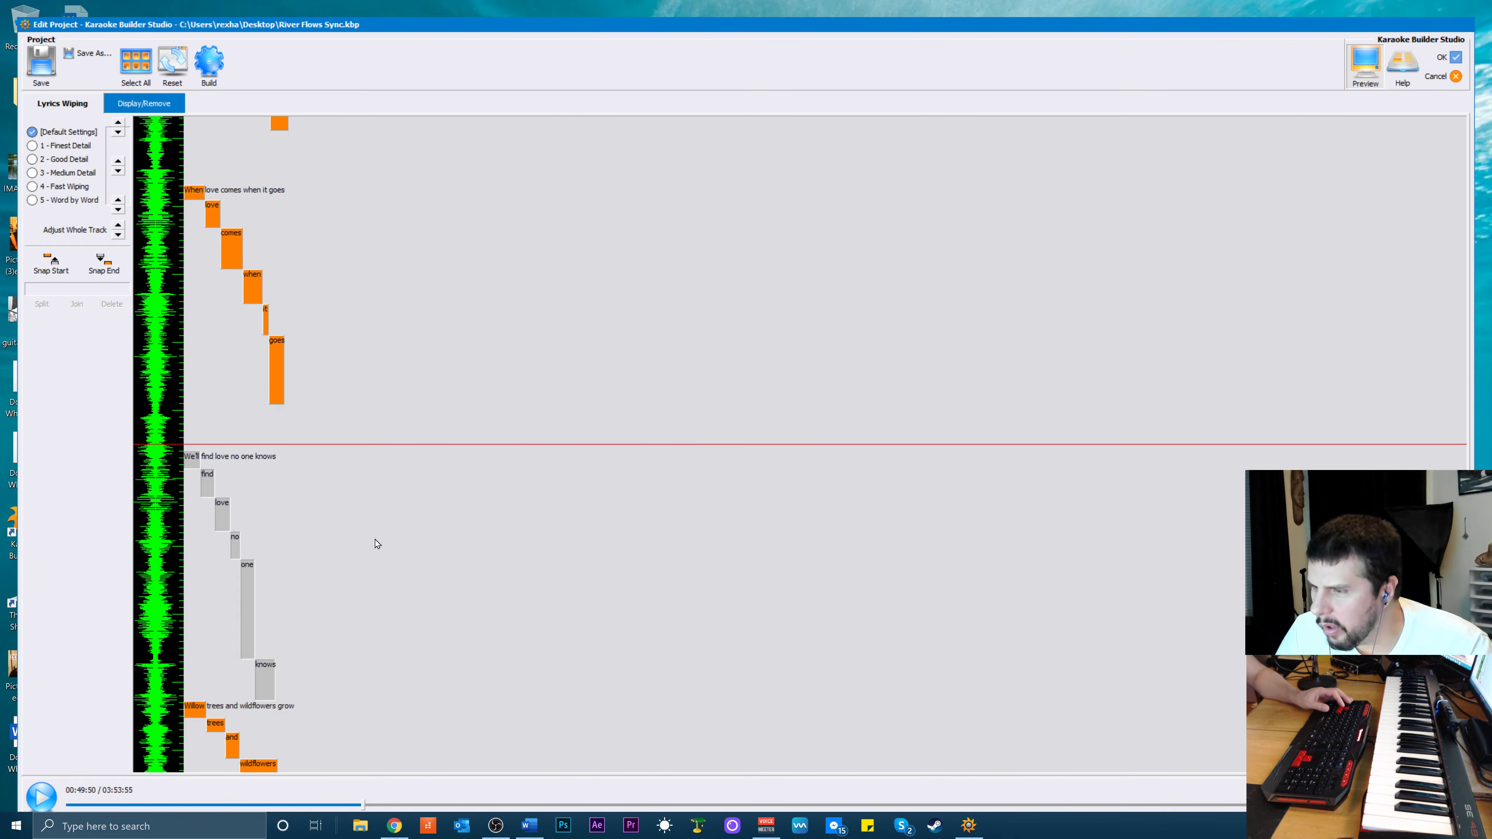
key(Up)
key(Up)
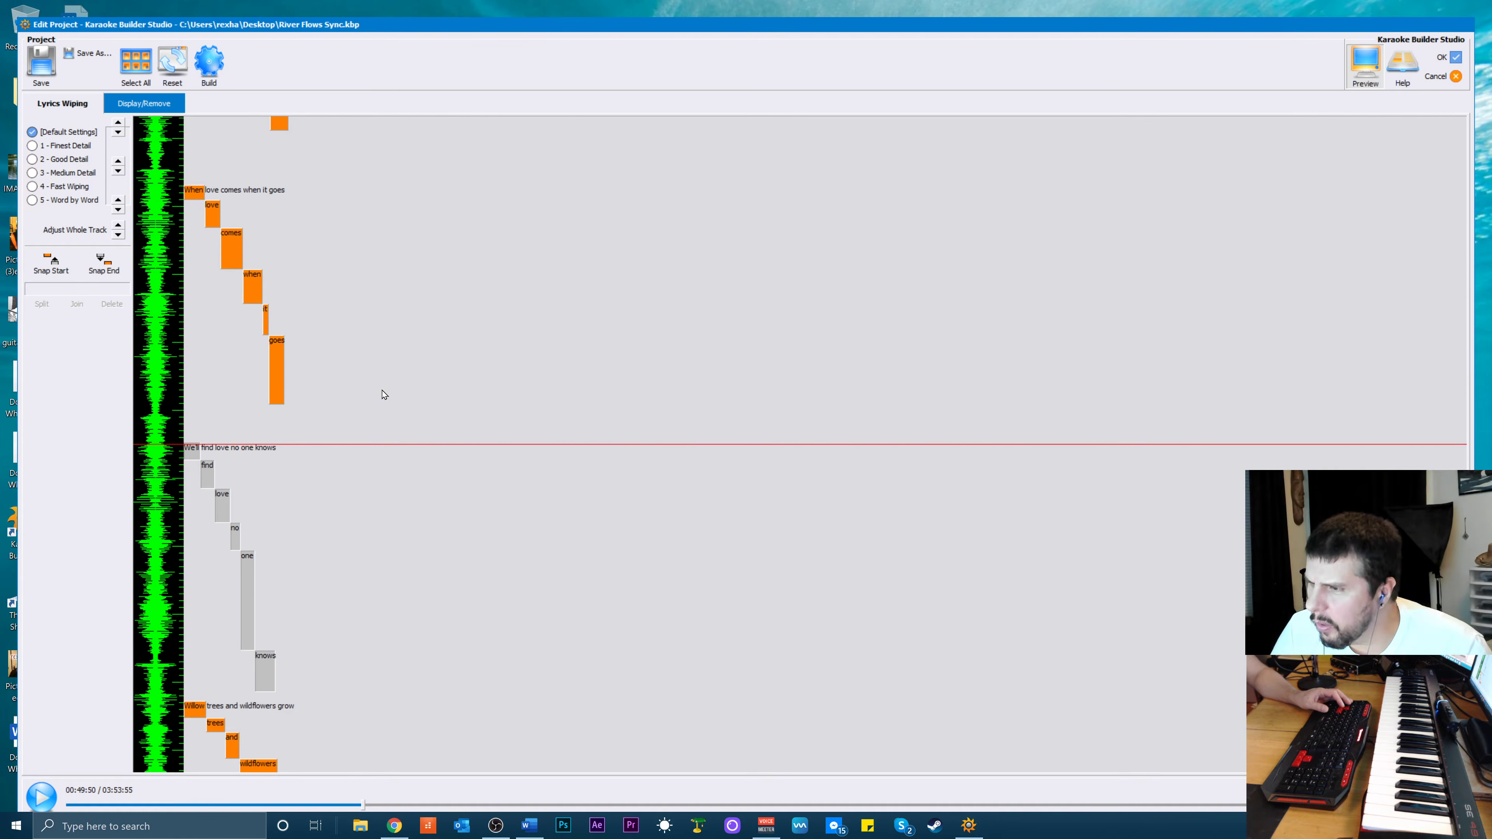
Play back "We'll find love no one knows" and shorten its word "one" by pulling its end before the playback line
scroll(388, 441, up, 2)
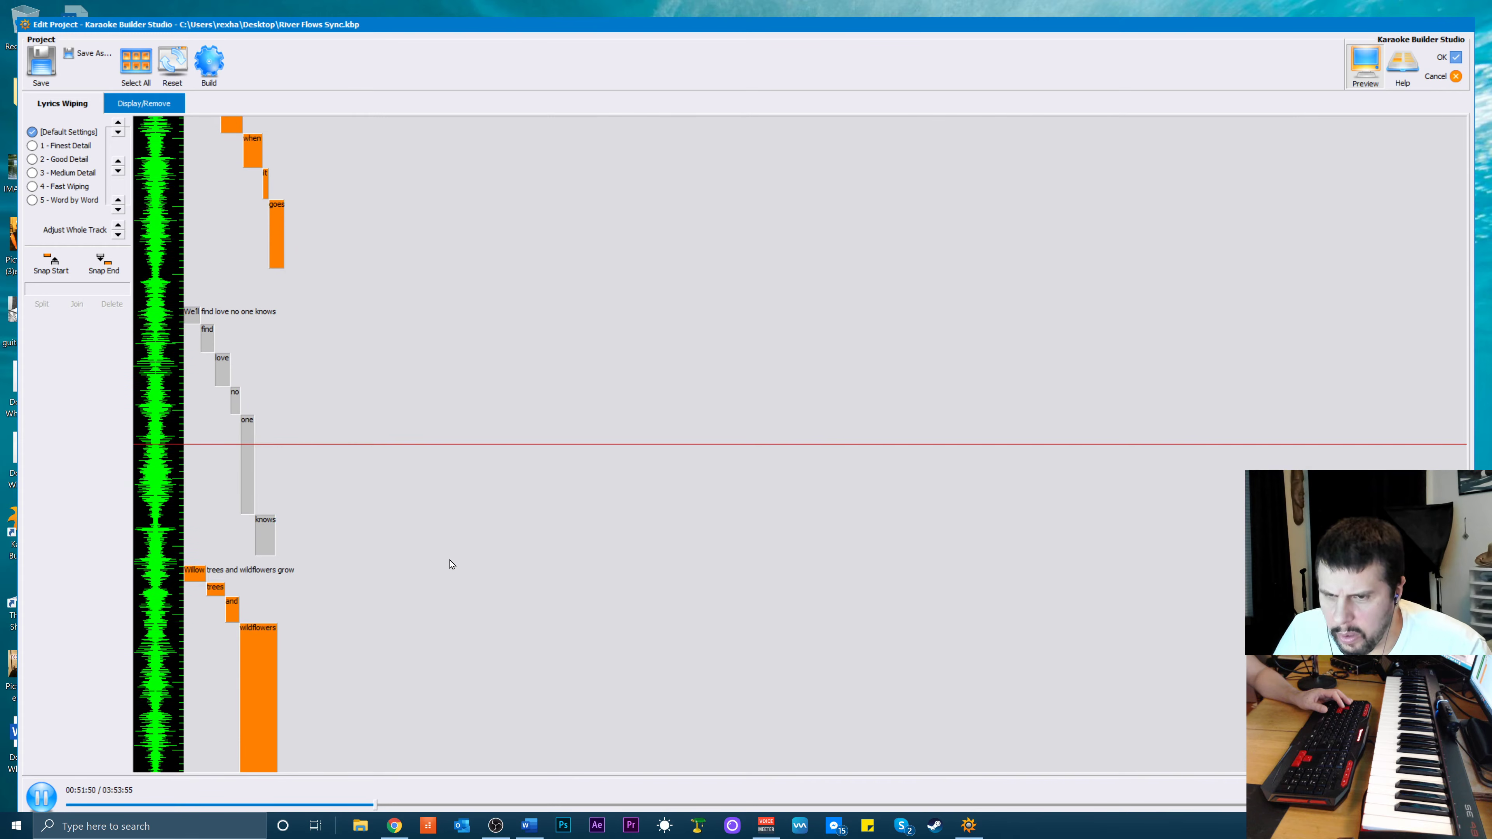
key(space)
click(203, 471)
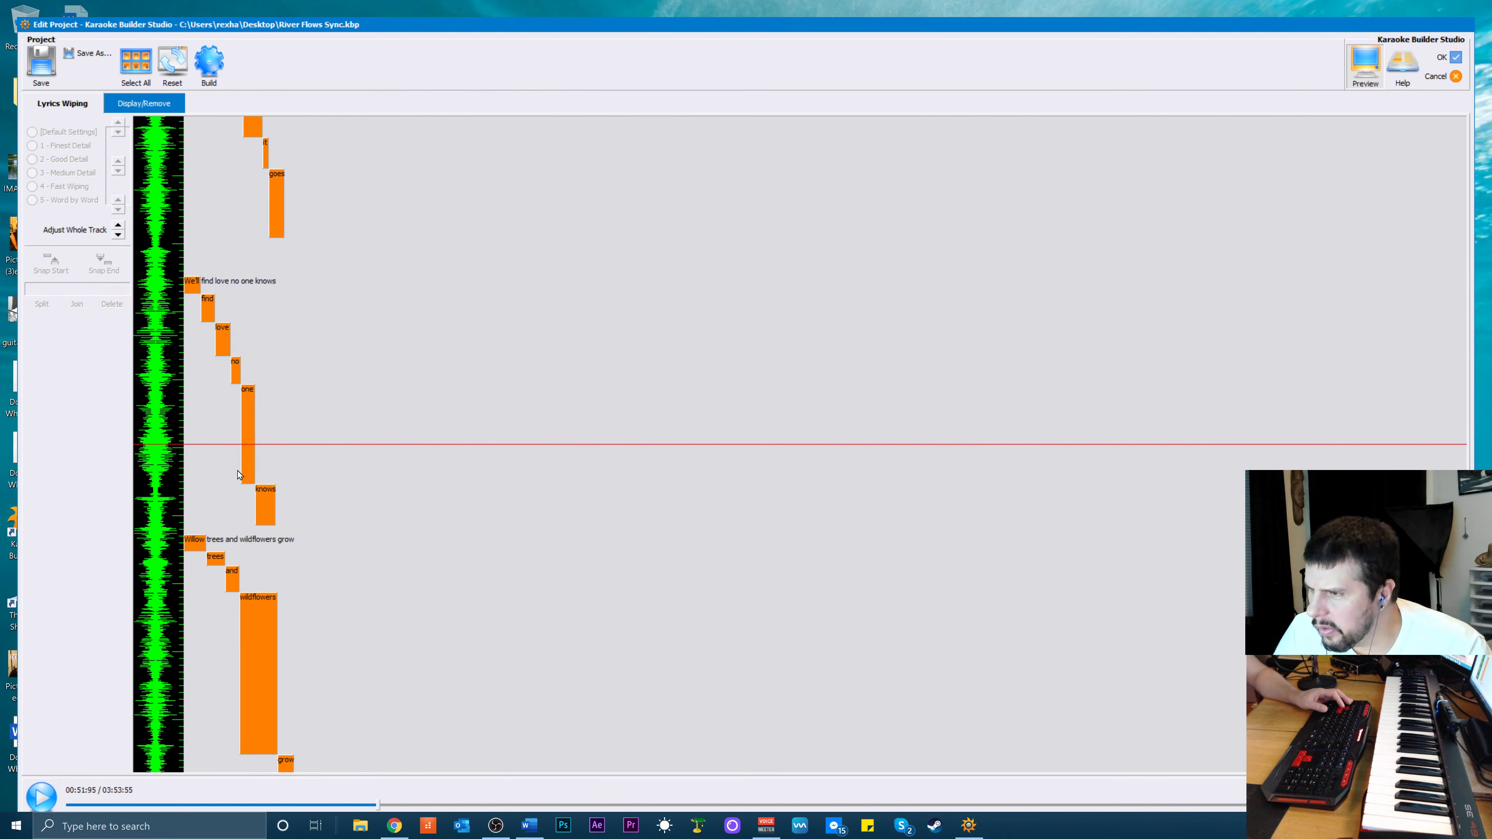
click(252, 478)
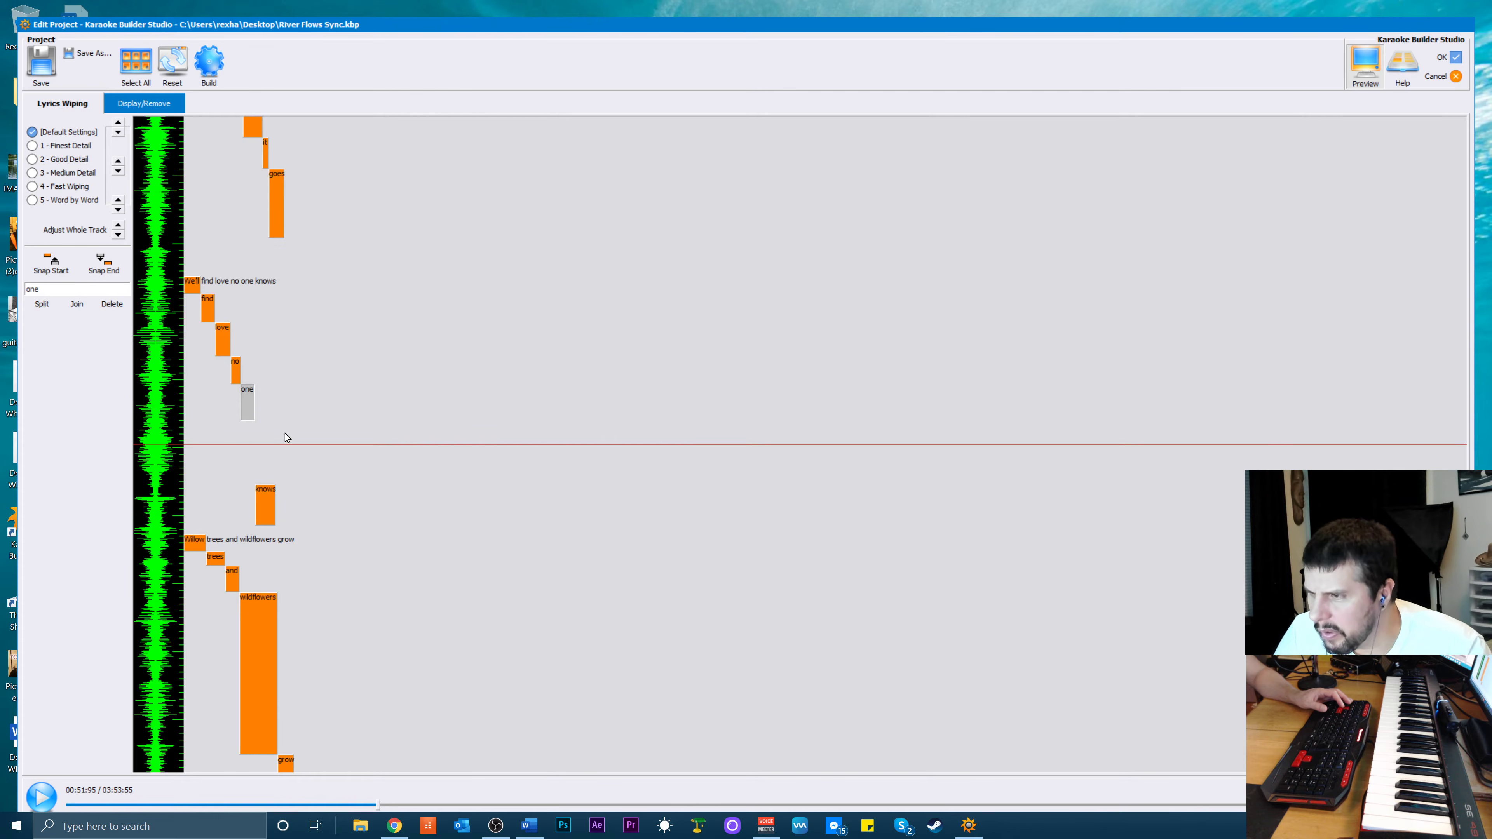
key(space)
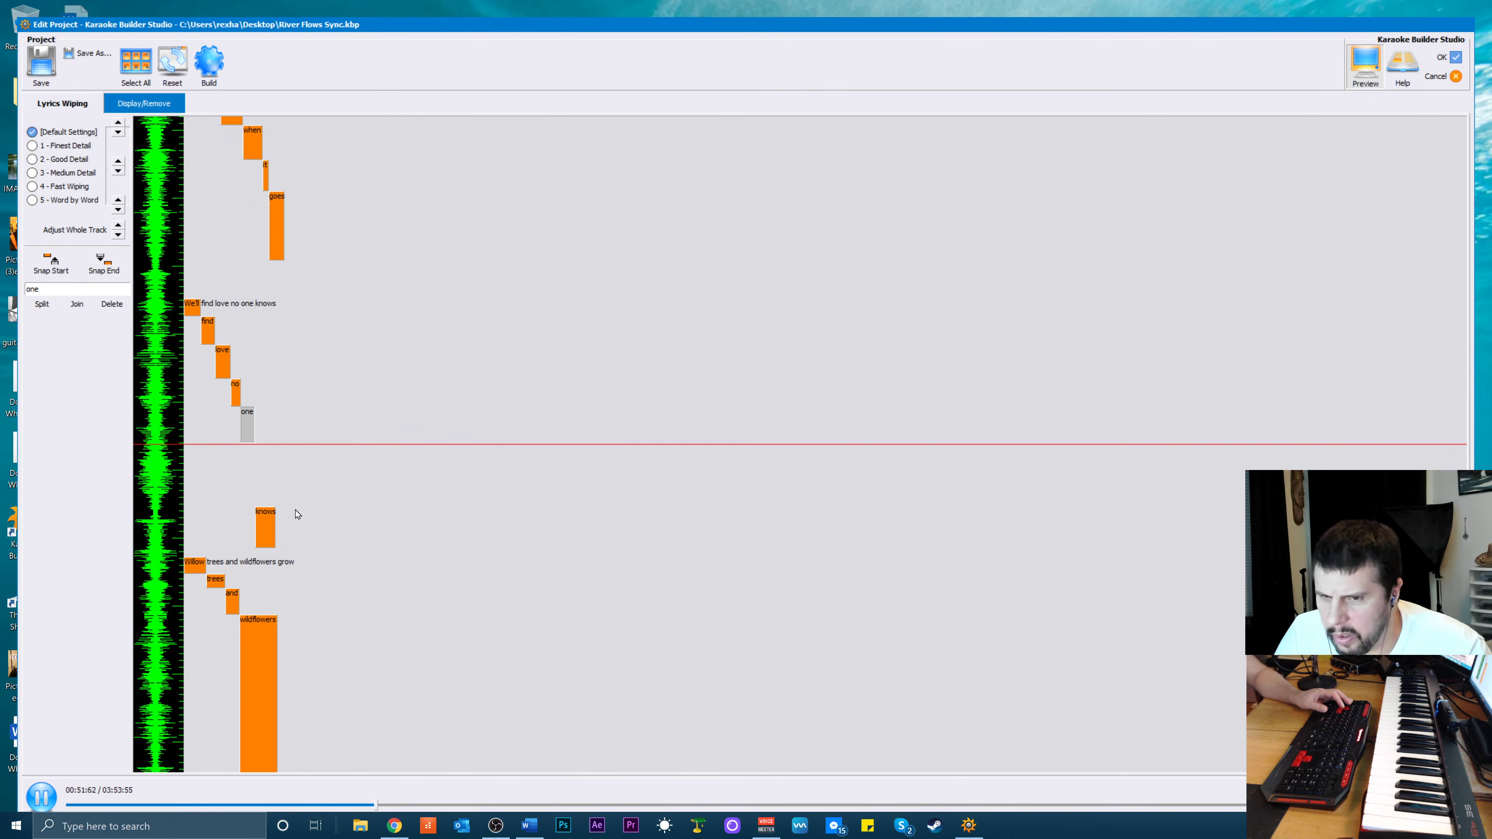
key(space)
Snap the start of "knows" to the end of "one", pull the end of "knows" earlier and replay the line
click(266, 519)
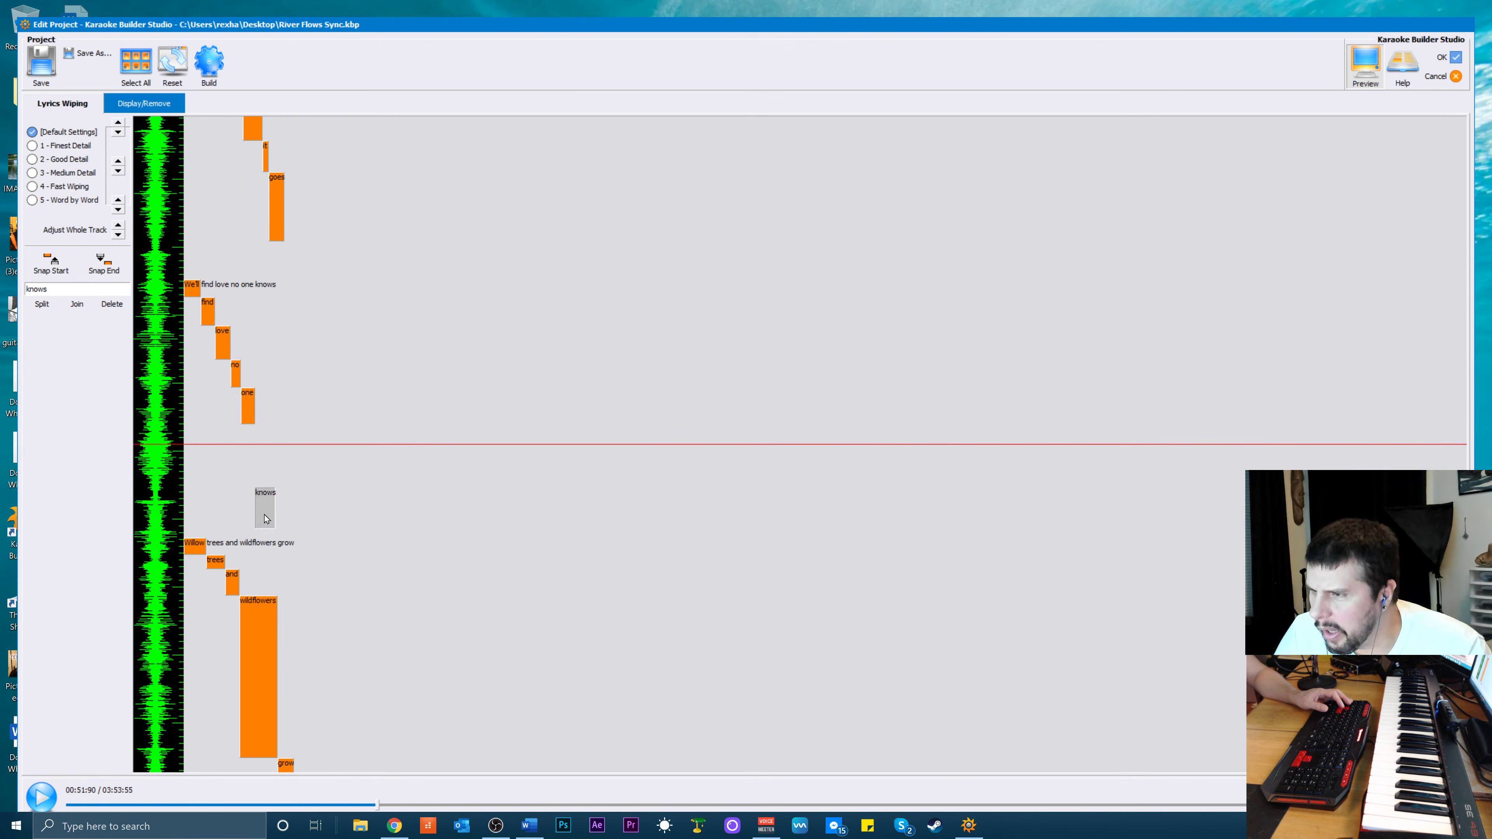
click(51, 262)
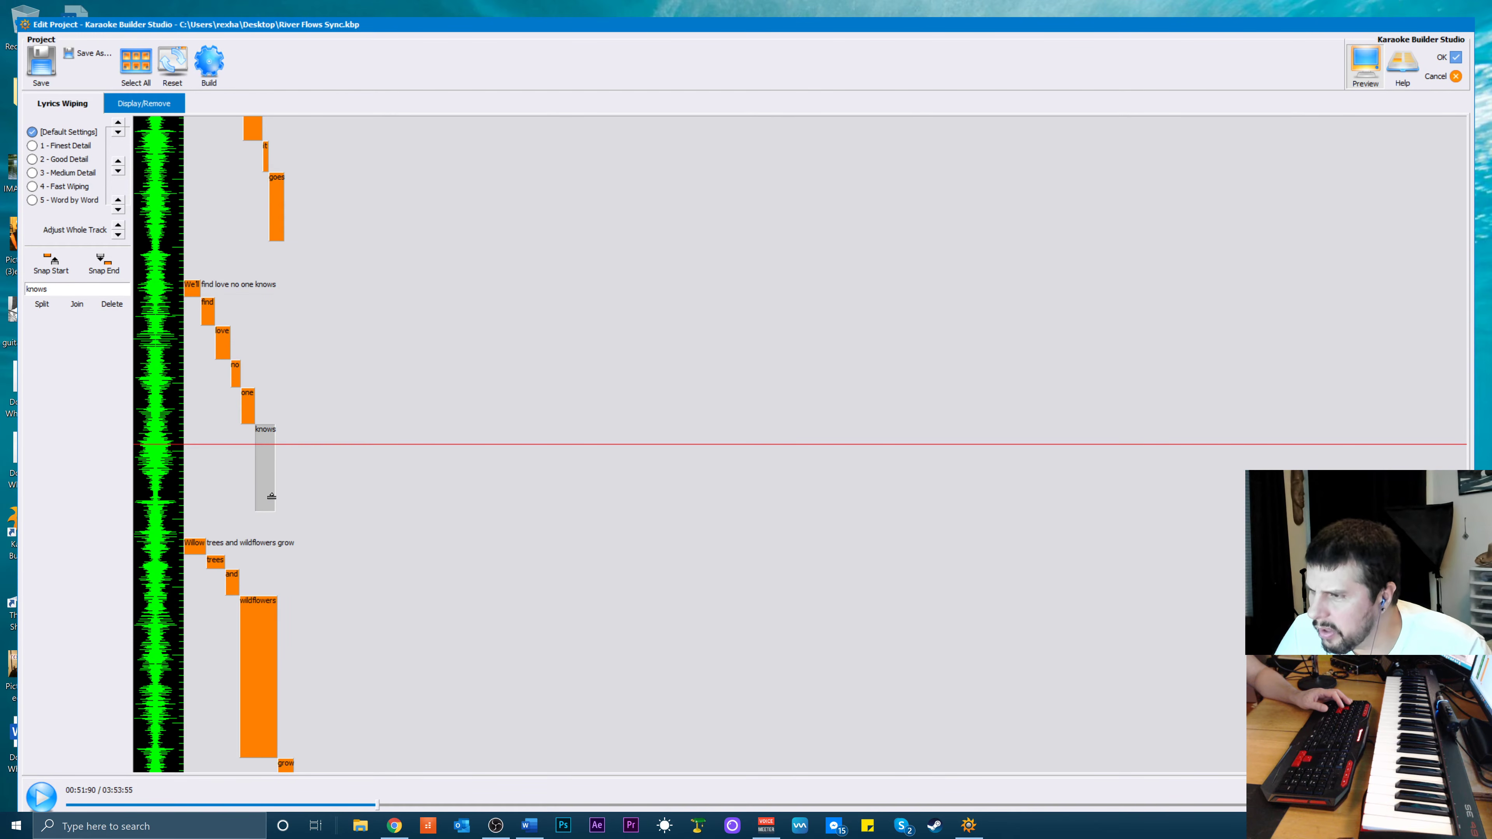
drag(271, 496, 280, 482)
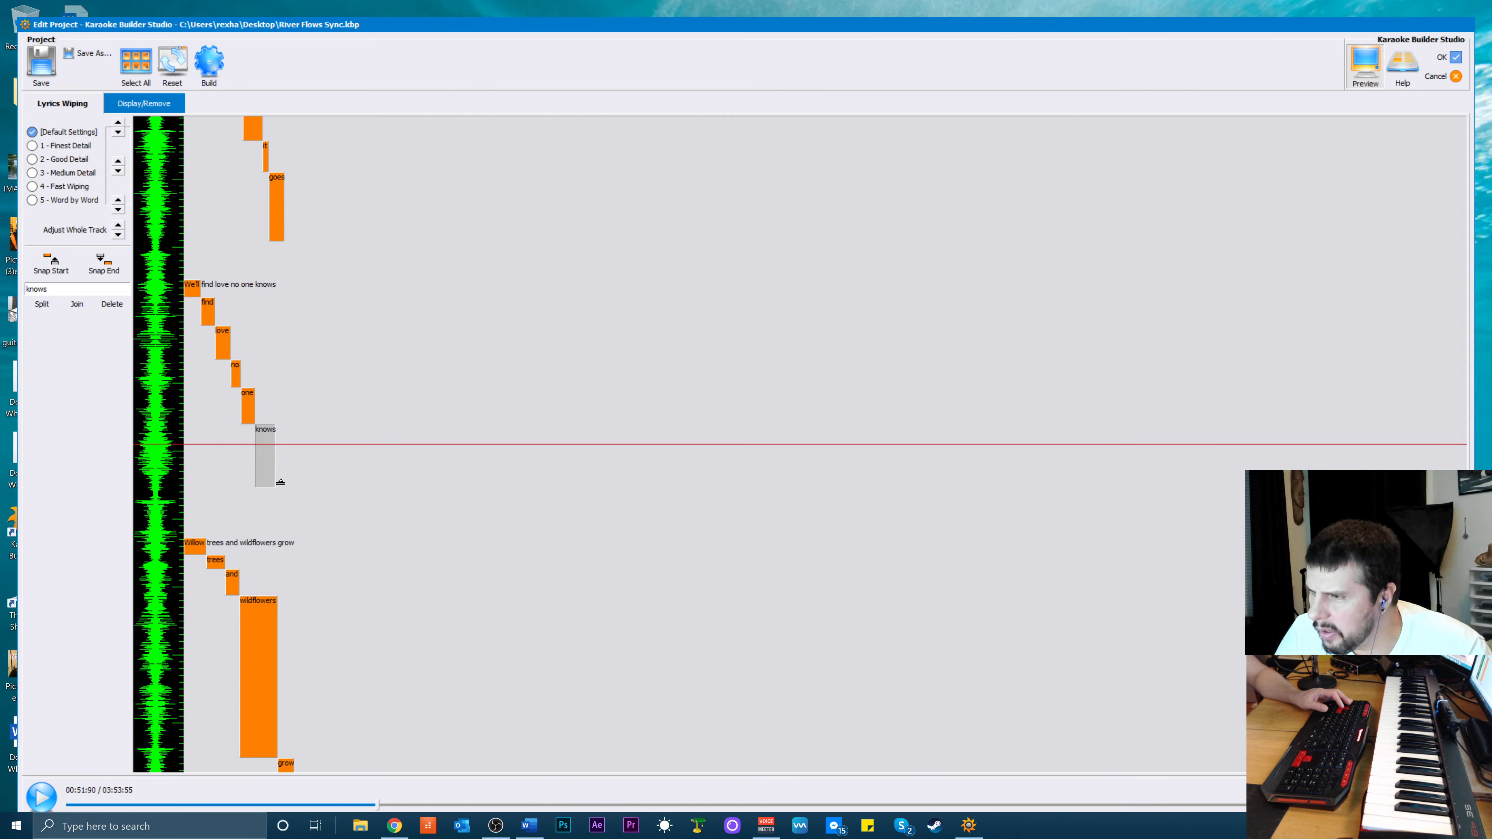
key(space)
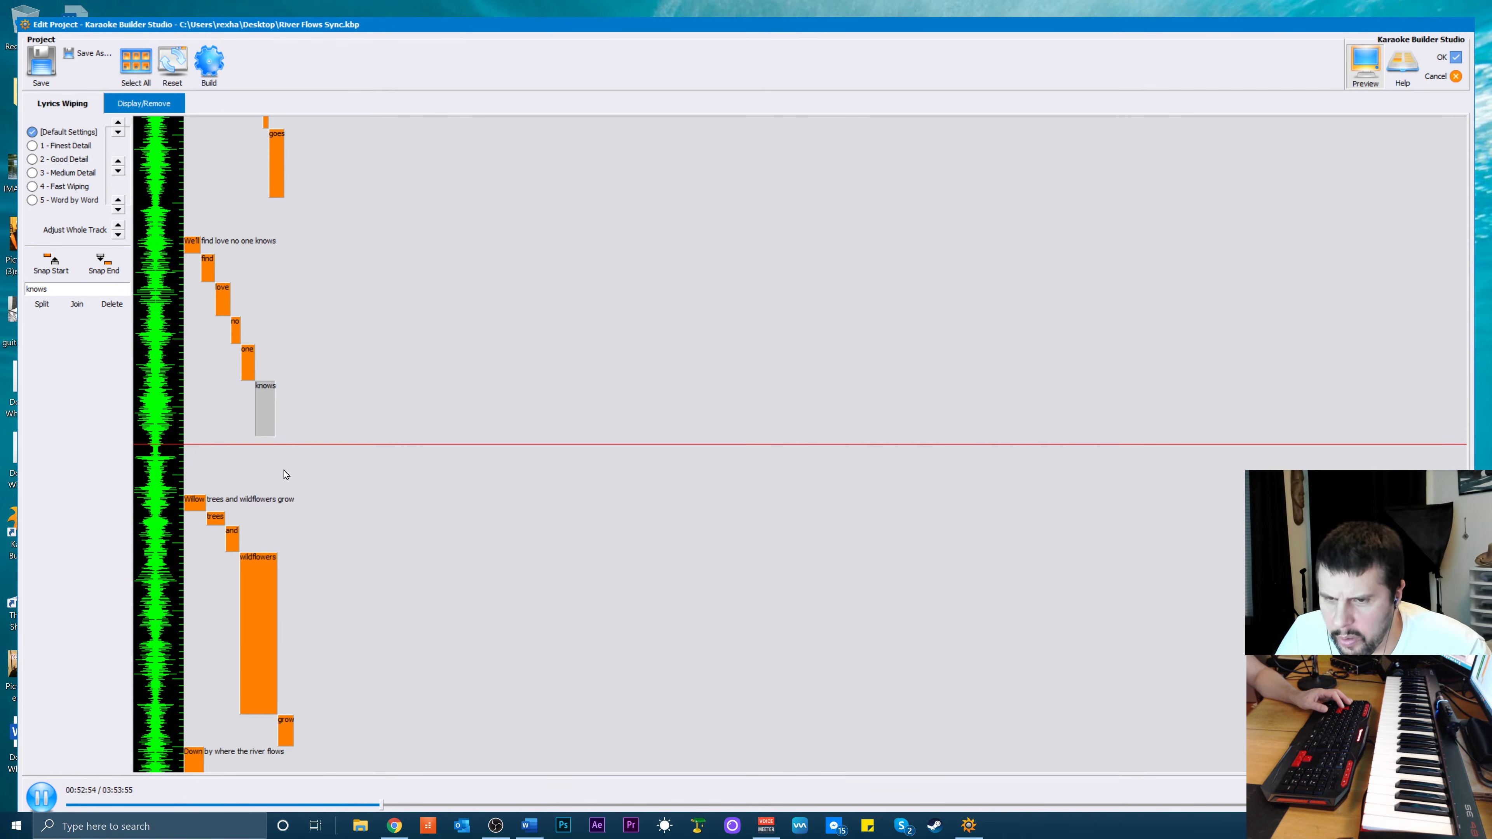
Play on to "Willow trees and wildflowers grow", select the whole line and shift it slightly earlier
key(space)
key(space)
key(space)
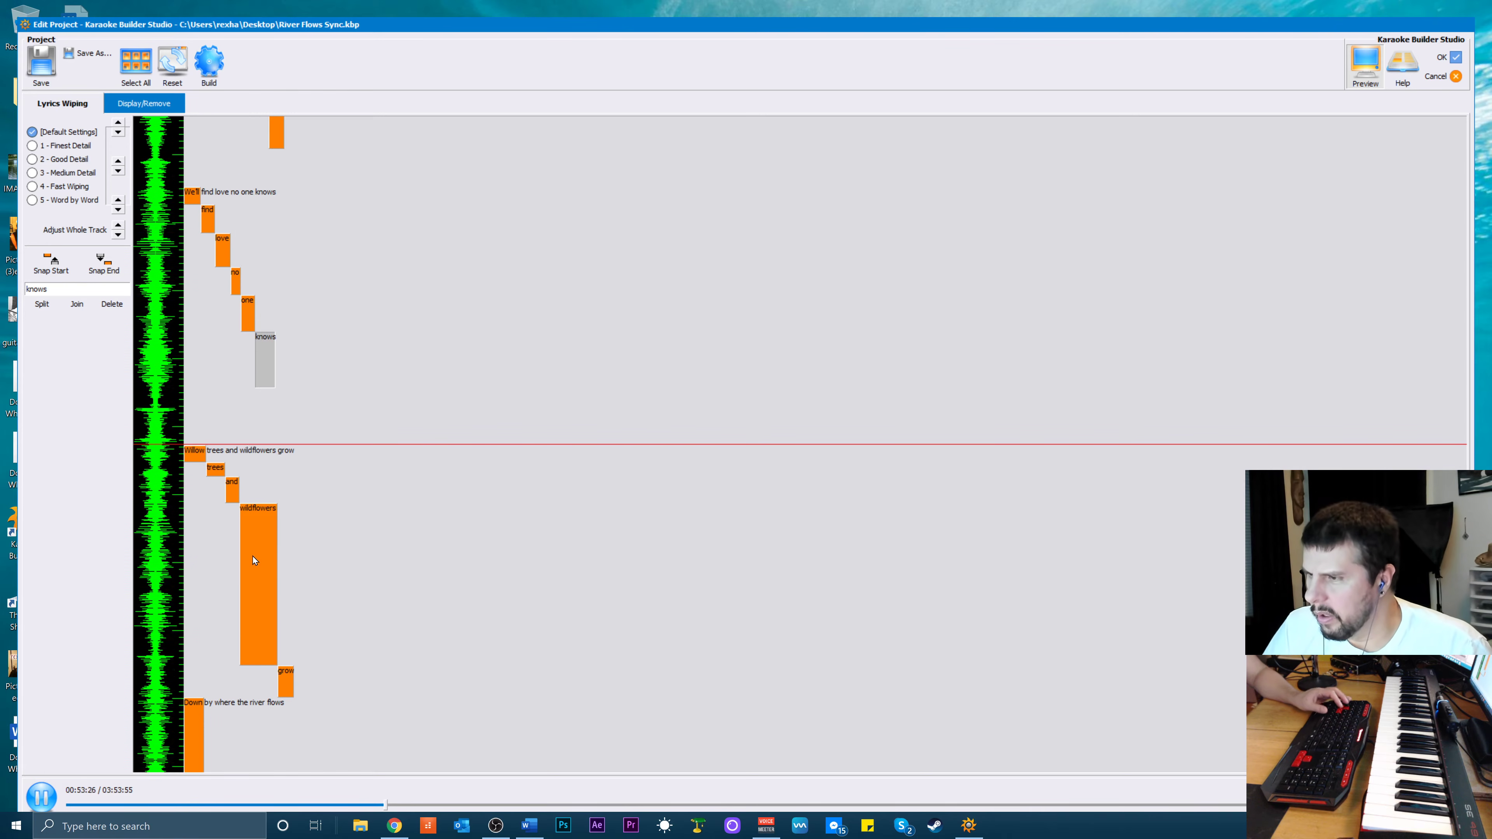
click(256, 556)
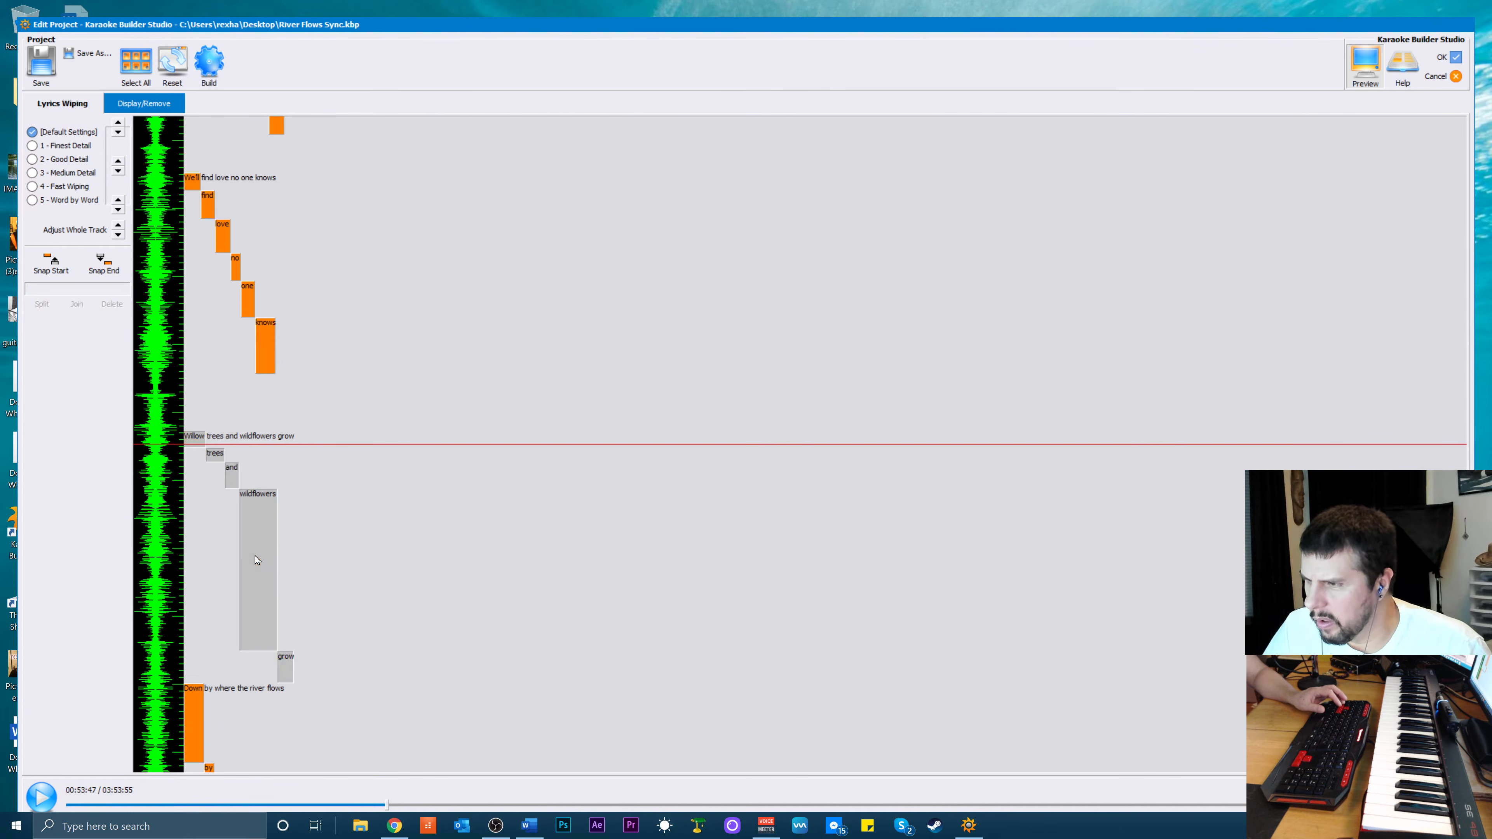
key(Up)
key(Up)
key(Up)
key(Up)
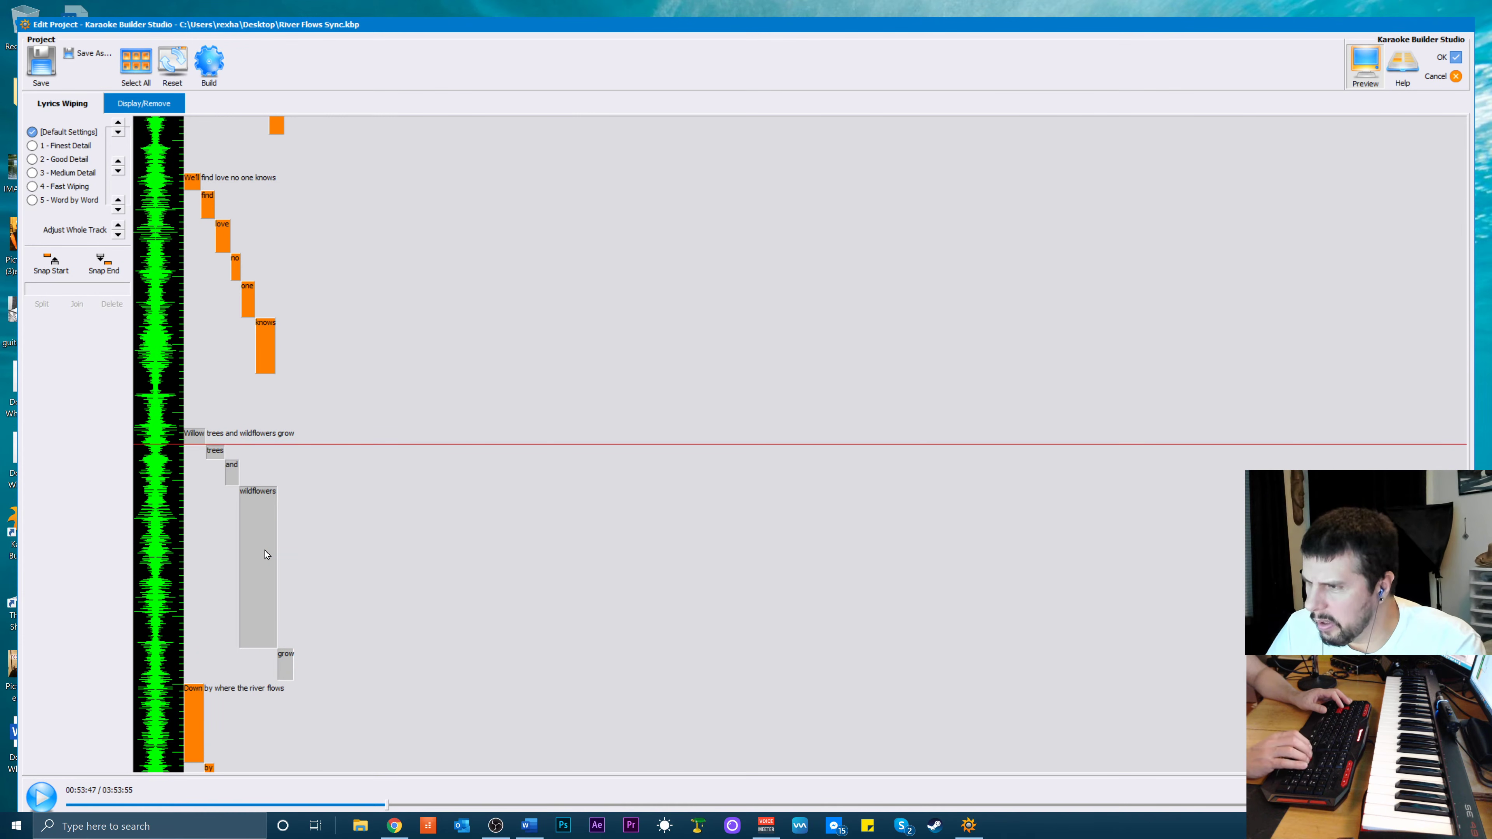
Play back "Willow trees and wildflowers grow" and shorten its word "wildflowers" by pulling its end before the playback line
key(space)
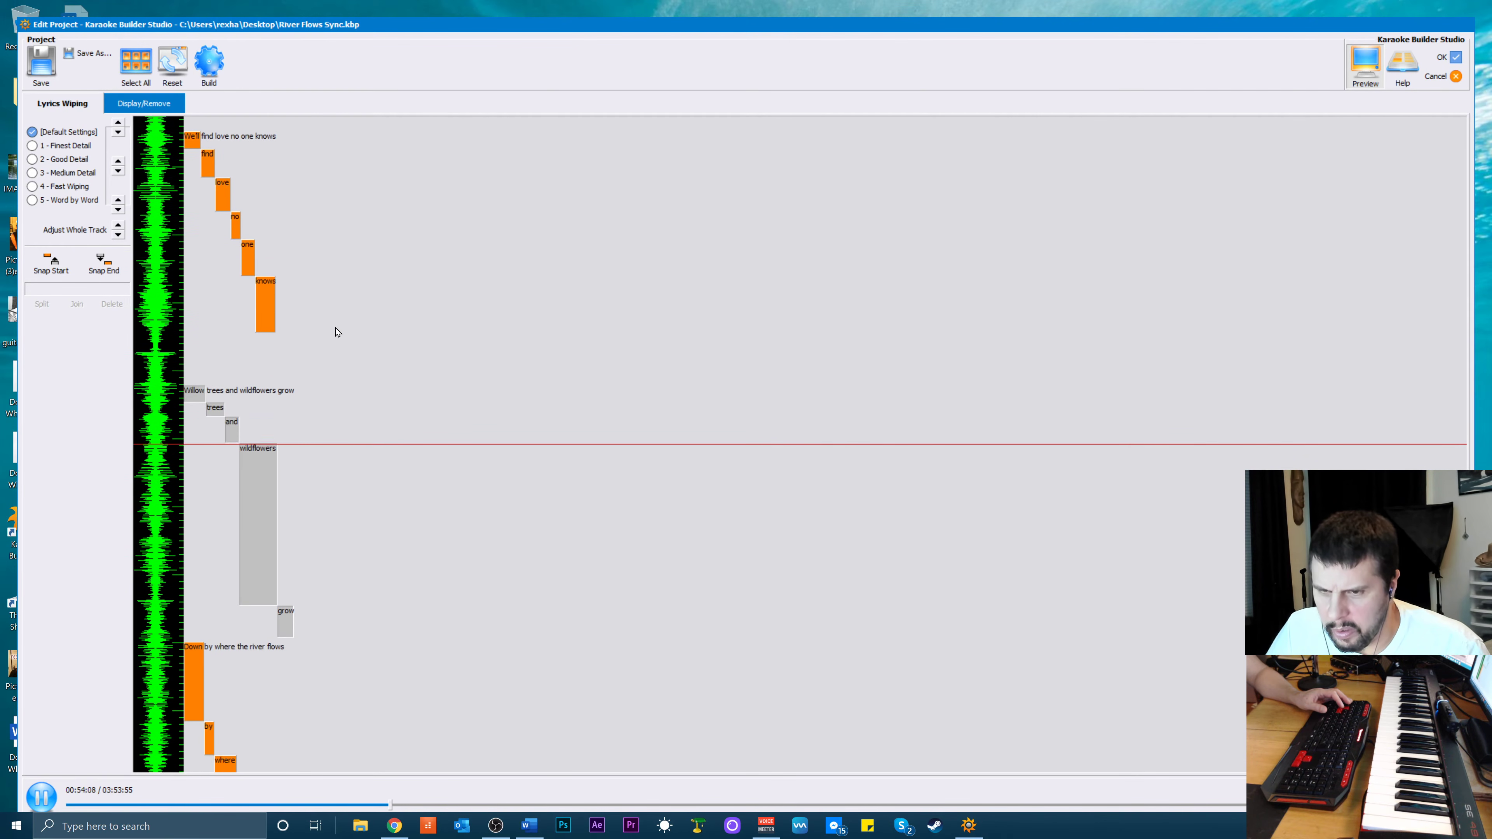
key(space)
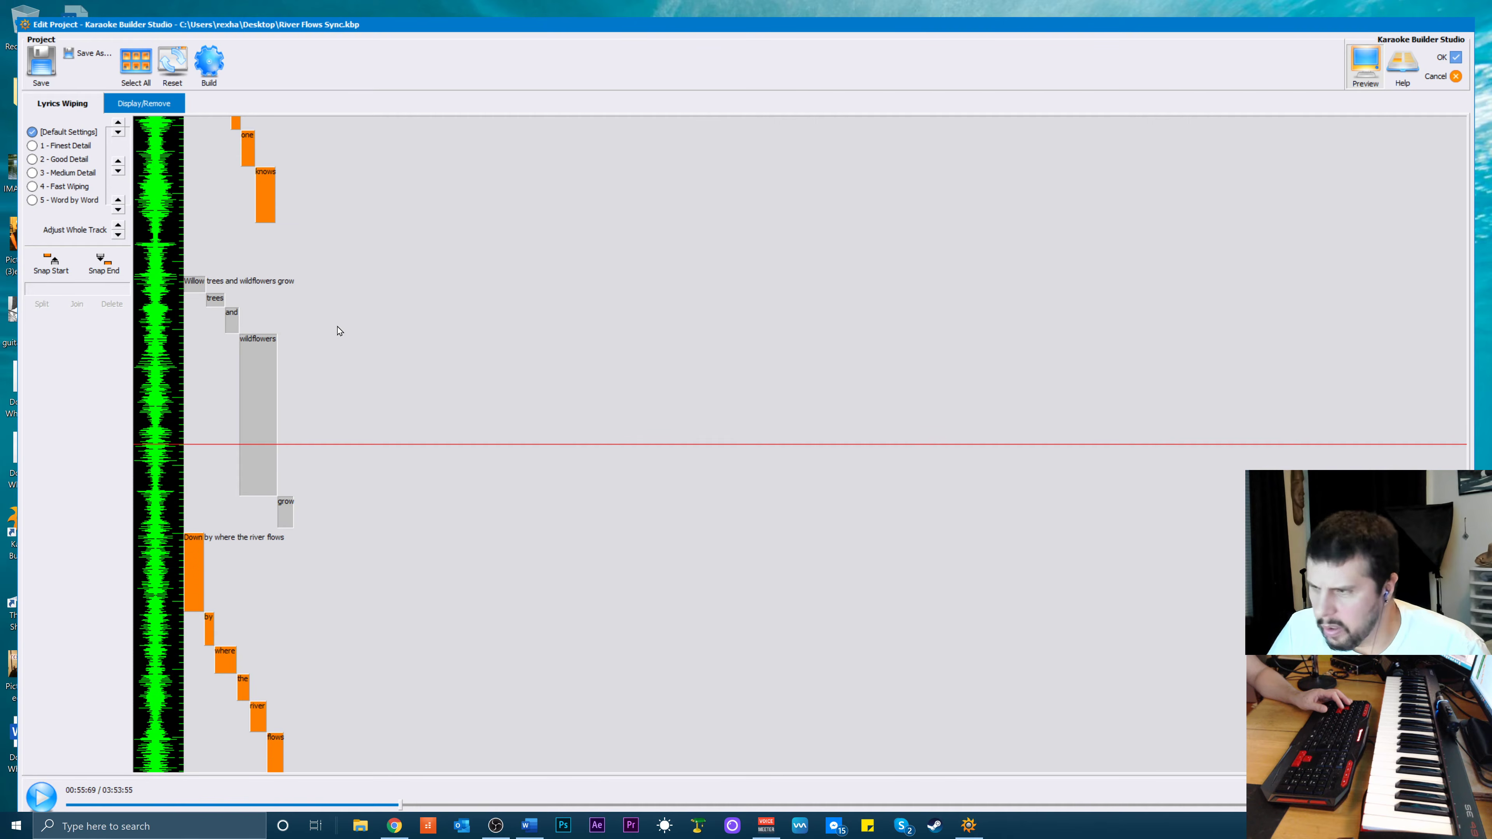
click(279, 497)
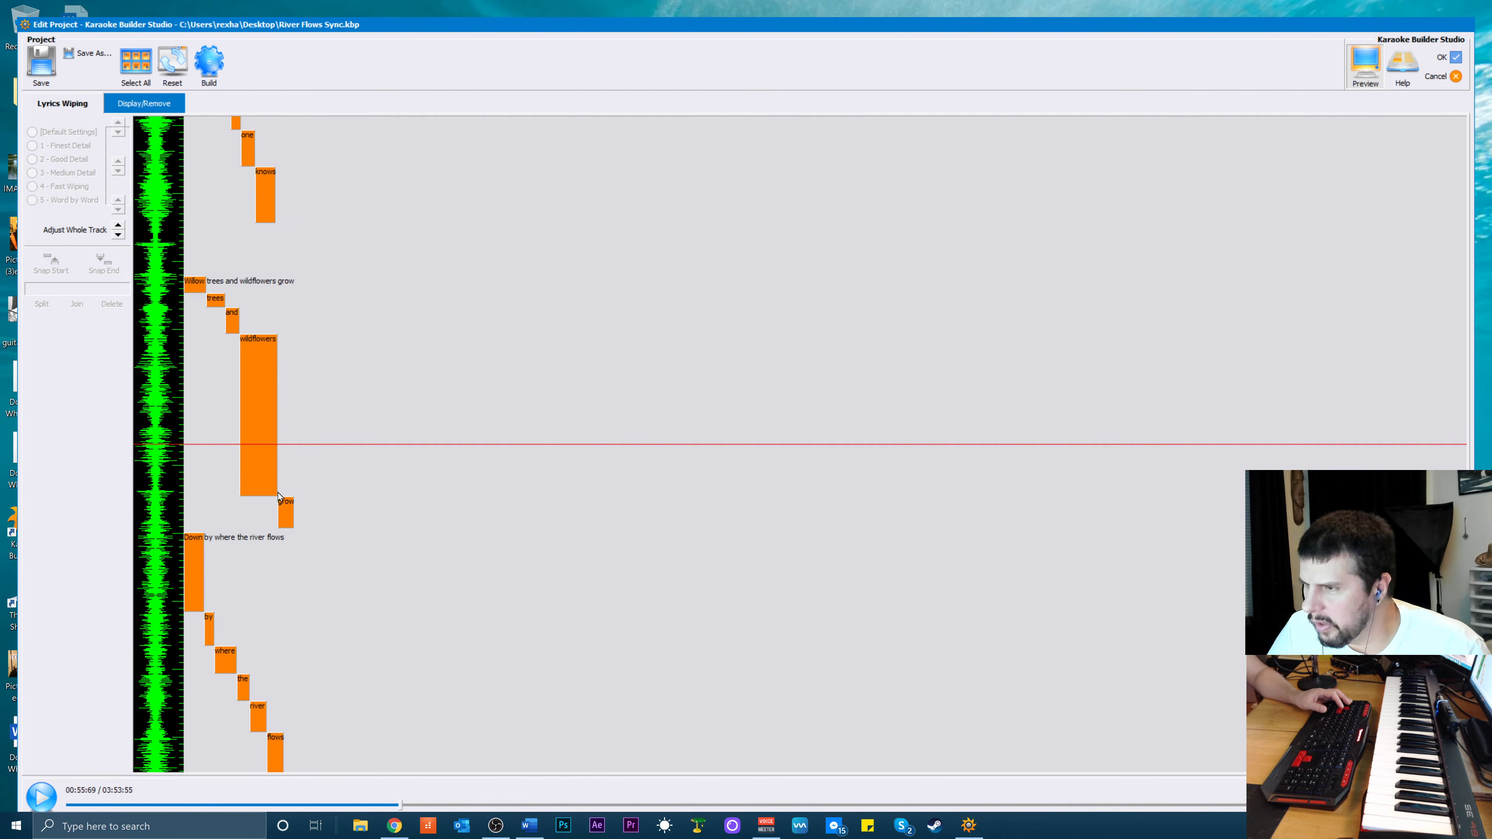
click(258, 492)
drag(258, 492, 266, 392)
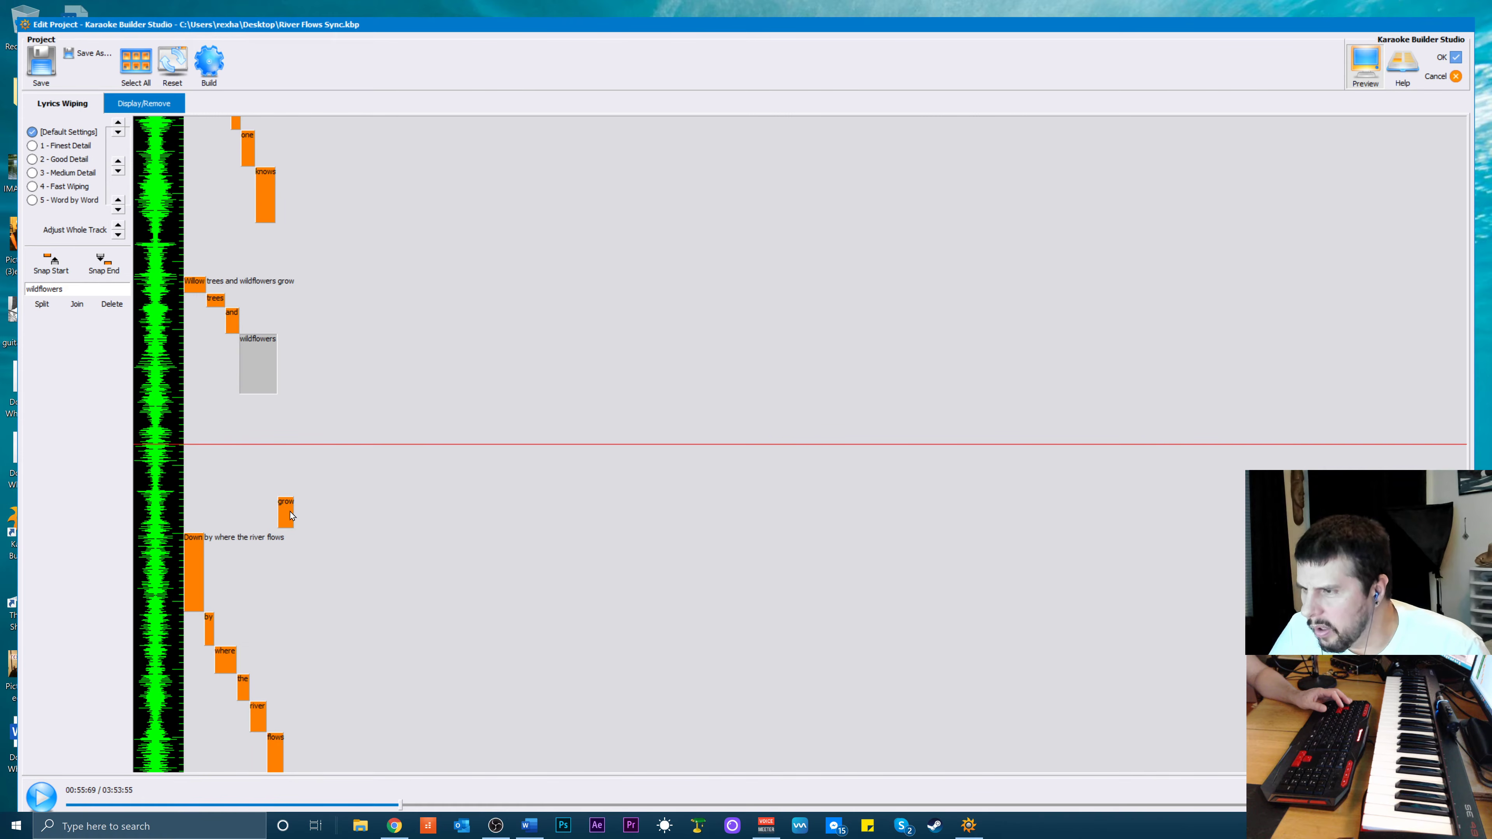
Snap the start of "grow" to the end of "wildflowers", pull the end of "grow" earlier and replay the line
click(290, 515)
click(43, 276)
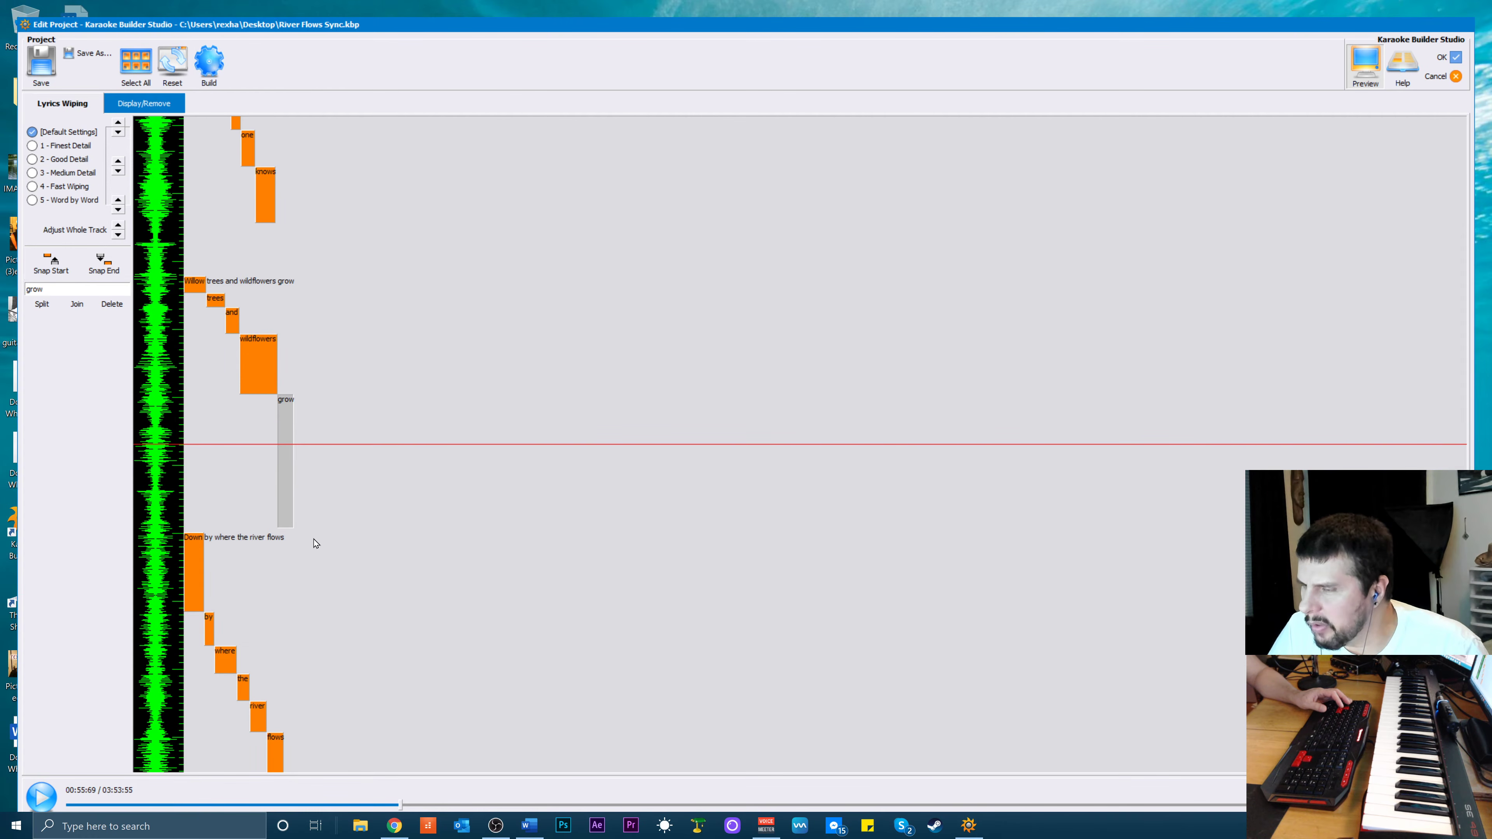
drag(285, 526, 289, 484)
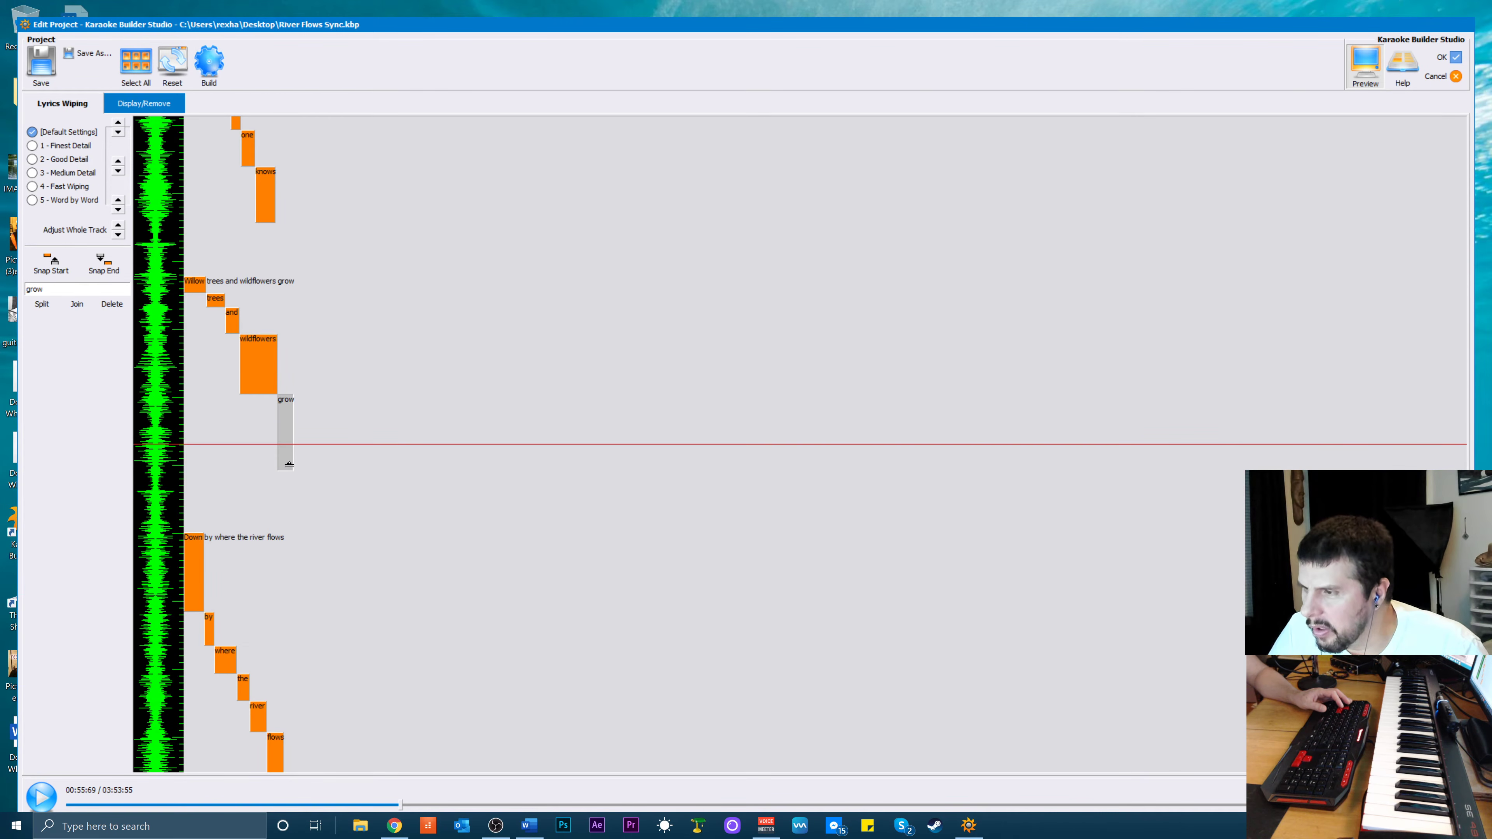
key(space)
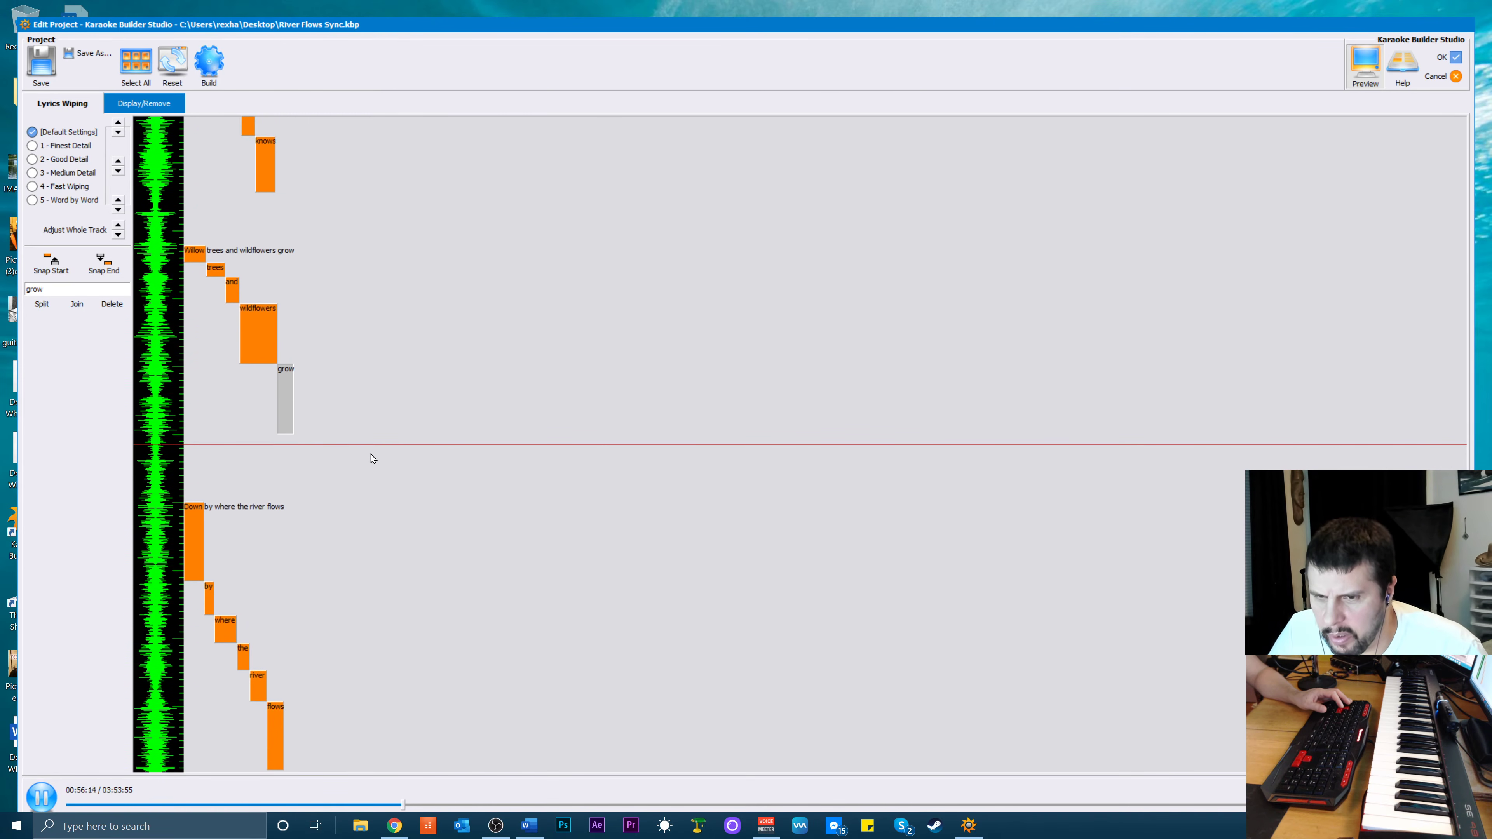
Pause at "Down by where the river flows", select the whole line and shift it slightly earlier
key(space)
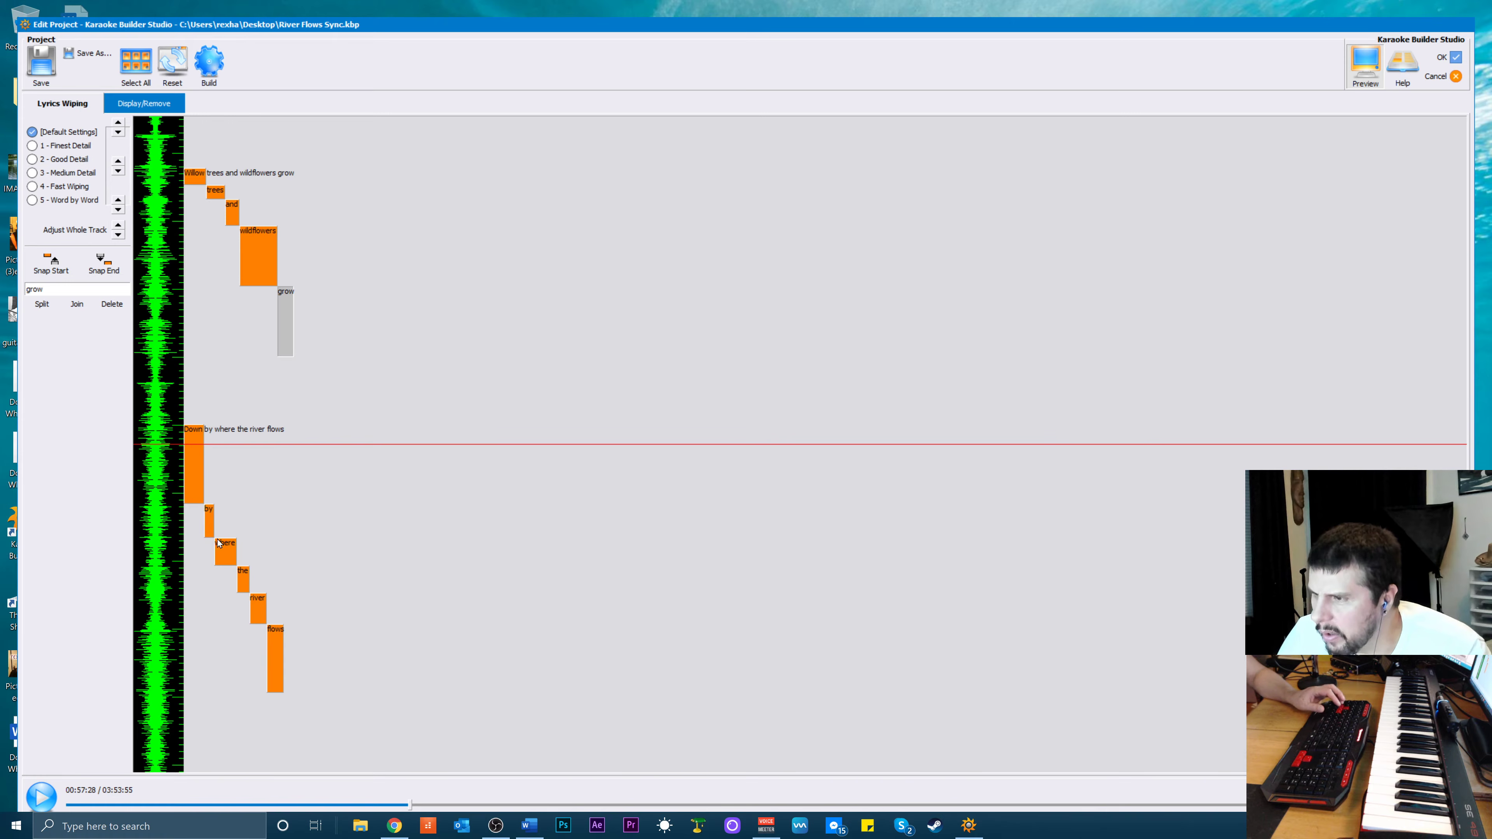
click(213, 525)
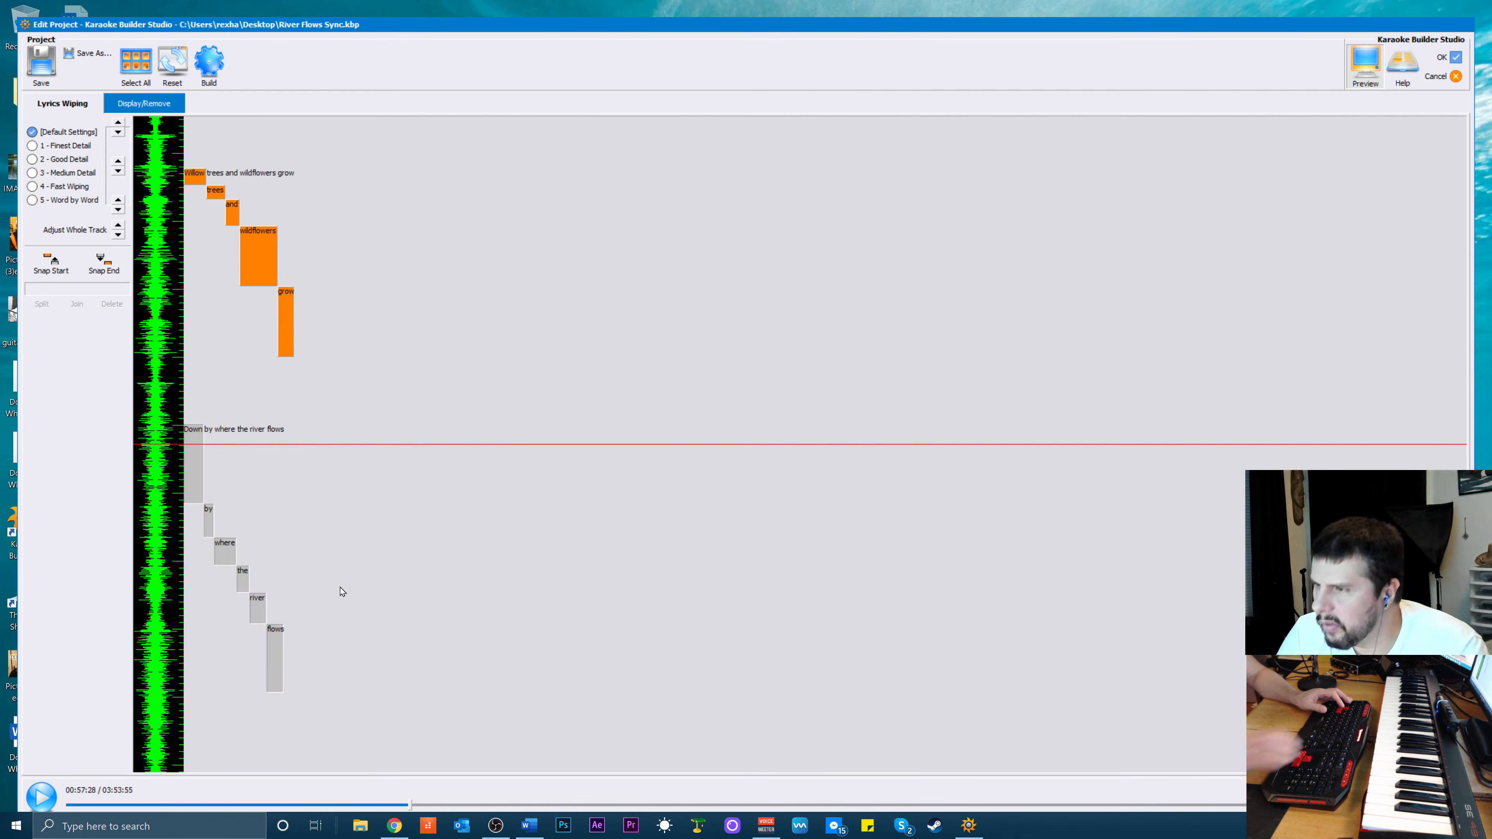
key(Up)
key(Up)
key(Up)
key(Up)
key(Up)
key(Up)
key(Up)
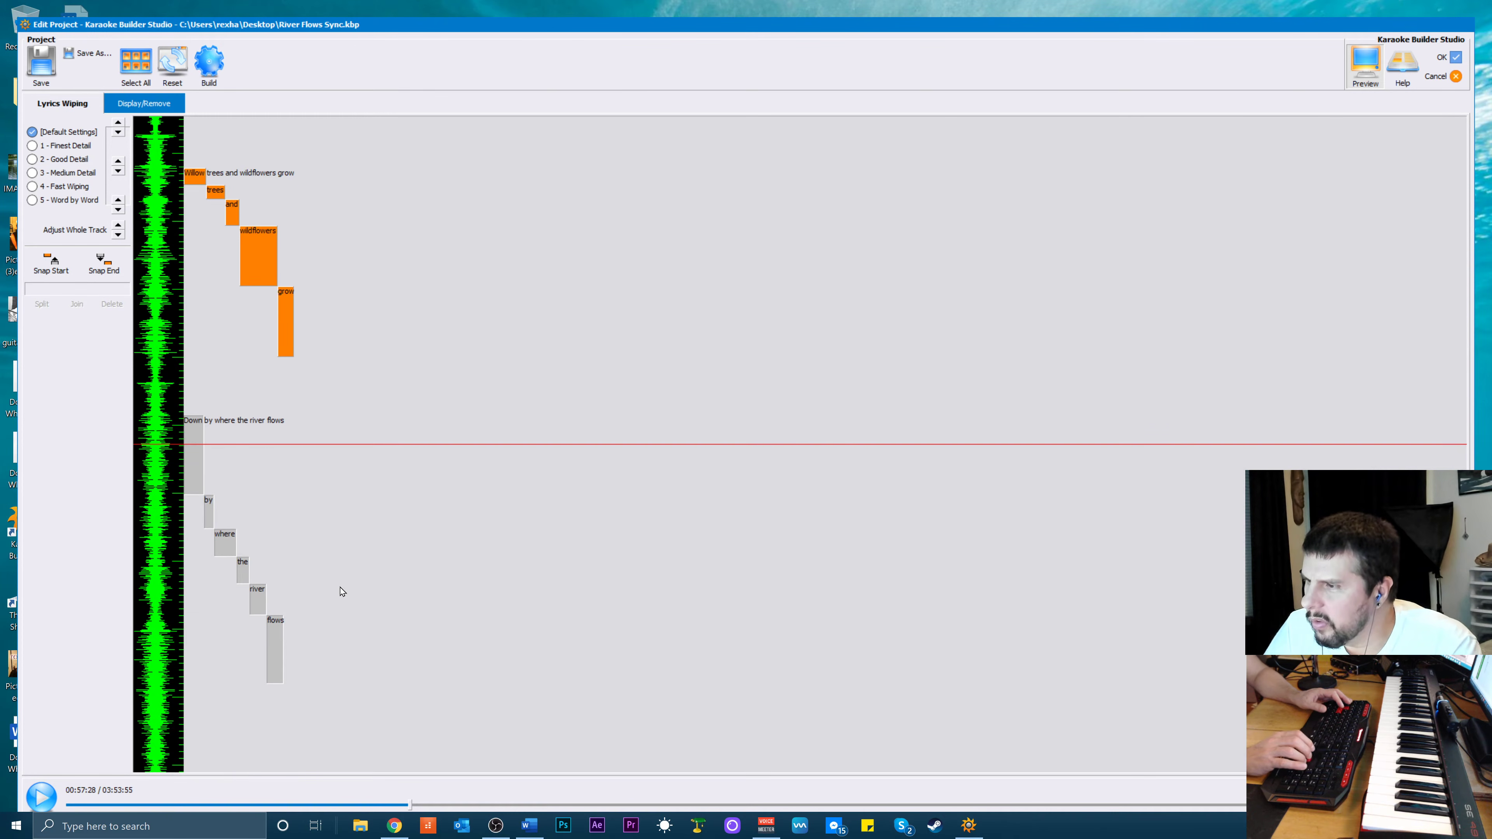
key(Up)
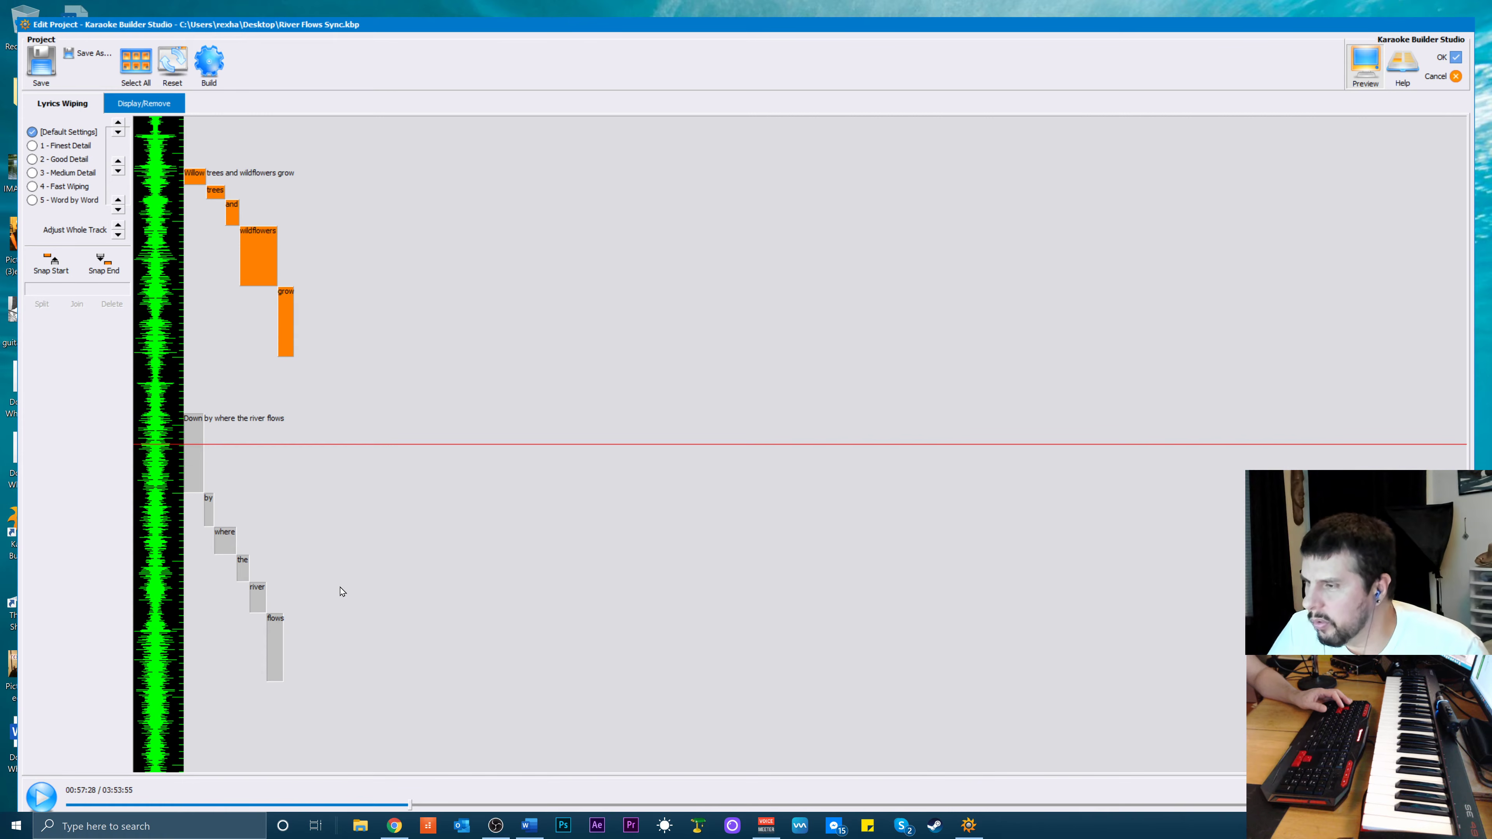
Play back "Down by where the river flows" and shorten its word "Down" by pulling its end before the playback line
key(space)
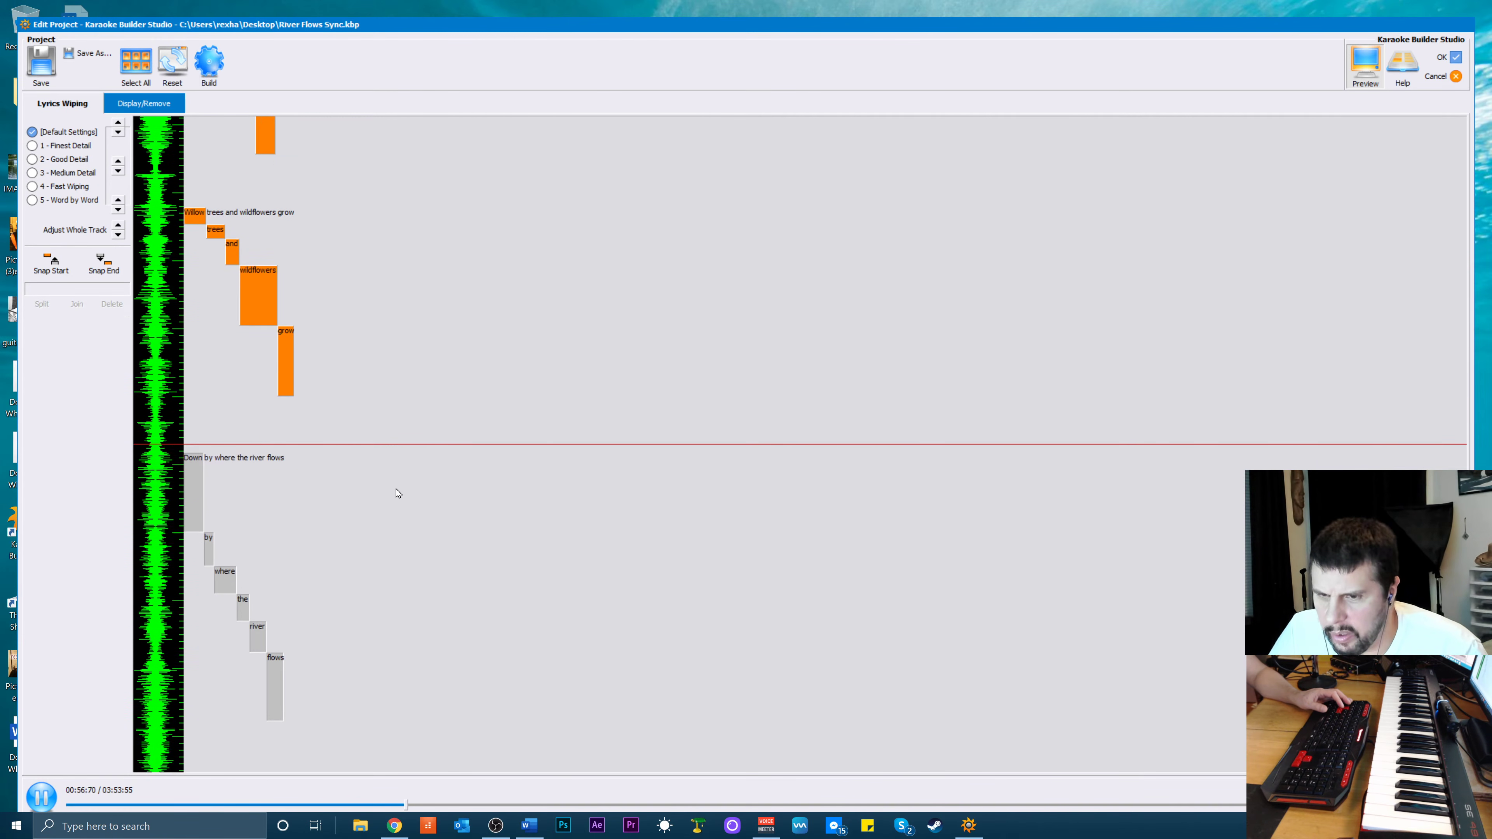
key(space)
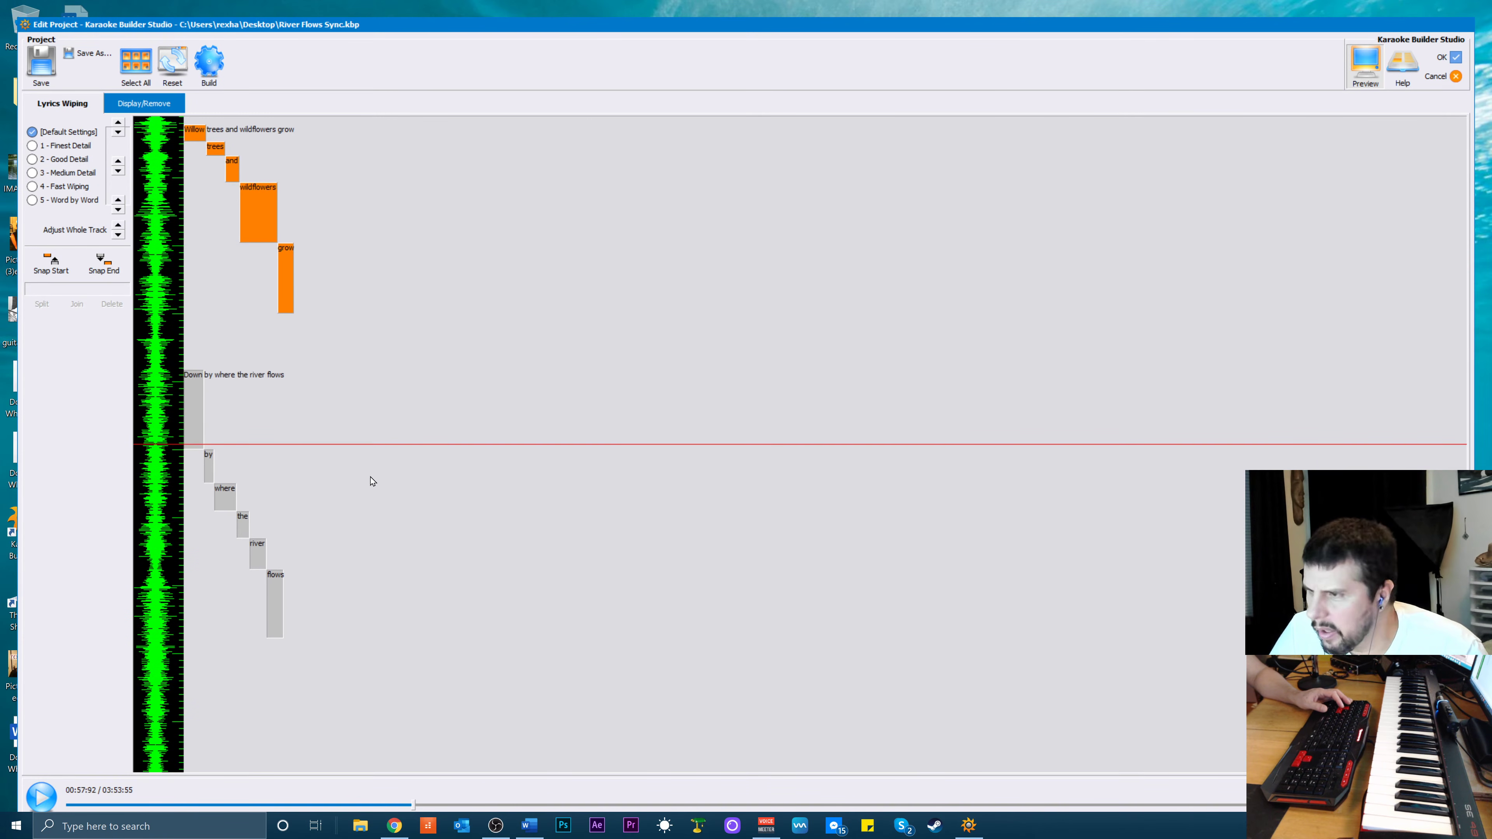
click(371, 481)
click(199, 447)
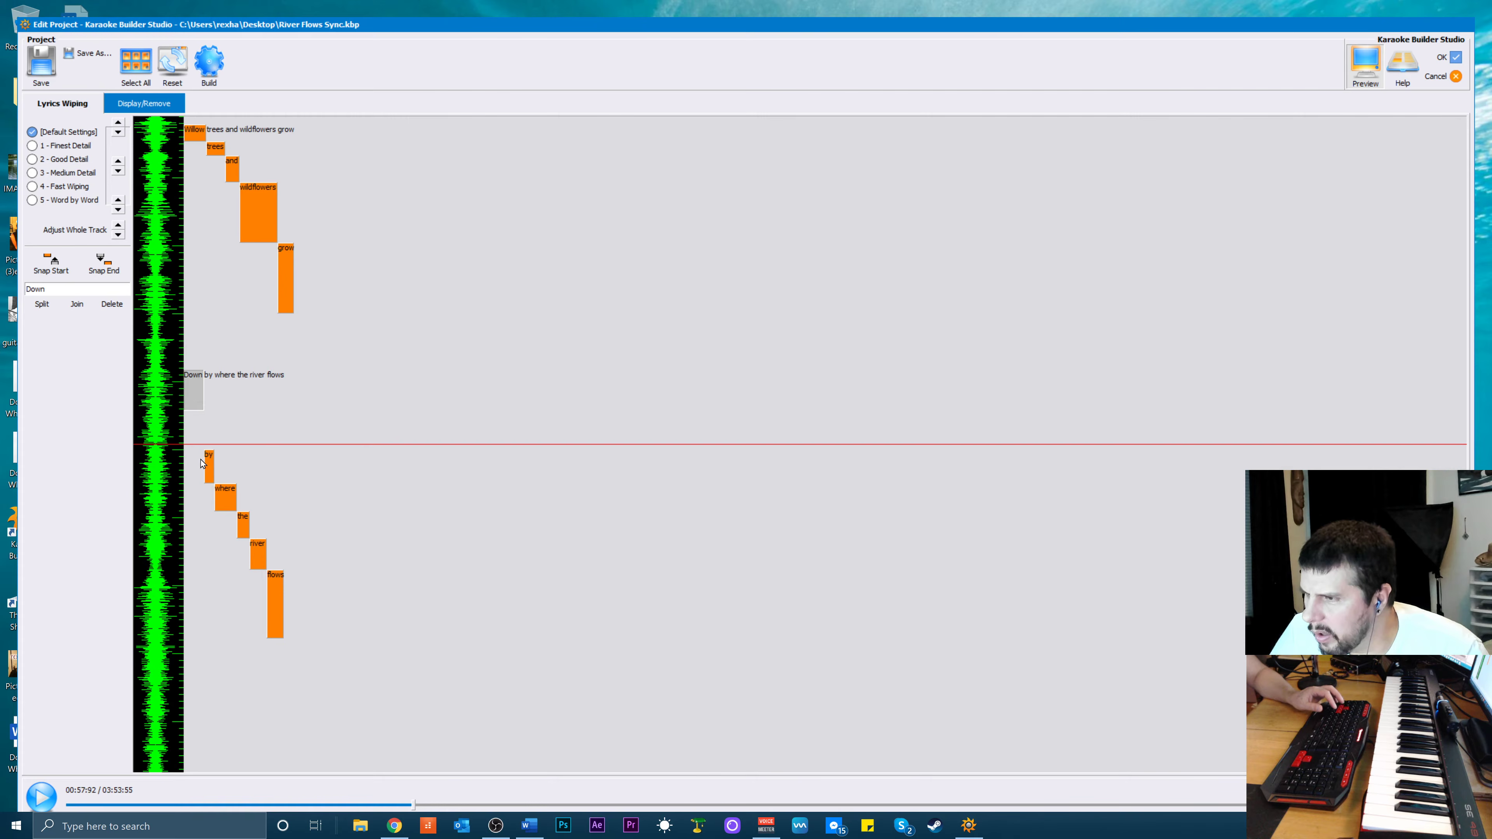
Select the words "by where the river flows" and shift them together earlier until they directly follow "Down"
click(208, 470)
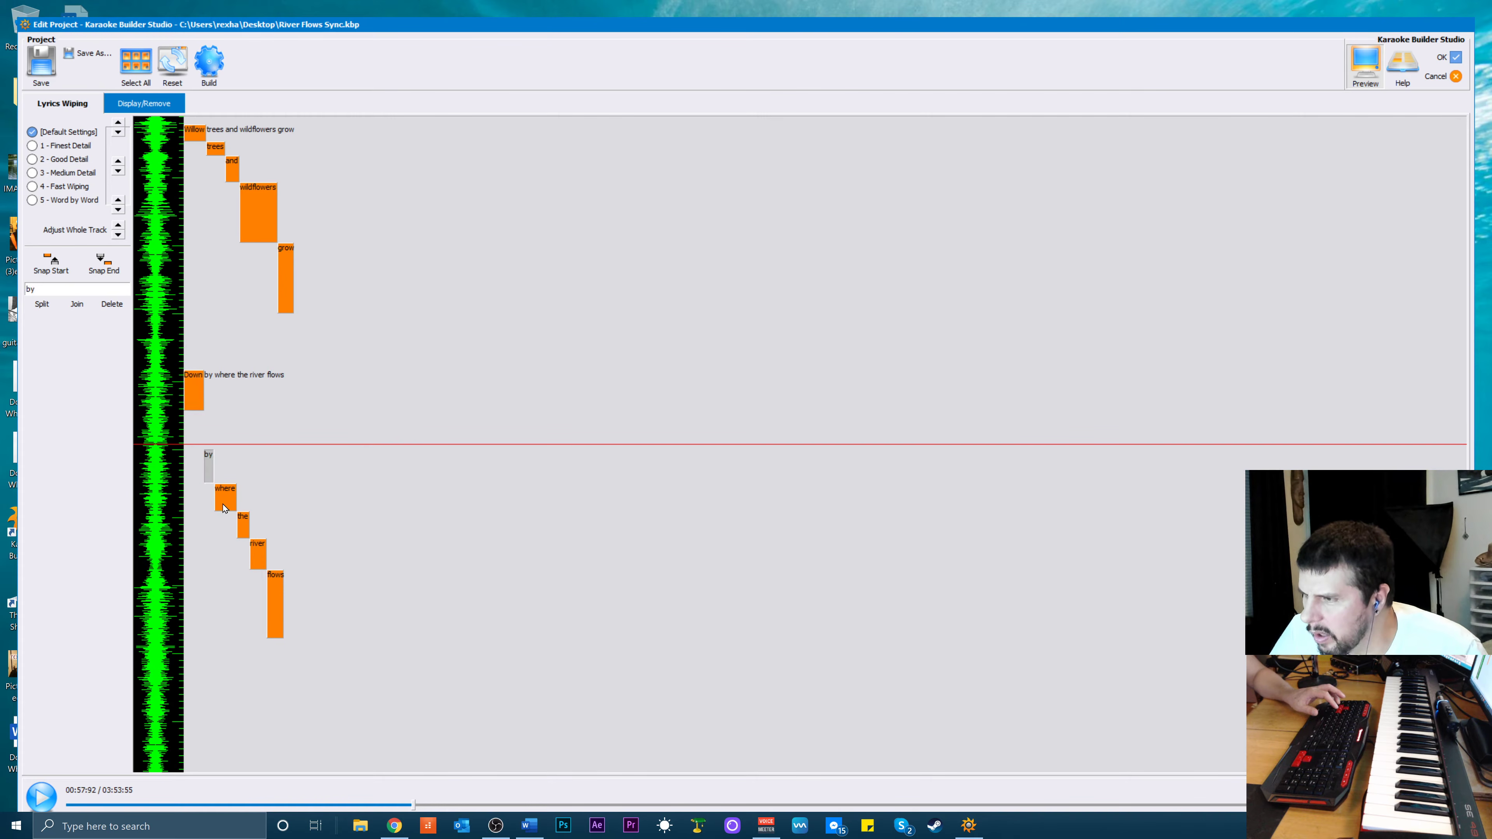
shift+click(223, 508)
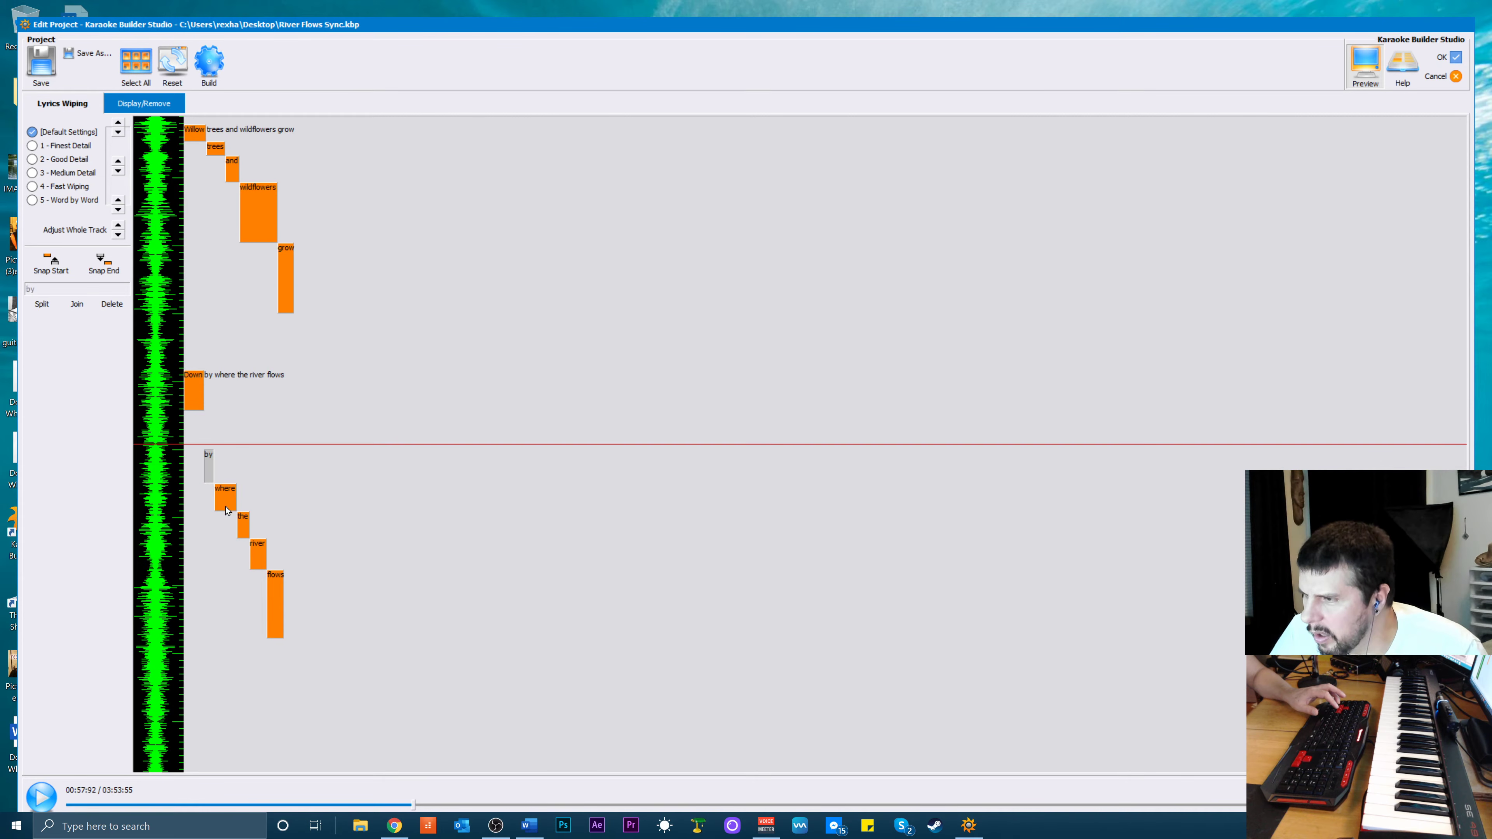
shift+click(259, 563)
shift+click(274, 599)
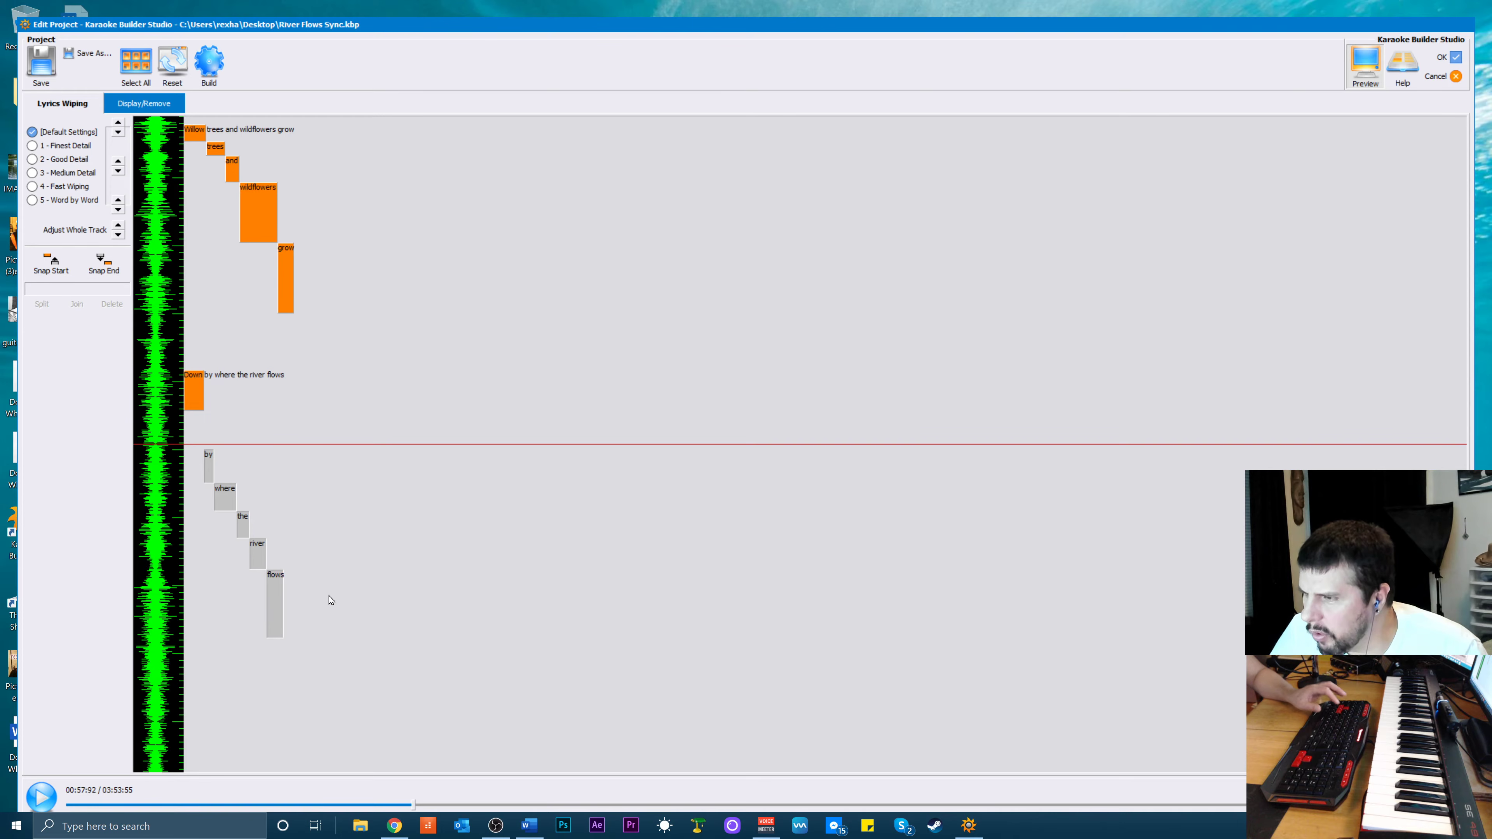
key(Up)
key(Up)
key(Up)
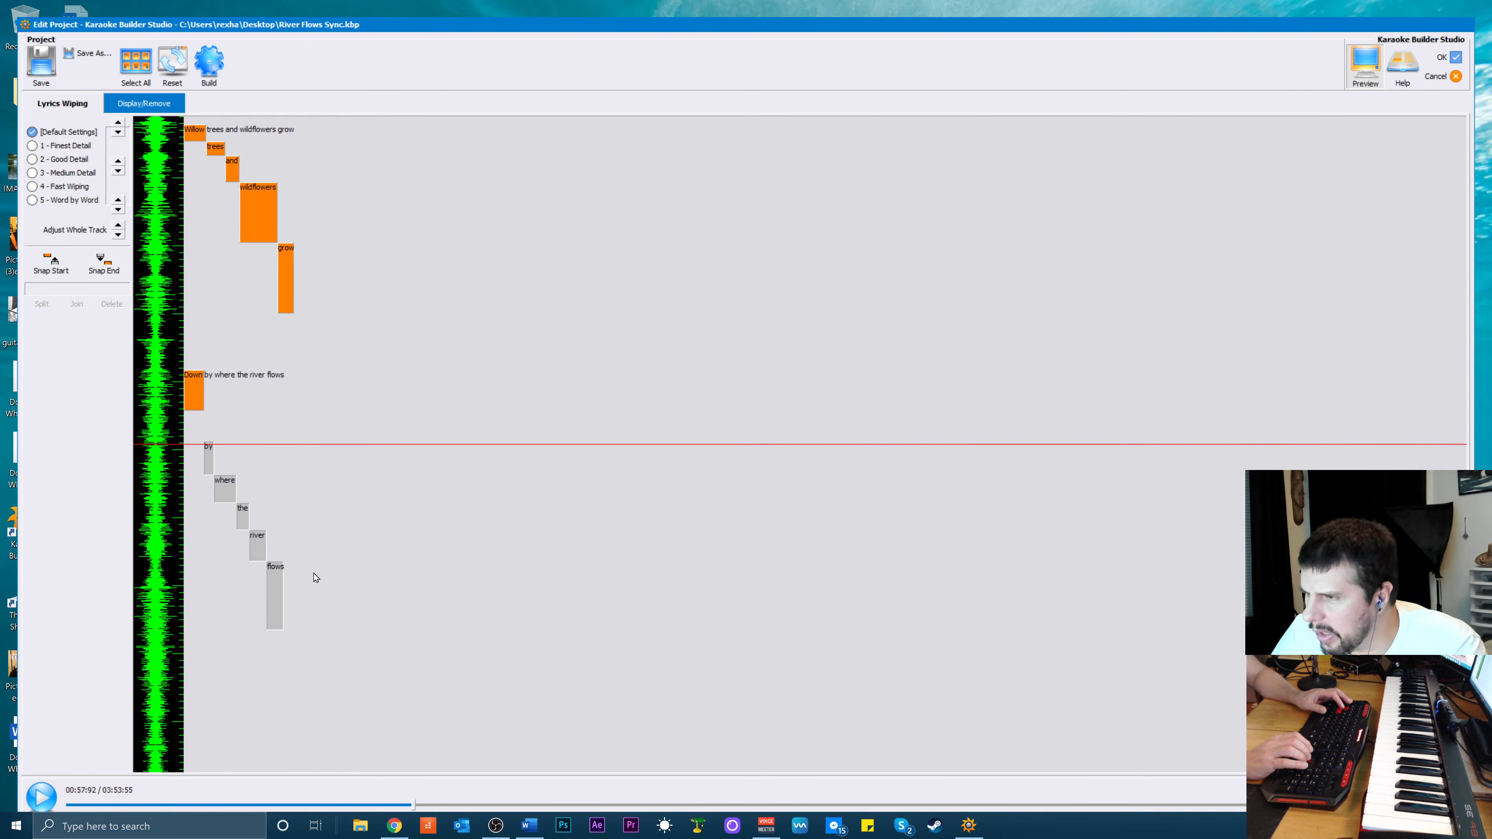
key(Up)
key(Up)
key(Up)
key(Up)
key(Up)
key(Up)
key(Up)
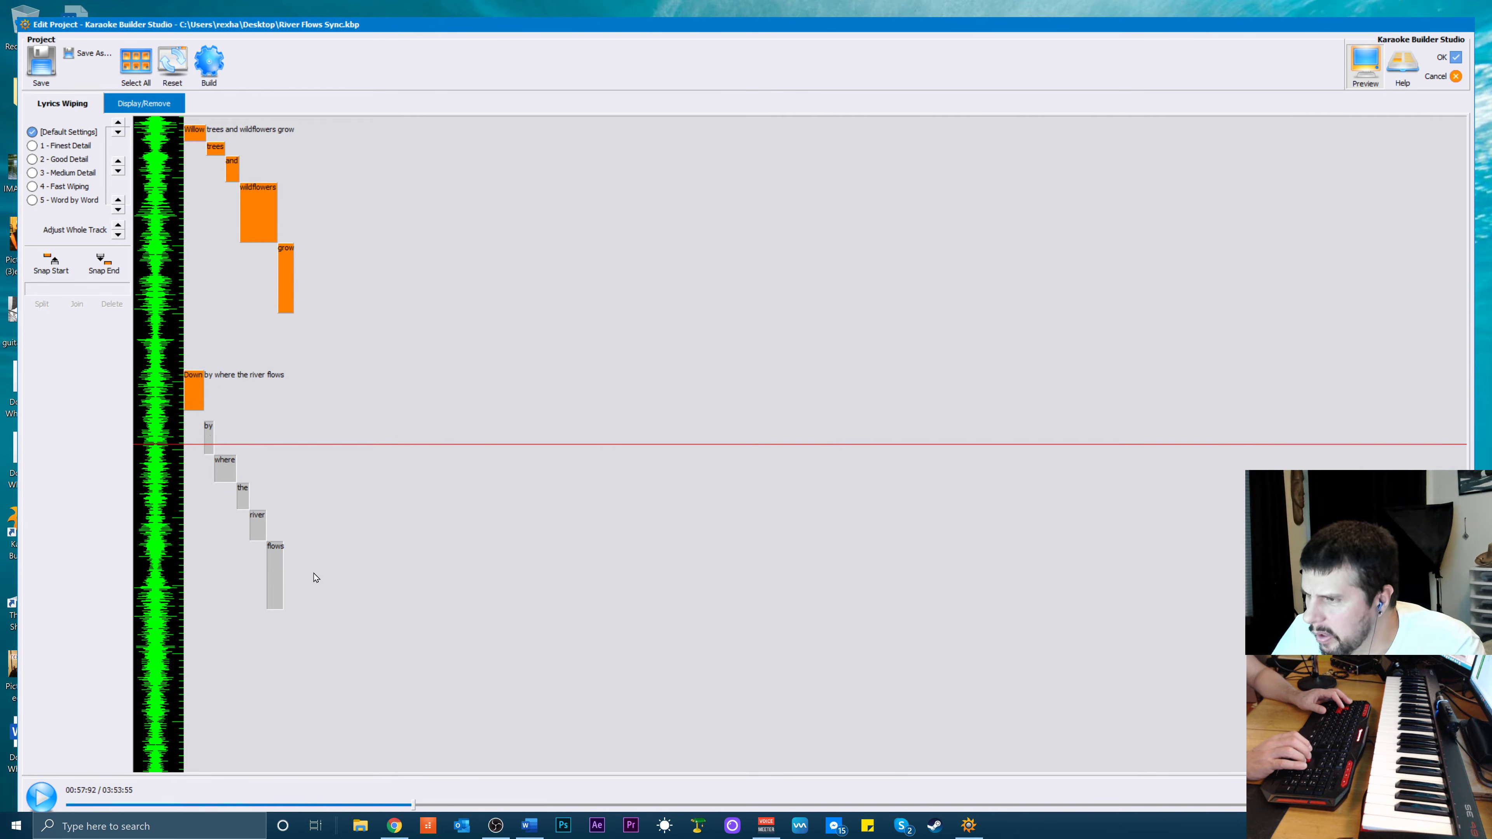
key(Up)
key(Up)
key(Up)
key(Up)
key(Up)
key(Up)
key(Up)
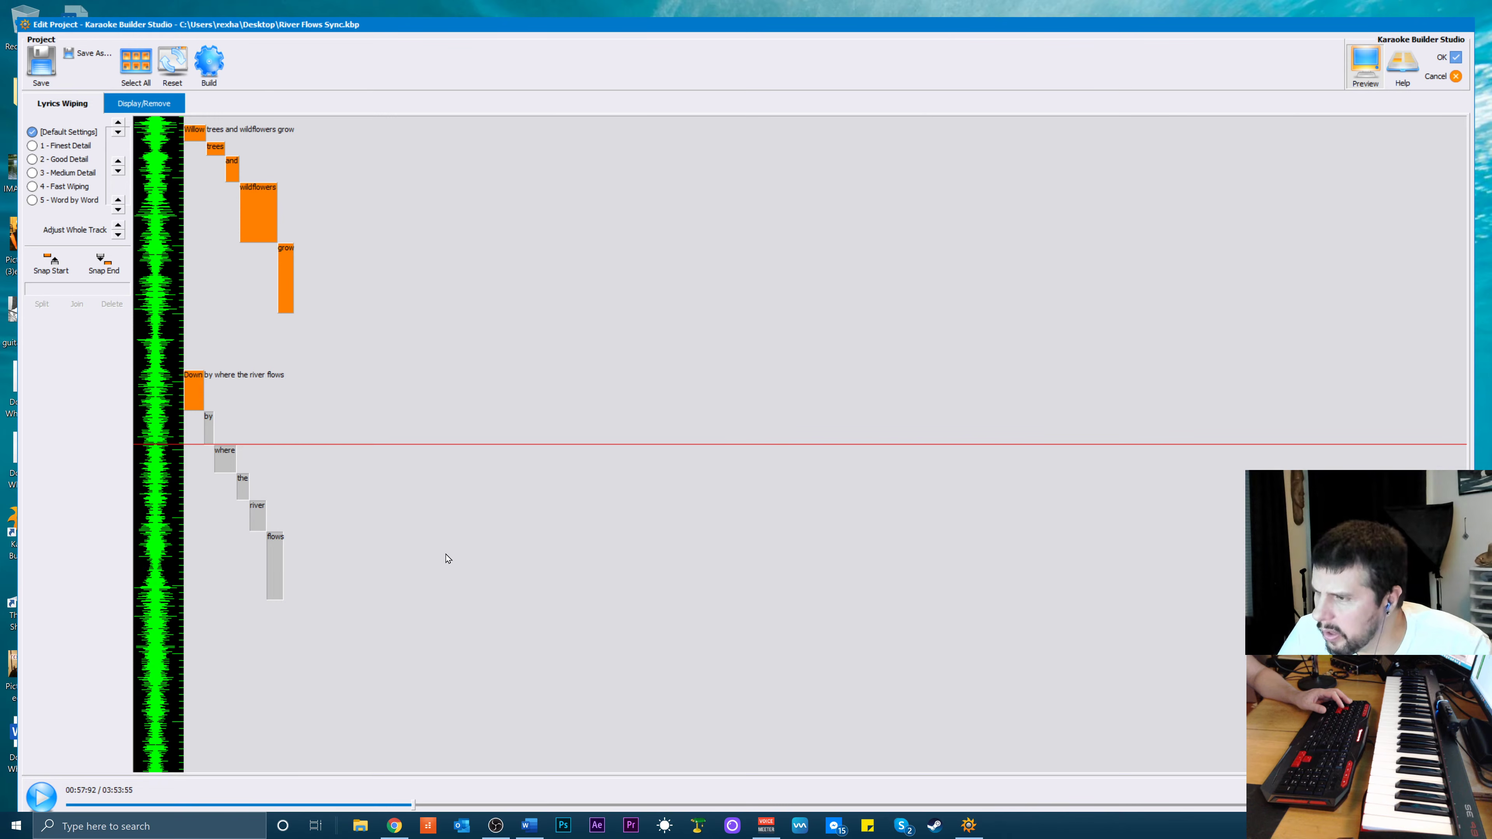
Play back the line, move "flows" slightly later and extend the end of "river" to the start of "flows"
key(space)
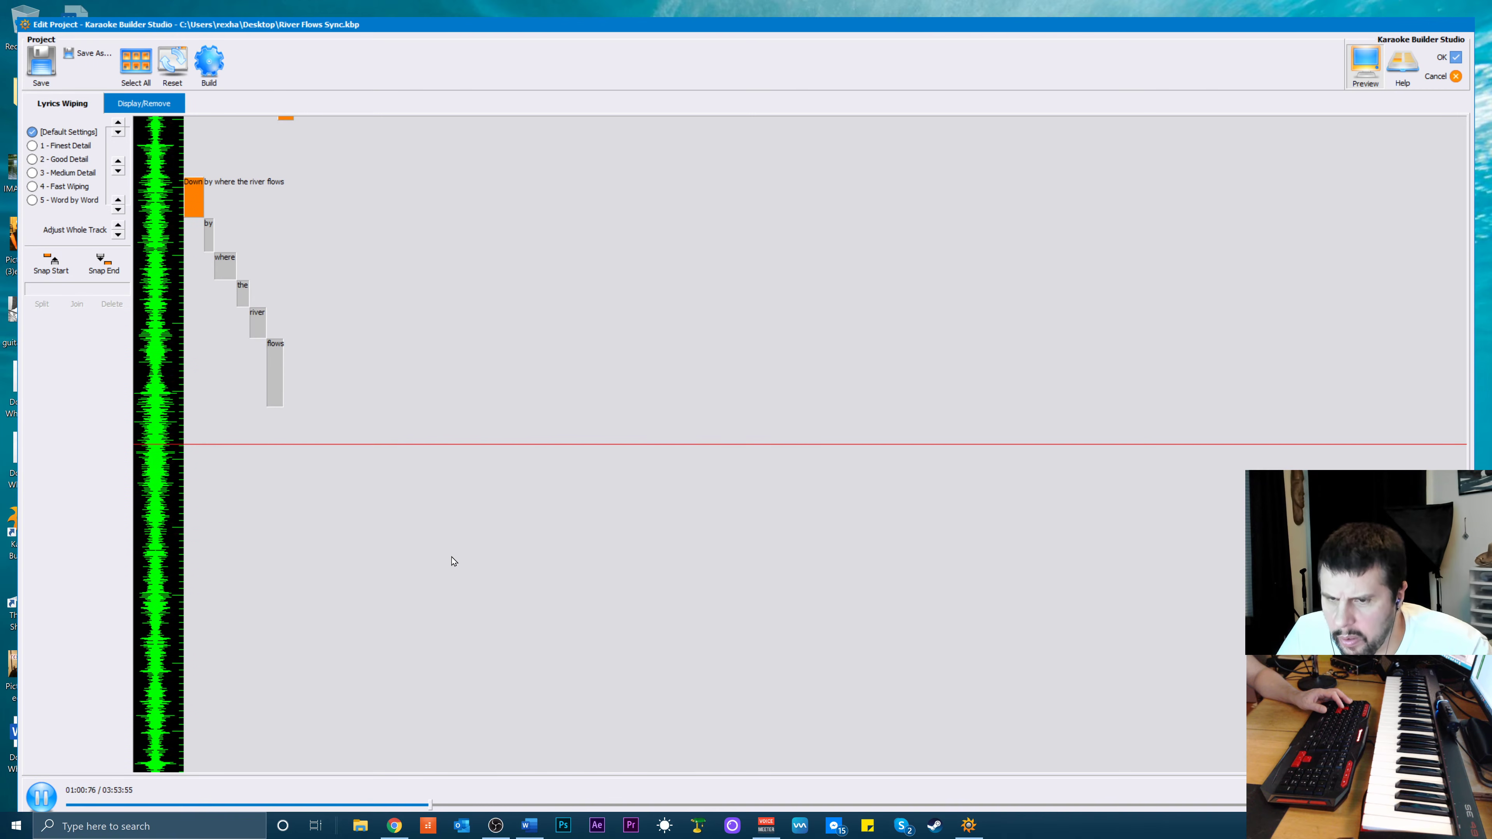
key(space)
key(ctrl+a)
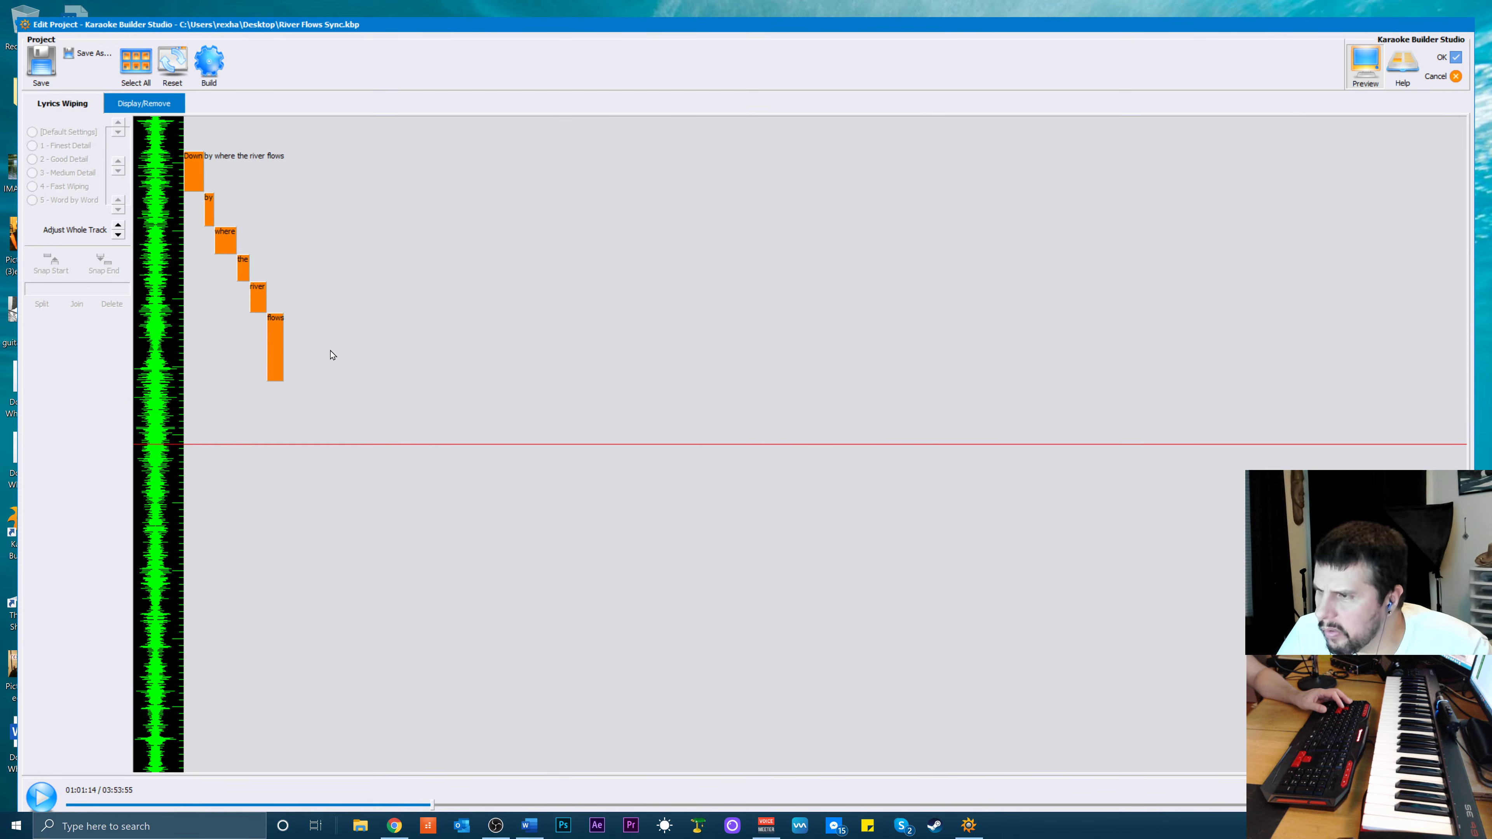
click(278, 339)
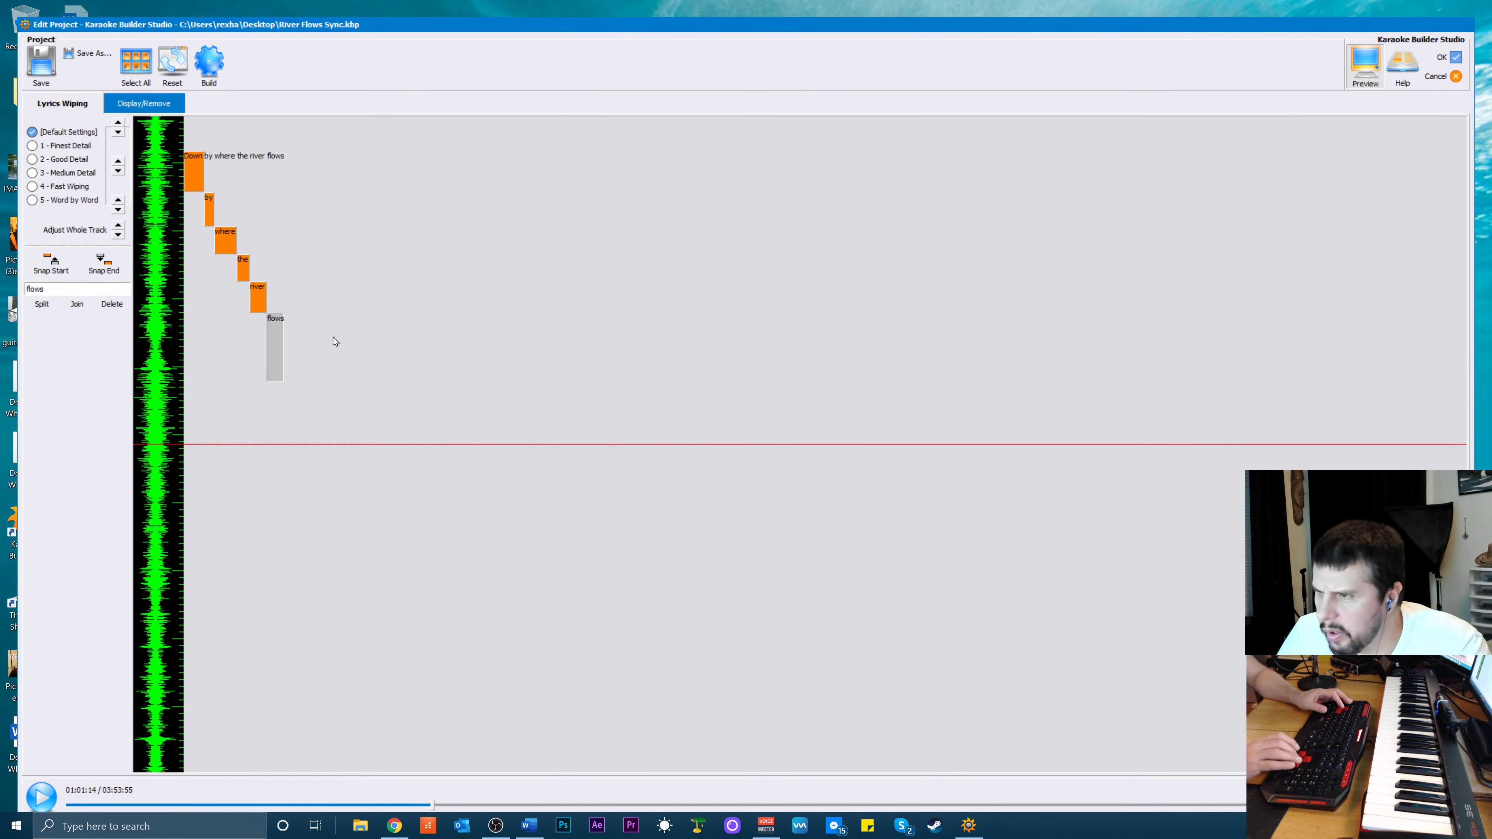
key(Down)
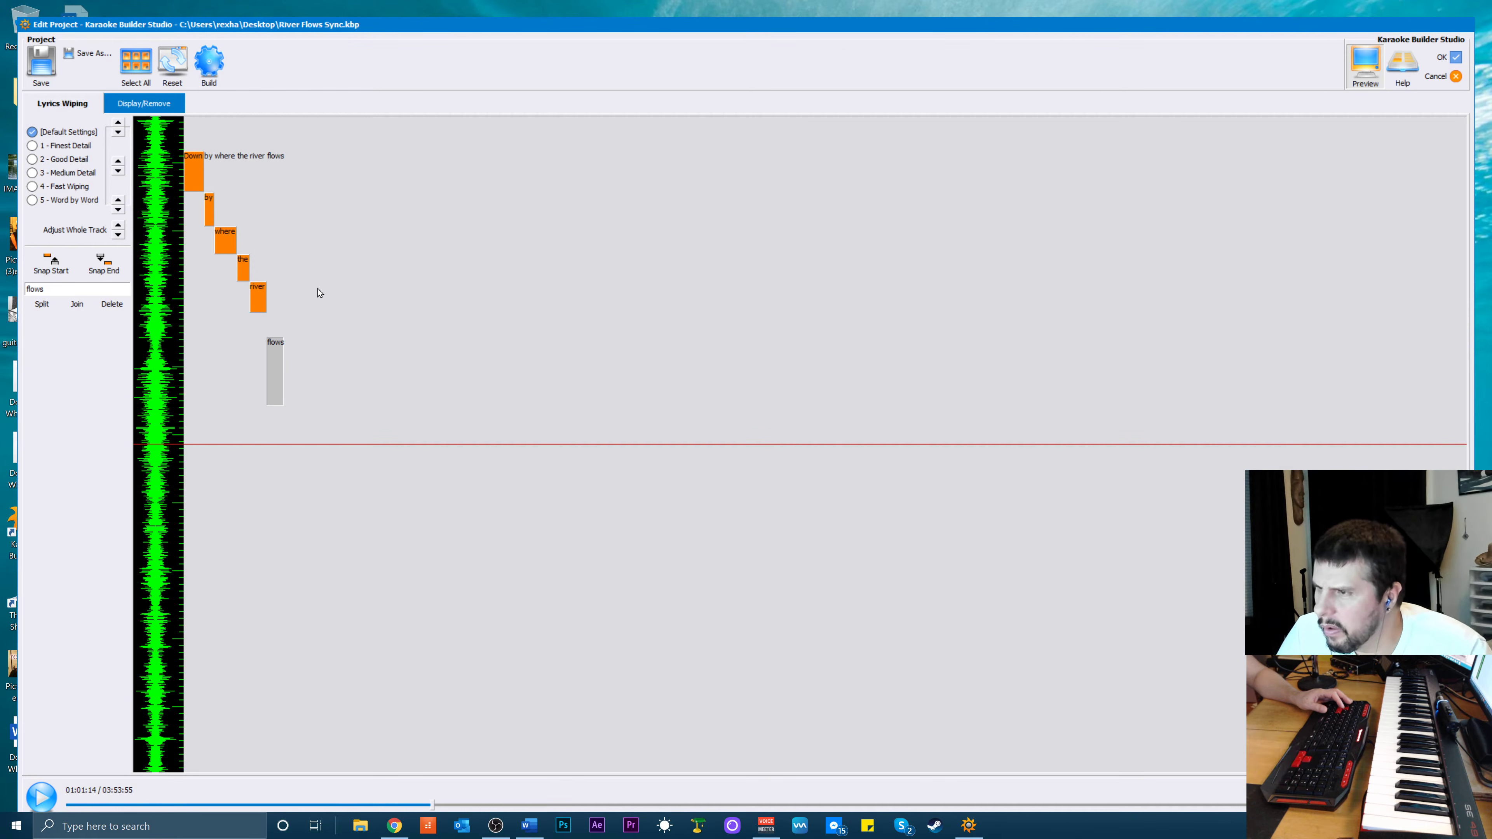
click(258, 301)
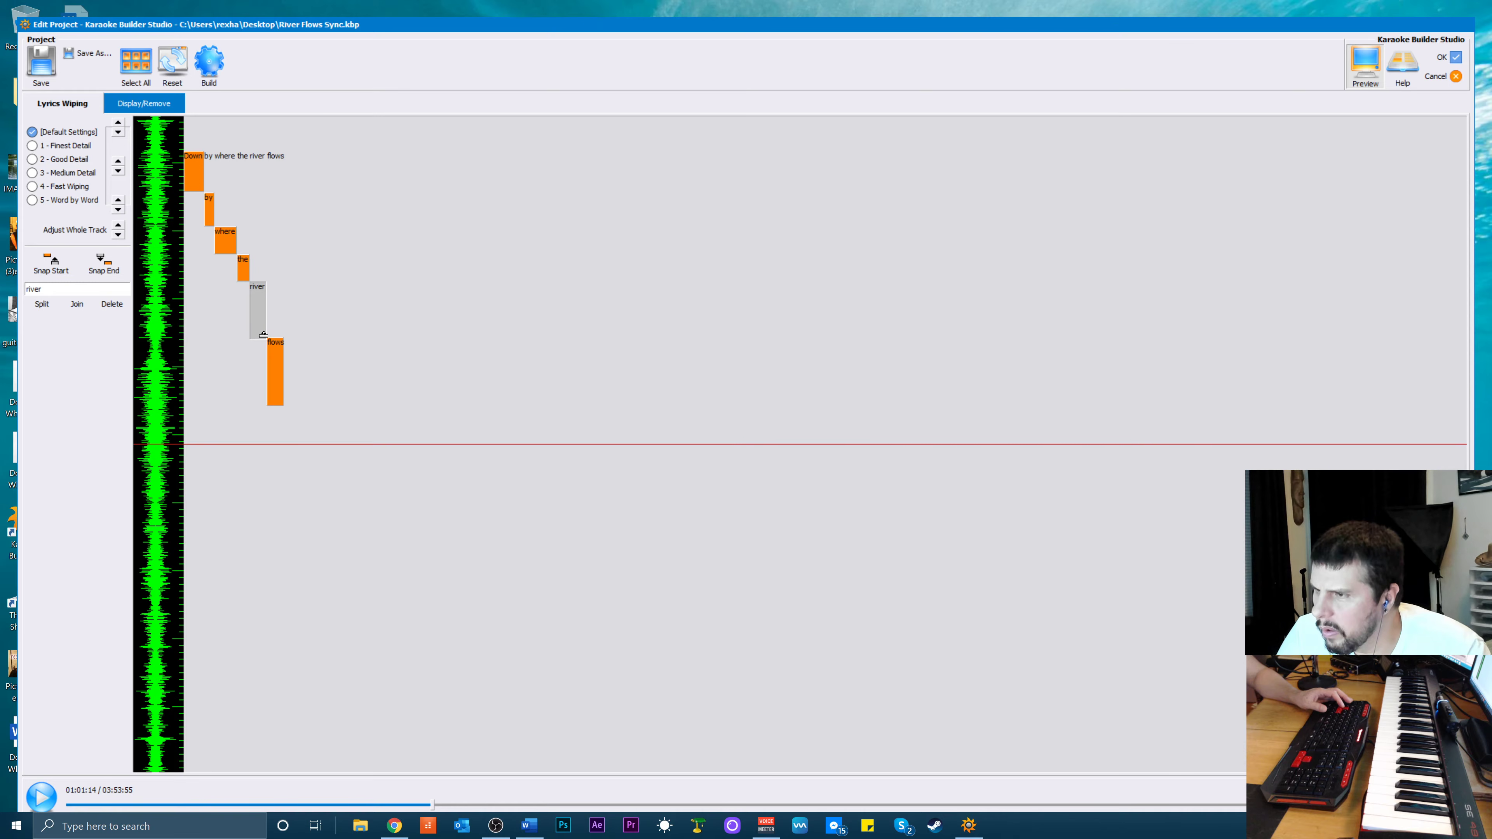
Replay the line and lengthen the word "flows" so its end matches the held vocal
scroll(305, 279, up, 2)
key(space)
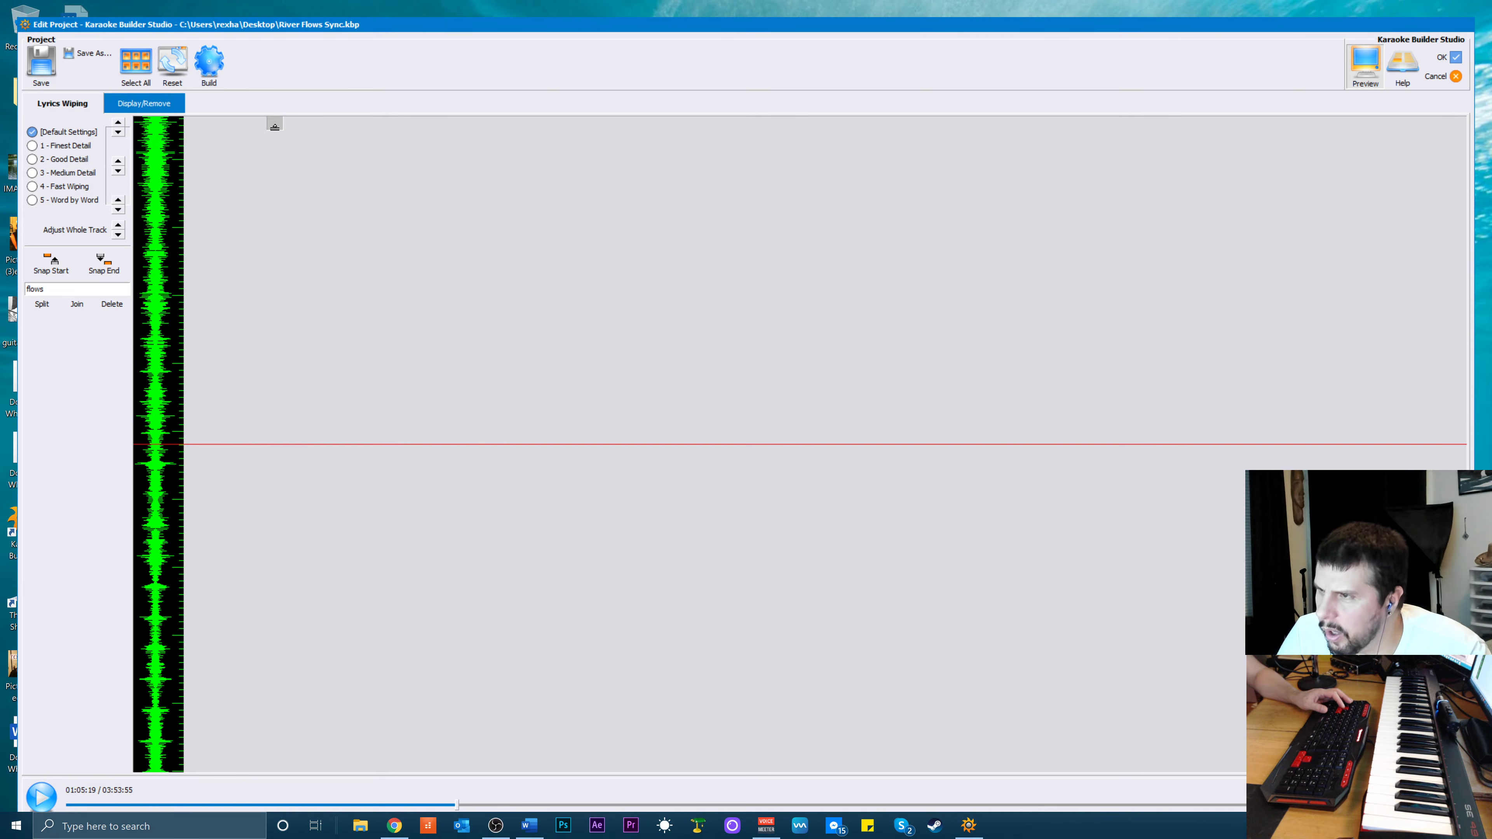
drag(274, 127, 296, 429)
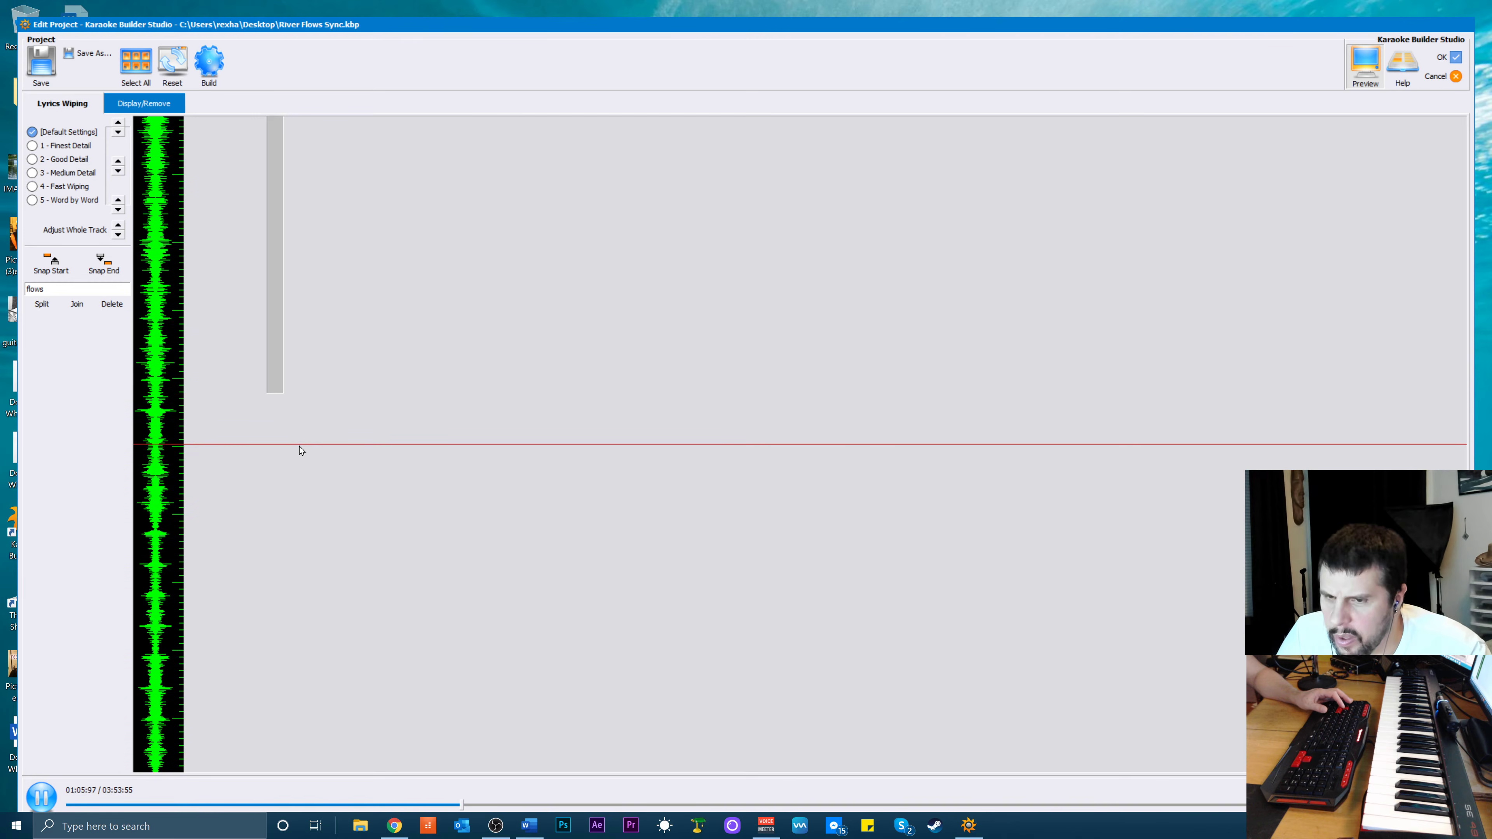
key(space)
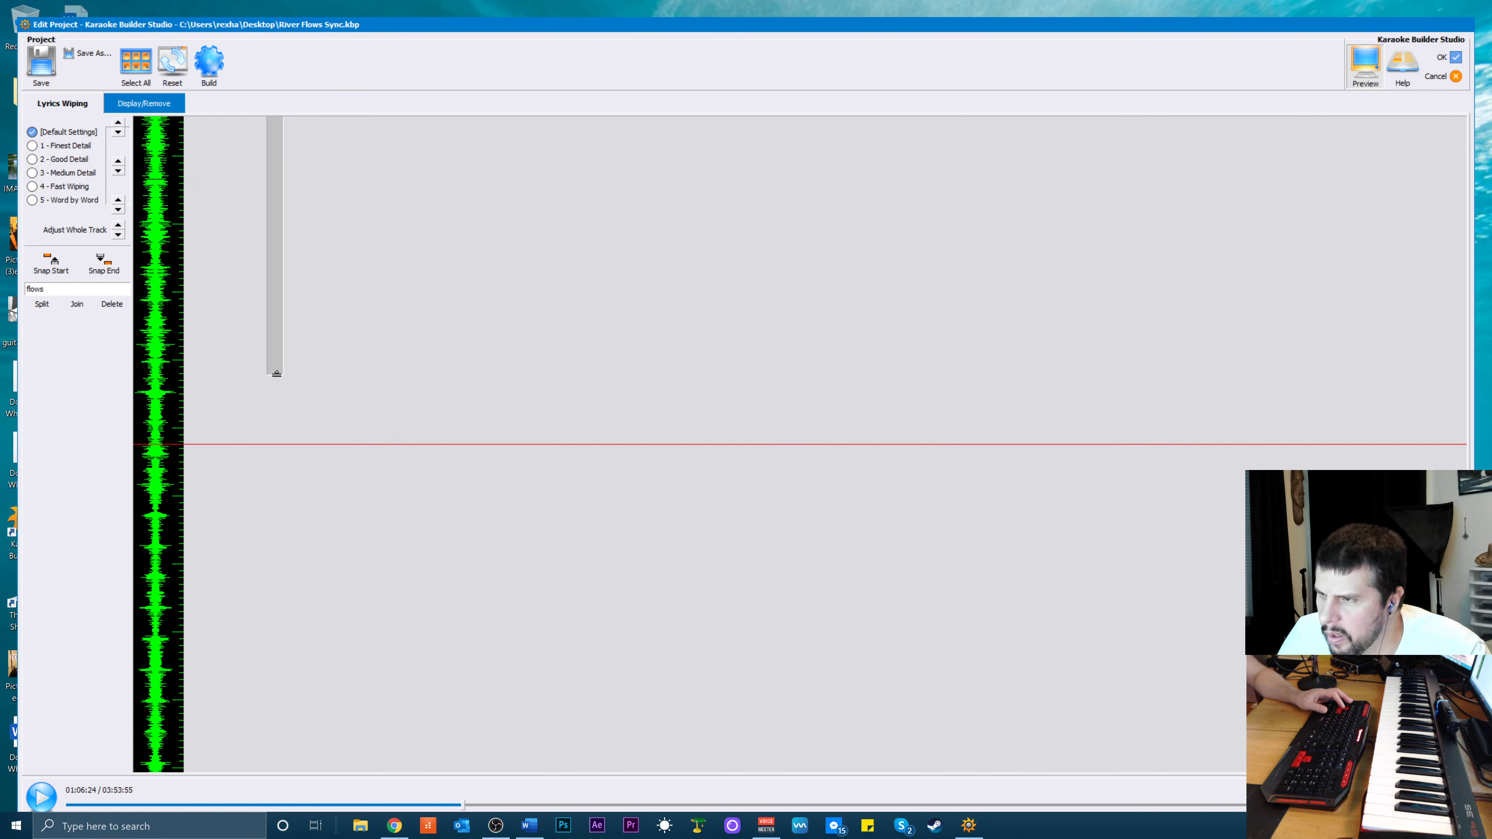
key(space)
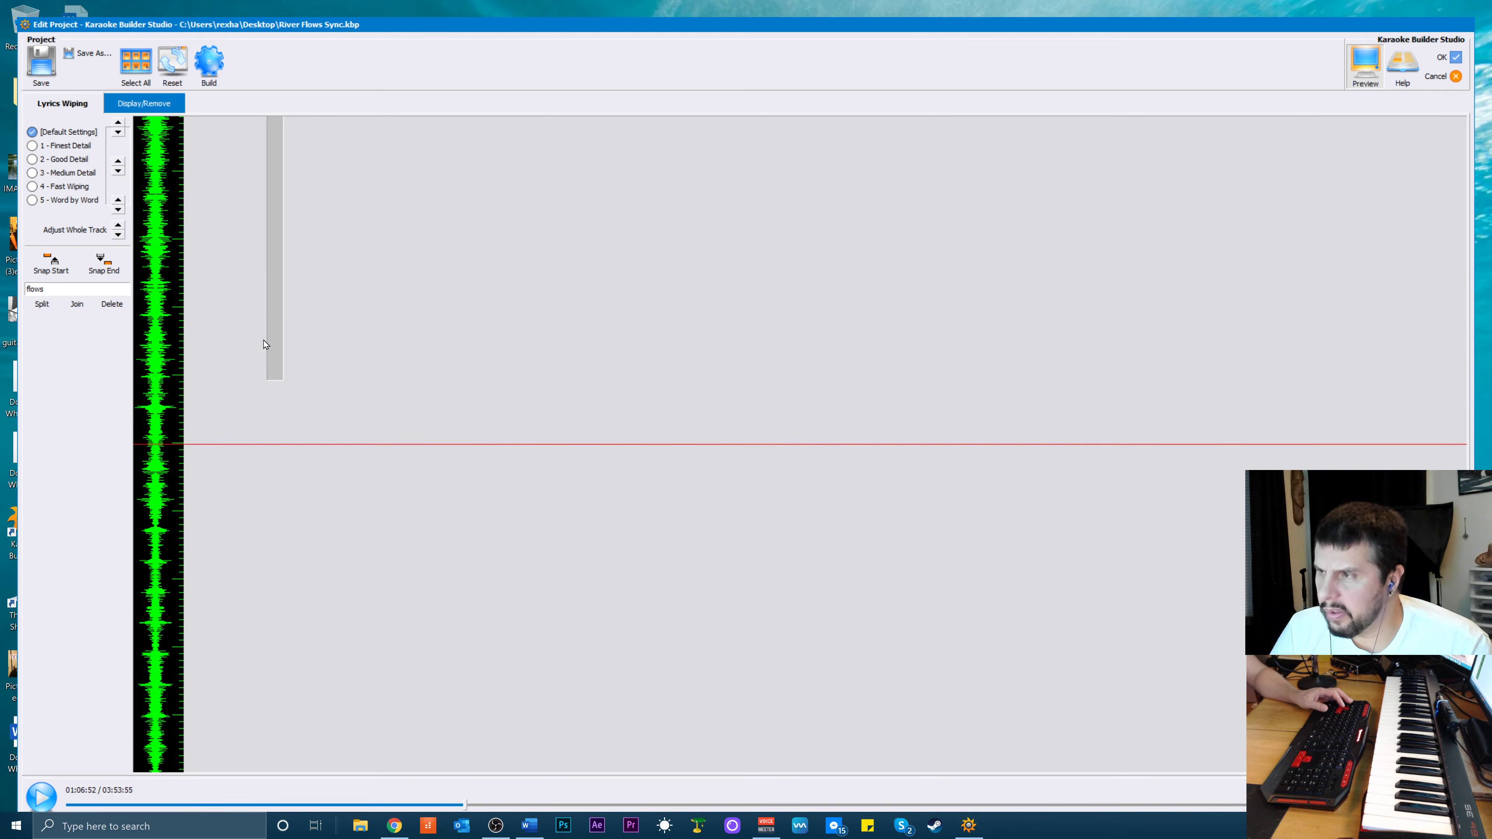
In the display and removal timings, extend the removal of "Down by where the river flows" past the playback line and return to lyrics wiping
click(150, 105)
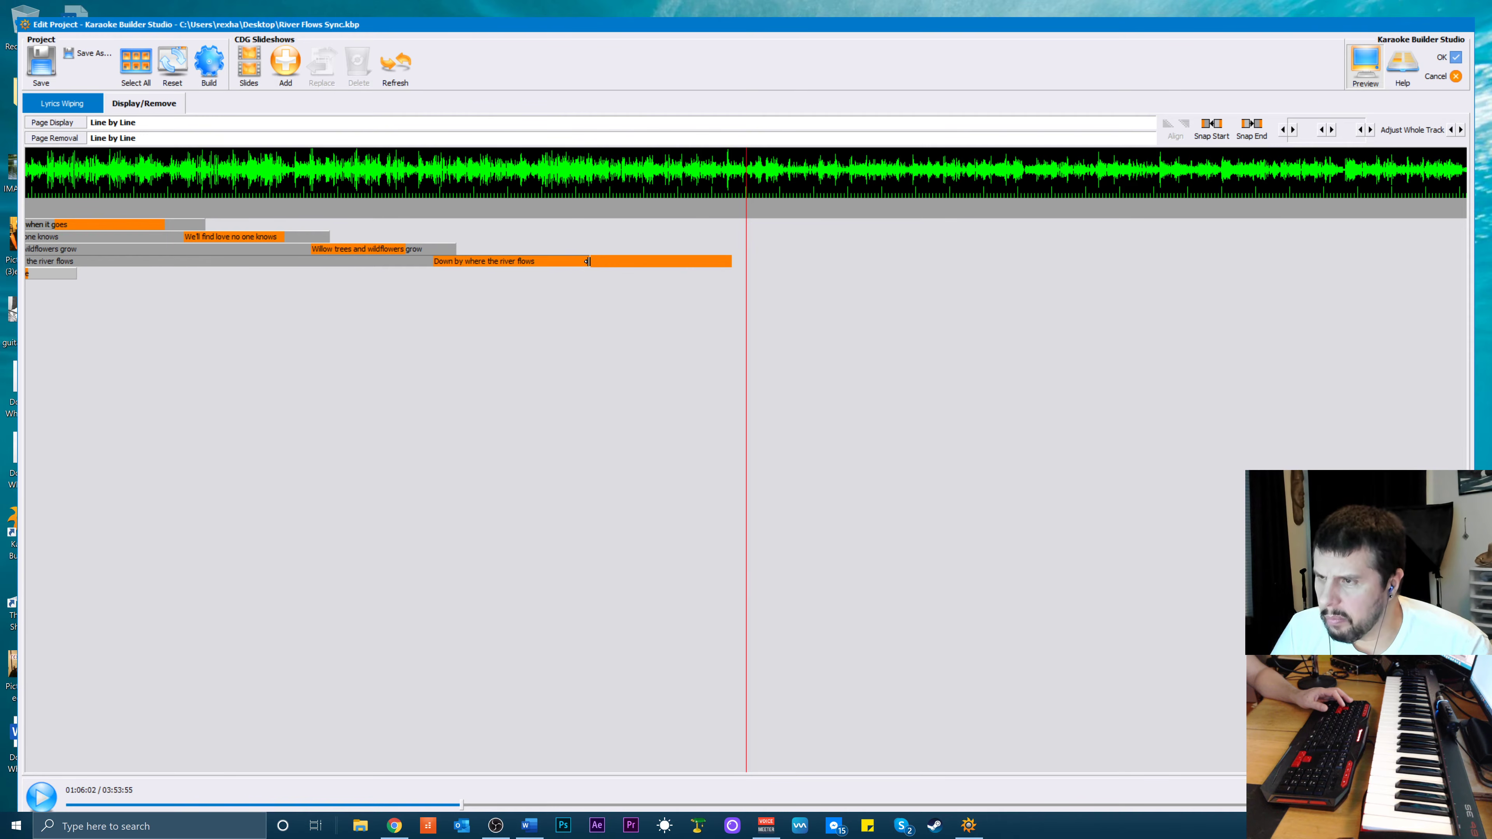
drag(588, 261, 757, 265)
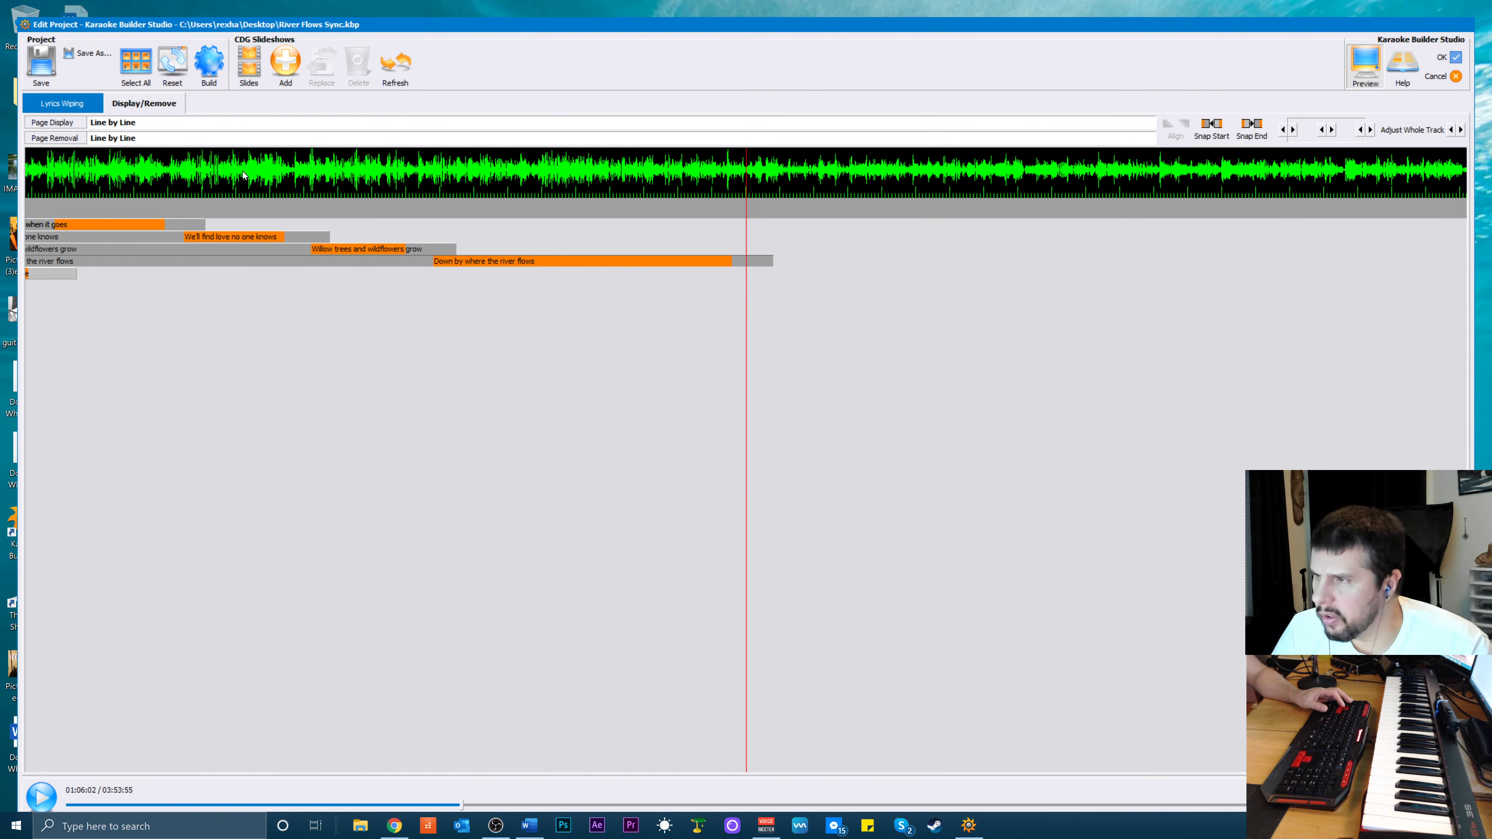
click(55, 109)
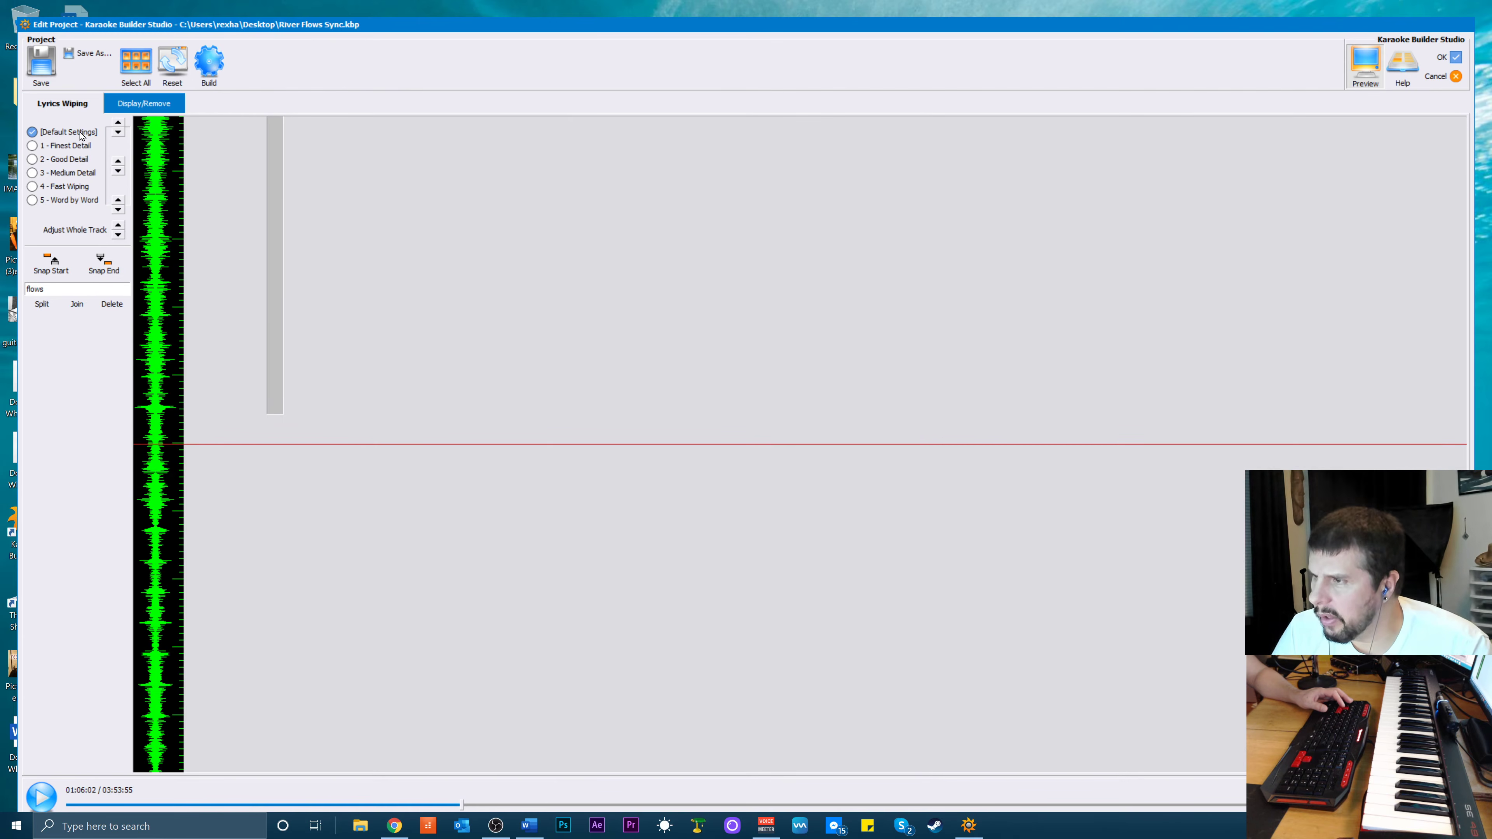
Replay the line "Down by where the river flows" to check its word timings against the vocal
scroll(379, 443, up, 5)
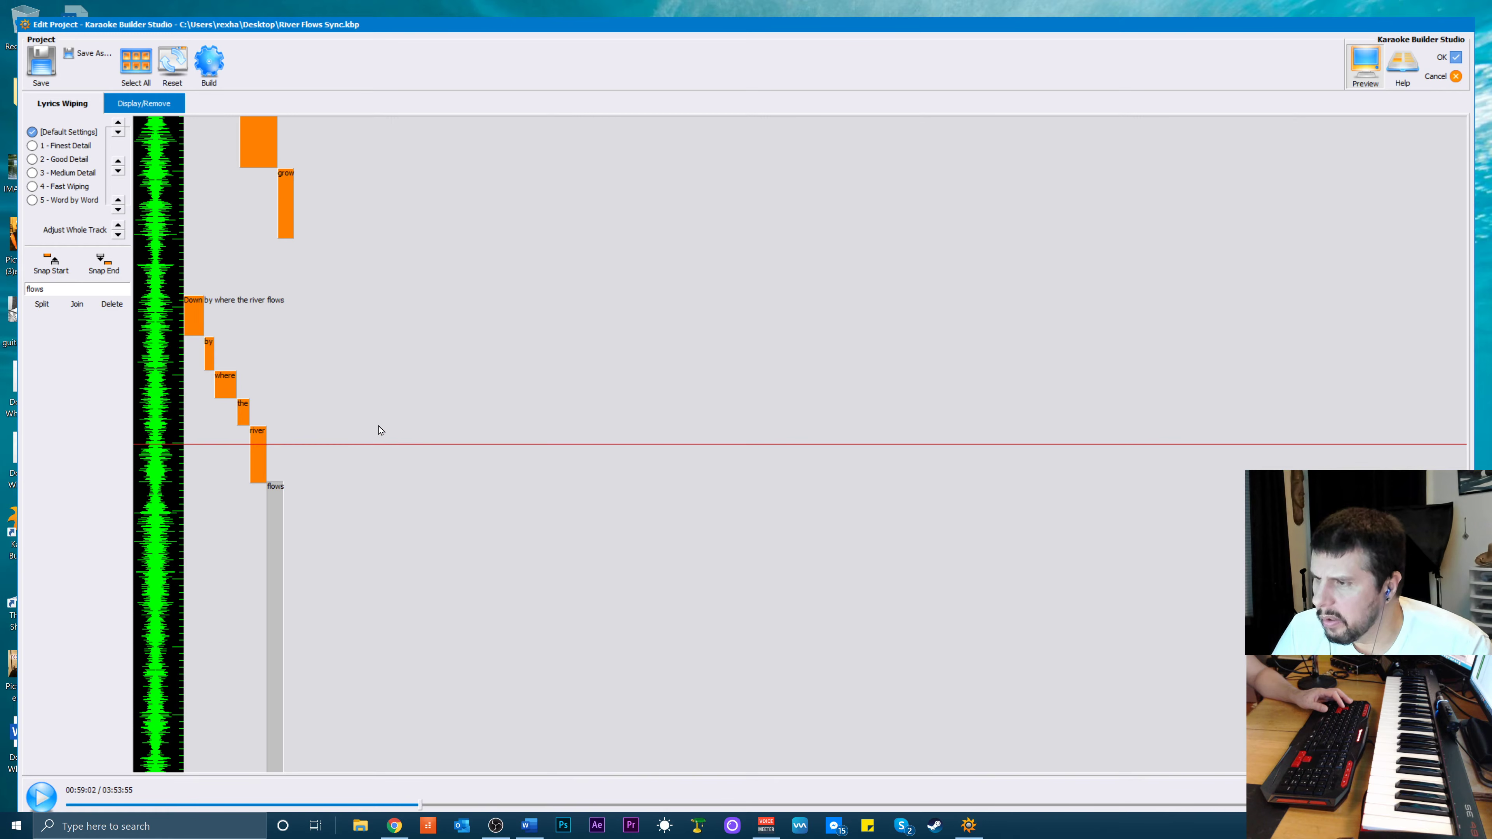
key(space)
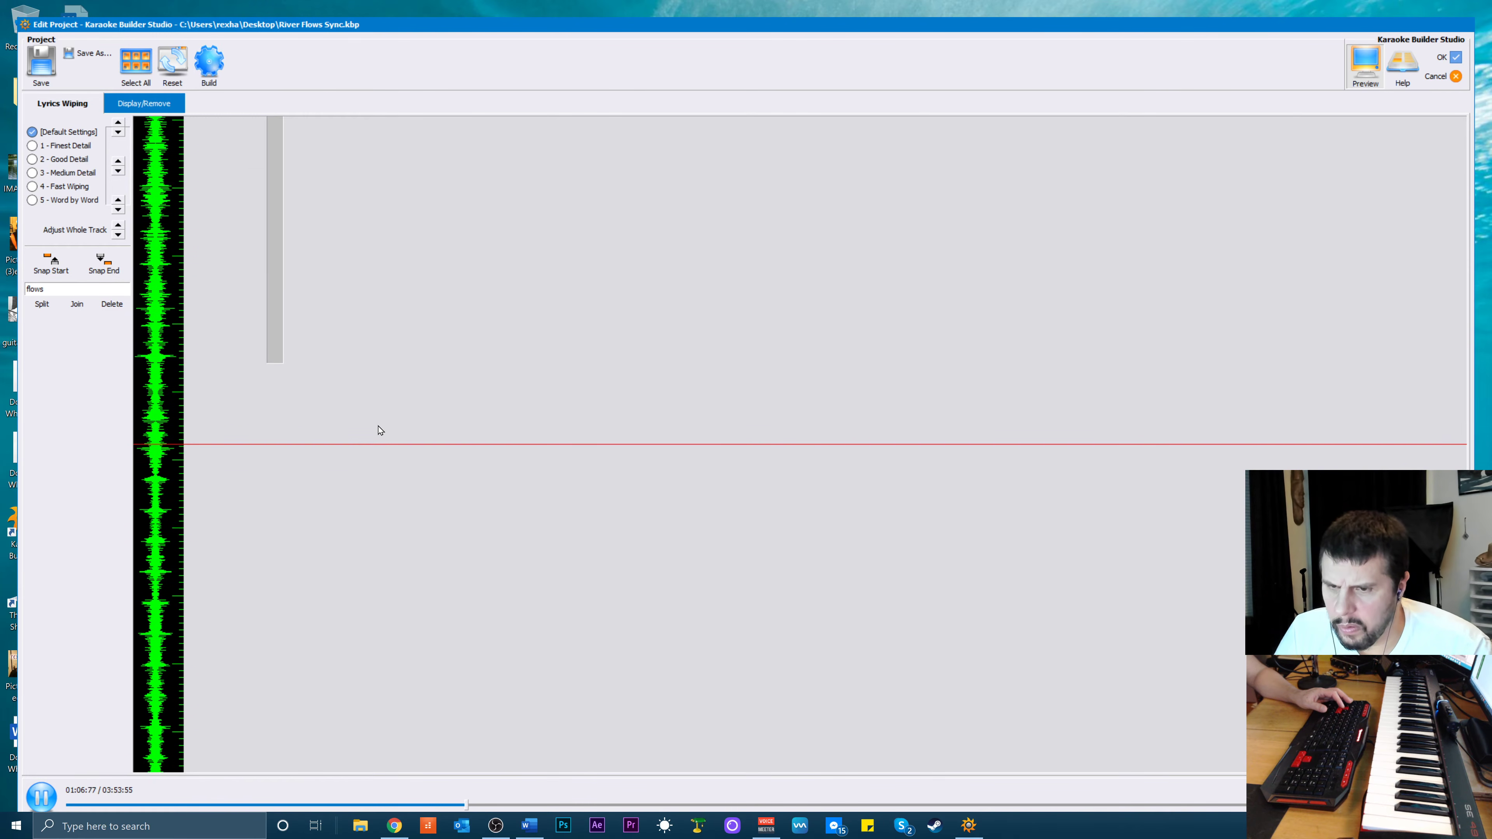
key(space)
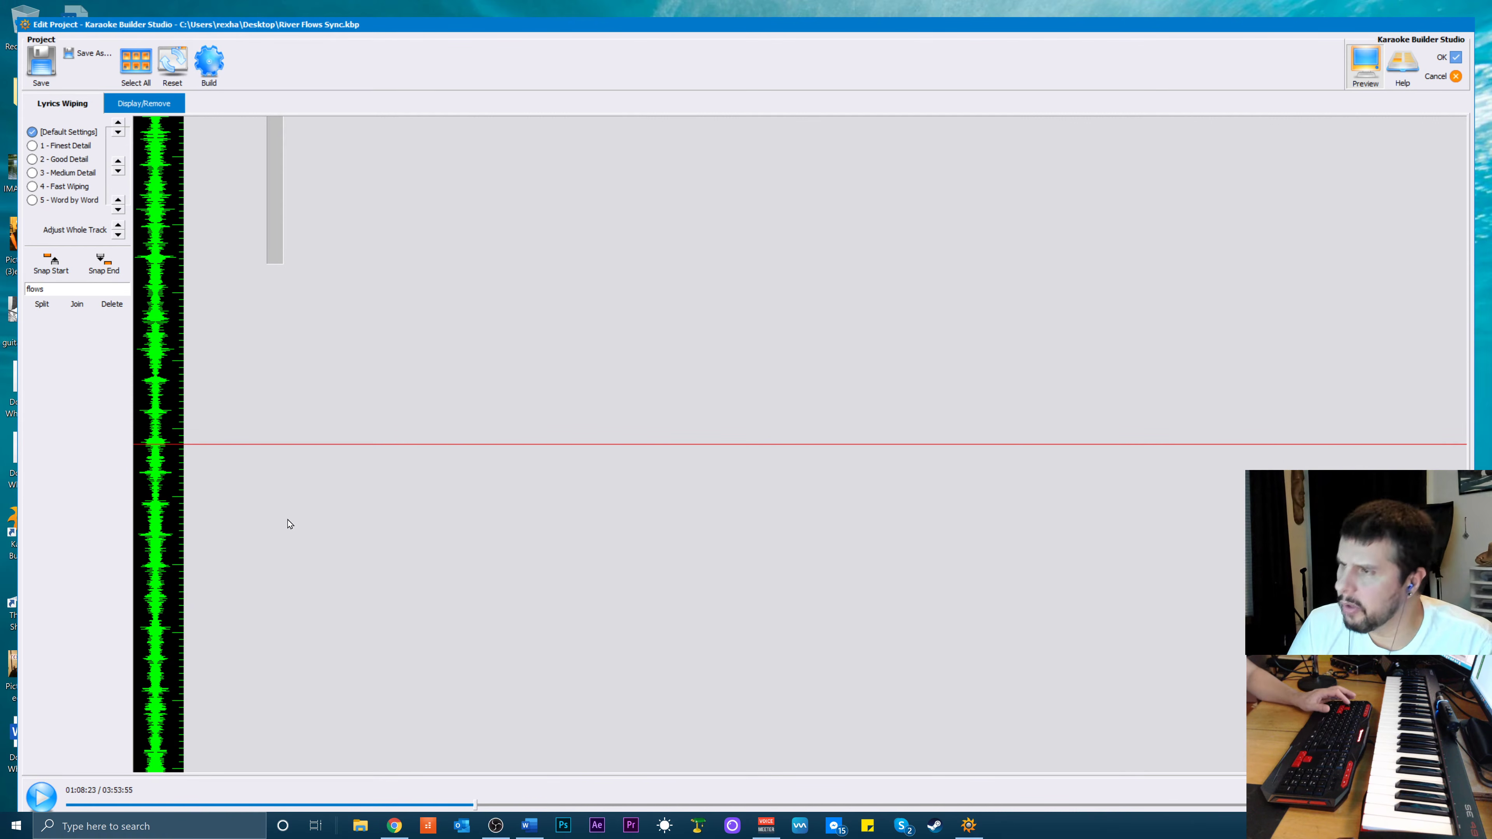
Select the whole line "The river flows into the sea" and shift it earlier so "The" and "river" start before the playback line
scroll(330, 332, down, 3)
scroll(330, 331, down, 15)
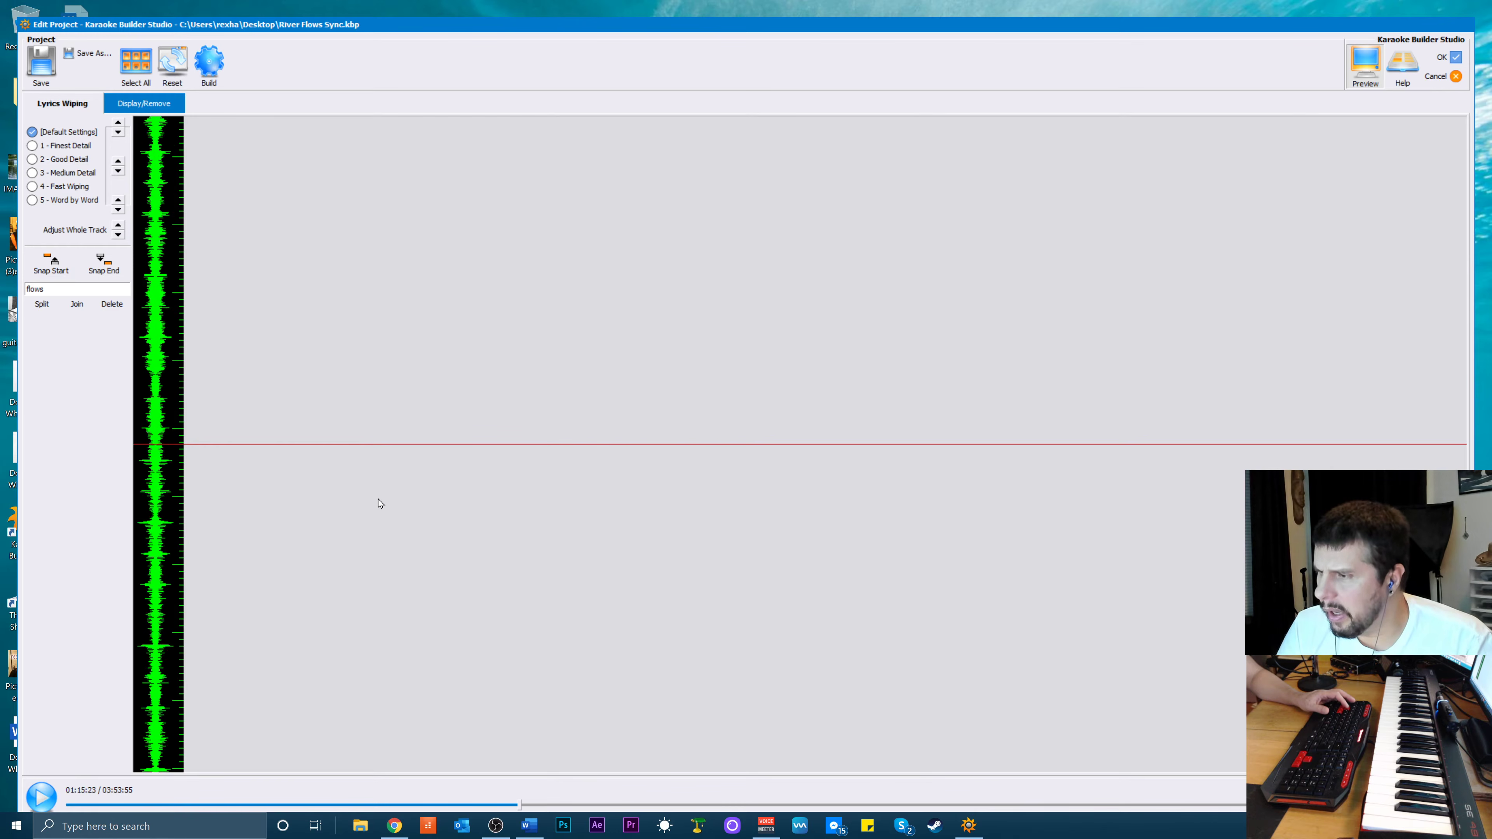
scroll(383, 517, down, 11)
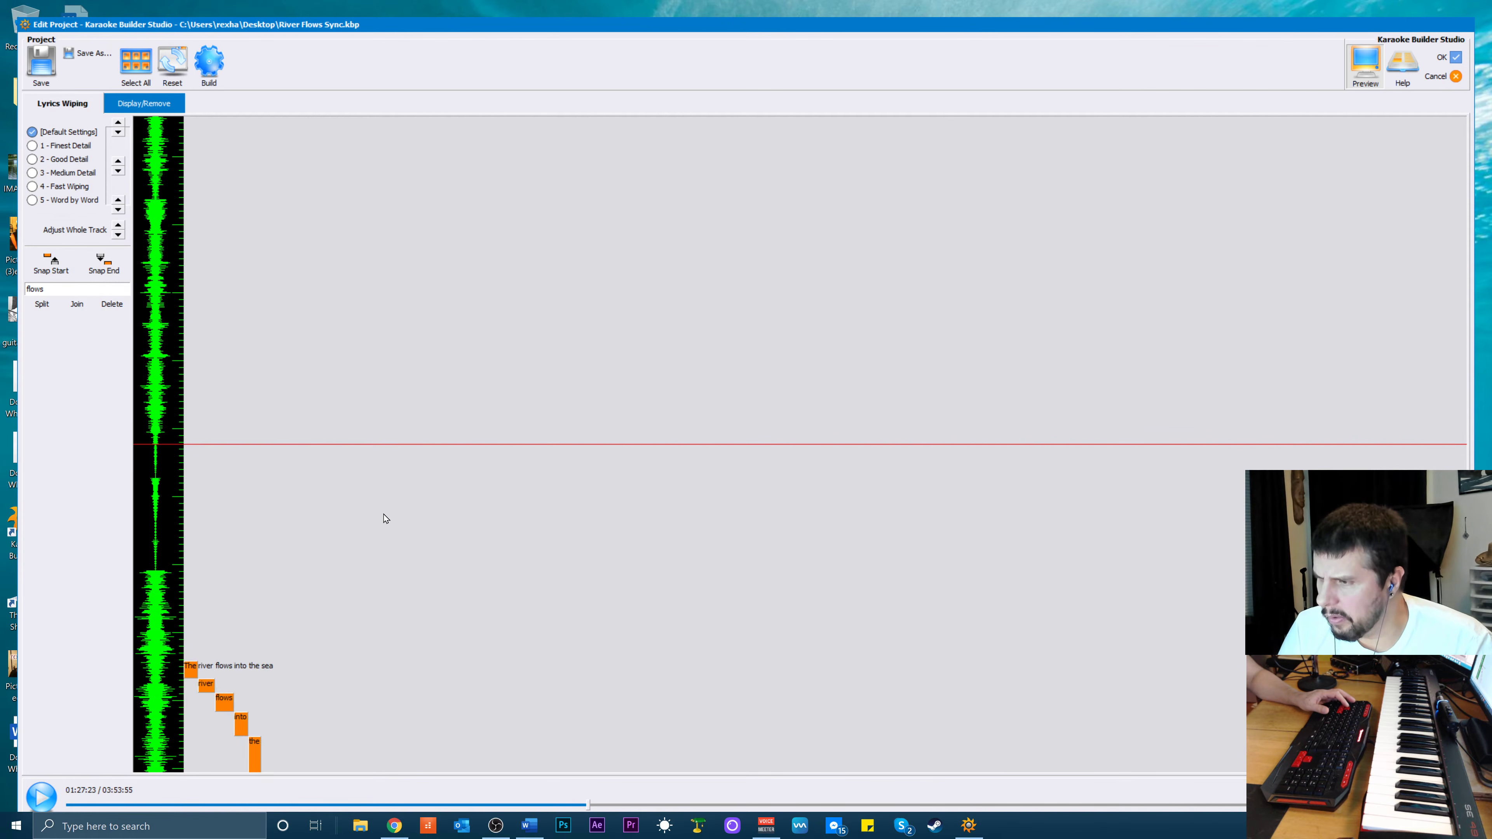
scroll(386, 517, down, 1)
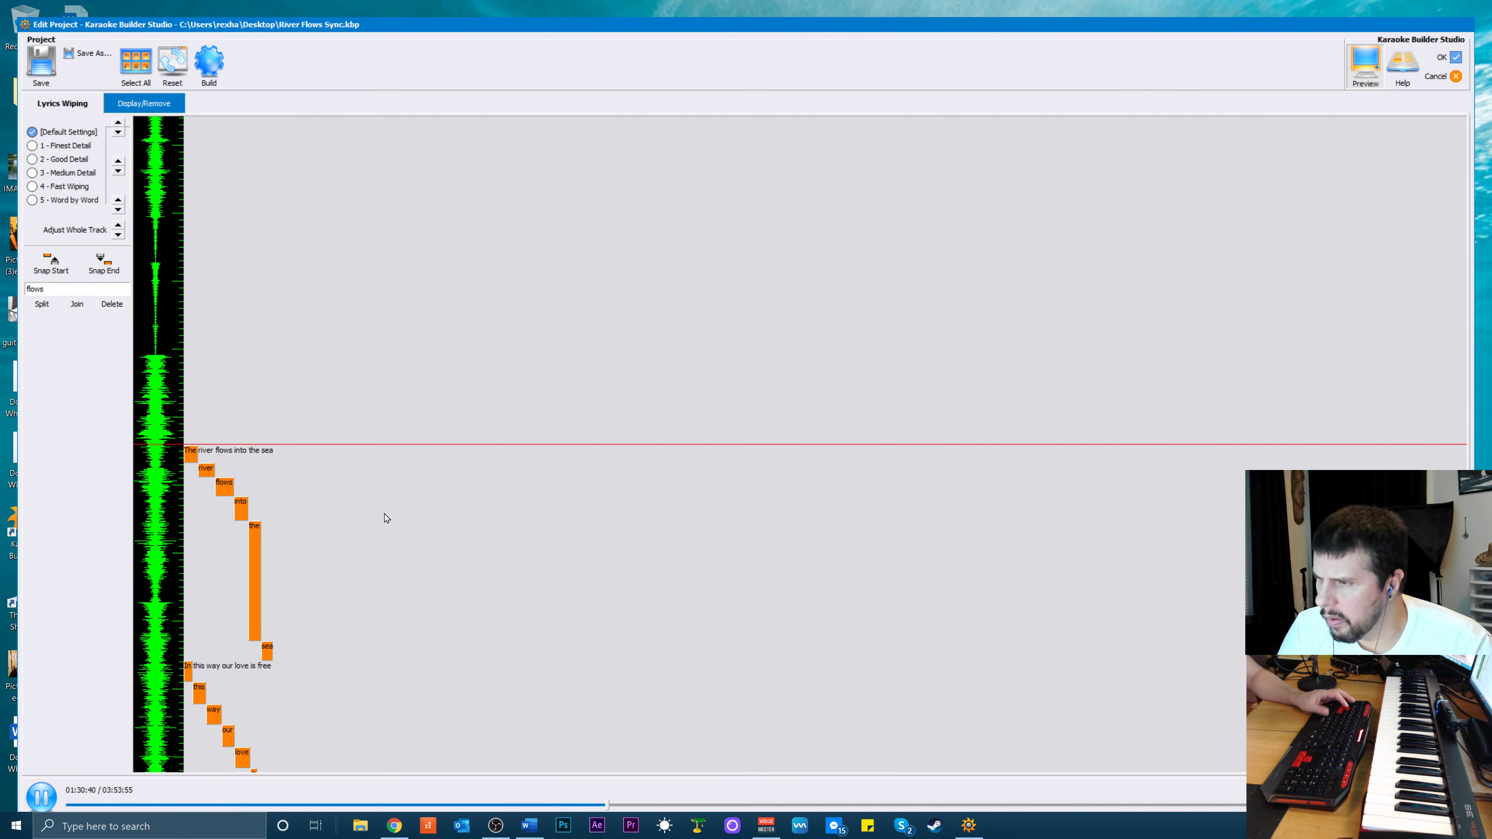
click(241, 523)
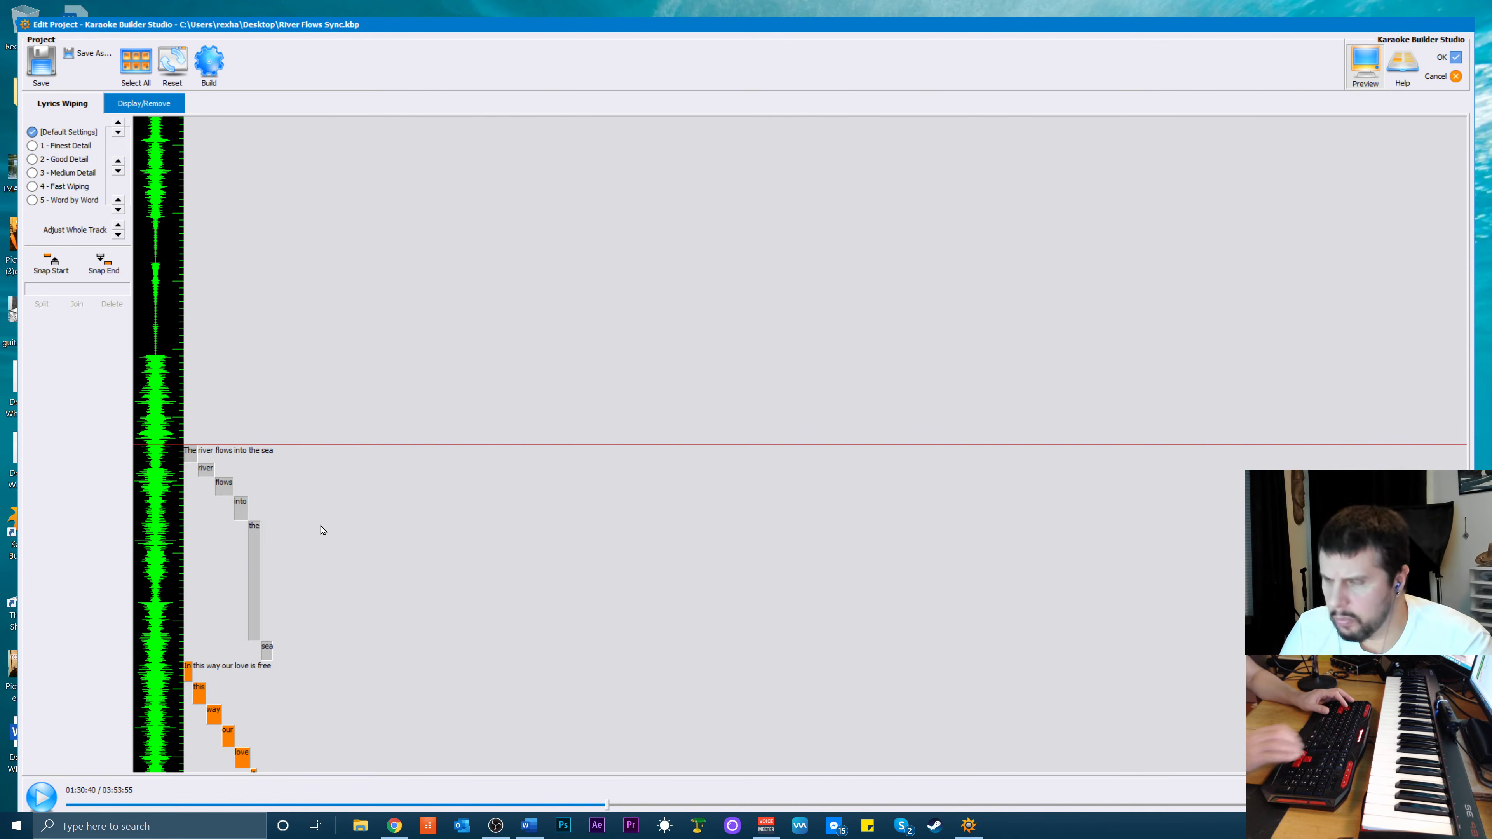
key(Up)
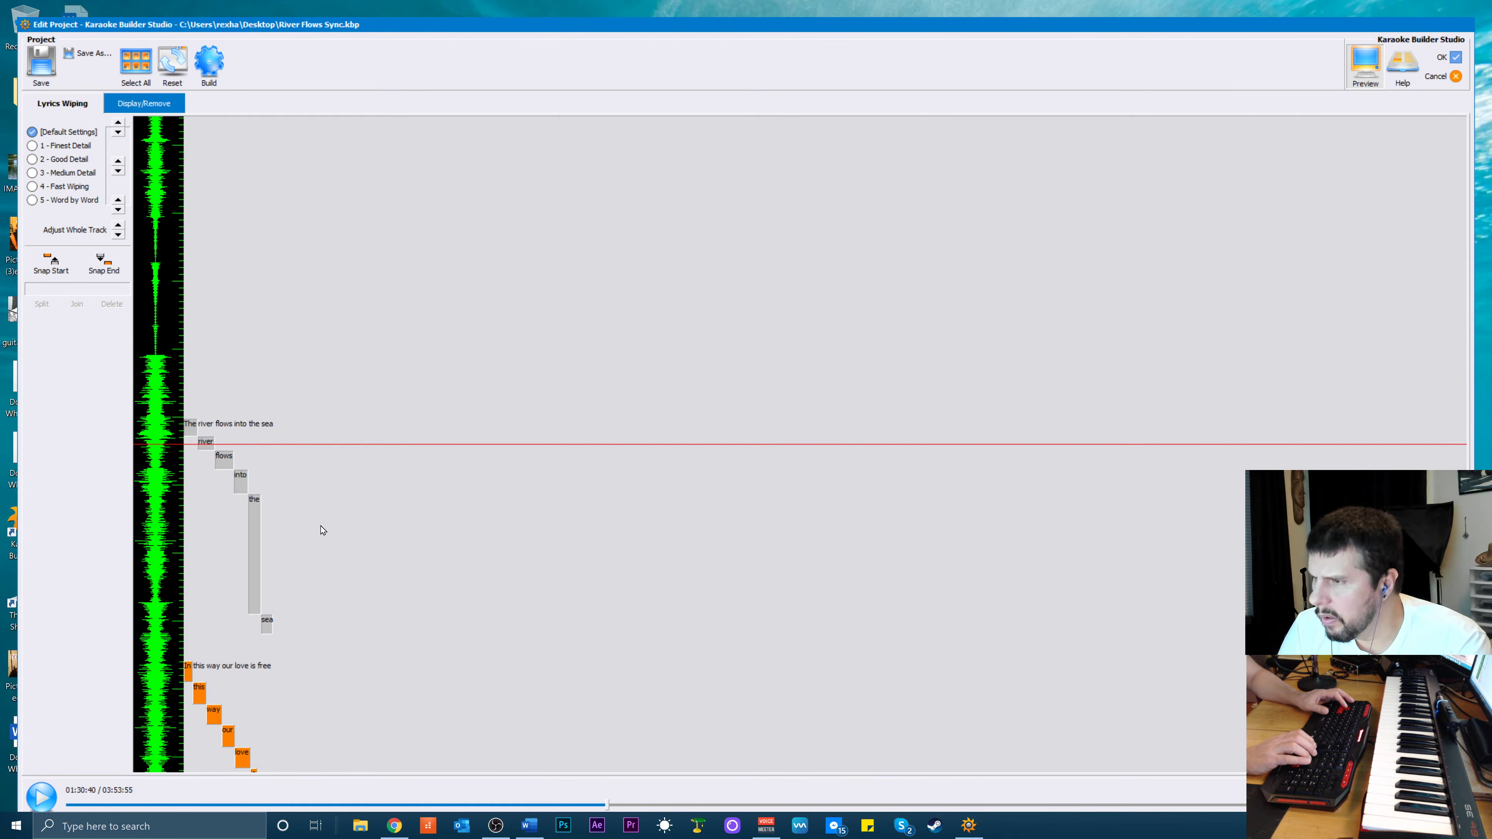
key(Up)
key(Up)
key(Up)
key(Up)
key(Up)
key(Up)
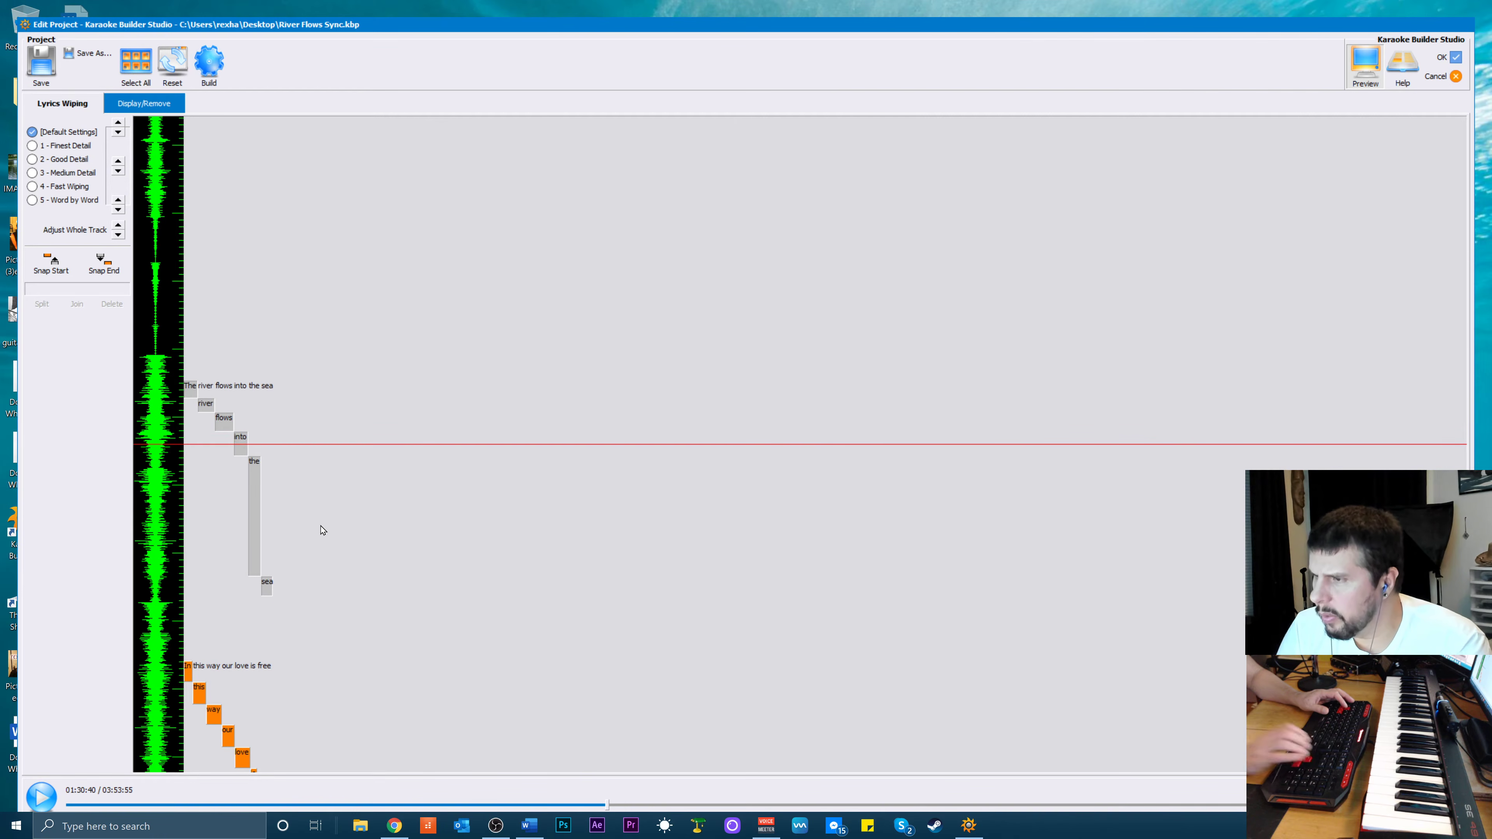
Play back the shifted line, then deselect it and shorten the word "the" before "sea" to less than half its length
key(space)
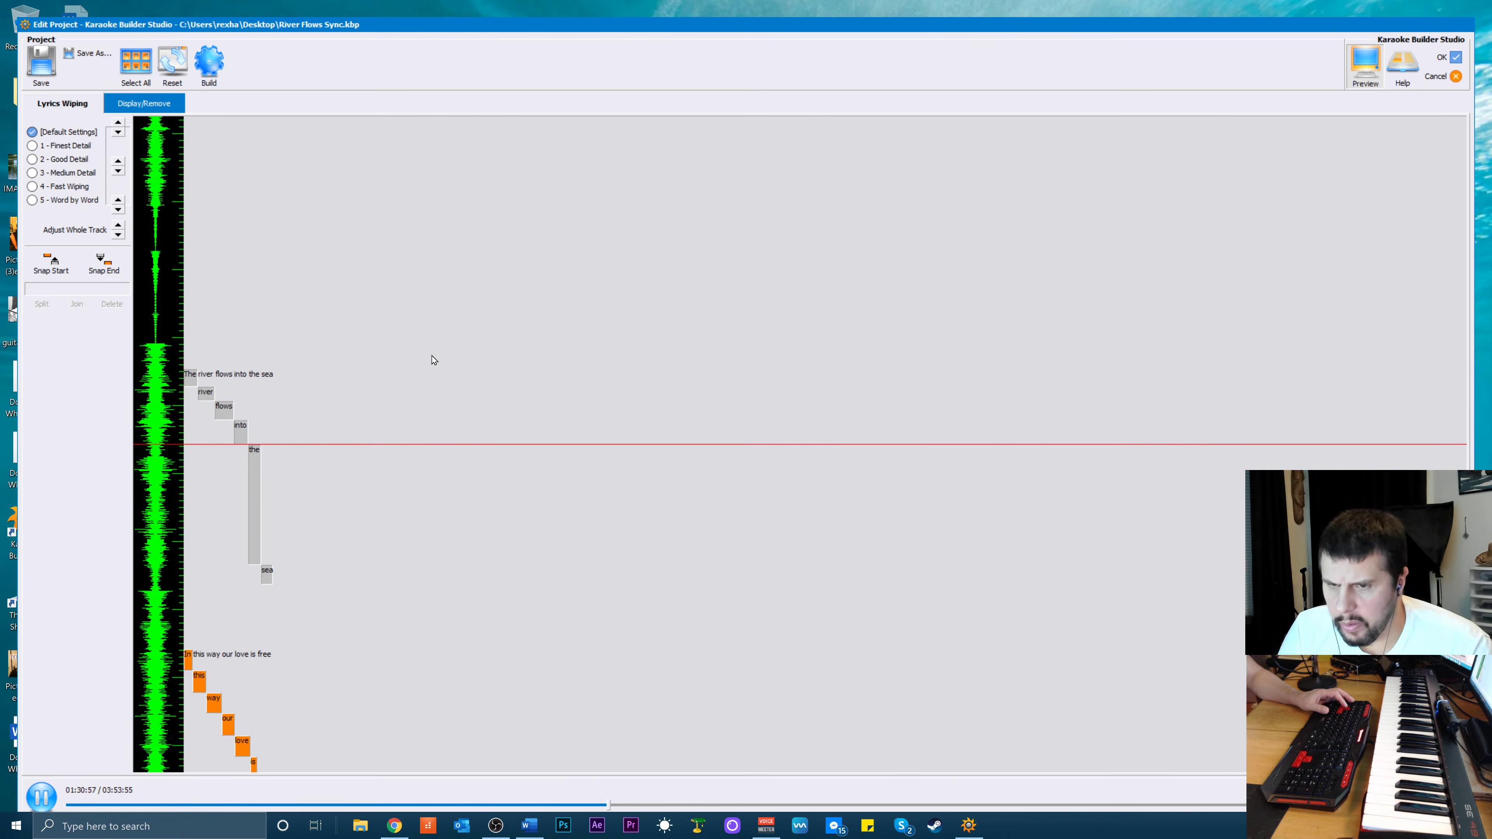
key(space)
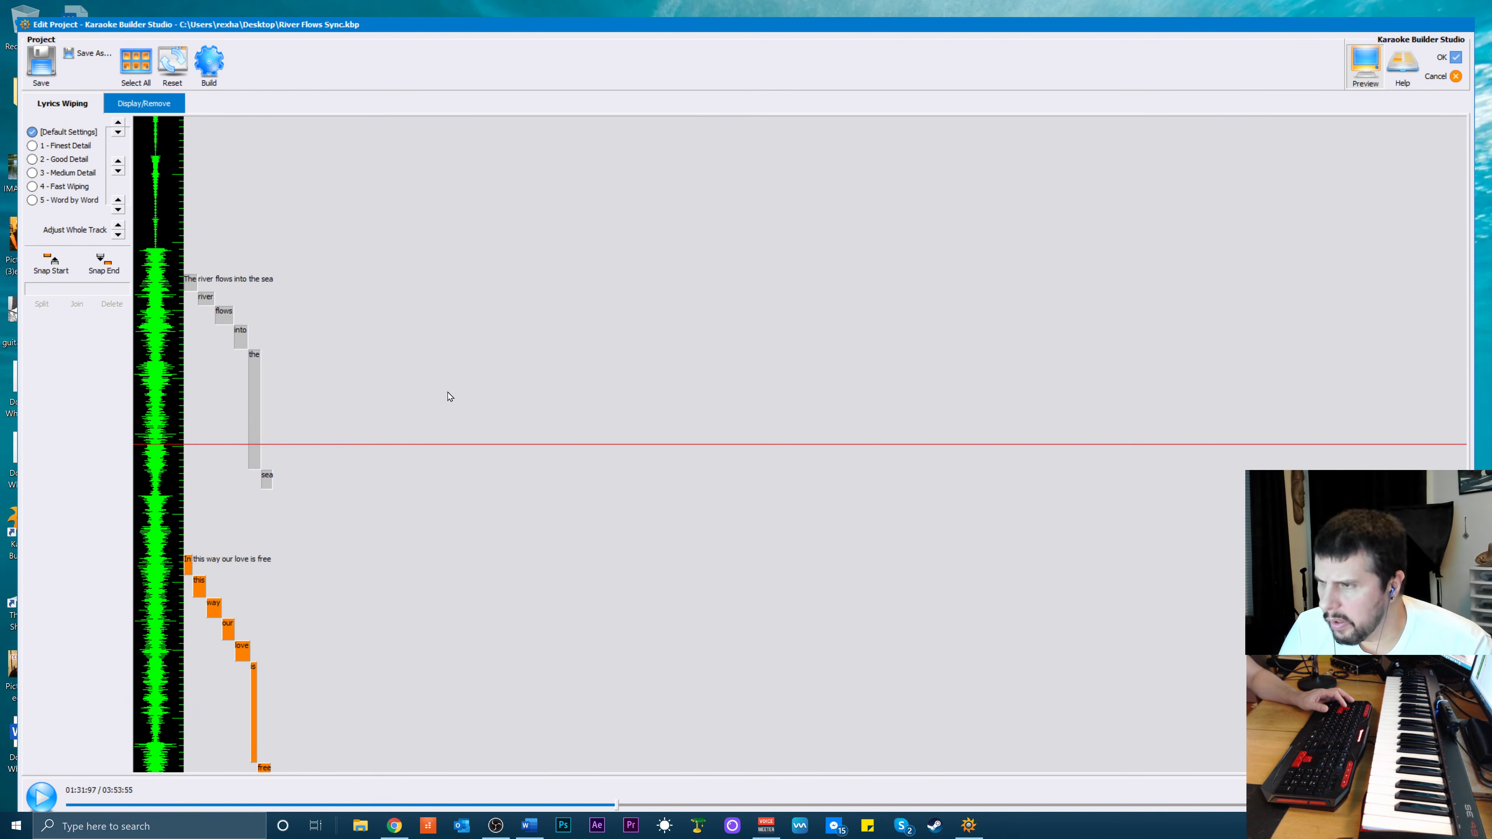
click(450, 397)
click(256, 452)
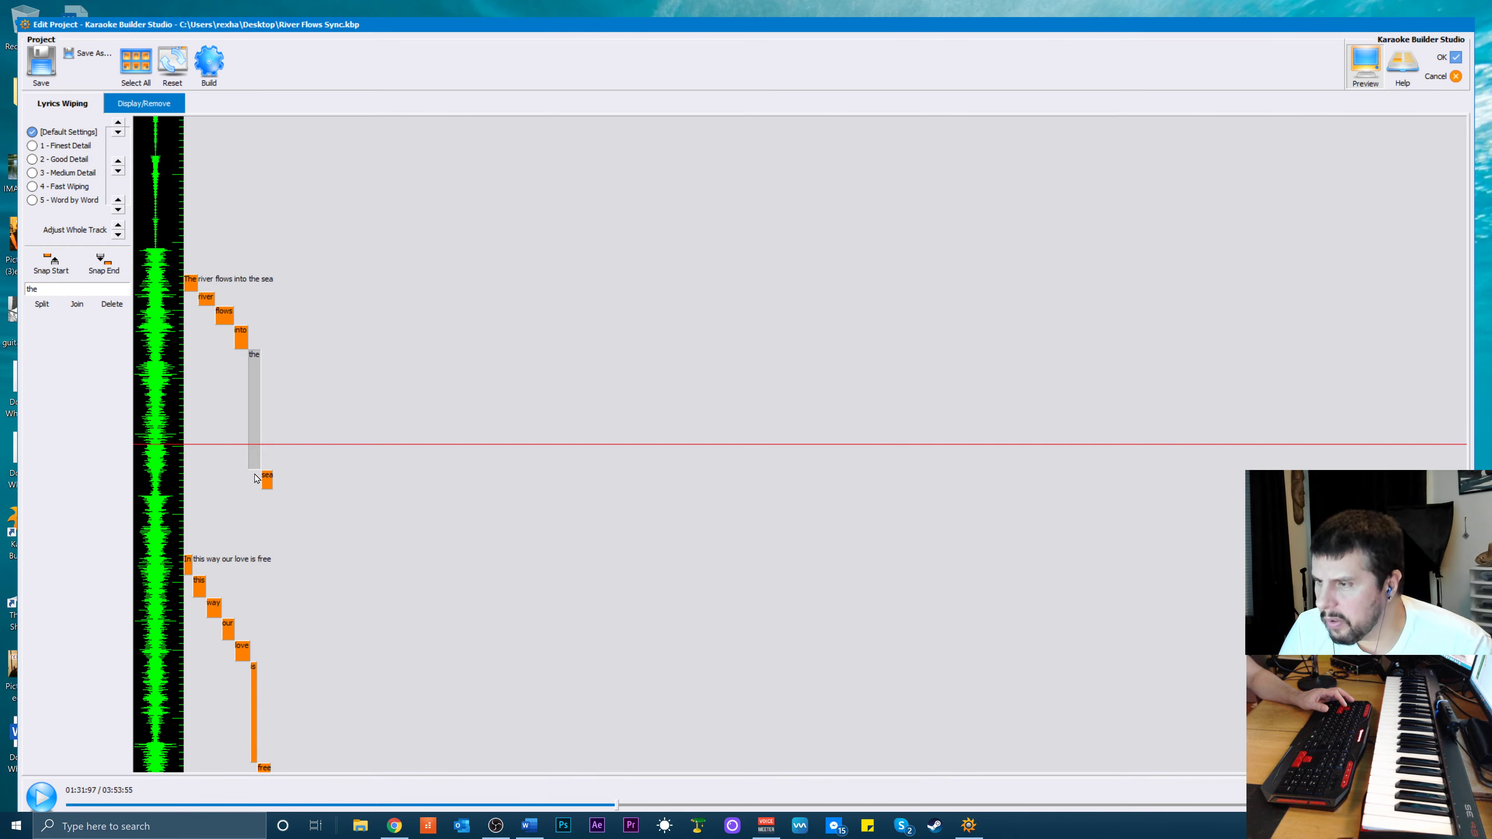
drag(255, 468, 260, 405)
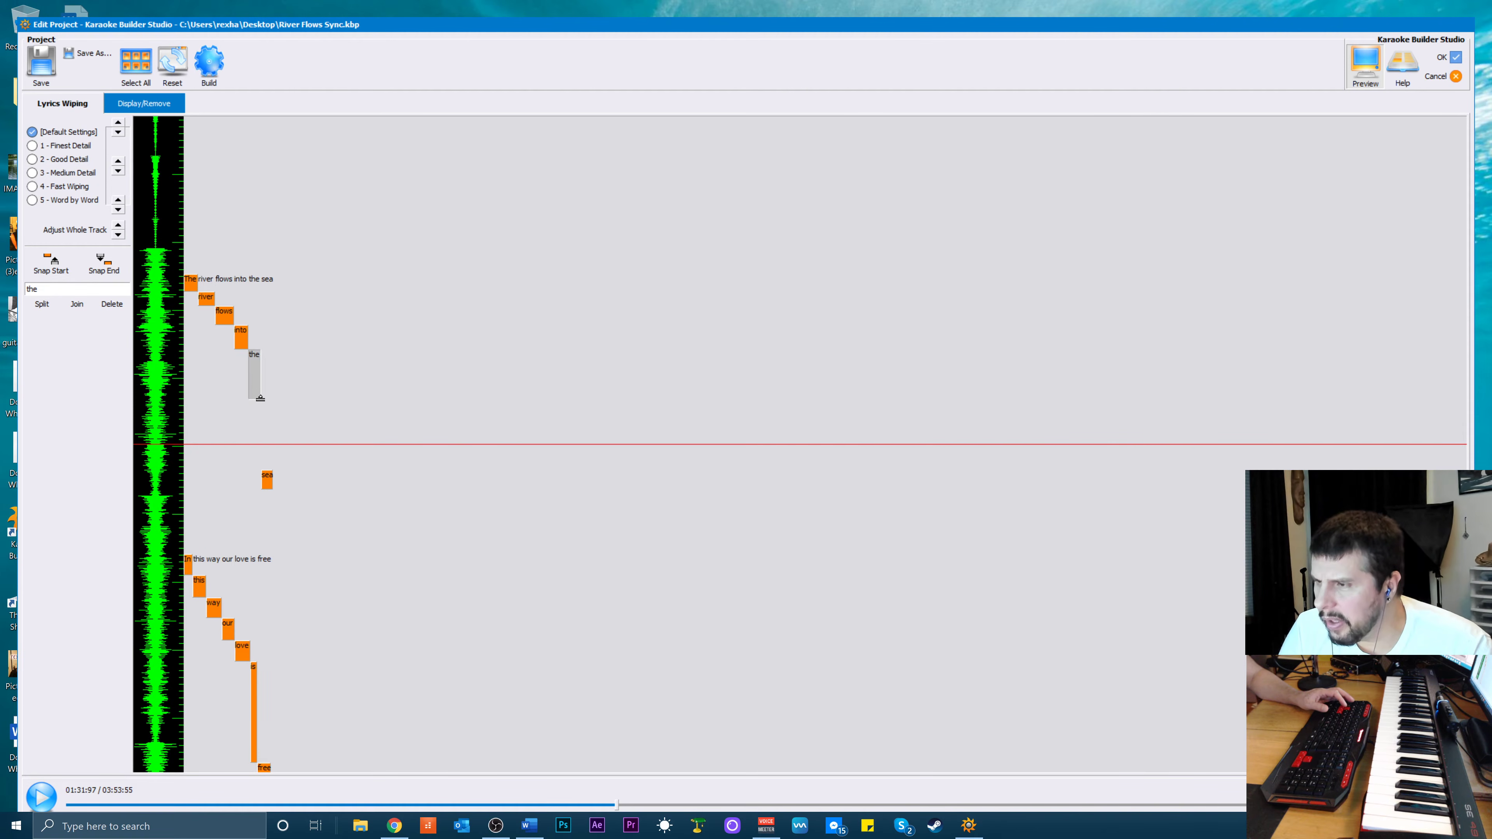
Replay the line and snap the start of "sea" to the end of "the"
key(space)
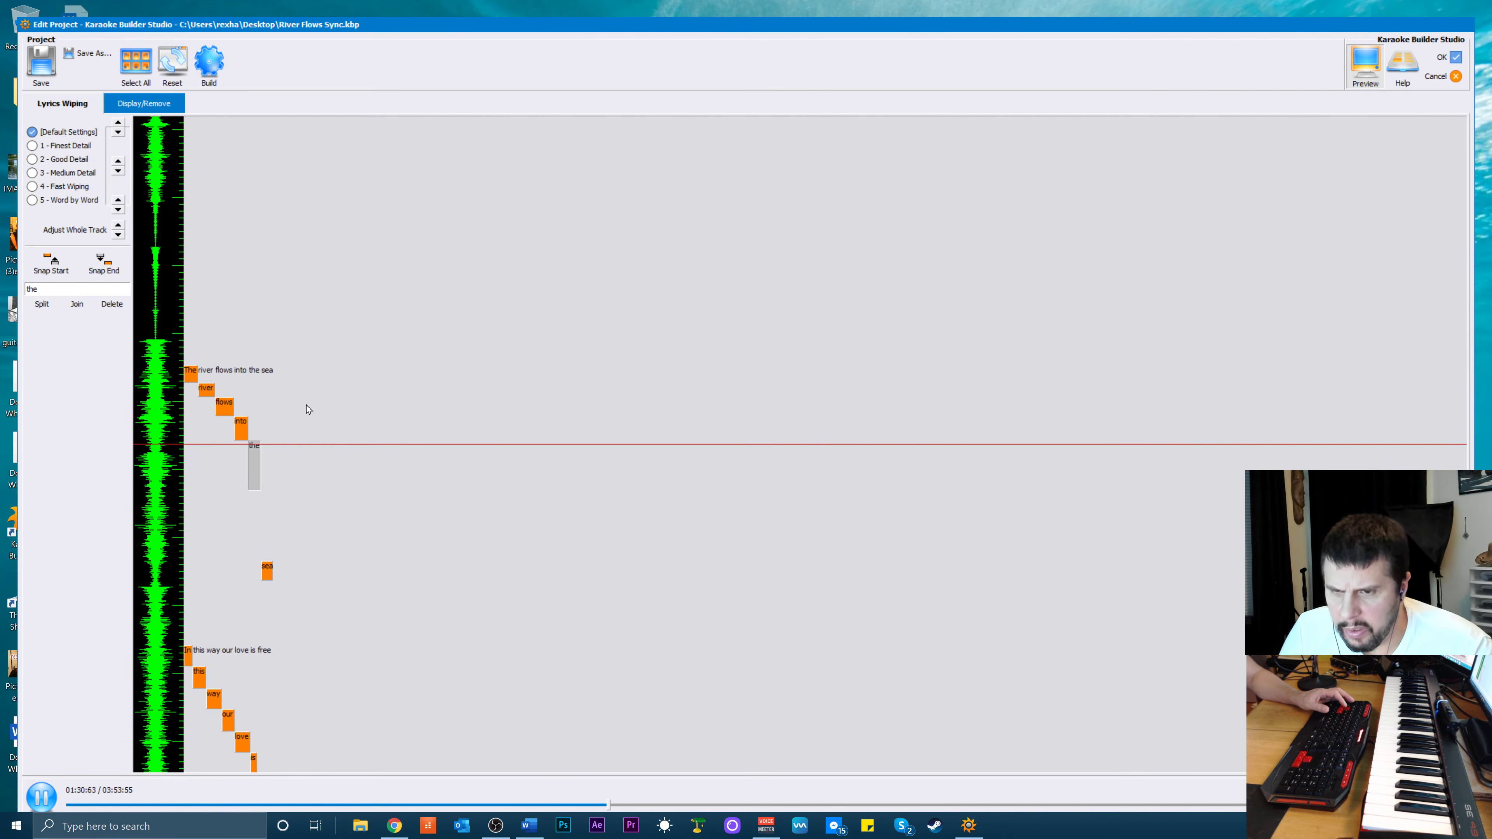
key(space)
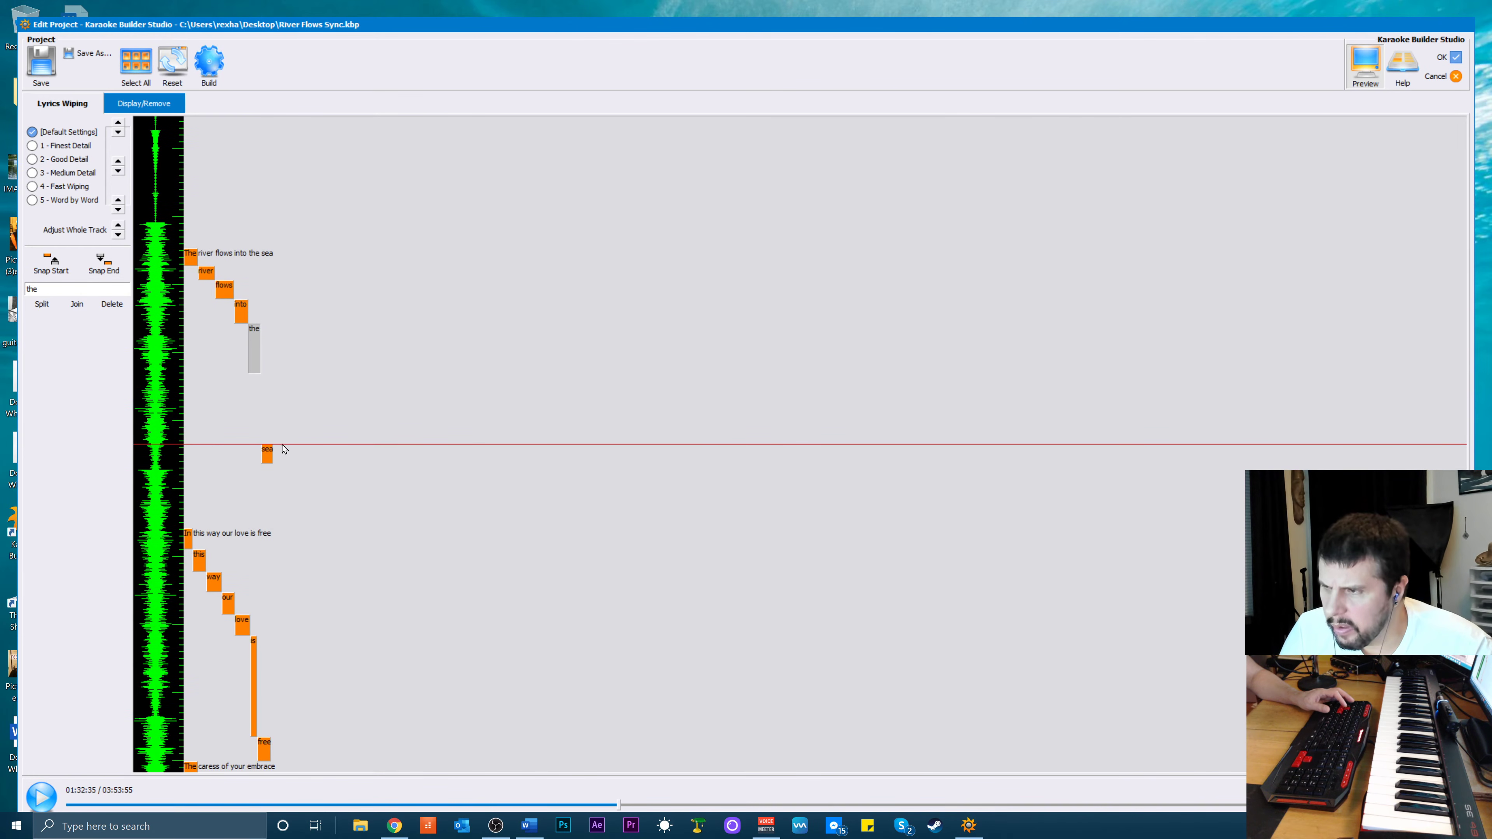
click(269, 459)
click(40, 264)
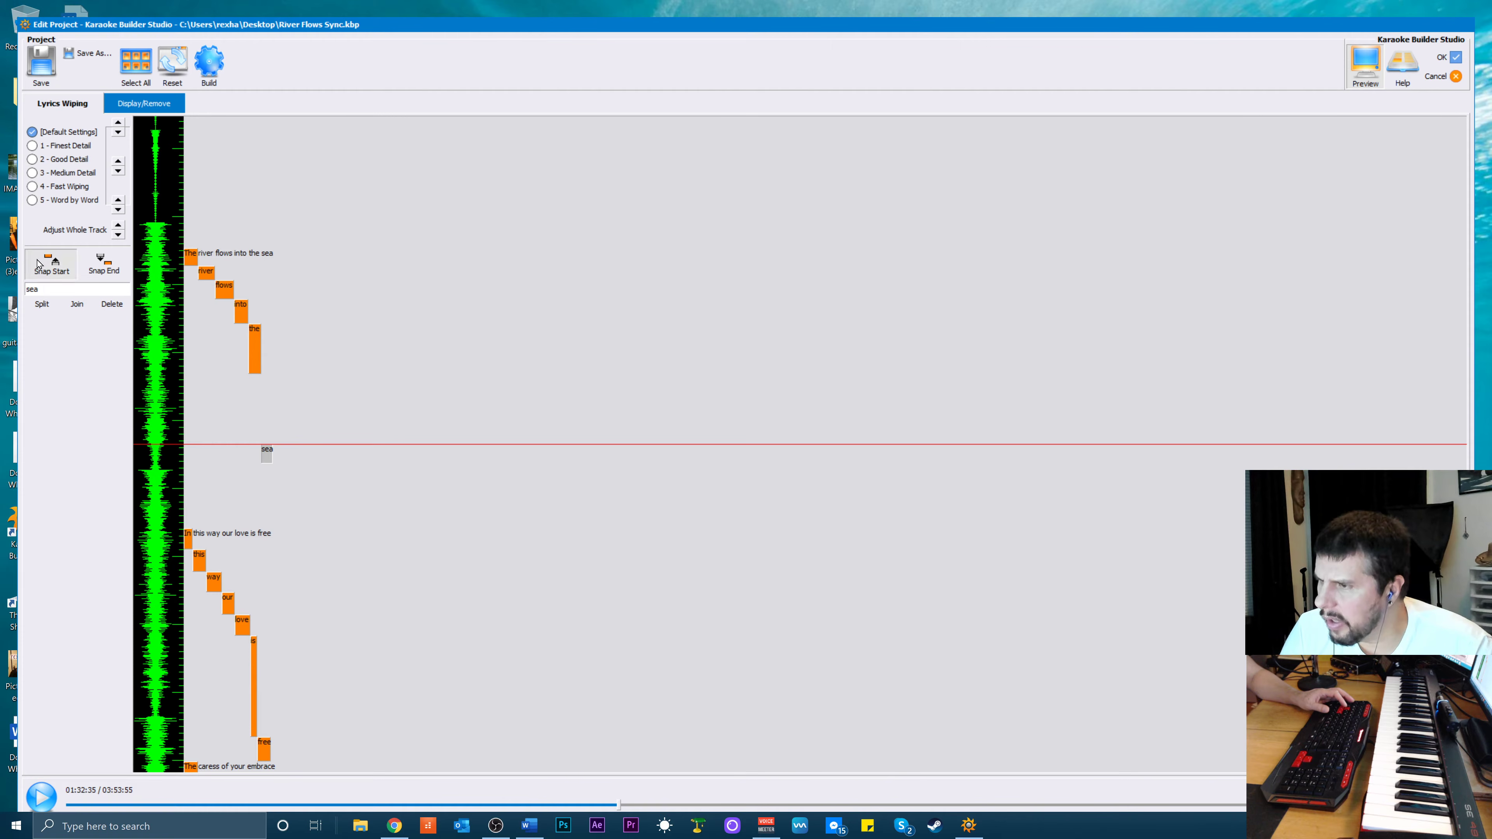
Replay the line, trim the end of "the" slightly earlier and snap the start of "sea" to it again
key(space)
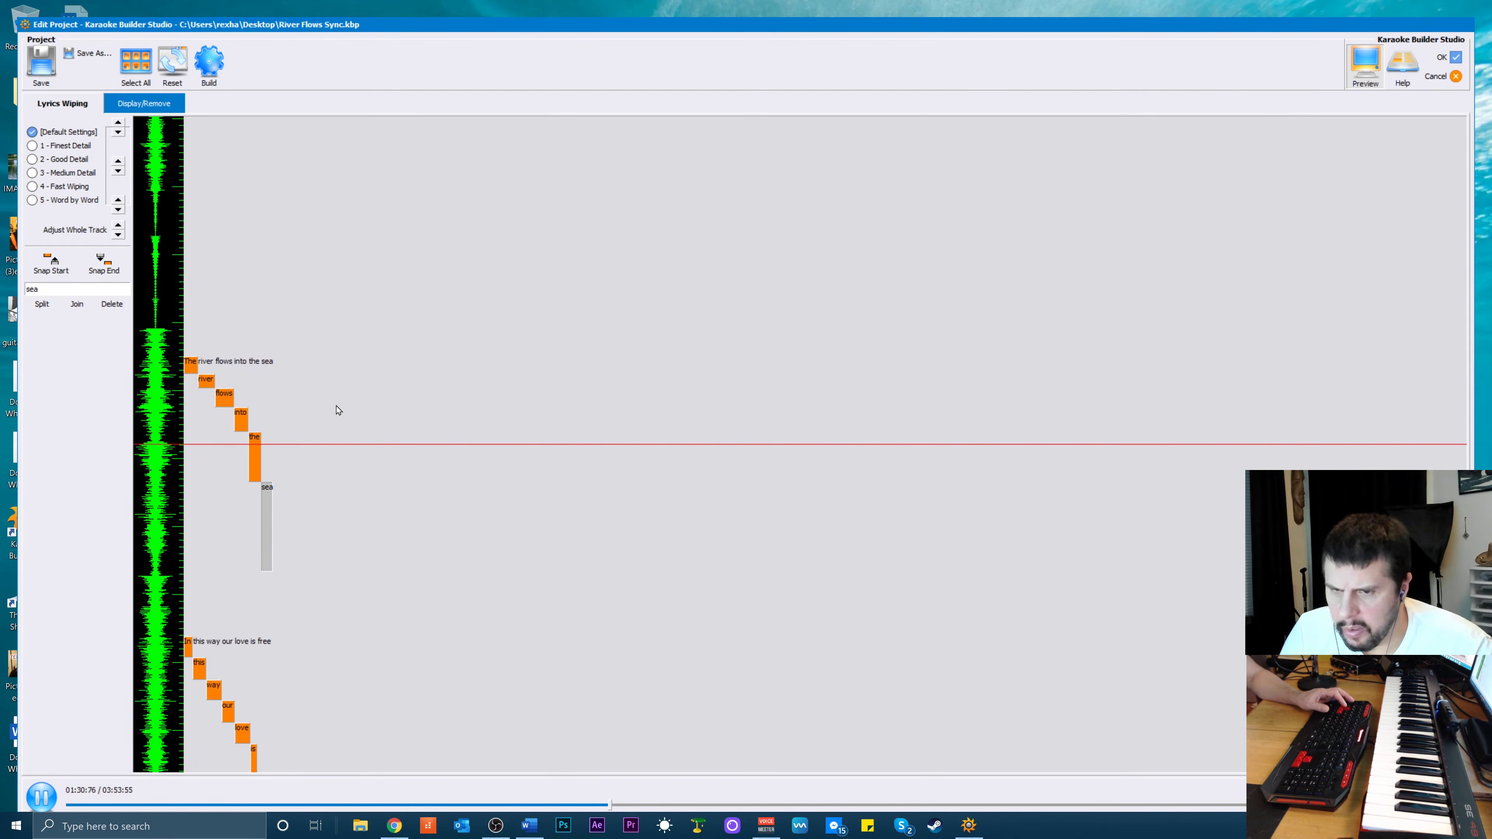
key(space)
click(291, 381)
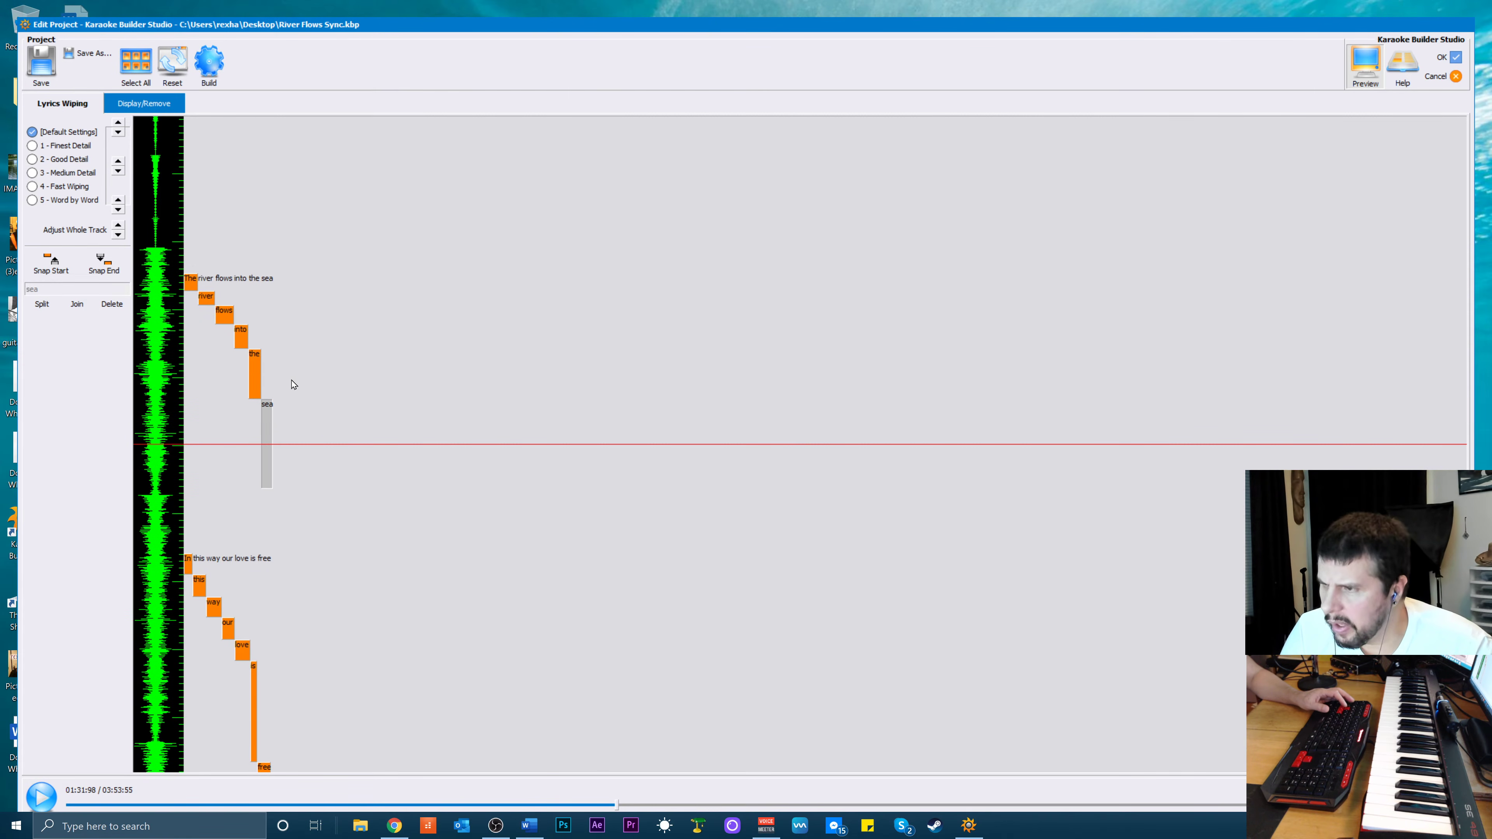
click(256, 386)
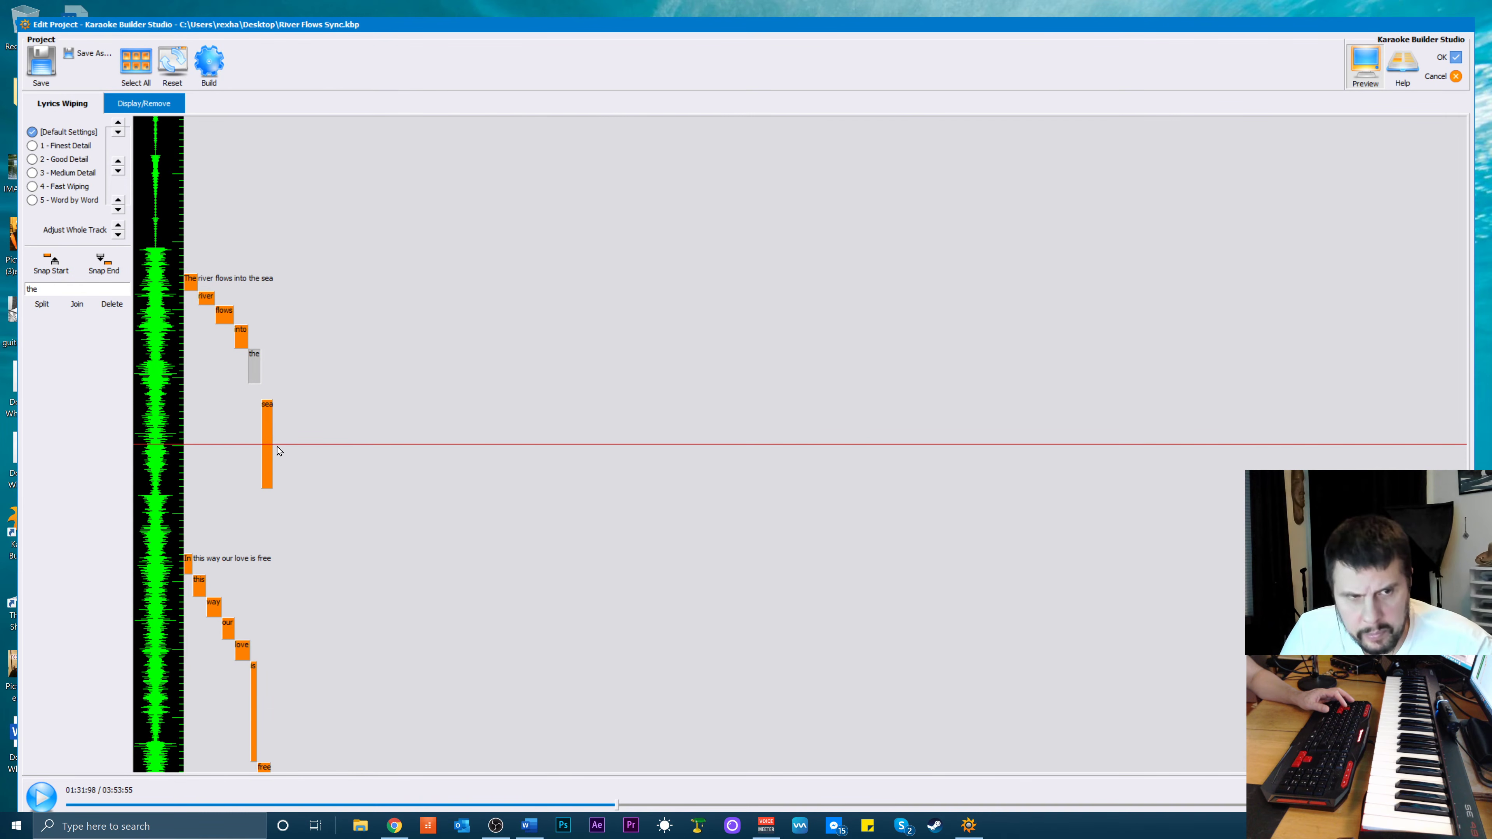
click(268, 439)
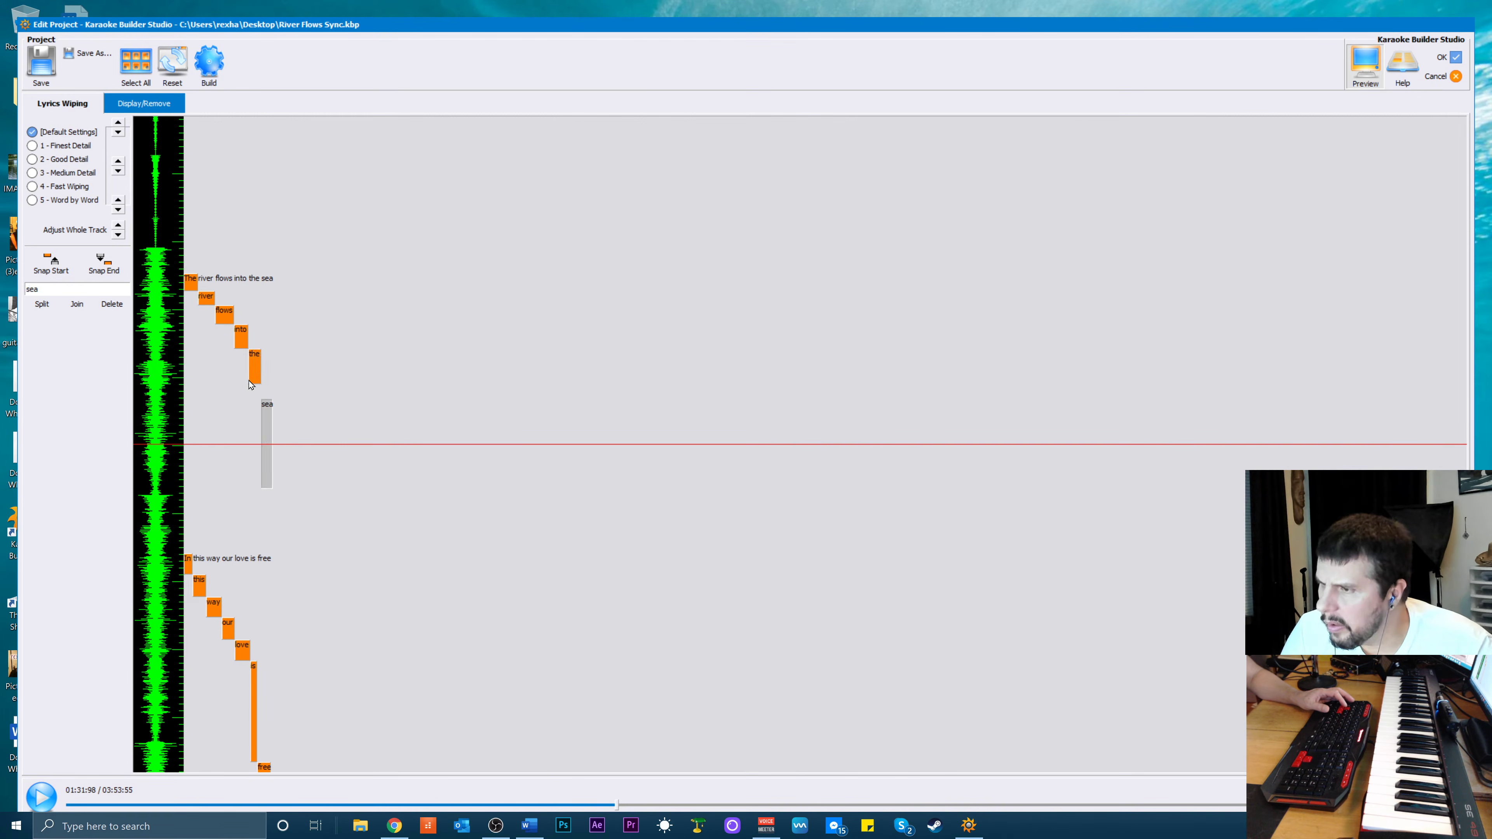
click(51, 262)
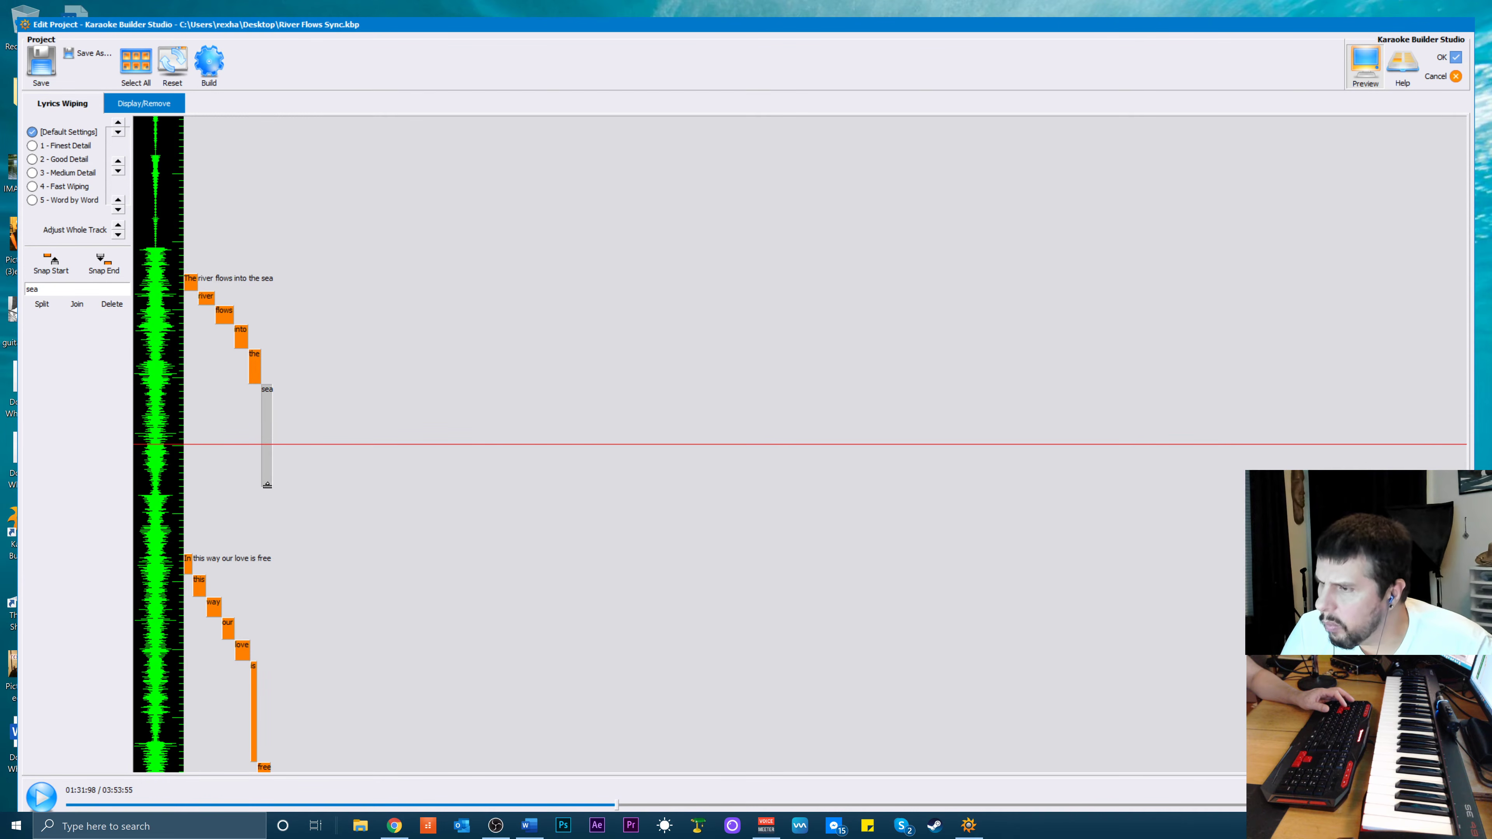
Shorten the end of "sea" slightly and replay "The river flows into the sea" from before its start
drag(267, 485, 271, 460)
scroll(324, 453, up, 3)
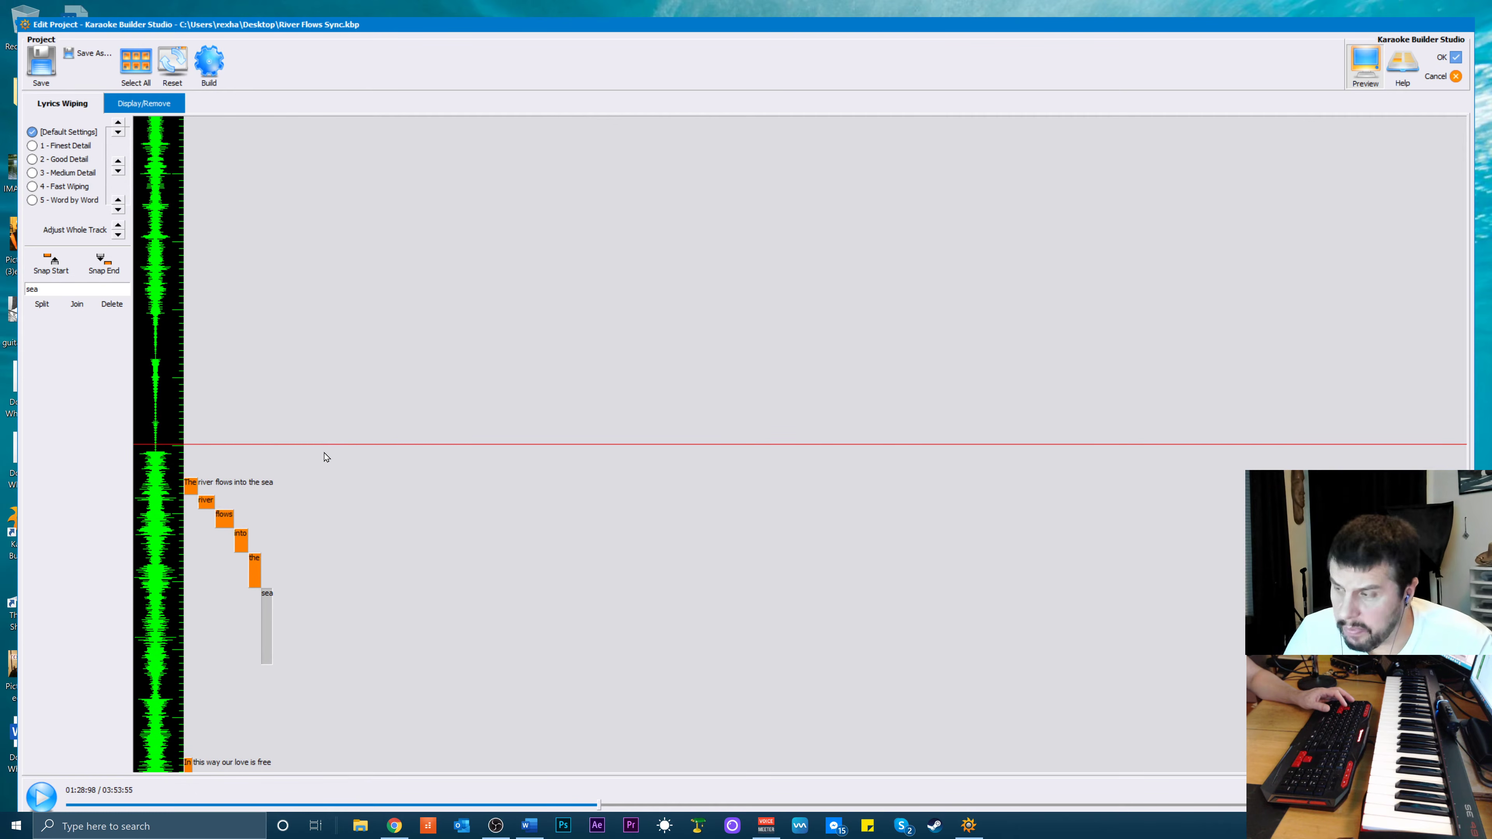
key(space)
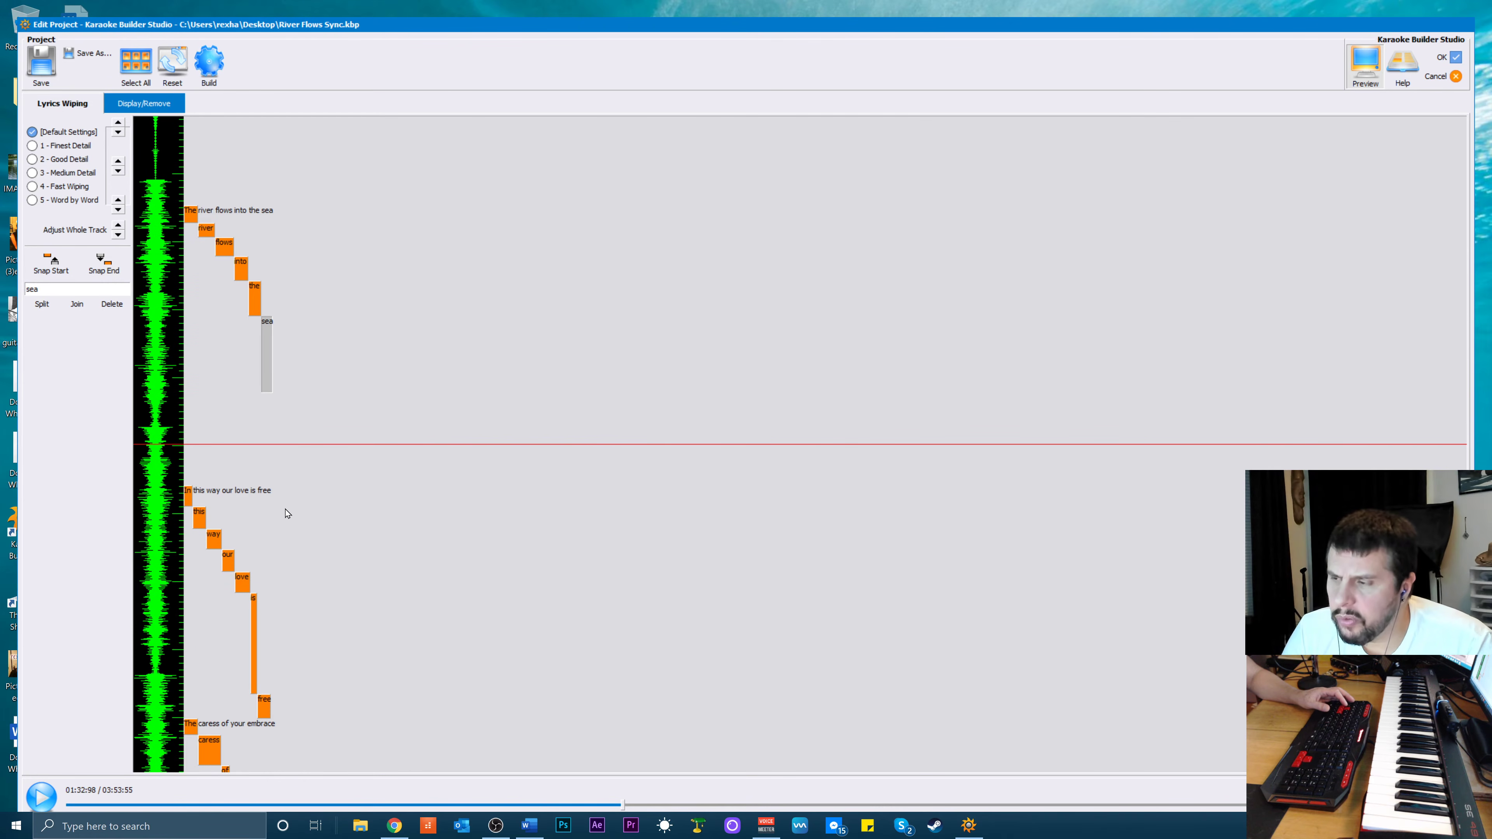
Select the whole line "In this way our love is free" and play the track up to its first word
double_click(212, 542)
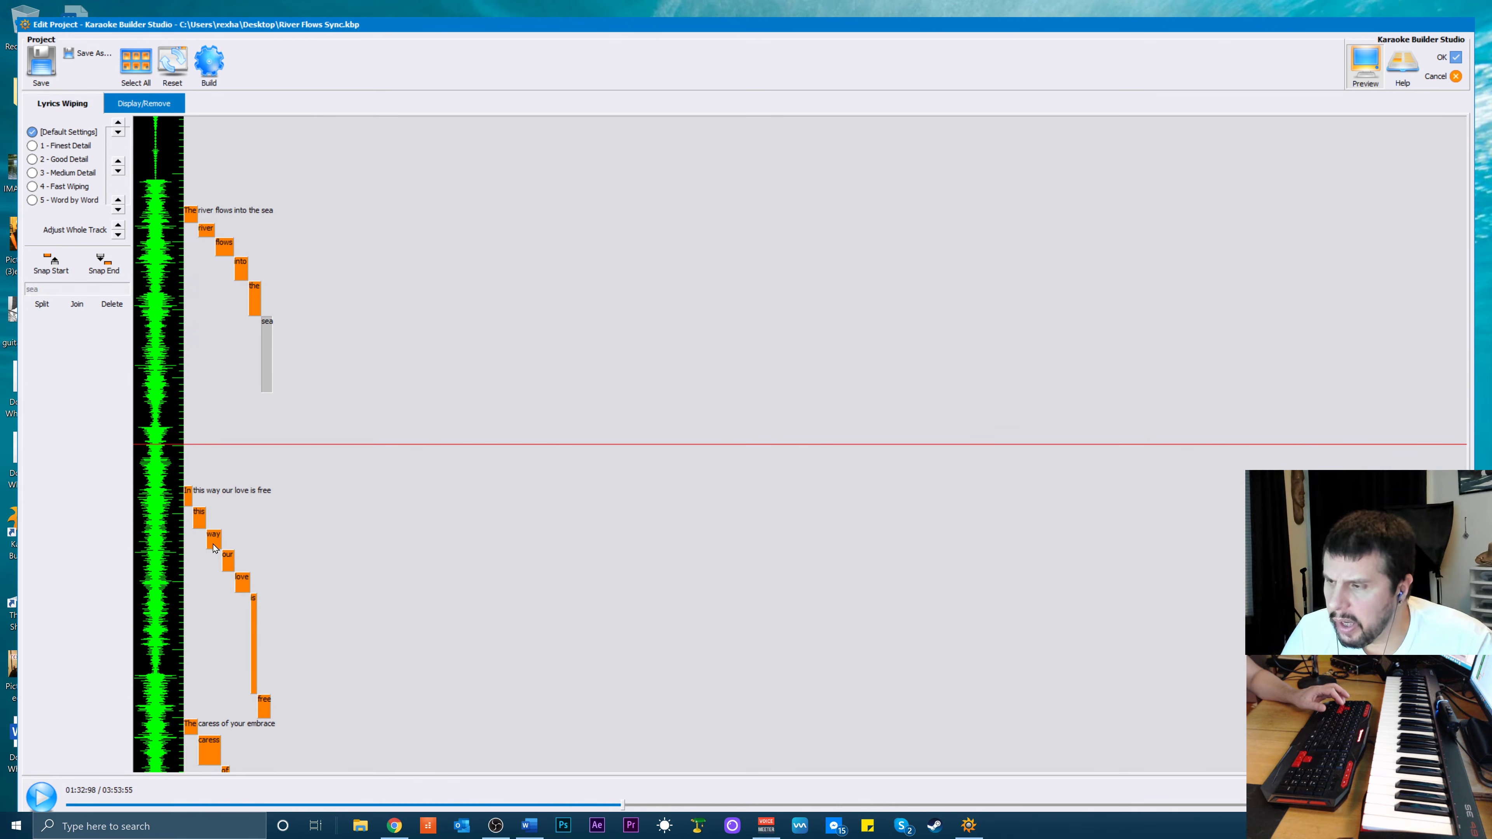
scroll(341, 561, up, 1)
scroll(344, 565, up, 1)
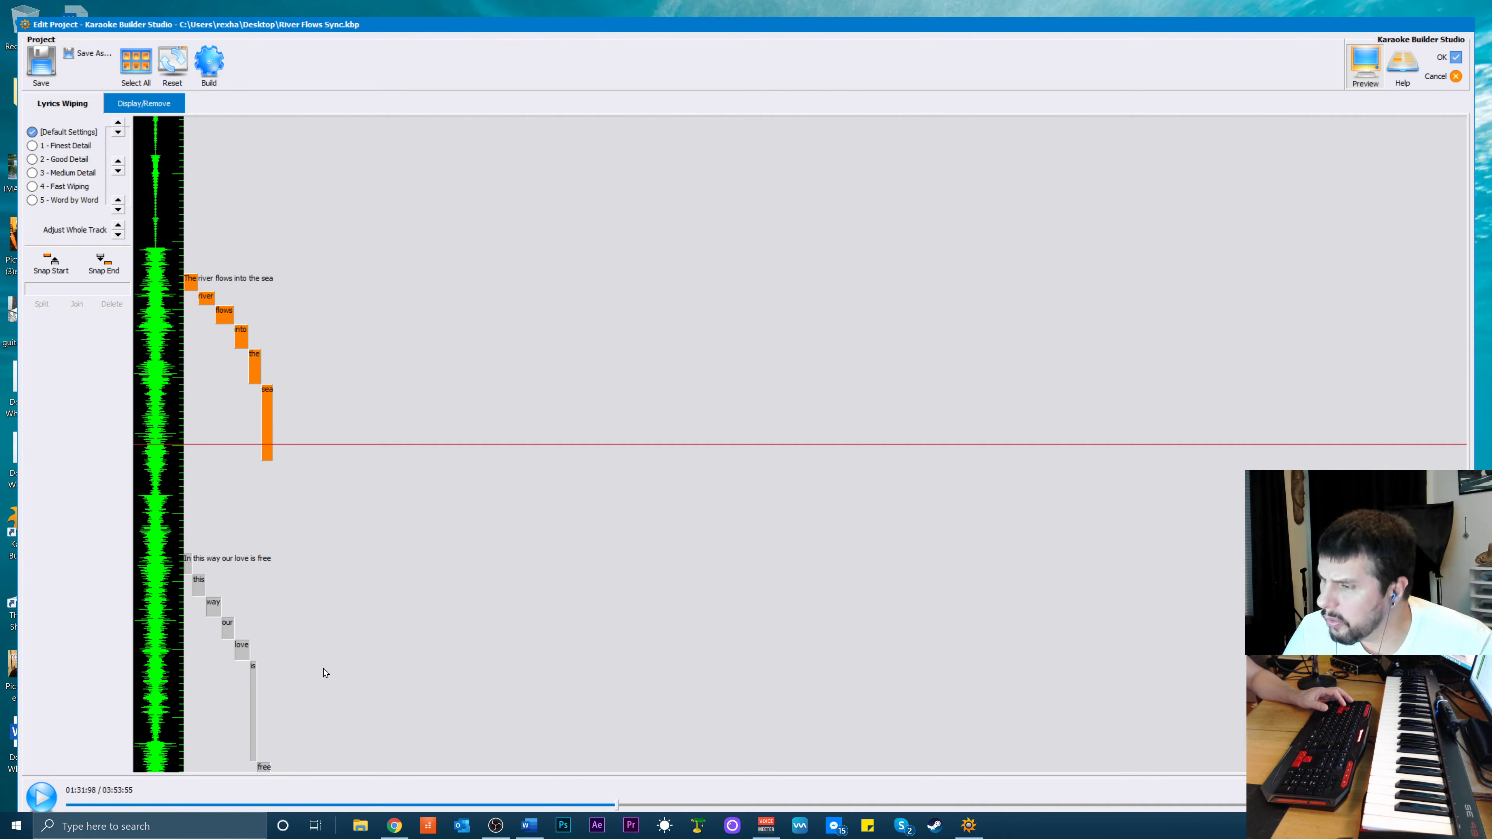
scroll(326, 673, down, 3)
scroll(326, 673, up, 1)
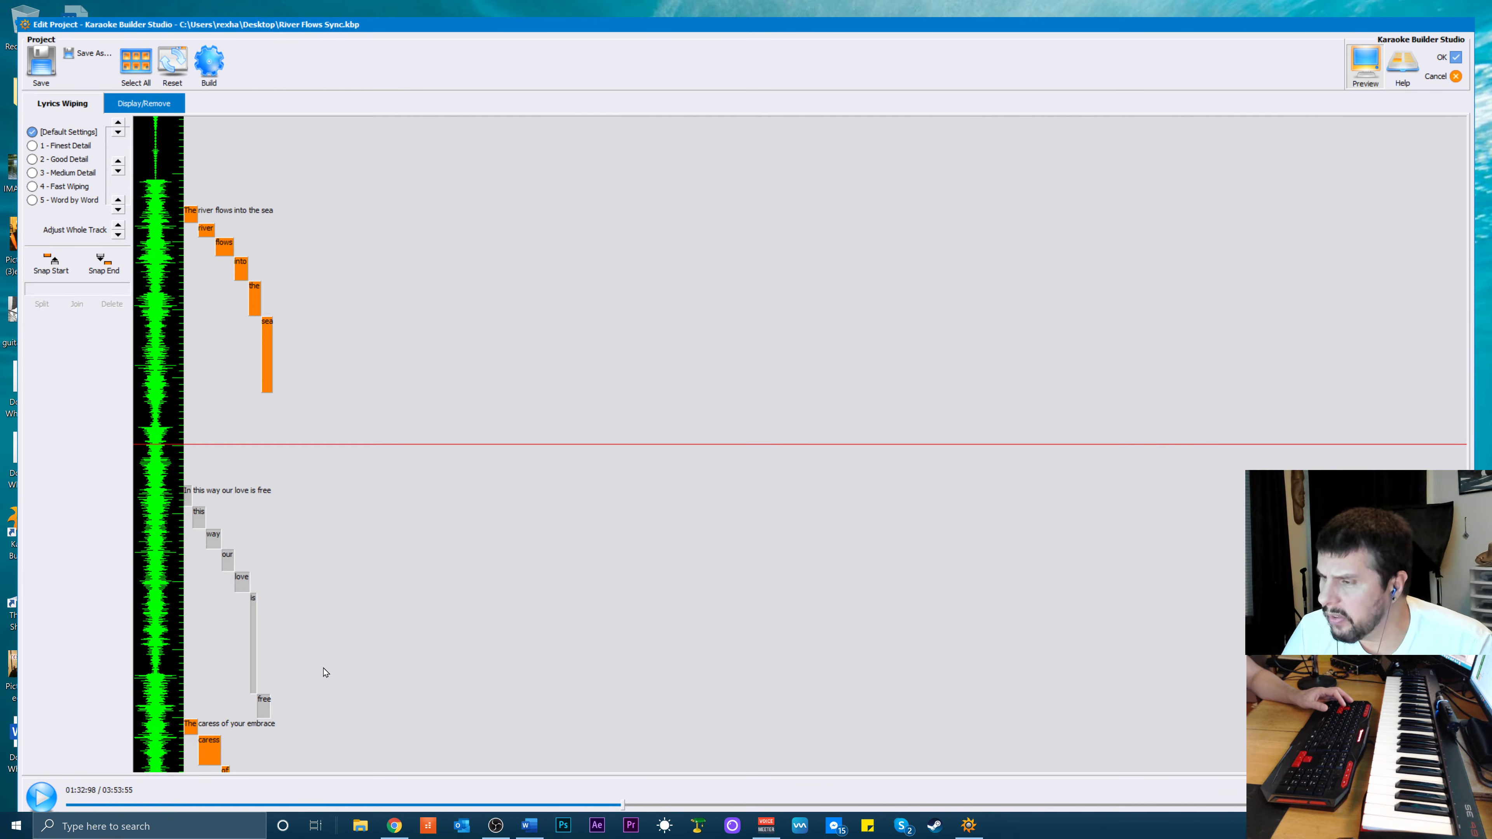
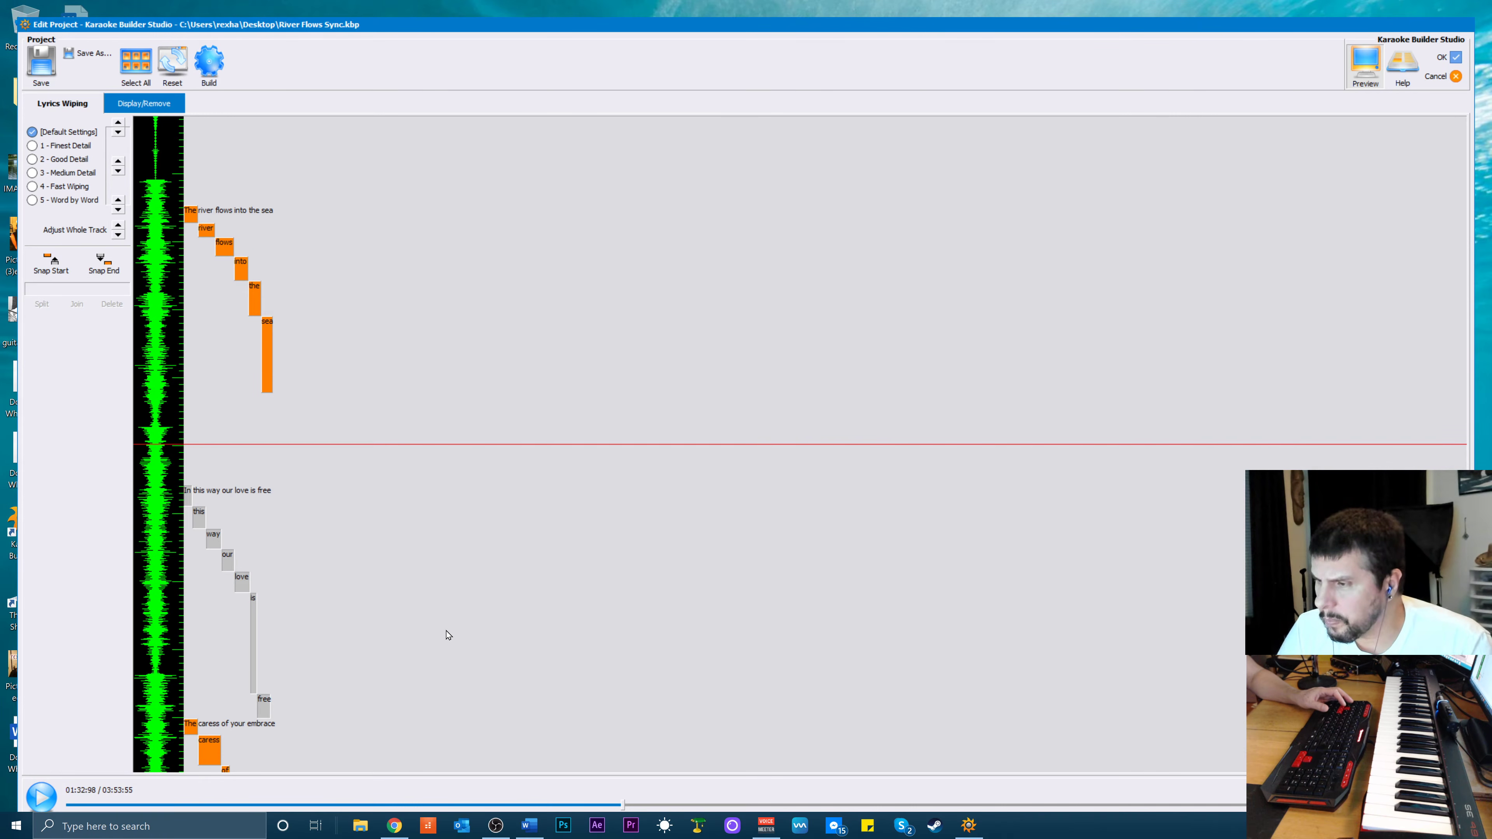
scroll(449, 635, up, 1)
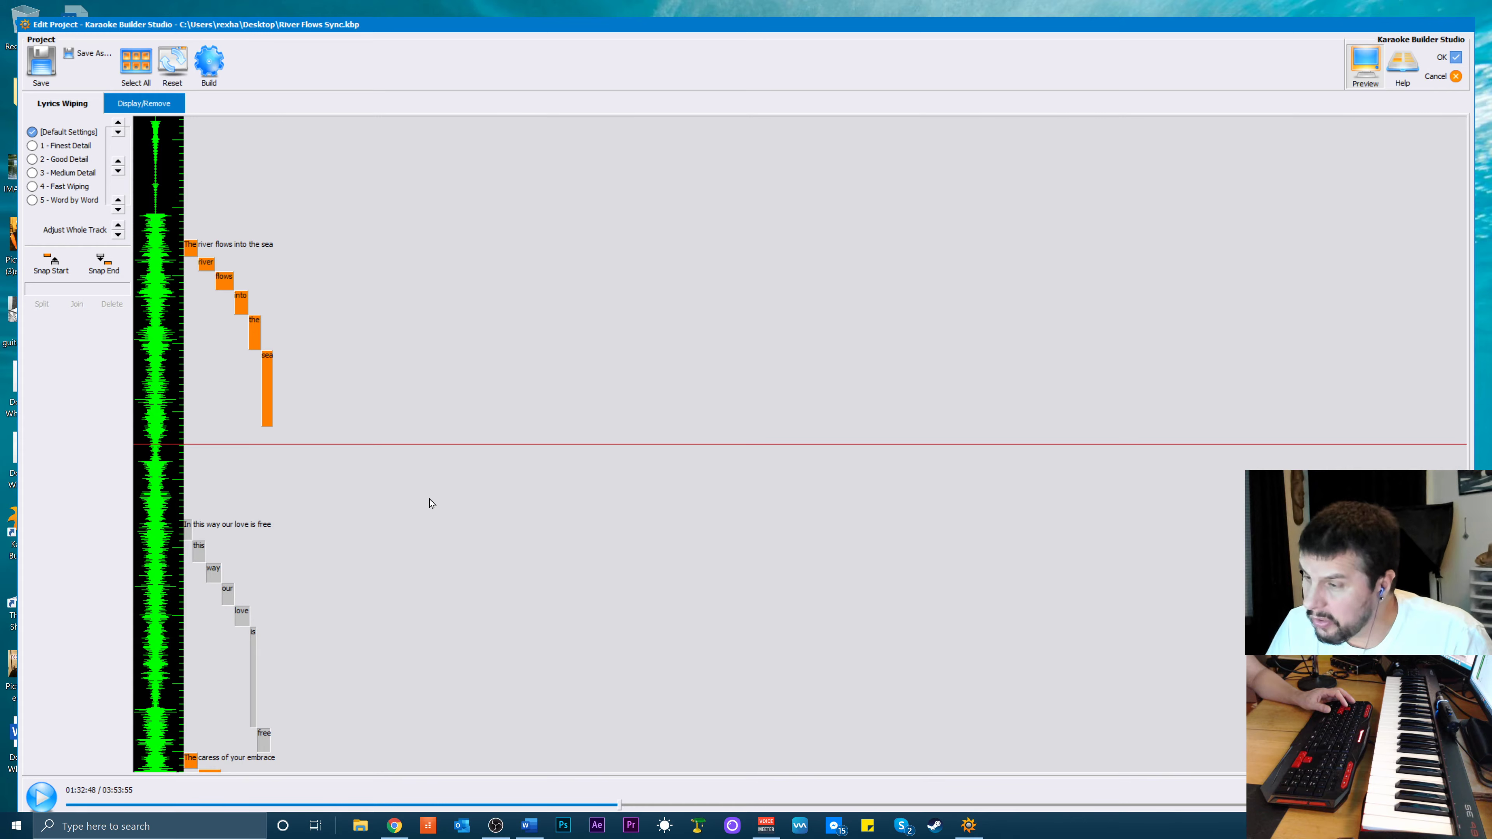
scroll(428, 511, down, 1)
scroll(428, 511, up, 1)
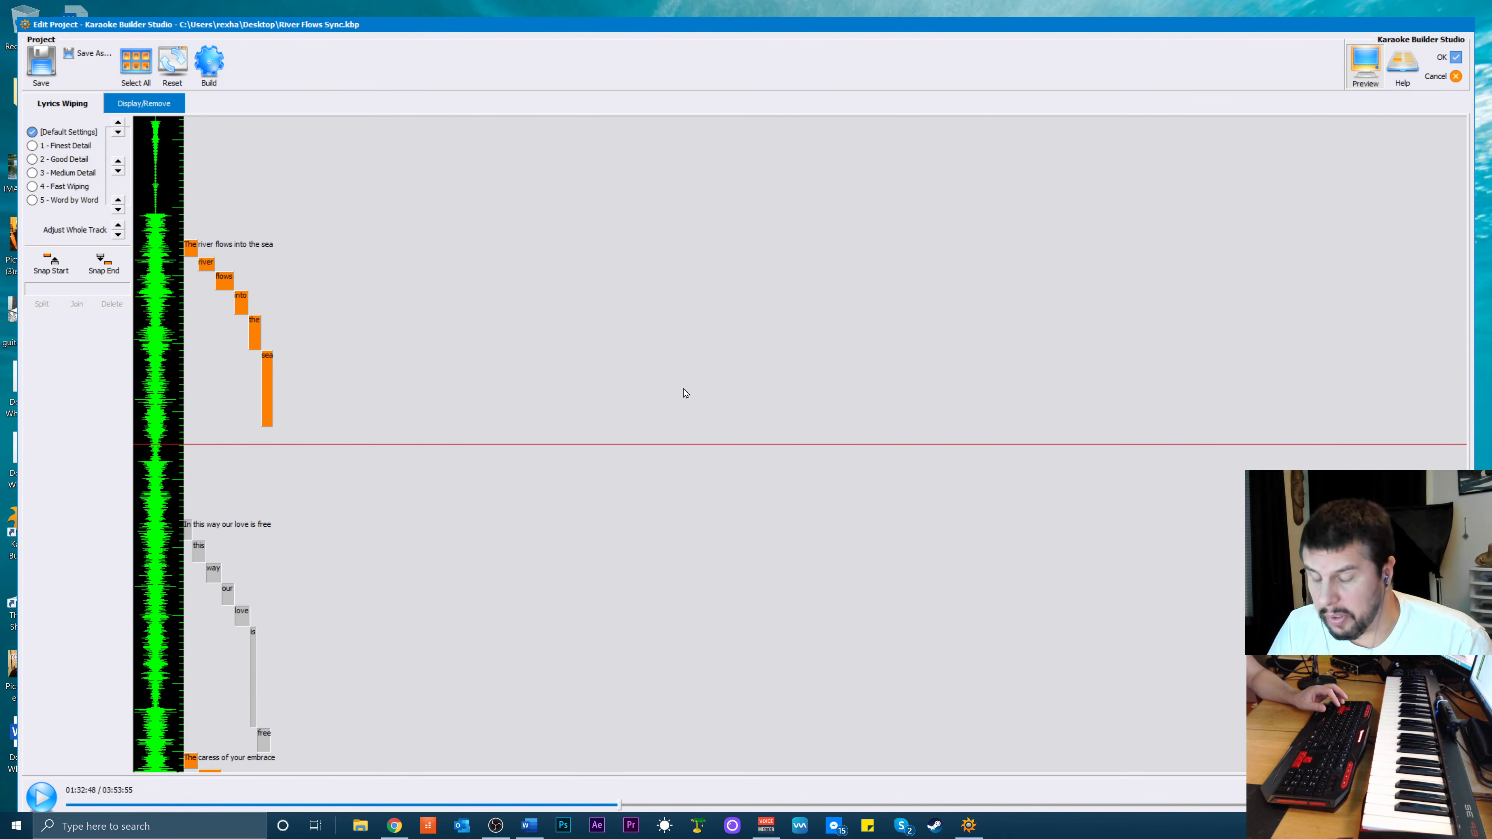
scroll(636, 536, up, 2)
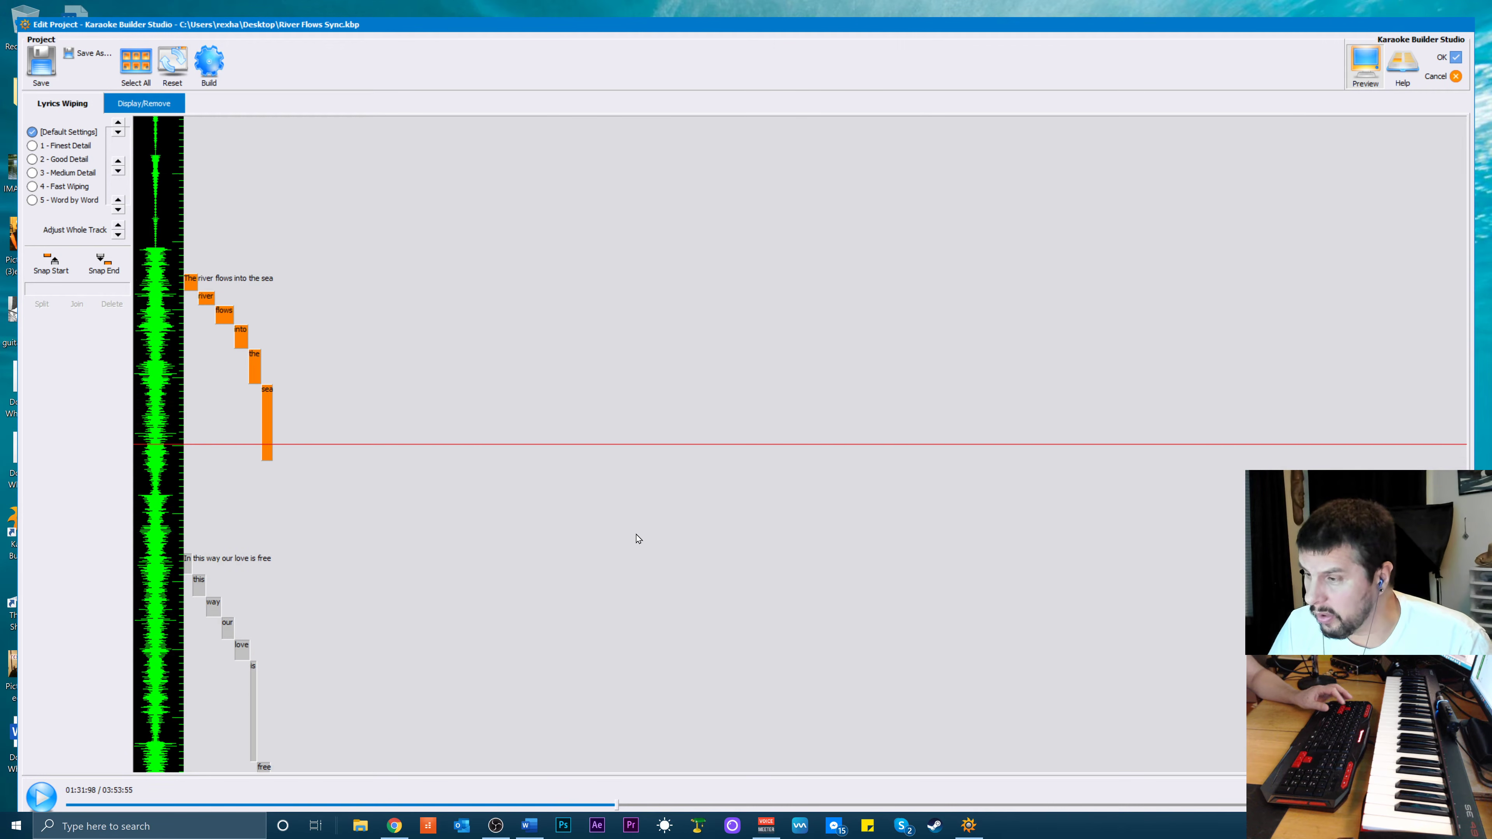
scroll(638, 532, down, 2)
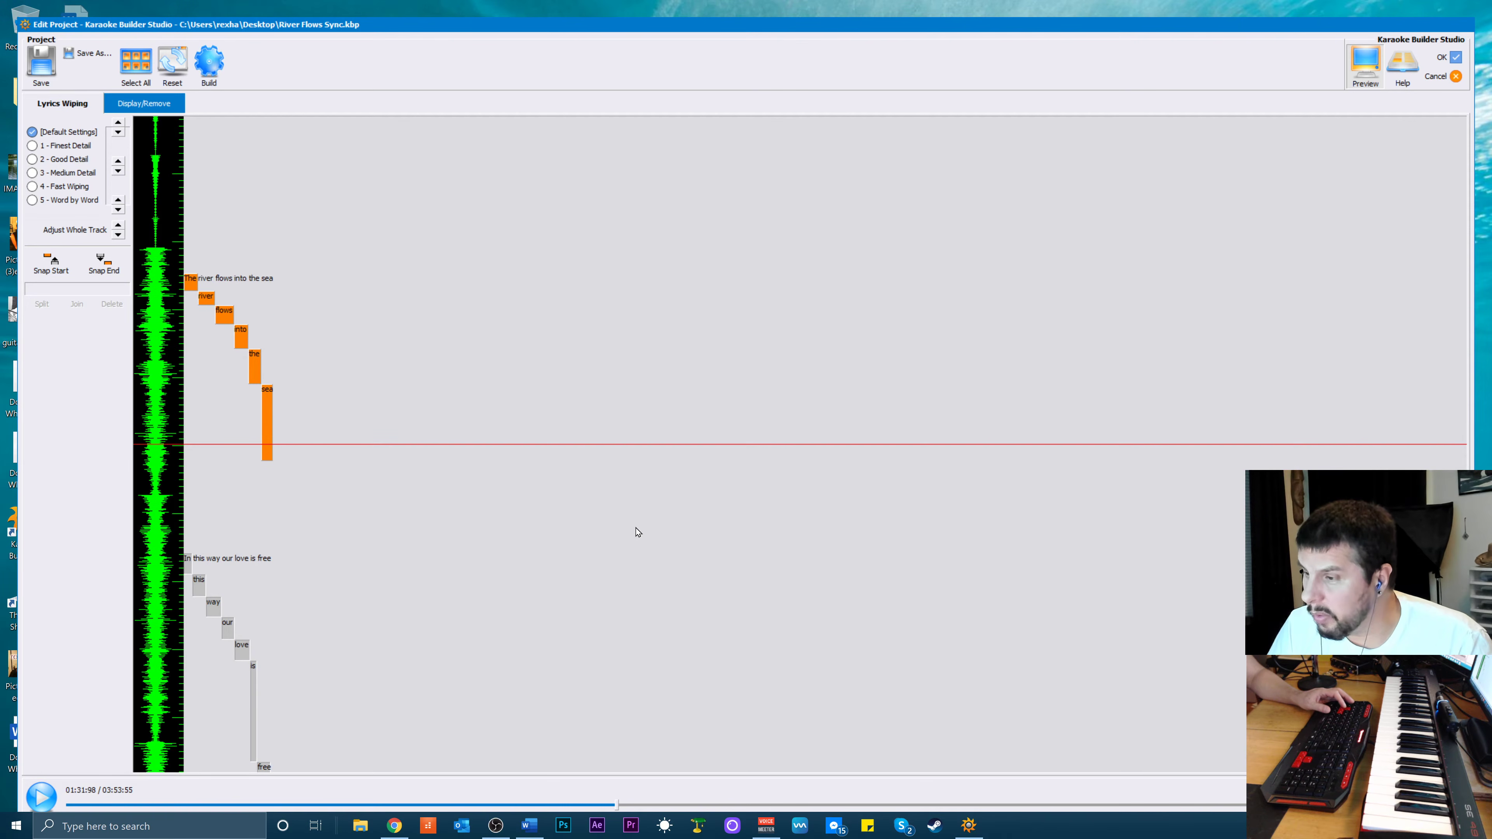
key(space)
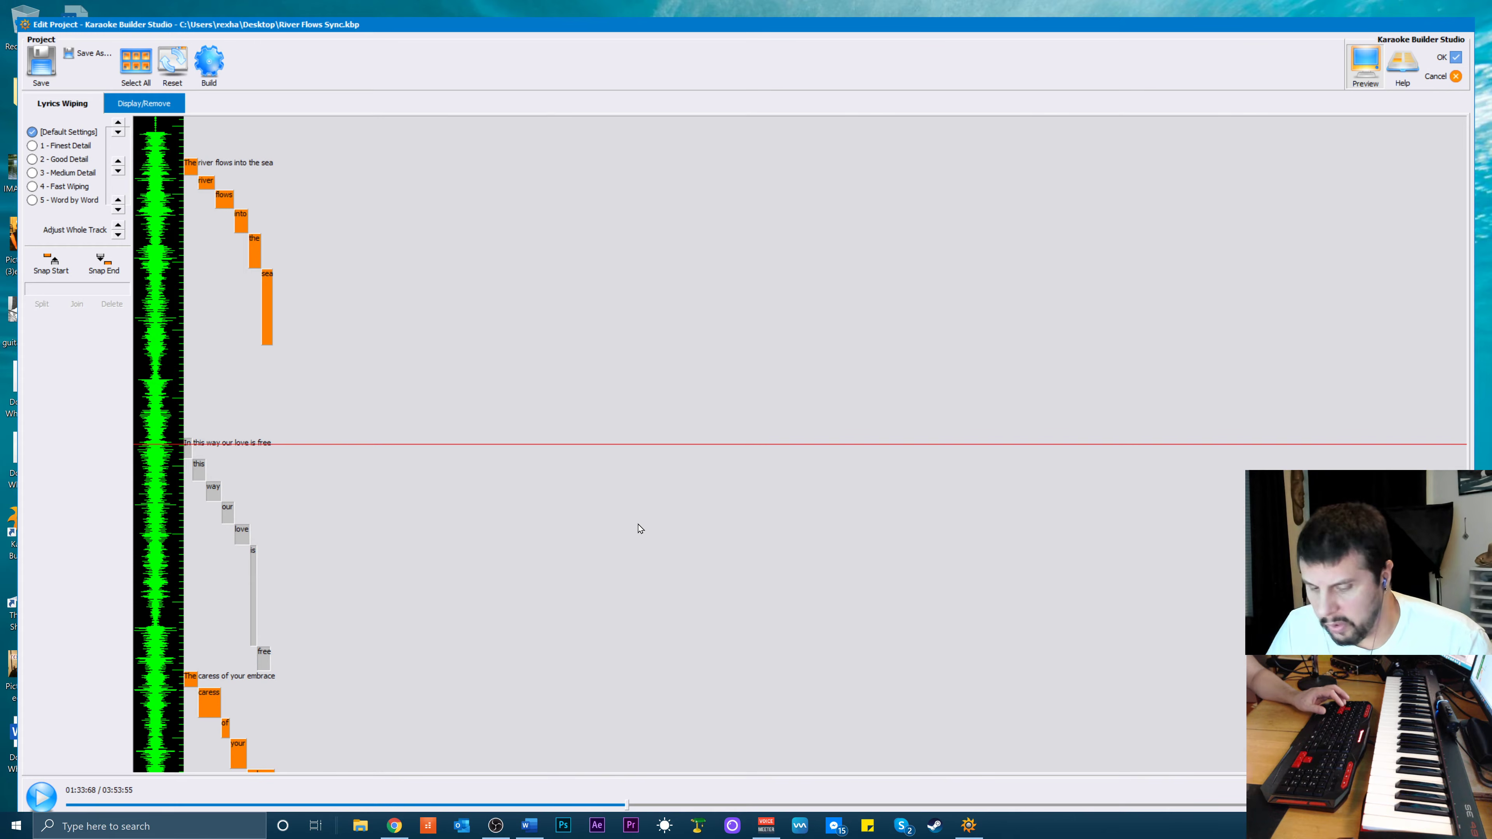
Try to move the selected line "In this way our love is free" earlier
key(Up)
key(Up)
key(Up)
key(Up)
key(Up)
key(Up)
key(Up)
key(Up)
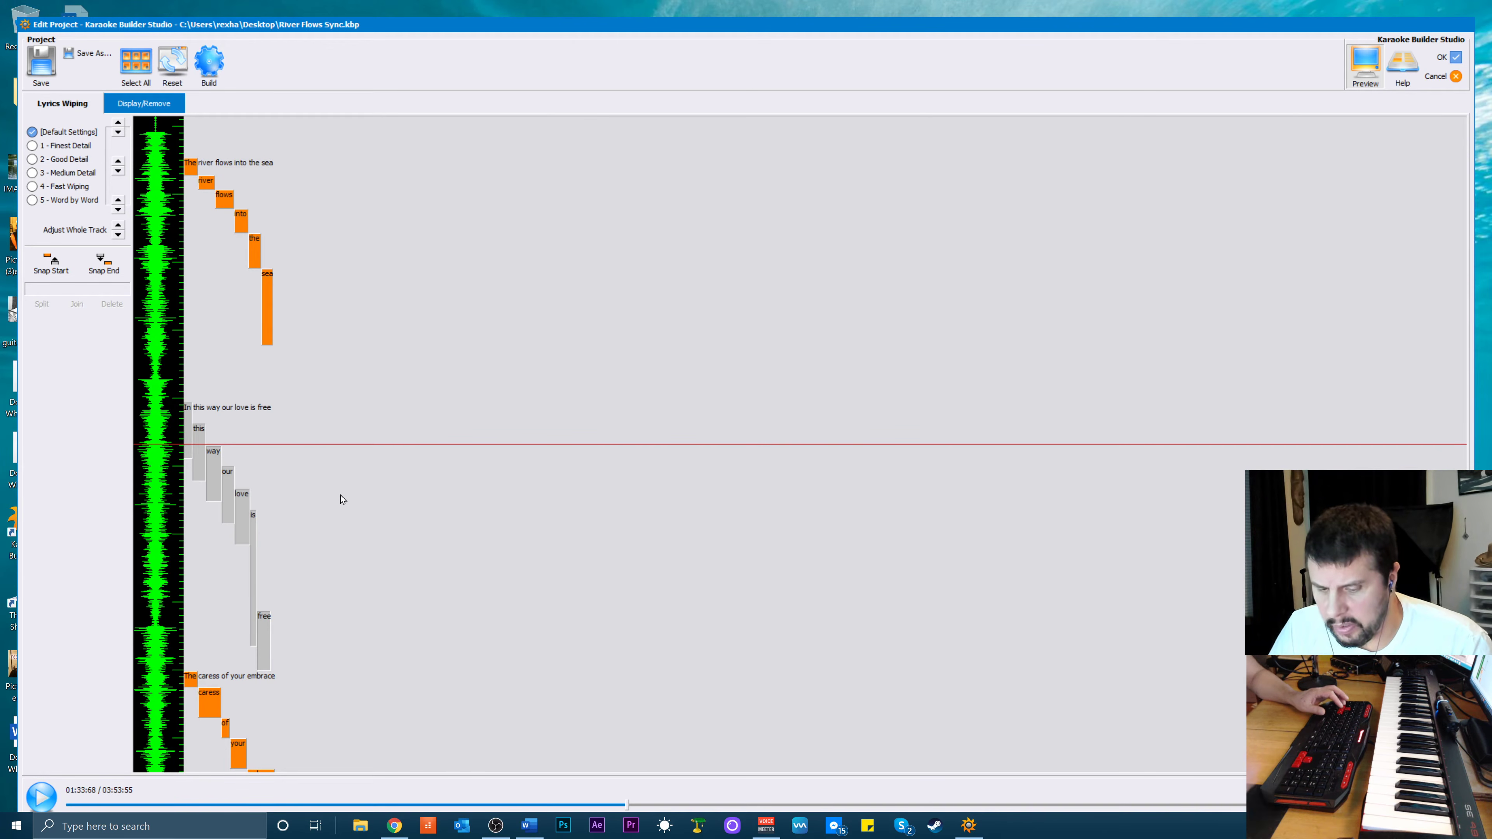
Move the word starts of "In this way our love is free" back later until the line begins at the playback line
key(Down)
key(Down)
key(Down)
key(Down)
key(Down)
key(Down)
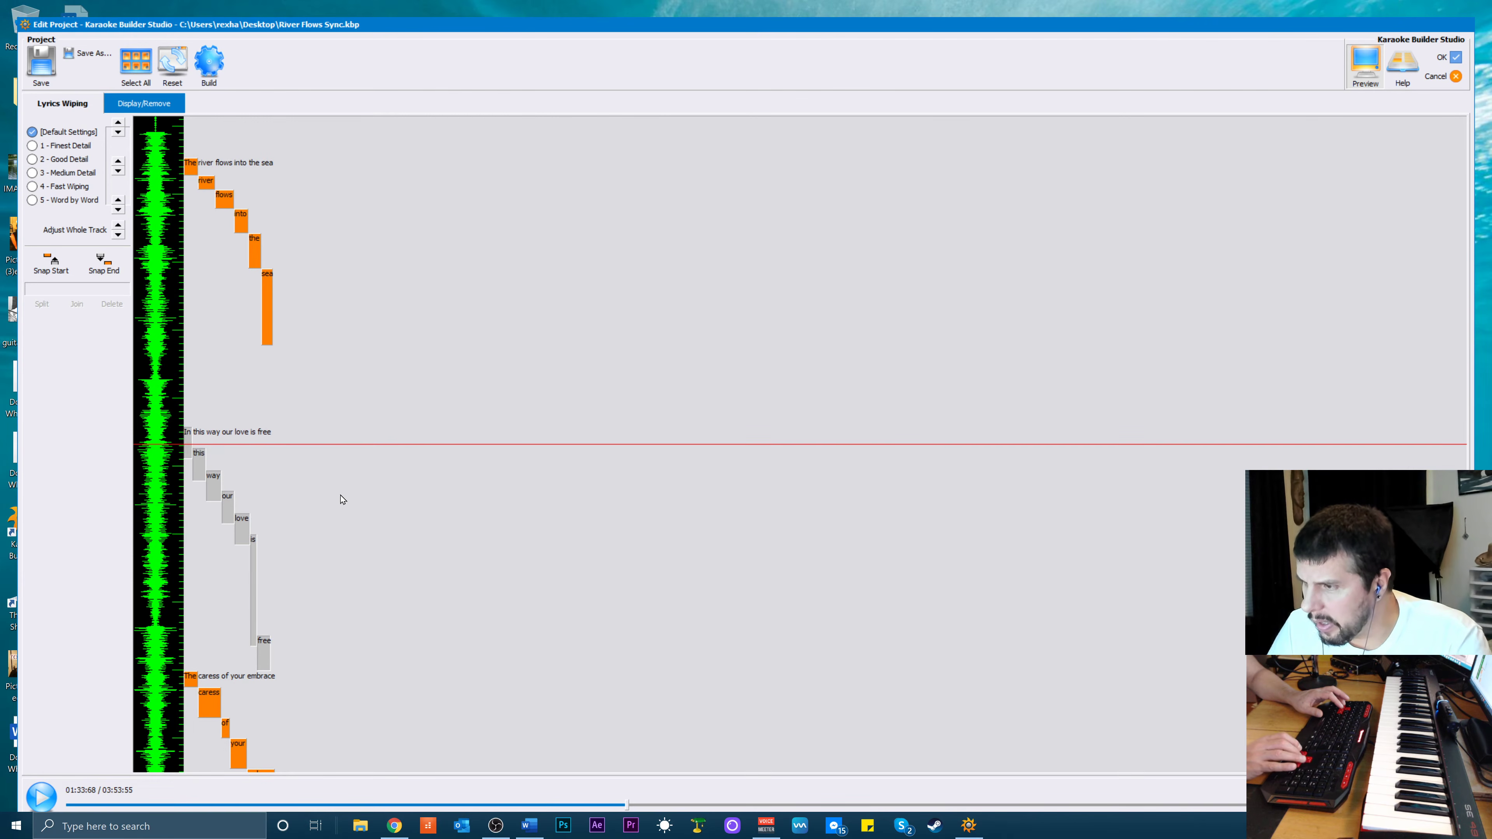
key(Down)
key(Down)
key(Down)
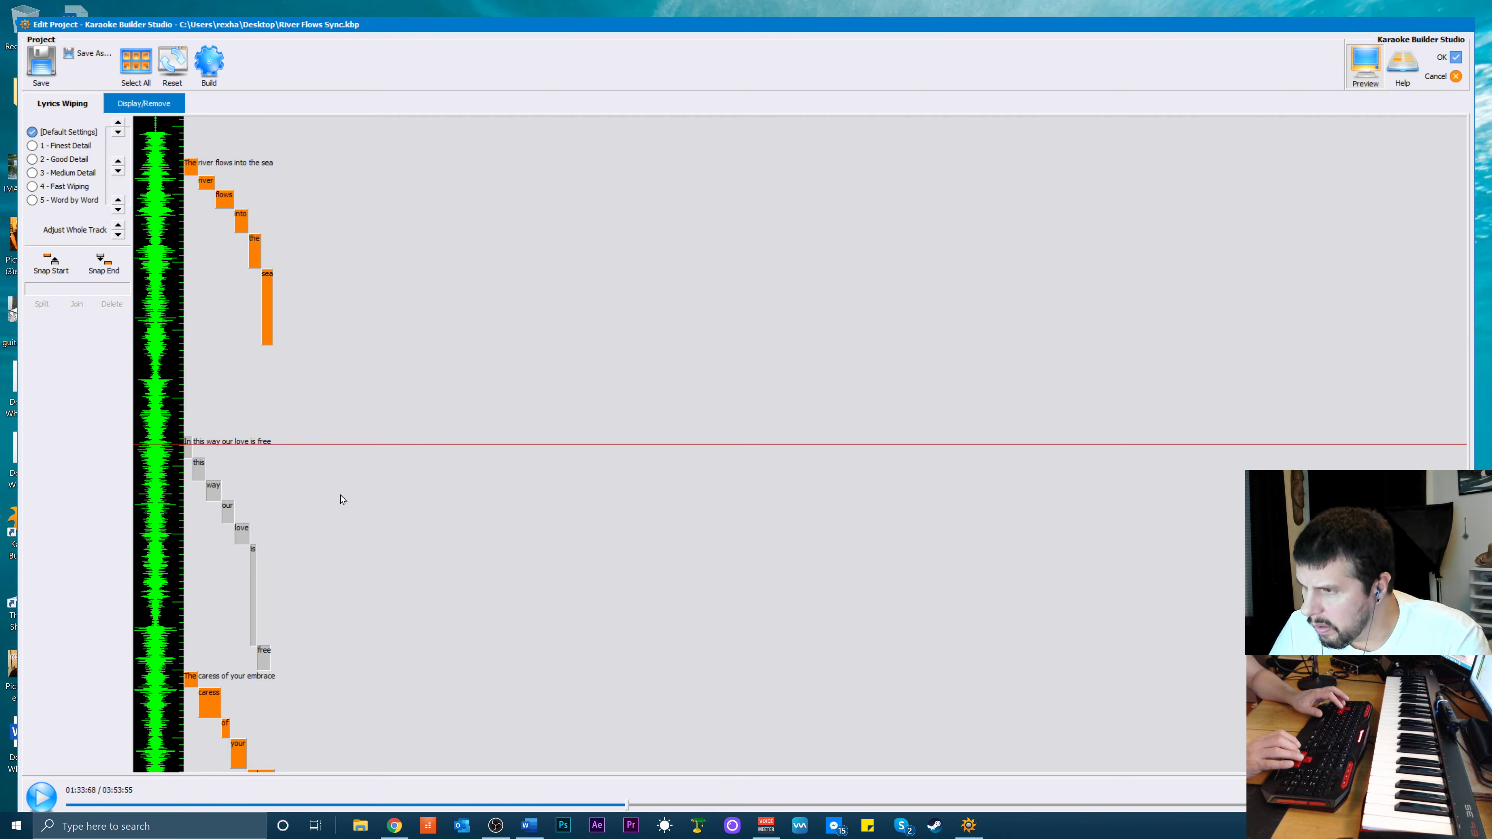
Move the whole line "In this way our love is free" earlier and play the track into the word "is"
key(Up)
key(Up)
key(Up)
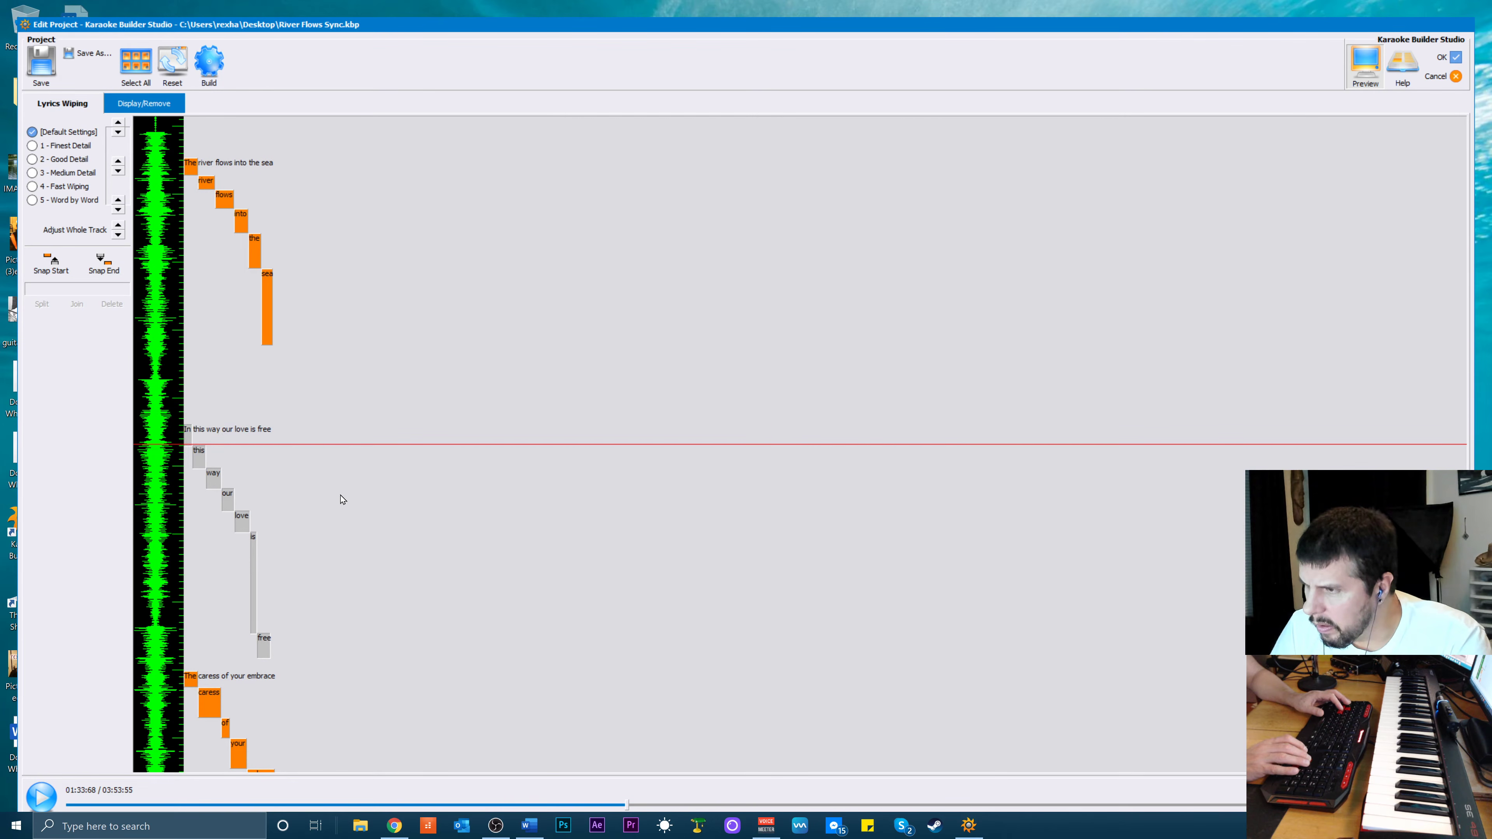
key(Up)
key(Up)
key(Up)
key(Up)
key(Up)
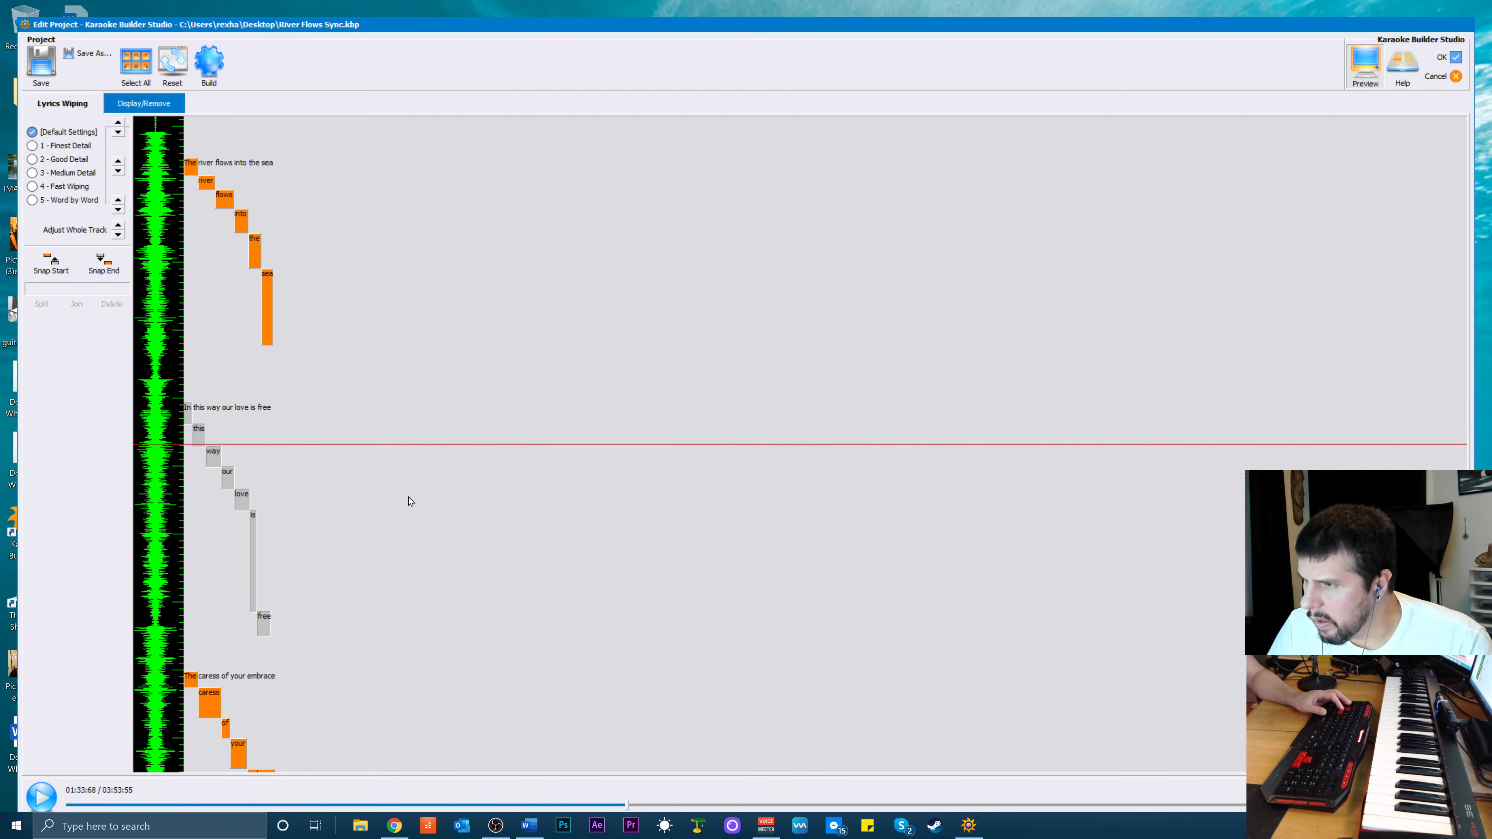
key(space)
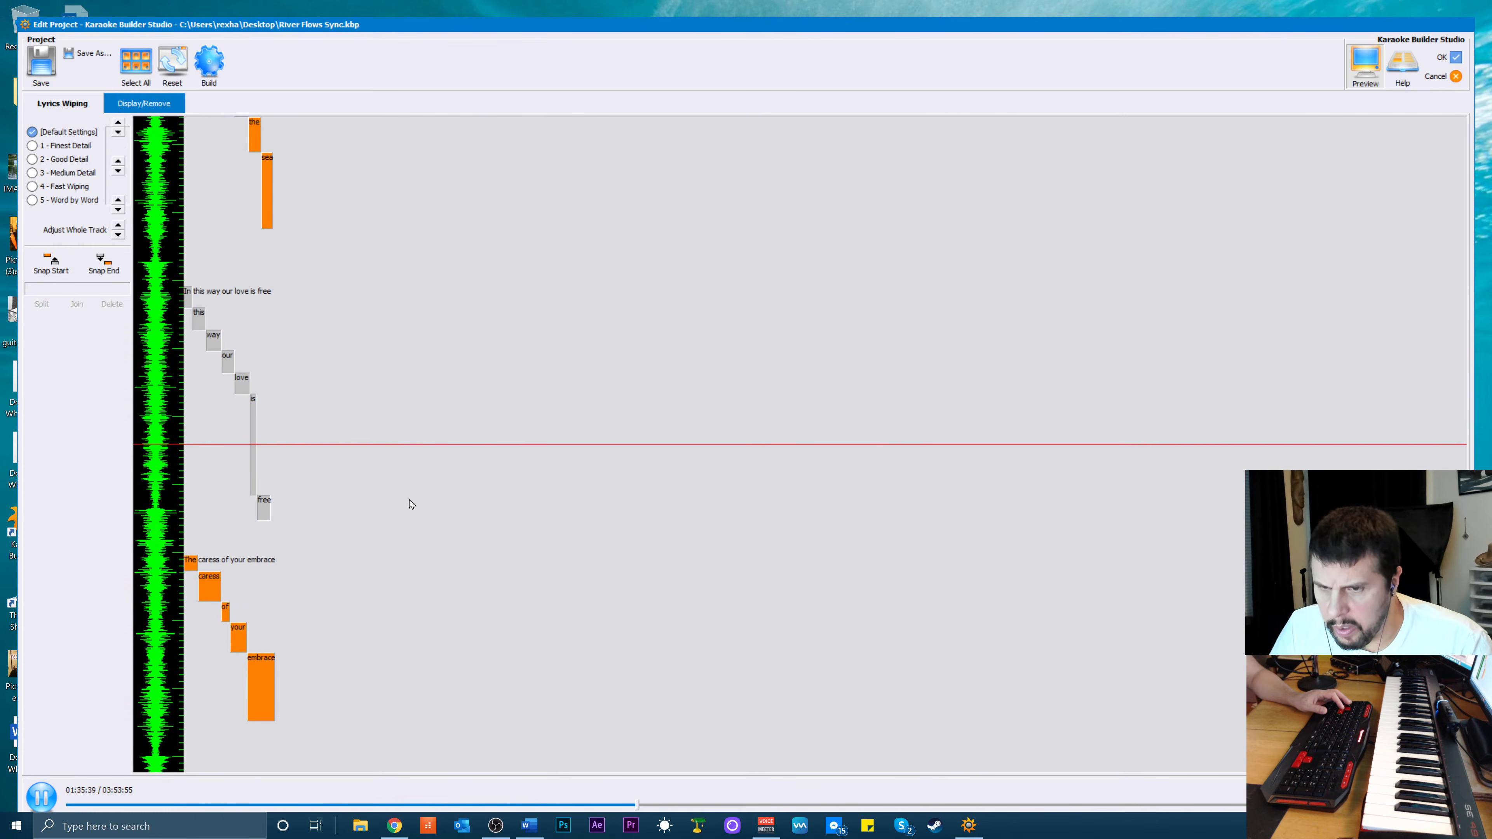
key(space)
Shorten the end of "is" and snap the start of "free" to the end of "is"
click(255, 483)
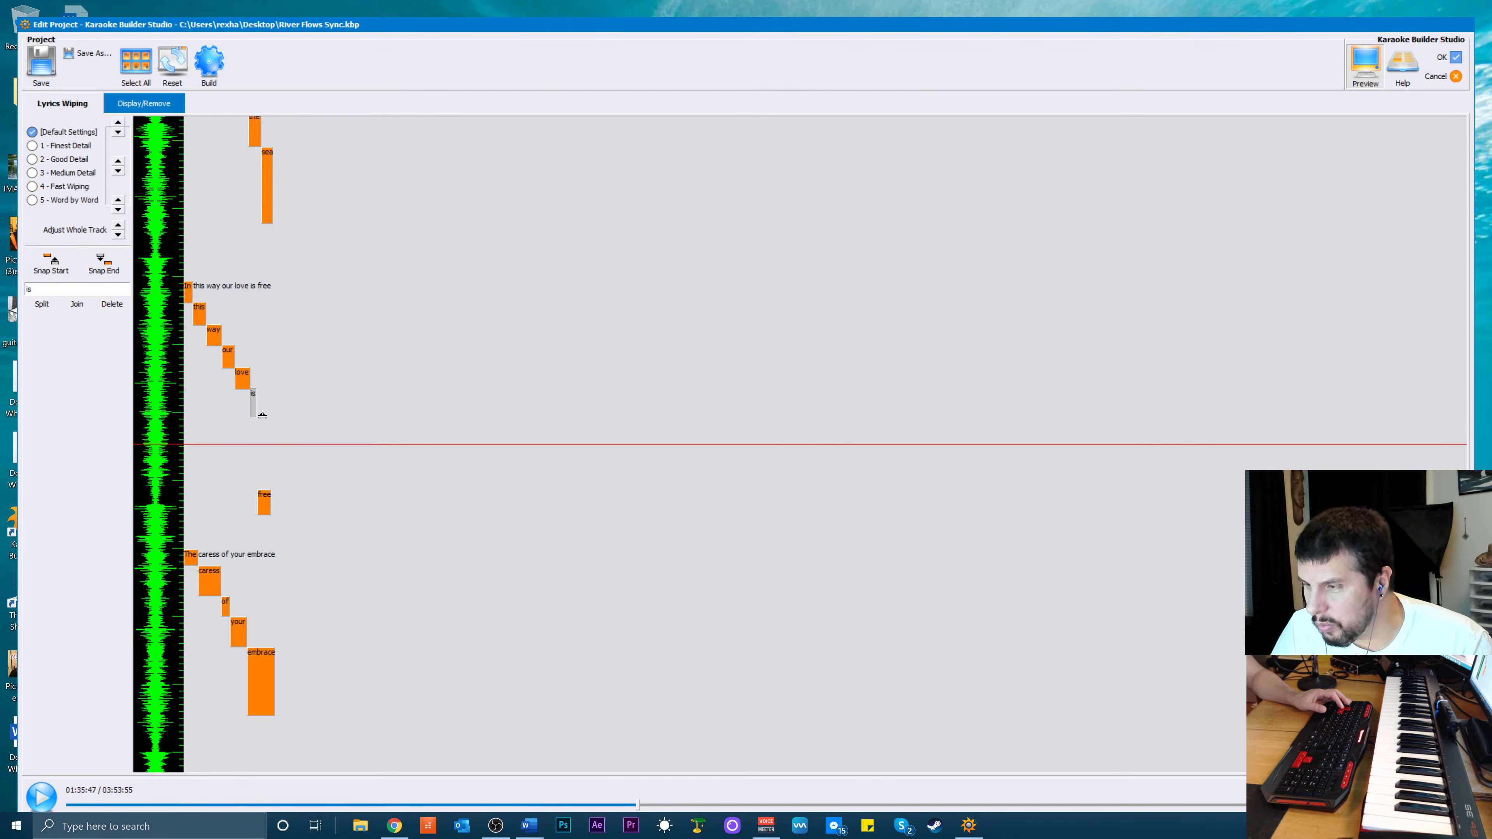
click(268, 496)
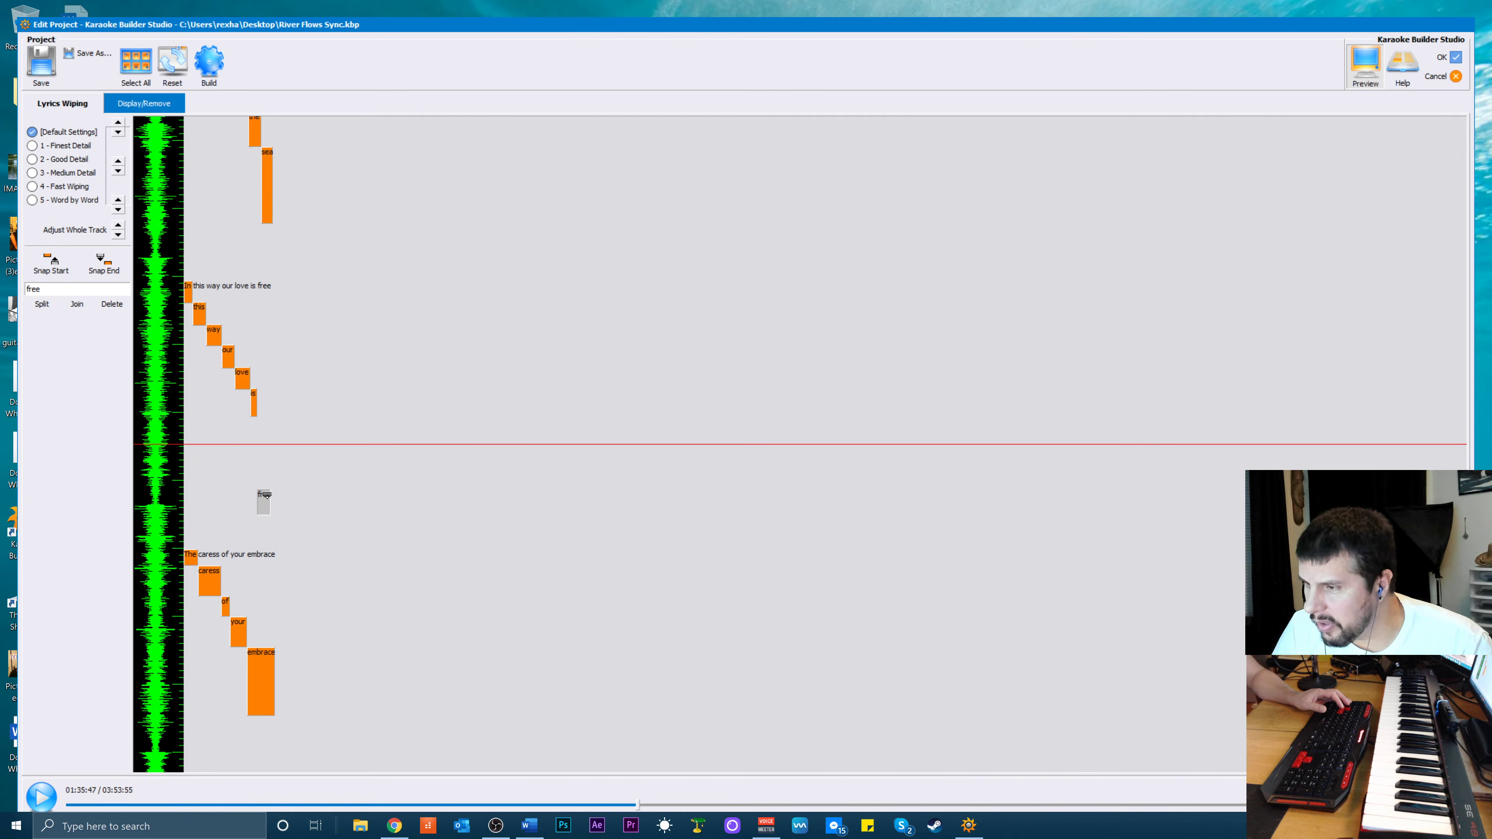
click(51, 263)
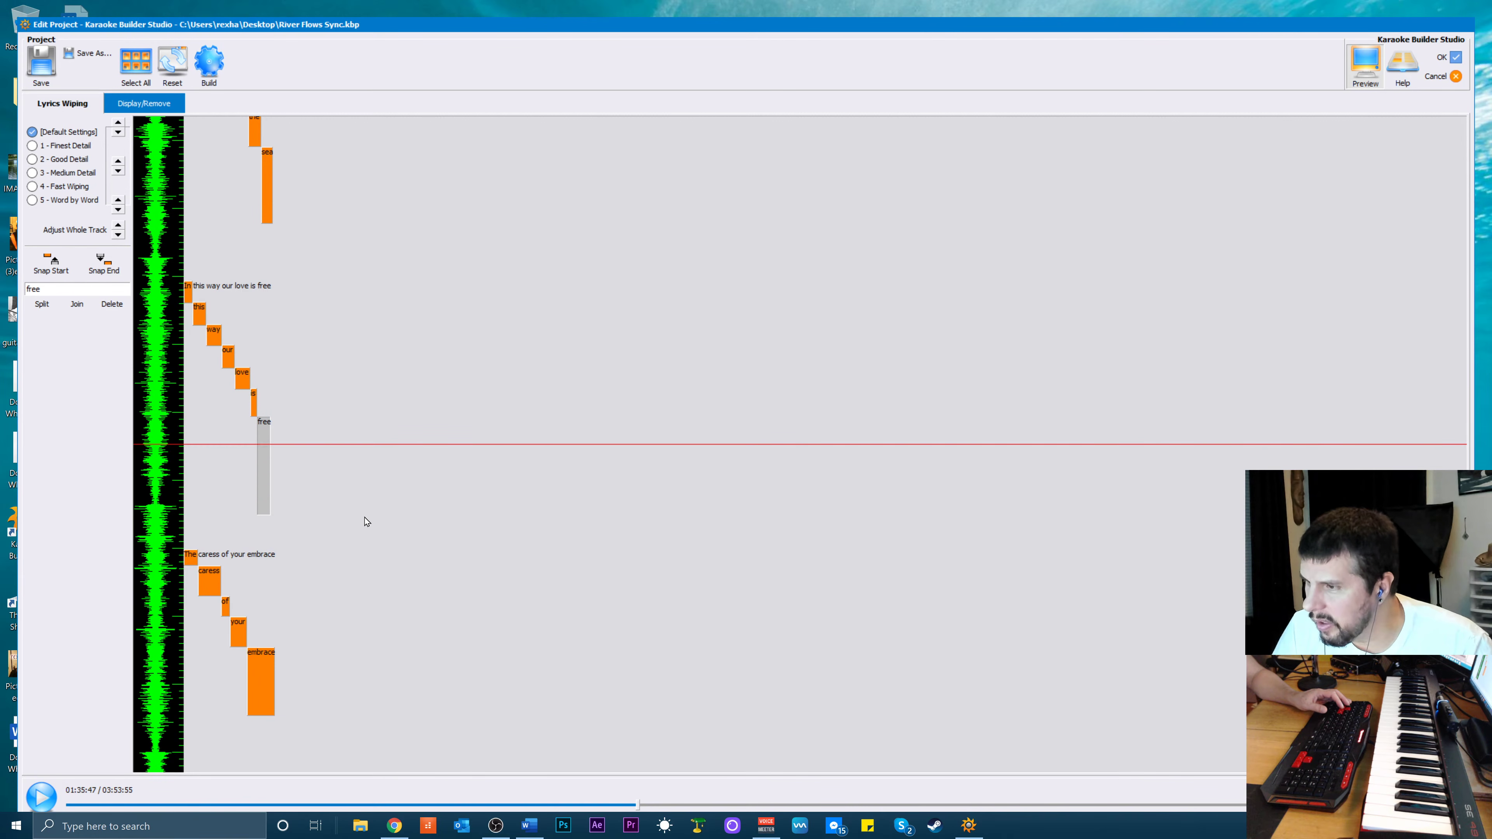
Shorten the end of "free" to match the vocal and replay the track into "The caress of your embrace"
key(space)
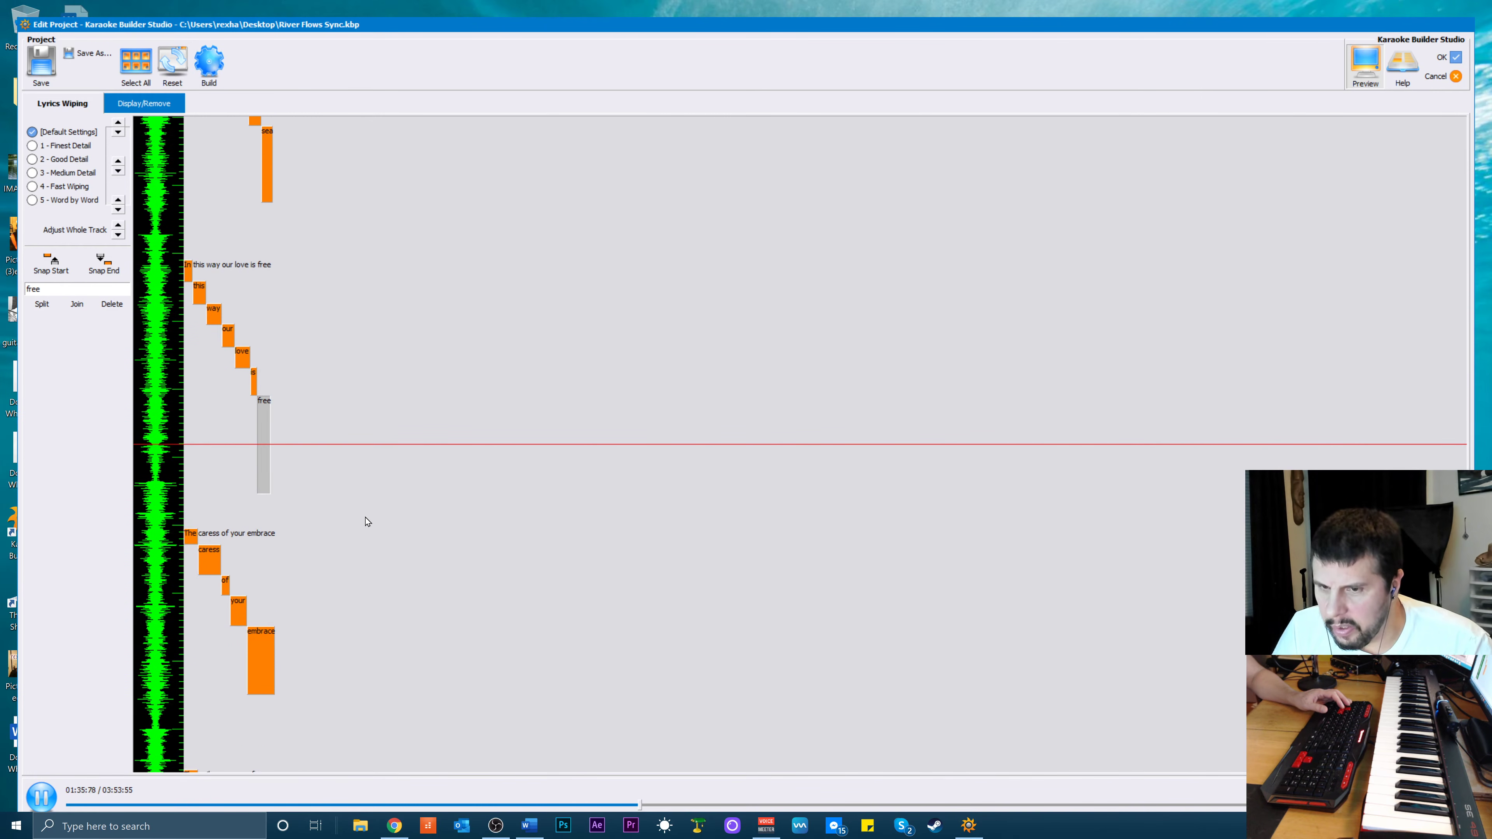
key(space)
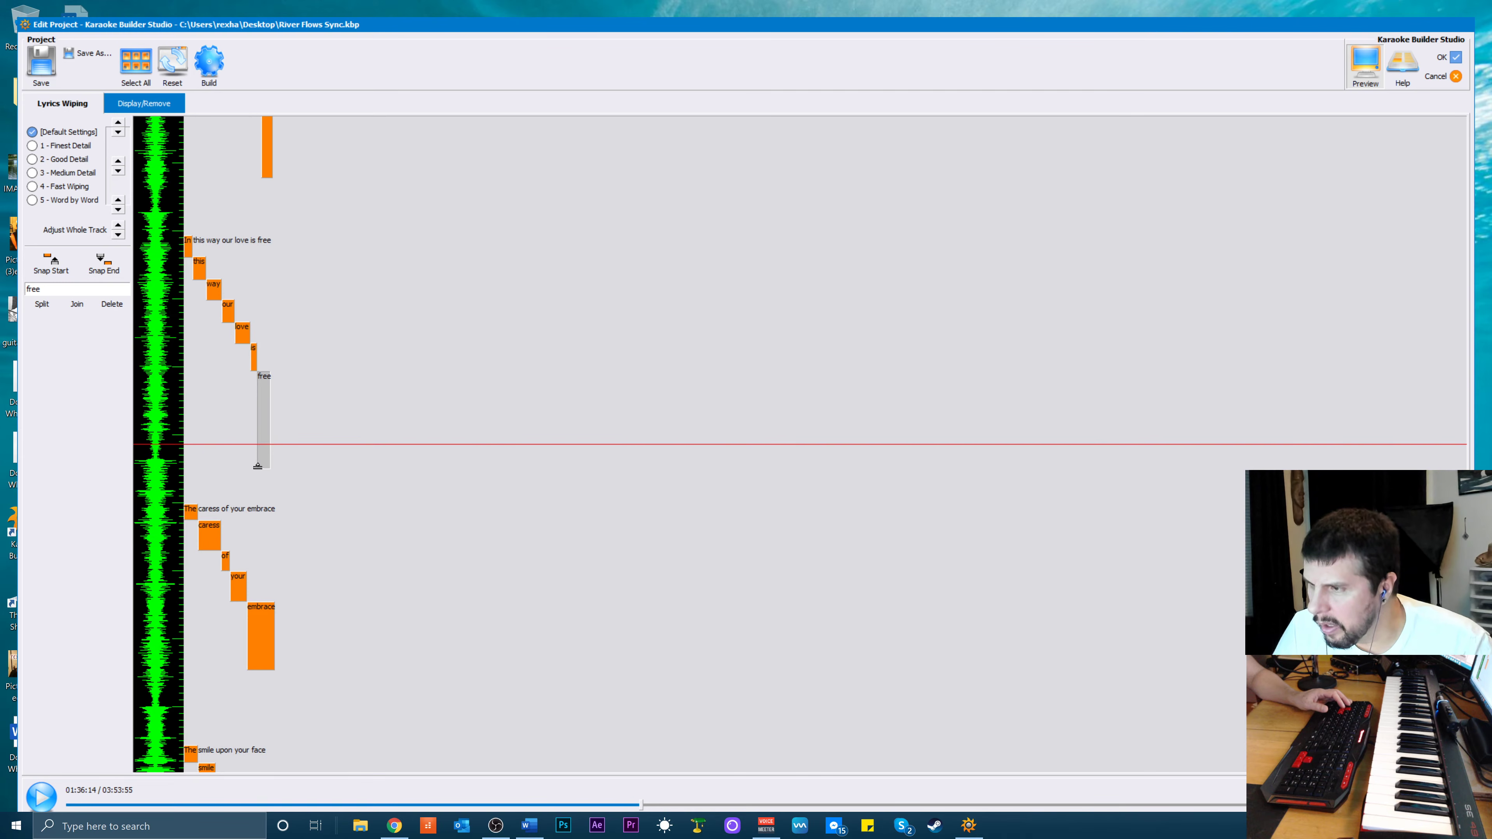
drag(257, 467, 268, 436)
key(space)
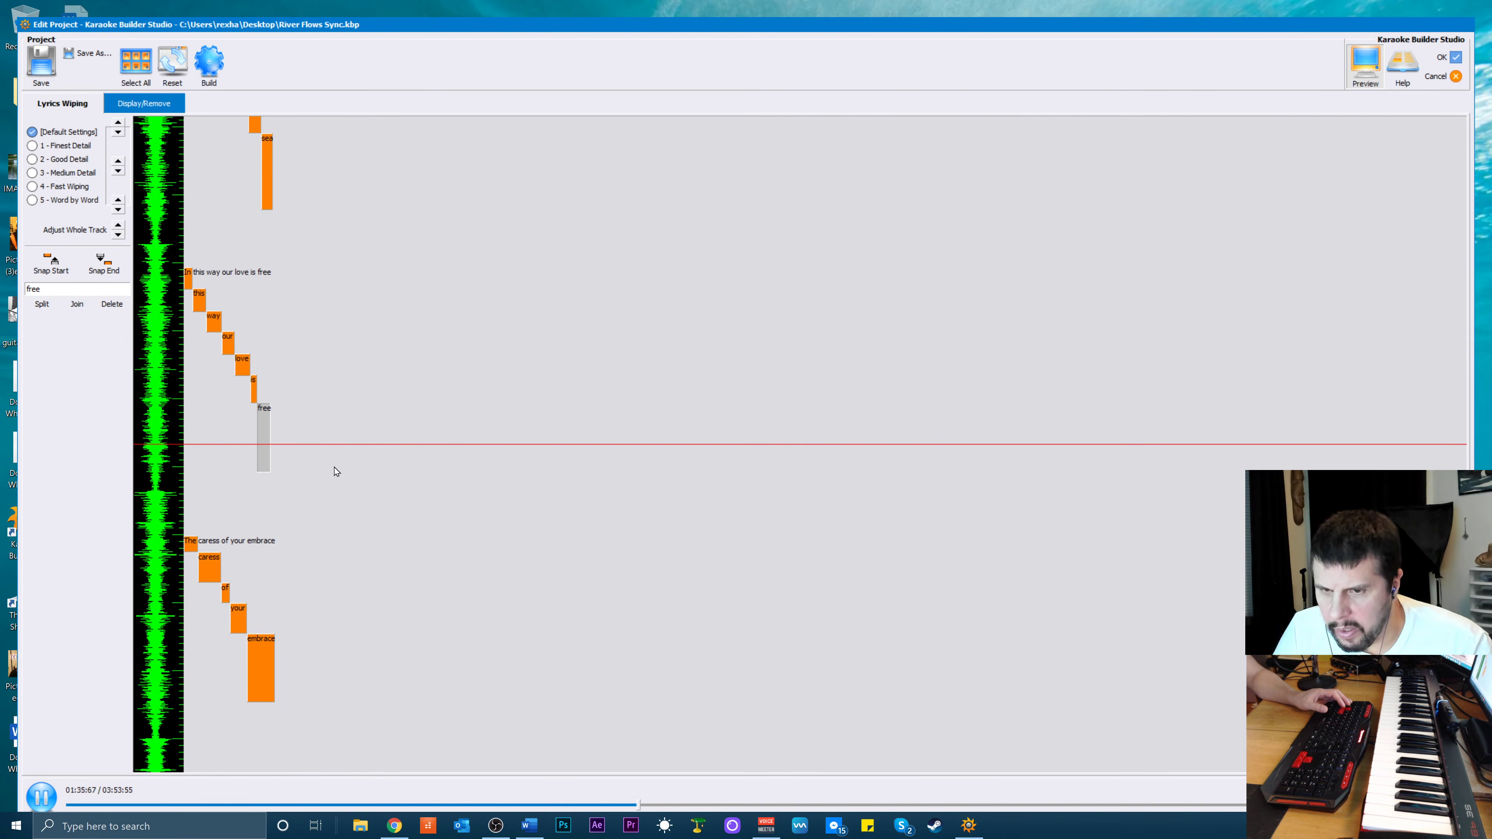
key(space)
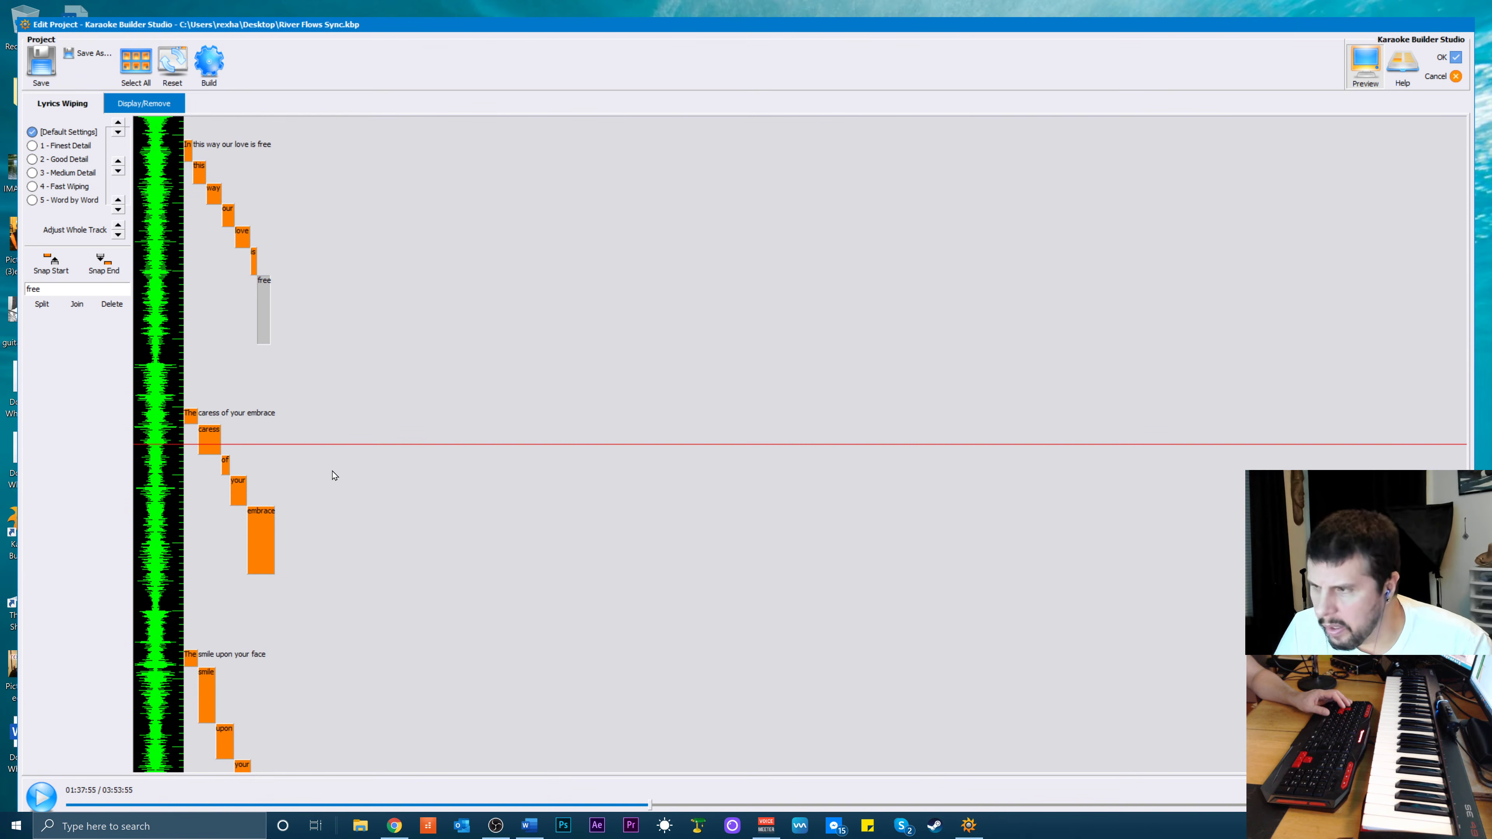
Move the whole line "The caress of your embrace" slightly earlier and play through to "your" in "The smile upon your face"
click(234, 492)
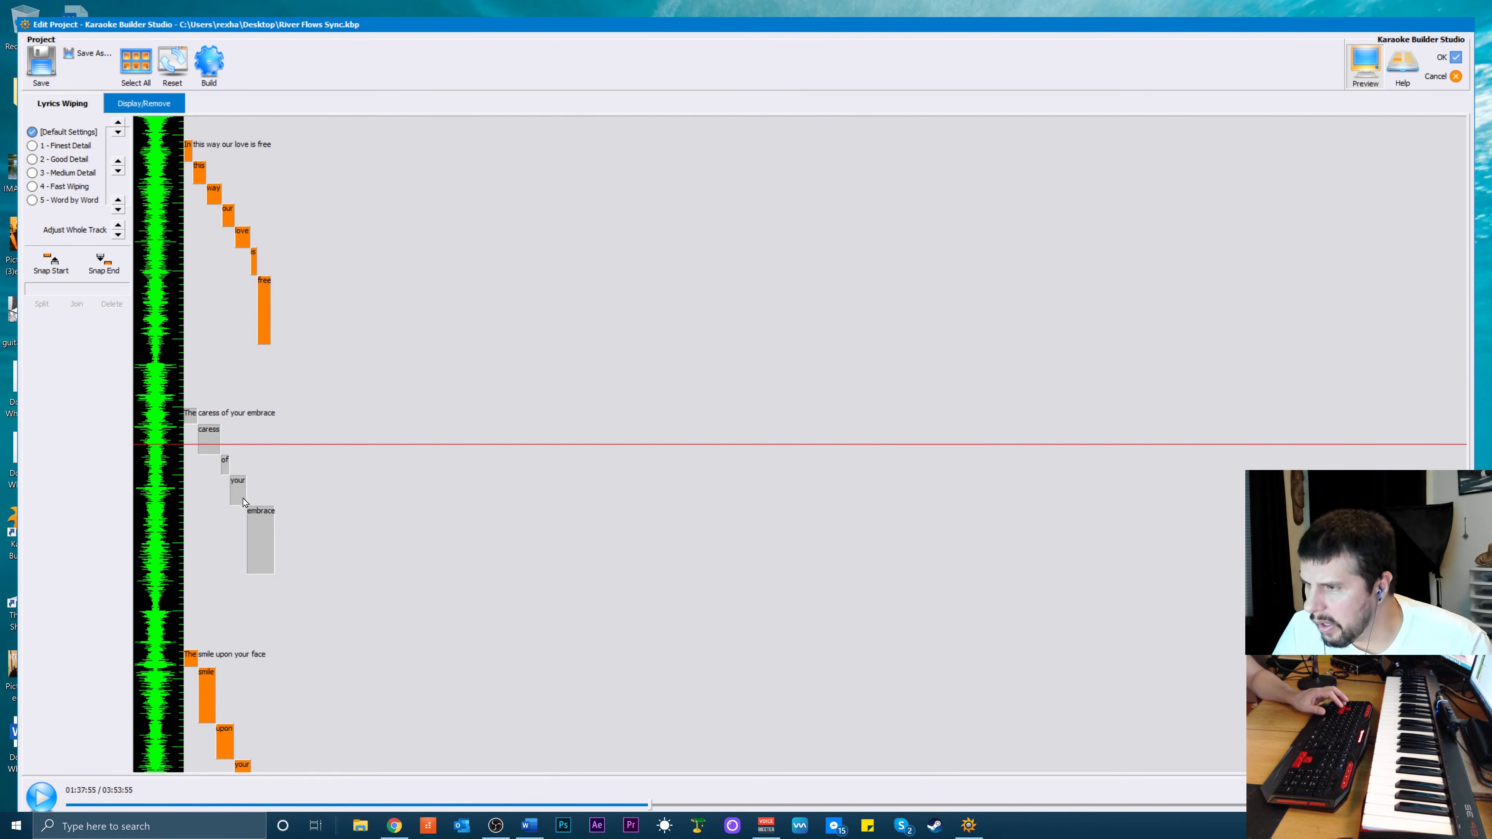
key(Up)
key(Up)
key(Up)
key(Up)
key(Up)
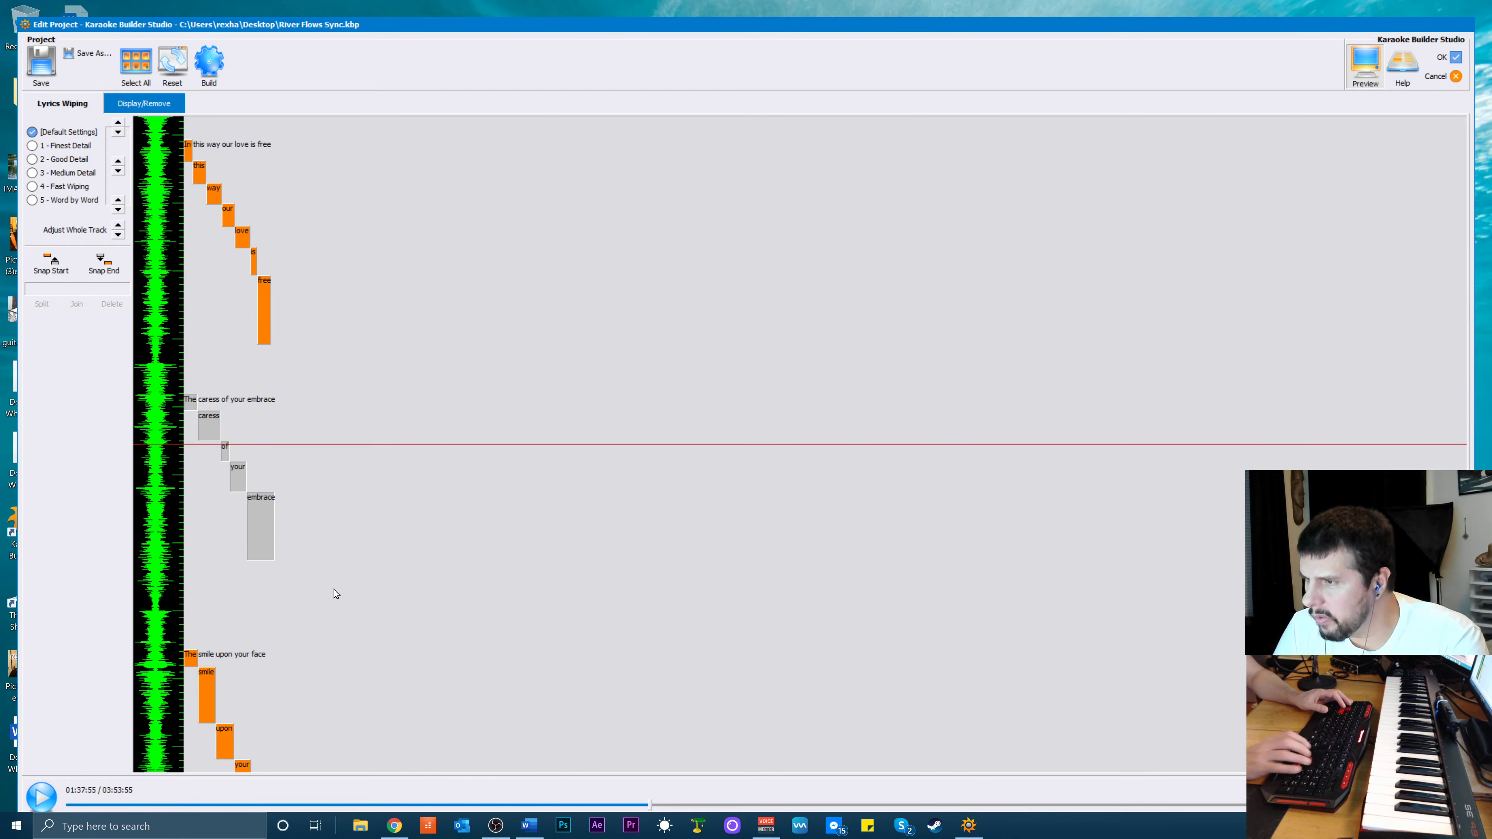
scroll(426, 605, up, 2)
key(space)
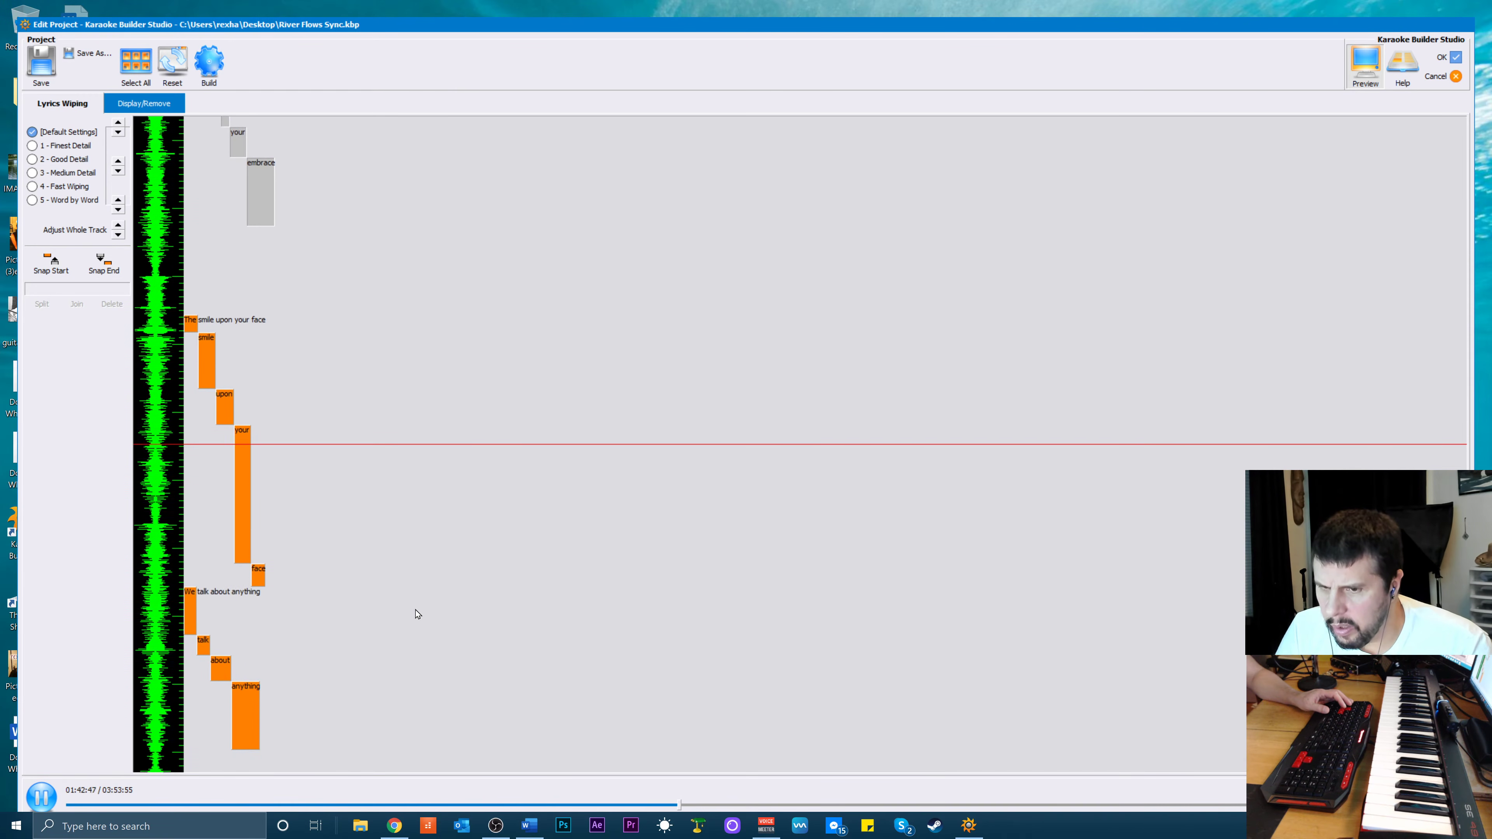
key(space)
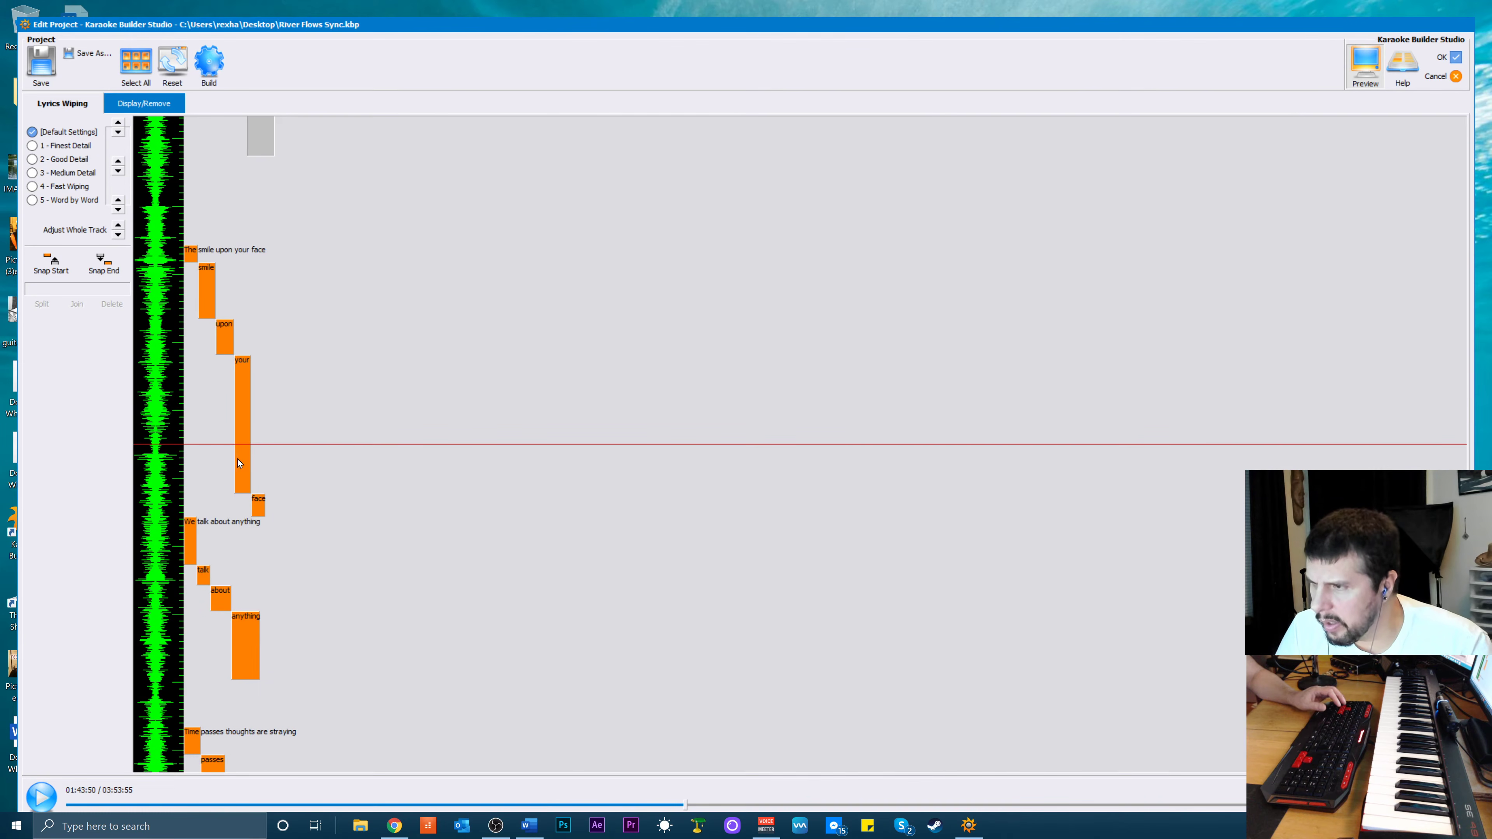
Move the whole line "The smile upon your face" slightly earlier and replay it into the word "your"
click(229, 340)
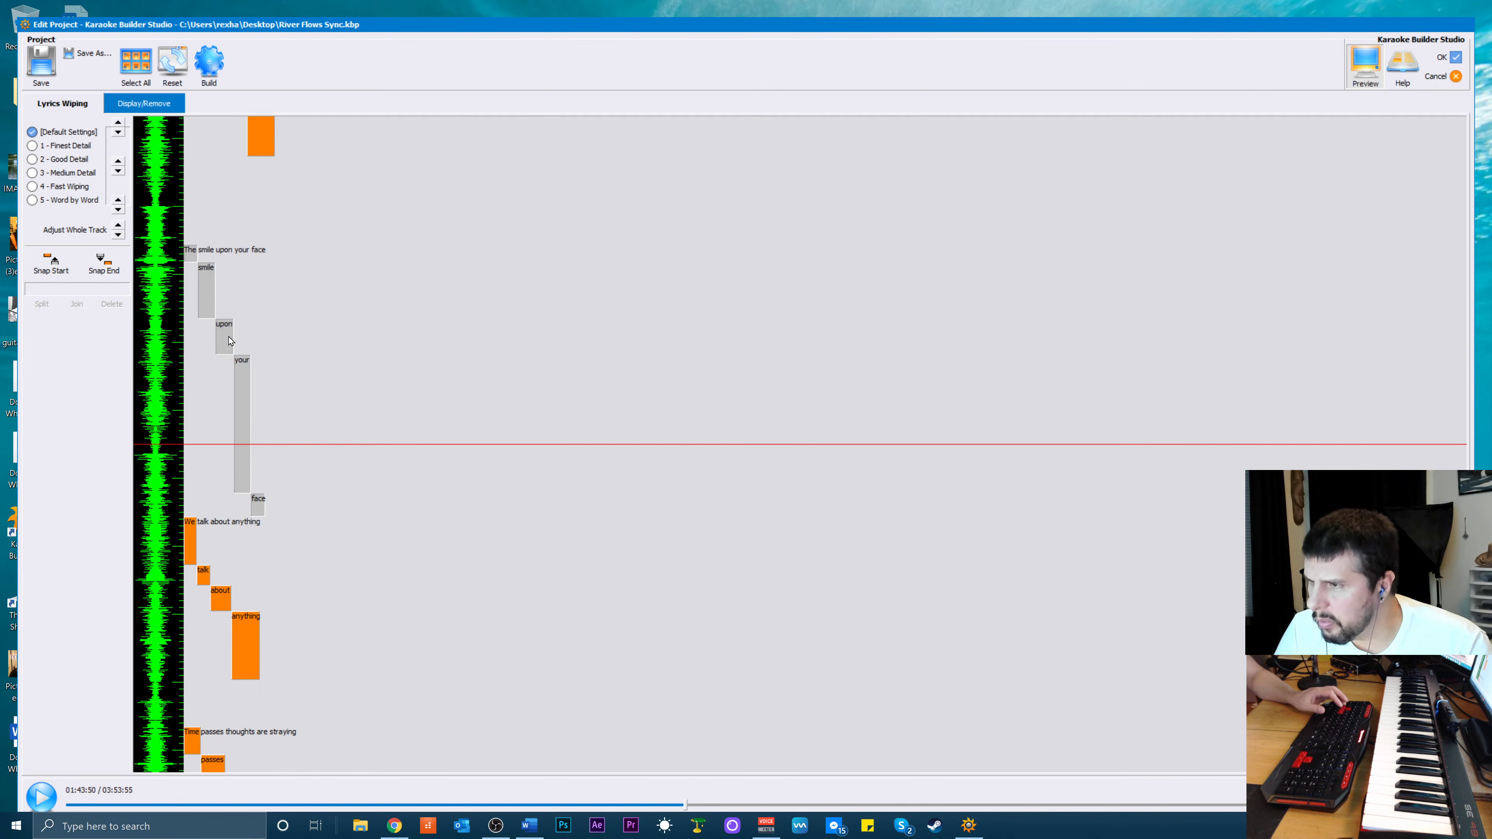
key(Up)
key(Up)
key(Up)
key(Up)
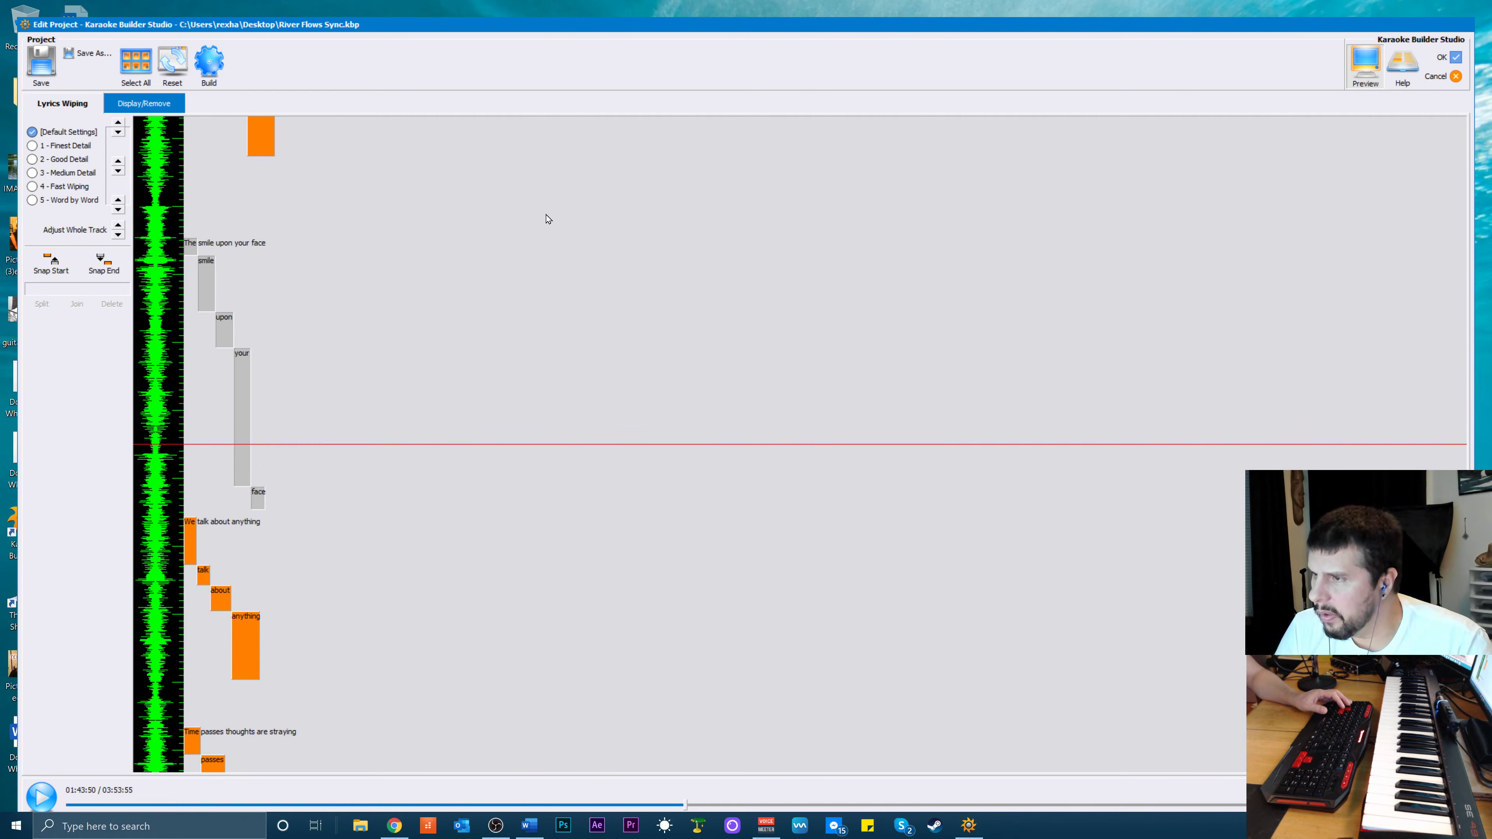
key(space)
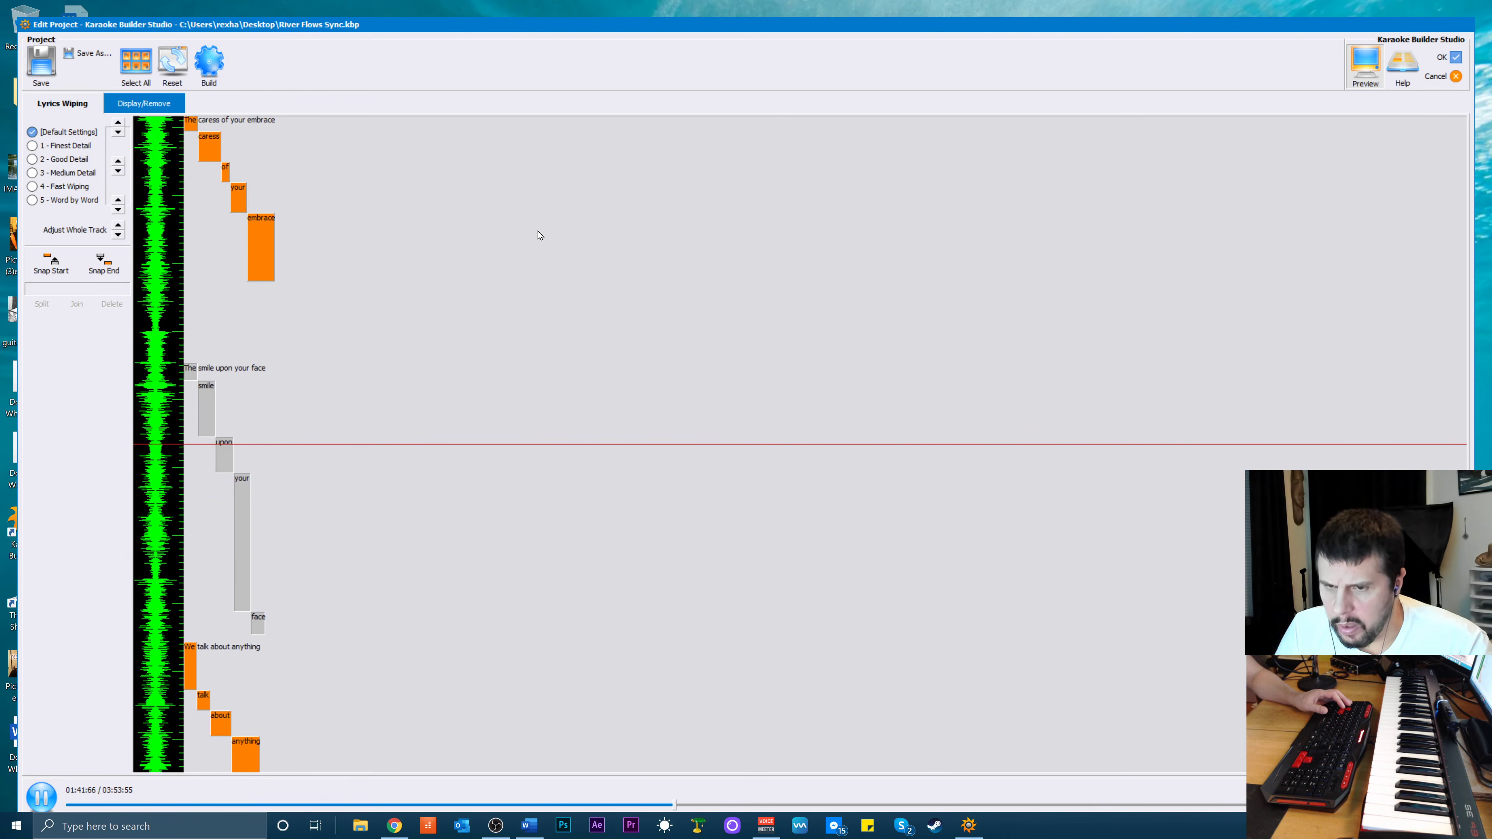
key(space)
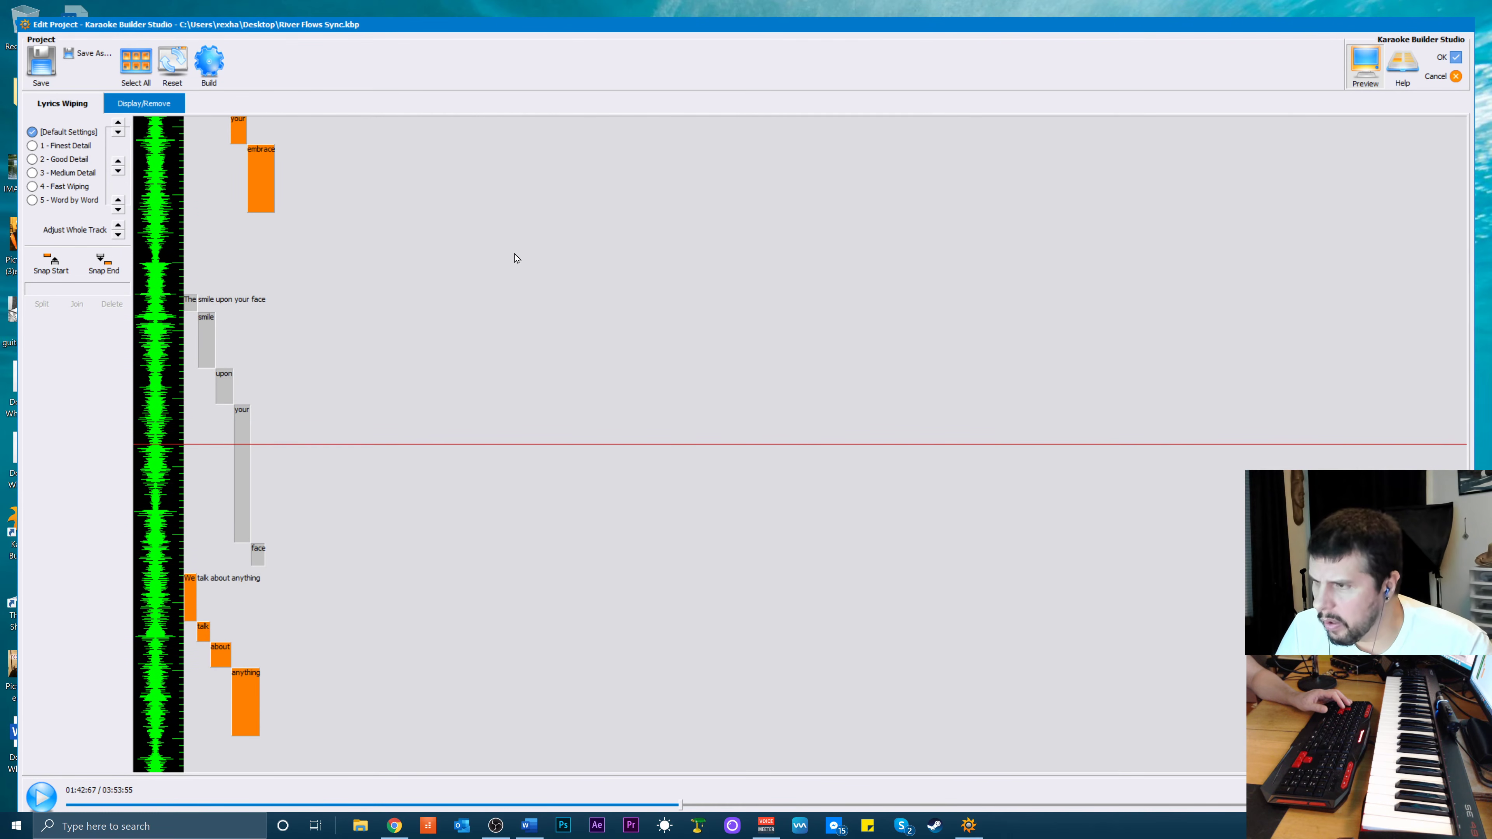
Shorten "your" in "The smile upon your face" so it ends at about the playback line
click(444, 444)
click(241, 536)
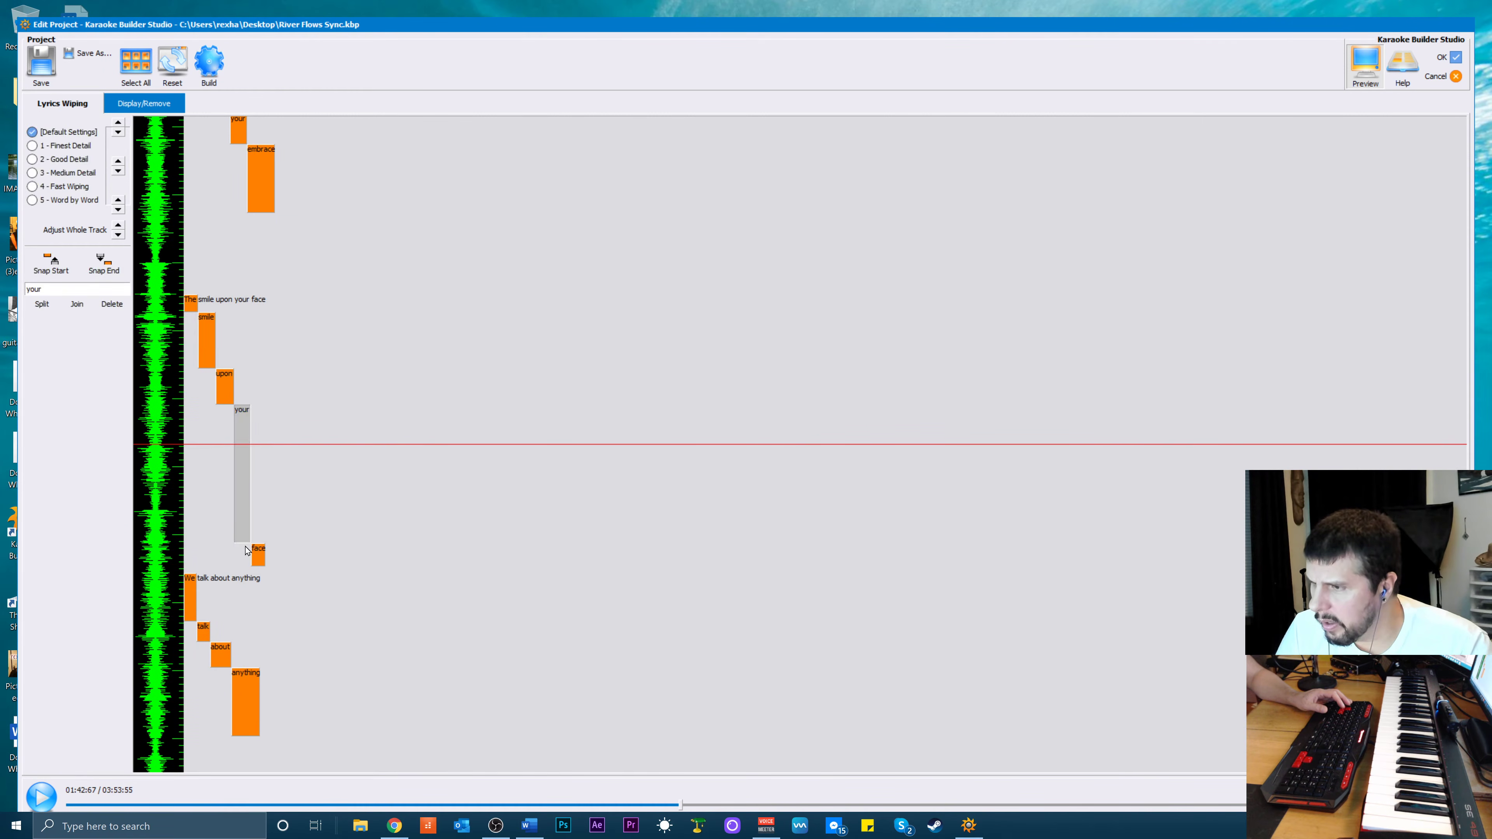
drag(246, 516, 246, 448)
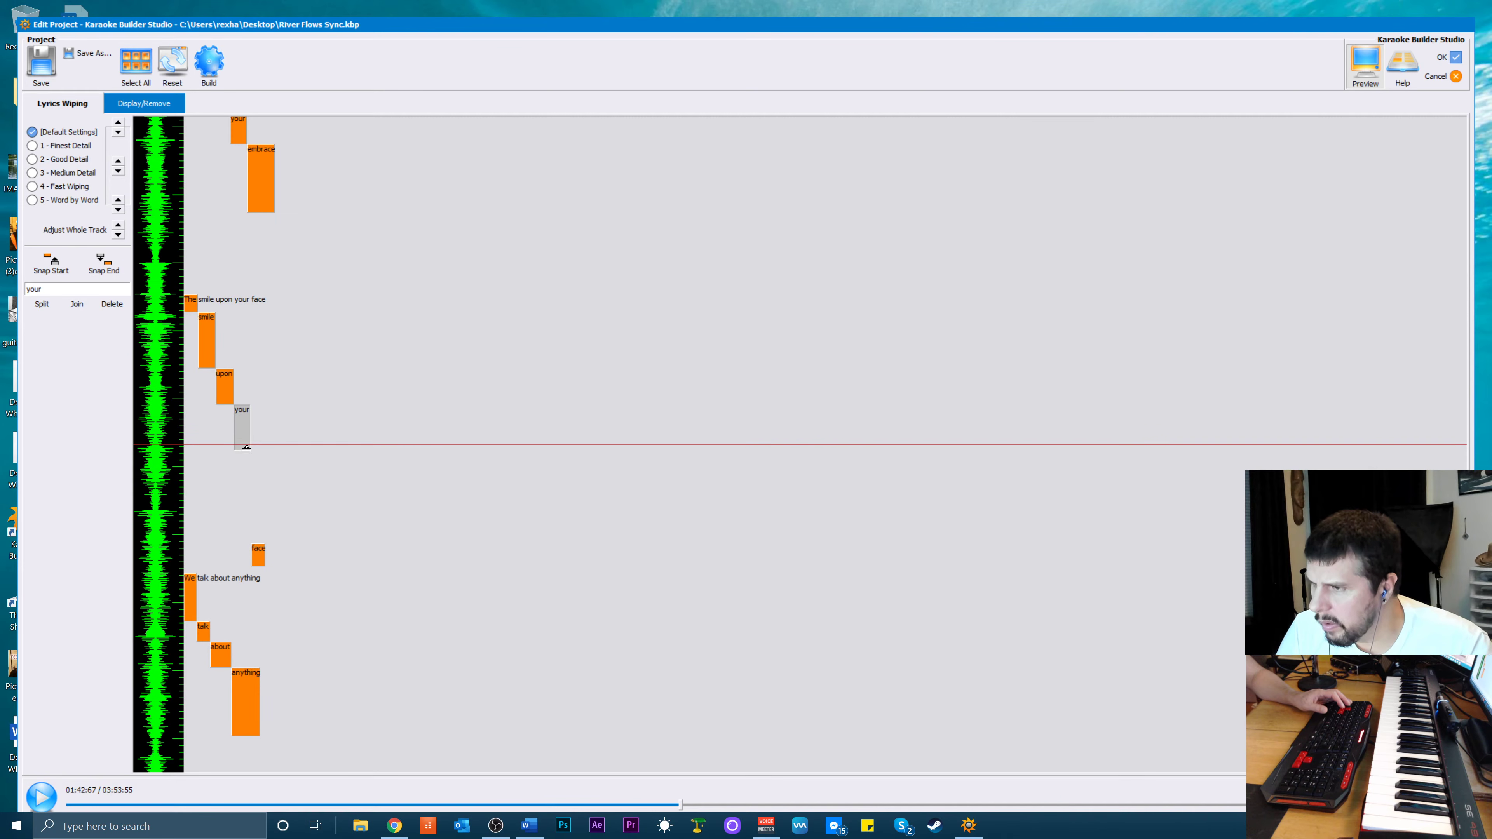
Snap the start of "face" to the end of "your" and shorten the end of "face"
click(262, 553)
click(59, 260)
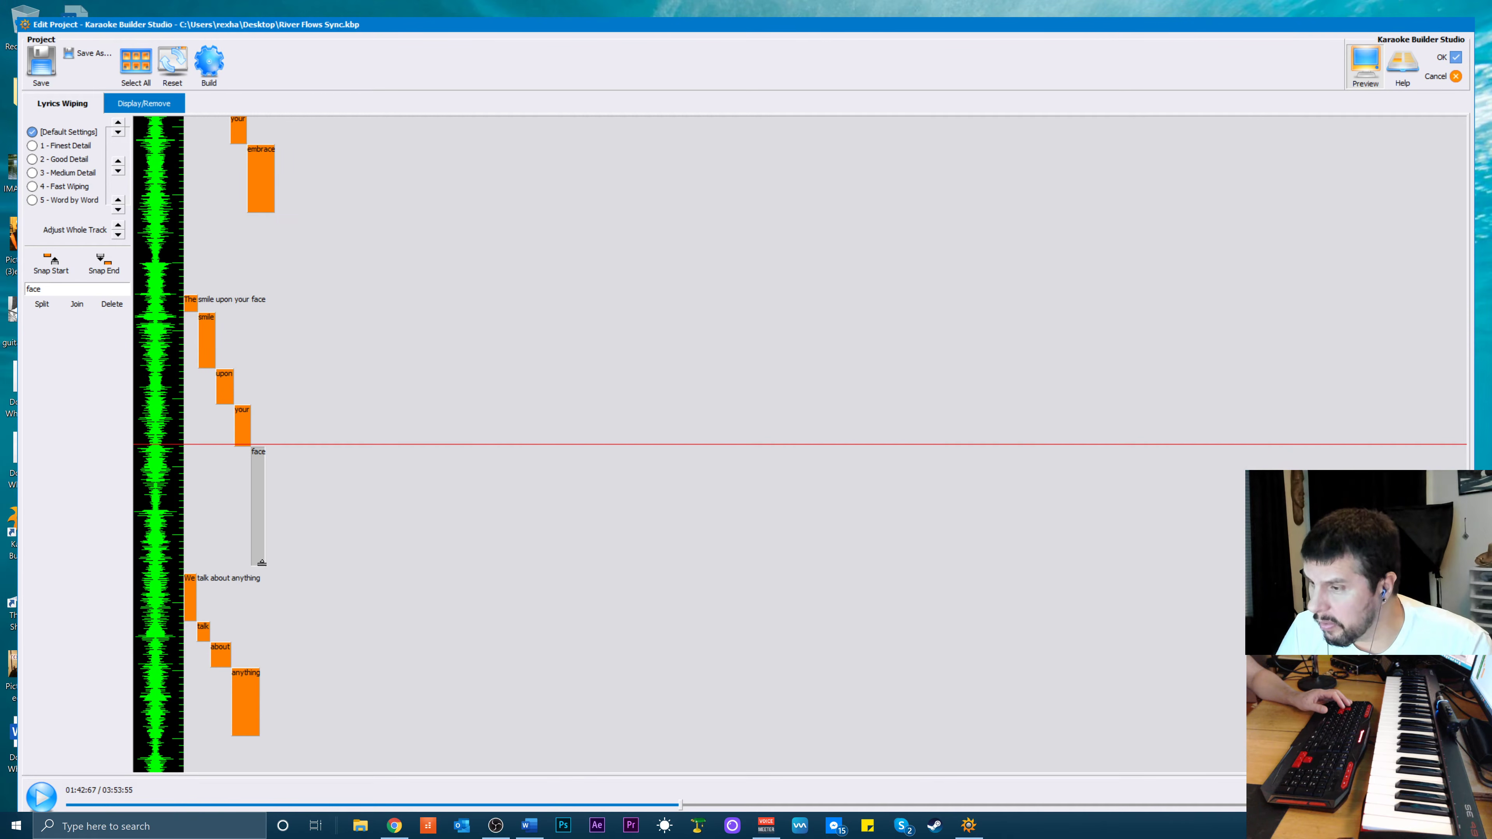
drag(262, 563, 265, 502)
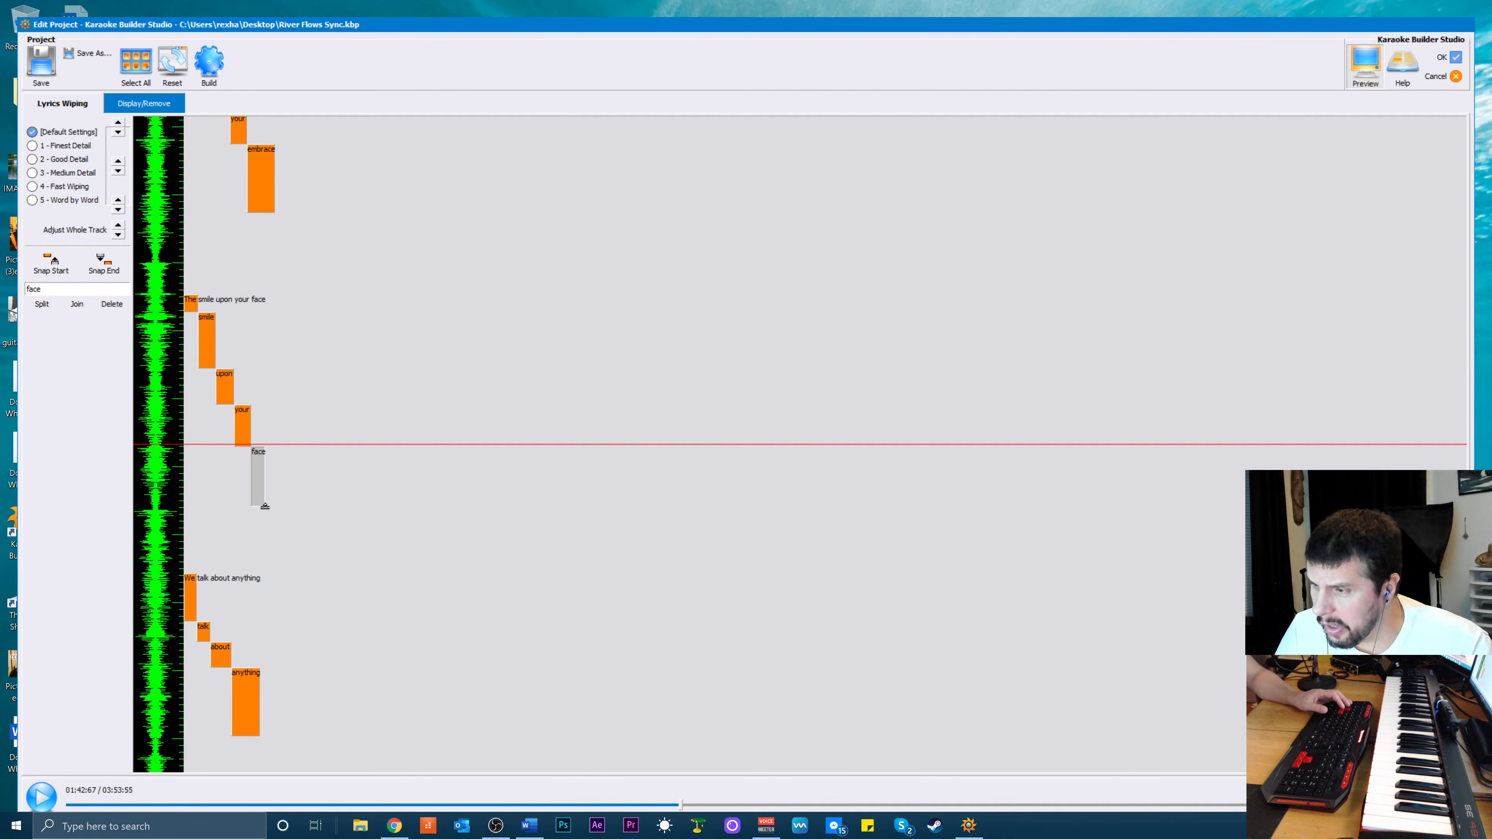
Move the start of "The" in "The smile upon your face" very slightly earlier
scroll(302, 509, up, 2)
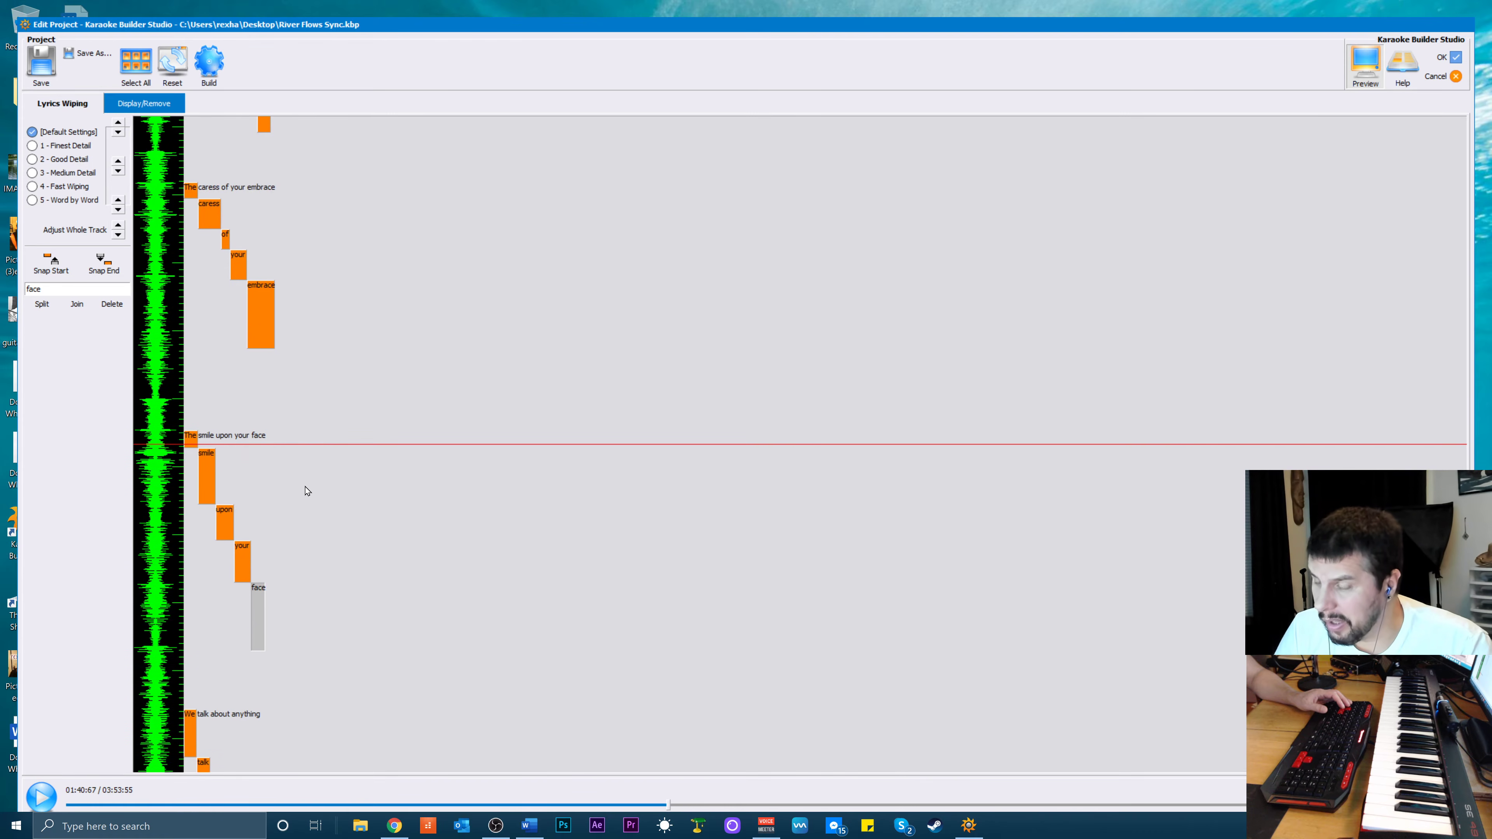
scroll(307, 490, up, 1)
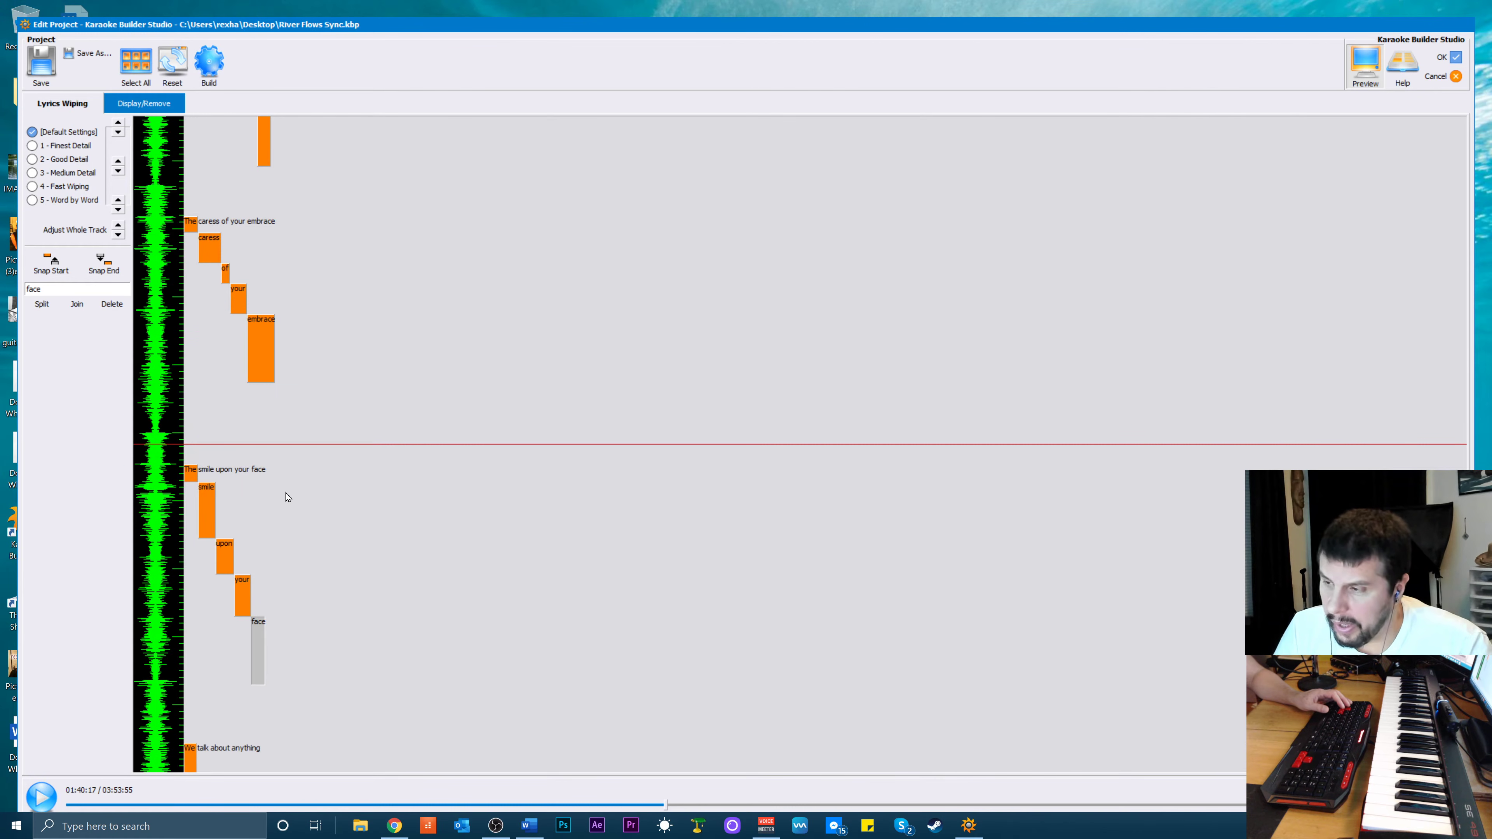
click(196, 477)
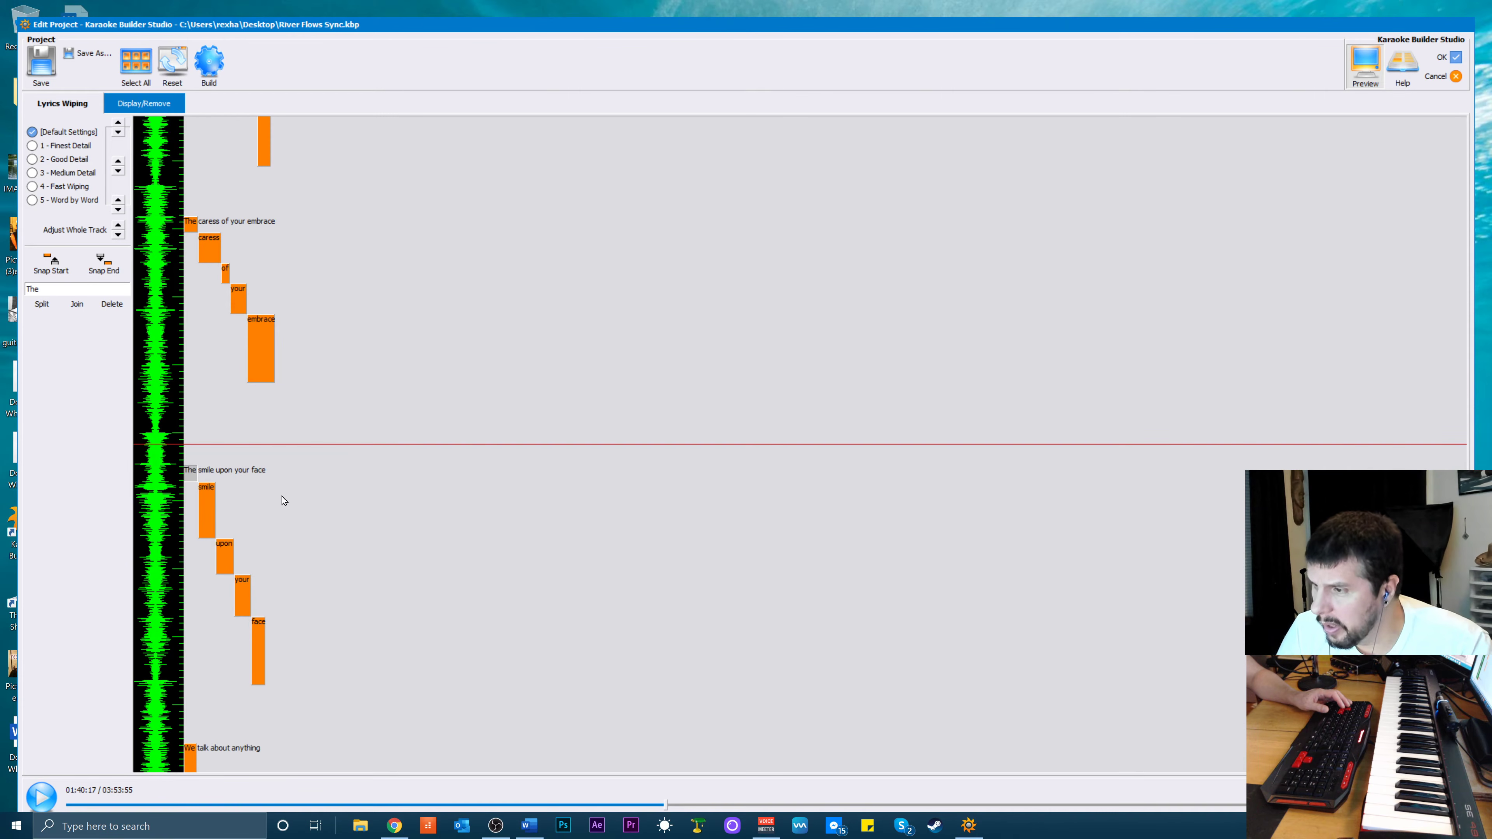
click(190, 471)
click(189, 469)
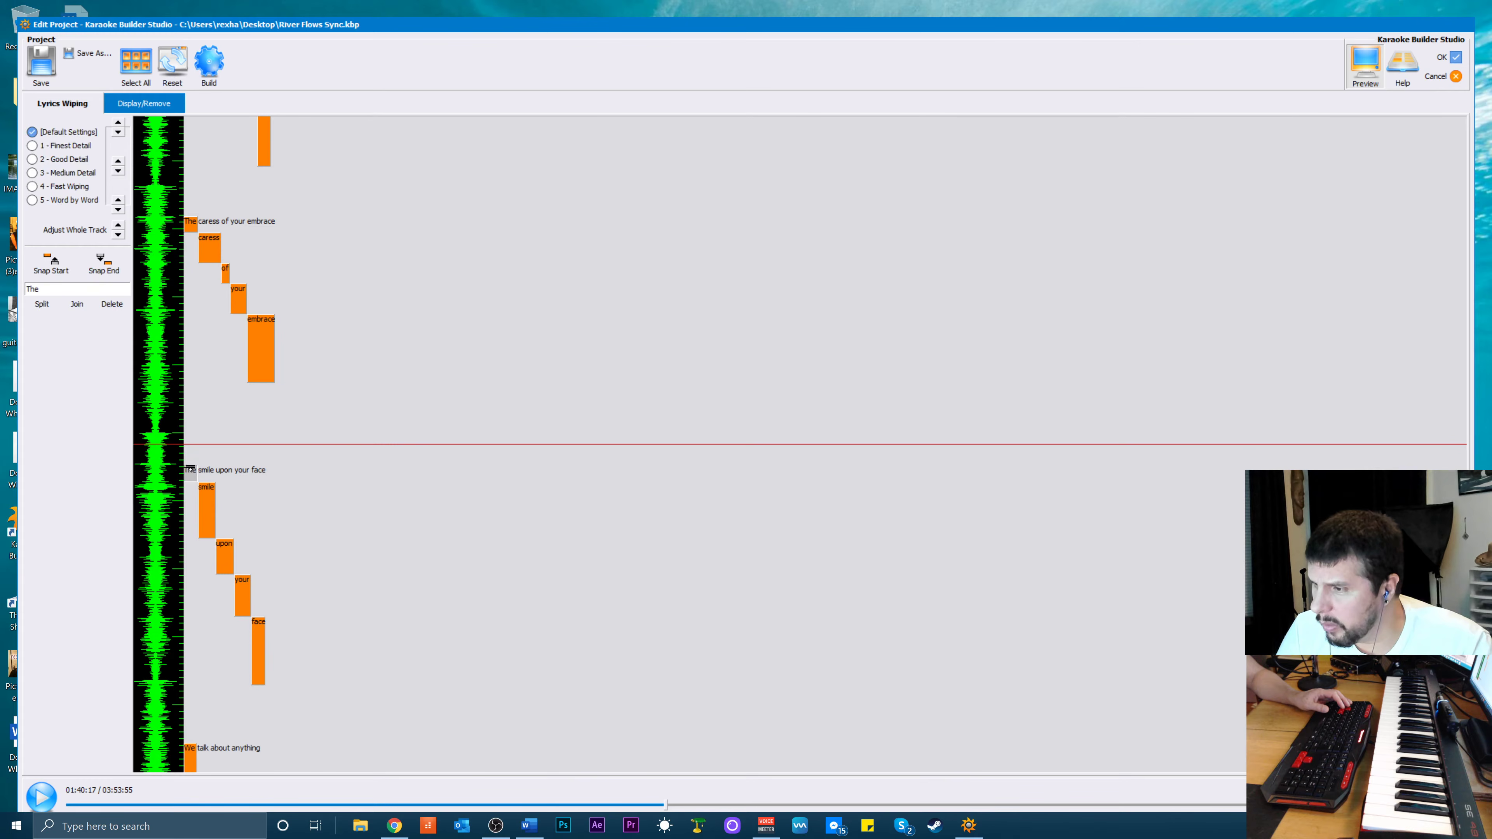
drag(190, 469, 190, 468)
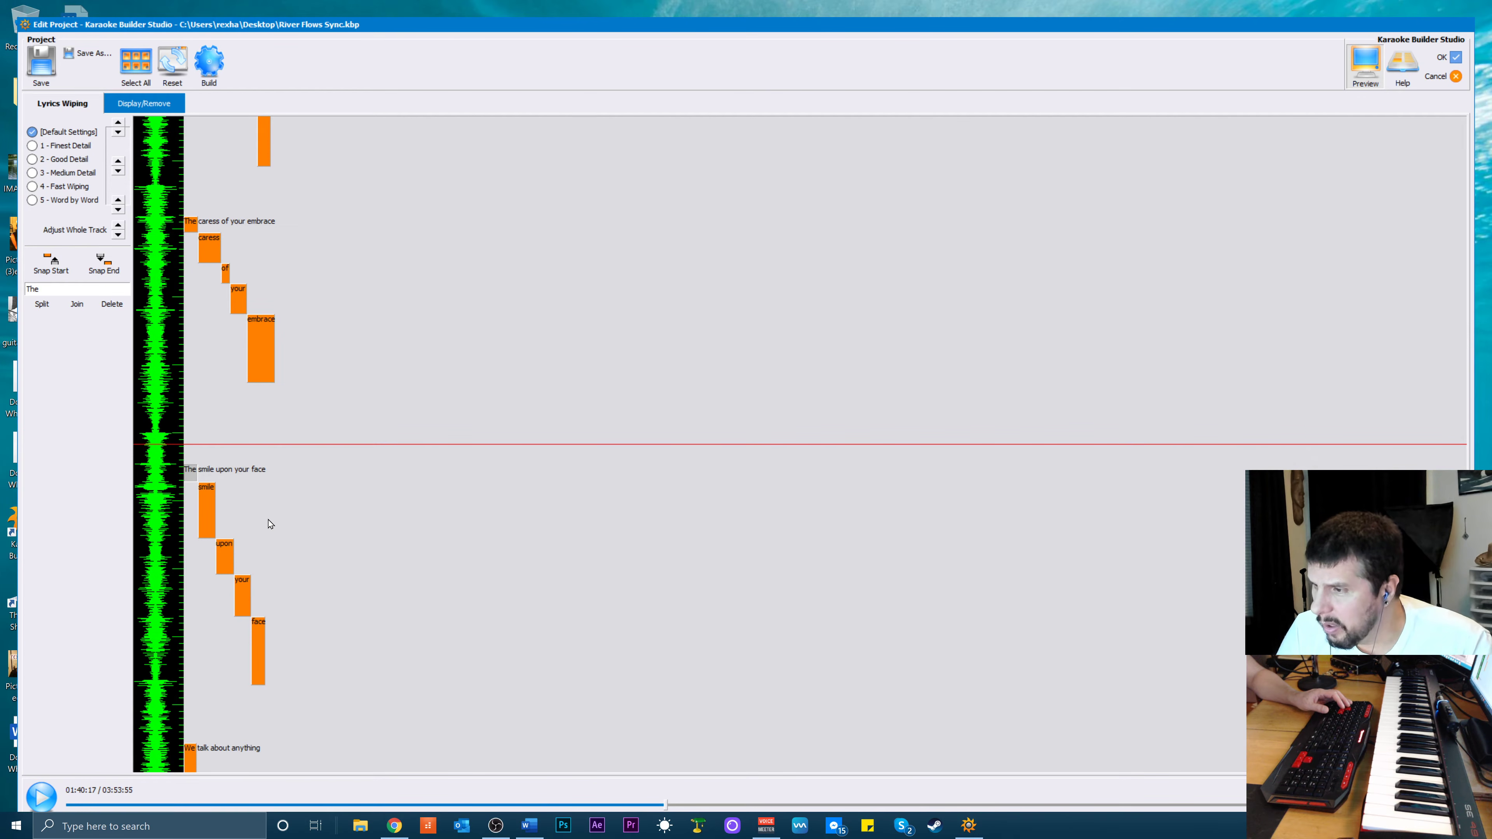
drag(189, 468, 188, 465)
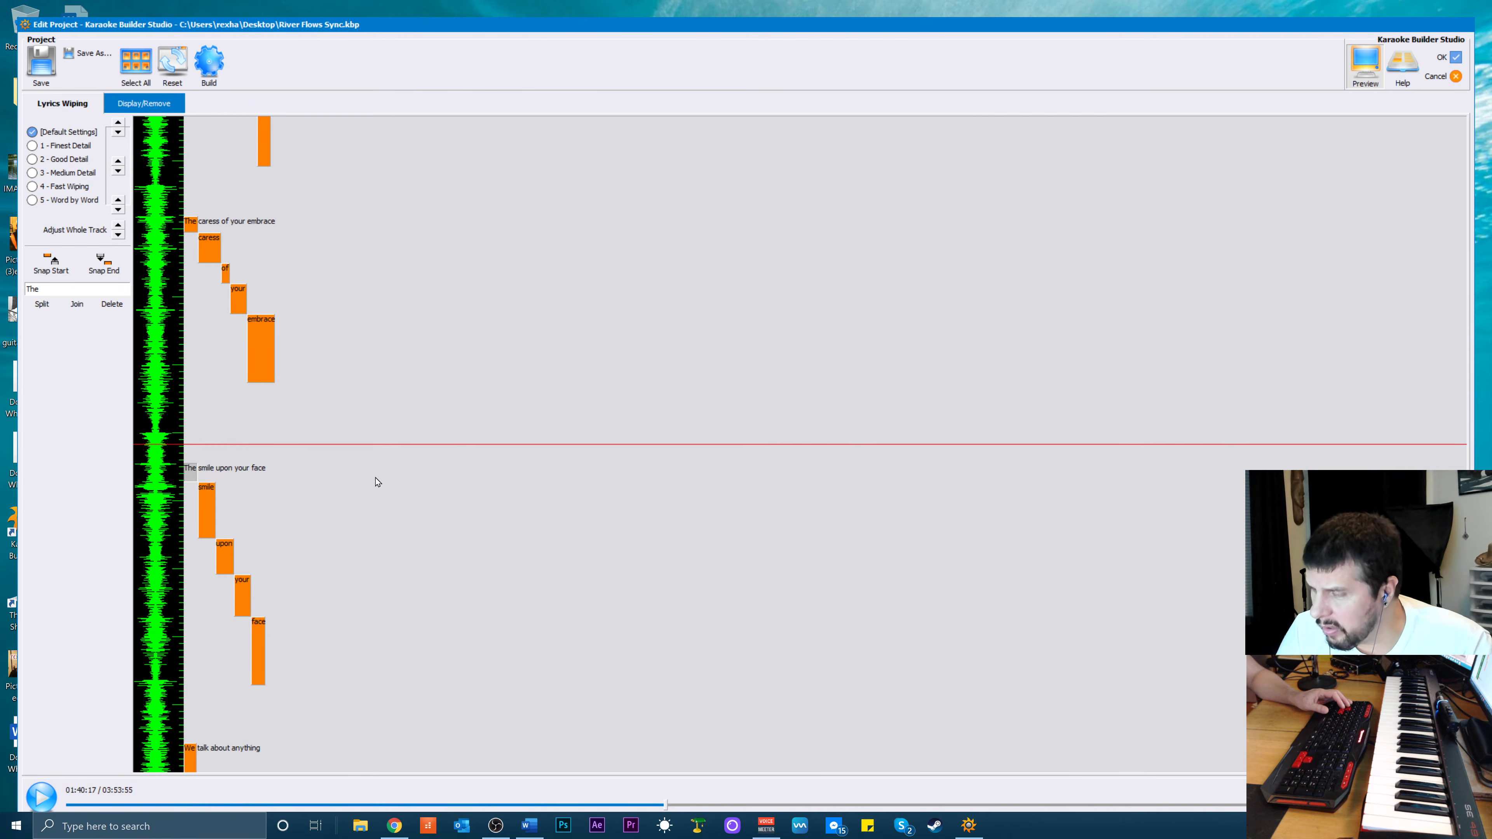
Replay "The smile upon your face" from before its start up to the word "face" to check the timing
scroll(384, 541, up, 1)
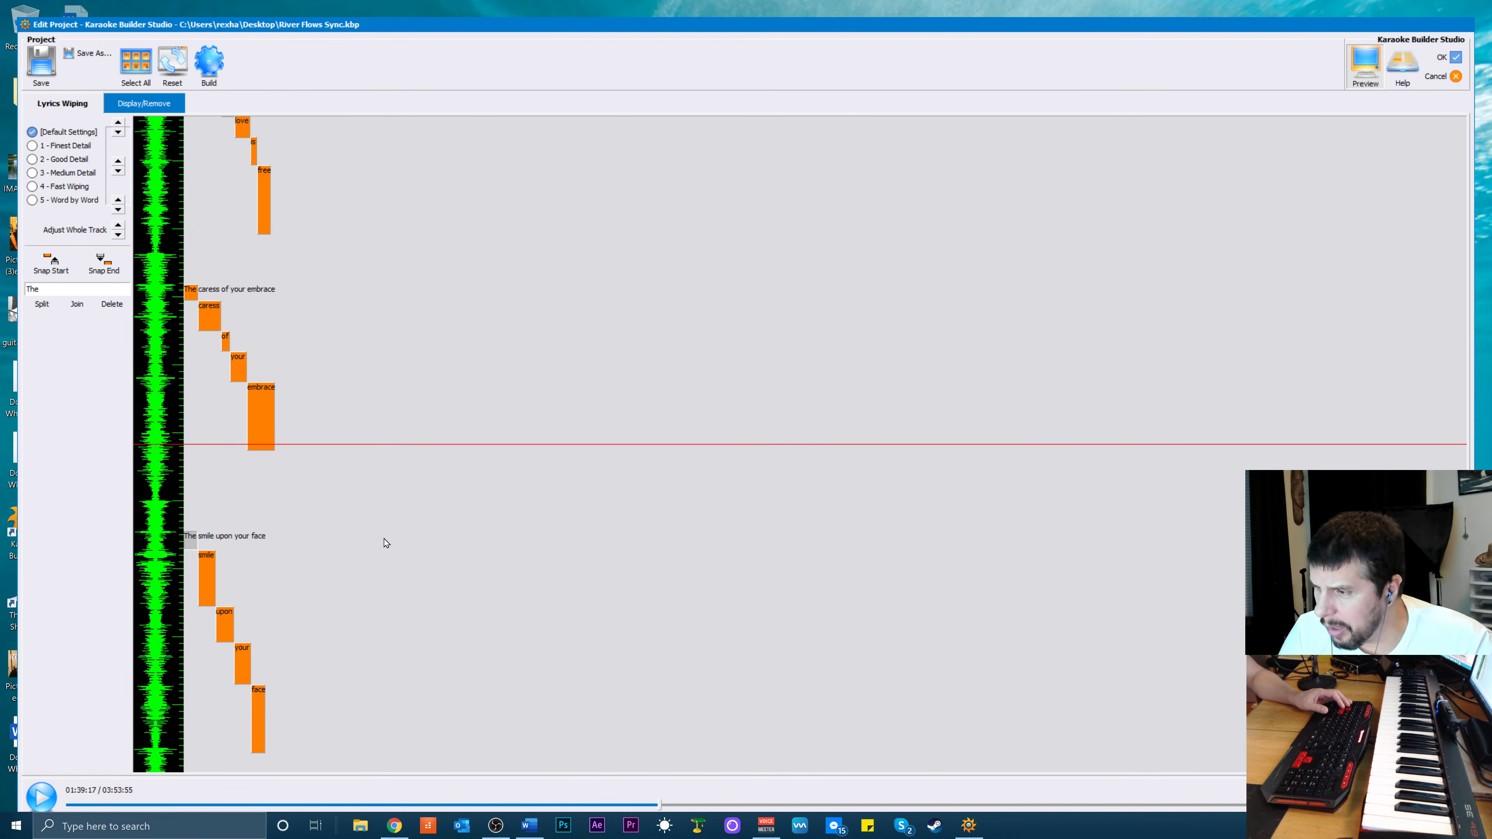
scroll(386, 542, down, 1)
key(space)
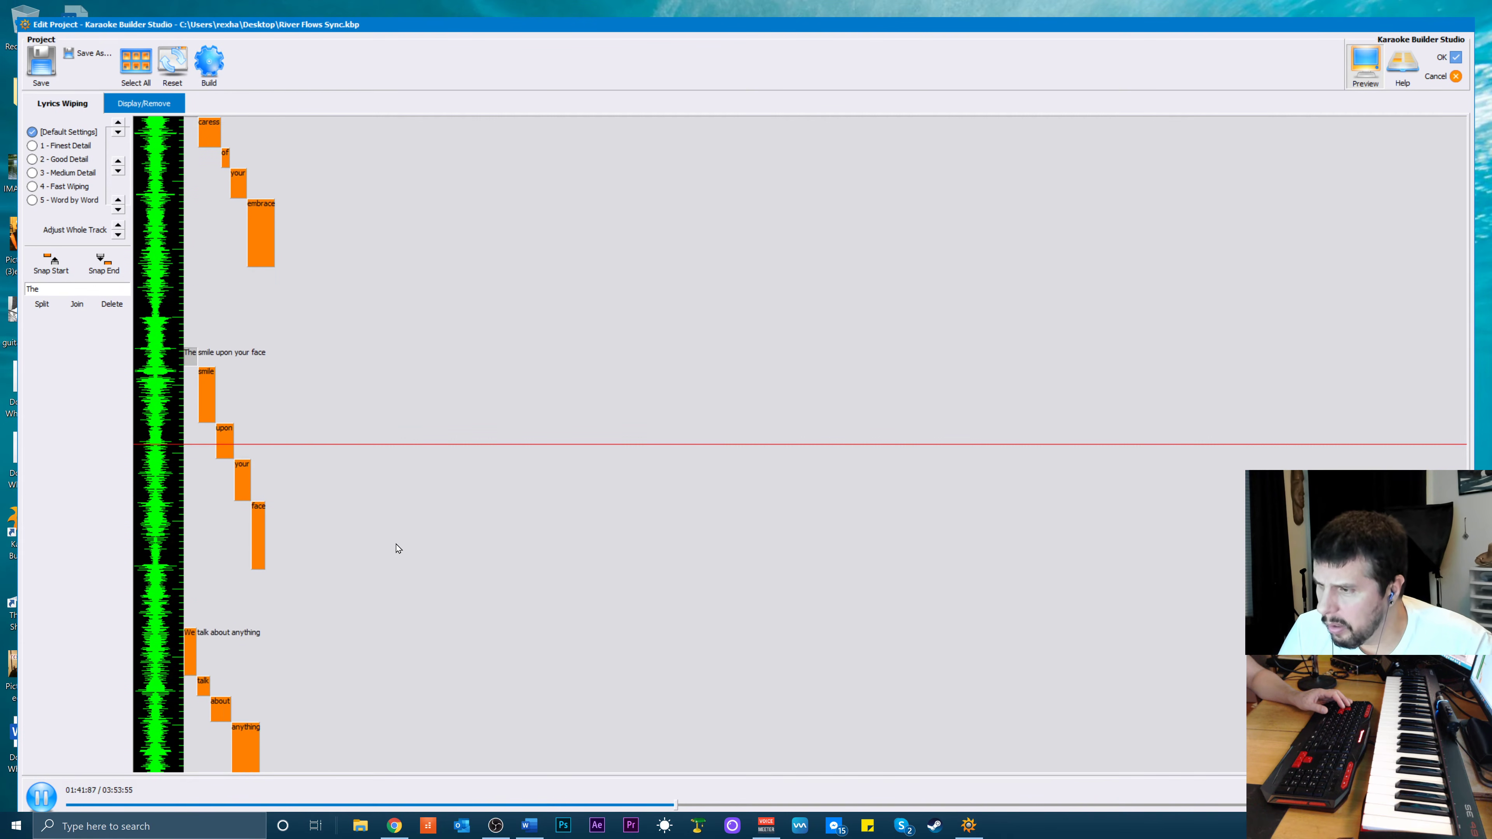
key(space)
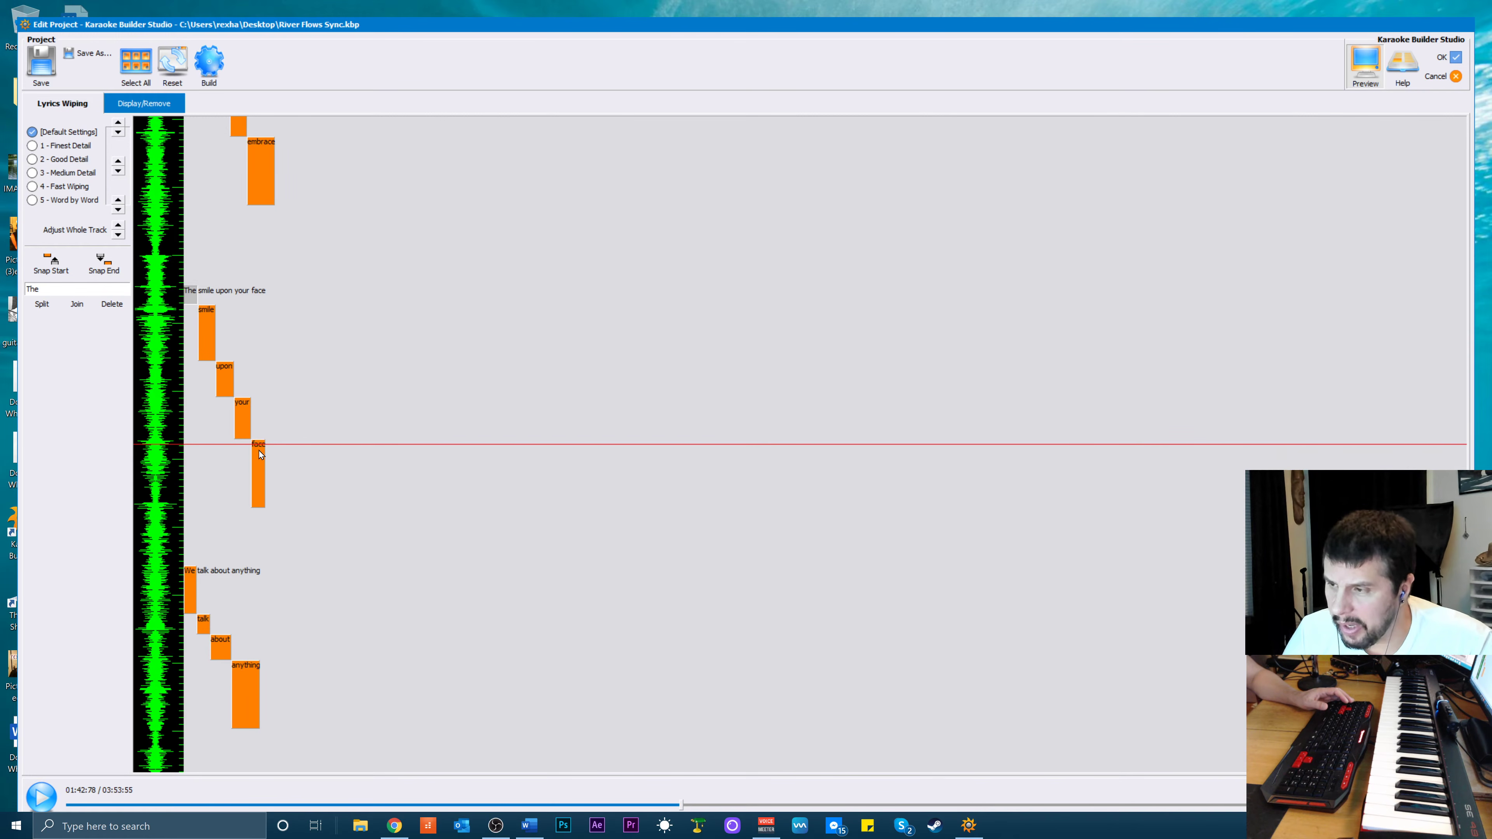
Play through the word "face" in "The smile upon your face" and extend its end to the playback line where the vocal stops
key(space)
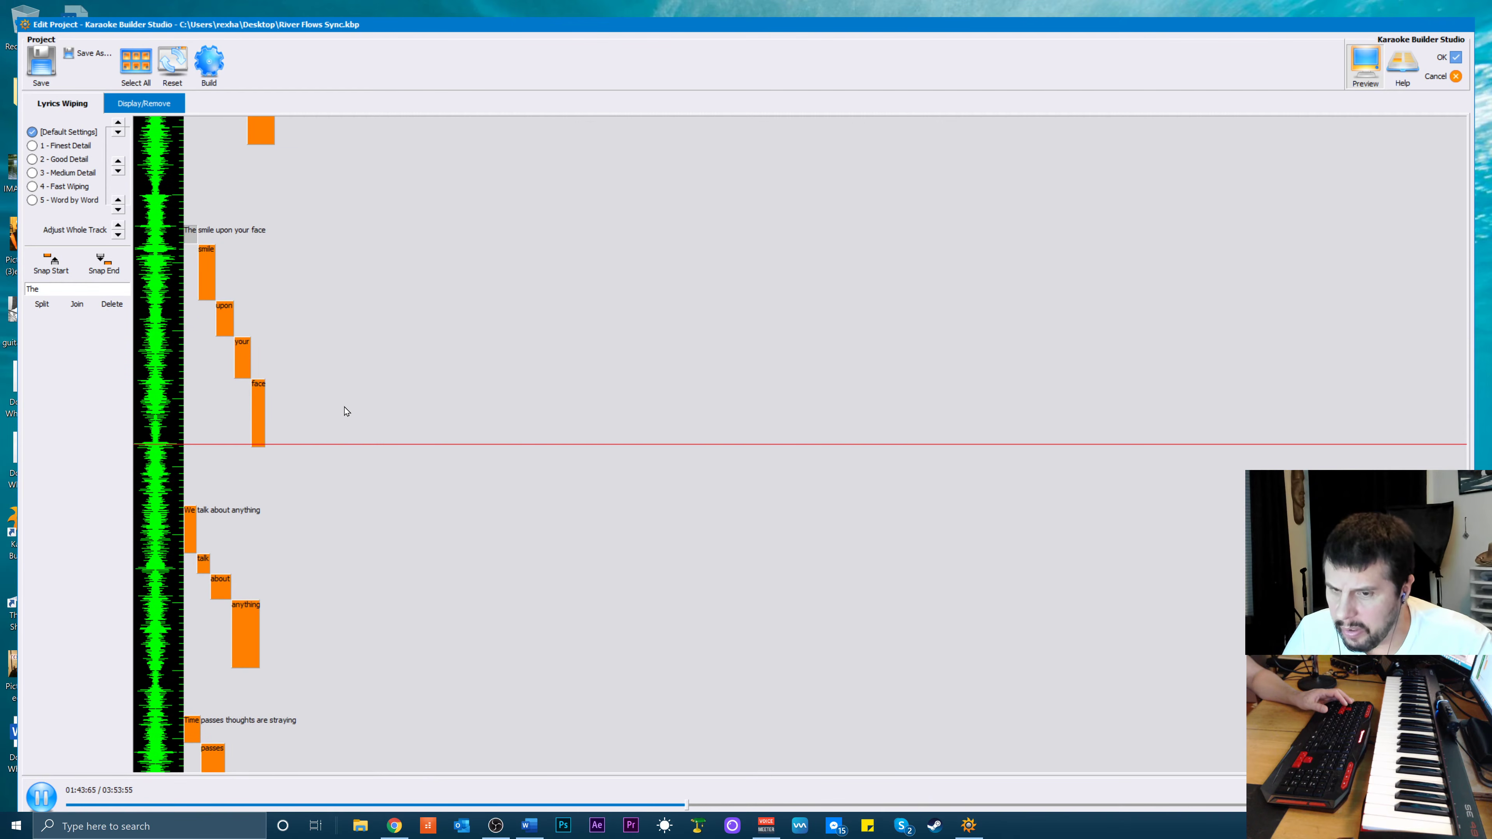
key(space)
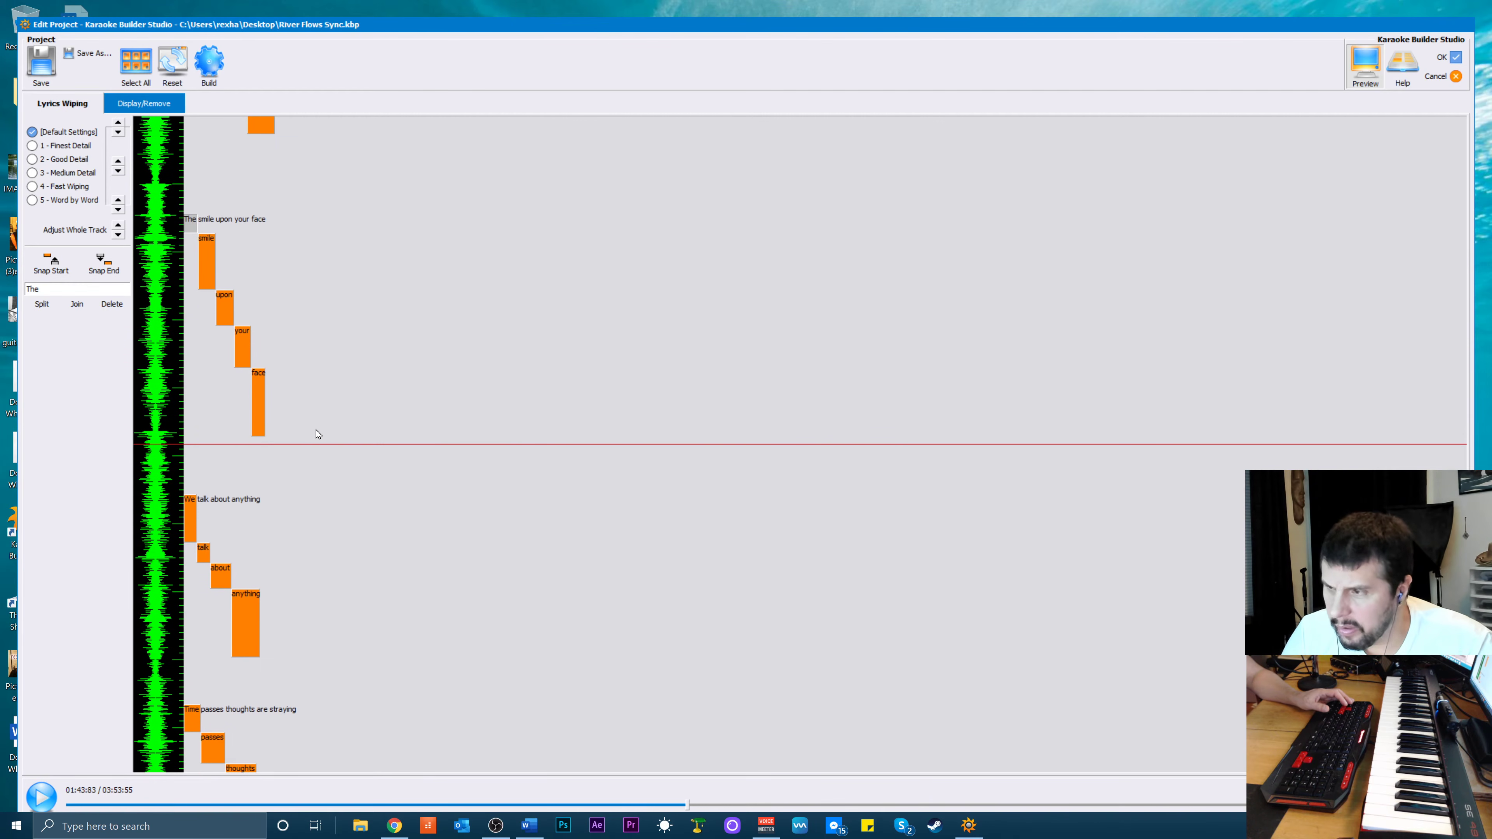
click(261, 444)
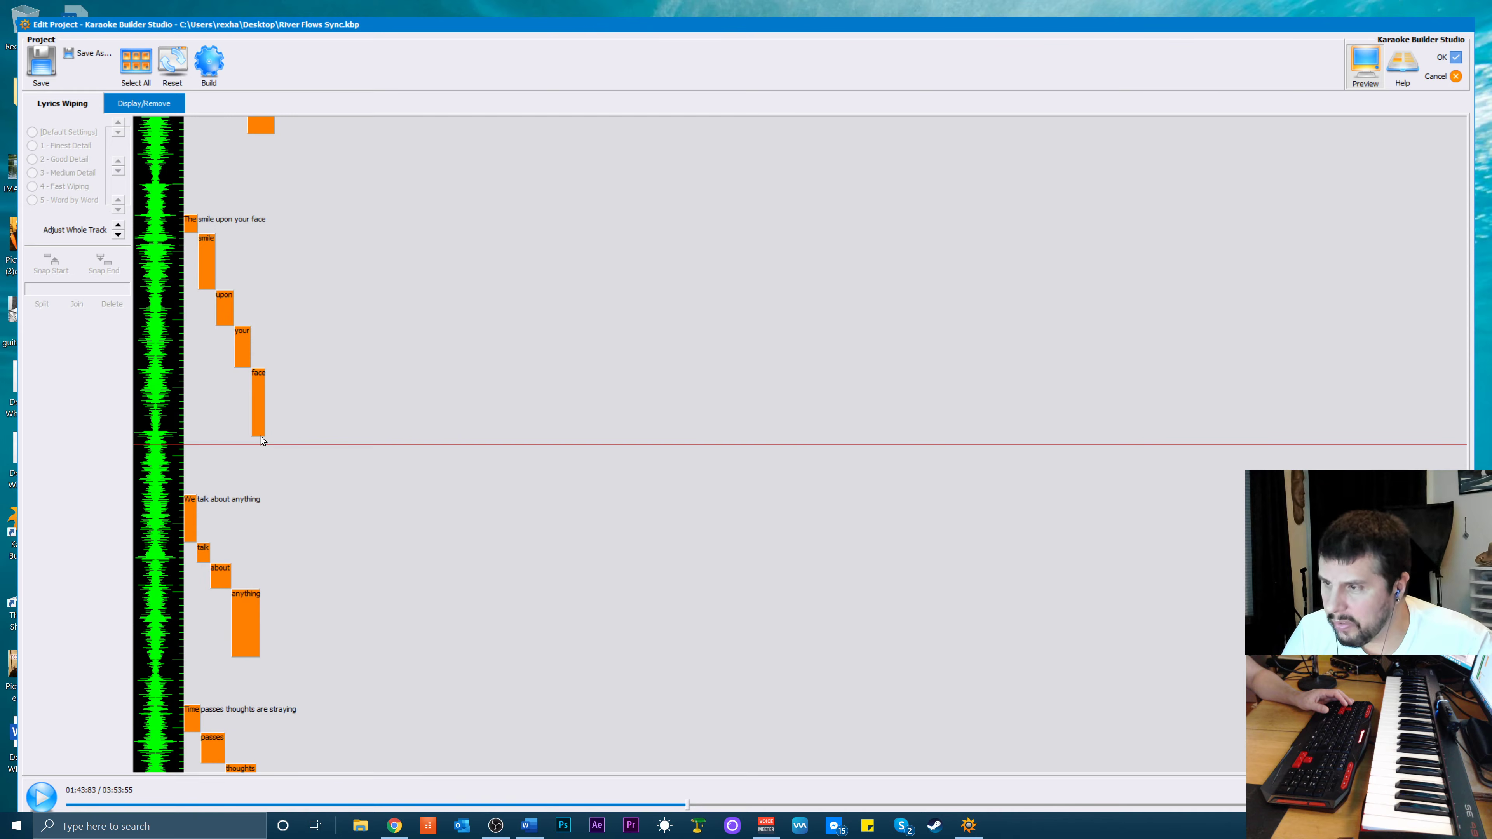
click(259, 433)
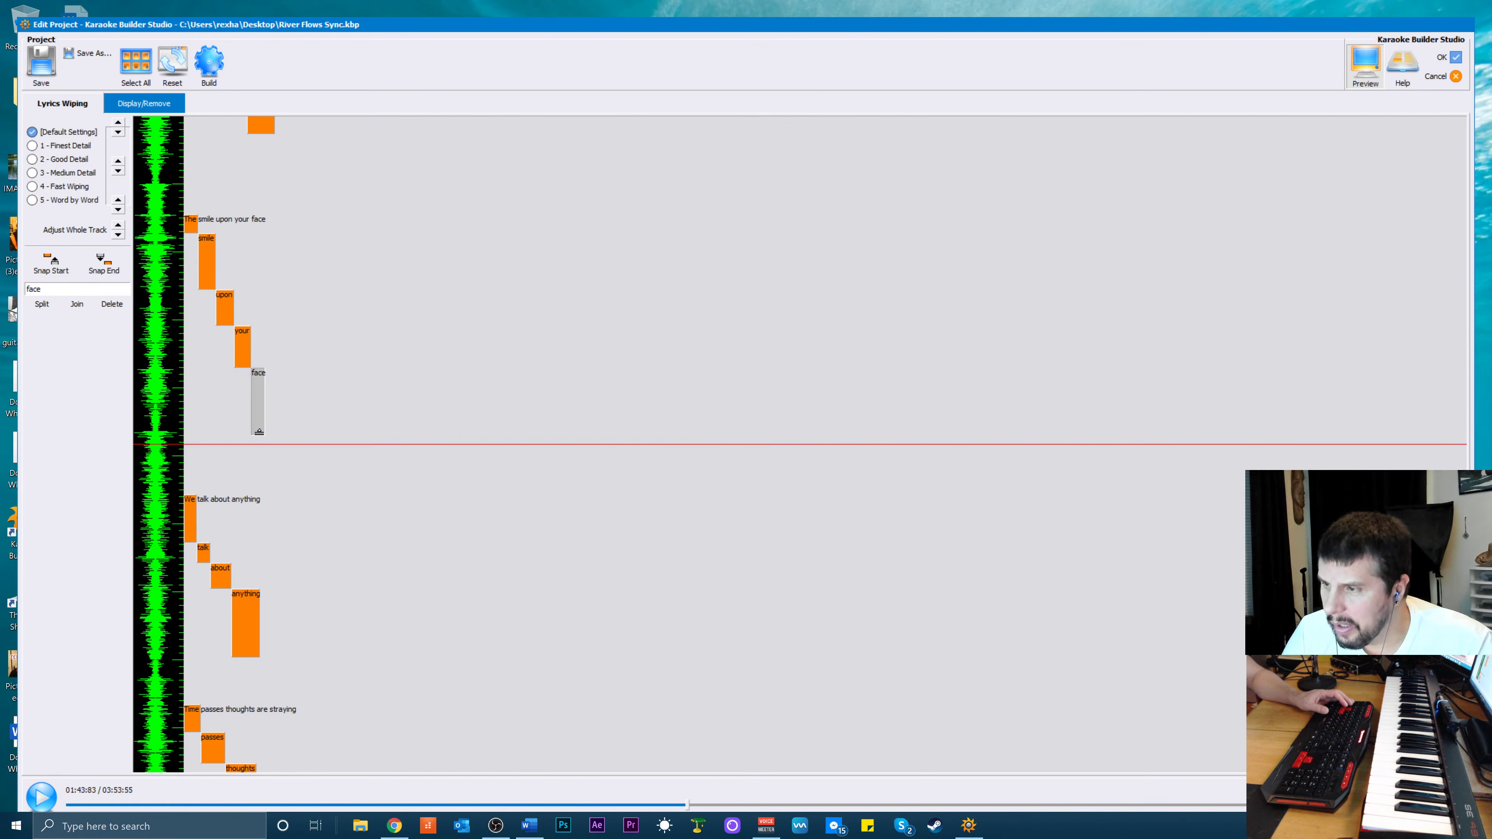
Move the whole line "We talk about anything" earlier so it starts slightly before the playback line
key(space)
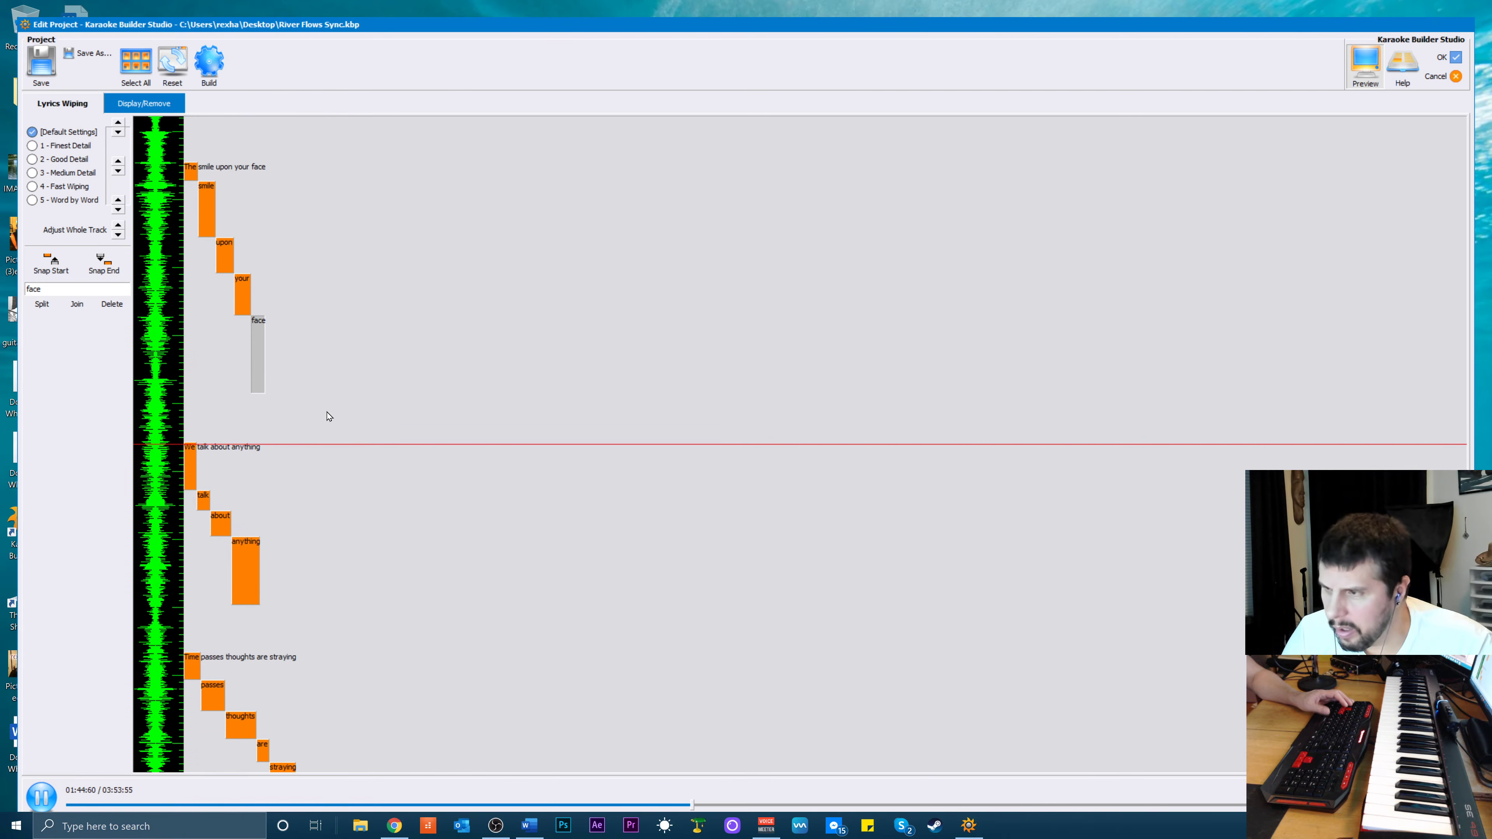
key(space)
double_click(220, 531)
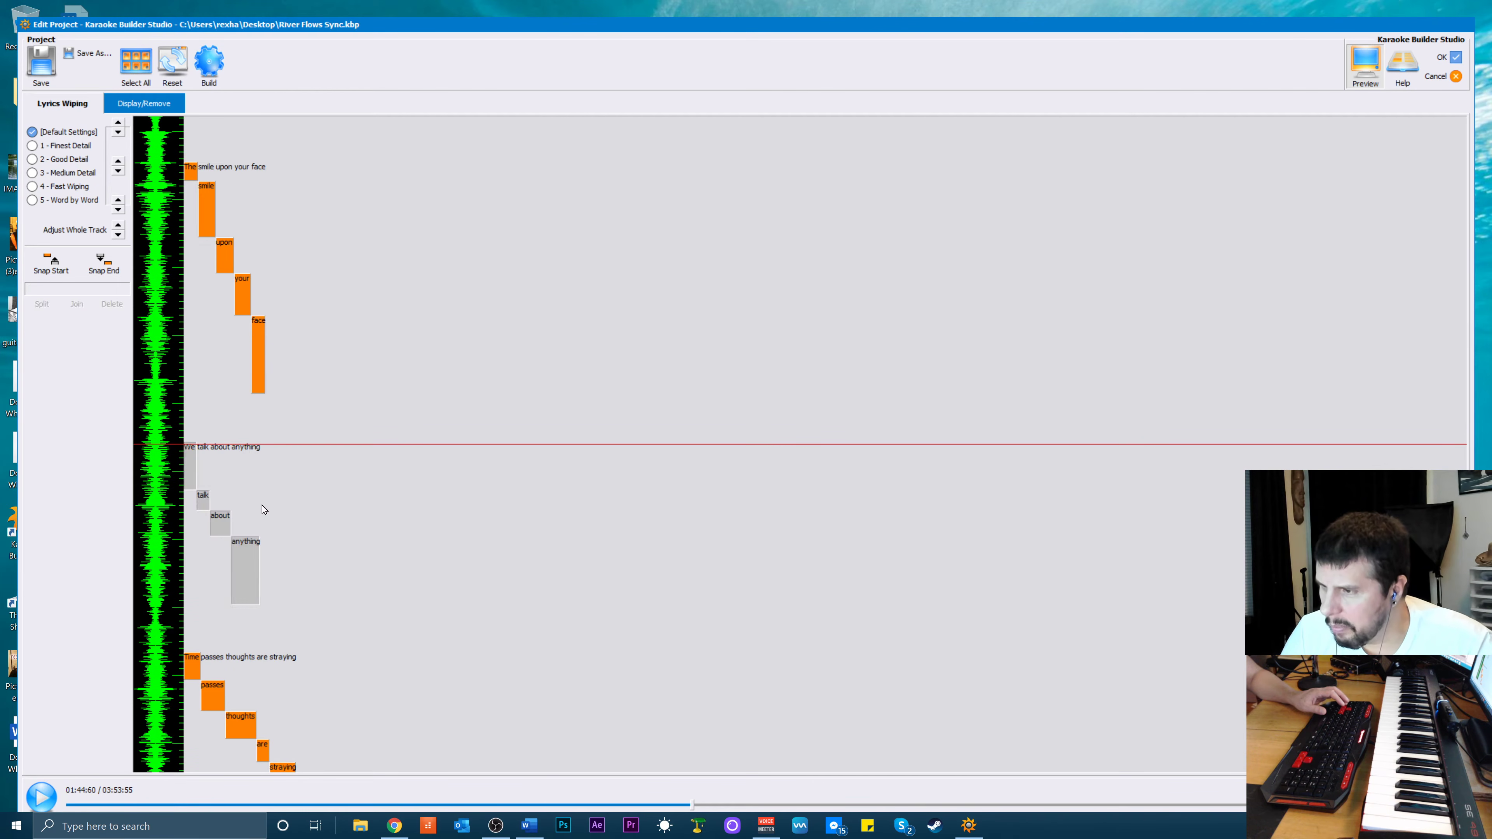
key(Up)
key(Up)
key(Up)
key(Up)
key(Up)
key(Up)
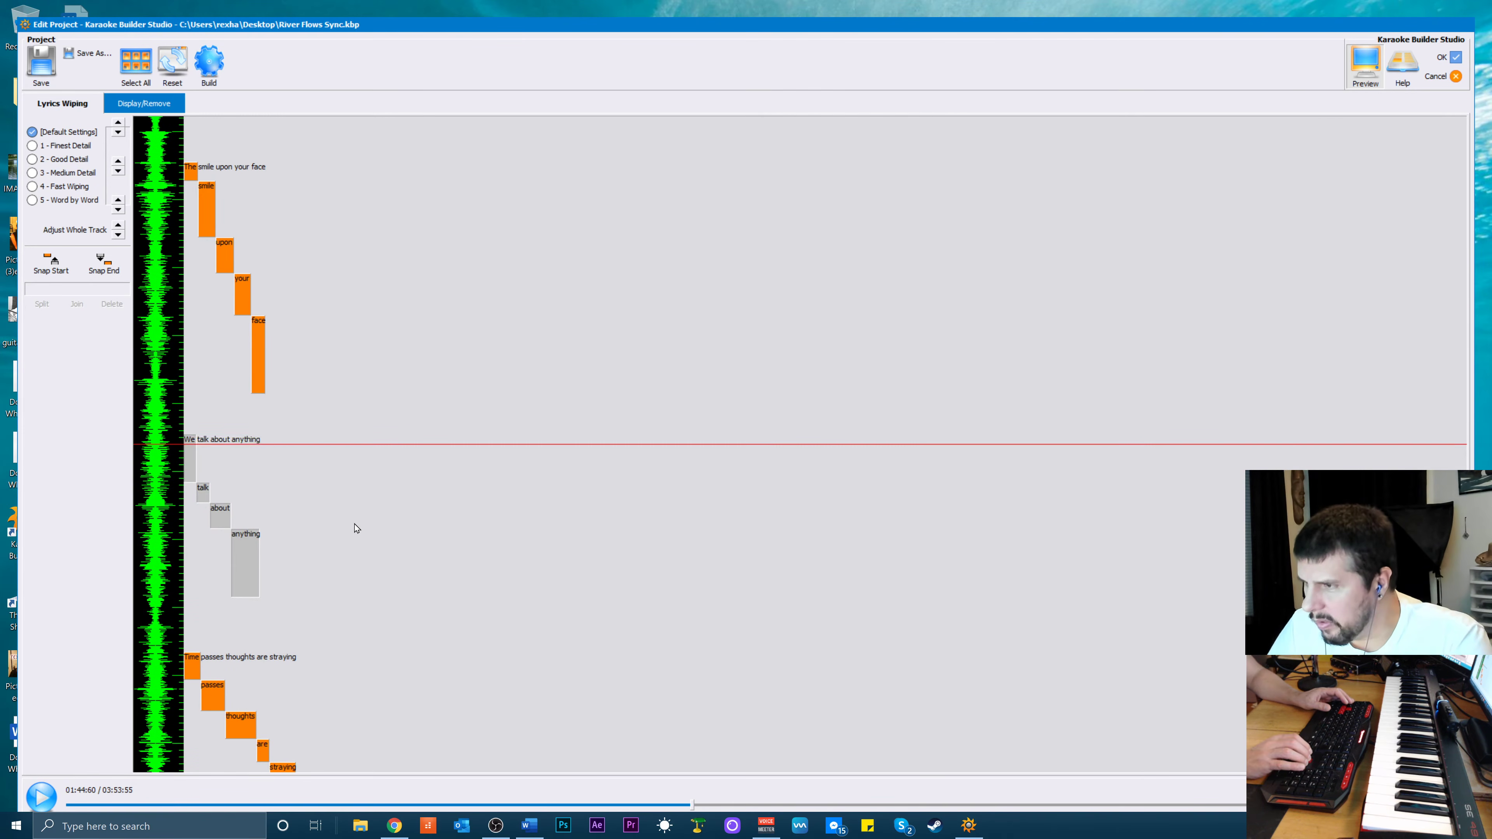
key(Up)
key(Up)
key(Up)
key(Up)
key(Up)
key(Up)
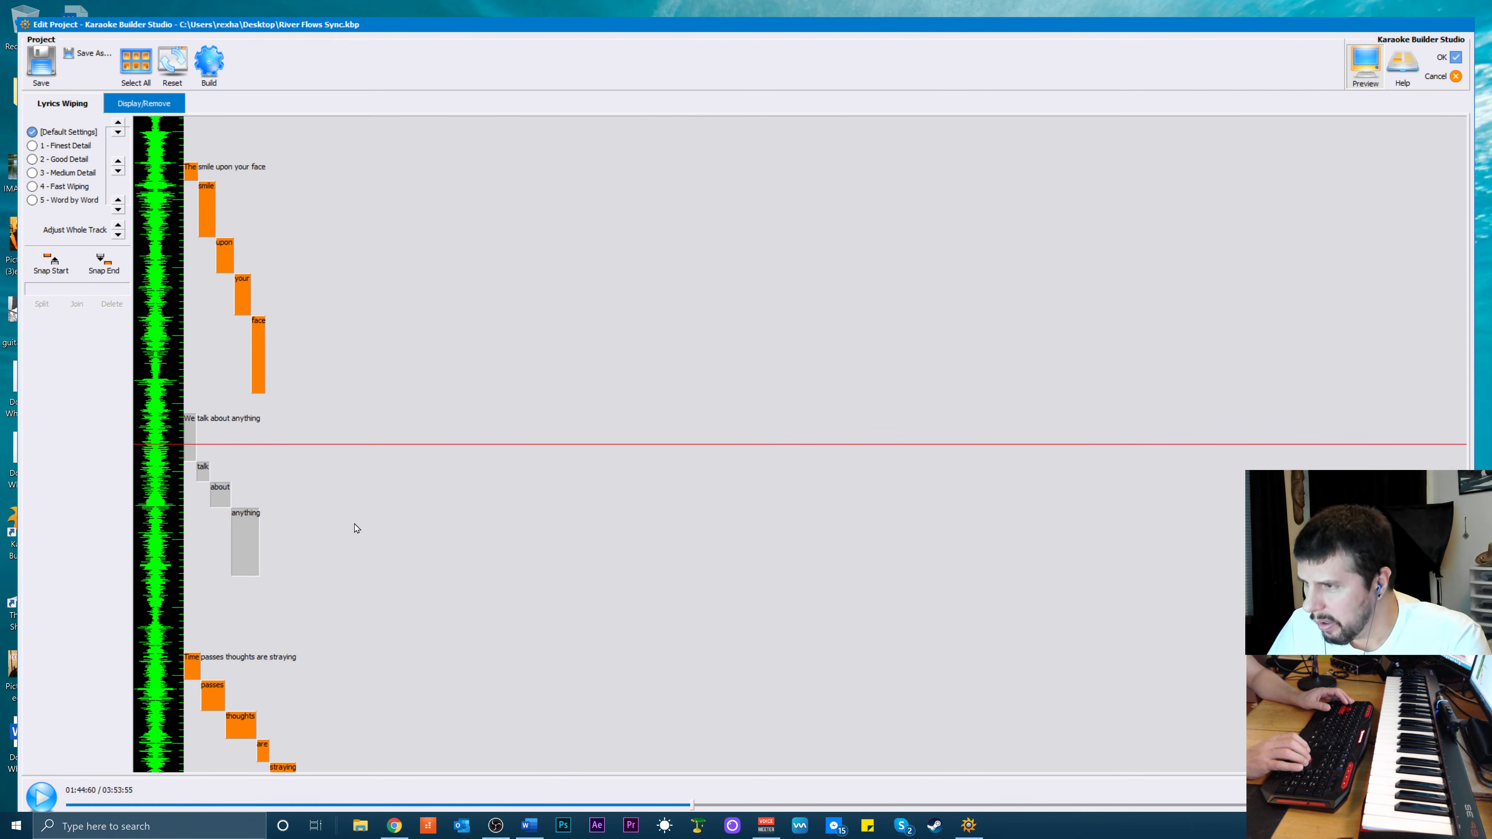
Replay "We talk about anything" and shorten the end of "We" to about half its length
key(space)
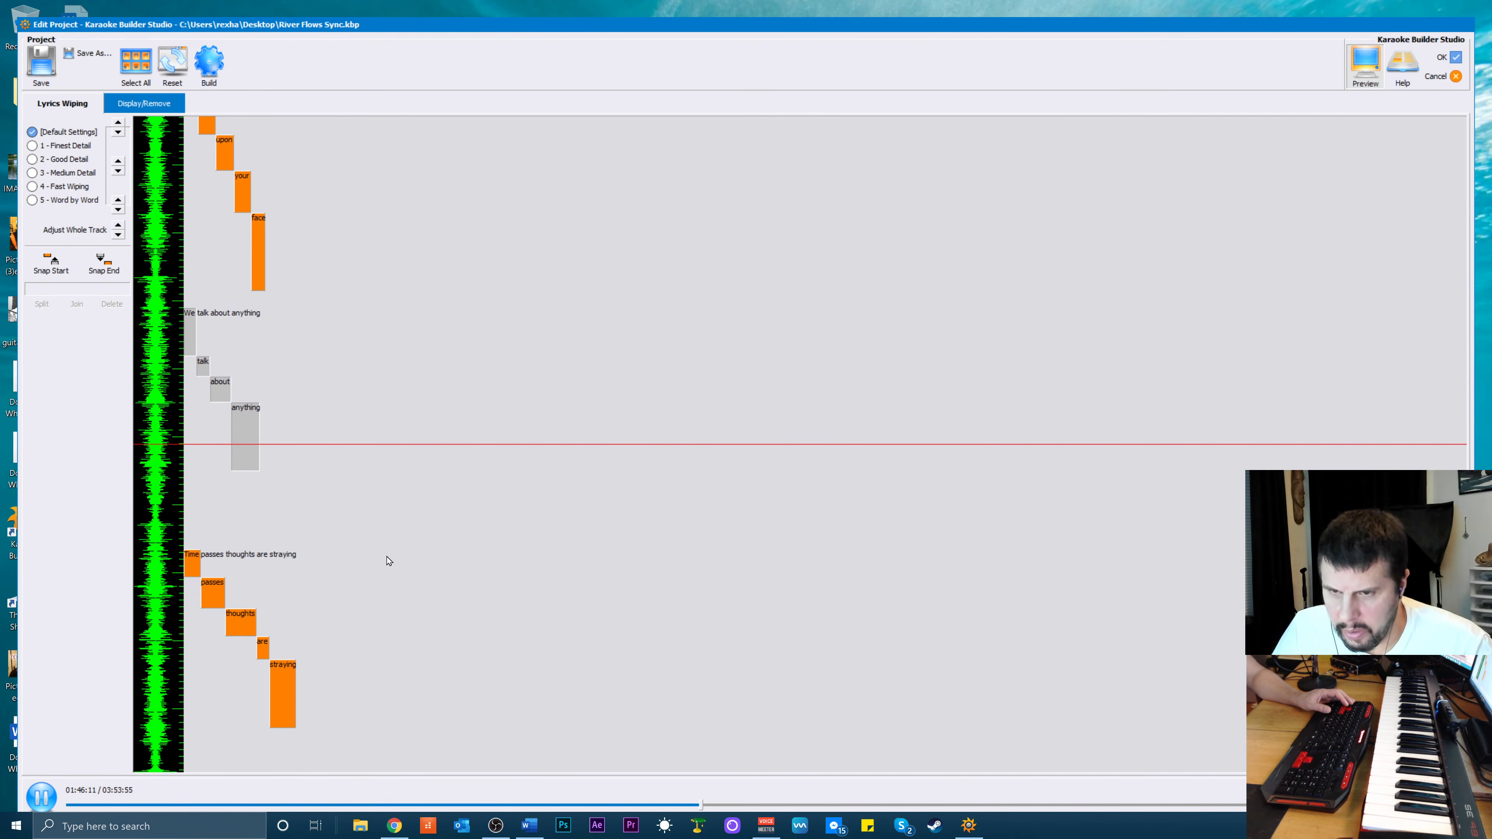
key(space)
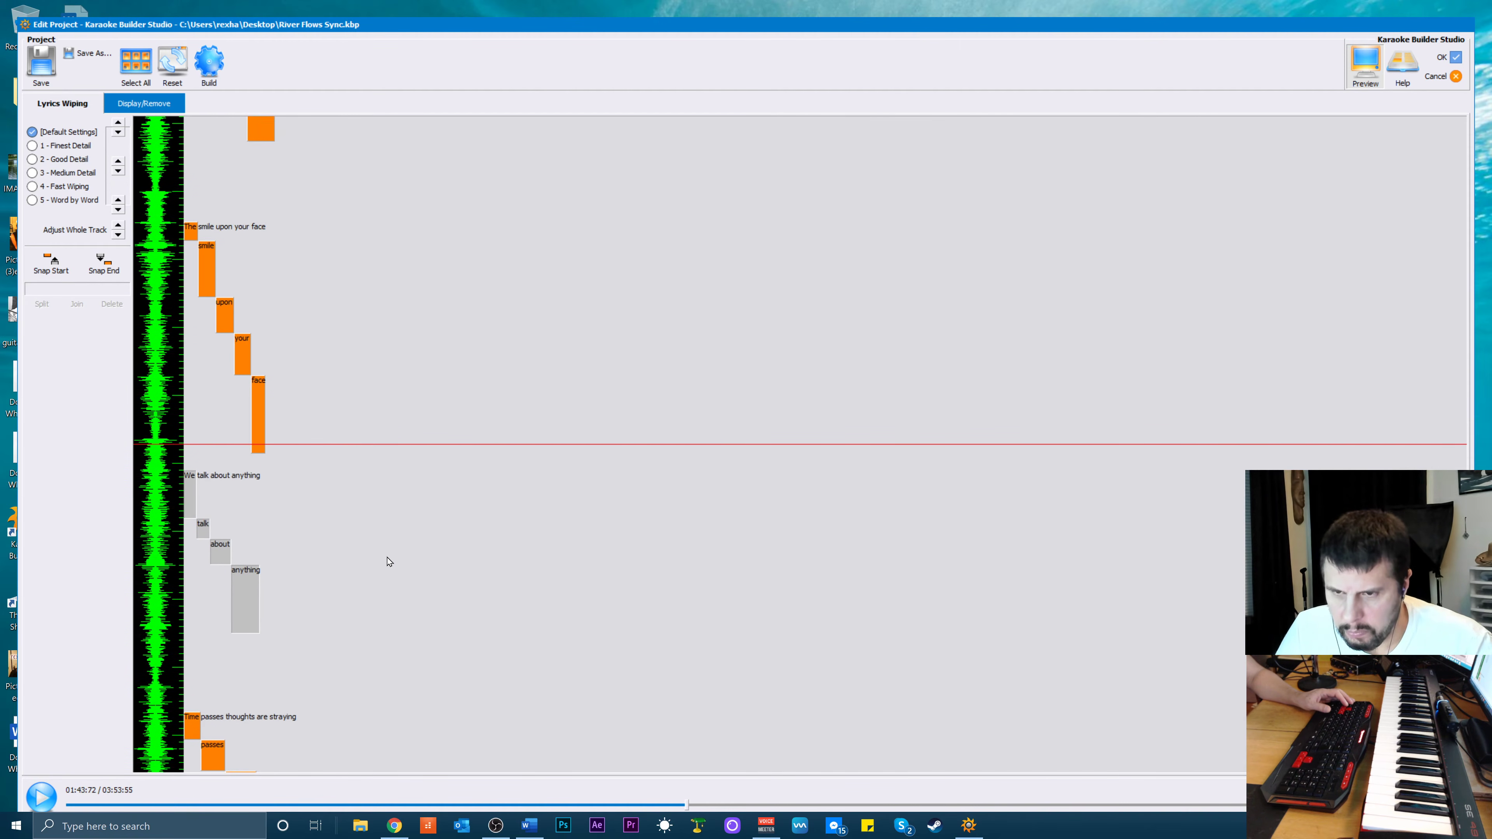
key(space)
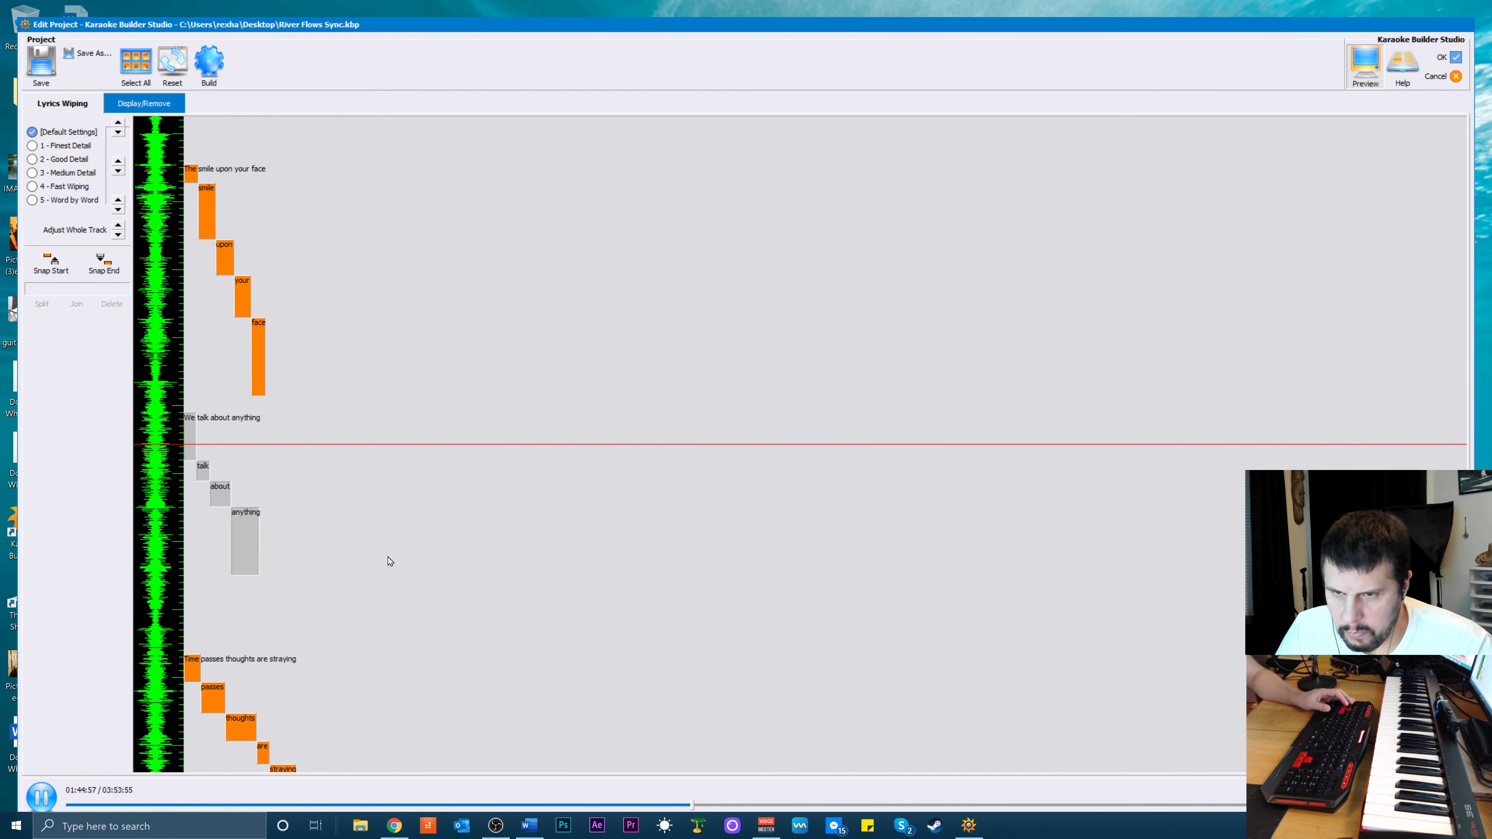
key(space)
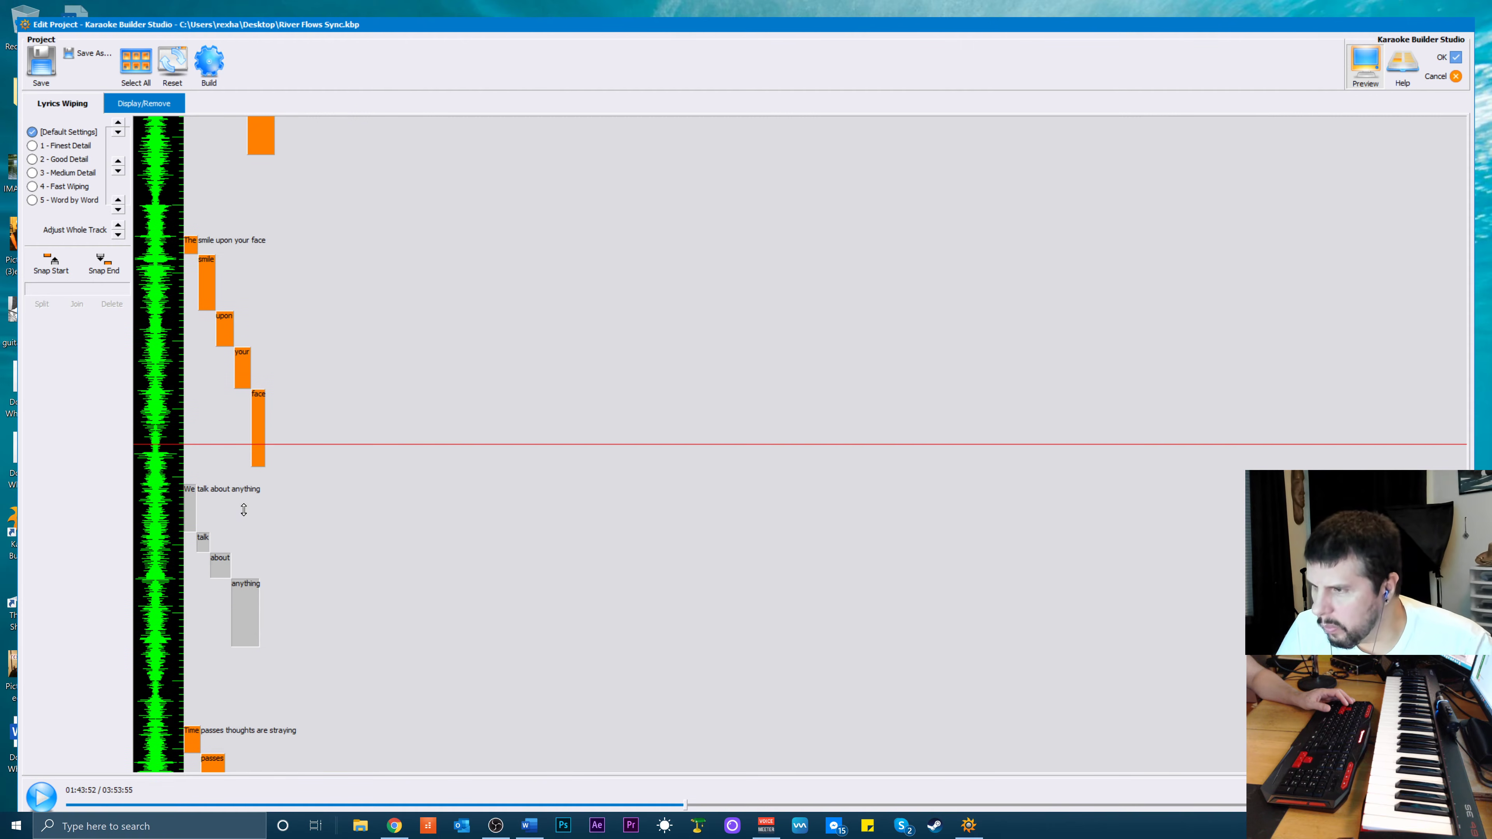
click(214, 528)
drag(191, 532, 195, 510)
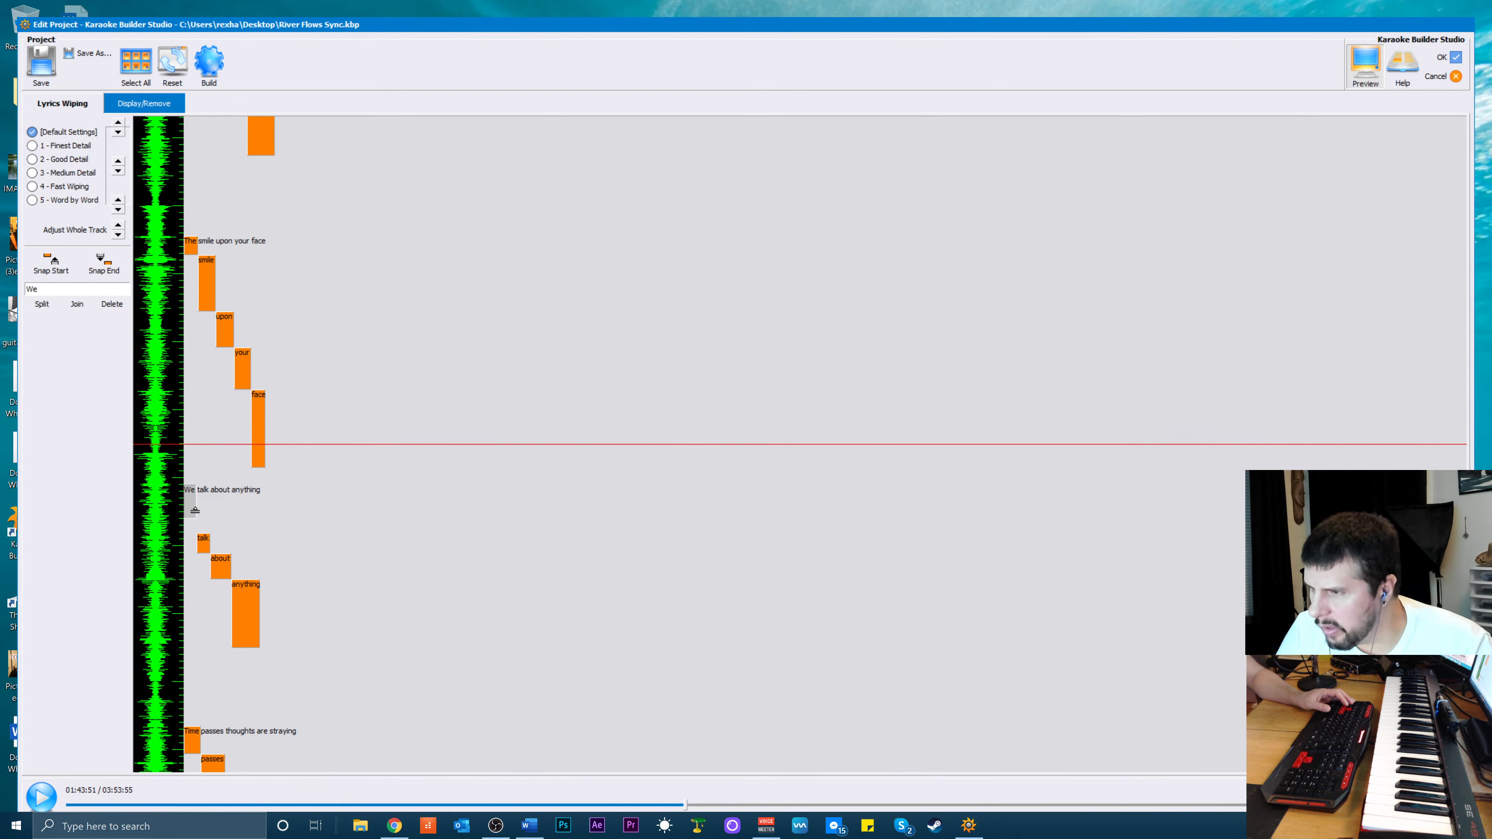
Move "talk", "about" and "anything" earlier together so "talk" directly follows the shortened "We"
click(205, 551)
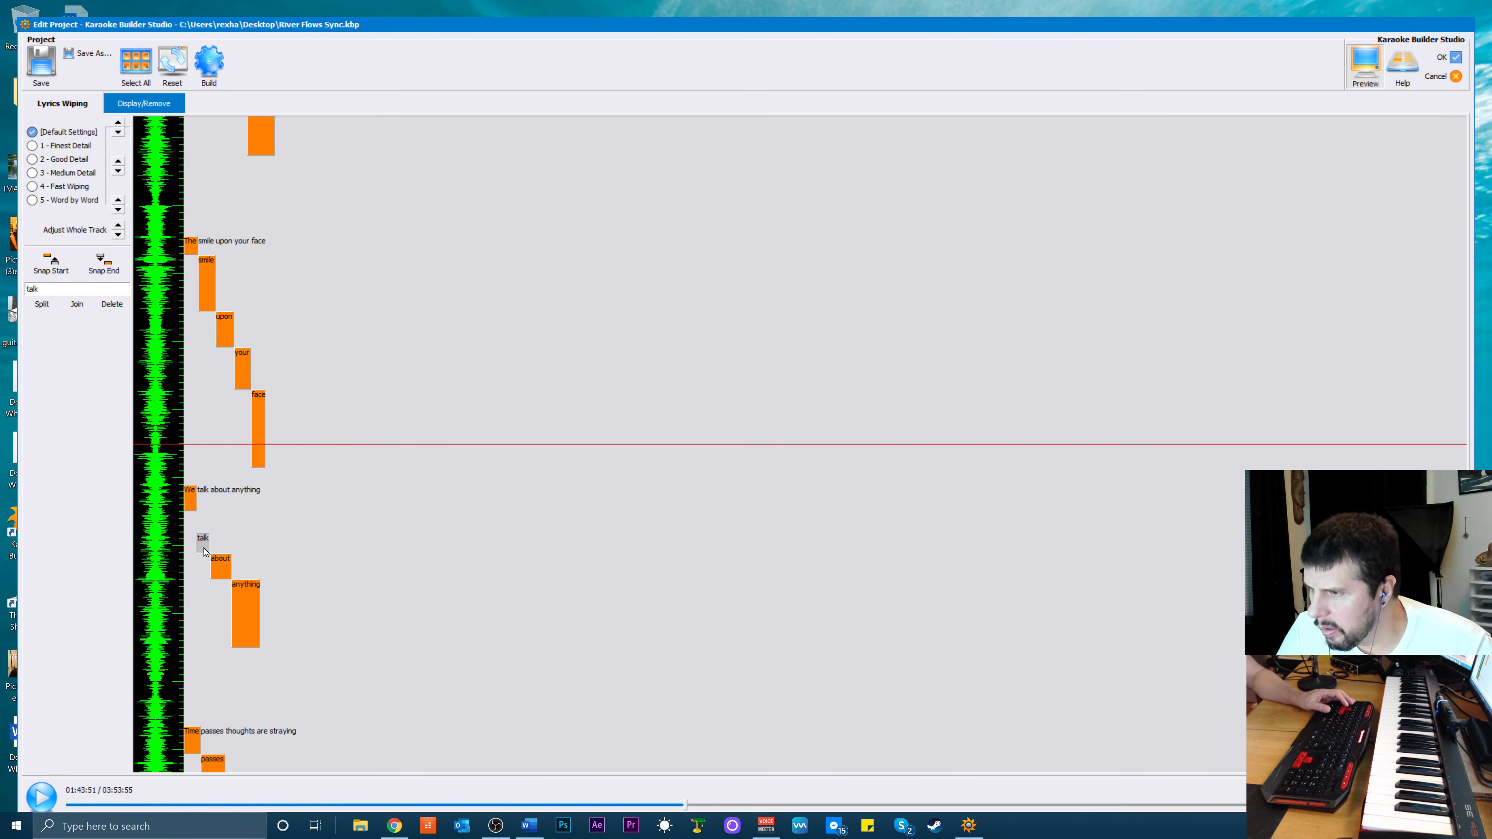
double_click(229, 570)
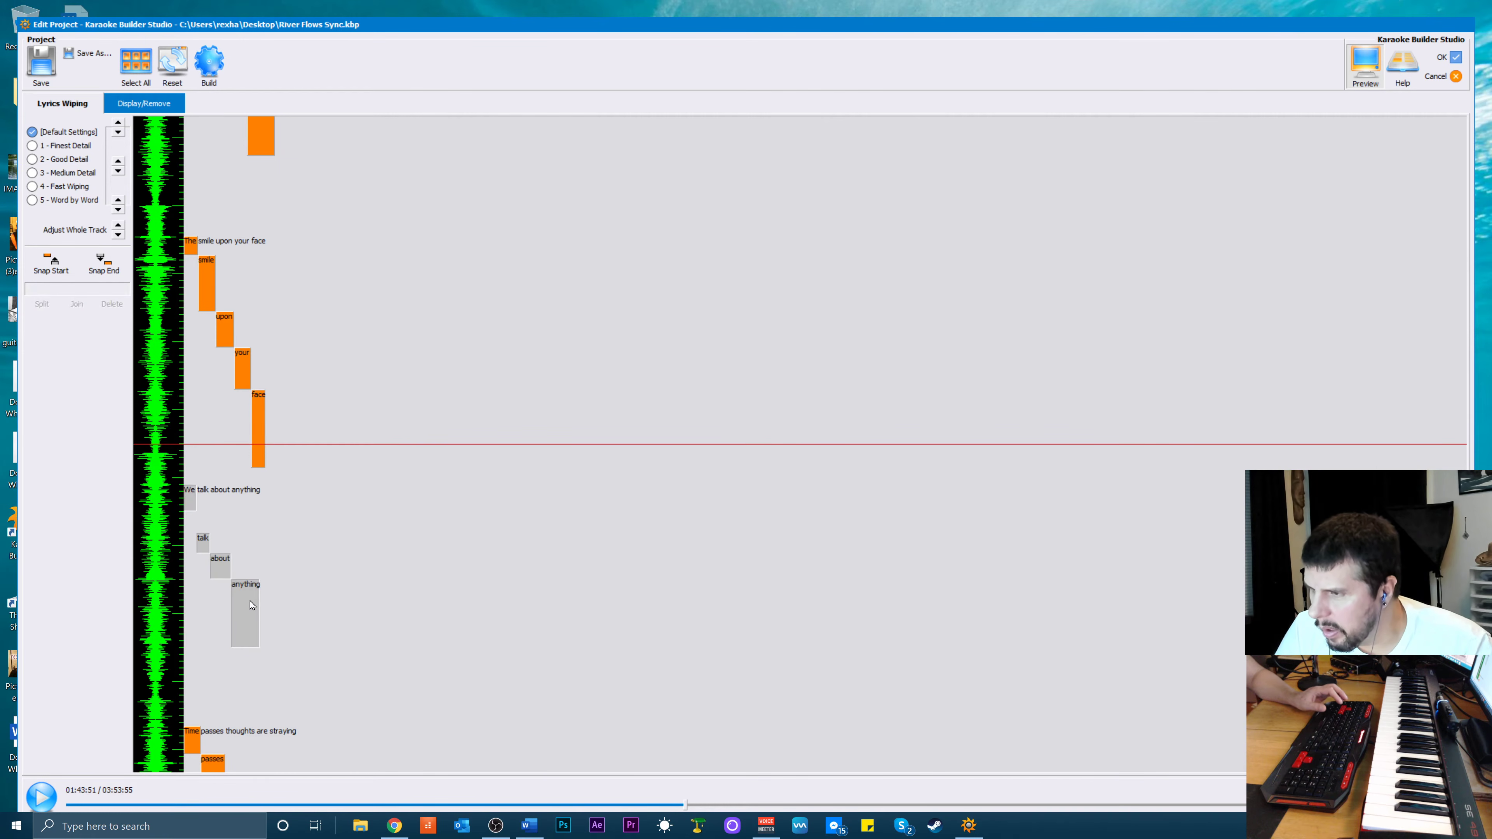
ctrl+click(189, 505)
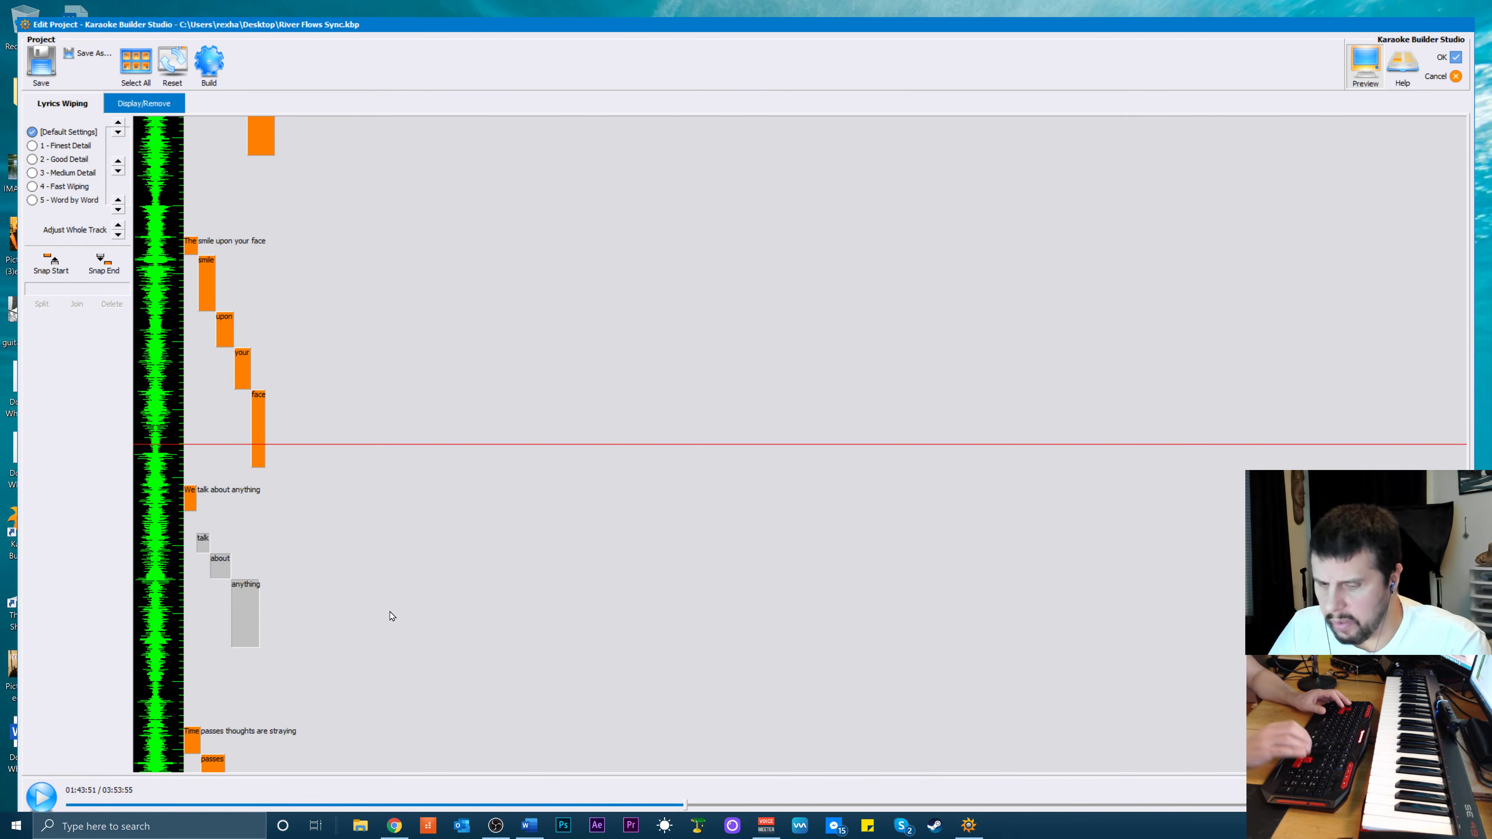
key(Up)
key(Up)
key(Up)
key(Up)
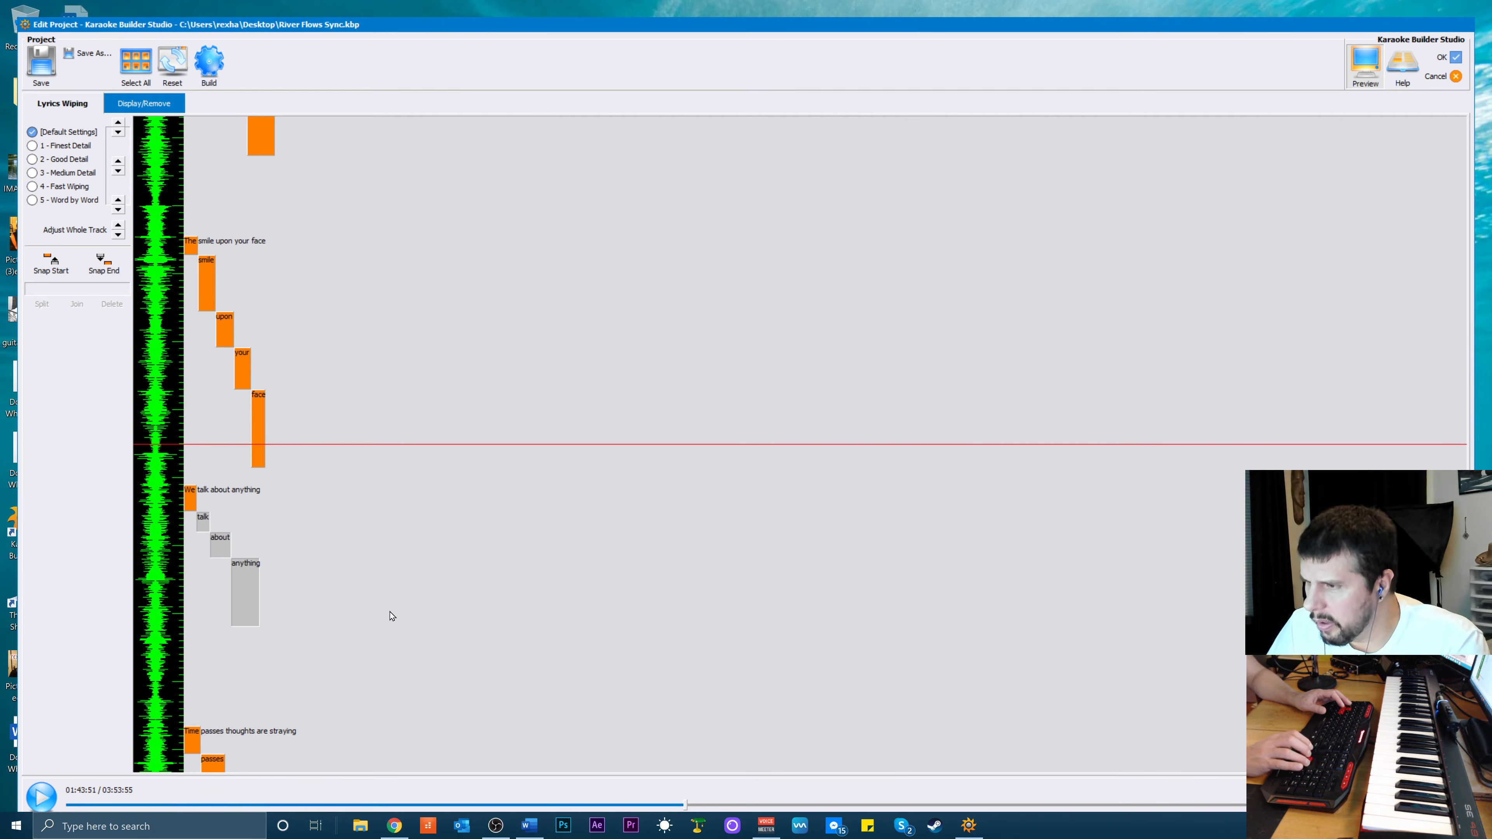
Replay from the word "face" into "We talk about anything" and shorten the end of "We" further
key(space)
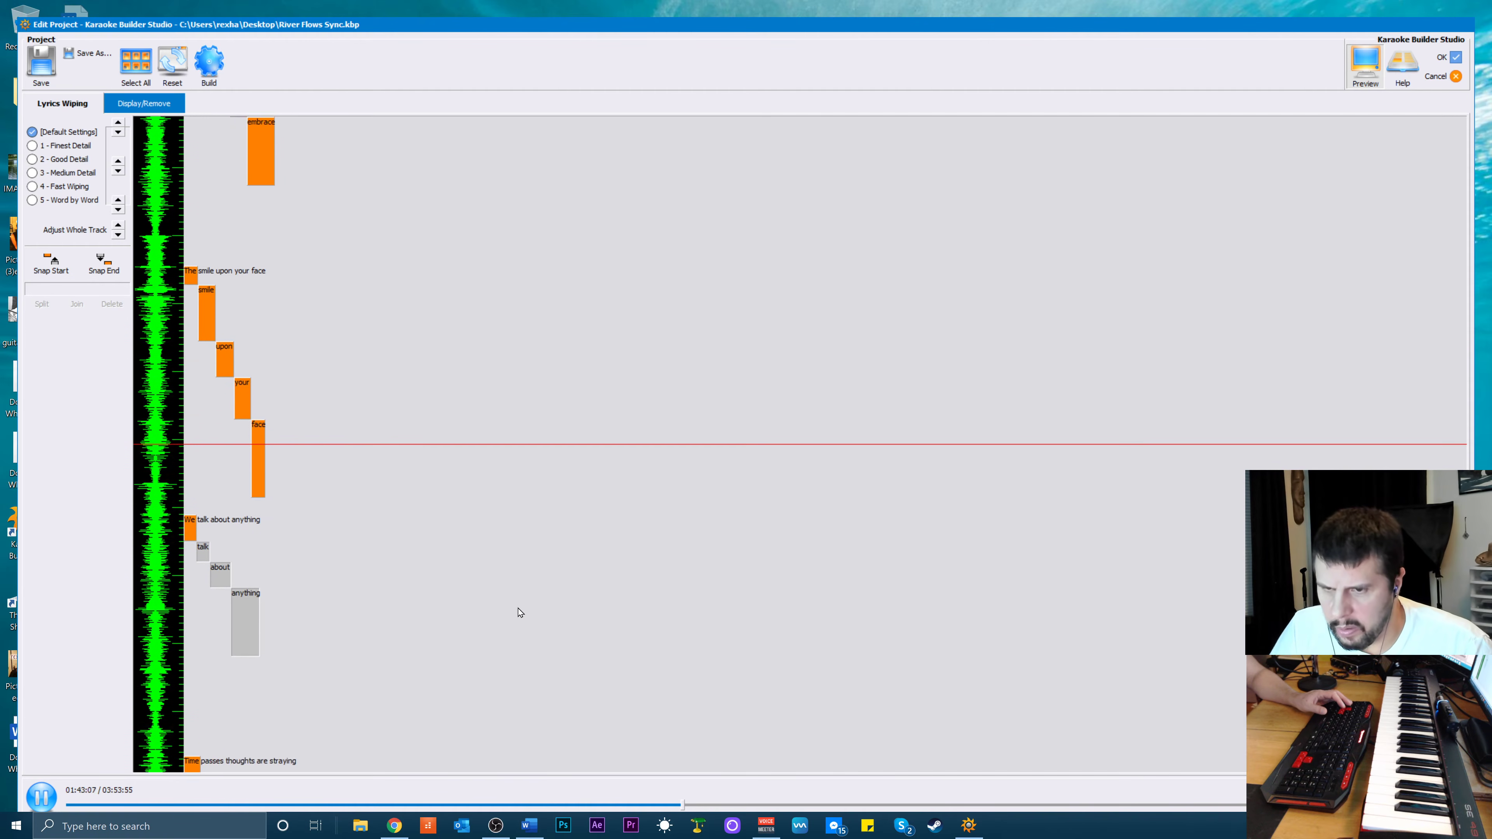
key(space)
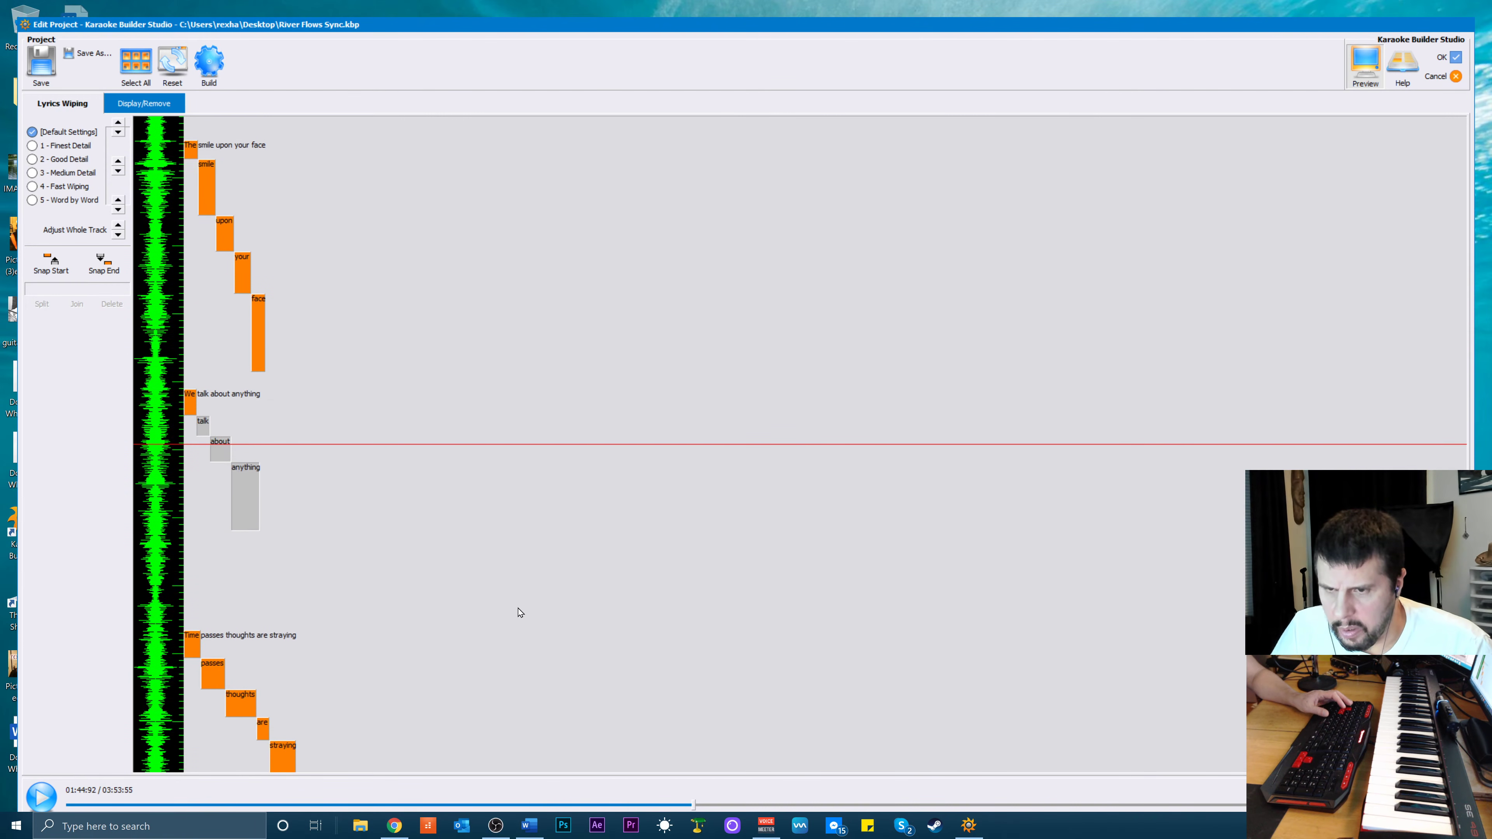
click(216, 428)
click(191, 405)
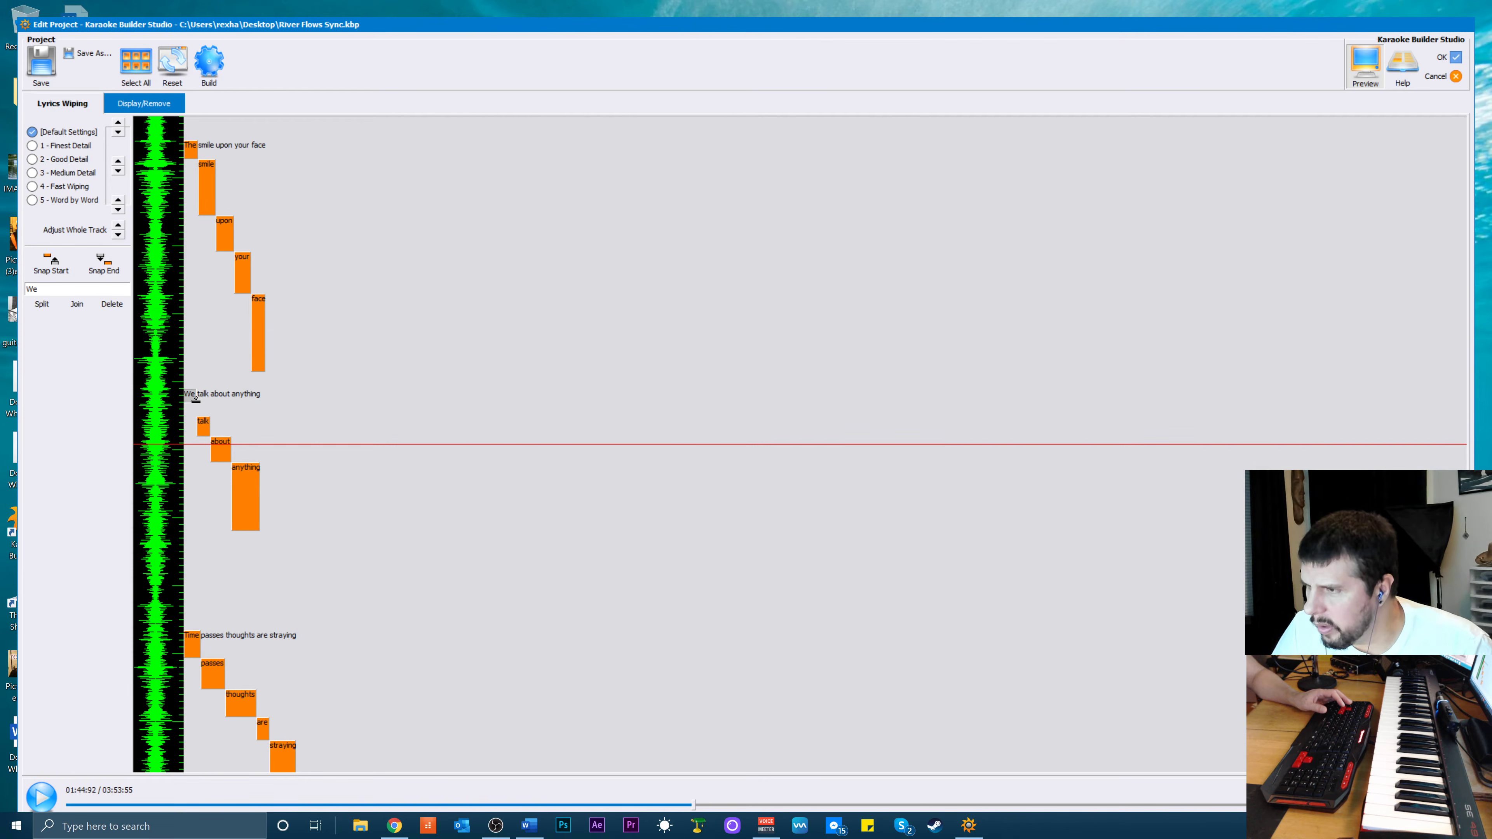
Shift "talk", "about" and "anything" earlier as a group to close the gap after "We"
shift+click(205, 434)
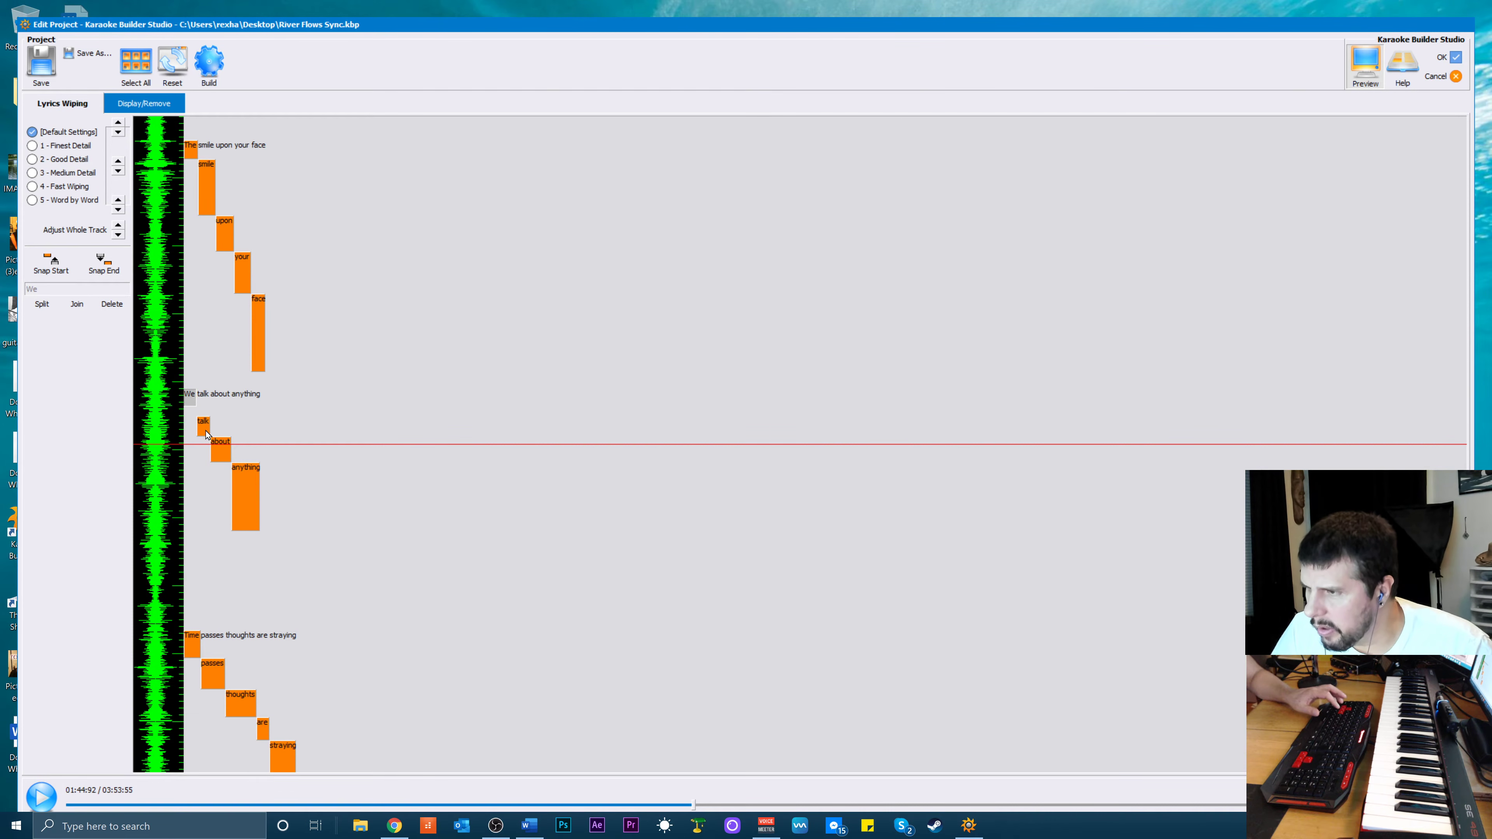
ctrl+click(189, 397)
ctrl+click(220, 457)
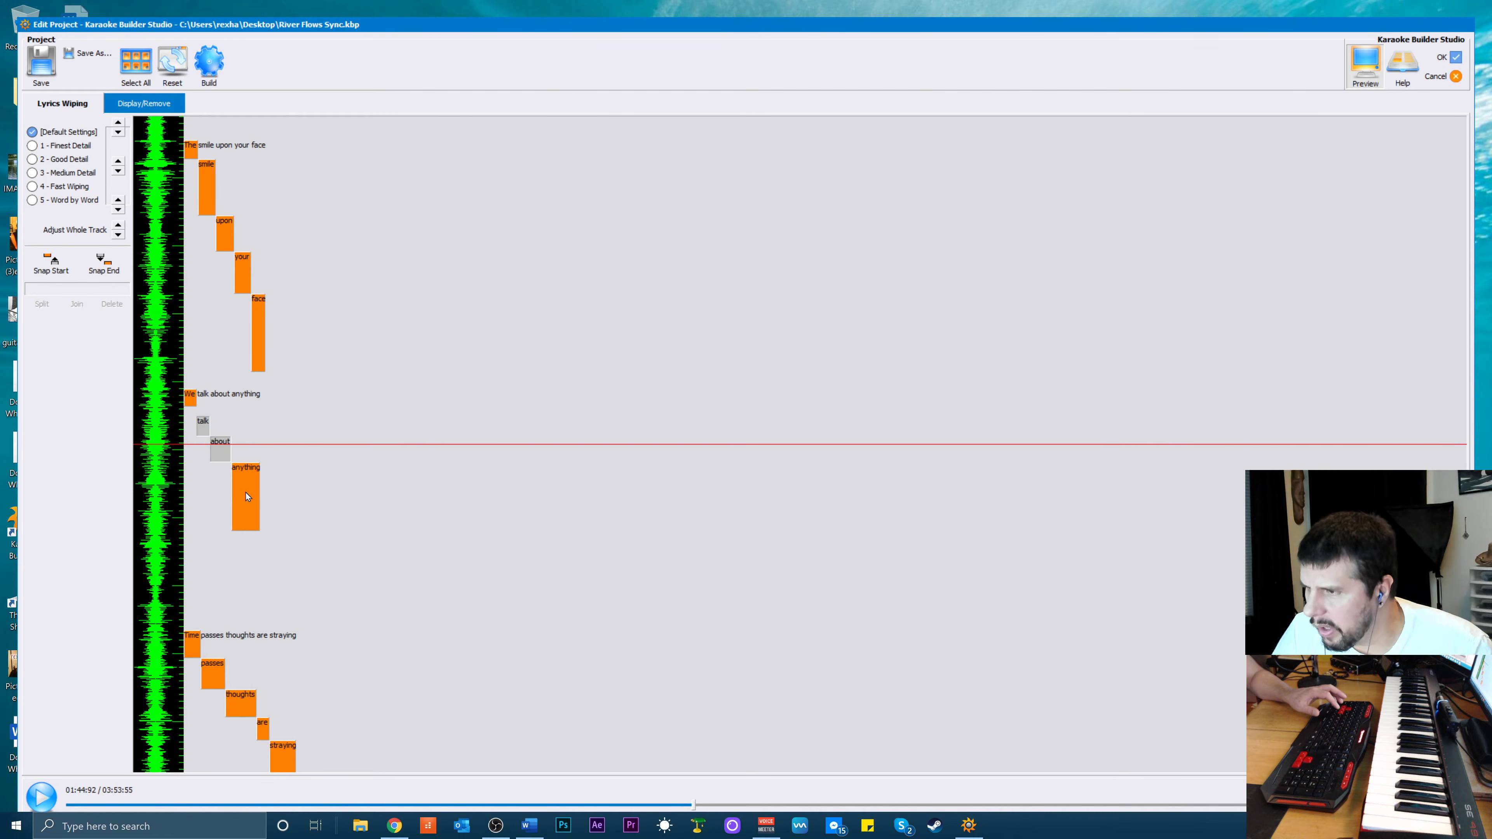
ctrl+click(246, 496)
key(Up)
key(Up)
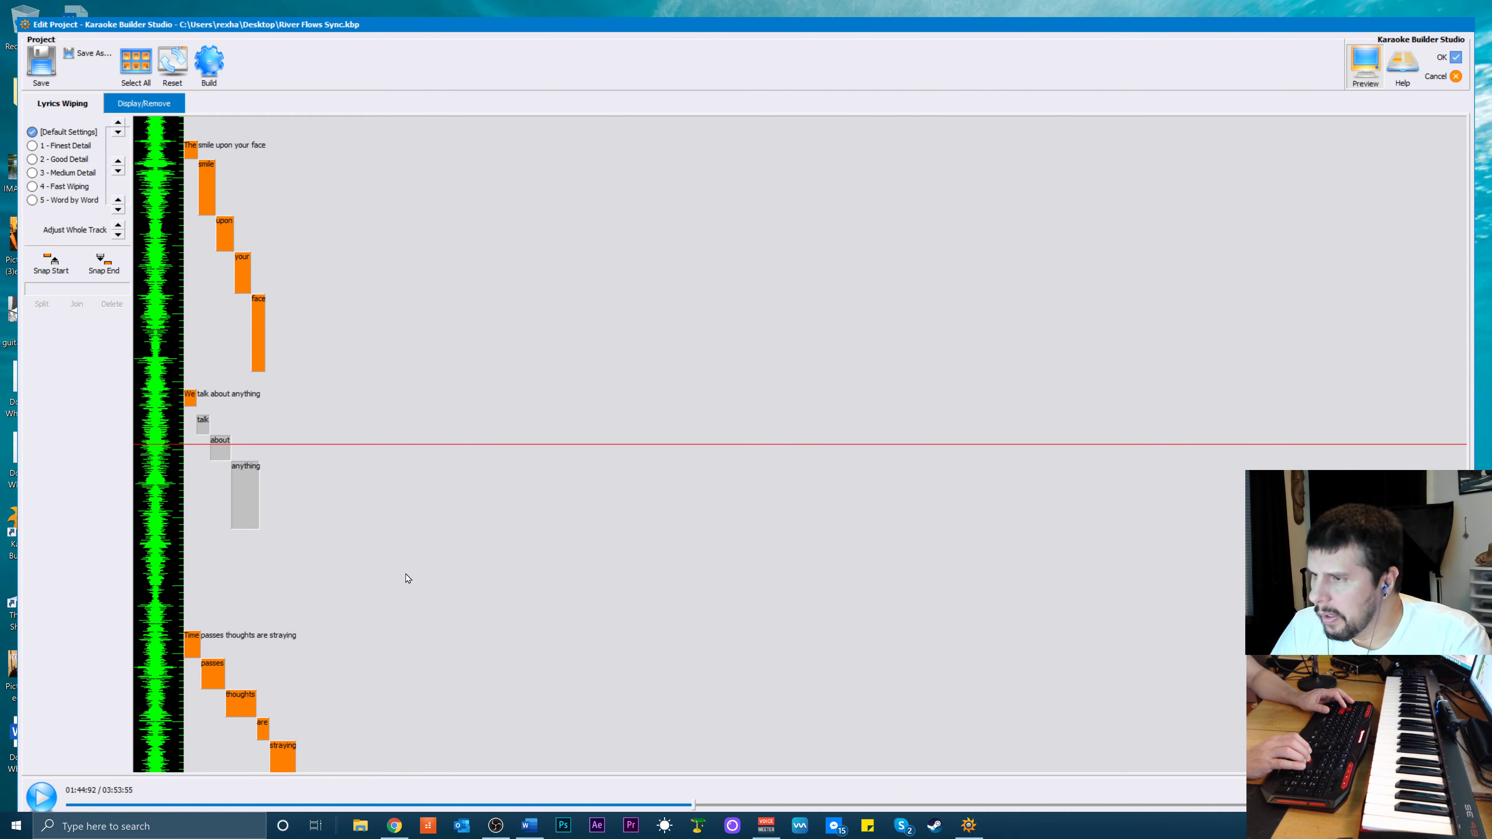
key(Up)
key(Up)
key(Up)
key(Up)
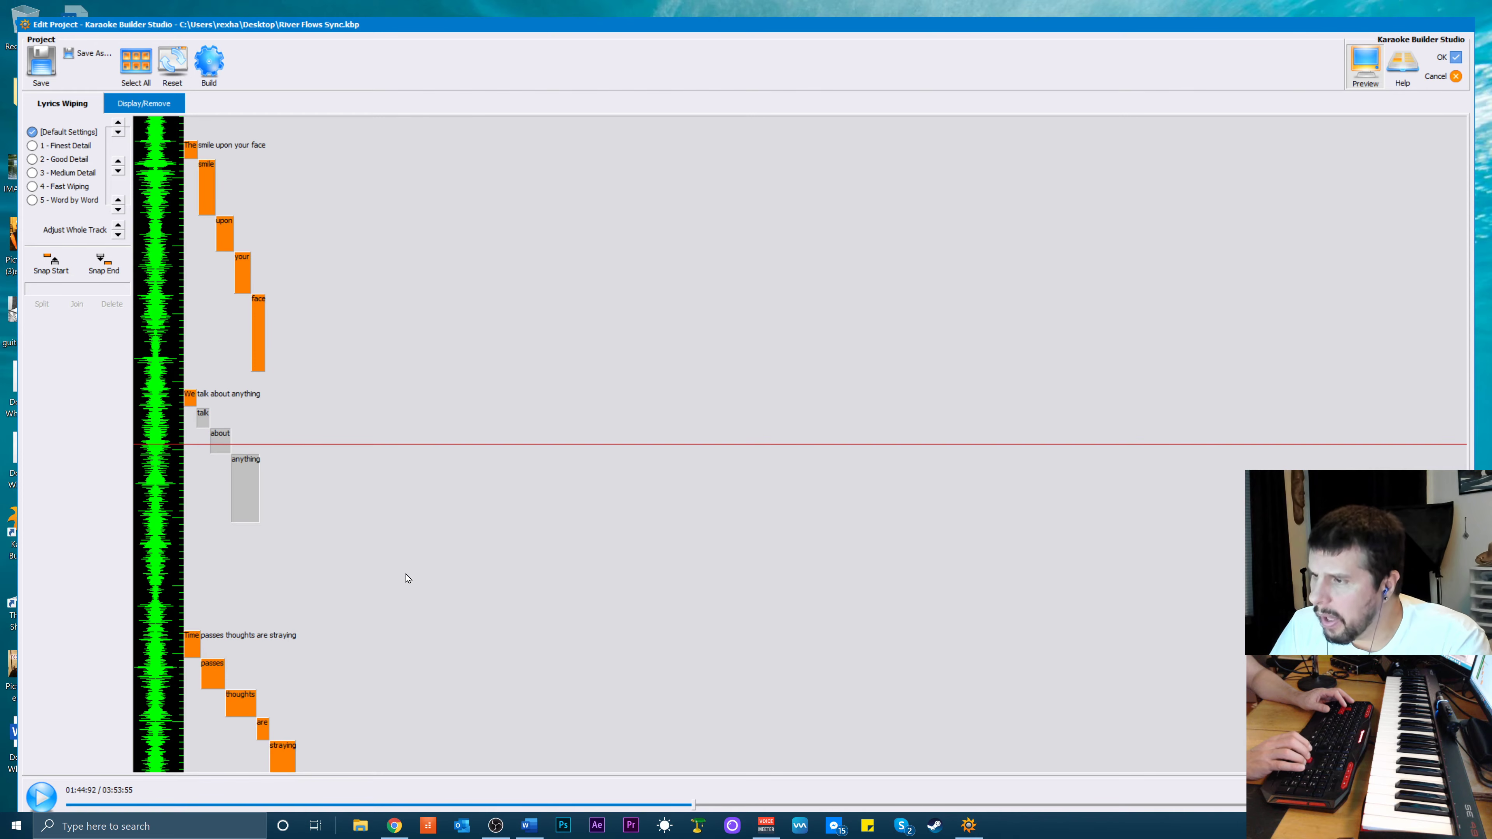
key(Up)
key(Up)
key(Up)
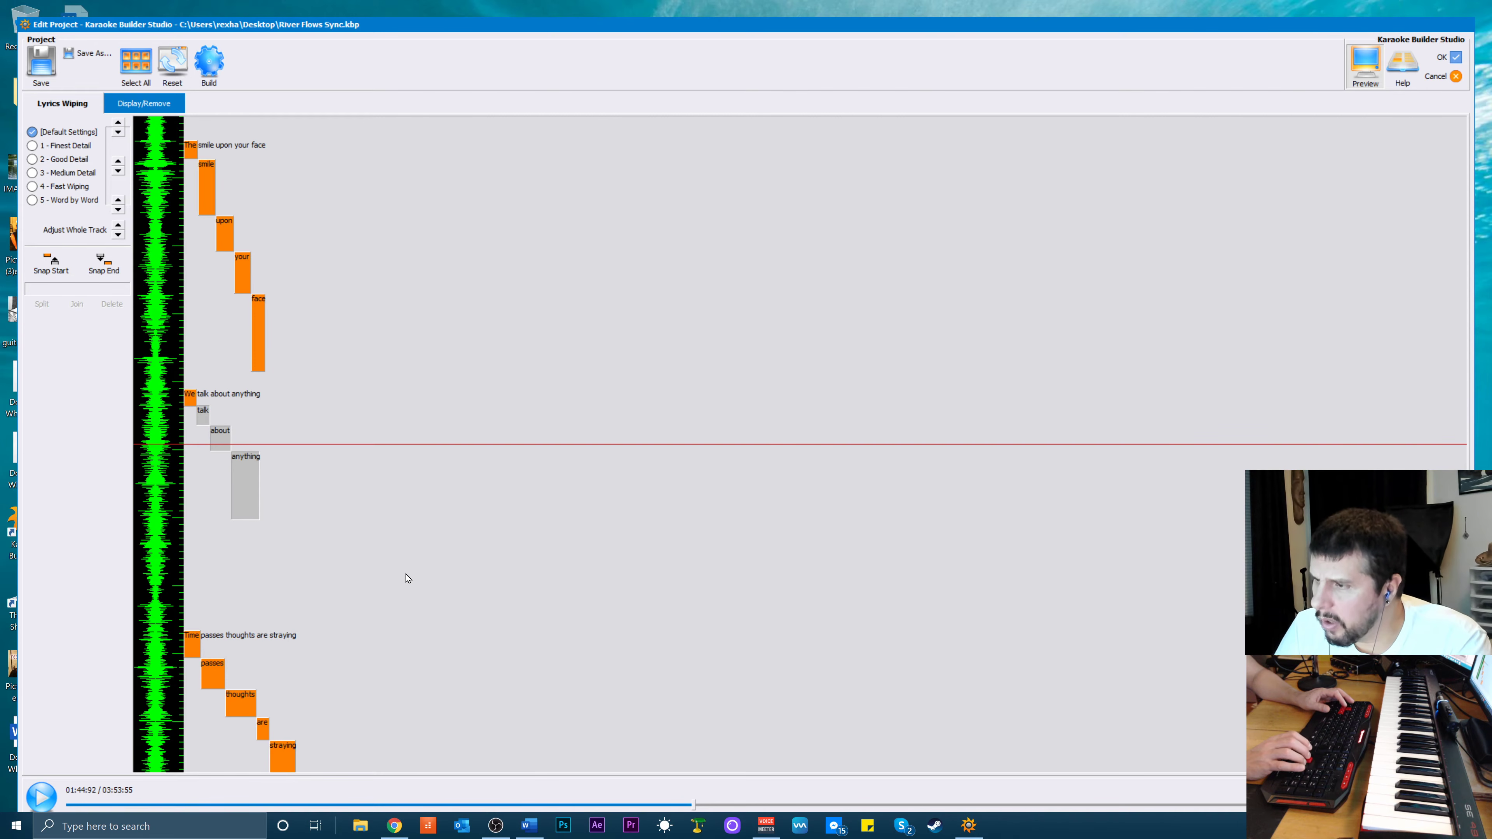
key(Down)
key(Down)
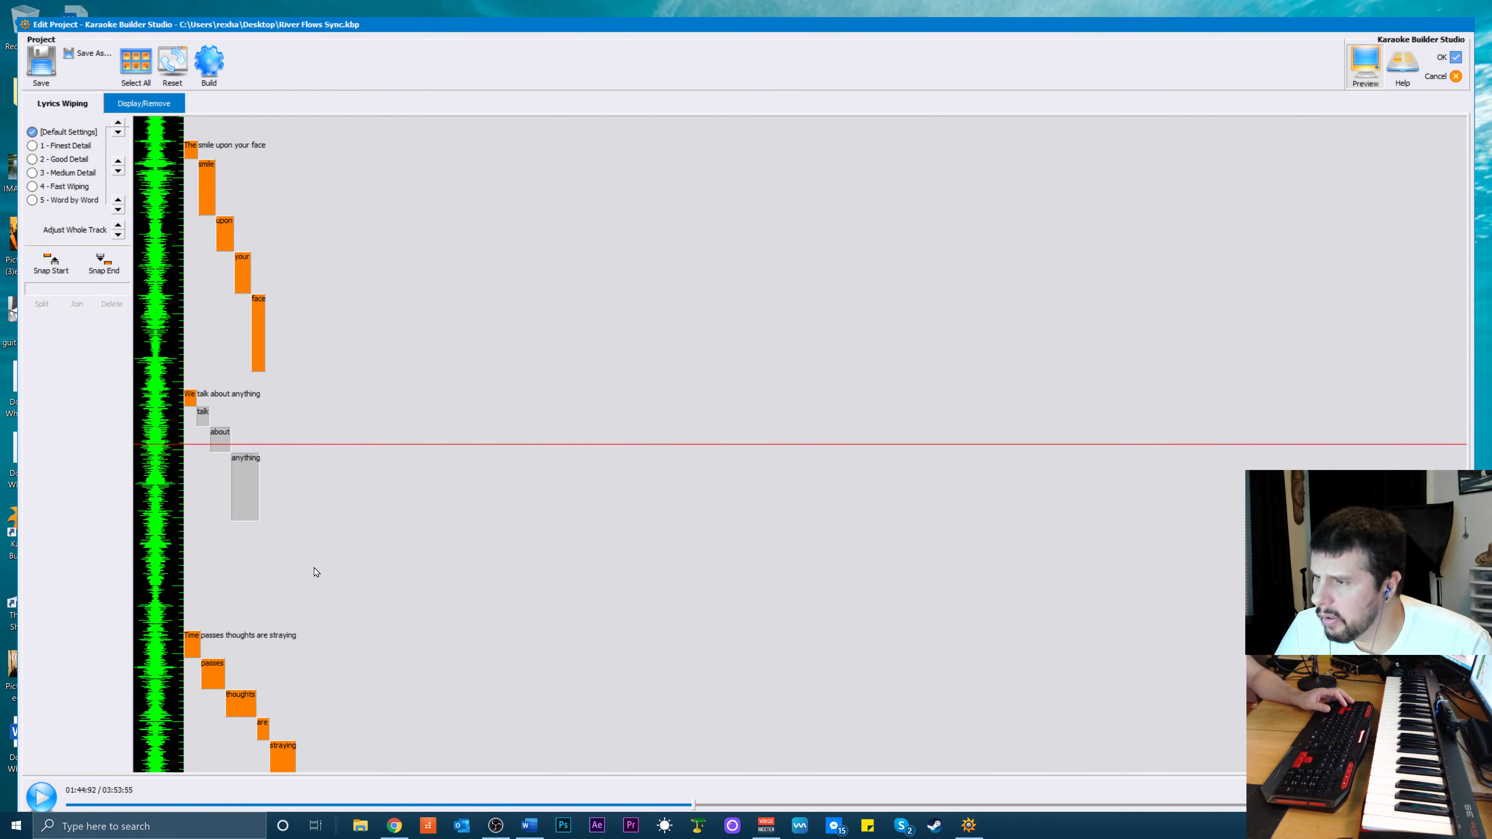
Replay "We talk about anything" through to the start of "Time passes thoughts are straying" to check the timing
key(space)
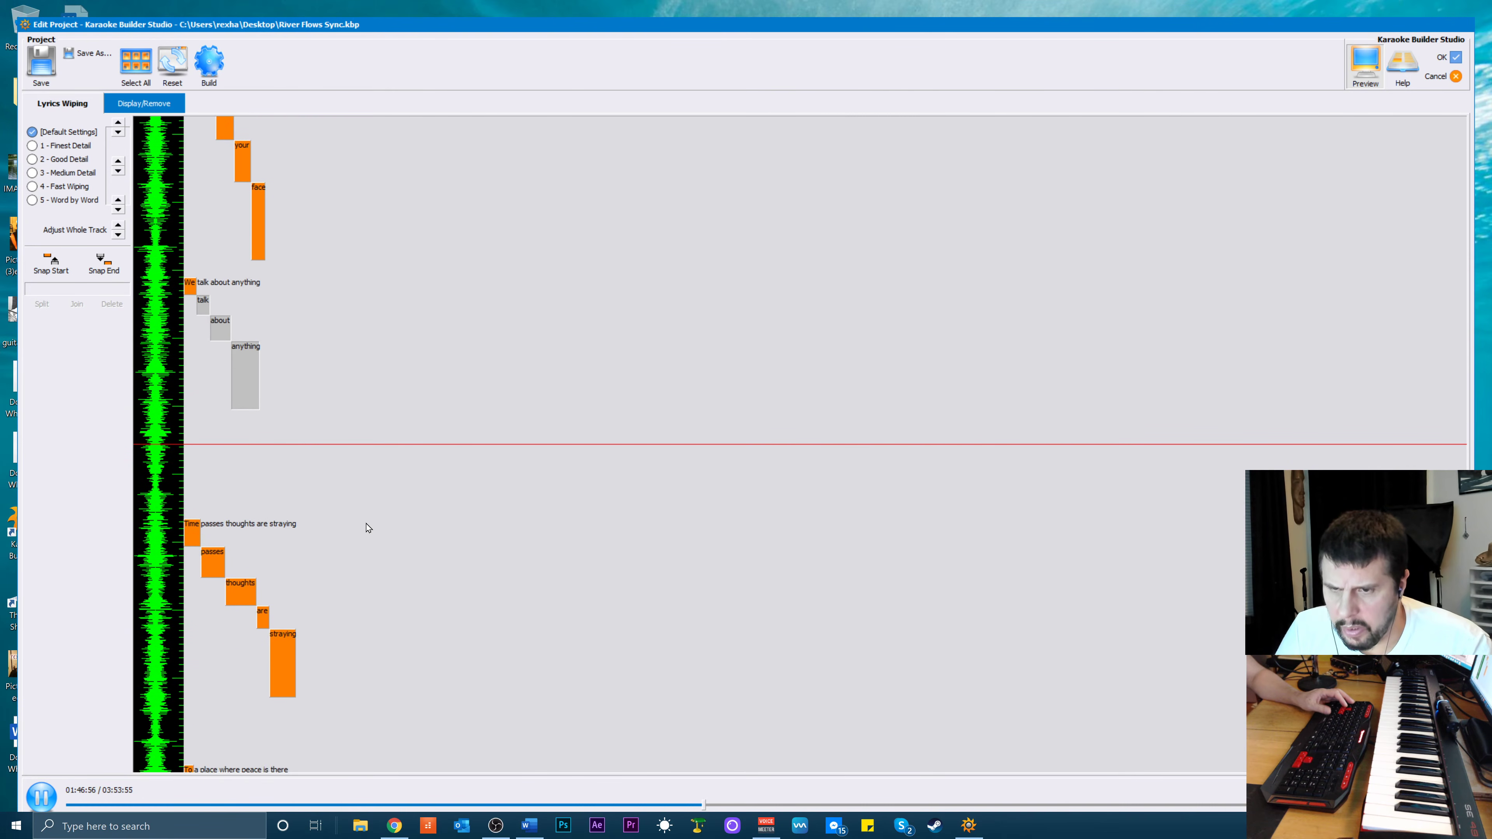
key(space)
scroll(376, 528, up, 2)
key(space)
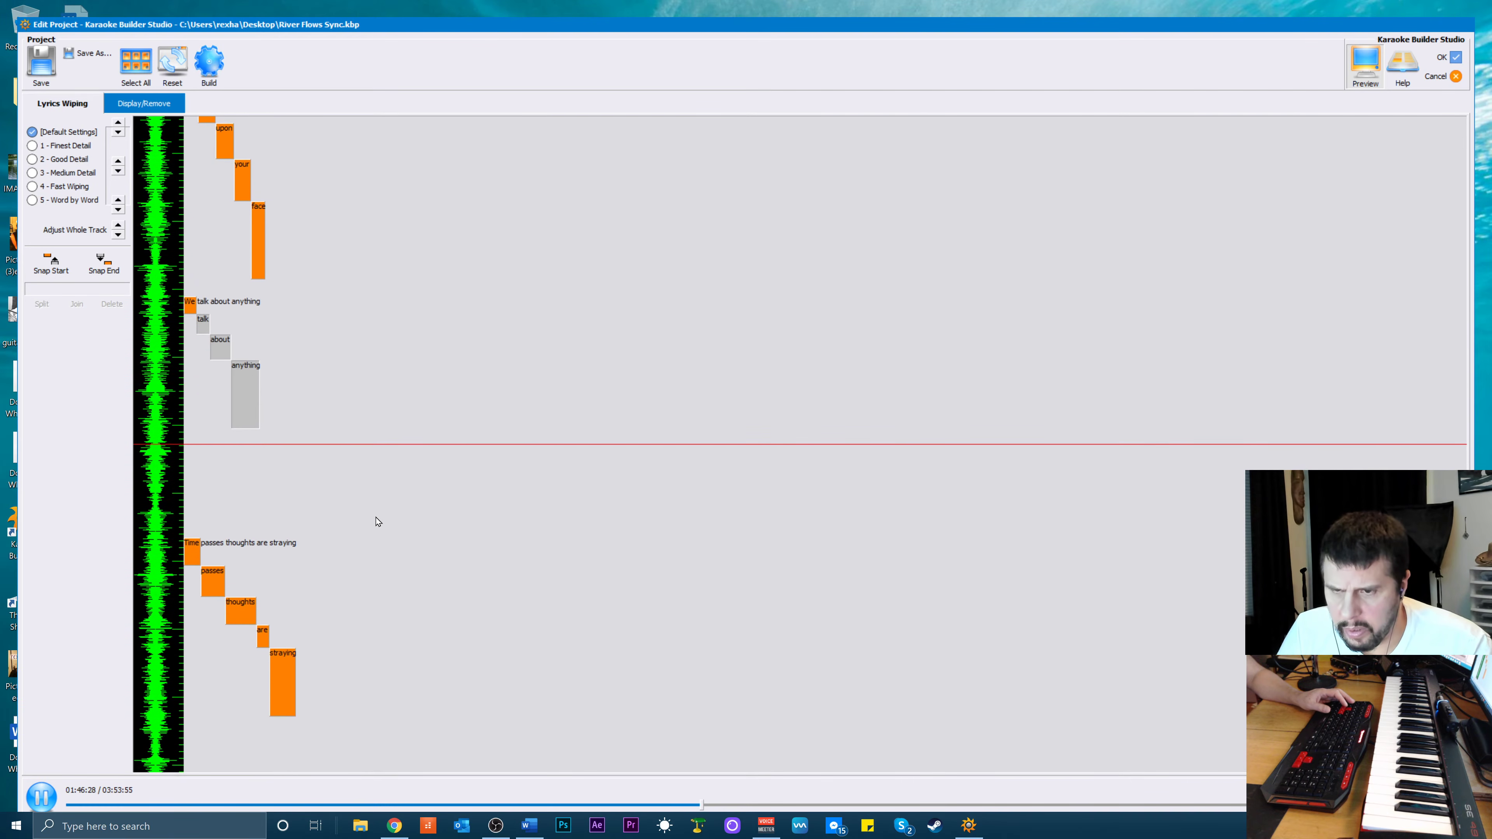
key(space)
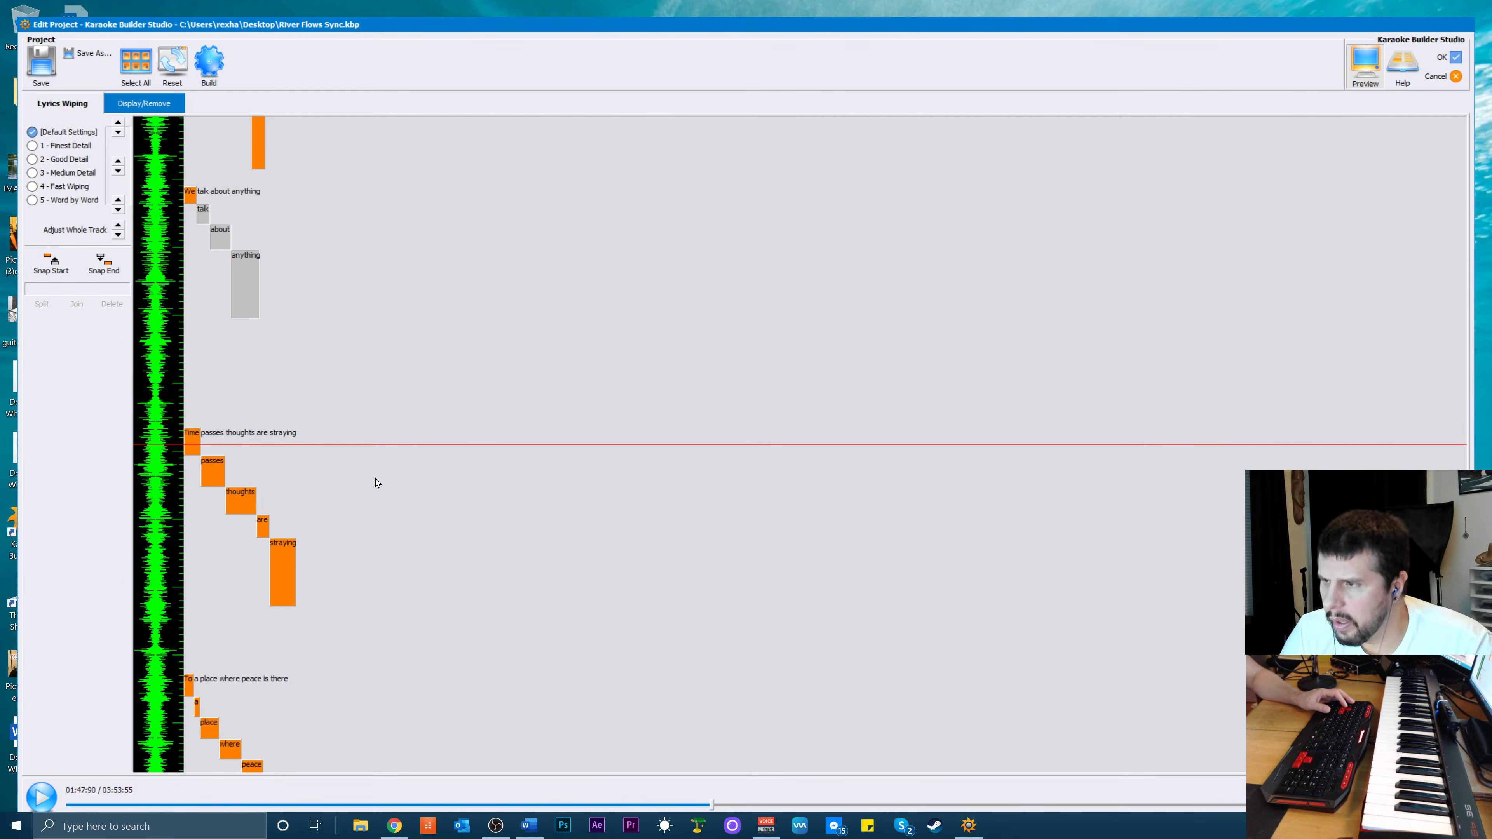
Replay the start of "Time passes thoughts are straying" and move the whole line slightly earlier
key(space)
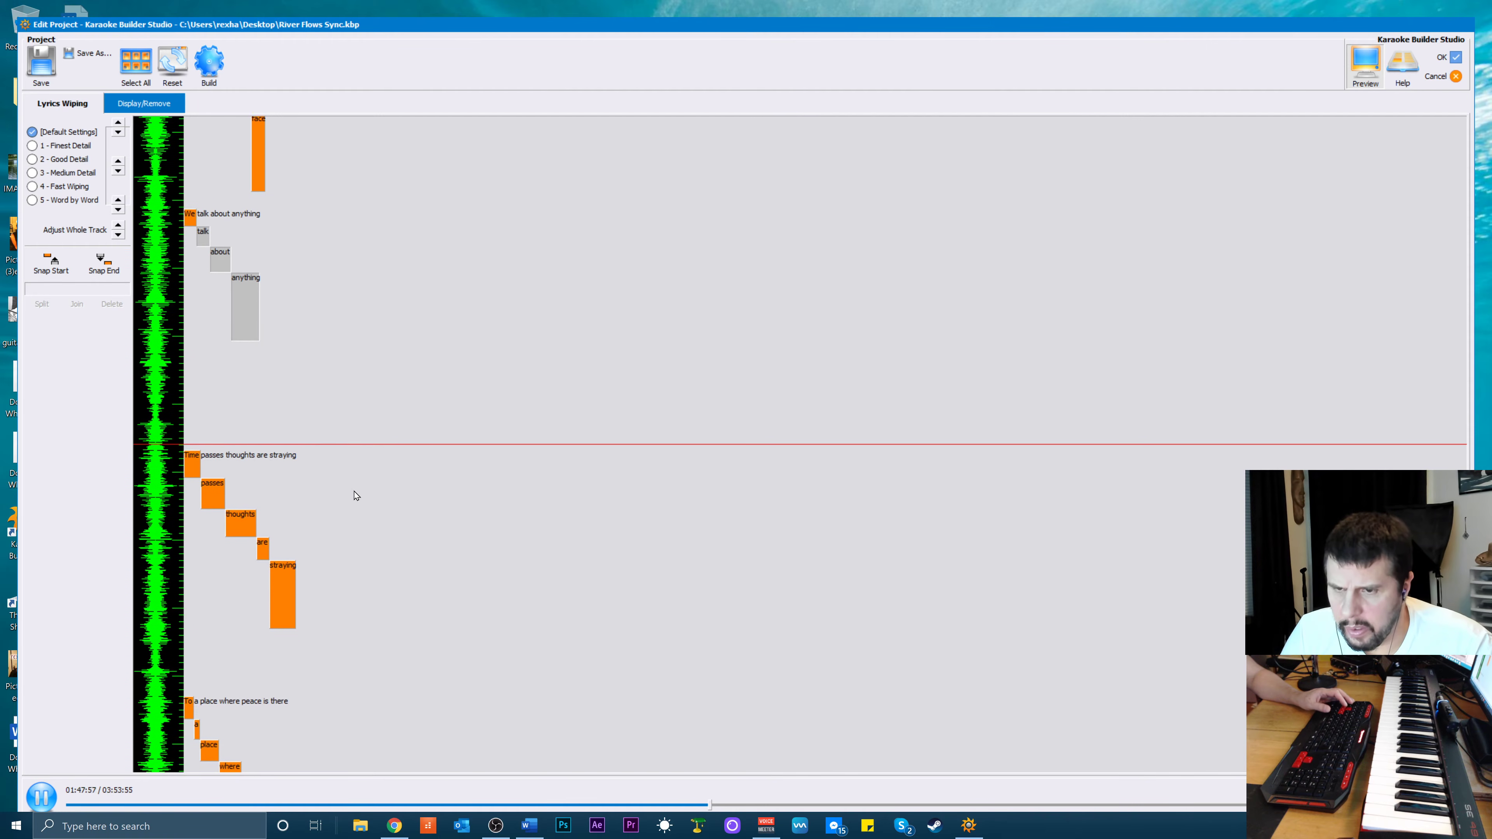
key(space)
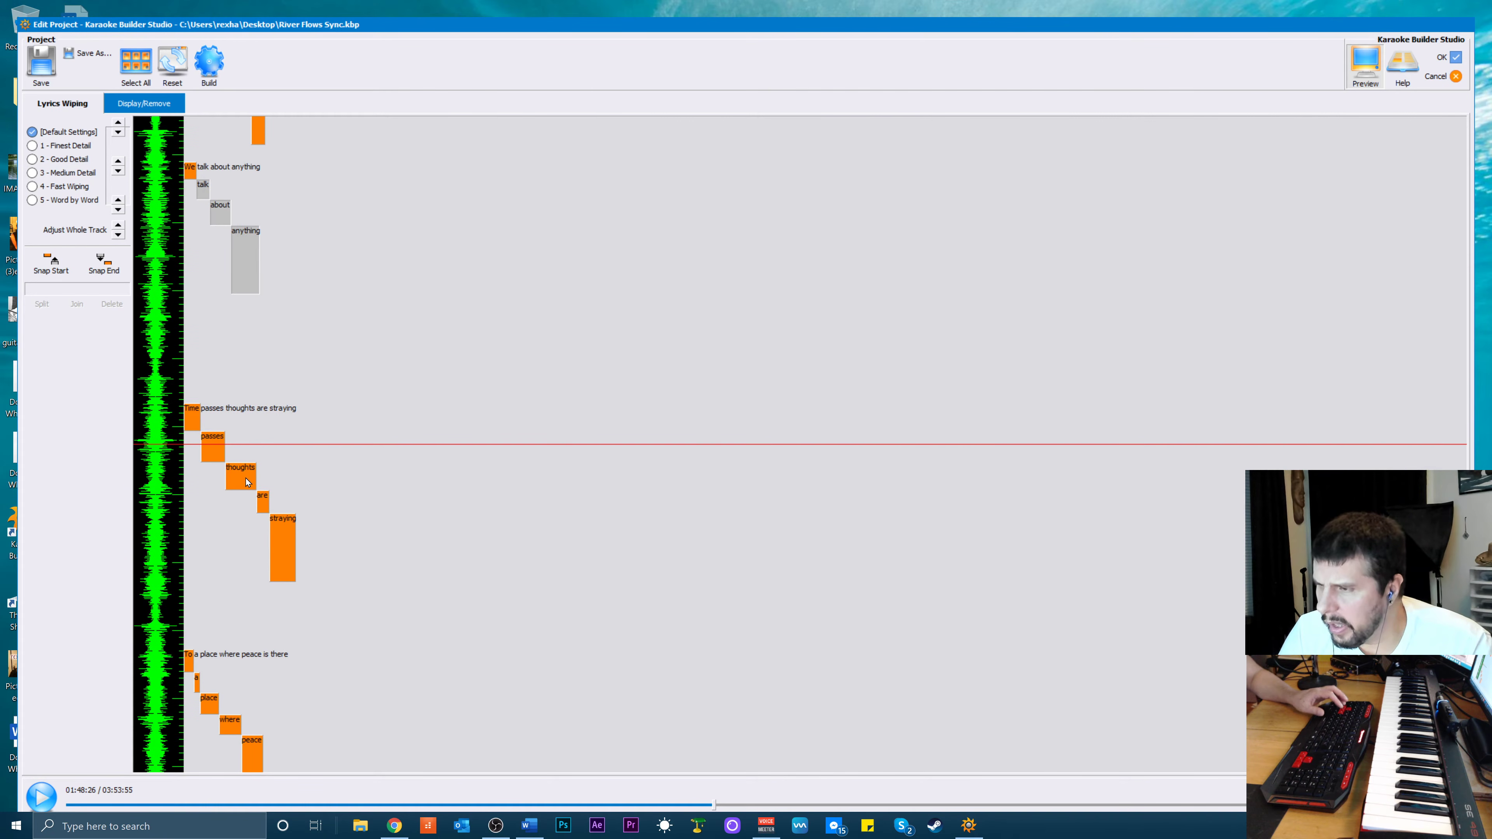
double_click(246, 478)
key(Up)
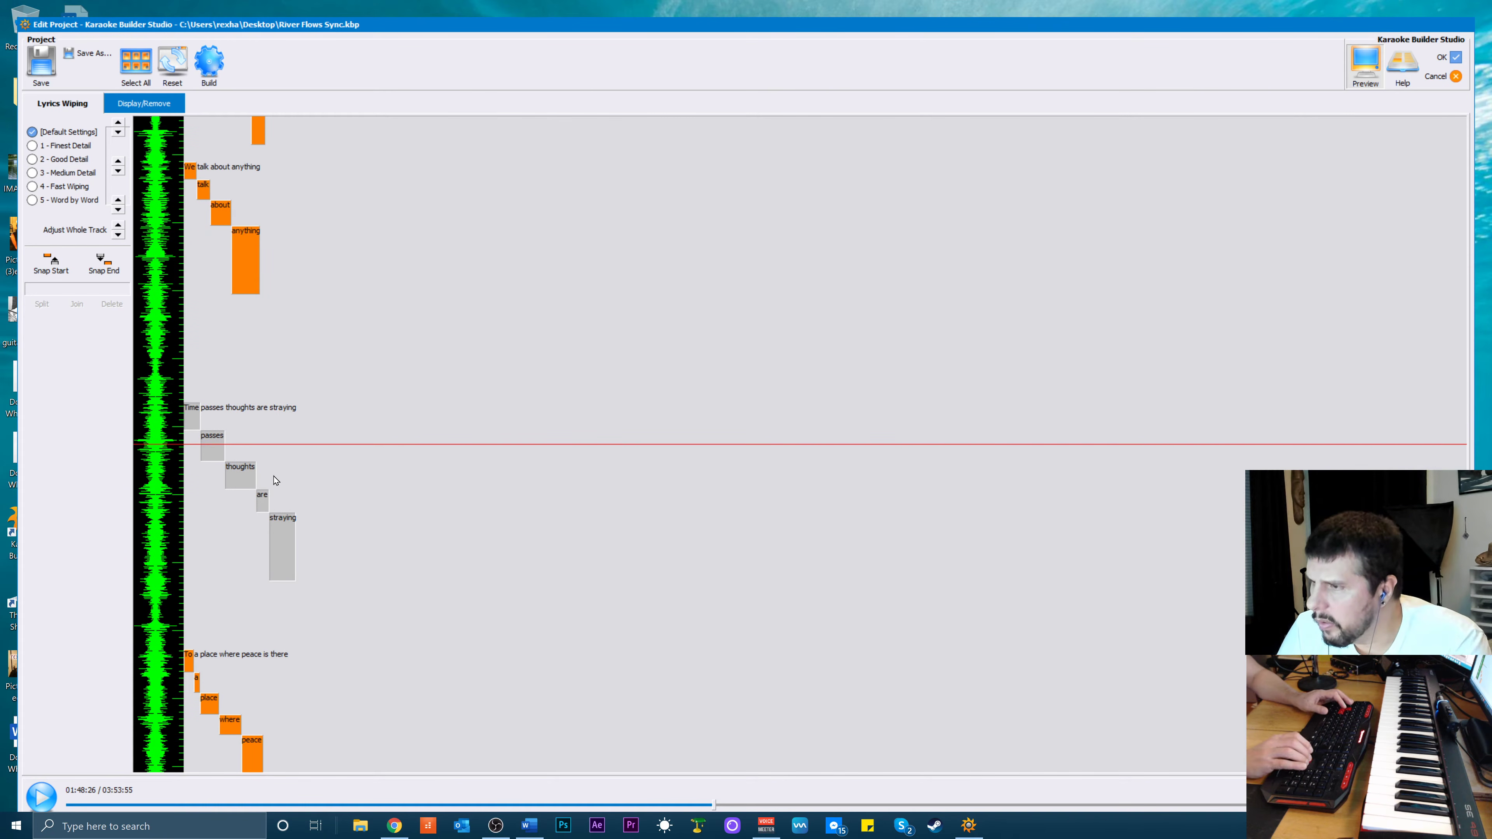
key(Up)
key(Up)
key(Up)
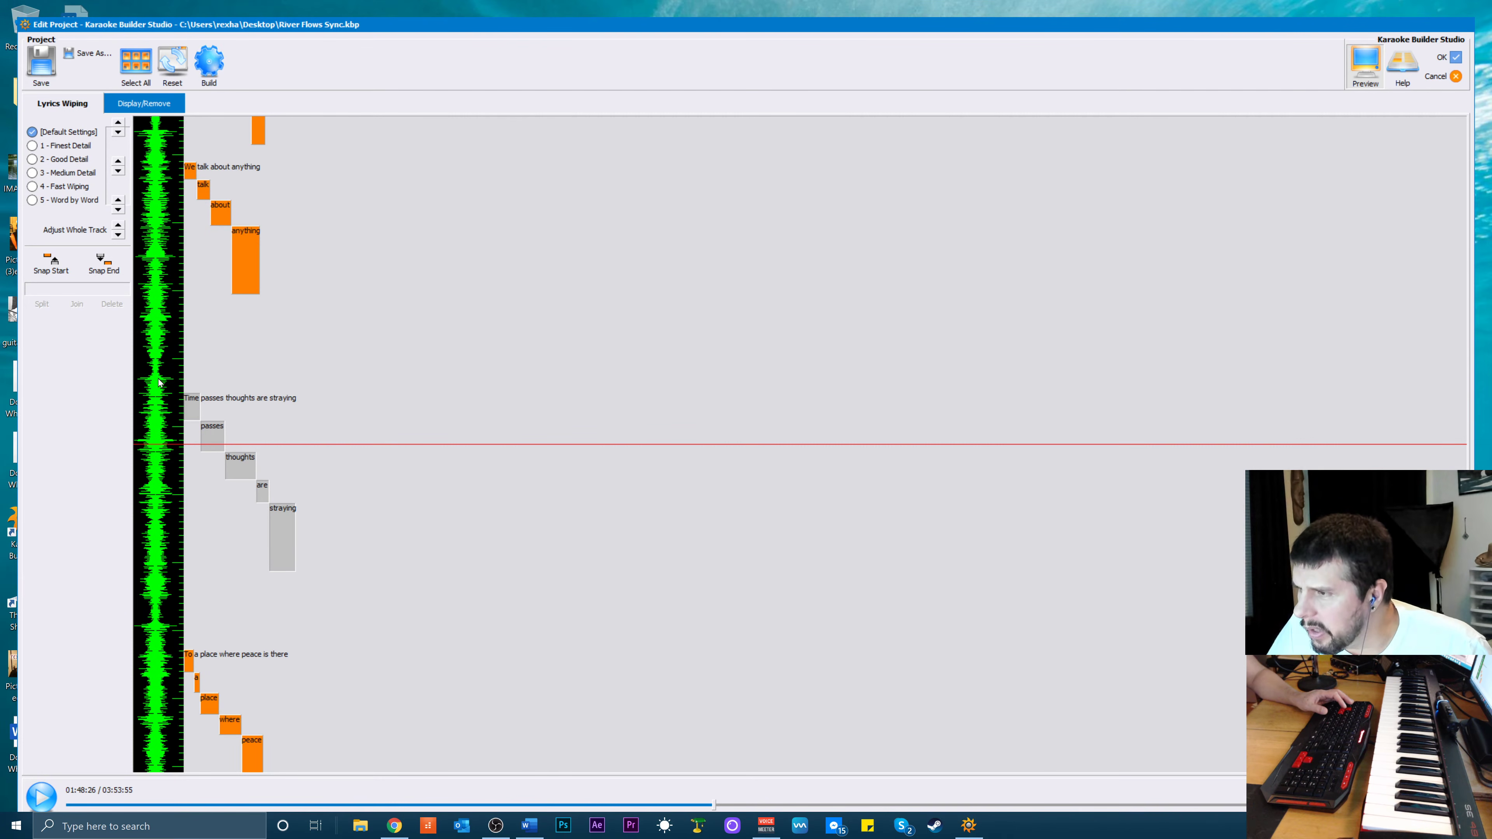
Replay "Time passes thoughts are straying" several times to check its word timing against the vocals
scroll(367, 360, up, 5)
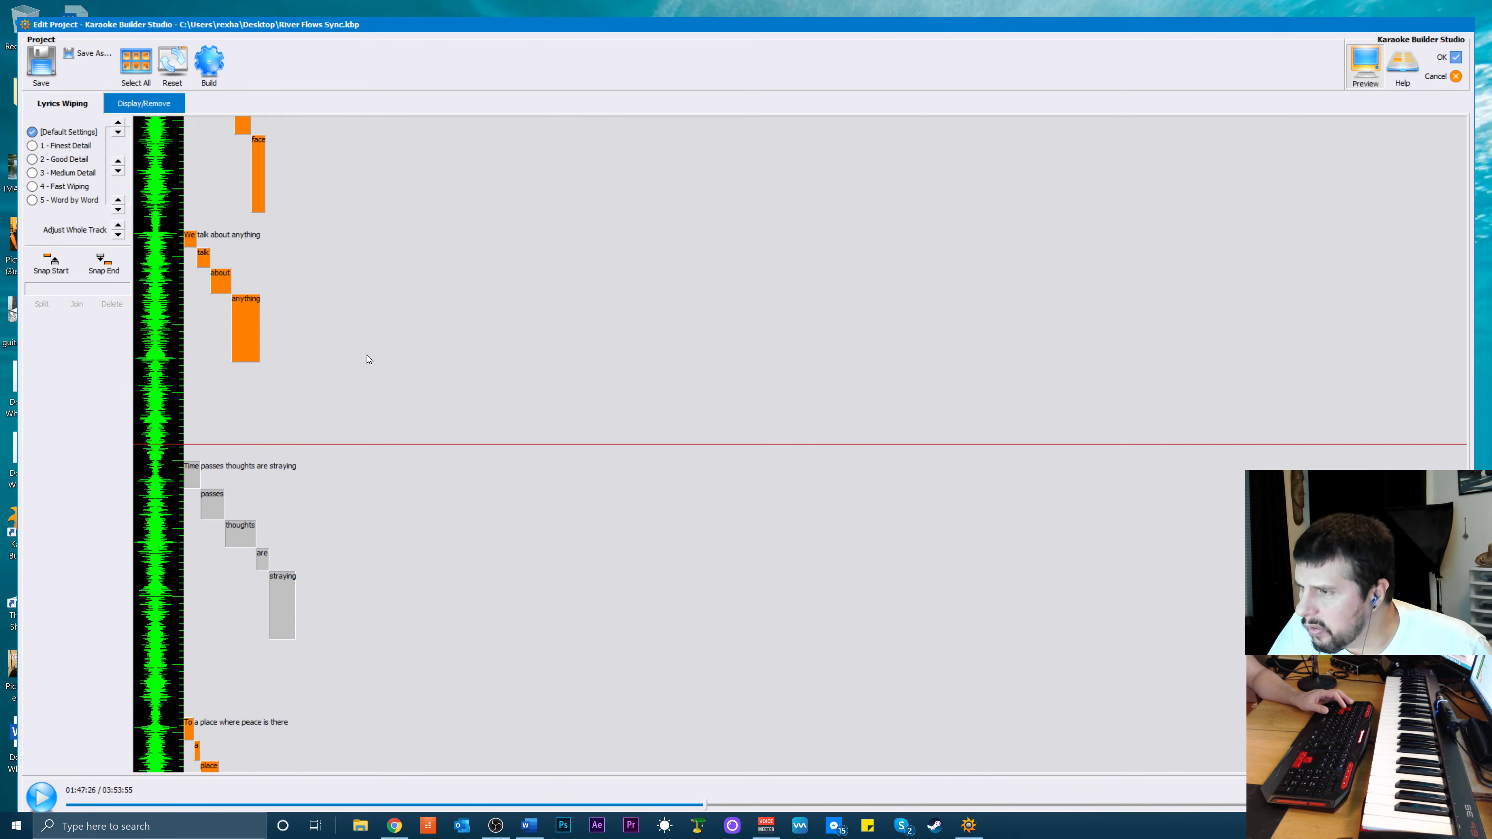
key(space)
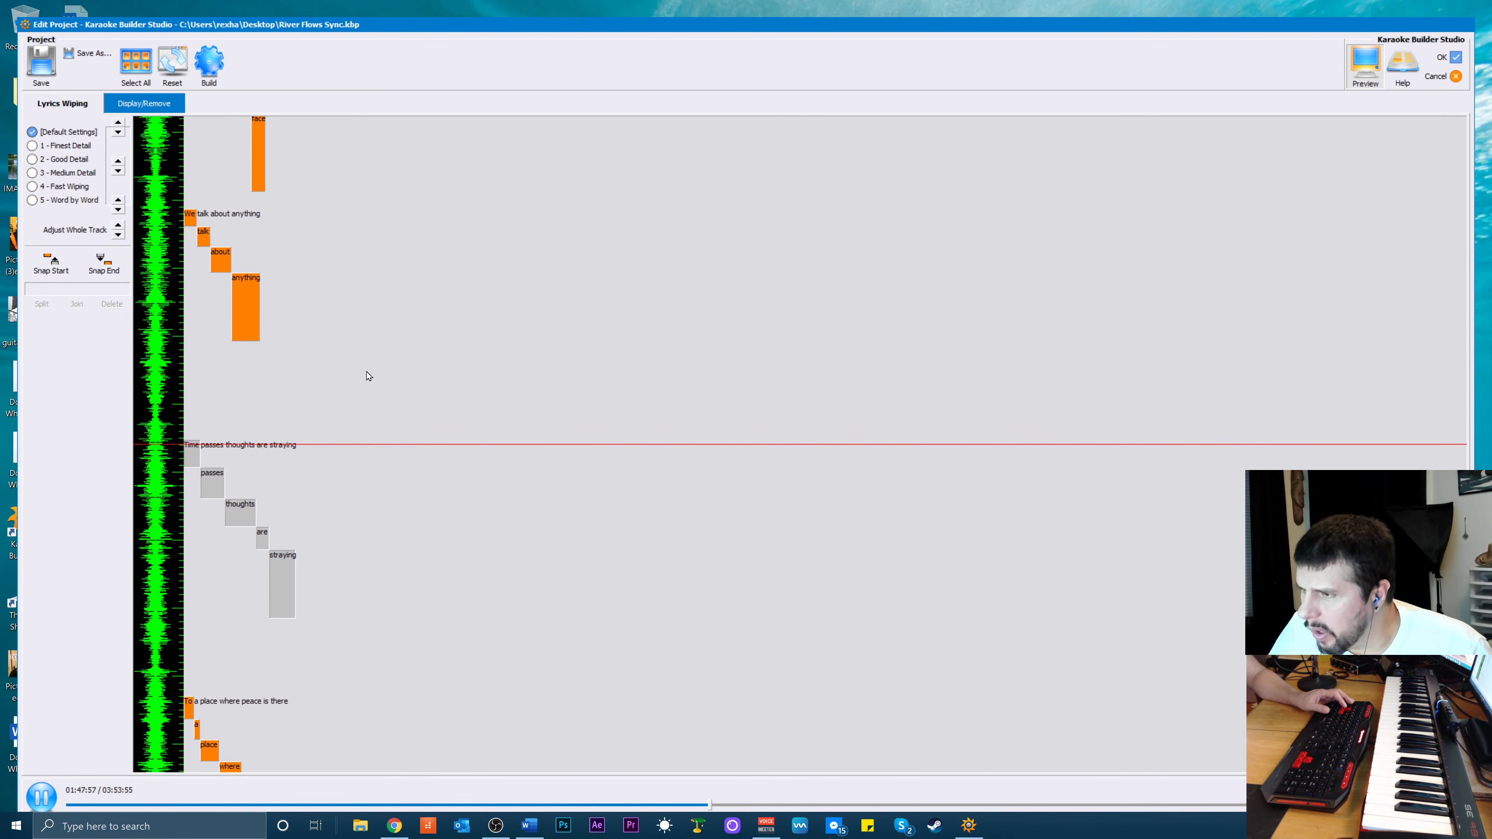
scroll(345, 386, up, 4)
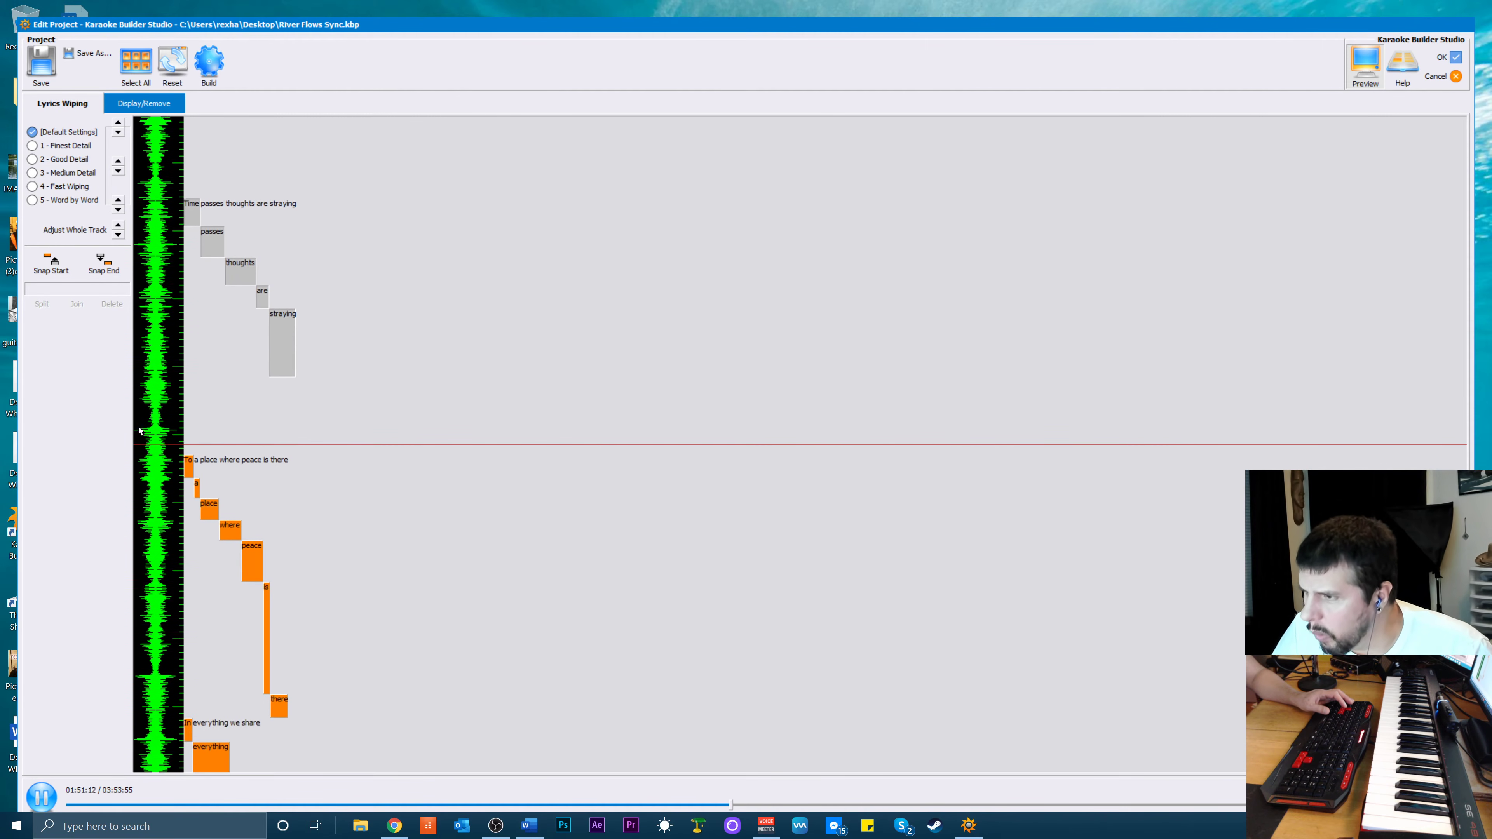
key(space)
scroll(483, 353, up, 4)
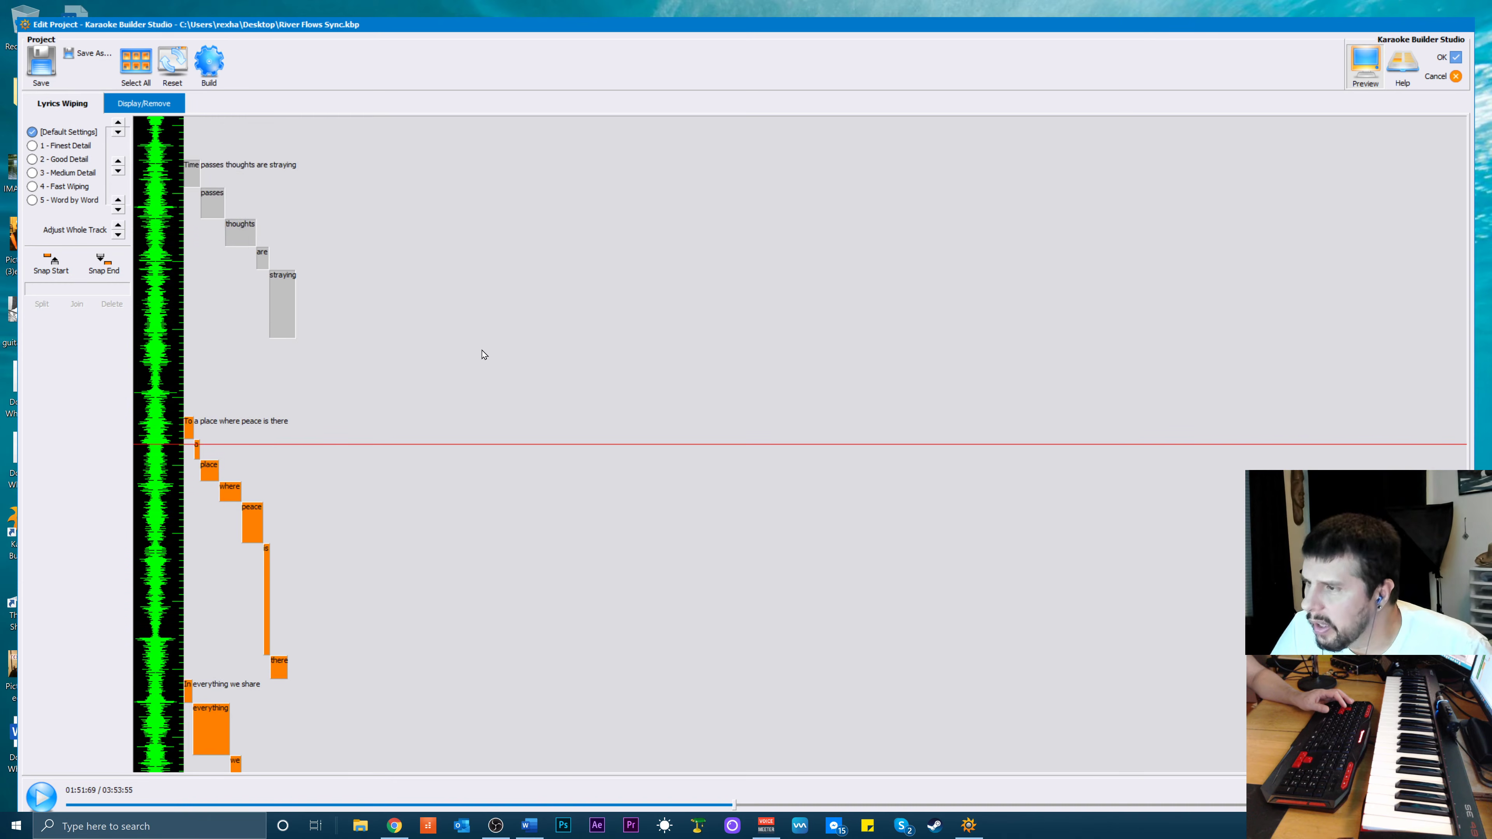
scroll(457, 406, up, 4)
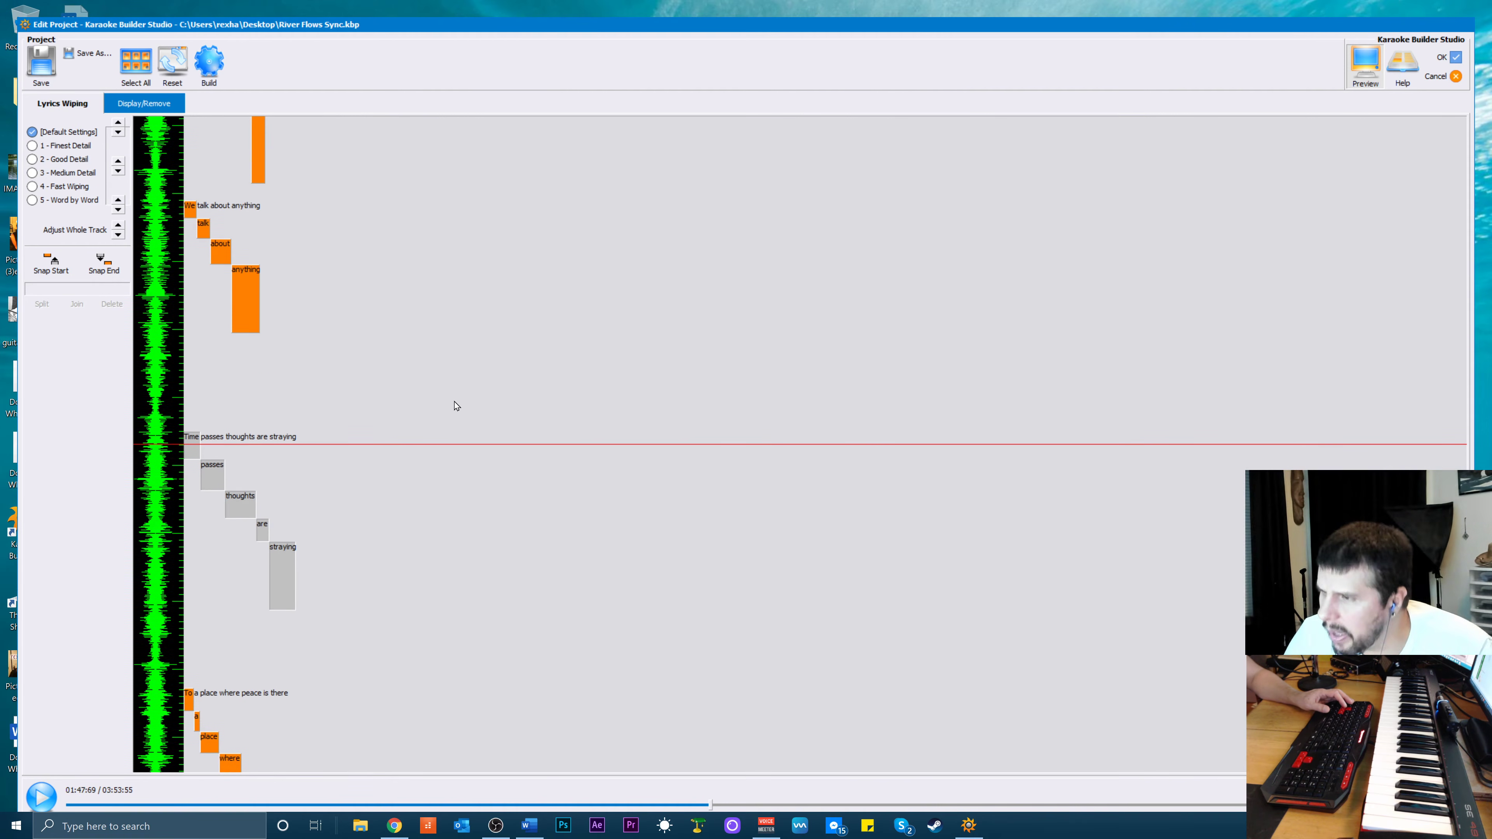
scroll(450, 420, down, 1)
key(space)
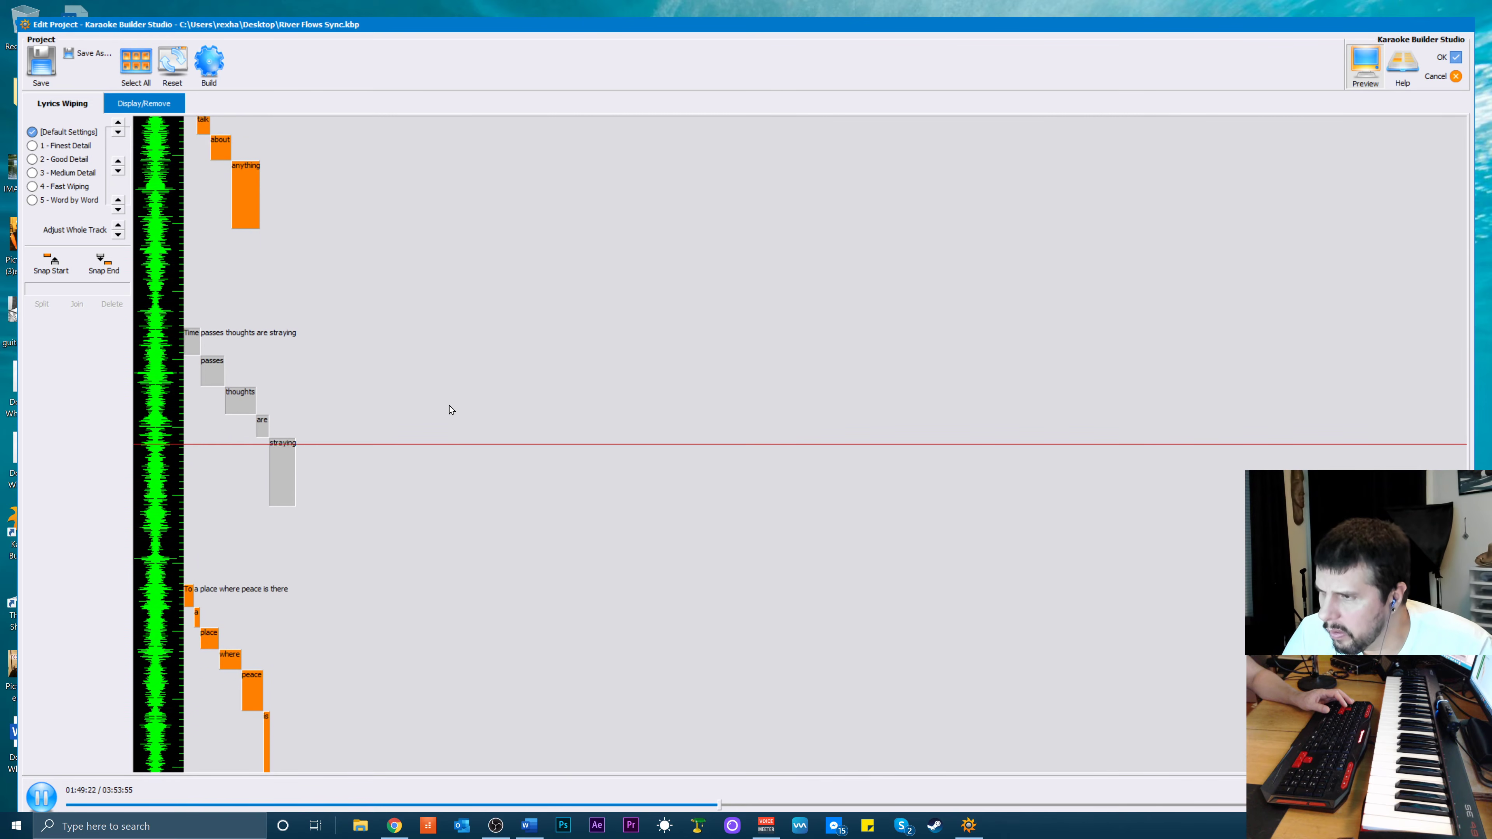
key(space)
scroll(451, 406, up, 3)
key(space)
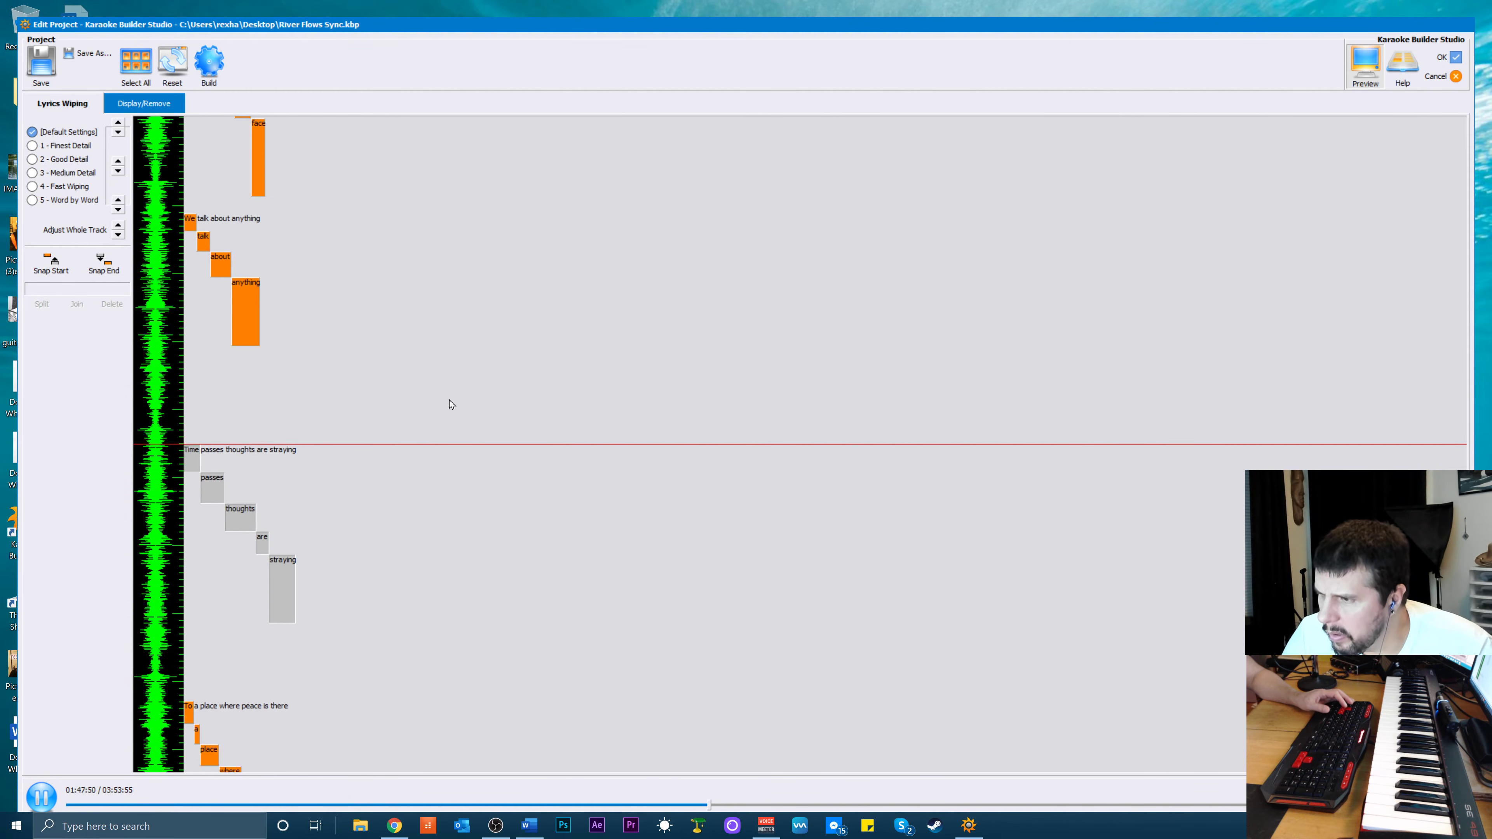
key(space)
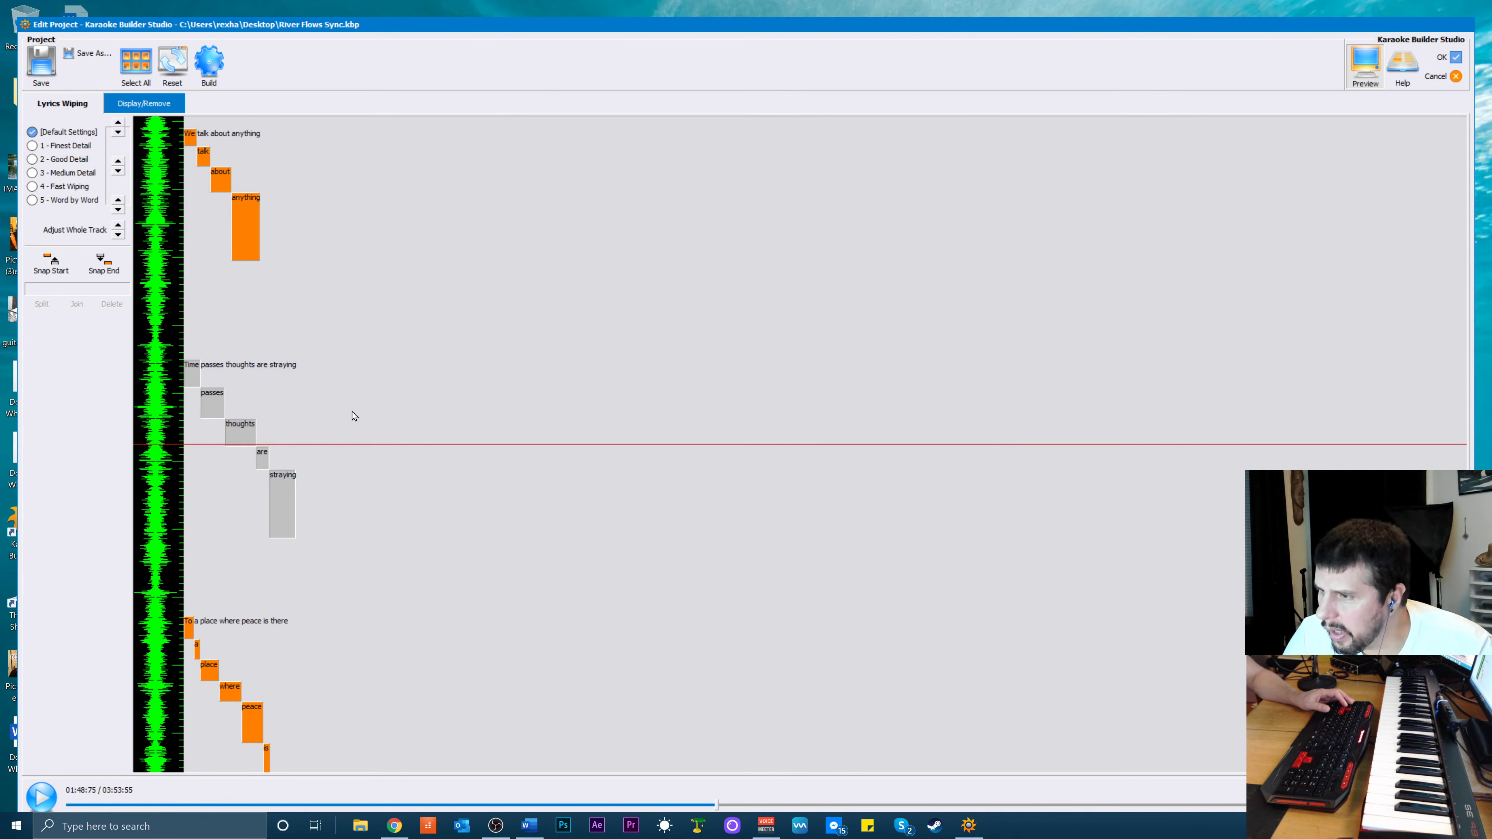
Shift "thoughts", "are" and "straying" later as a group to the playback line and extend the end of "passes" to meet "thoughts"
click(240, 441)
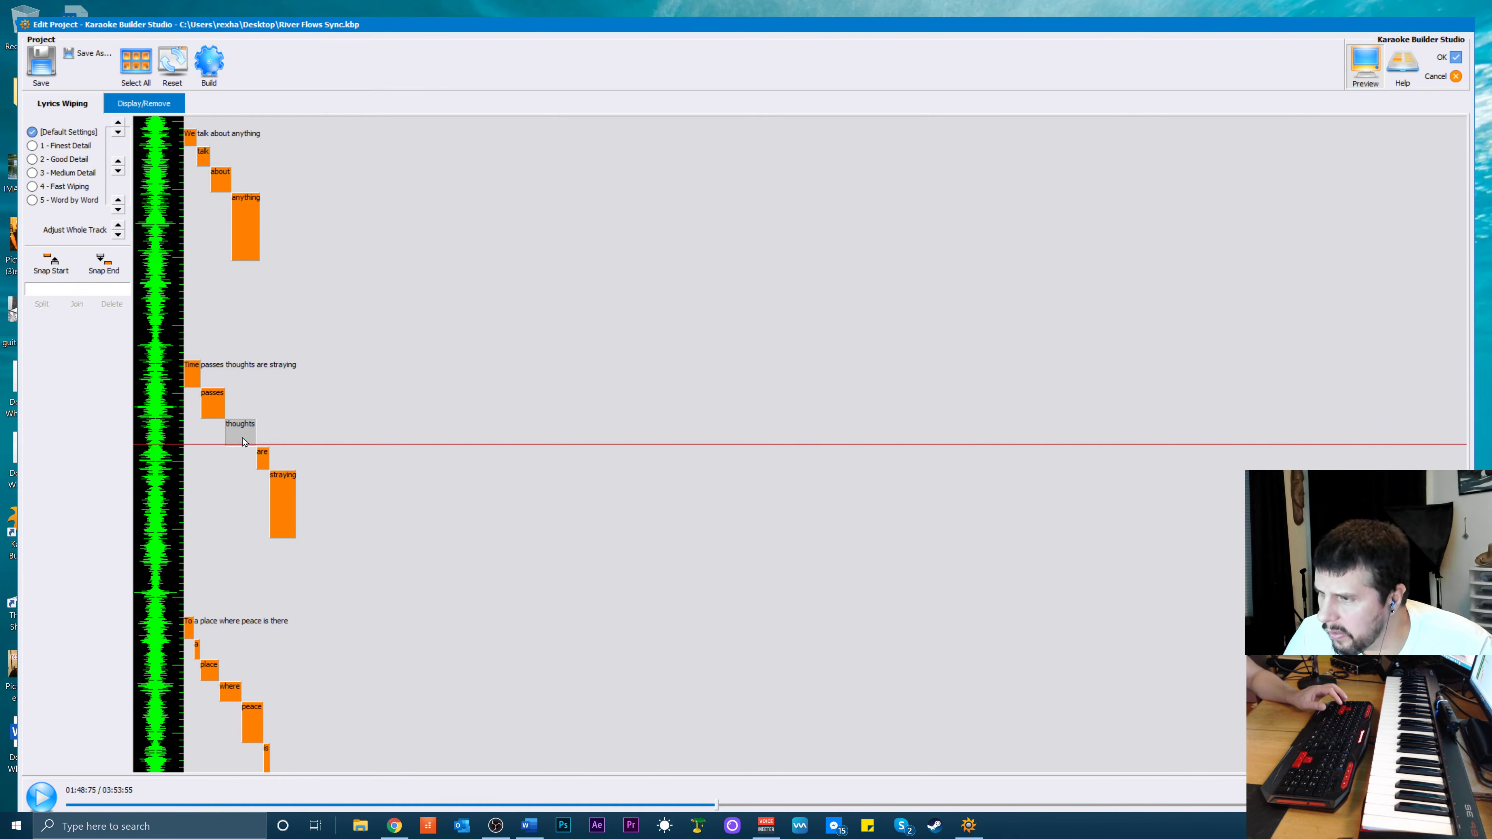
shift+click(261, 462)
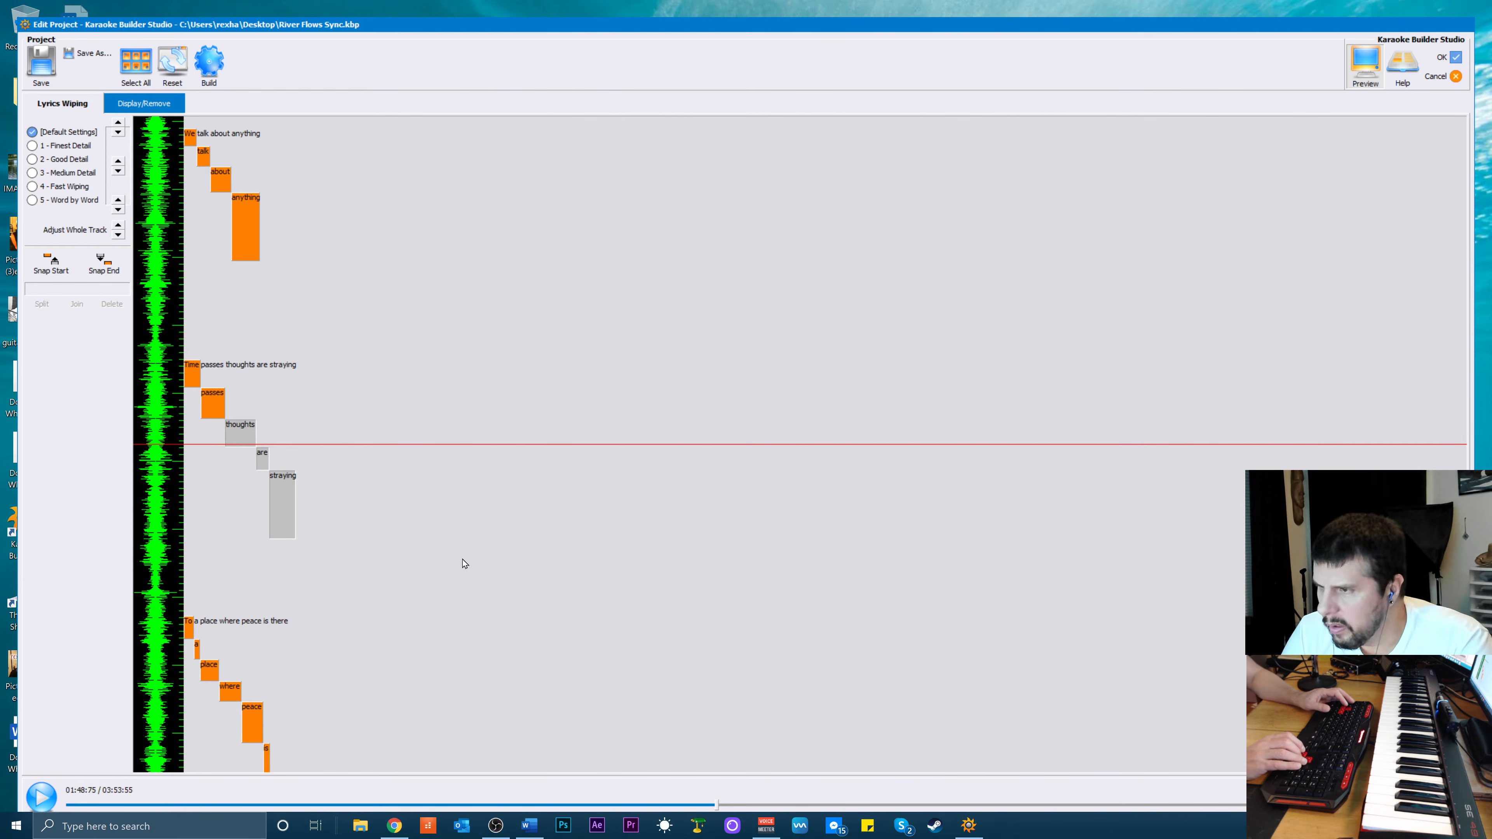
key(Down)
key(Down)
key(Down)
key(Down)
key(Down)
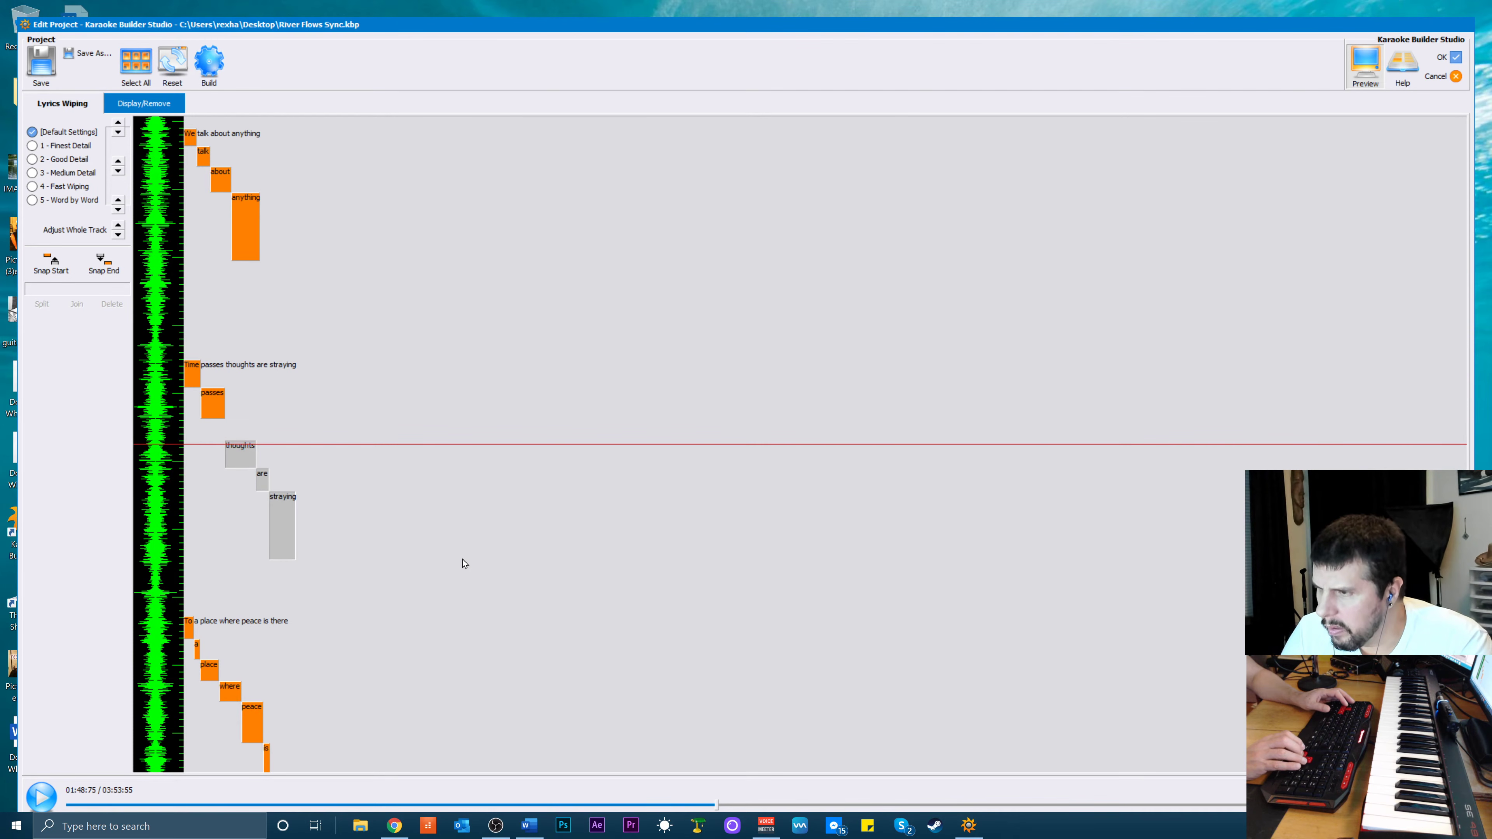
key(Down)
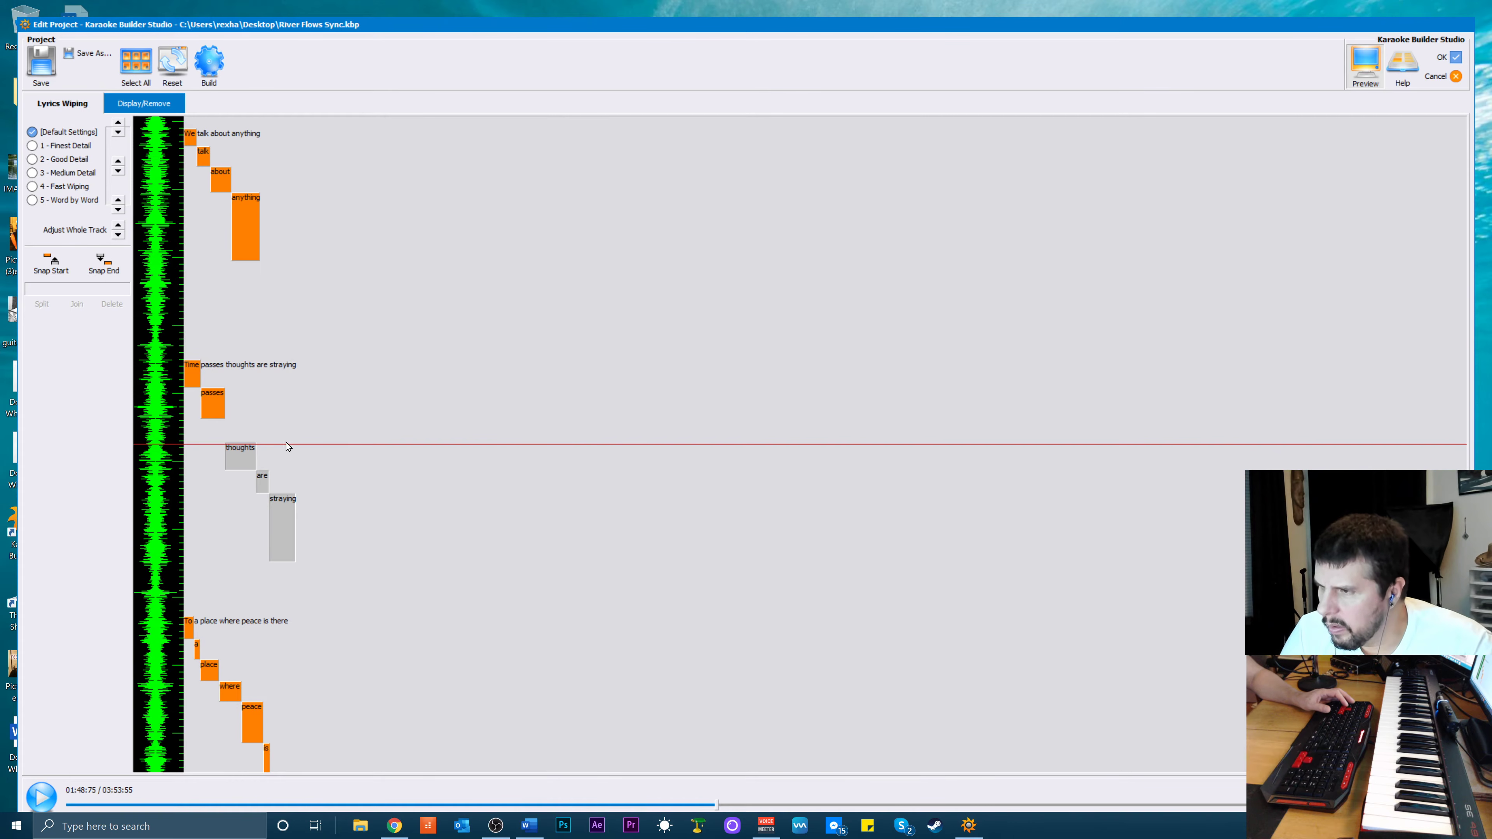
click(222, 415)
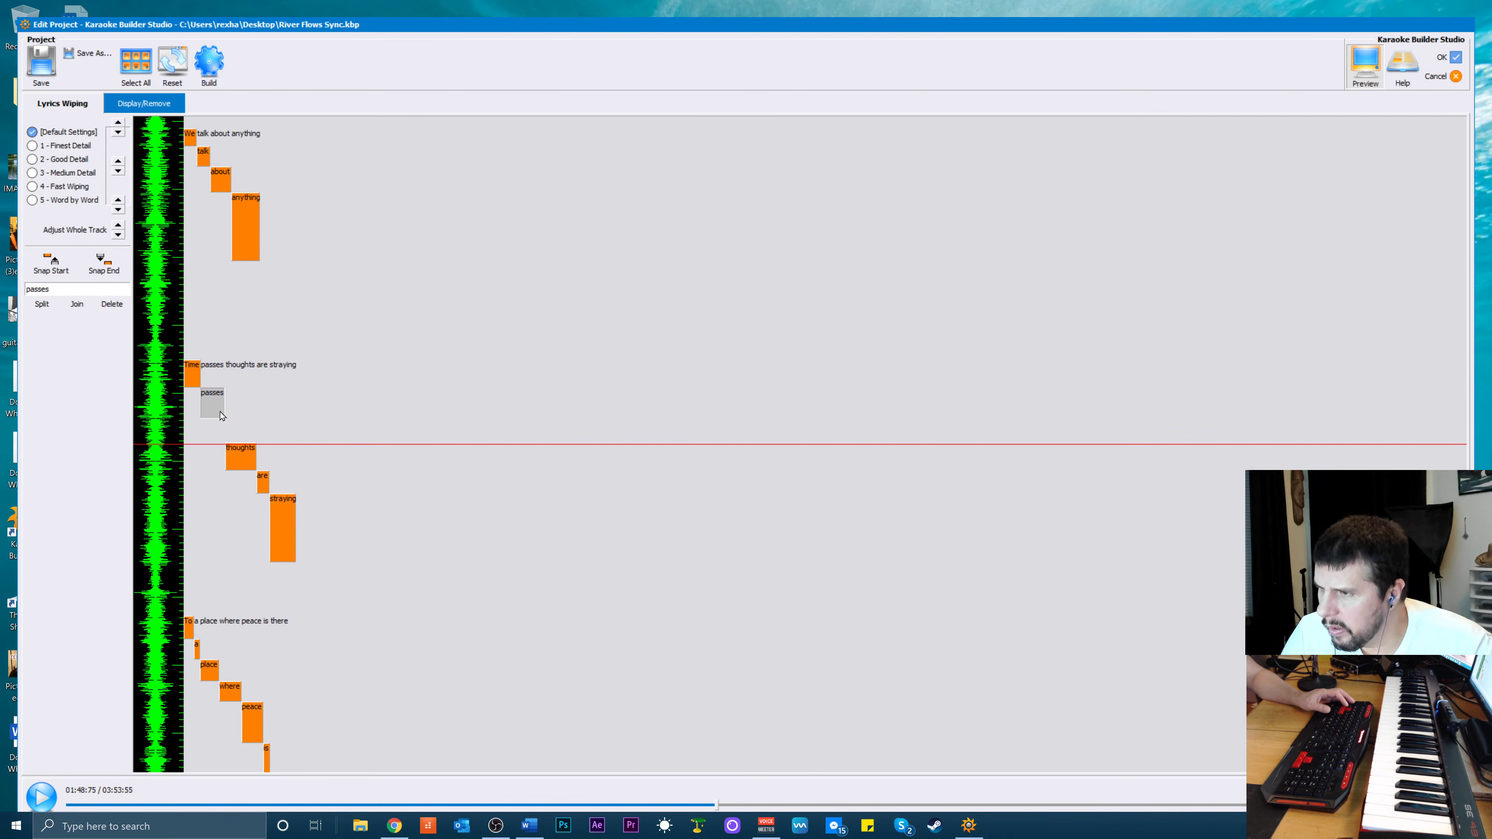
drag(211, 415, 215, 441)
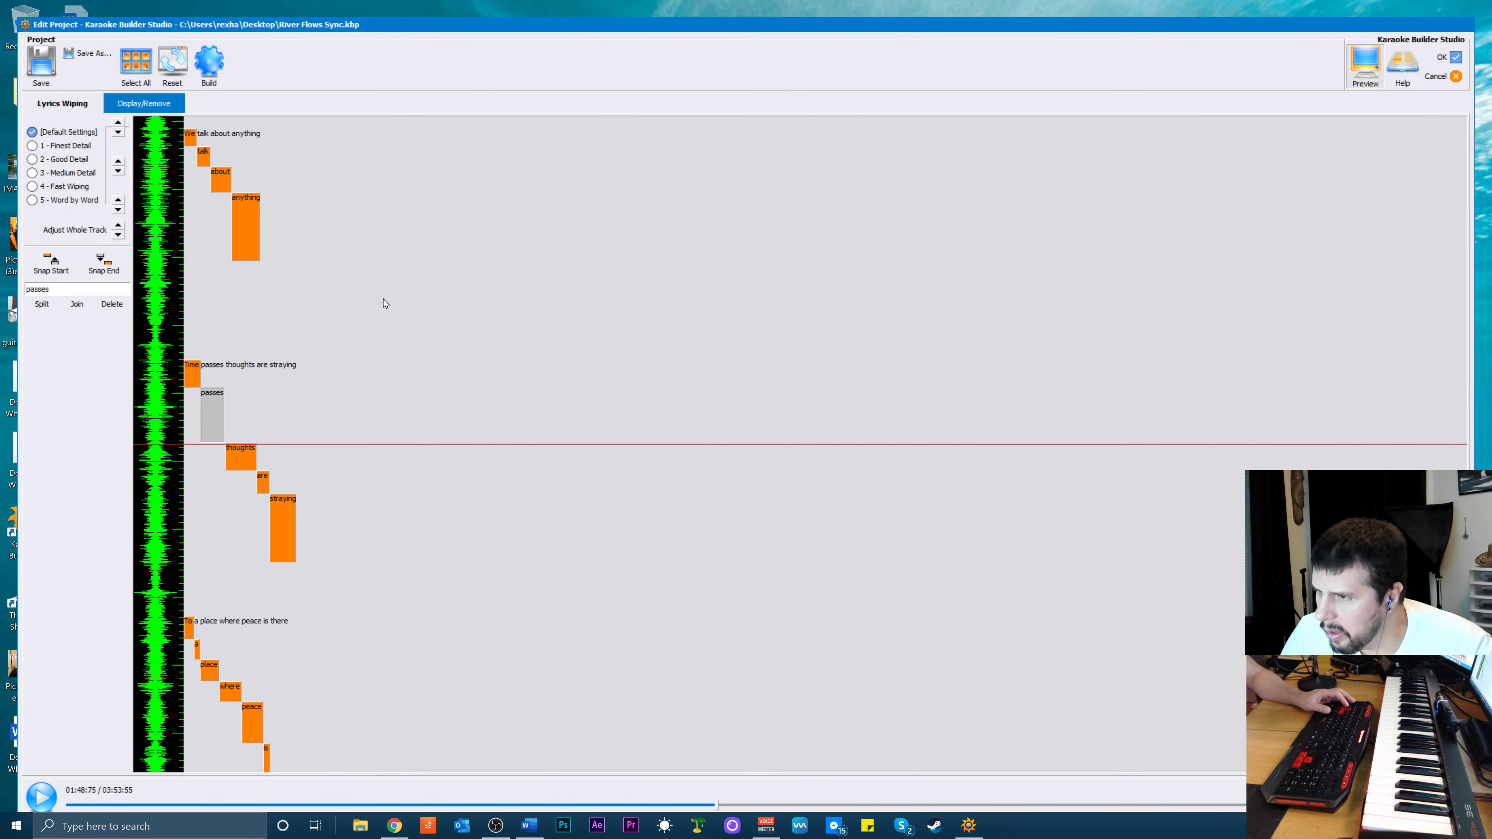
Replay the end of "Time passes thoughts are straying", start "are" slightly later and extend the end of "thoughts" to meet it
key(space)
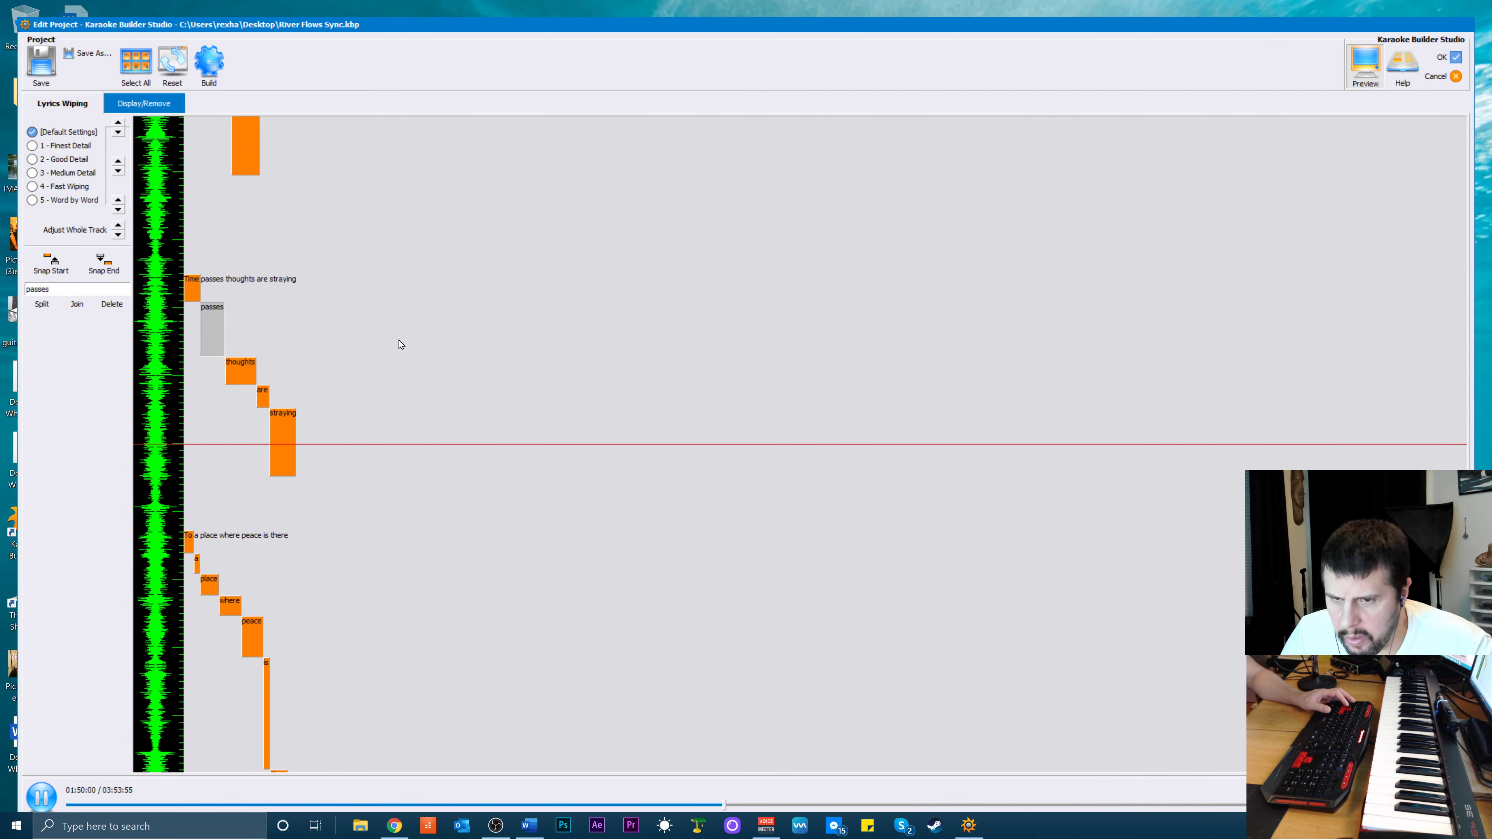
key(space)
key(space)
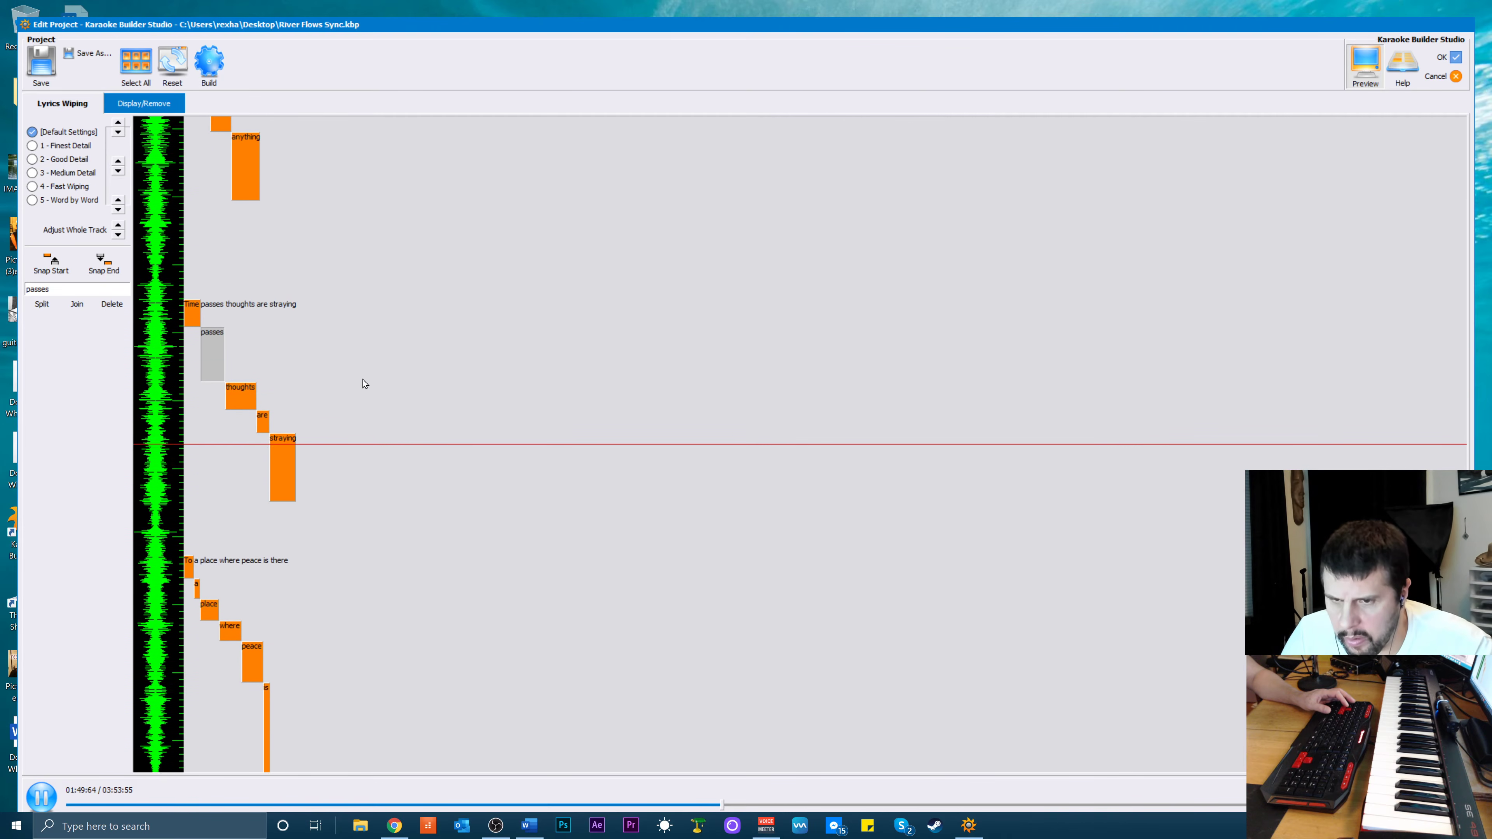
key(space)
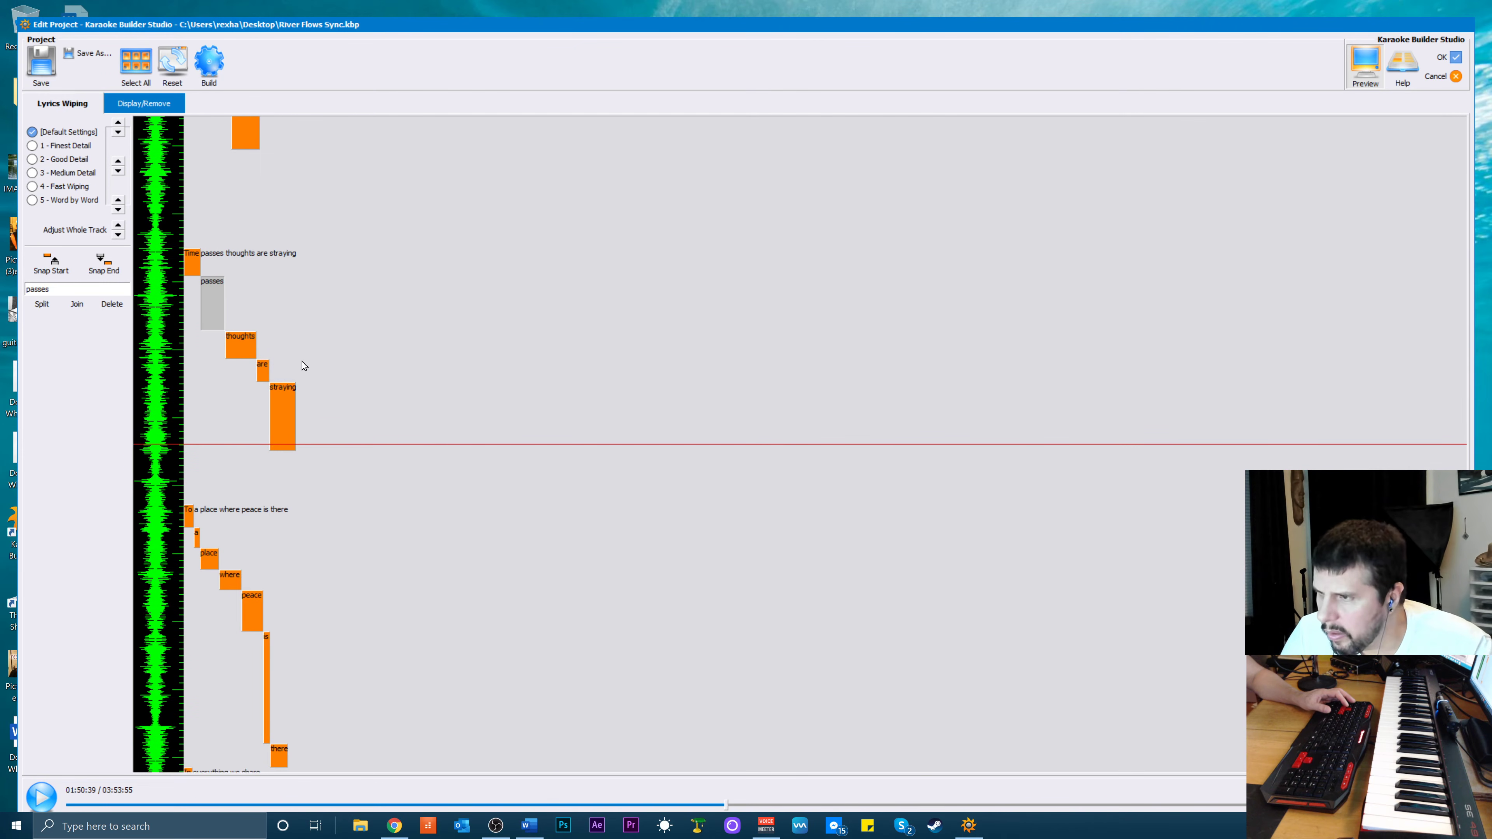
click(265, 369)
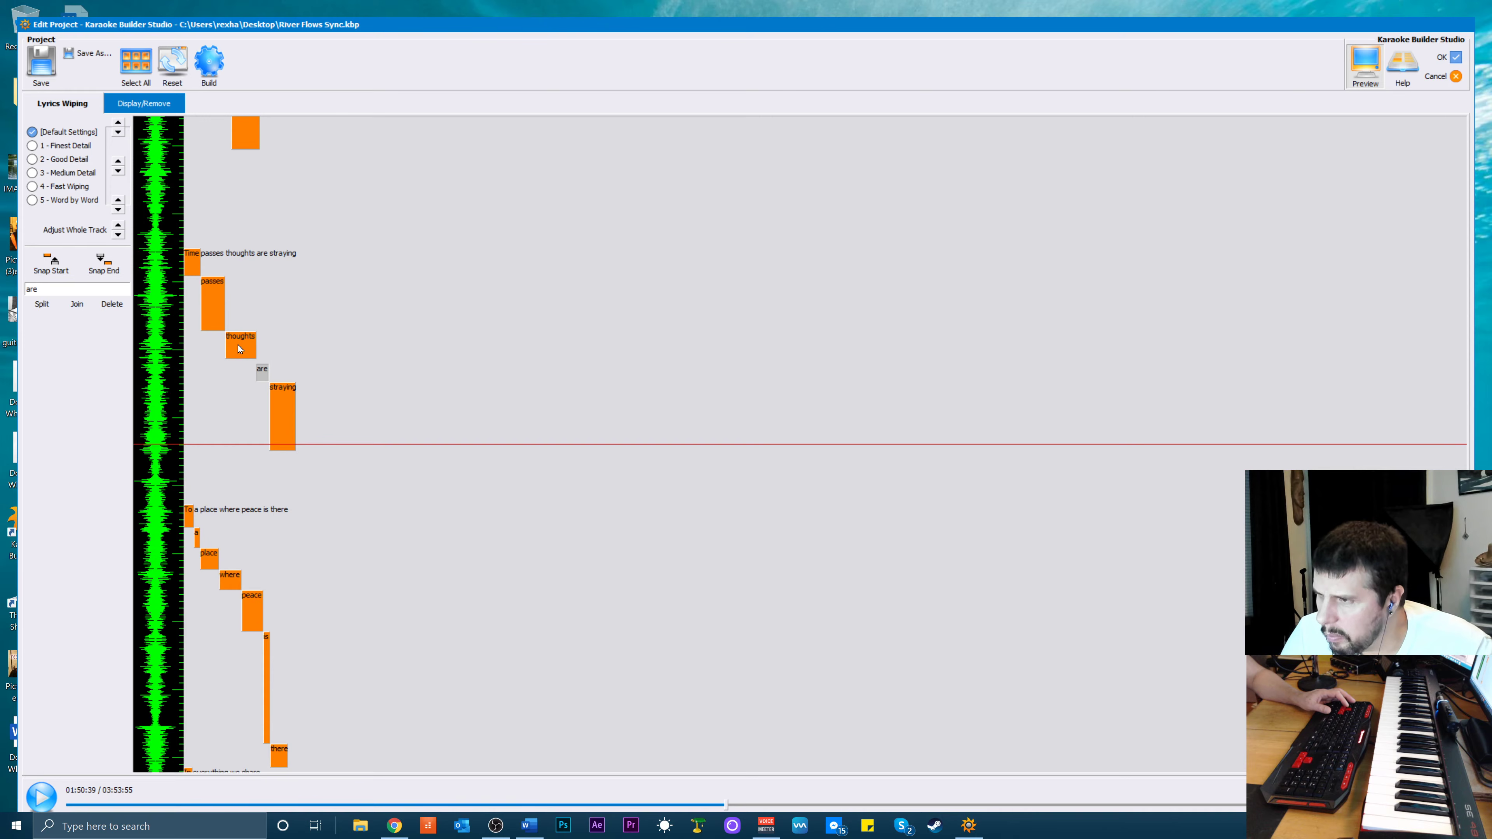
click(242, 358)
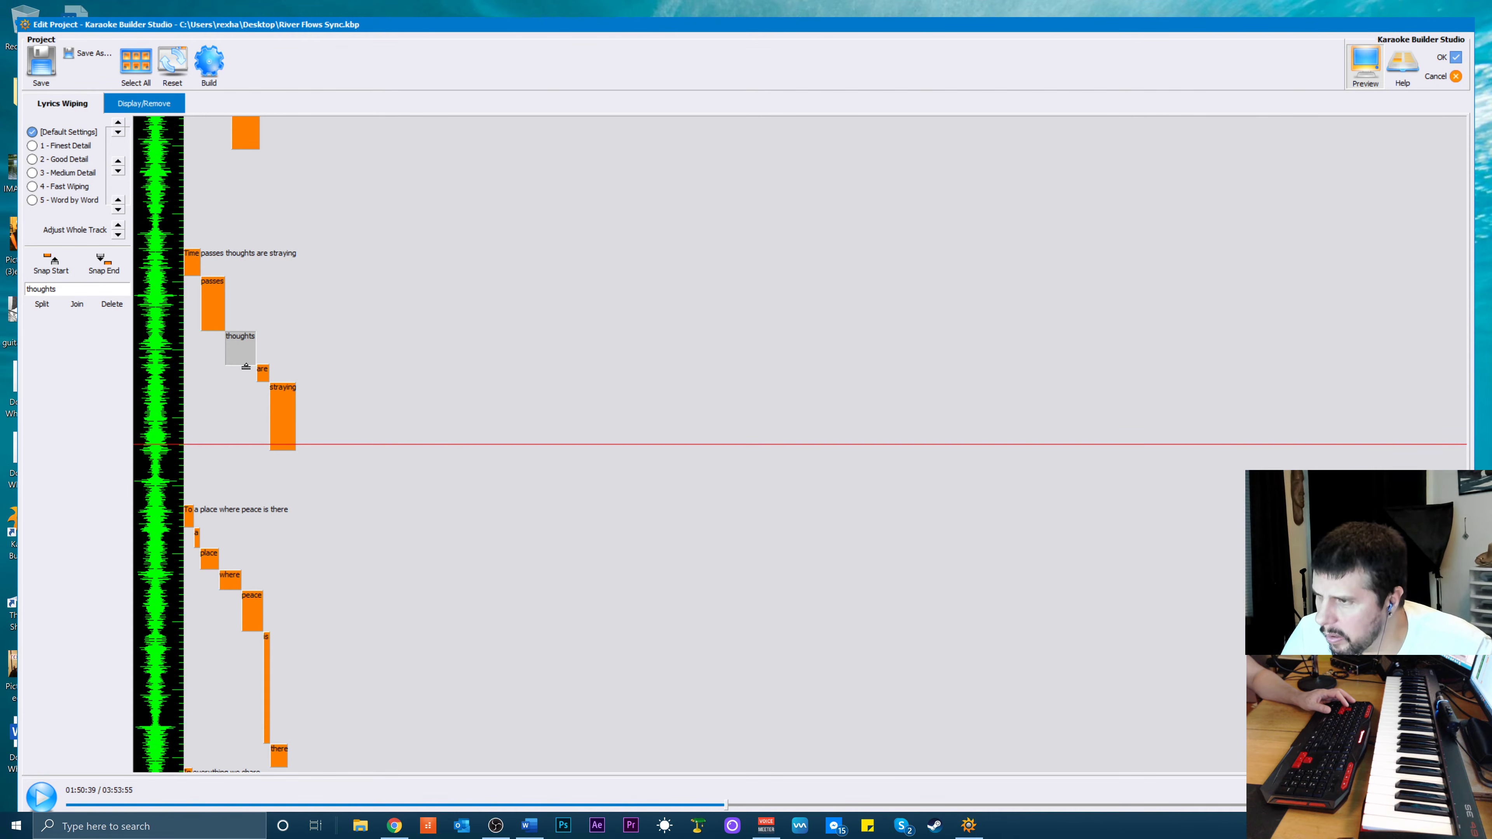
click(217, 327)
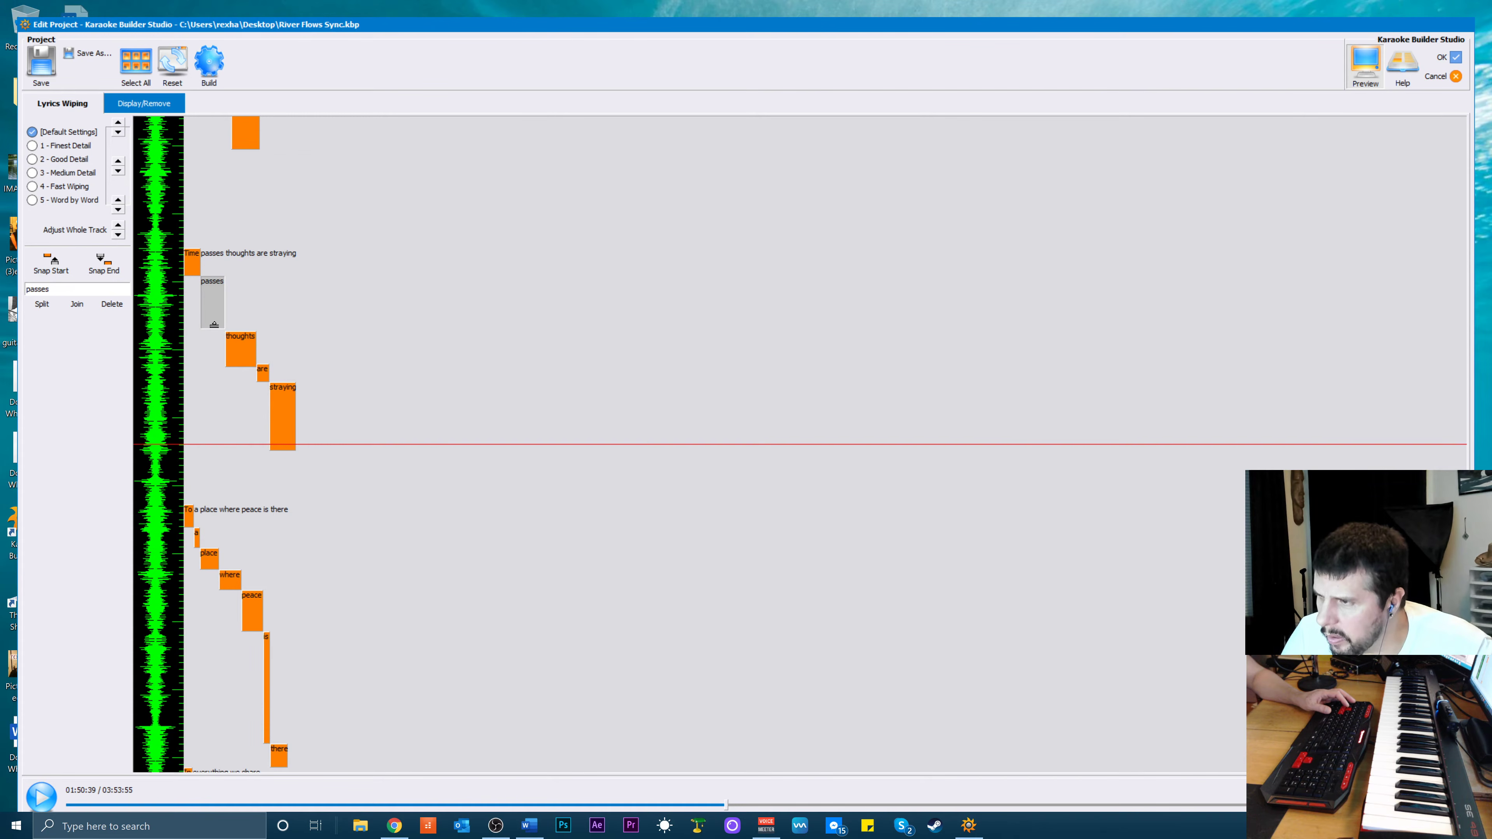
click(241, 345)
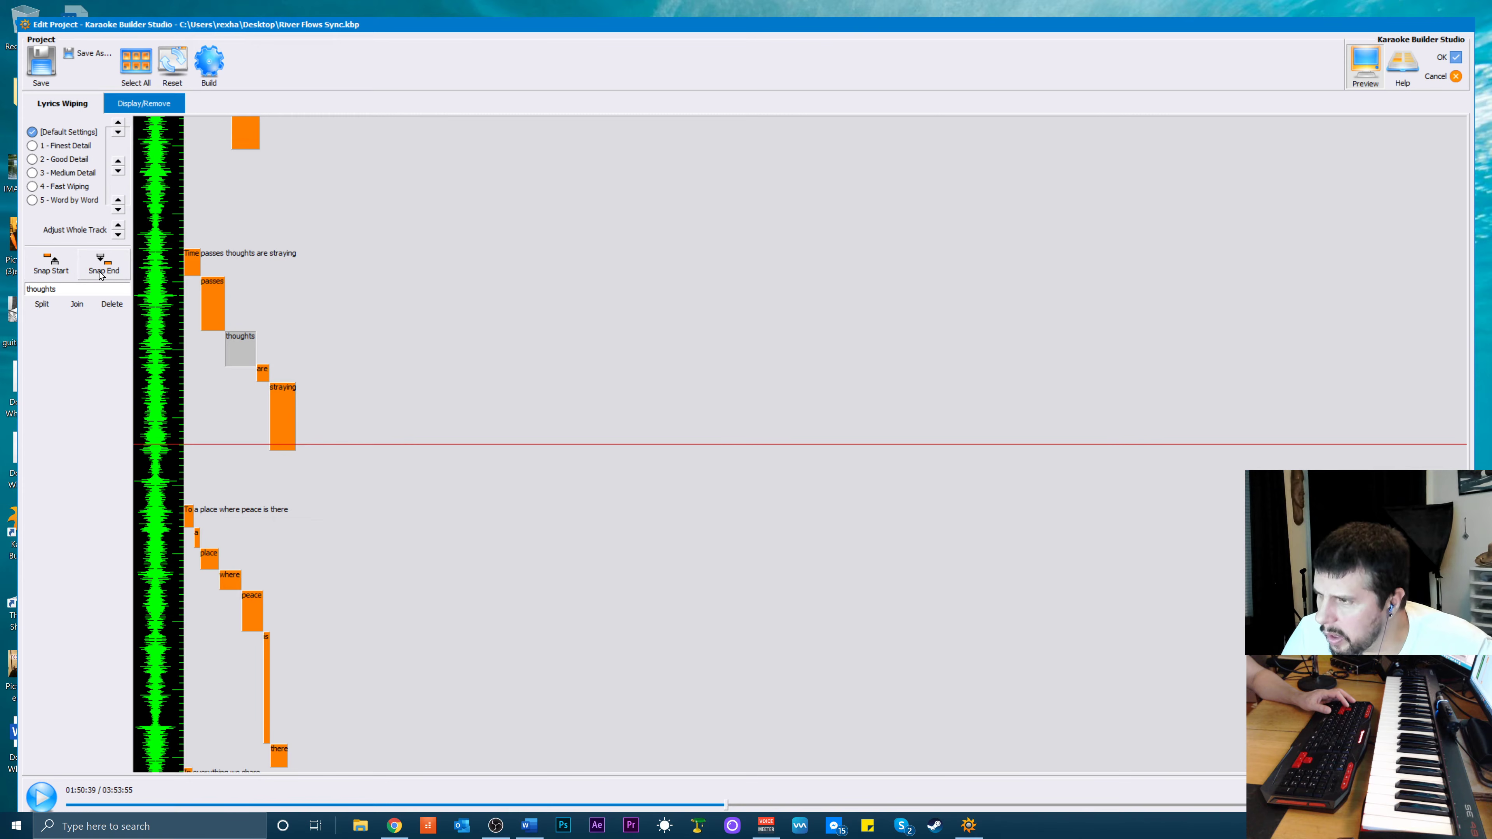
Replay "Time passes thoughts are straying" up to the start of "To a place where peace is there" to check the adjusted words
scroll(324, 269, up, 2)
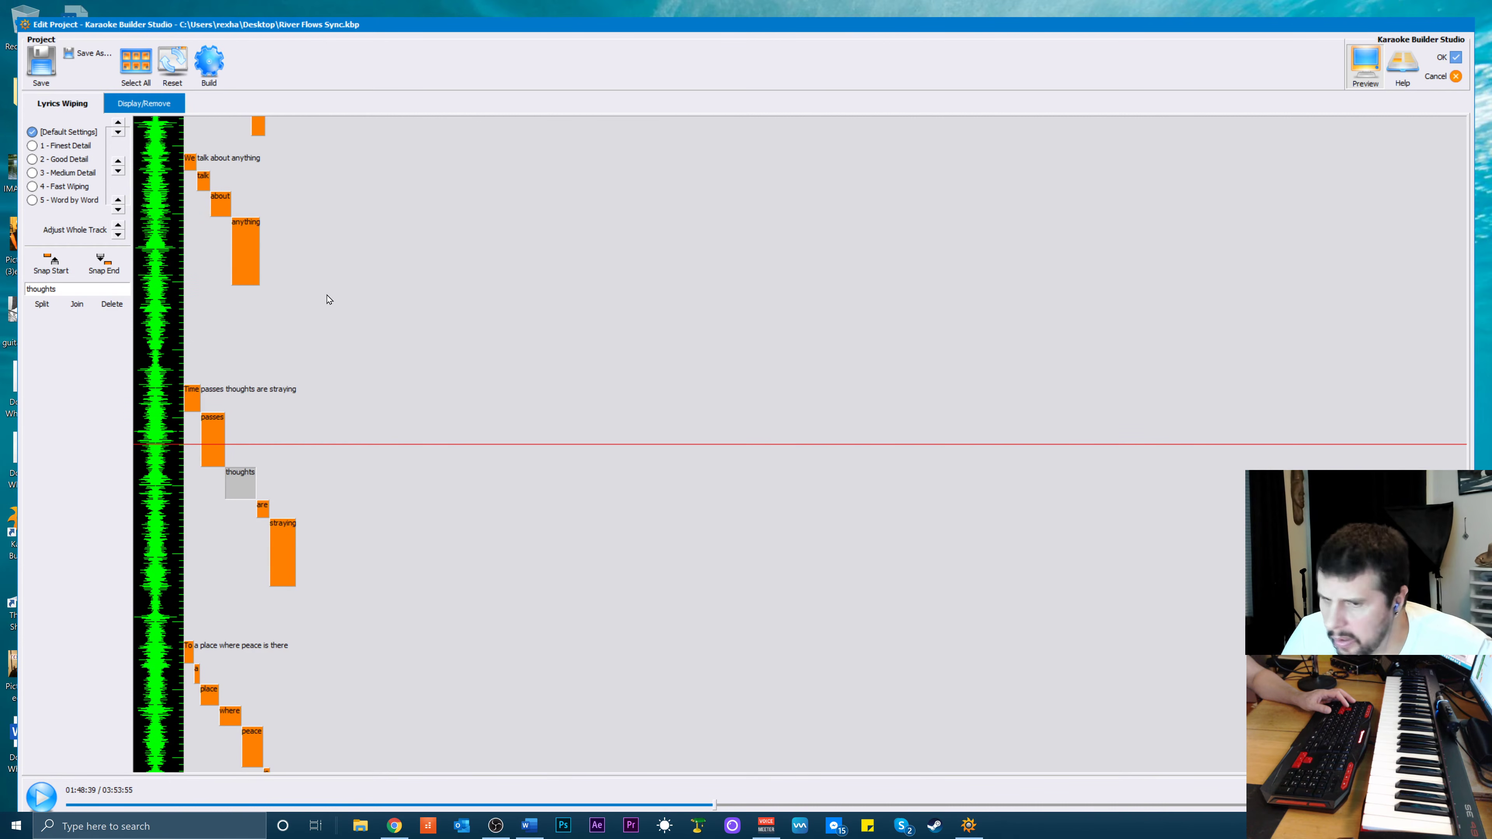
key(space)
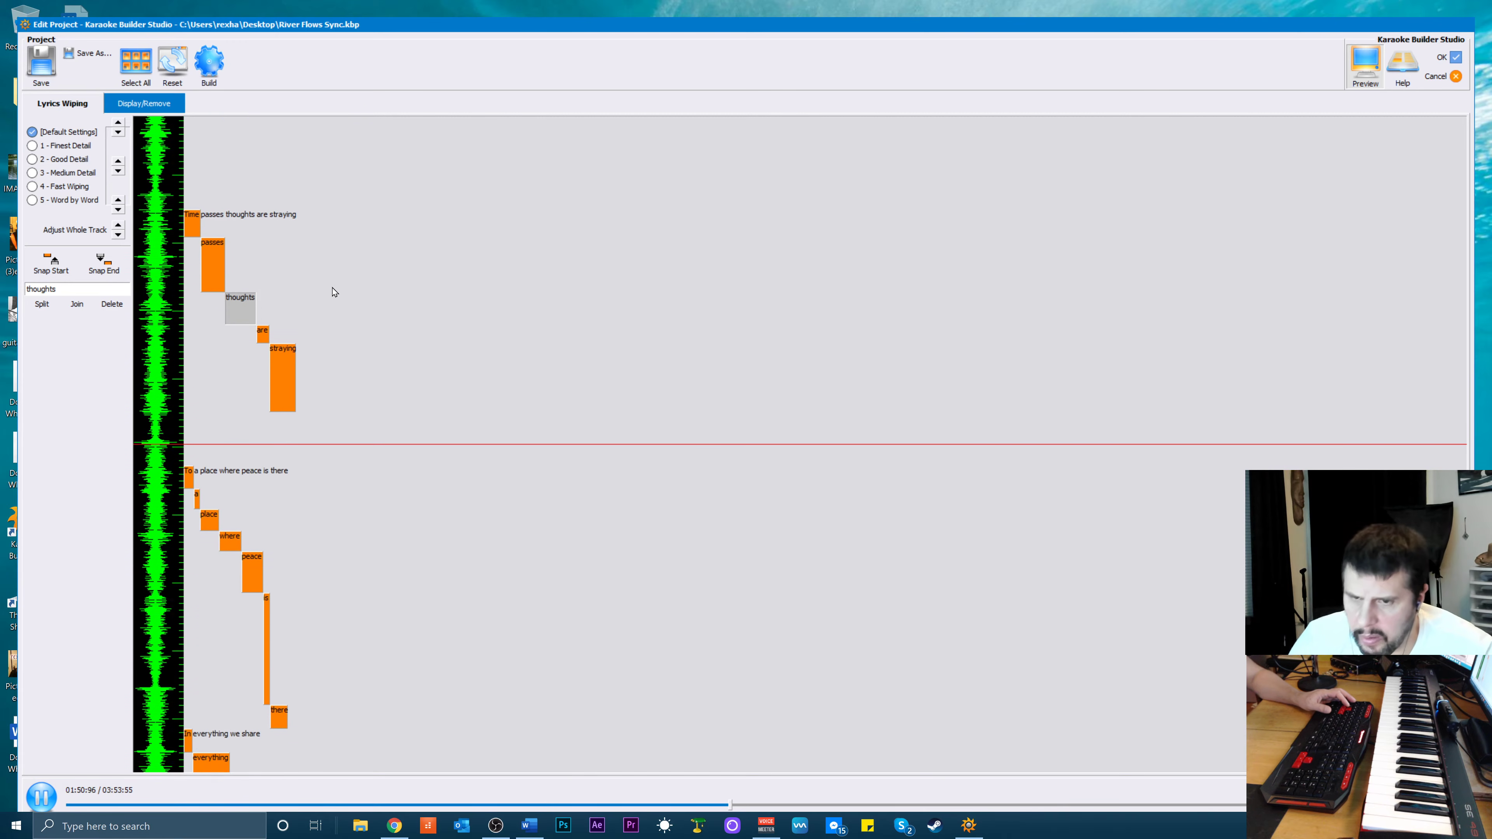
key(space)
scroll(356, 411, up, 3)
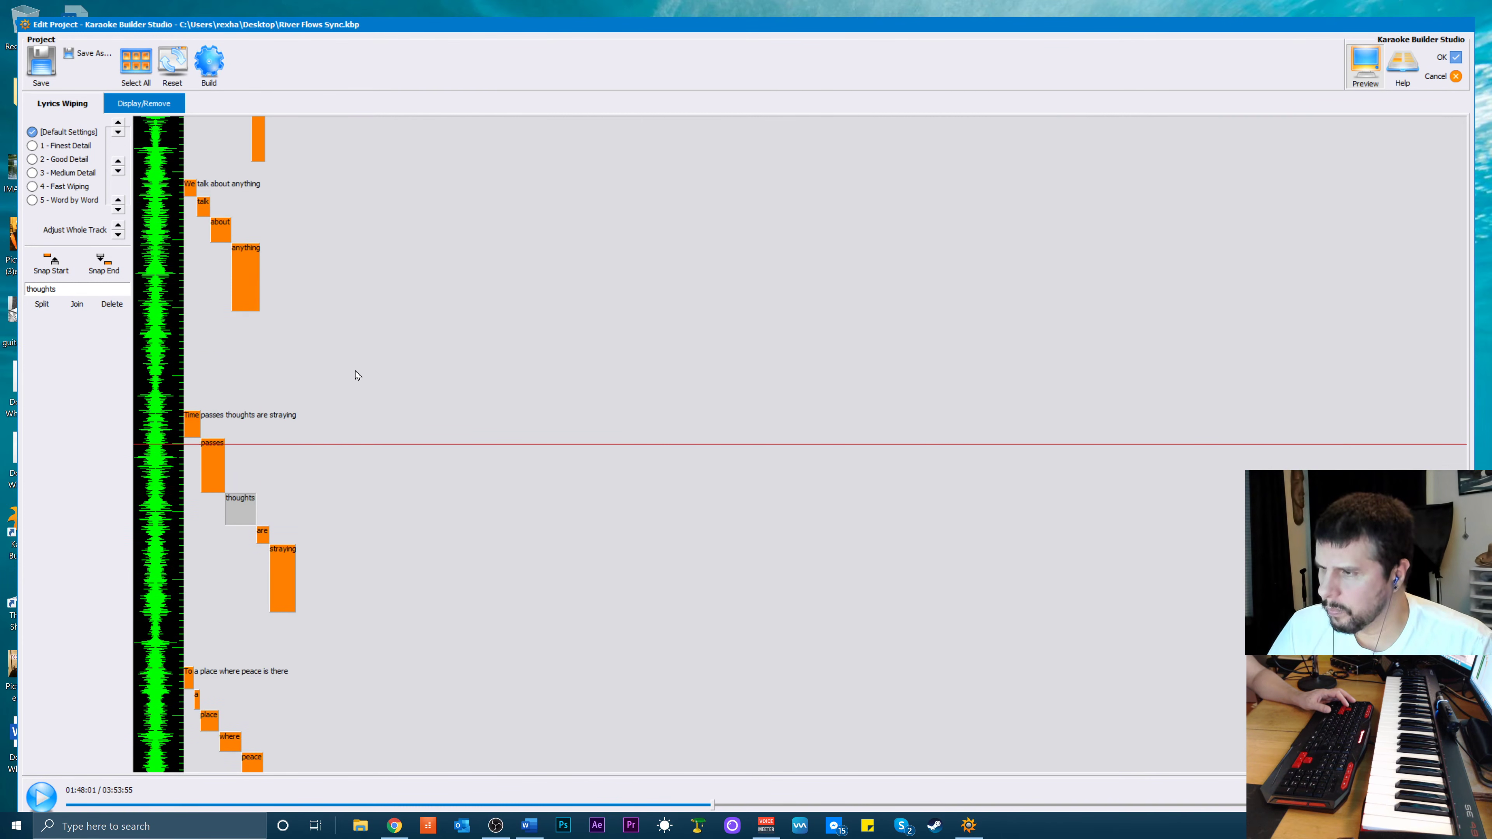
key(space)
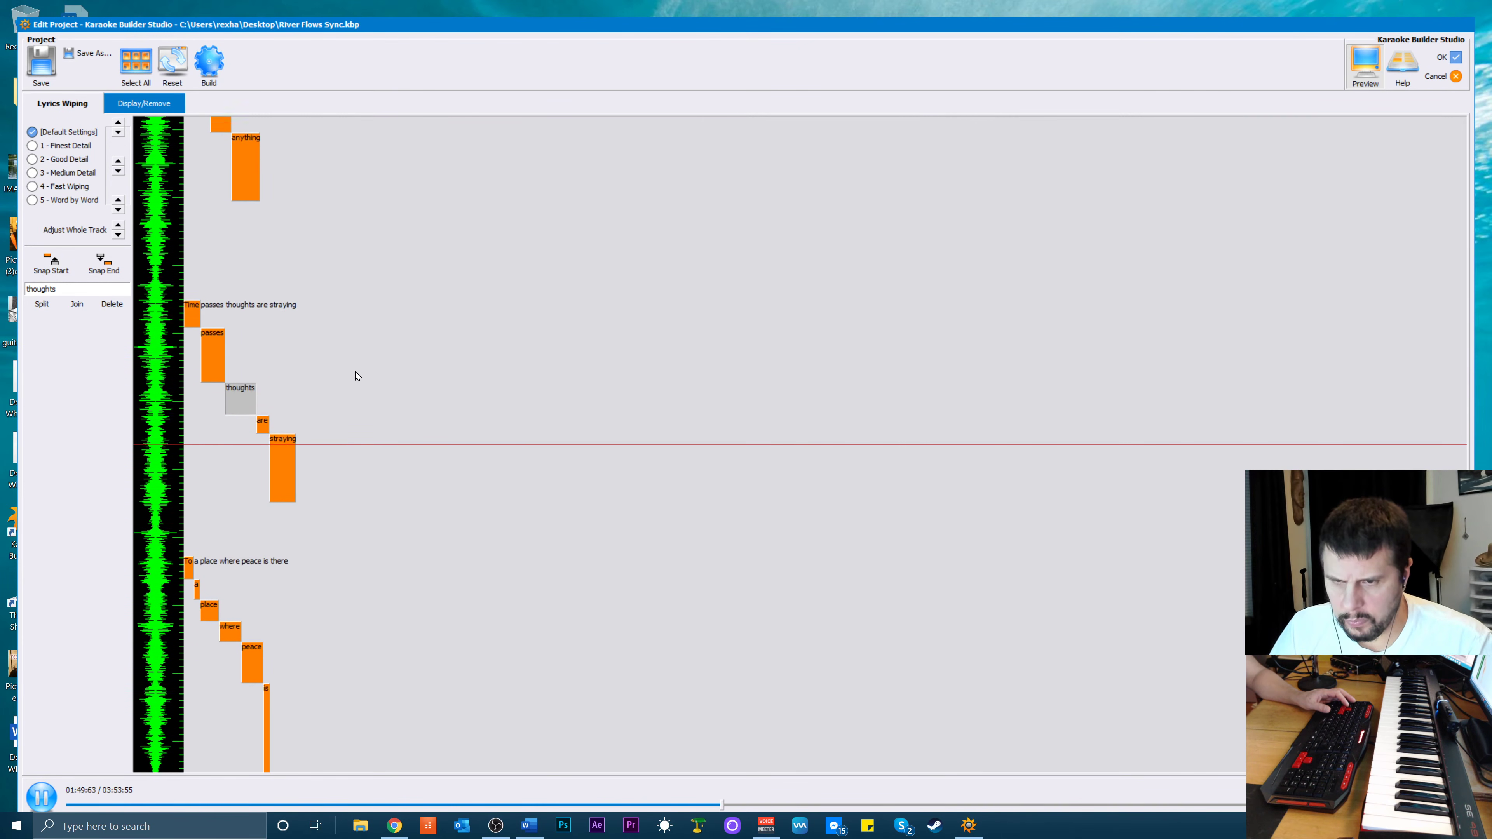
key(space)
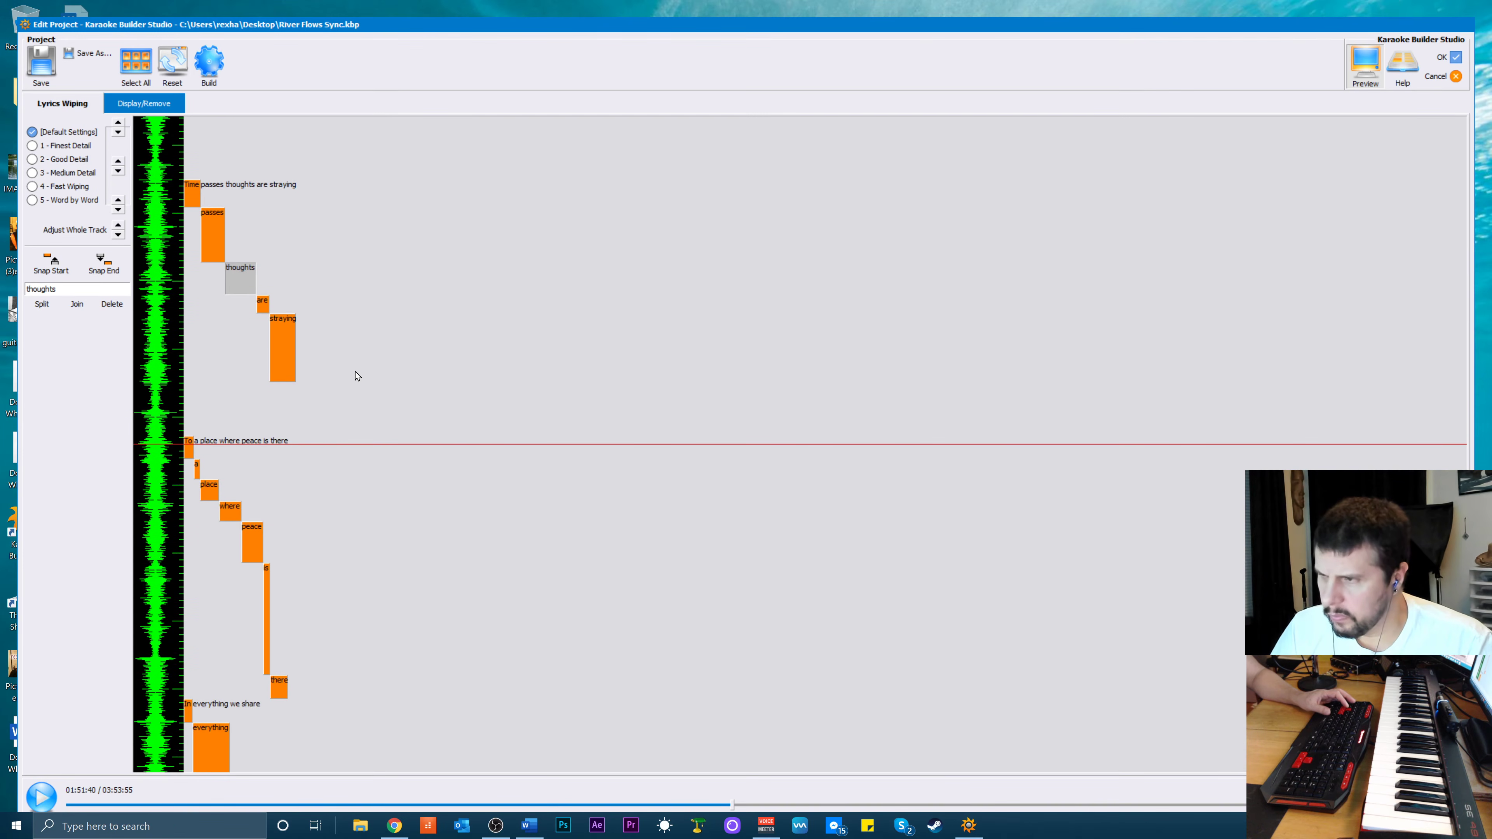
Replay into "To a place where peace is there" and shorten the end of "is" to just before the playback line
scroll(354, 377, up, 4)
key(space)
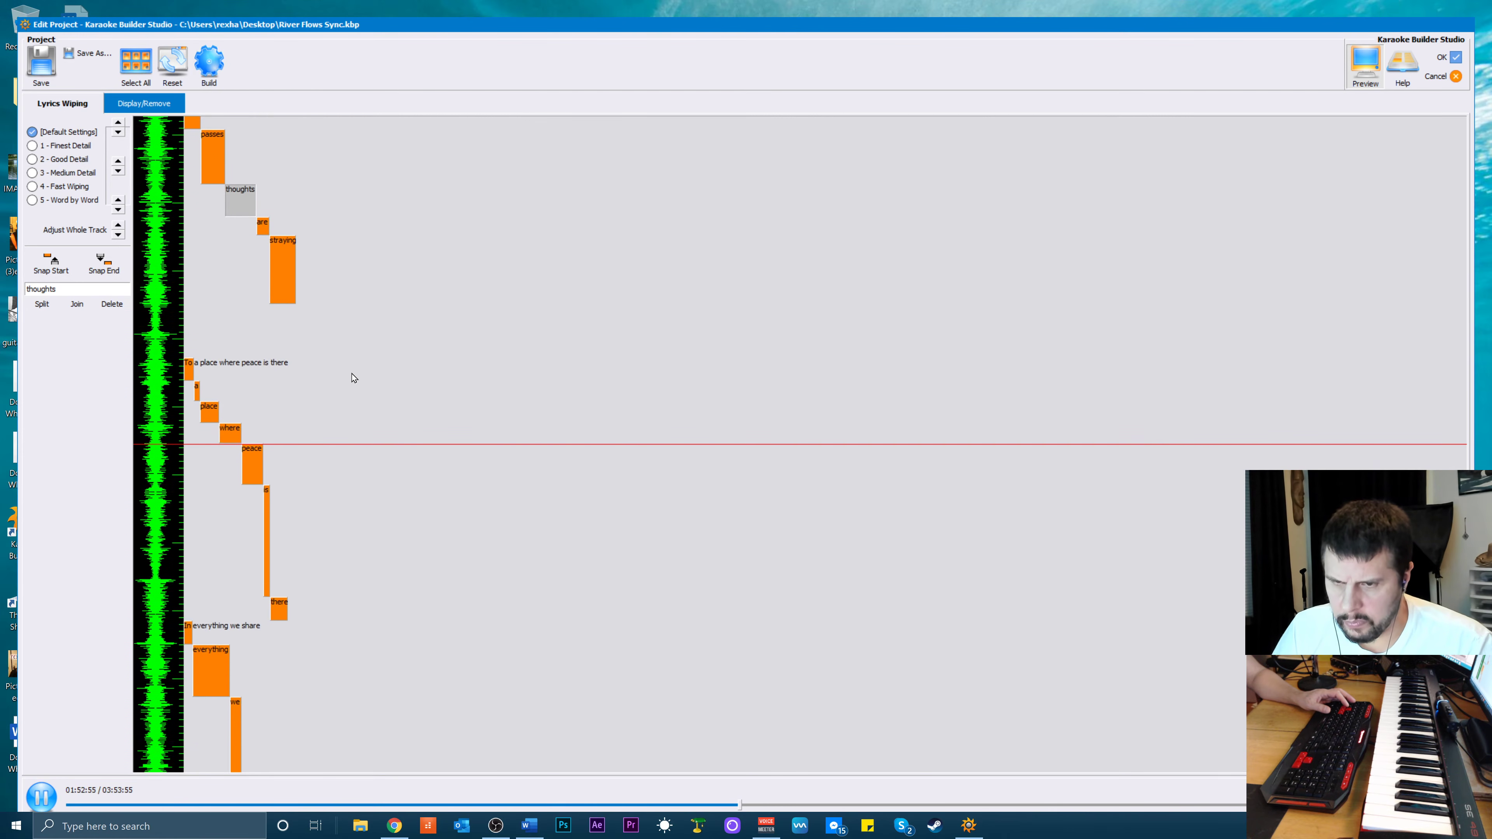
key(space)
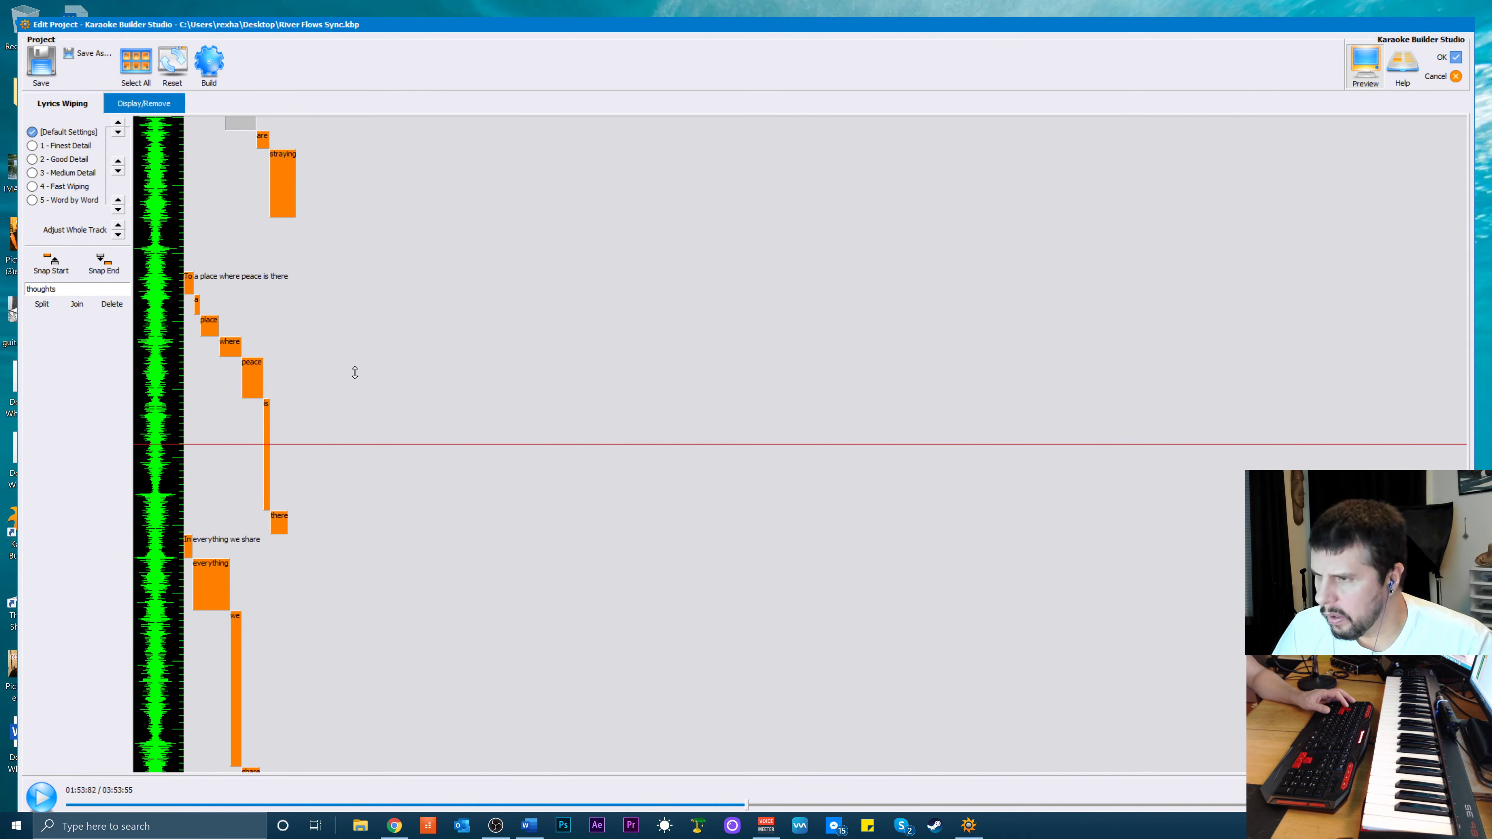
click(267, 501)
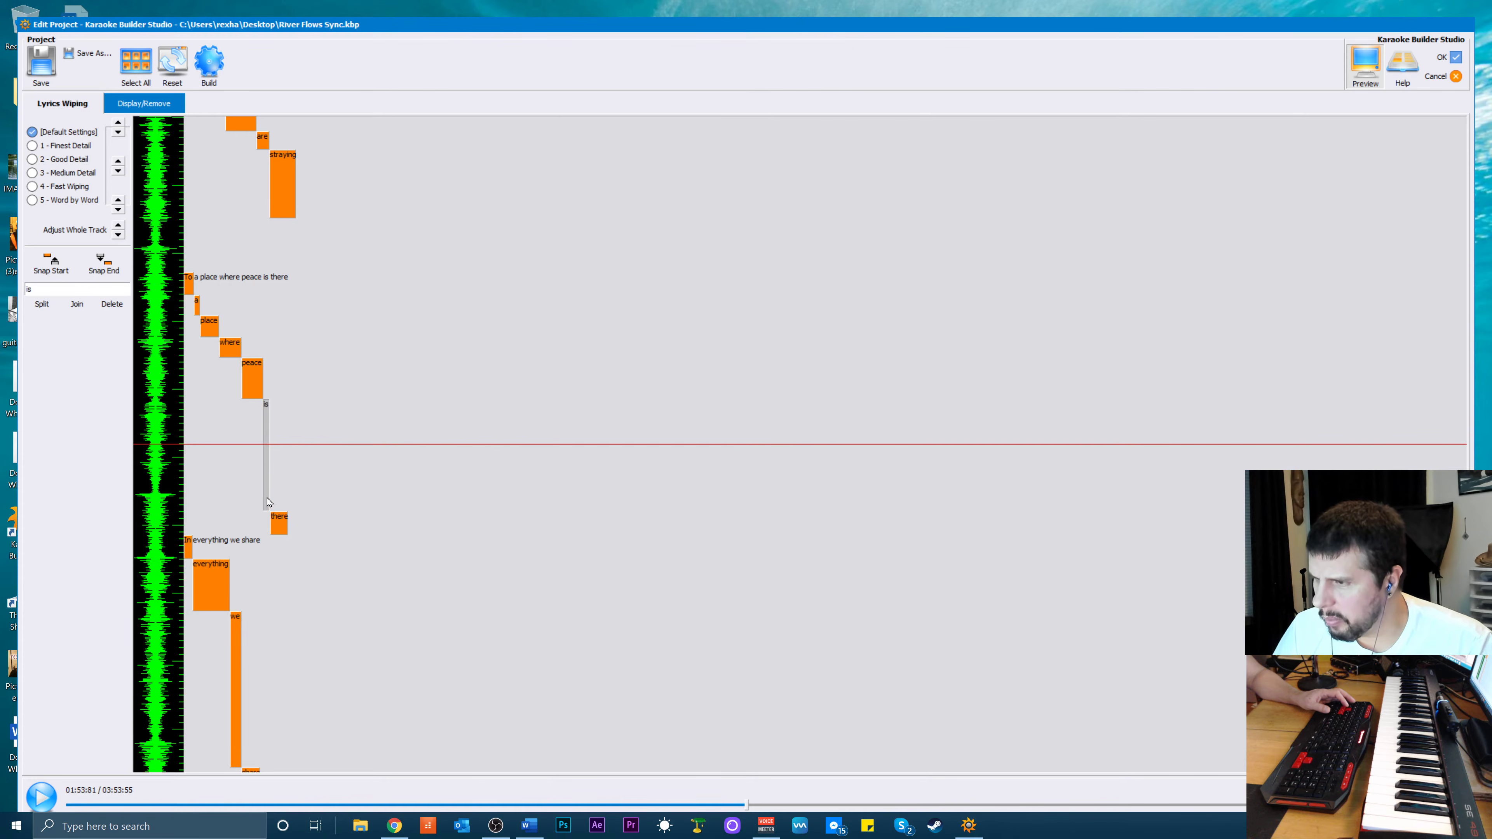
click(265, 522)
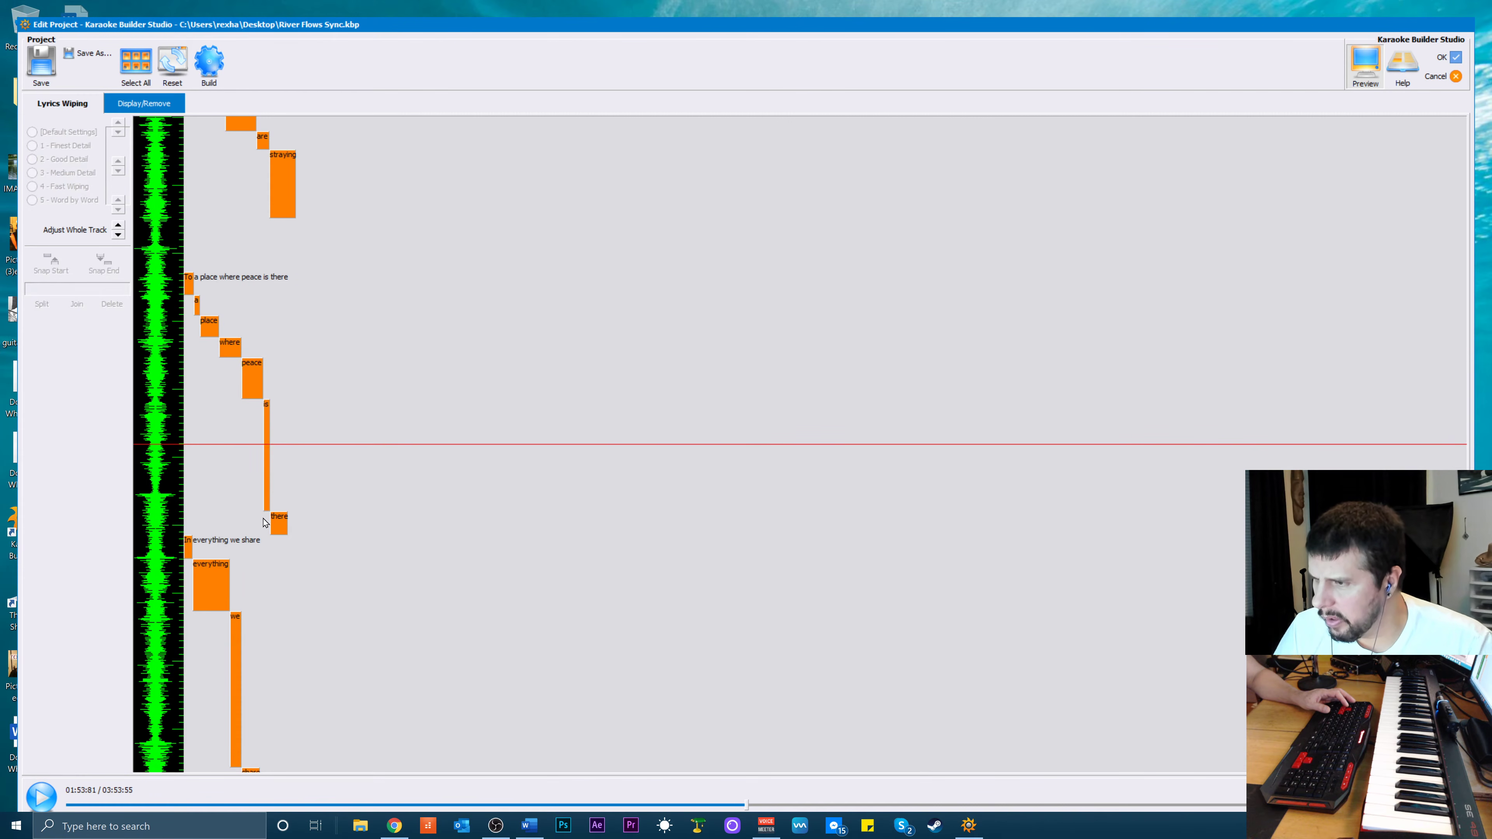
click(268, 502)
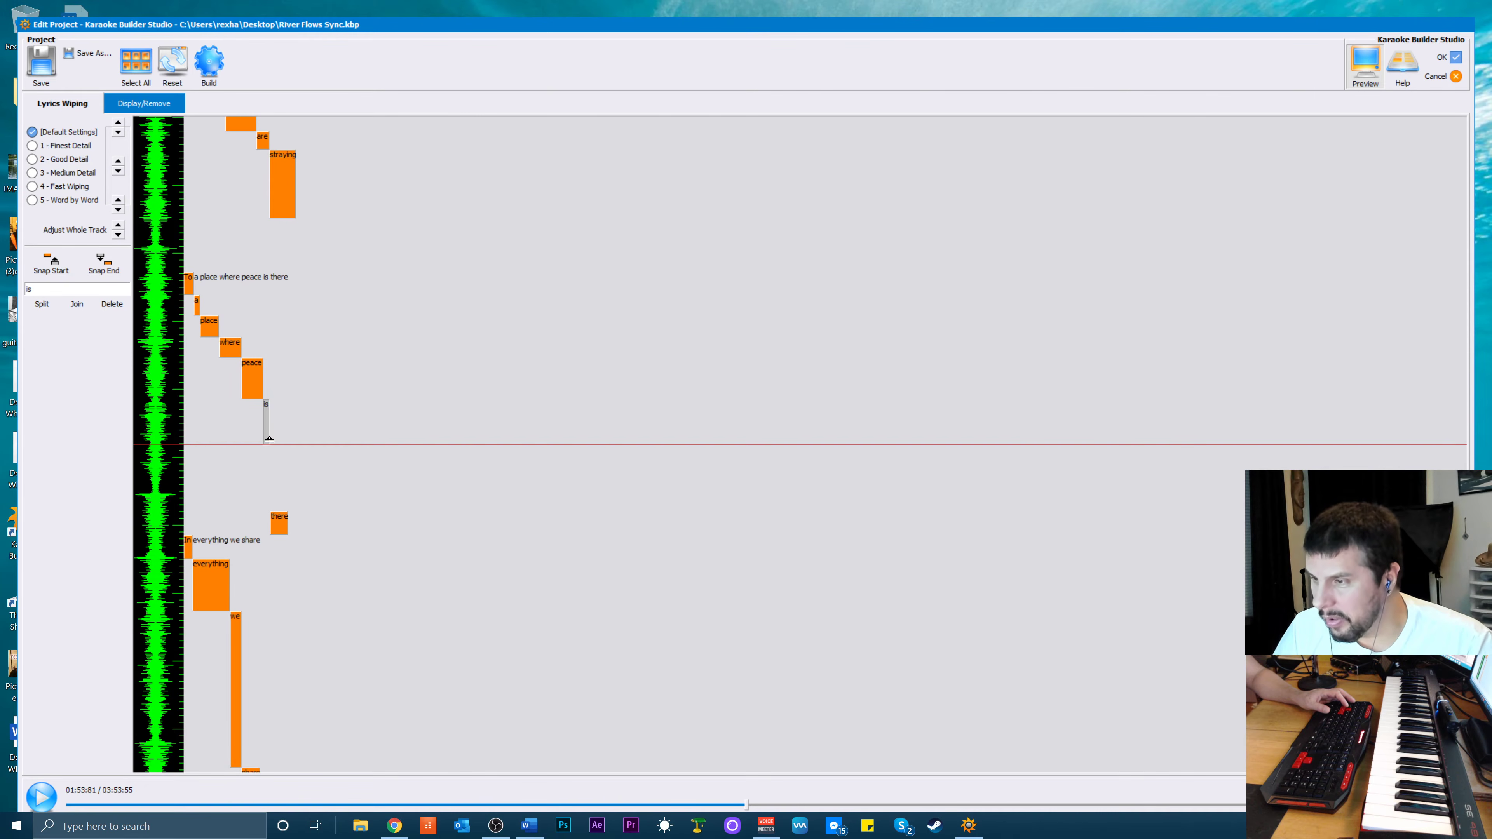
Replay from "where" in "To a place where peace is there" and snap the start of "there" to the end of "is"
scroll(320, 433, up, 2)
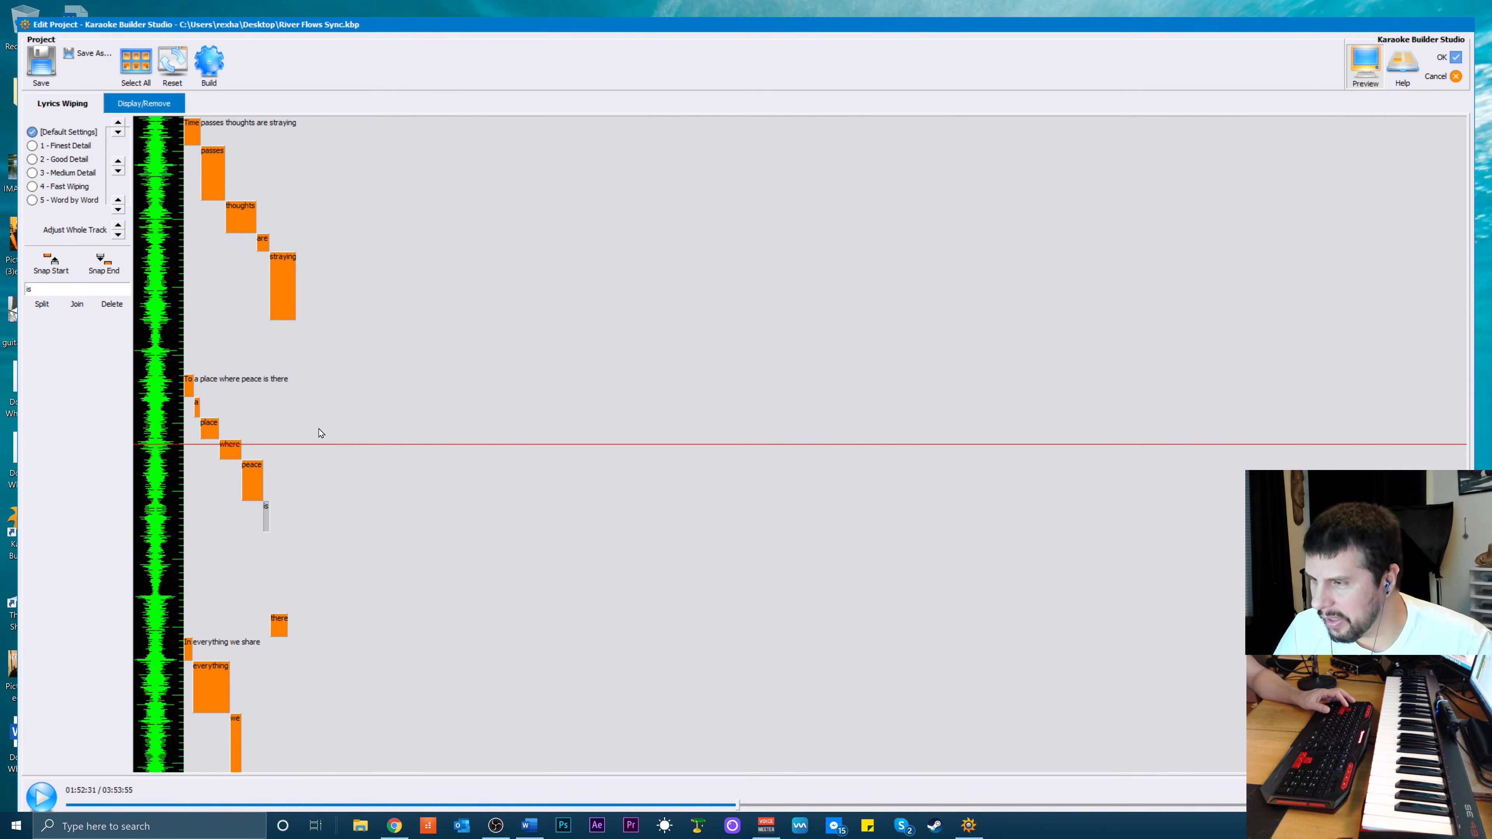
key(space)
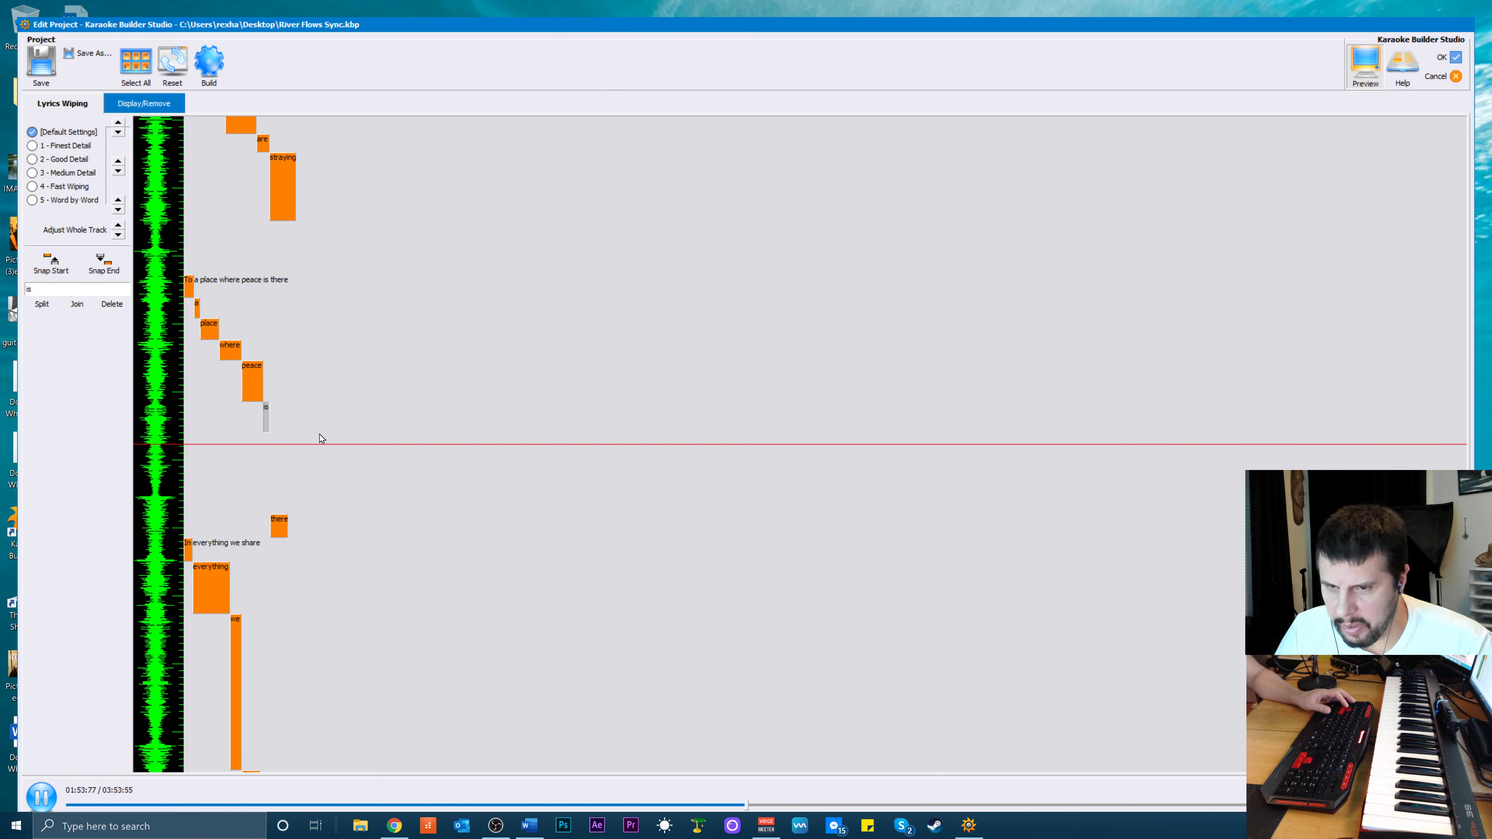
key(space)
click(281, 527)
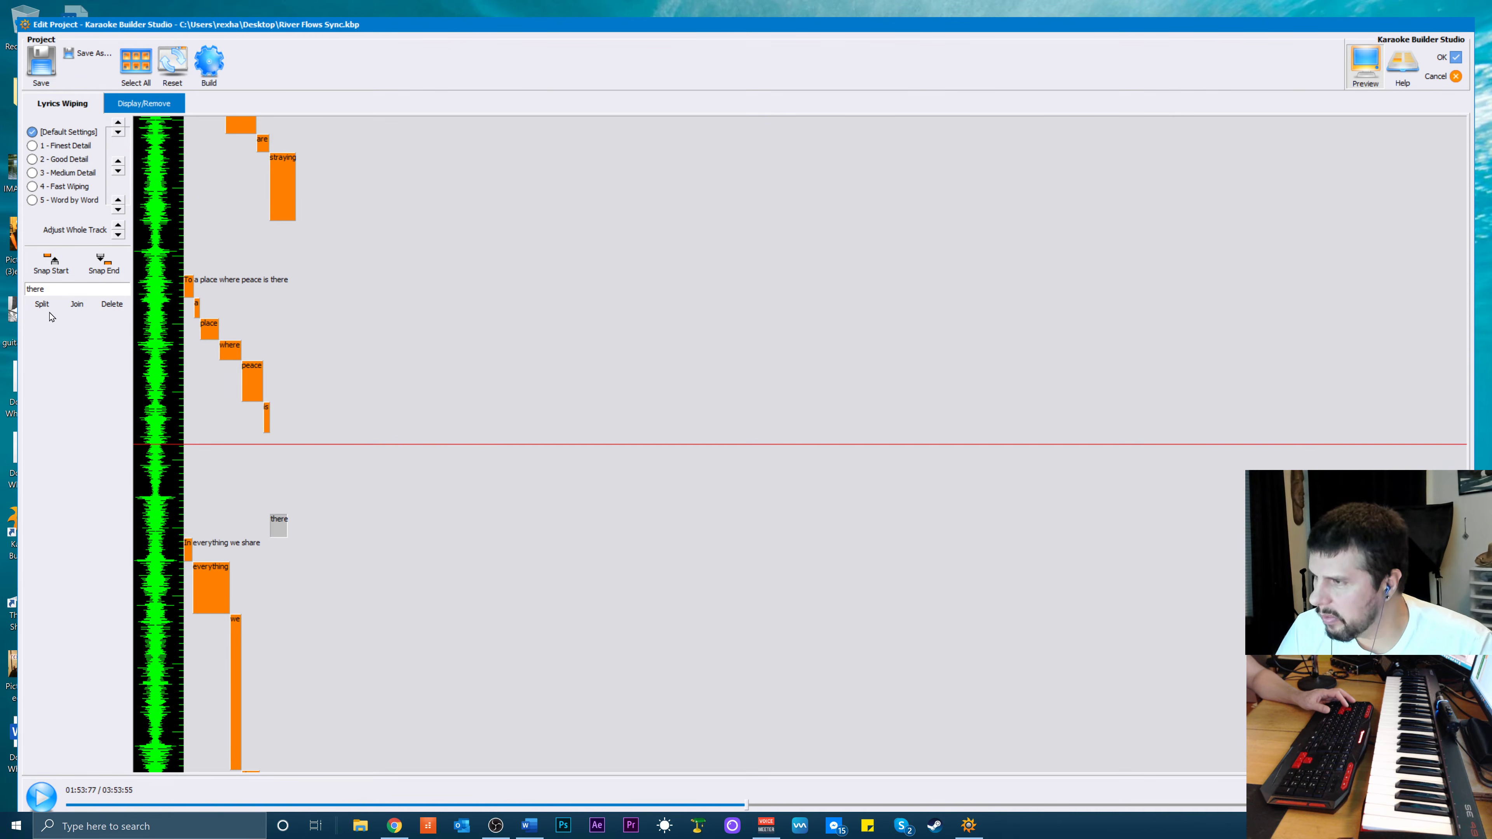
click(50, 264)
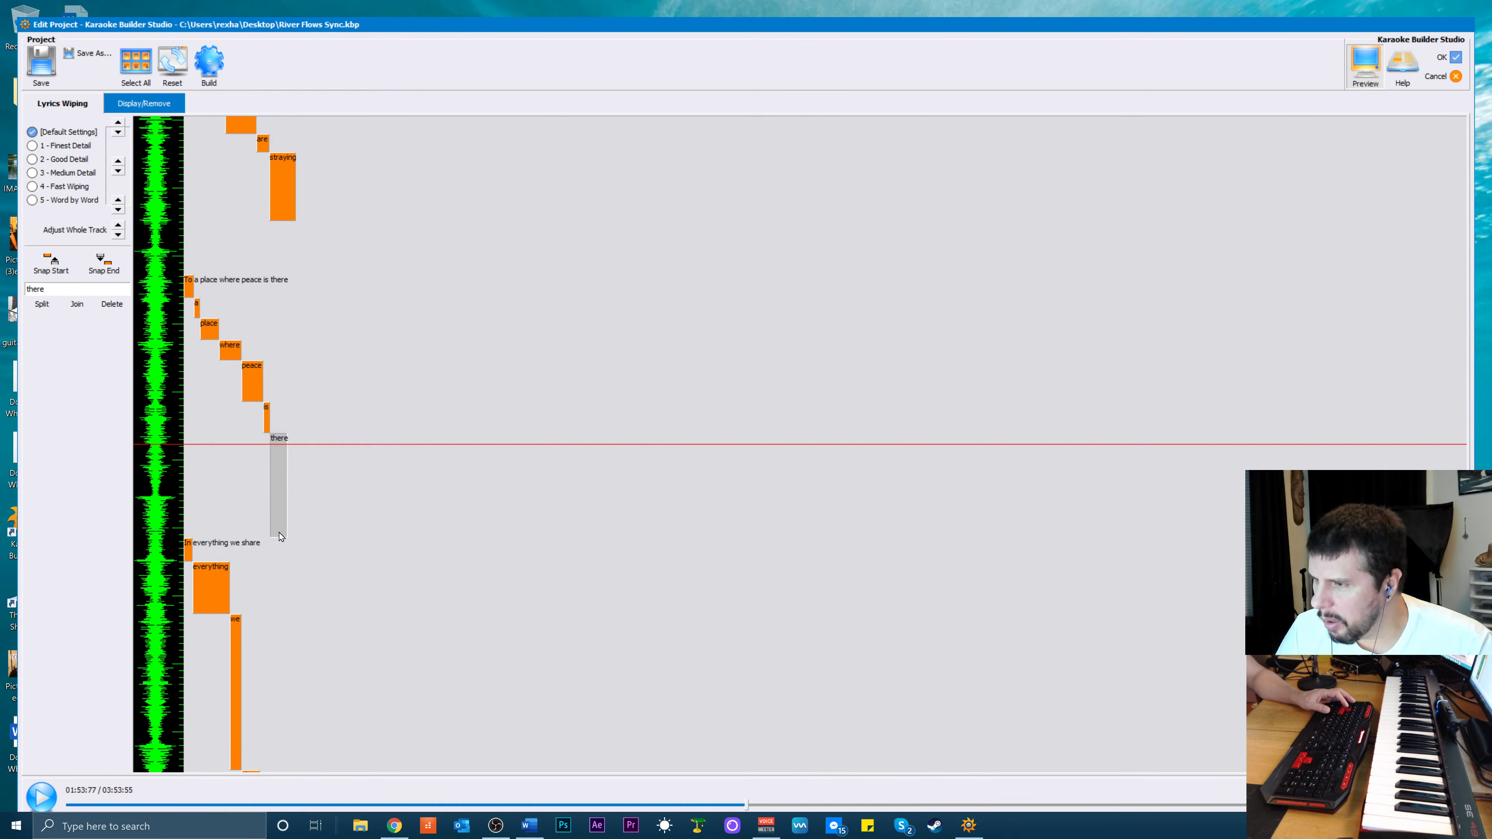
Shorten the ends of "there" and "is" in "To a place where peace is there" and snap the start of "there" to "is"
drag(278, 534, 282, 473)
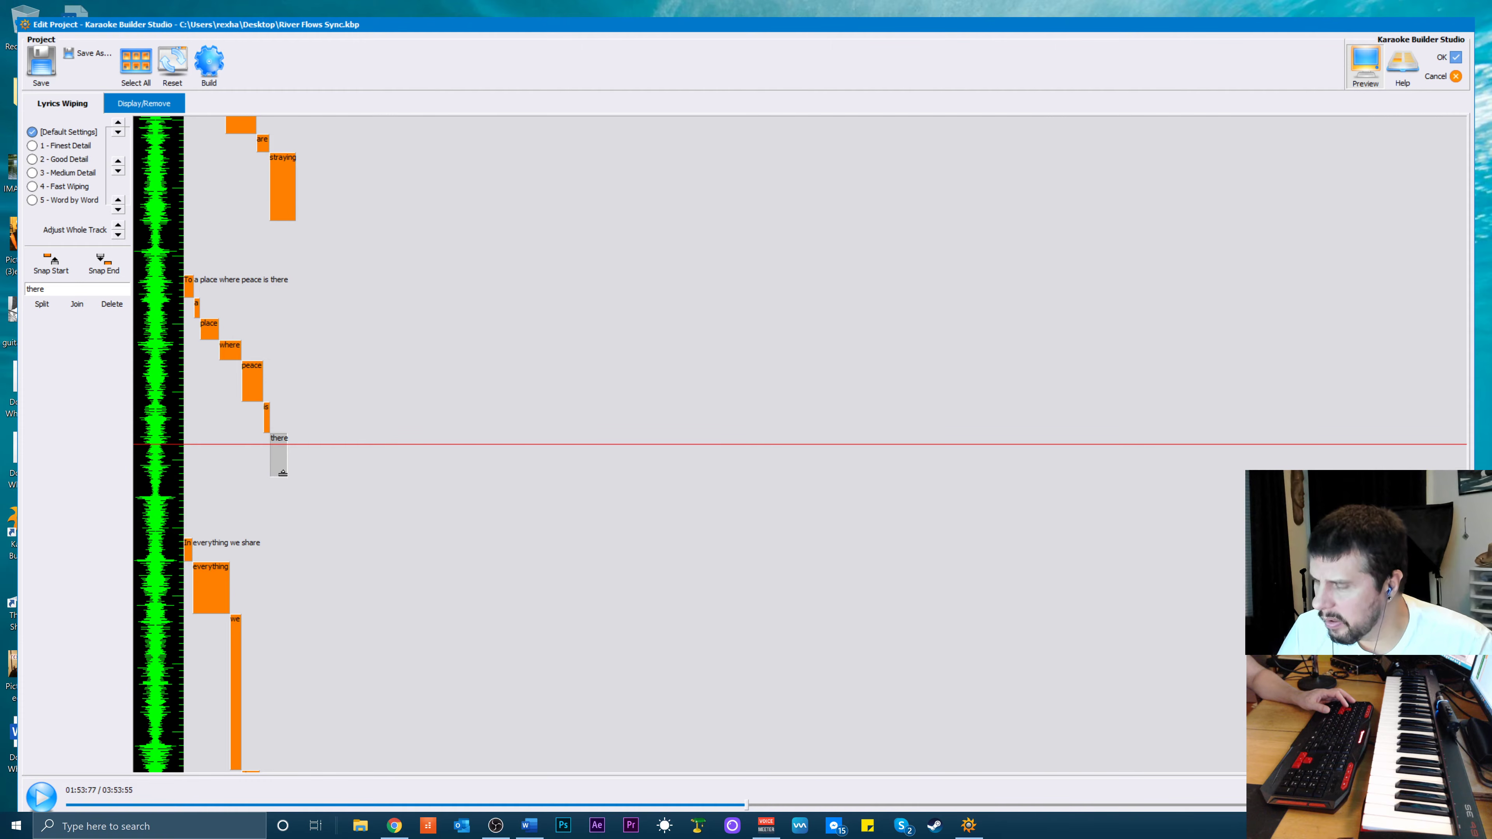
key(space)
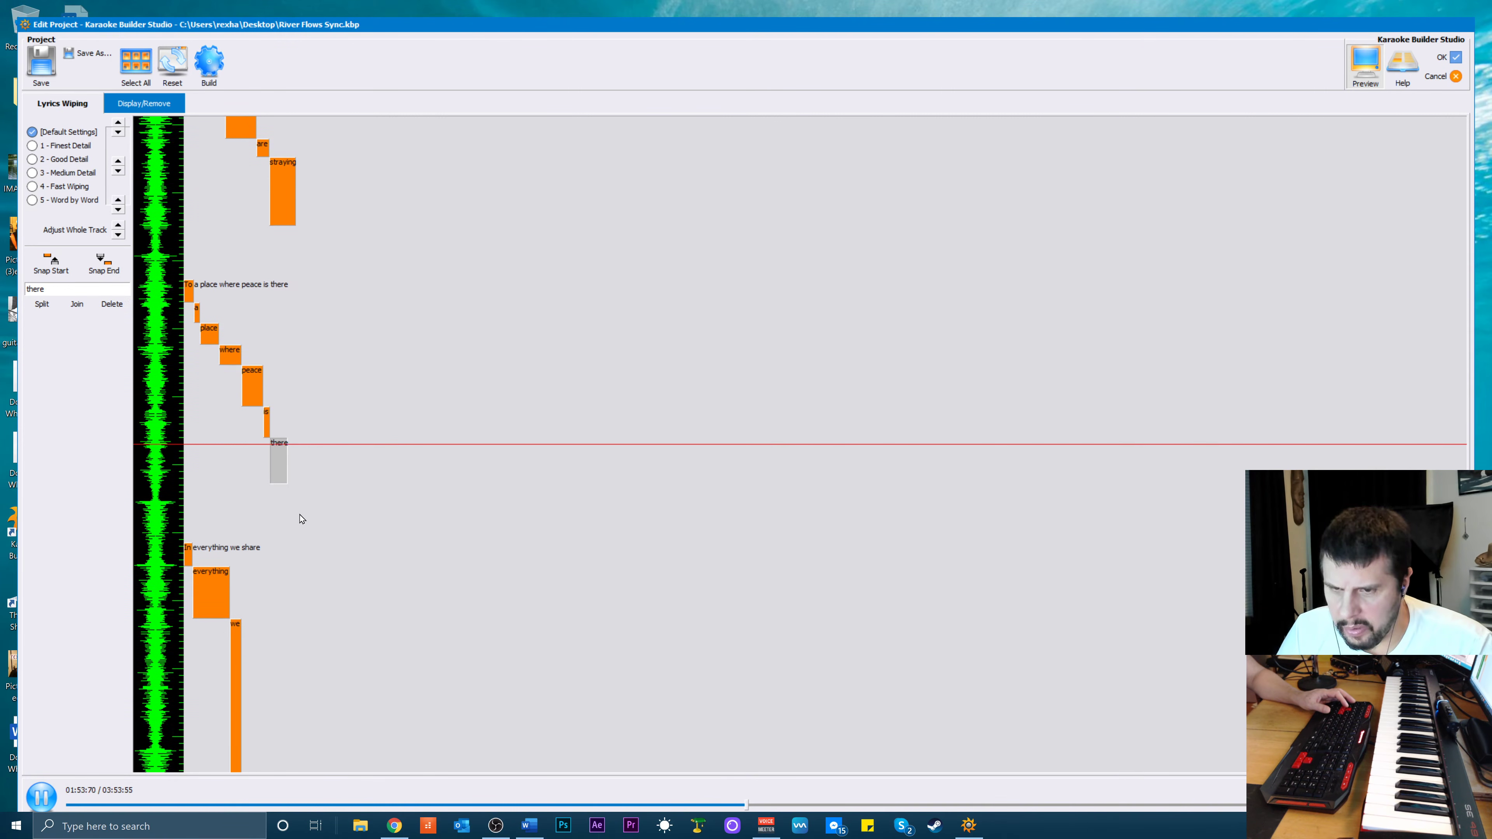
click(267, 415)
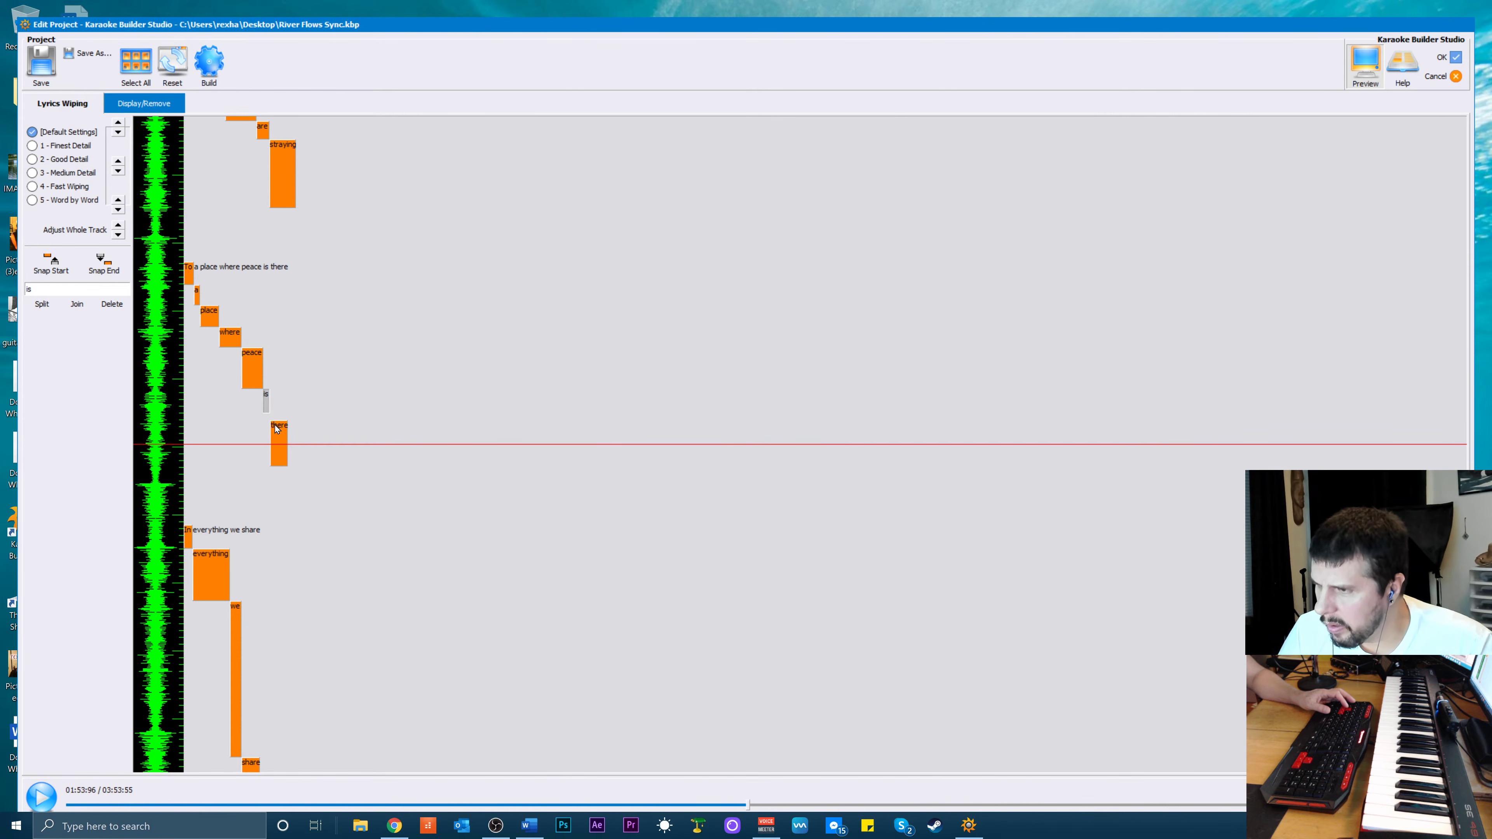
click(276, 429)
key(space)
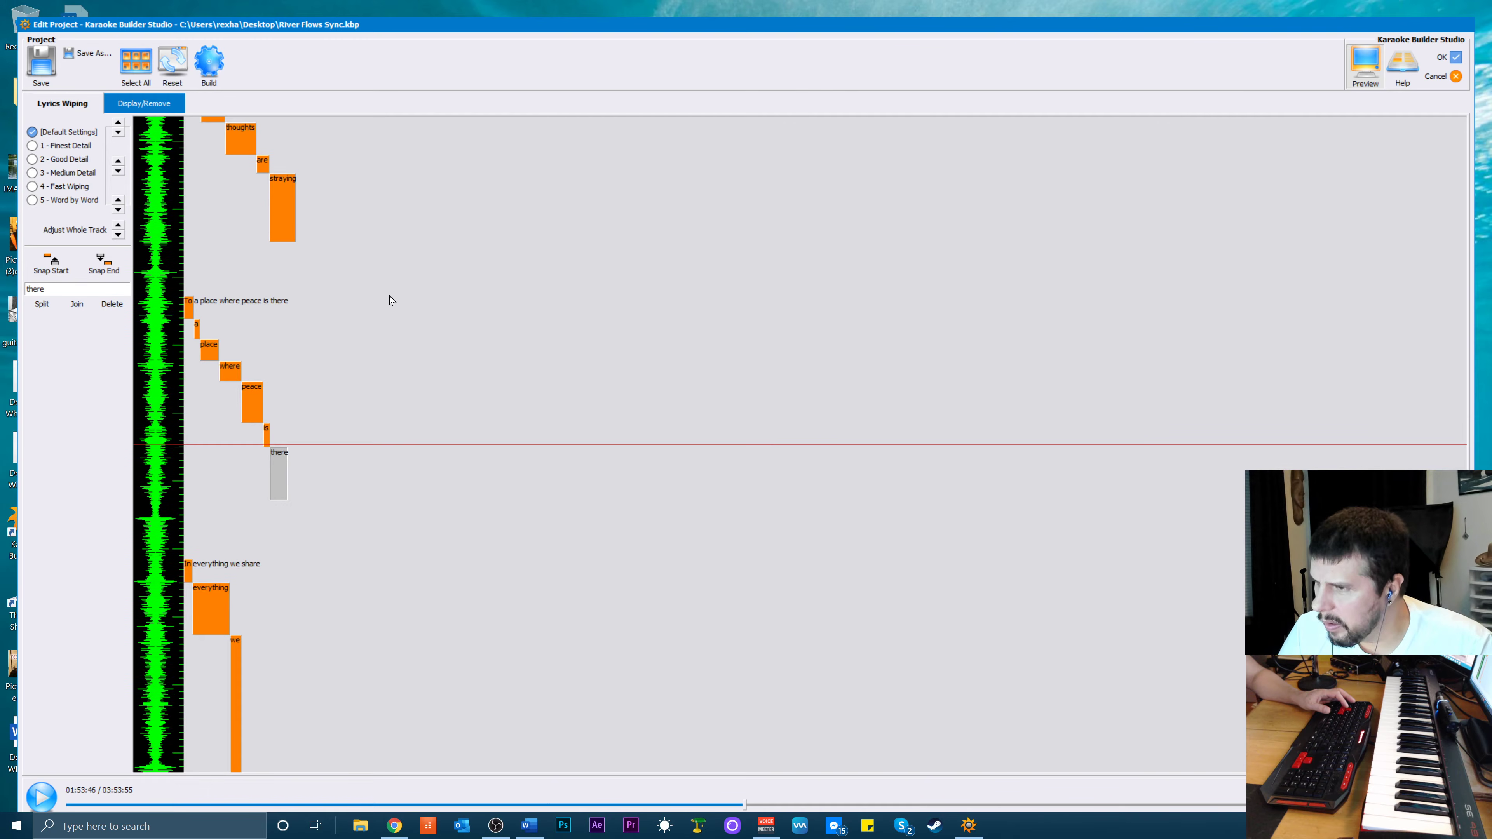
key(space)
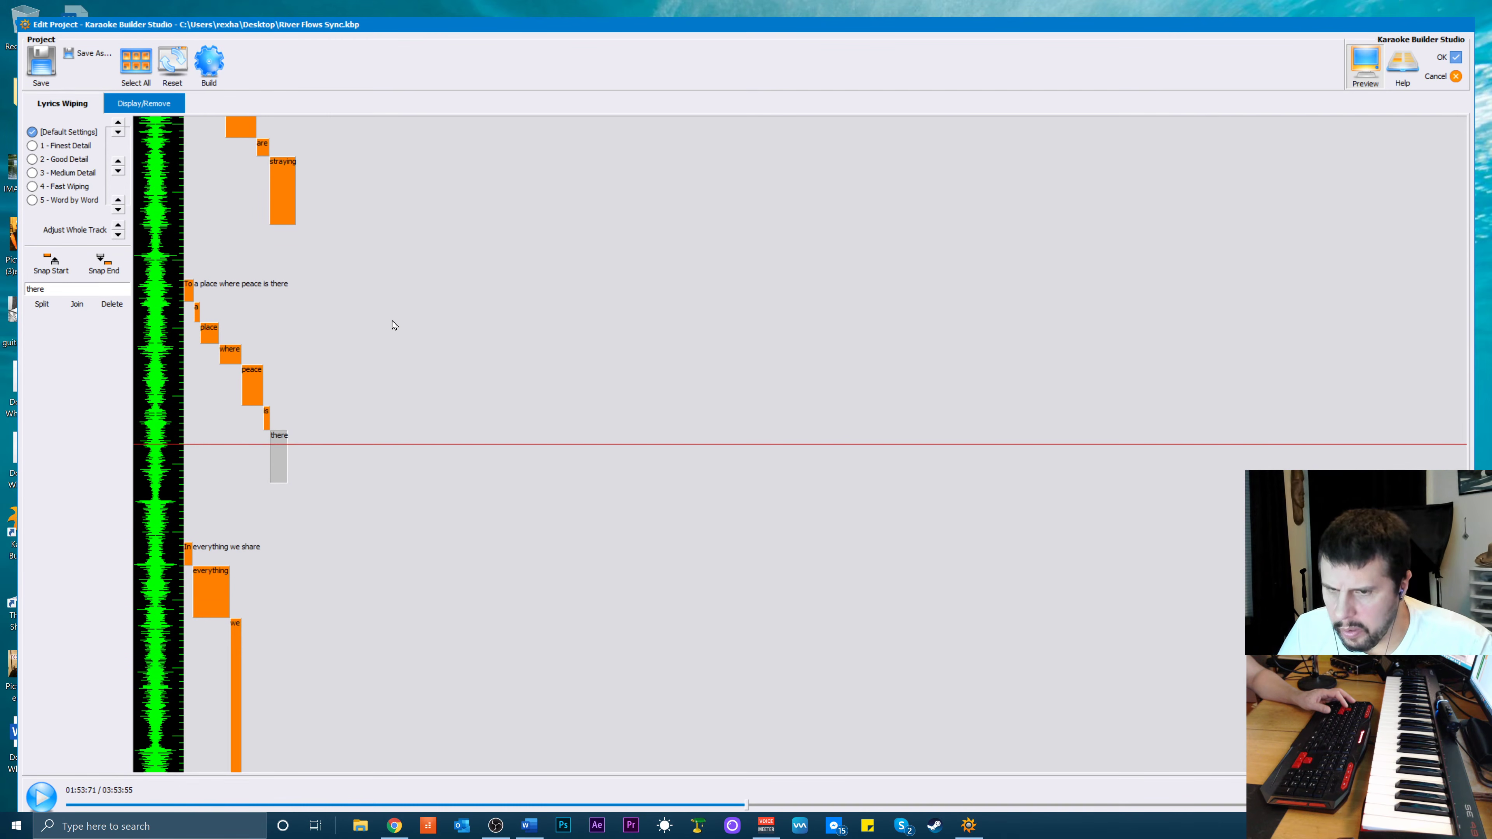
Shorten the end of "peace", snap a slightly shorter "is" to it, and snap the start of "there" to the end of "is"
click(309, 383)
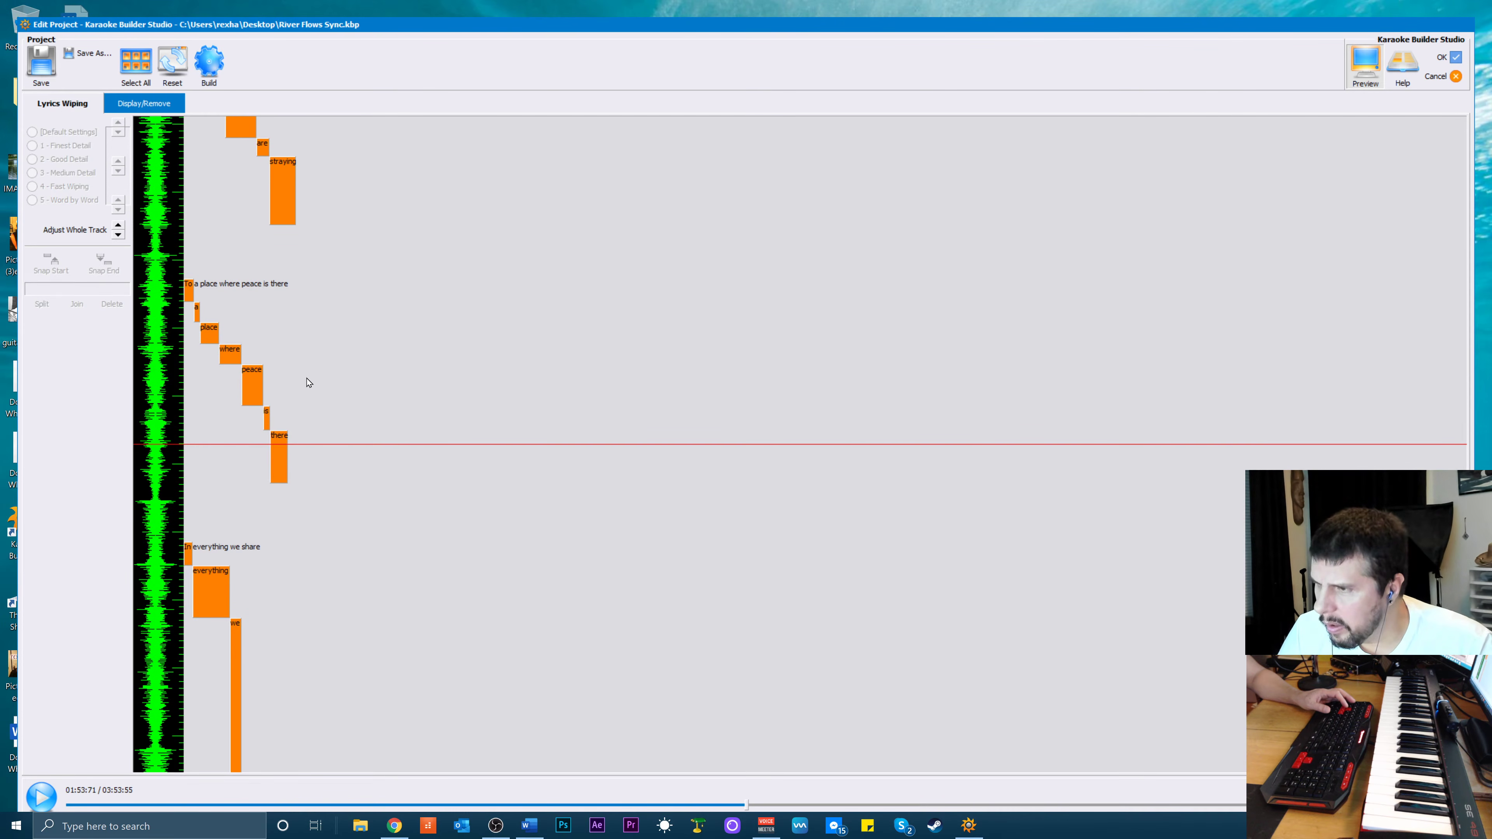
click(256, 403)
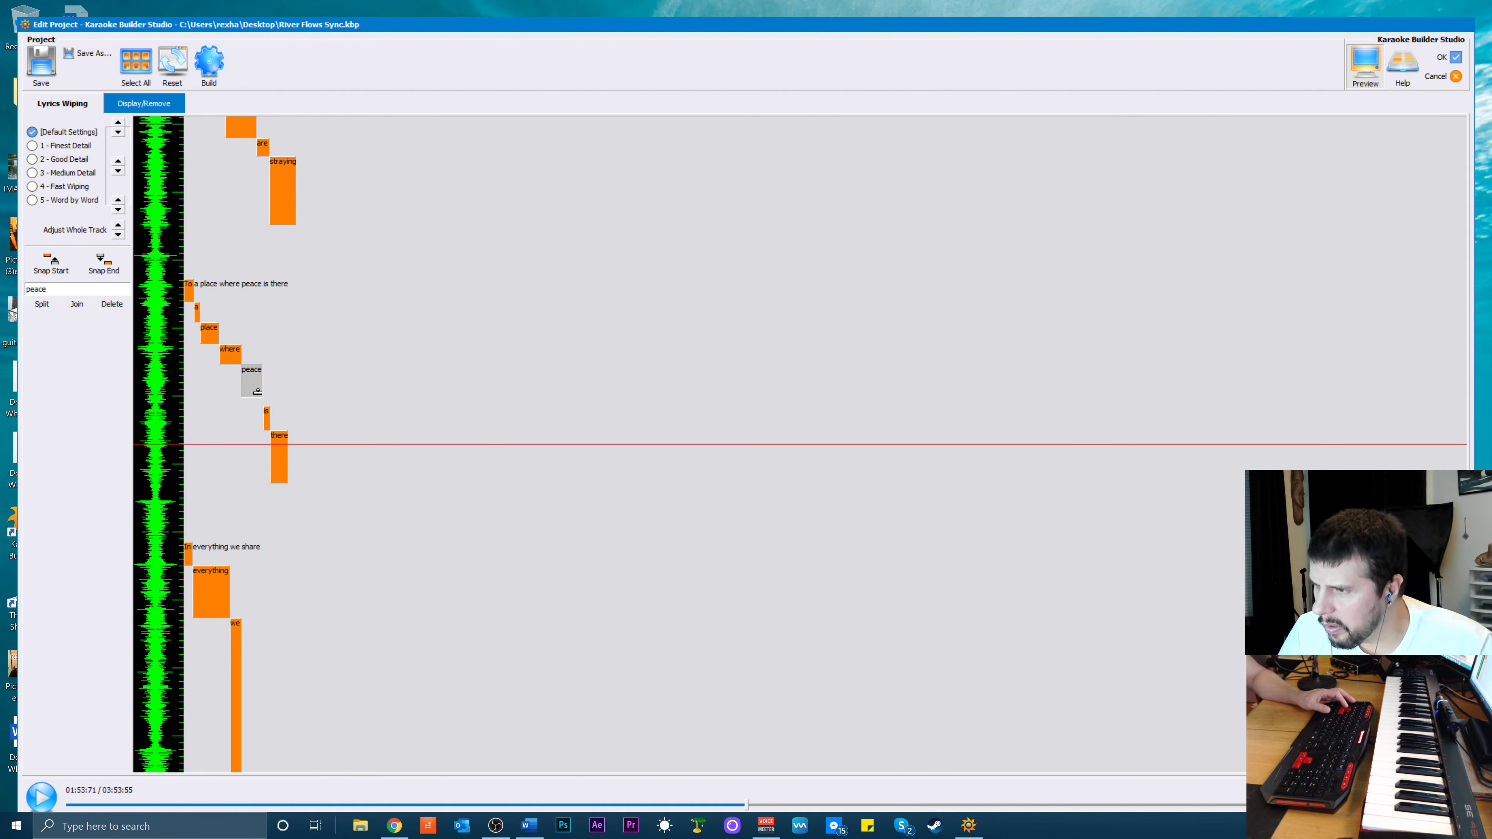
click(269, 414)
click(52, 263)
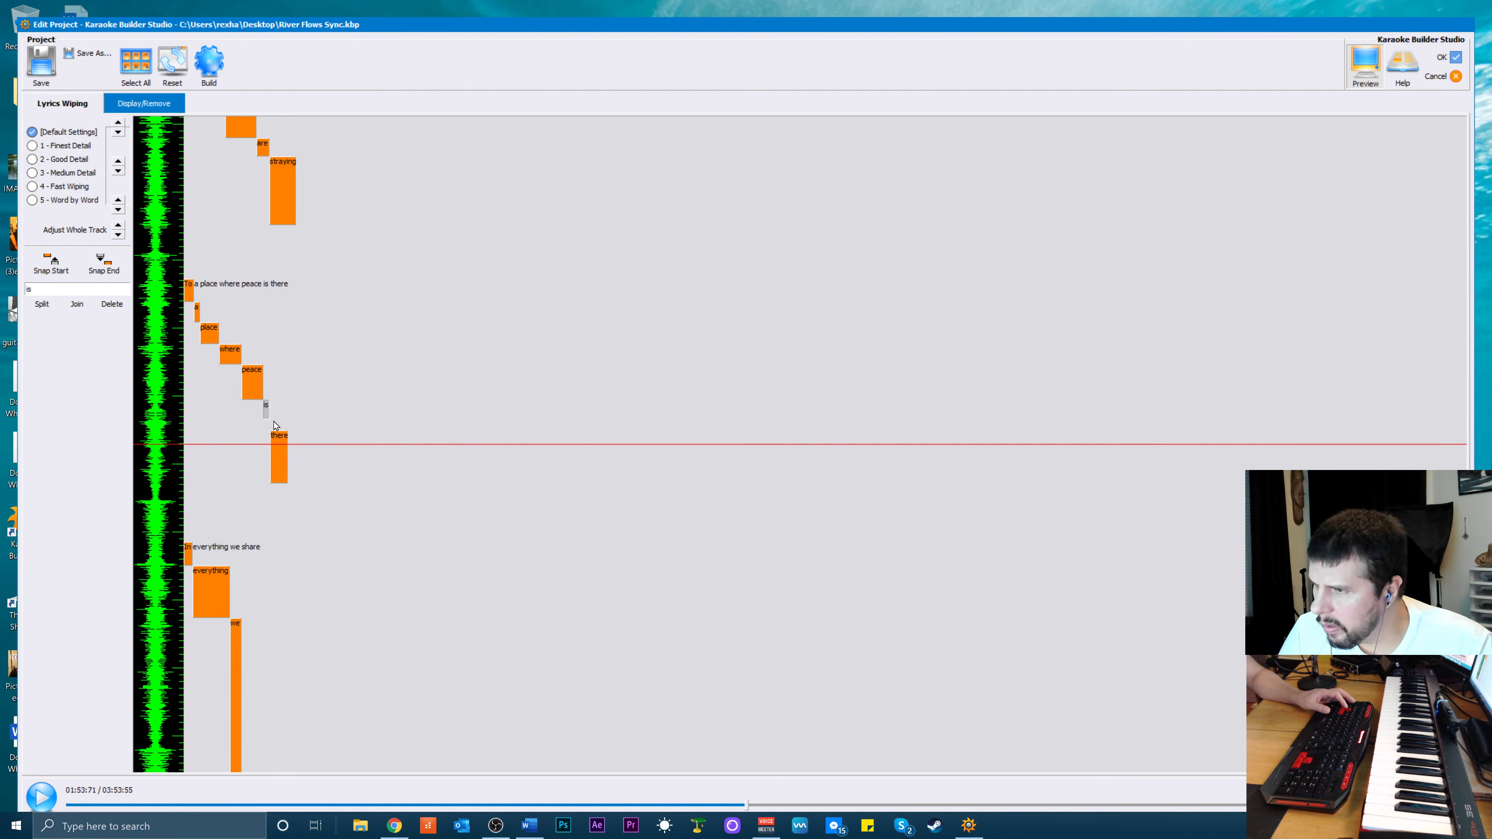
click(278, 448)
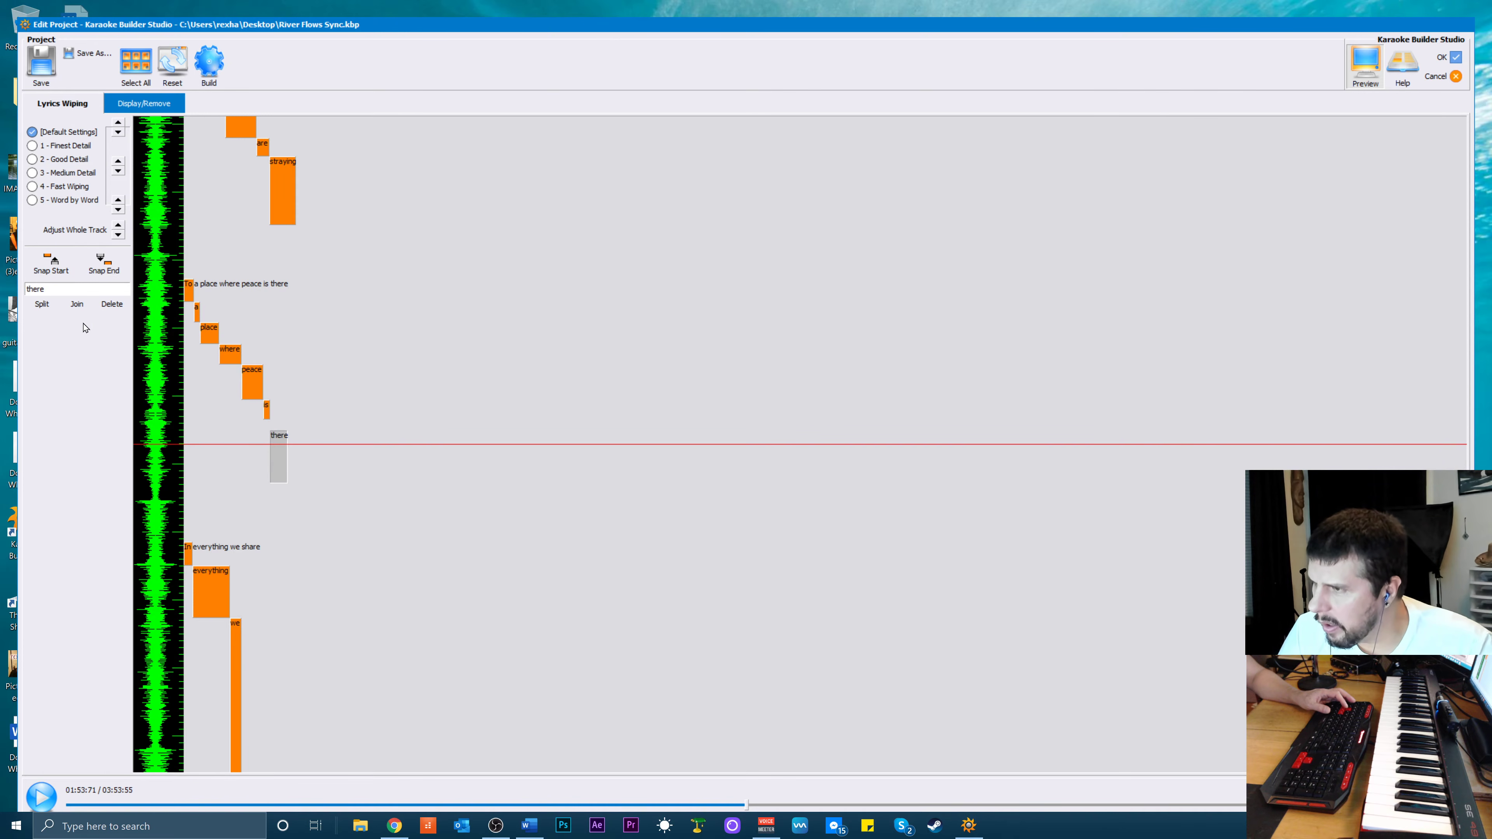
click(51, 263)
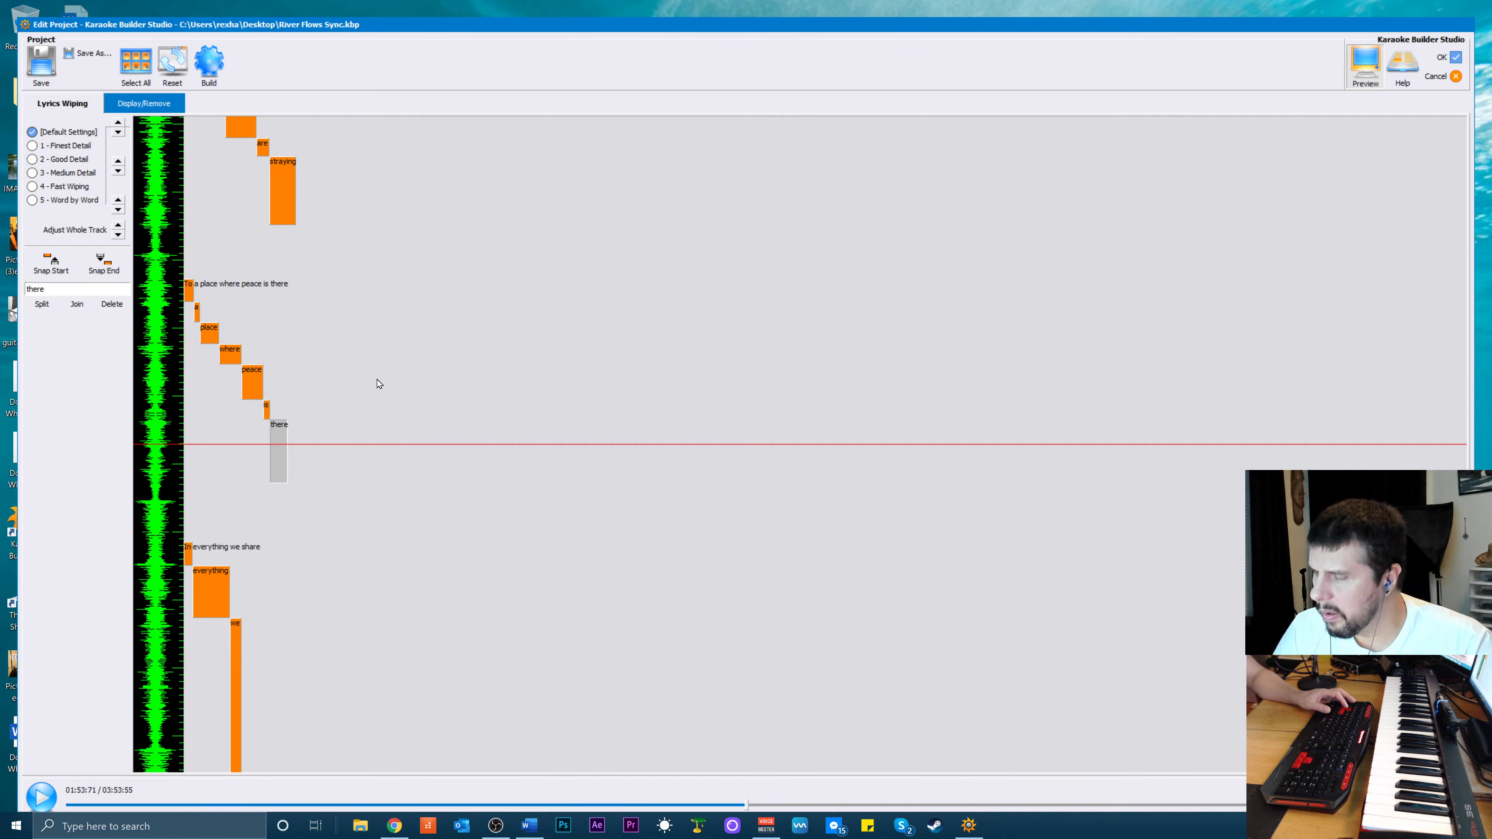
Replay "To a place where peace is there" from its beginning to past "there" to check the adjusted word timings
key(space)
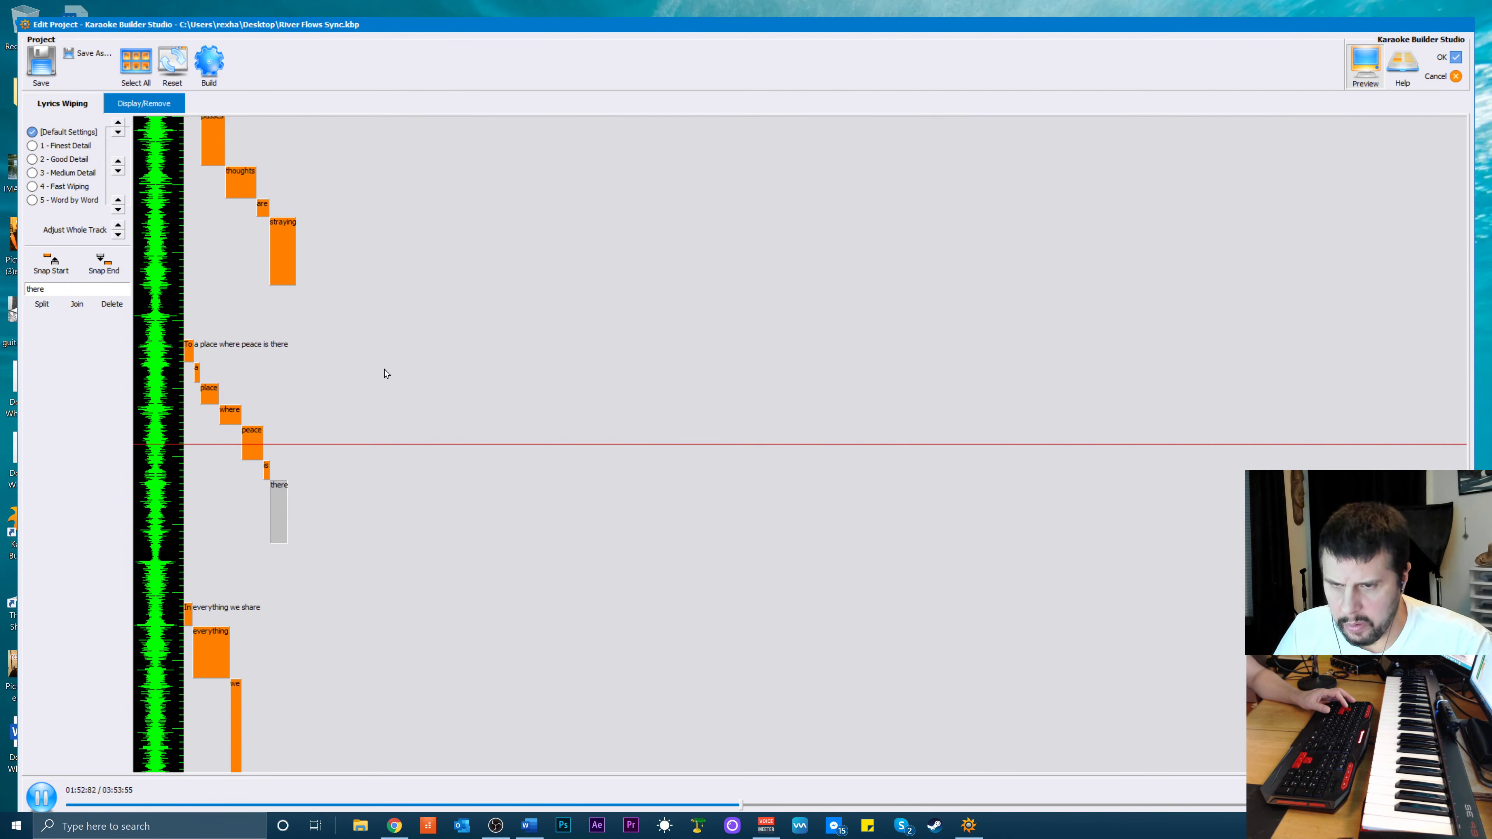
key(space)
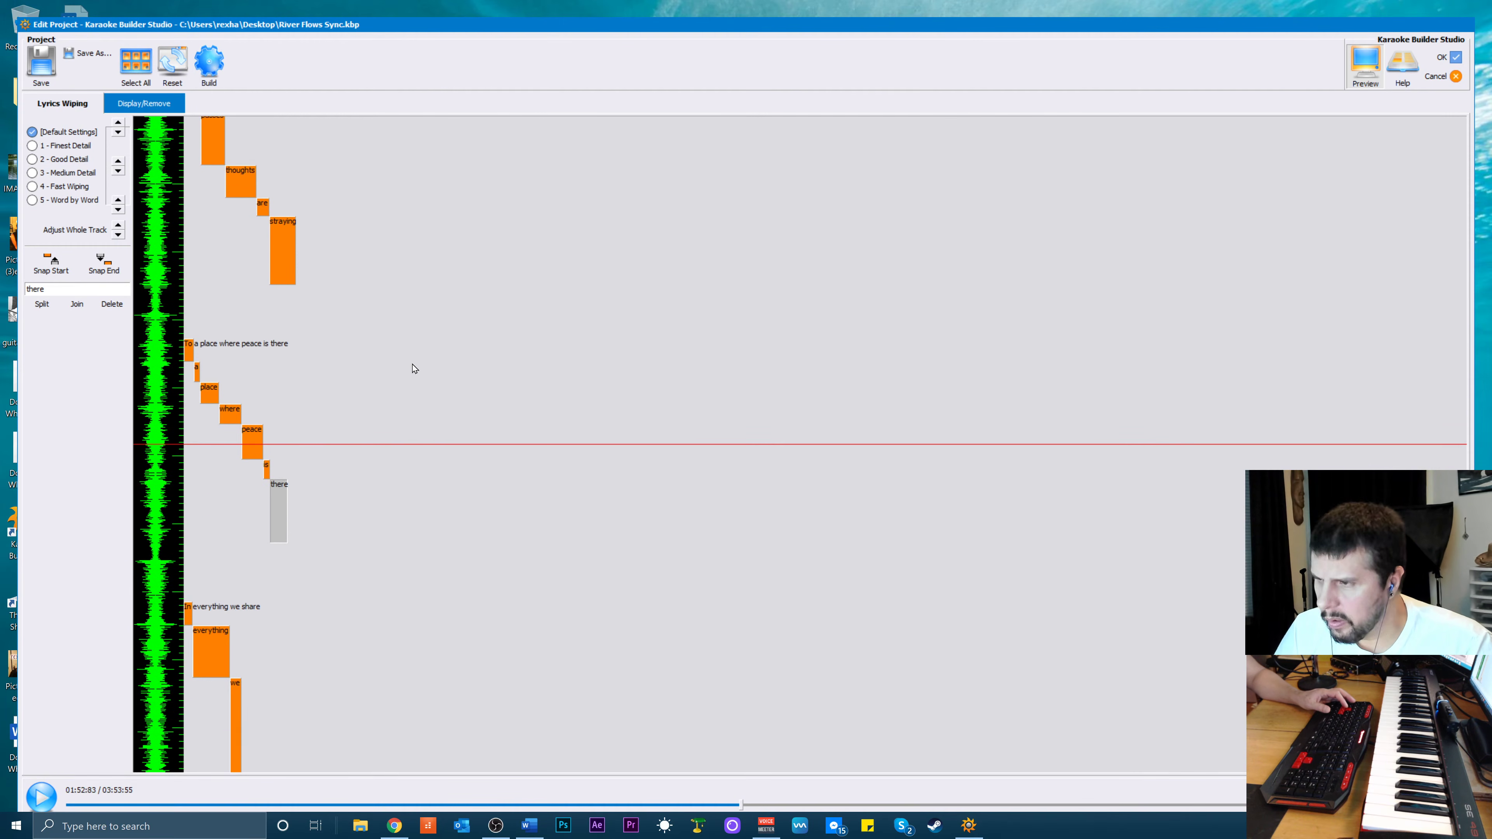
scroll(412, 364, down, 4)
scroll(354, 387, up, 9)
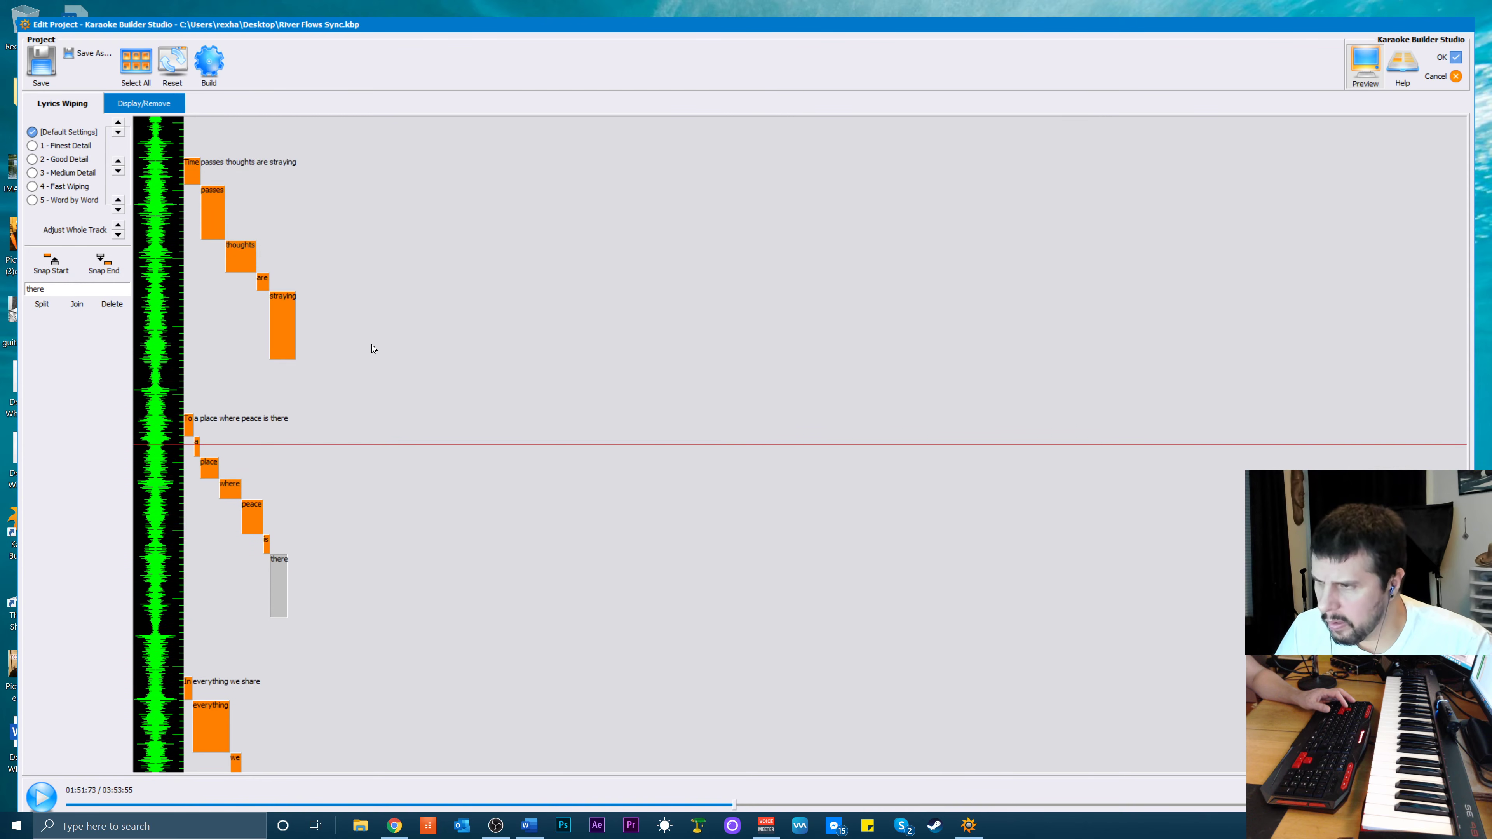
key(space)
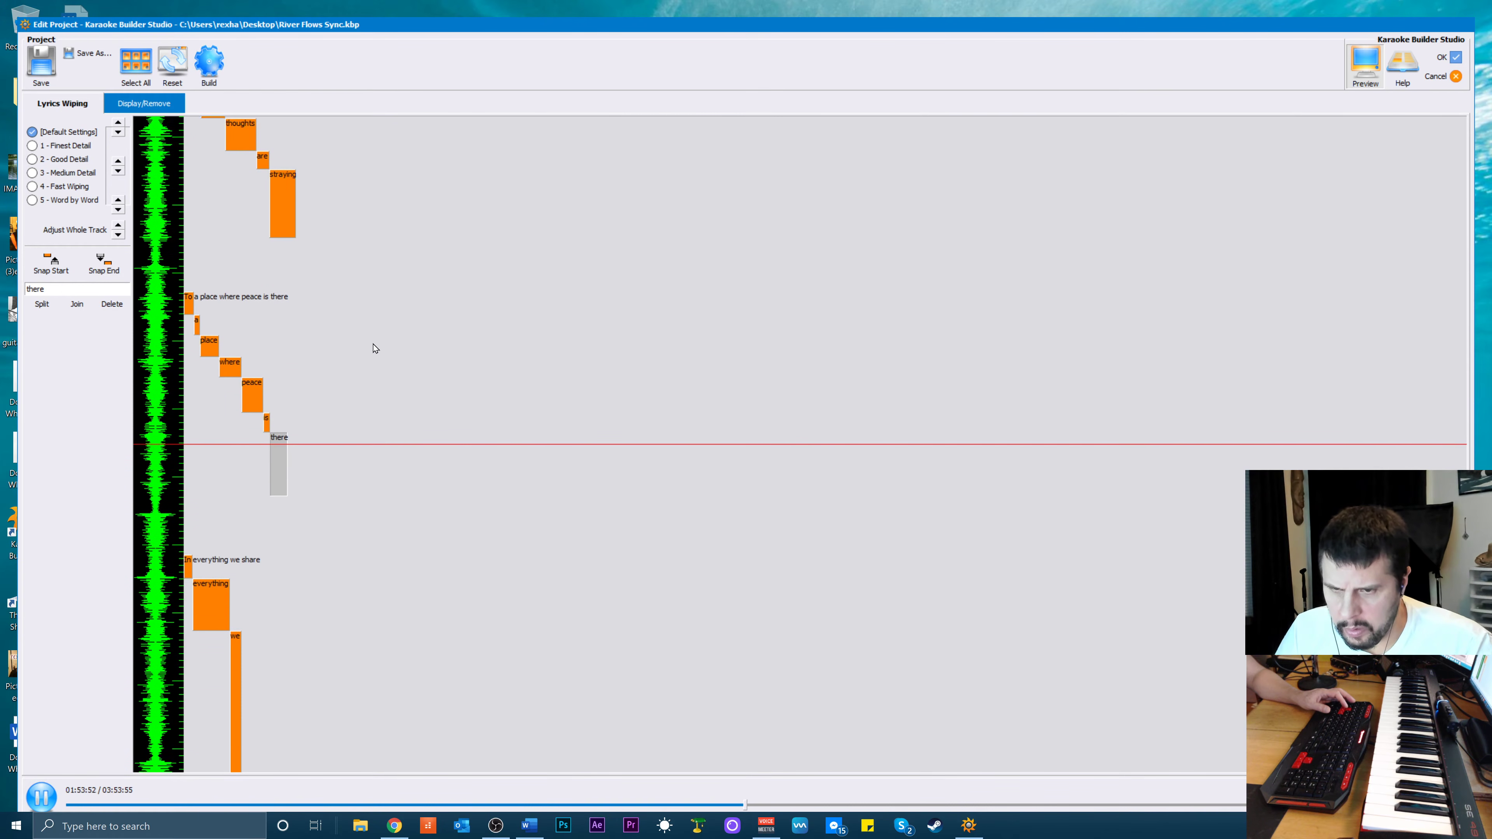
key(space)
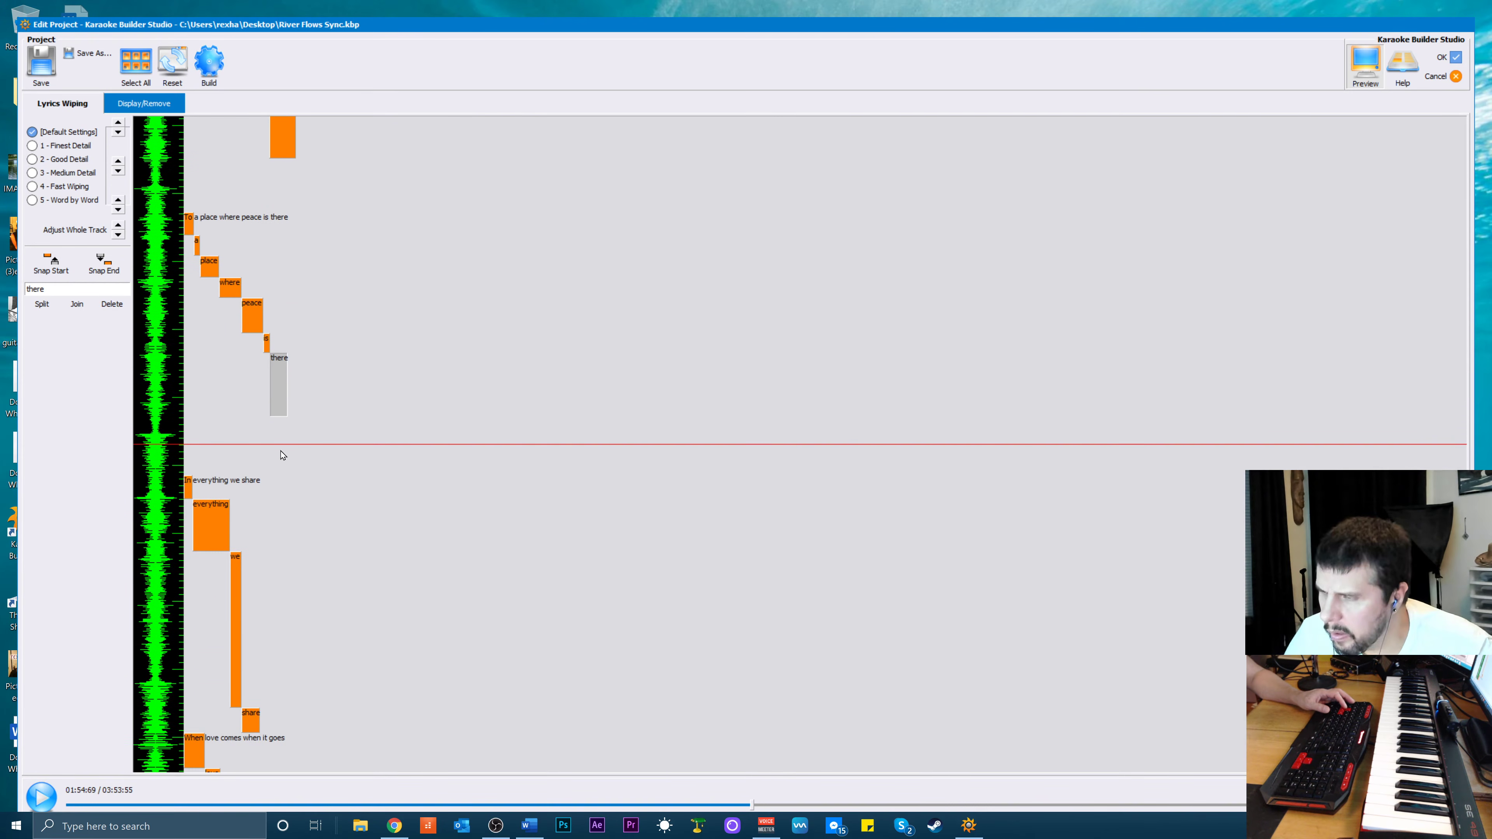
Replay into "In everything we share" and shorten the end of "we" to well before the playback line
key(space)
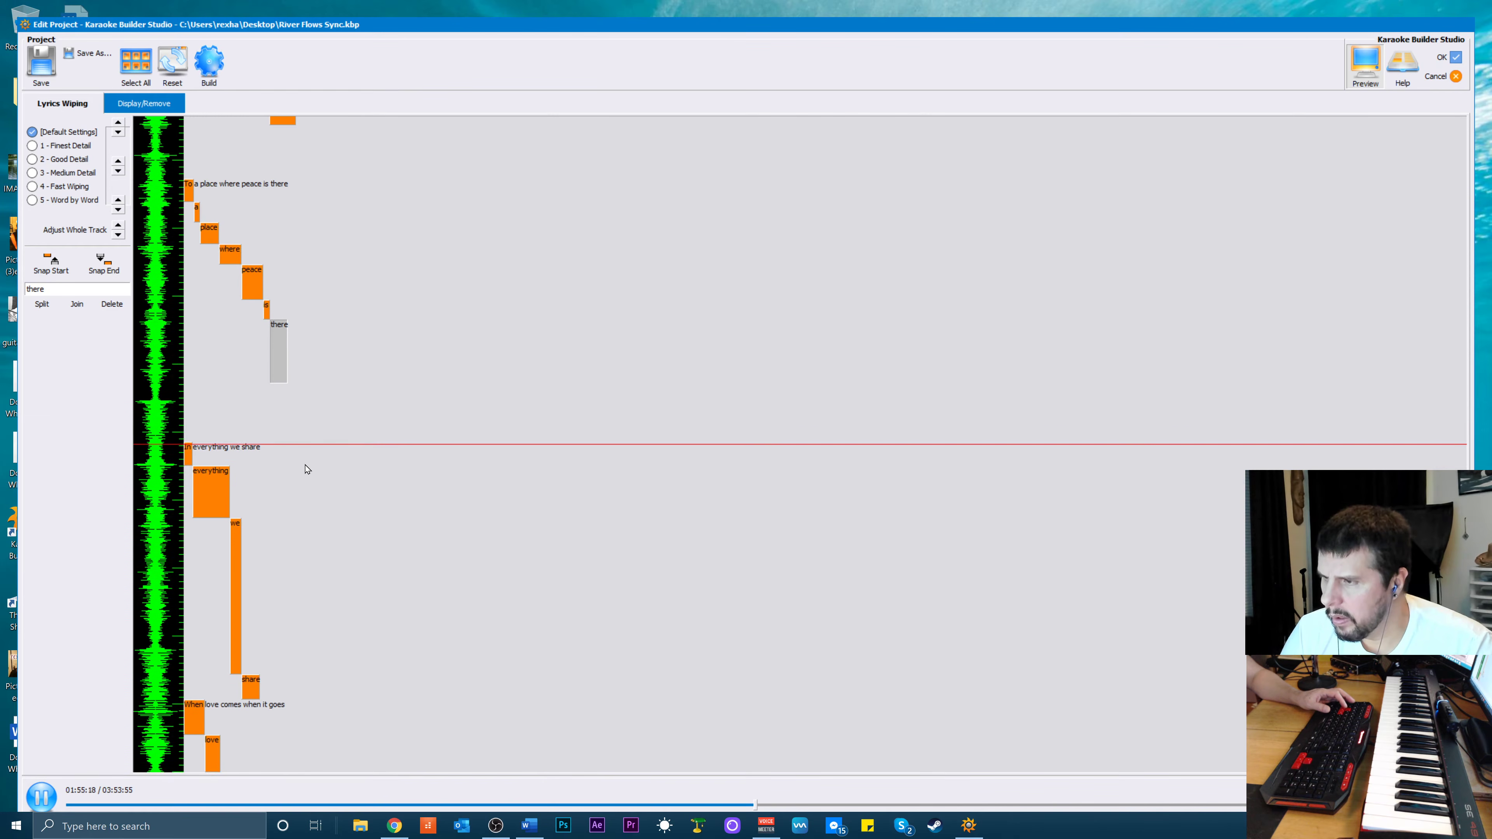
scroll(312, 457, up, 3)
key(space)
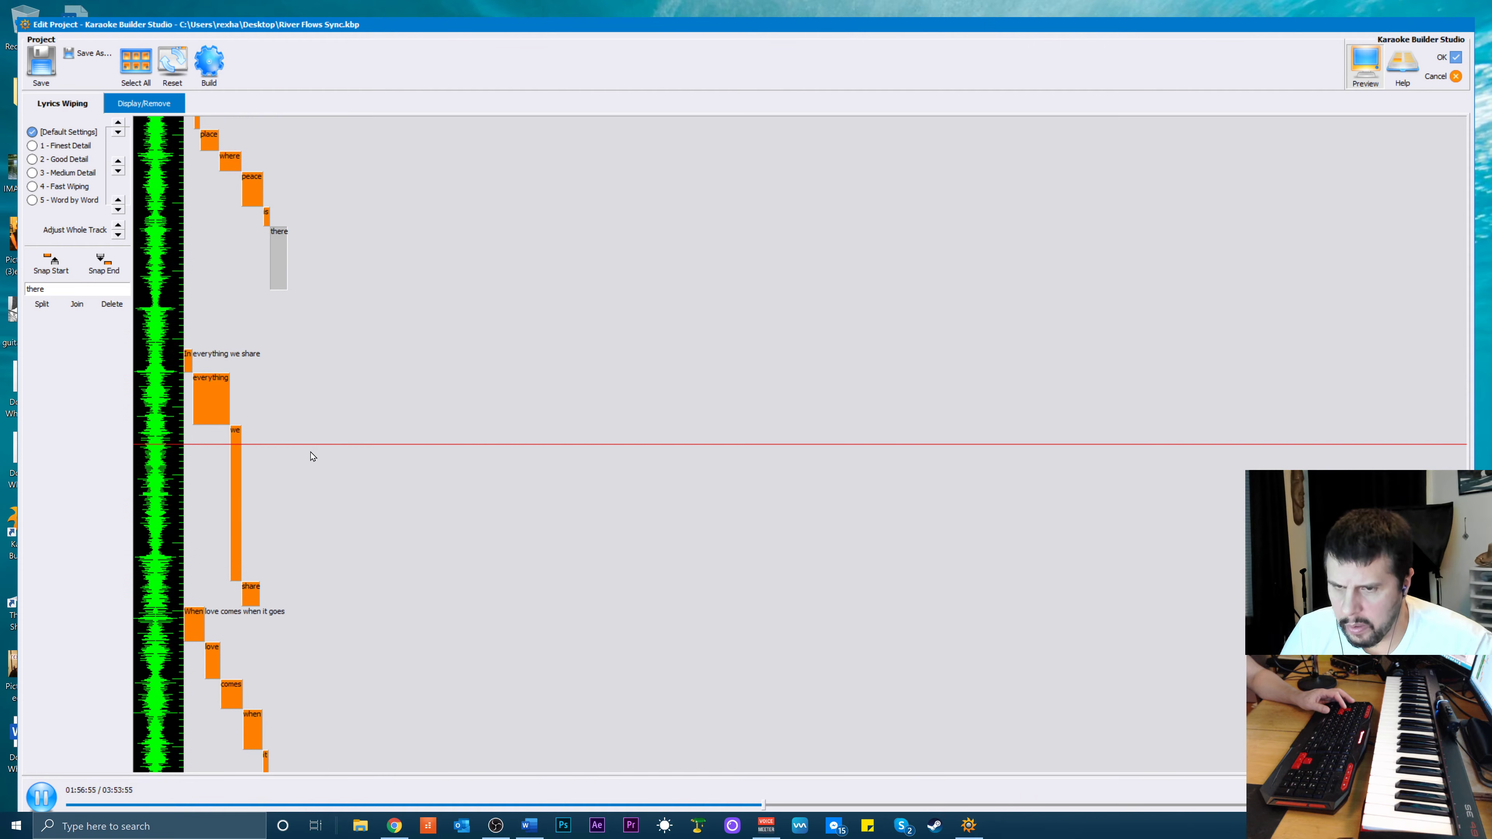
key(space)
click(250, 473)
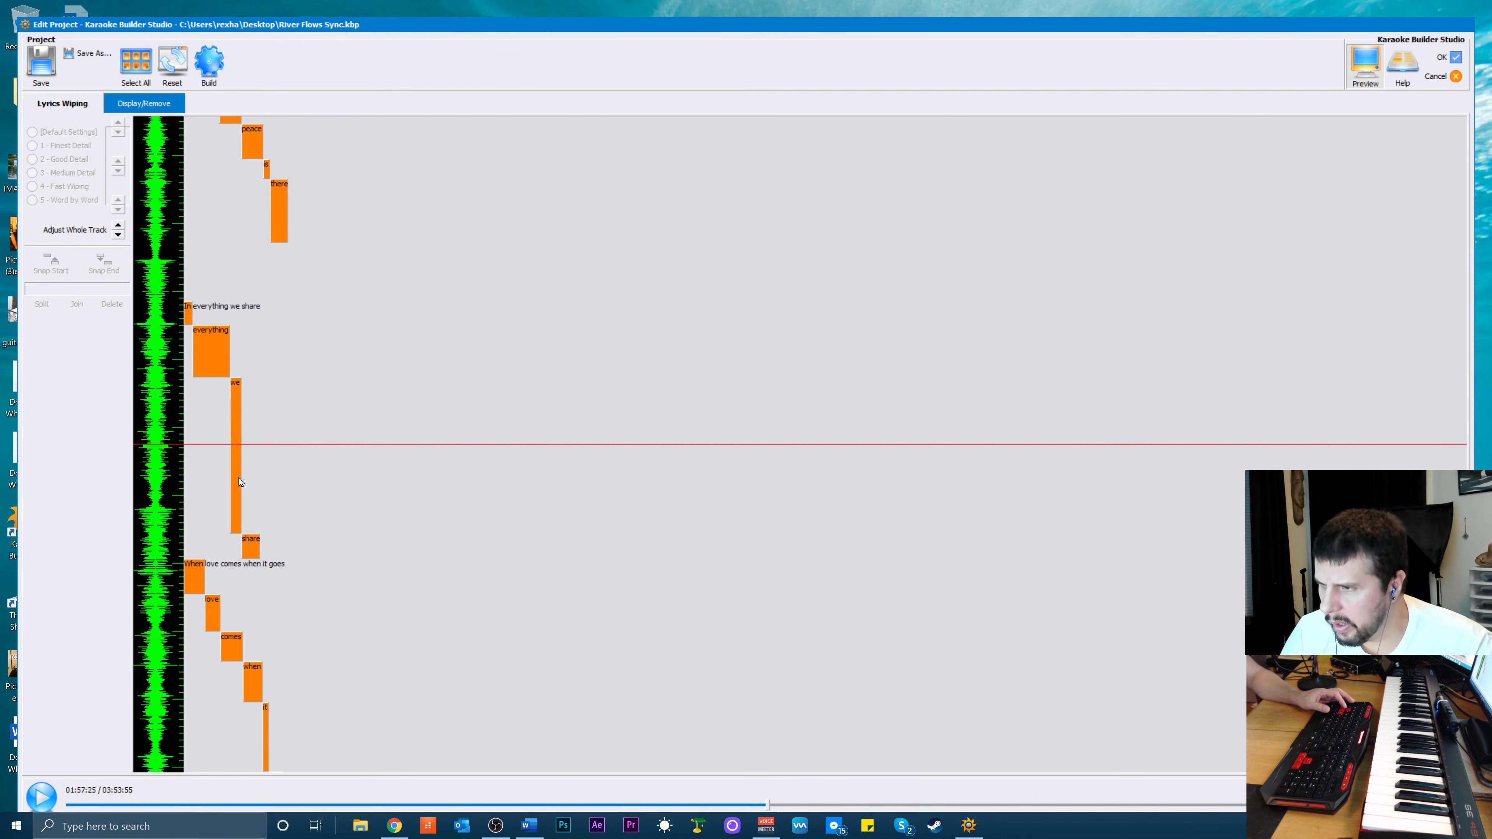
click(235, 491)
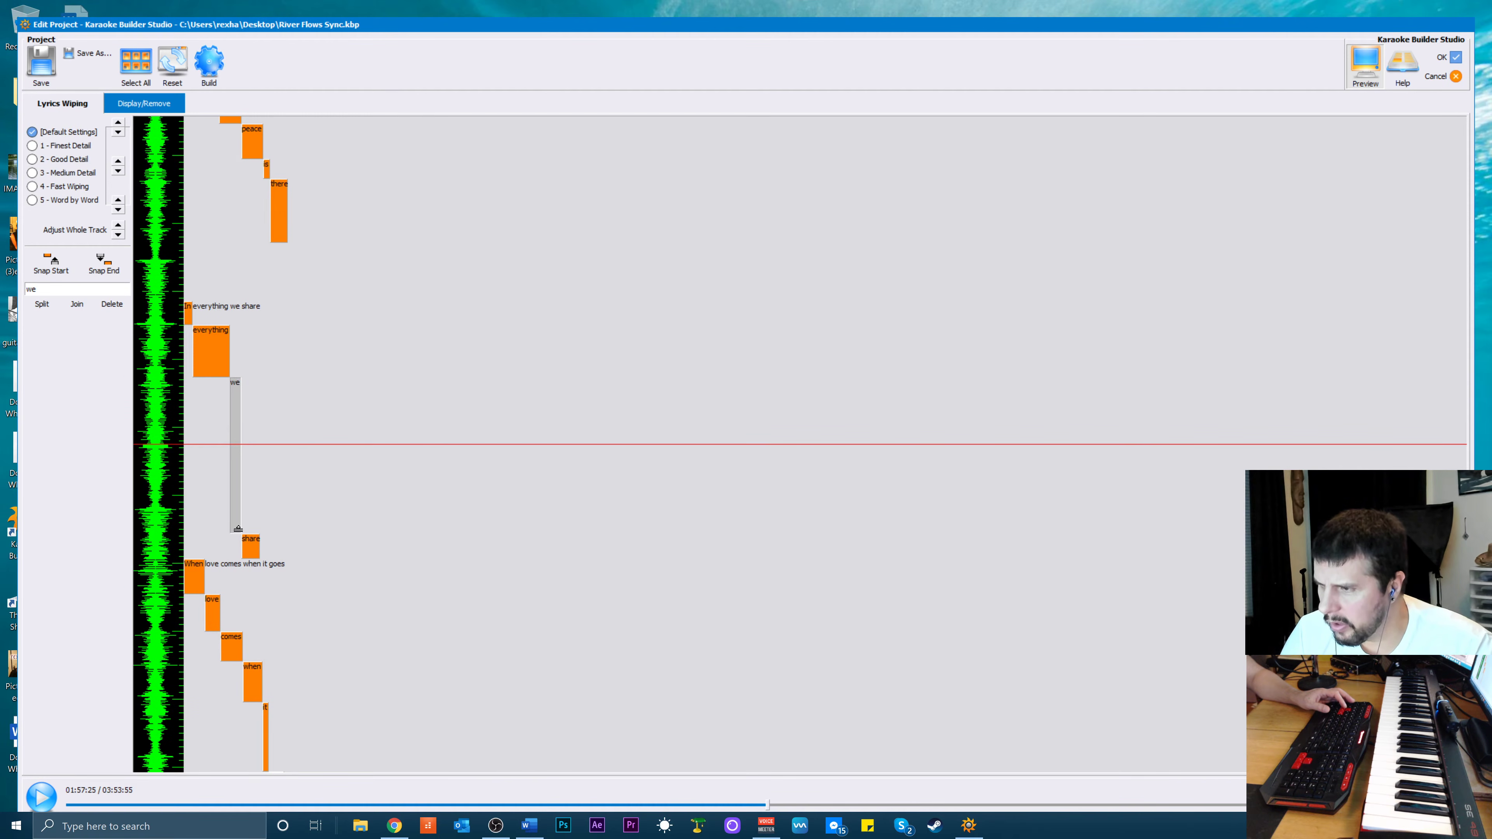
drag(238, 529, 239, 388)
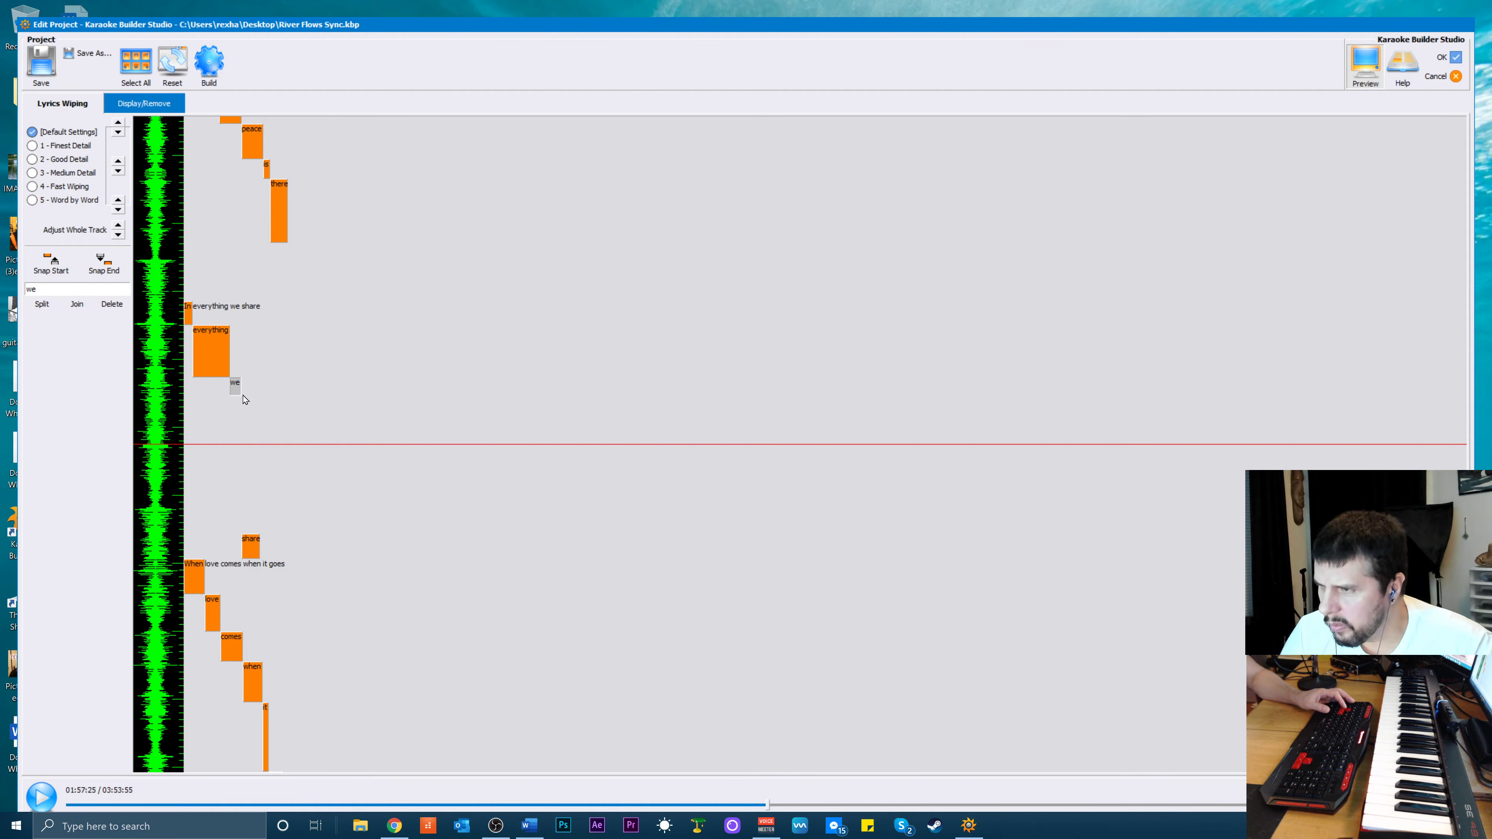
Snap the start of "share" to the end of "we", shorten its end to the playback line, and replay up to the next line
click(252, 546)
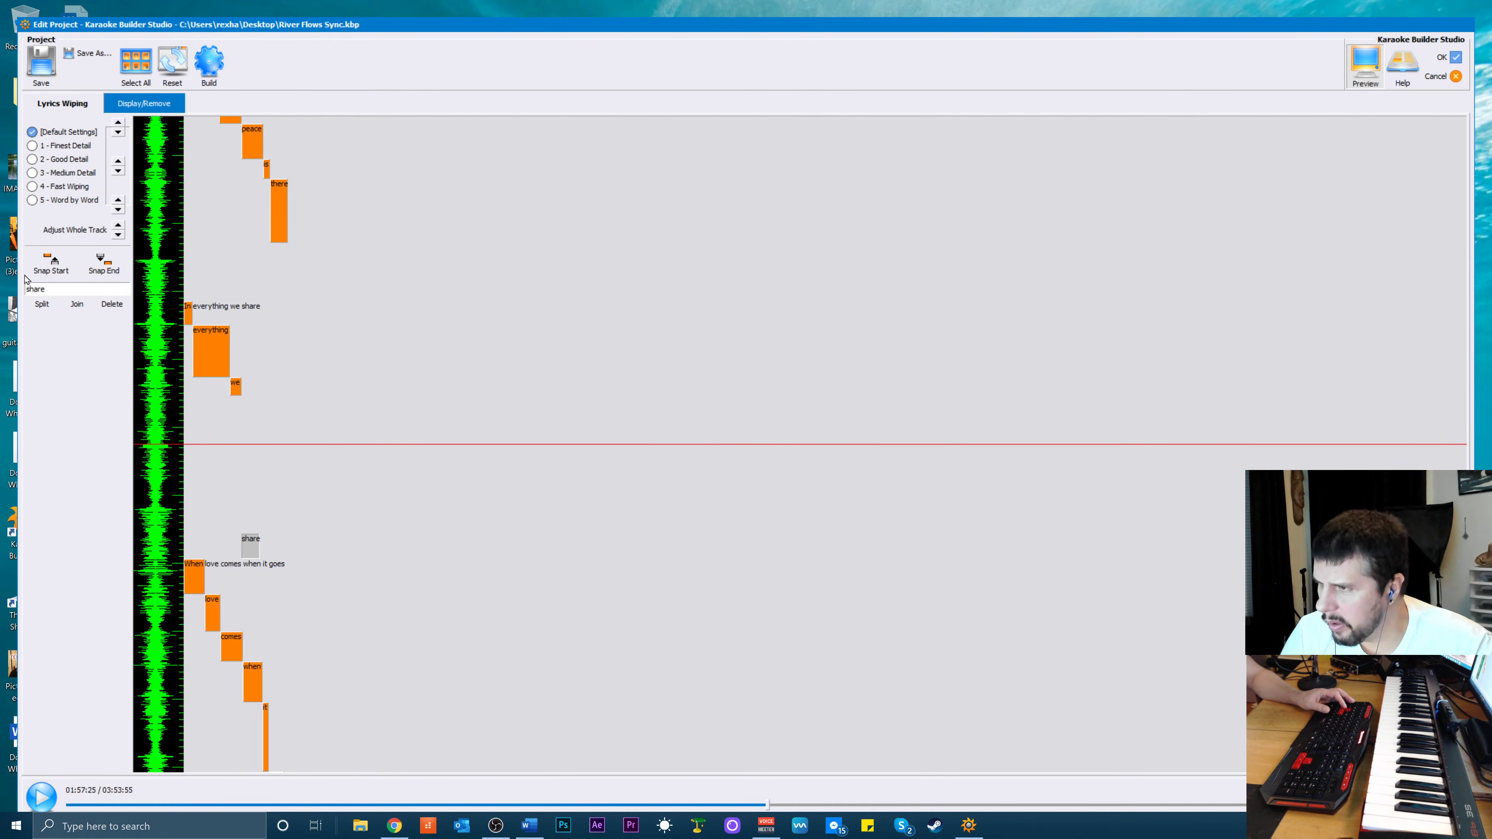
click(50, 262)
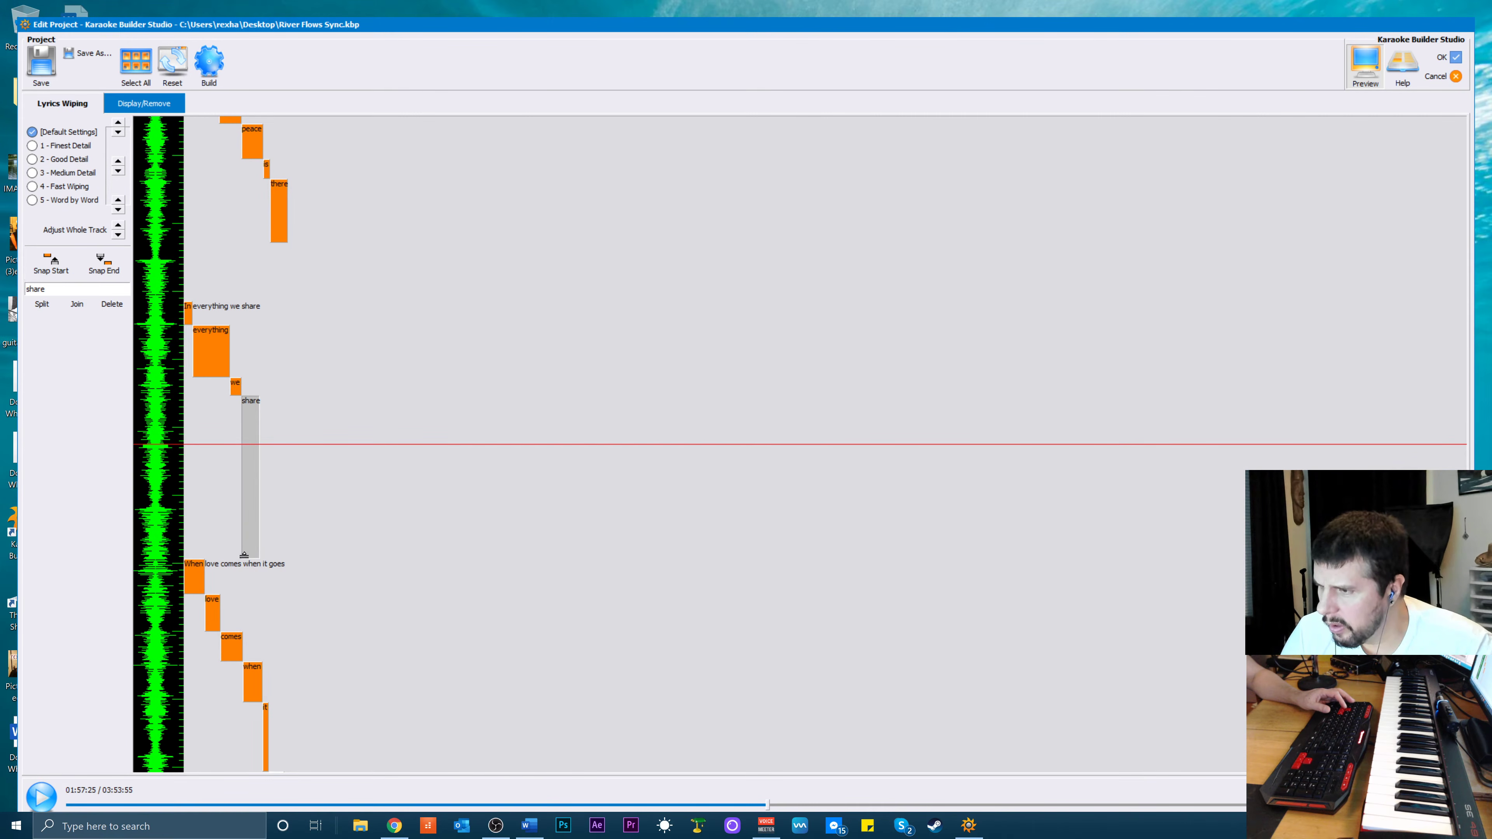
scroll(244, 555, down, 2)
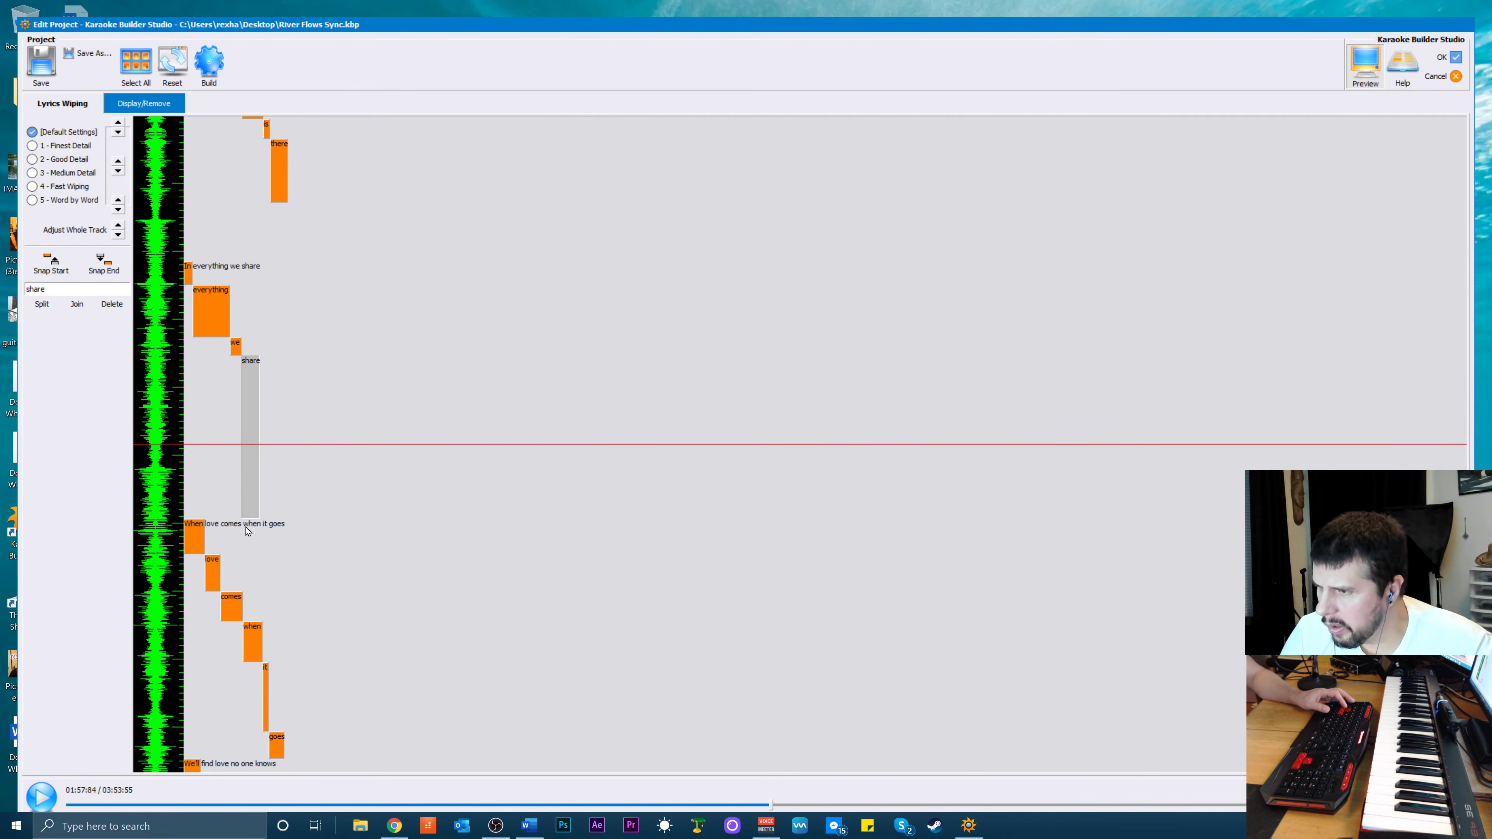
drag(247, 514, 253, 446)
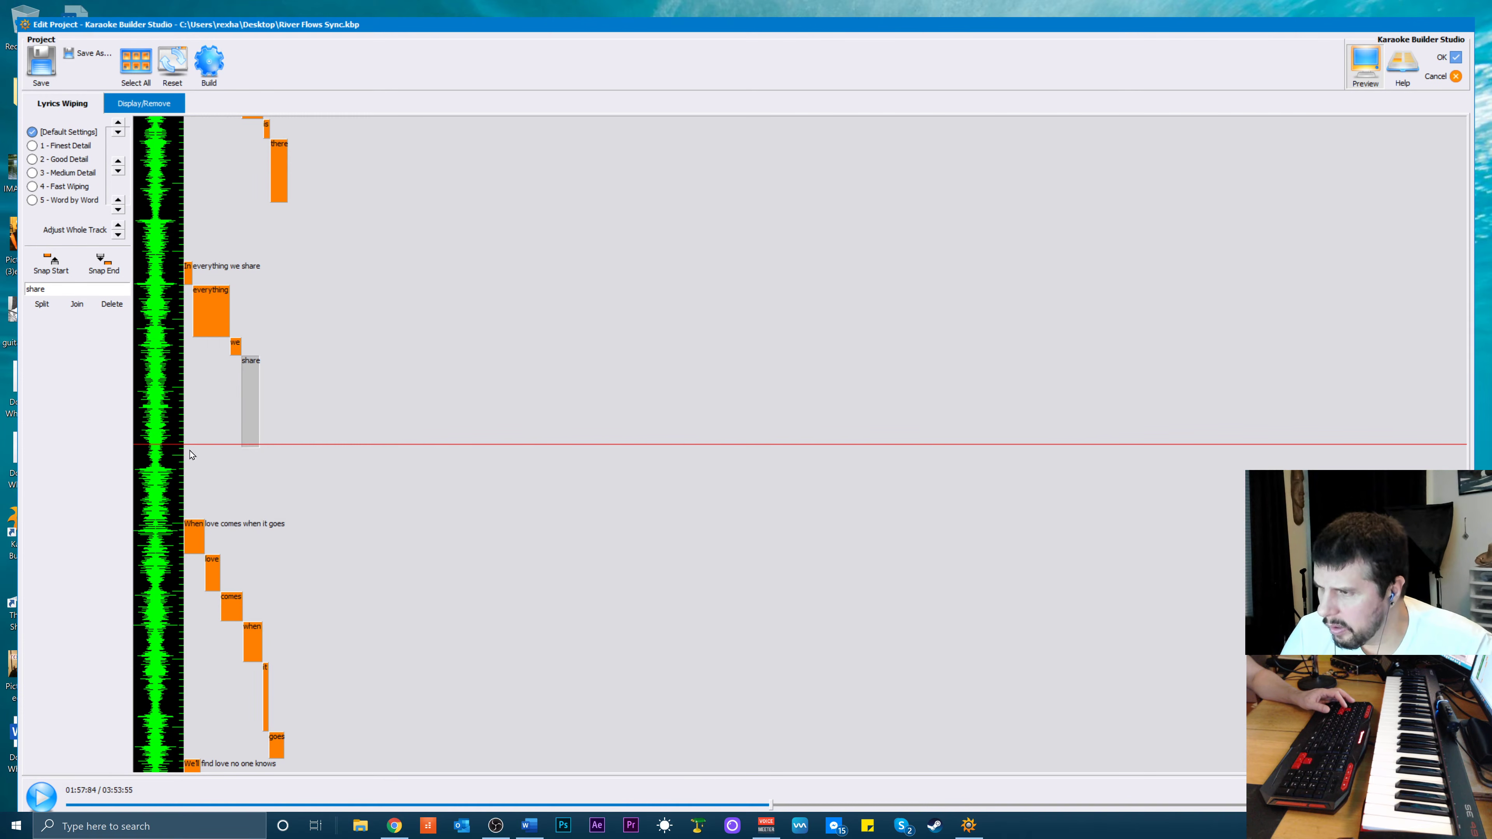
key(space)
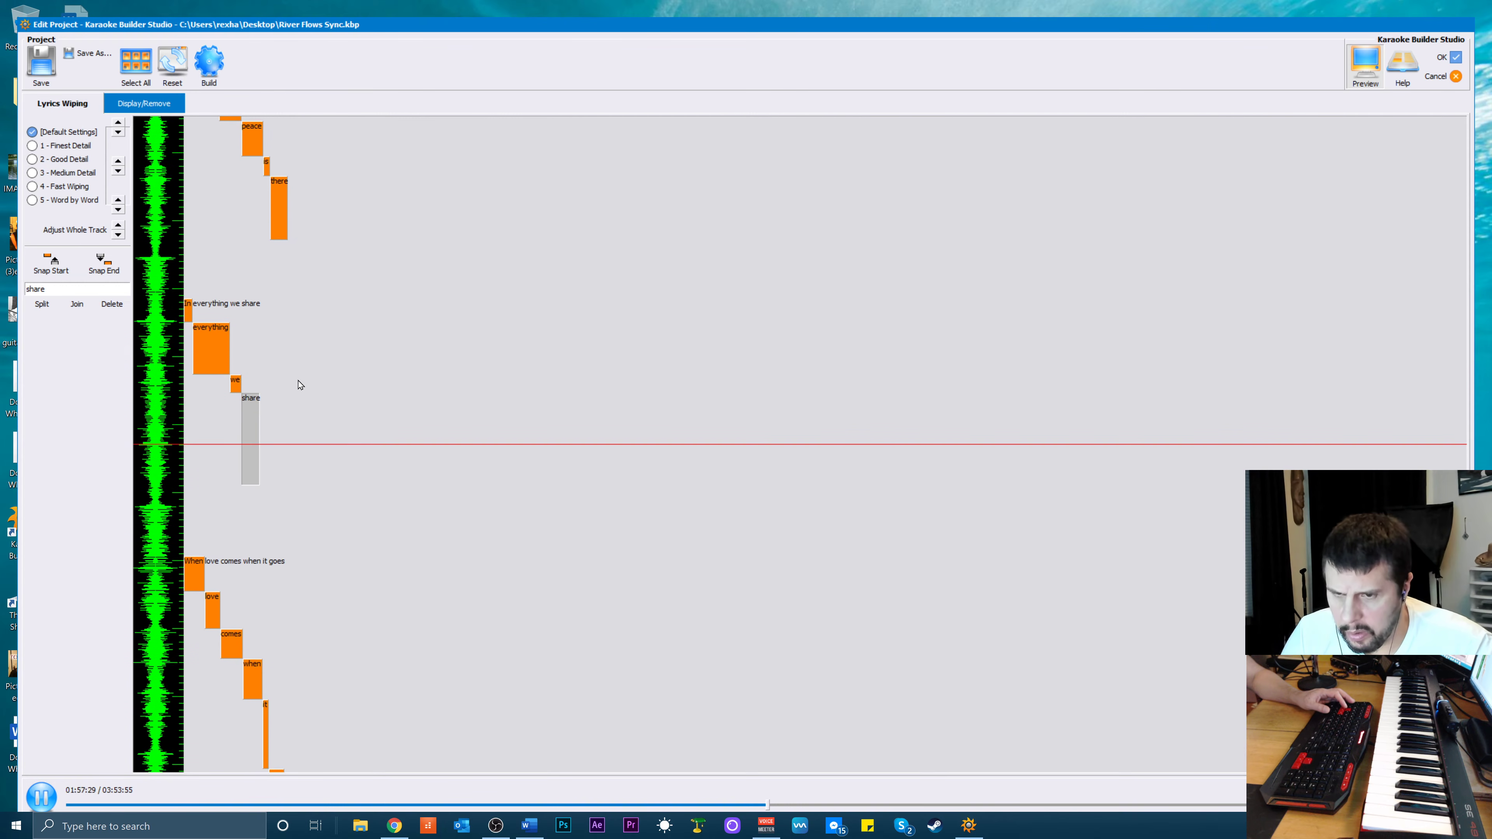
key(space)
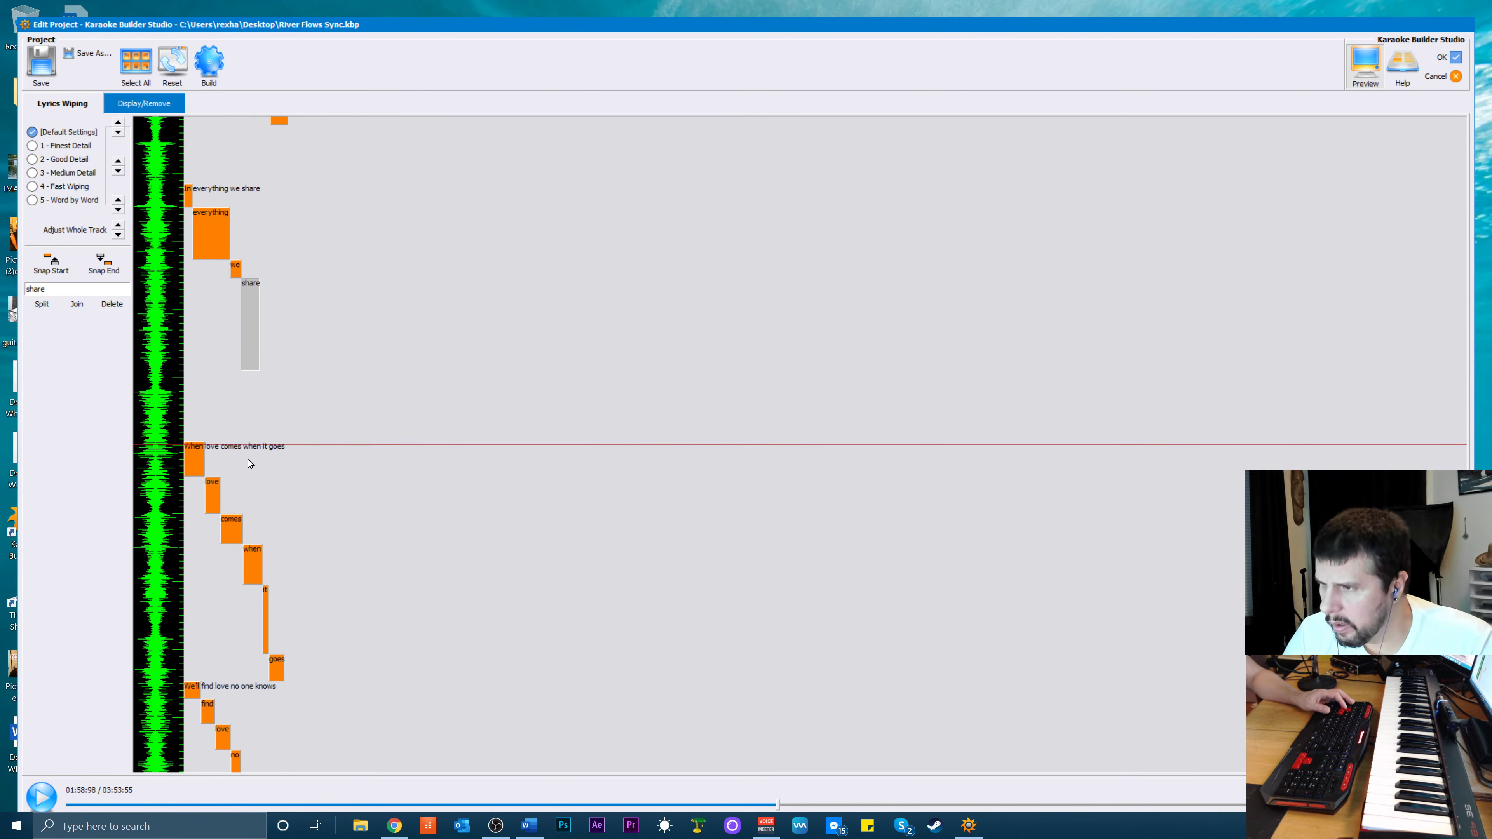
Select all words of "When love comes when it goes" and shift the whole line five increments earlier
click(233, 531)
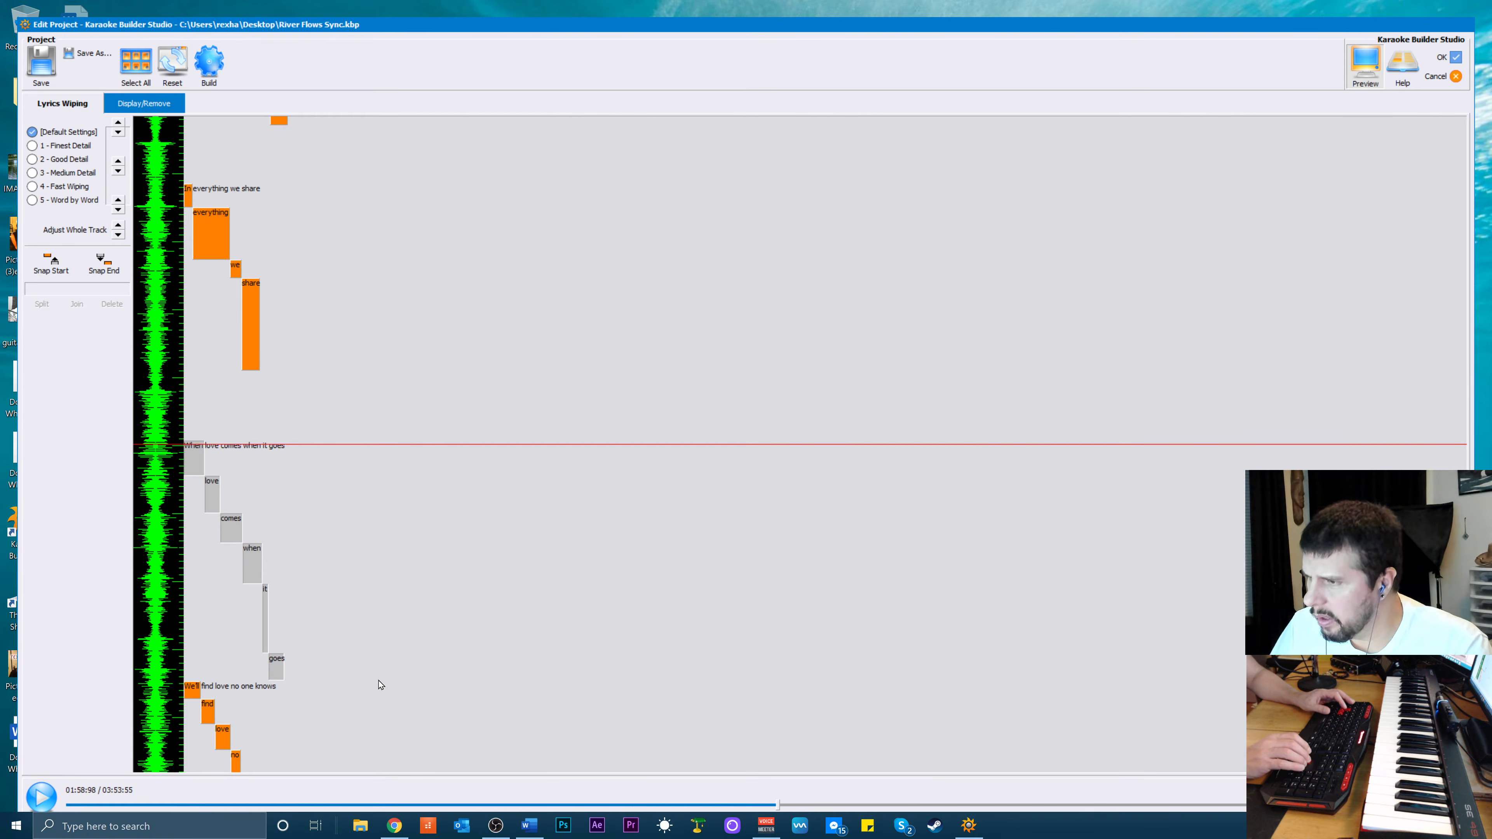
key(Up)
key(Up)
key(Up)
key(Up)
key(Up)
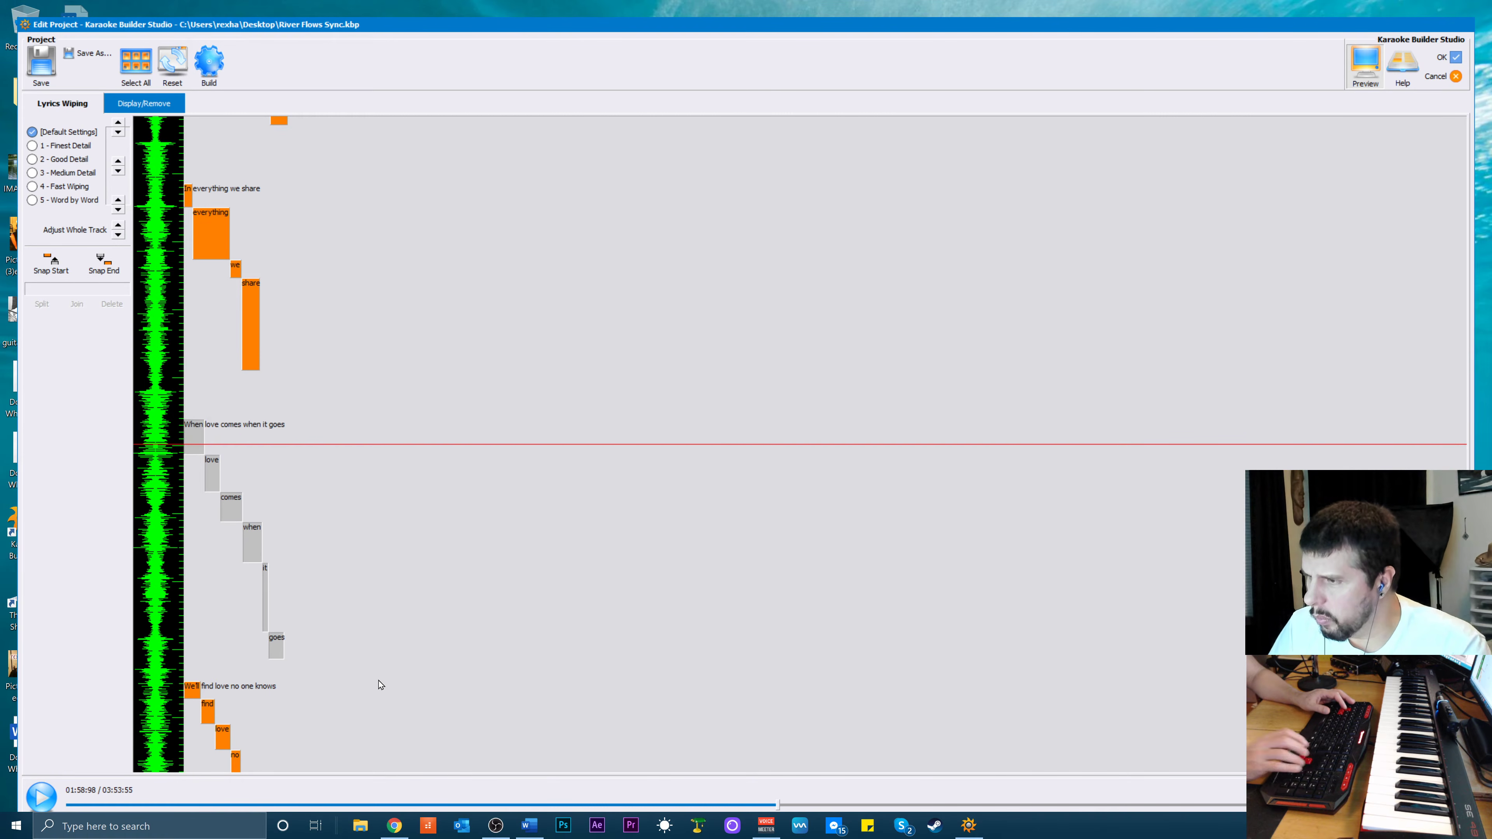
Replay the first words of "When love comes when it goes" to check the line's shifted timing
scroll(409, 504, up, 2)
key(space)
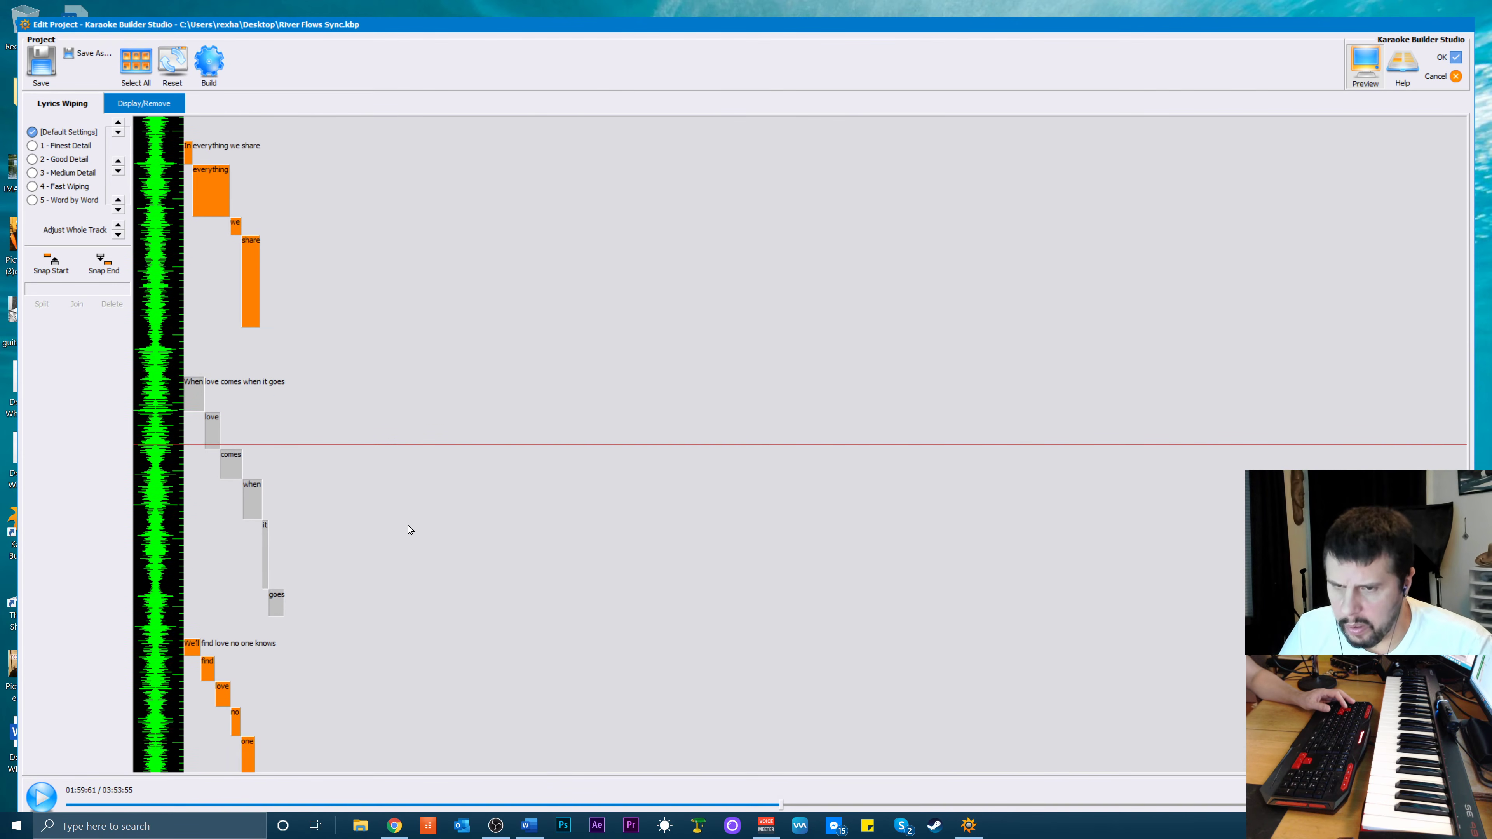
scroll(408, 521, up, 2)
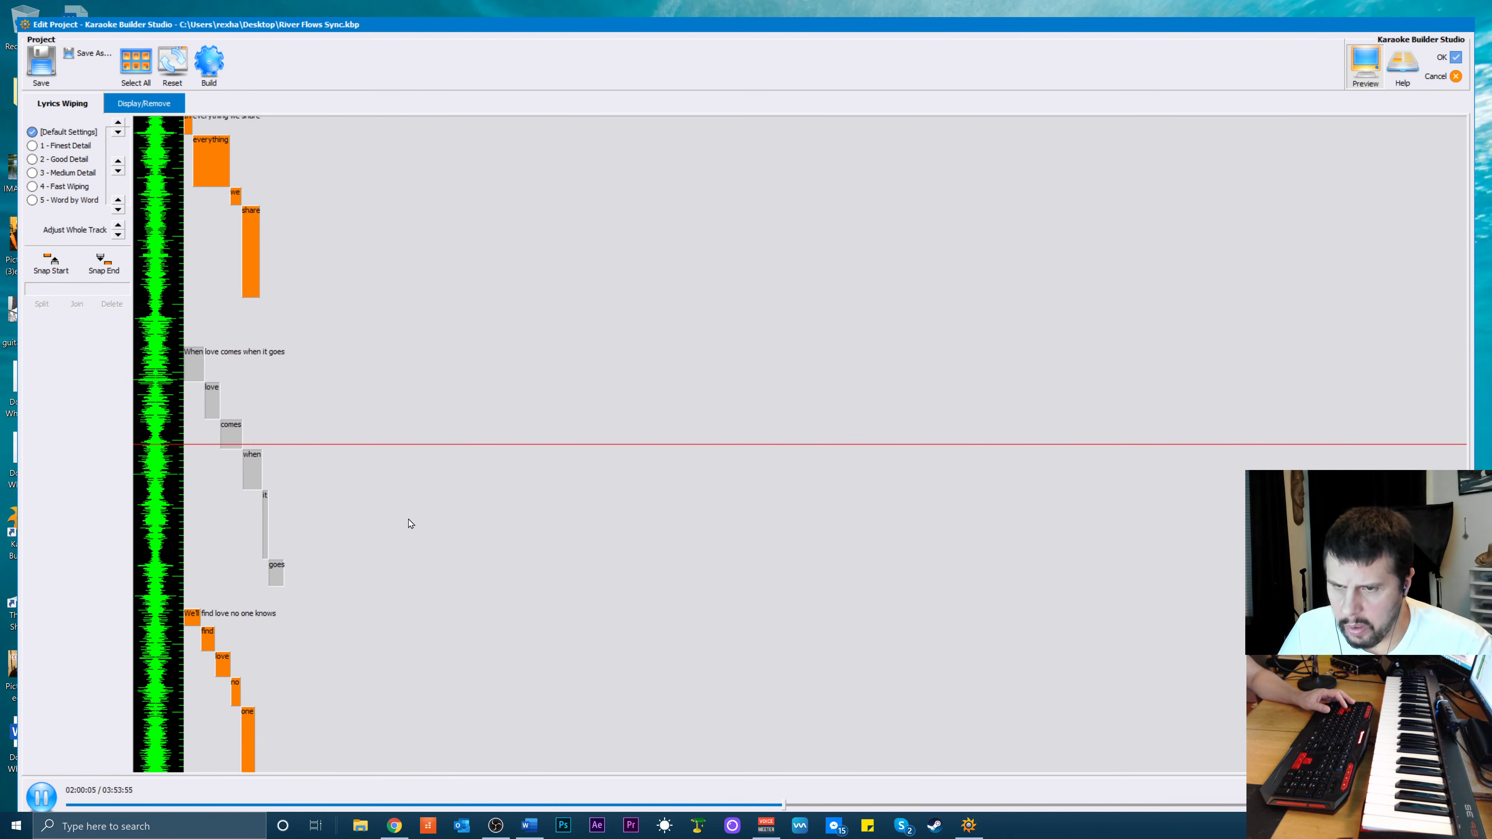
key(space)
scroll(411, 522, up, 2)
key(space)
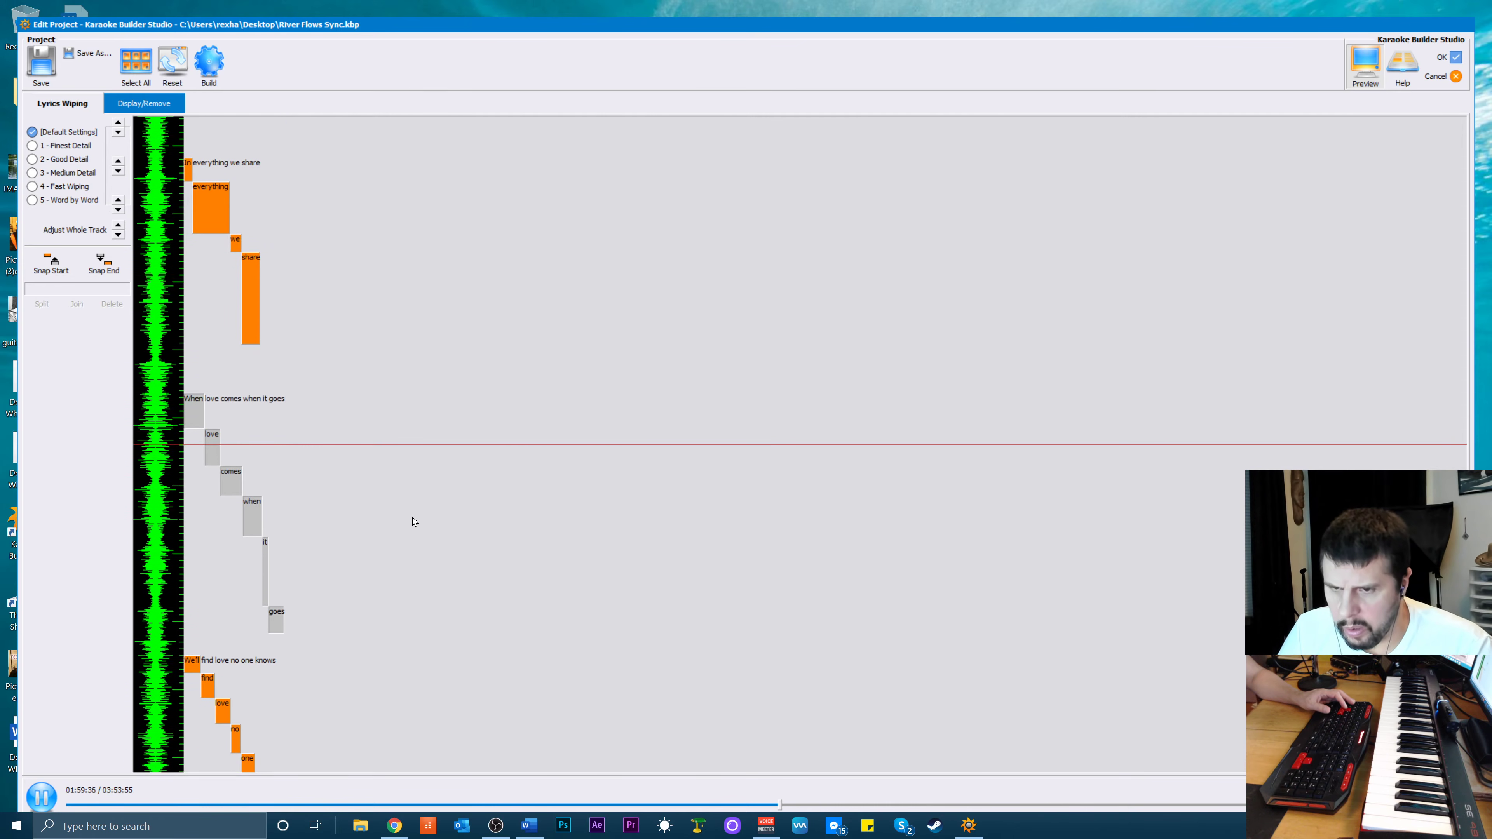
Shorten the end of "love" in "When love comes when it goes", snap the start of "comes" to it, and replay the line
click(216, 418)
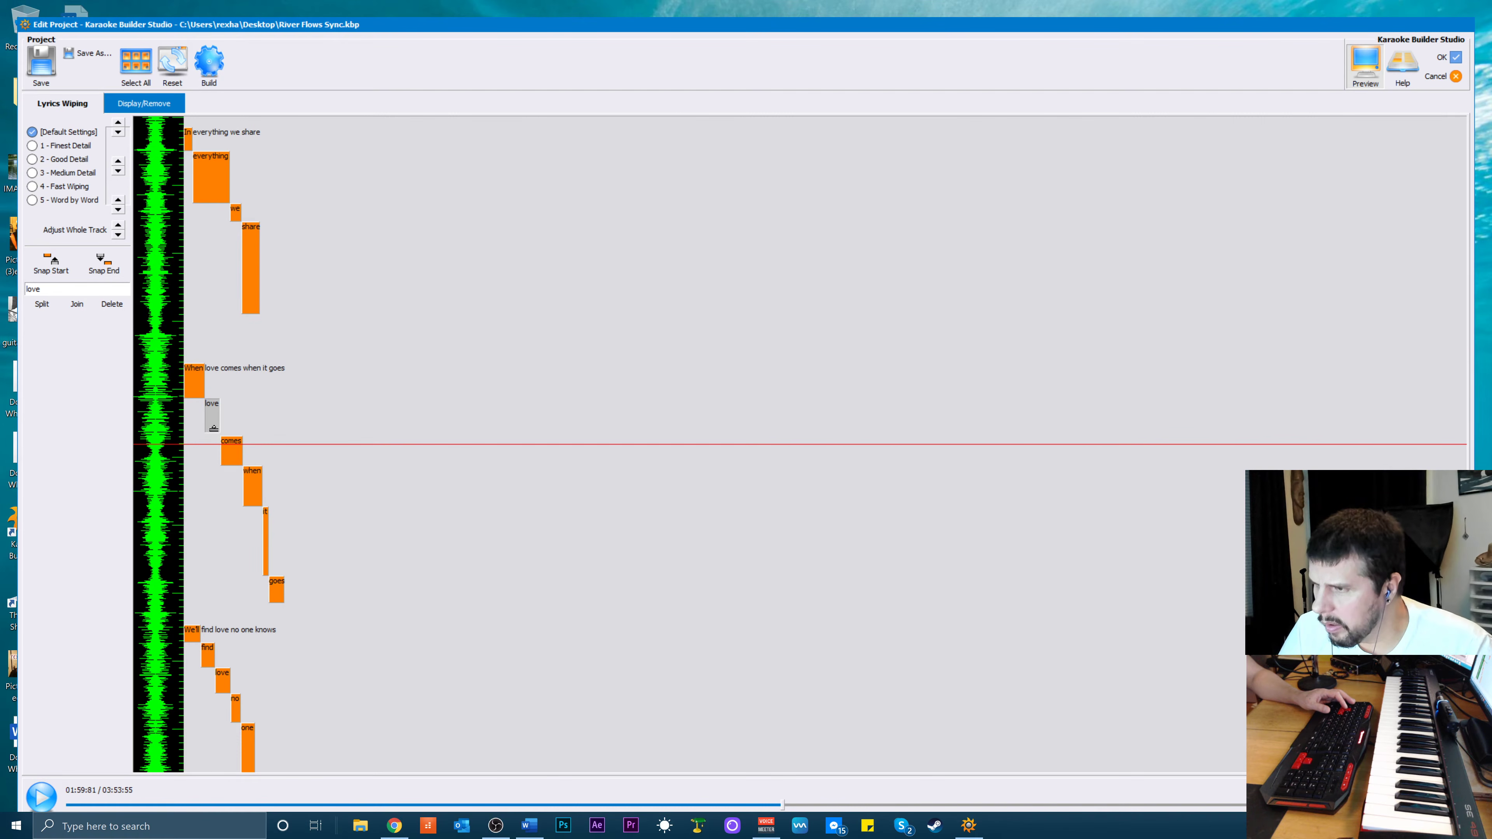
drag(213, 428, 214, 414)
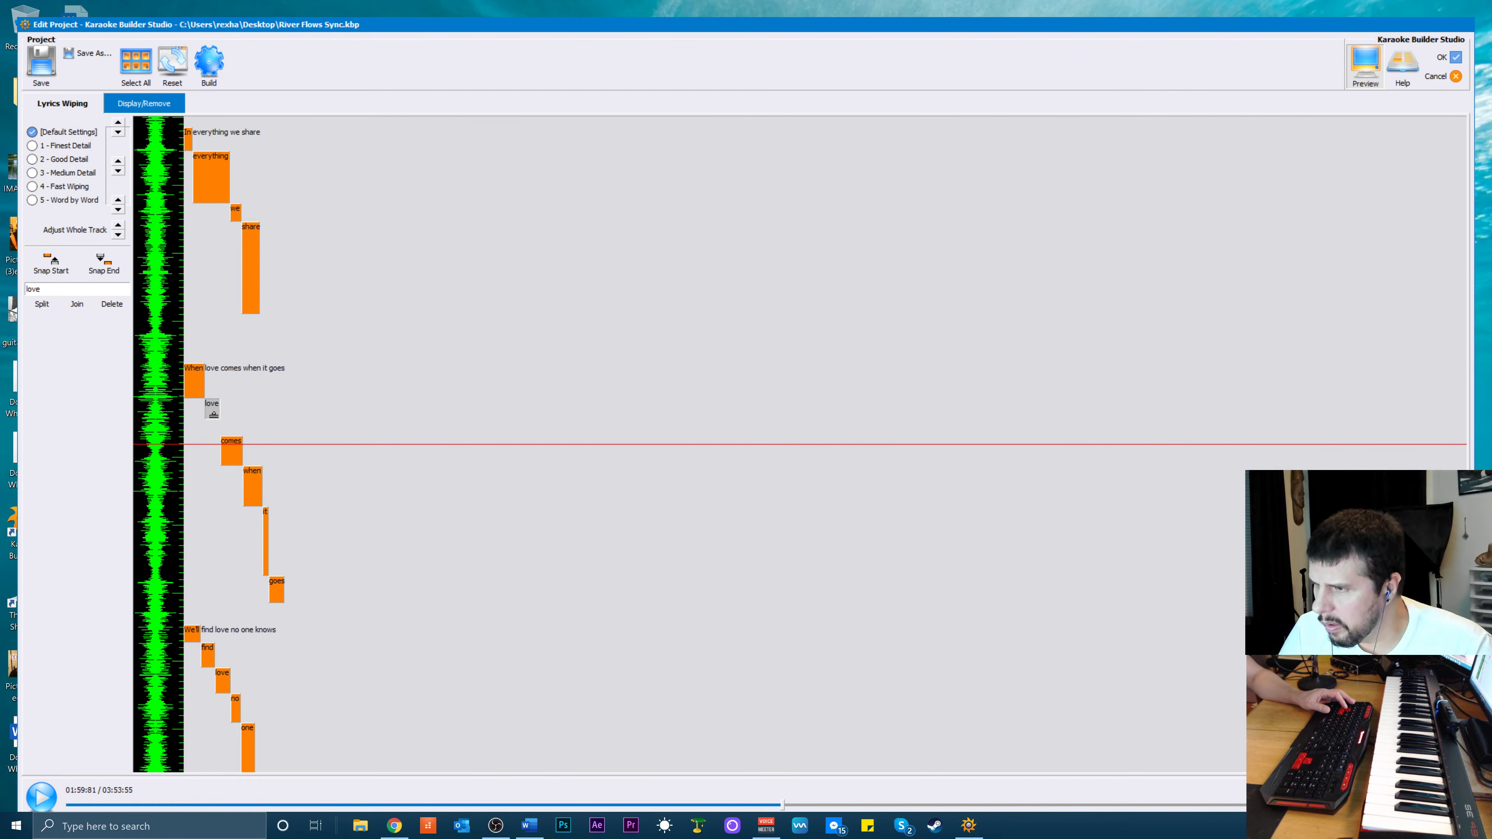
click(234, 457)
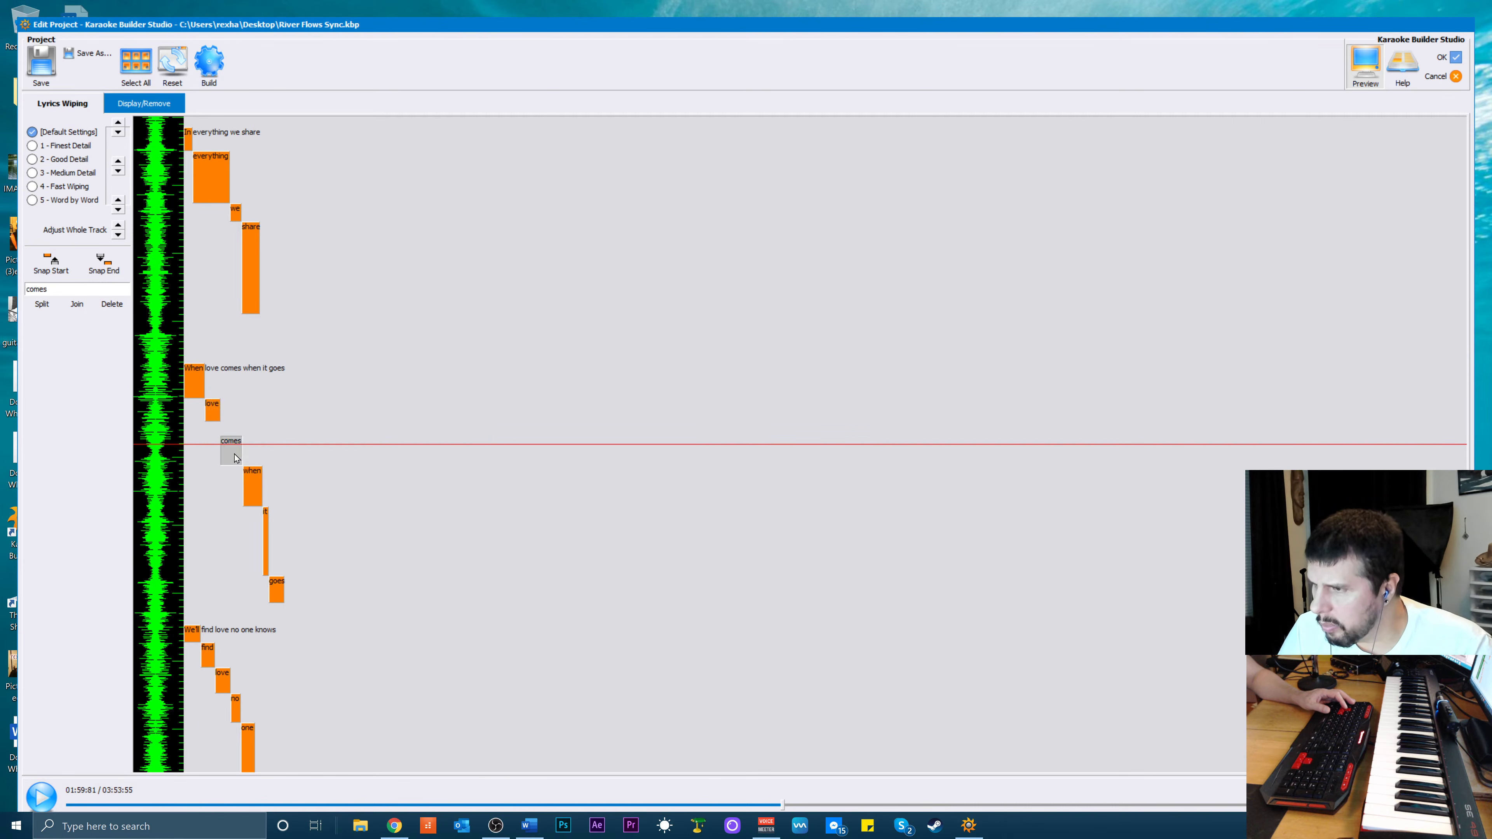
click(51, 263)
scroll(429, 453, up, 2)
key(space)
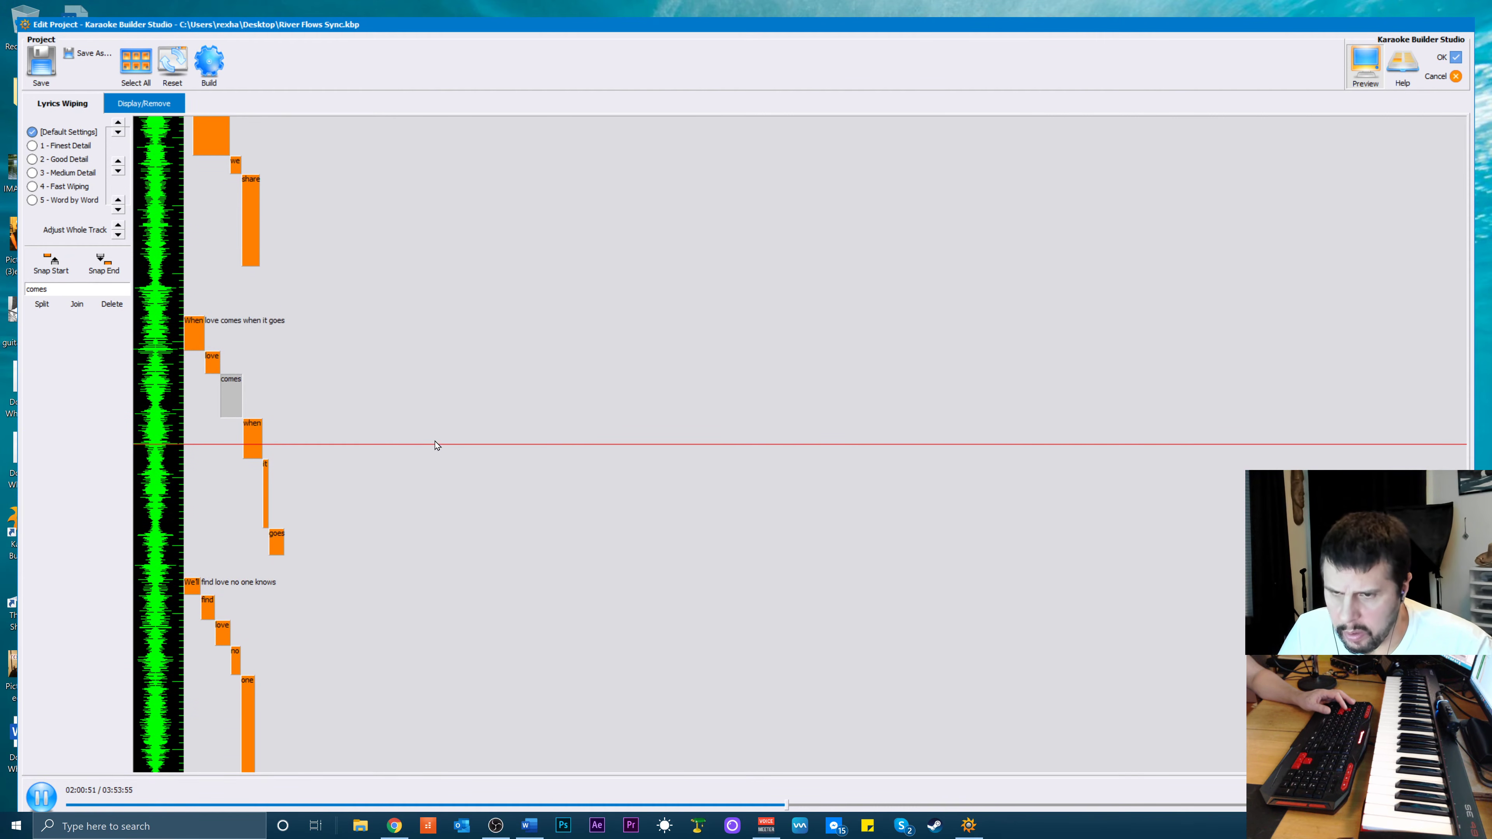
Shorten the second "when" in "When love comes when it goes", snap the start of "it" to its end, and shorten "it"
key(space)
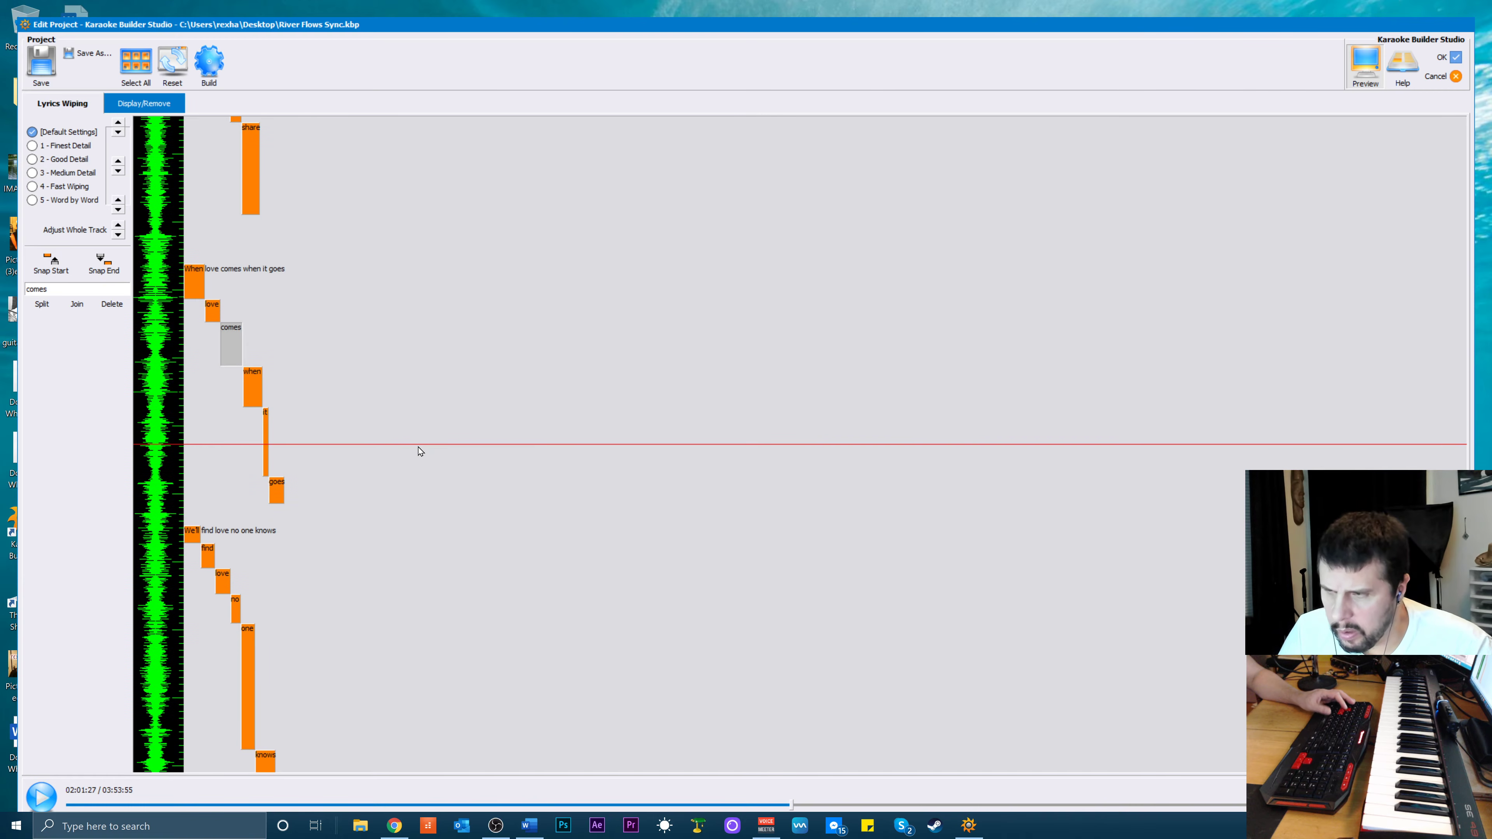
click(392, 400)
click(257, 404)
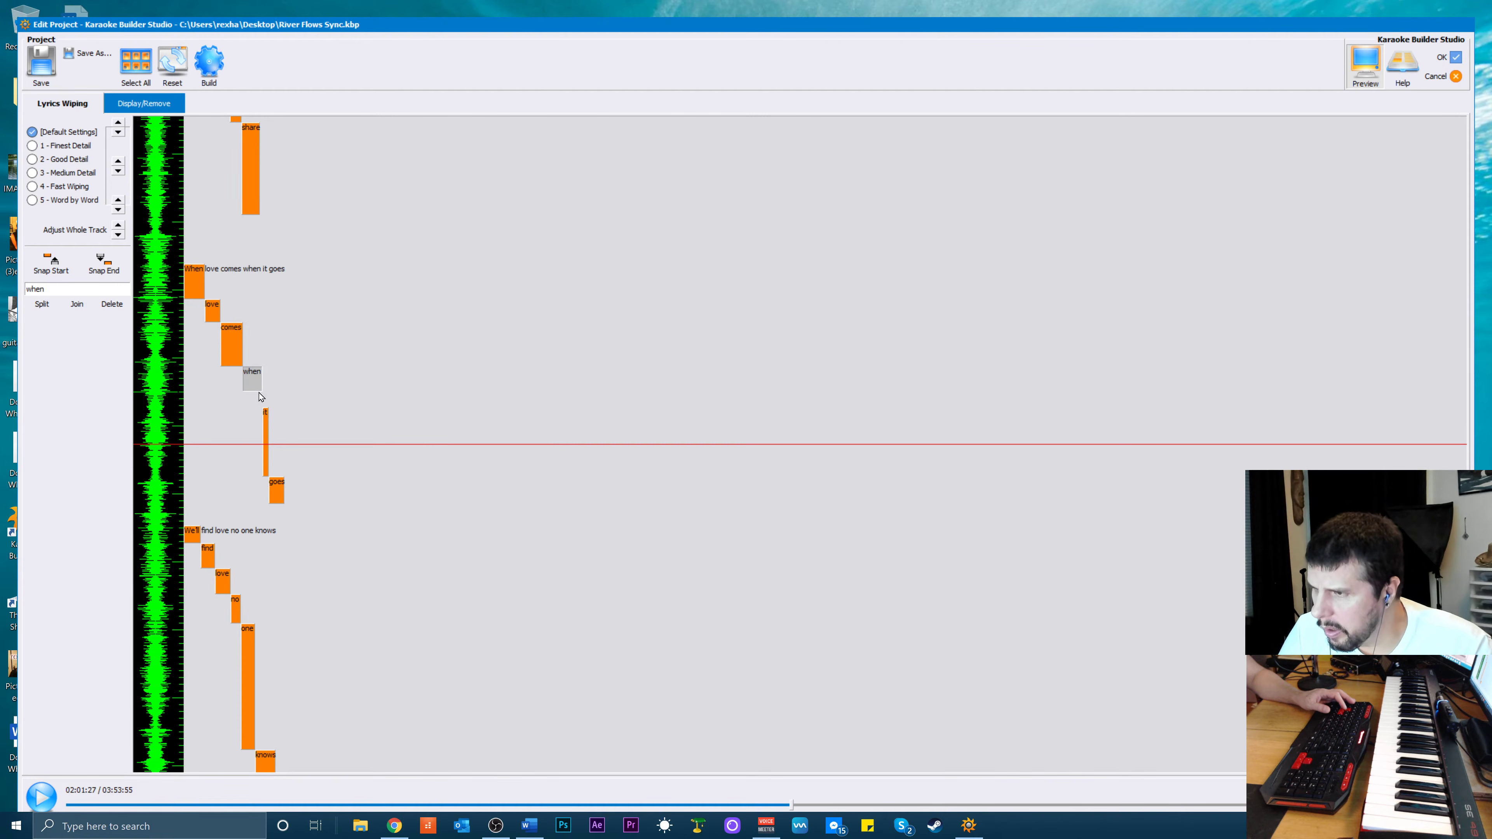
click(266, 418)
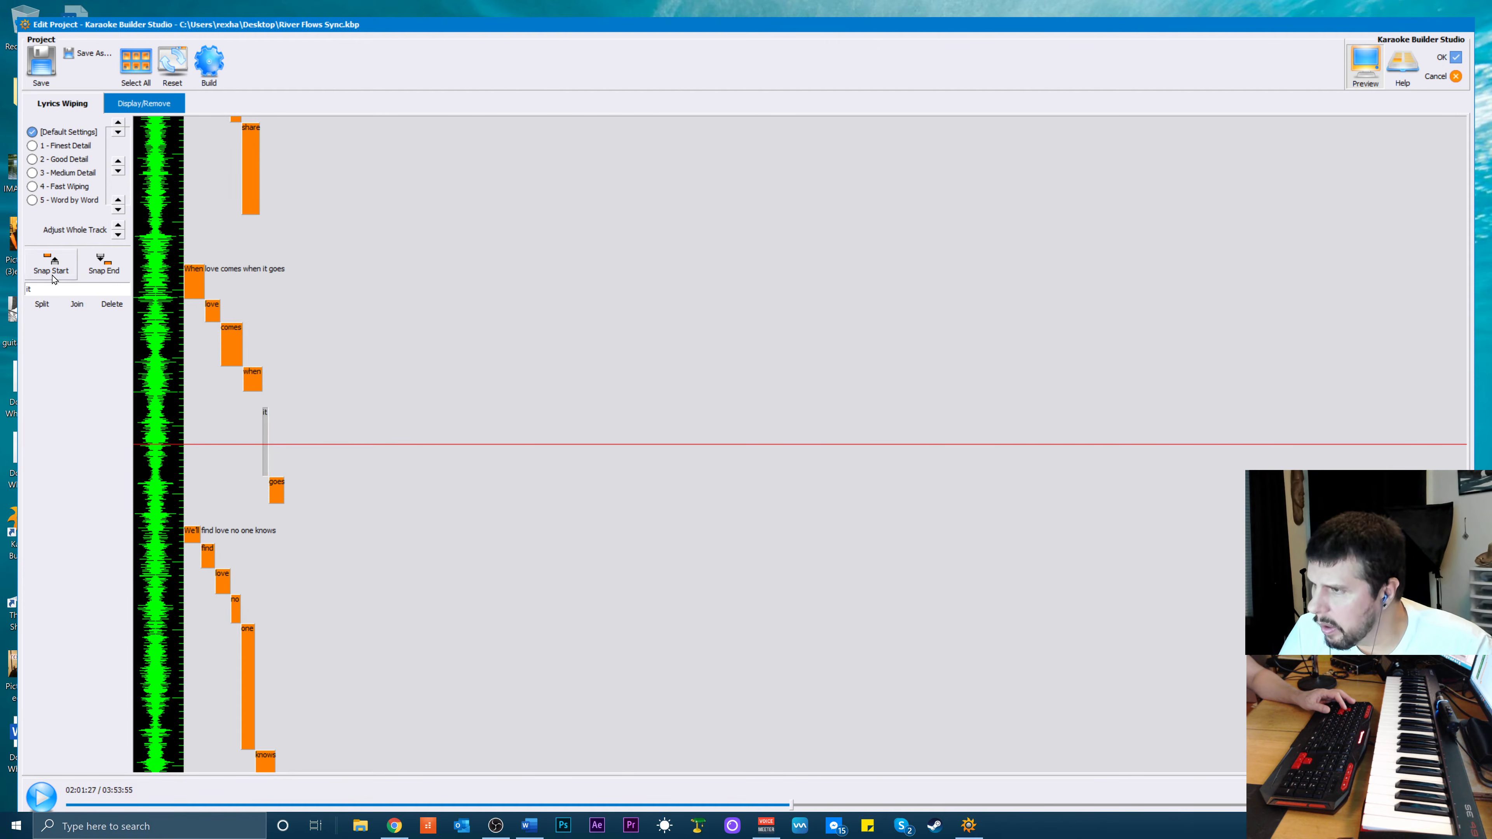
click(52, 262)
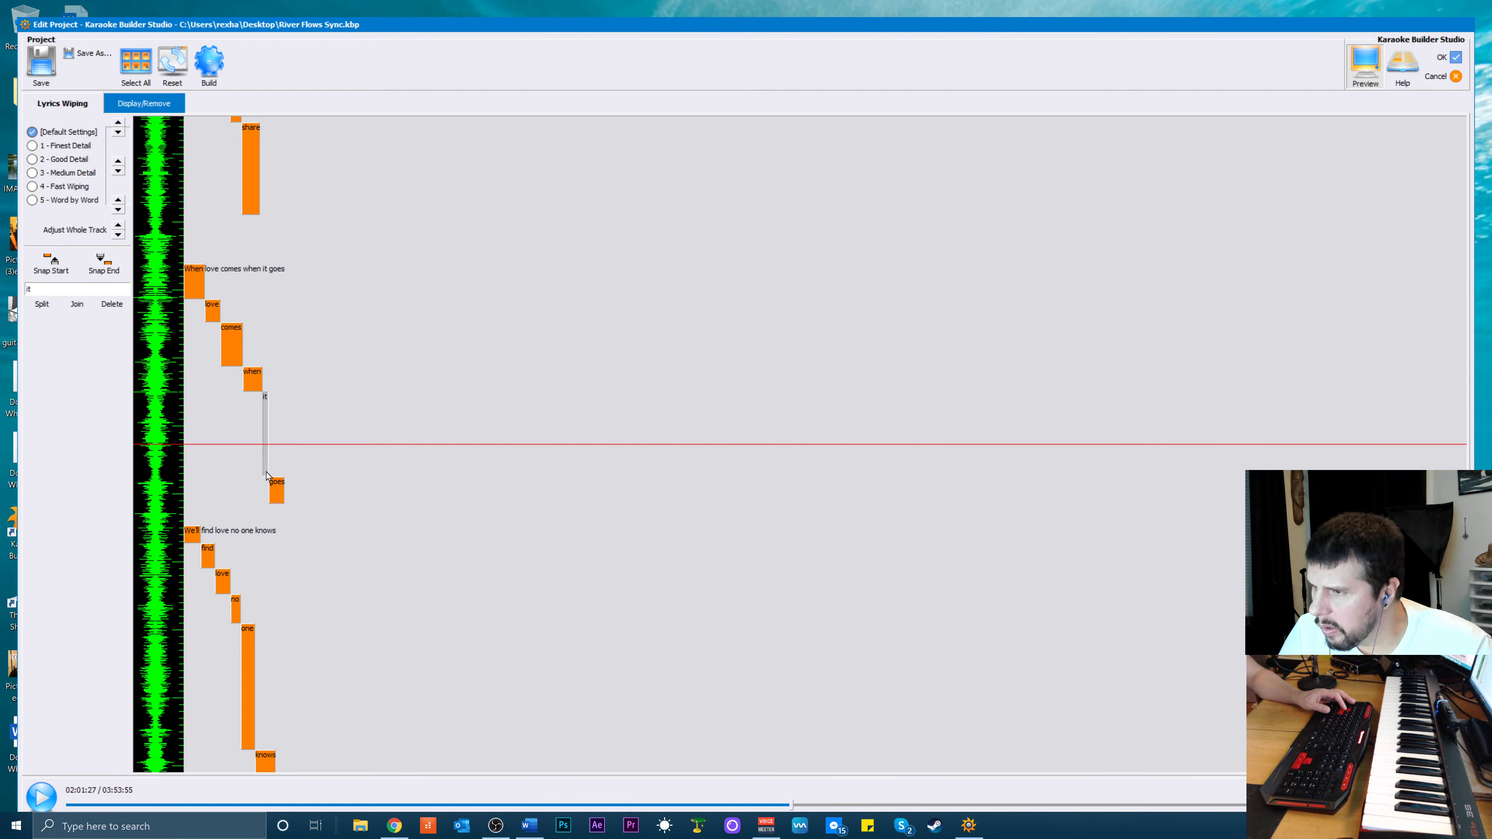
drag(265, 471, 265, 422)
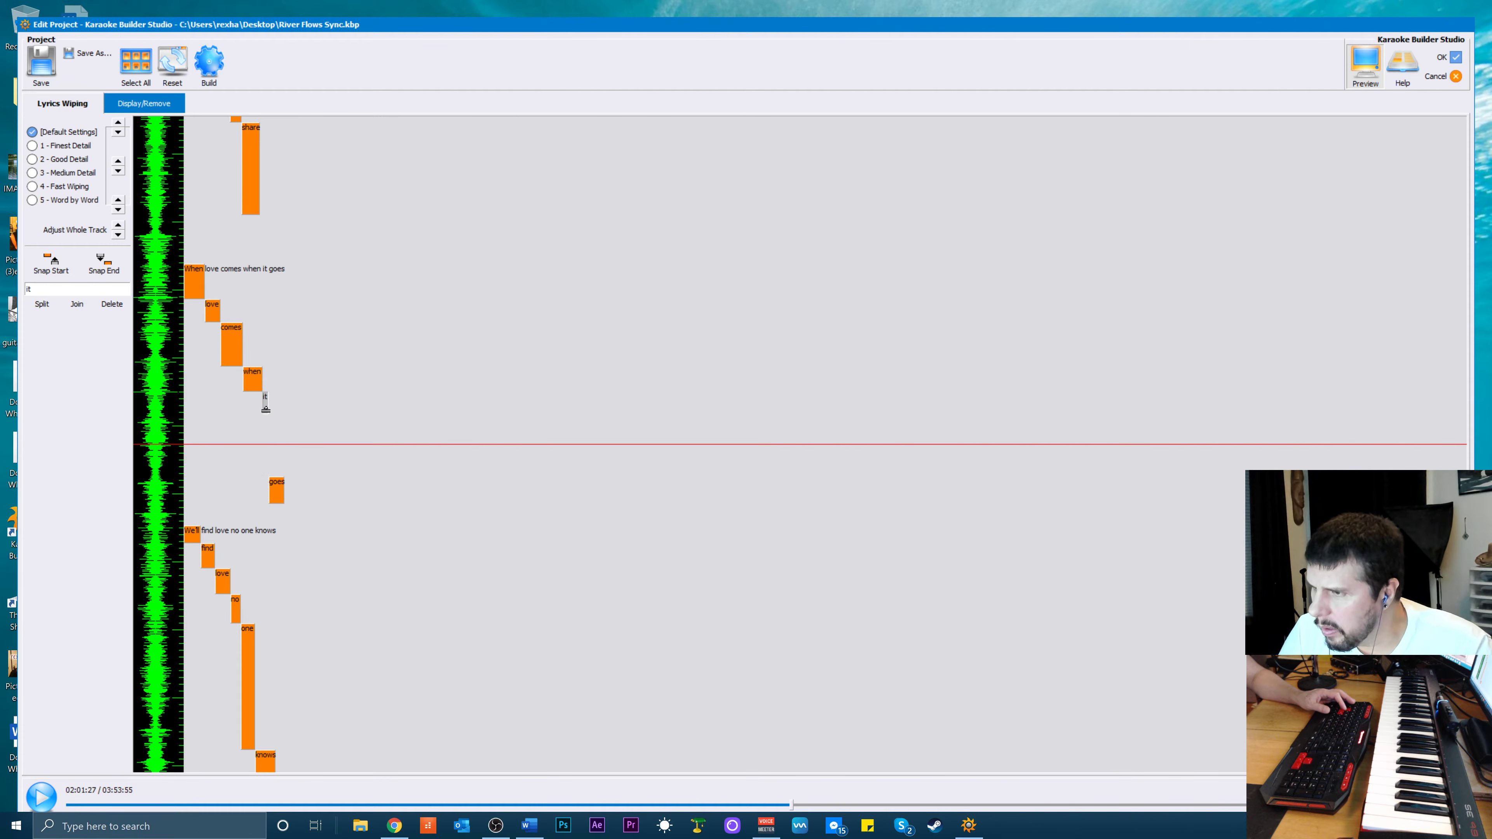
Snap the start of "goes" to the end of "it" and replay the end of the line
click(278, 482)
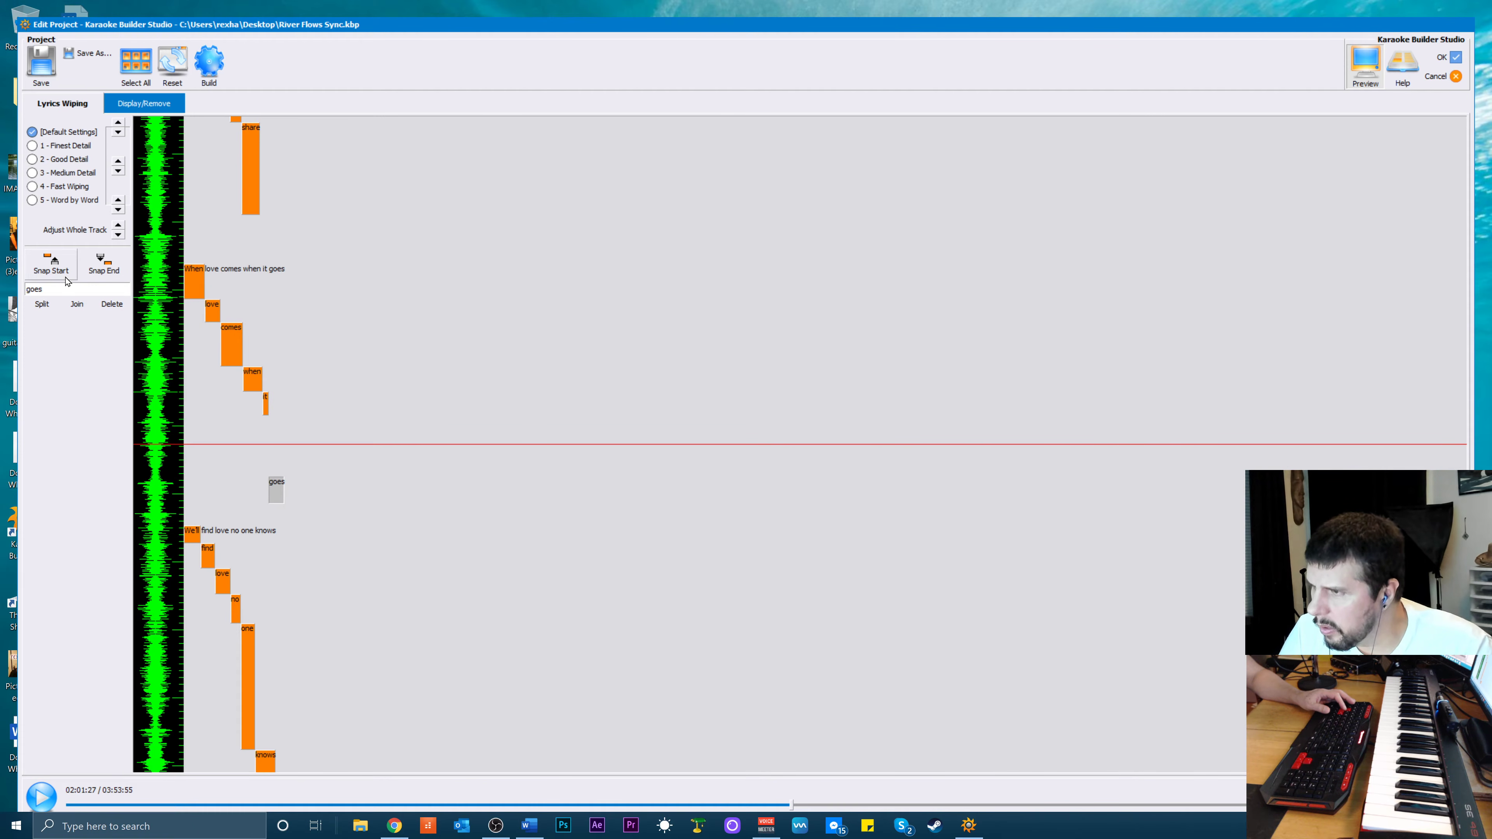
click(52, 263)
scroll(447, 331, up, 1)
key(space)
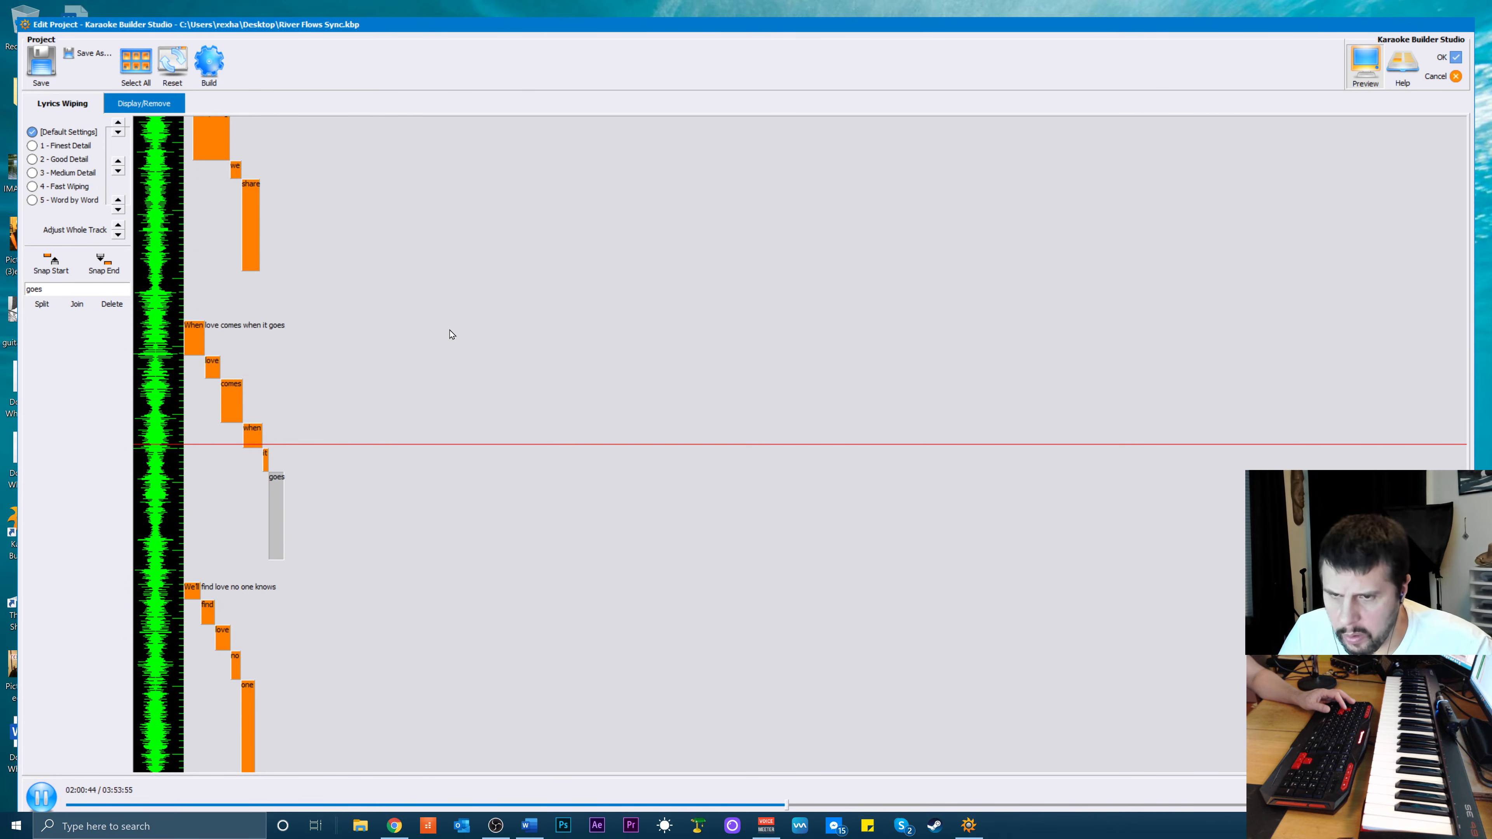
key(space)
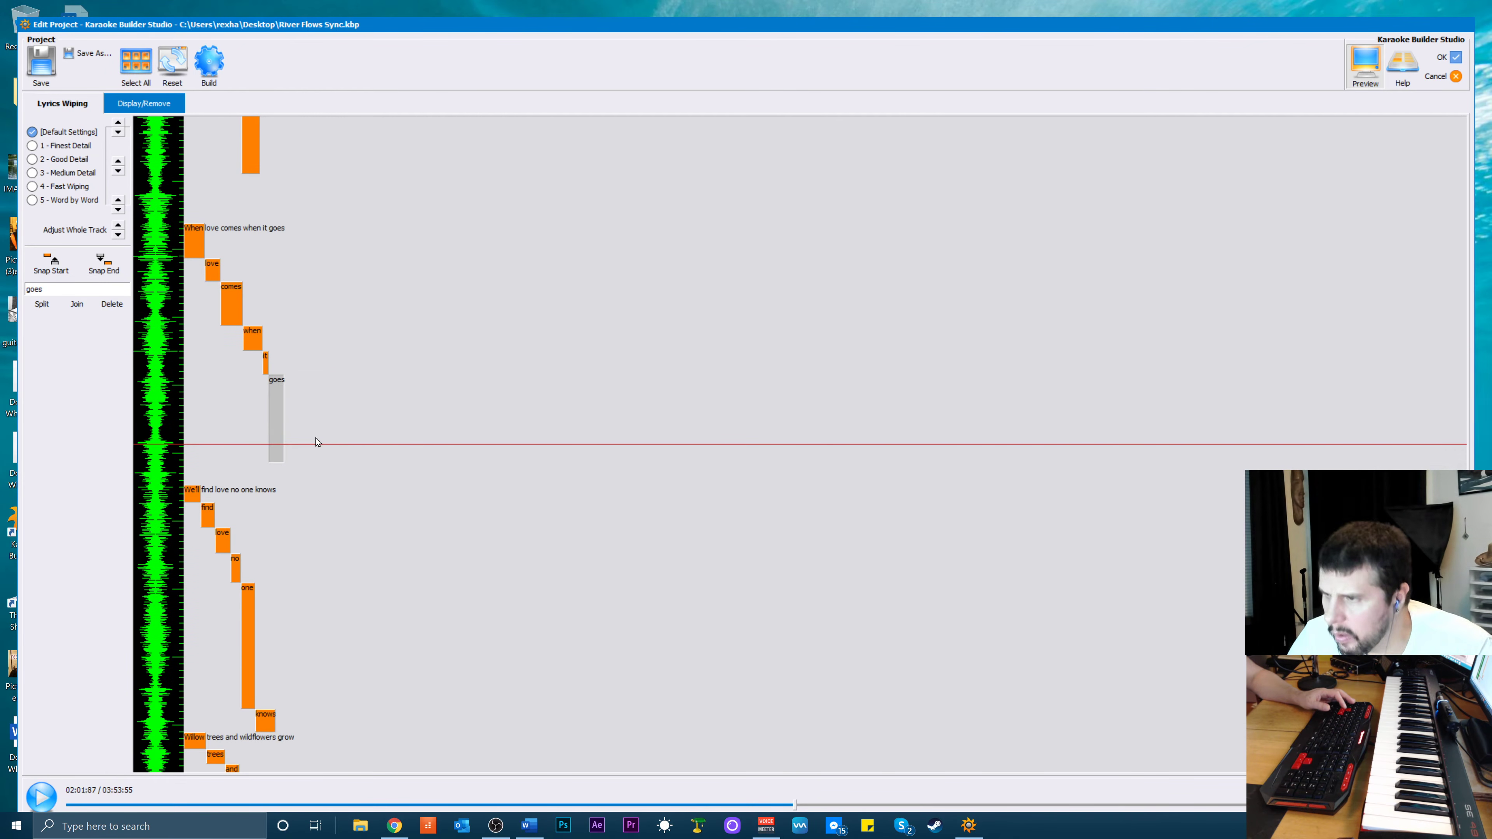
Shorten the end of "goes" in "When love comes when it goes" and replay the word
scroll(306, 470, up, 2)
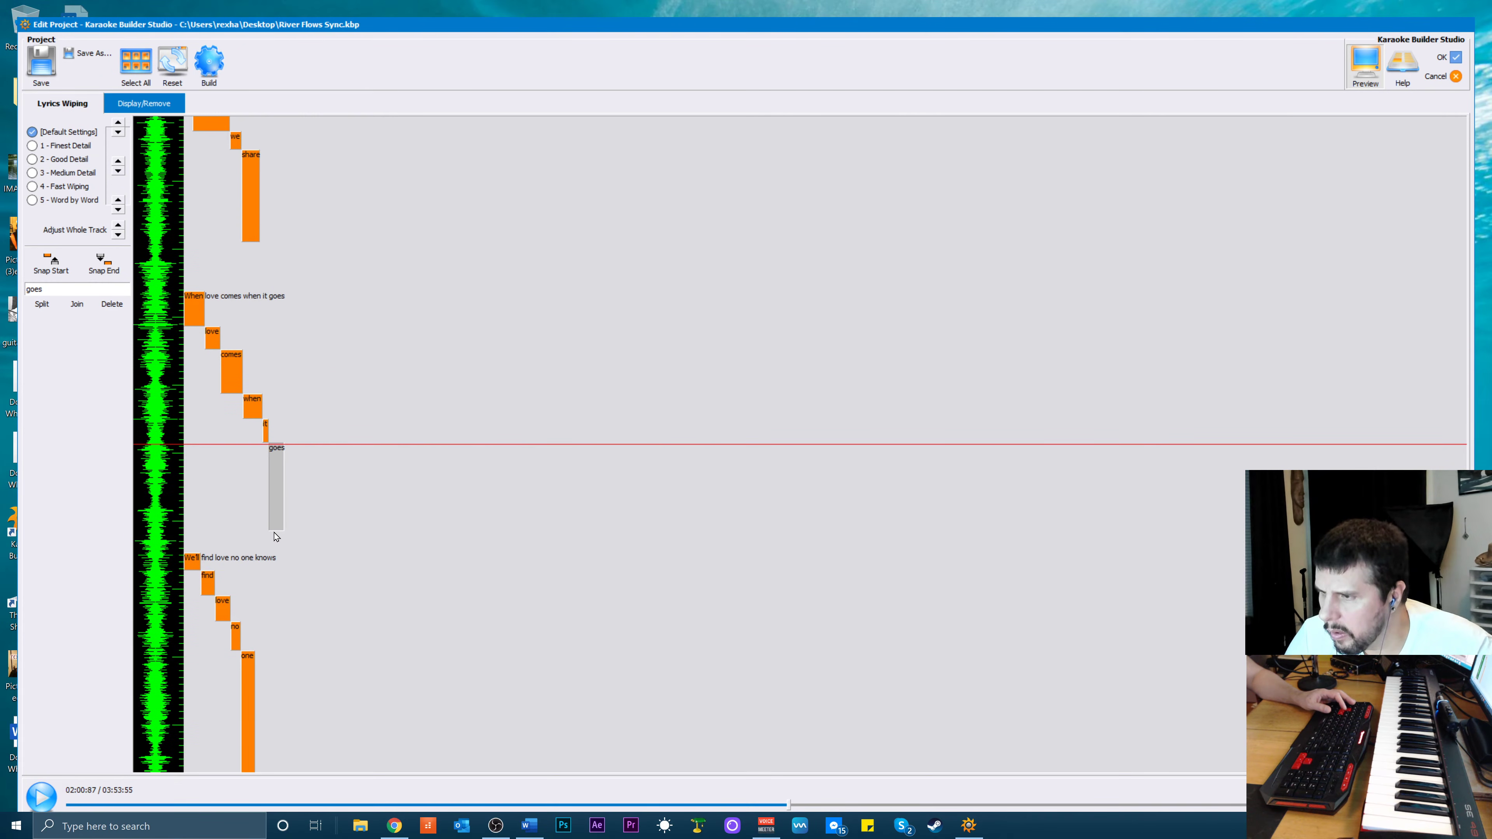
drag(274, 528, 276, 497)
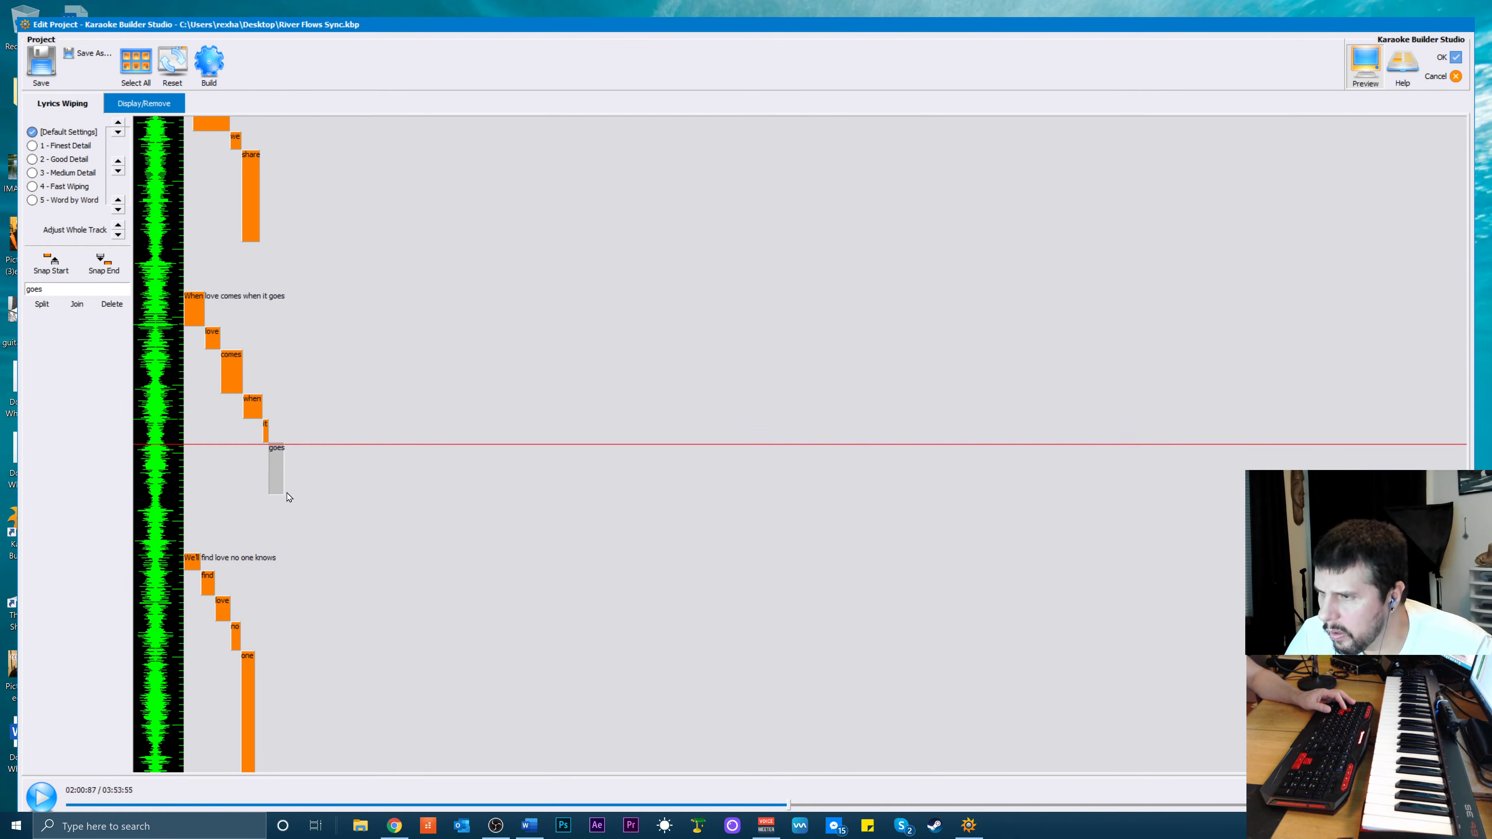
key(space)
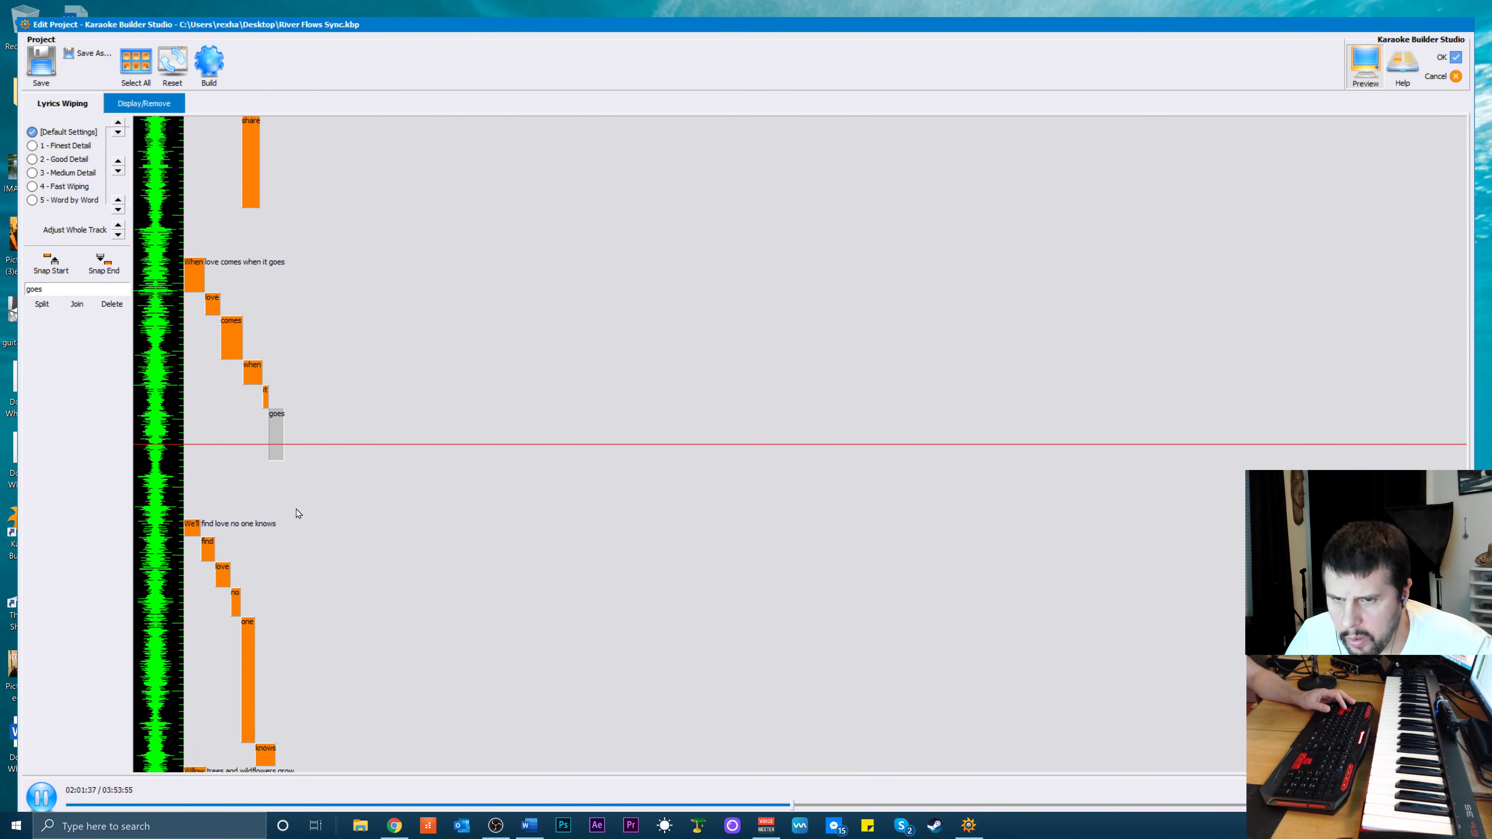
key(space)
Replay "When love comes when it goes" from the gap after "share" through "goes" to check the word timings
scroll(310, 448, up, 5)
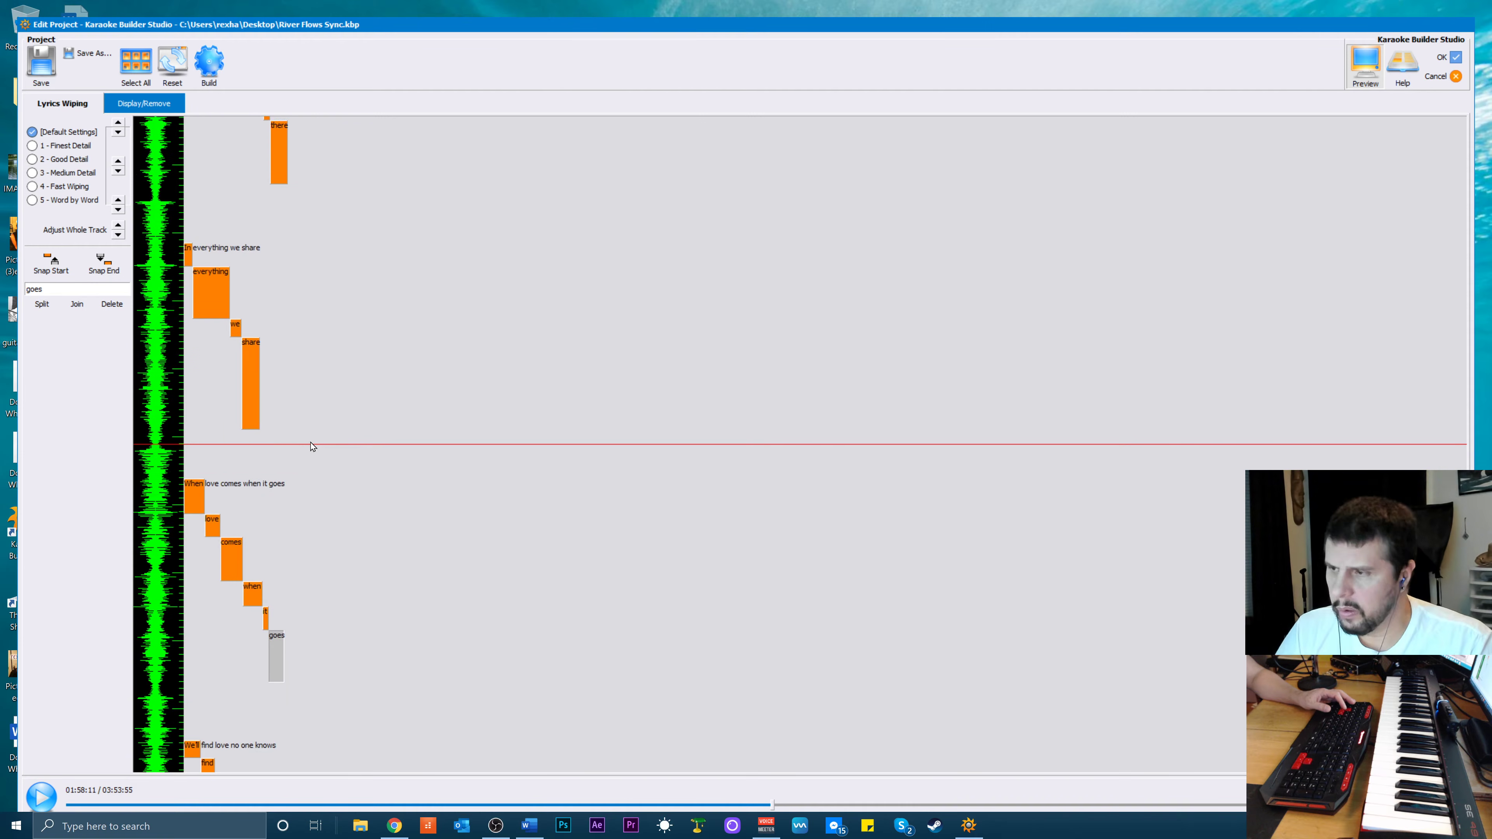
key(space)
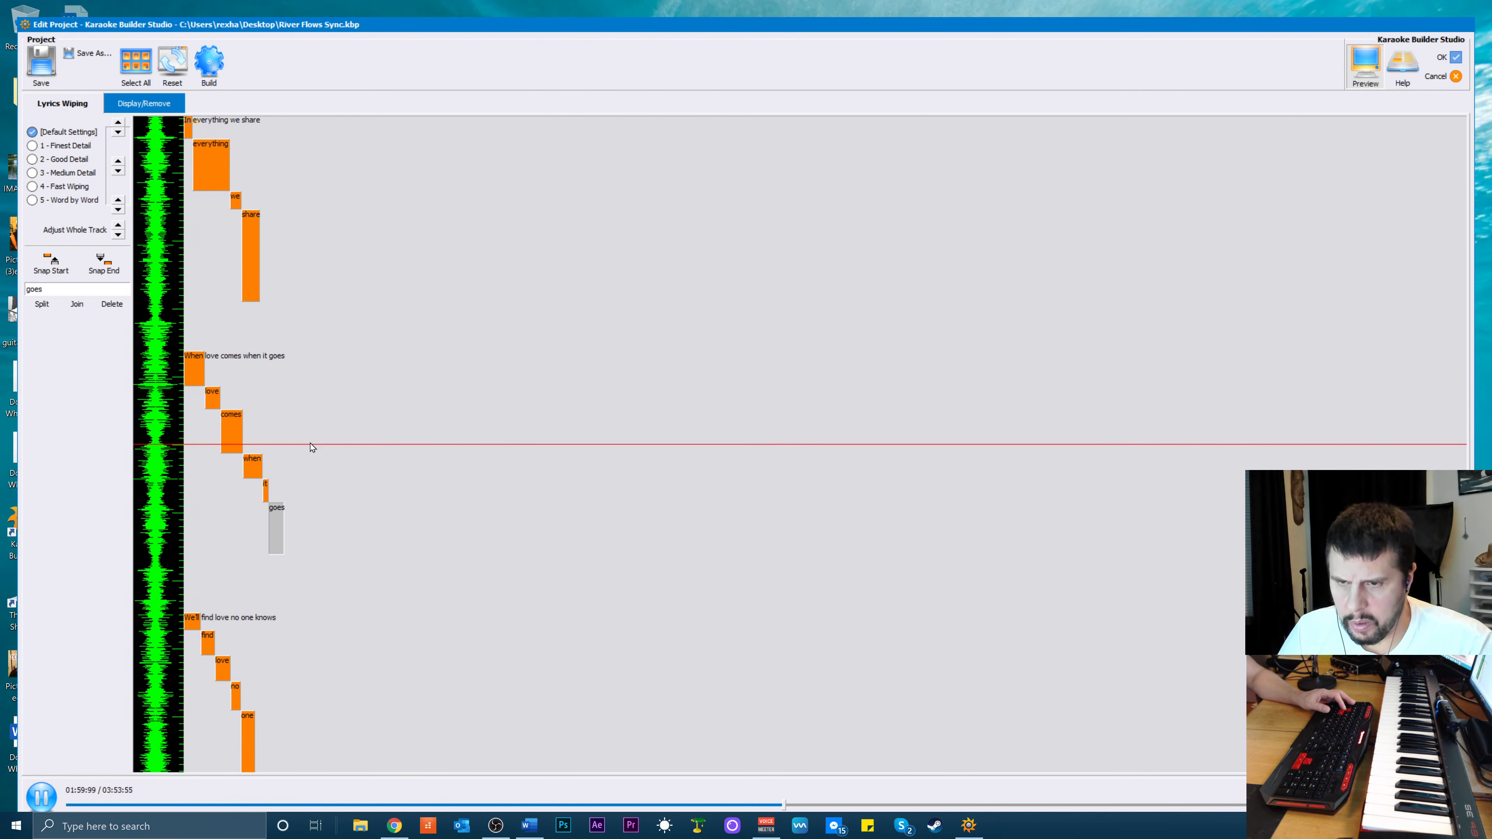
key(space)
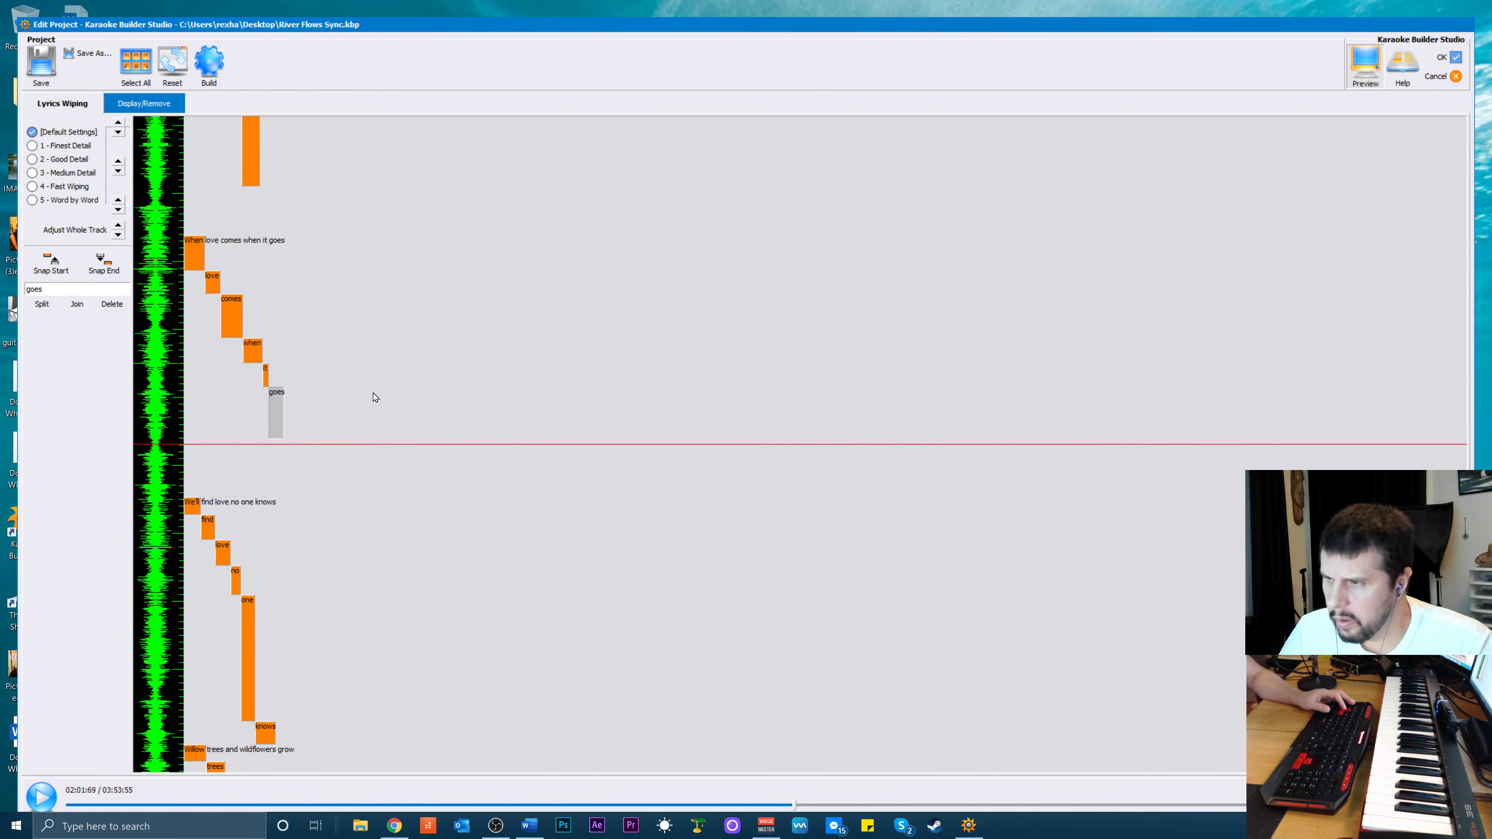
key(space)
scroll(337, 355, up, 2)
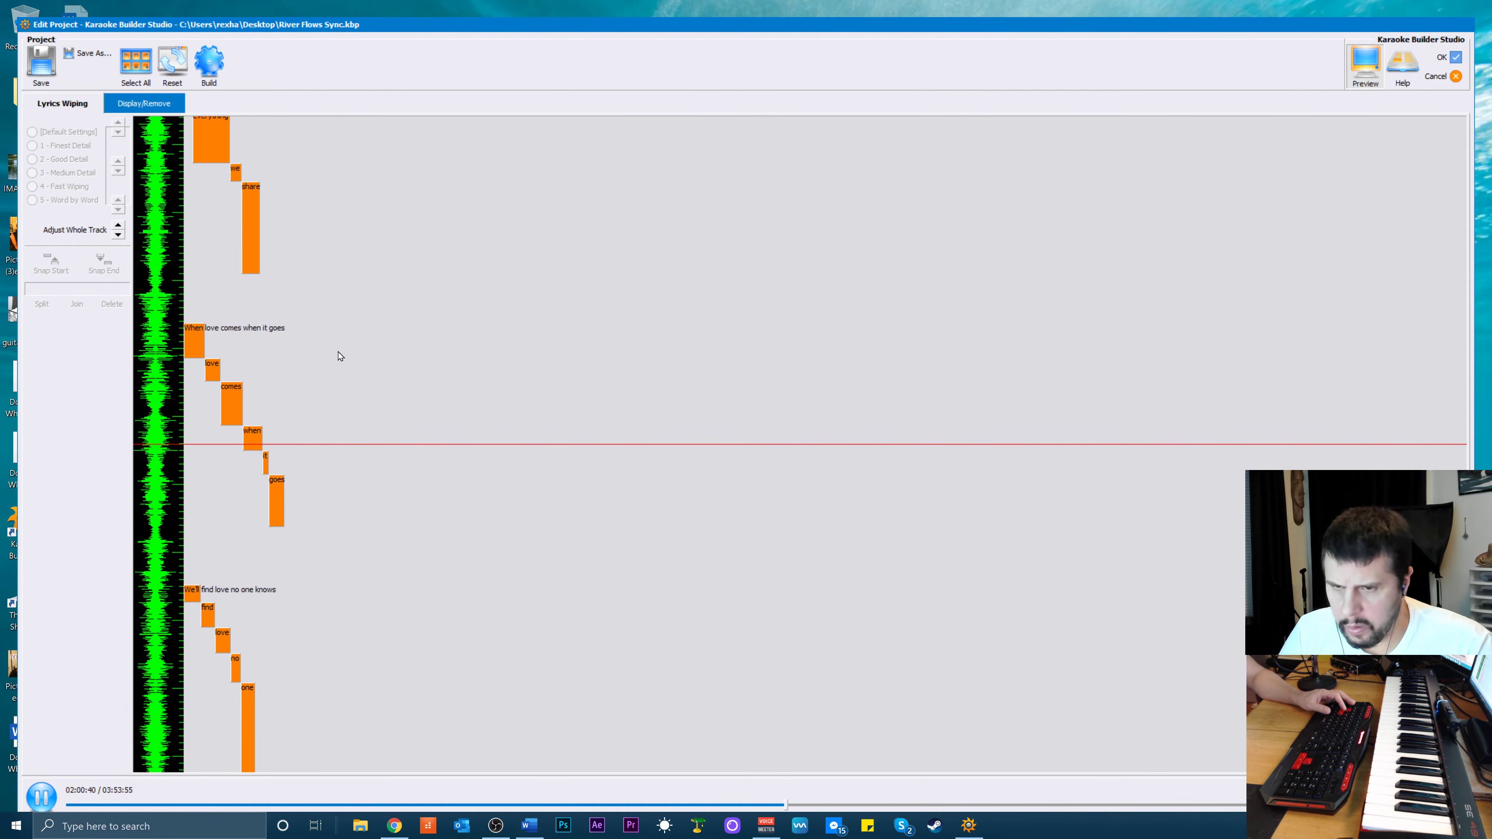
key(space)
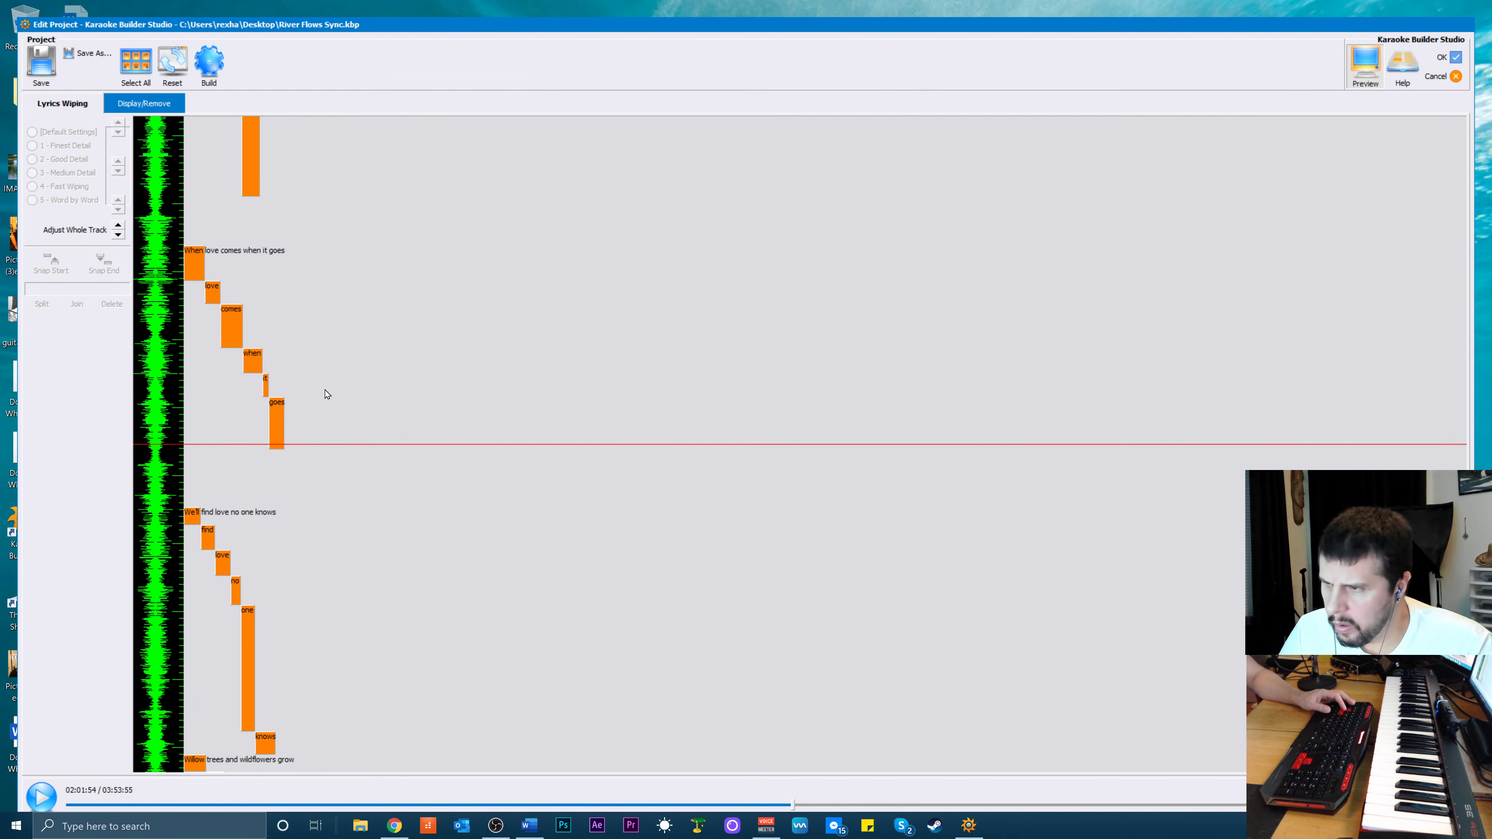
Trim the end of "goes" to the playback line and replay the end of the line
click(277, 446)
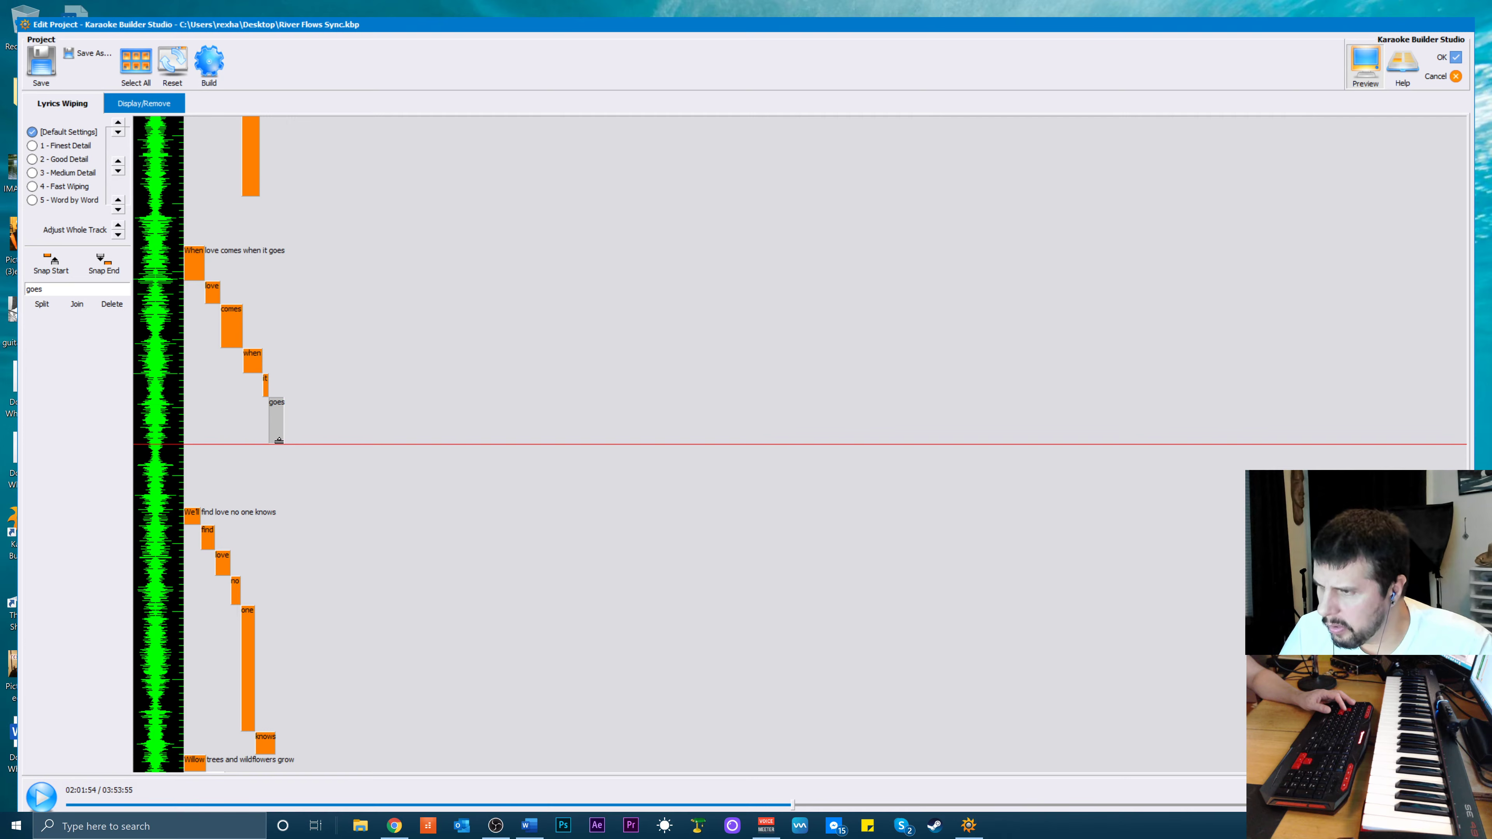
key(space)
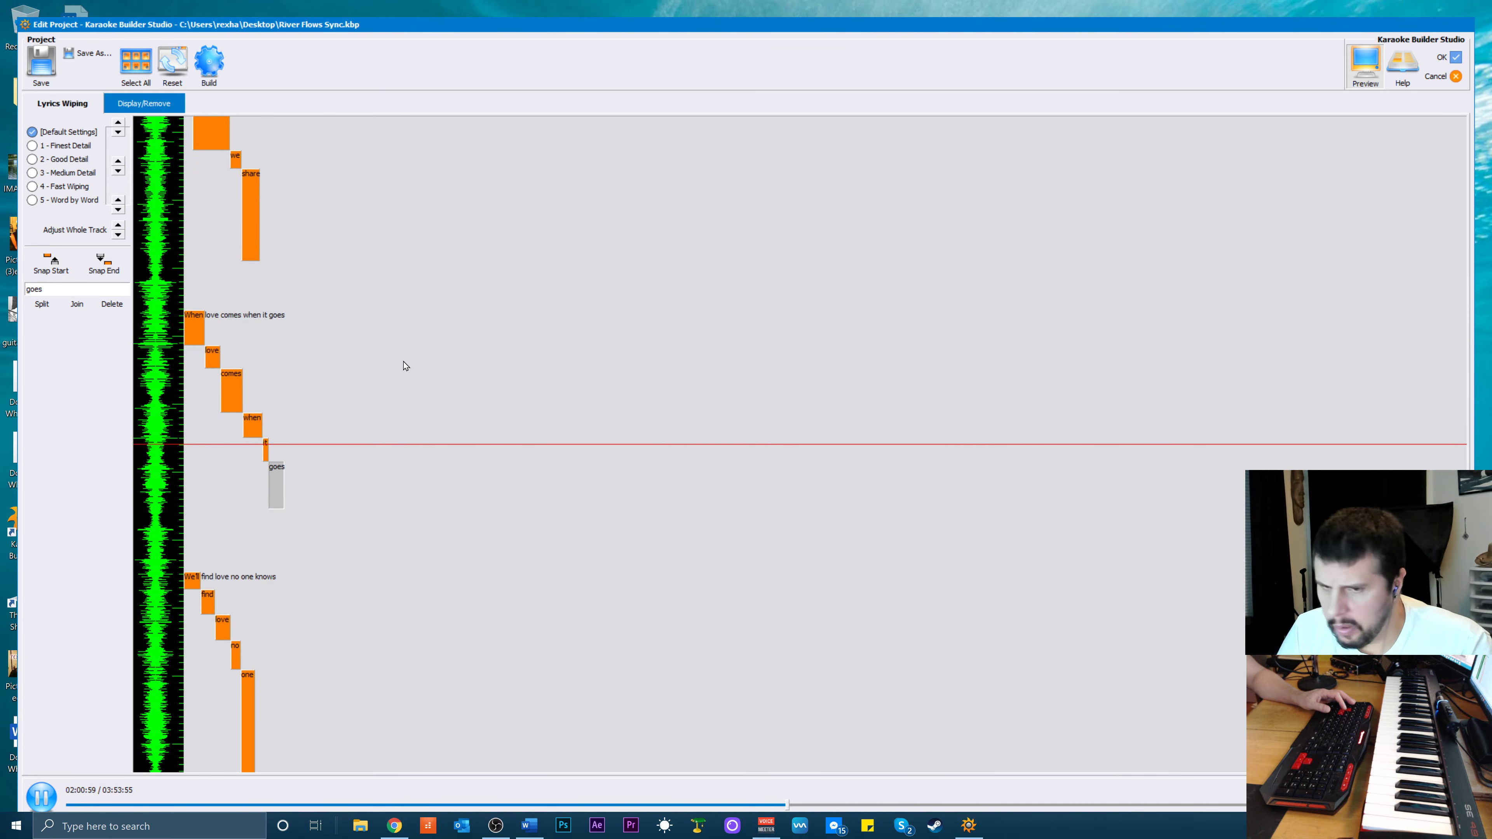
key(space)
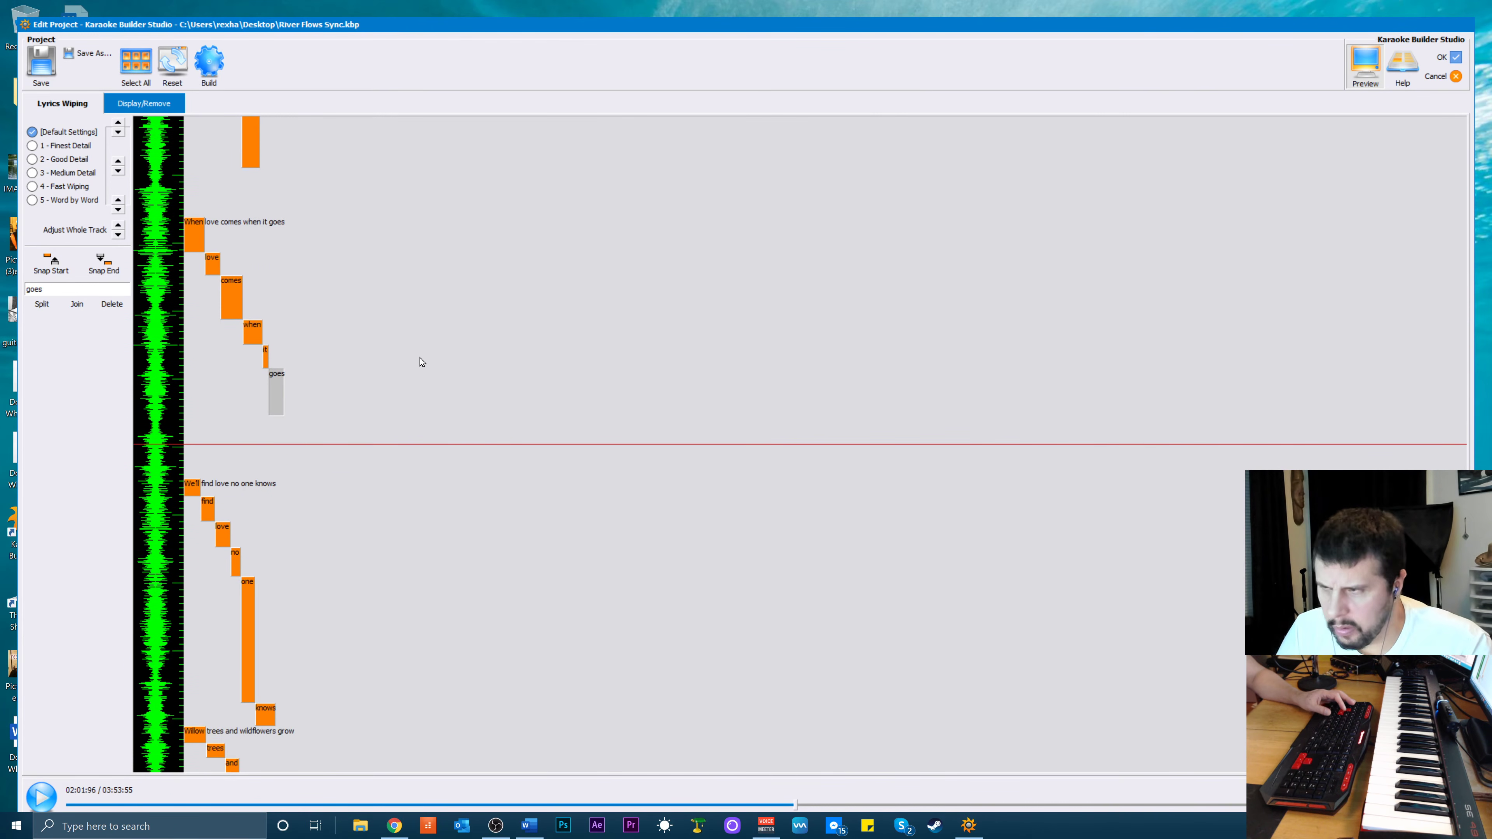
Shorten the end of "it" in "When love comes when it goes", snap the start of "goes" to it, and replay the line
click(246, 385)
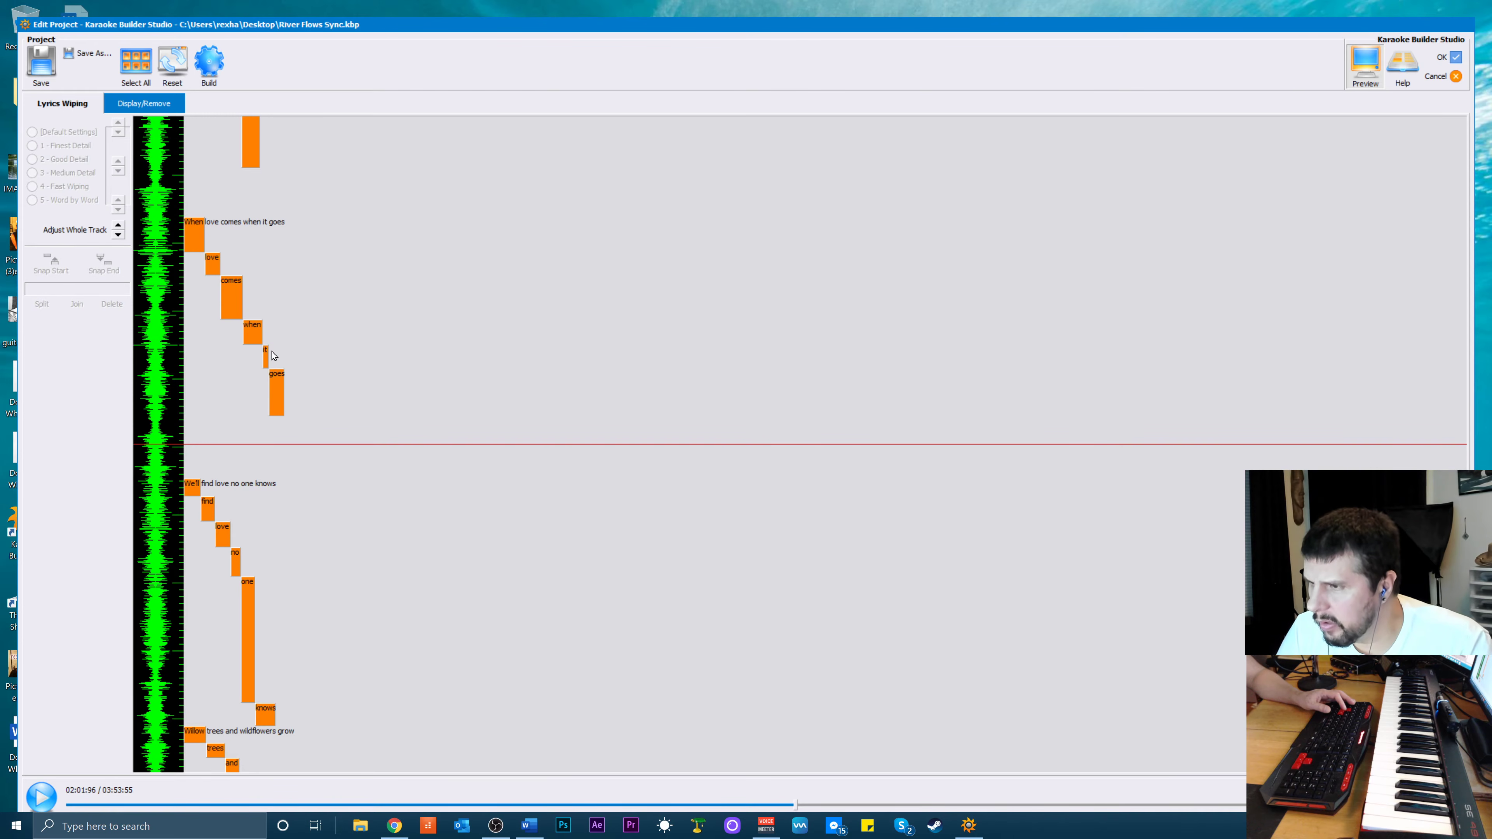
click(267, 363)
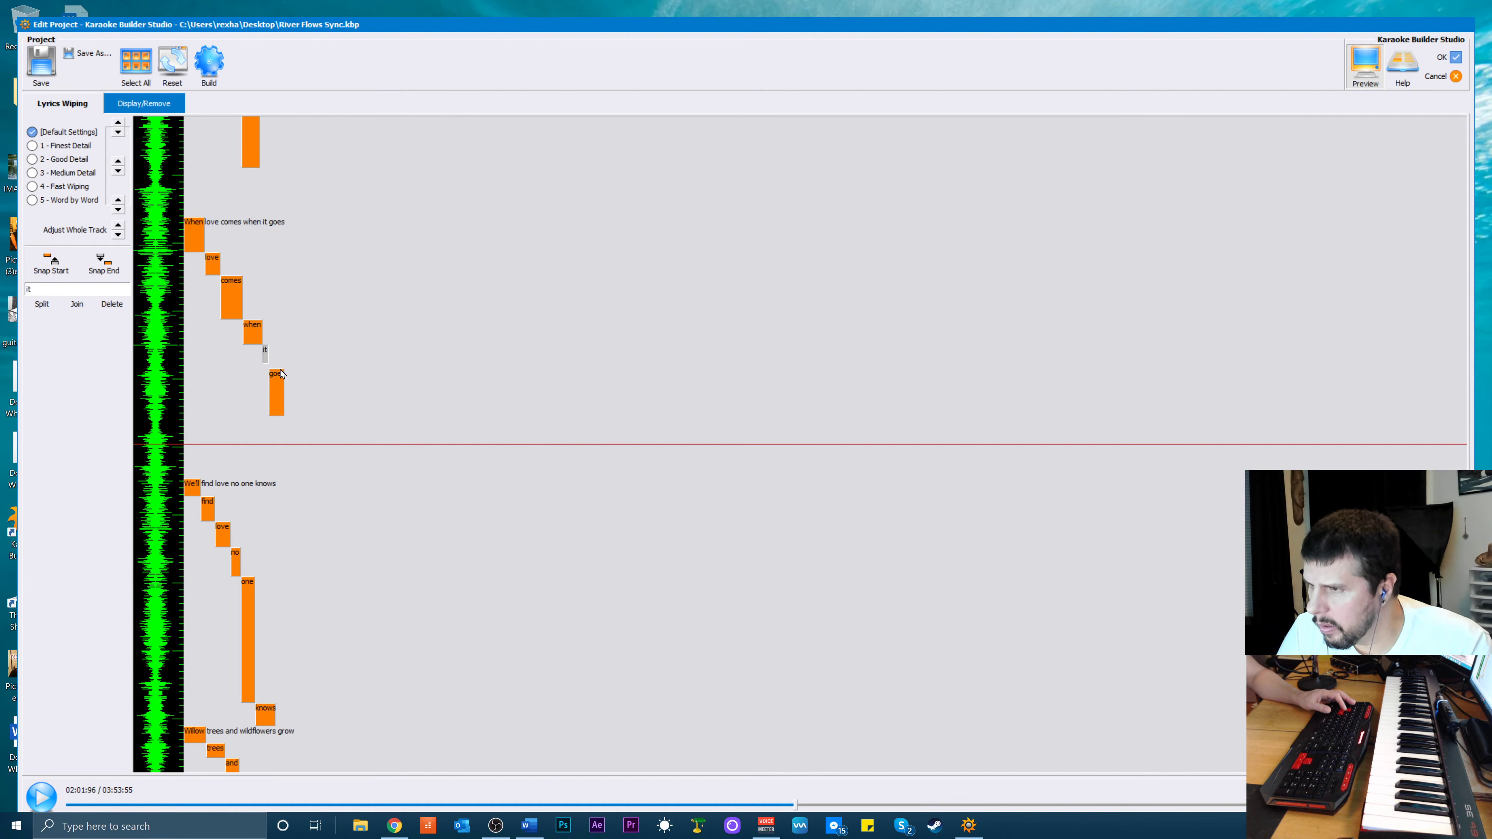
click(279, 382)
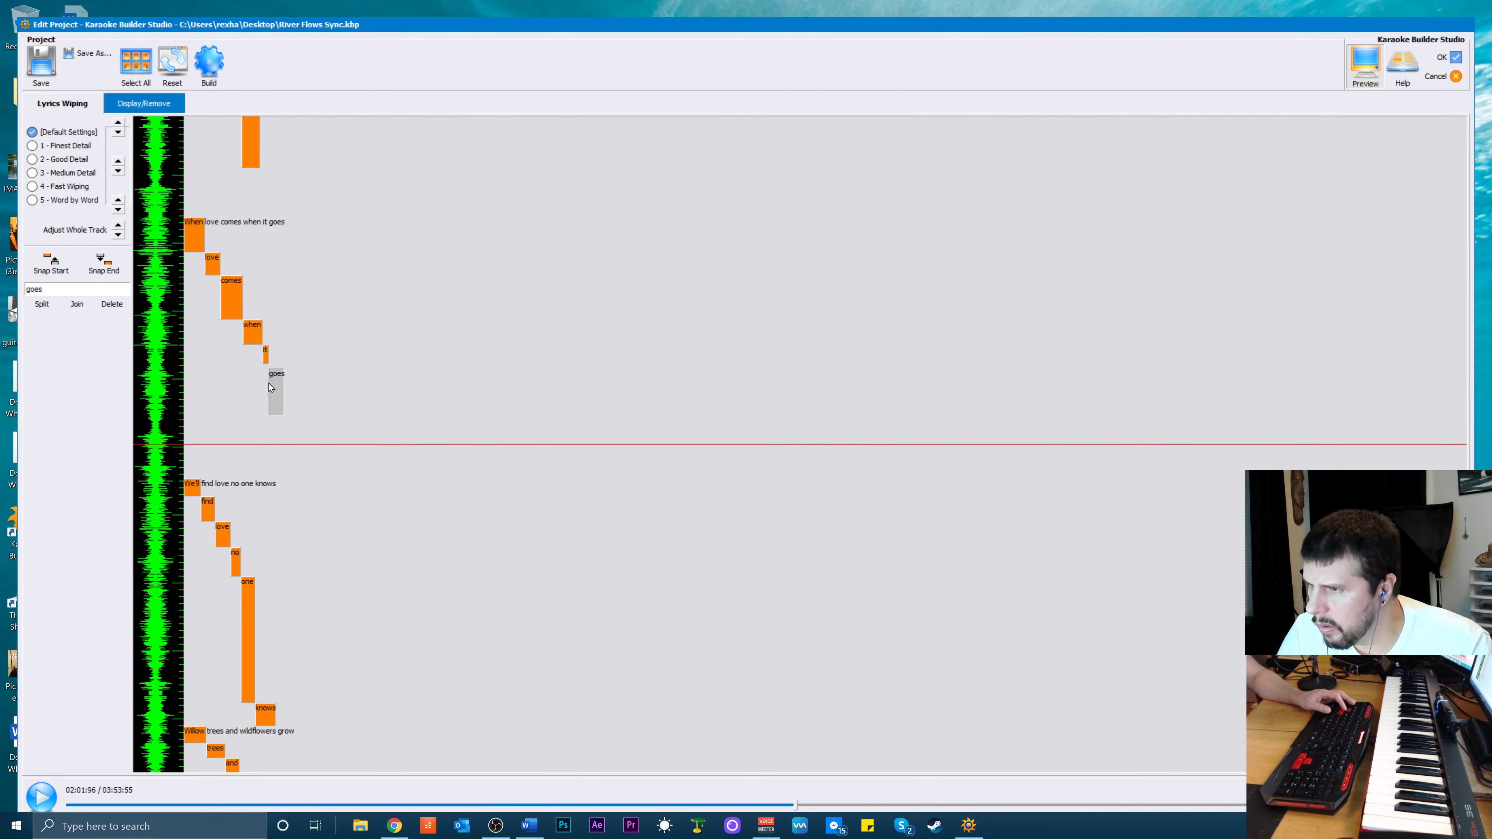
click(52, 259)
key(space)
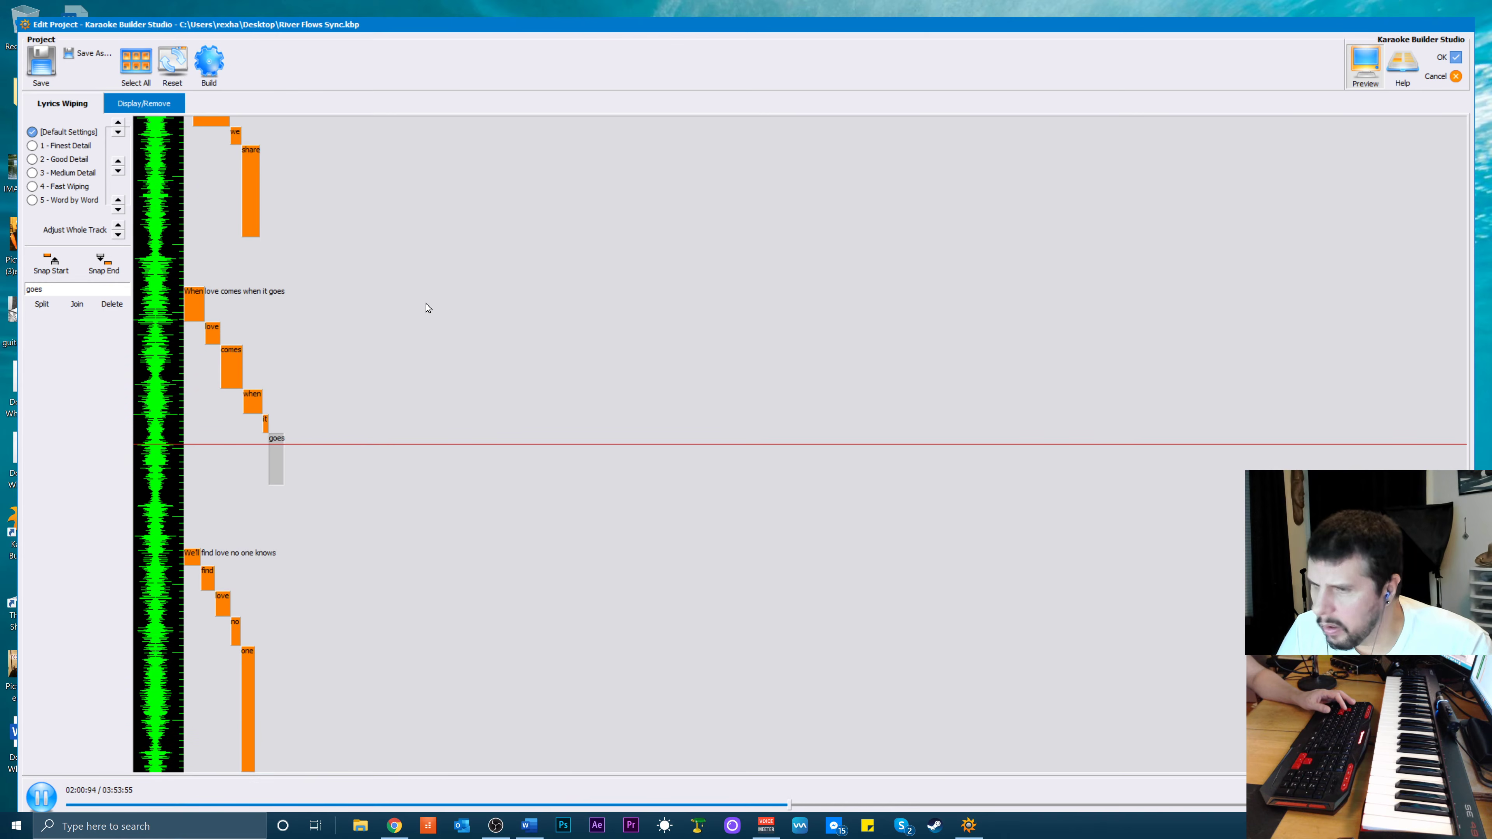
scroll(427, 305, up, 2)
key(space)
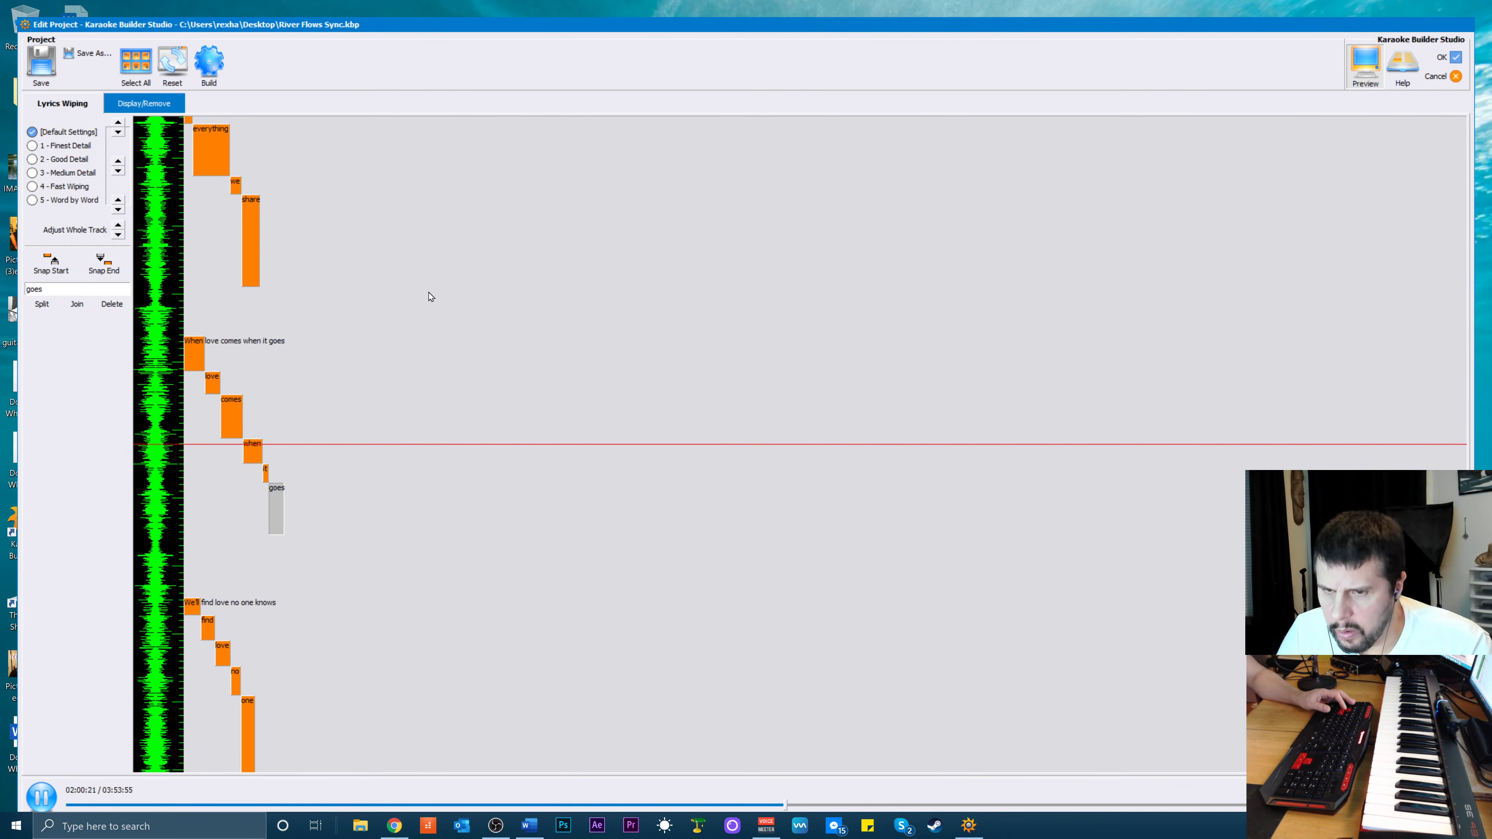
key(space)
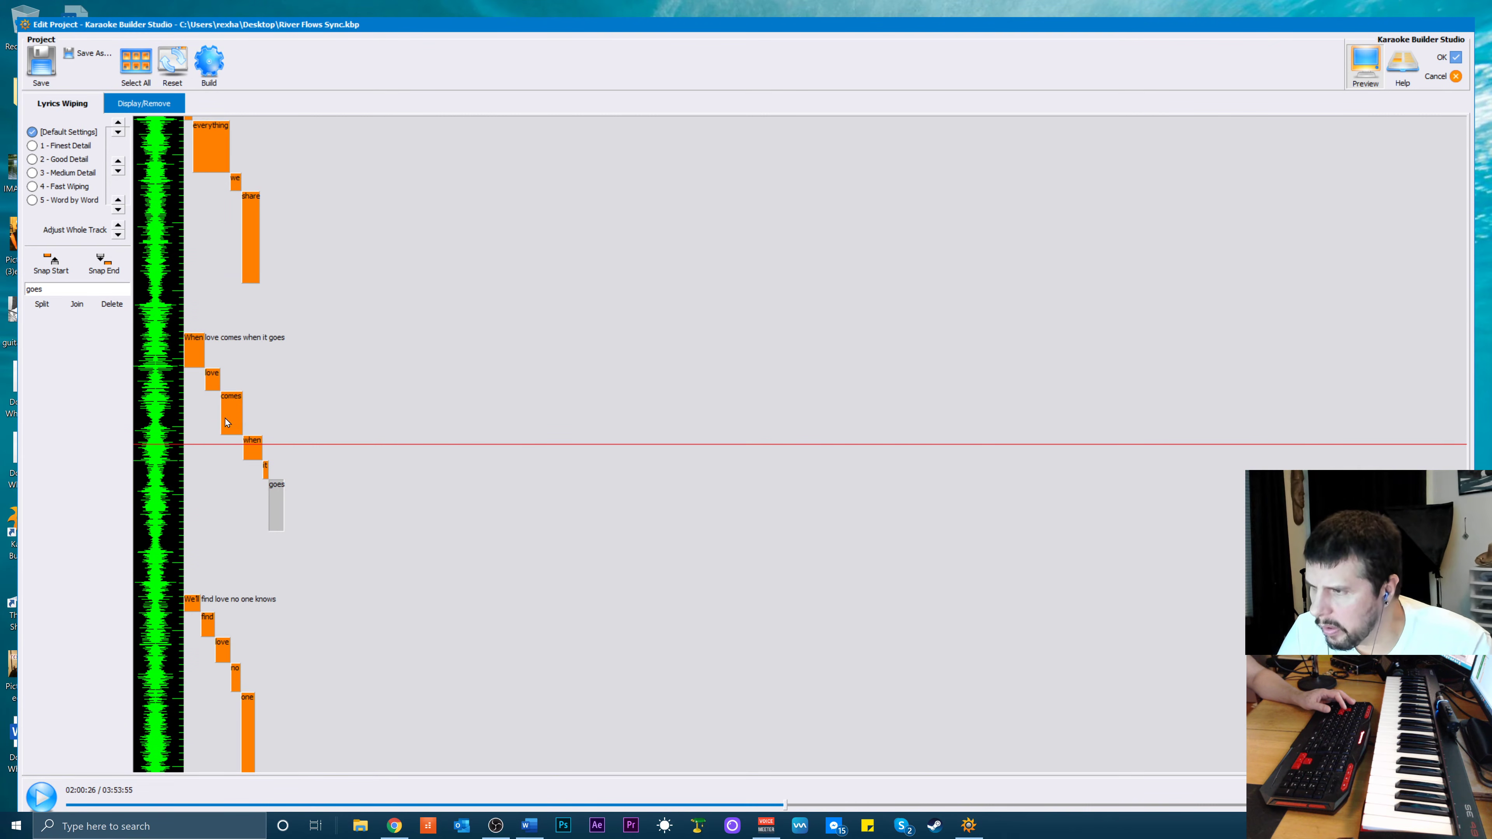
Shorten the end of "comes", snap the start of the following "when" to it, and replay up to the start of the next line
click(227, 424)
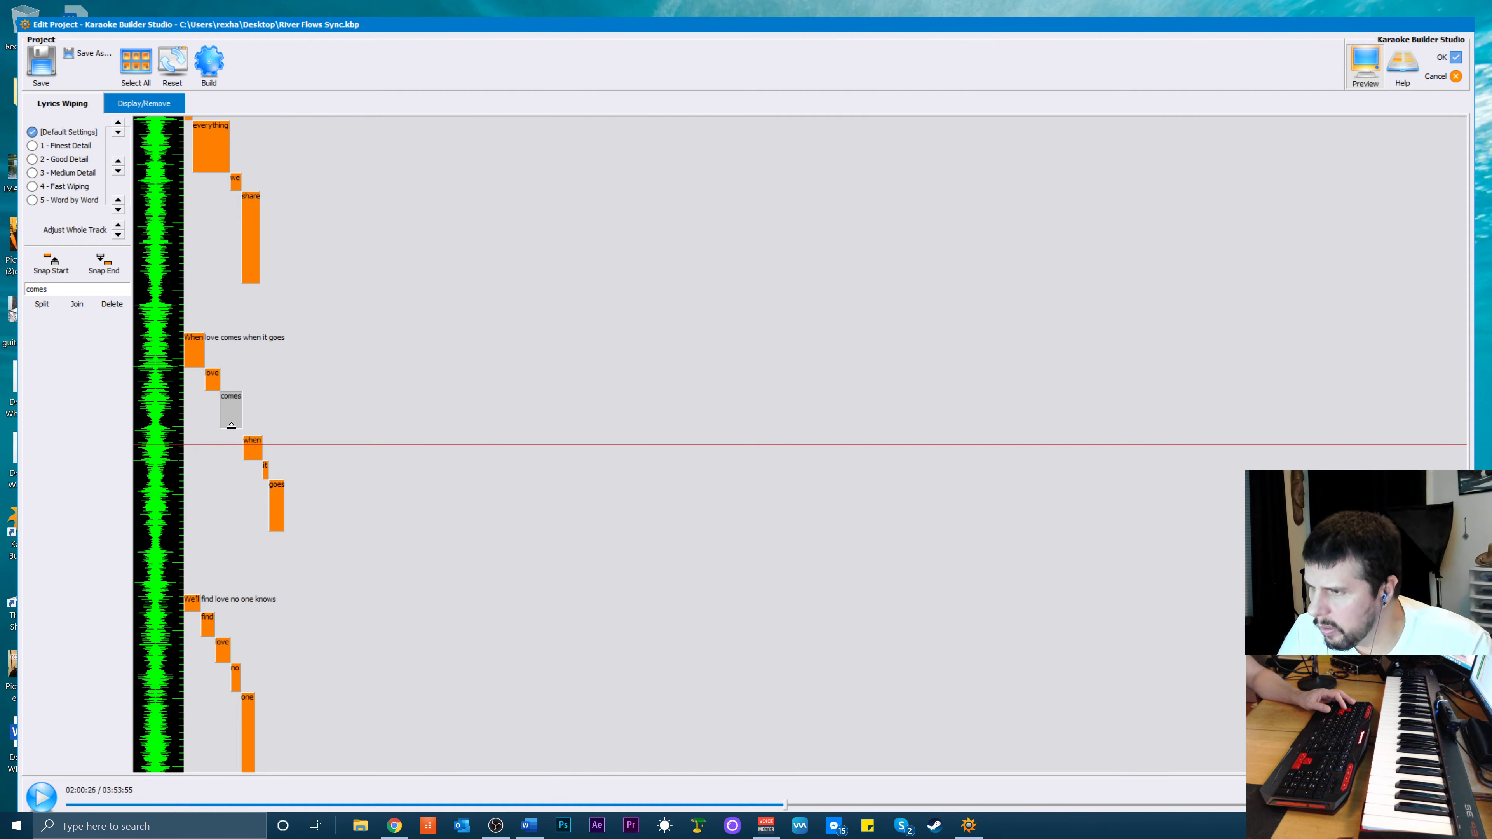
click(264, 424)
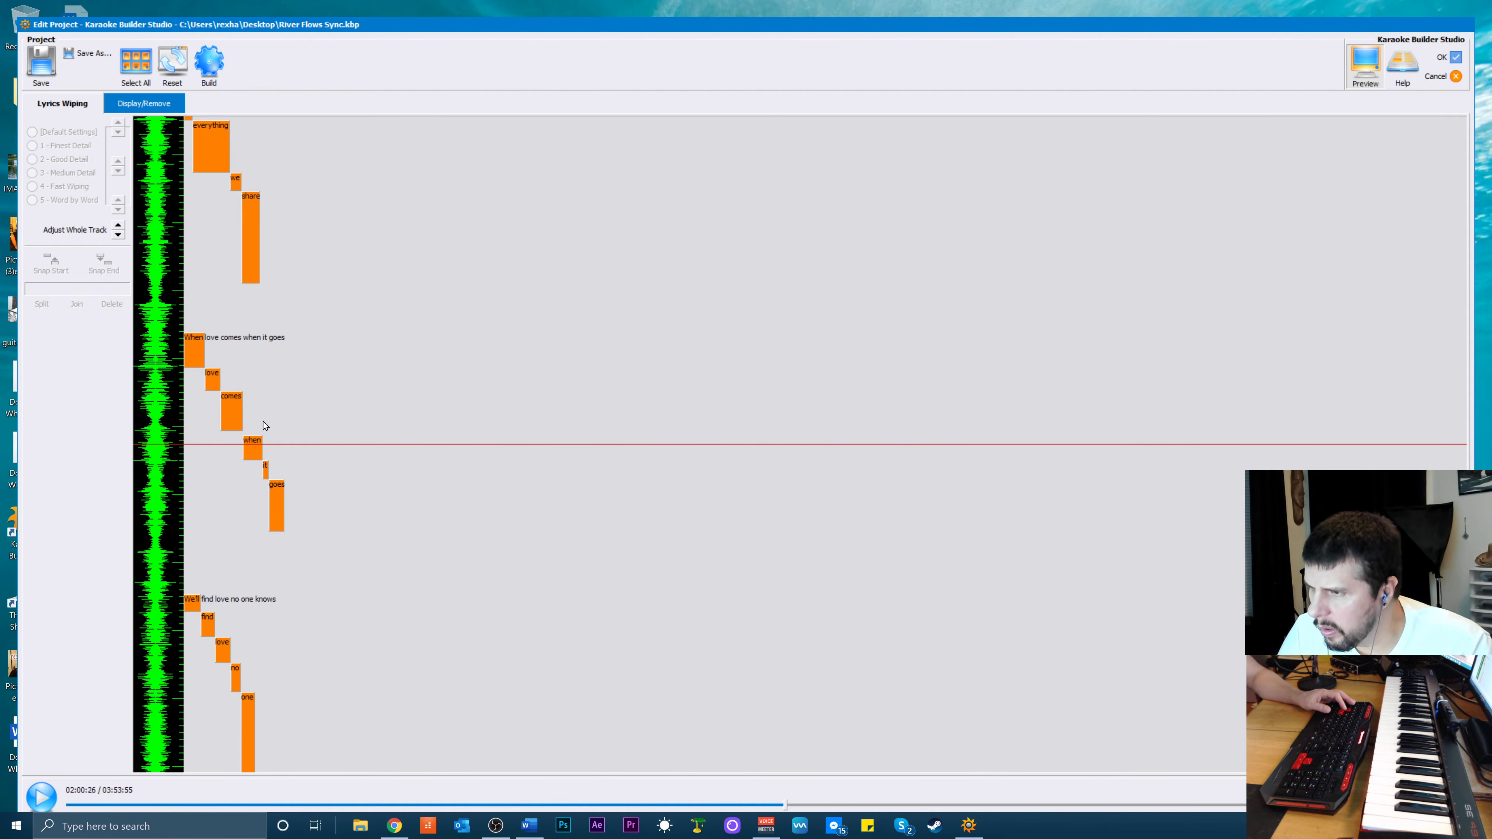
click(253, 447)
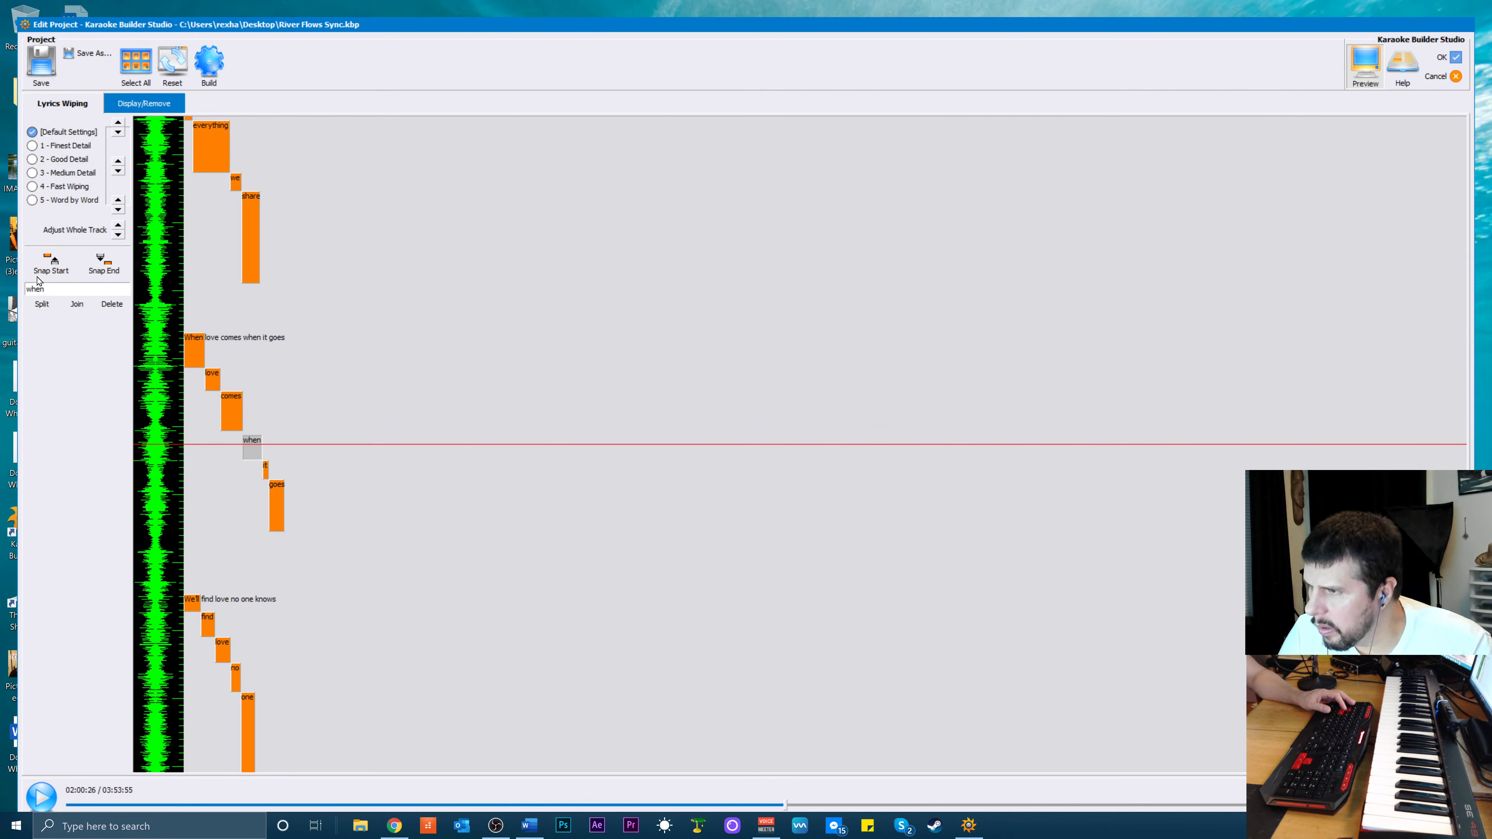
scroll(381, 328, up, 4)
key(space)
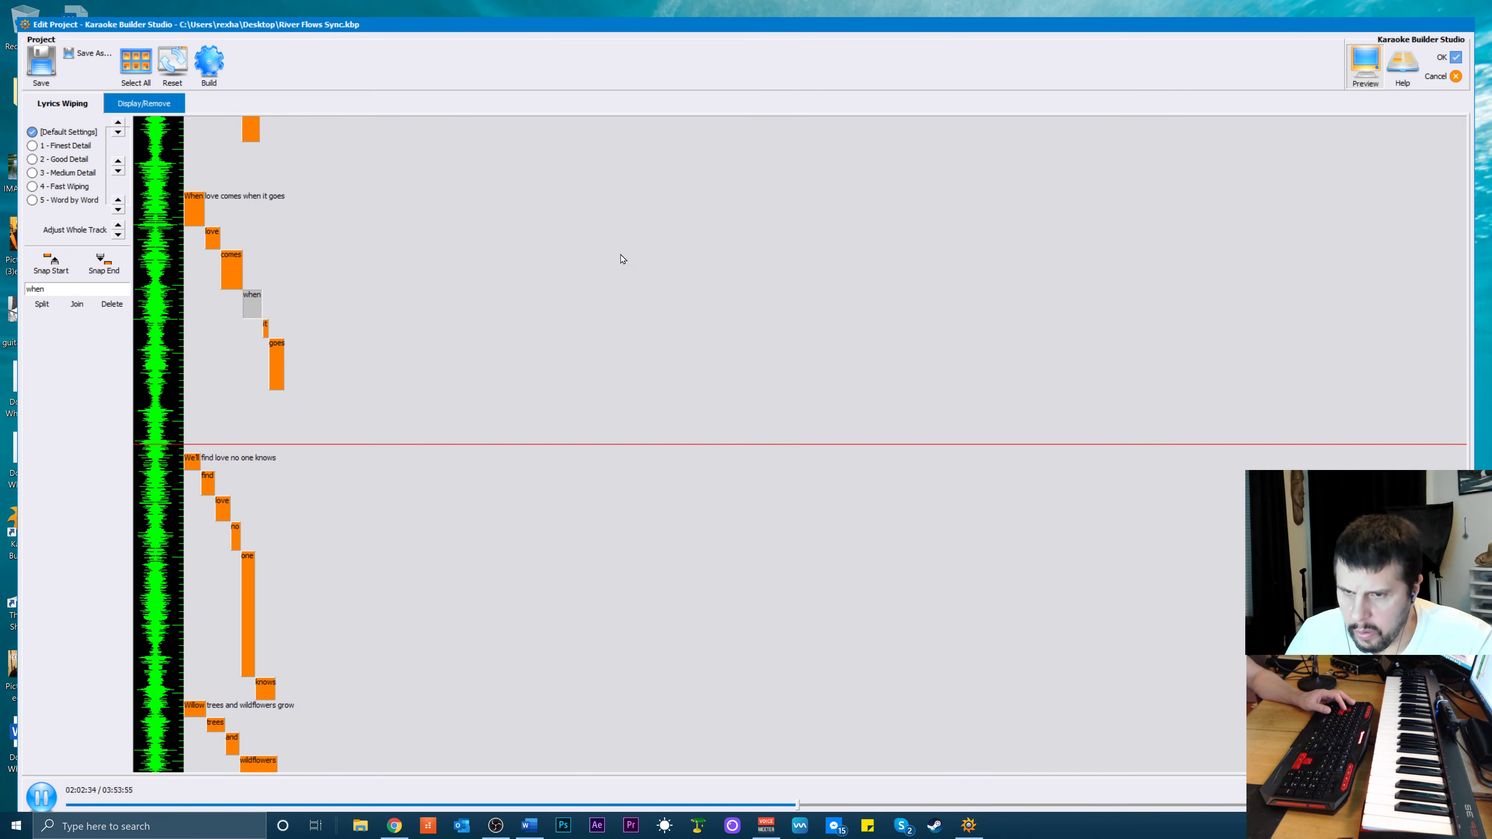
key(space)
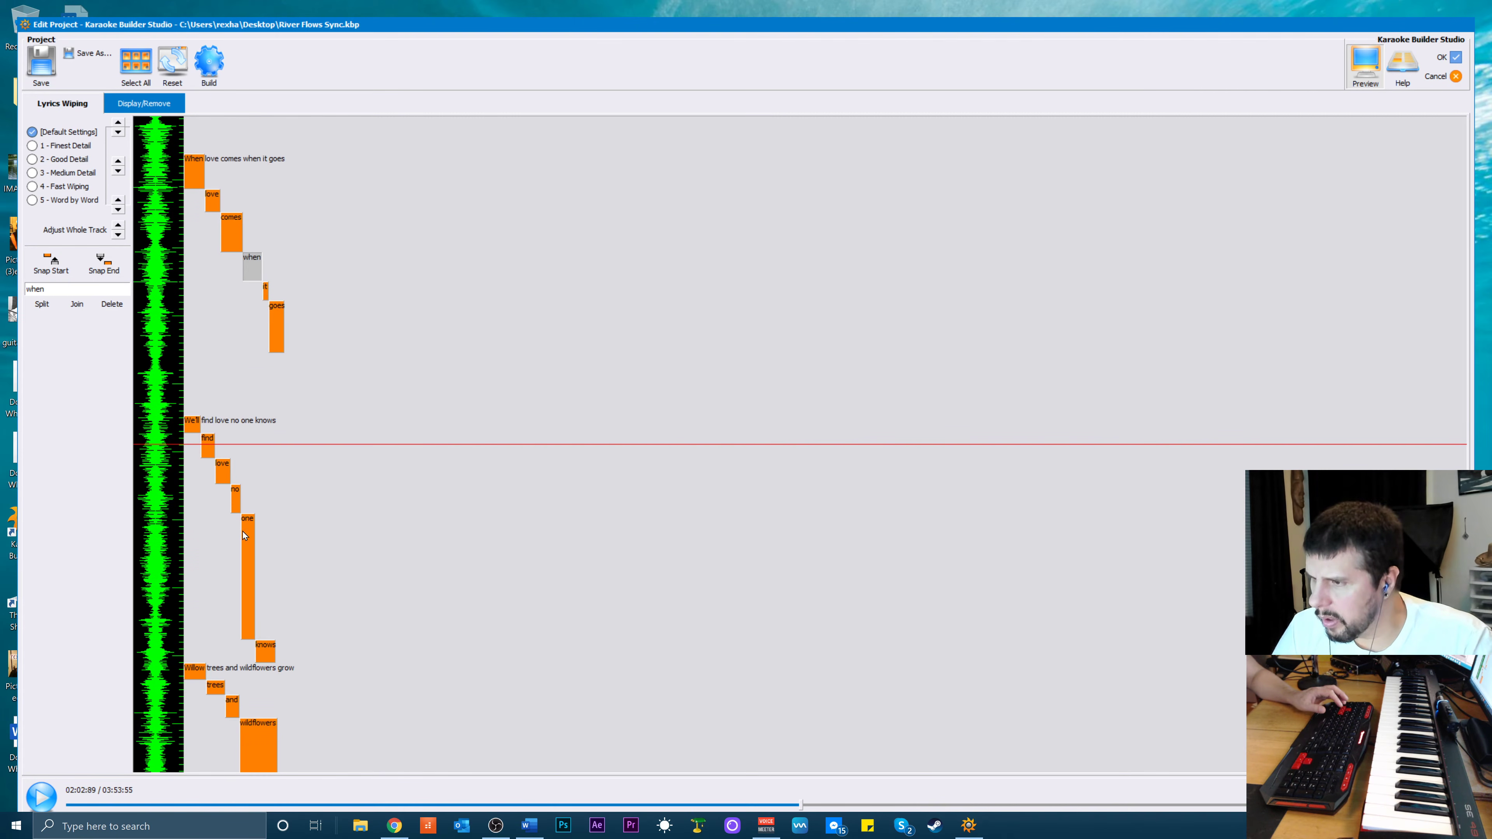
Select all words of "We'll find love no one knows", shift the whole line earlier, and replay it up to "one"
double_click(245, 535)
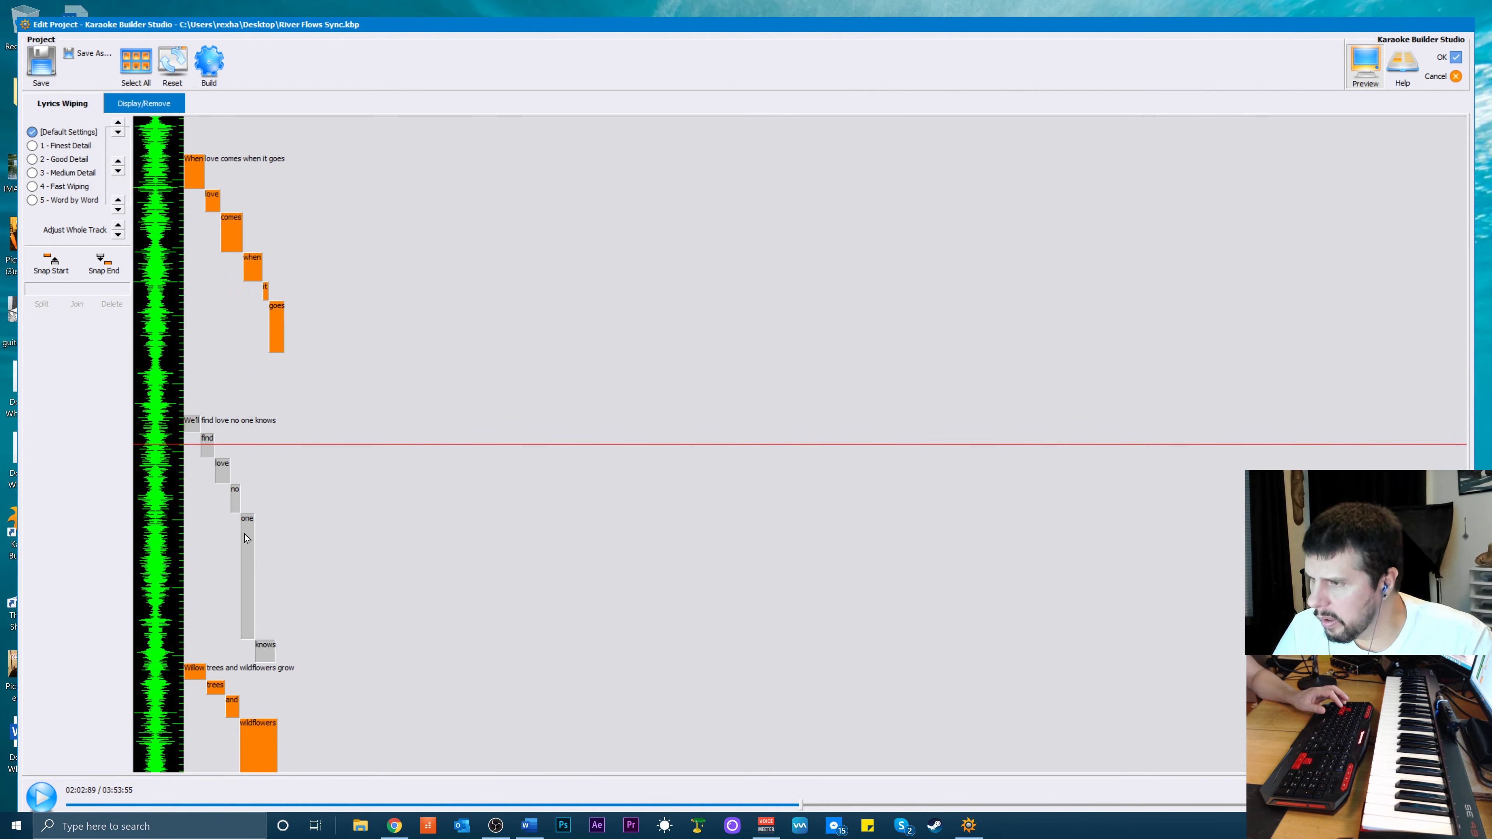
click(38, 271)
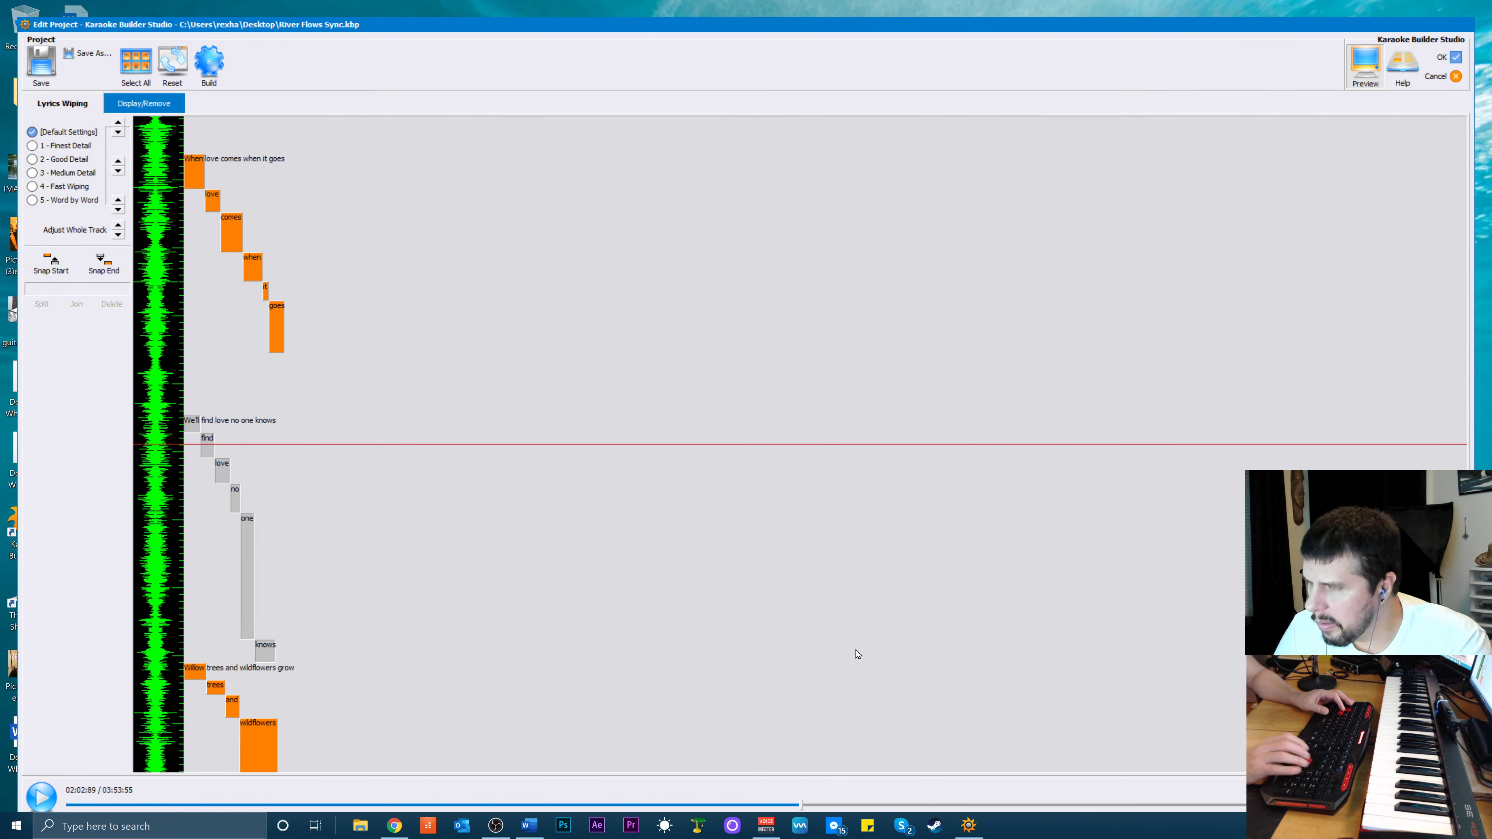
click(249, 547)
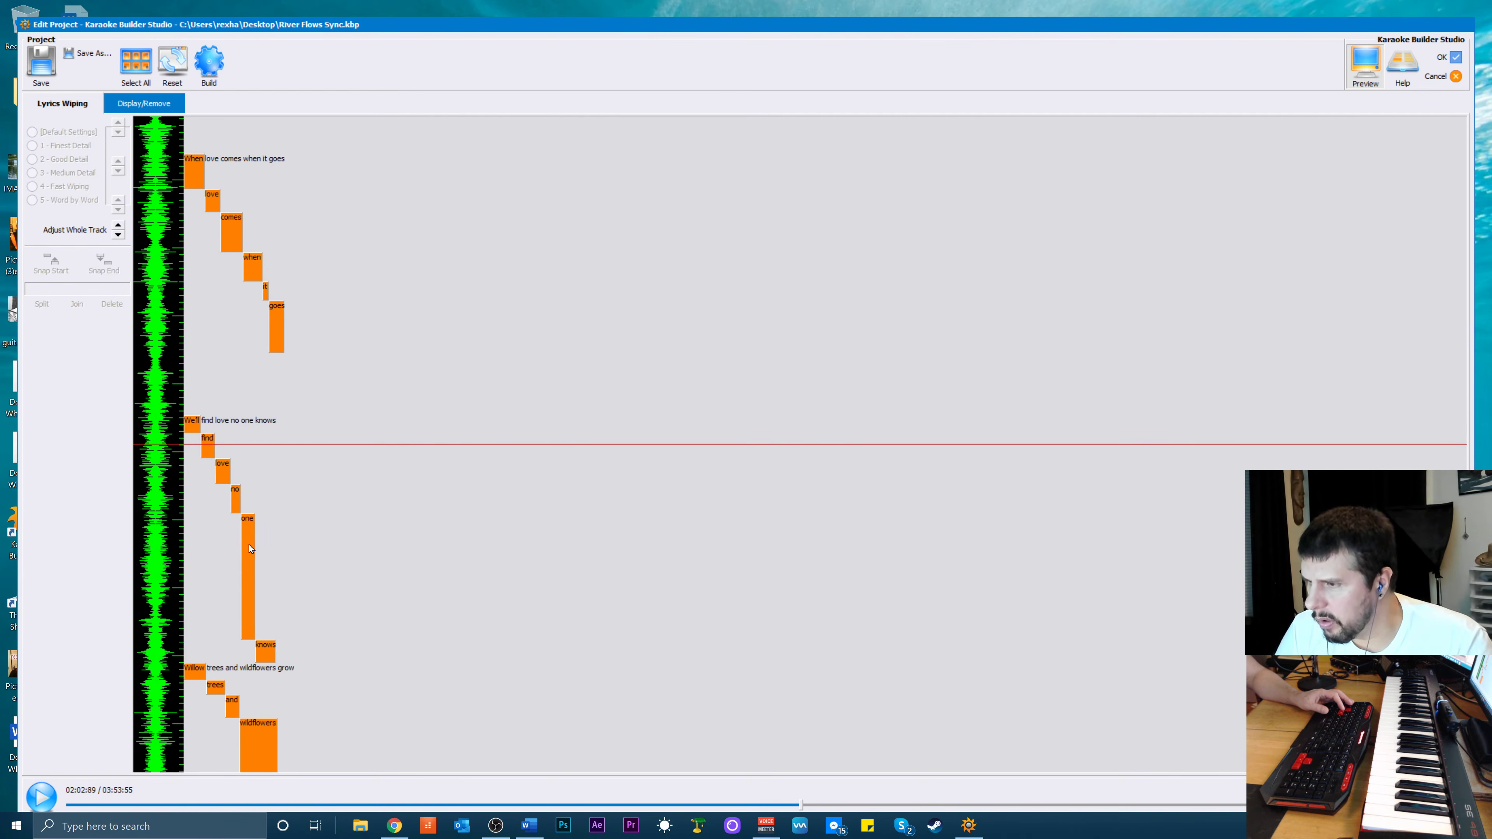
click(246, 547)
click(247, 548)
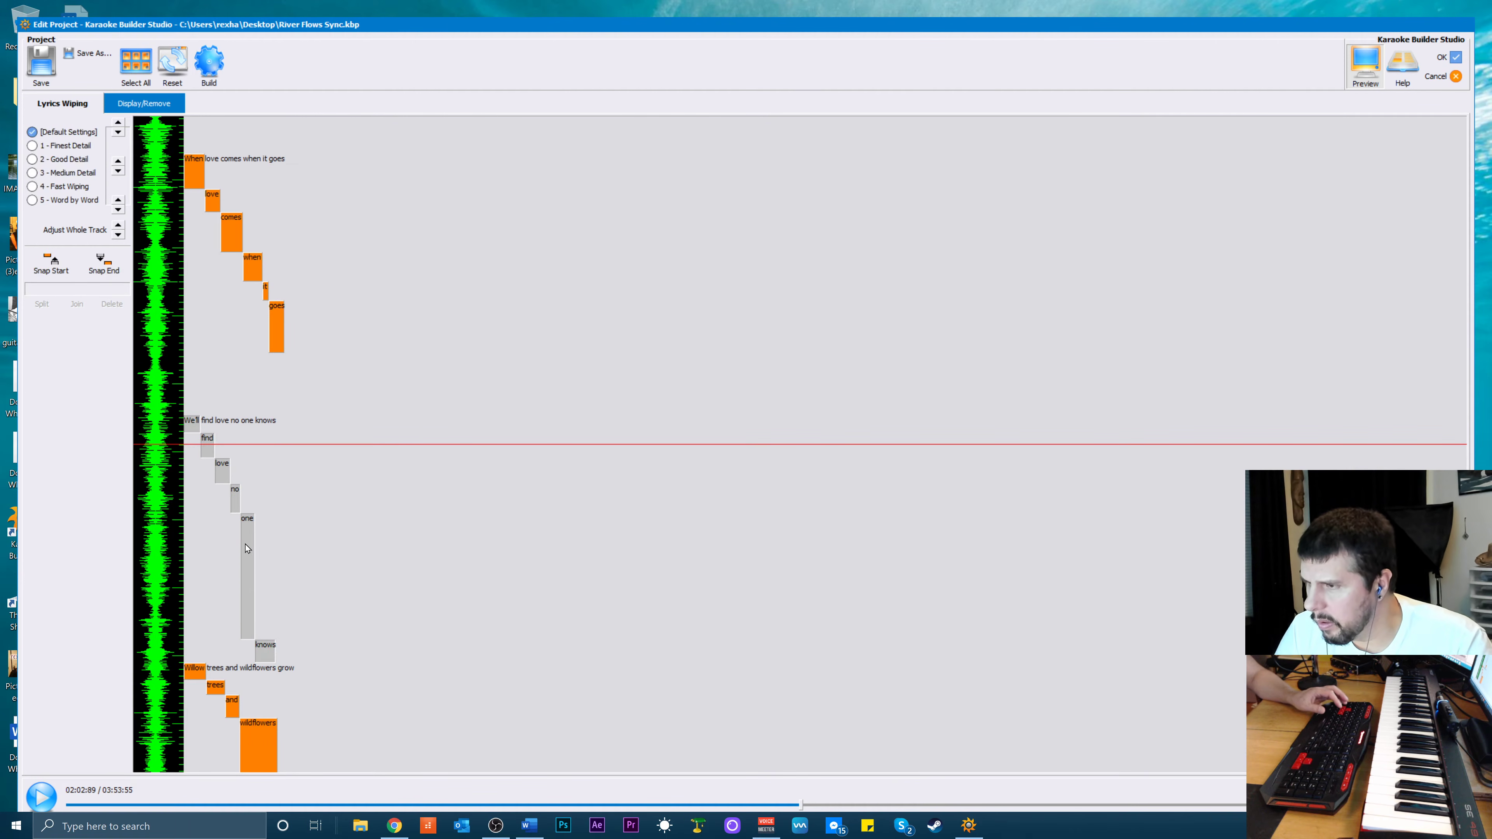
key(Up)
key(Up)
key(Up)
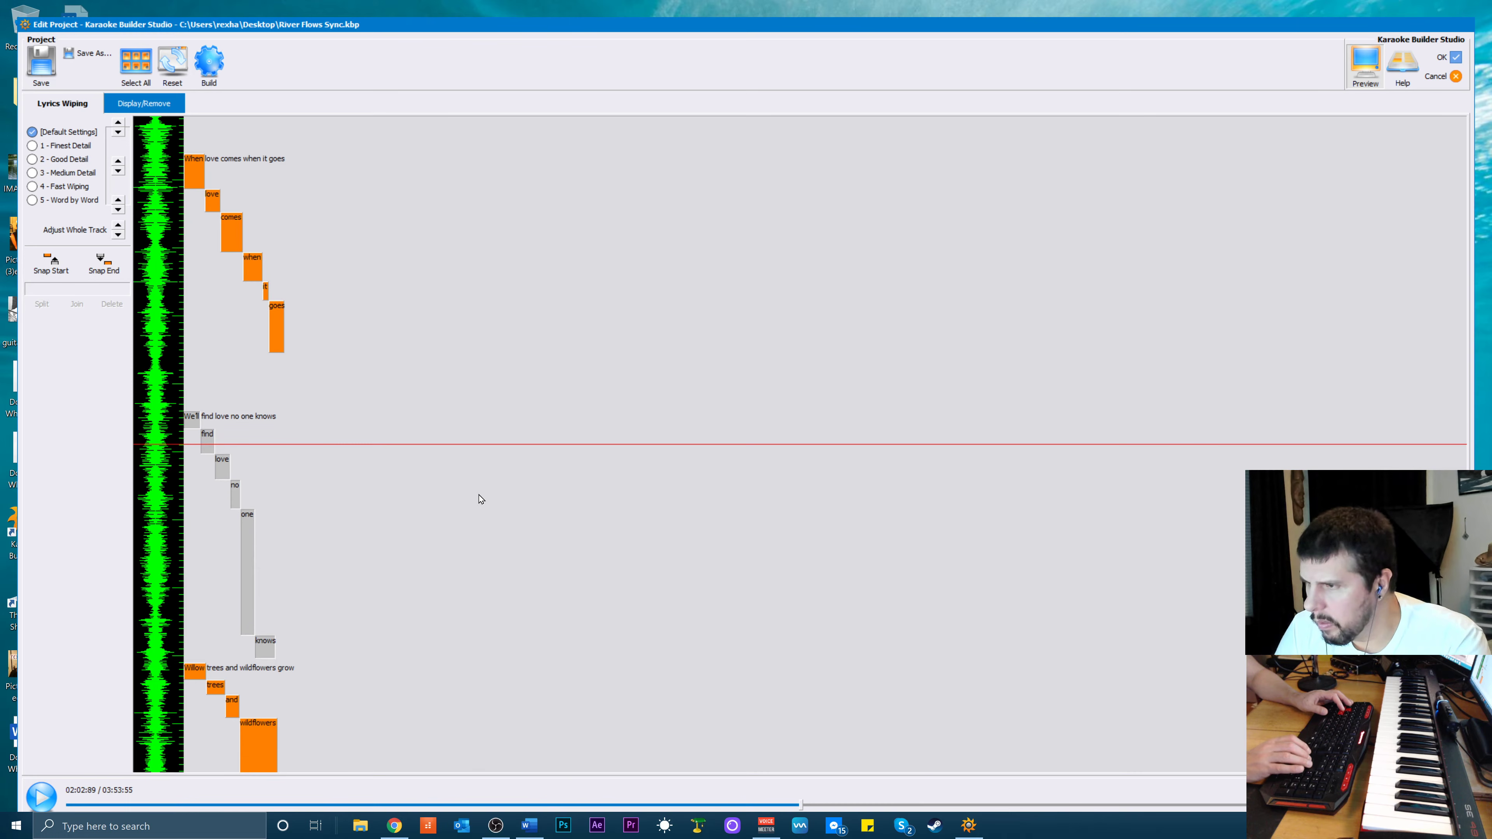
key(space)
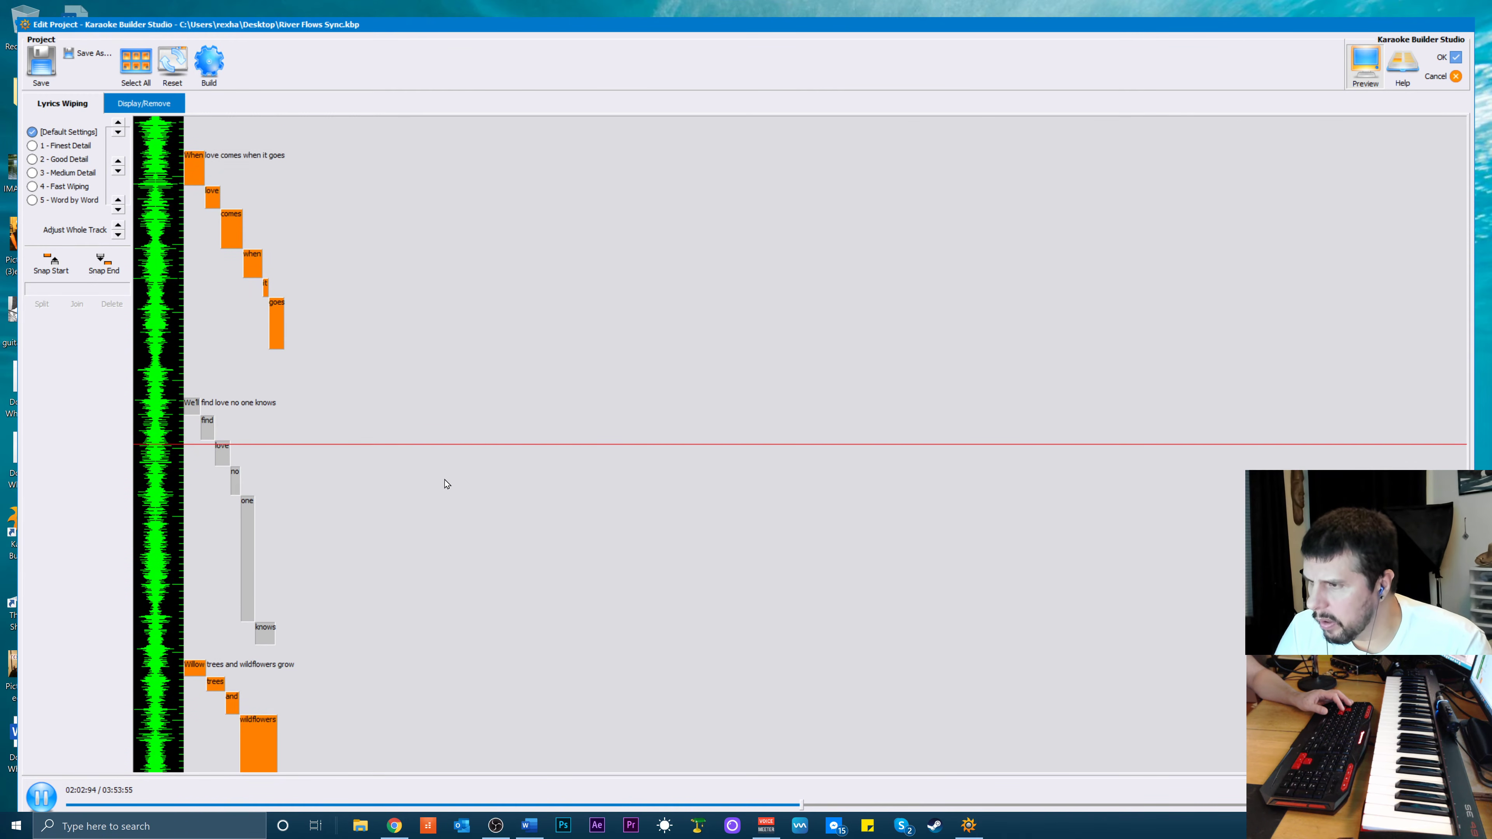
key(space)
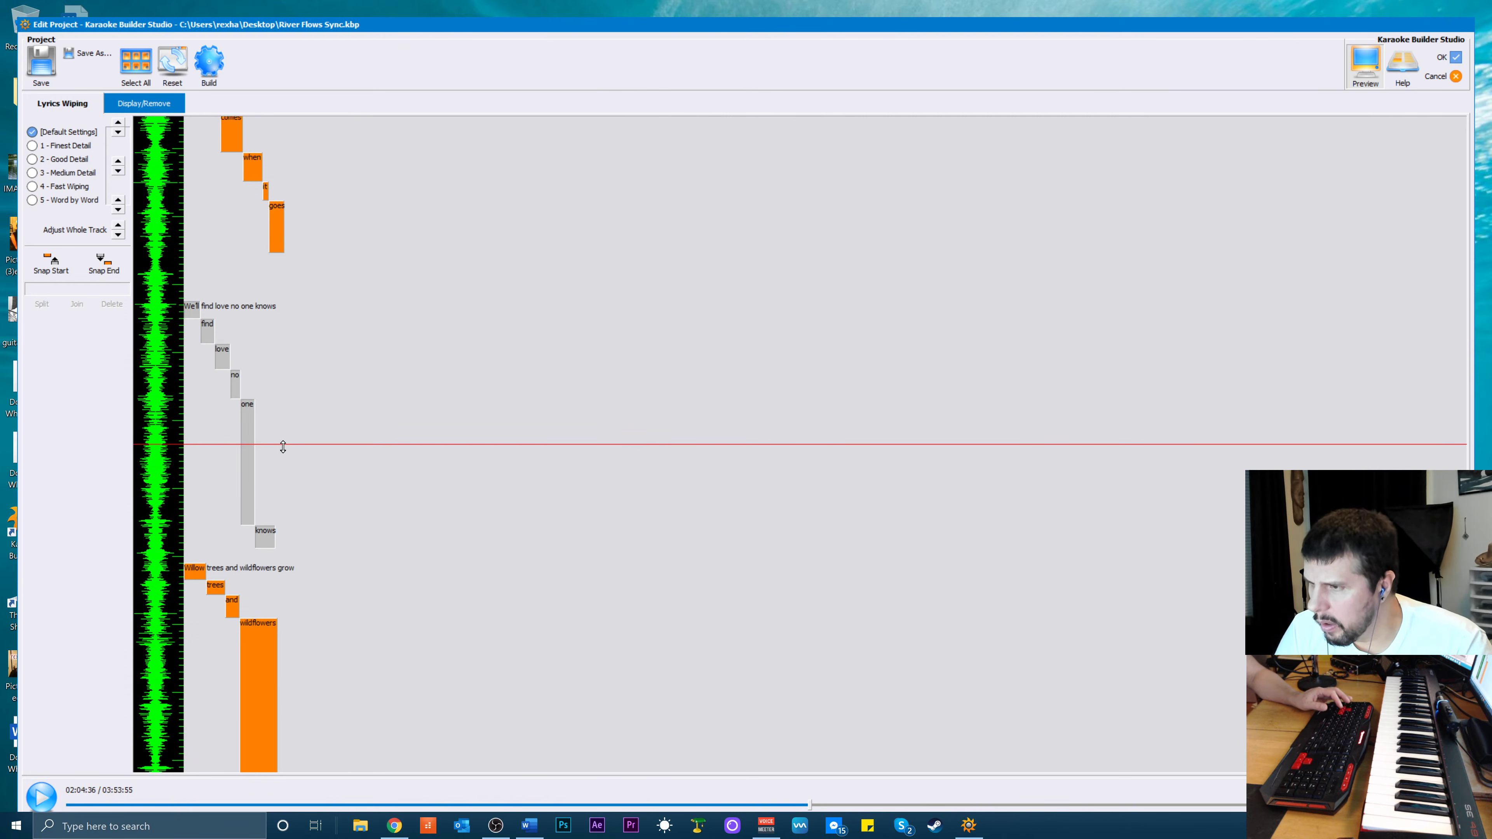
Select only the word "one" in "We'll find love no one knows" for adjusting its end
click(277, 457)
click(247, 525)
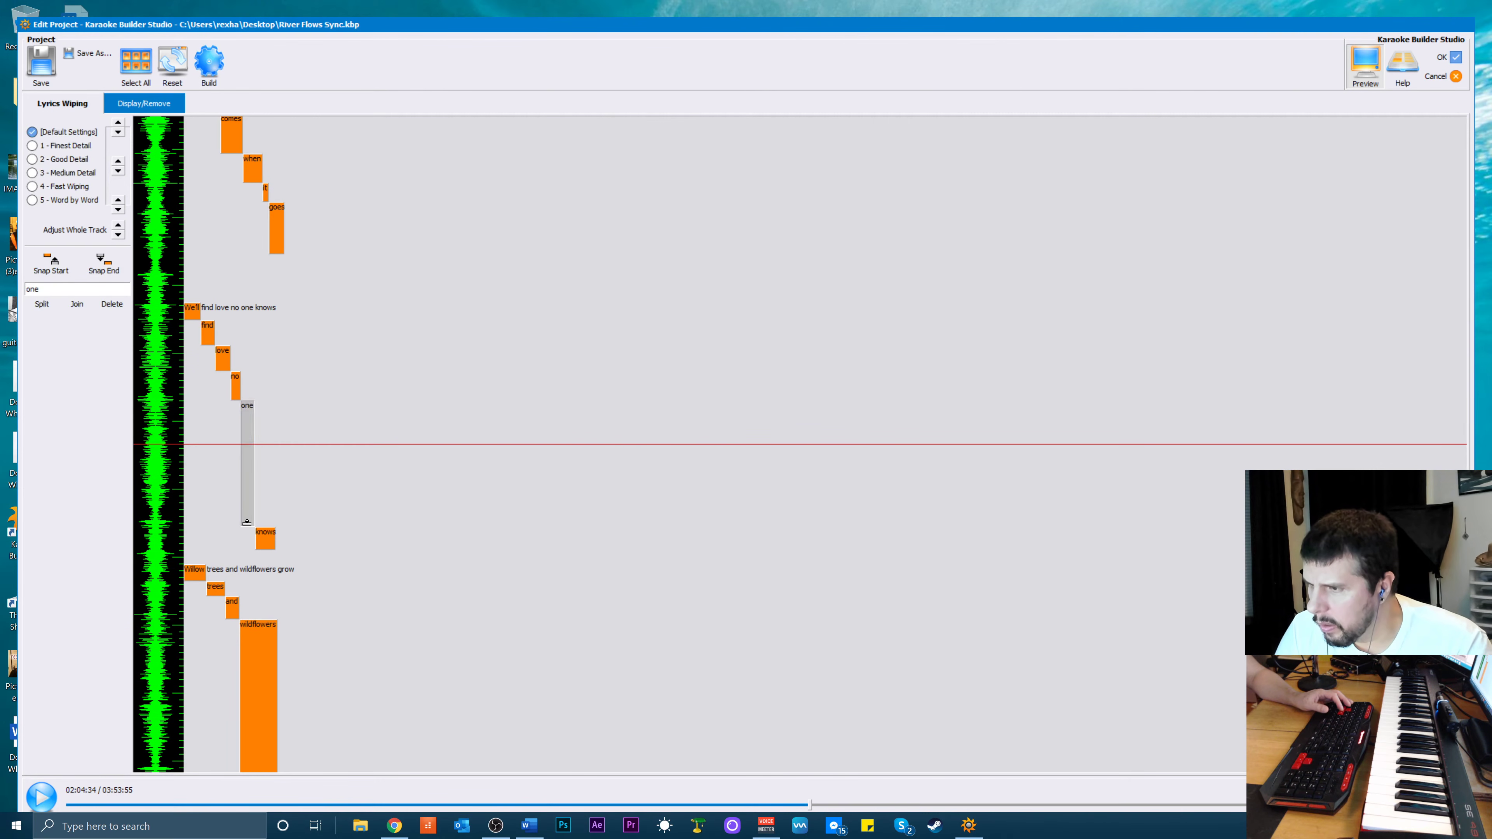
Shorten the word "one" in "We'll find love no one knows" and snap the start of "knows" to its end
drag(247, 520, 259, 456)
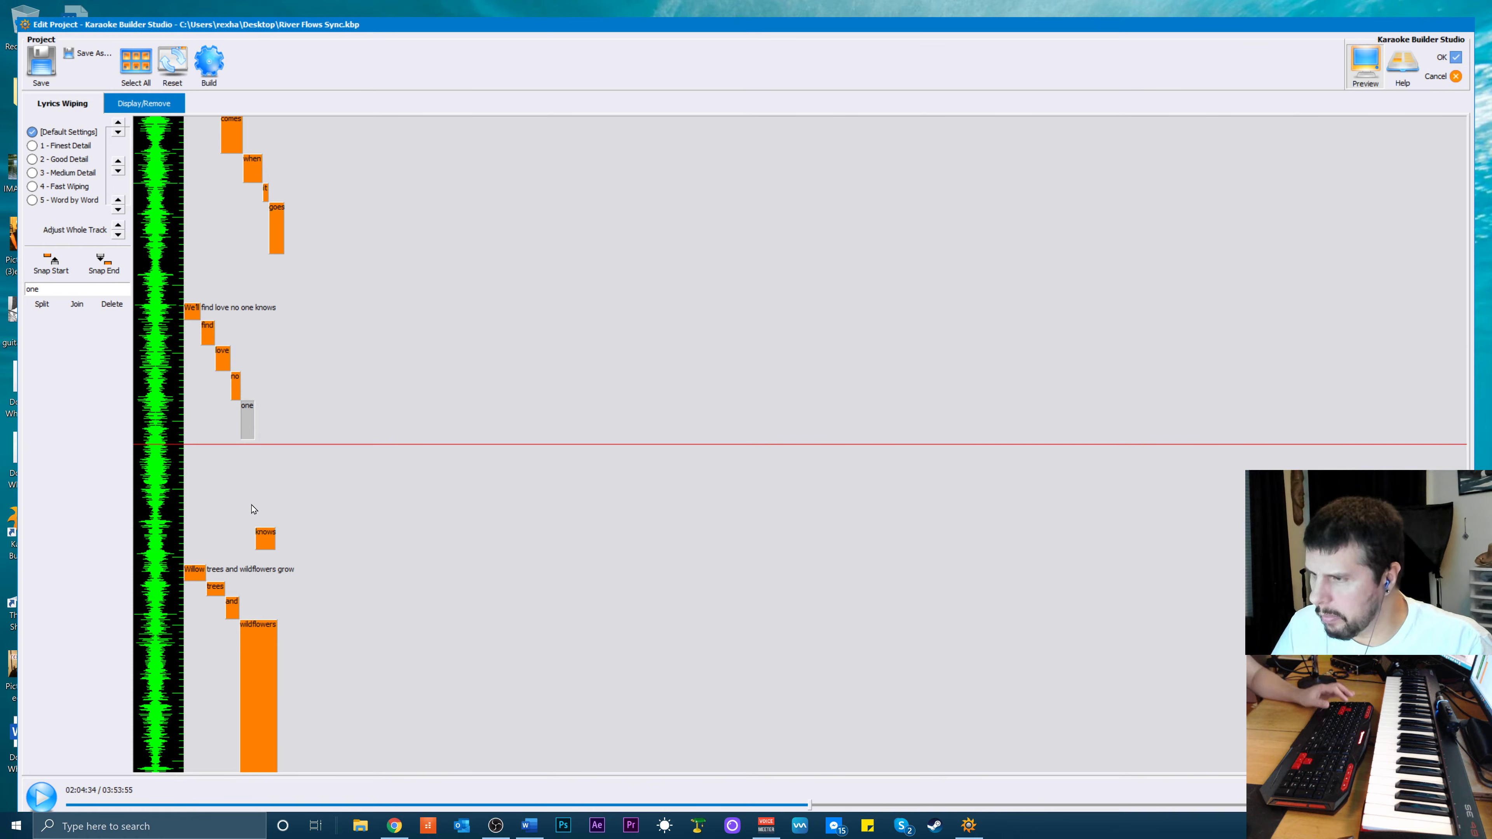
click(264, 535)
click(263, 547)
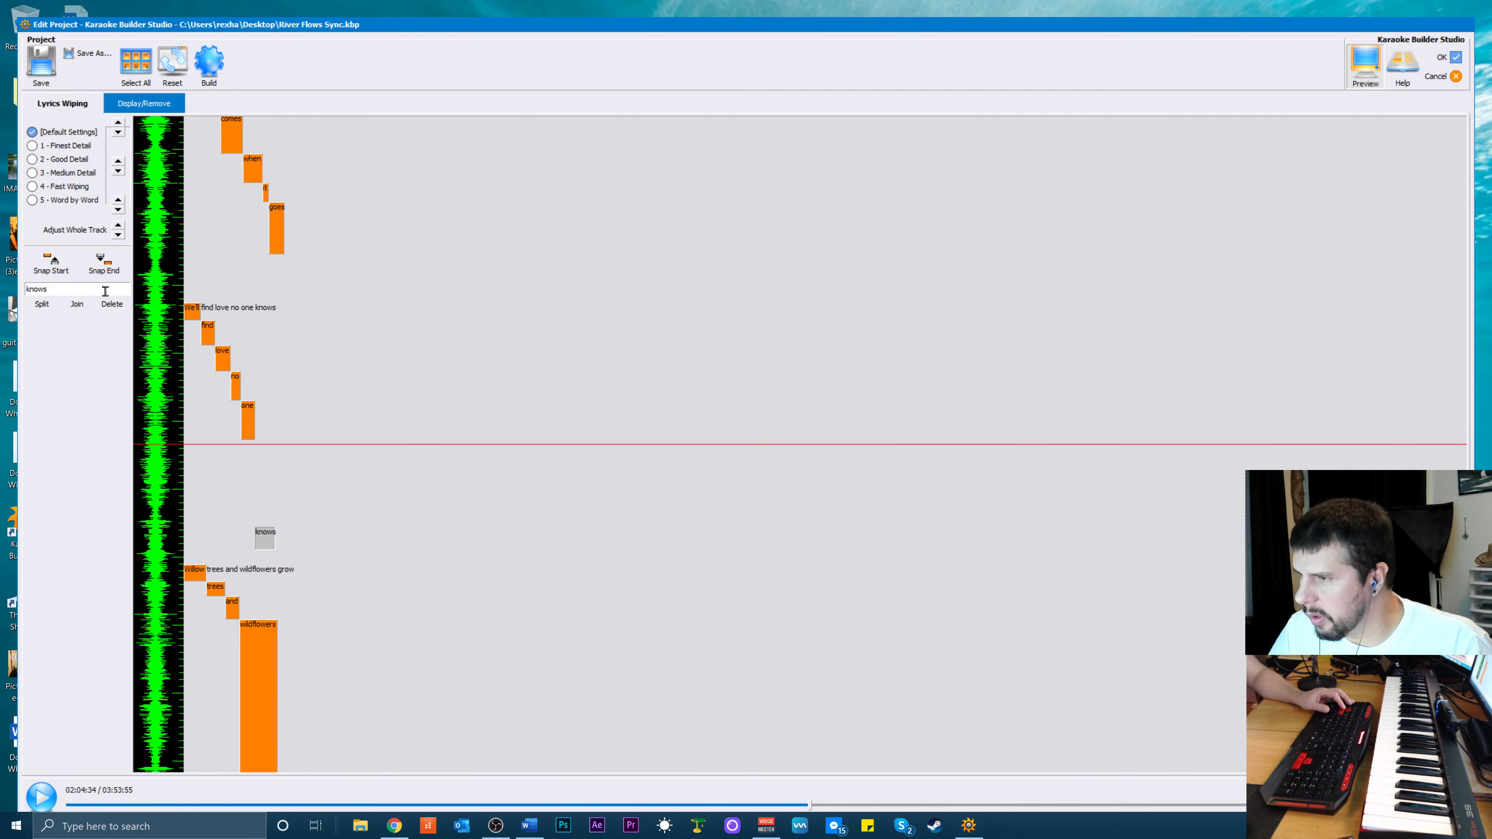
click(51, 262)
key(space)
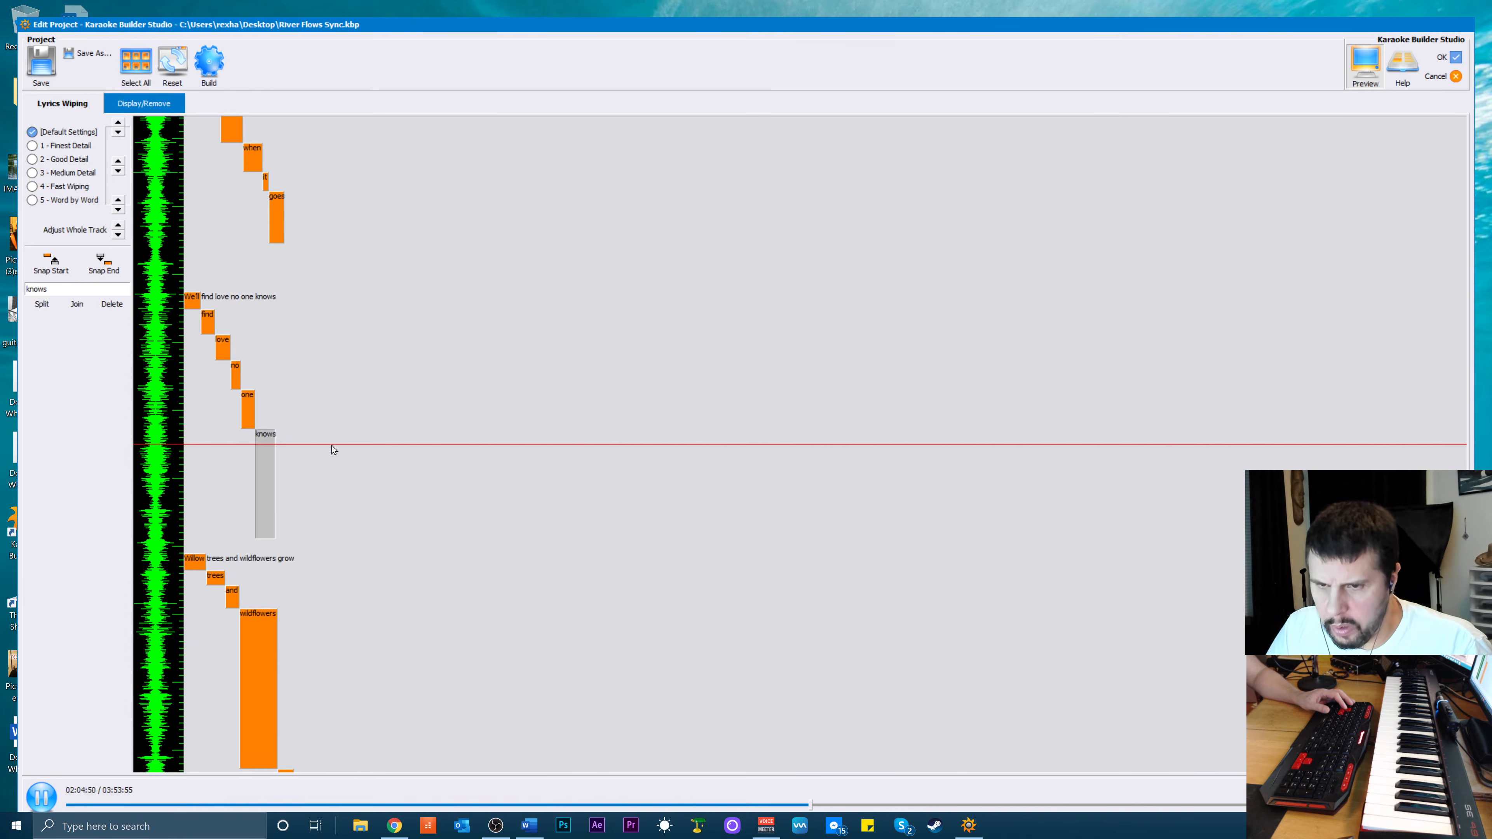
key(space)
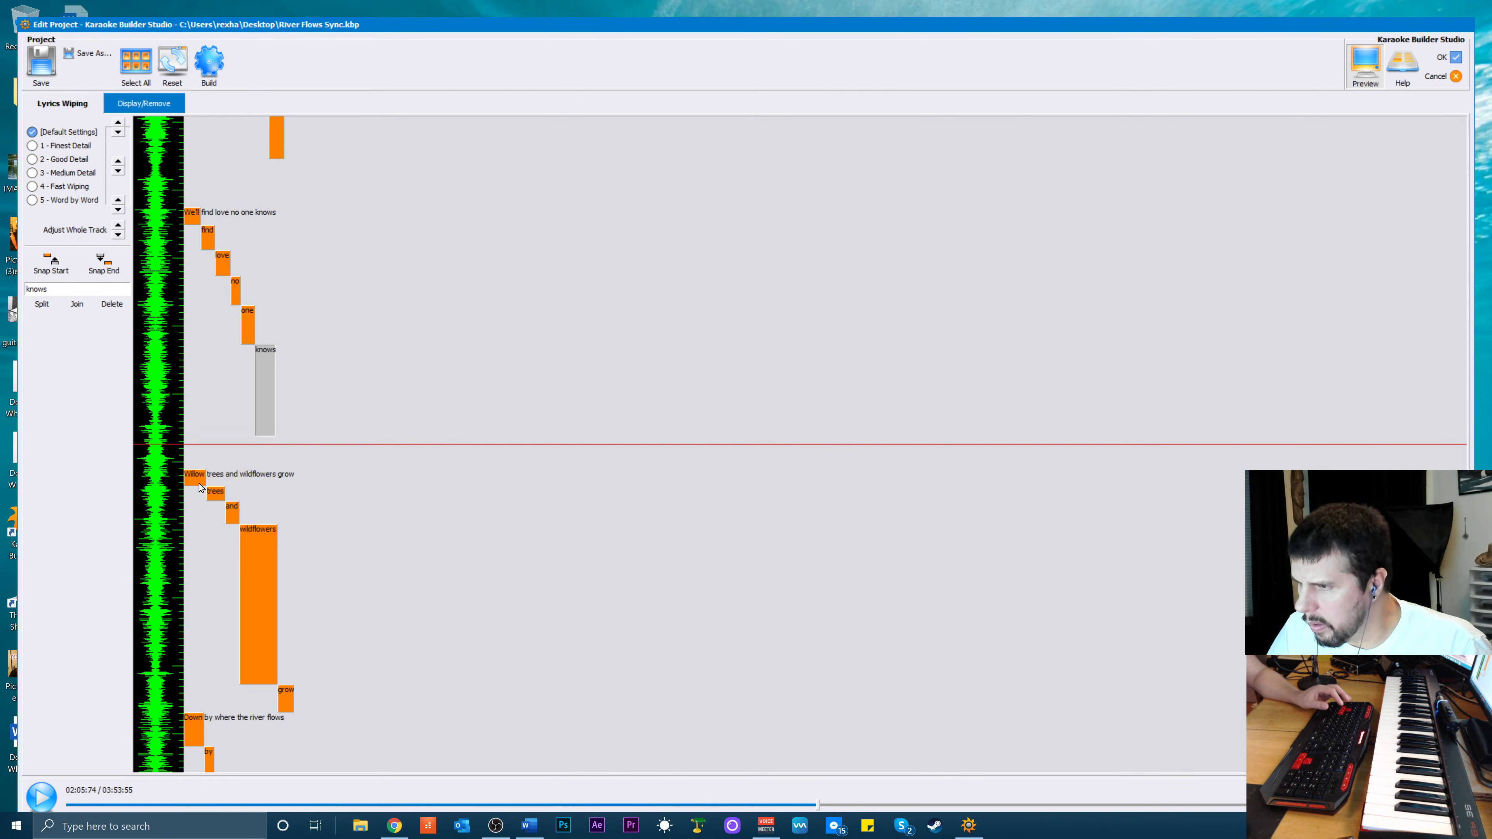
Shift all words of the line "Willow trees and wildflowers grow" slightly earlier to match where the vocal starts on playback
key(space)
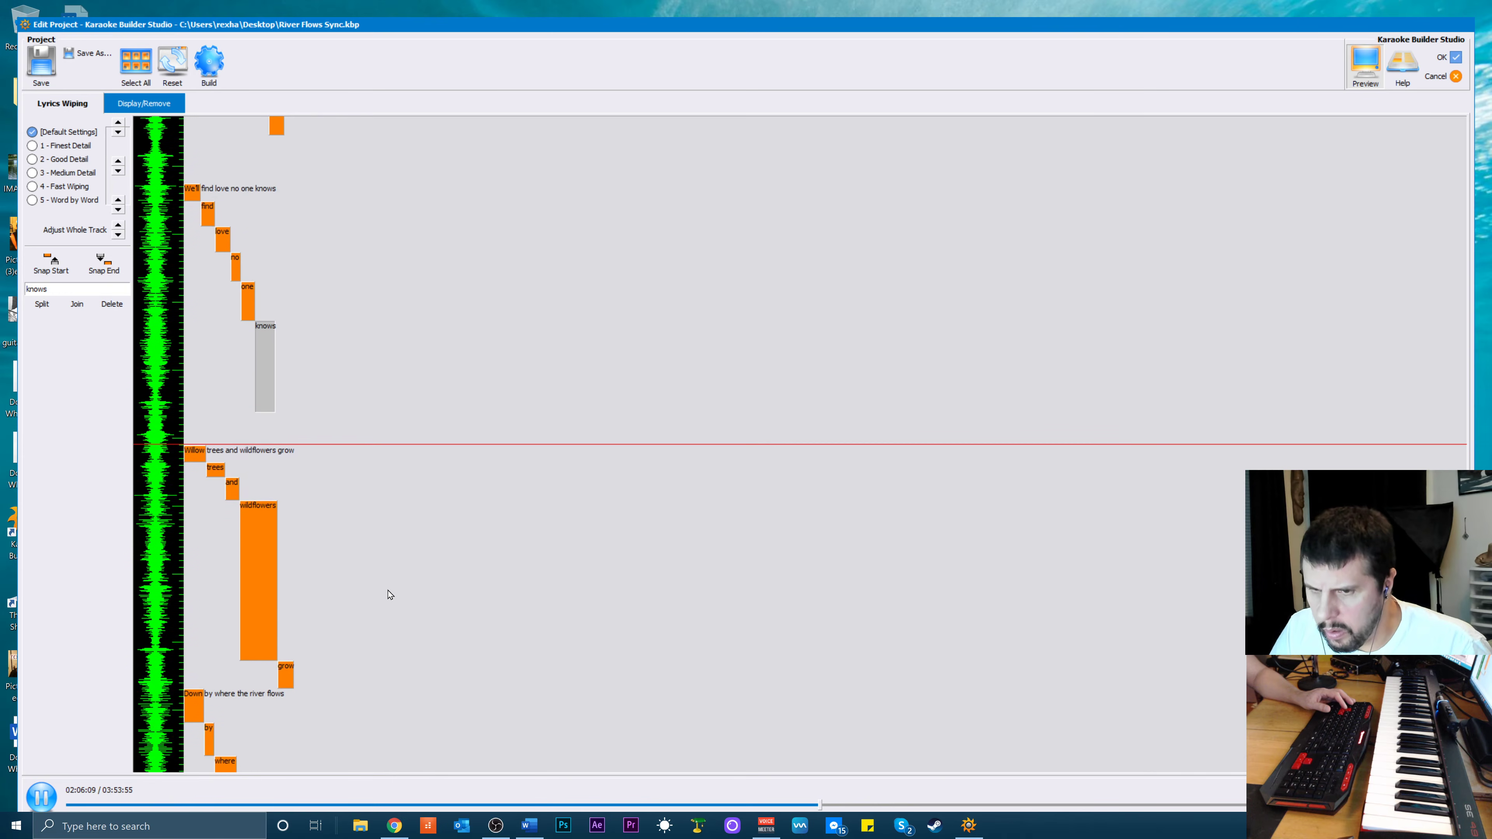
key(space)
scroll(381, 586, up, 1)
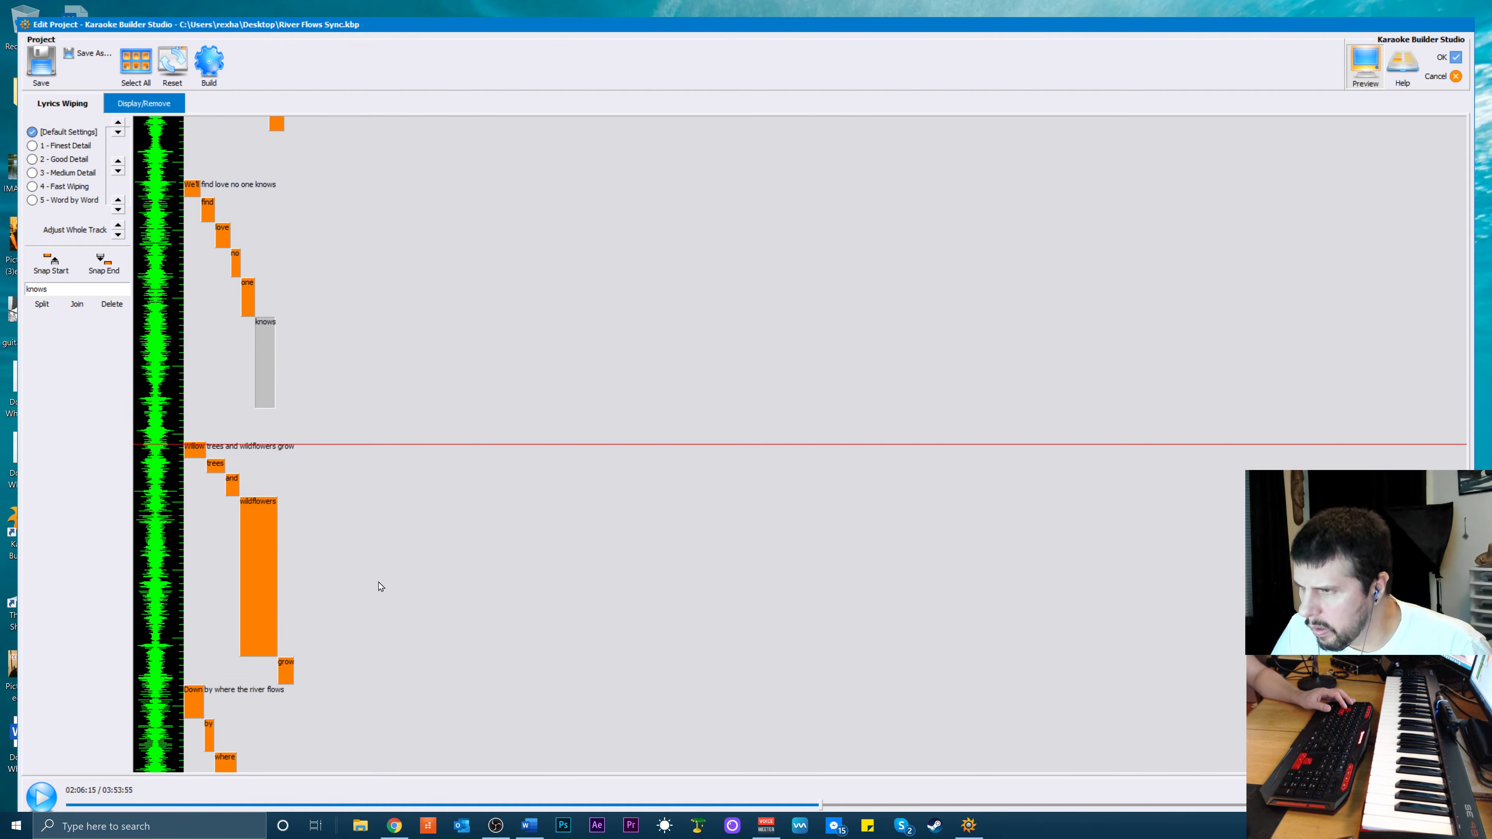
scroll(350, 594, up, 2)
key(space)
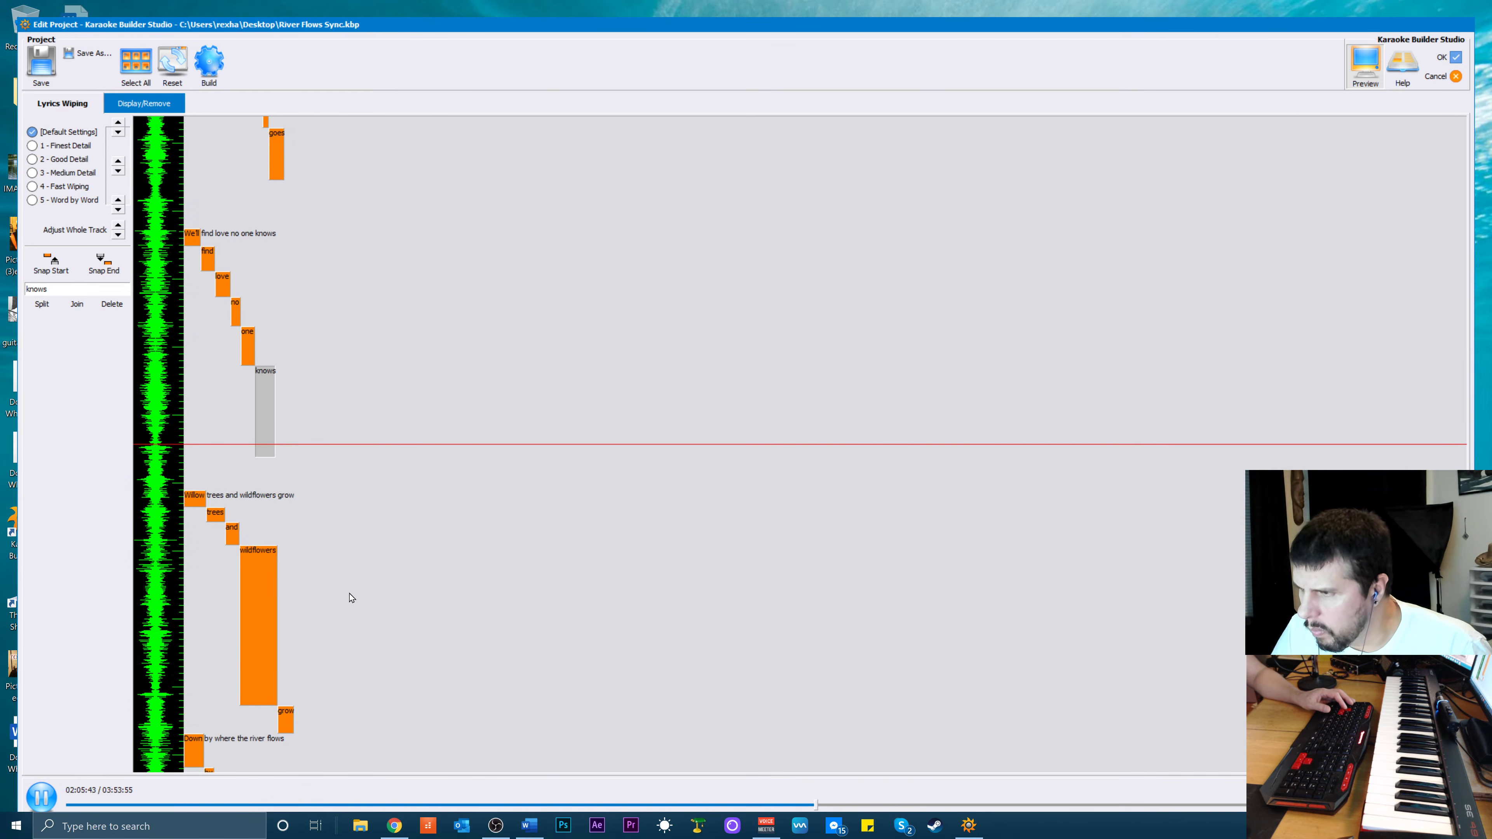
key(space)
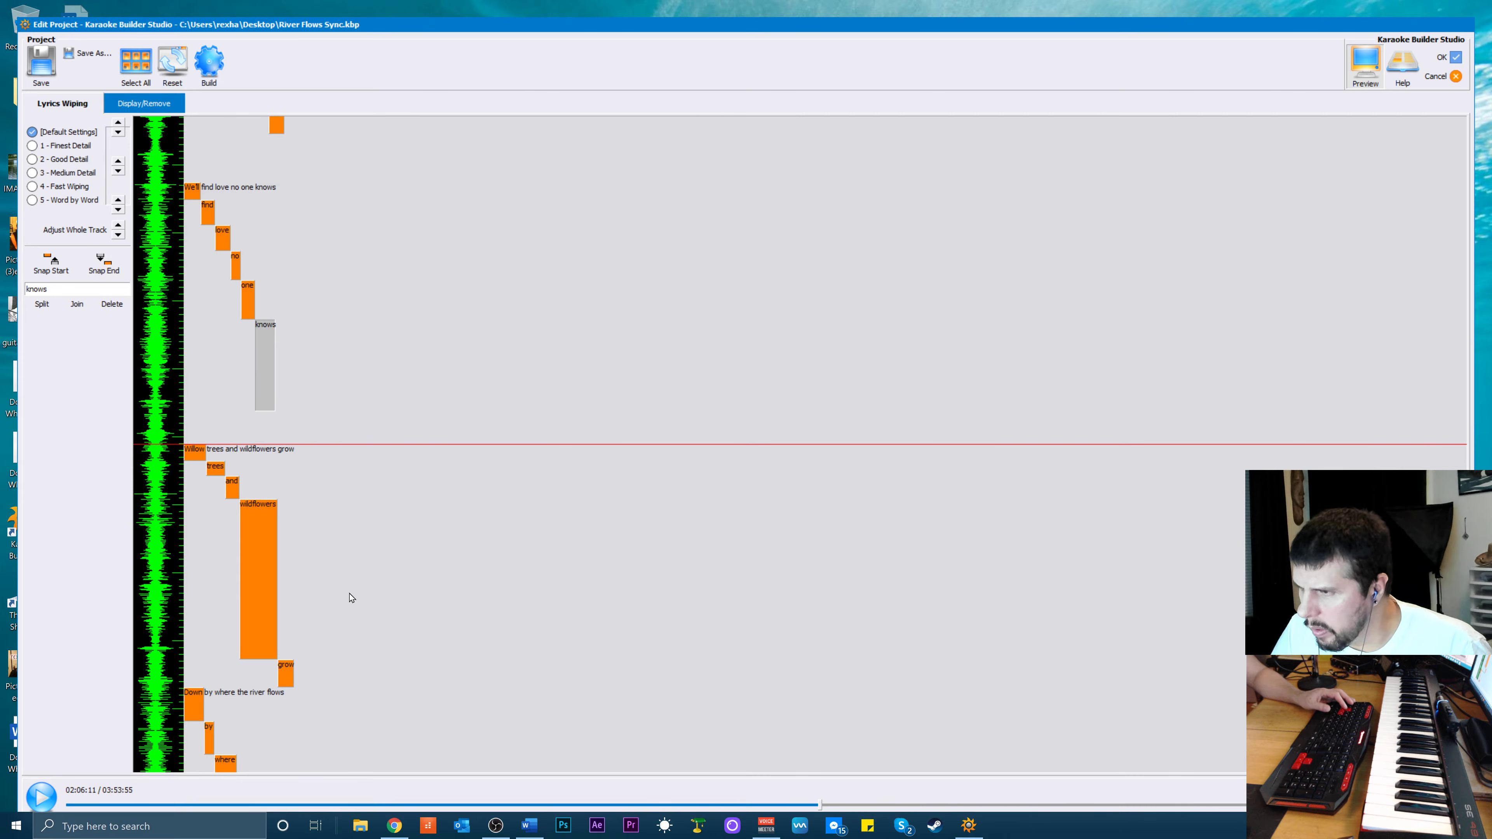
click(259, 540)
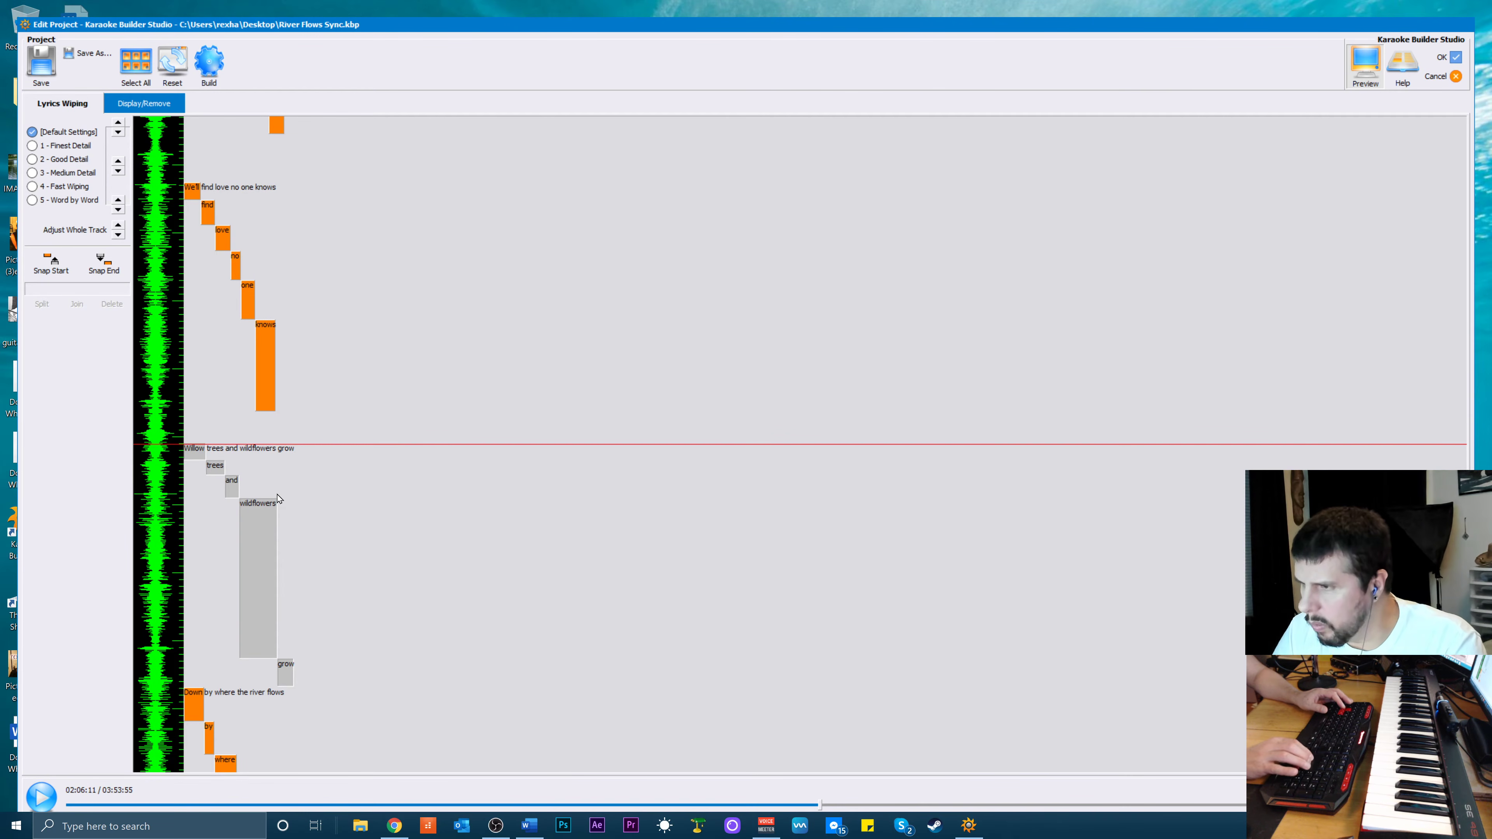
key(Up)
key(Up)
key(Up)
key(Up)
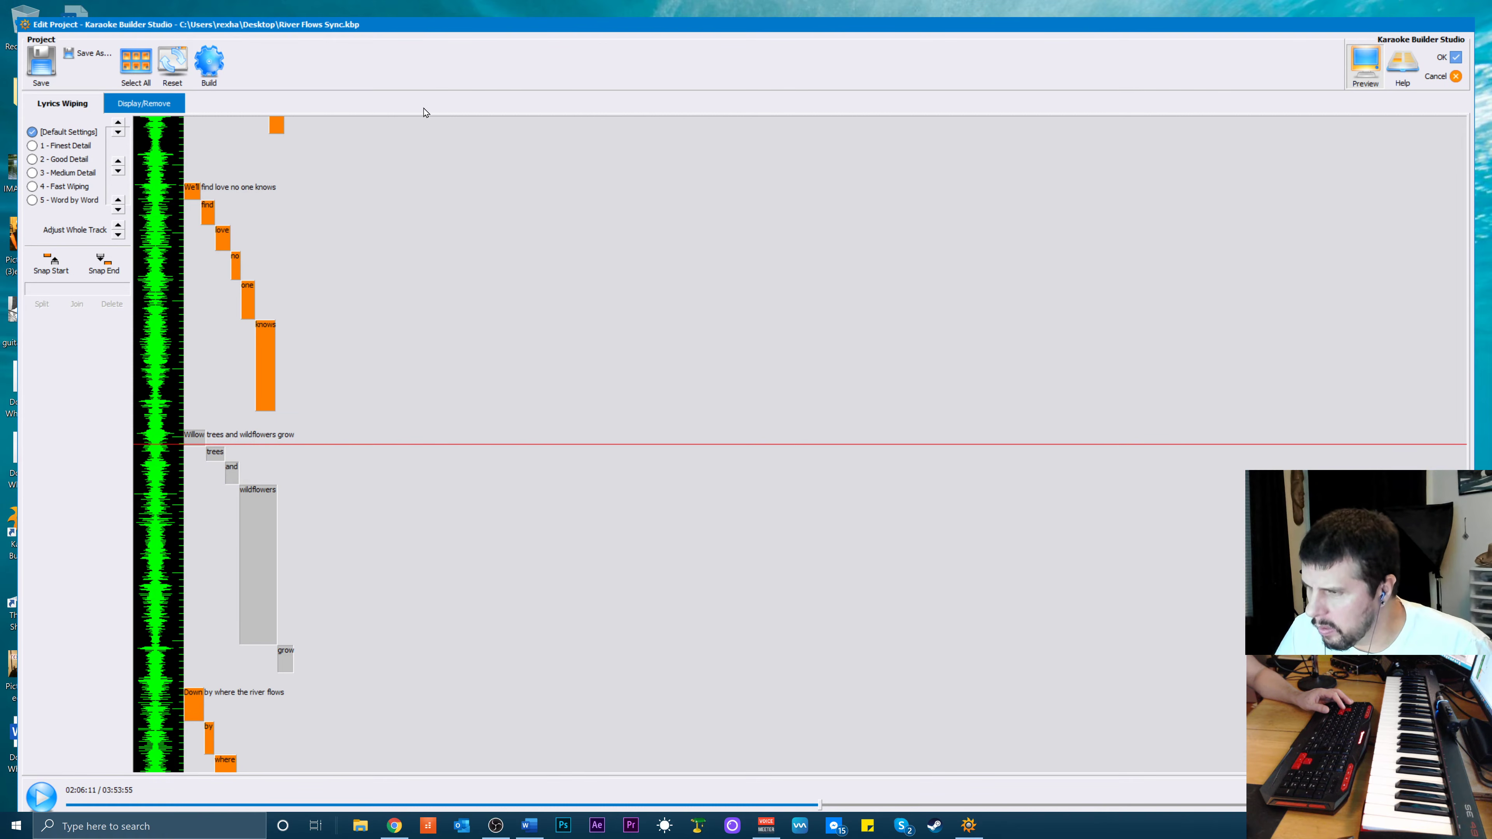
Play the "Willow trees" line and shorten the word "wildflowers" to about half its duration
key(space)
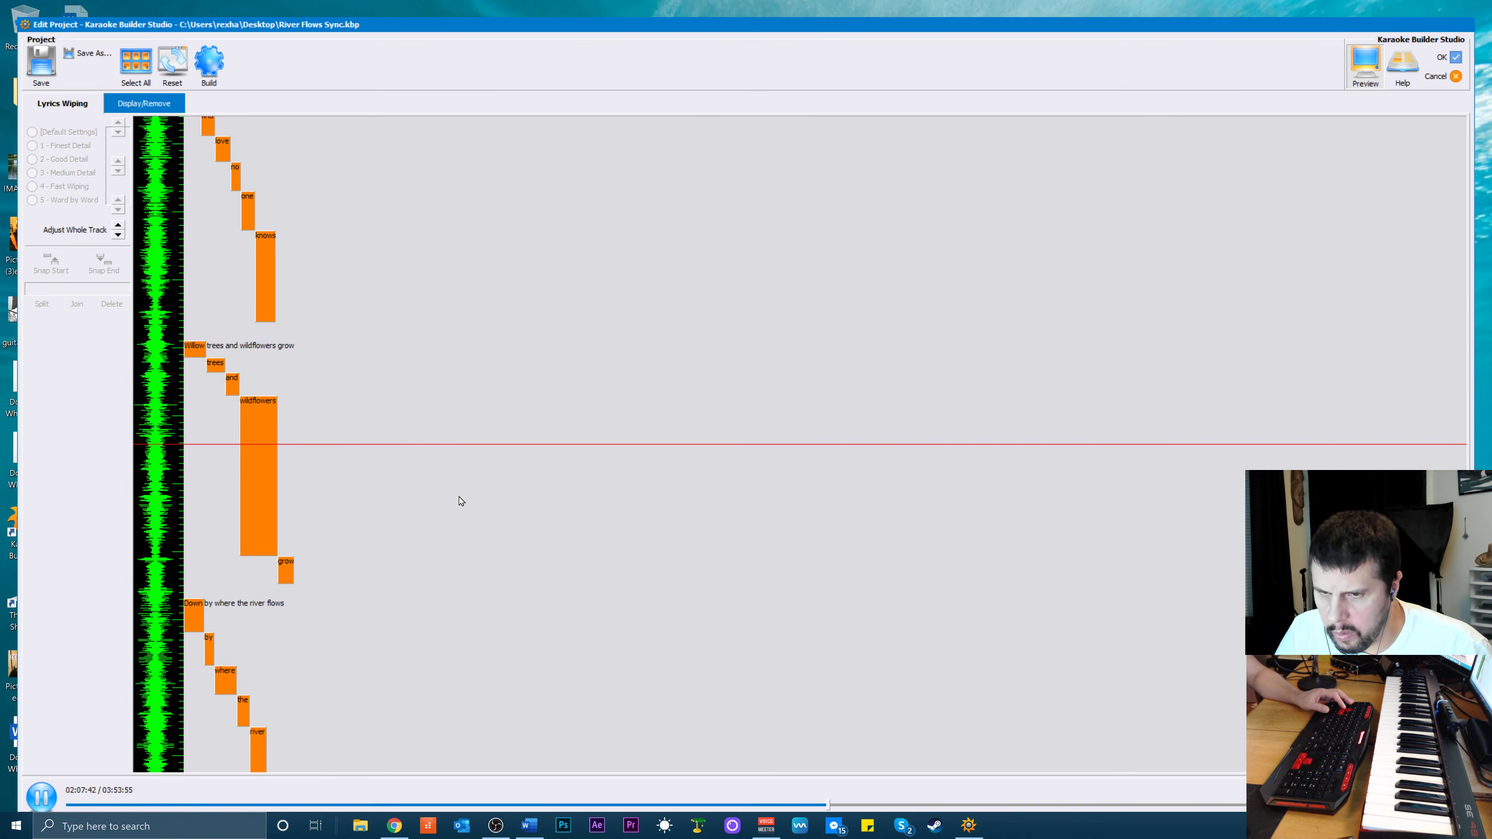
key(space)
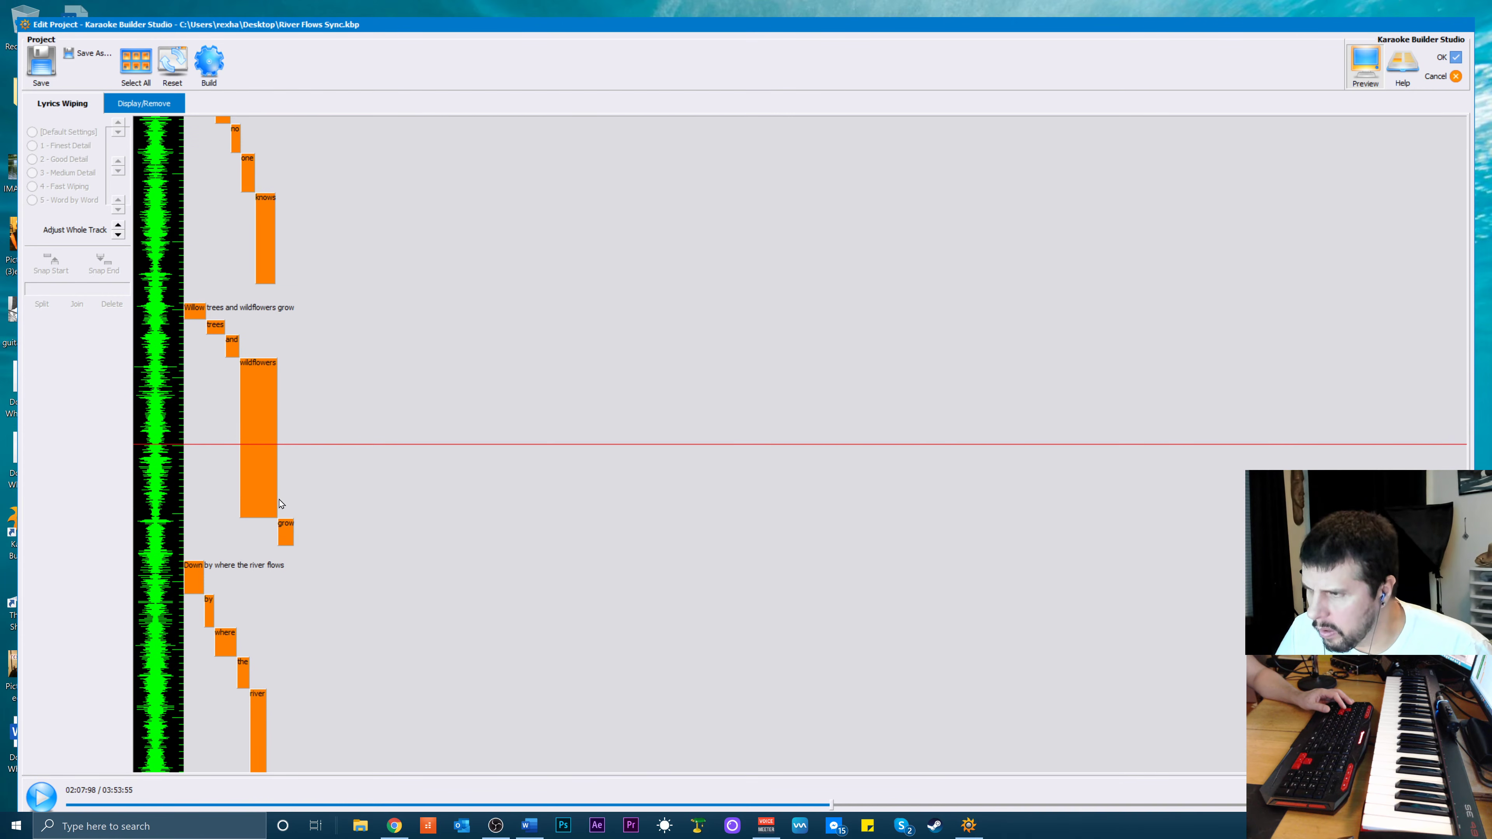
click(267, 498)
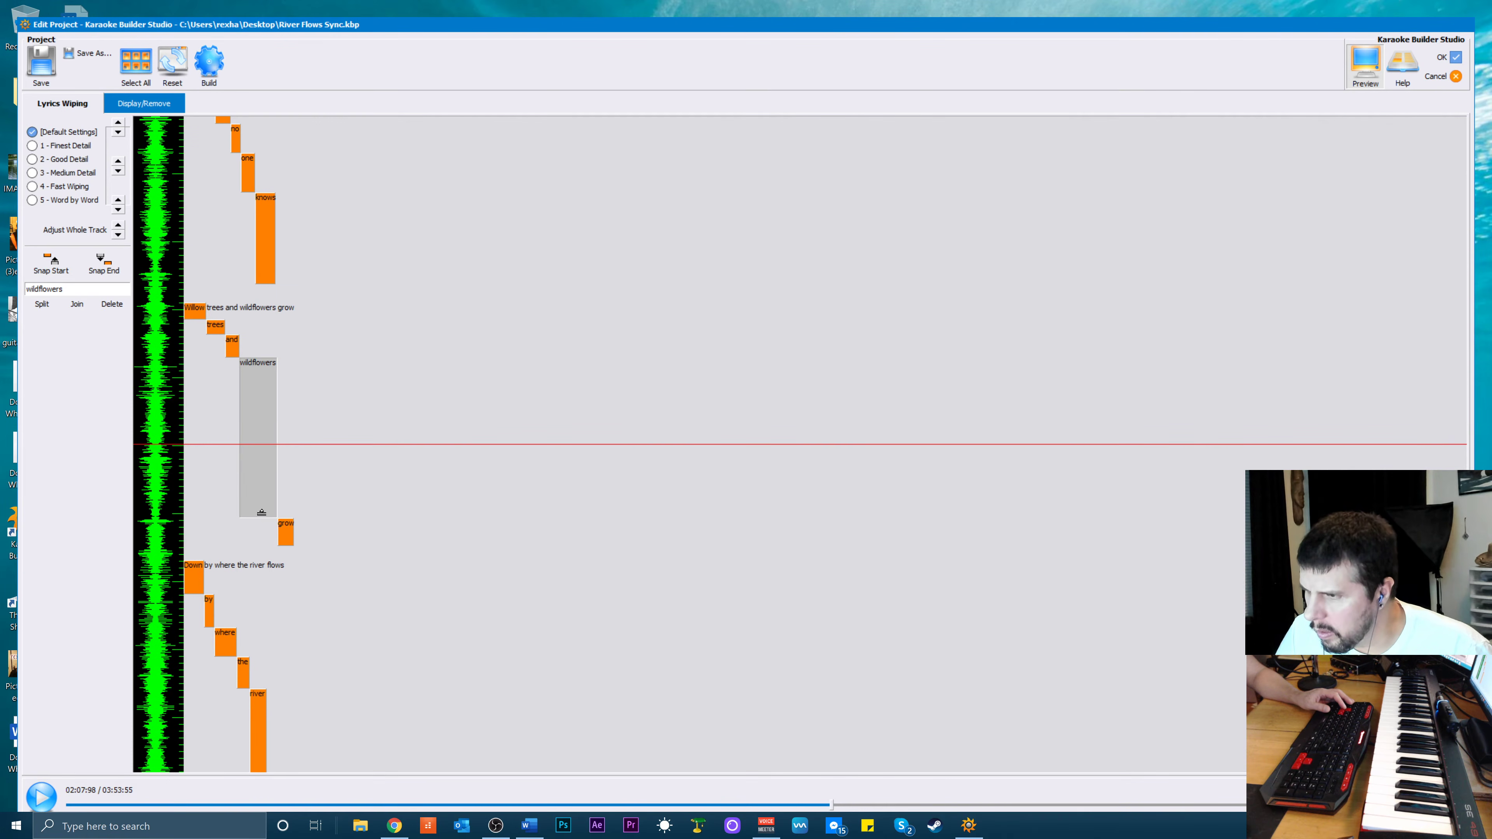
drag(263, 510, 277, 438)
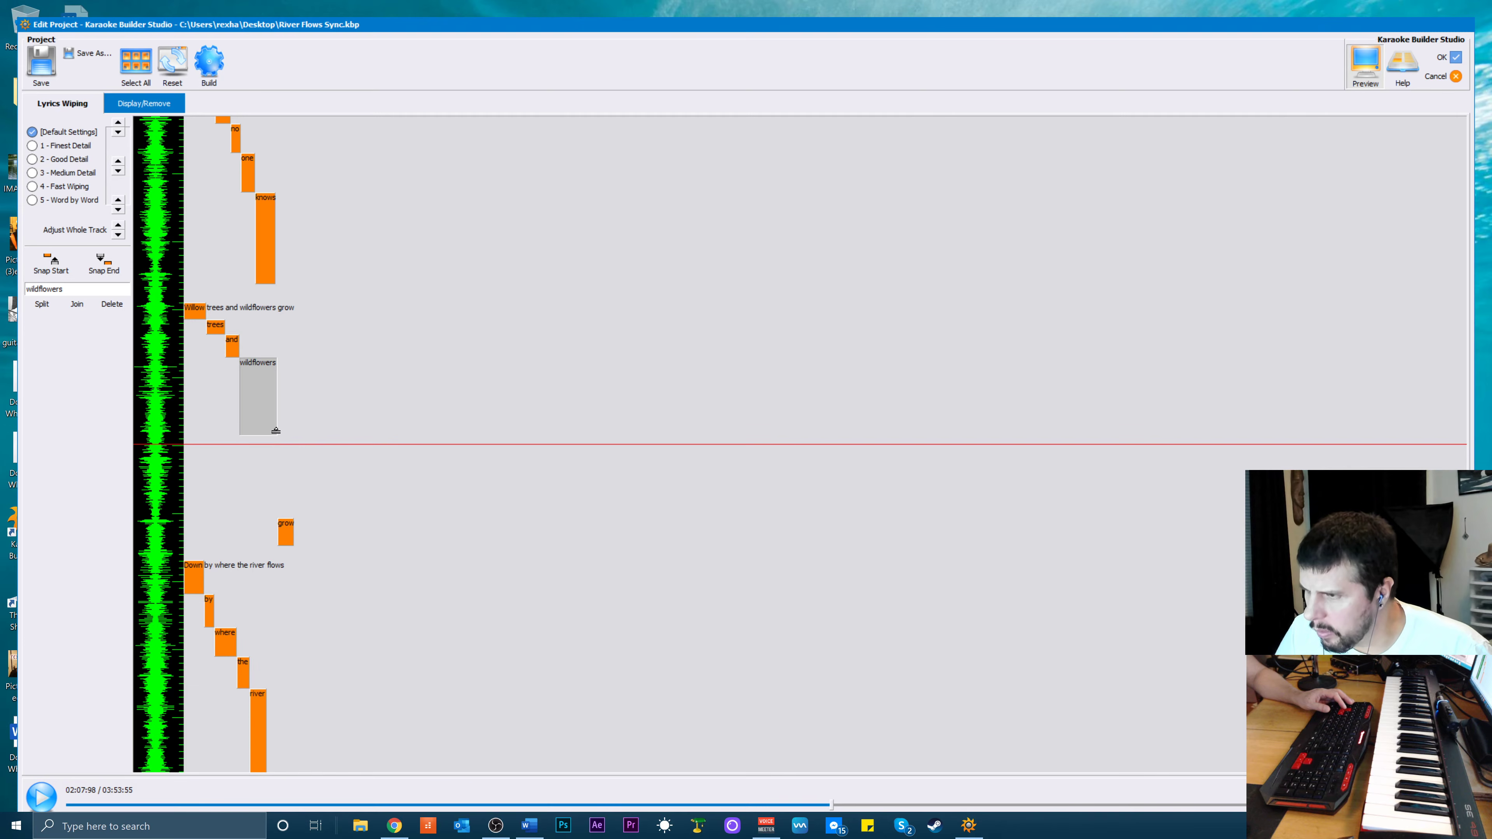
Snap the start of "grow" to the end of "wildflowers" and trim its end so it stops sooner
click(288, 529)
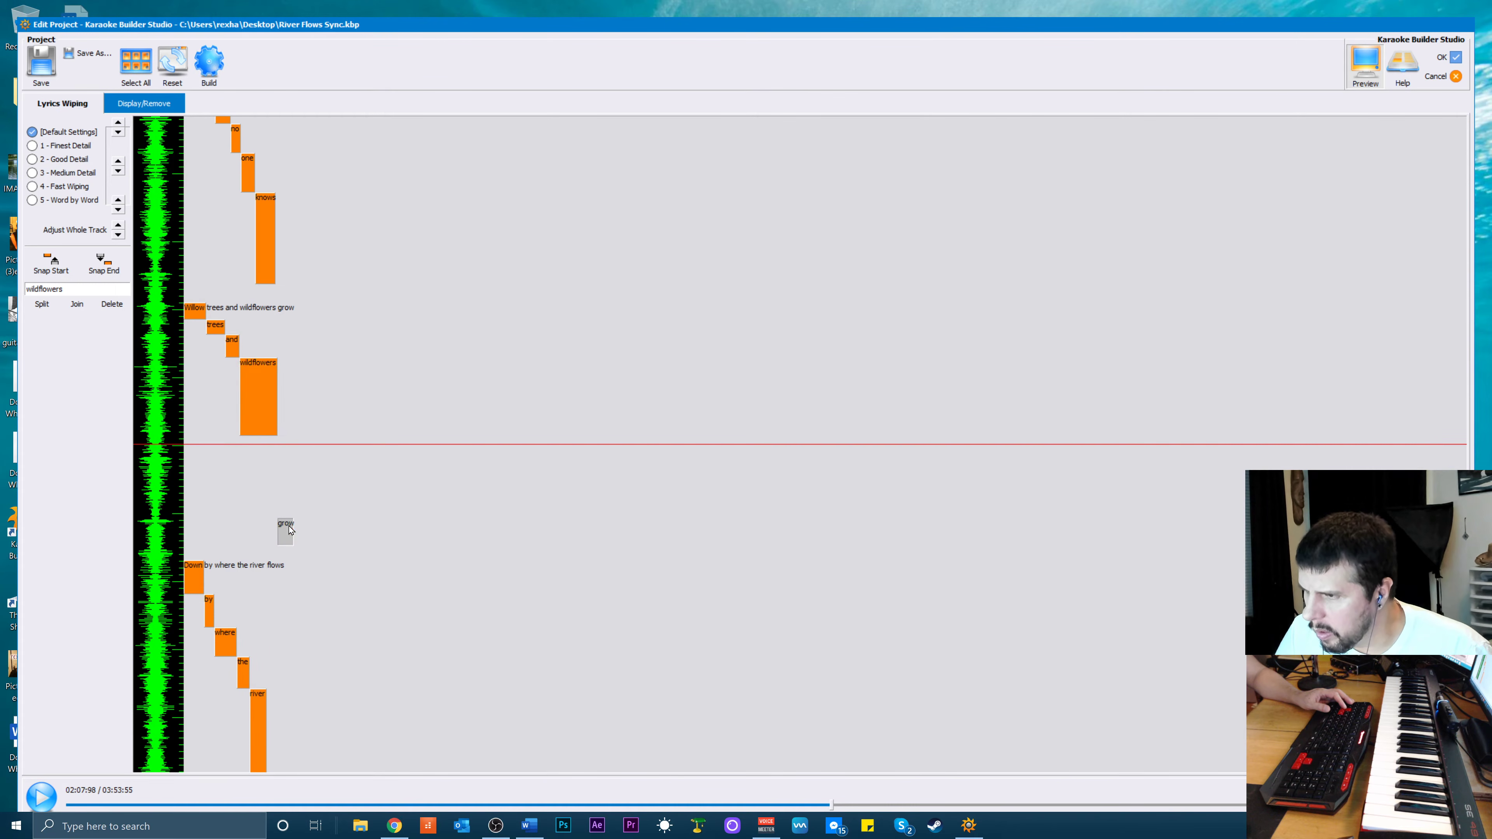
click(50, 259)
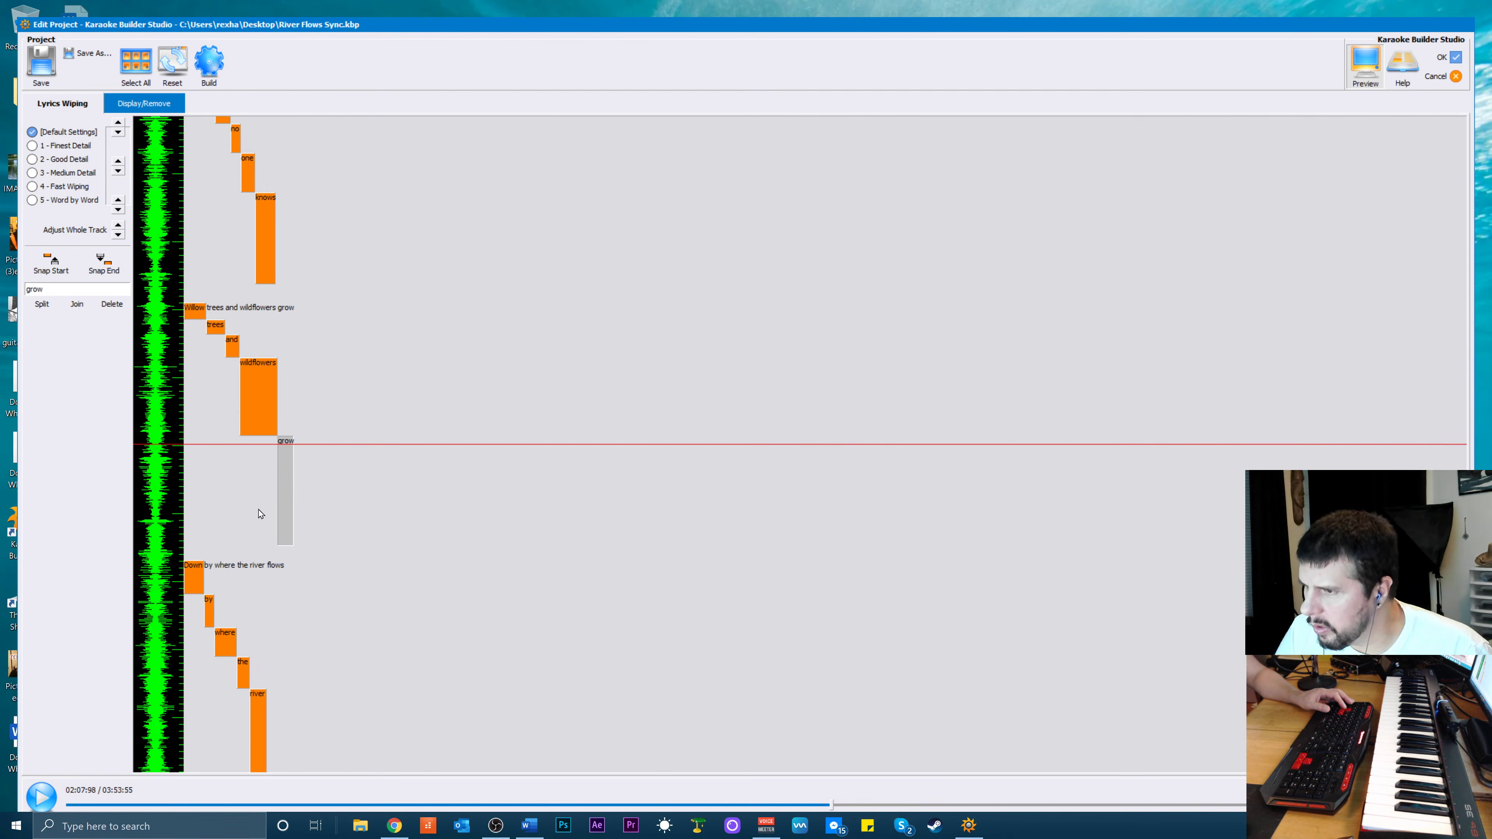
scroll(290, 555, down, 6)
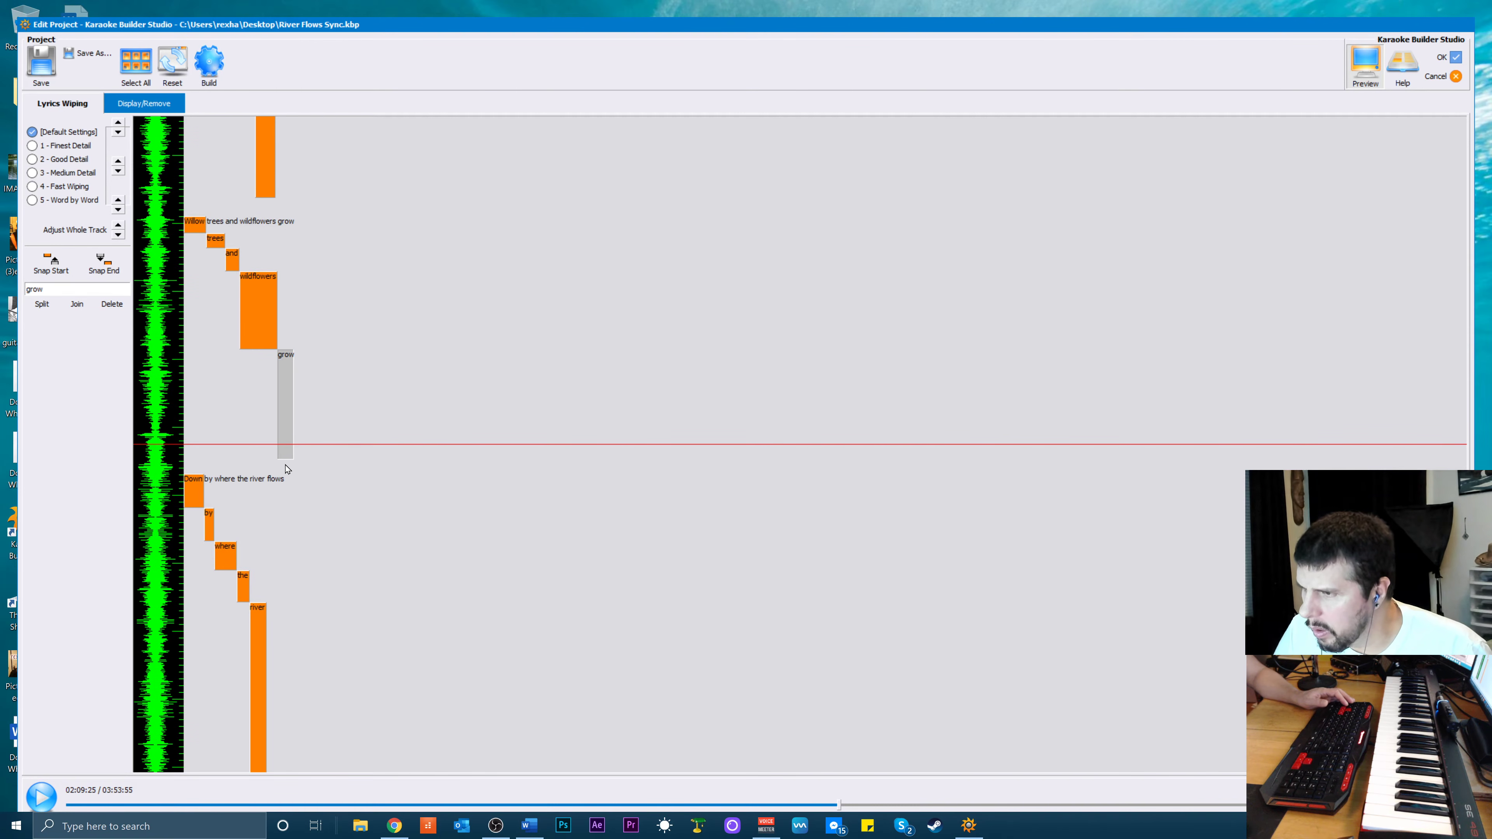
drag(286, 455, 286, 430)
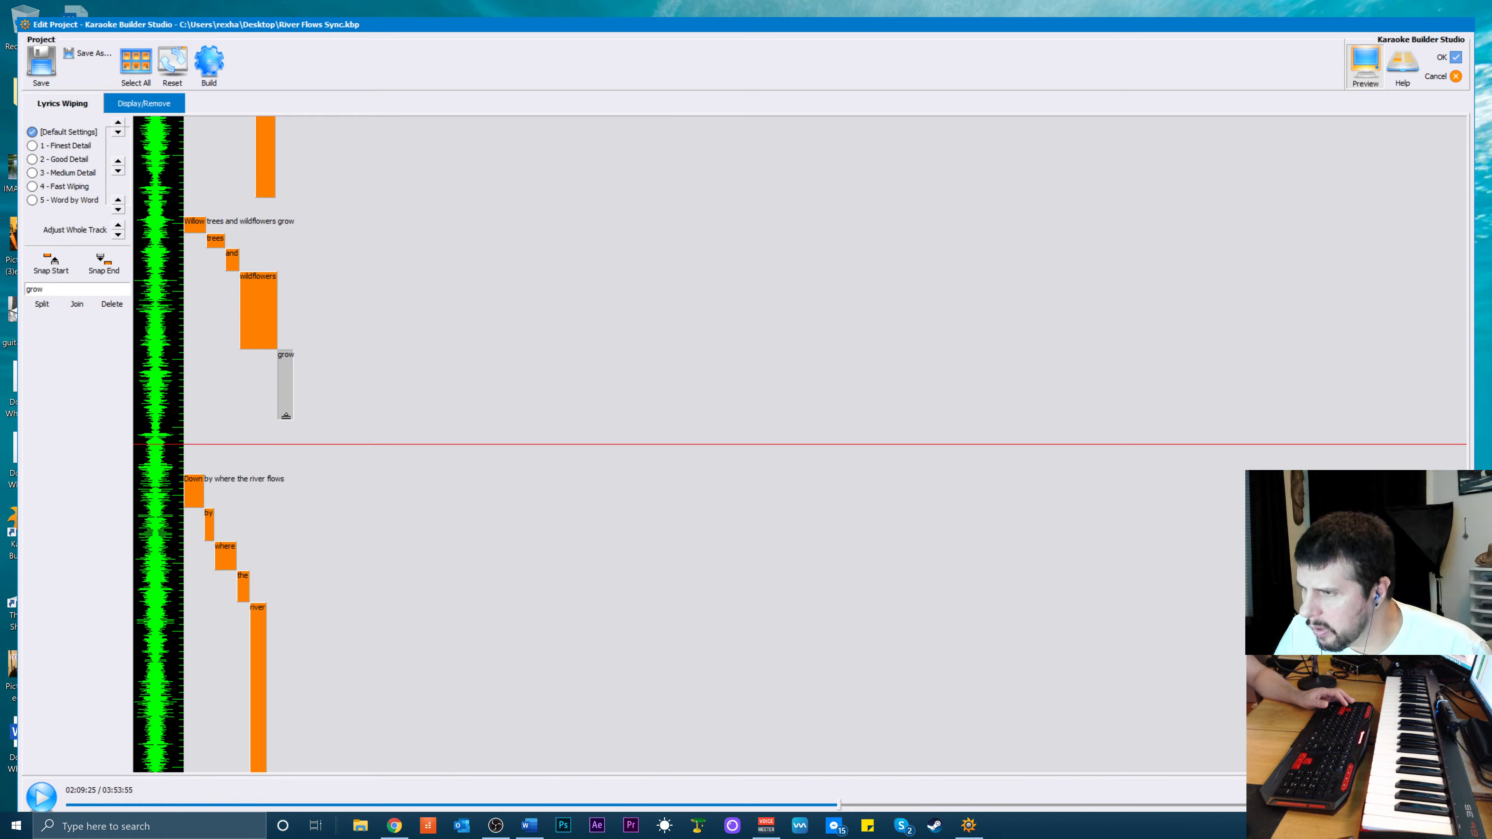
Play up to the line "Down by where the river flows" and shift all its words slightly earlier to match the vocal
key(space)
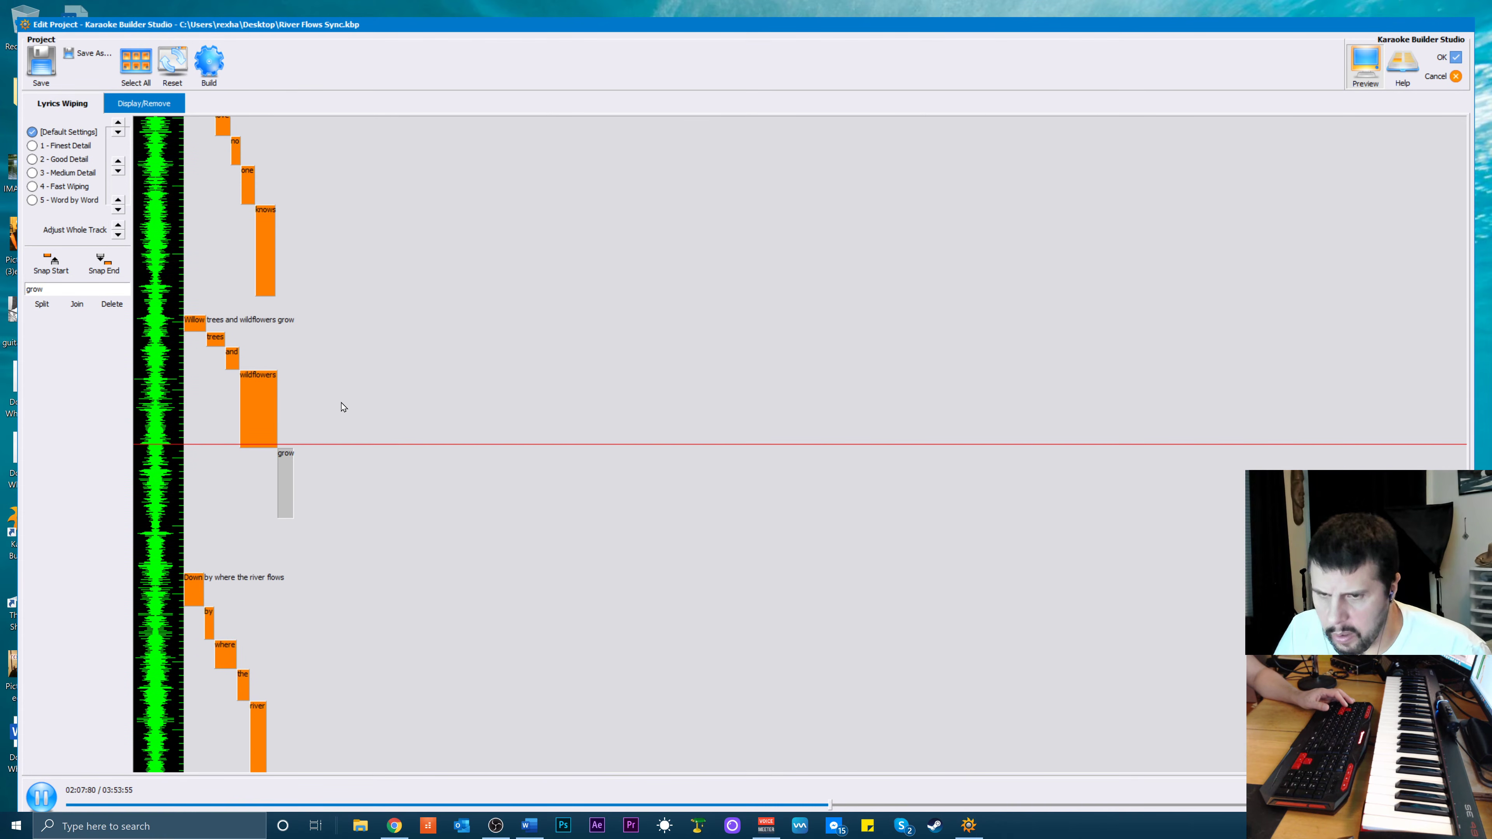
key(space)
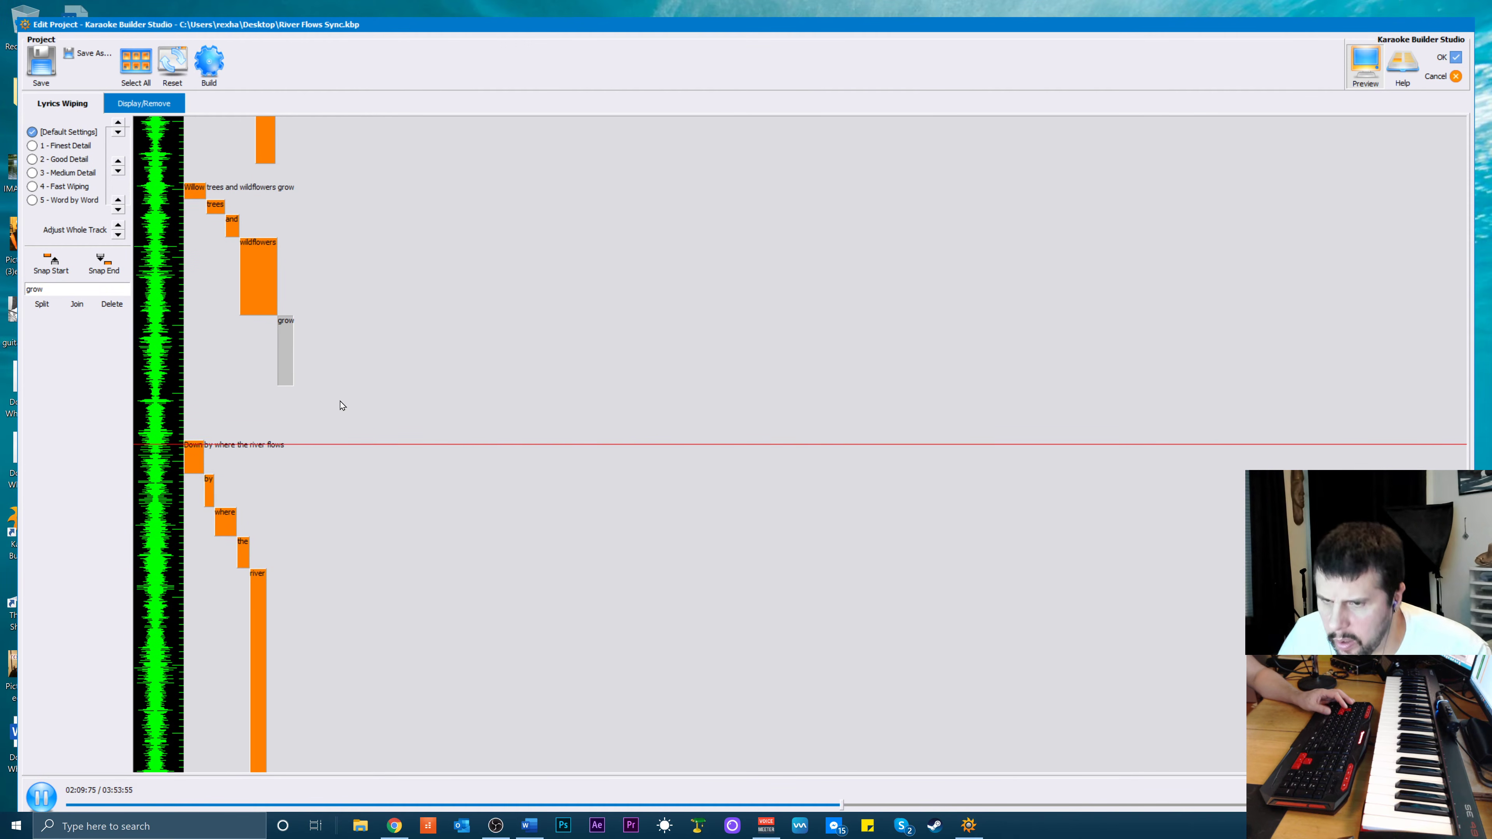
click(256, 622)
scroll(317, 590, up, 1)
scroll(320, 590, down, 1)
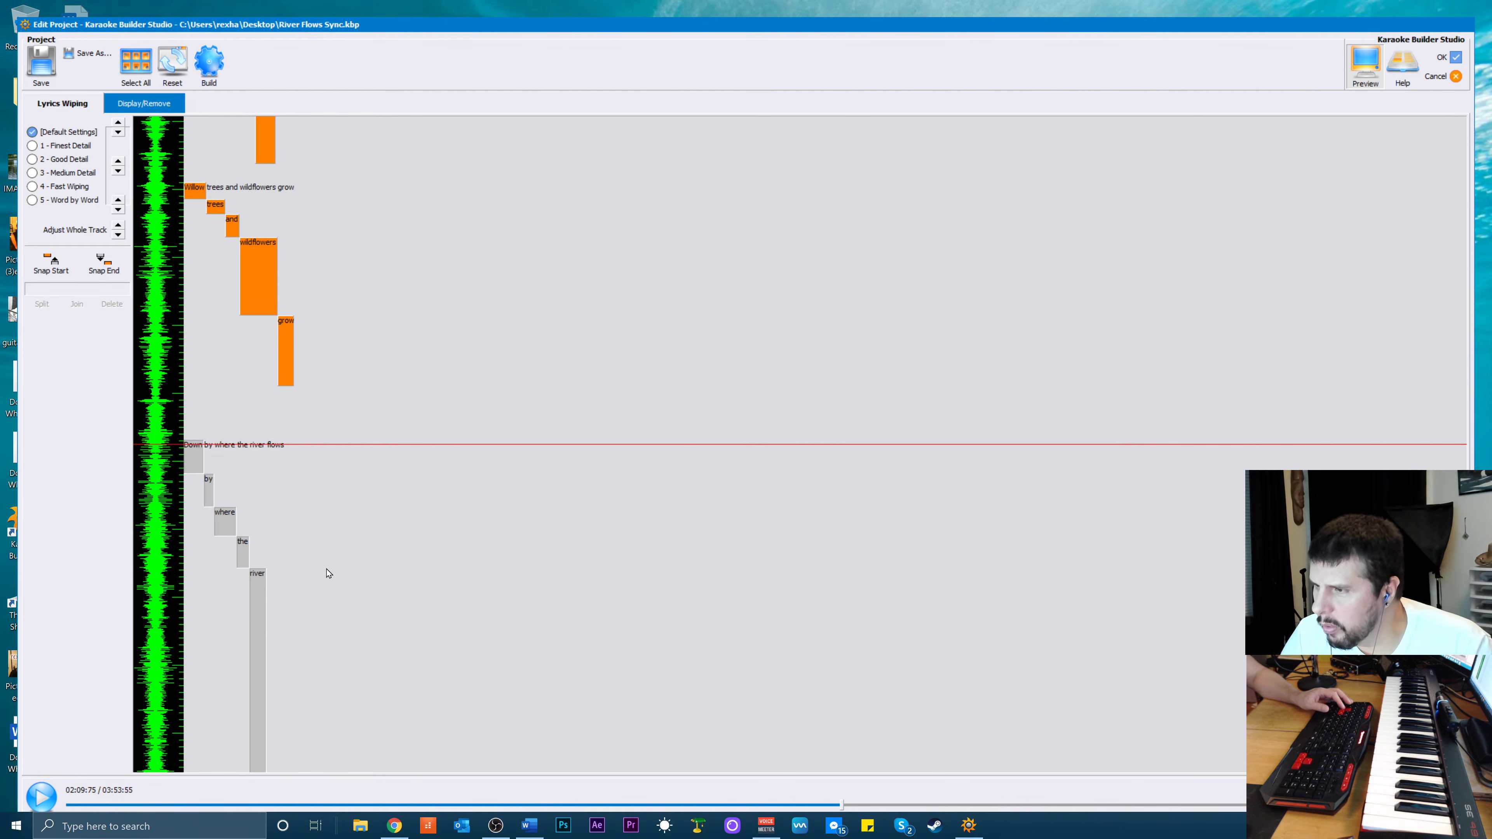
scroll(326, 573, up, 2)
key(space)
key(space)
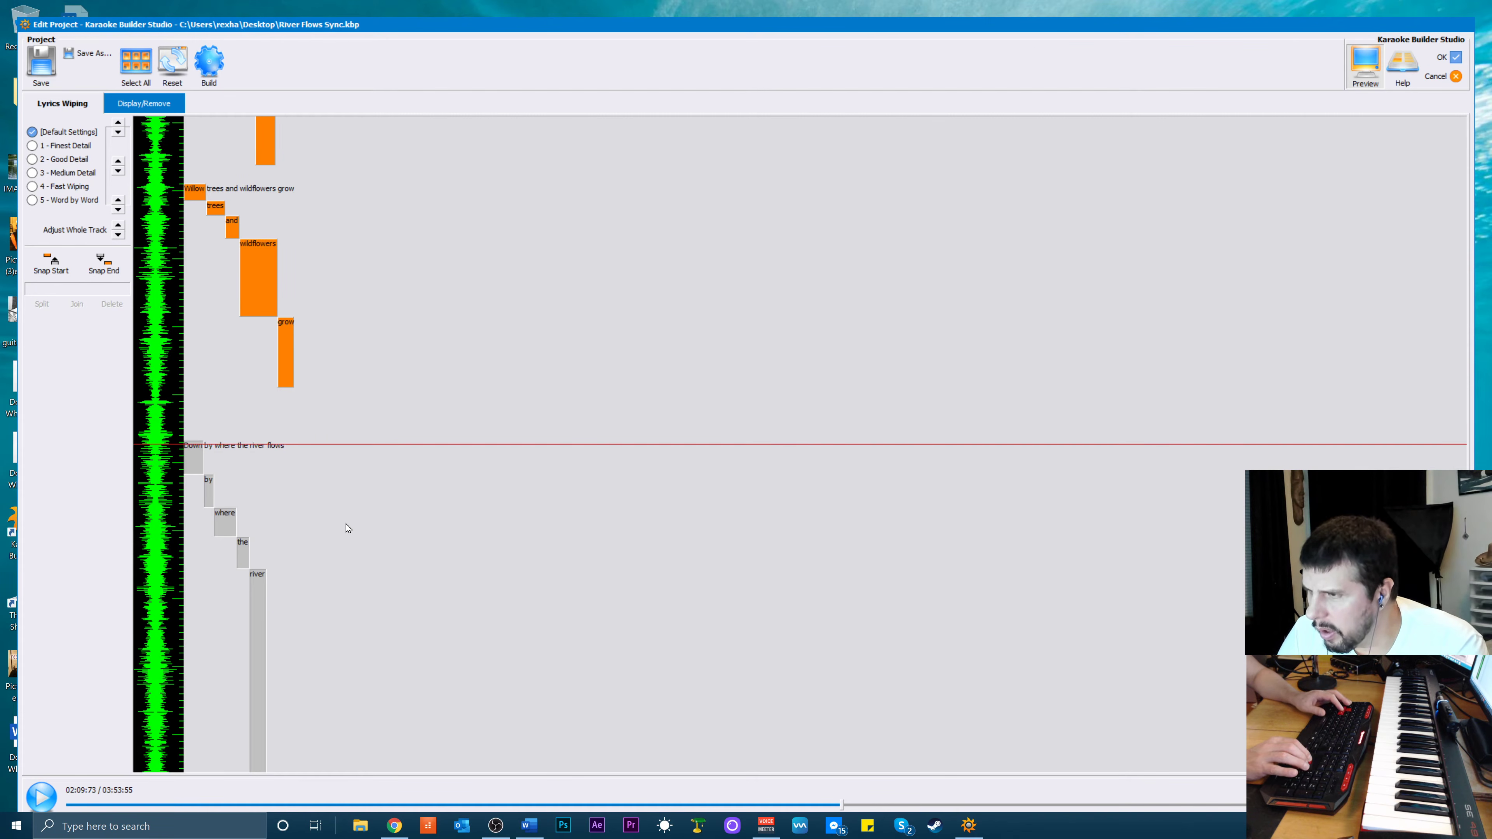
key(Up)
key(Up)
key(Up)
key(Up)
key(Up)
key(Up)
key(Up)
key(Up)
key(Up)
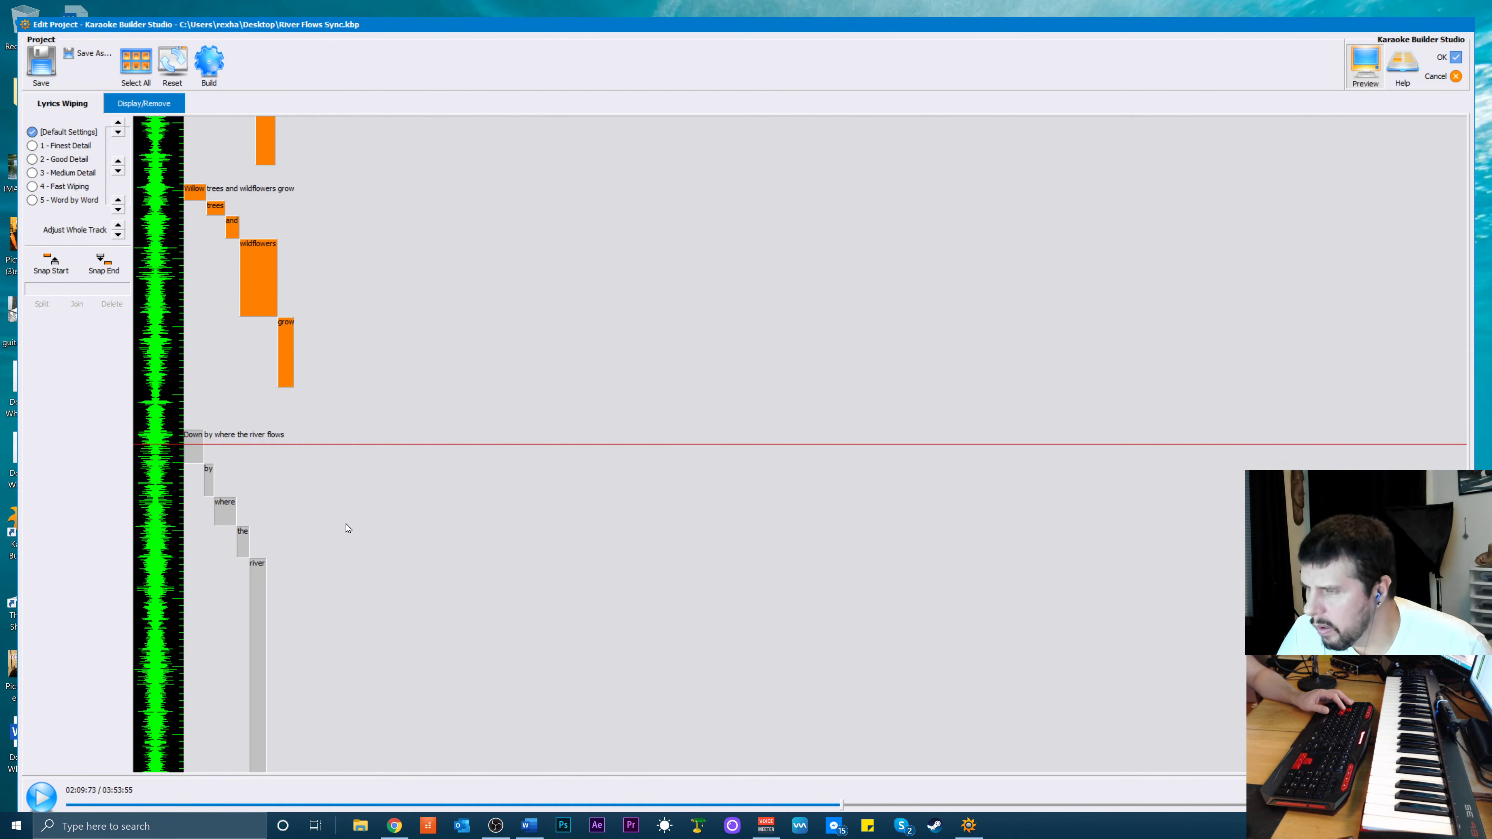
Play the "Down by where" line and cut the overlong word "river" down to a short bar just after "the"
scroll(503, 494, up, 2)
key(space)
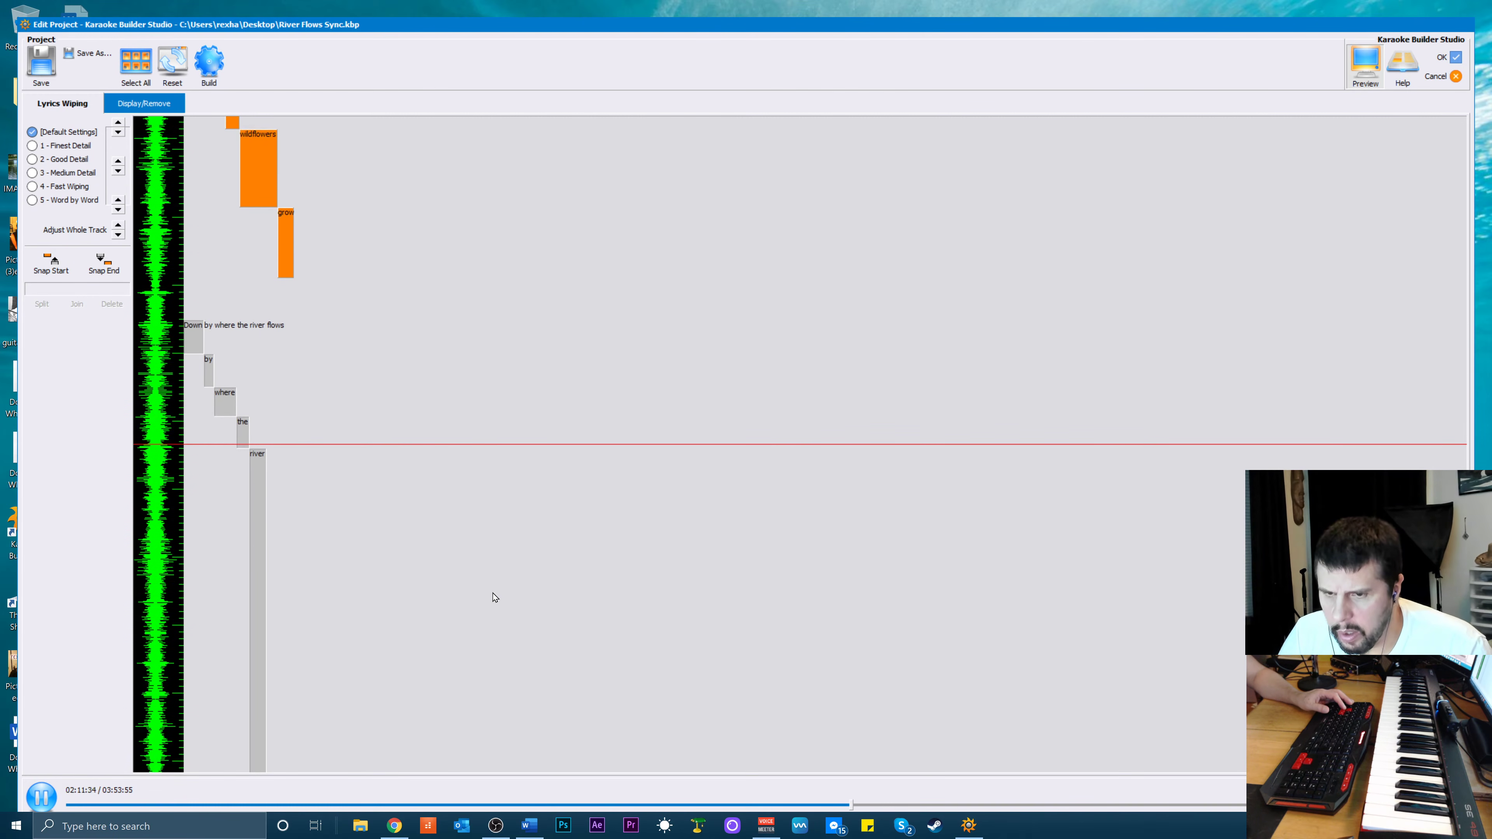
key(space)
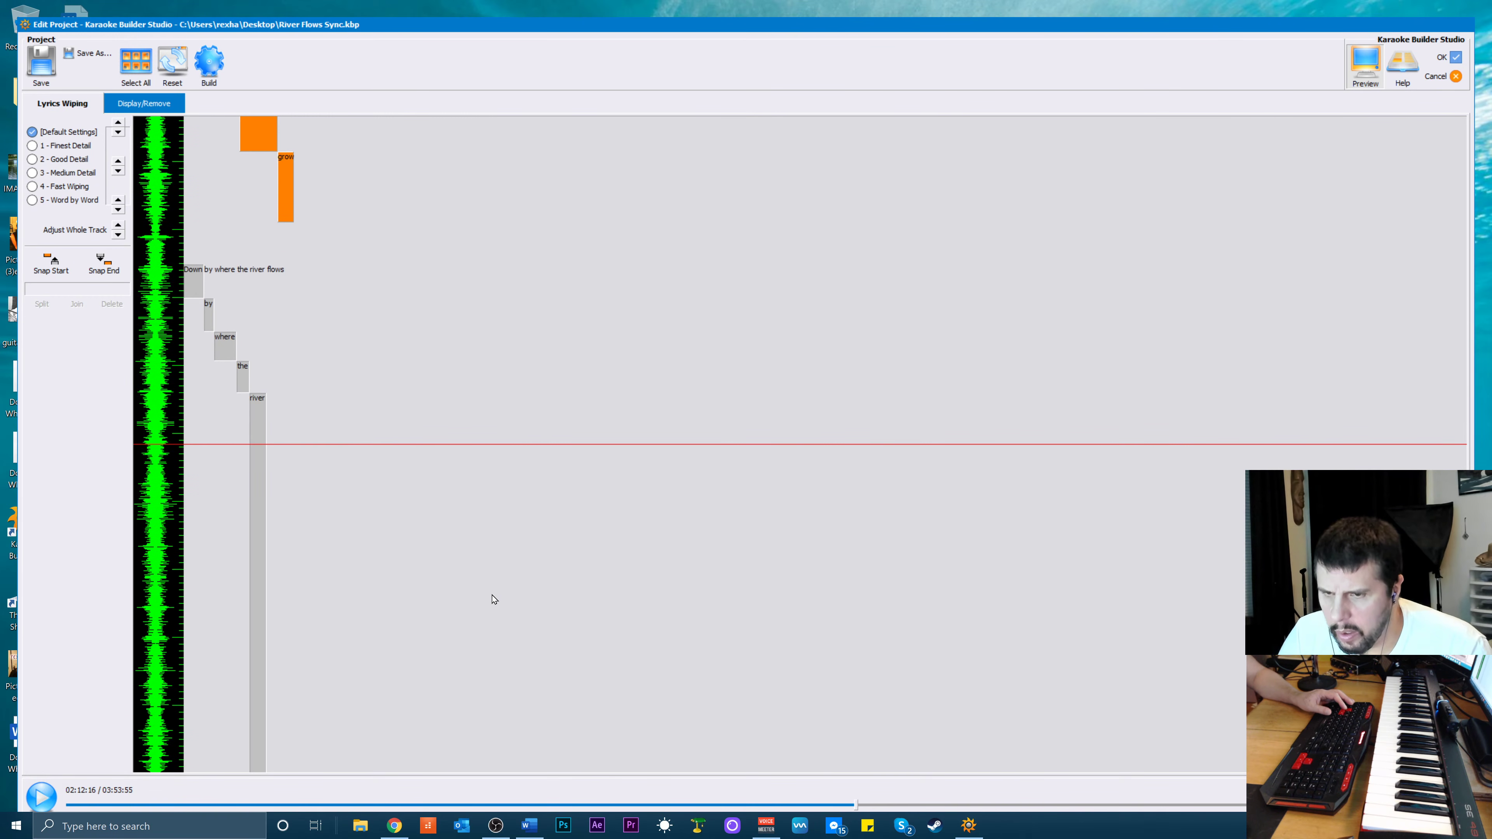
click(296, 454)
scroll(340, 576, down, 5)
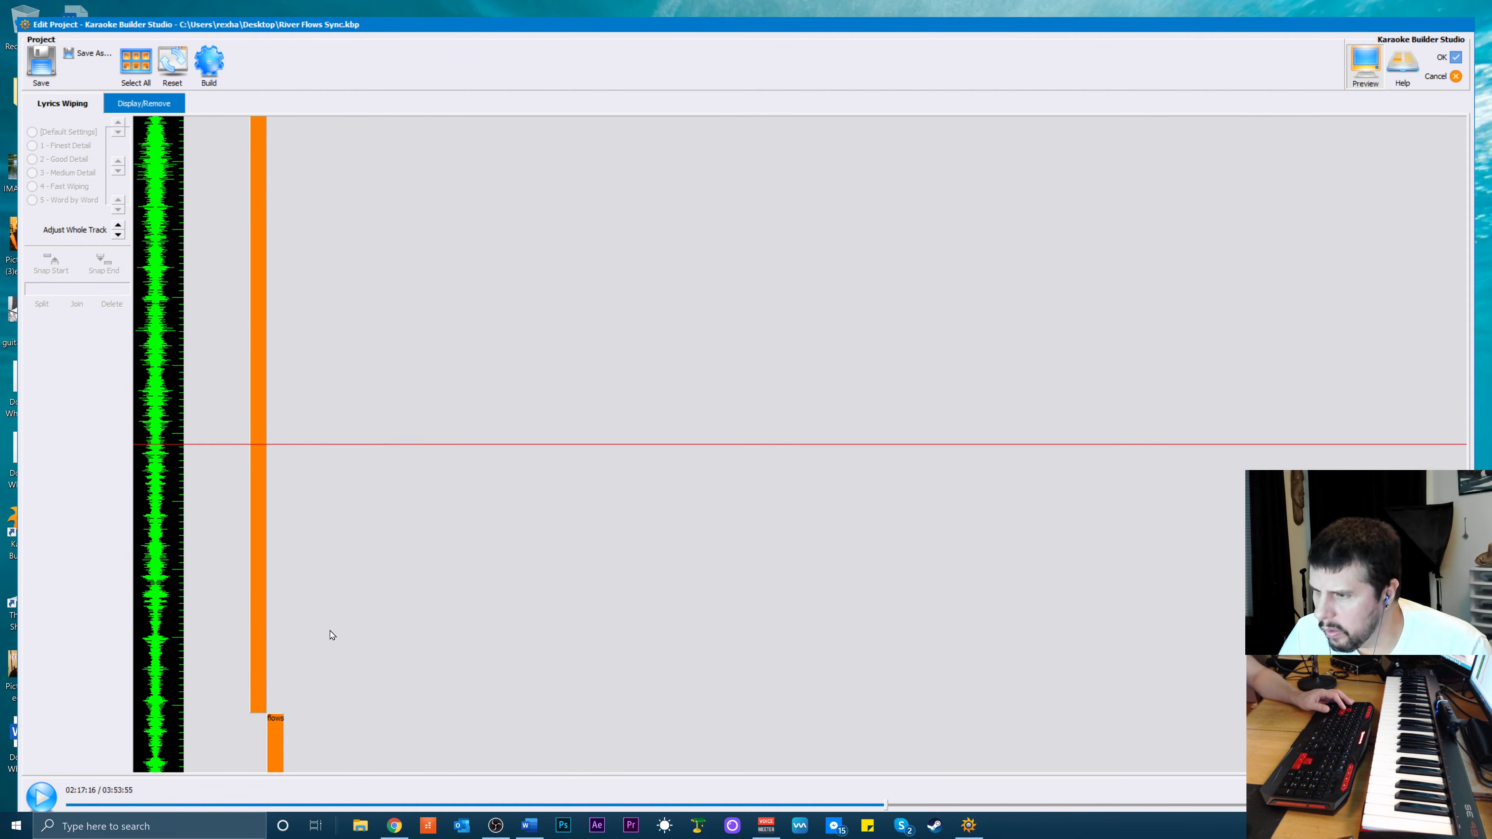
scroll(311, 626, down, 1)
click(264, 636)
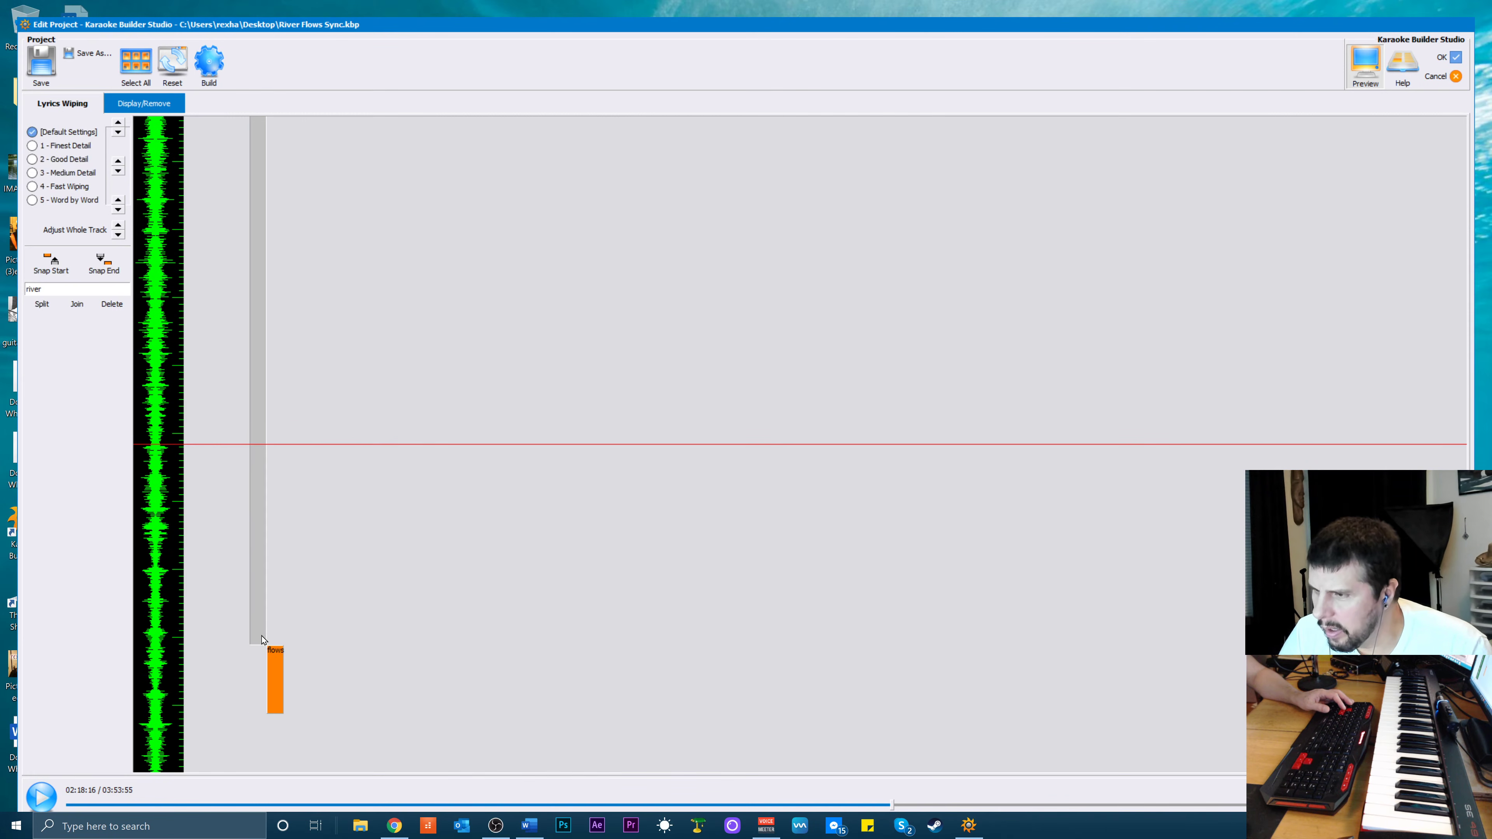
drag(256, 640, 275, 166)
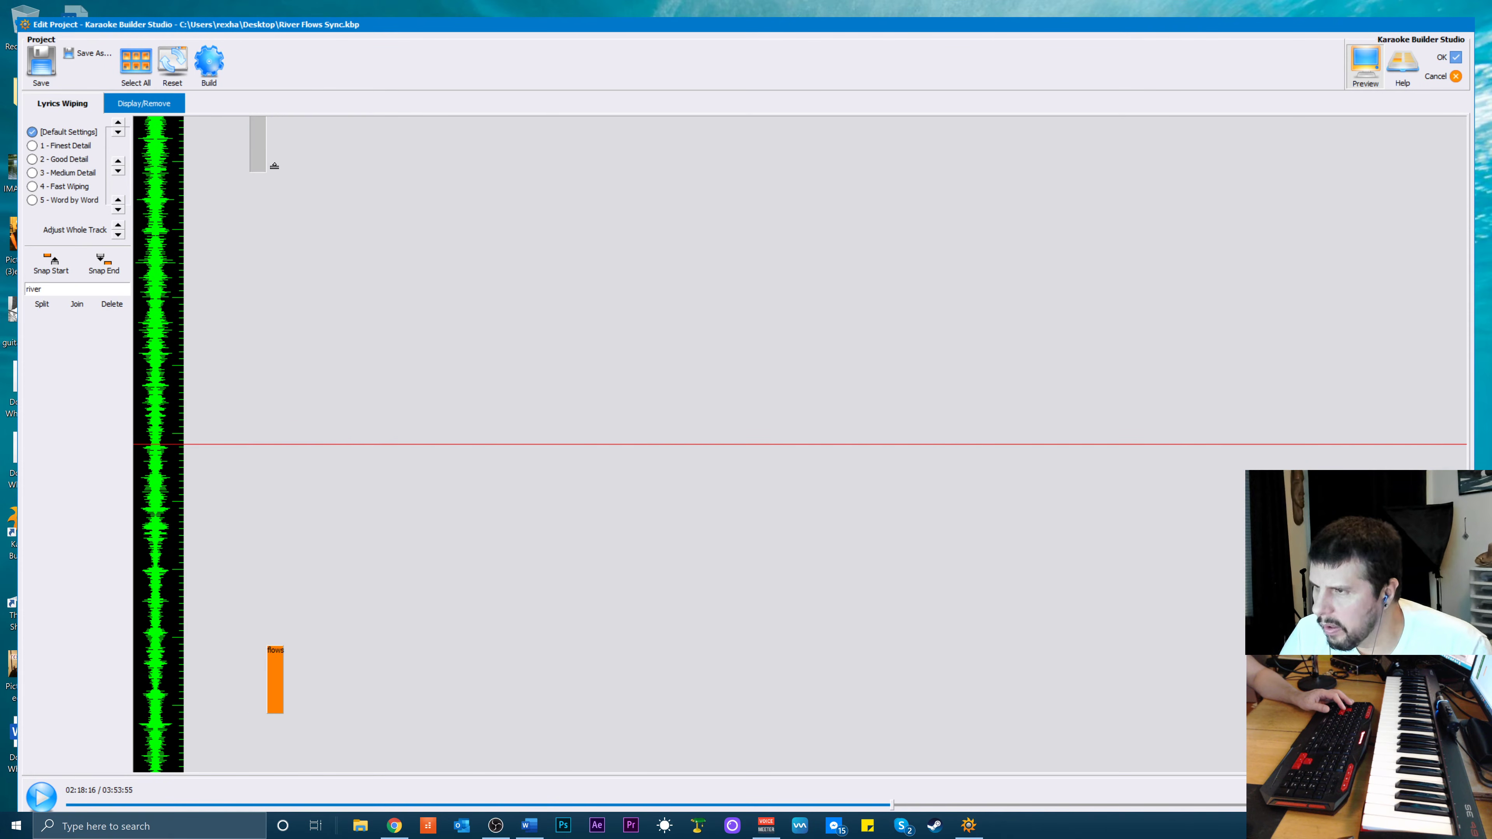
scroll(297, 282, up, 4)
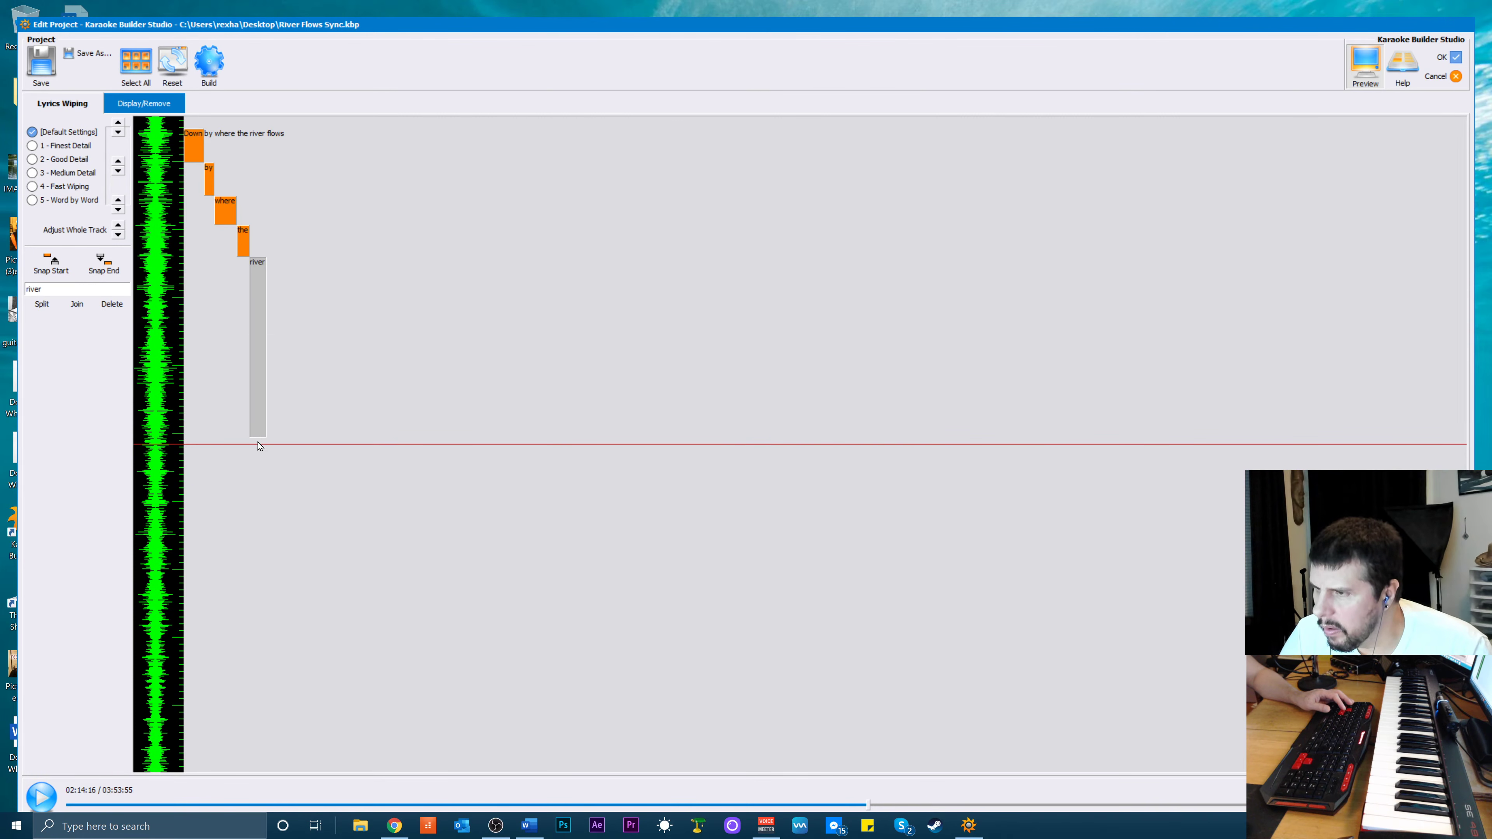
drag(259, 436, 269, 320)
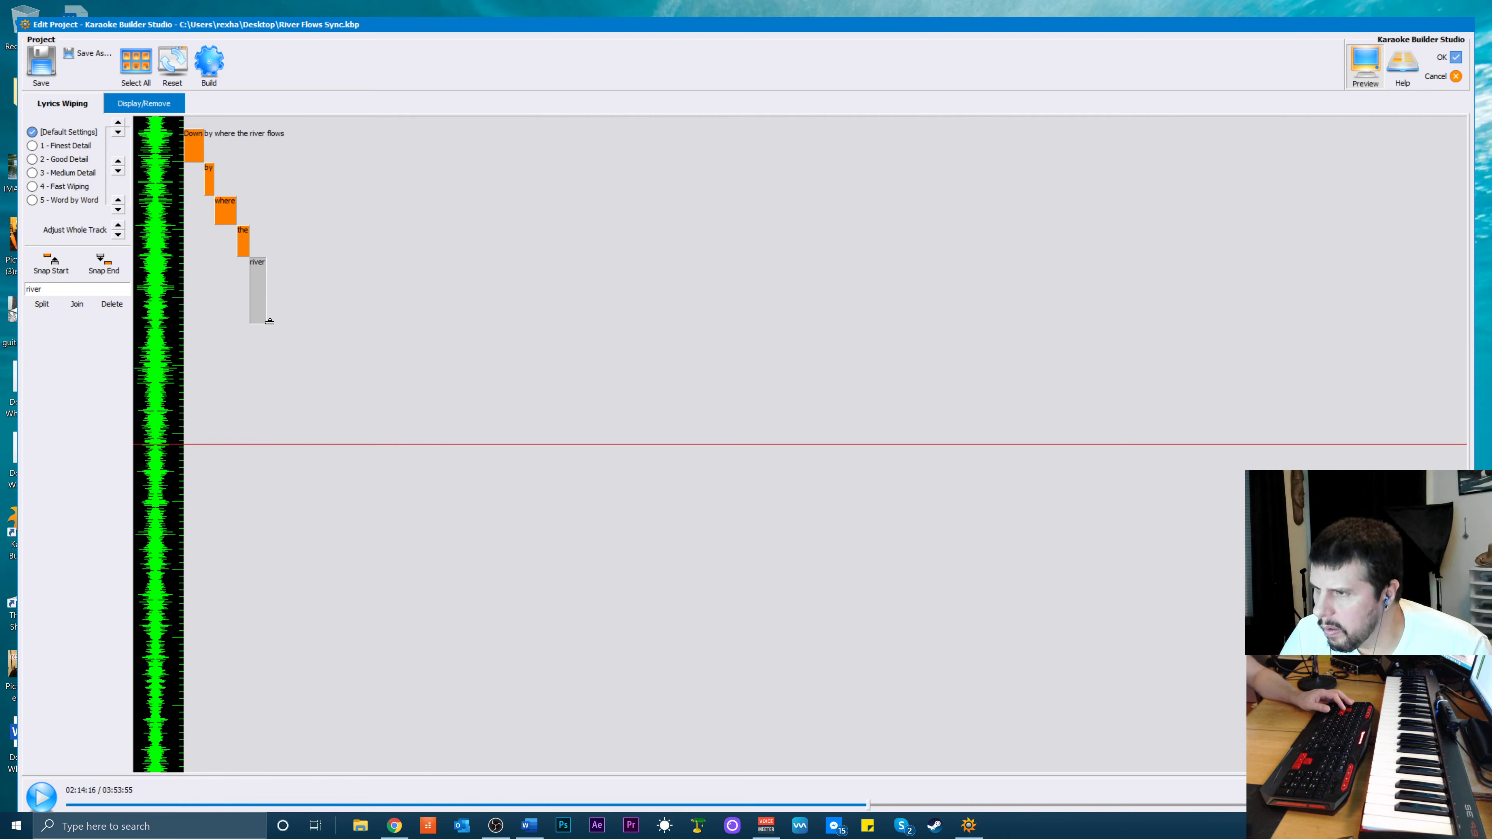
Snap the start of "flows" to the end of "river" in "Down by where the river flows" and trim its end much earlier
scroll(273, 331, up, 3)
scroll(317, 486, down, 9)
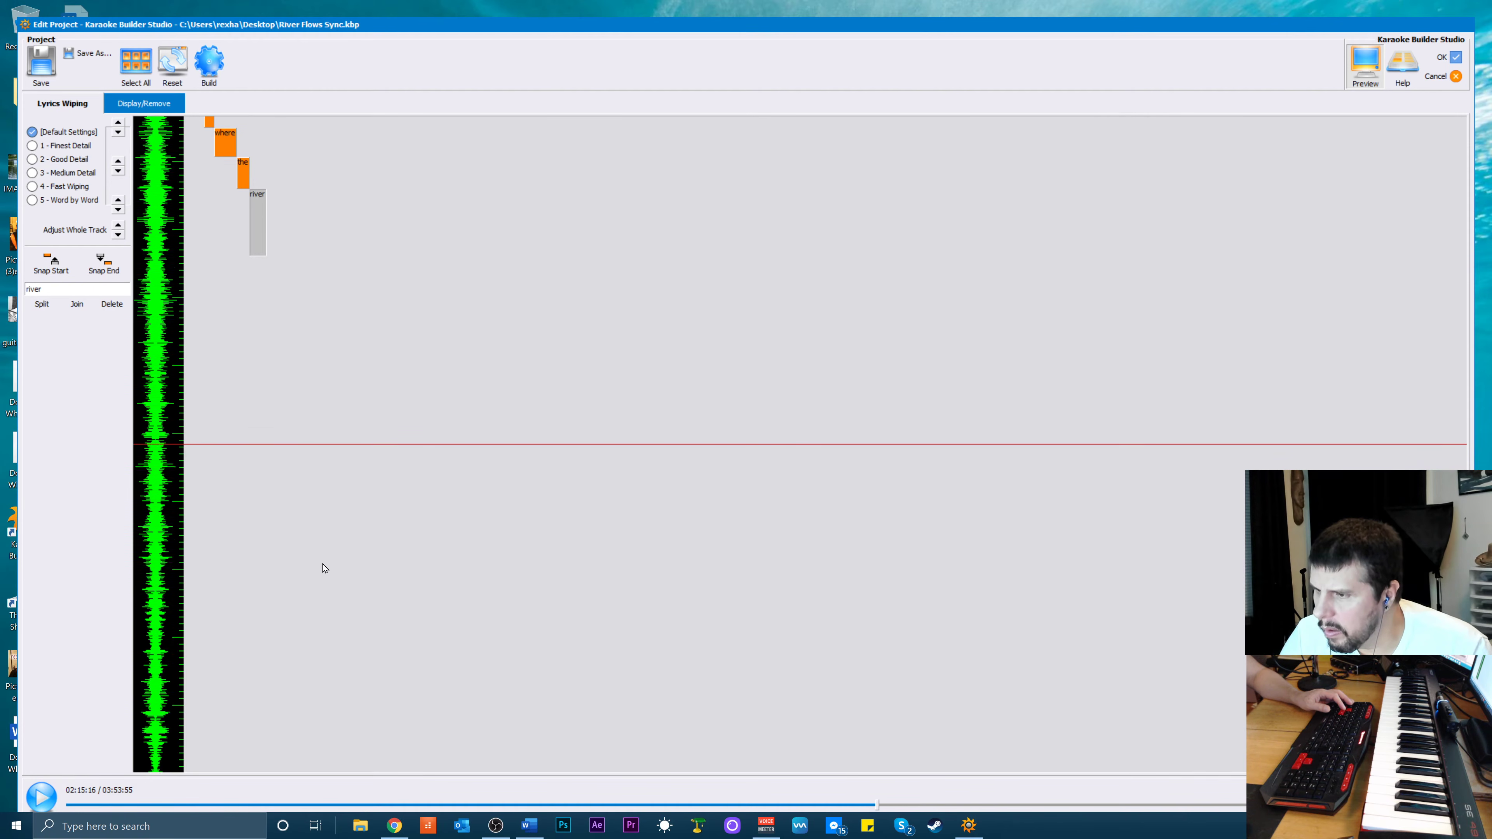
click(277, 742)
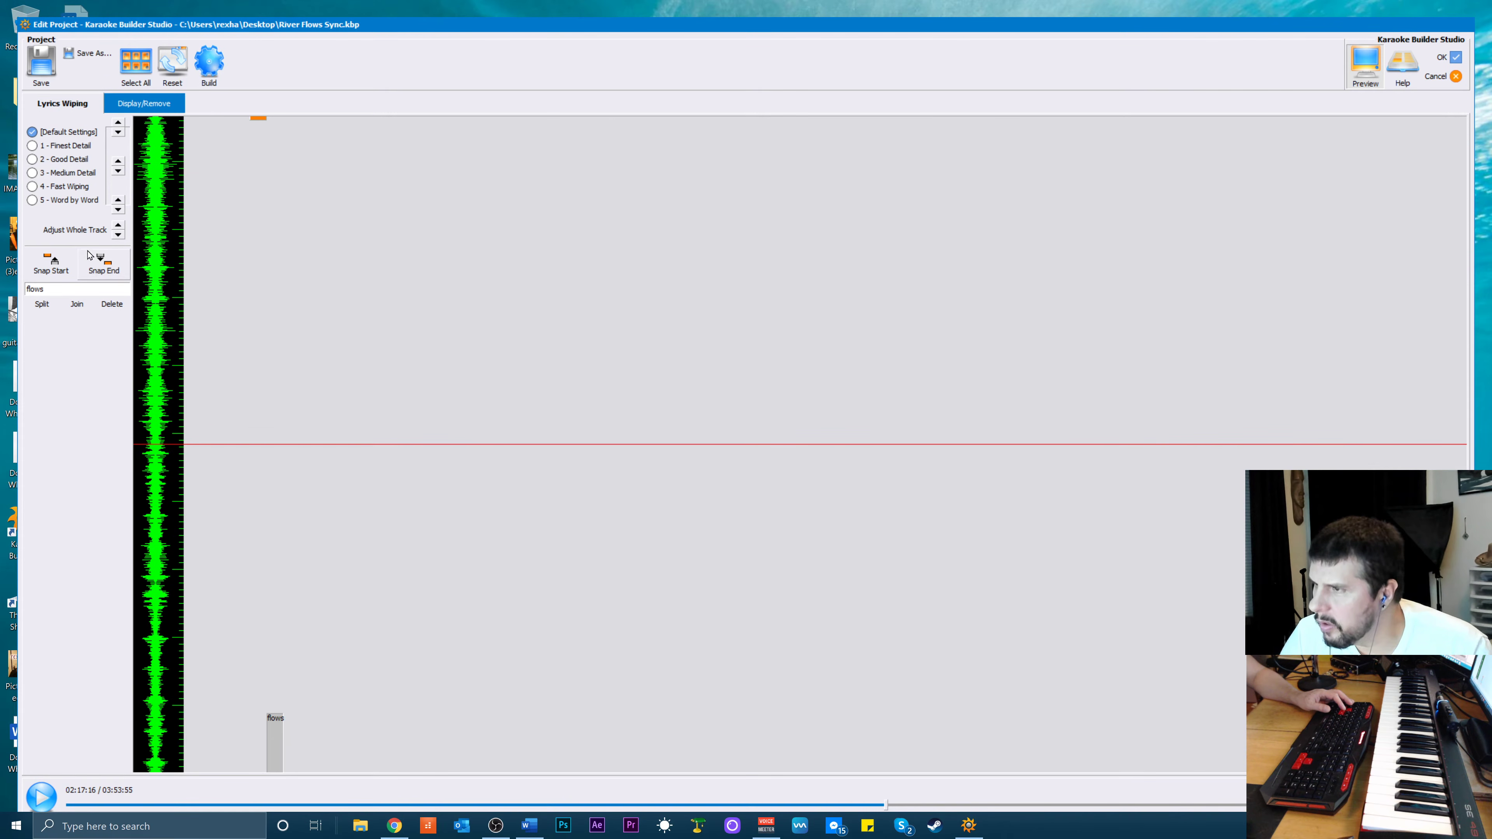
click(55, 263)
scroll(359, 632, down, 2)
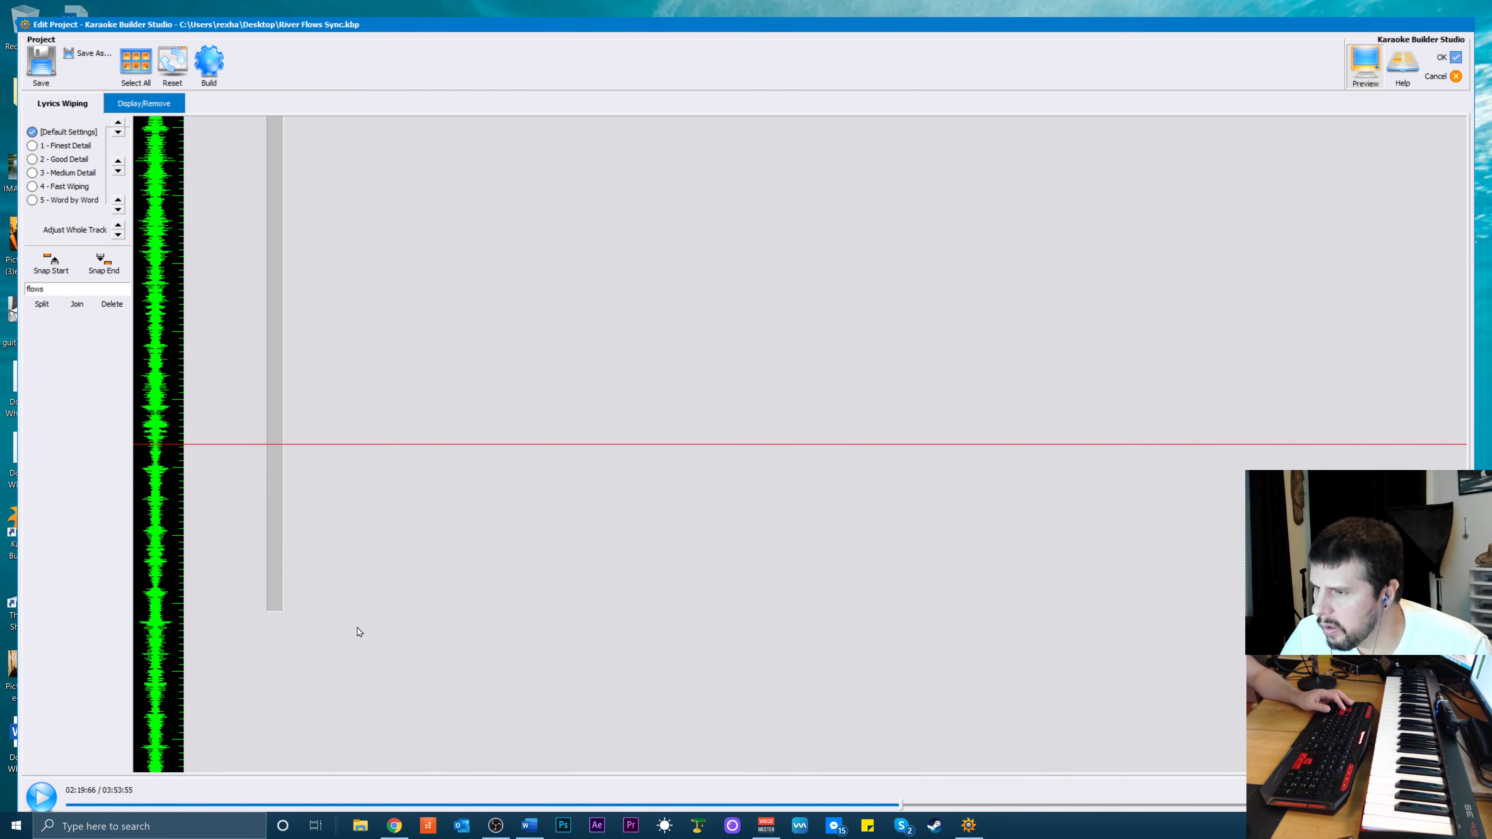
drag(274, 608, 314, 146)
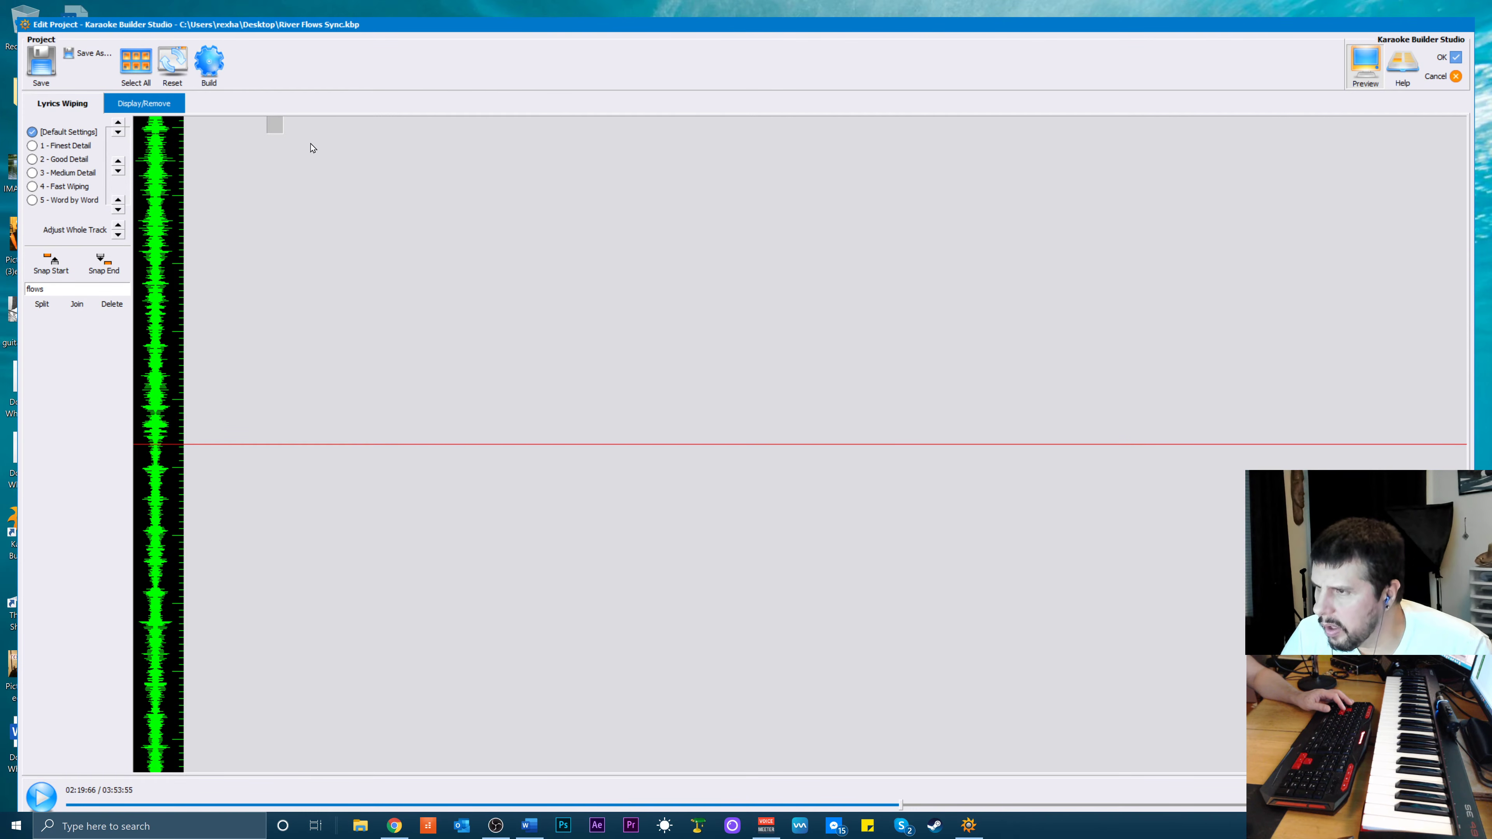
Play back "Down by where the river flows" and extend the end of "flows" to the paused playback position
scroll(319, 333, up, 4)
scroll(353, 370, up, 4)
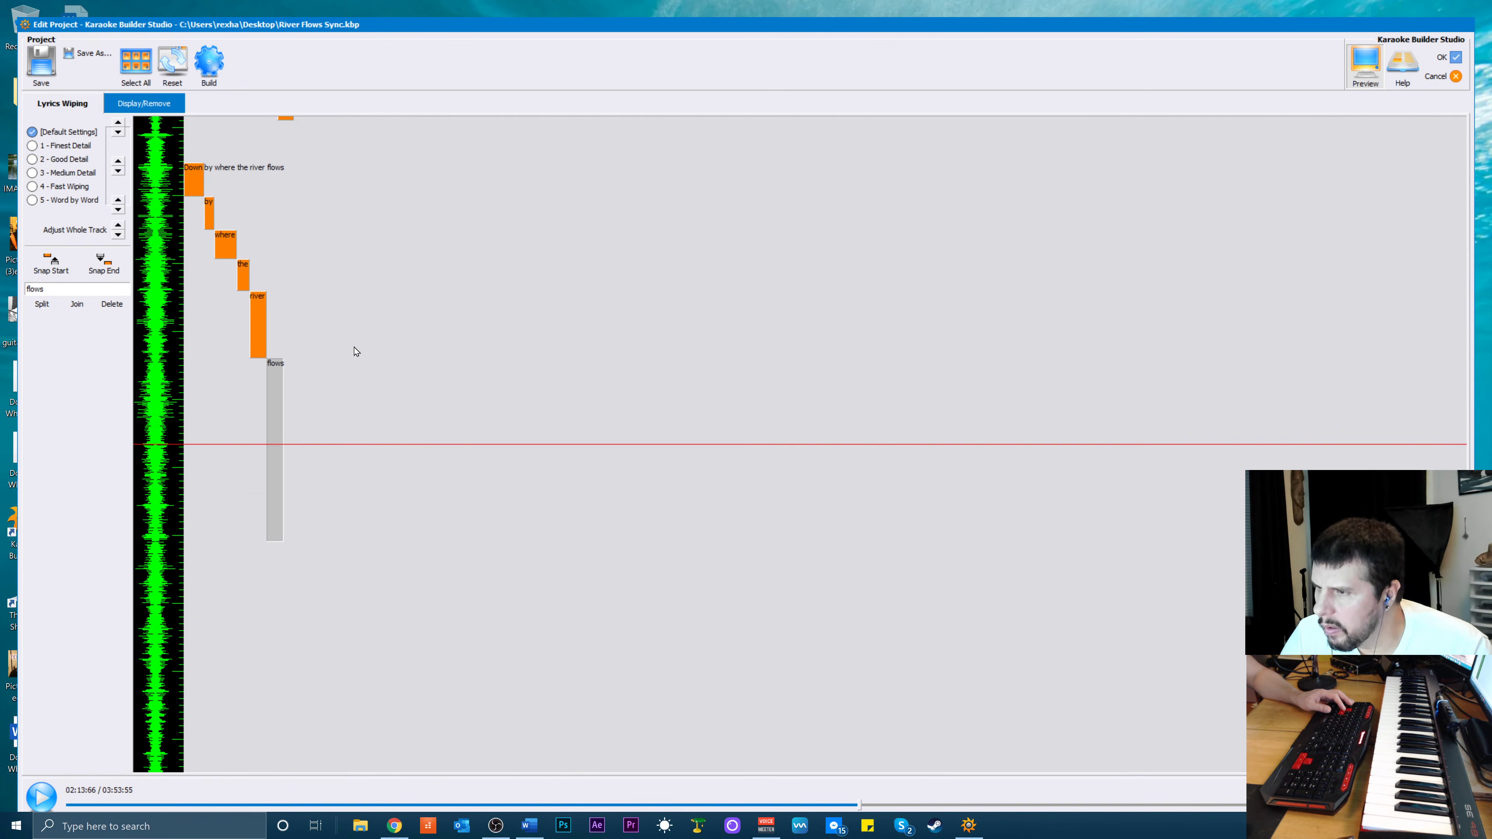
key(space)
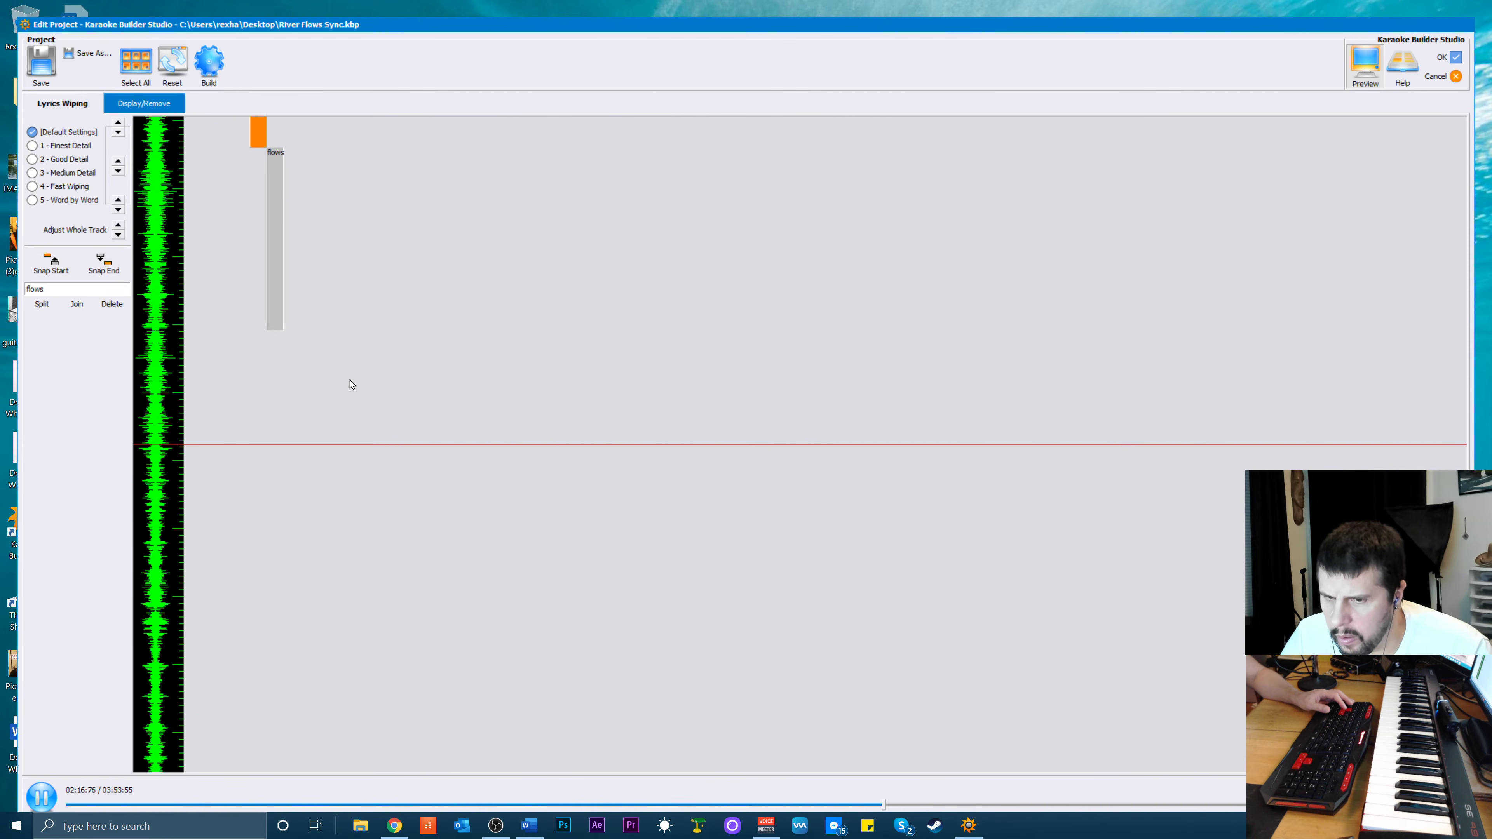
key(space)
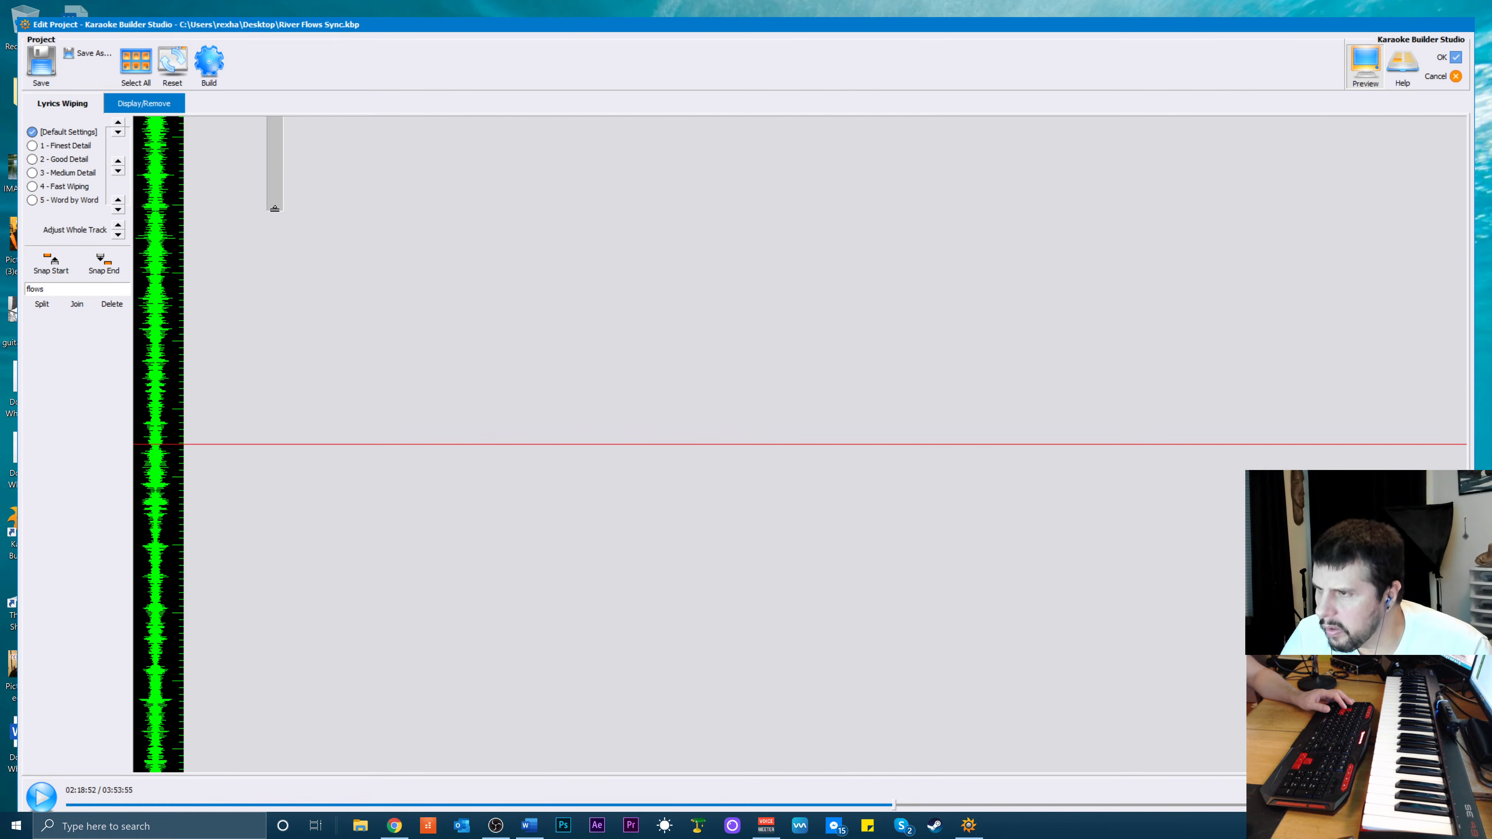
drag(274, 208, 294, 419)
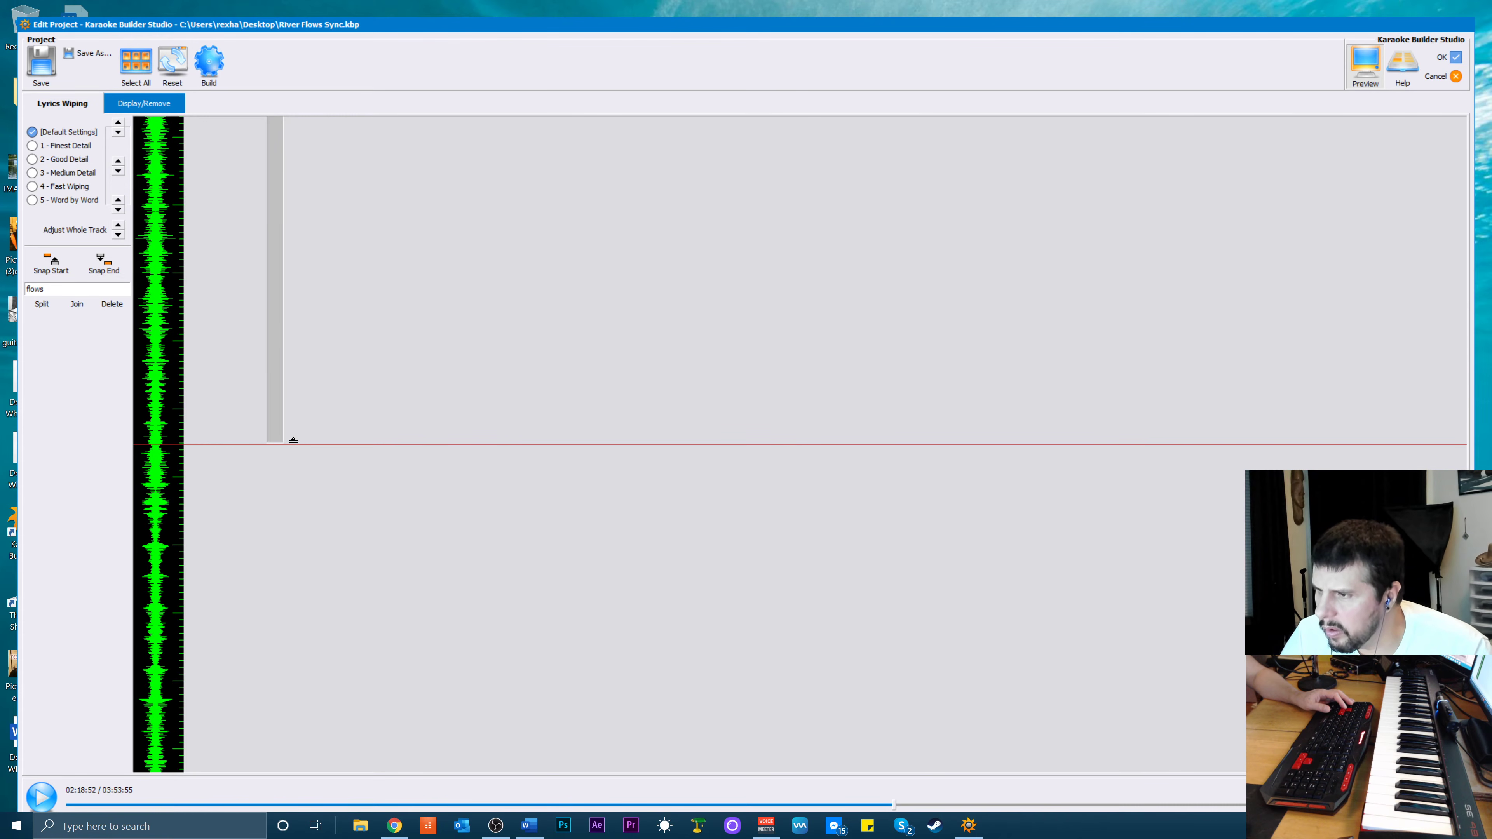
Listen through the instrumental section after "flows" and find the lead-in to the line "Where the river flows"
key(space)
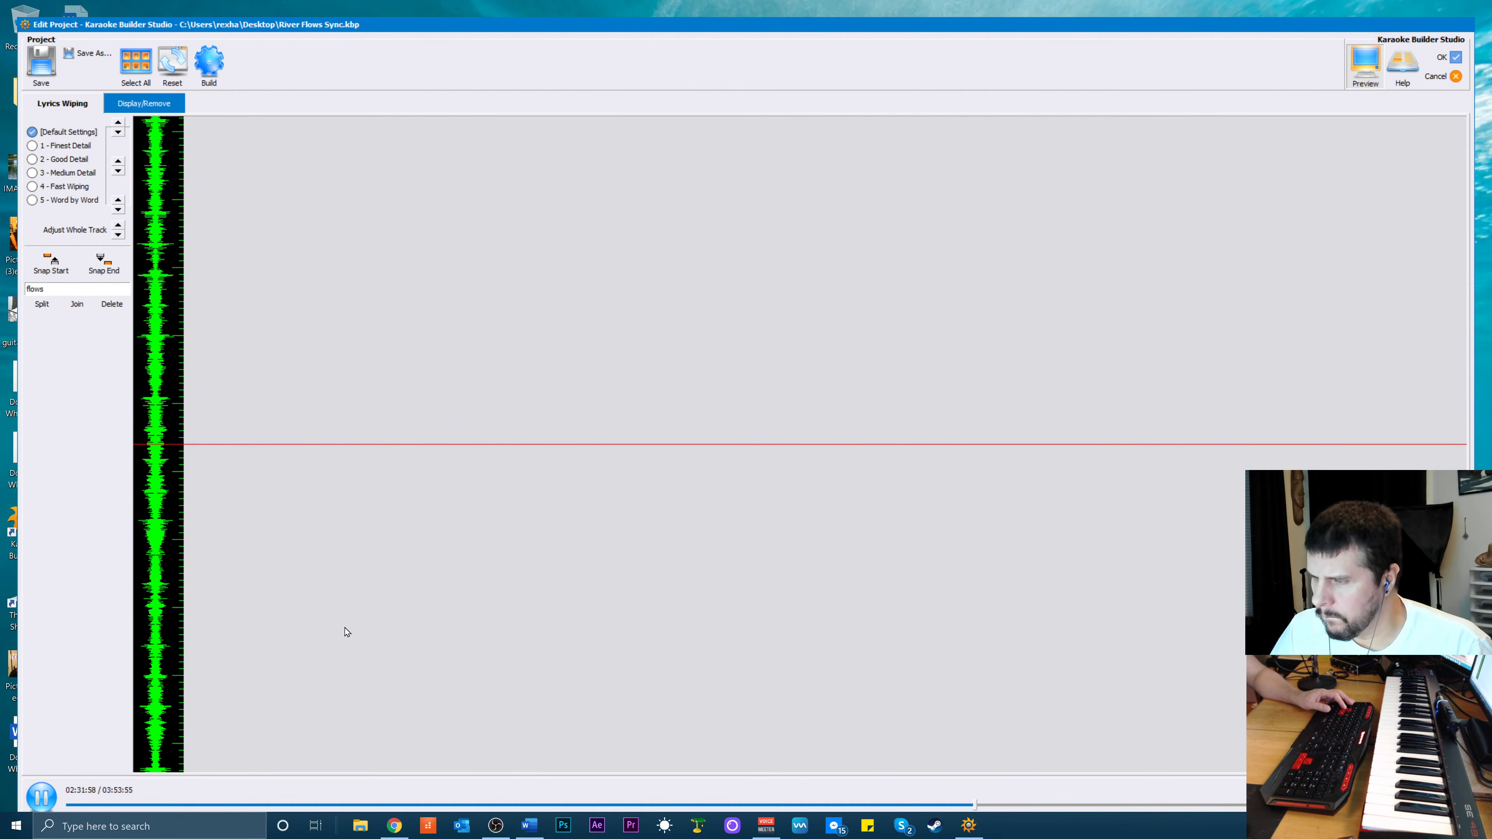
key(space)
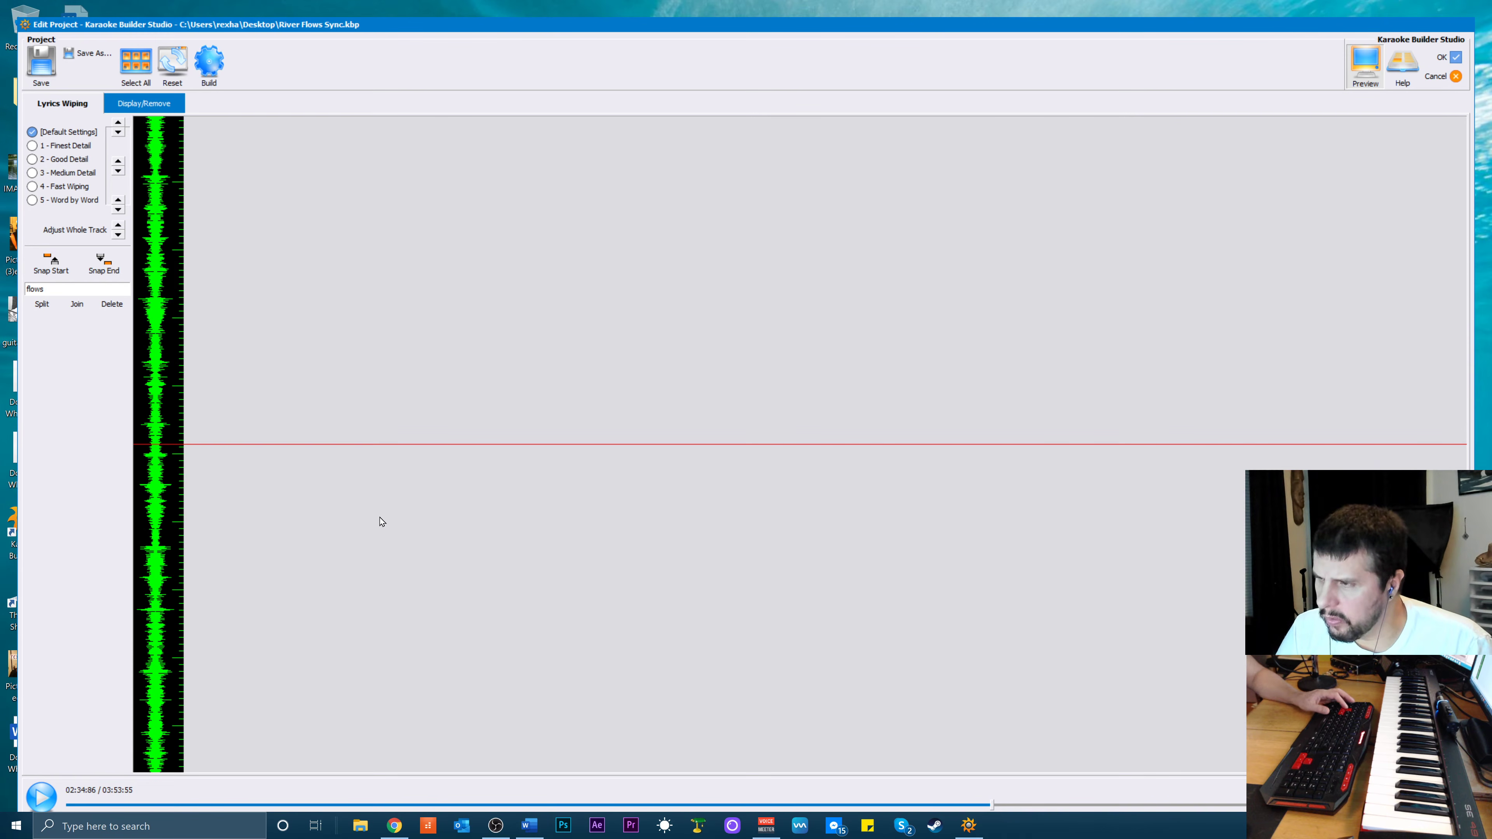
scroll(373, 491, down, 5)
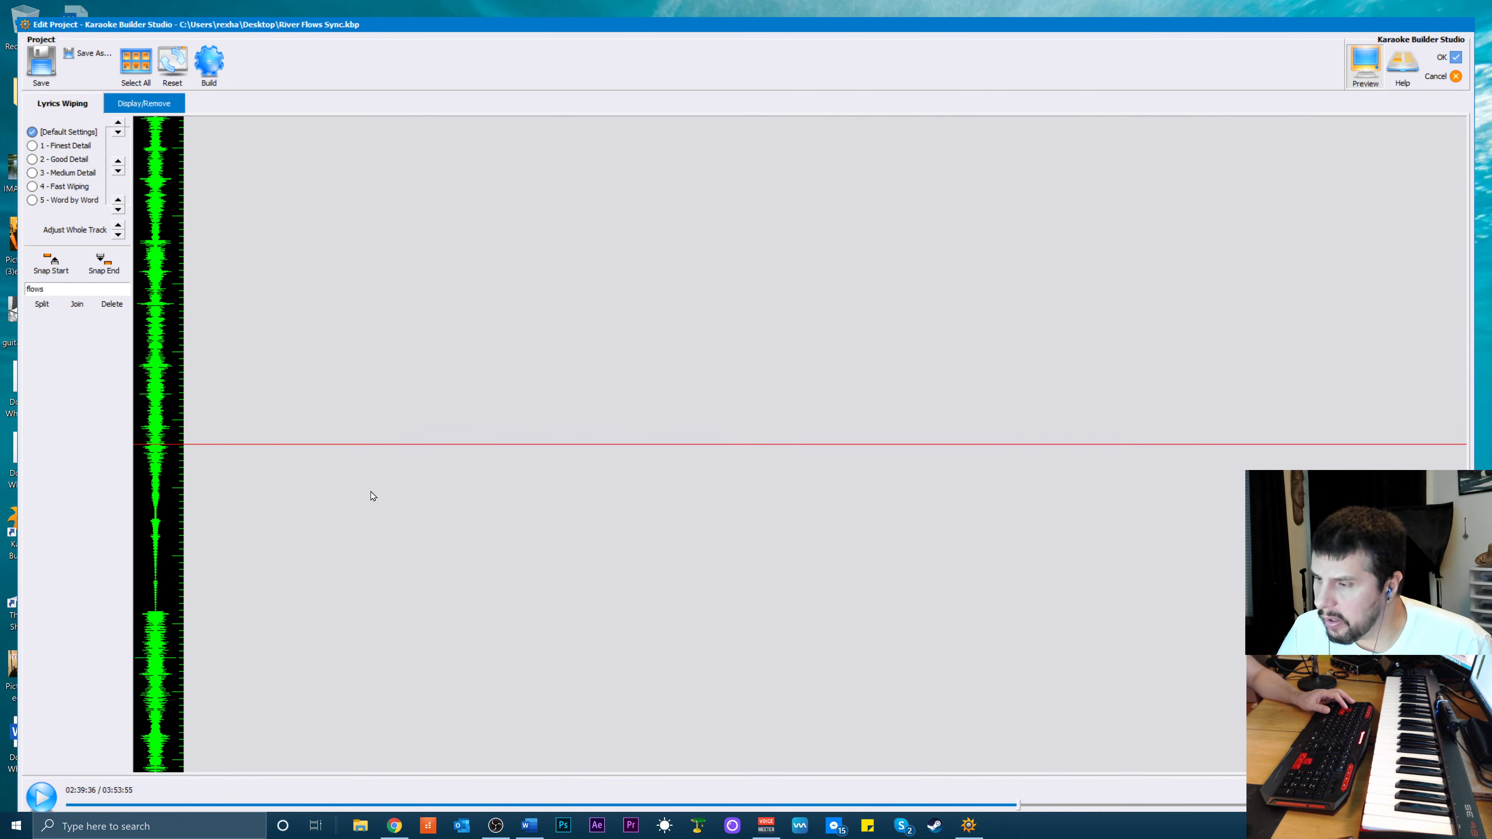
scroll(376, 526, down, 2)
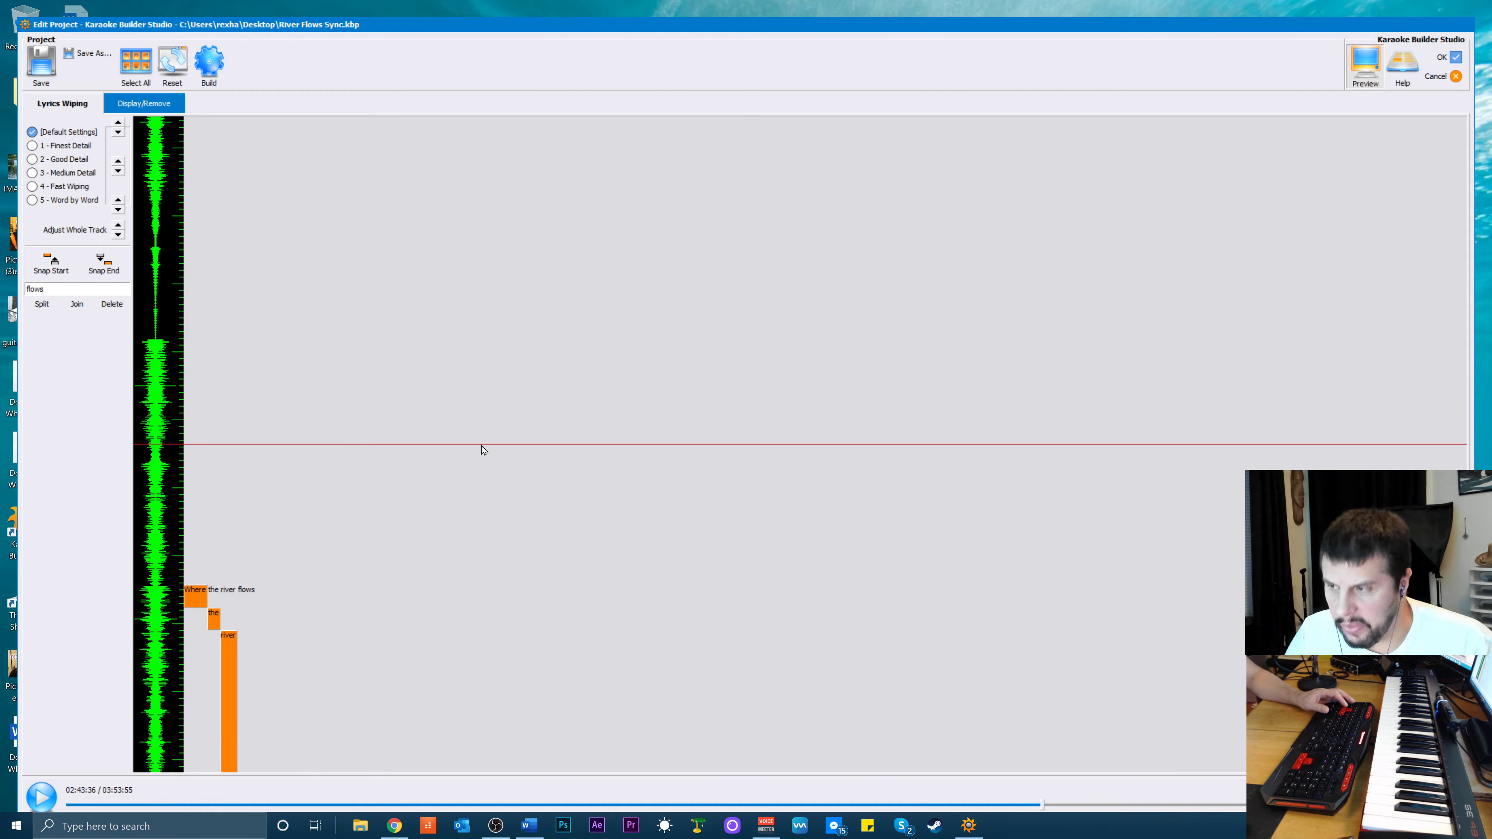
scroll(476, 505, up, 3)
scroll(490, 595, down, 3)
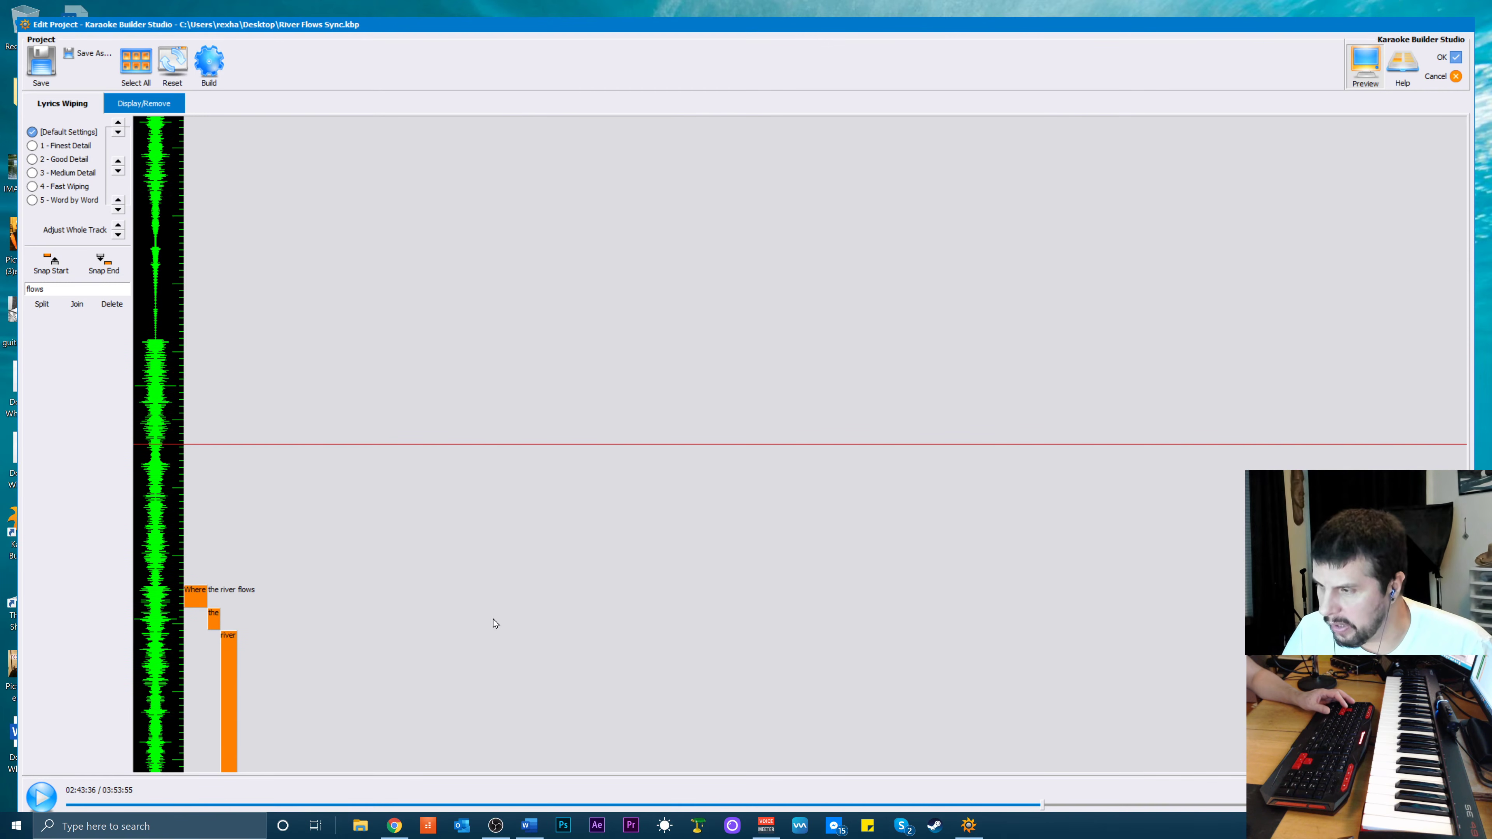
scroll(493, 622, up, 3)
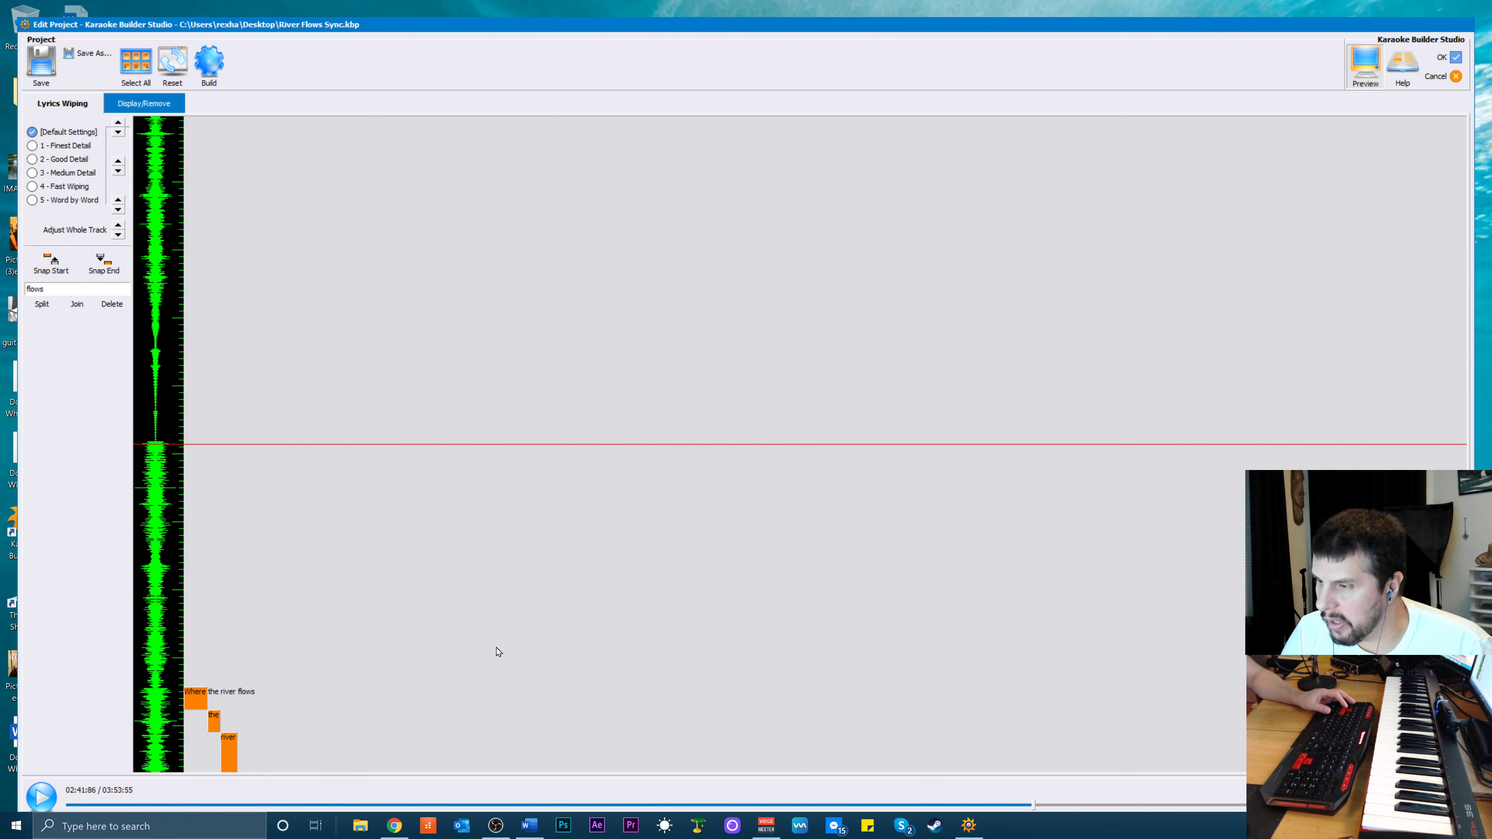
scroll(499, 656, down, 1)
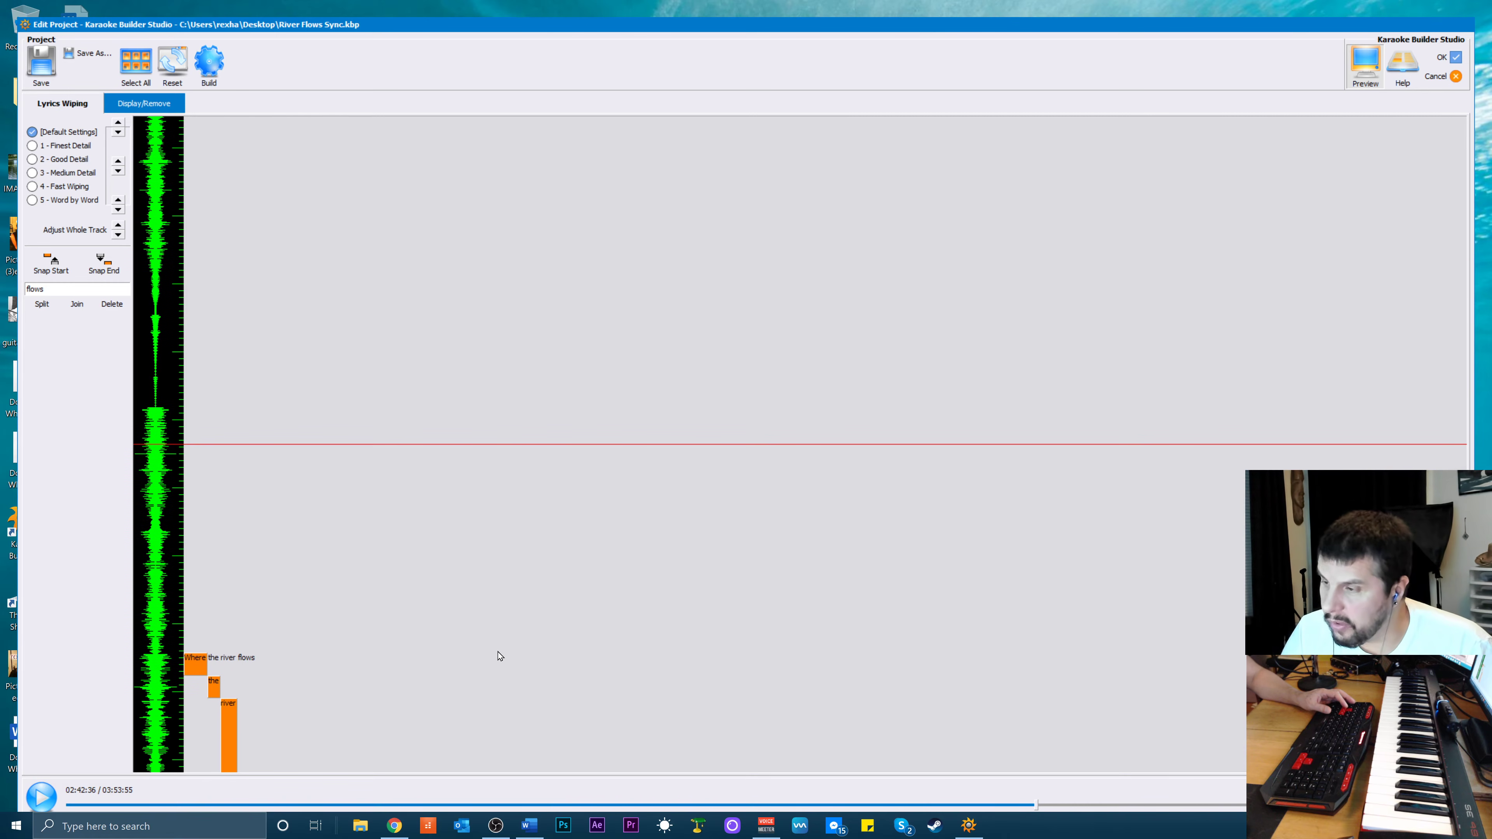
scroll(499, 656, up, 2)
scroll(499, 655, up, 2)
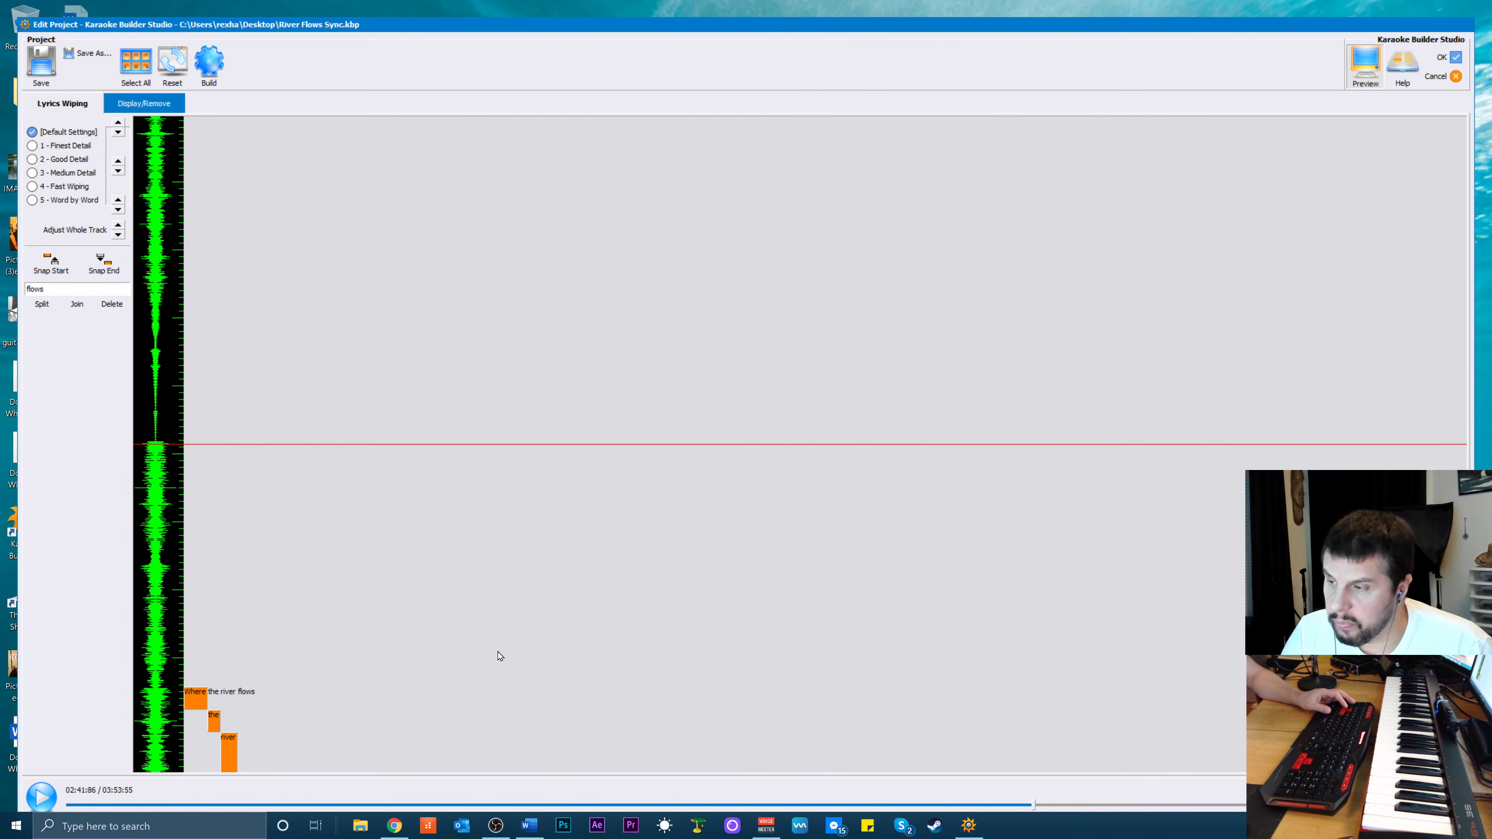
Play up to the line "Where the river flows" and shift all its words slightly earlier to match the vocal
key(space)
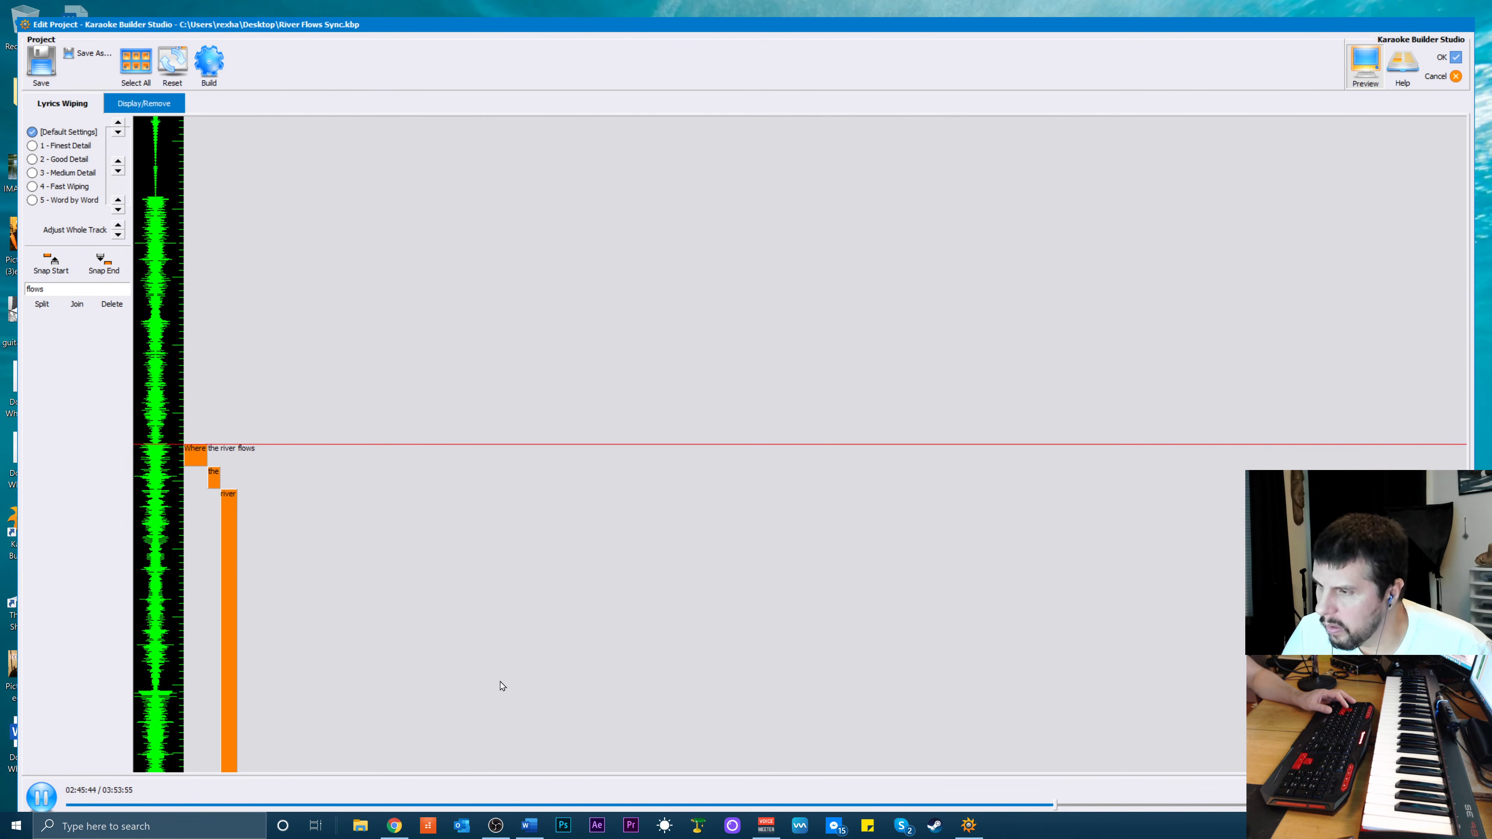
key(space)
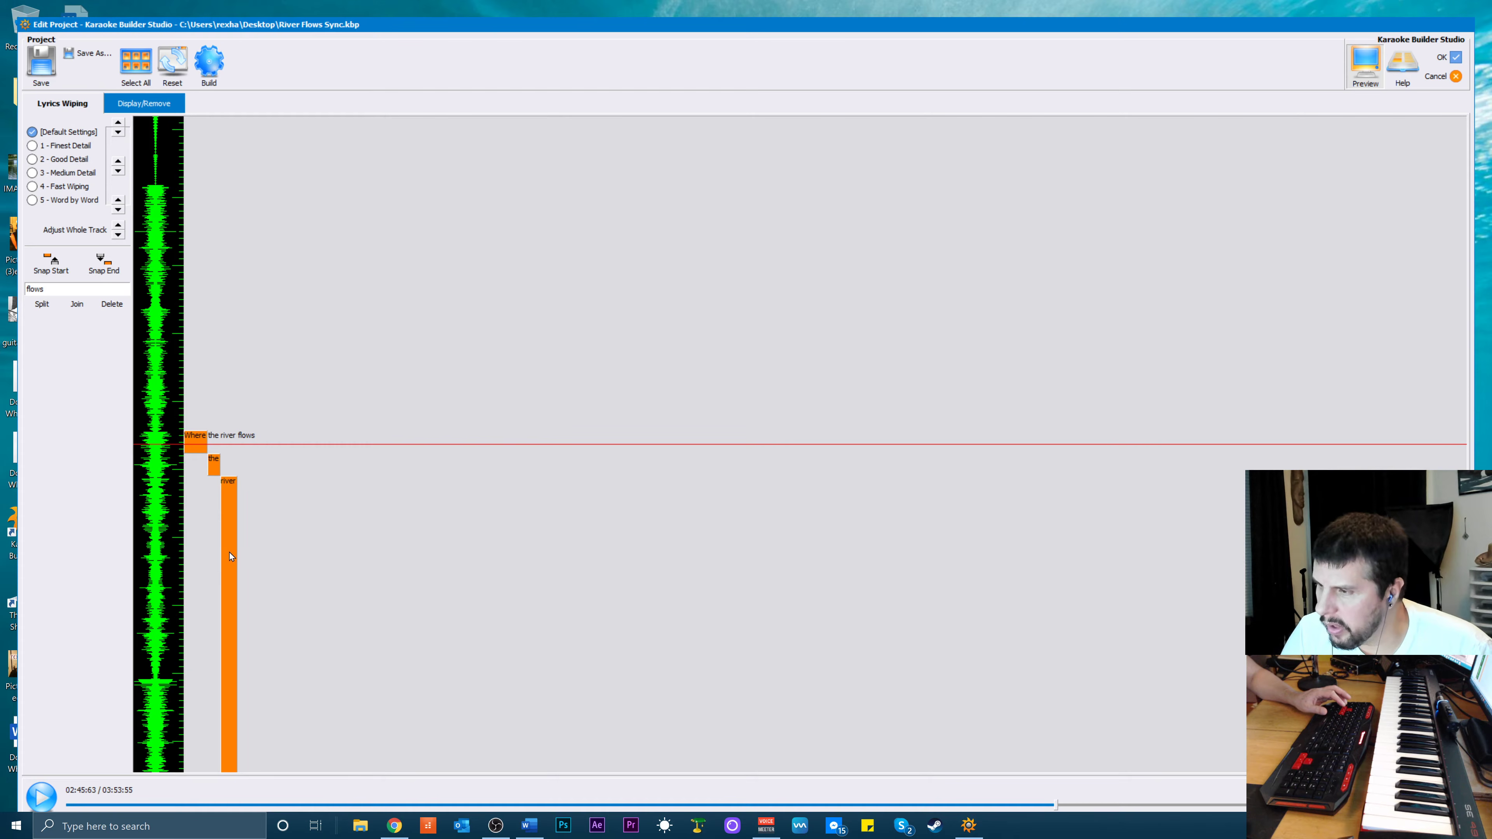
key(Escape)
key(ctrl+Up)
key(ctrl+Up)
key(ctrl+Up)
key(ctrl+Up)
key(ctrl+Up)
key(ctrl+Up)
key(ctrl+Up)
key(ctrl+Up)
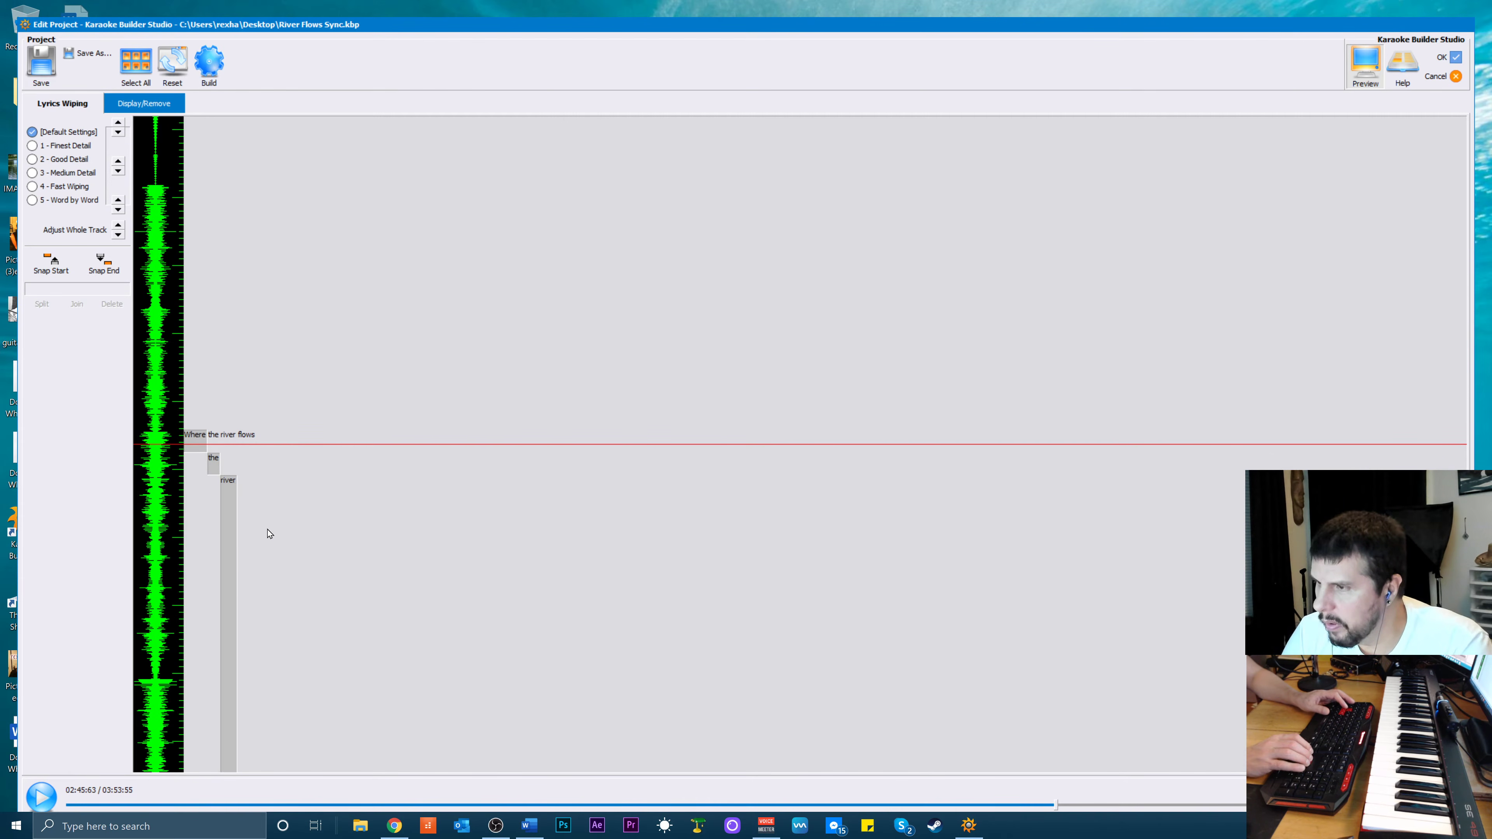
key(ctrl+Up)
key(ctrl+Up)
key(ctrl+Up)
key(ctrl+Up)
key(ctrl+Up)
key(ctrl+Up)
key(ctrl+Up)
key(ctrl+Up)
key(ctrl+Up)
key(ctrl+Up)
key(ctrl+Up)
key(ctrl+Up)
key(ctrl+Up)
key(ctrl+Up)
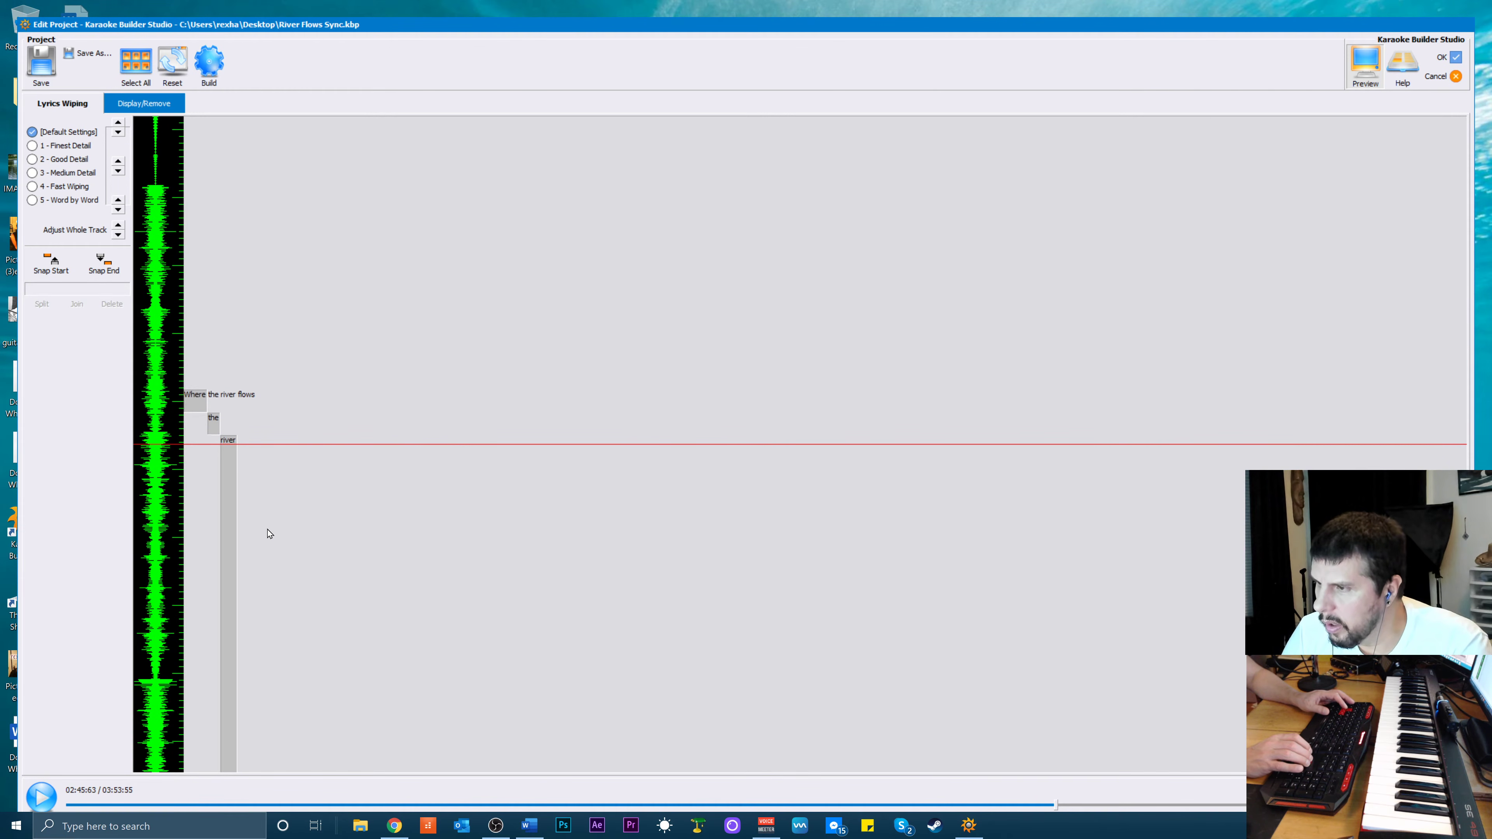
Replay the start of "Where the river flows" several times to check the word timing against the vocal
key(space)
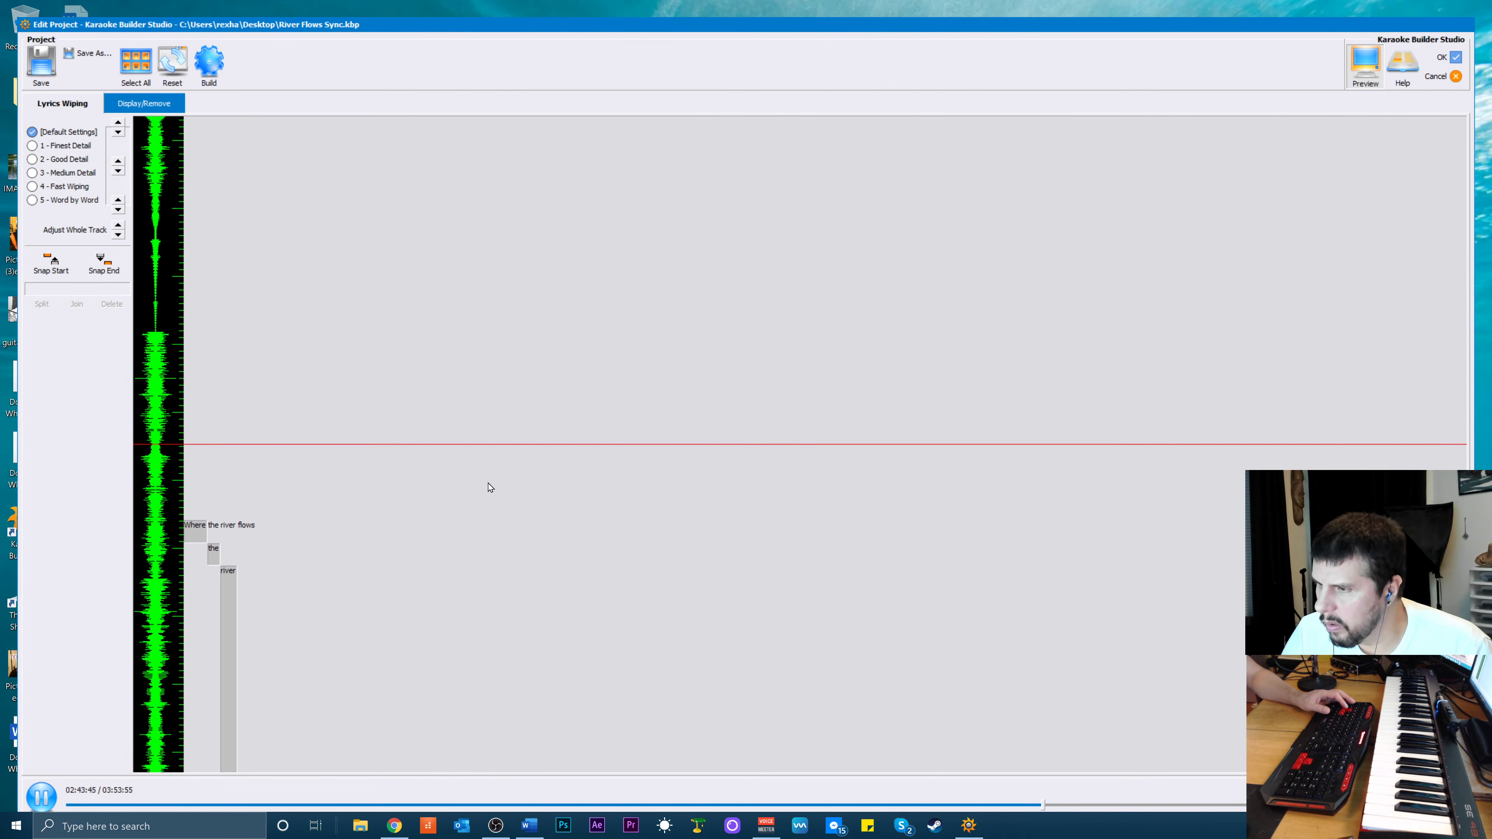
key(space)
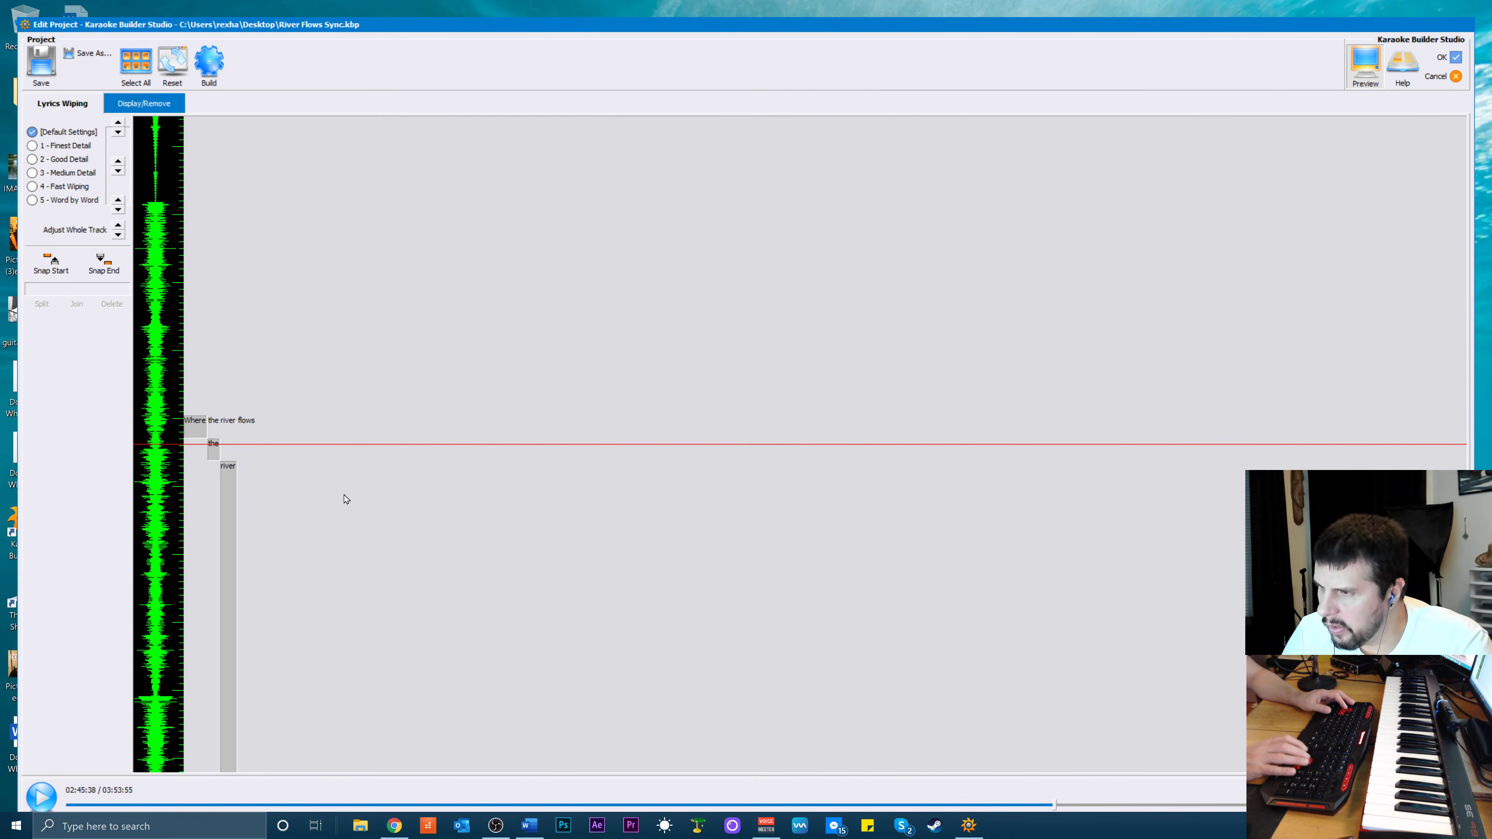
scroll(651, 397, up, 2)
key(space)
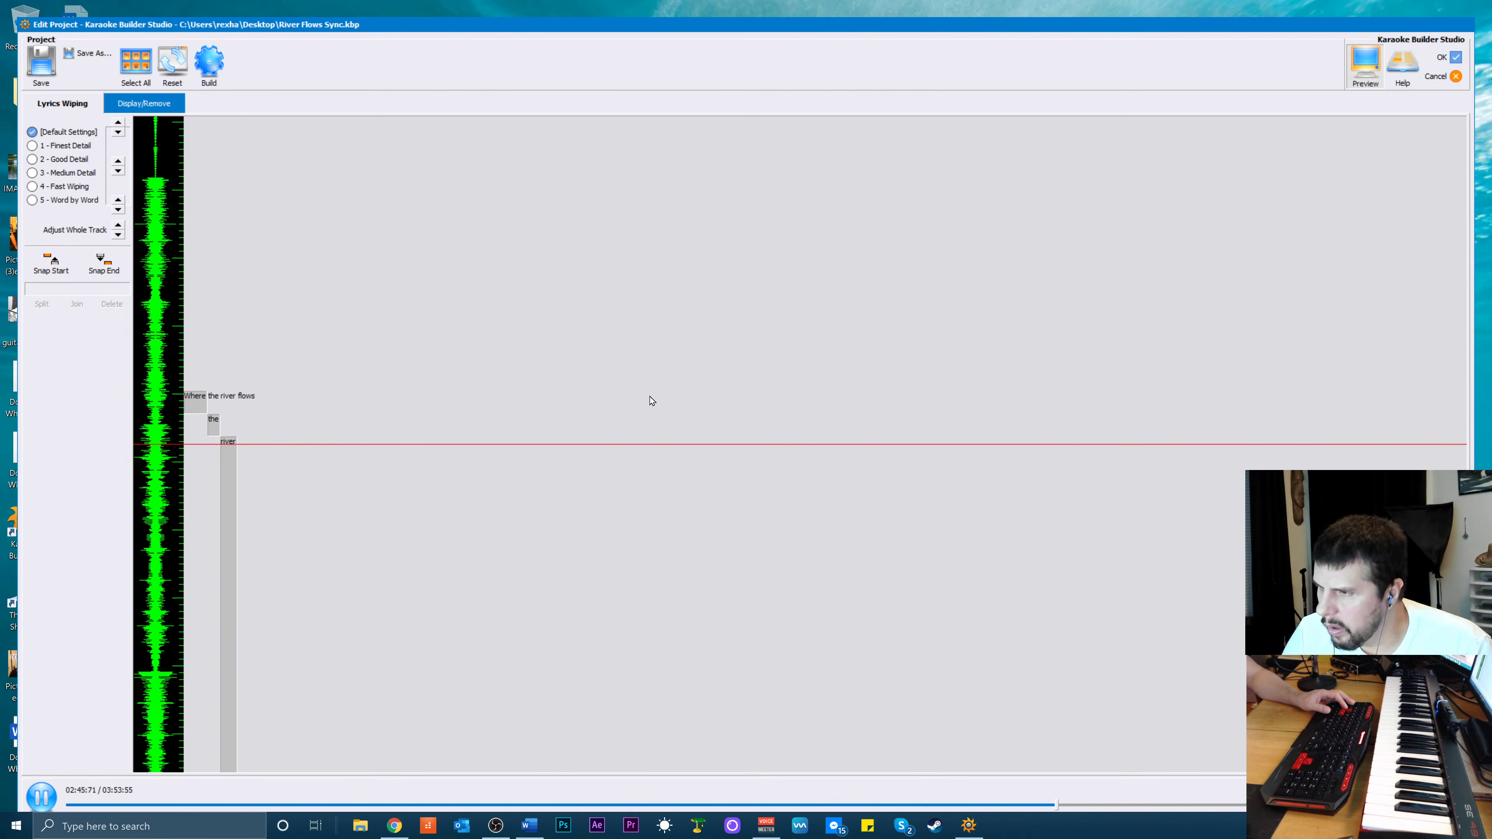
scroll(446, 400, up, 3)
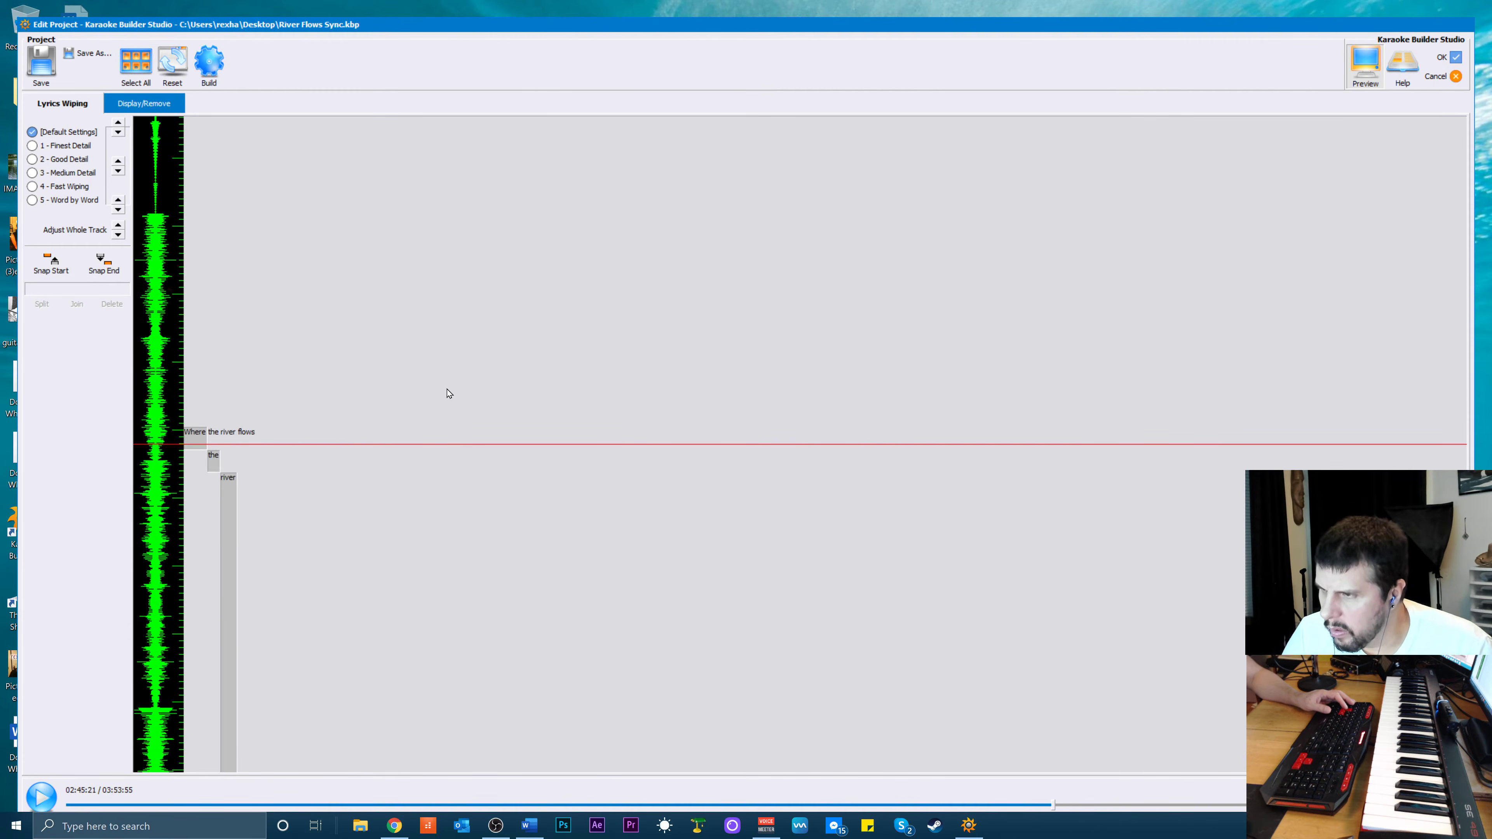
key(space)
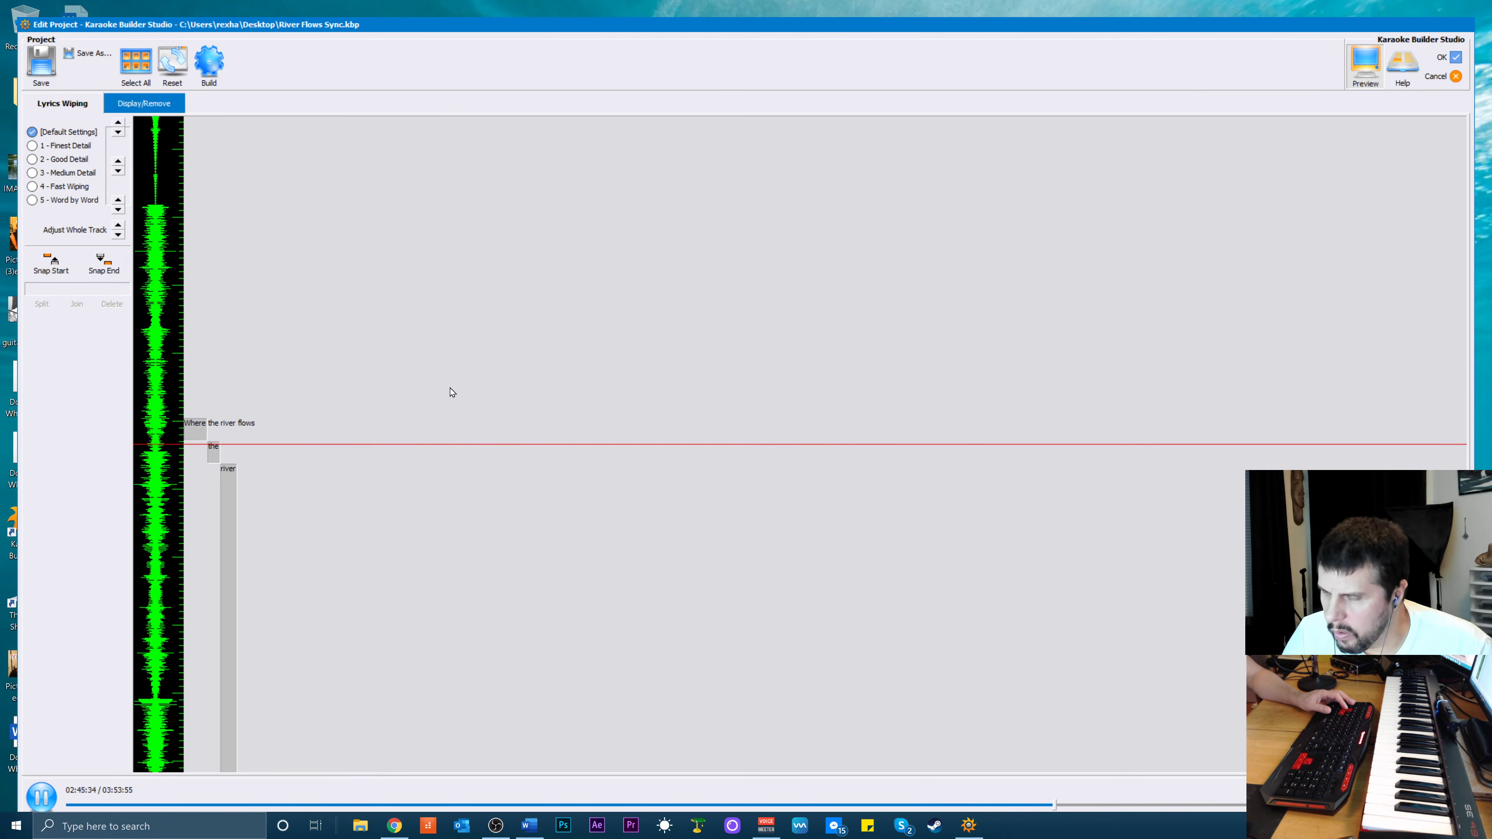
key(space)
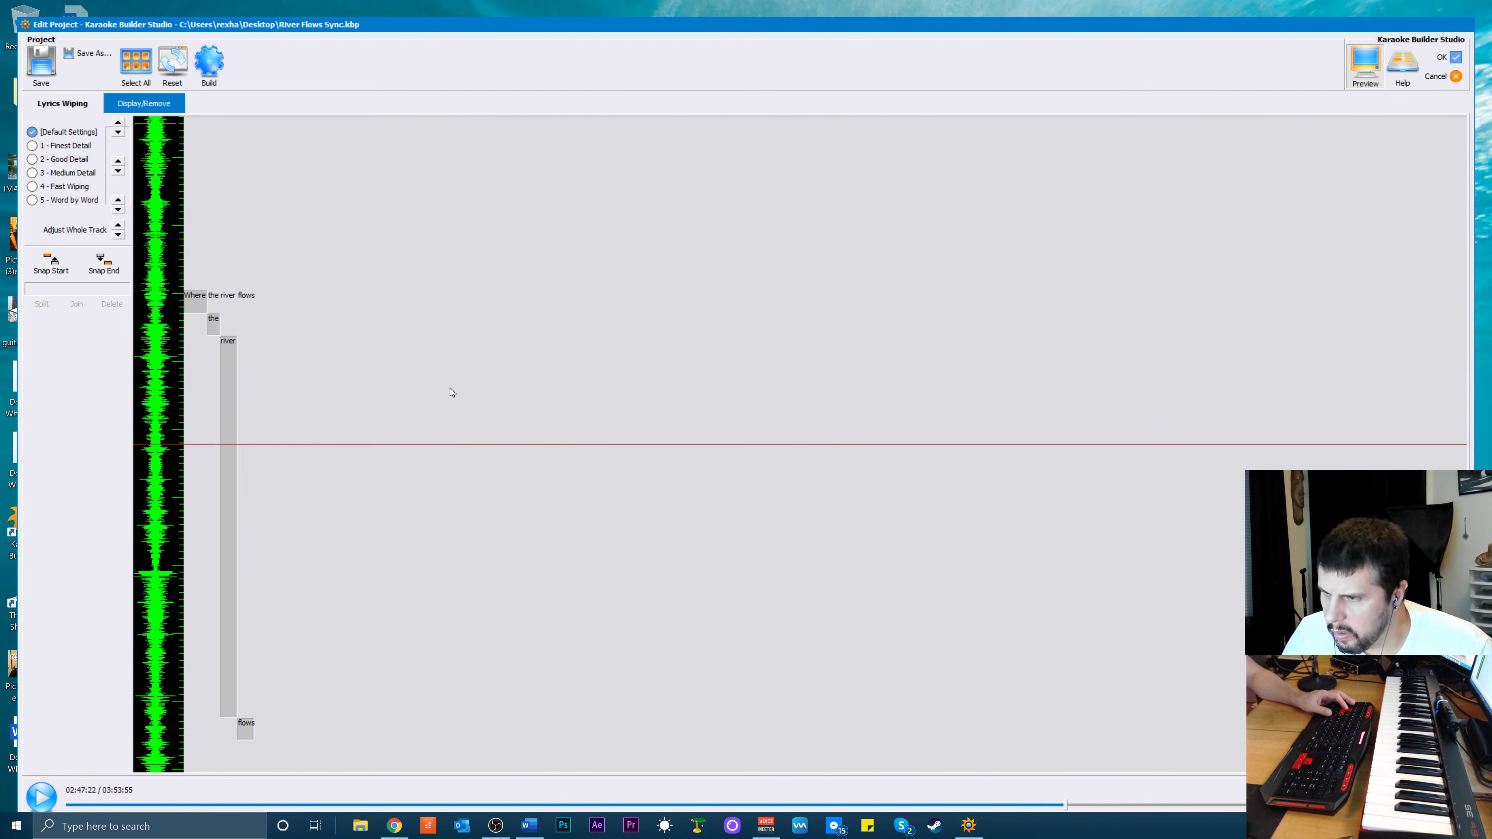
scroll(306, 434, up, 4)
key(space)
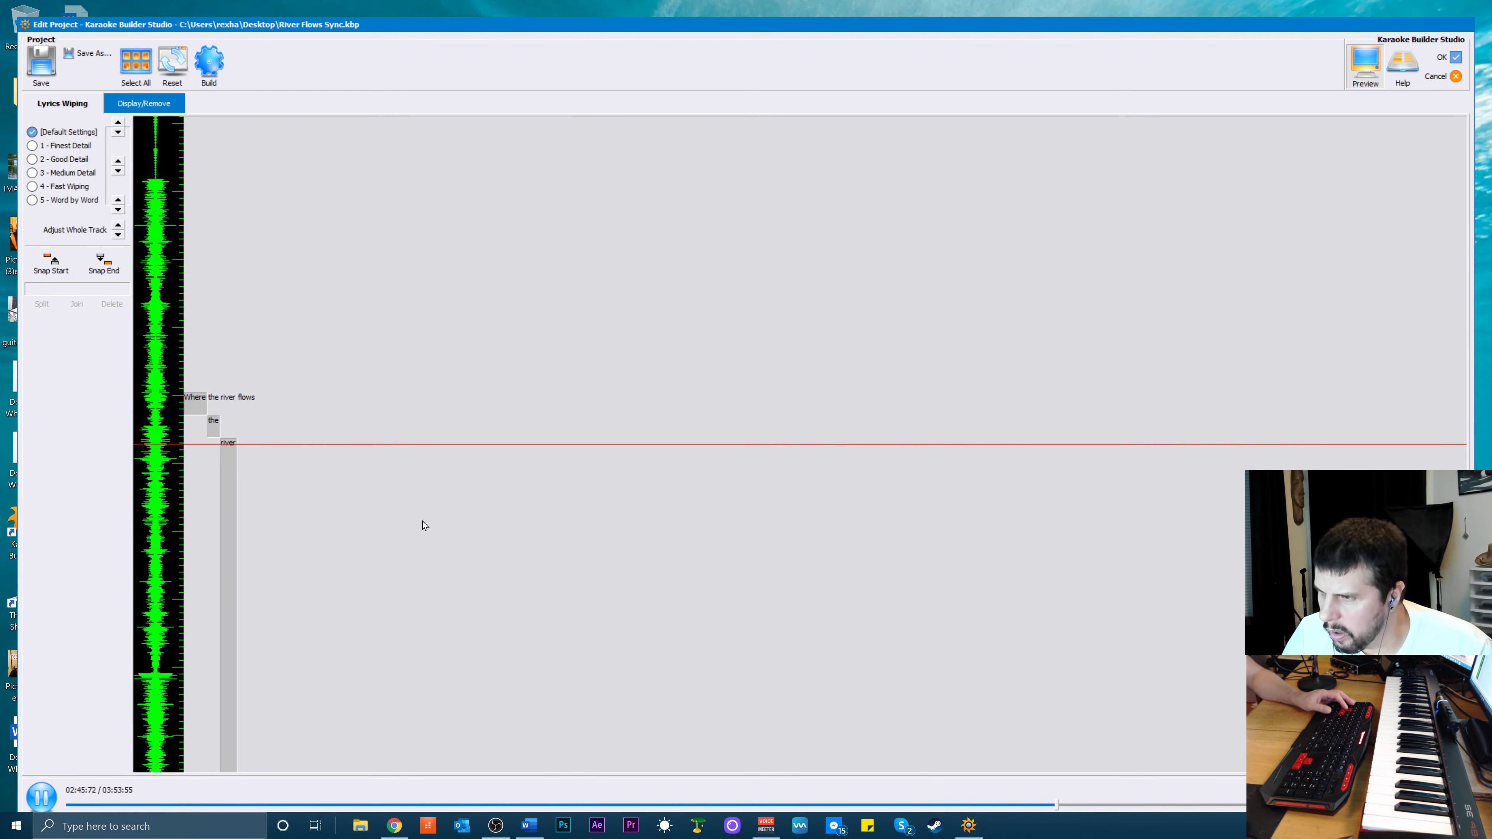
key(space)
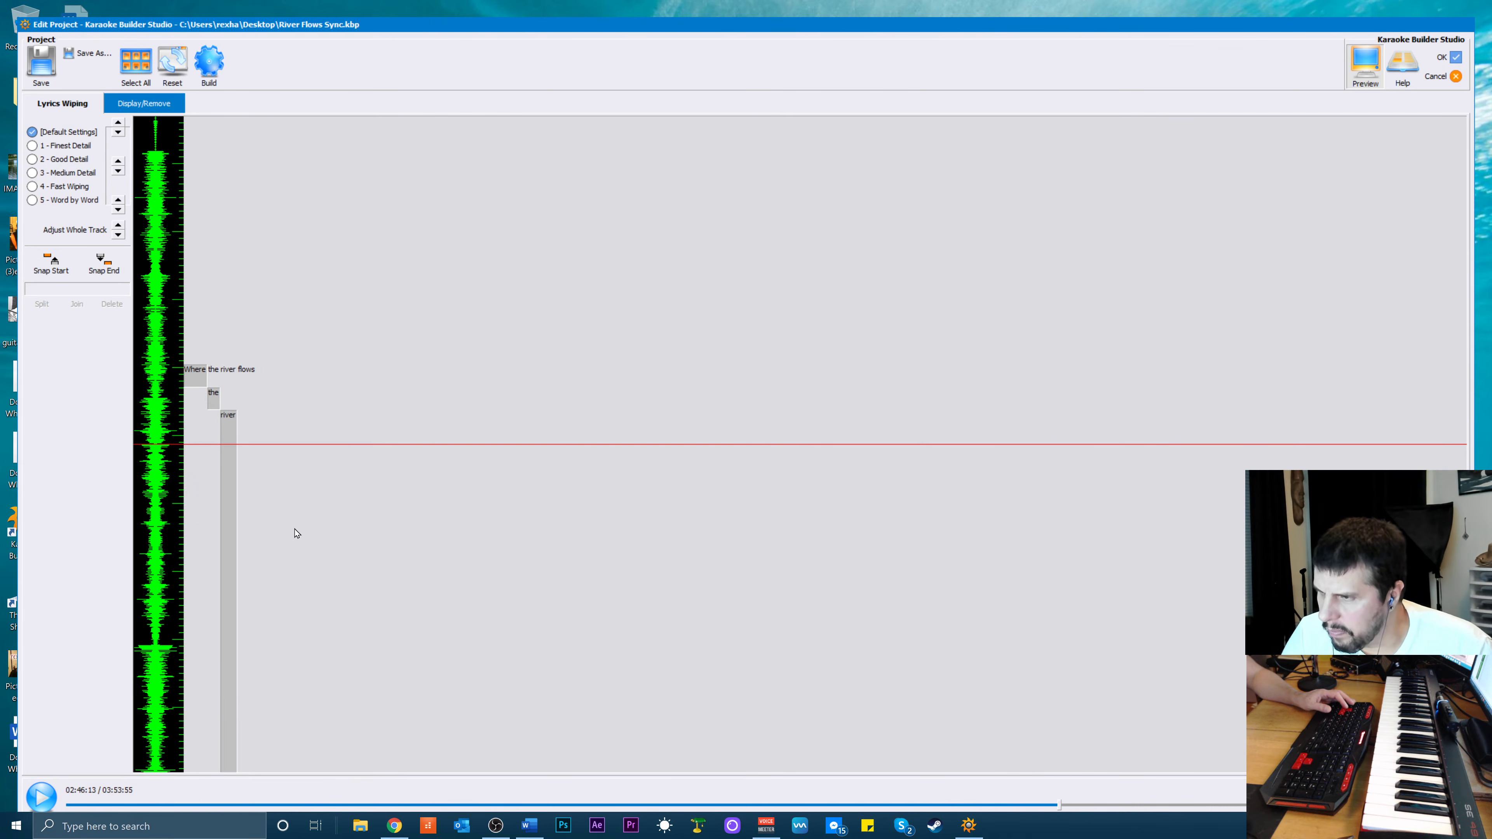
Cut the overlong word "river" in "Where the river flows" down to about a quarter of its duration
scroll(293, 542, down, 1)
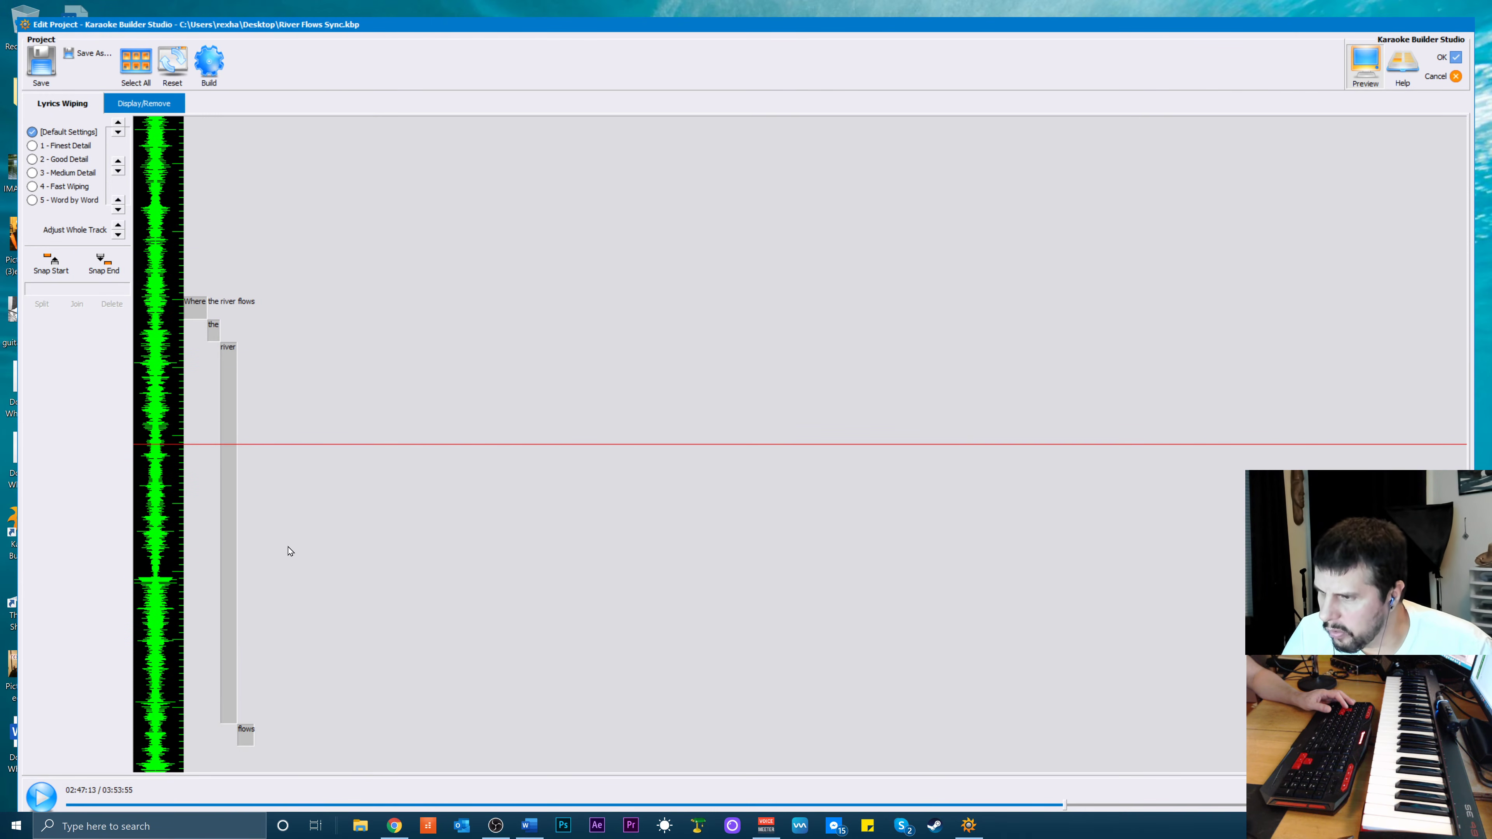
click(233, 701)
drag(232, 720, 232, 445)
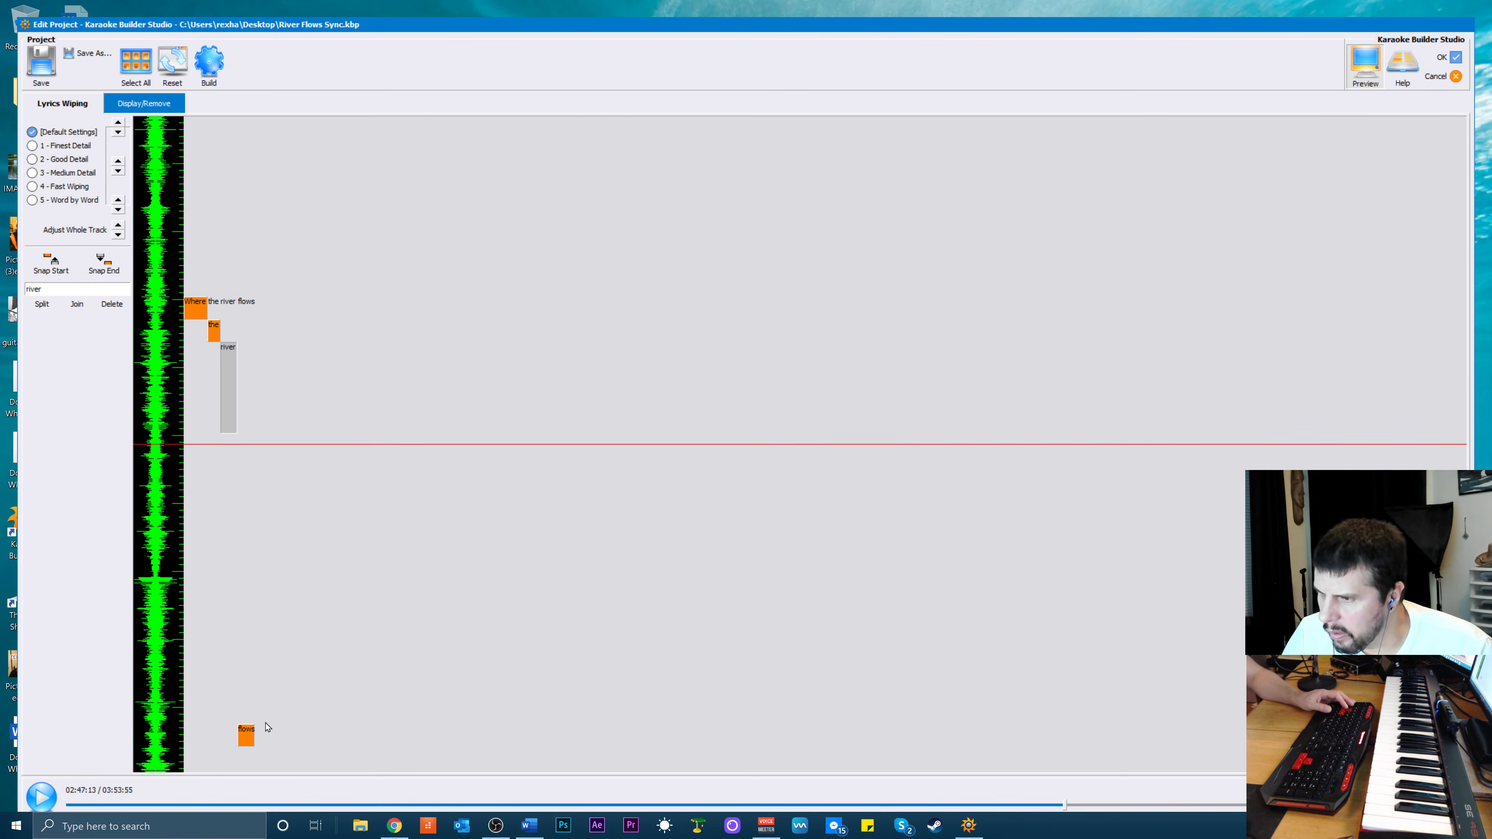
Snap the start of "flows" to the end of "river", trim its end to a short bar, and play the line back
click(250, 736)
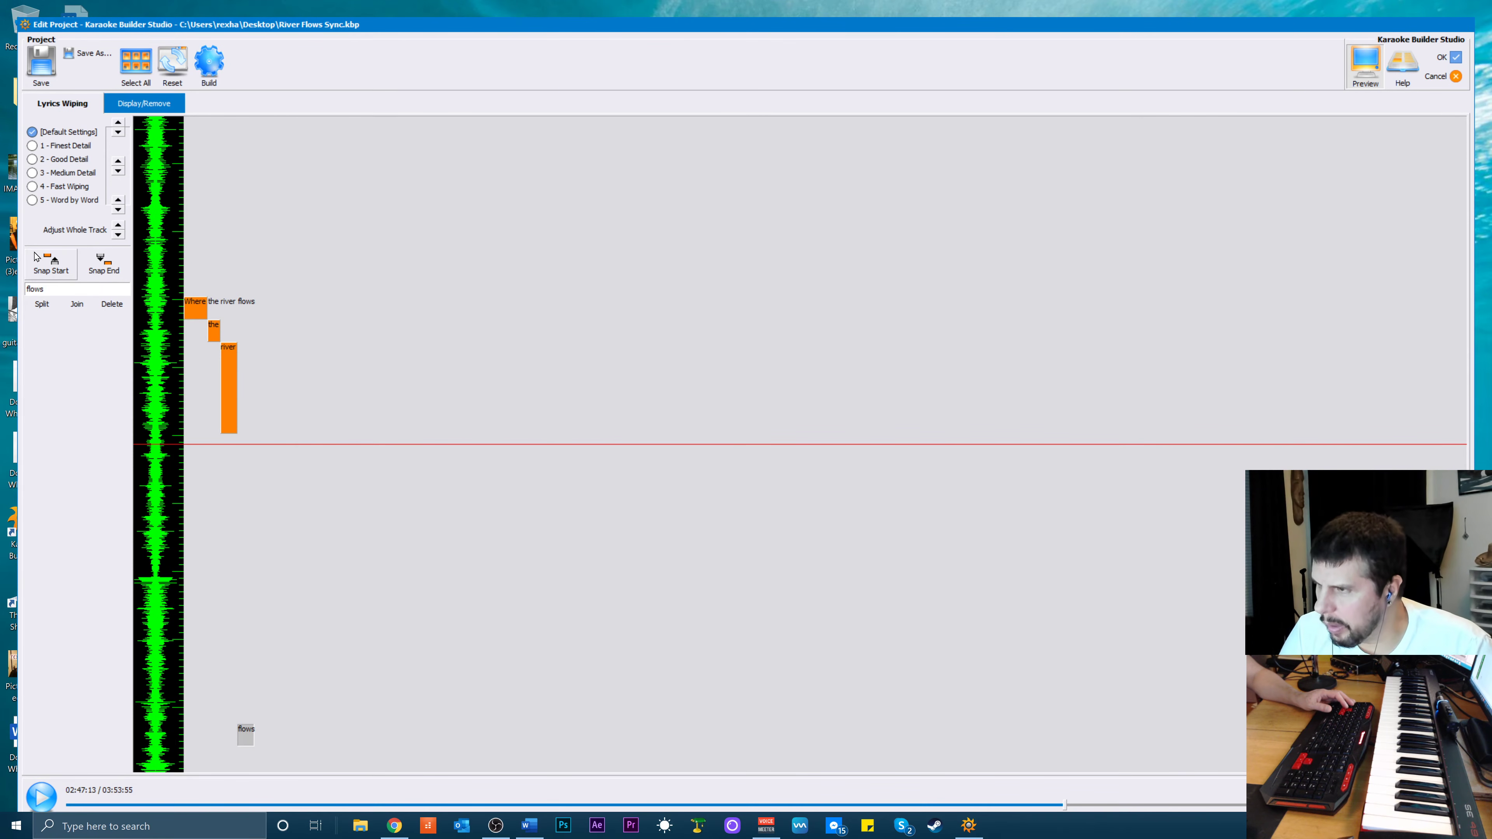
click(50, 263)
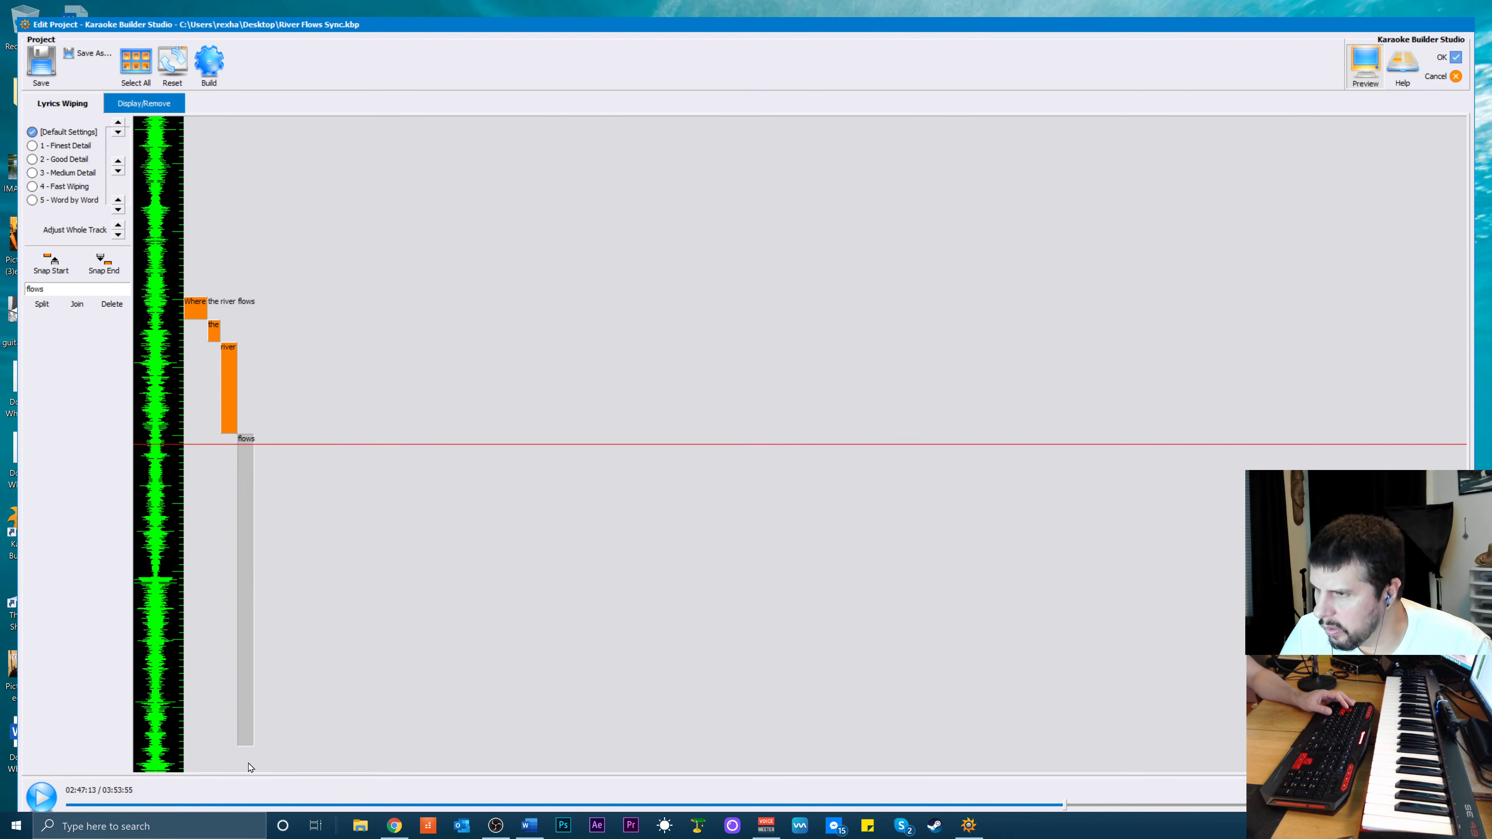
scroll(251, 767, down, 3)
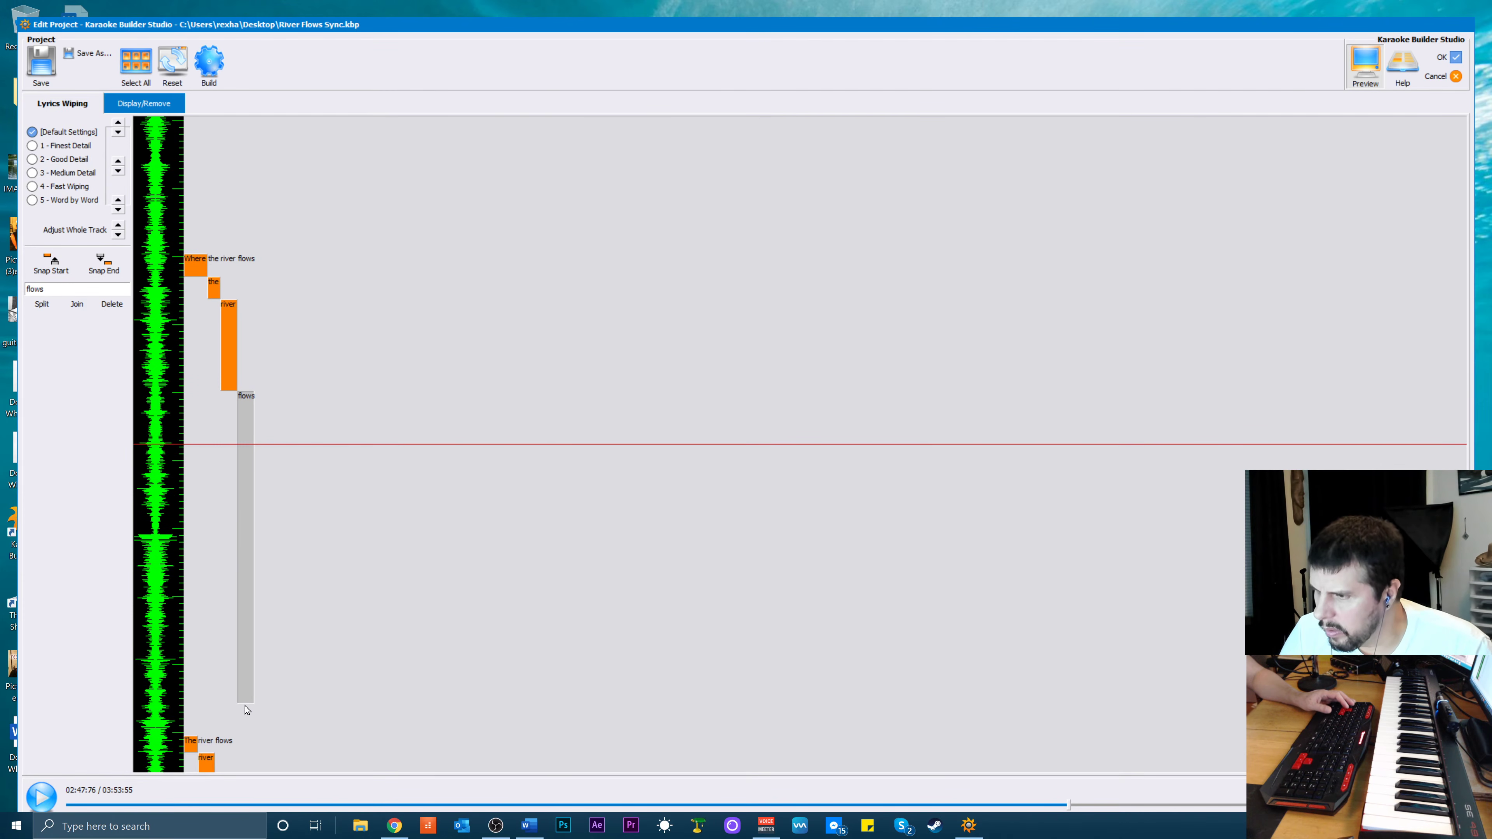
drag(245, 701, 251, 472)
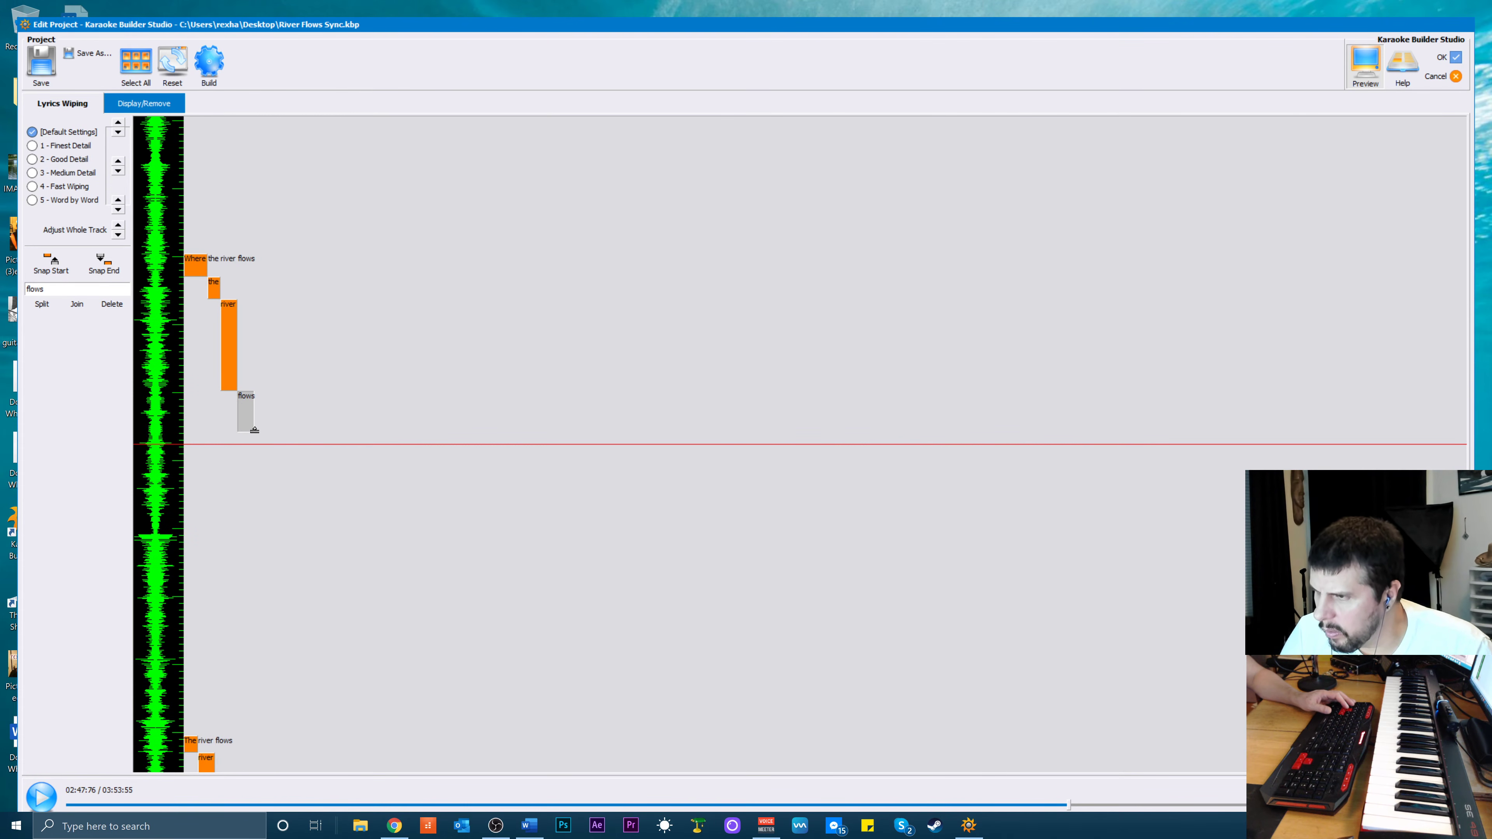
key(space)
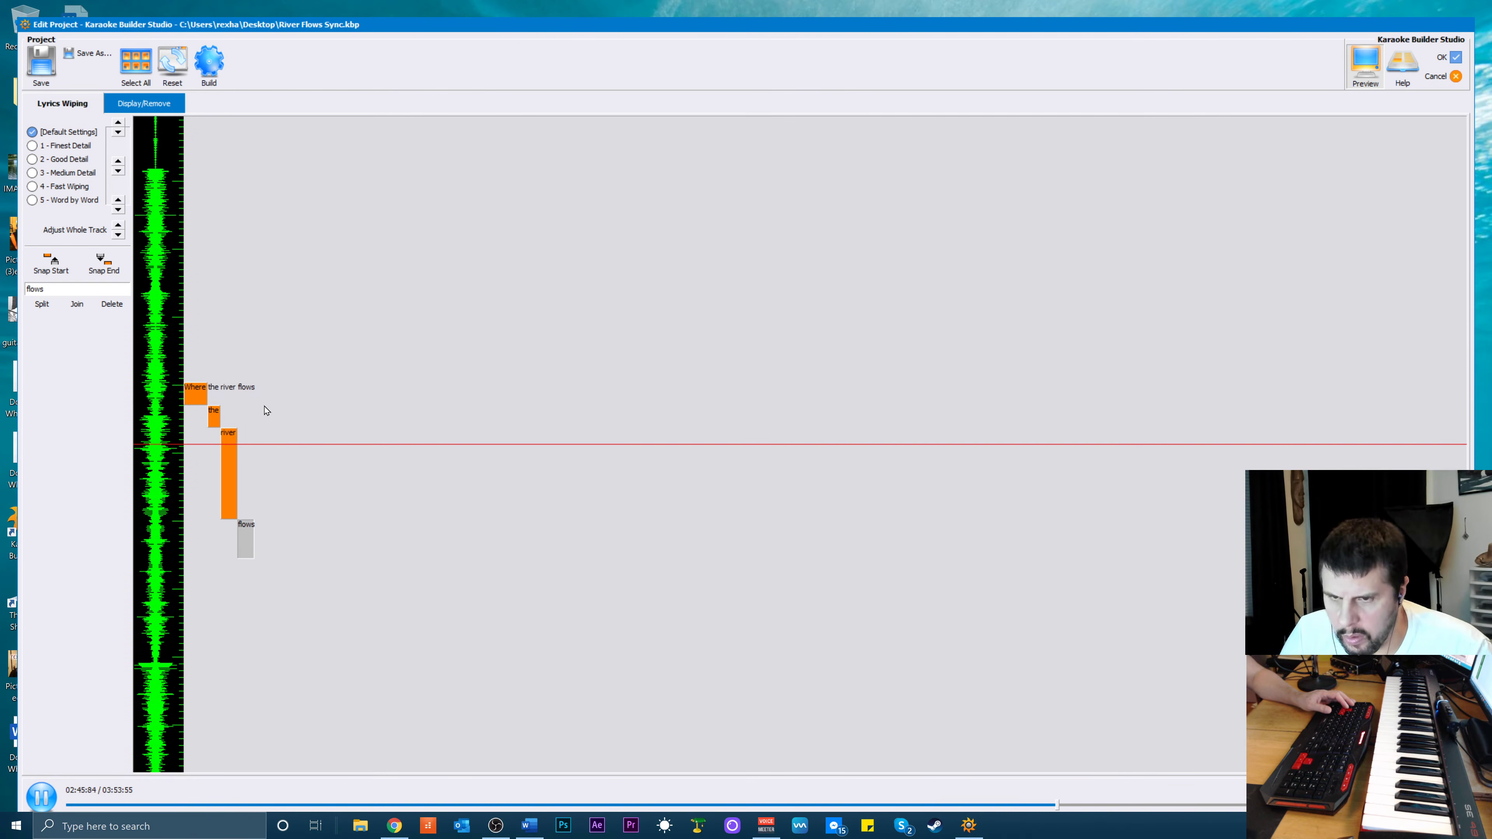
Shorten "river" in "Where the river flows" to about a third, and snap the start of "flows" to it with a trimmed end
key(space)
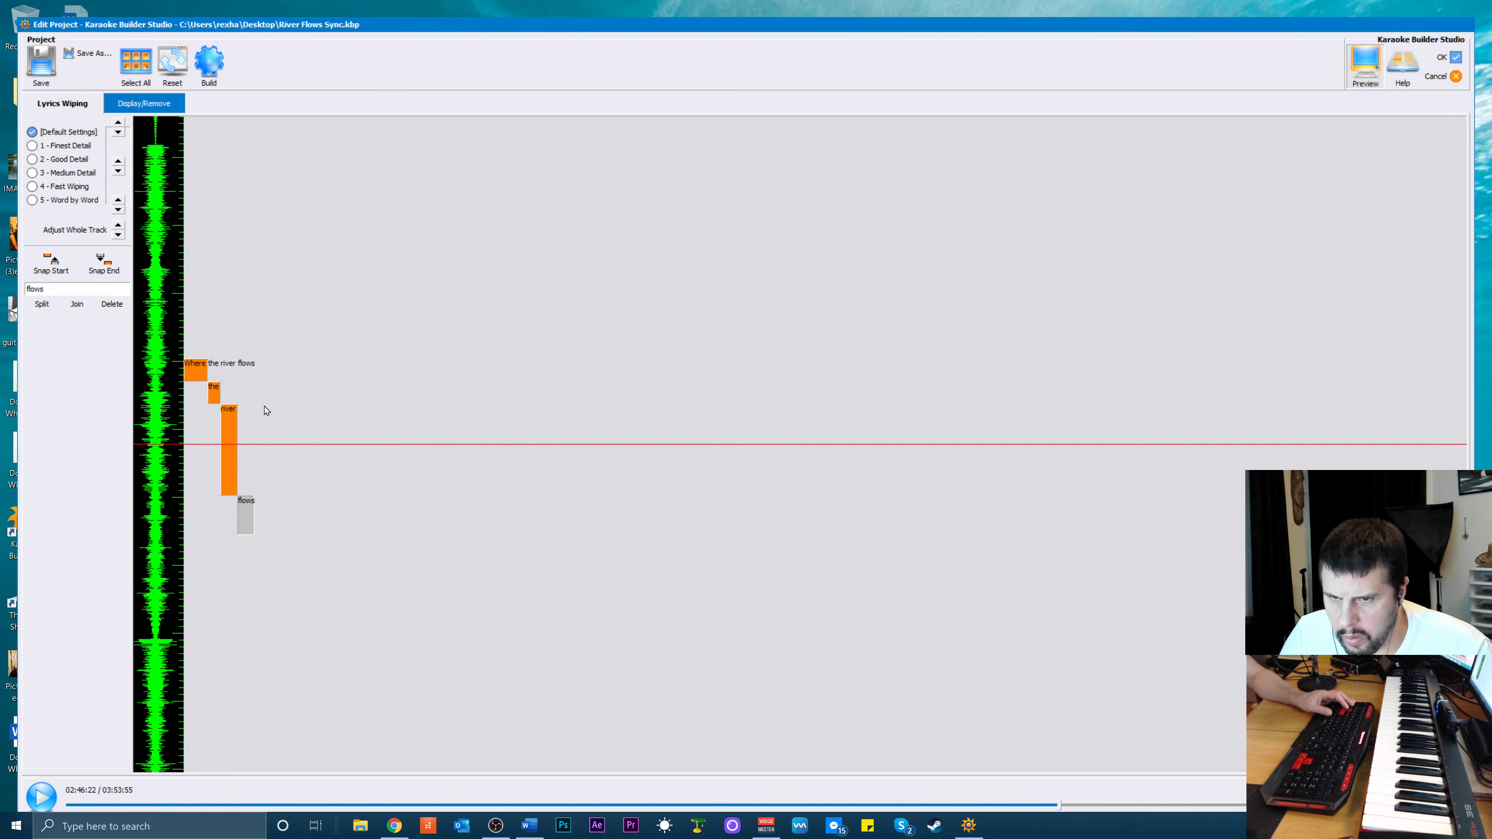
click(227, 492)
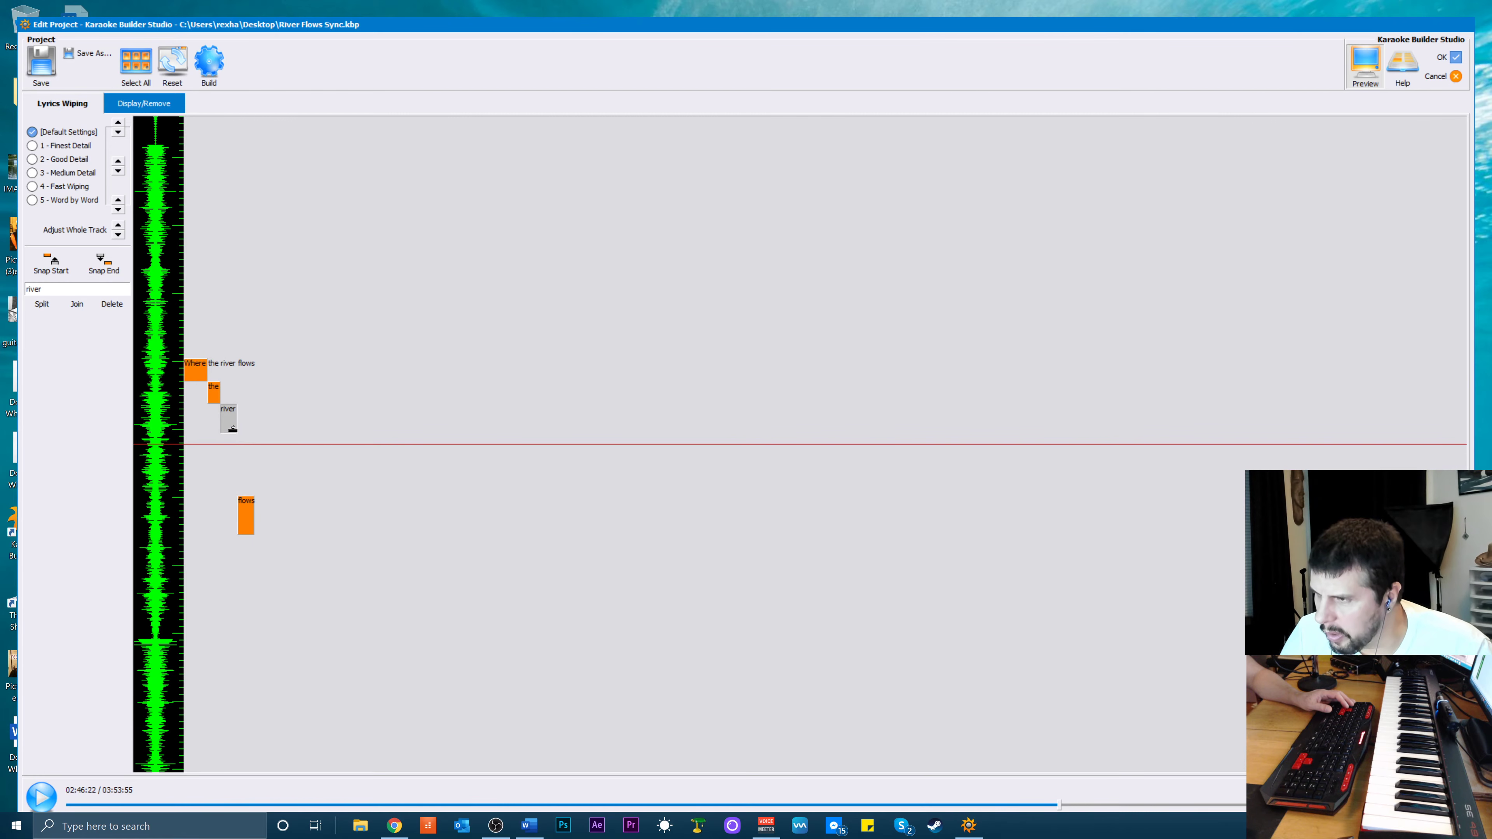
click(251, 516)
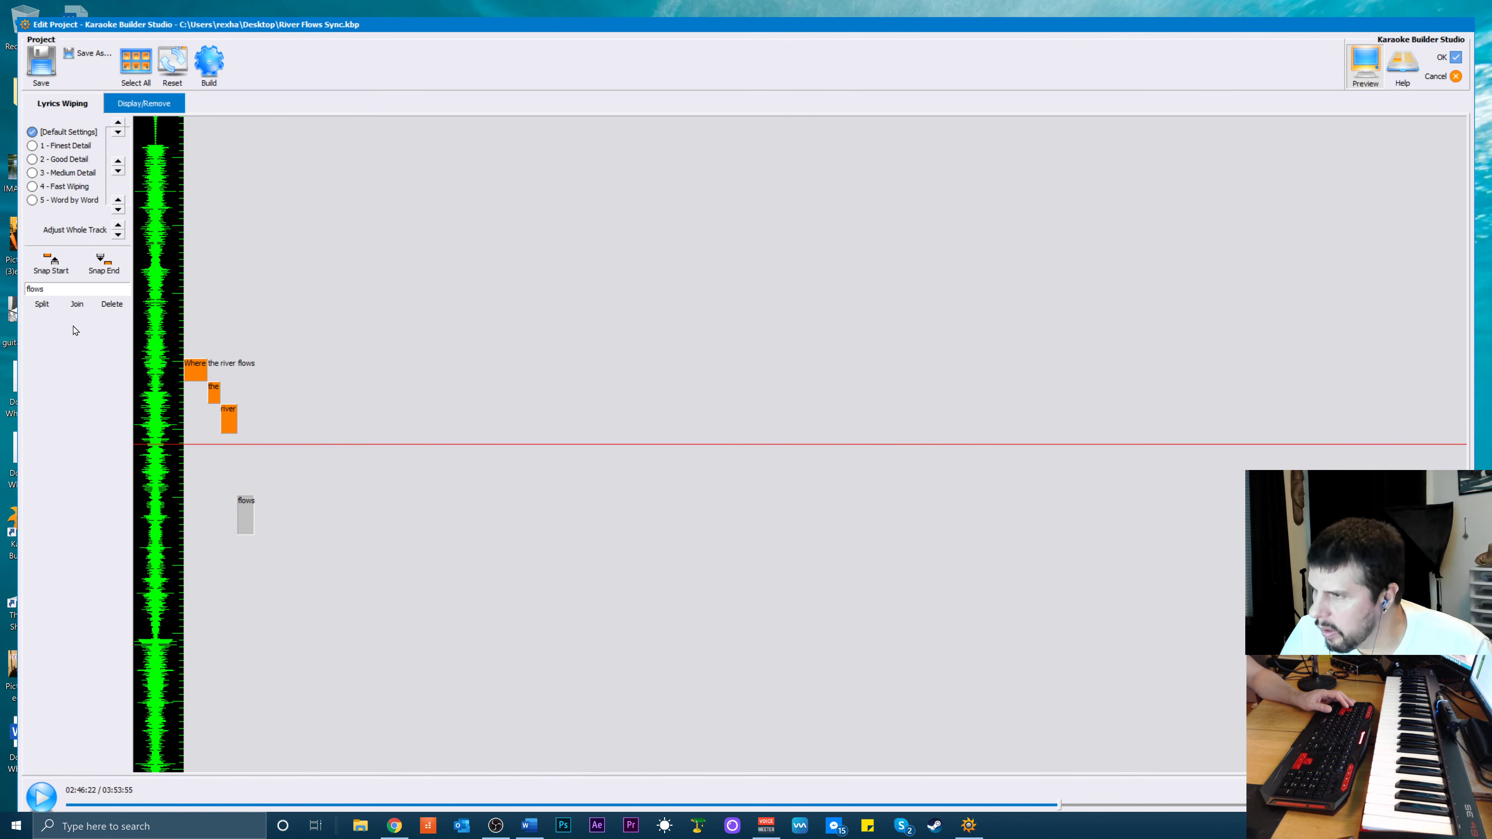
click(51, 262)
key(space)
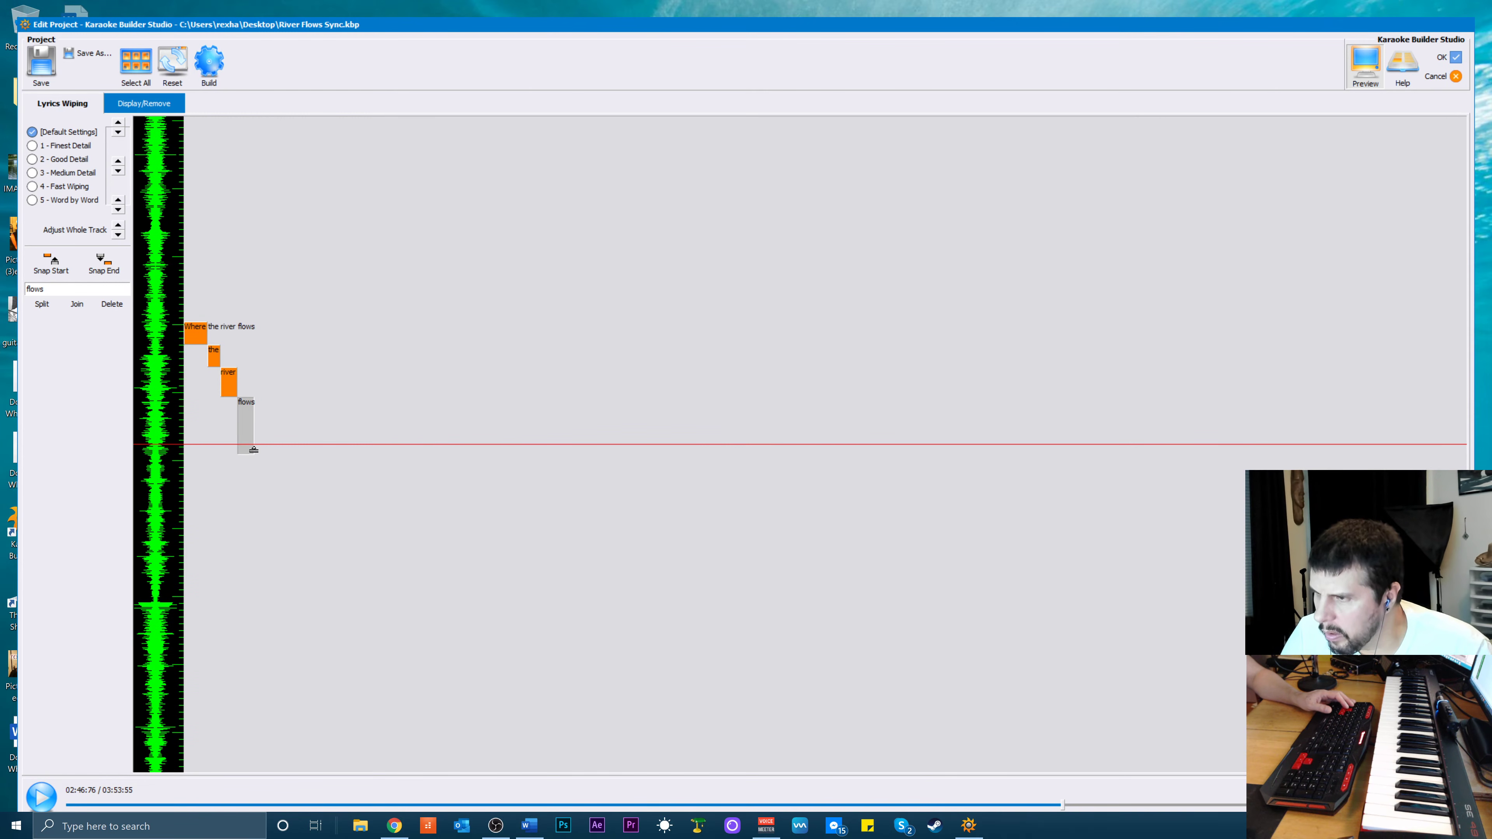
Play on to the line "The river flows" and shift all its words earlier to start just after playback position 02:51:59
key(space)
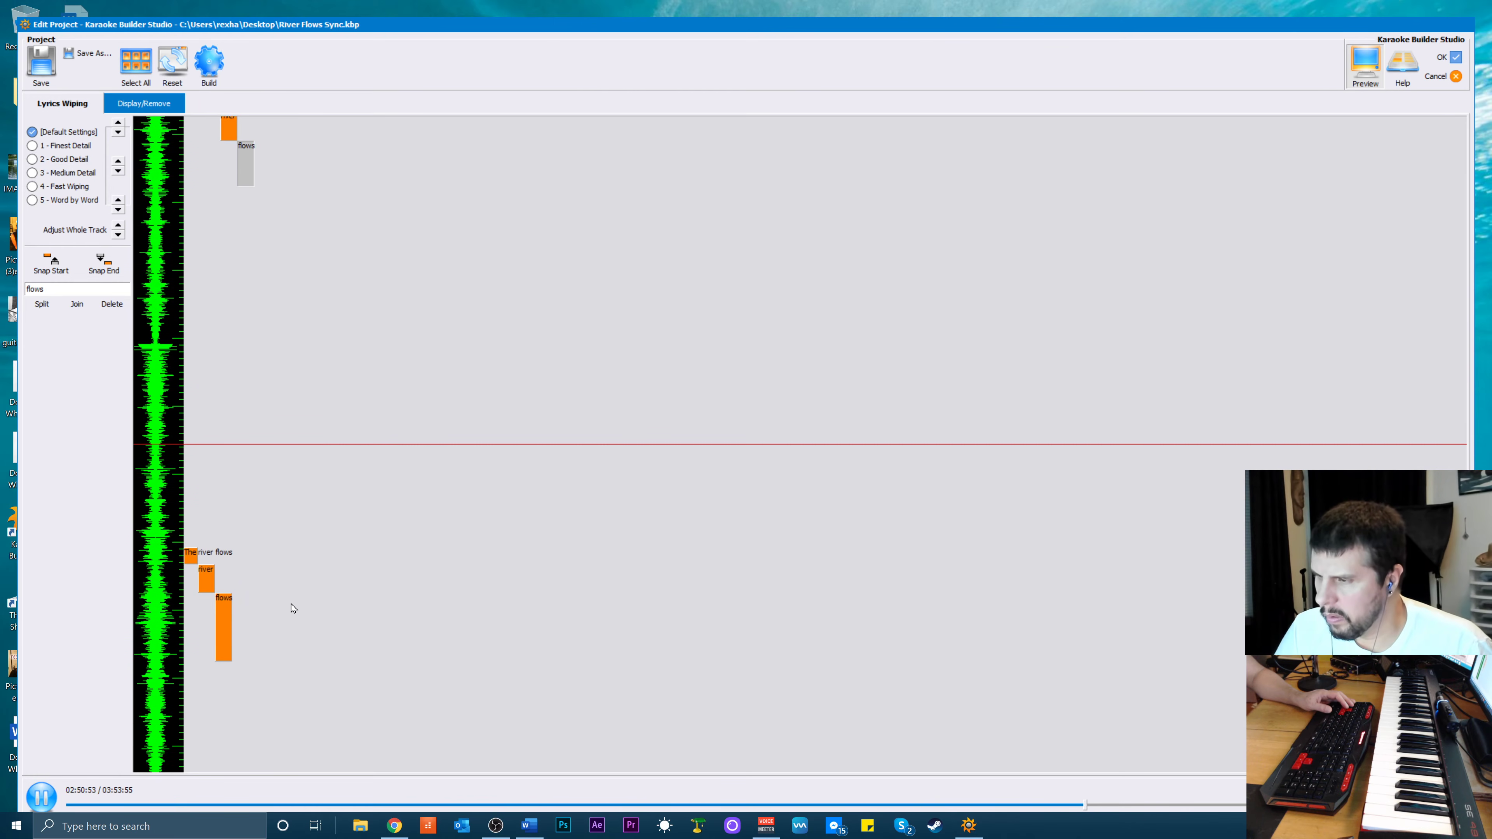
key(space)
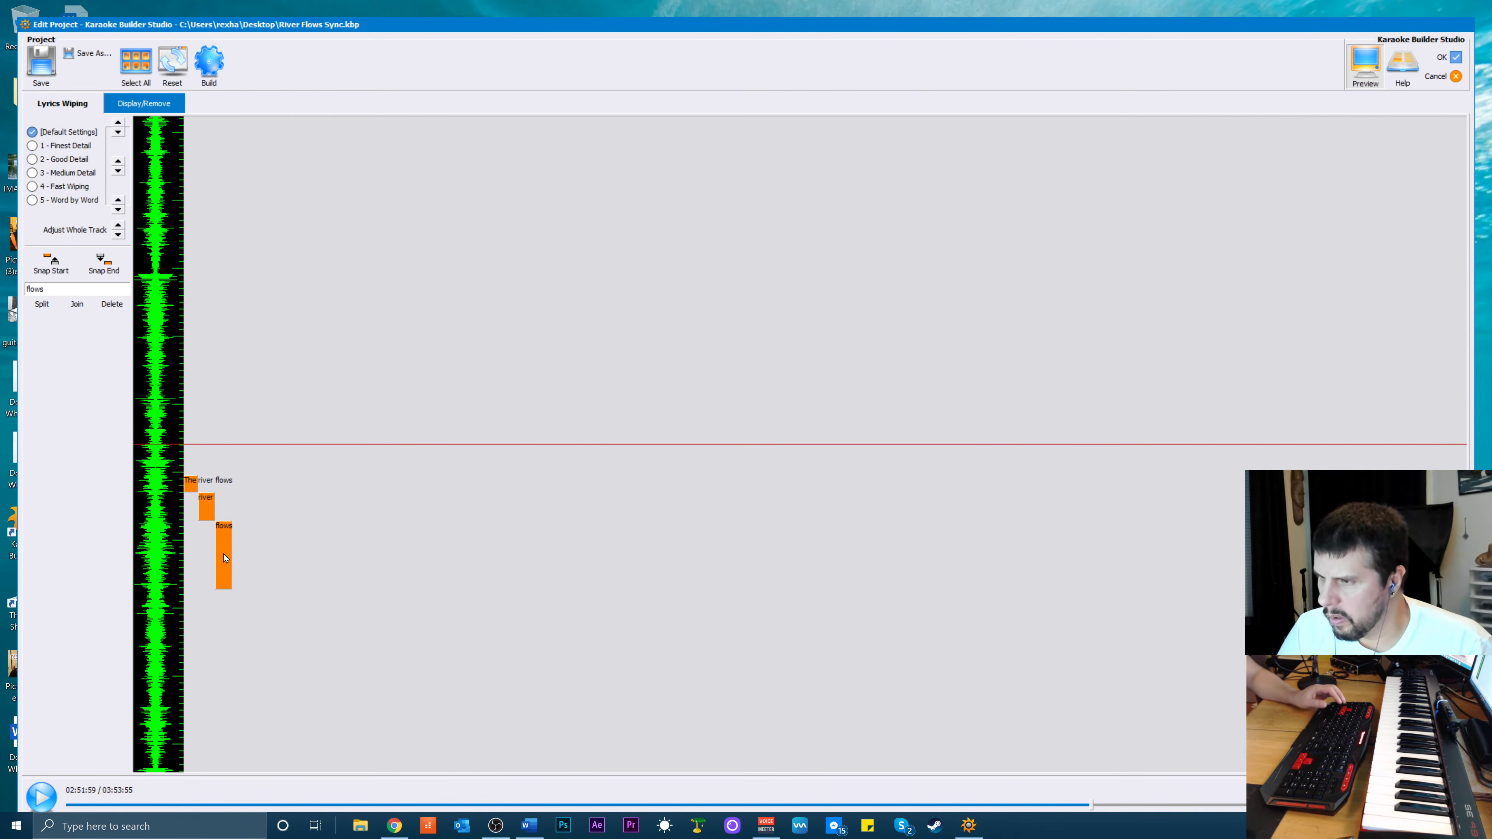
click(210, 507)
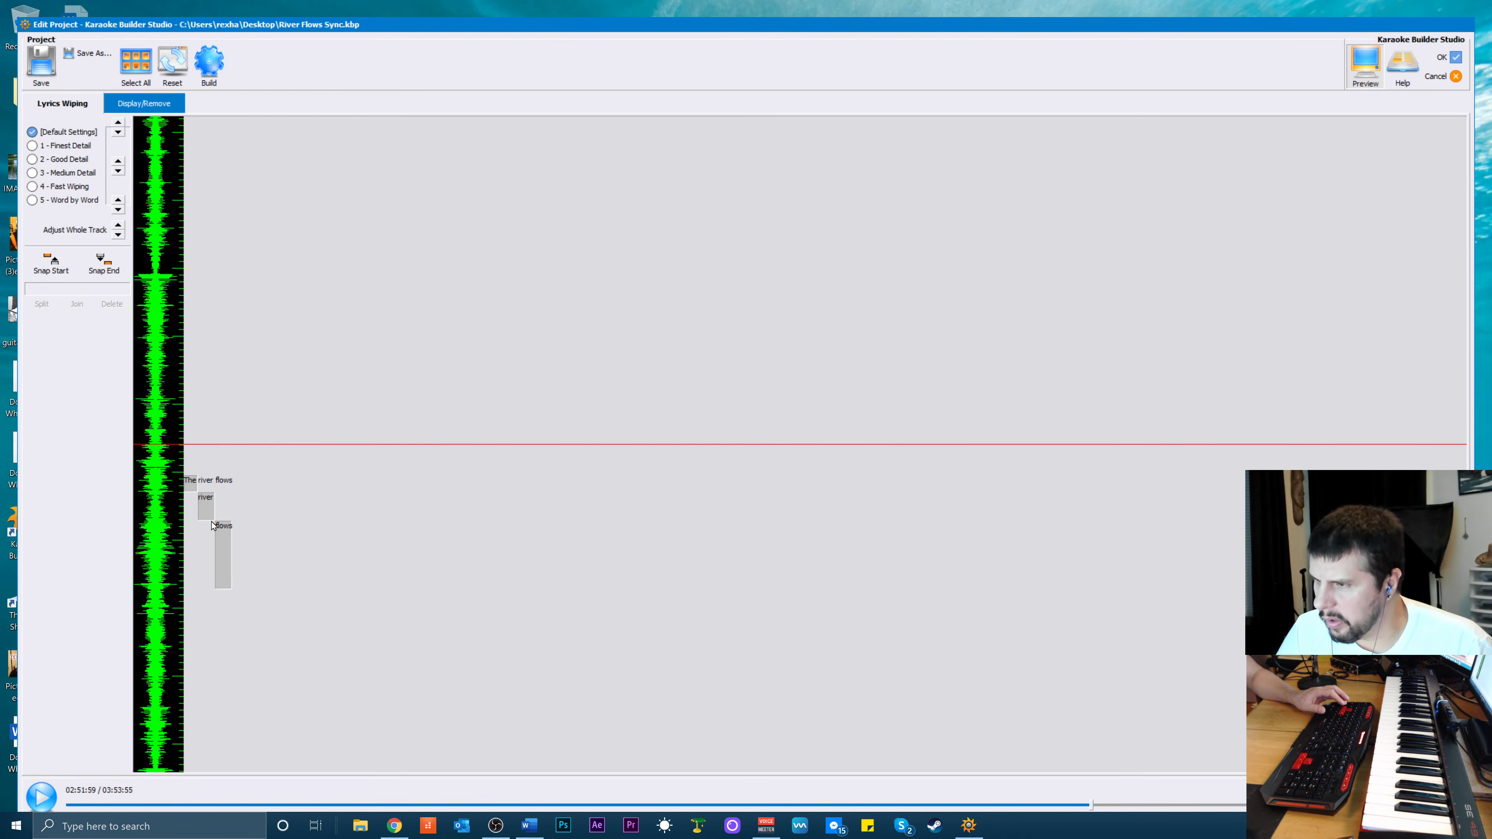
key(ctrl+Up)
key(ctrl+Up)
key(ctrl+Up)
key(ctrl+Up)
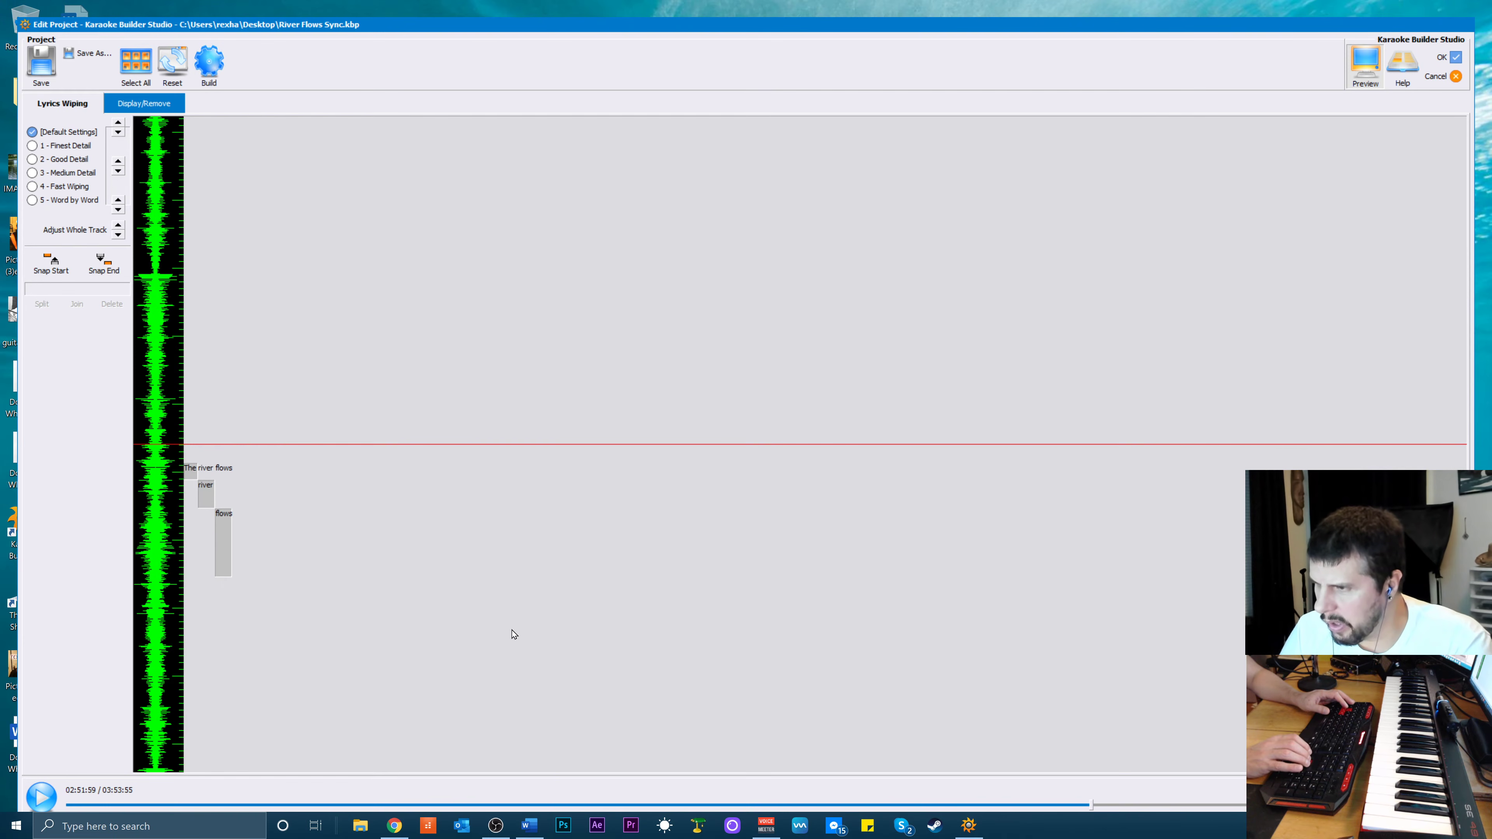
key(ctrl+Up)
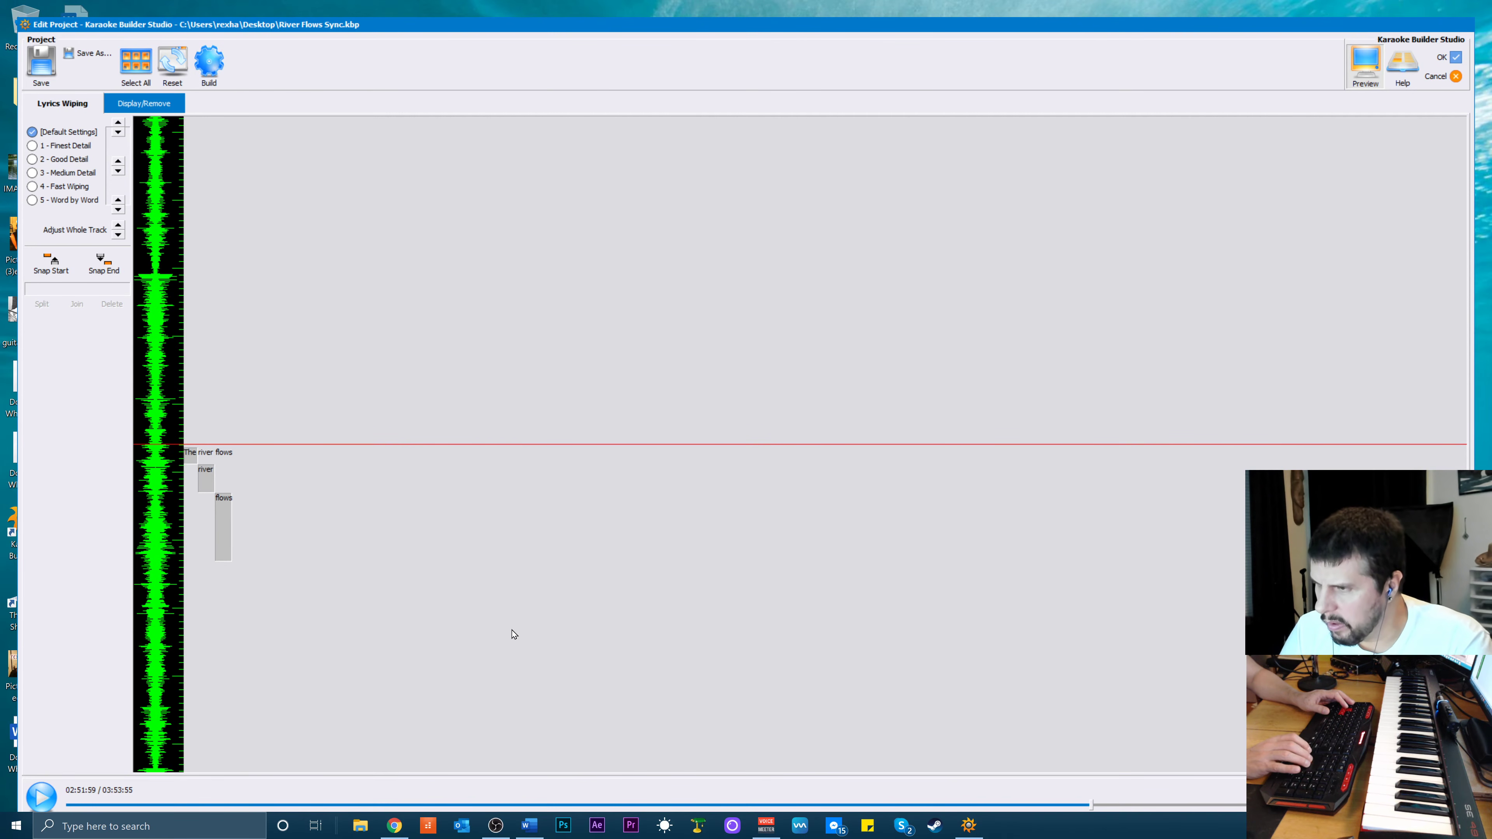
Play through "The river flows" and extend the end of "flows" to playback position 02:55:77
key(space)
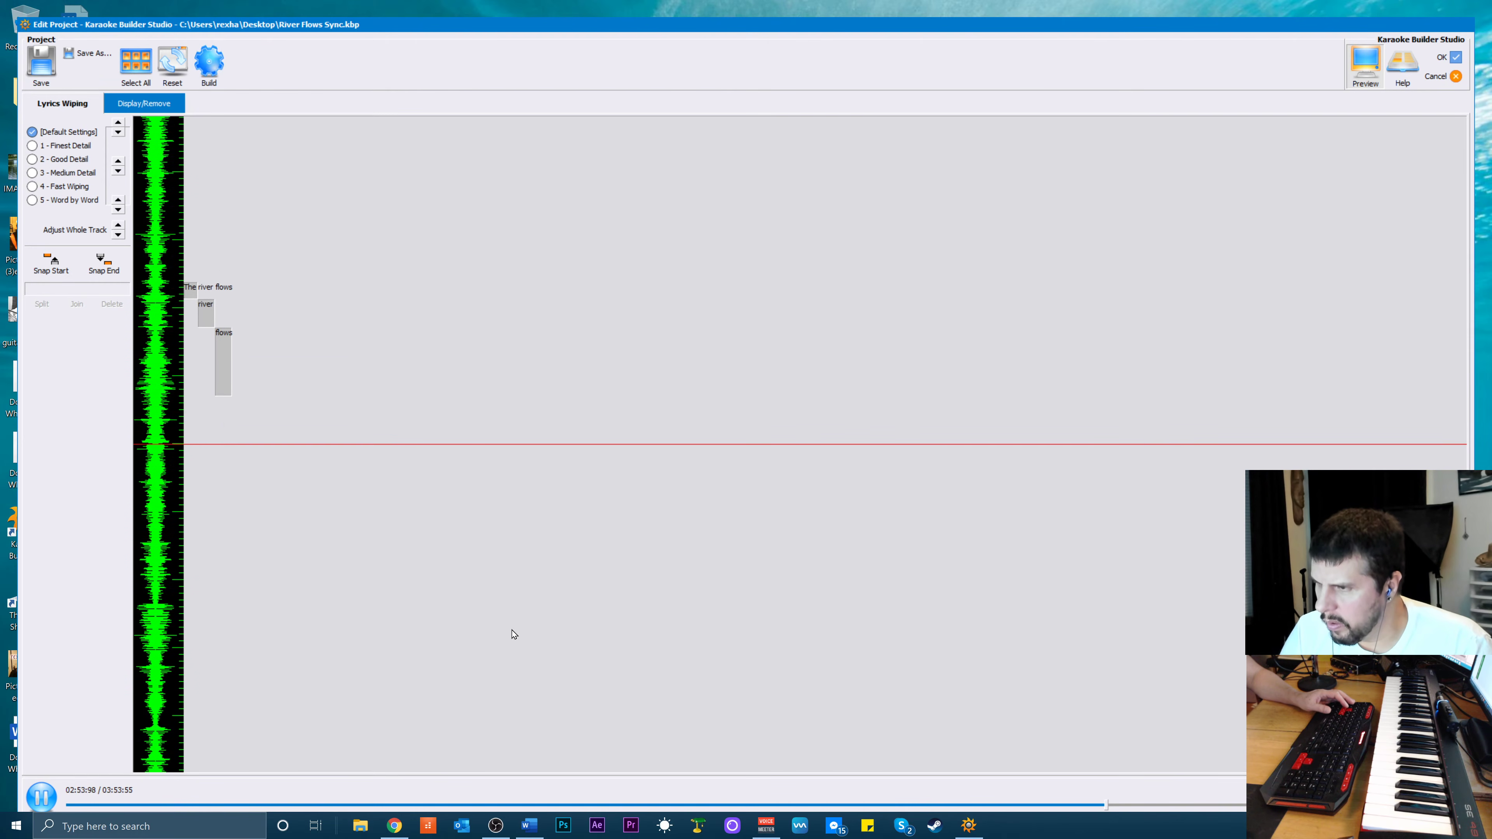
key(space)
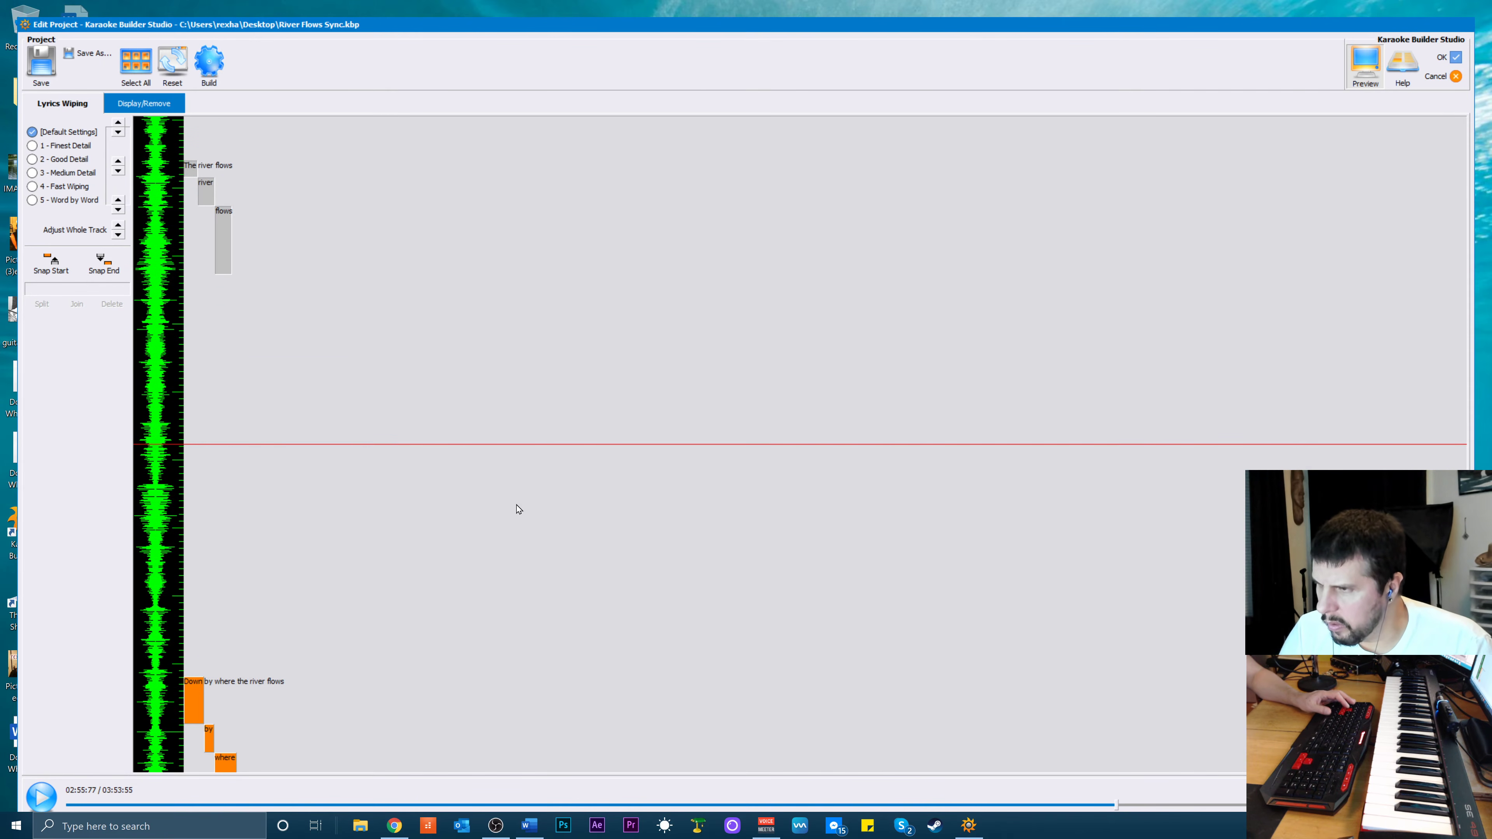
key(ctrl+a)
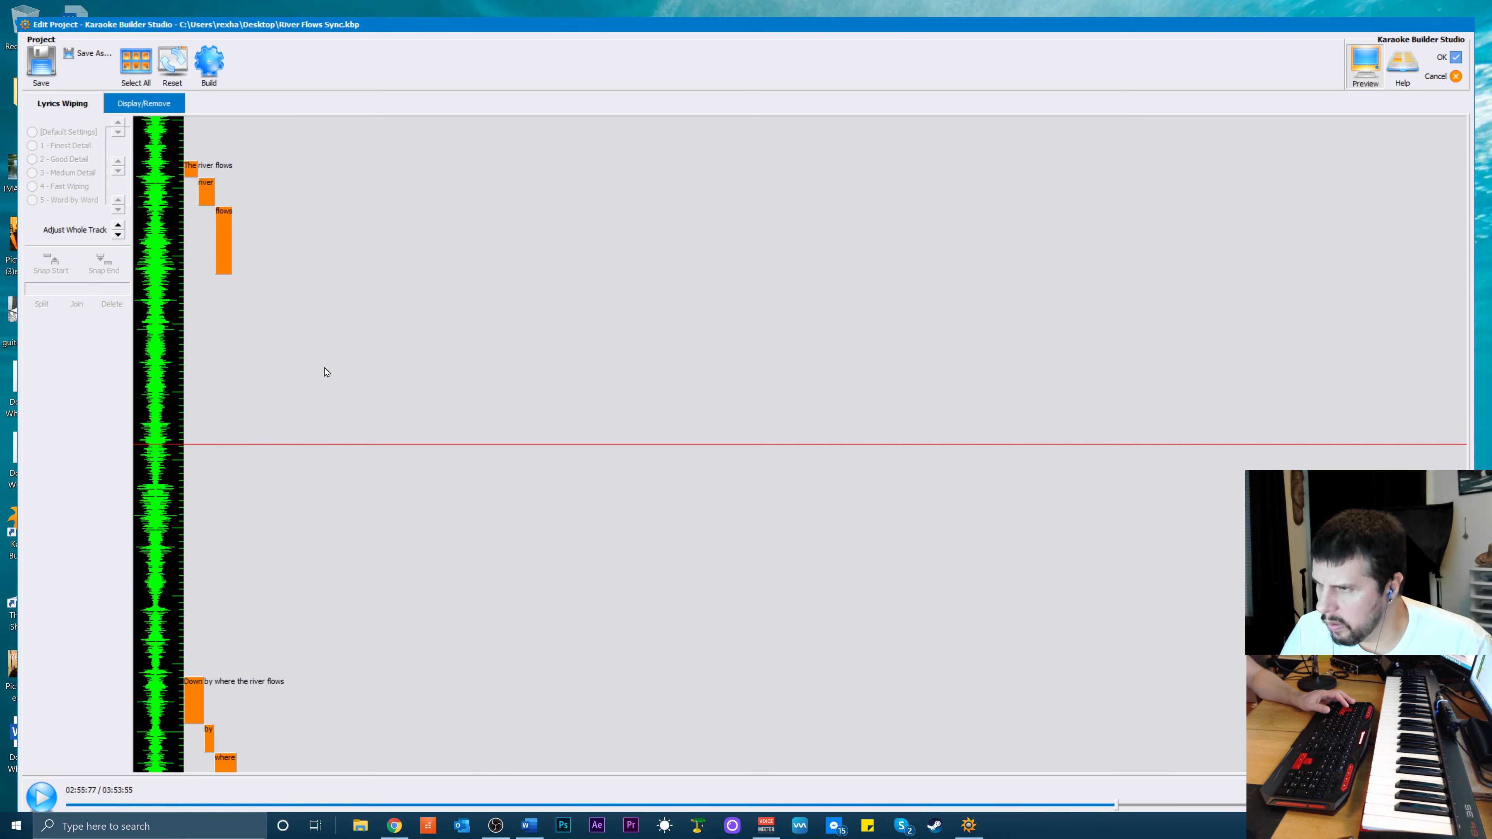
click(224, 272)
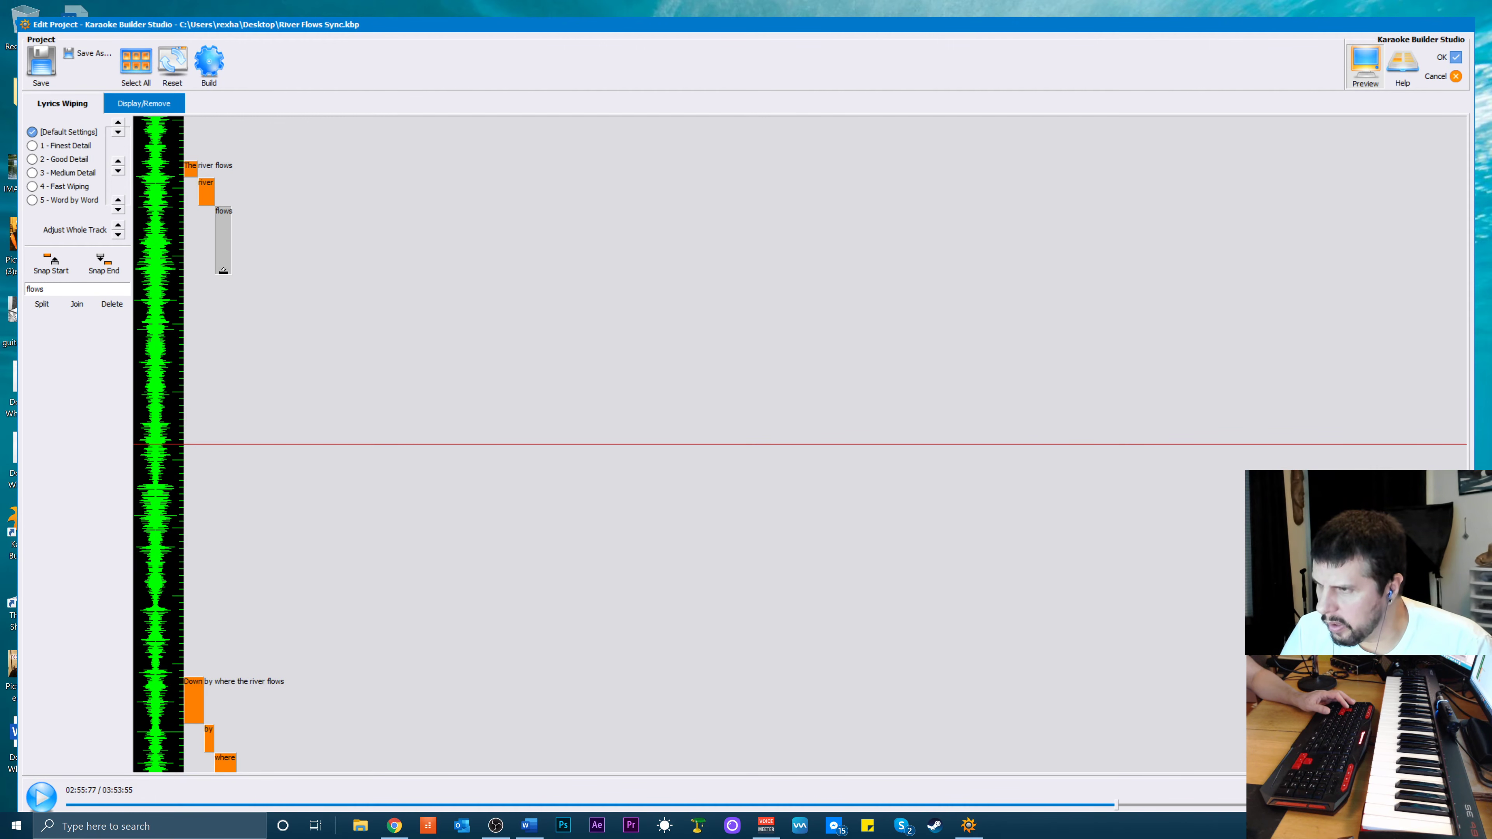
drag(229, 334, 229, 462)
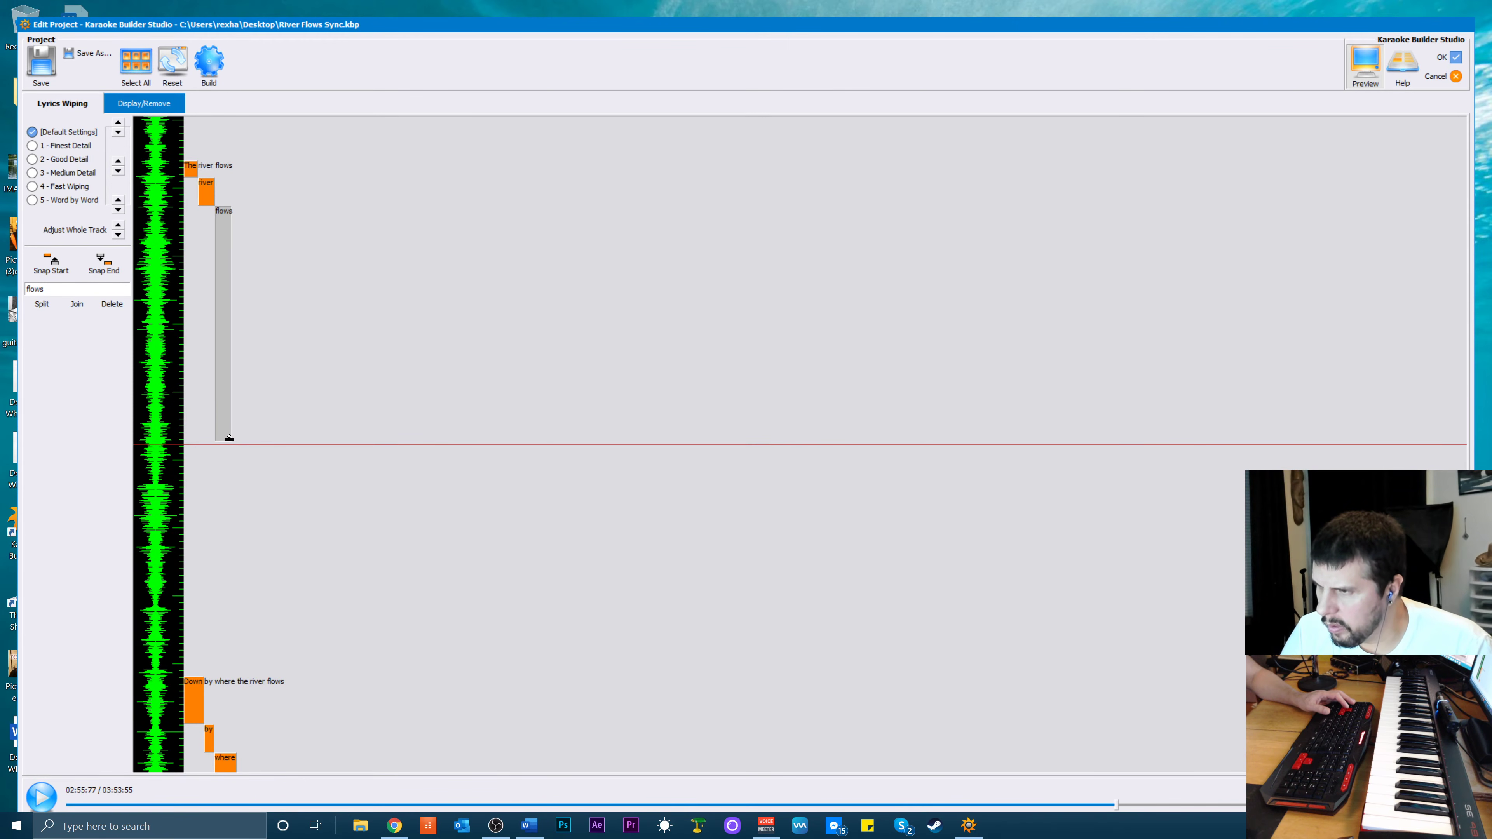
Play up to "Down by where the river flows" and shift the whole line slightly earlier to start at playback position 02:59:05
key(space)
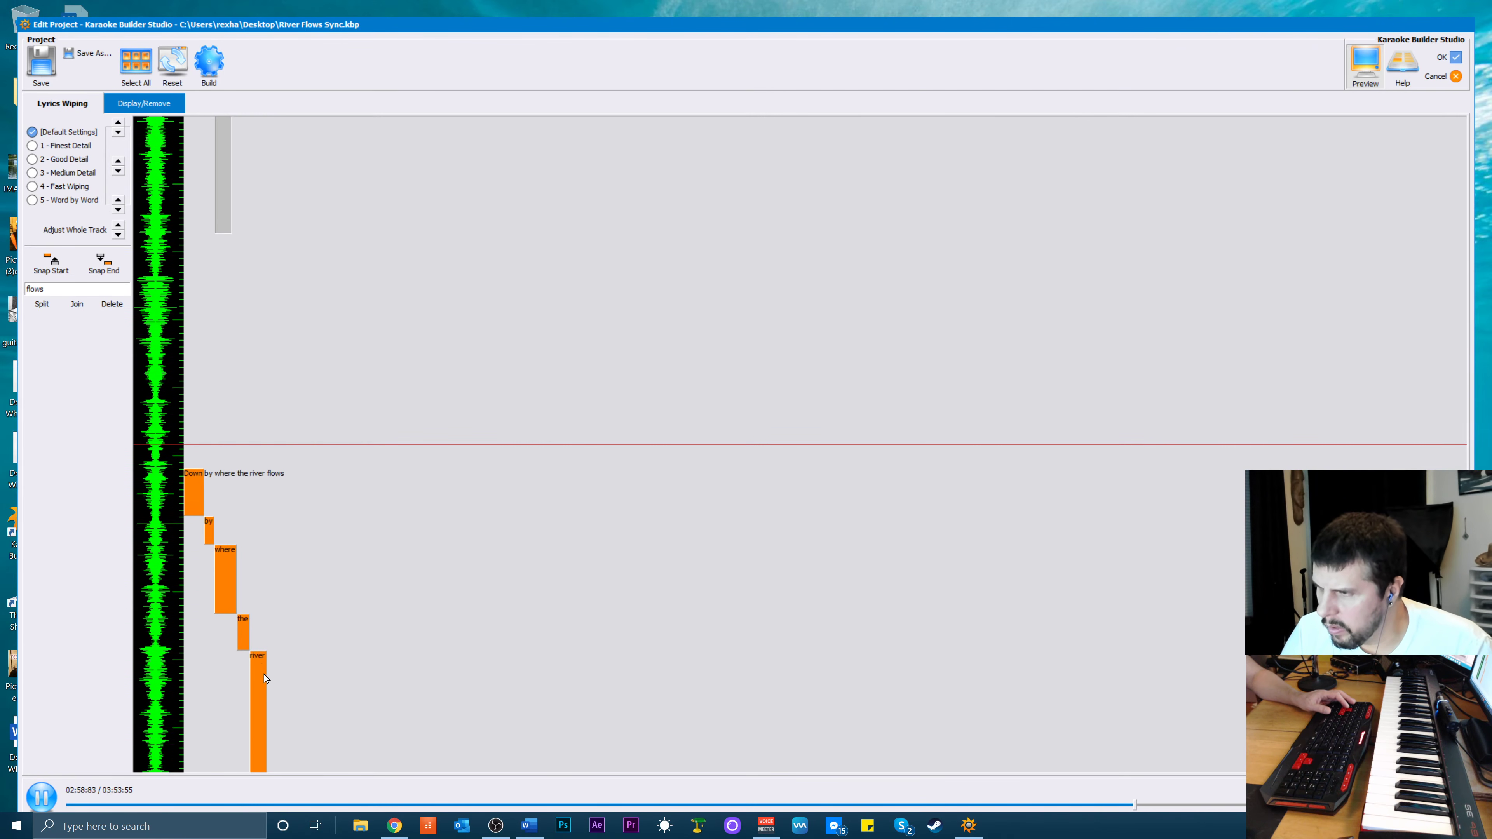
key(space)
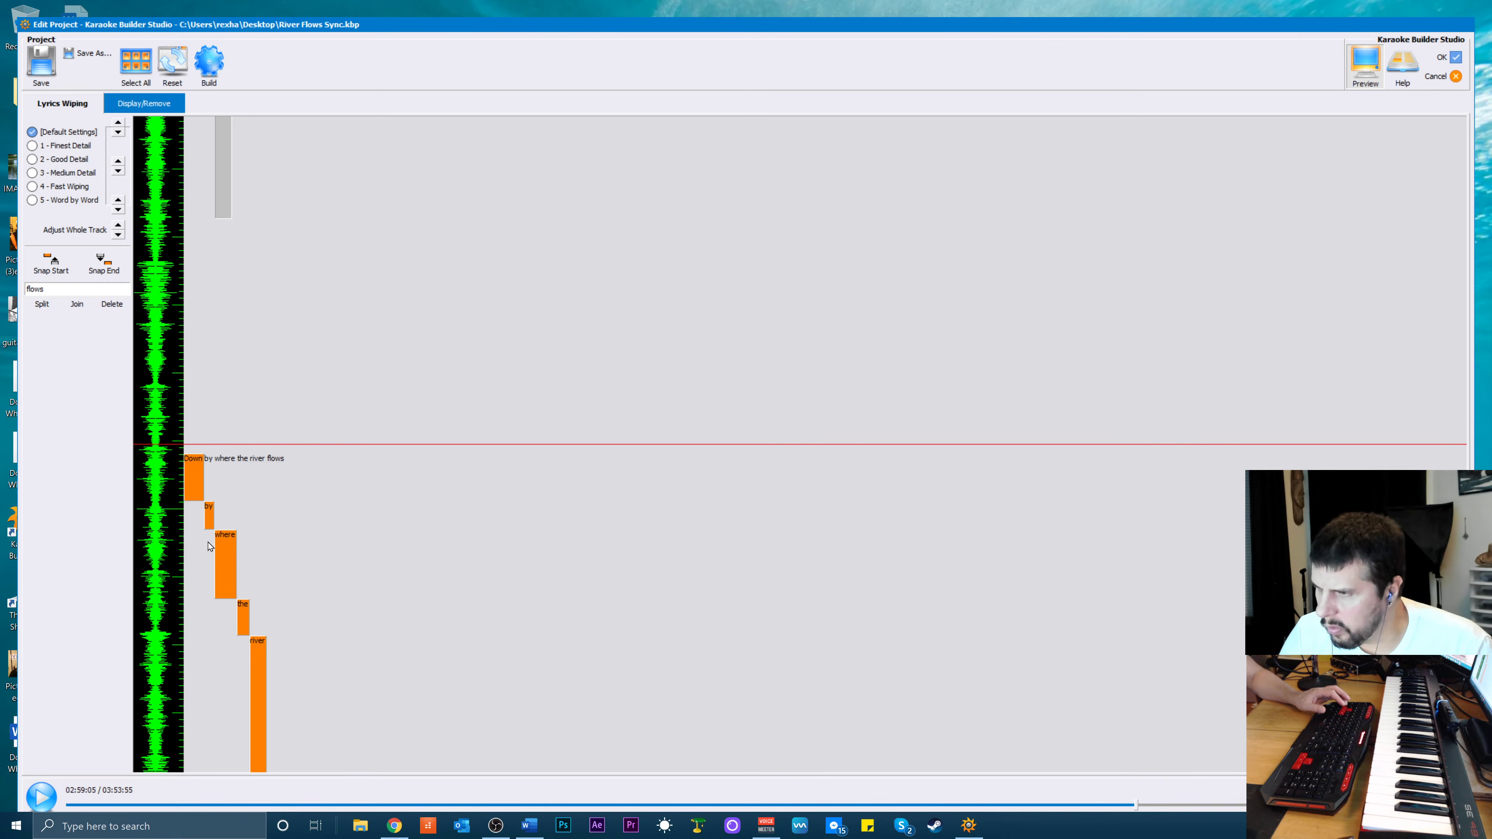
double_click(230, 568)
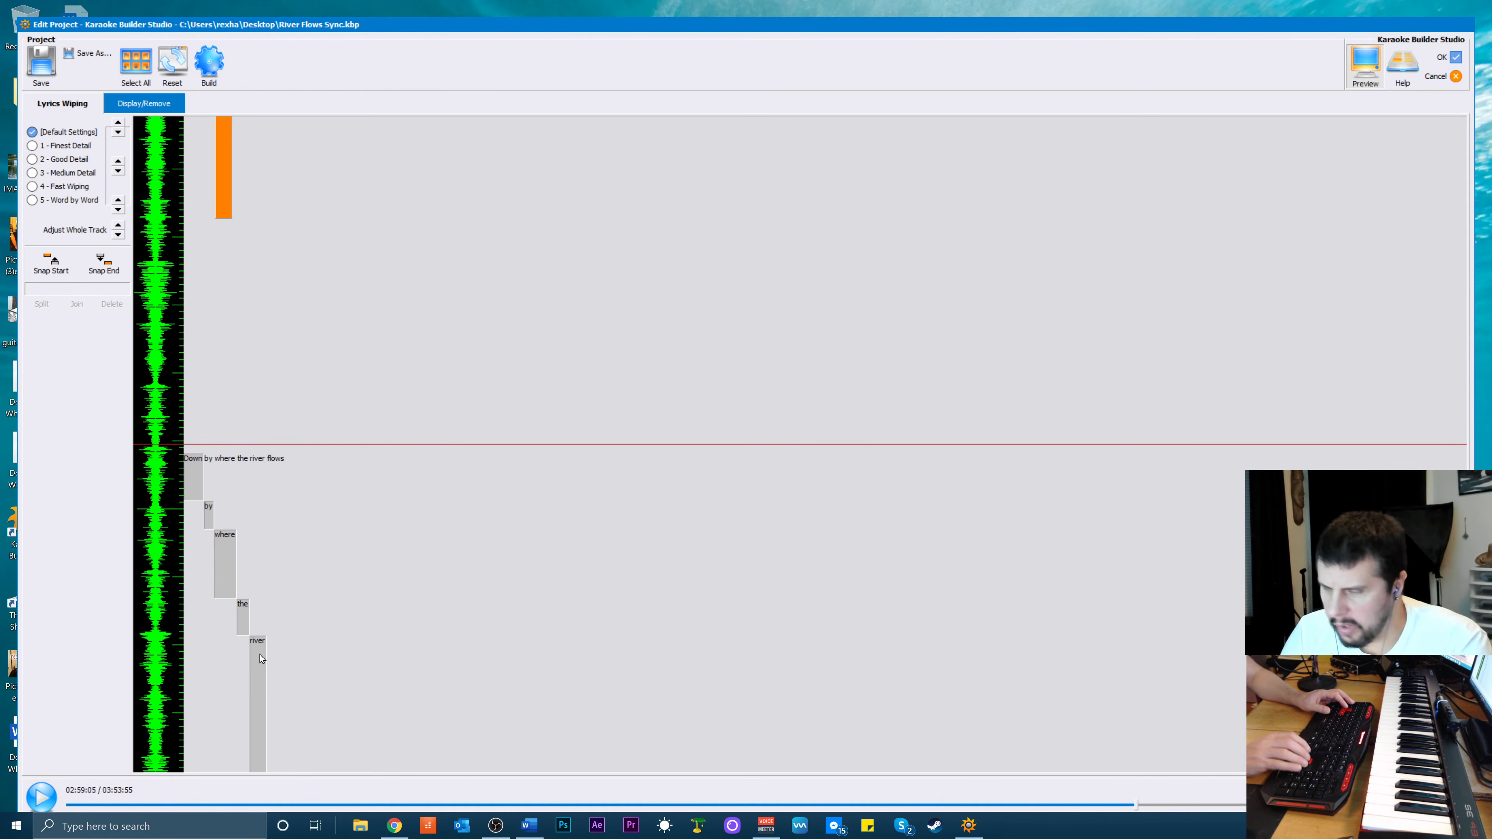
key(Up)
key(Up)
key(Up)
key(Up)
key(Up)
key(Up)
key(Up)
key(Up)
key(Up)
key(Up)
key(Up)
key(Up)
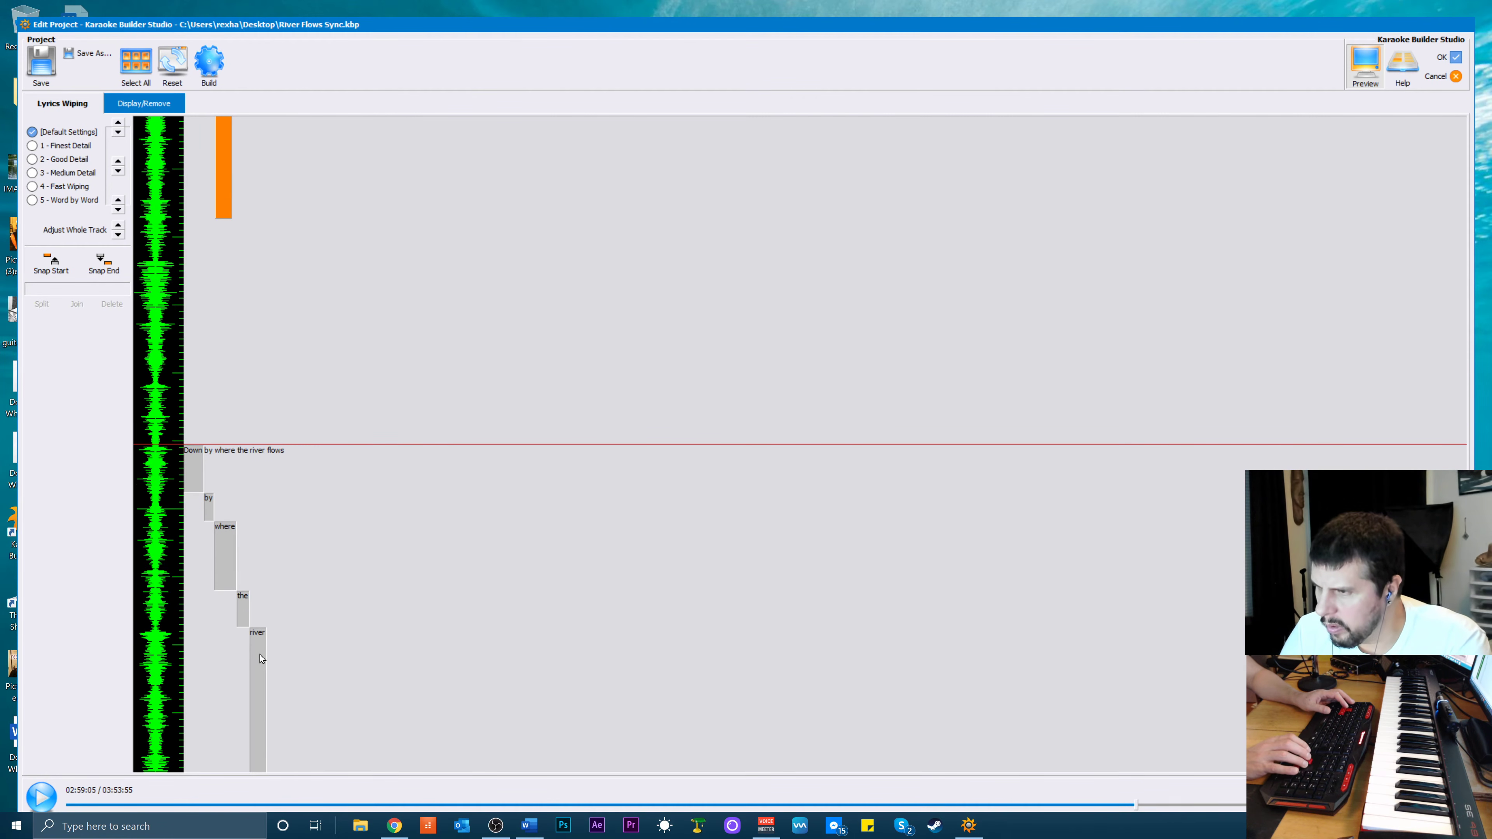
Play past "Down by" and move the words "where the river flows" later so "where" starts at playback position 03:01:43
key(space)
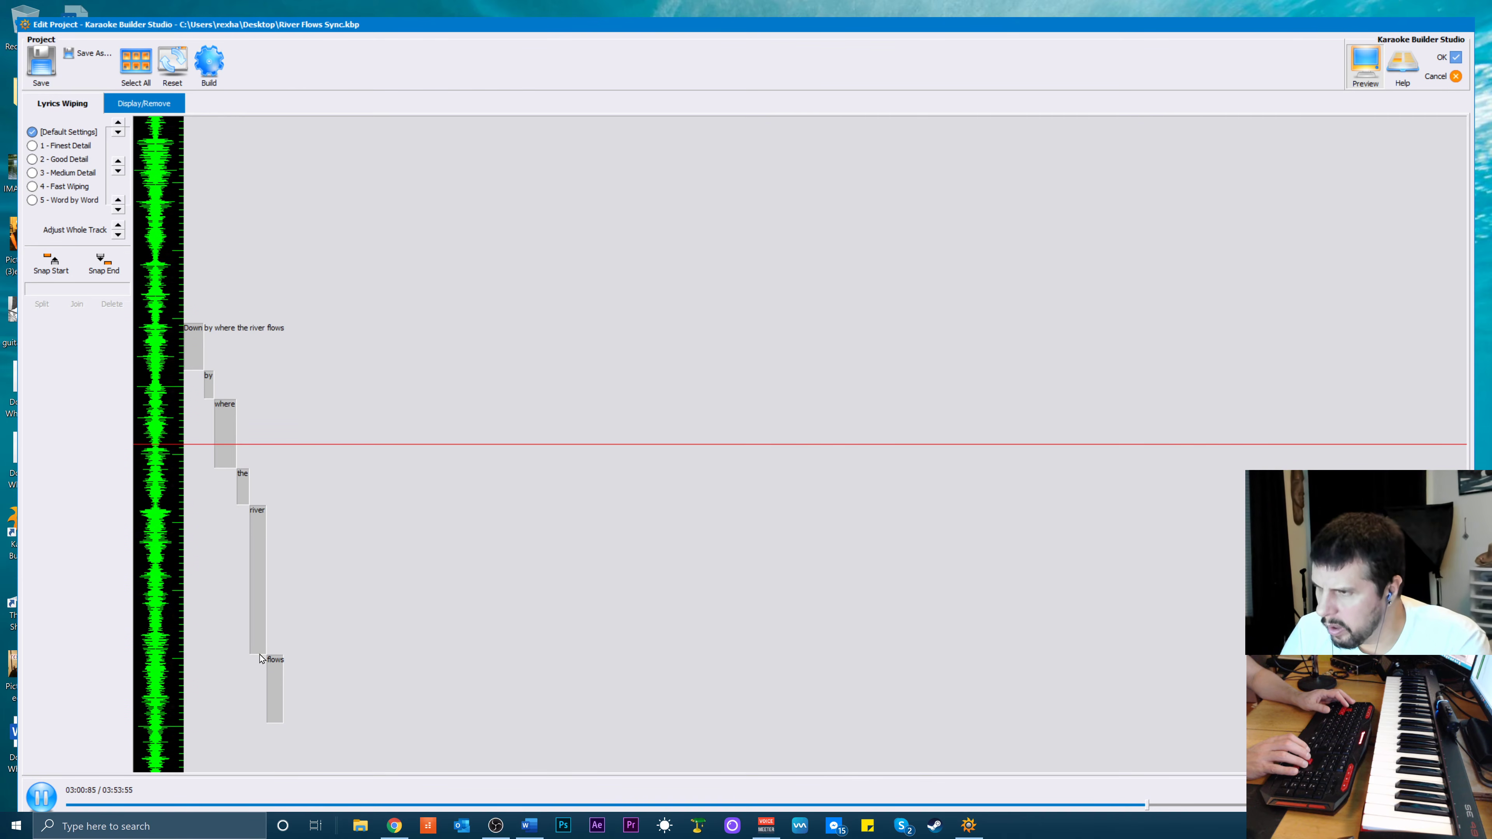
key(space)
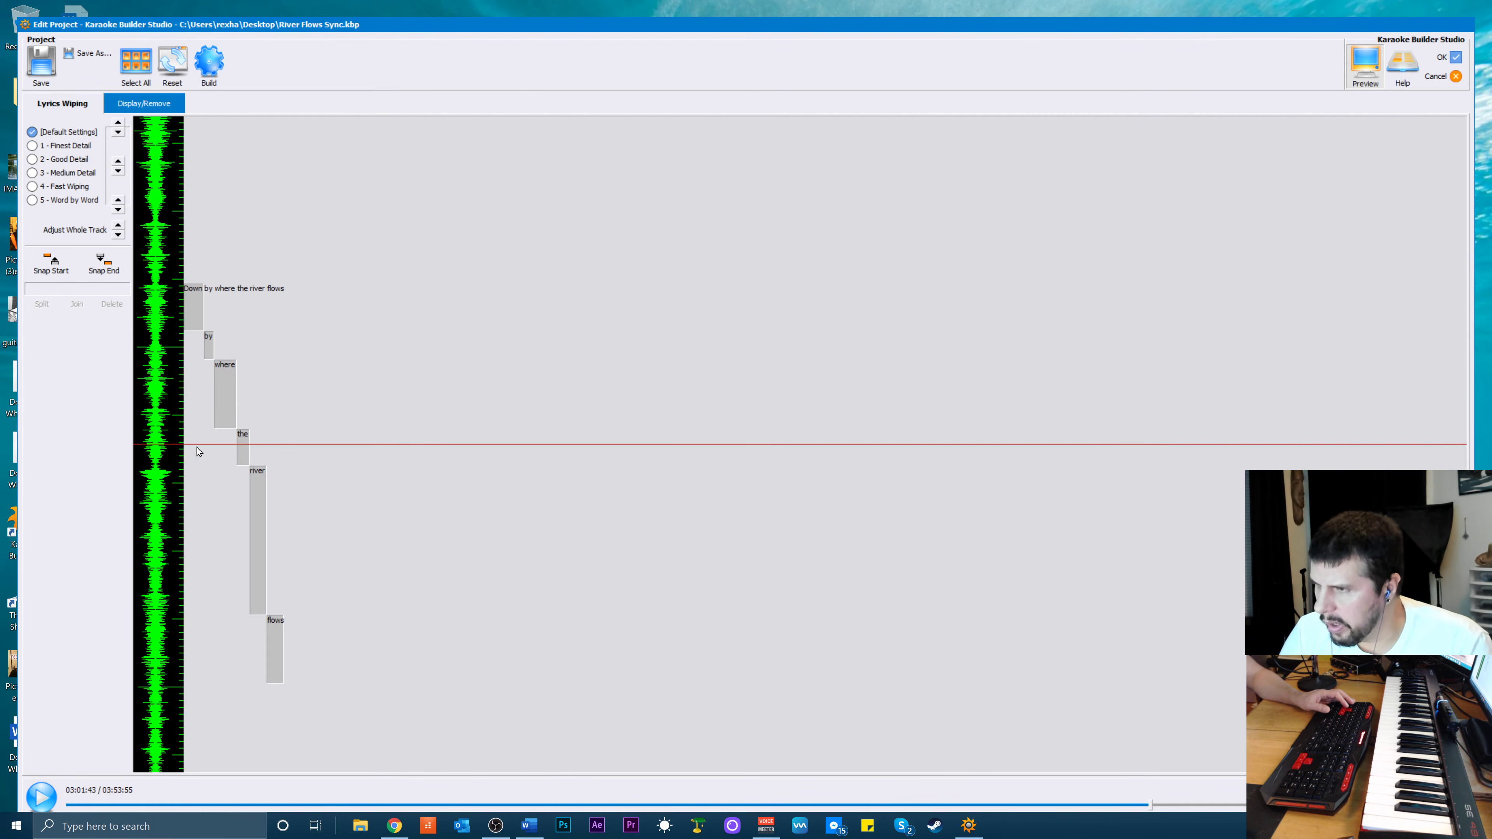
click(234, 420)
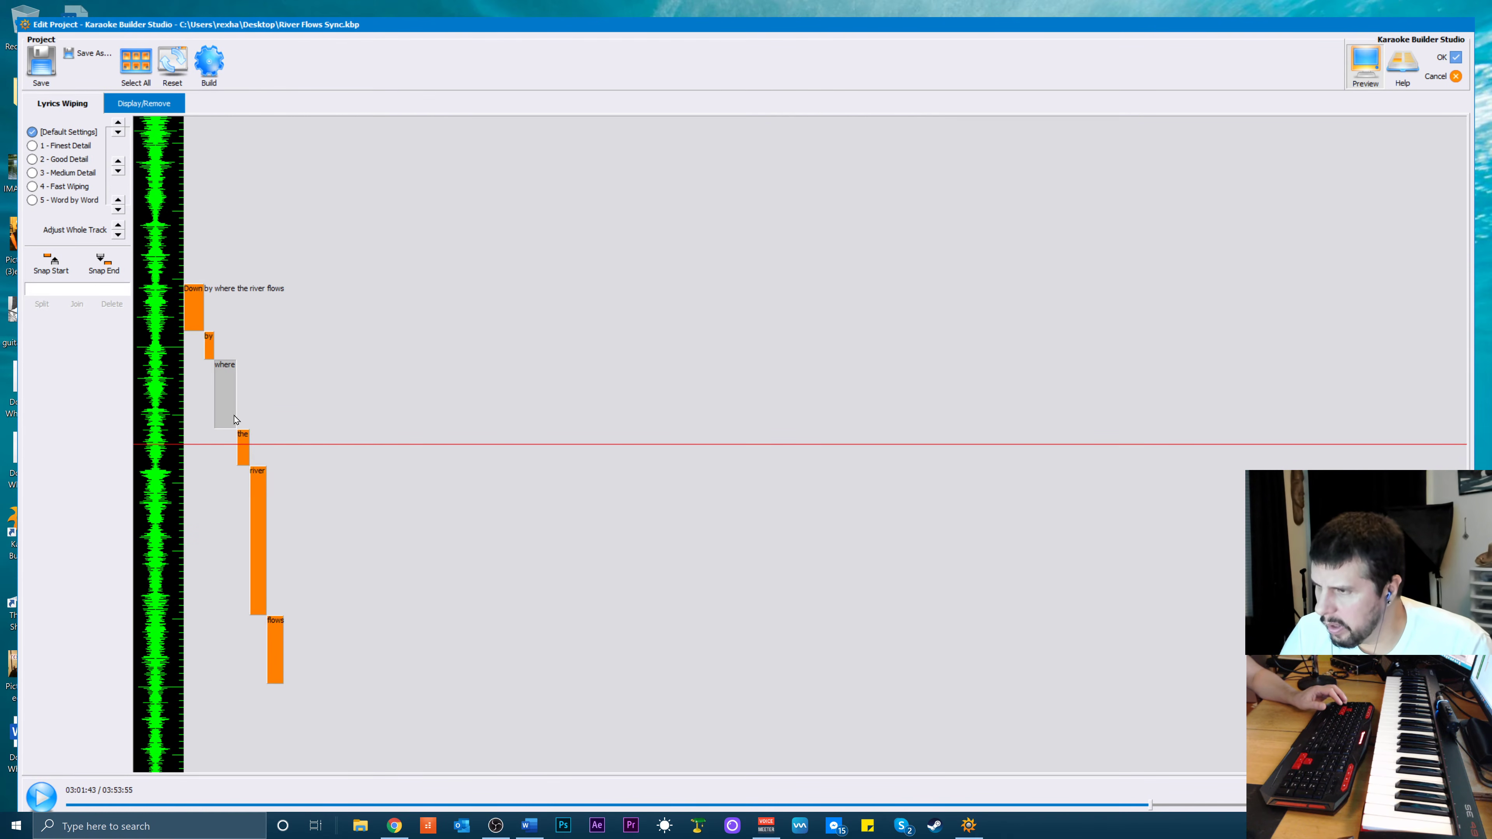
ctrl+click(245, 454)
ctrl+click(258, 494)
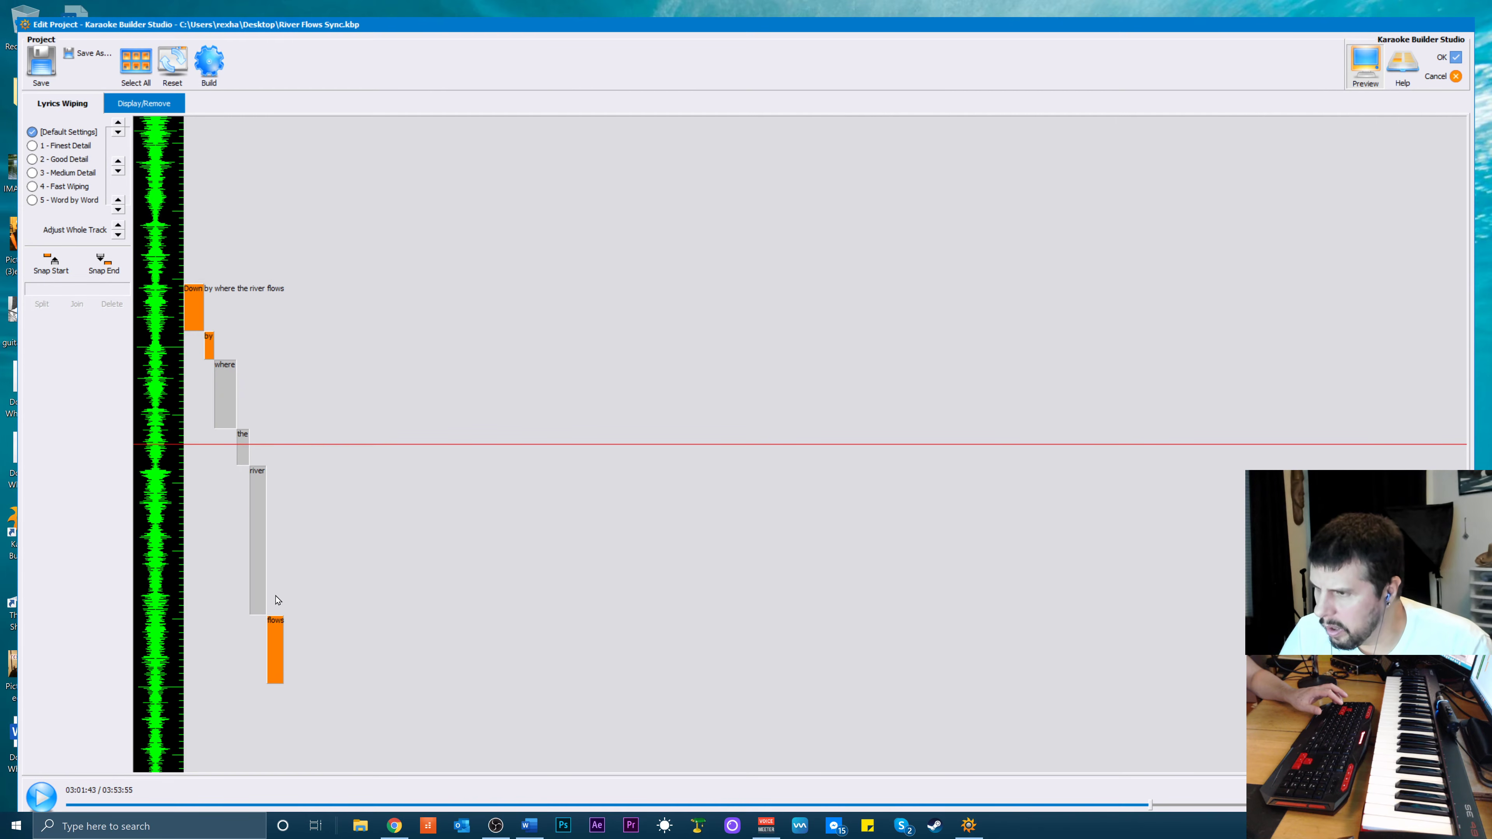
ctrl+click(272, 627)
key(Down)
key(Down)
key(Down)
key(Down)
key(Down)
key(Down)
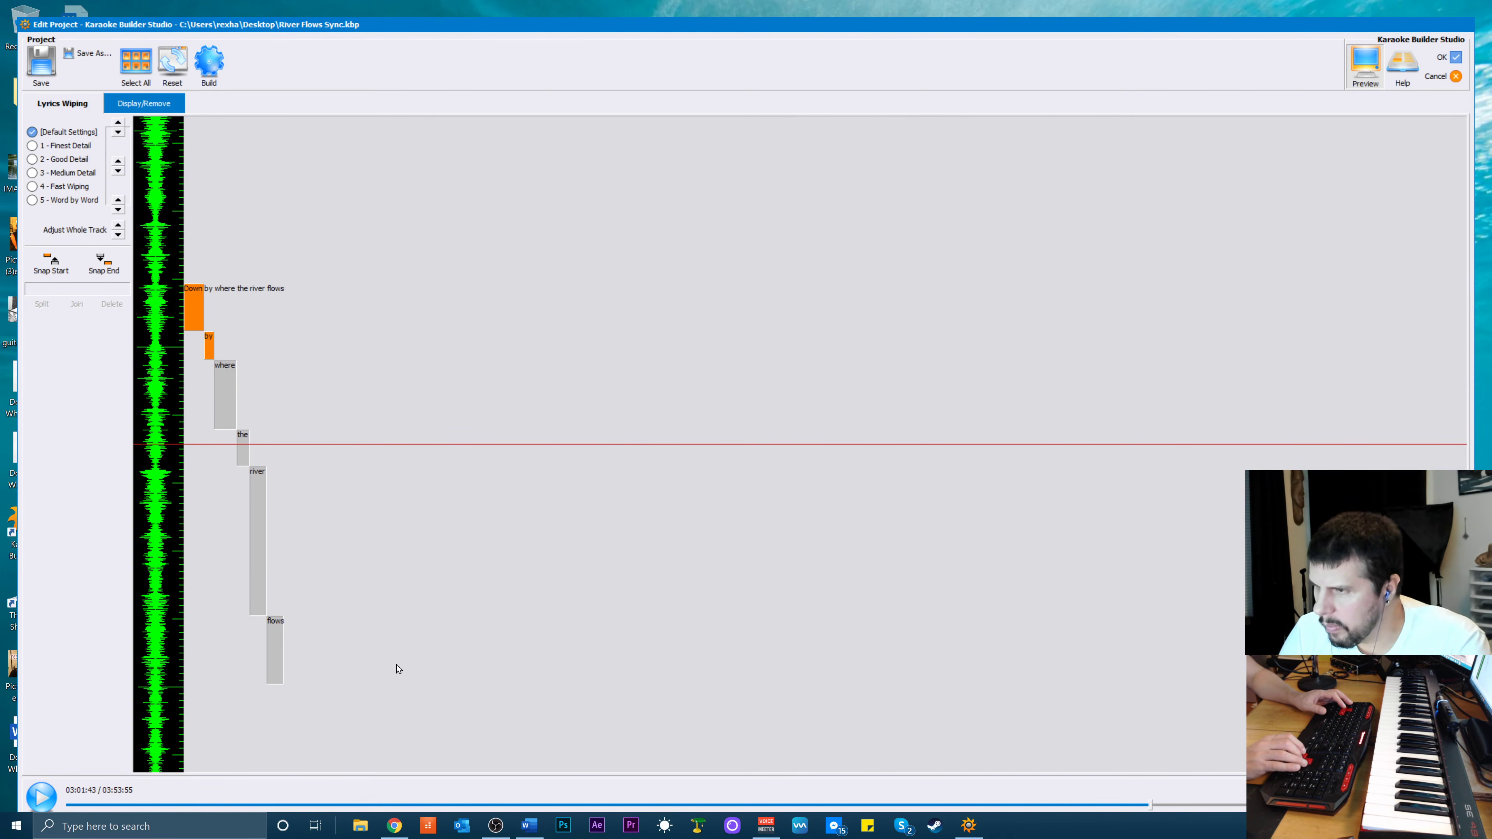
key(Down)
key(Down)
key(Down)
key(Down)
key(Down)
key(Down)
key(Down)
key(Down)
key(Down)
key(Down)
key(Down)
key(Down)
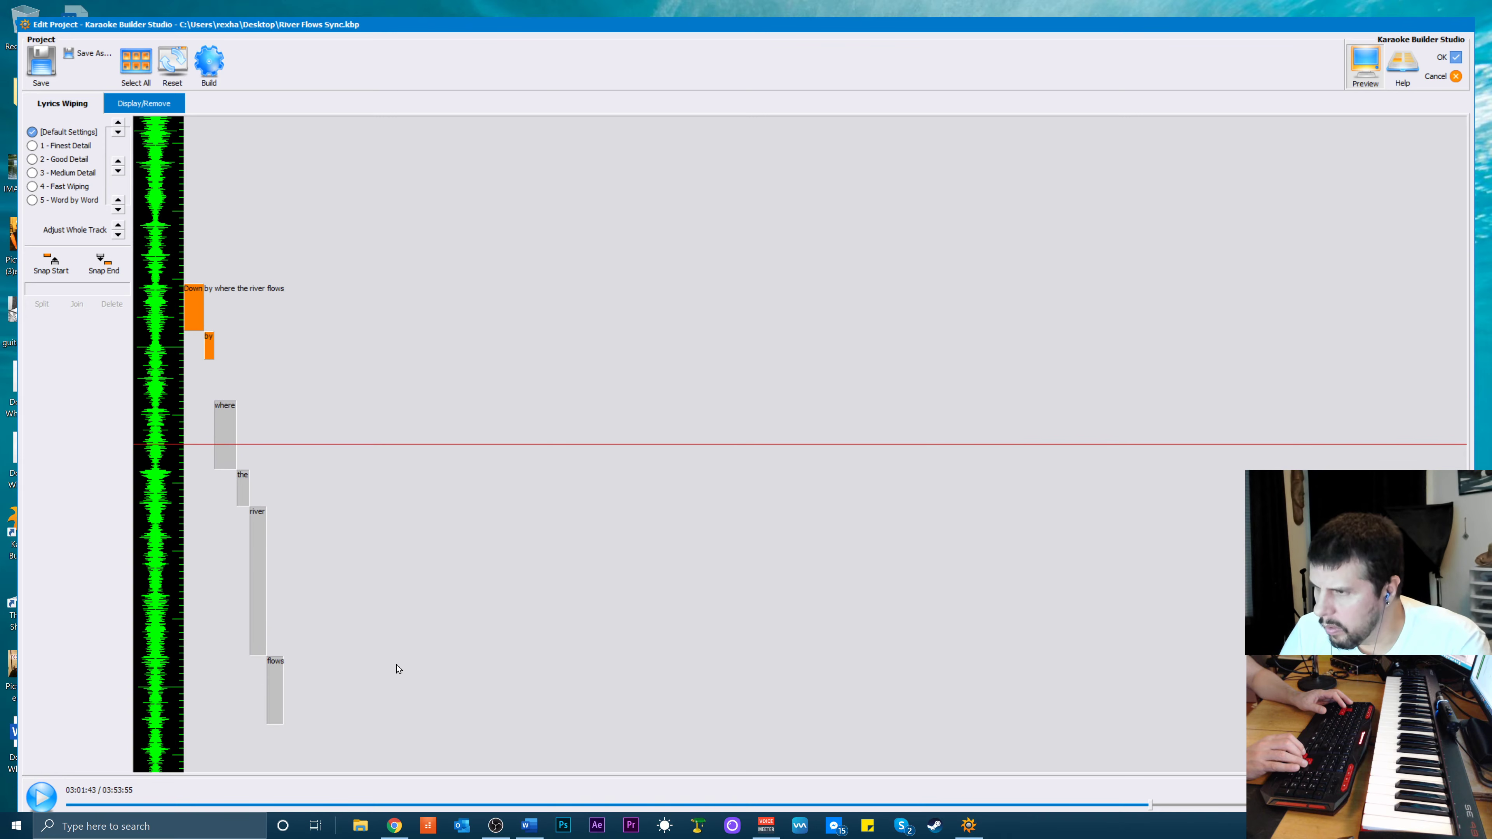
key(Down)
key(Down)
key(Down)
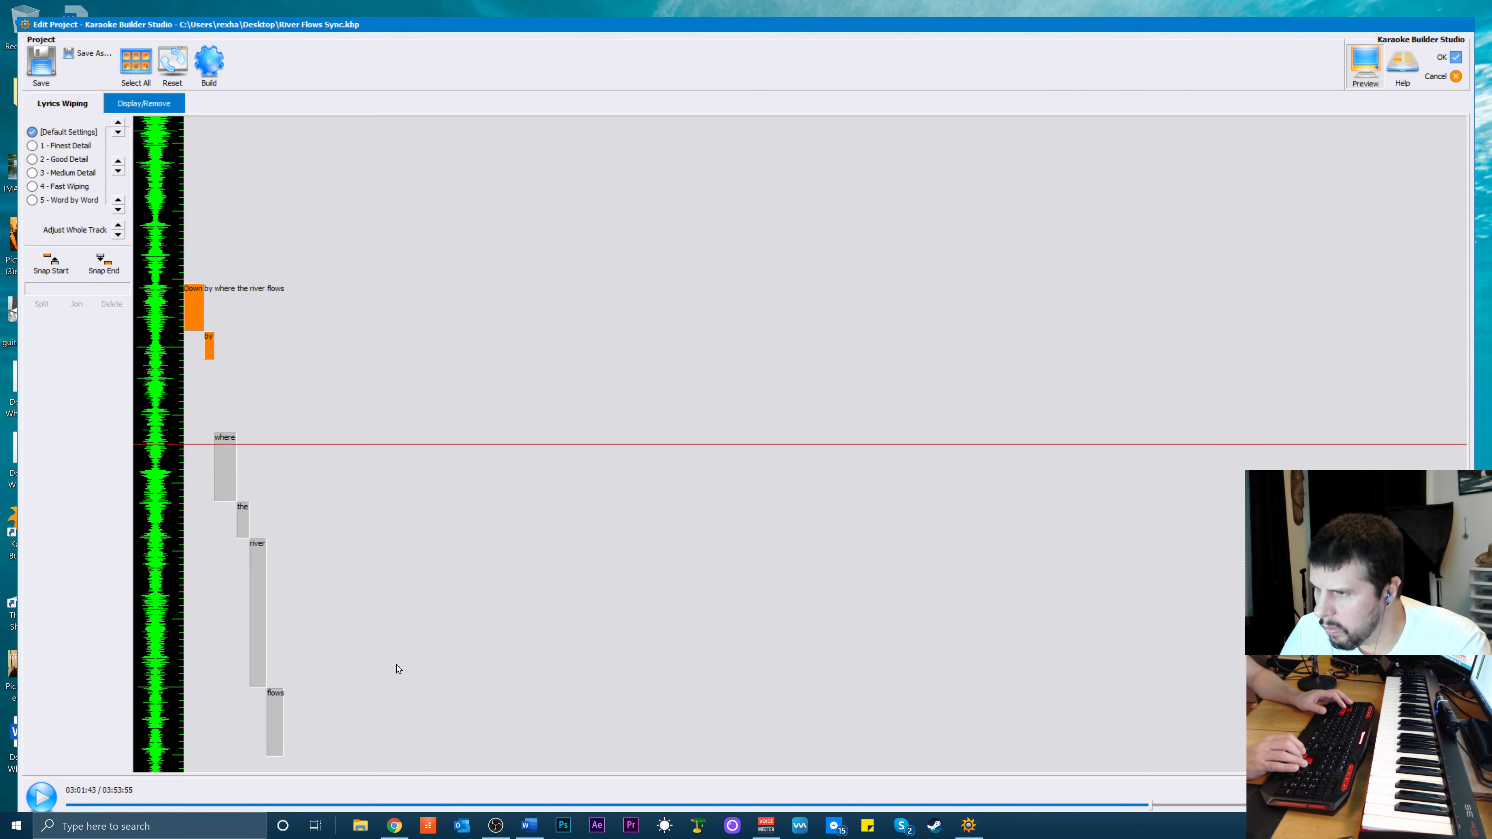
key(Down)
key(Down)
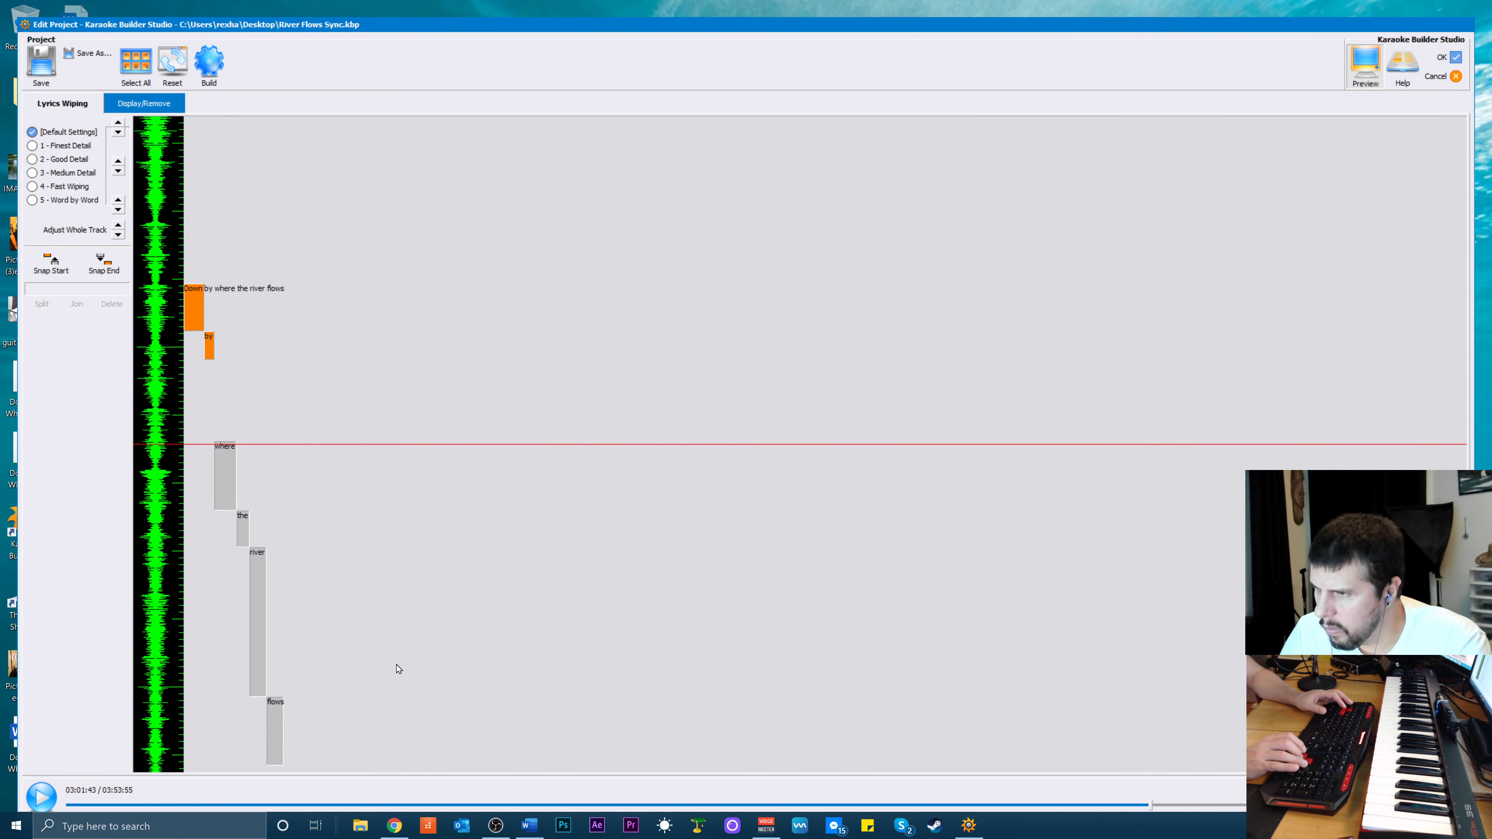
key(Down)
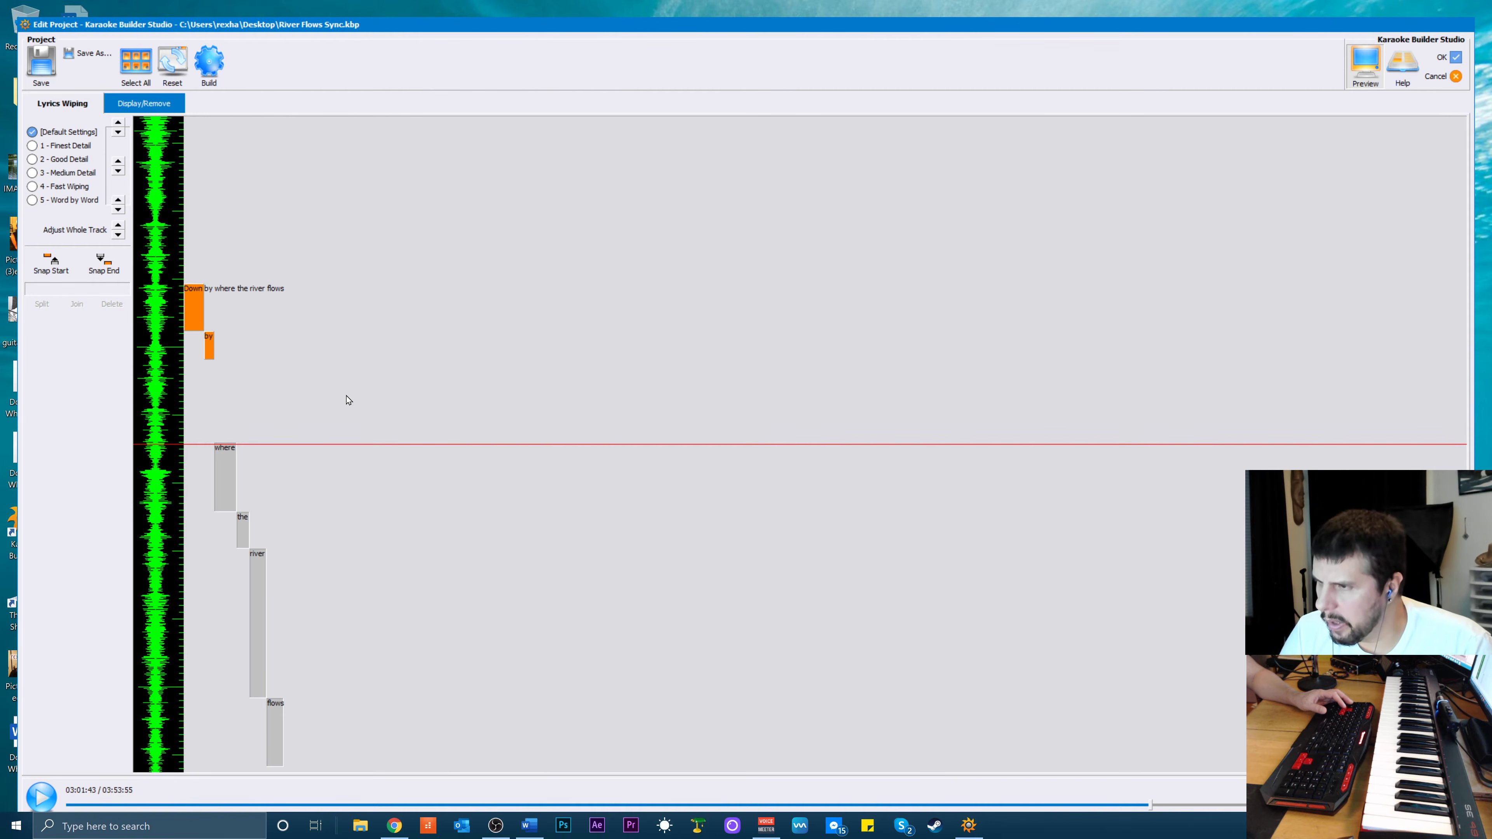
Snap the end of "by" to the start of "where" in "Down by where the river flows"
click(287, 390)
click(210, 353)
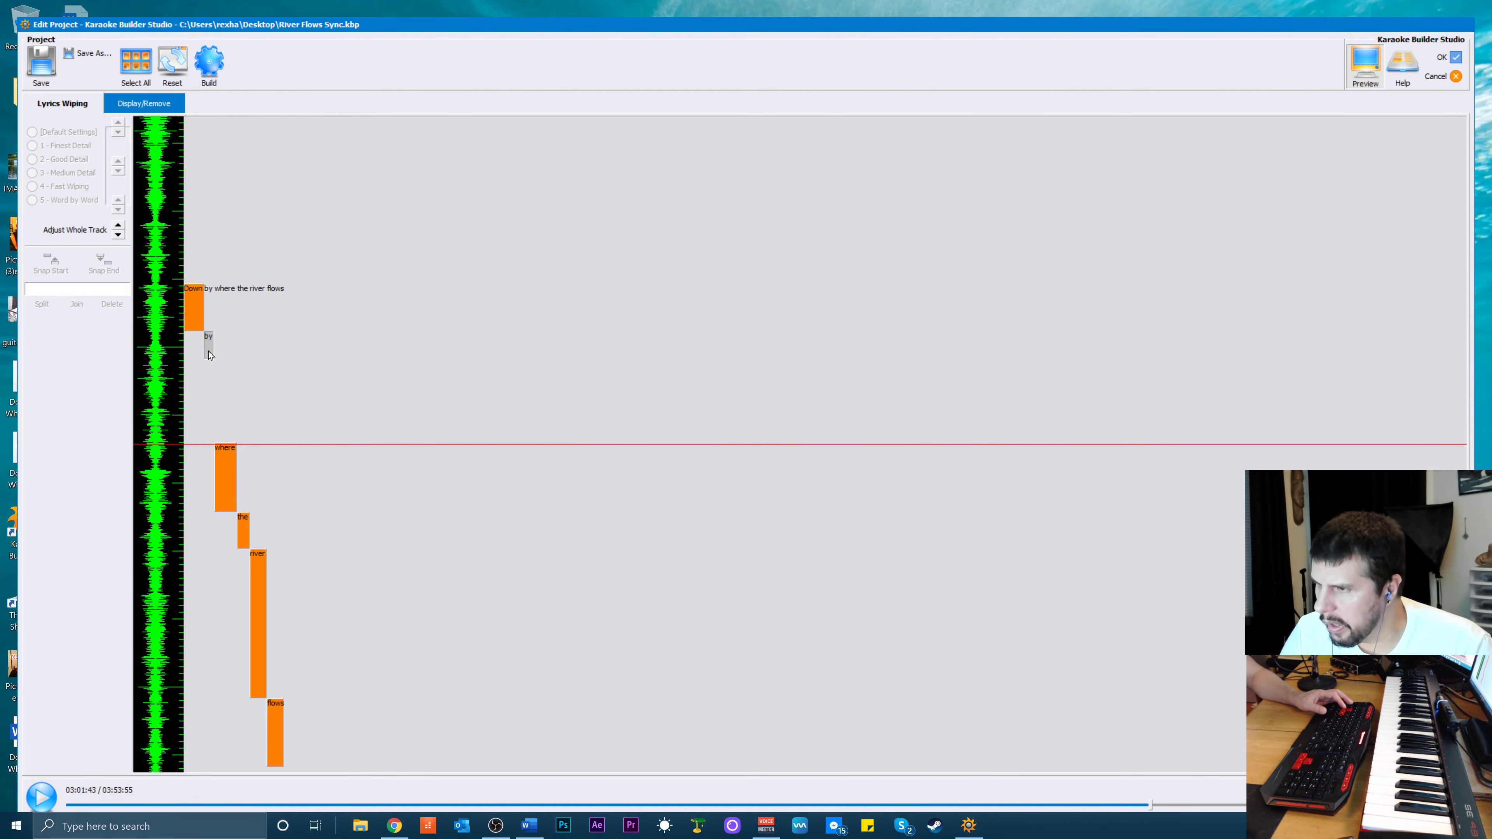
click(107, 265)
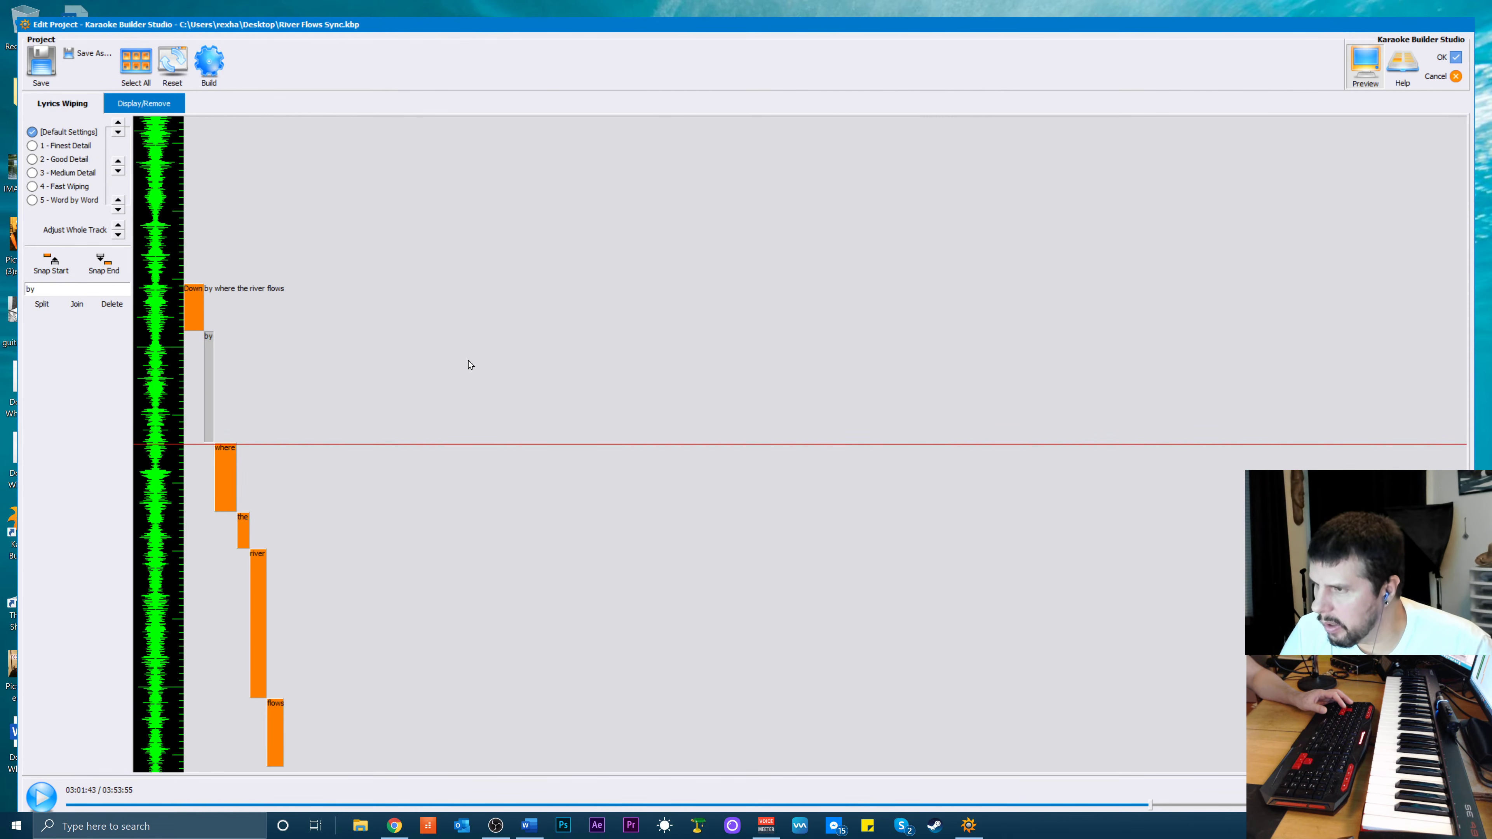
Replay "Down by where the river flows" and shorten "river" to end at playback position 03:03:44
scroll(456, 382, up, 3)
key(space)
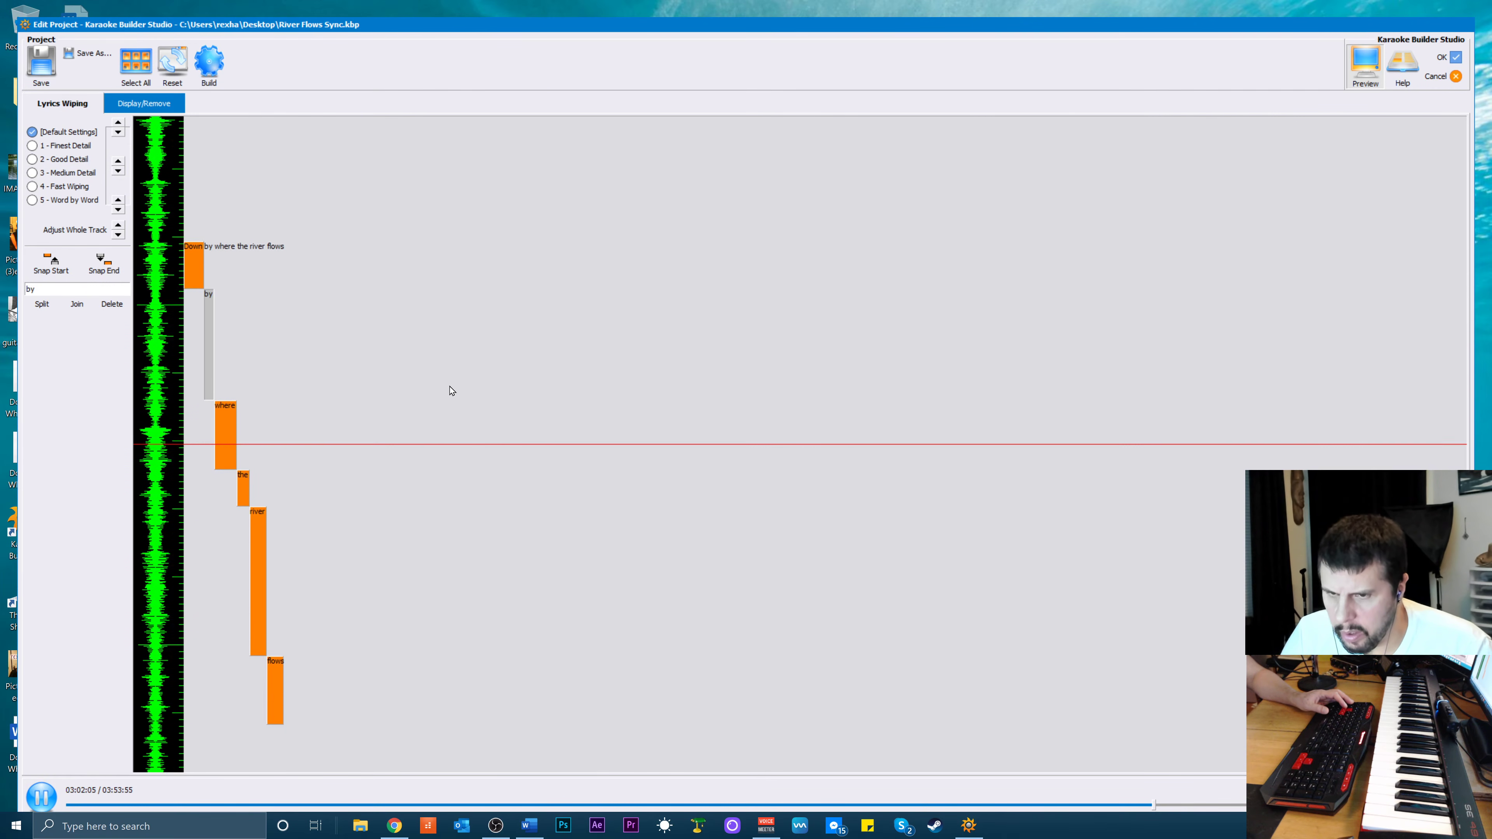
key(space)
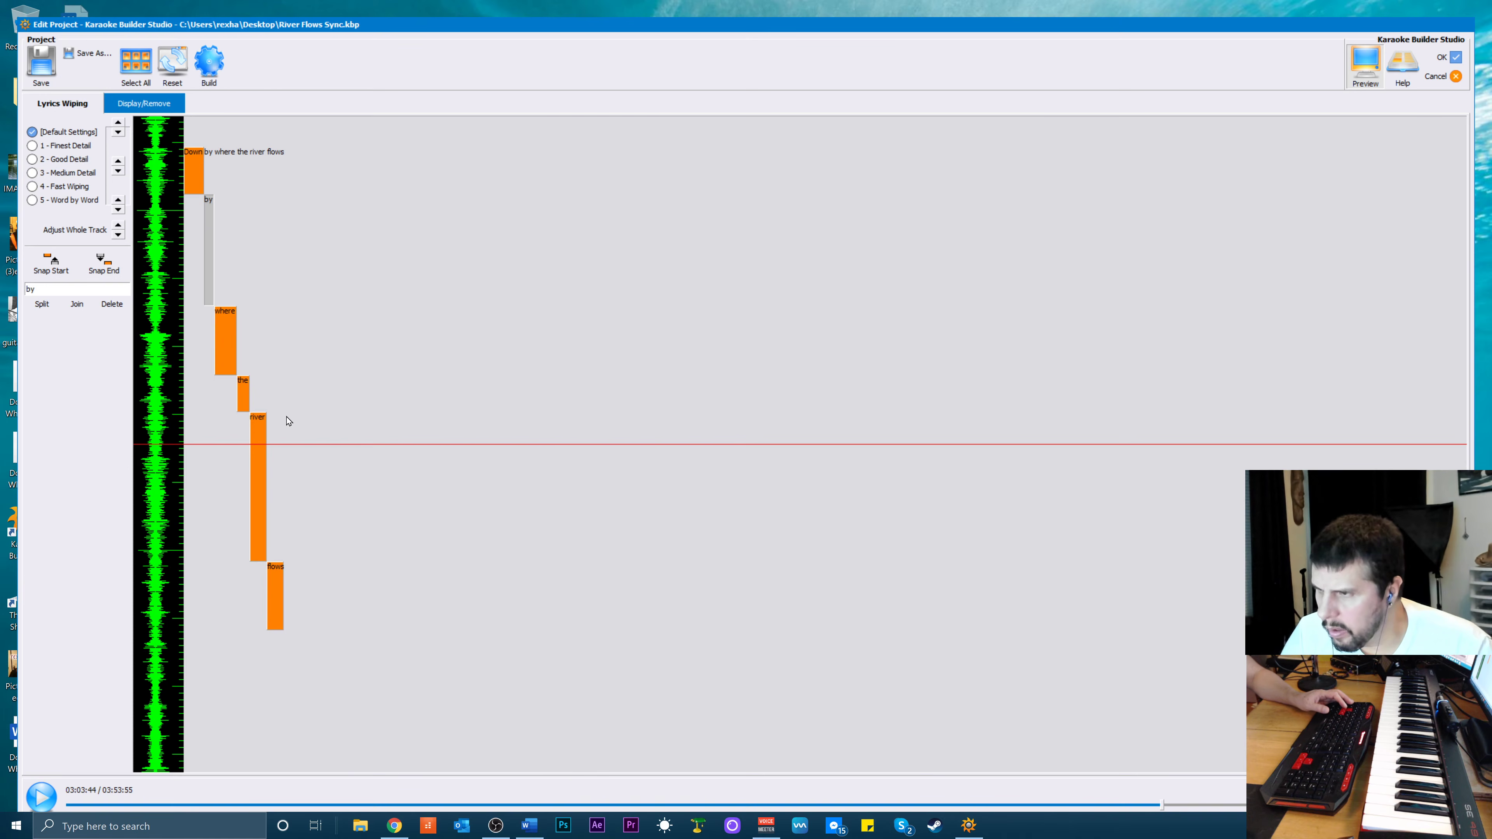
click(243, 411)
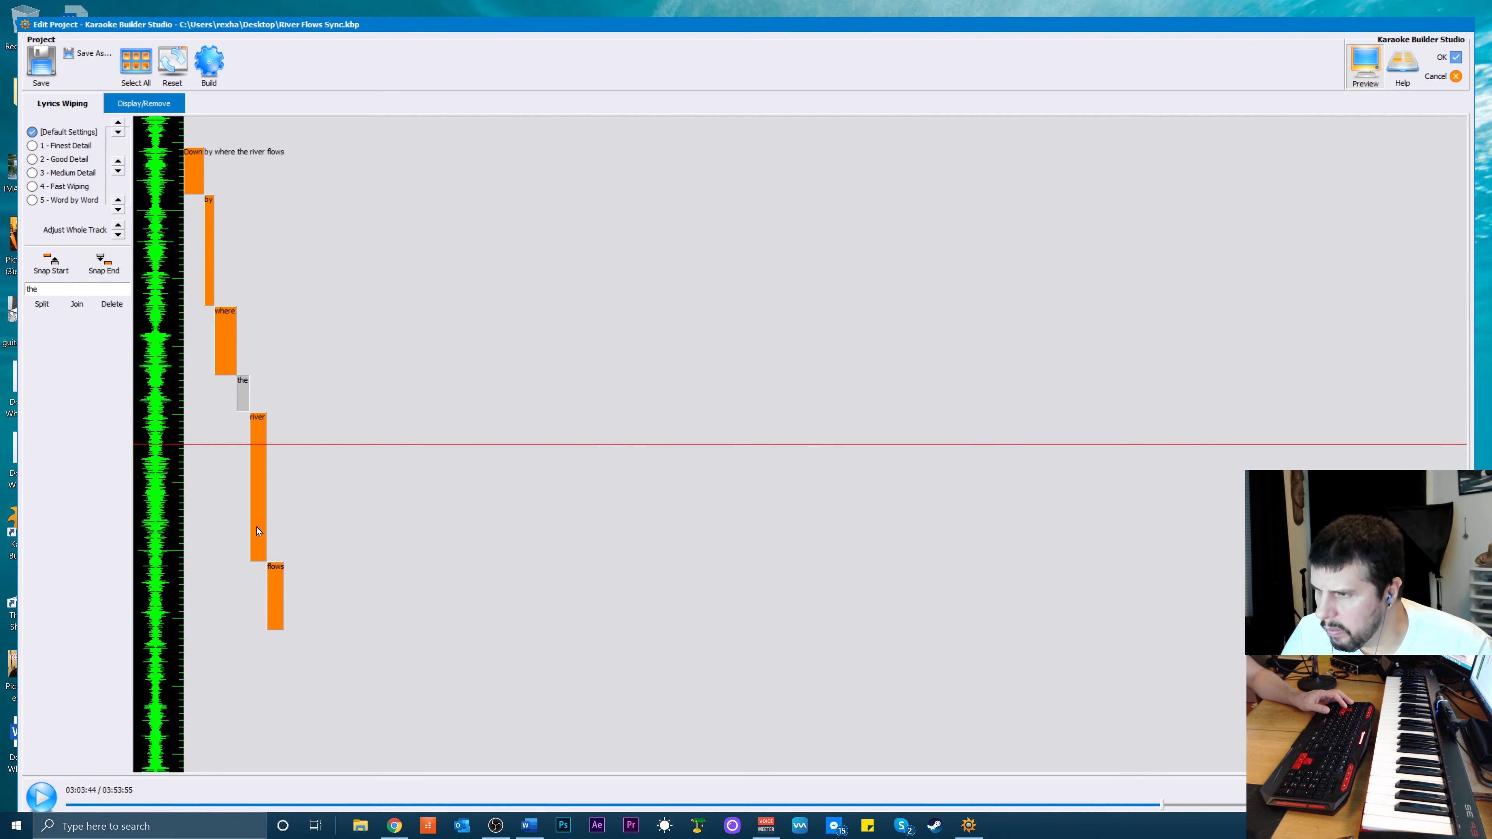
click(257, 553)
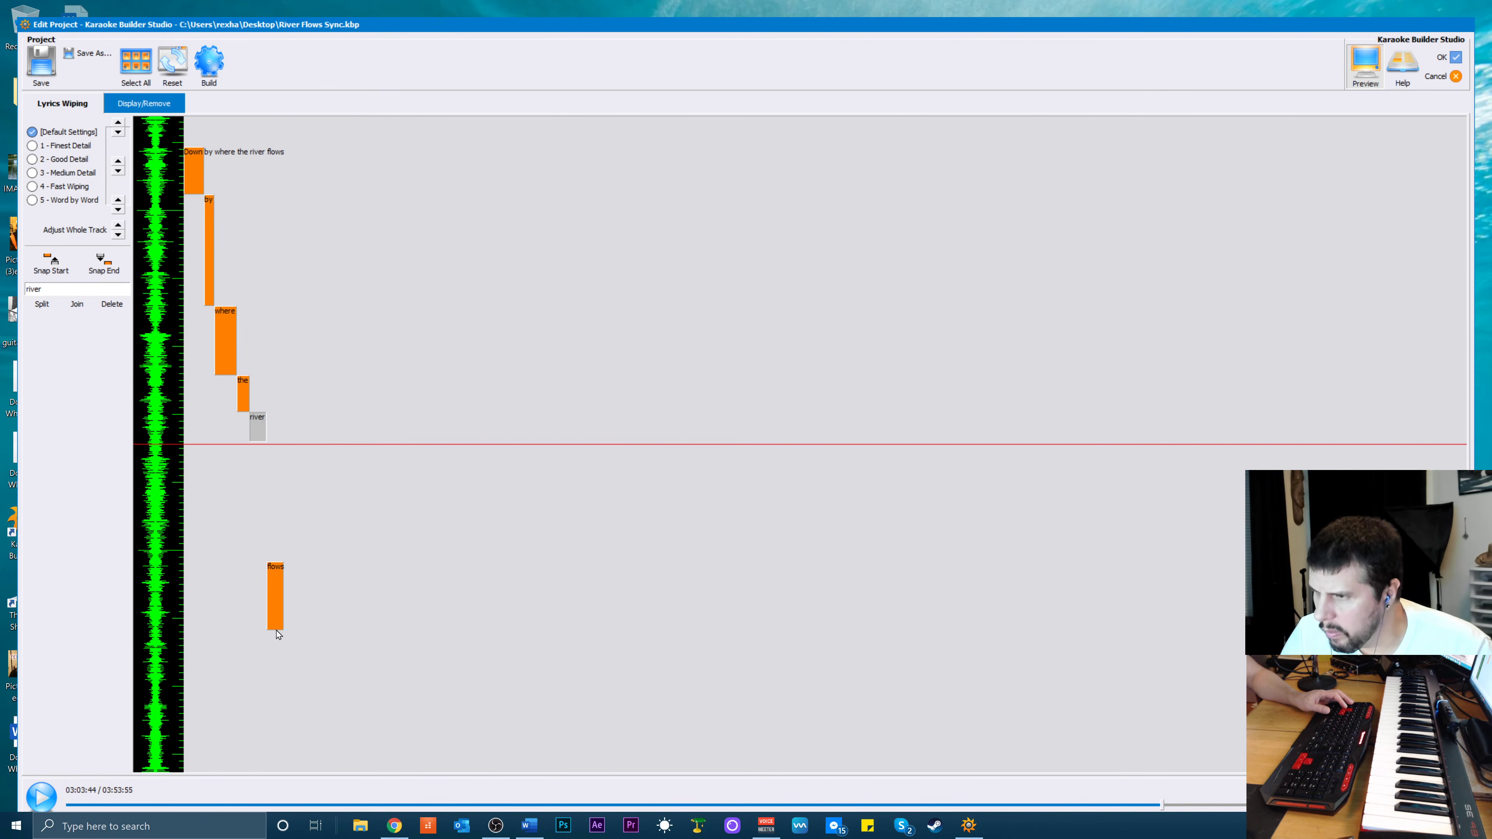
Snap the start of "flows" to the end of "river" in "Down by where the river flows" and play on through the word
click(274, 606)
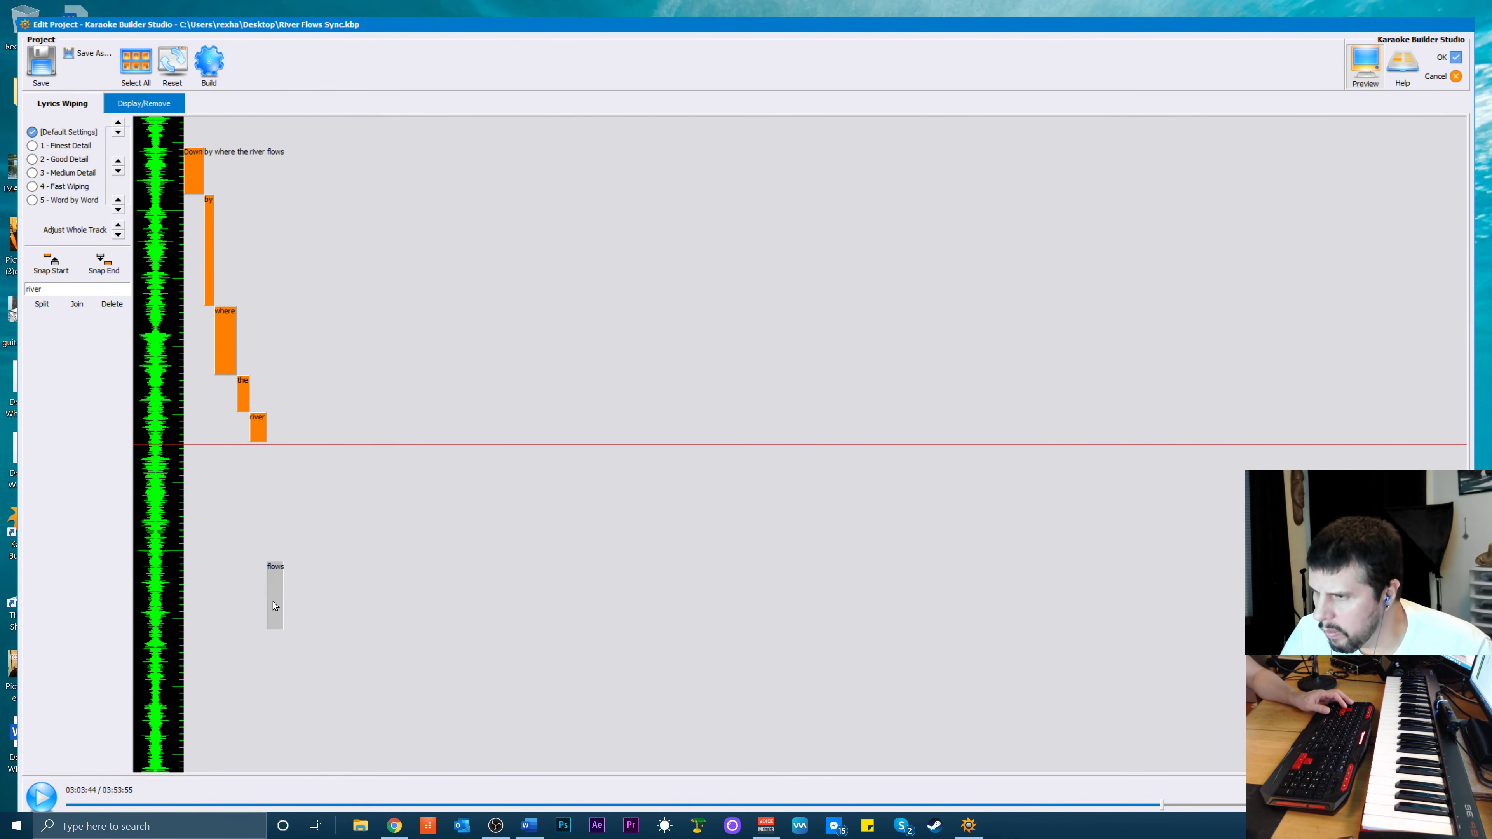
click(44, 254)
key(space)
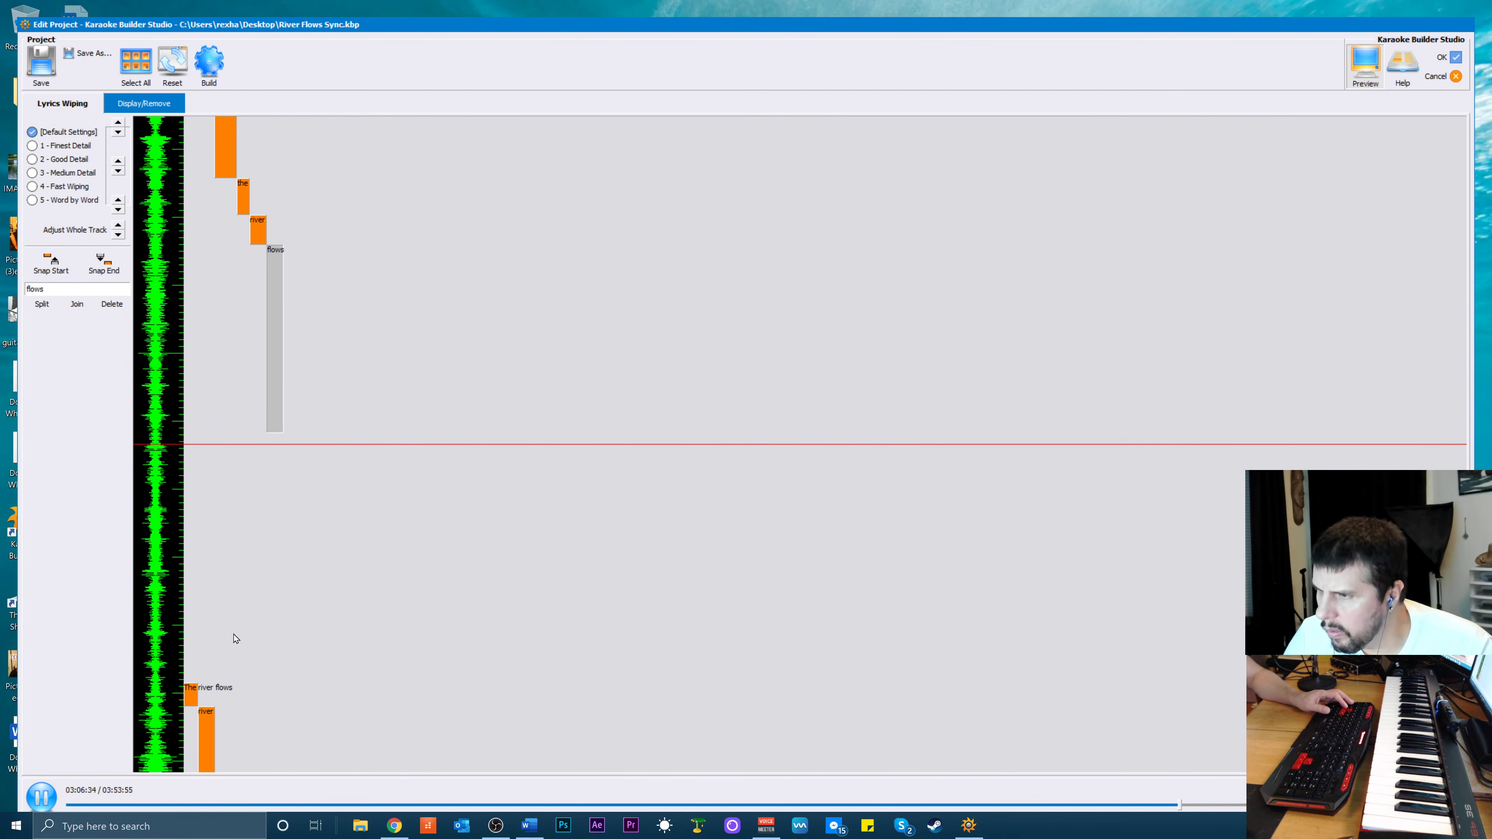
Extend the end of "flows" in "Down by where the river flows" and replay the line into the next one
key(space)
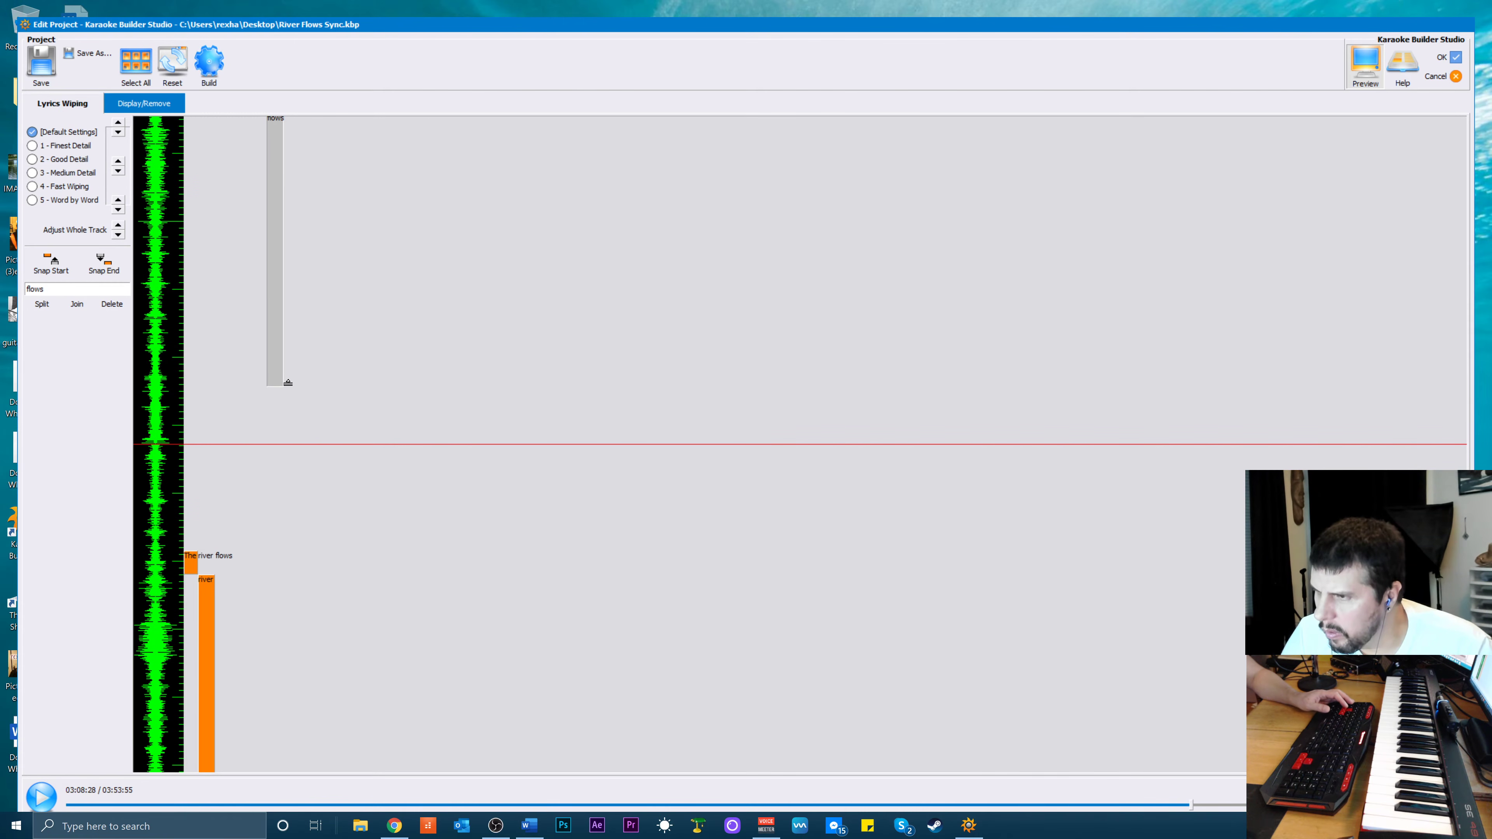
scroll(293, 418, up, 10)
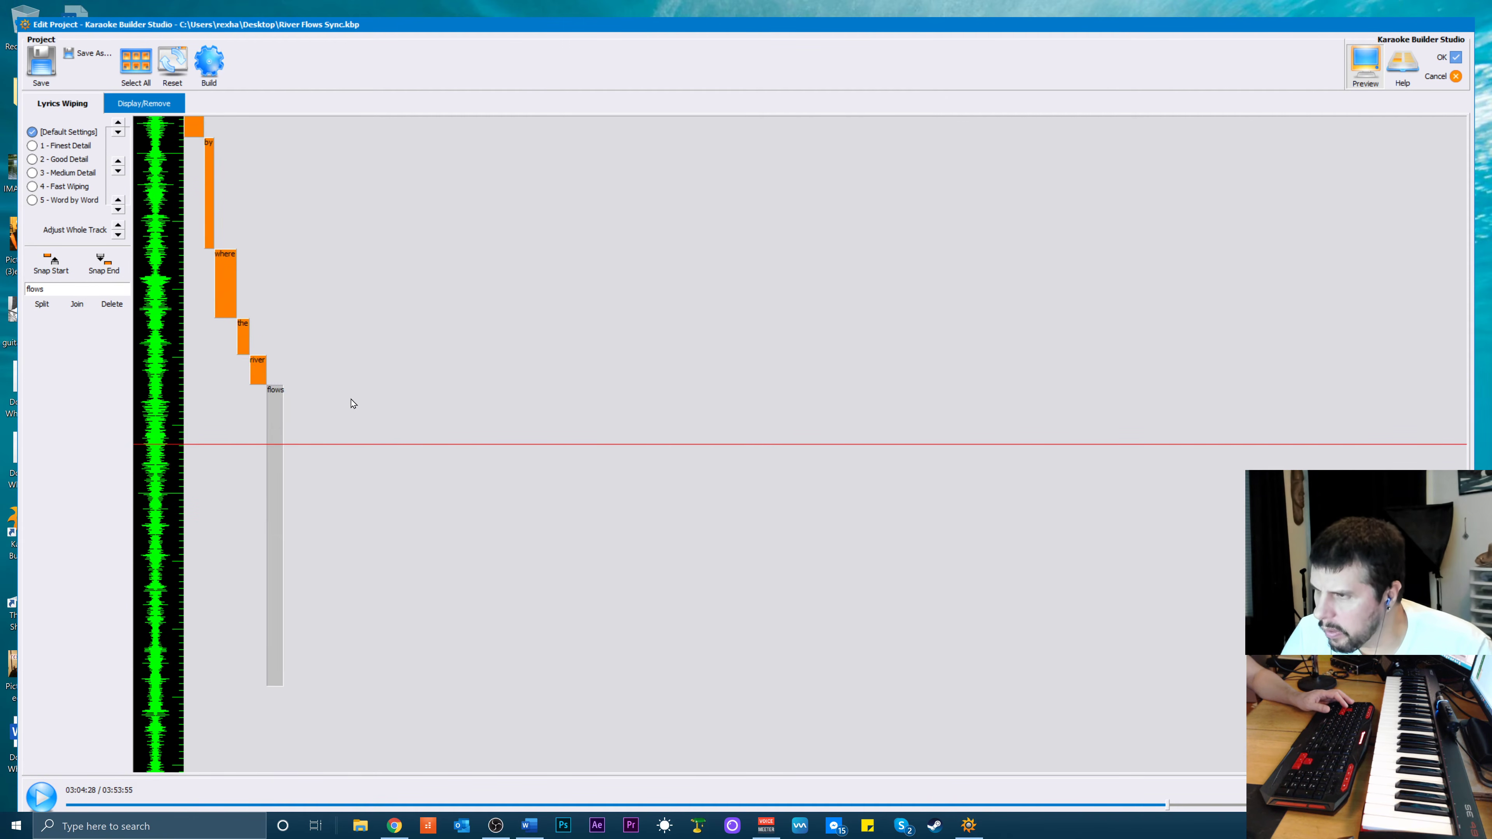
key(space)
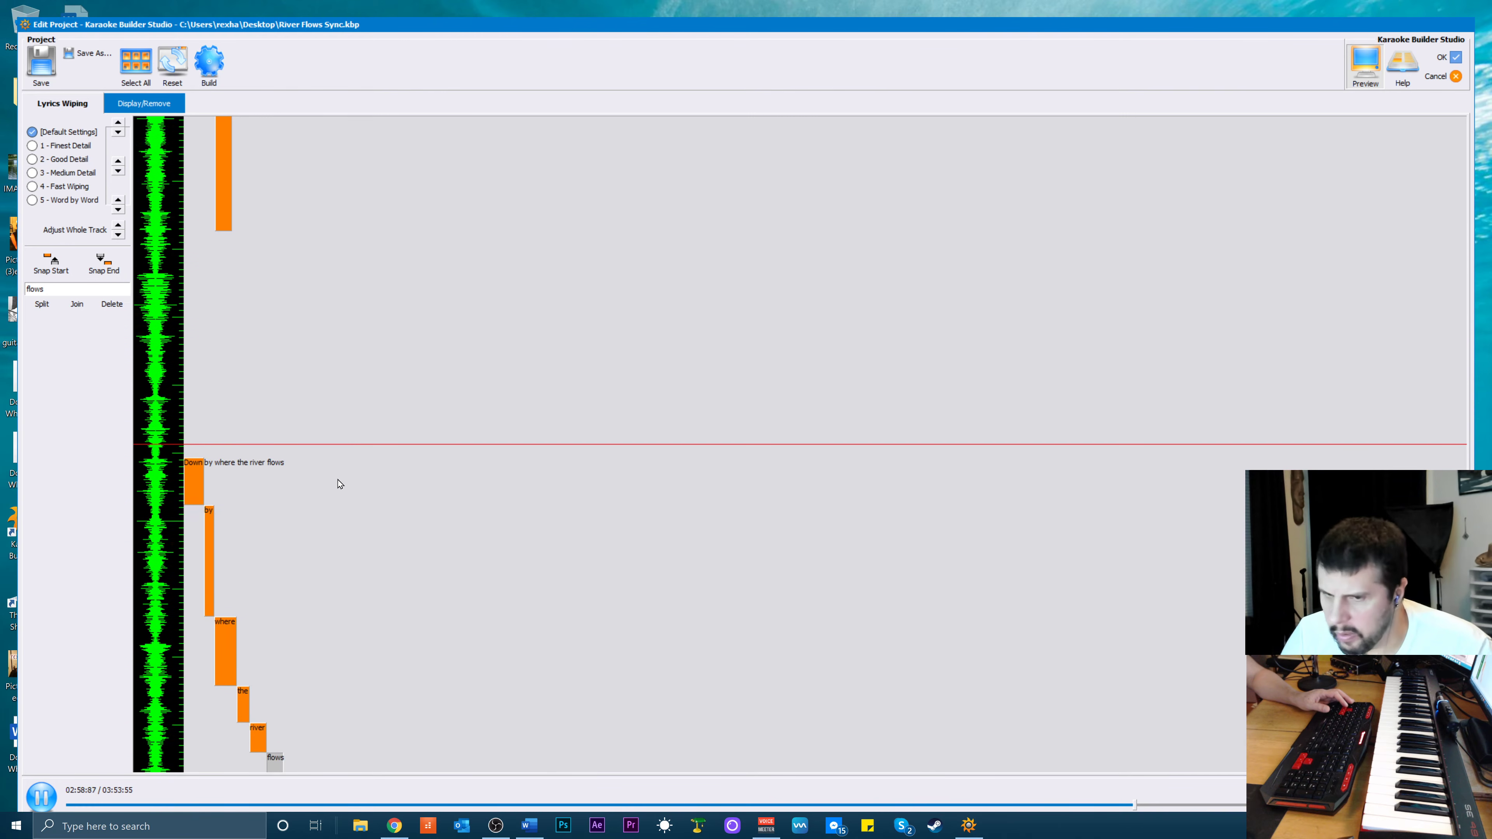
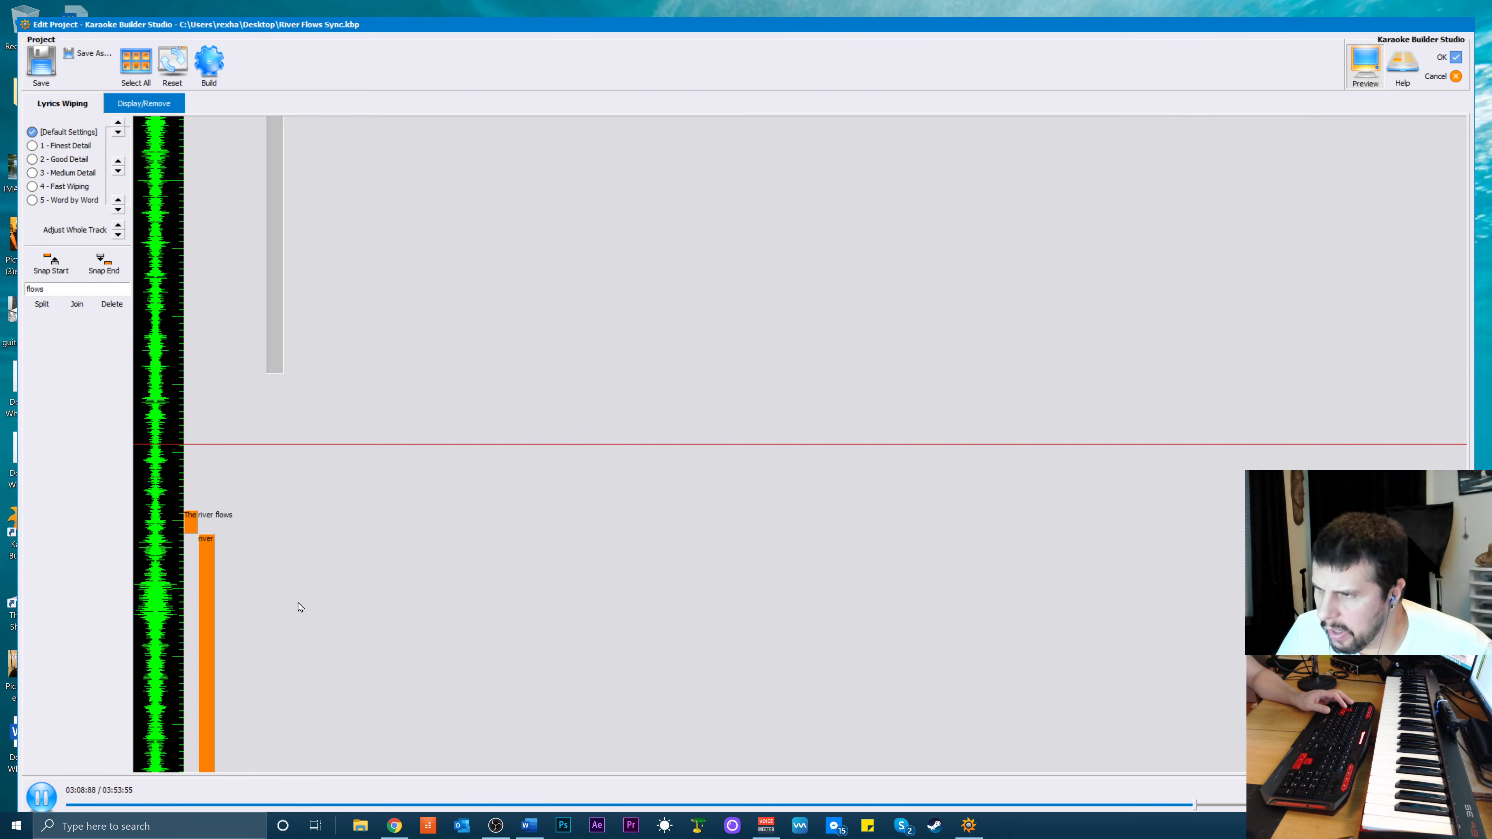
key(space)
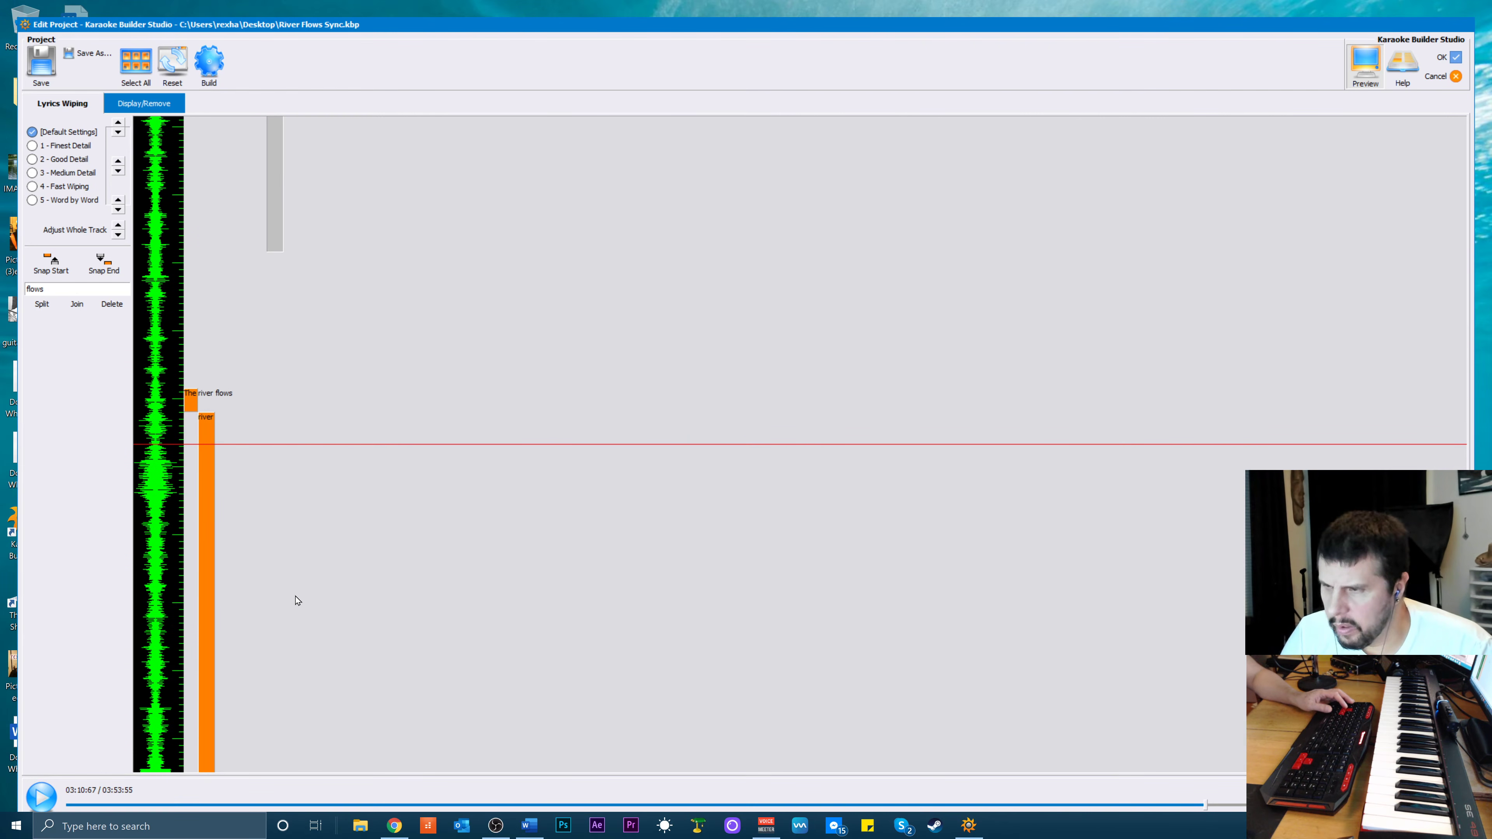
Move the whole line "The river flows" slightly earlier so "river" starts at playback position 03:10:06, and replay its start
scroll(341, 482, up, 2)
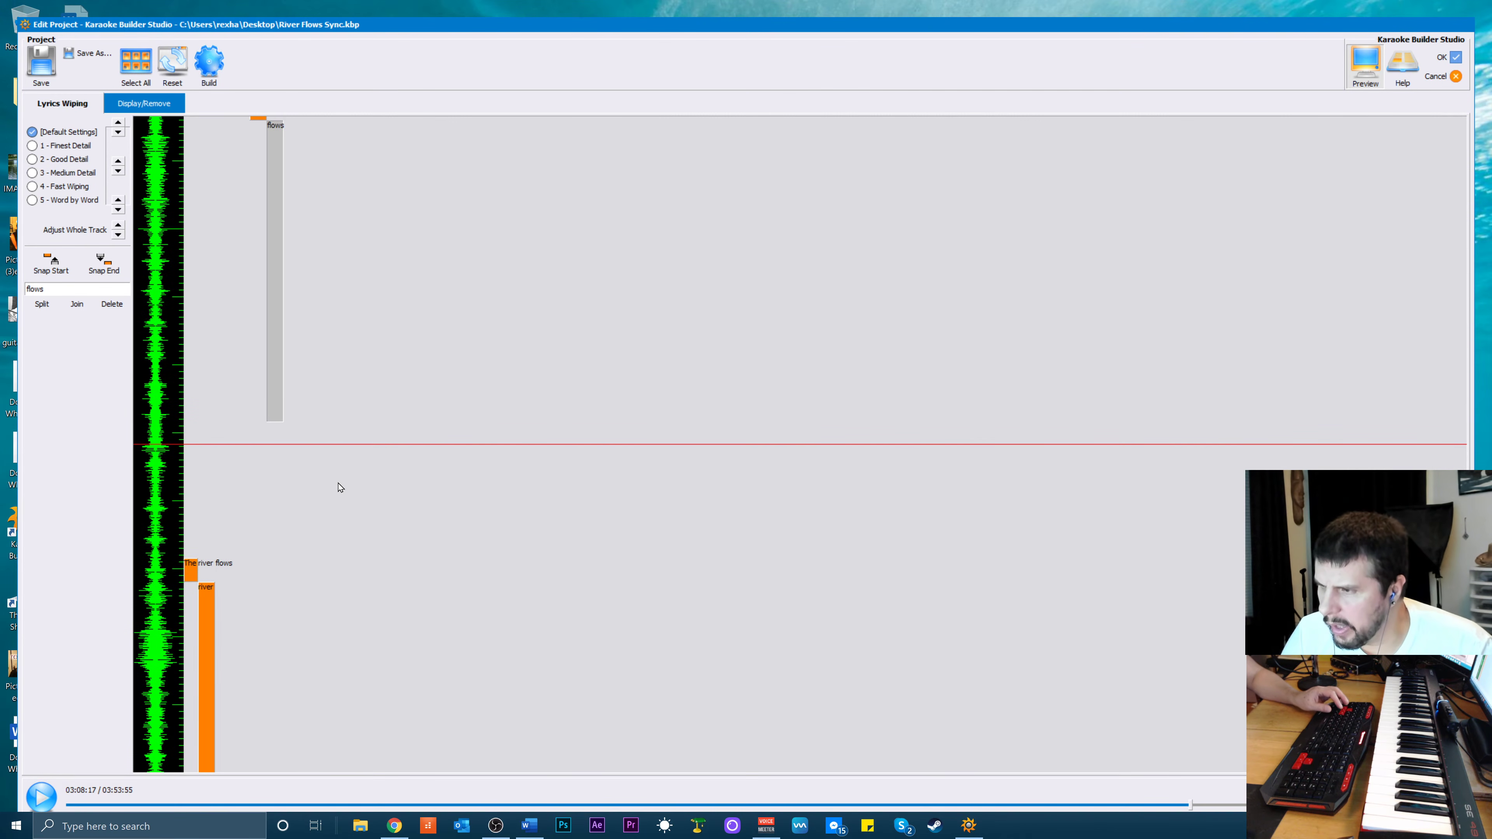
key(space)
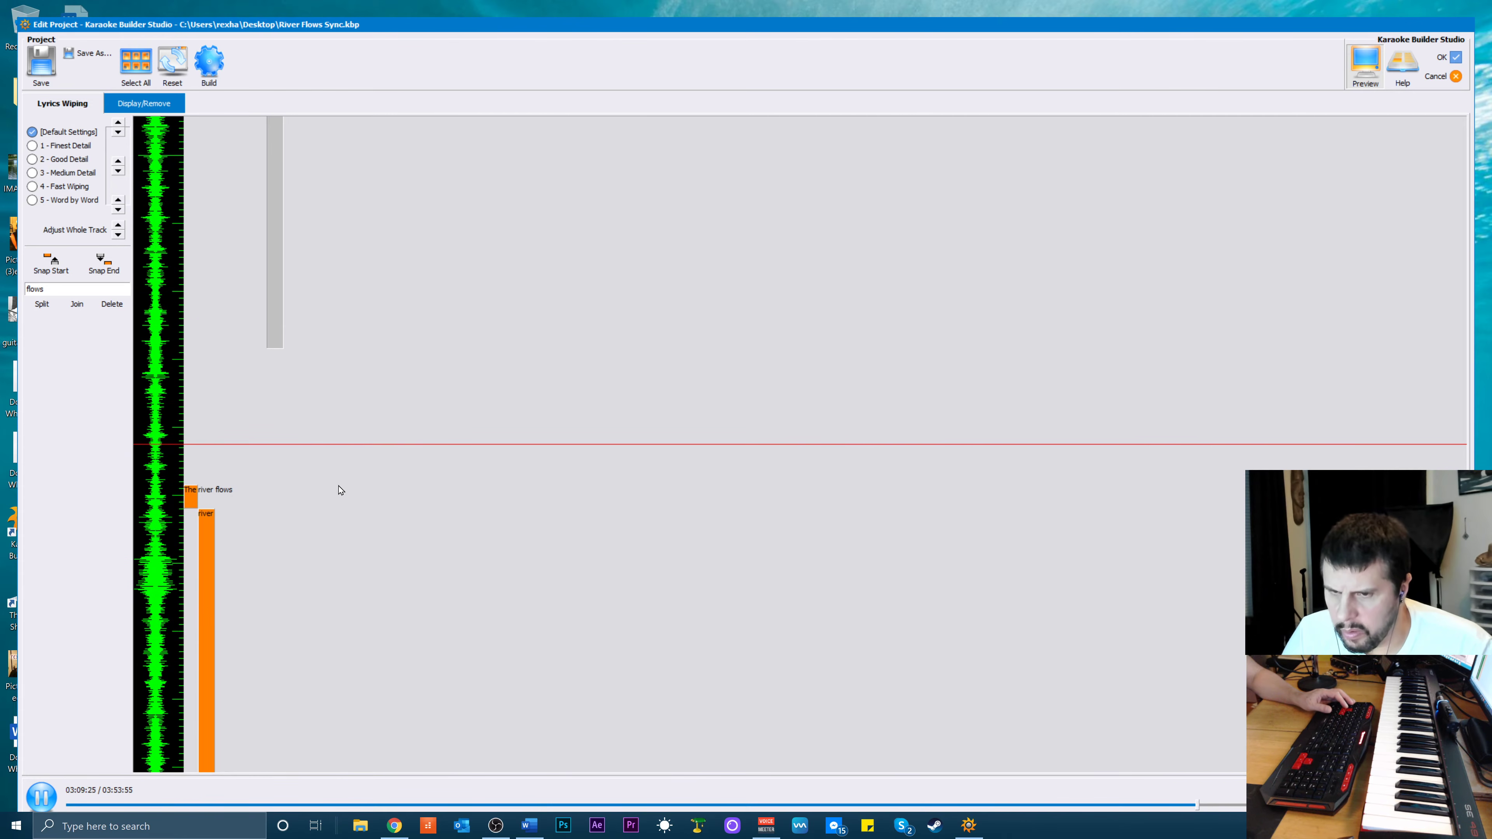
key(space)
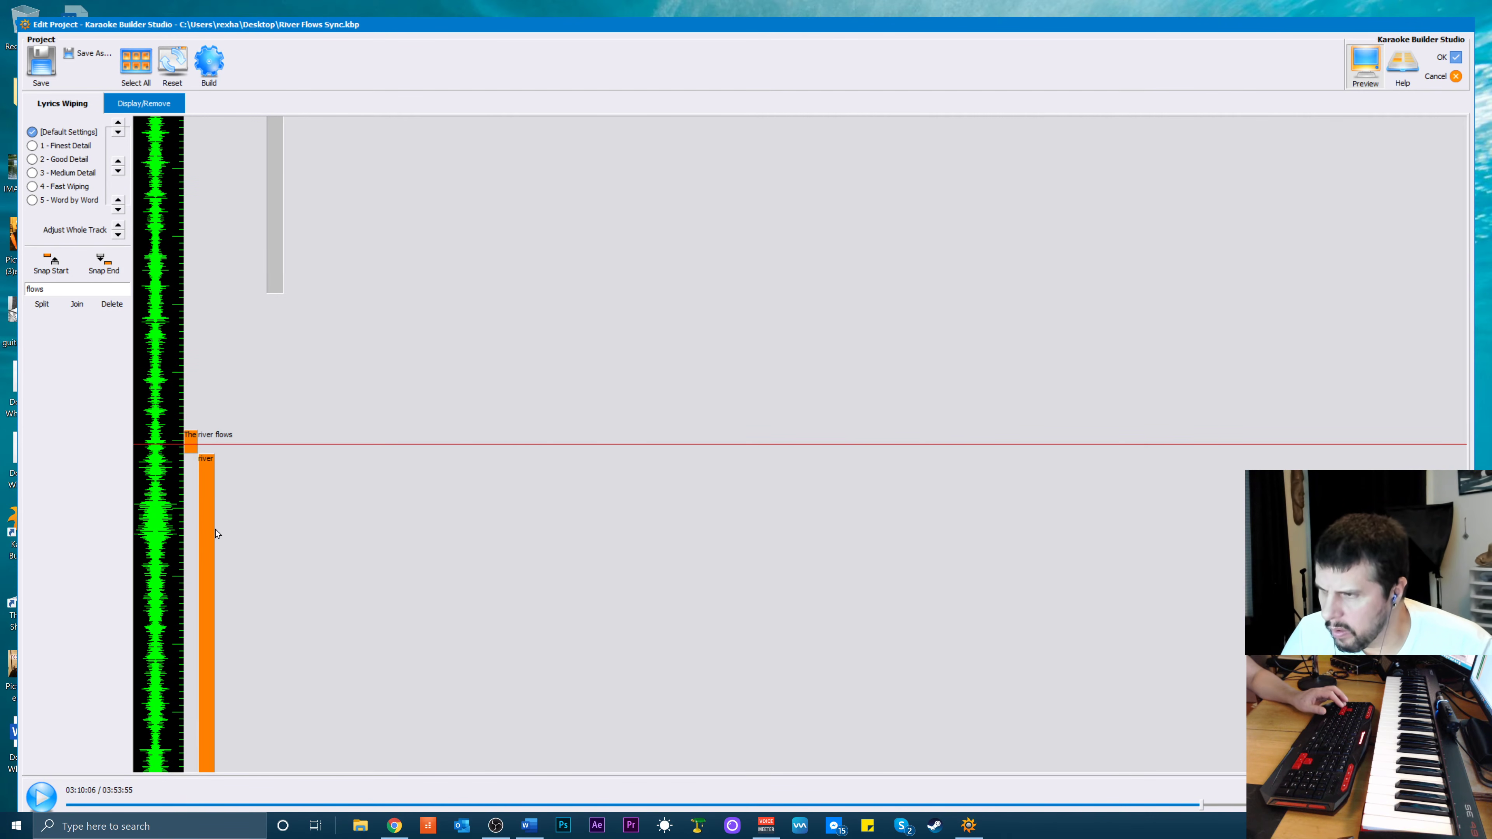
click(203, 550)
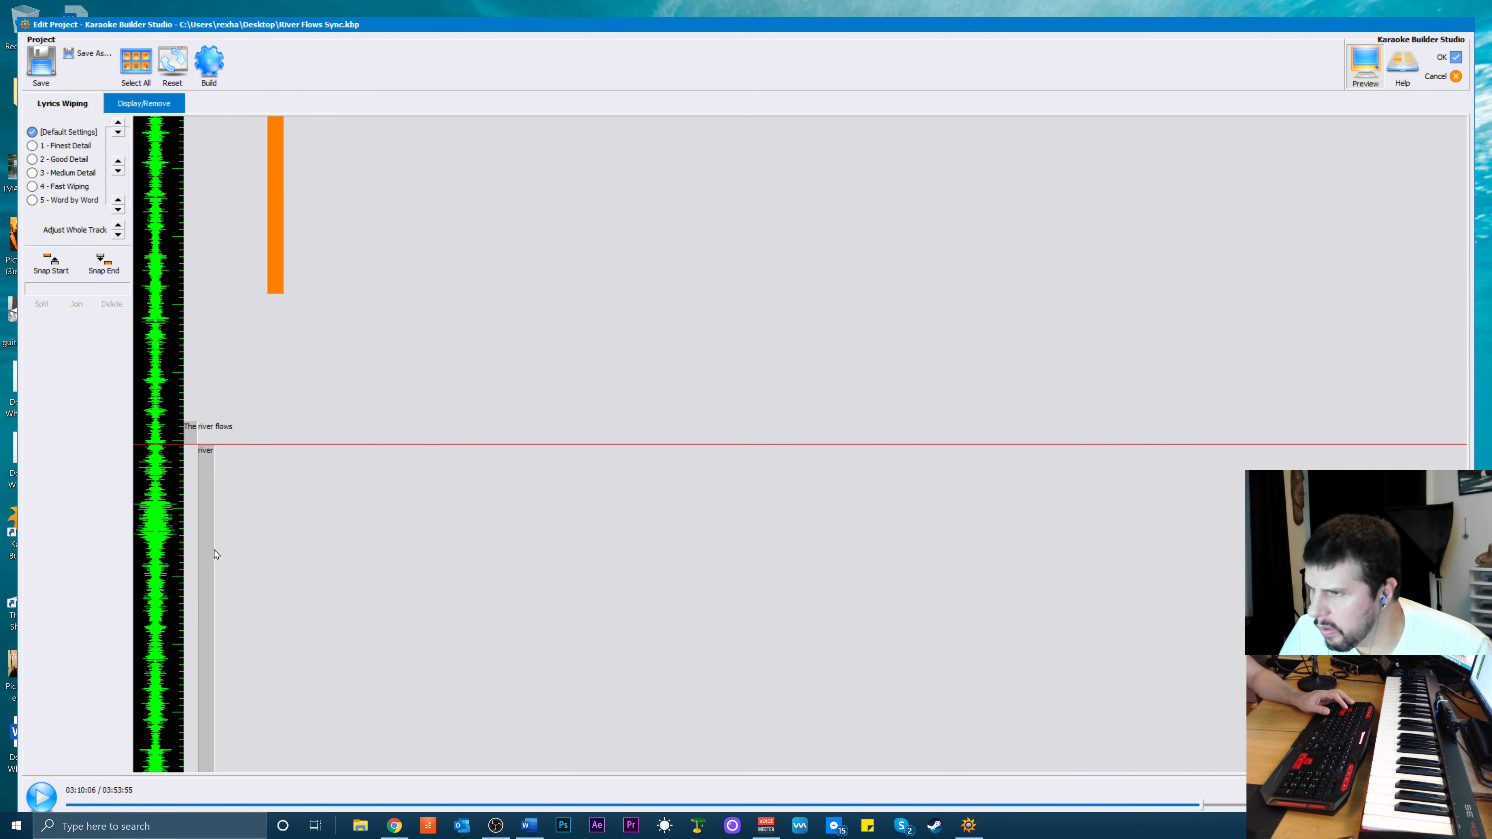
key(space)
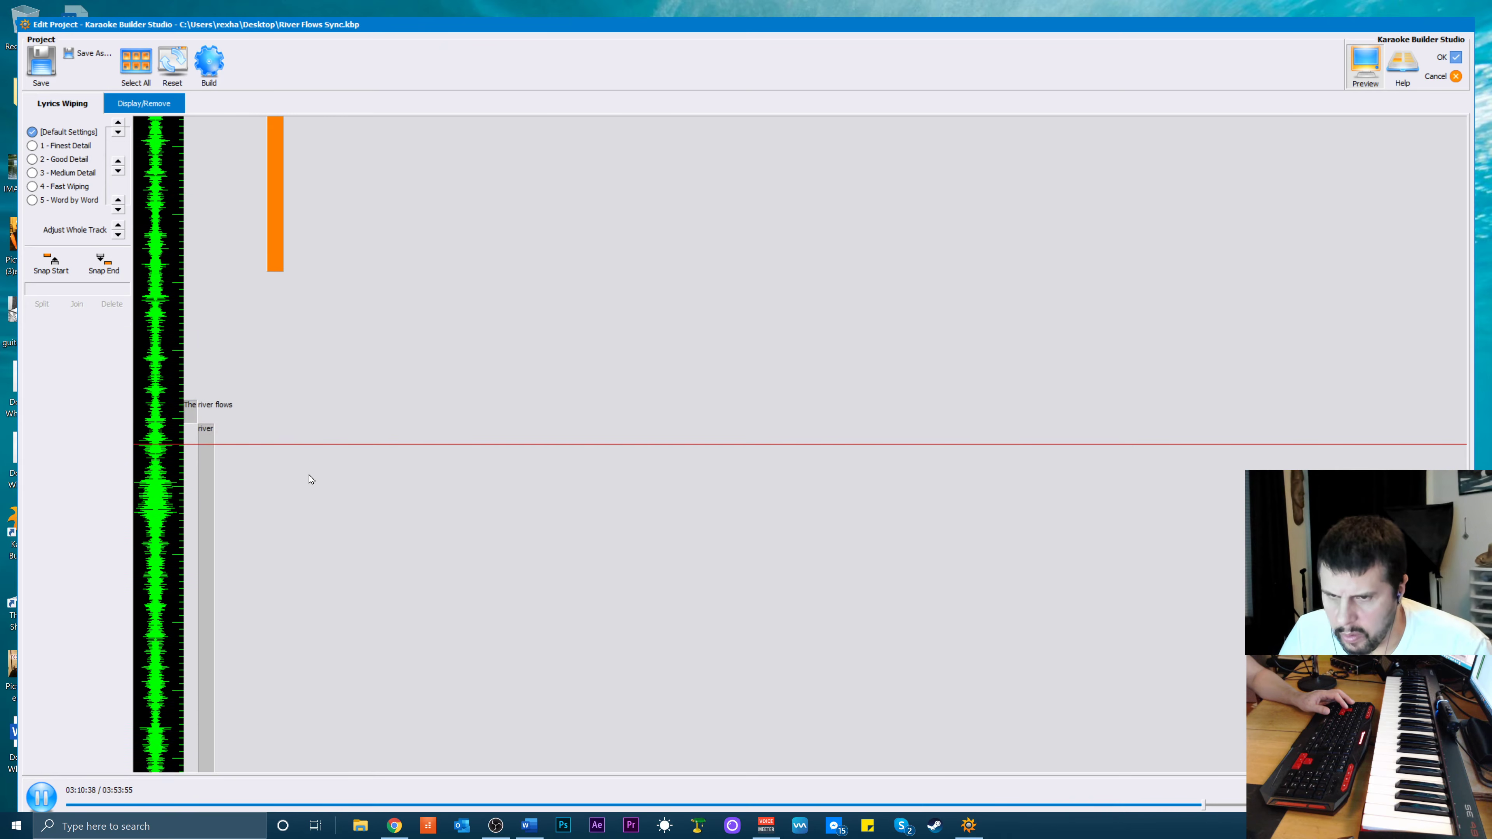
key(space)
scroll(305, 471, up, 1)
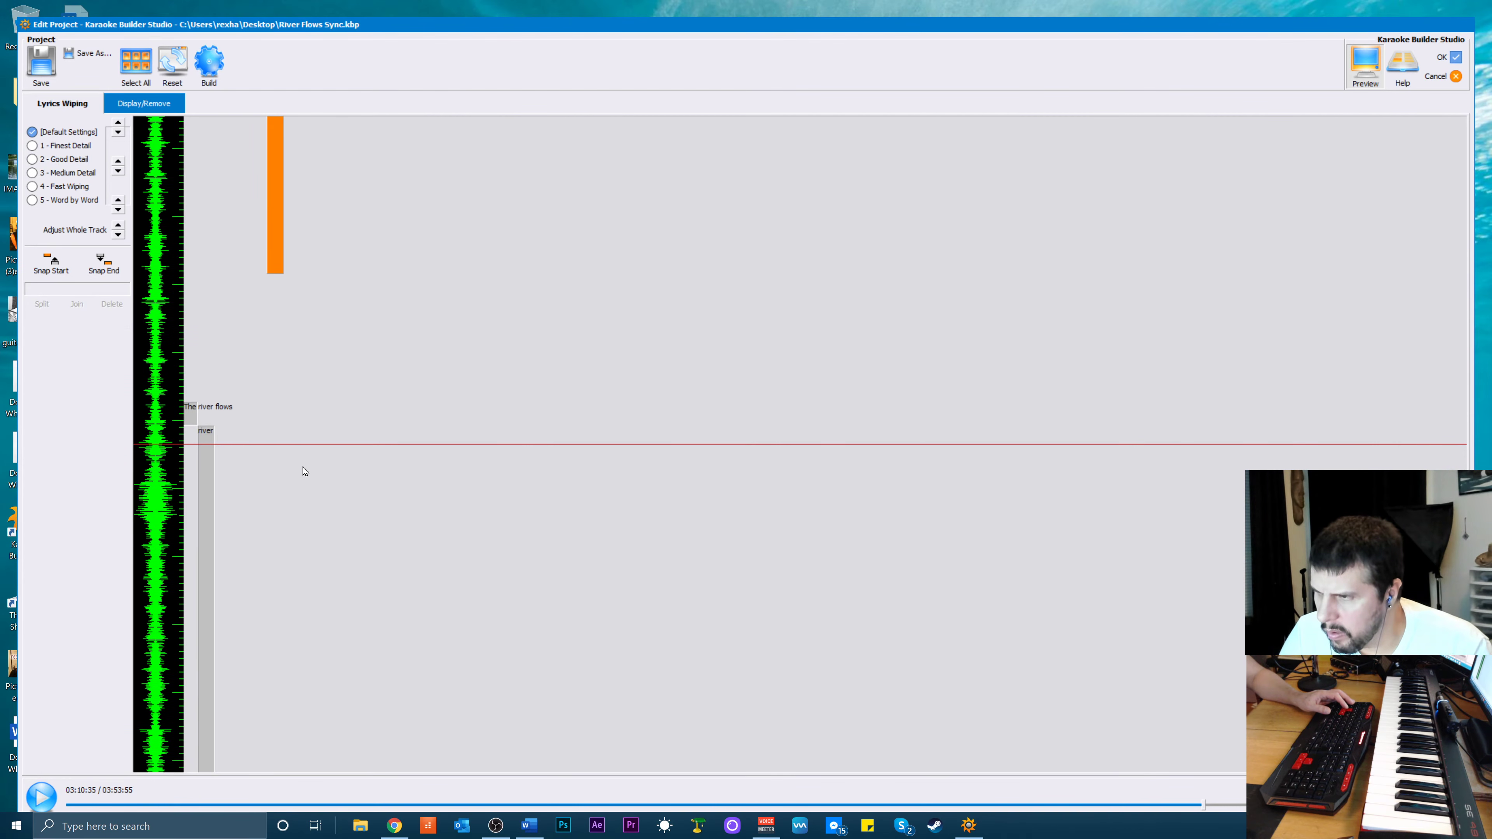
key(space)
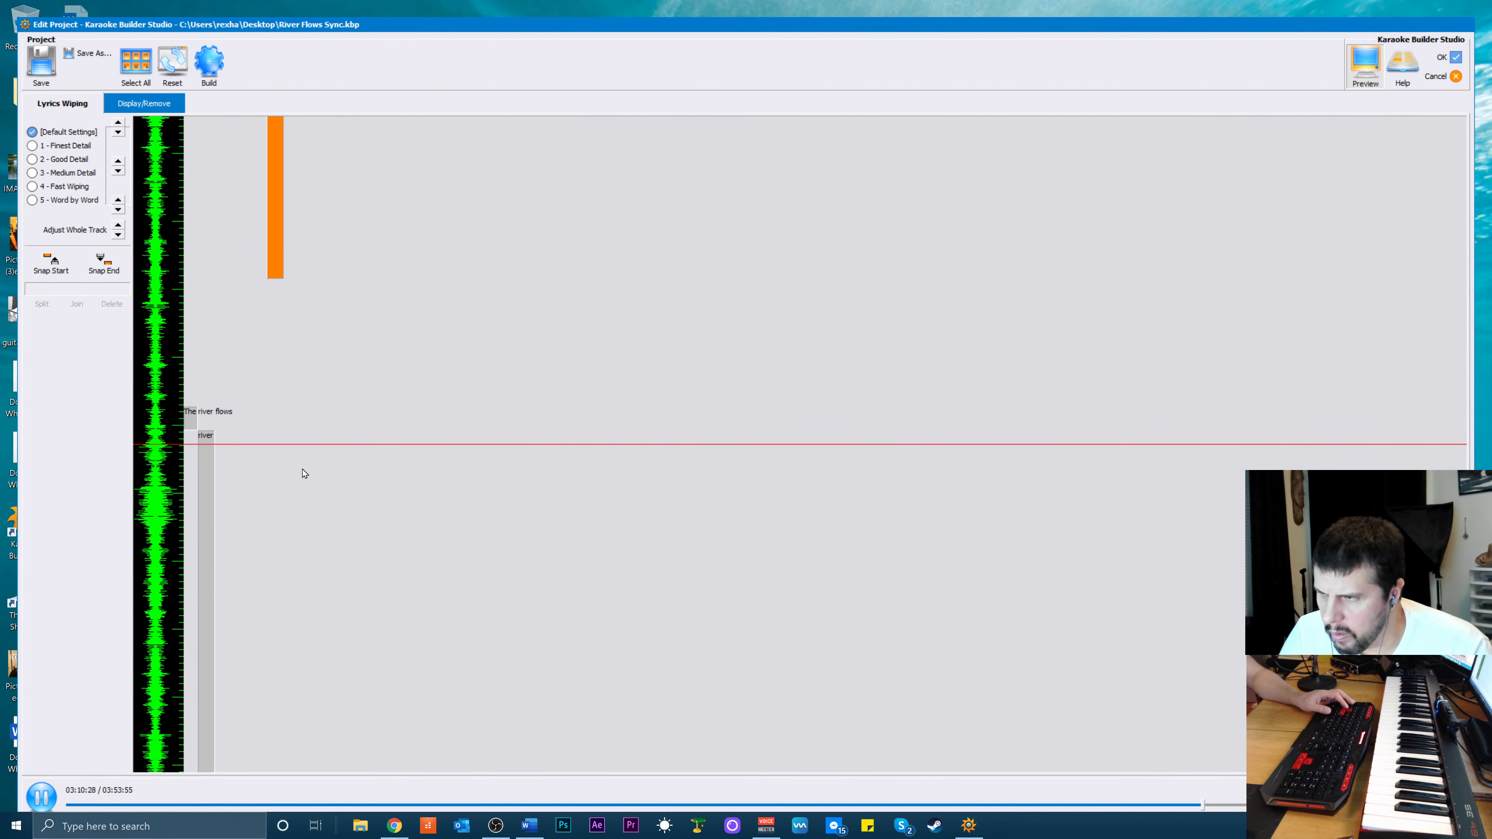
Shorten "river" in "The river flows" to end near playback position 03:10:65, replaying the line to find the spot
scroll(305, 477, down, 5)
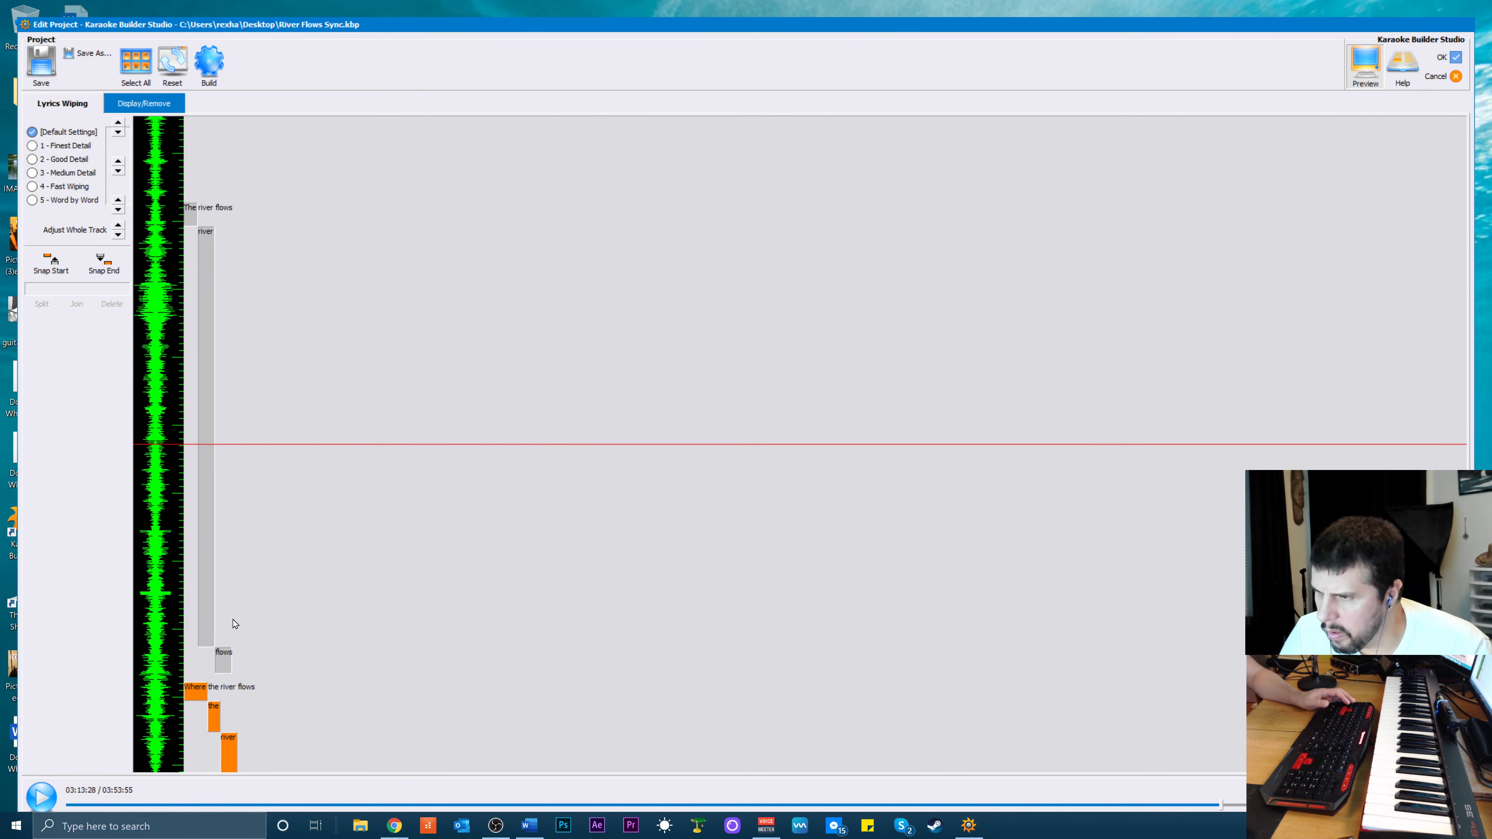
click(202, 634)
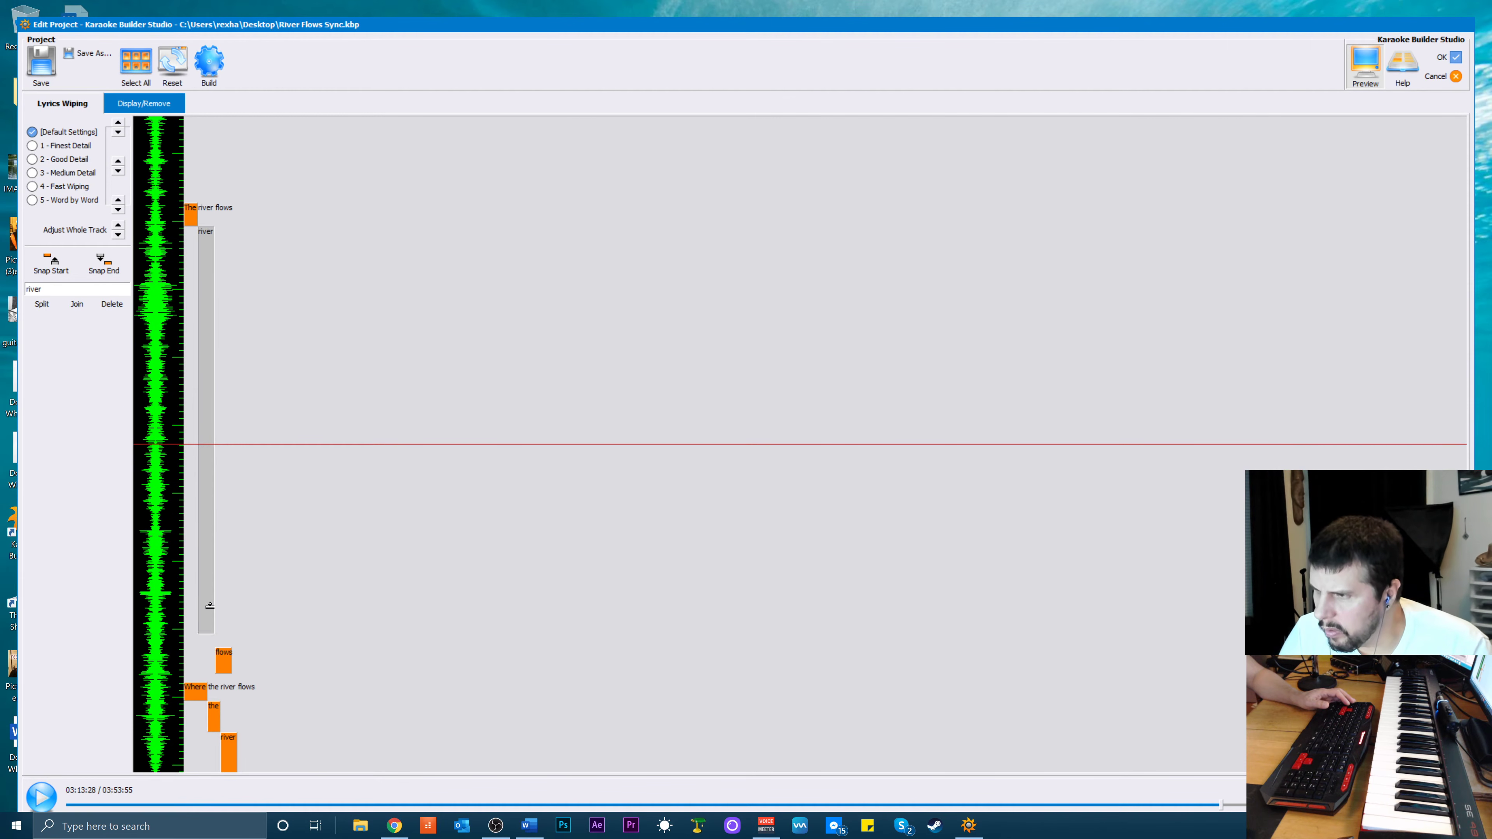
drag(210, 605, 216, 425)
scroll(319, 403, up, 6)
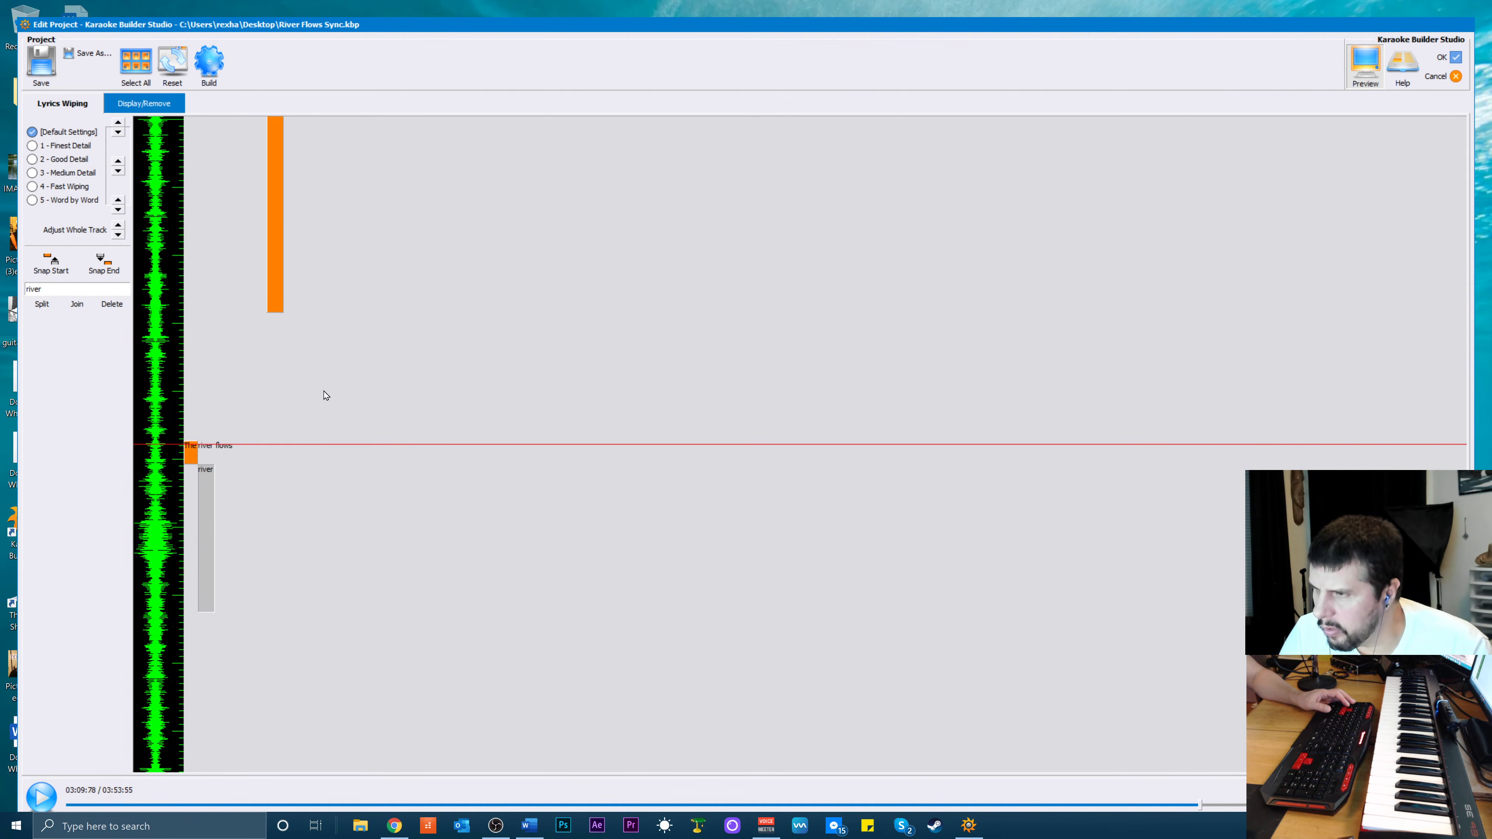
key(space)
key(space)
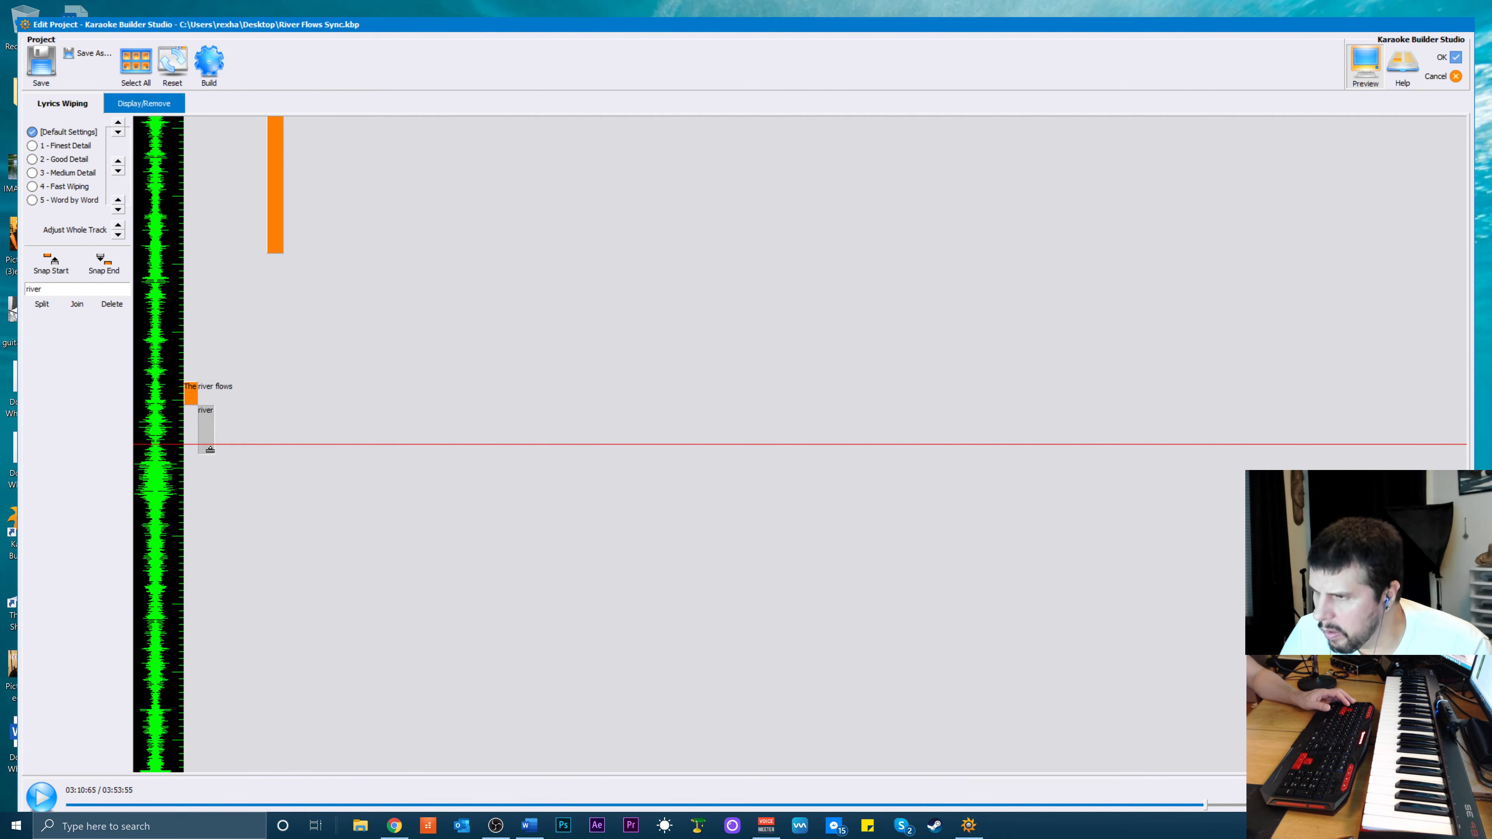
Snap the start of "flows" to the end of "river" in "The river flows"
scroll(228, 557, down, 2)
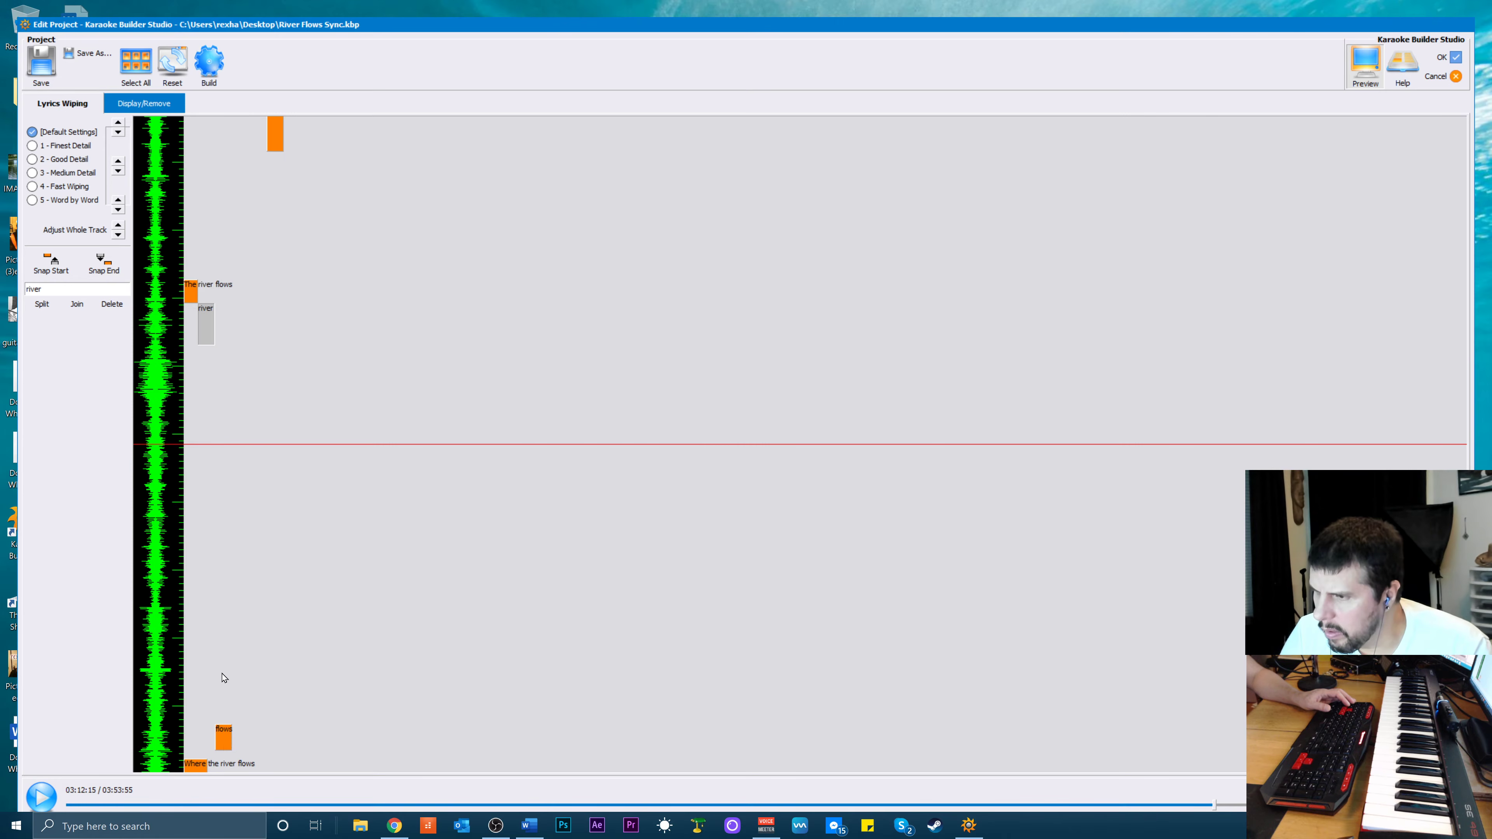
click(52, 261)
scroll(309, 573, up, 1)
Play through "flows" in "The river flows" and shorten it to end at playback position 03:14:48
key(space)
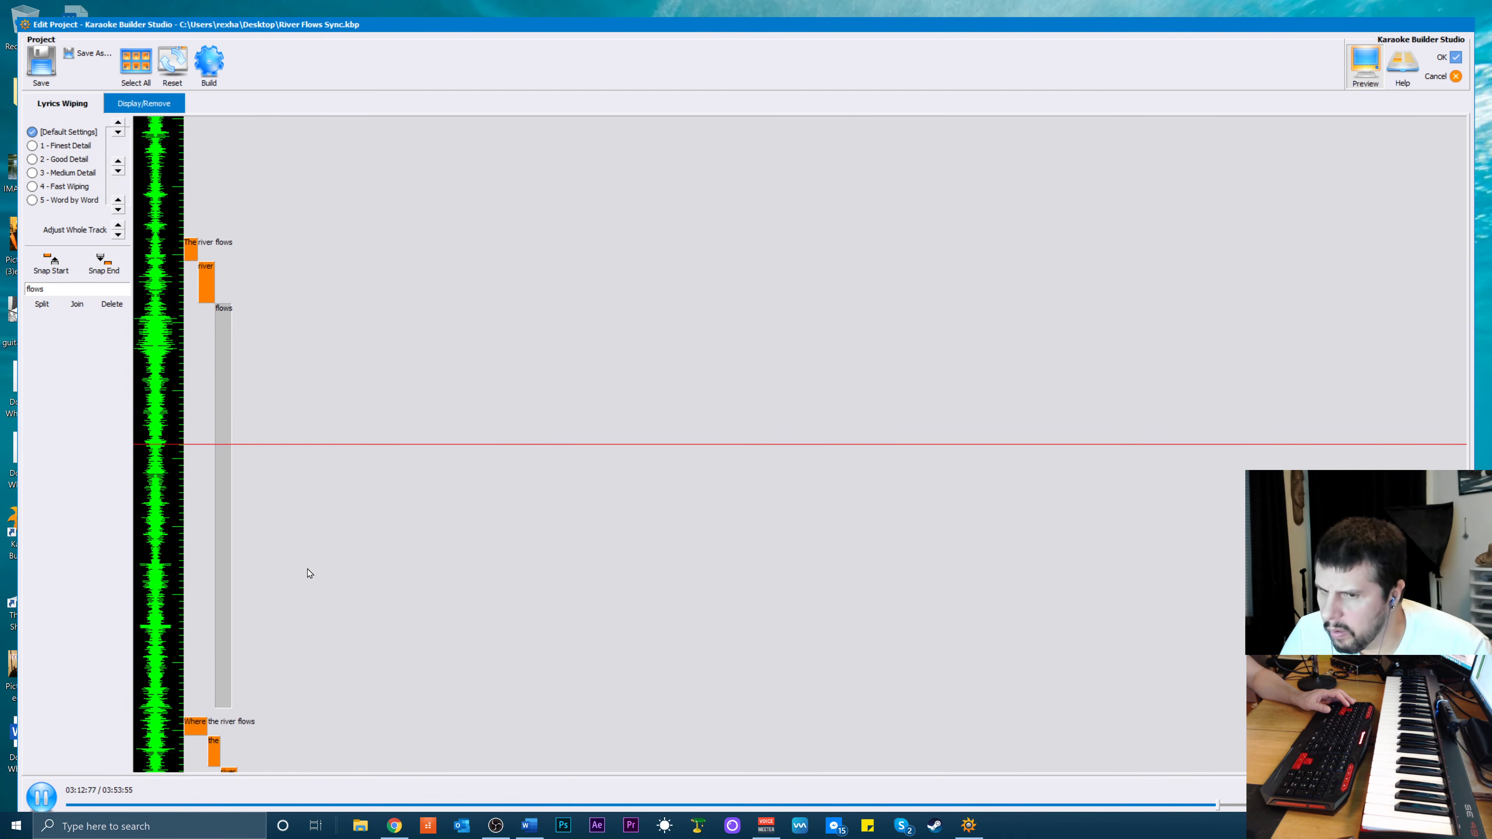
key(space)
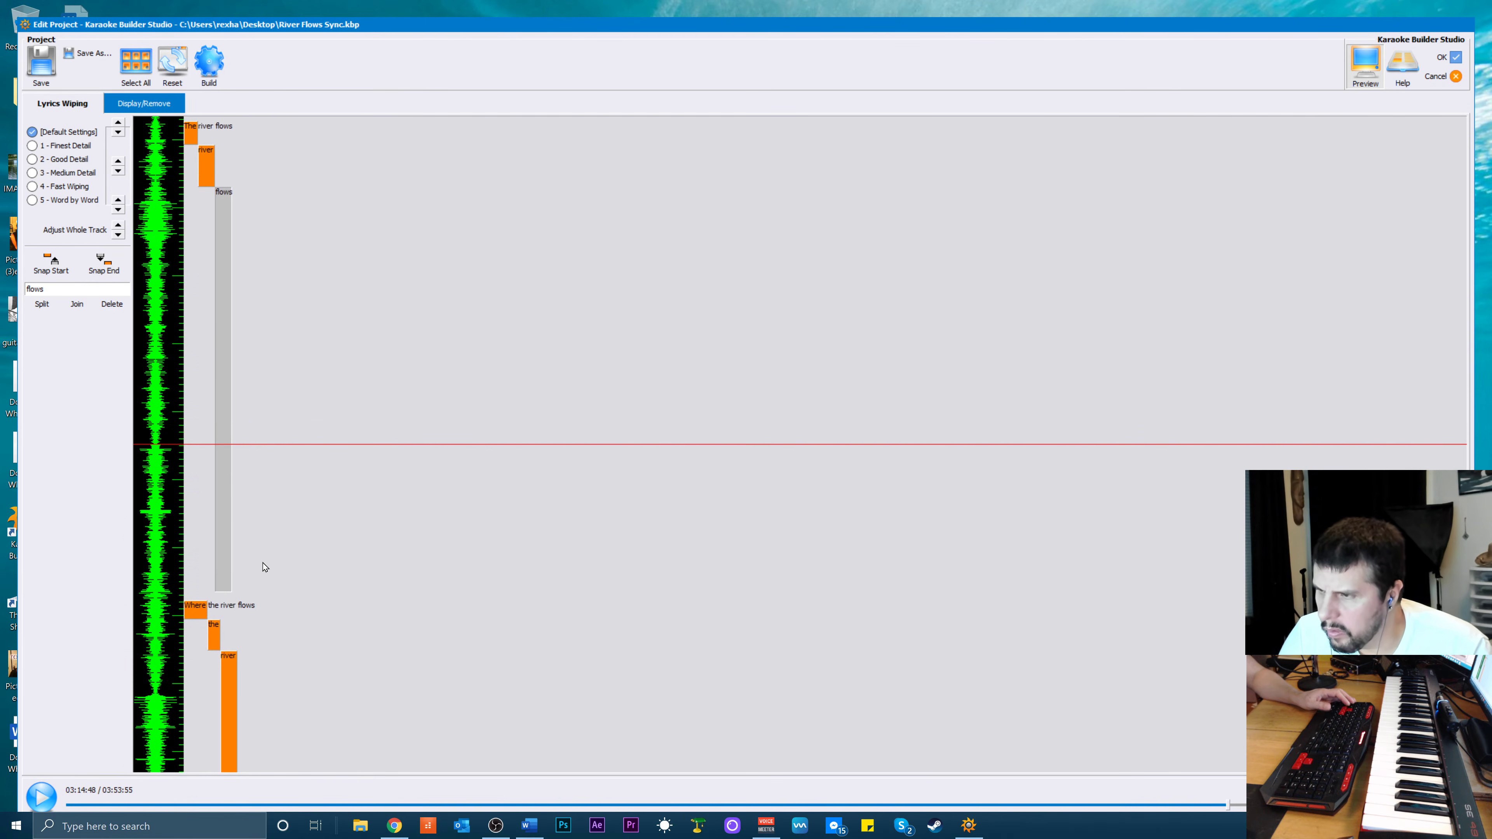
drag(223, 587, 230, 452)
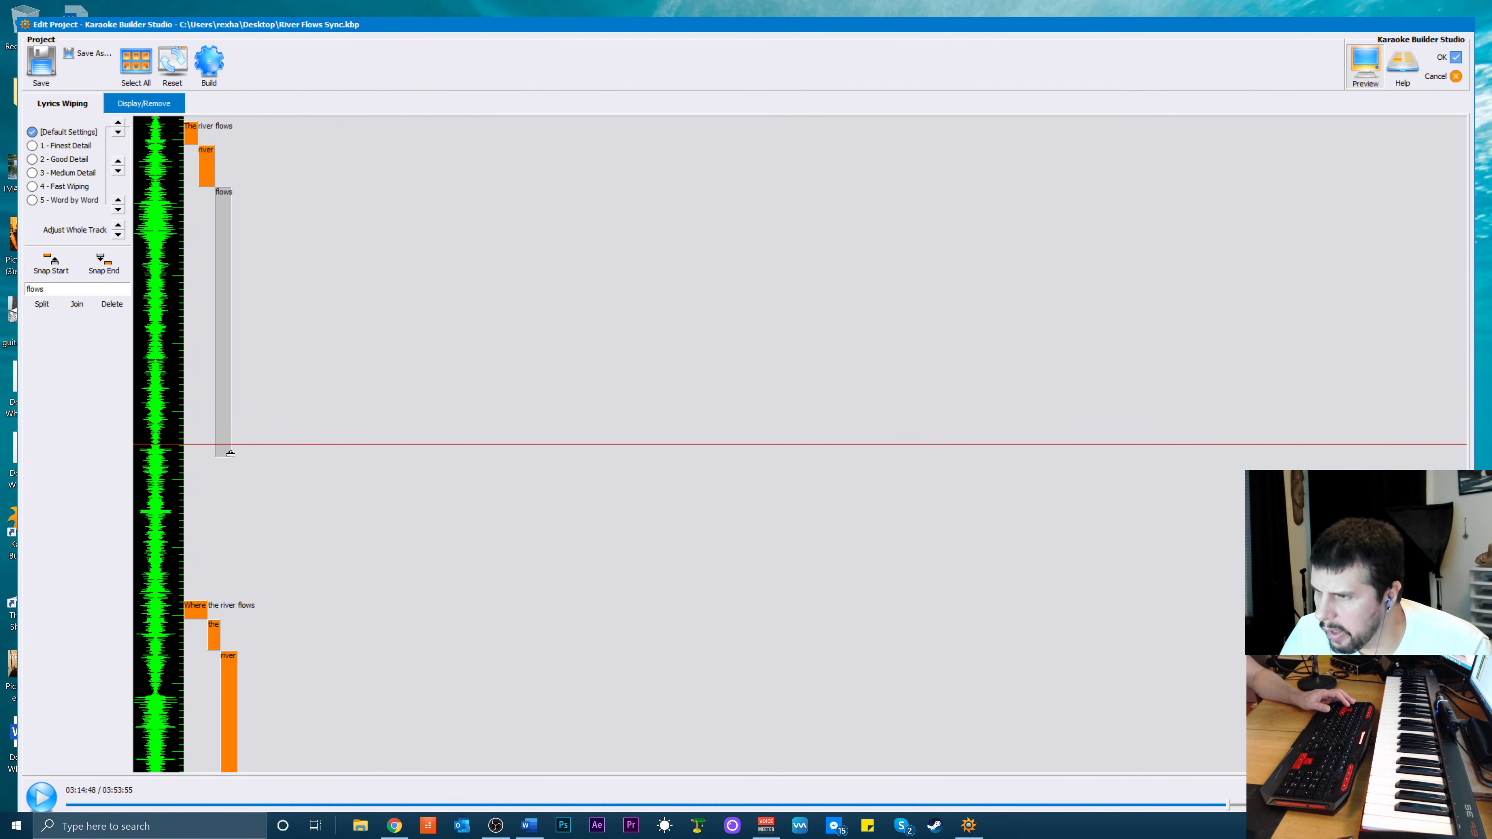
Play on to "Where the river flows" and move the whole line earlier so it starts just before playback position 03:16:49
key(space)
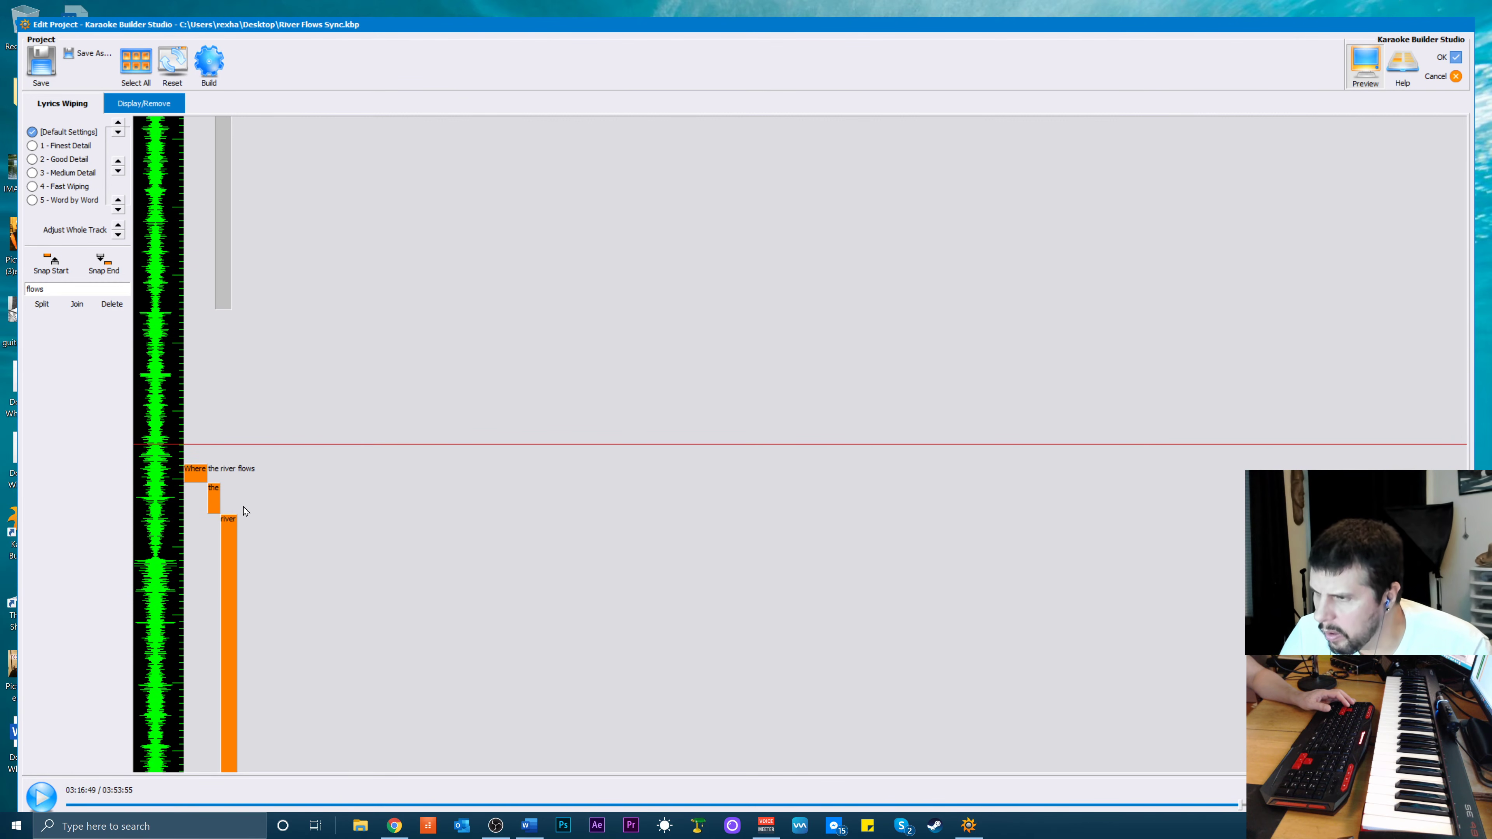
double_click(227, 584)
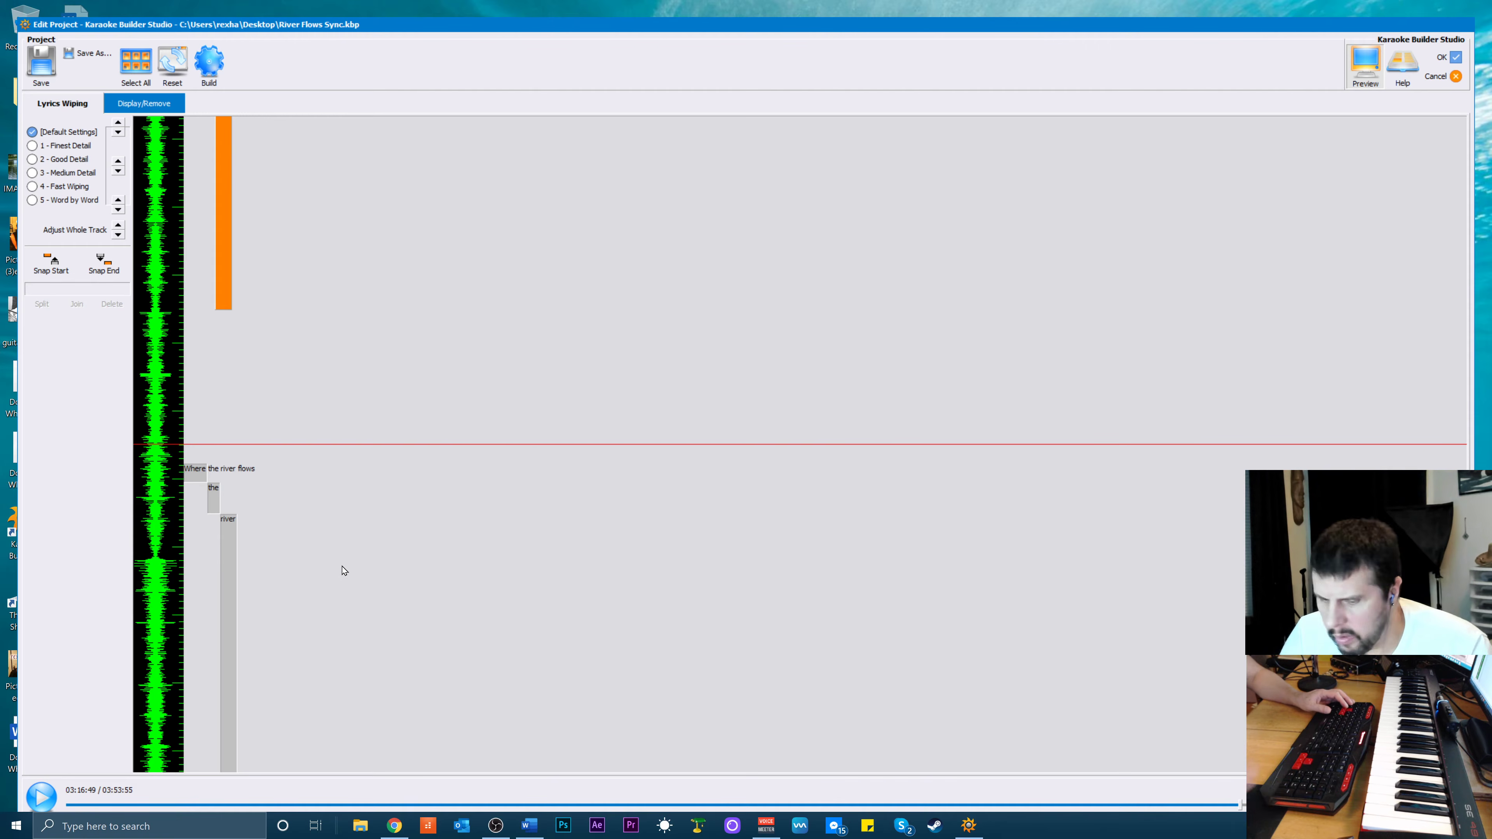
key(Up)
key(Up)
key(Up)
key(Up)
key(Up)
key(Up)
key(Up)
key(Up)
key(Up)
key(Up)
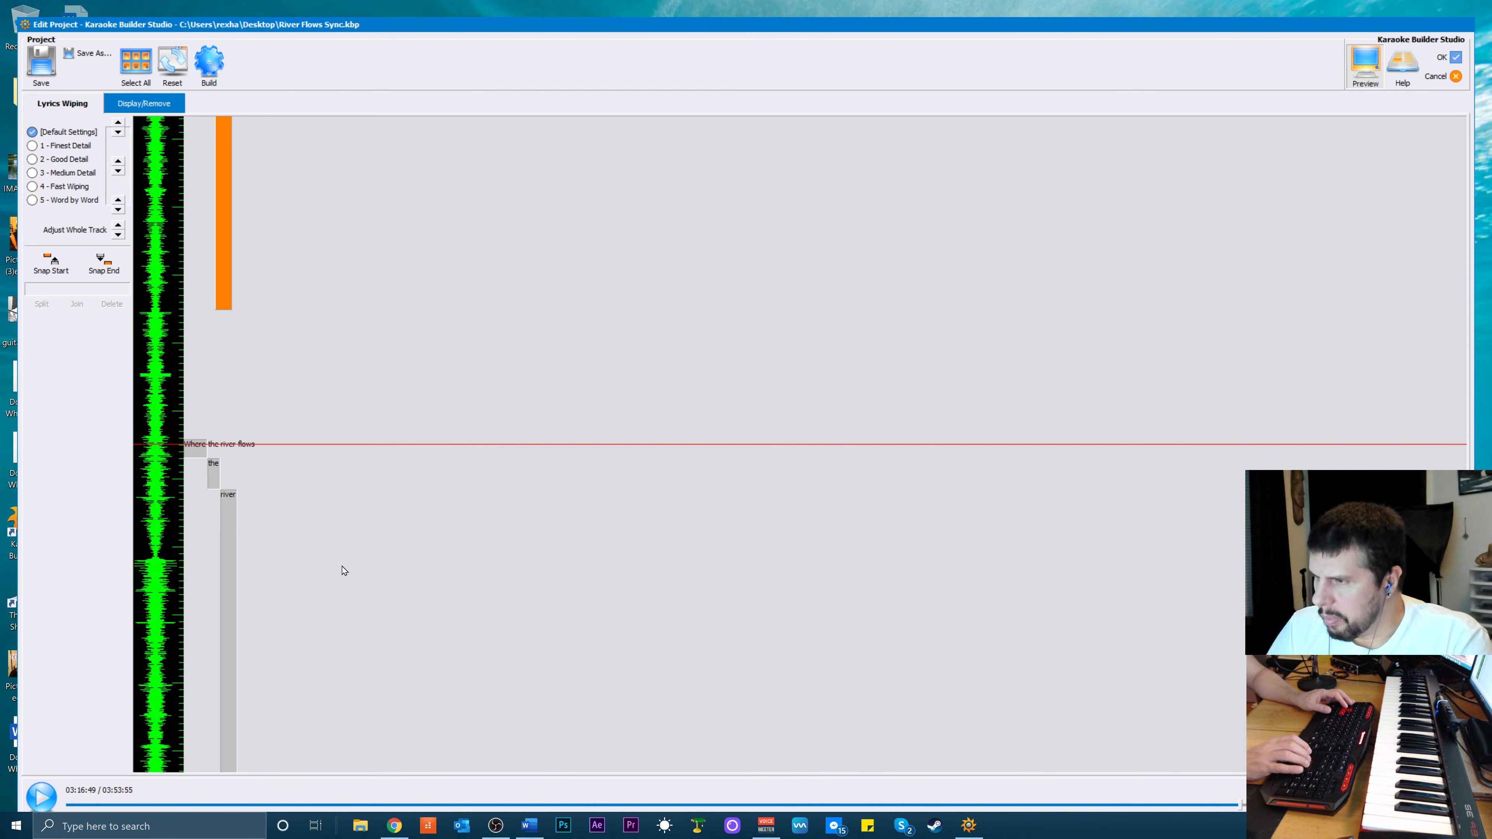
key(Up)
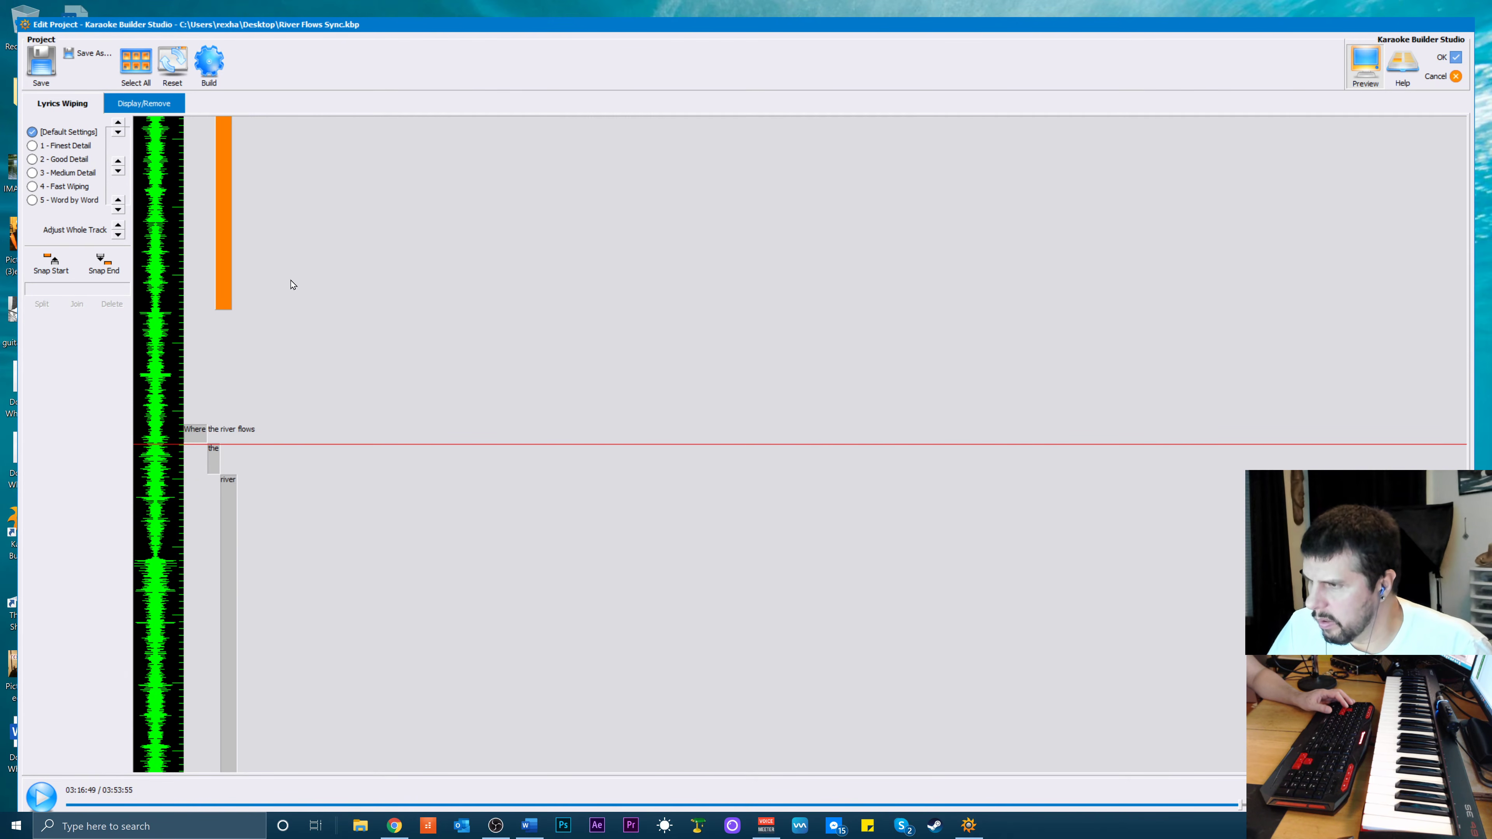
Replay the start of "Where the river flows" and shorten "river" to end at playback position 03:17:93
key(space)
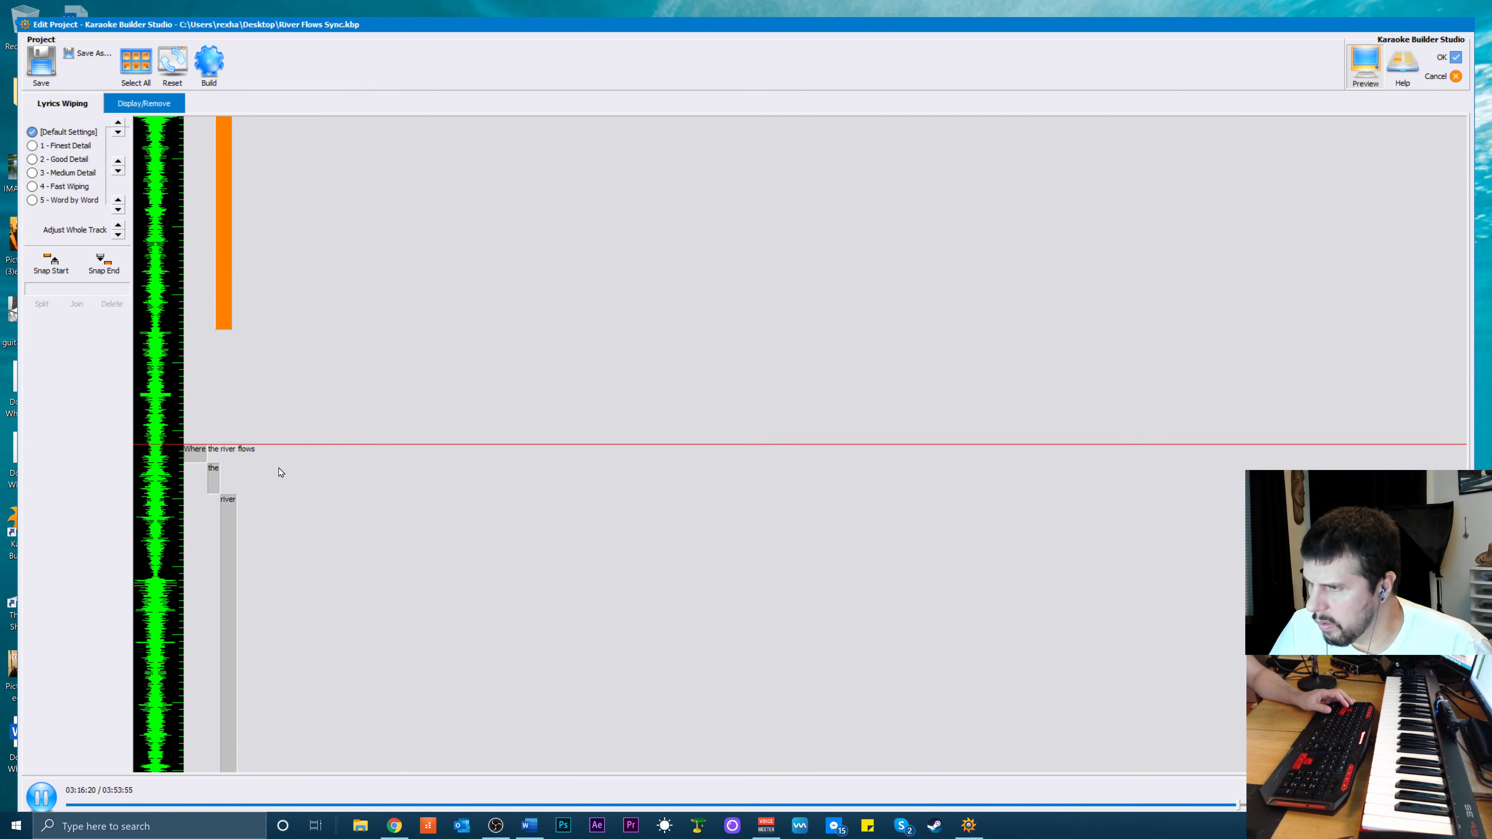
key(space)
key(space)
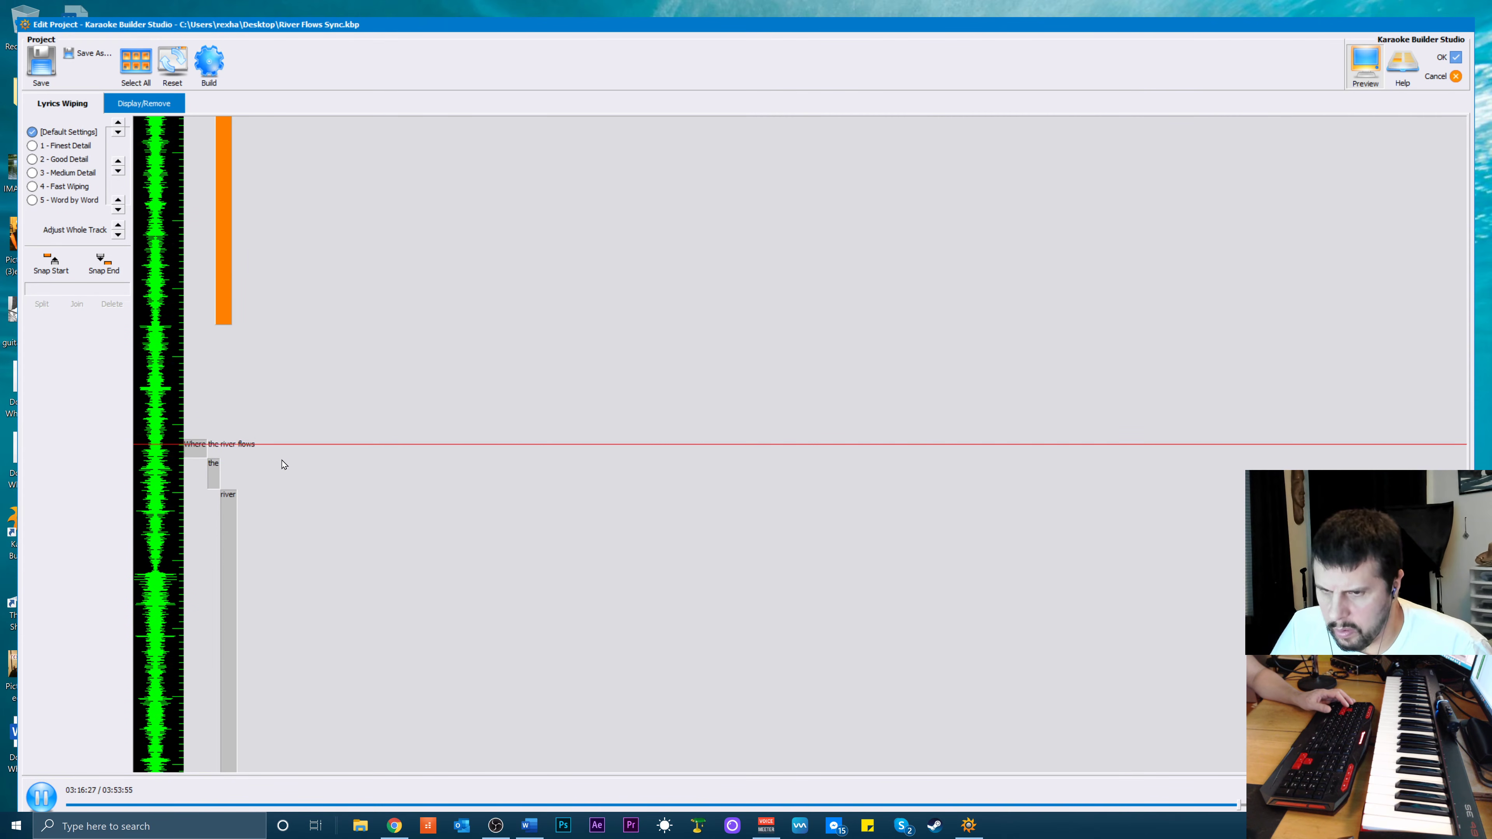
key(space)
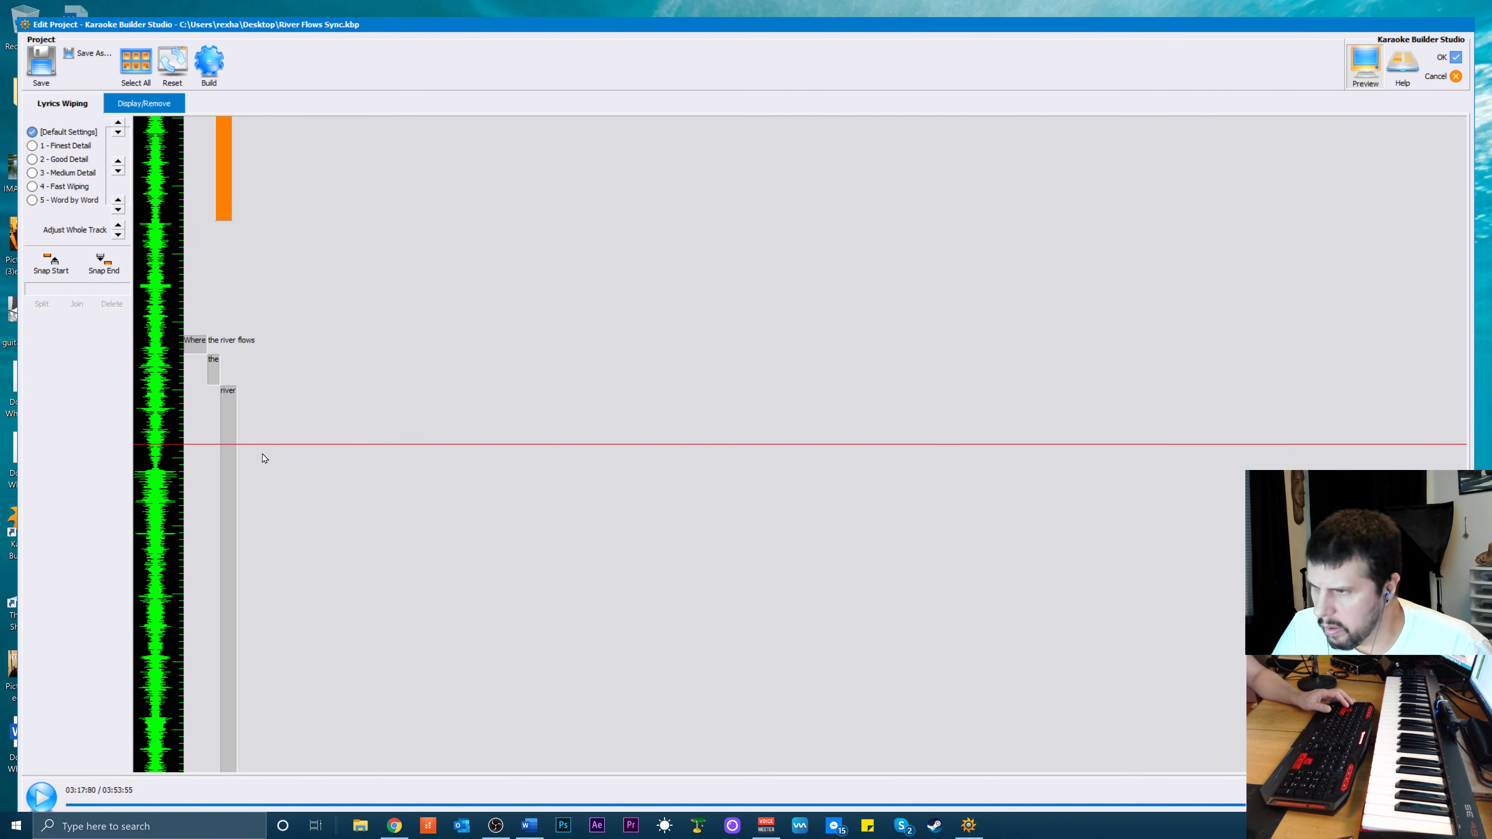
click(226, 497)
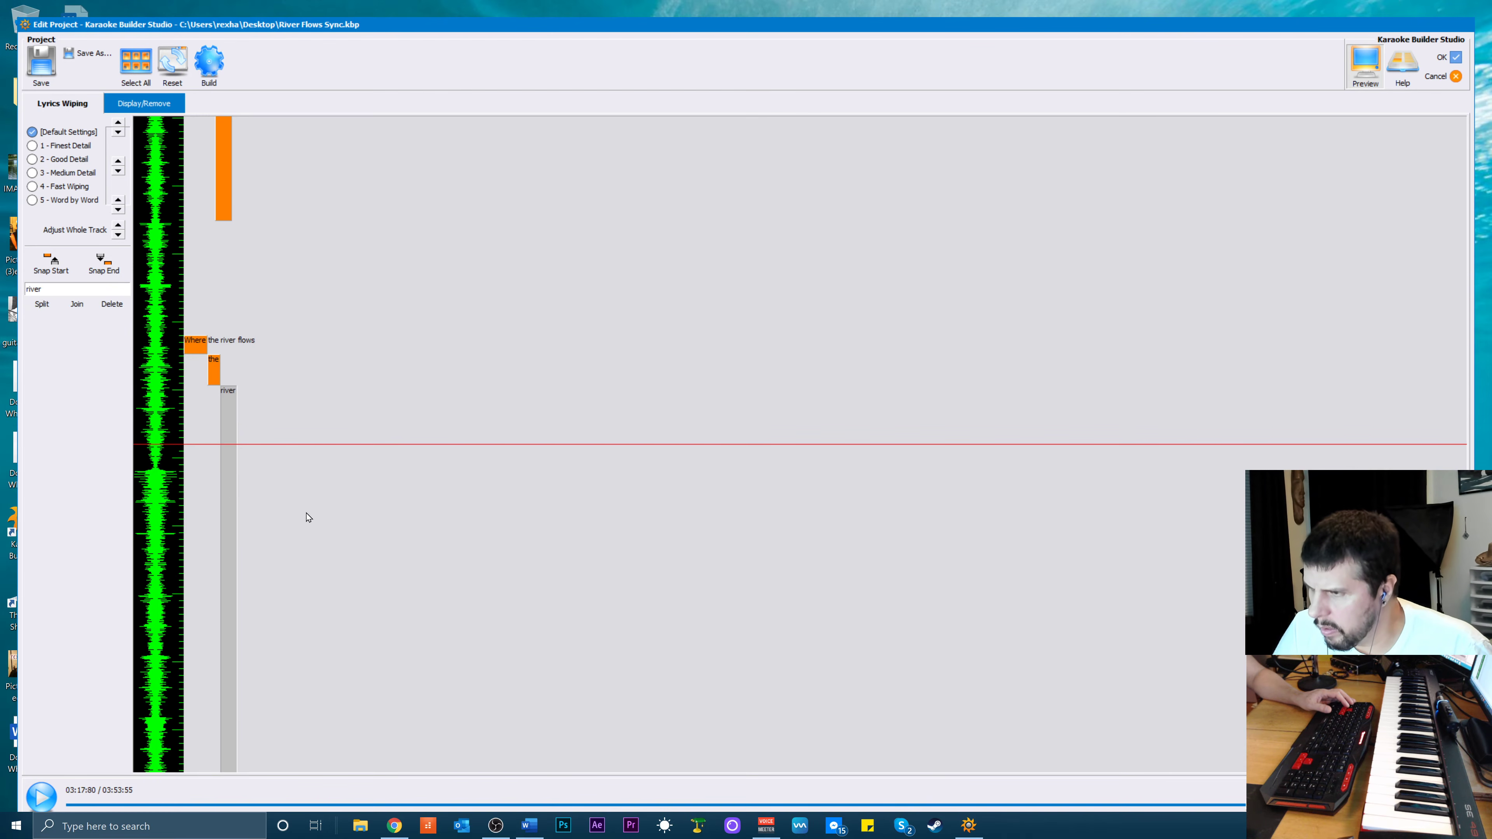
scroll(308, 517, down, 2)
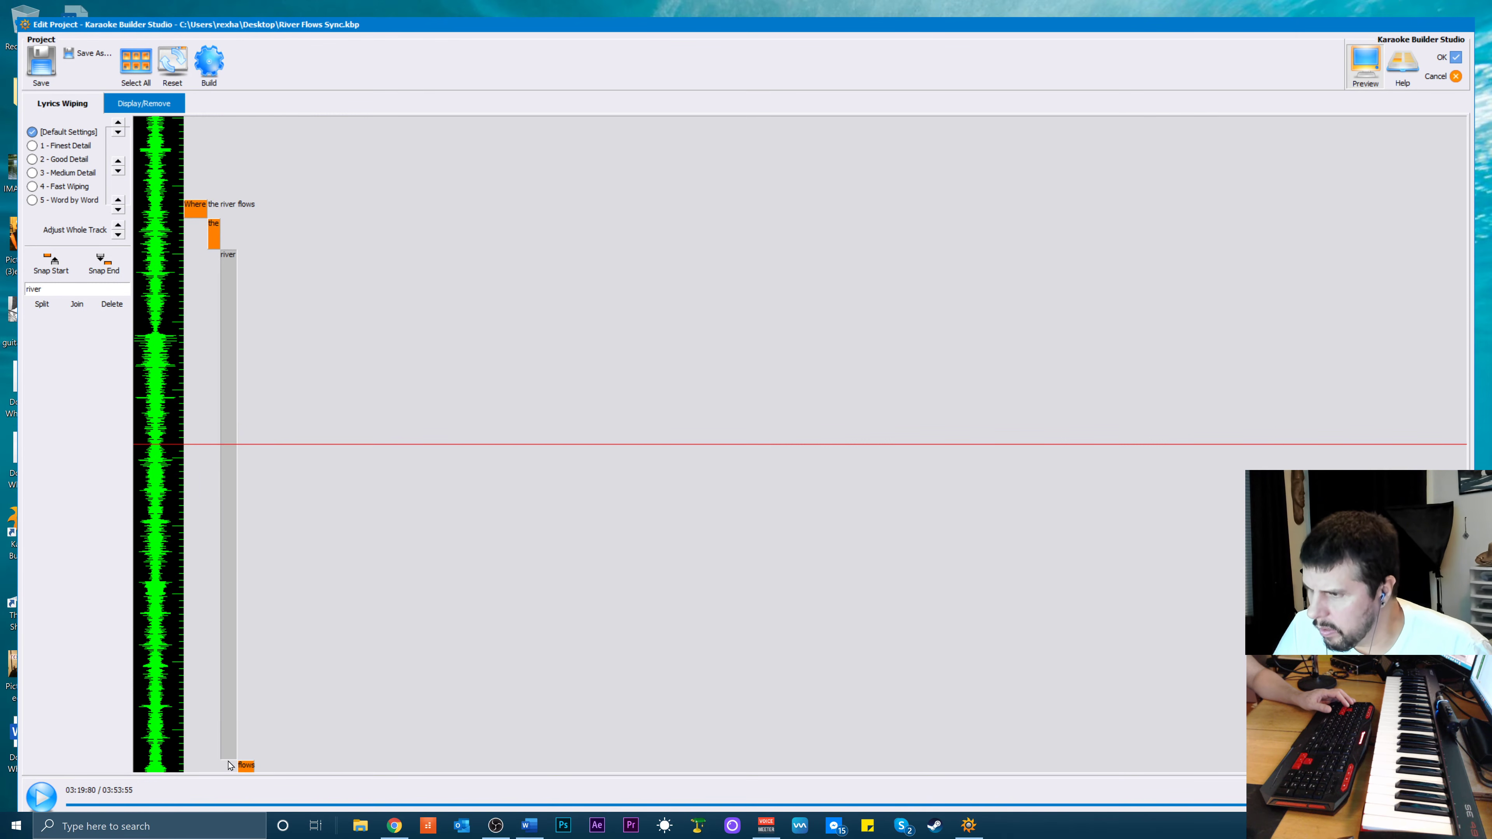
drag(227, 754, 226, 318)
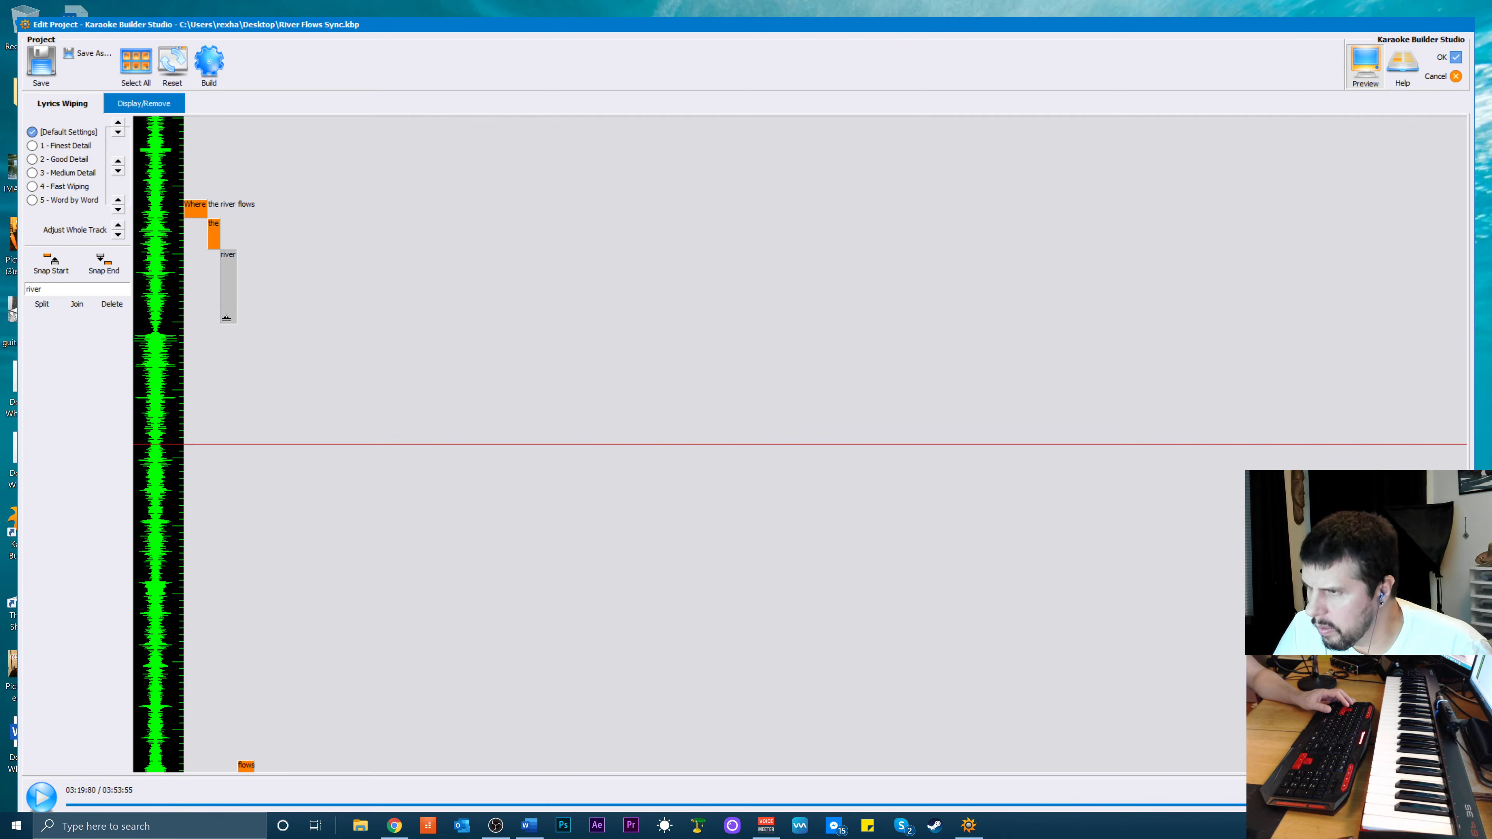
scroll(294, 365, up, 2)
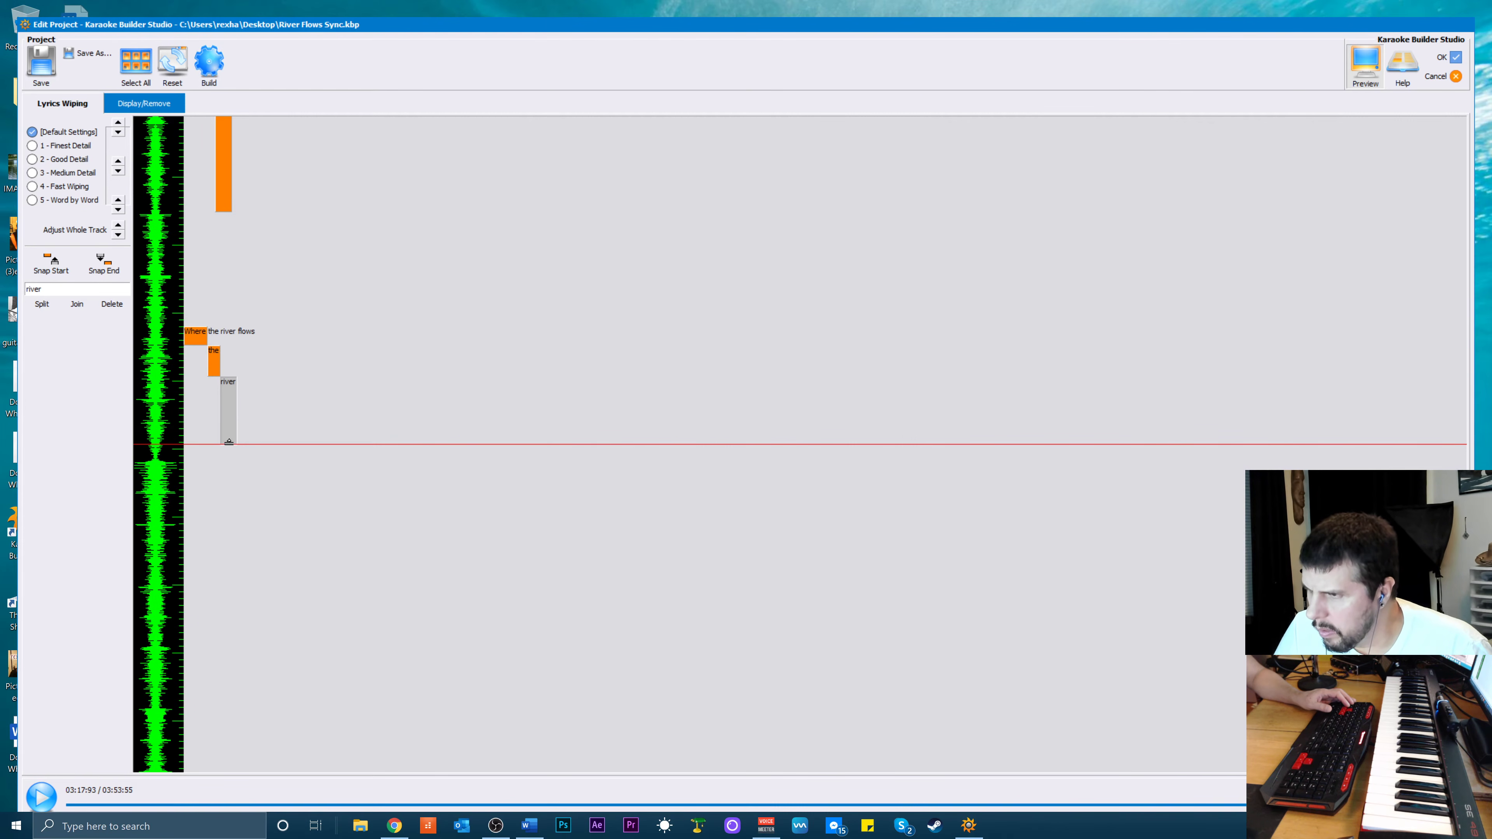
Snap the start of "flows" to the end of "river" in "Where the river flows" and play through the word to 03:23:26
scroll(242, 512, down, 2)
scroll(247, 623, down, 2)
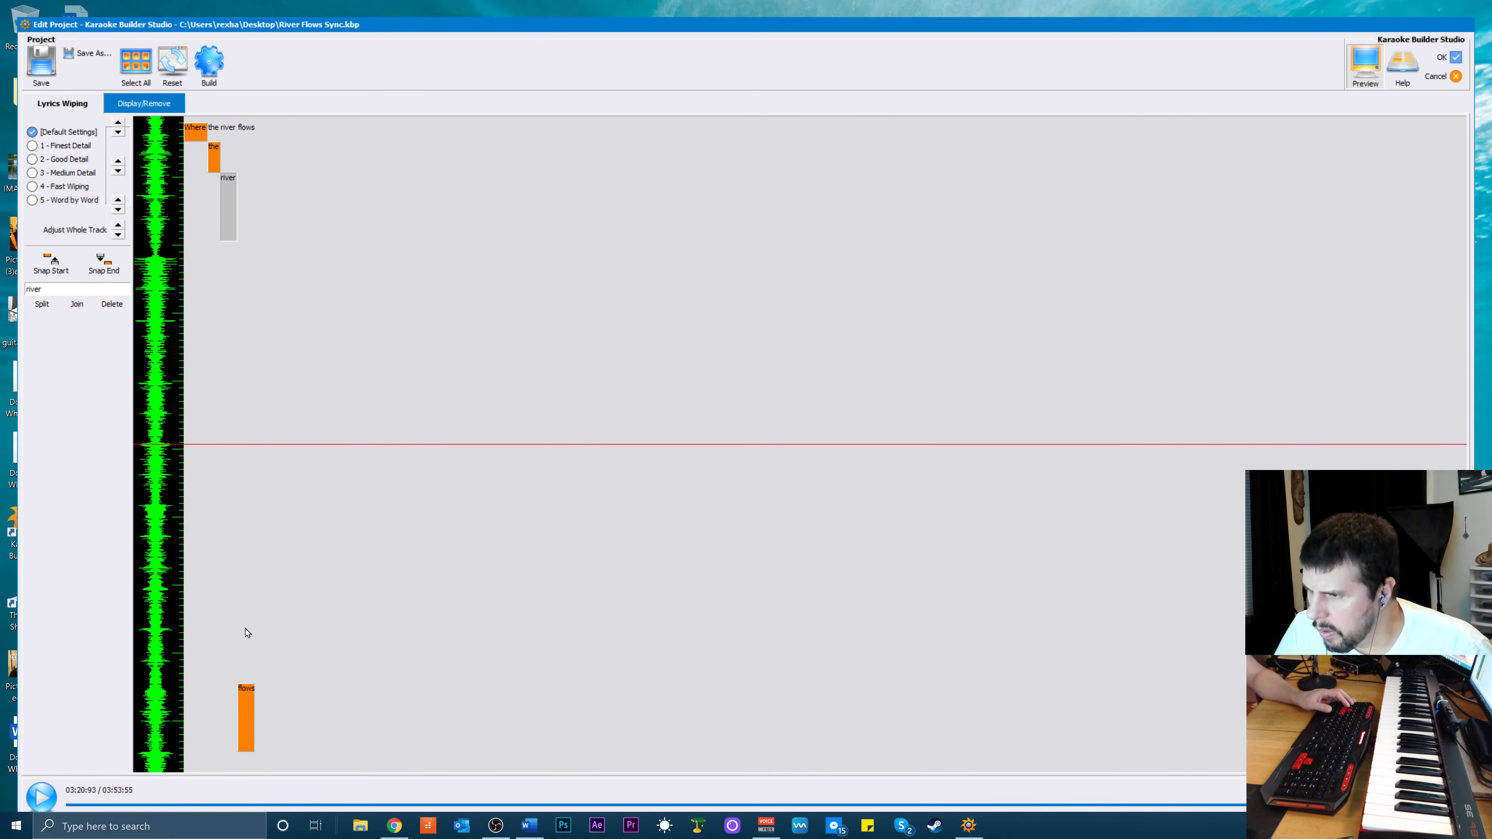
click(246, 699)
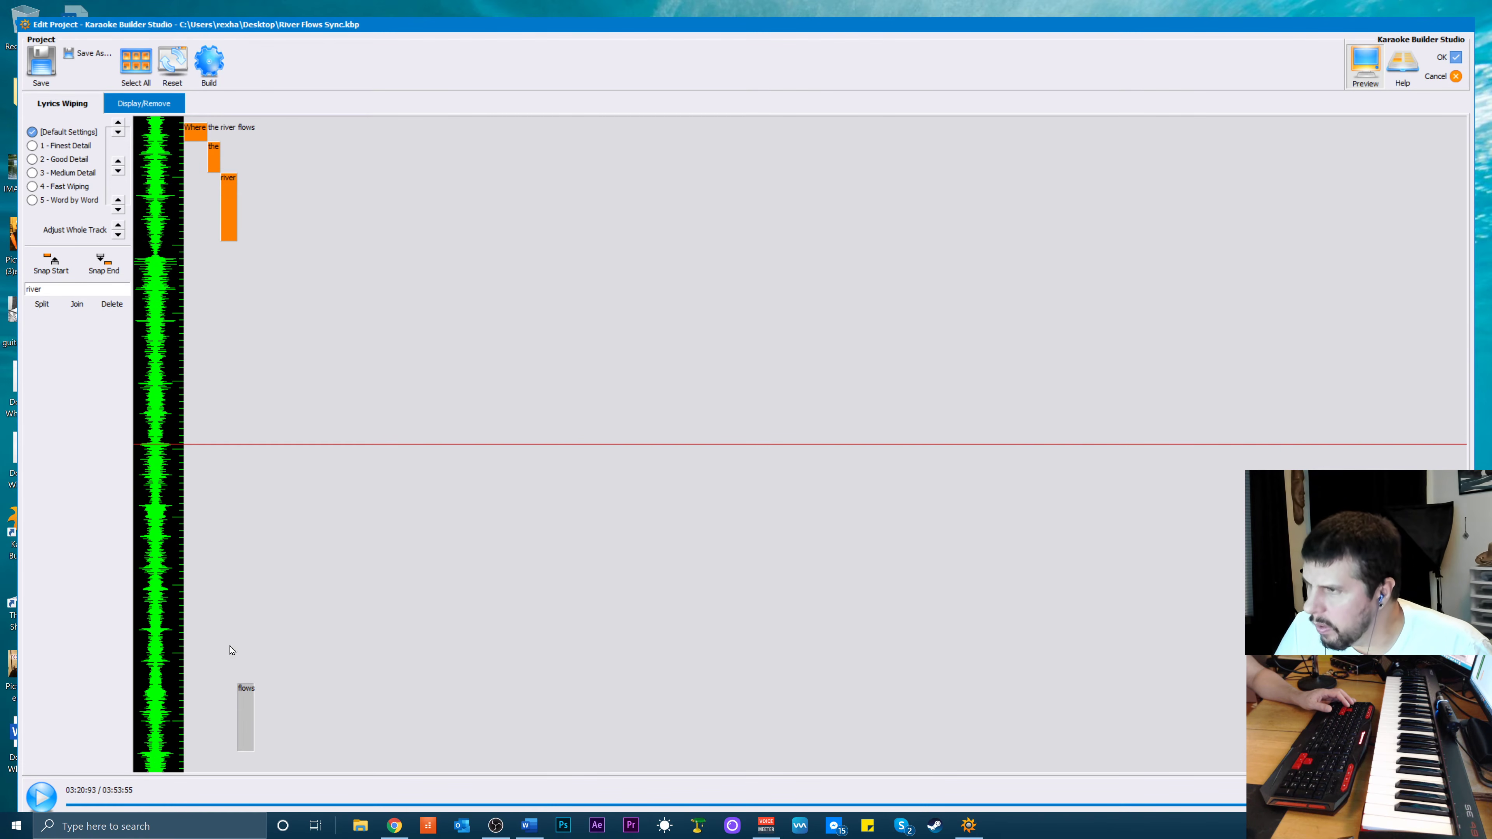
click(64, 271)
key(space)
scroll(296, 508, up, 6)
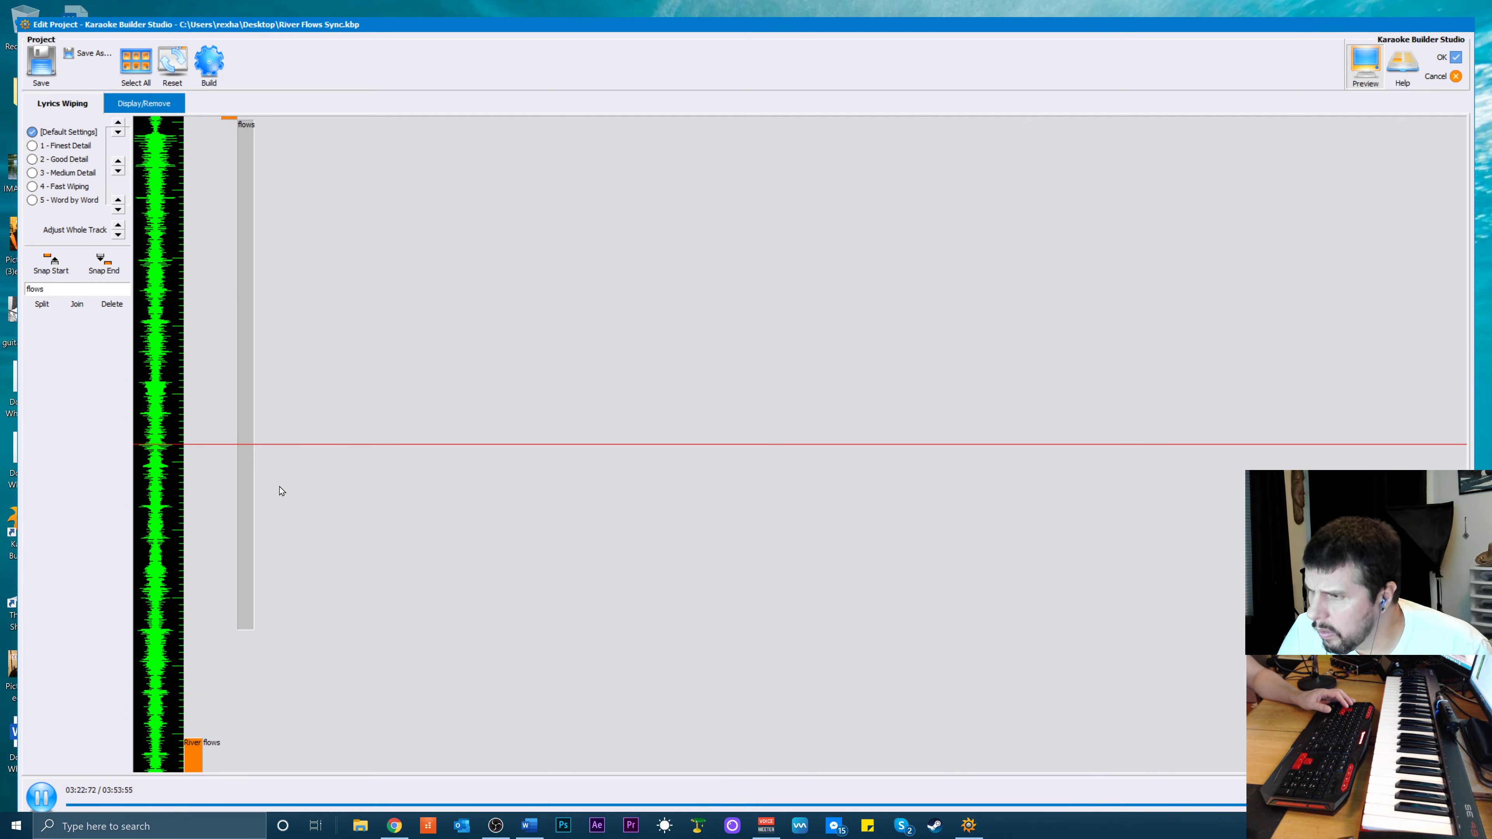
key(space)
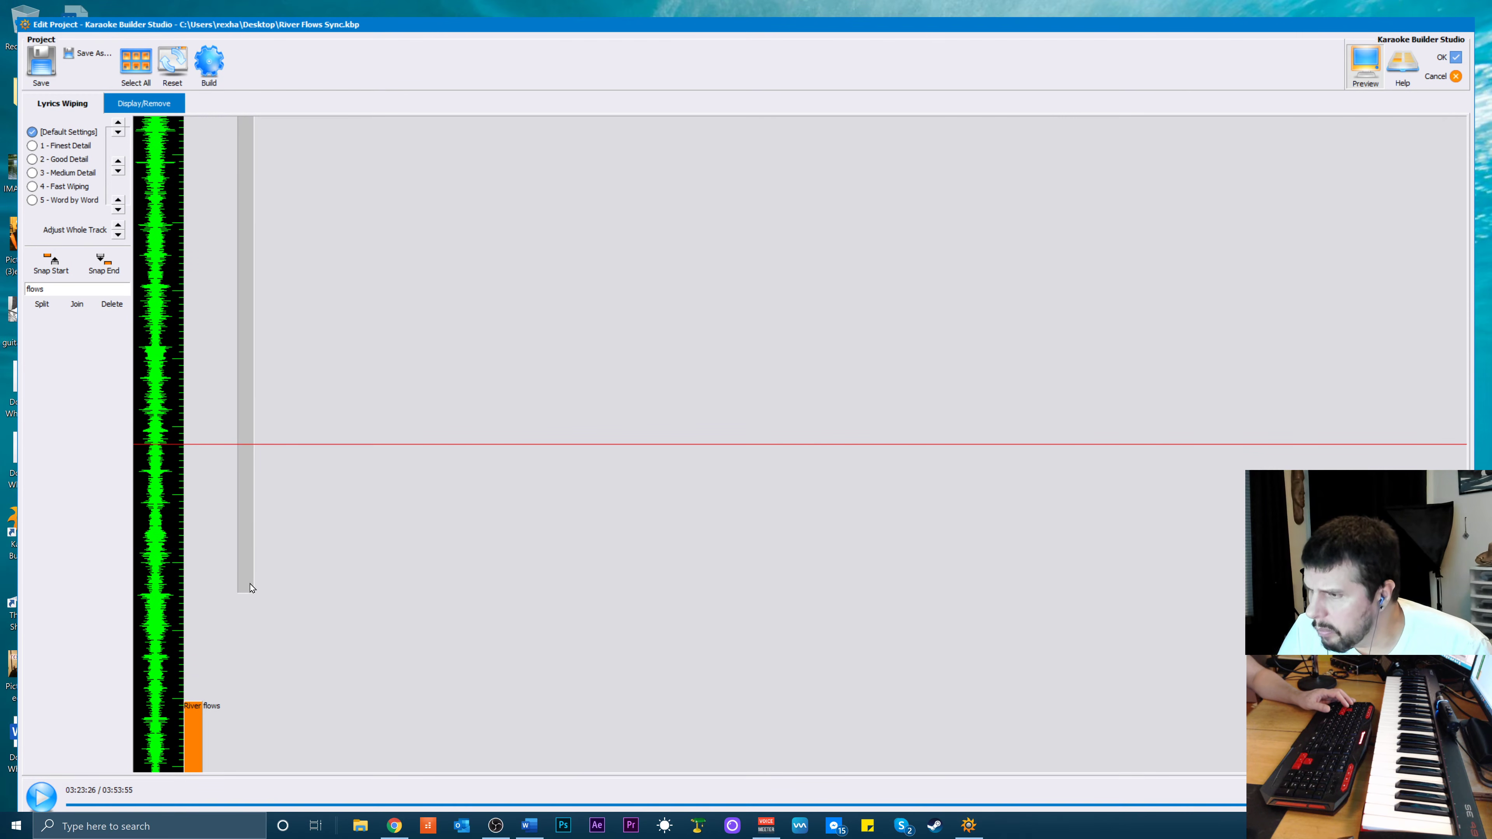
Shorten "flows" in "Where the river flows" to end at playback position 03:23:26 and play on to 03:25:92
drag(248, 589, 252, 463)
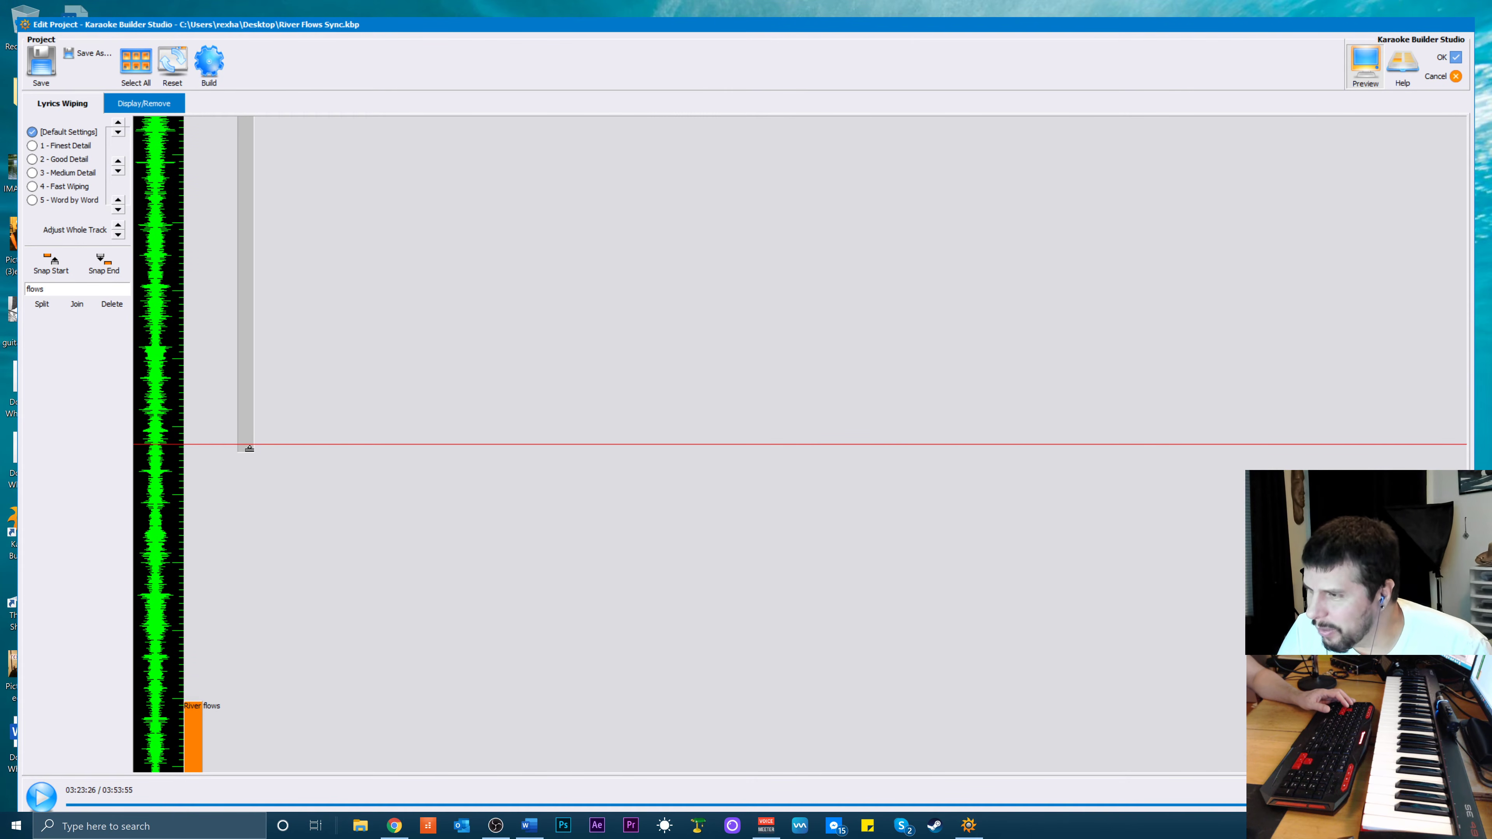
scroll(258, 527, down, 4)
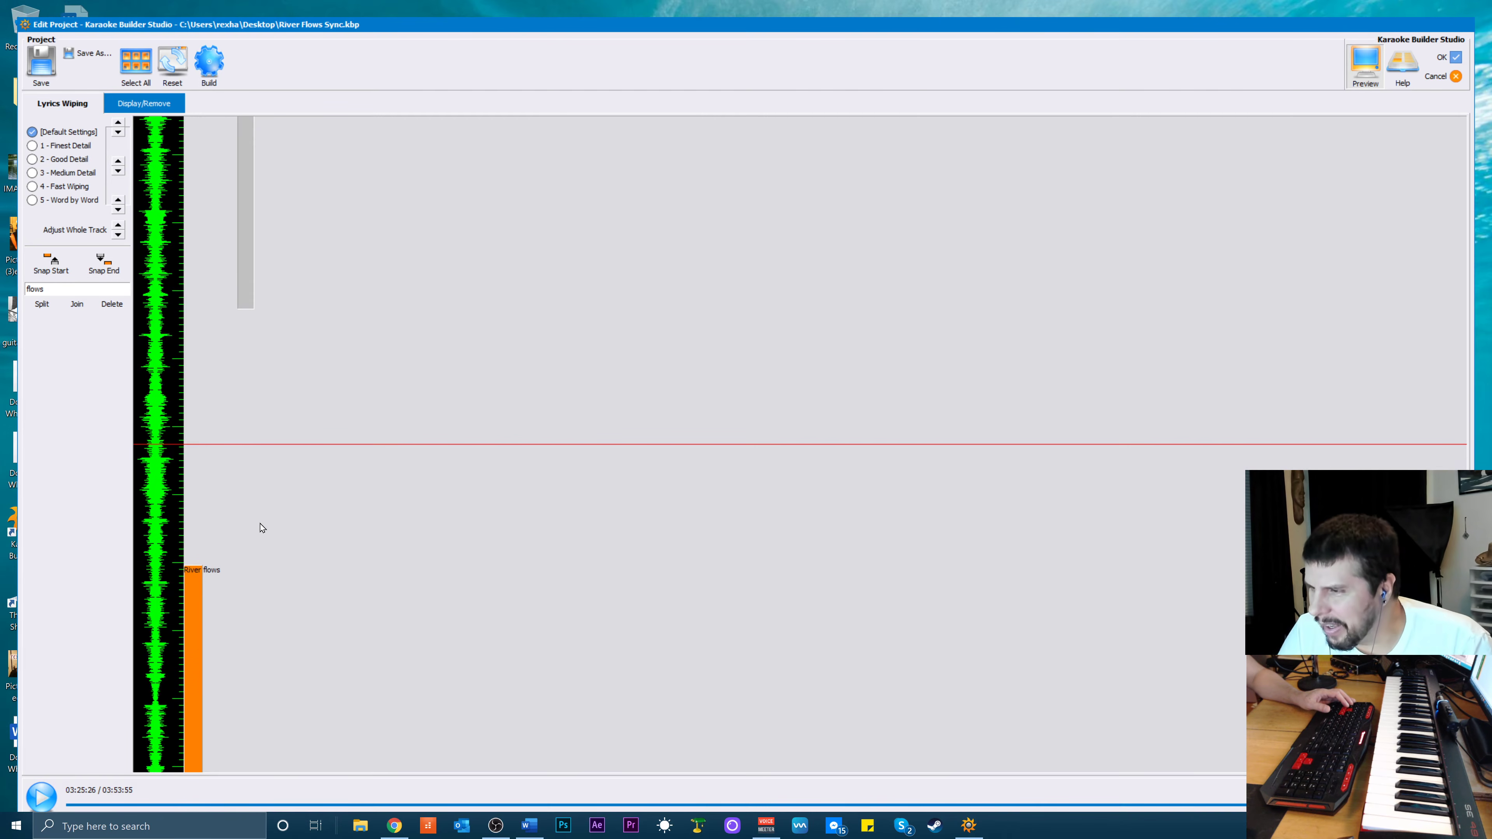
scroll(262, 522, up, 4)
scroll(264, 519, down, 2)
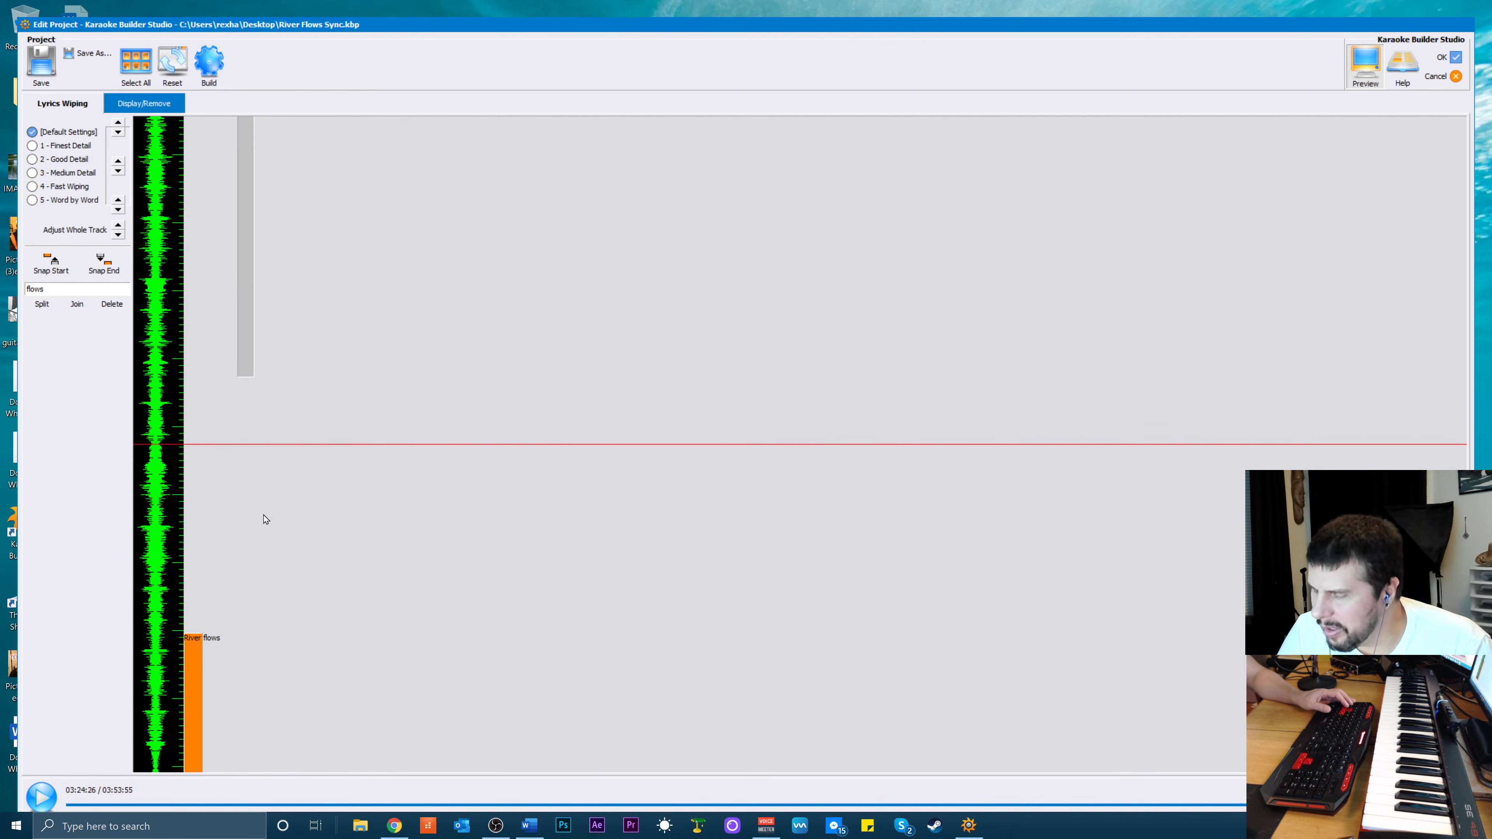
scroll(264, 519, down, 1)
scroll(267, 509, up, 2)
scroll(268, 509, down, 2)
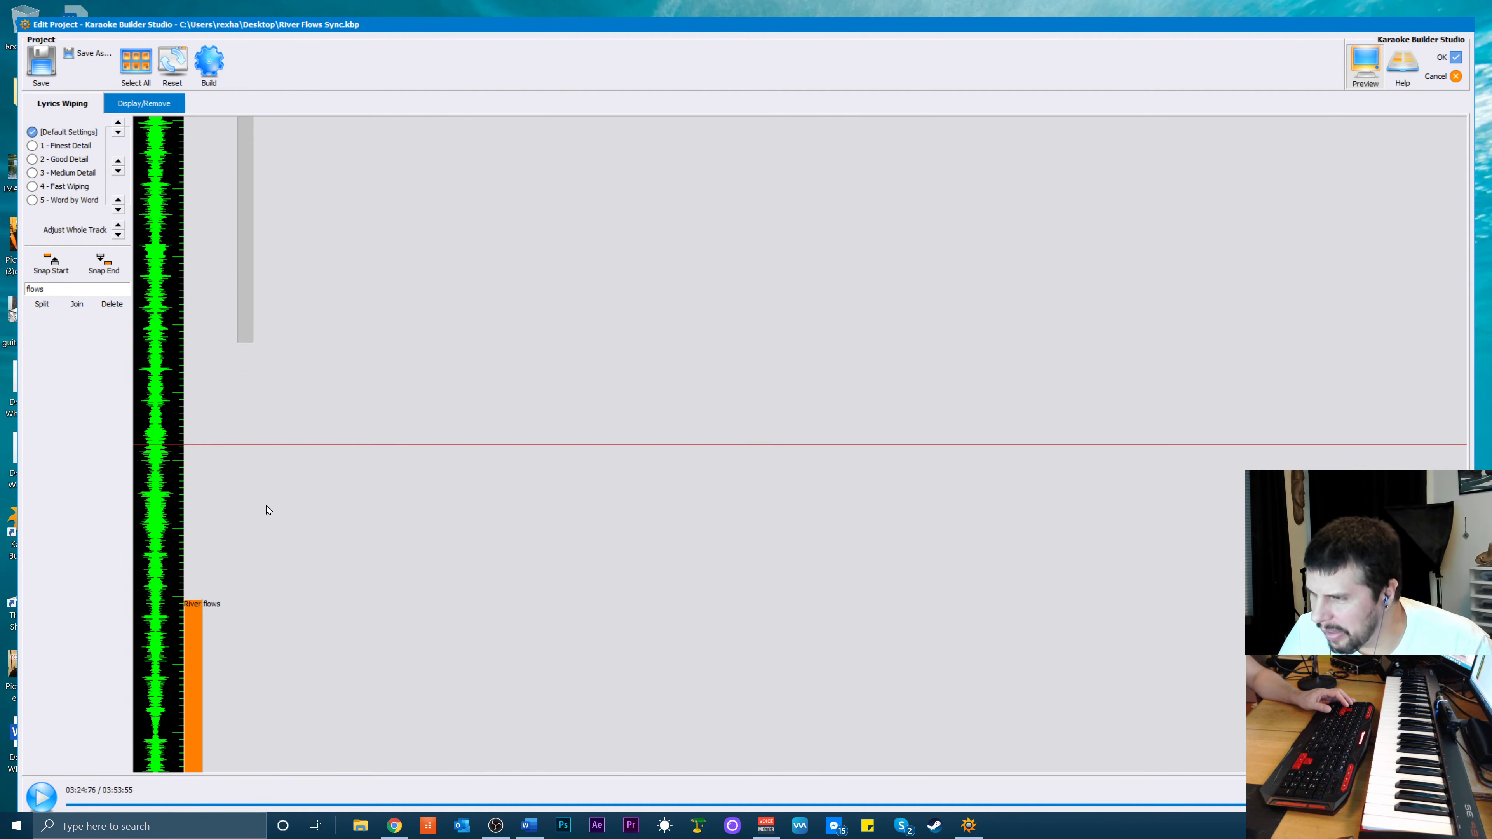
scroll(267, 509, up, 1)
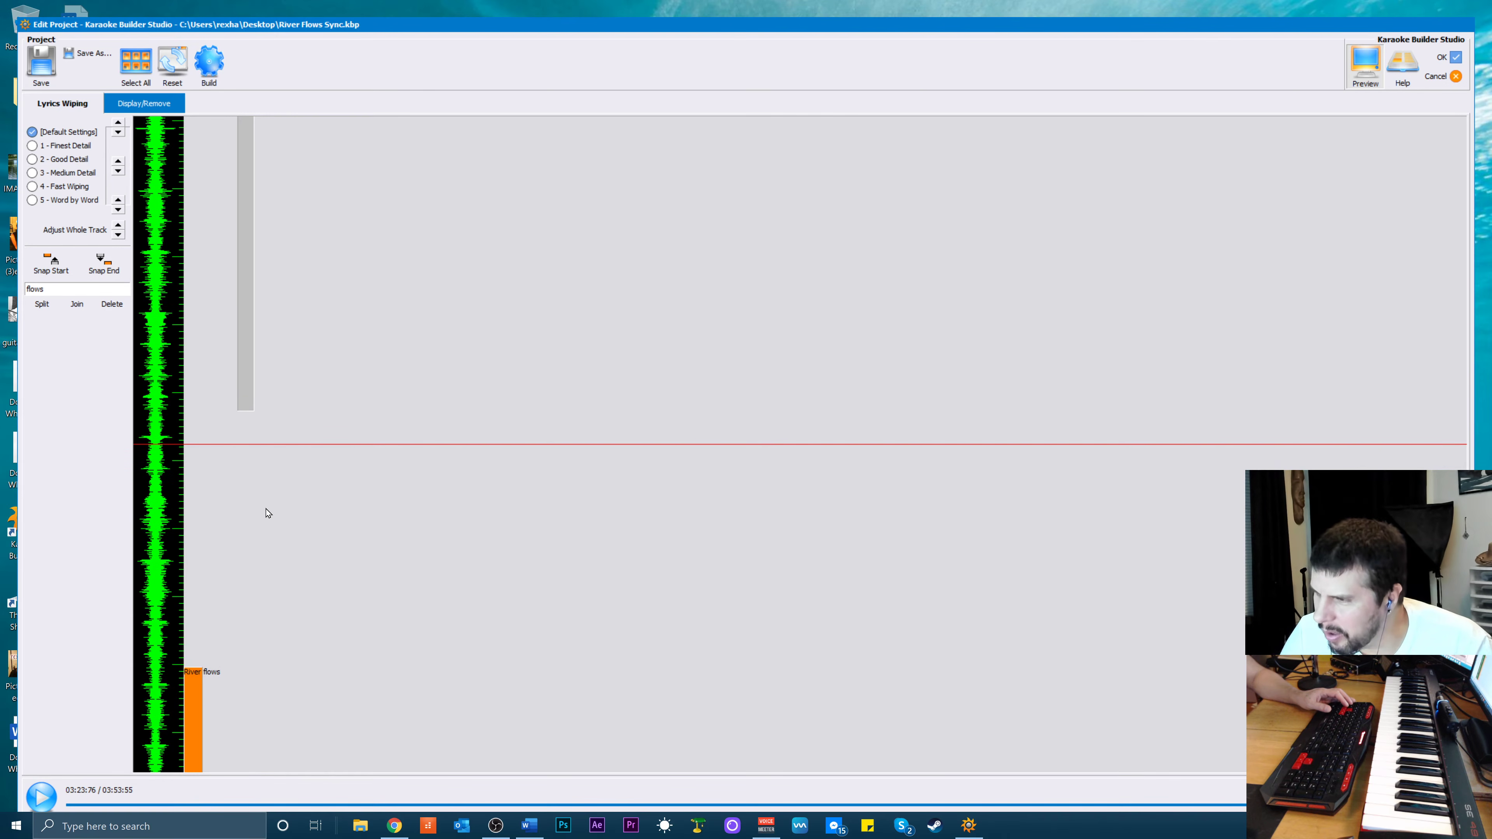
key(space)
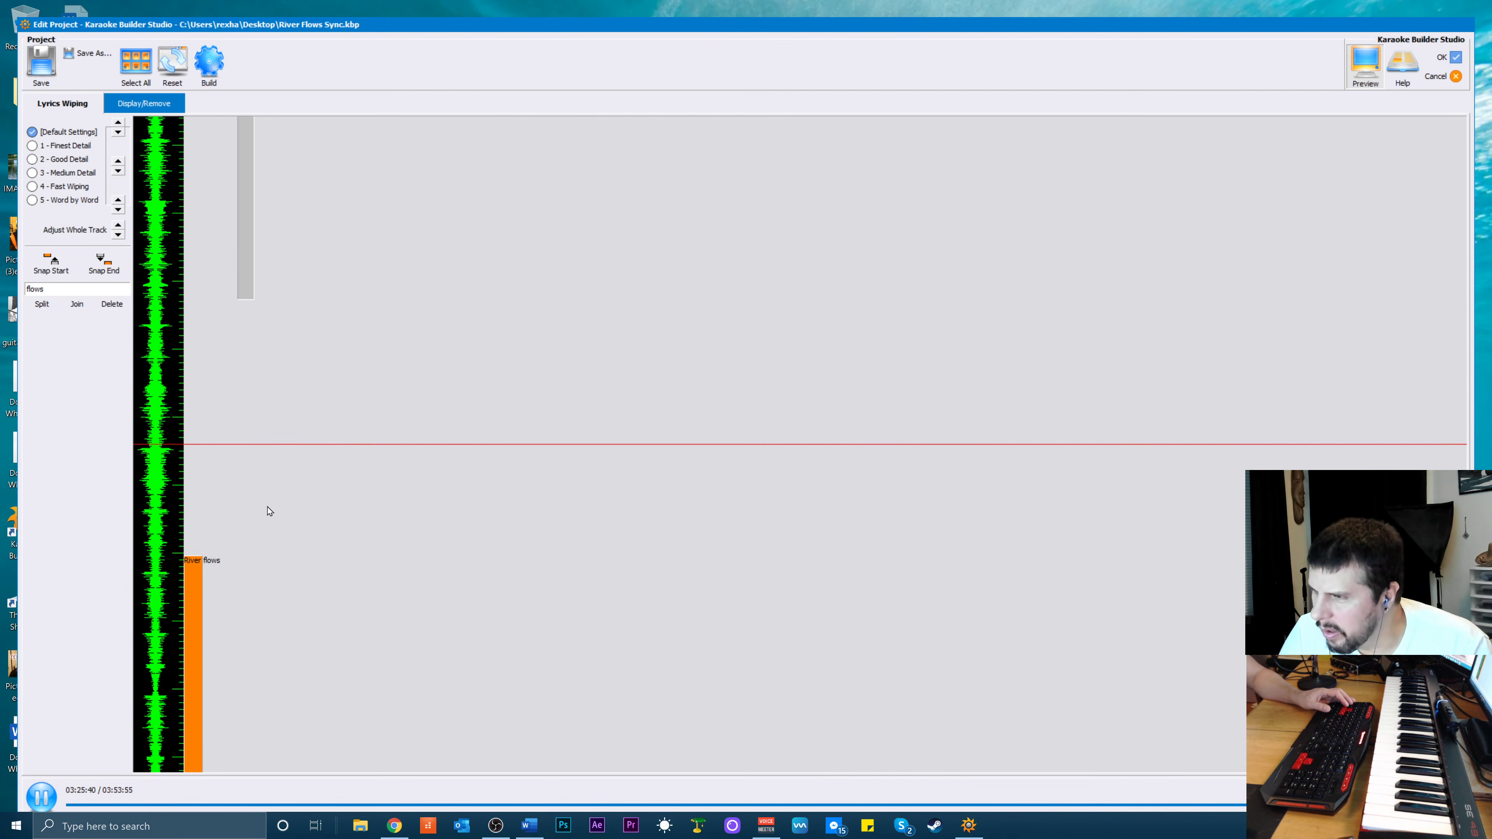
key(space)
Select "River" in the closing "River flows" line and replay from 03:23:76 to 03:25:01 to locate its vocal start
click(199, 578)
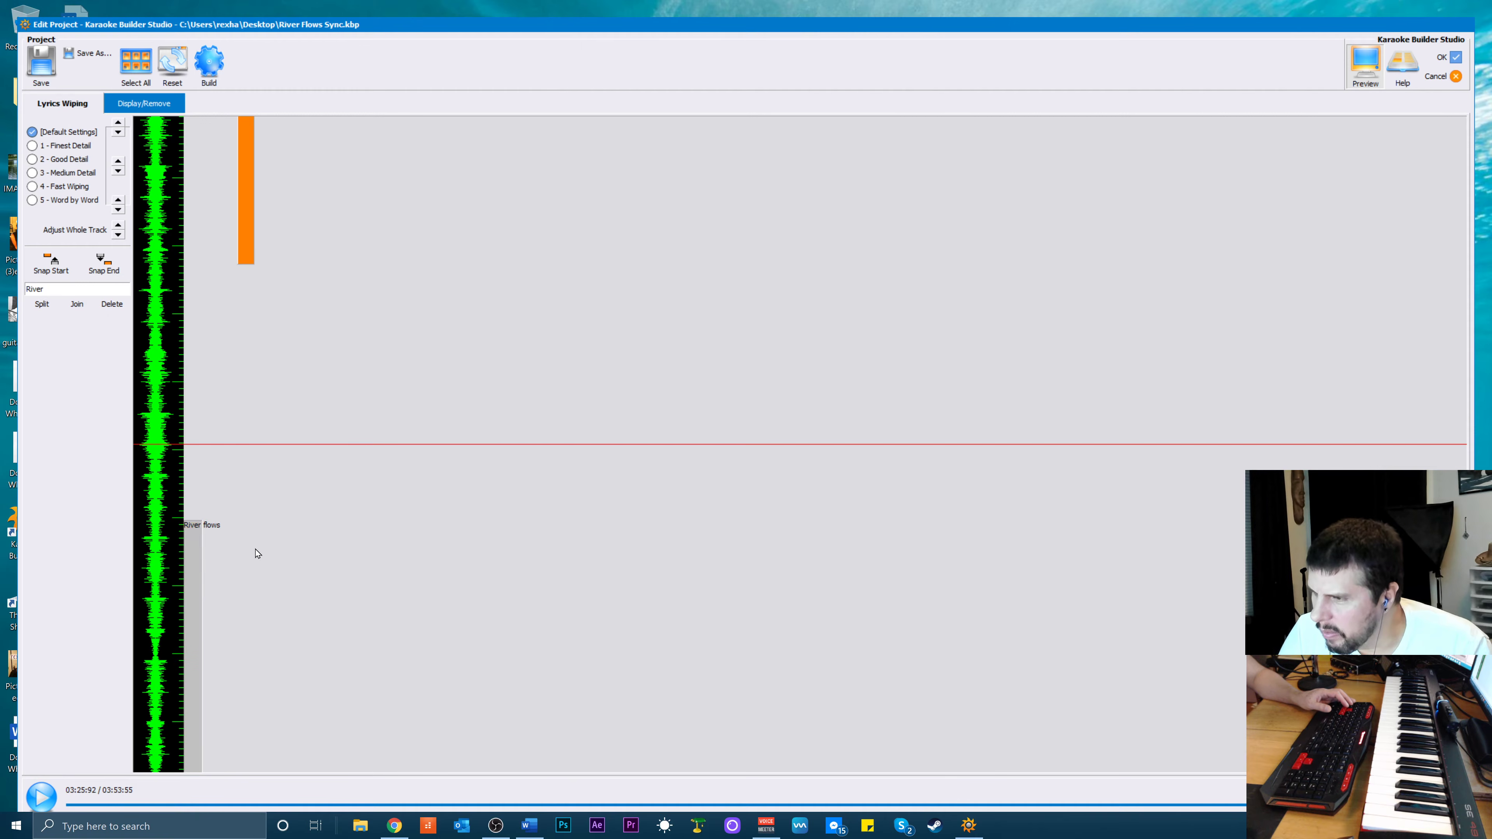
scroll(257, 551, up, 6)
key(space)
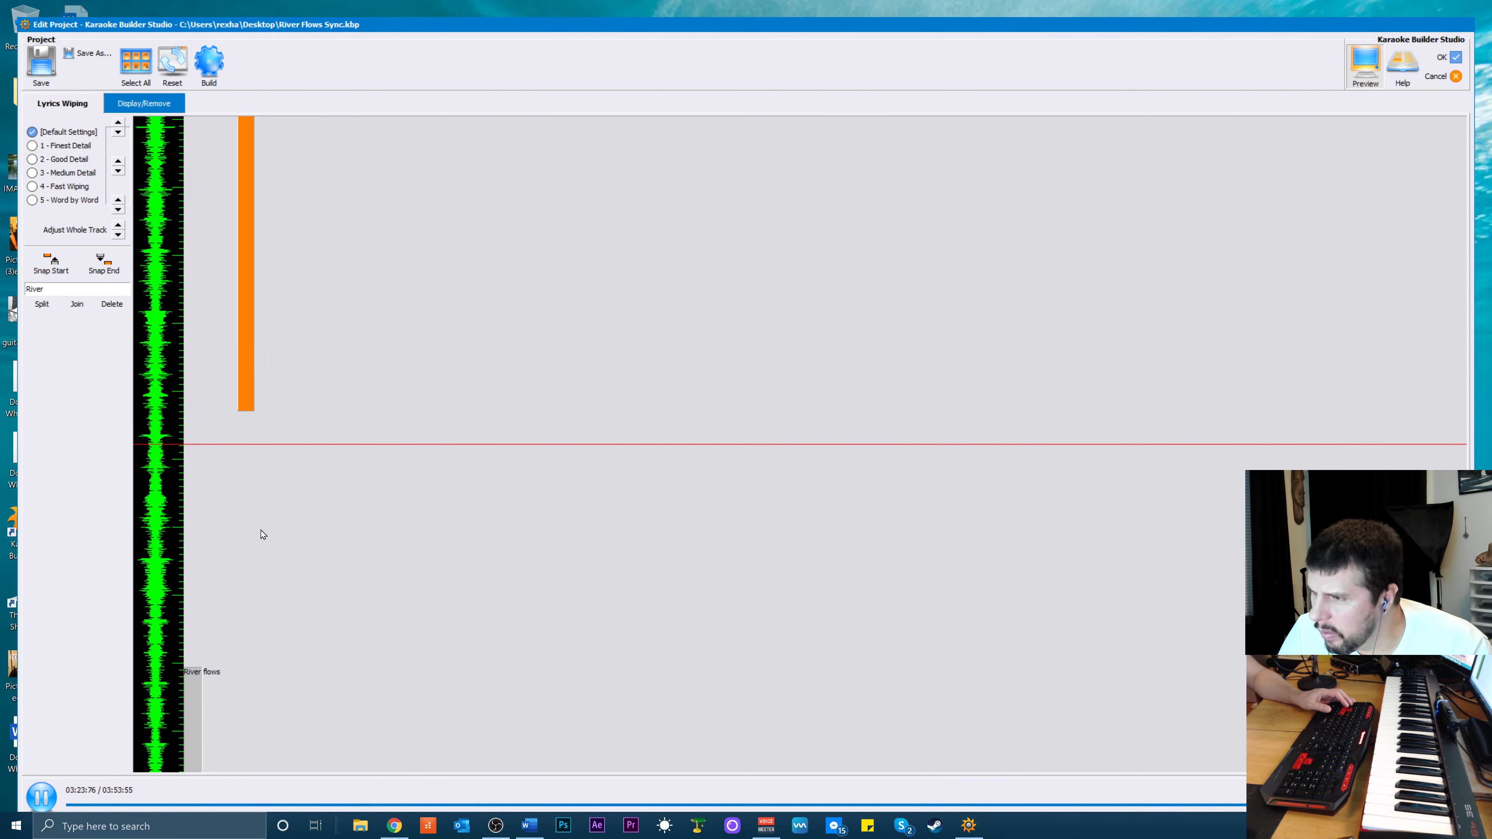
key(space)
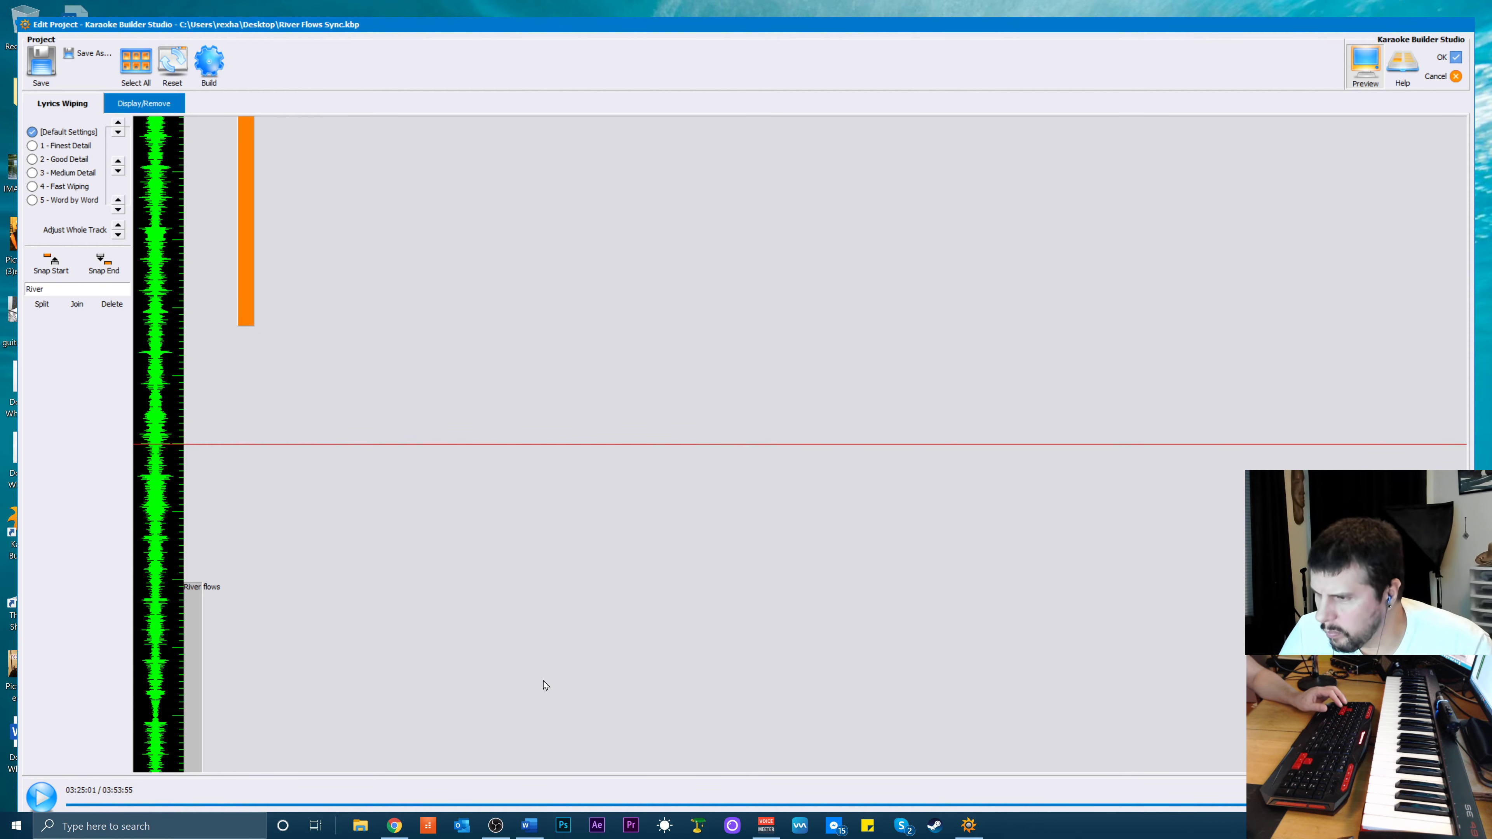
Select both words of the closing "River flows" line and move them earlier so the line starts at playback position 03:24:56
scroll(369, 675, down, 20)
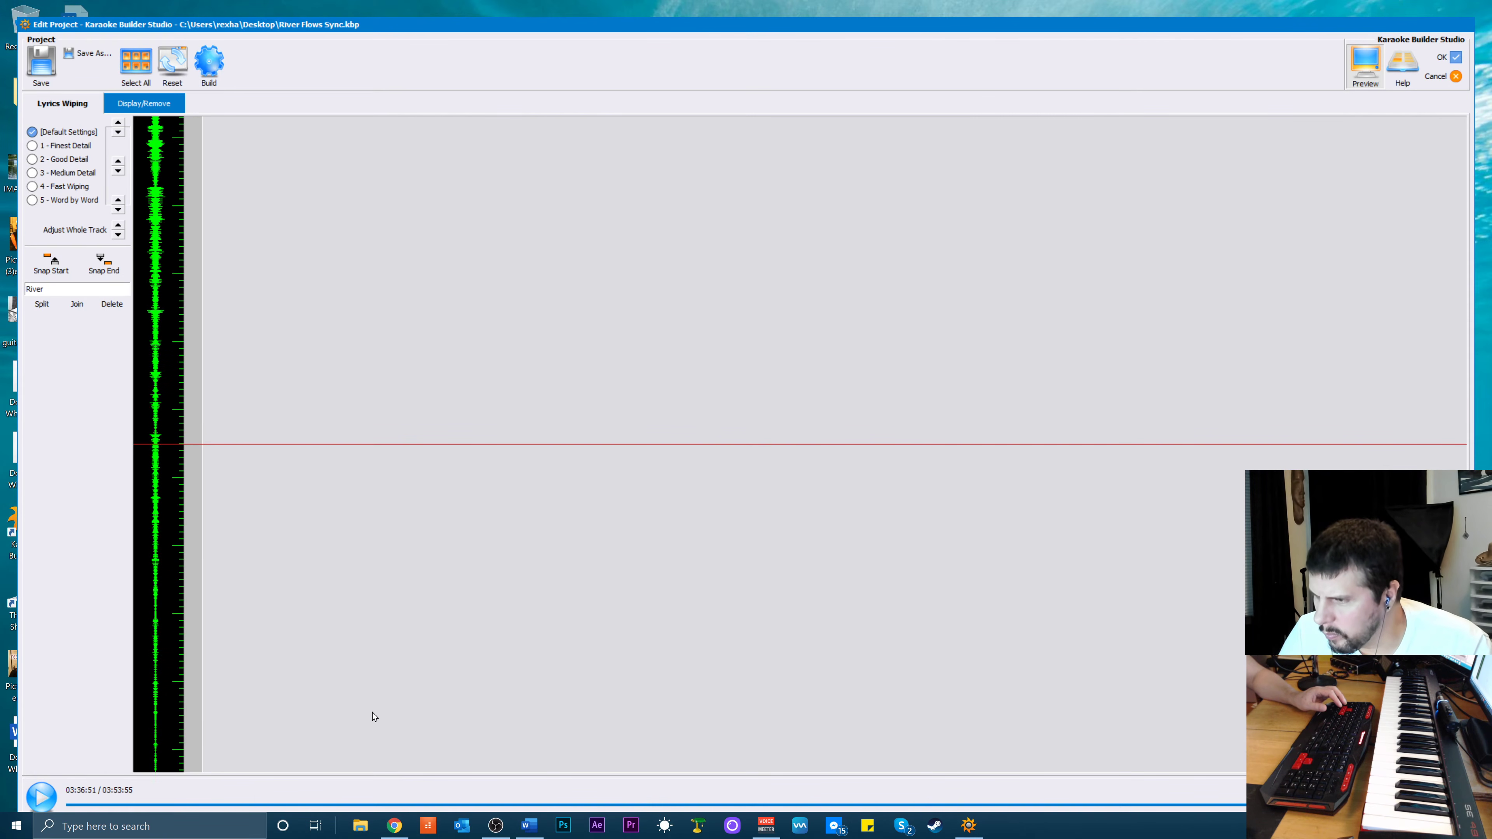
scroll(370, 720, down, 5)
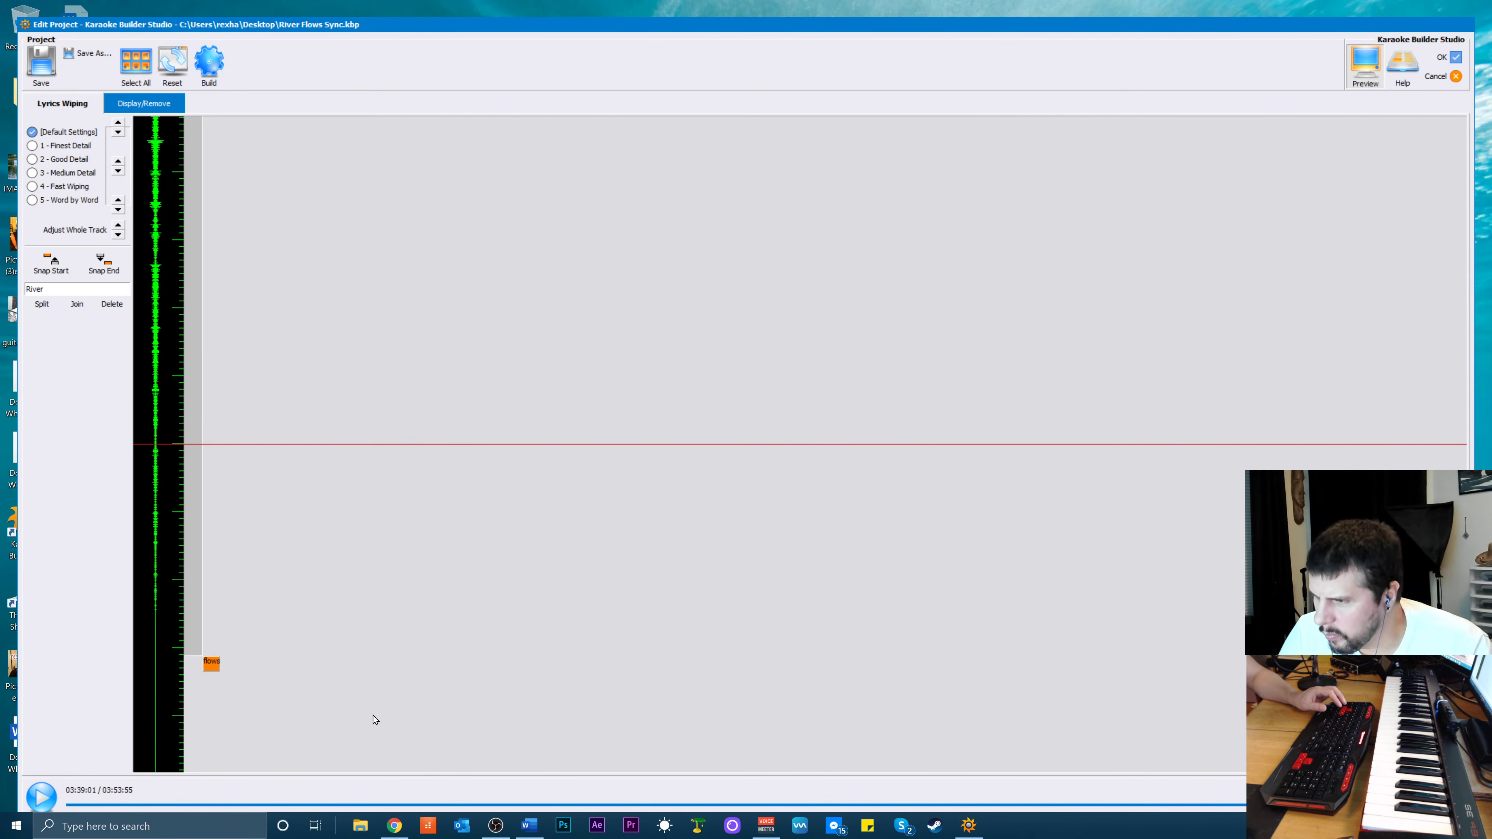
click(202, 546)
scroll(267, 509, up, 10)
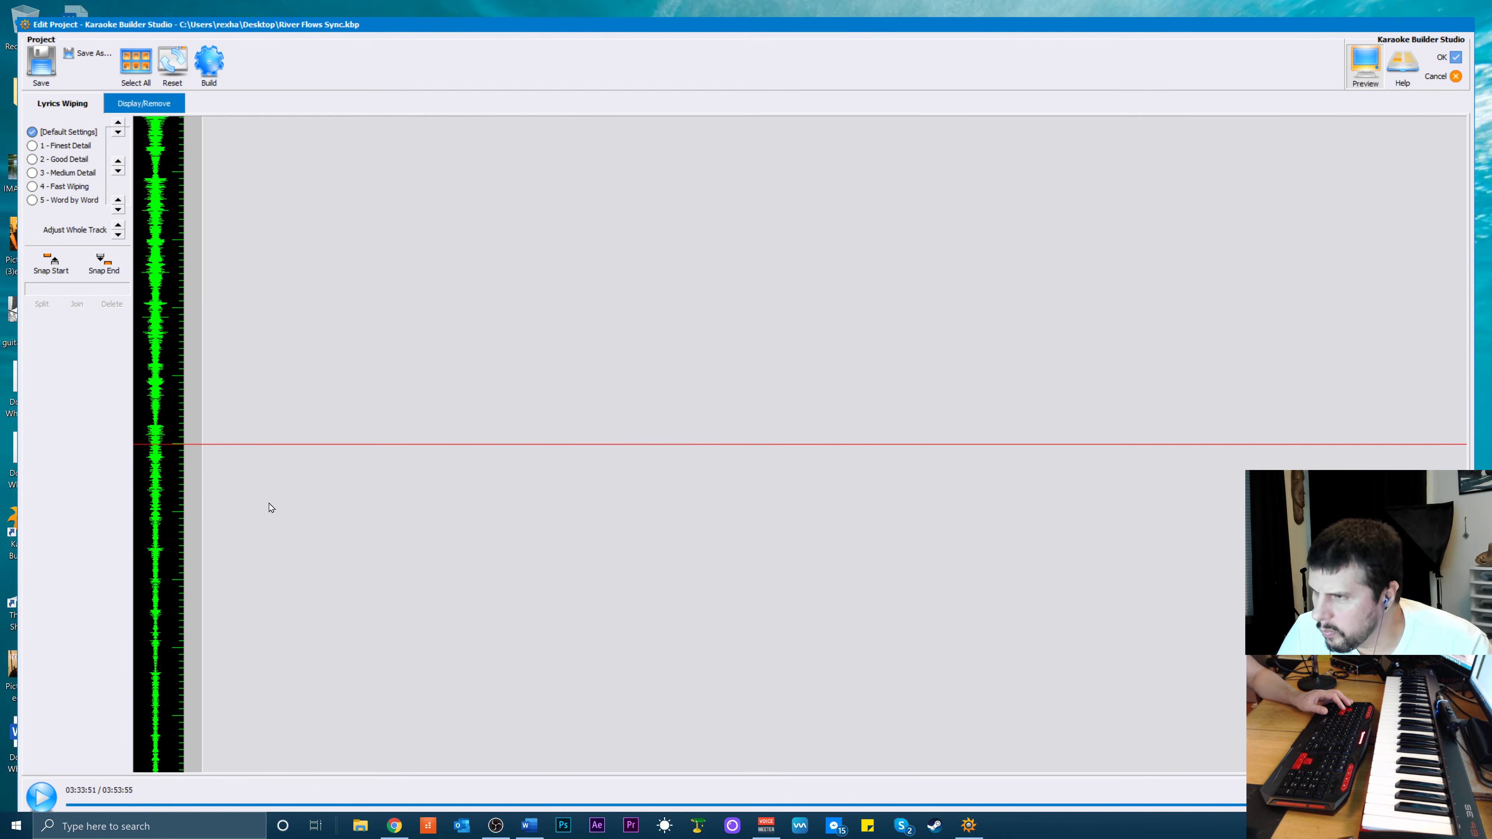
scroll(271, 507, up, 16)
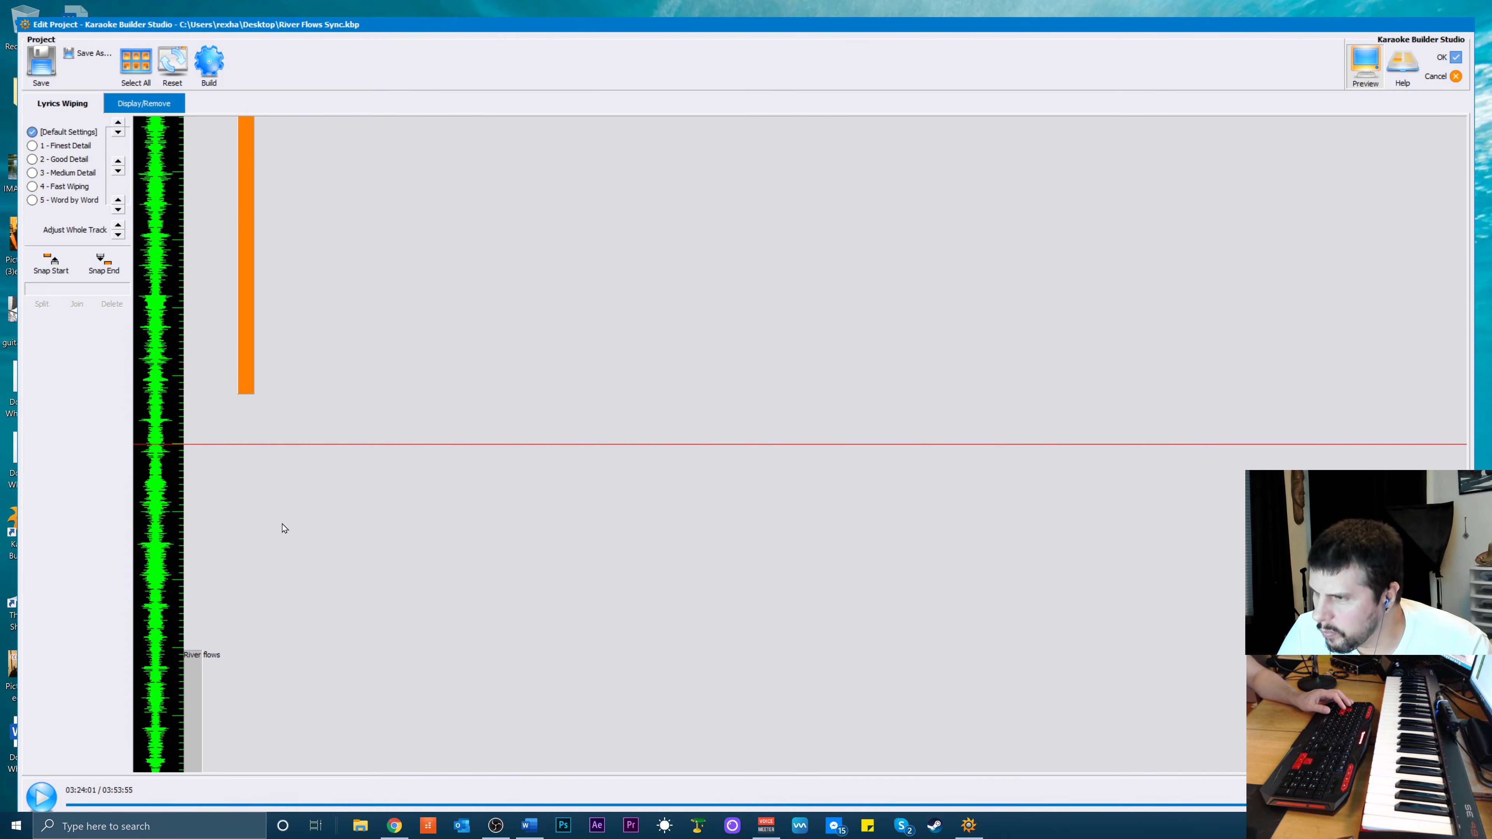
scroll(281, 532, down, 2)
scroll(289, 523, up, 3)
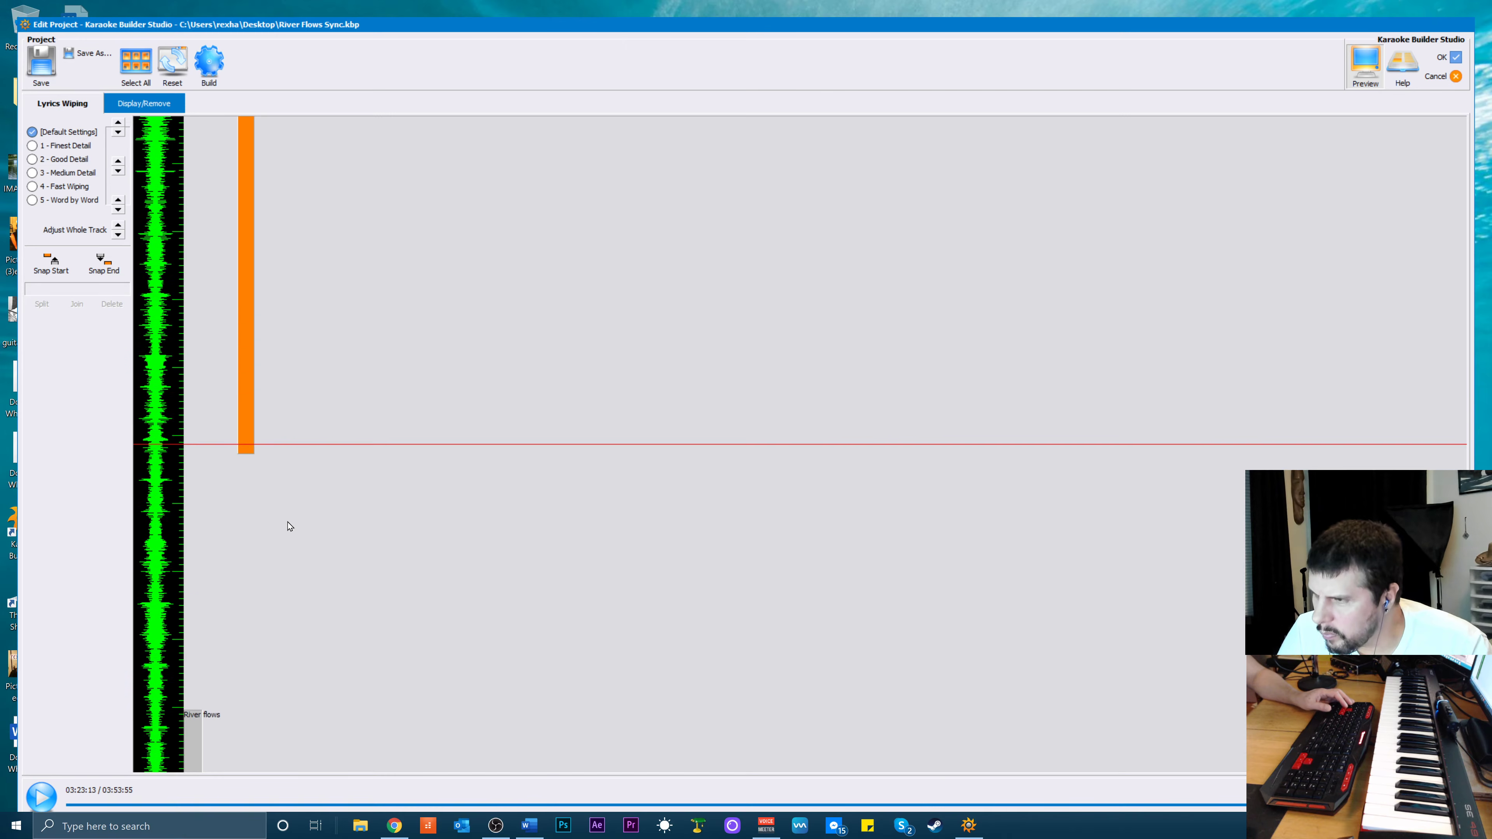
scroll(288, 529, down, 3)
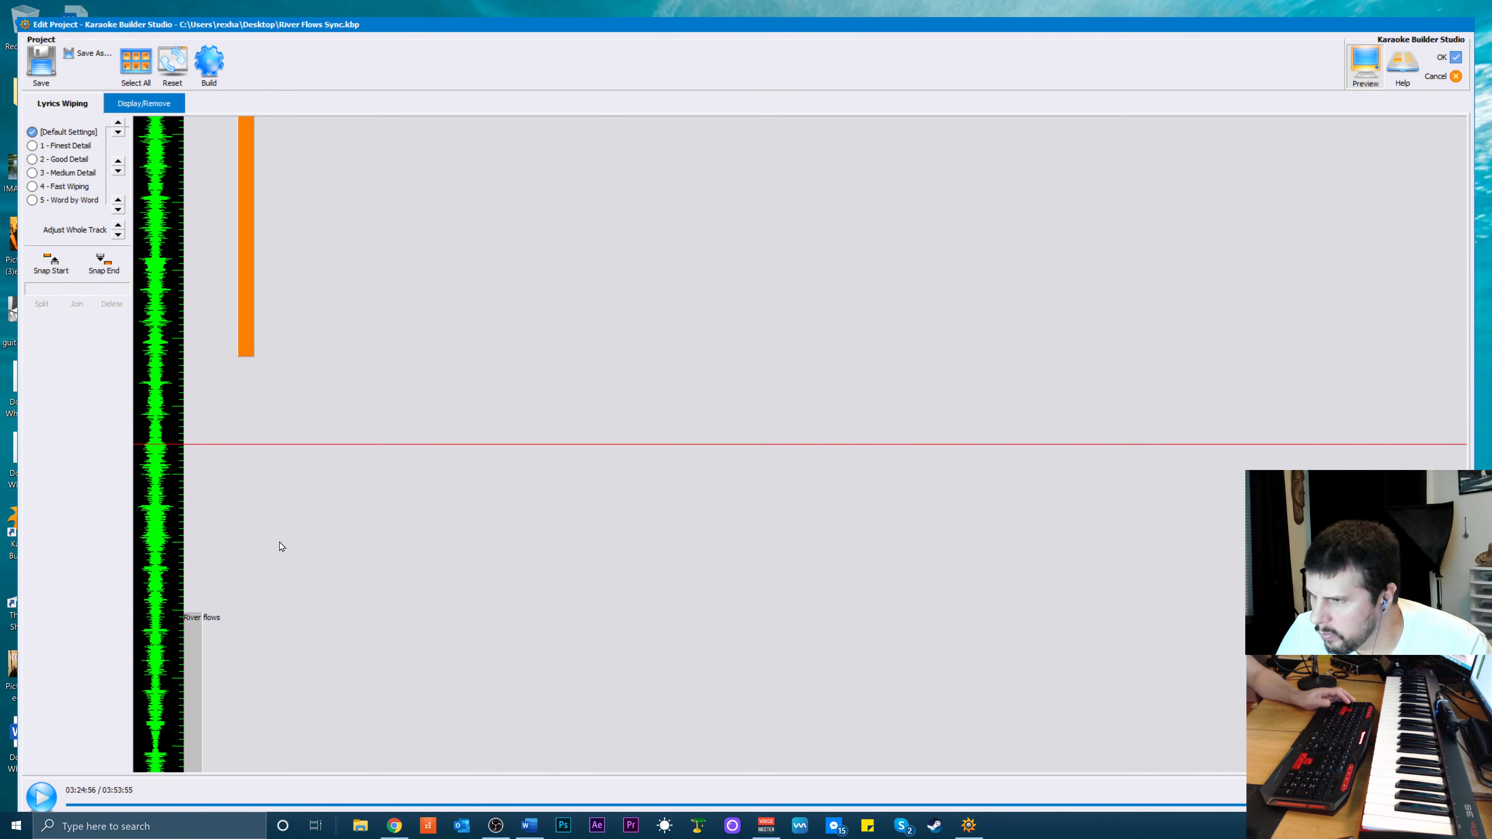
key(Up)
key(Up)
key(Up)
key(Up)
key(Up)
key(Up)
key(Up)
key(Up)
key(Up)
key(Up)
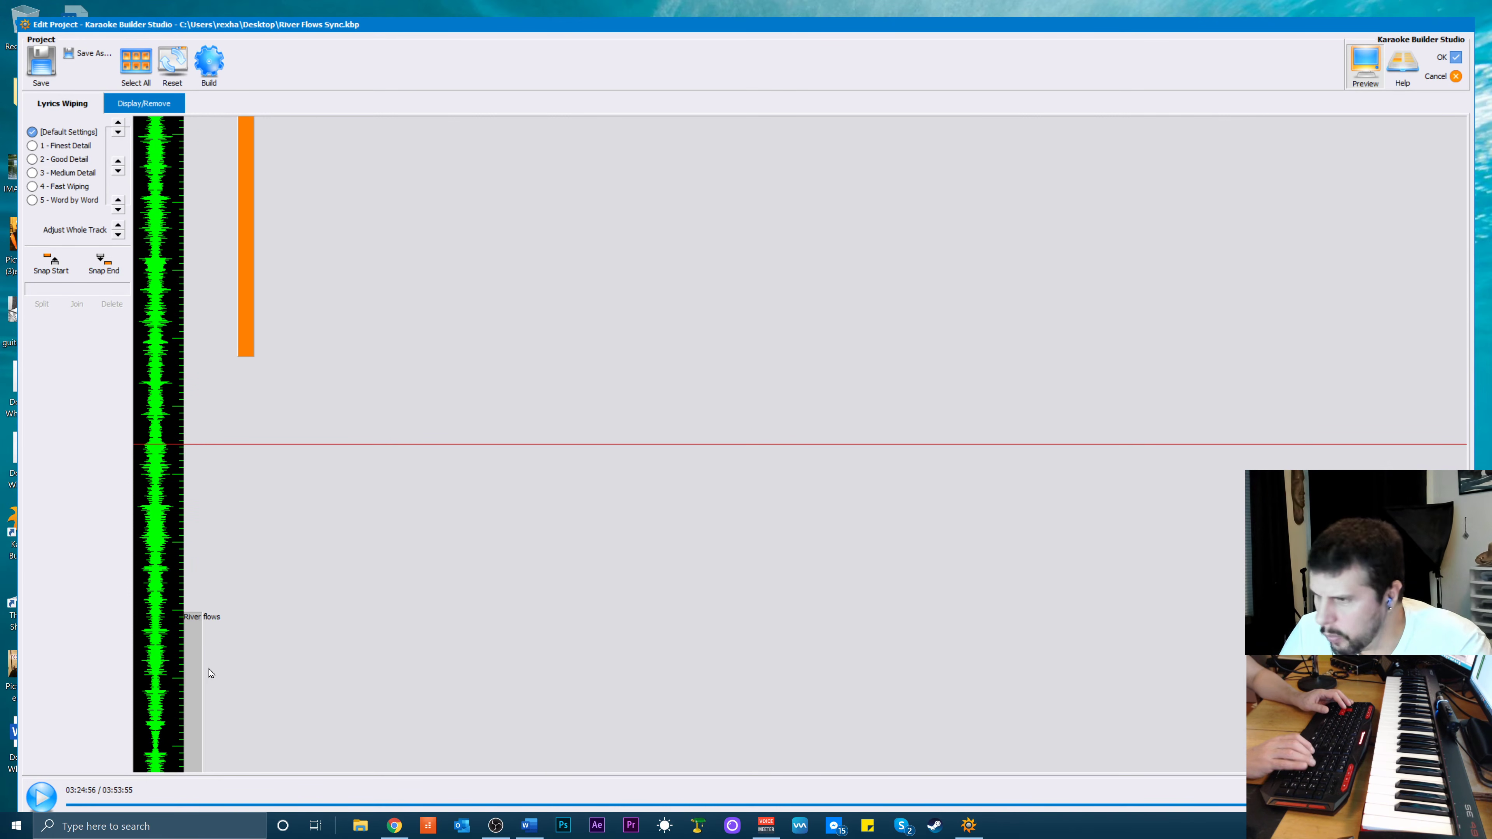
key(Up)
key(Up)
key(Up)
key(Up)
key(Up)
key(Up)
key(Up)
key(Up)
key(Up)
key(Up)
key(Up)
key(Up)
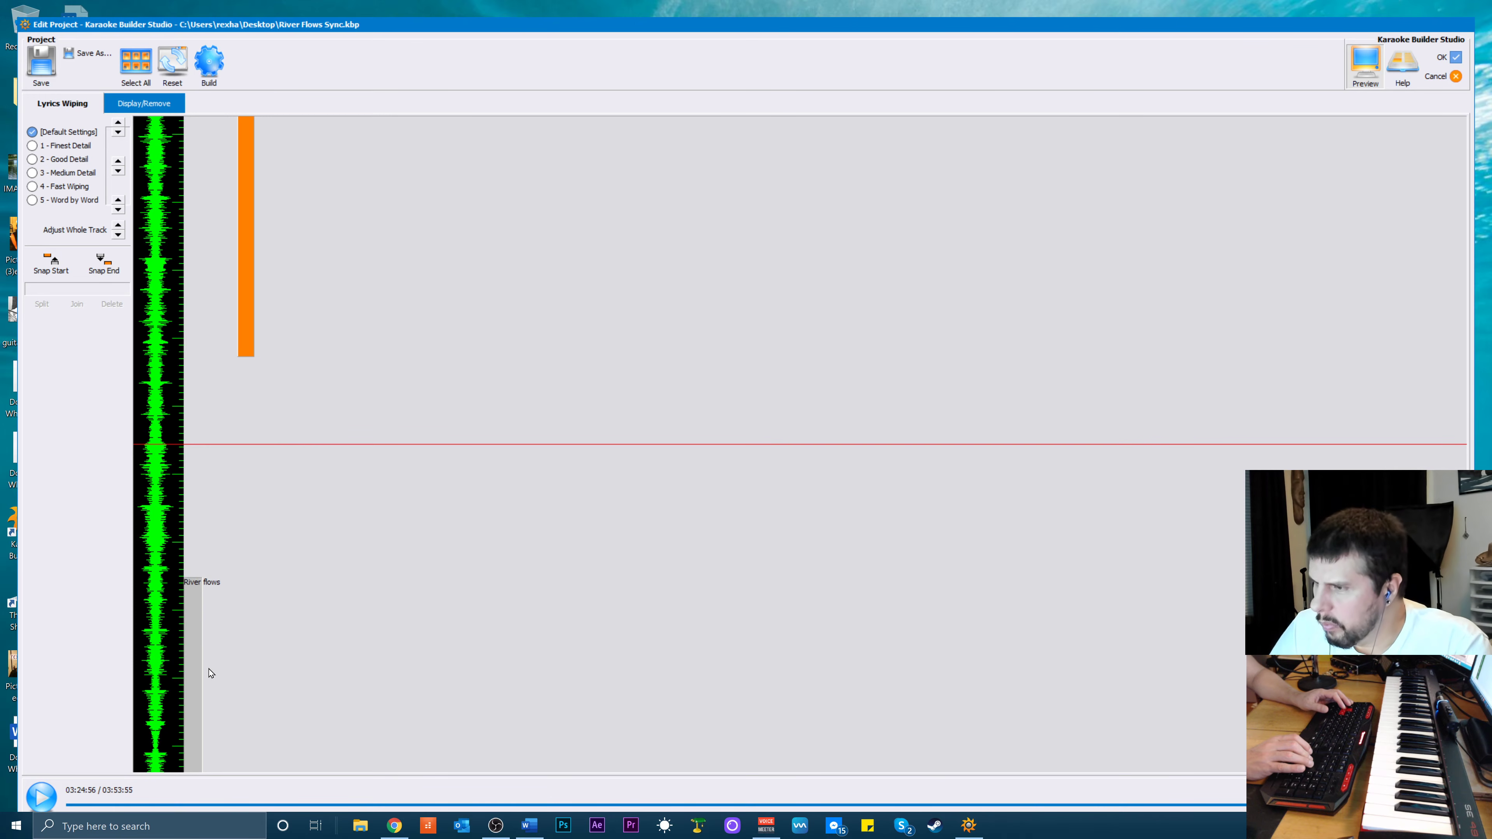
key(Up)
key(Up)
key(Up)
key(Up)
key(Up)
key(Up)
key(Up)
key(Up)
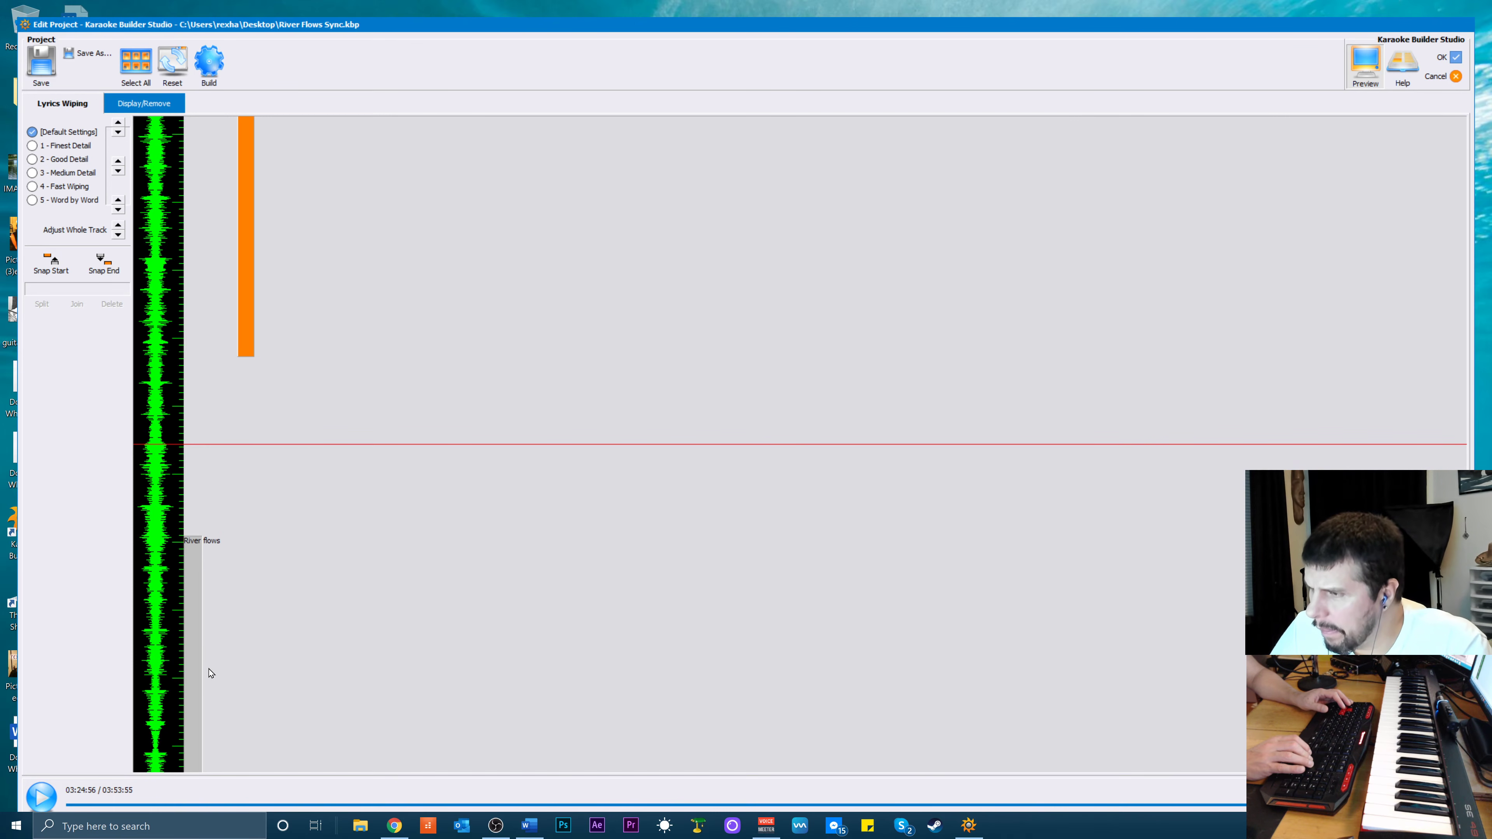
key(Up)
key(Up)
key(Up)
key(Up)
key(Up)
key(Up)
key(Up)
key(Up)
key(Up)
key(Up)
key(Up)
key(Up)
key(Up)
key(Up)
key(Up)
key(Up)
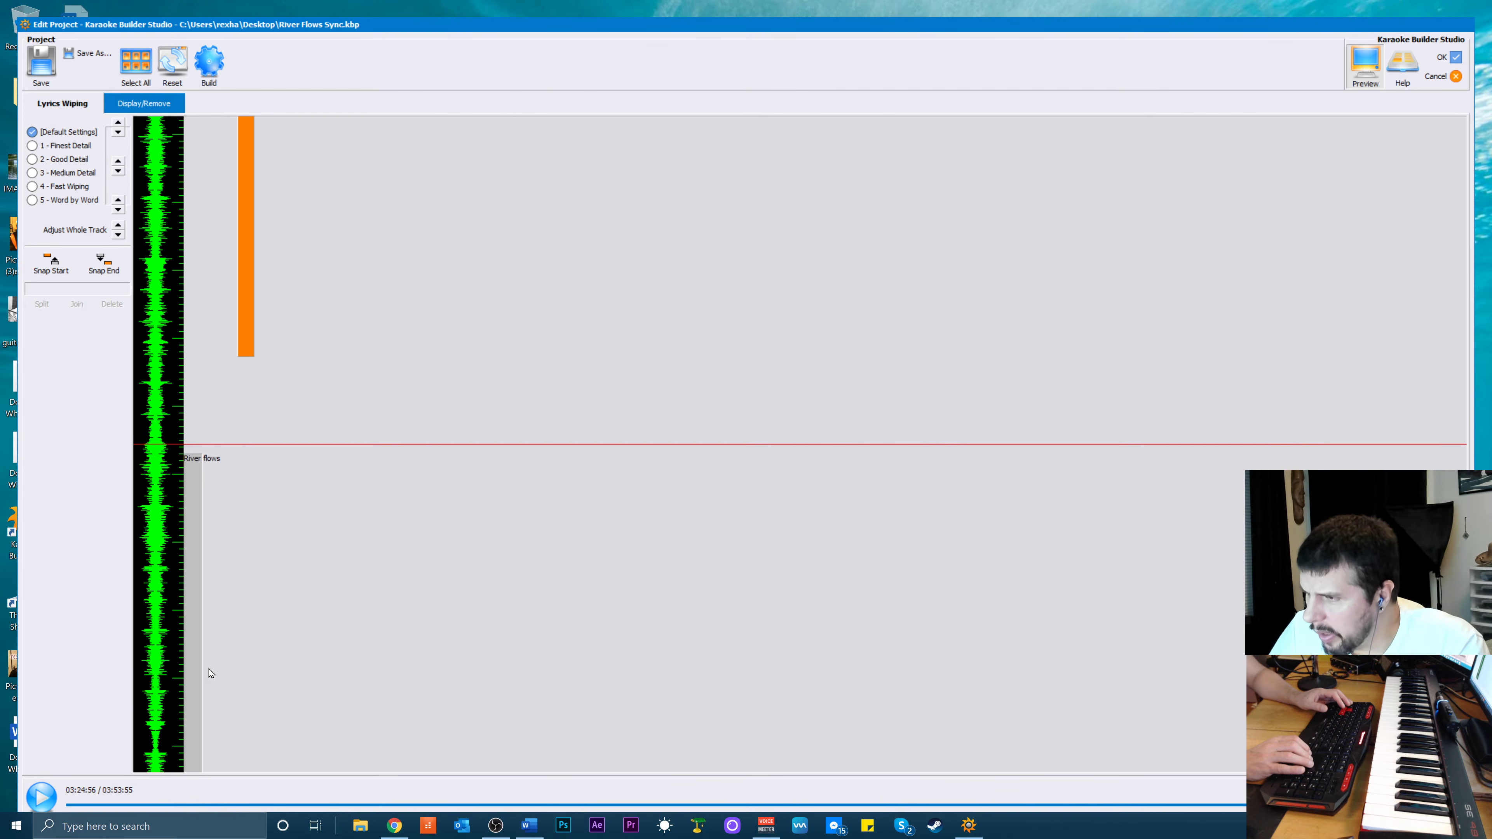
key(Up)
key(Up)
key(Up)
key(Up)
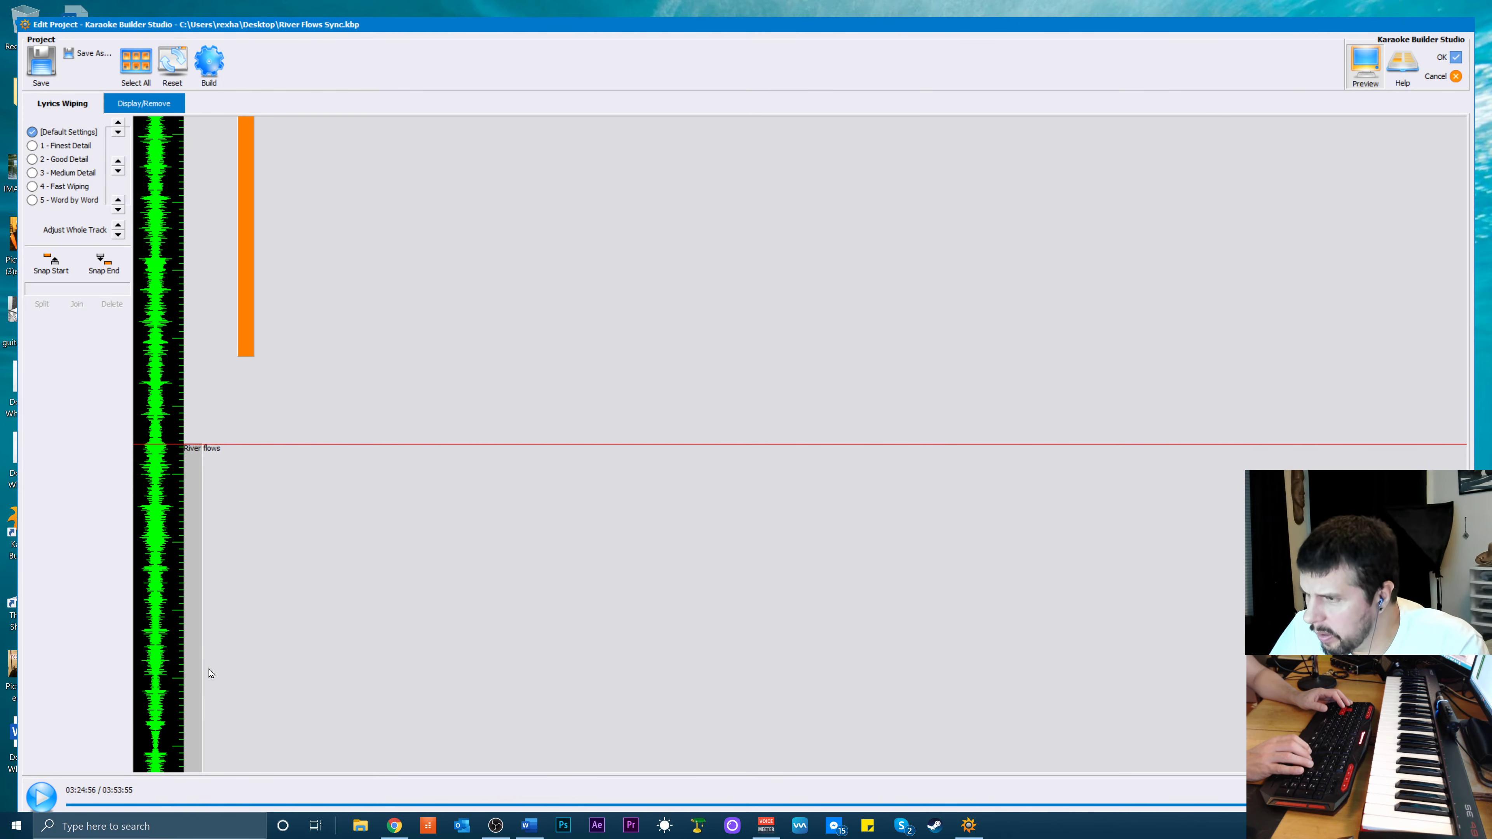
key(Up)
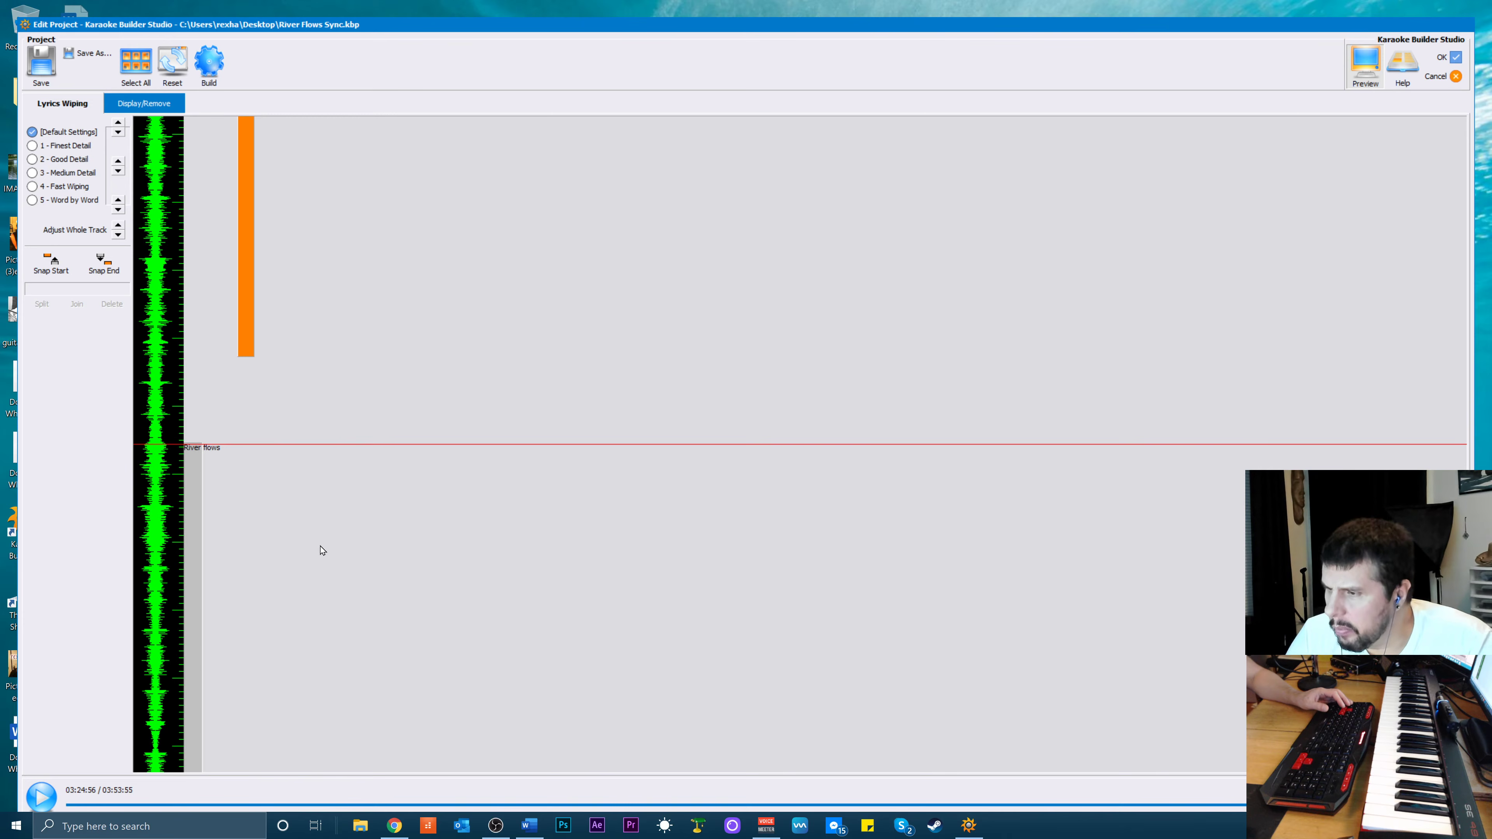
Shorten "River" in the closing line in stages, replaying its start, so that it ends at playback position 03:25:14
key(space)
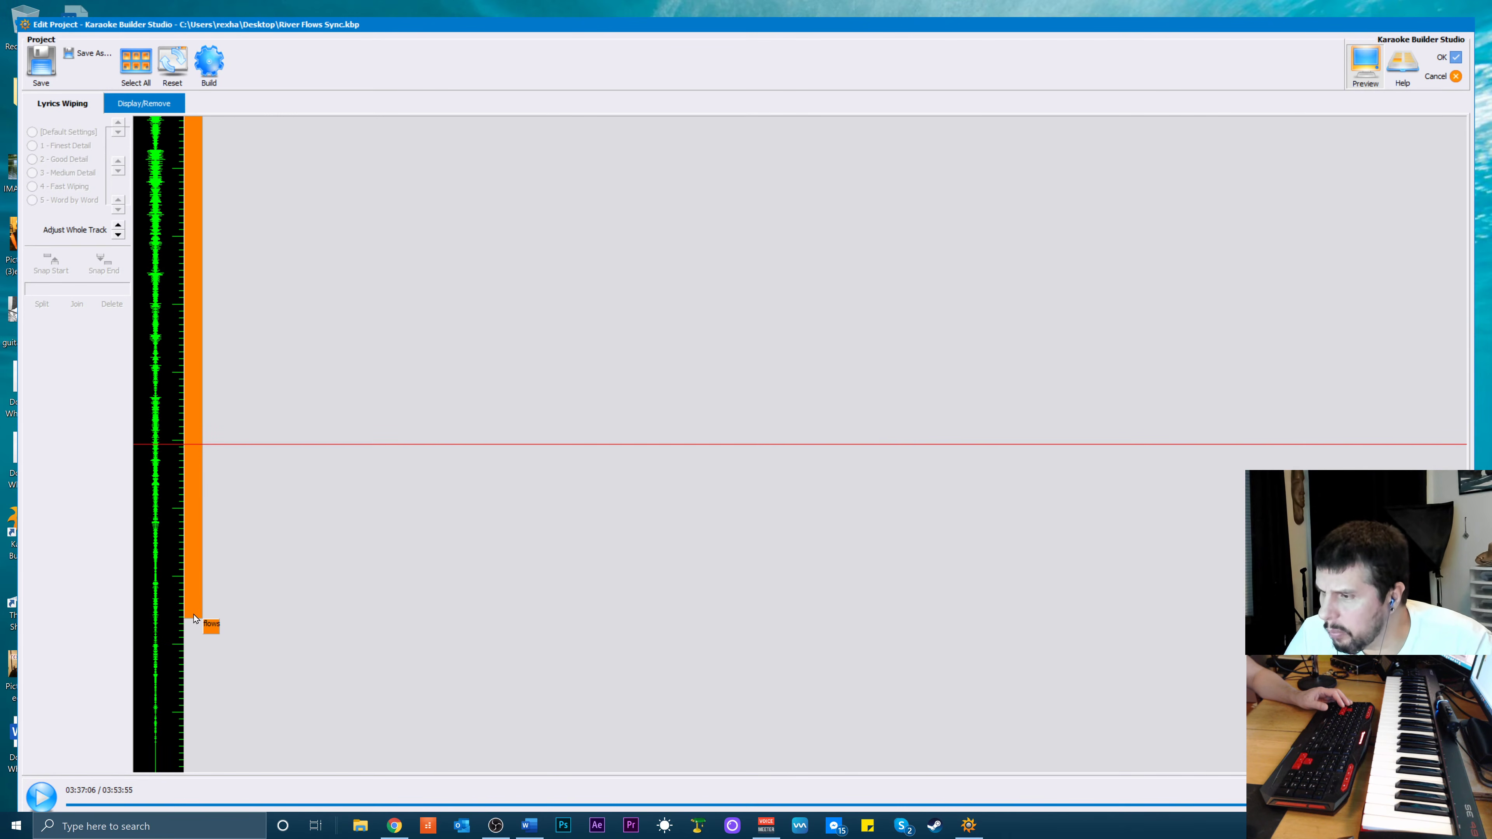
drag(193, 613, 203, 160)
scroll(202, 298, up, 3)
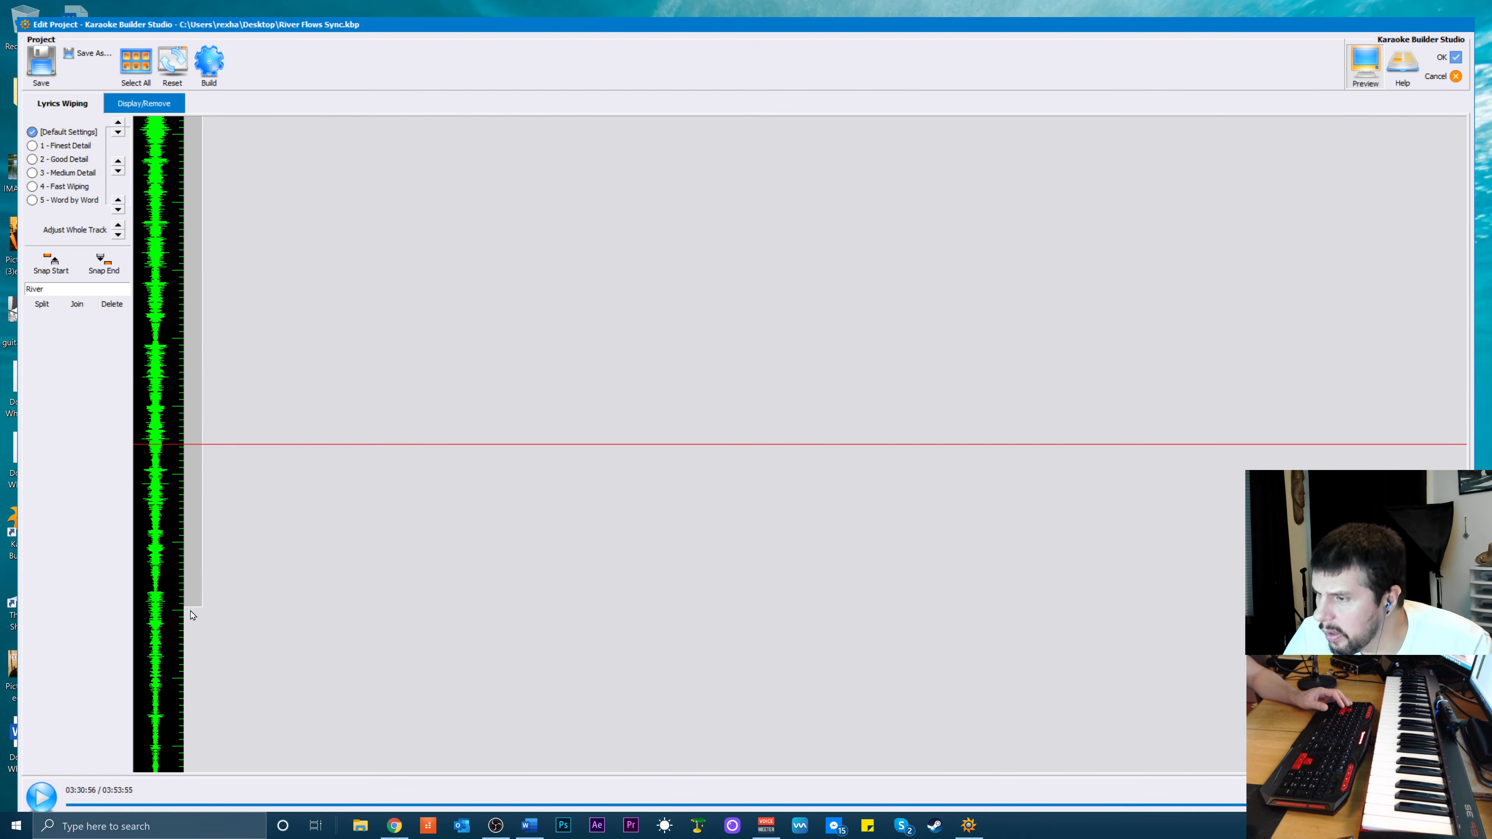
drag(192, 602, 203, 181)
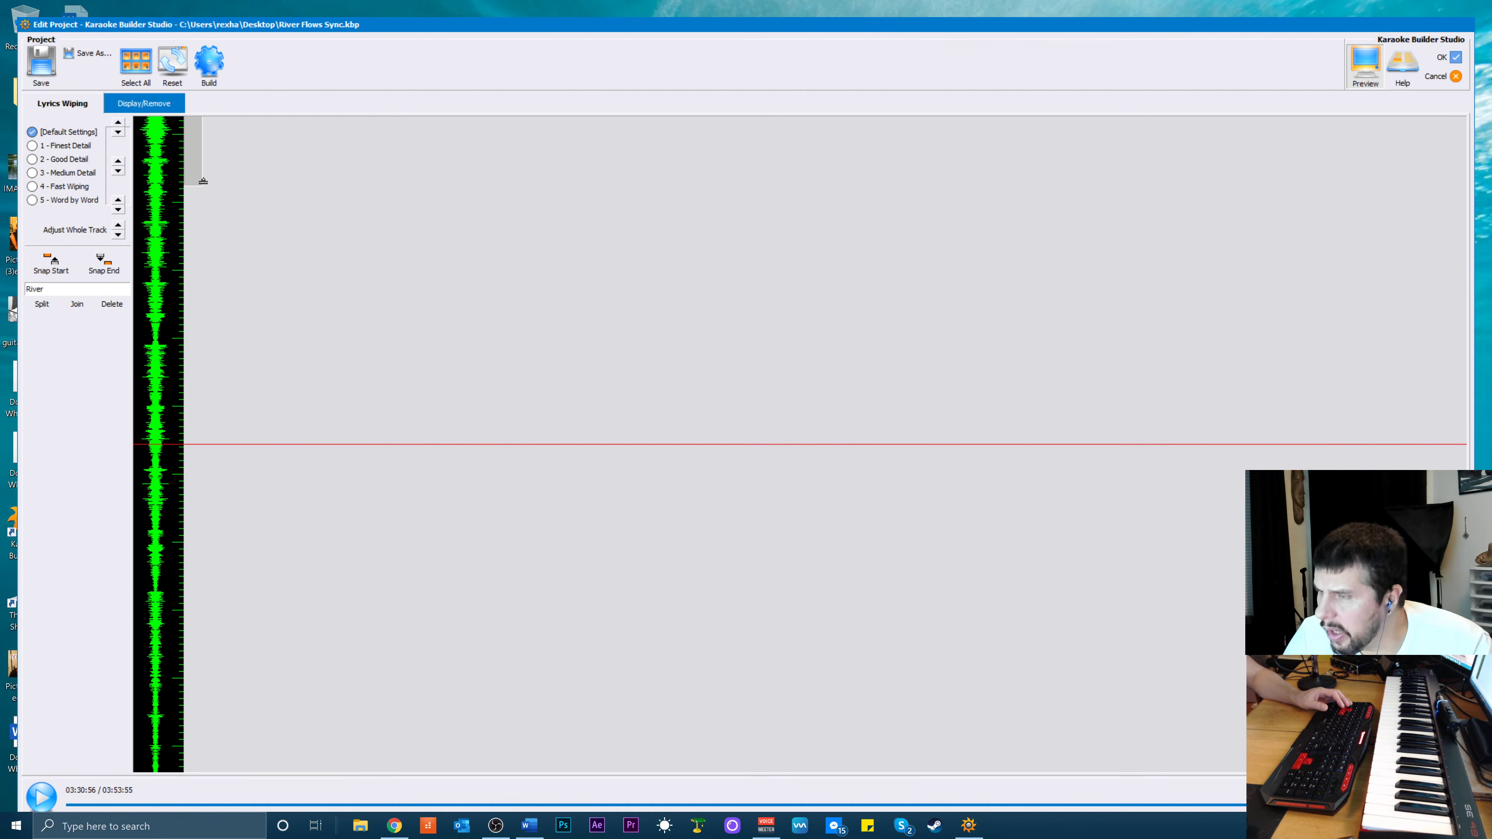
scroll(218, 287, up, 3)
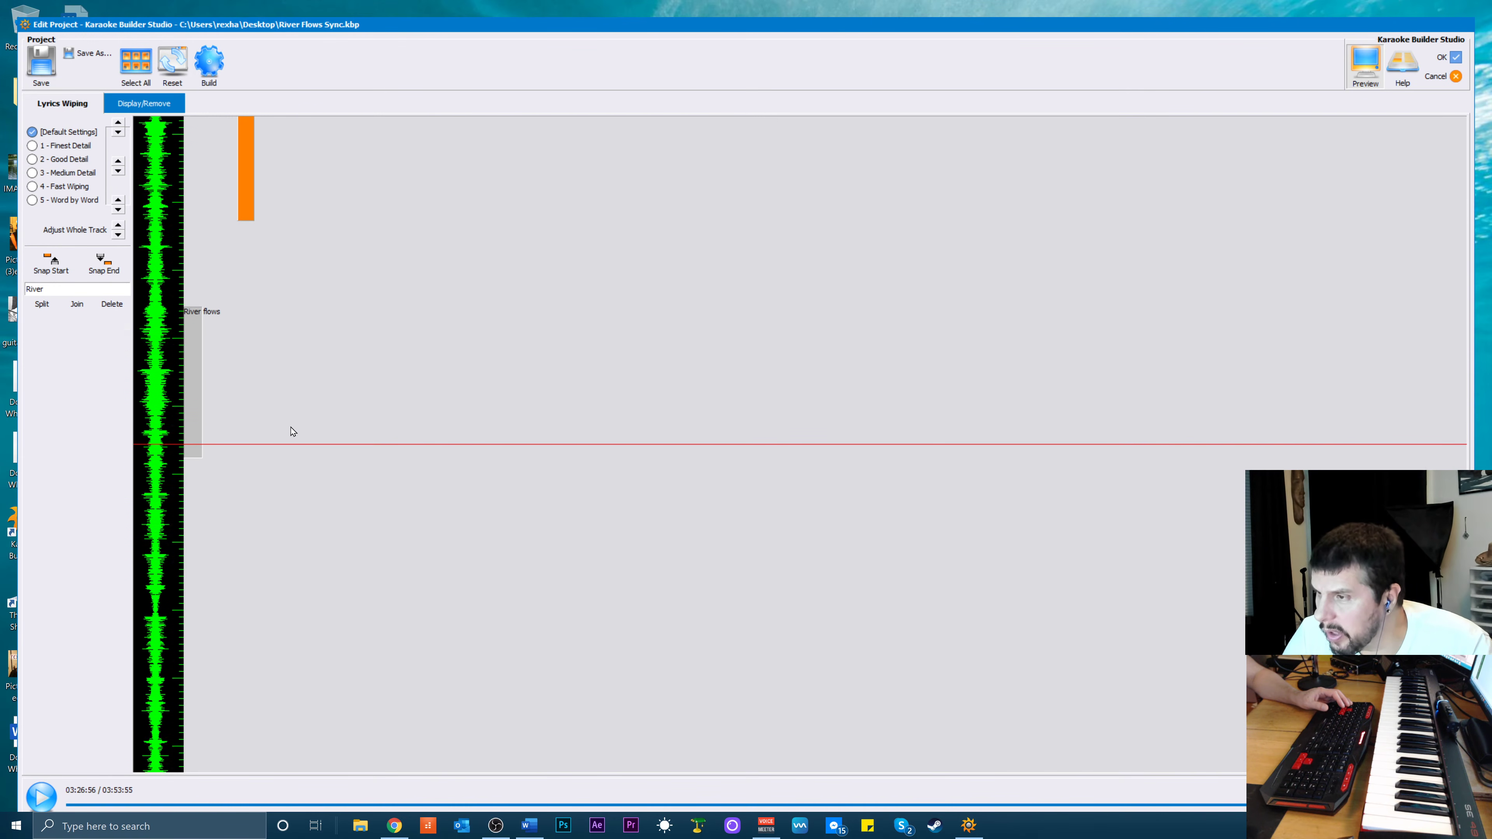
scroll(288, 438, up, 3)
key(space)
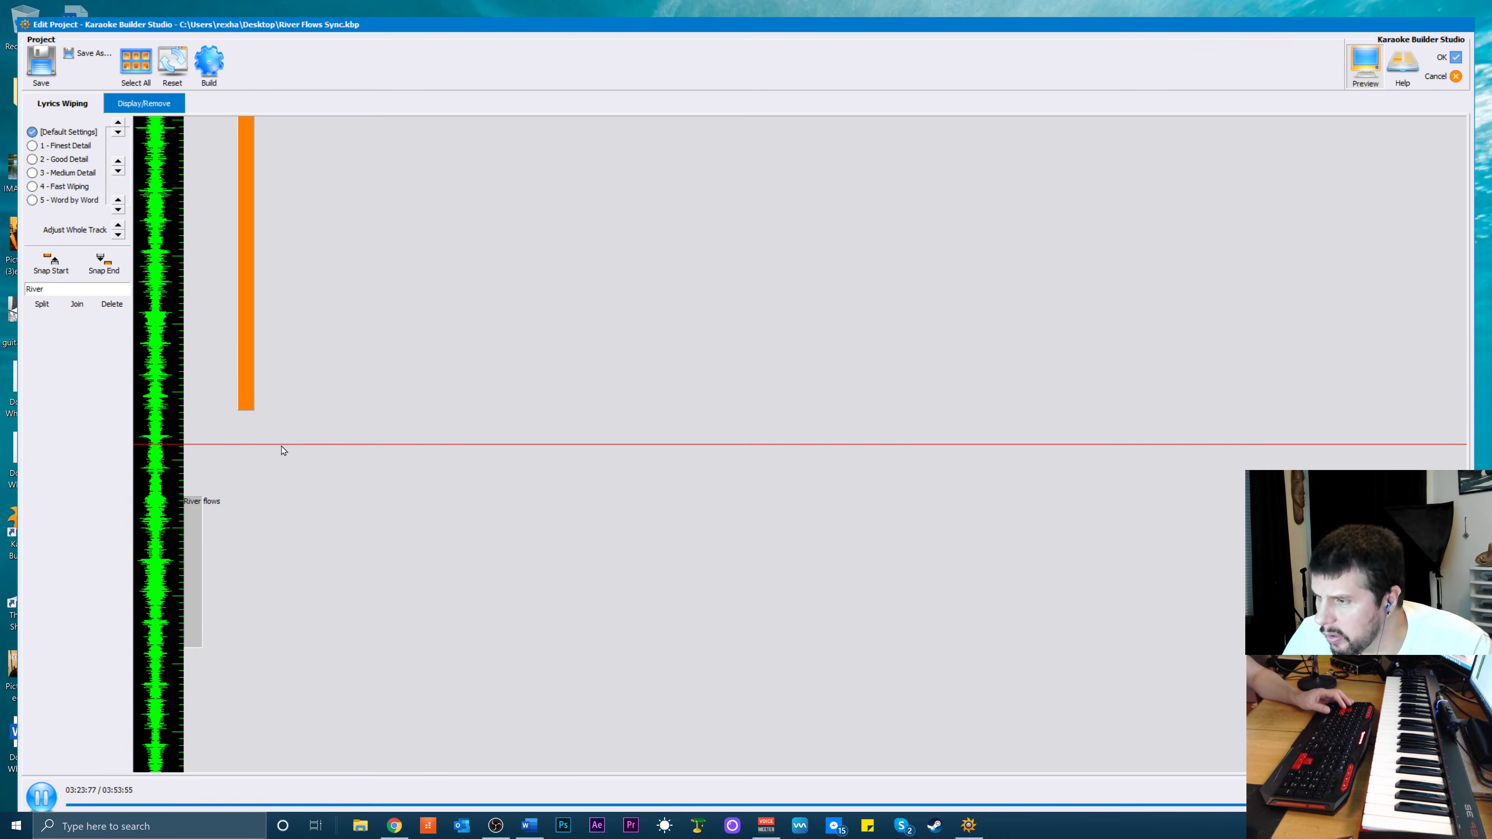
key(space)
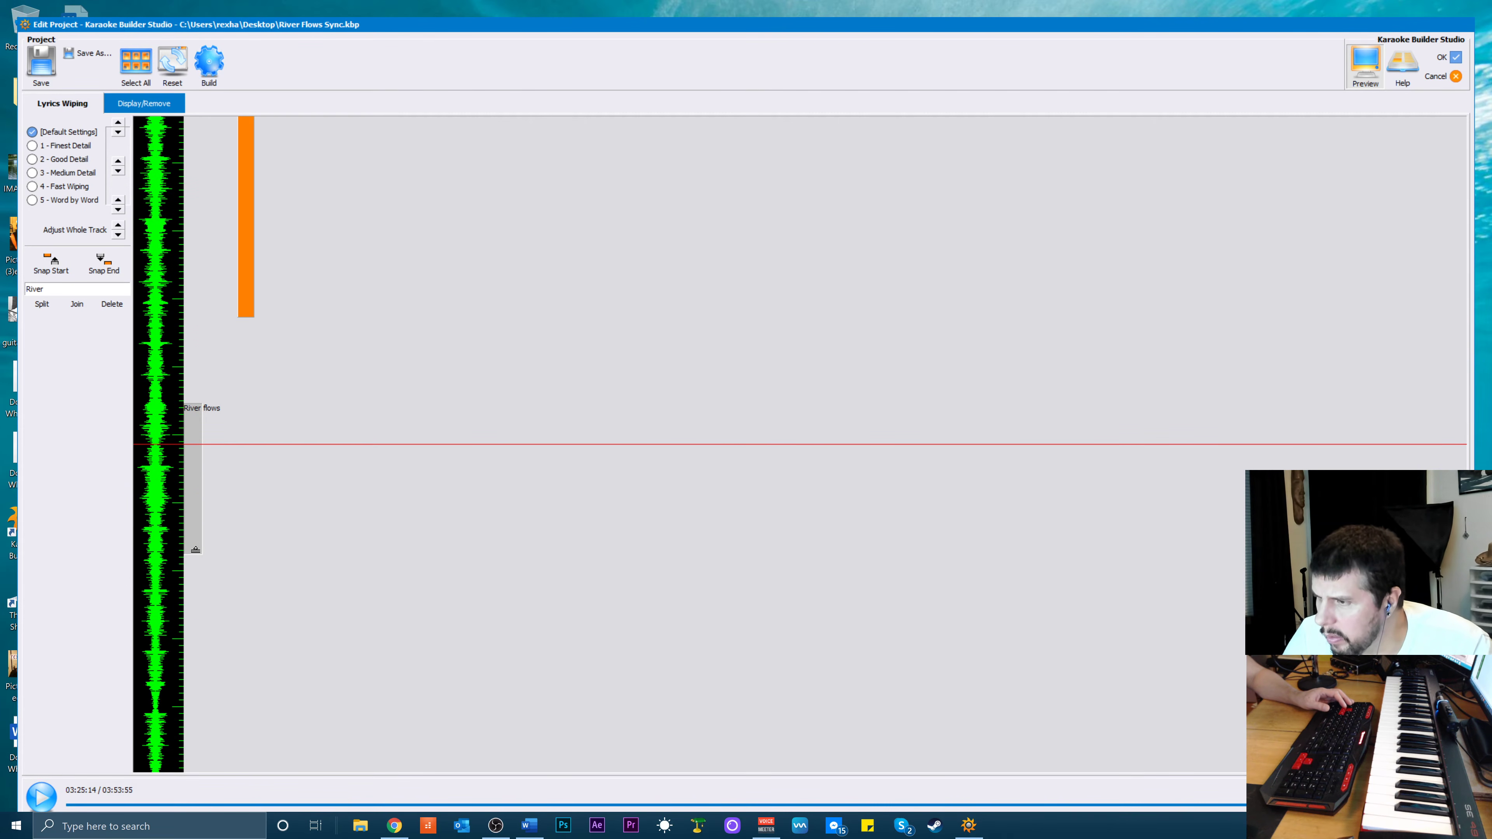
drag(195, 550, 201, 454)
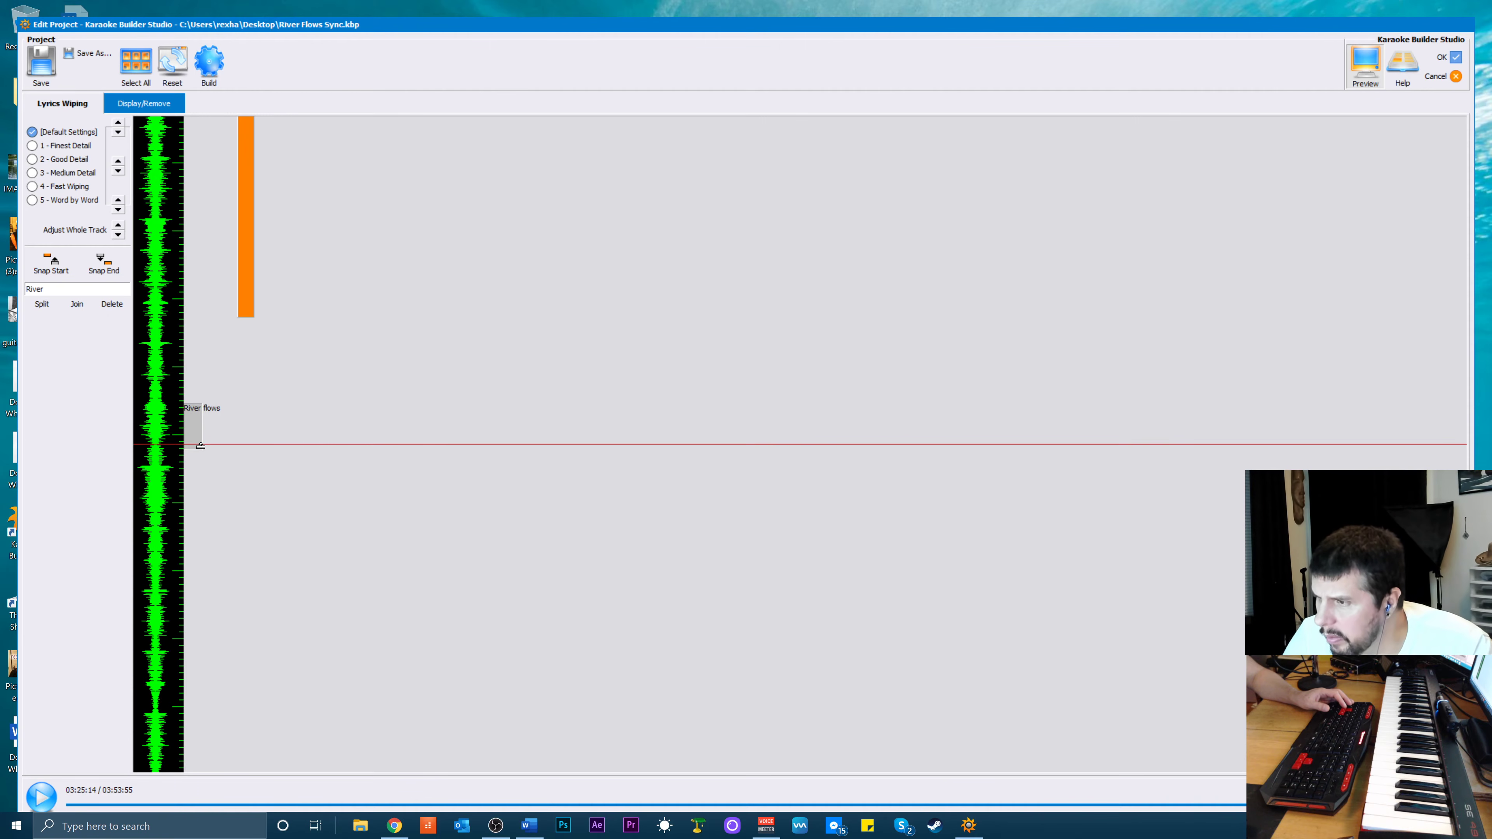
Snap the start of the closing line's "flows" to the end of "River" and shorten the word well before 03:29:14
scroll(241, 688, down, 10)
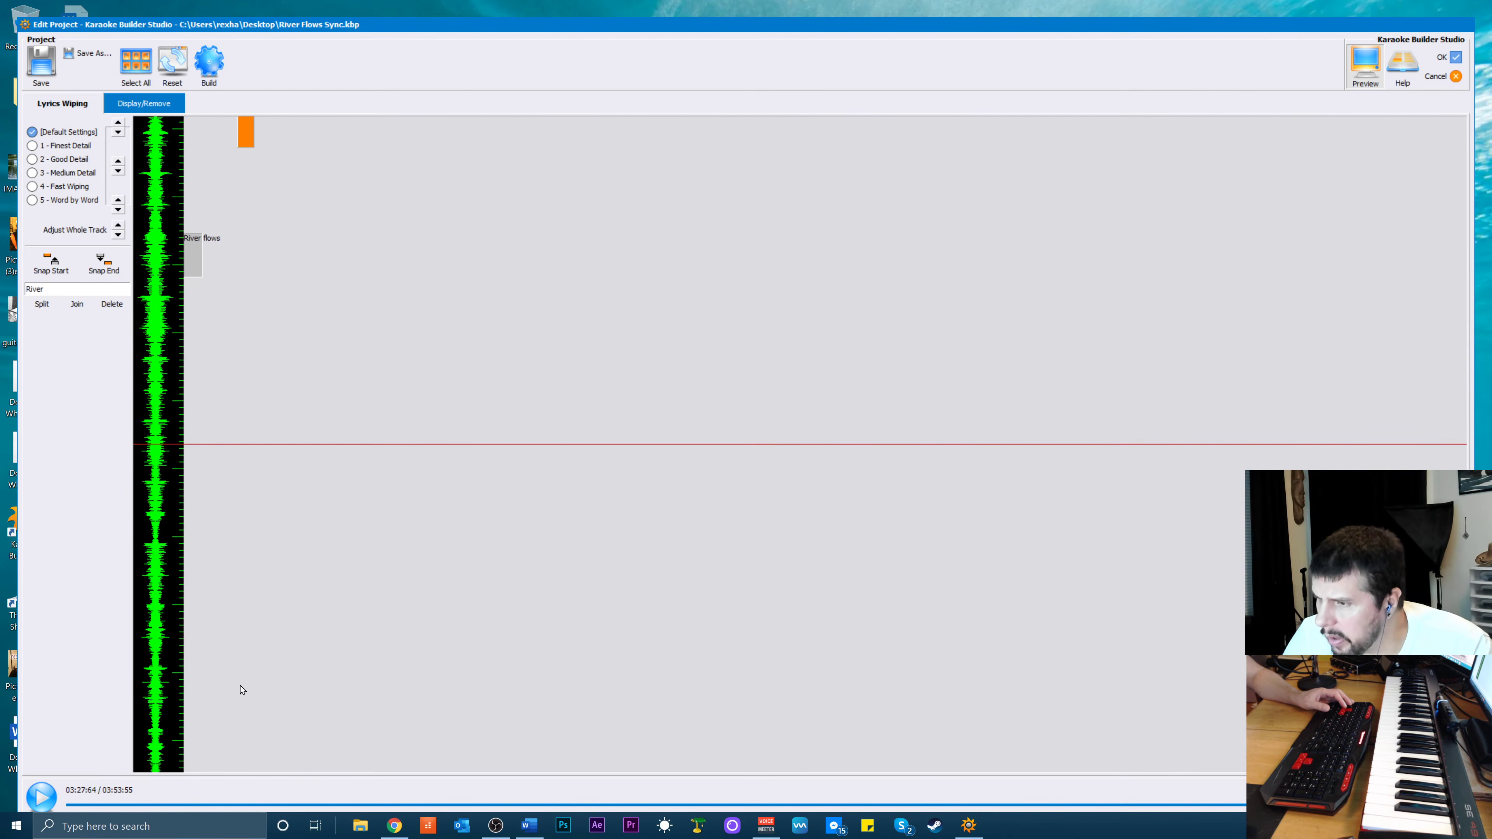
scroll(251, 673, down, 1)
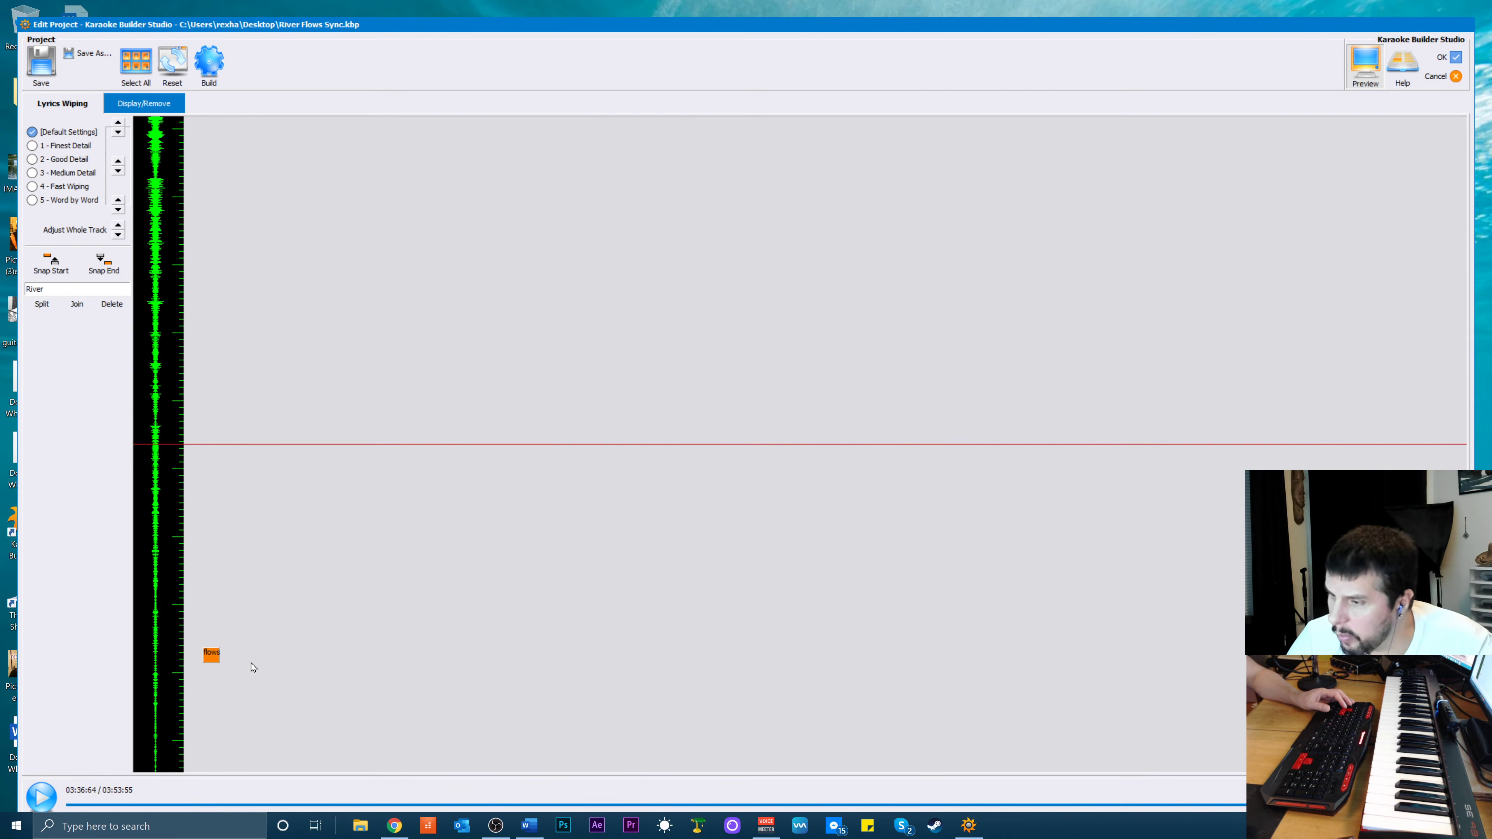
click(214, 654)
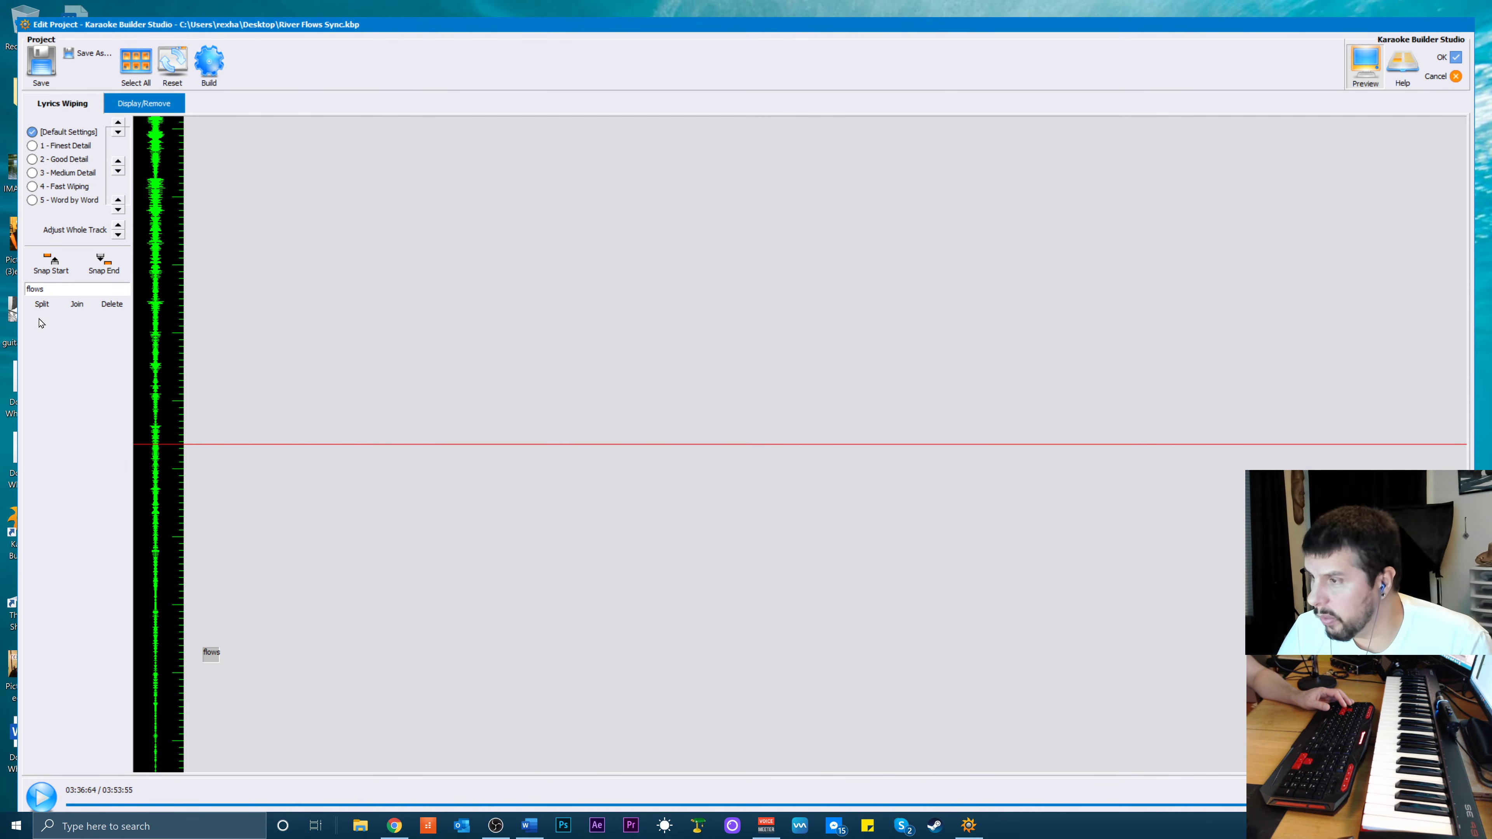
click(50, 263)
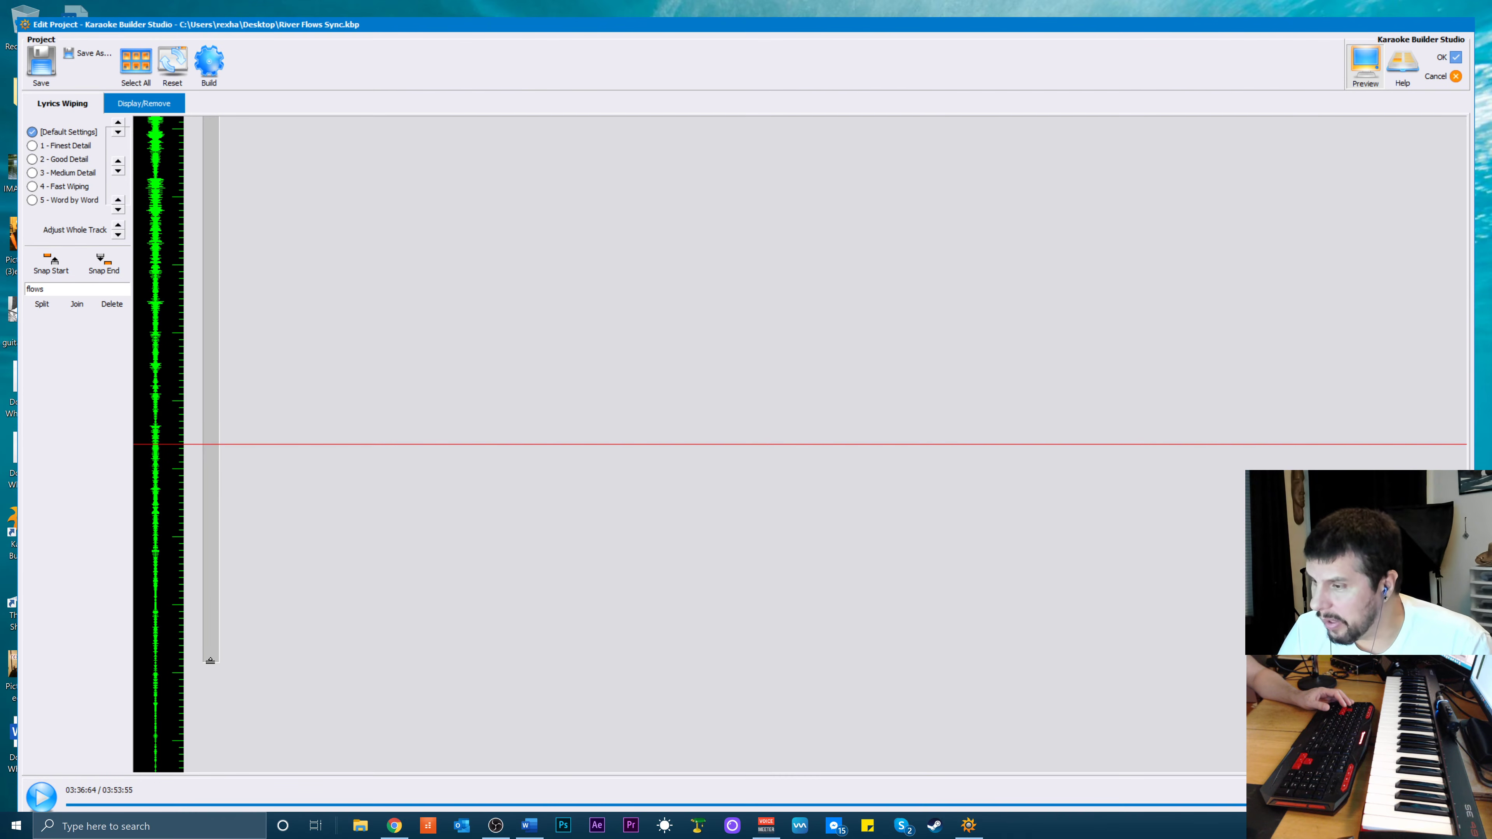
drag(210, 660, 254, 289)
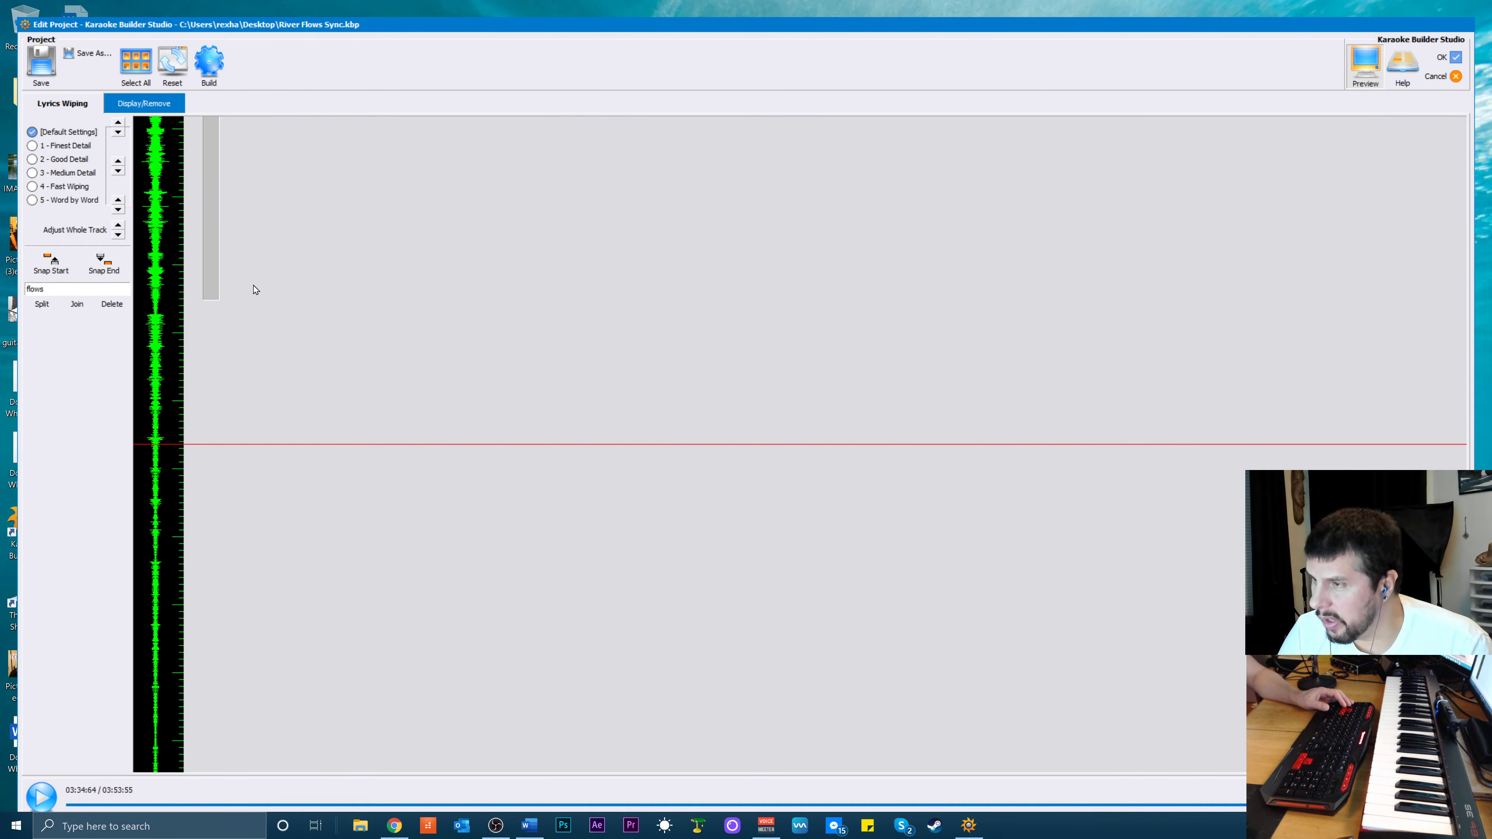
scroll(256, 291, up, 5)
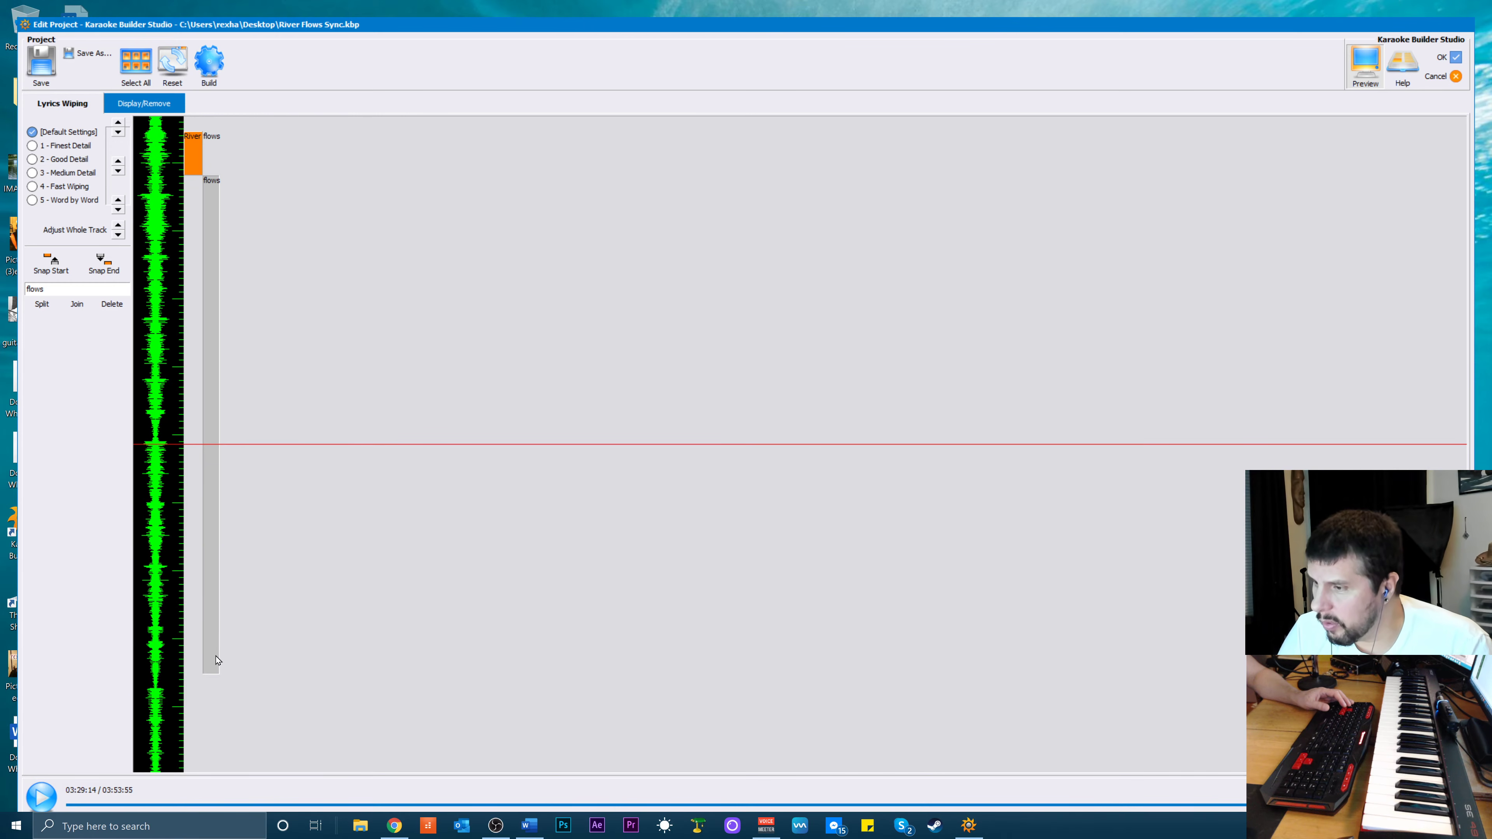
drag(211, 669, 211, 270)
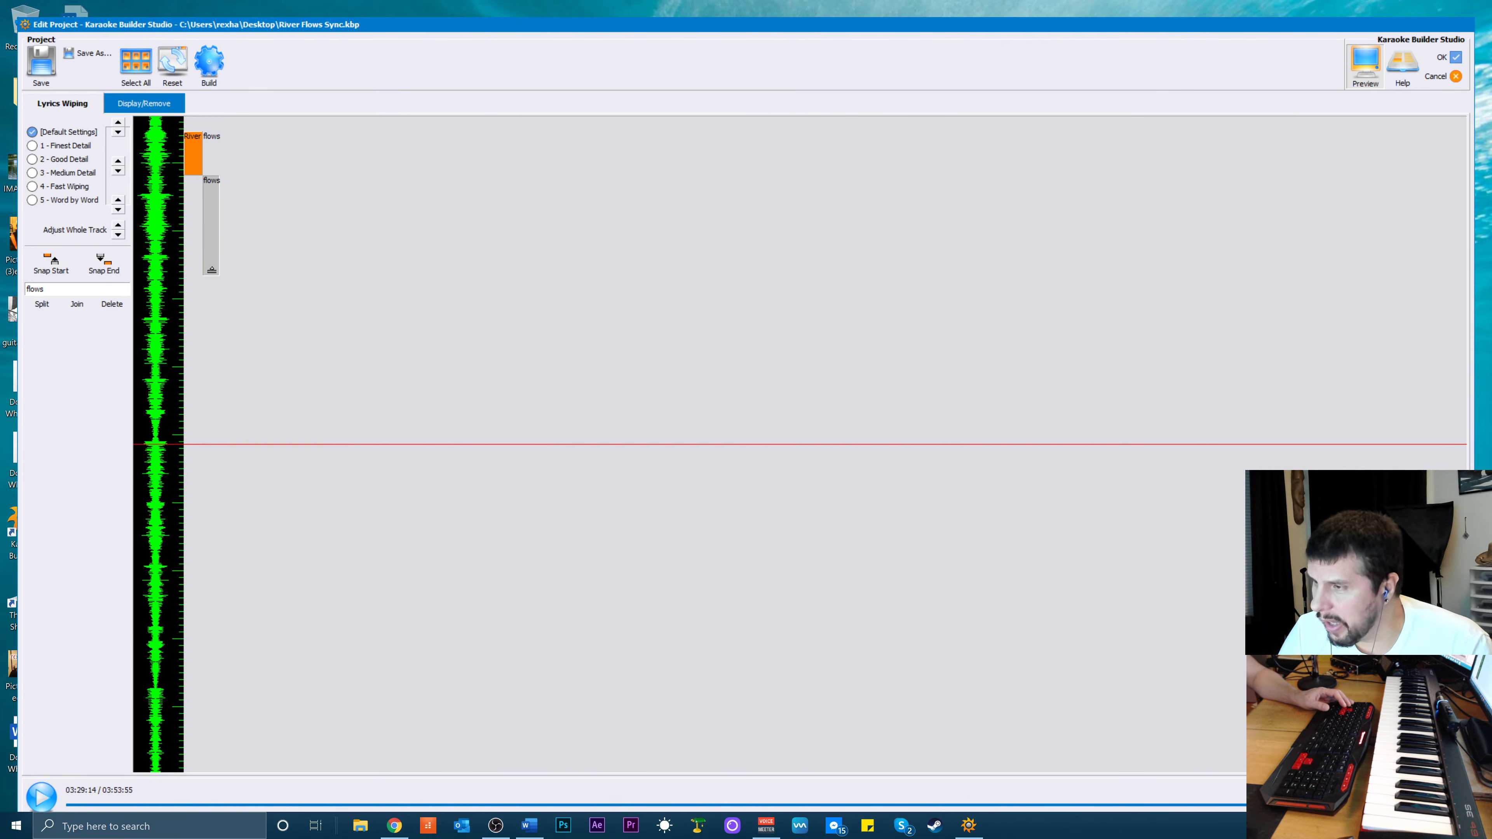
Replay the closing line from 03:24:14, extend "flows" to end just before 03:27:96, and play on to 03:39:46
scroll(288, 344, up, 4)
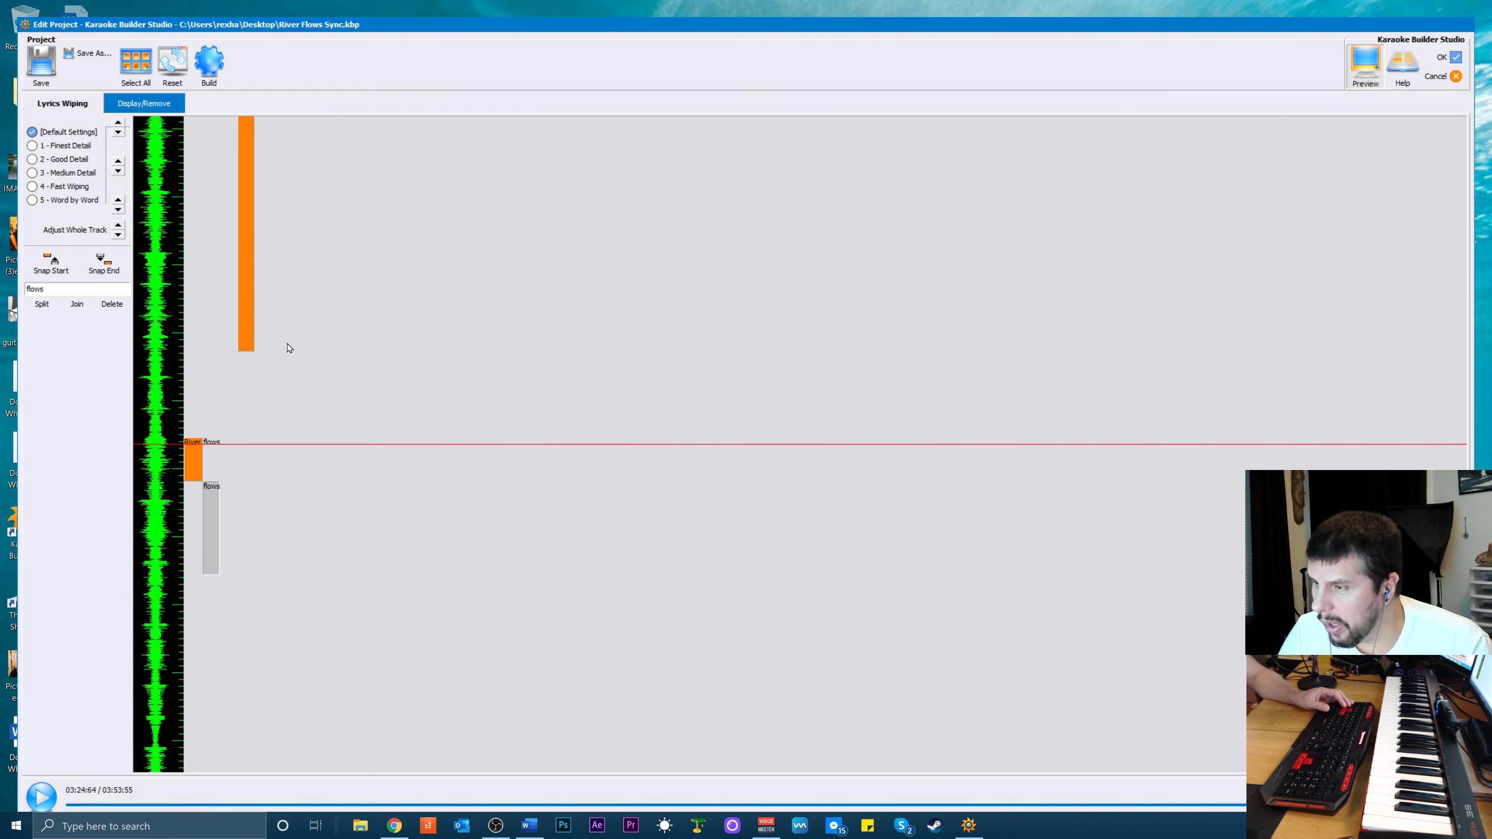
scroll(284, 364, up, 1)
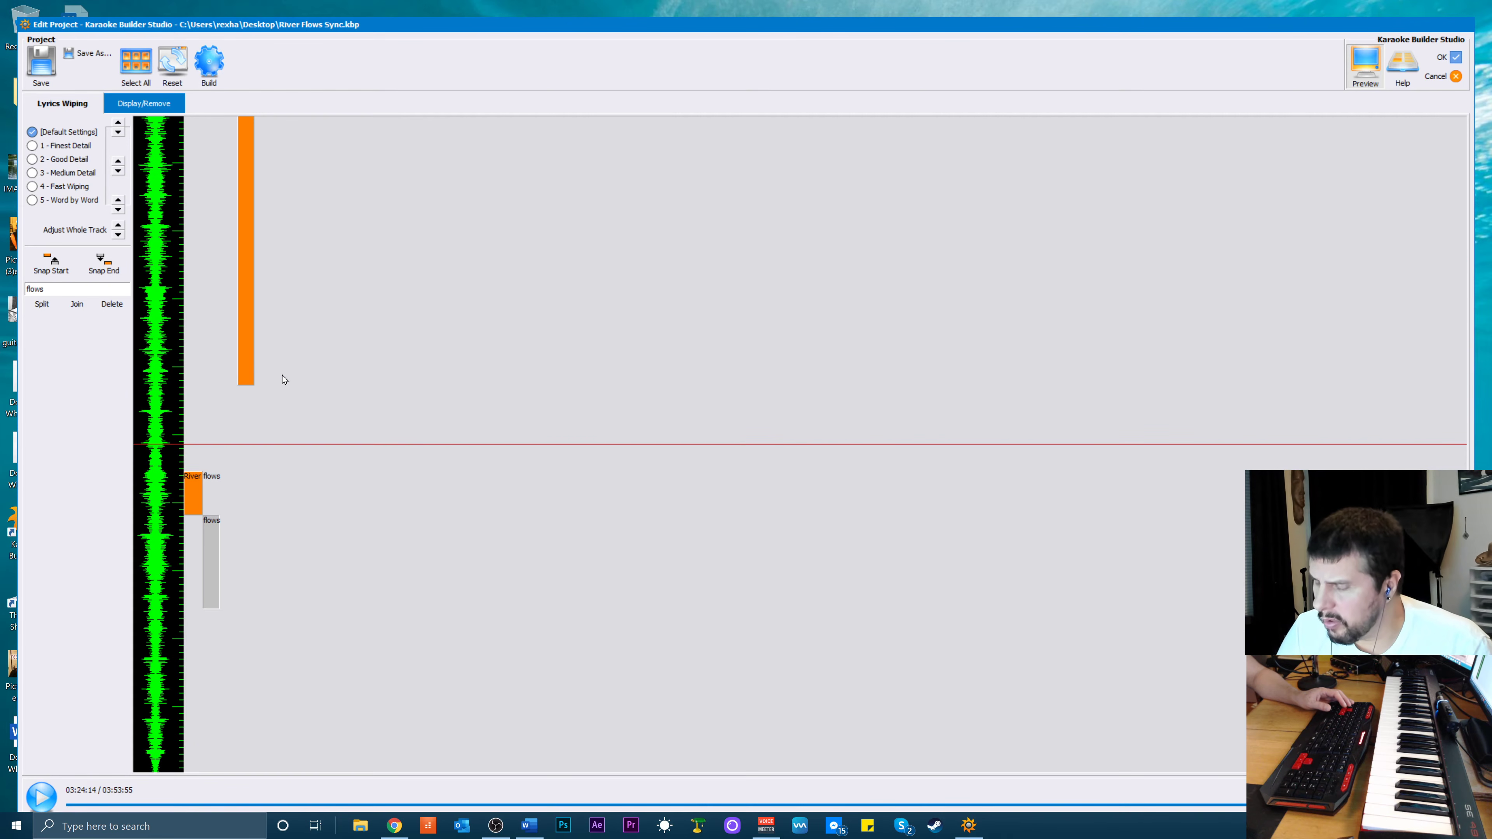
scroll(307, 376, up, 5)
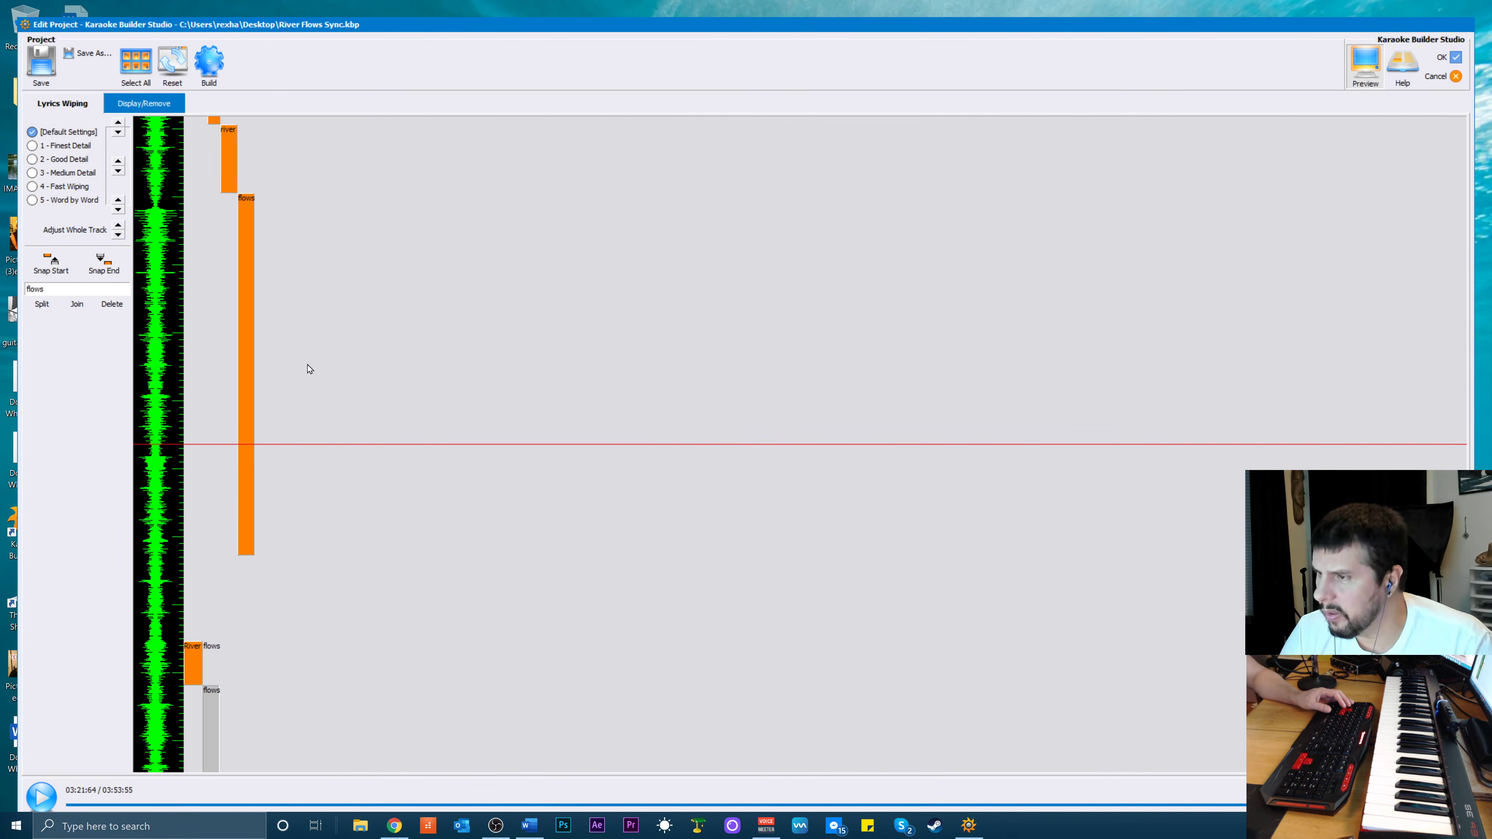
scroll(310, 380, down, 5)
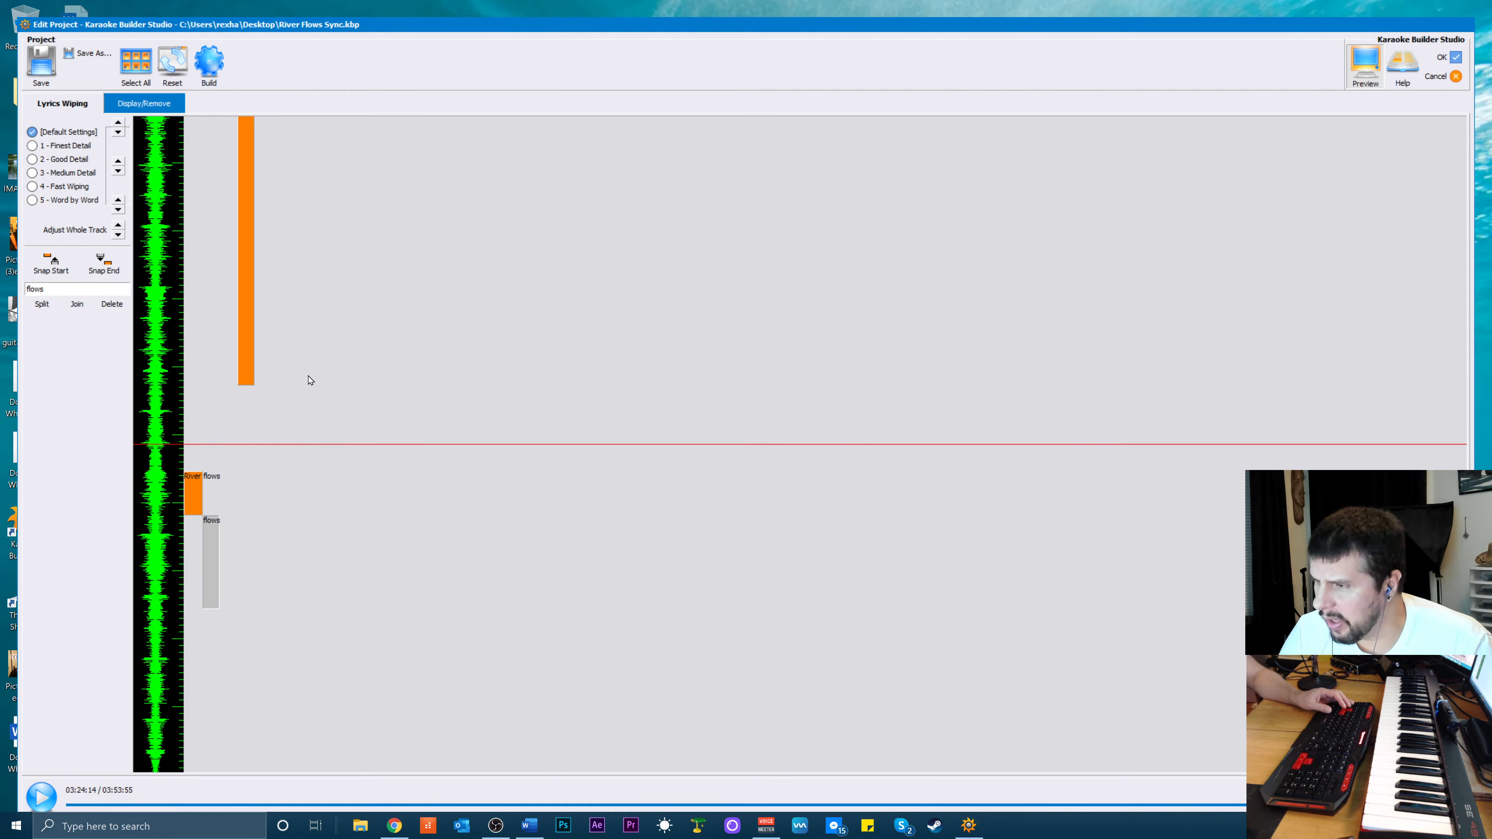
key(space)
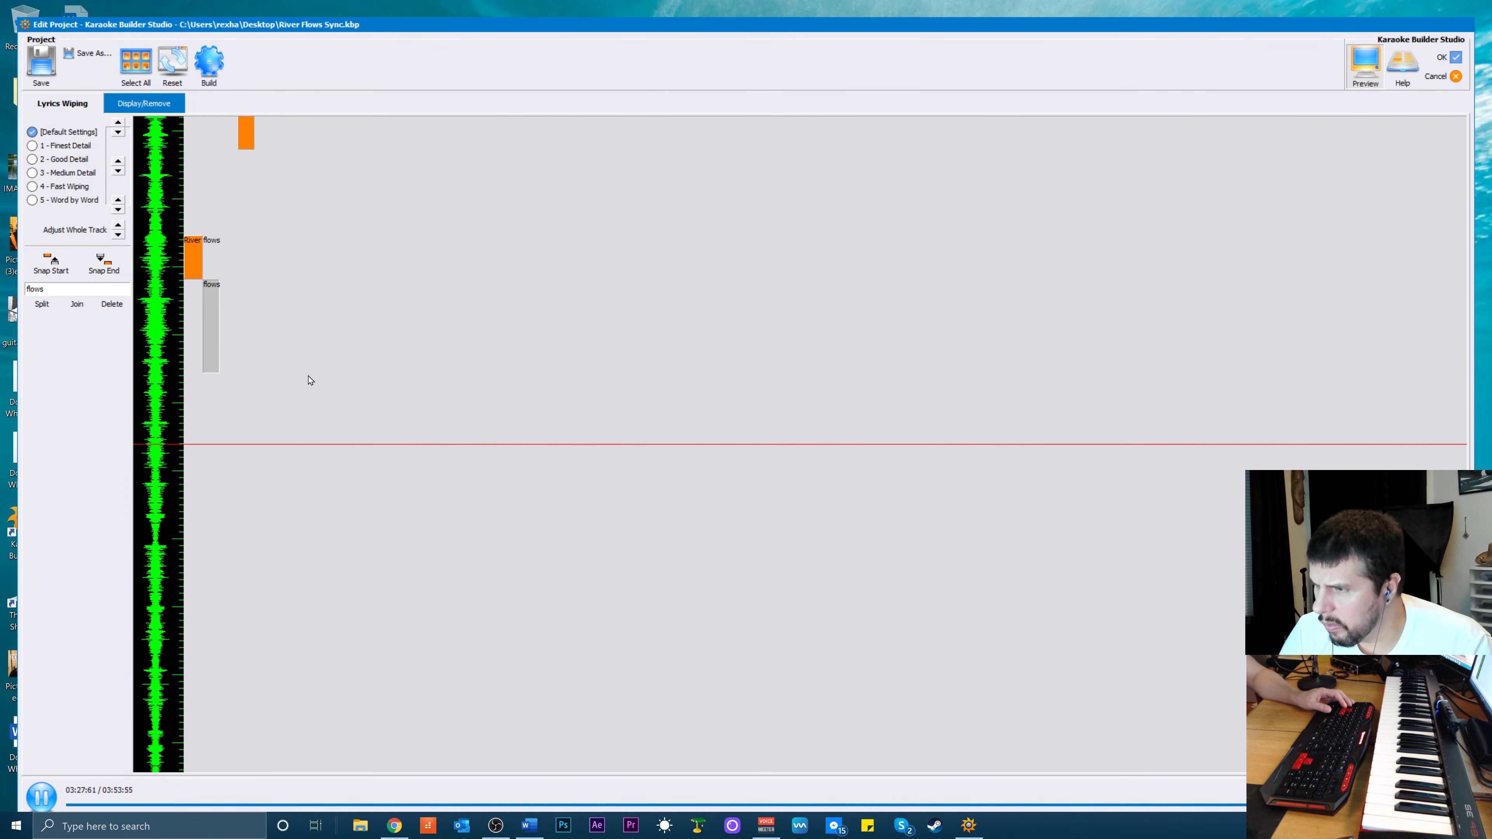
key(space)
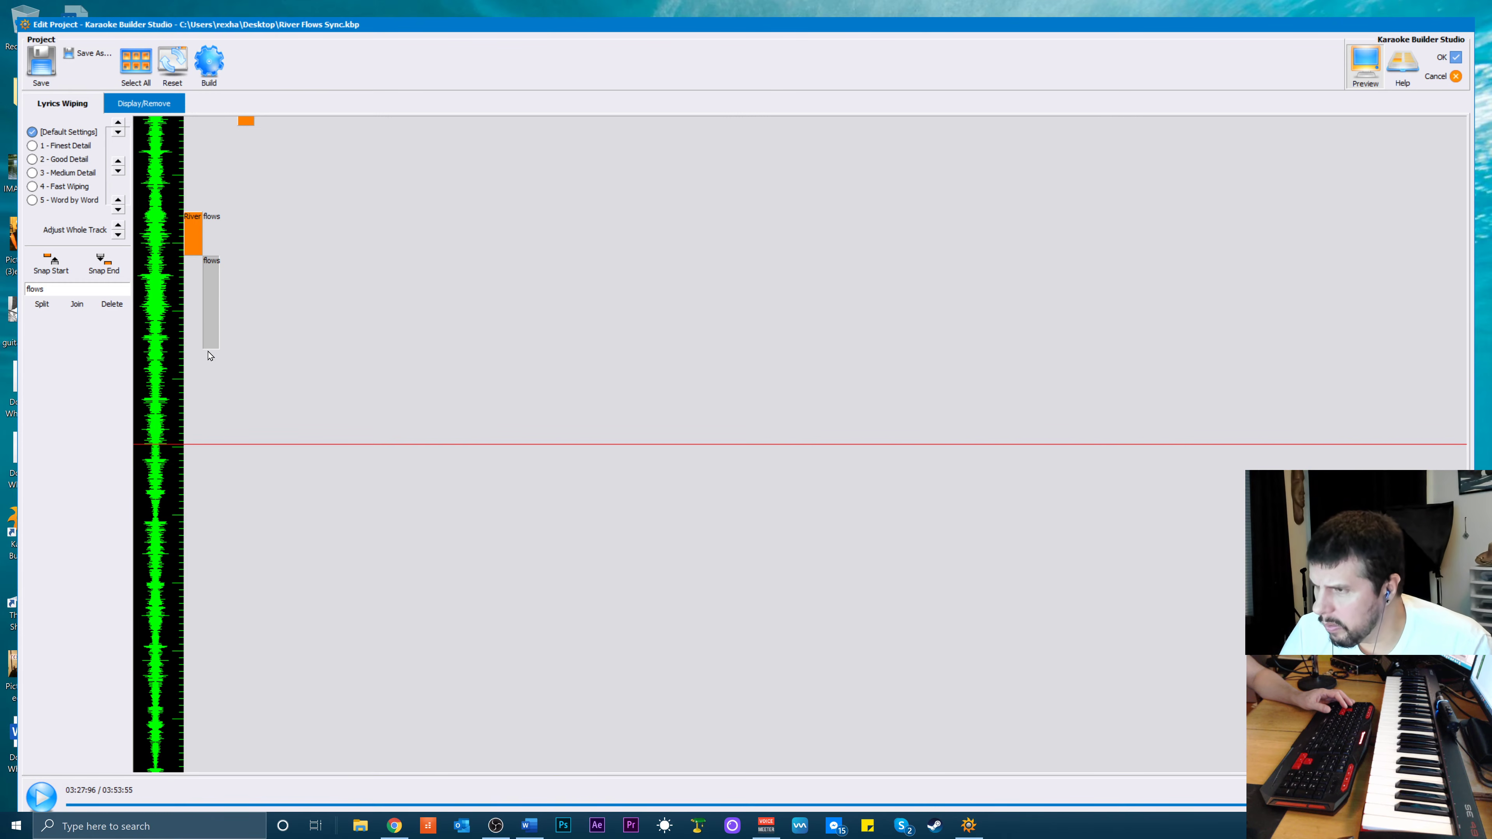
drag(211, 351, 221, 418)
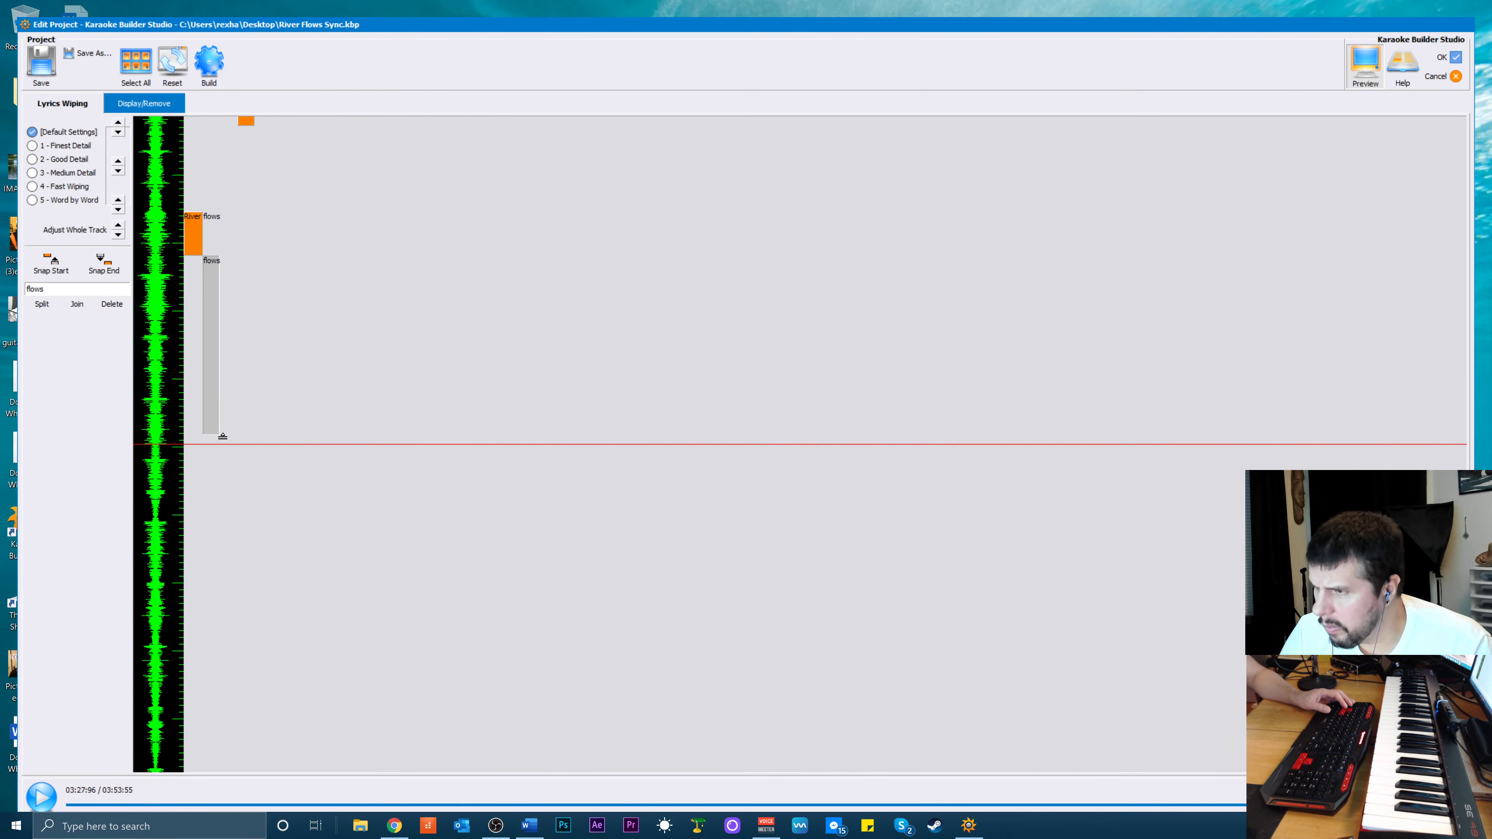
key(space)
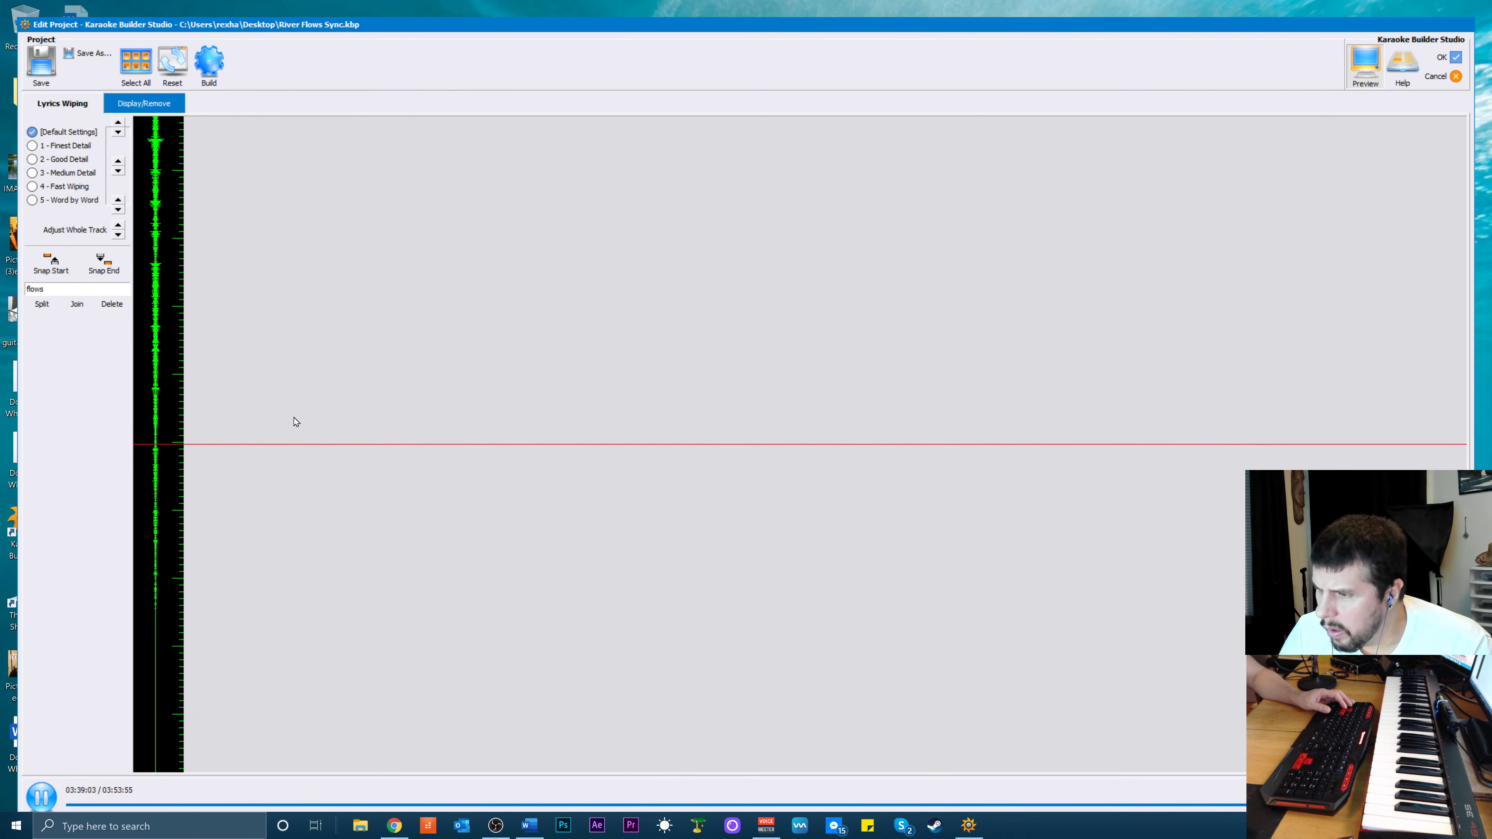
key(space)
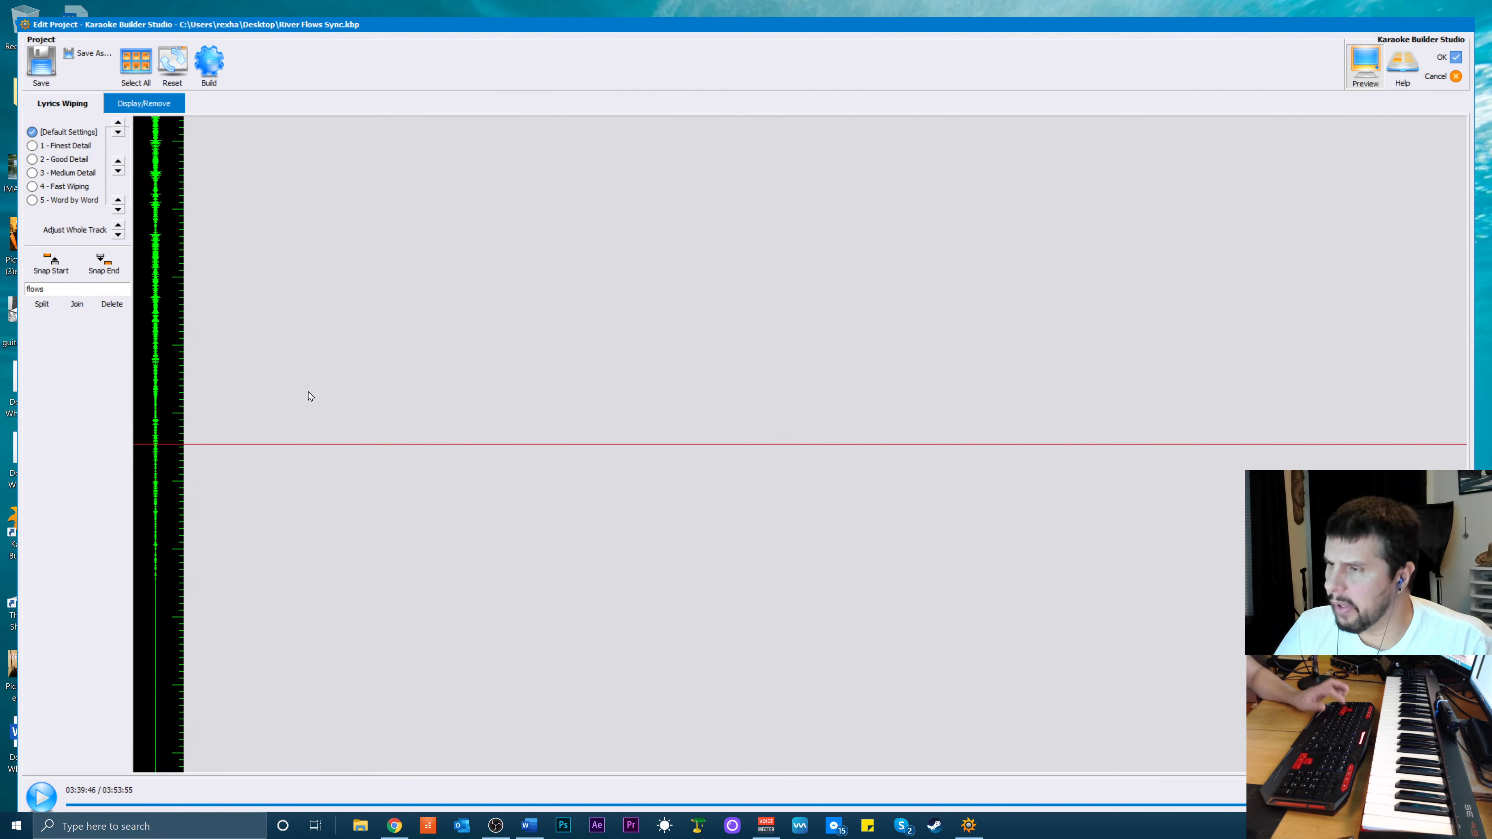
In the display/removal timeline, replay the song from the beginning and delay the credit line's display until just after the title's wipe starts
click(128, 108)
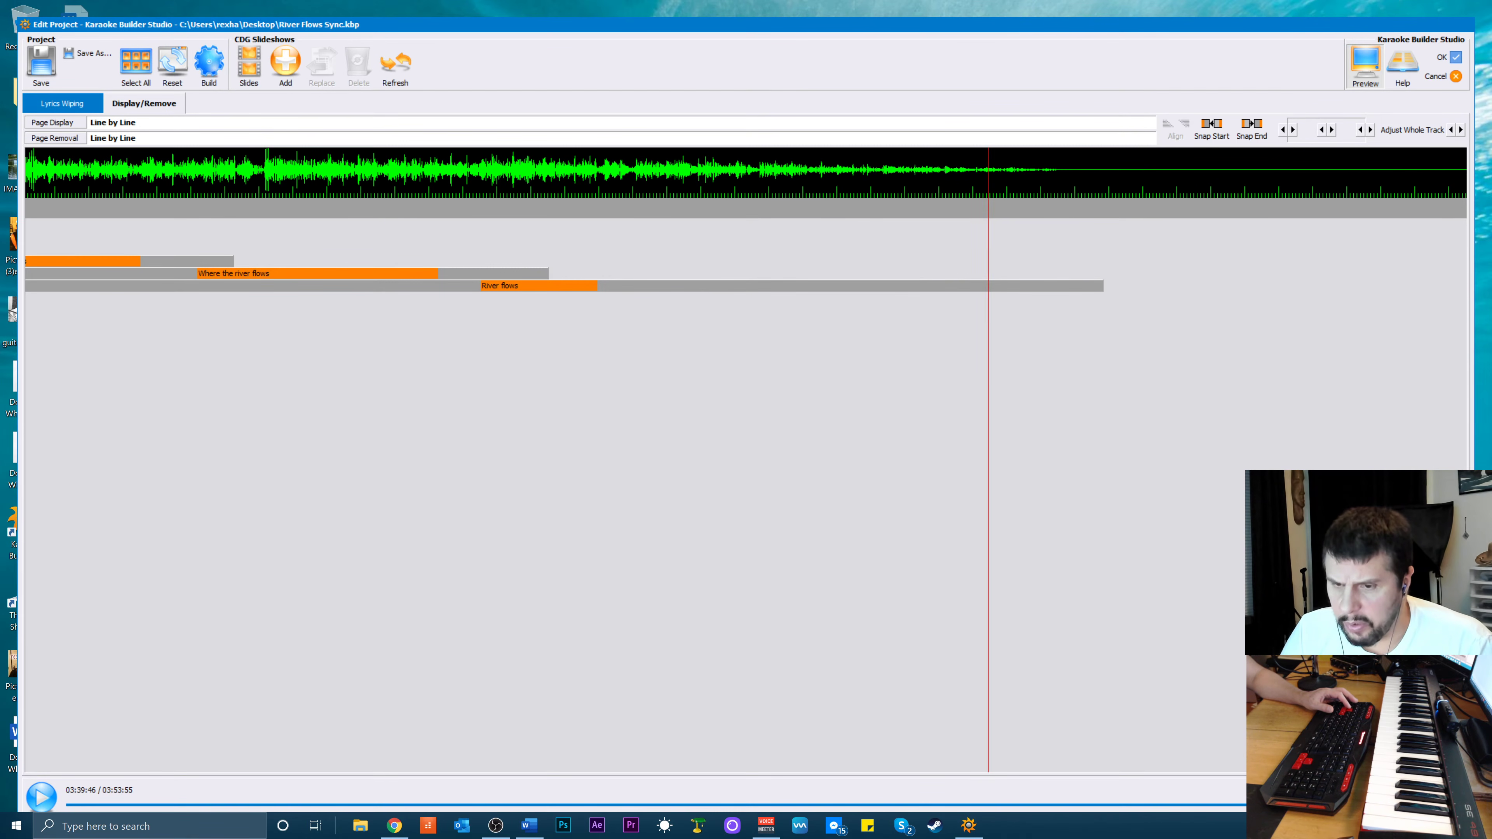
drag(1345, 805, 71, 814)
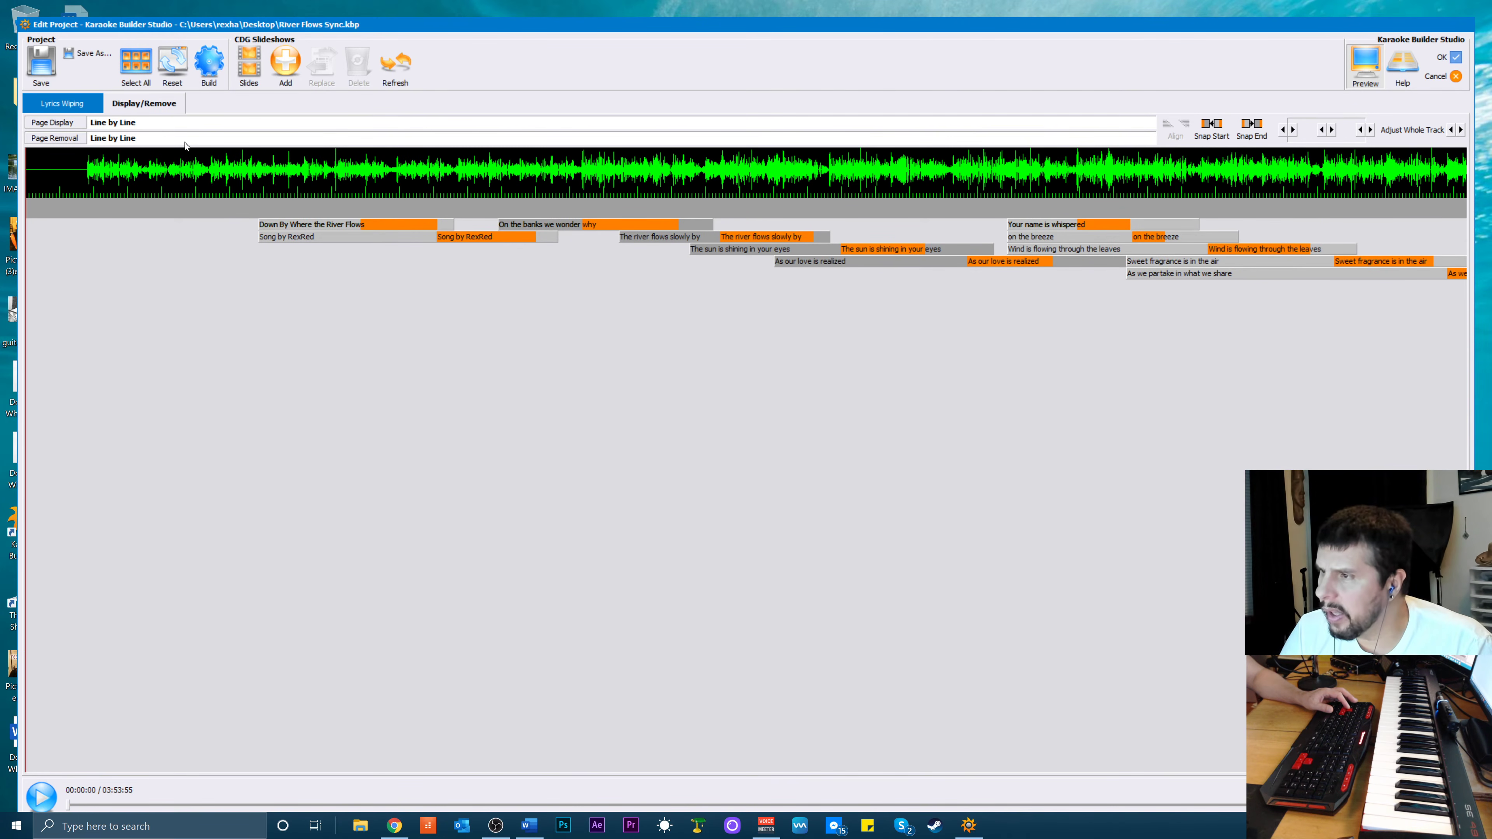
click(151, 182)
key(space)
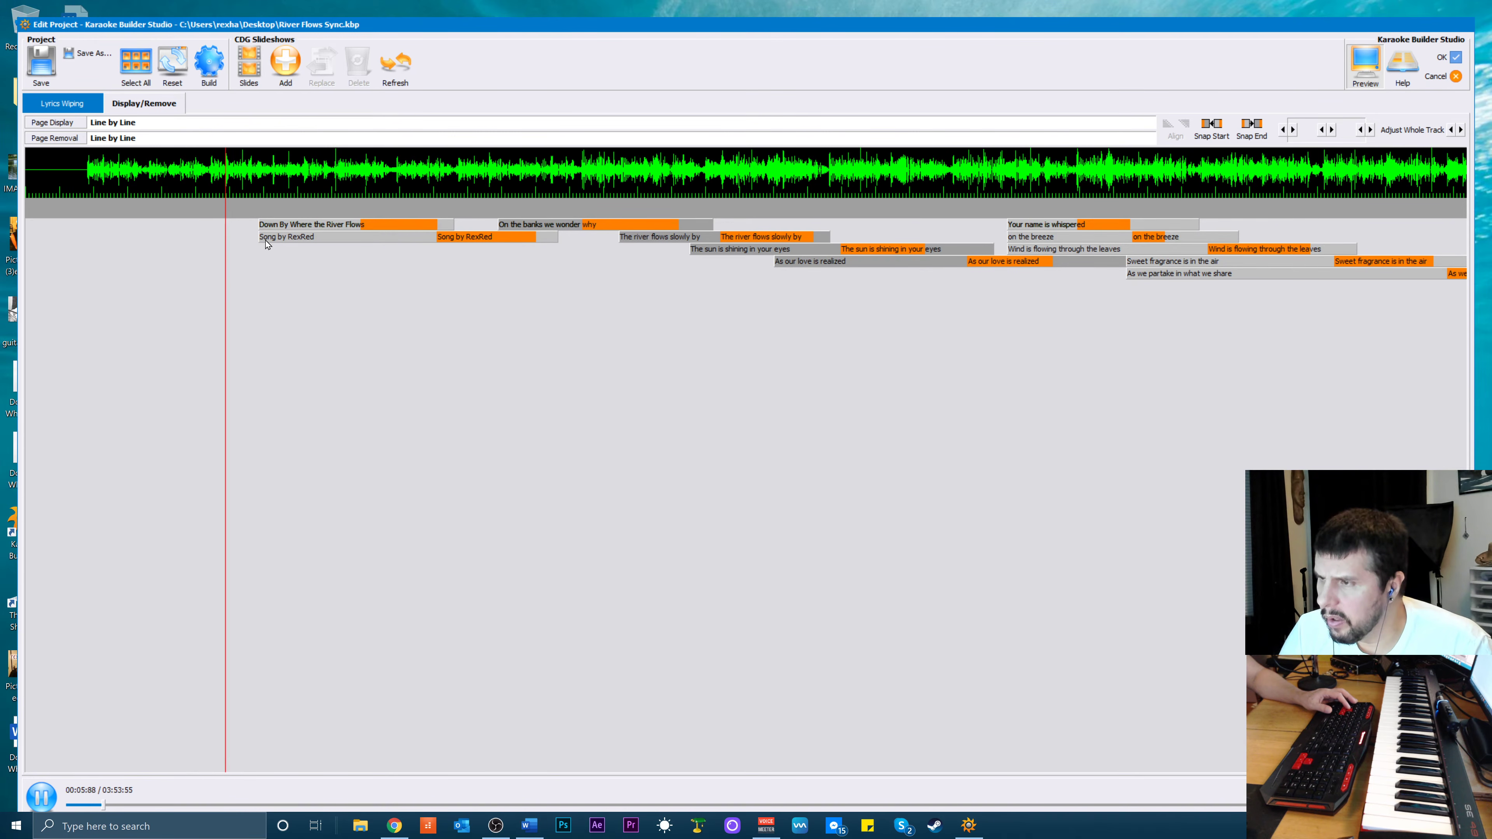
key(space)
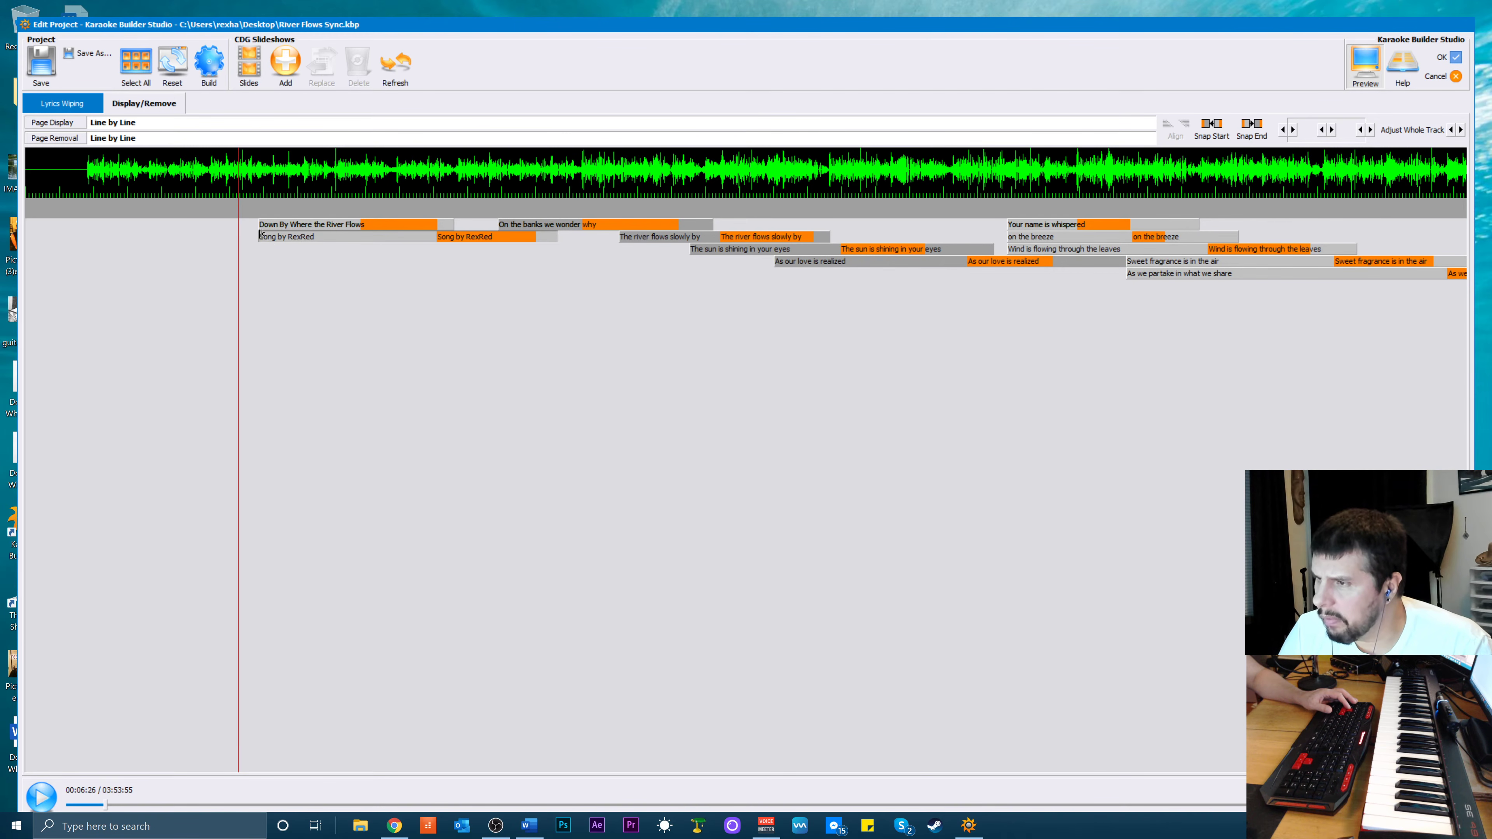
drag(261, 235, 374, 240)
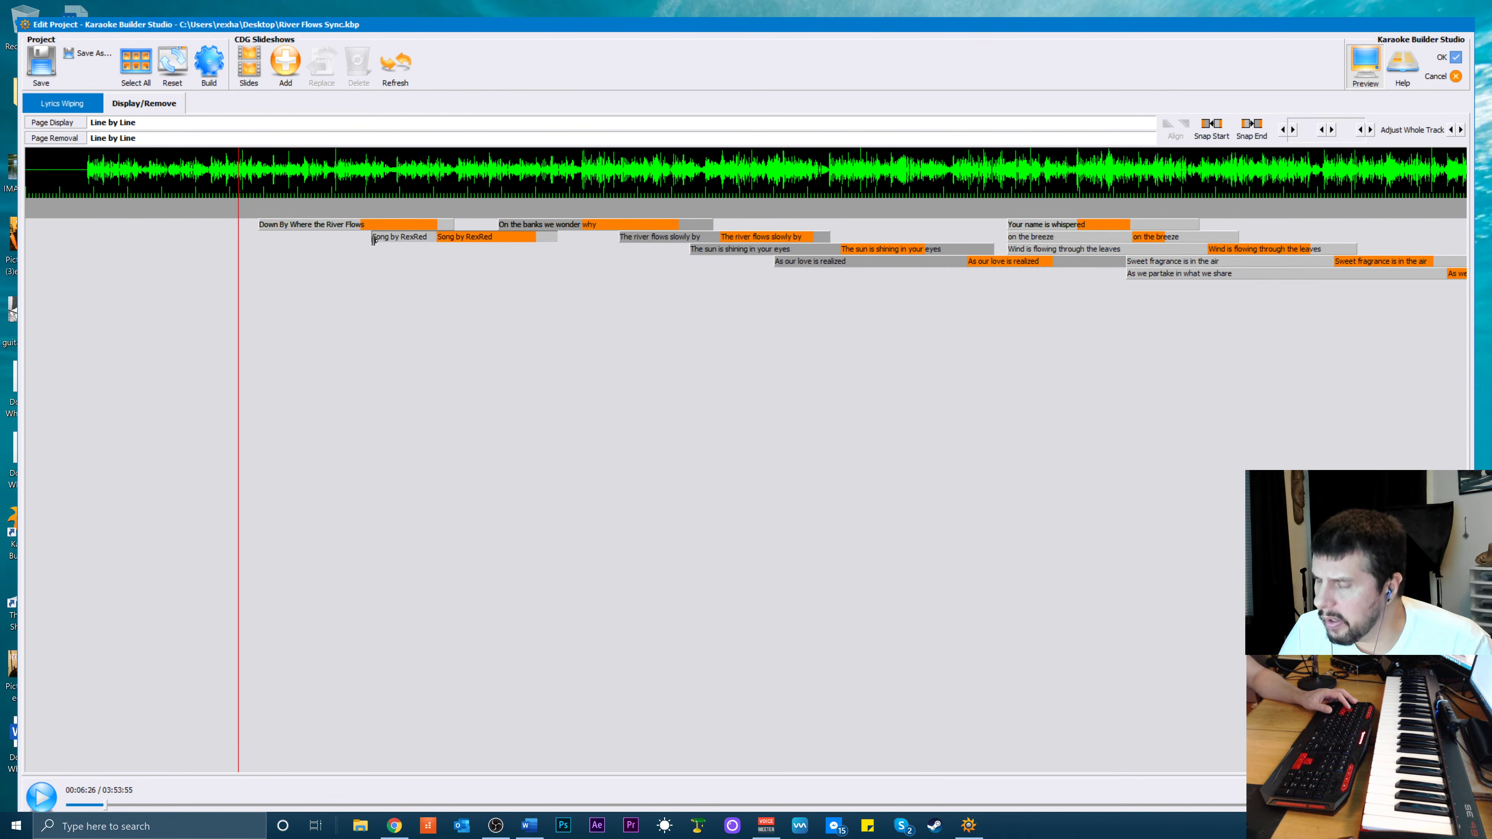
key(space)
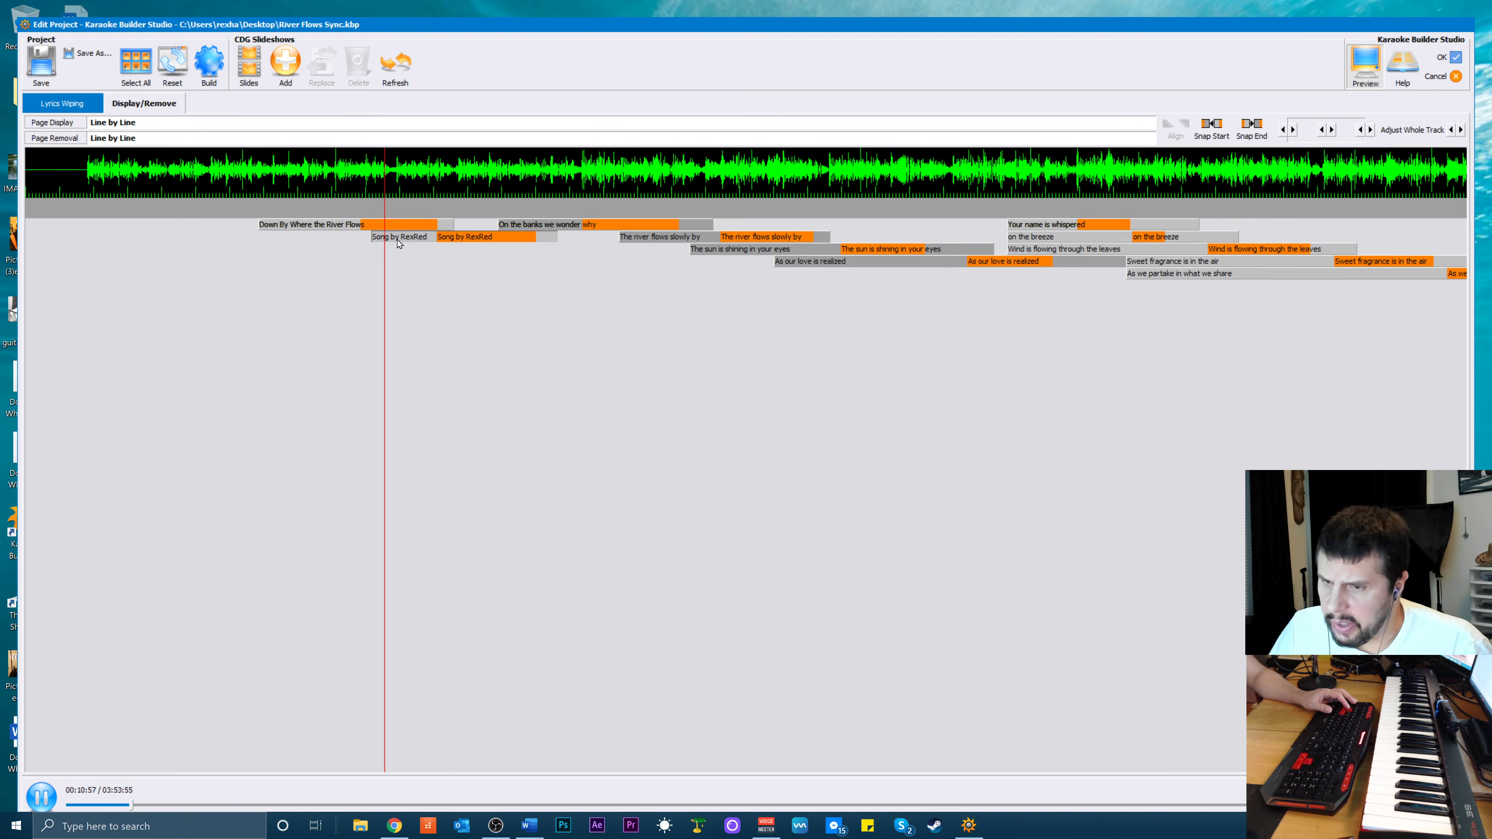
key(space)
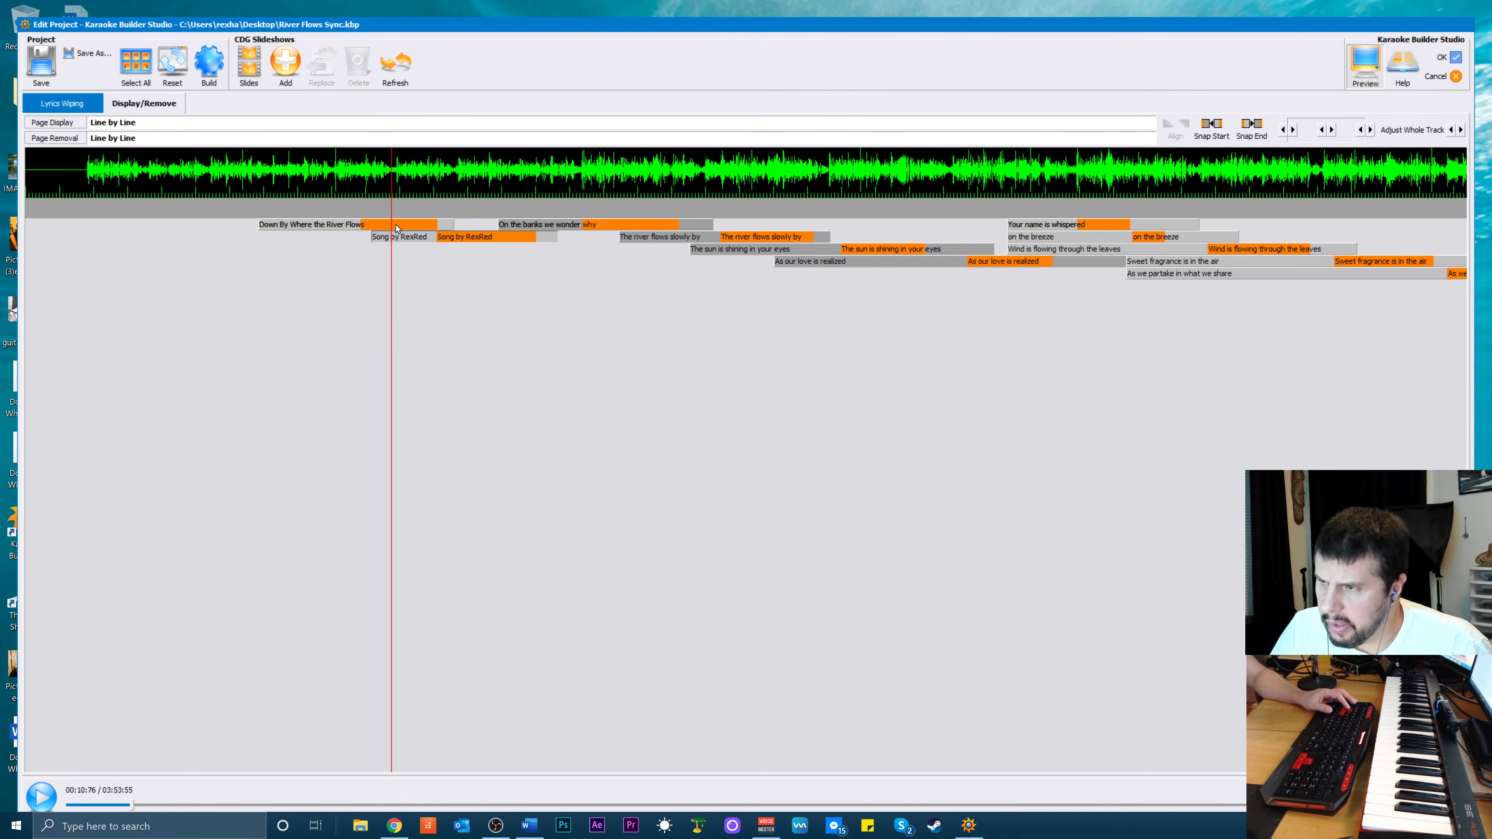
Play to 00:13:11 and extend the title line "Down By Where the River Flows" so its removal falls just before that position
key(space)
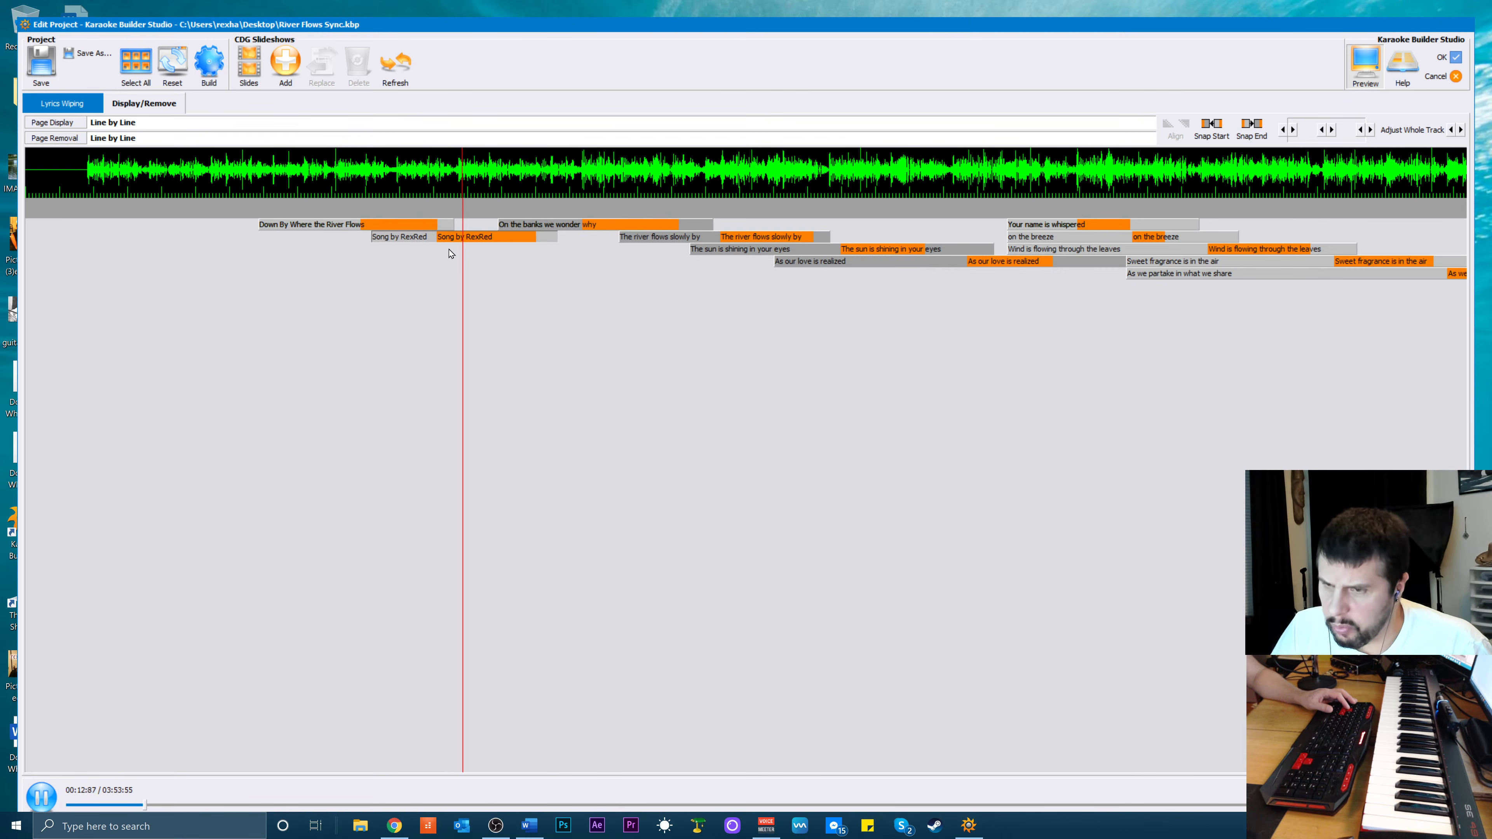
key(space)
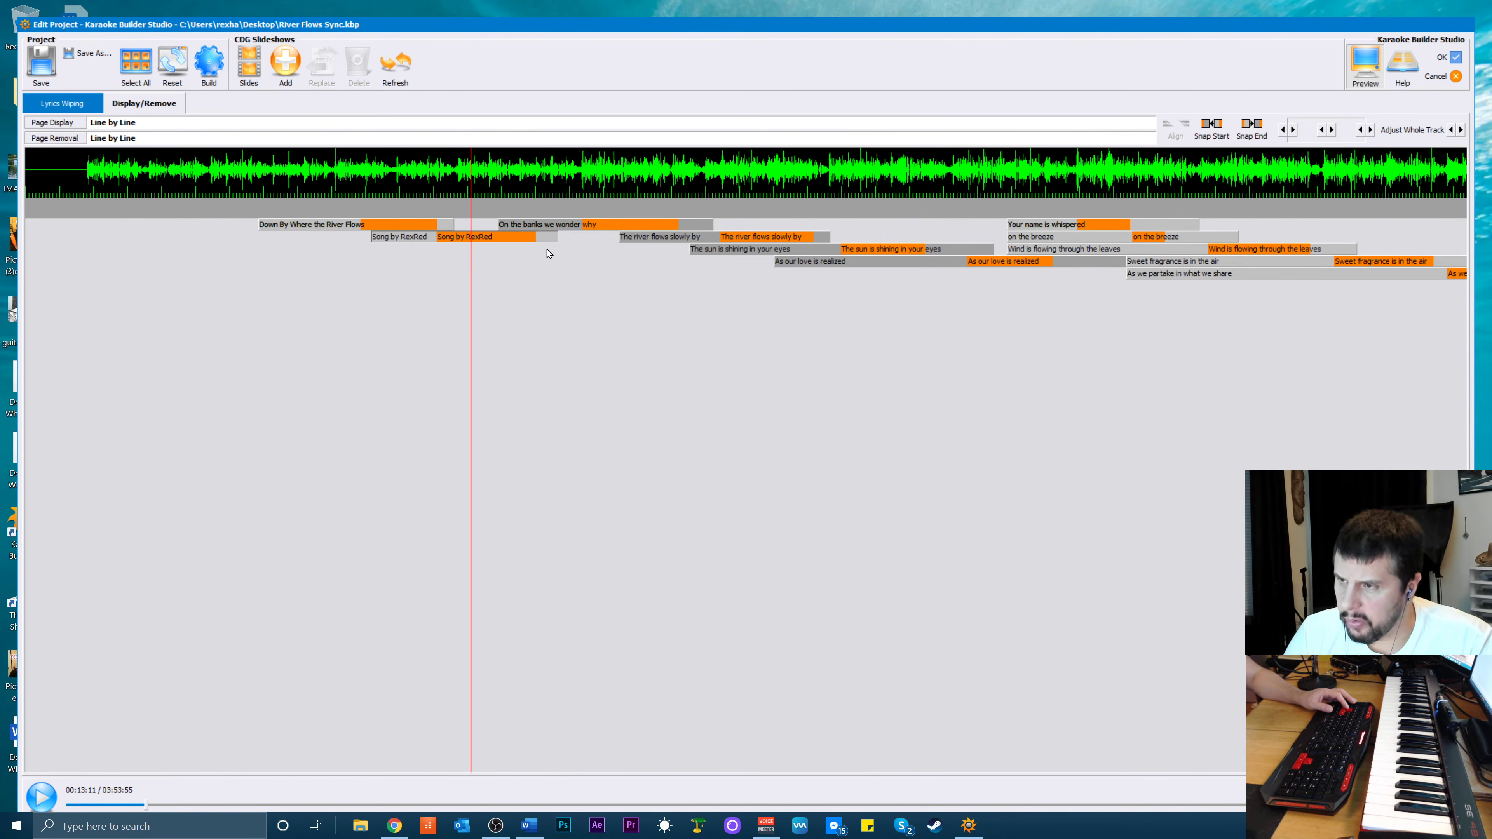
click(443, 225)
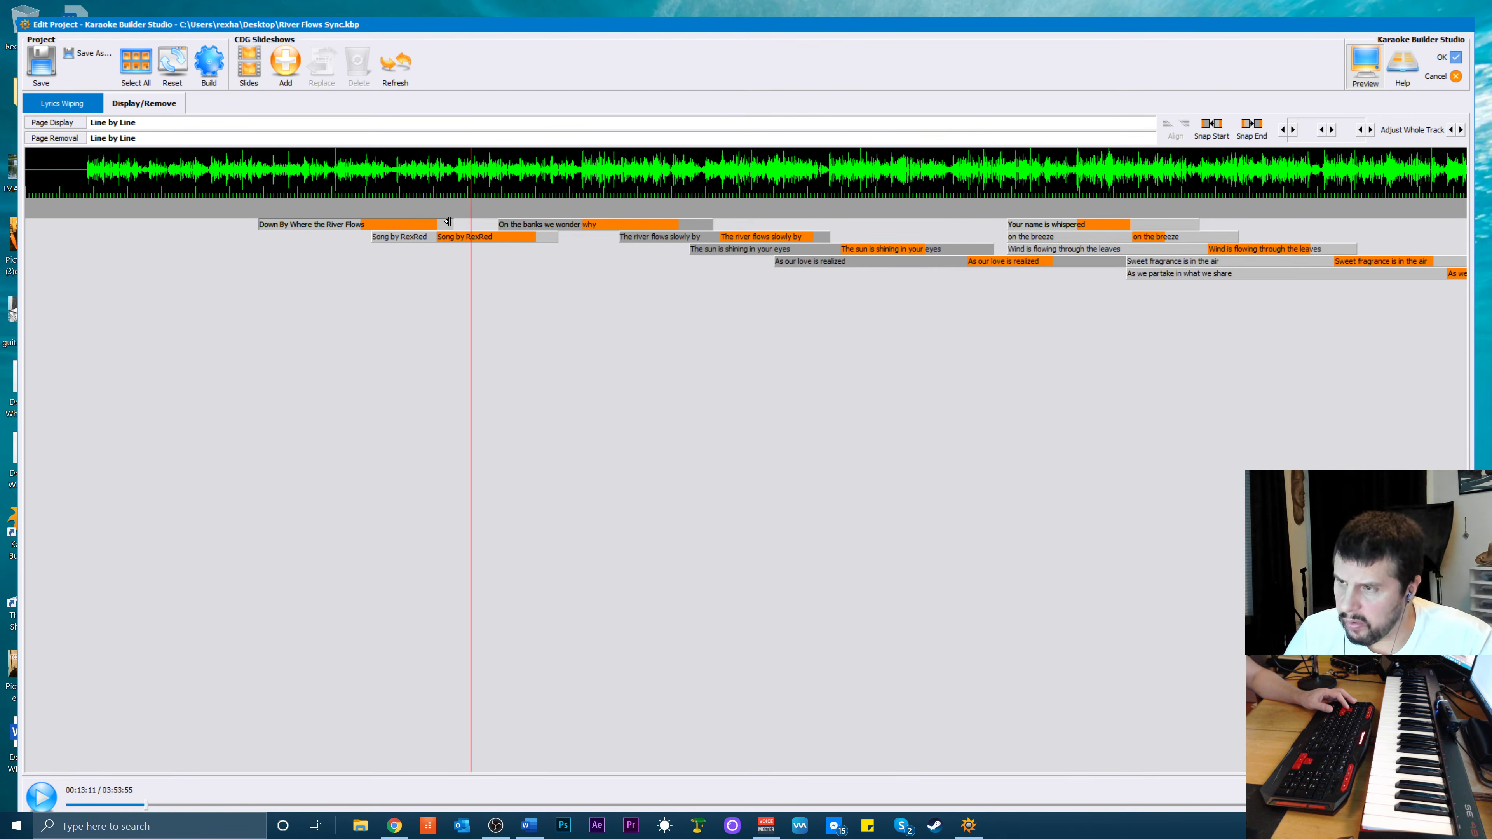
drag(448, 223, 462, 224)
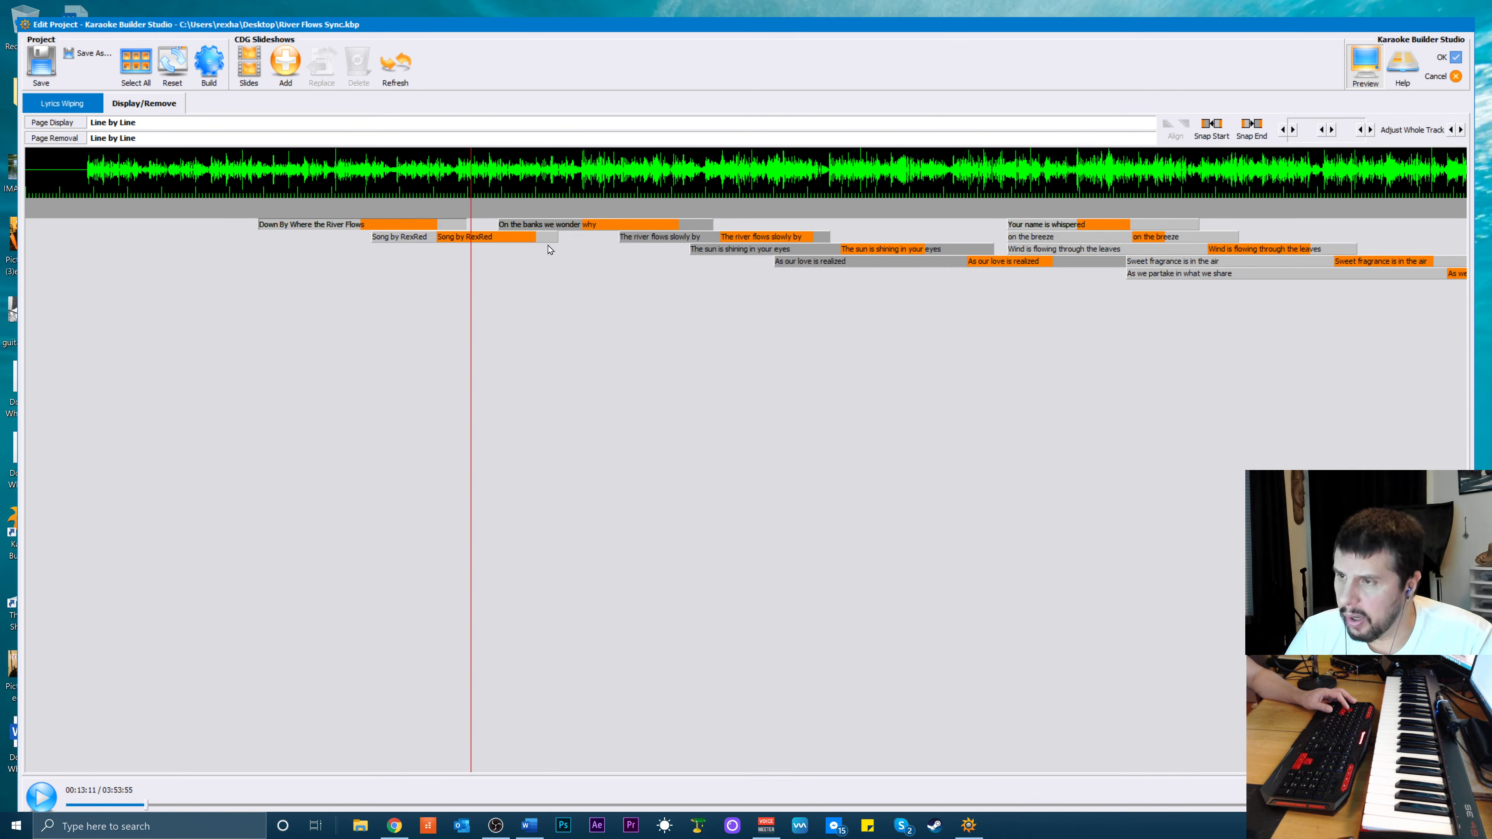
Move the removal of "The sun is shining in your eyes" to about 00:27:12 and delay the display of "As our love is realized"
key(space)
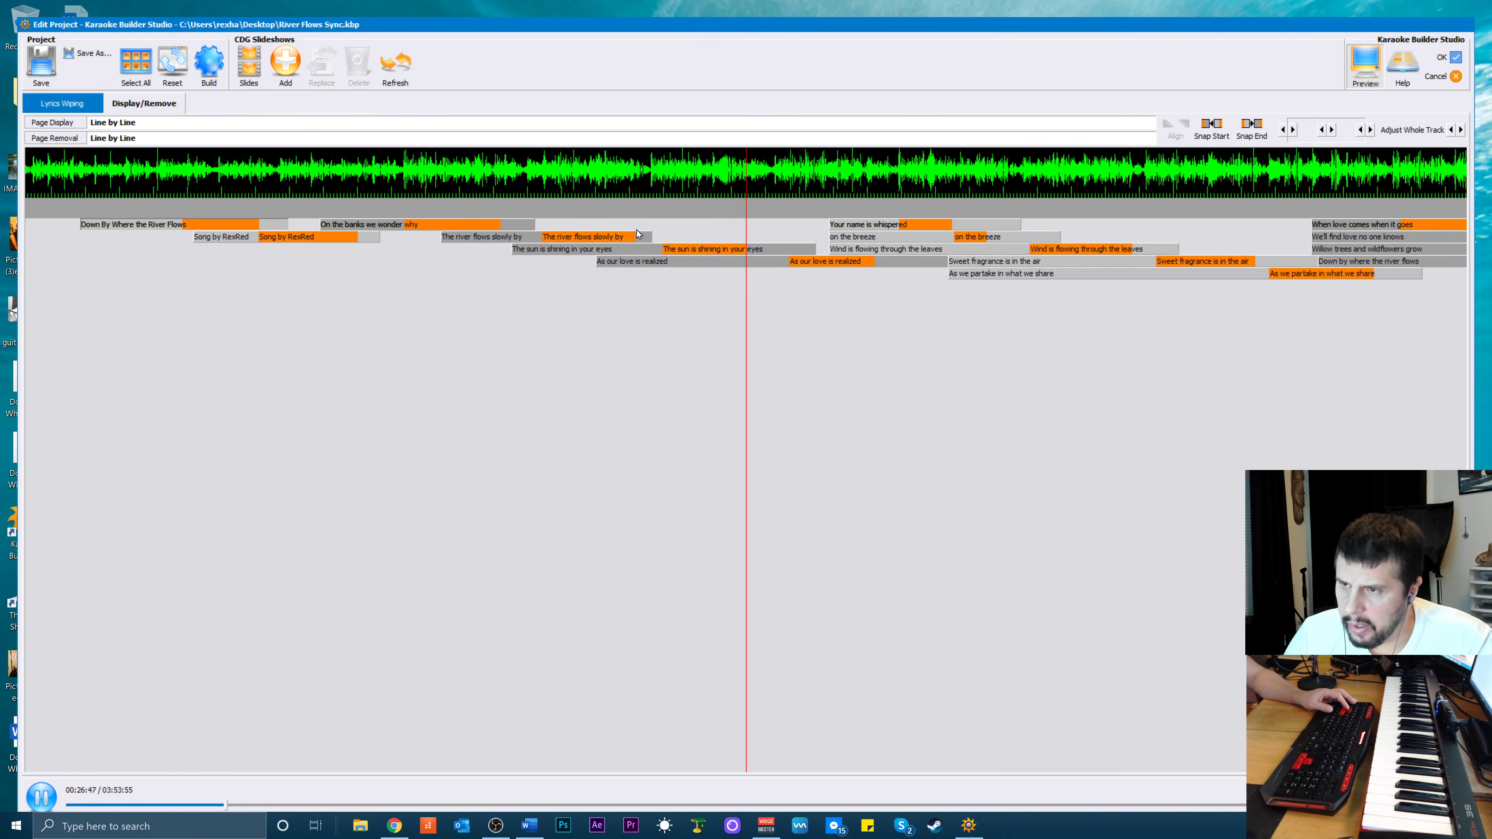
key(space)
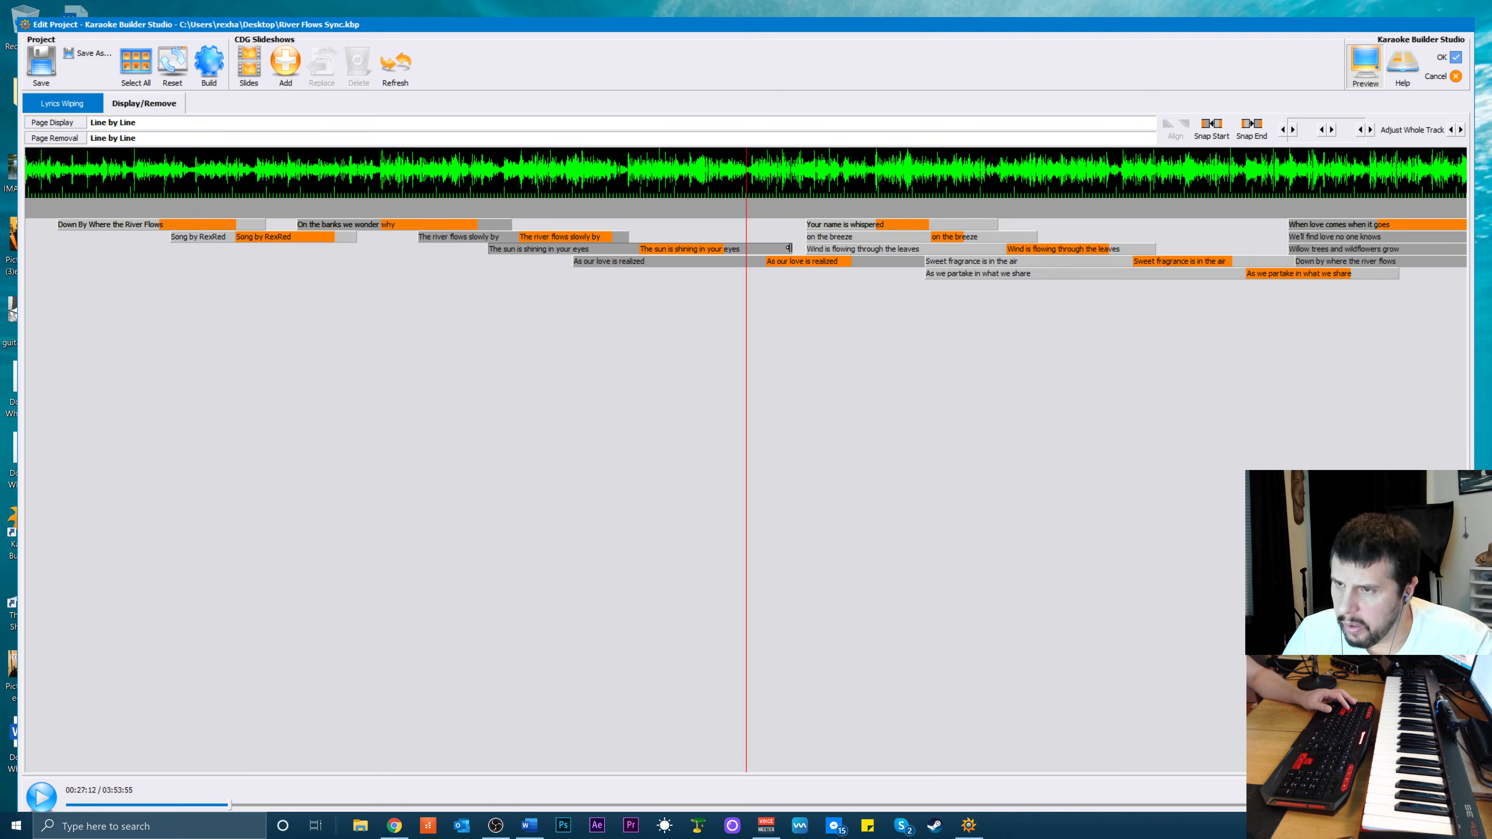
drag(789, 247, 748, 262)
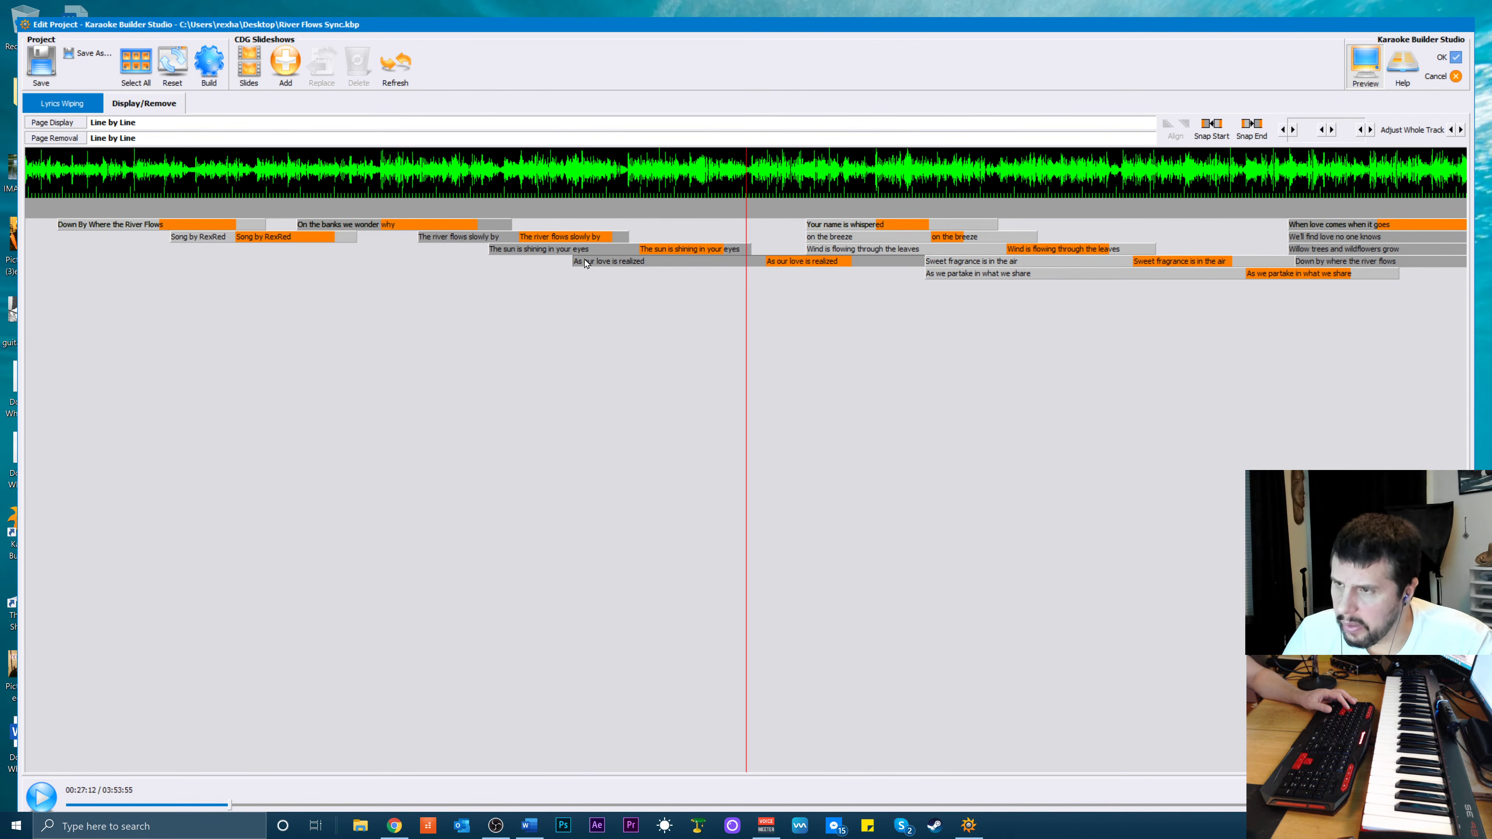
drag(576, 262, 703, 272)
Delay the displays of "Sweet fragrance is in the air", "Wind is flowing through the leaves" and "on the breeze" to shortly before each line's wipe
key(space)
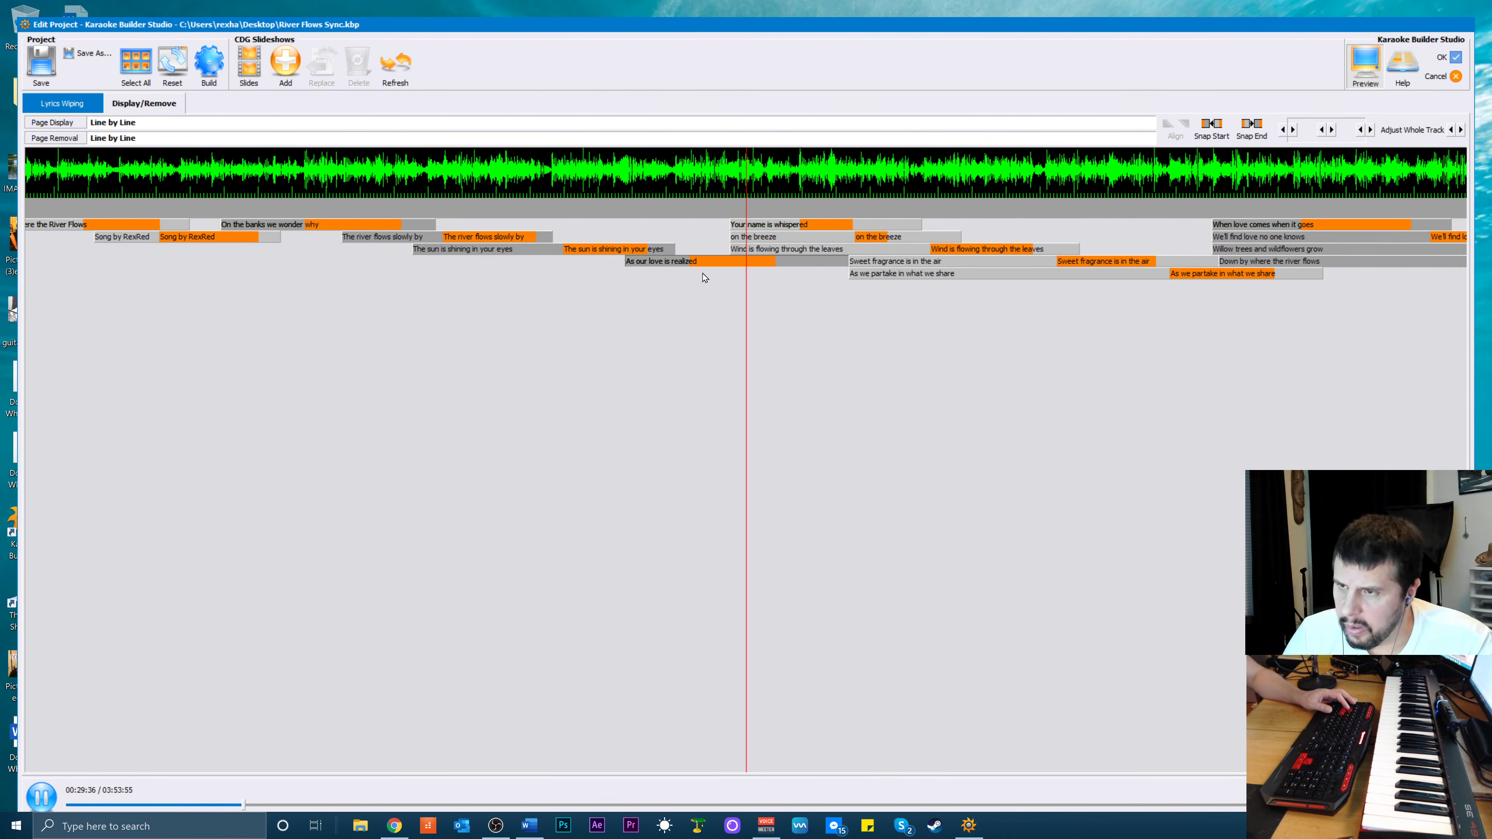
key(space)
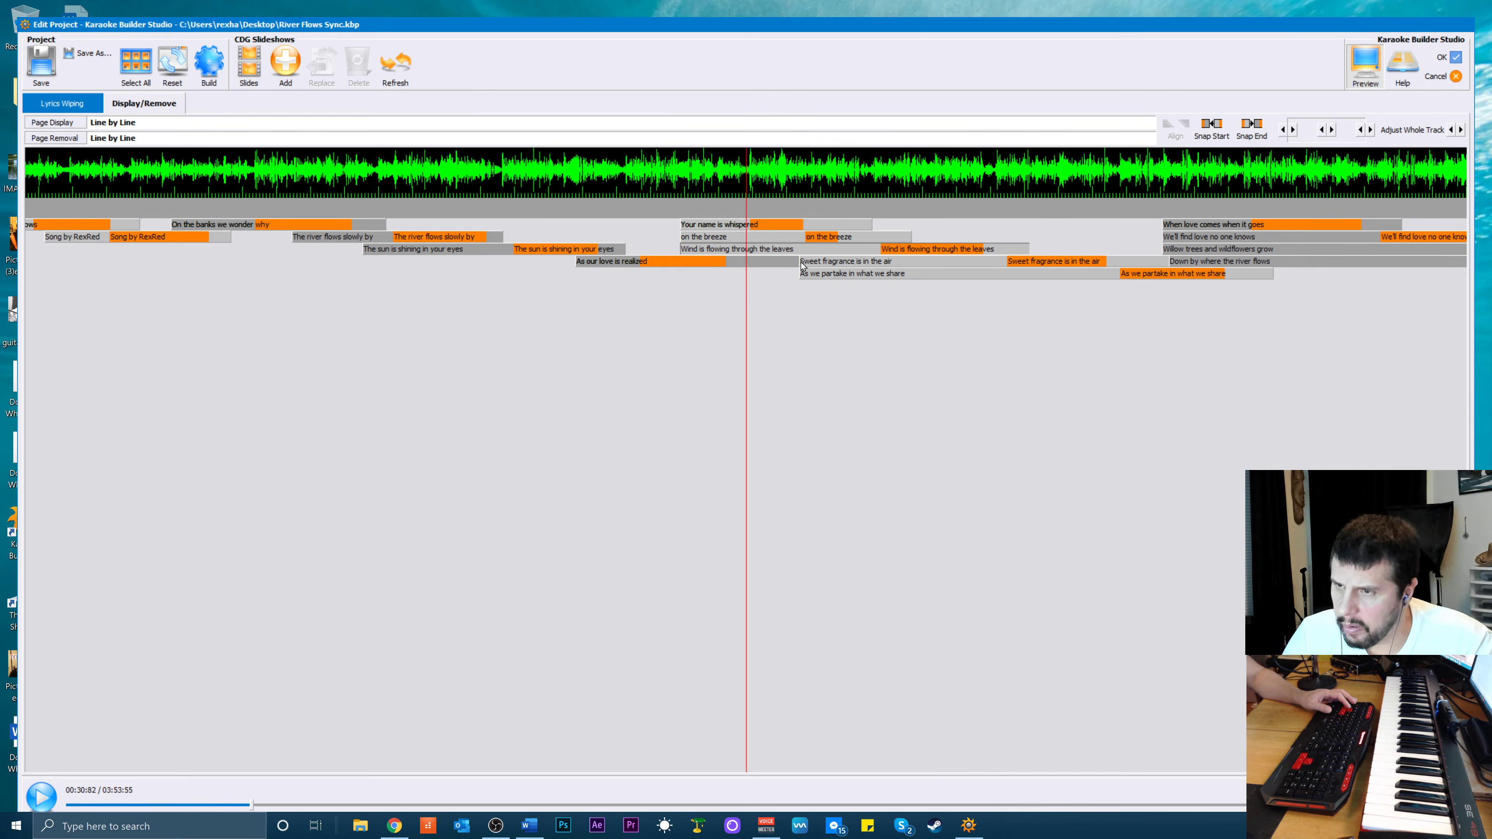
drag(800, 260, 922, 268)
click(683, 250)
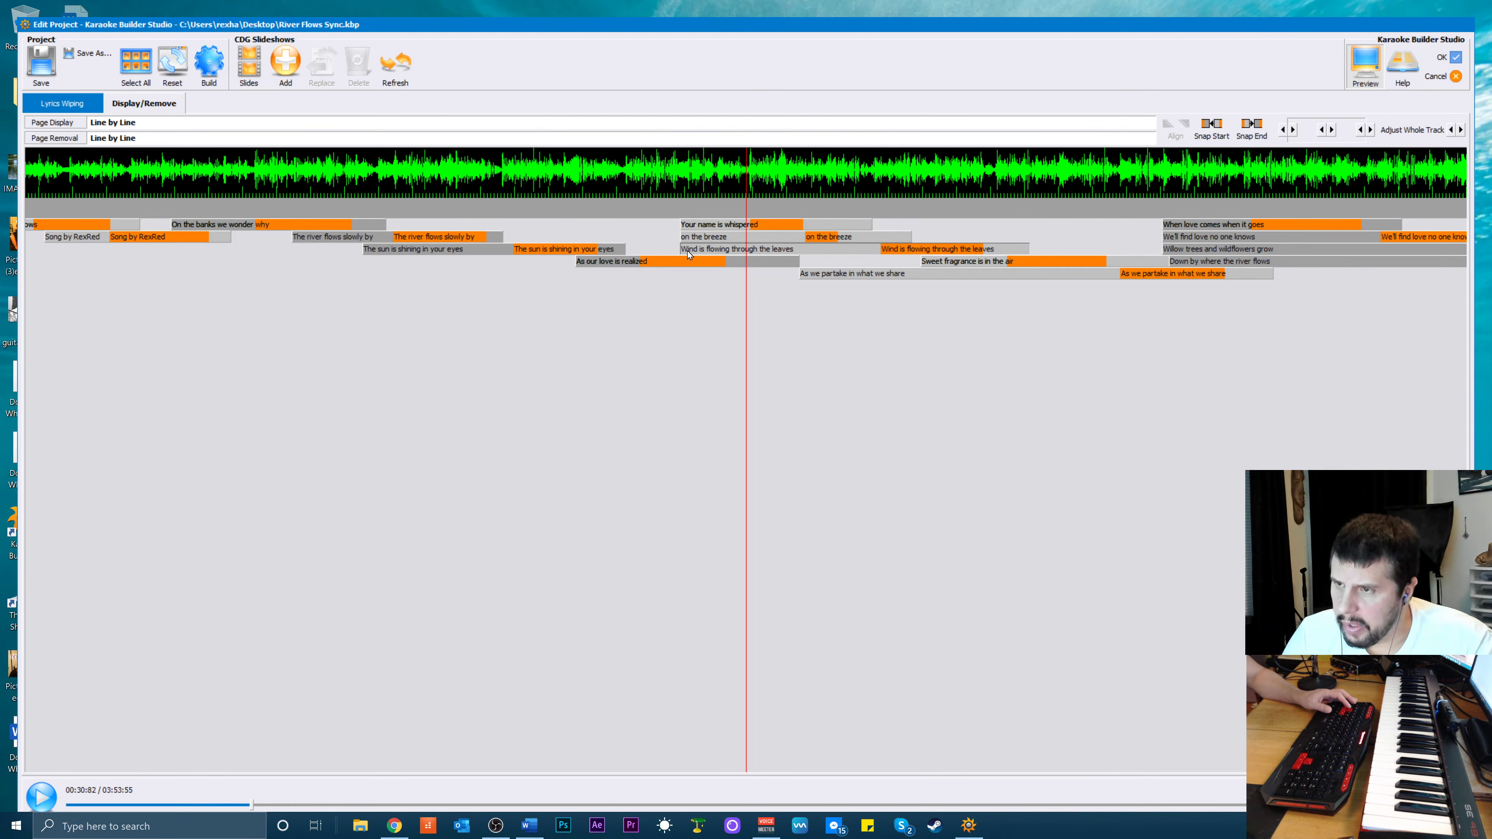
drag(682, 250, 798, 251)
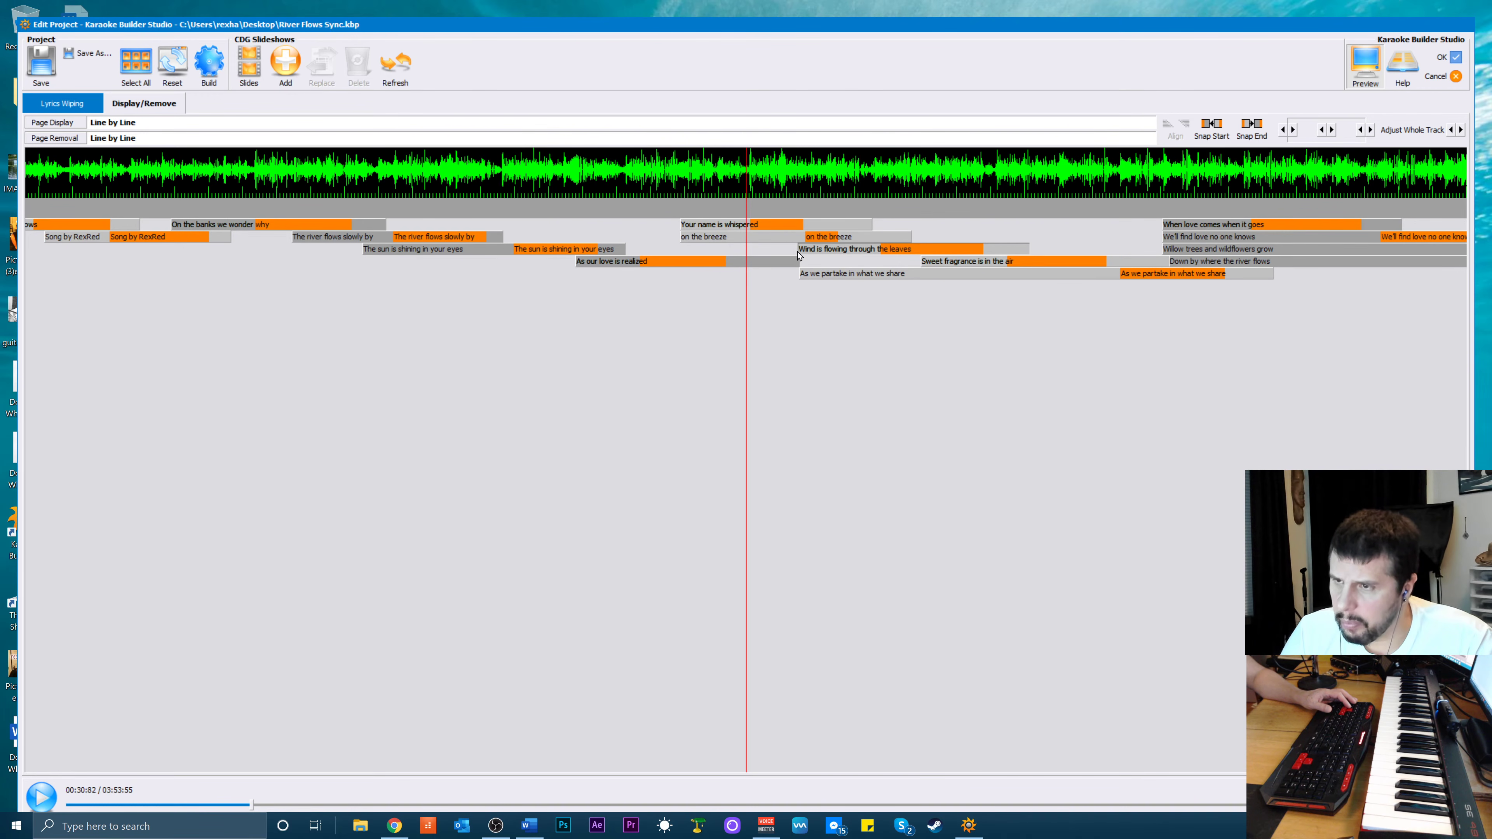
click(685, 239)
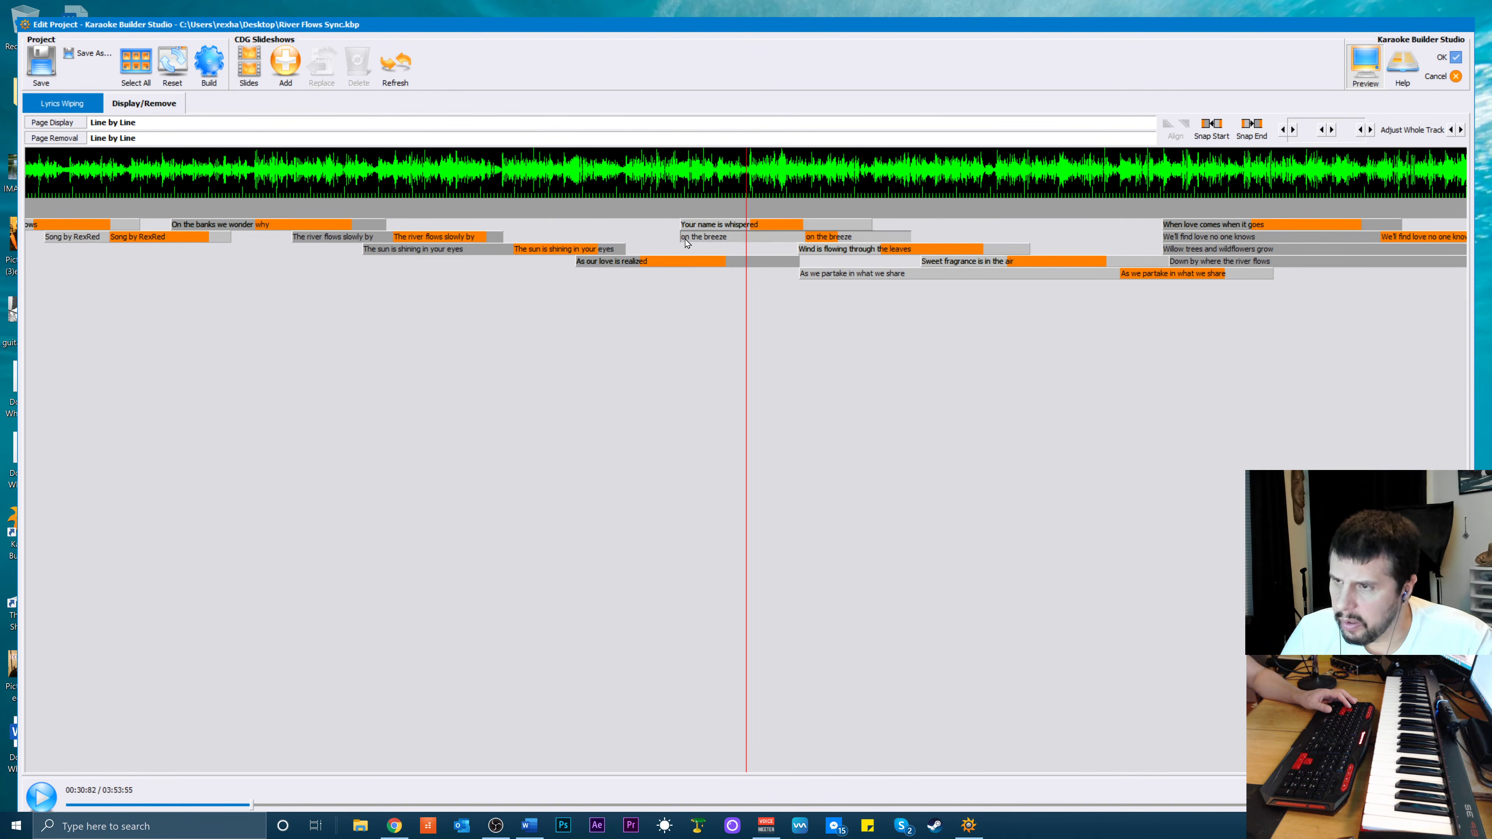
drag(685, 238, 761, 246)
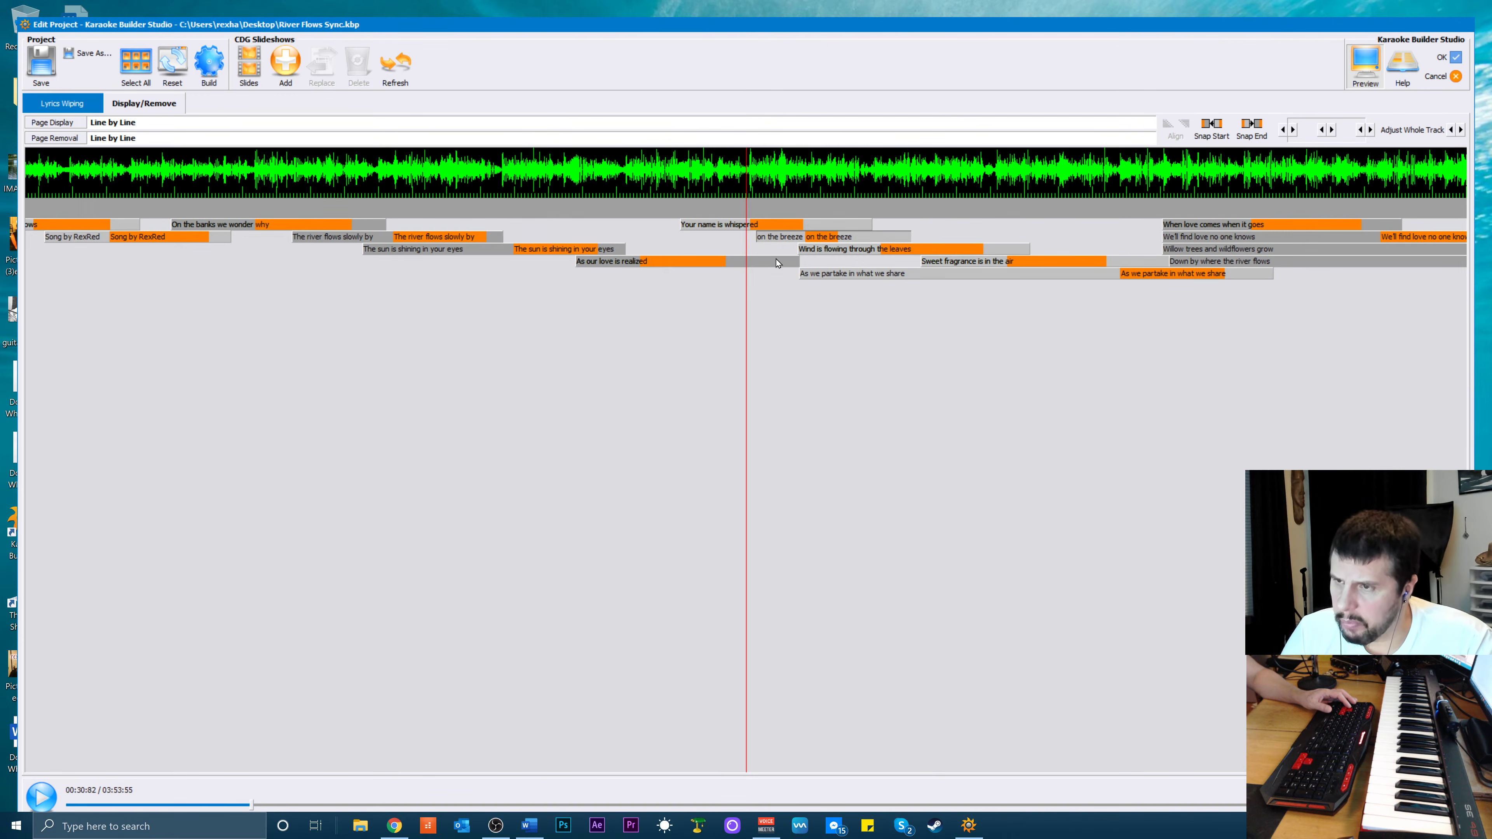
Move the removals of "As our love is realized" to about 00:30:62 and "Wind is flowing through the leaves" to about 00:38:23
click(796, 261)
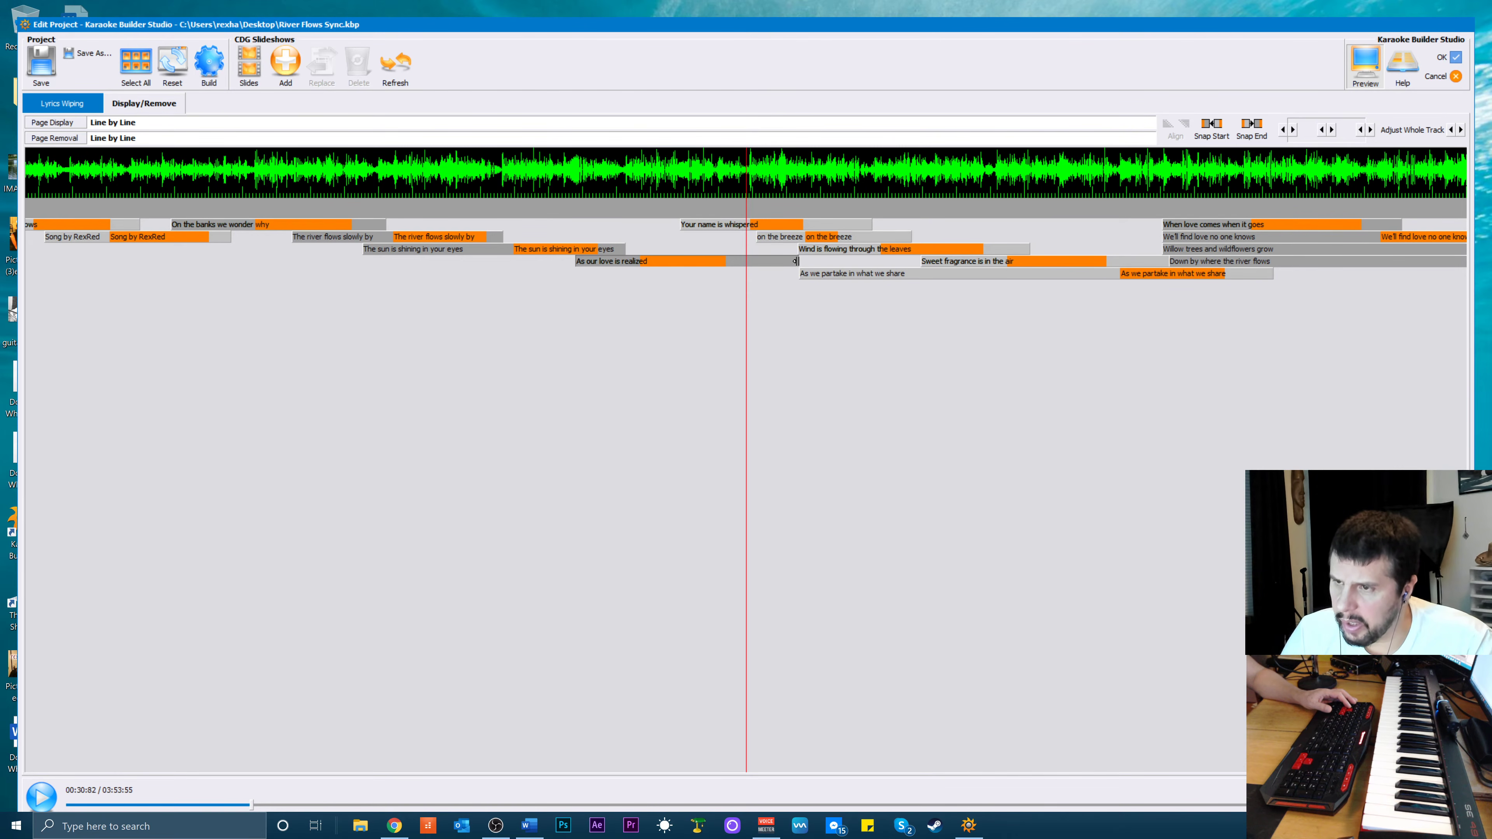
drag(775, 261, 751, 266)
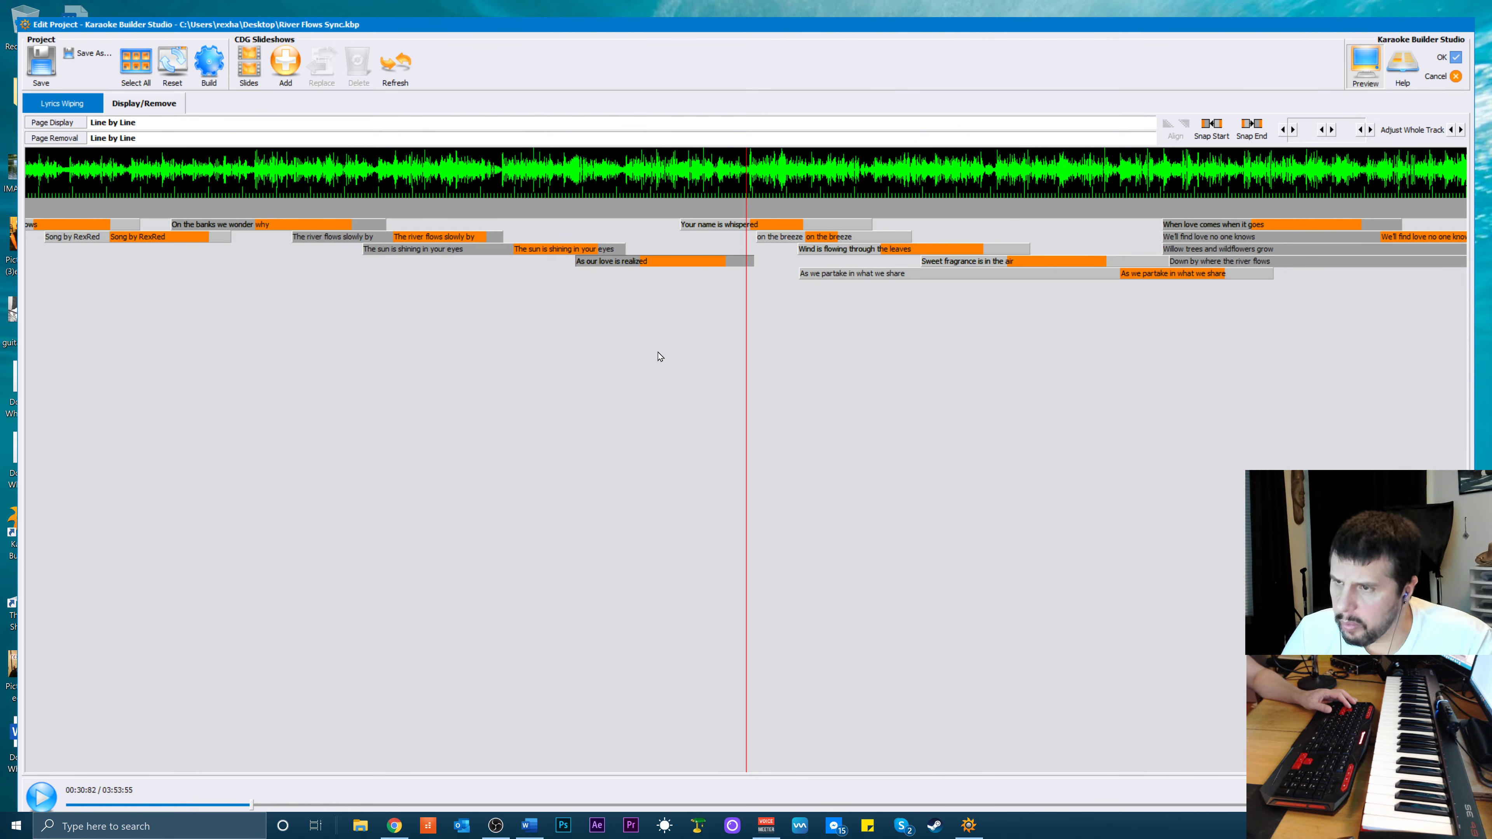
key(space)
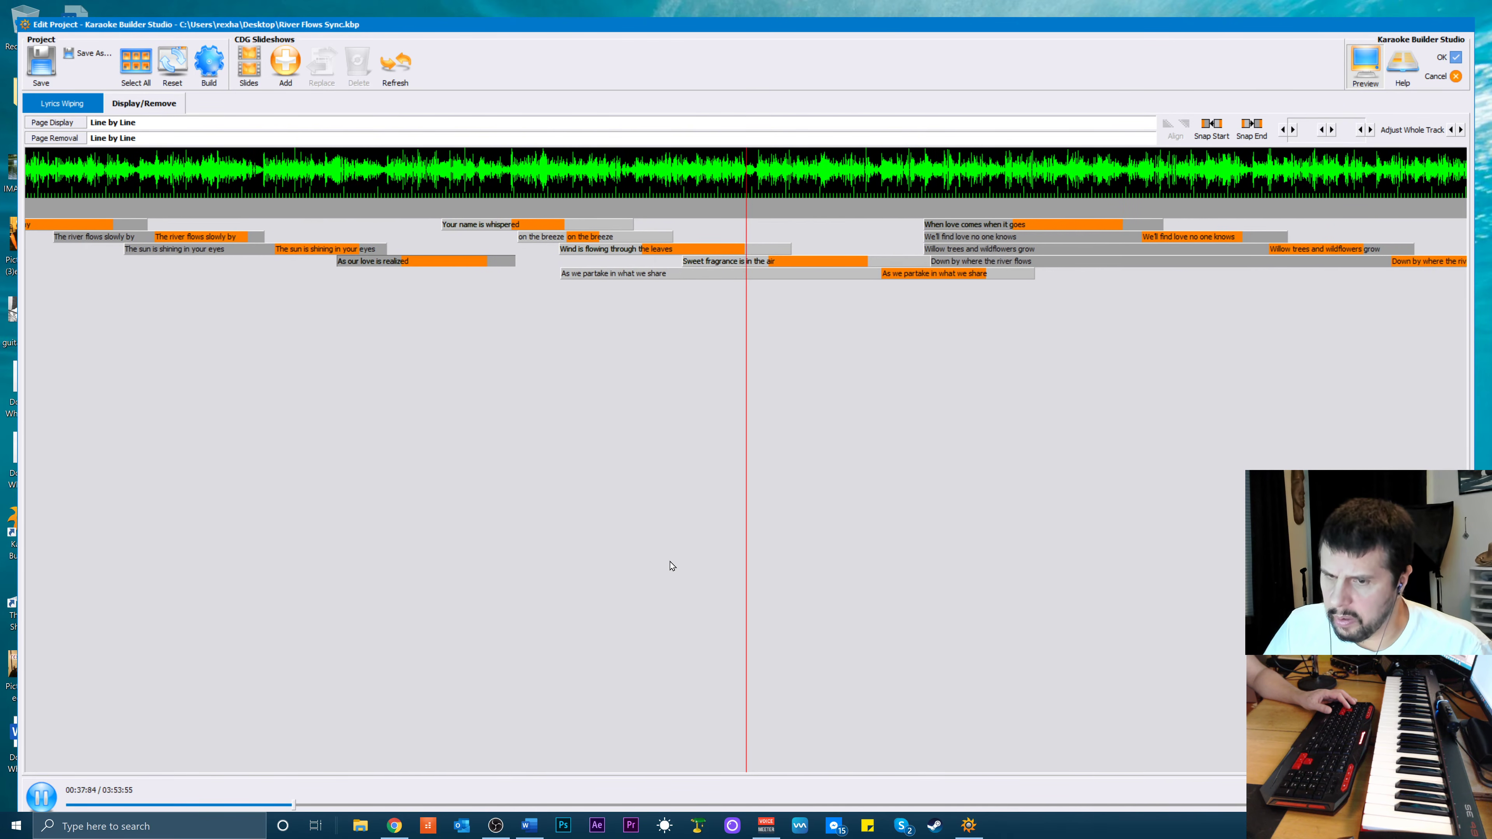
key(space)
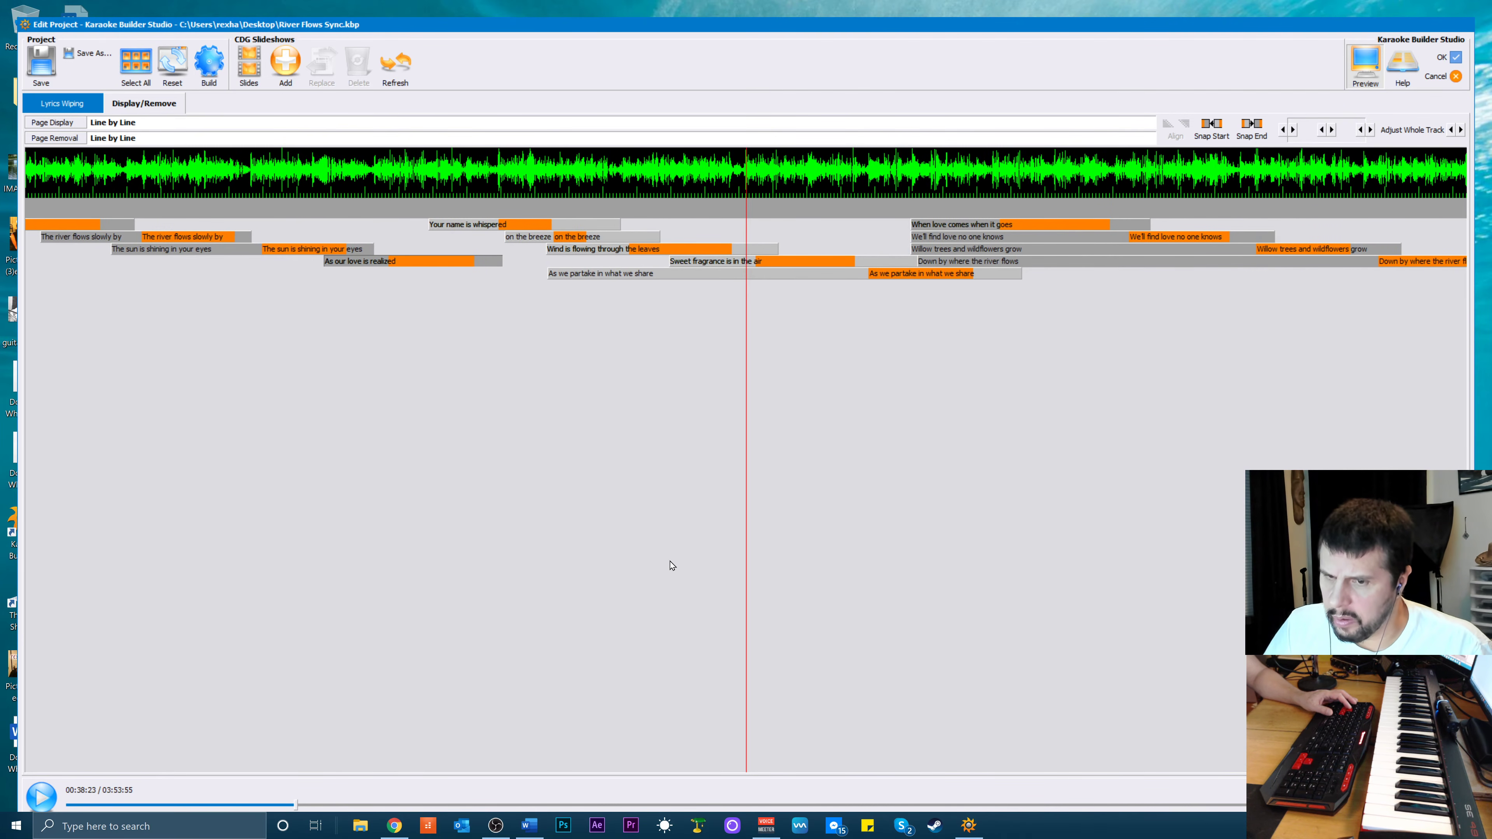
click(775, 248)
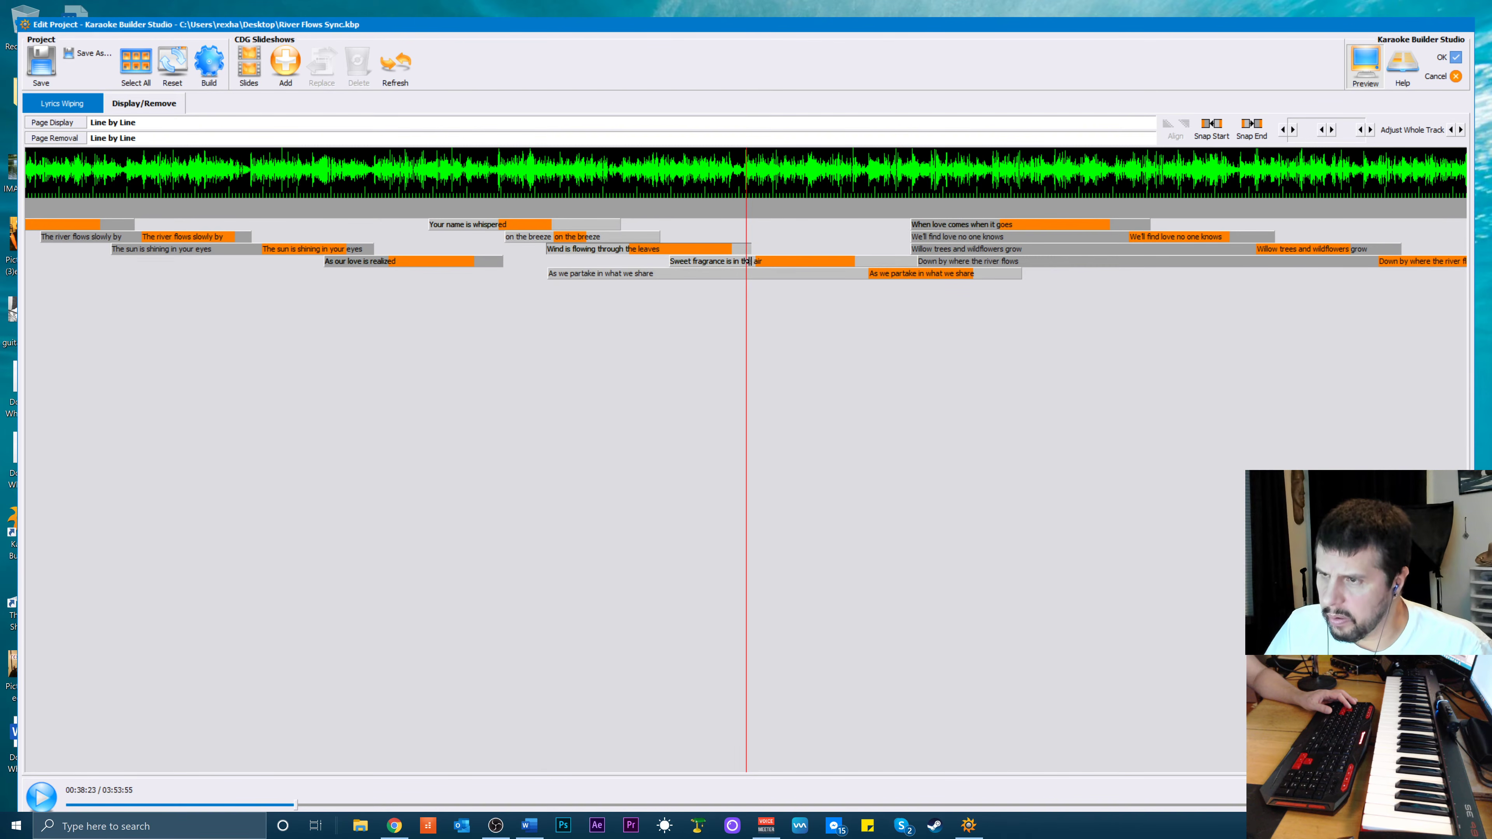
Delay the displays of "Sweet fragrance is in the air" and "As we partake in what we share" until closer to each line's wipe
click(683, 265)
drag(673, 261, 681, 262)
click(578, 274)
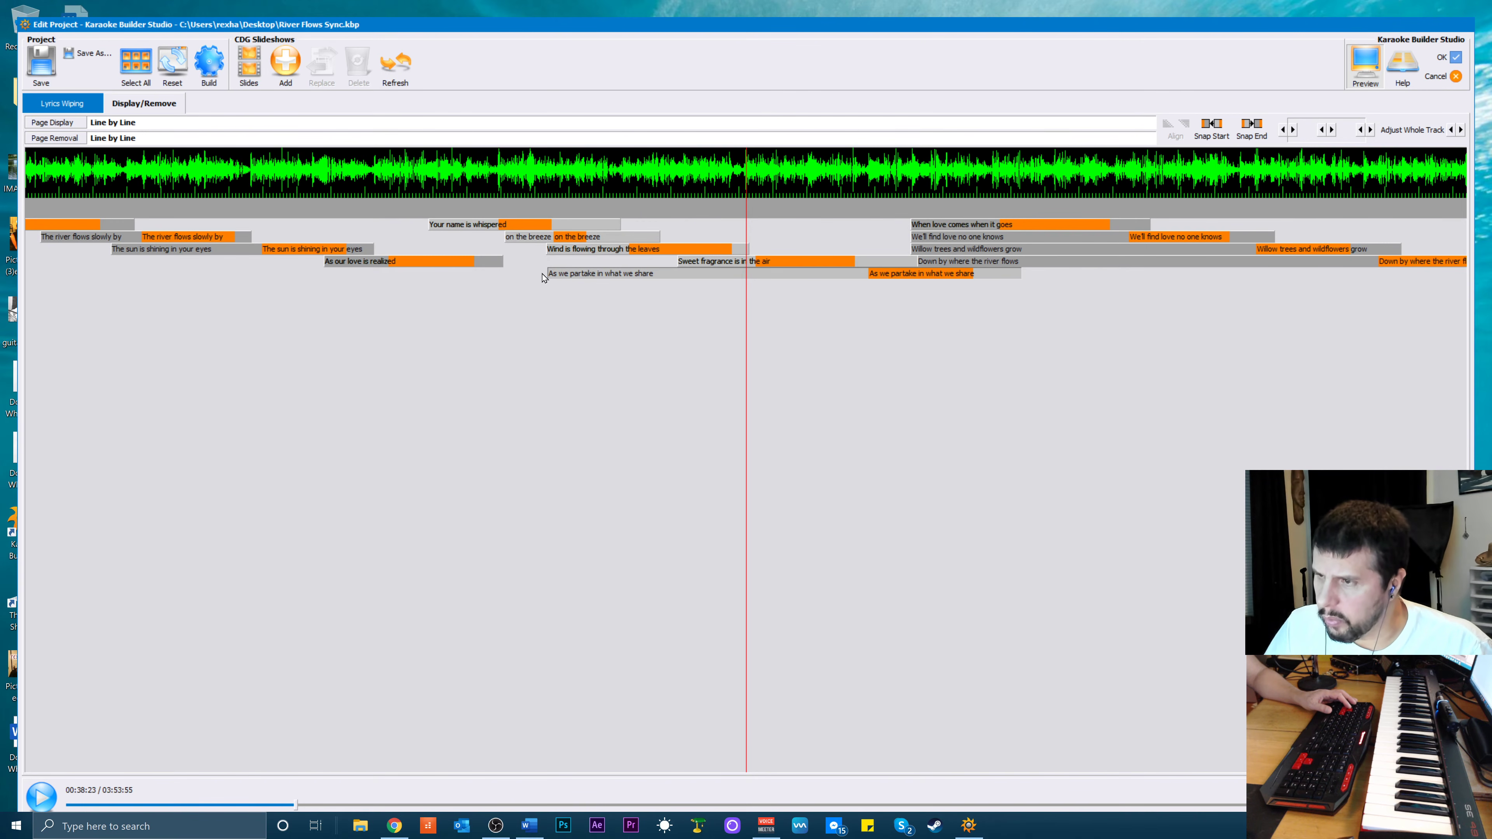
drag(551, 272, 784, 281)
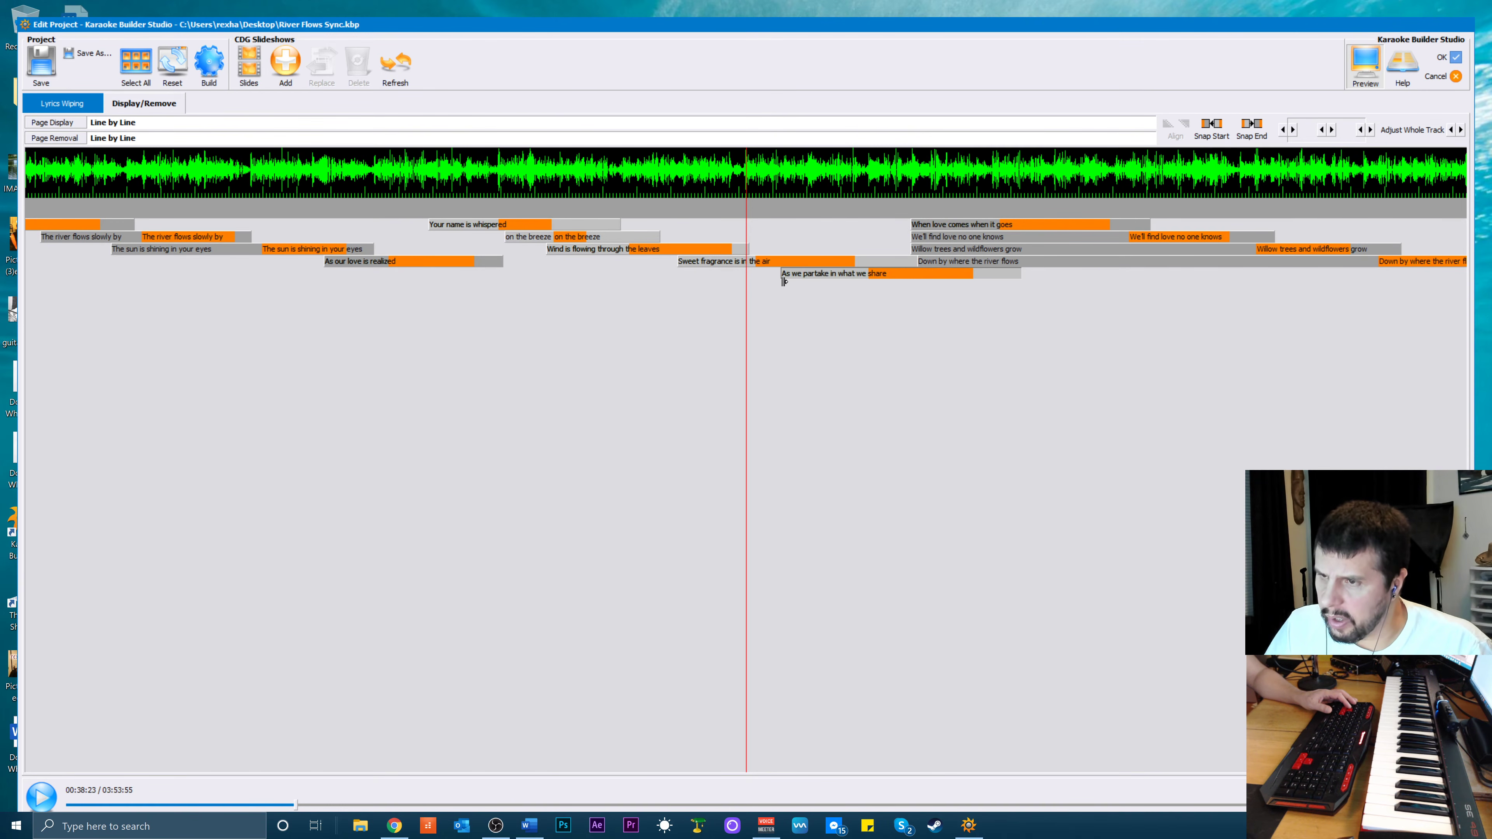
Bring the removals of "Sweet fragrance is in the air" and "As we partake in what we share" forward to shortly after each line's wipe ends
click(873, 263)
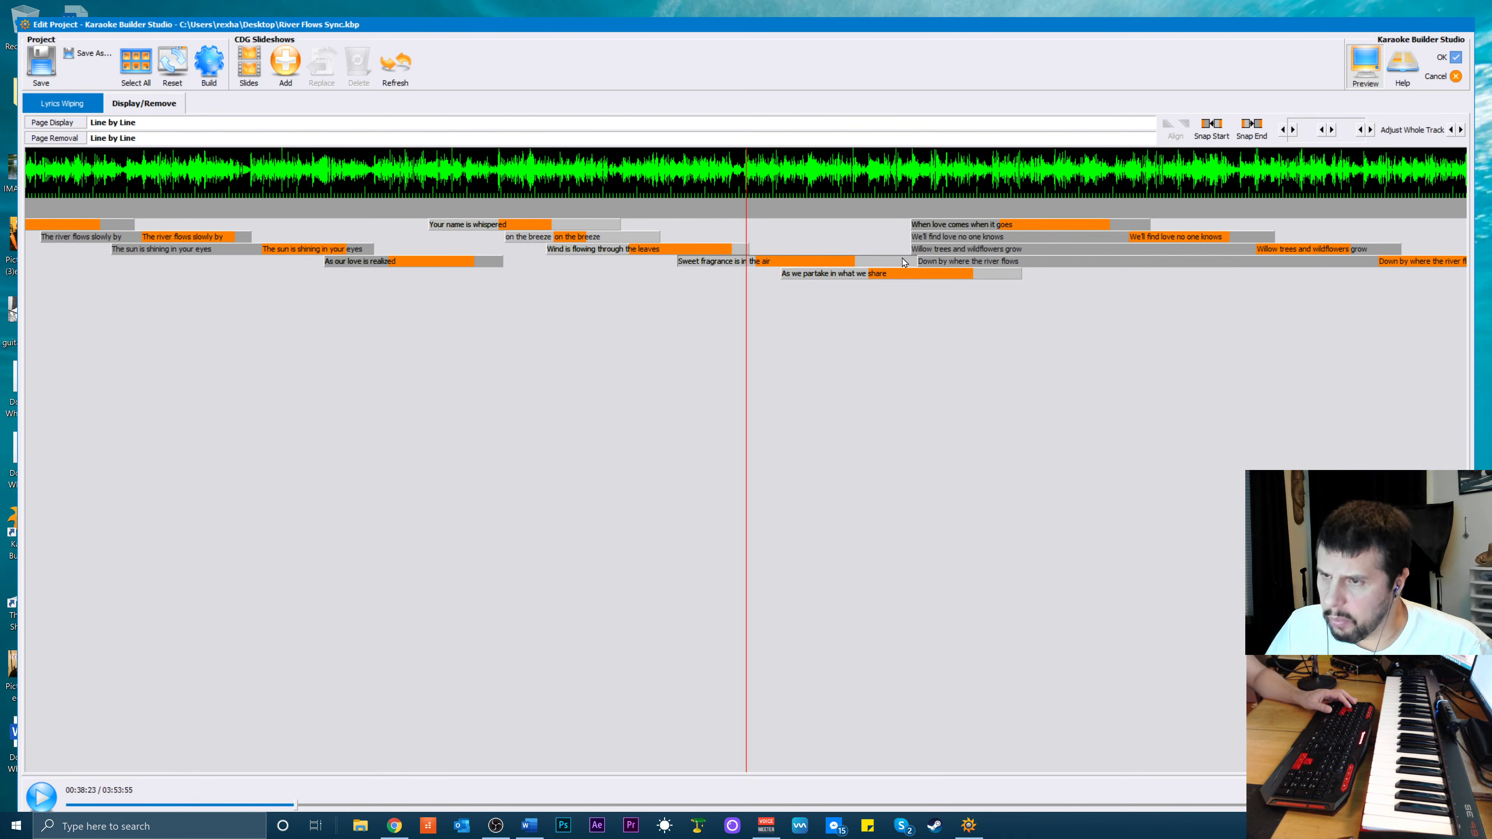
drag(912, 260, 879, 264)
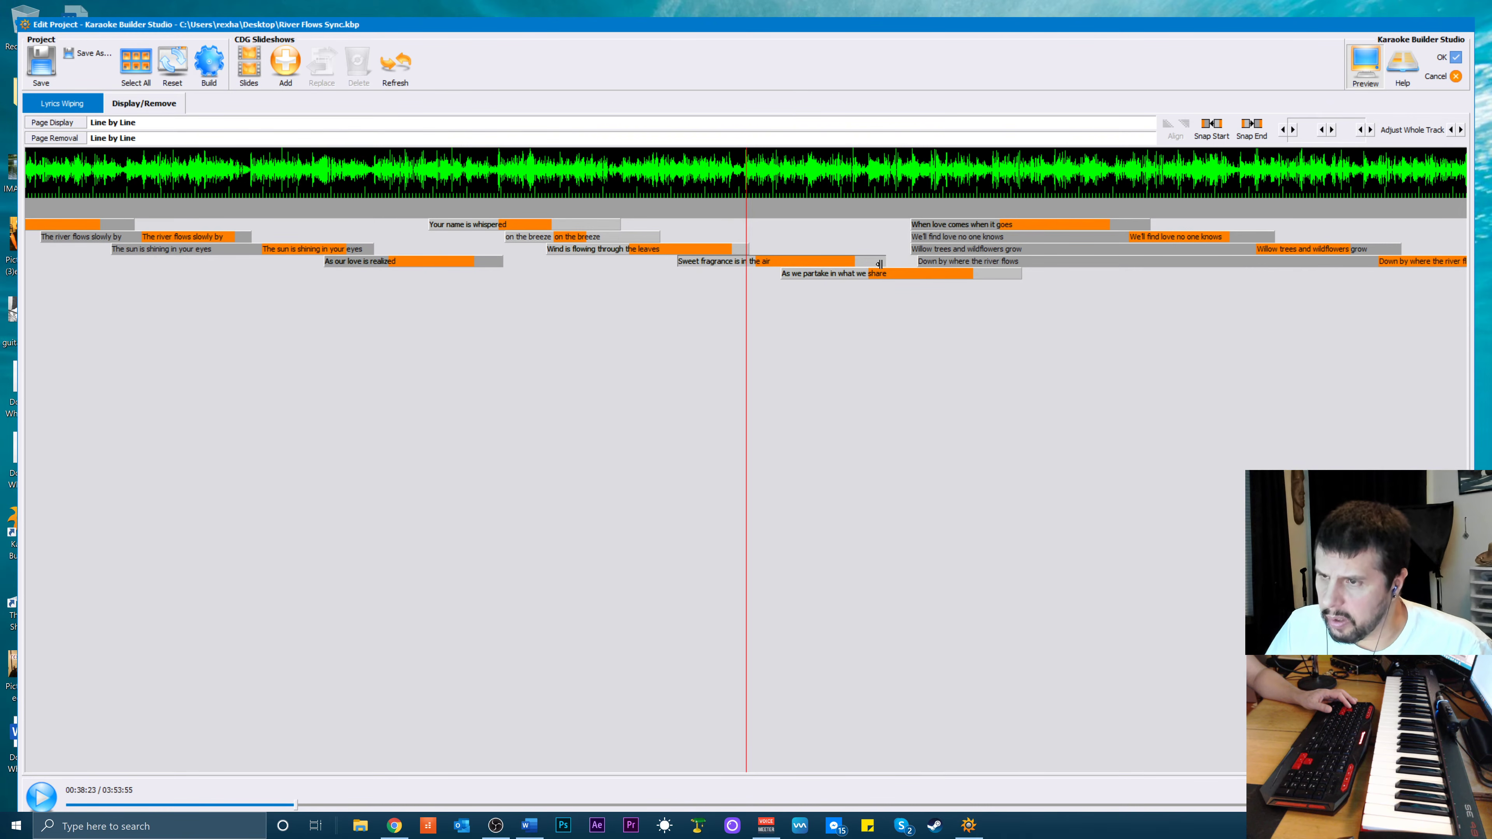
click(995, 275)
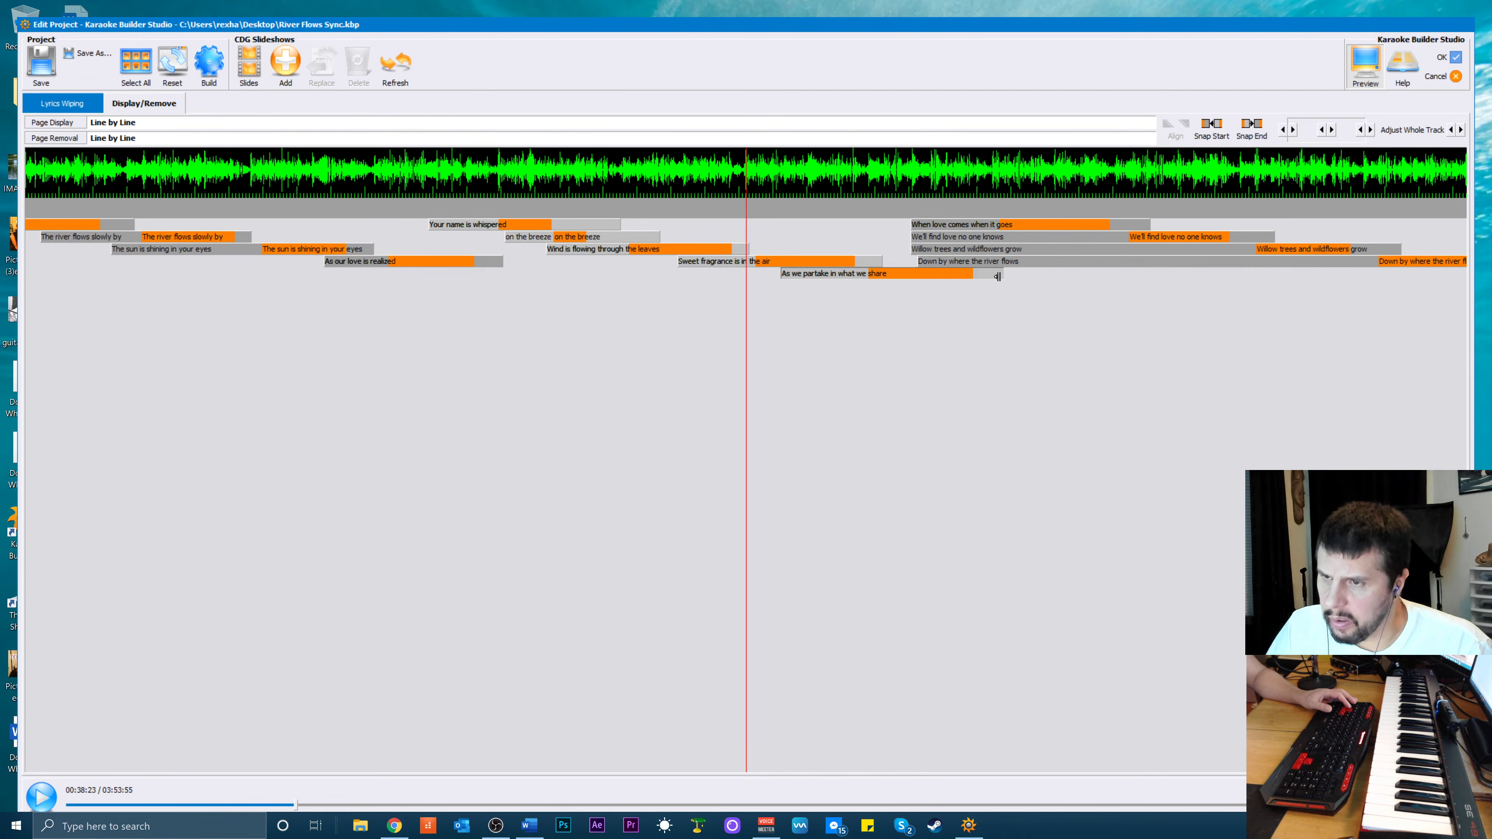
drag(998, 276, 992, 277)
Delay the displays of the four lines from "When love comes when it goes" through "Down by where the river flows", staggering them before their wipes
click(919, 227)
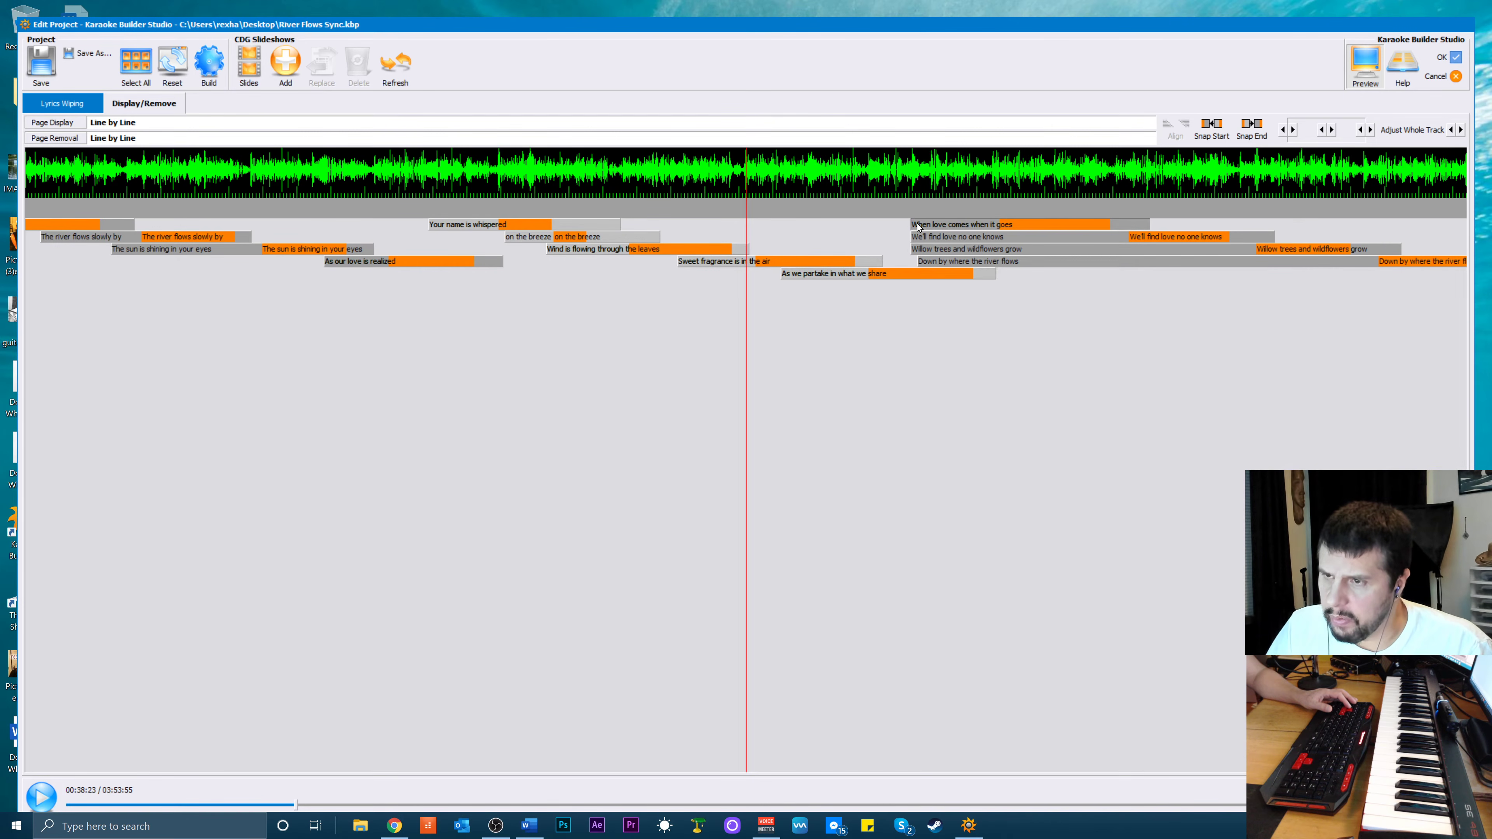
drag(913, 224, 1062, 248)
click(971, 249)
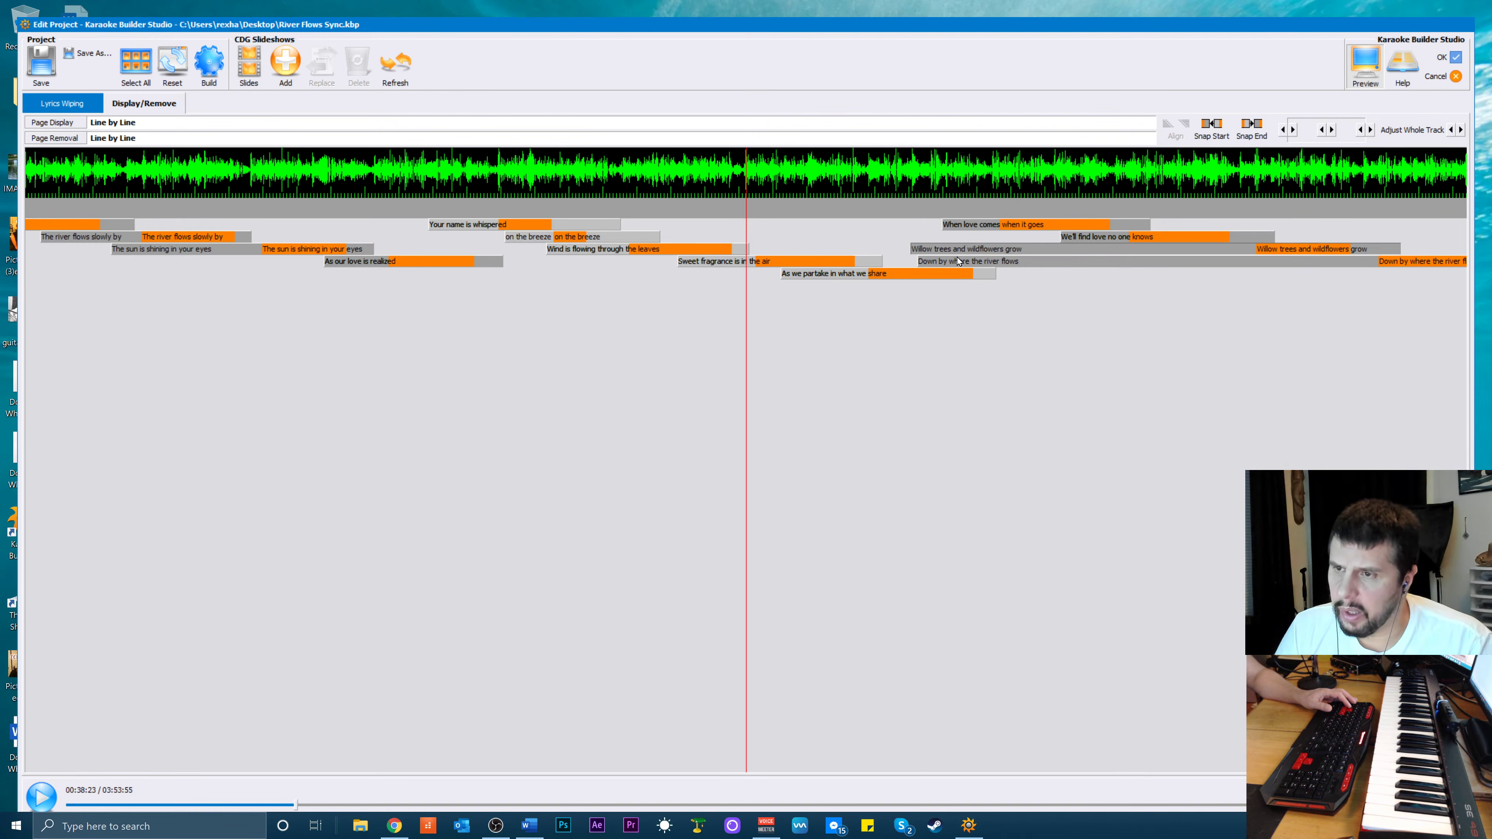
drag(911, 249, 1152, 274)
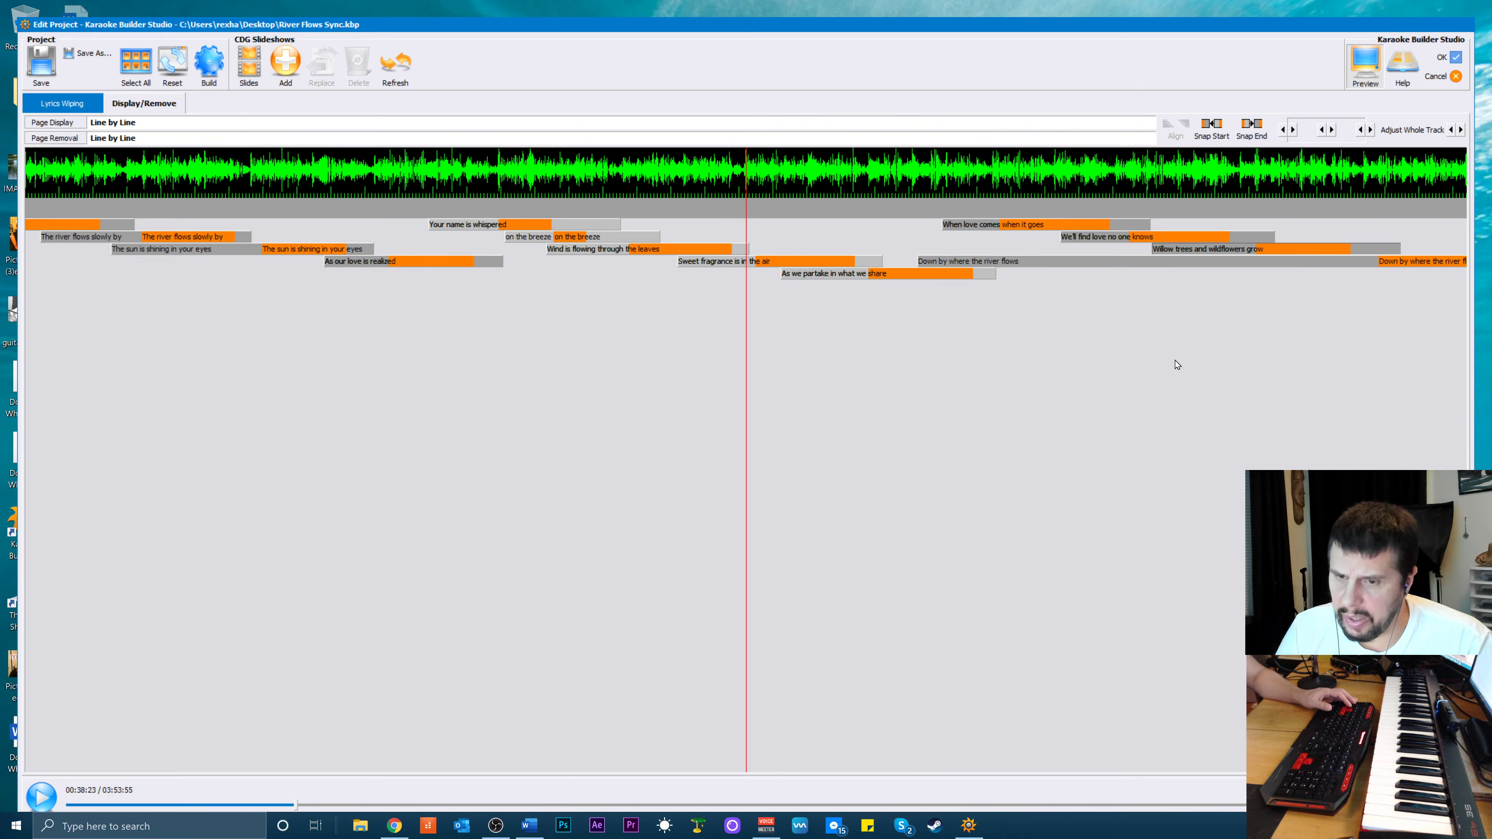
click(936, 261)
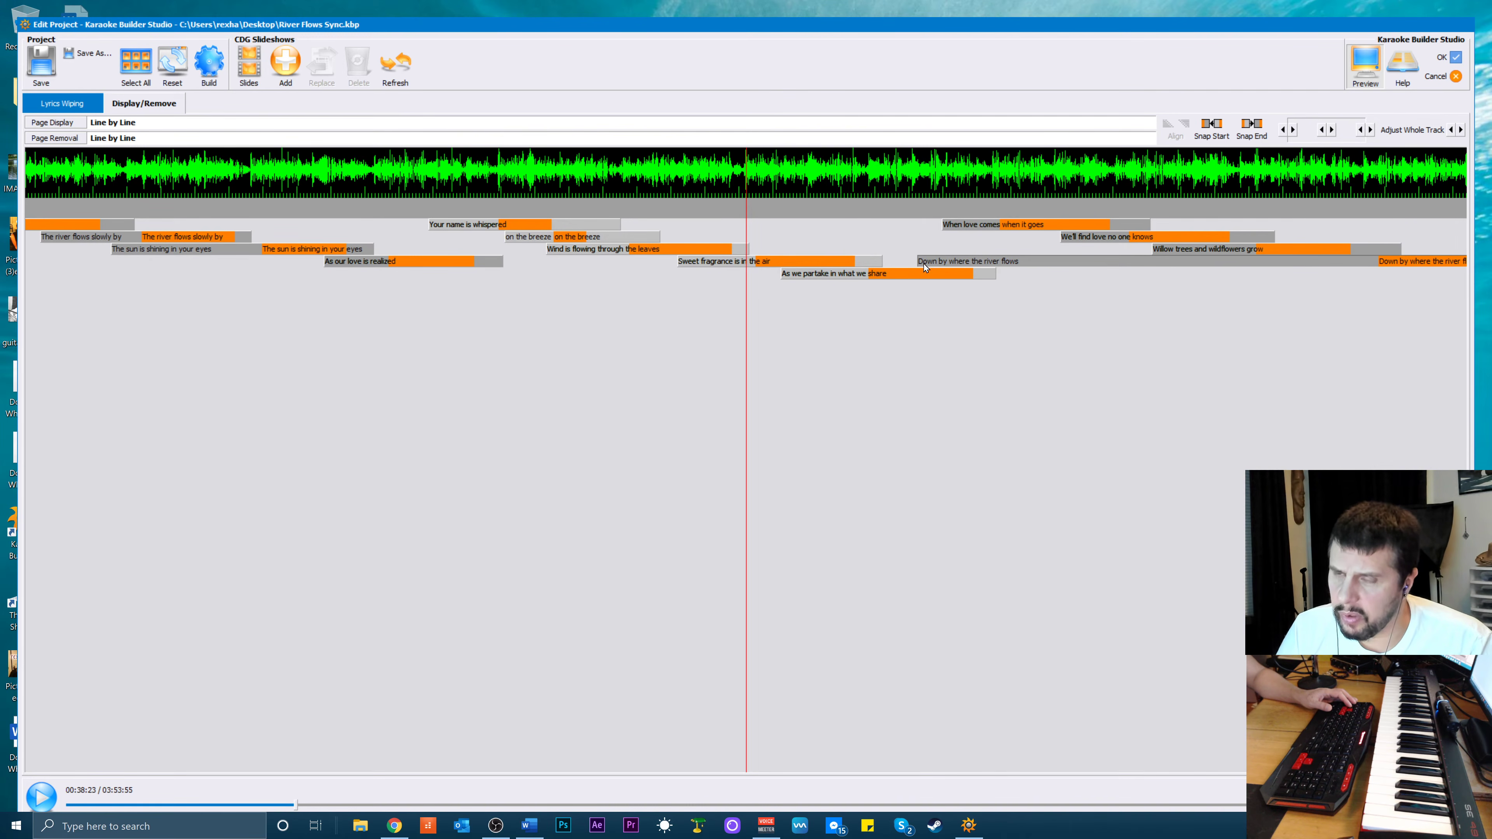
drag(923, 259, 1284, 280)
click(1164, 252)
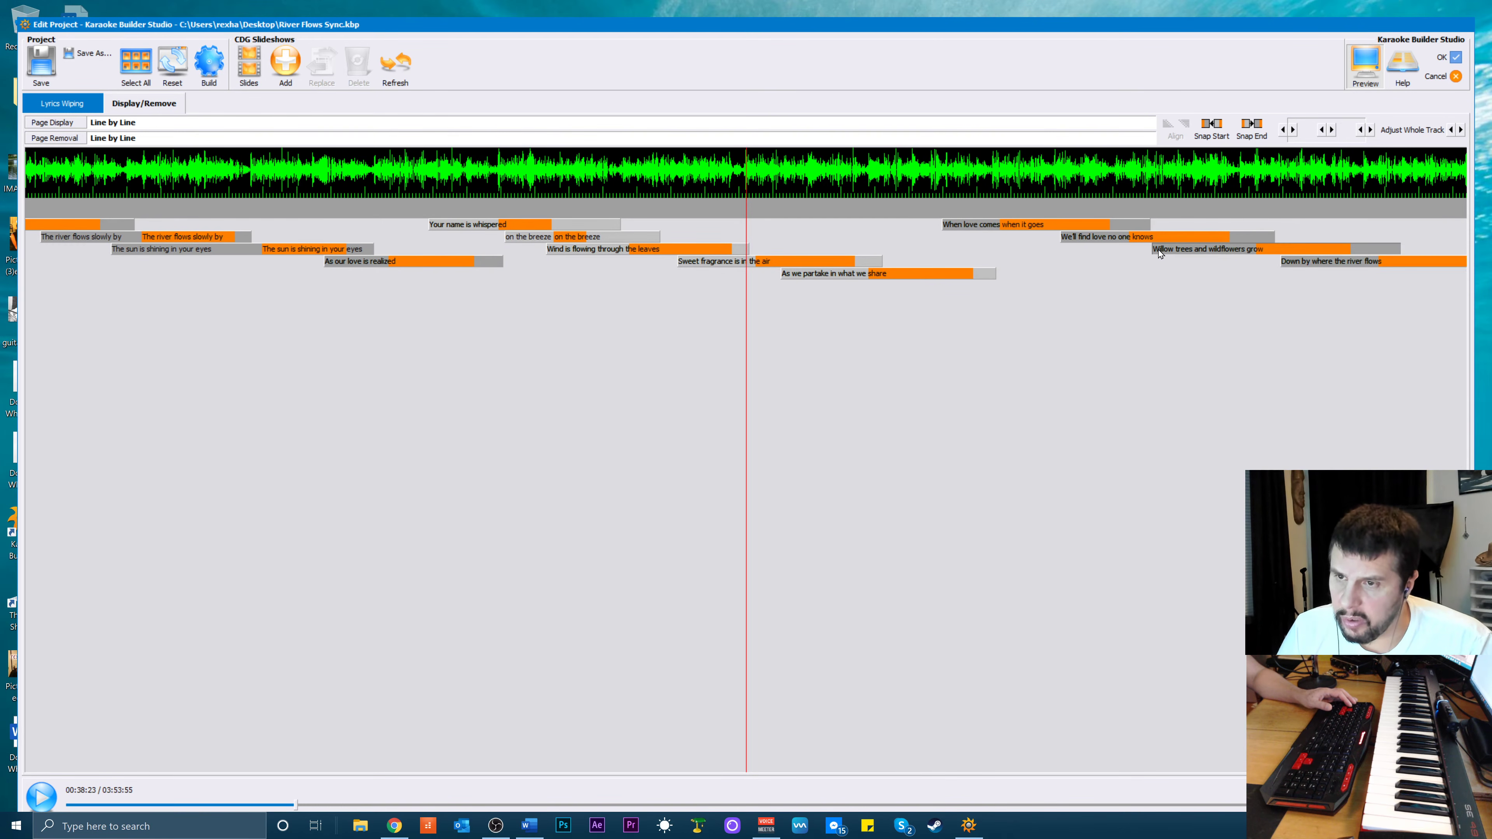
drag(1155, 249, 1160, 248)
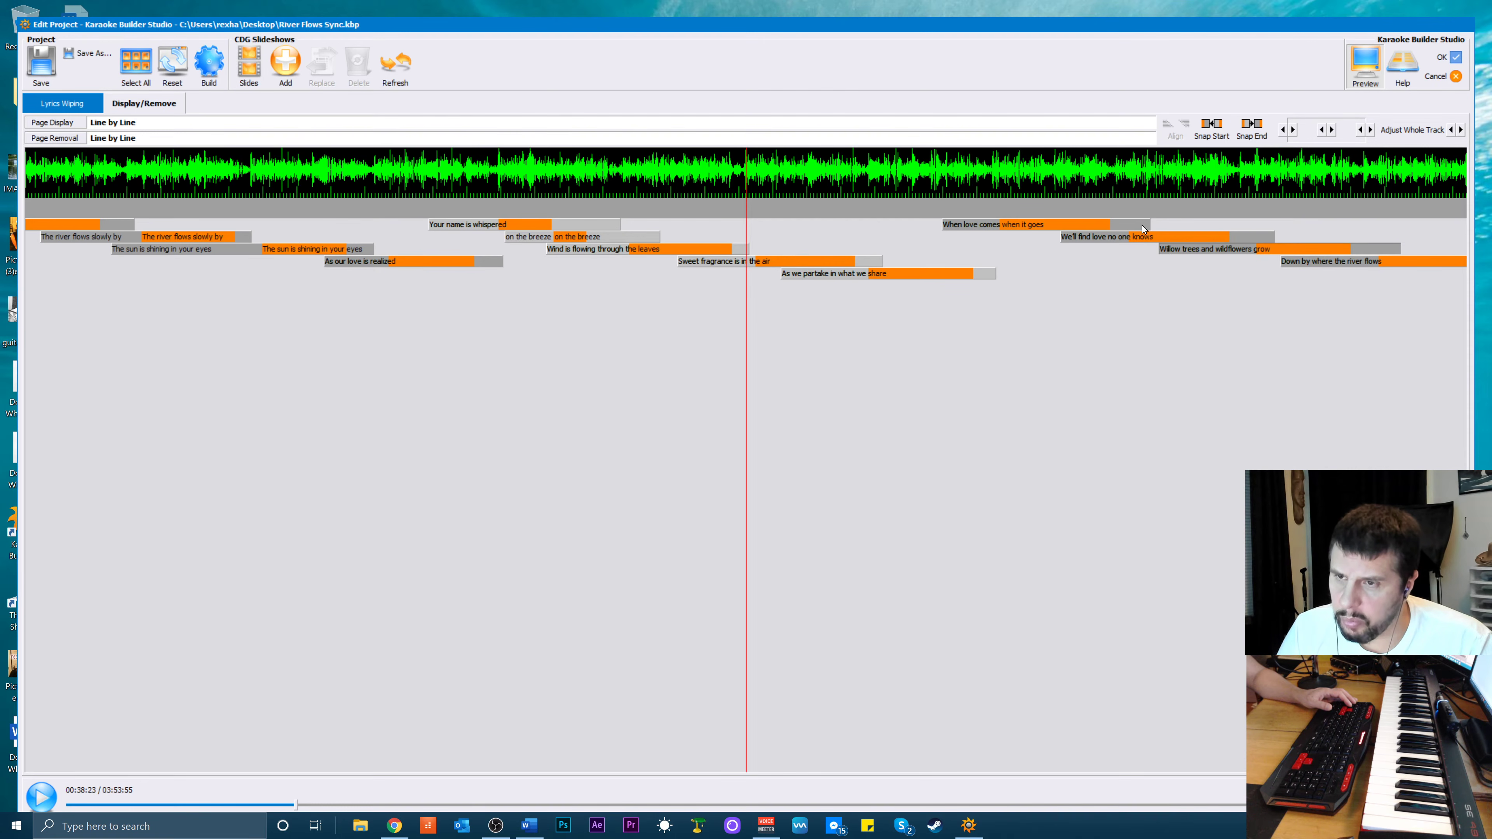
Move the removals of "When love comes when it goes", "Willow trees and wildflowers grow" and "We'll find love no one knows" slightly earlier, checking with playback
click(1143, 229)
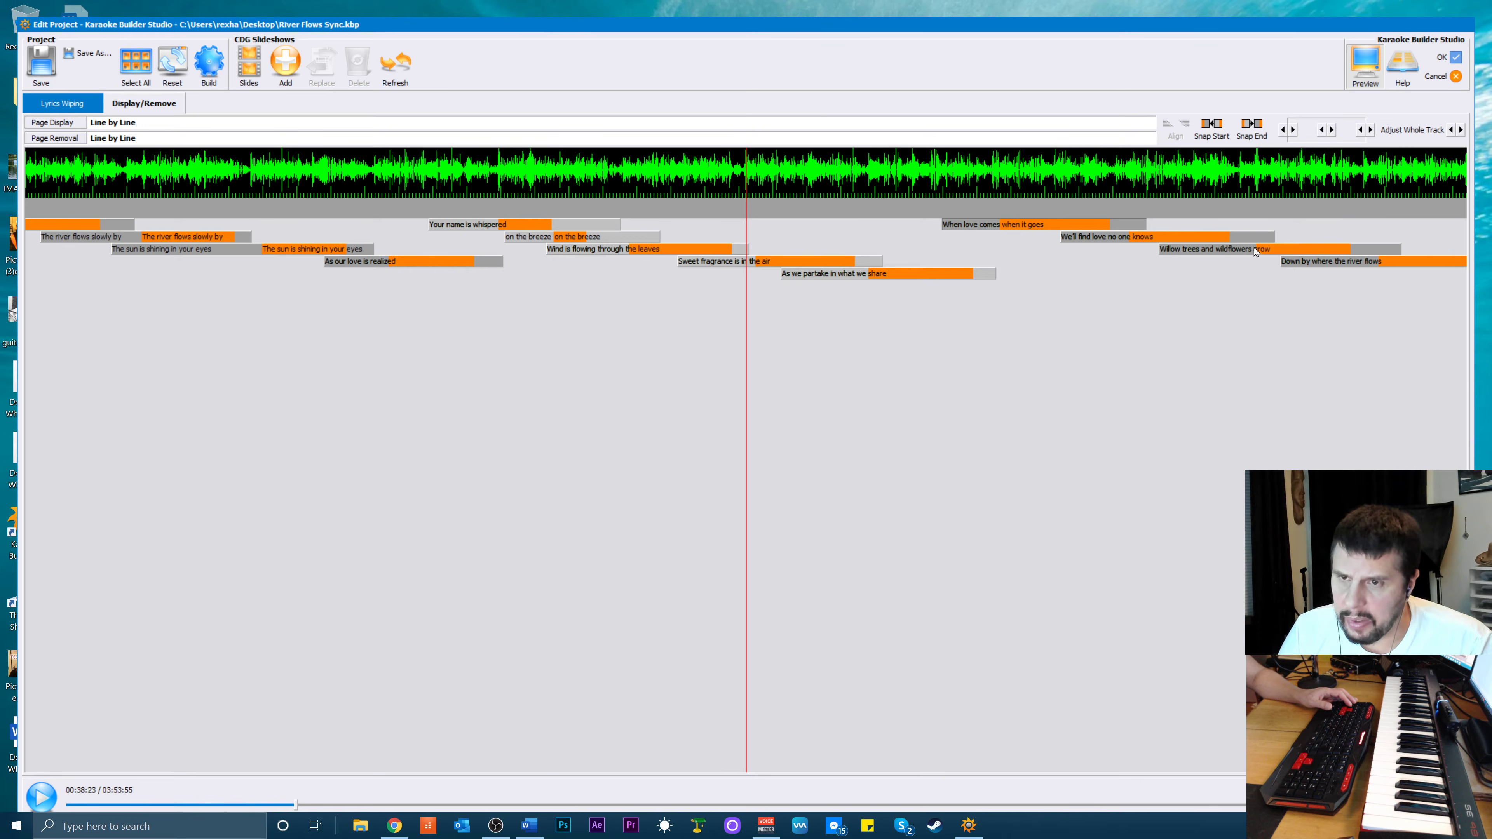
click(1379, 251)
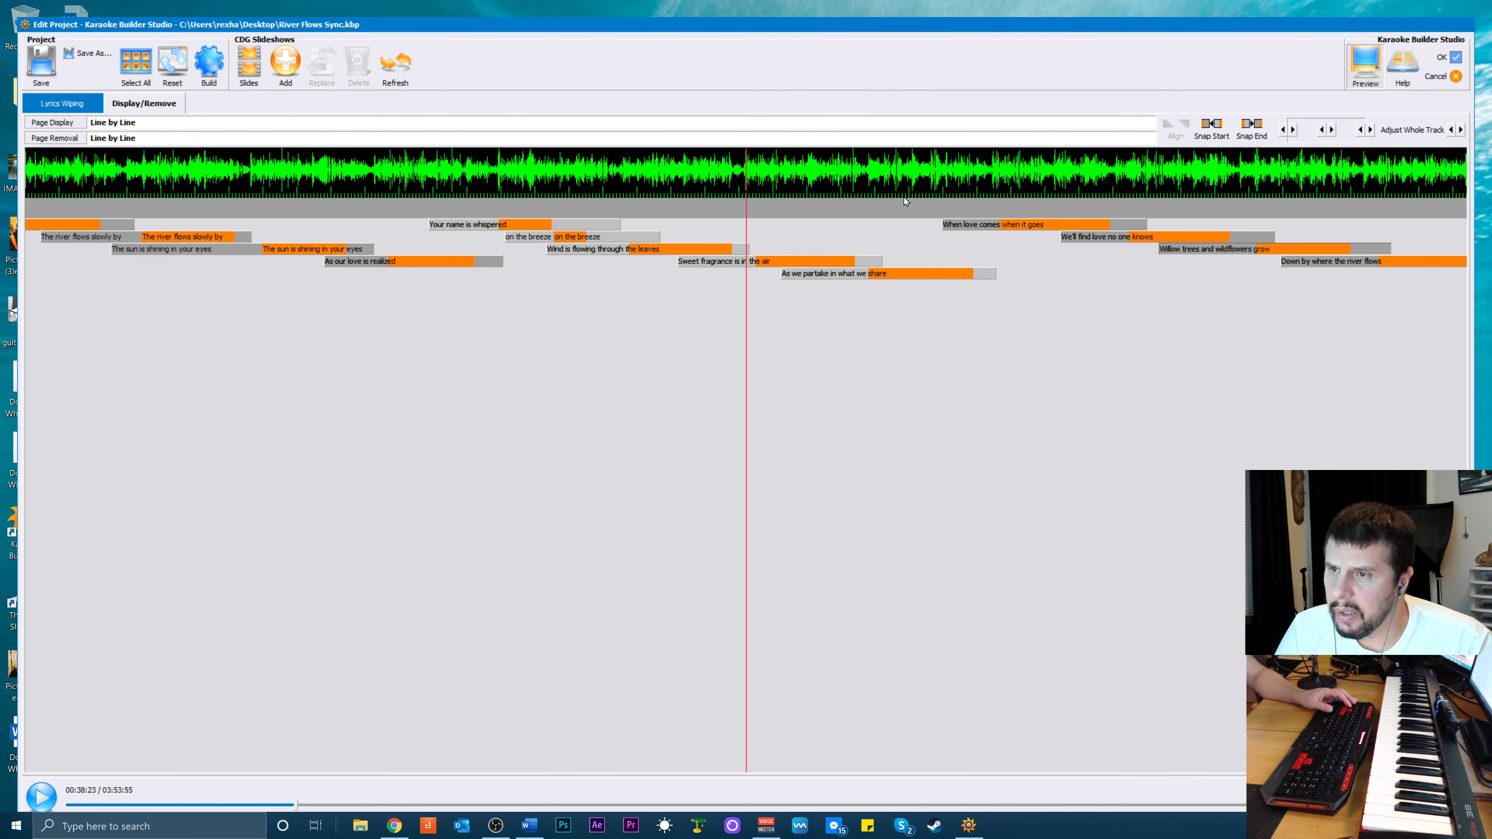
key(space)
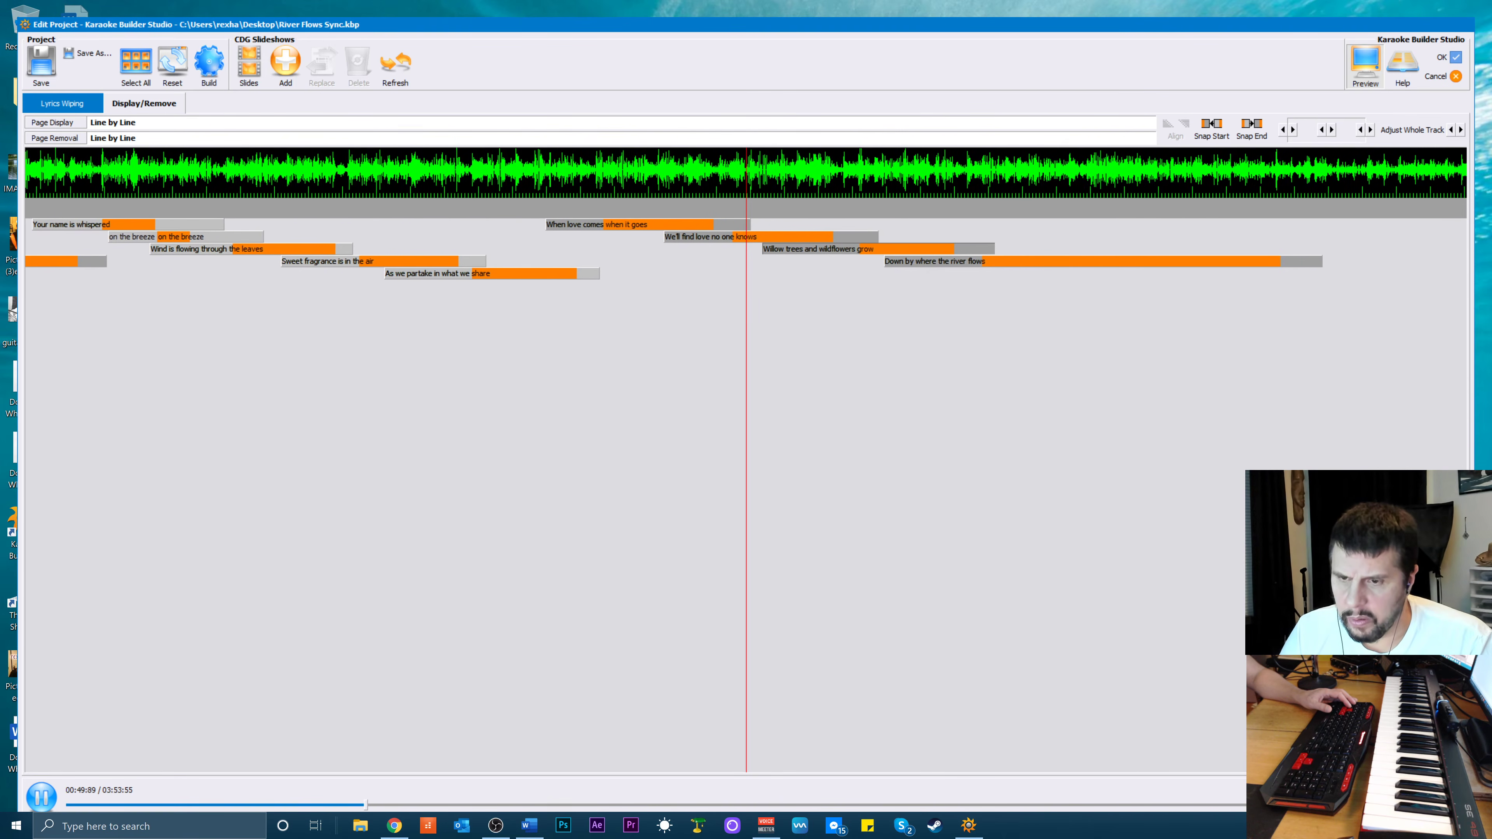
key(space)
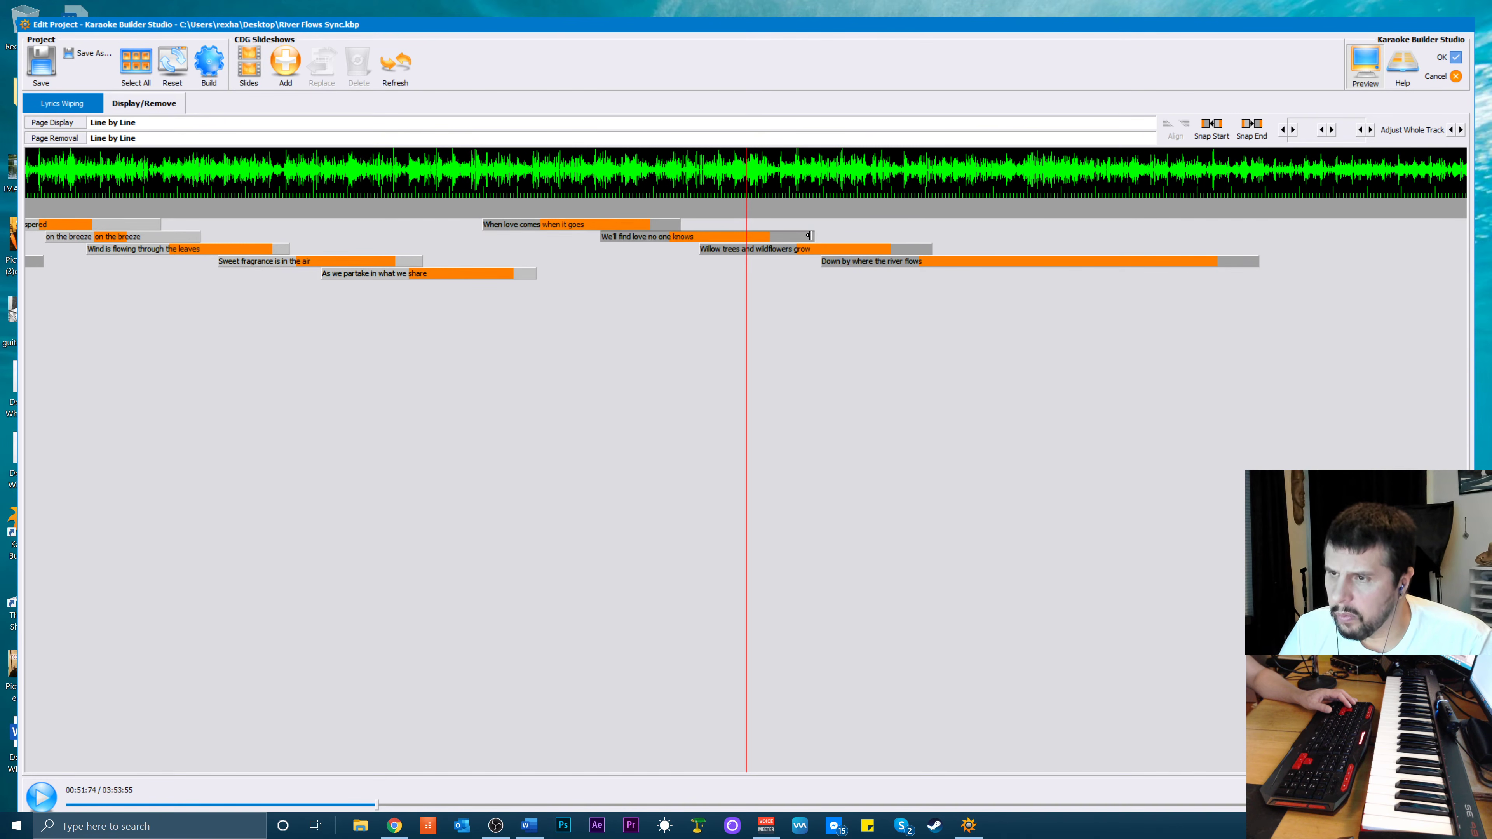
key(space)
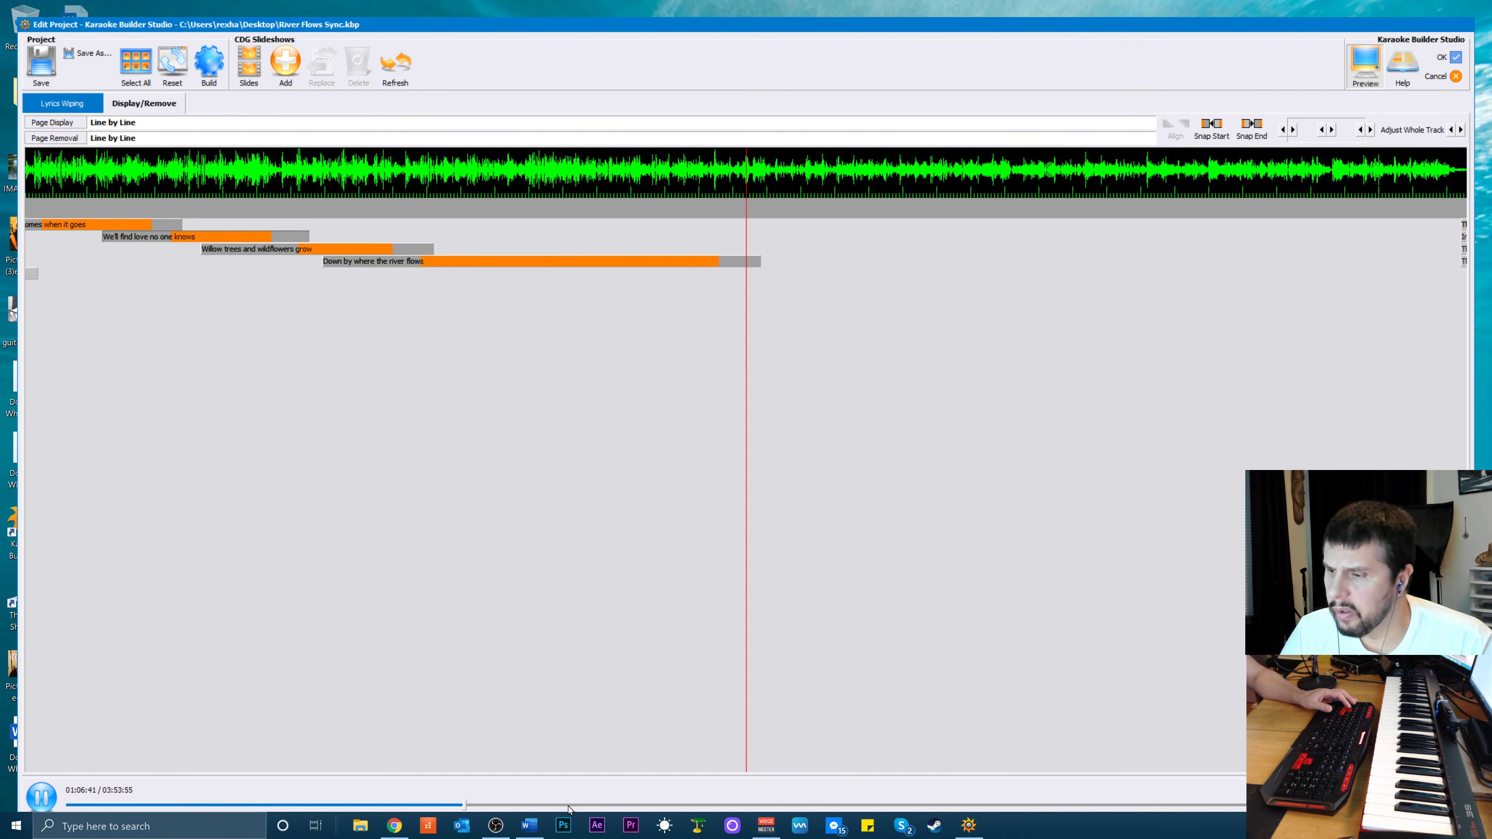
Skip ahead to about 01:25:92 and play the passage around "The river flows into the sea" through 01:32:70 to check its timing
click(470, 802)
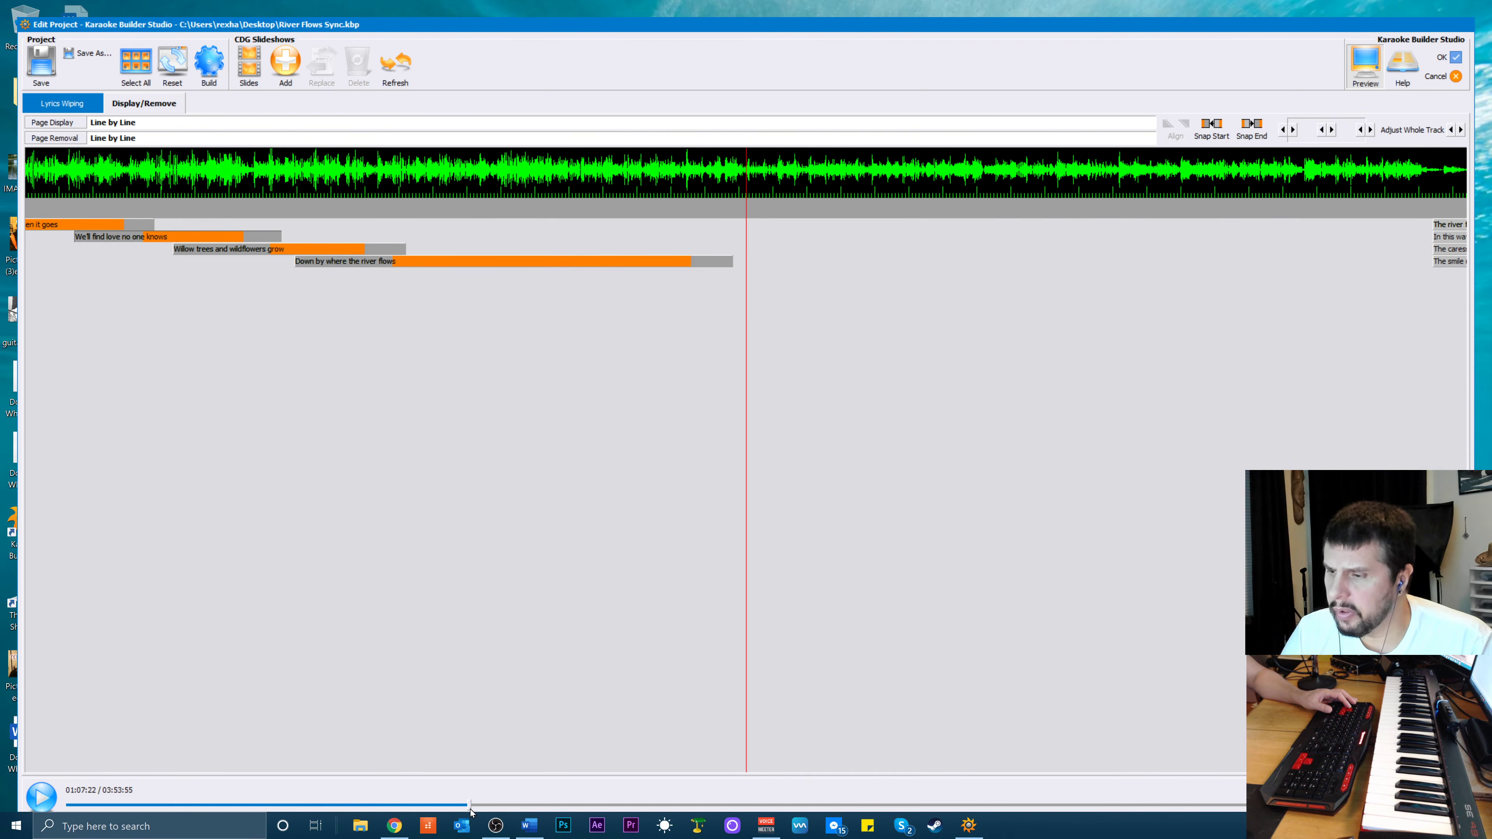
drag(469, 810, 582, 817)
click(741, 195)
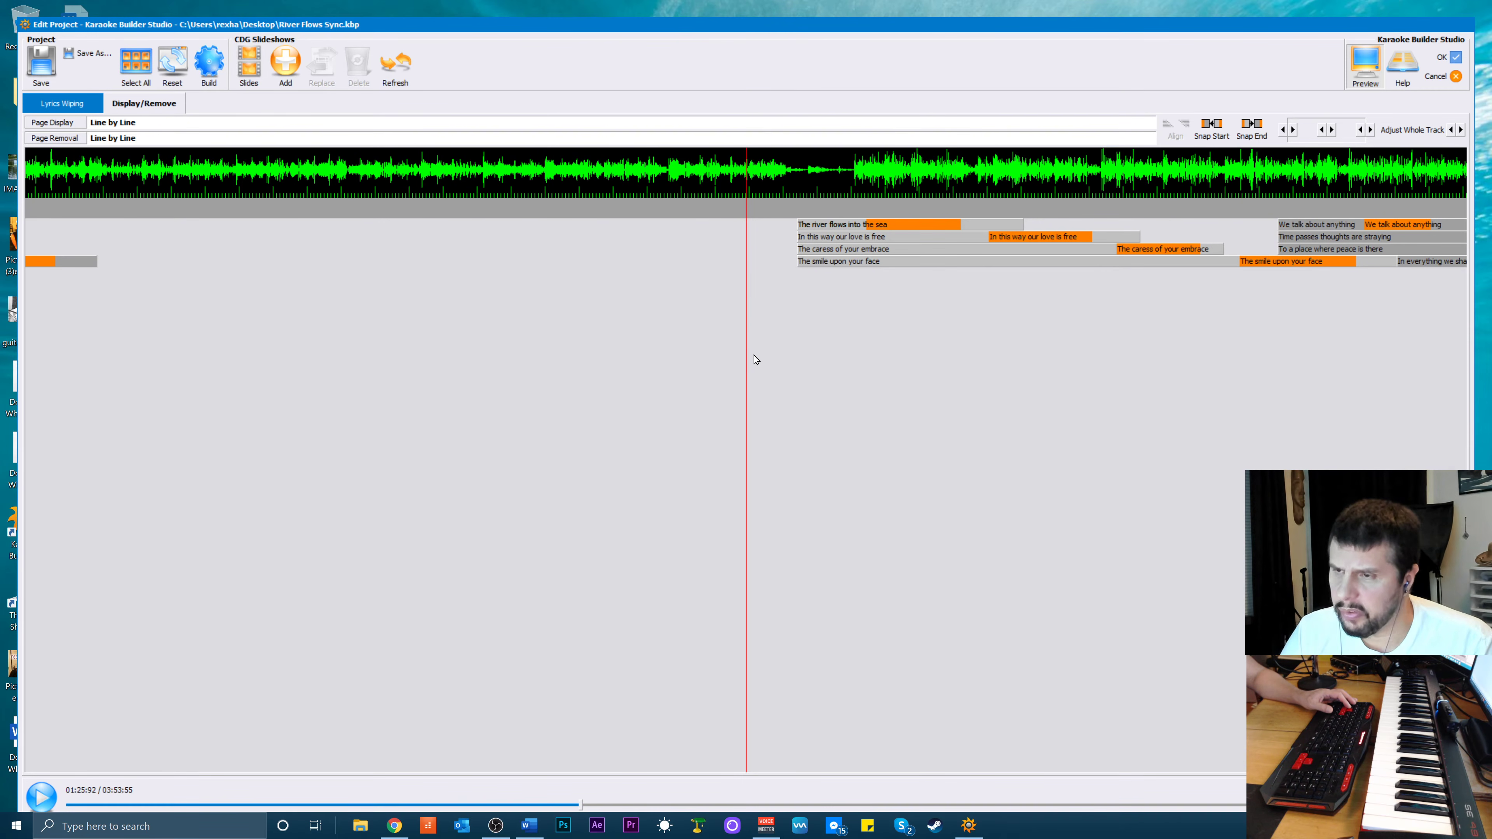
key(space)
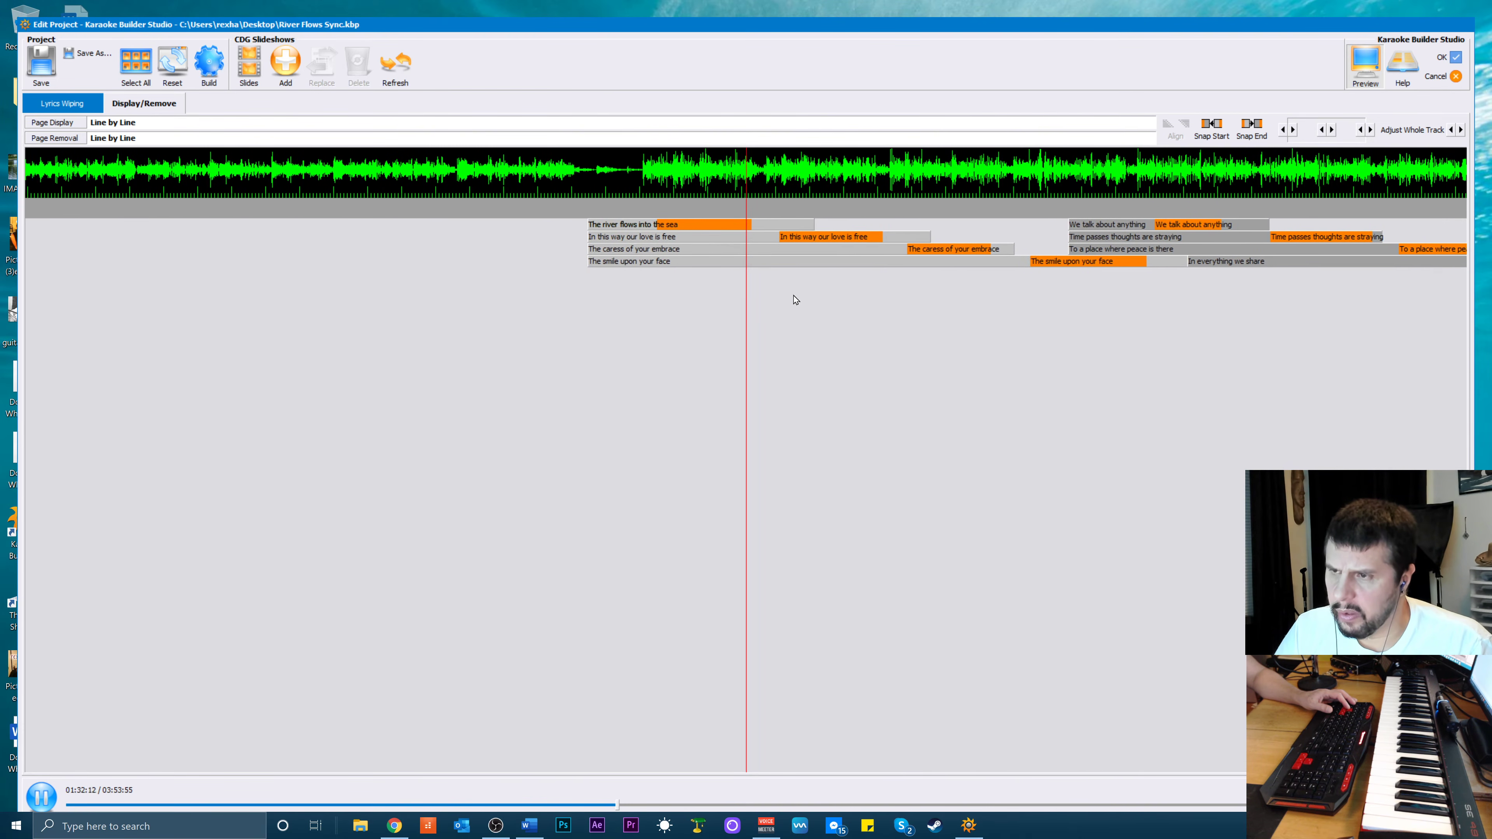
key(space)
click(552, 192)
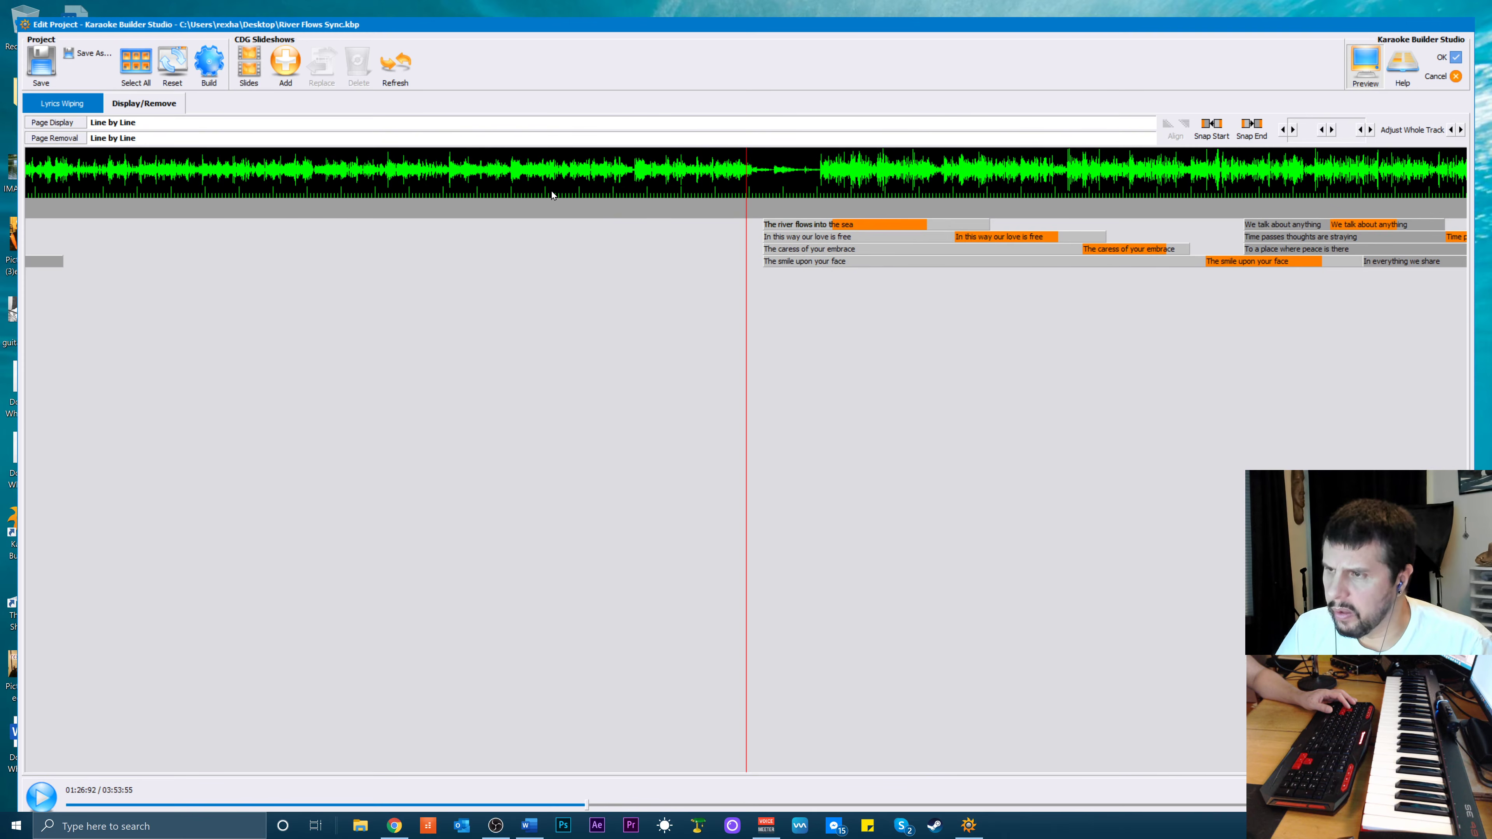
key(space)
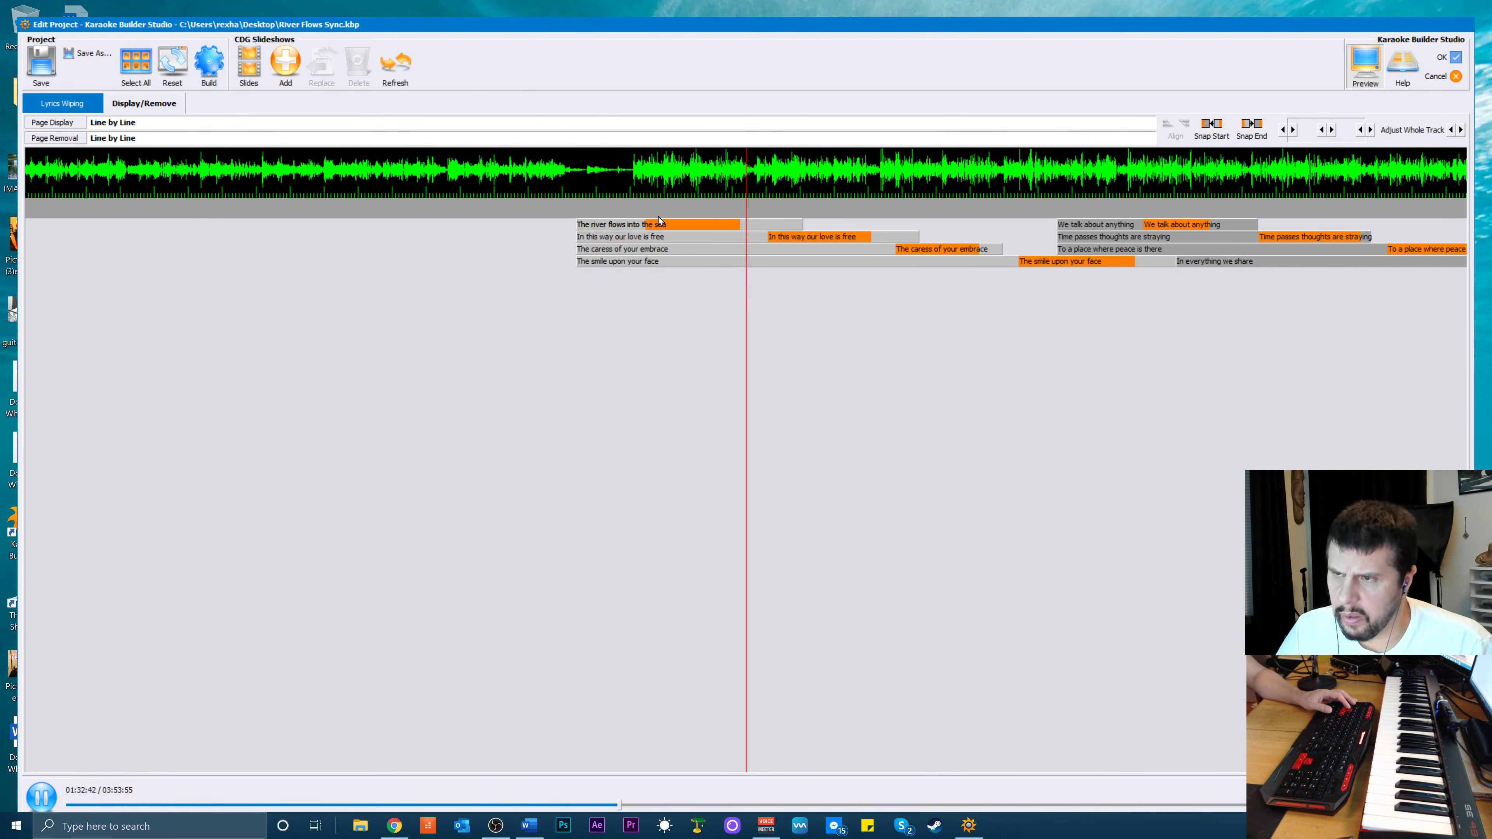
key(space)
Delay the displays of "In this way our love is free", "The caress of your embrace" and "The smile upon your face" to shortly before their wipes
click(614, 240)
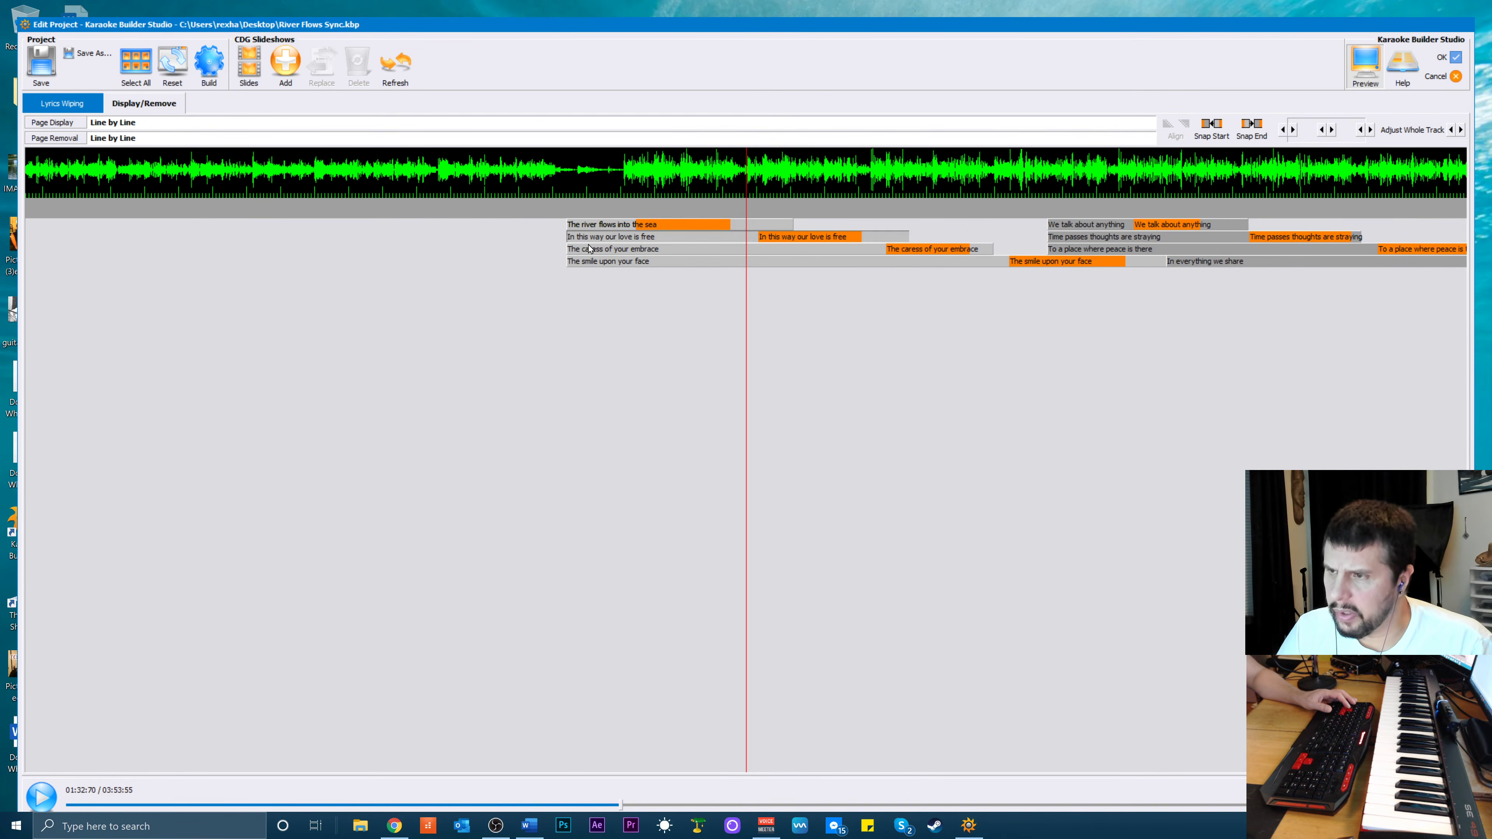
drag(583, 233, 680, 229)
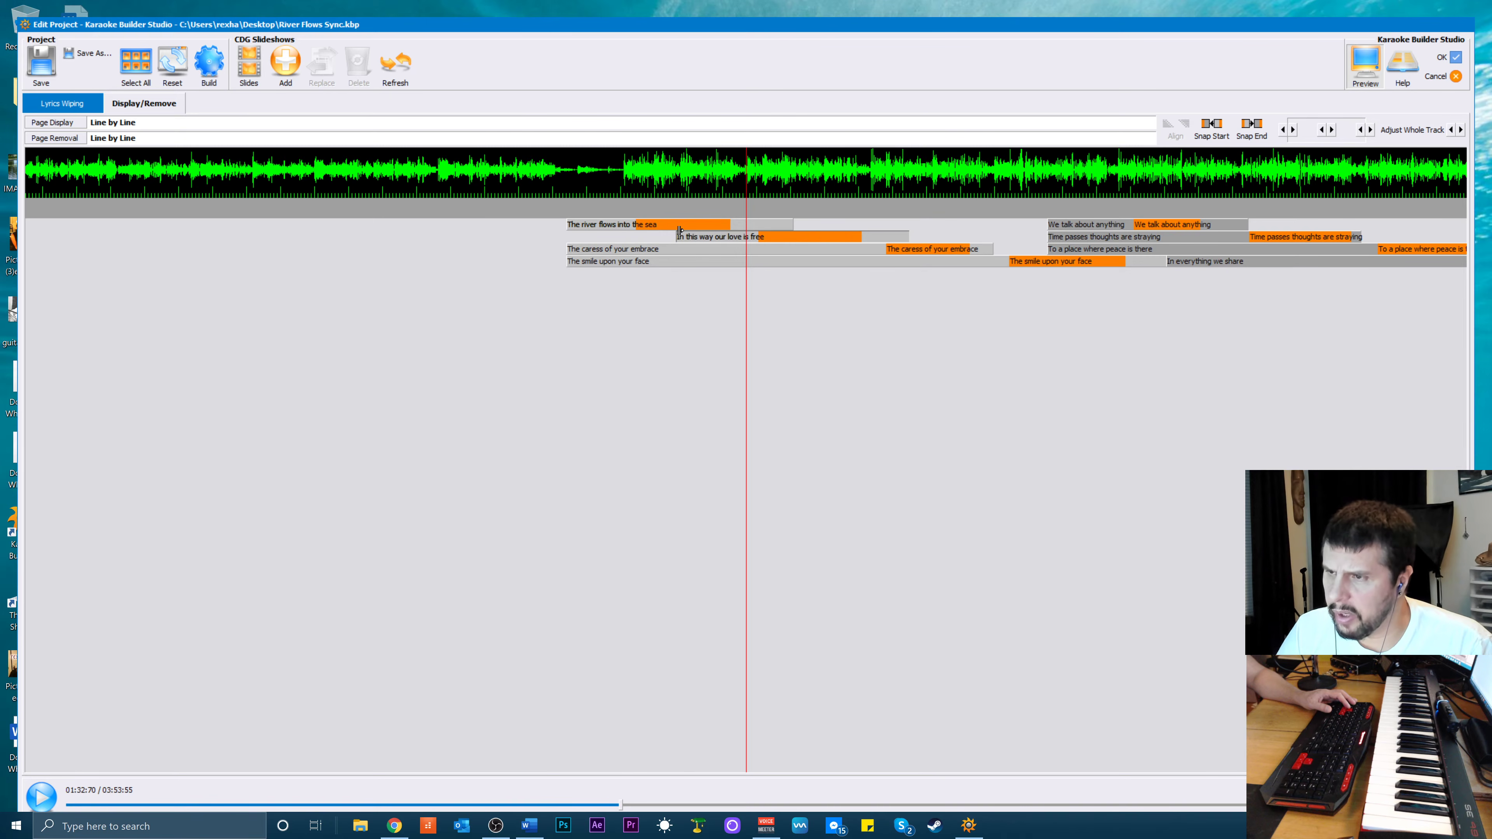
click(596, 250)
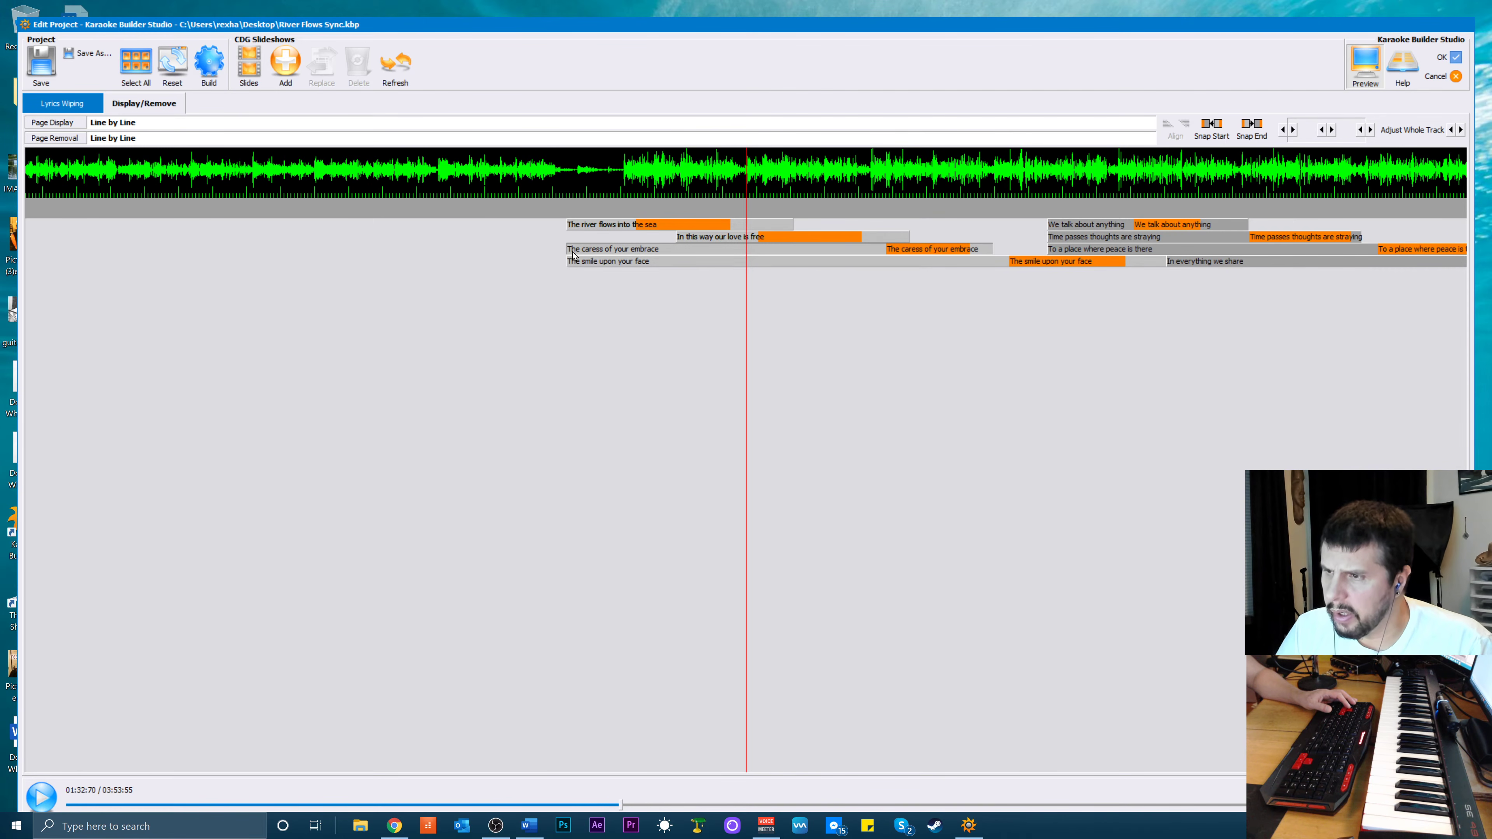
drag(569, 249, 798, 240)
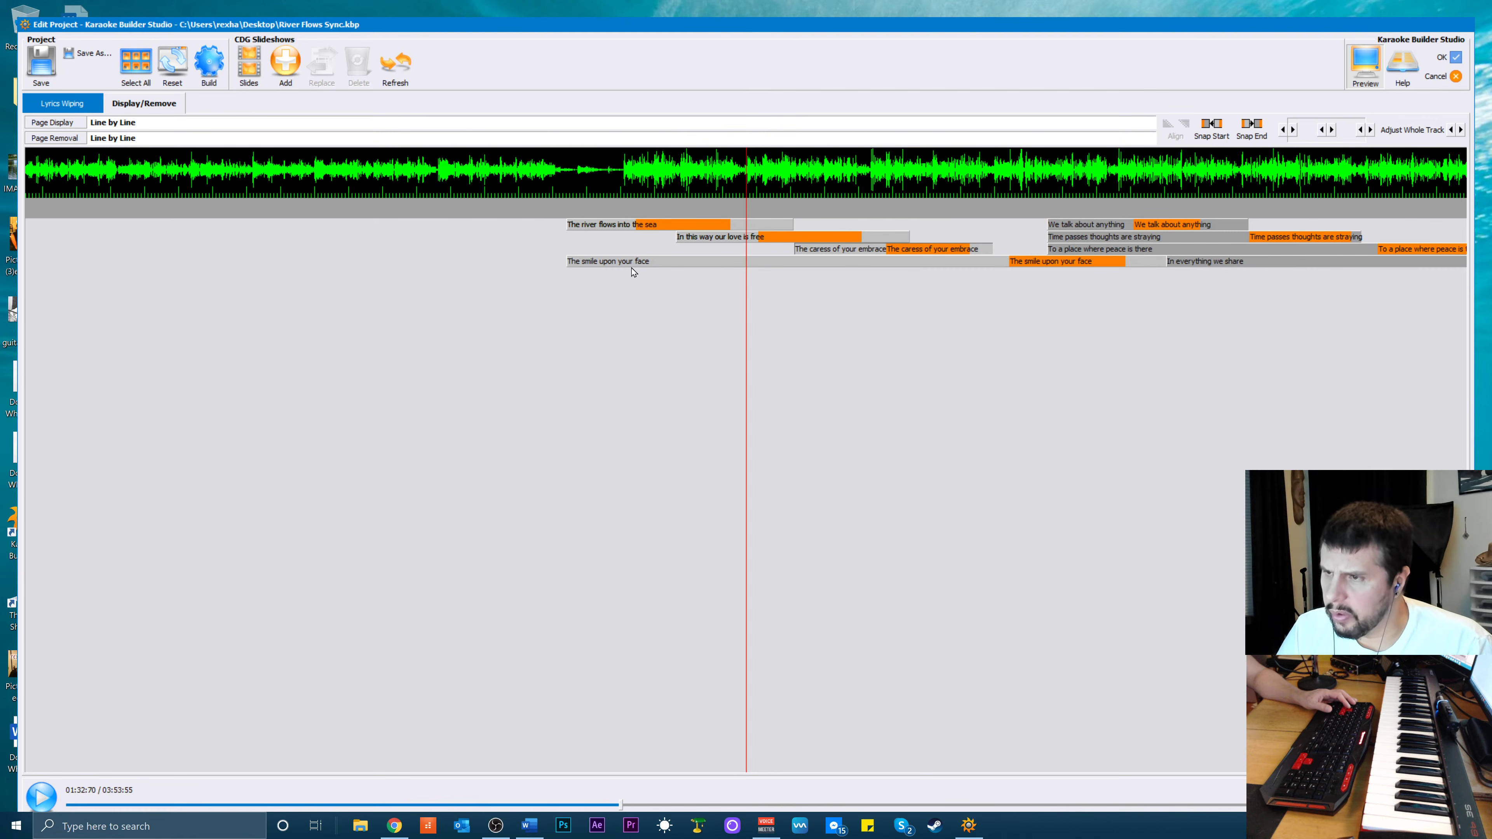
click(595, 264)
drag(568, 264, 921, 266)
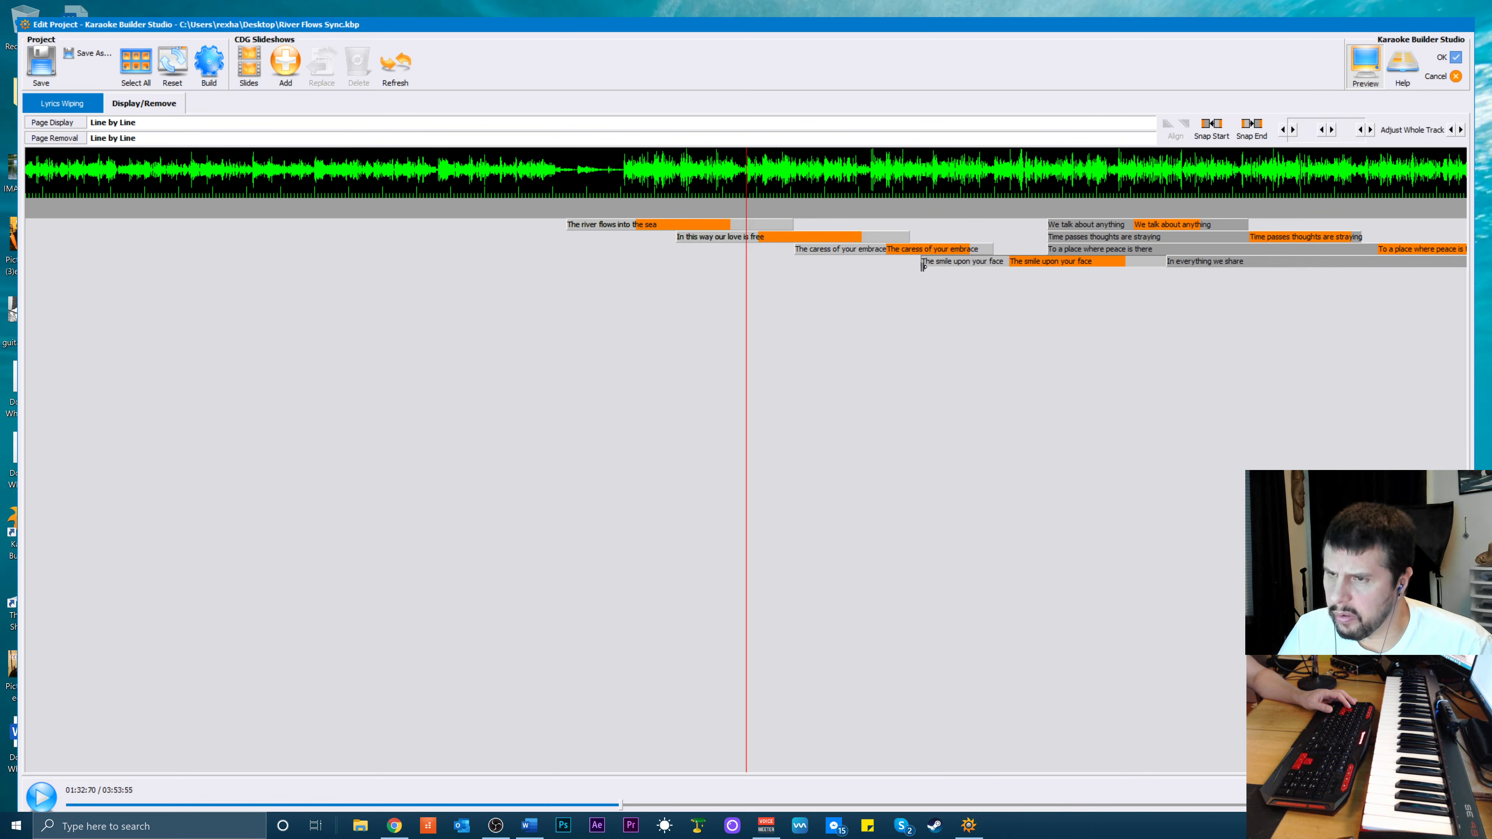
Move the removals of "The river flows into the sea", "In this way our love is free" and "The smile upon your face" earlier
click(783, 230)
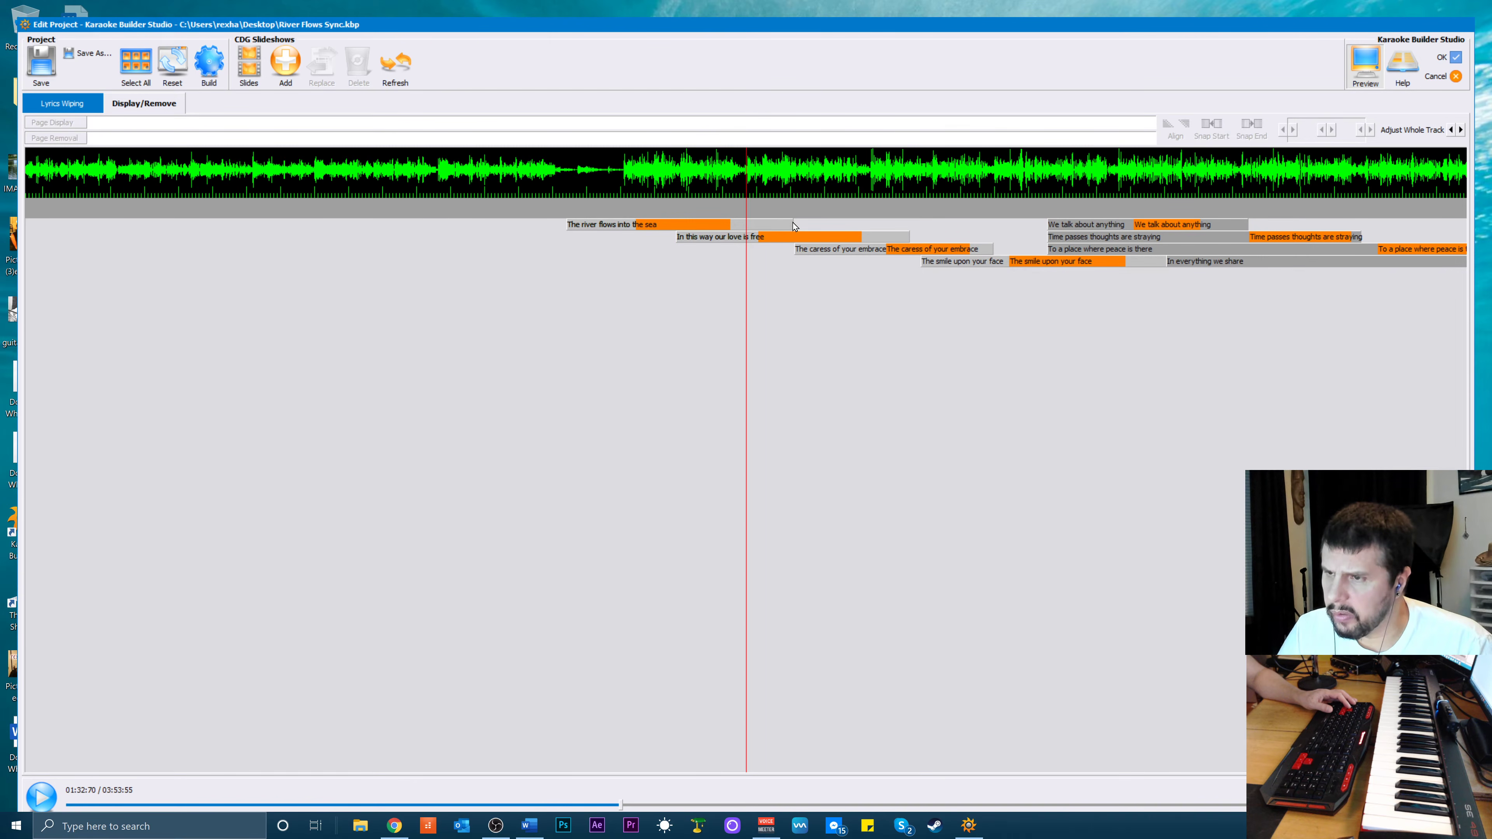
click(791, 229)
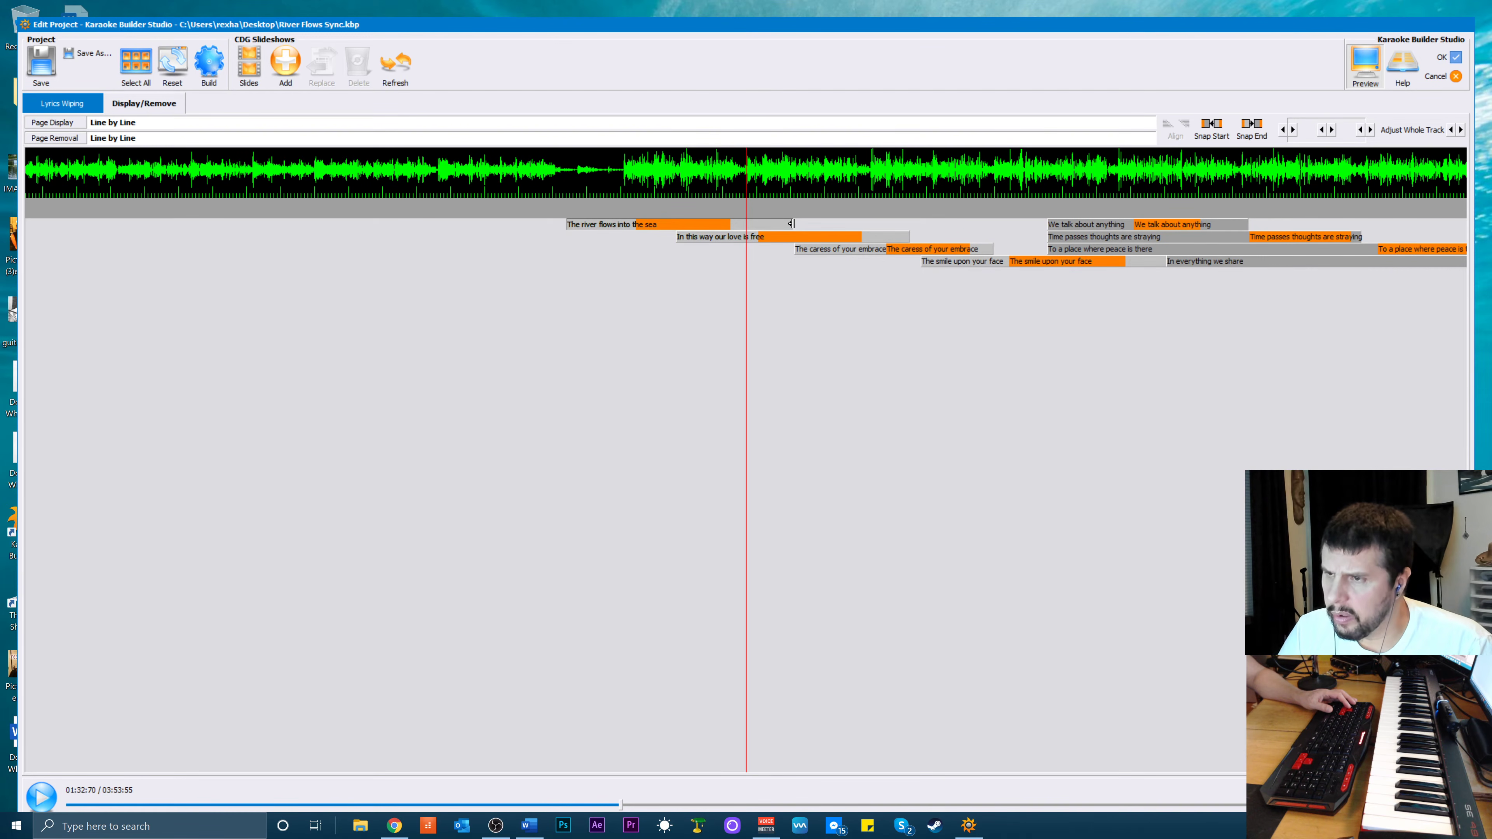
drag(790, 223, 764, 225)
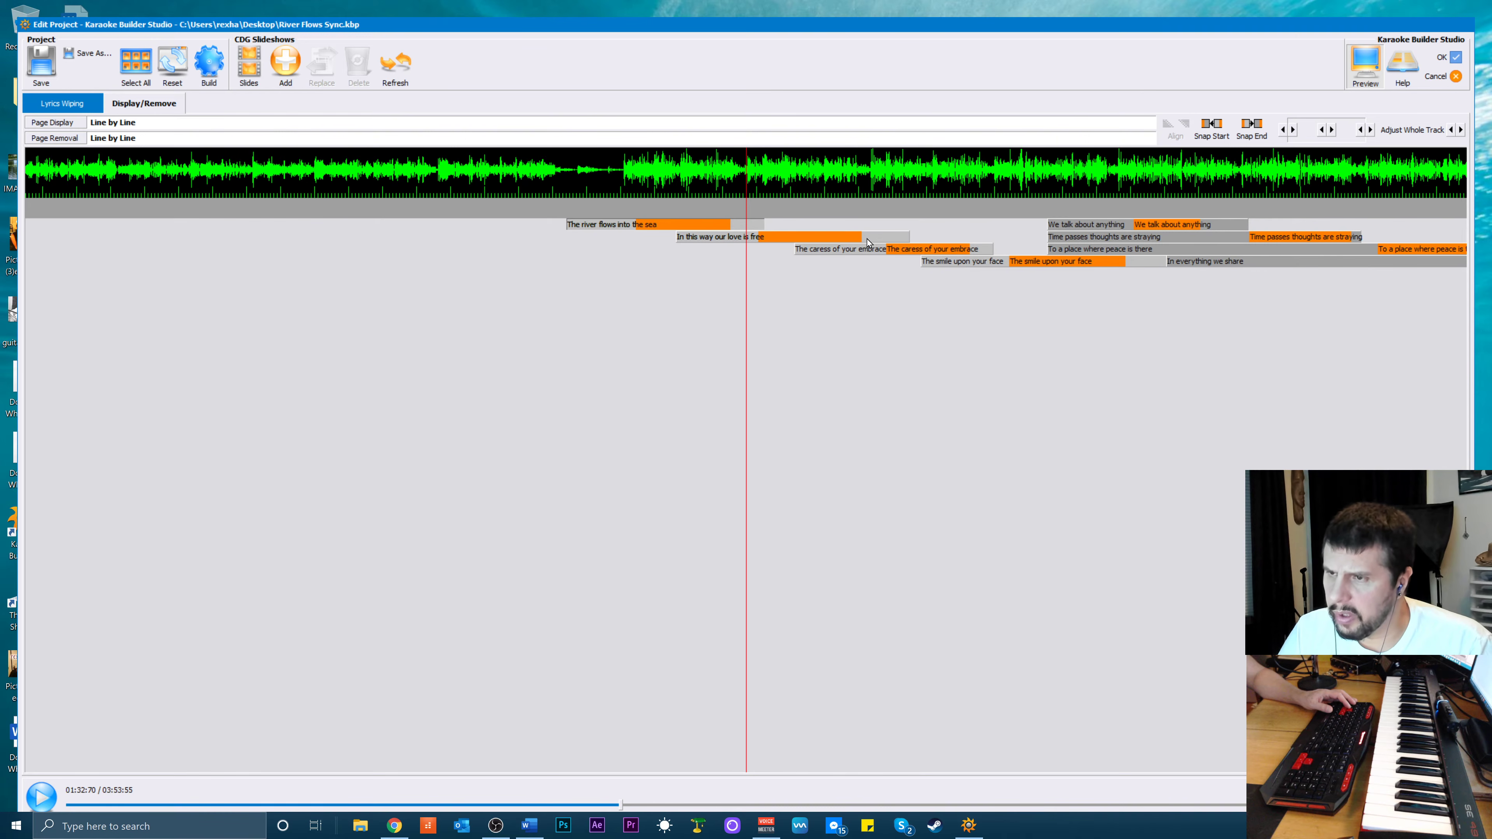
click(904, 240)
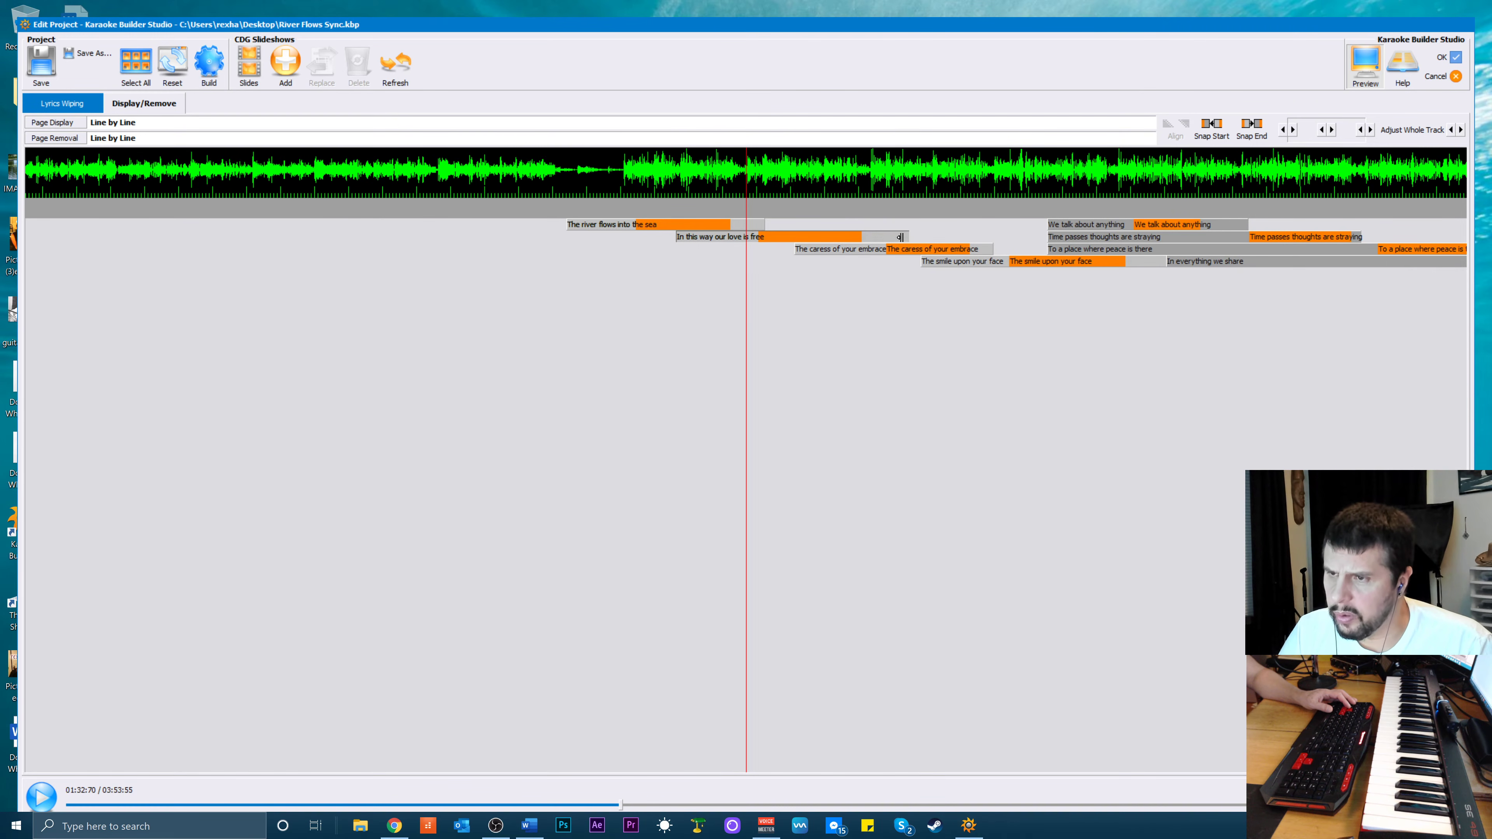
drag(900, 237, 882, 236)
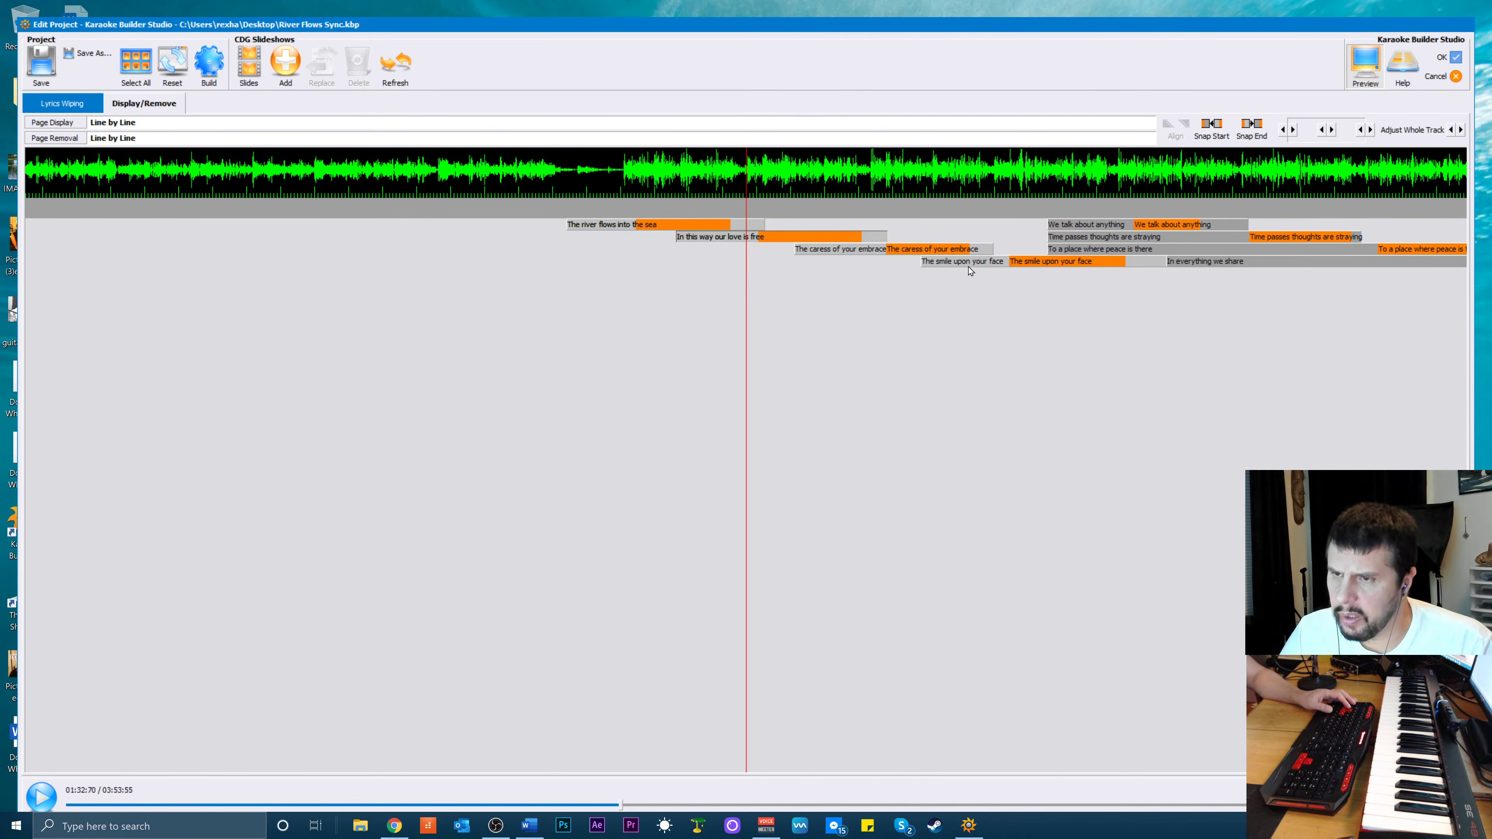
click(1158, 261)
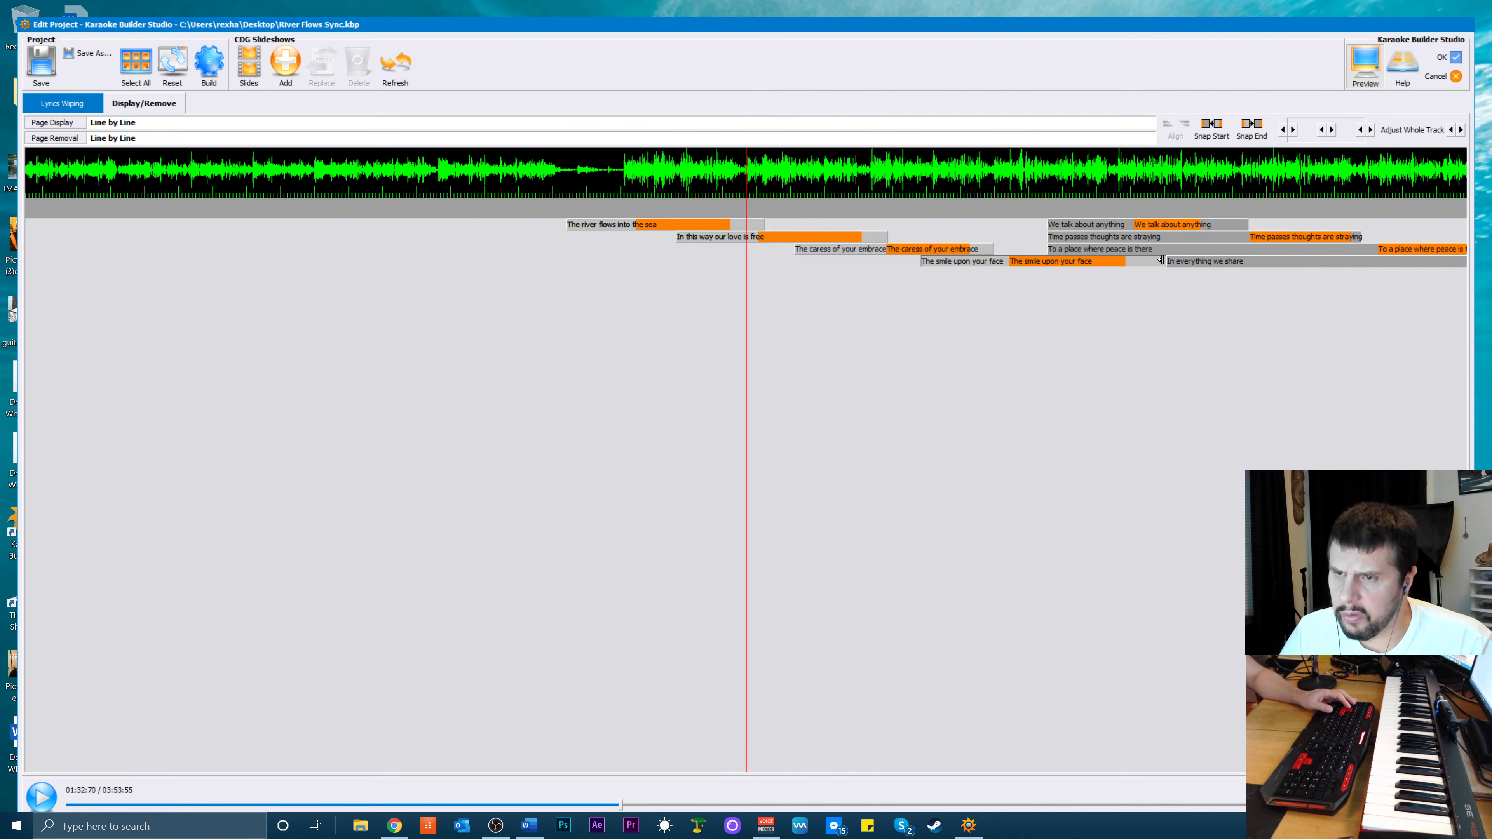
mouse_move(1160, 260)
mouse_down()
mouse_move(1137, 259)
mouse_move(1155, 265)
mouse_up()
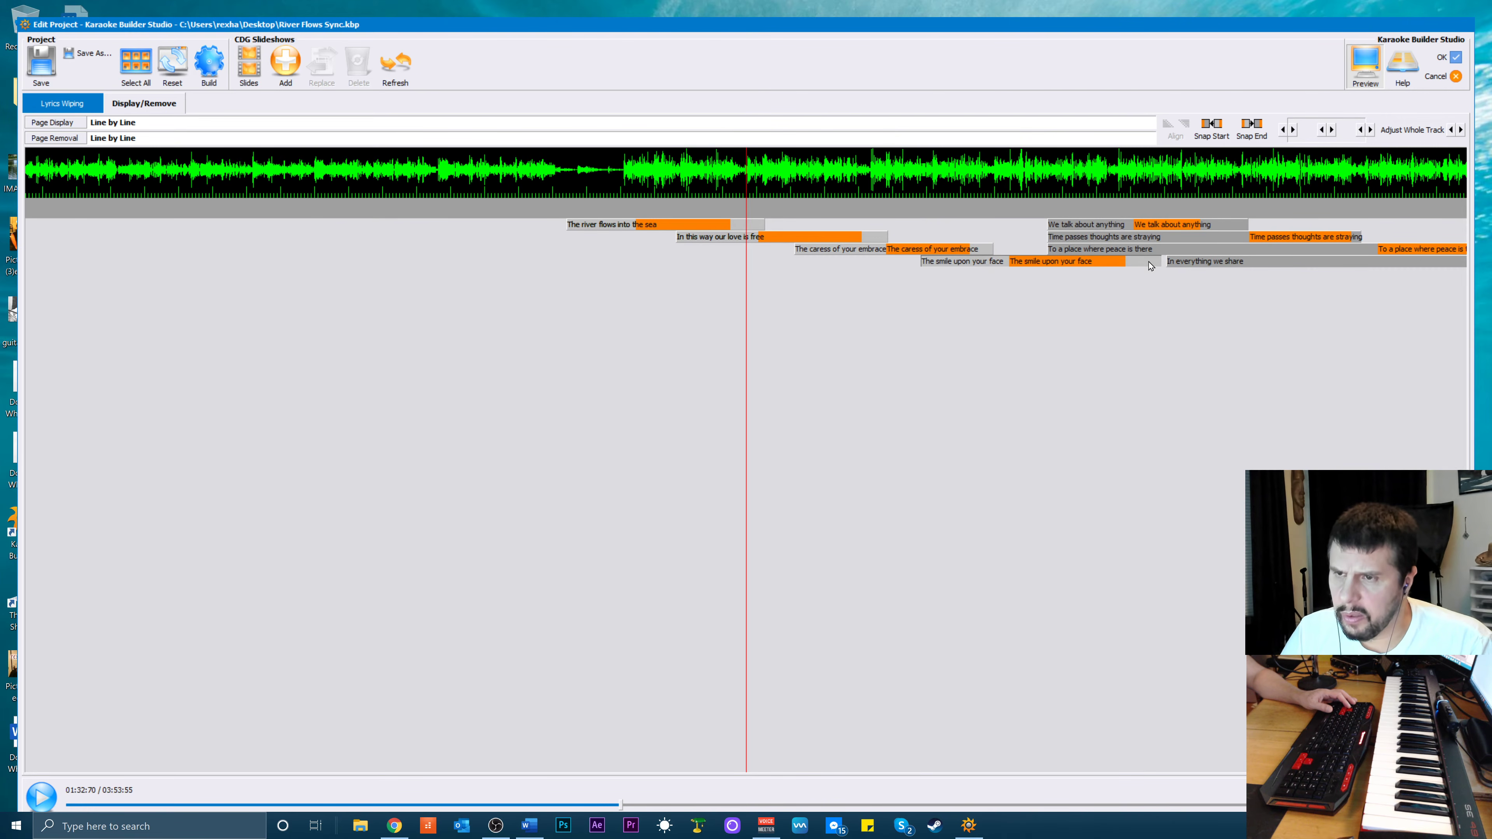
Delay the displays of "Time passes thoughts are straying" and "To a place where peace is there", and remove "Time passes thoughts are straying" slightly later
click(1061, 238)
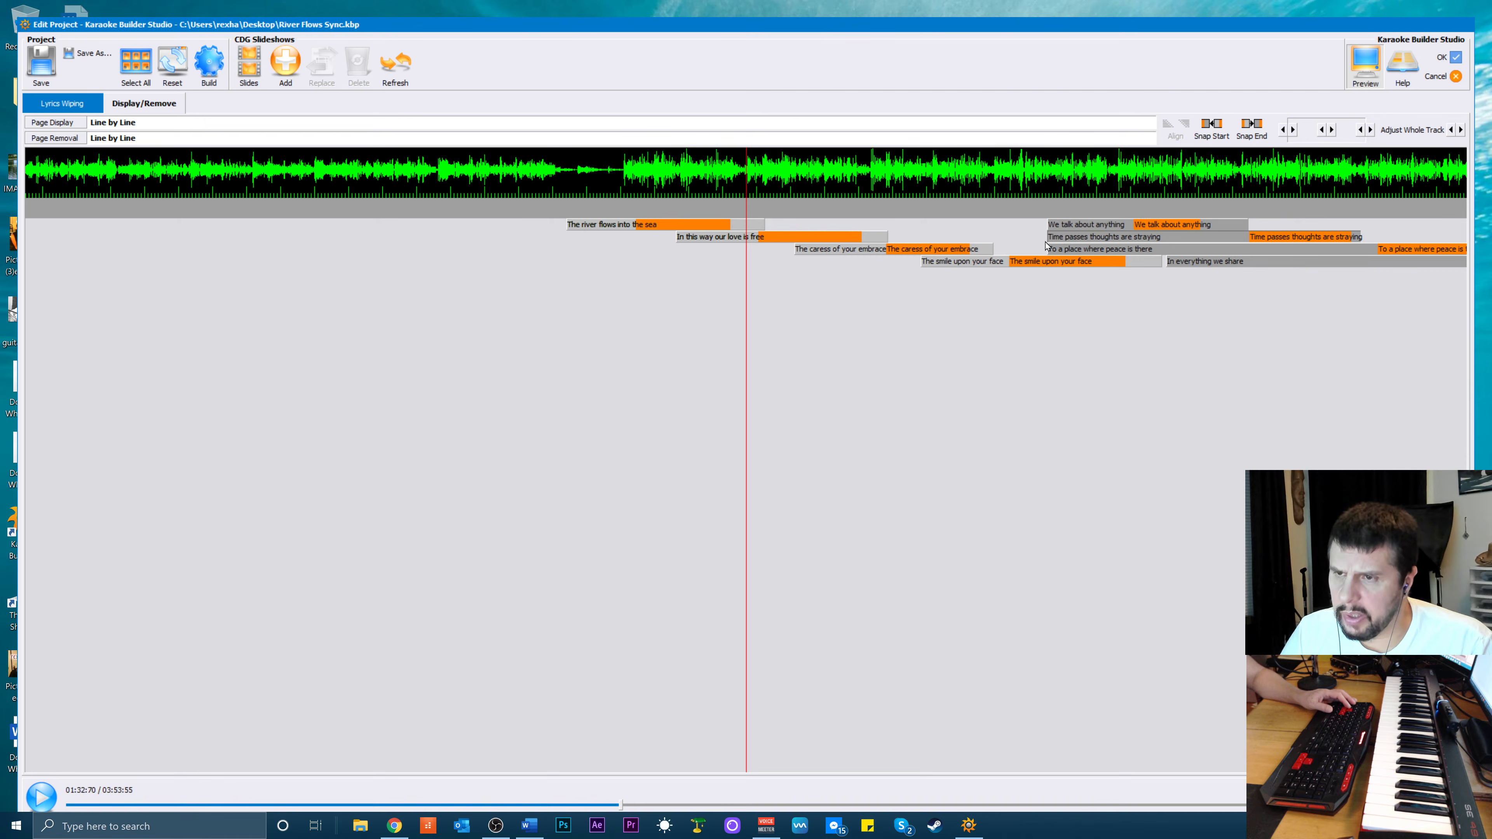
drag(1049, 238, 1149, 239)
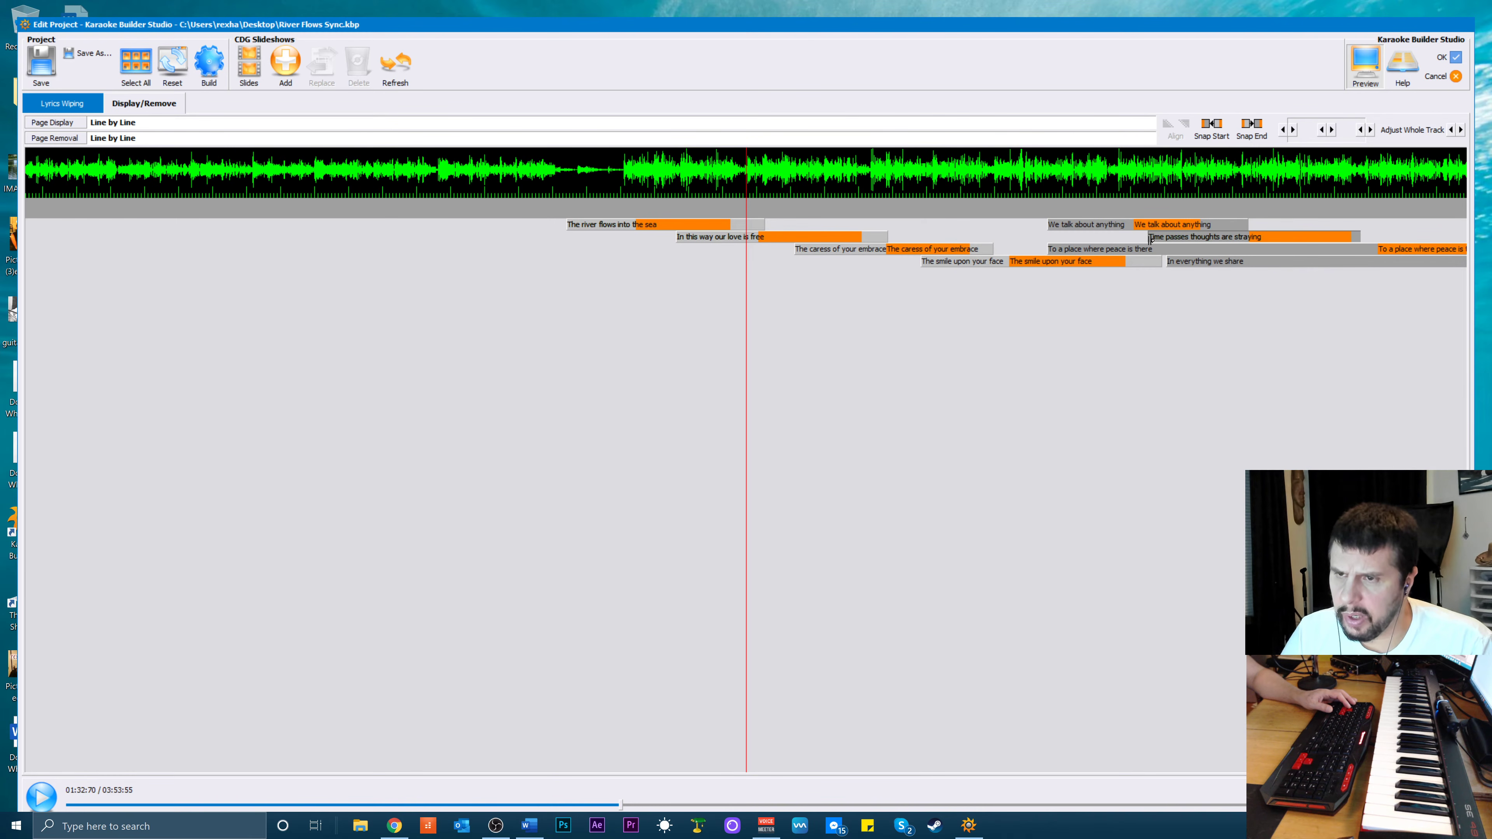
click(1060, 250)
drag(1051, 249, 1268, 250)
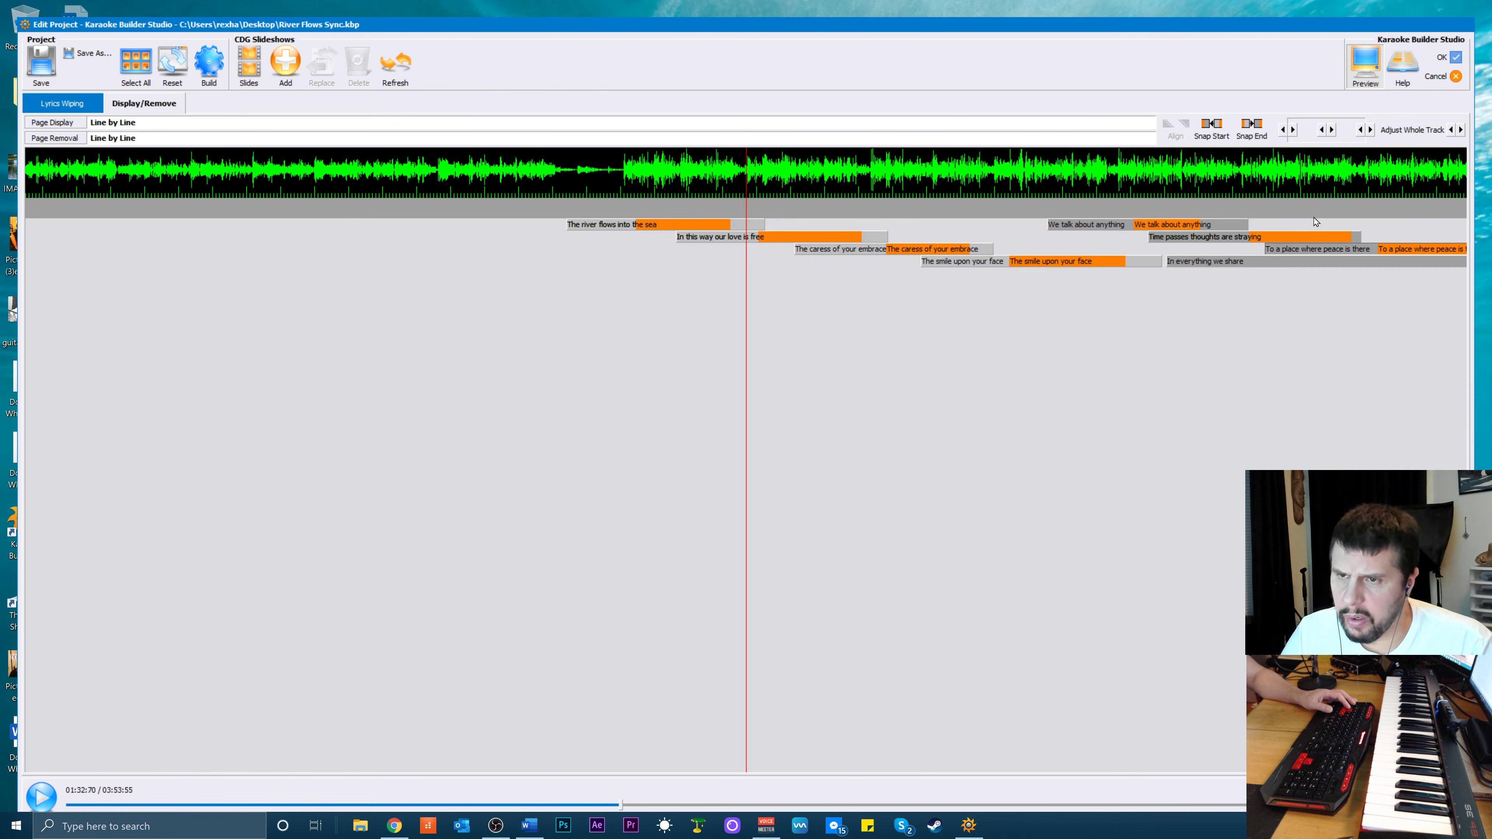
click(1362, 239)
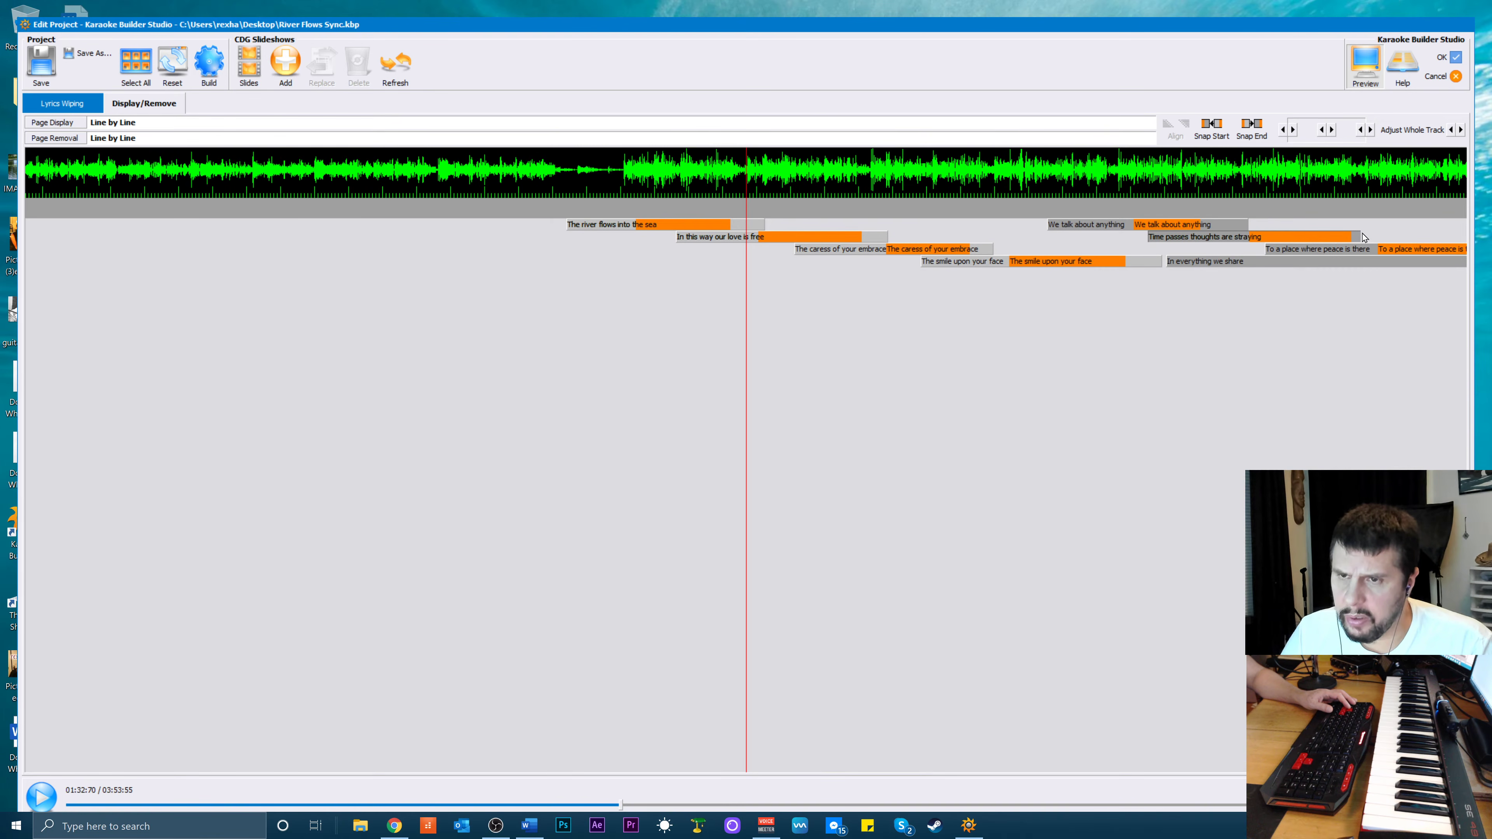
drag(1354, 235, 1369, 234)
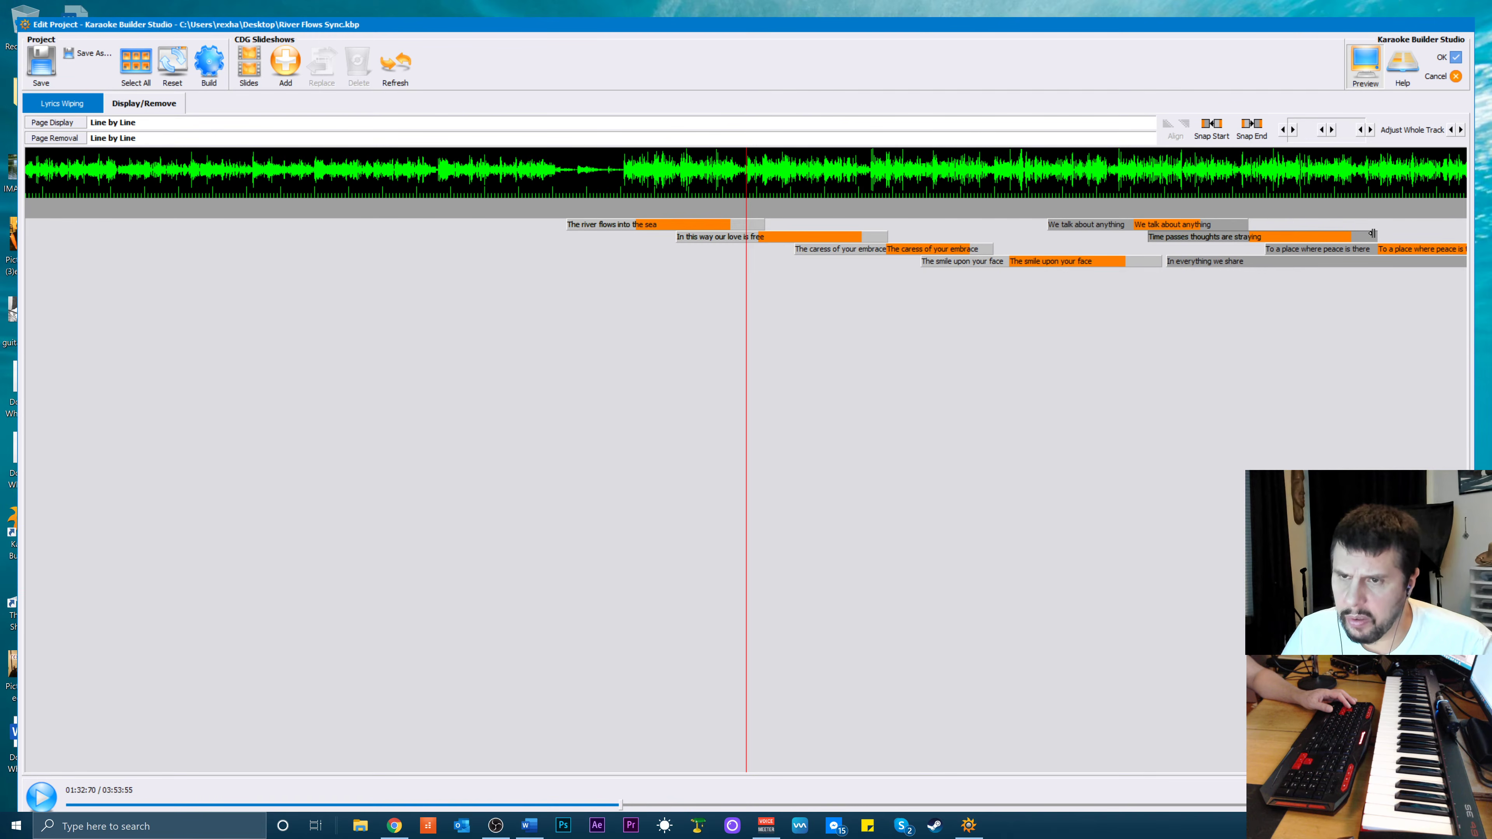
Delay the display of "In everything we share" to shortly before its wipe and move its removal slightly earlier
click(1219, 264)
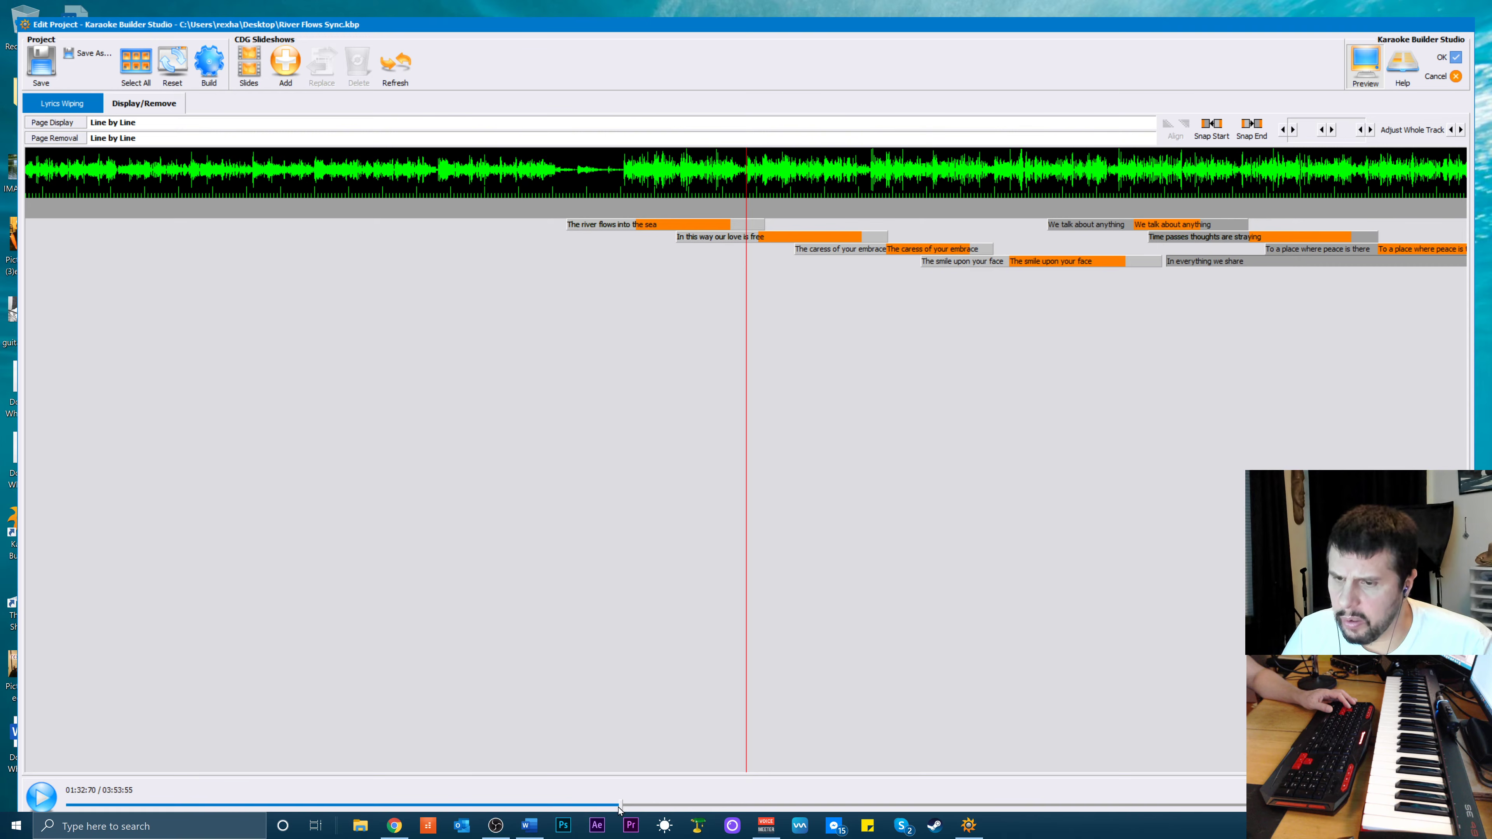
drag(621, 805, 687, 804)
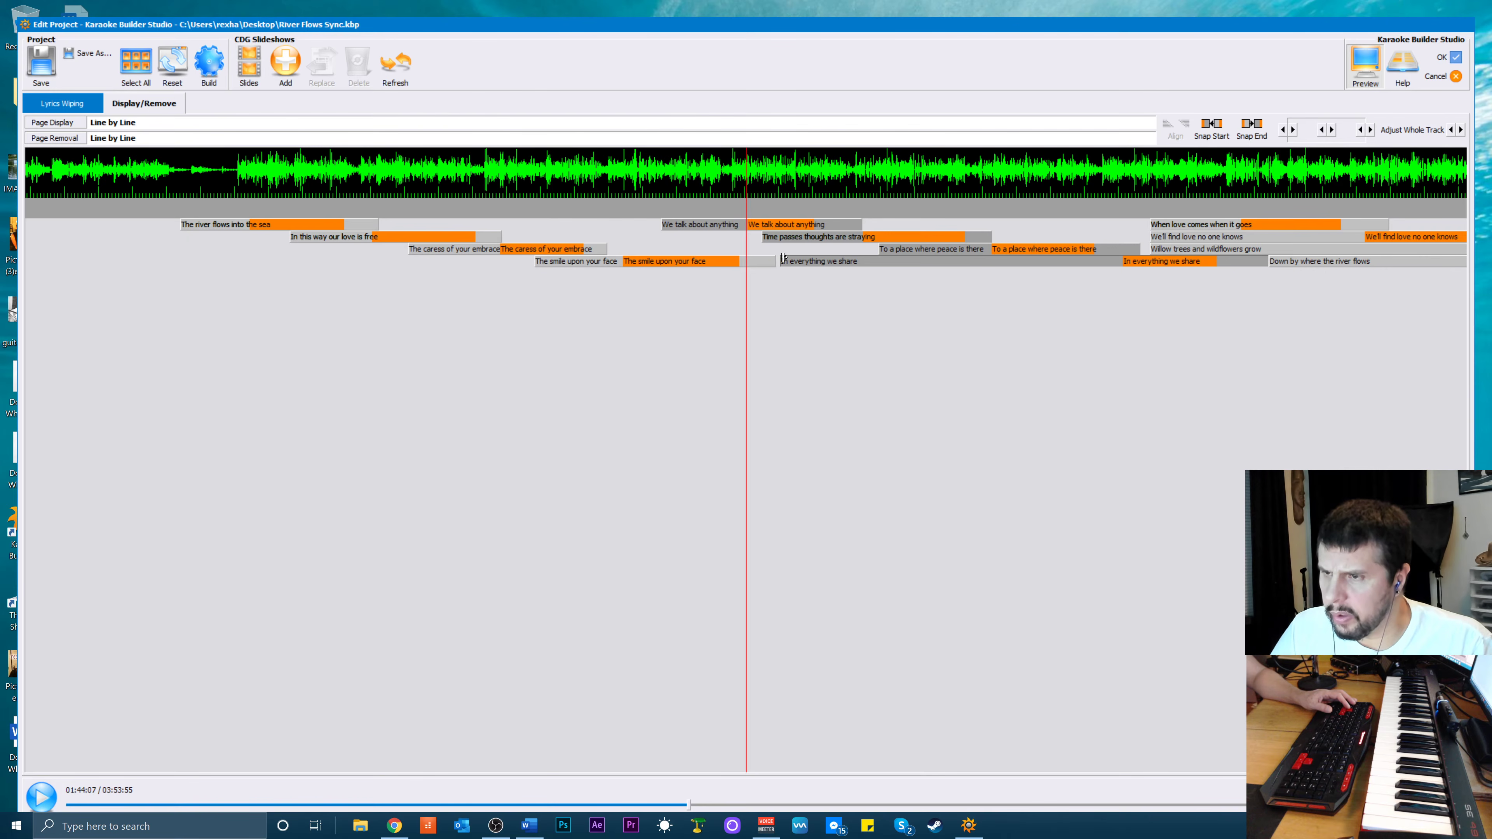
drag(784, 257, 1040, 239)
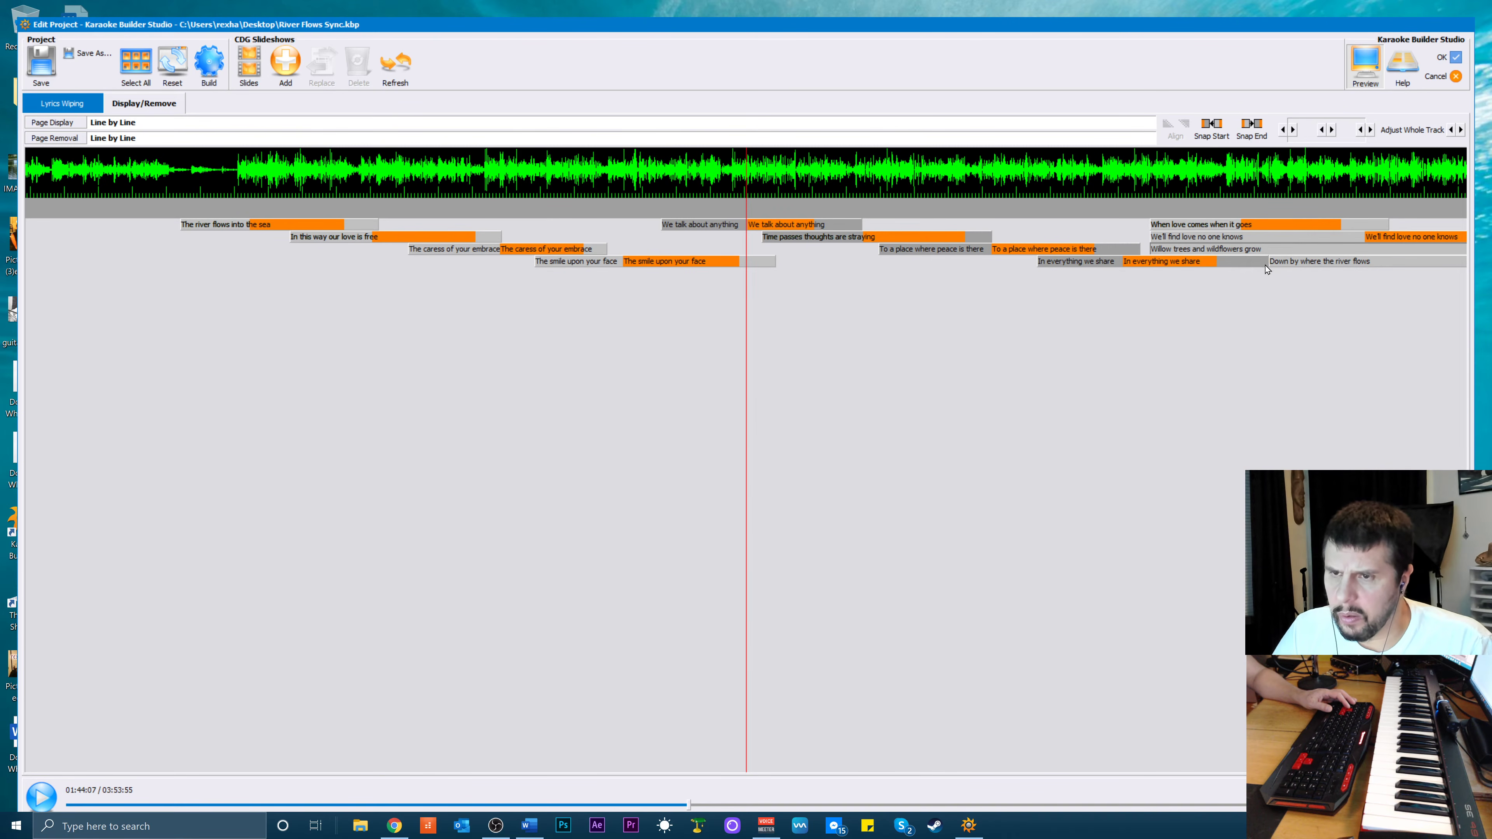
drag(1264, 262, 1246, 263)
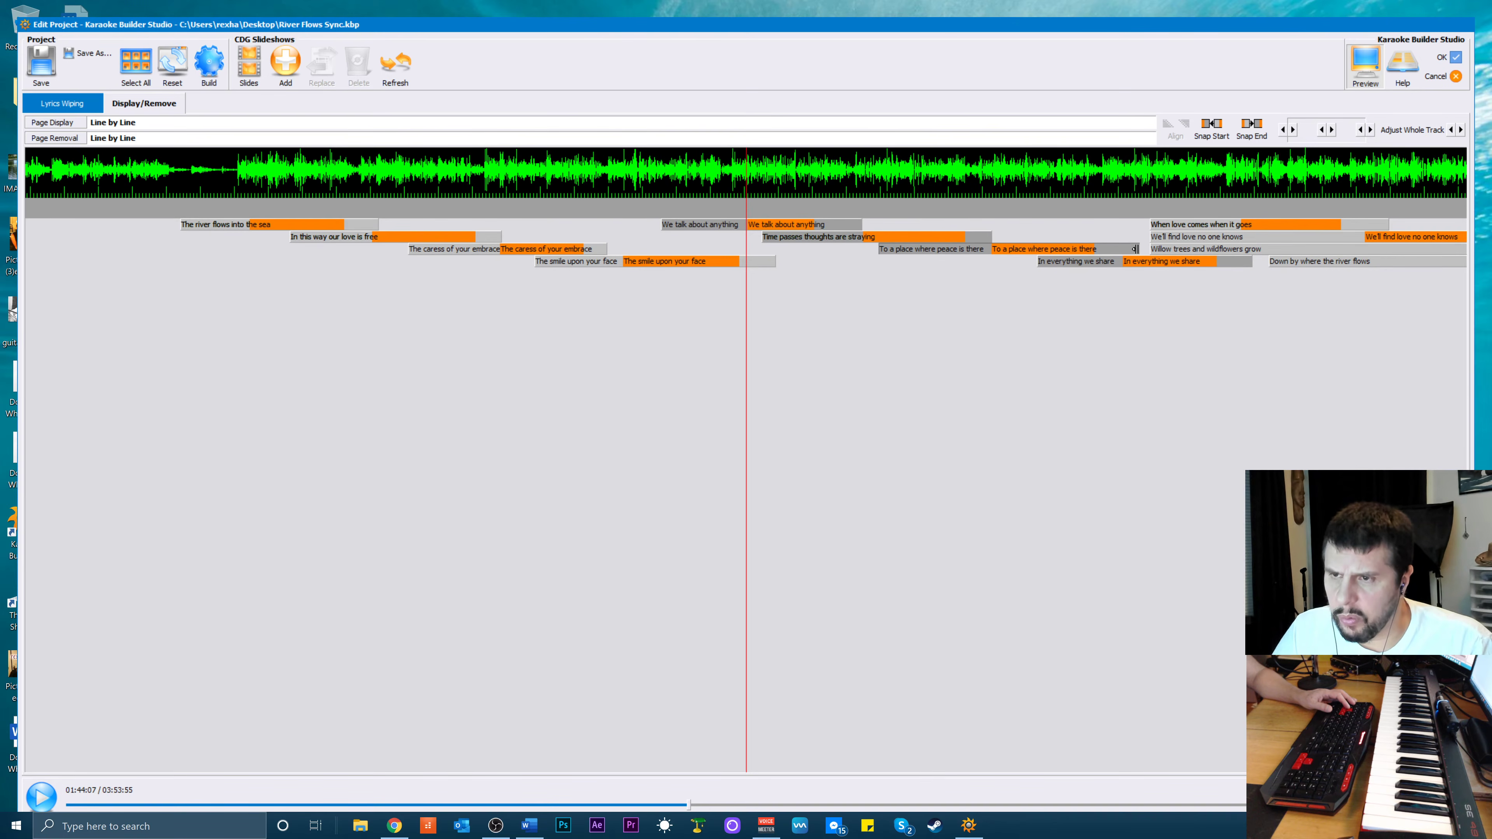
Delay the displays of "We'll find love no one knows", "Willow trees and wildflowers grow" and "Down by where the river flows" to shortly before their wipes
click(1164, 239)
drag(1153, 233, 1275, 236)
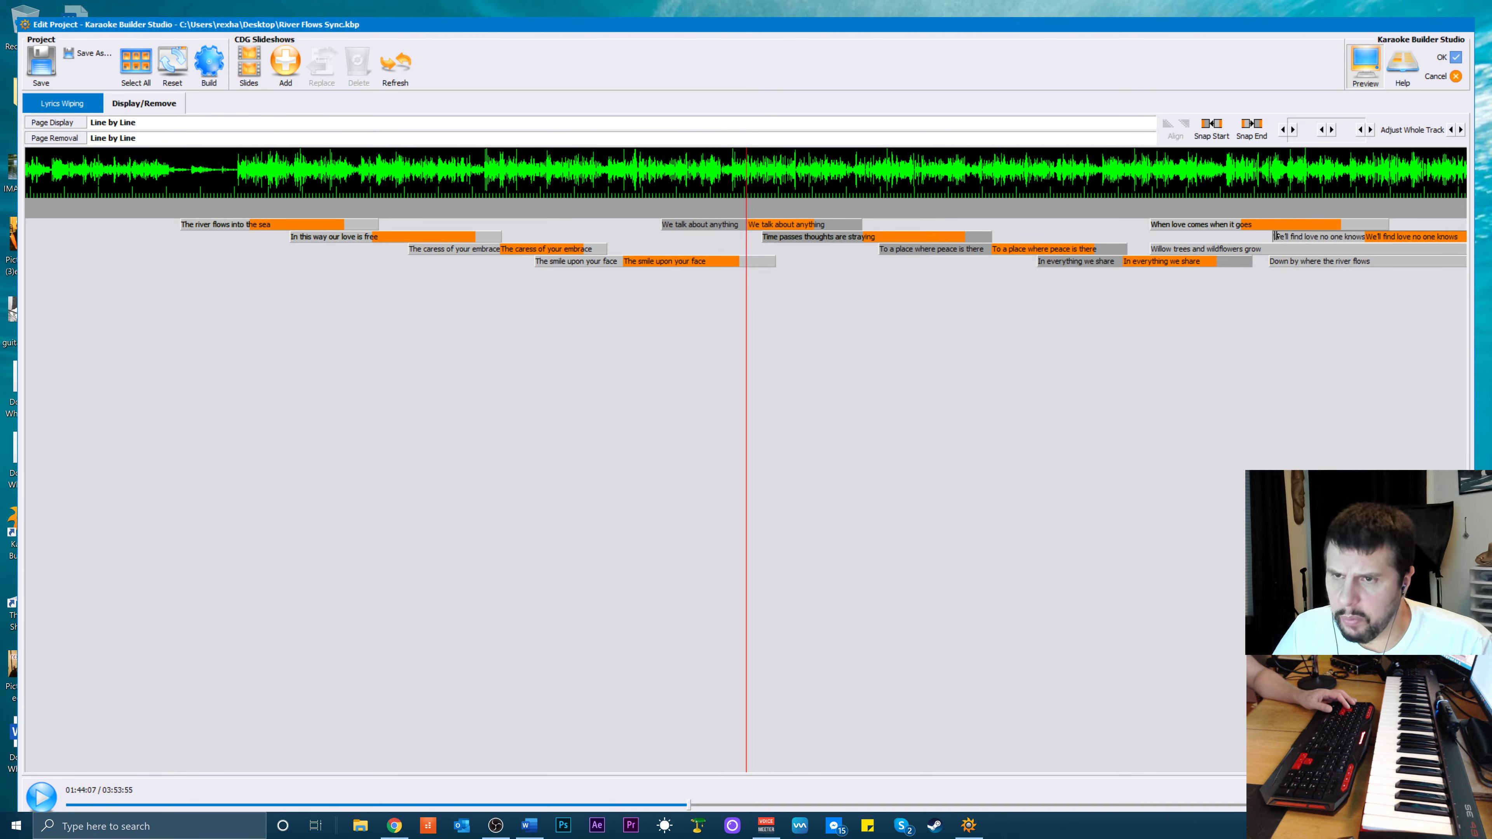
click(1241, 250)
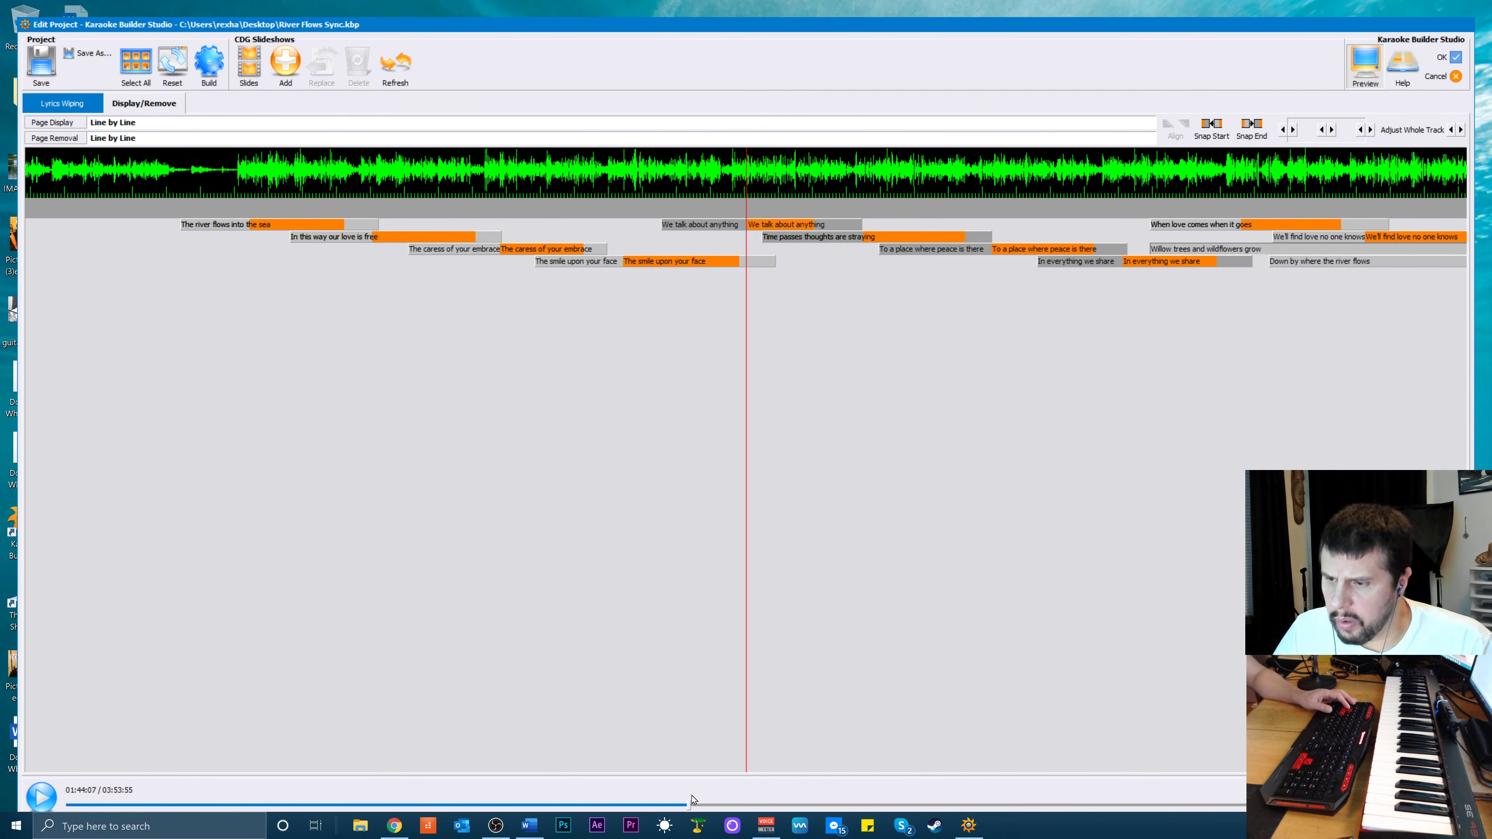
drag(692, 812, 785, 814)
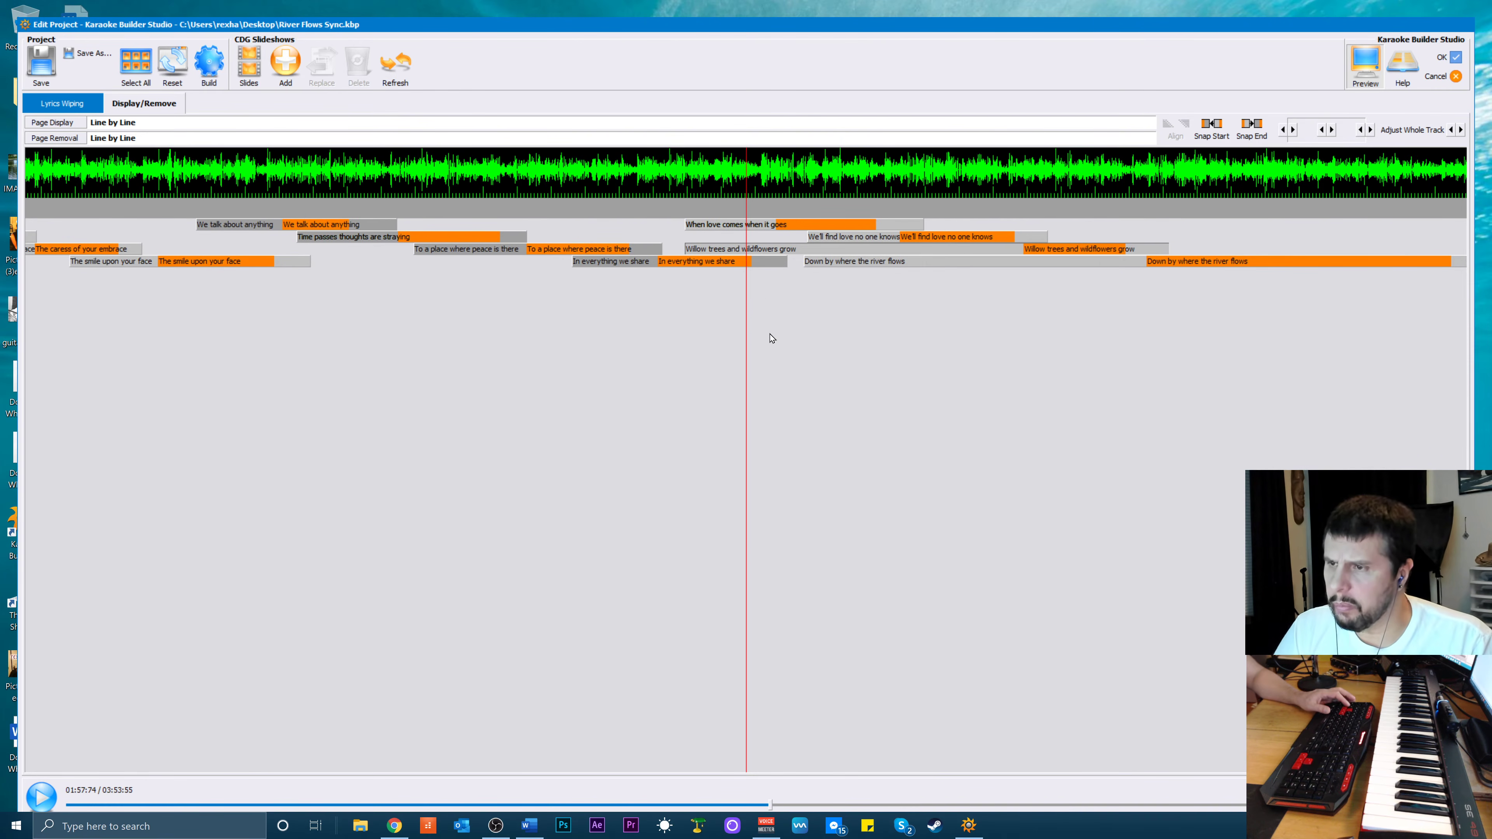
click(699, 249)
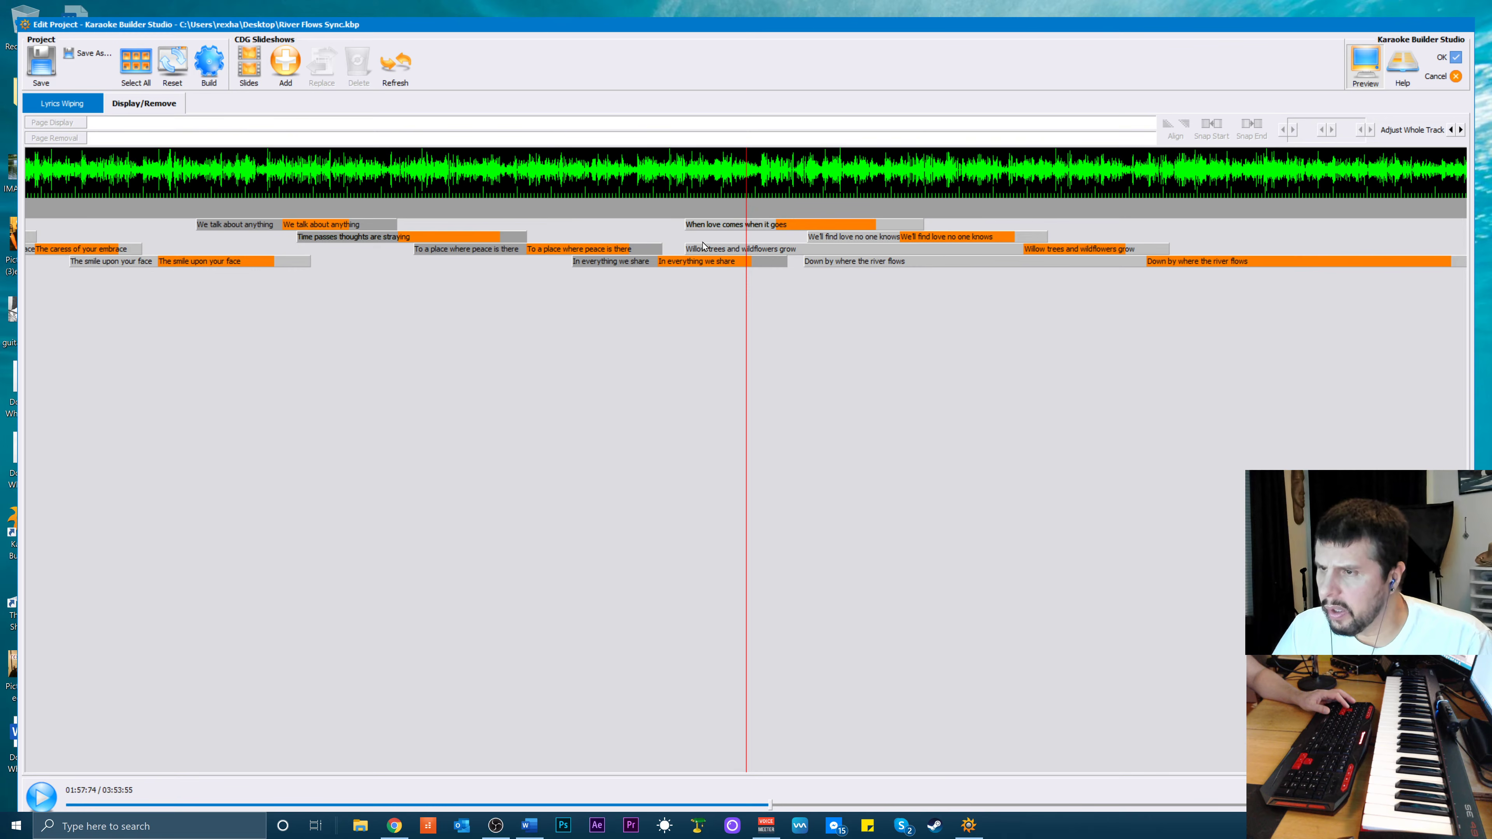
click(694, 250)
drag(689, 251, 909, 280)
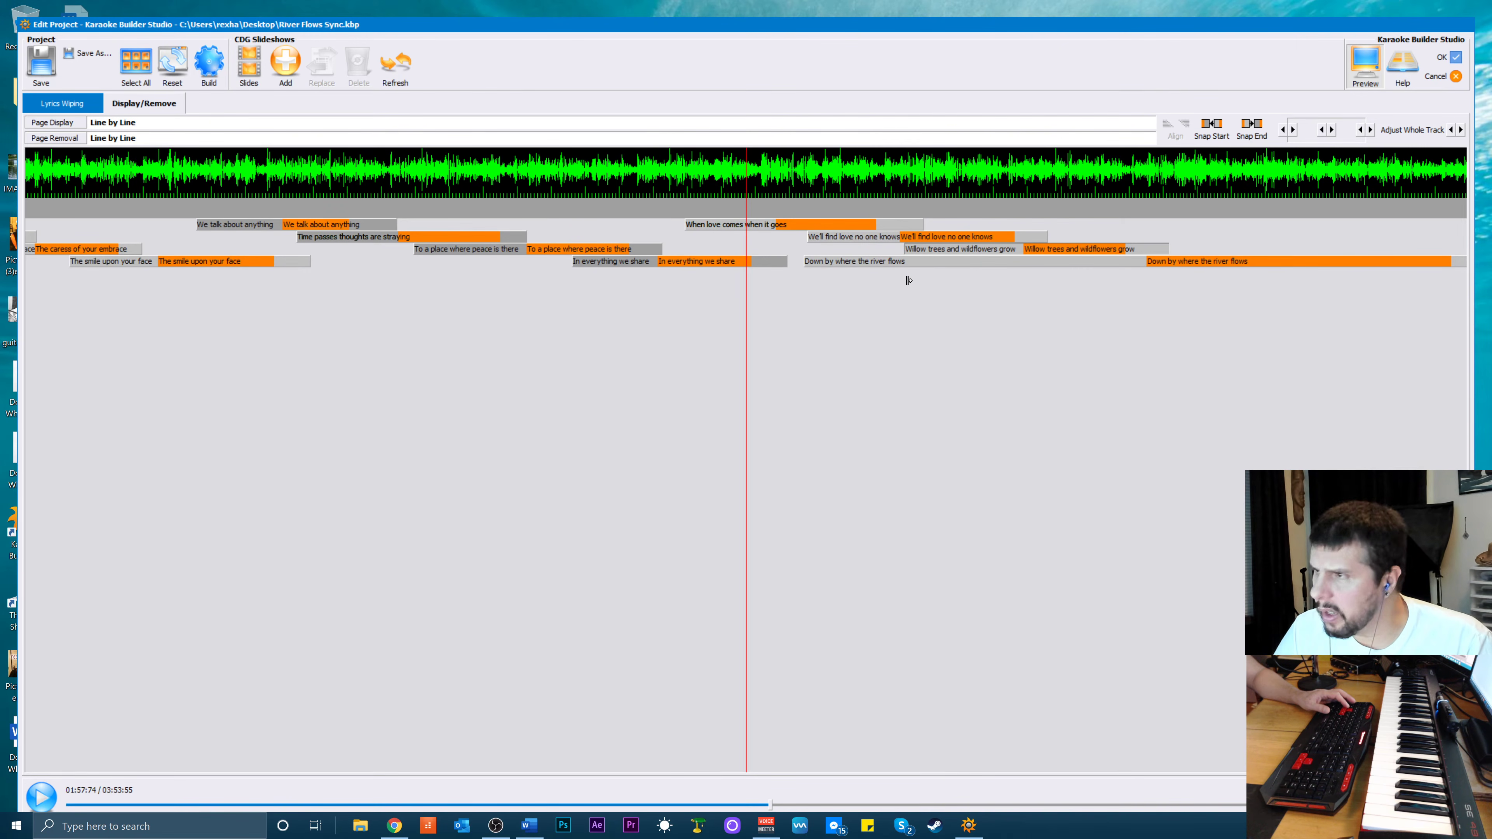
click(865, 265)
drag(827, 261, 1043, 274)
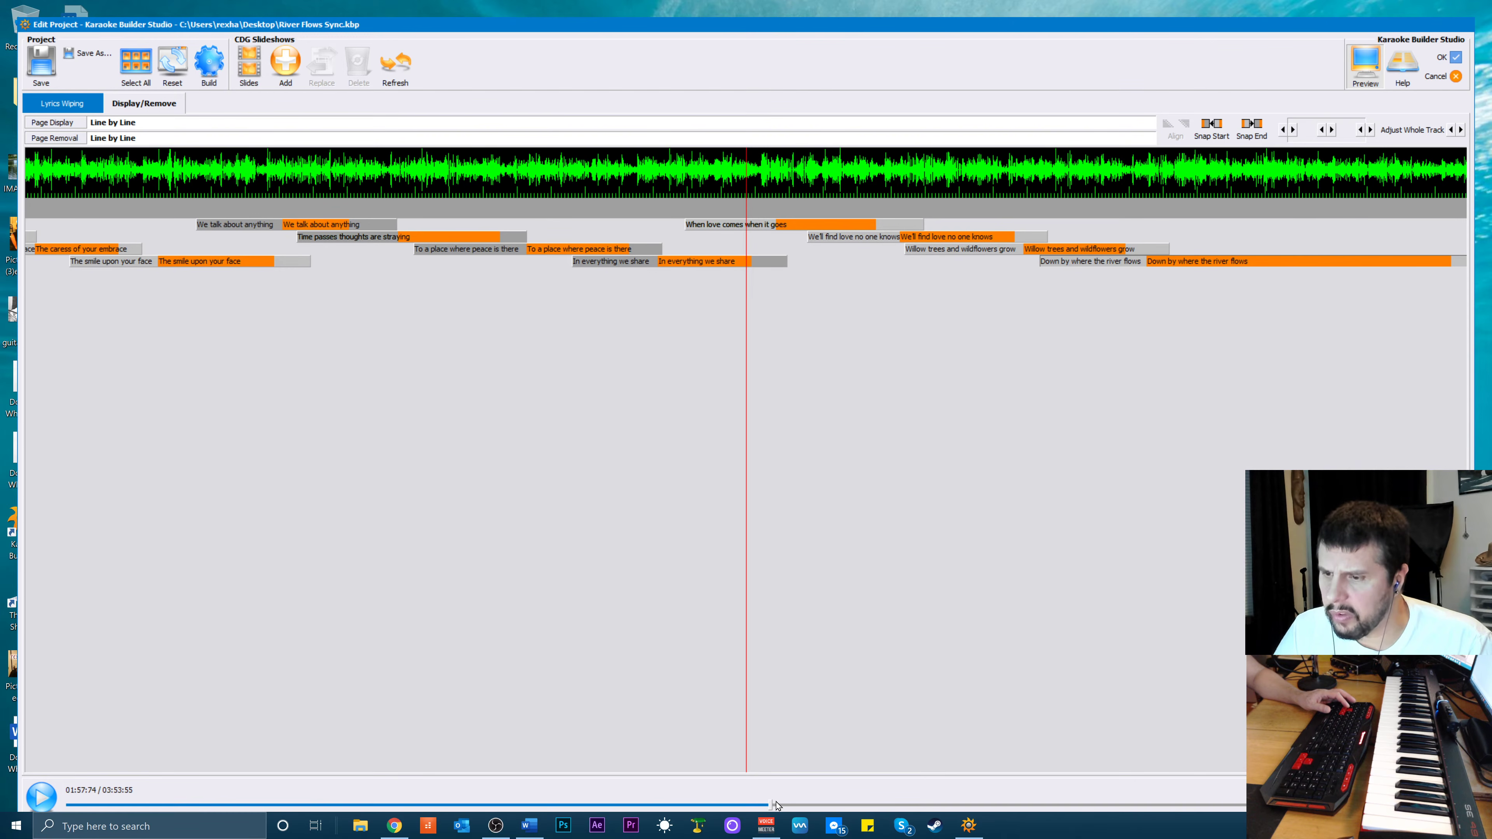
Move the removal of "Down by where the river flows" earlier, to shortly after its wipe ends
drag(773, 809, 848, 803)
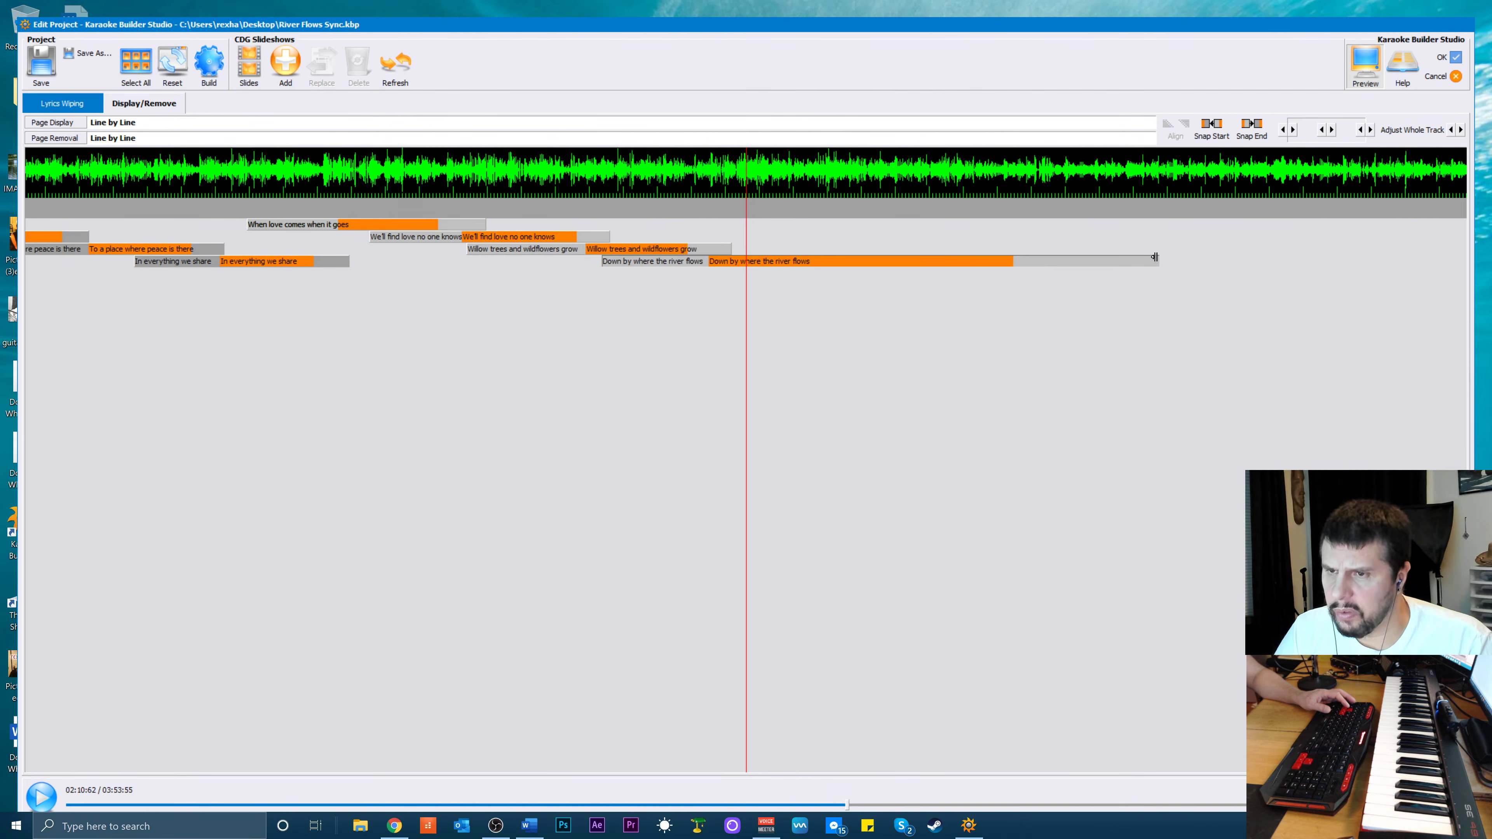
drag(1153, 257, 1040, 291)
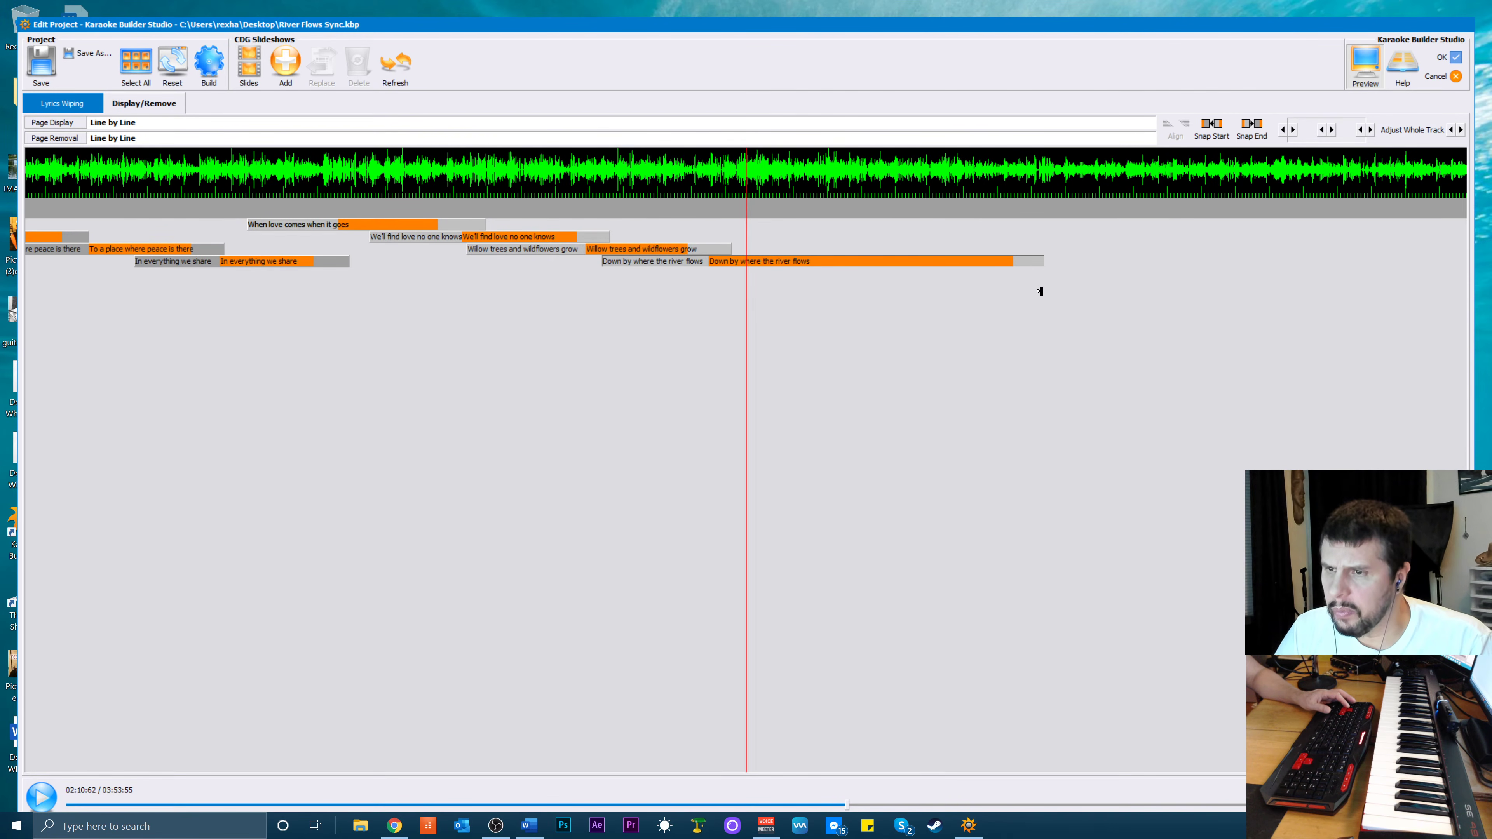
click(866, 315)
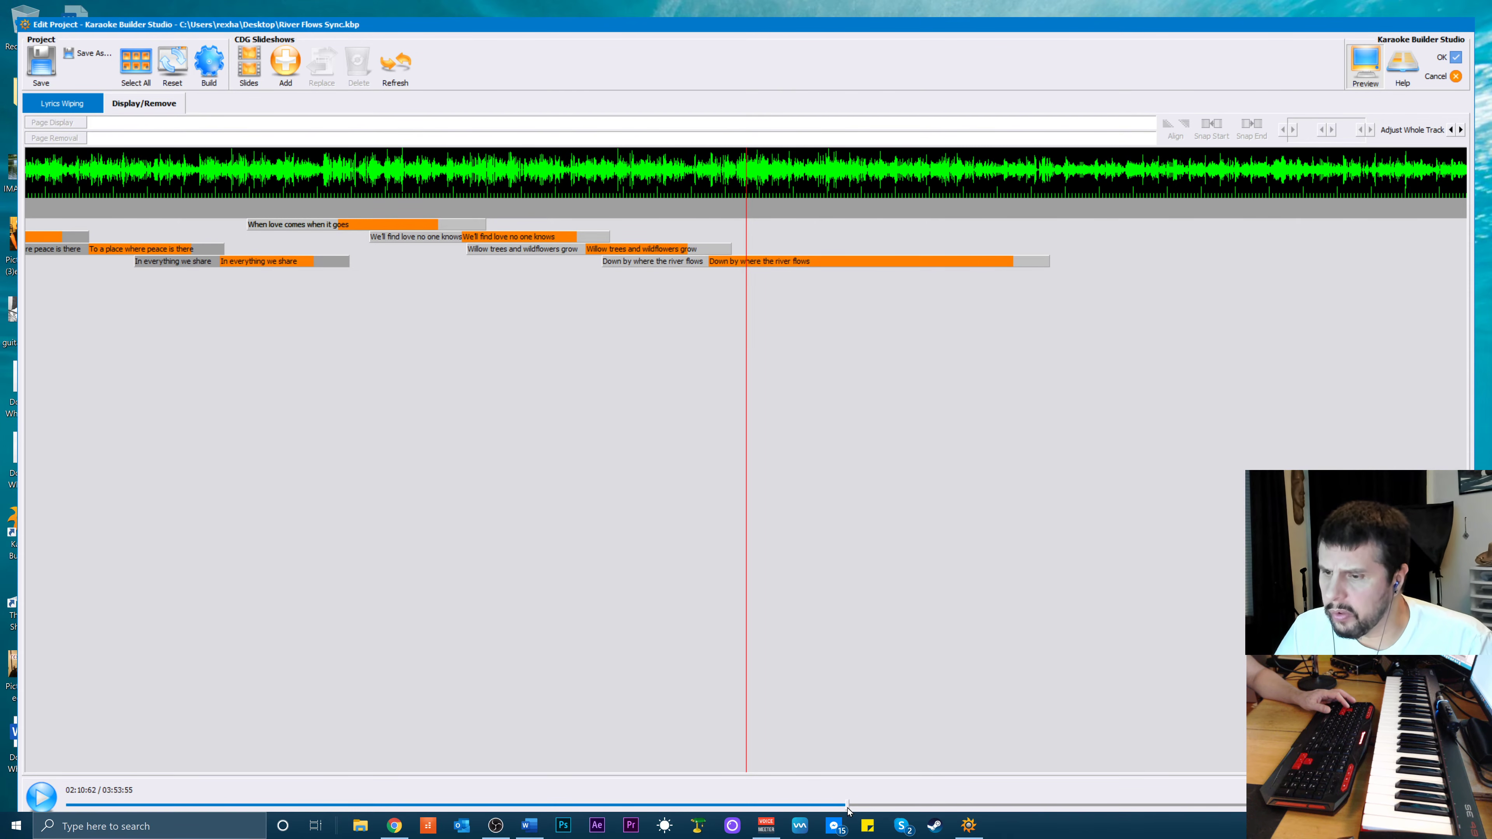
drag(848, 808, 1036, 837)
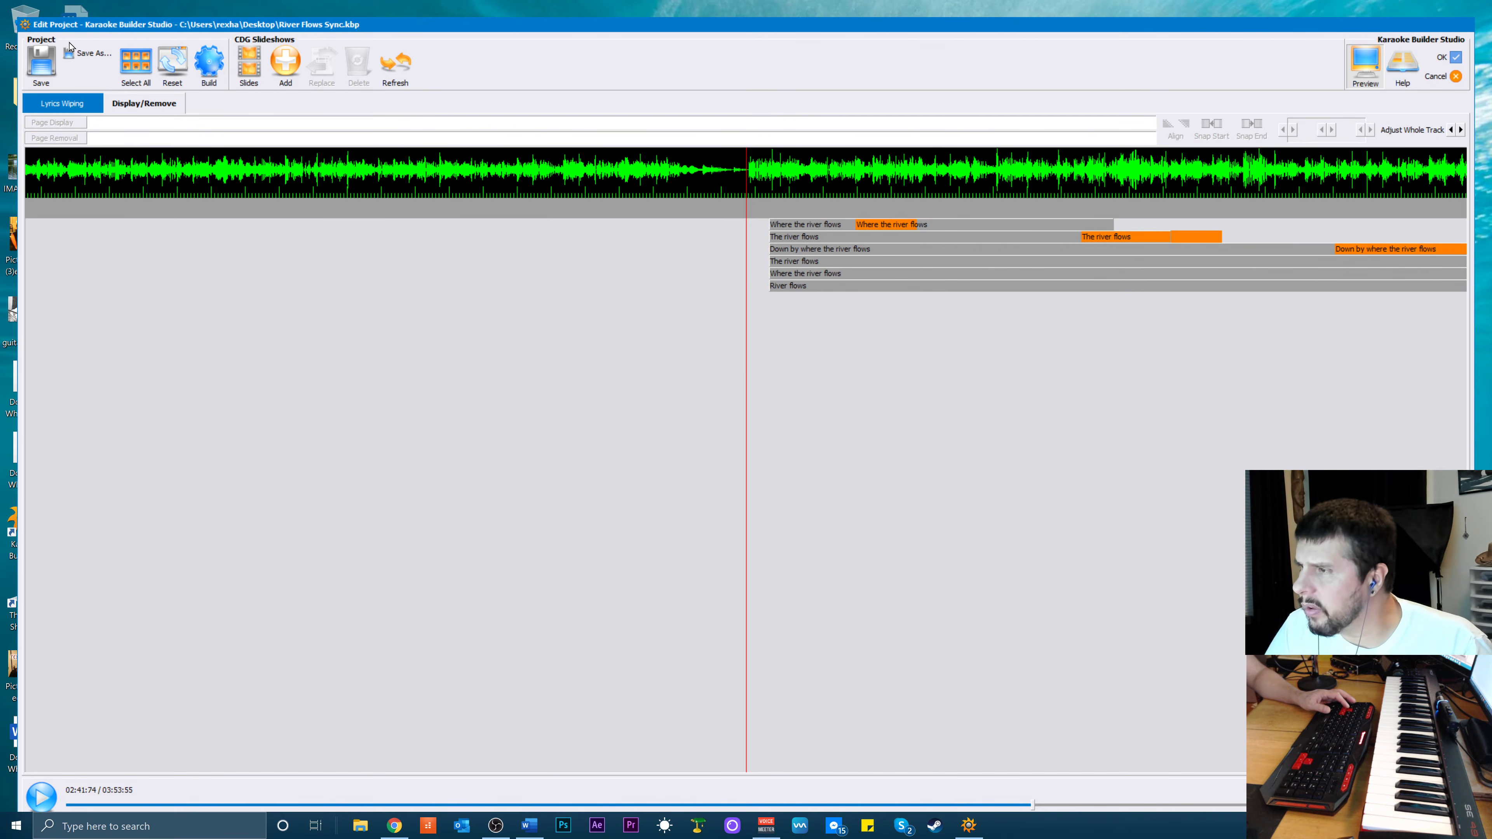
click(71, 56)
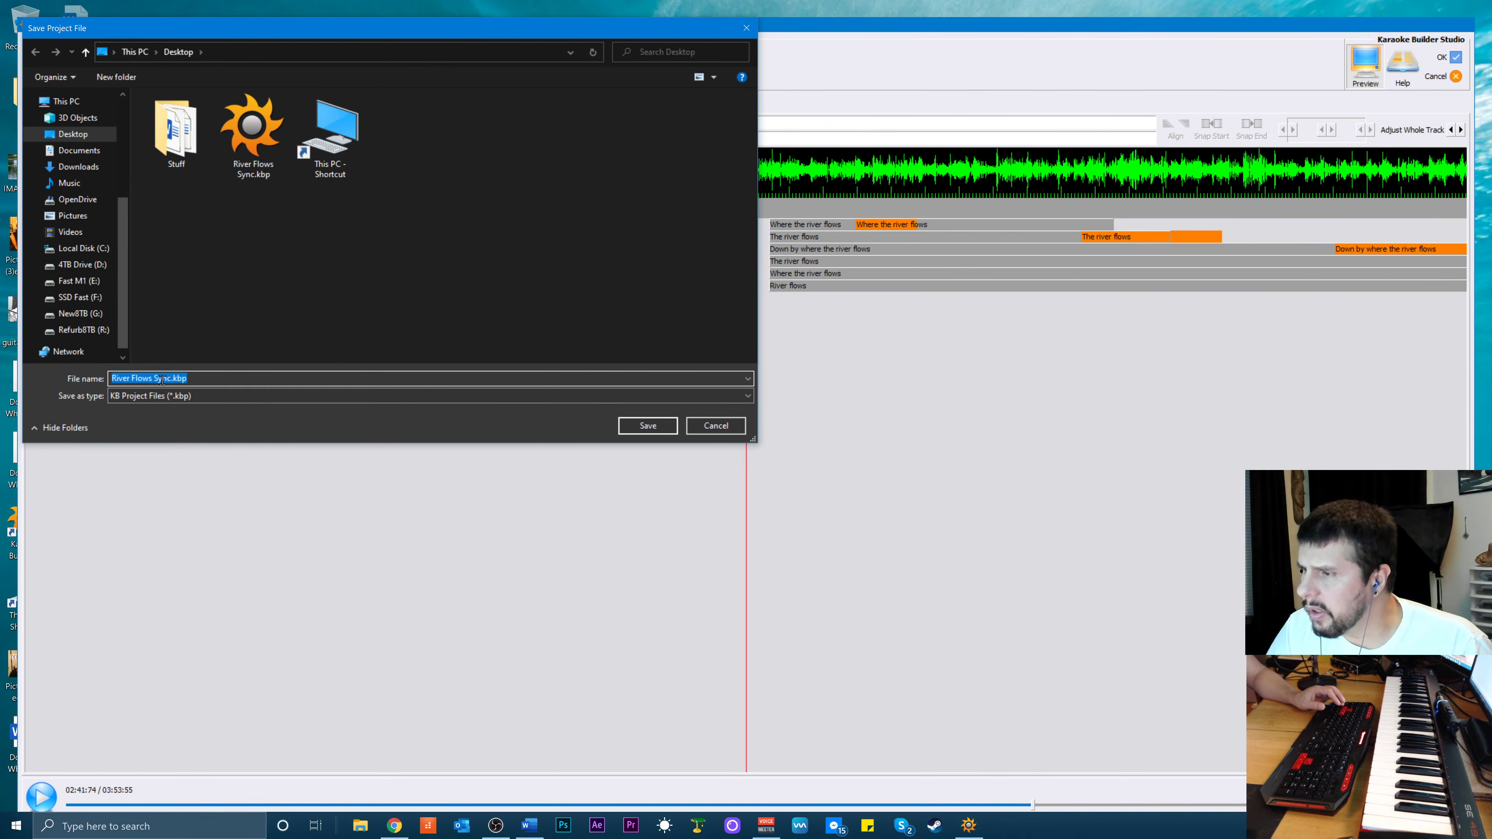
drag(169, 380, 59, 369)
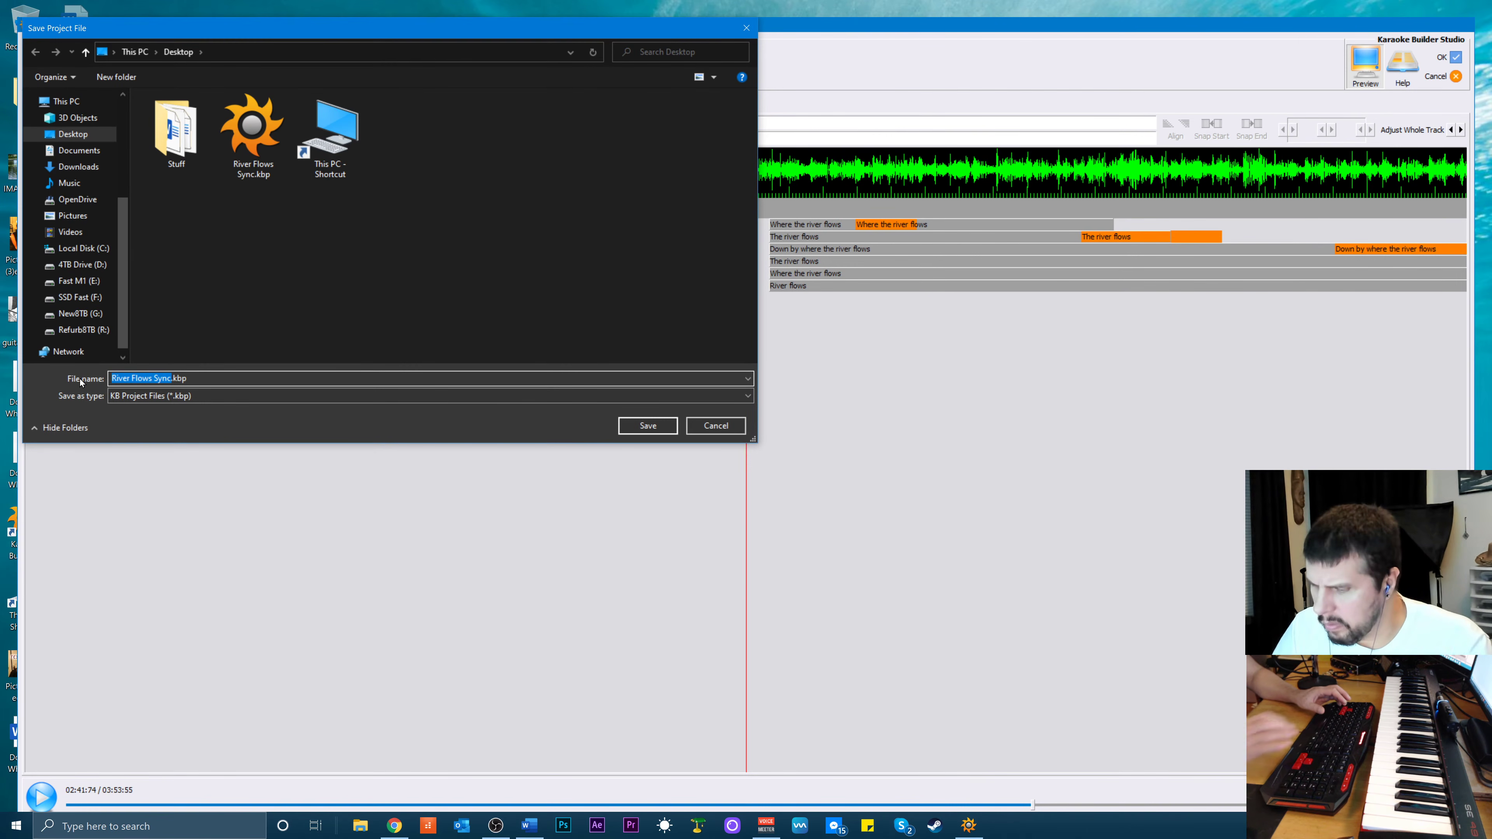
text(Down)
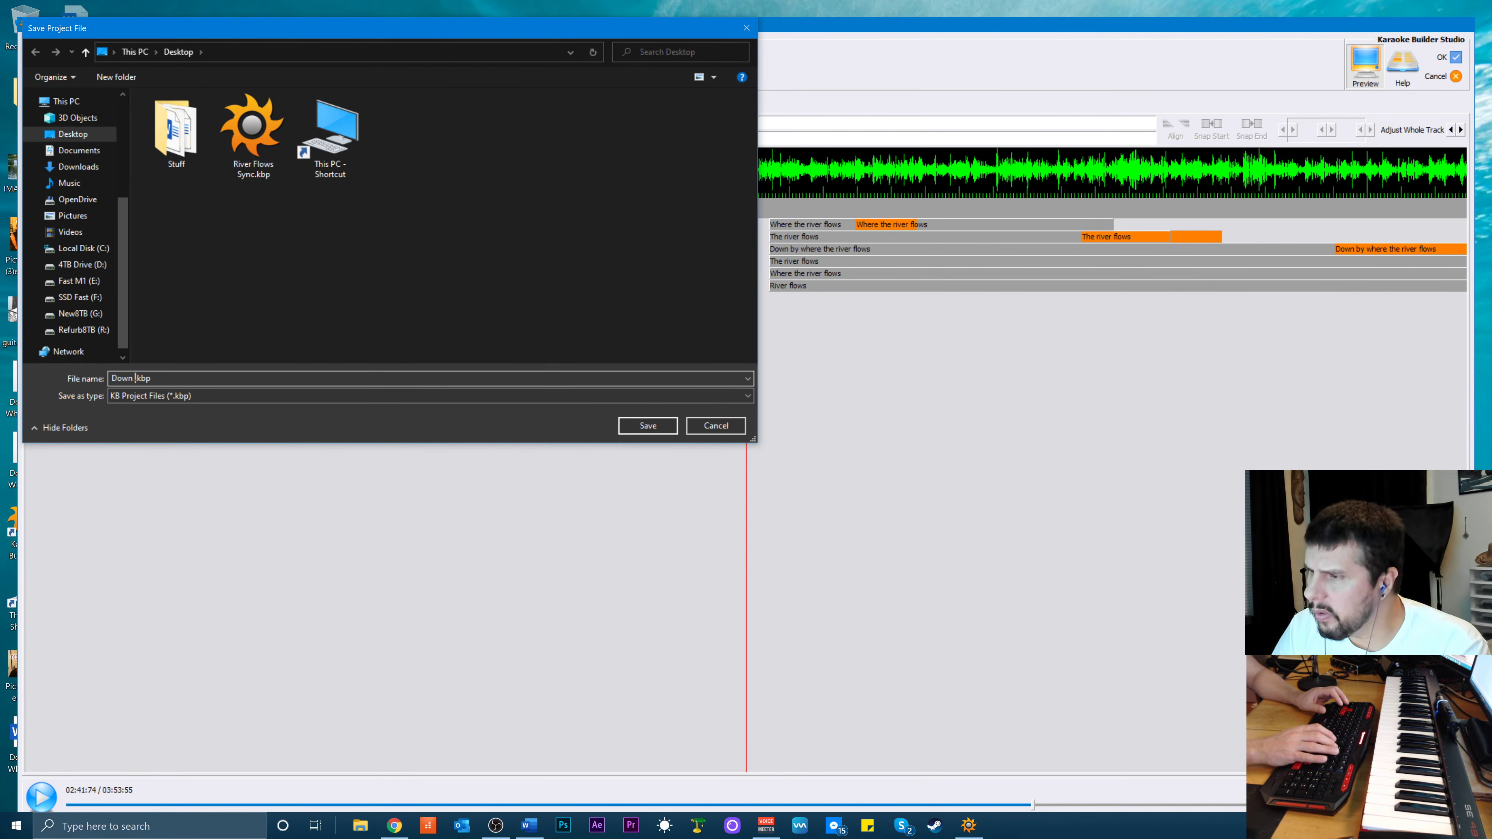
key(BackSpace)
key(BackSpace)
key(BackSpace)
key(BackSpace)
key(BackSpace)
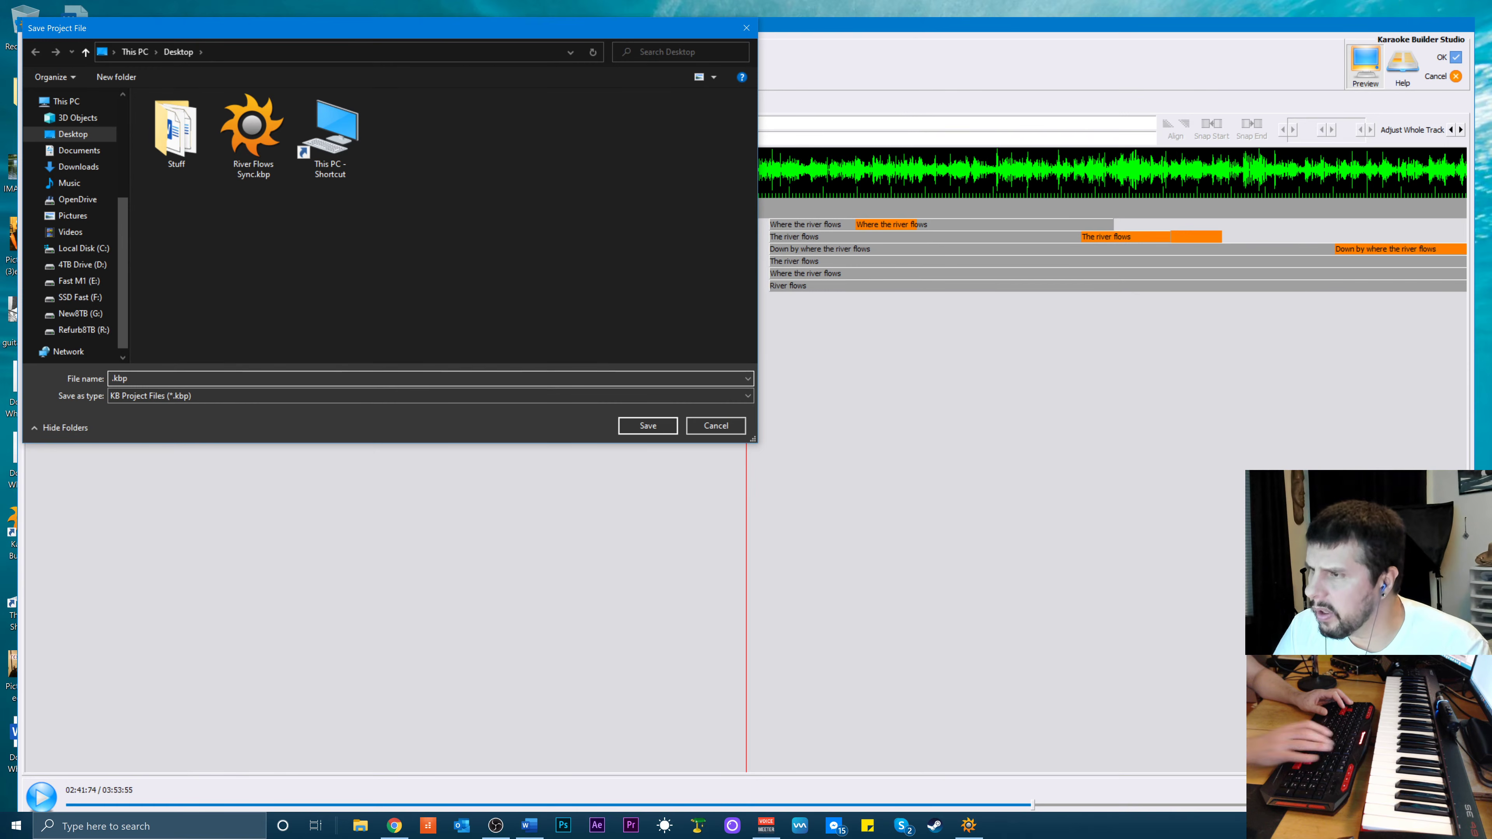
click(256, 176)
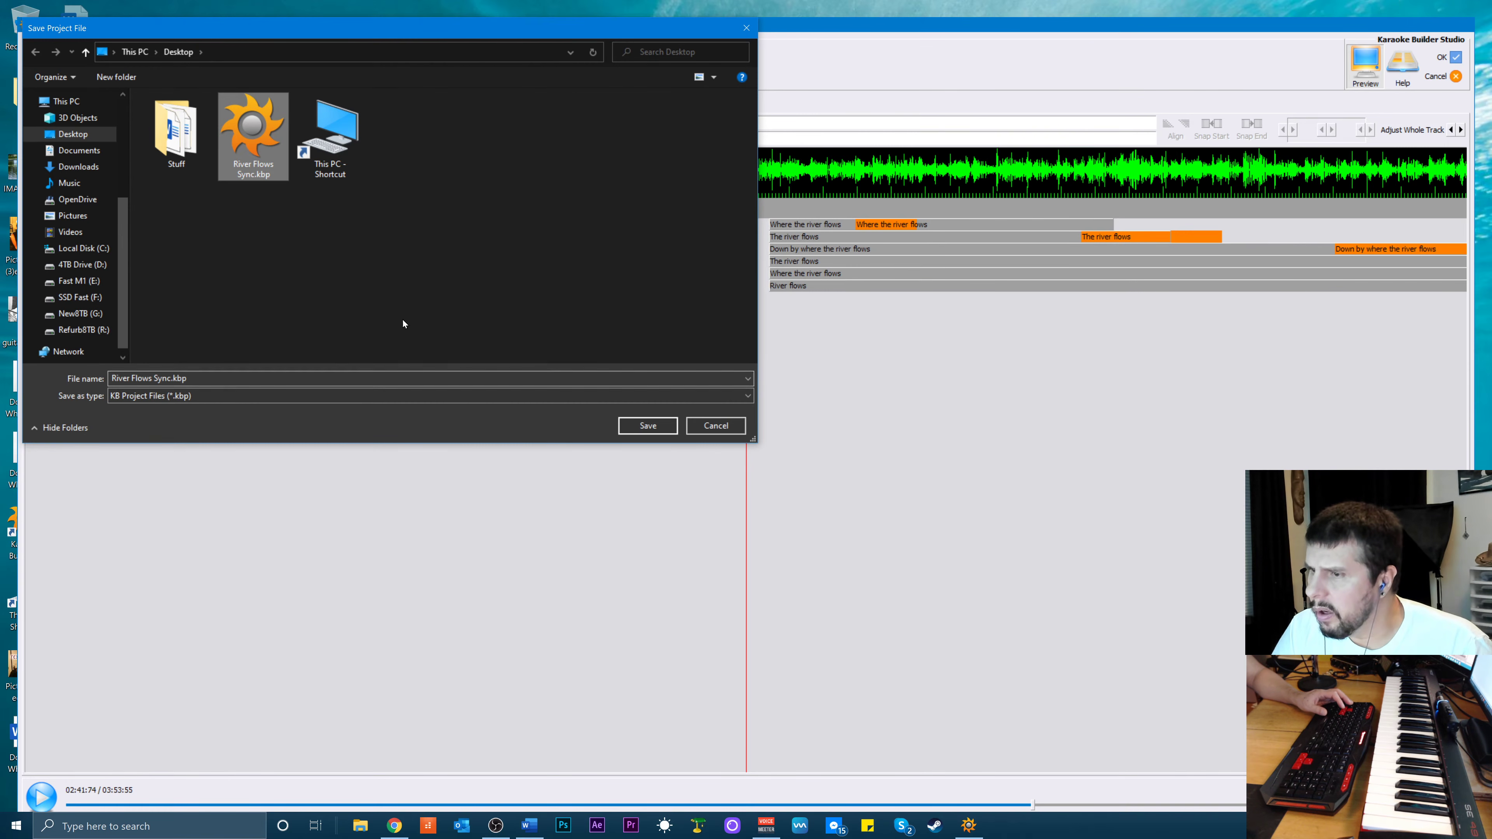
click(717, 427)
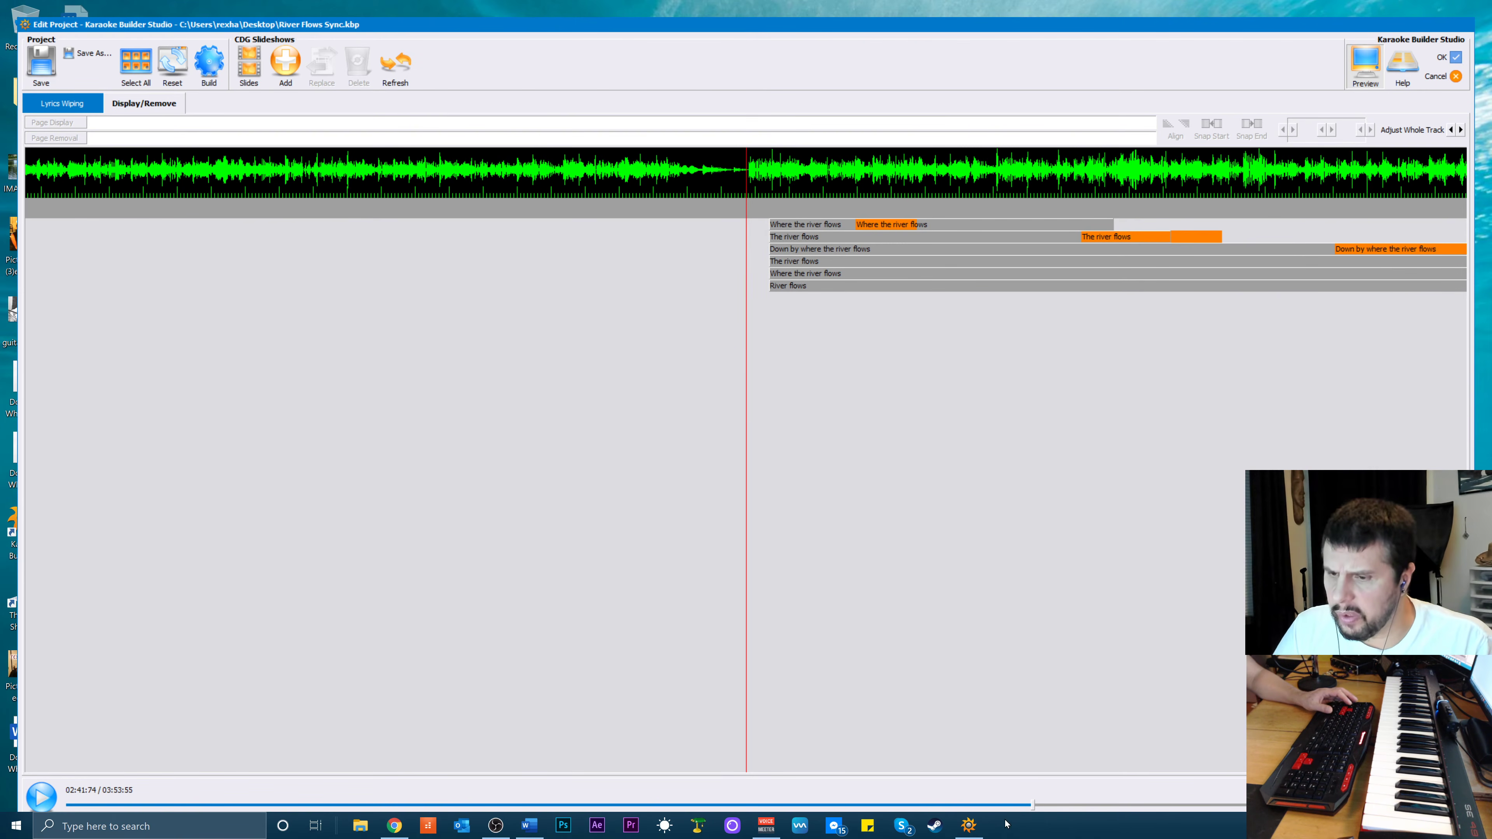
In the final section, delay the display of the first "The river flows" and remove the opening "Where the river flows" just before it
drag(1033, 808, 1085, 811)
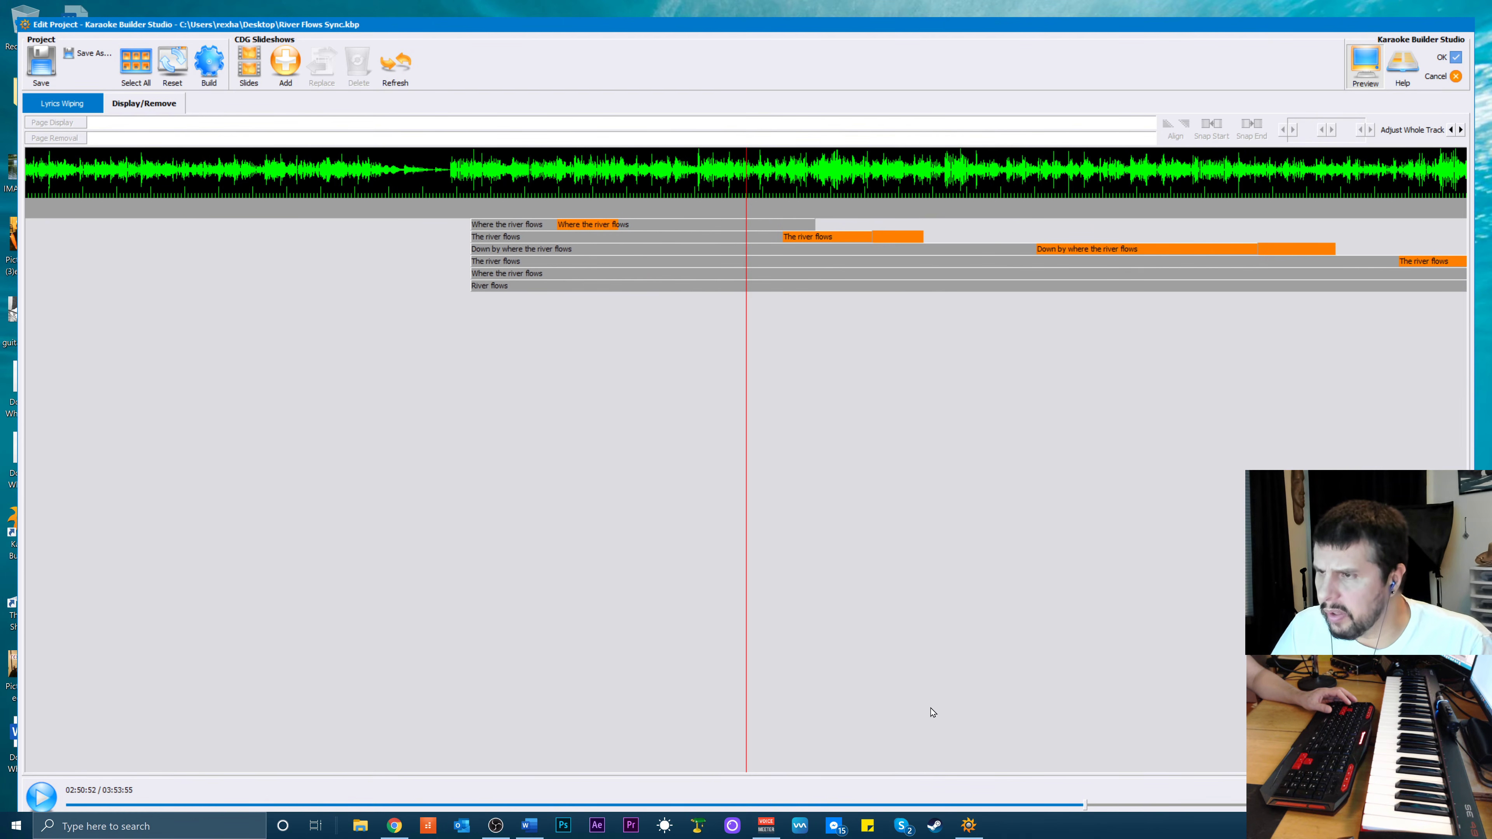
click(477, 241)
drag(474, 237, 686, 272)
click(787, 226)
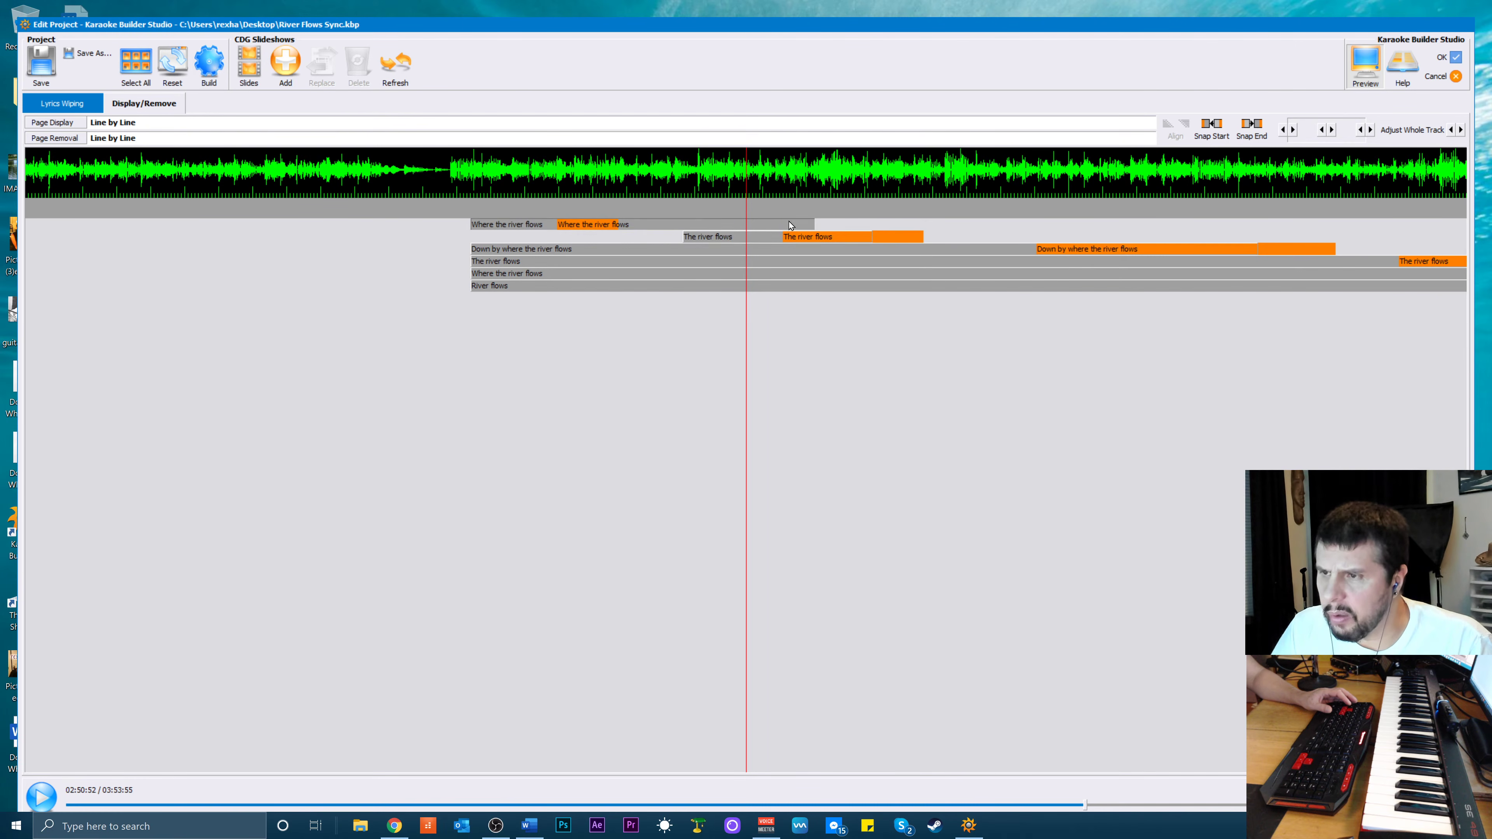
drag(811, 223, 674, 249)
Delay the display of the final section's "Down by where the river flows" and extend its removal and that of the preceding "The river flows" past their wipes
click(520, 249)
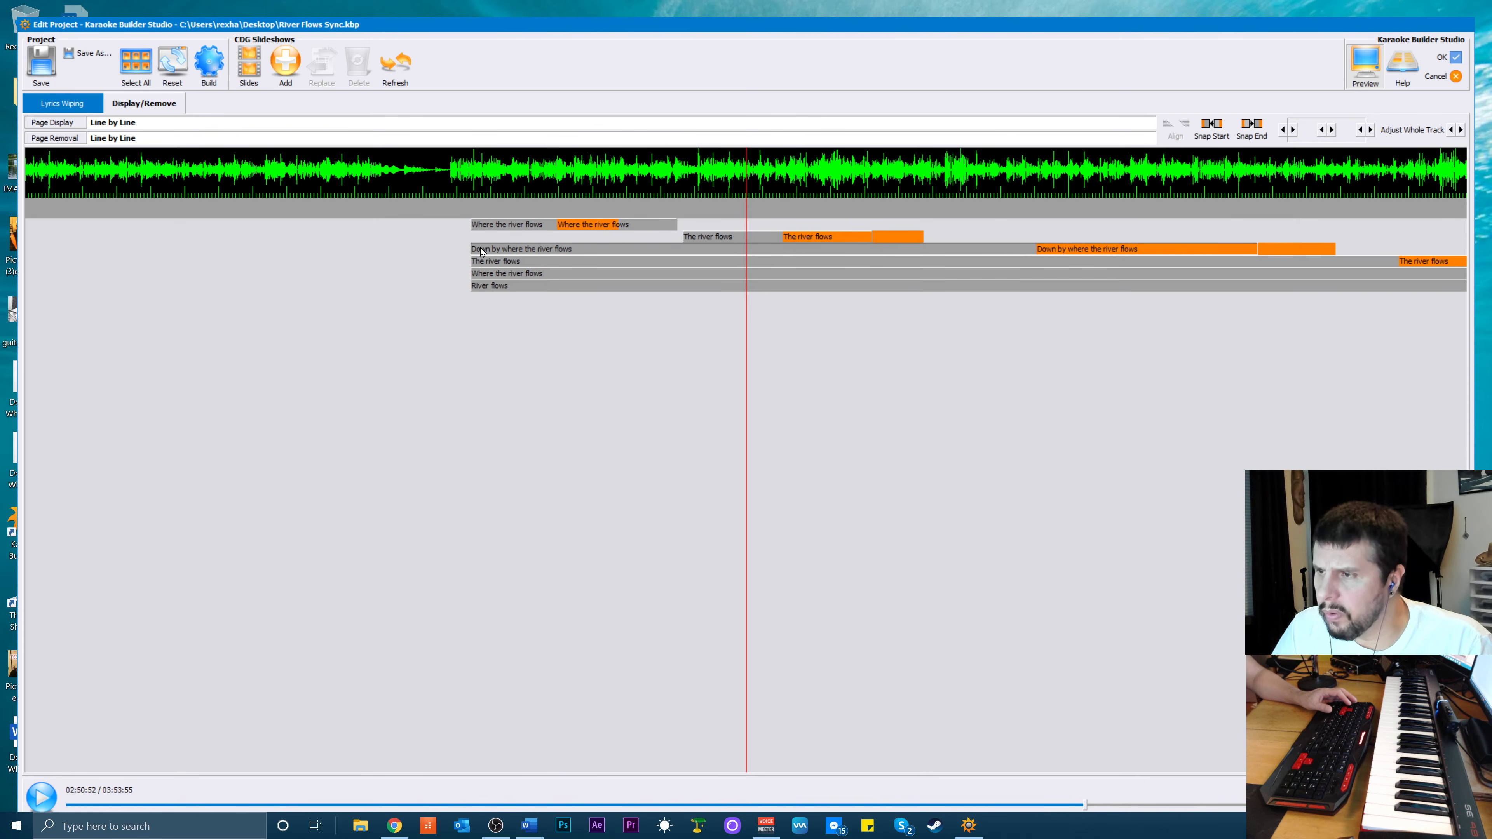
drag(473, 246, 885, 266)
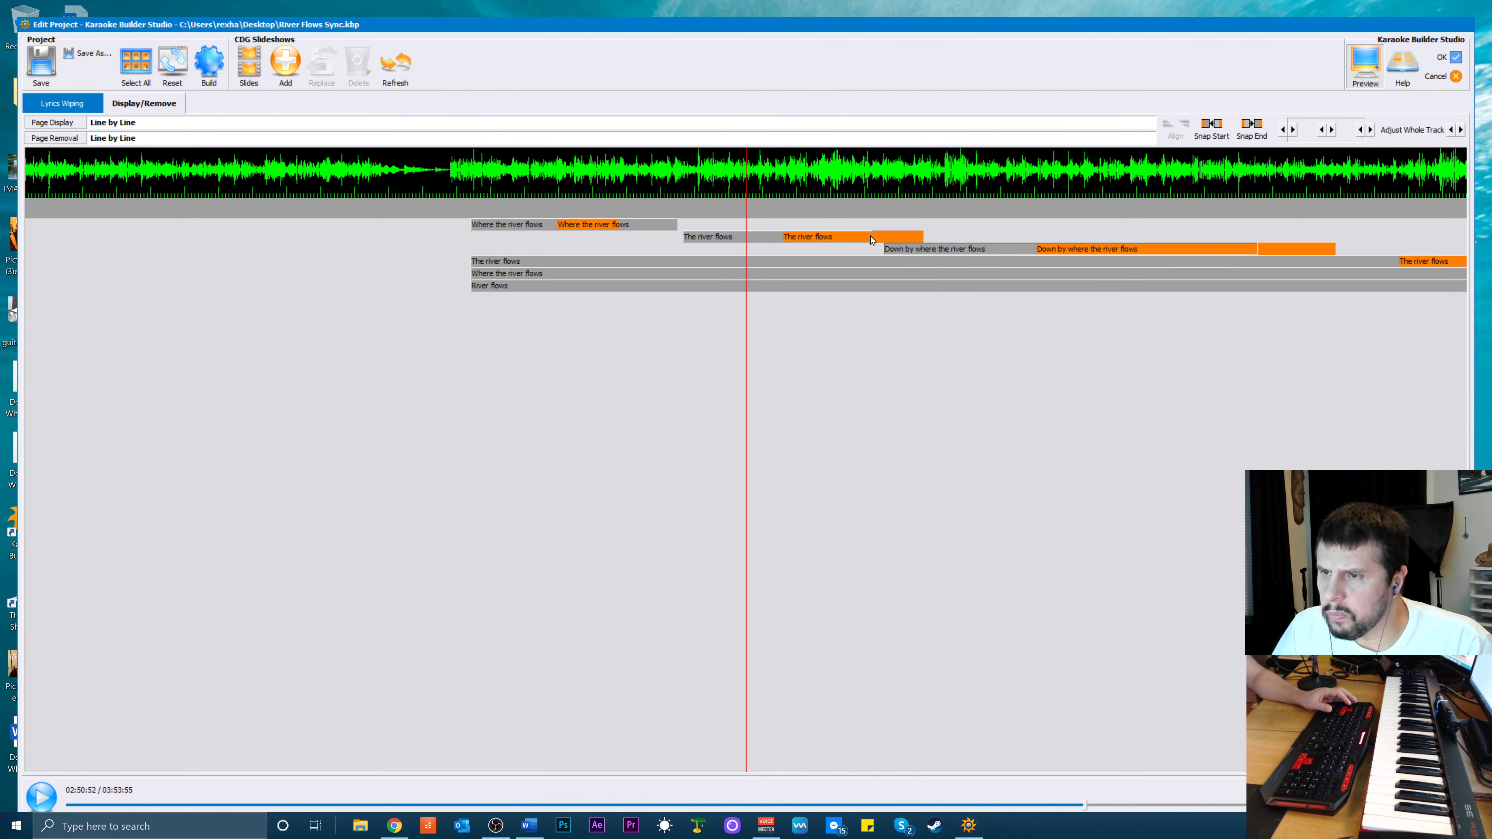
click(873, 240)
drag(869, 237, 951, 237)
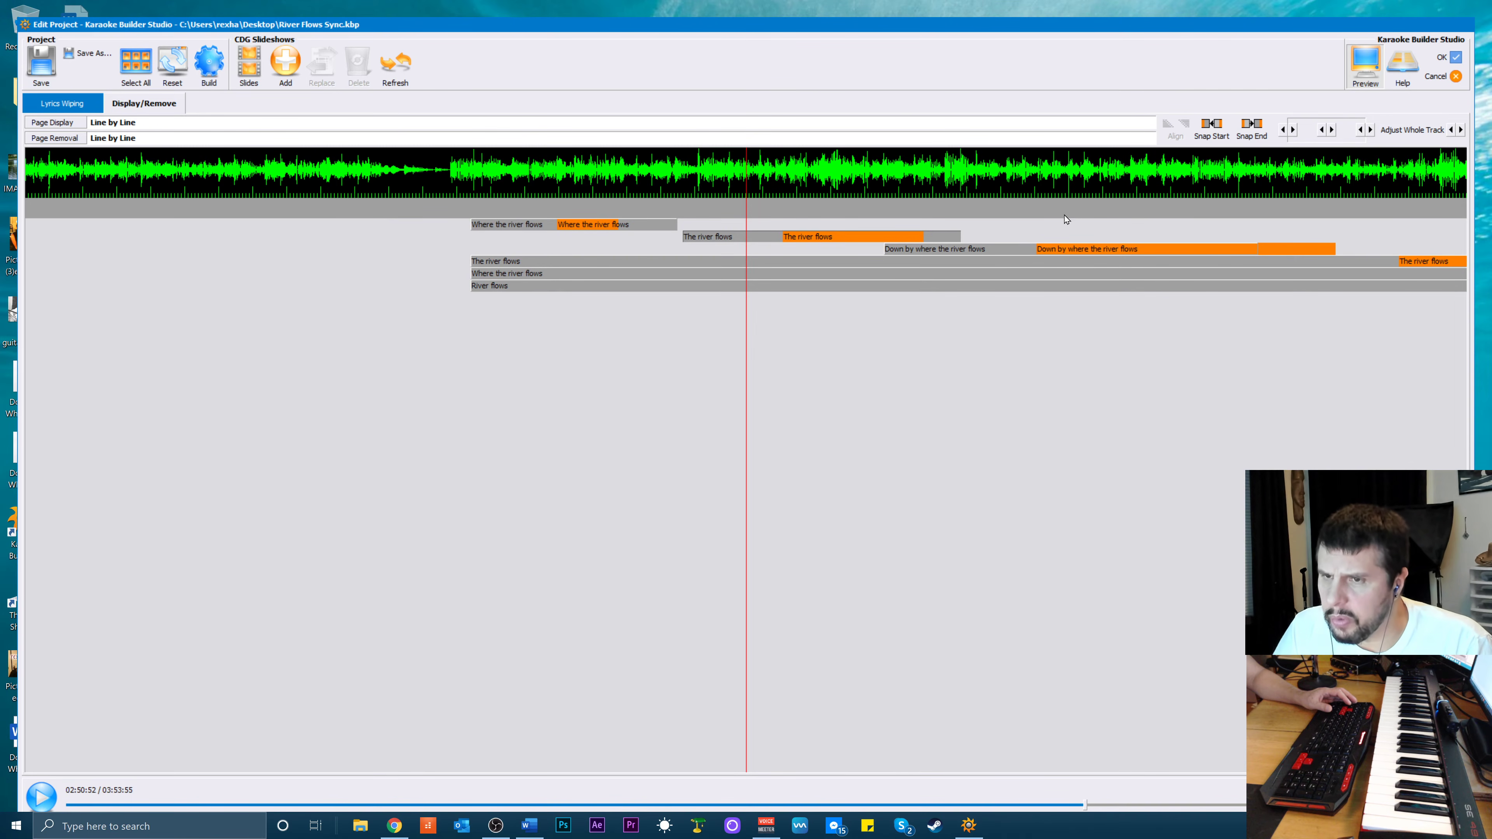
click(1255, 247)
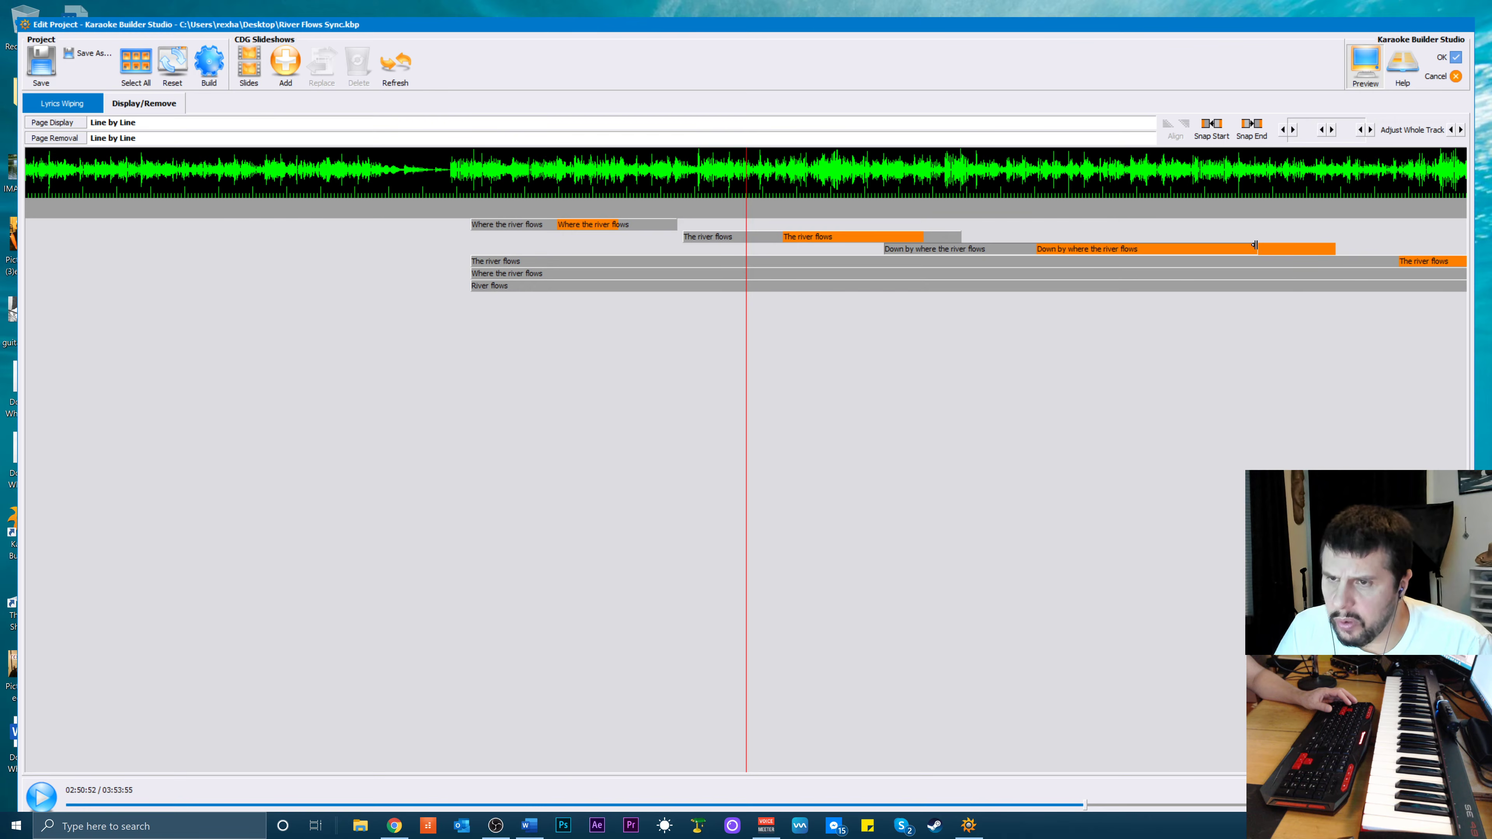
drag(1335, 245, 1379, 241)
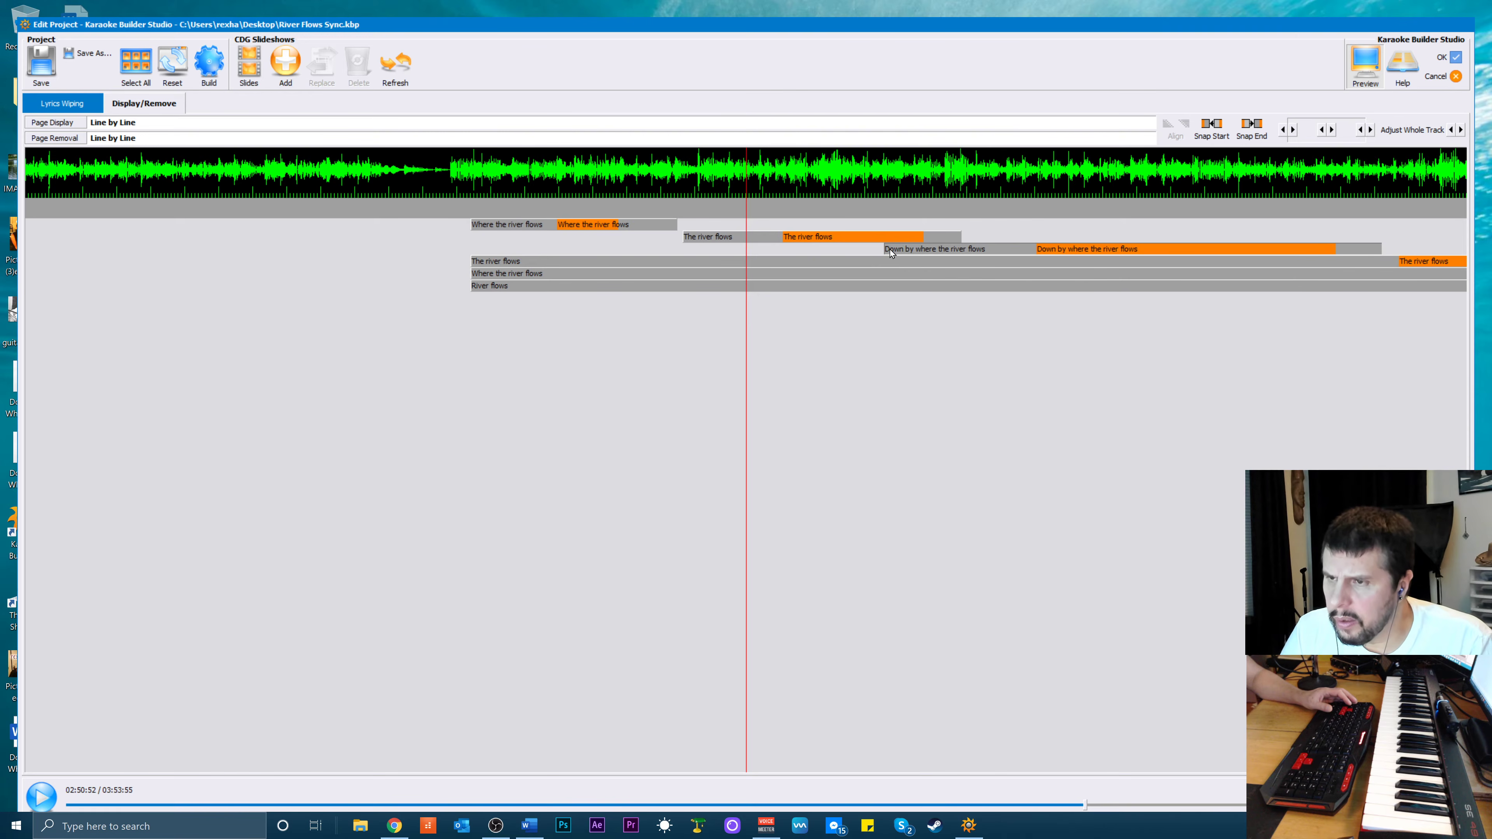
drag(887, 248, 915, 249)
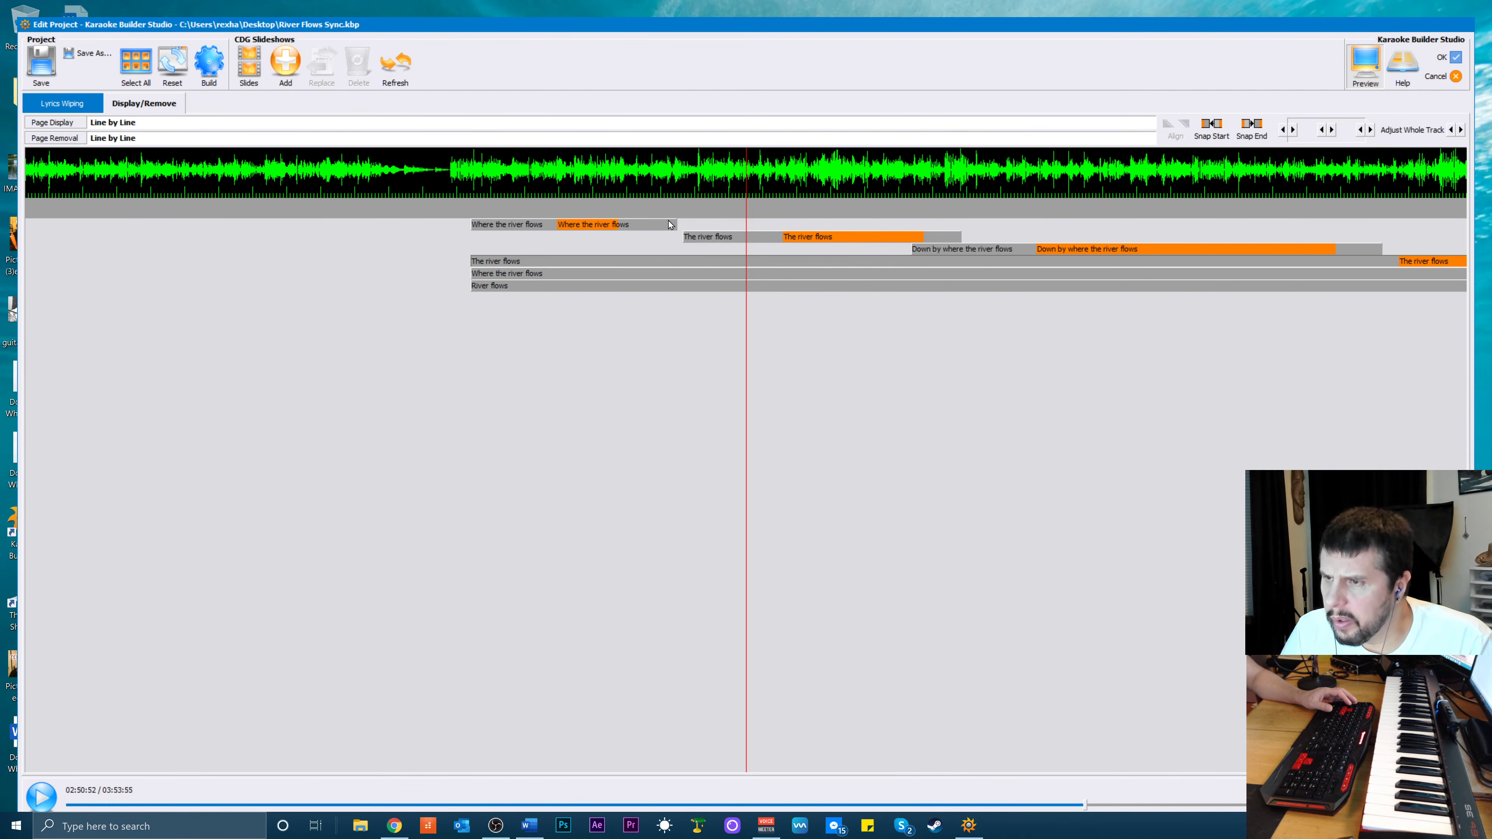
Make the final section's first two lines overlap slightly, and delay the display of the second "The river flows" to shortly before its wipe
mouse_move(675, 221)
mouse_down()
mouse_move(703, 222)
mouse_move(671, 238)
mouse_up()
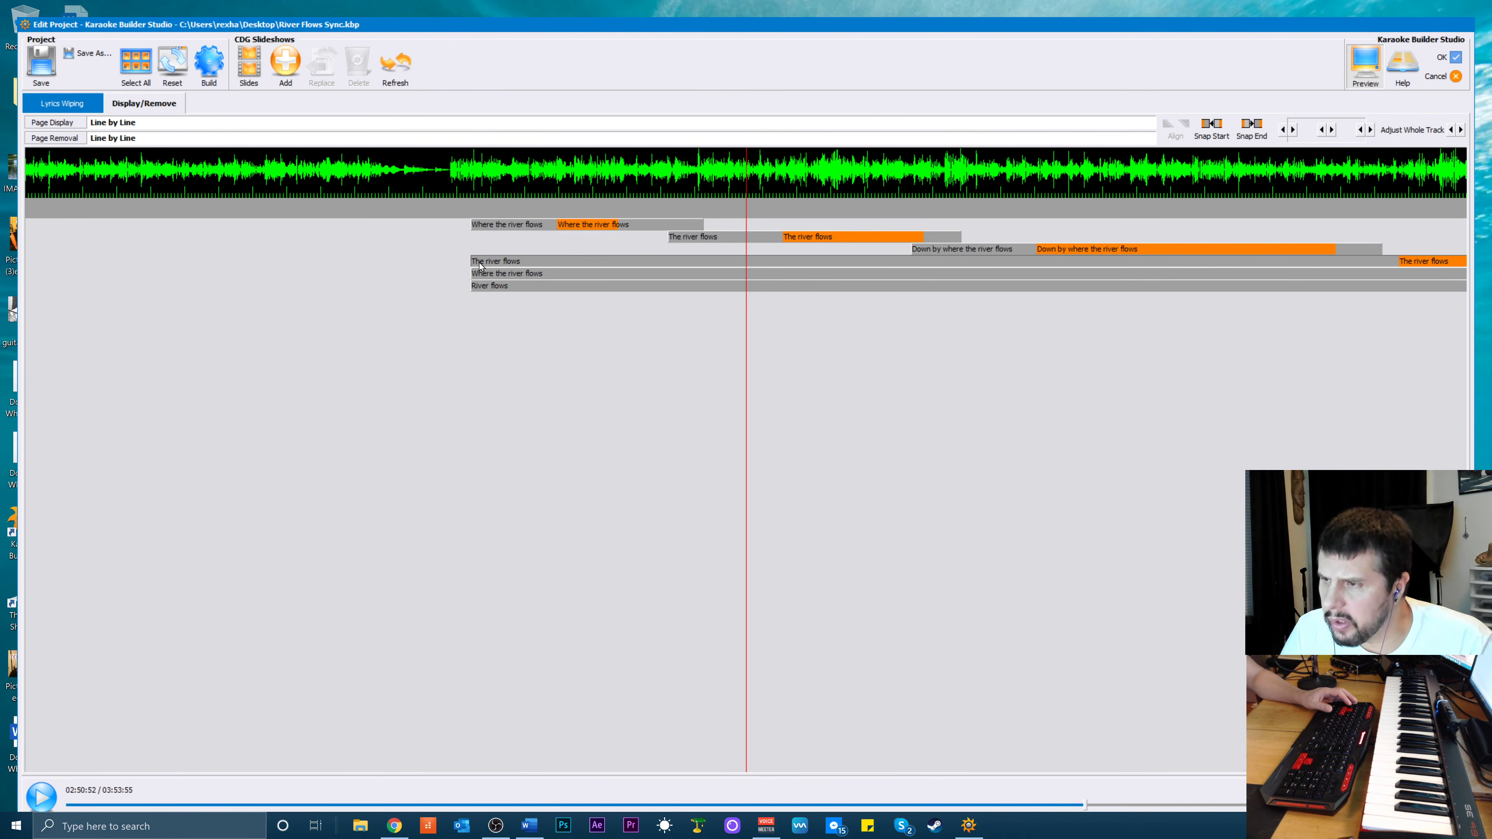
drag(472, 263, 1306, 285)
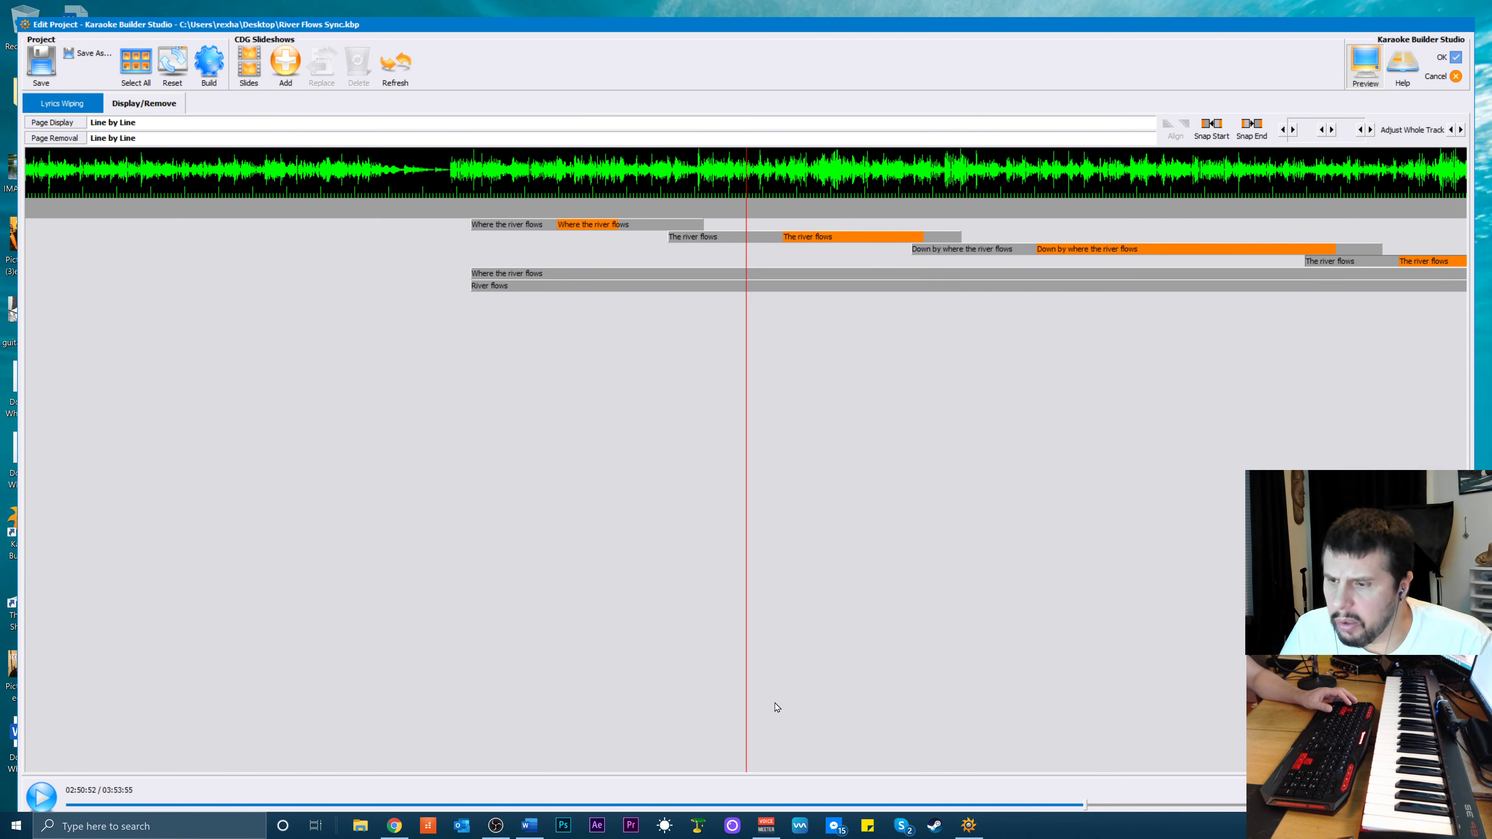
Delay the display of the last two lines, "Where the river flows" and "River flows", together to just after the preceding line's wipe starts
click(488, 272)
ctrl+click(485, 290)
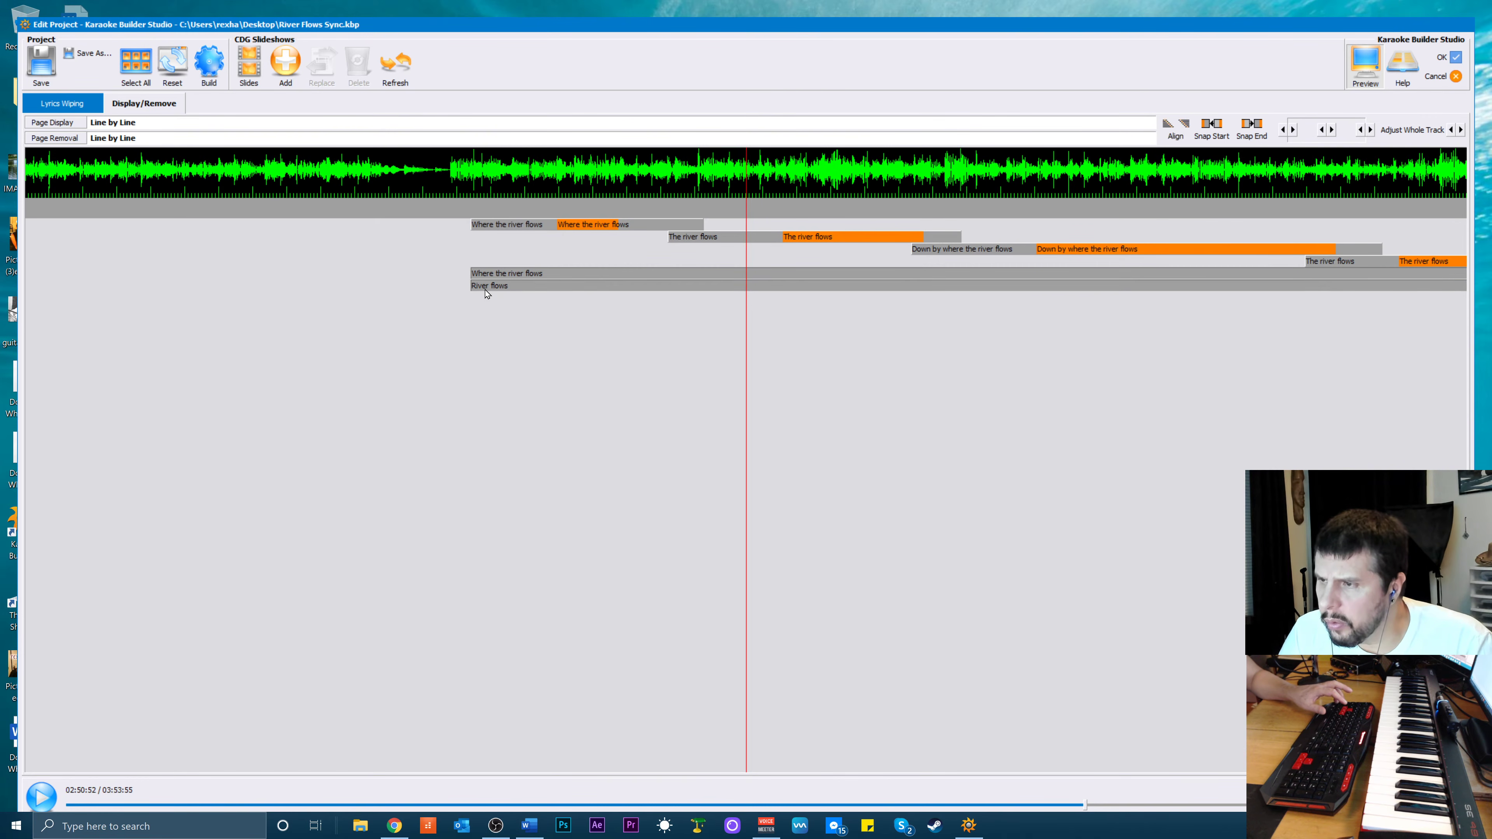
drag(476, 290, 1421, 297)
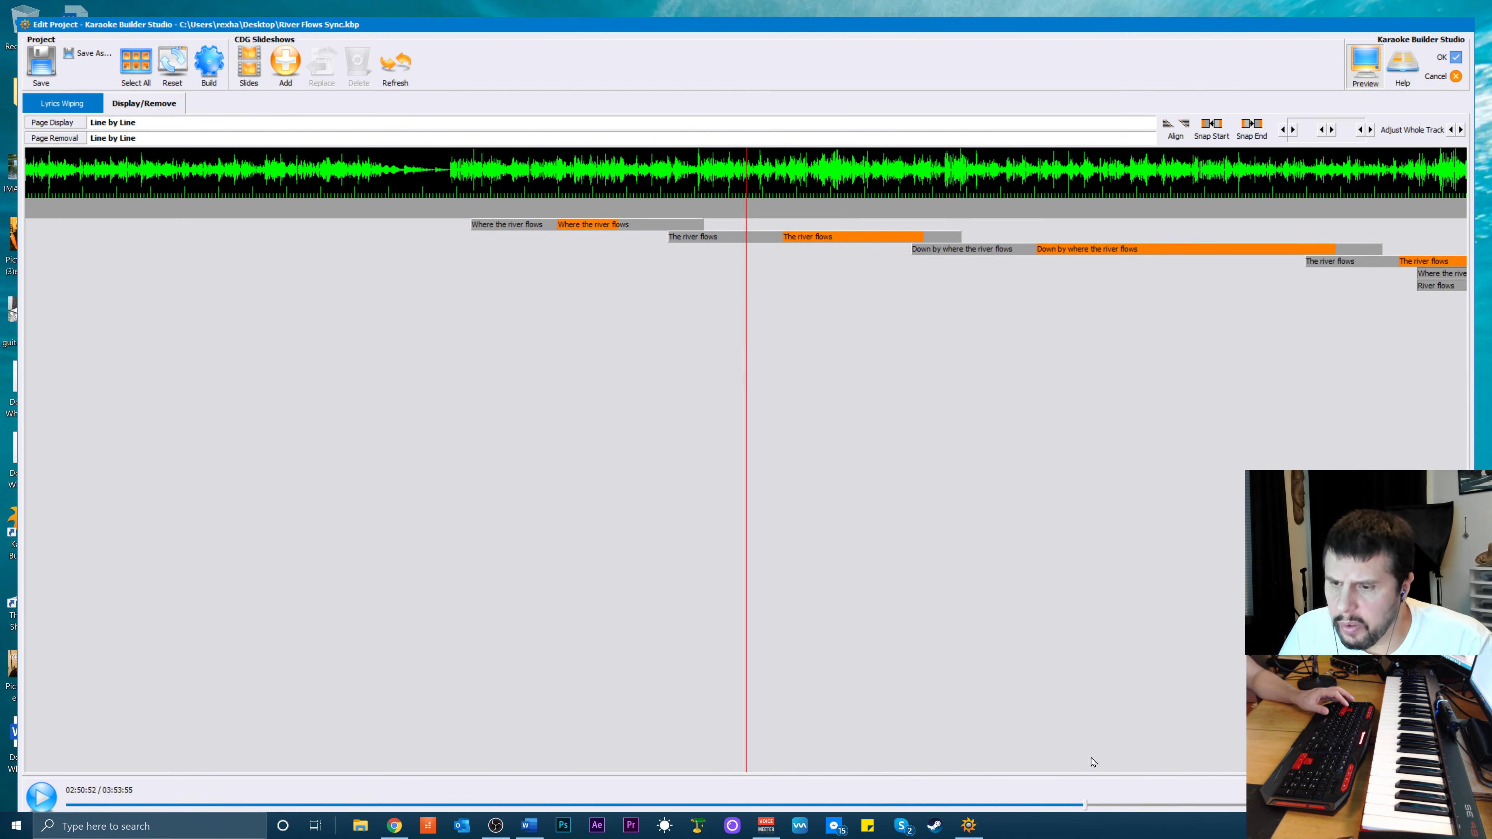
drag(1086, 806, 1215, 776)
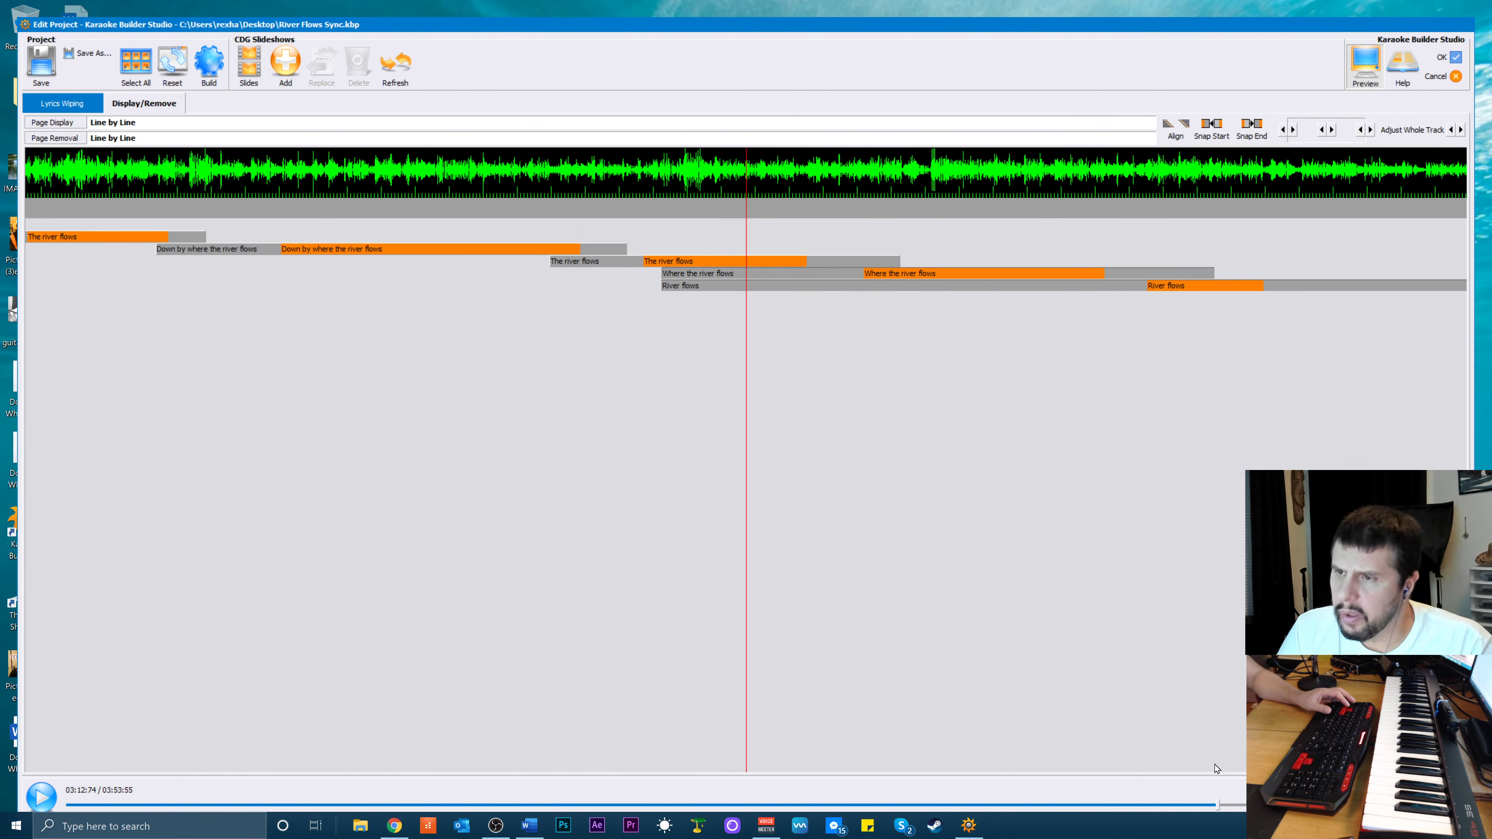
click(664, 370)
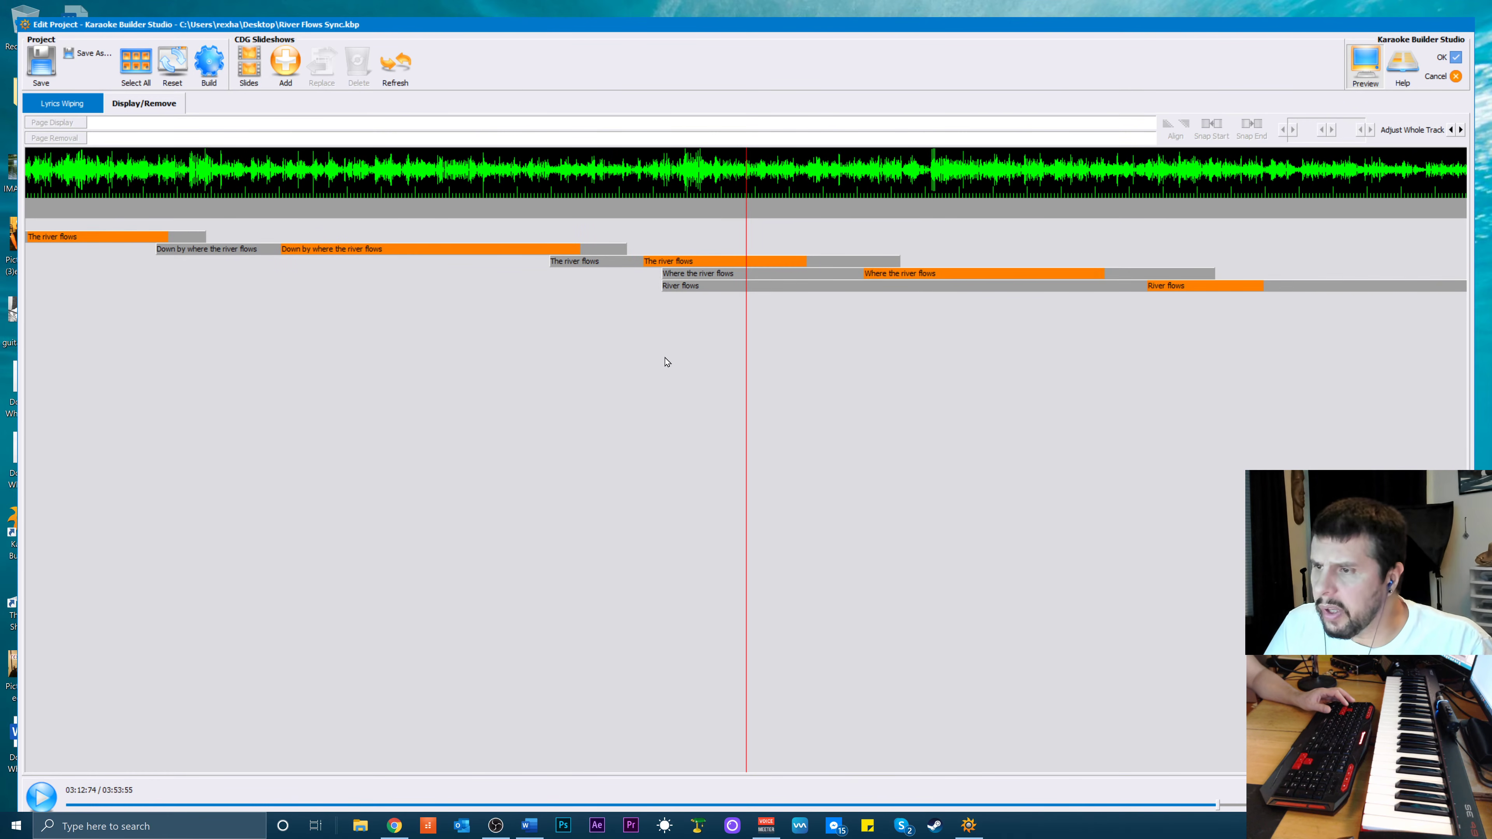
Delay the display of the last line, "River flows", further to shortly before its own wipe, slightly overlapping the line above
click(668, 290)
drag(664, 283, 1028, 310)
drag(1056, 302, 1069, 300)
Delay the display of the last "Where the river flows" to shortly before its wipe and remove the preceding "The river flows" earlier
click(701, 273)
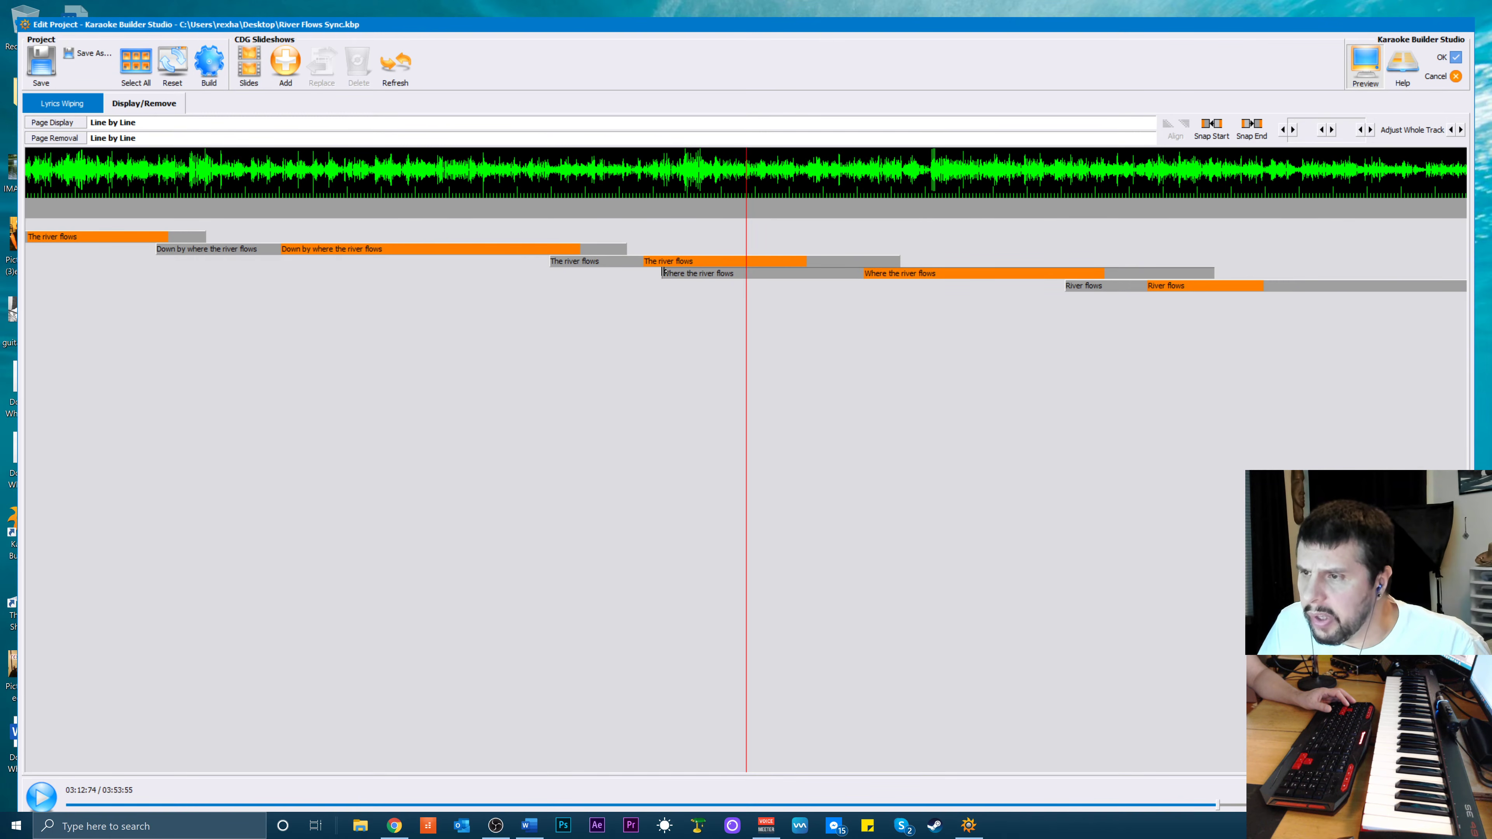
drag(664, 272, 771, 263)
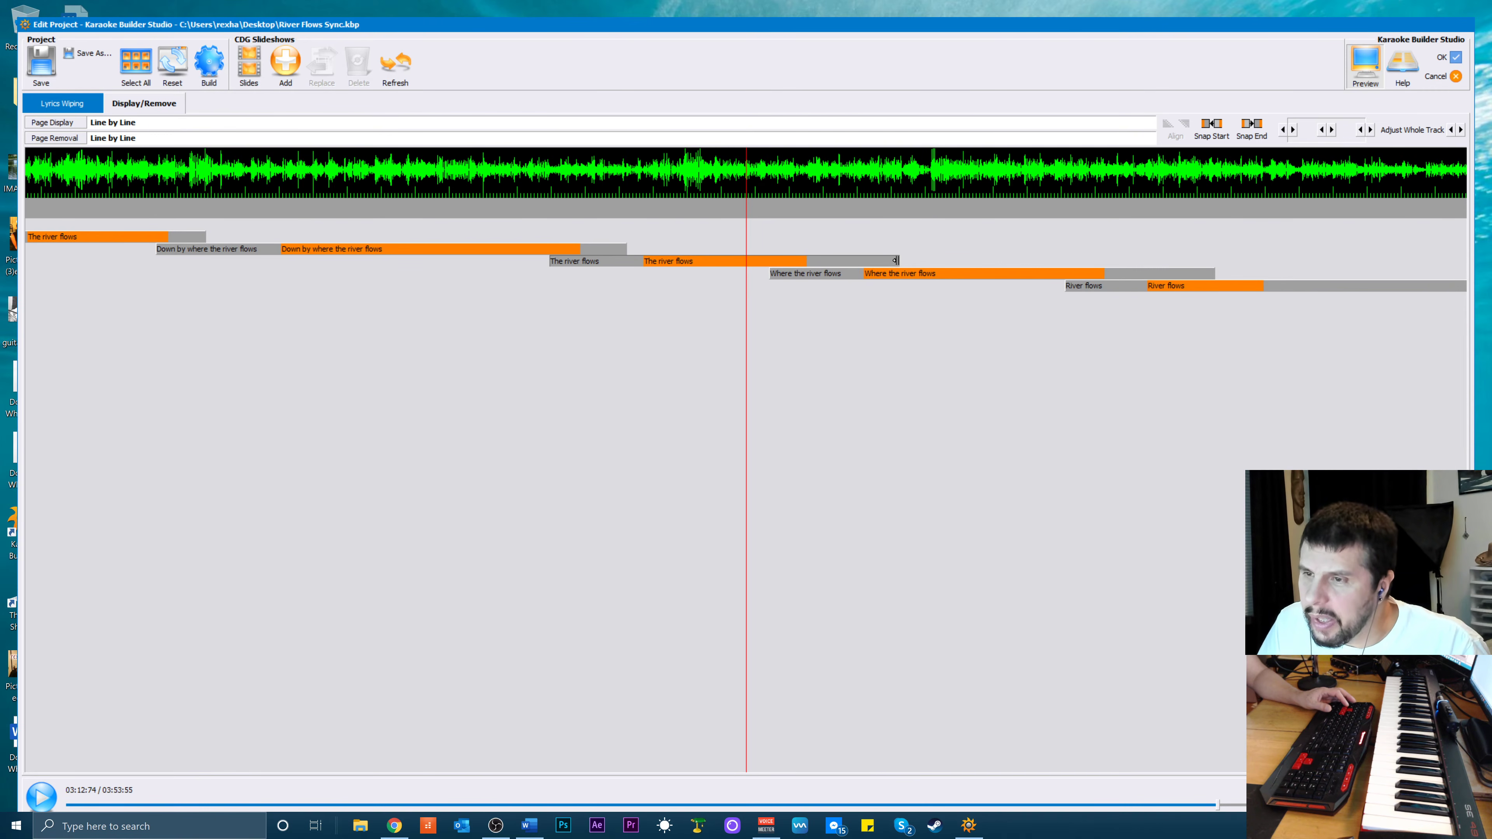
drag(894, 262, 844, 276)
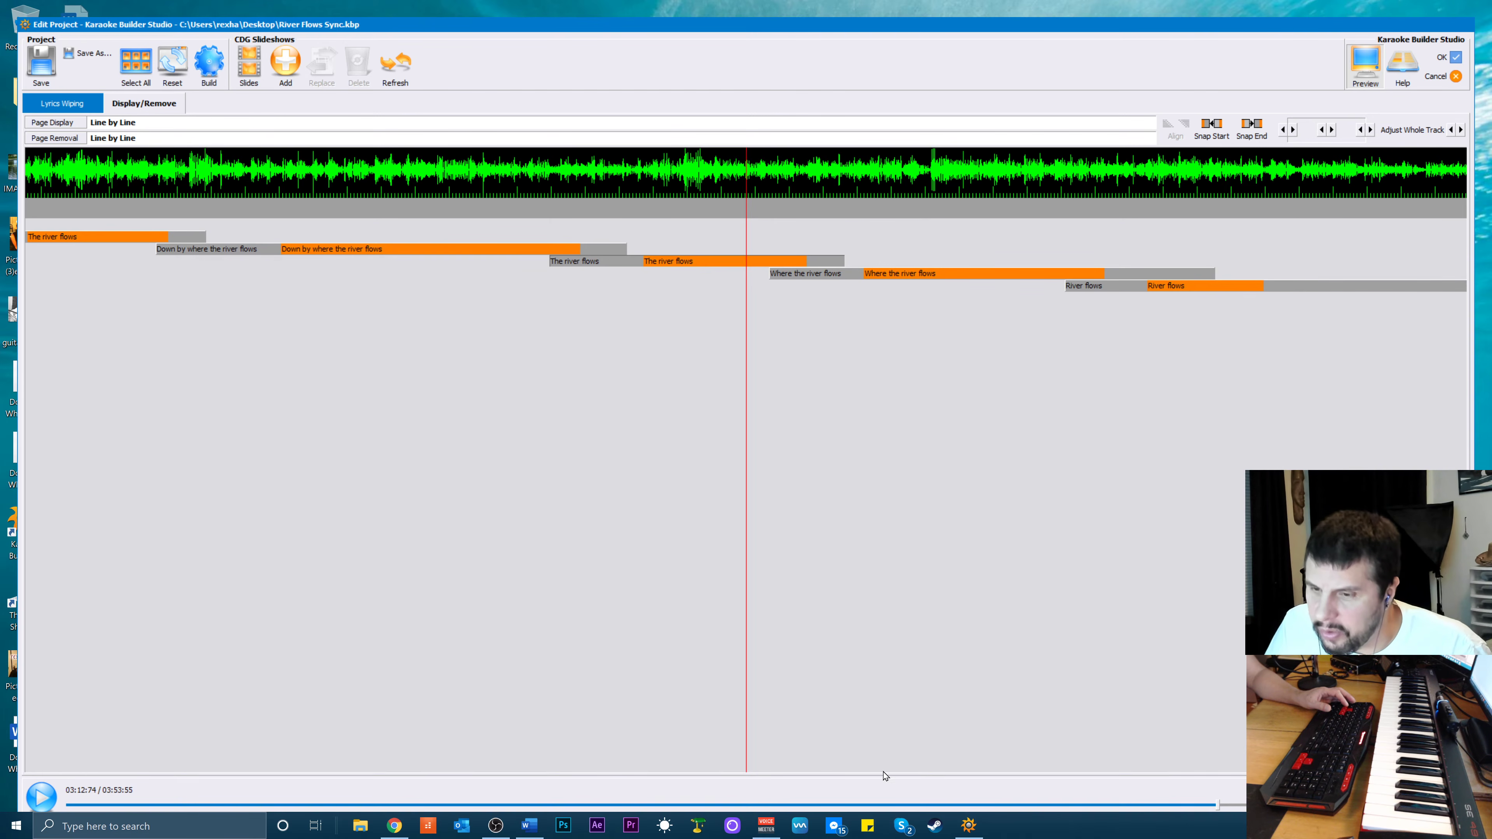
Move the removal of the song's last line, "River flows", earlier, to shortly after its wipe ends
click(1222, 806)
drag(1225, 806, 1288, 806)
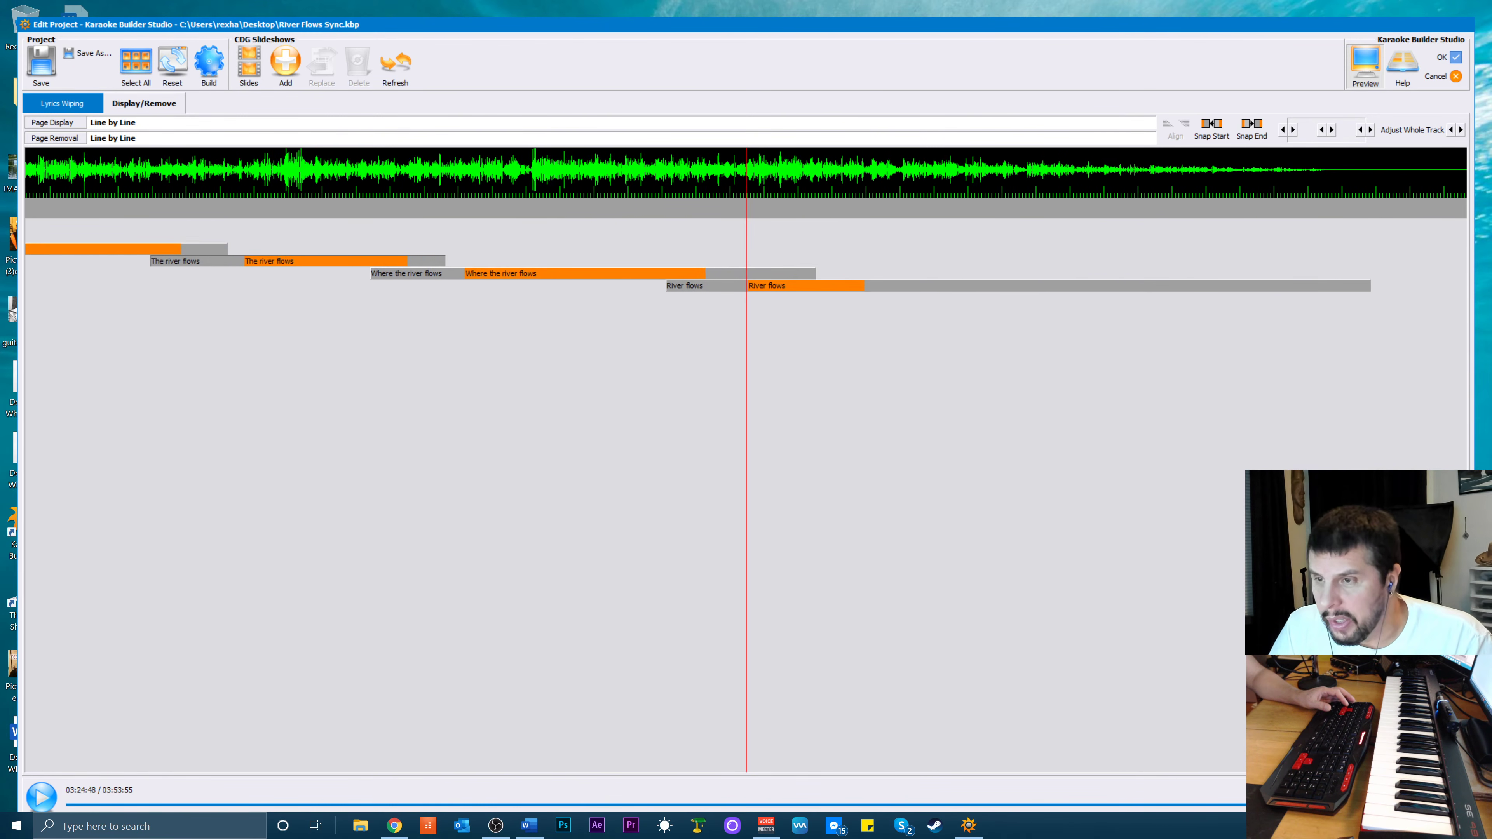
click(1335, 290)
click(1341, 288)
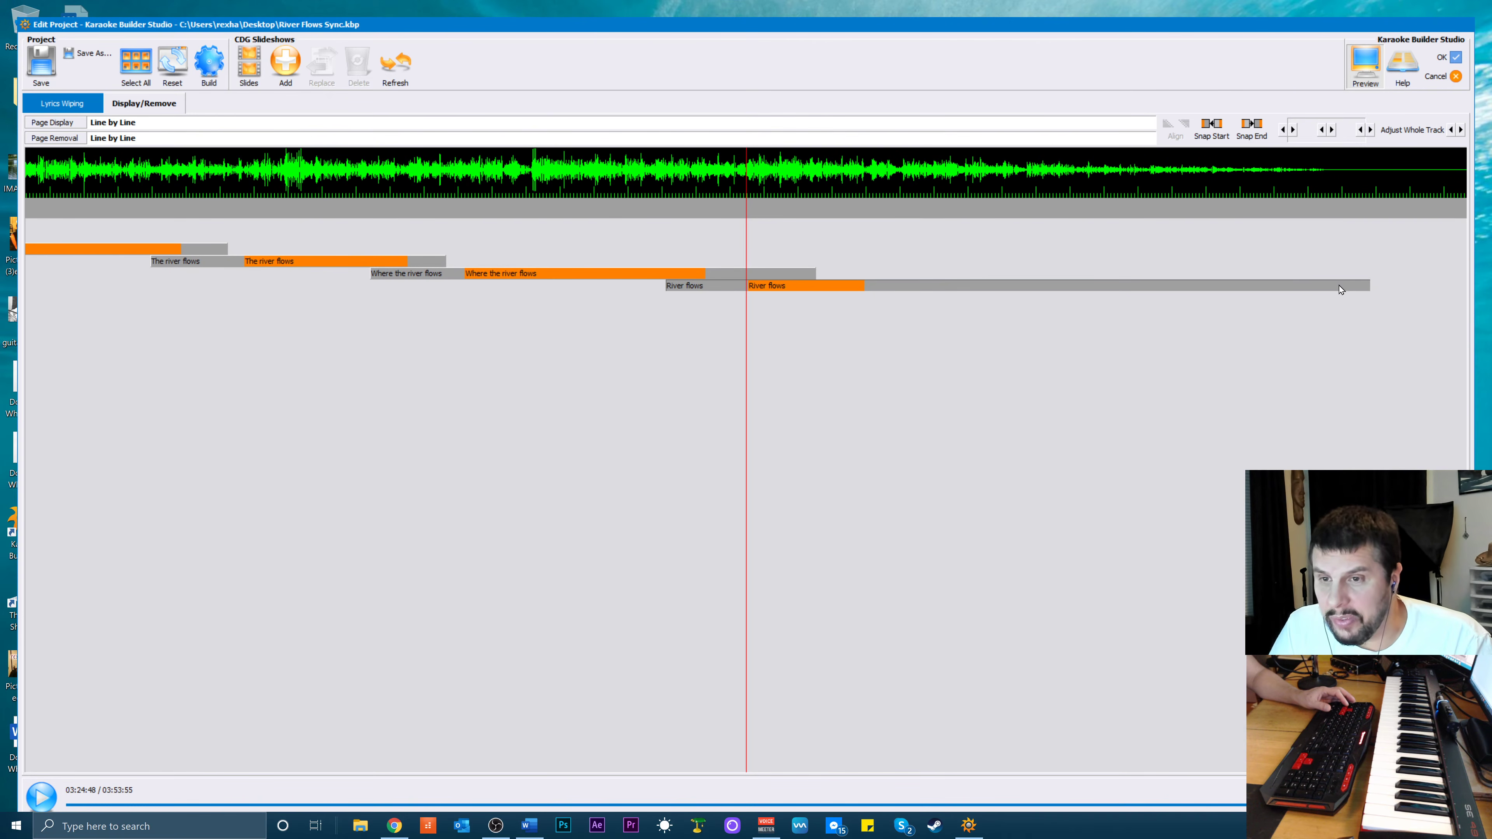
drag(1363, 286, 941, 366)
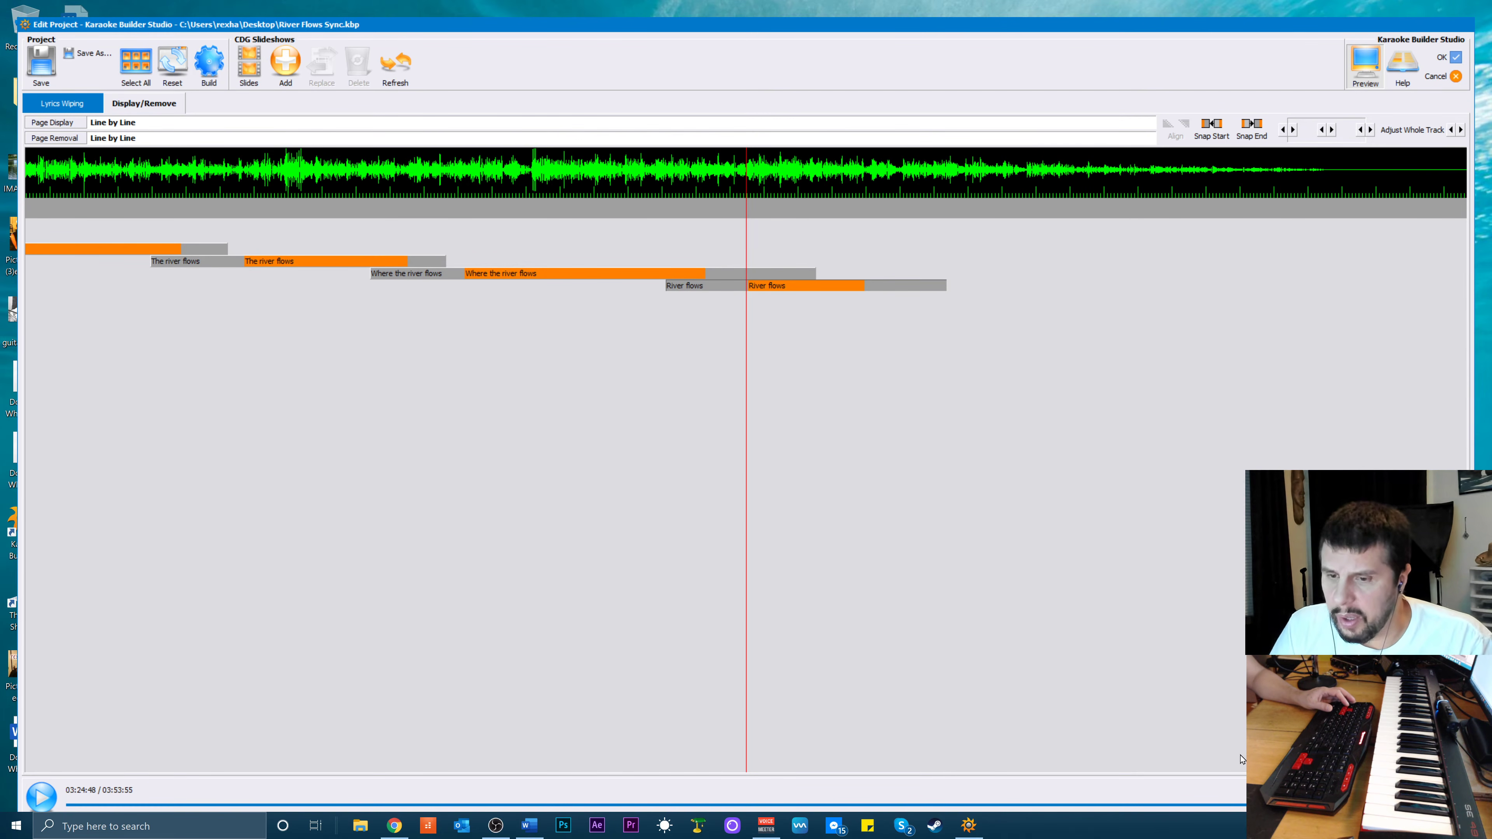
Accept the timing edits, then reopen the project's line display and removal timeline
drag(1287, 805, 594, 805)
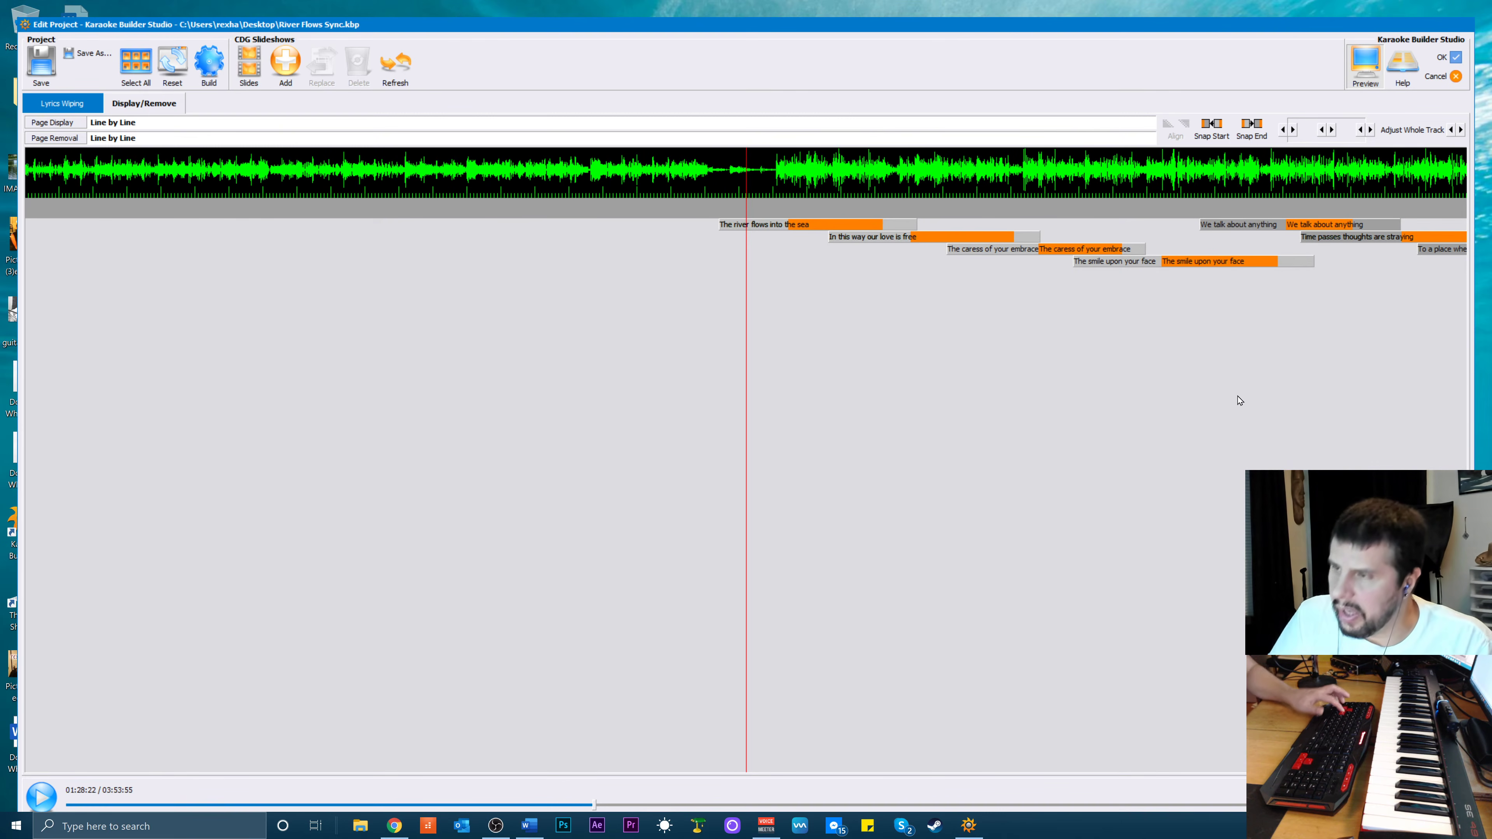
click(1454, 58)
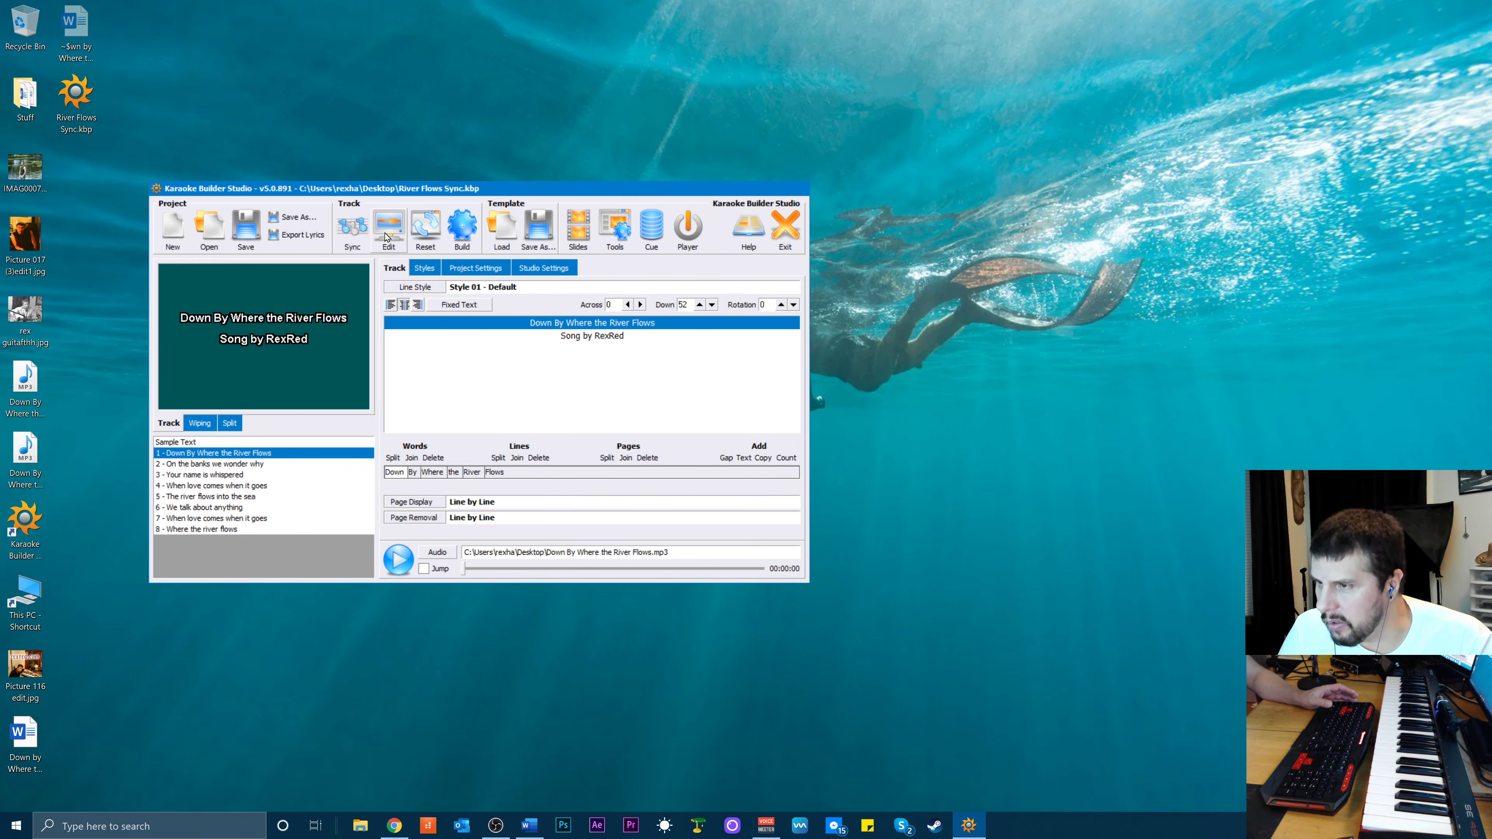
click(387, 236)
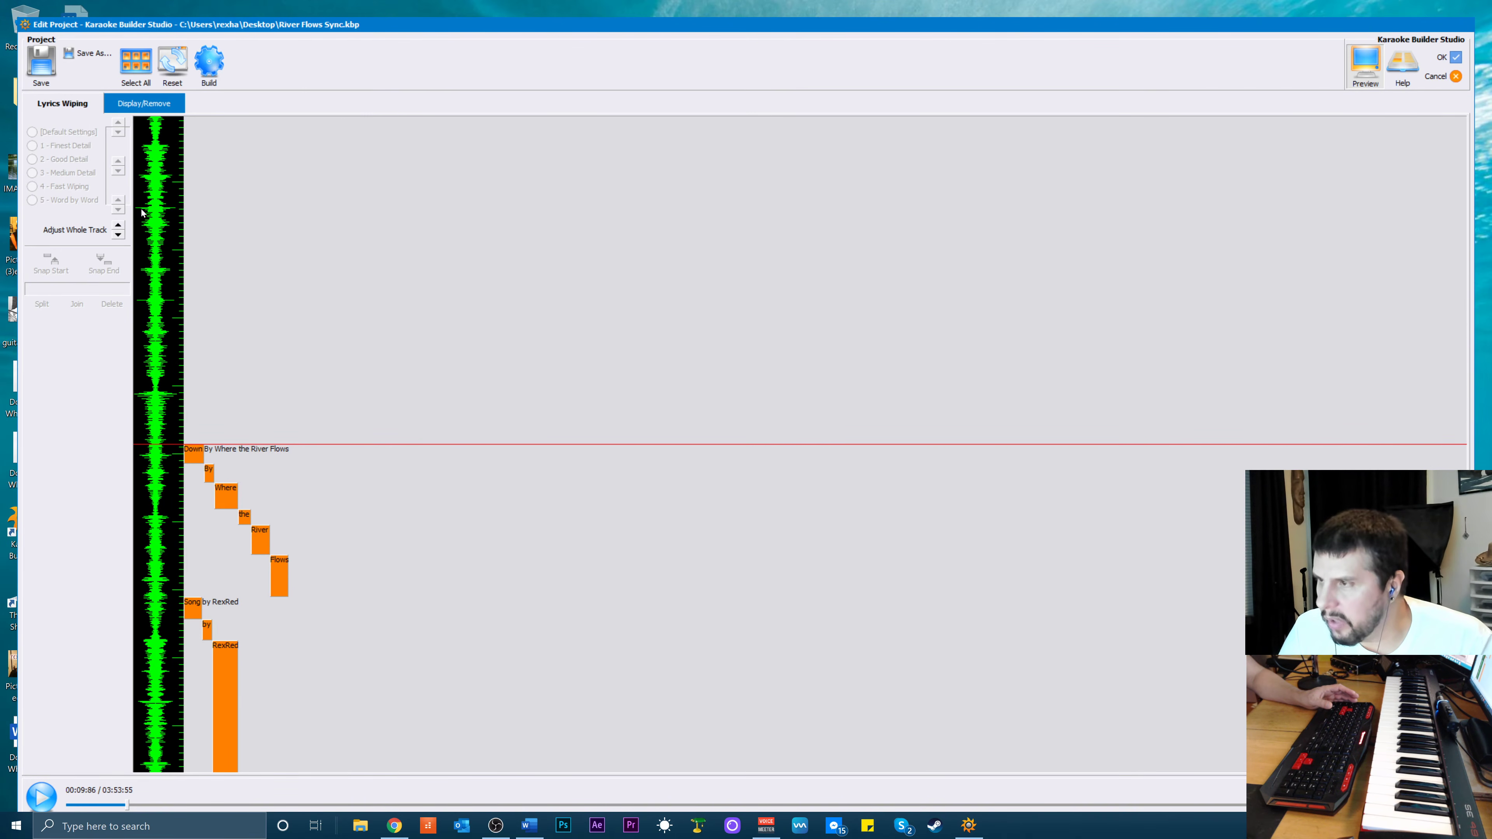
click(120, 111)
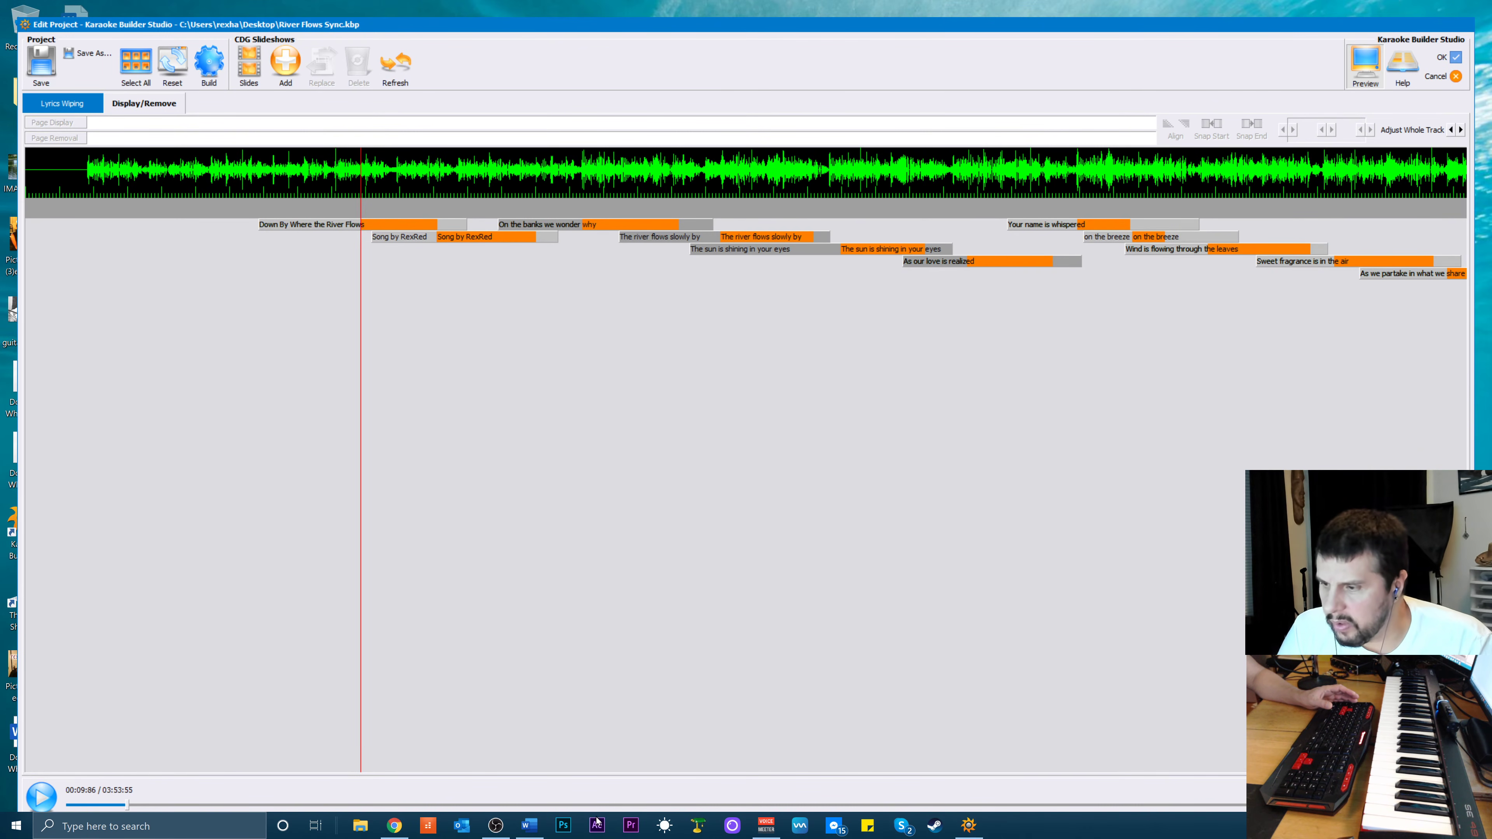
Play the track's opening from the start and set the playback position to 00:13:46, just before "On the banks we wonder why" is displayed
click(127, 810)
drag(127, 810, 64, 808)
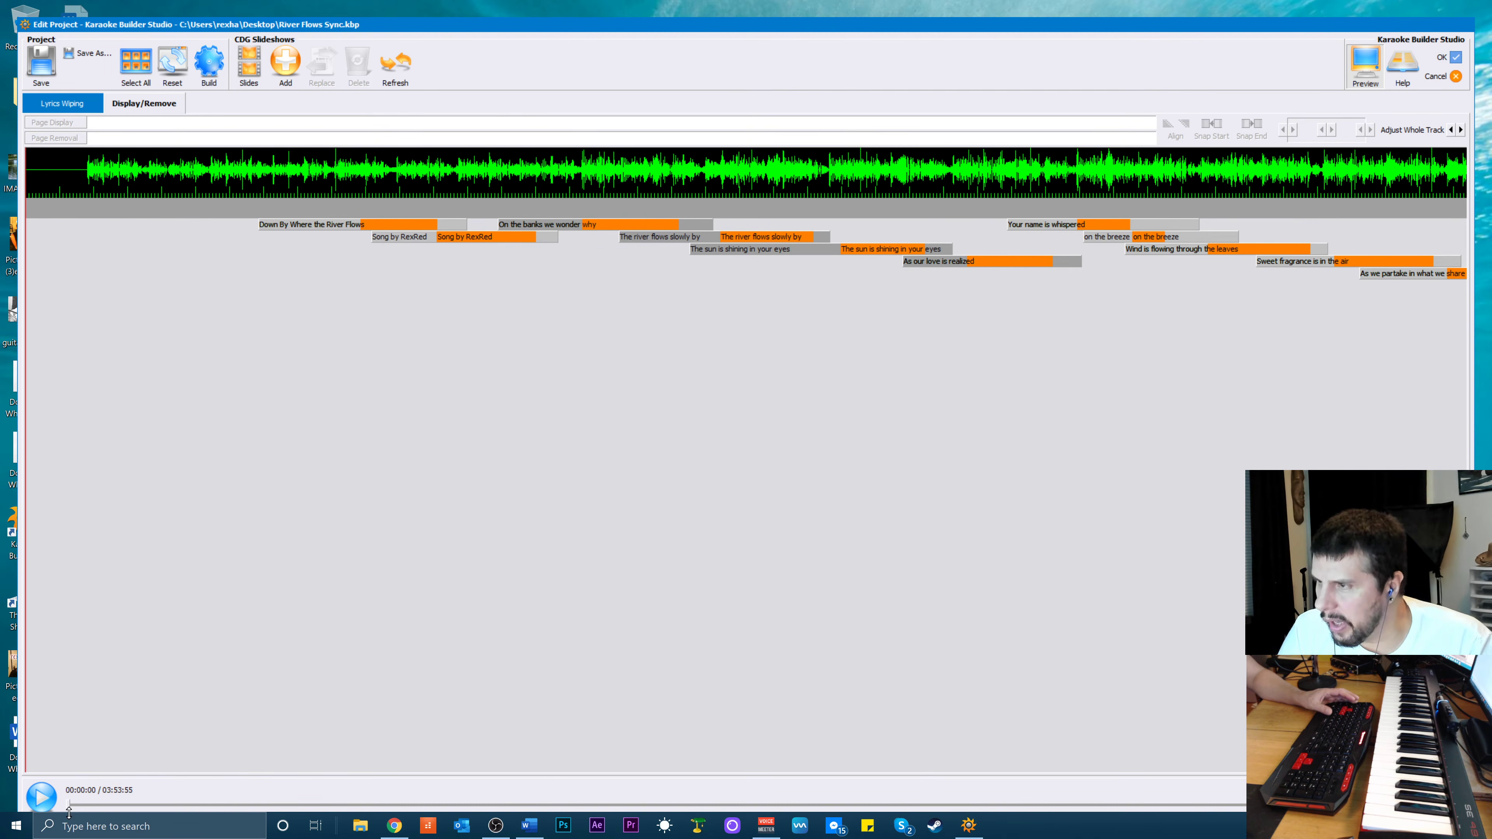
key(space)
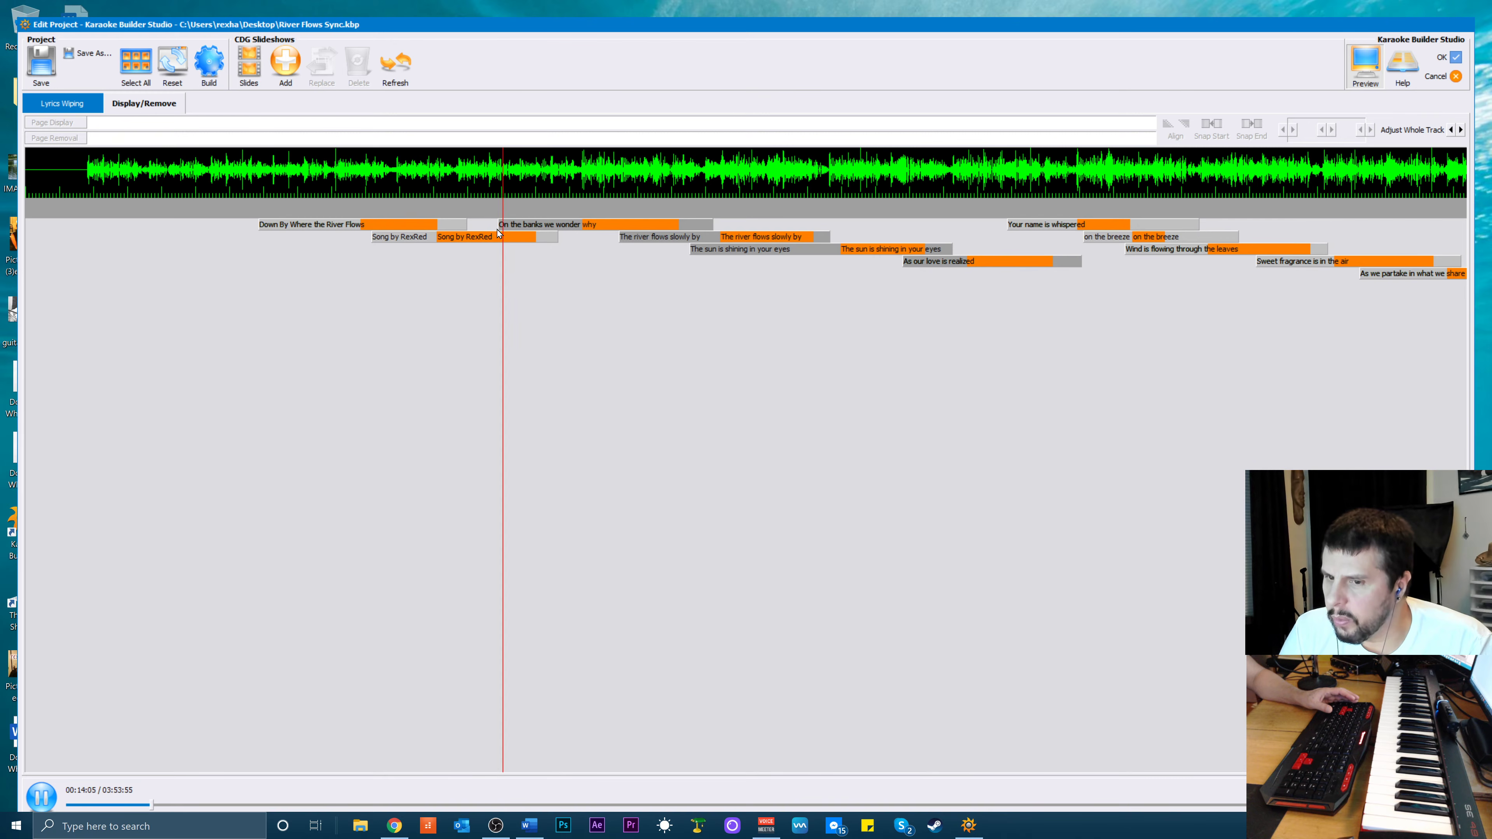
key(space)
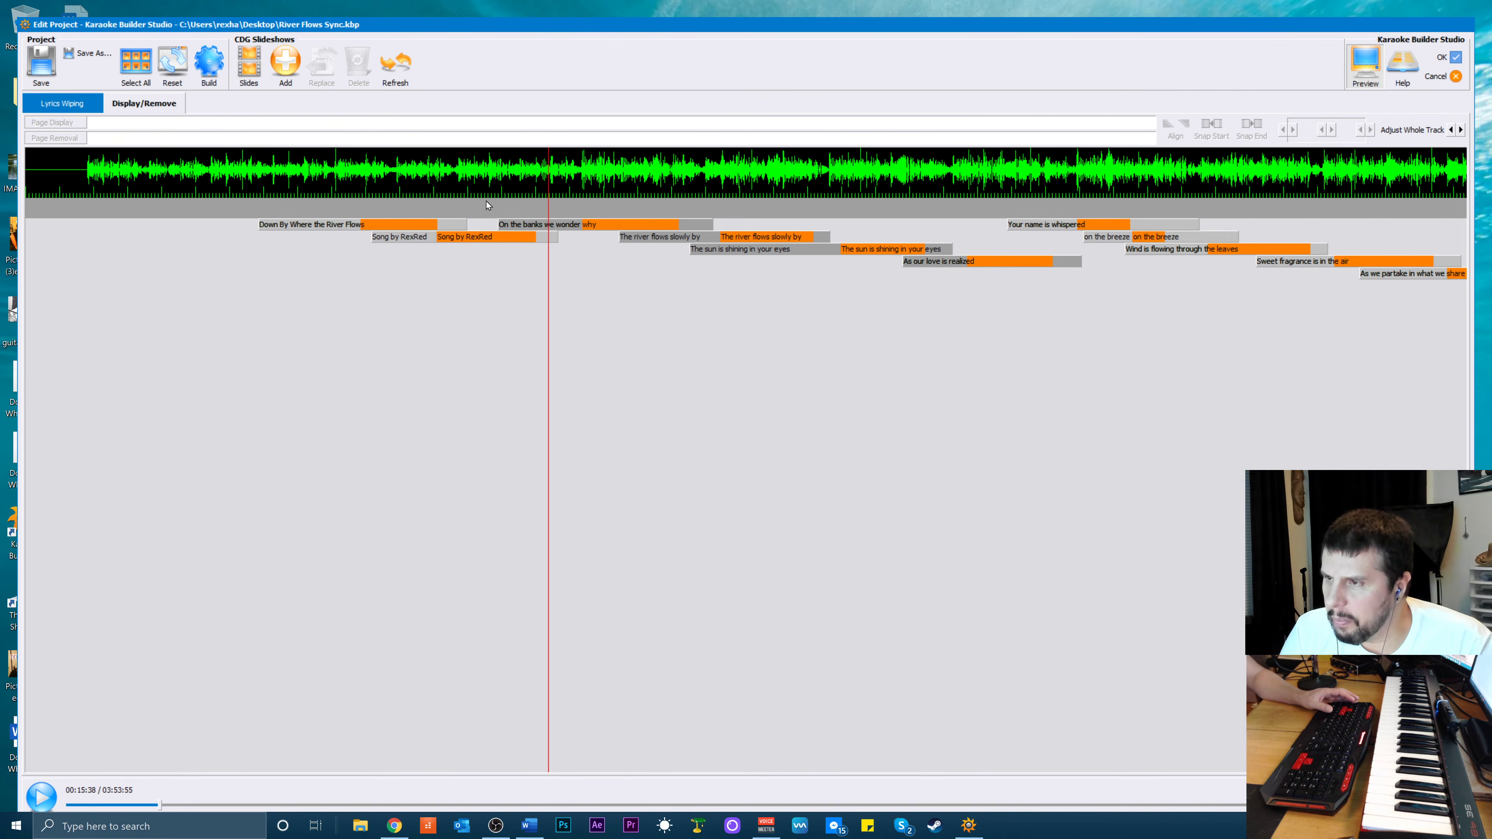
click(483, 187)
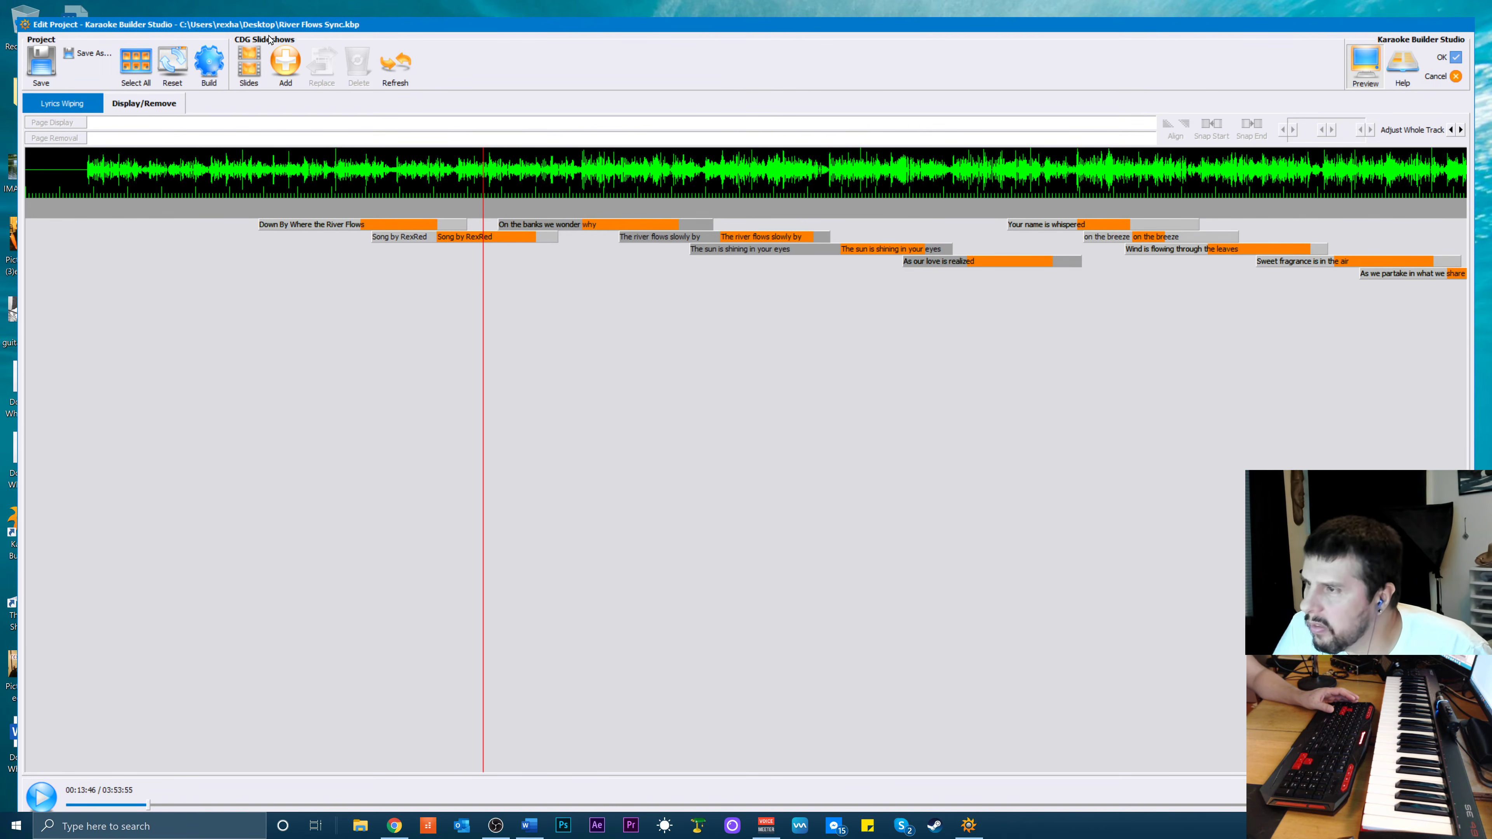
Open the slideshow editor and add a slide using the image Picture 017 (3)edit1.jpg from the Desktop
click(243, 65)
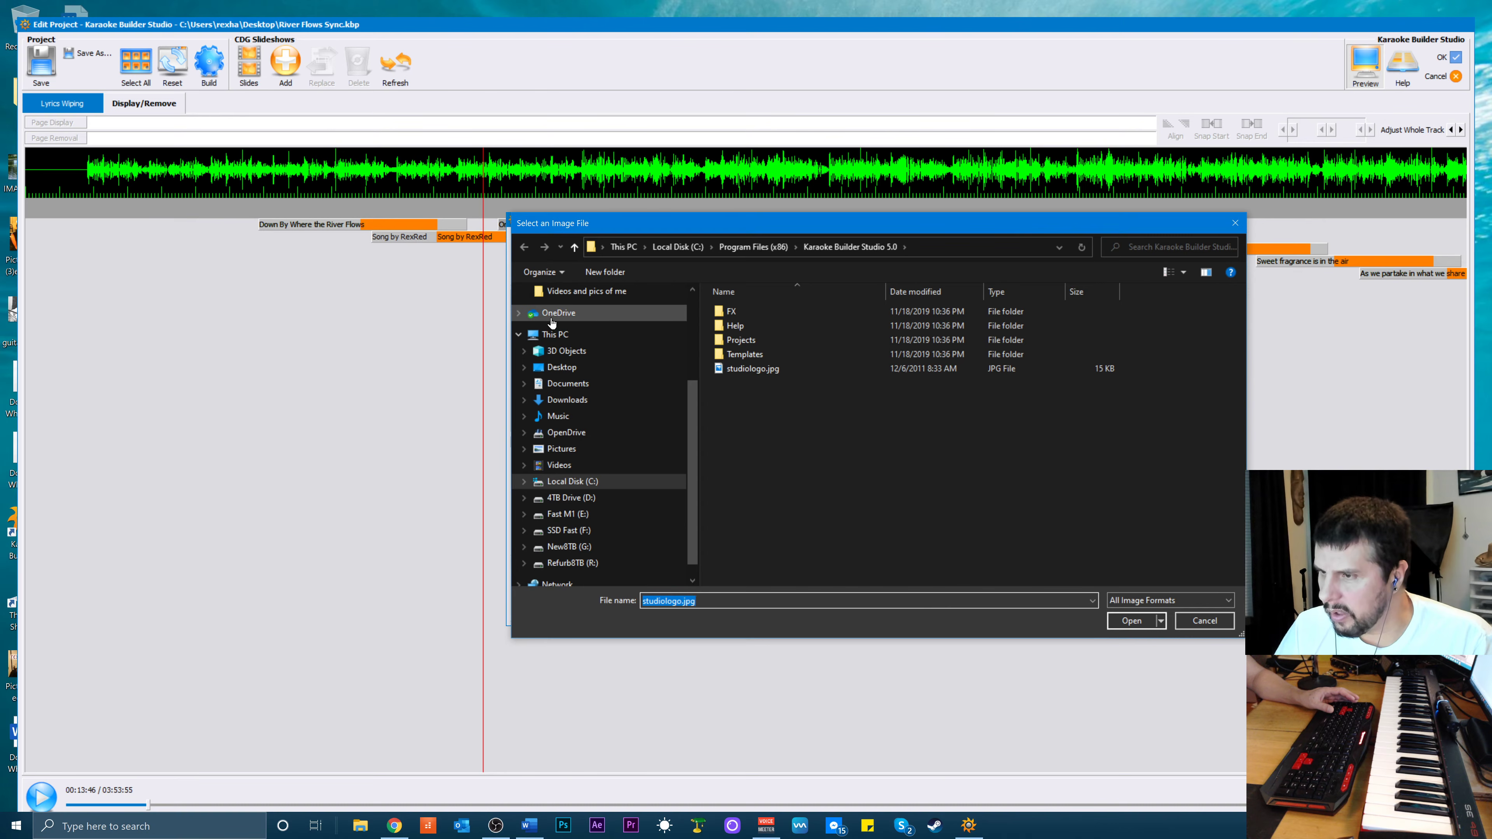
scroll(552, 329, up, 3)
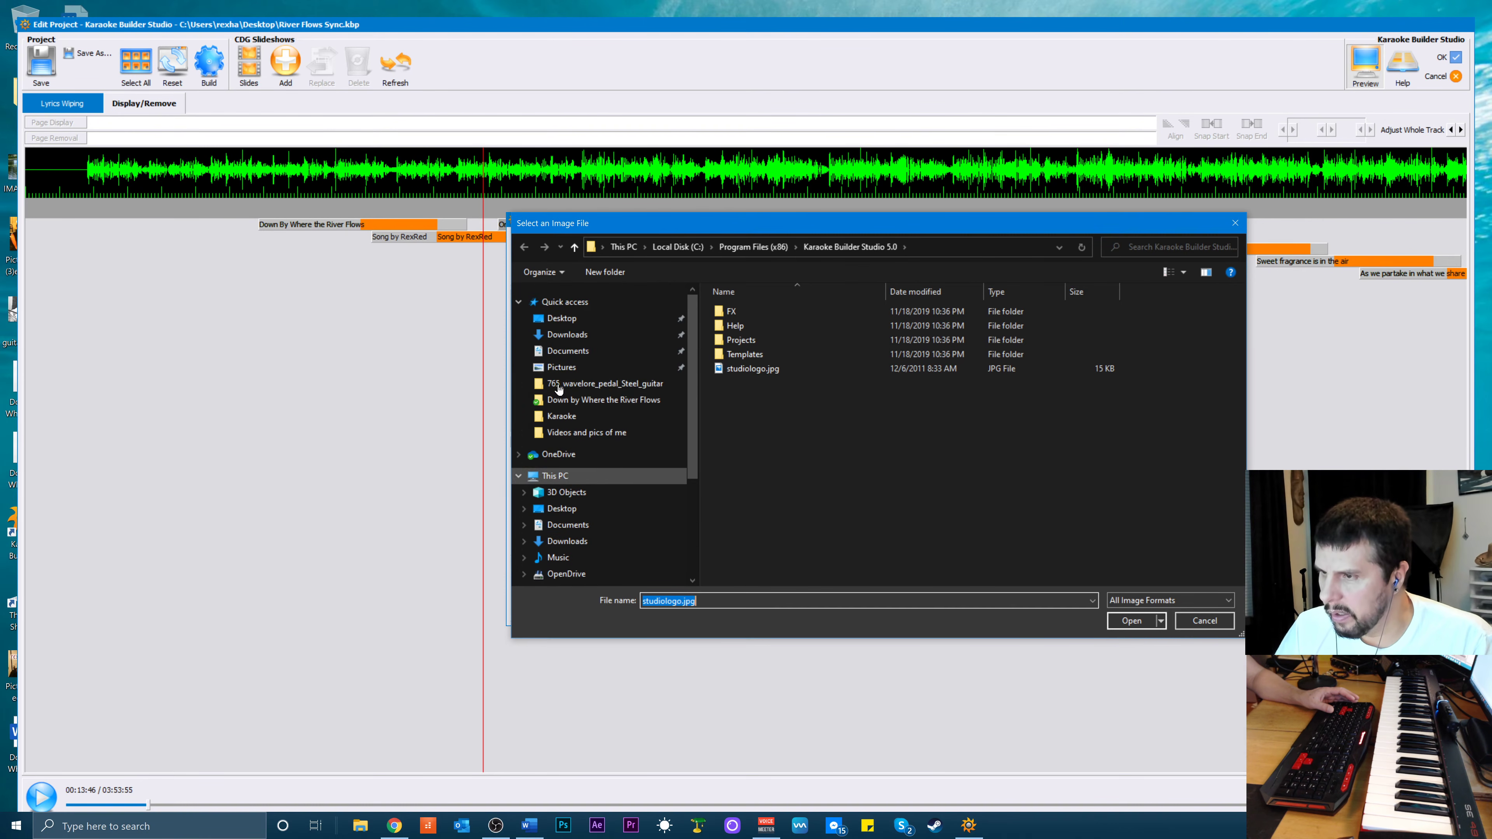
click(560, 320)
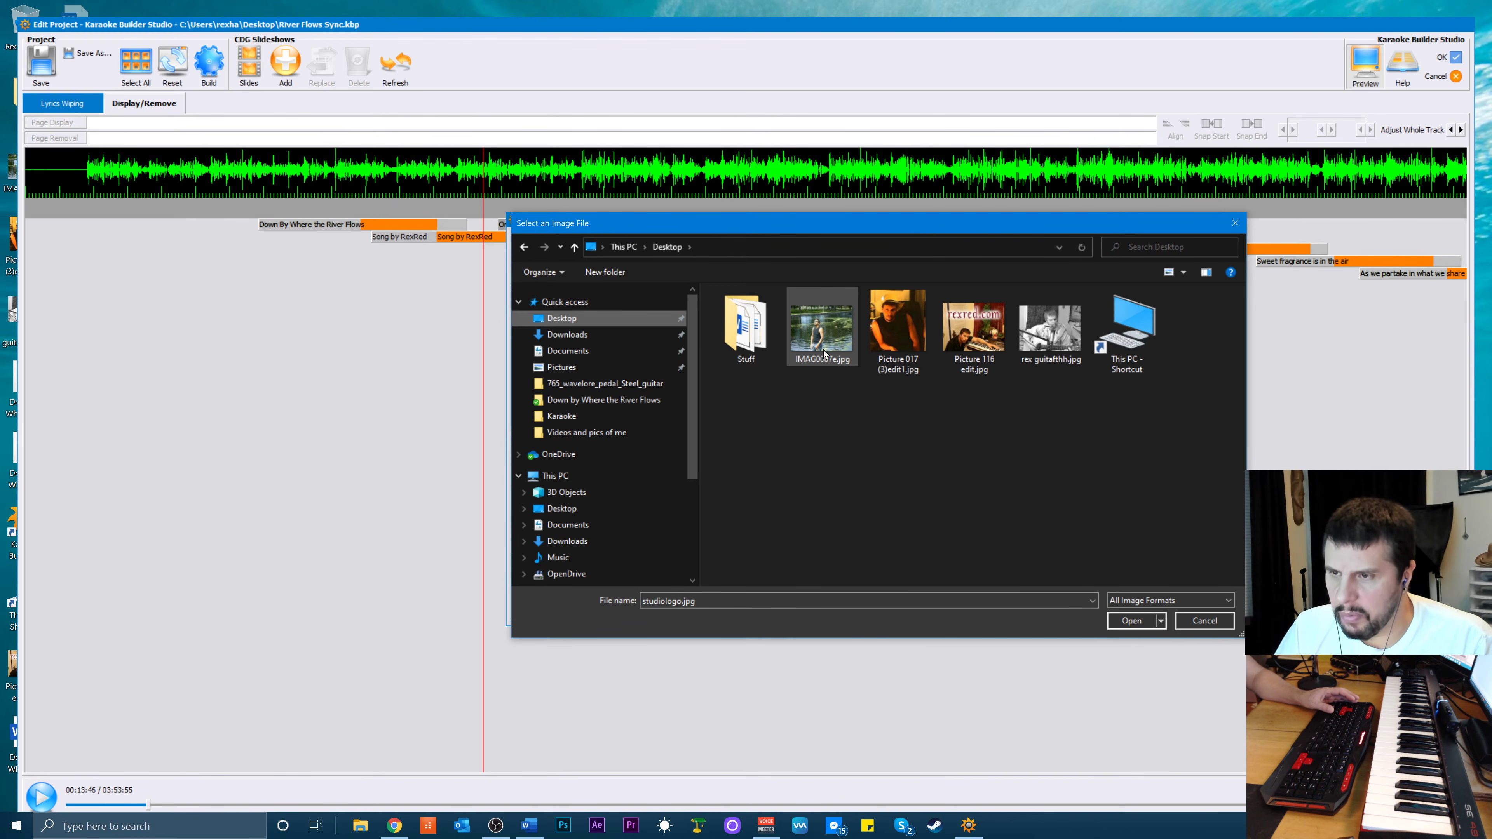
click(883, 331)
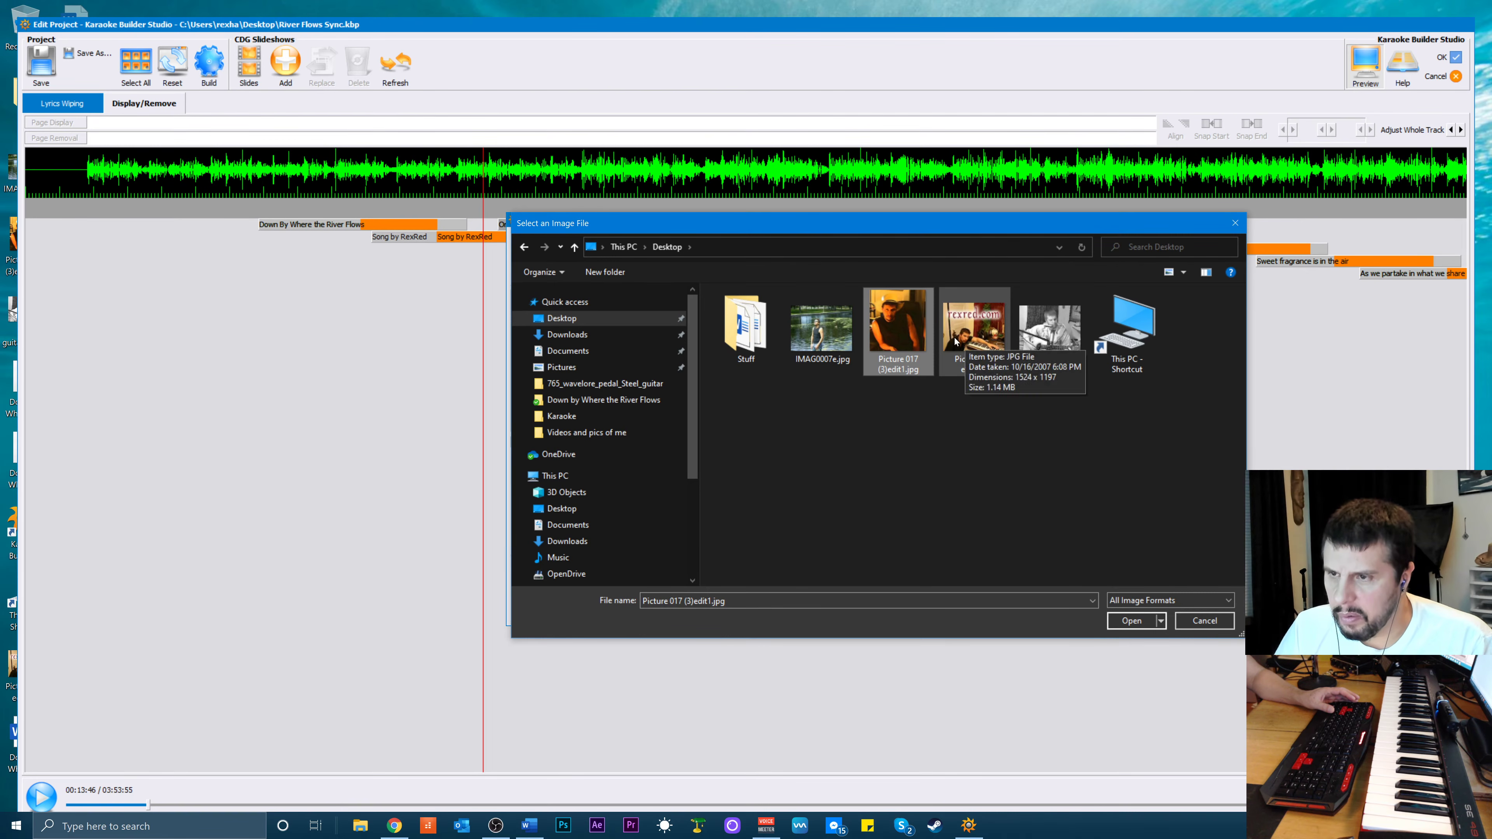
click(1119, 621)
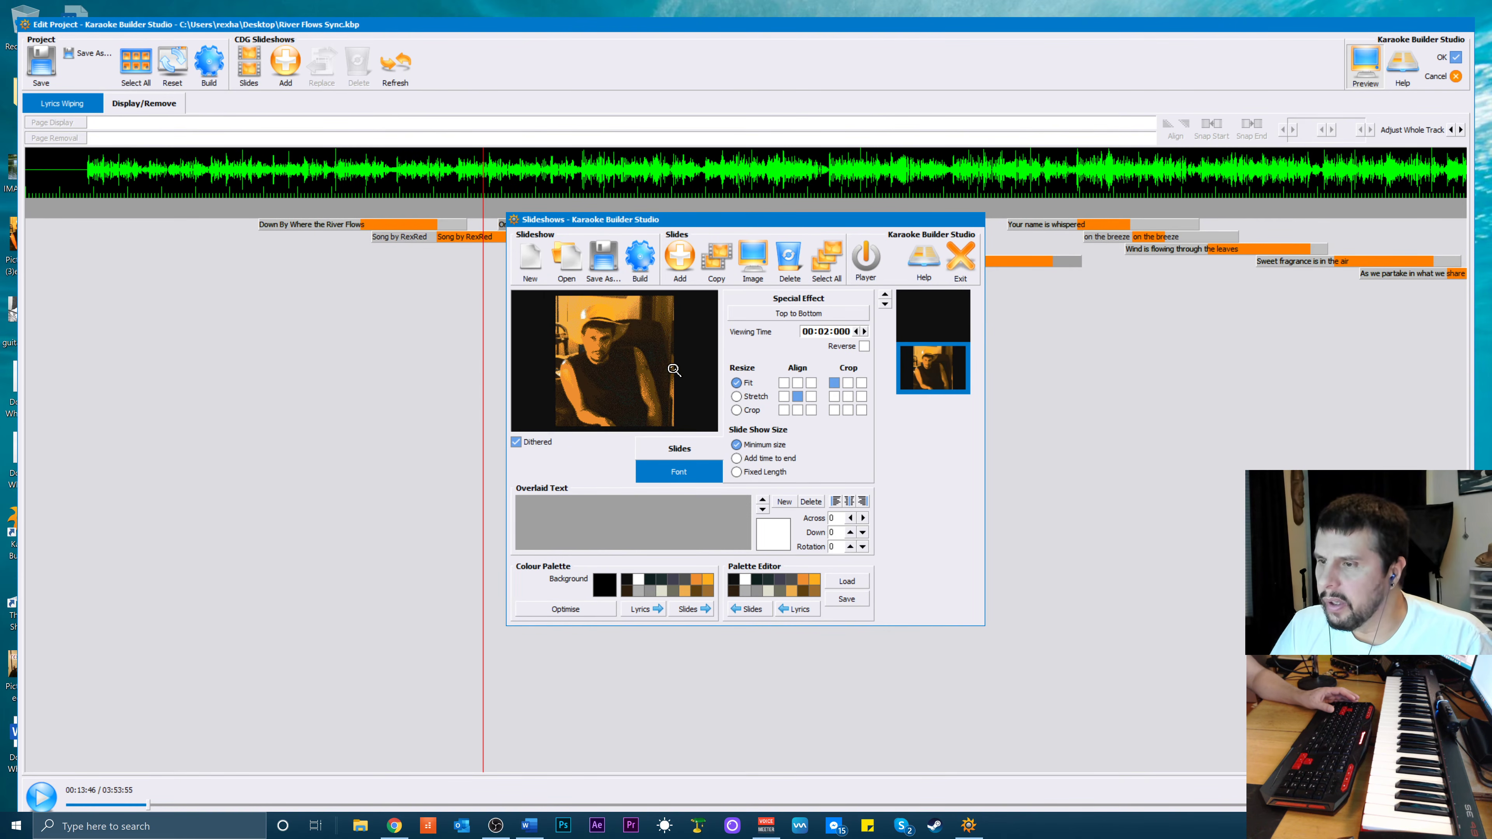
Preview special effects for the picture slide, including 4 Spirals v1, Circle (Bottom Right), Clock (Single) and Clock (Double)
click(790, 316)
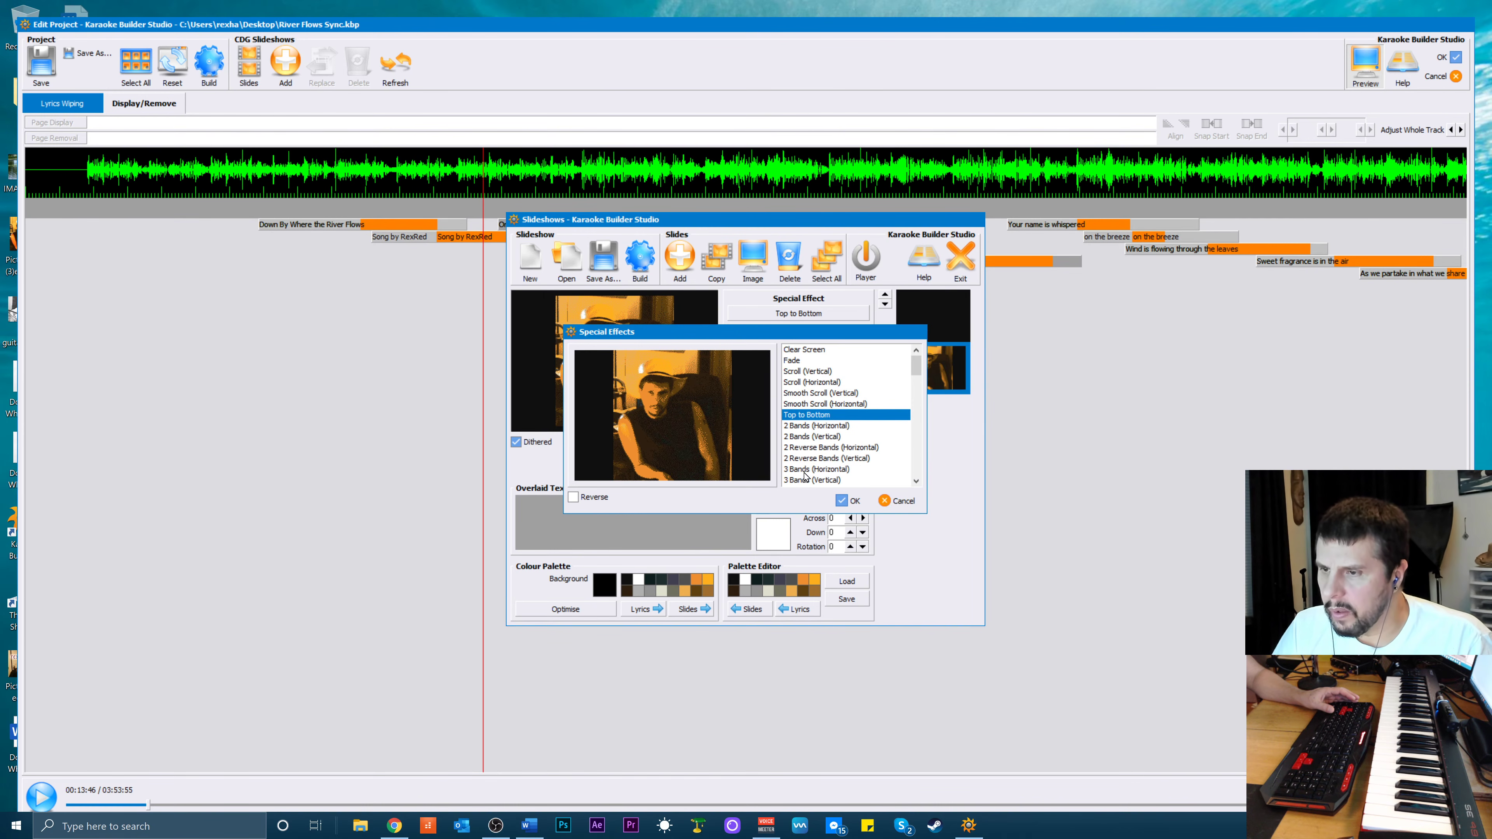
click(806, 460)
scroll(813, 453, down, 4)
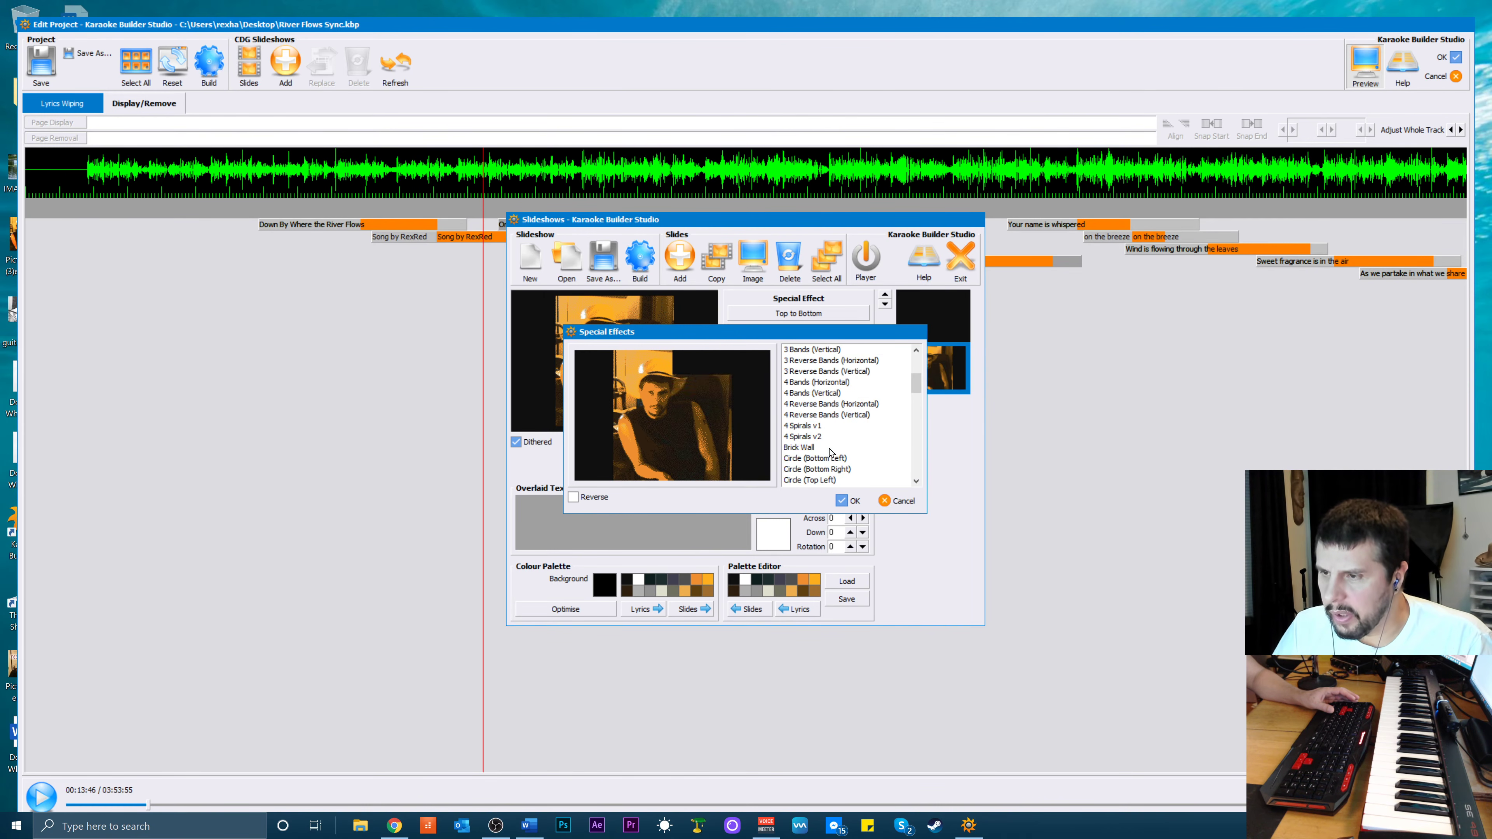
click(802, 425)
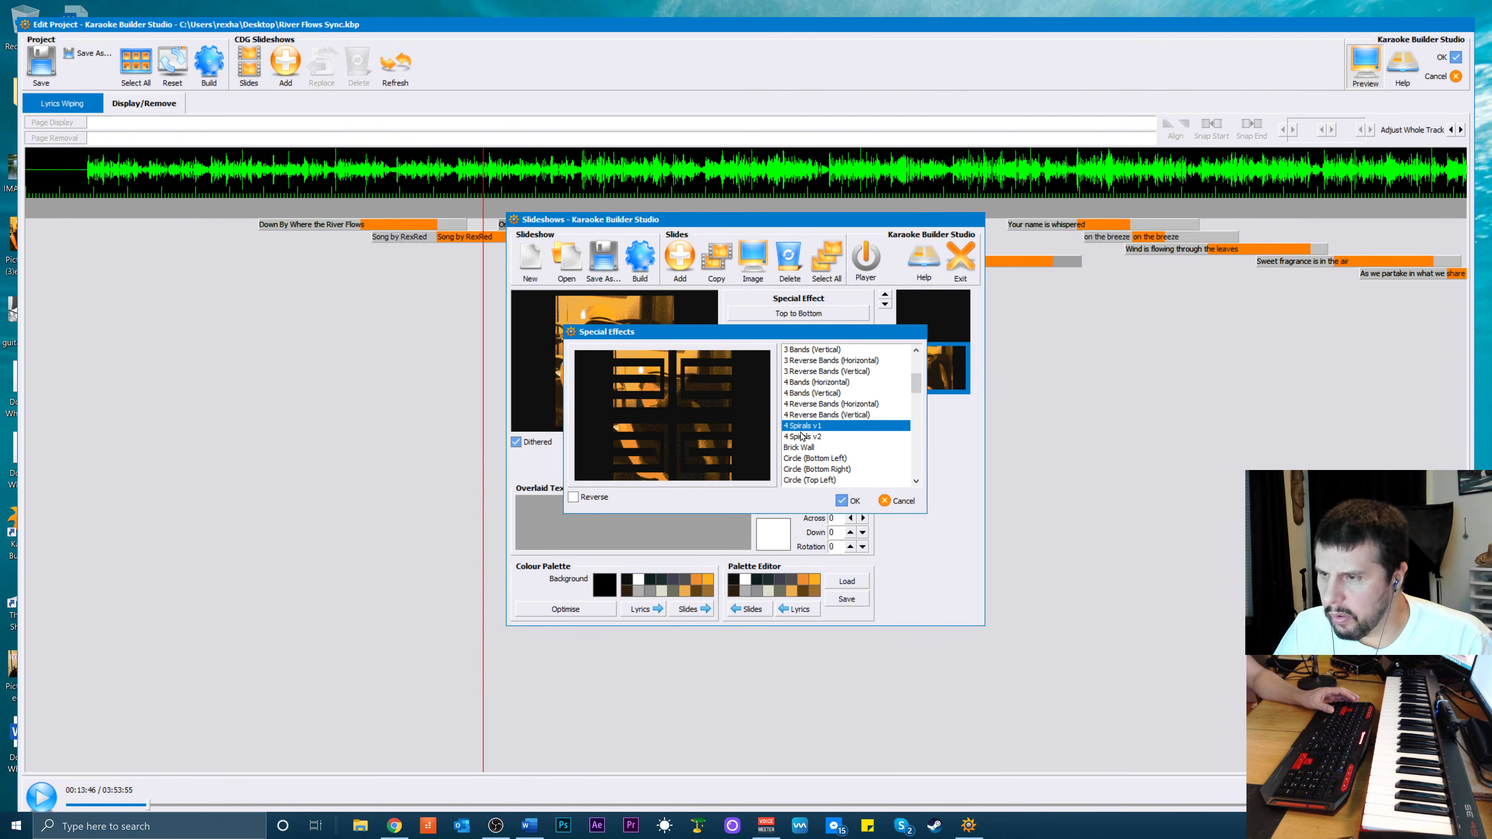
click(797, 469)
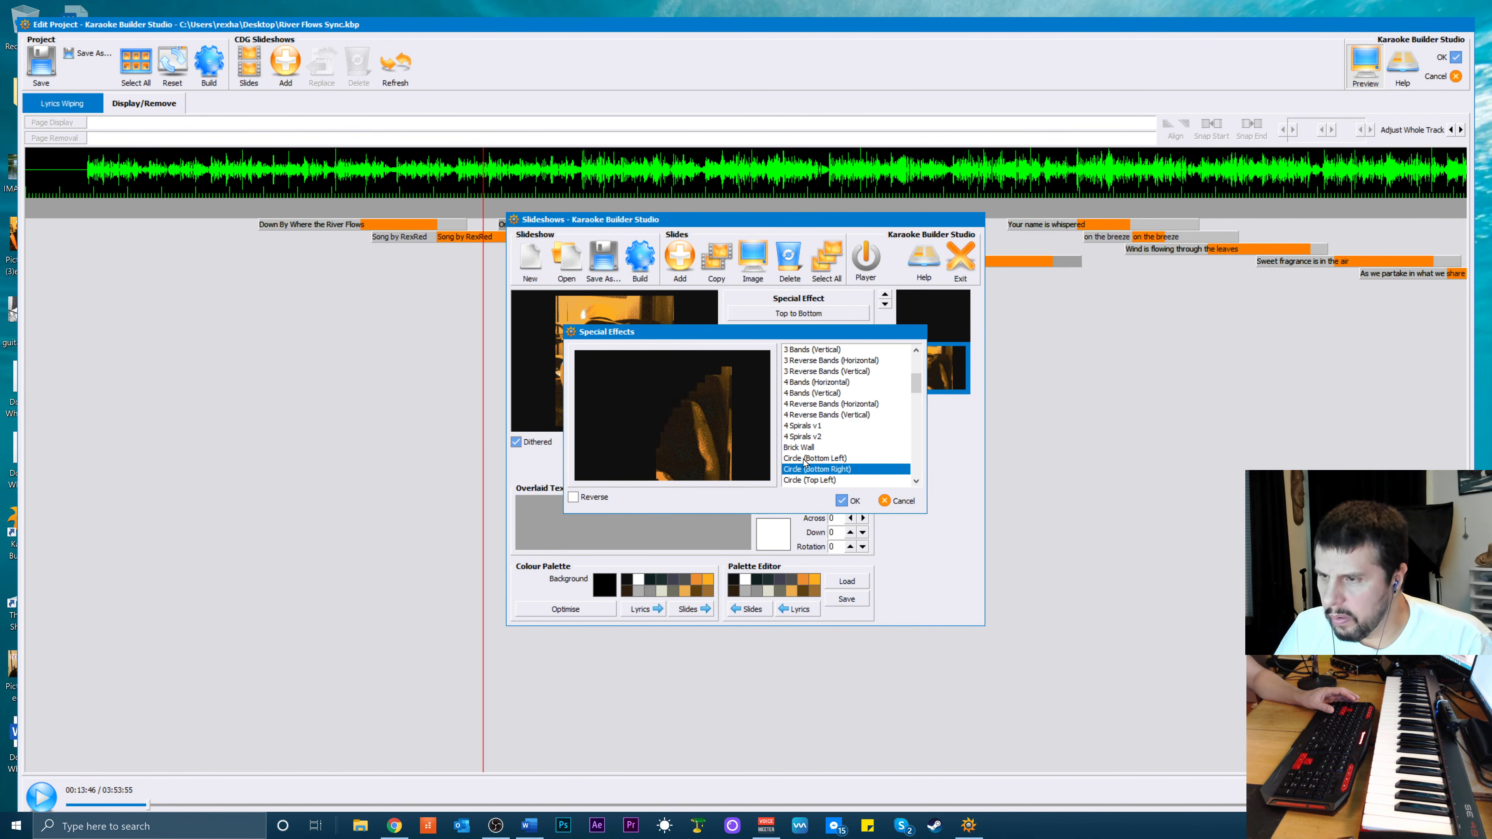
scroll(822, 429, down, 3)
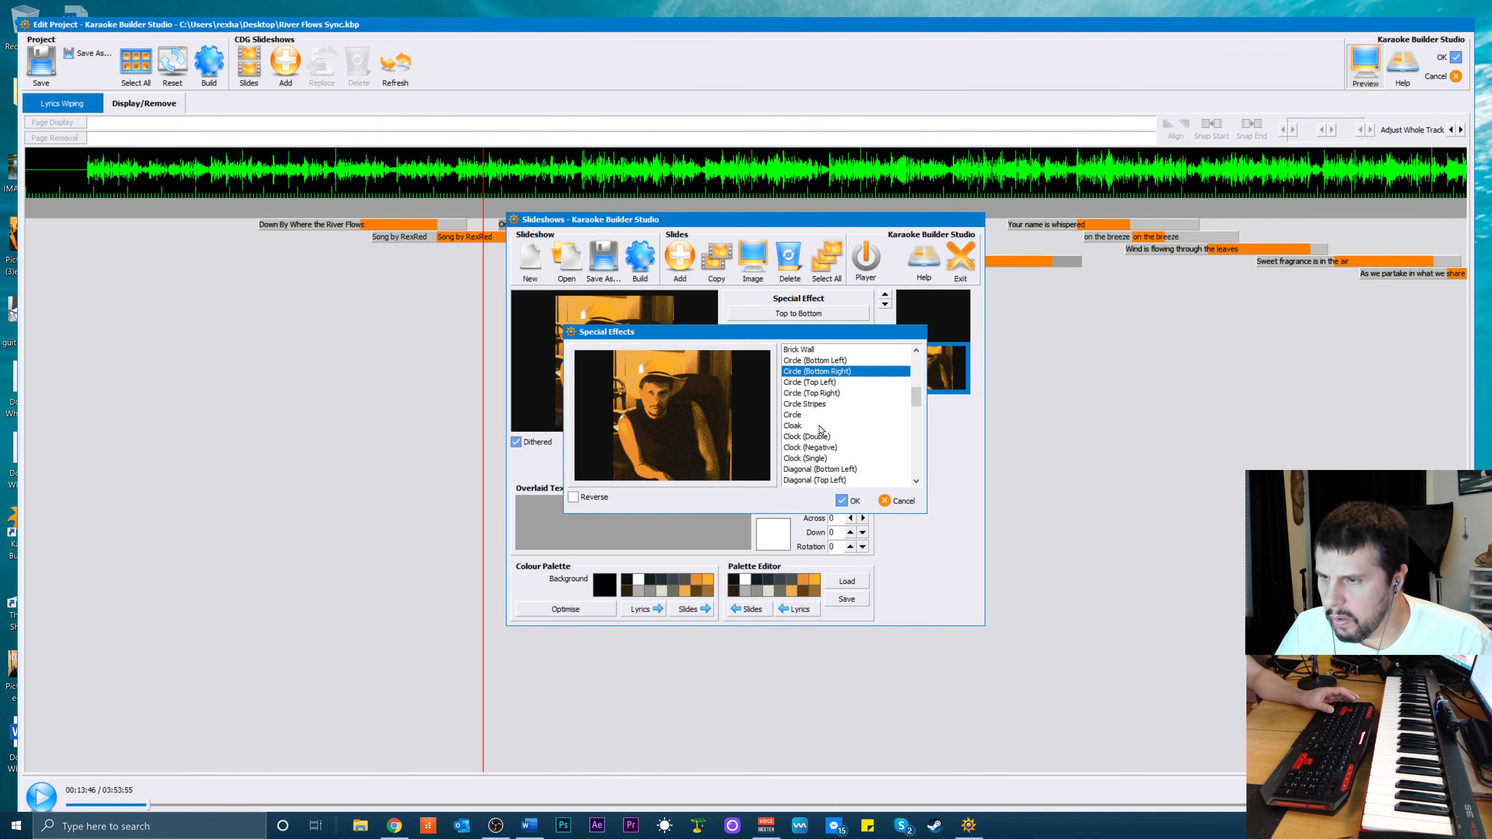
click(796, 438)
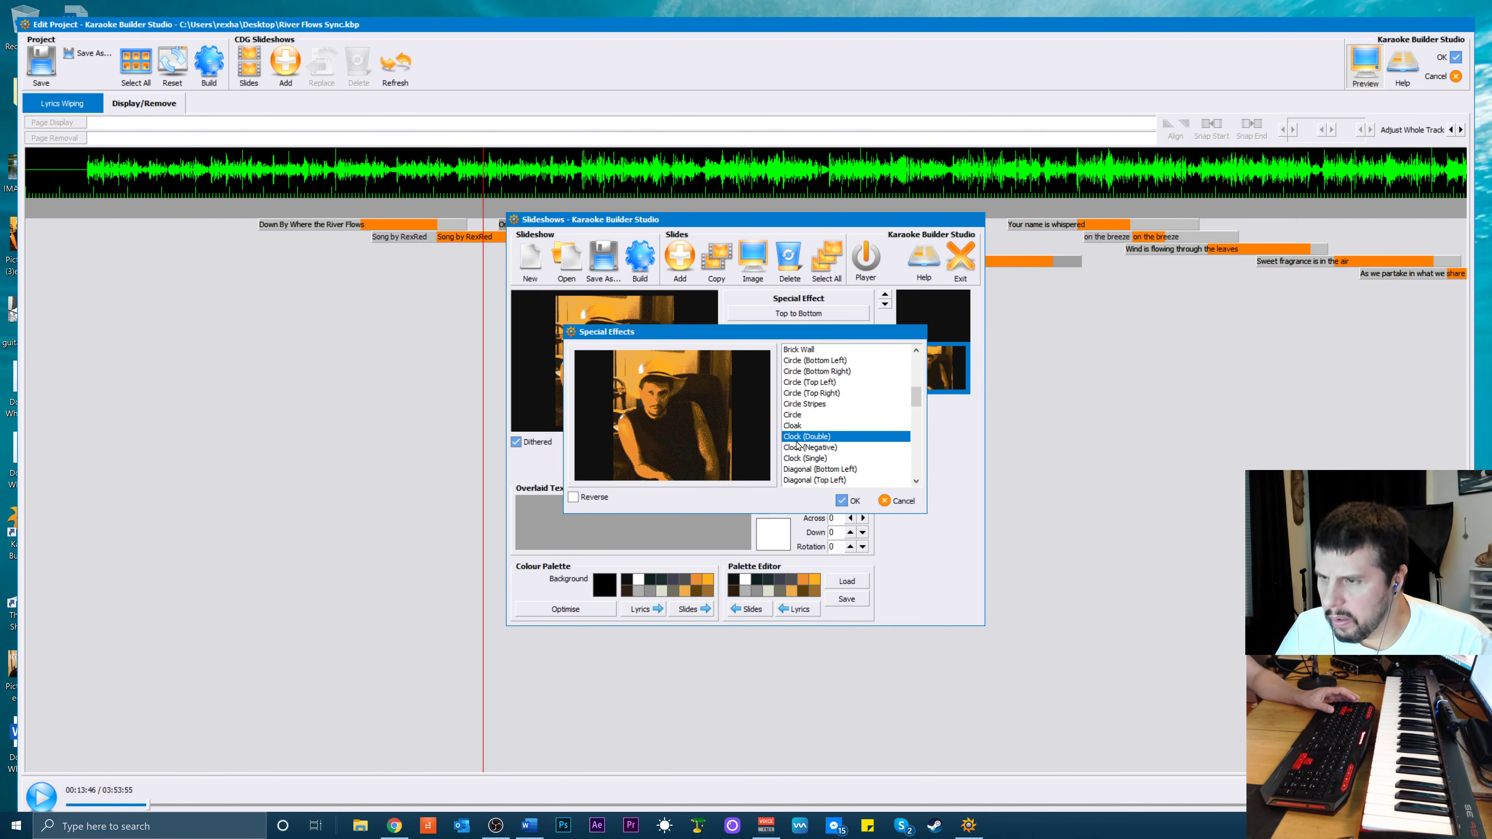
click(797, 460)
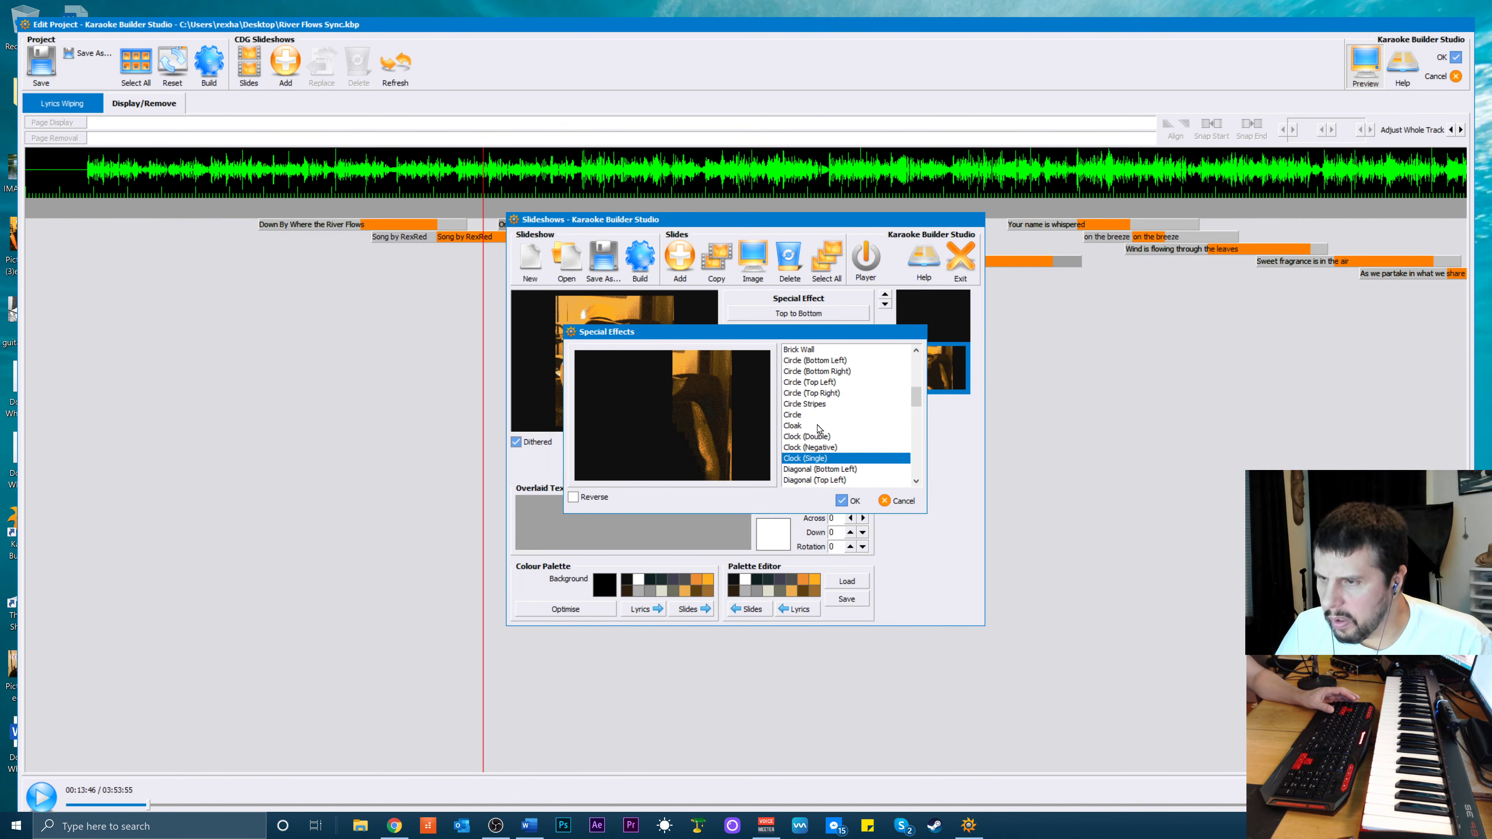
scroll(804, 412, down, 1)
click(805, 404)
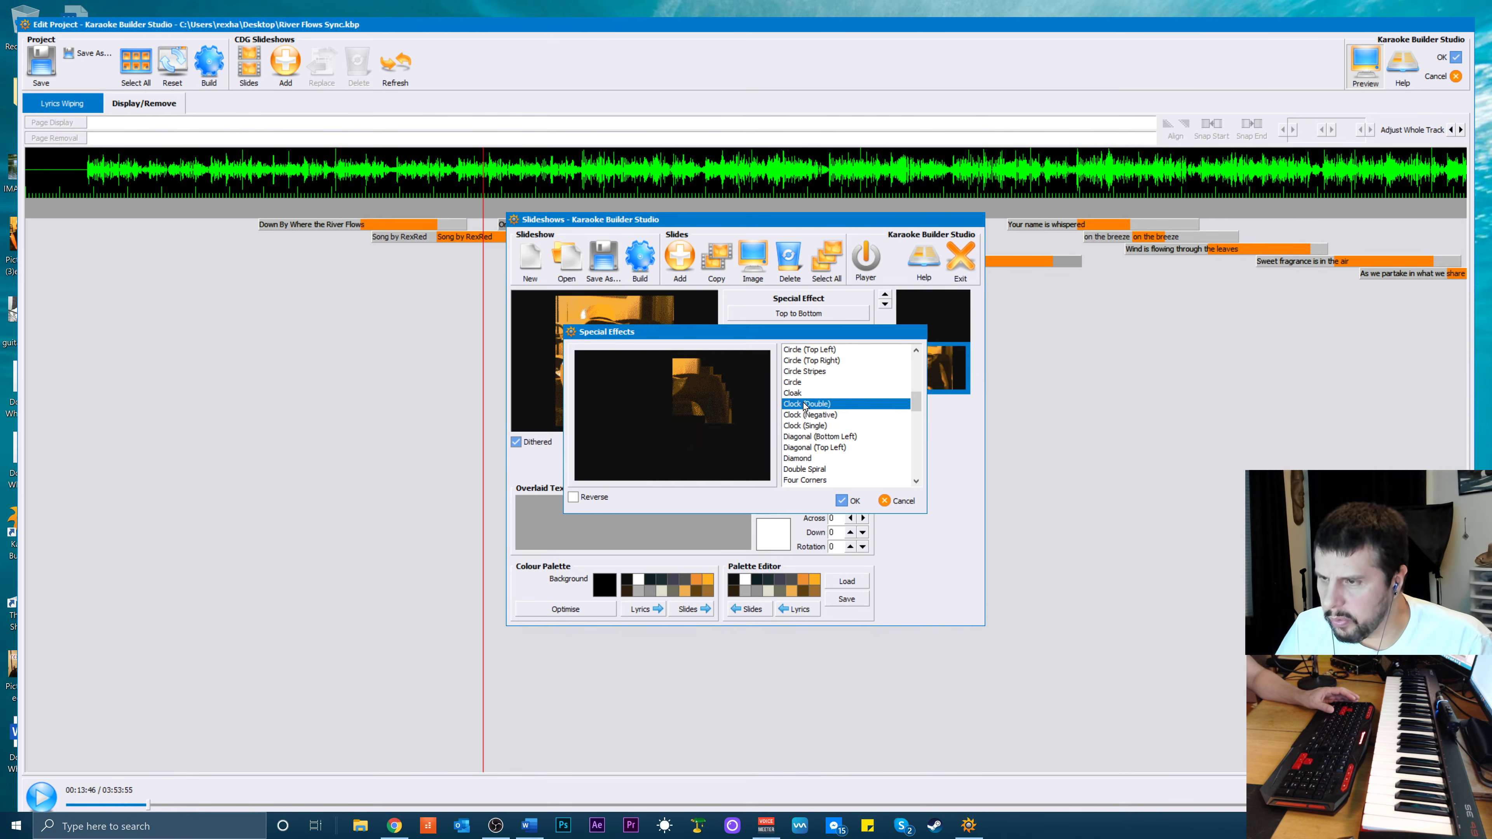
Preview the Large Checkerboard and Interlocker (Vertical) effects, and apply the Lamp special effect to the picture slide
scroll(815, 443, down, 2)
scroll(815, 443, down, 1)
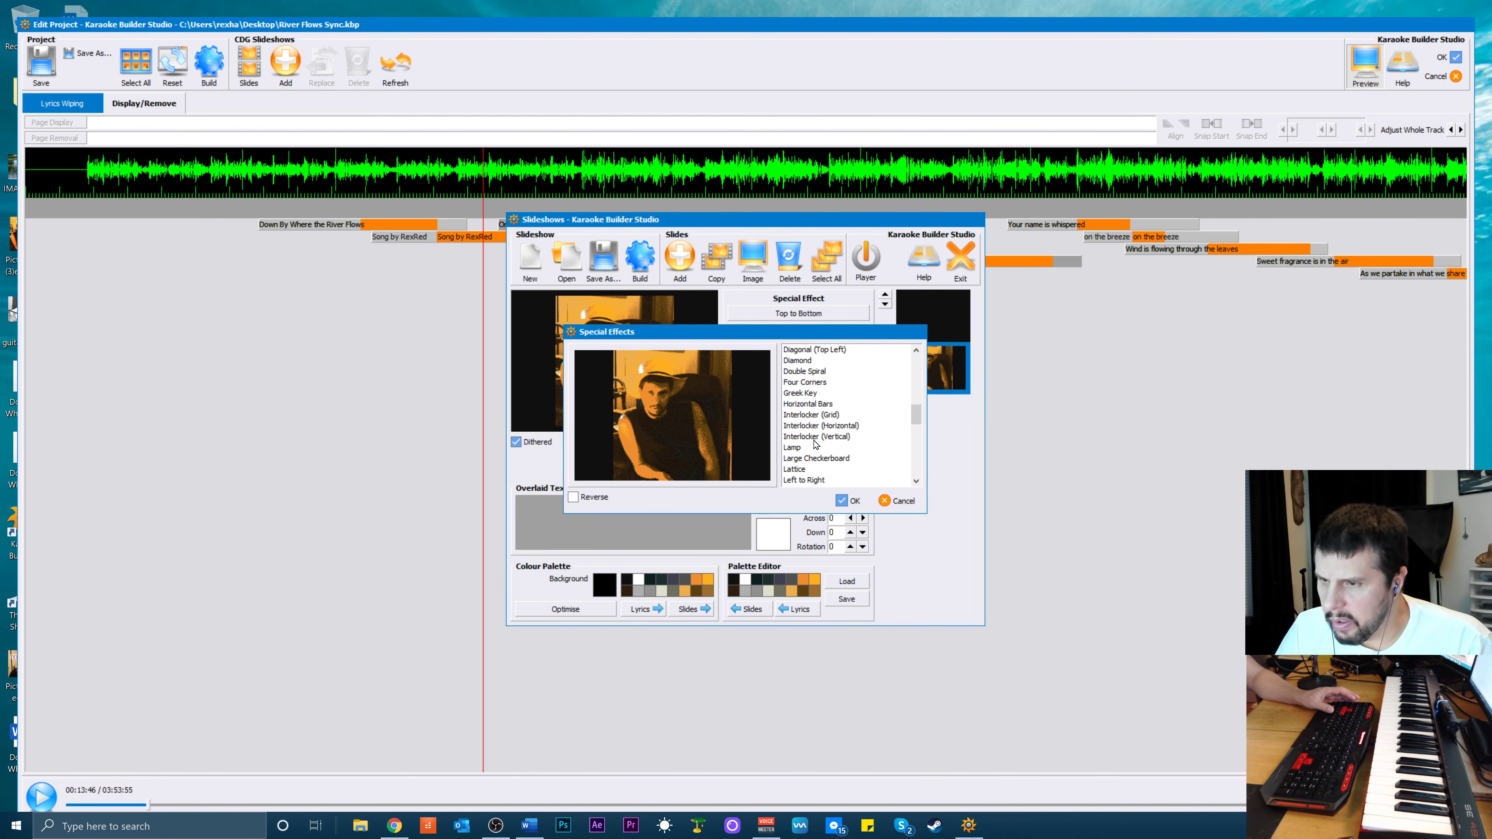
click(795, 451)
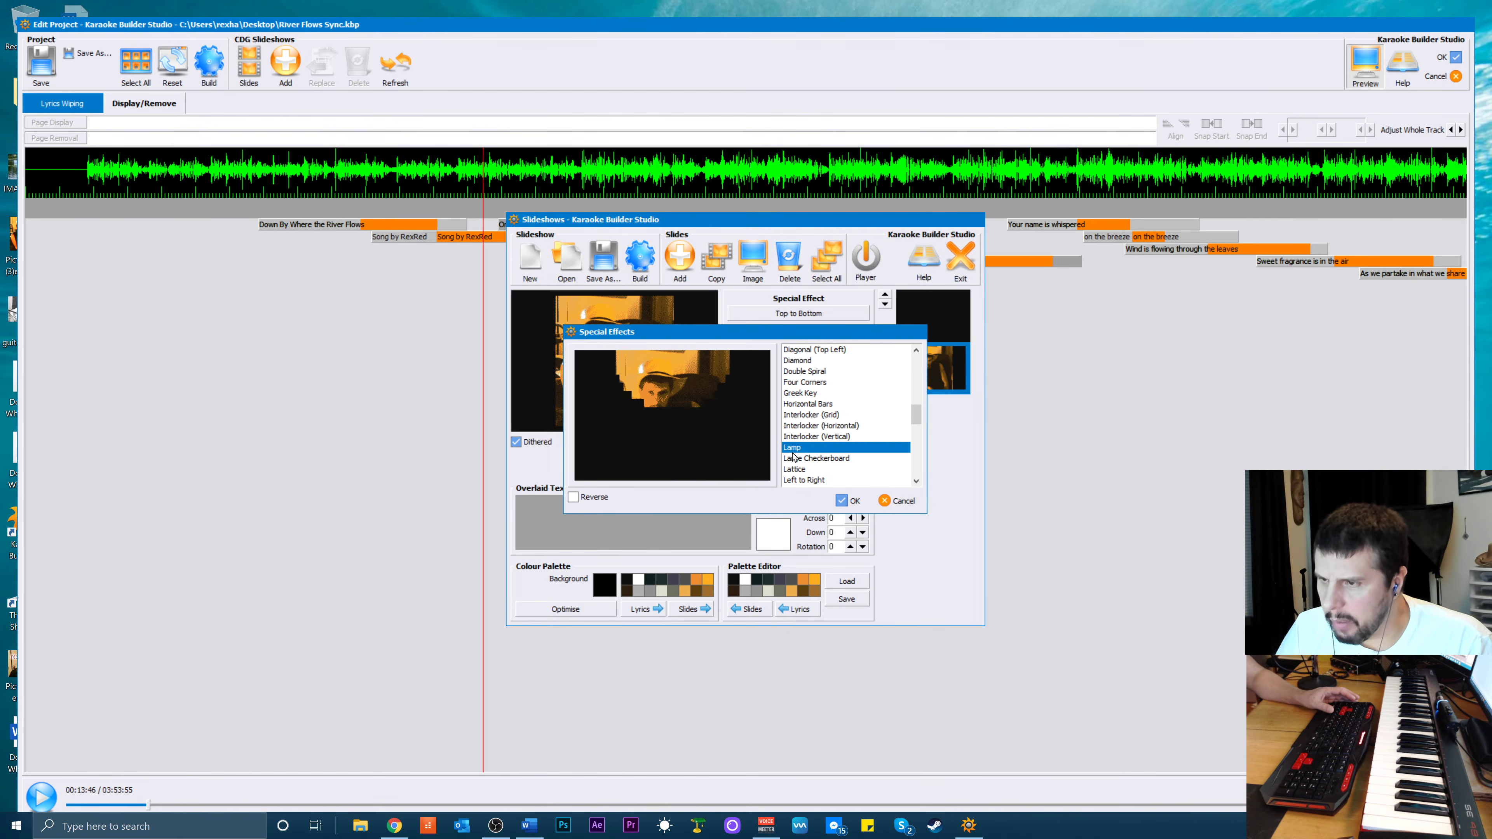
click(802, 461)
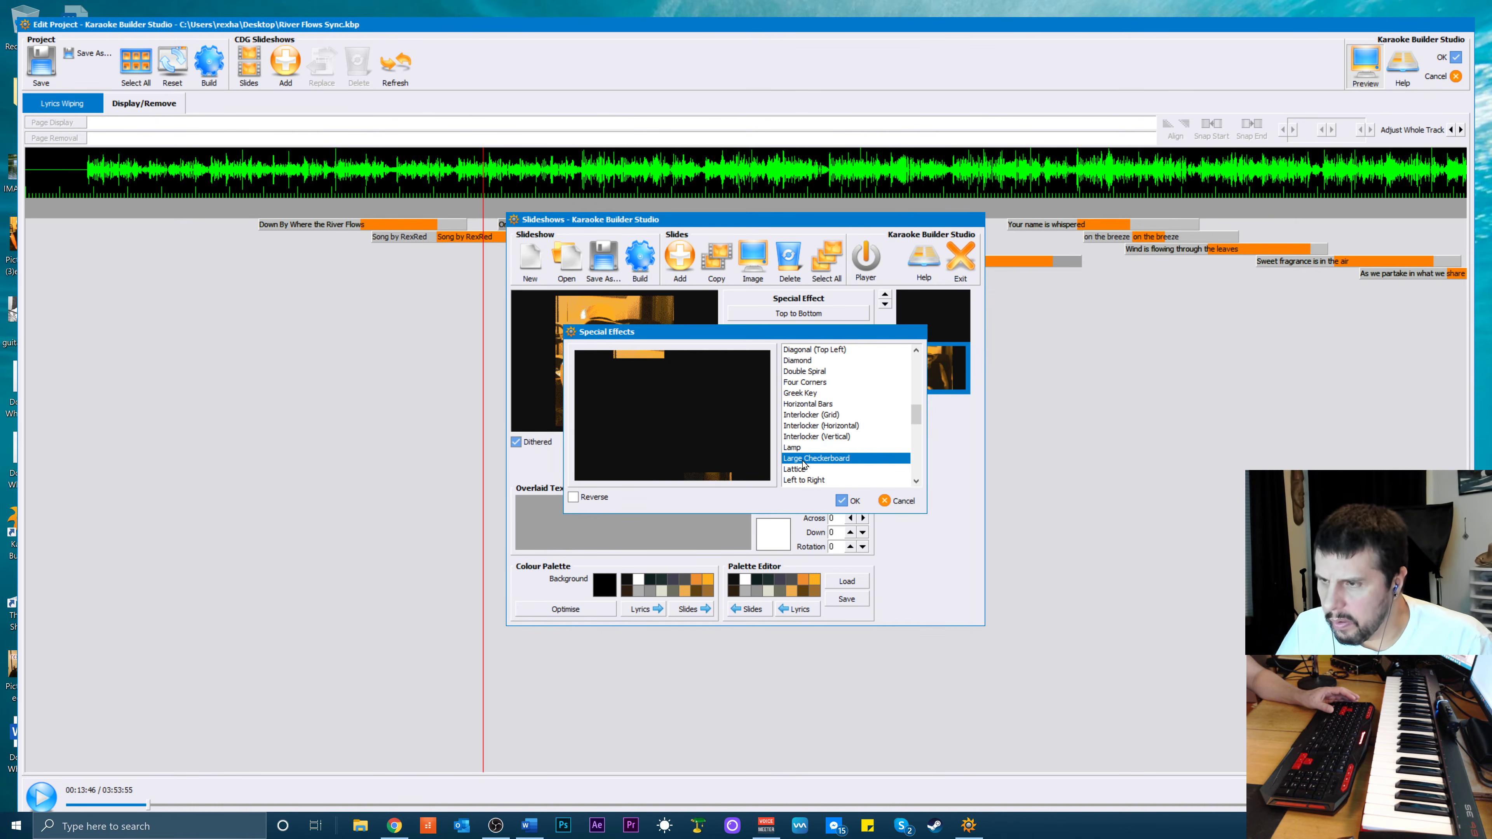
click(791, 450)
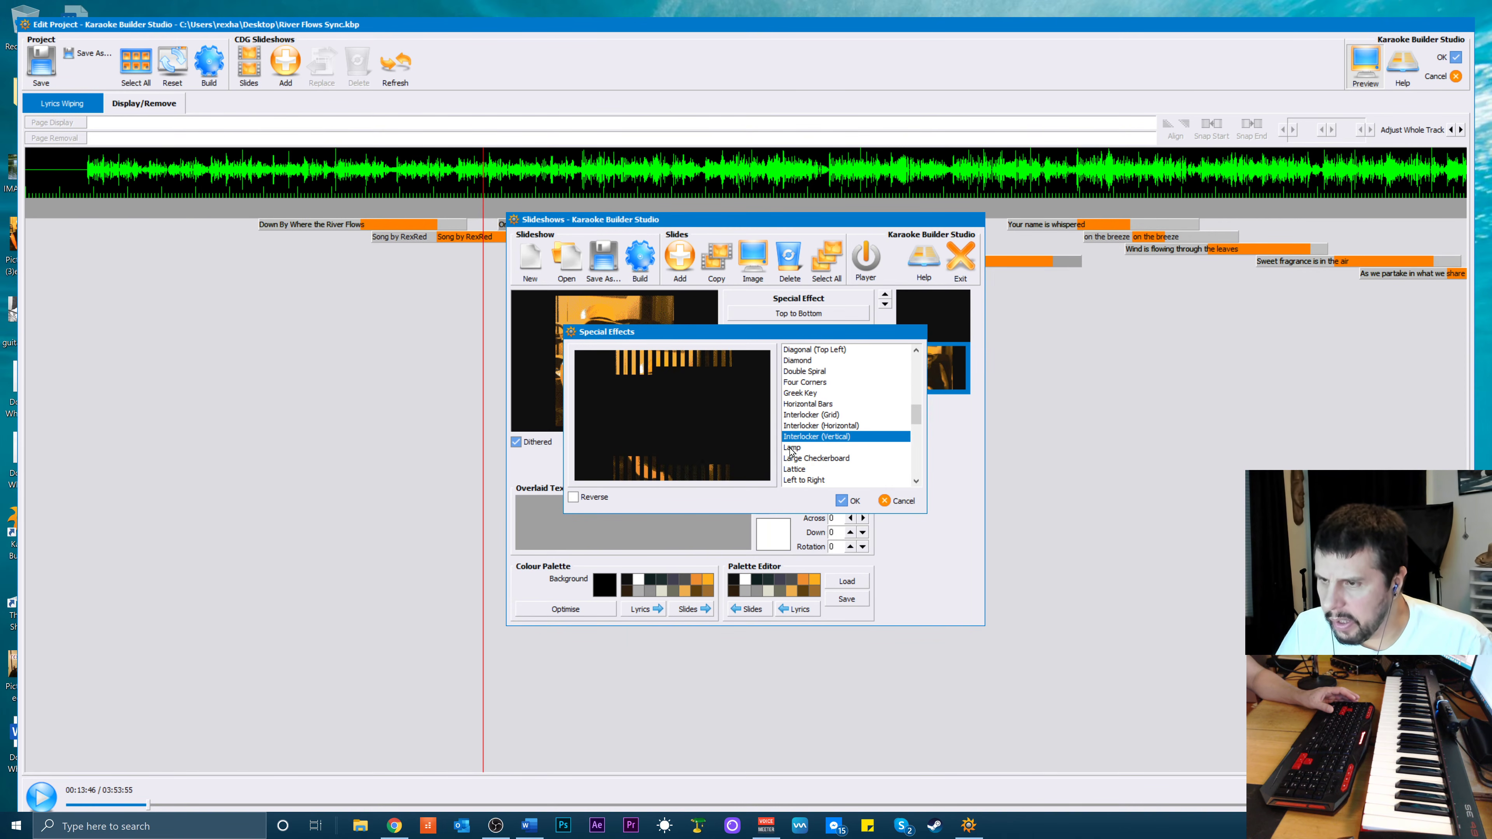
click(853, 502)
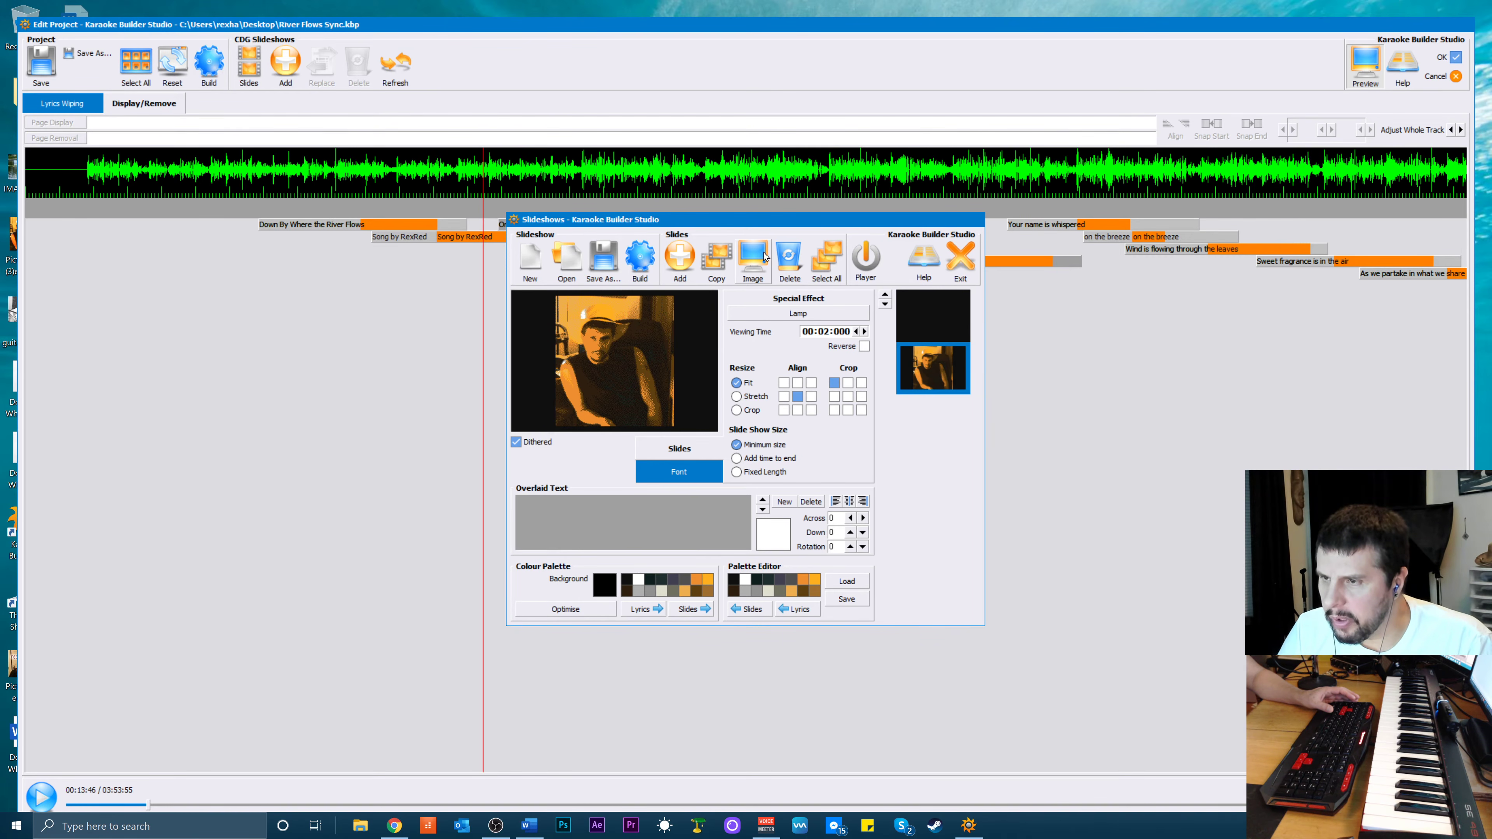
Add an empty slide after the picture slide and give it the 4 Spirals v2 special effect
click(682, 263)
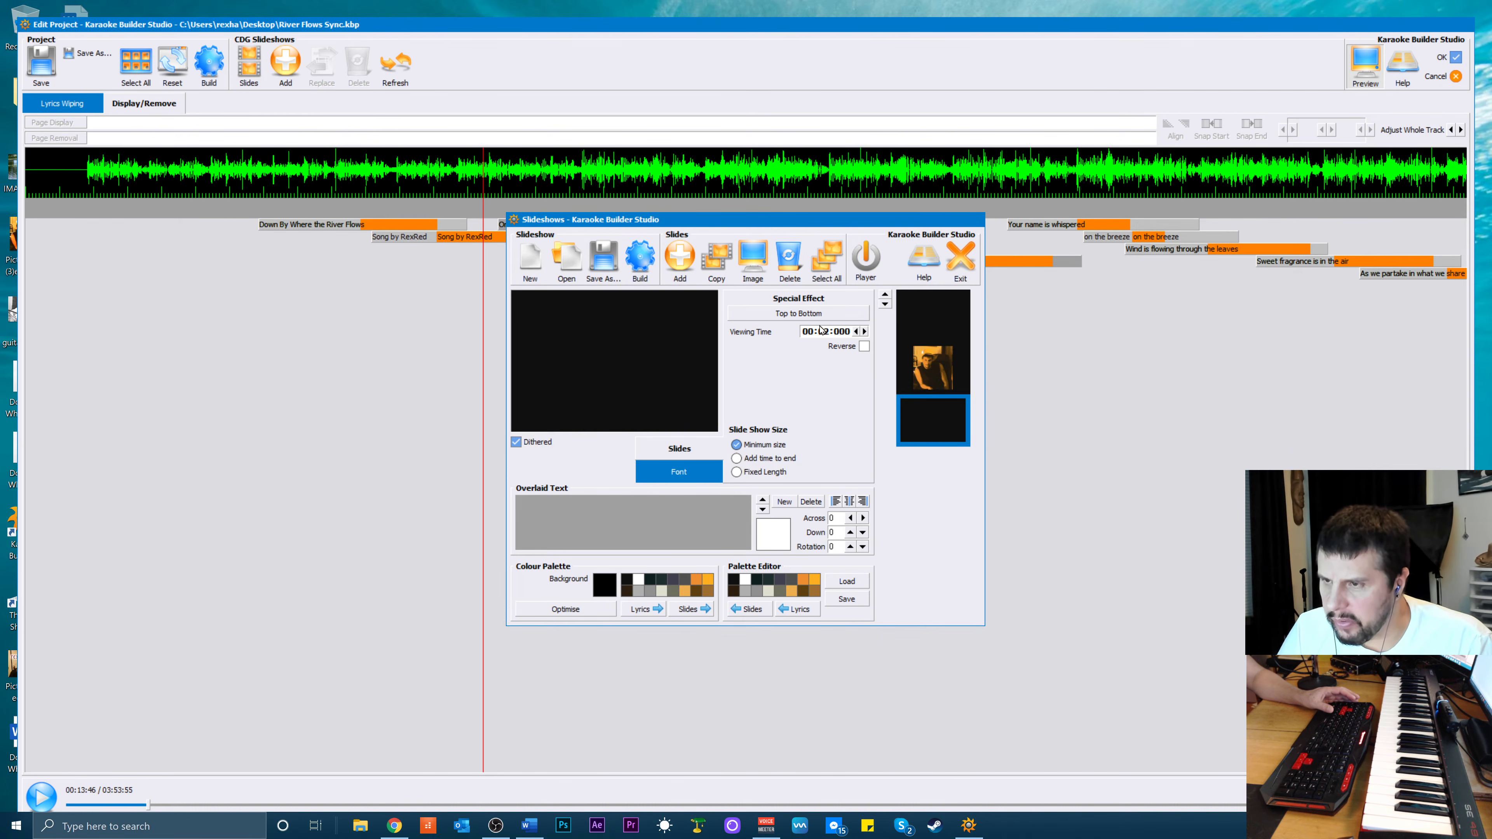
click(791, 315)
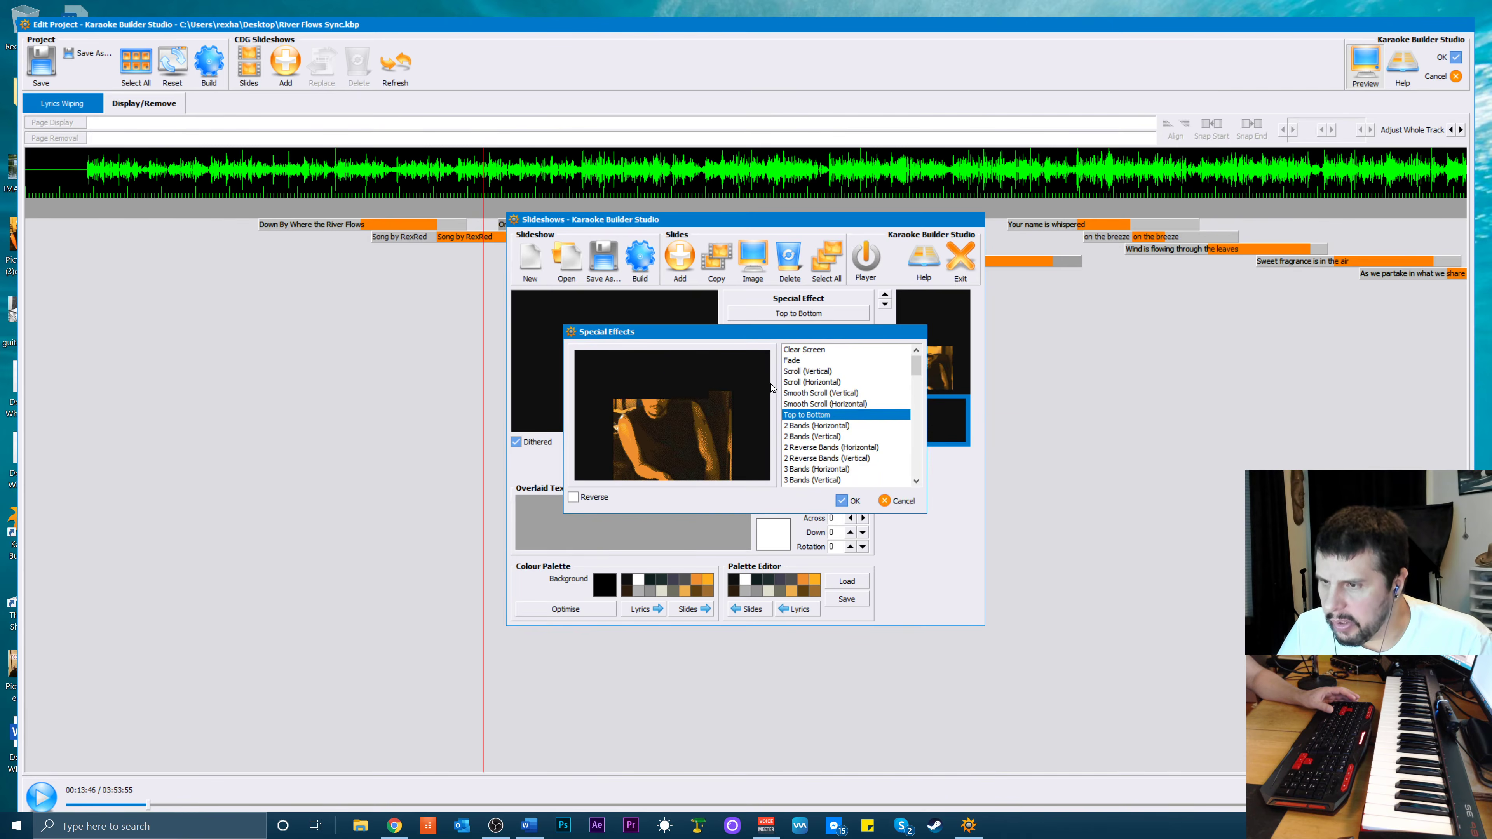
scroll(814, 468, down, 3)
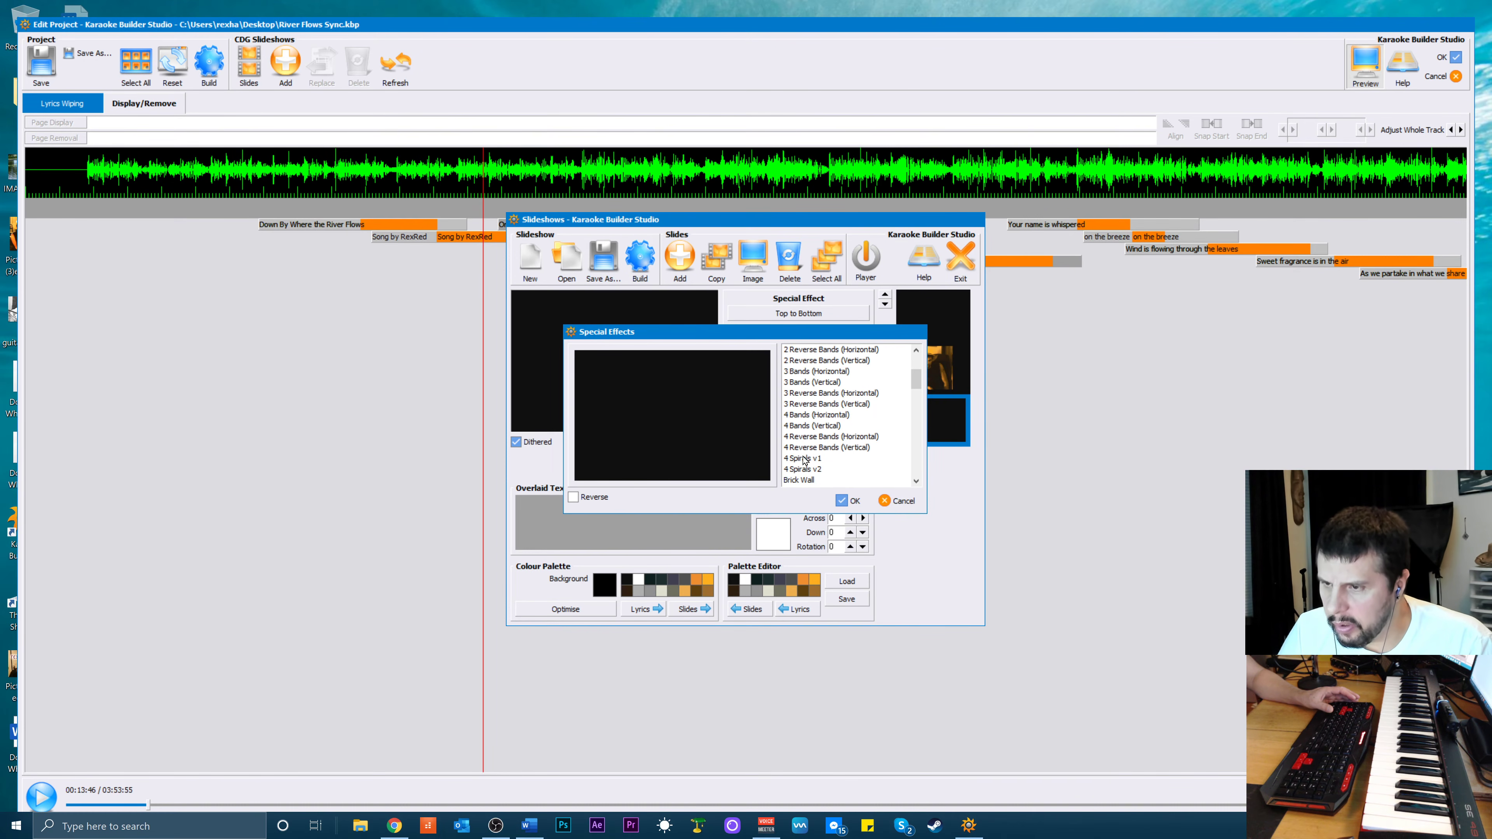
click(801, 471)
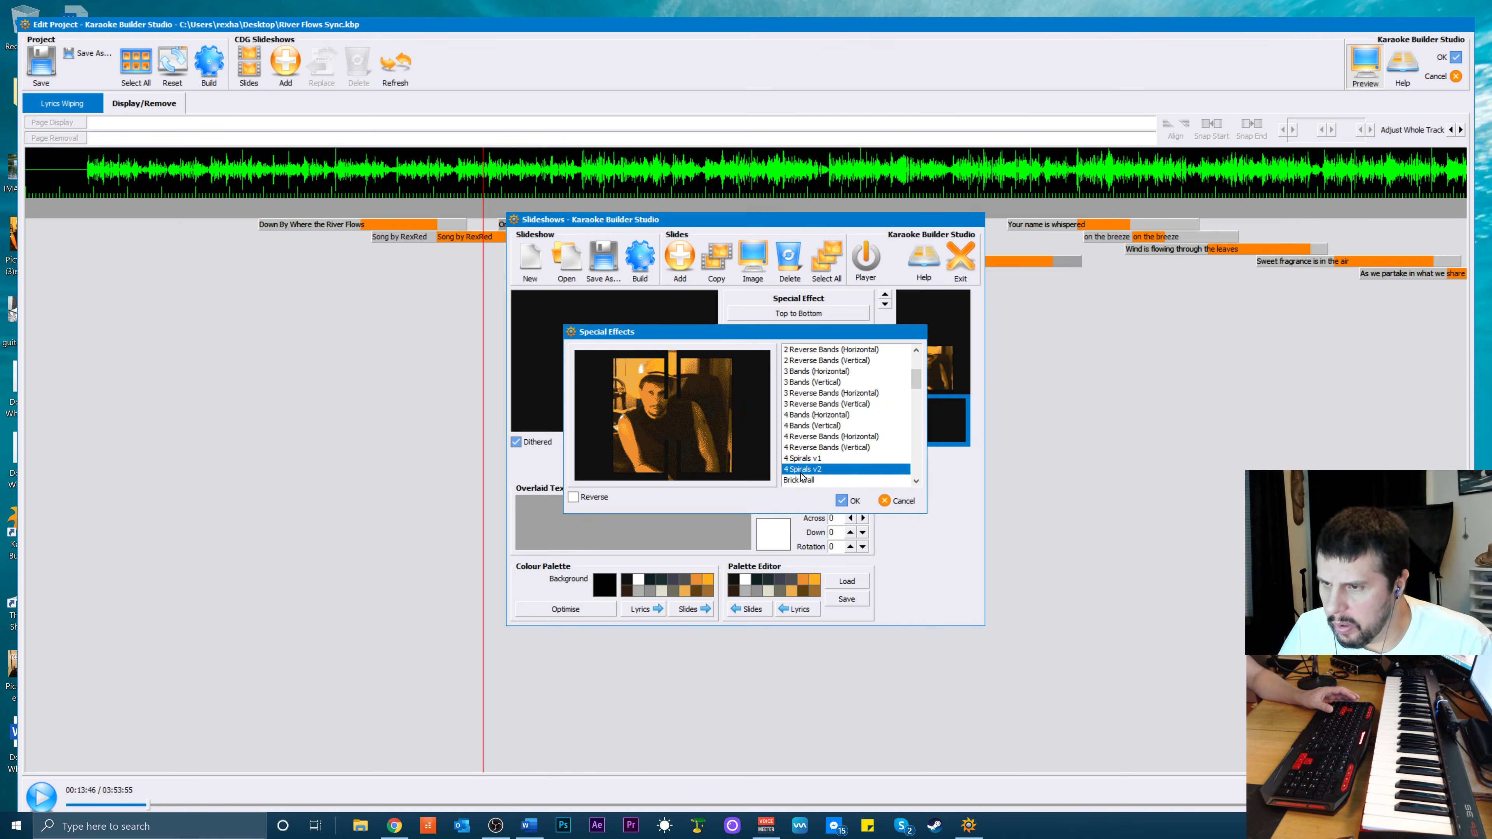
click(850, 501)
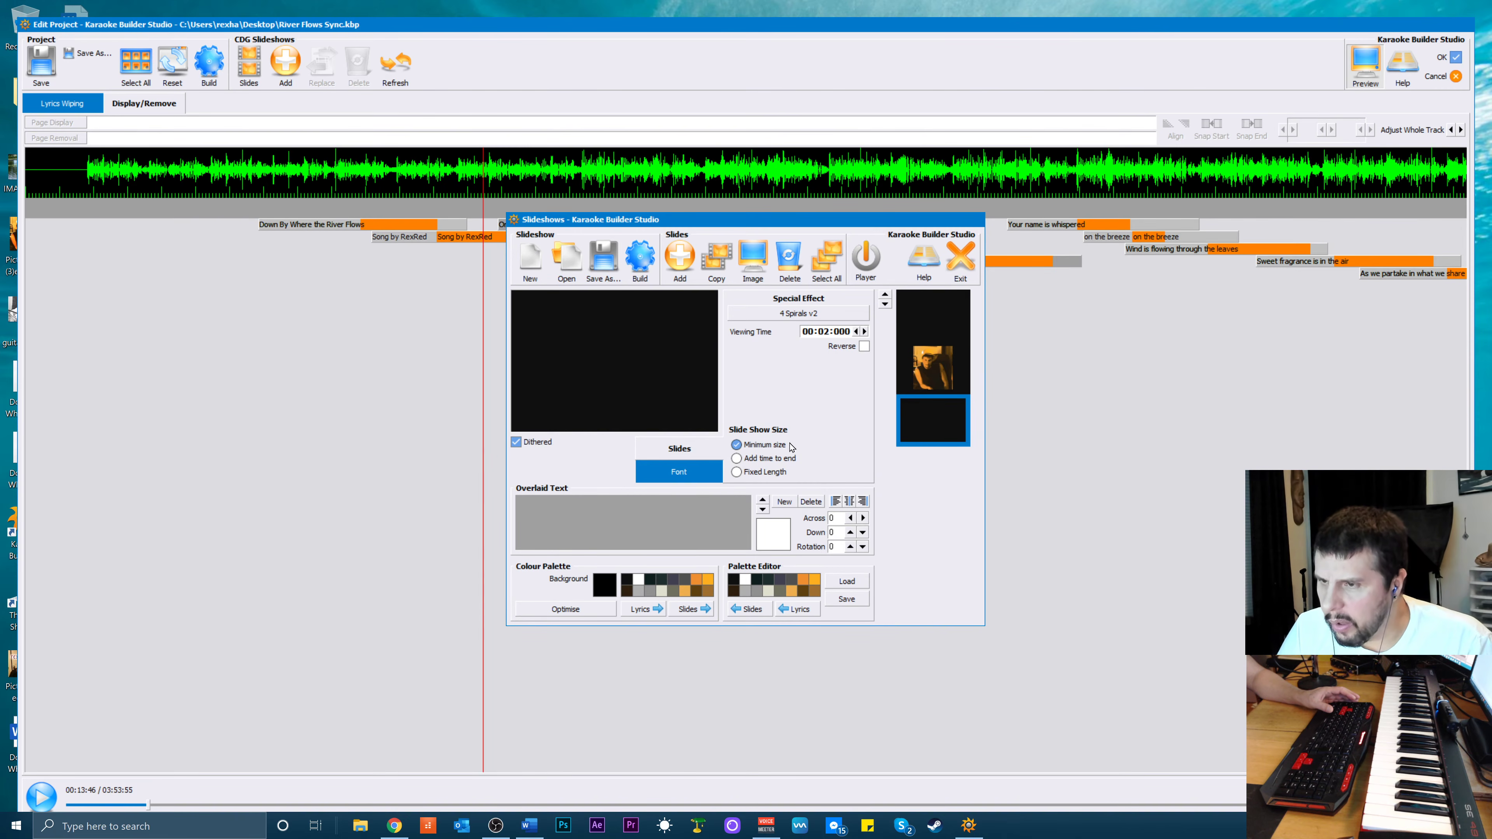
Set the viewing time of the picture slide and the empty last slide to 00:04:000 each
click(931, 328)
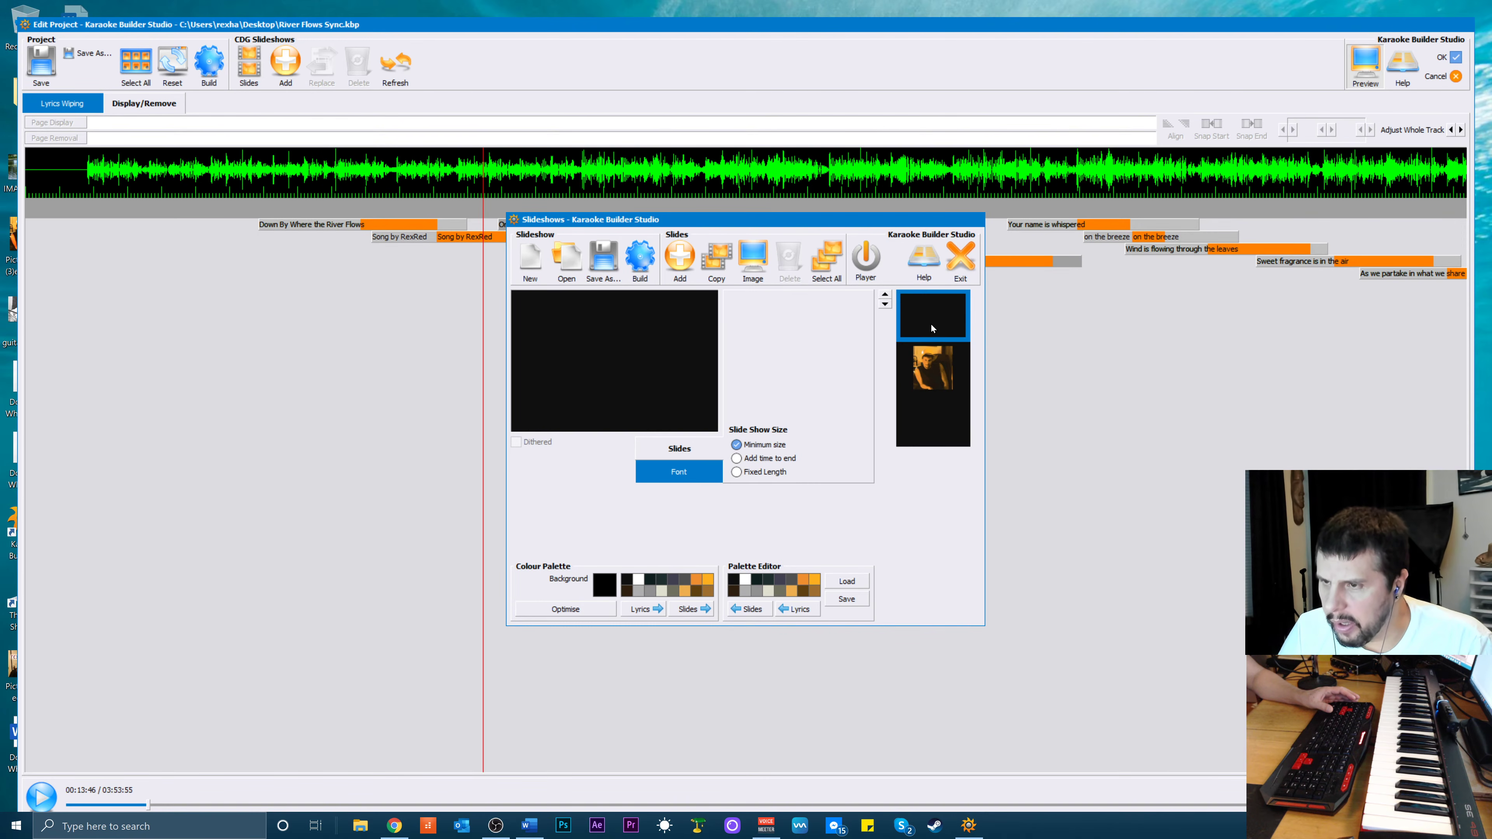
click(932, 353)
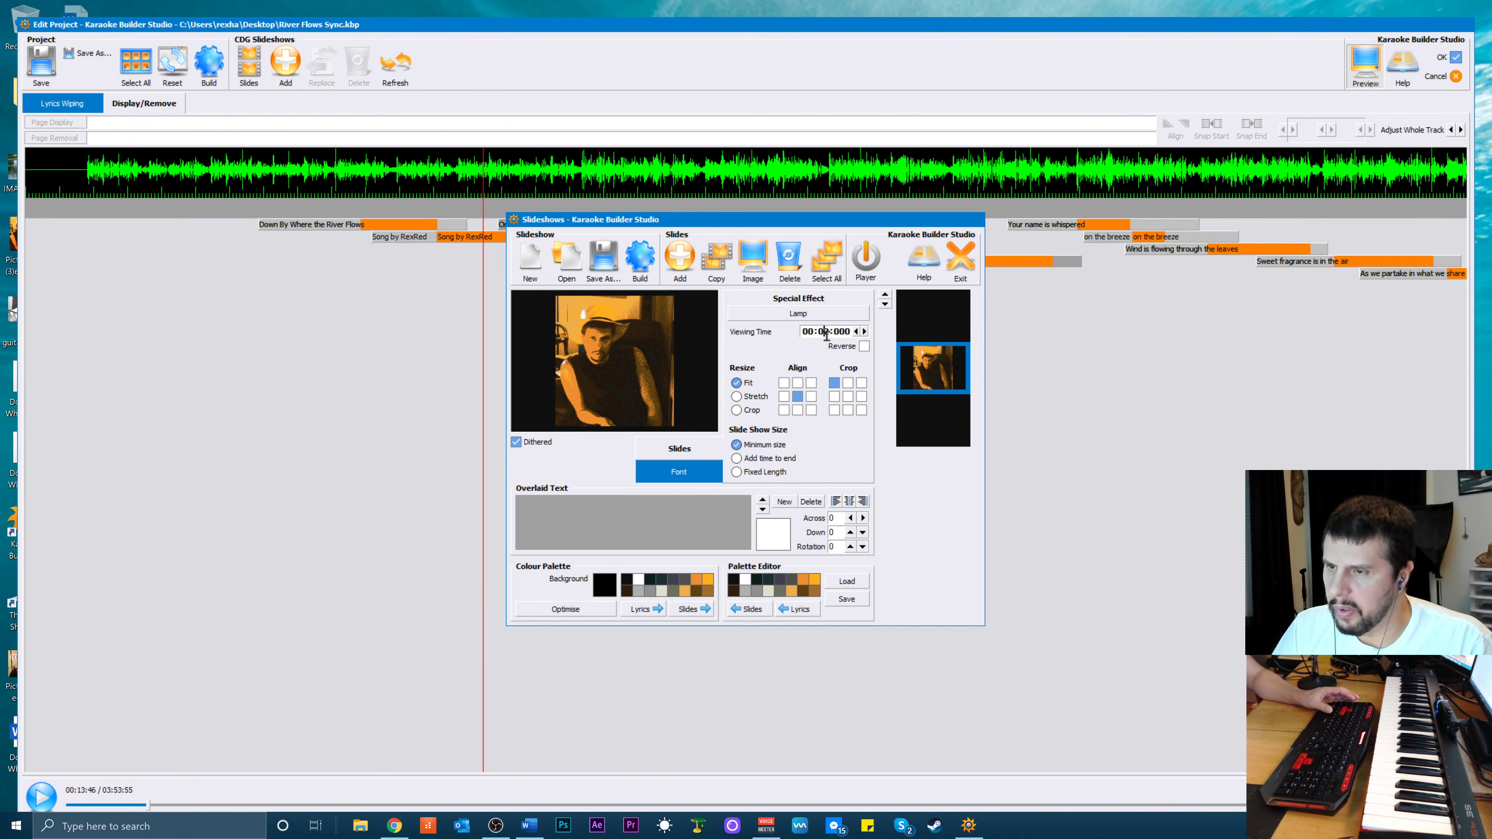
text(4)
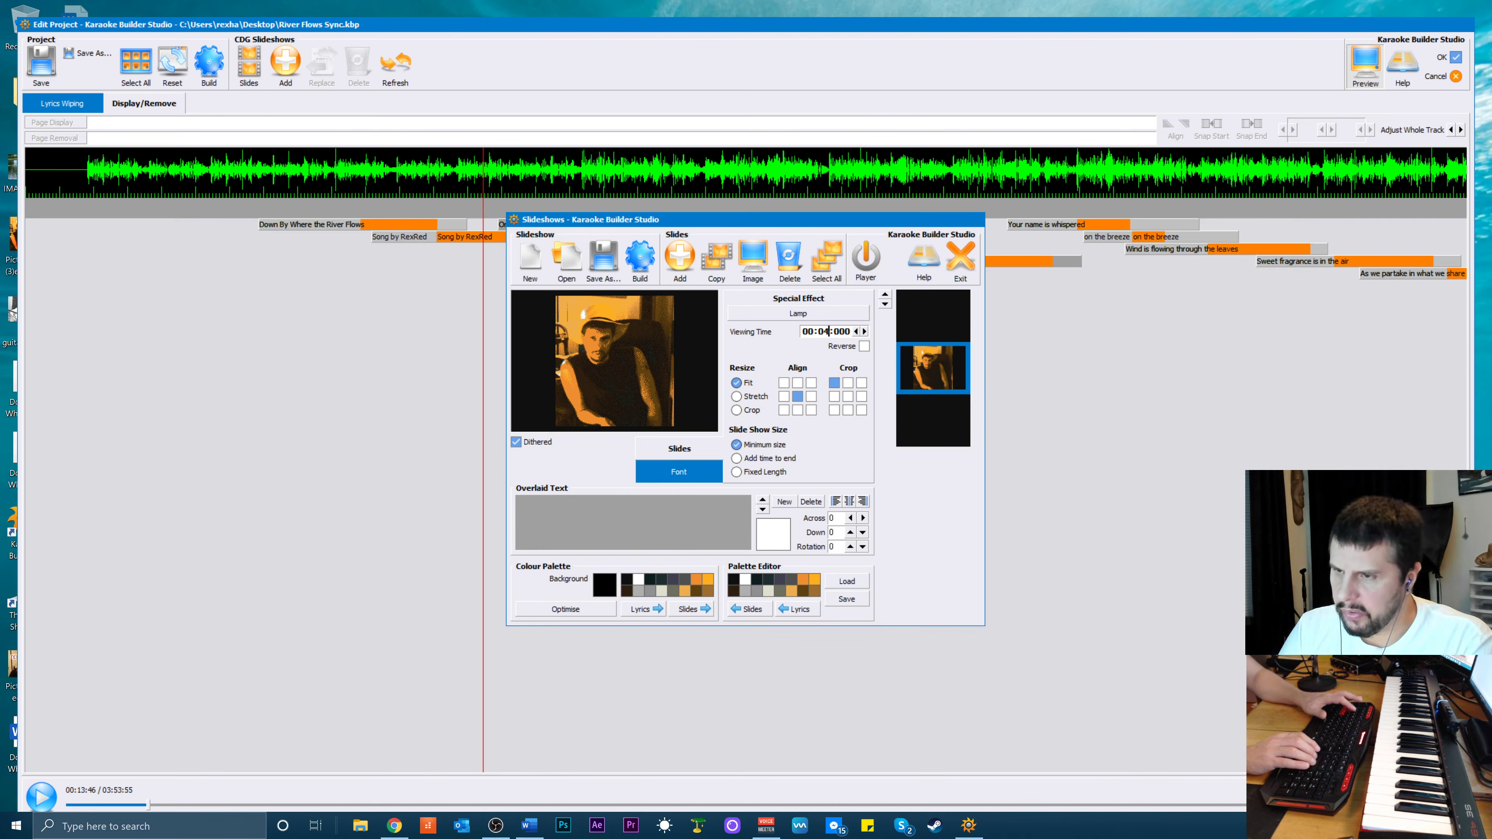
click(908, 442)
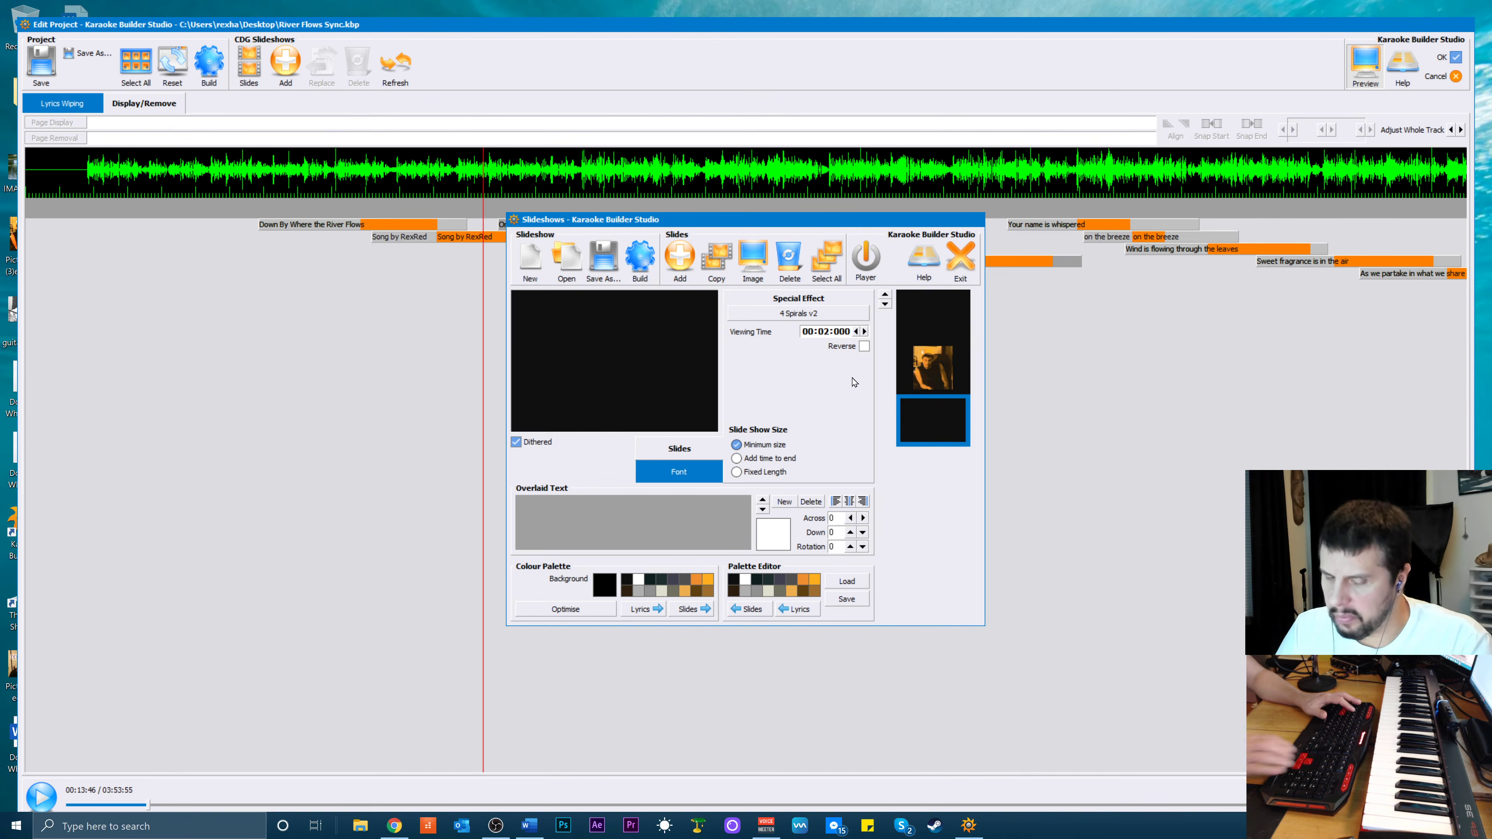
text(4)
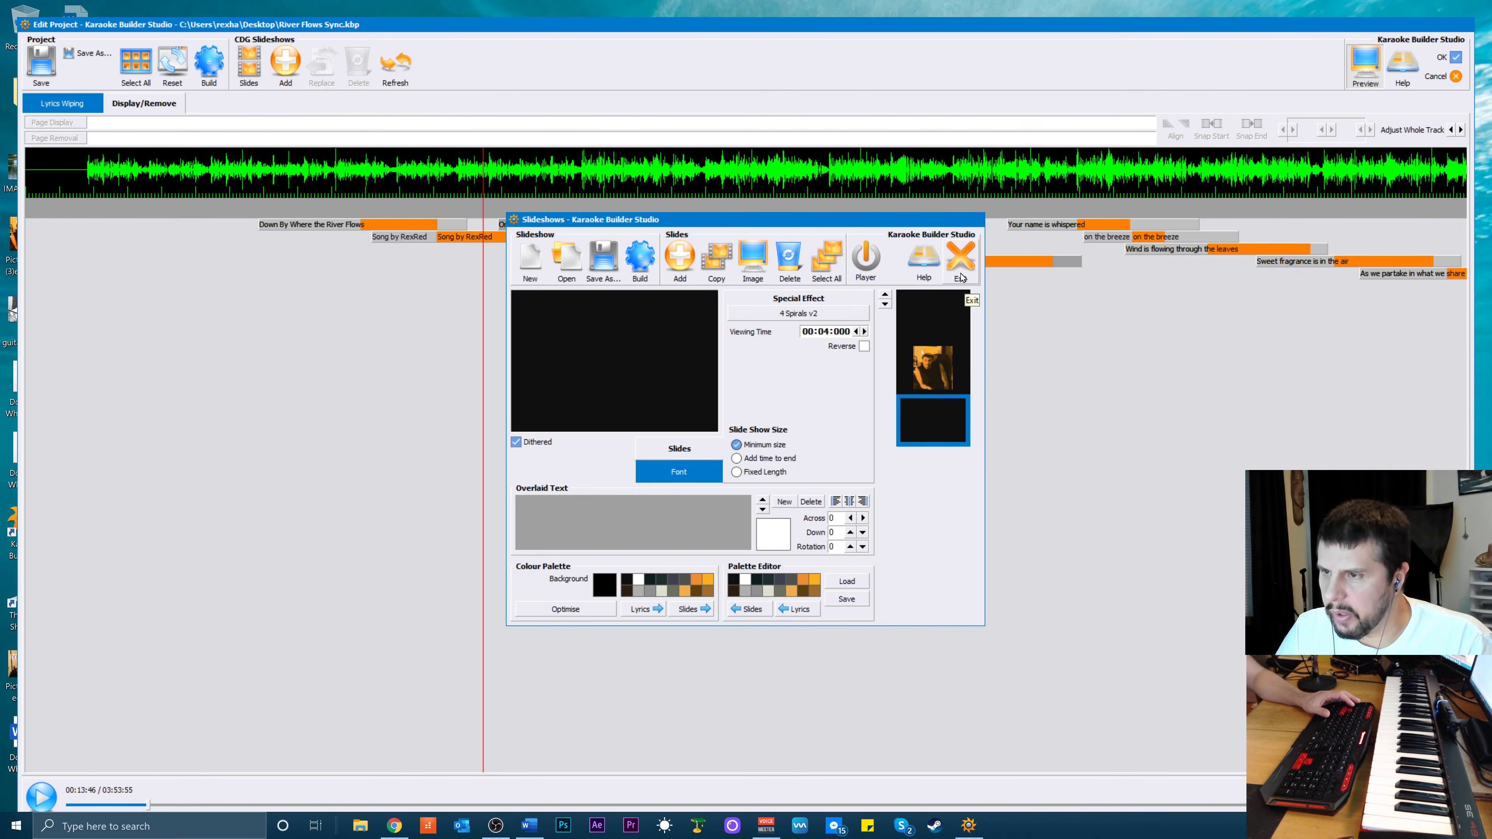
Save the slideshow project to the Desktop as Intro River Flows.shw and close the slideshow editor
click(594, 258)
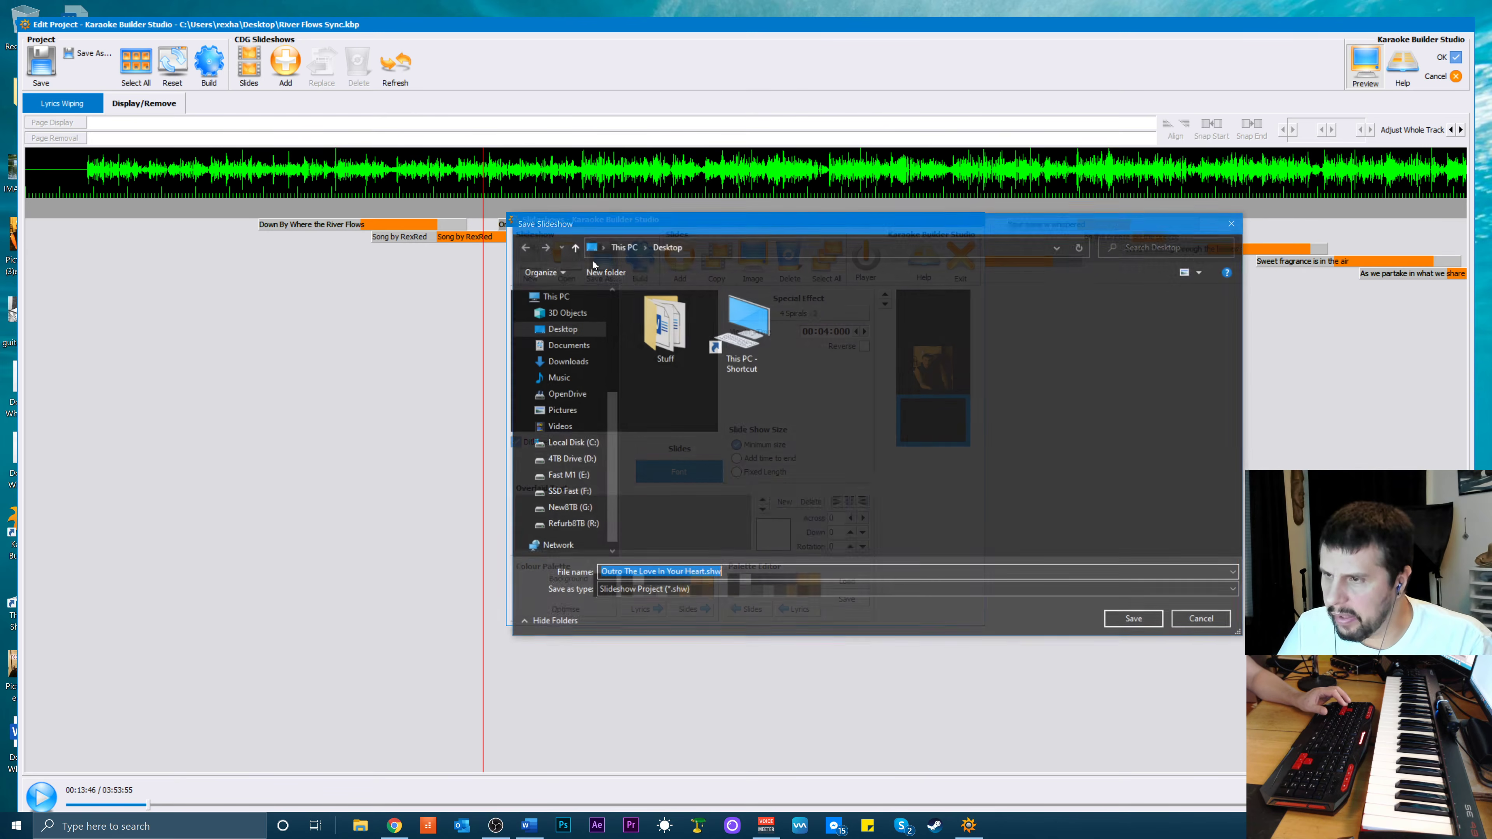
click(661, 573)
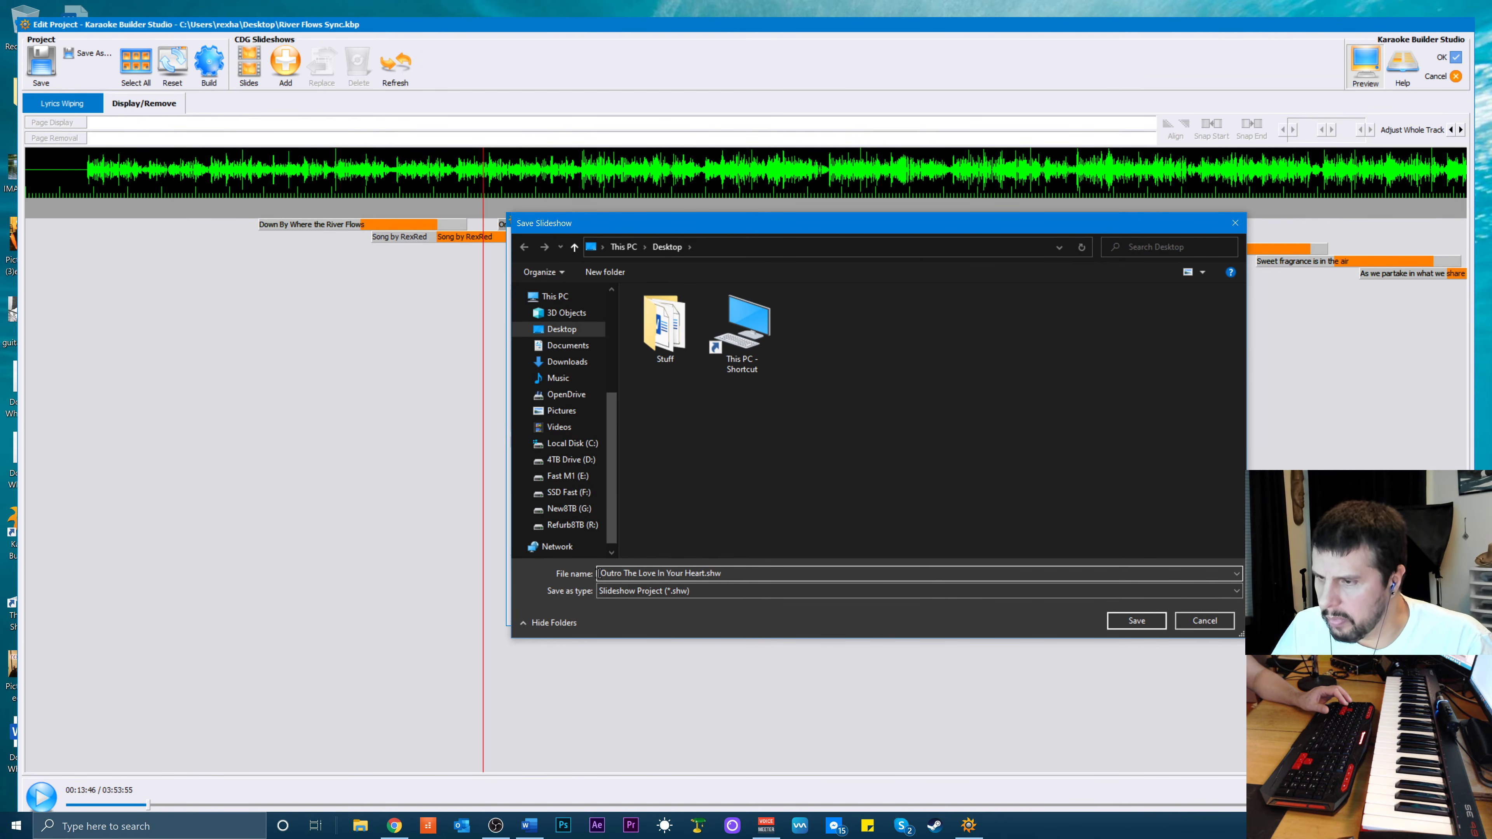
drag(598, 574, 696, 574)
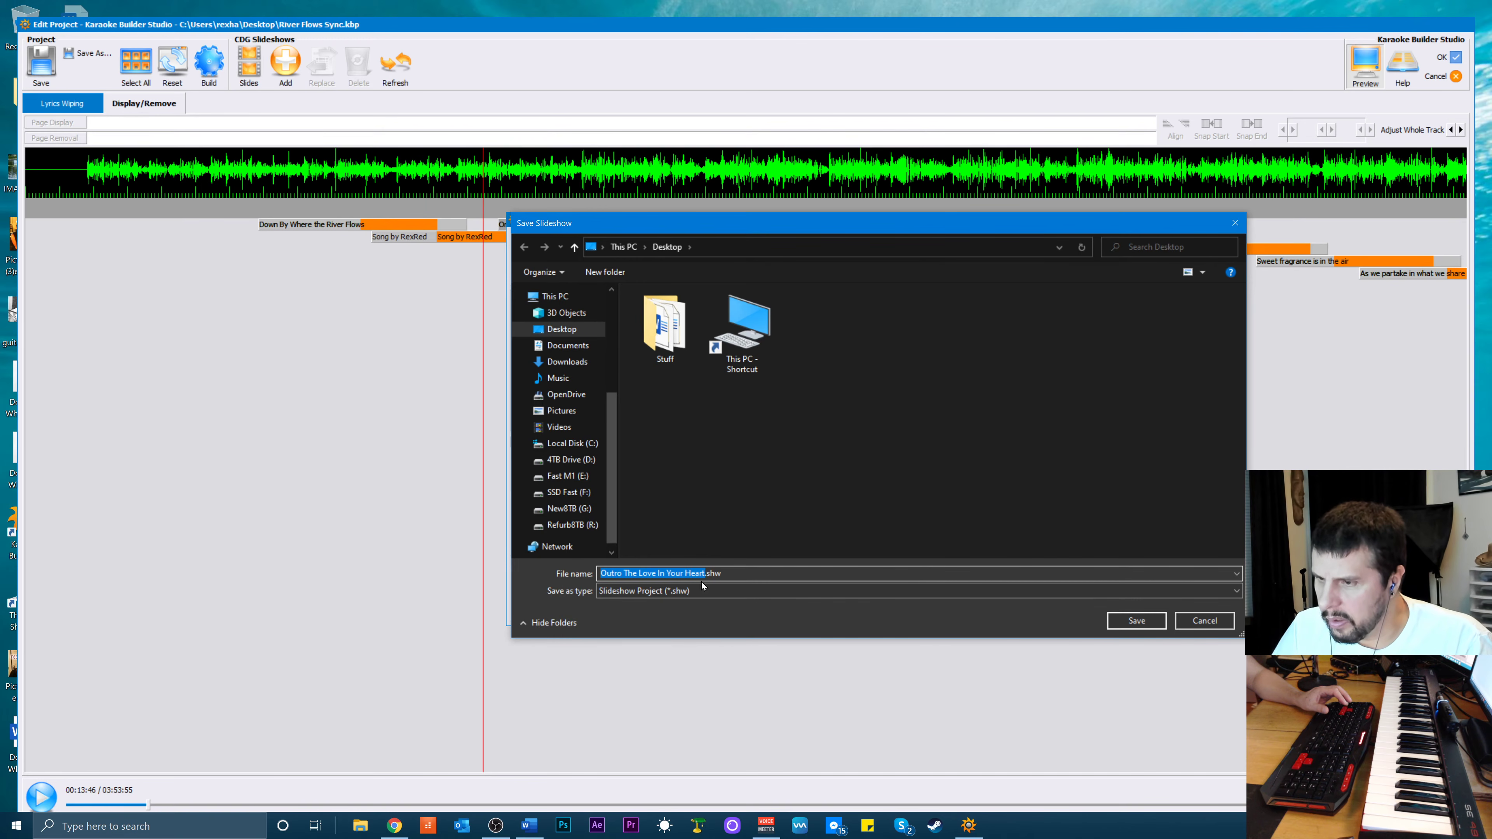
key(Home)
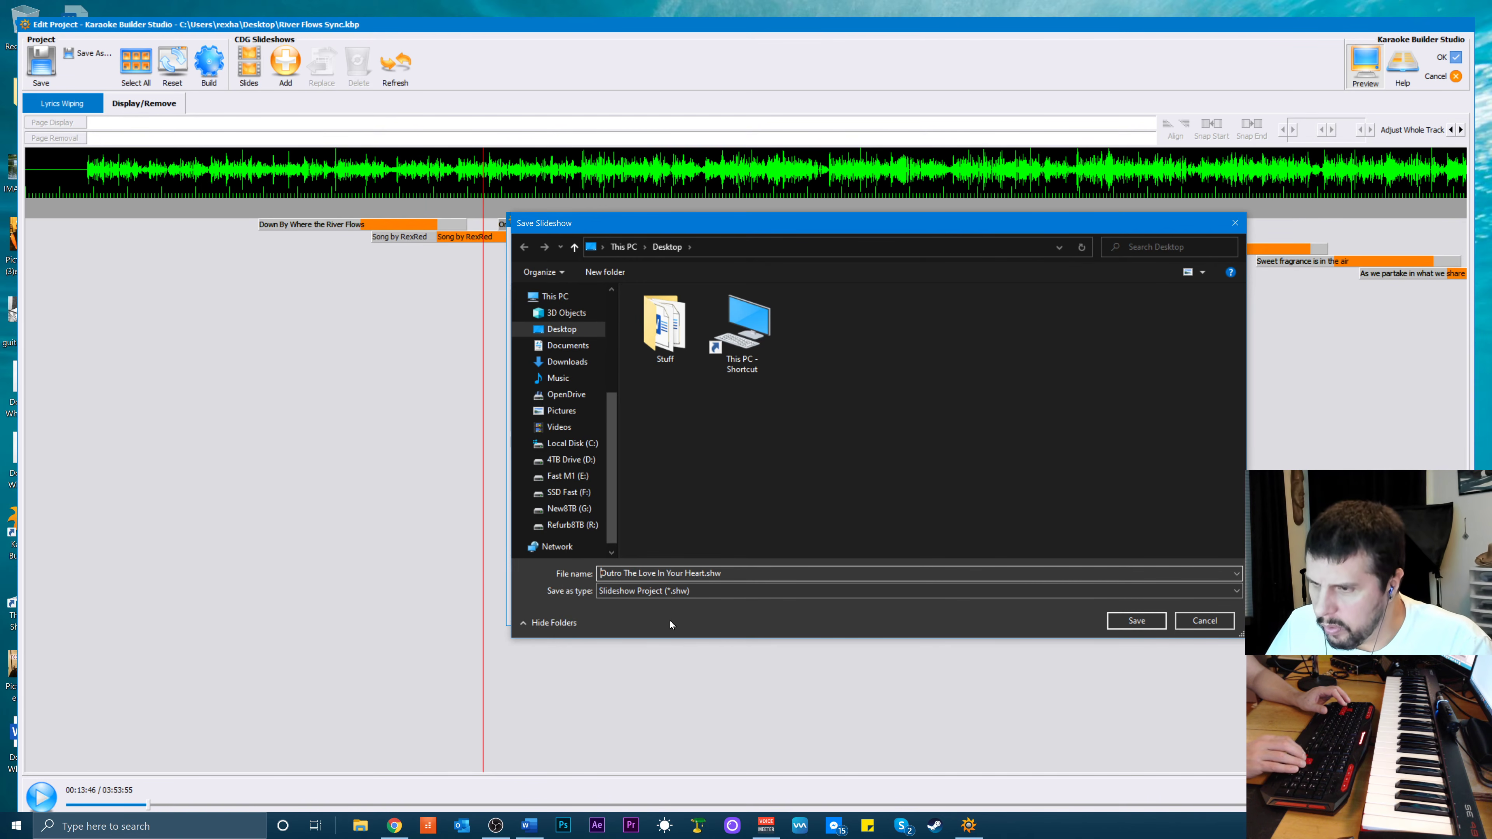
key(Delete)
key(Delete)
key(Delete)
key(Delete)
key(Delete)
key(Delete)
key(Delete)
key(Delete)
key(Delete)
key(Delete)
key(Delete)
key(Delete)
key(Delete)
key(Delete)
key(Delete)
key(Delete)
key(Delete)
key(Delete)
key(Delete)
key(Delete)
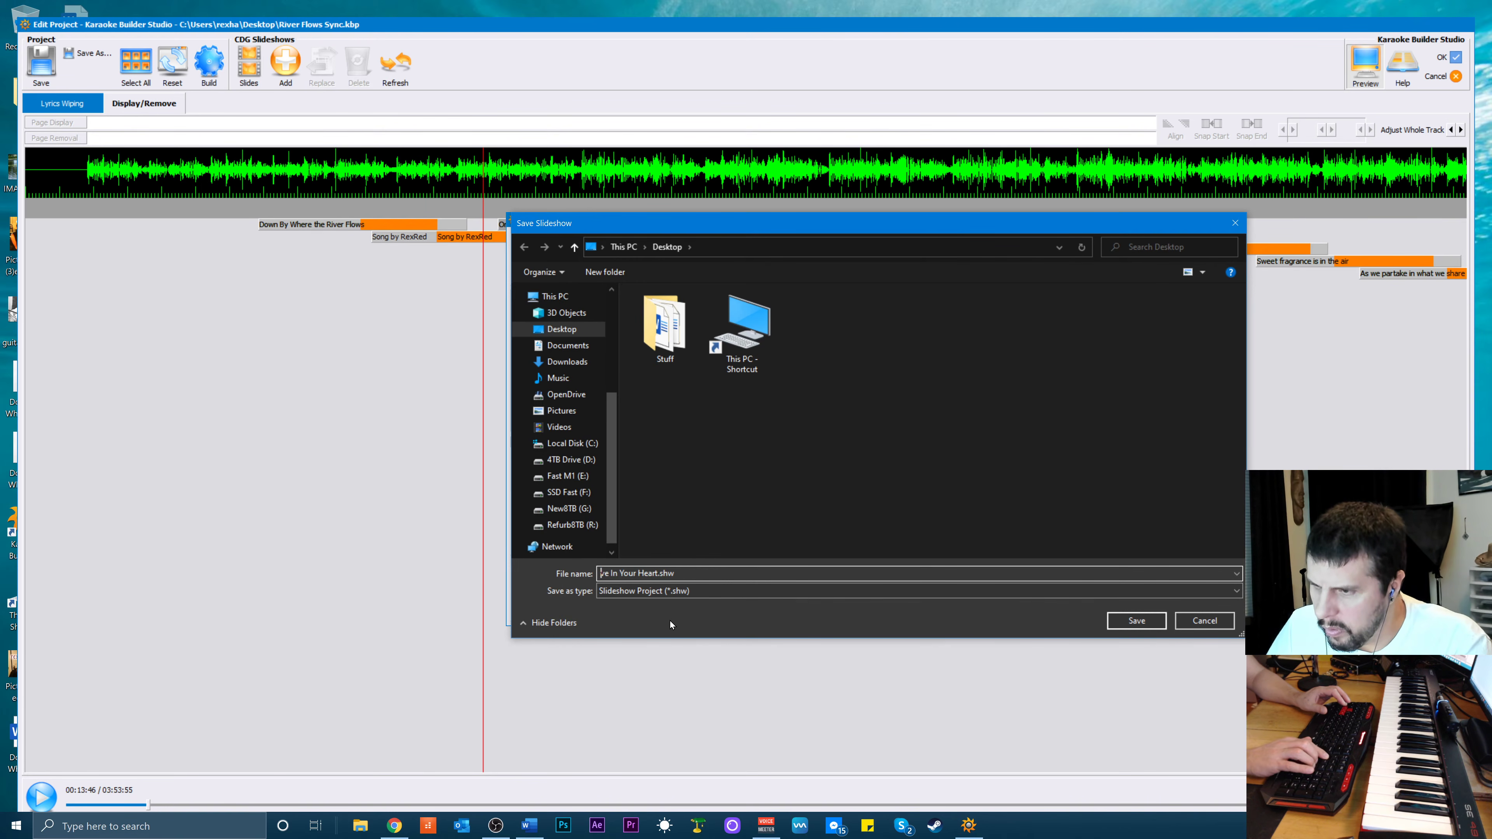
key(Delete)
key(Delete)
key(Delete)
key(Delete)
key(Delete)
key(Delete)
key(Delete)
key(Delete)
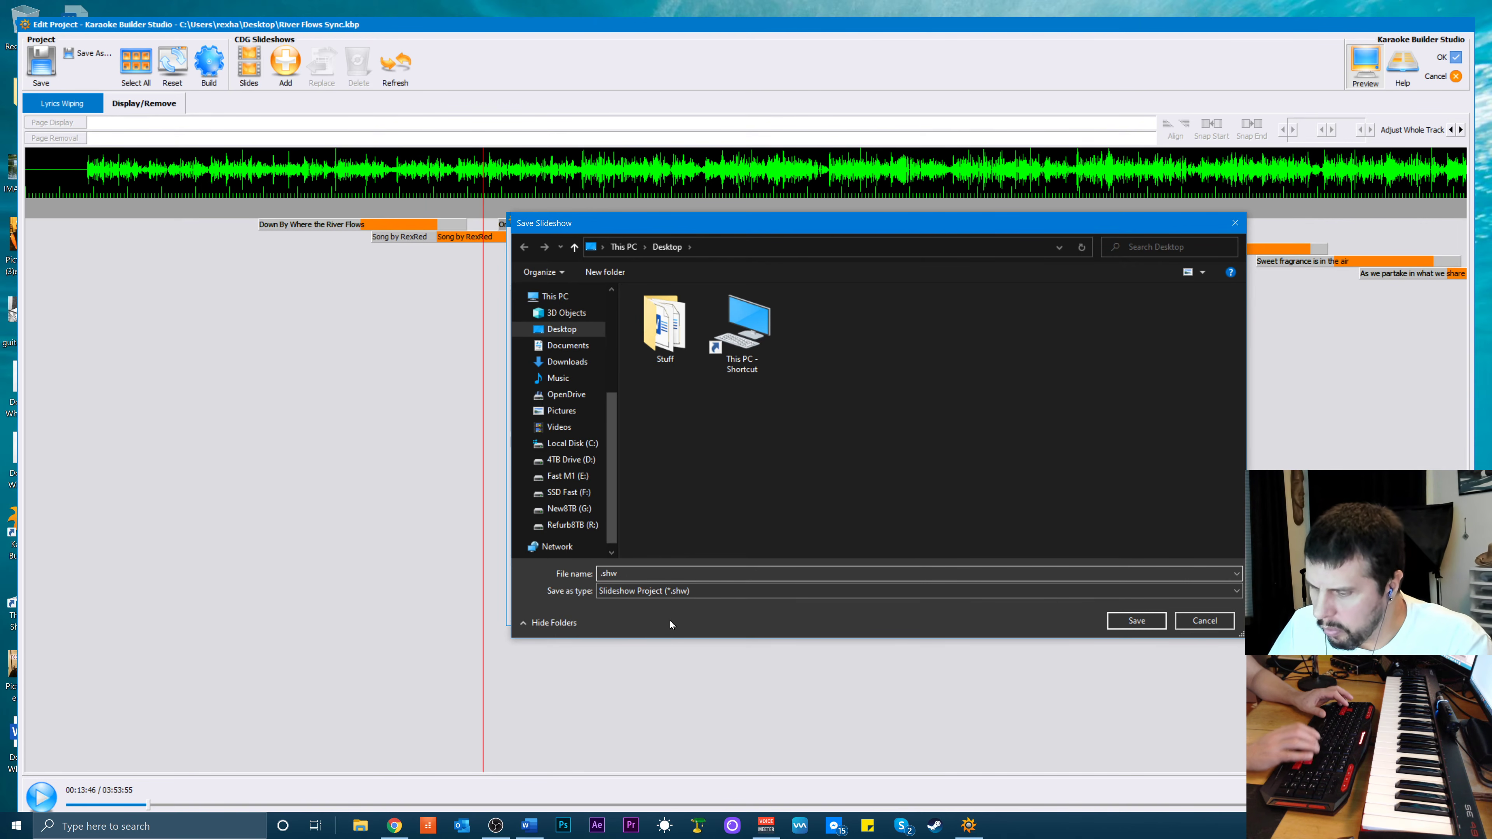
text(Intro )
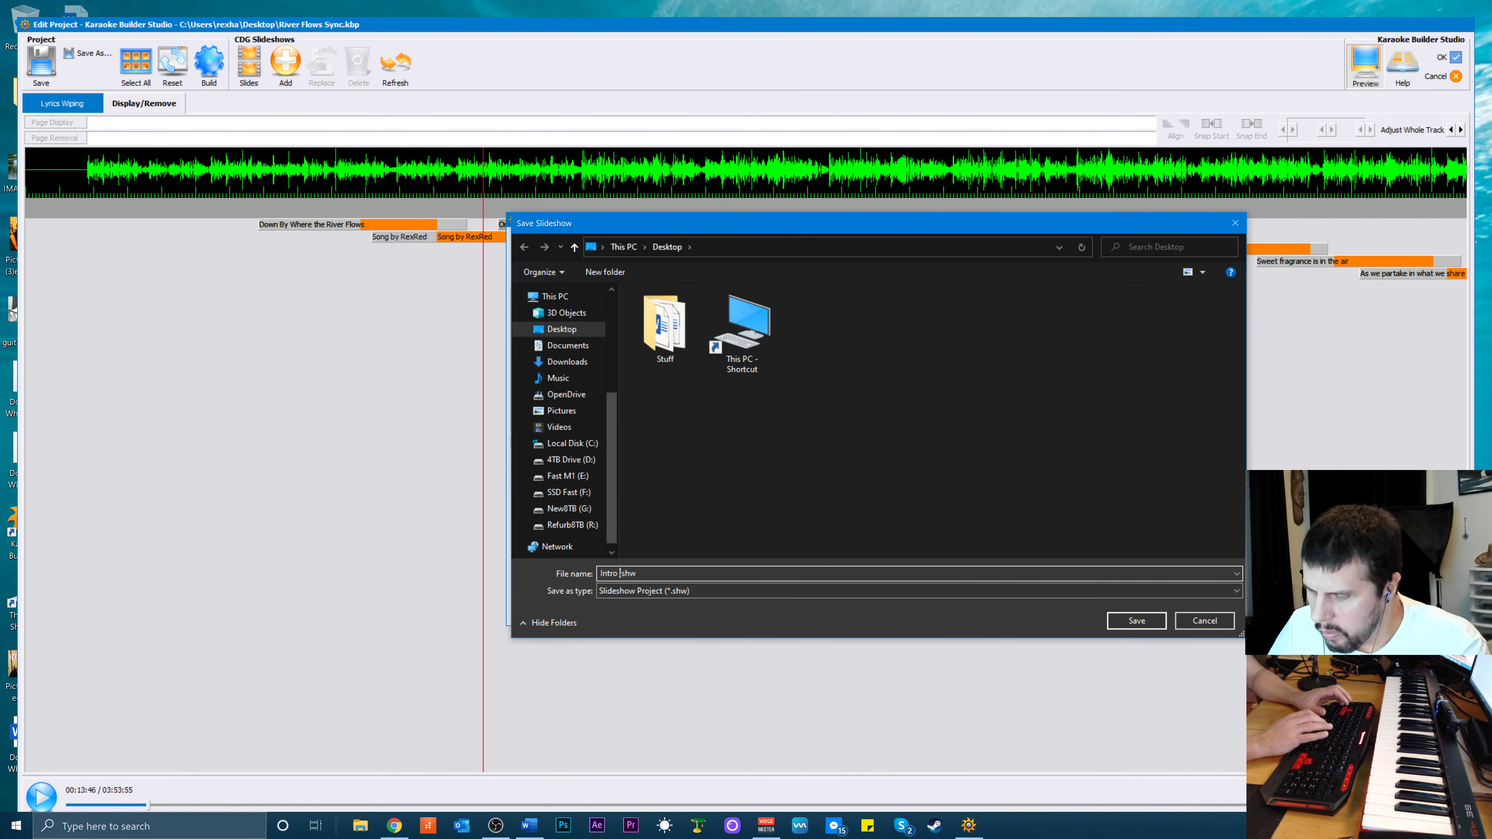
text(River Flows)
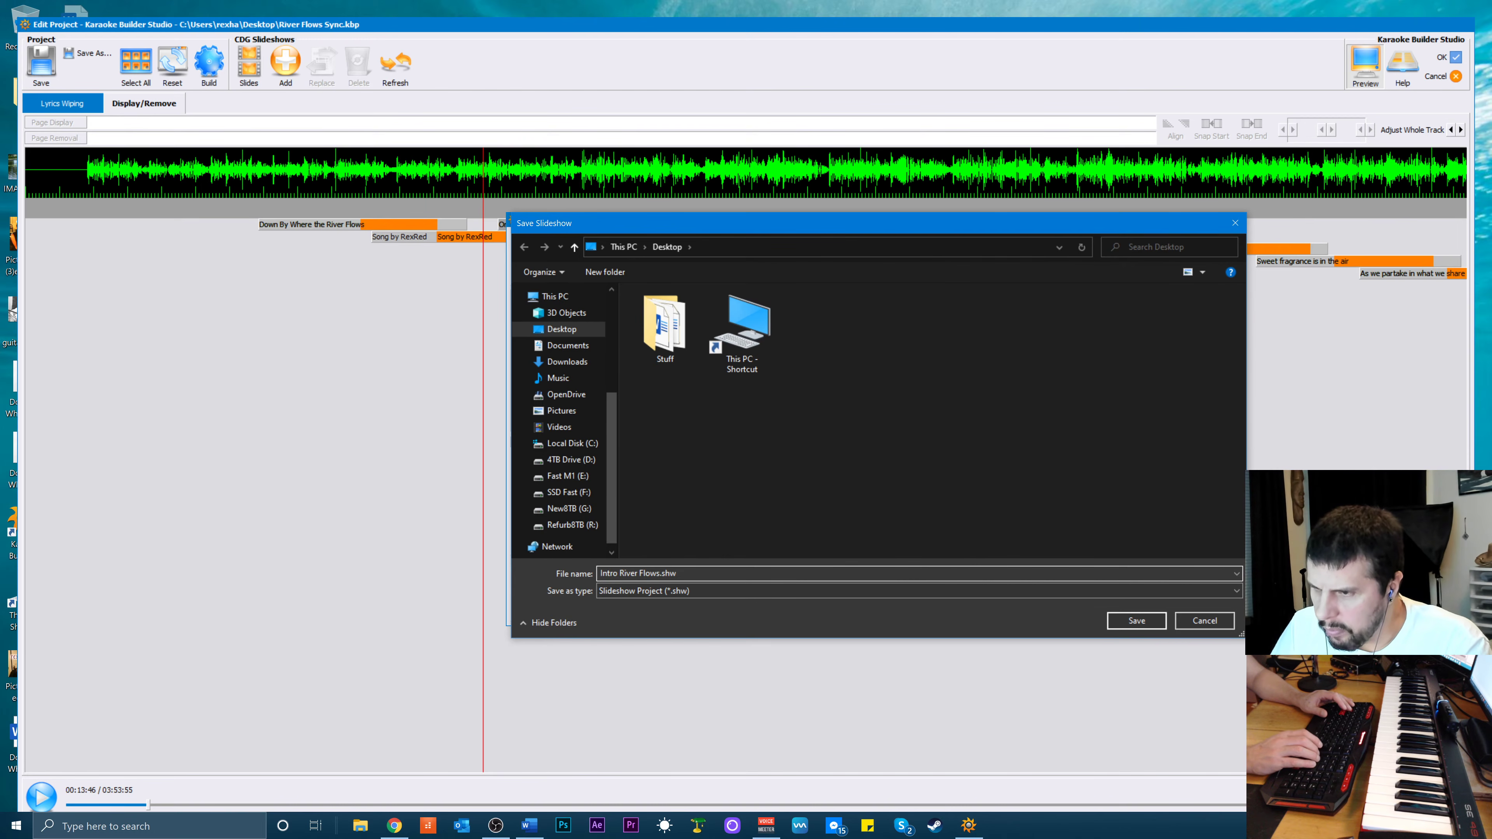
key(Return)
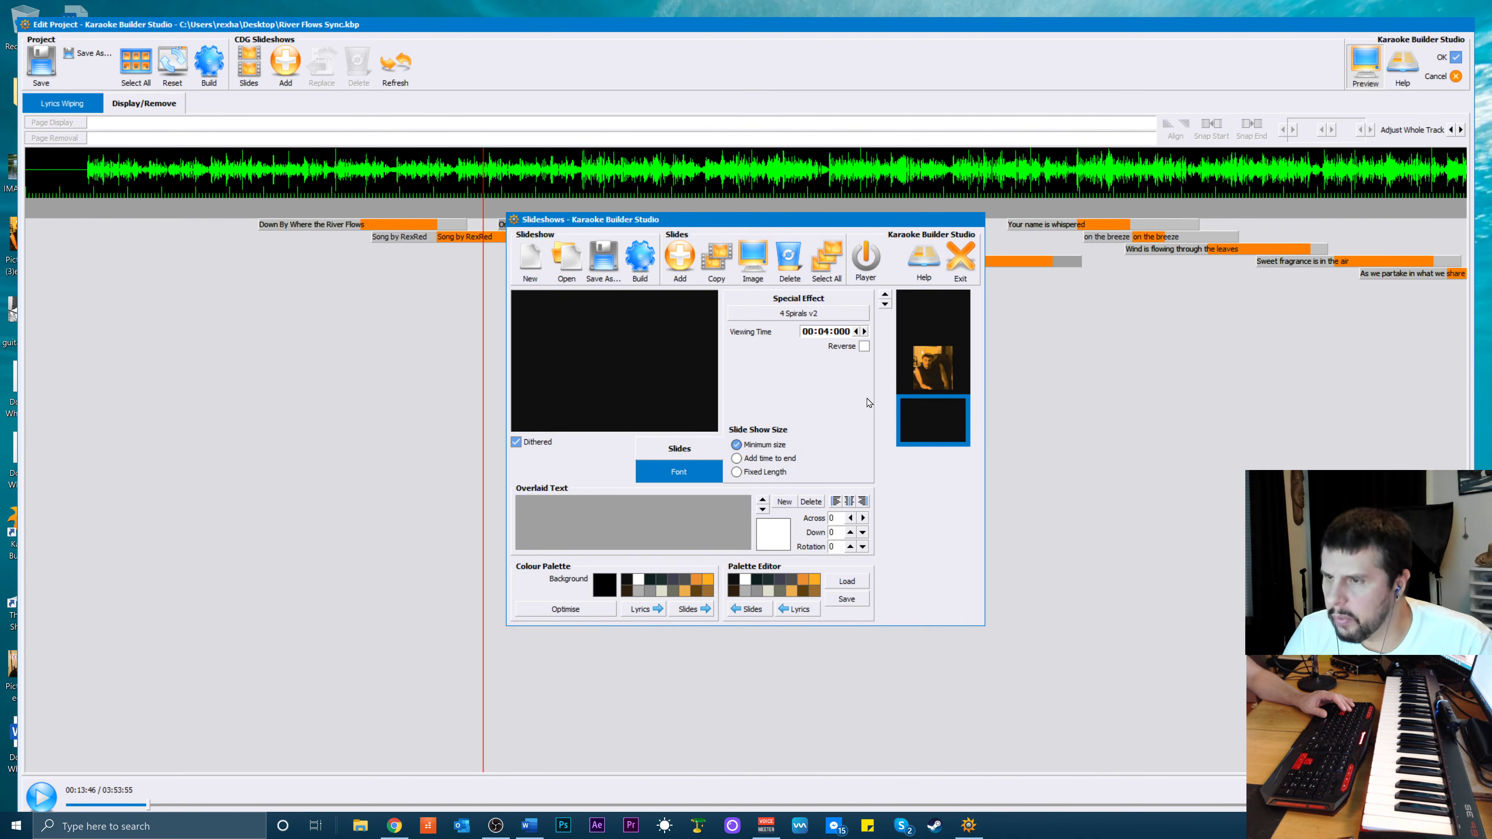
click(959, 263)
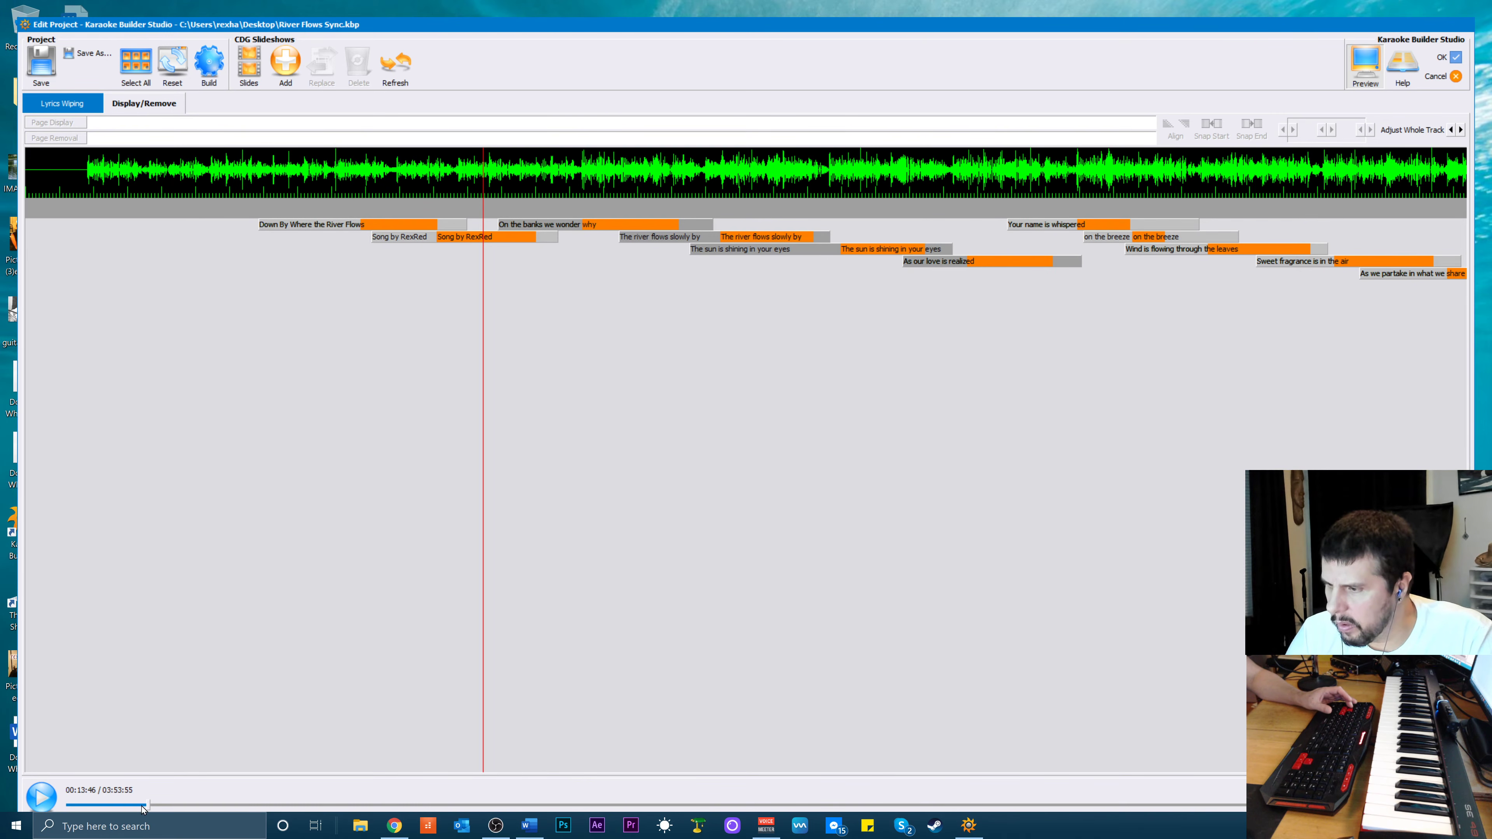
Move the playback position to 00:01:25 near the track's start and check the Desktop for a CDG slideshow to add
drag(148, 806, 68, 806)
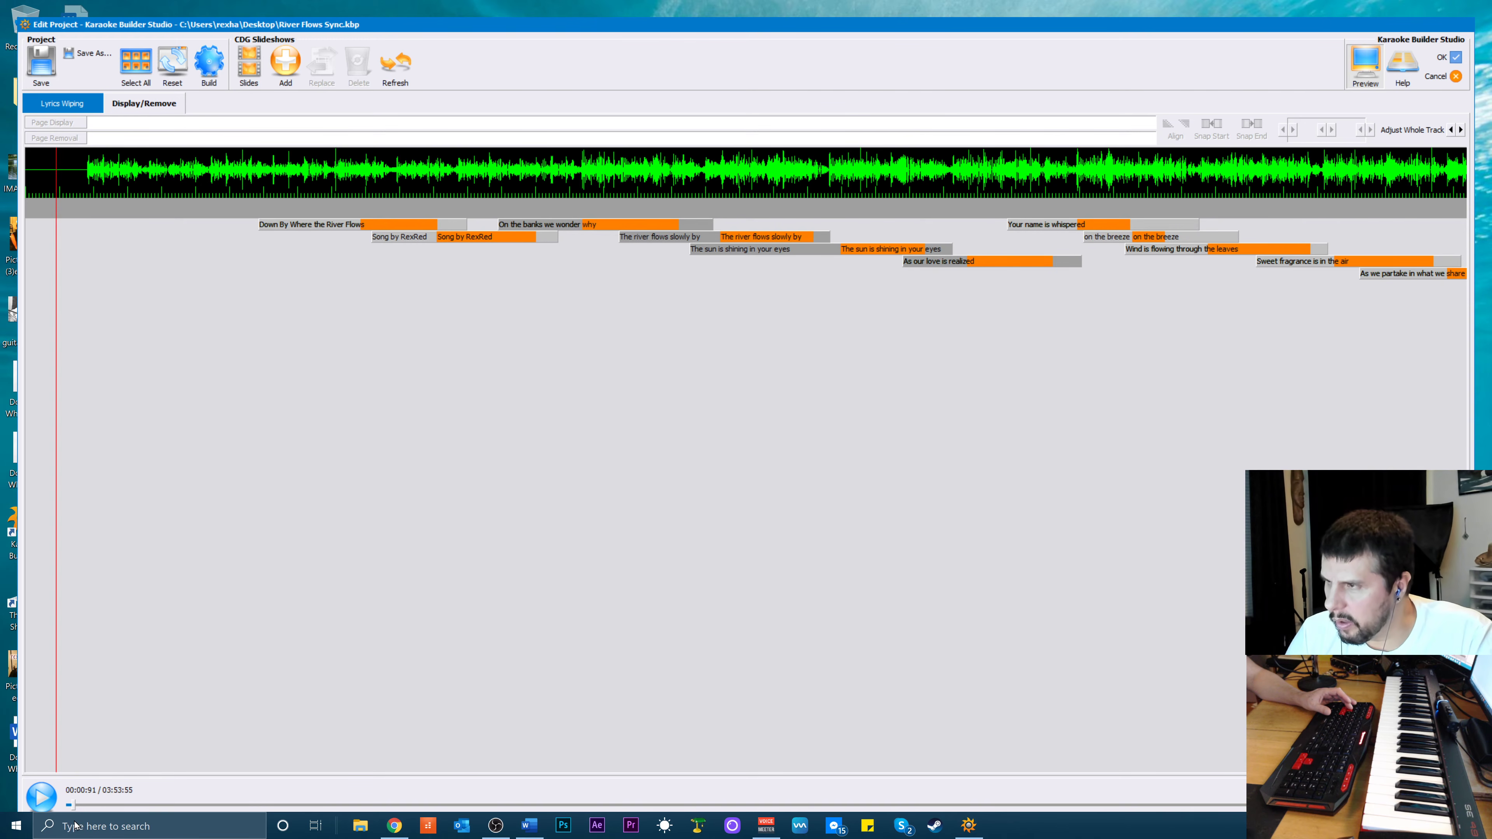
click(286, 69)
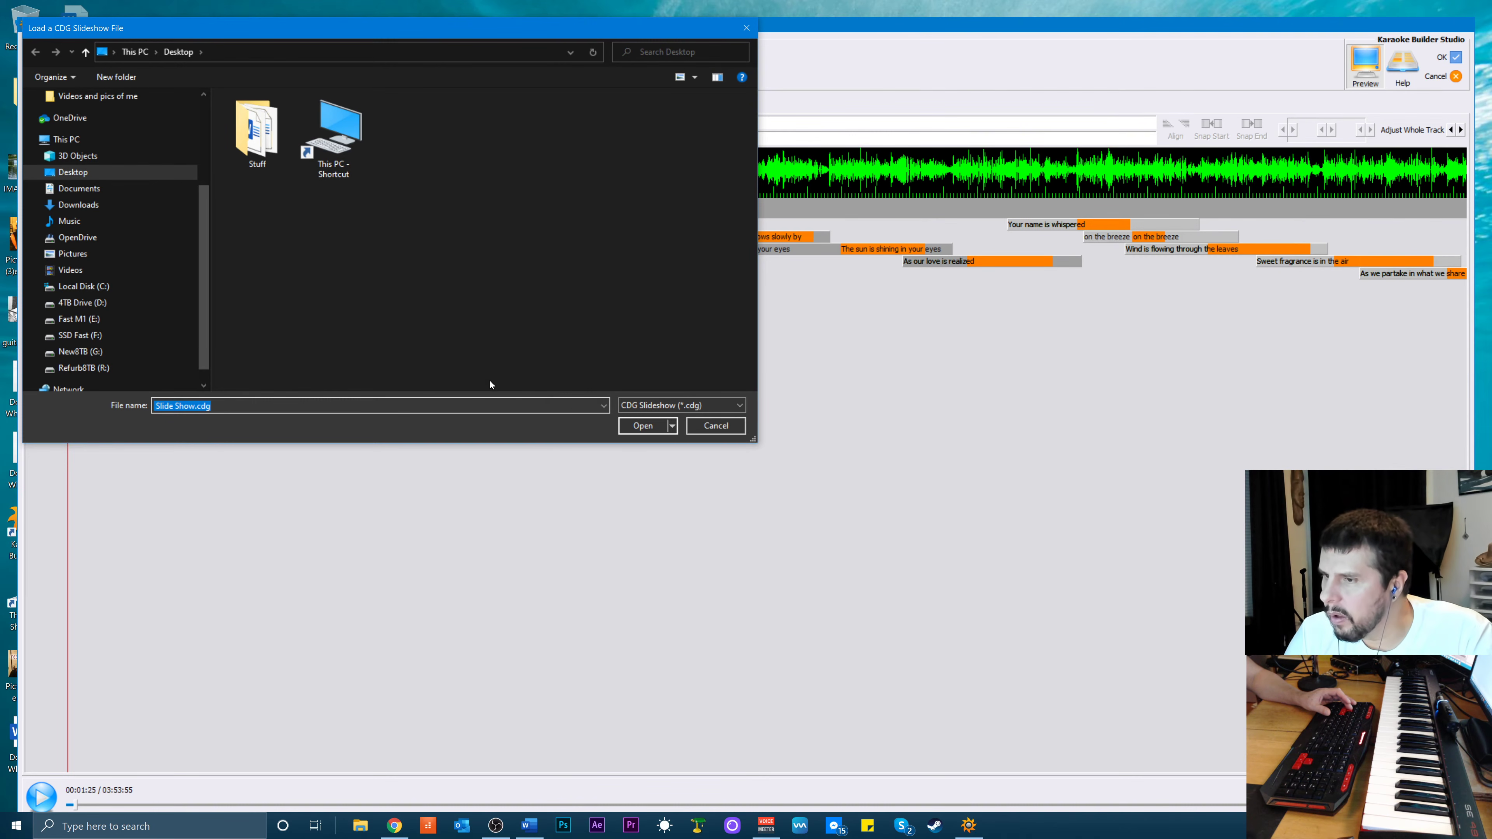
click(699, 426)
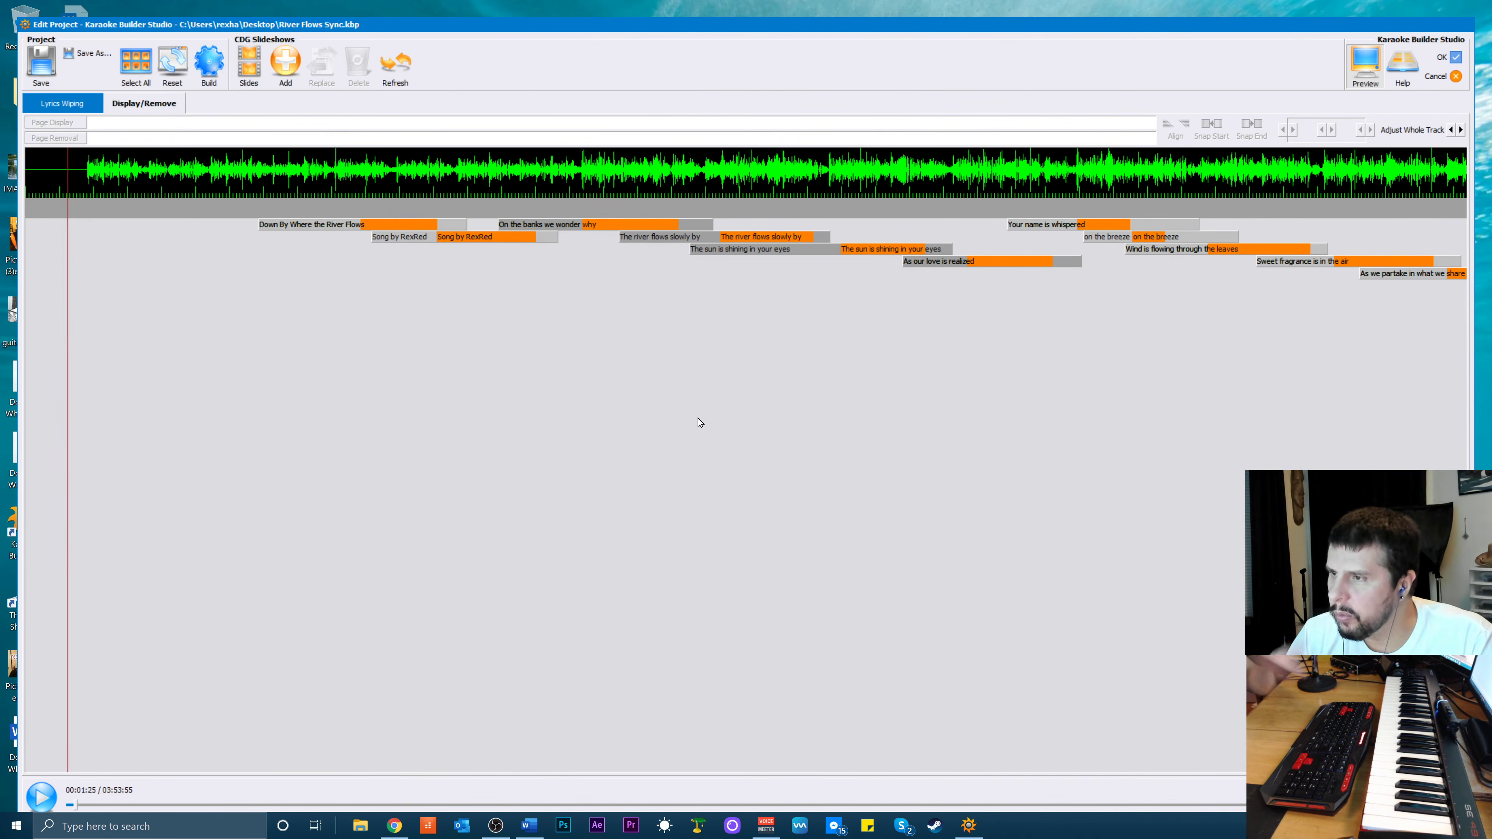
Reopen the slideshow editor and load Intro River Flows.shw from the Desktop
click(248, 74)
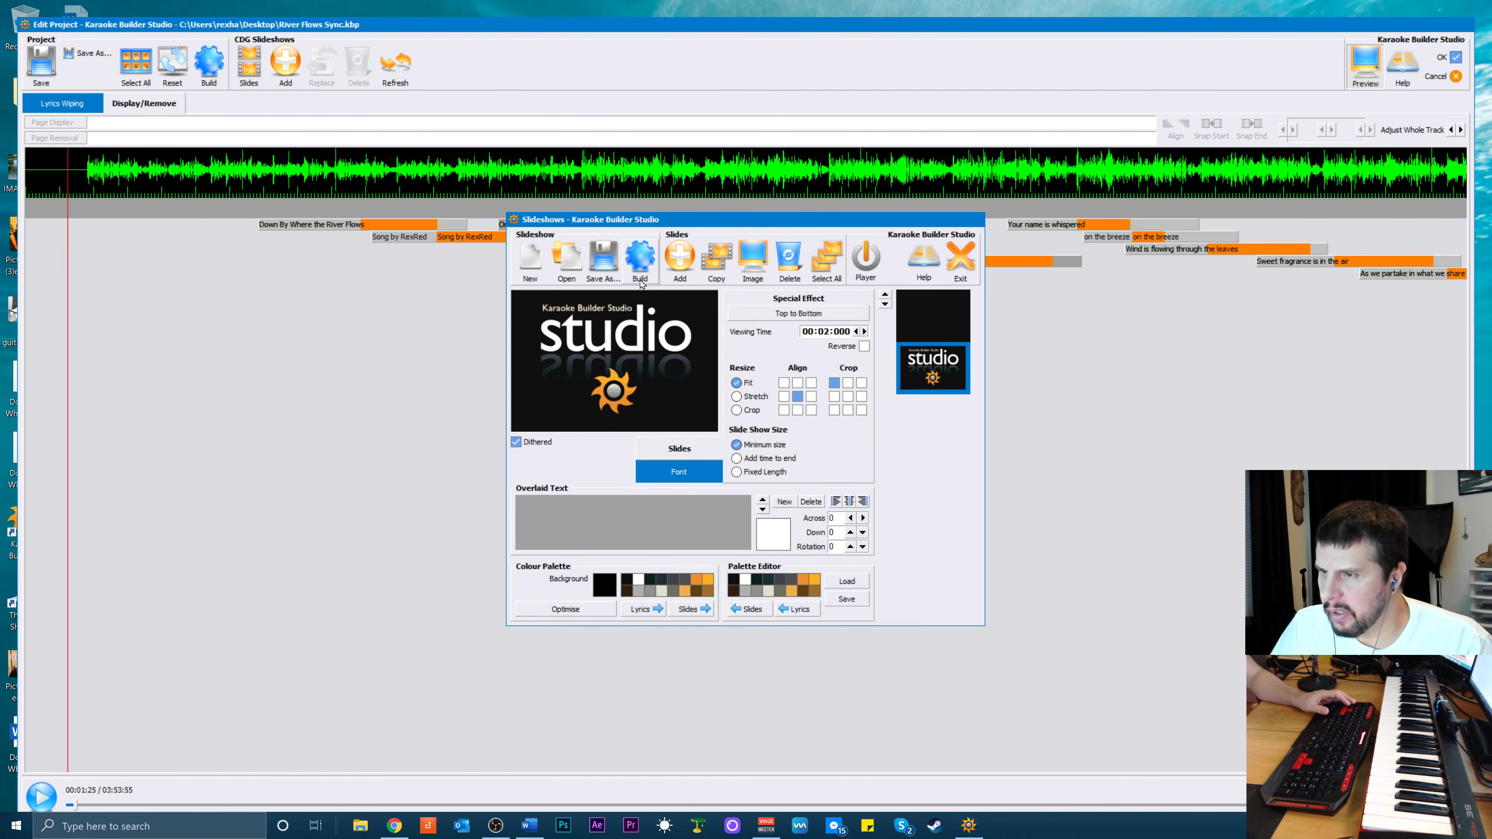
click(558, 271)
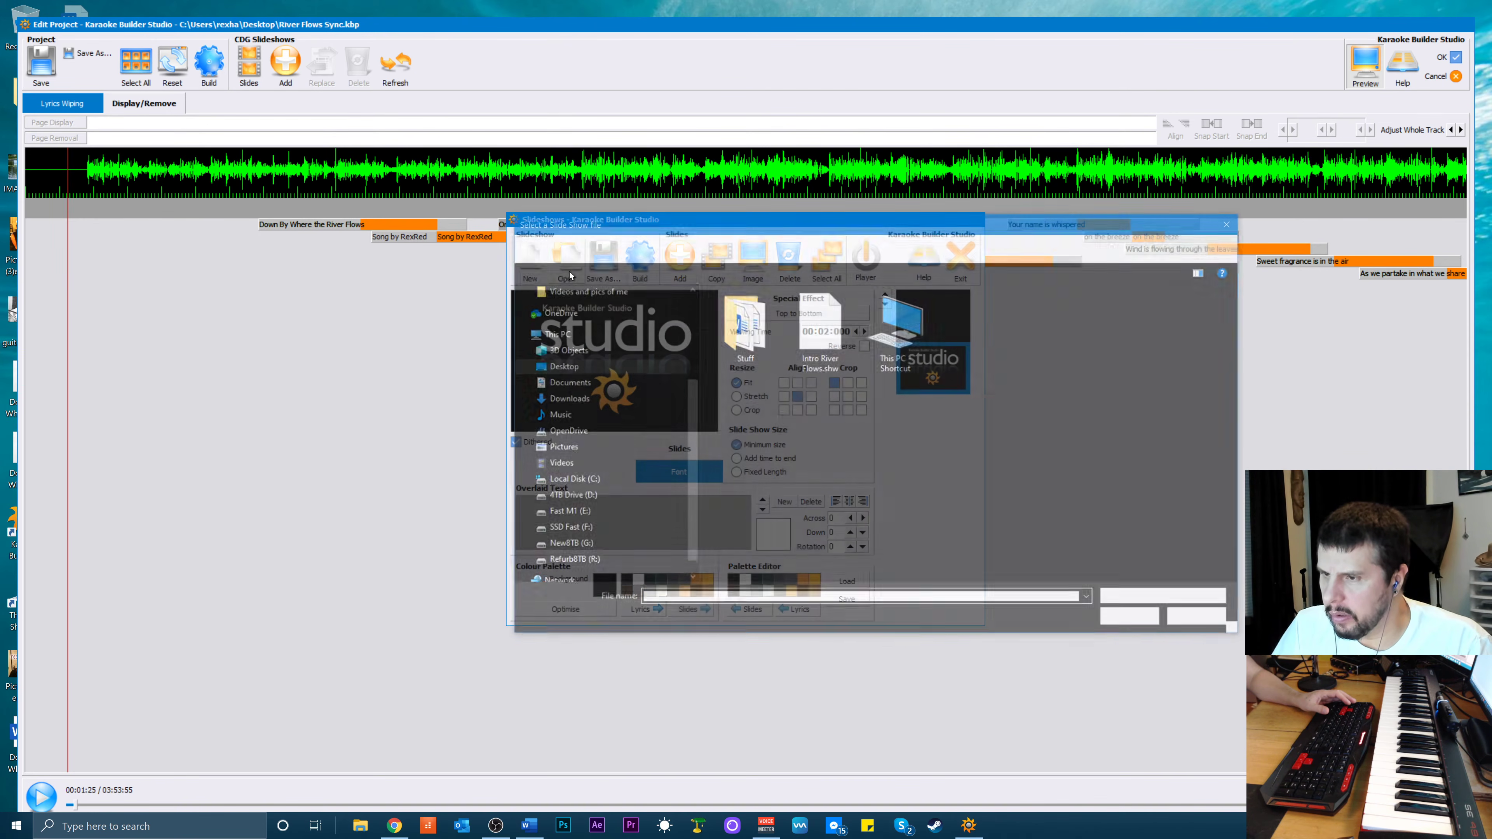
click(800, 342)
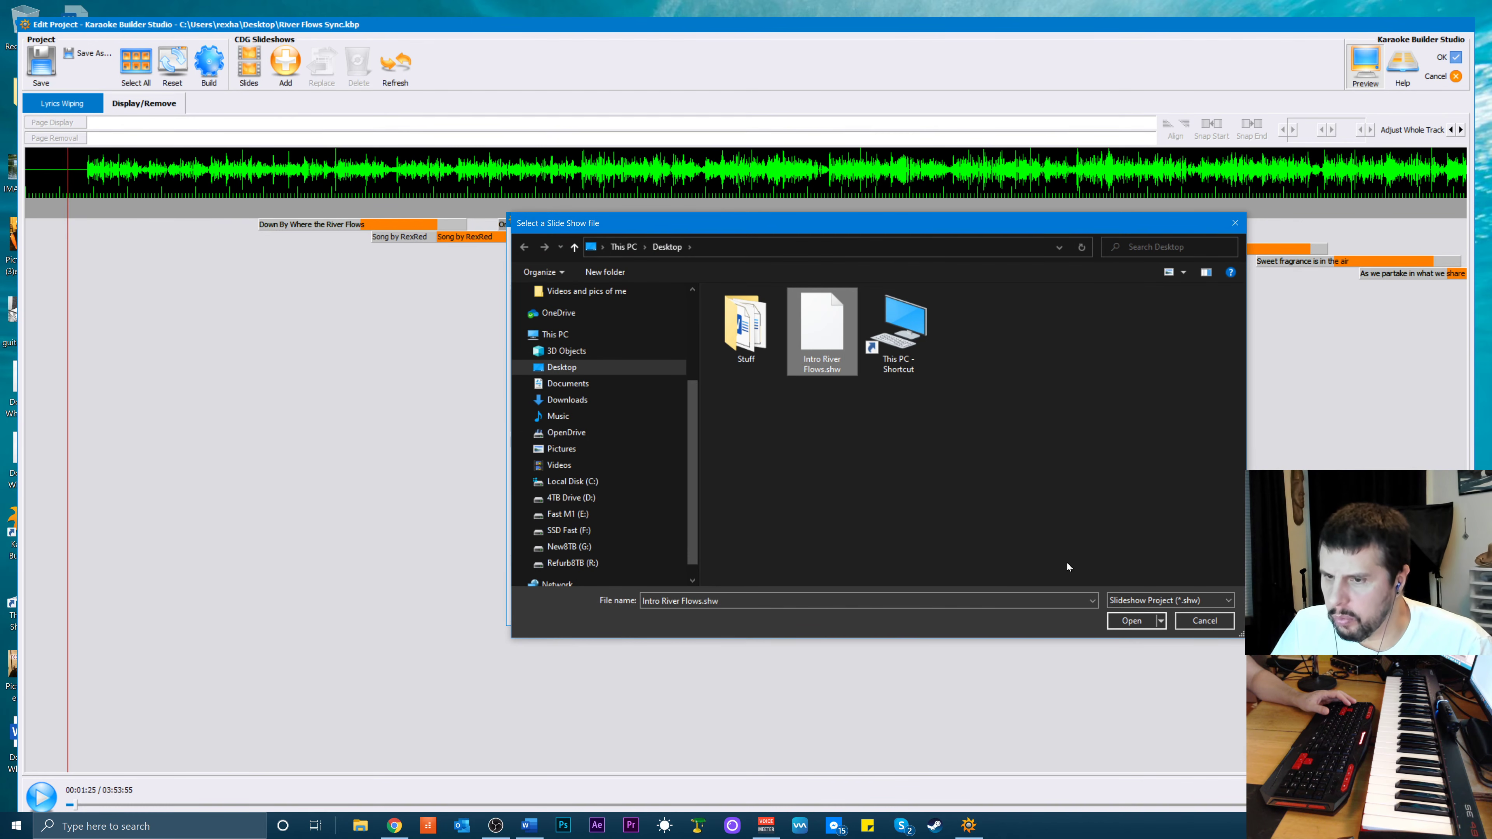
click(1131, 621)
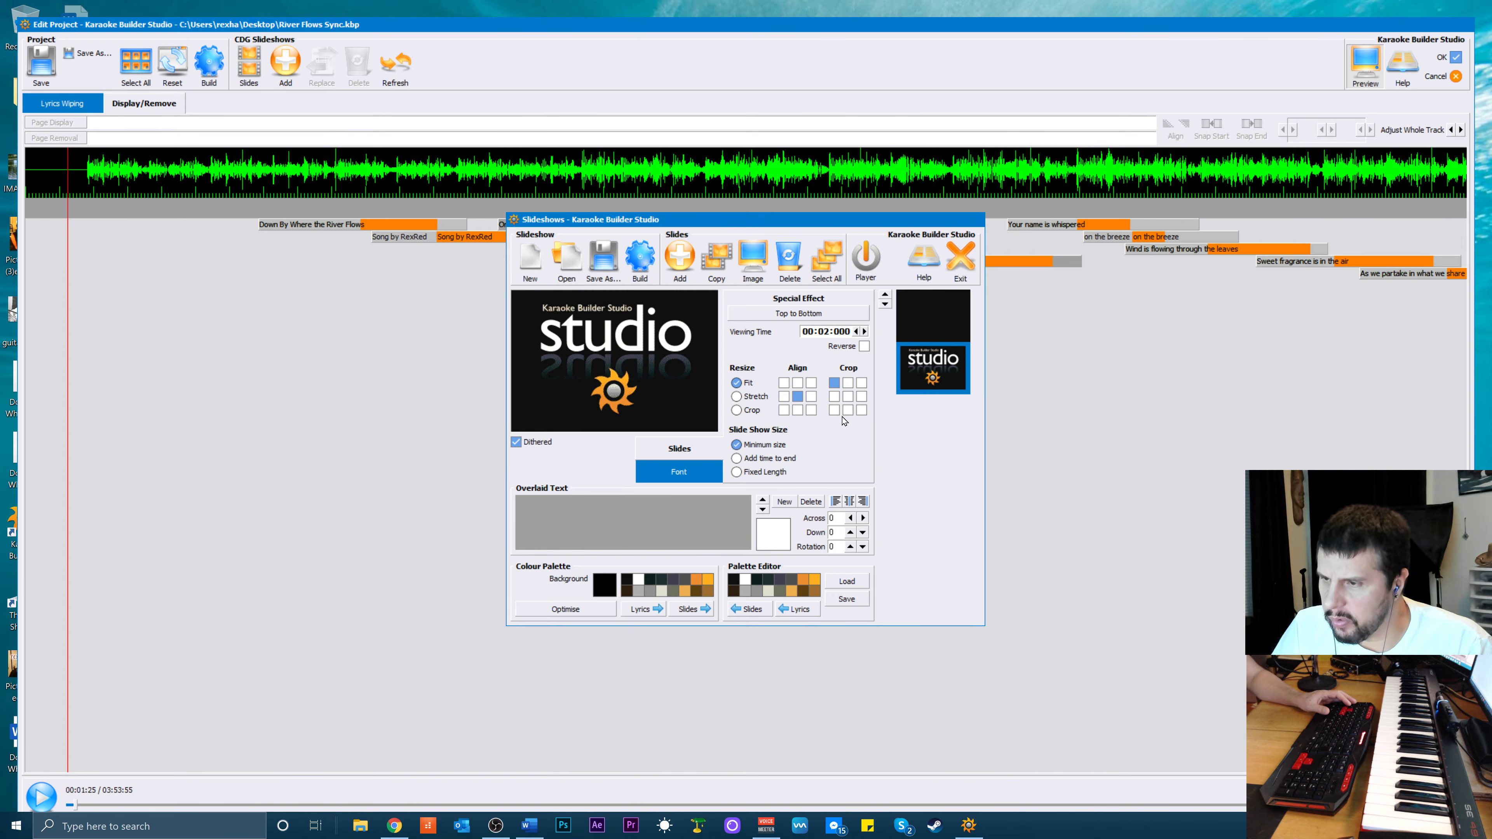
Build the slideshow as Intro River Flows.cdg on the Desktop, decline playing it, and close the slideshow editor
click(638, 269)
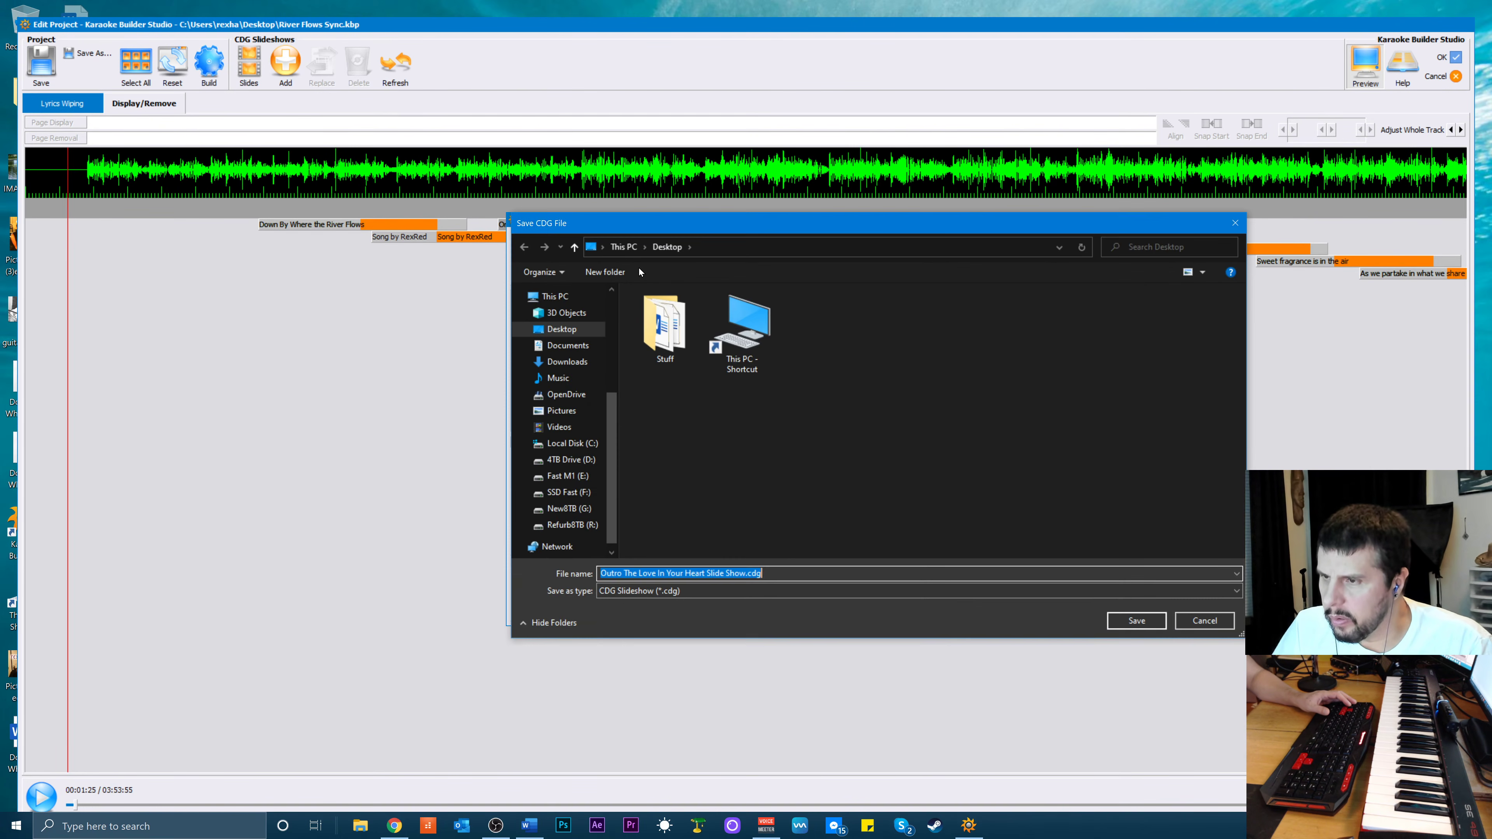
click(660, 575)
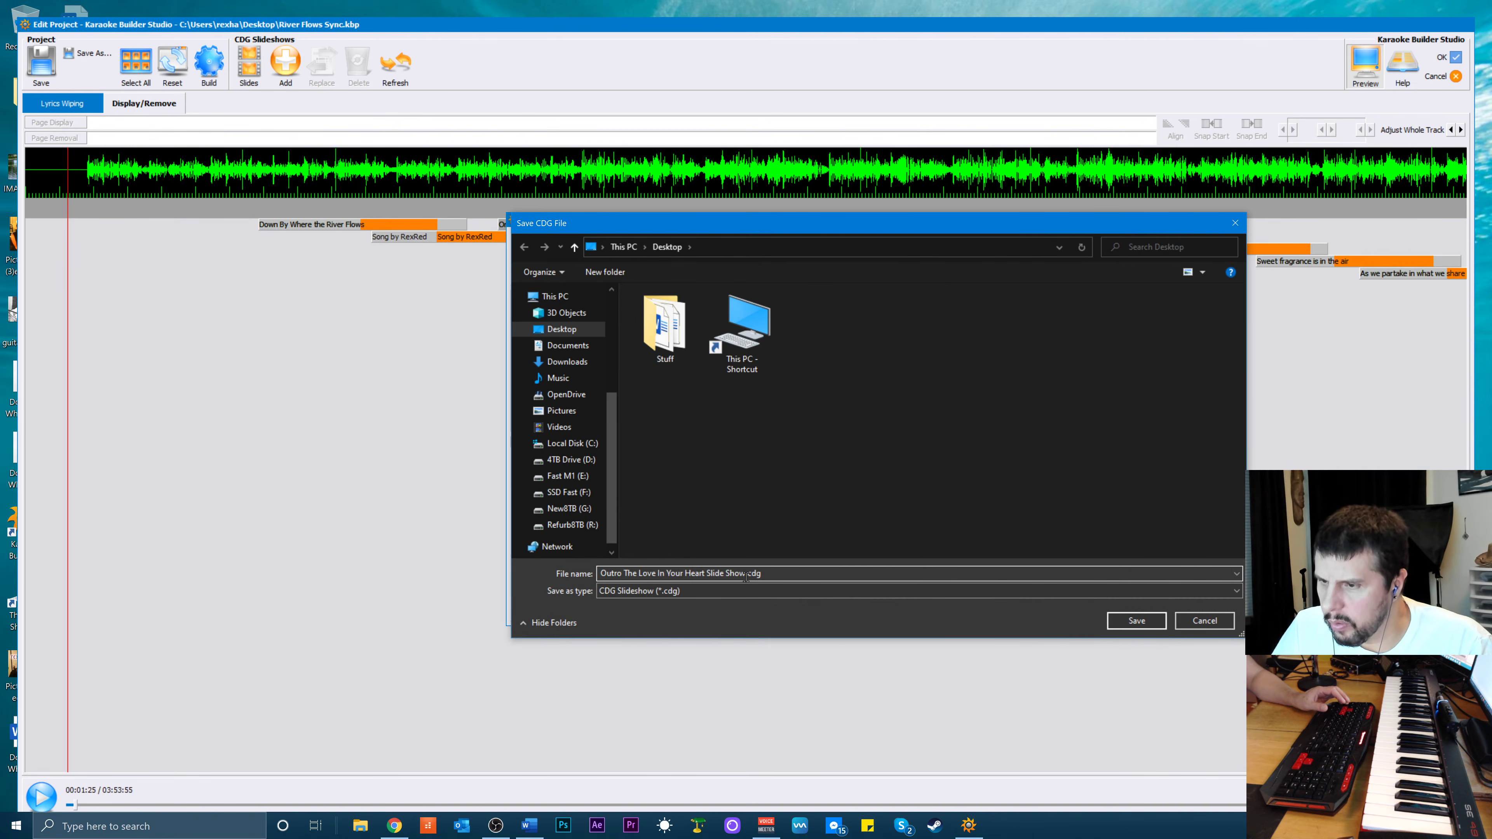
drag(744, 576, 600, 576)
key(BackSpace)
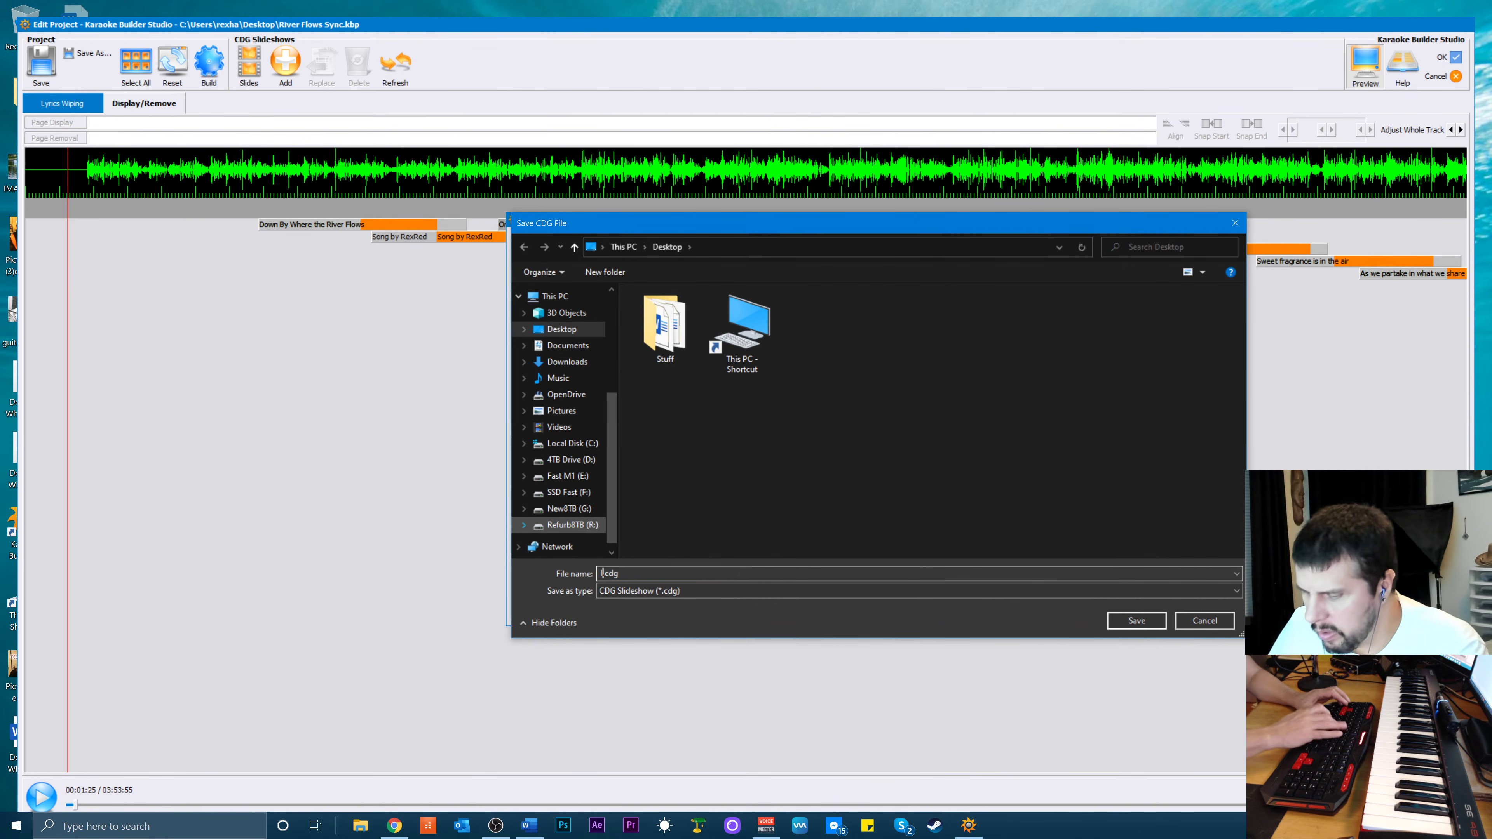
text(Intro R)
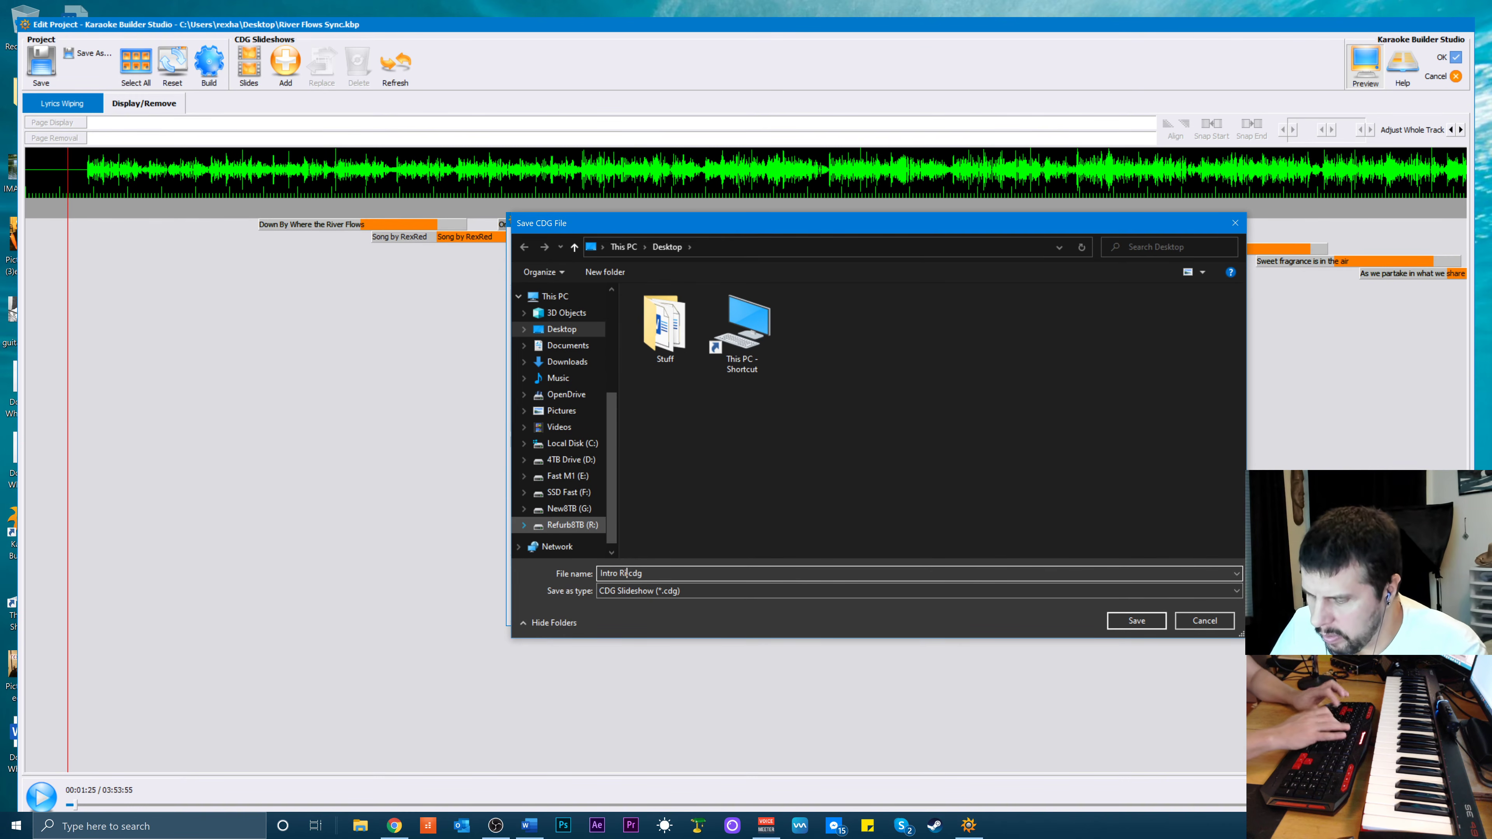
text(iver Flows)
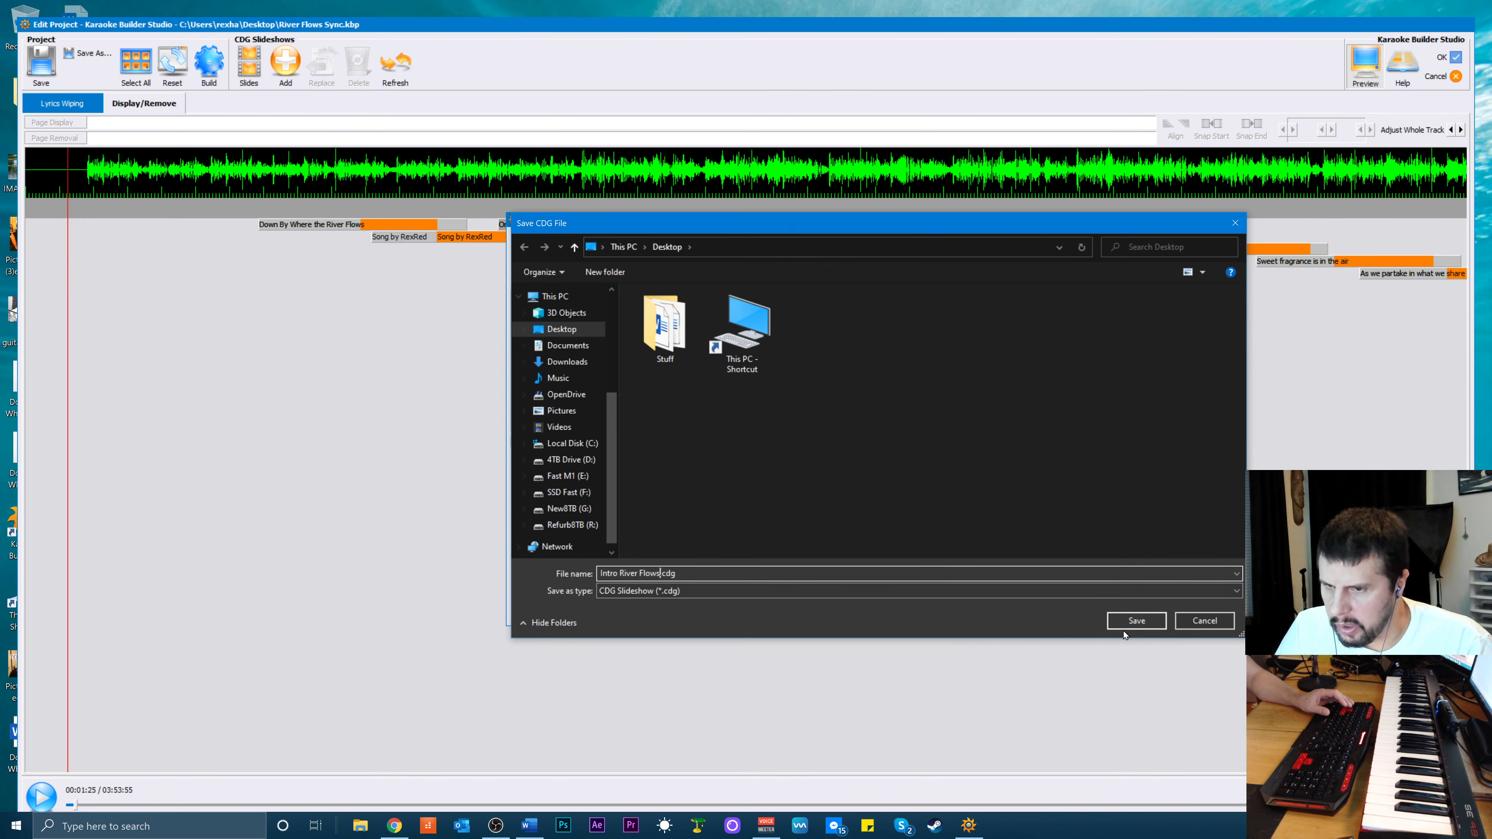
click(1136, 622)
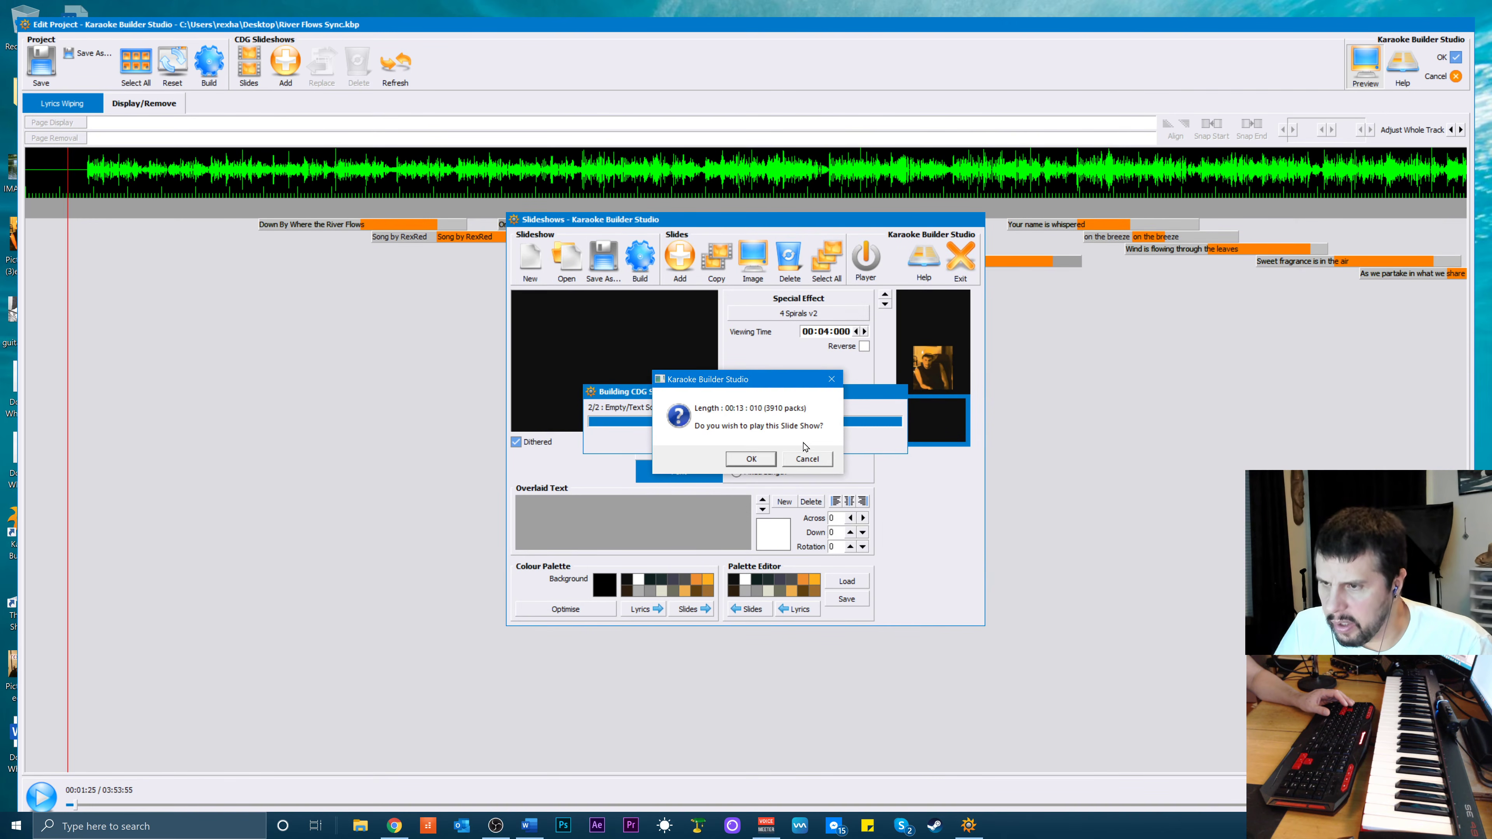
click(806, 459)
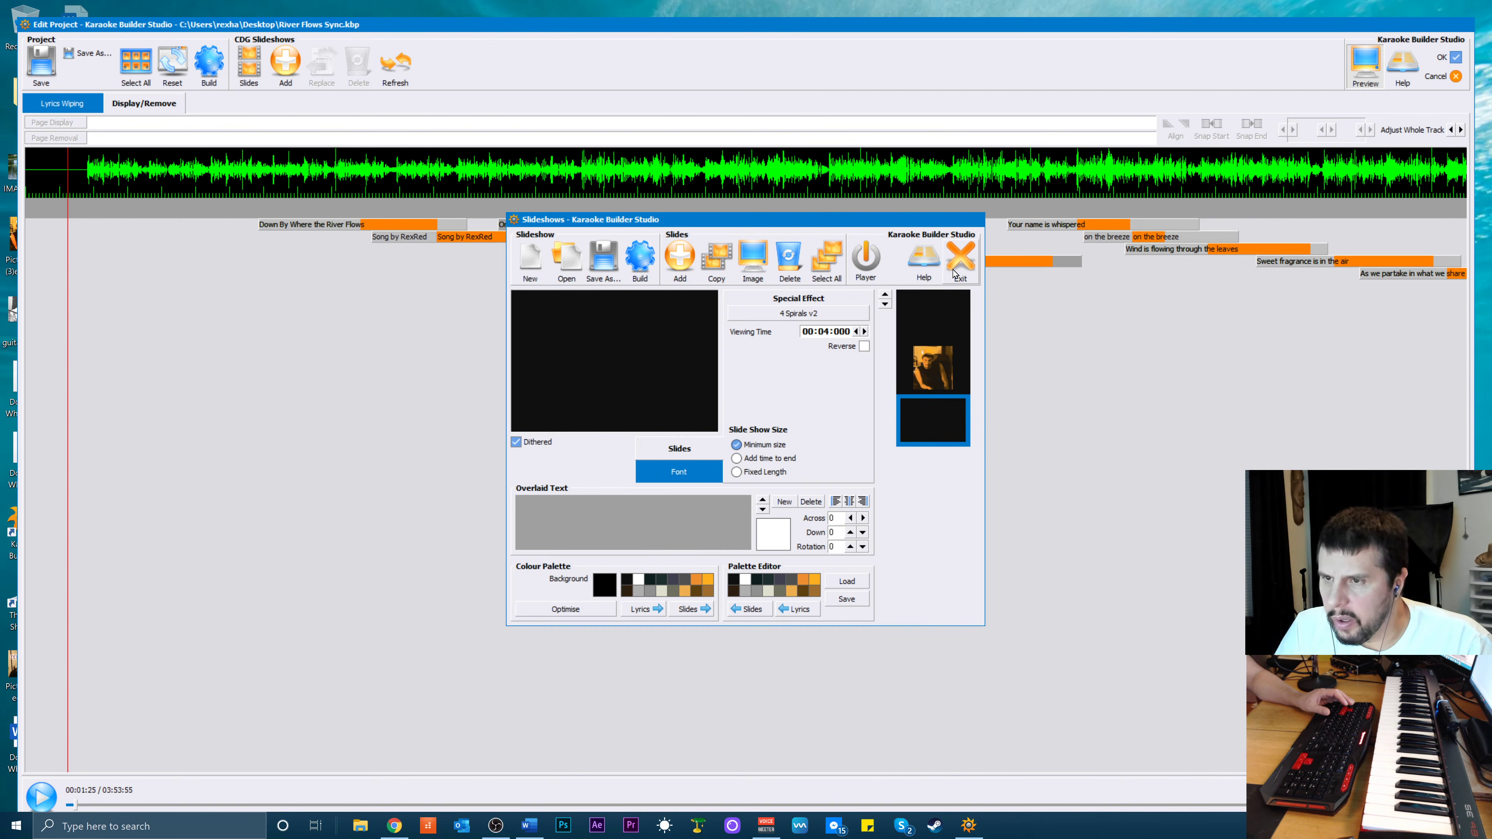
click(955, 273)
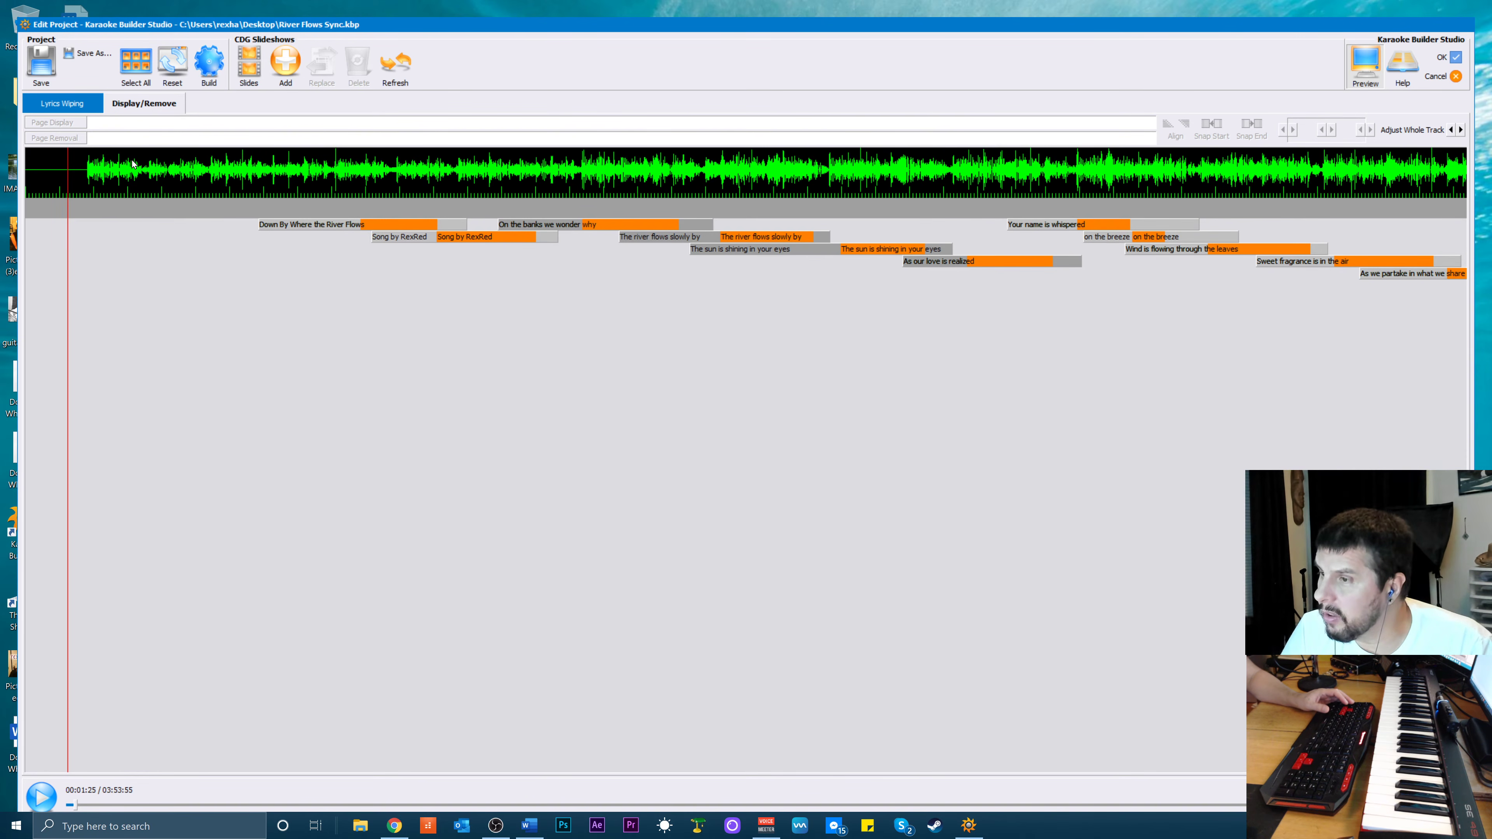
Add the Intro River Flows.cdg slideshow to the project timeline and shift it slightly earlier, towards the start of the track
click(249, 65)
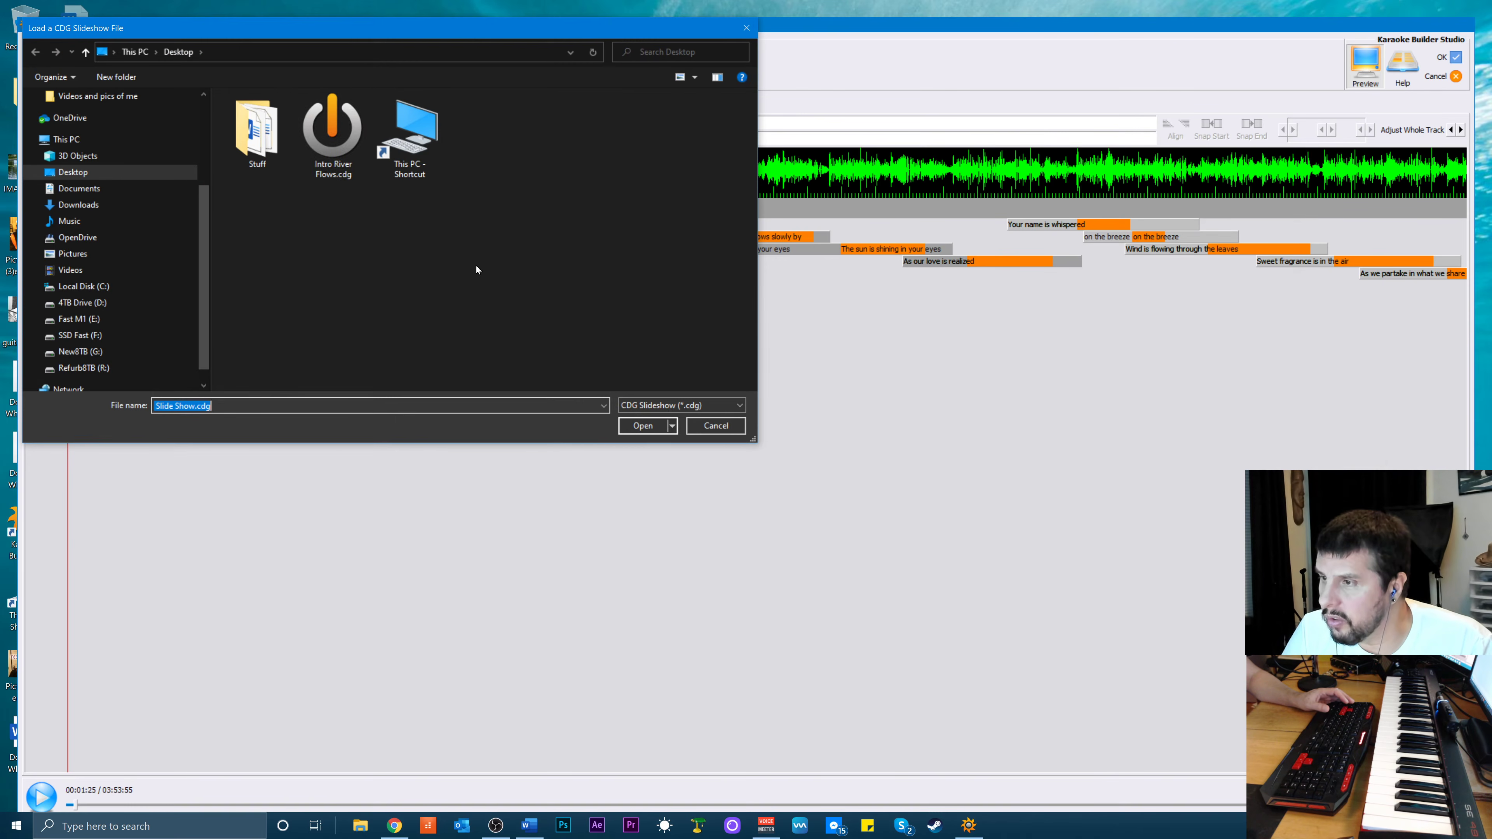
click(359, 119)
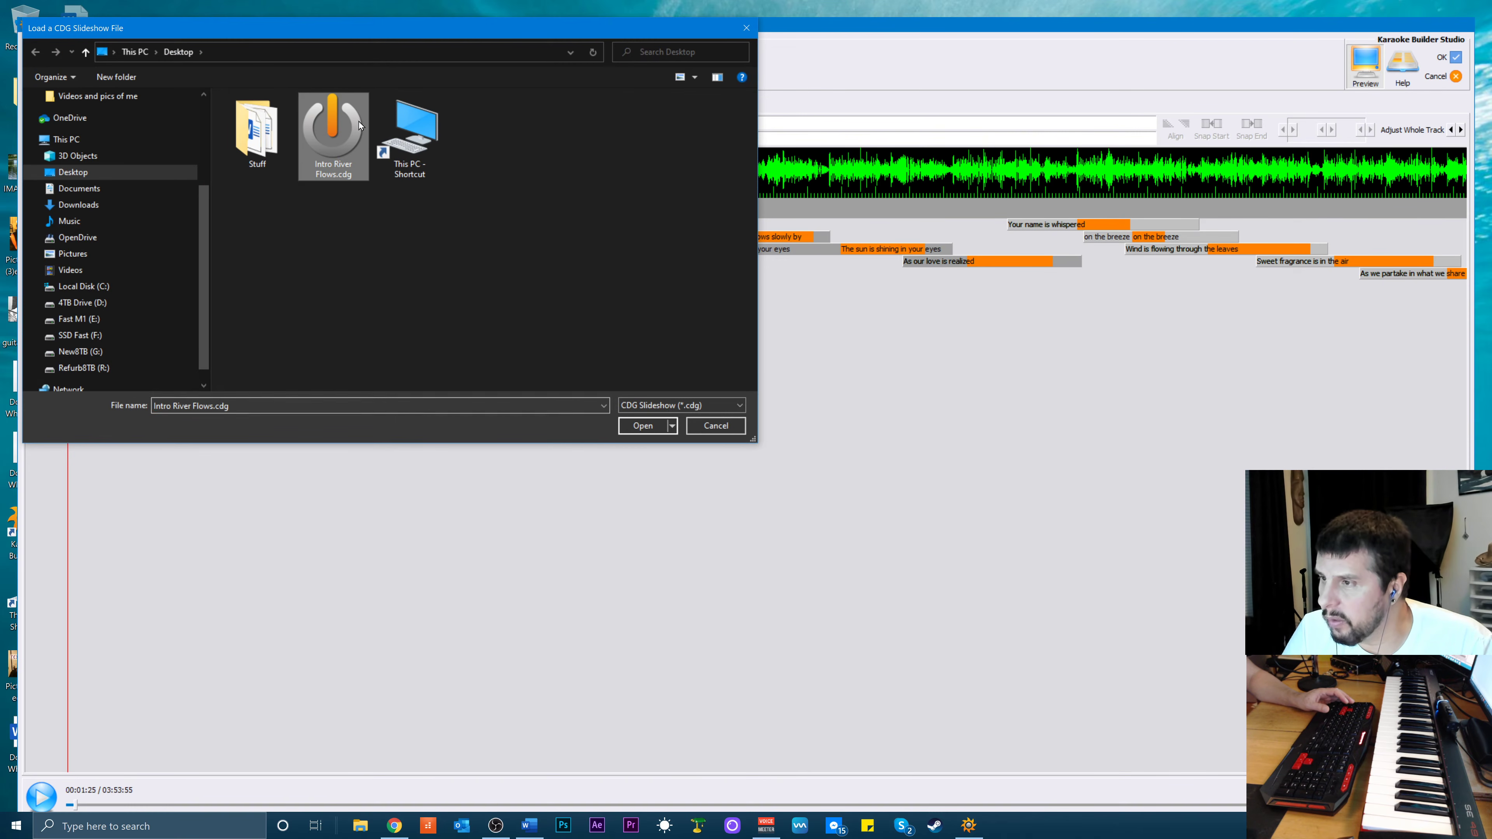
click(641, 426)
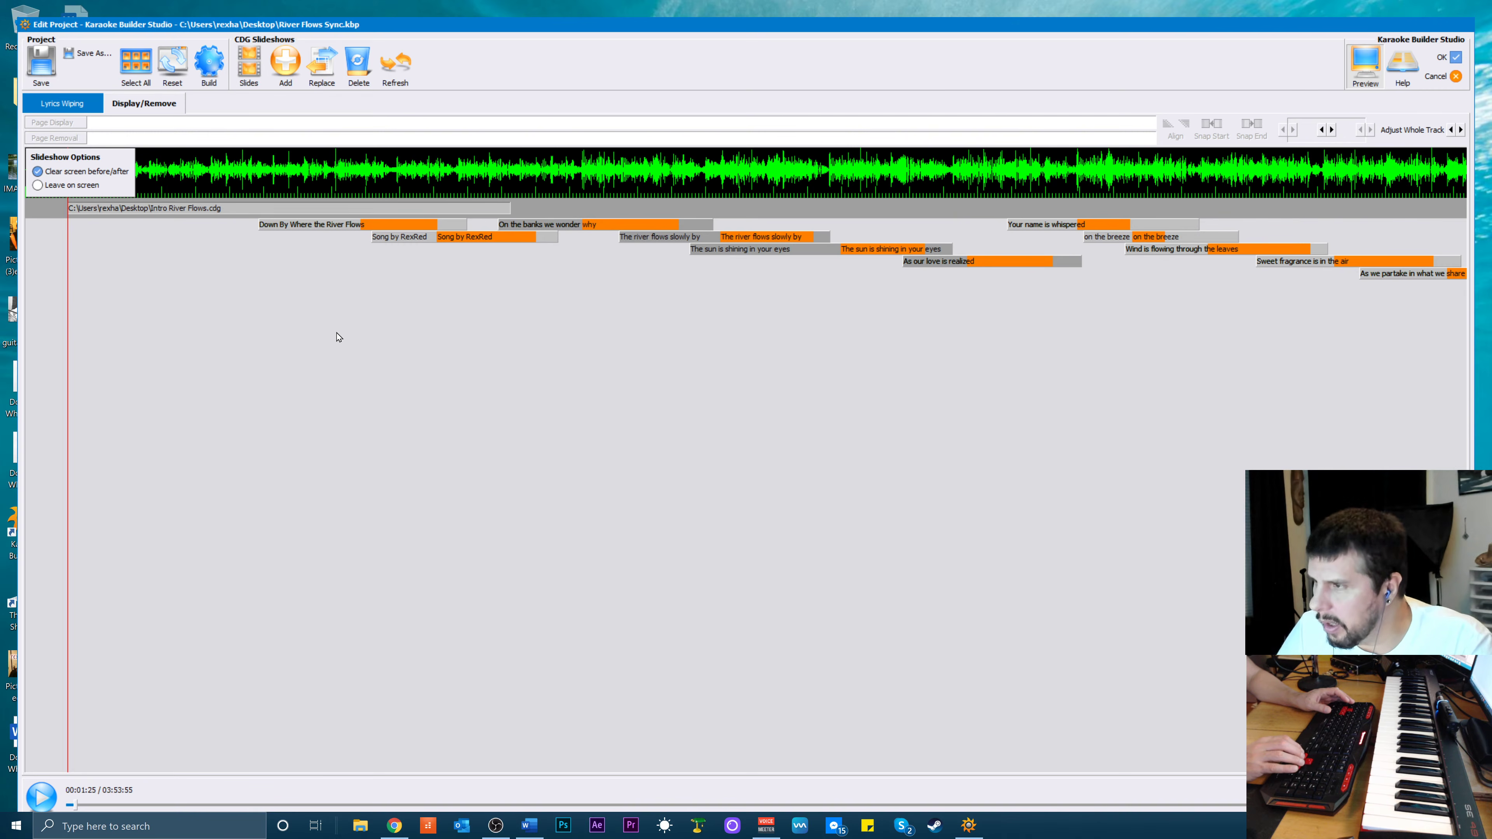
key(Left)
key(Left)
key(Left)
key(Left)
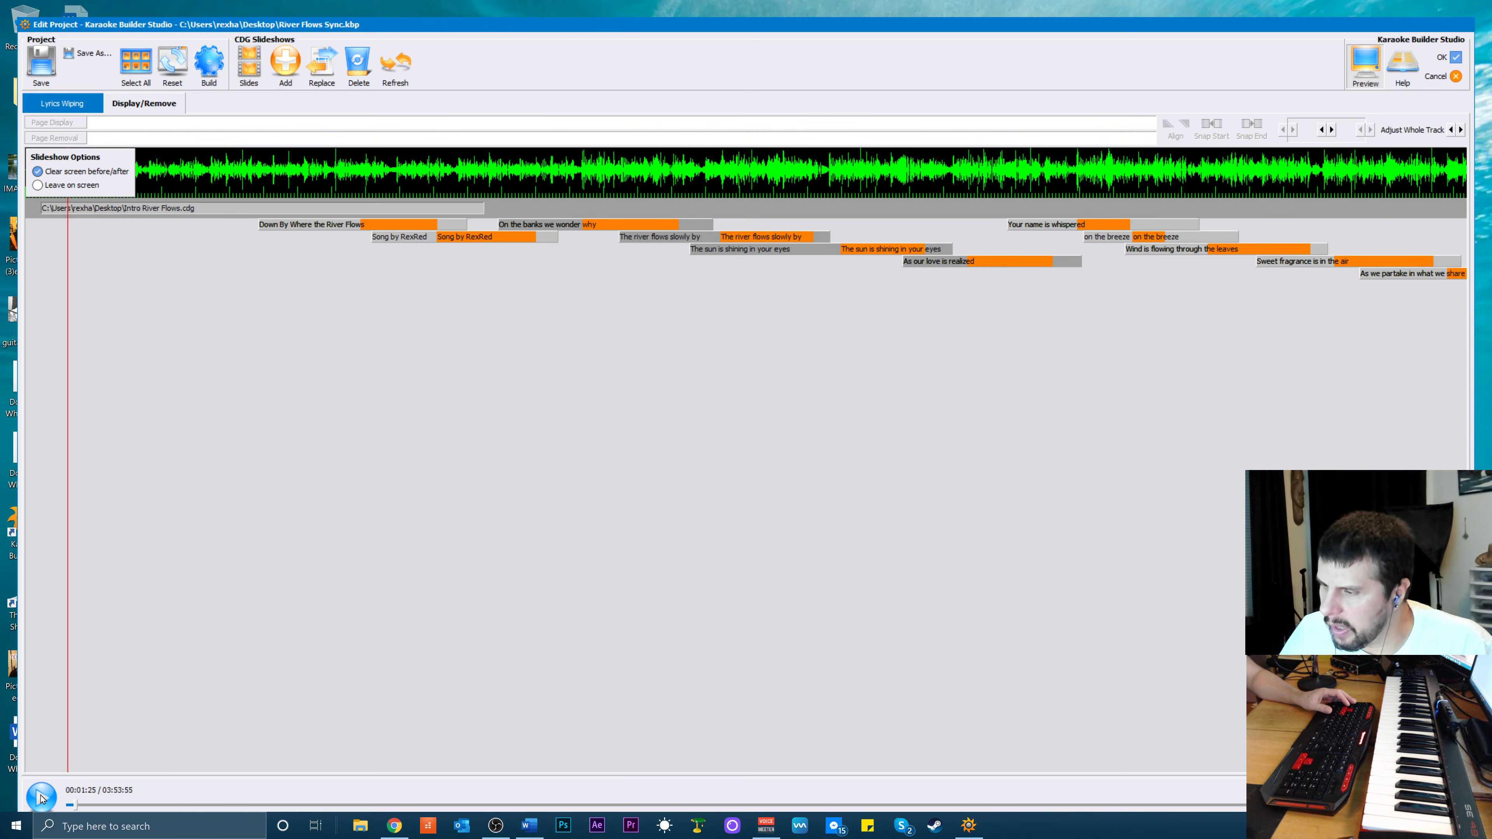
Play the opening seconds of the track to check the intro slideshow's placement
drag(74, 806, 51, 807)
click(47, 804)
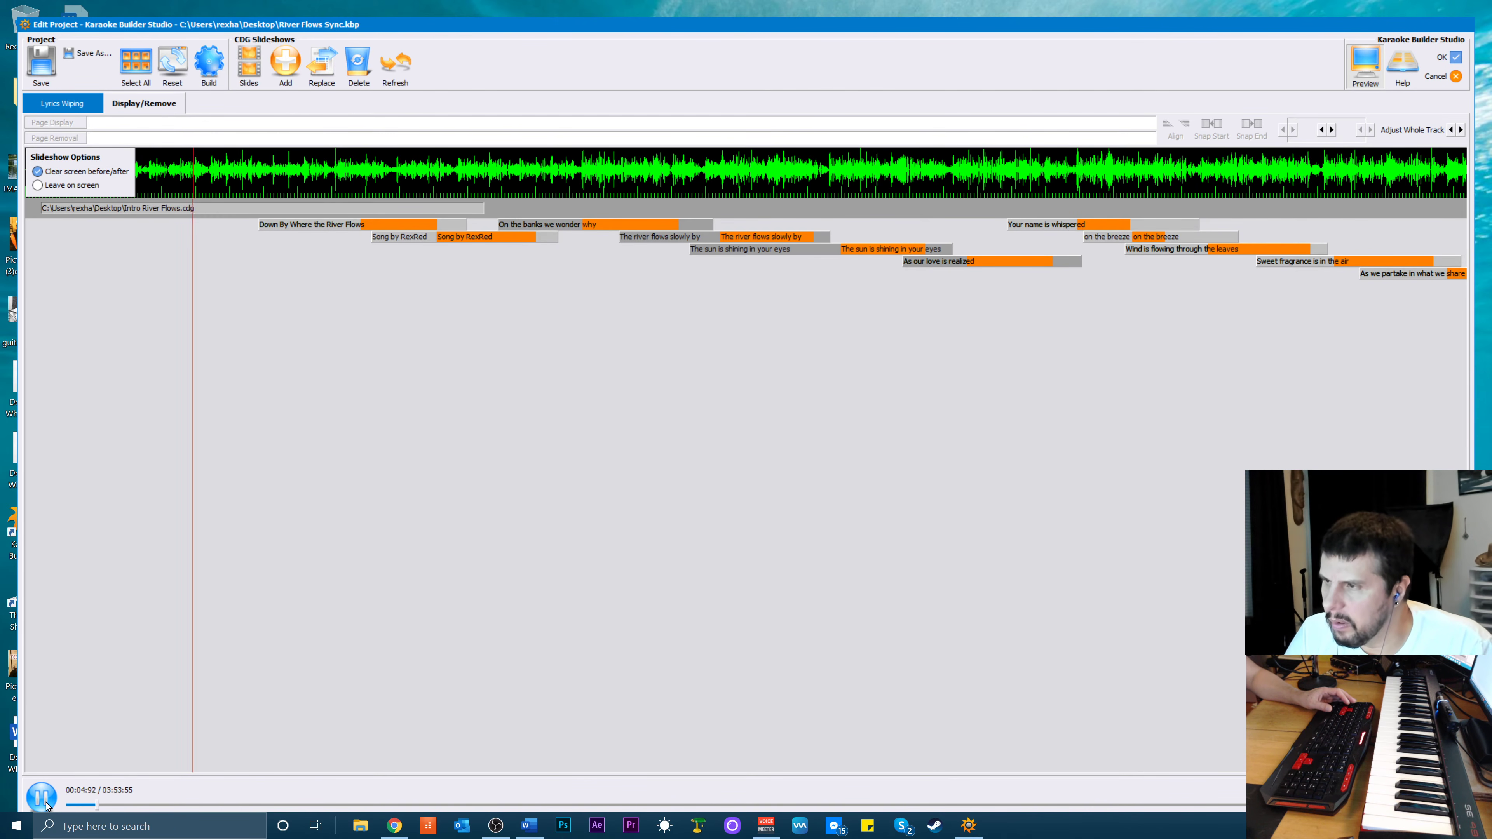
click(47, 804)
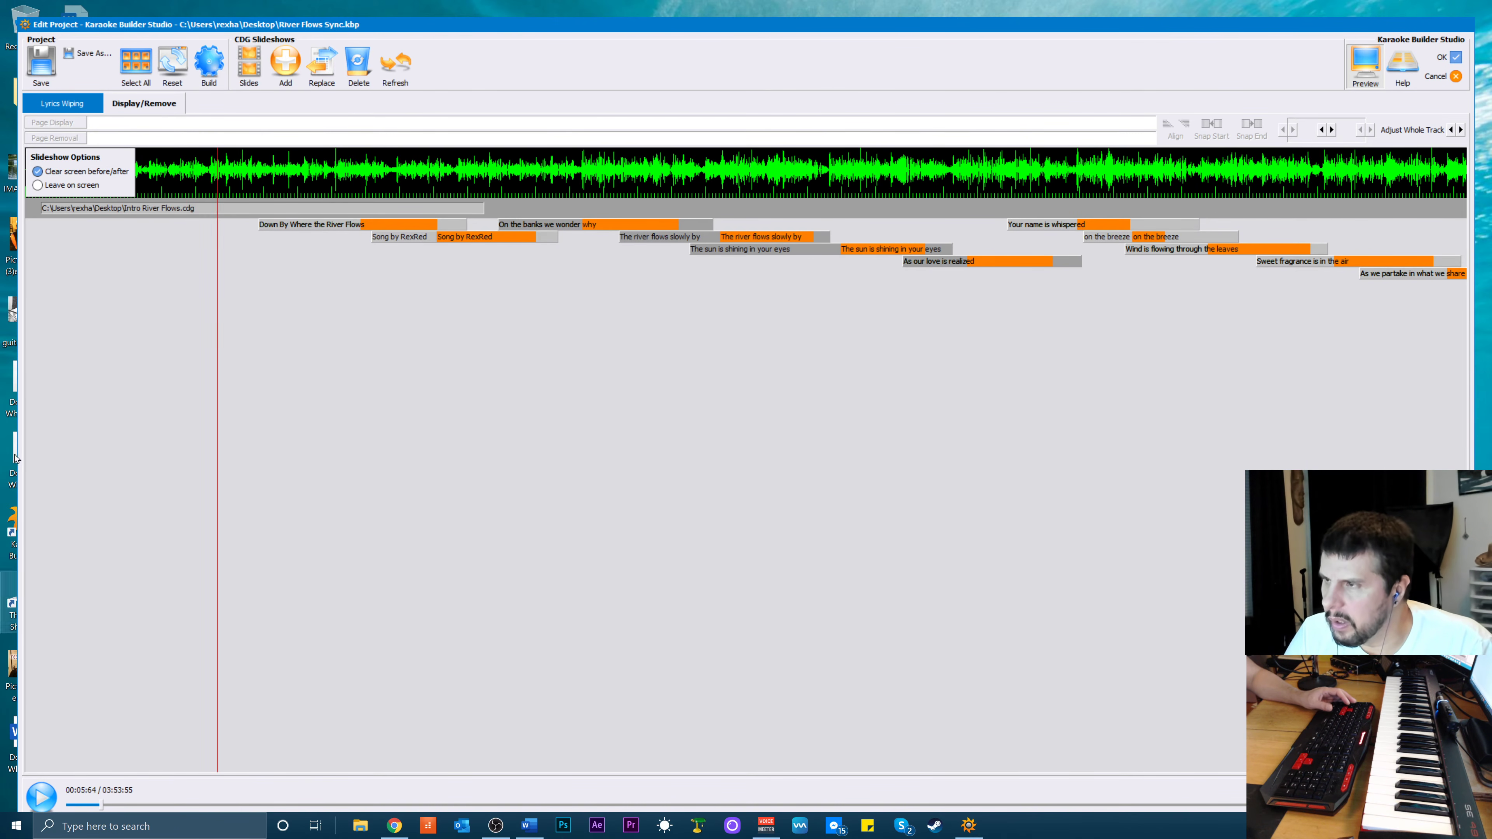
Start building a CDG file of the project on the Desktop and enter "Down By Where The River Flows" as its file name
click(209, 78)
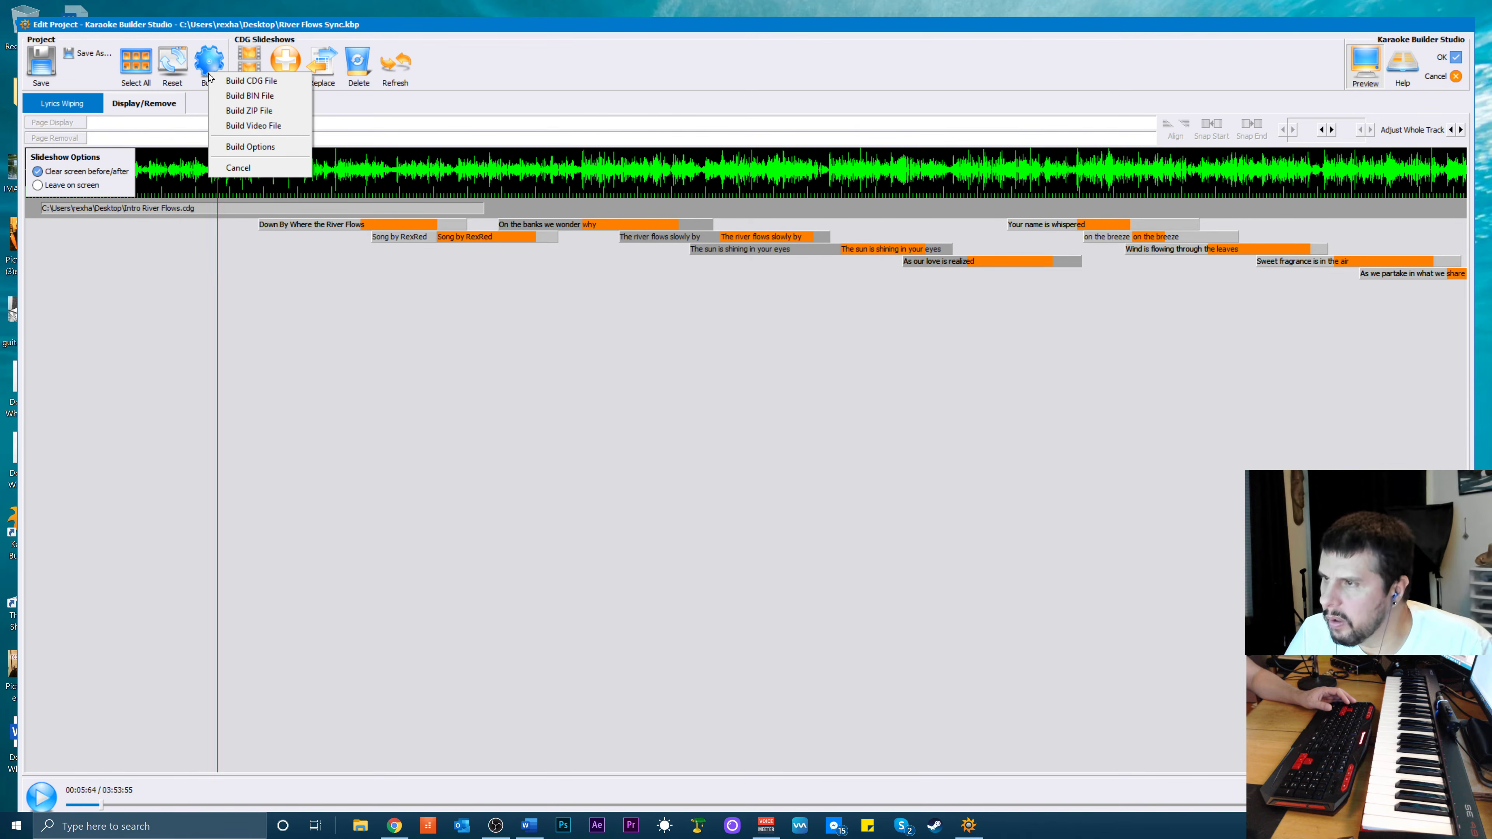
click(235, 81)
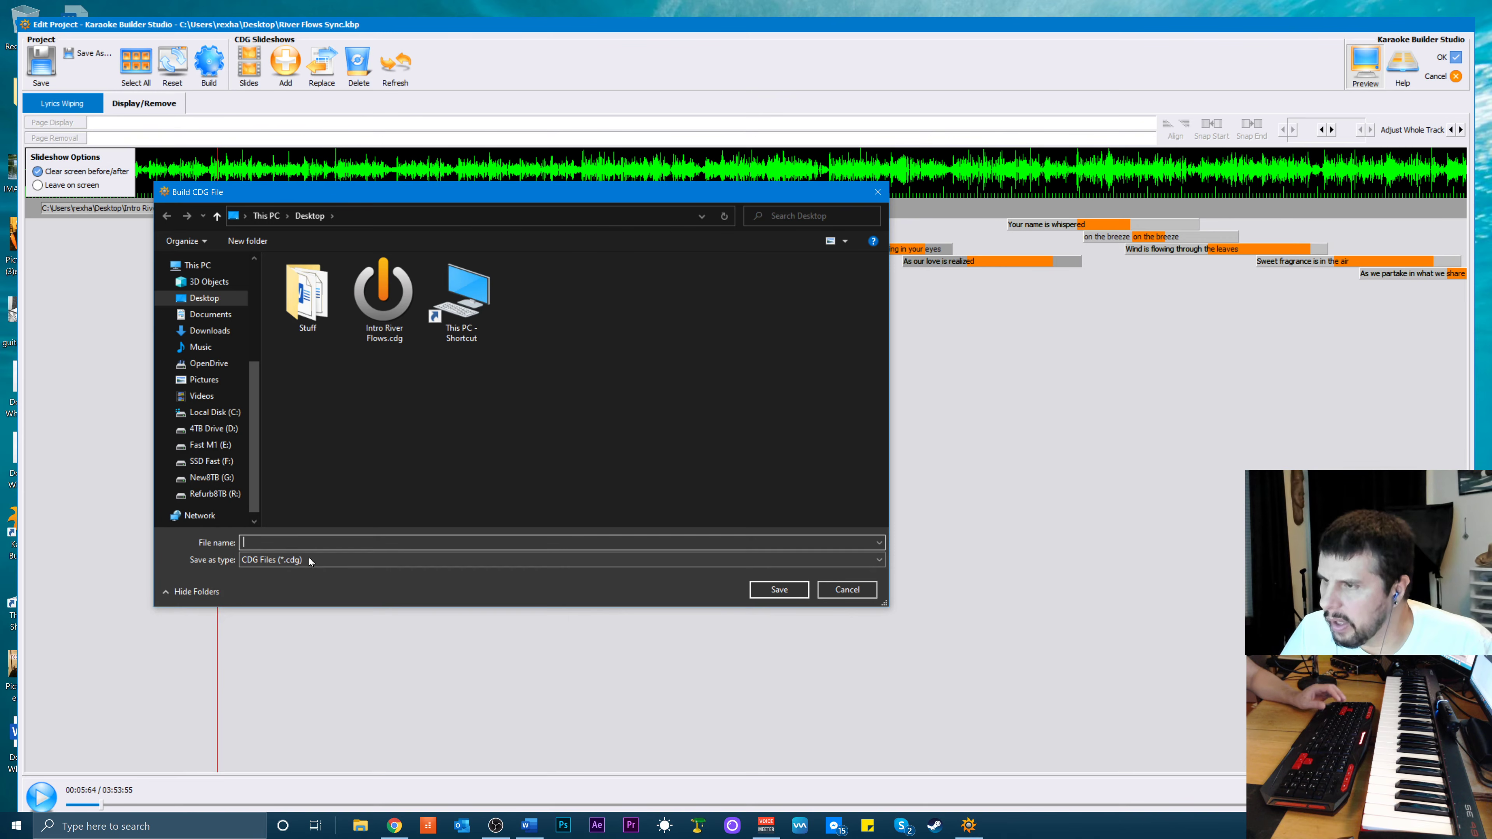
click(326, 566)
click(326, 566)
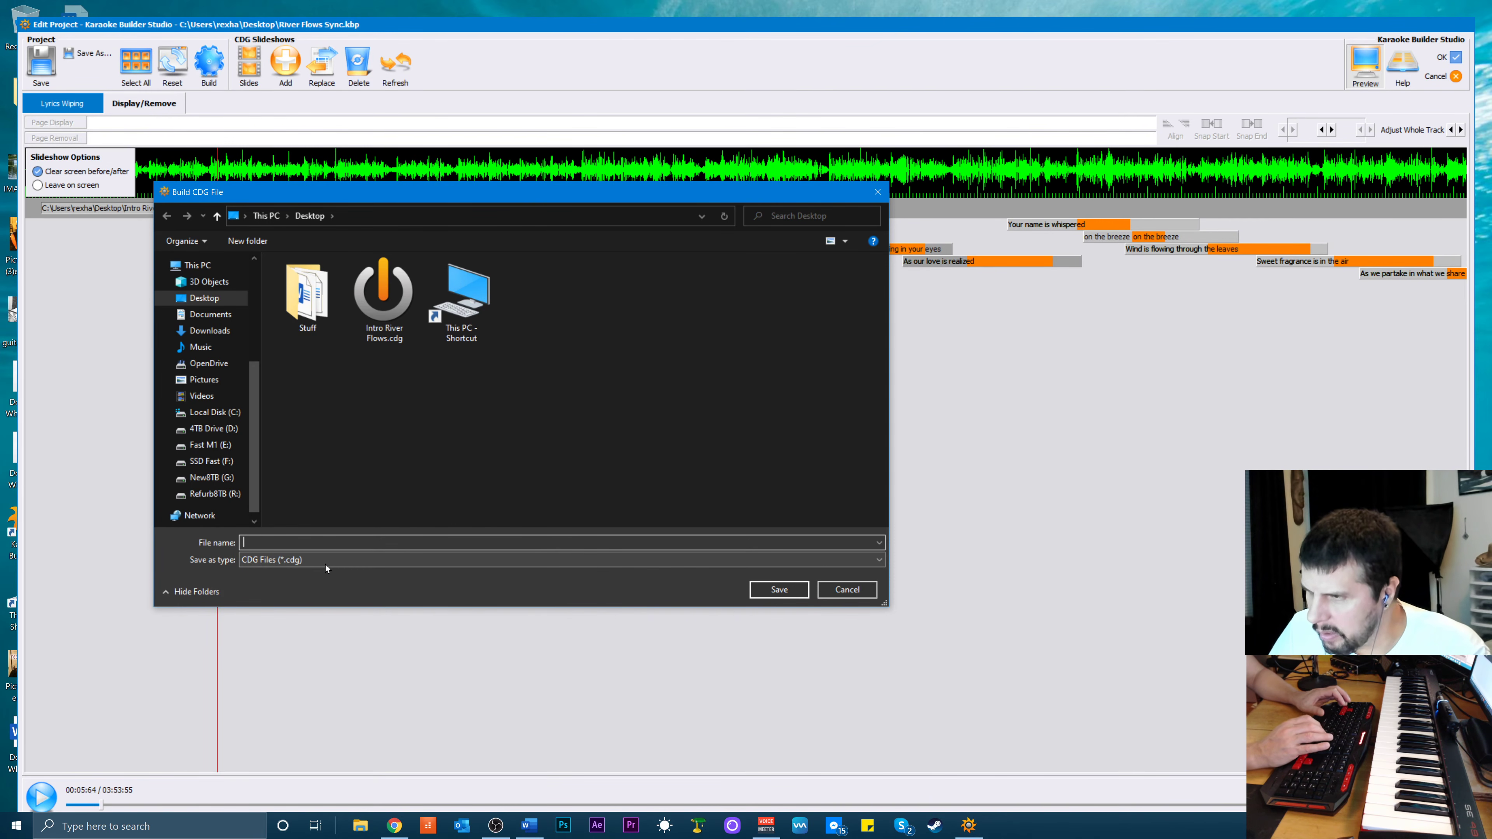
text(Down )
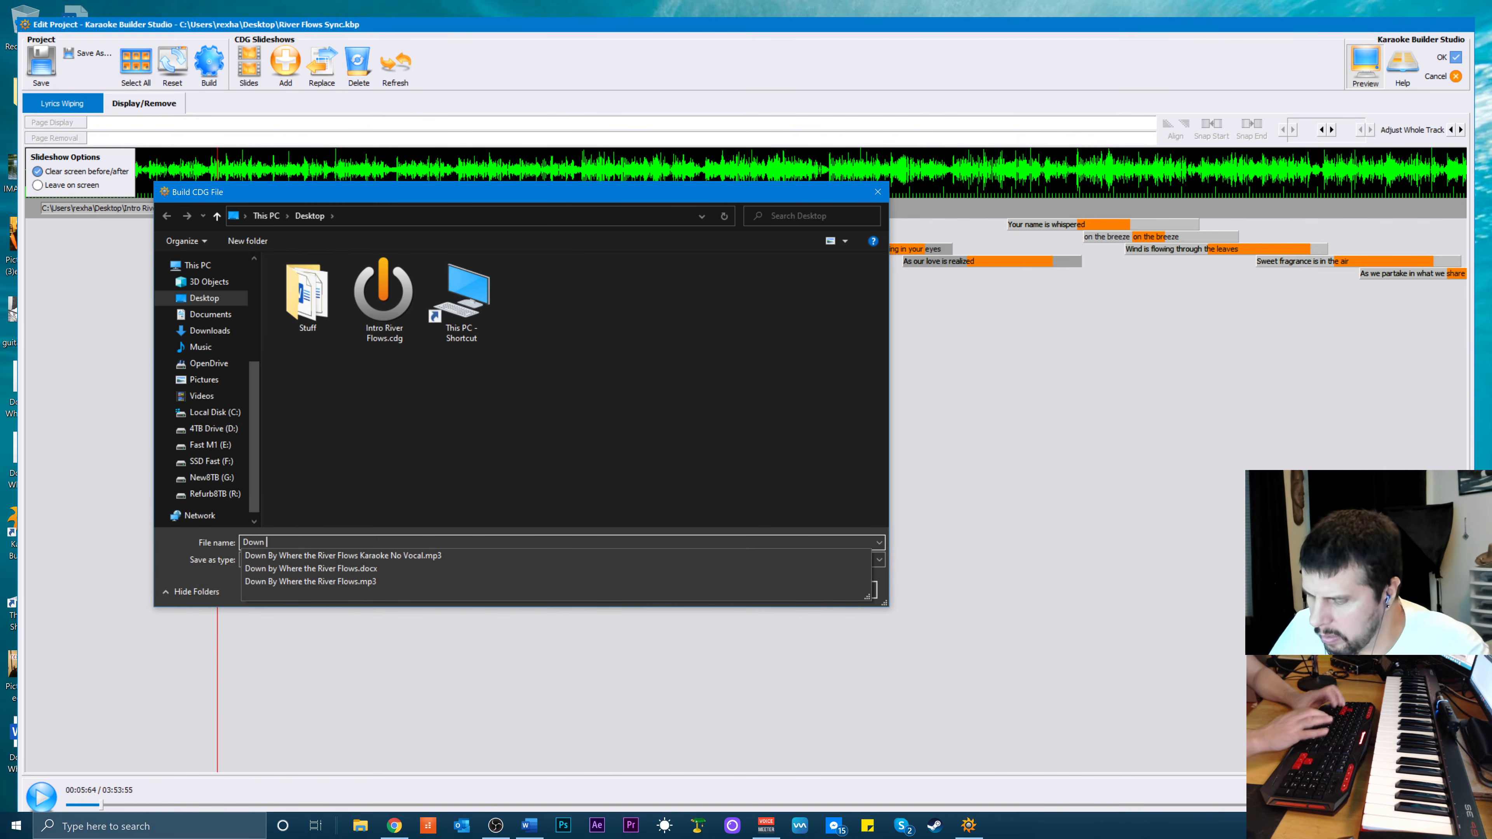
text(By Wher)
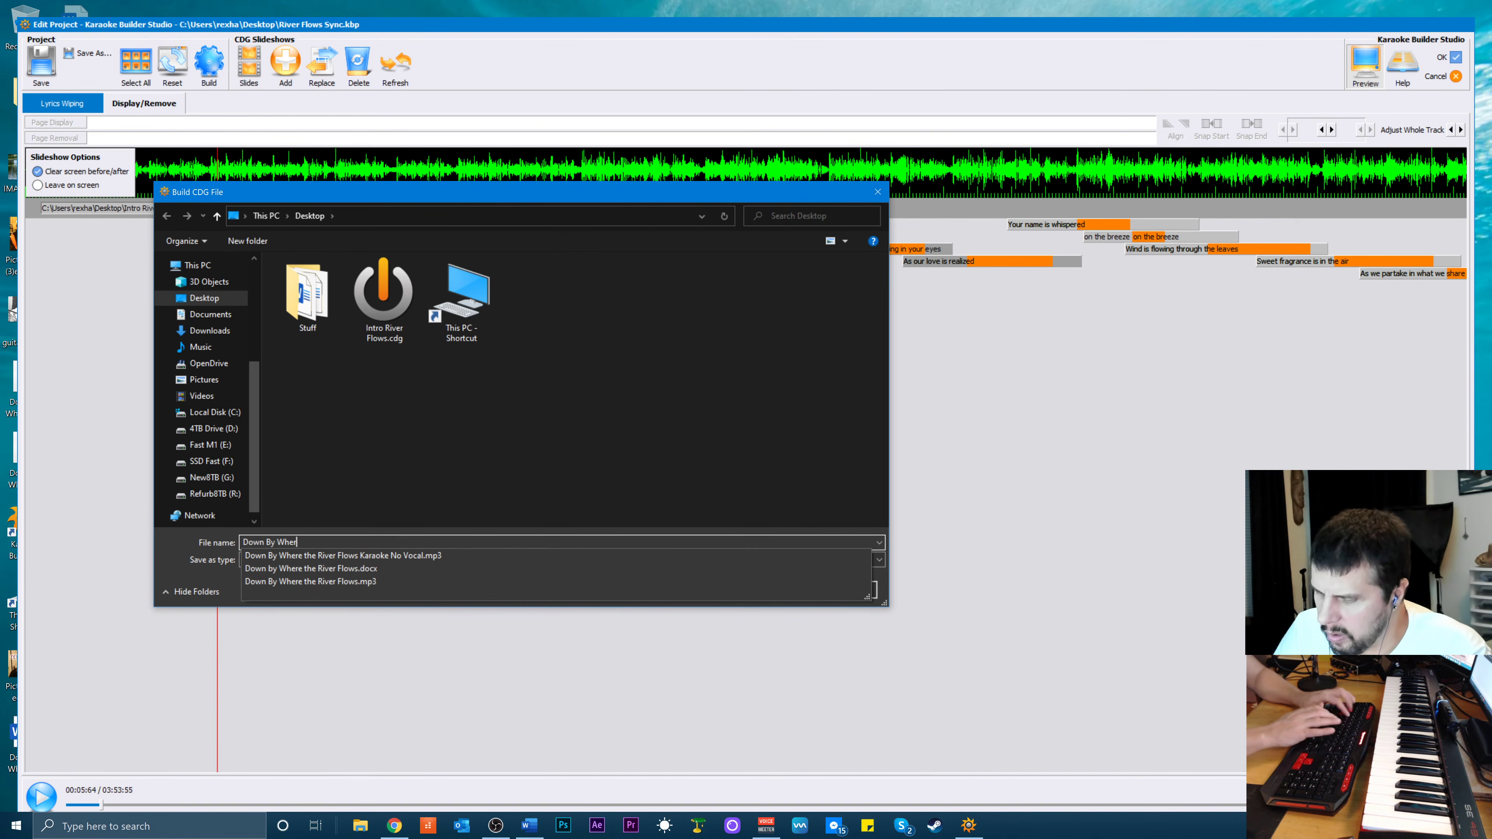
text(e The Reiver)
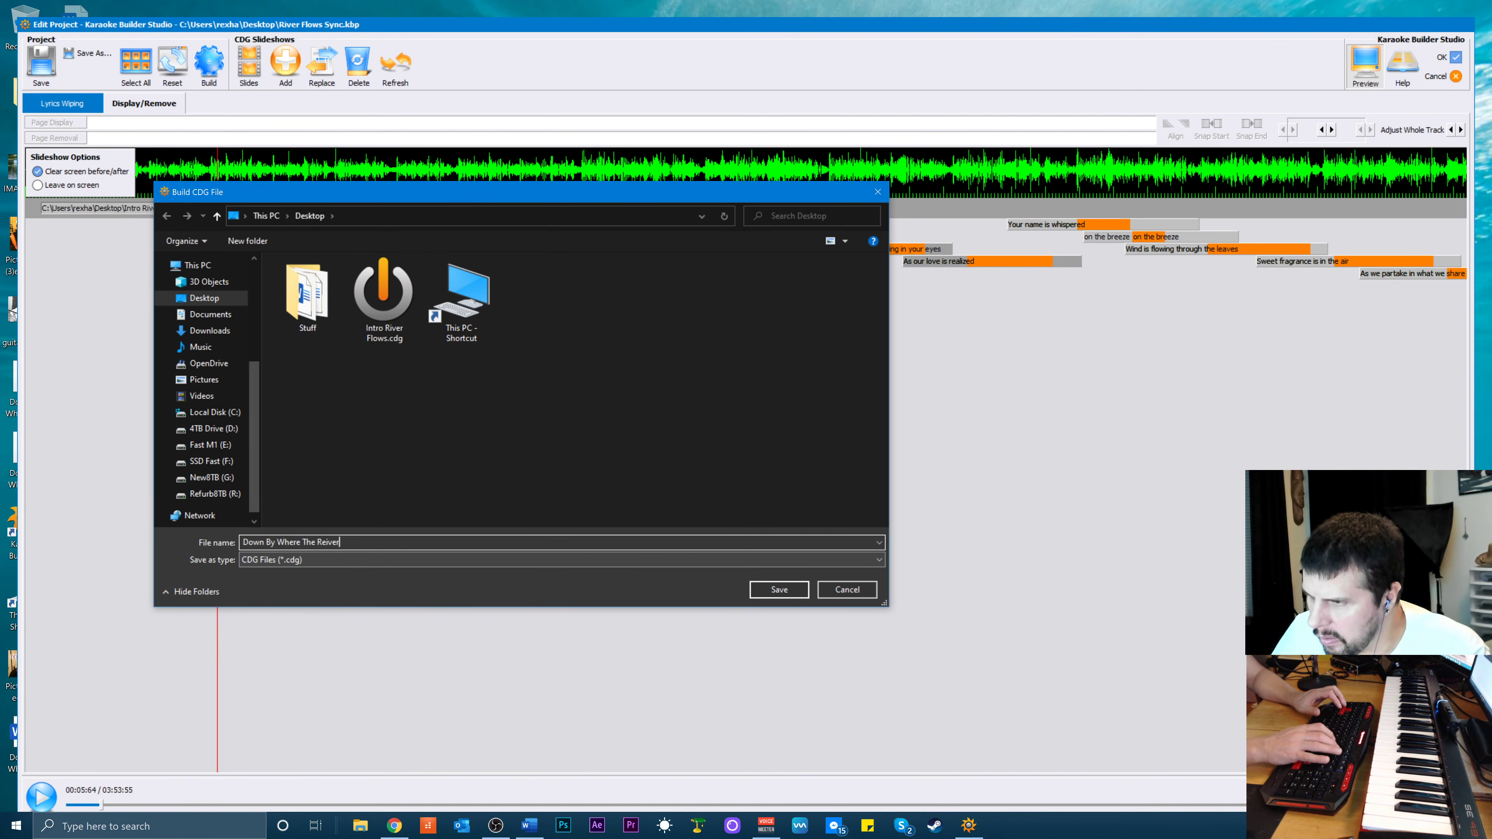
key(BackSpace)
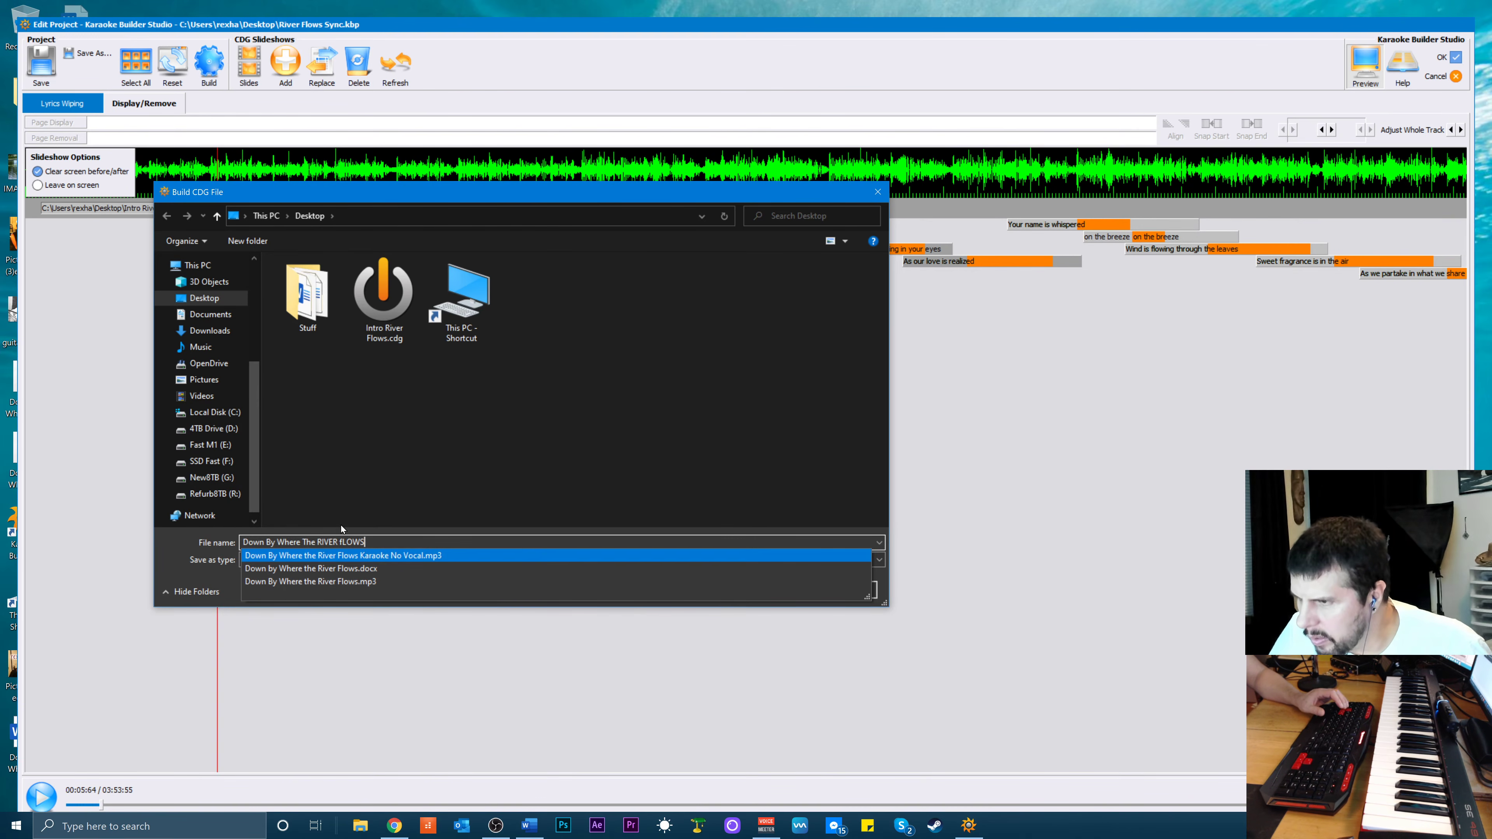
drag(319, 543, 372, 543)
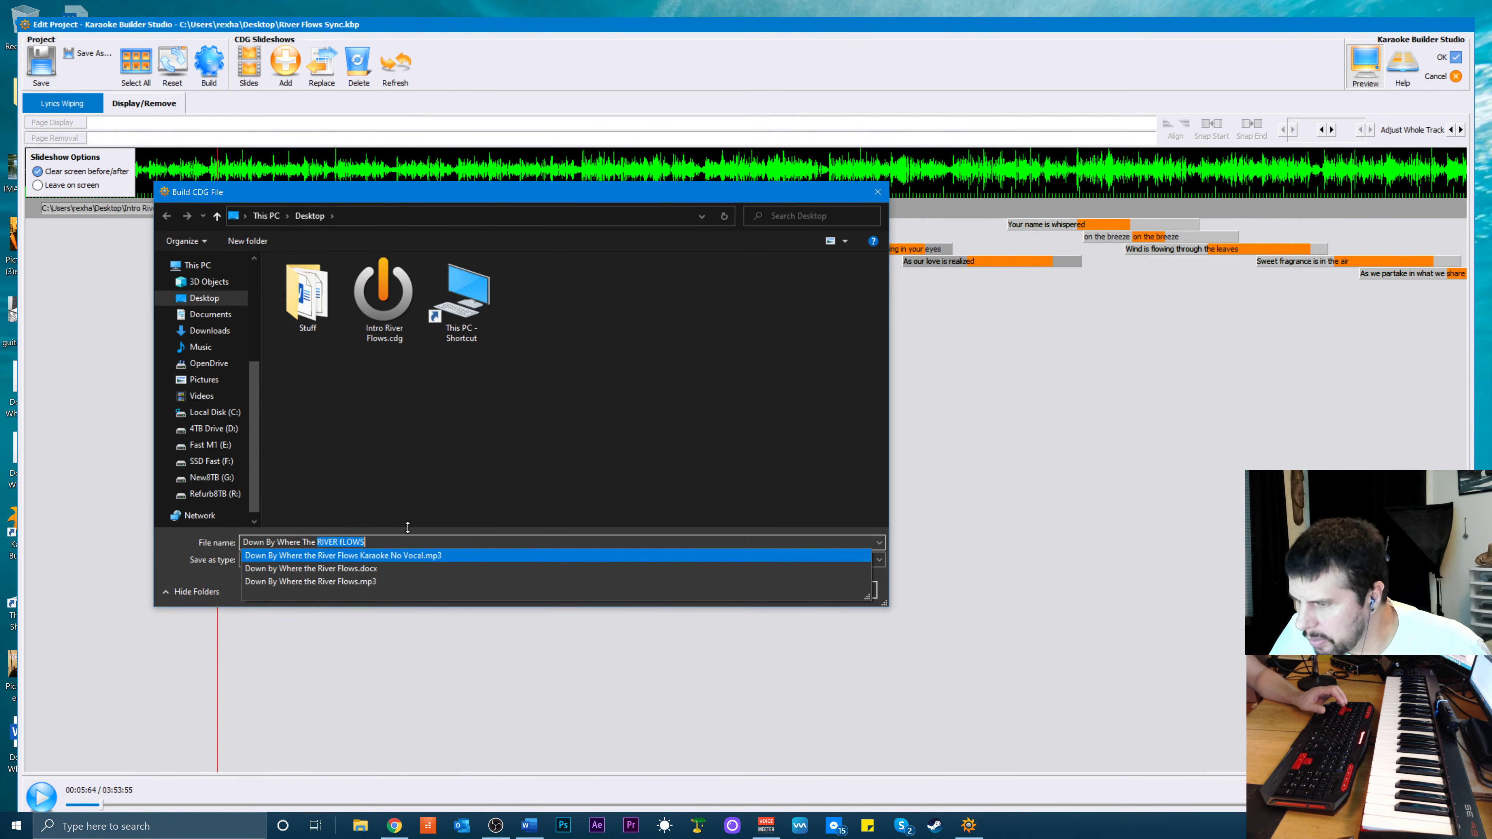
text(R)
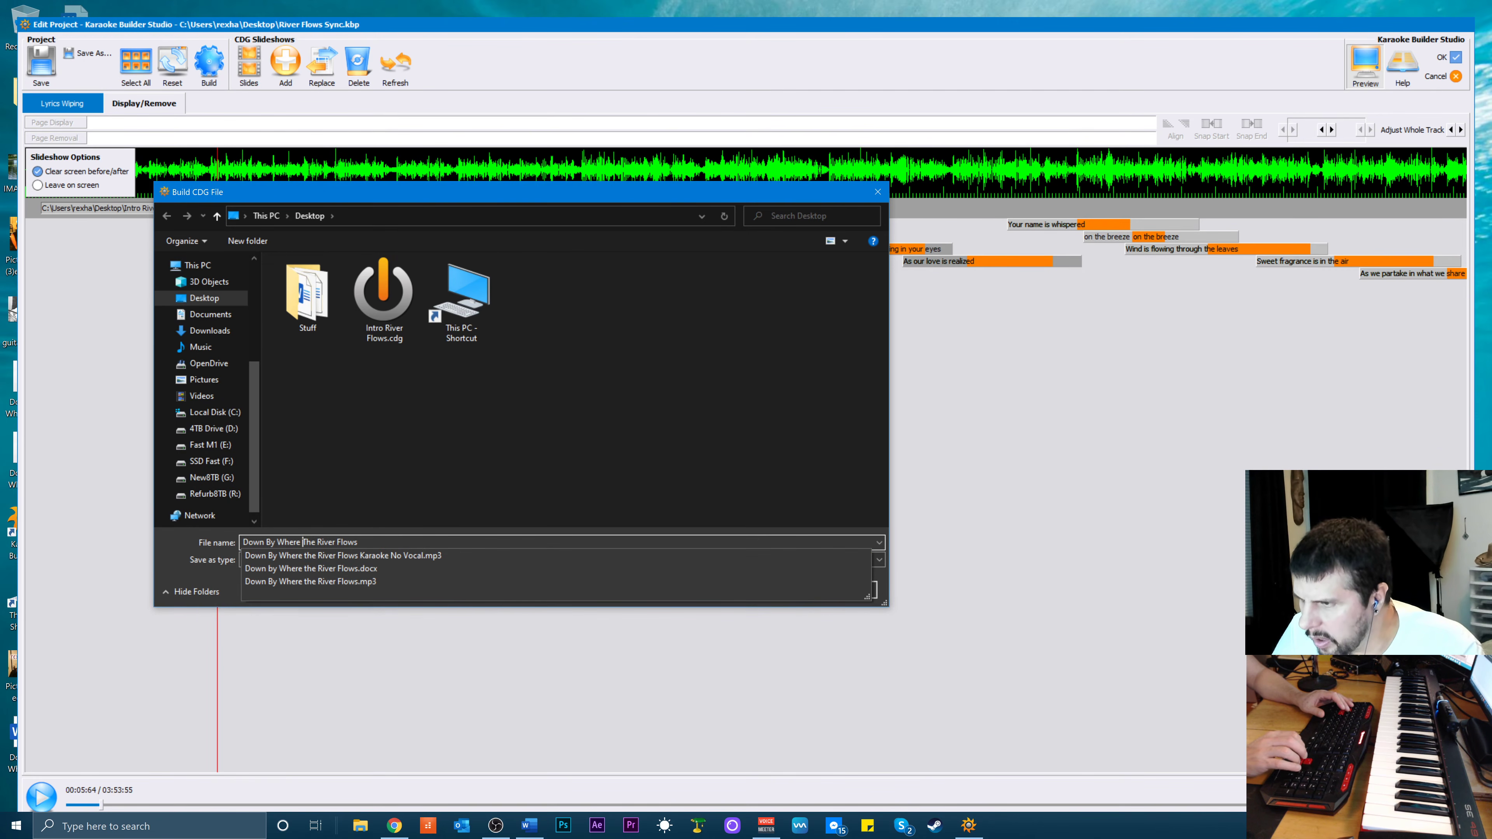
Change "The" to lowercase in the file name, append "RexRed", and save the CDG build
key(Delete)
text(t)
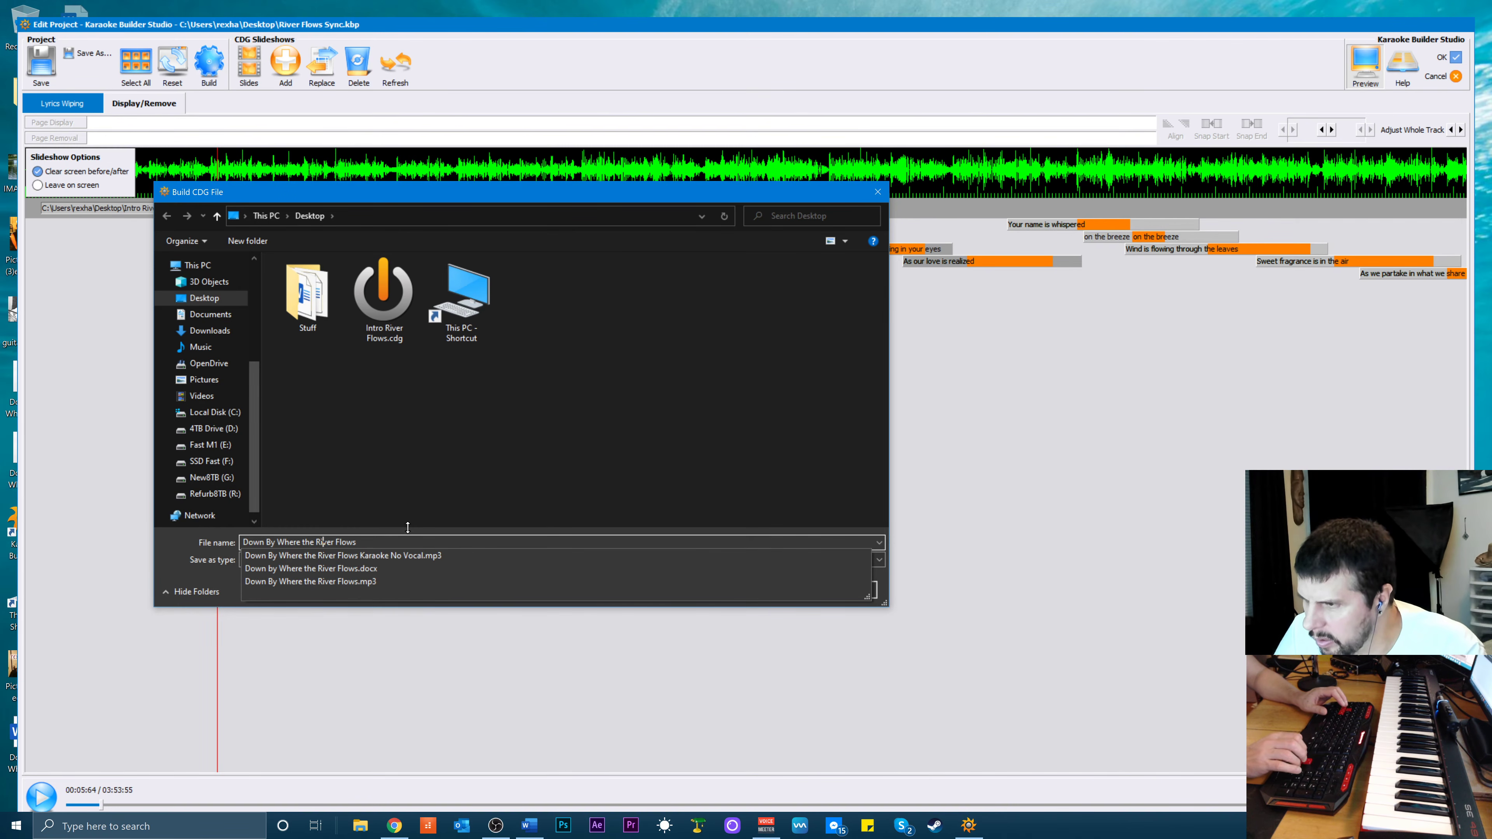
key(Left)
key(Left)
key(Left)
key(Left)
key(Left)
key(Left)
key(Left)
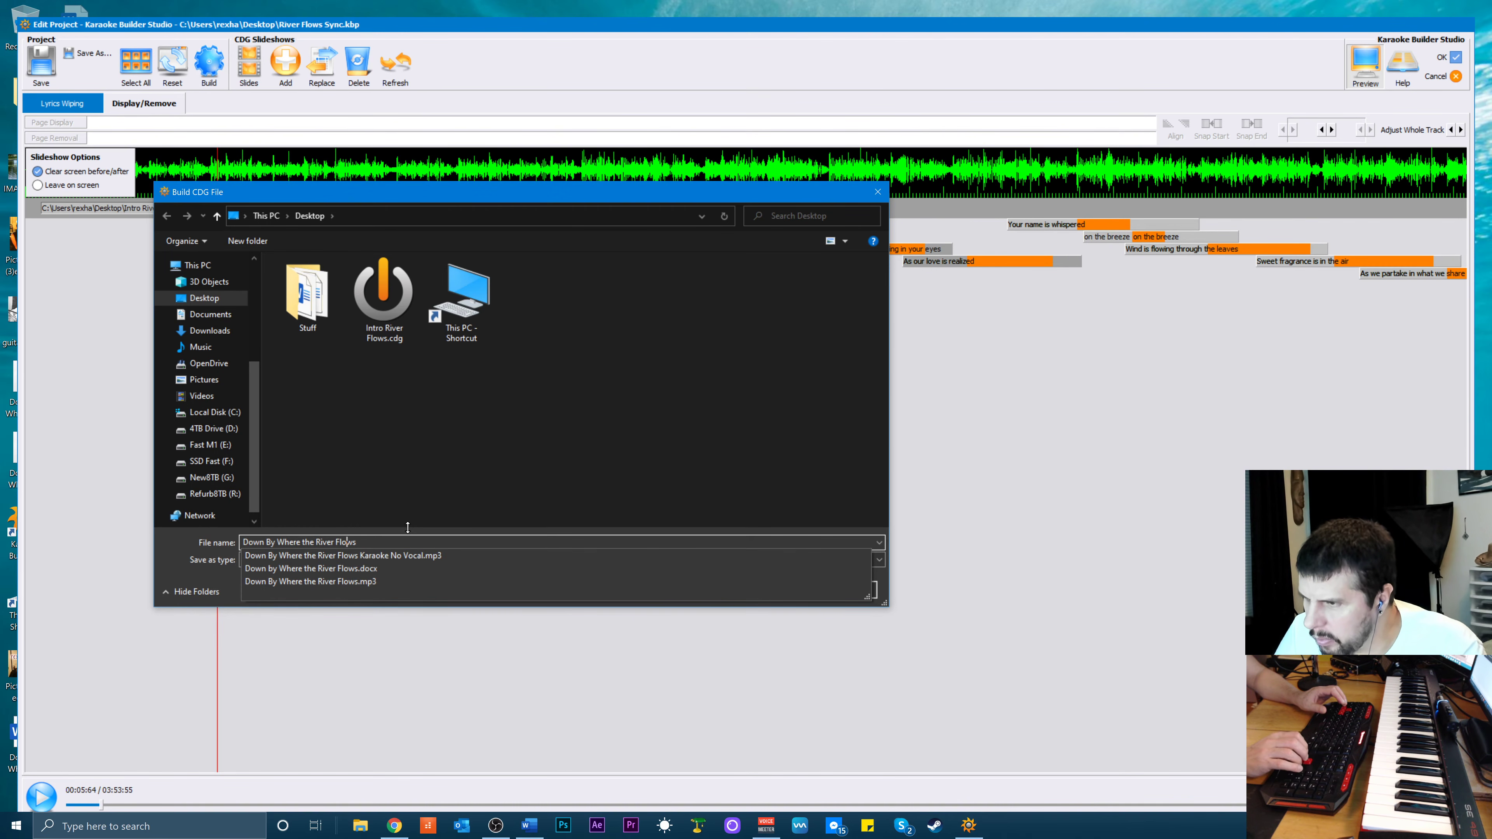
key(End)
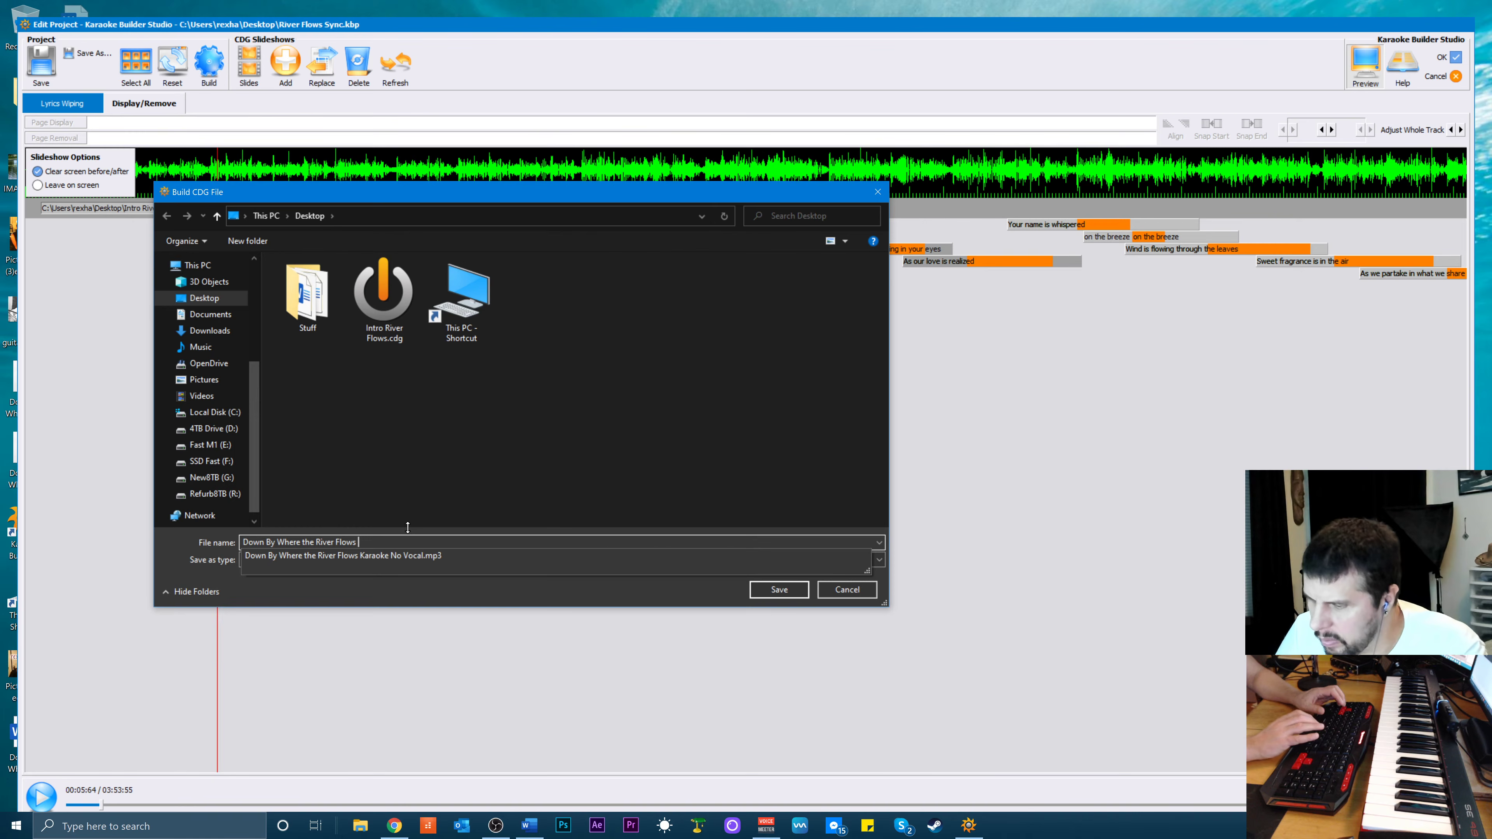
text(RexRed)
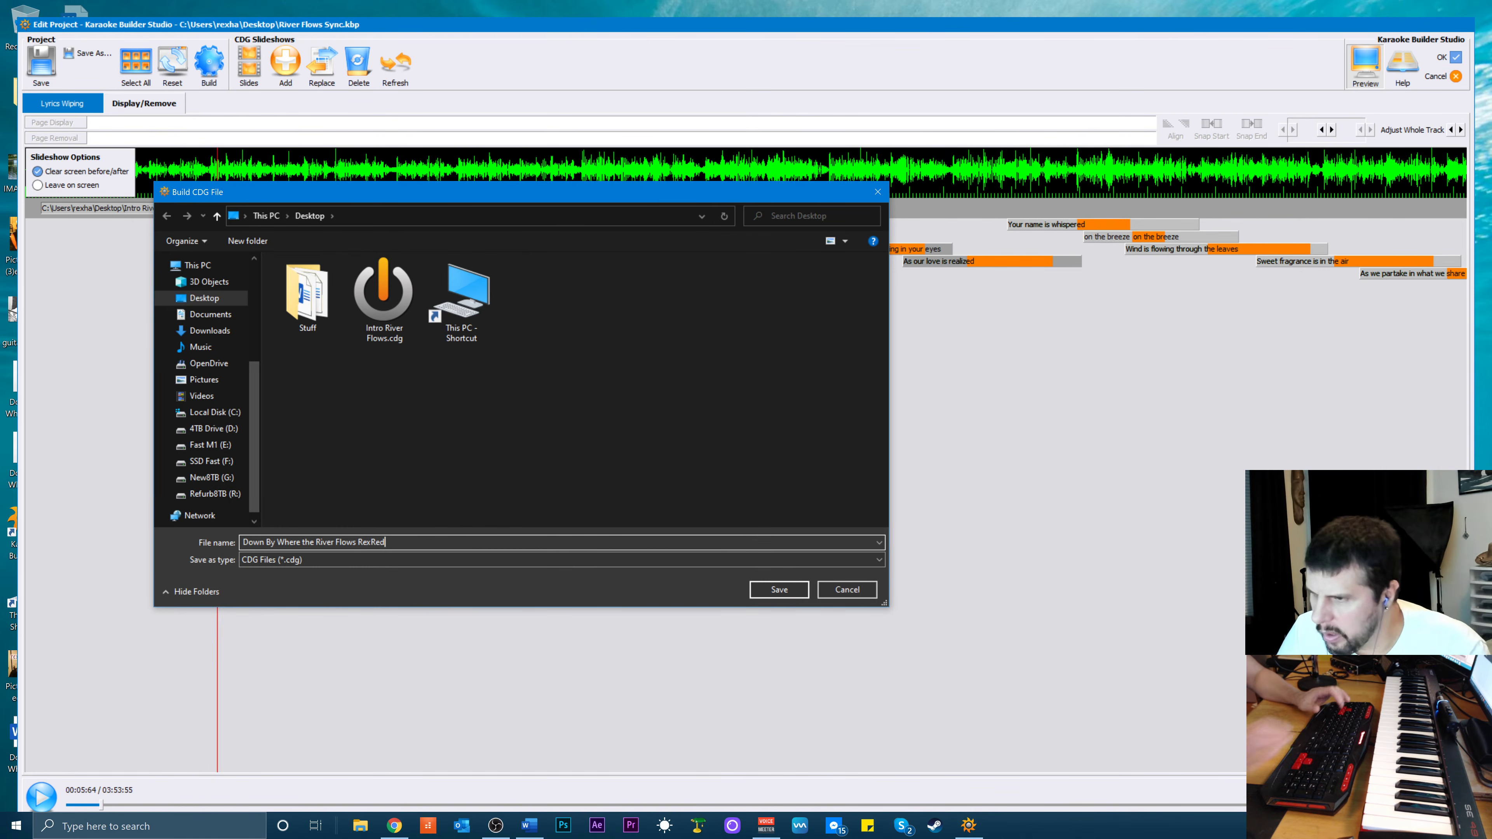
click(763, 593)
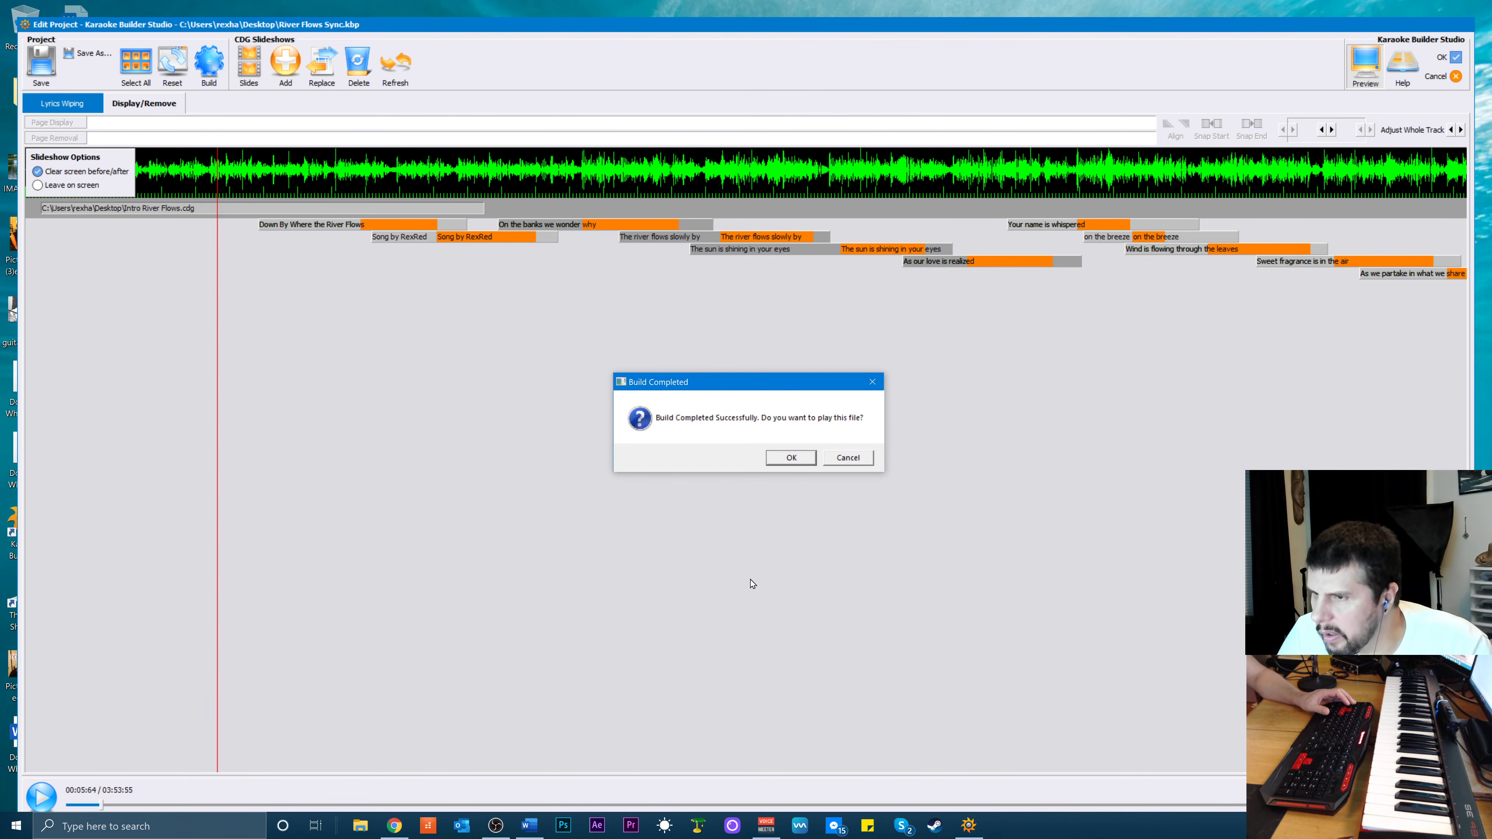
Play the newly built karaoke file to review its intro and first lyrics, and close the player
click(792, 458)
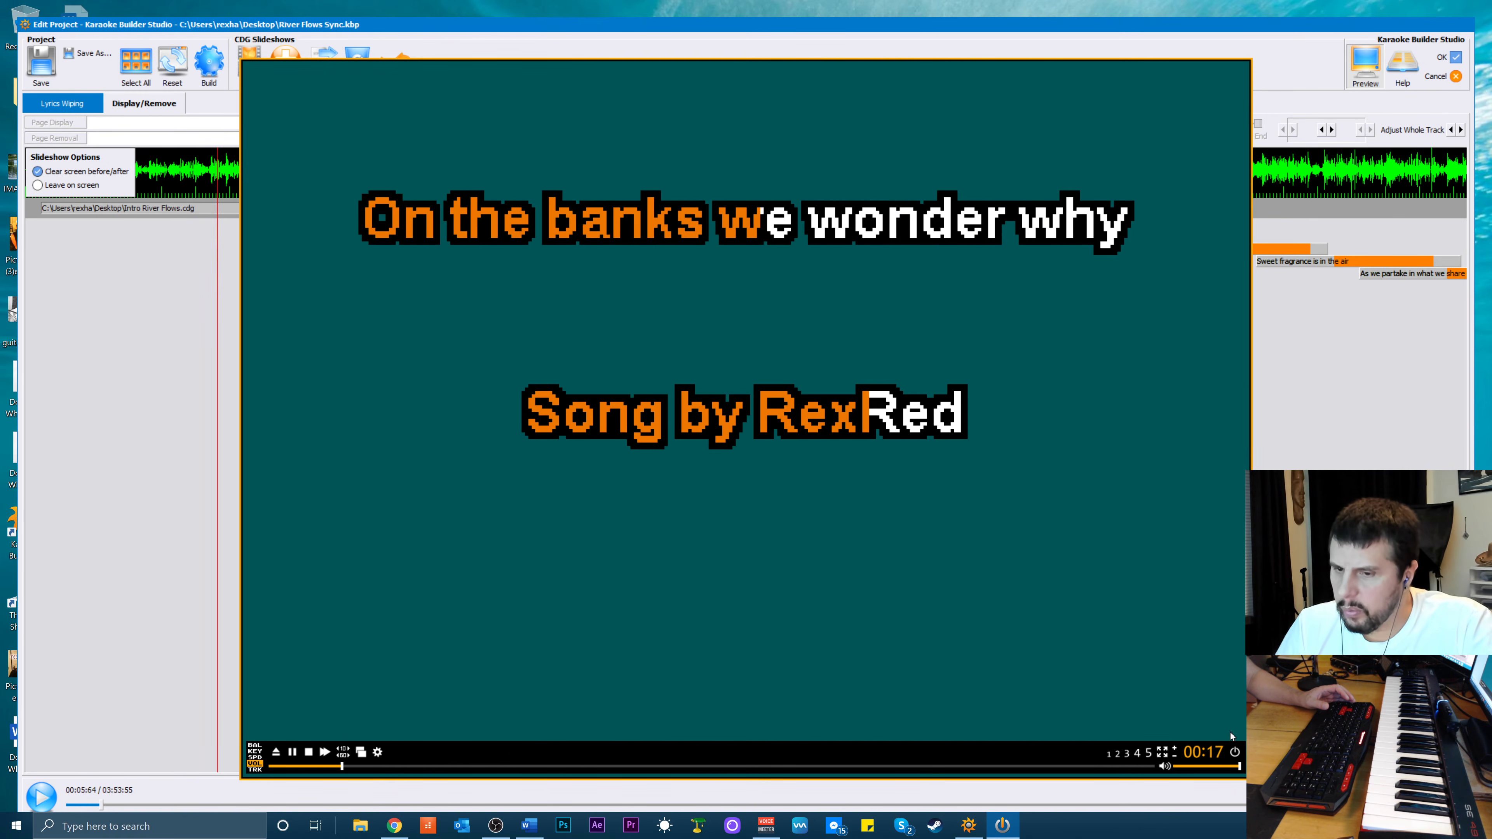
click(1234, 752)
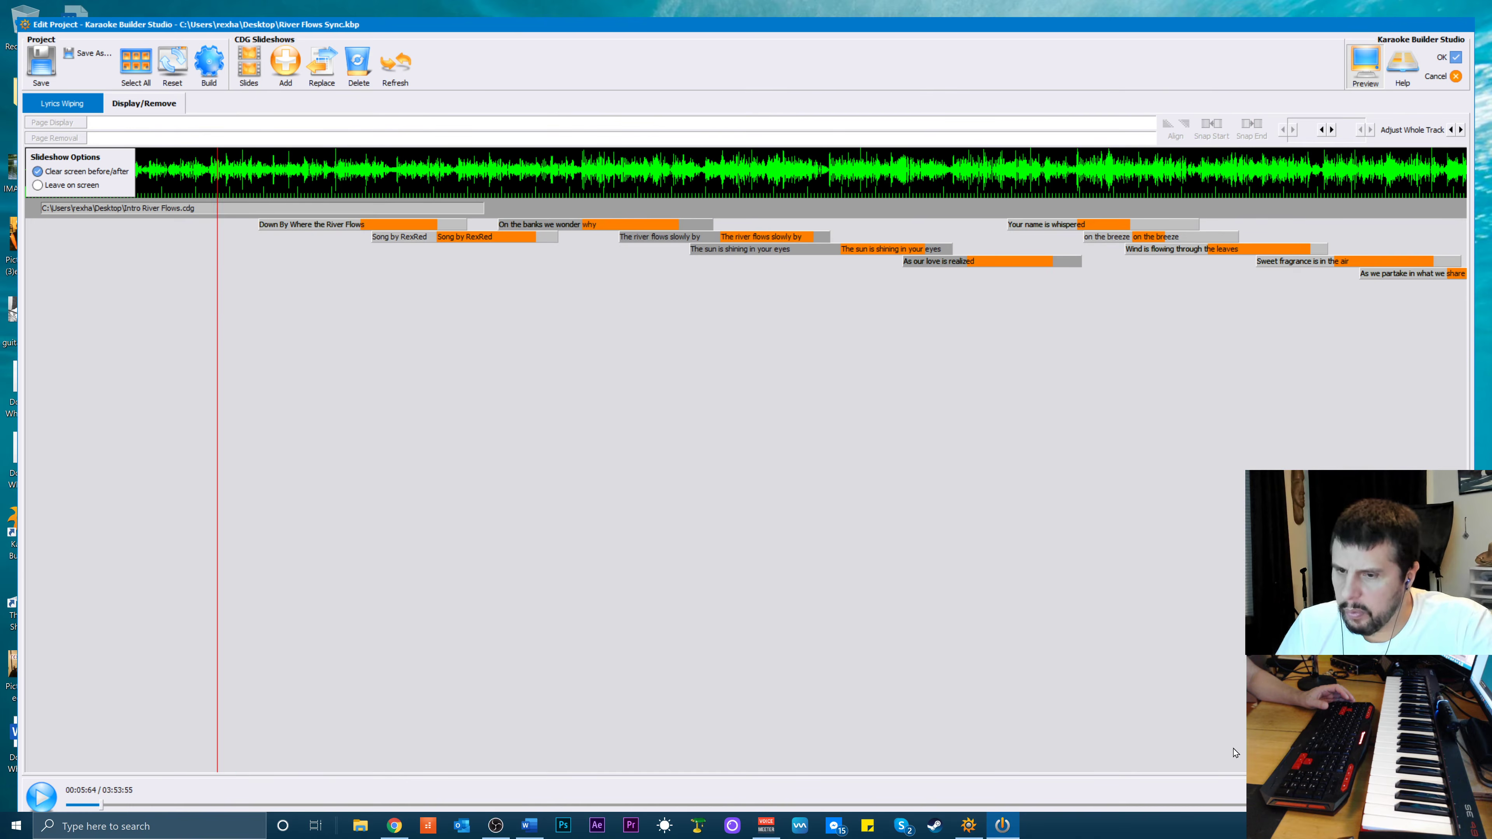
Open the Intro River Flows.shw slideshow project from the Desktop in the slideshow editor
click(516, 238)
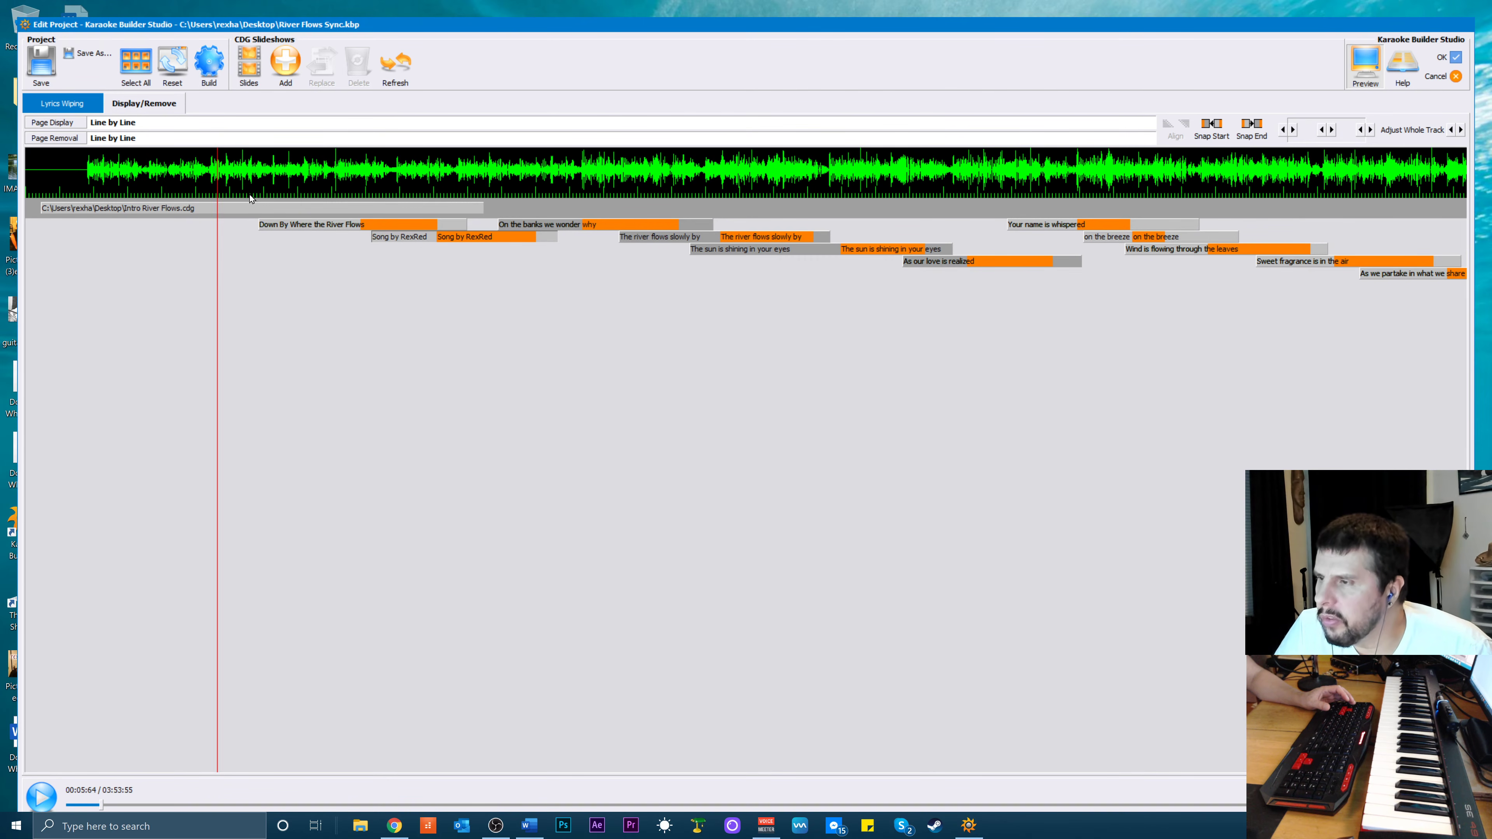
click(240, 210)
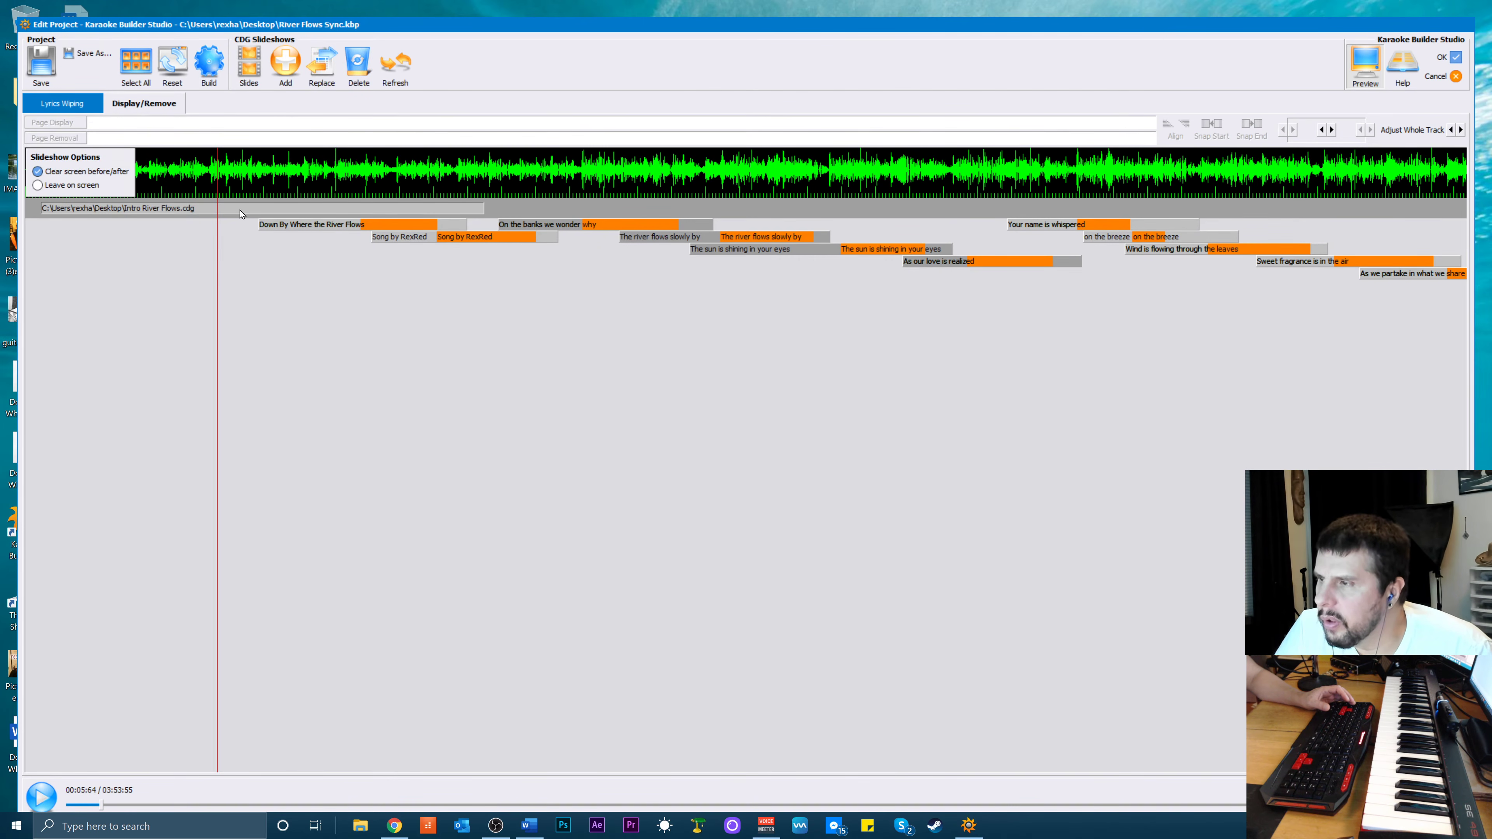
click(226, 207)
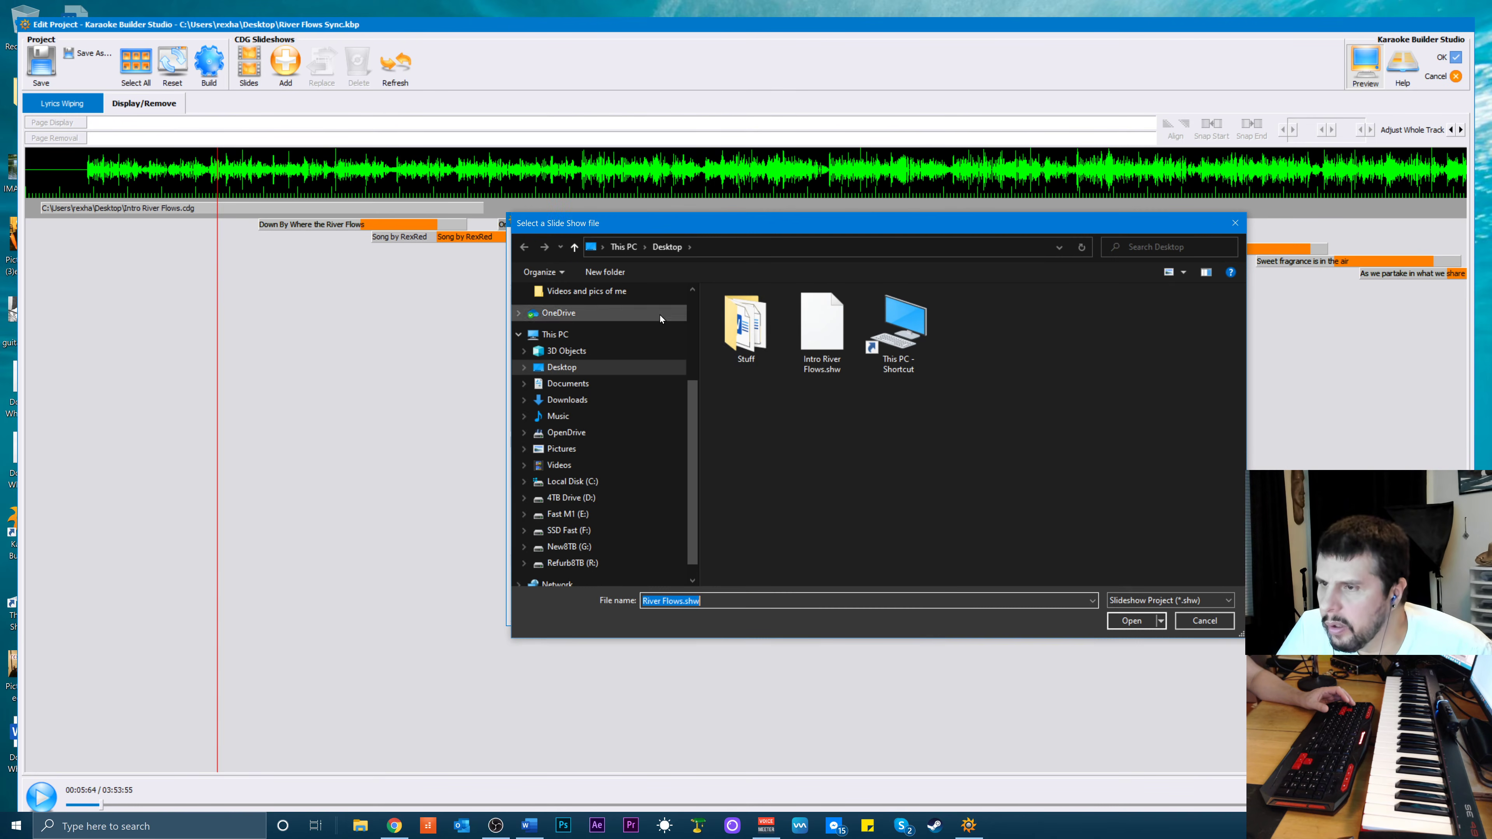
click(821, 338)
double_click(821, 338)
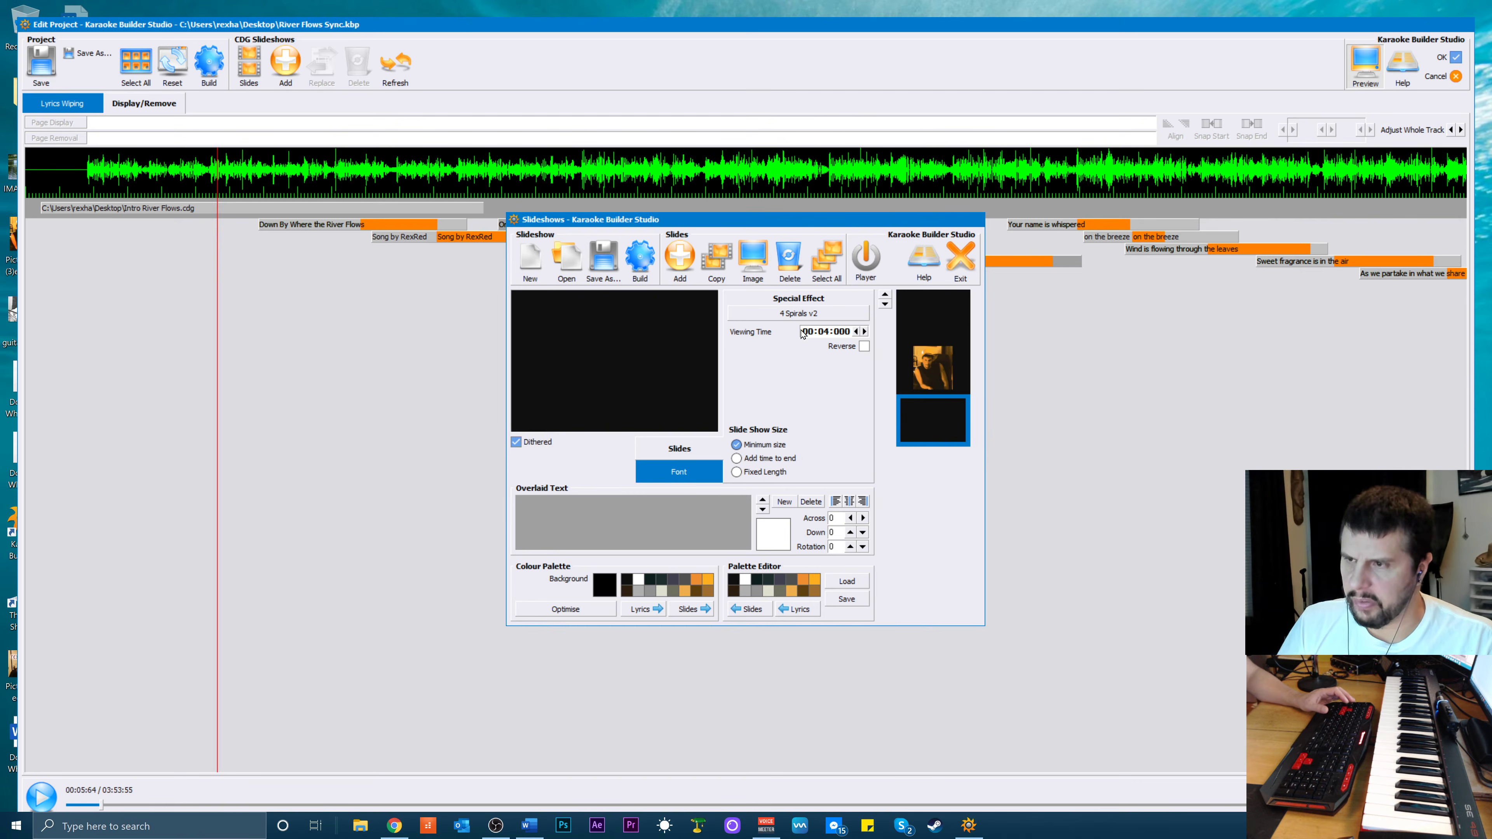
Delete the blank last slide and set the photo slide's viewing time to 2 seconds
click(786, 271)
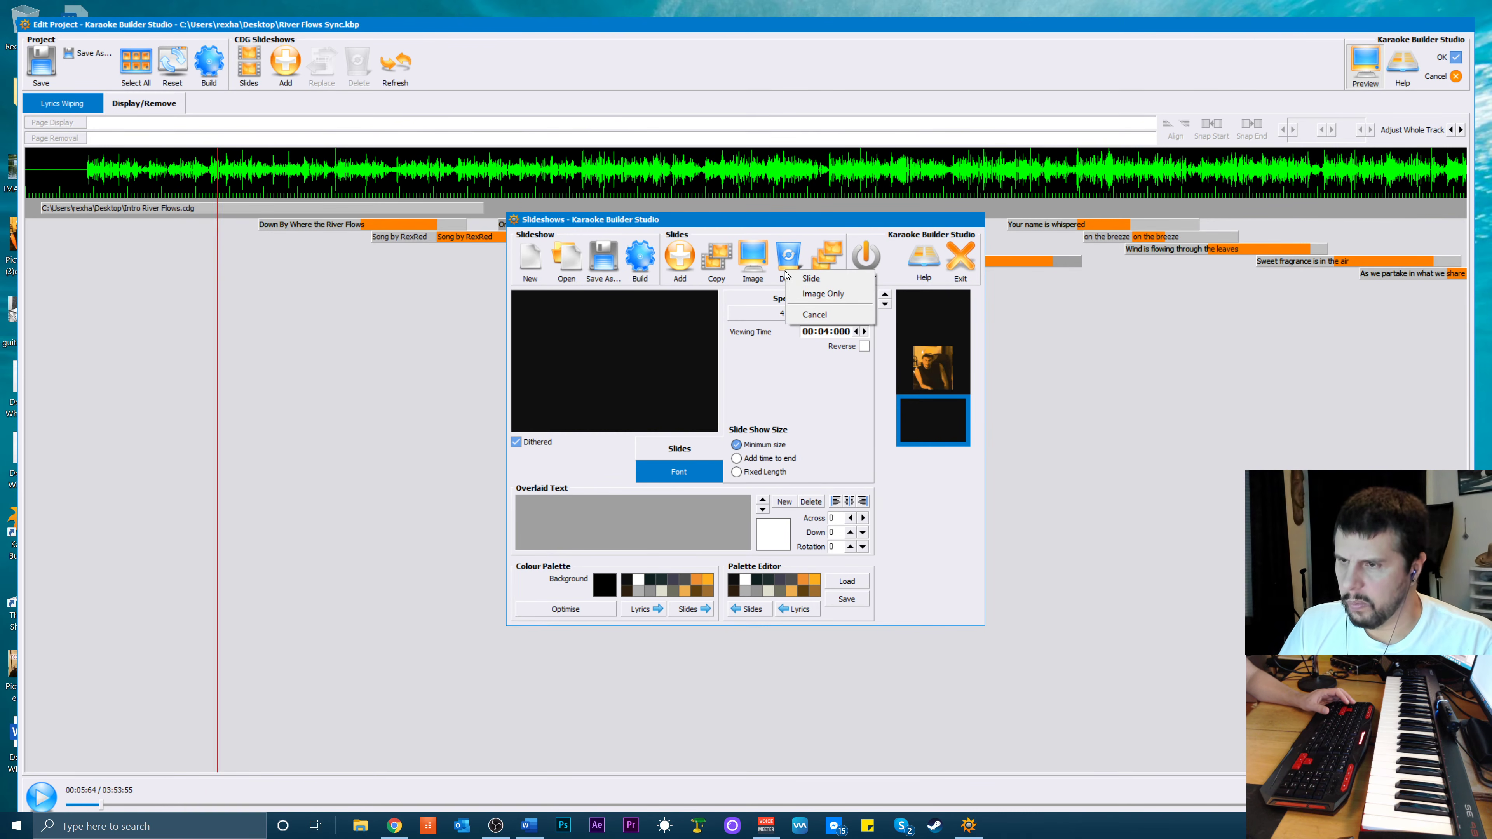
click(811, 279)
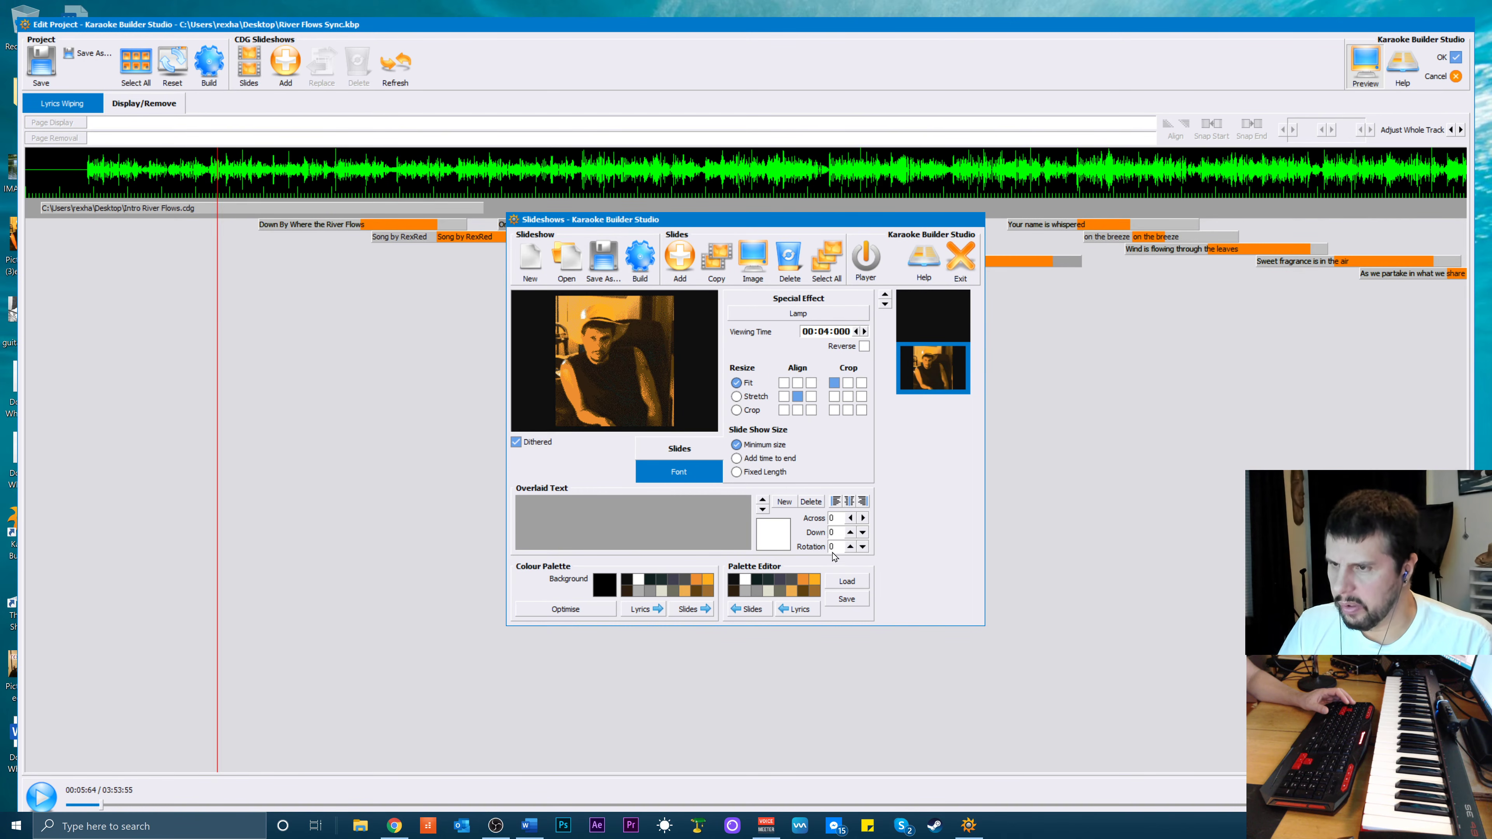
key(BackSpace)
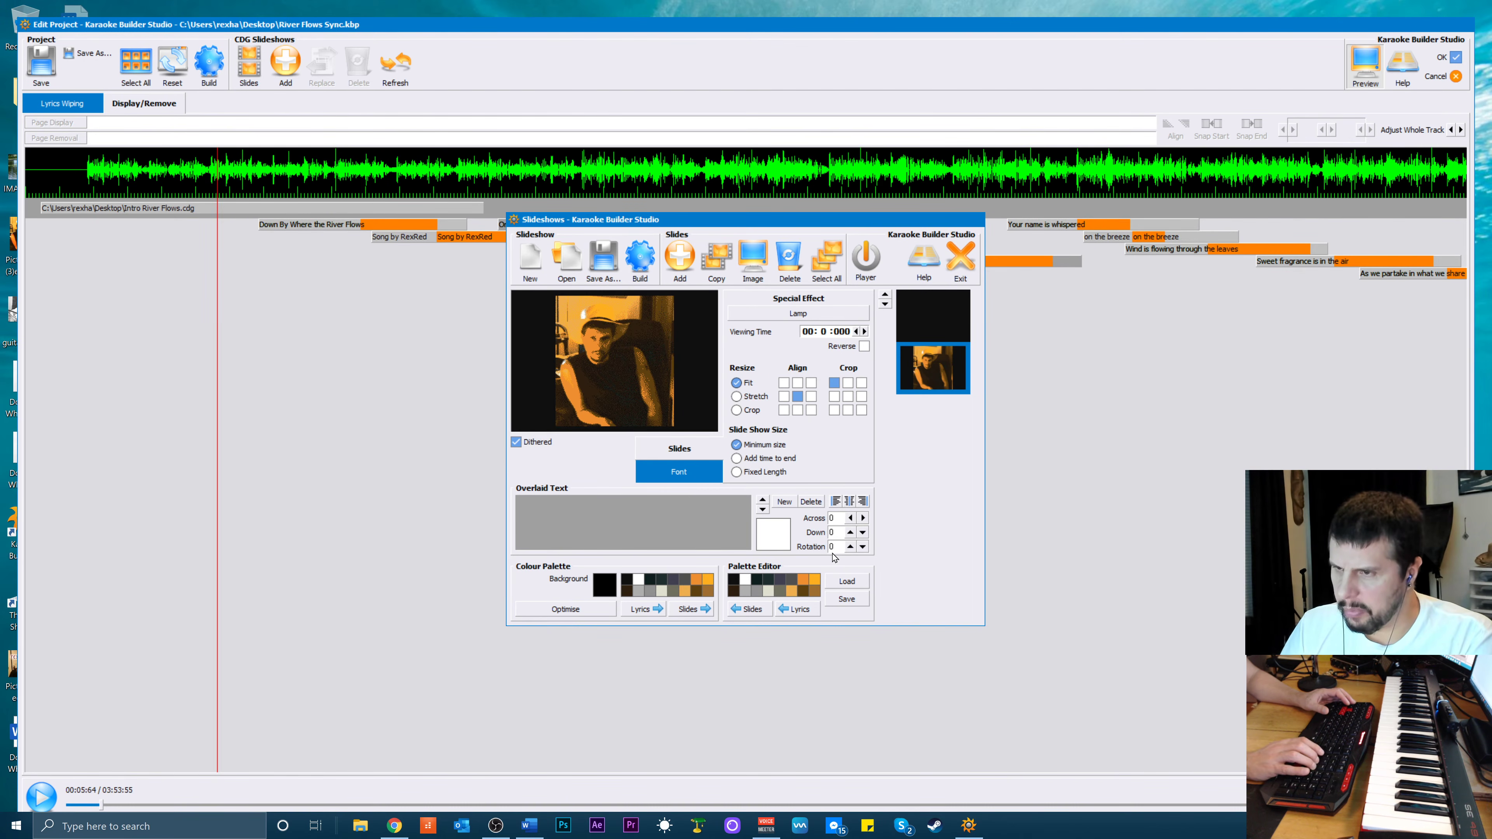
text(2)
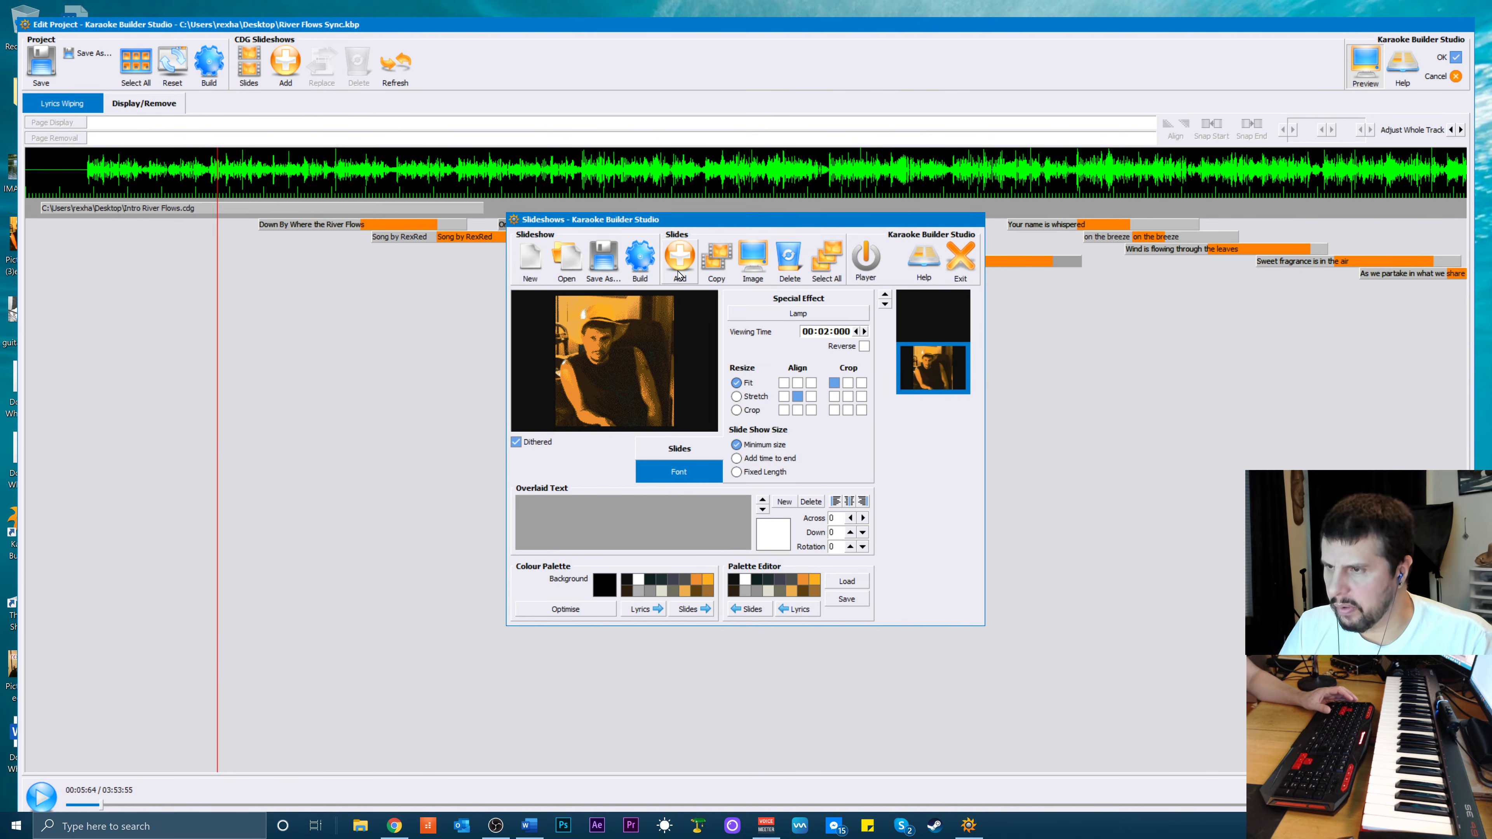
Build the shortened slideshow as a CDG file, overwriting Intro River Flows.cdg on the Desktop, skip its playback, and close the slideshow editor
click(608, 261)
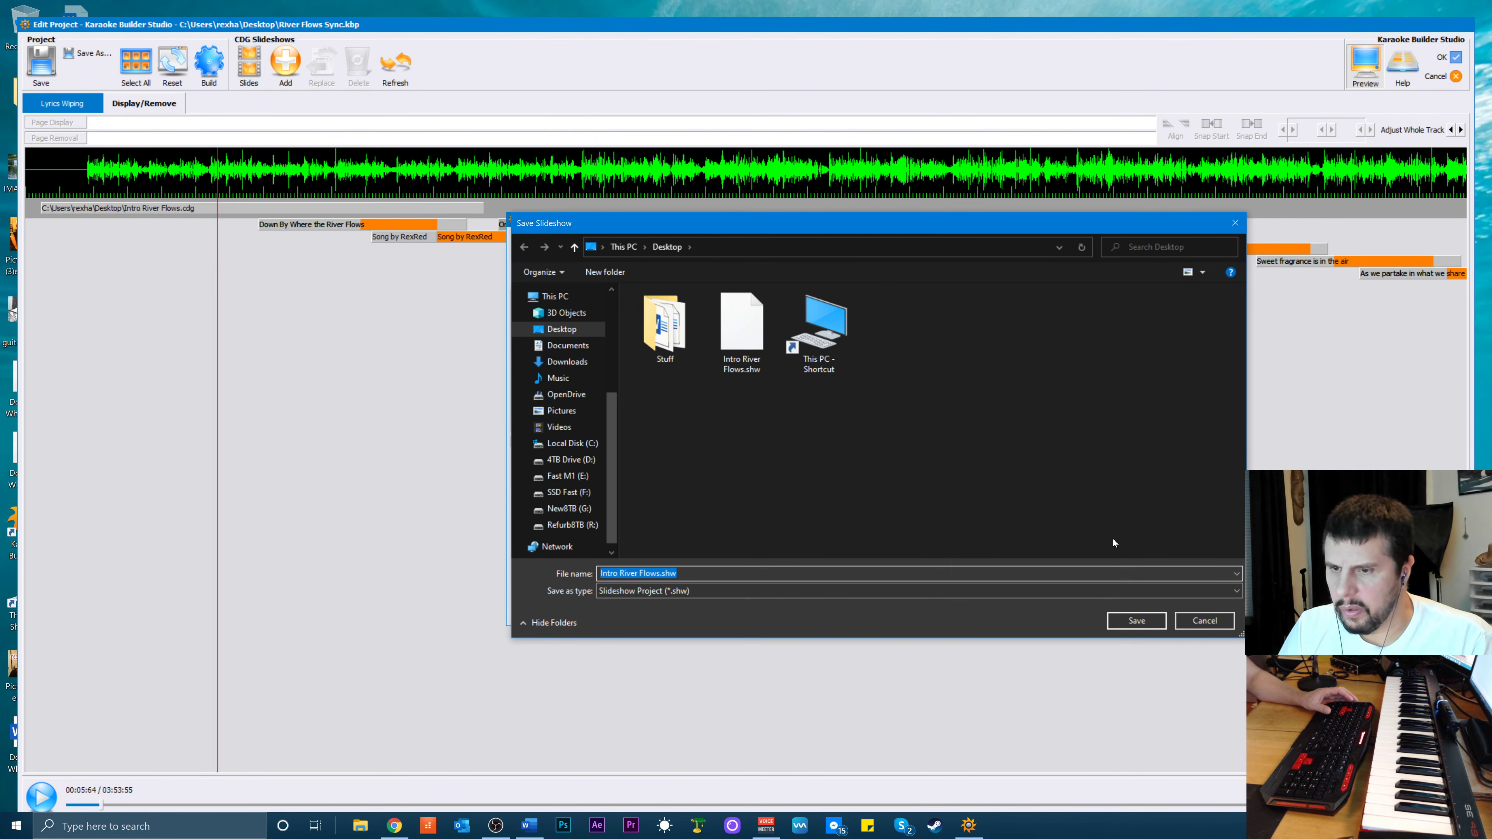
click(1199, 618)
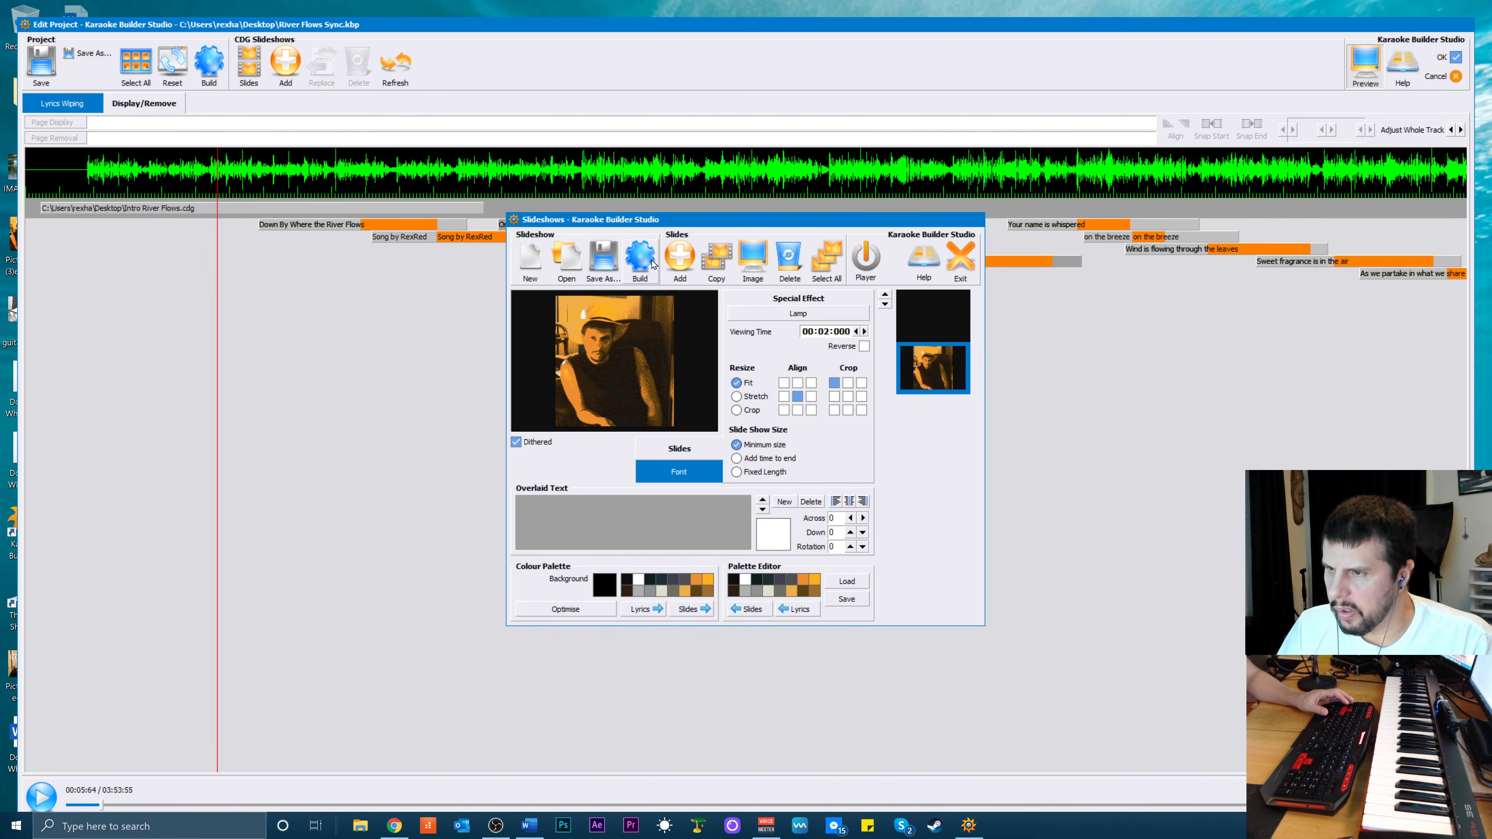
click(640, 259)
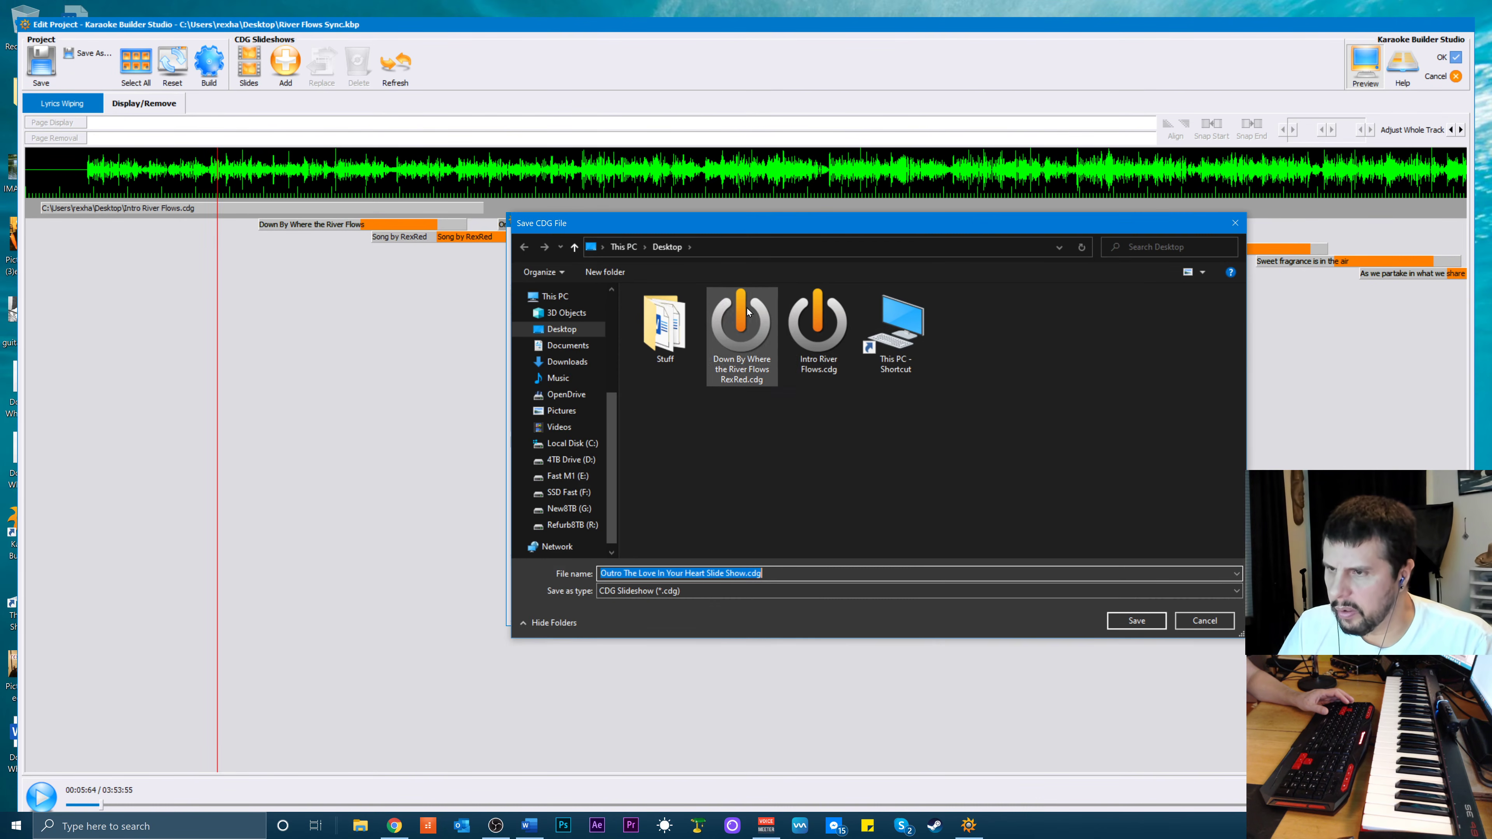
click(800, 322)
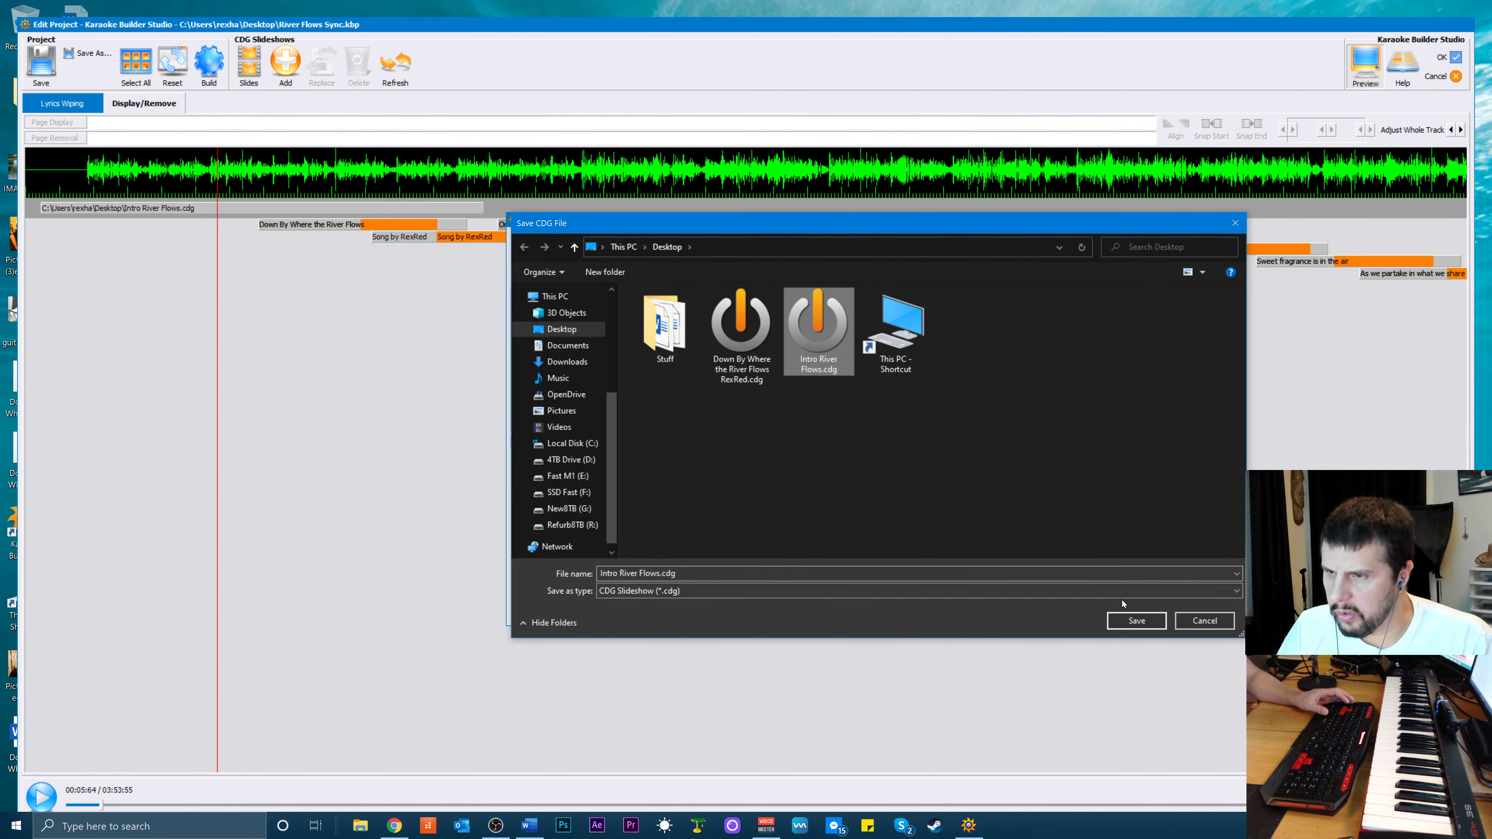
click(1123, 617)
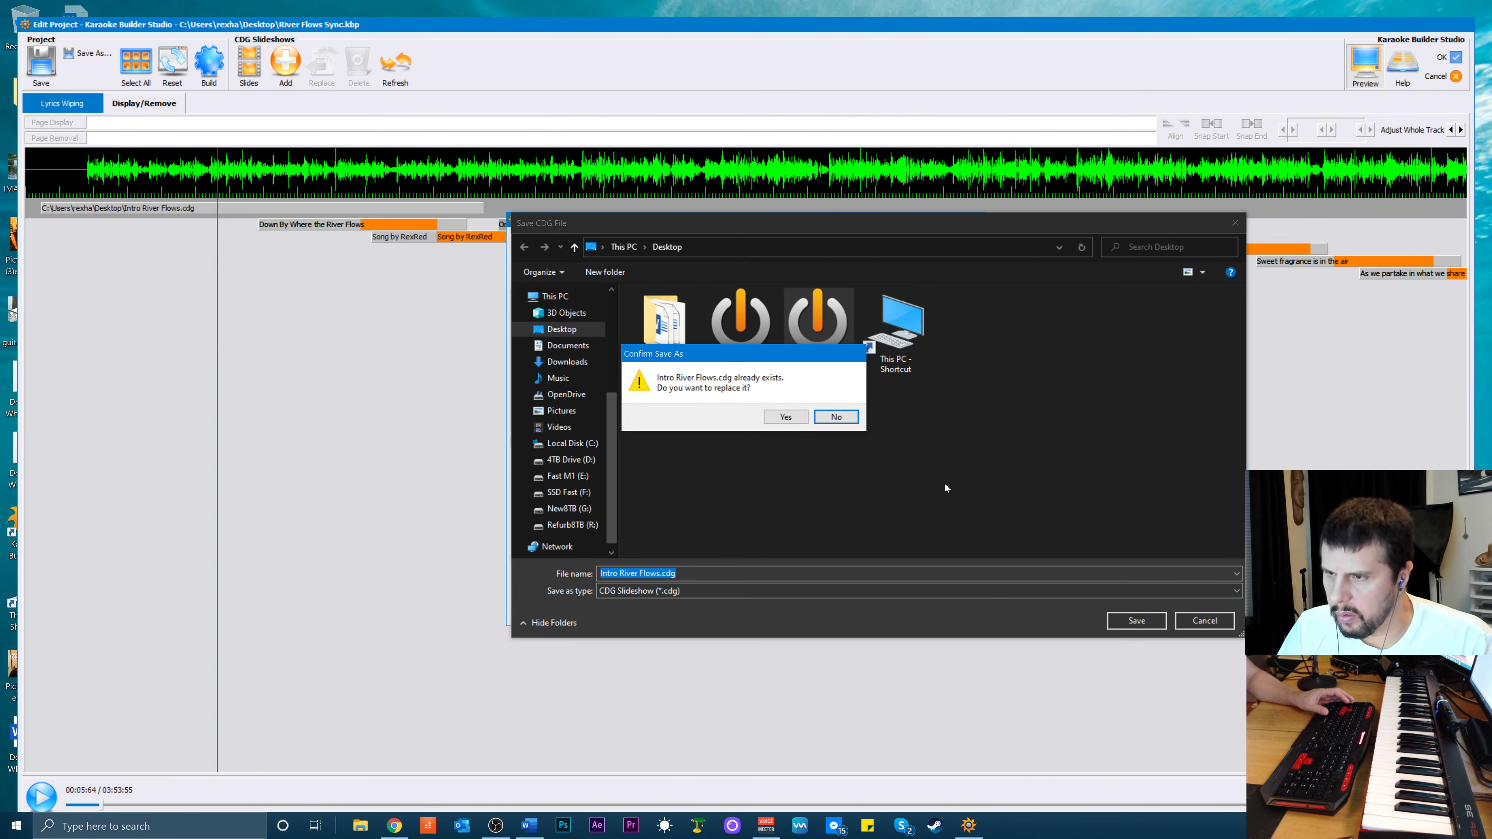
click(787, 420)
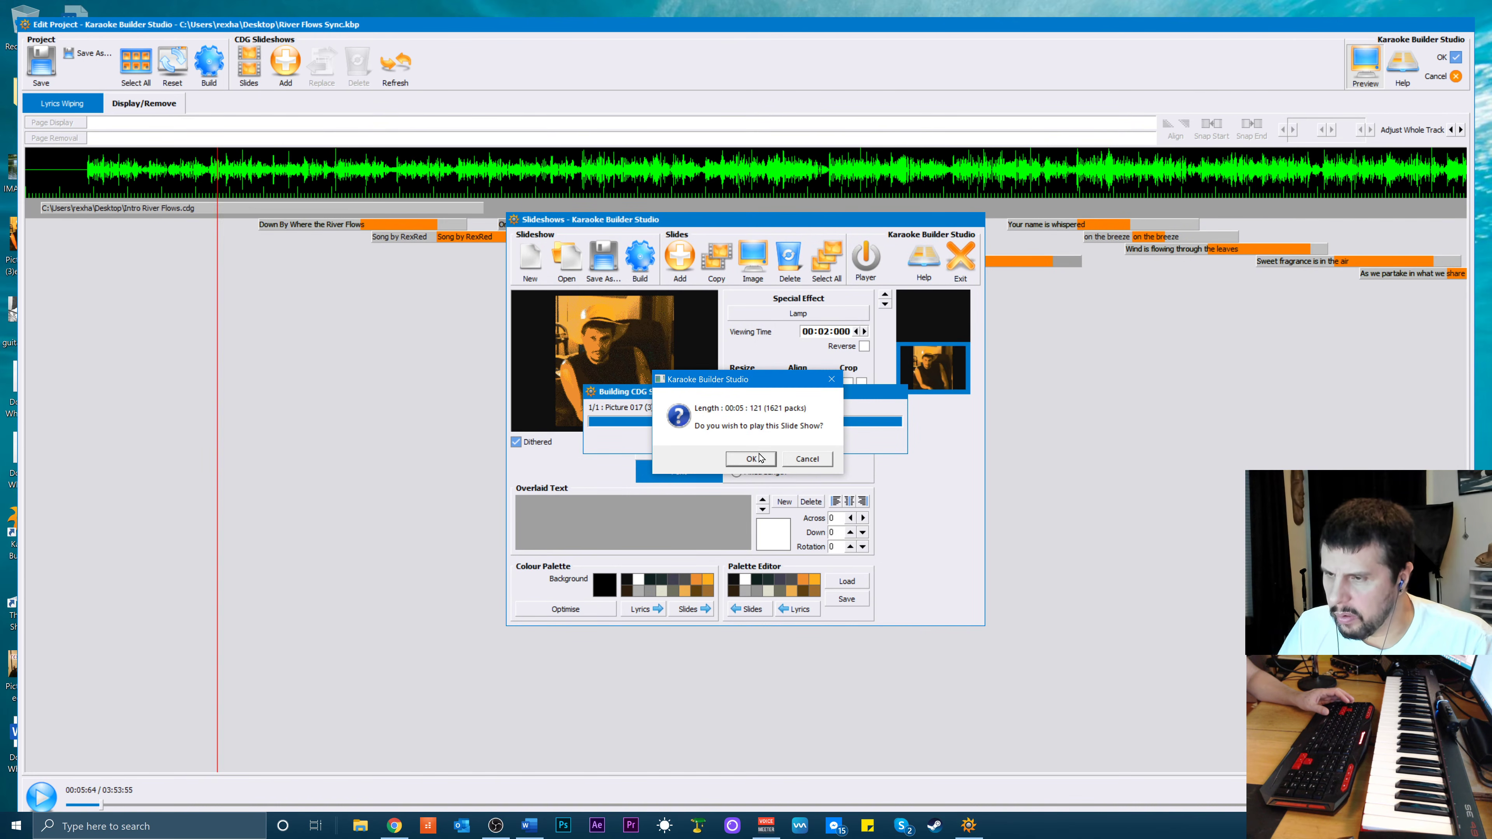
click(793, 460)
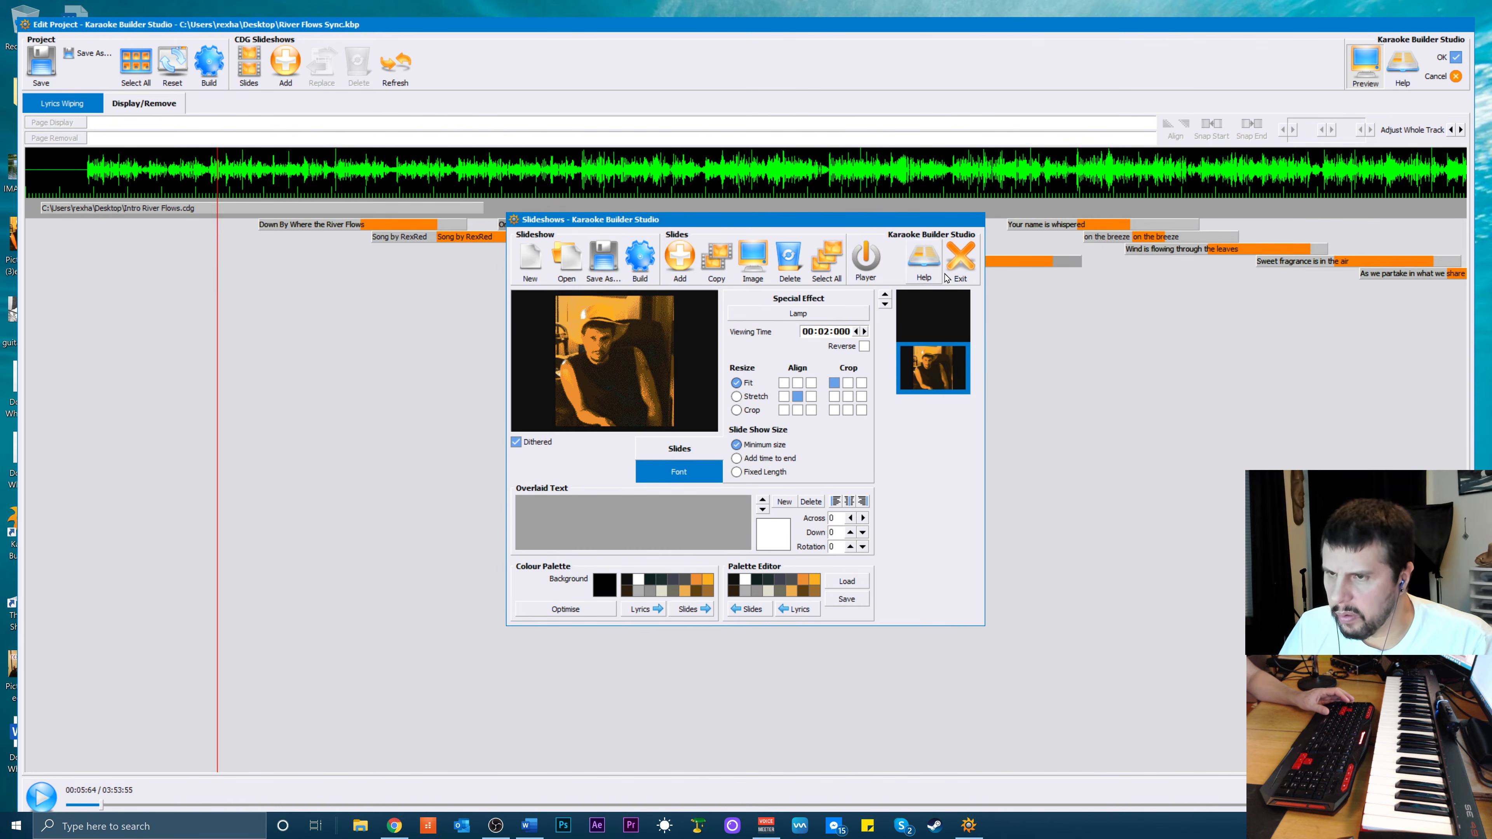
click(957, 274)
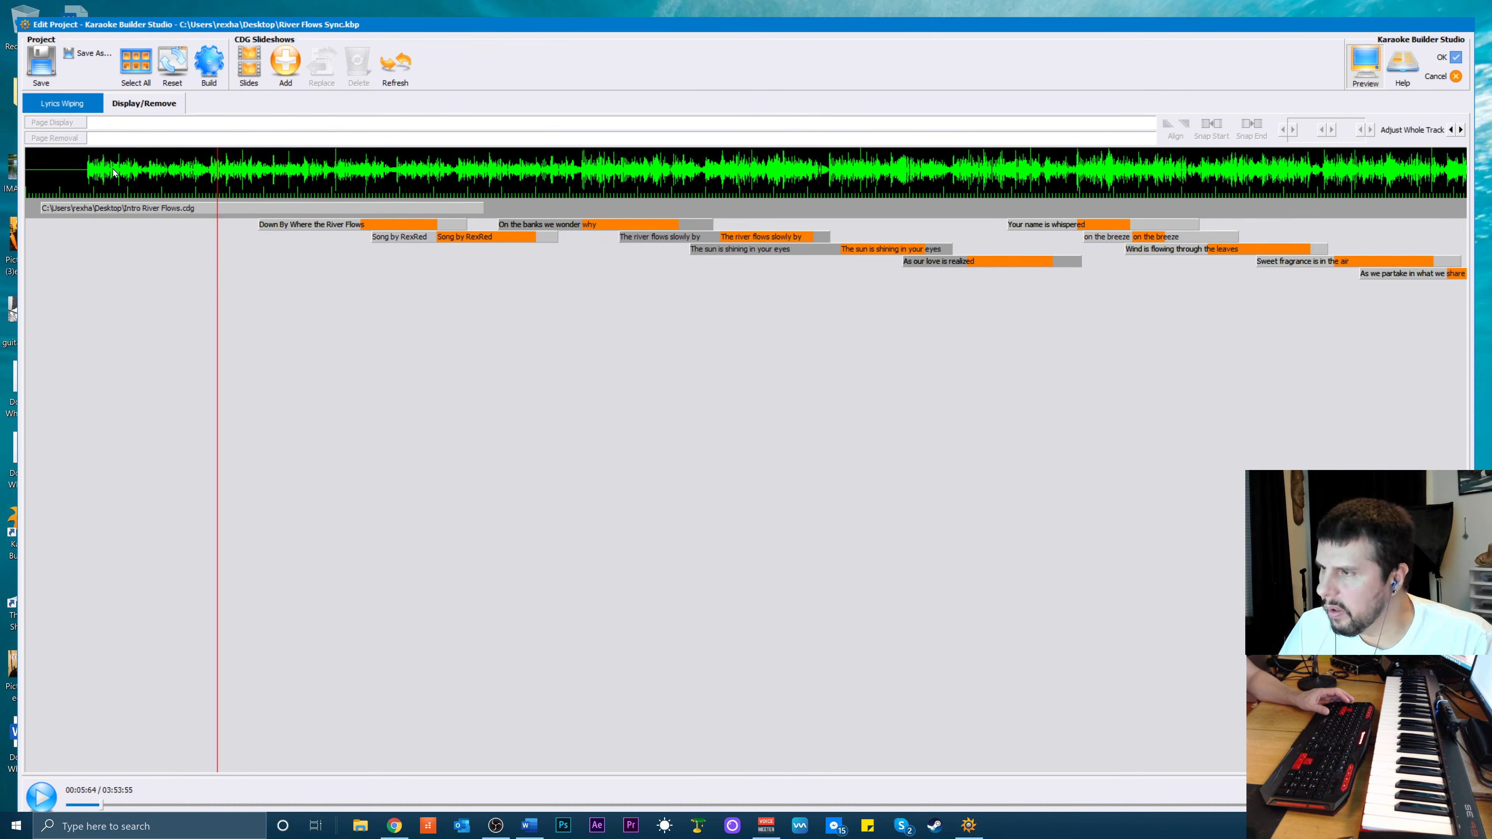
Delete the old Intro River Flows.cdg slideshow from the project timeline
click(92, 210)
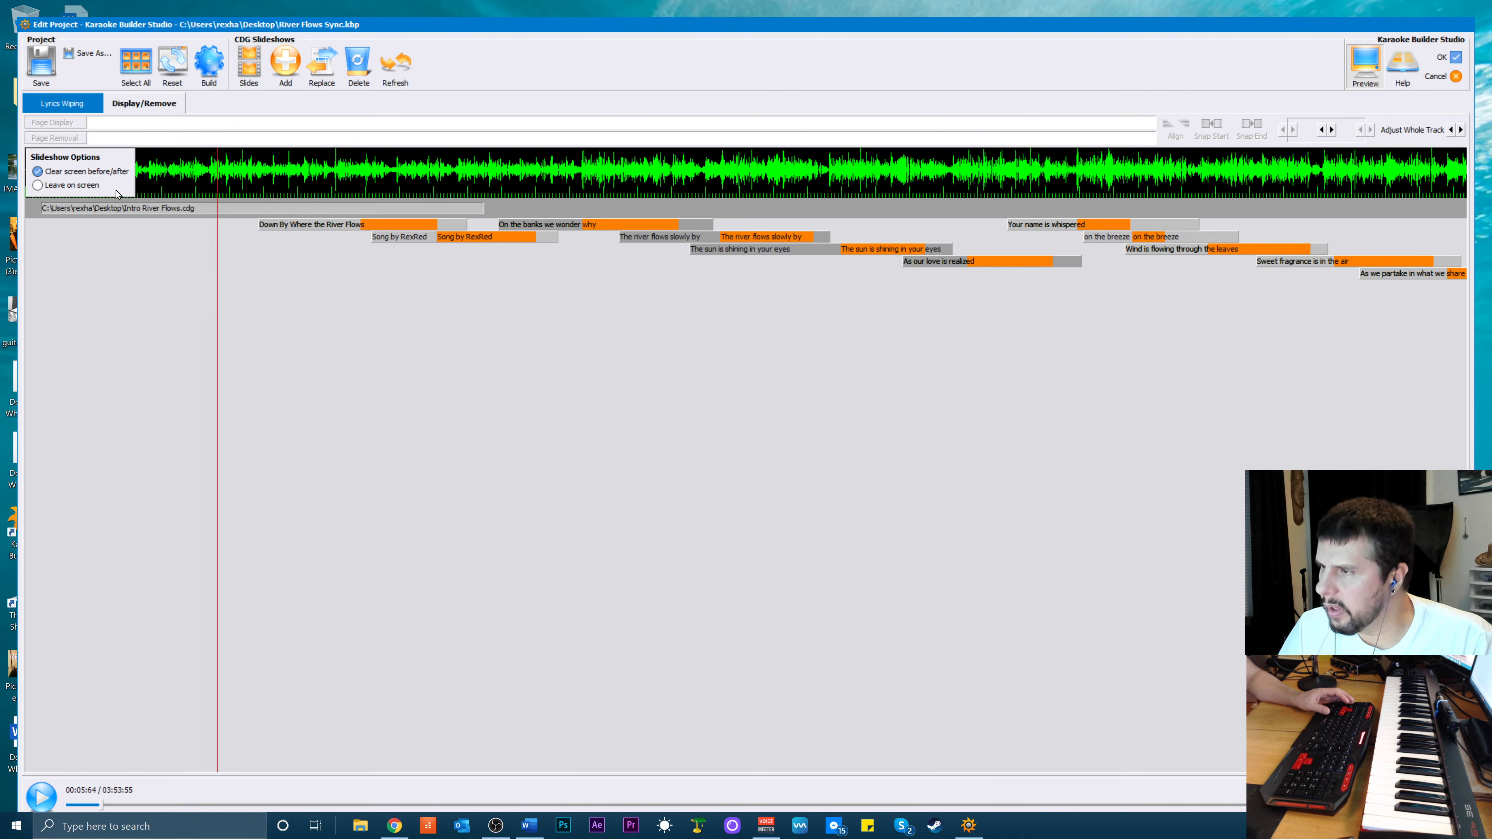
click(358, 63)
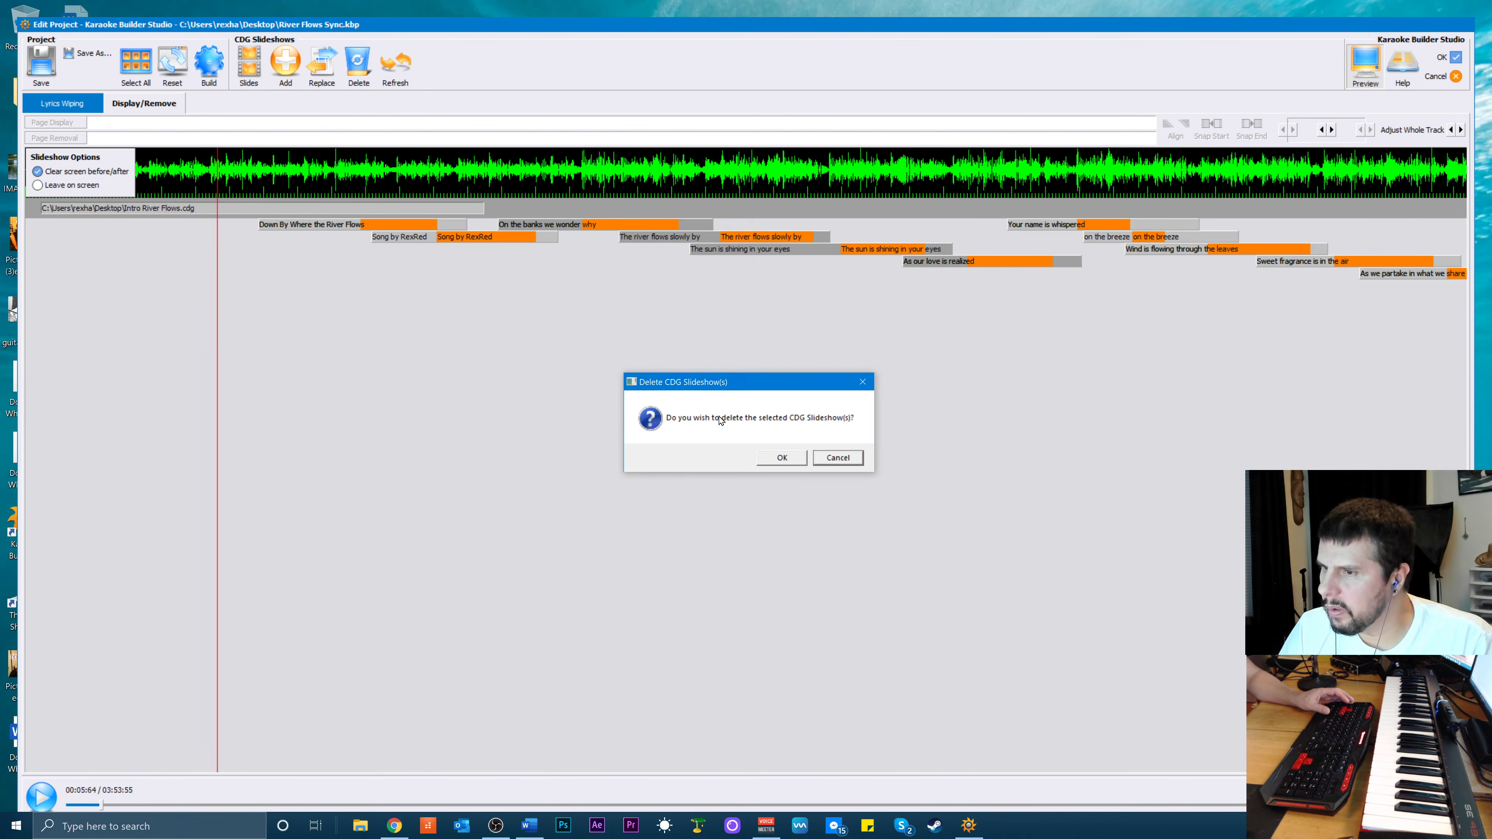
click(788, 463)
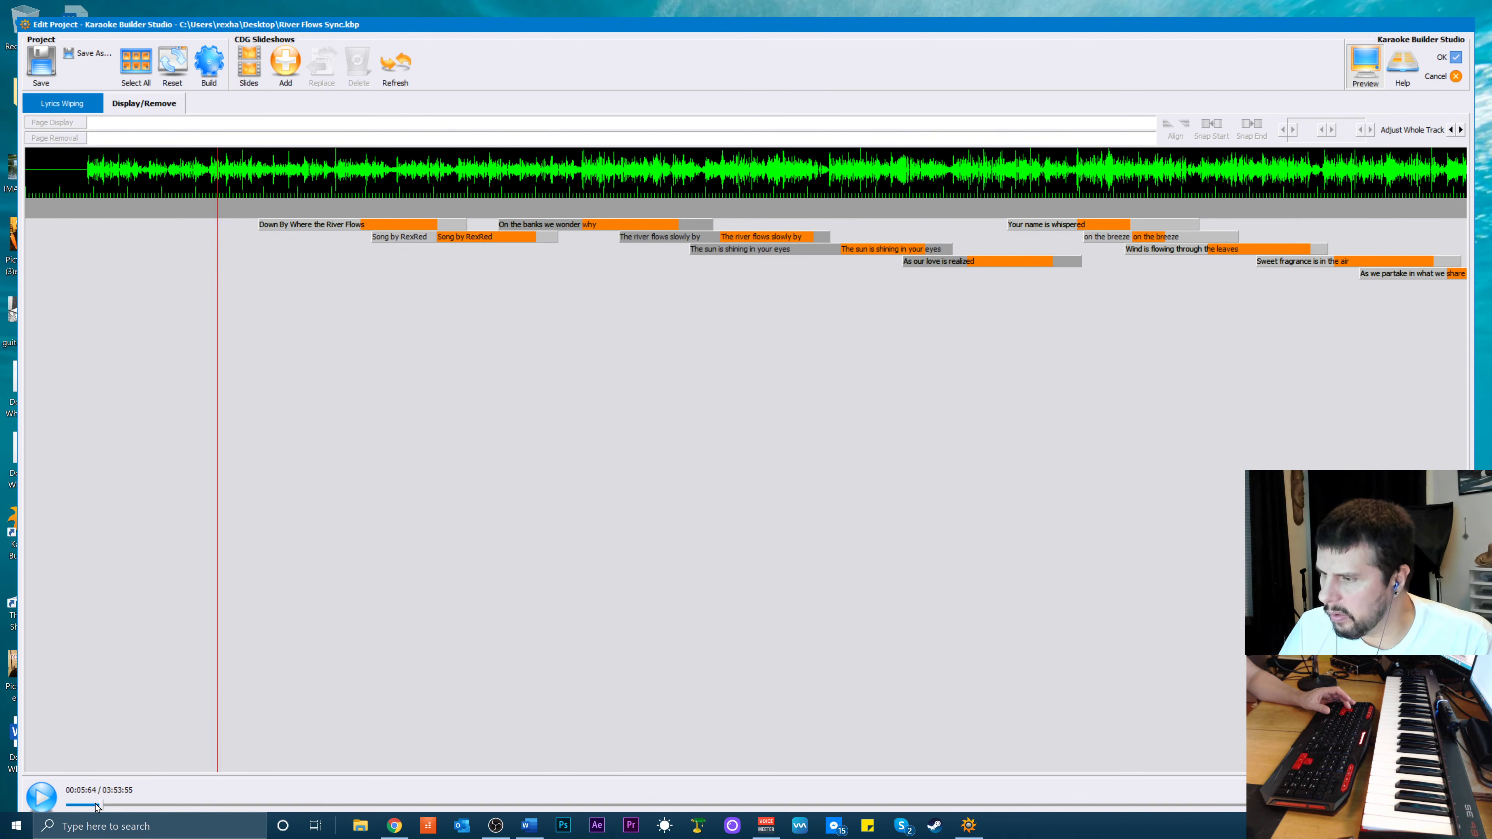
Return the playback position to the start of the track and add Intro River Flows.cdg from the Desktop there
drag(97, 806, 50, 799)
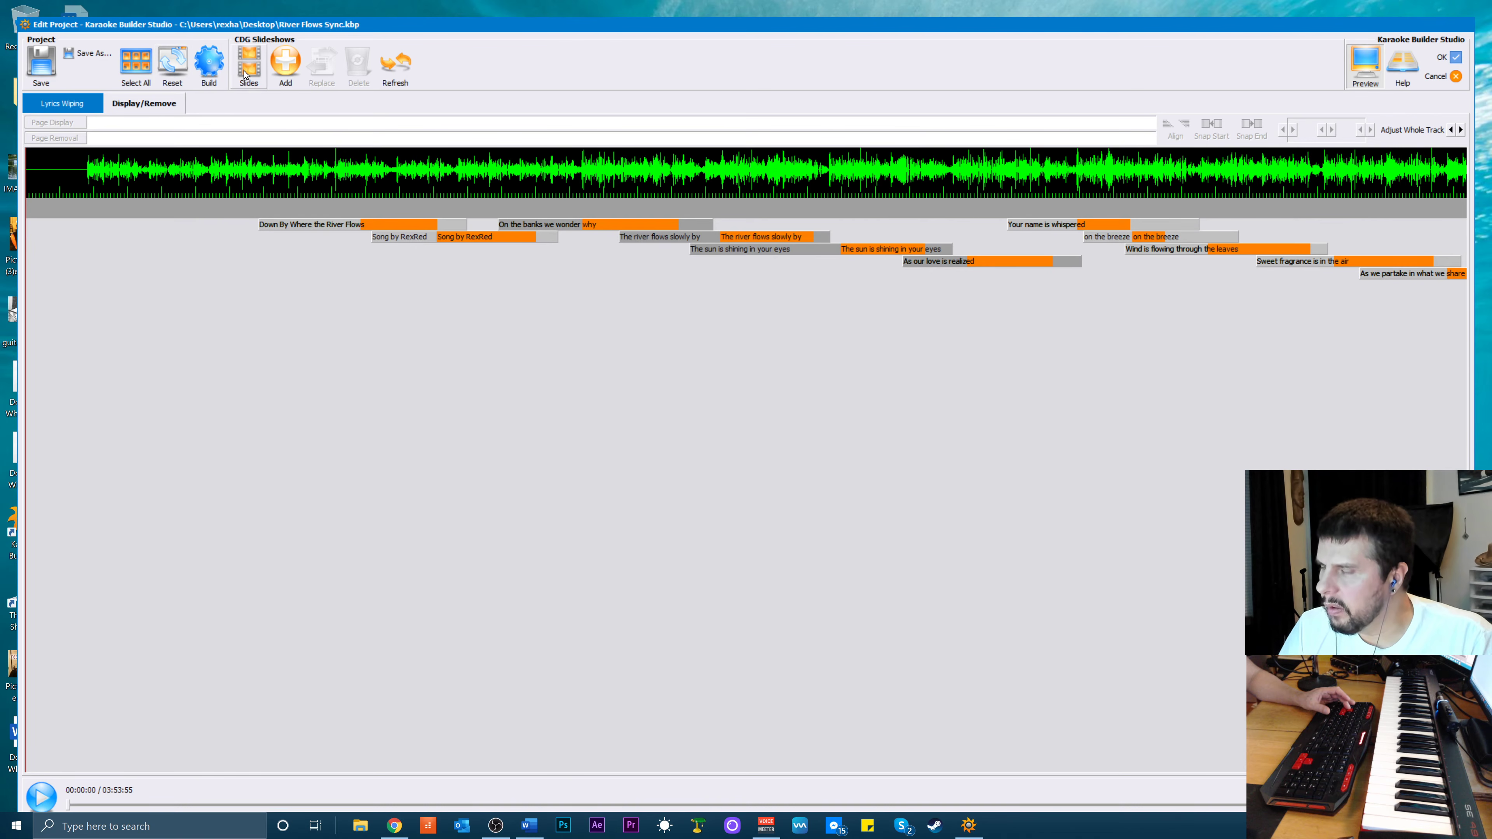
click(283, 65)
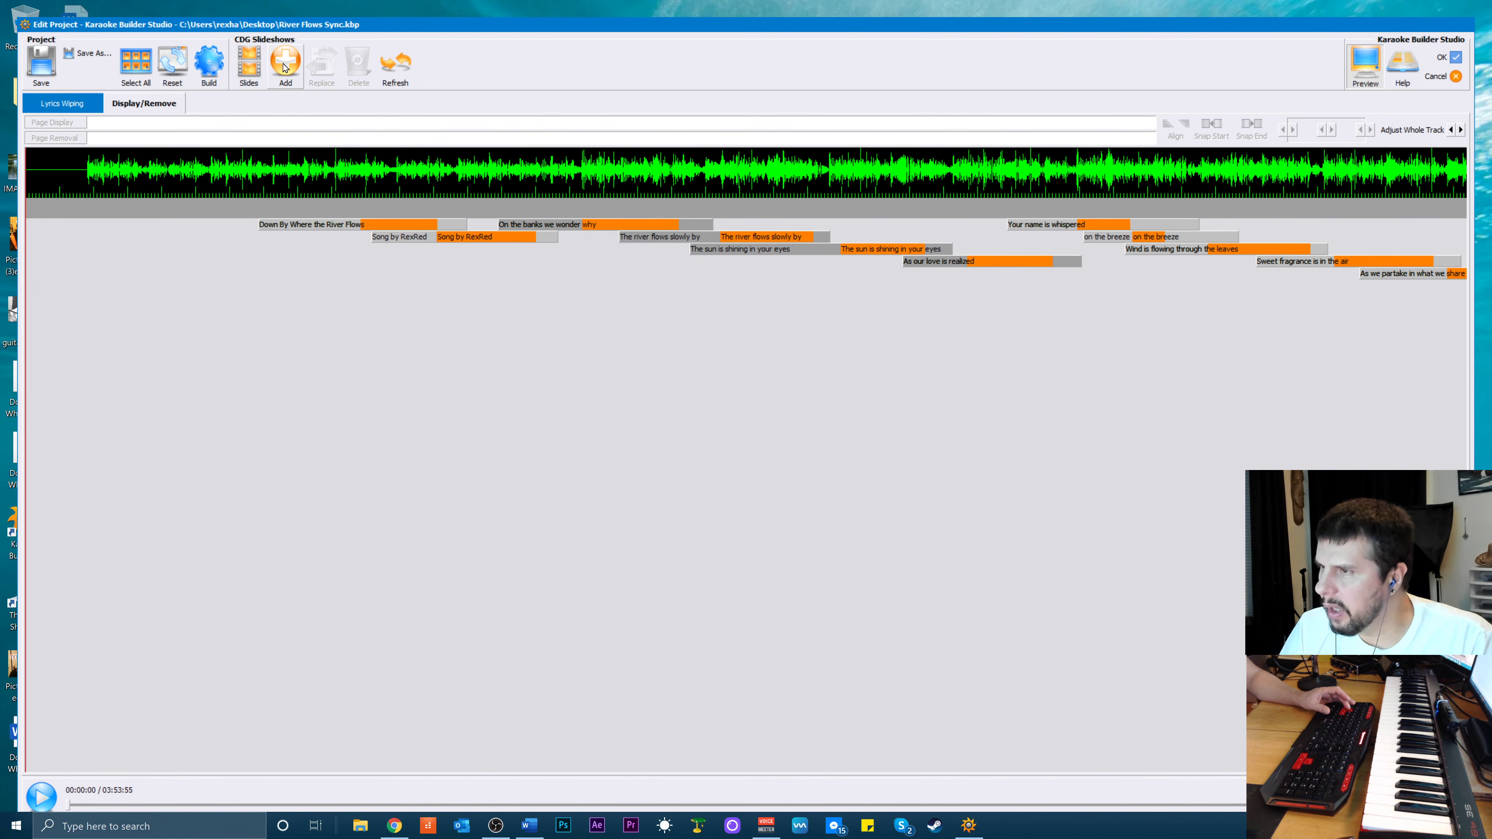
click(426, 133)
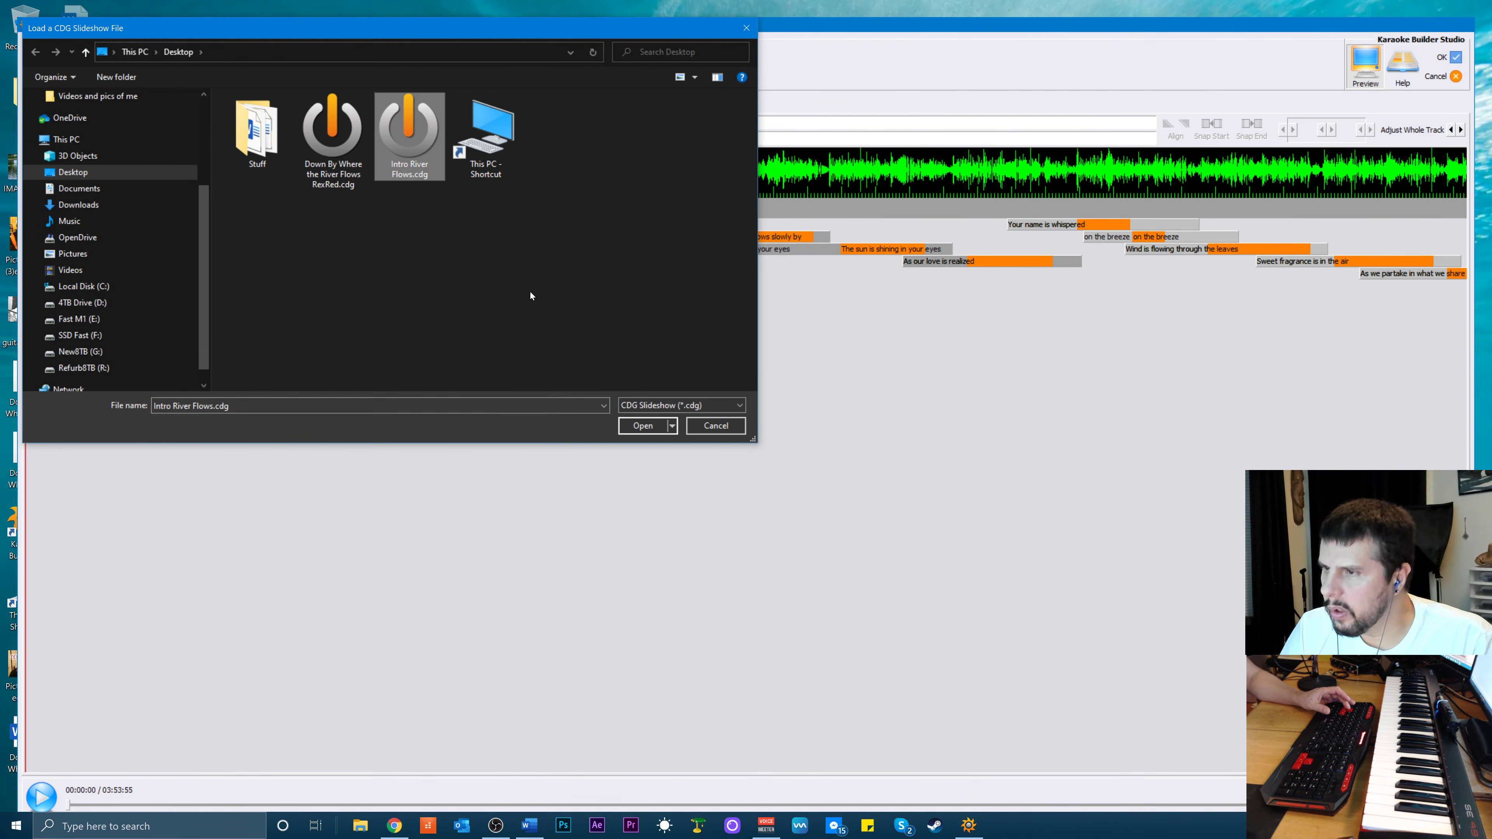
click(635, 424)
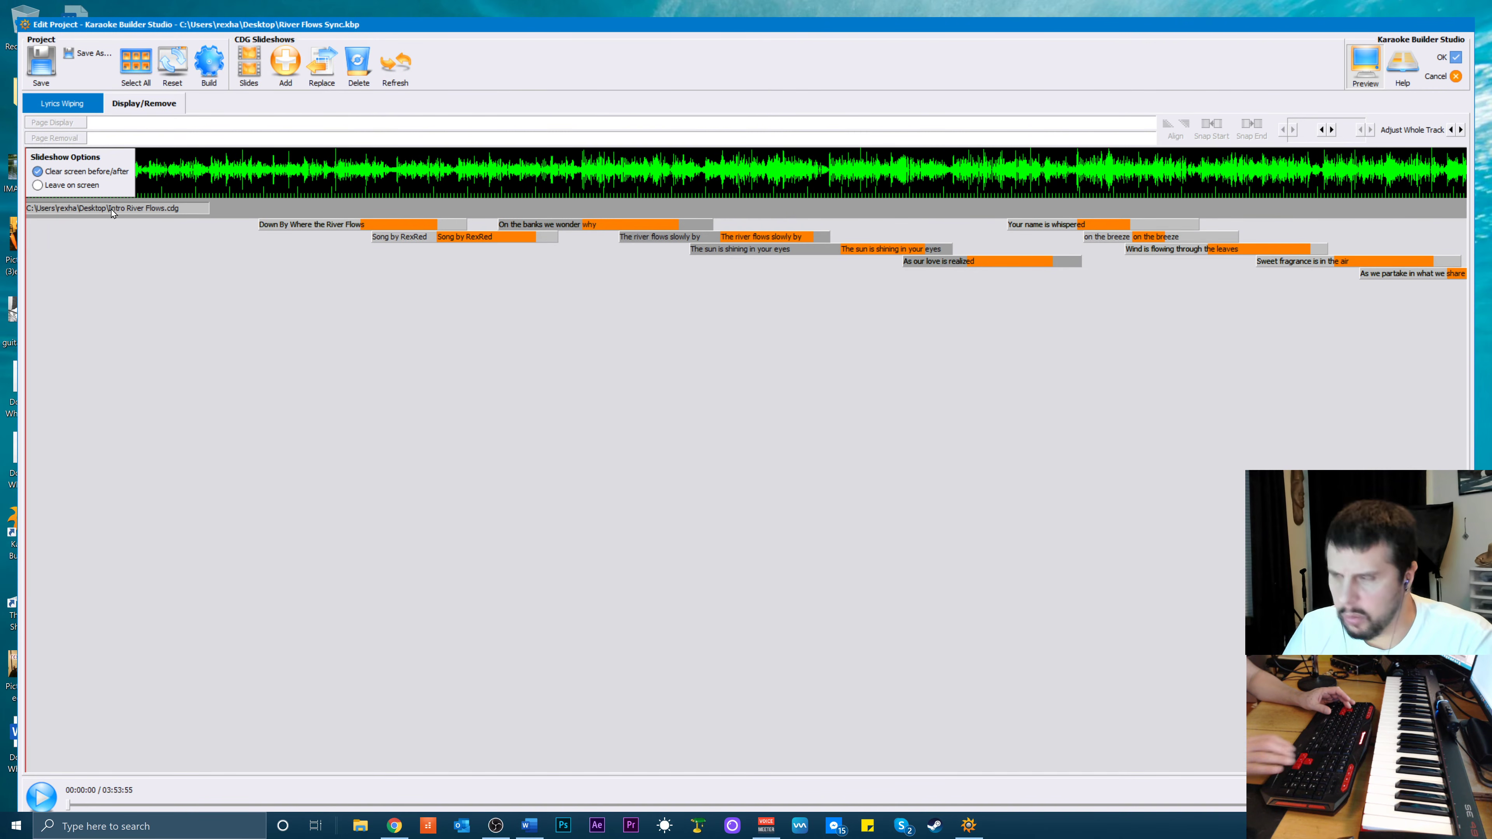
Shift the intro slideshow slightly later on the timeline, ahead of the first lyric line, and accept the project edits
key(Right)
key(Right)
key(Right)
key(Right)
key(Right)
key(Right)
key(Right)
key(Right)
key(Right)
key(Right)
key(Right)
key(Right)
key(Right)
key(Right)
key(Right)
key(Right)
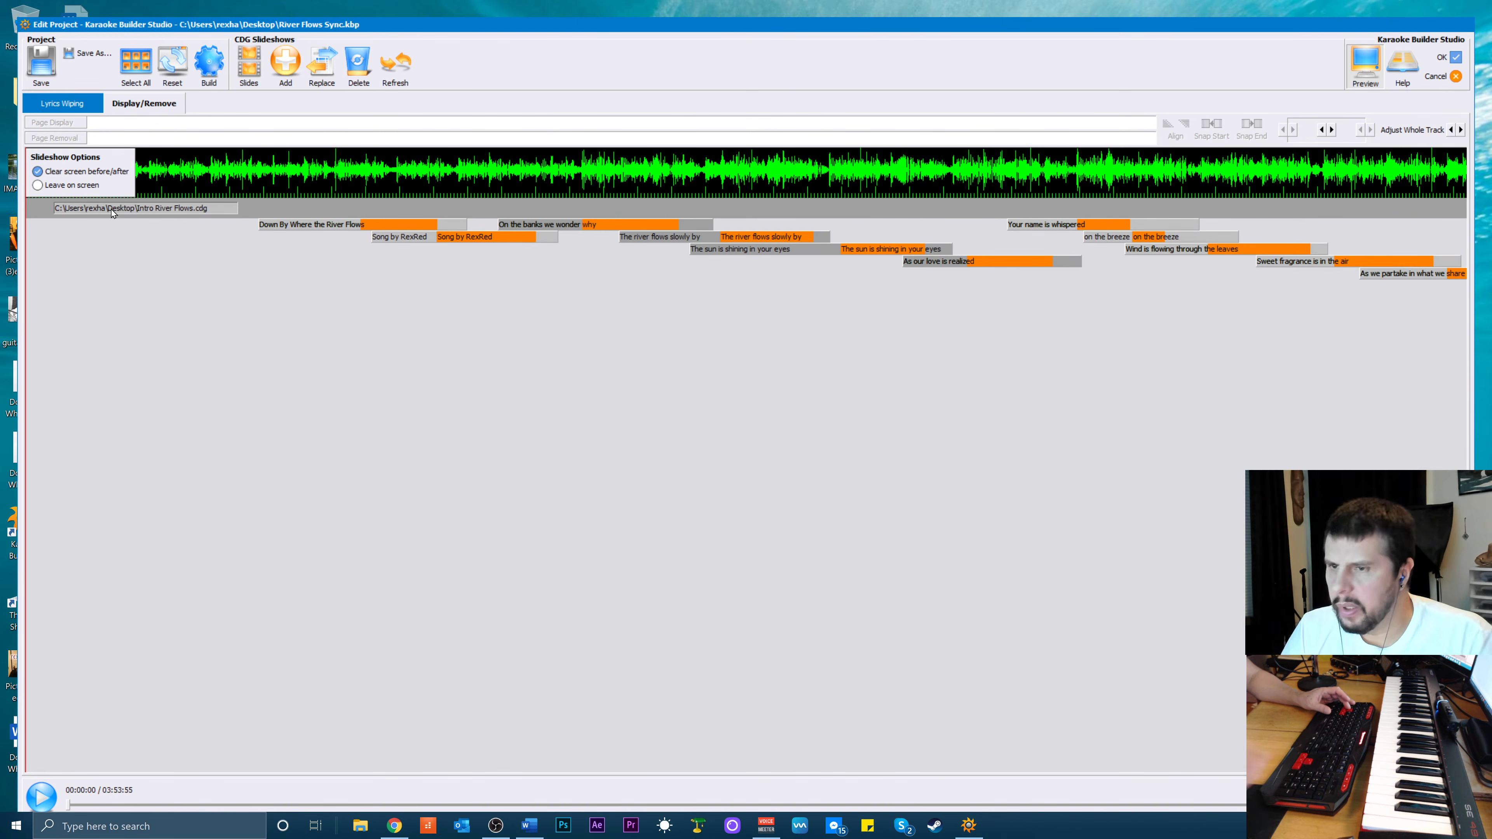
click(1446, 57)
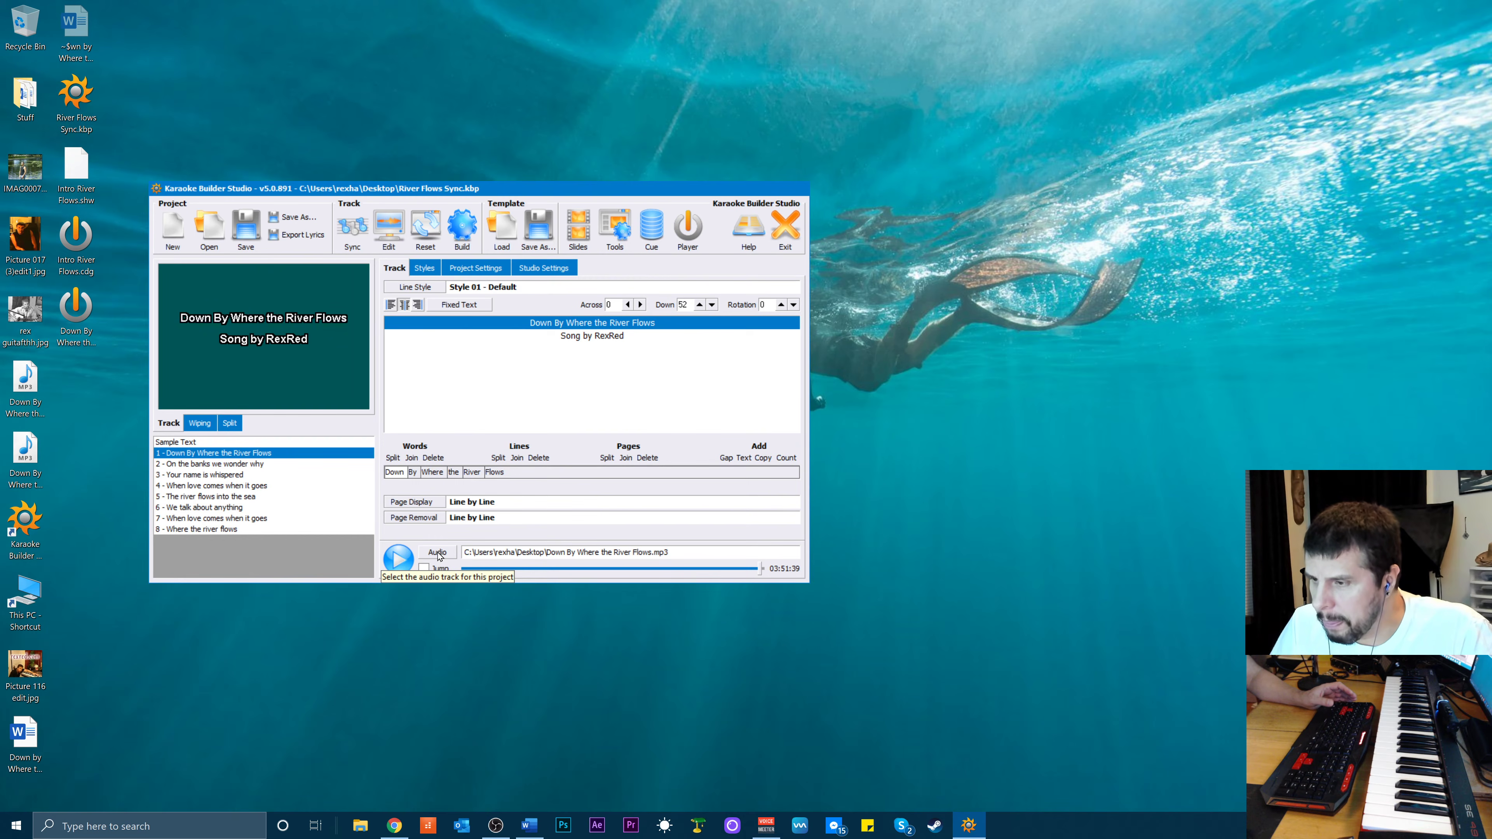
While choosing the project audio, rename "Down By Where the River Flows Karaoke No Vocal.mp3" as "Down By Where the River Flows Karaoke RexRed.mp3"
click(438, 553)
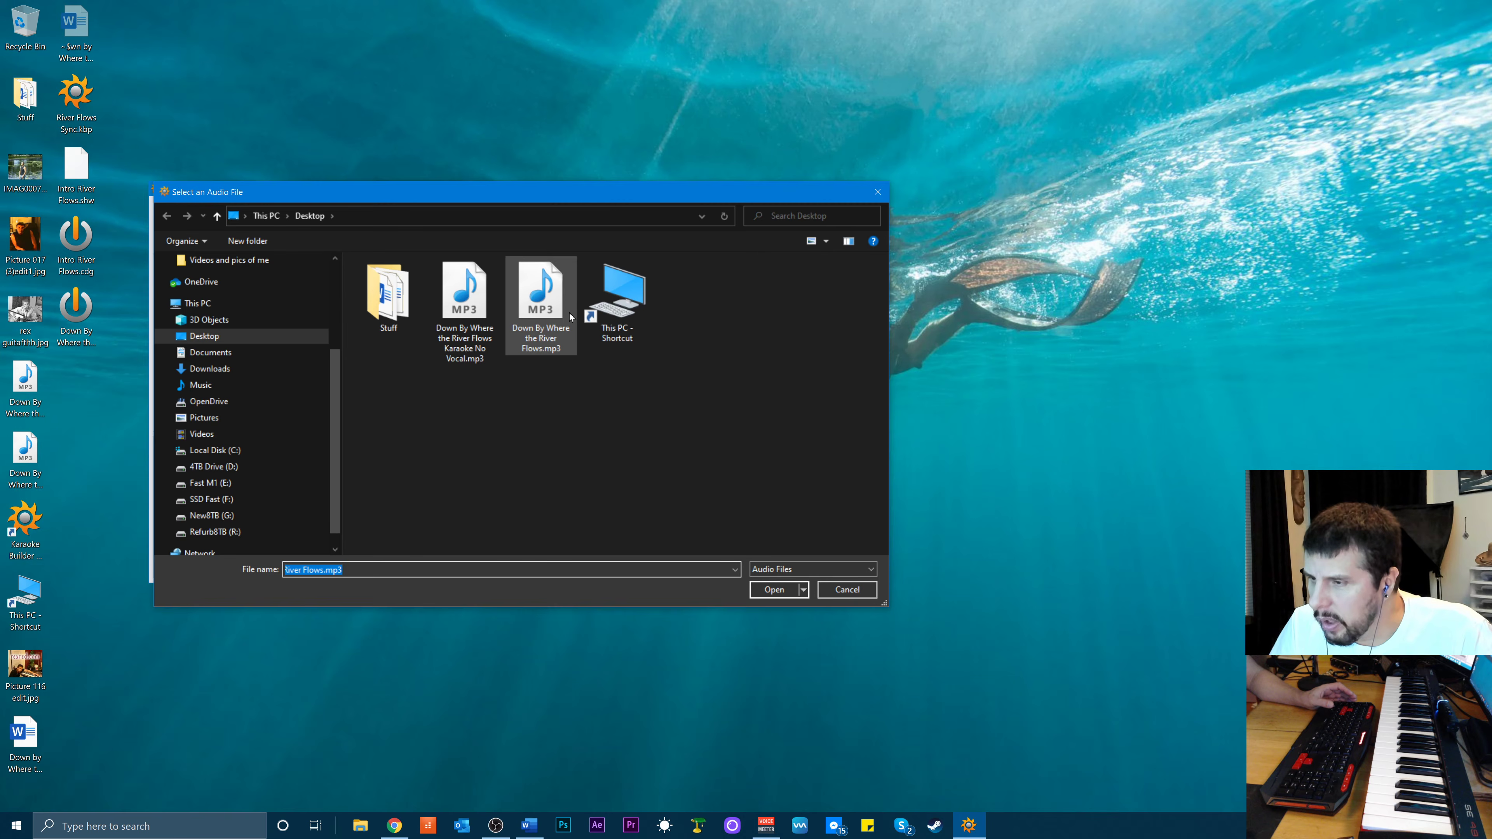
click(539, 349)
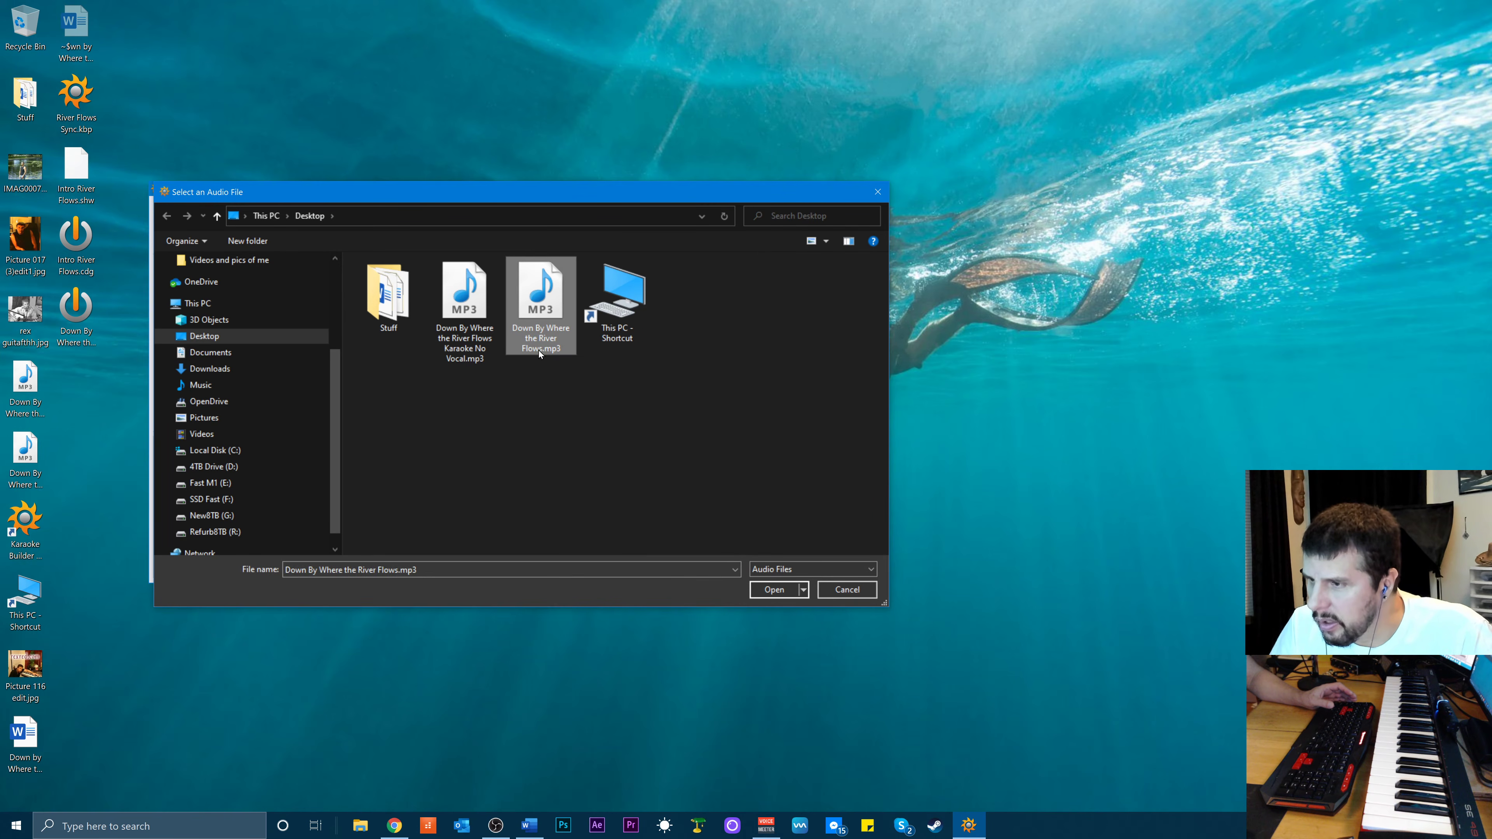
click(462, 363)
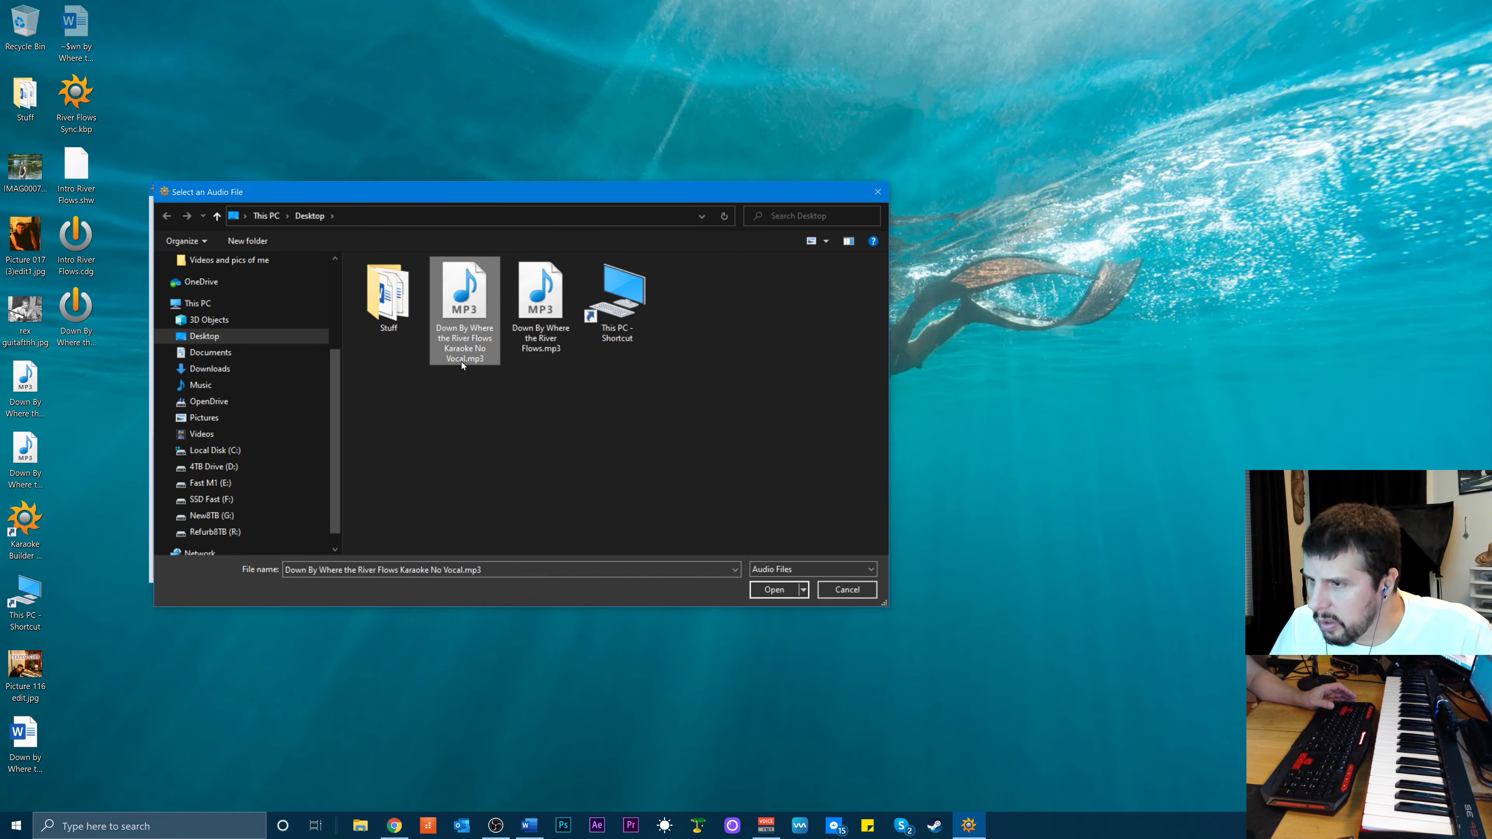
click(462, 361)
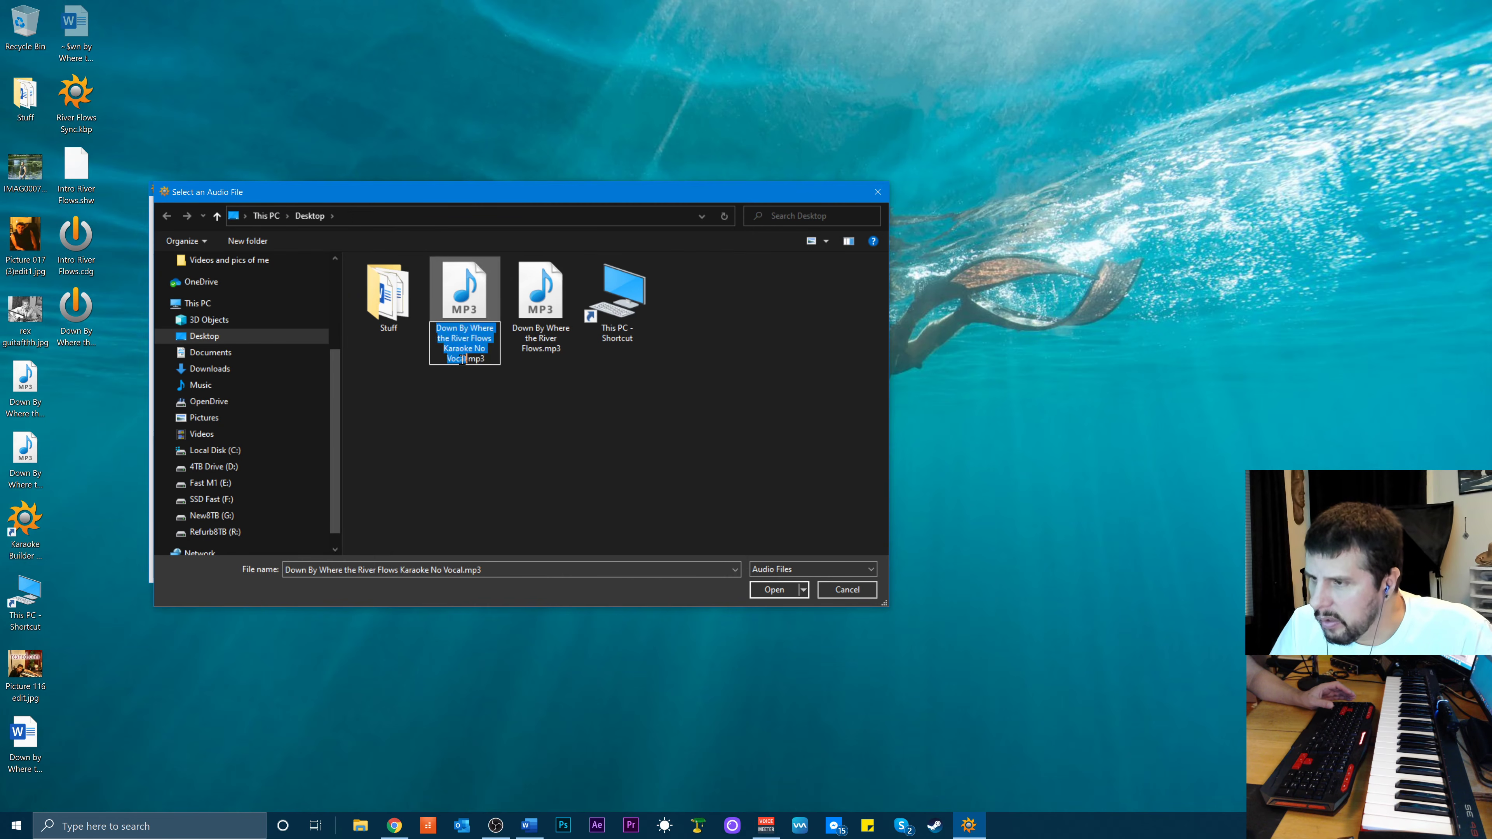
click(473, 348)
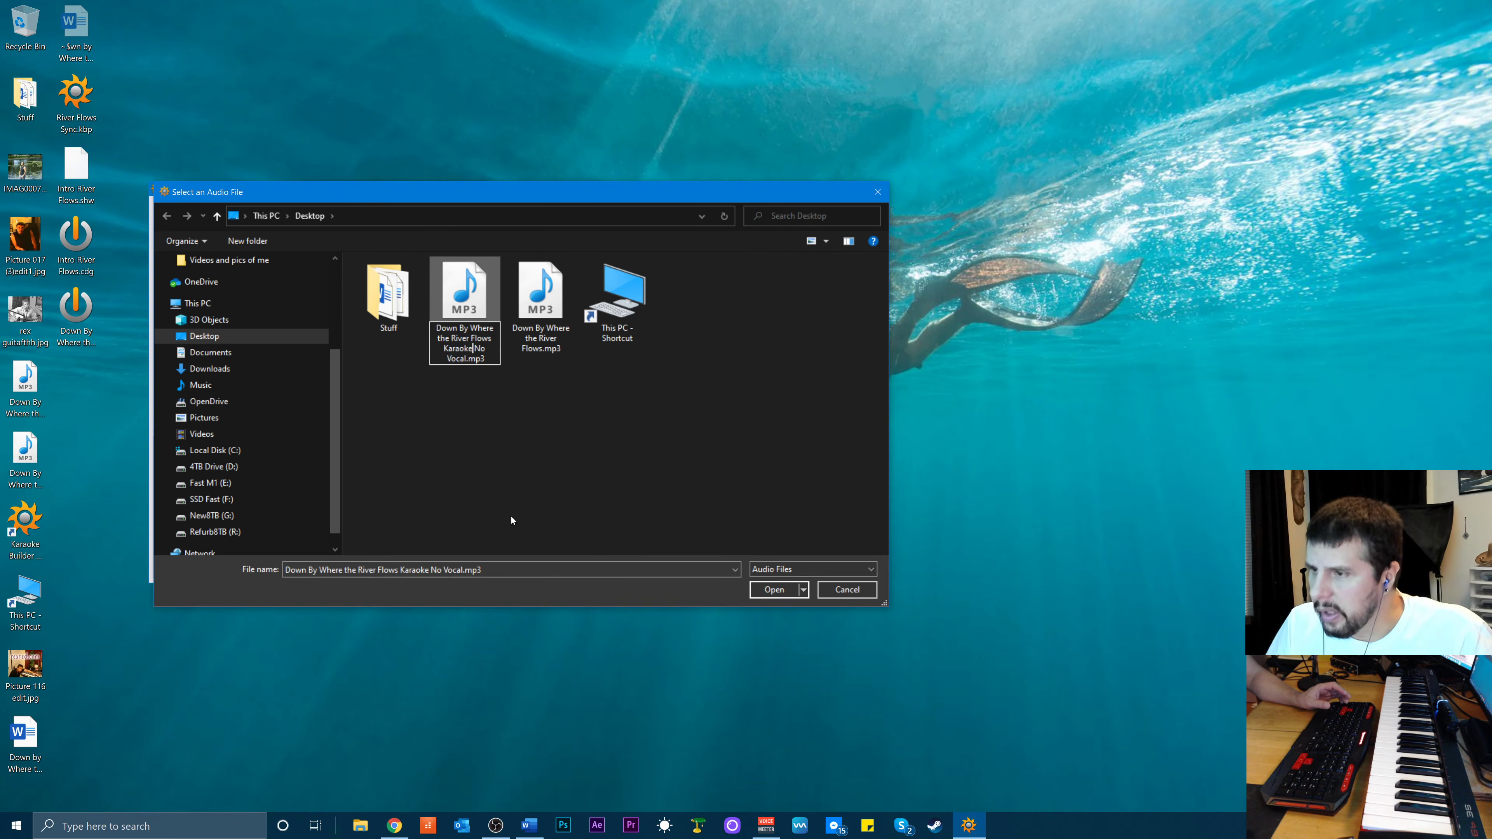
key(Delete)
key(Delete)
key(Delete)
key(Delete)
key(Delete)
key(Delete)
key(Delete)
key(Delete)
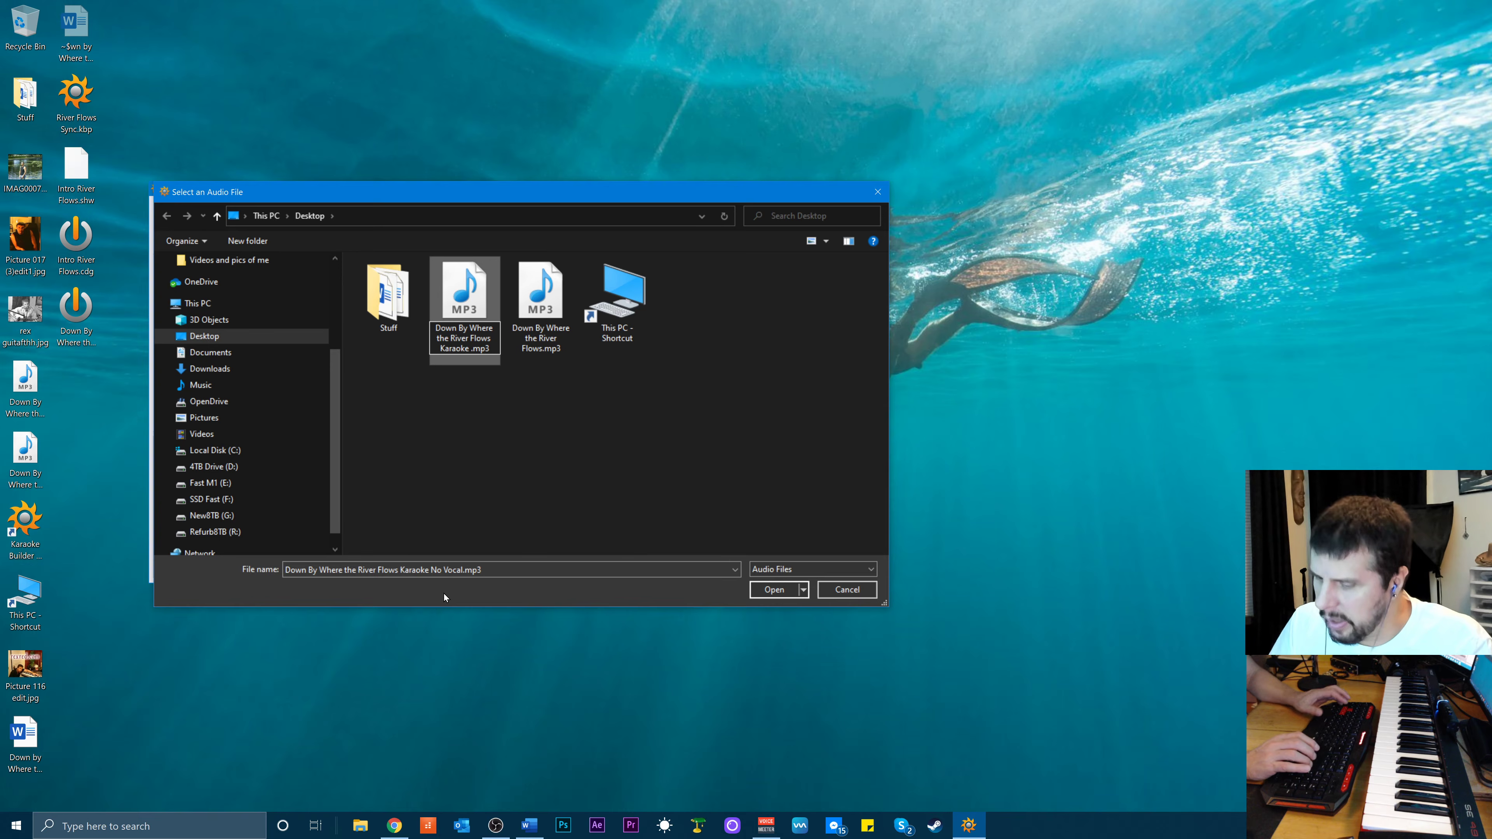
text(RexRed)
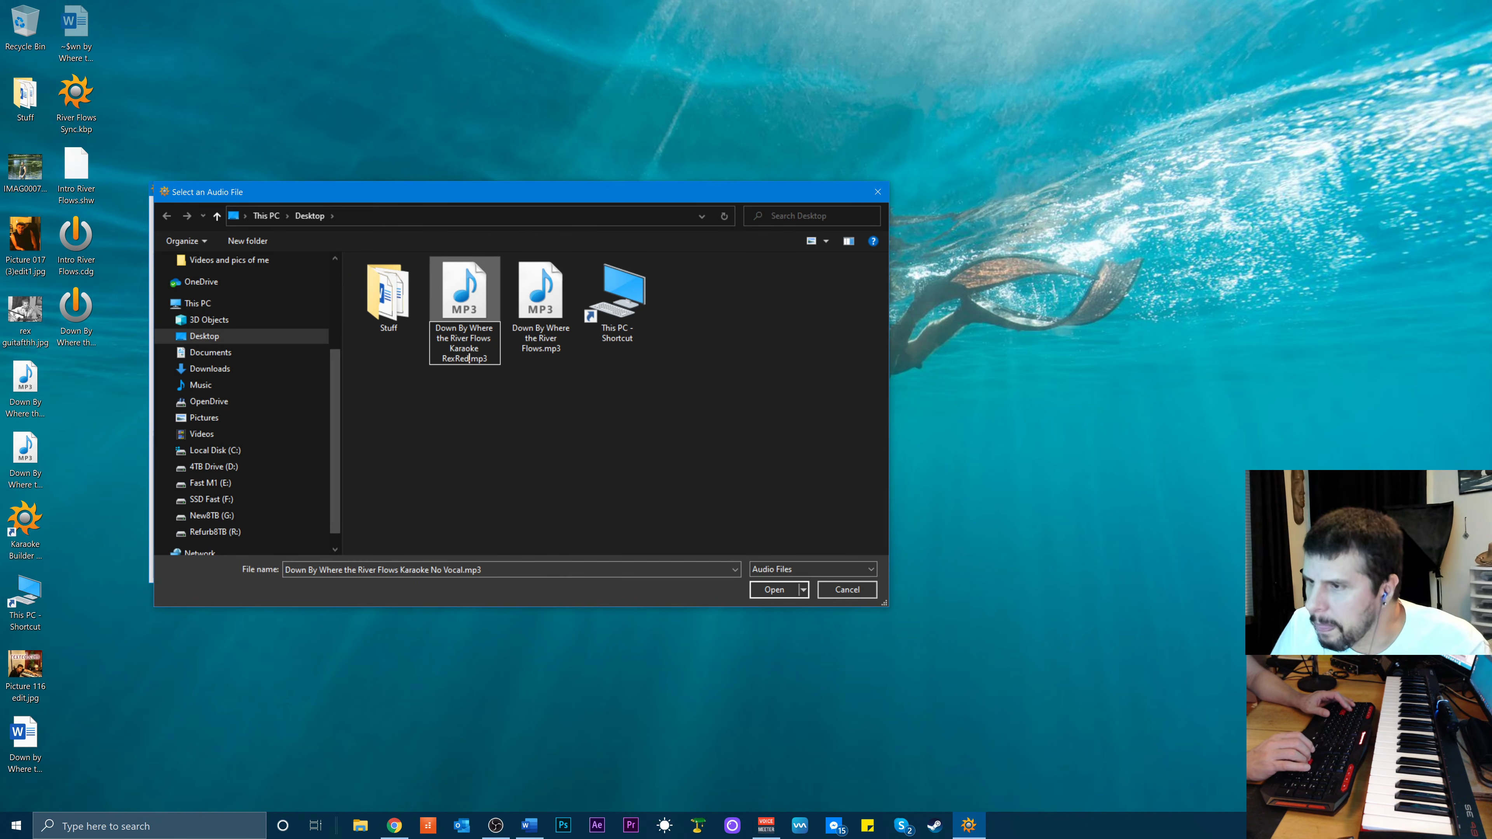
key(Up)
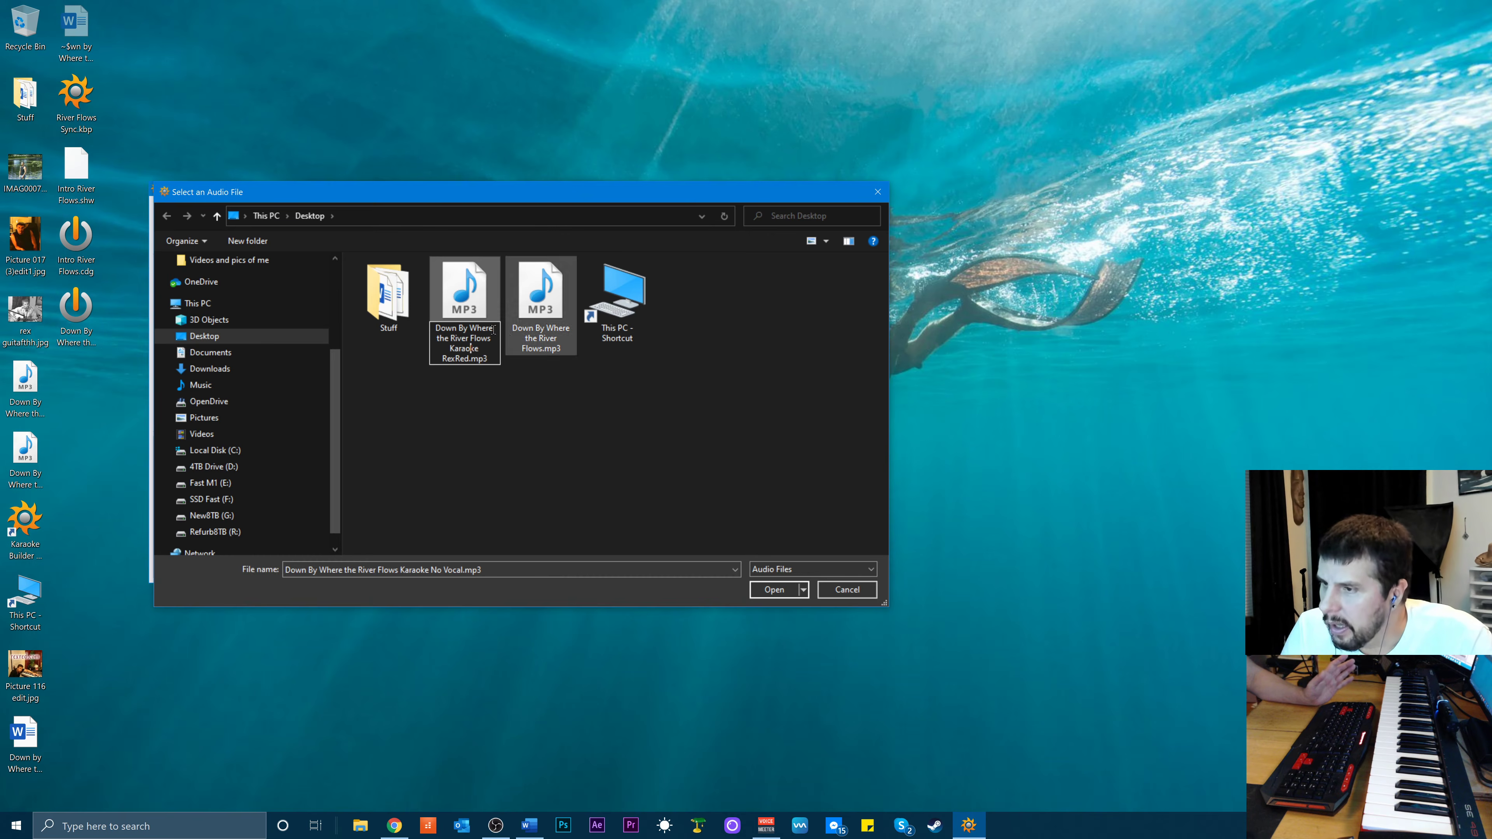
click(452, 304)
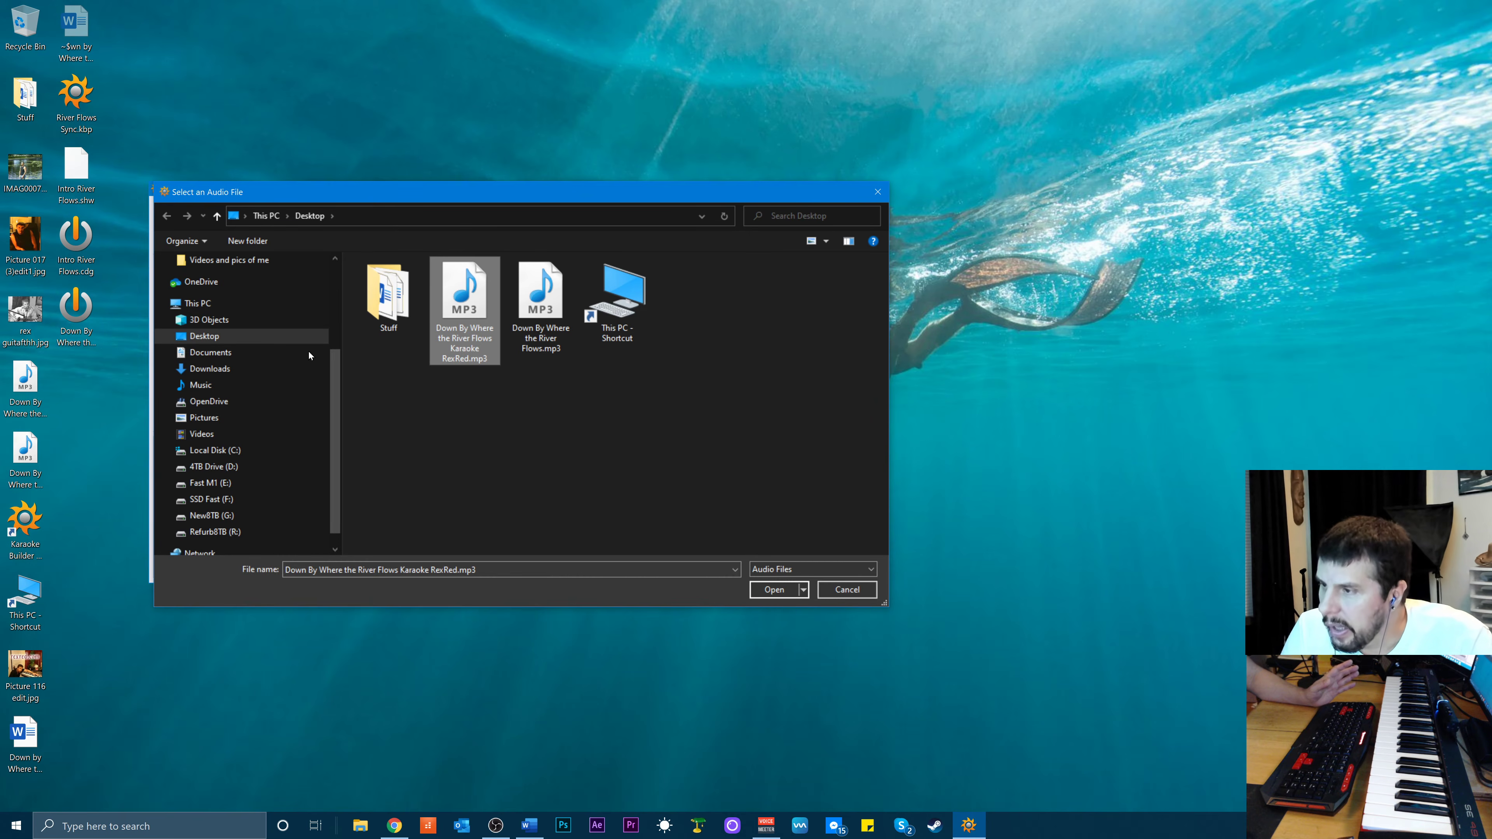
Load Down By Where the River Flows Karaoke RexRed.mp3 as the project's audio track and play its opening briefly
click(76, 310)
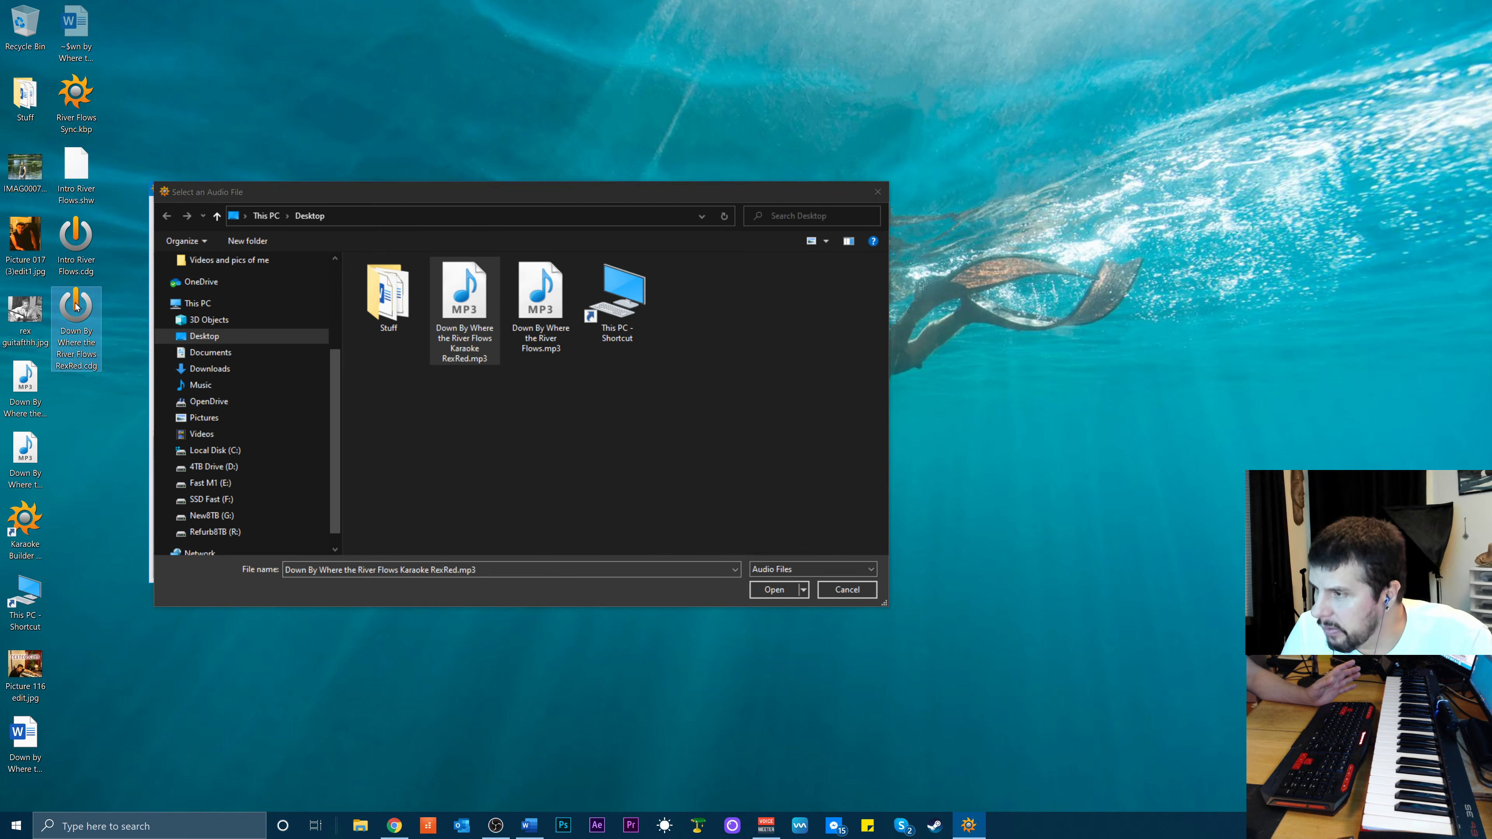
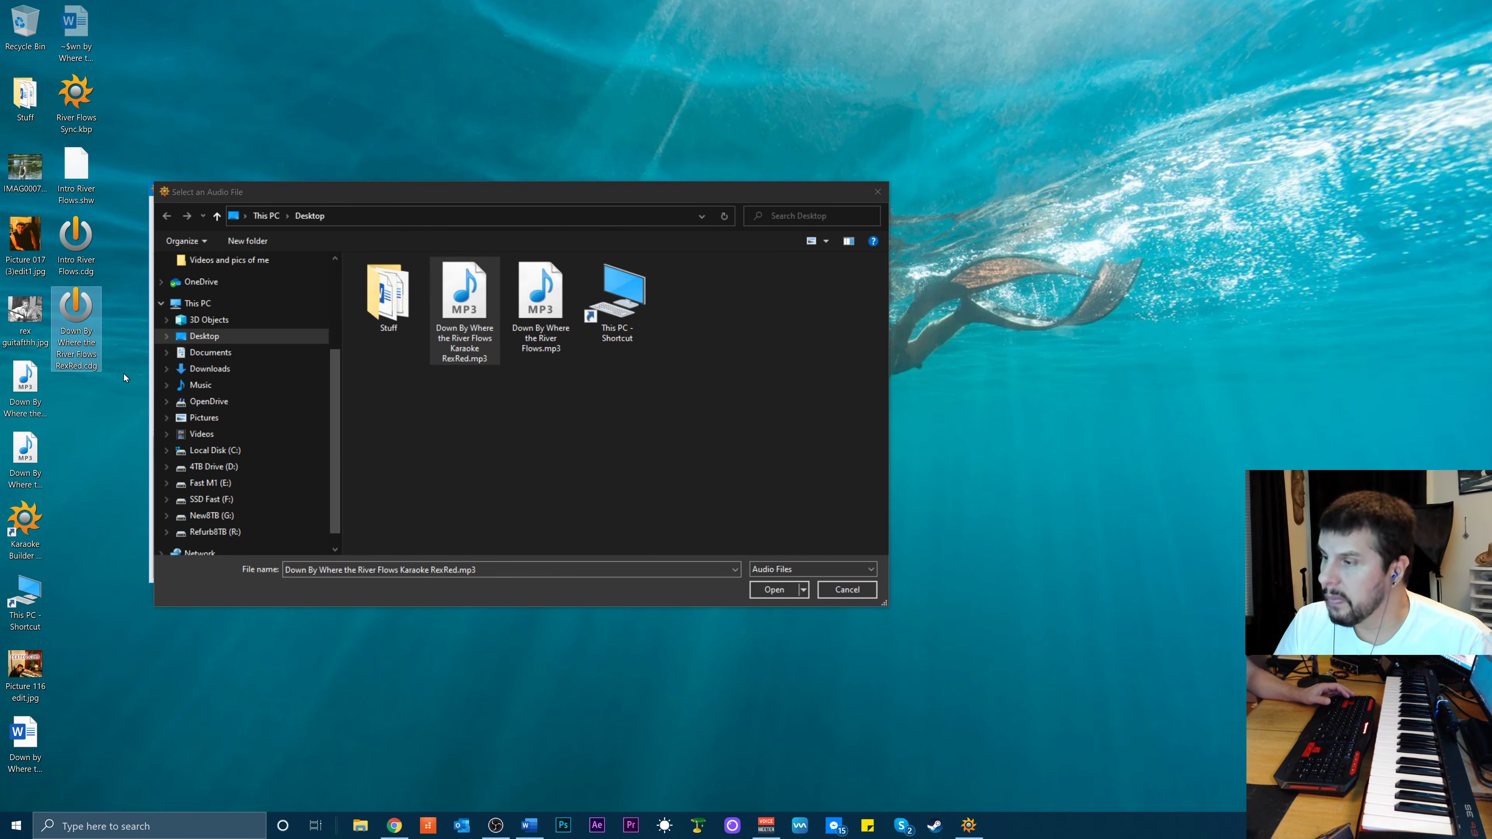
click(453, 345)
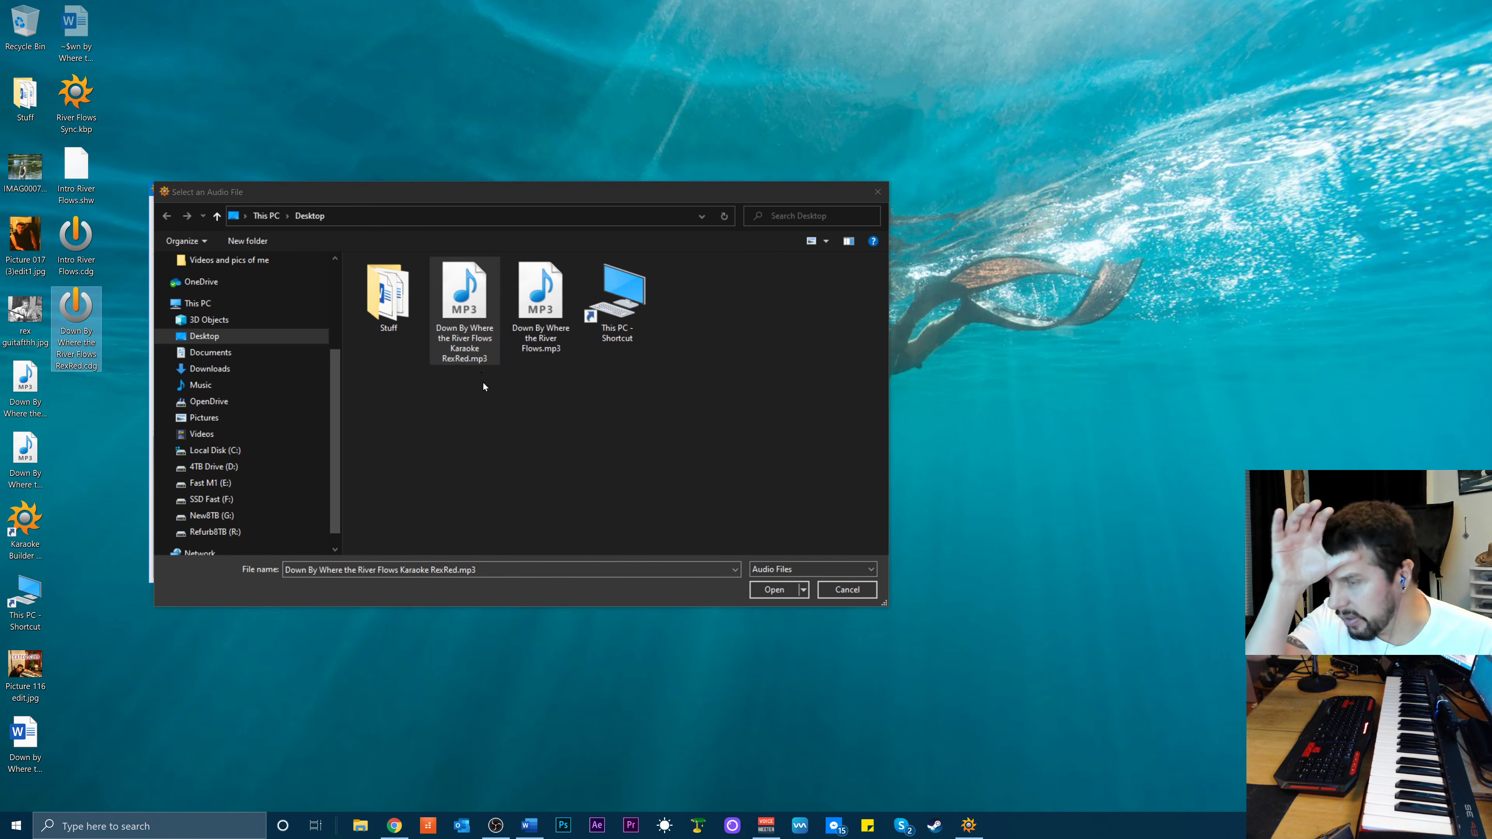
click(770, 591)
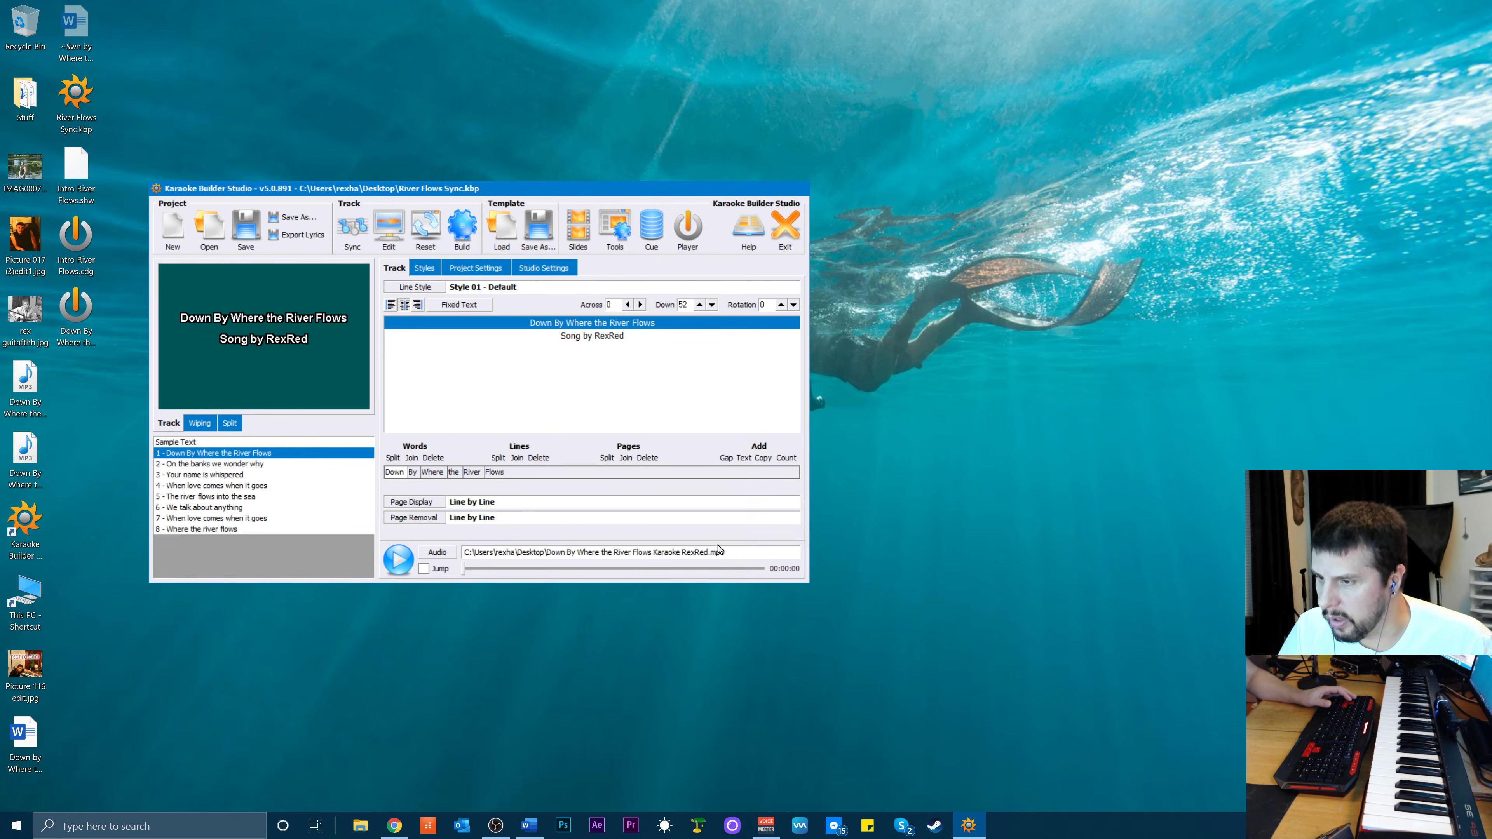
click(402, 563)
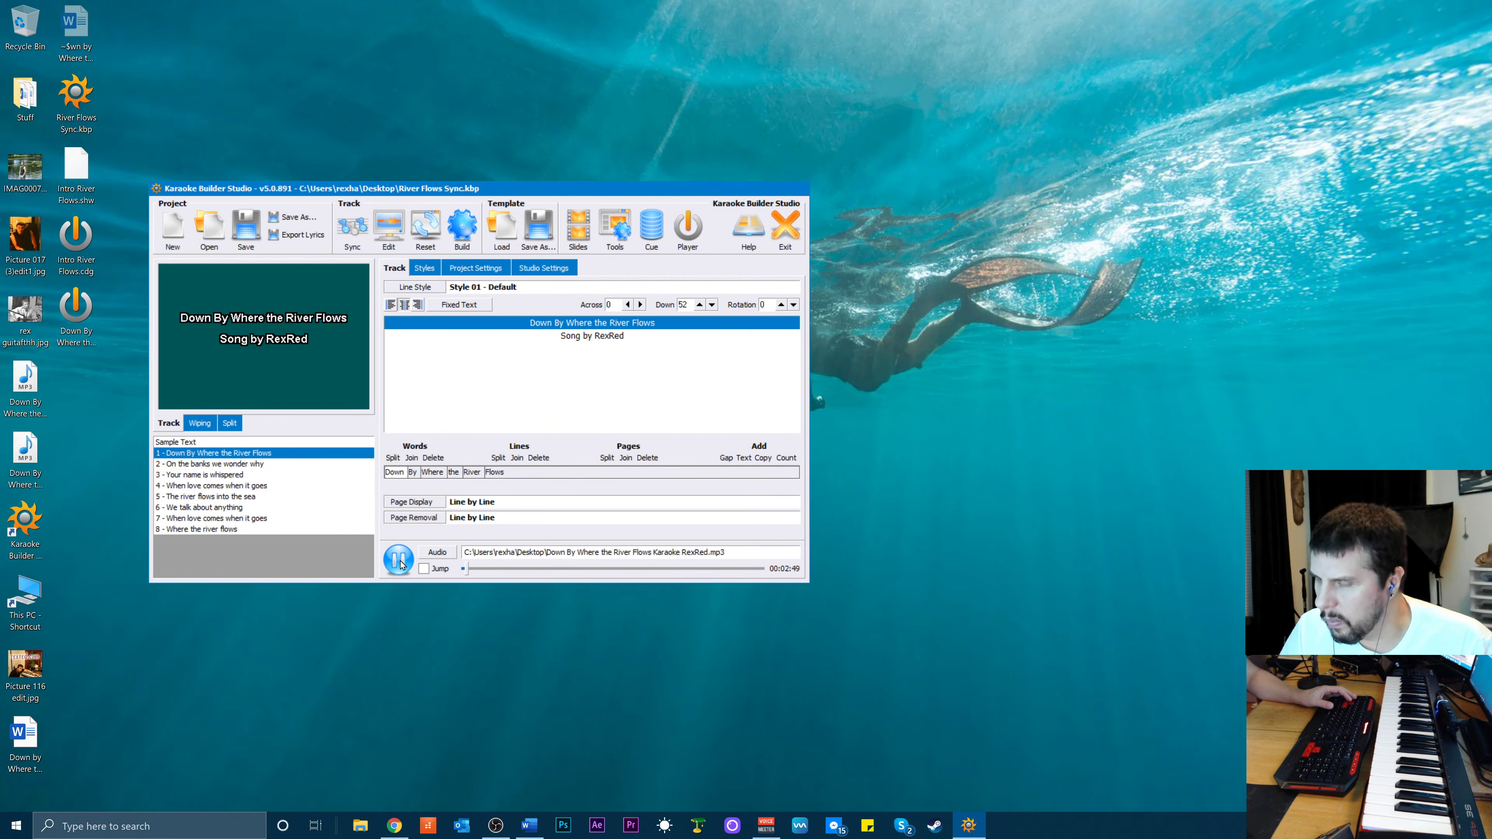
click(402, 564)
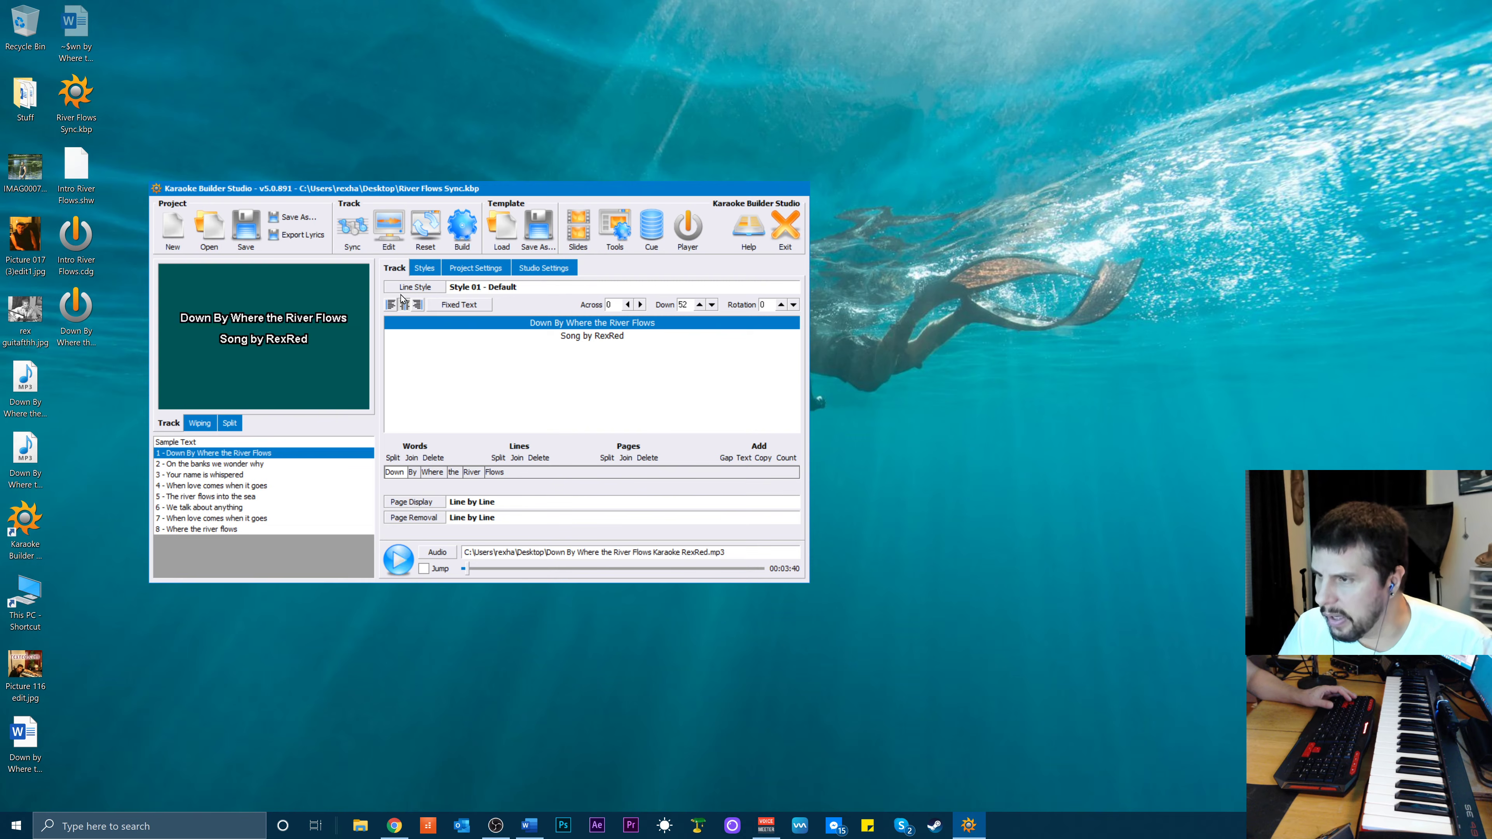
Rebuild the CDG file over Down By Where the River Flows RexRed.cdg on the Desktop, play its opening, and close the player
click(462, 230)
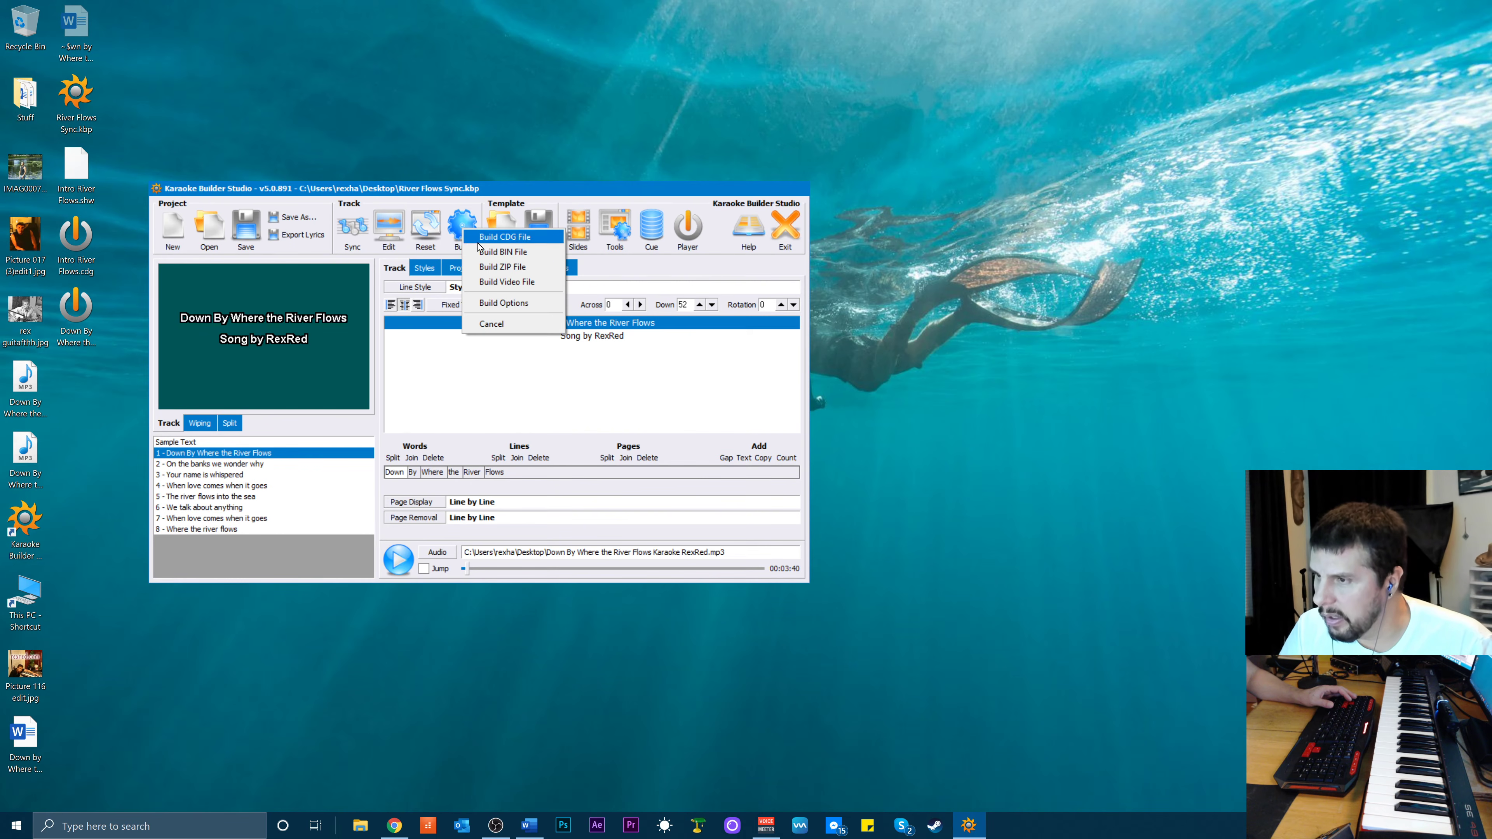
click(478, 237)
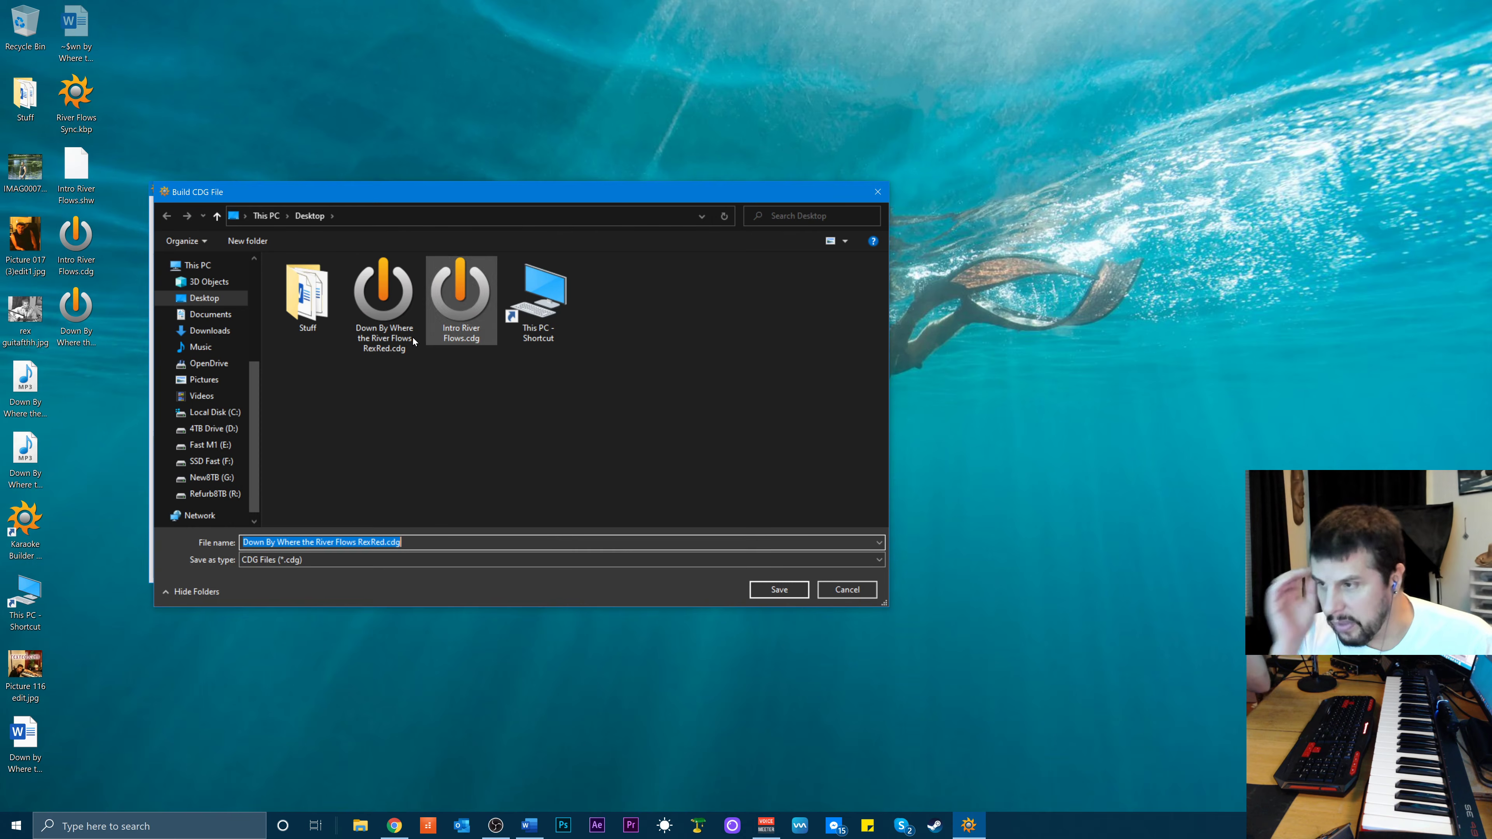
click(377, 316)
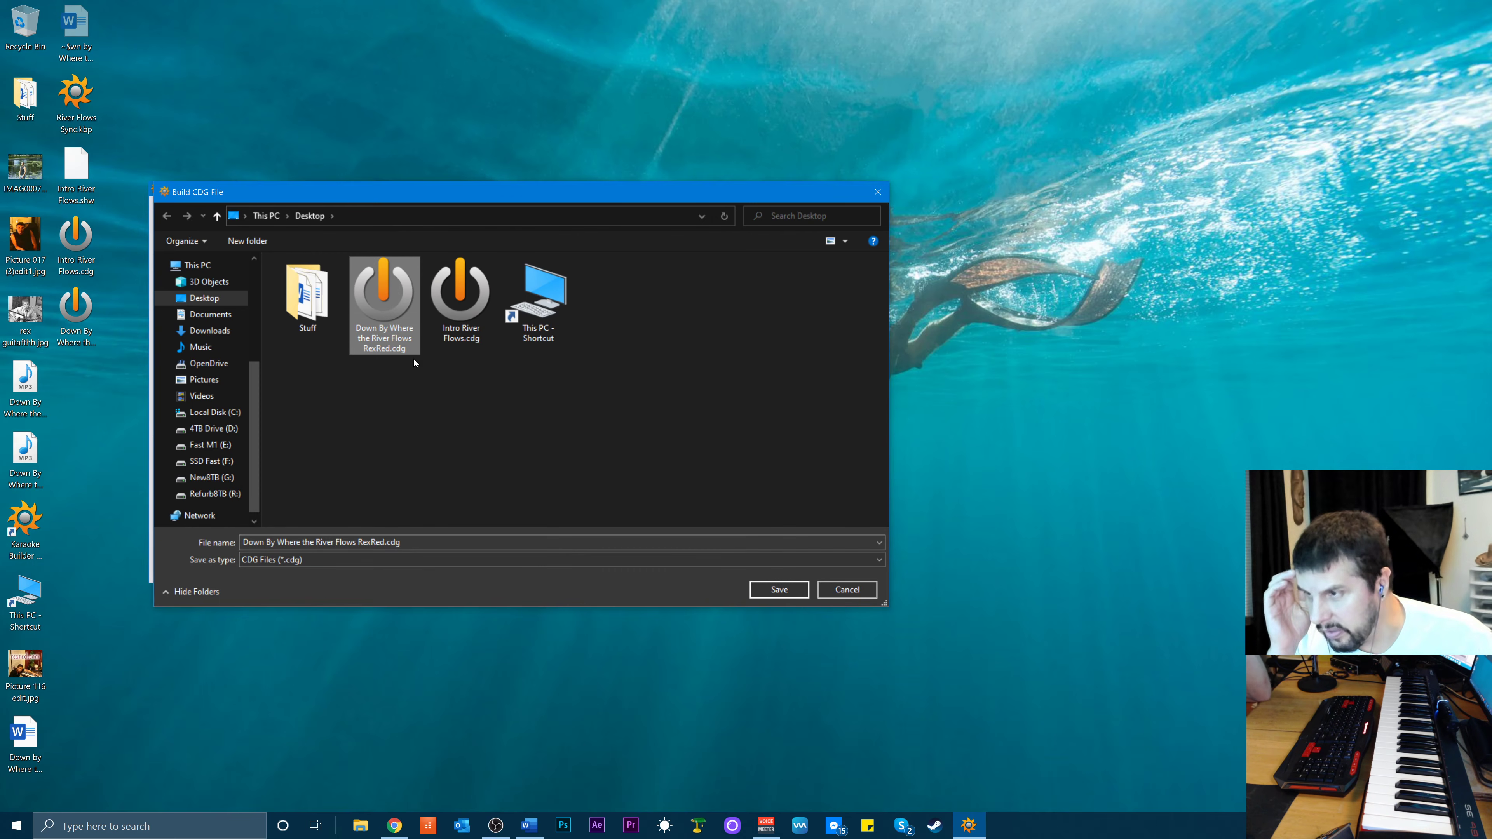
click(770, 591)
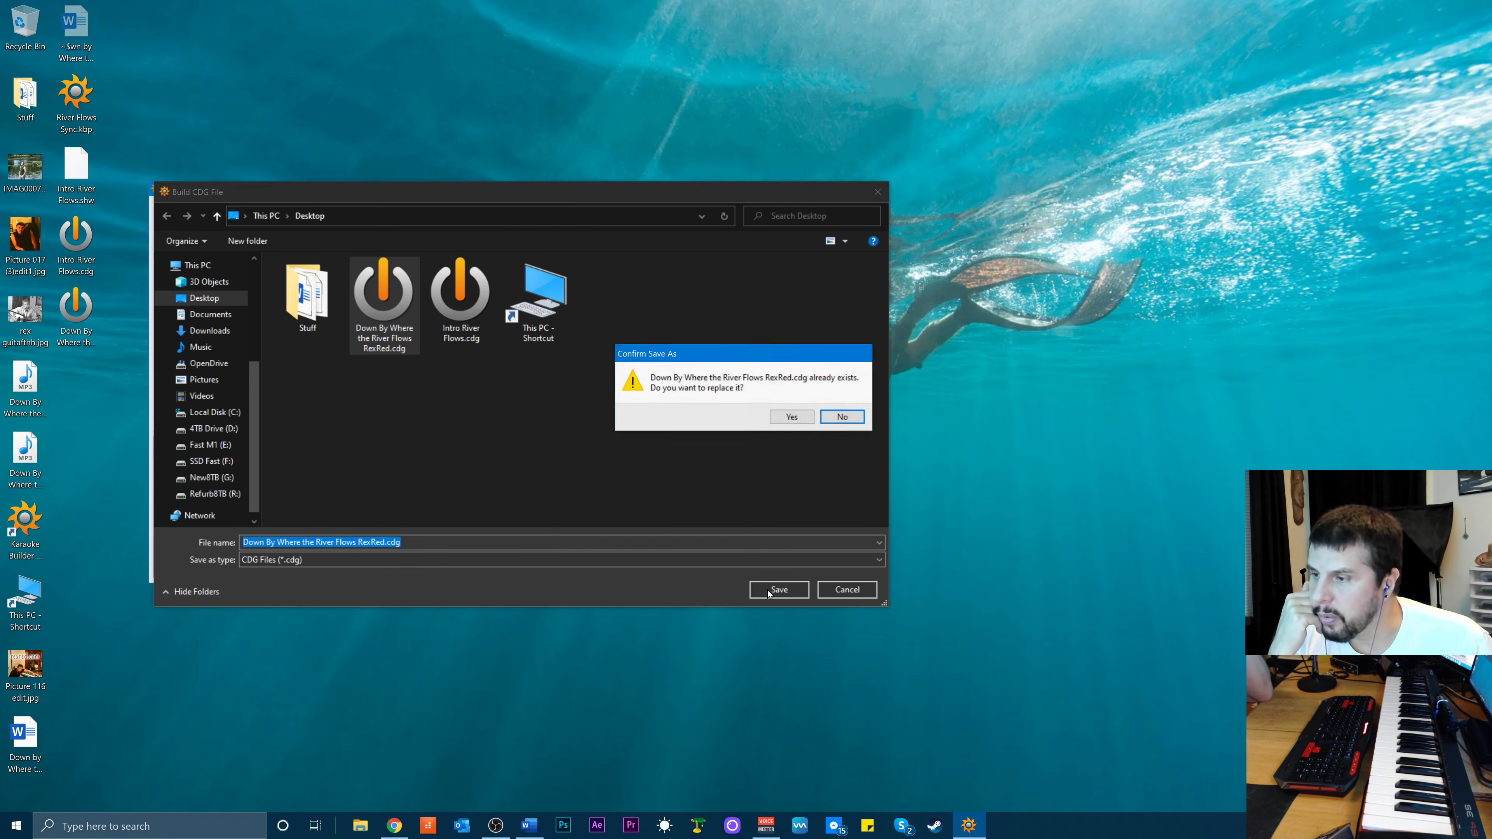
click(791, 417)
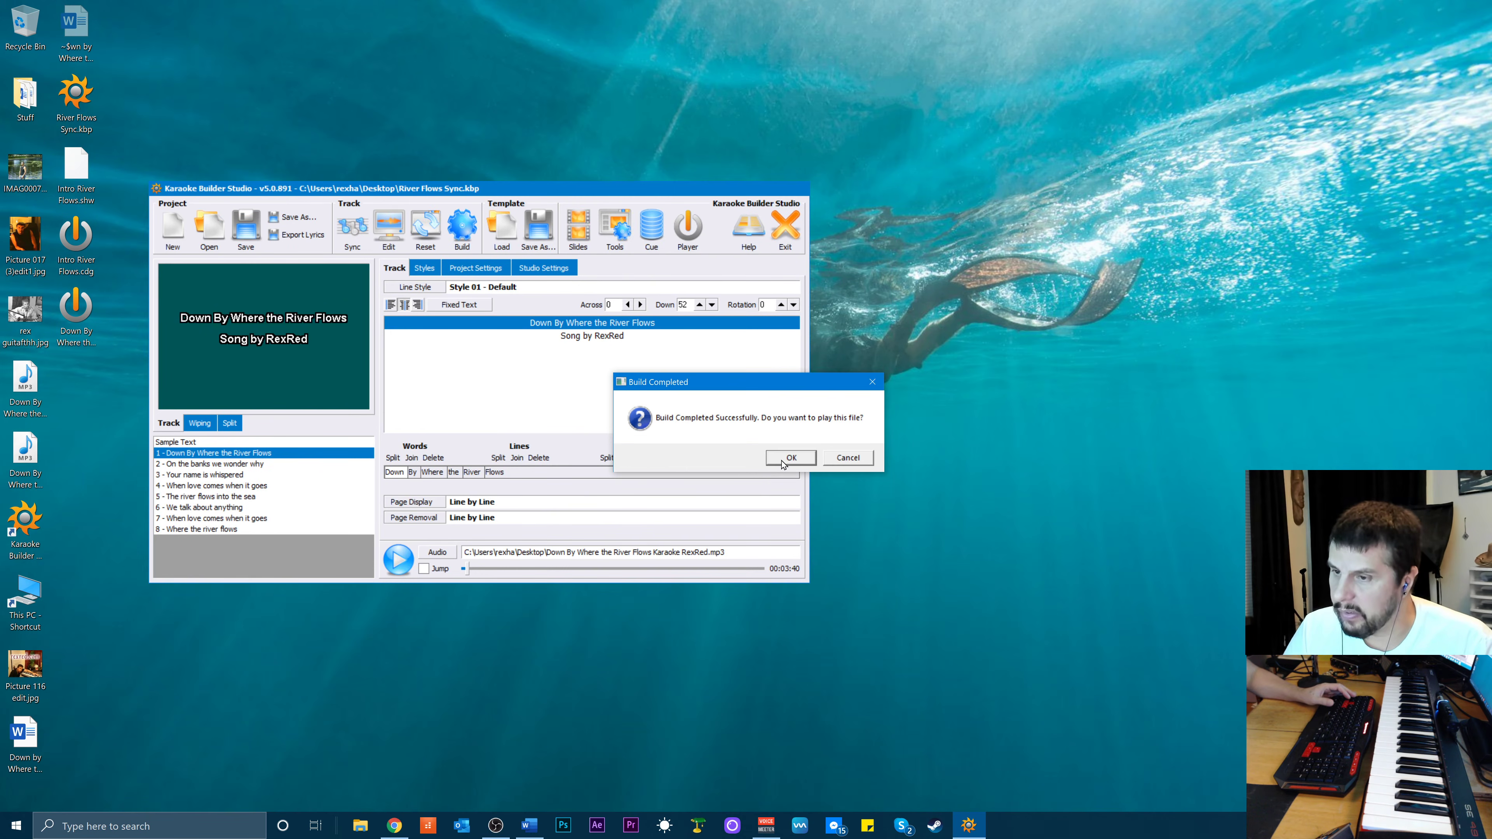
click(783, 464)
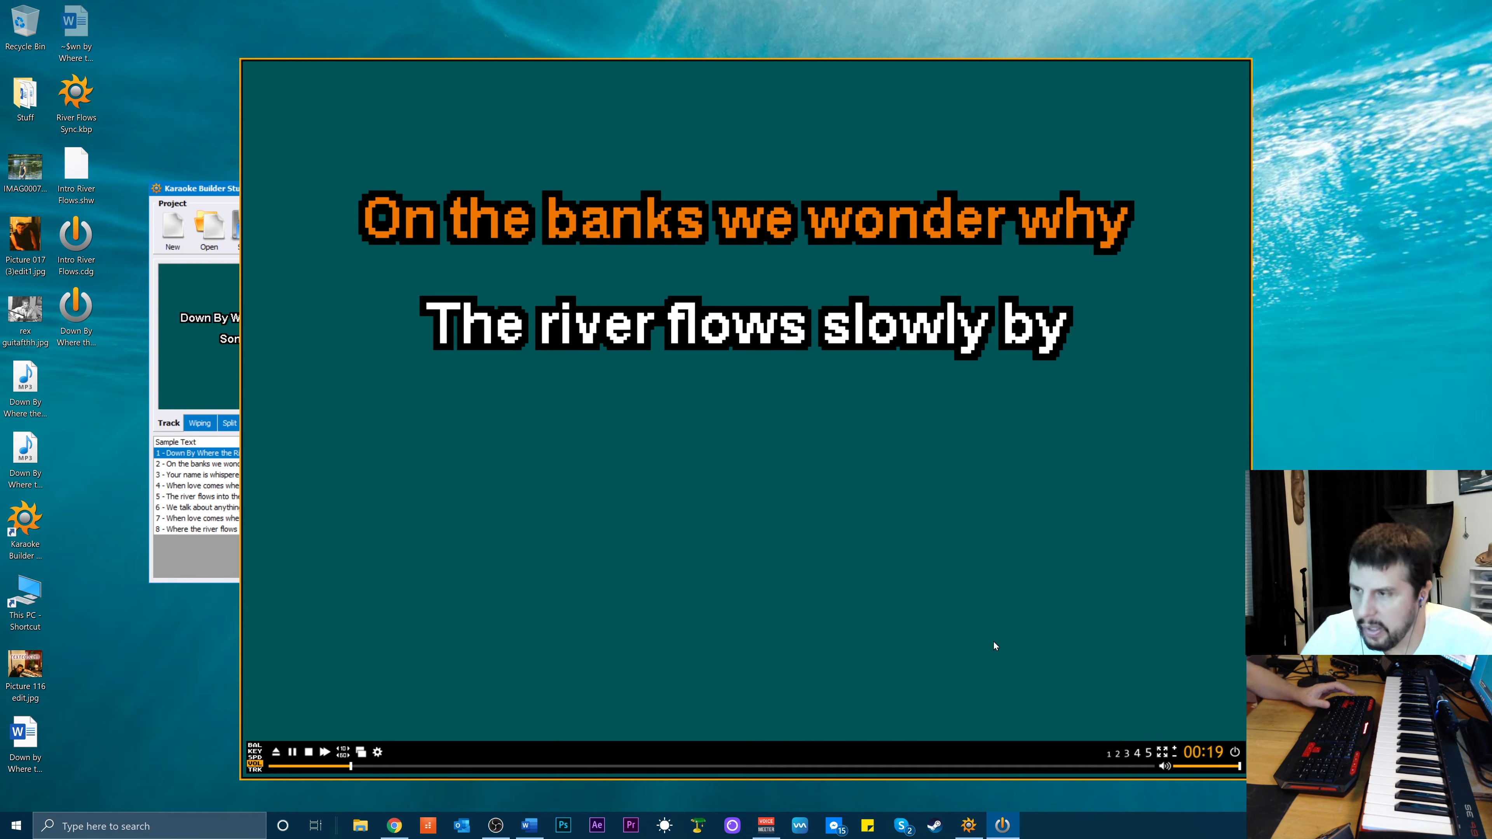
click(1235, 752)
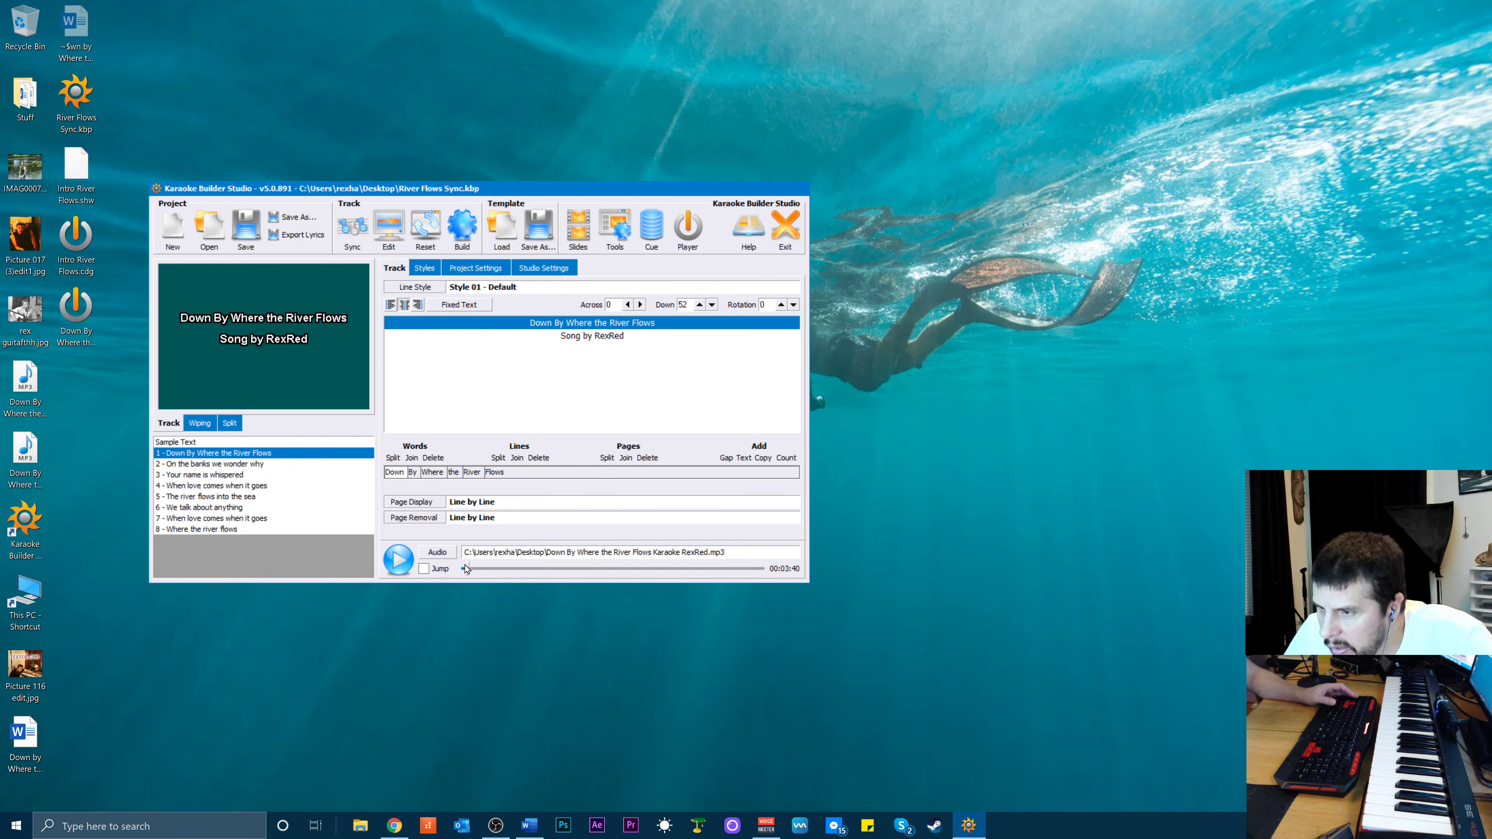
Try to remove "Karaoke" from the Down By Where the River Flows Karaoke RexRed.mp3 file name while choosing the project audio
click(433, 555)
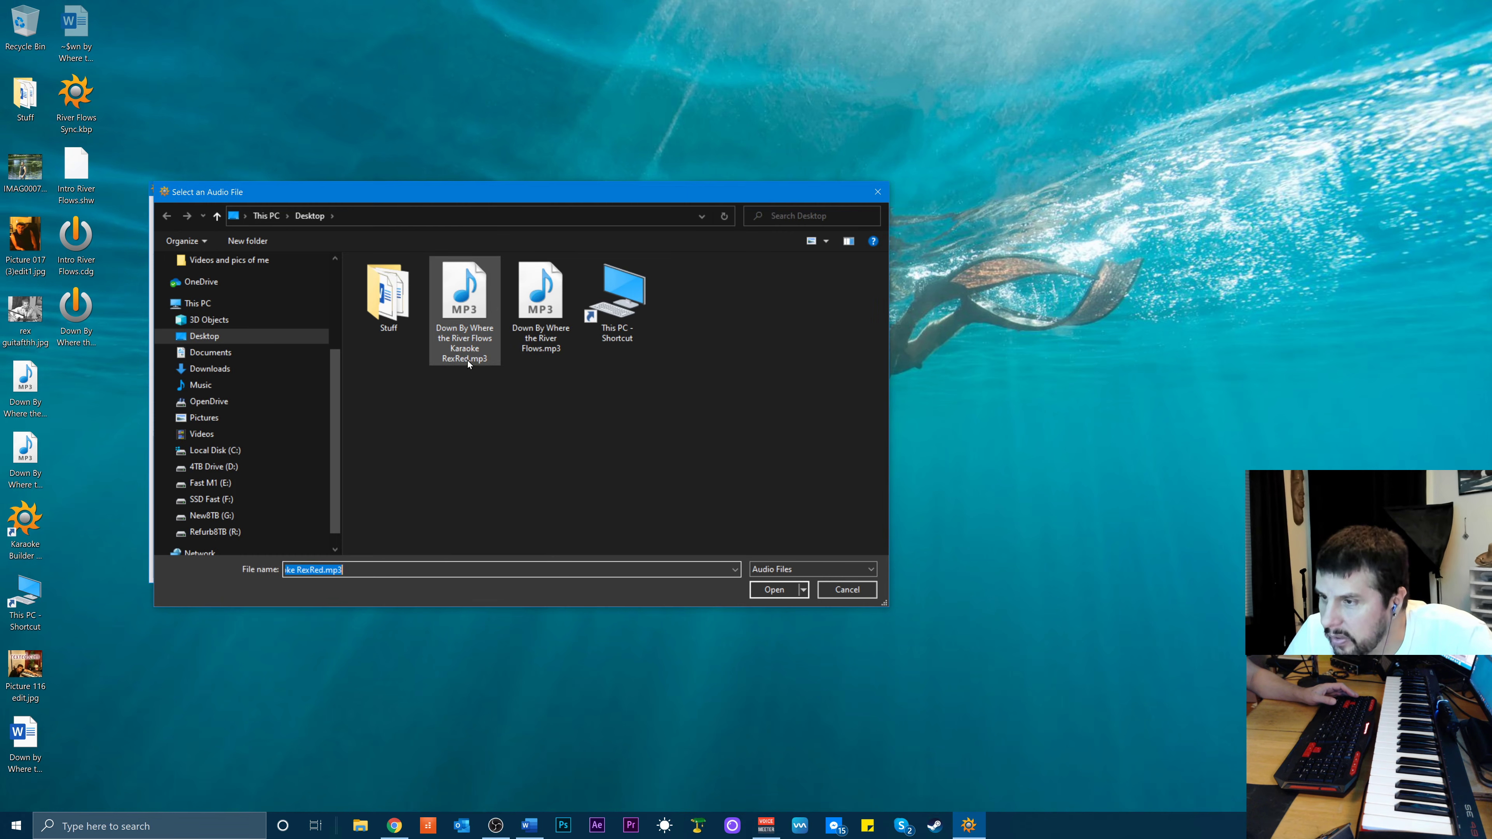
click(468, 360)
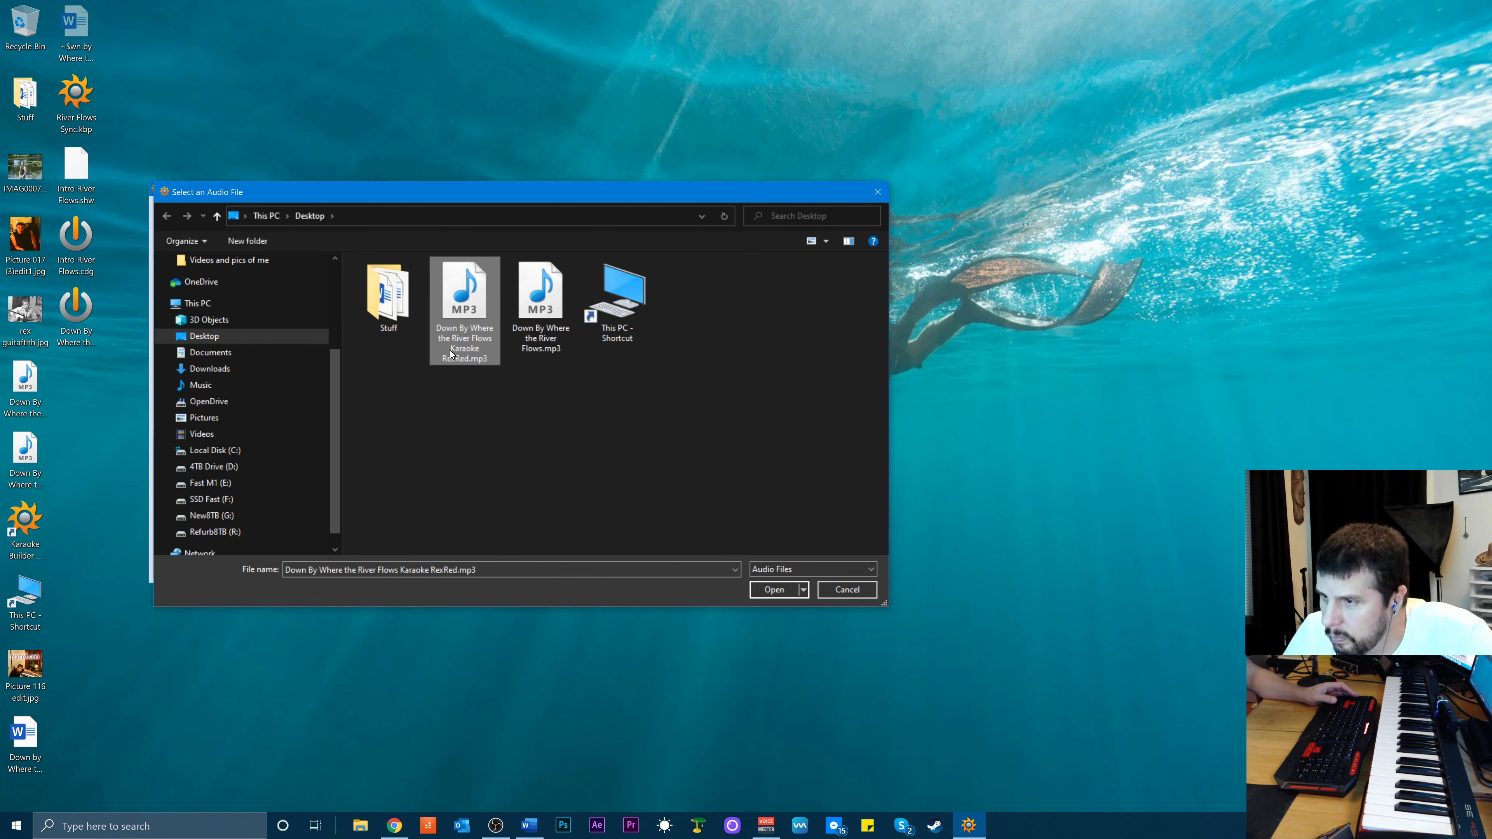
click(451, 354)
click(451, 351)
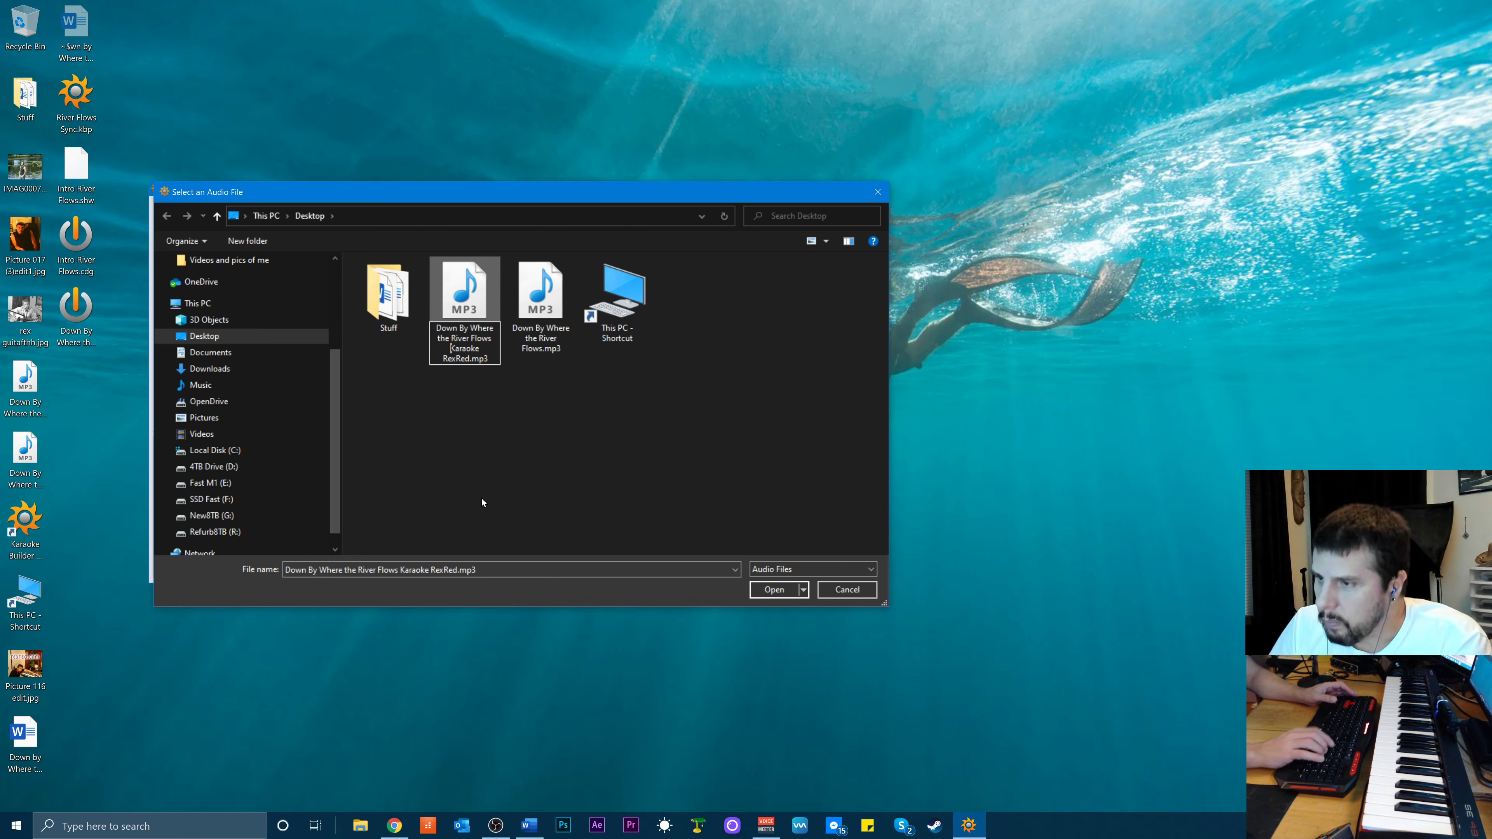
key(Delete)
key(Delete)
key(Delete)
key(Delete)
key(Delete)
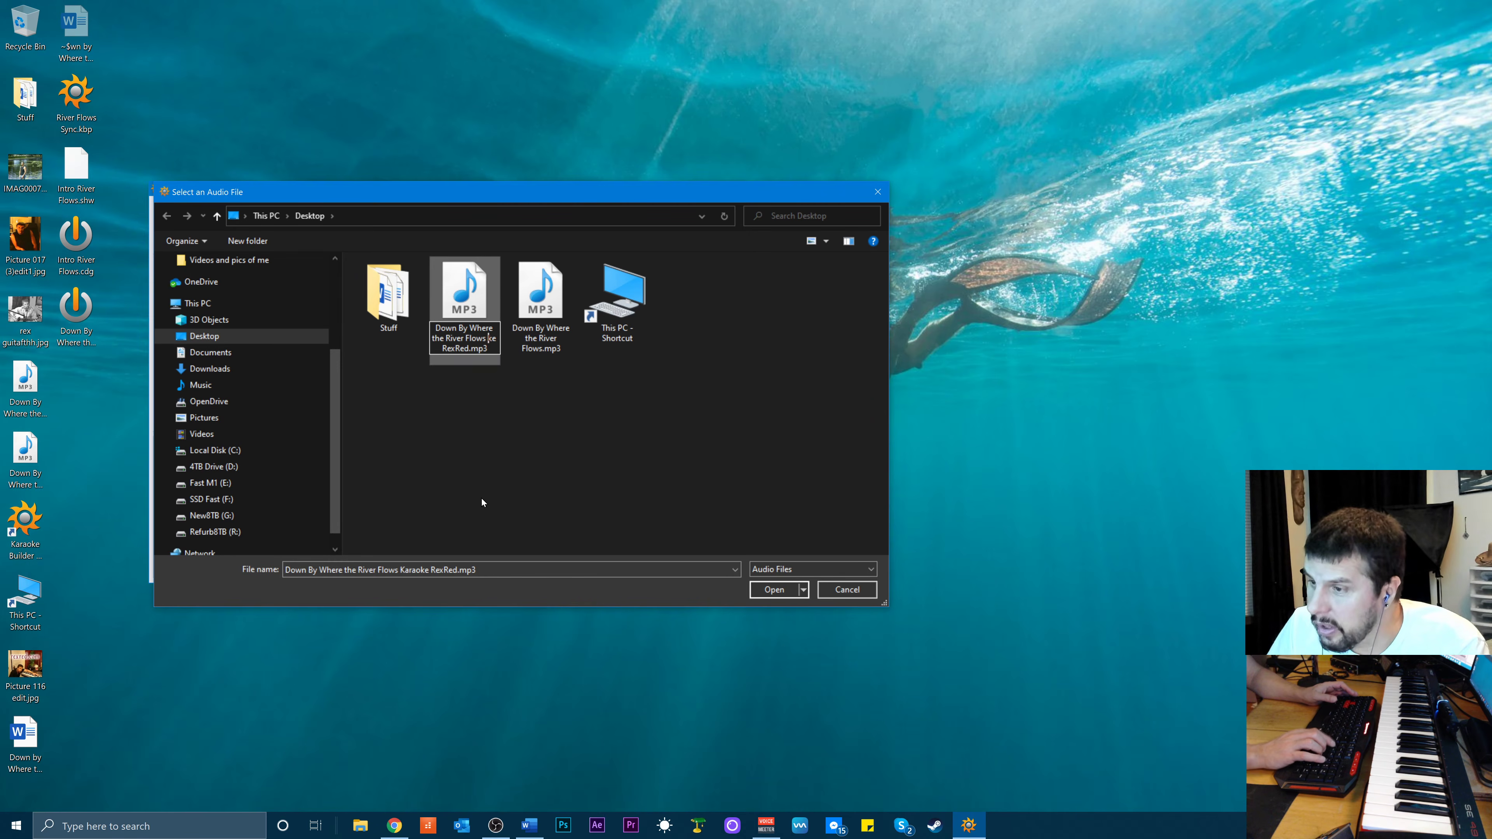
key(Delete)
key(Delete)
key(Delete)
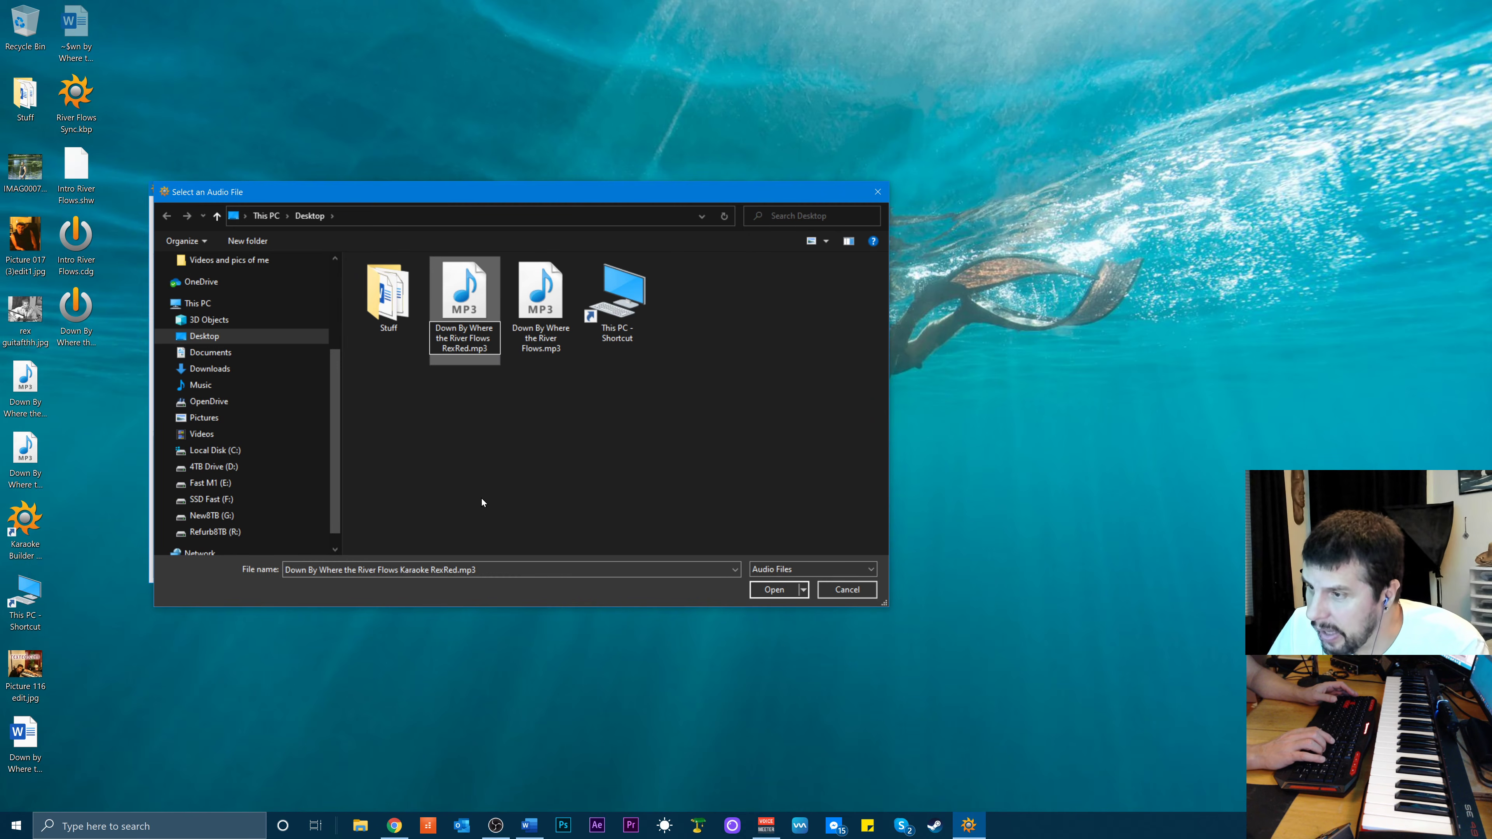
click(484, 290)
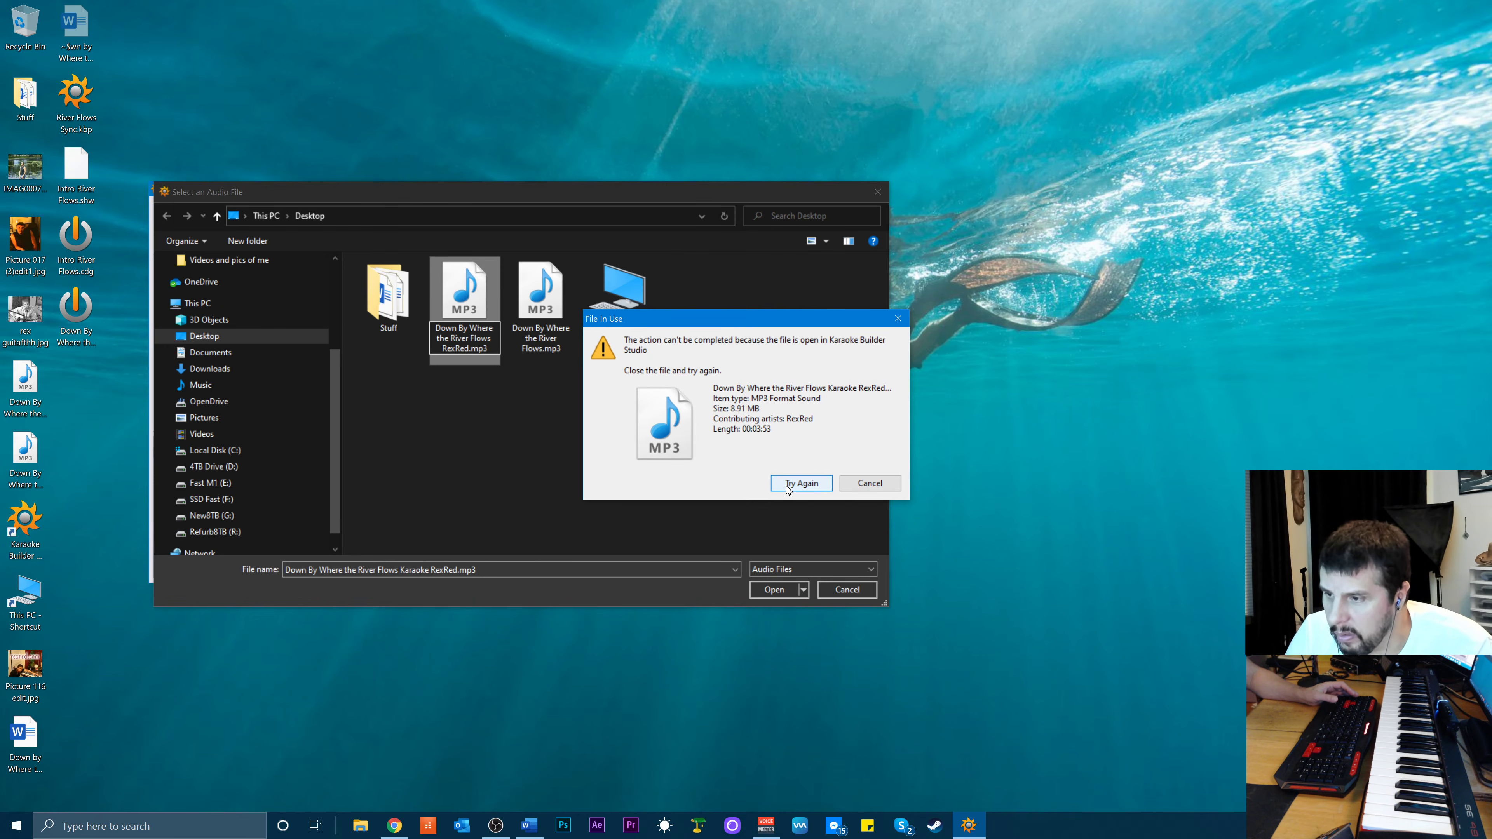
click(852, 486)
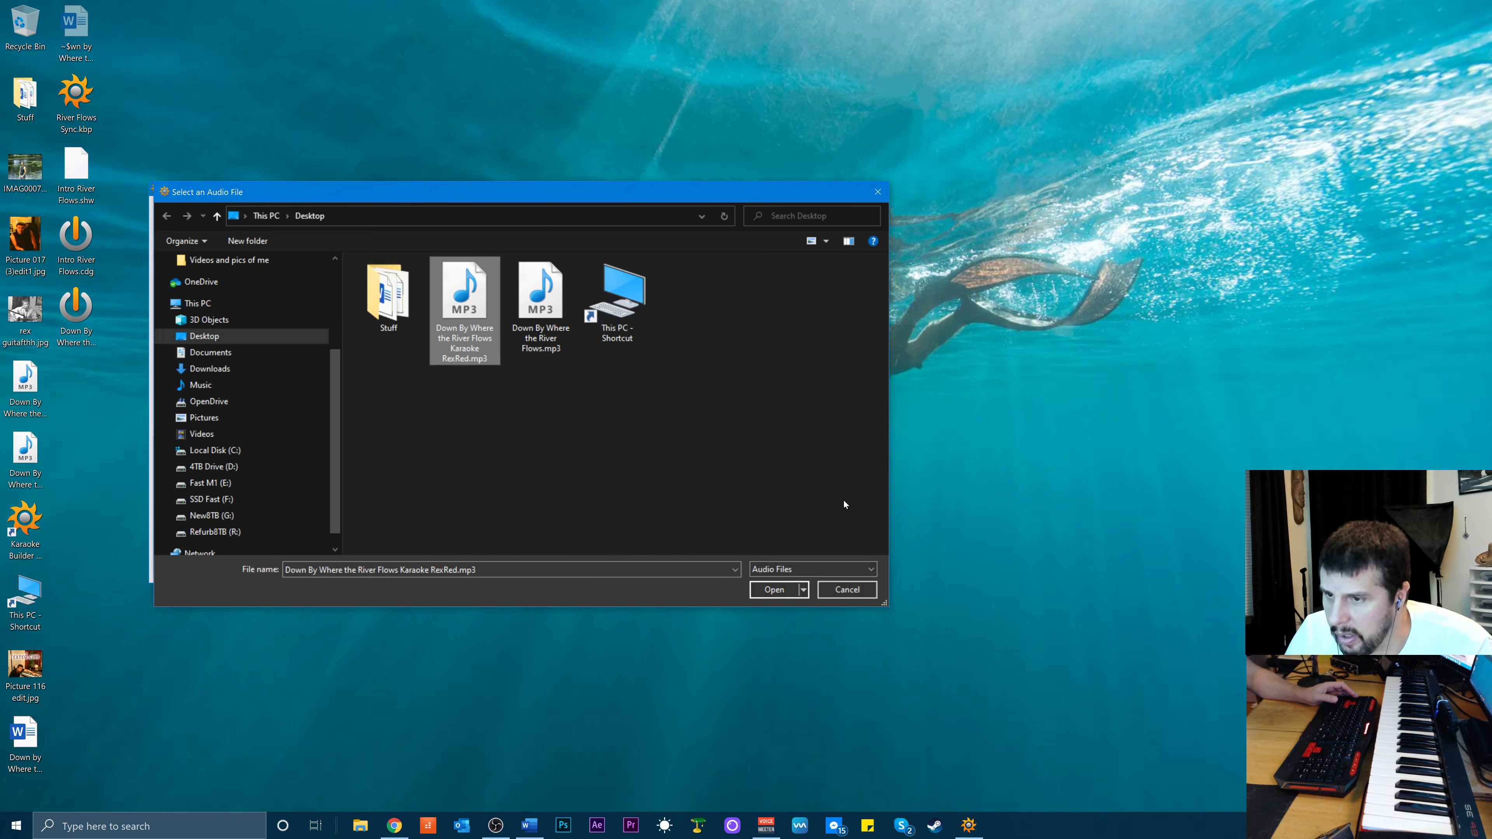
click(847, 589)
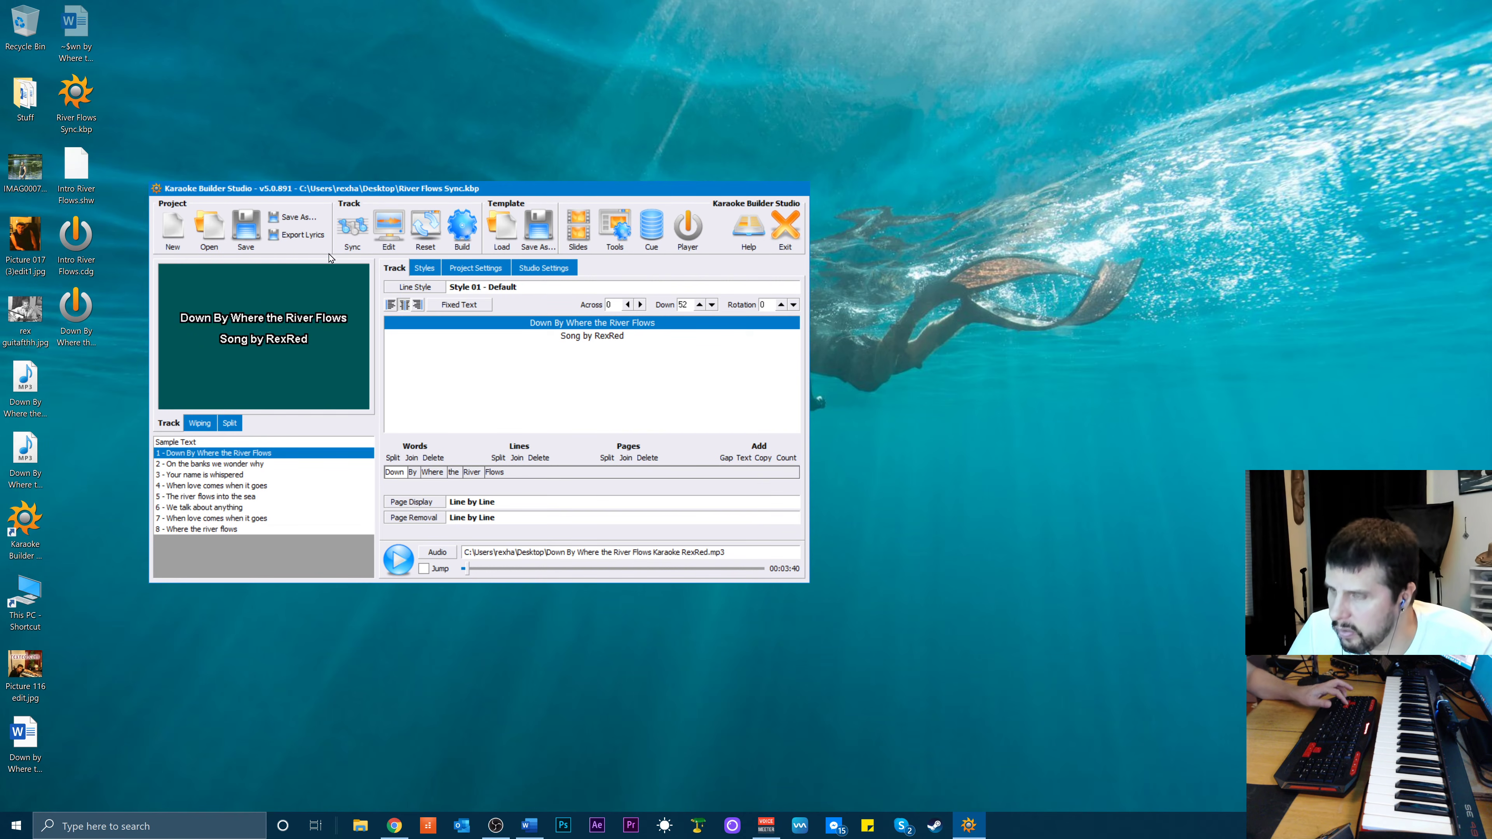
Exit the karaoke project, choosing to save its changes, and check the built CDG file's full name on the Desktop
click(787, 232)
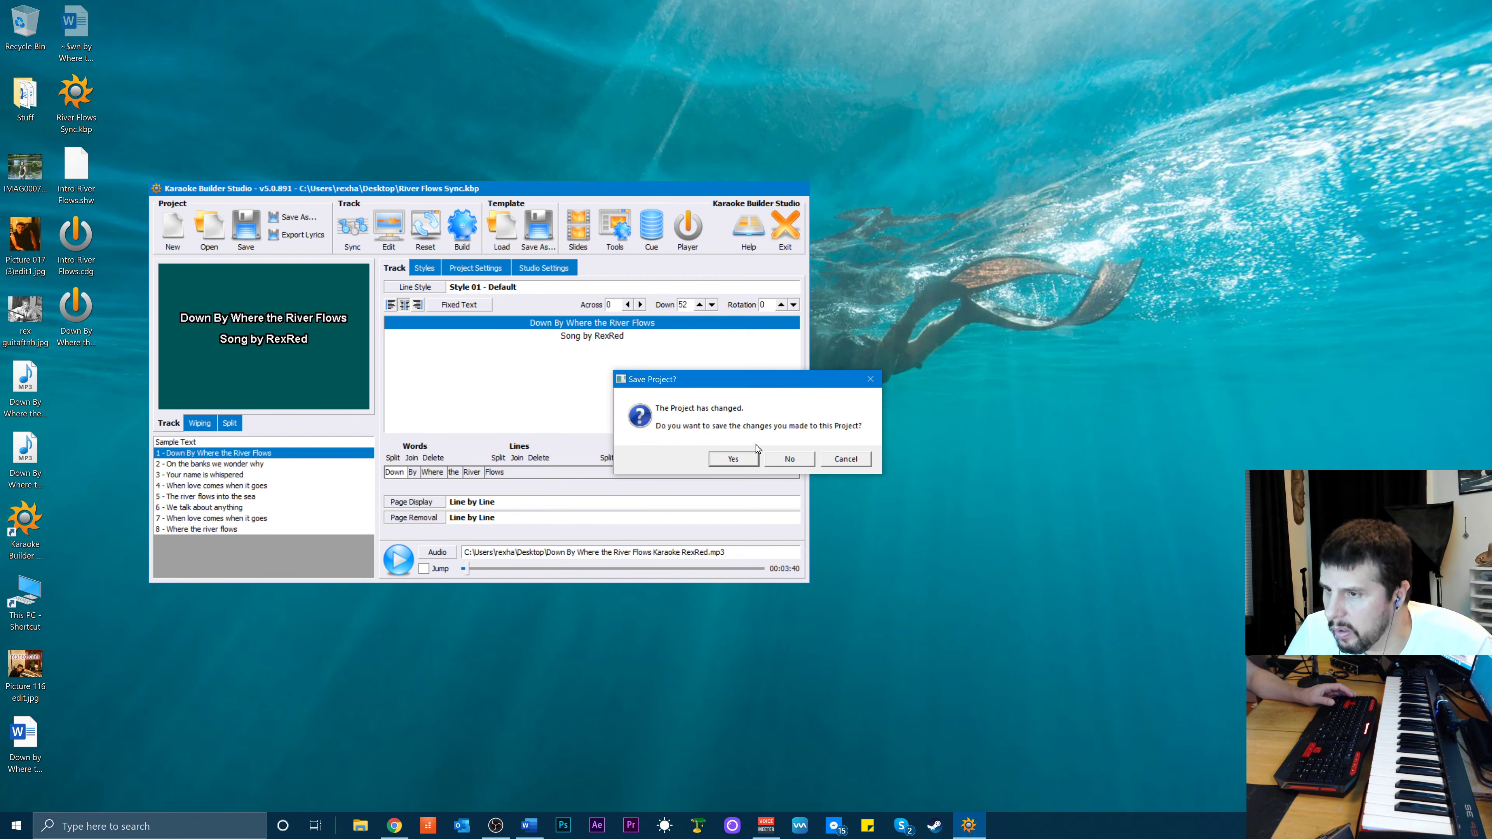
click(732, 459)
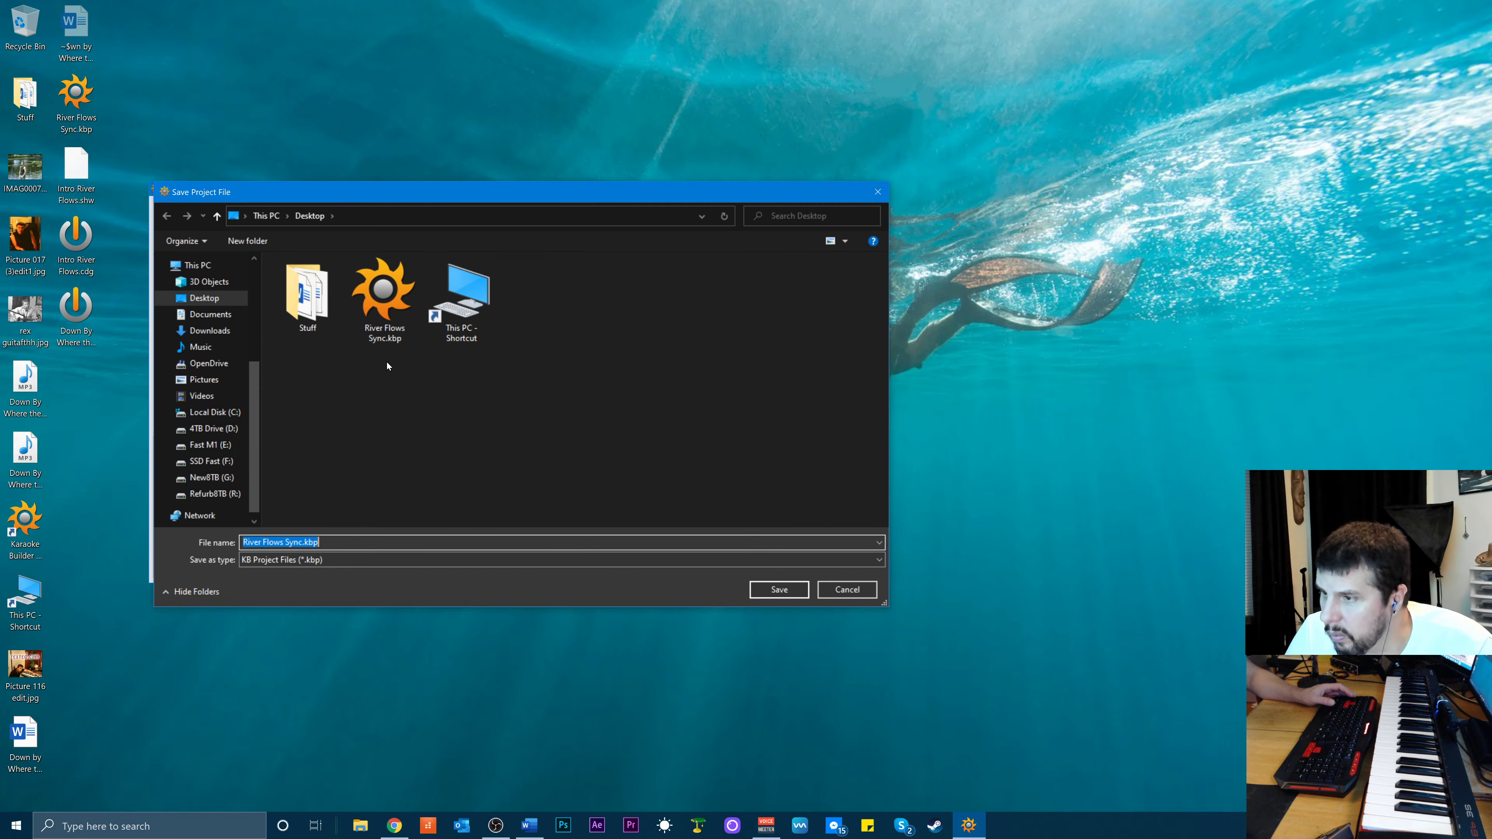
click(385, 340)
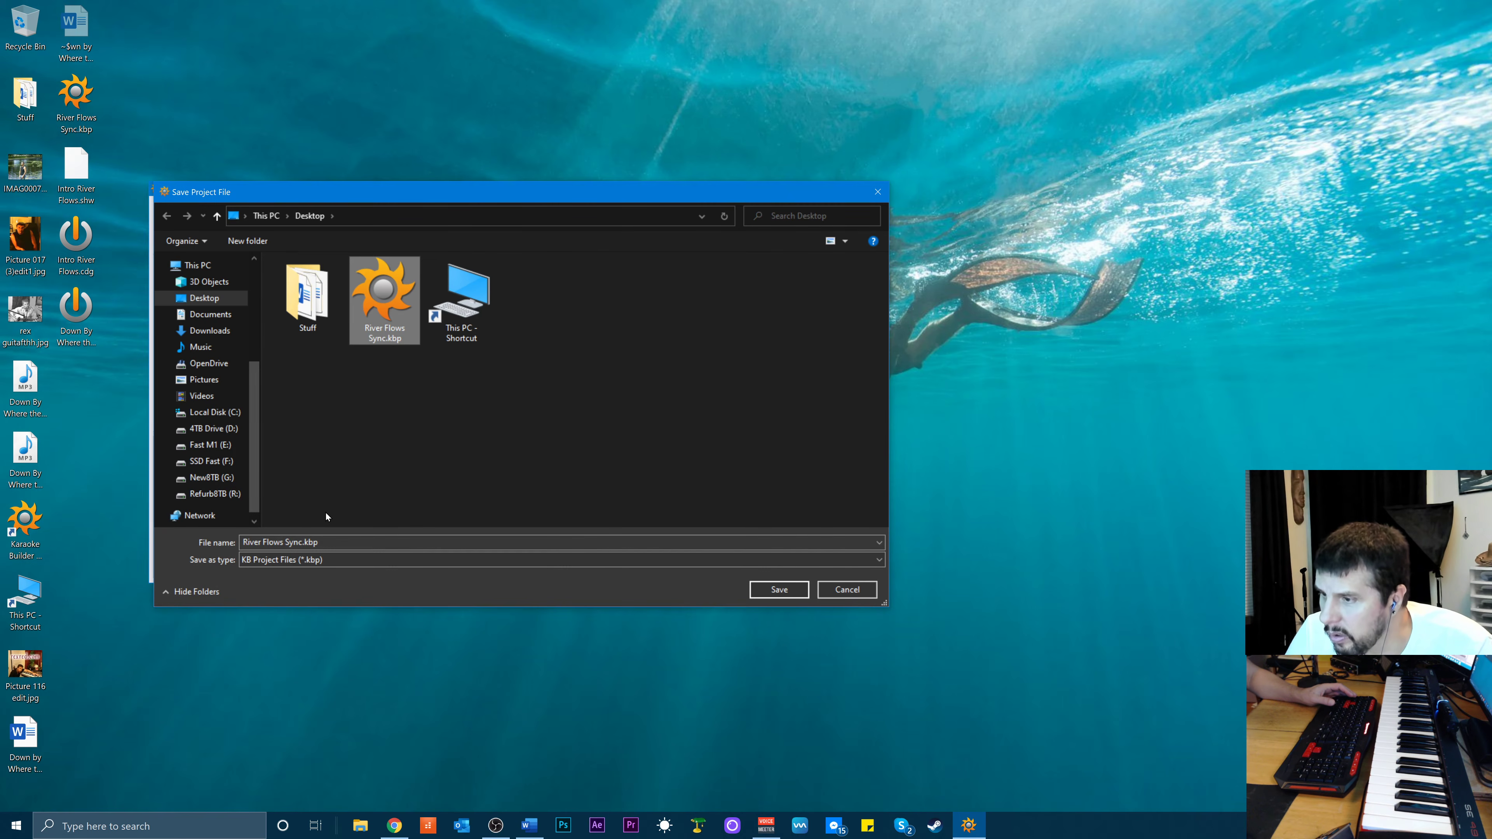
click(291, 542)
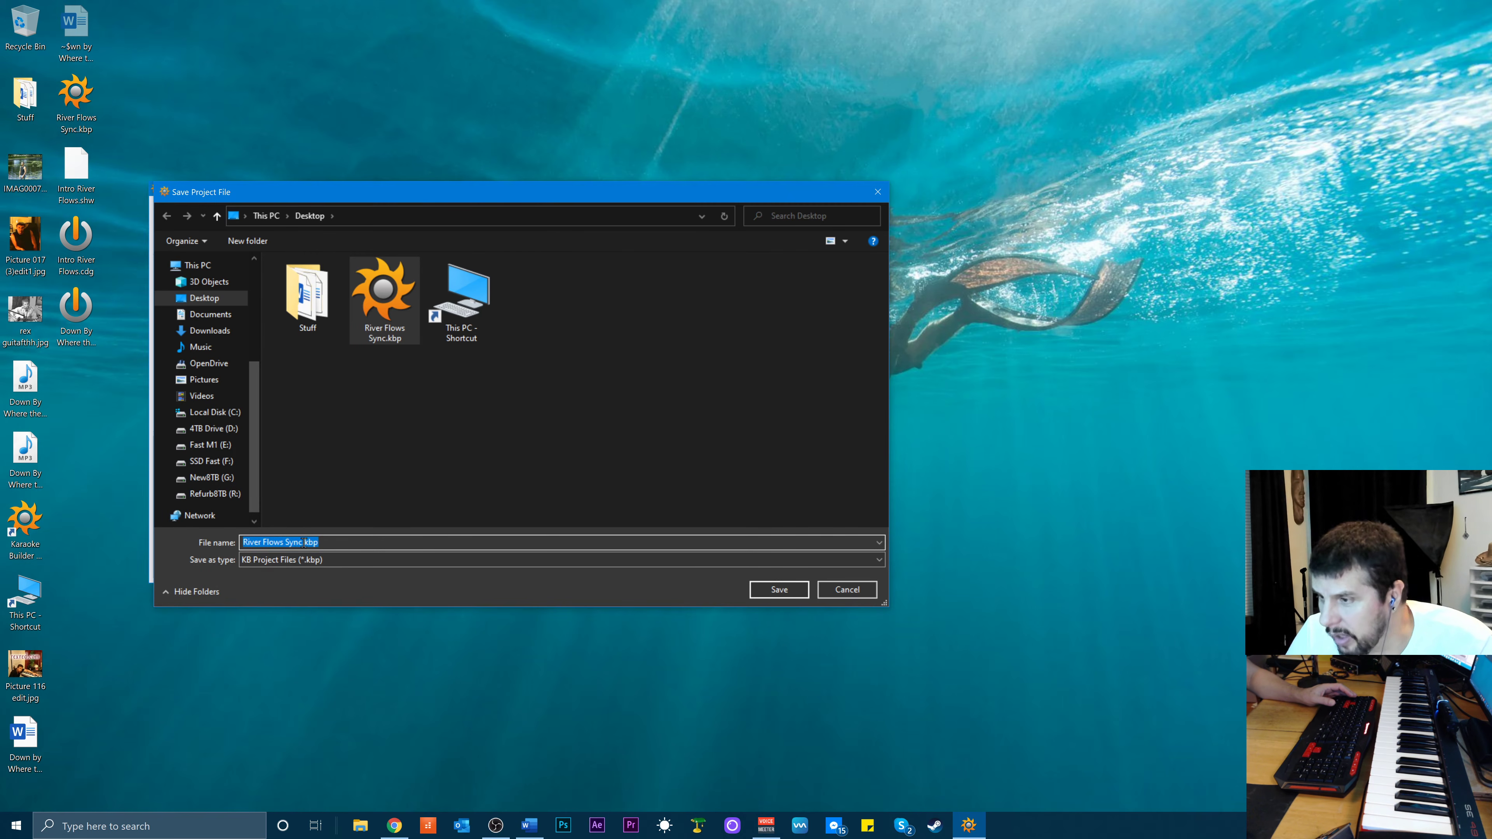
click(303, 542)
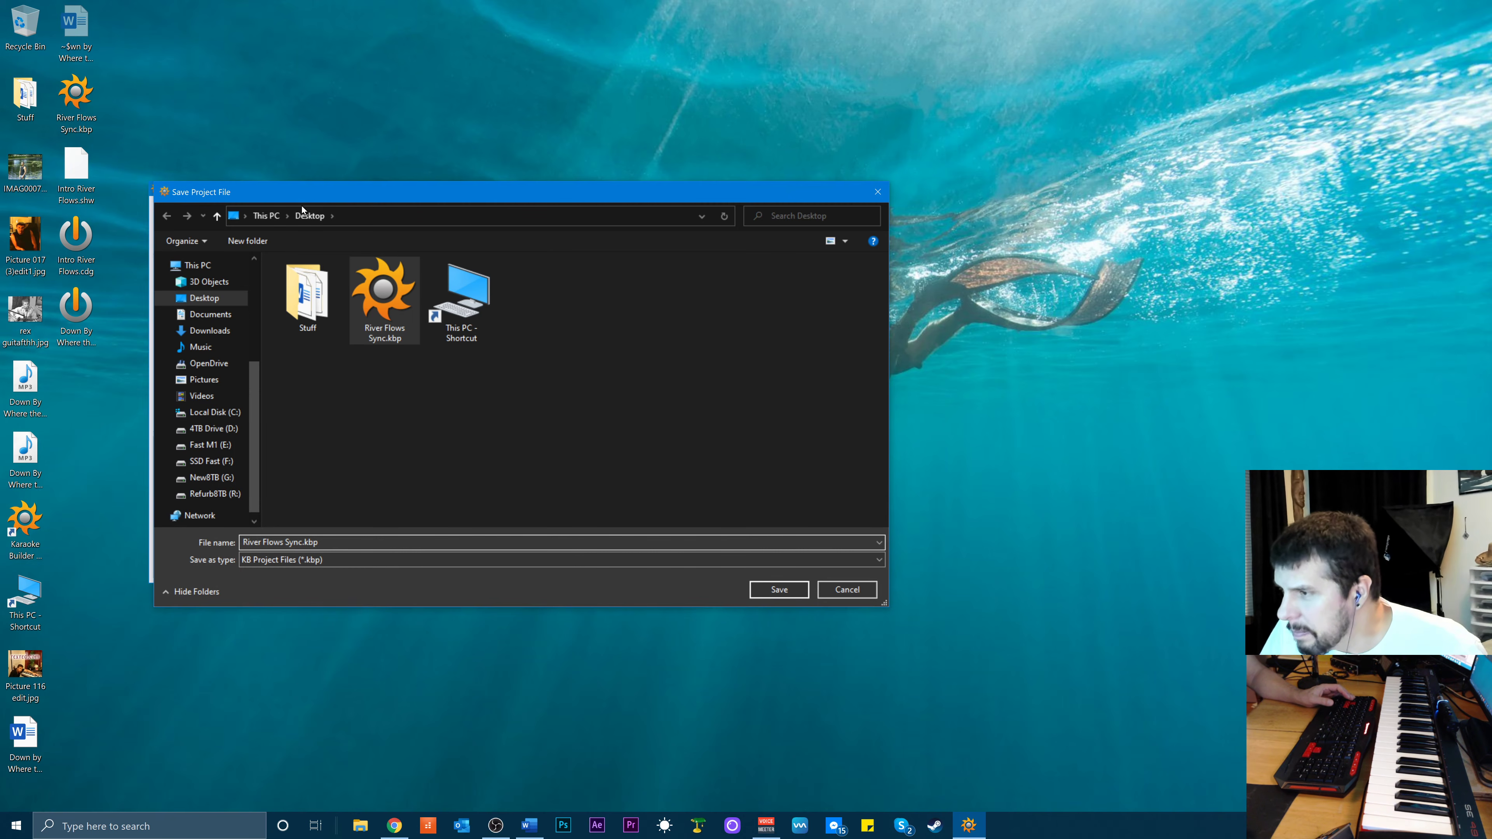
click(58, 346)
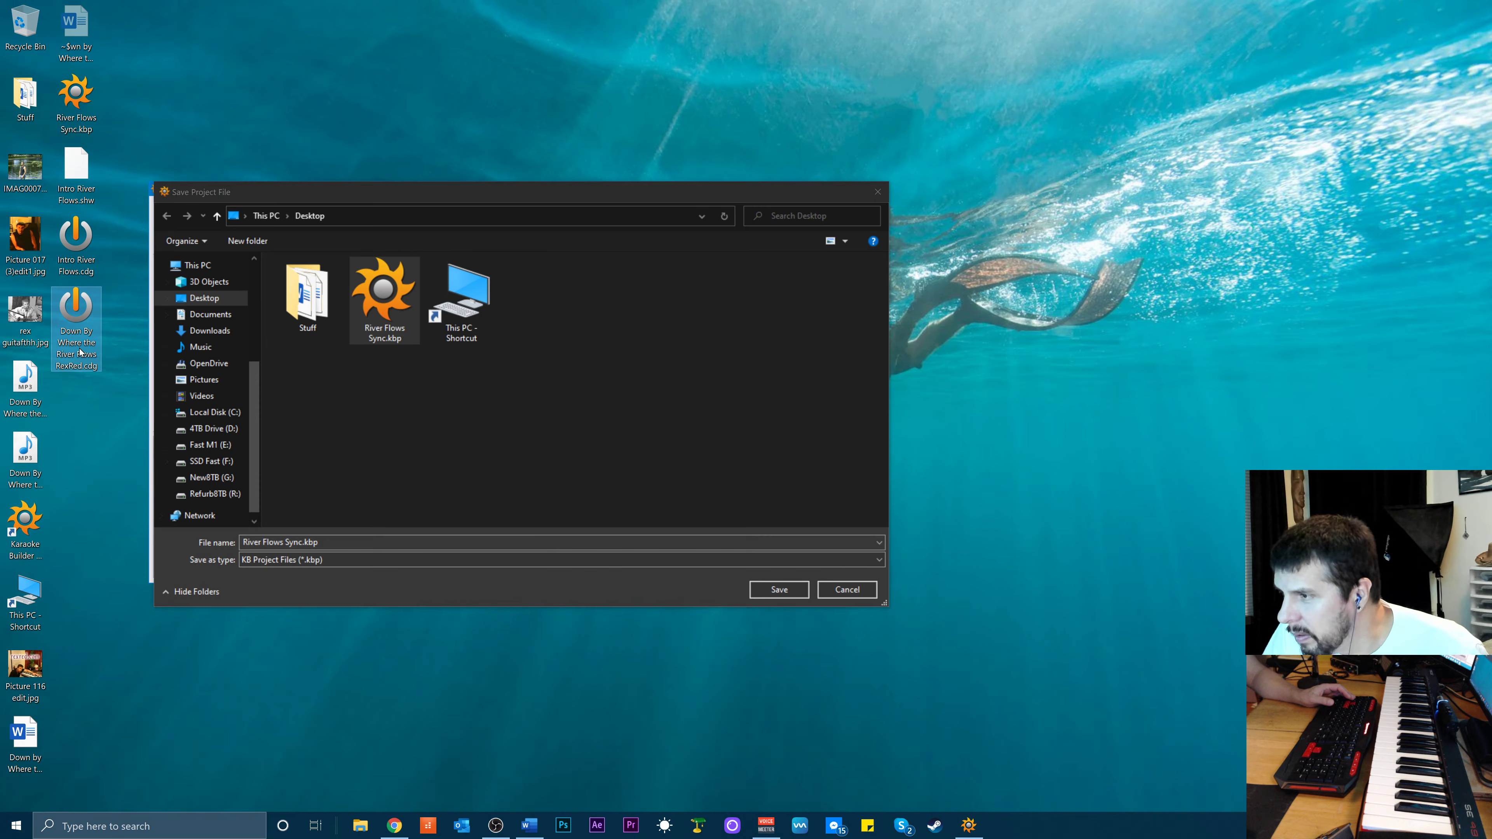
click(299, 543)
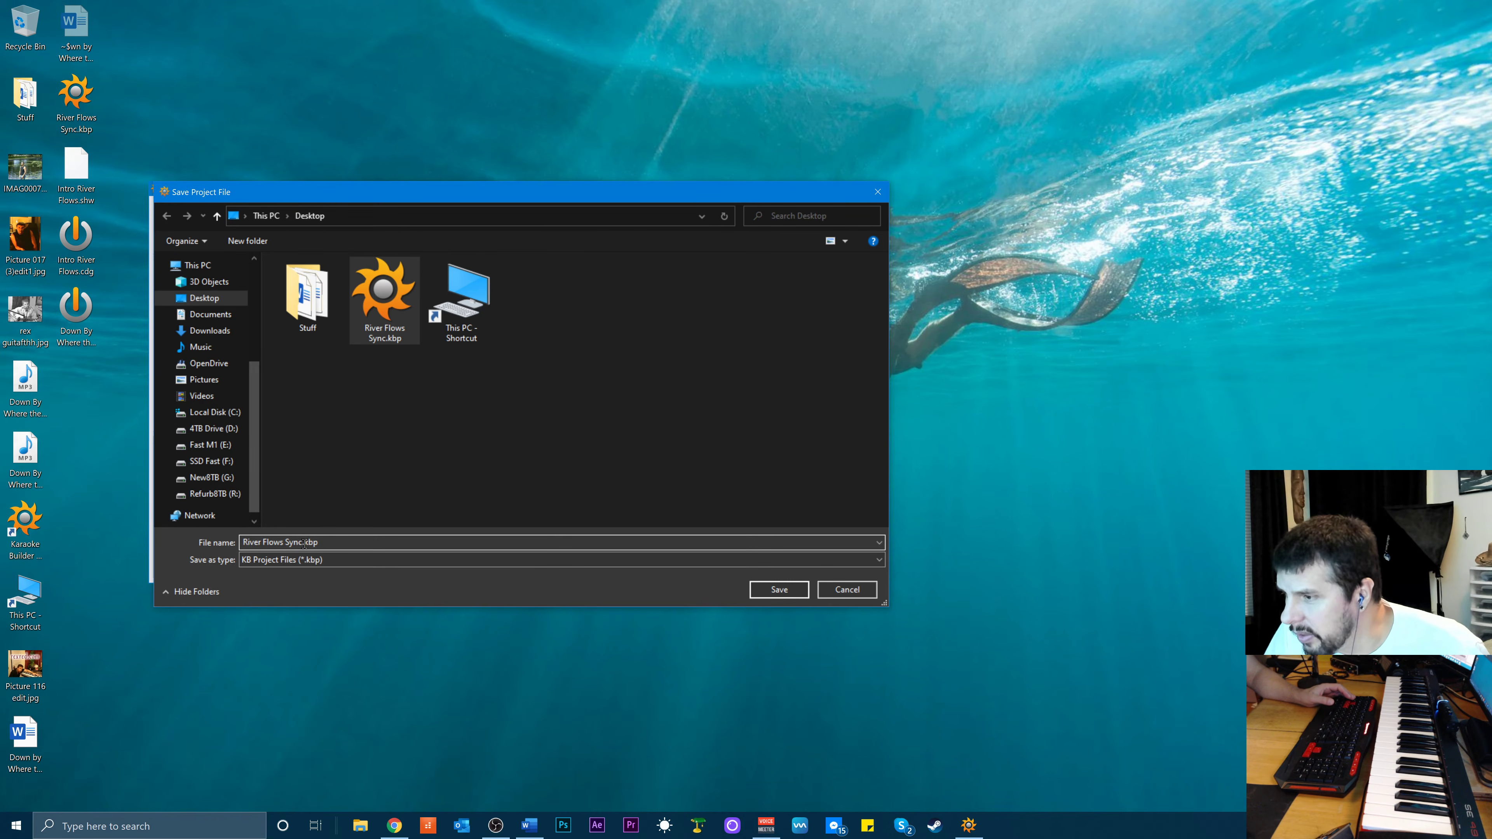
Save the project to the Desktop under the new name Down By Where the River Flows Project.kbp
drag(305, 543, 246, 552)
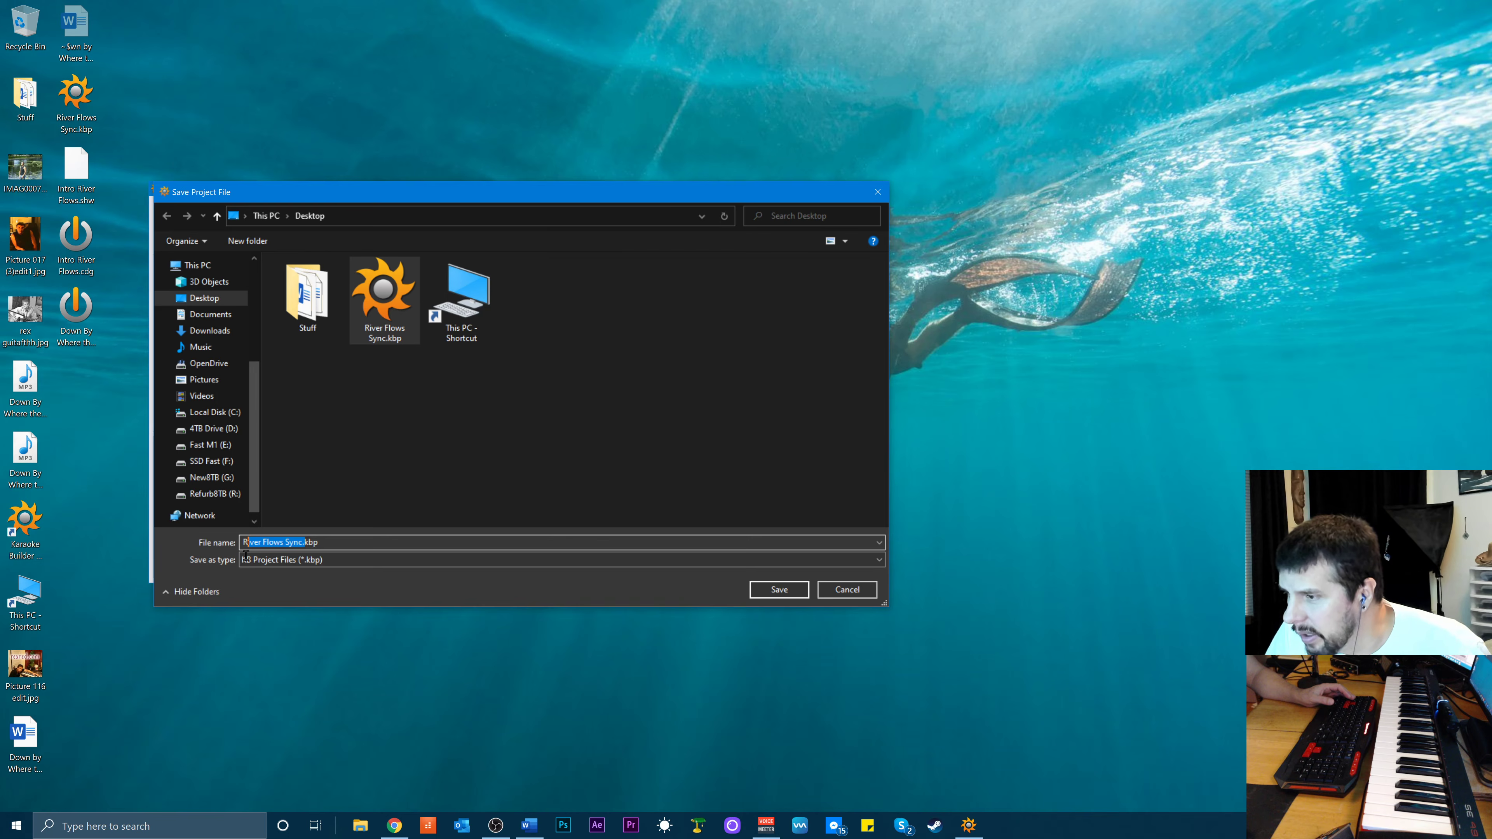
click(307, 543)
drag(305, 543, 243, 543)
text(Down By Whe)
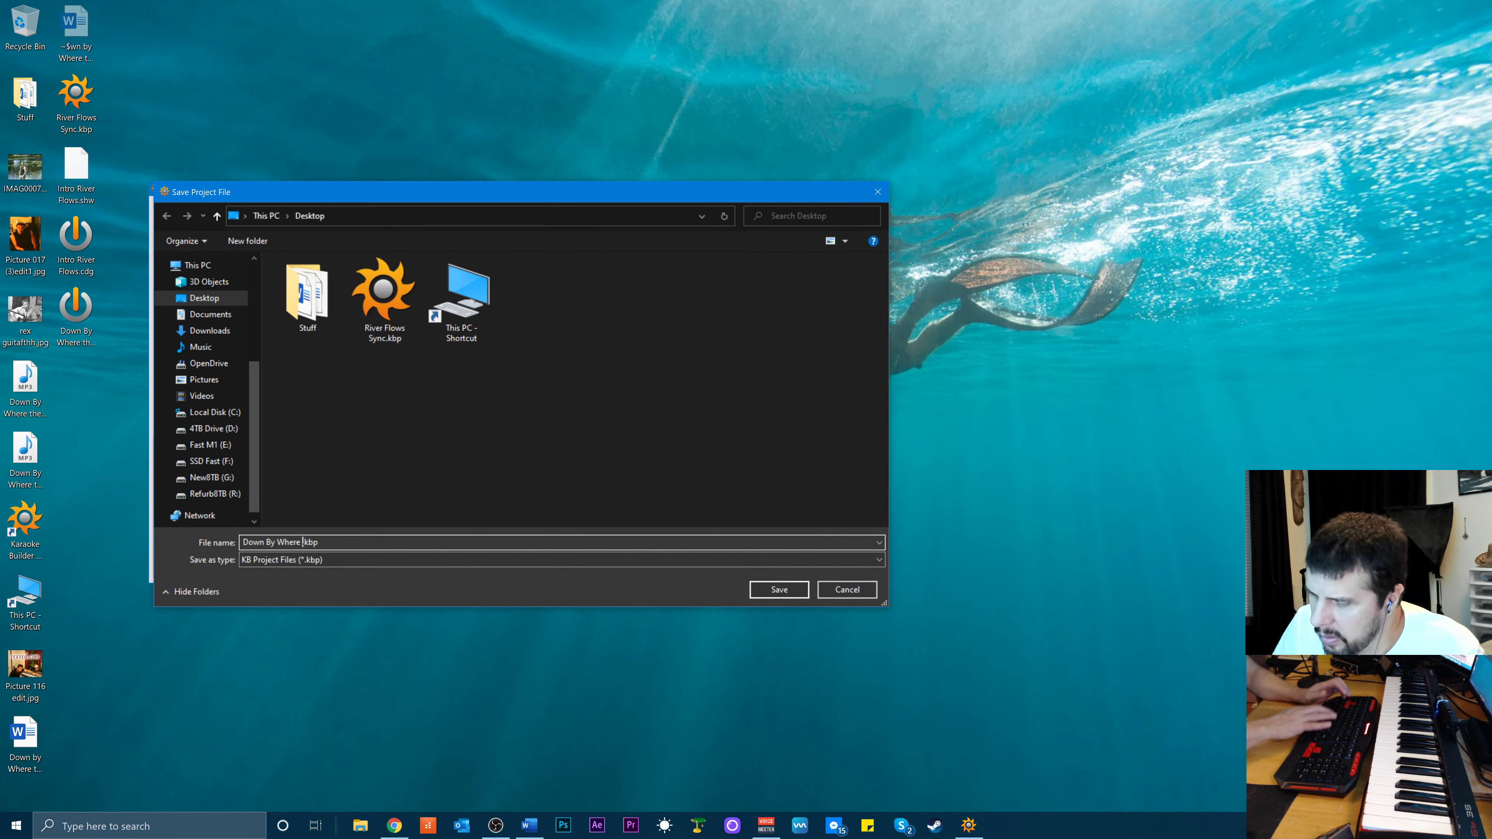
text(re the)
text( River Flo)
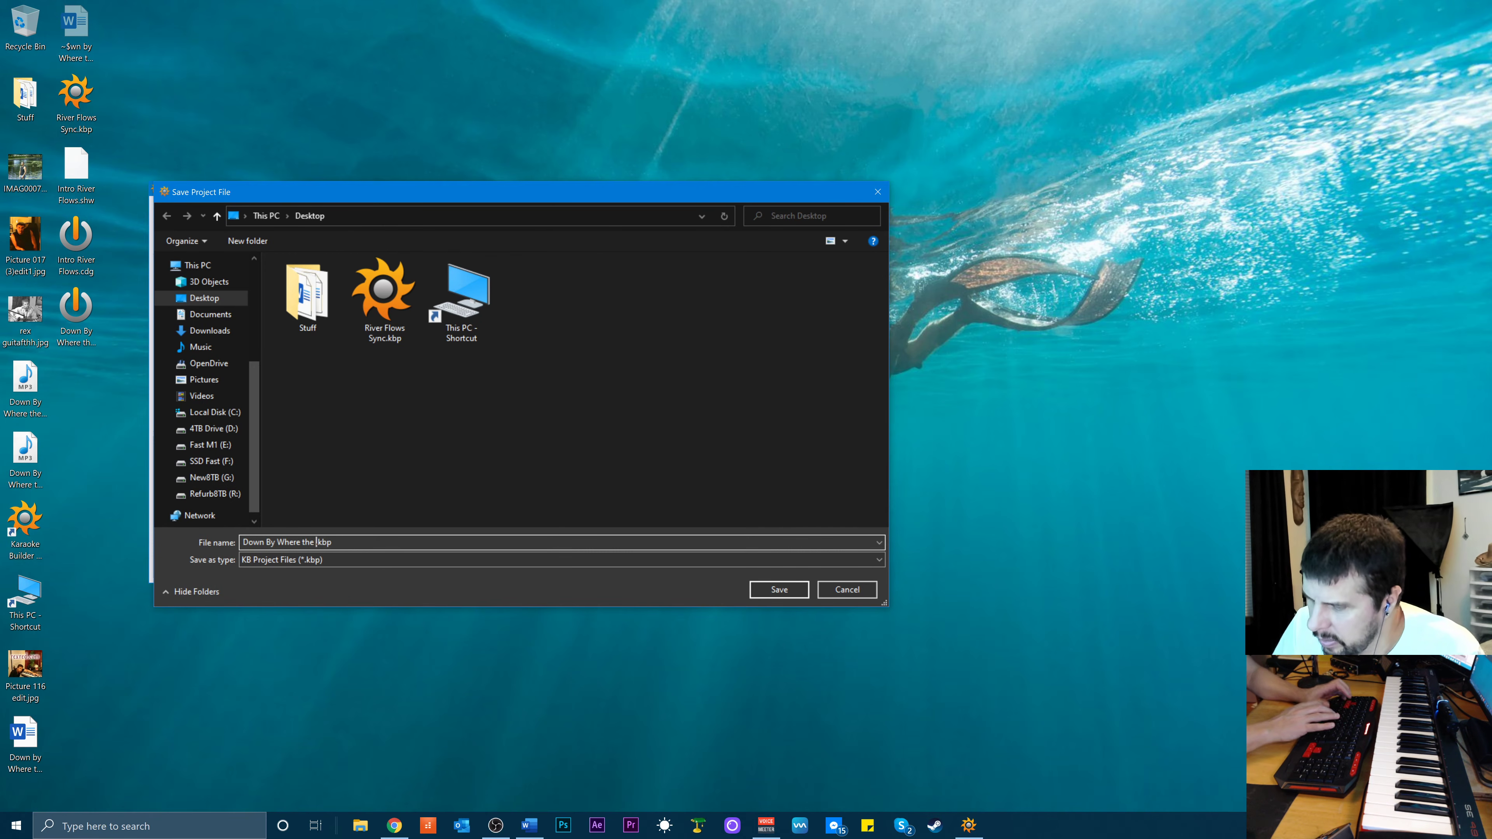
text(ws)
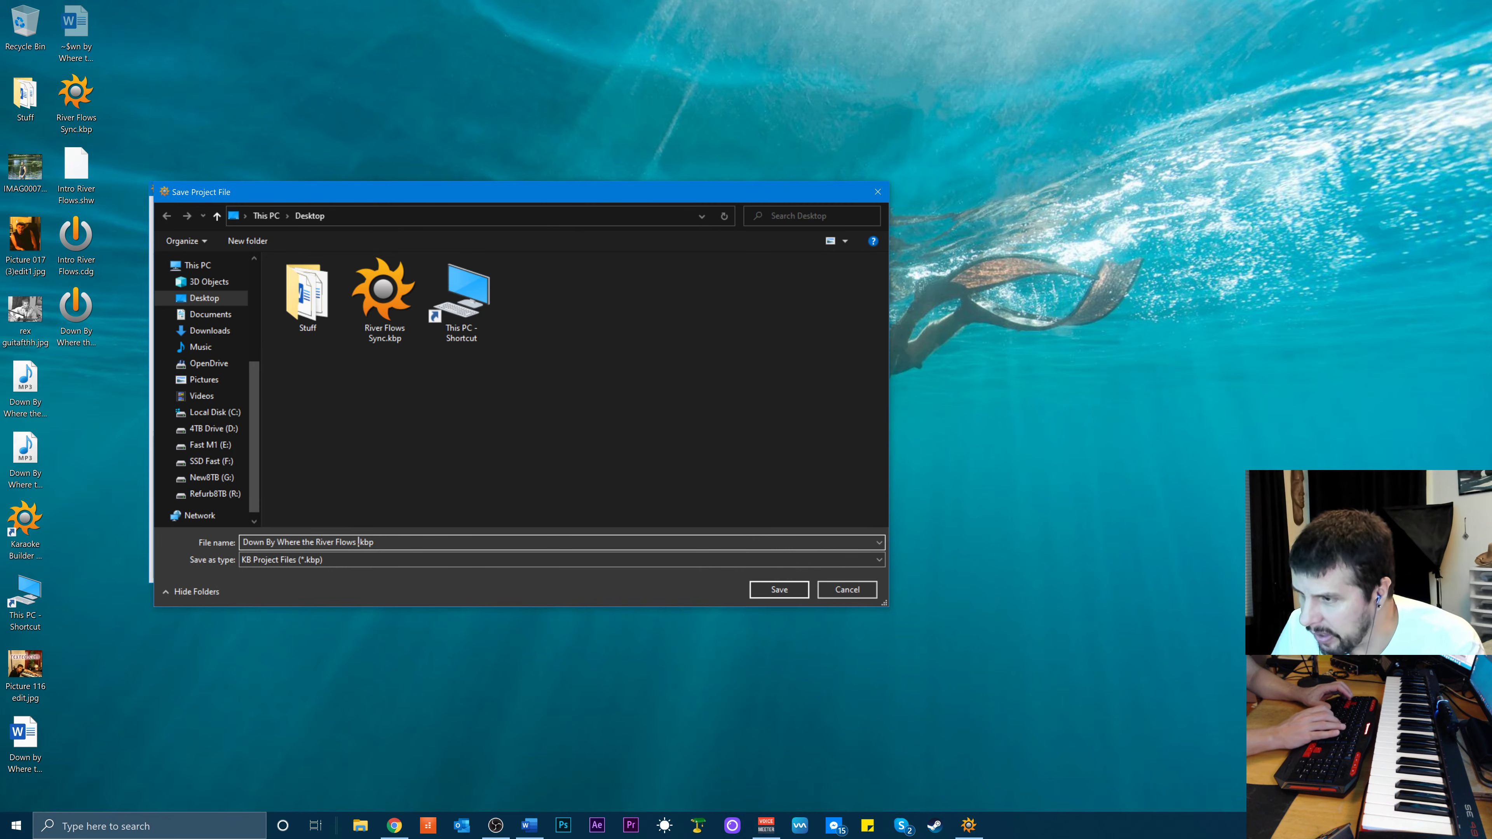
text(P)
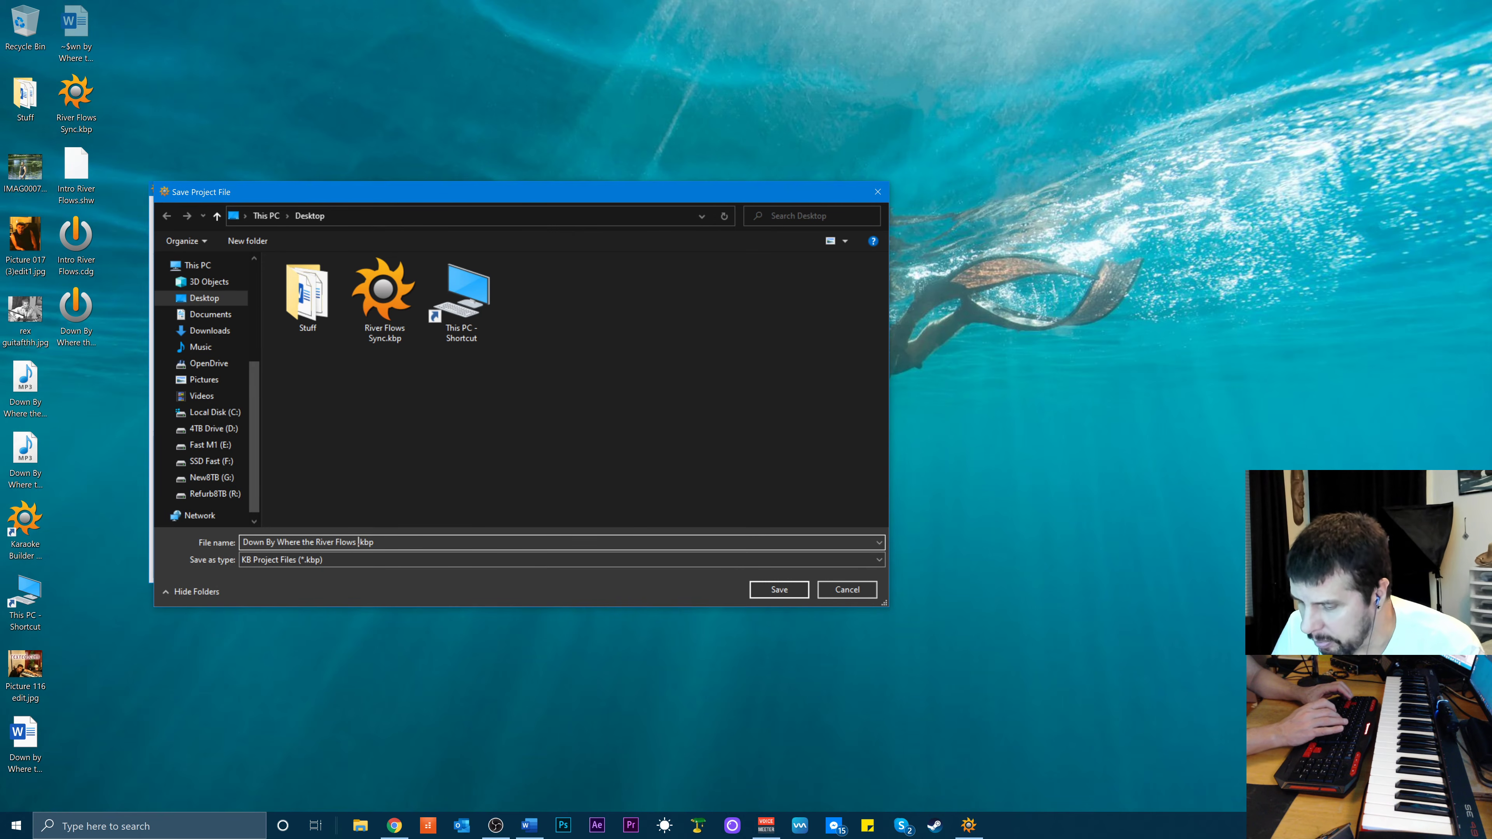
text(rojecty)
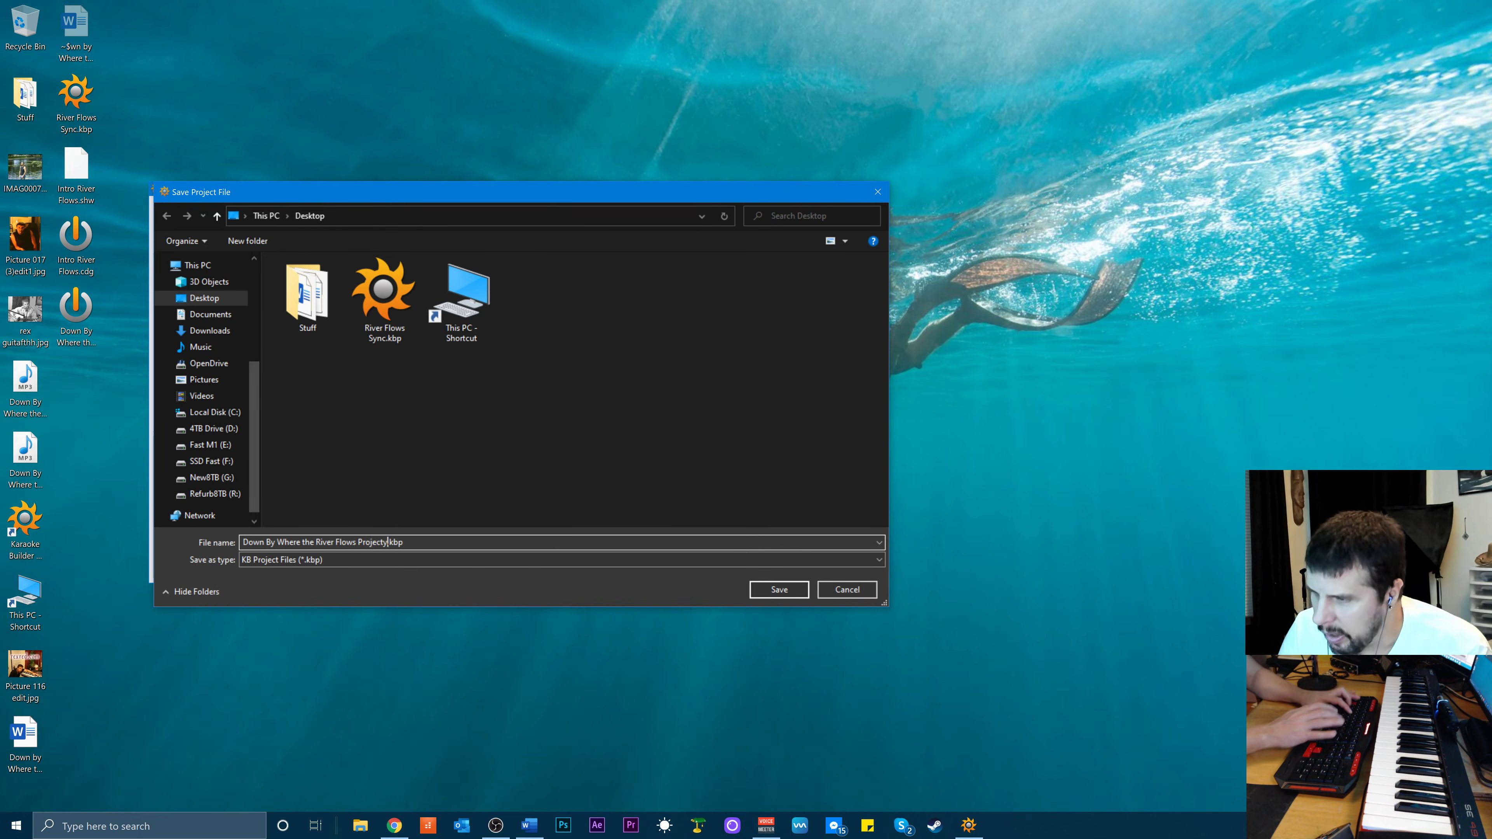
key(BackSpace)
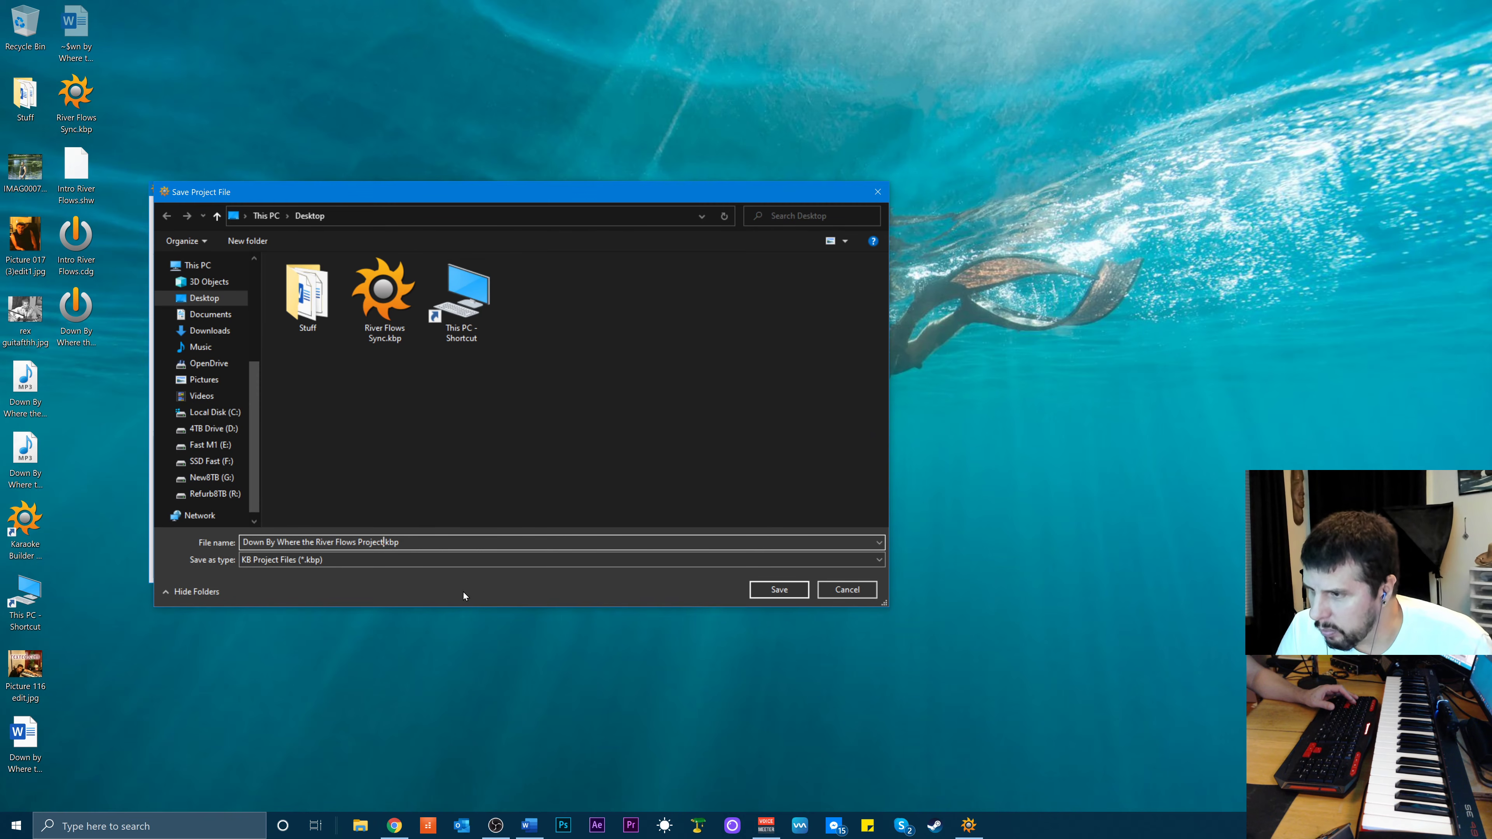
click(763, 584)
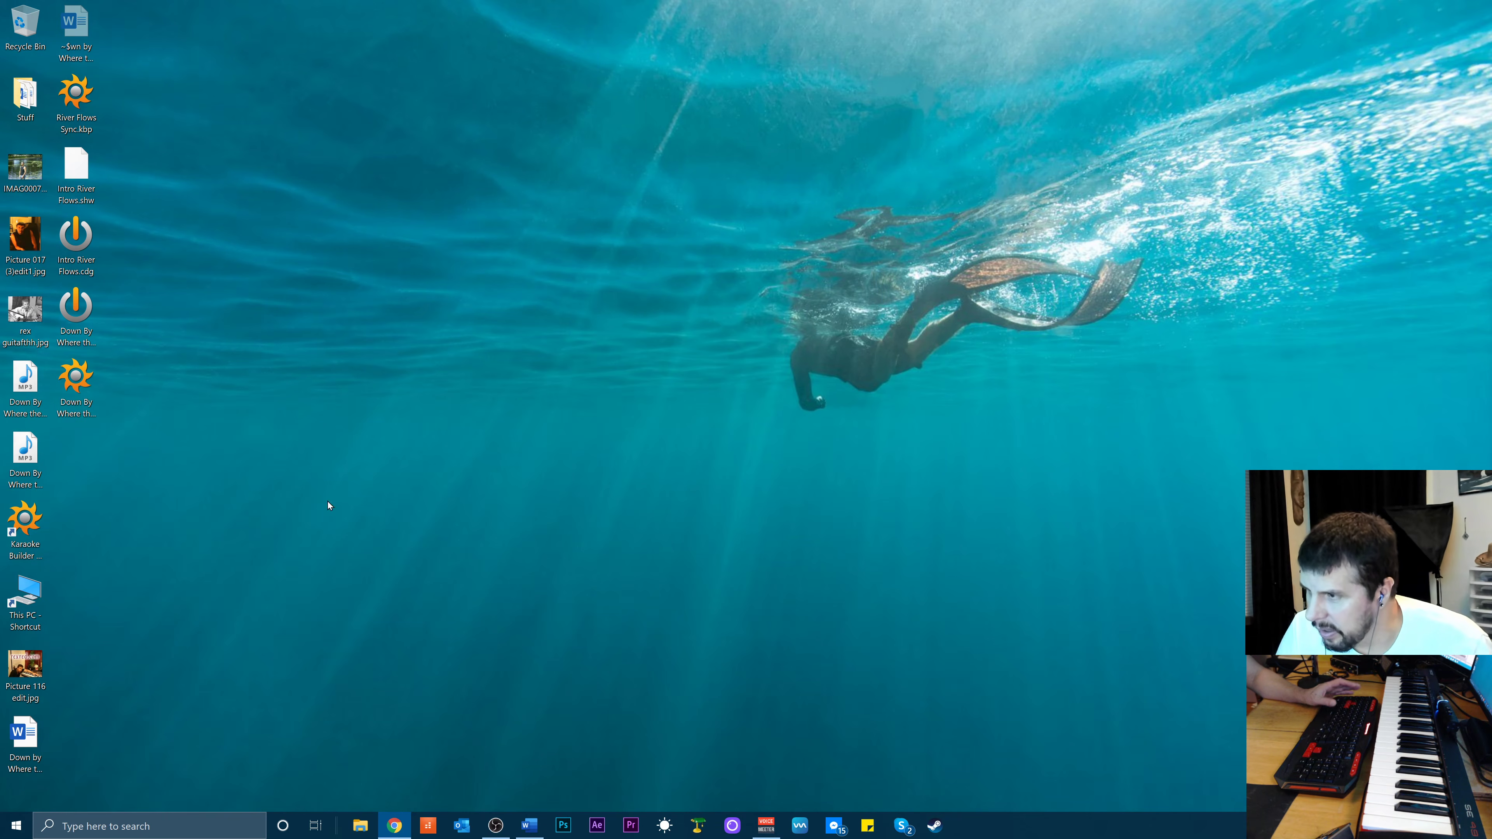
Examine the full name and file details of the newly saved project file on the Desktop
click(94, 386)
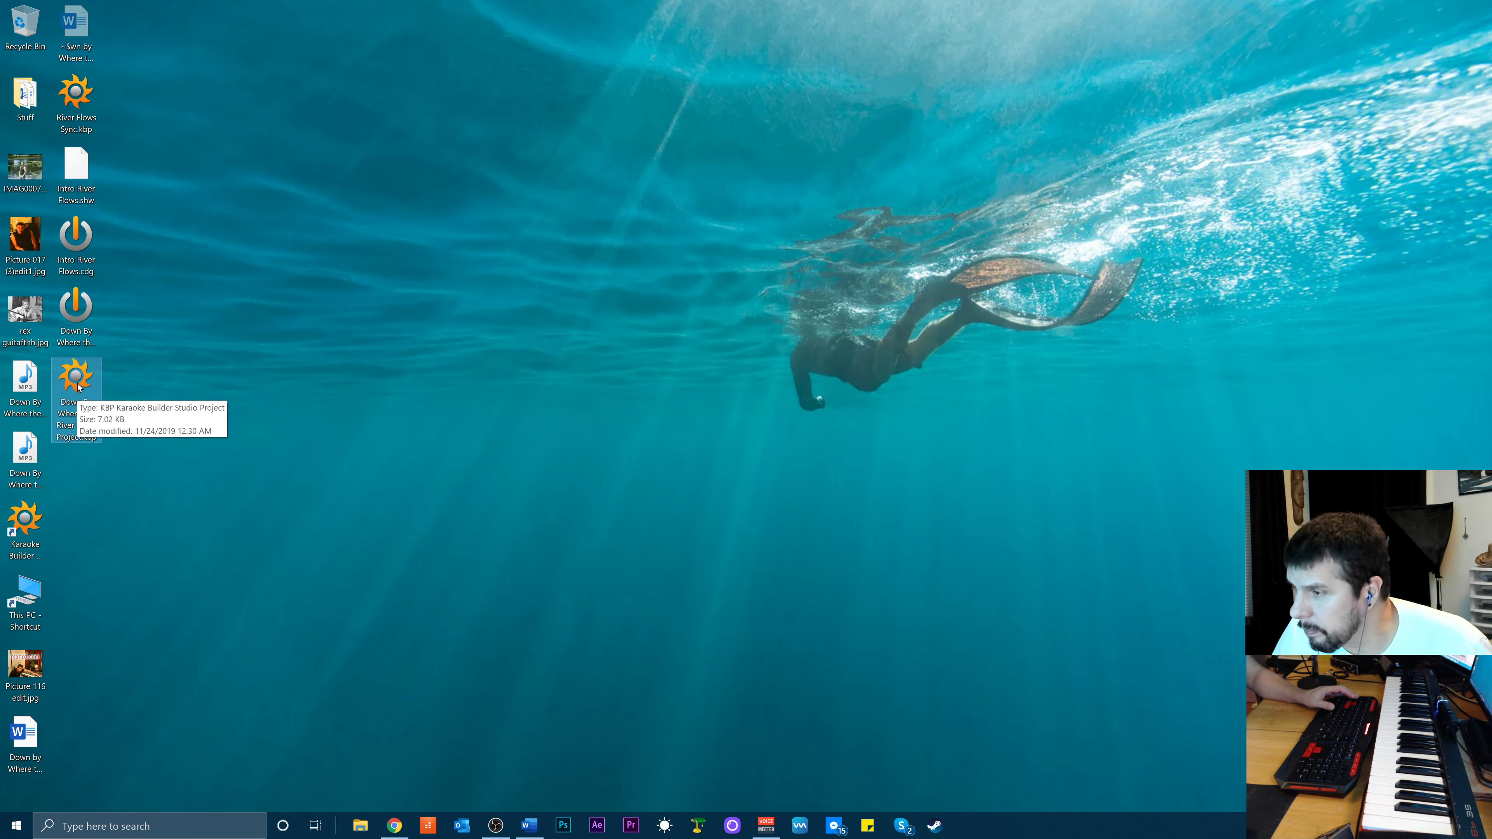
click(212, 387)
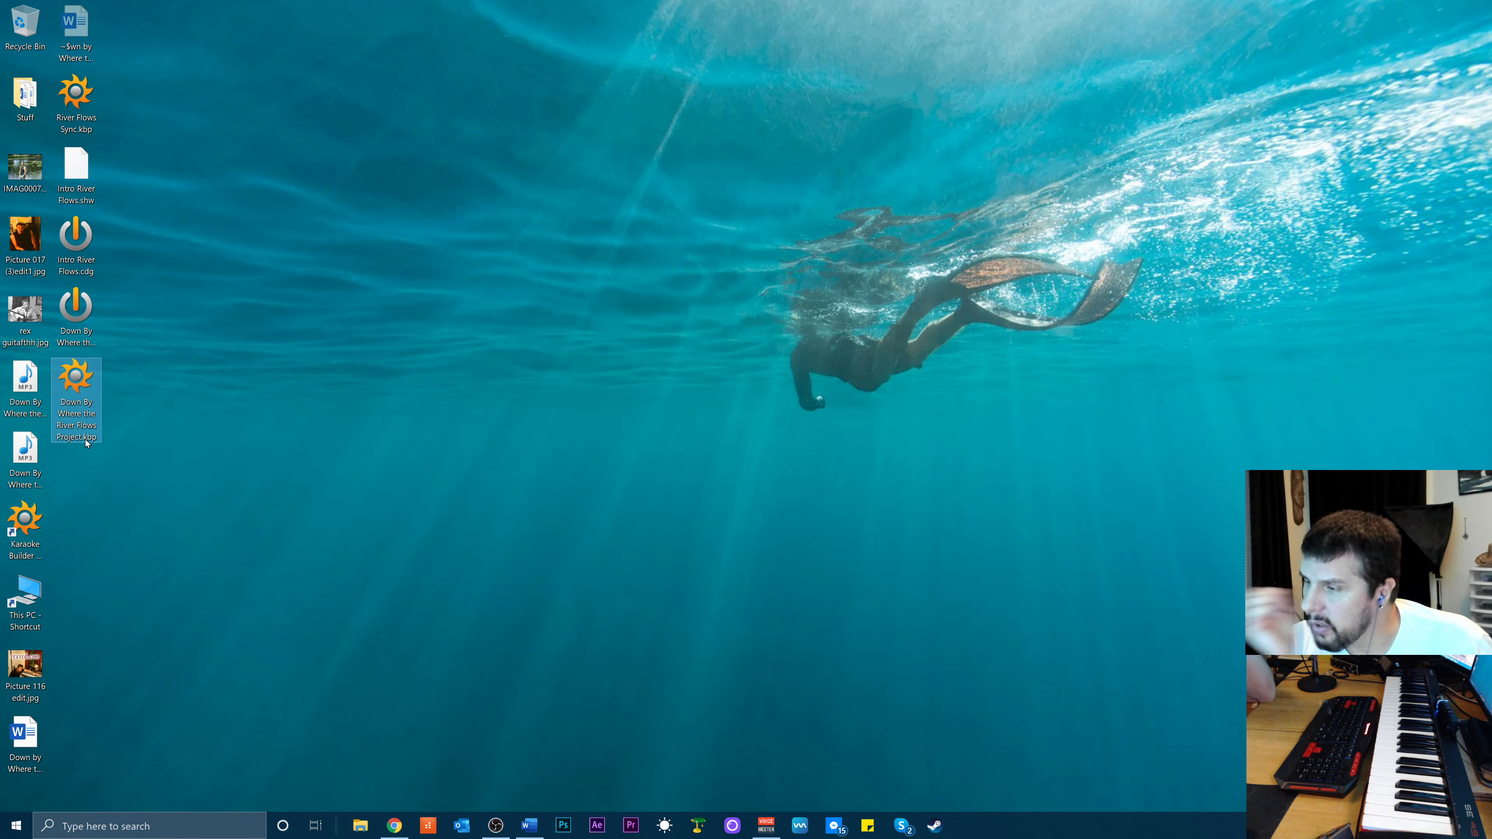
mouse_move(85, 440)
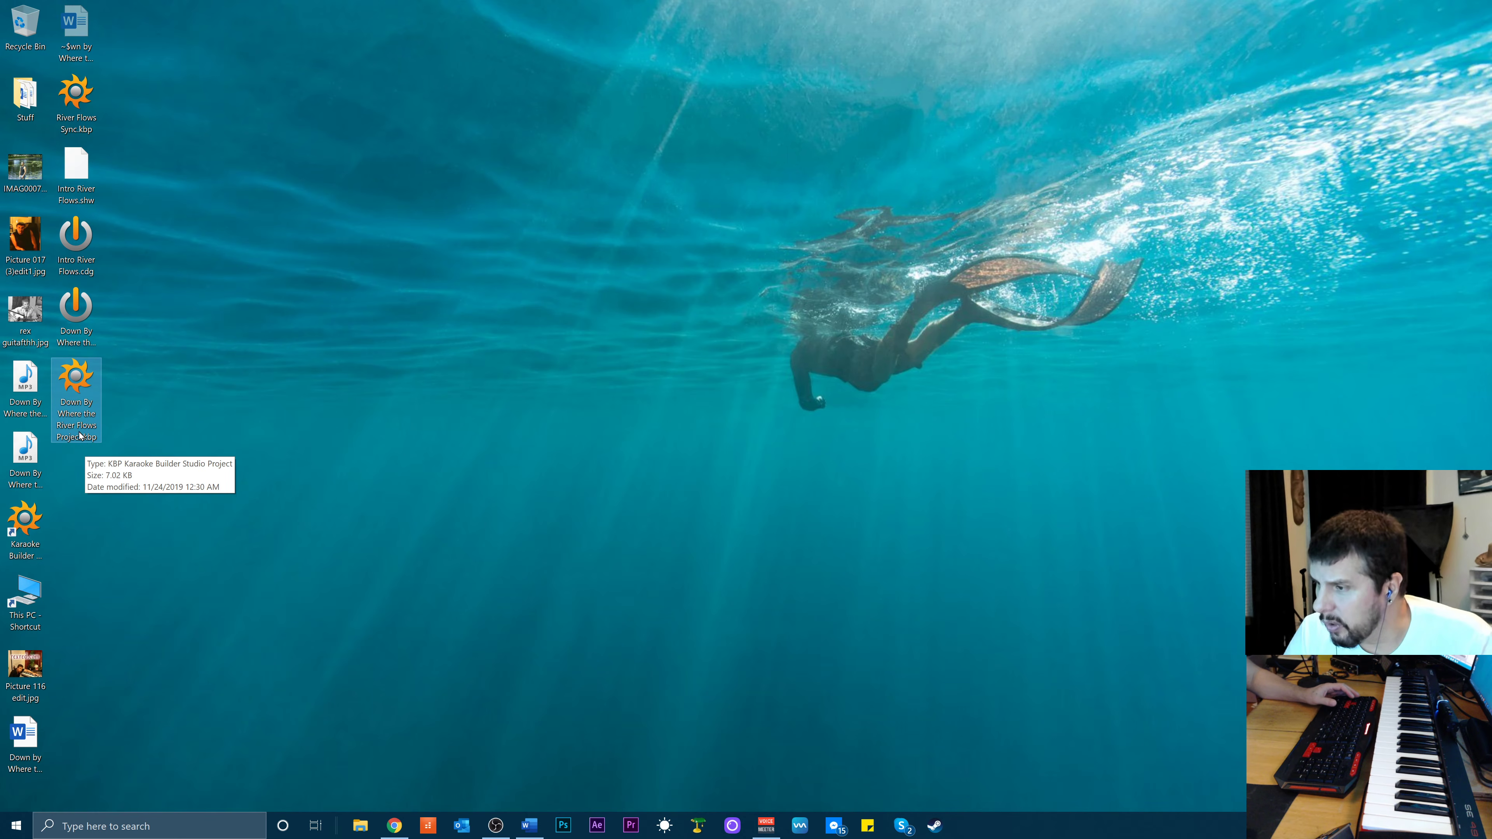
Review the search and advanced view settings in File Explorer's folder options, including hidden files and known file extensions, without changing them
click(359, 827)
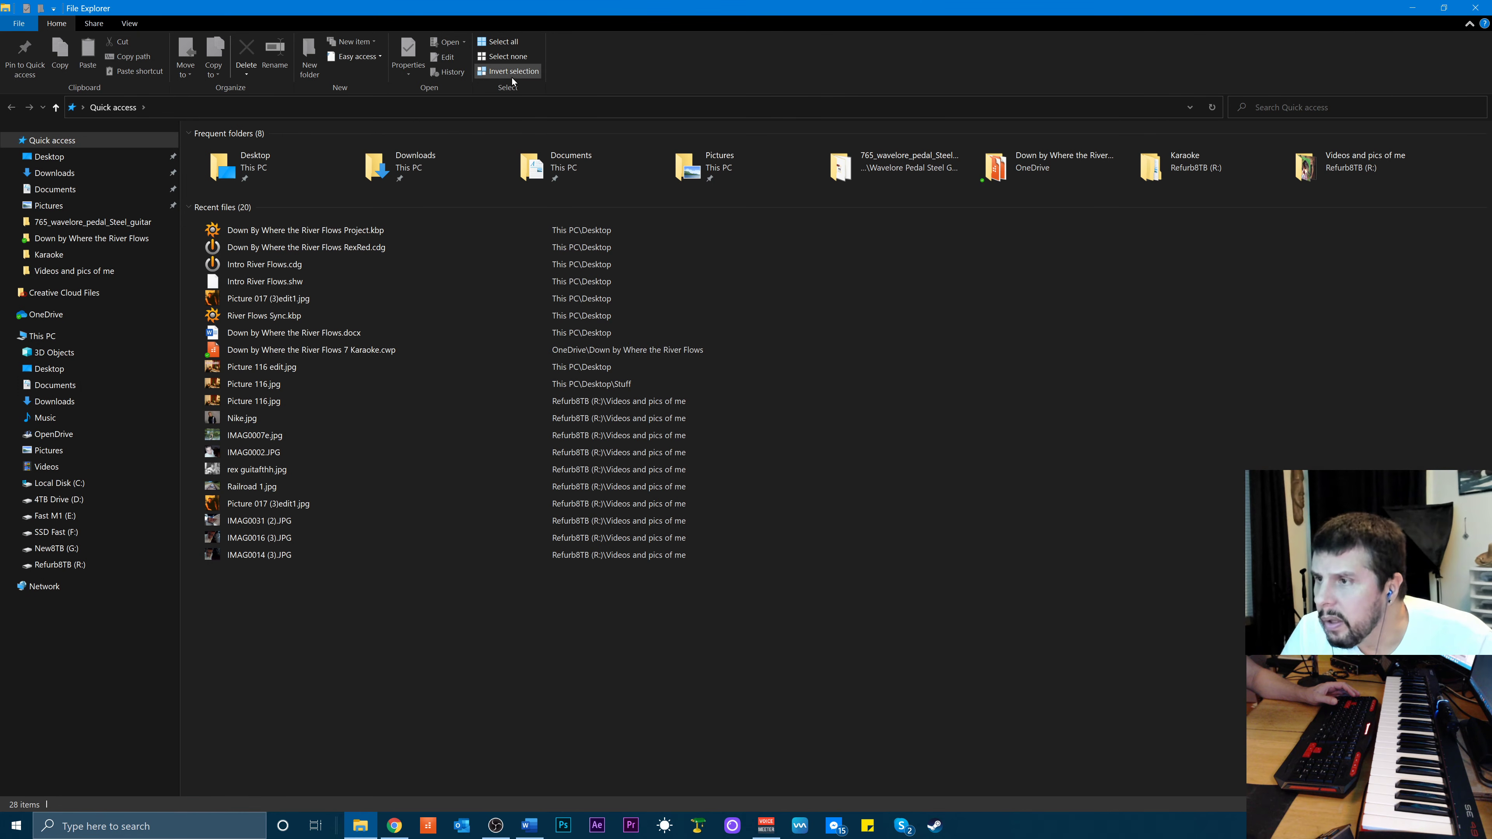
click(131, 26)
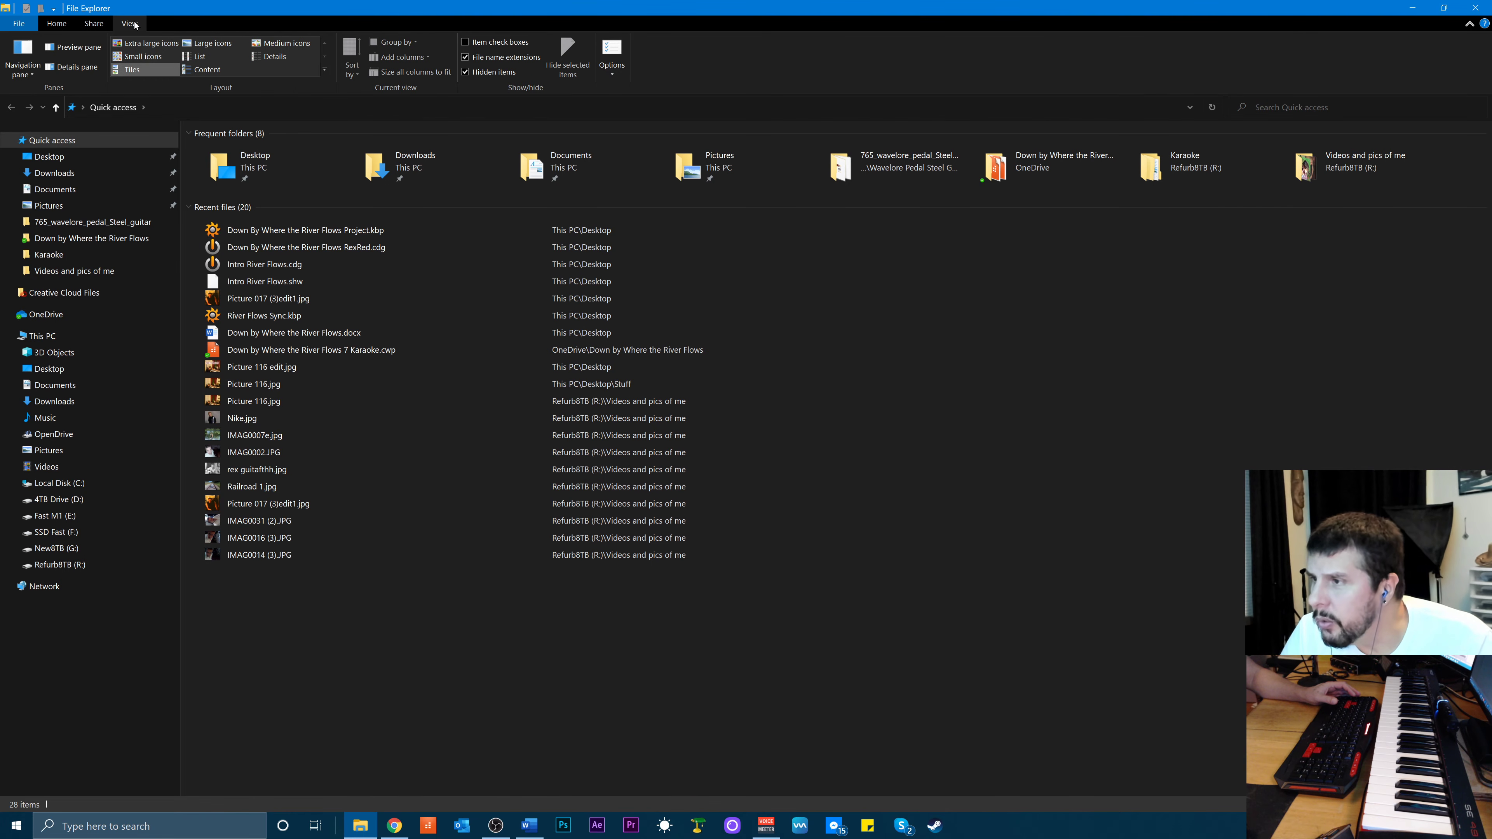
click(610, 78)
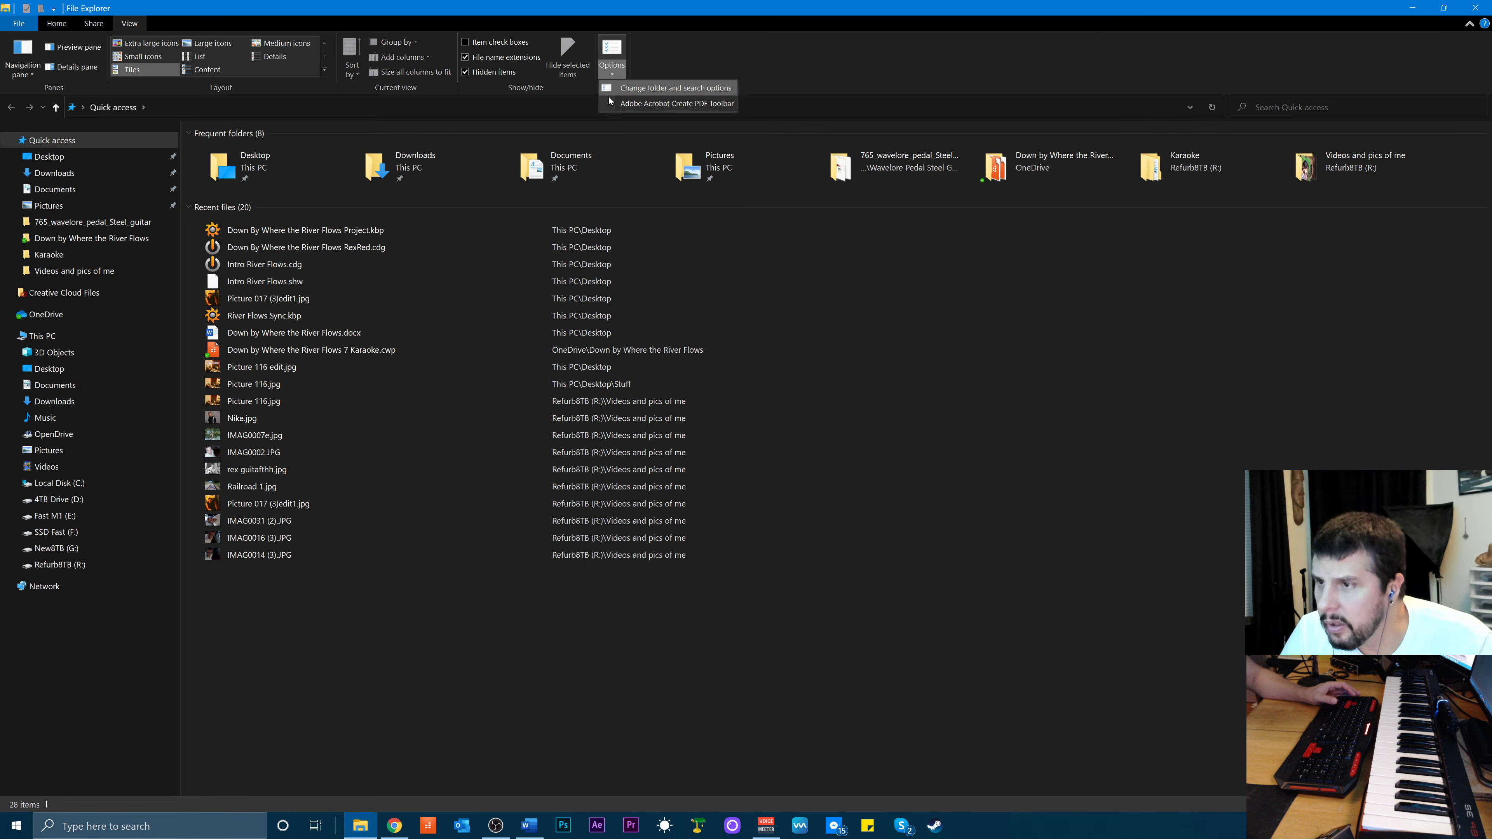
click(613, 93)
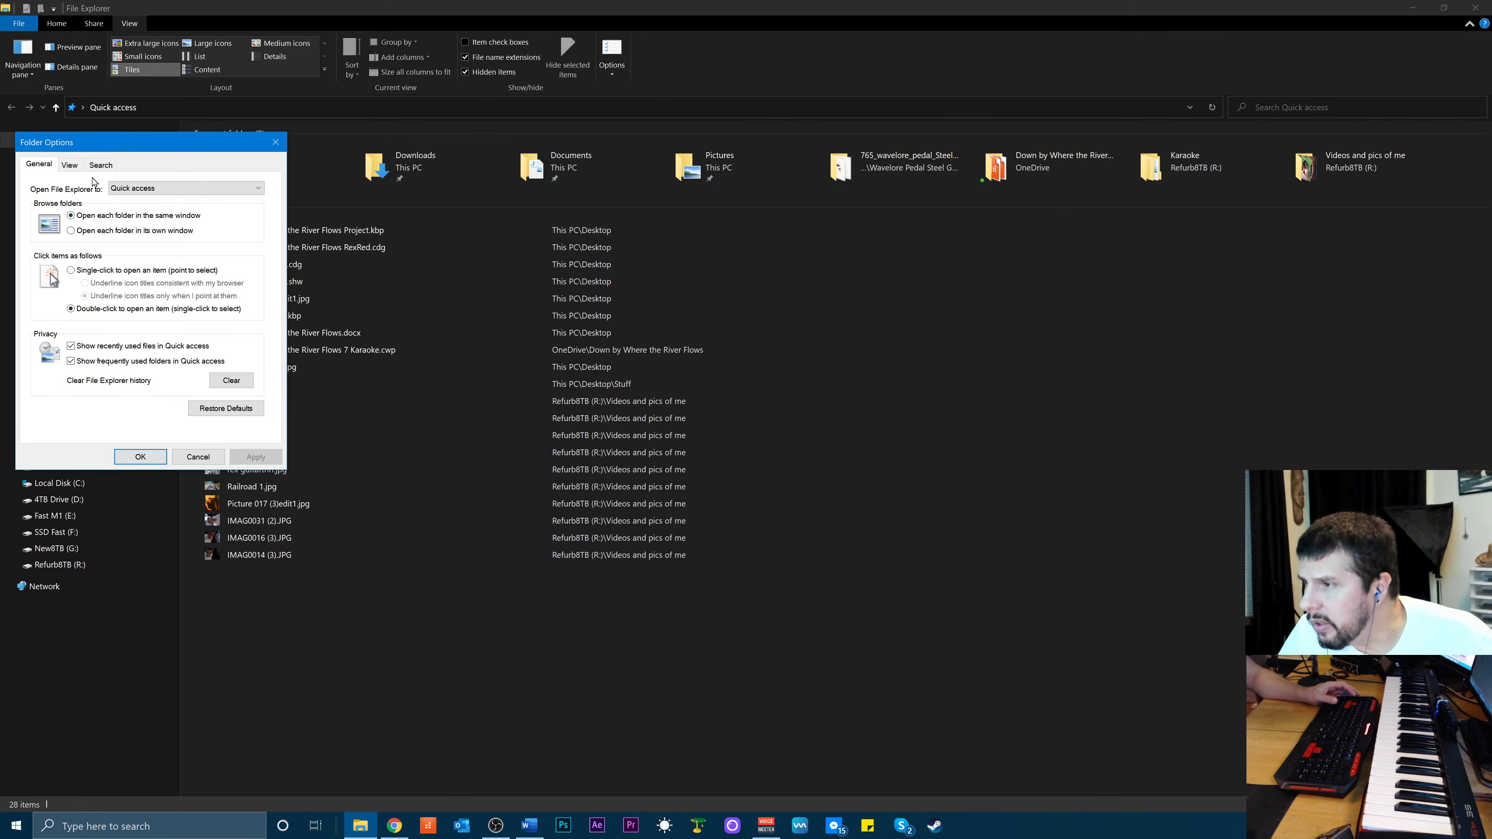
click(101, 165)
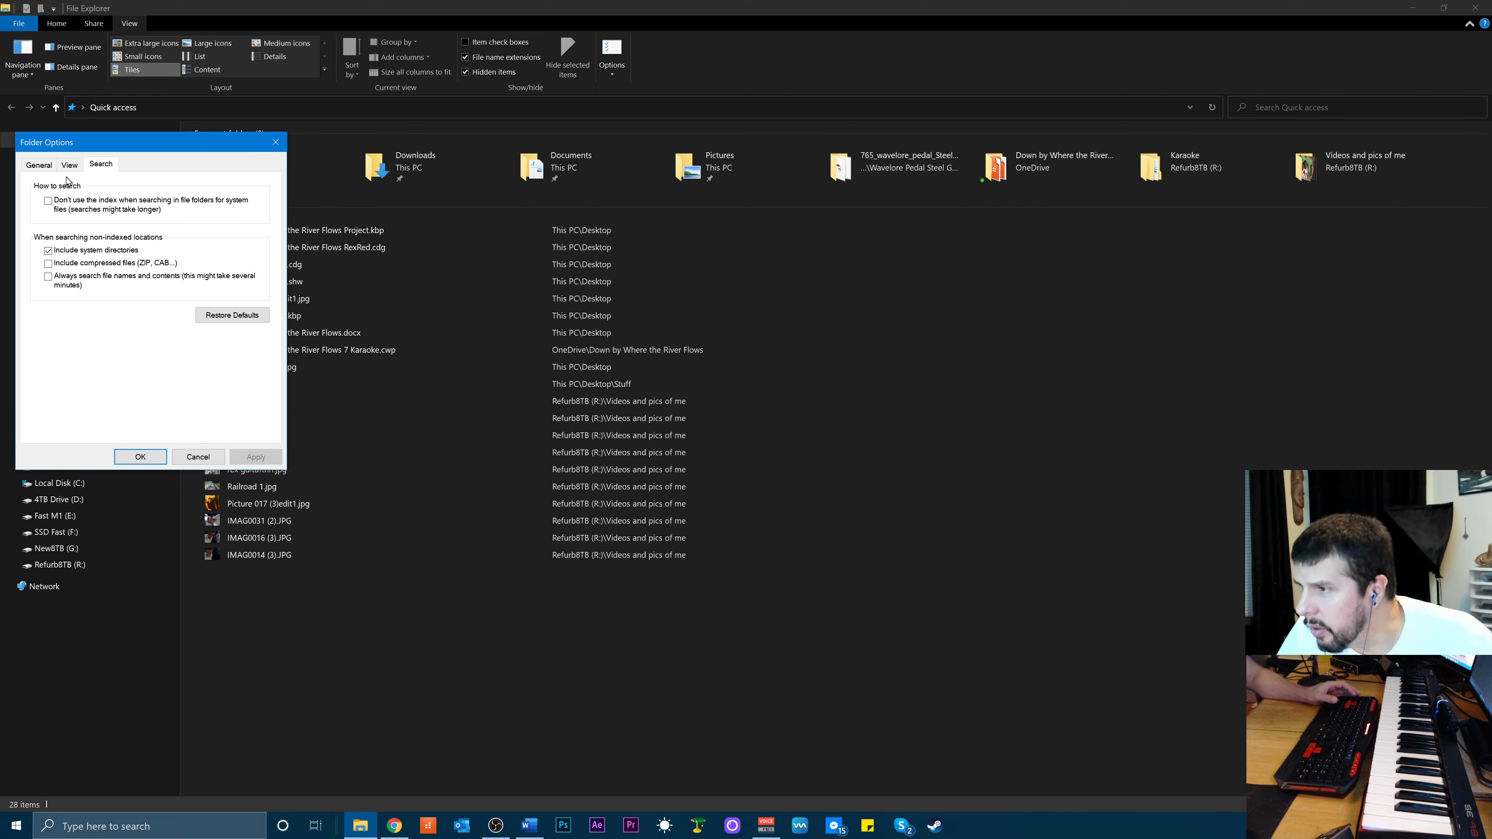
click(69, 164)
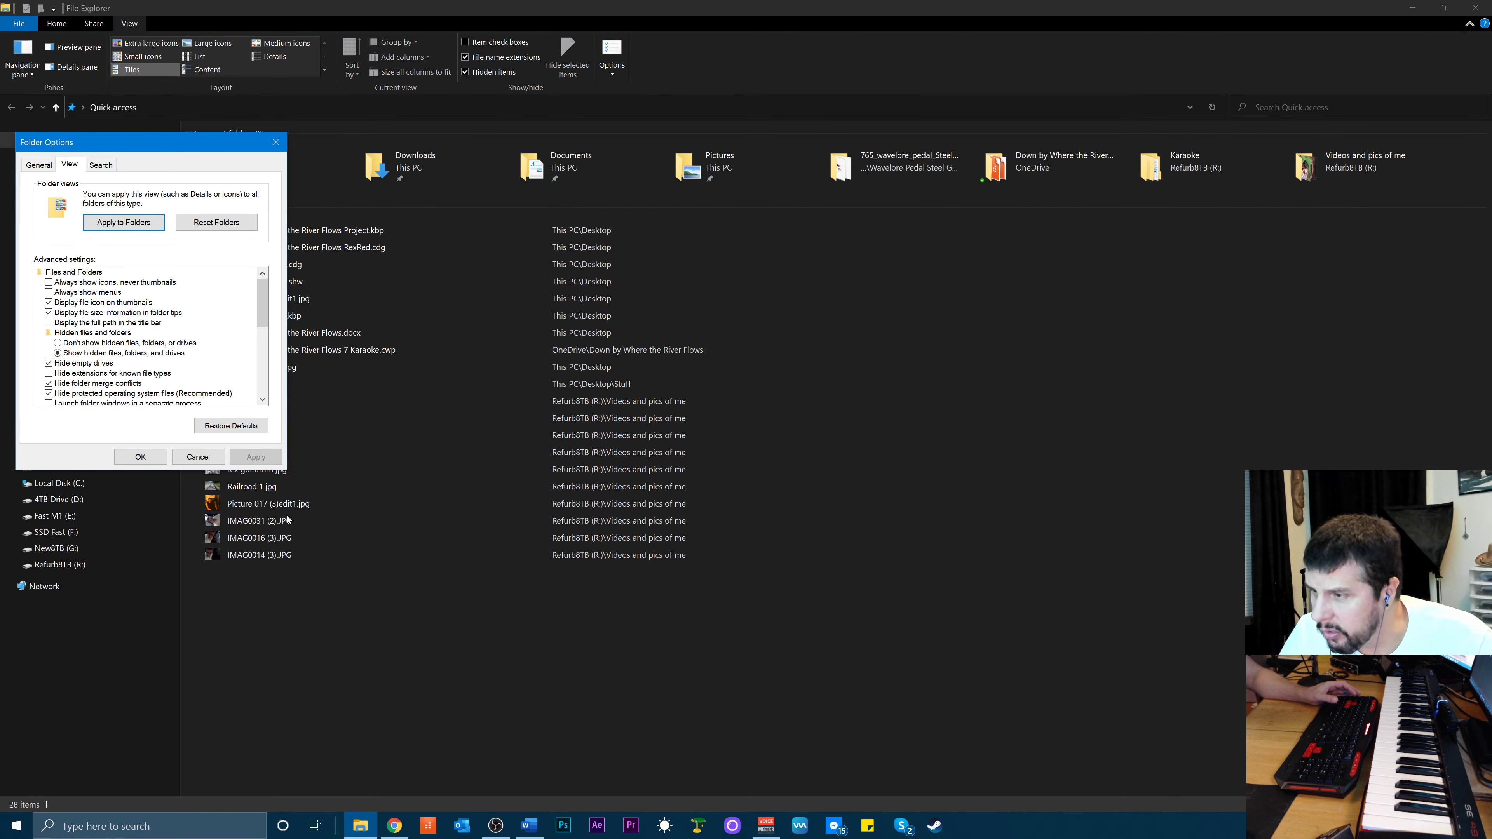
click(198, 456)
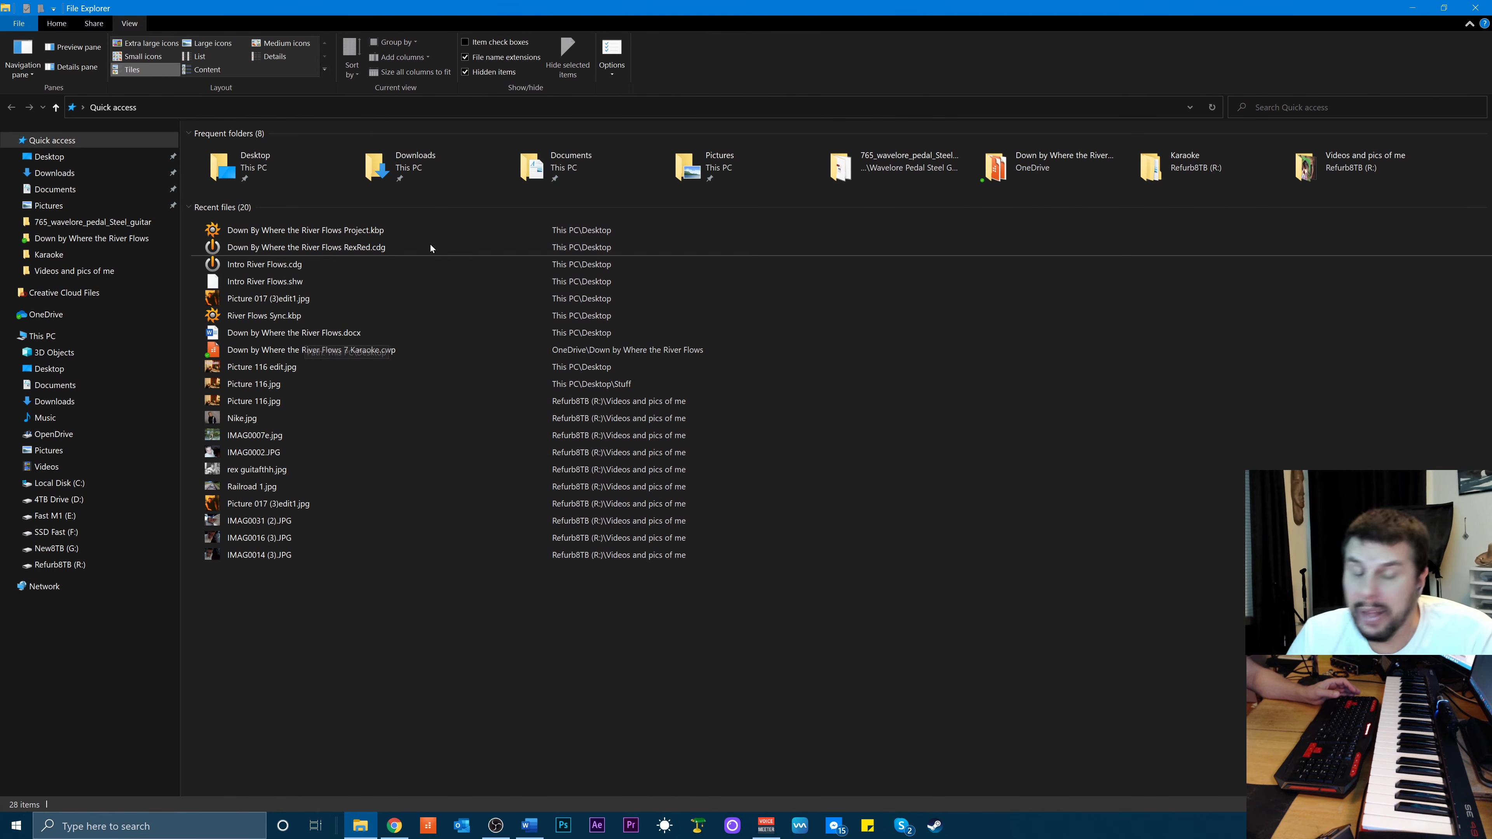
click(1476, 8)
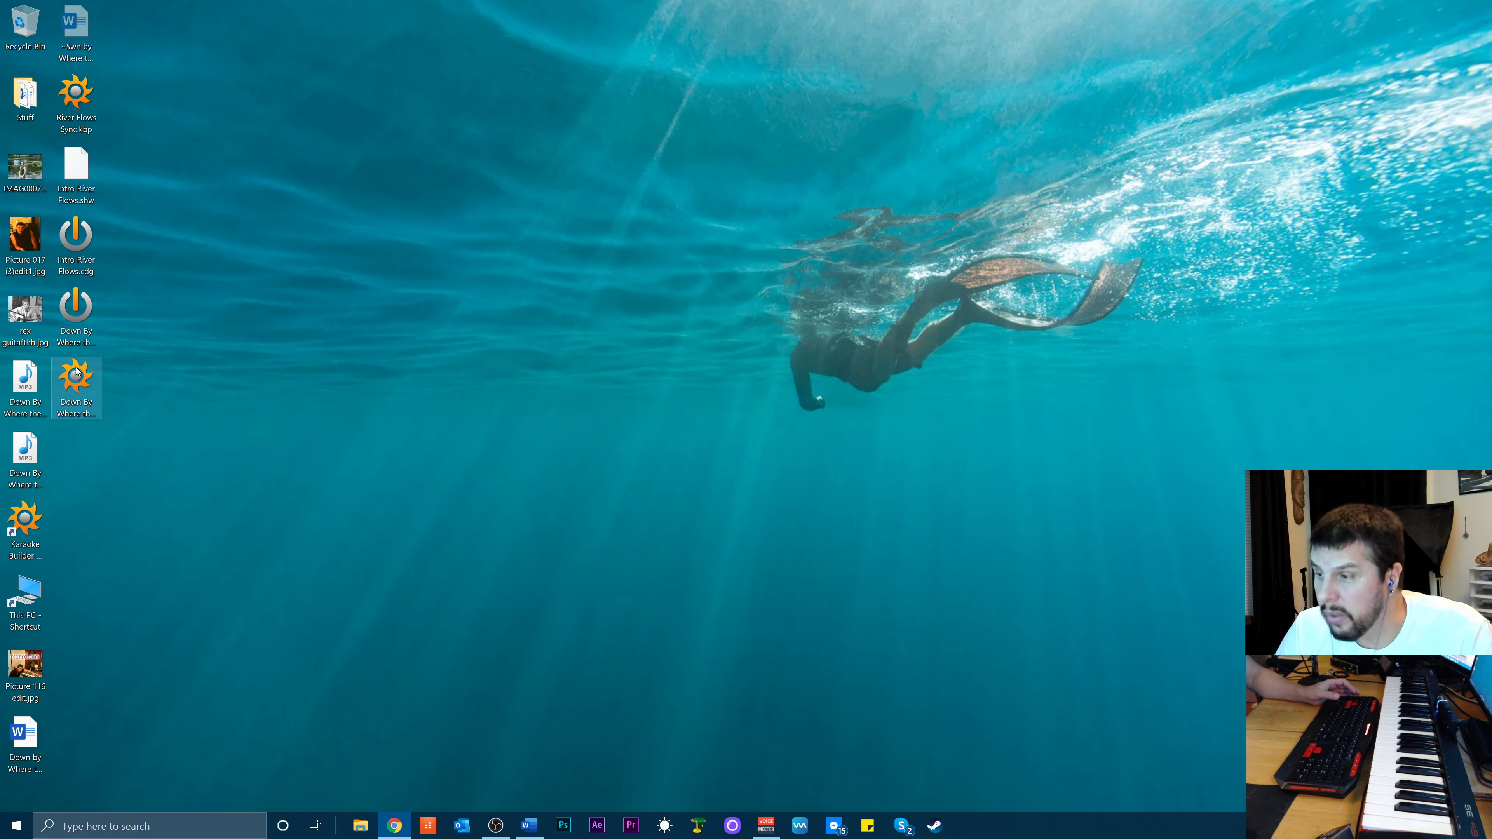
Examine the full names of the River Flows project, MP3 and Word files on the Desktop
click(89, 399)
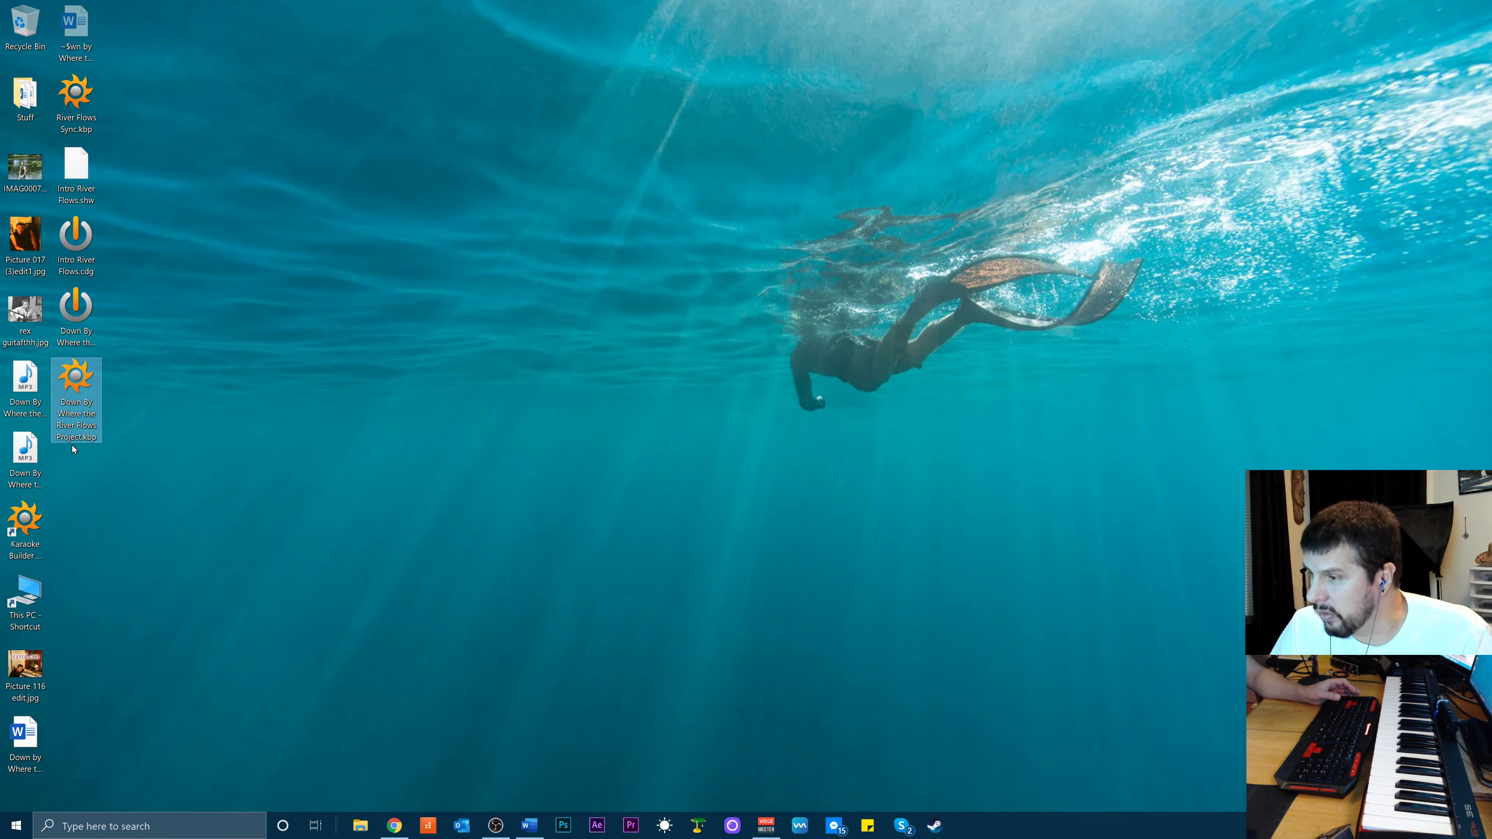
click(49, 474)
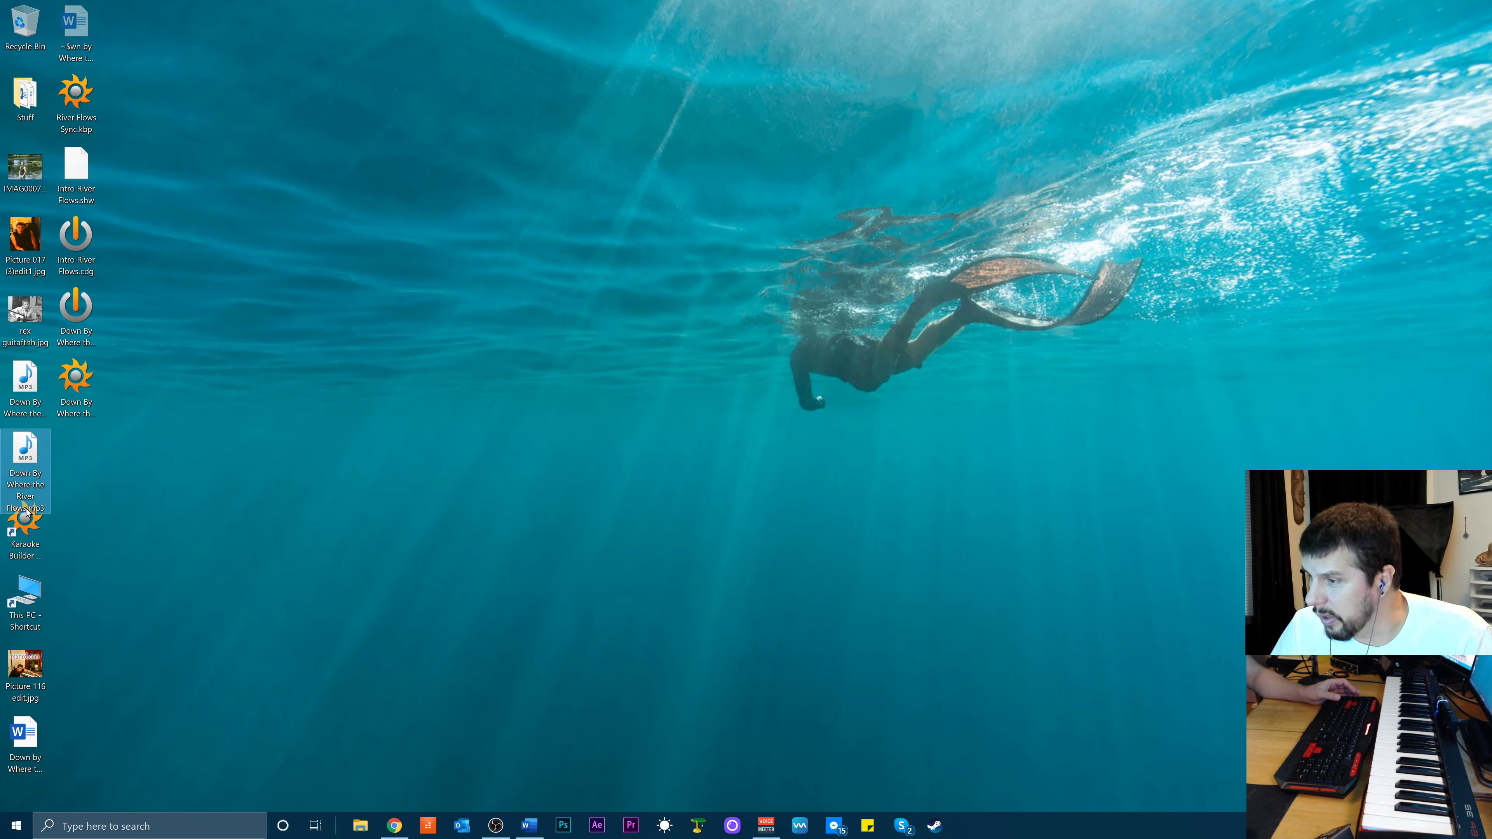
click(41, 523)
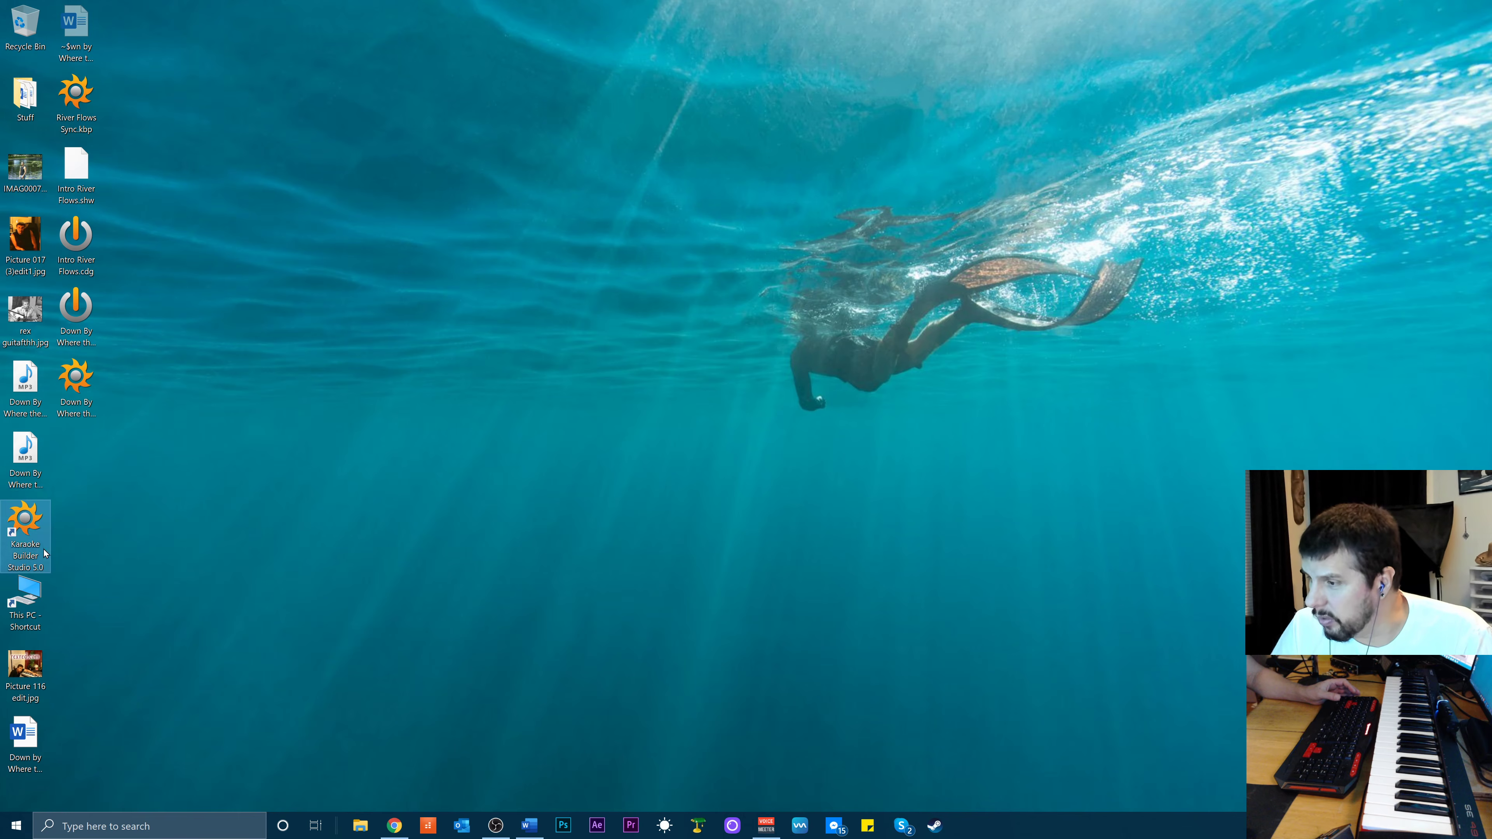
click(34, 736)
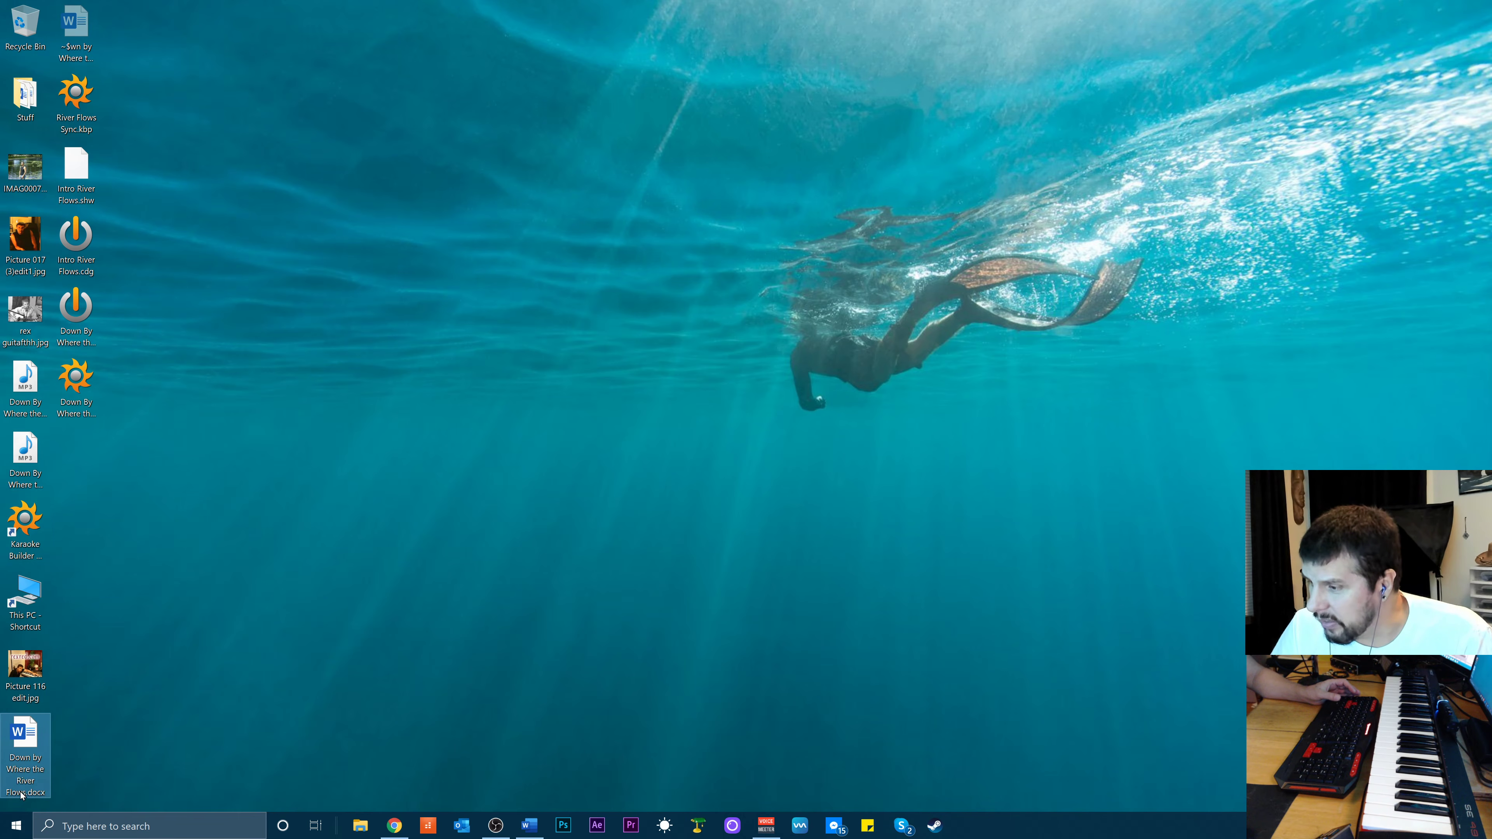
click(216, 507)
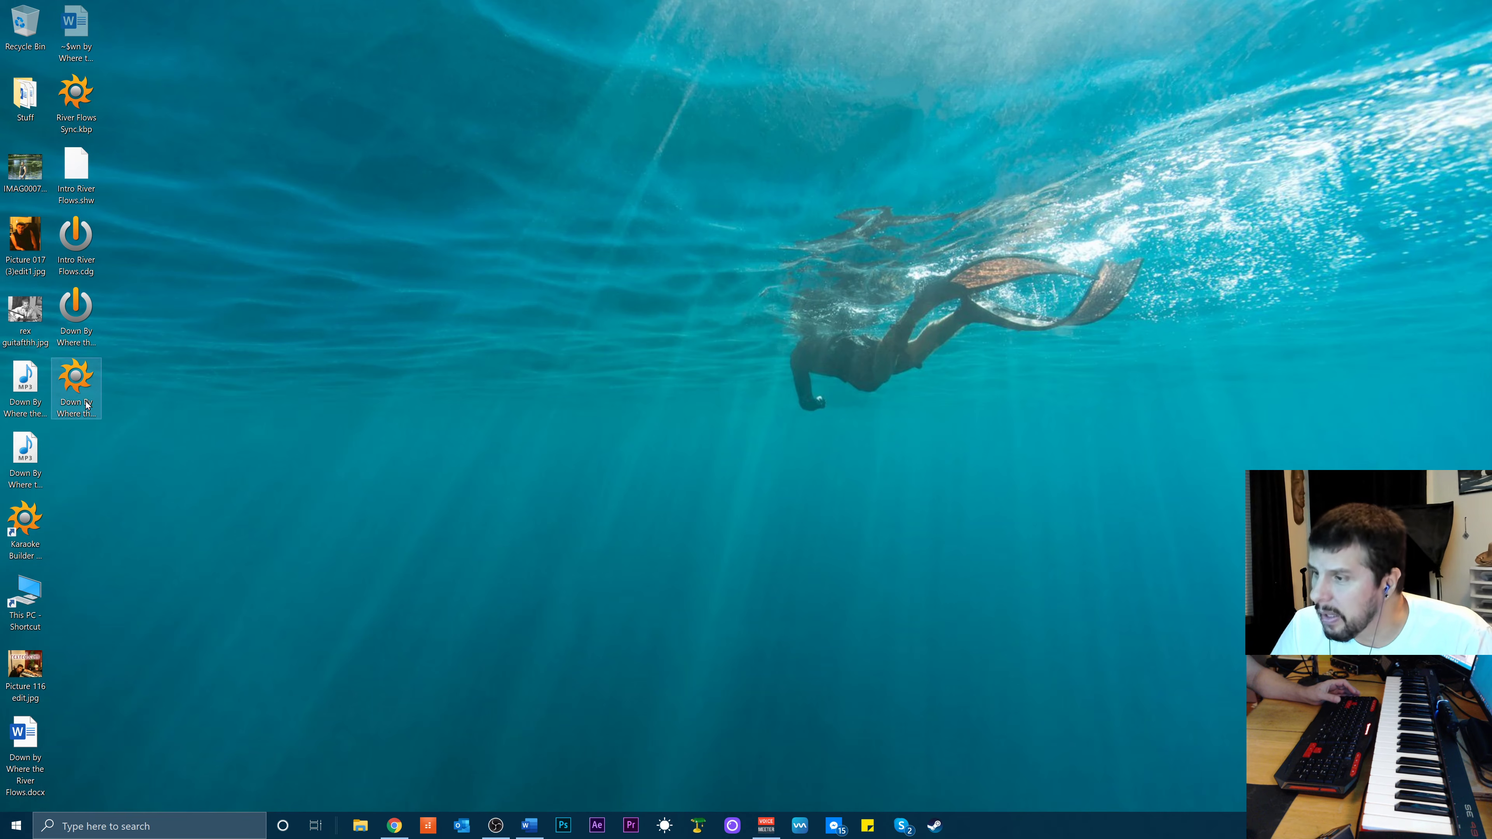
click(74, 395)
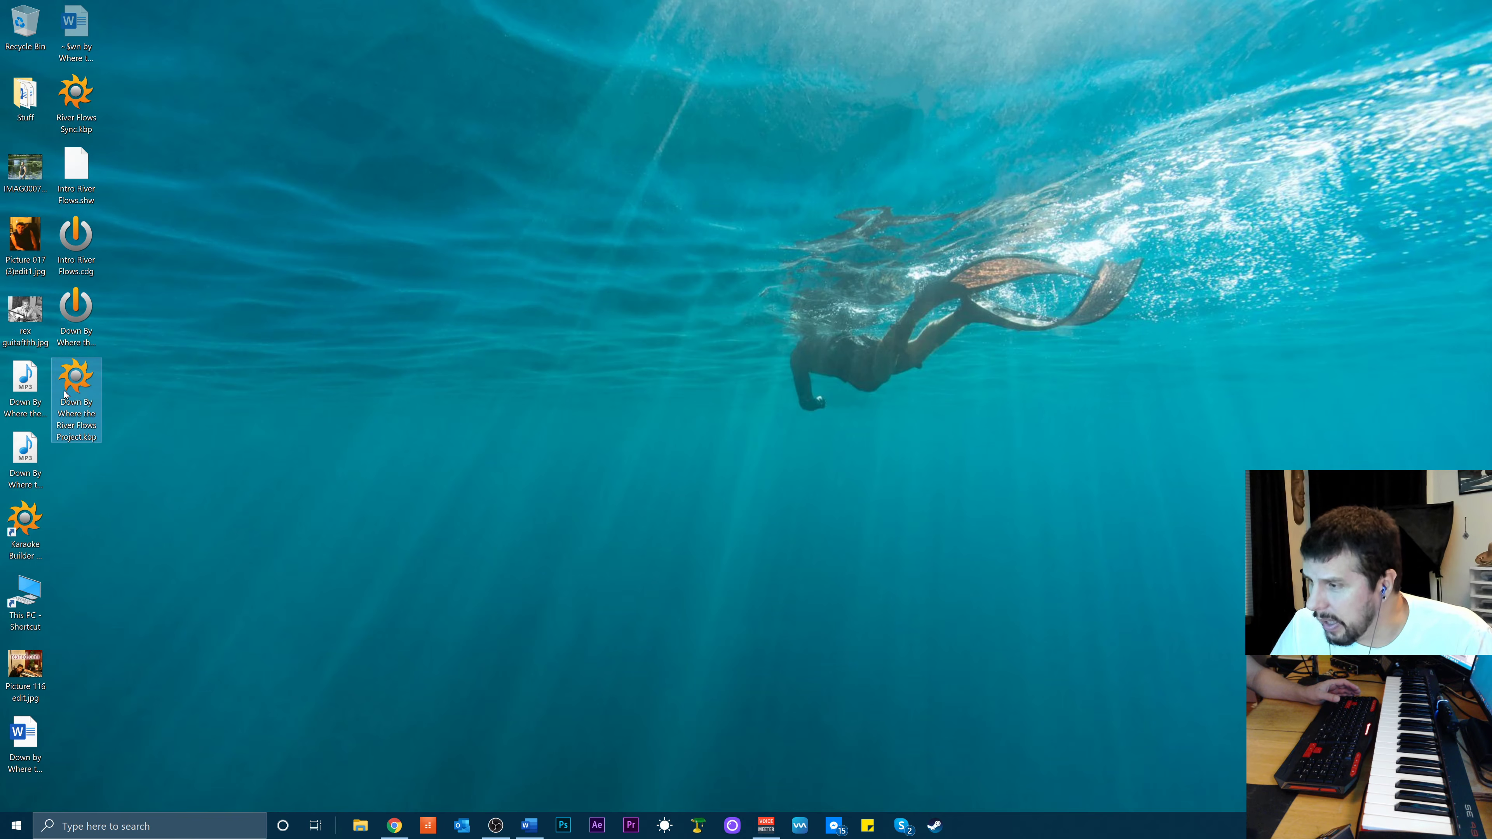
click(33, 461)
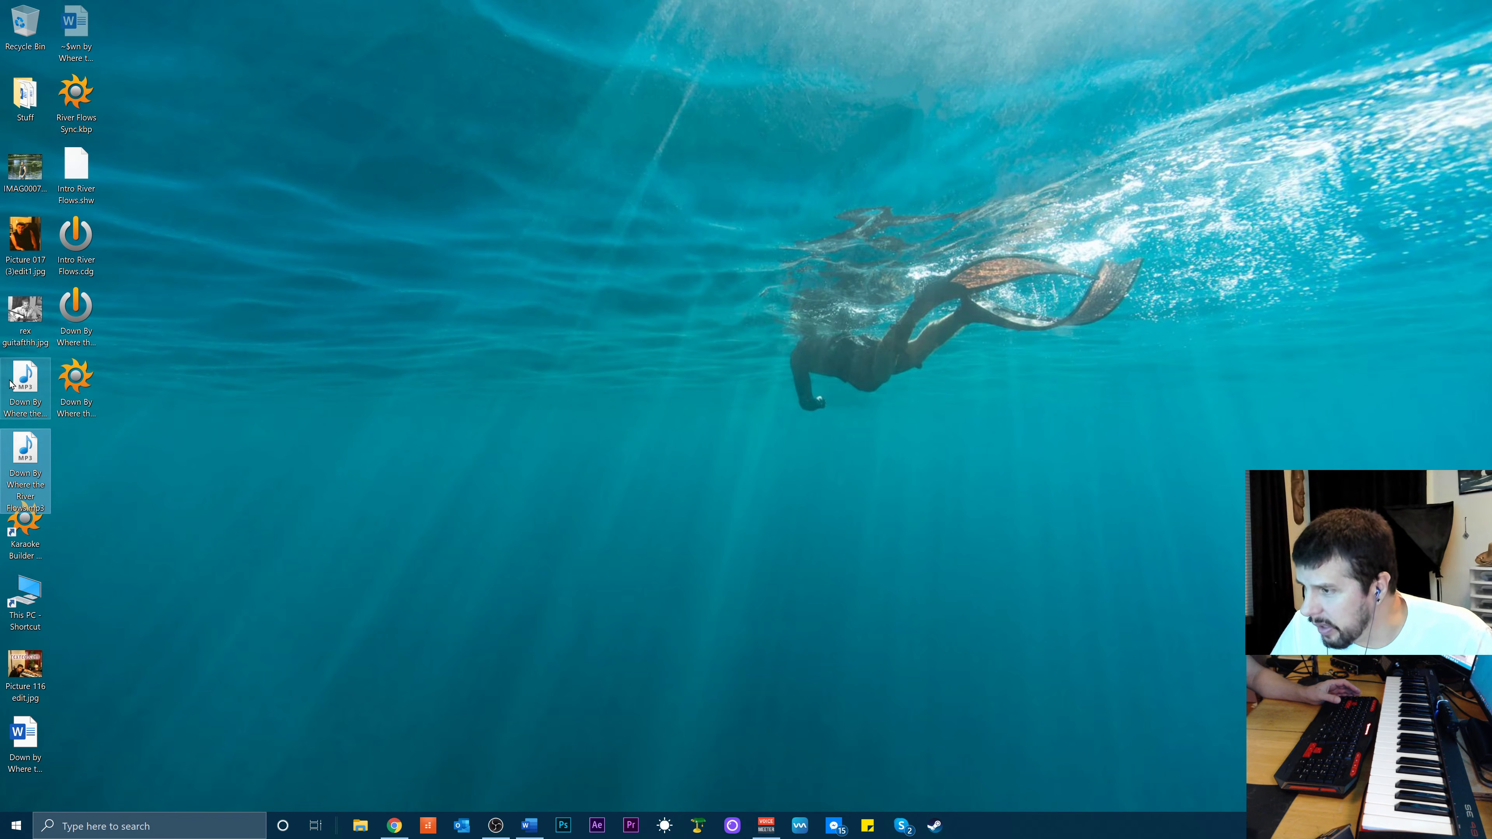
Remove "Karaoke" from the Desktop audio file's name, making it Down By Where the River Flows RexRed.mp3
click(35, 409)
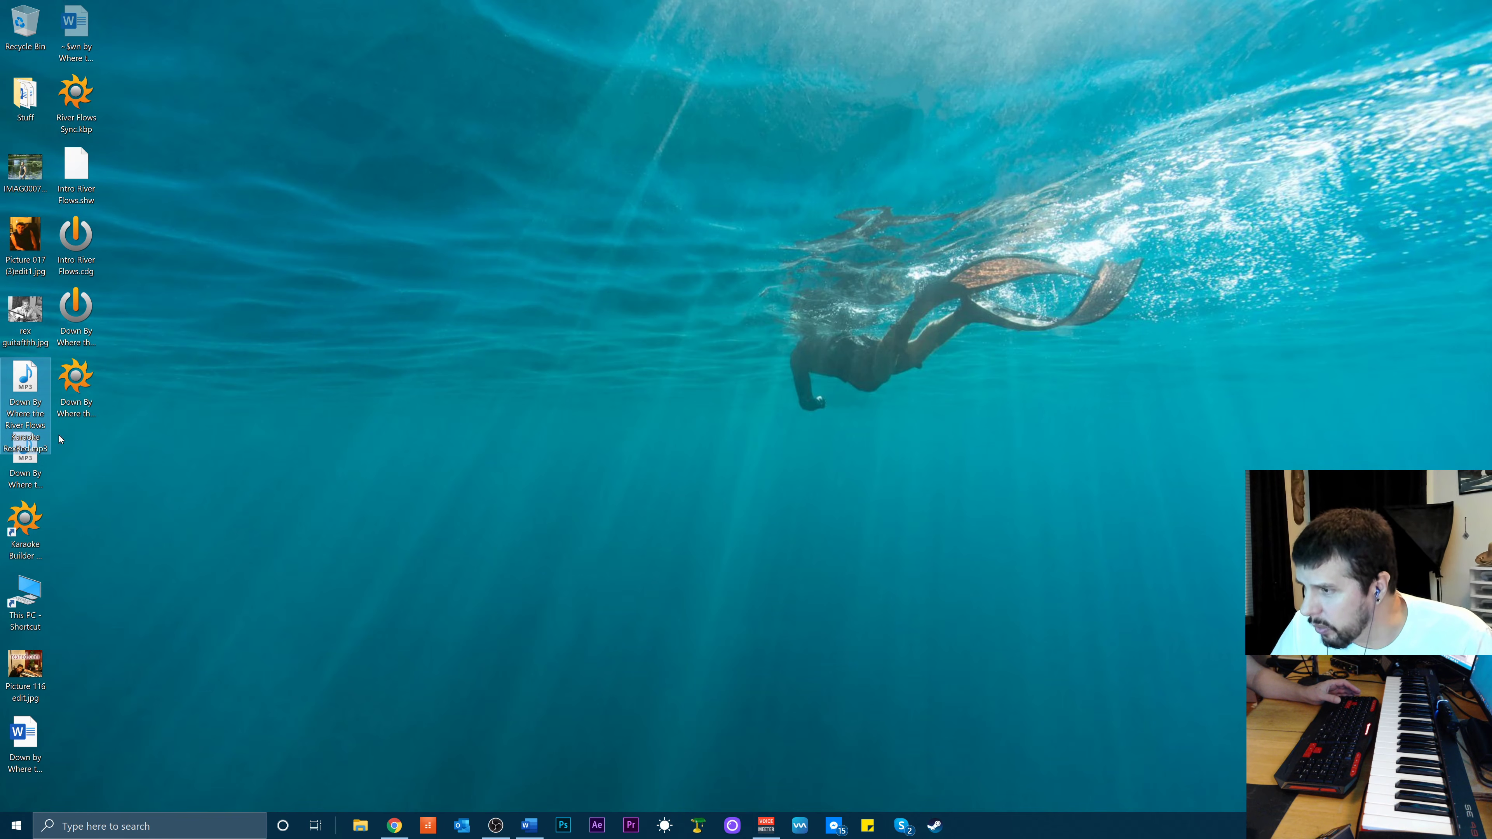
click(40, 430)
click(41, 428)
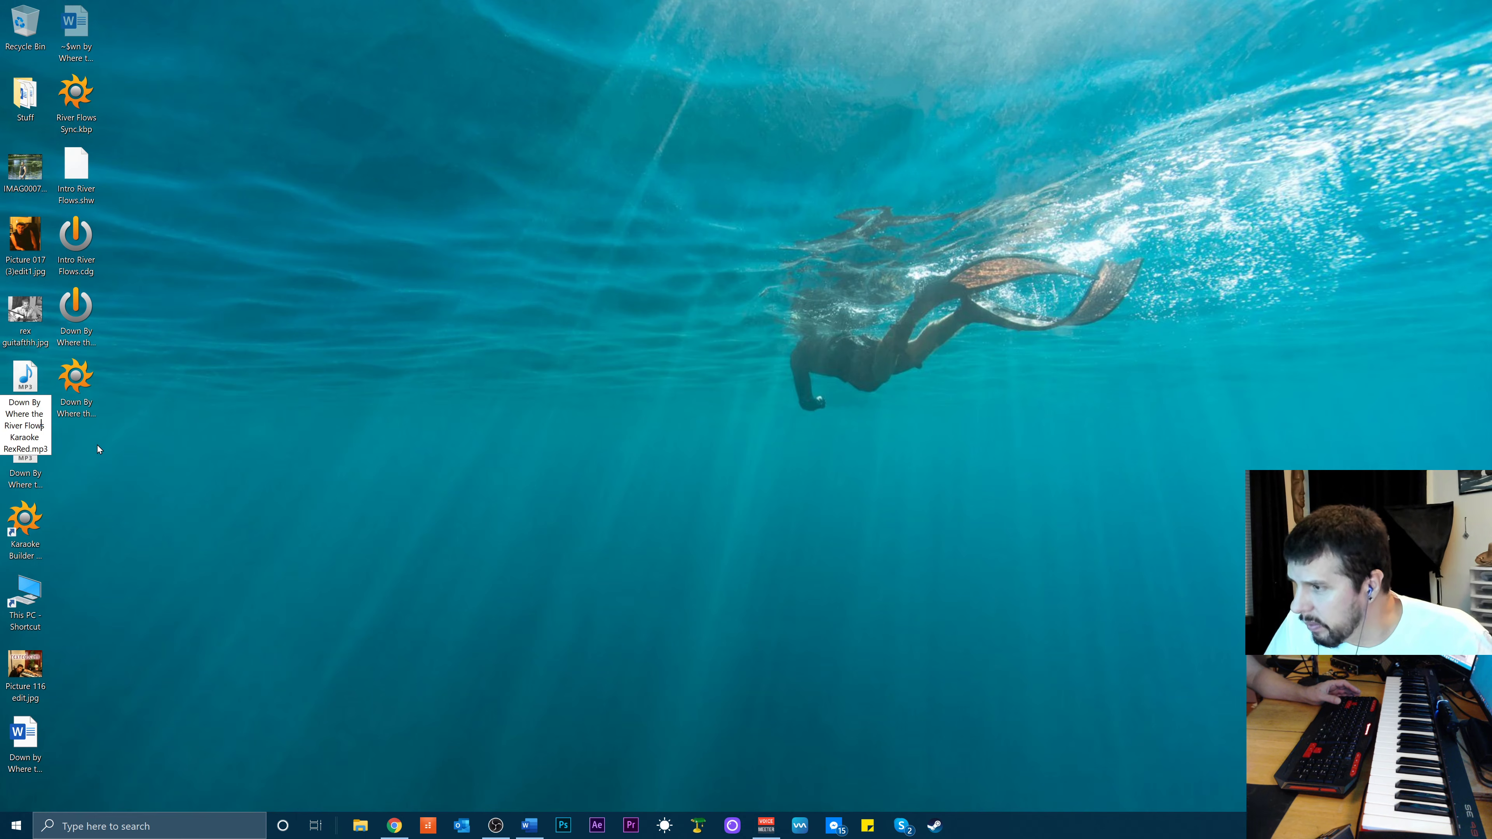
key(Delete)
key(Delete)
key(Delete)
key(Delete)
key(Delete)
key(Delete)
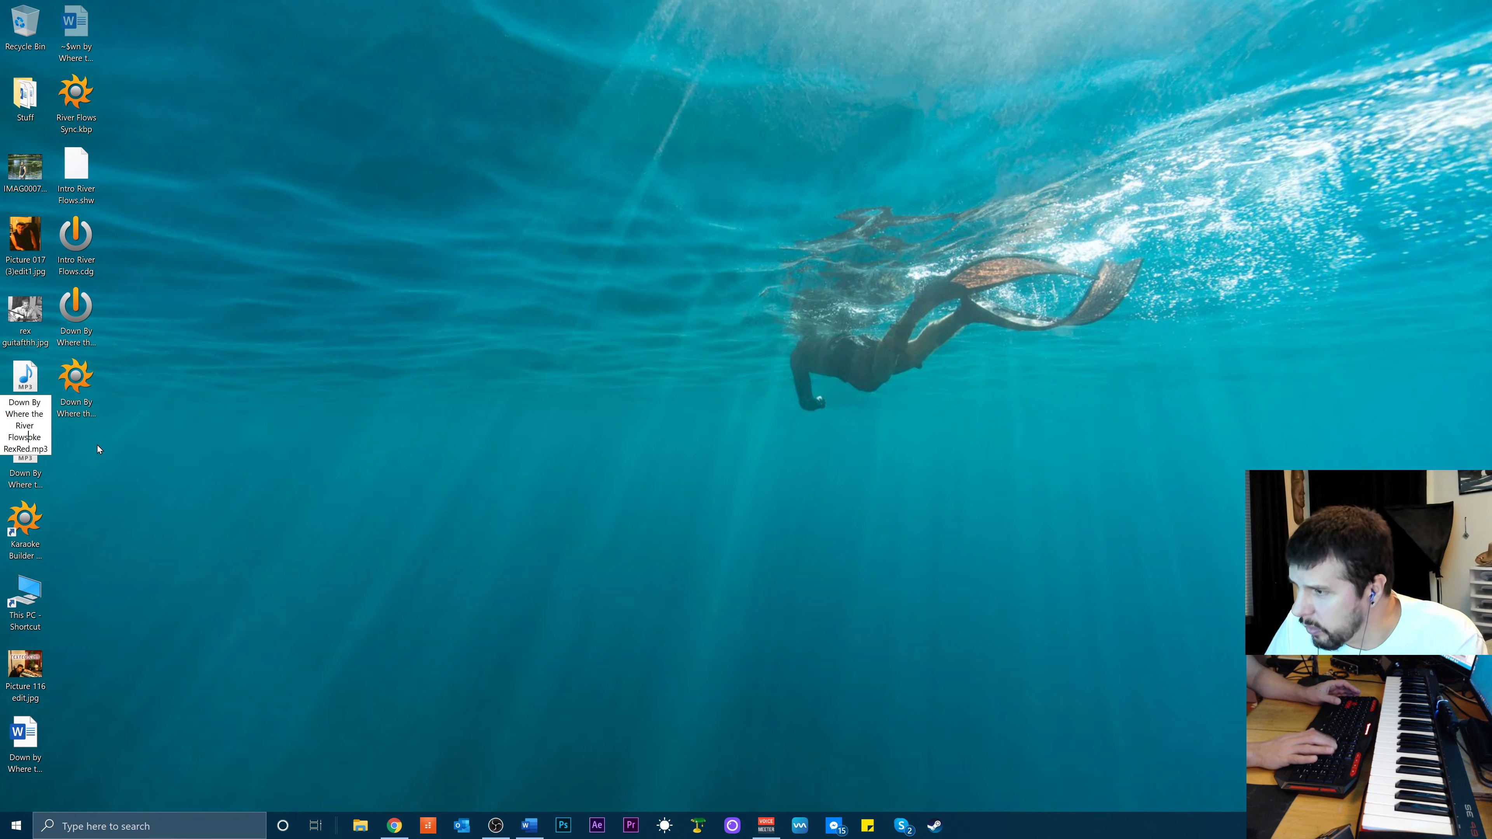
key(Delete)
key(Delete)
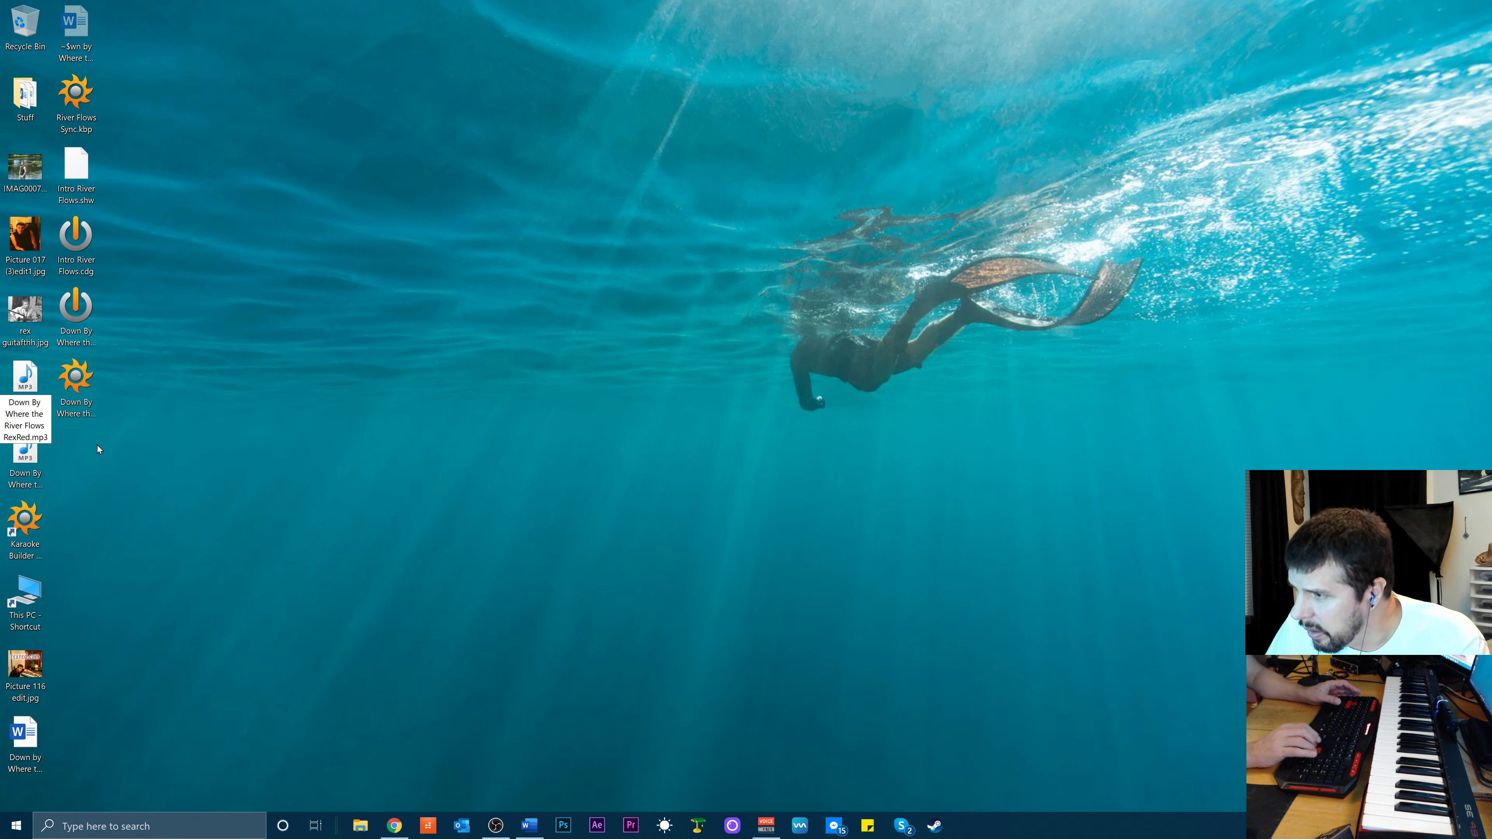
key(Return)
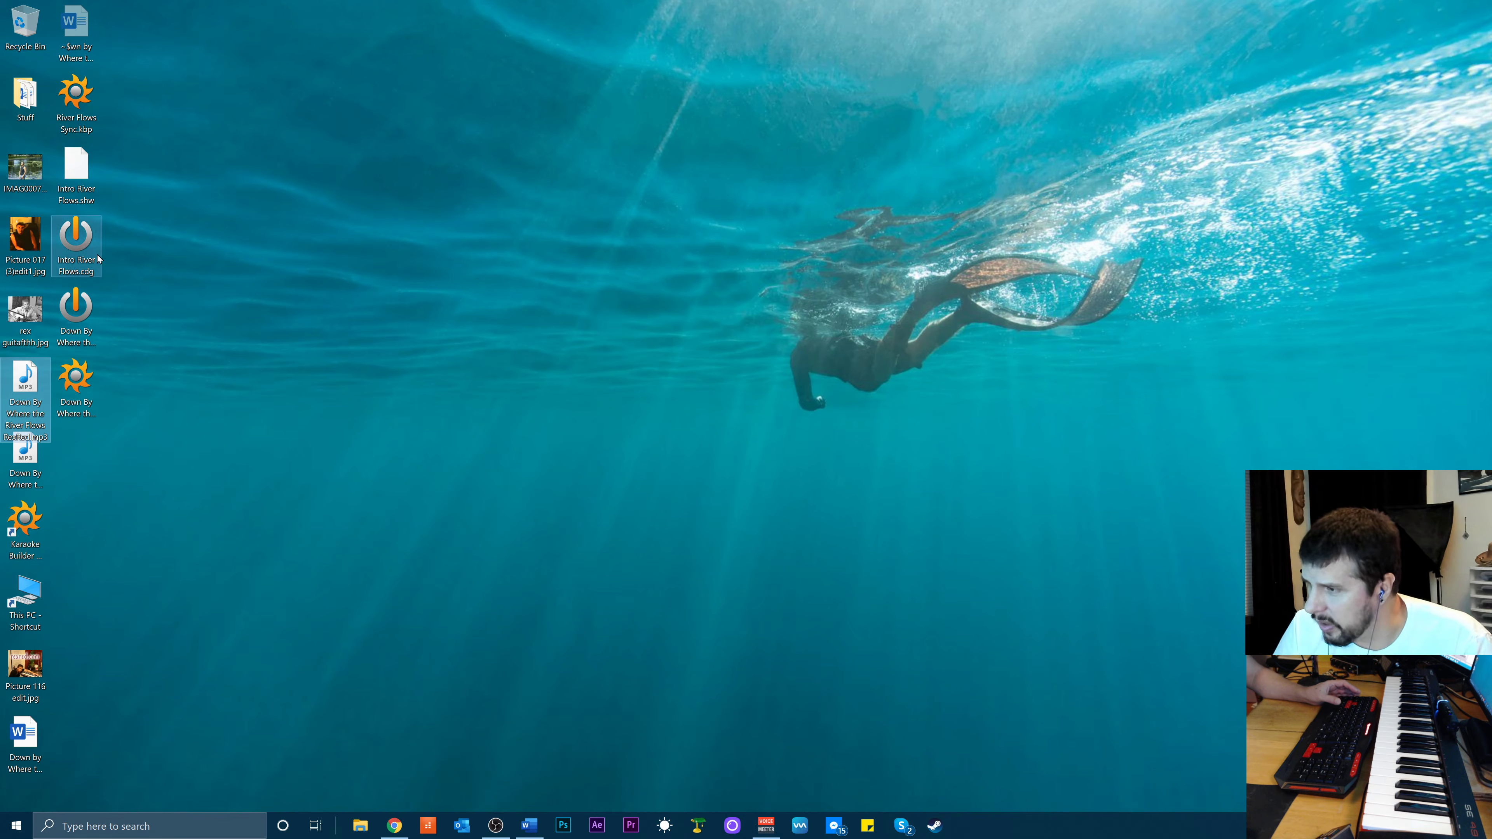
Open Down By Where the River Flows Project.kbp in Karaoke Builder Studio and set its audio to Down By Where the River Flows RexRed.mp3
click(78, 393)
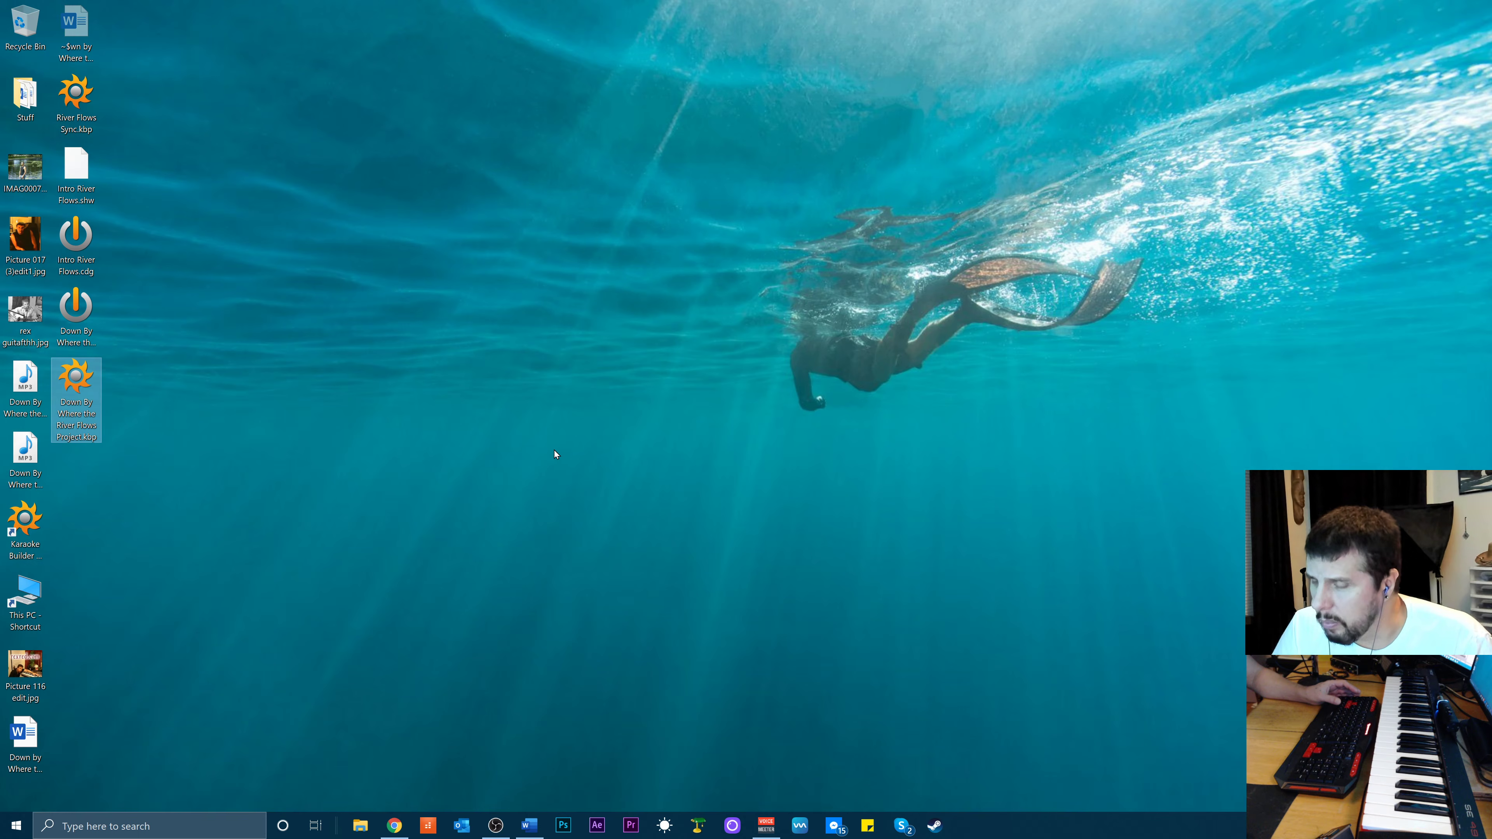
key(Return)
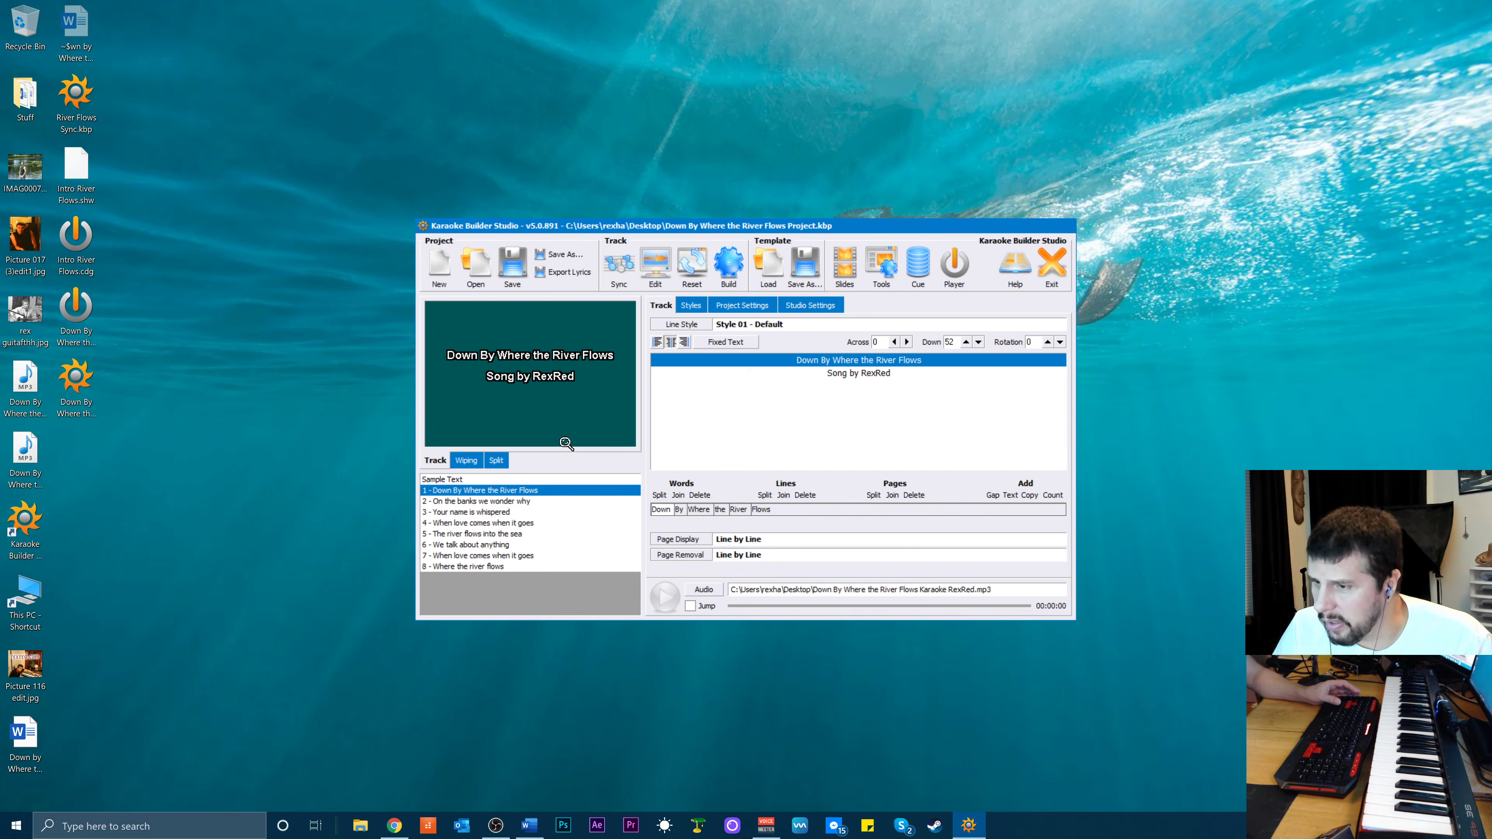
click(703, 589)
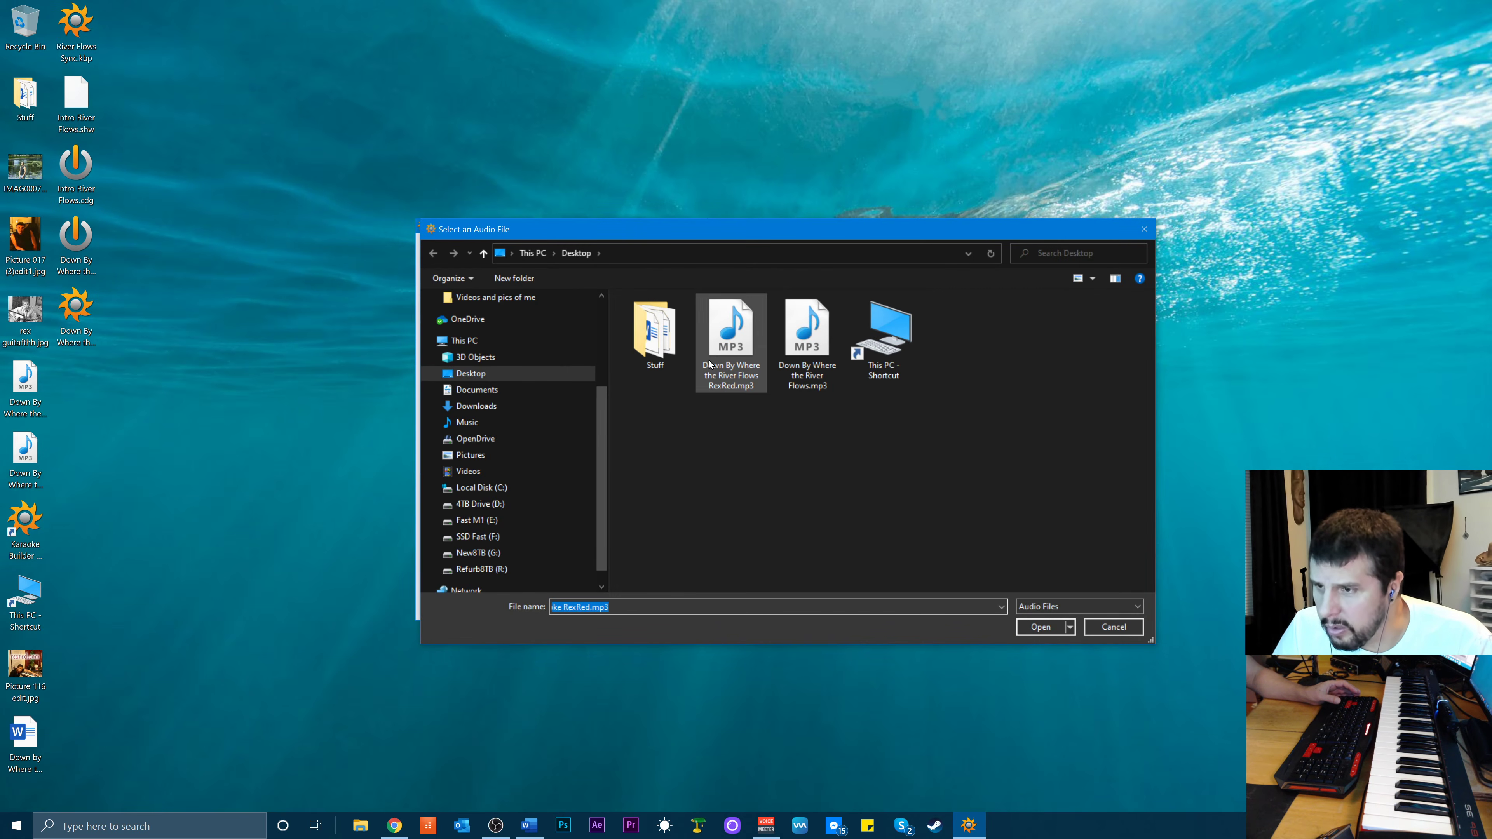
click(718, 353)
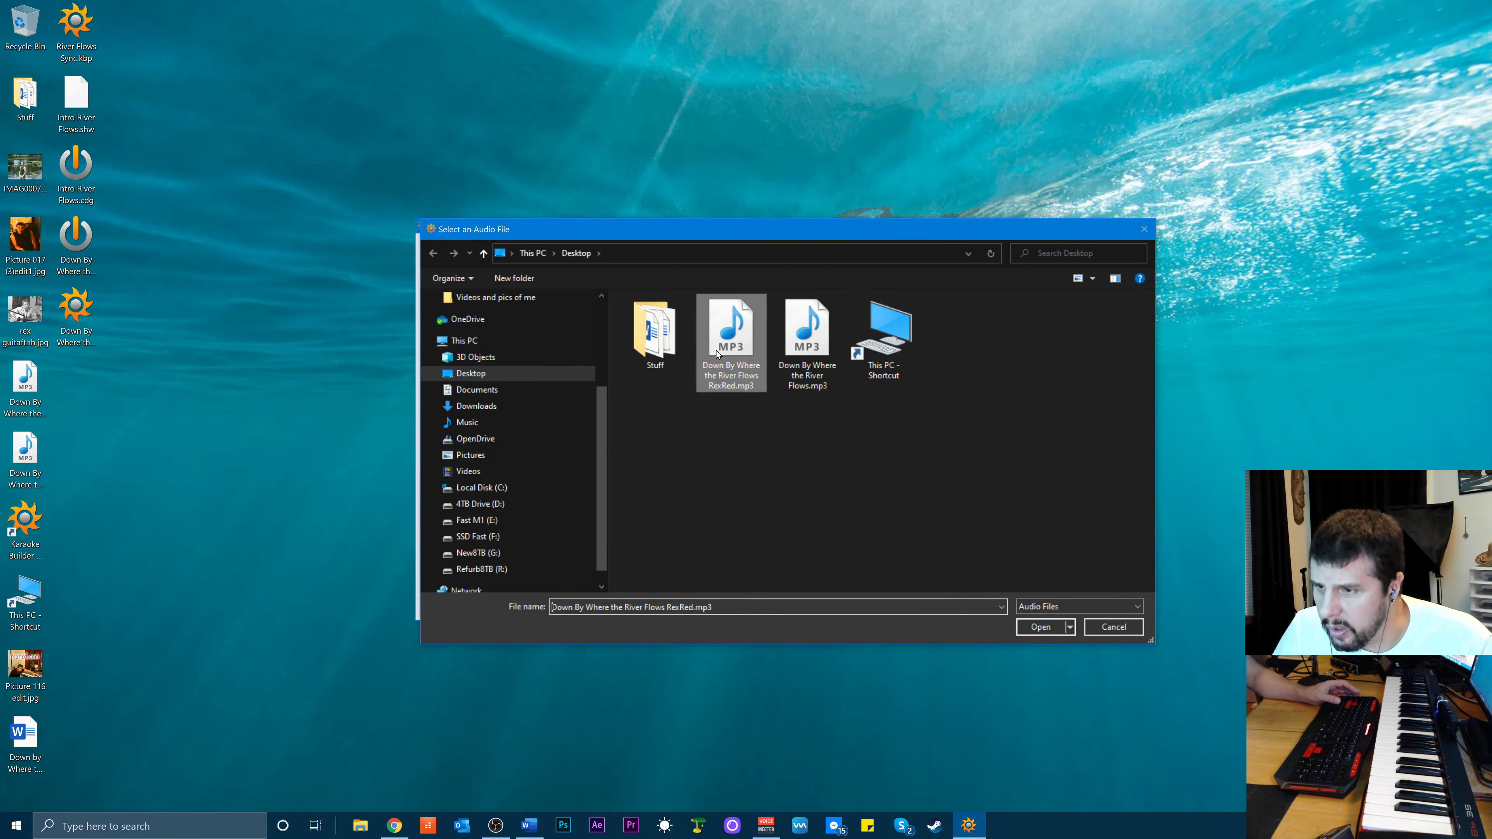
click(1040, 626)
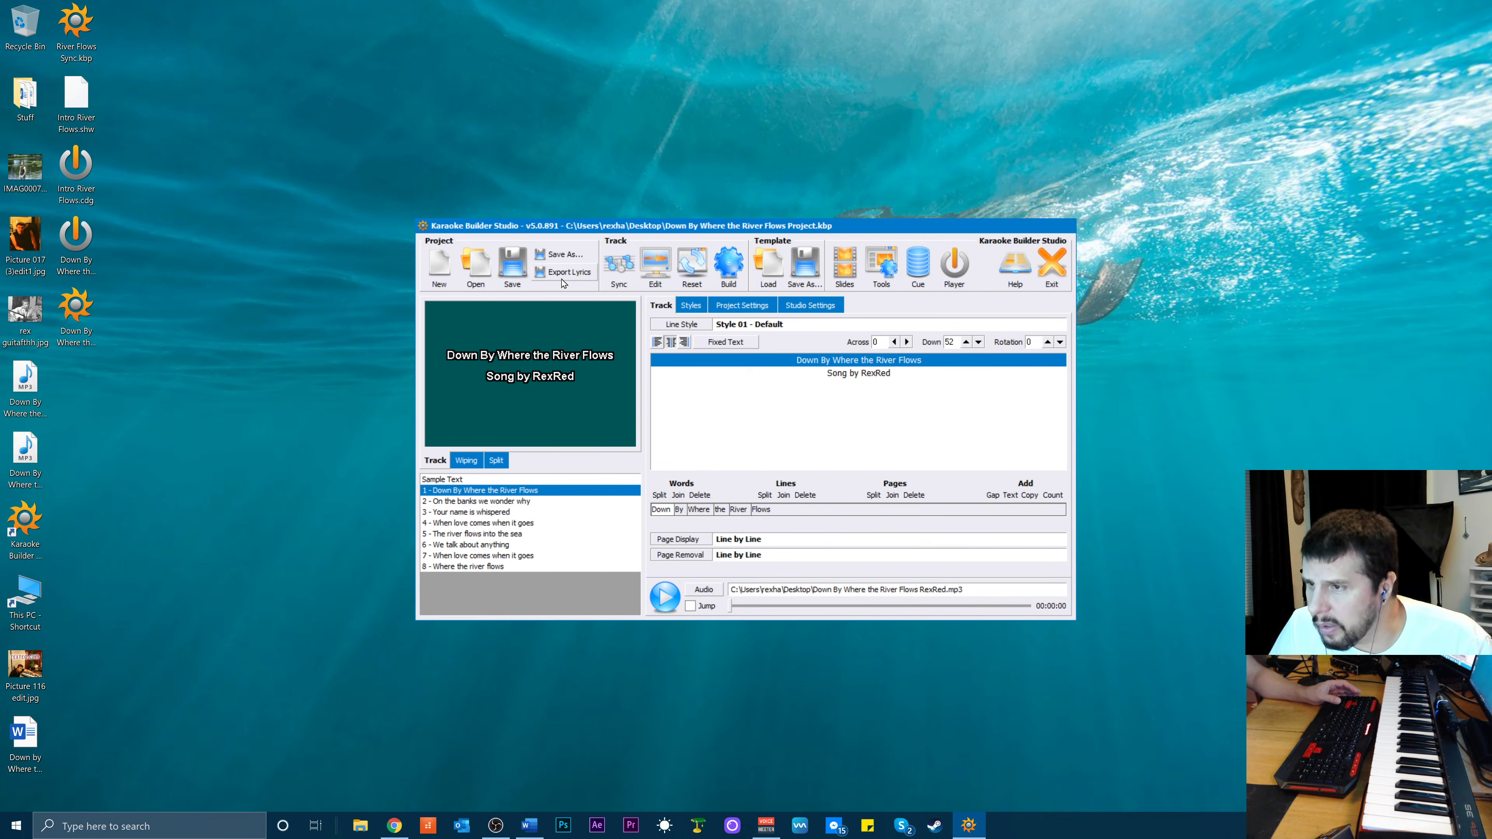
Build the CDG file as Down By Where the River Flows RexRed.cdg on the Desktop, replacing the existing file
click(740, 274)
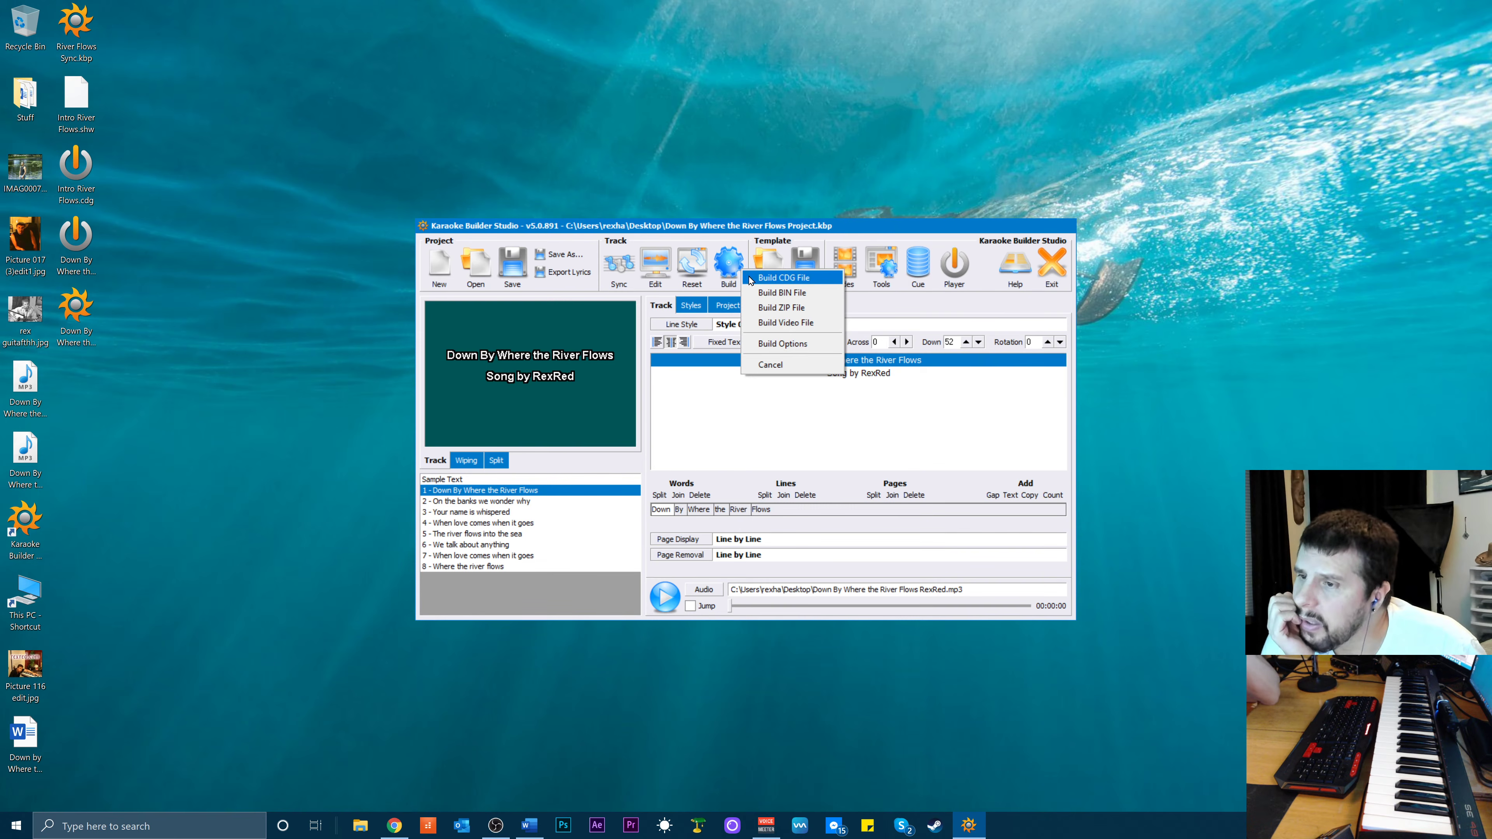
click(755, 277)
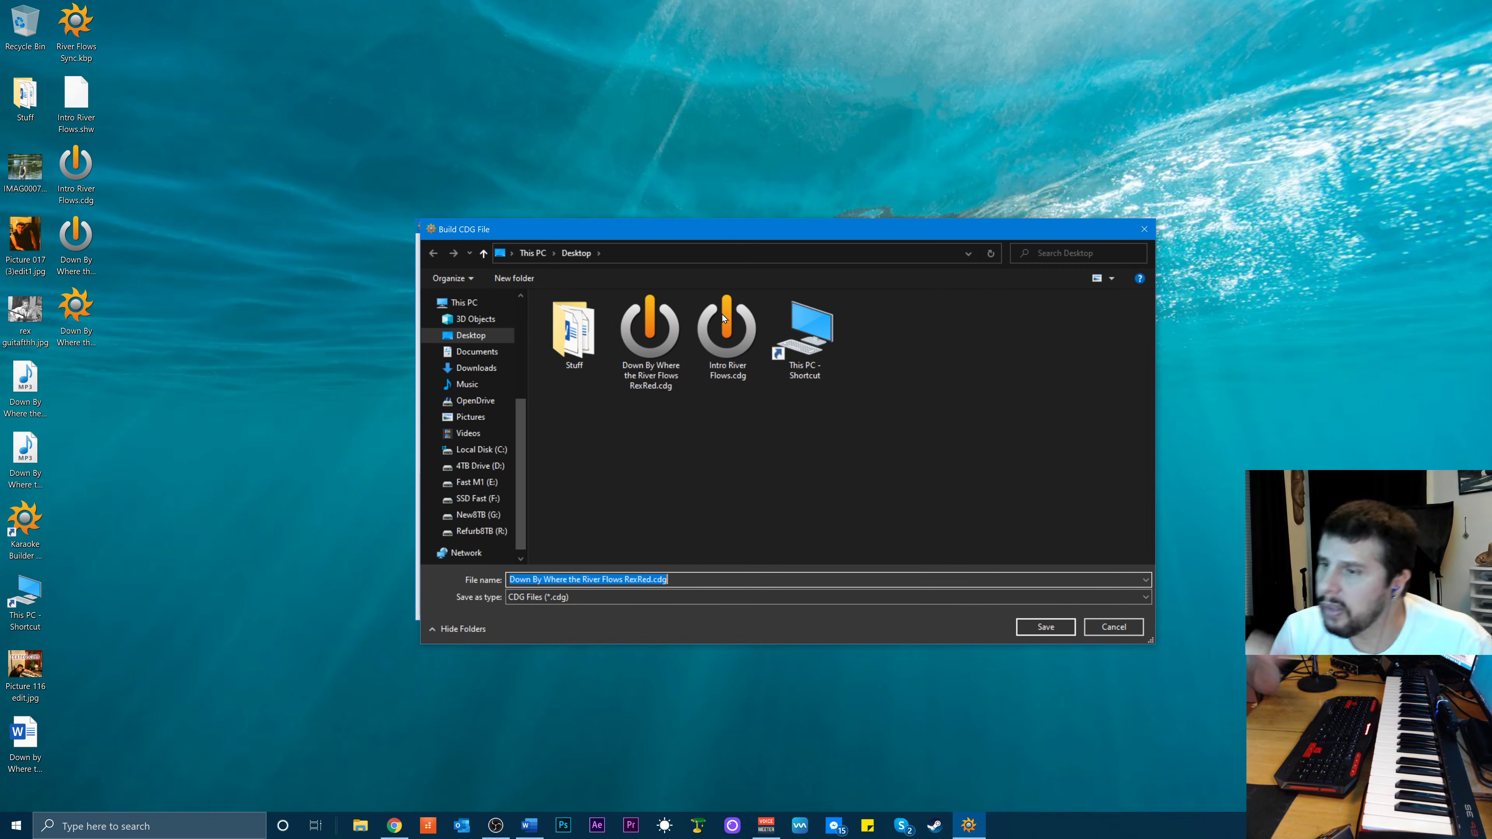
click(675, 350)
click(1037, 628)
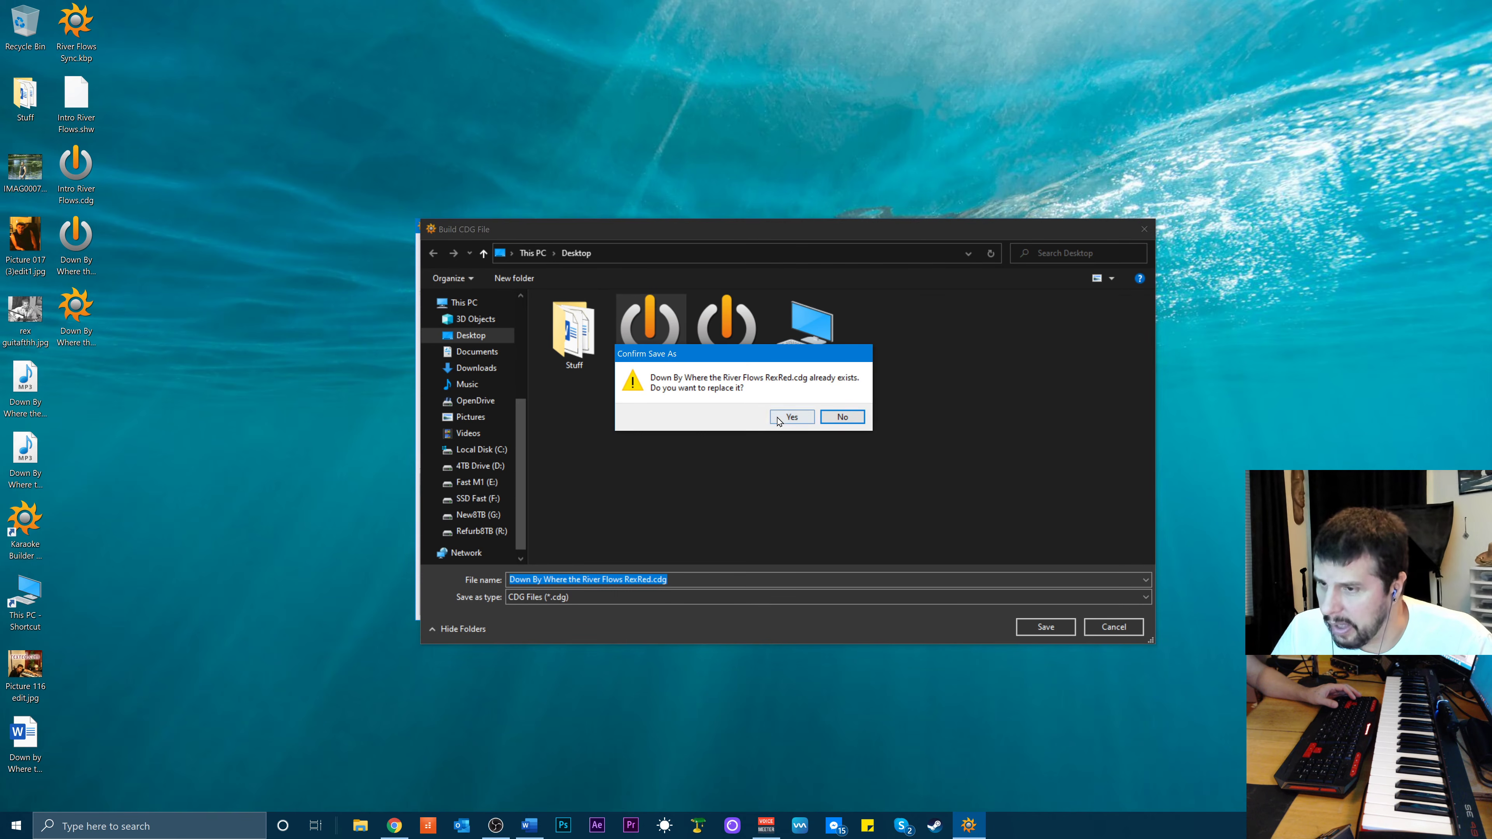
click(778, 418)
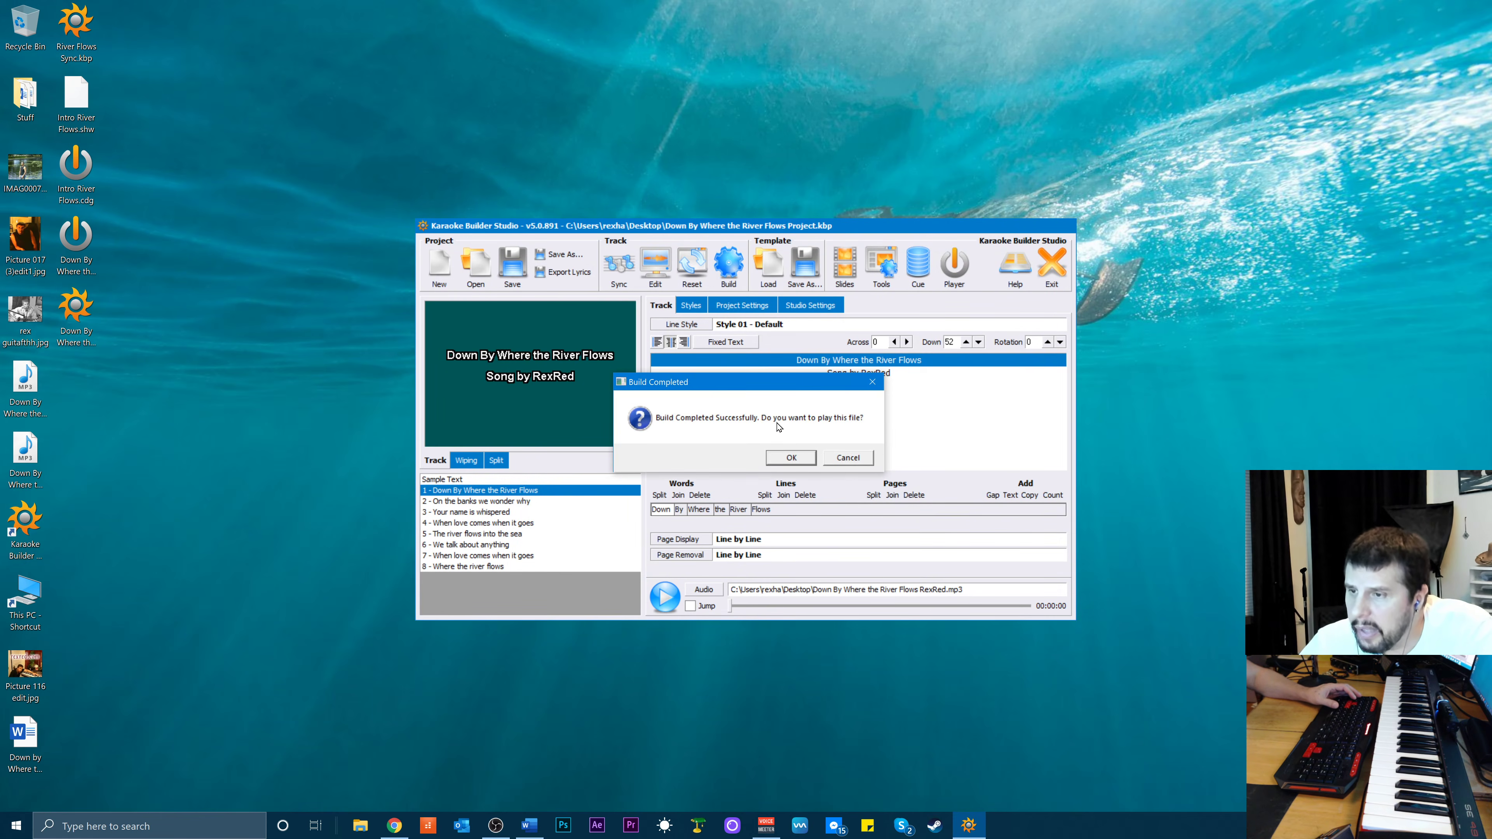
Play the newly built CDG file to check the lyrics against the audio, then pause and close the player
click(784, 459)
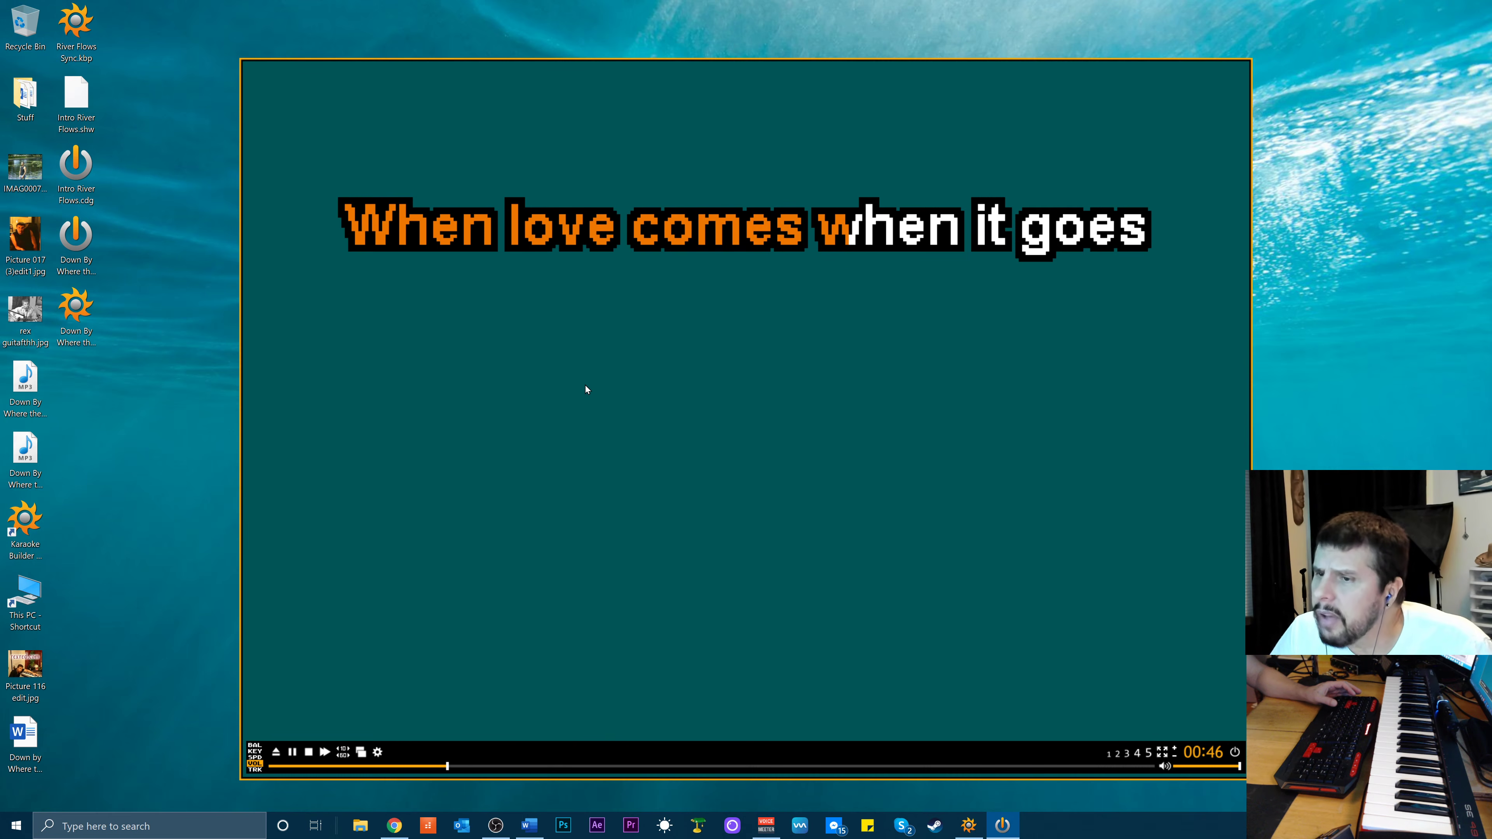
key(space)
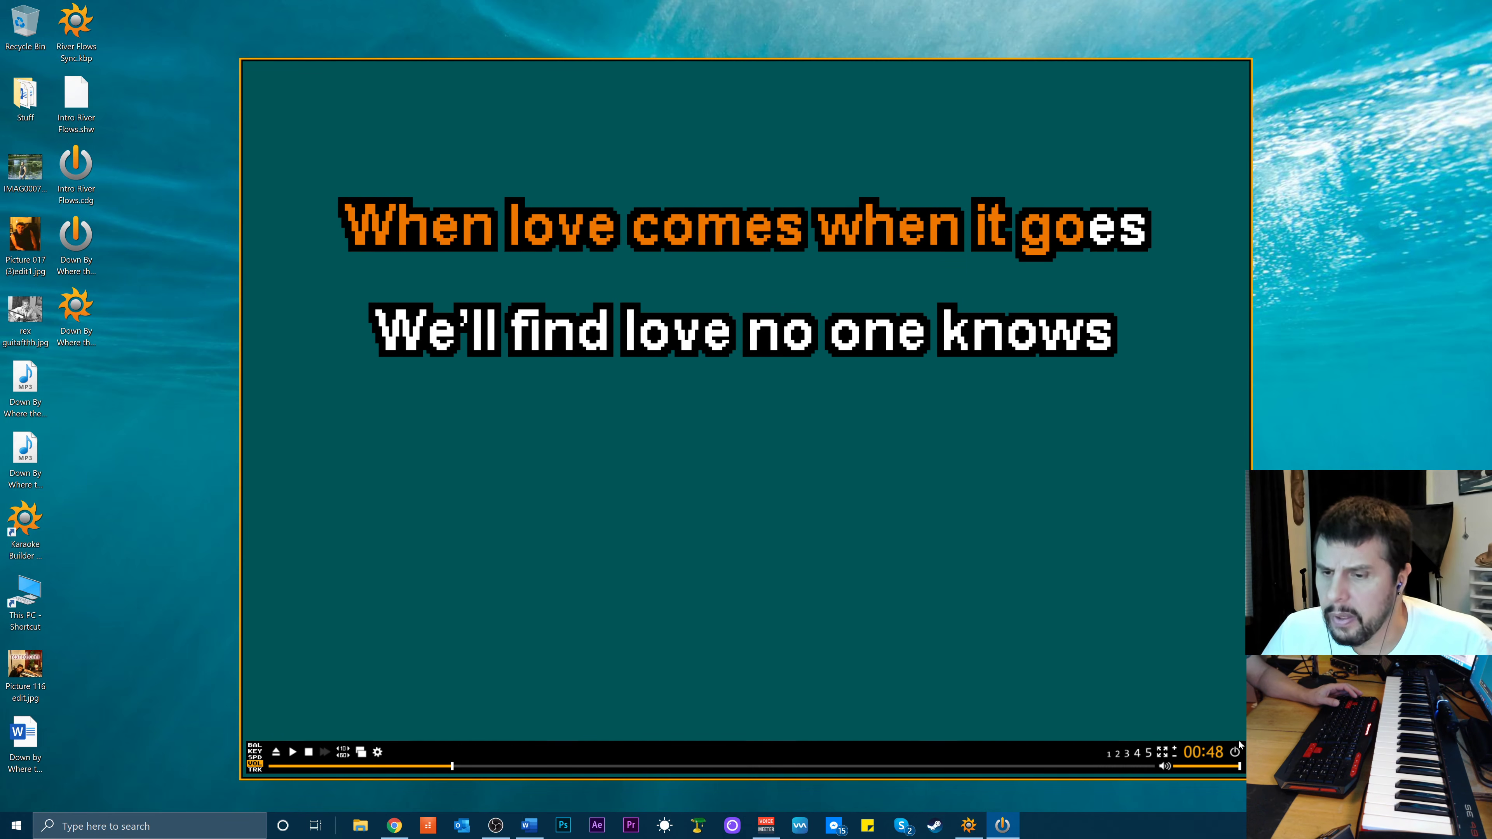
click(1236, 753)
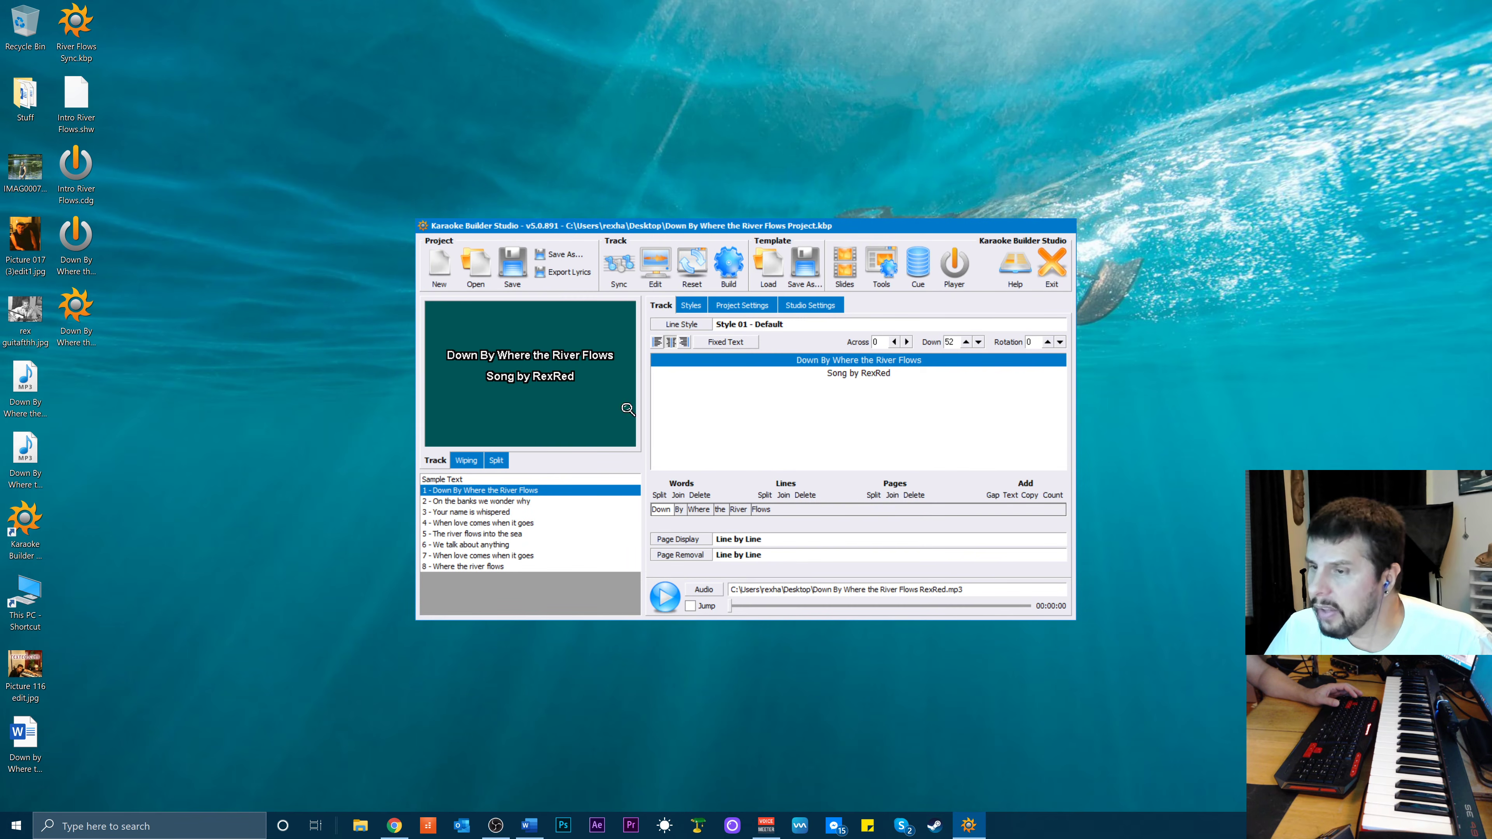
Inspect the lyric wiping timing against the waveform in the track editor and return to the main project window
drag(747, 231, 595, 240)
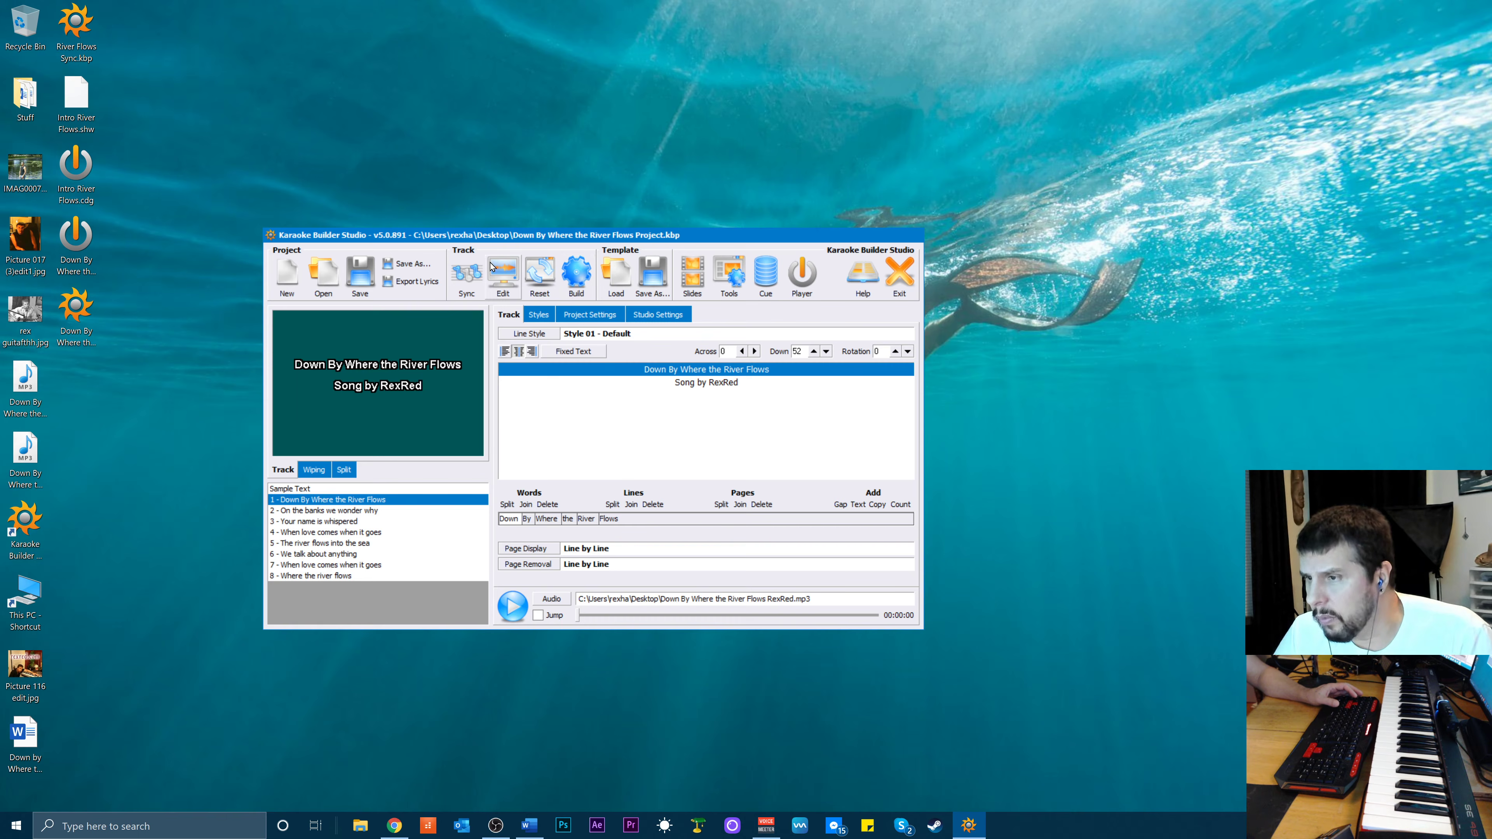
click(504, 274)
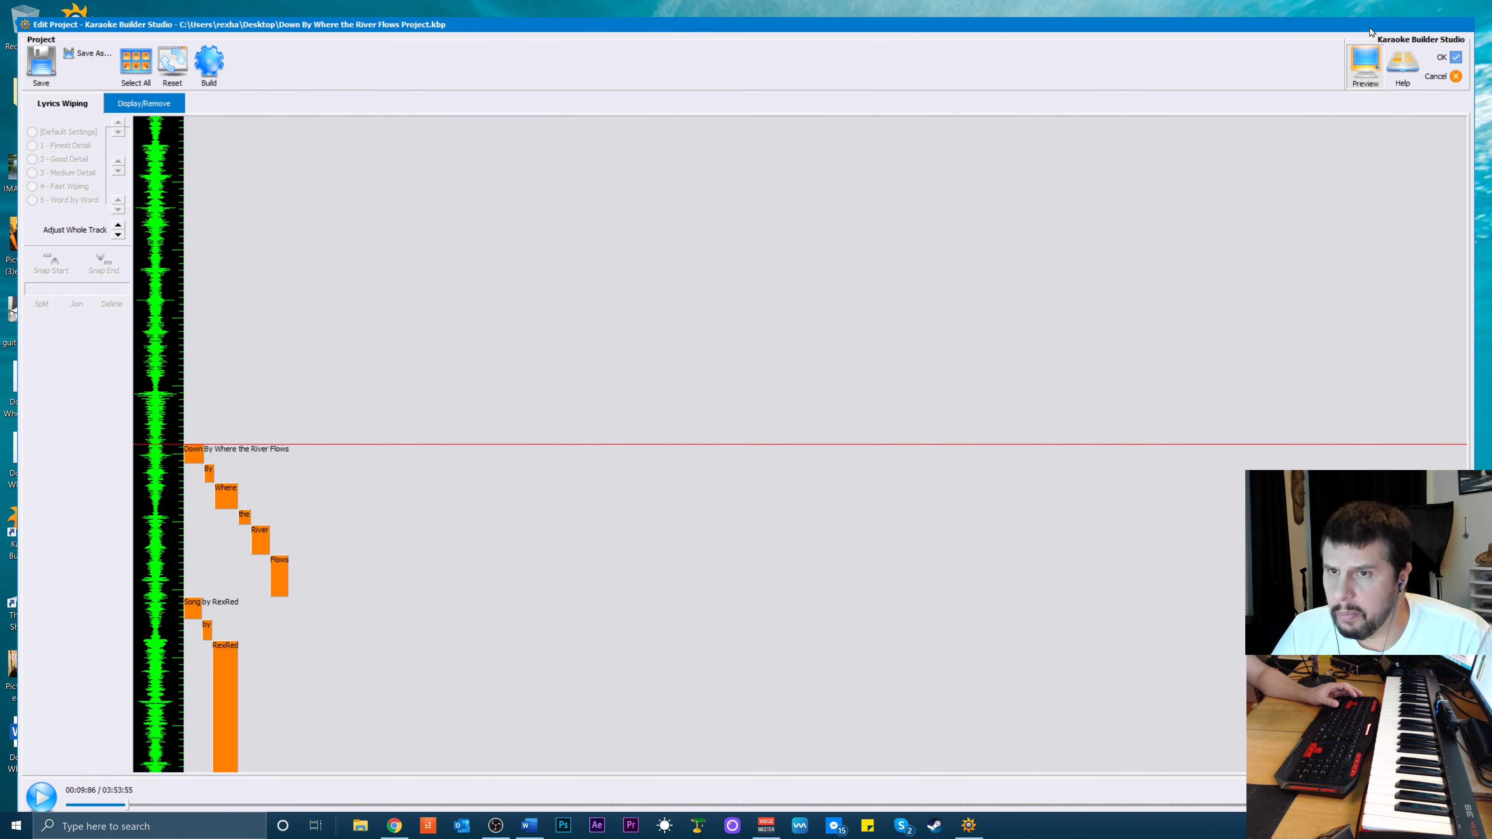
click(1454, 58)
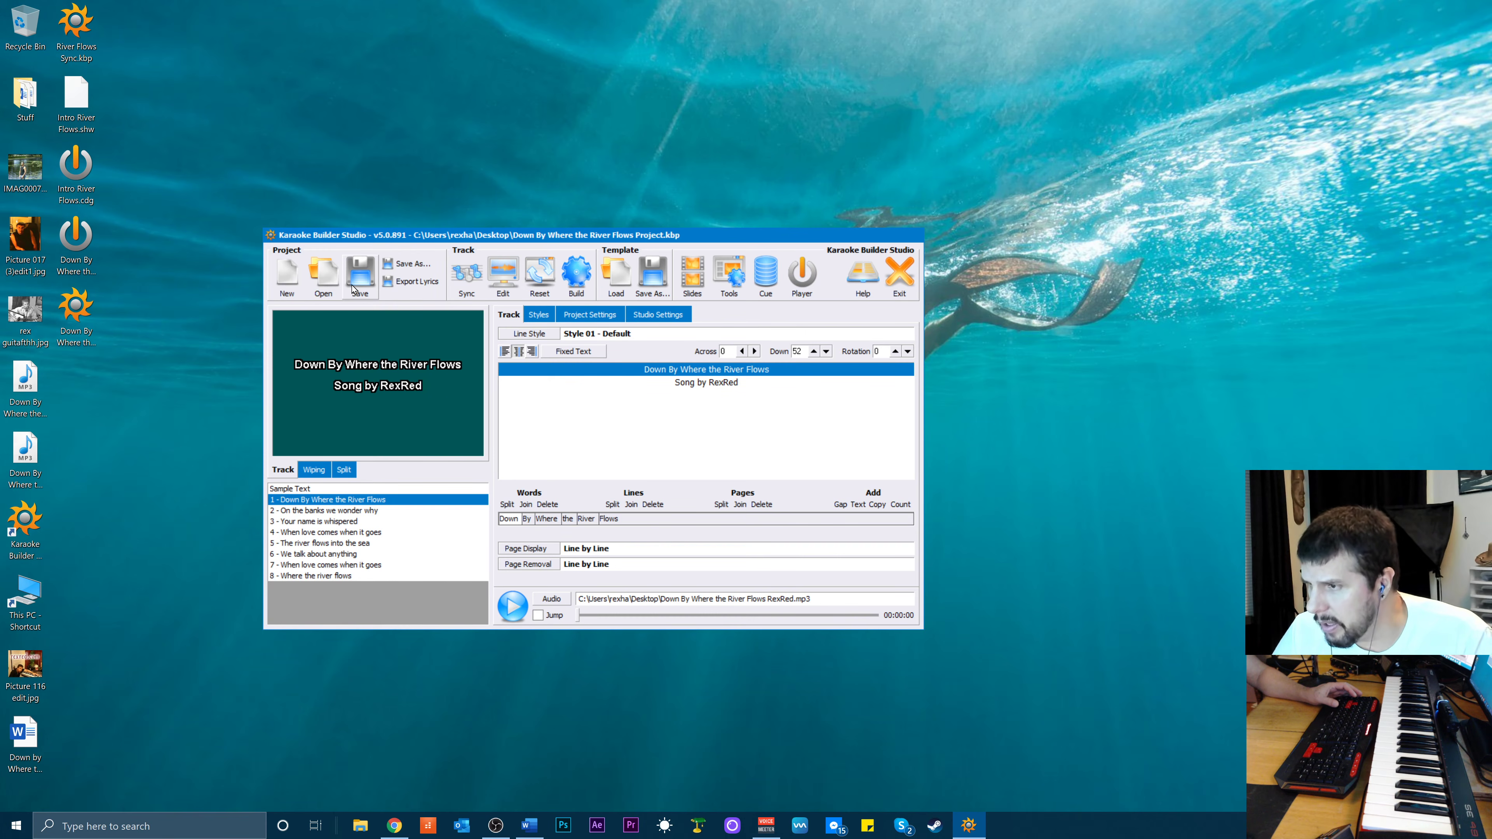
Show the track's line display and removal timeline in the track editor and move the playback position to 01:08:16
click(503, 287)
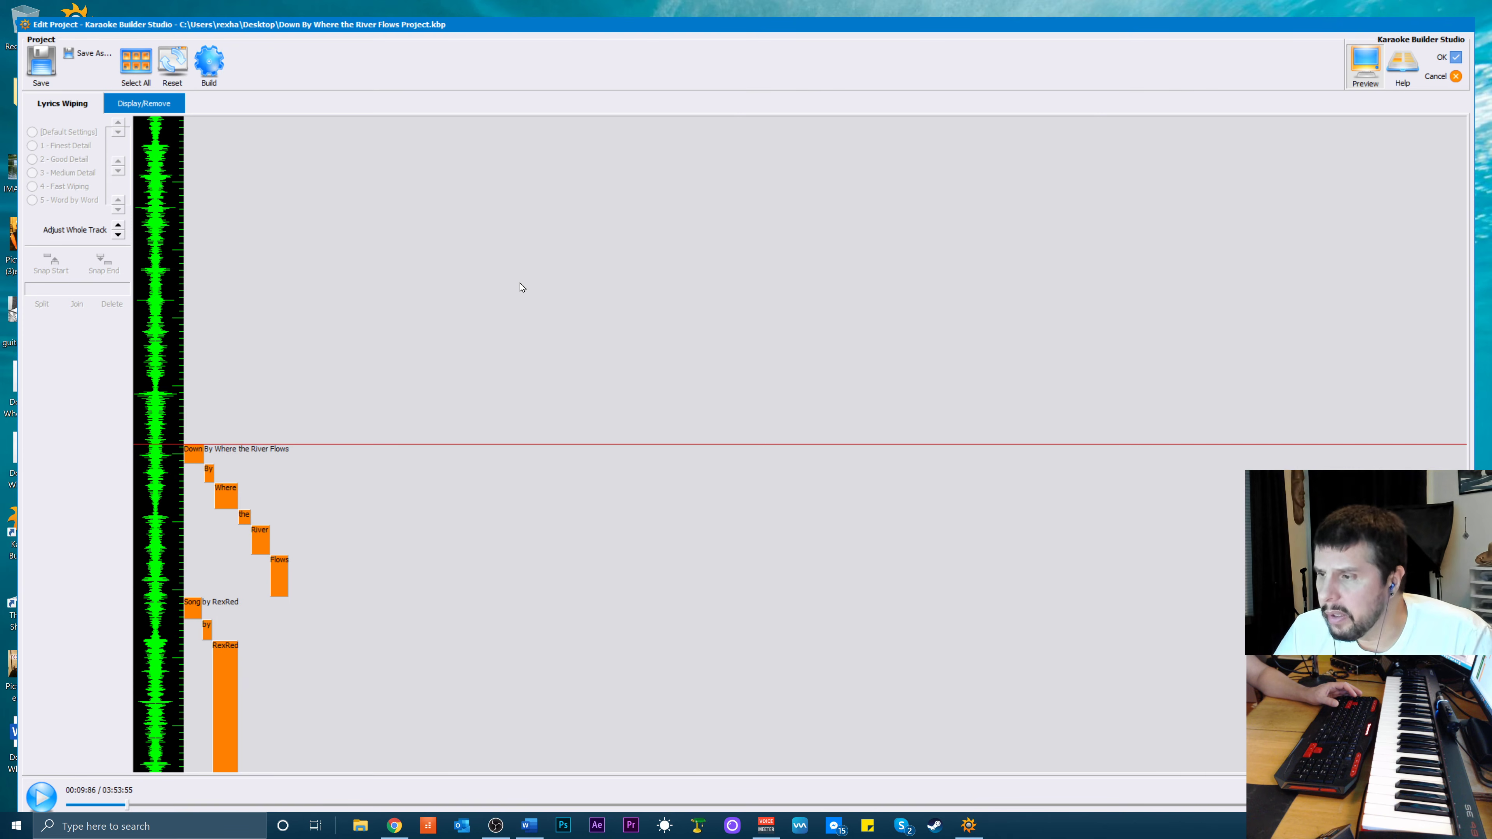
click(158, 108)
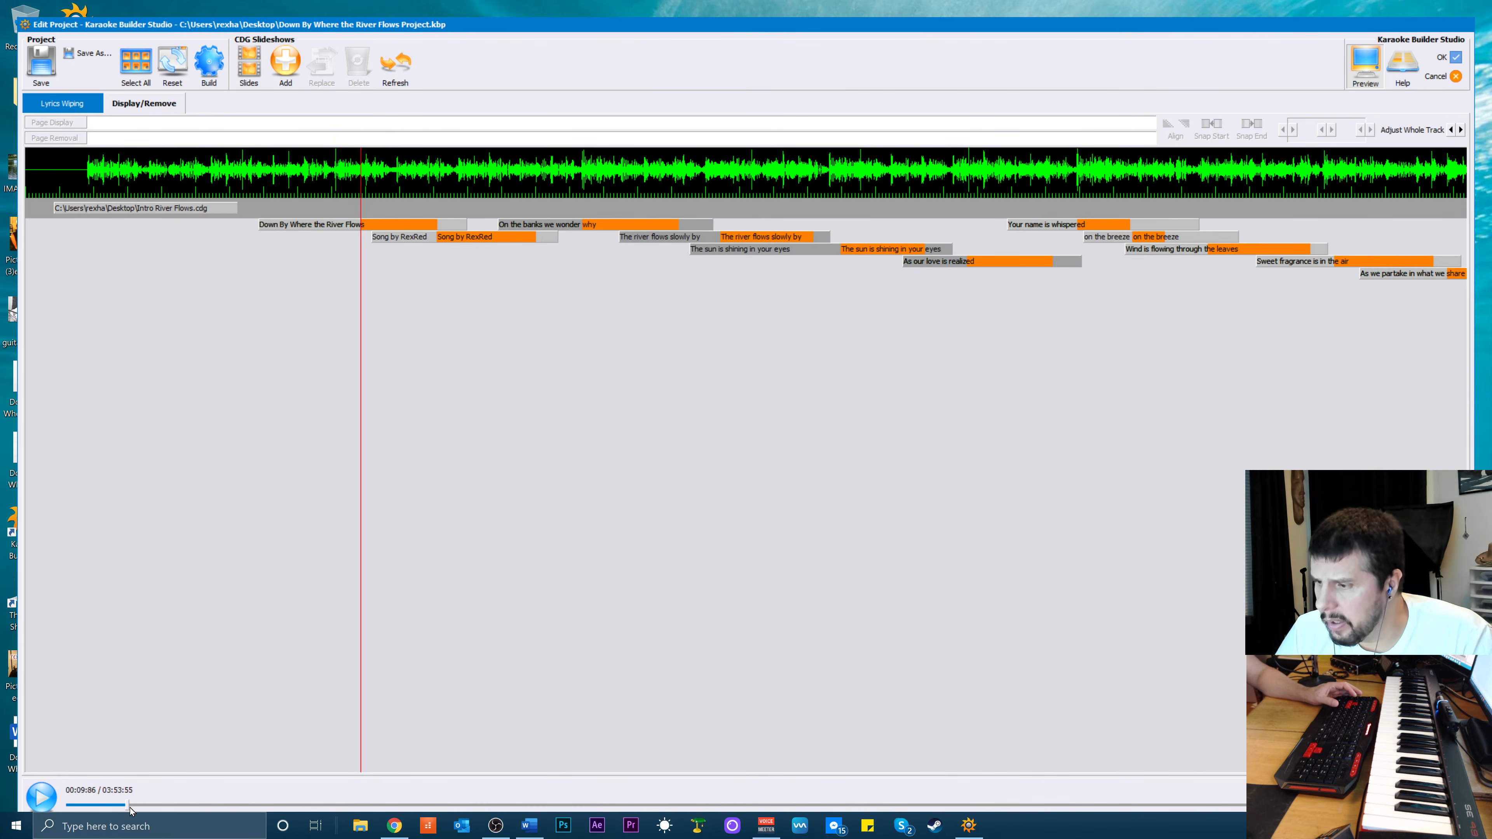
drag(130, 809, 475, 805)
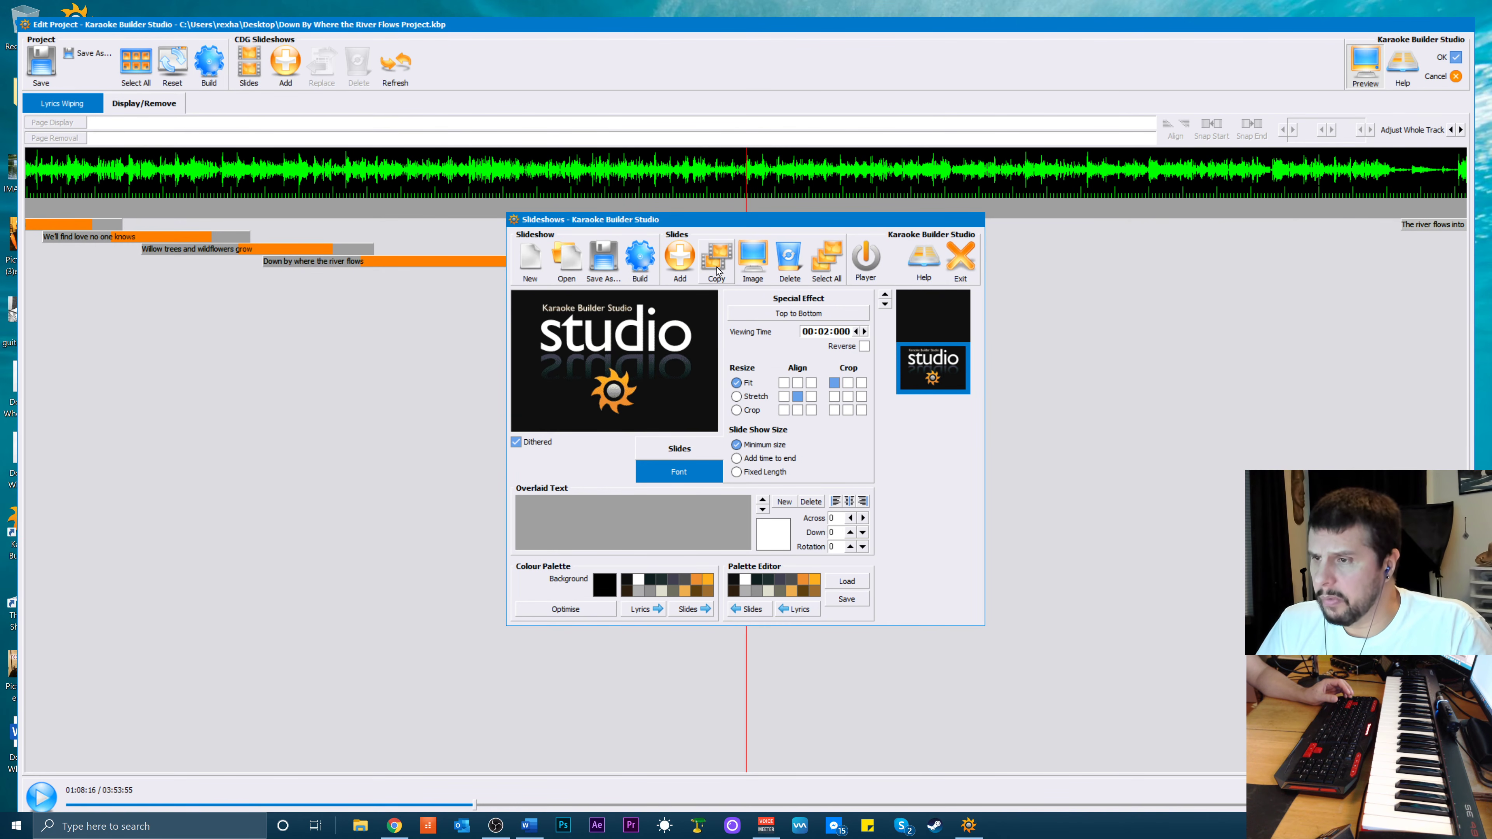
Add two blank slides to the slideshow and replace the Studio logo slide's image with IMAG0007e.jpg from the Desktop
click(679, 265)
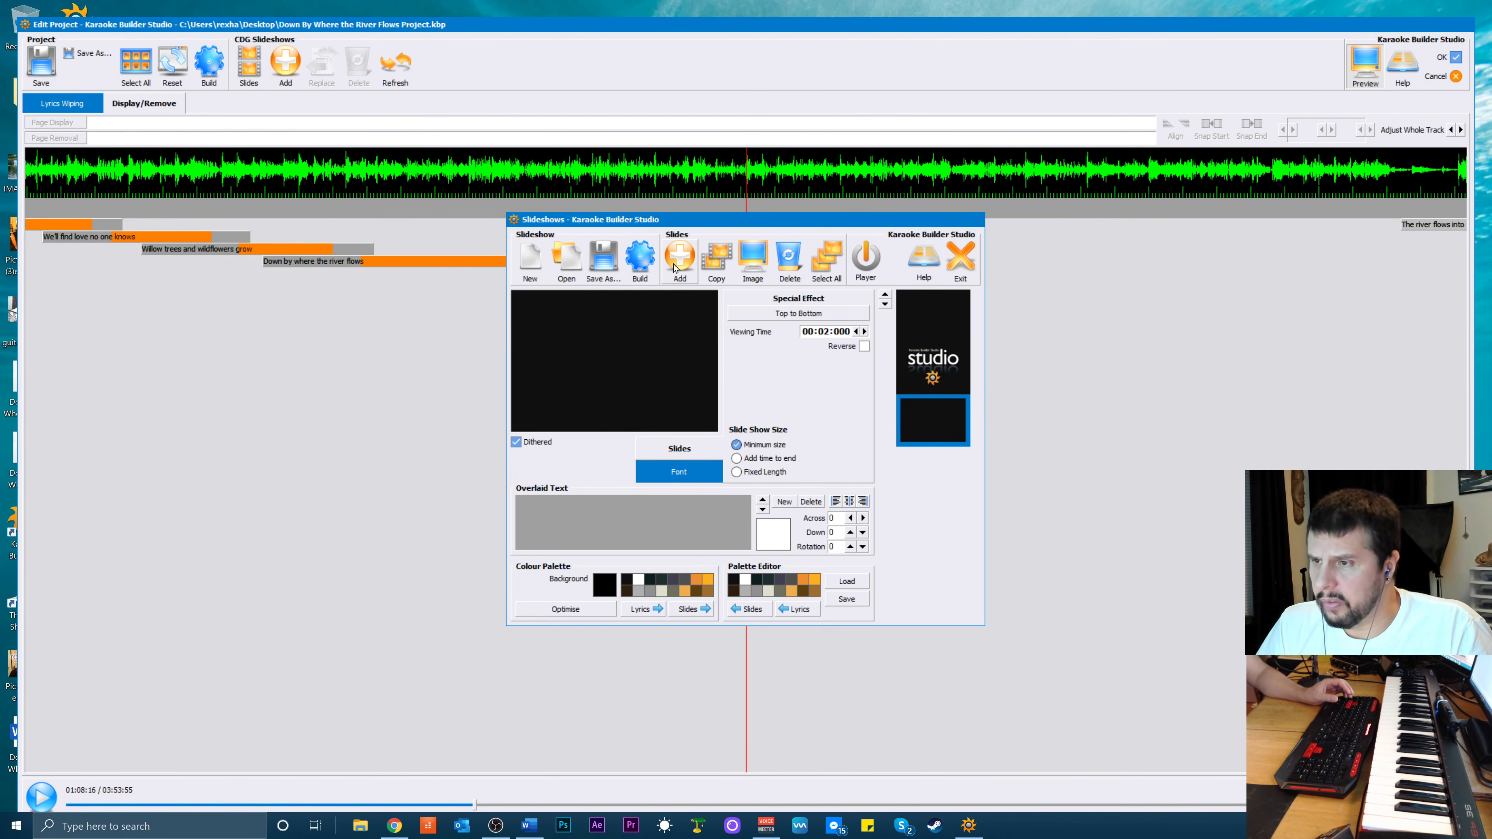
click(678, 266)
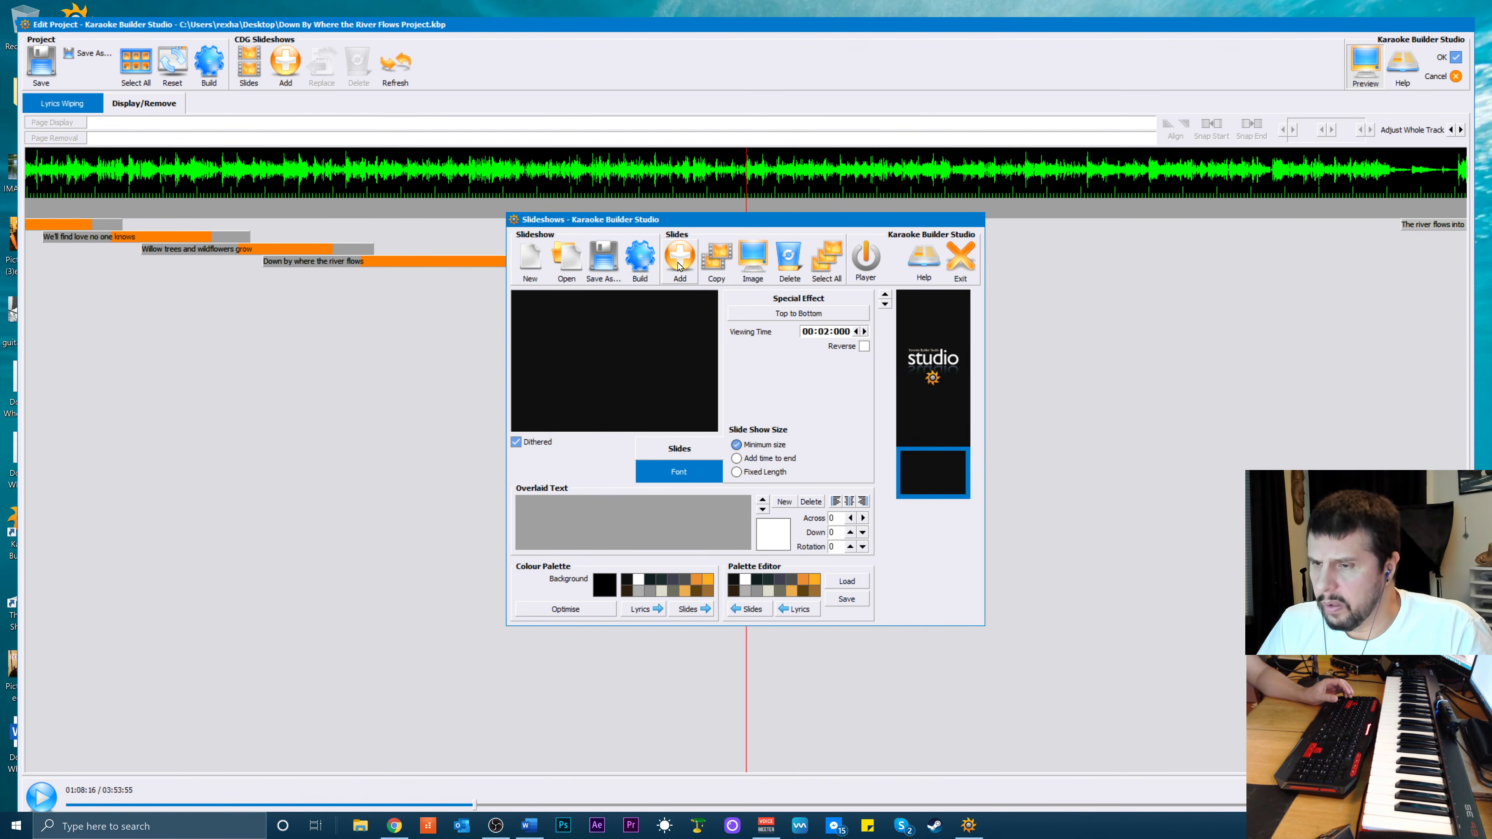
click(930, 380)
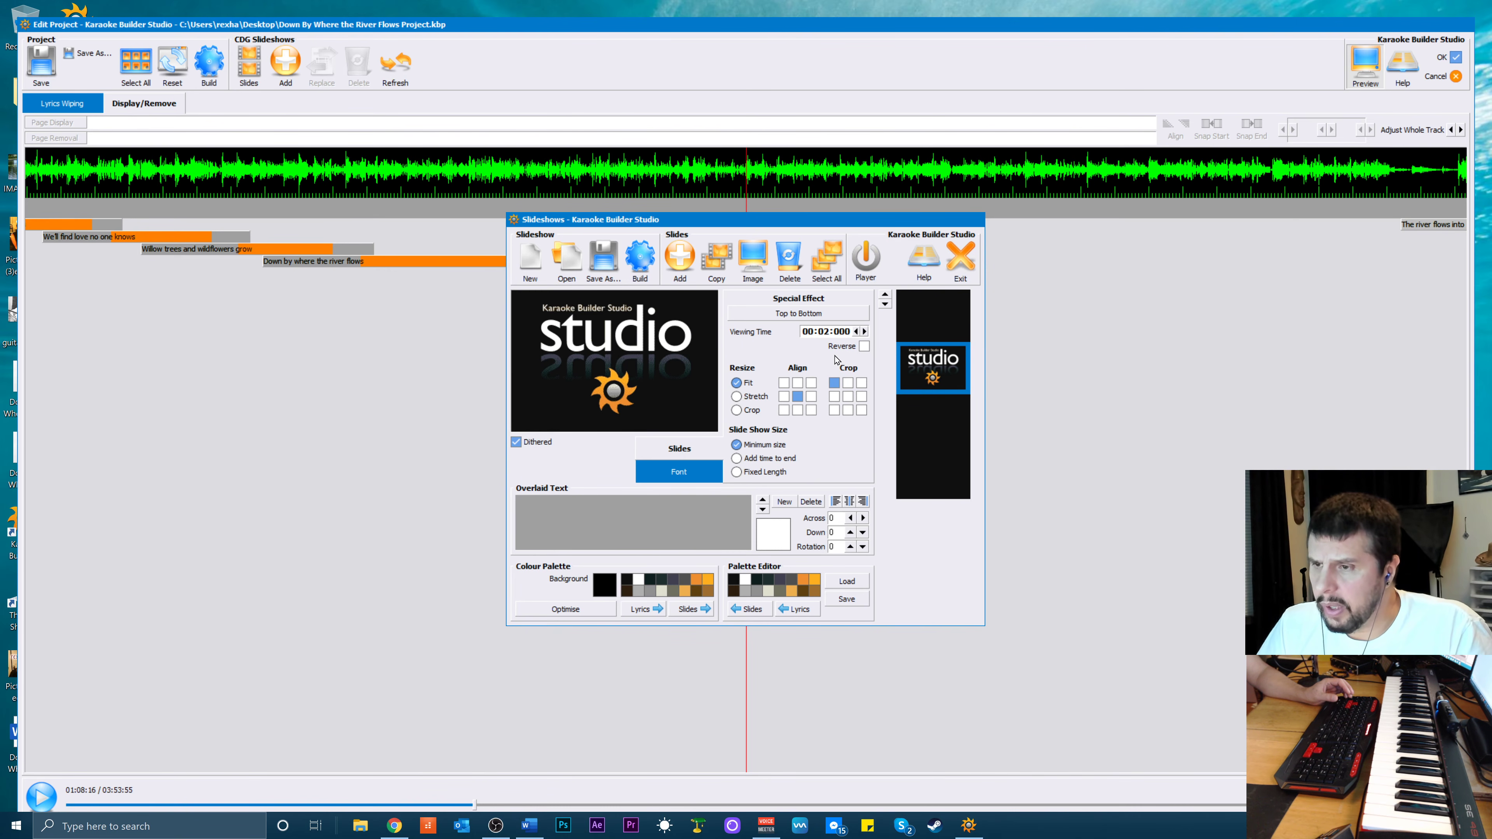
double_click(947, 363)
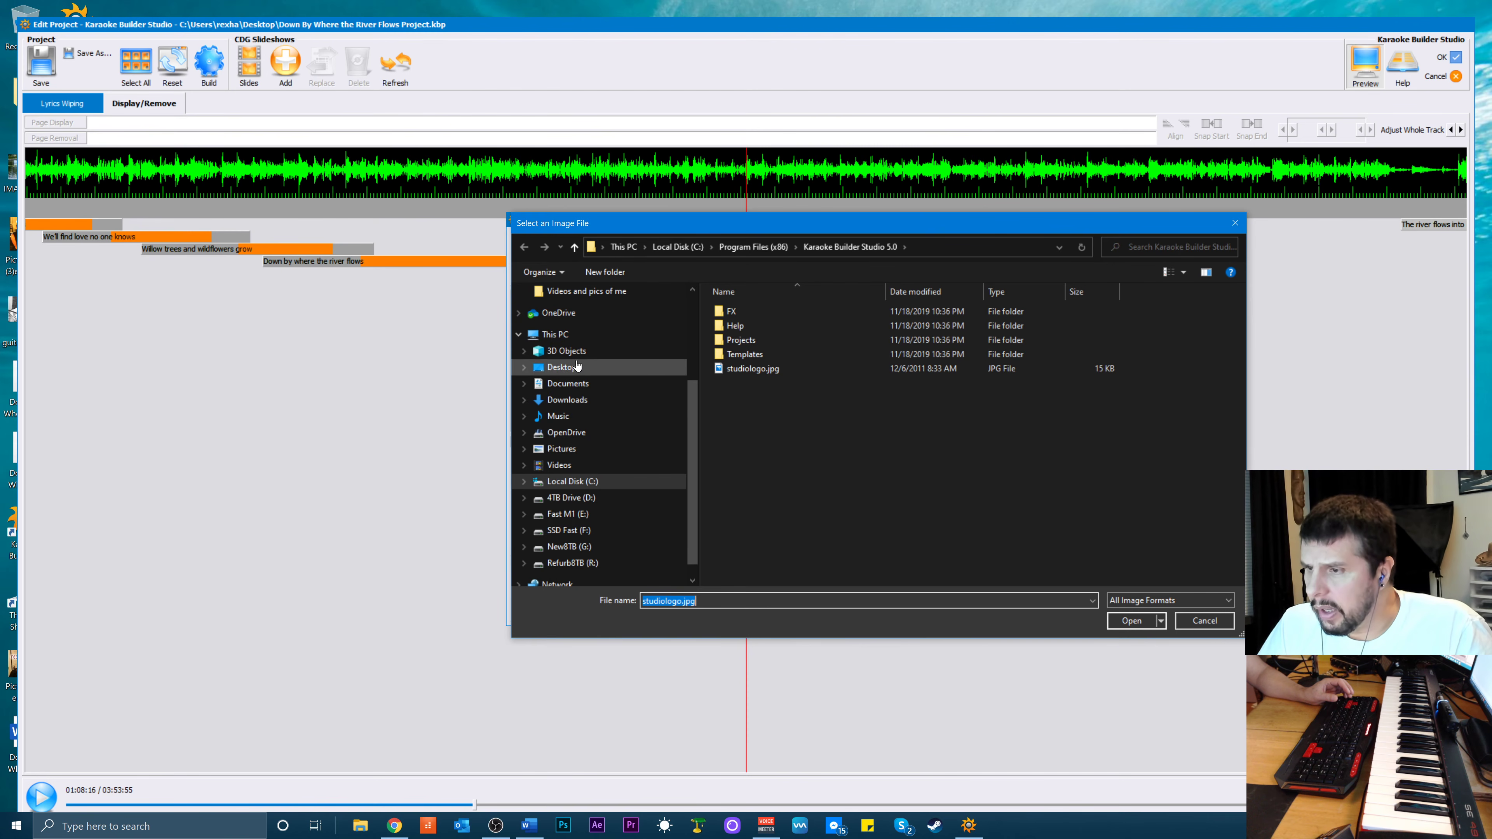
click(560, 366)
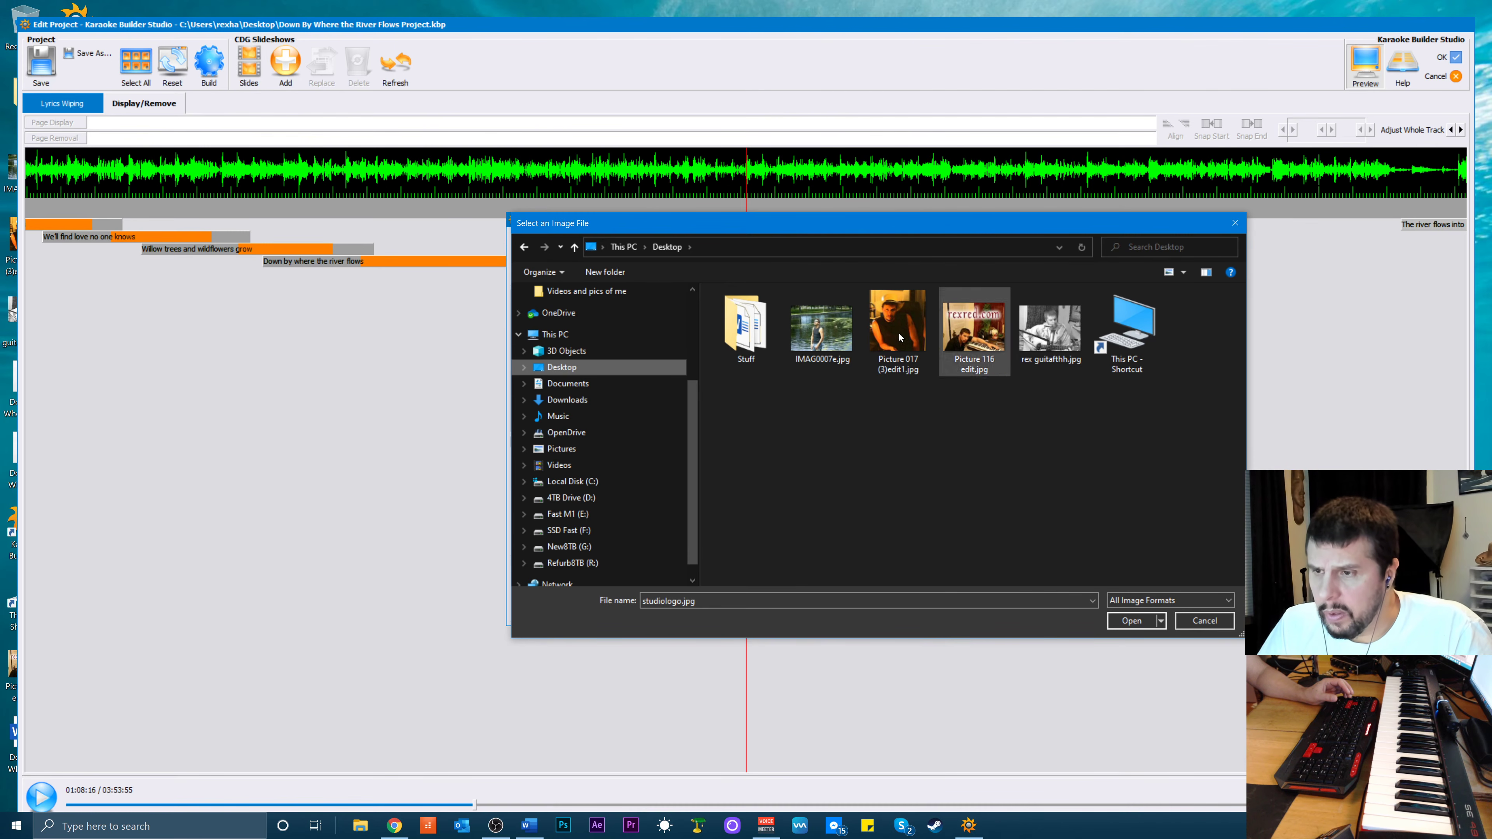
click(819, 332)
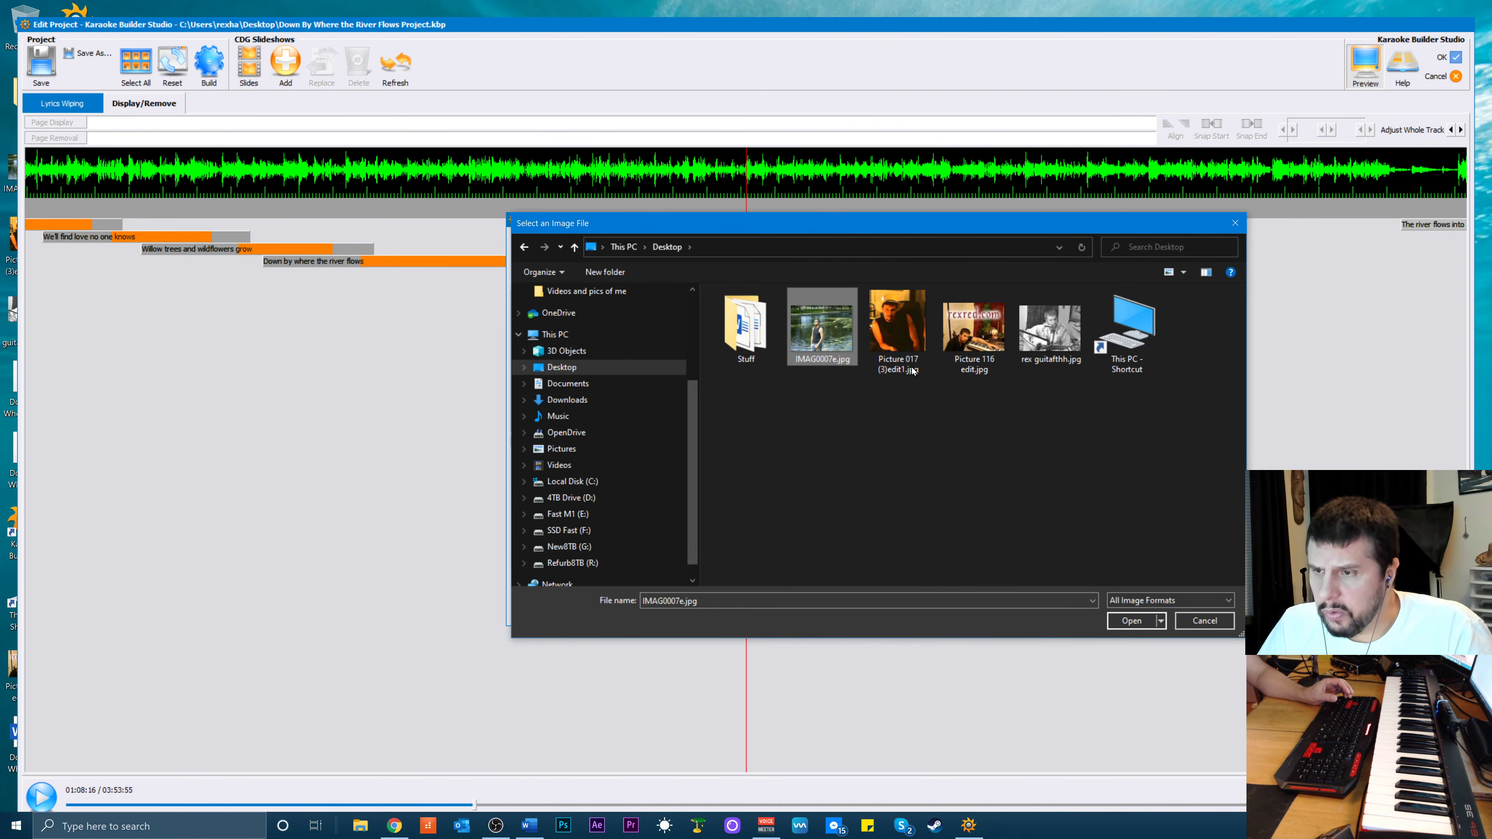
click(1126, 621)
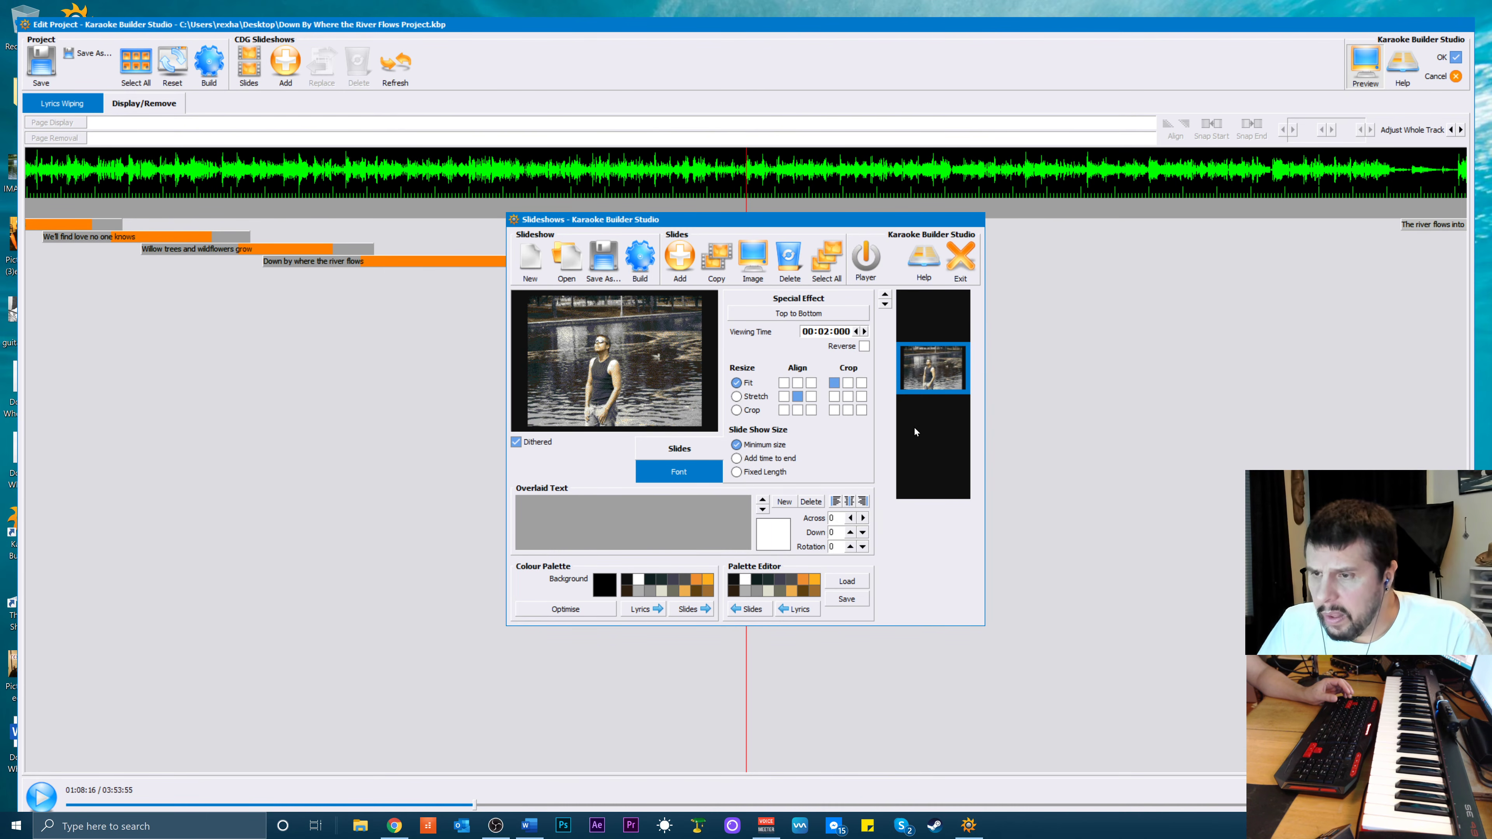
Insert the image rex guitafthh.jpg from the Desktop into the third slide
click(928, 418)
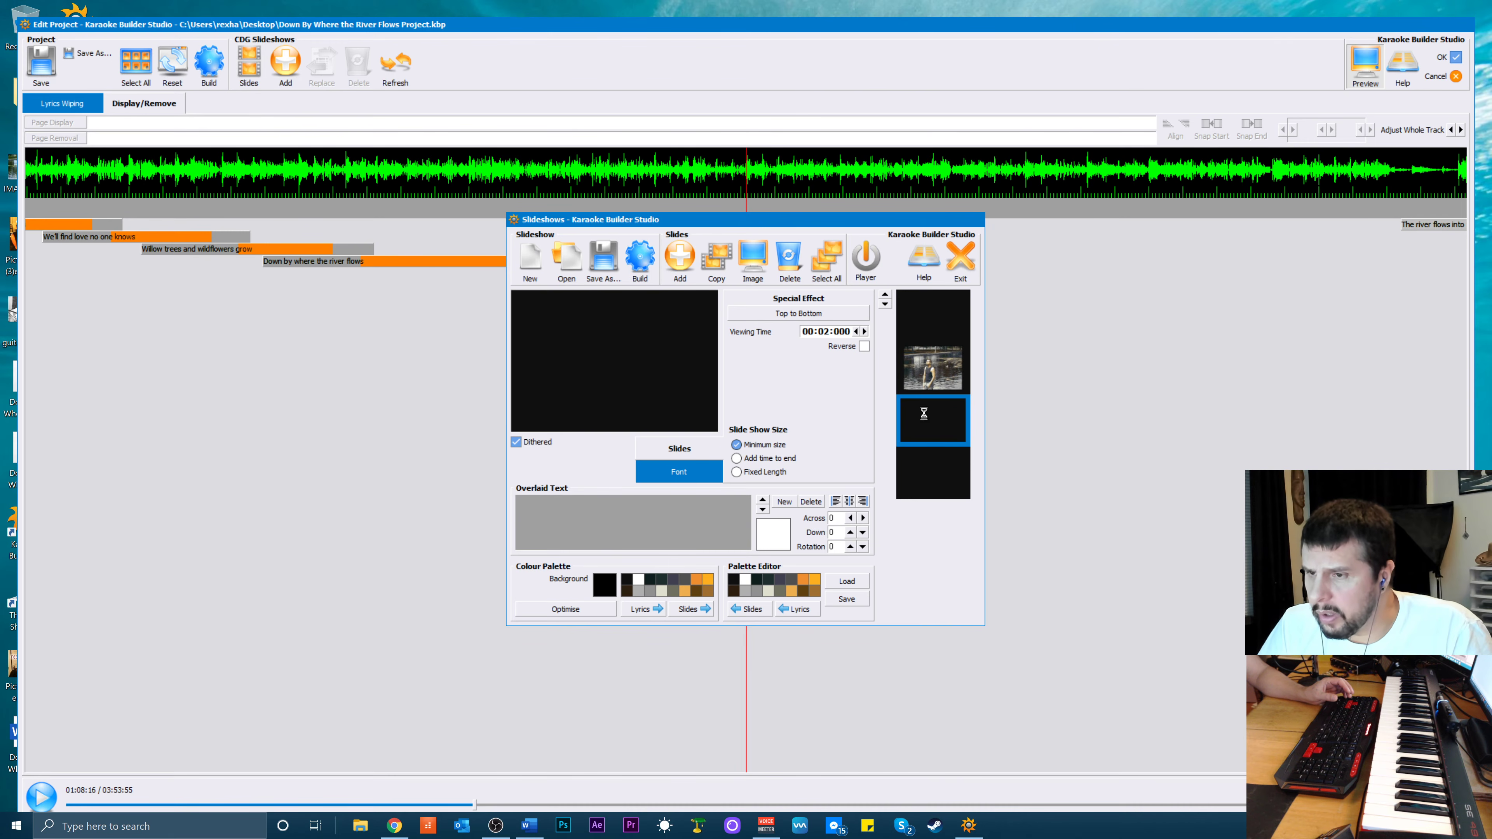
click(1051, 328)
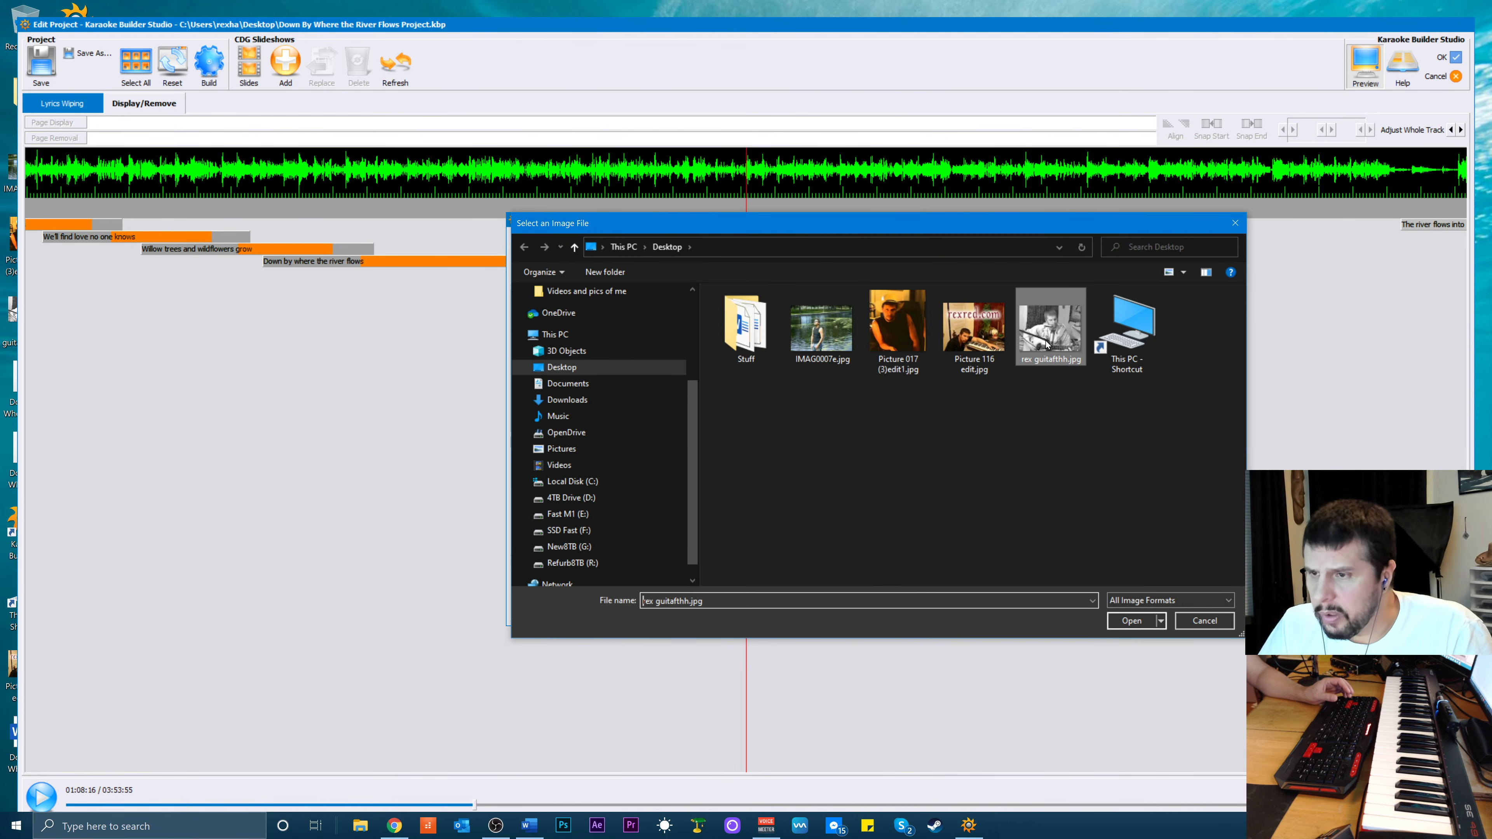
key(Return)
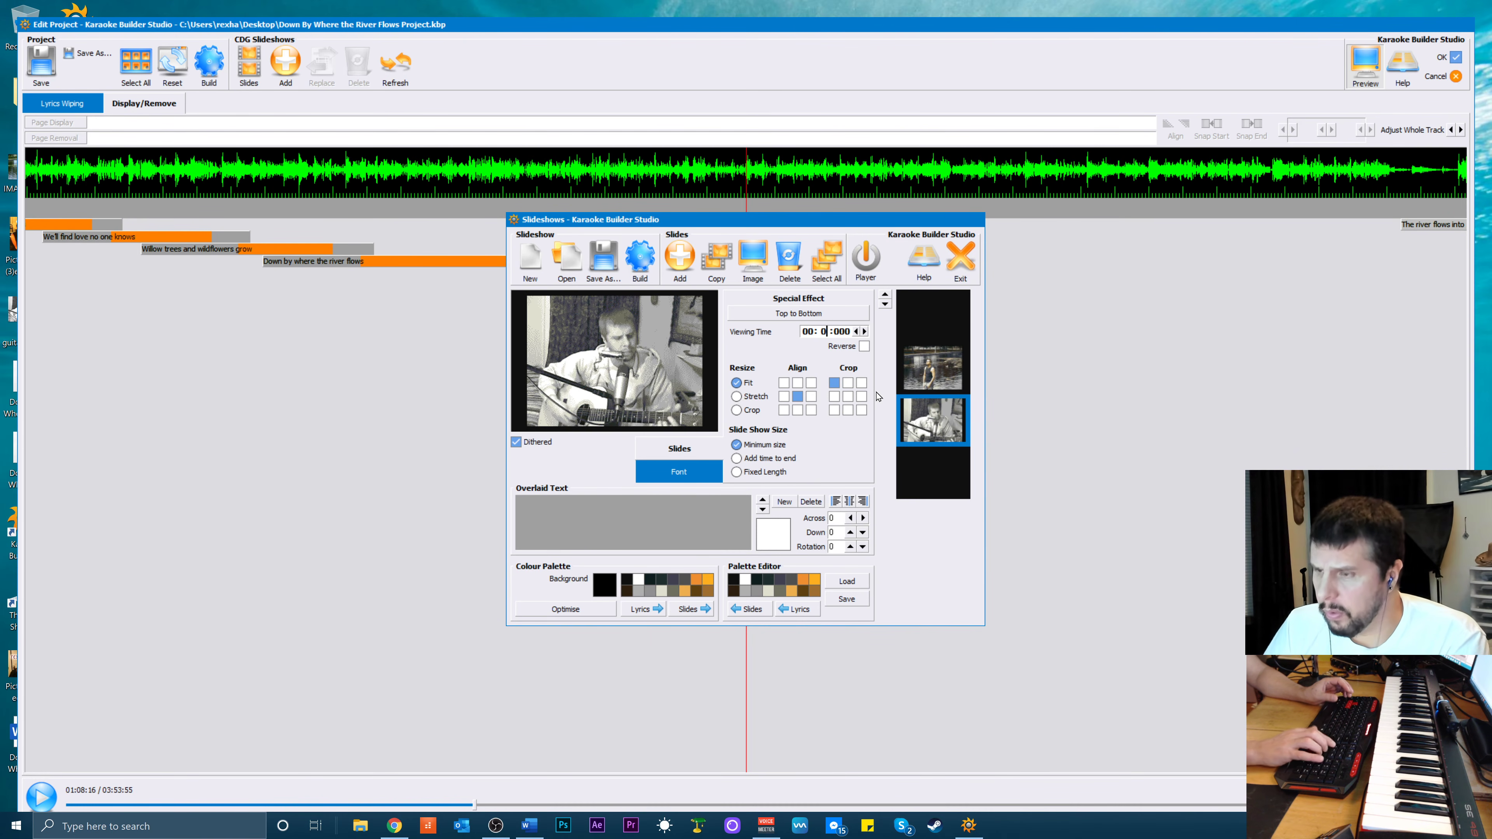
Set the viewing time of both the guitar photo slide and the lake photo slide to 4 seconds
text(4)
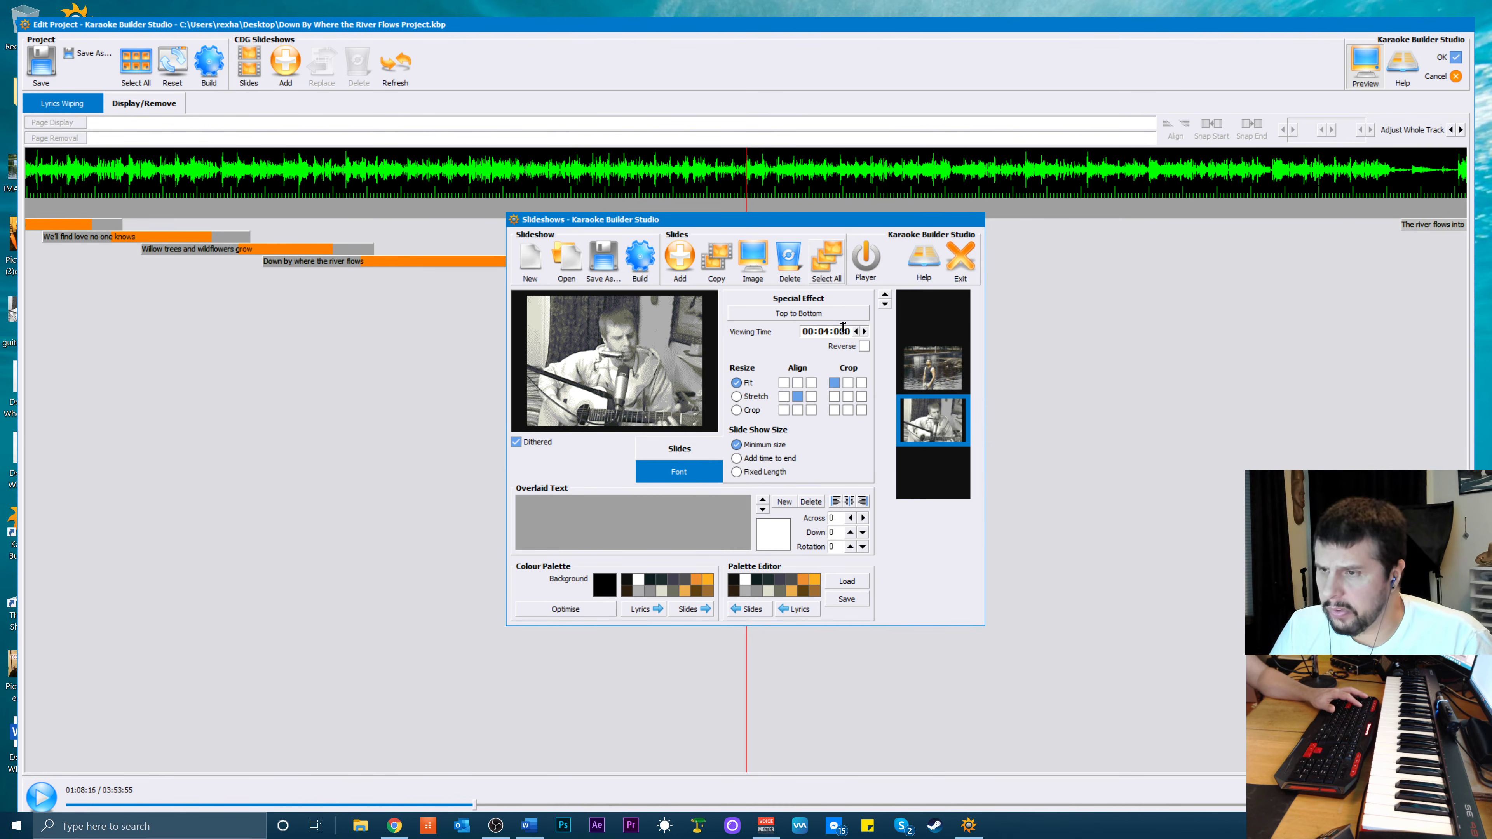
click(929, 372)
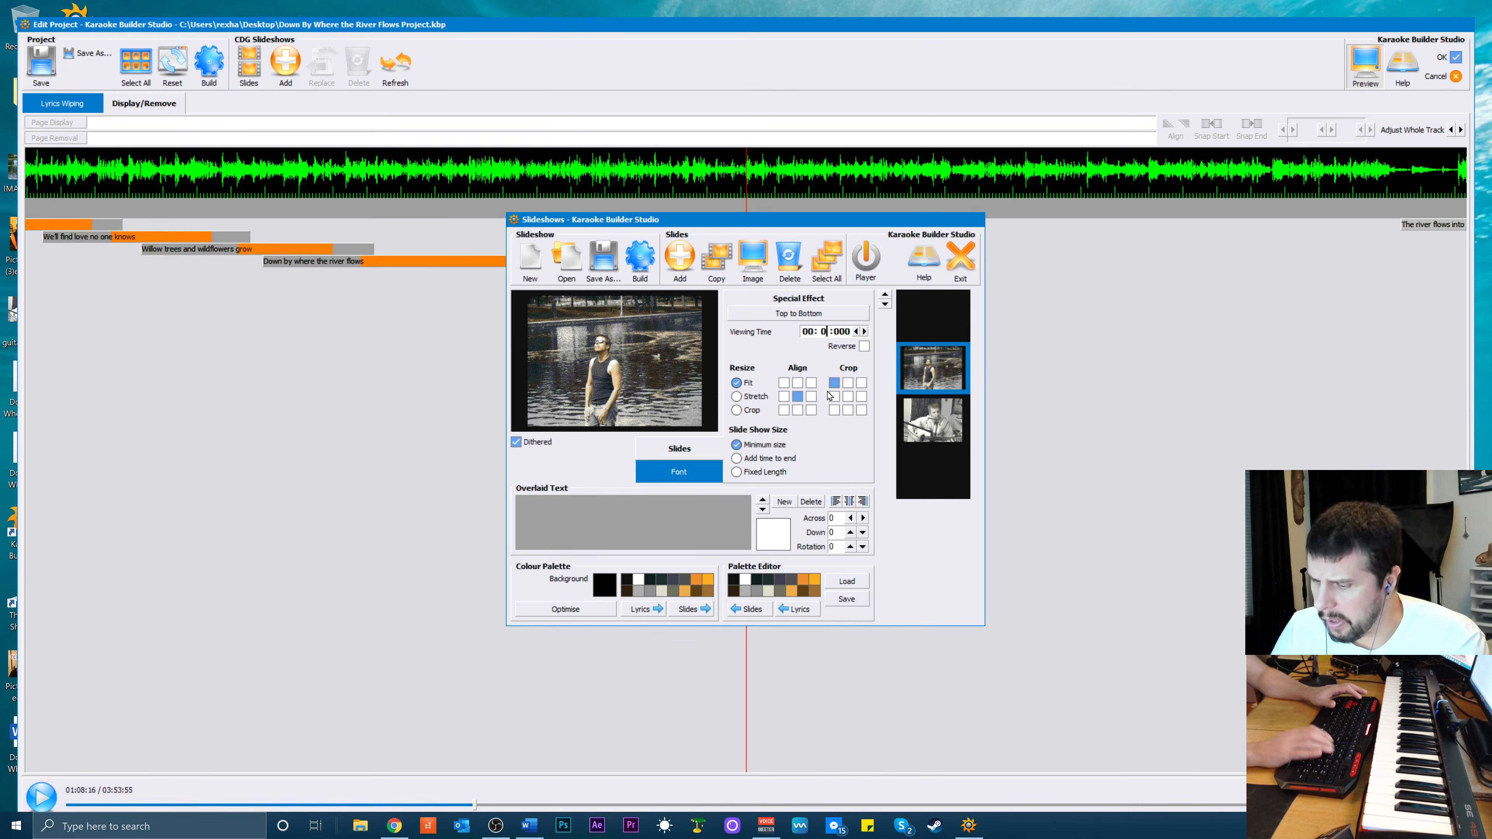
text(4)
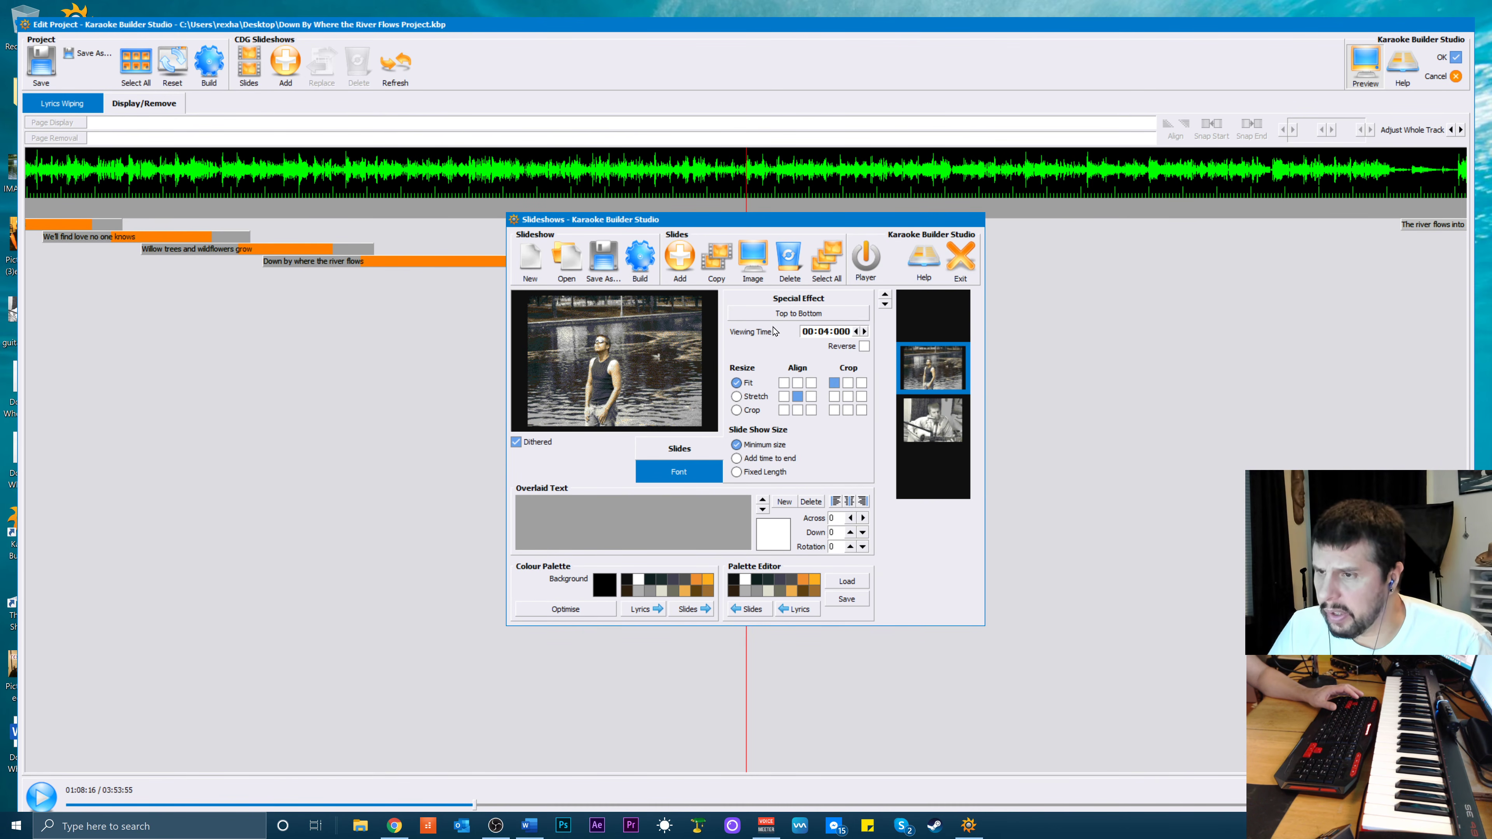
Set the lake photo slide's special effect to Scroll (Vertical)
click(787, 316)
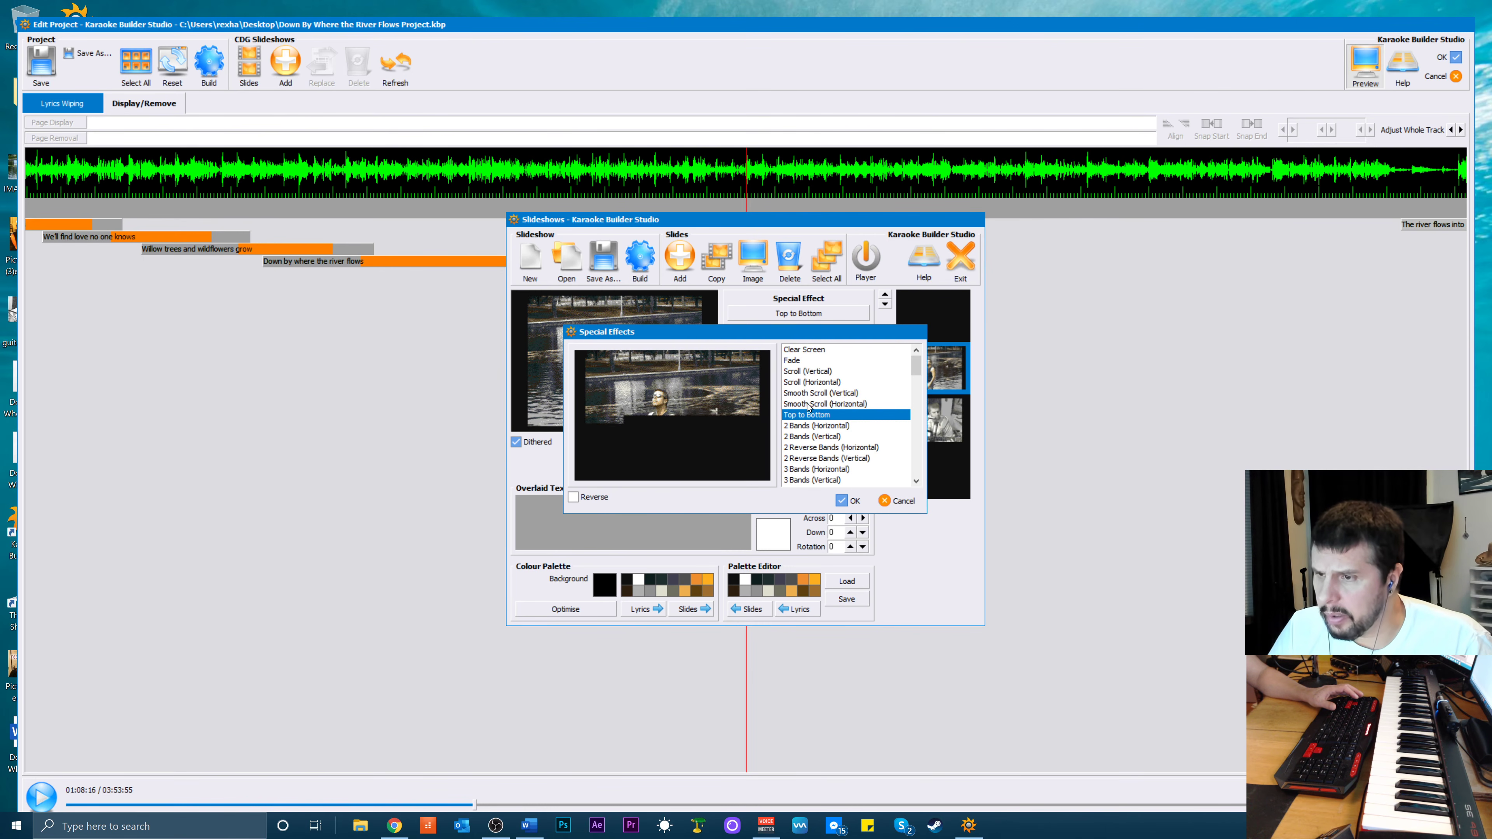
click(802, 373)
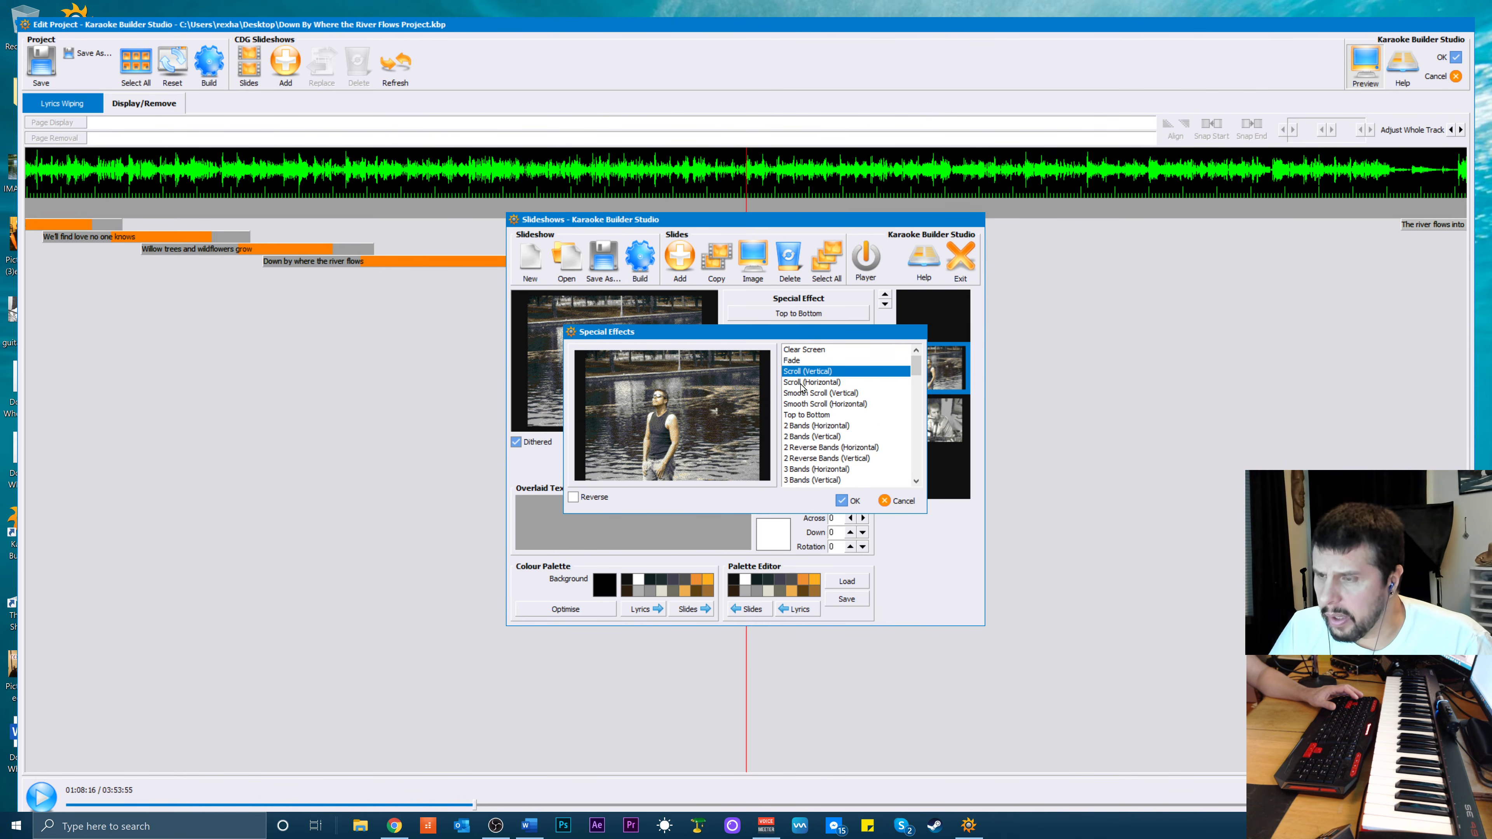
scroll(806, 423, down, 2)
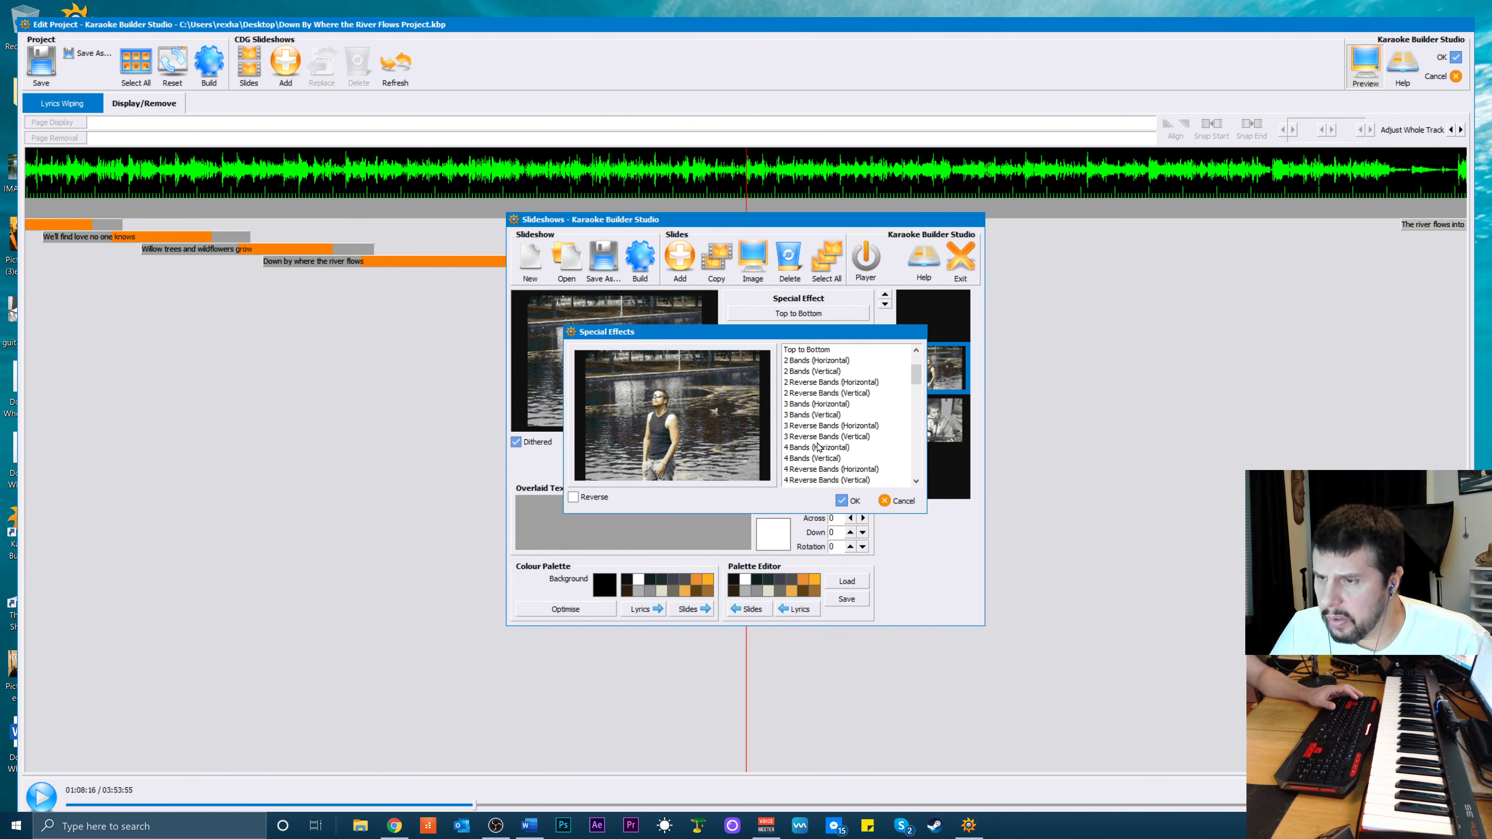
click(846, 502)
Preview the Cloak, Clock and Circle special effects for the guitar photo slide, then choose Diagonal (Bottom Left)
click(934, 420)
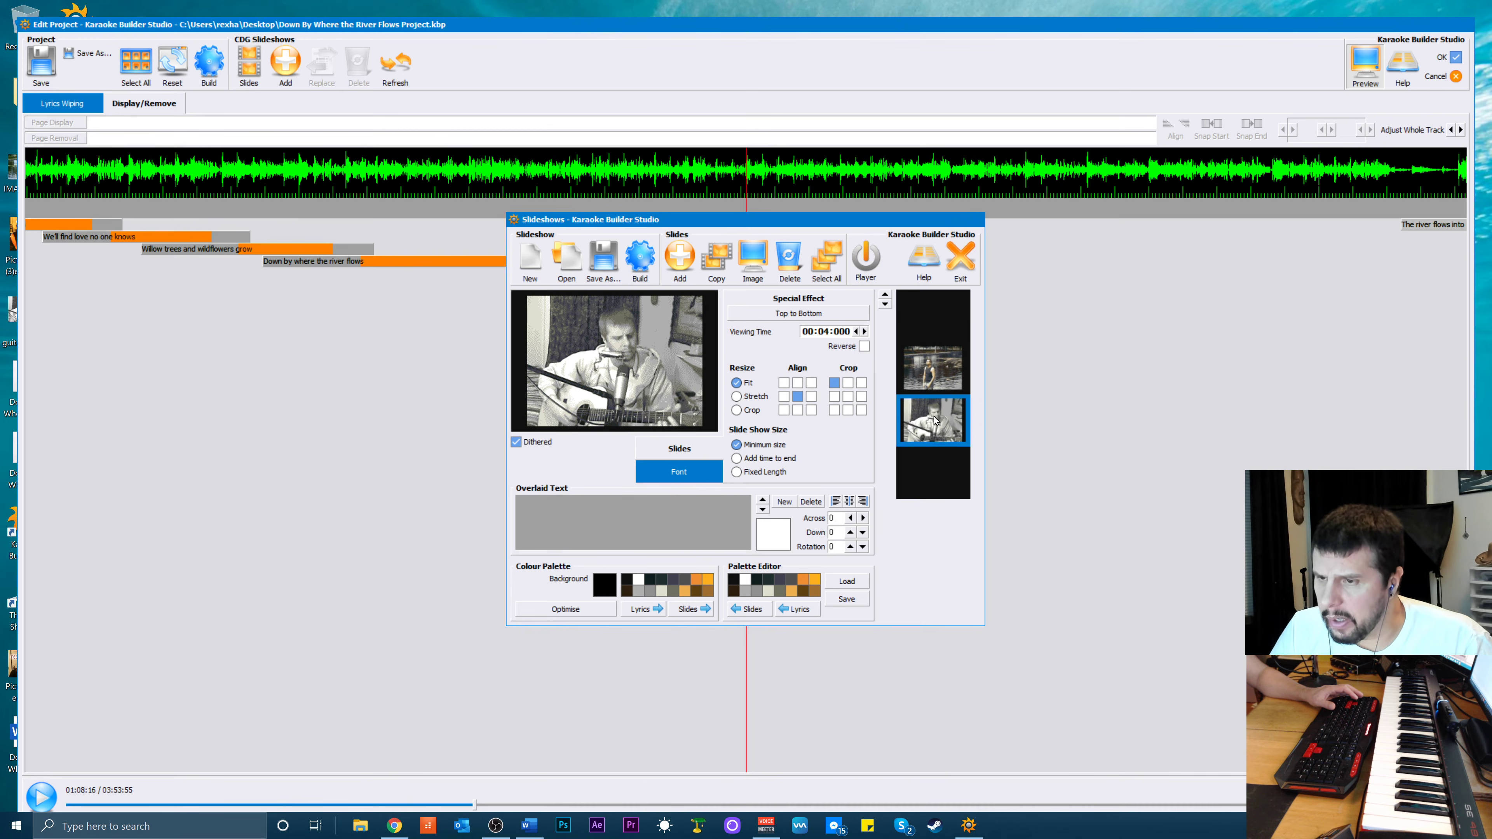
click(802, 314)
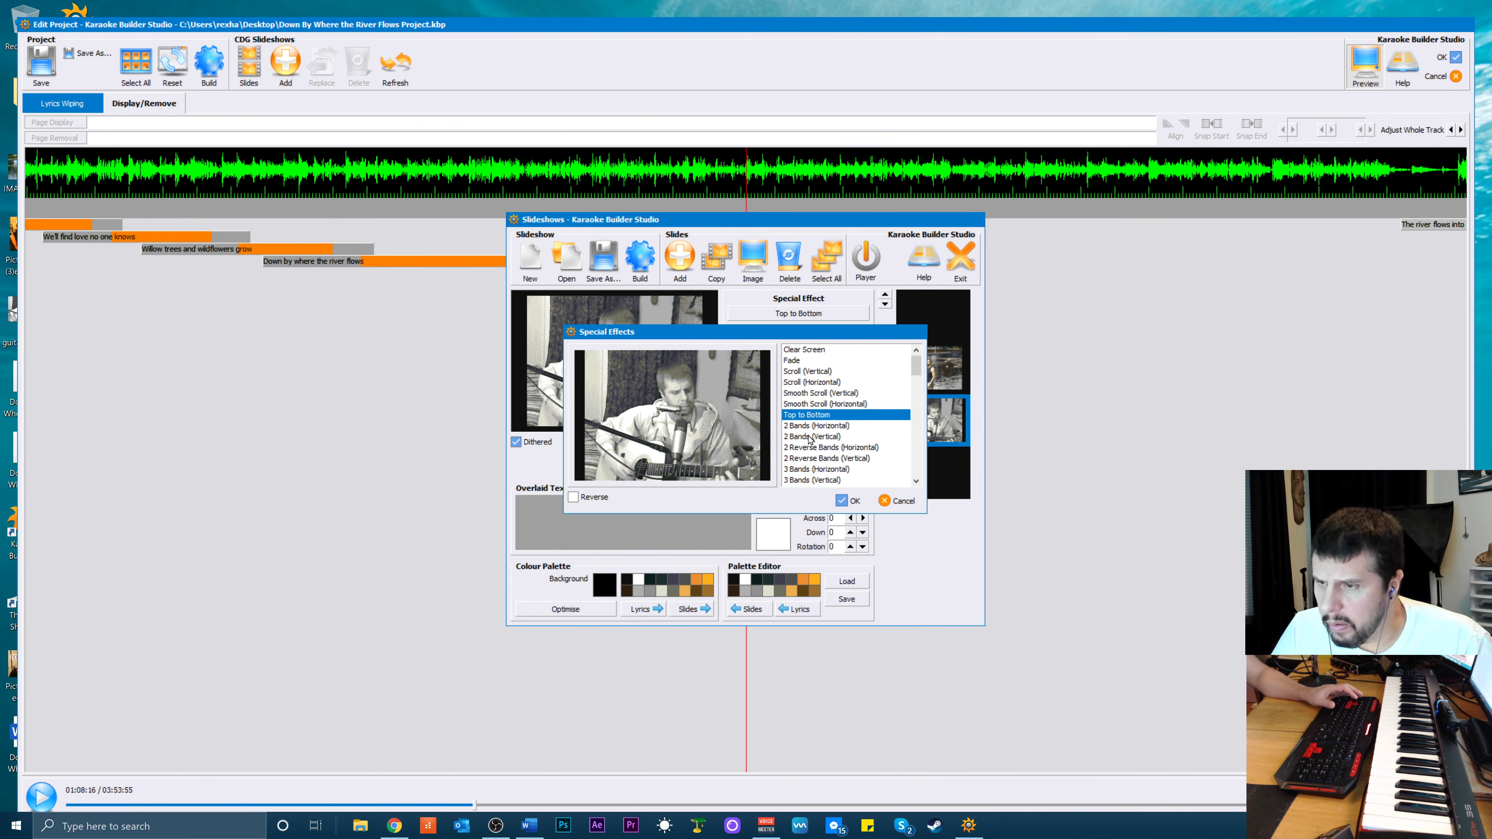
scroll(809, 439, down, 5)
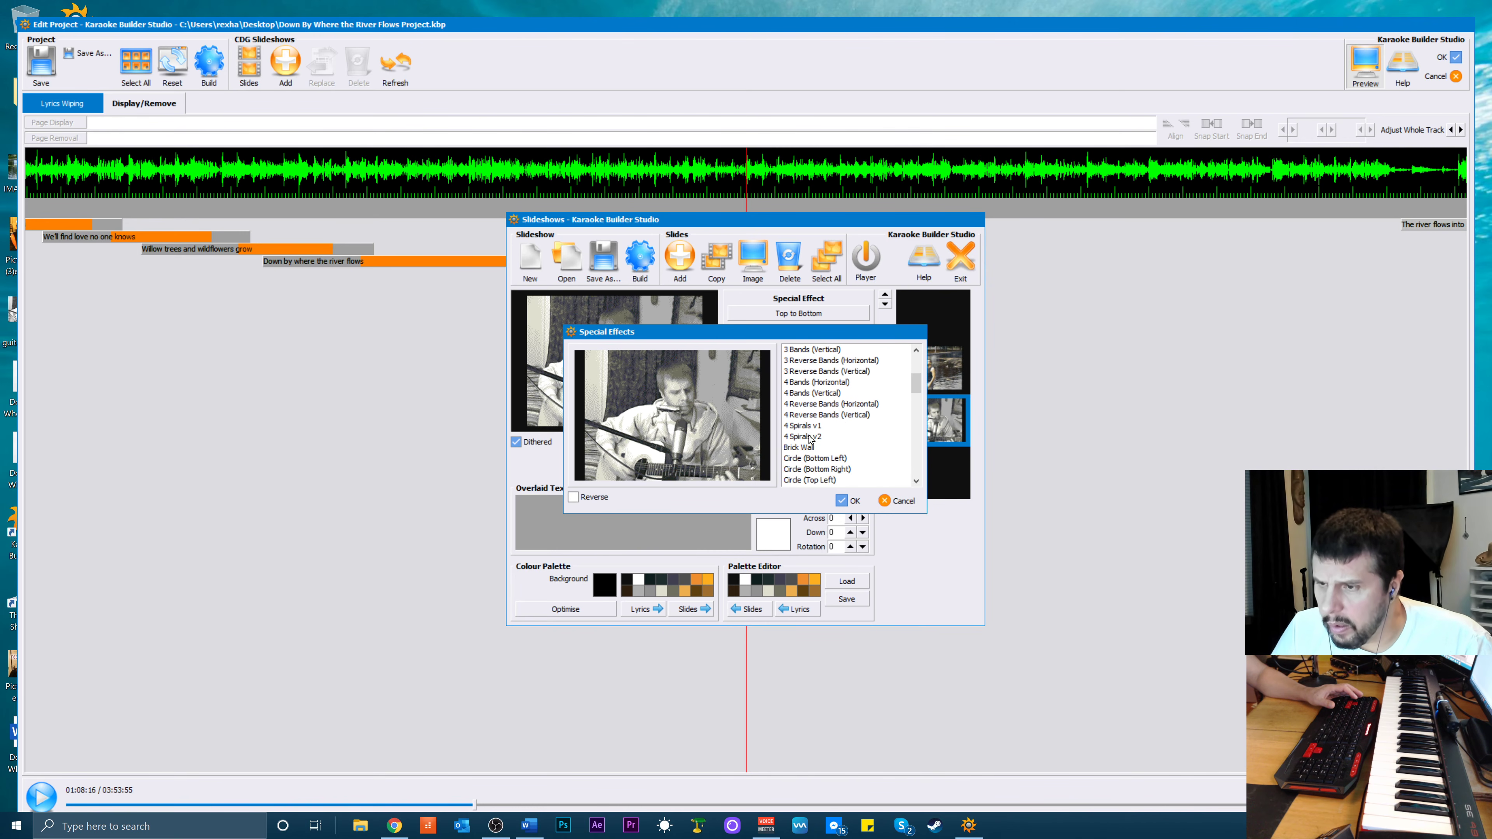
scroll(810, 438, down, 3)
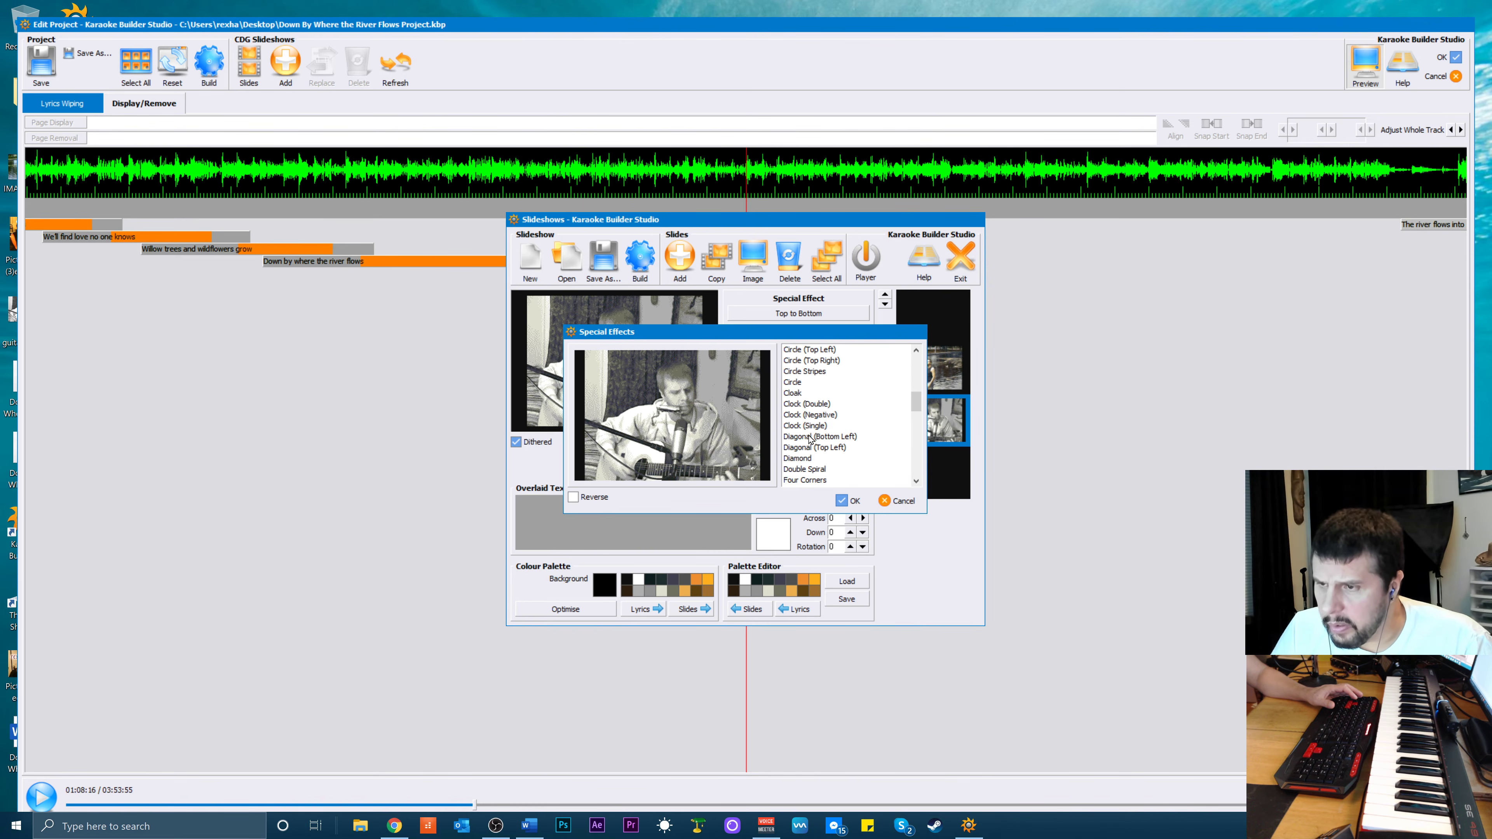
click(798, 397)
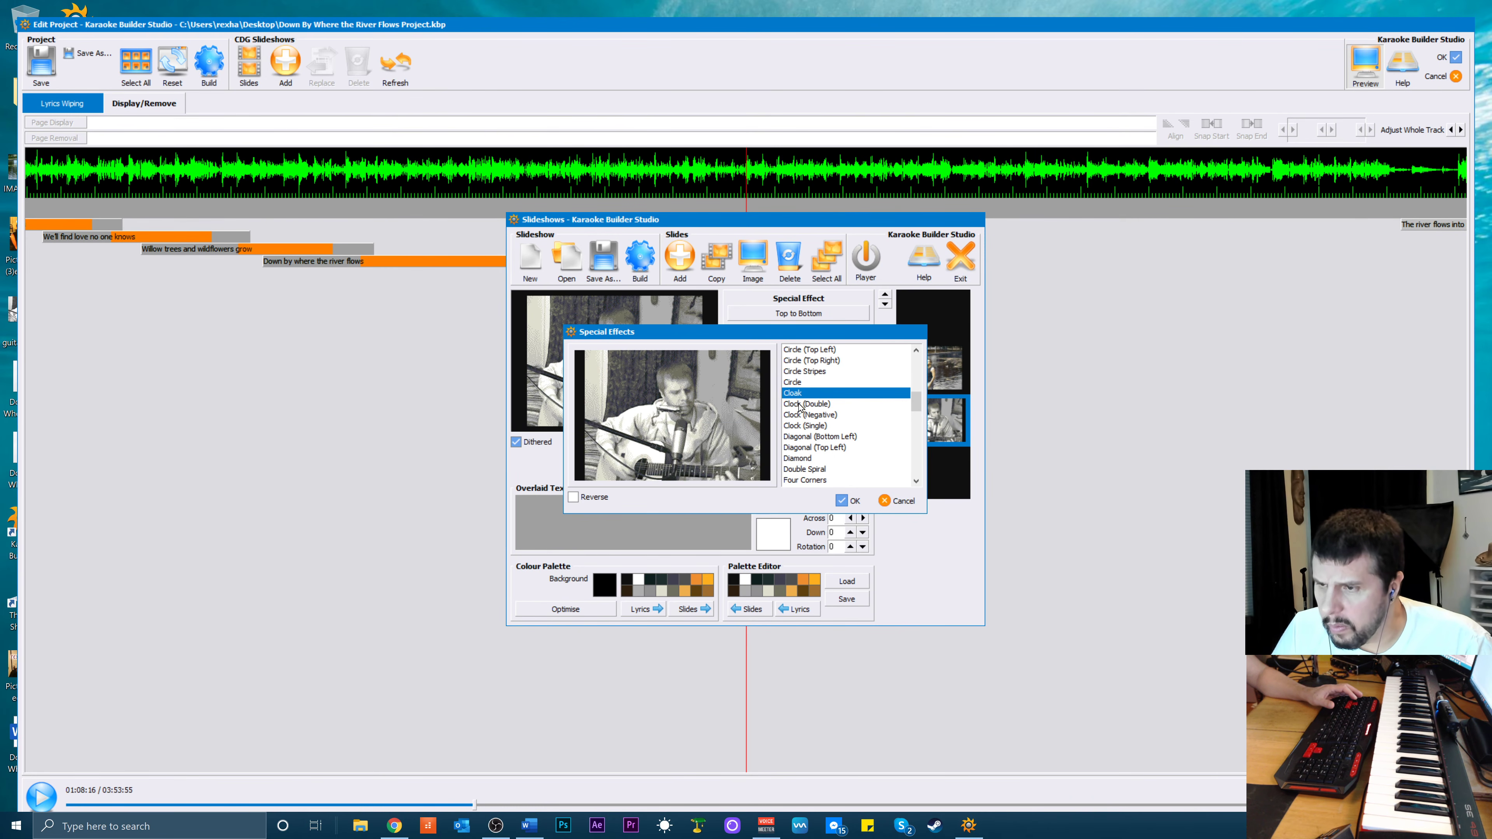
click(800, 406)
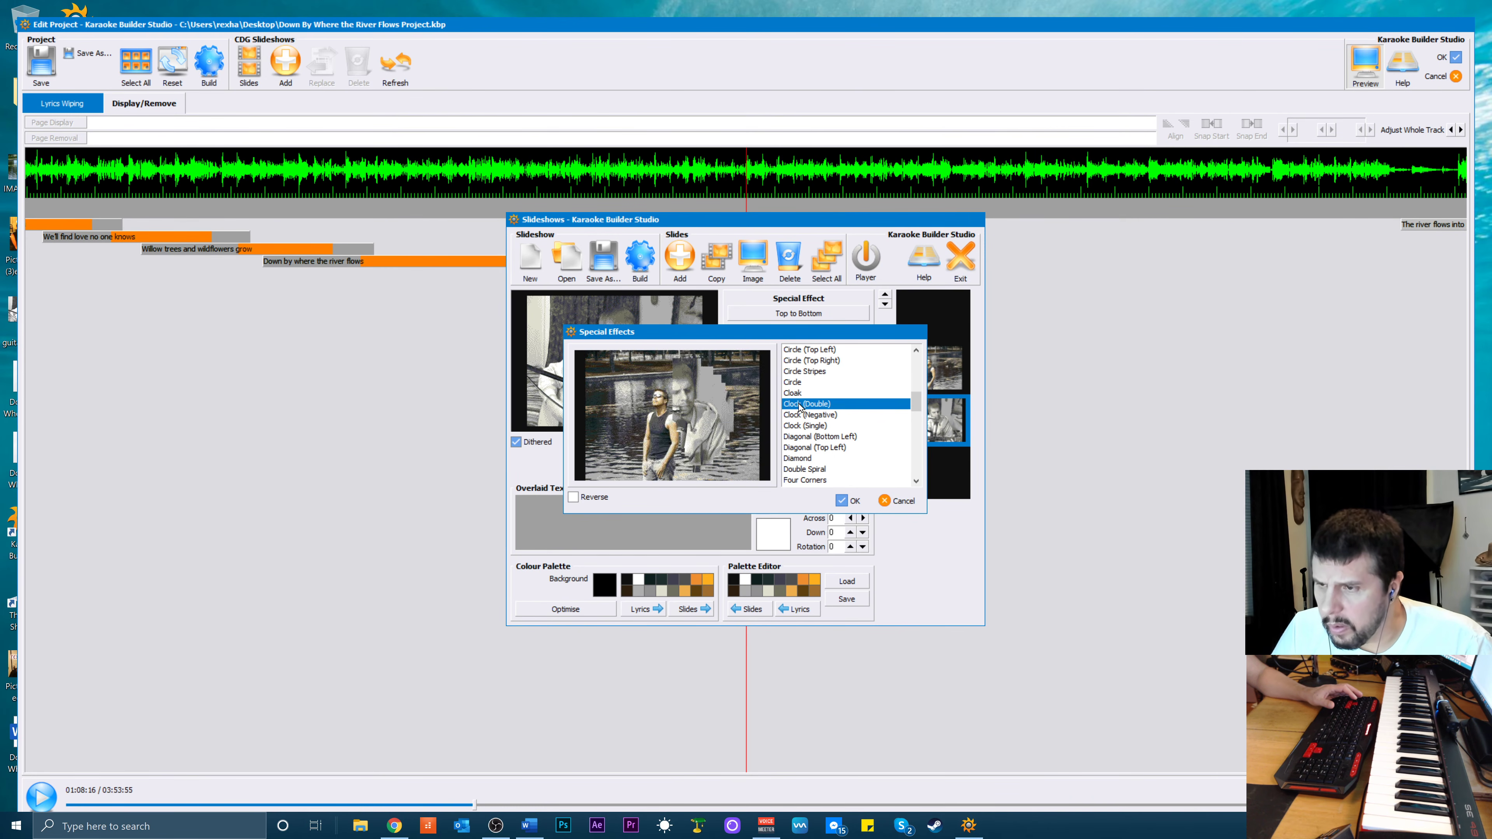
click(798, 382)
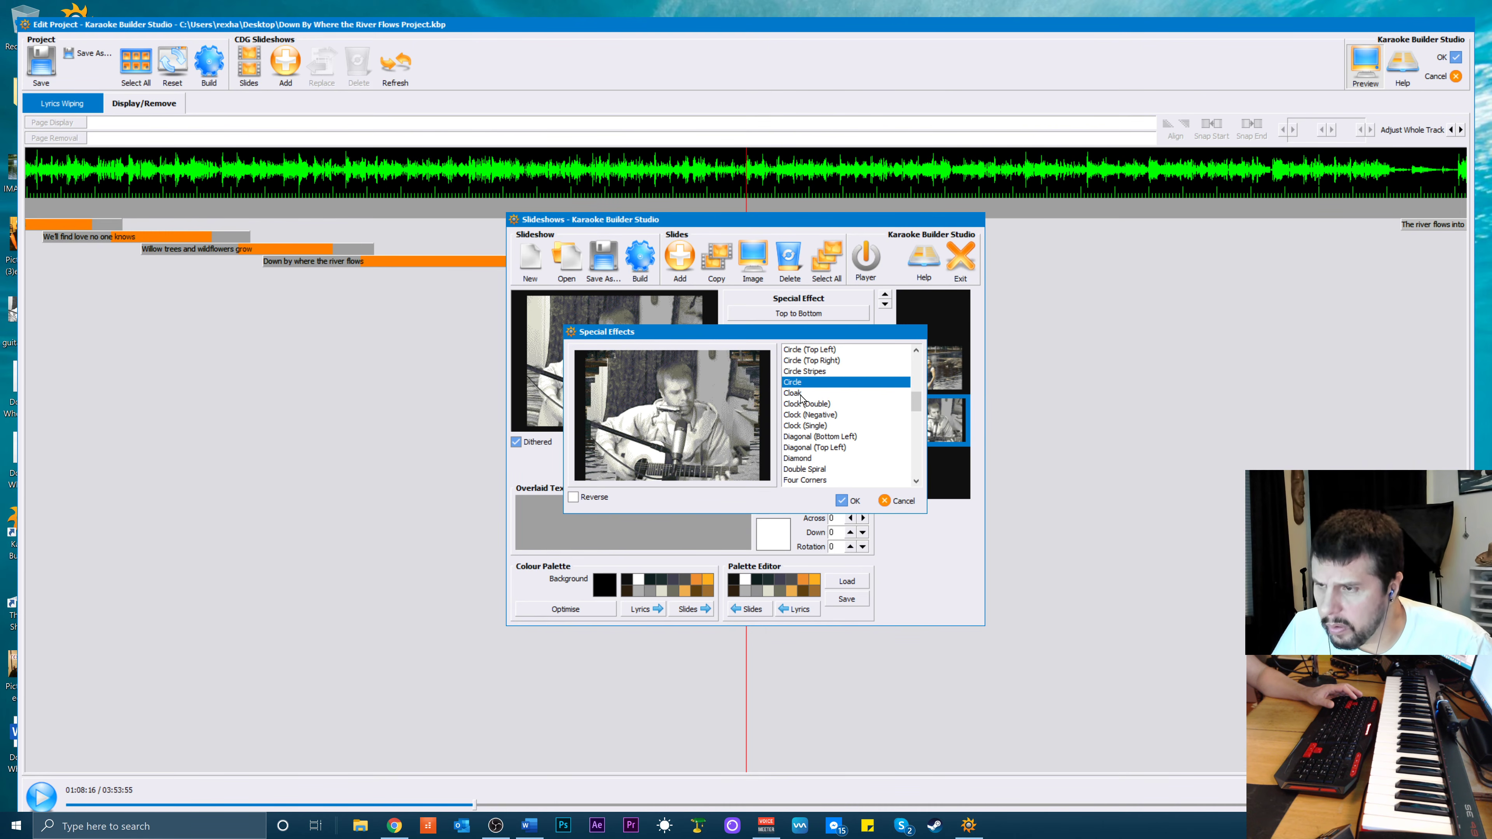
click(807, 425)
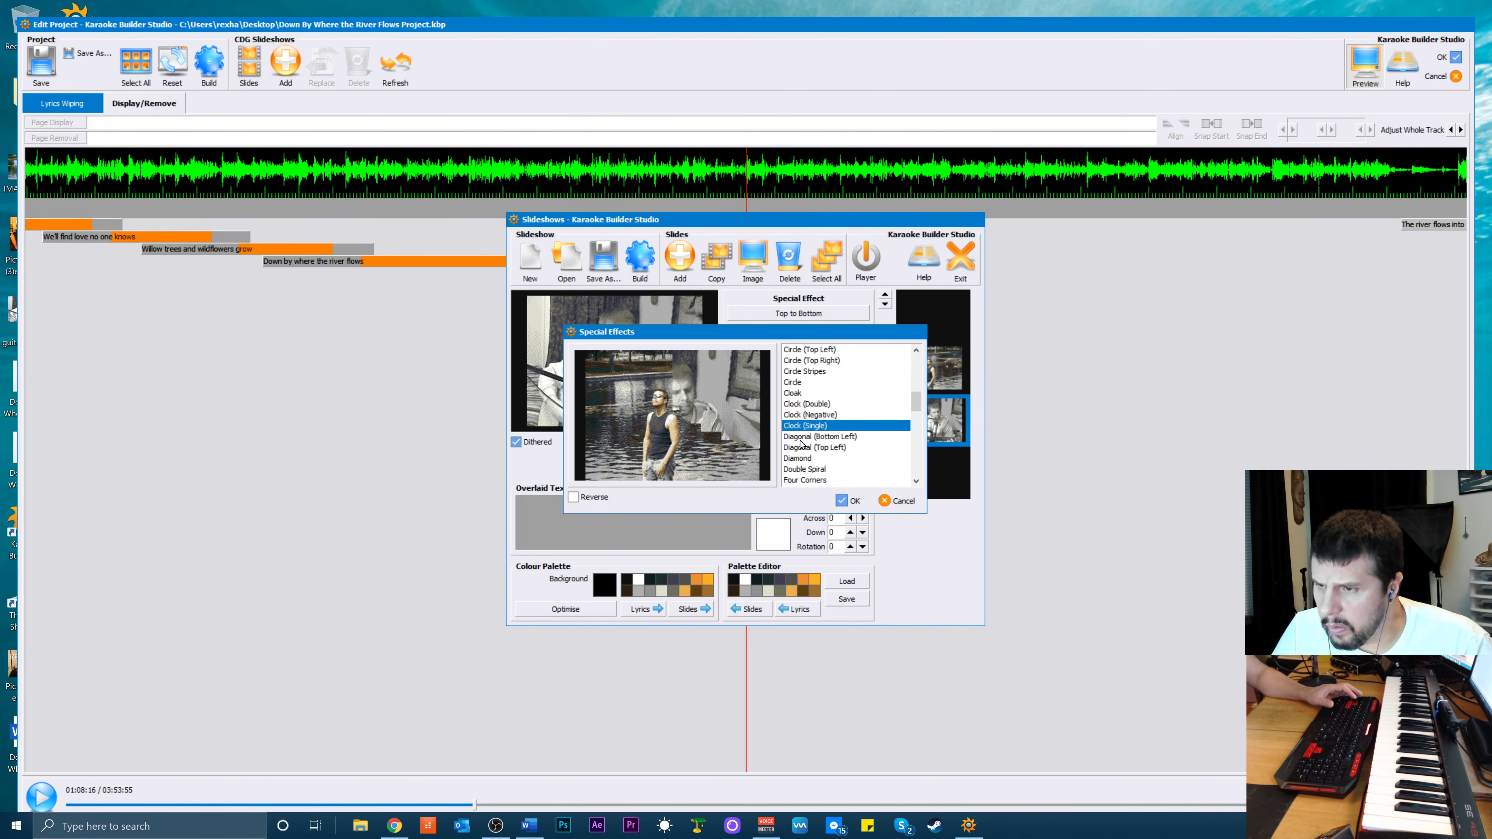
click(802, 437)
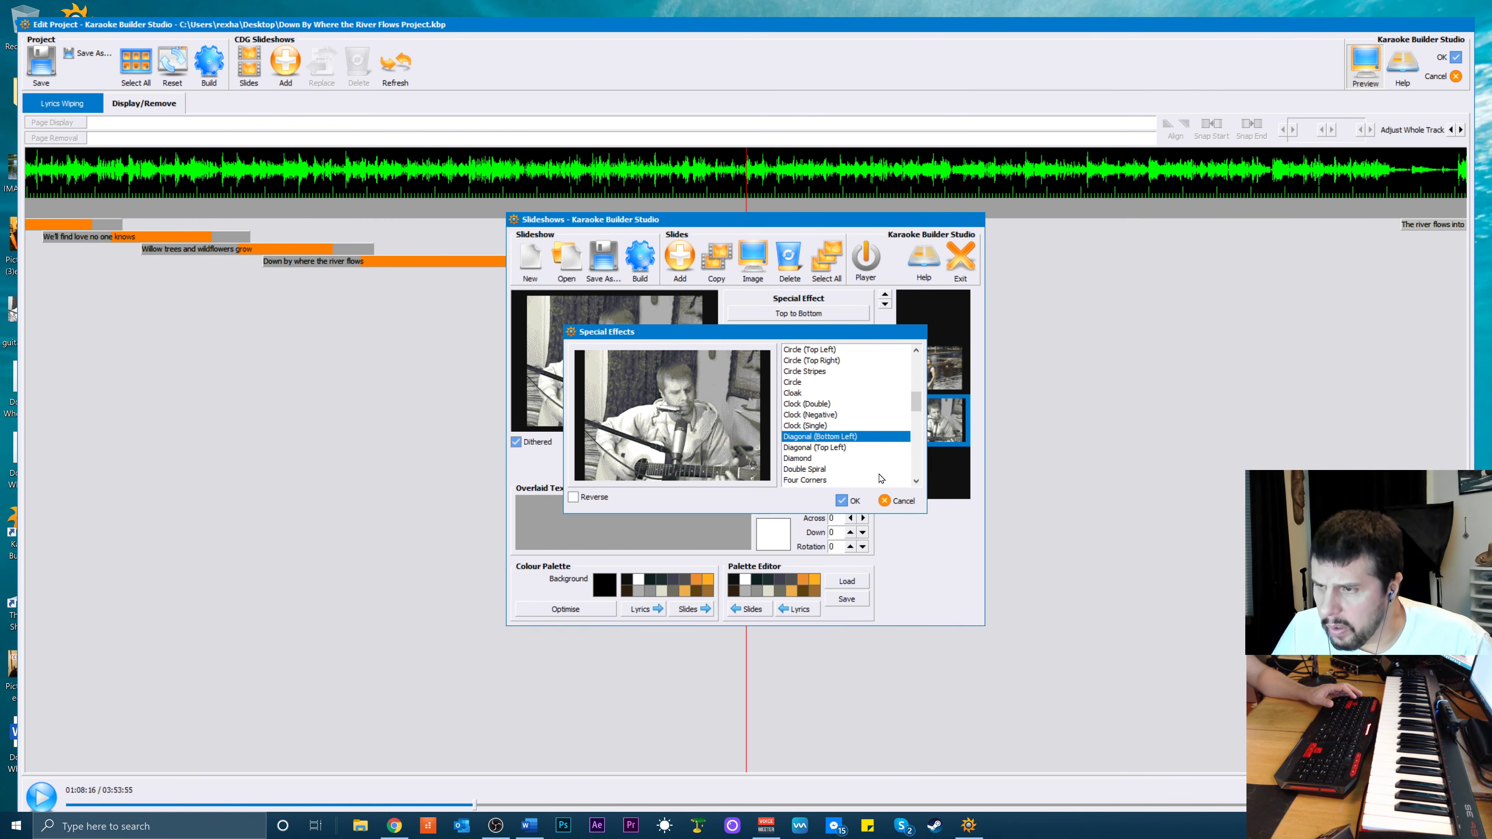
Set the last blank slide's special effect to Diamond after previewing Diagonal (Bottom Left)
click(935, 466)
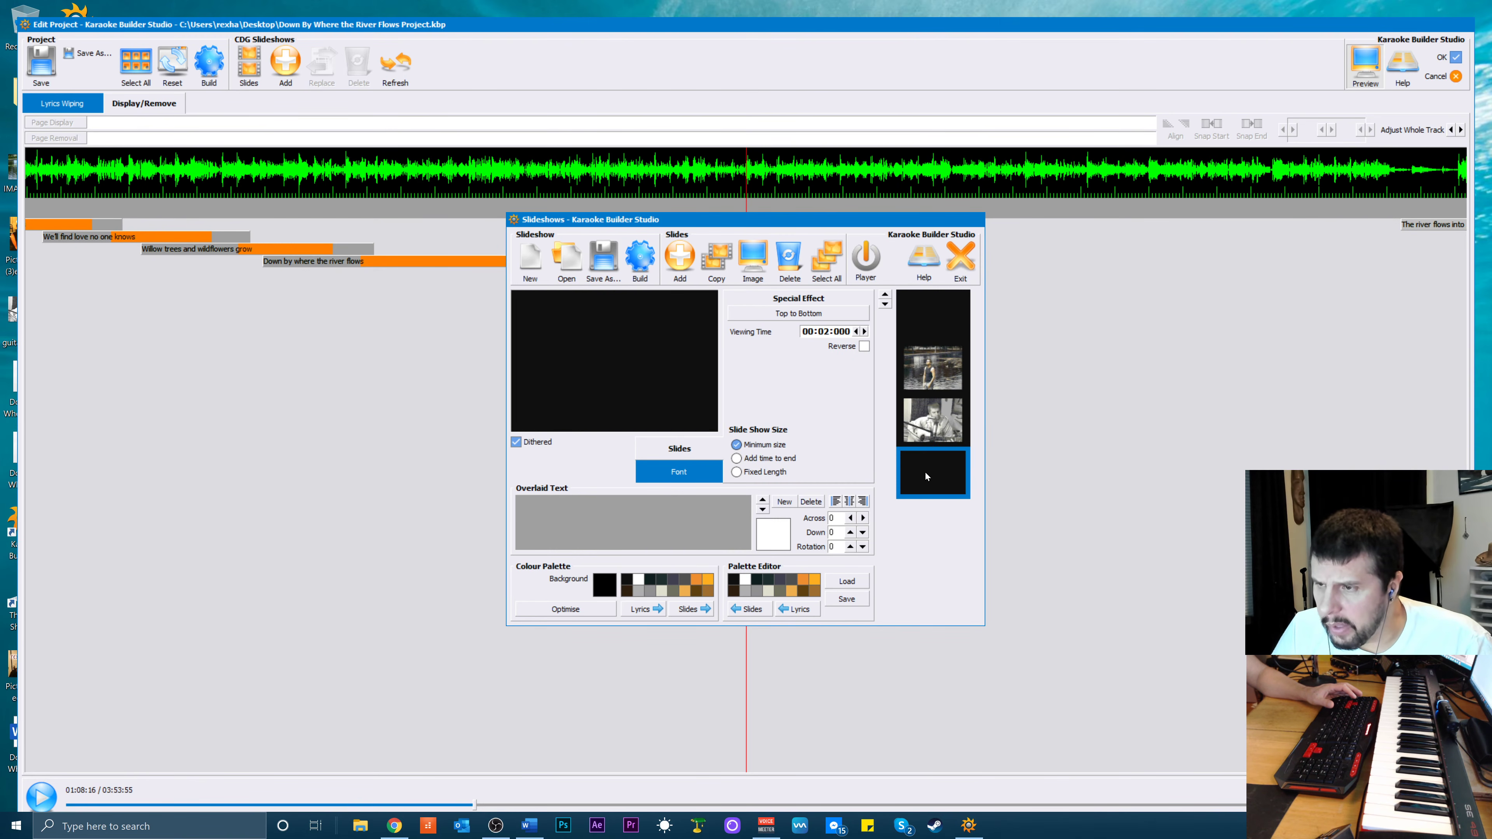
click(799, 313)
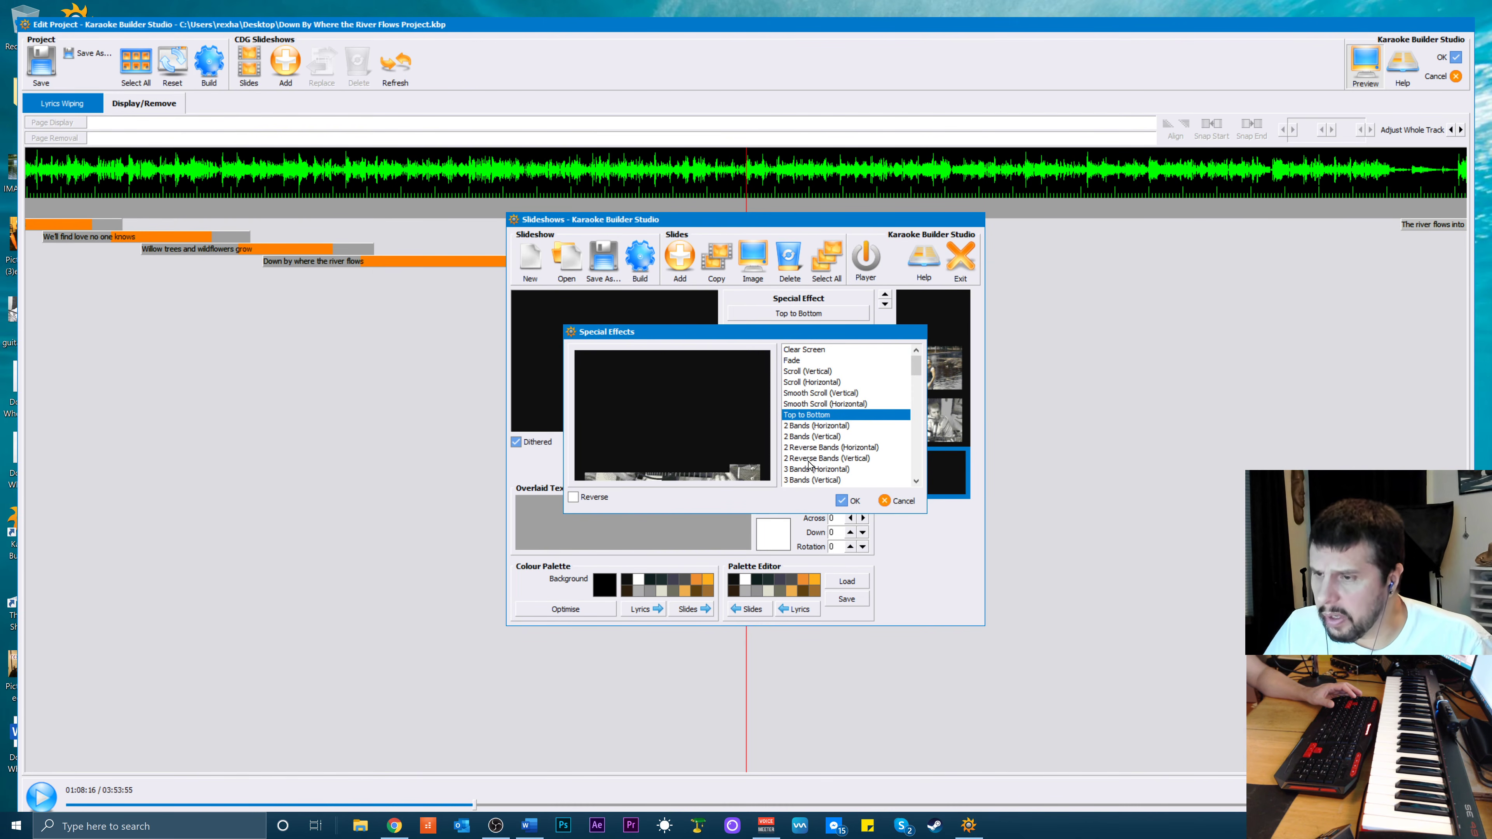
scroll(809, 468, down, 6)
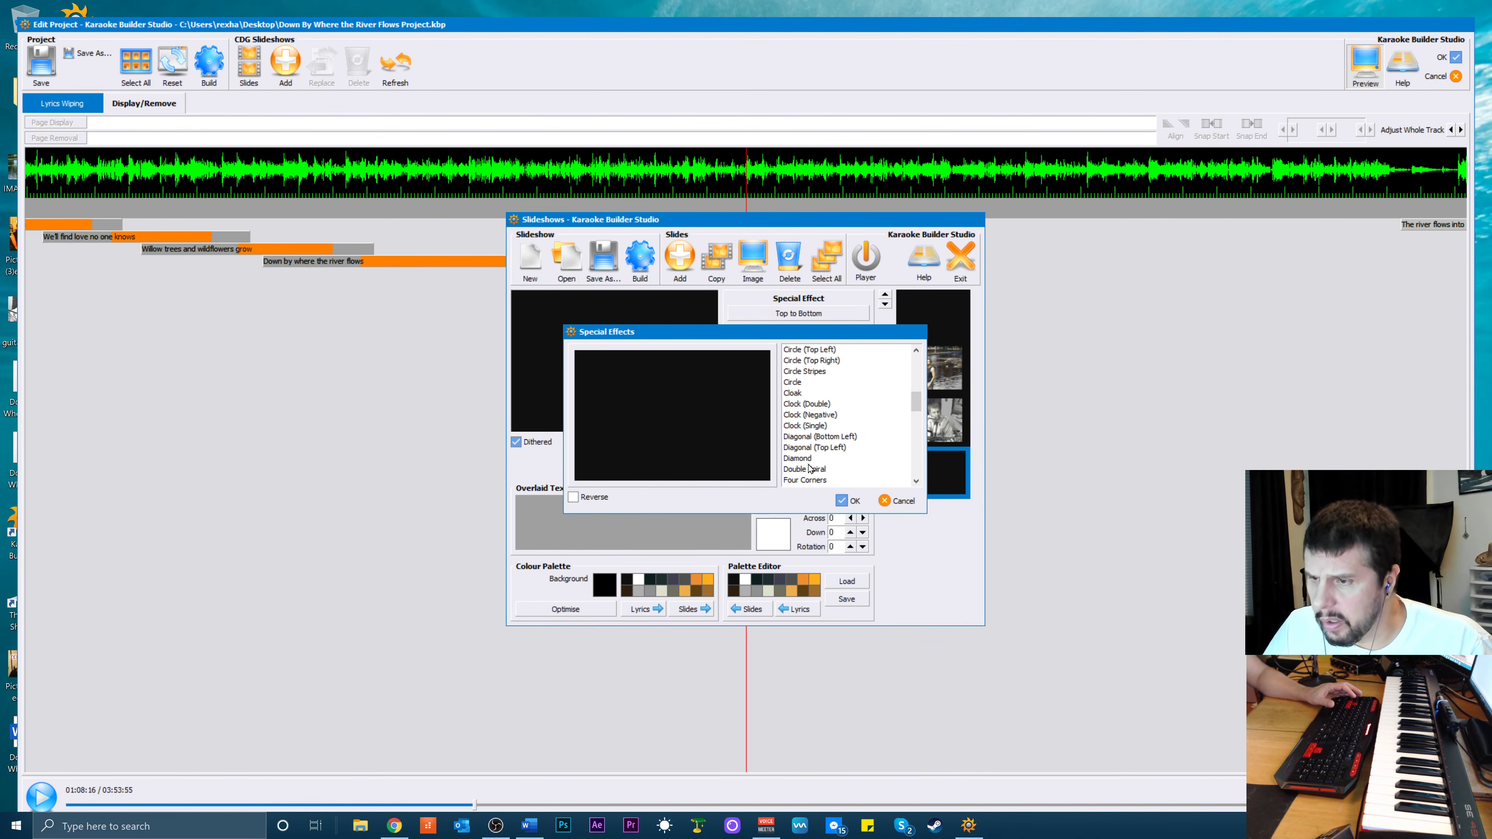
click(792, 440)
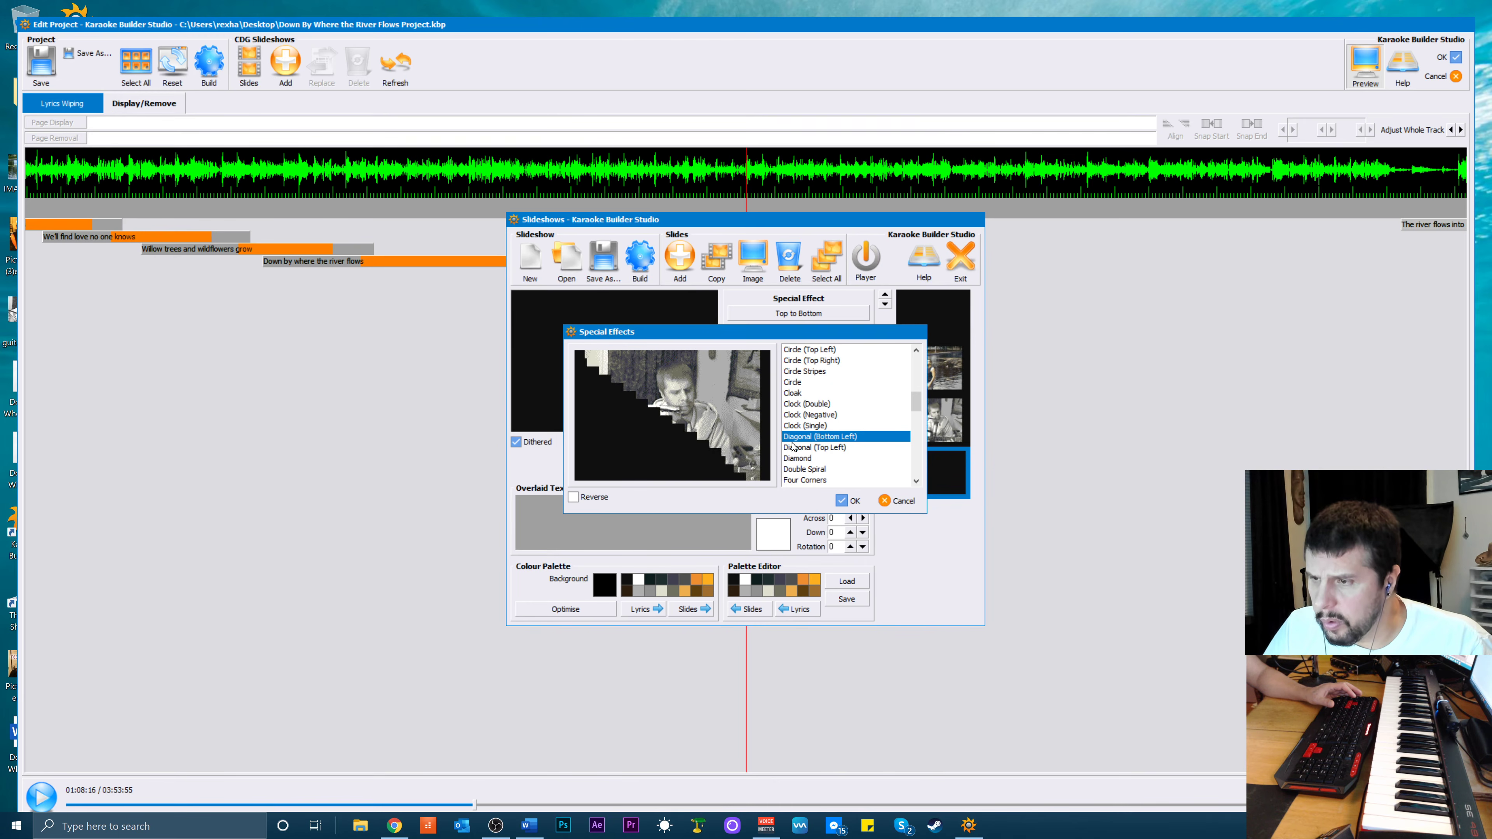
click(793, 459)
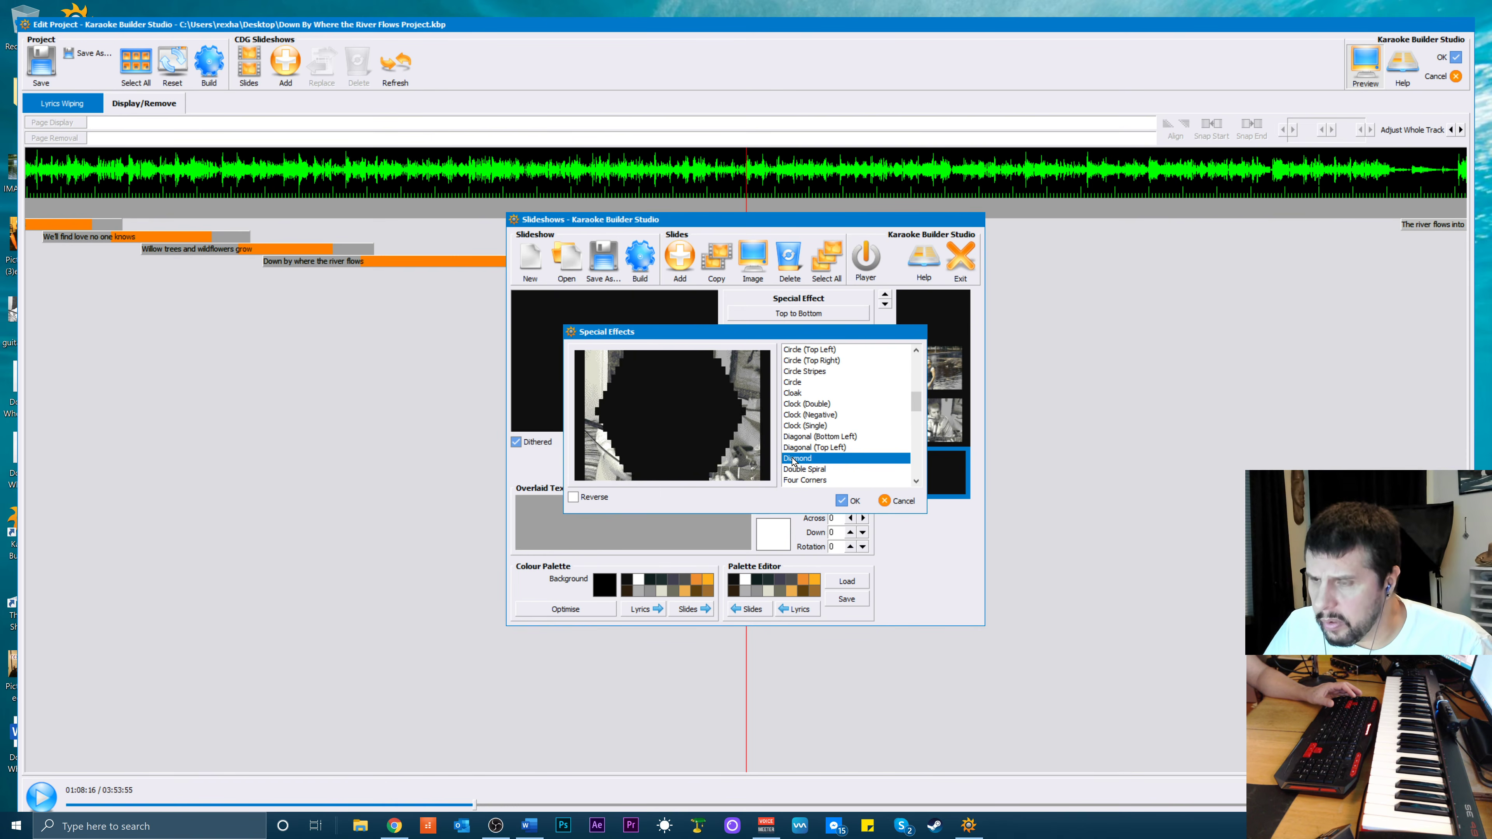
click(847, 502)
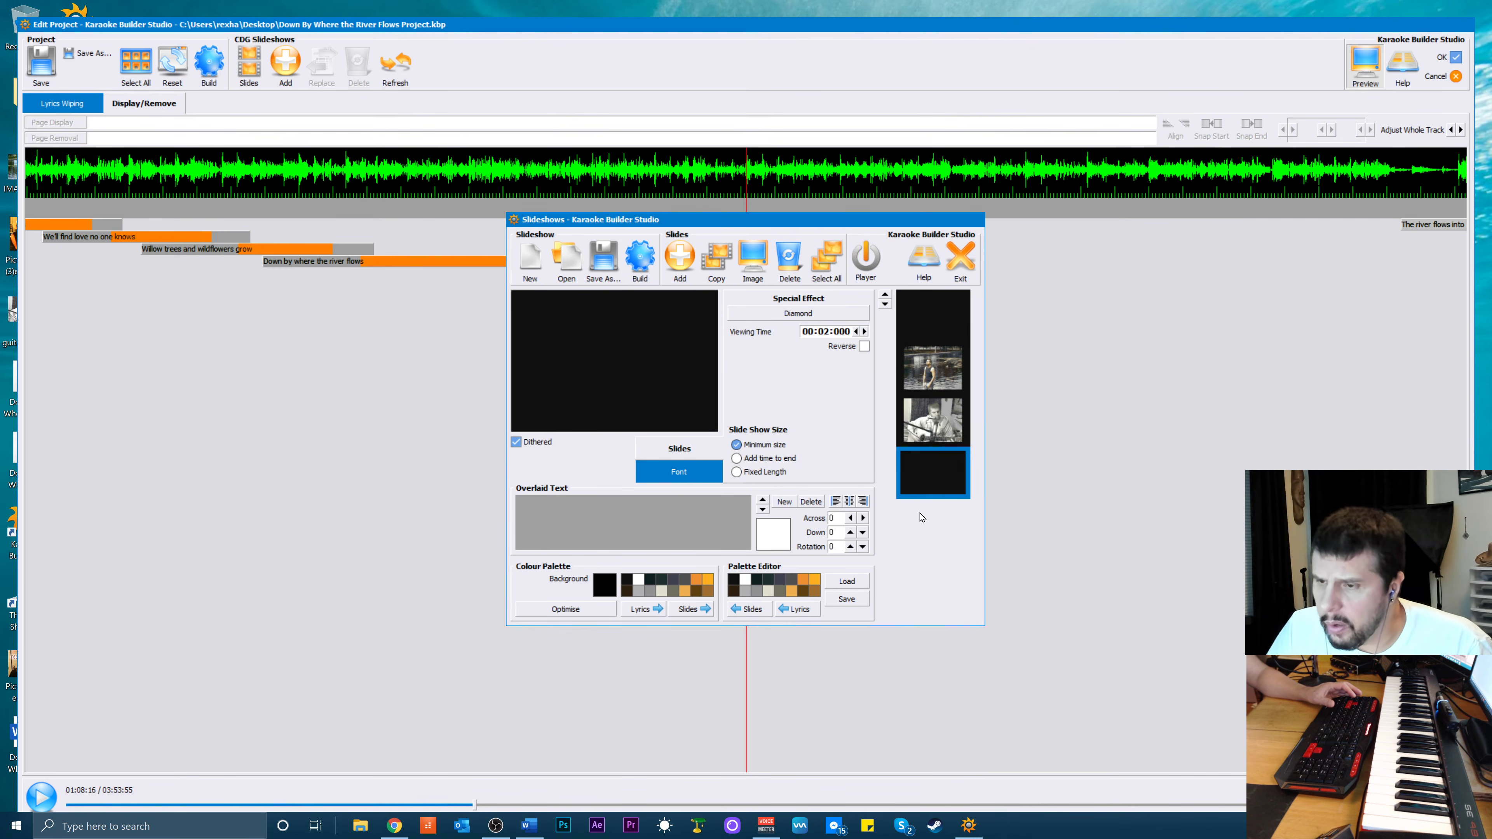
Save the slideshow project to the Desktop as Instru River Flows.shw
click(604, 264)
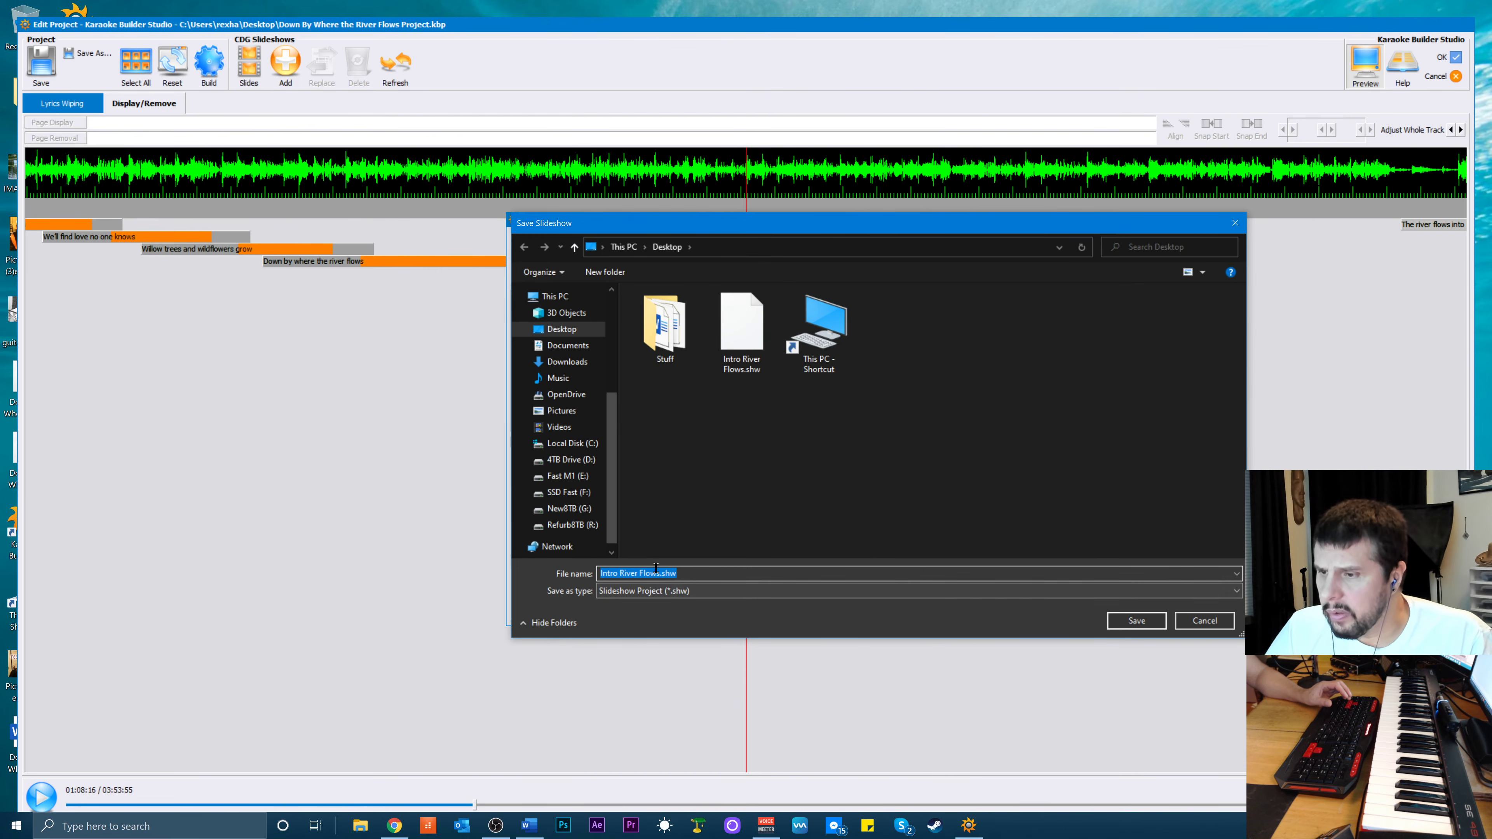
click(606, 574)
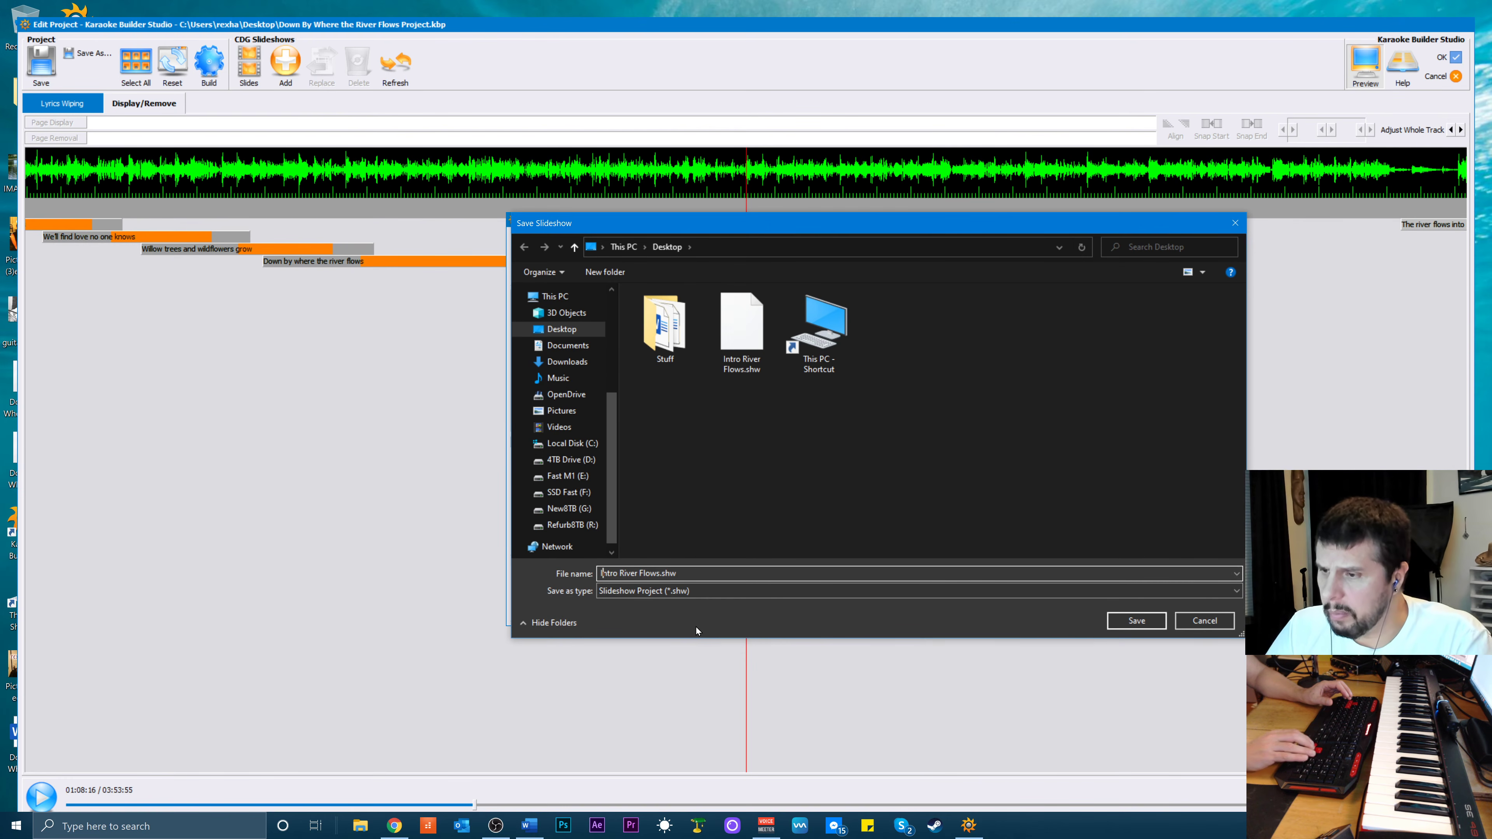
key(Delete)
key(Delete)
key(Delete)
key(Delete)
key(Delete)
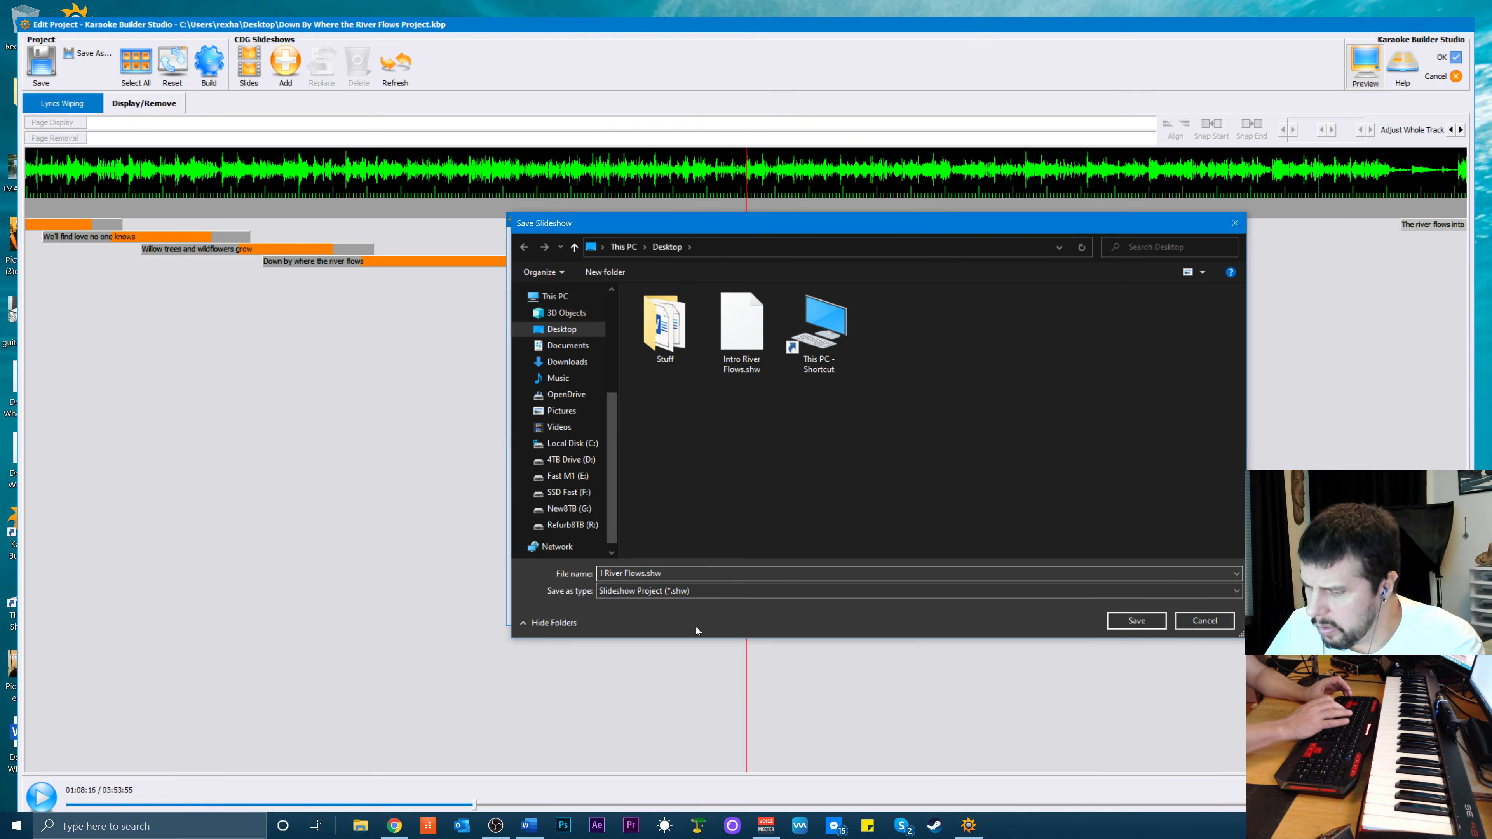
text(nstru)
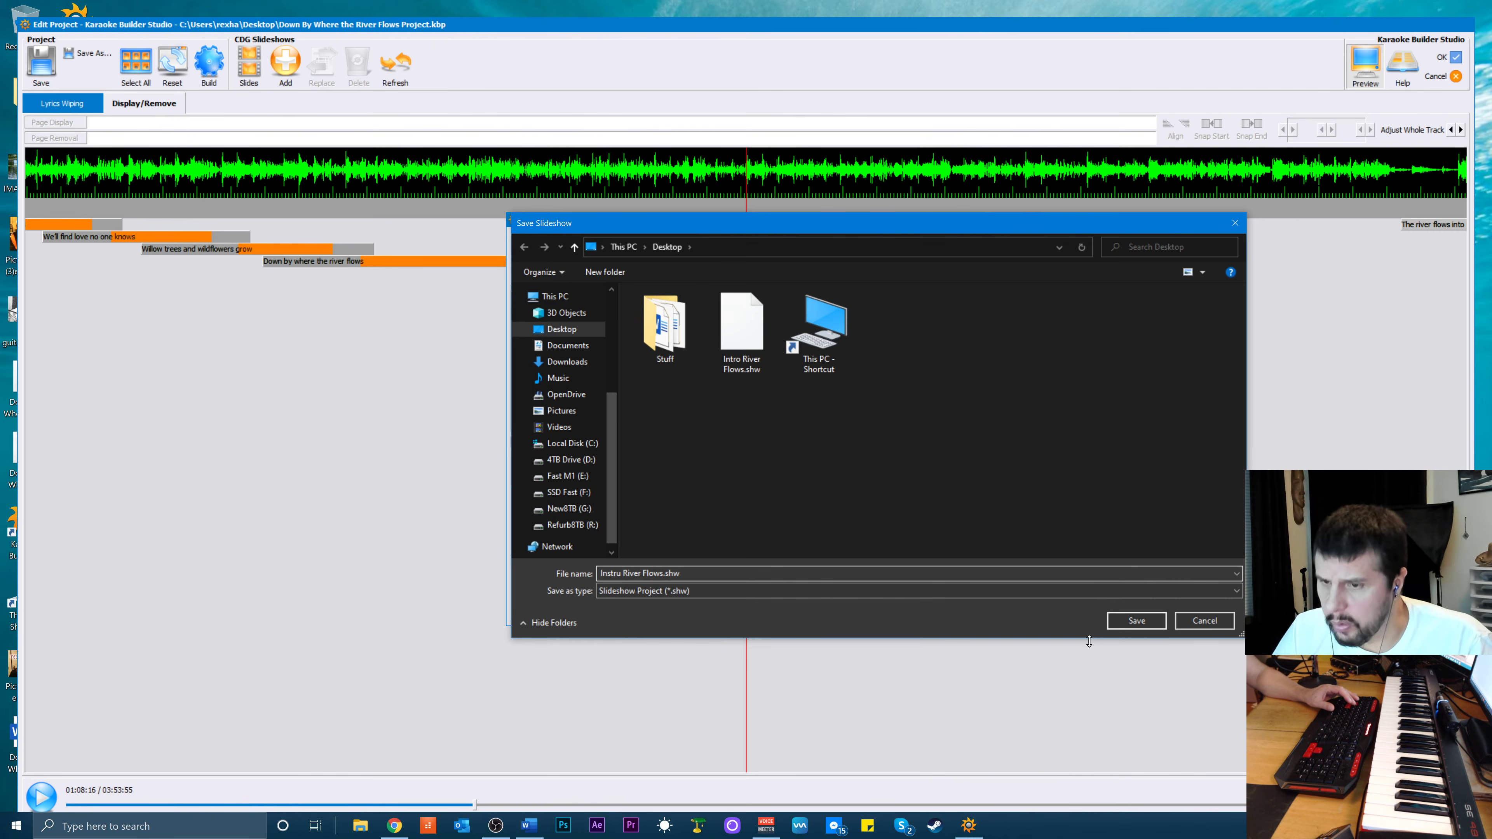
click(1137, 621)
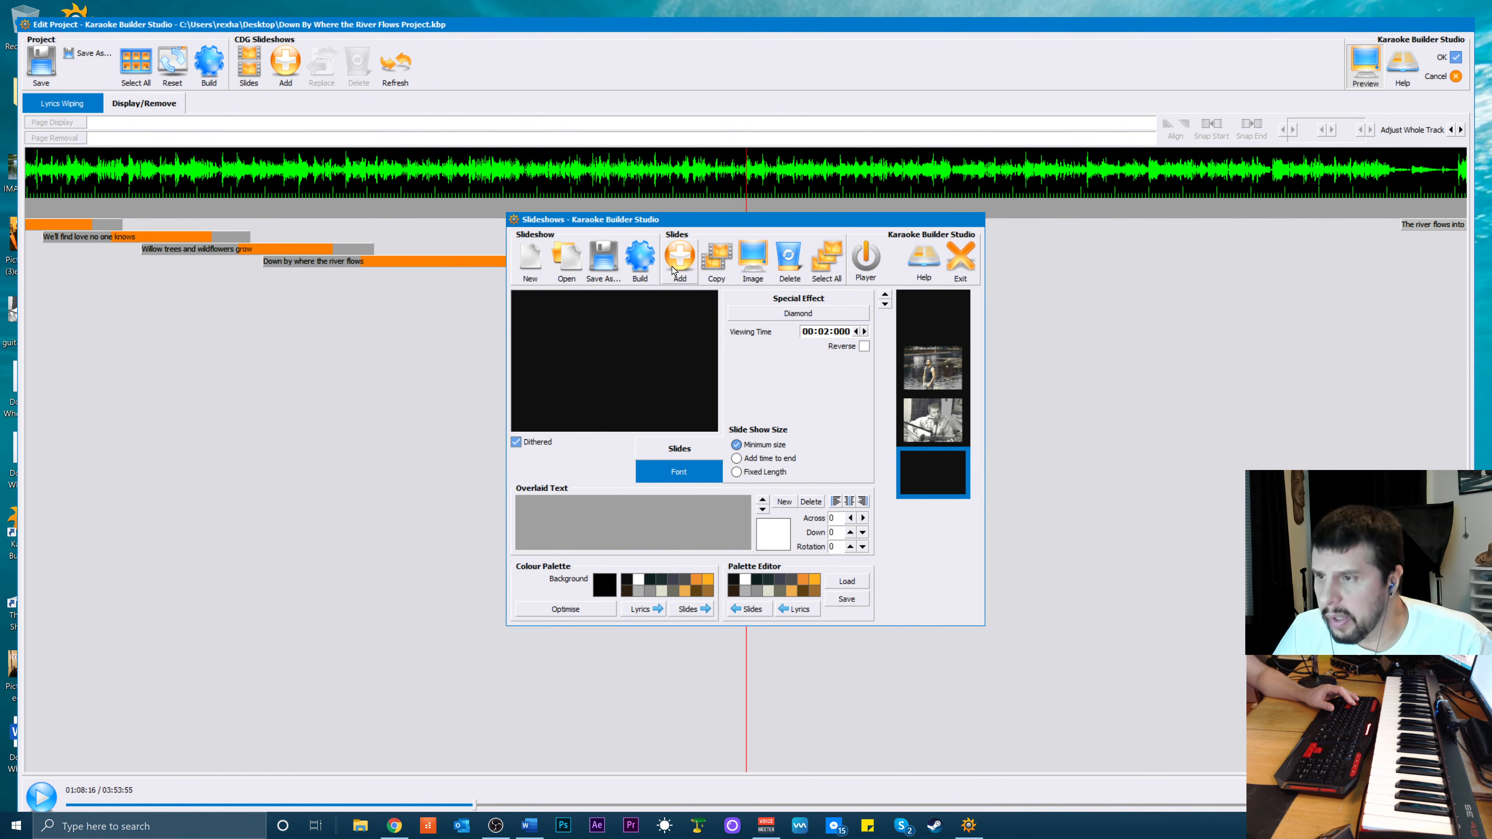
Build the slideshow into a CDG file on the Desktop named Instru River Flows.cdg
click(639, 259)
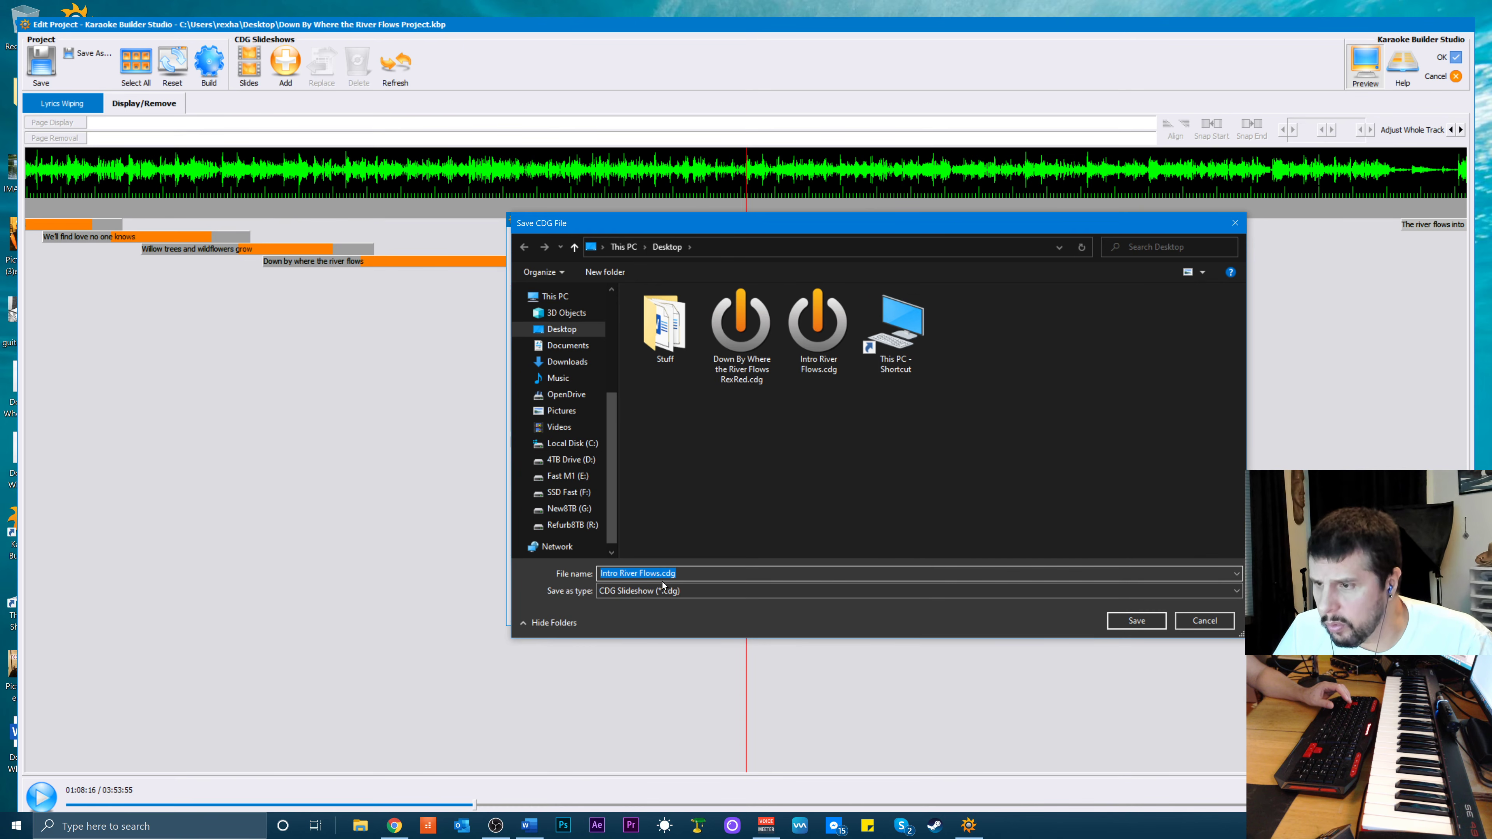
click(601, 572)
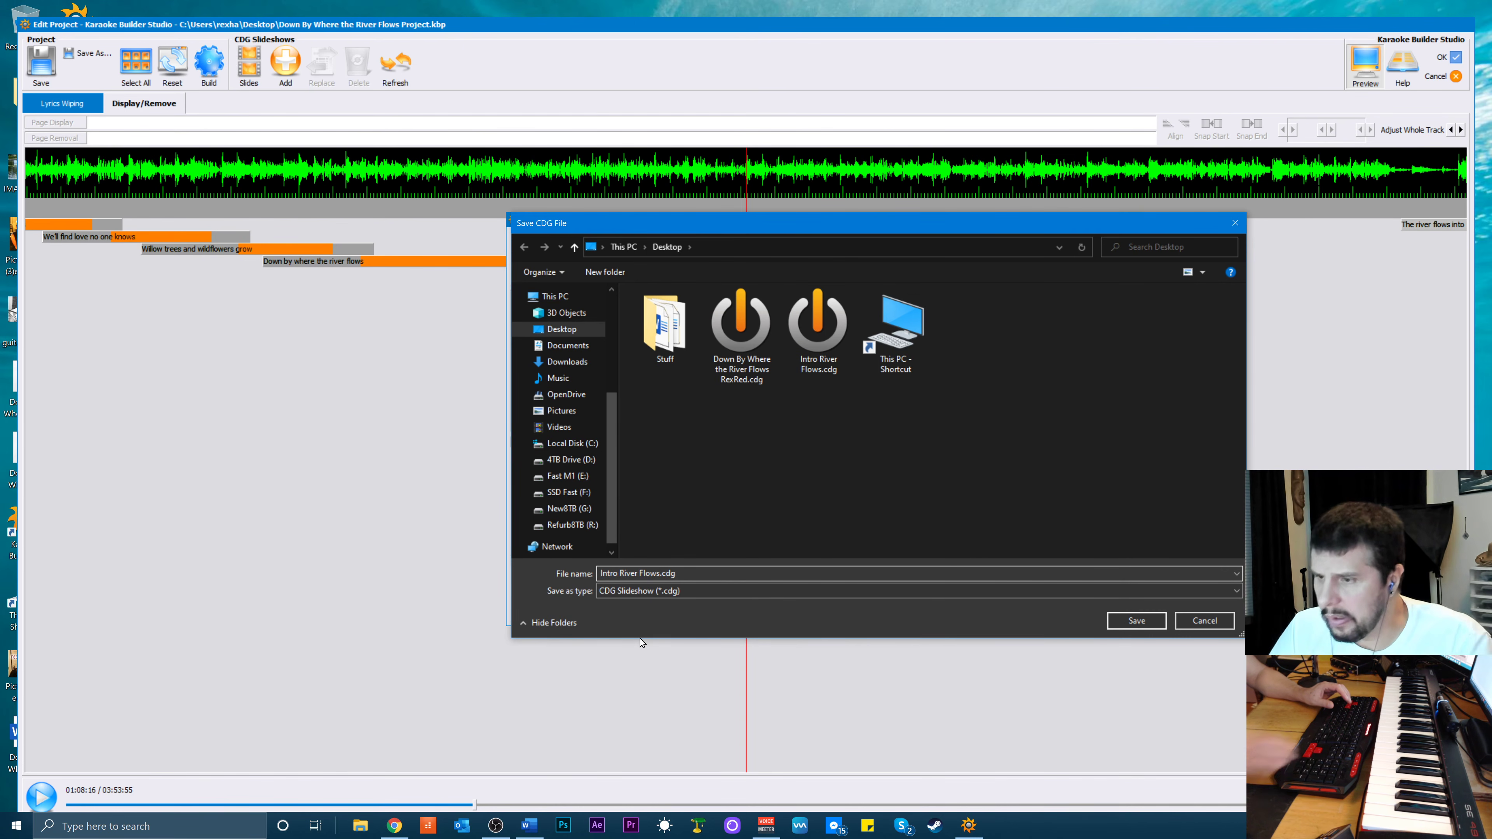
key(Delete)
key(Delete)
key(Delete)
key(Delete)
key(Delete)
key(Delete)
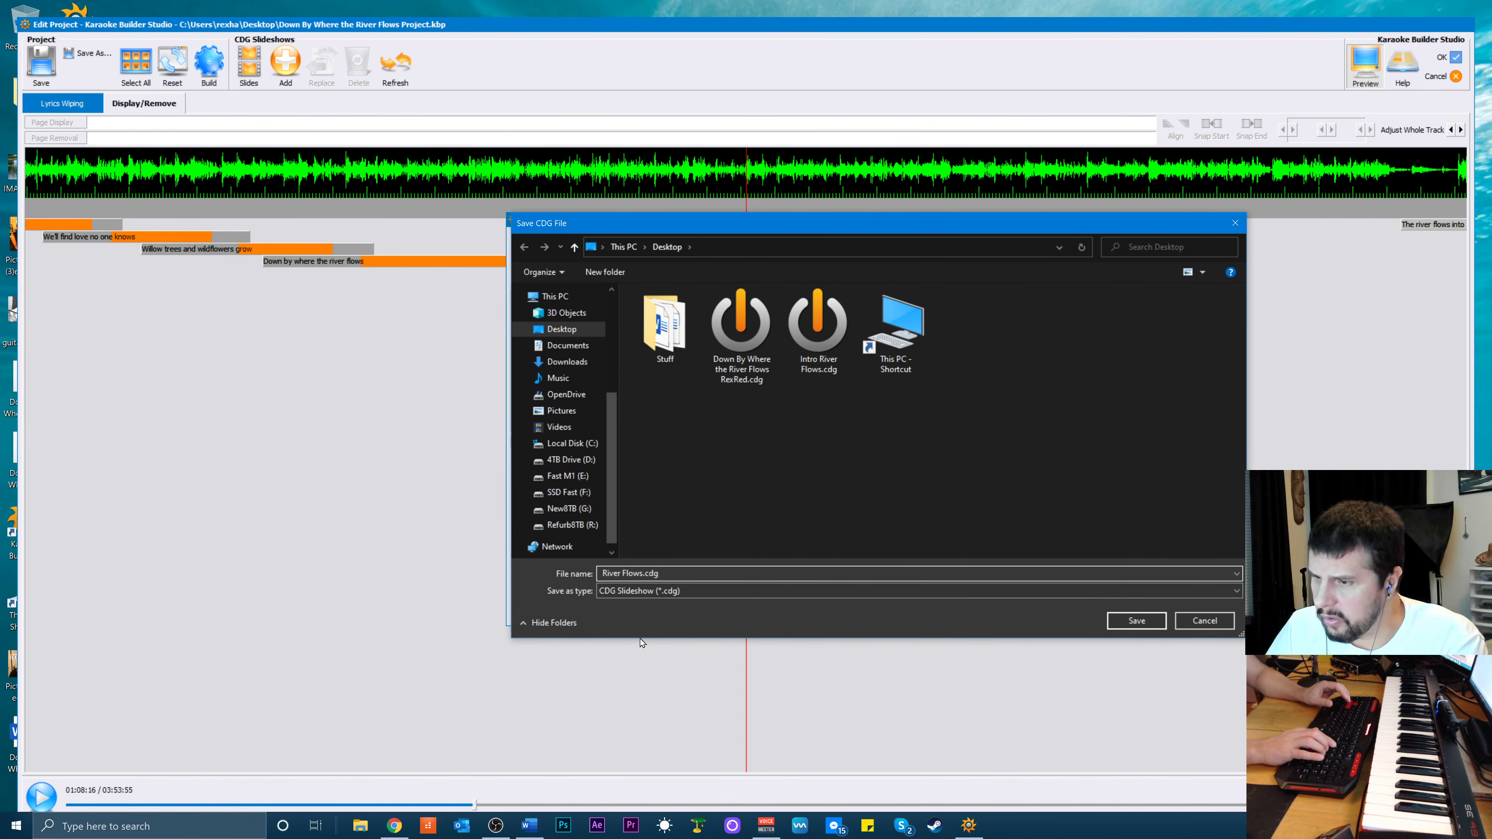
text(Instru)
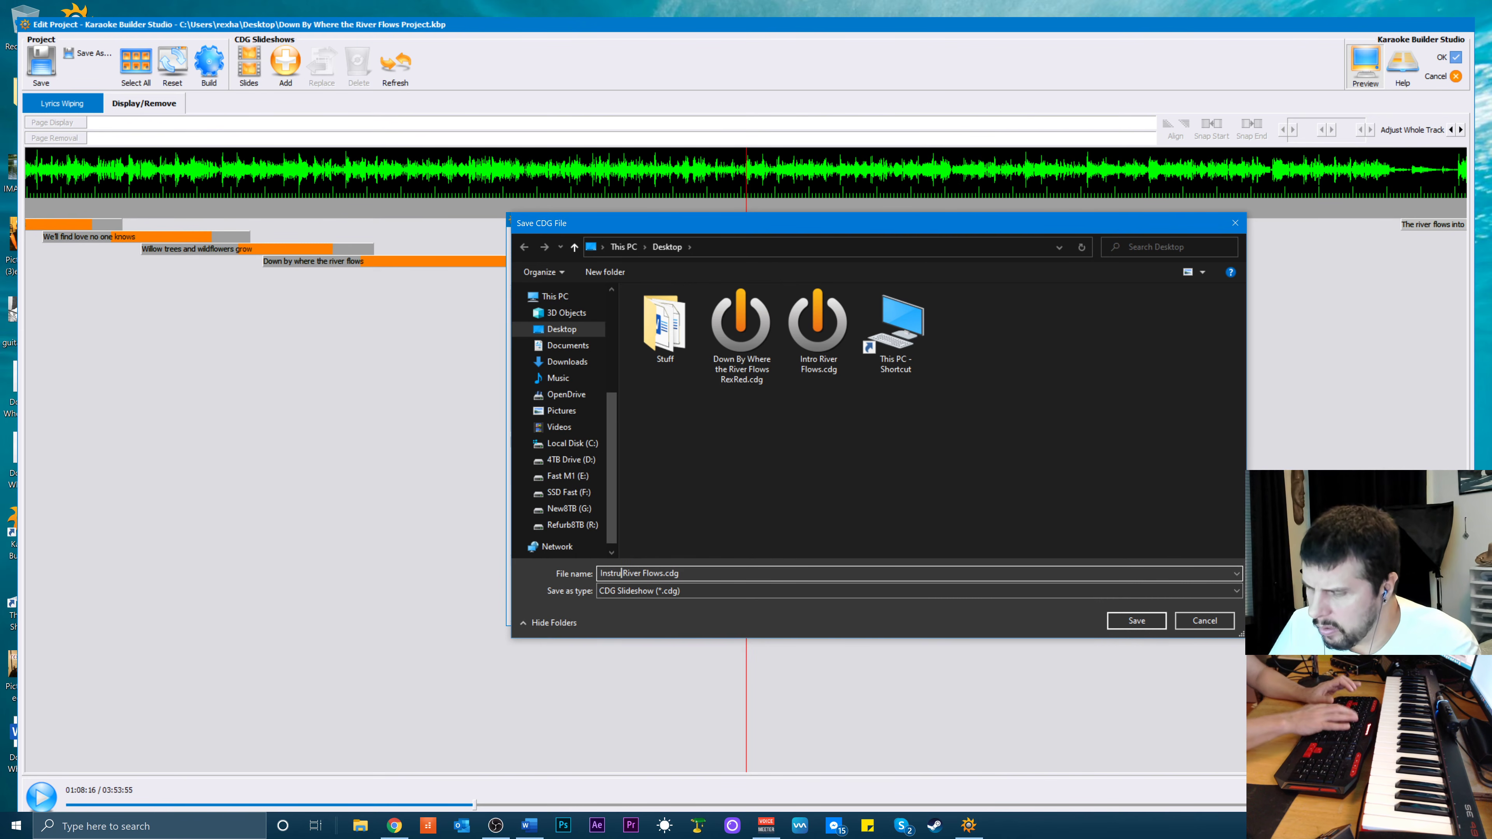
click(1131, 621)
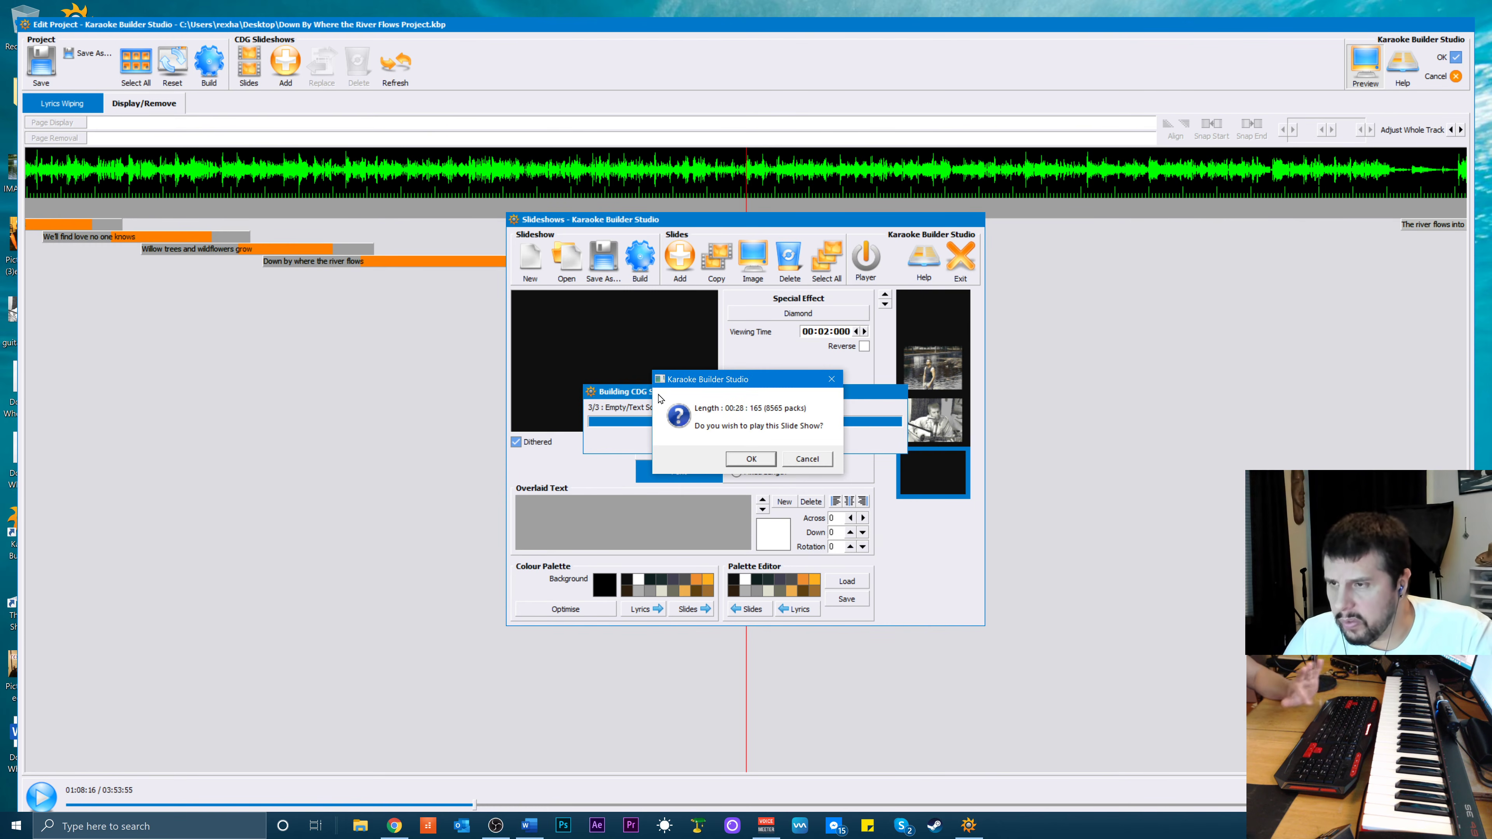
Play the built slideshow in the player, then close the player and the slideshow editor
click(752, 459)
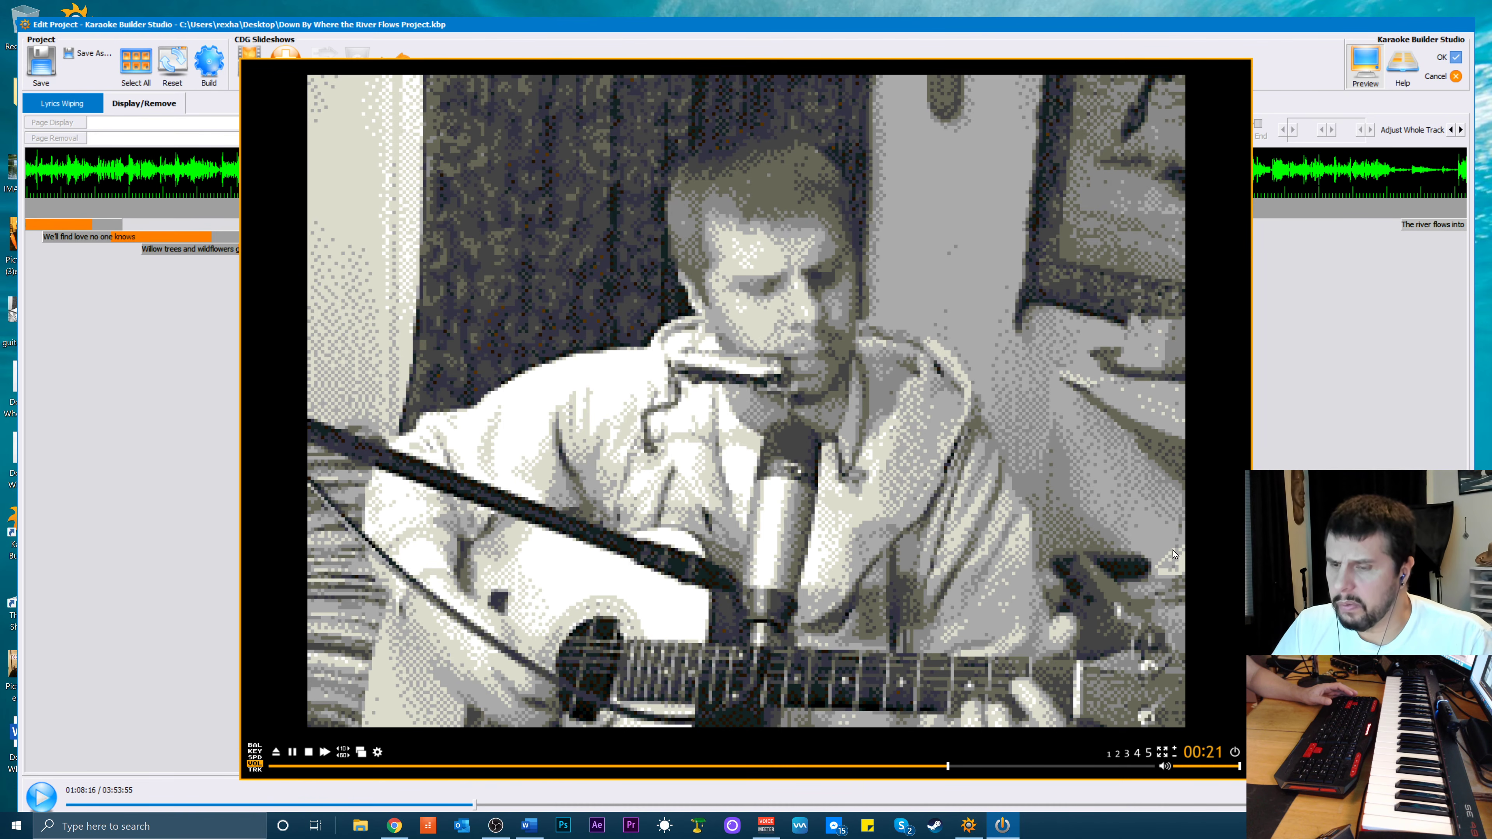
click(1235, 752)
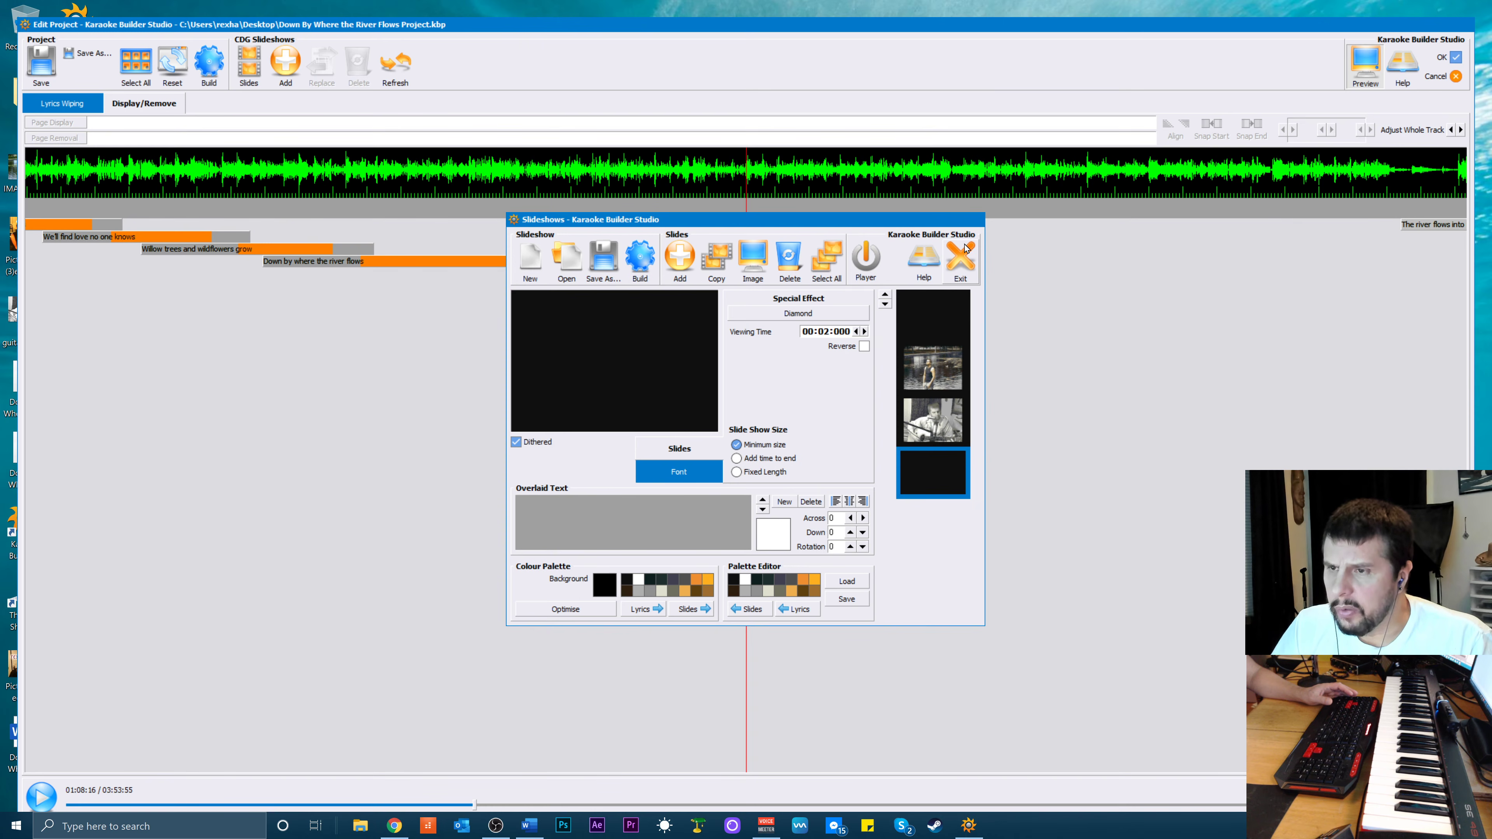
click(964, 256)
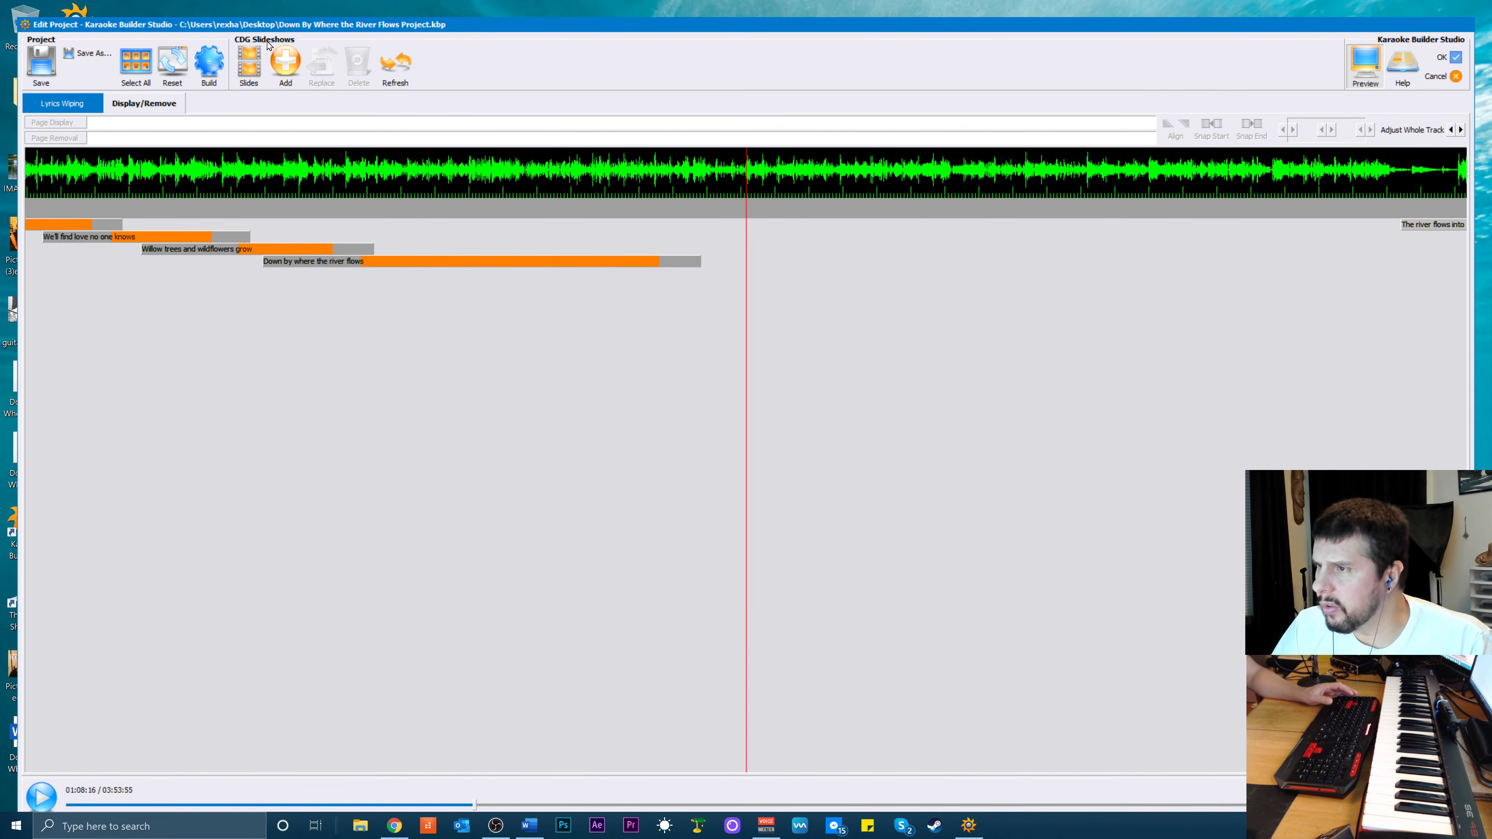
Add the Instru River Flows.cdg slideshow to the karaoke timeline at 01:08:16, in the instrumental break
click(286, 62)
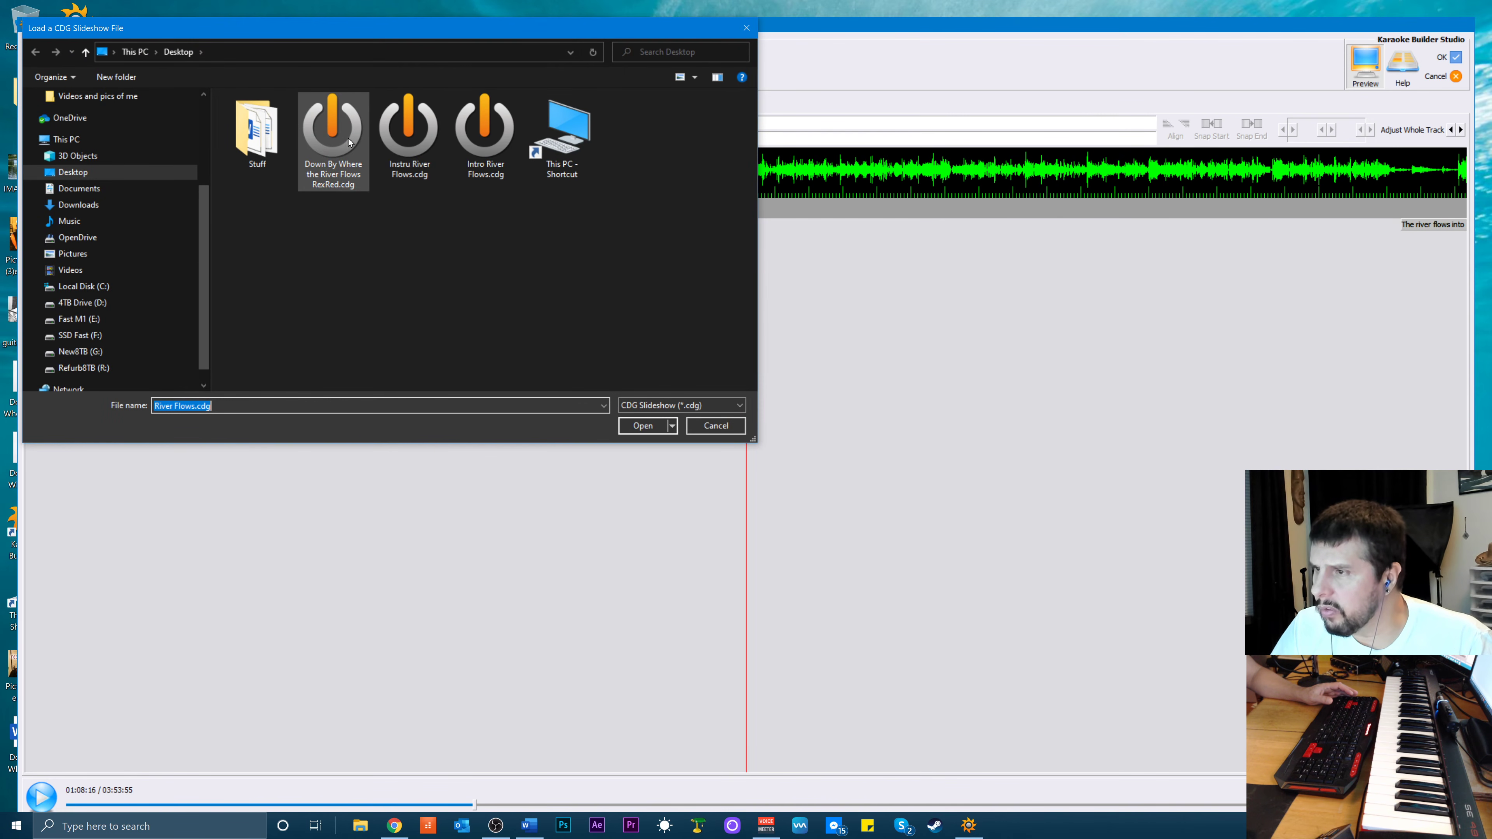
click(405, 141)
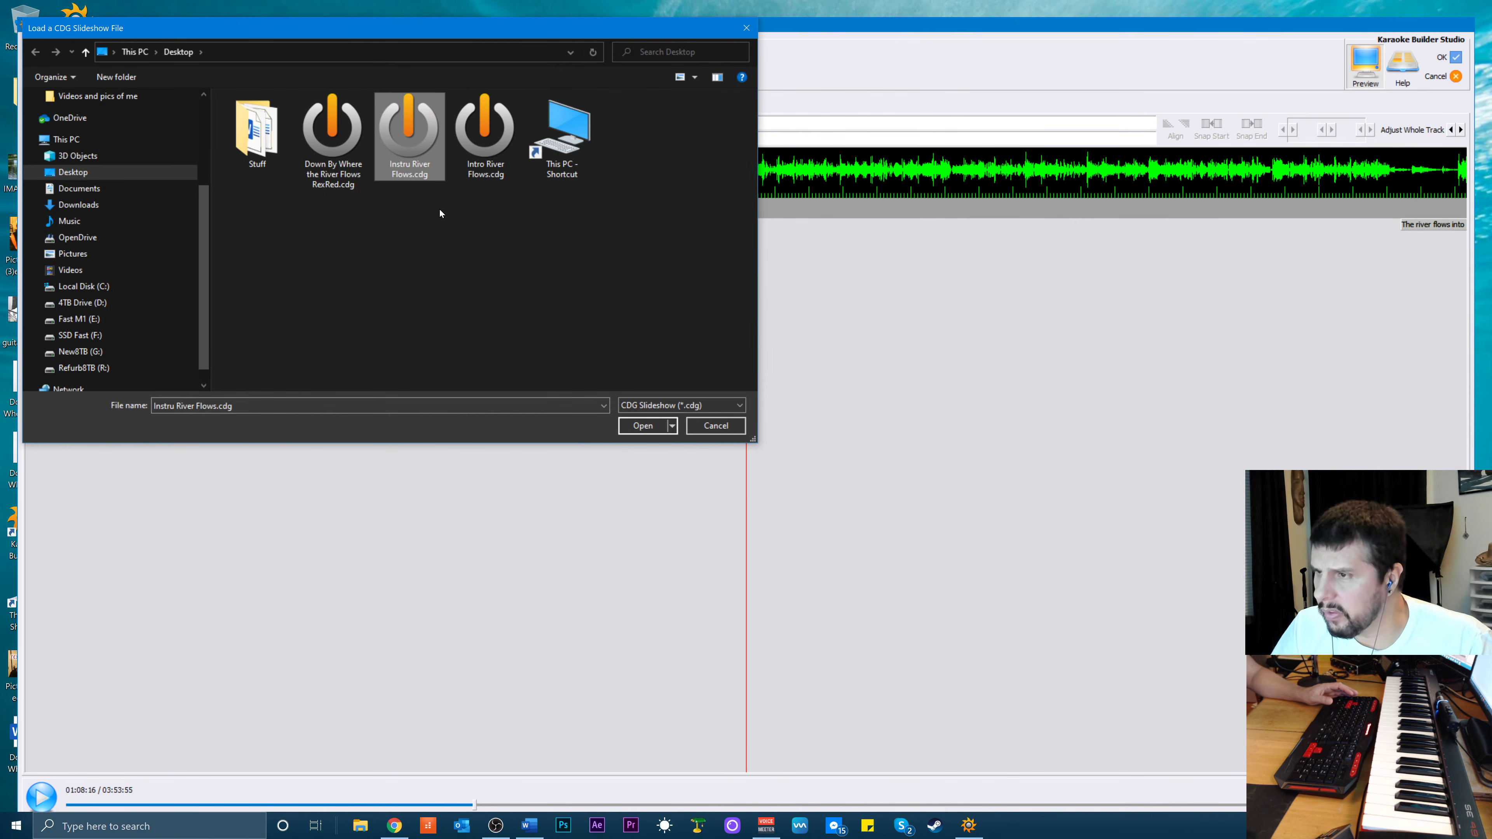
click(636, 425)
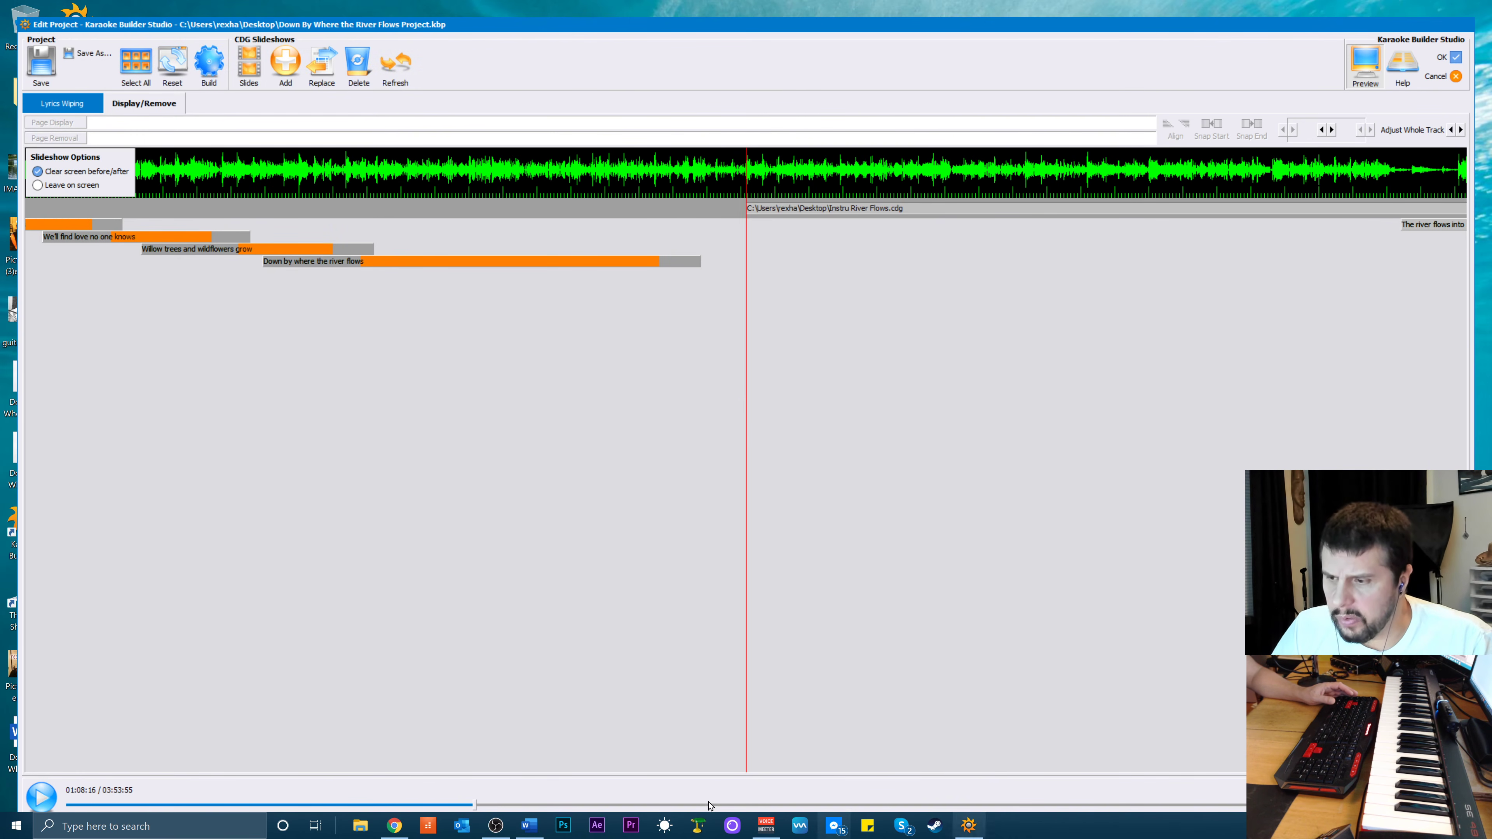
View the timeline around 01:19:22 and open Instru River Flows.shw in the slideshow editor
drag(479, 810, 542, 808)
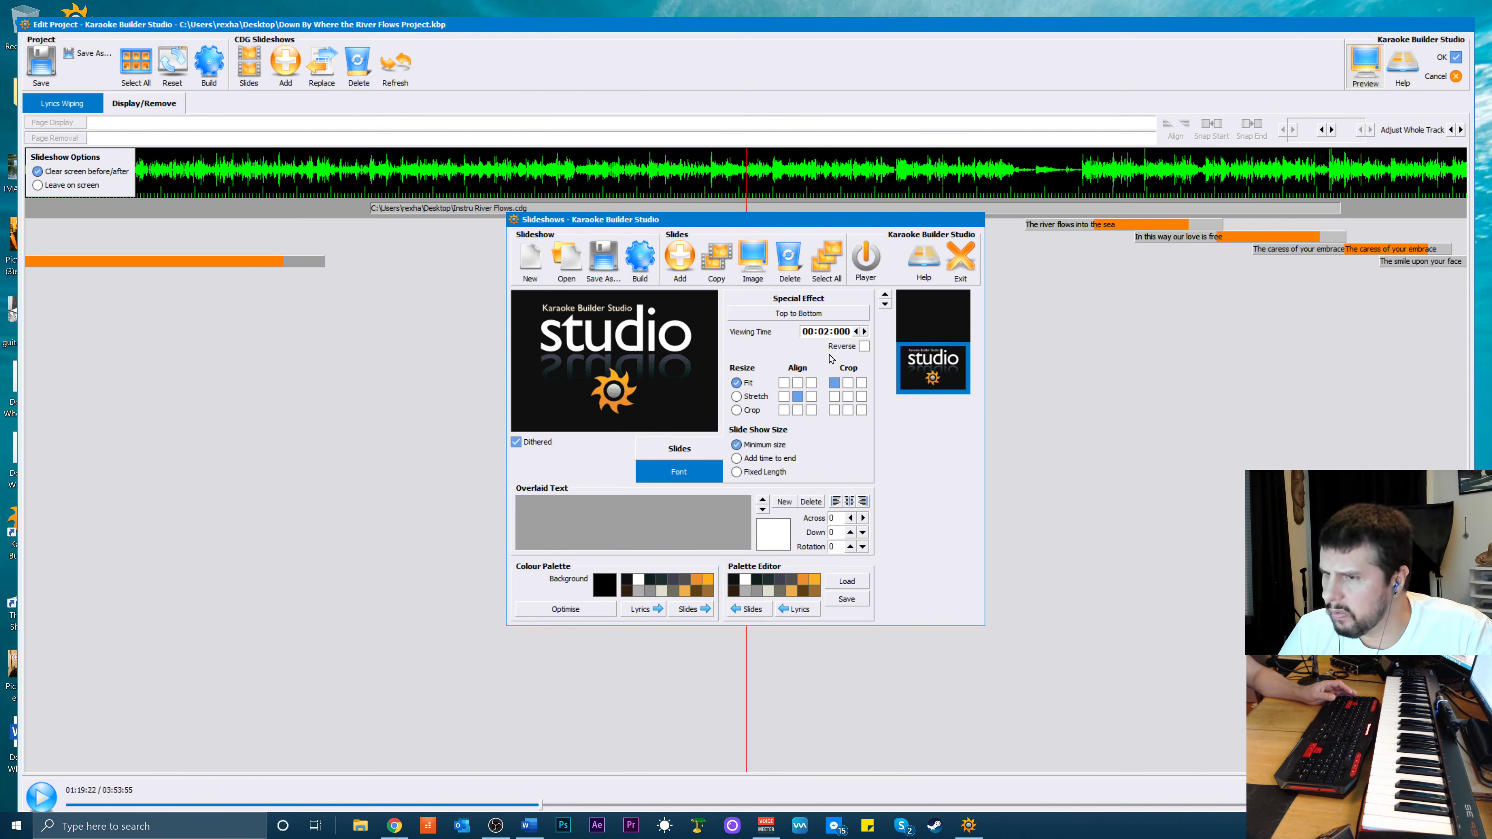
click(567, 266)
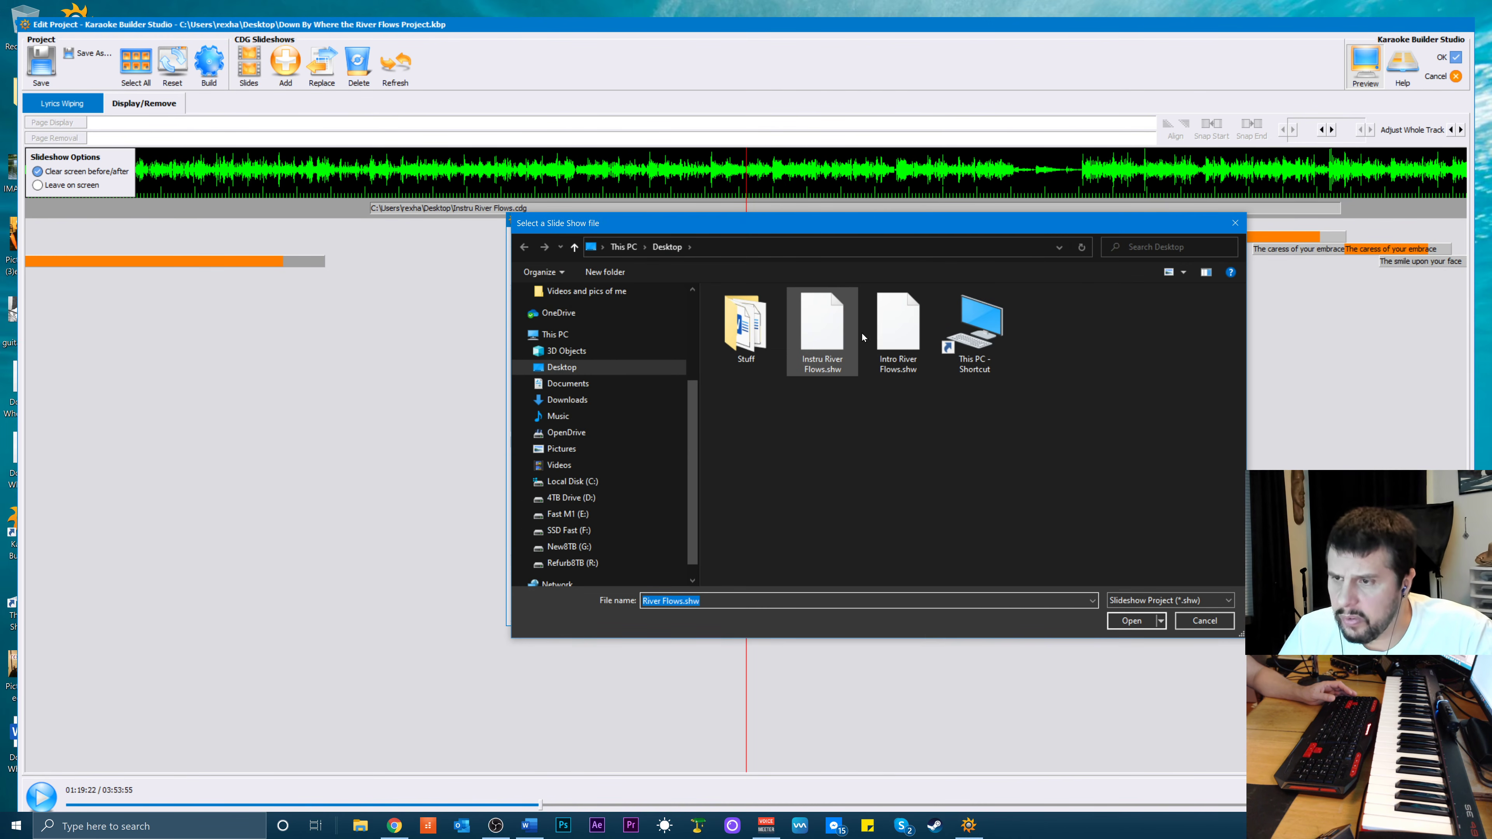
click(828, 333)
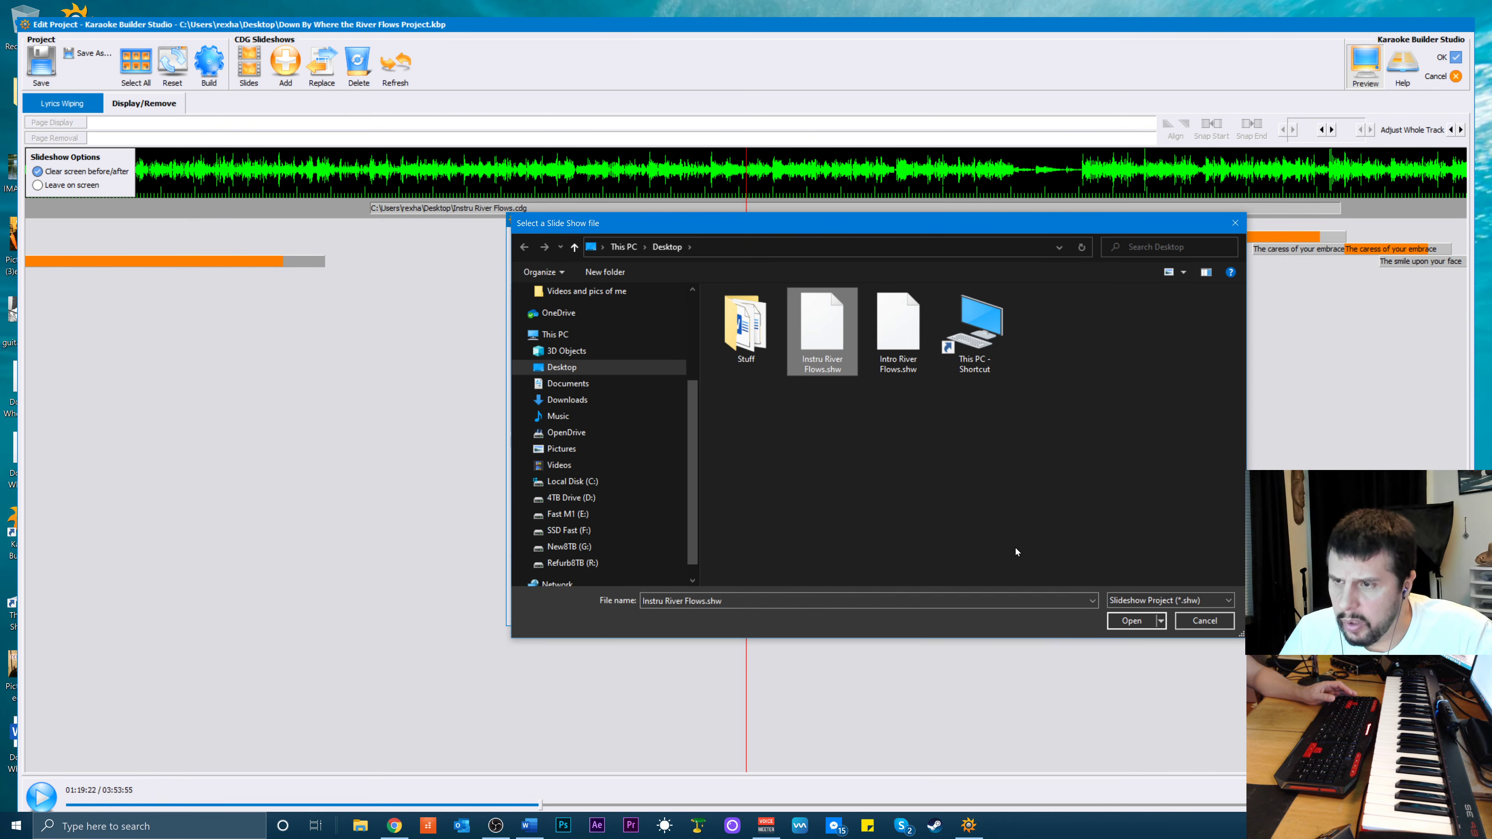
click(1128, 622)
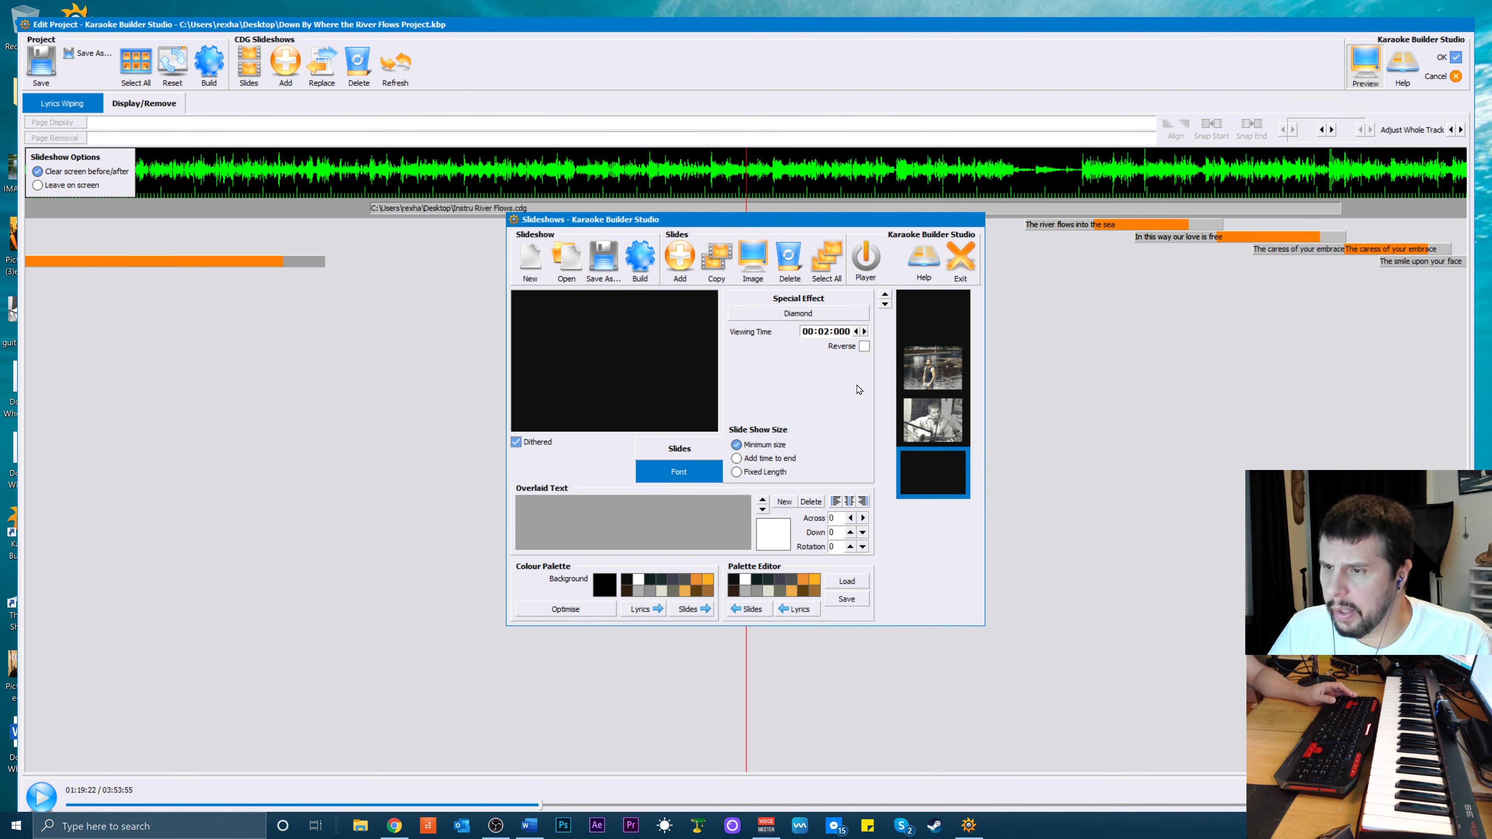
Set the viewing time of both the lake photo slide and the guitar photo slide to 2 seconds
click(940, 383)
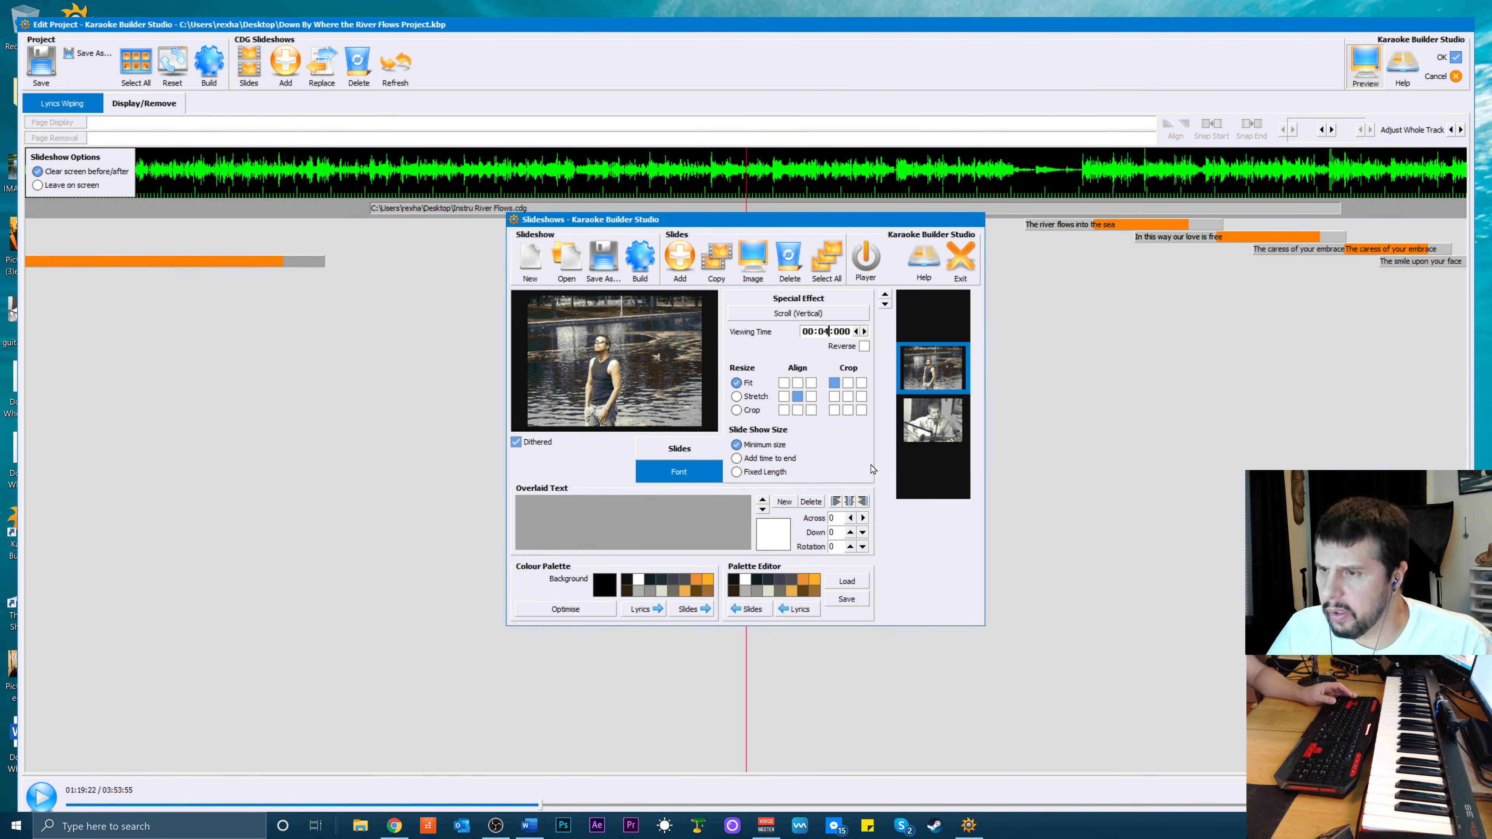
key(BackSpace)
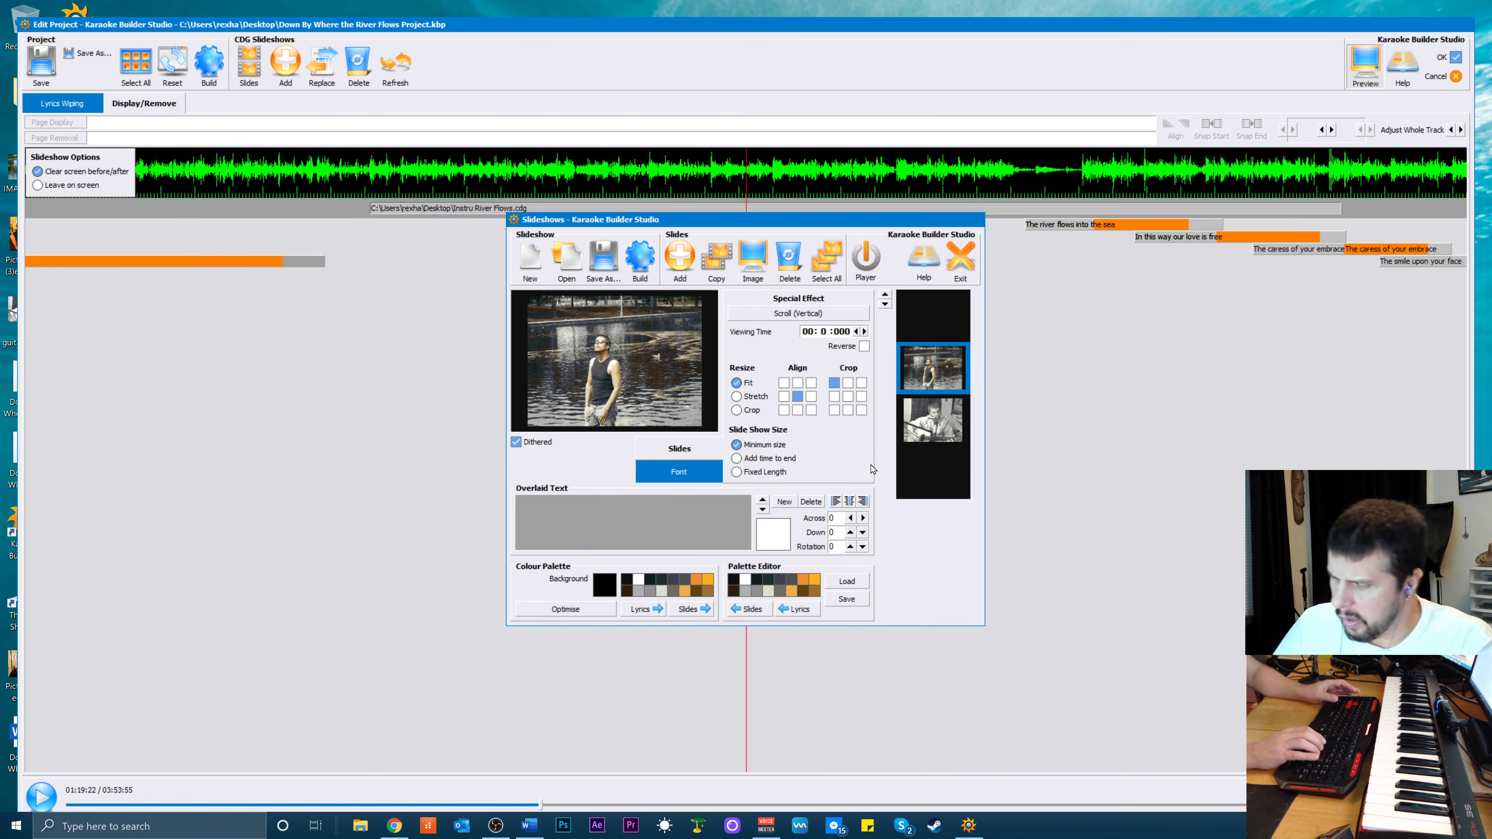
text(2)
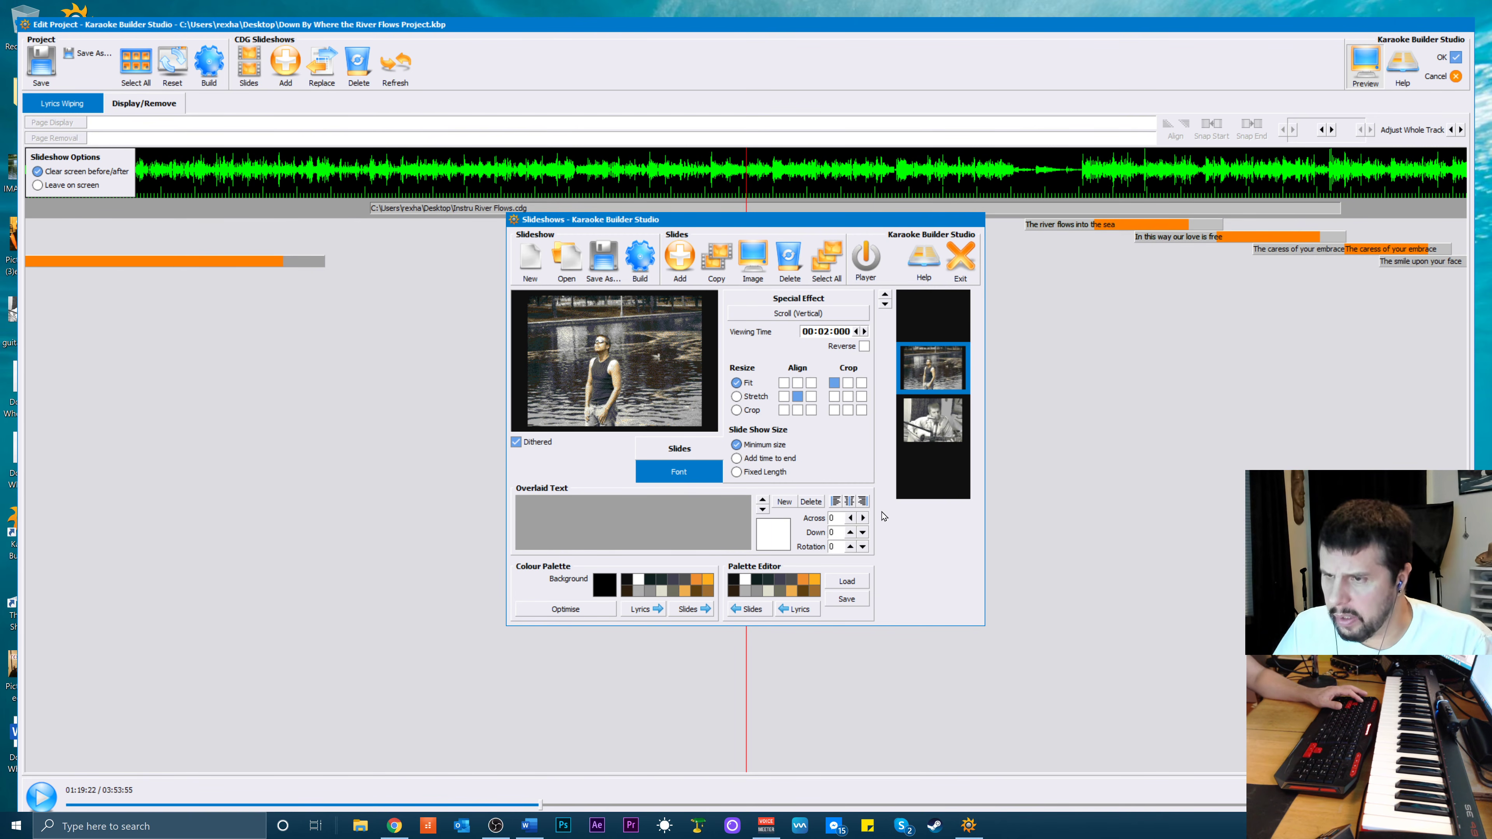
click(920, 417)
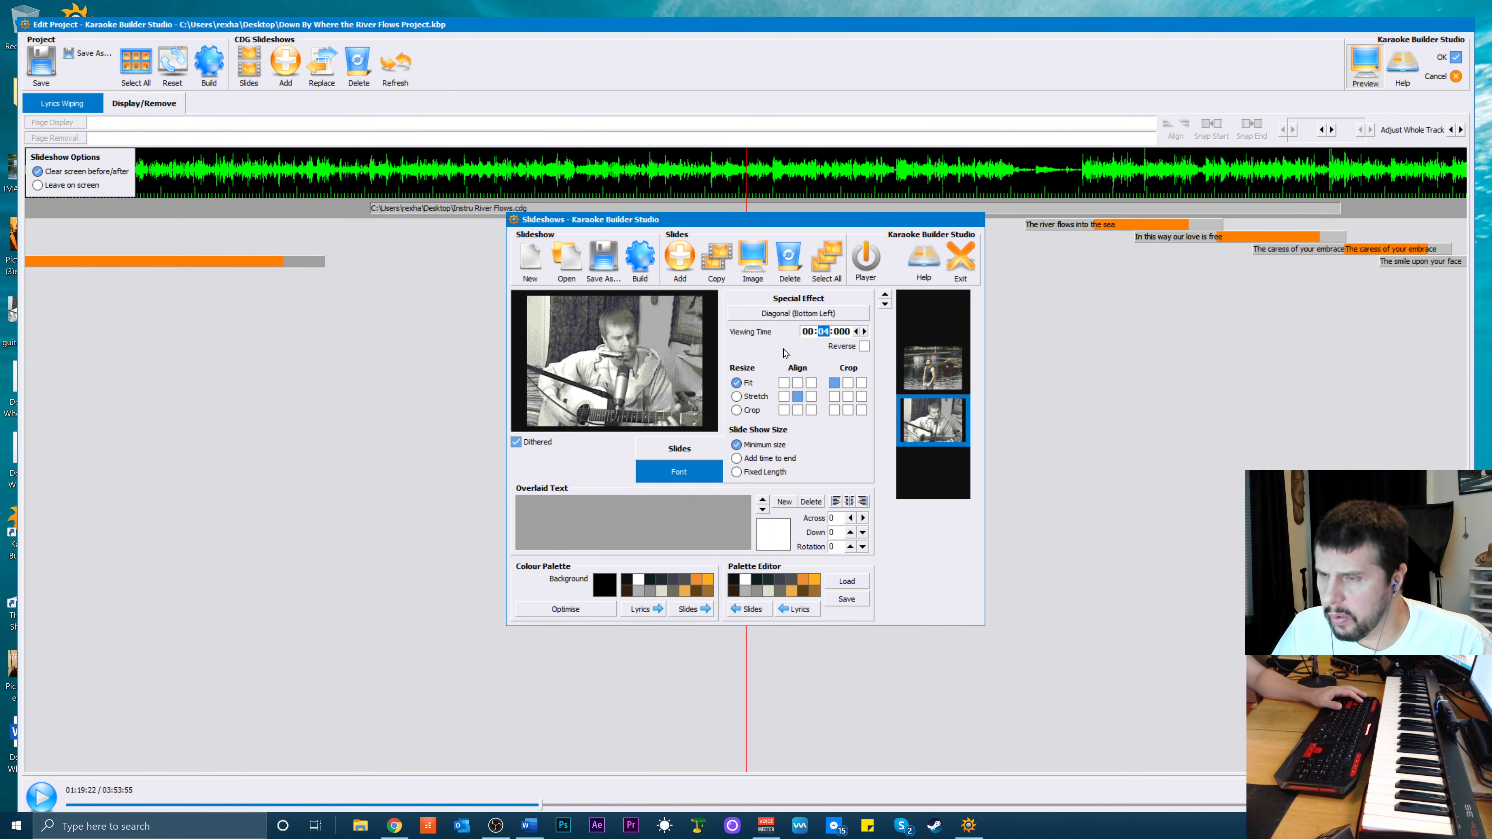
key(BackSpace)
text(2)
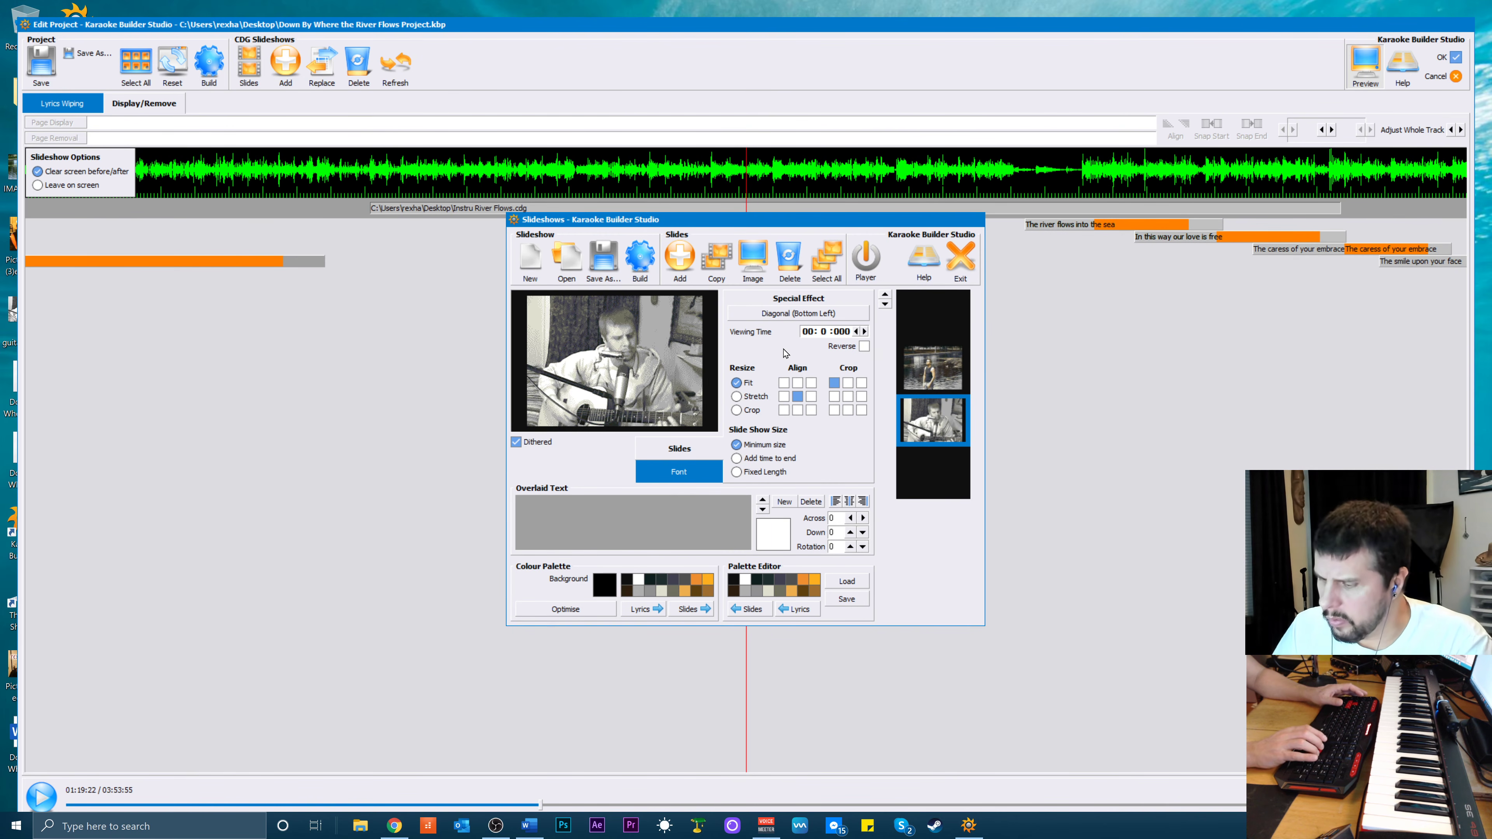
click(950, 495)
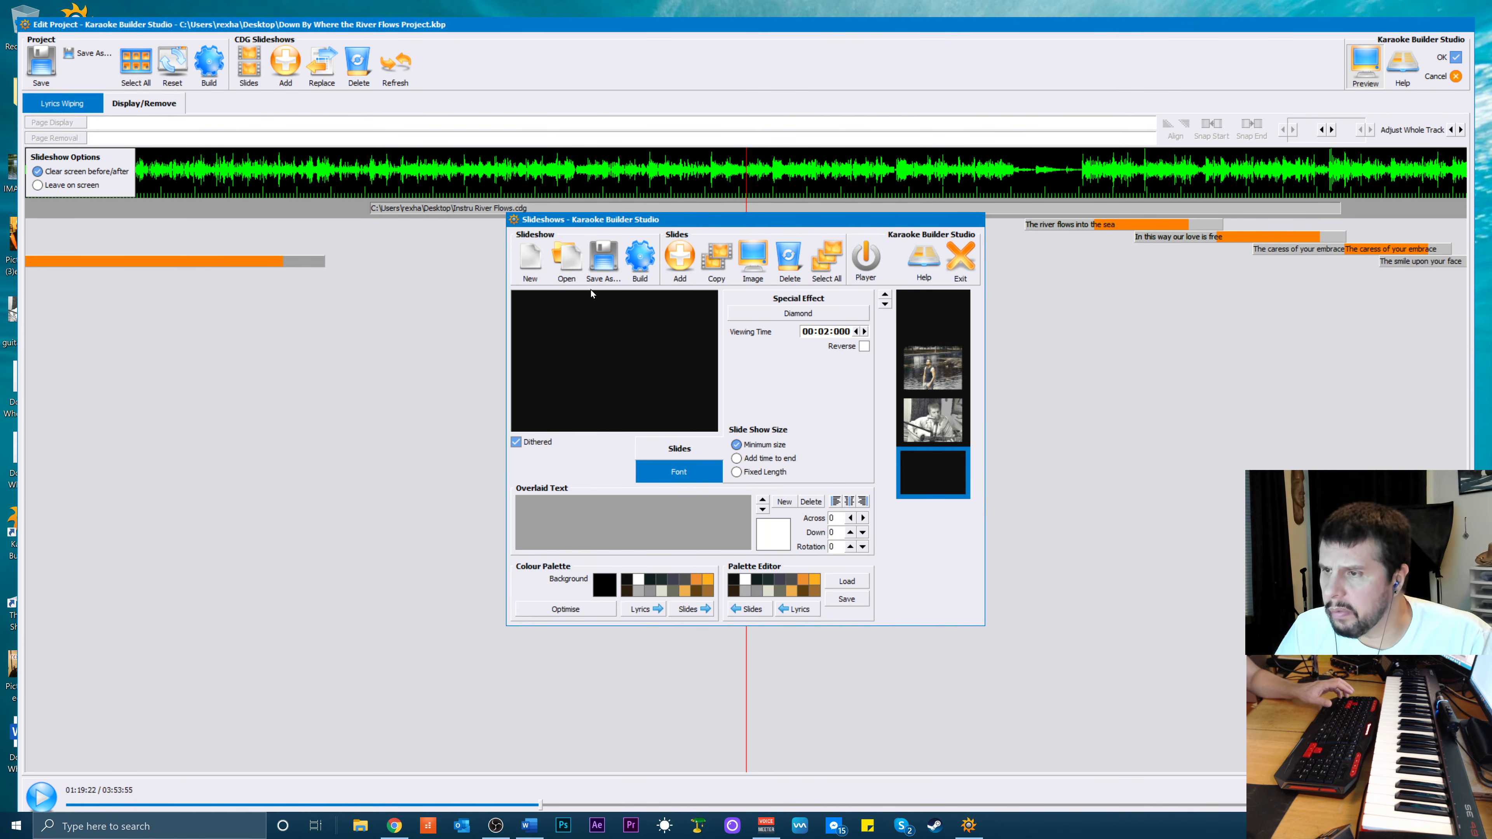
Save the shortened slideshow project over the existing Instru River Flows.shw
click(605, 269)
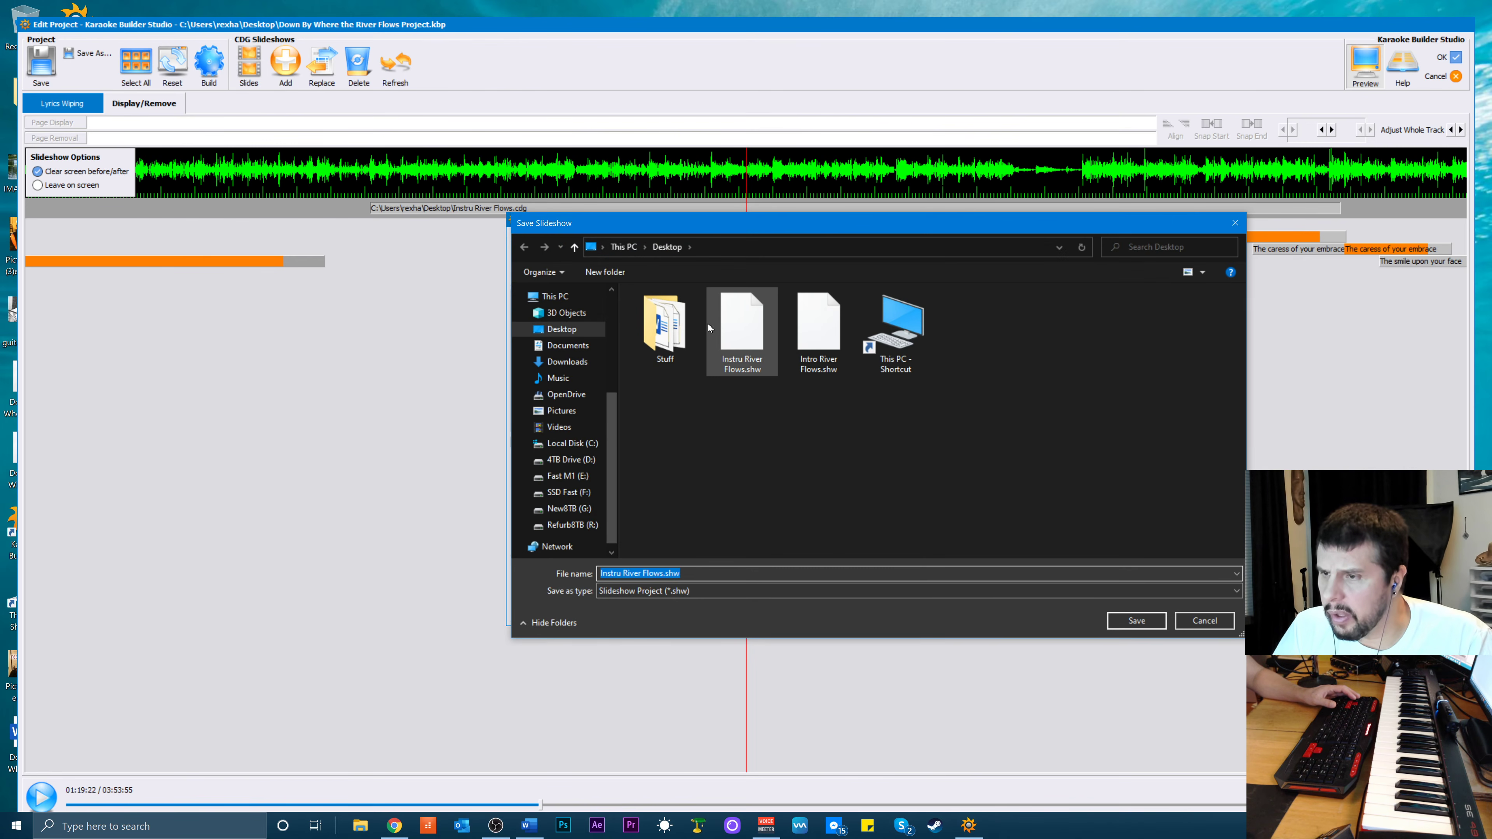
click(727, 334)
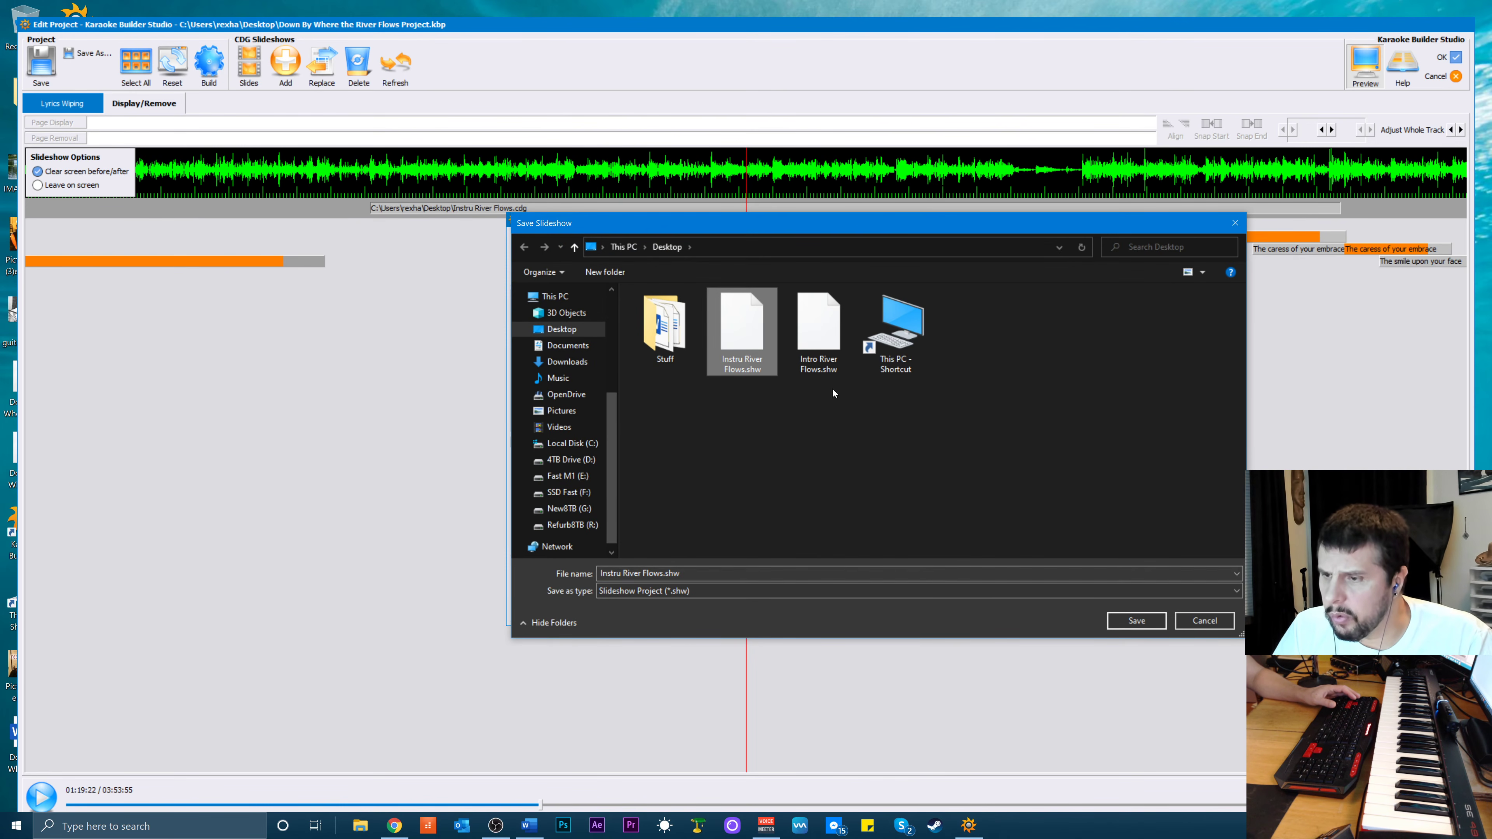
click(1136, 621)
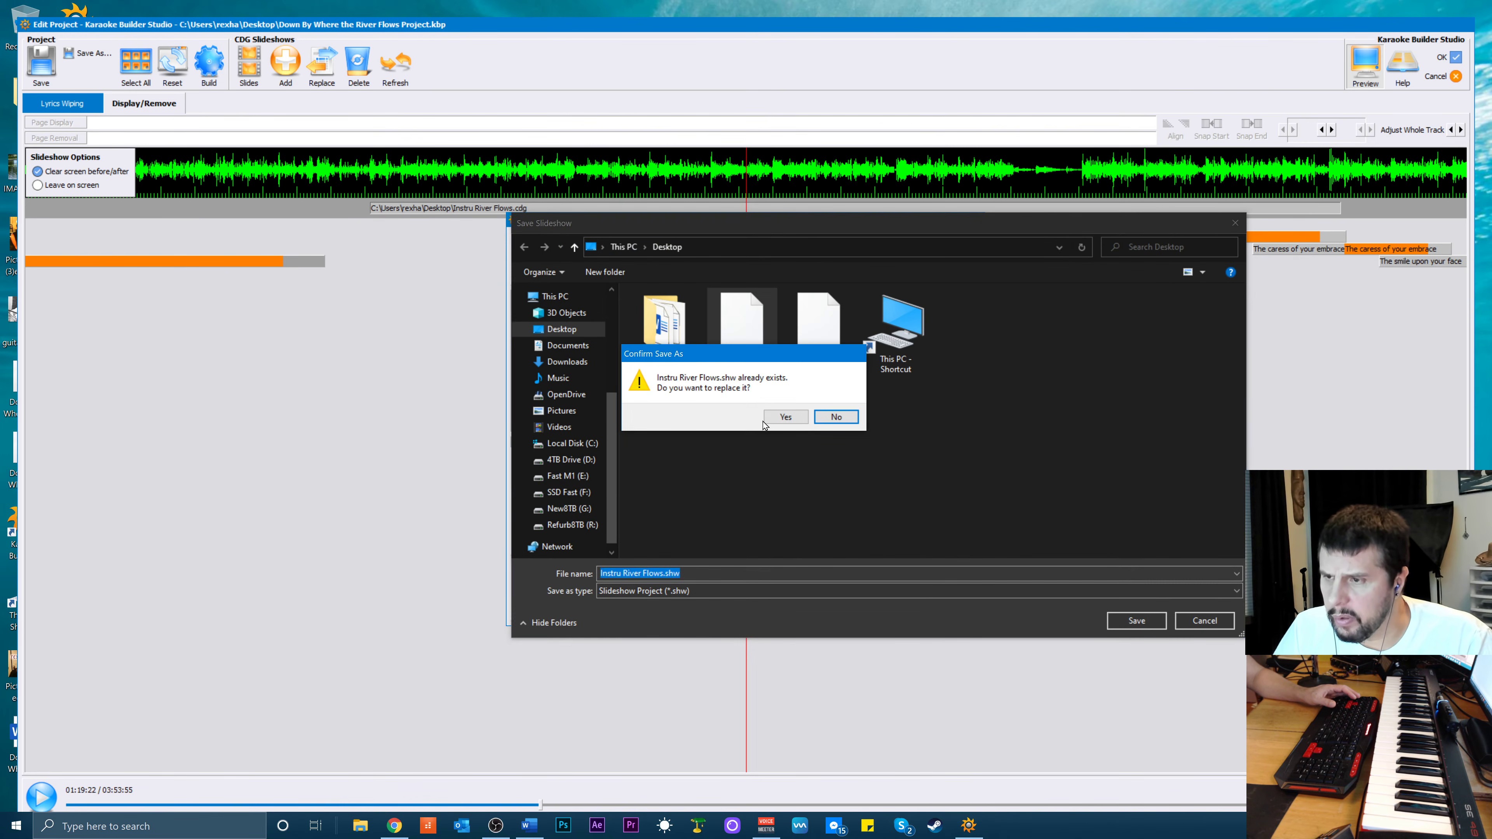
click(785, 416)
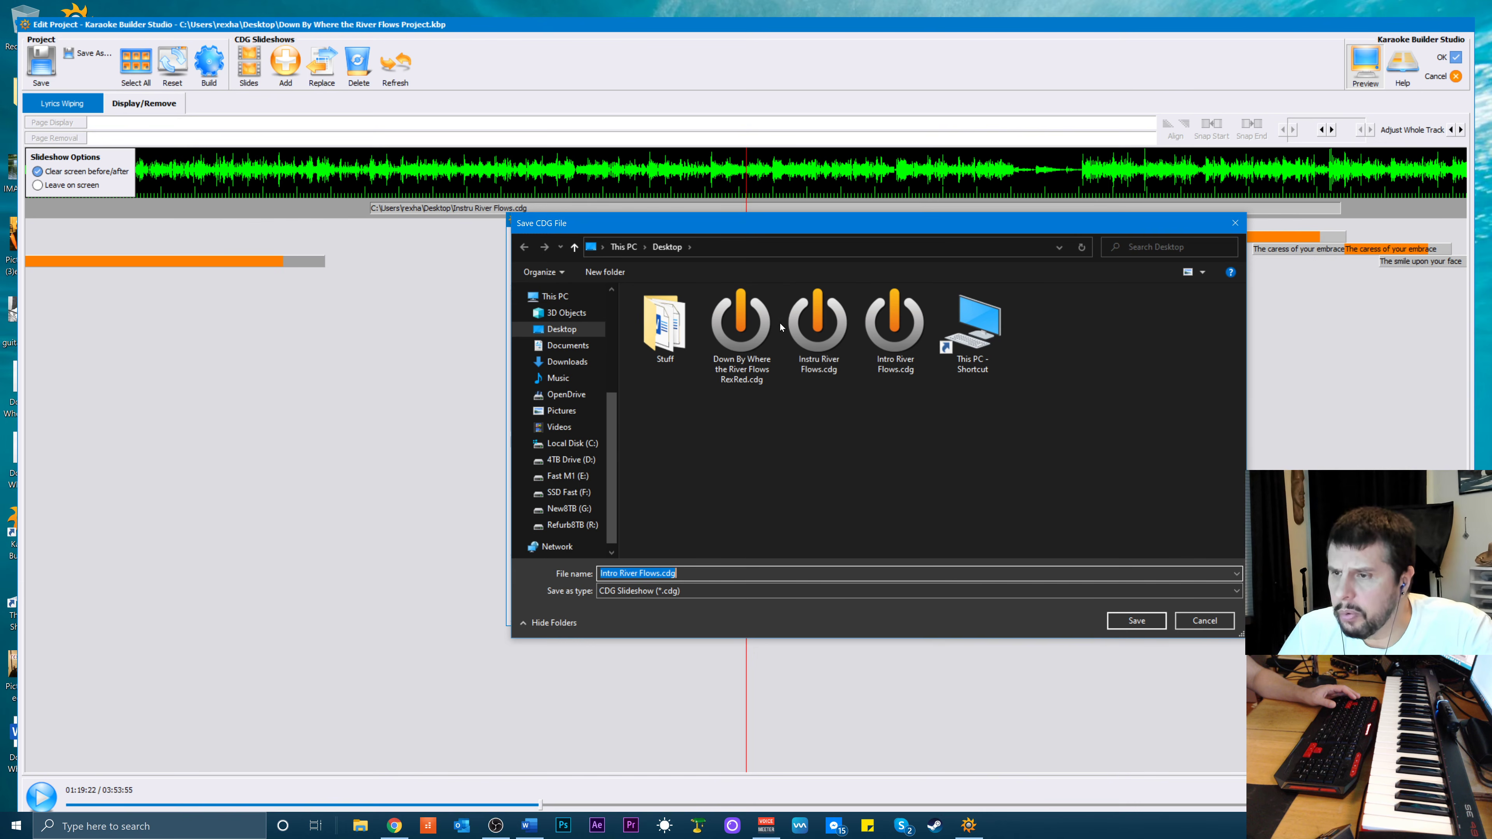
Rebuild the slideshow over the existing Instru River Flows.cdg, skip playing it and close the slideshow editor
click(821, 341)
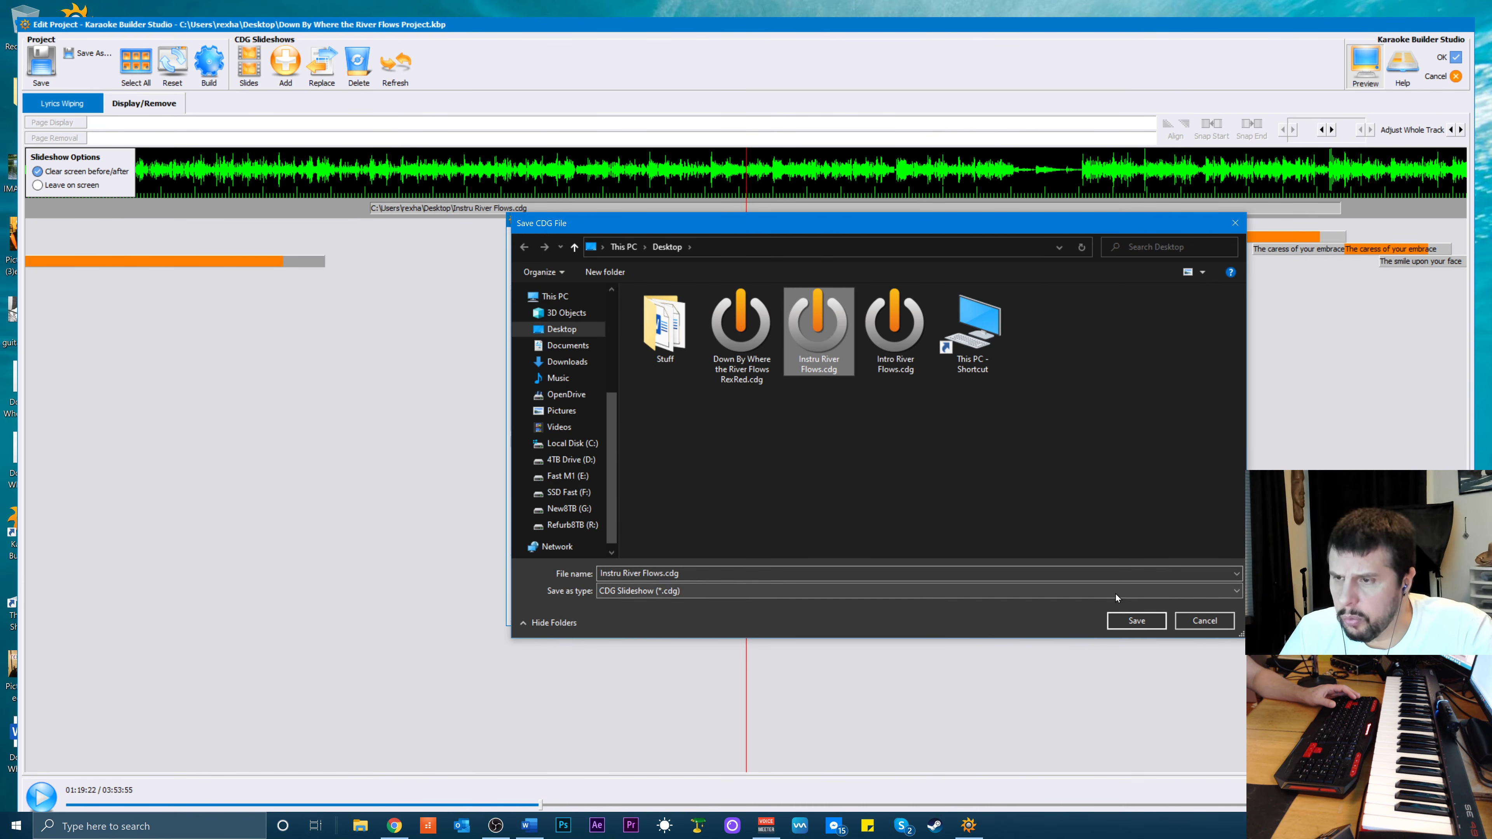
click(1137, 620)
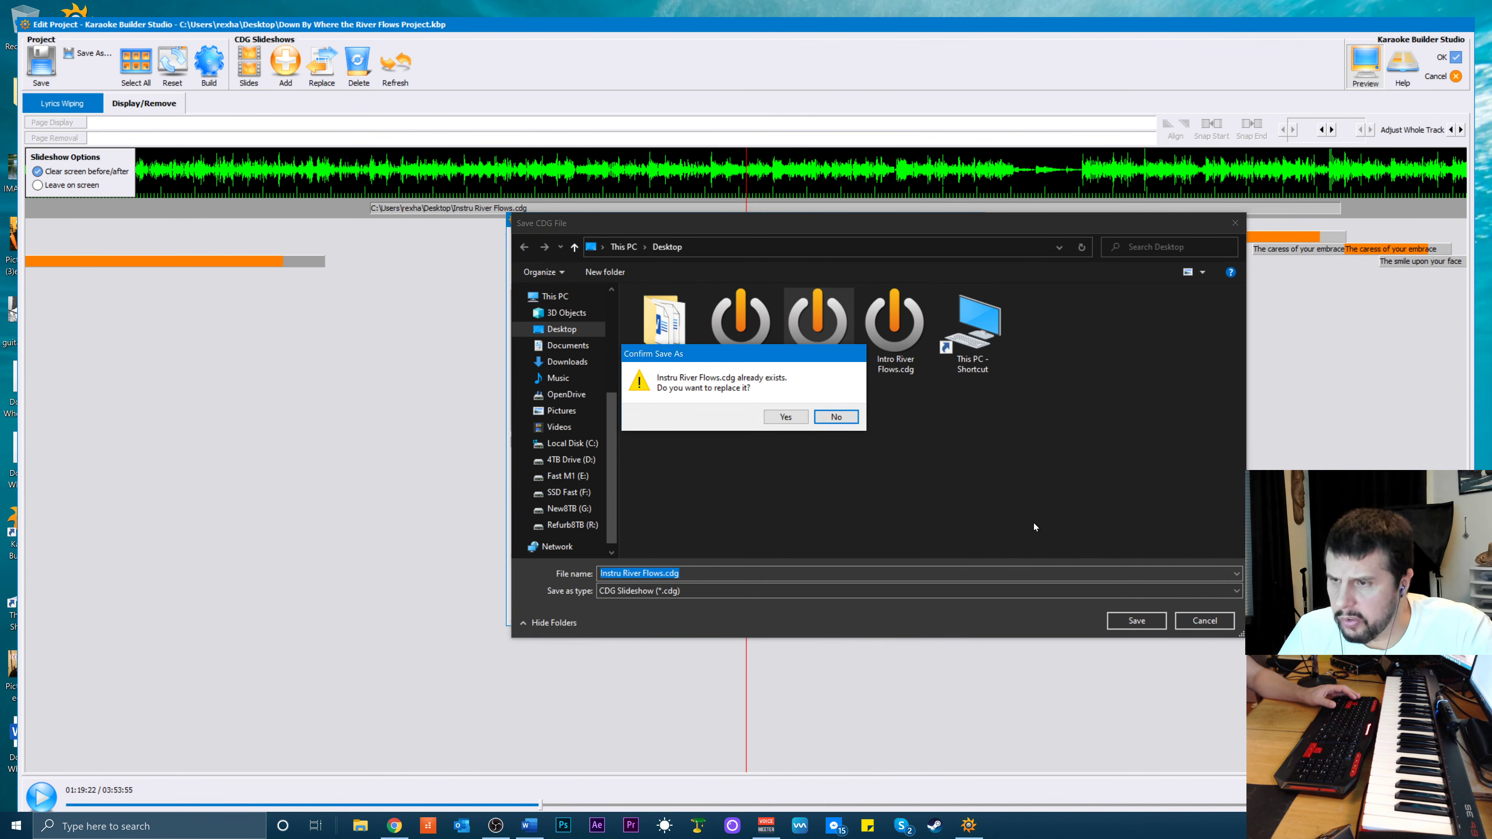
click(787, 417)
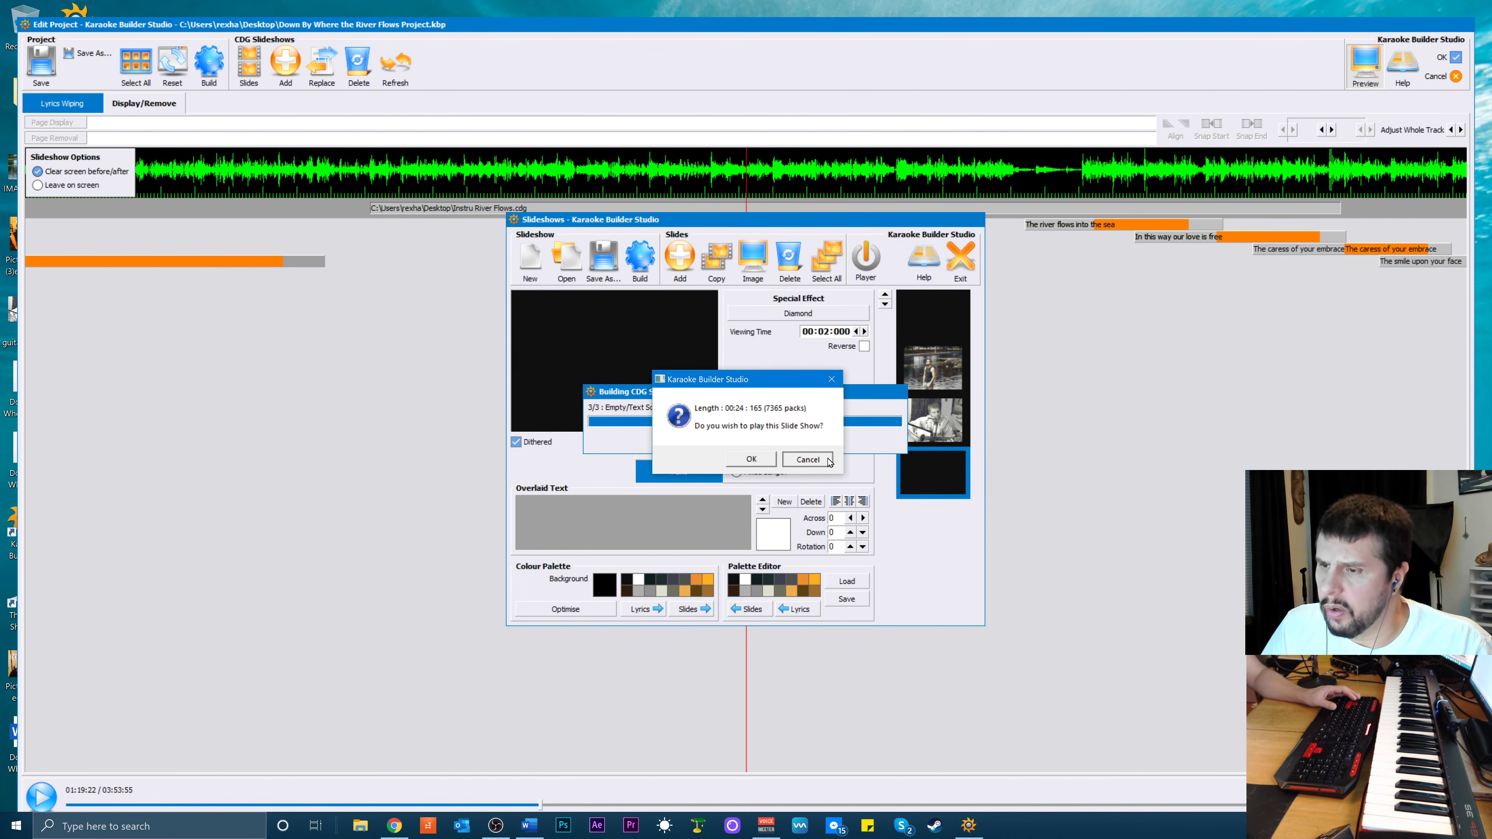
click(787, 461)
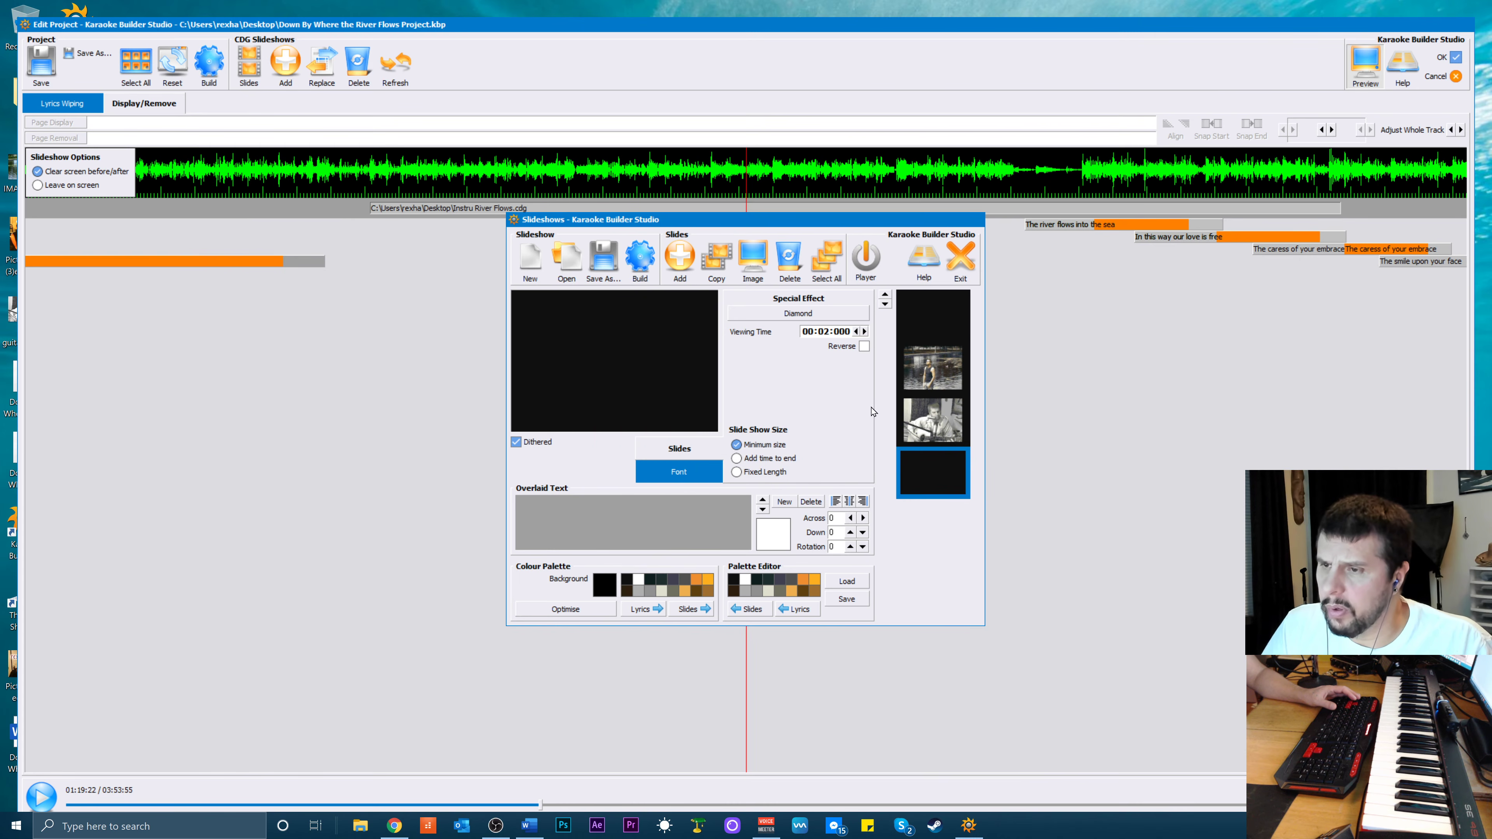
click(966, 273)
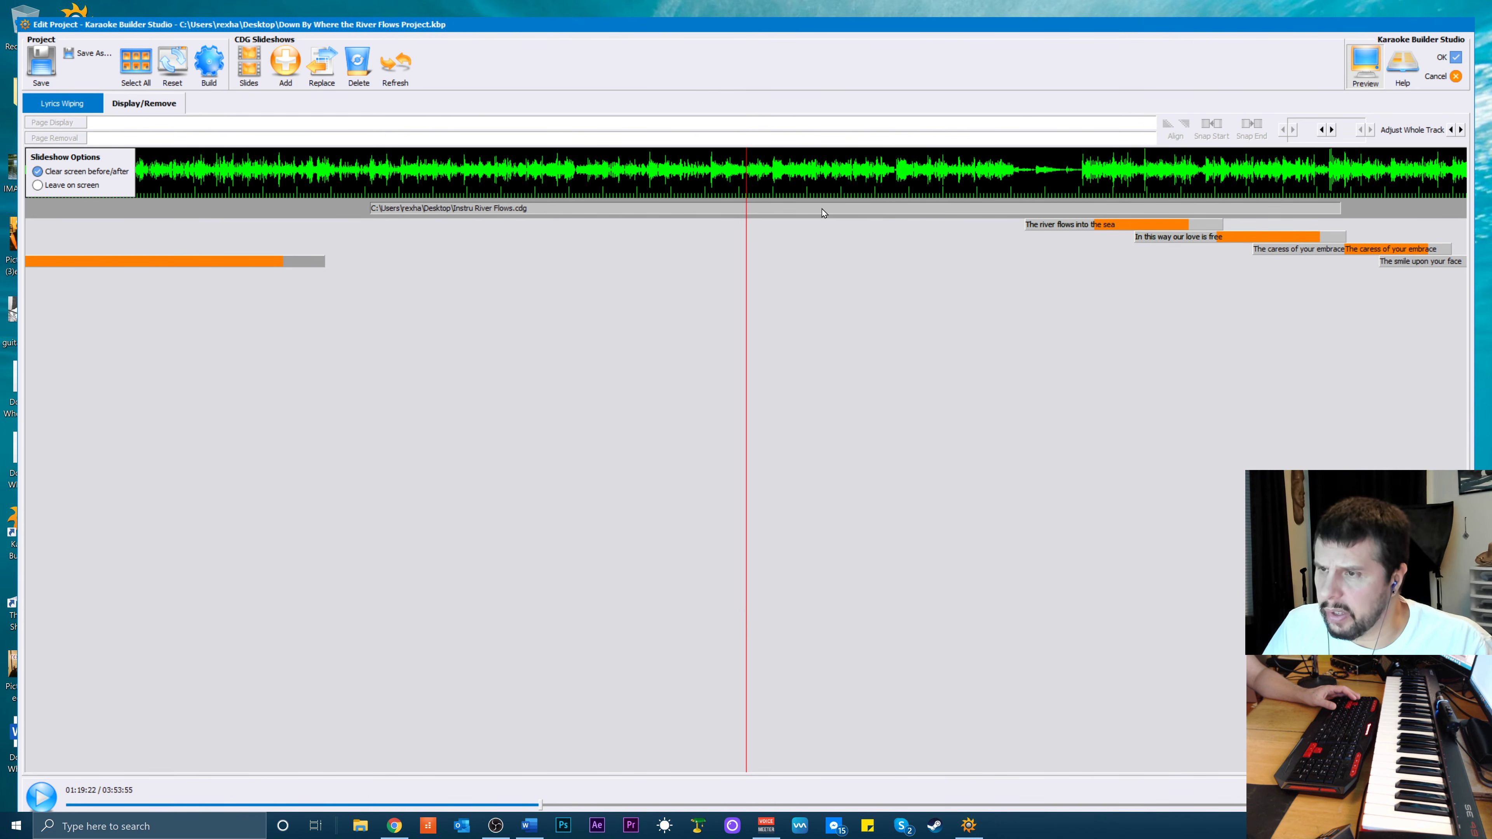
Delete the slideshow from the timeline and add the rebuilt Instru River Flows.cdg at 01:07:60
click(358, 63)
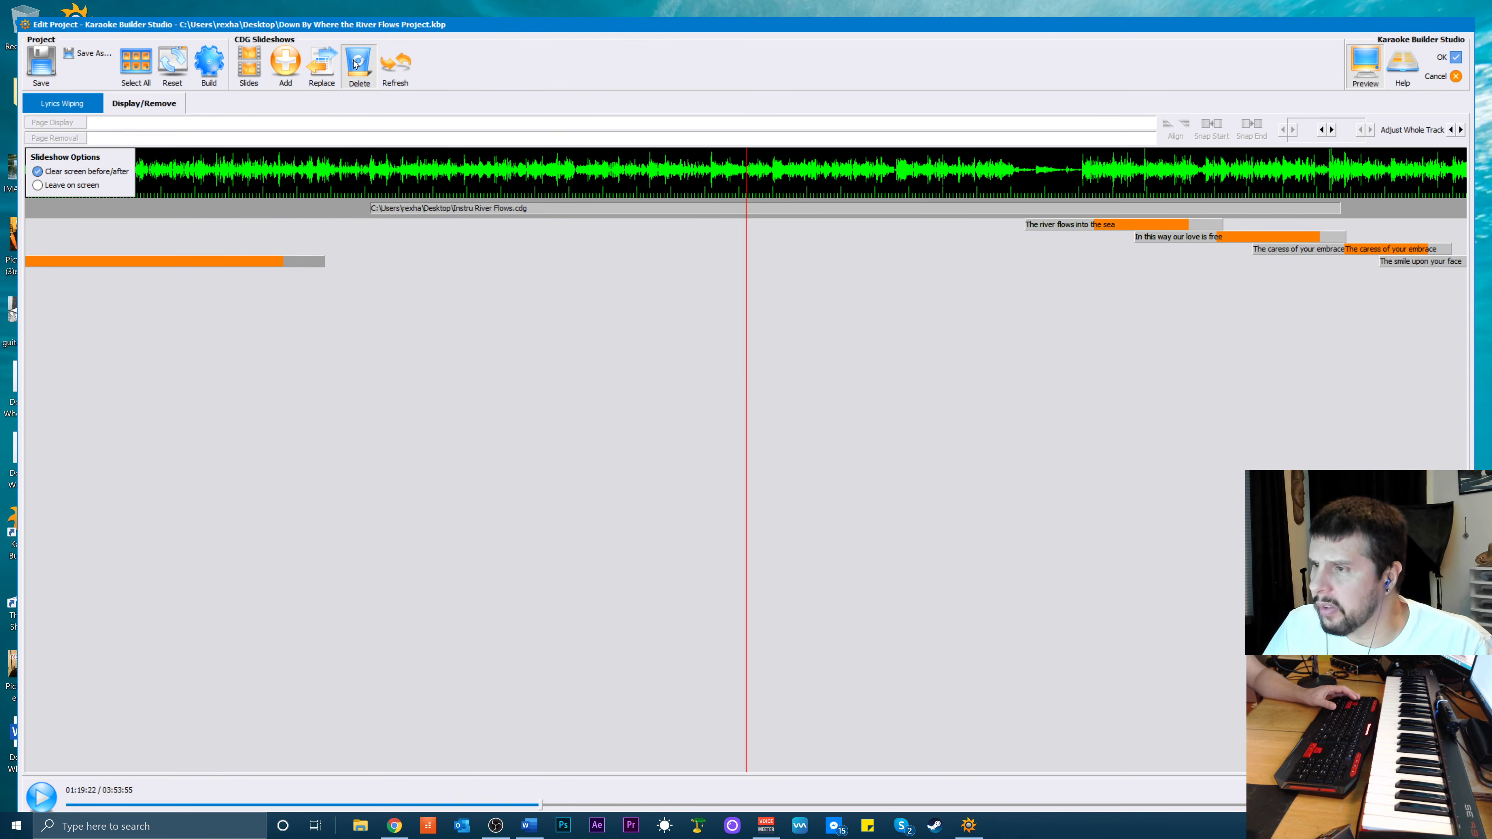
click(781, 458)
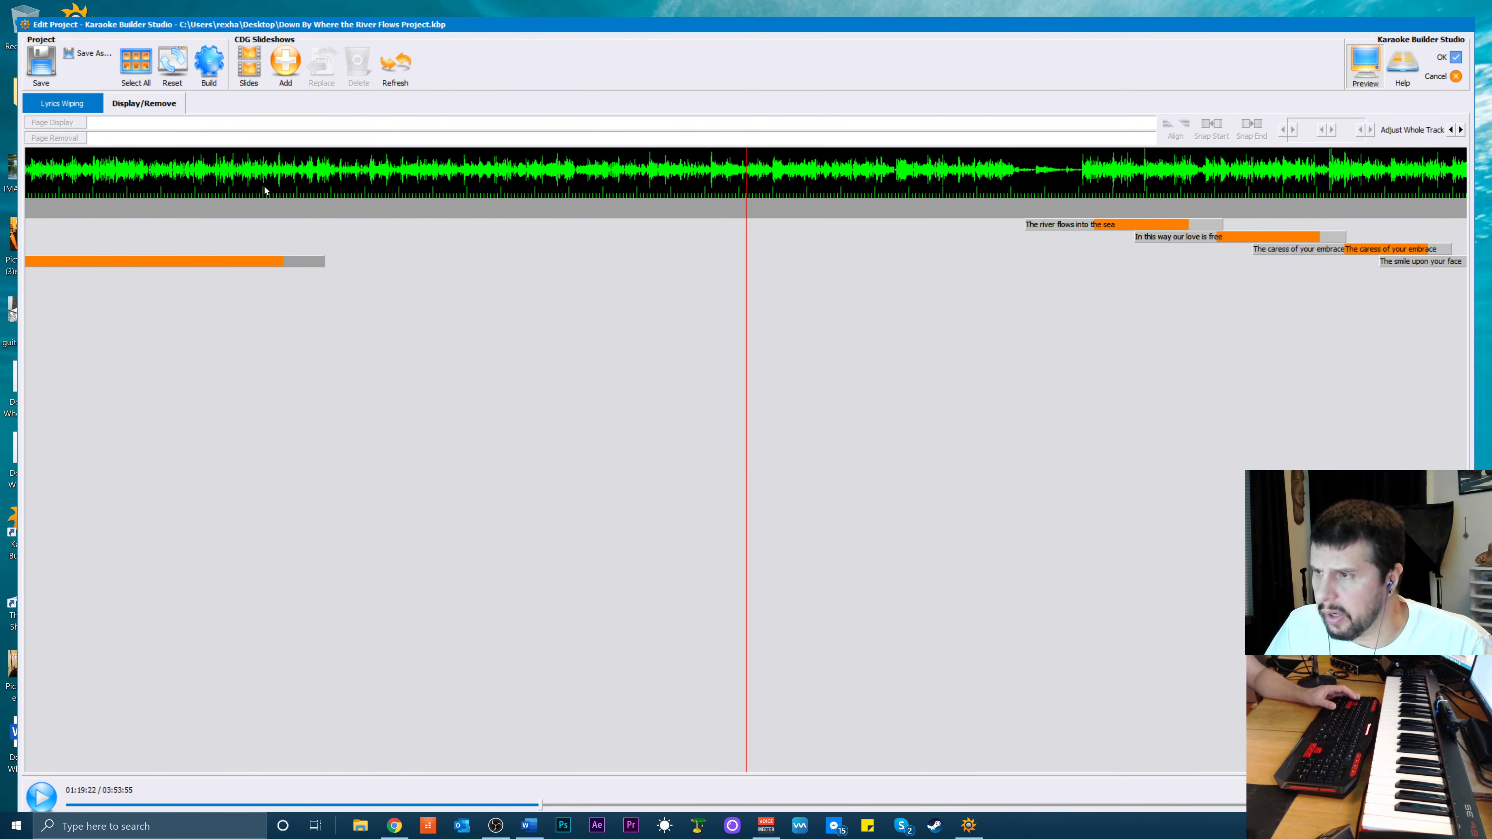
click(351, 204)
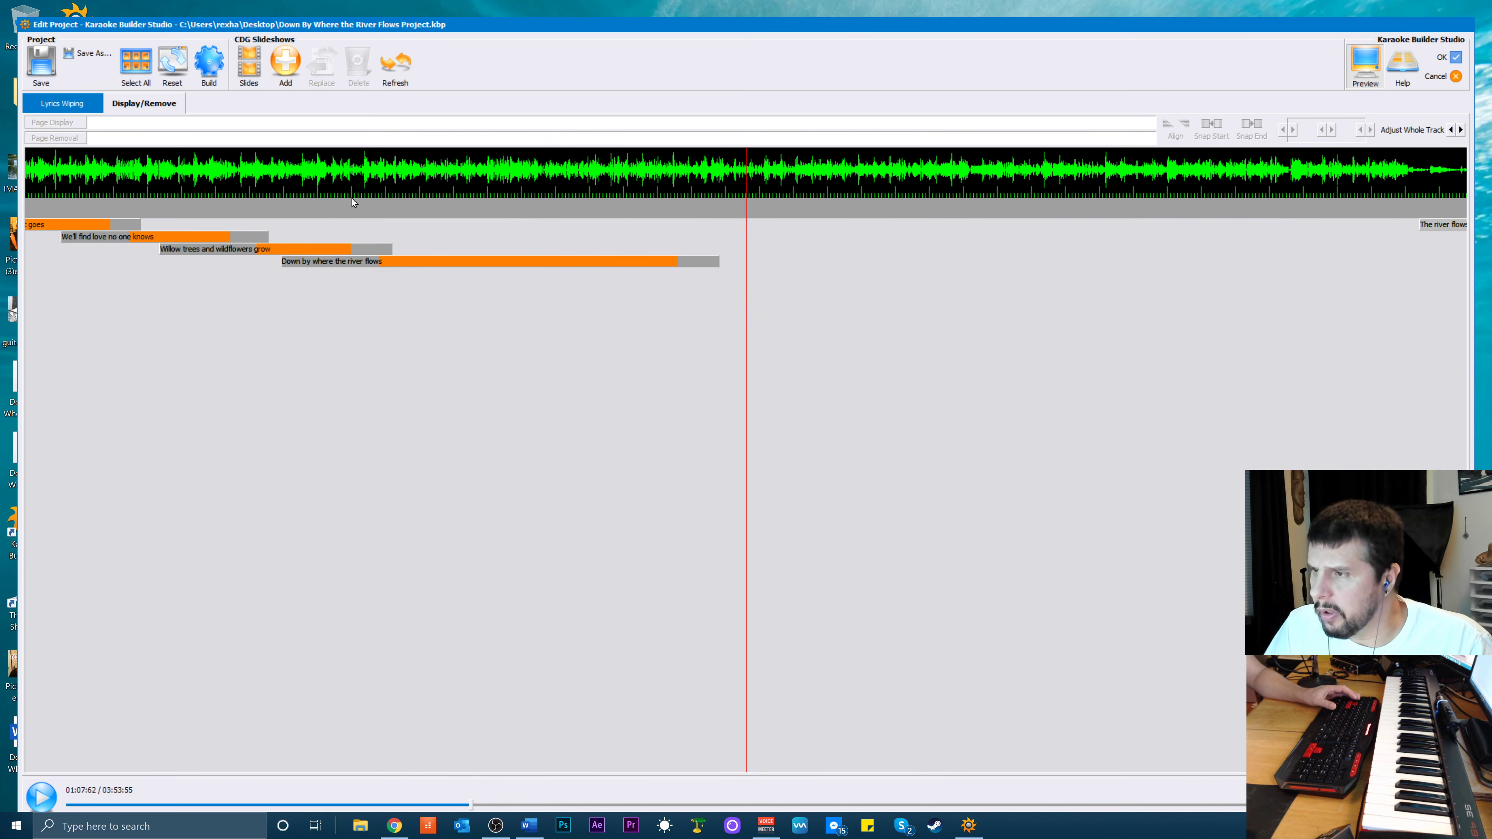
click(747, 196)
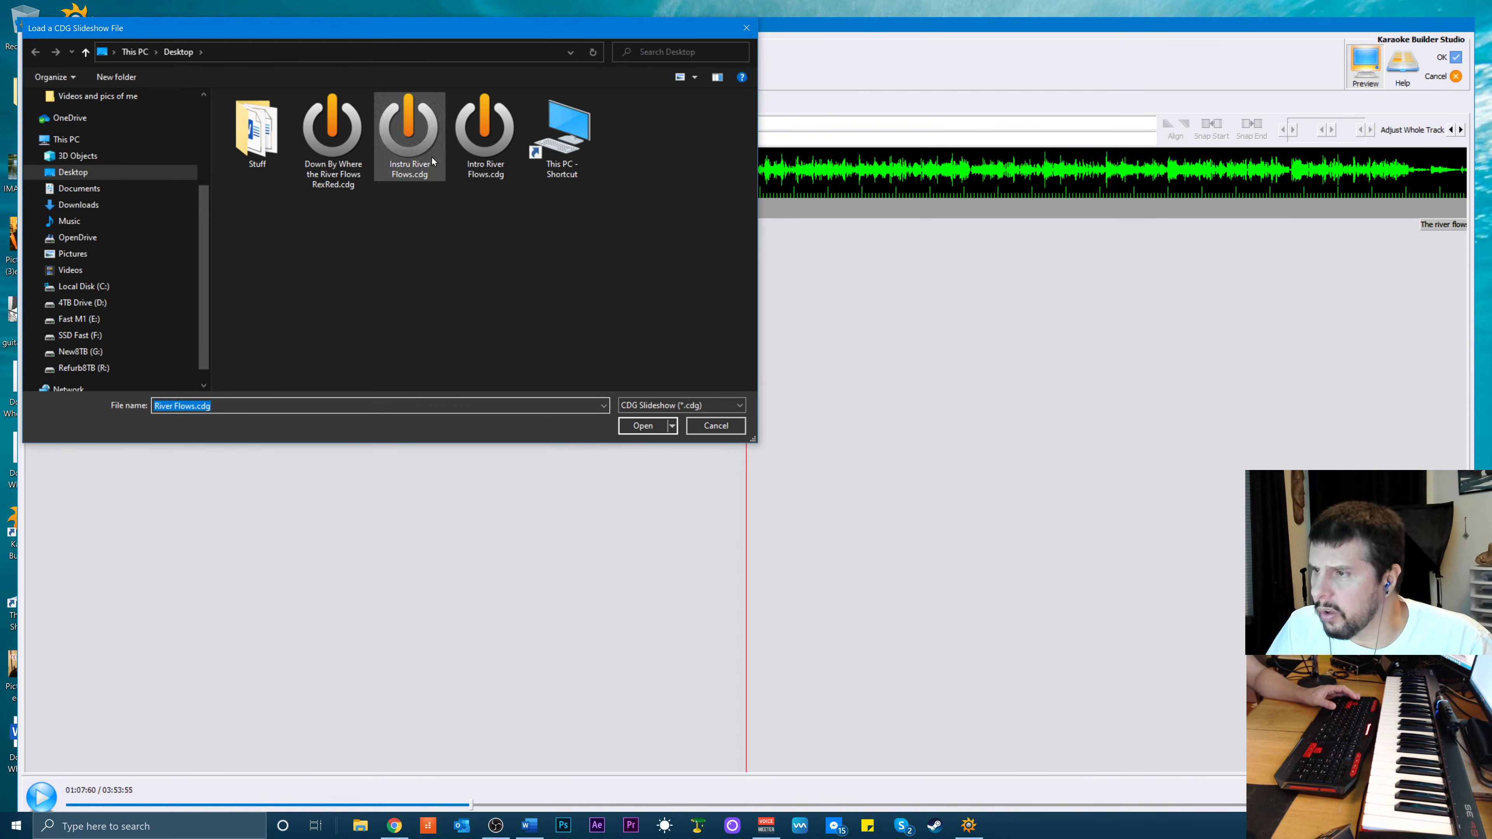
click(409, 136)
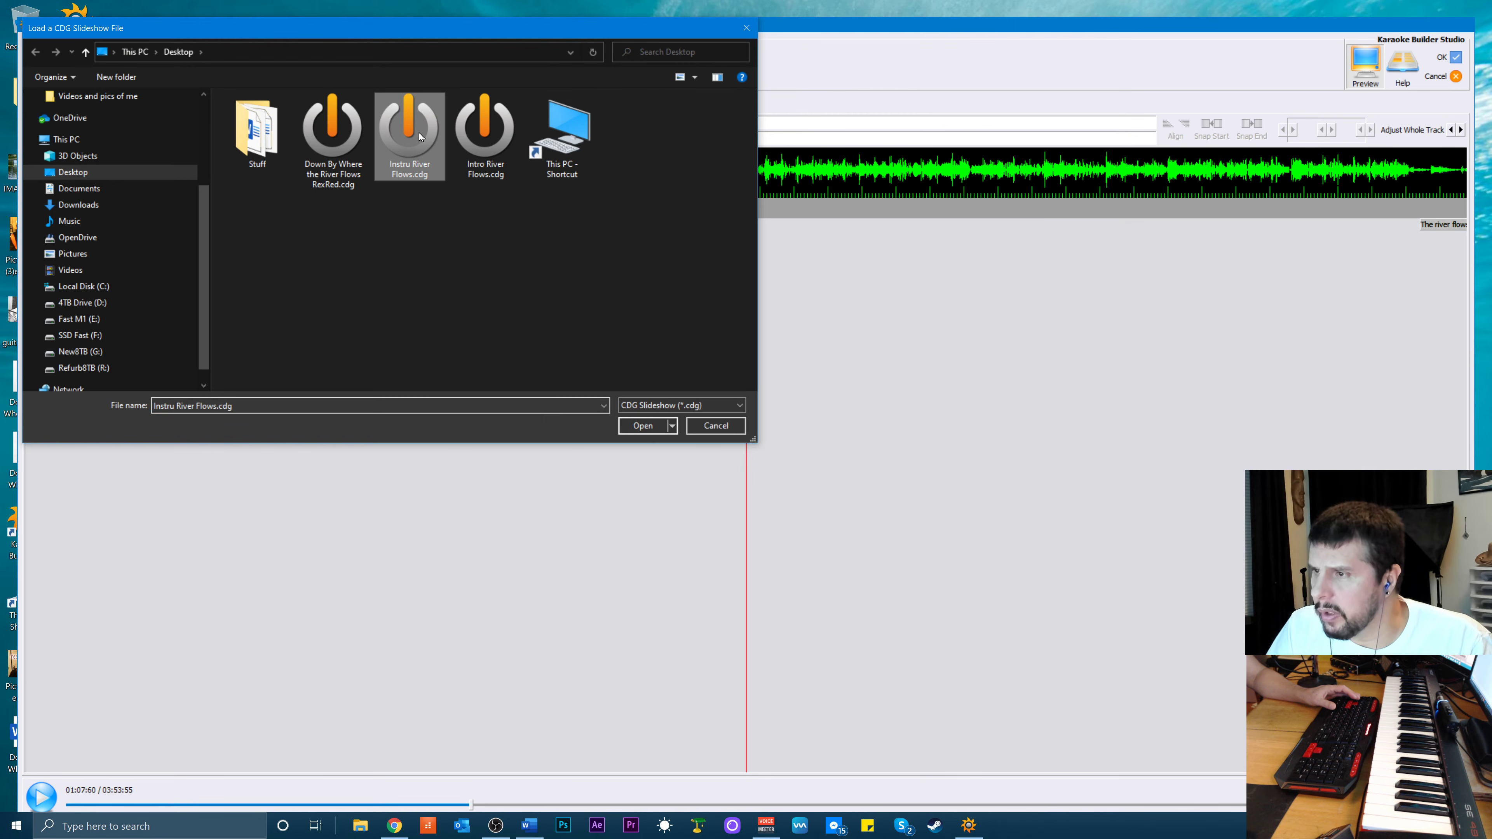
click(635, 426)
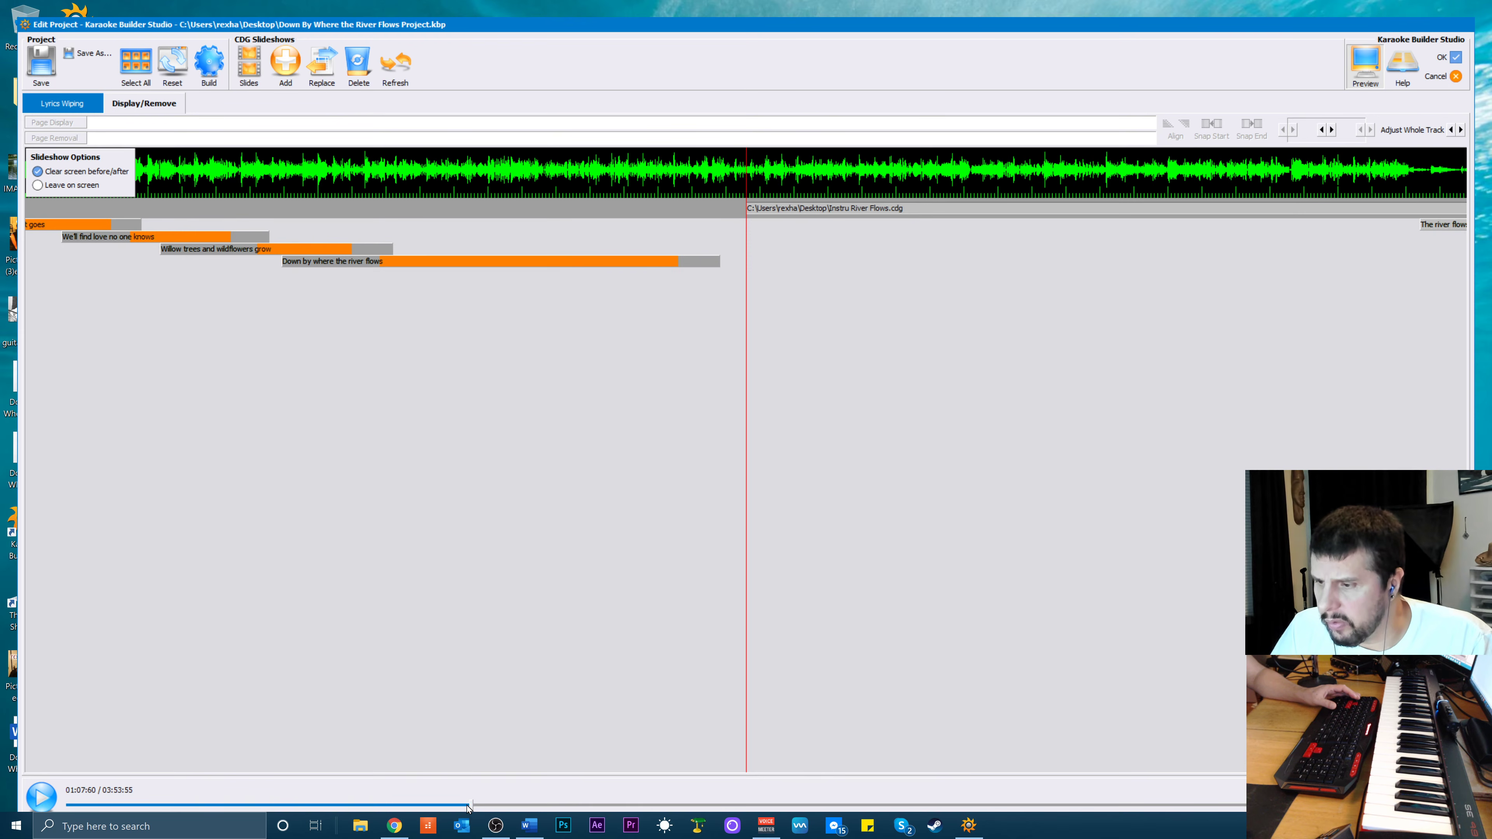
drag(470, 806, 525, 805)
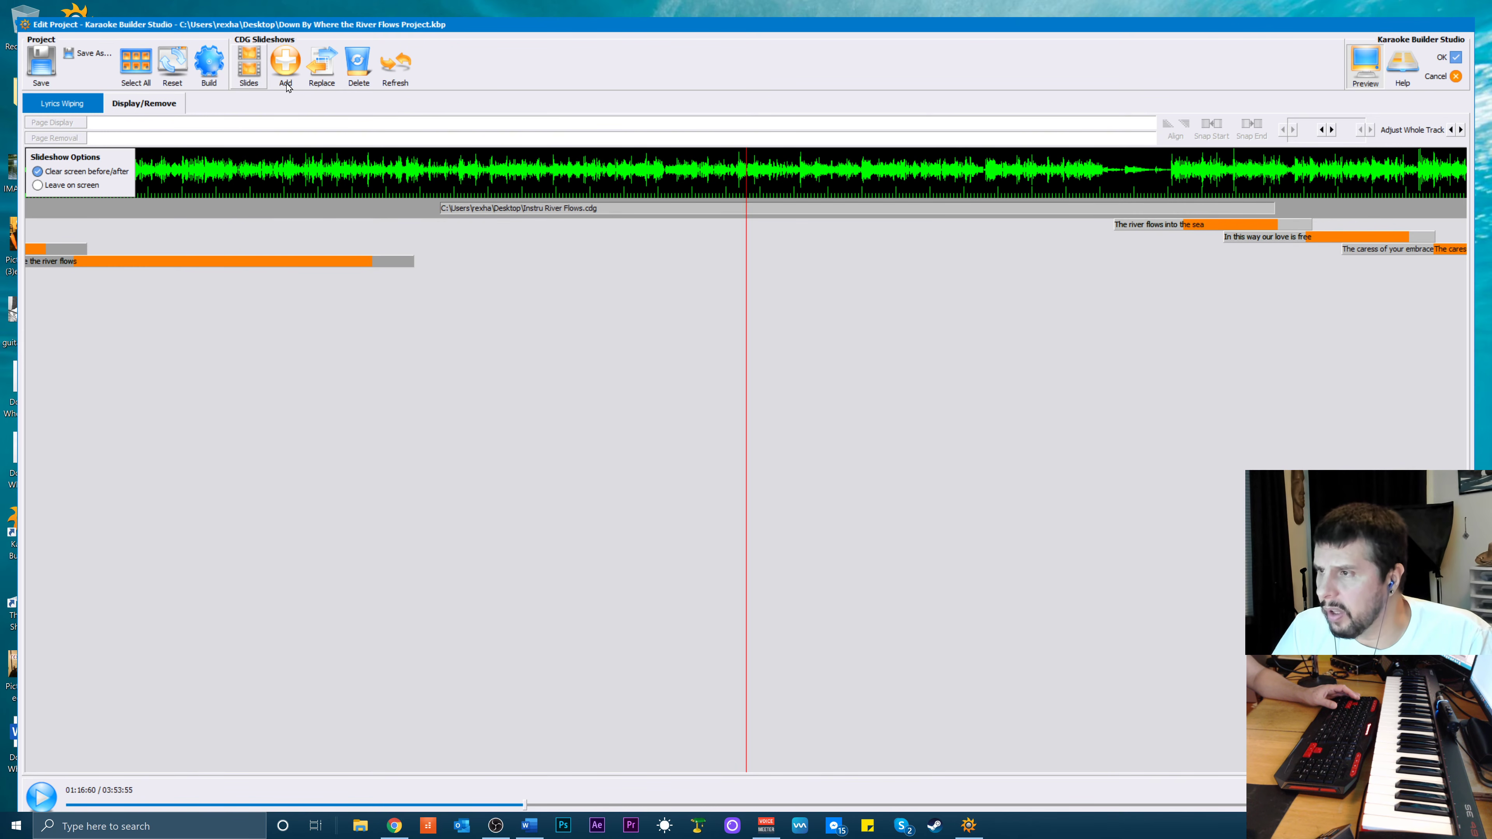
Open Instru River Flows.shw in the slideshow editor and delete the blank slide after the guitar photo
click(250, 63)
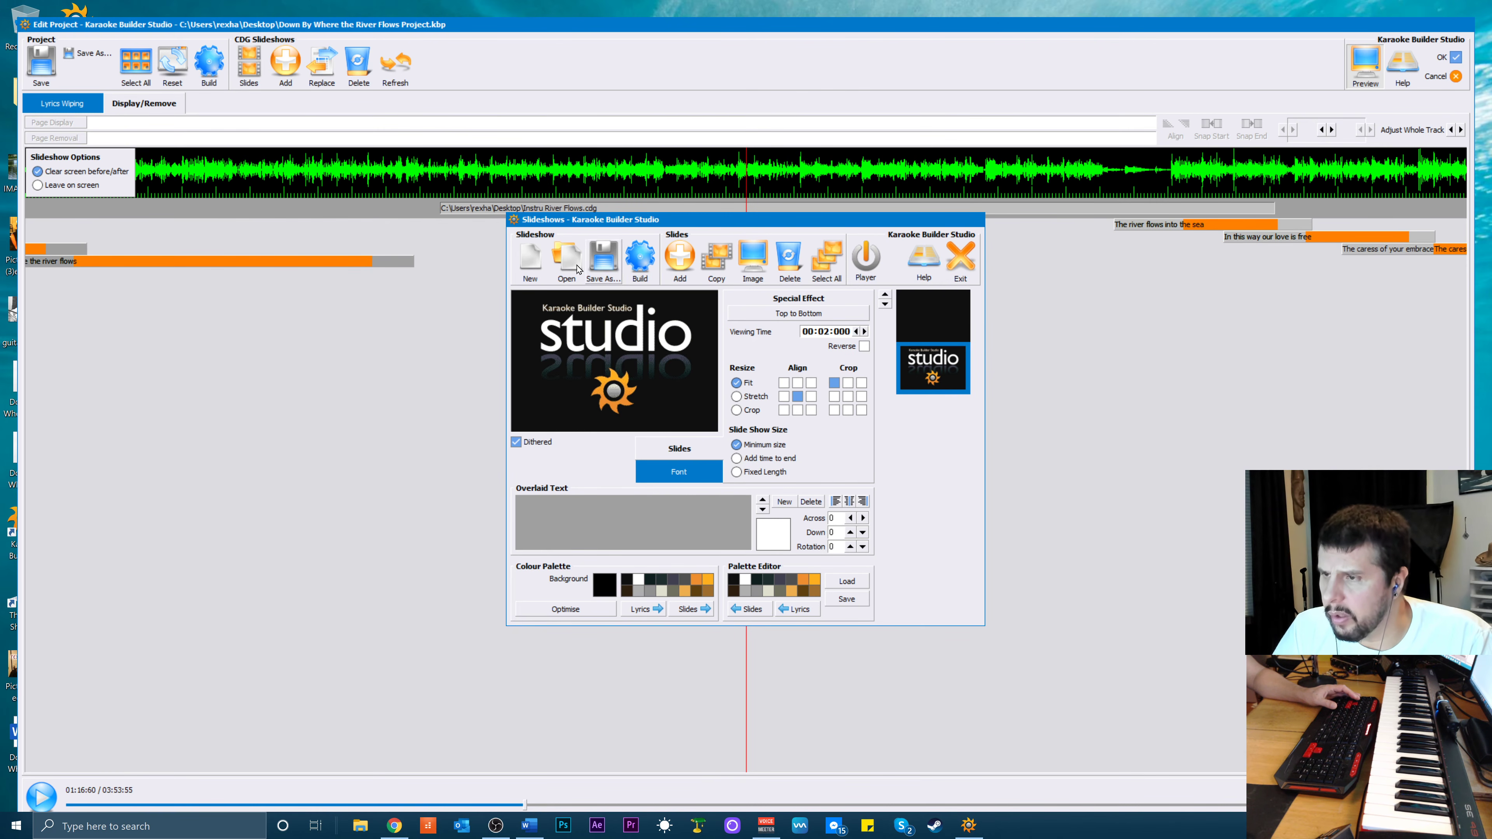
click(578, 267)
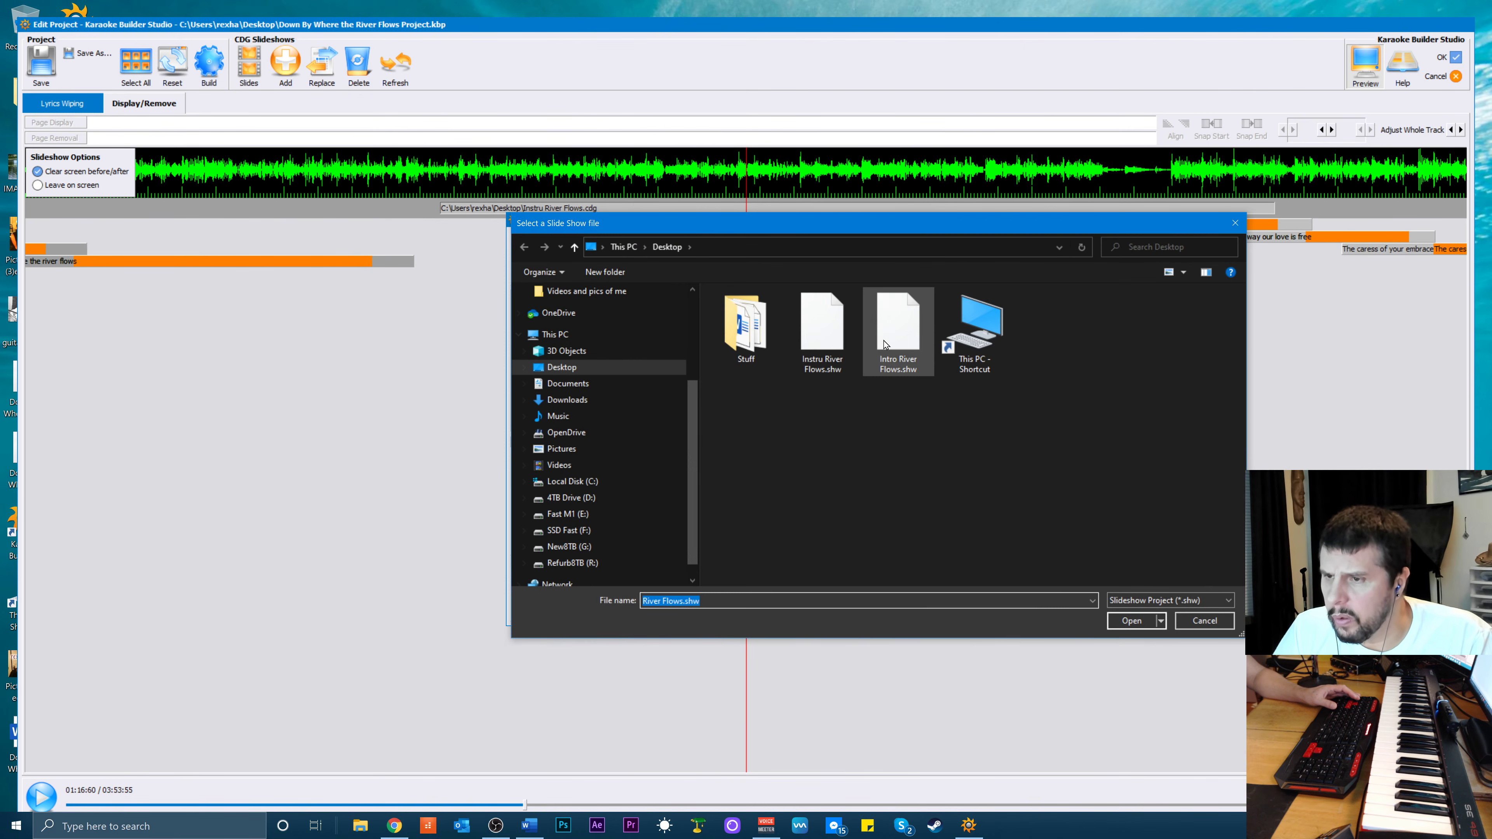
click(825, 341)
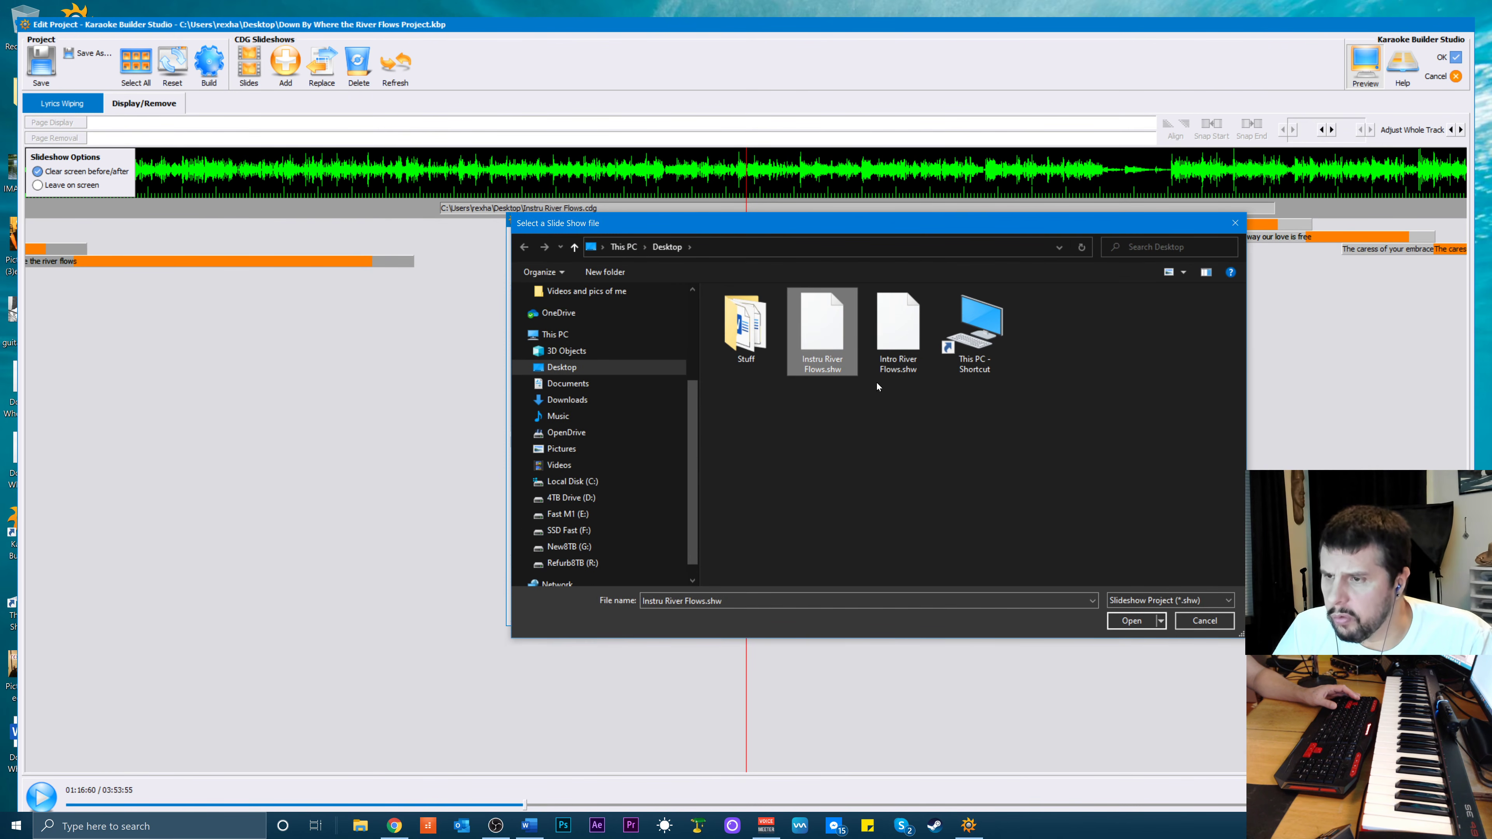
click(1128, 620)
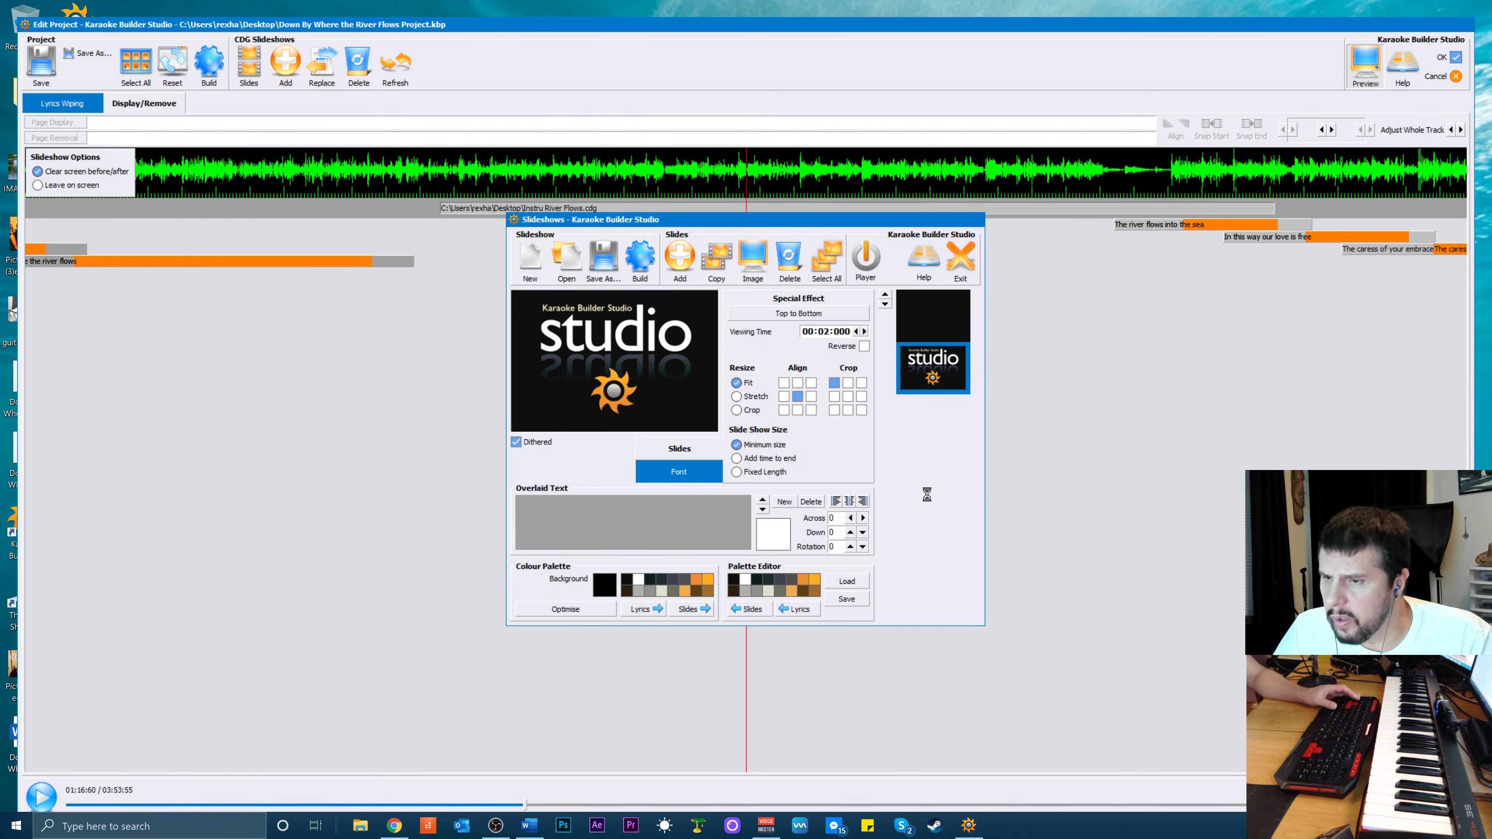
click(925, 459)
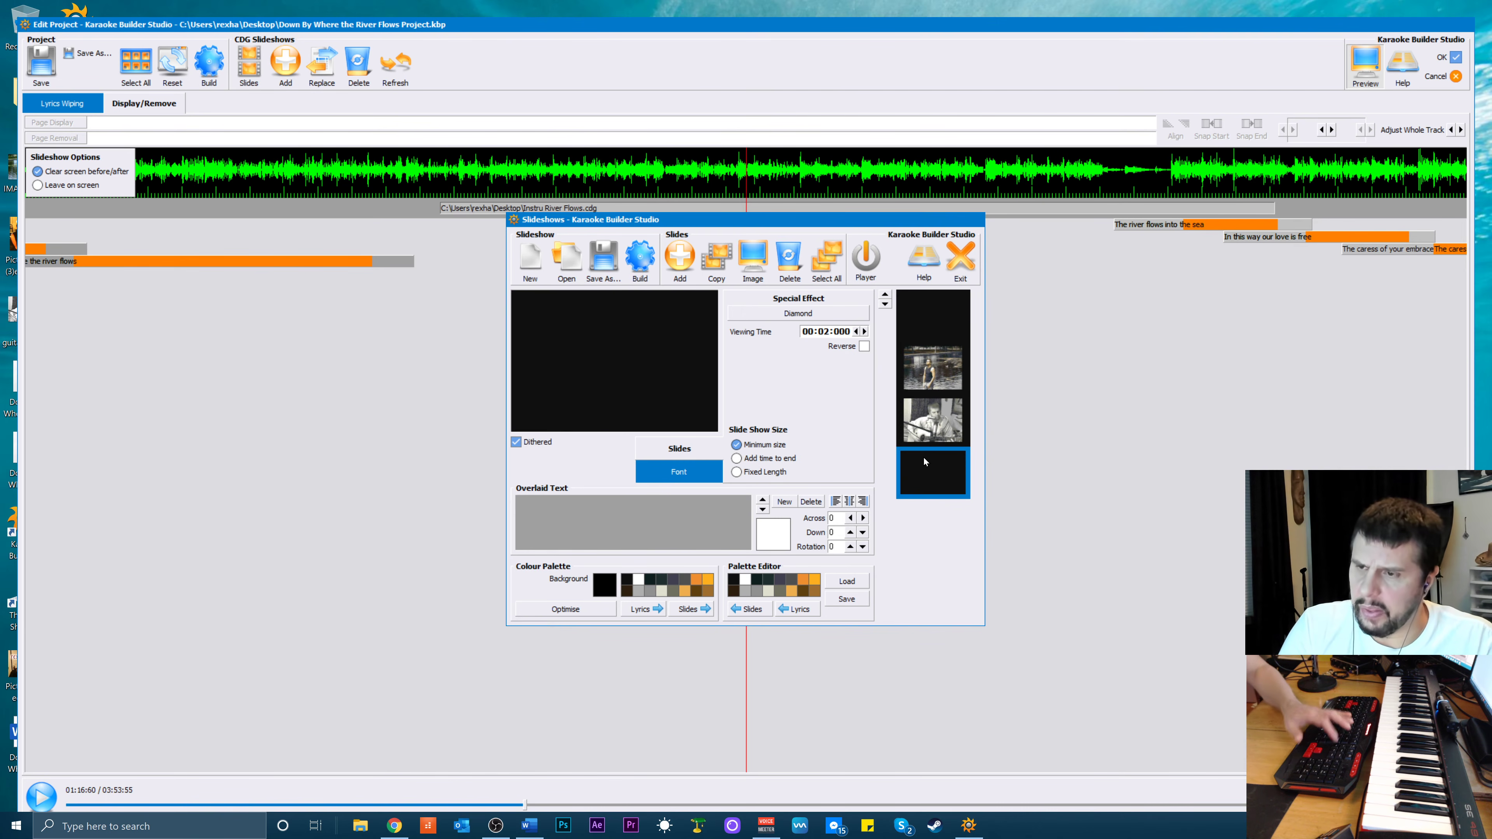
click(786, 280)
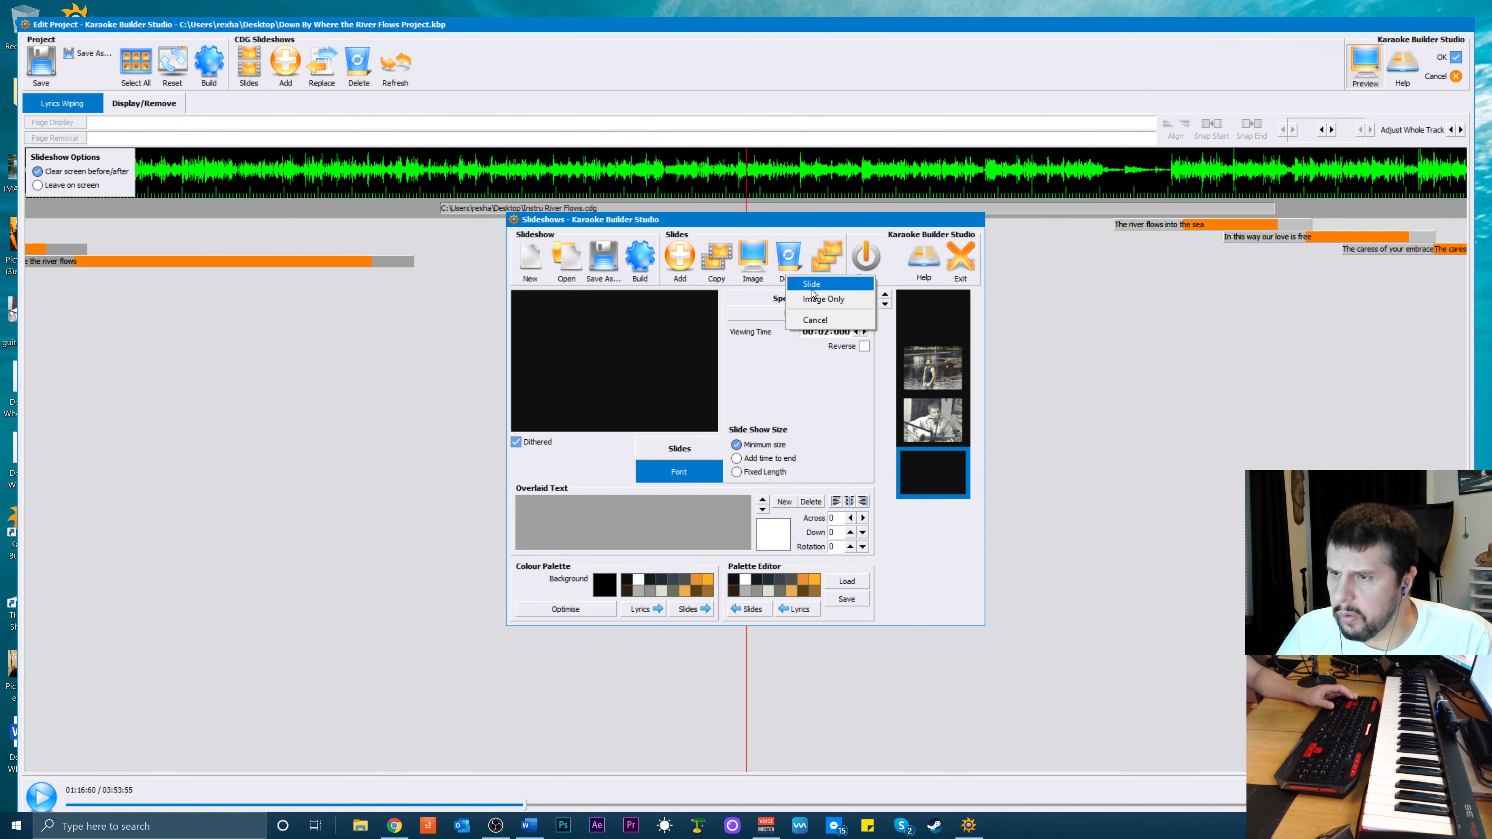
click(812, 287)
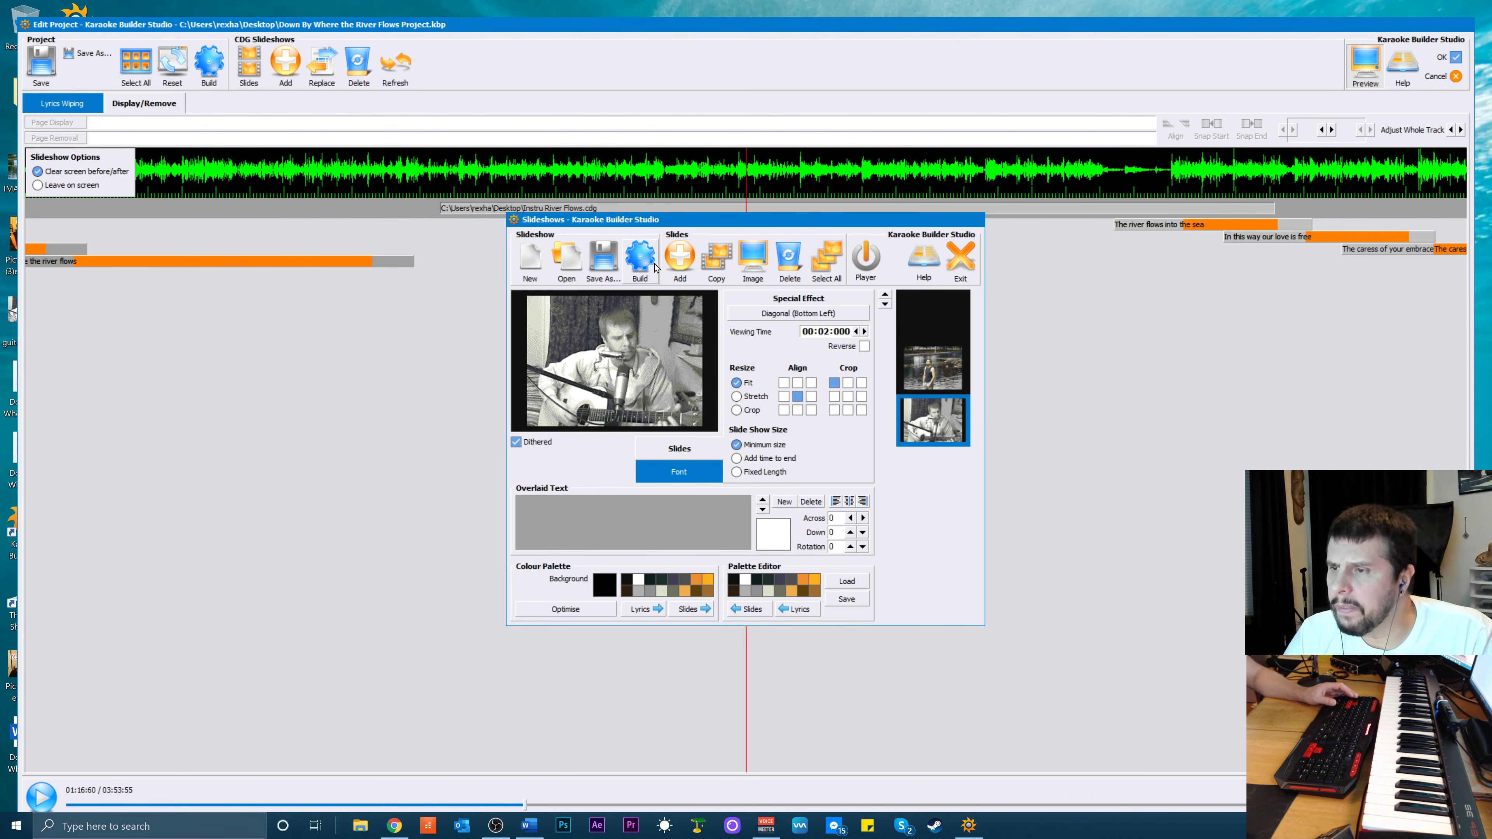
Save the trimmed slideshow project over the existing Instru River Flows.shw
click(602, 270)
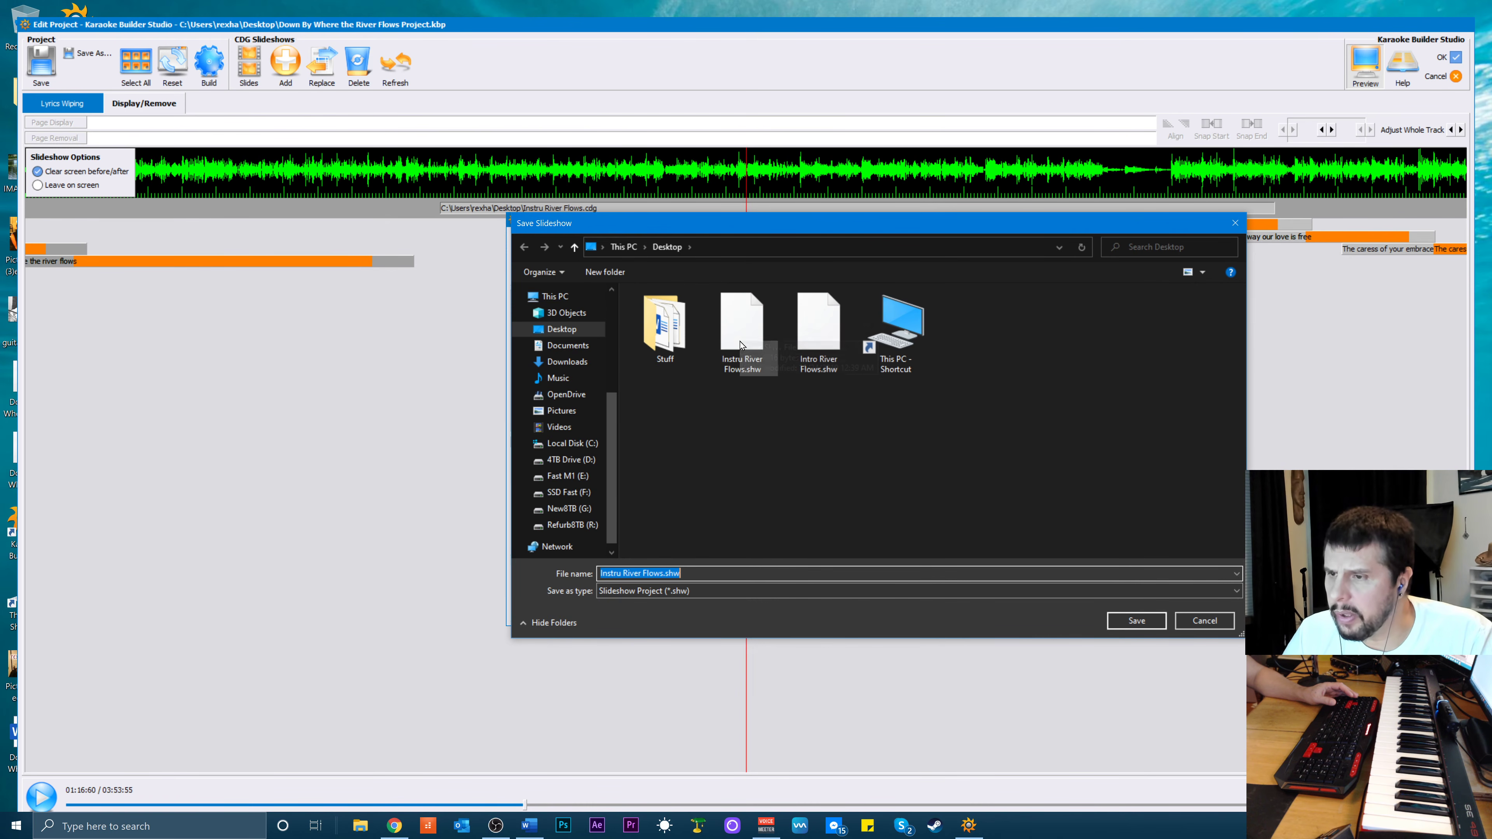
click(732, 326)
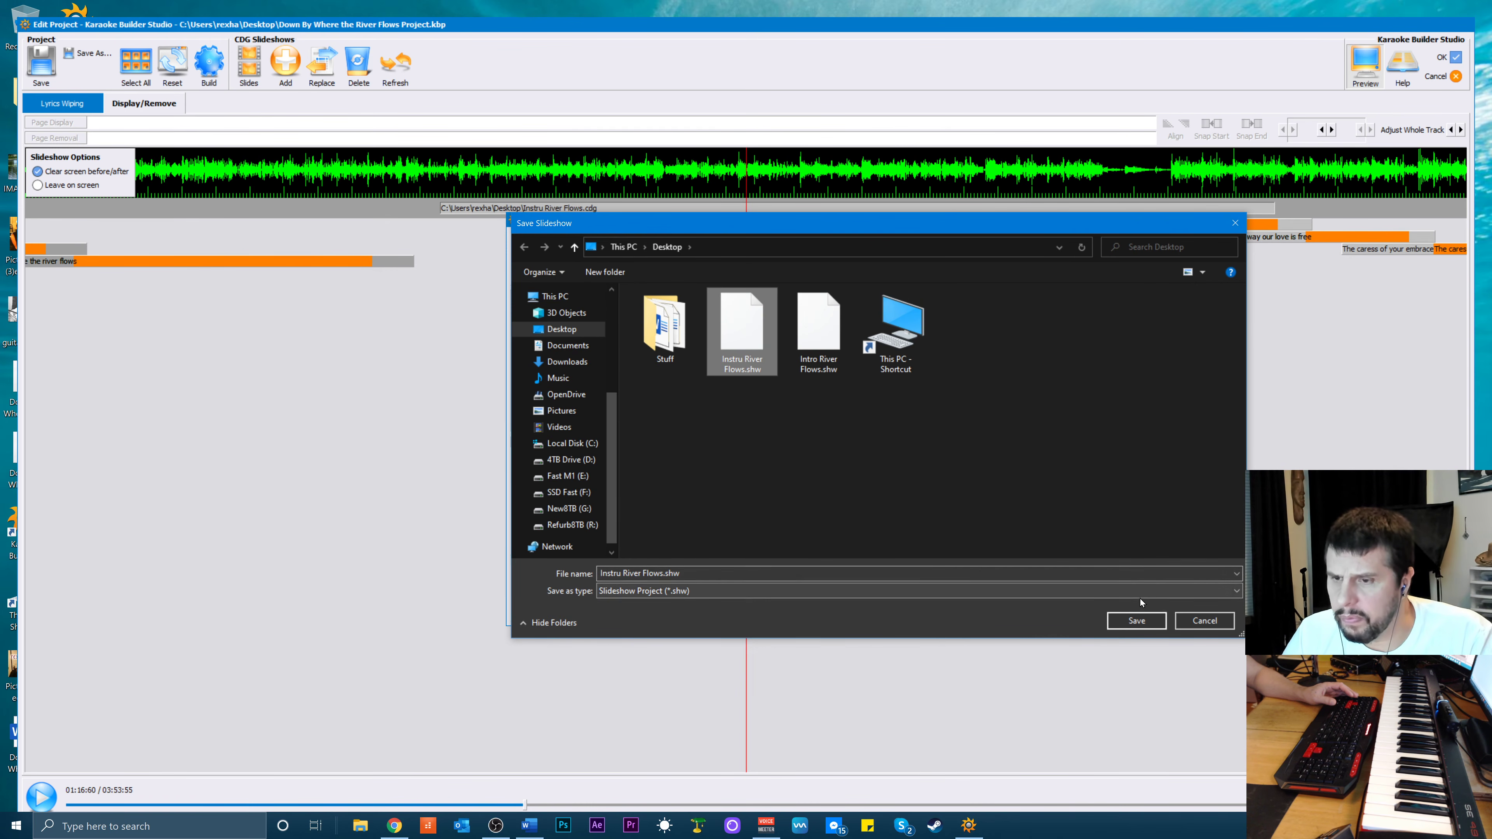
click(1137, 621)
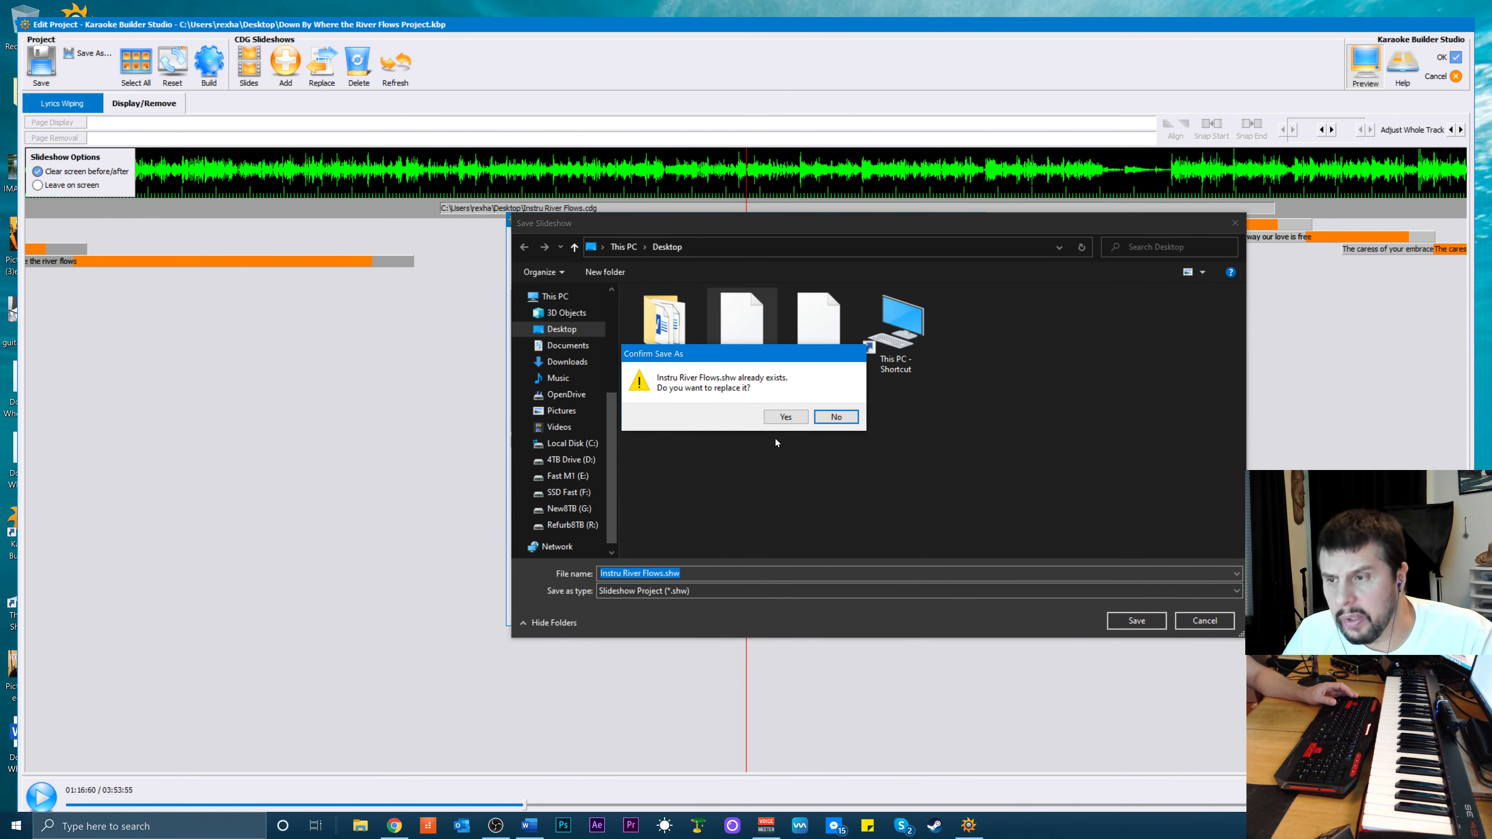
click(782, 423)
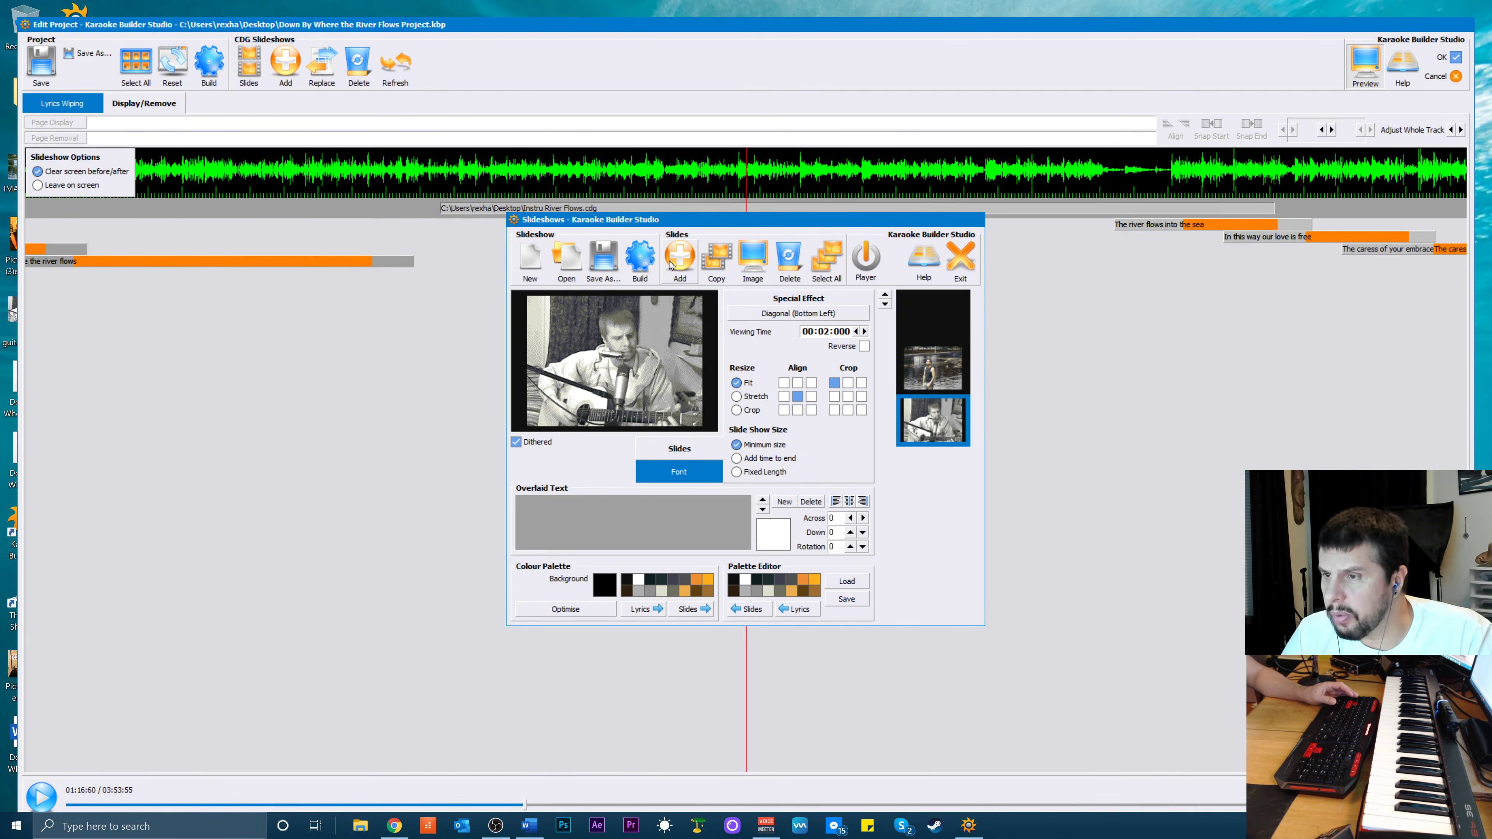
Build the trimmed slideshow over the existing Instru River Flows.cdg, skip playing it and close the slideshow editor
click(640, 258)
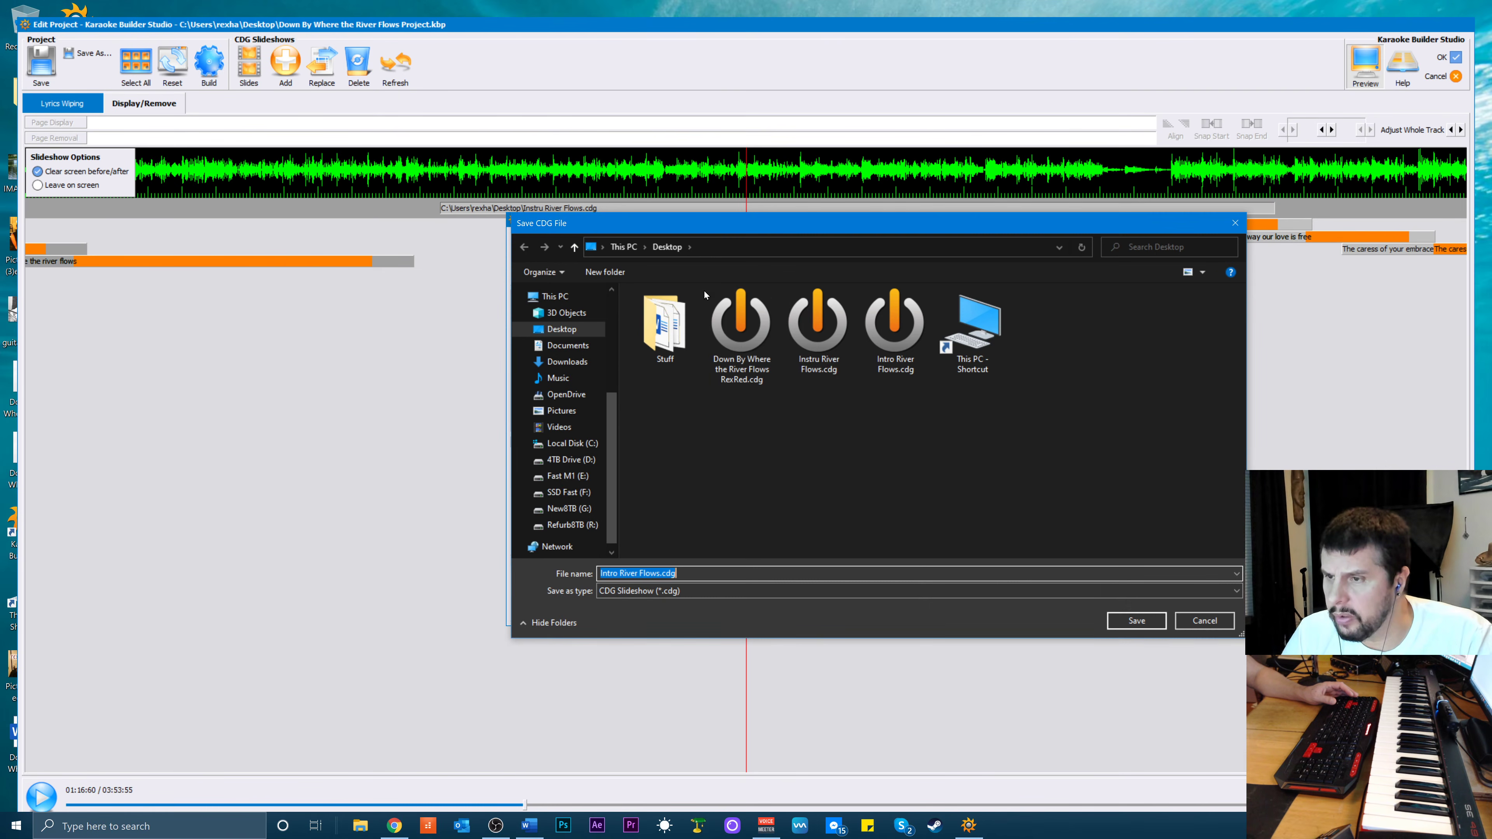
click(851, 357)
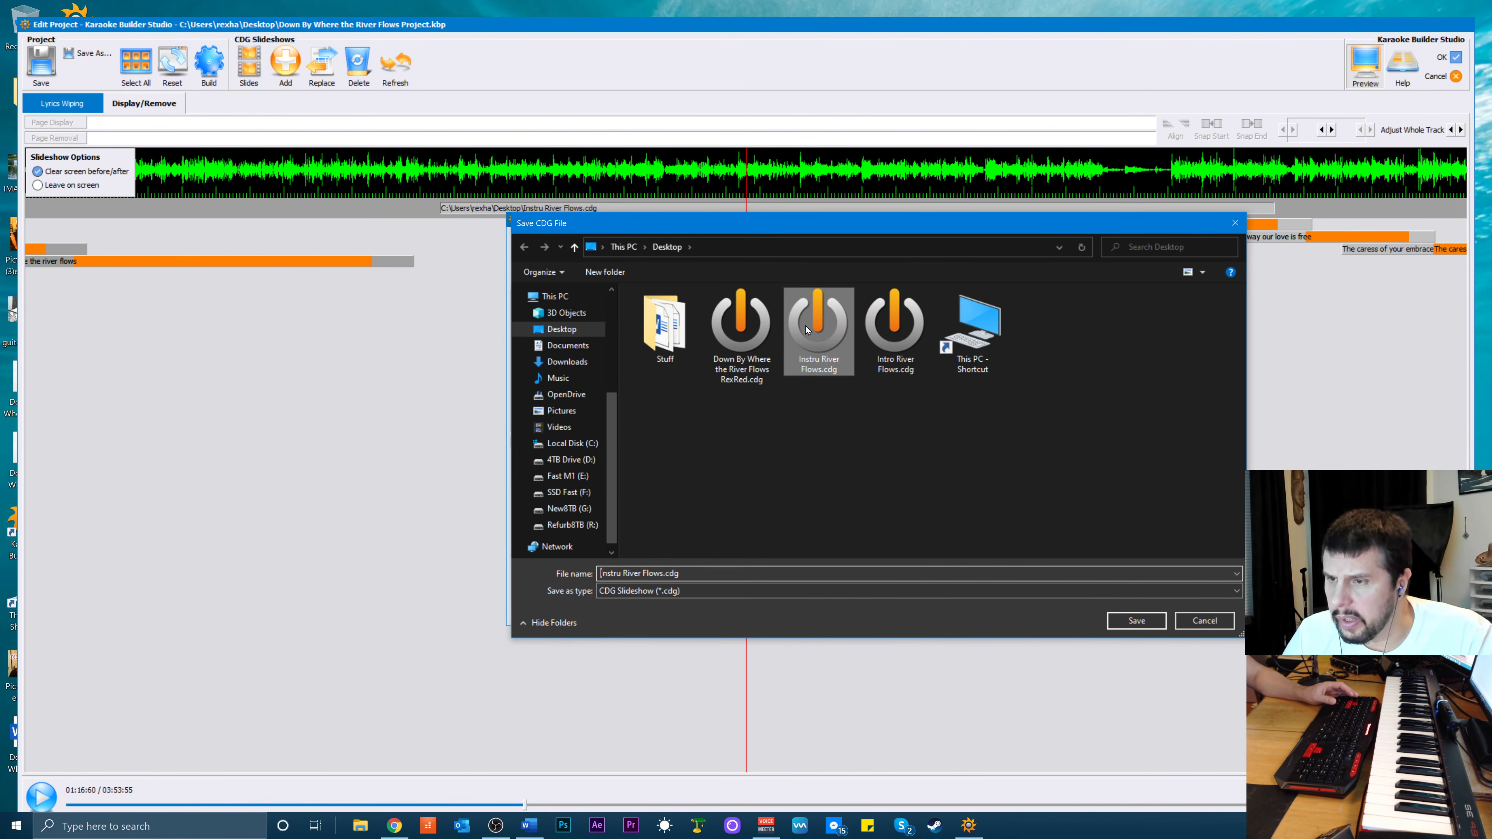
click(1119, 622)
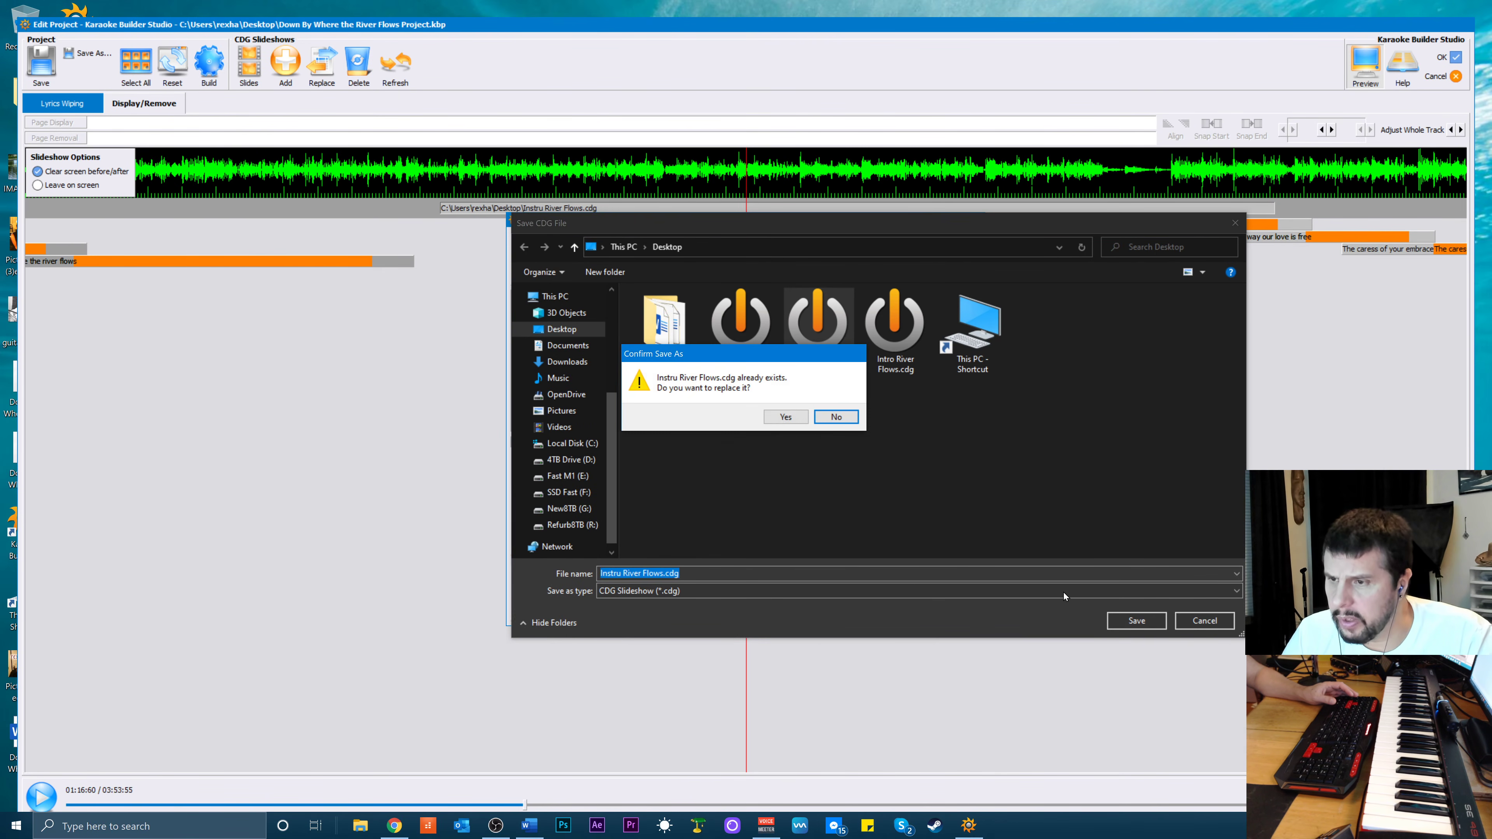
click(786, 417)
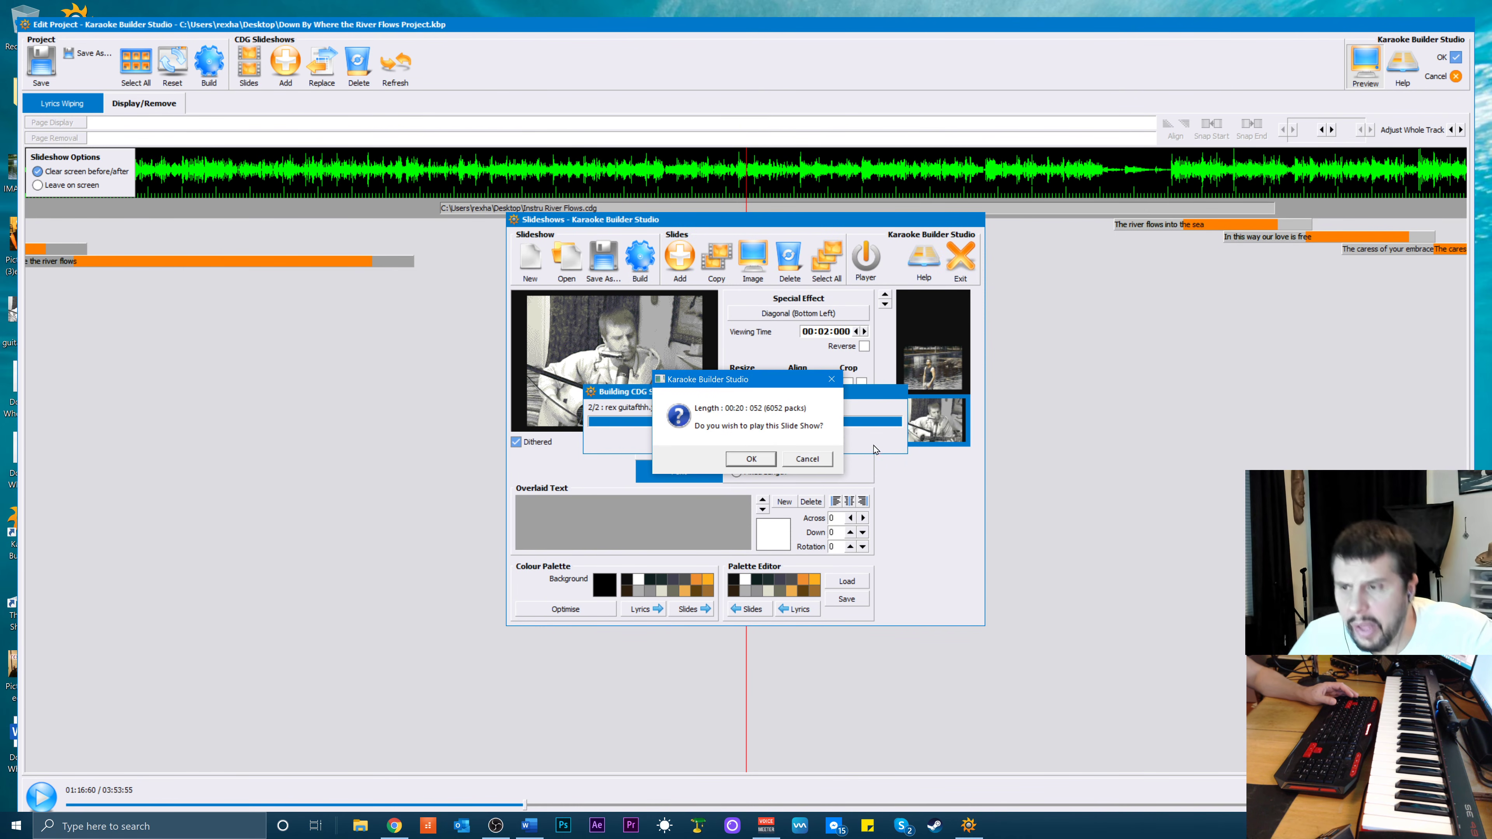
click(817, 464)
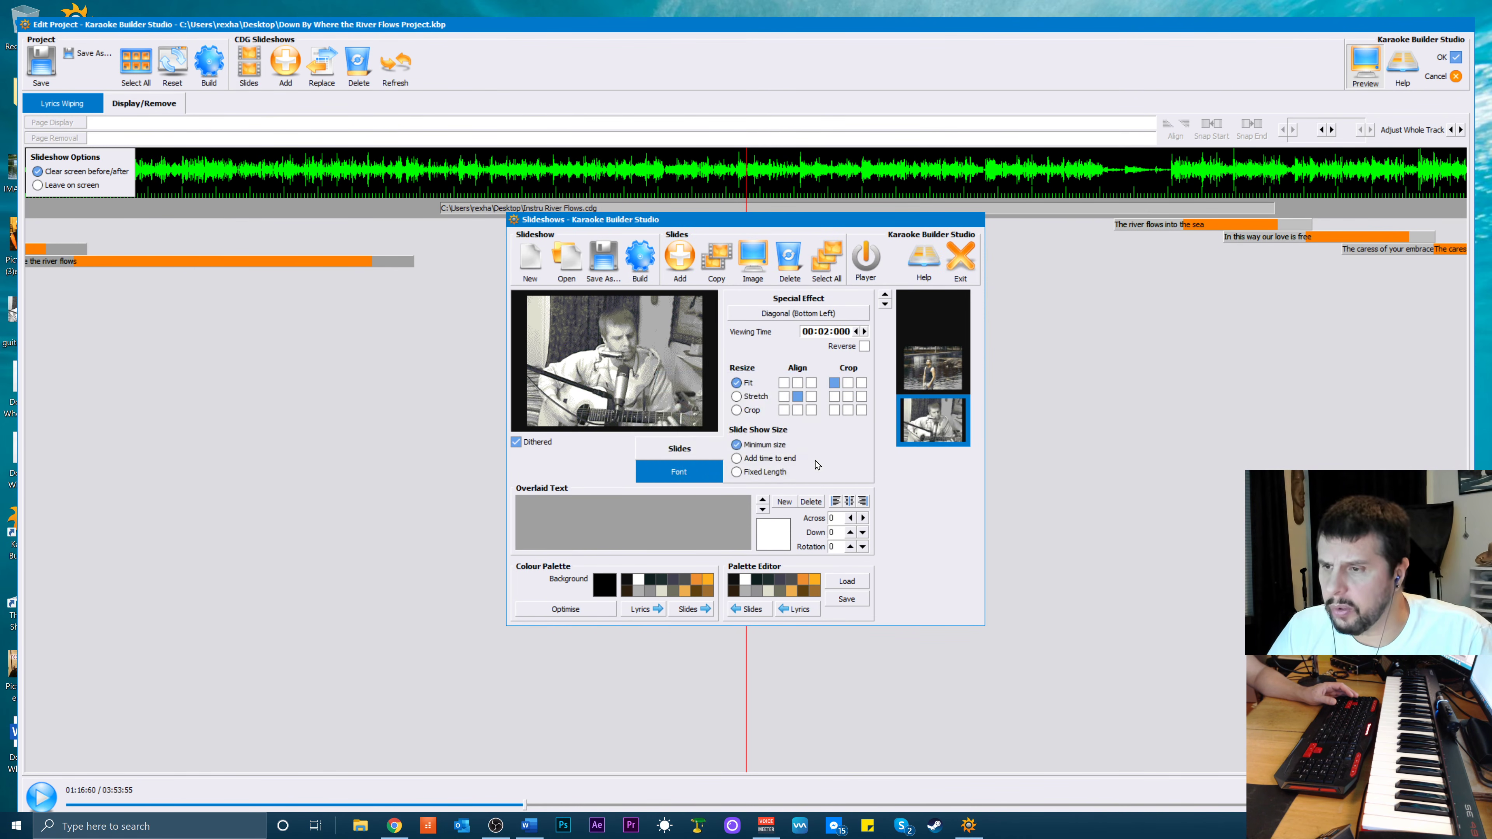
click(961, 253)
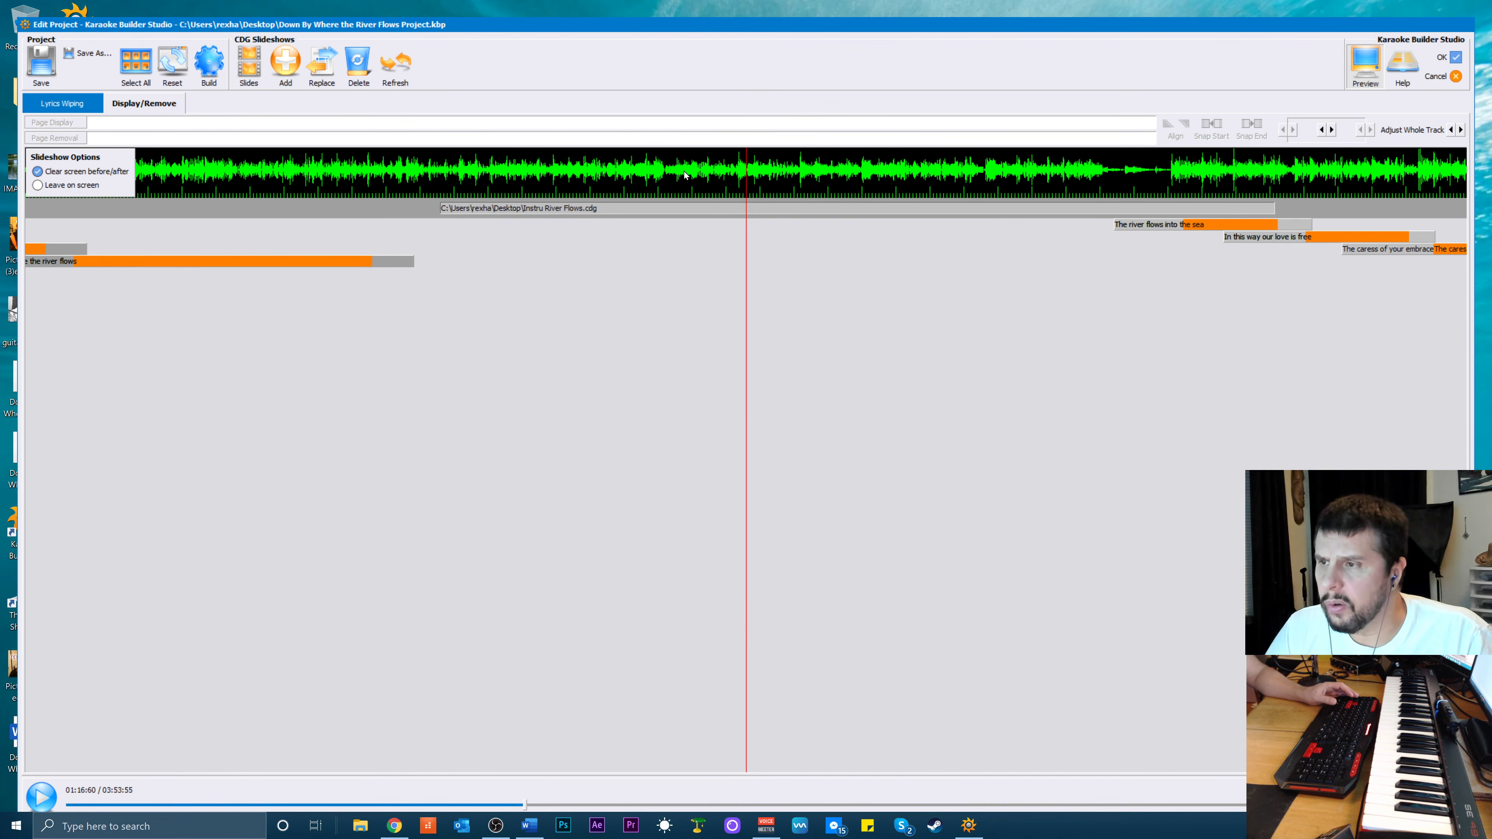
Replace the slideshow in the timeline with the newly built Instru River Flows.cdg, placed at 01:07:32 just after "Down by where the river flows"
click(360, 73)
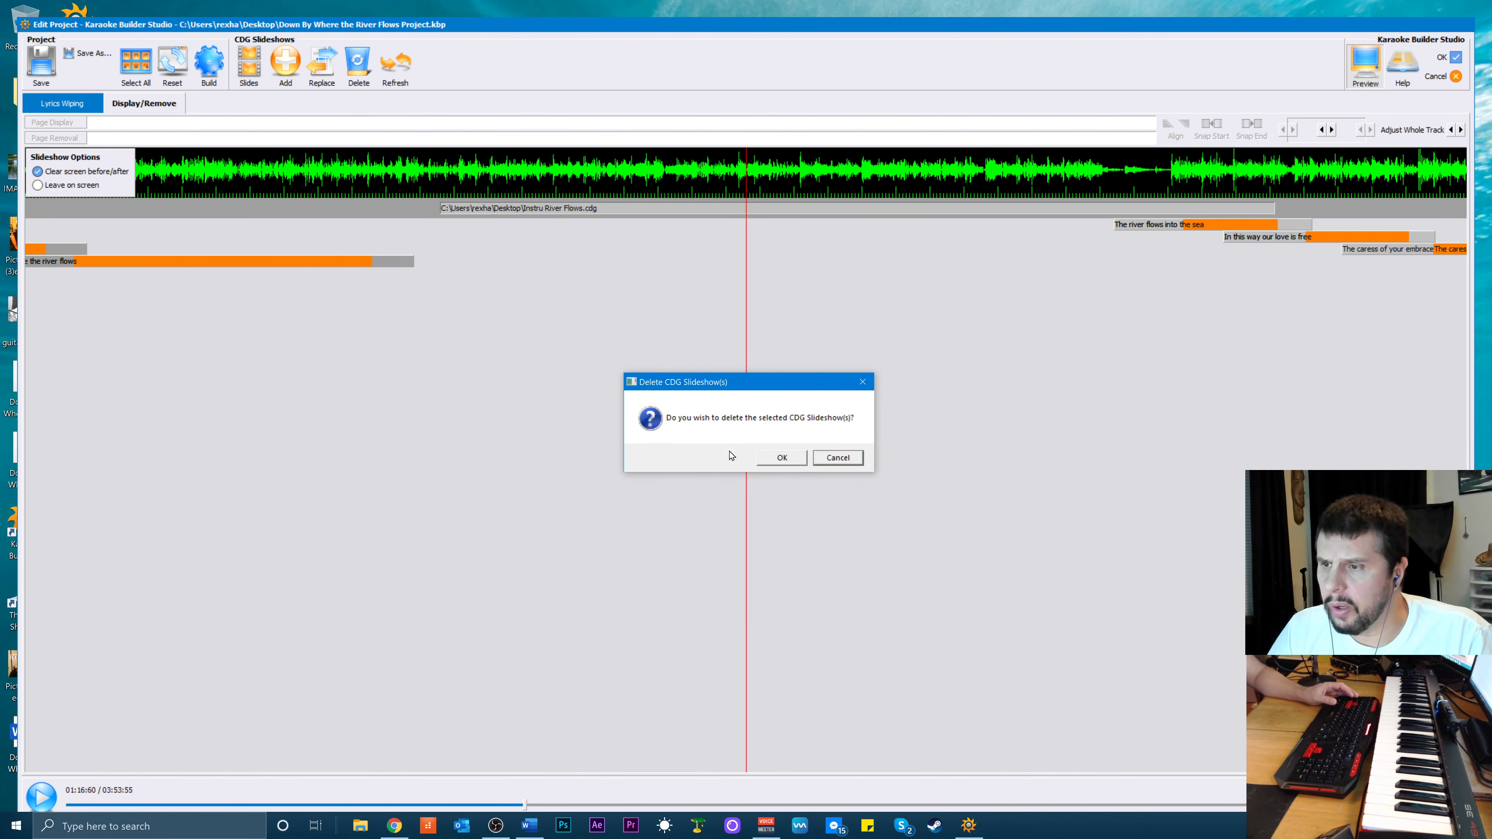
click(779, 457)
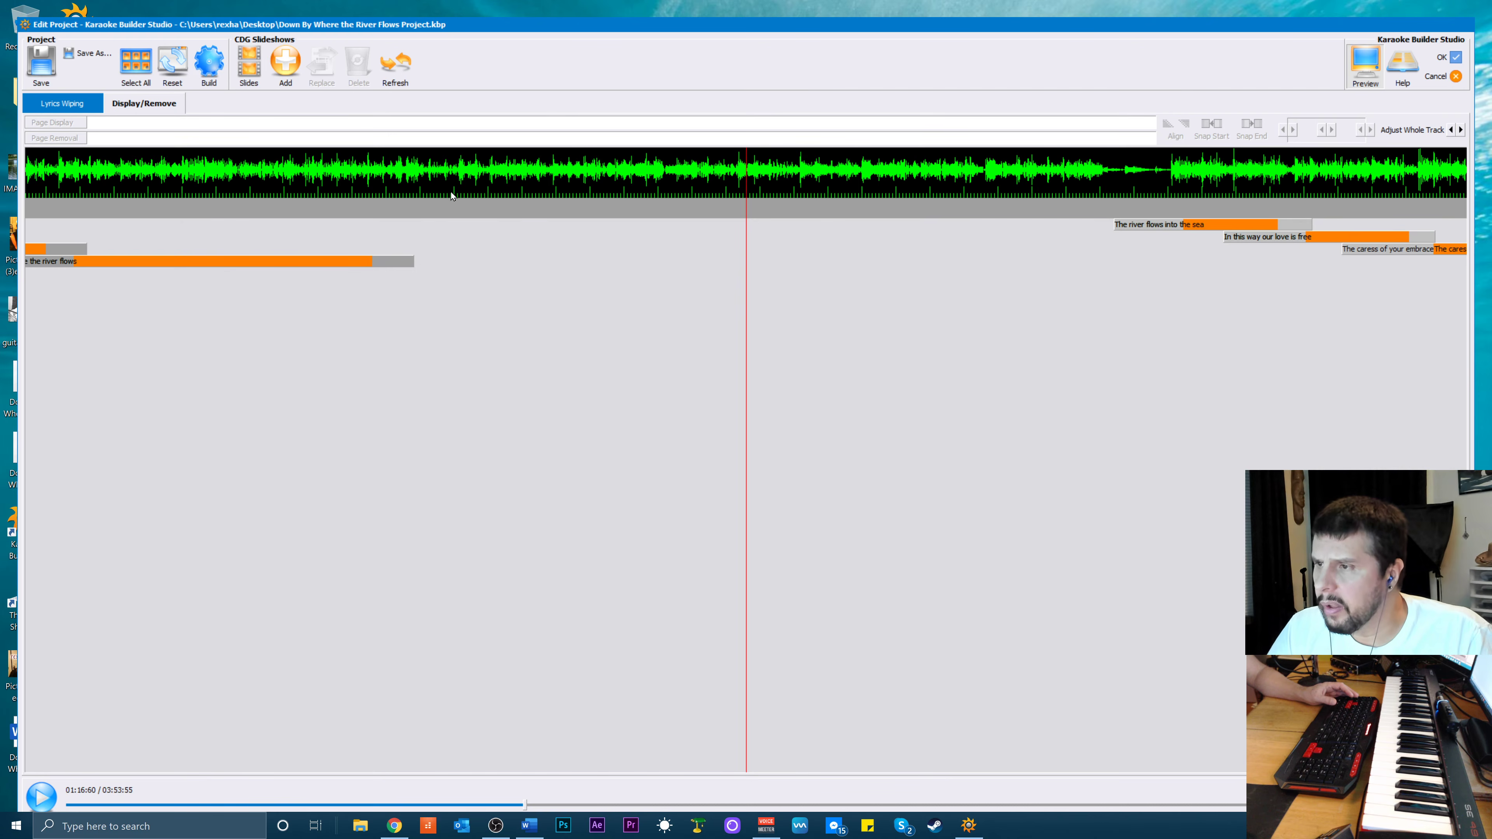
click(451, 194)
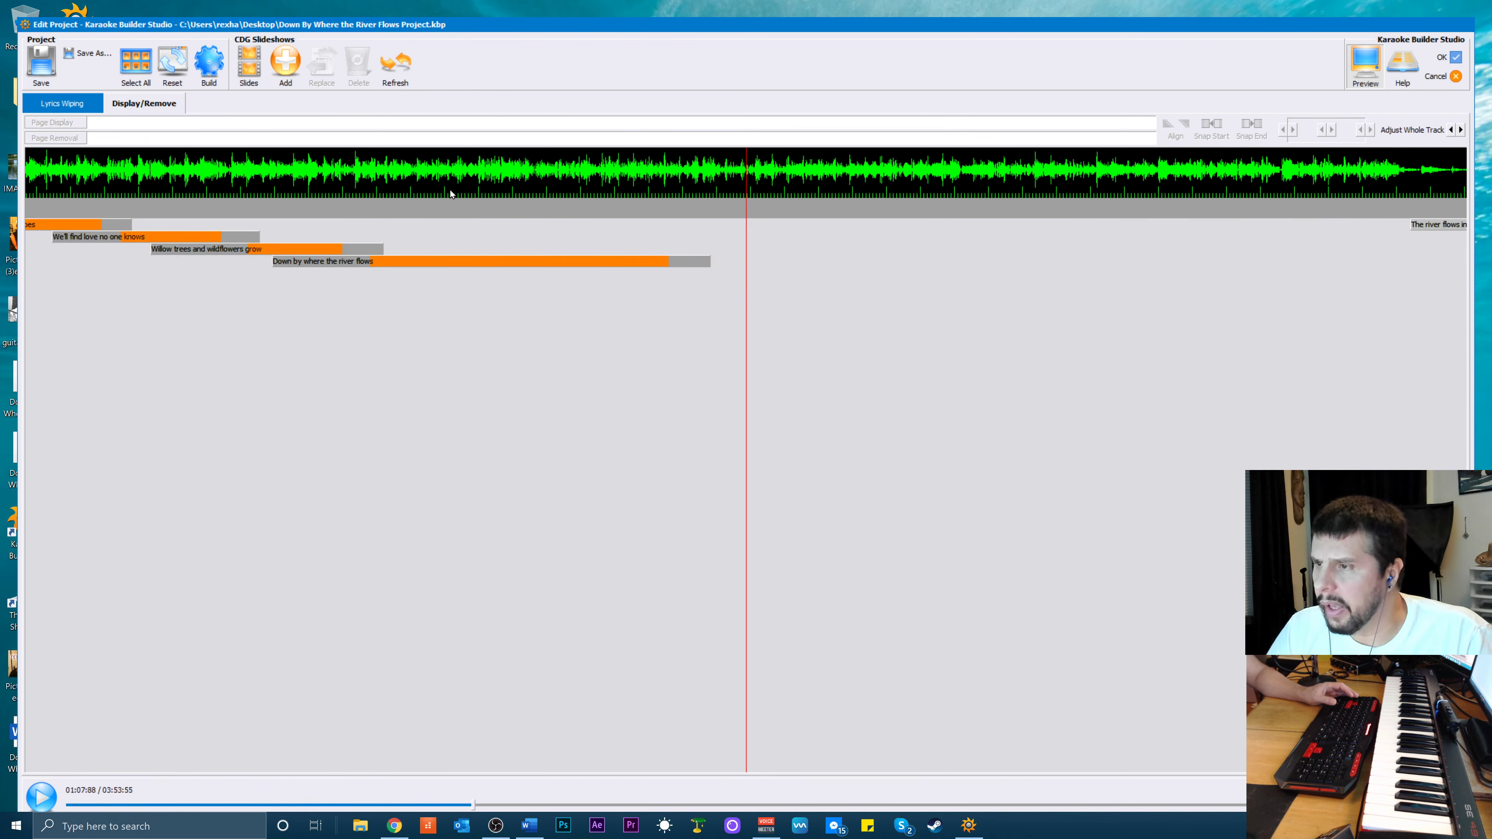
click(729, 194)
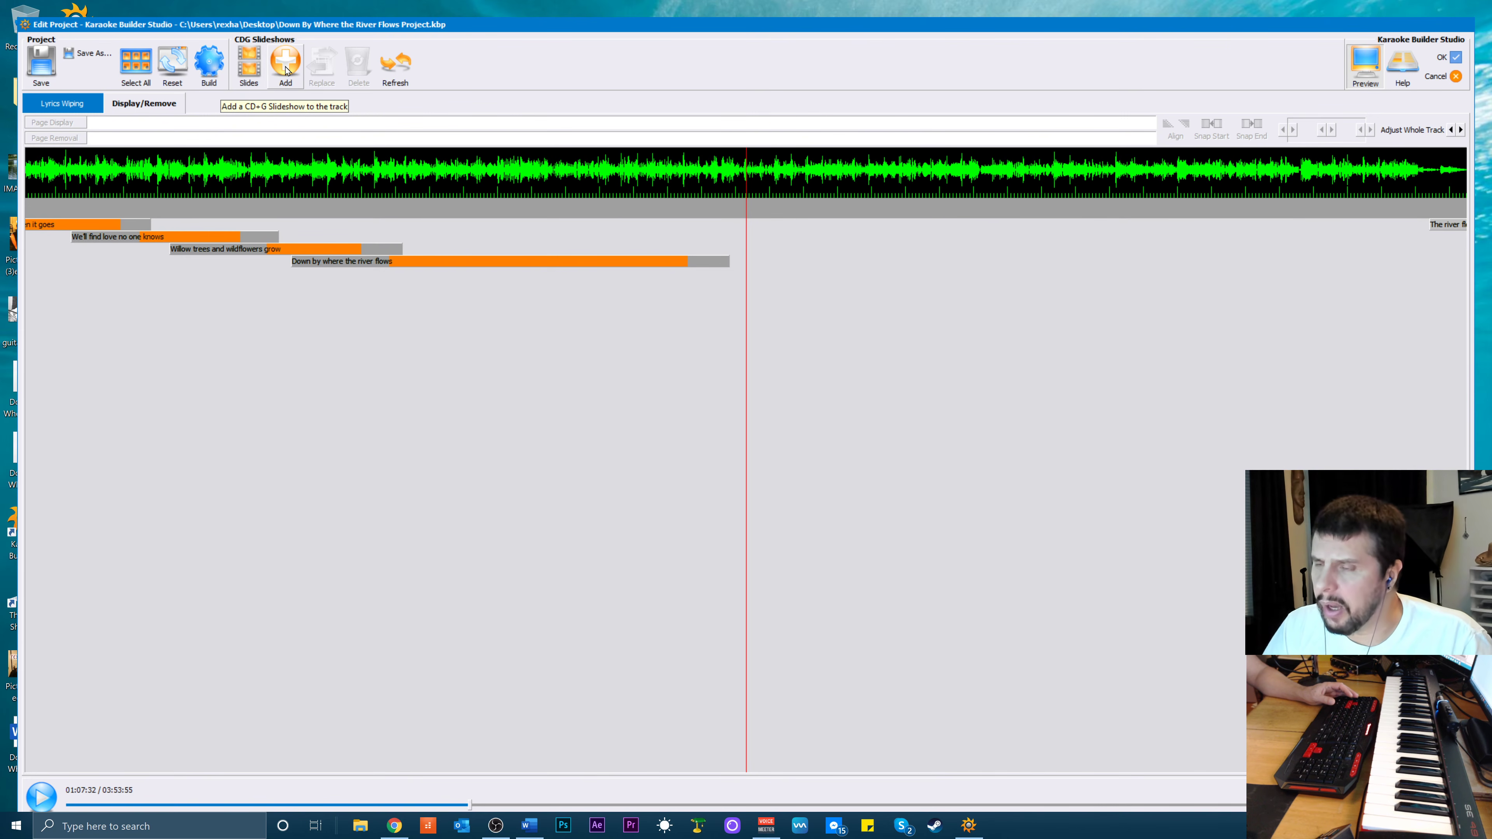
click(285, 65)
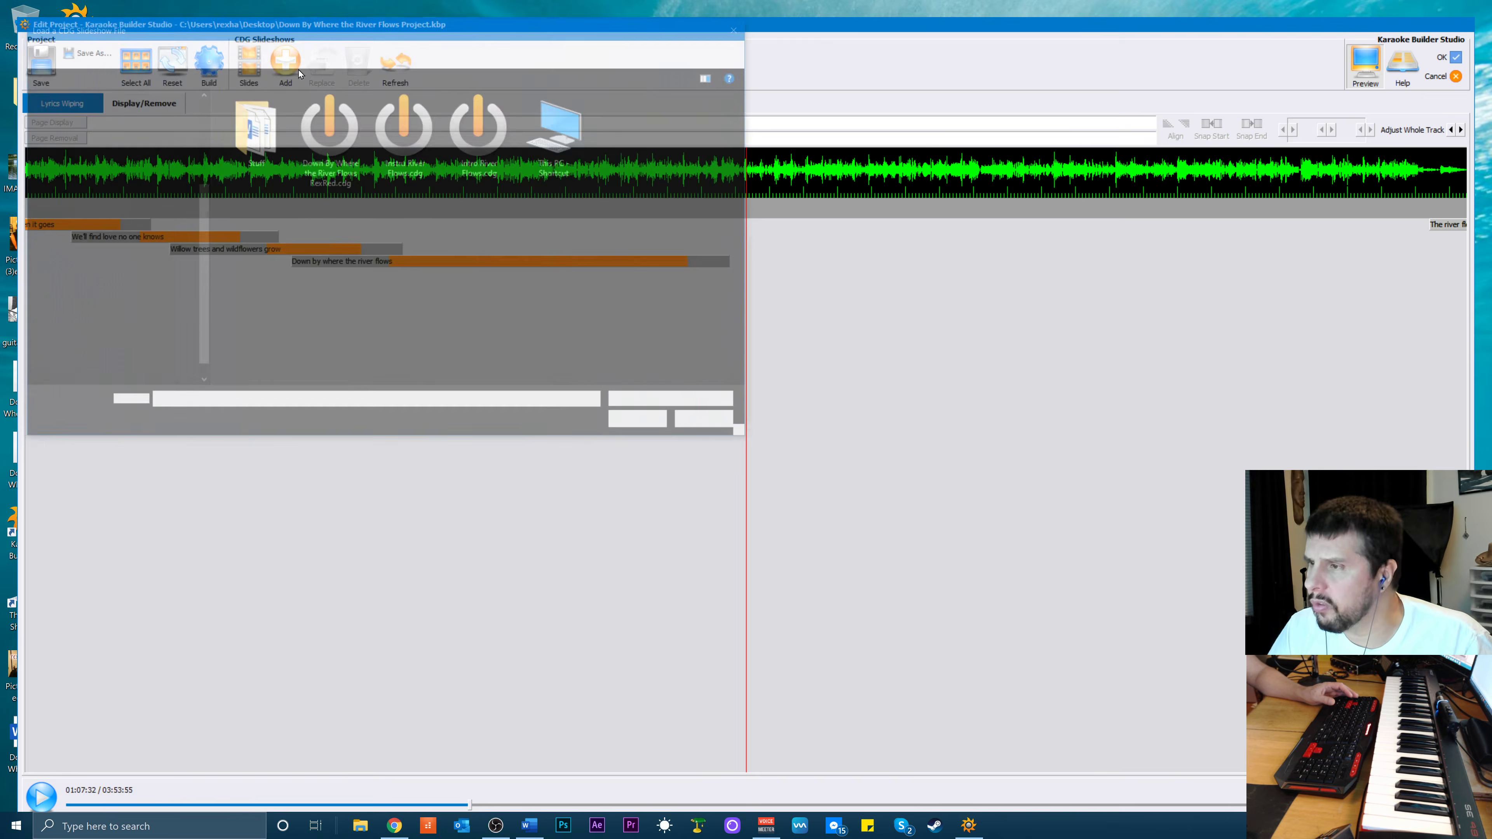
click(411, 138)
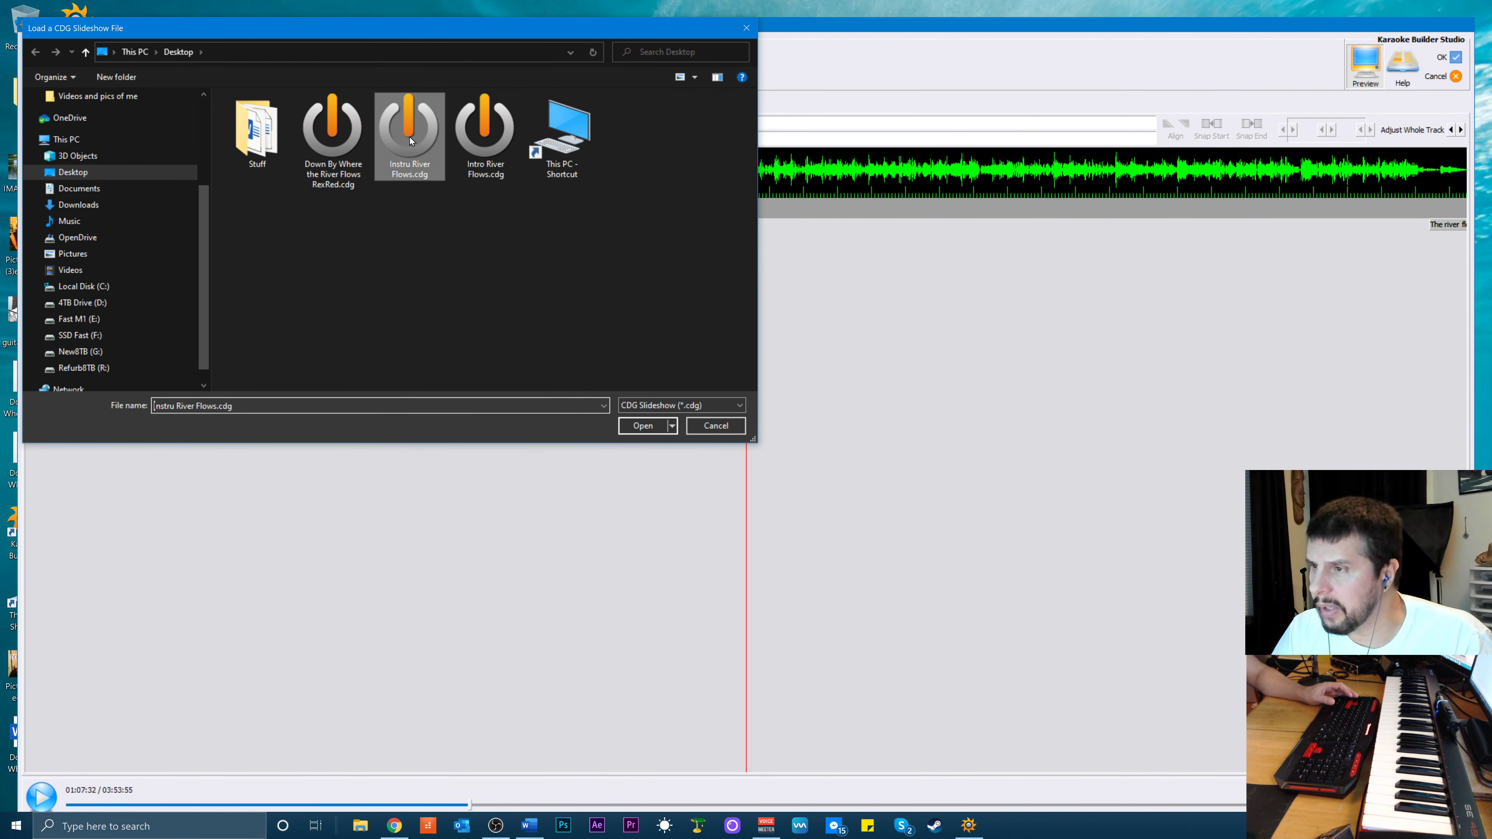
click(636, 426)
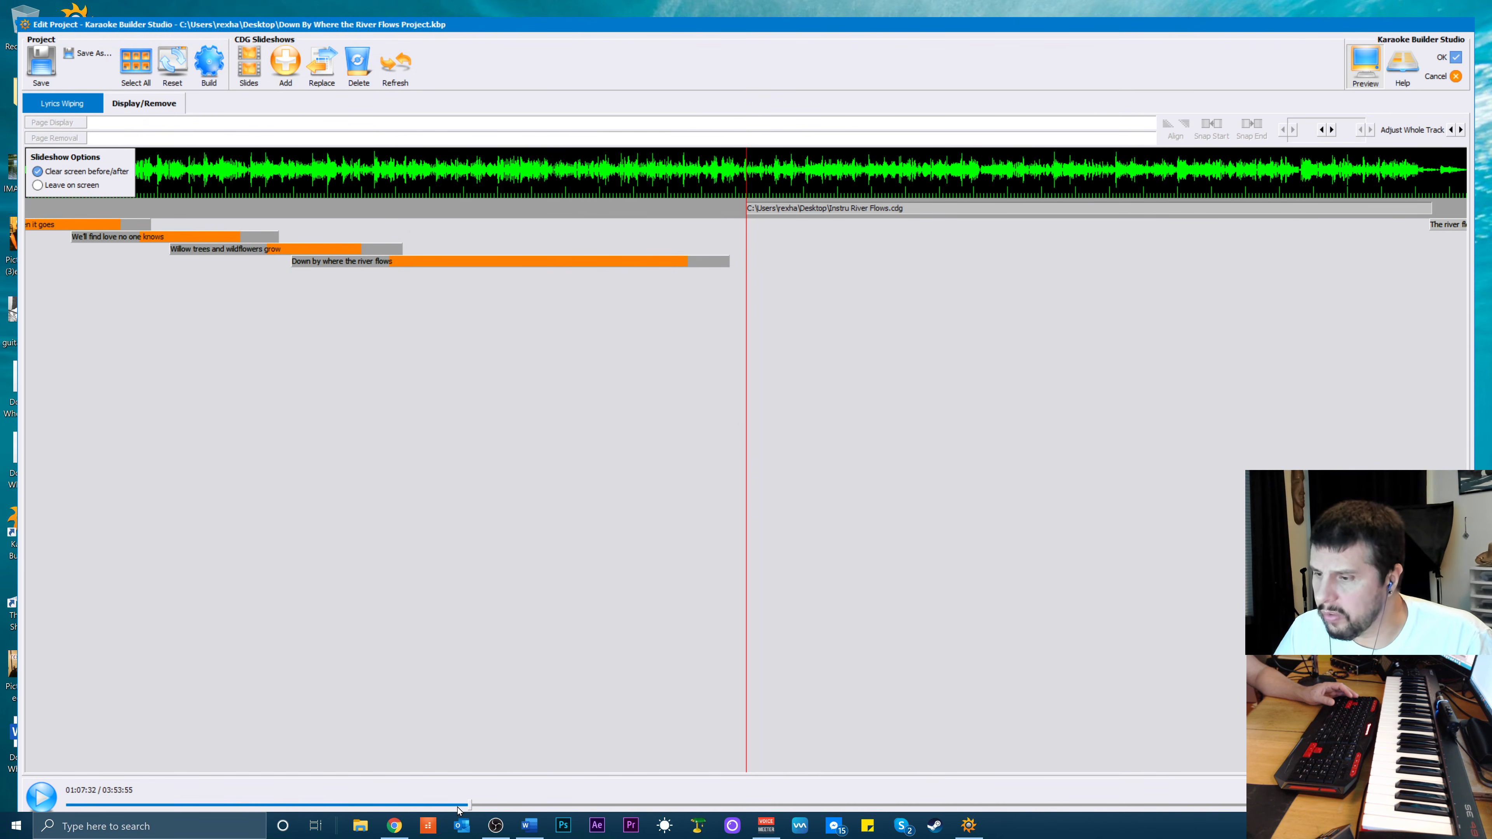
Check how the slideshow fits between "Down by where the river flows" and "The river flows into the sea" around 01:15:80
drag(471, 805, 520, 805)
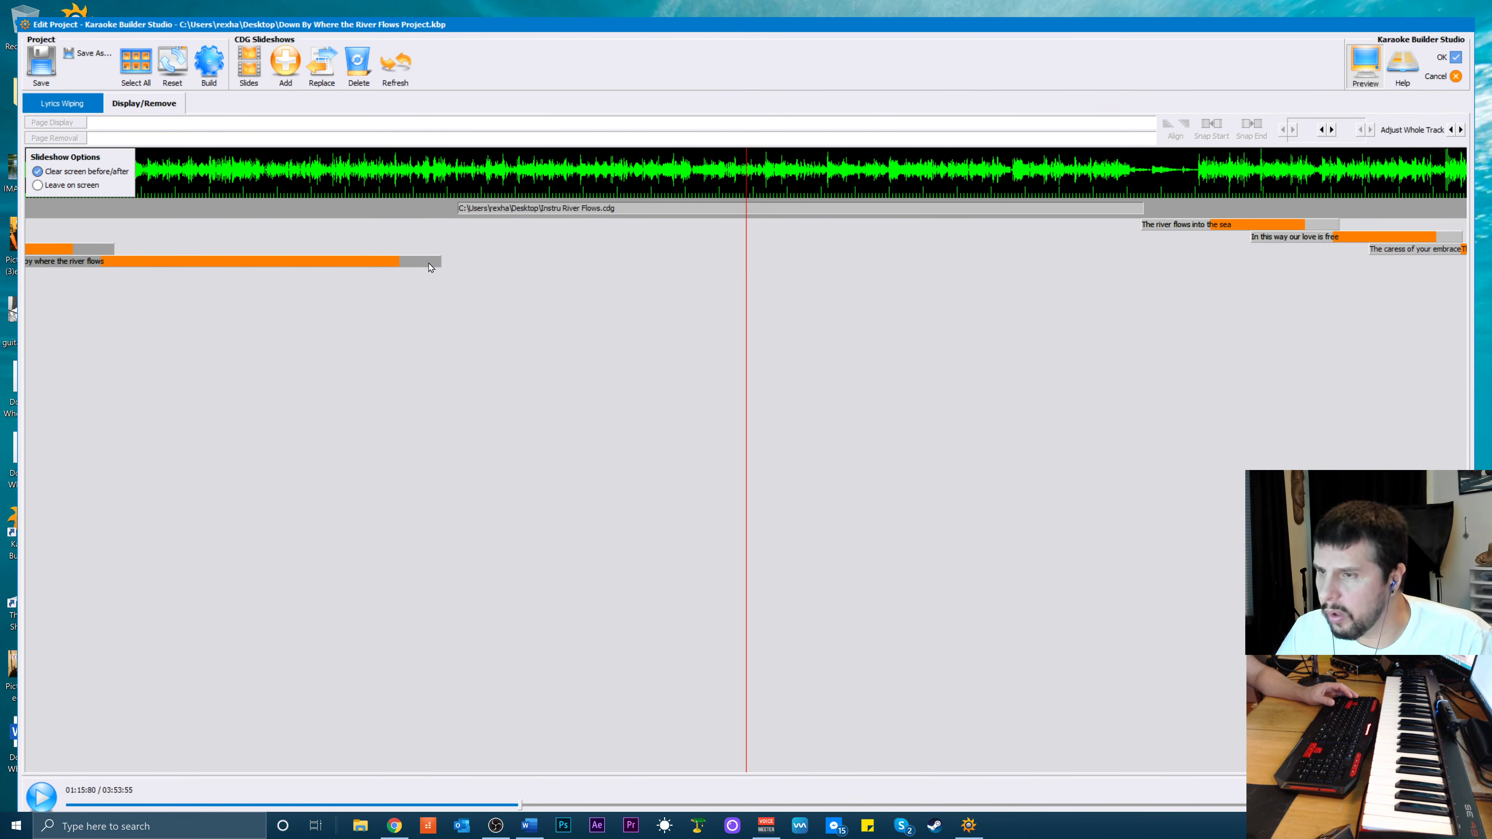
click(1144, 225)
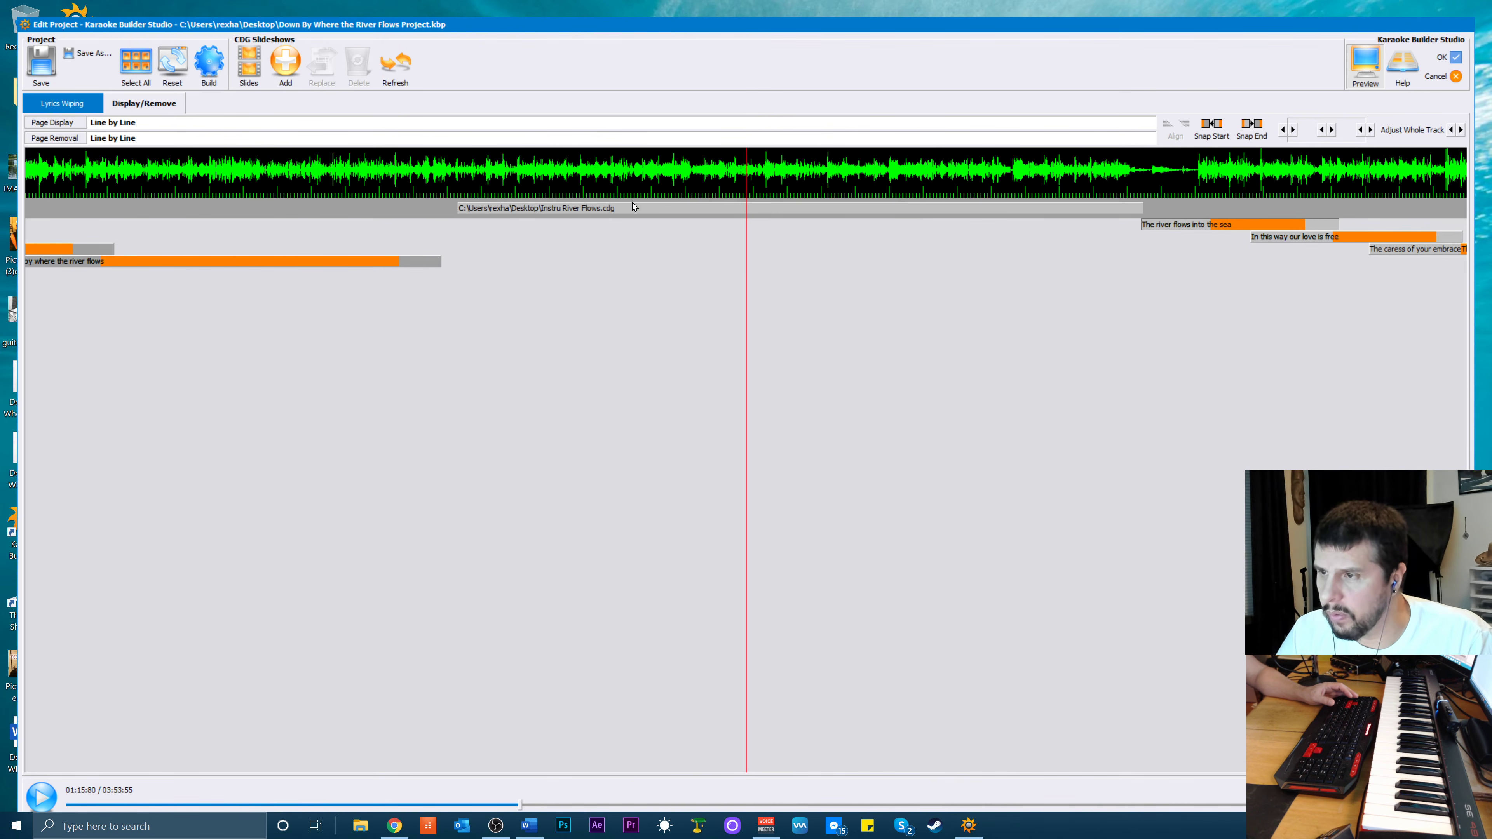
click(607, 209)
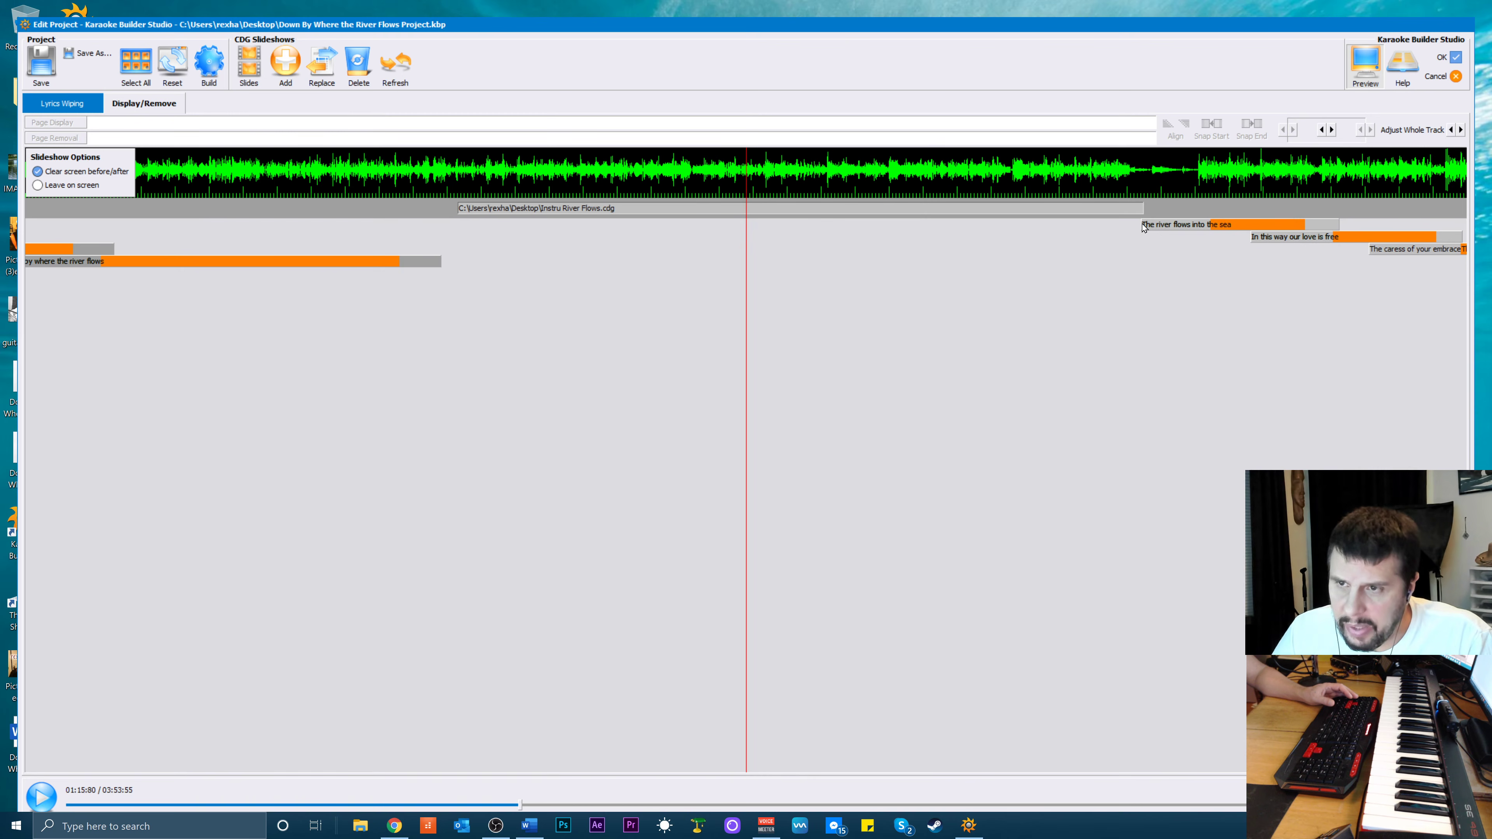
click(431, 261)
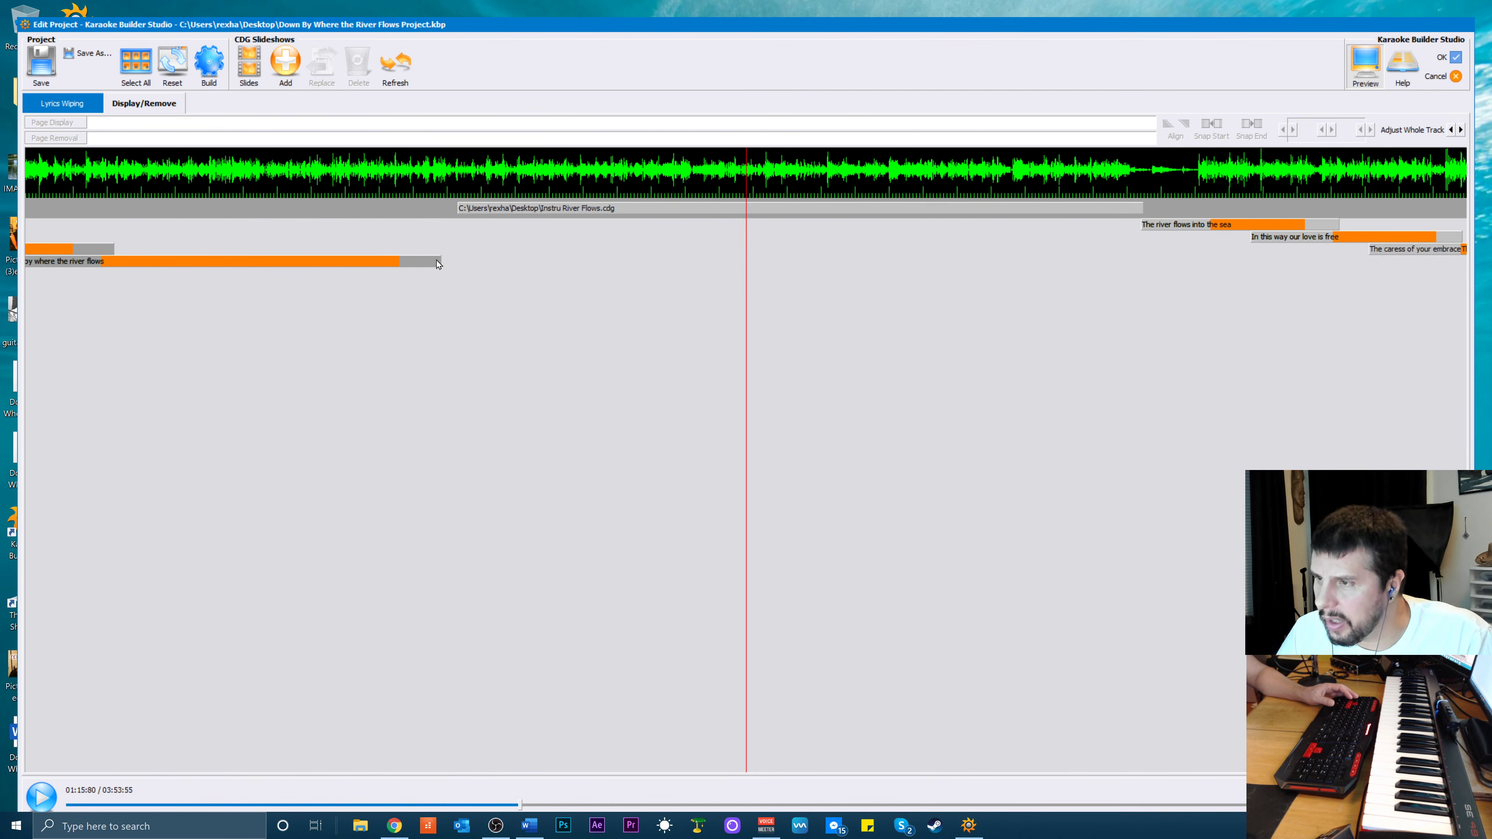
Shorten the end of the "Down by where the river flows" line slightly and nudge the Instru River Flows.cdg slideshow earlier behind it
click(438, 264)
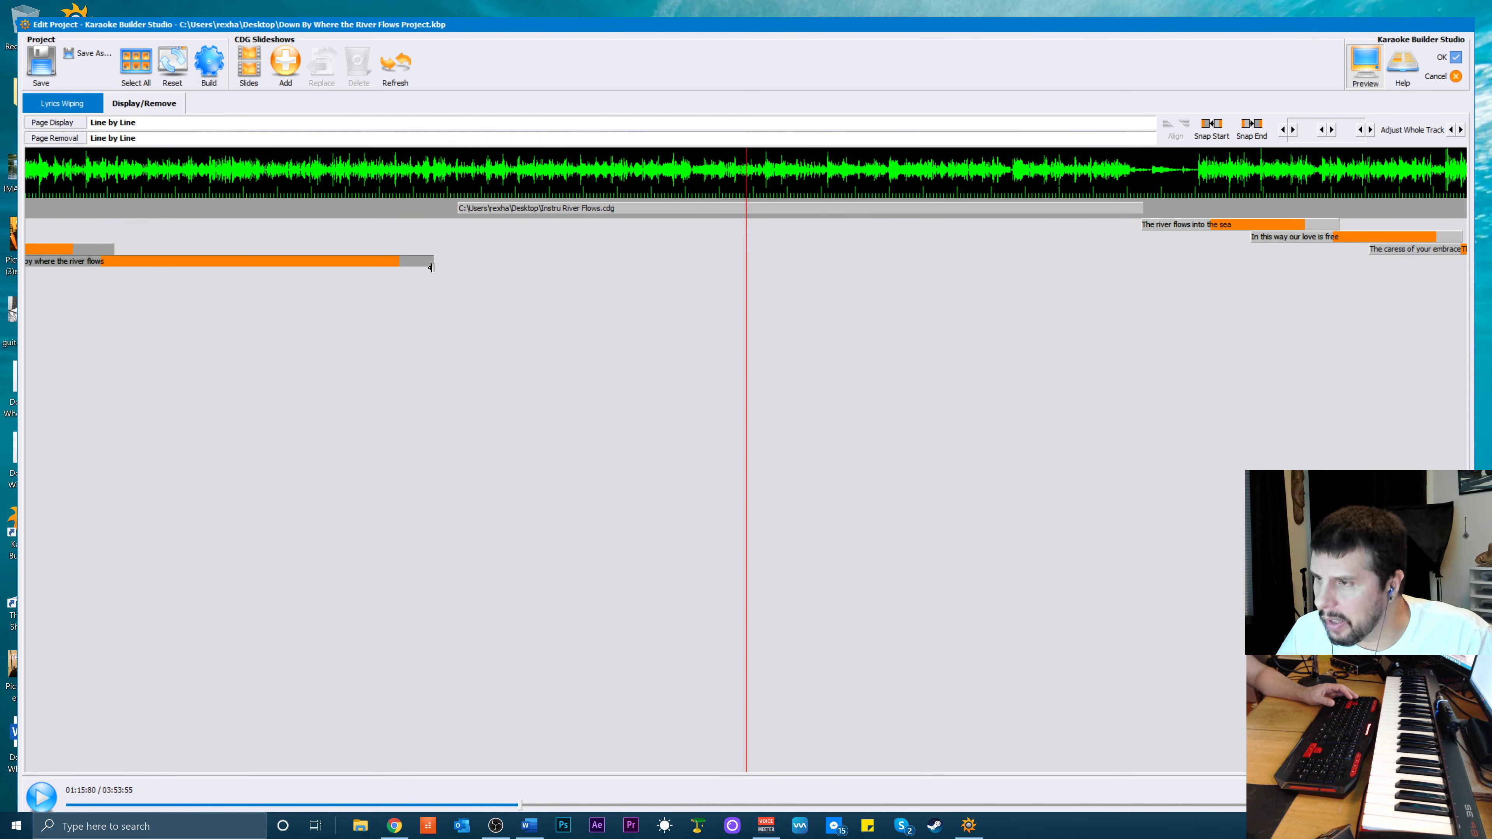
click(519, 209)
key(Left)
key(Left)
key(Left)
key(Left)
key(Left)
key(Left)
key(Left)
key(Left)
key(Left)
key(Left)
key(Left)
key(Left)
key(Left)
key(Left)
key(Left)
key(Left)
key(Left)
key(Left)
key(Left)
key(Left)
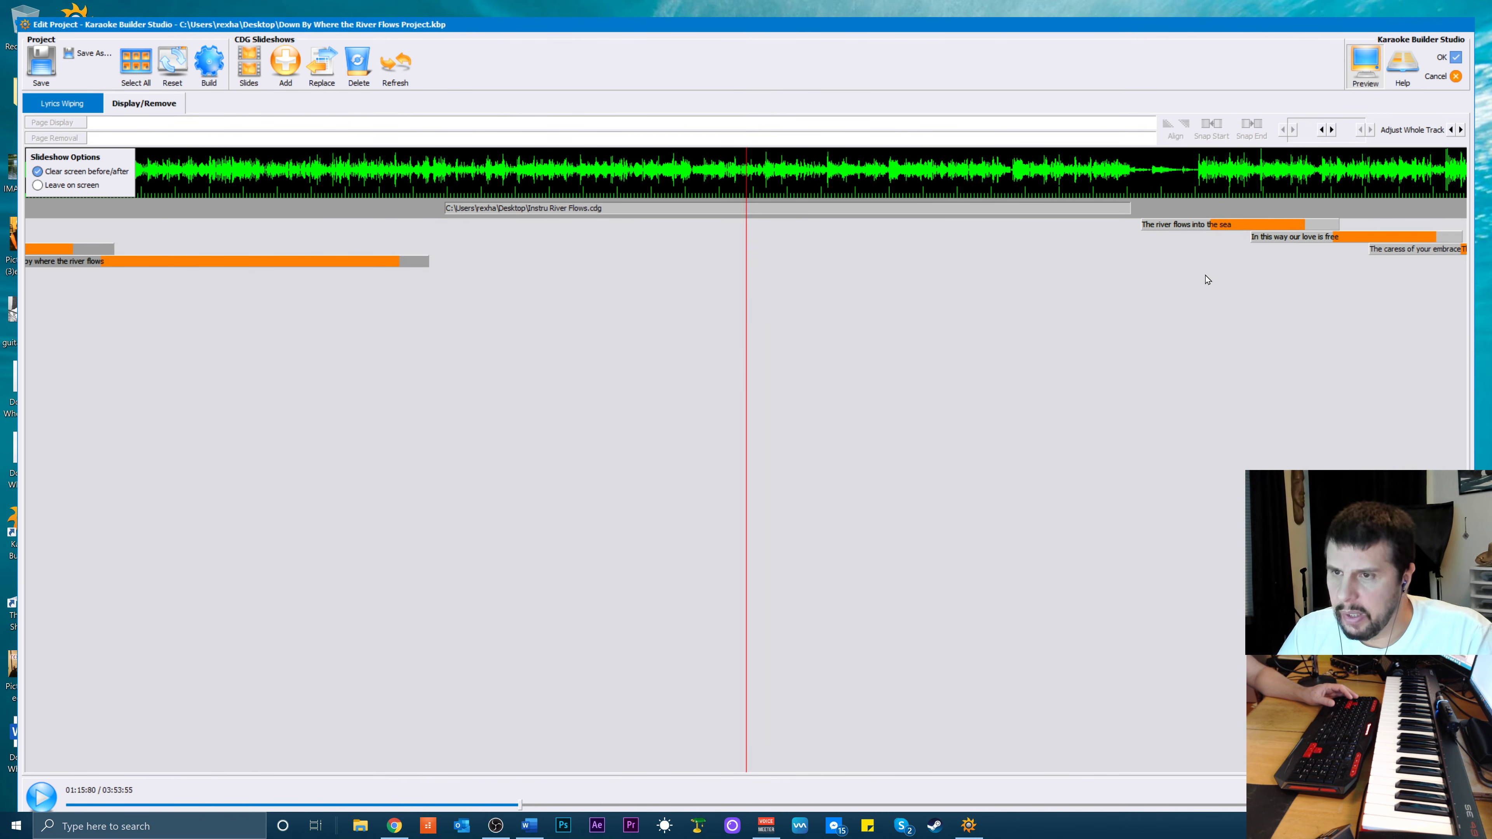
Delay the display start of "The river flows into the sea" slightly, widening the gap after the slideshow
click(1164, 226)
drag(1142, 222, 1146, 223)
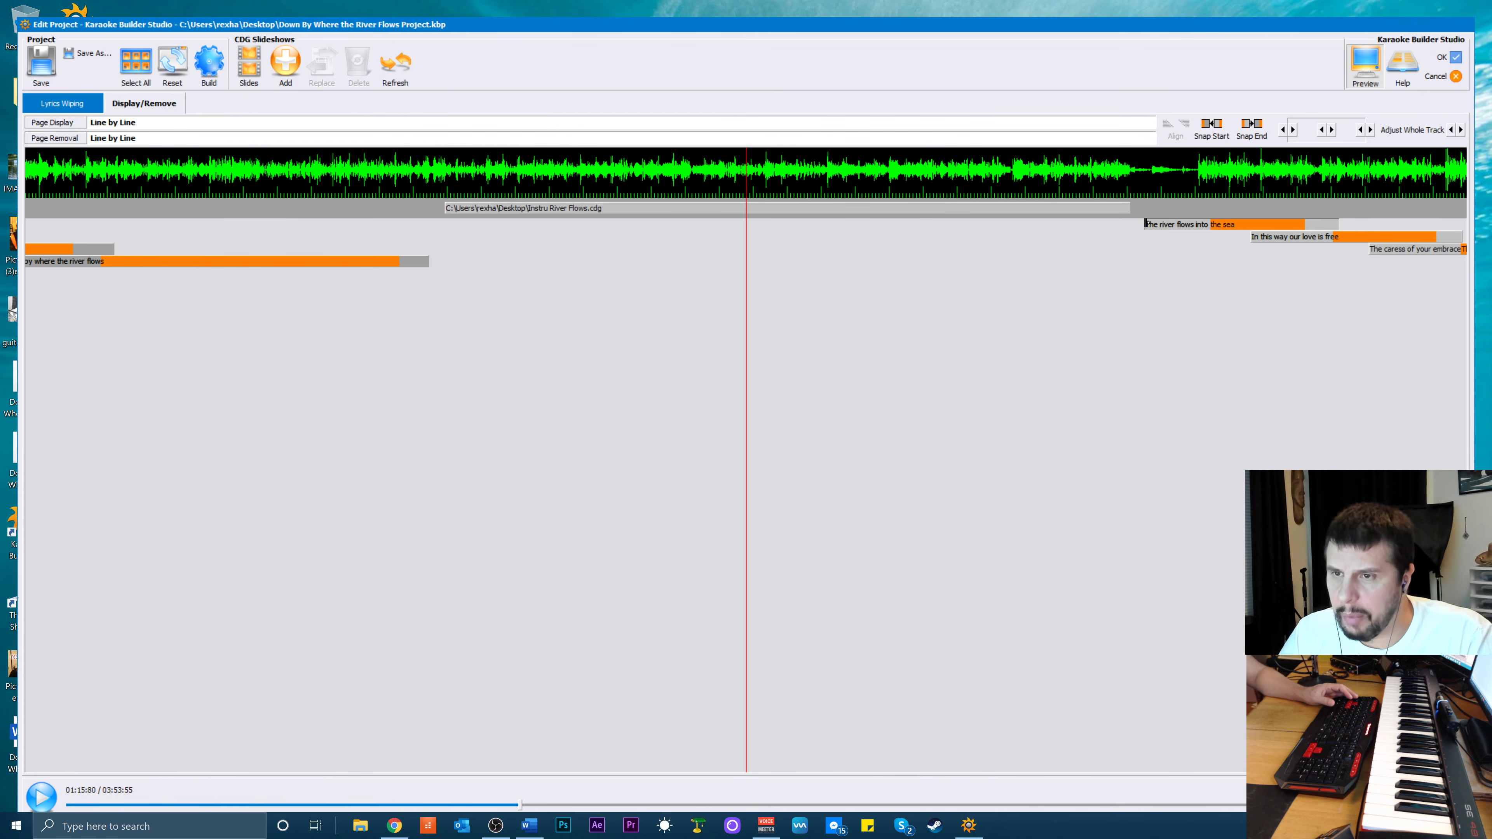
click(1038, 341)
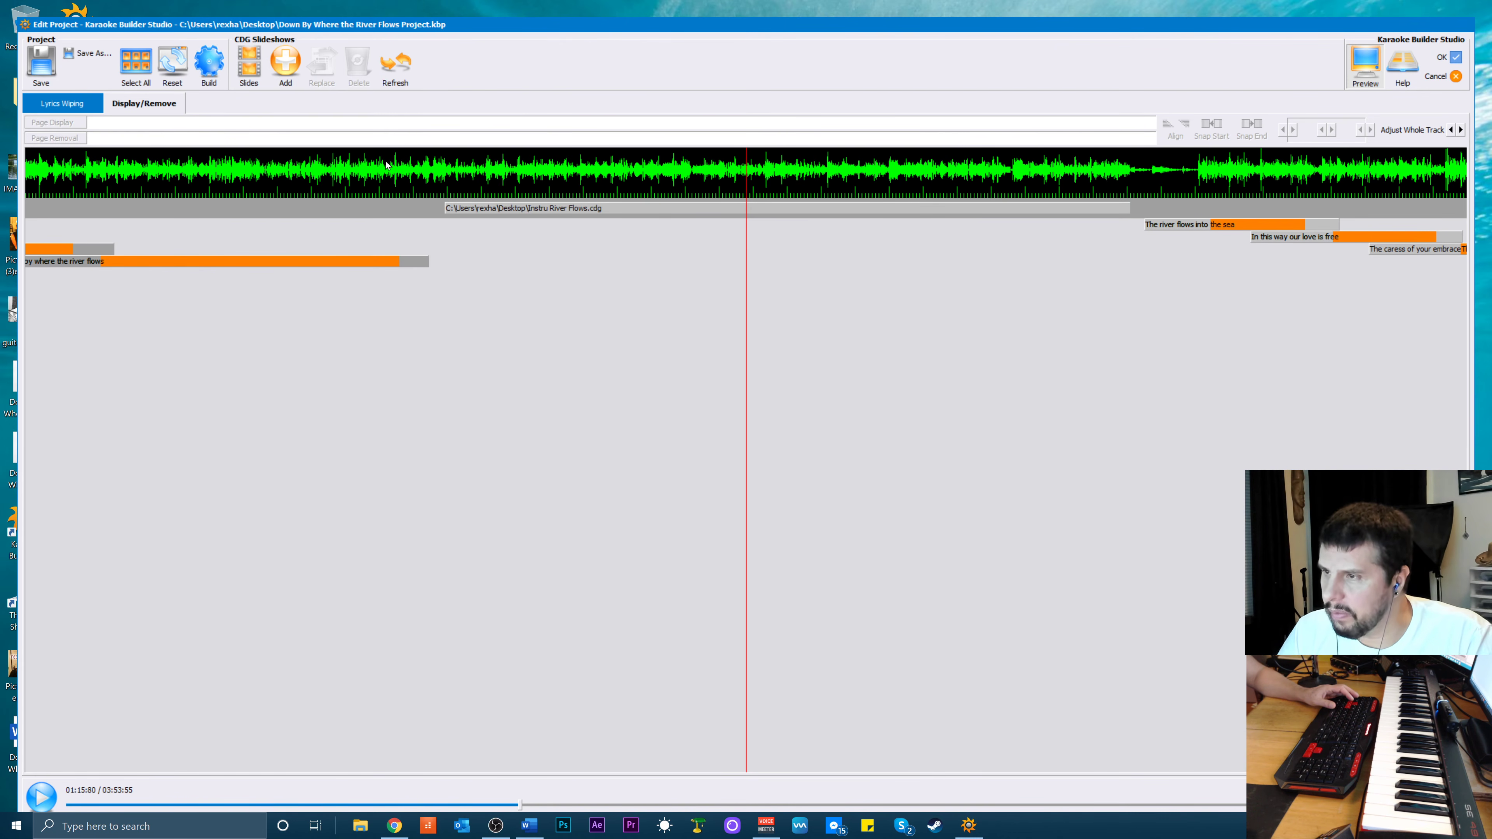
Build the karaoke project as a CDG file, replacing the existing Down By Where the River Flows RexRed.cdg on the Desktop
click(209, 66)
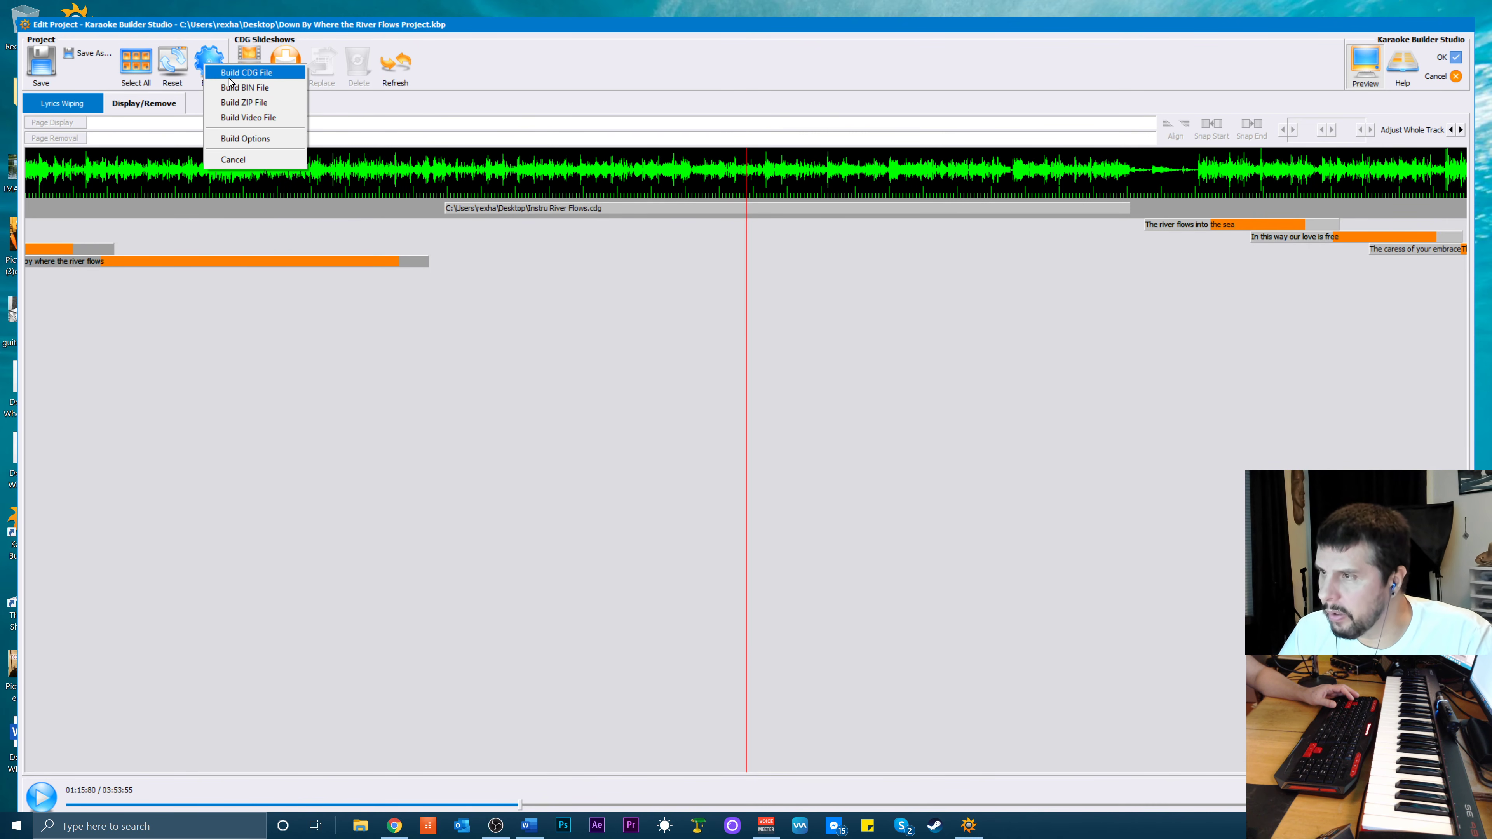
click(212, 72)
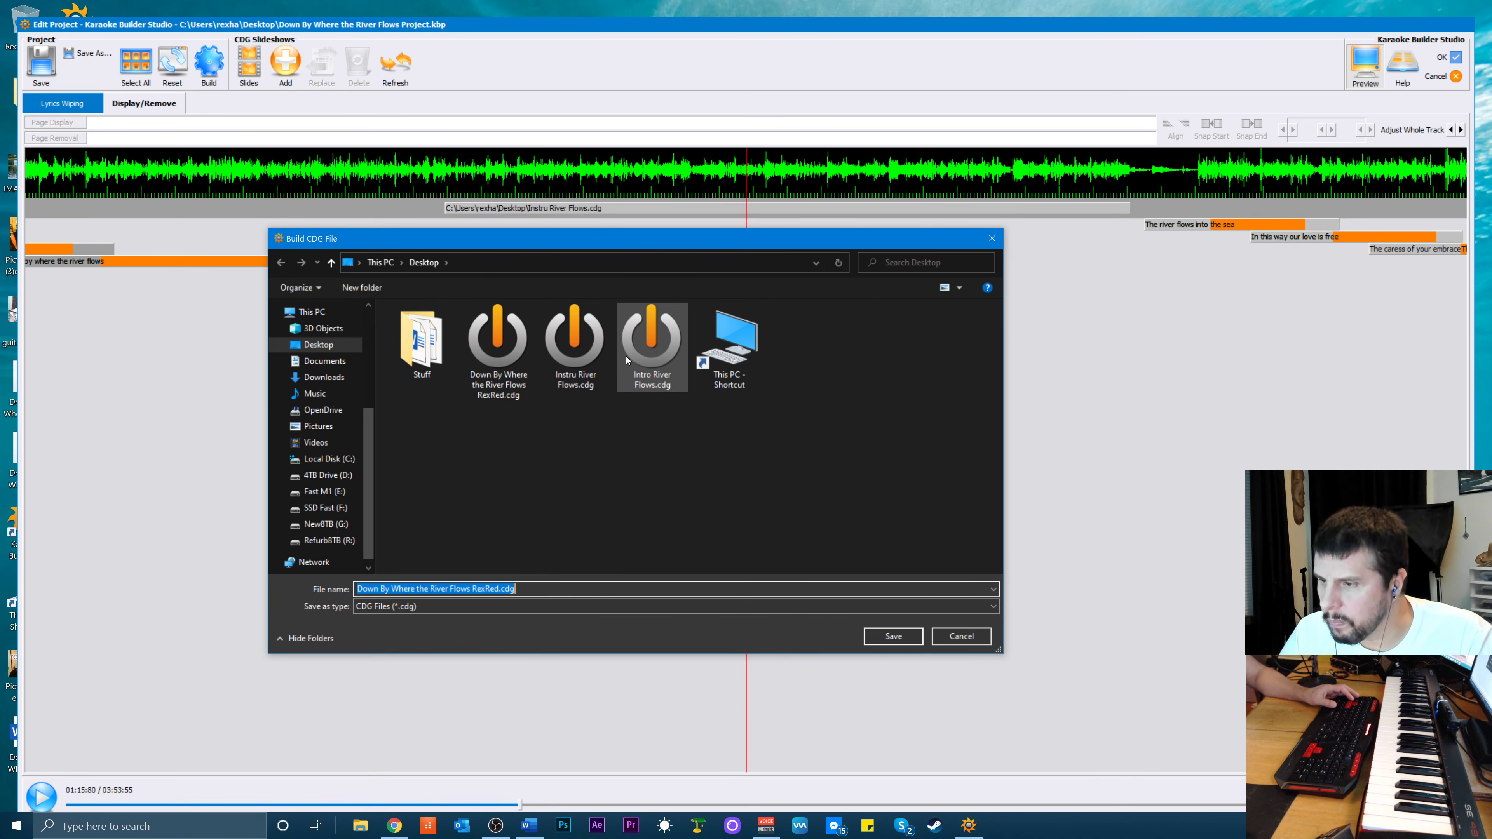
click(497, 364)
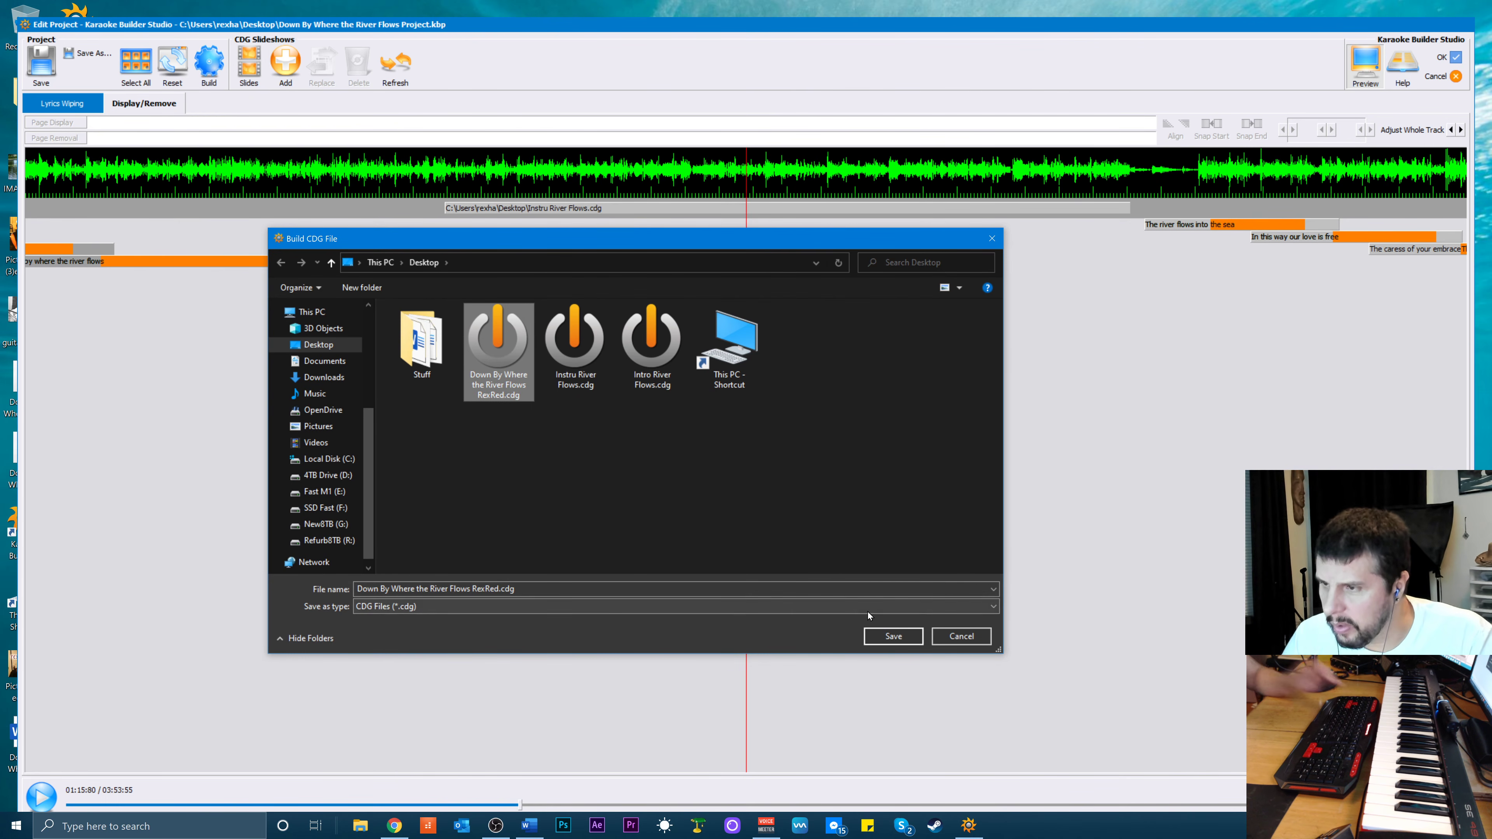
click(890, 638)
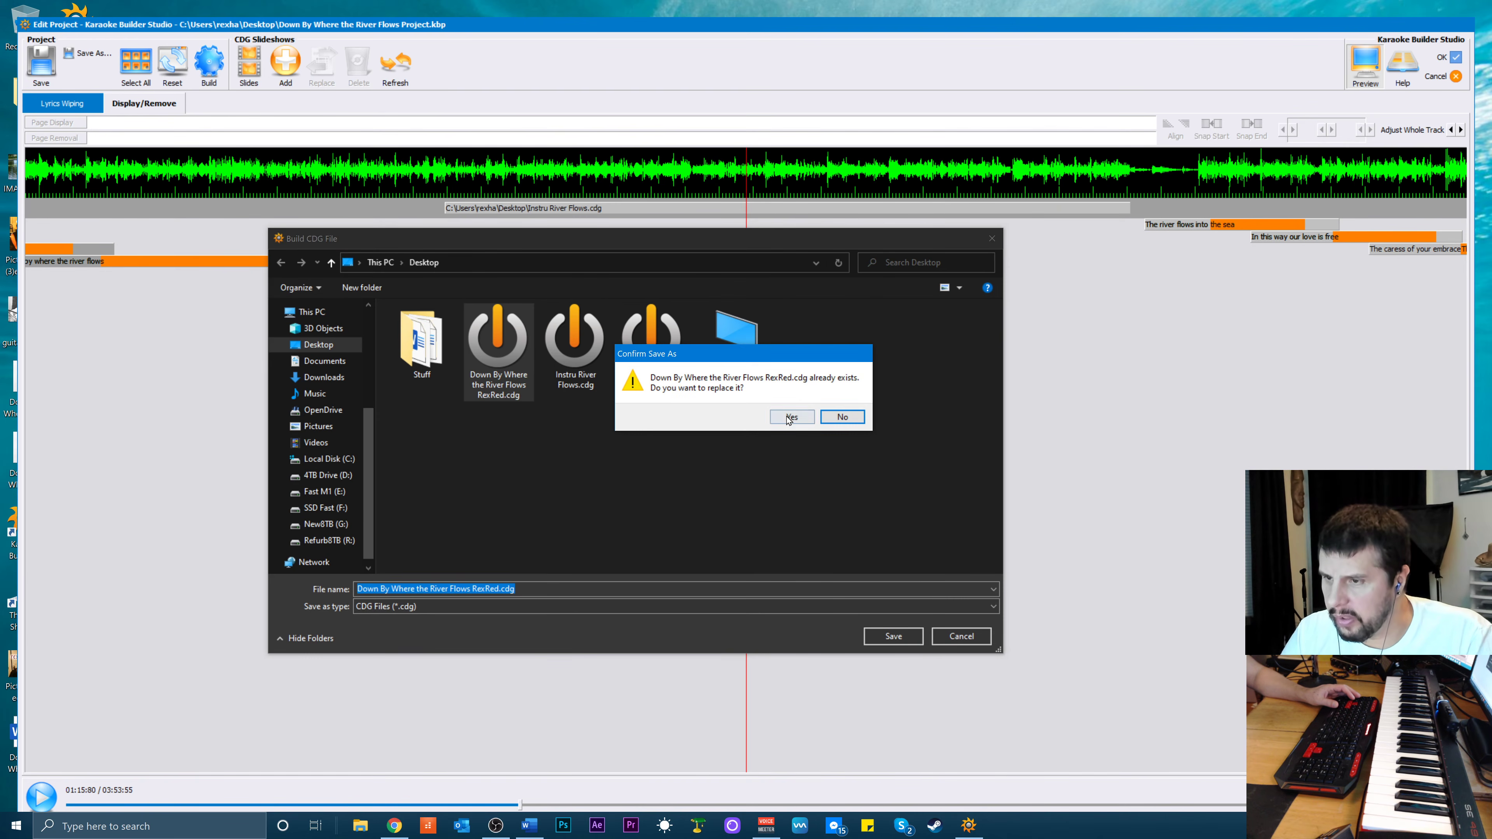
click(791, 418)
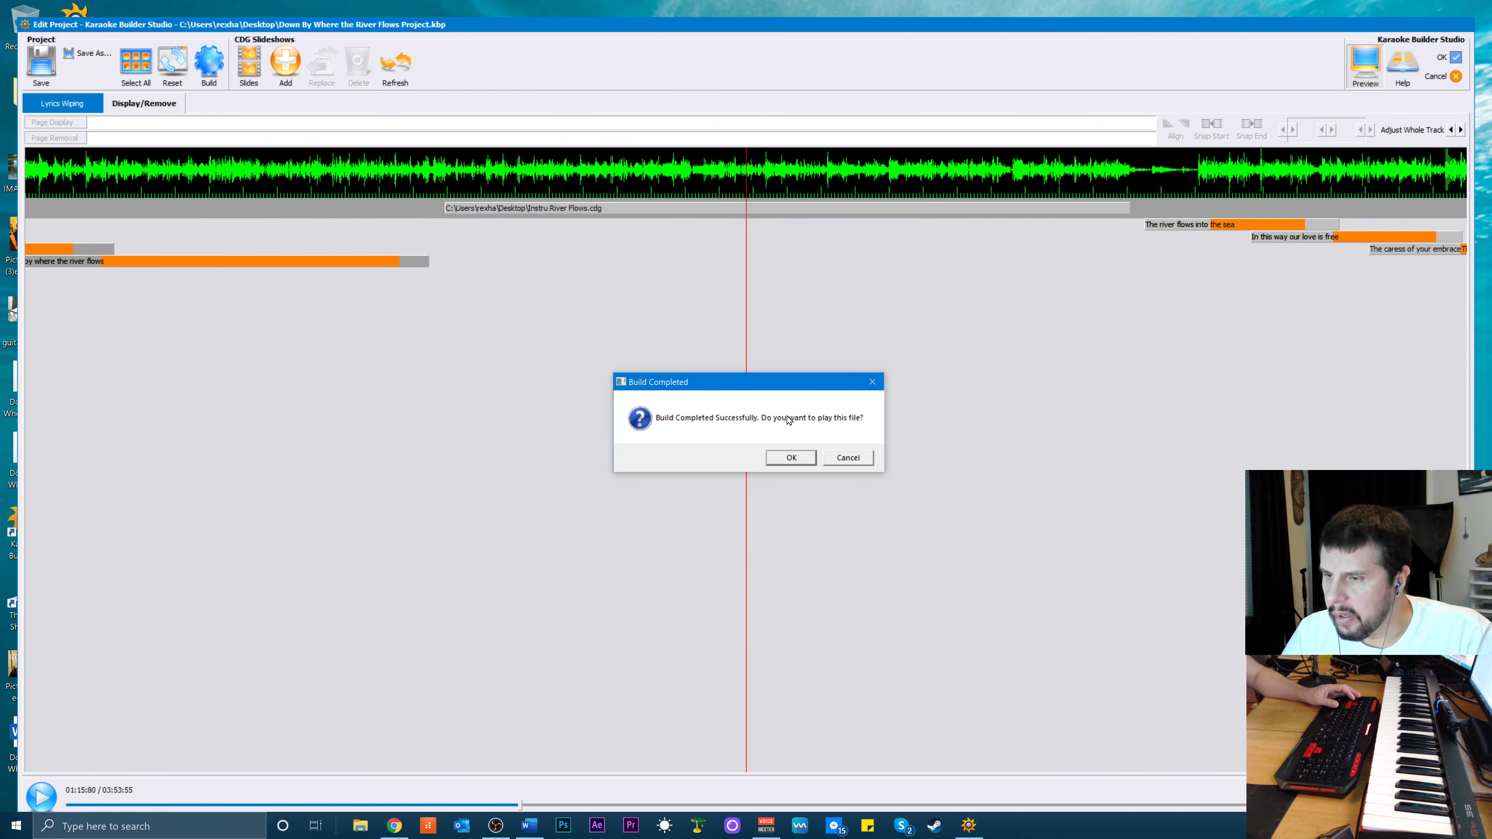
Play the built CDG file, check the slideshow break and the lyrics around 01:31 and 02:30, and close the player
click(790, 457)
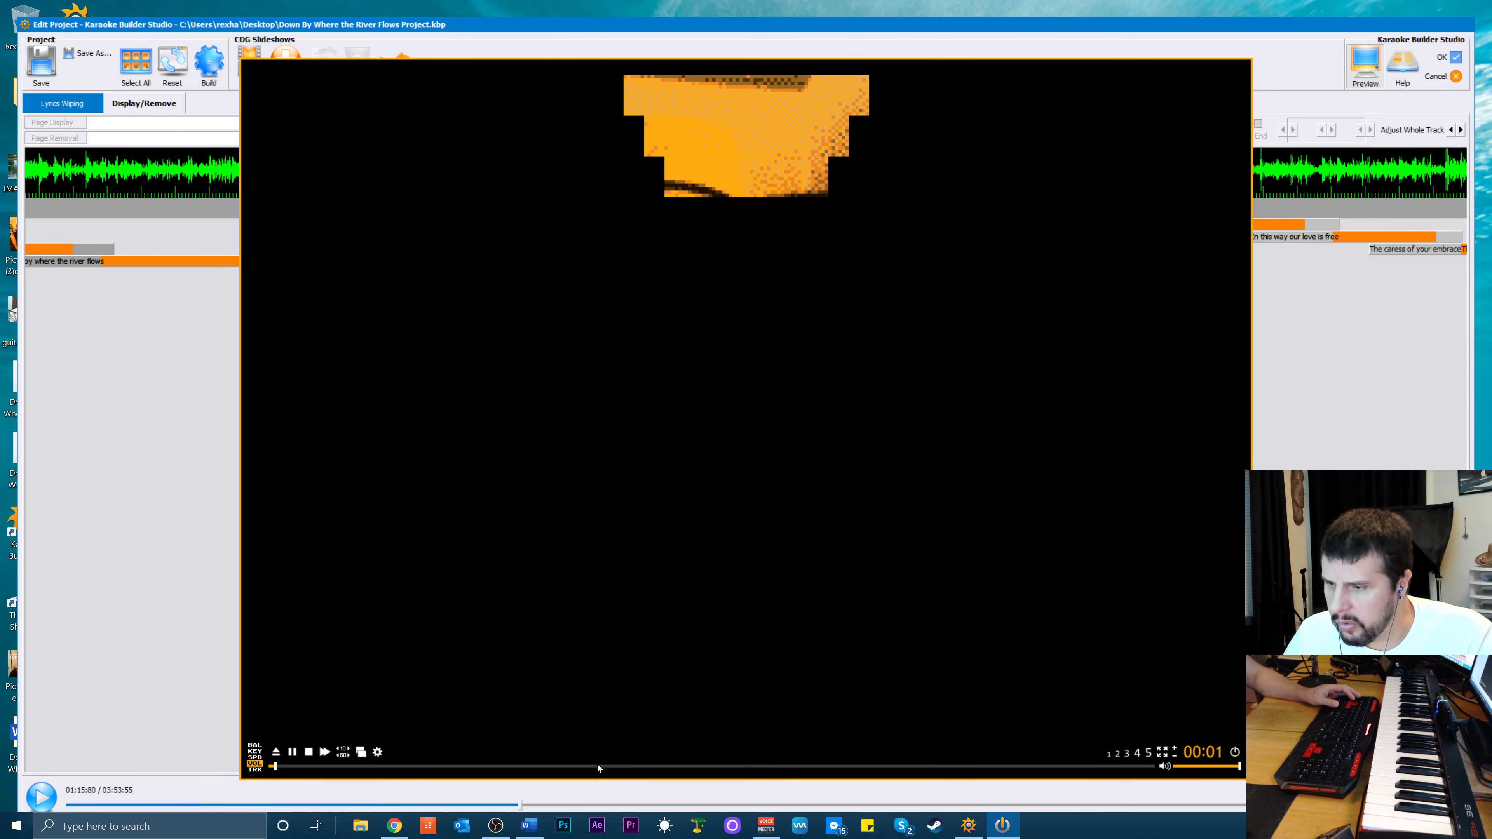
click(613, 766)
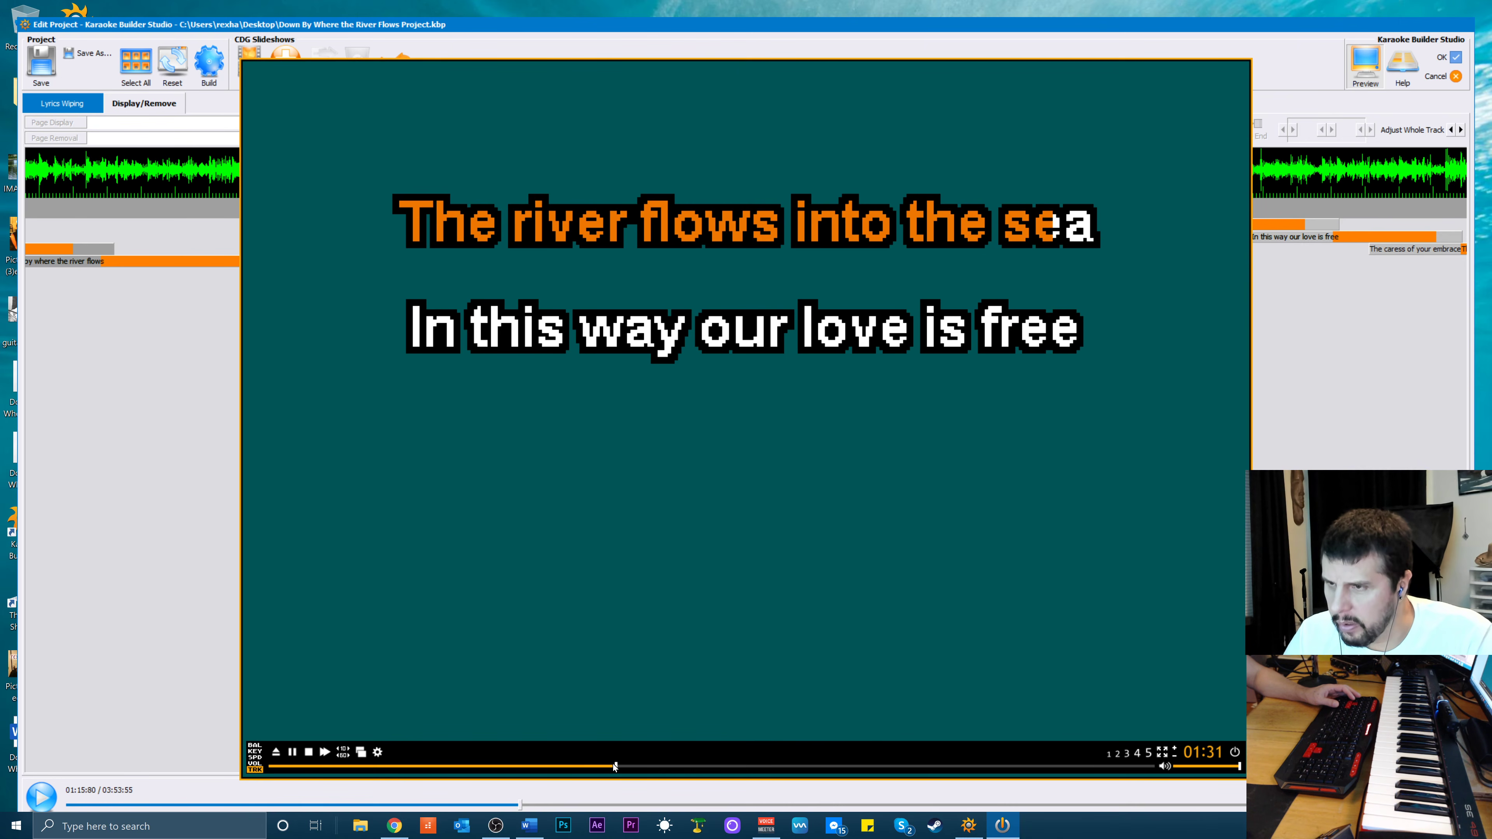
drag(632, 768, 748, 788)
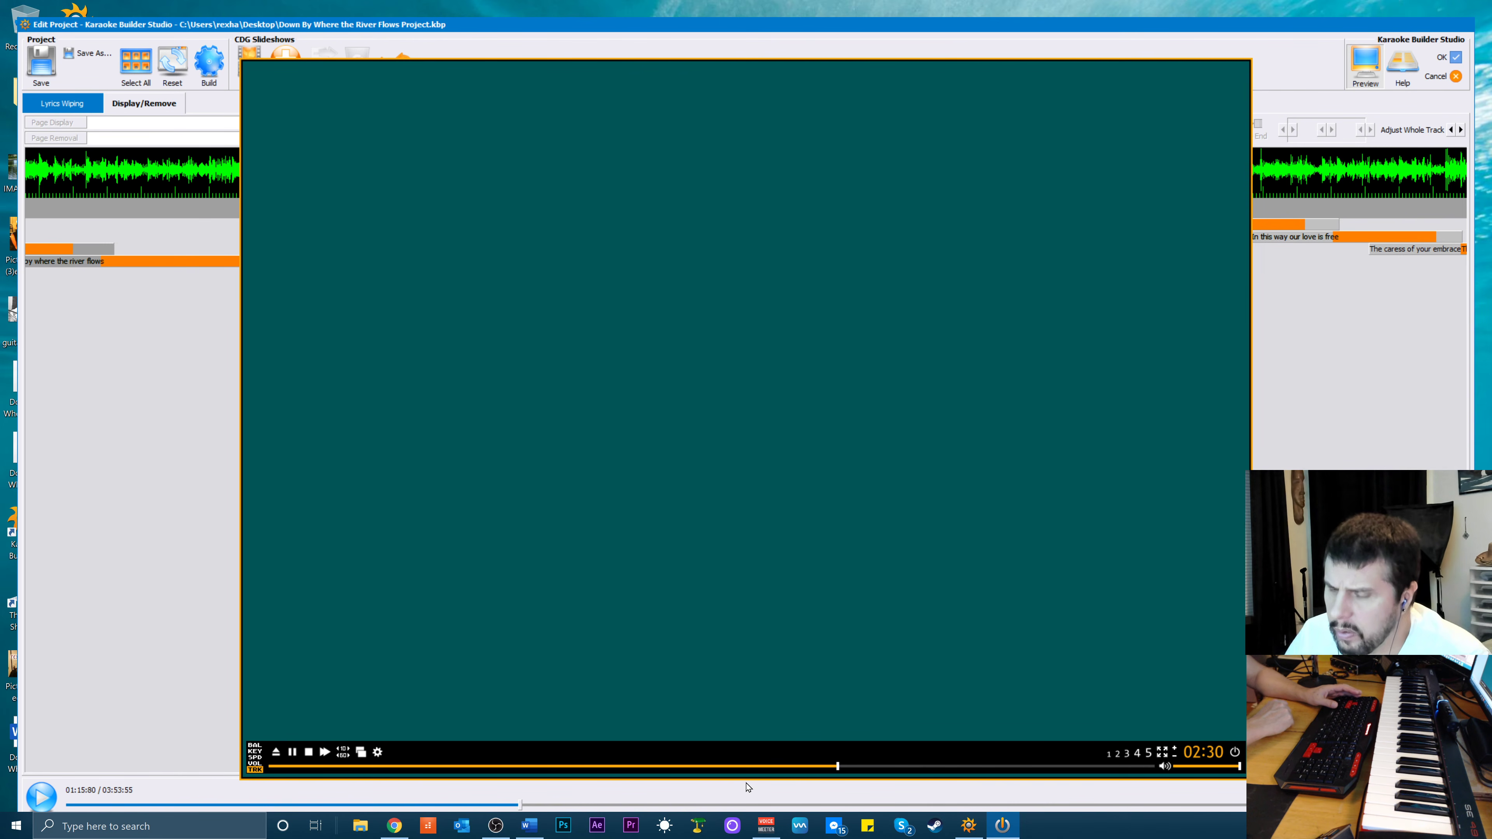
key(space)
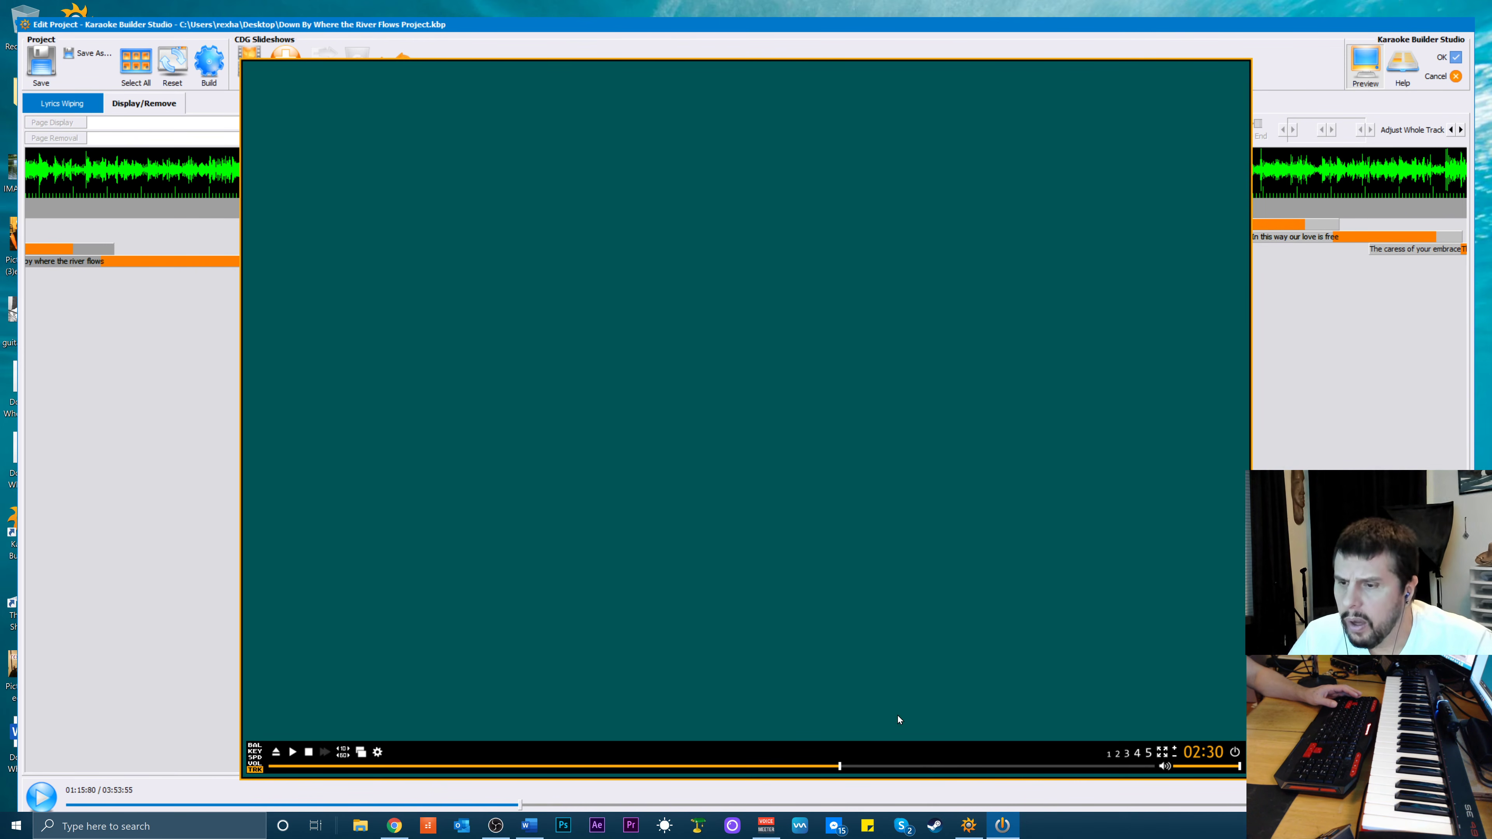
drag(839, 767, 465, 762)
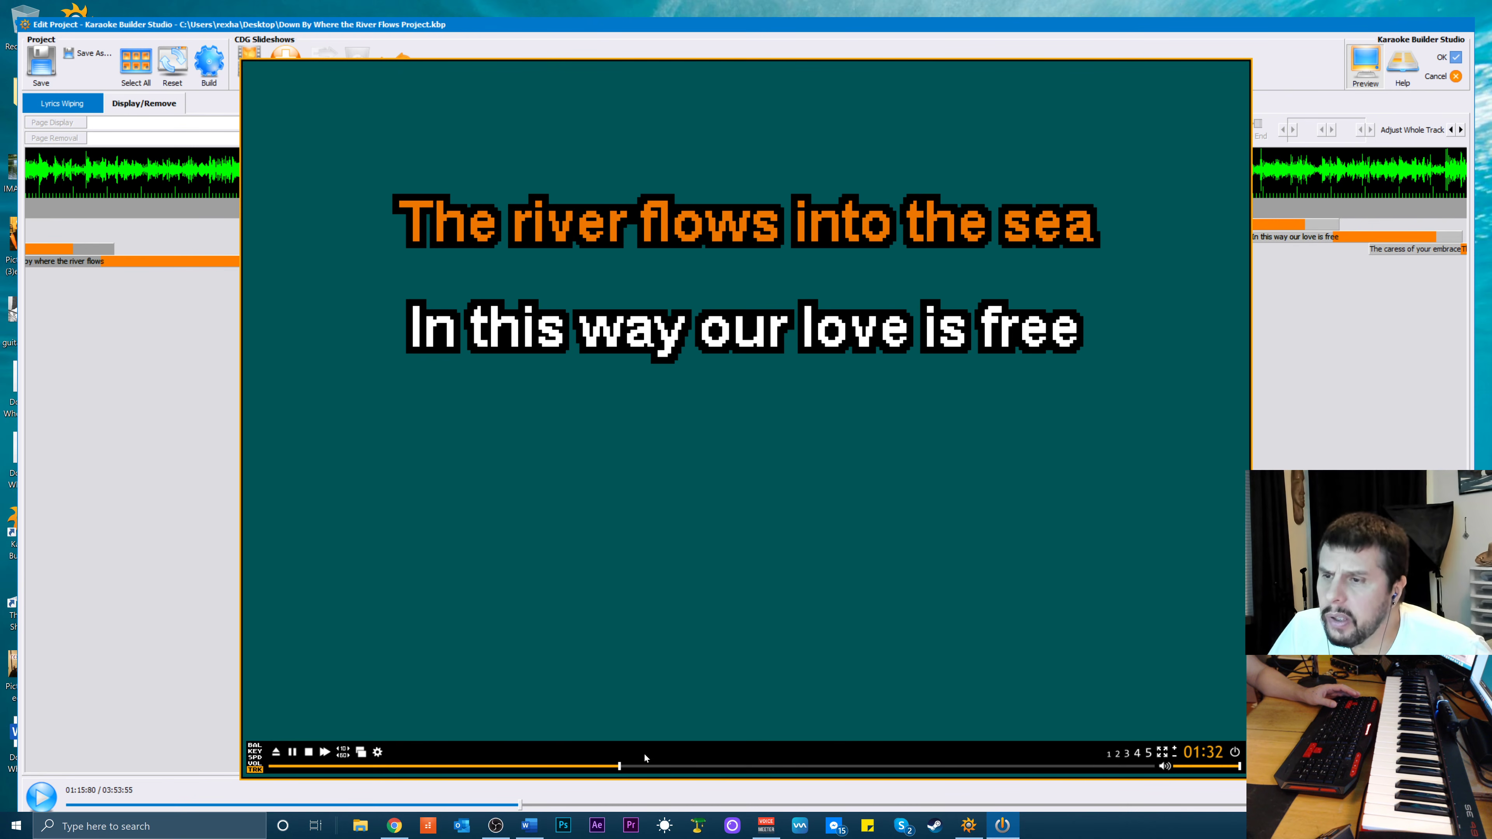
click(622, 766)
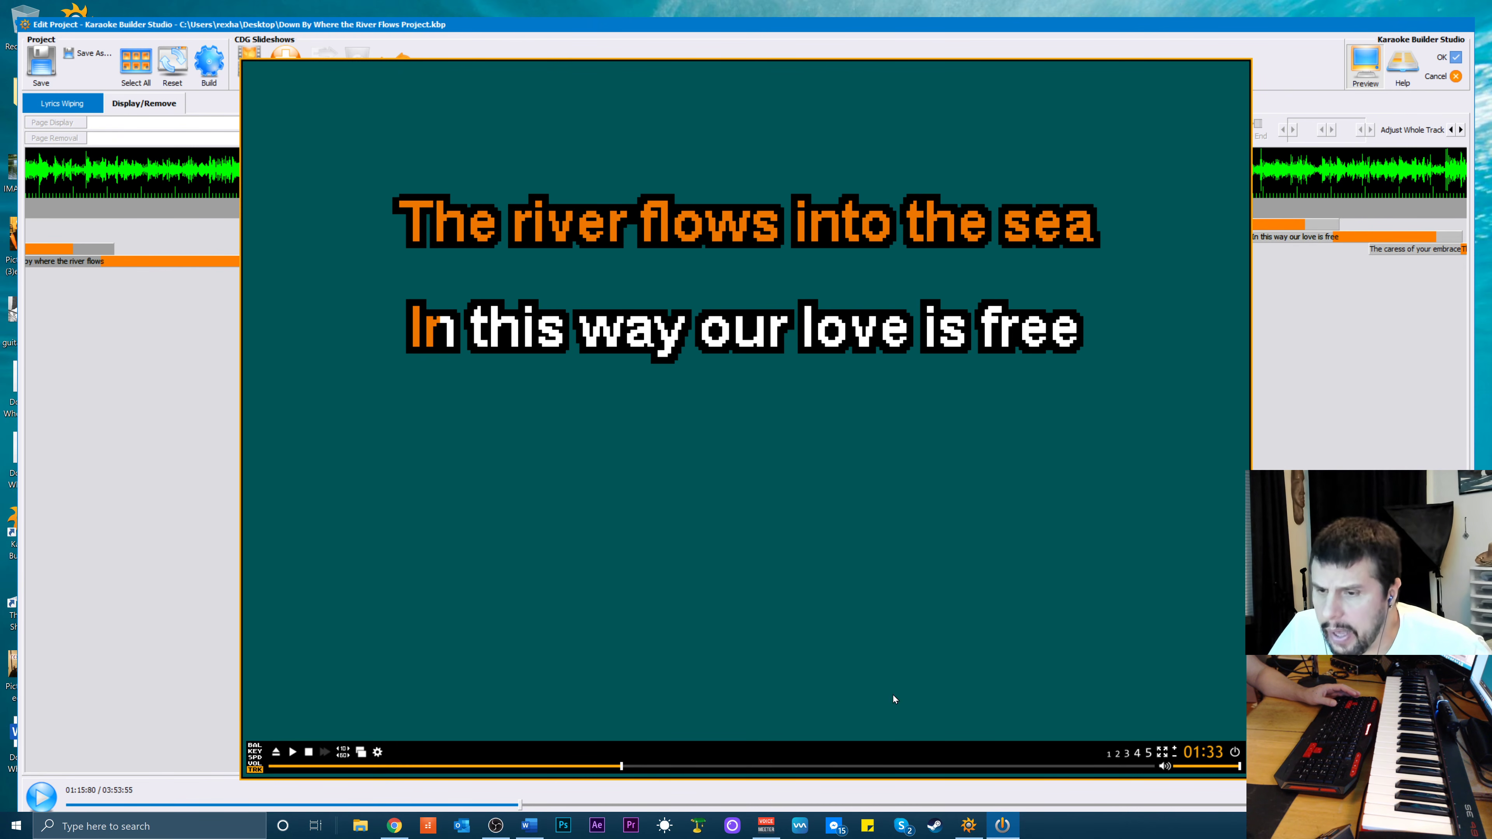
click(1235, 752)
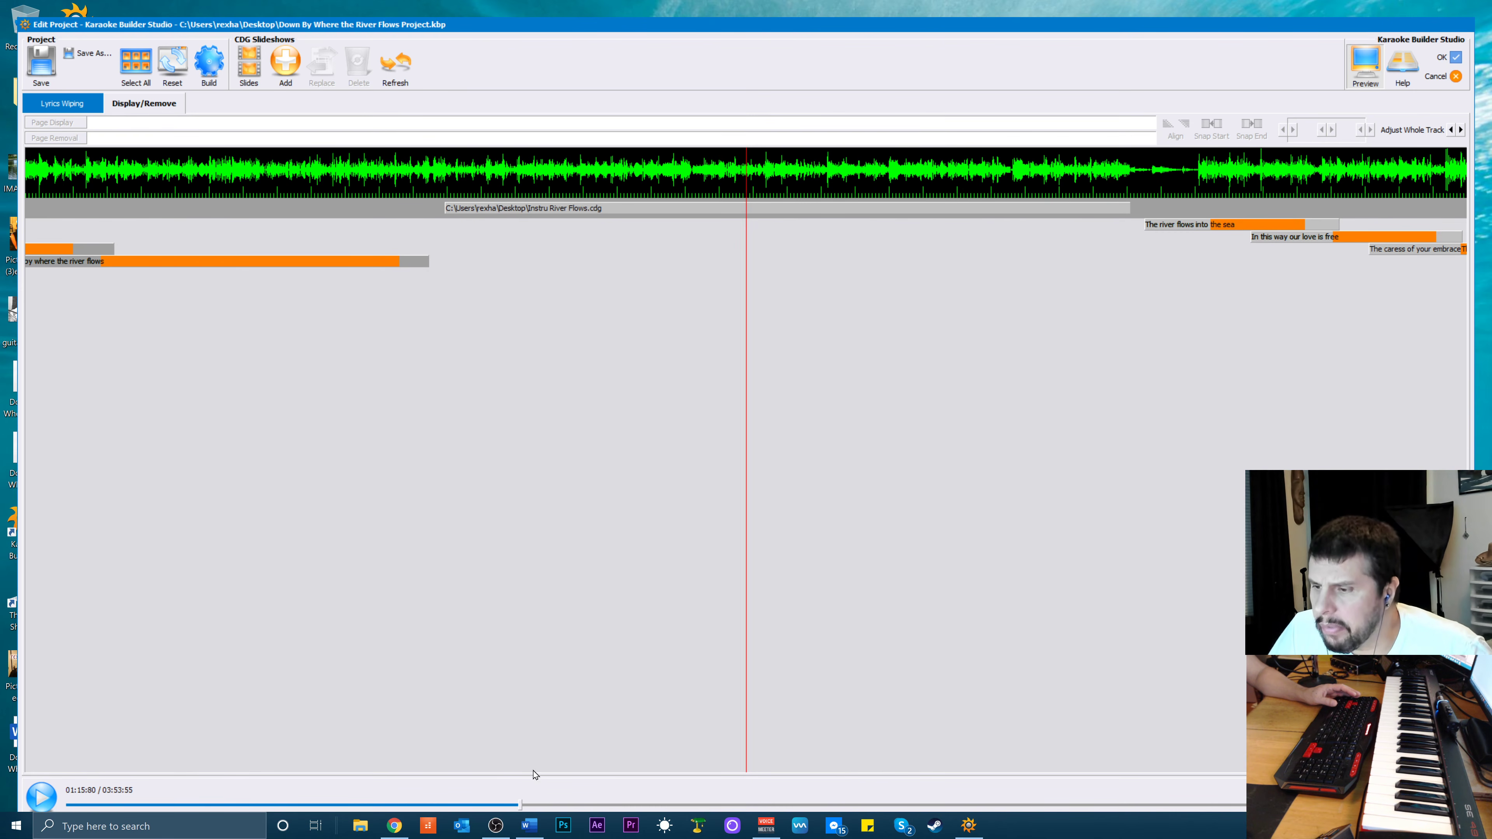
Locate the next instrumental break in the timeline, after "Down by where the river flows" around 02:20:78, with playback paused
drag(520, 807, 905, 771)
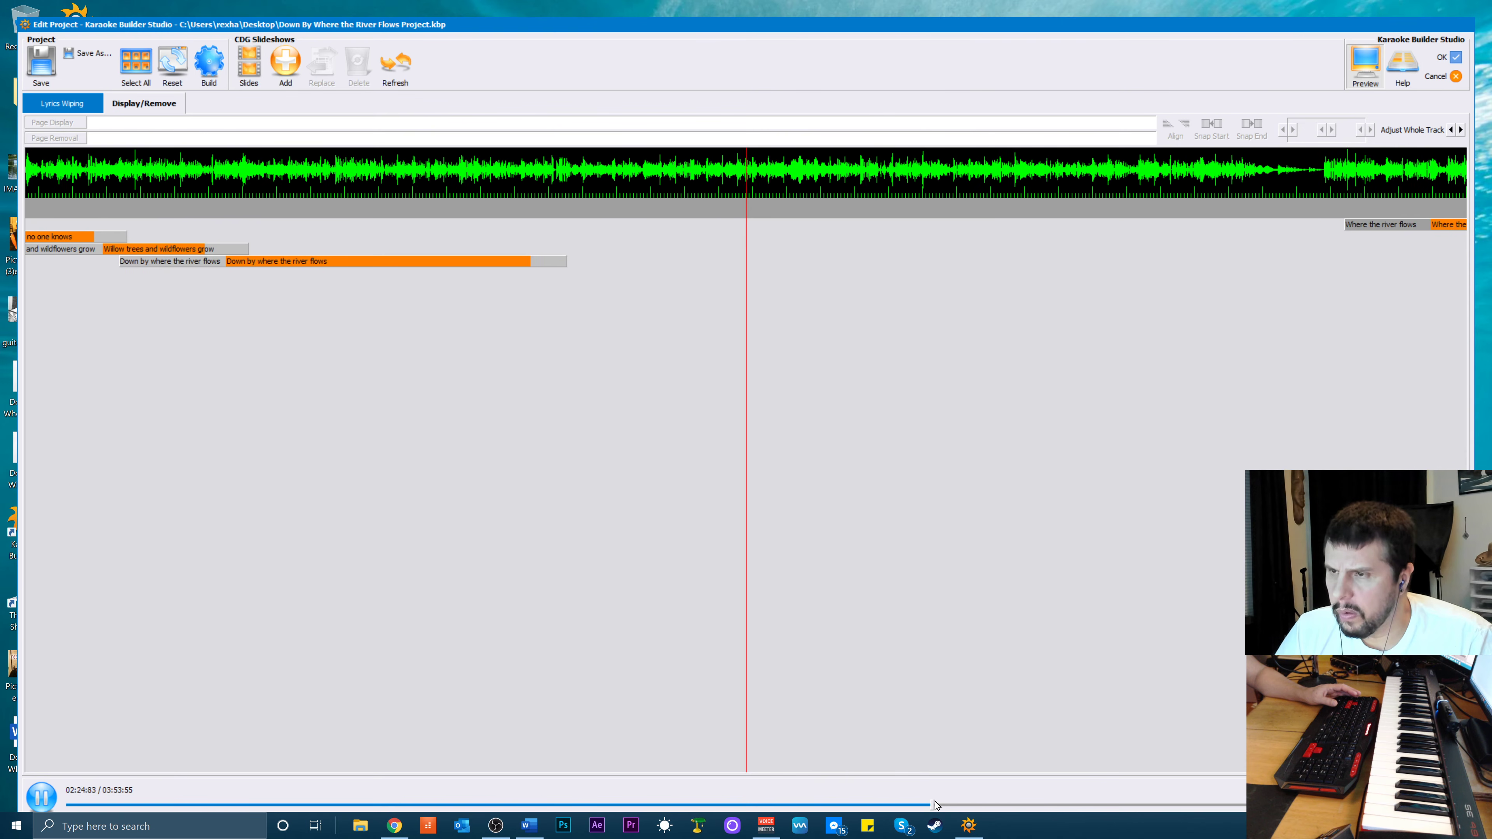
key(space)
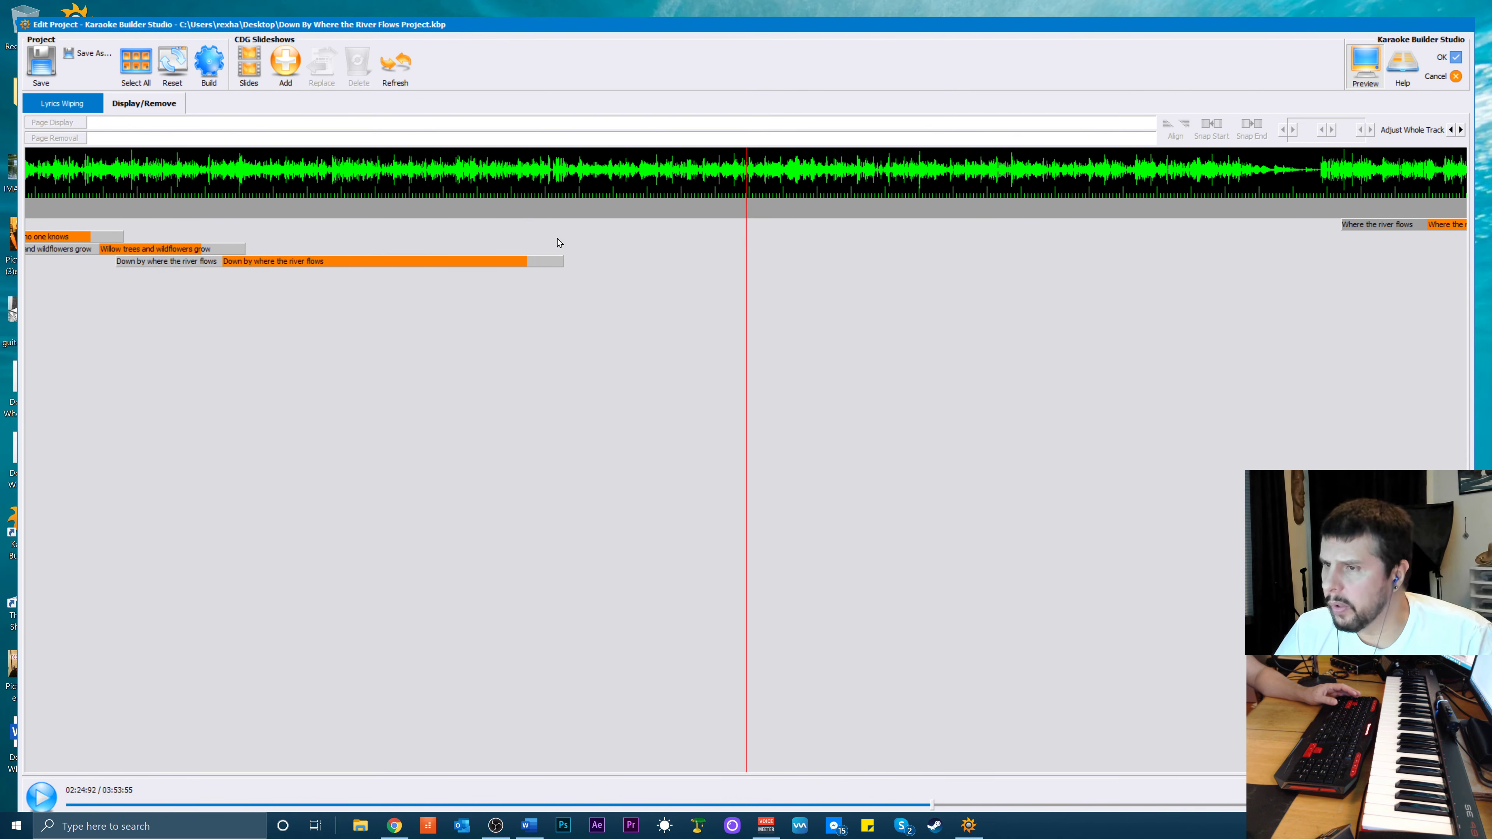
click(606, 185)
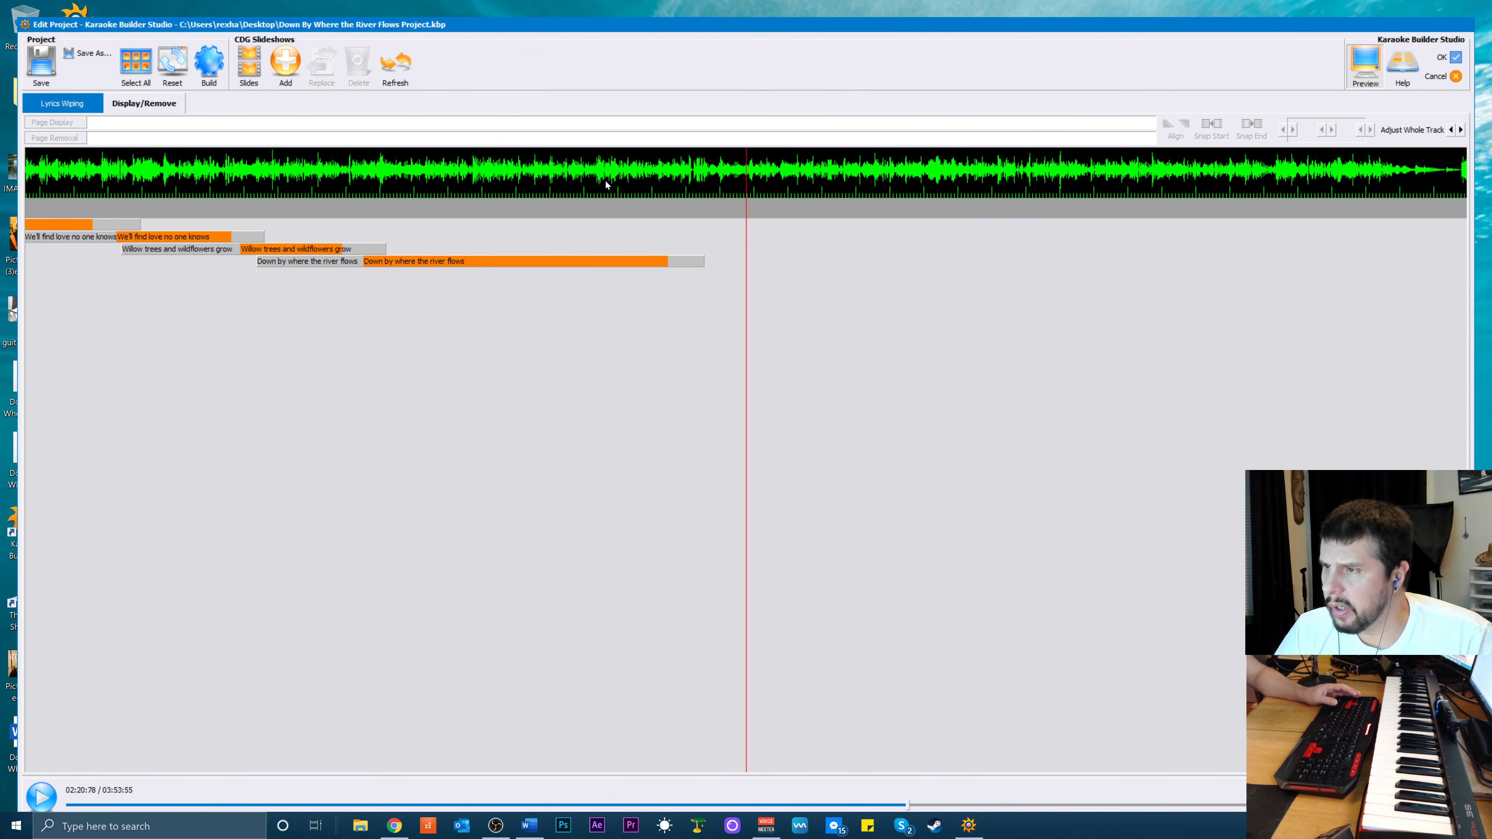
Start a new slideshow and replace the studio logo slide's image with Picture 116 edit.jpg from the Desktop
click(249, 65)
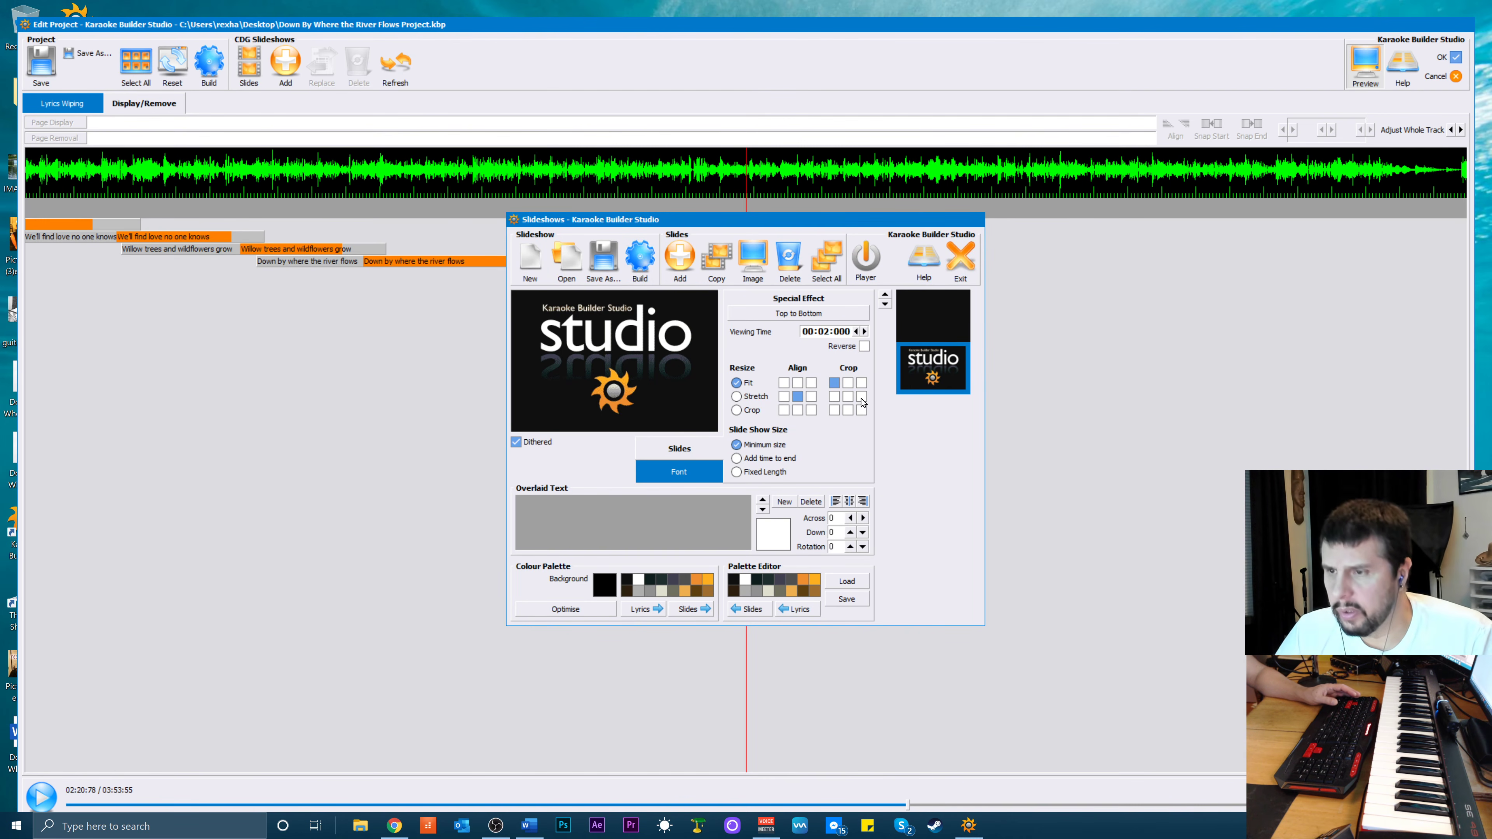
double_click(931, 361)
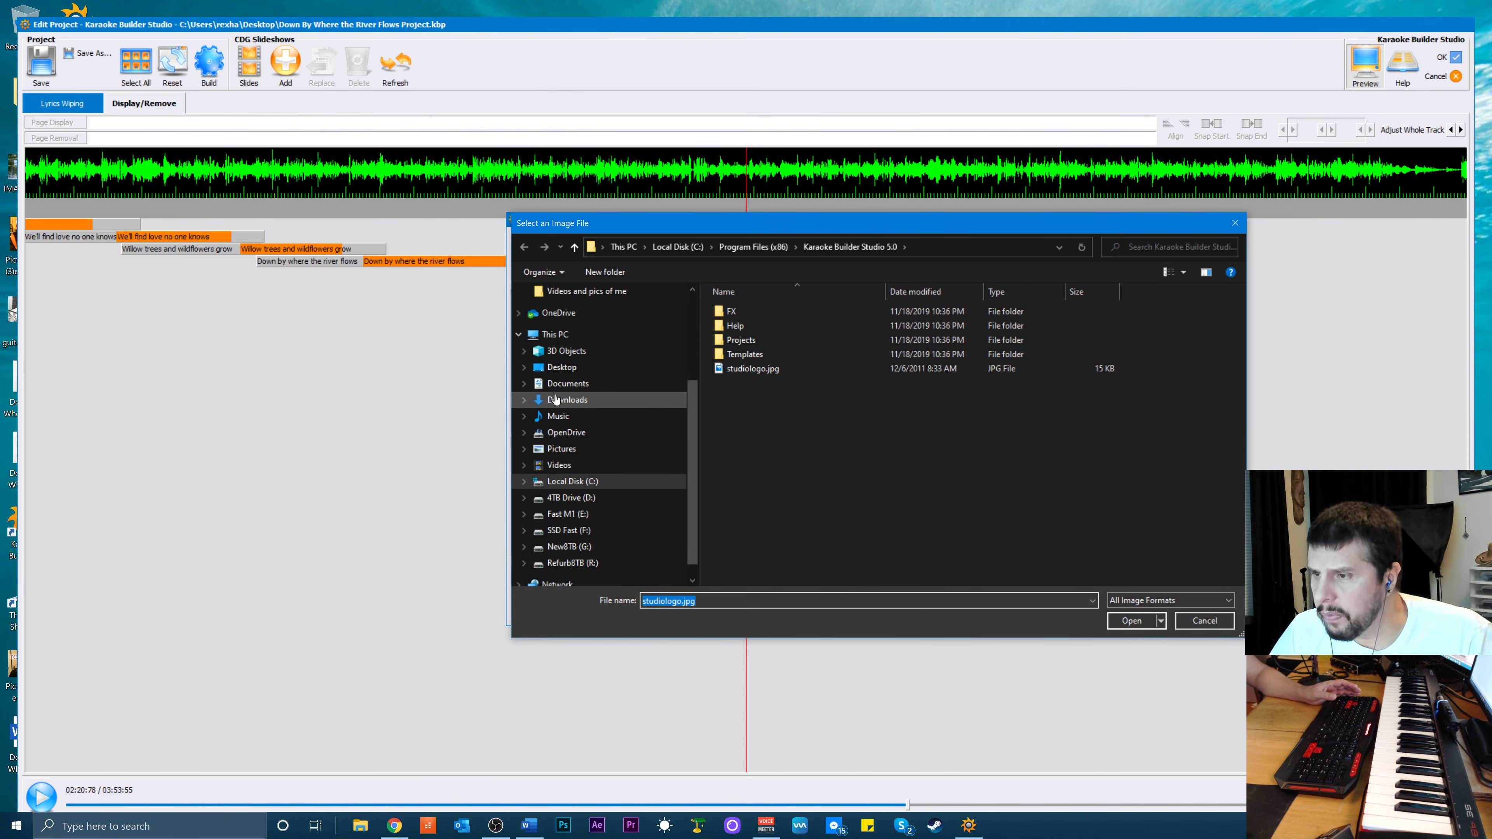
click(556, 368)
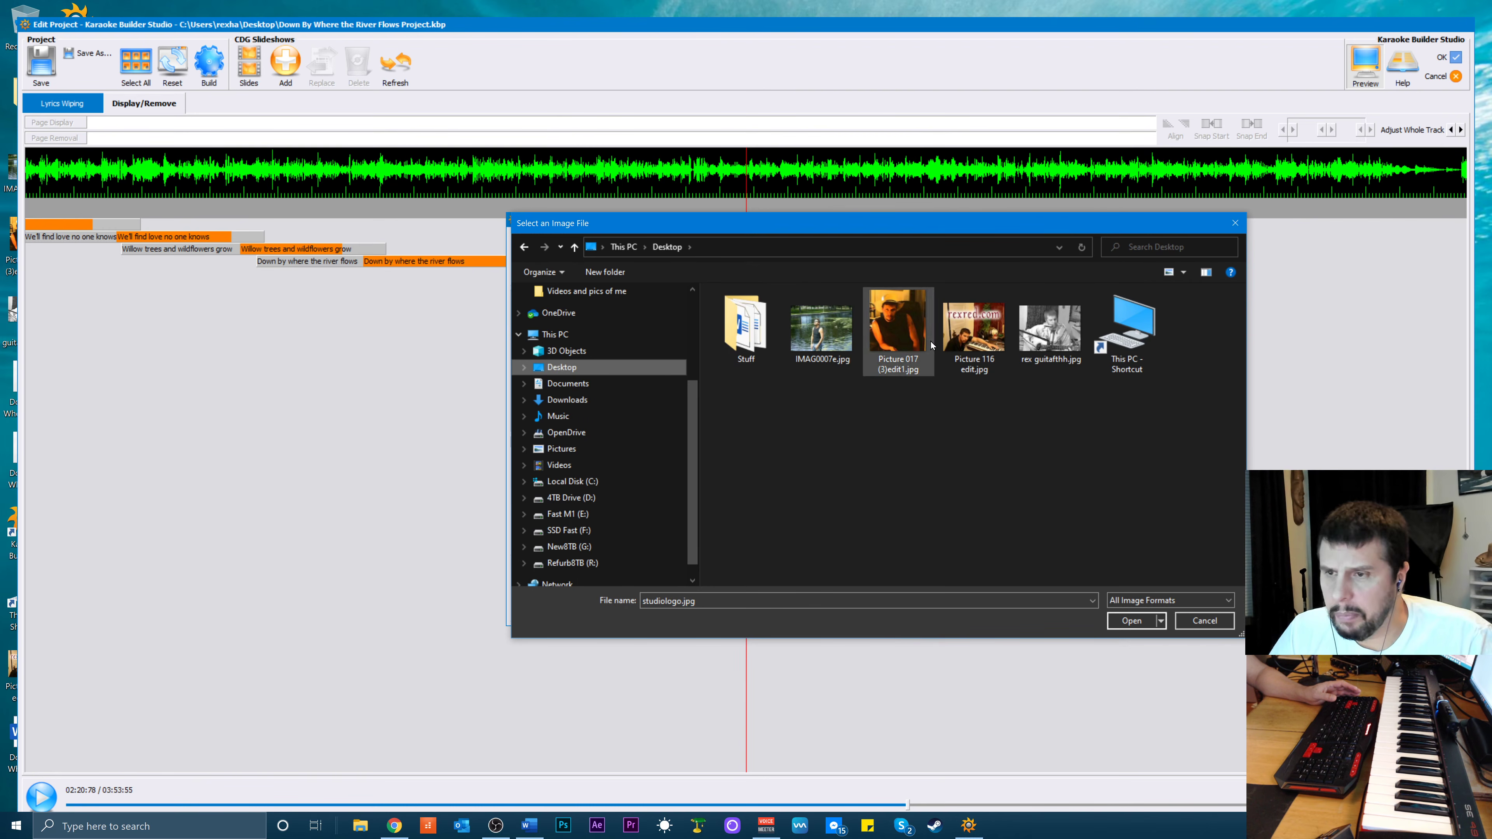
click(980, 326)
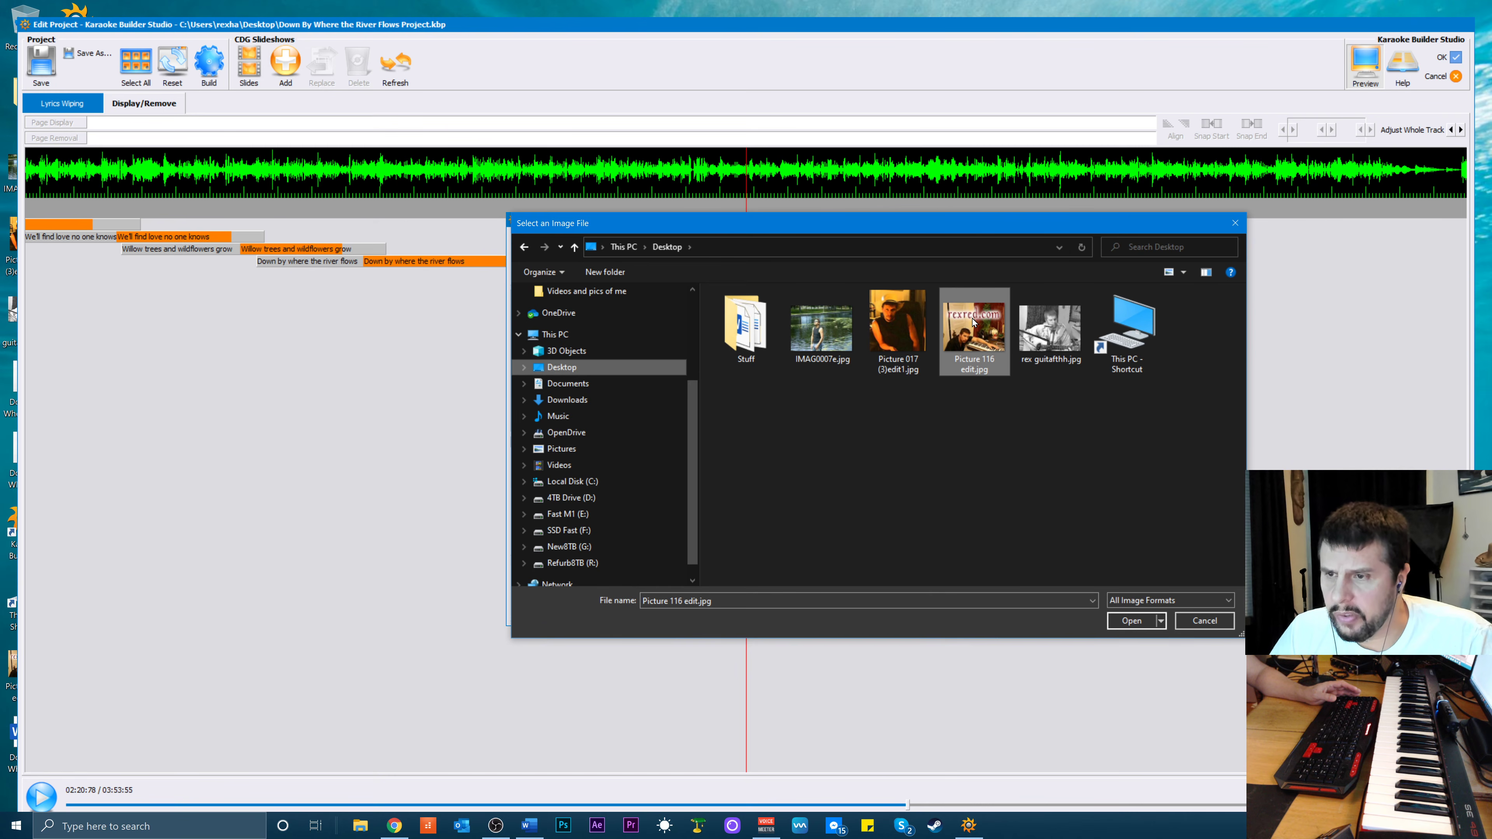
click(1131, 619)
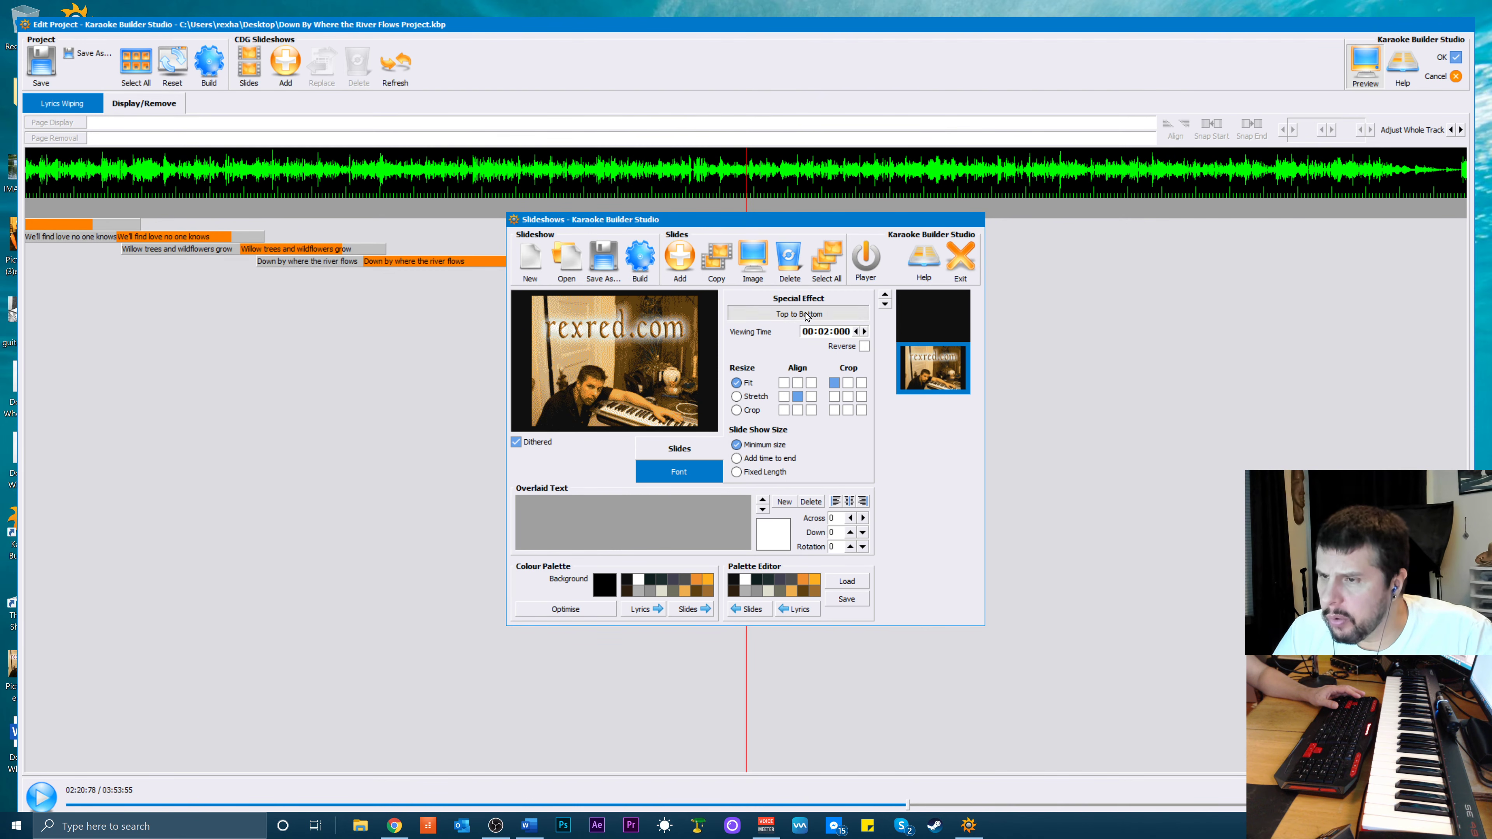
Set the photo slide's special effect to Interlocker (Grid)
click(835, 313)
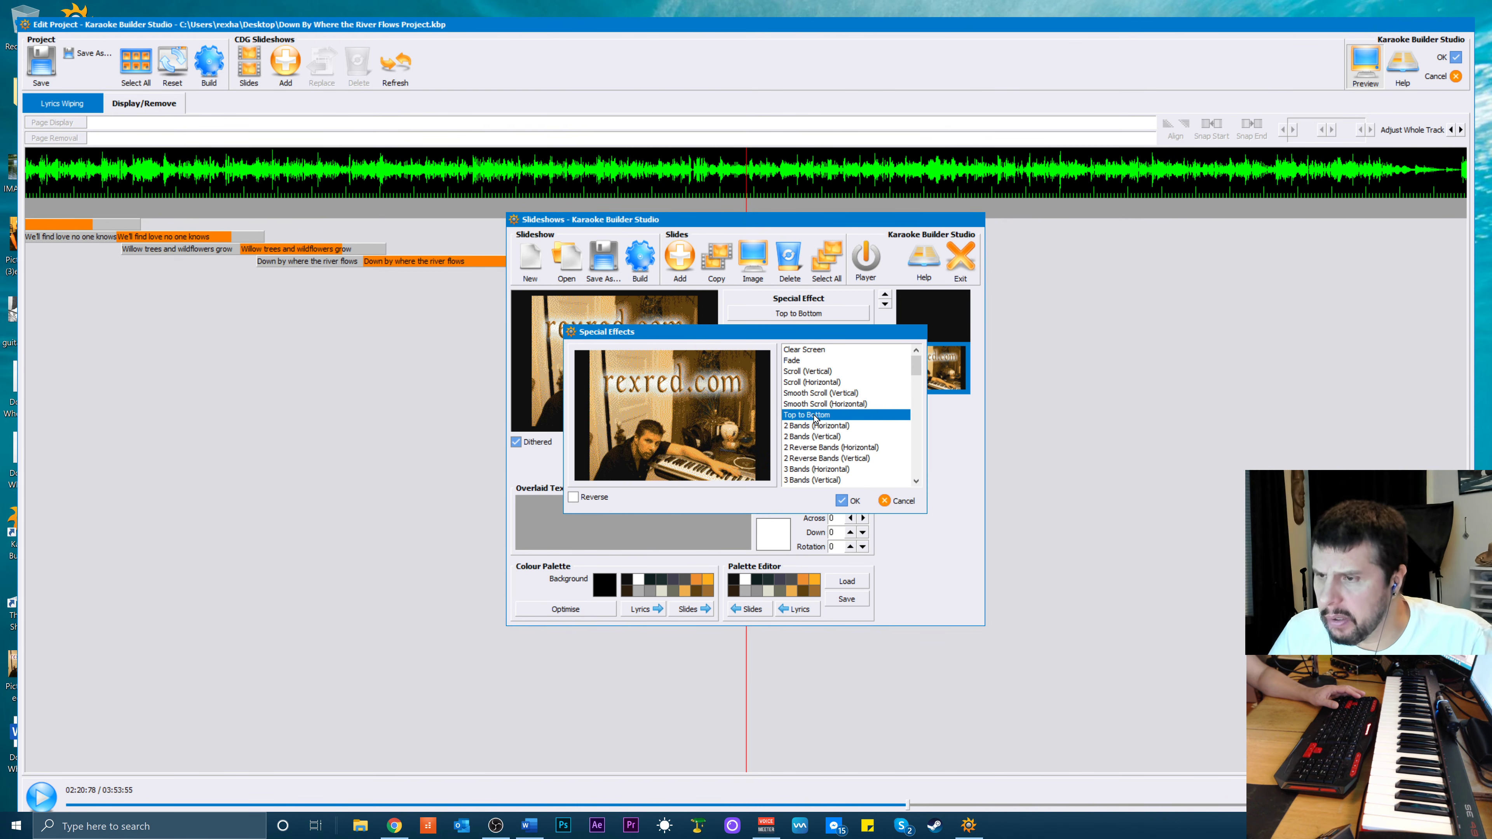
scroll(831, 413, down, 10)
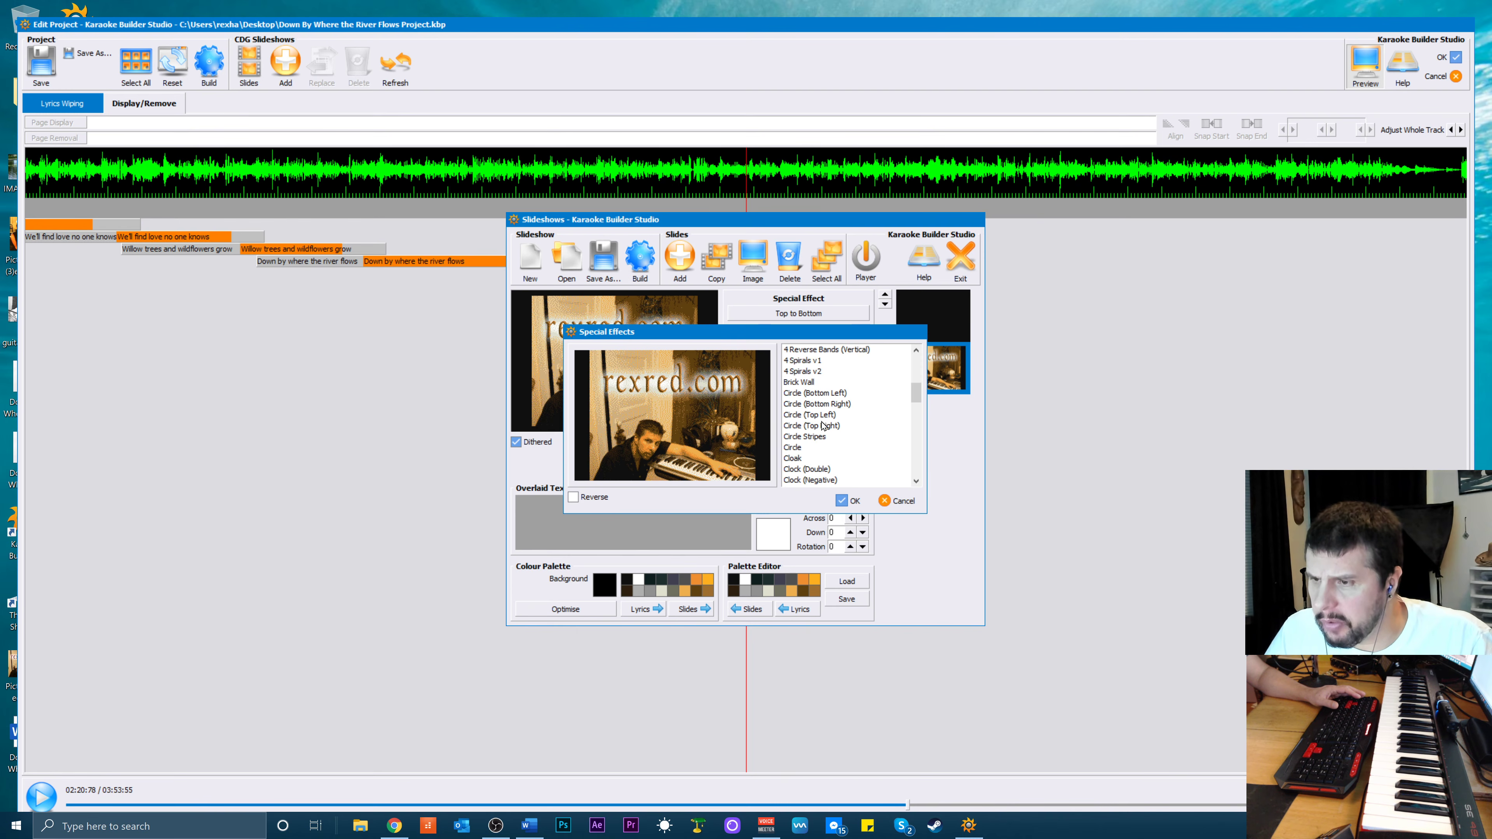
scroll(823, 425, down, 2)
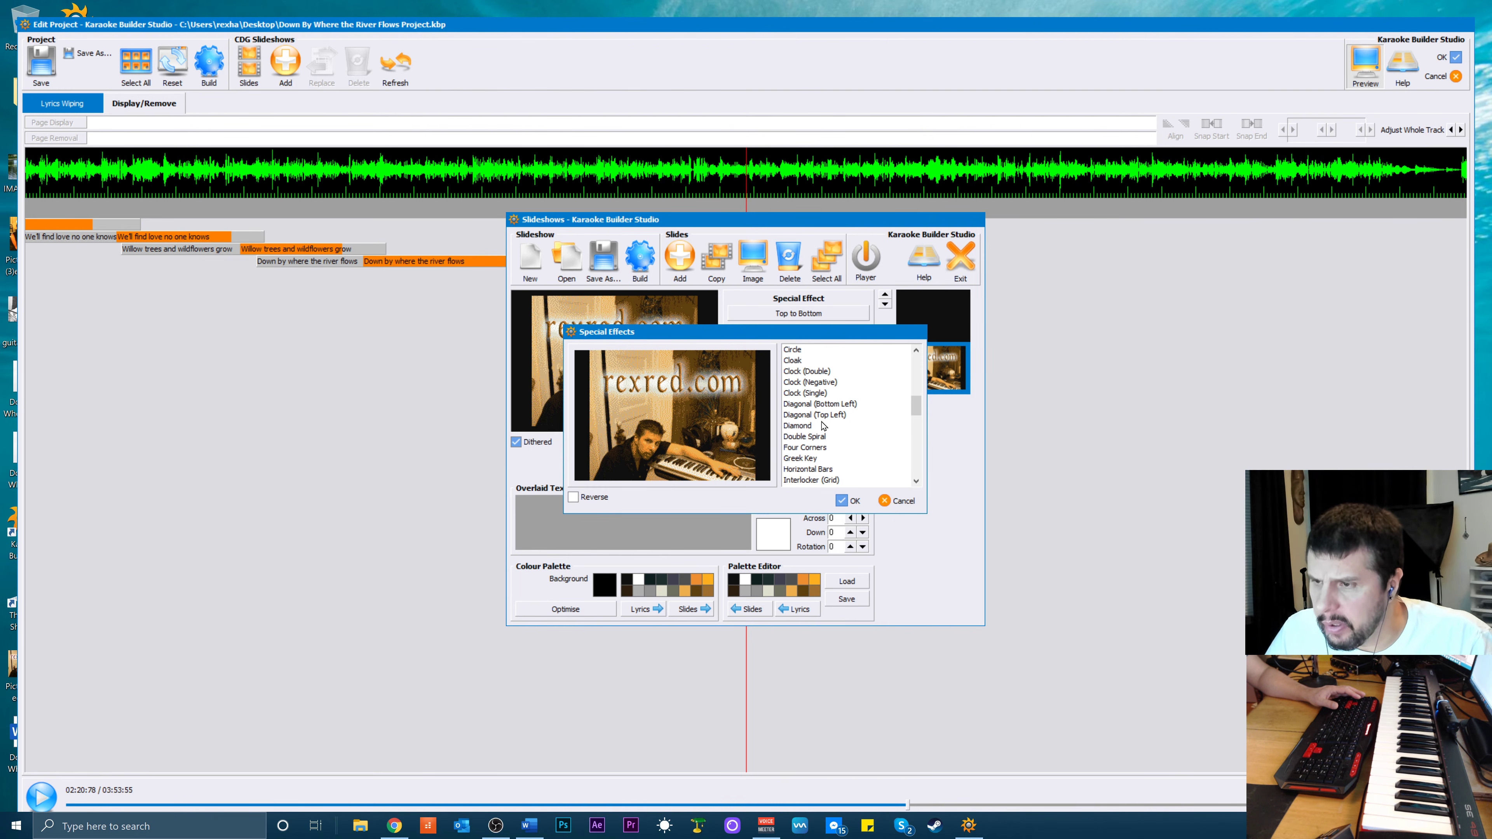
scroll(822, 425, down, 2)
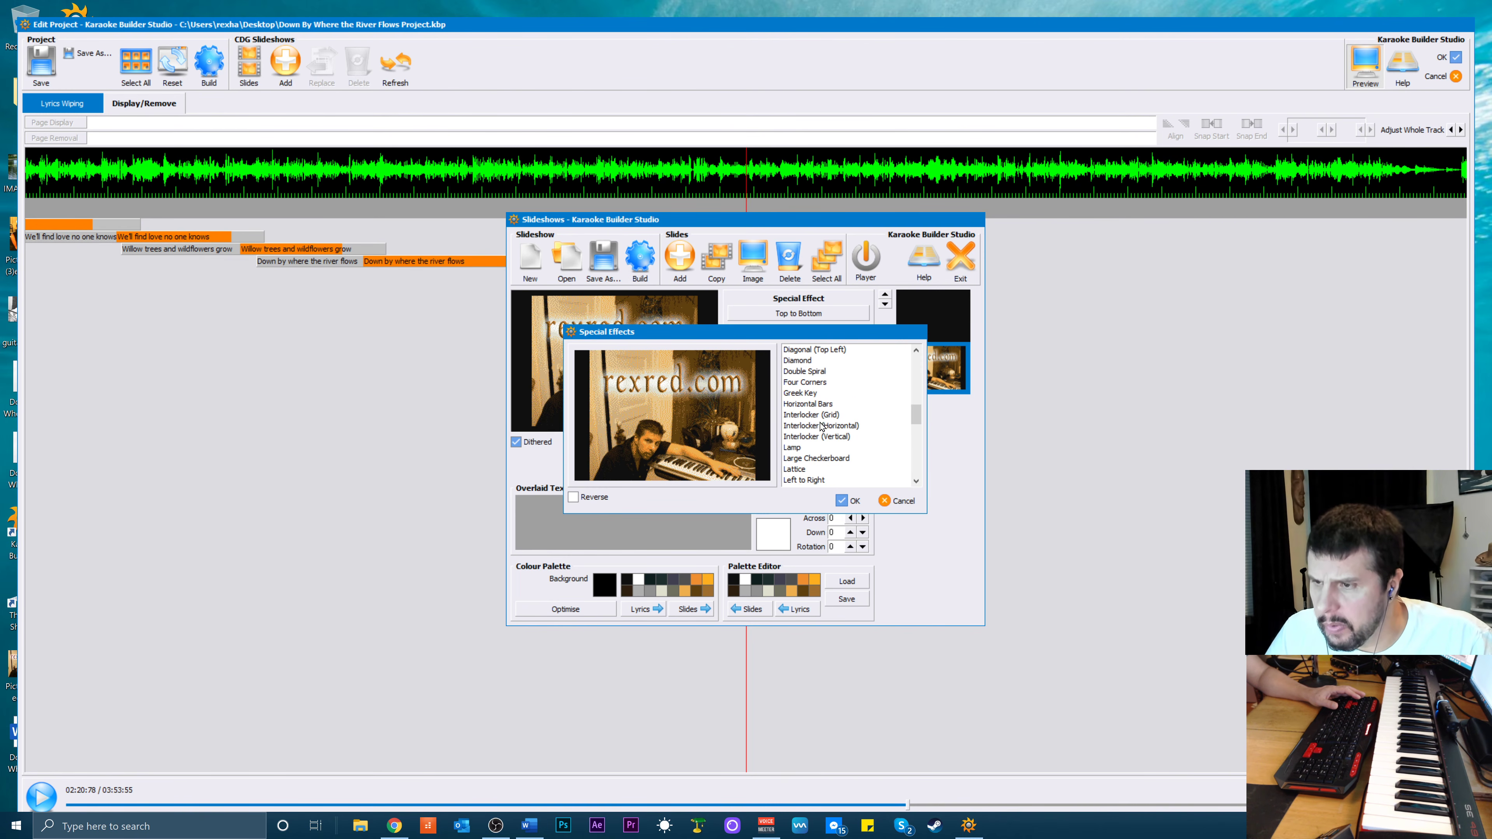
click(806, 417)
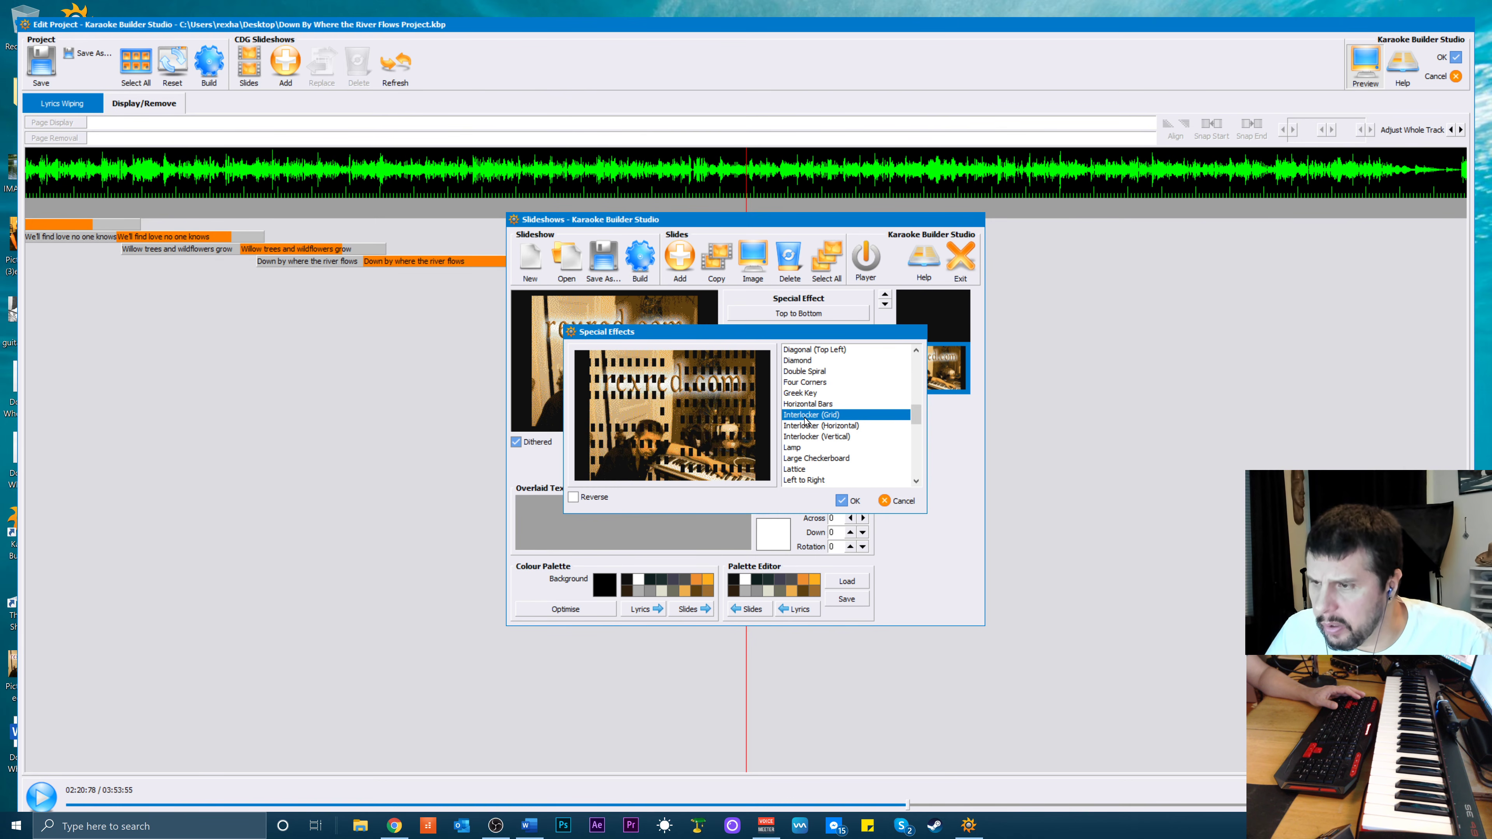
click(849, 501)
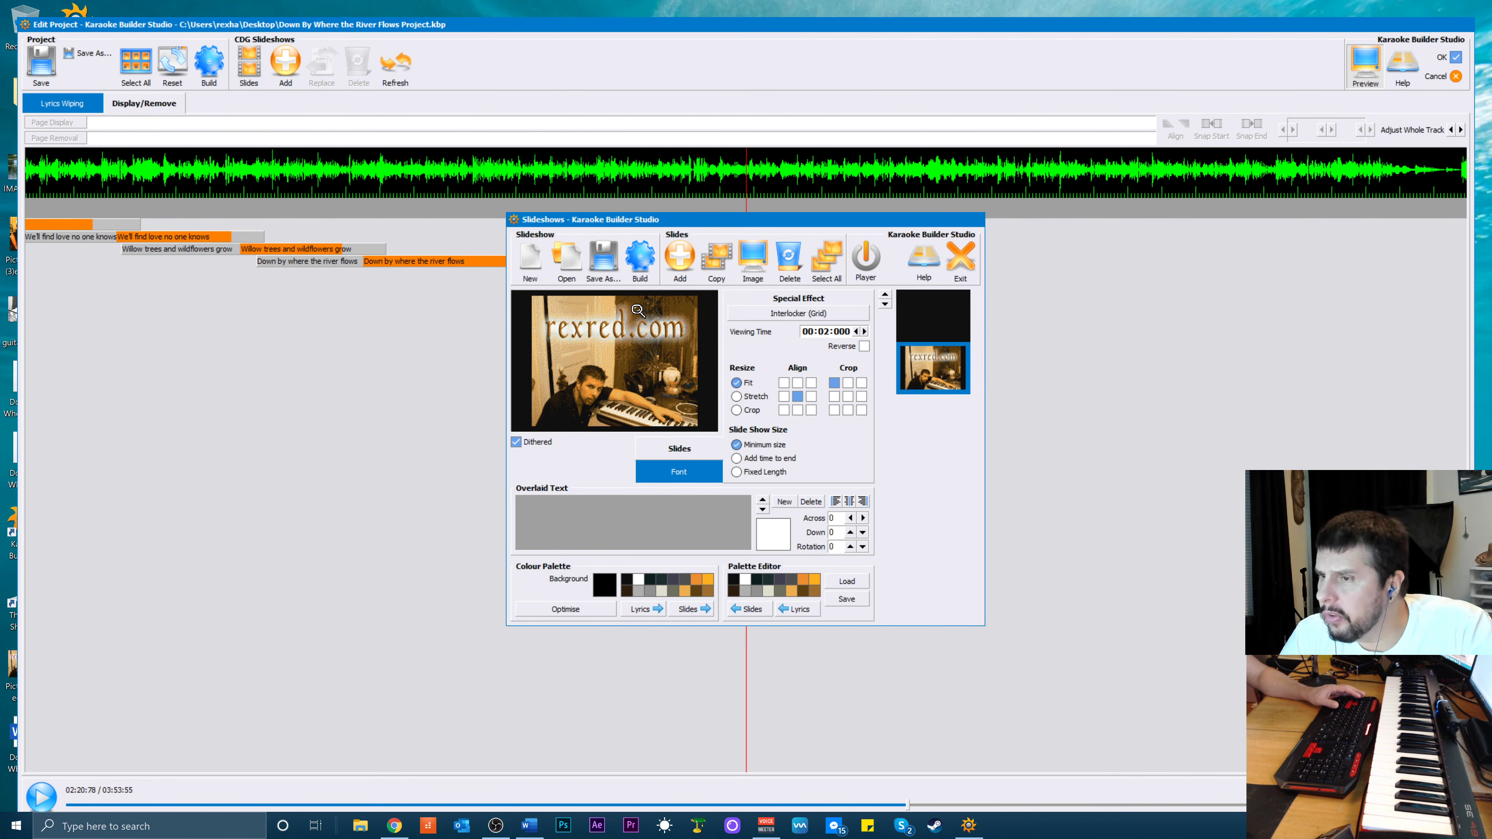
Save the slideshow to the Desktop as Outro River Flows.shw
click(604, 261)
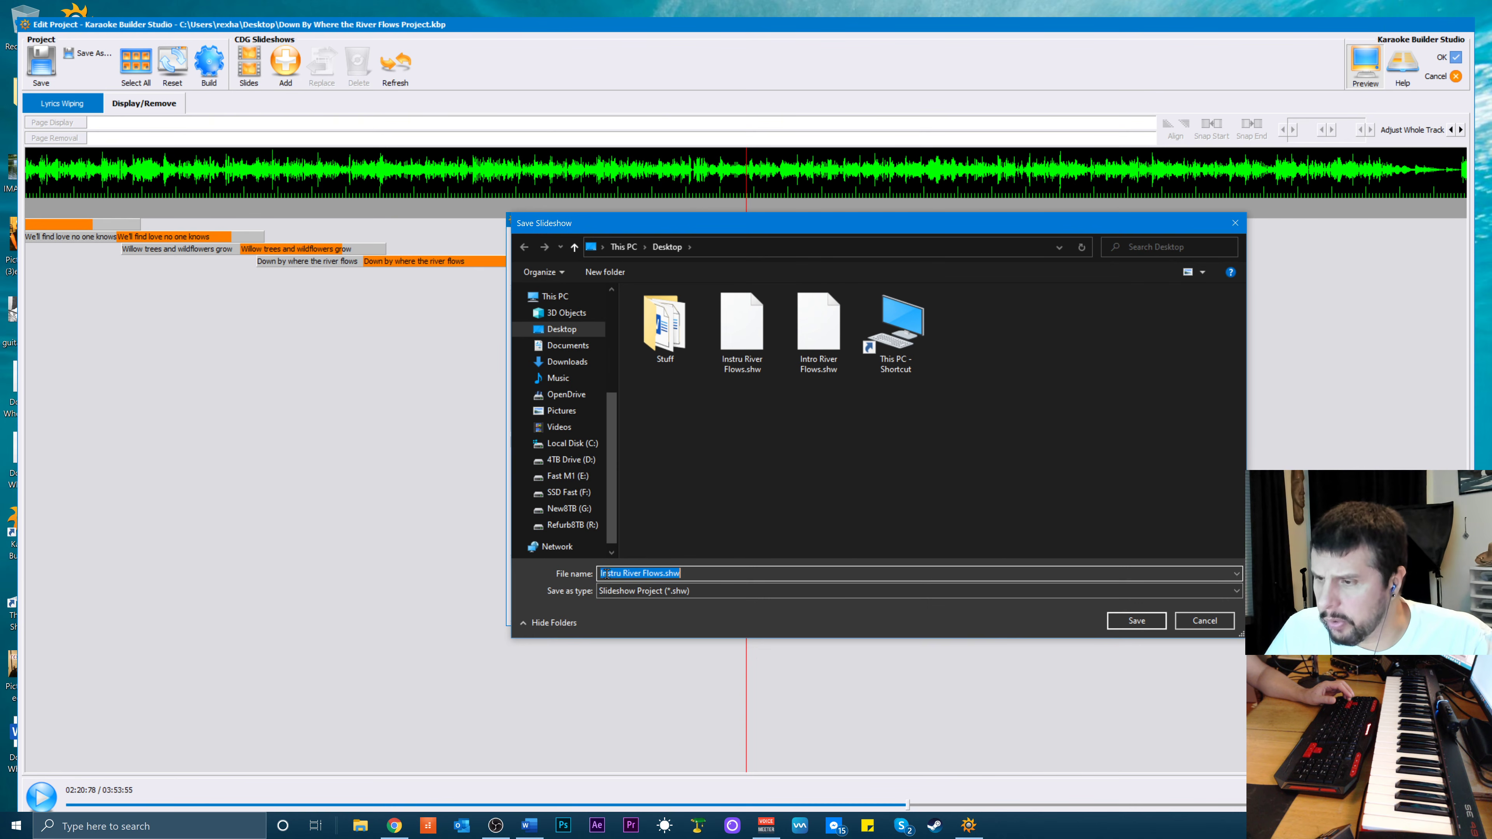
drag(600, 574, 610, 573)
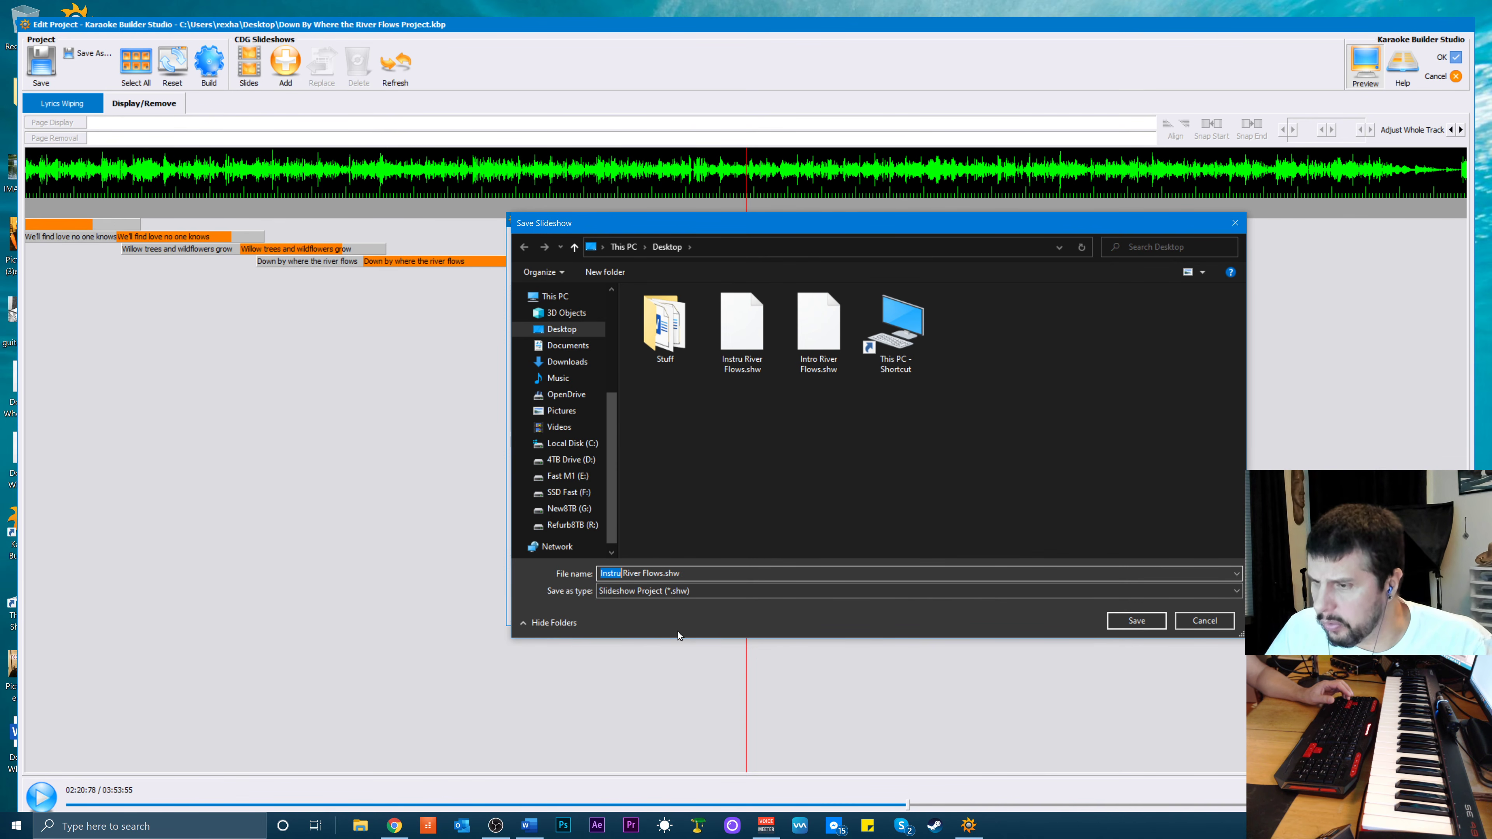
text(Out)
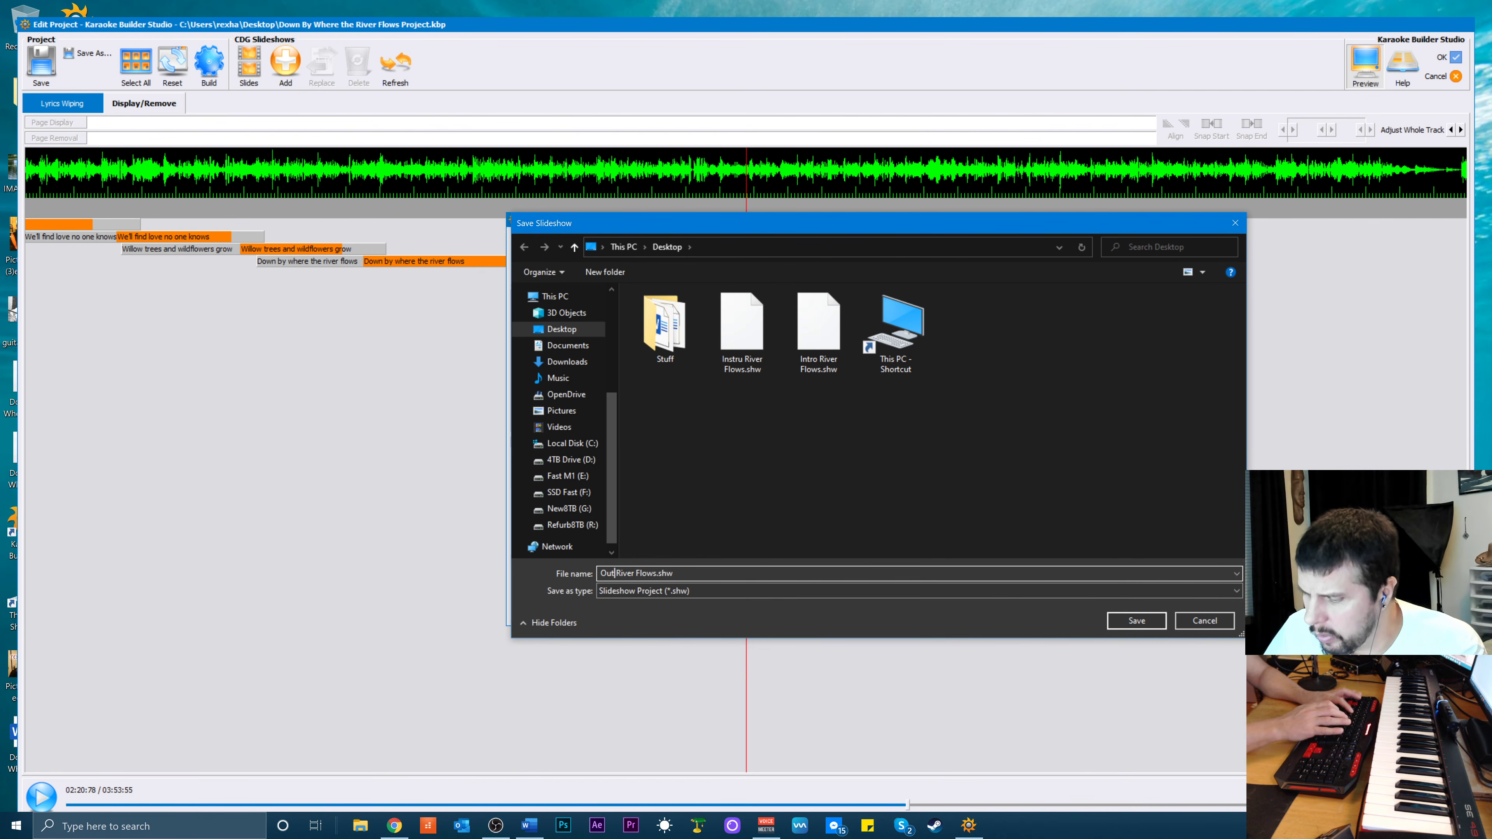
text(ro)
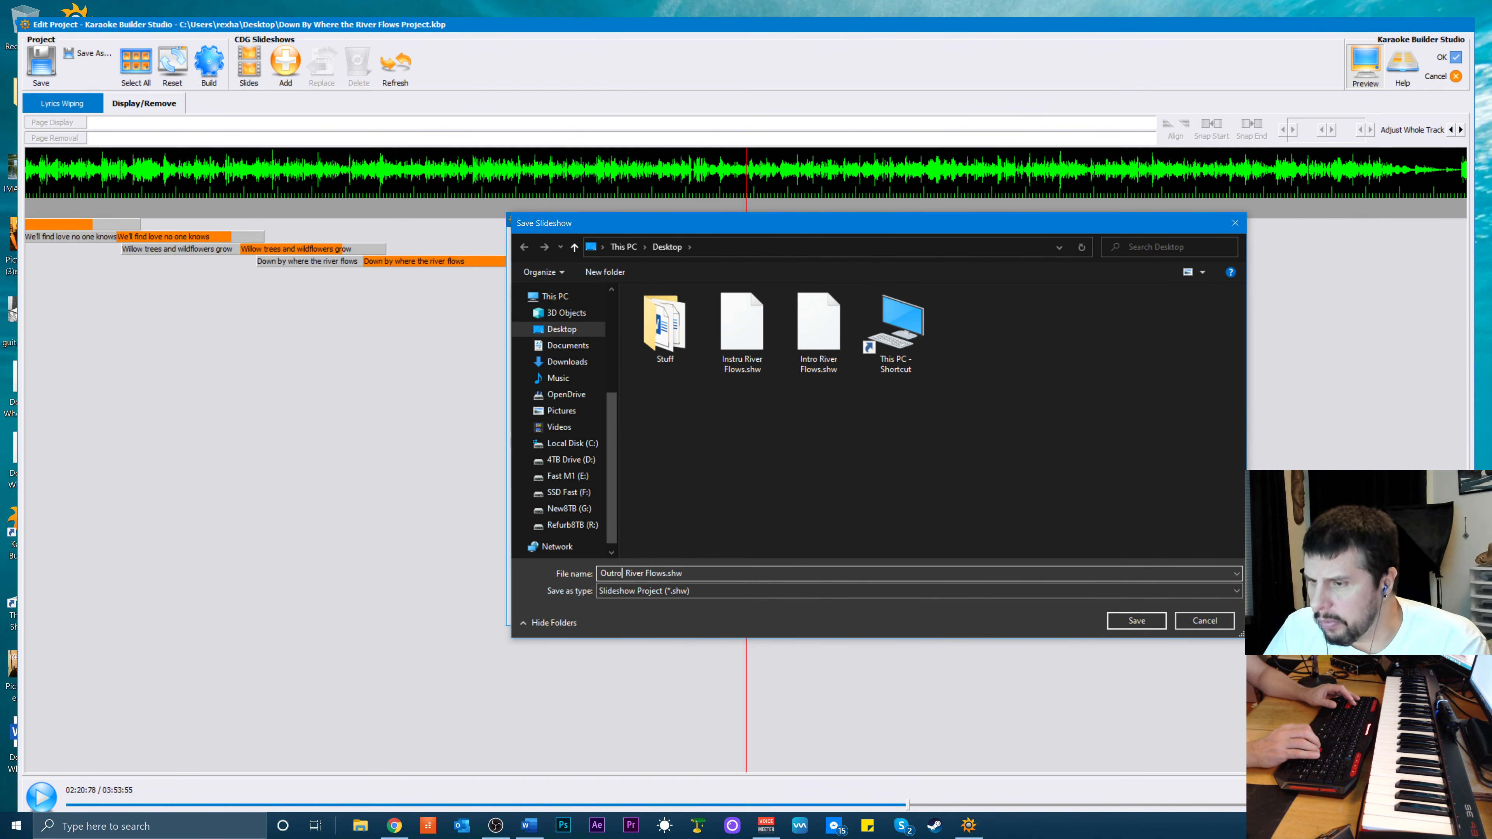
key(Delete)
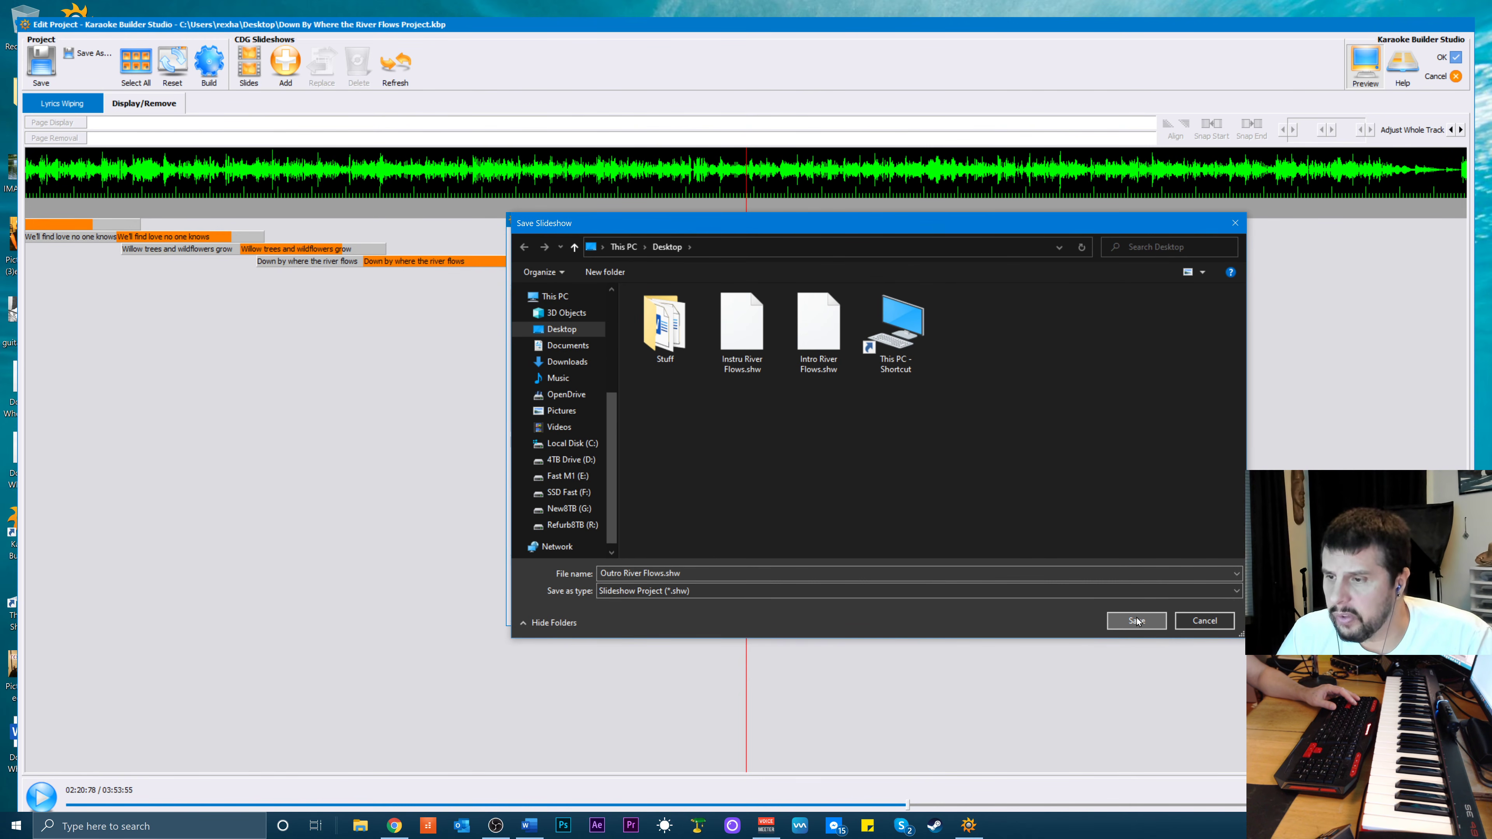
click(1136, 622)
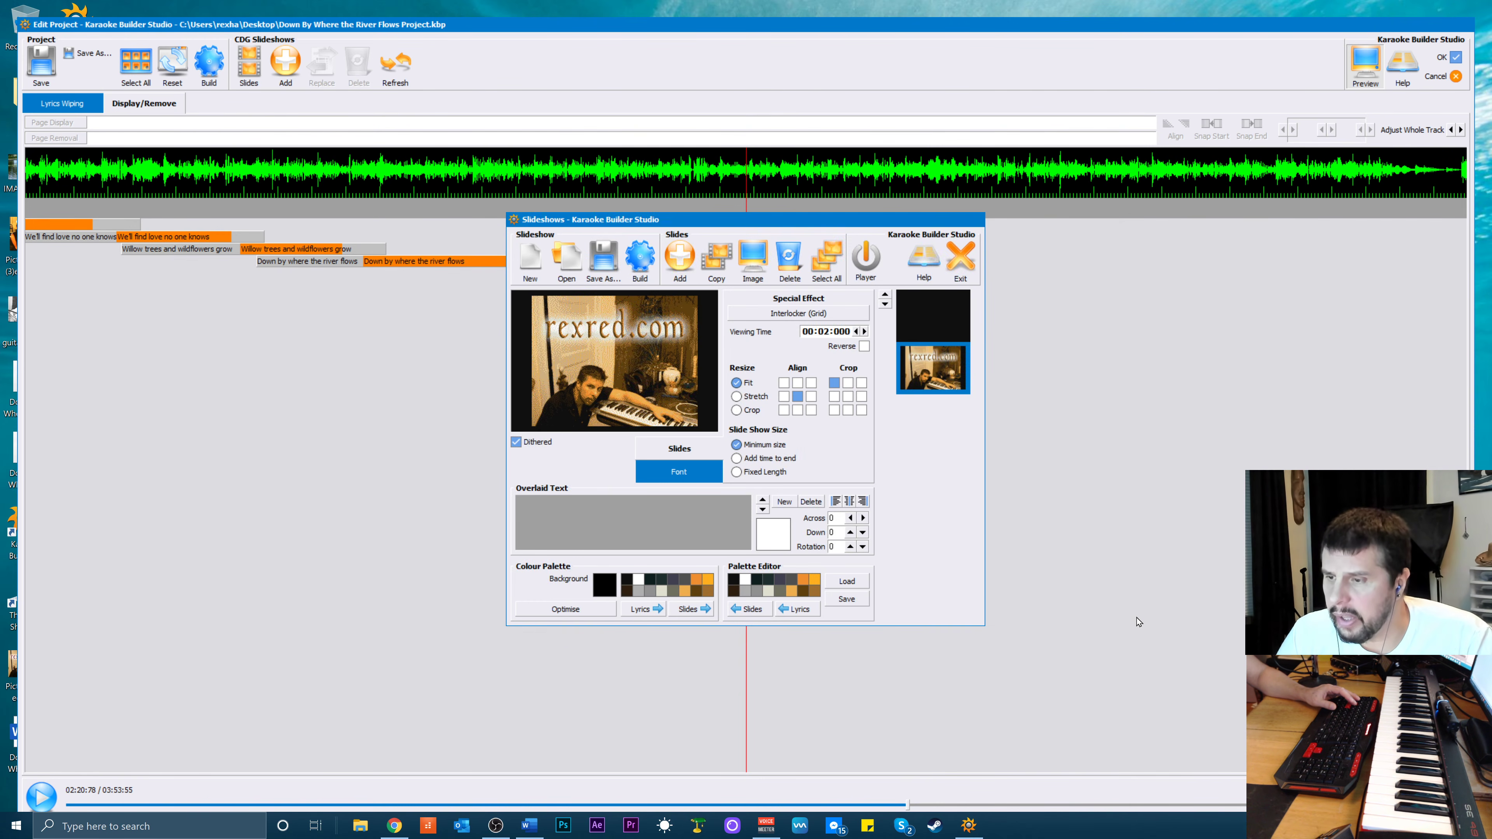
Build the slideshow to the Desktop as Outro River Flows.cdg, skip its playback and exit the slideshow editor
click(641, 272)
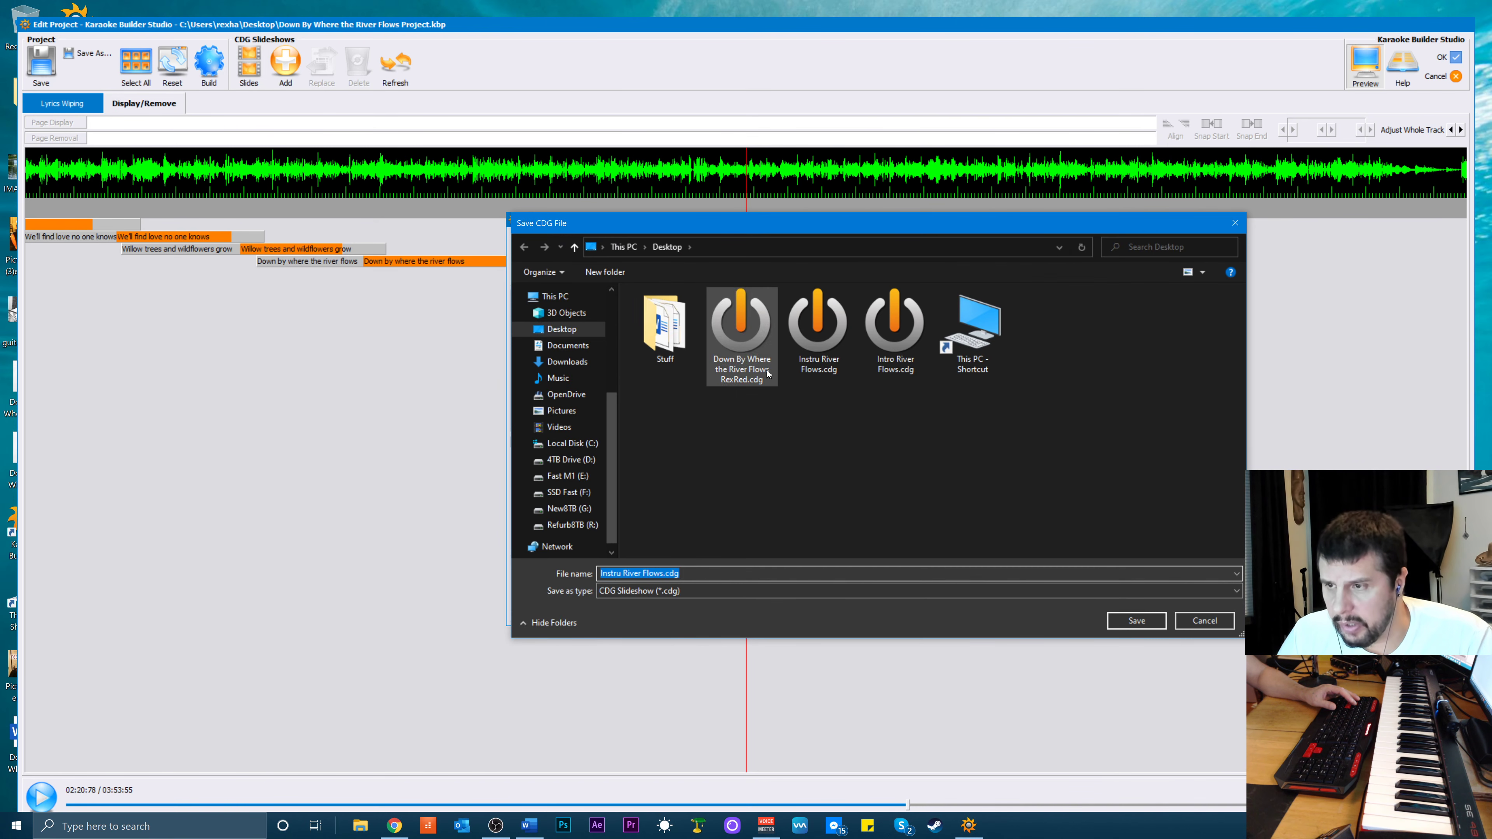
click(601, 574)
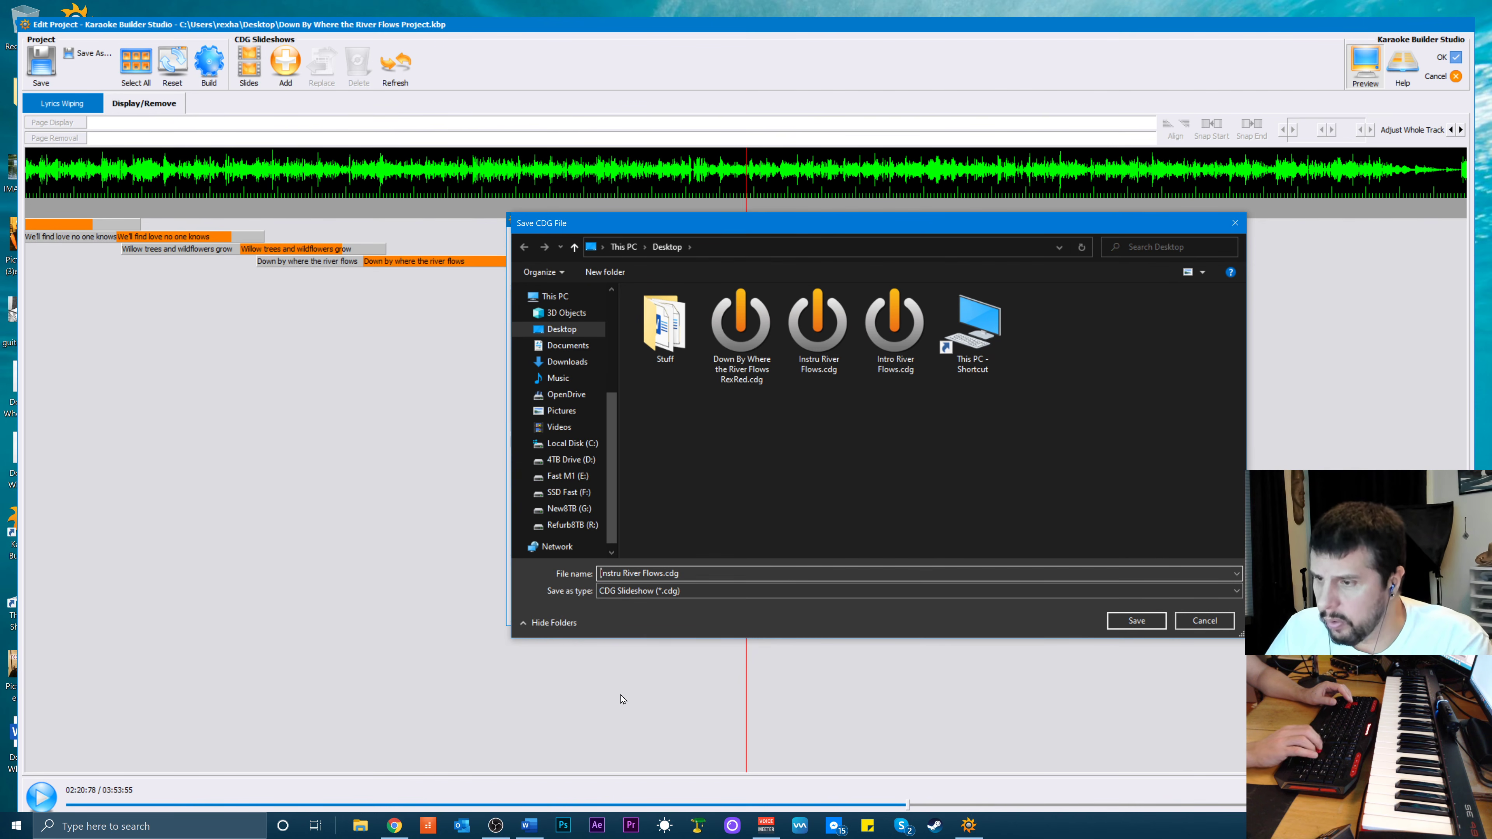
key(Delete)
key(Delete)
key(Delete)
key(Delete)
key(Delete)
key(Delete)
key(Delete)
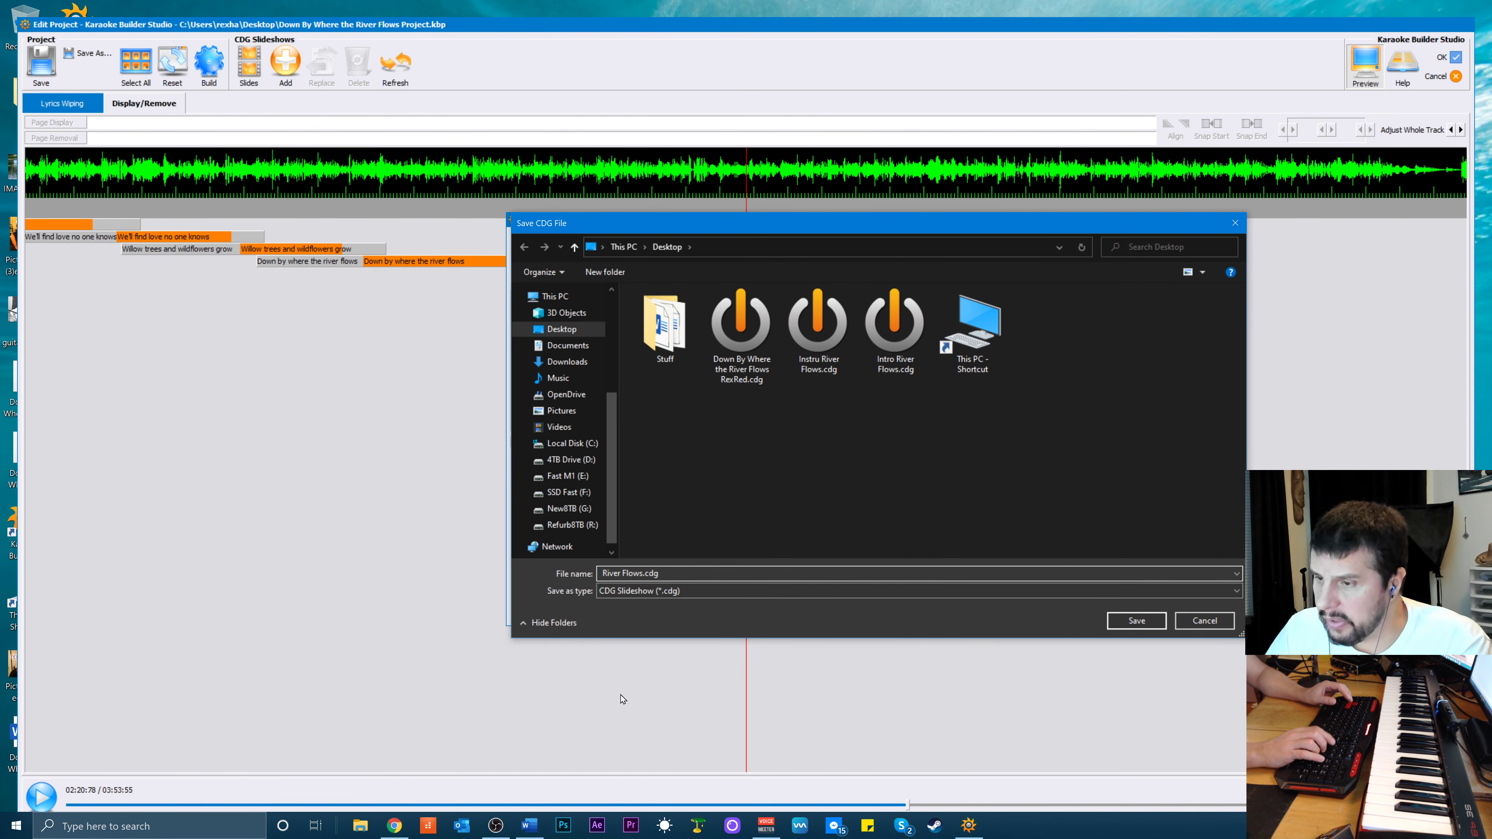
text(Olutr)
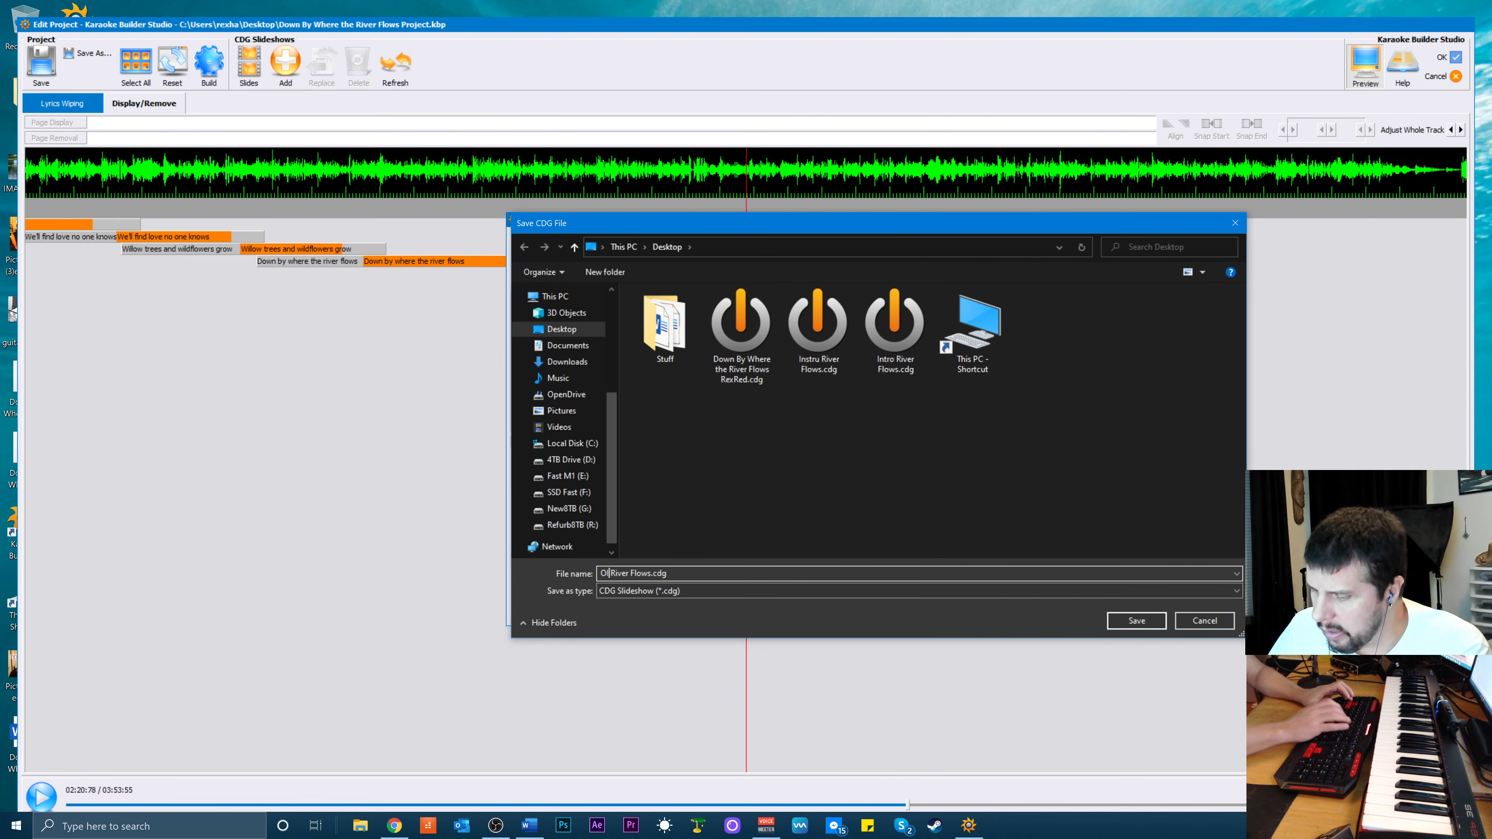
text(o)
key(Left)
key(Left)
key(Left)
key(Left)
key(Left)
key(BackSpace)
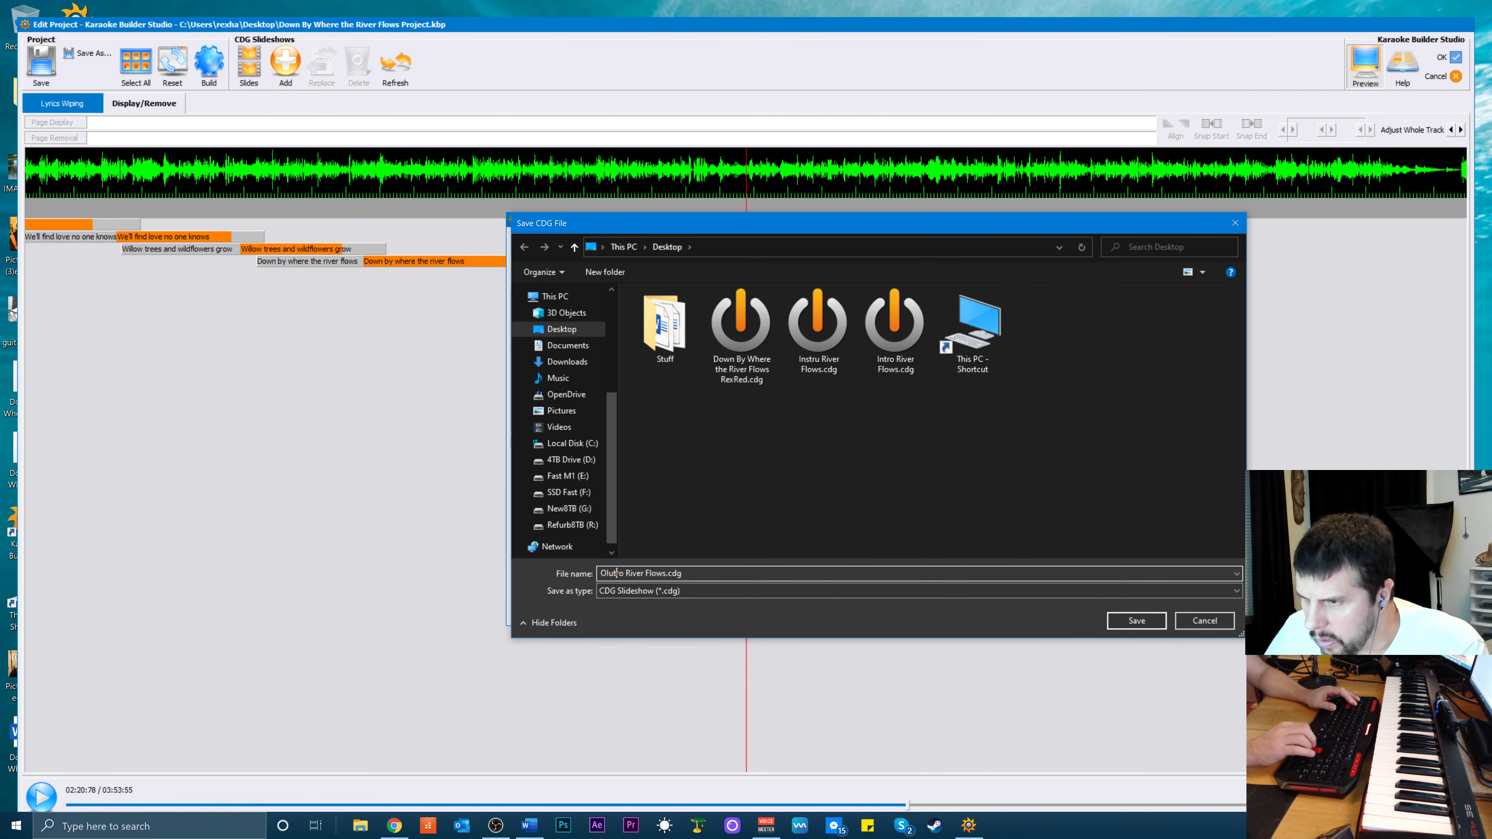
key(Right)
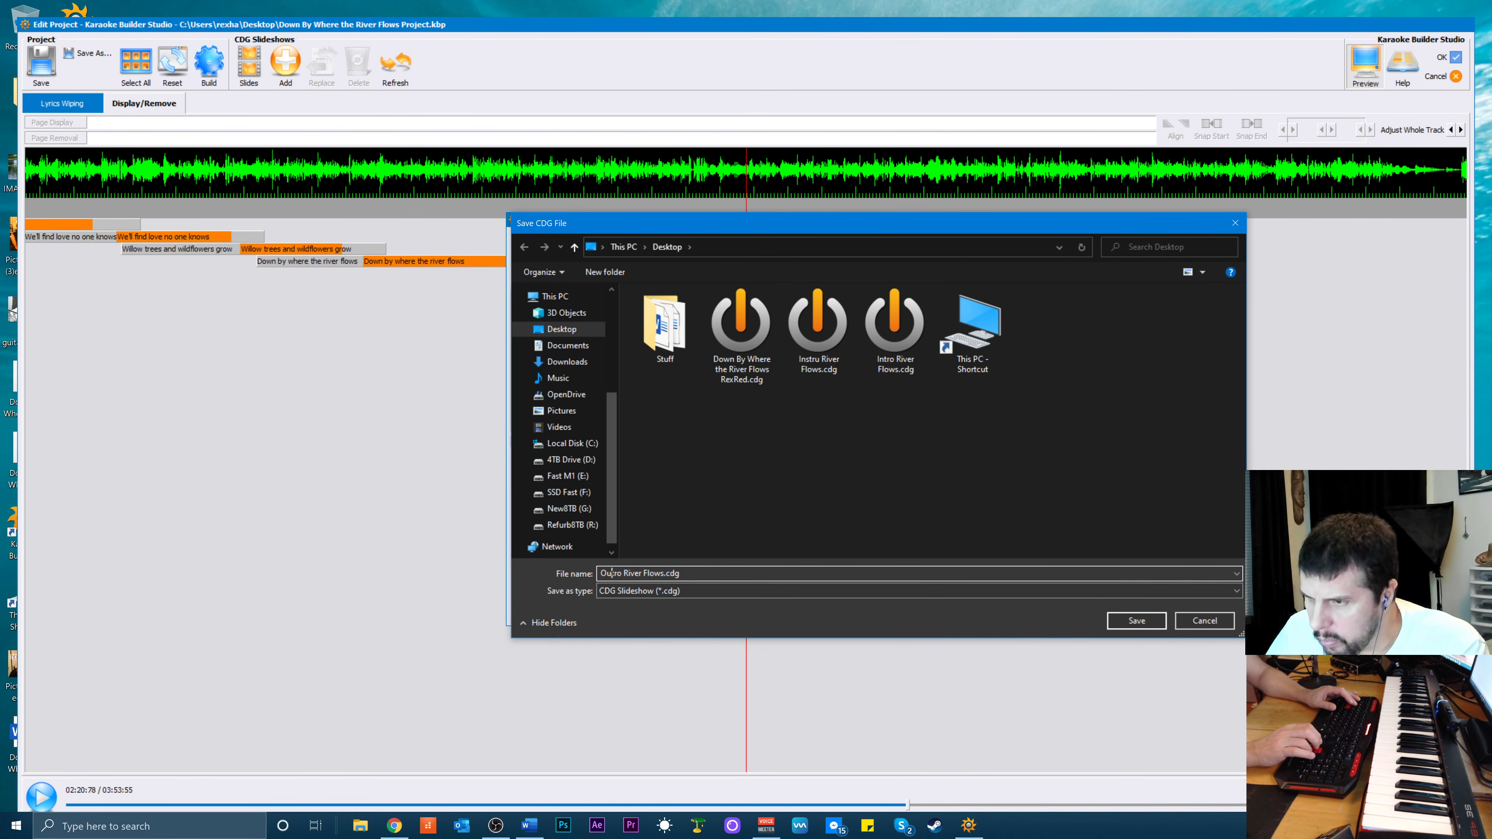
key(End)
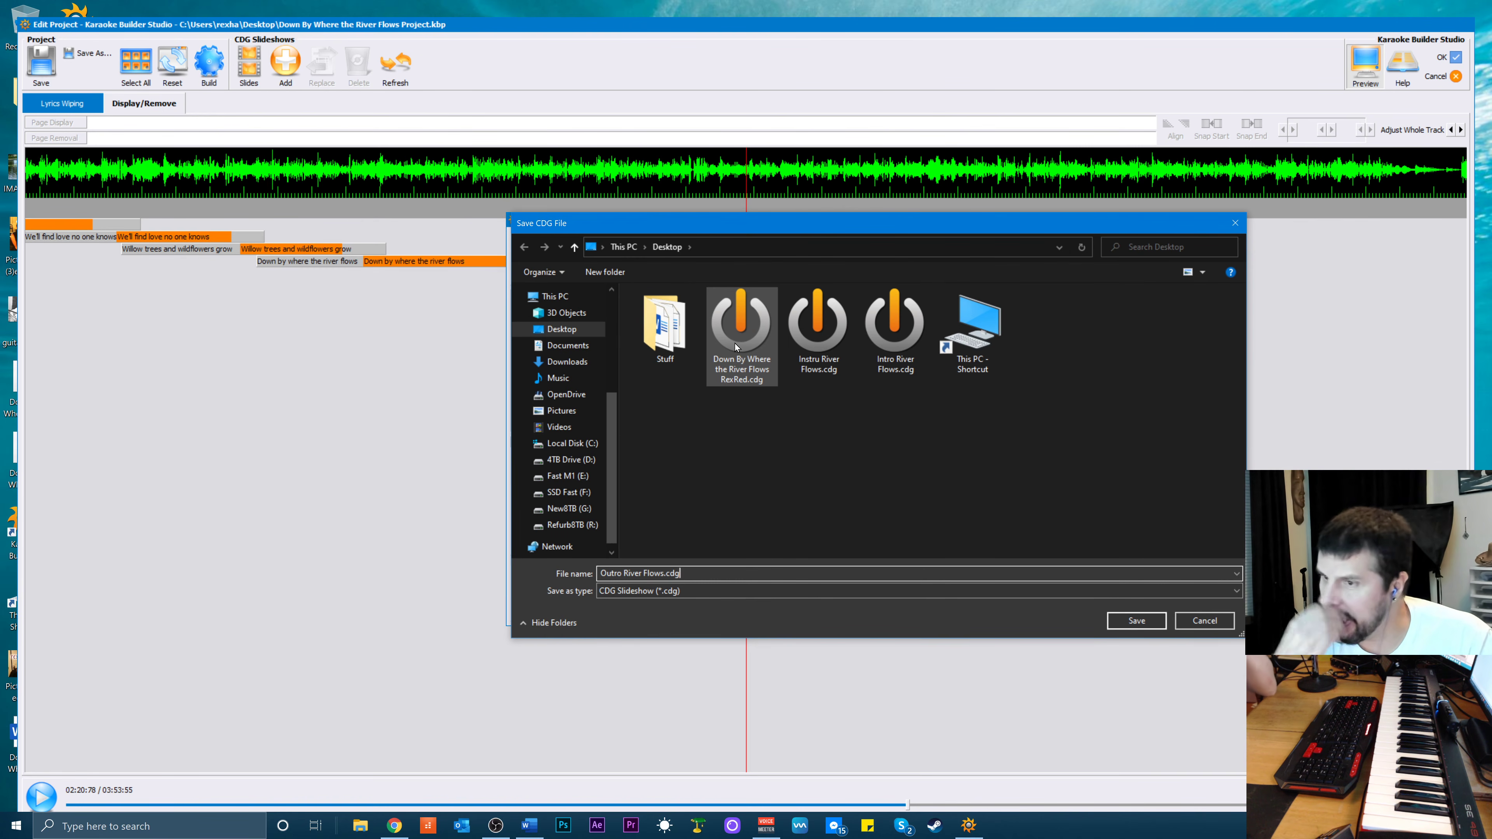
click(1127, 625)
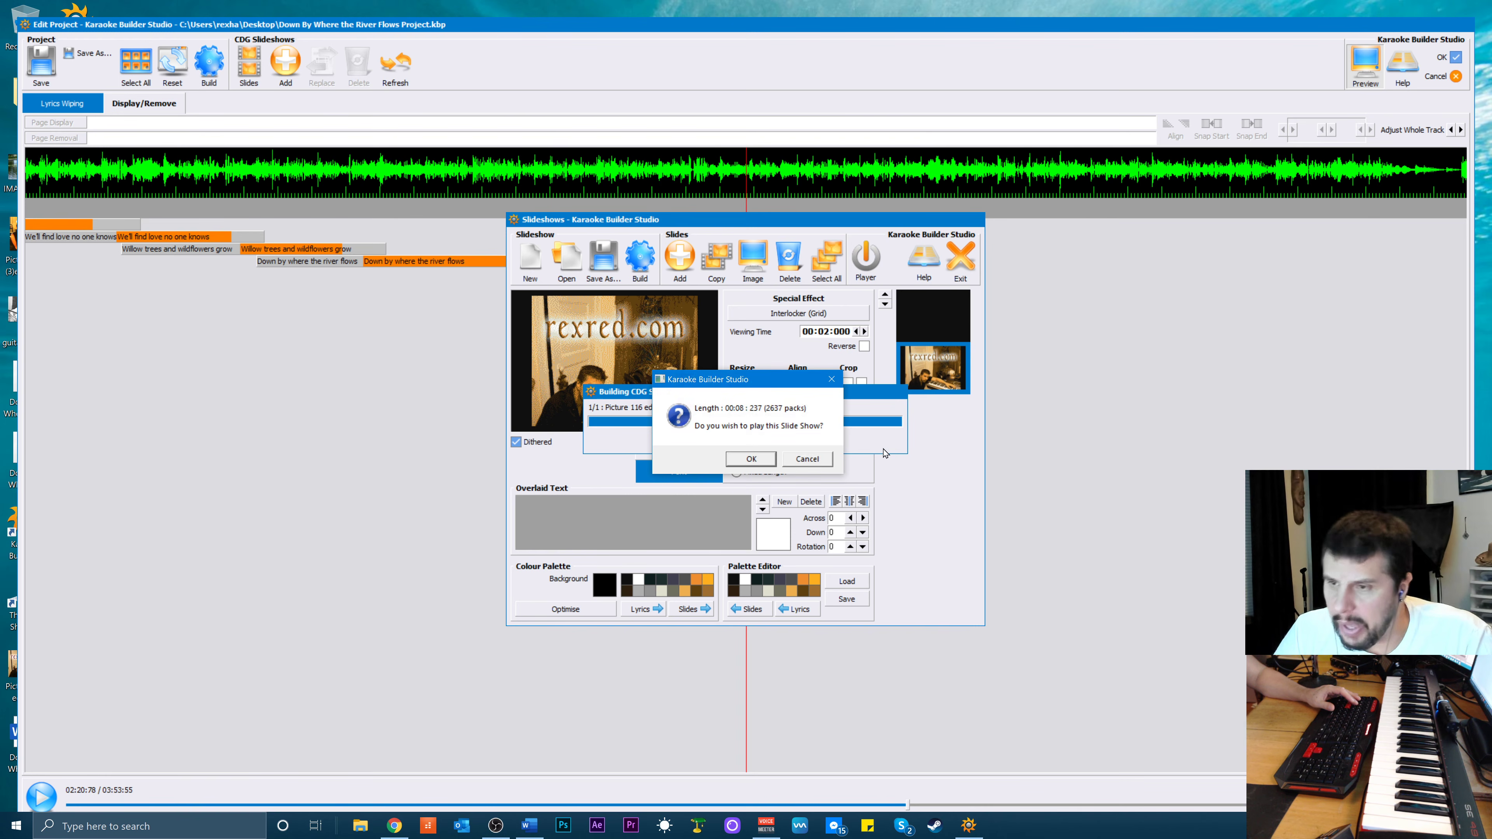
click(802, 461)
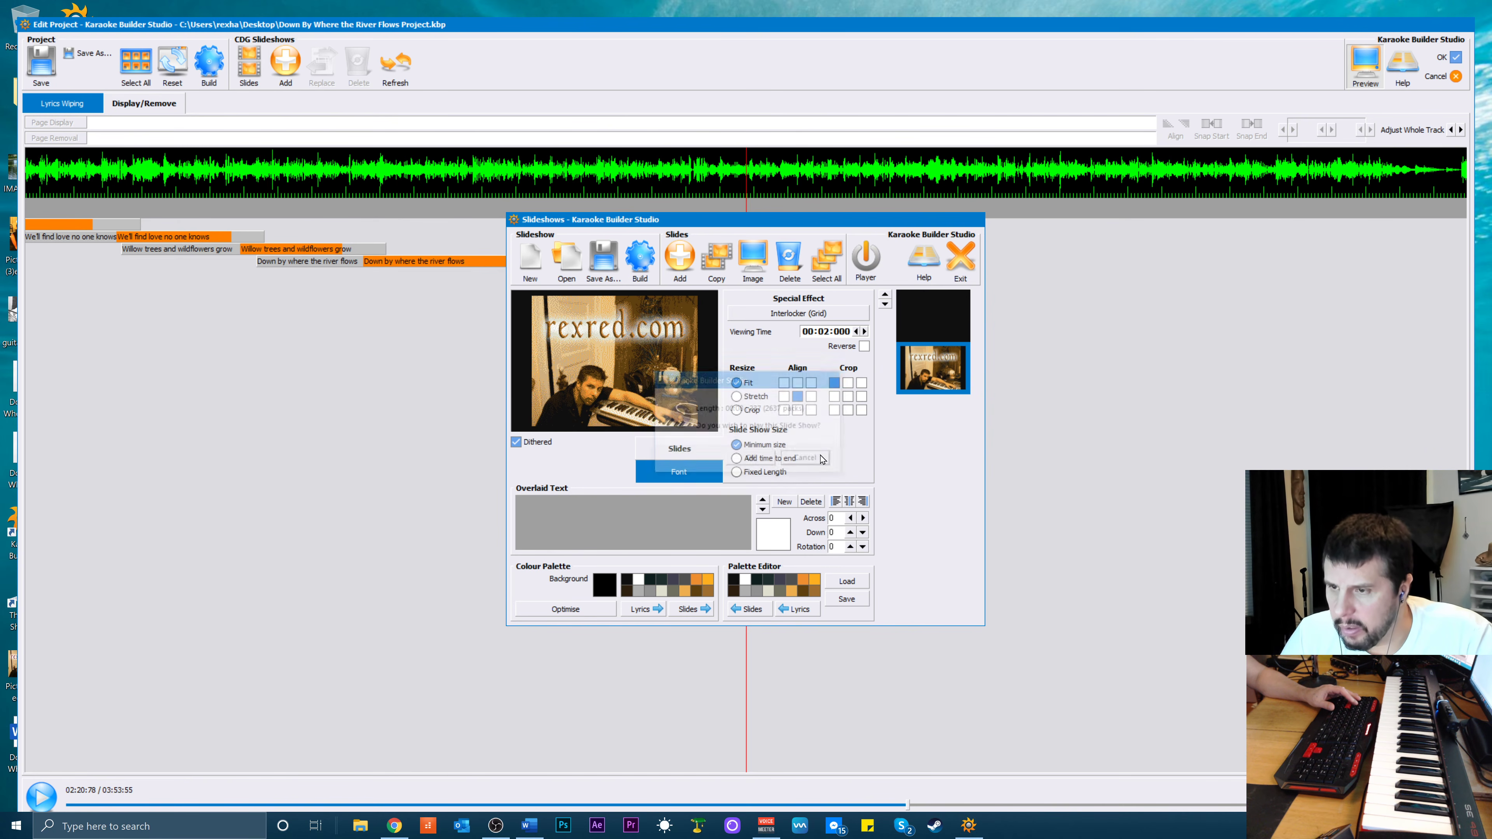
click(956, 277)
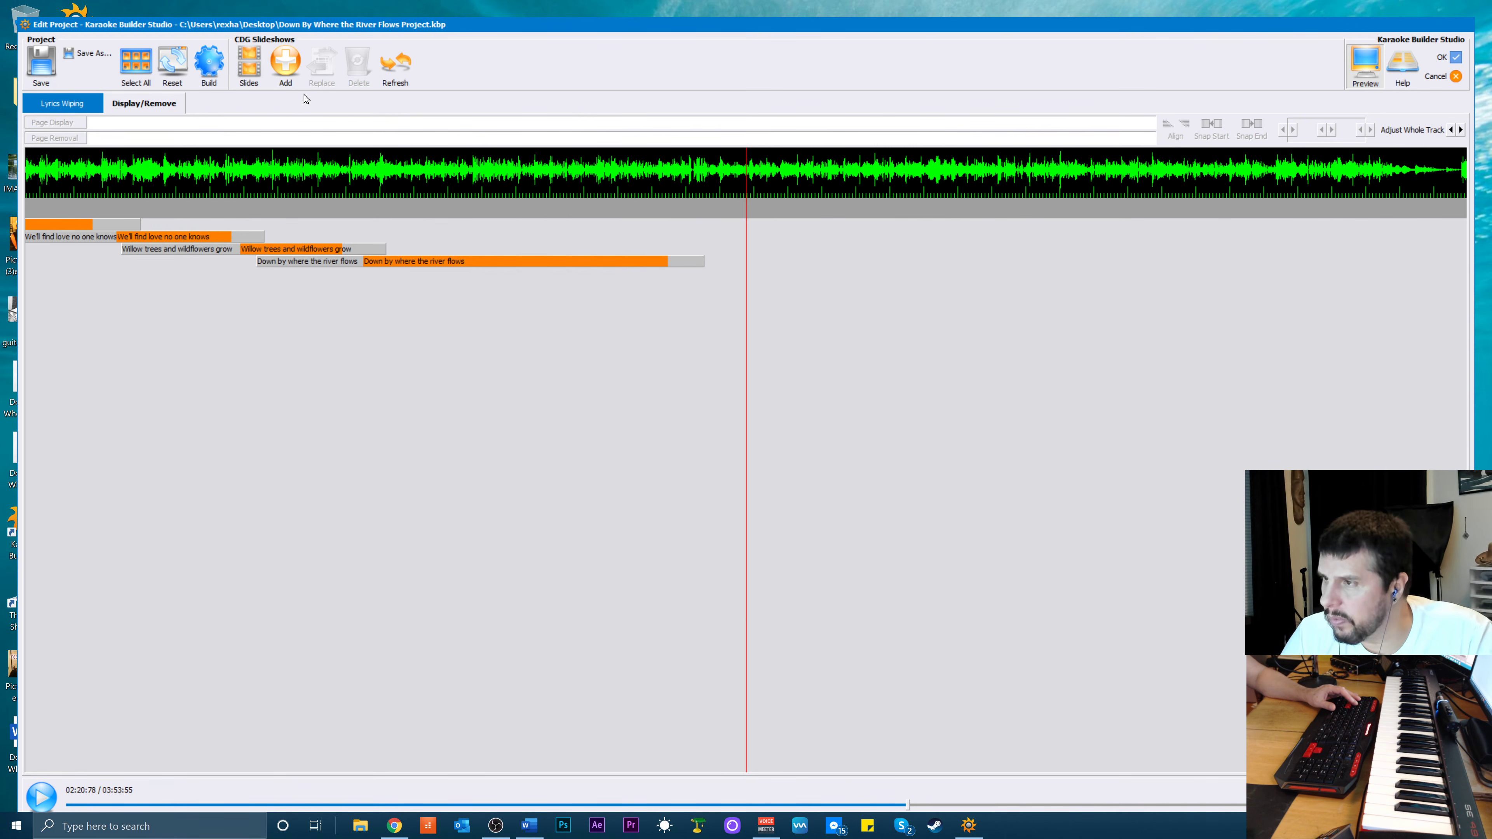
Add the Outro River Flows.cdg slideshow to the project timeline at 02:20:78, after the last lyric line
click(285, 64)
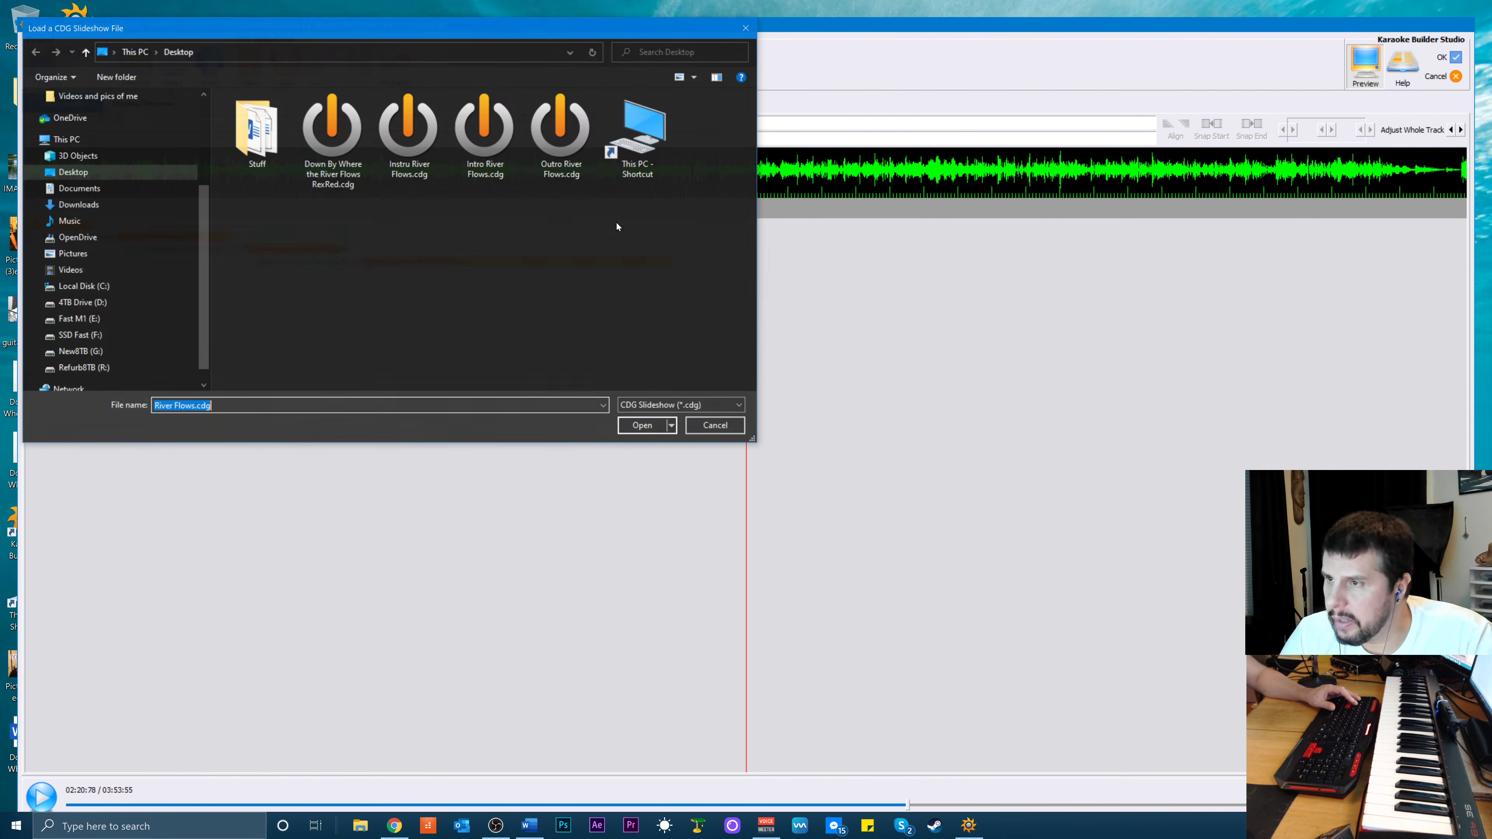
click(534, 143)
click(637, 429)
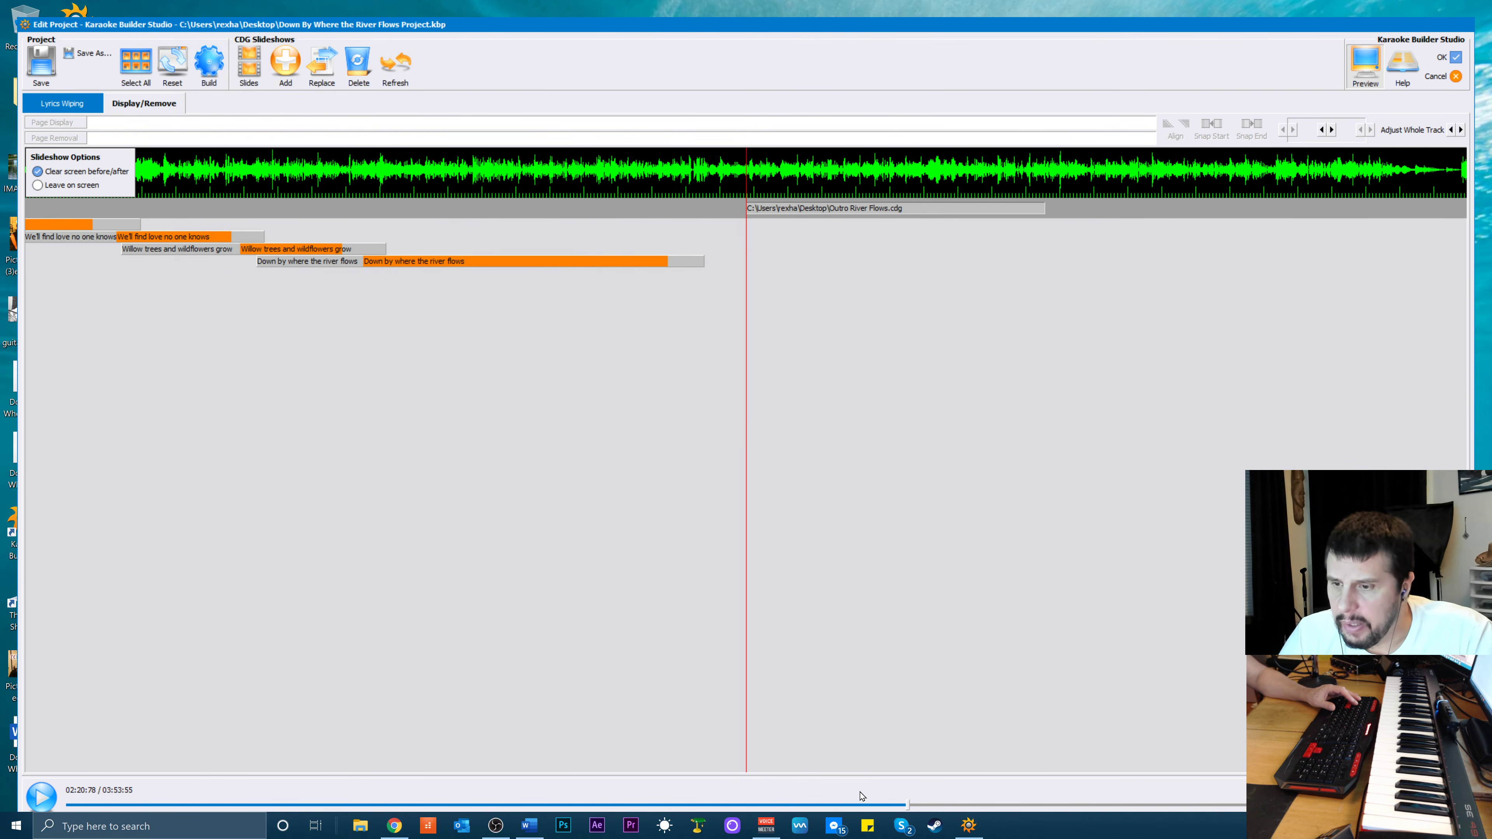
mouse_move(905, 808)
mouse_down()
mouse_move(965, 807)
mouse_move(986, 825)
mouse_move(905, 819)
mouse_up()
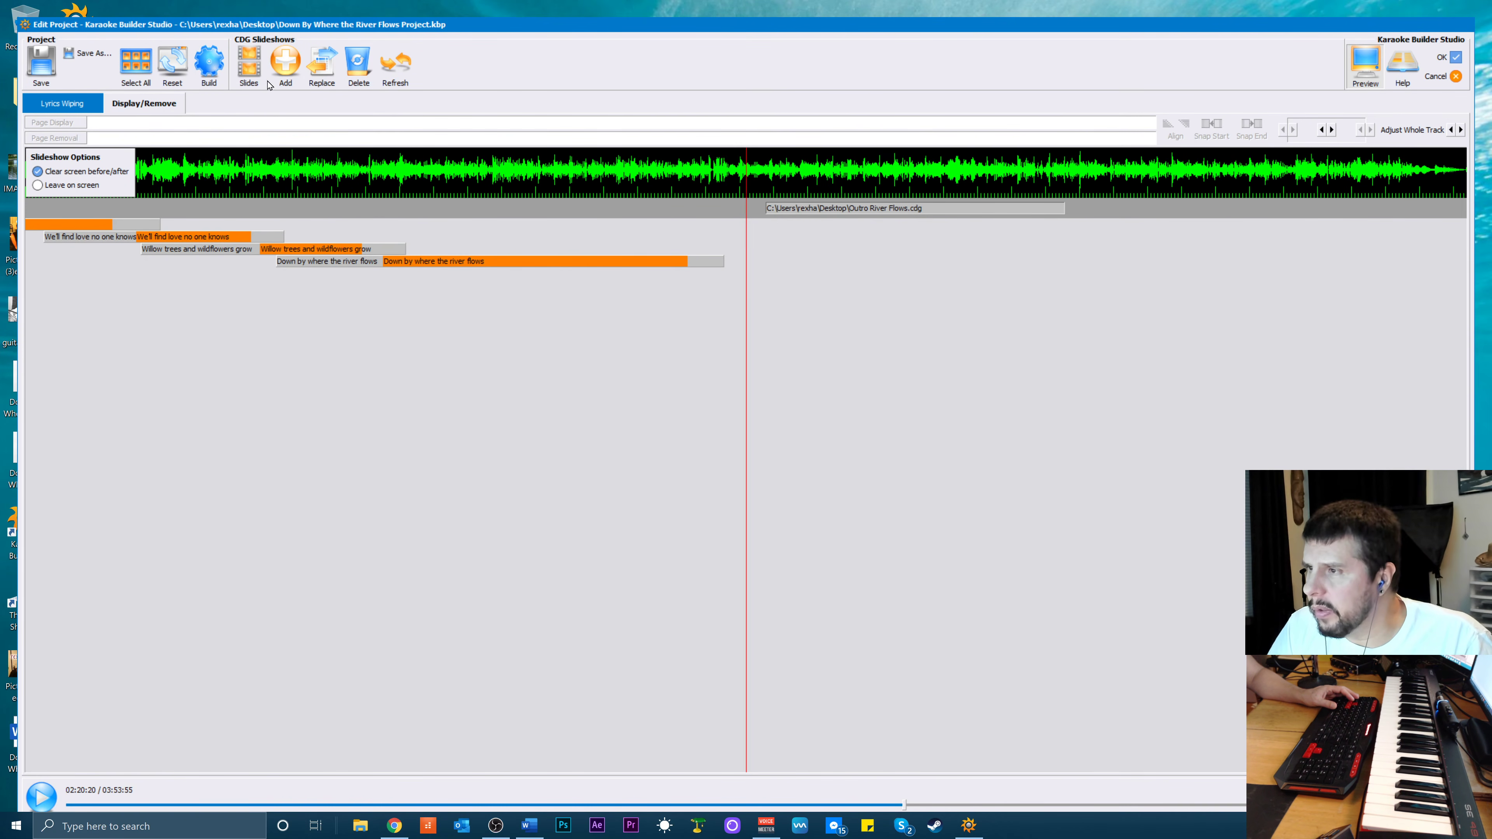
Reopen the Outro River Flows.shw slideshow project from the Desktop for editing
click(245, 72)
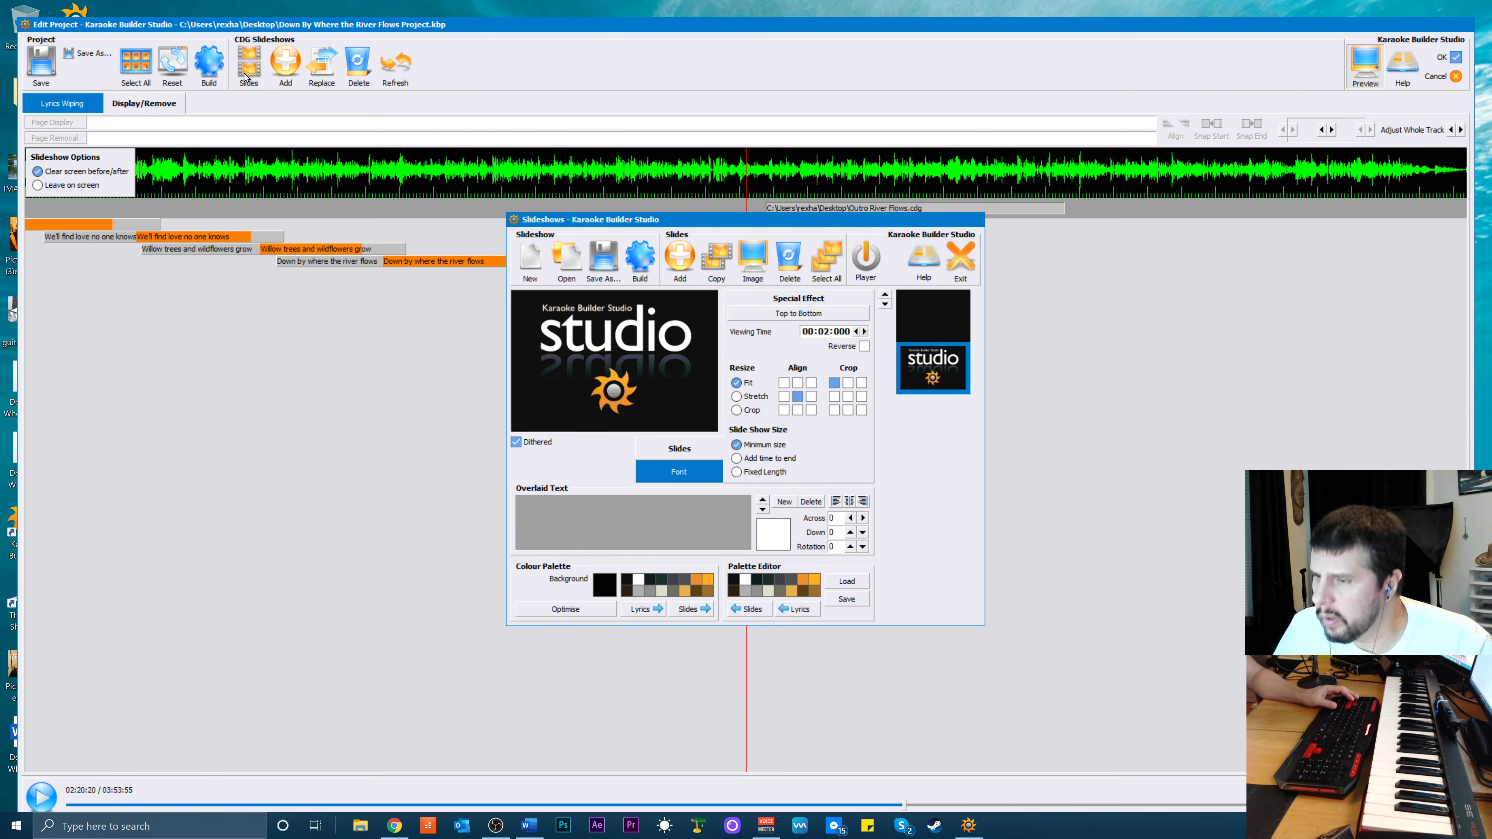
click(576, 263)
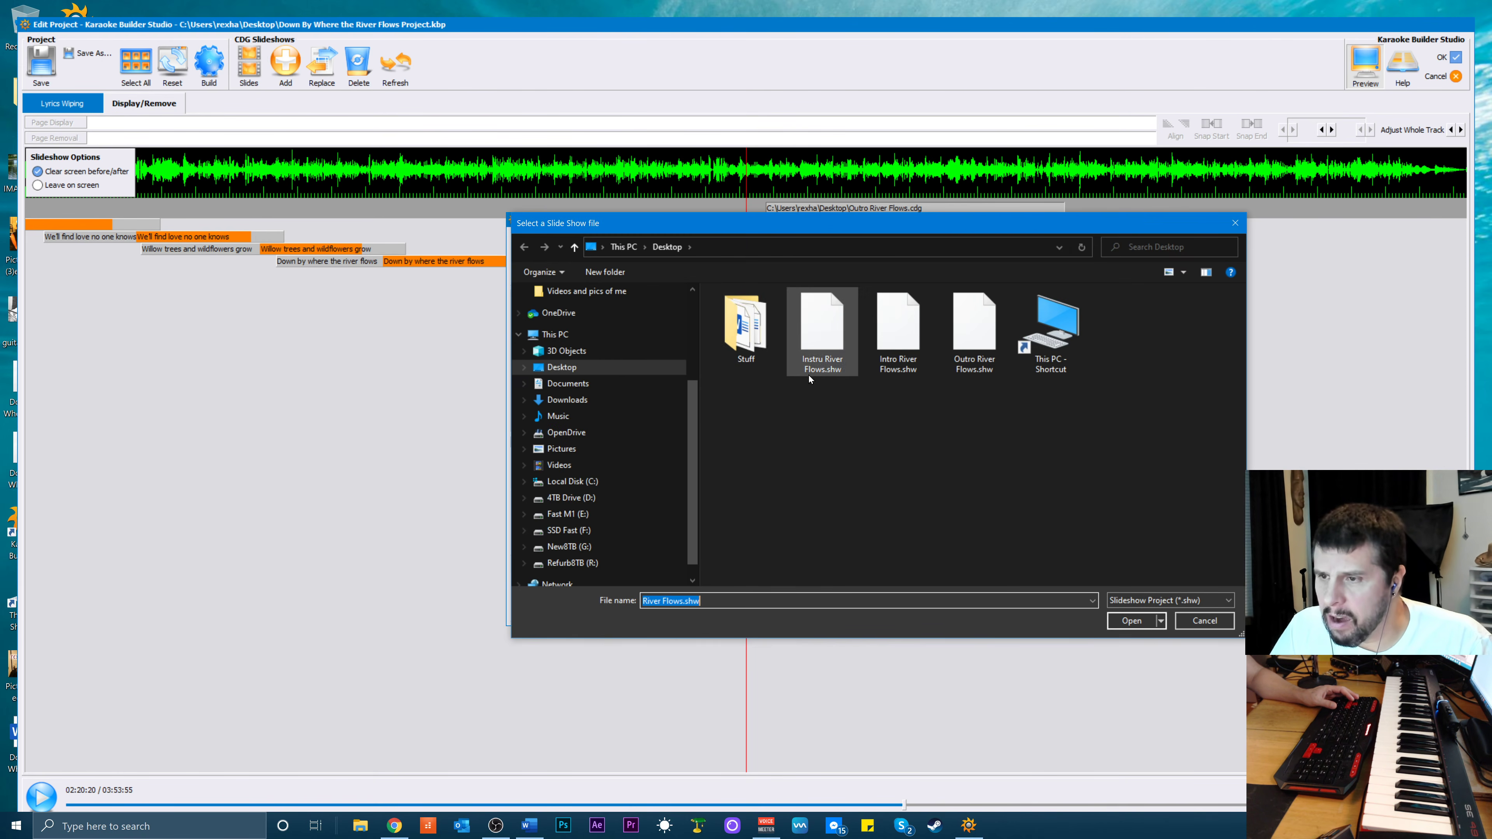
click(962, 325)
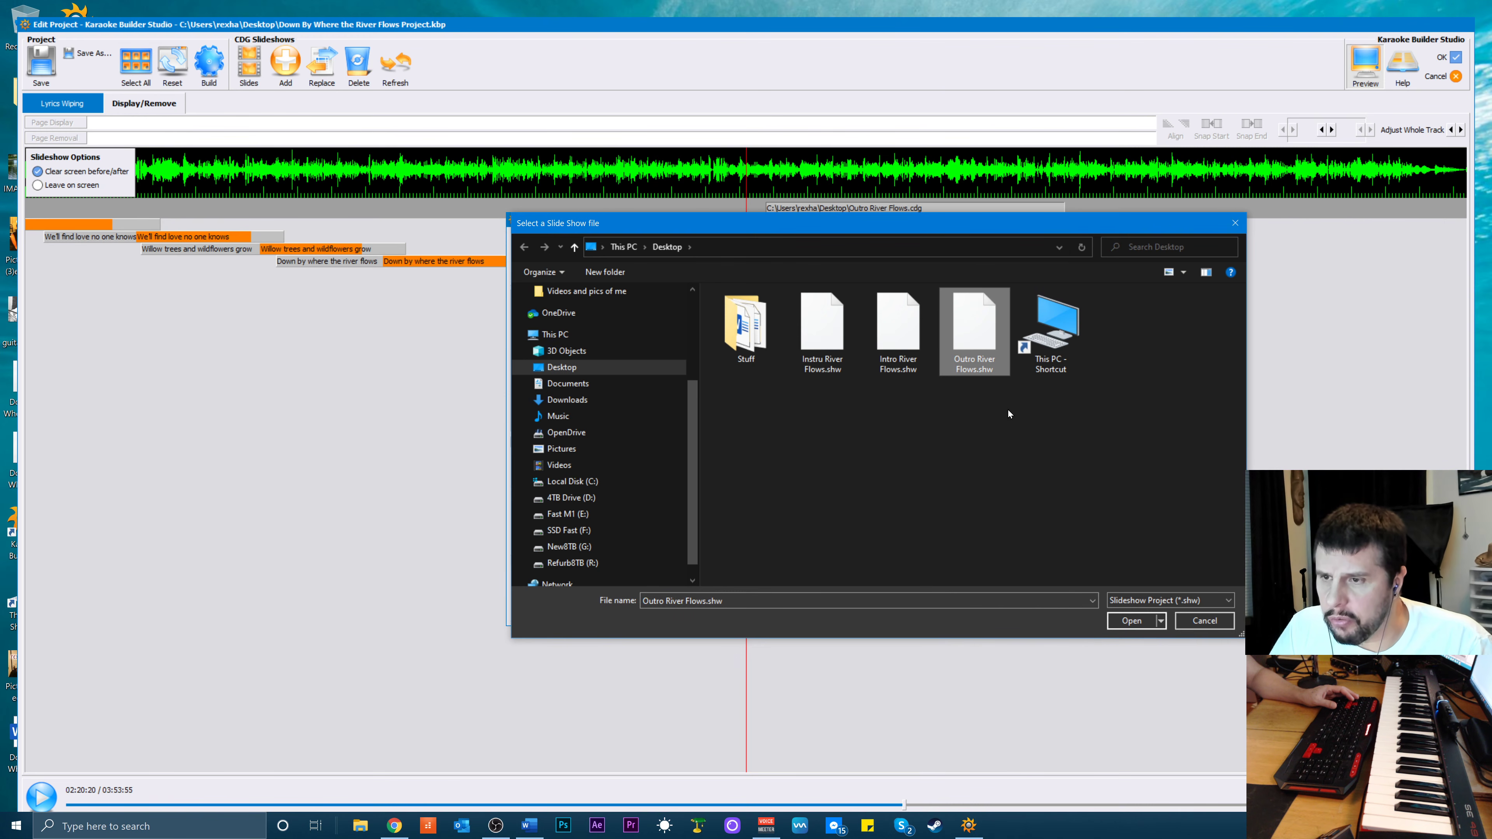
click(1129, 622)
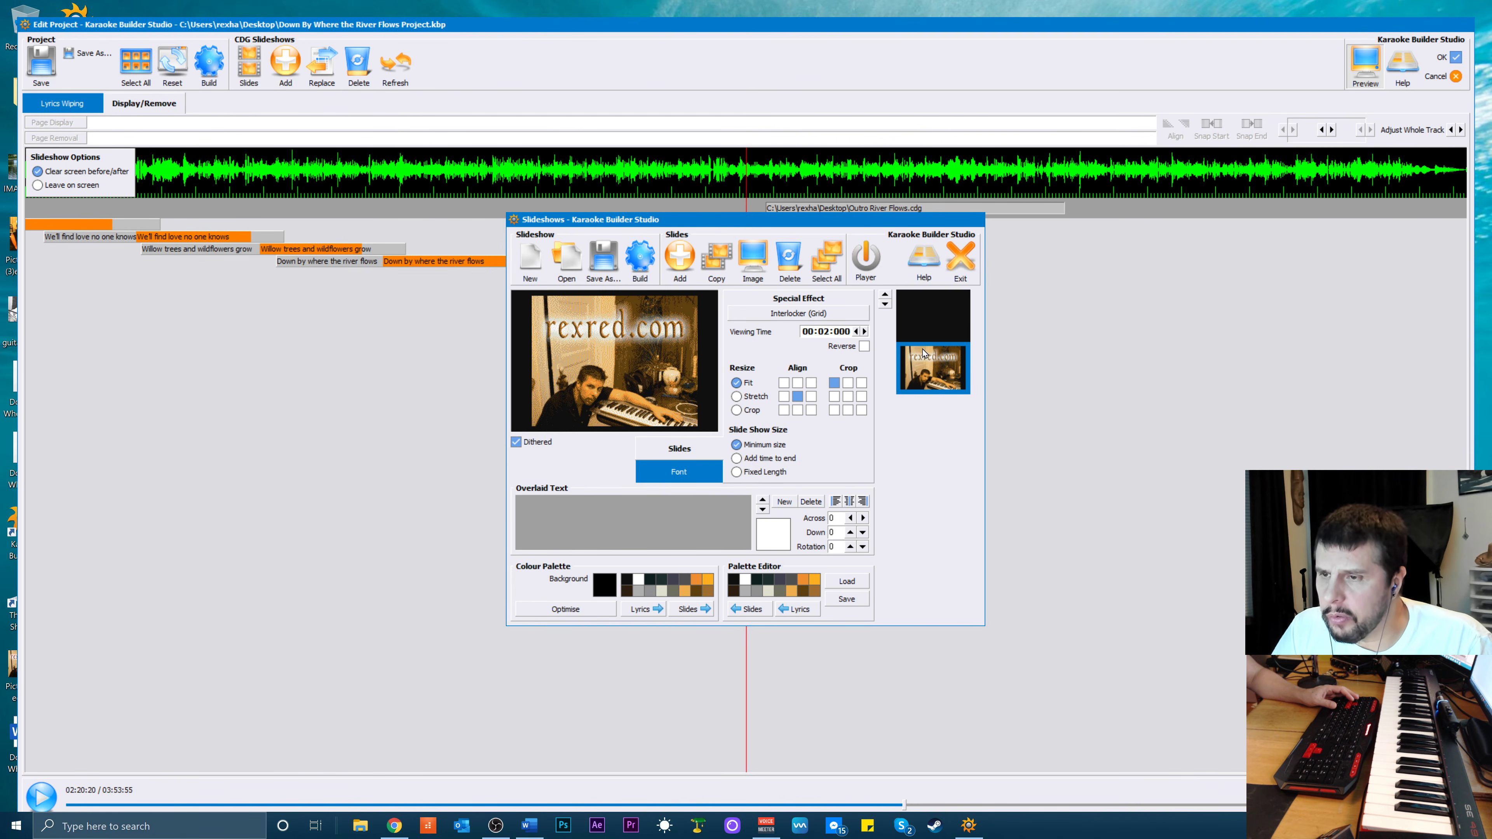
Add a new slide between the blank first slide and the rexred.com photo, using the image rexredstagelight.jpg
click(920, 318)
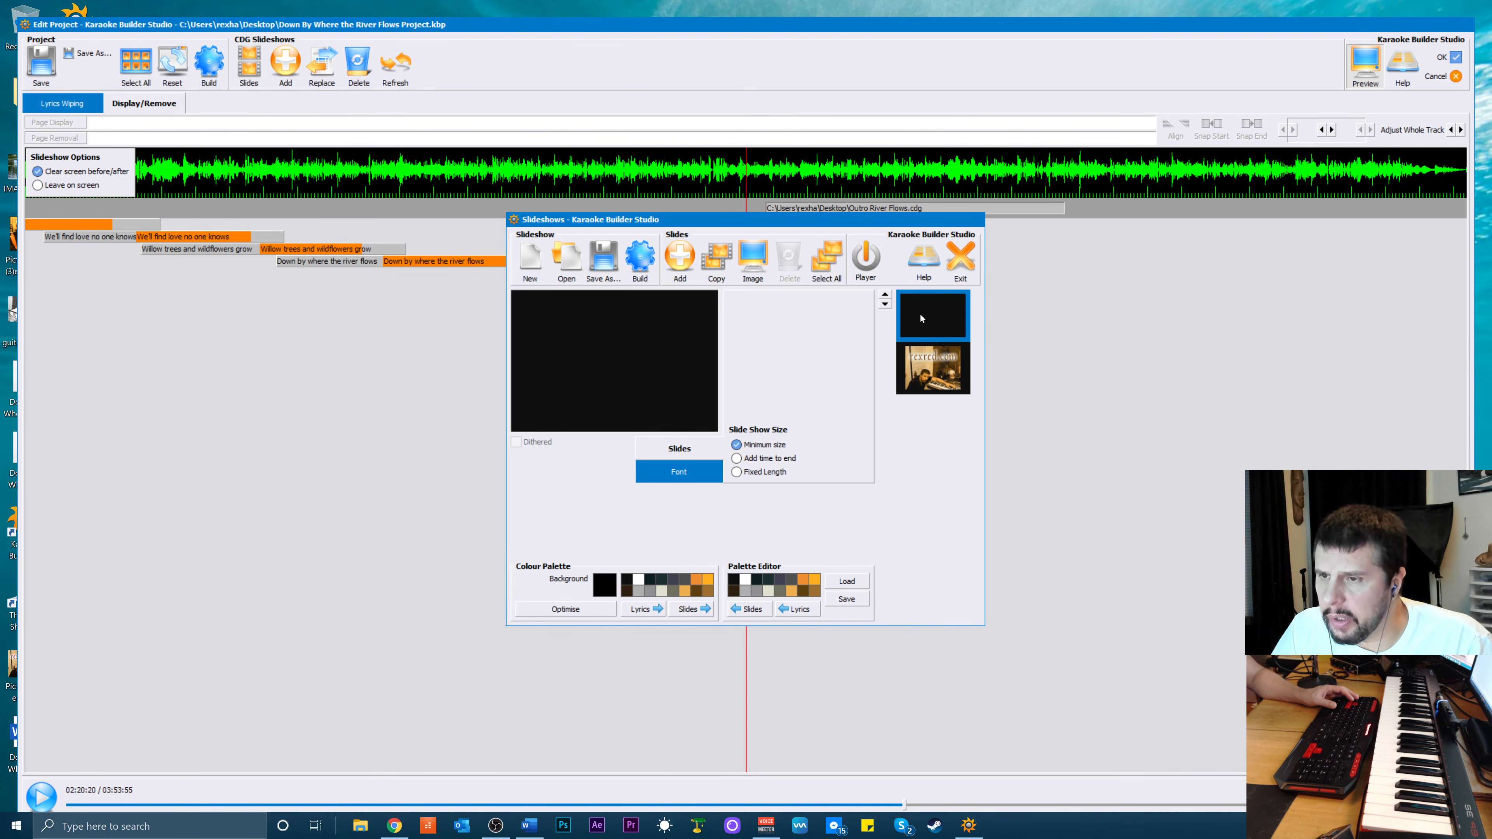
click(677, 261)
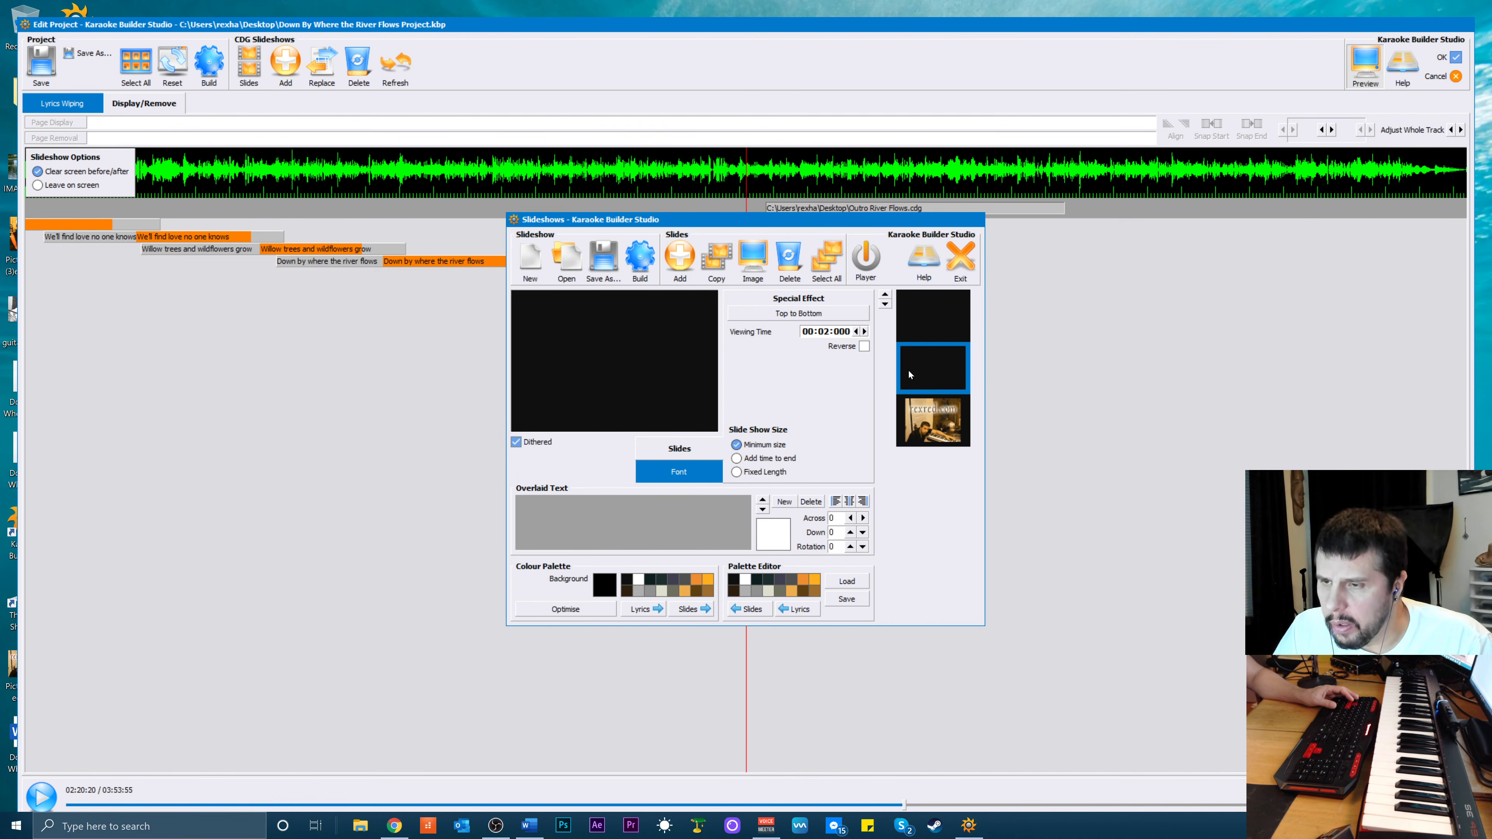
double_click(939, 371)
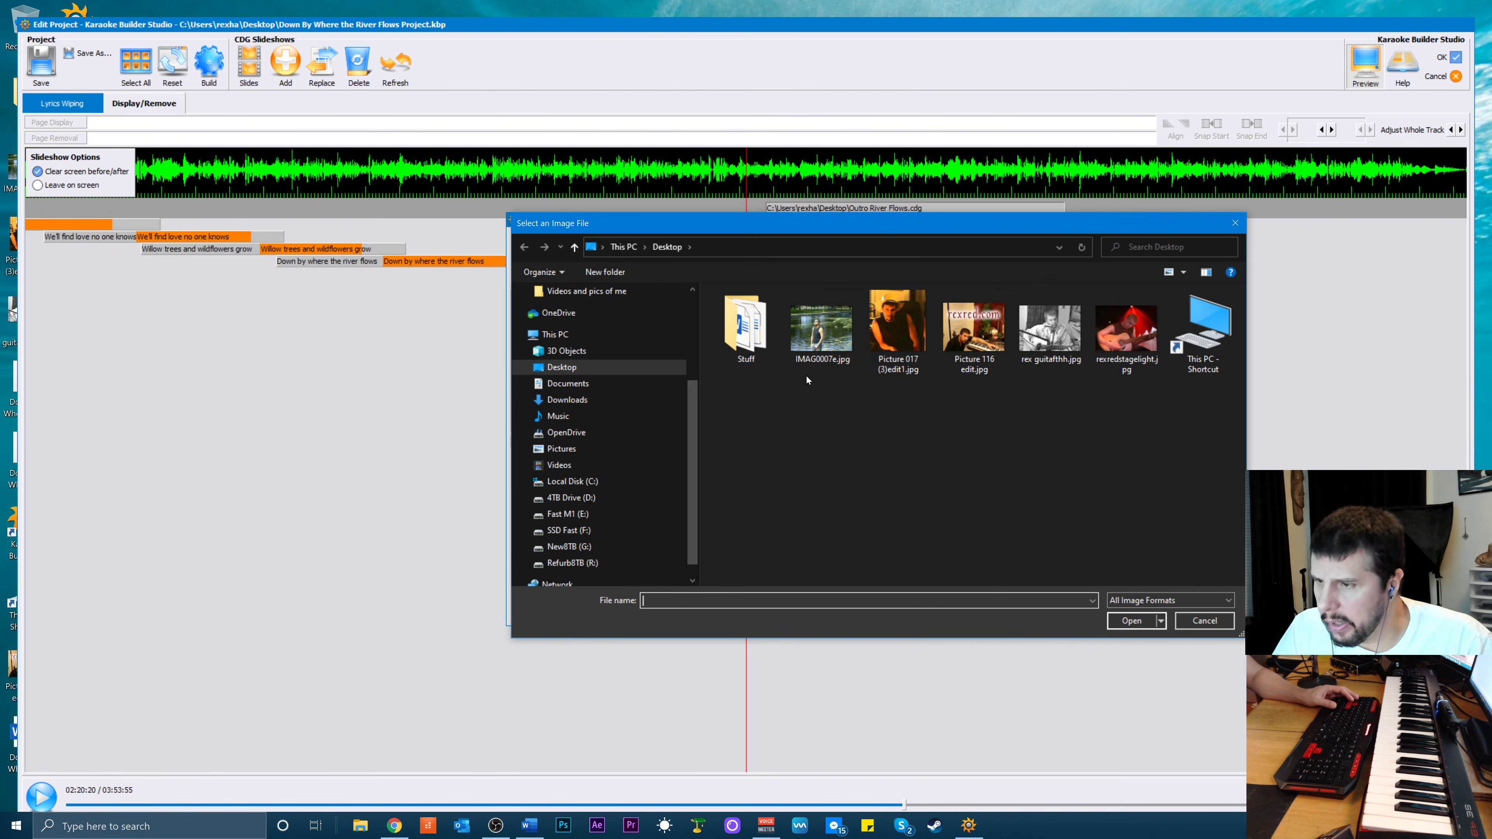
click(1118, 342)
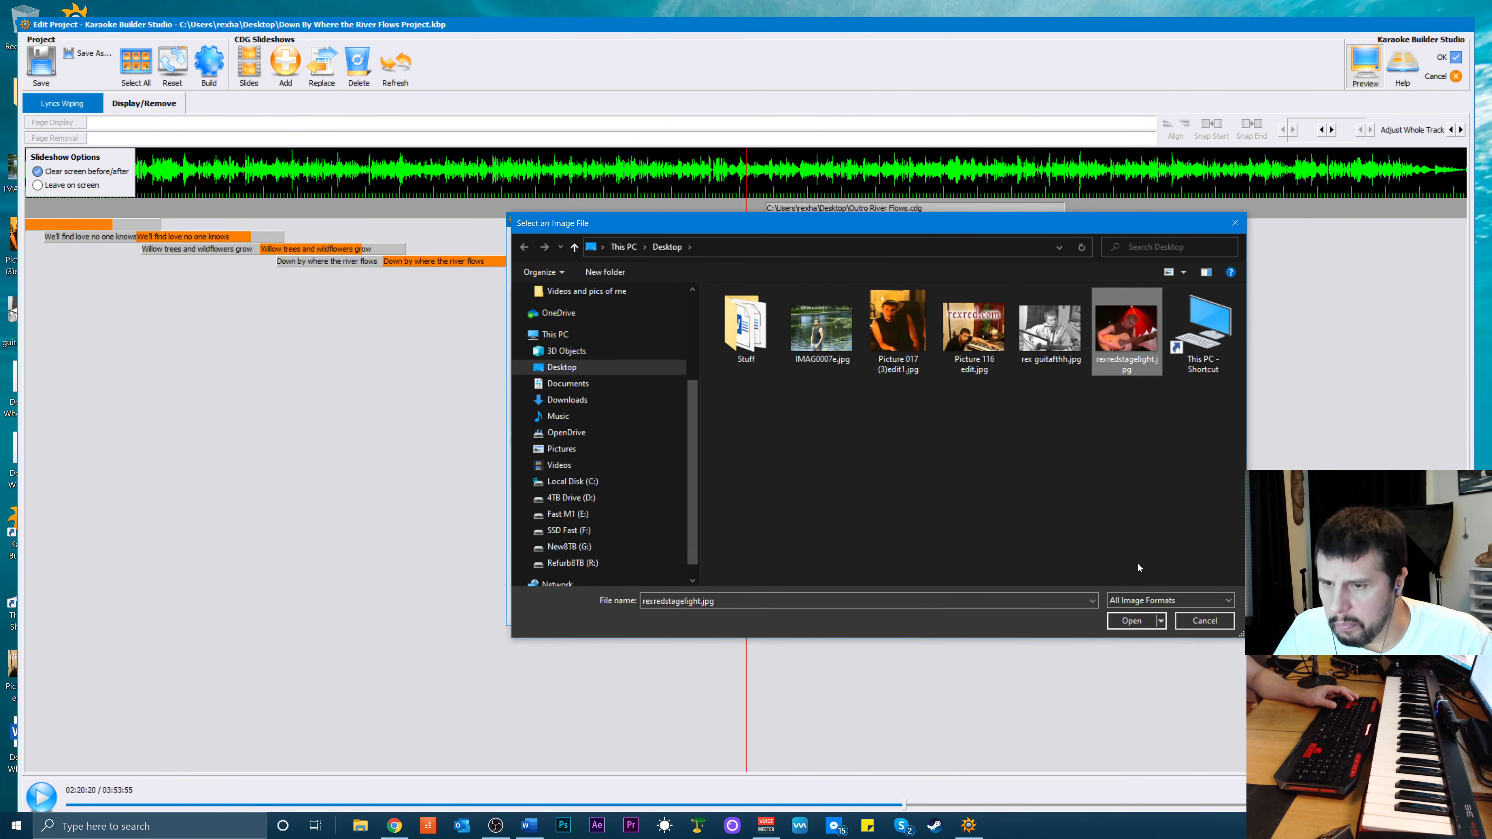
click(1134, 622)
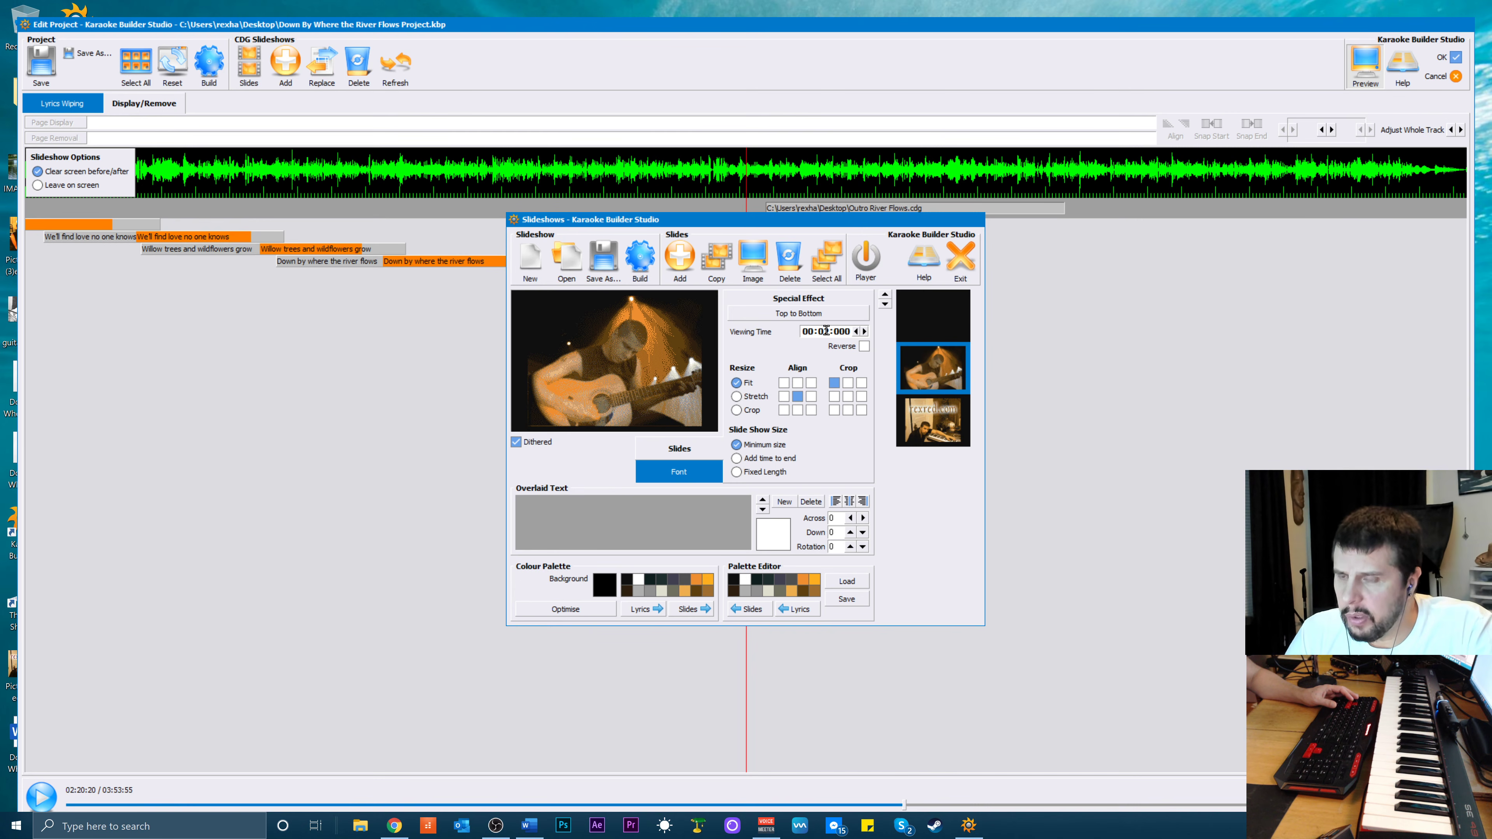
Save the edited slideshow over the existing Outro River Flows.shw
click(928, 429)
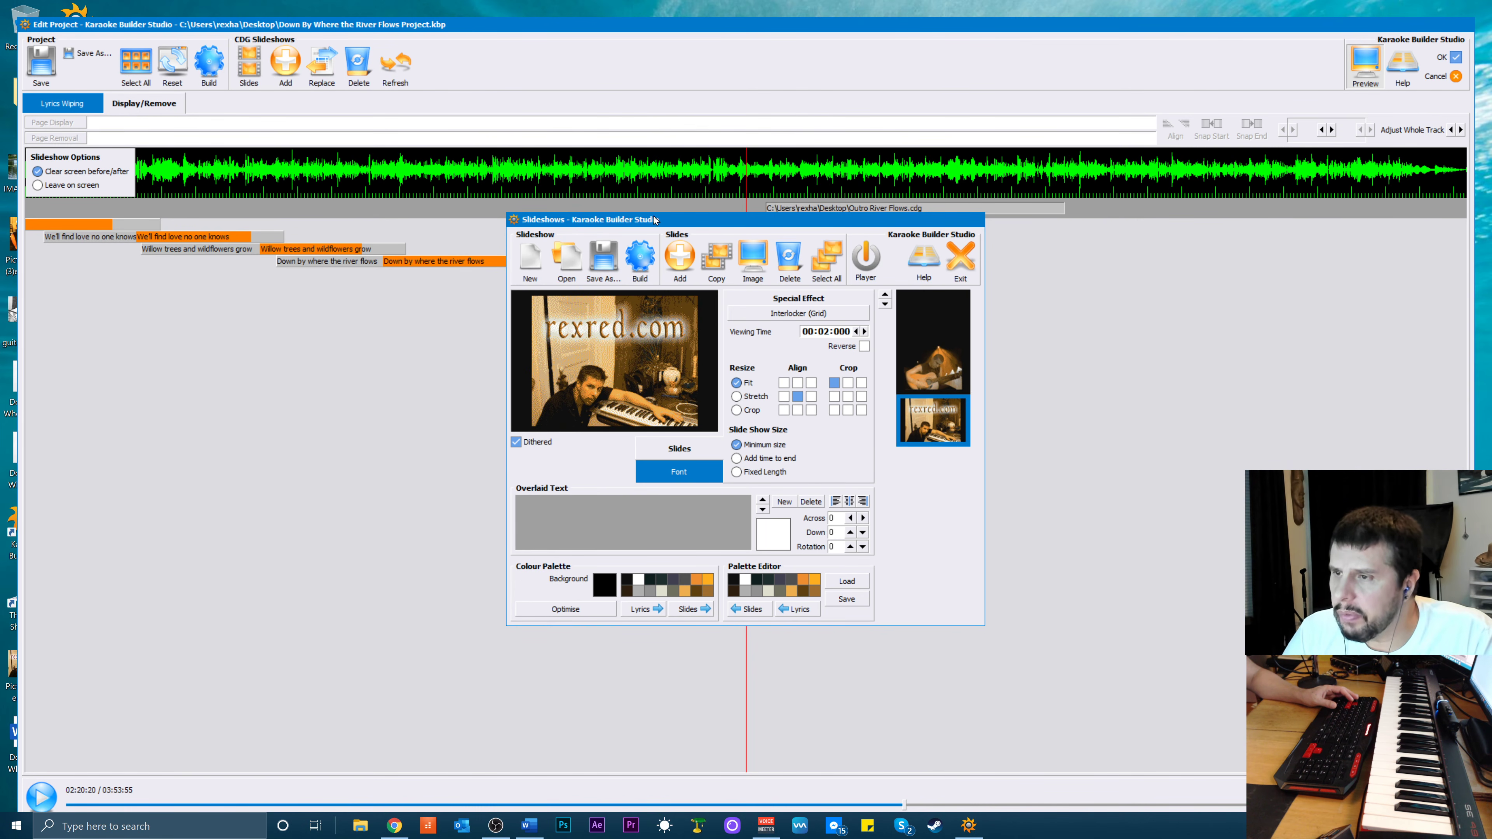
click(605, 263)
click(898, 361)
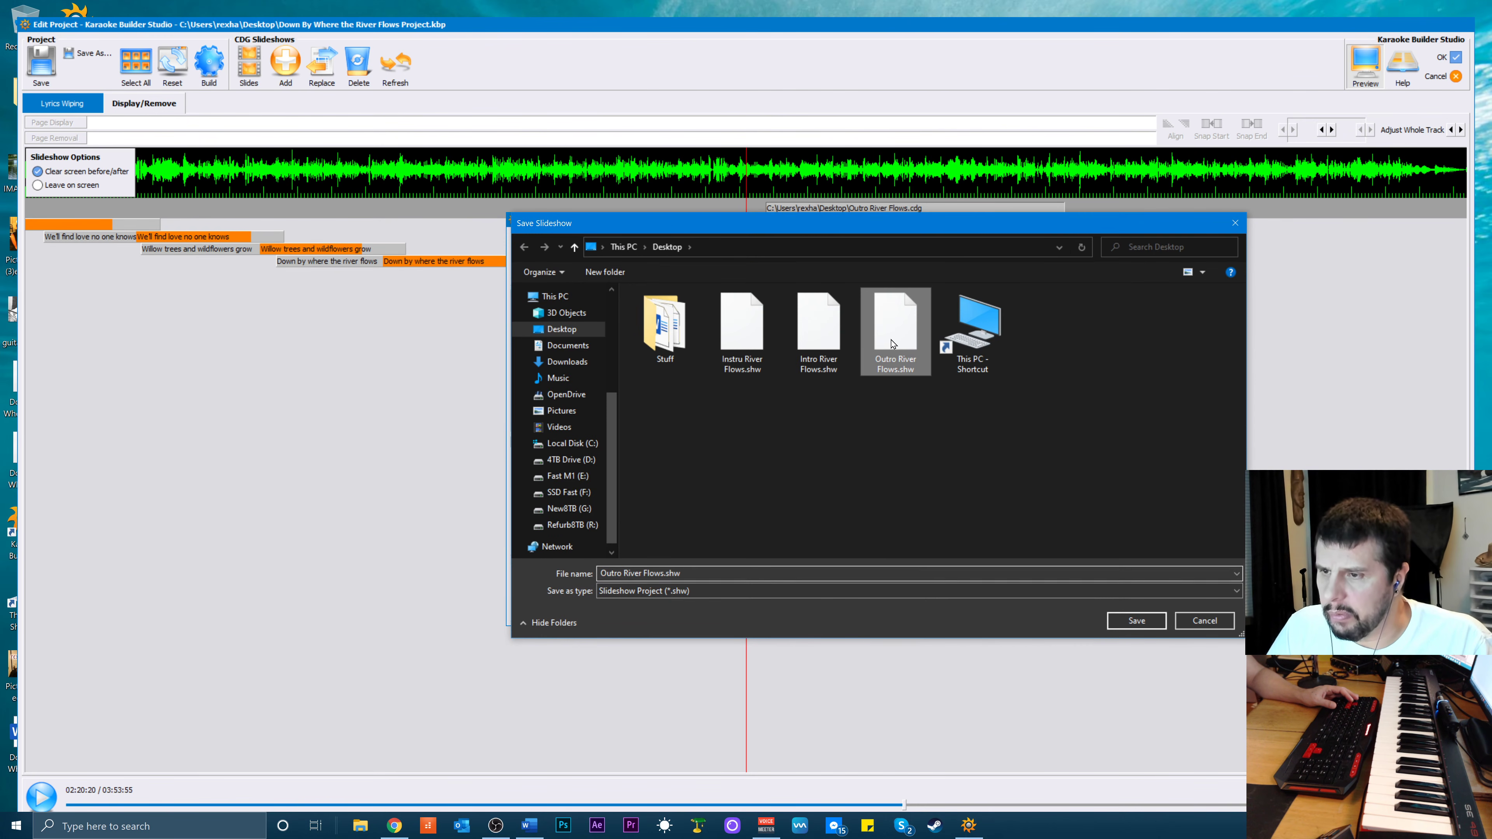
click(1138, 620)
click(785, 417)
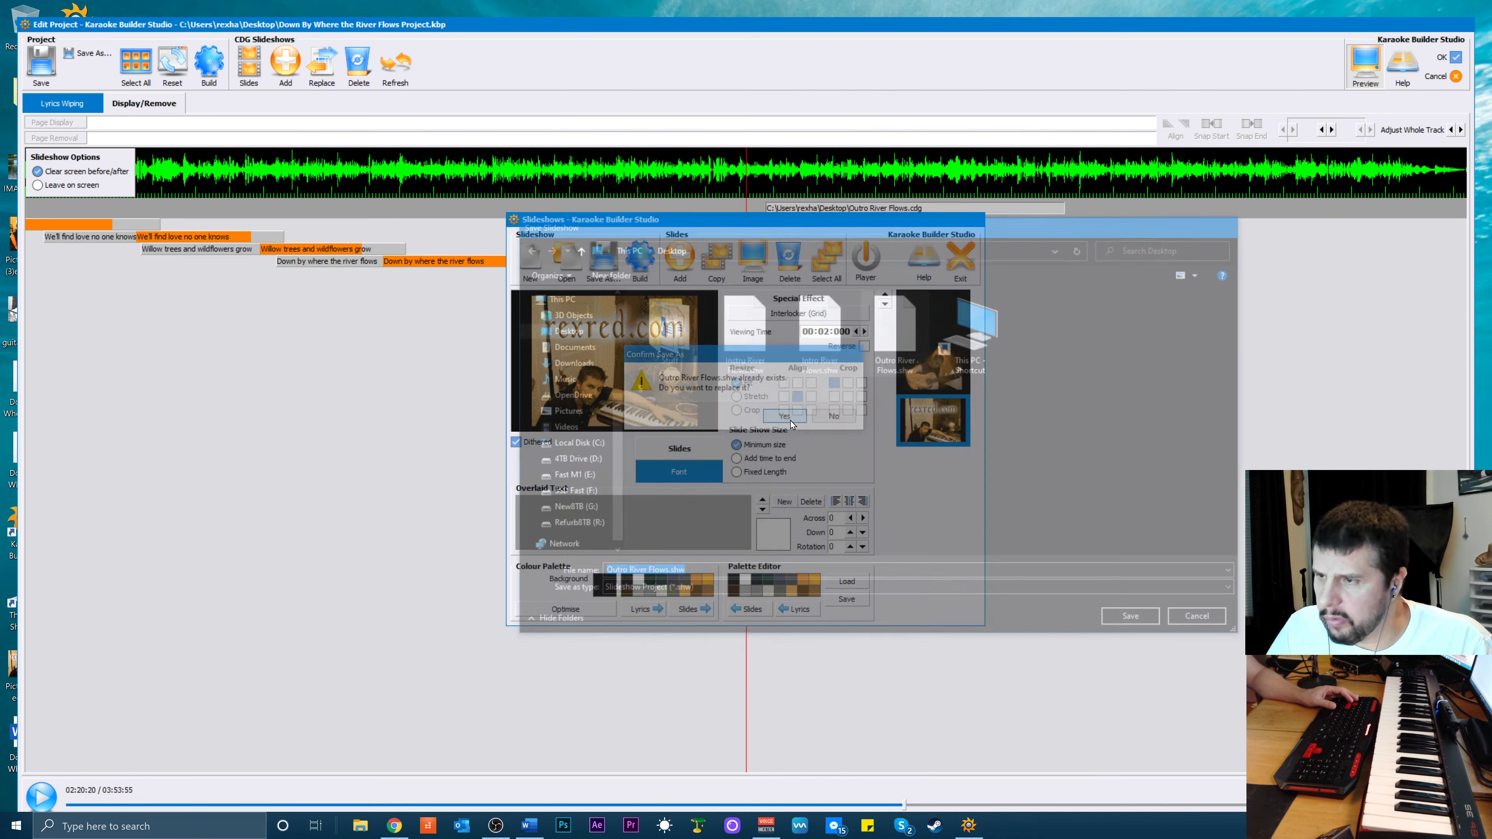
Rebuild the two-photo slideshow, replacing the existing Outro River Flows.cdg
click(649, 274)
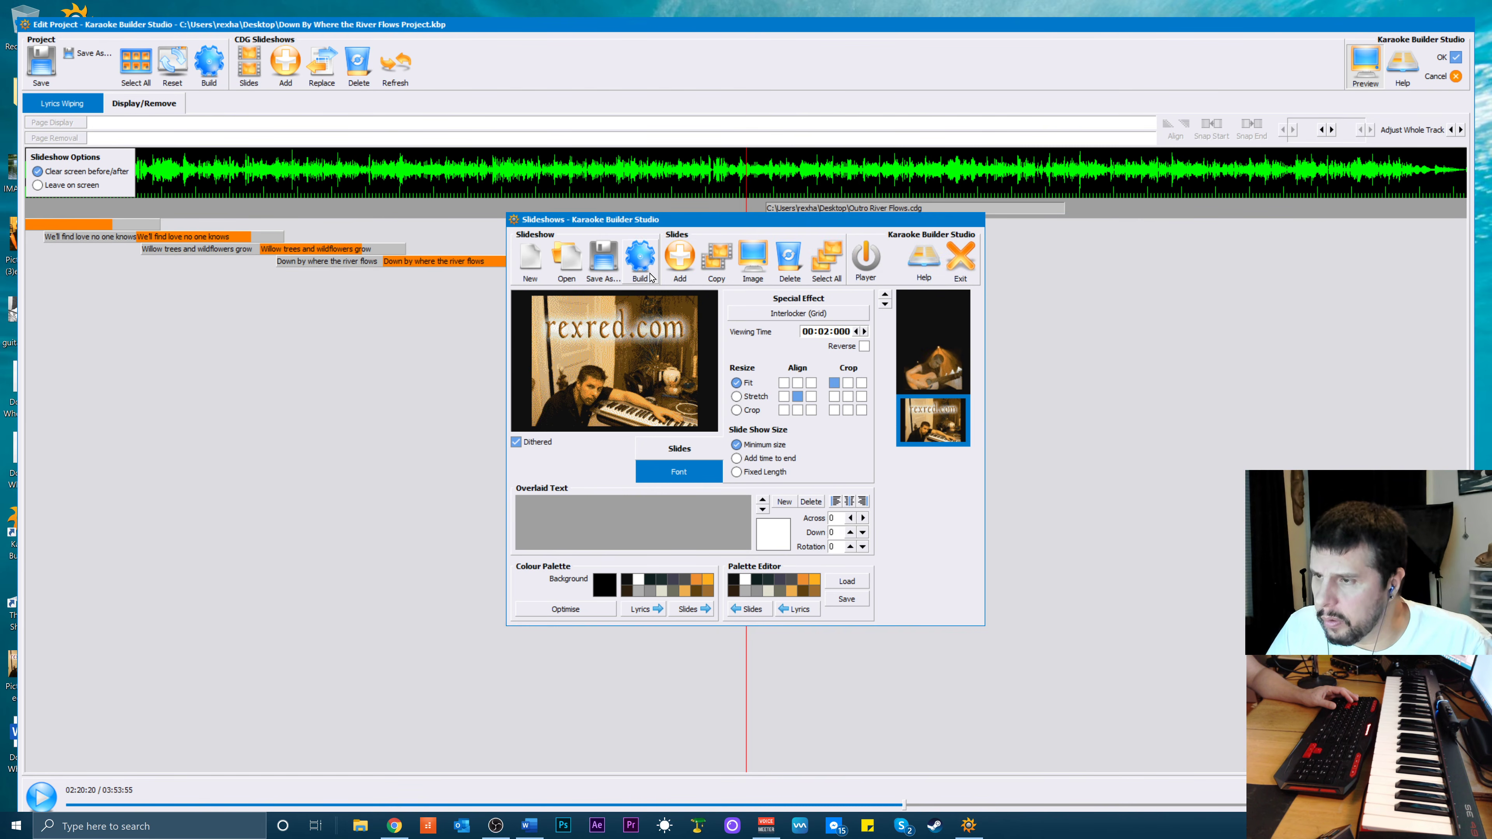
click(947, 348)
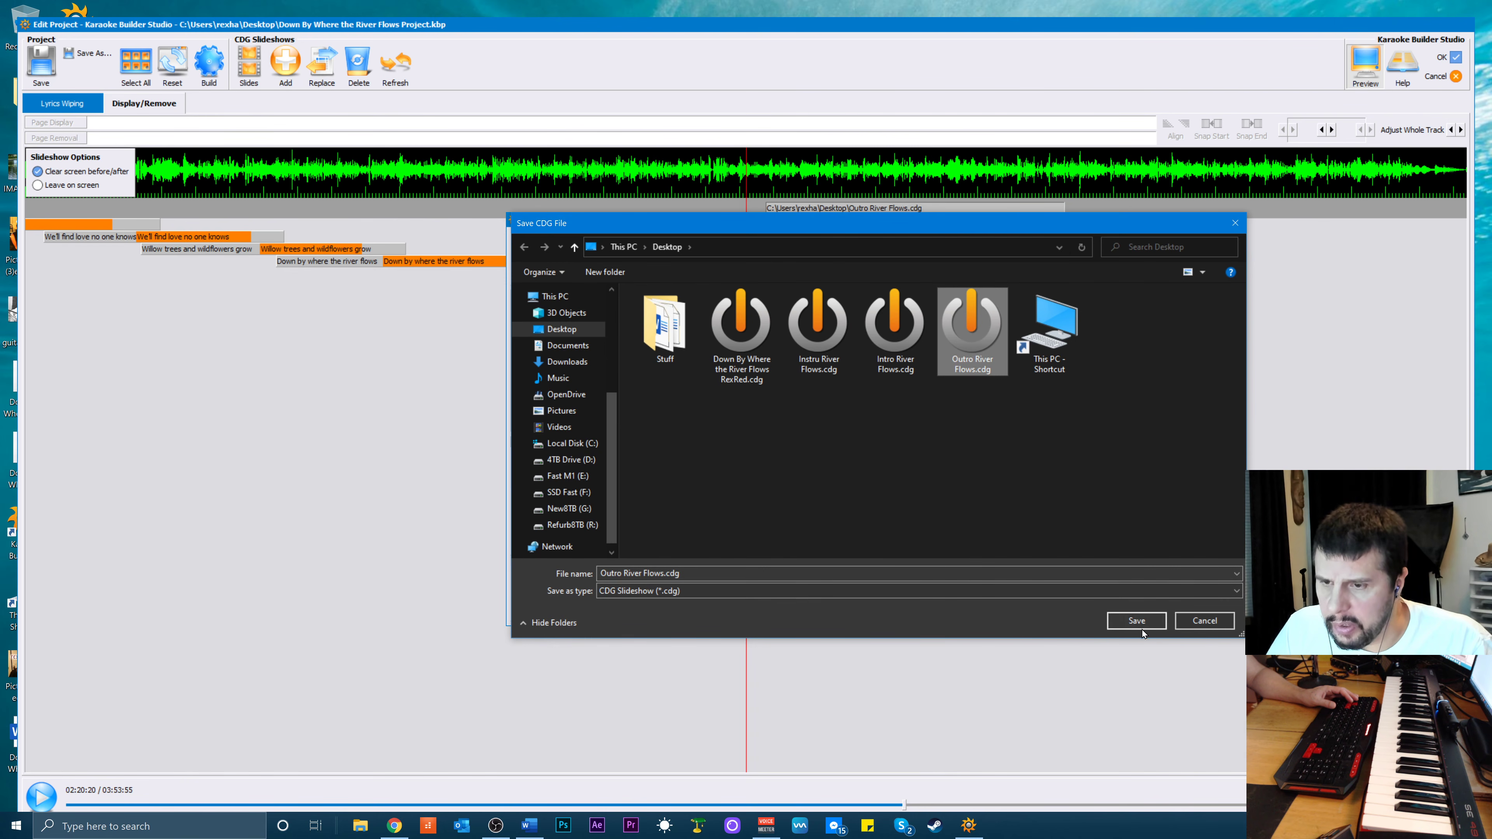
click(1136, 621)
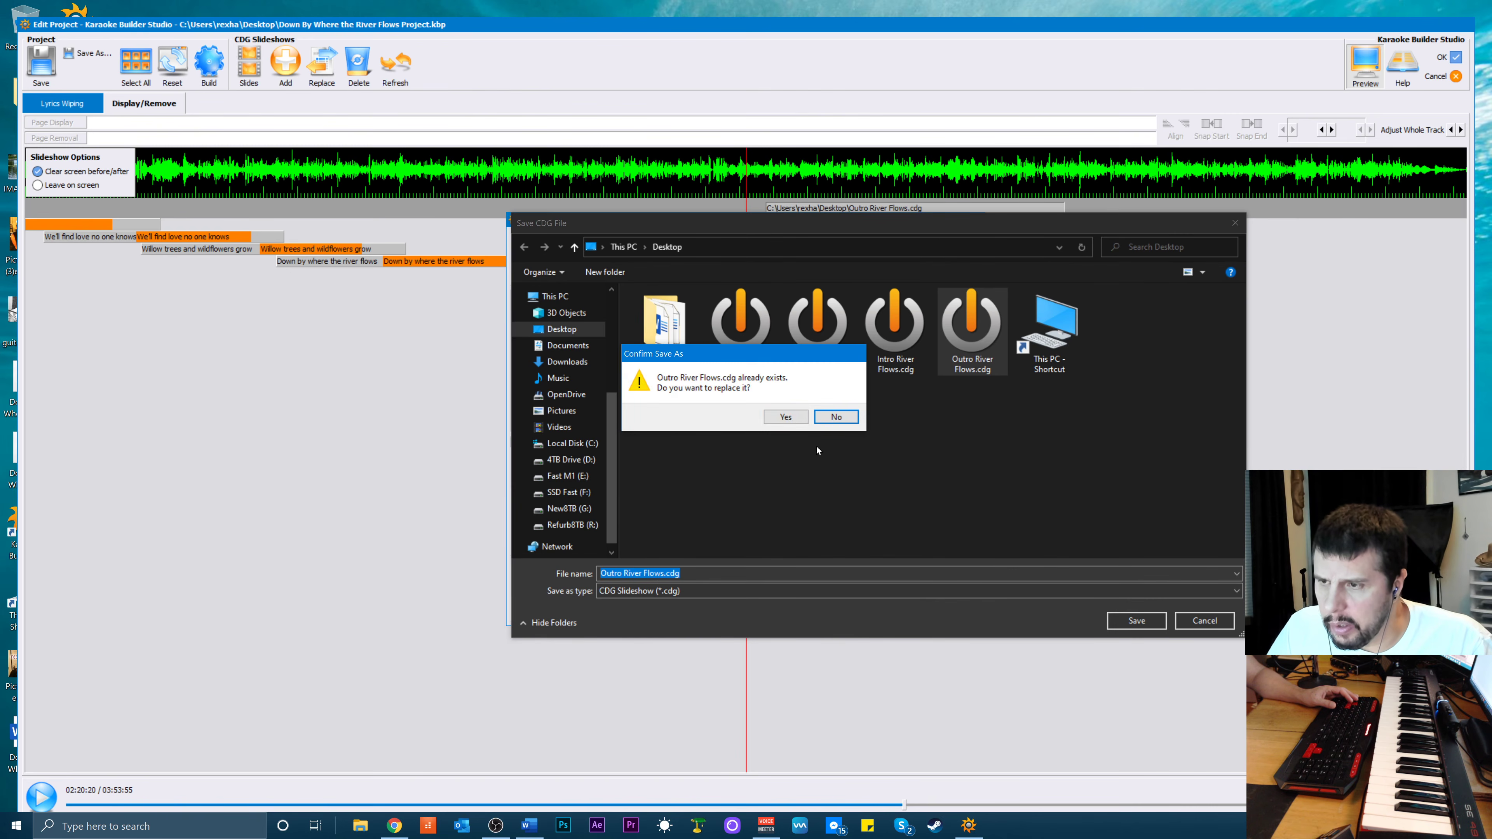
click(786, 417)
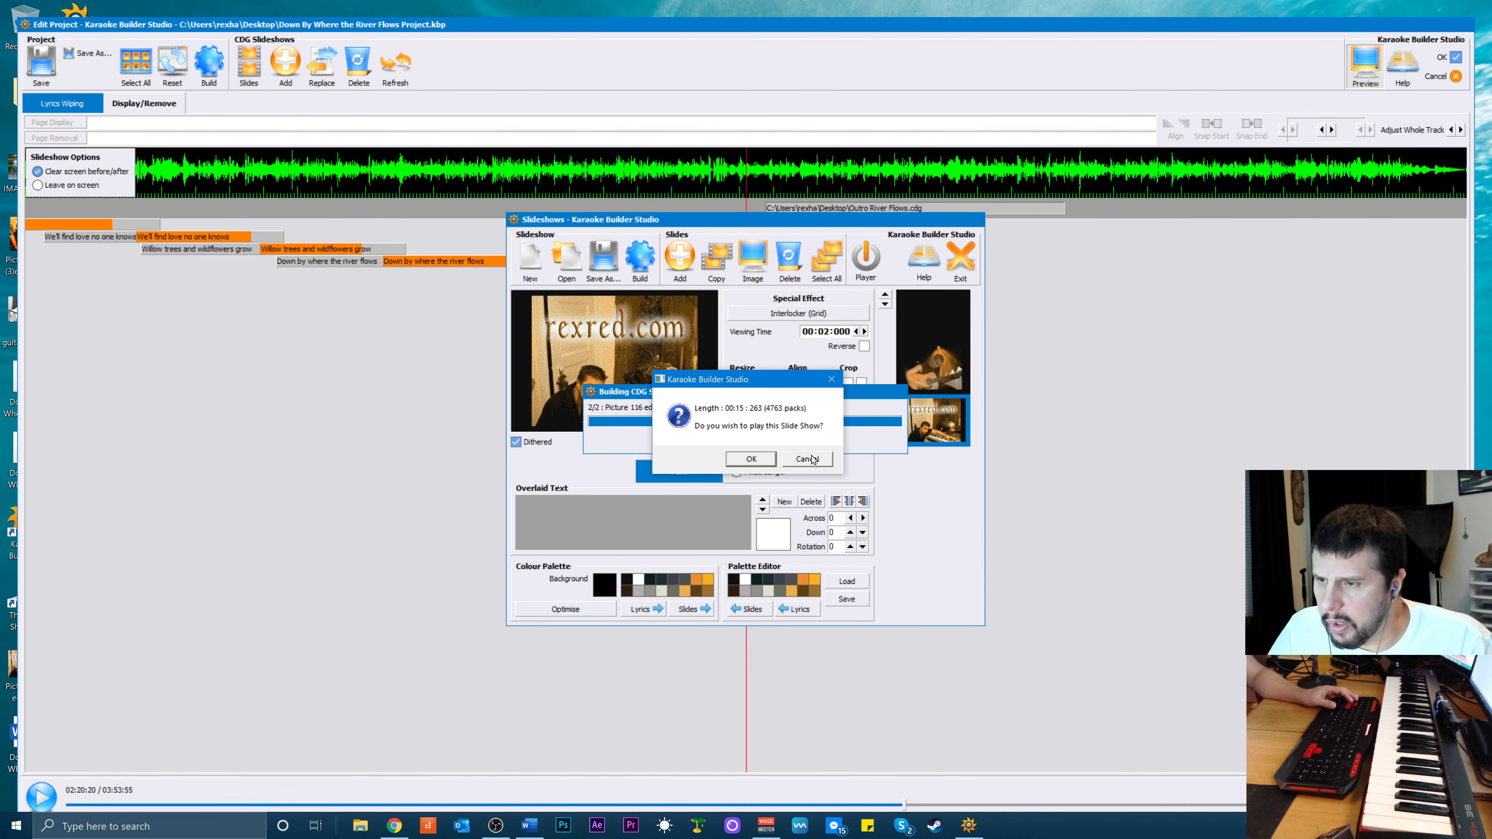
Decline playing the slideshow, close the slideshow editor and delete the old Outro River Flows.cdg from the project timeline
click(812, 459)
click(959, 275)
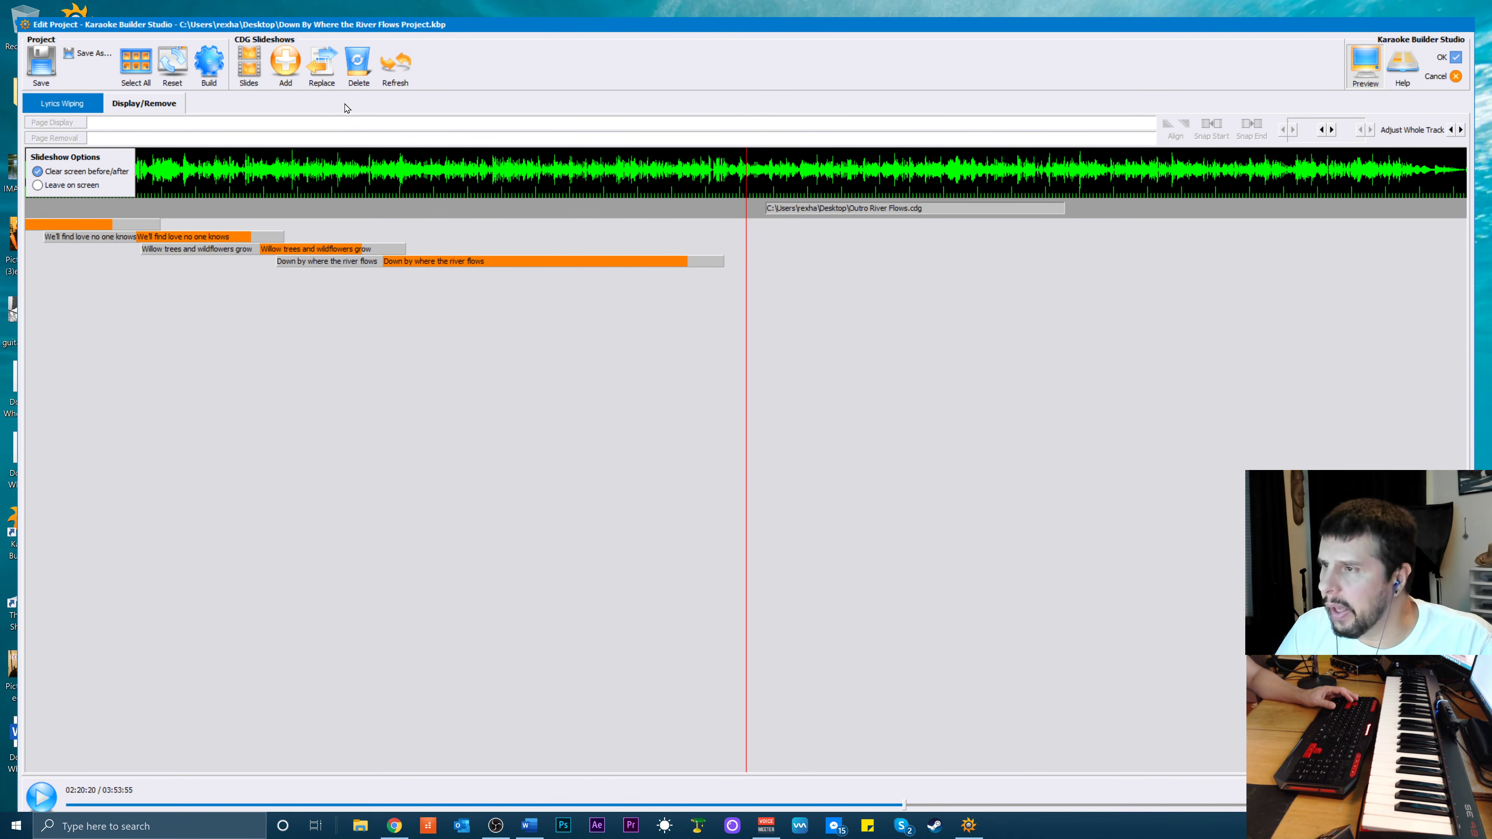
click(355, 65)
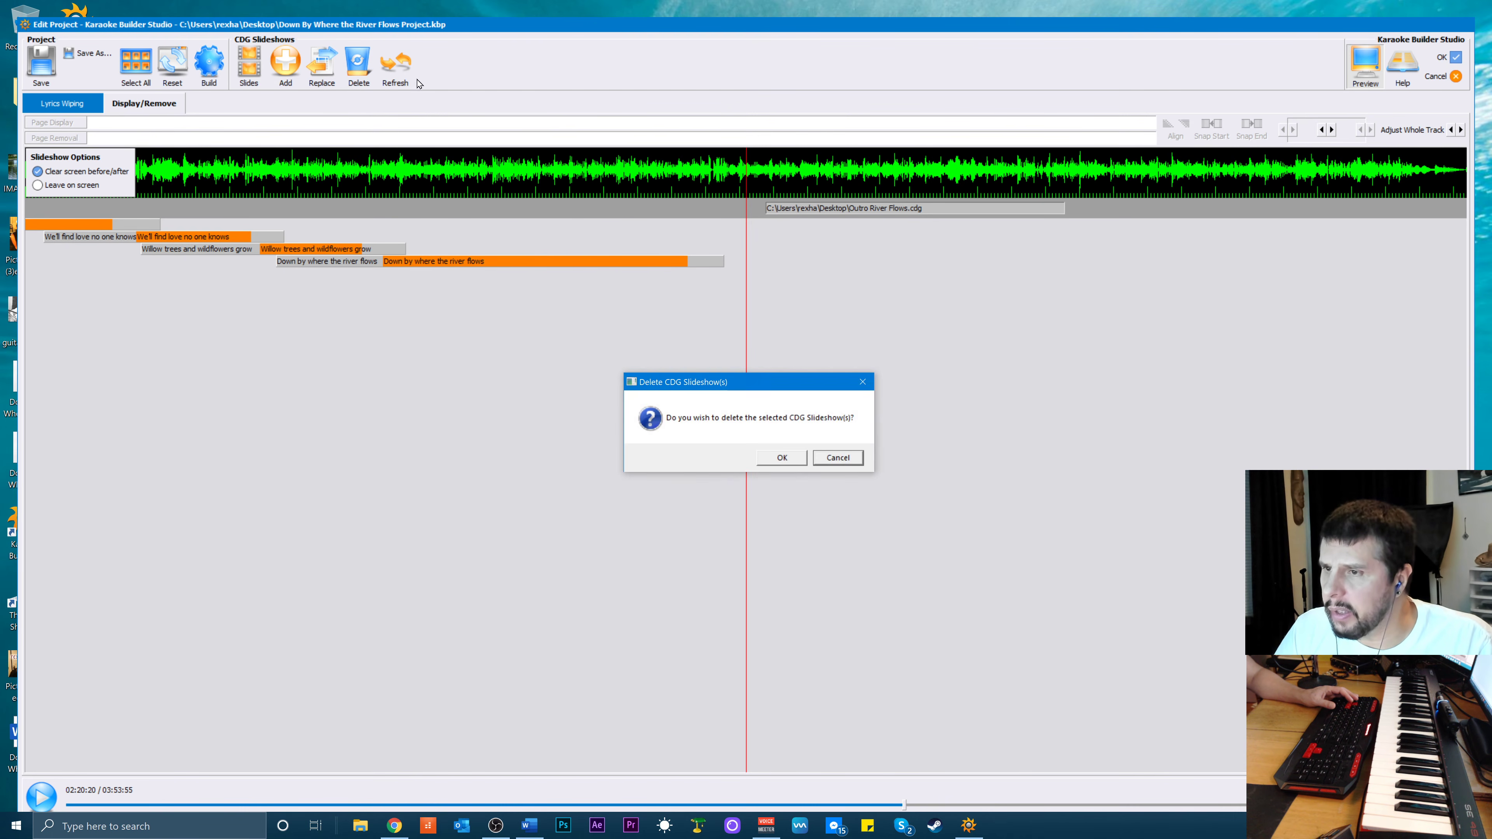
click(774, 456)
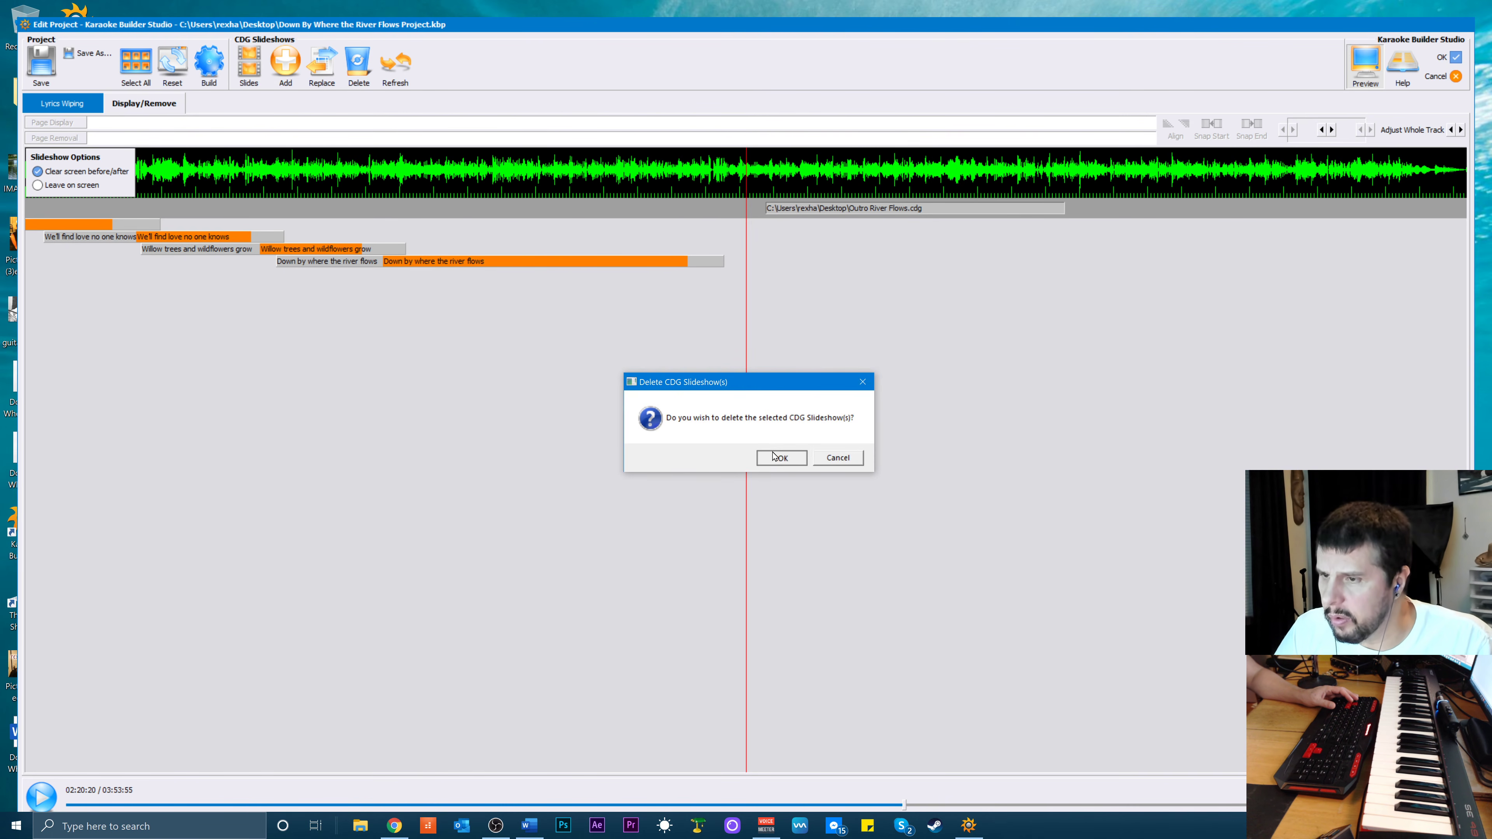
Add the rebuilt Outro River Flows.cdg slideshow from the Desktop to the project timeline
click(285, 62)
click(543, 147)
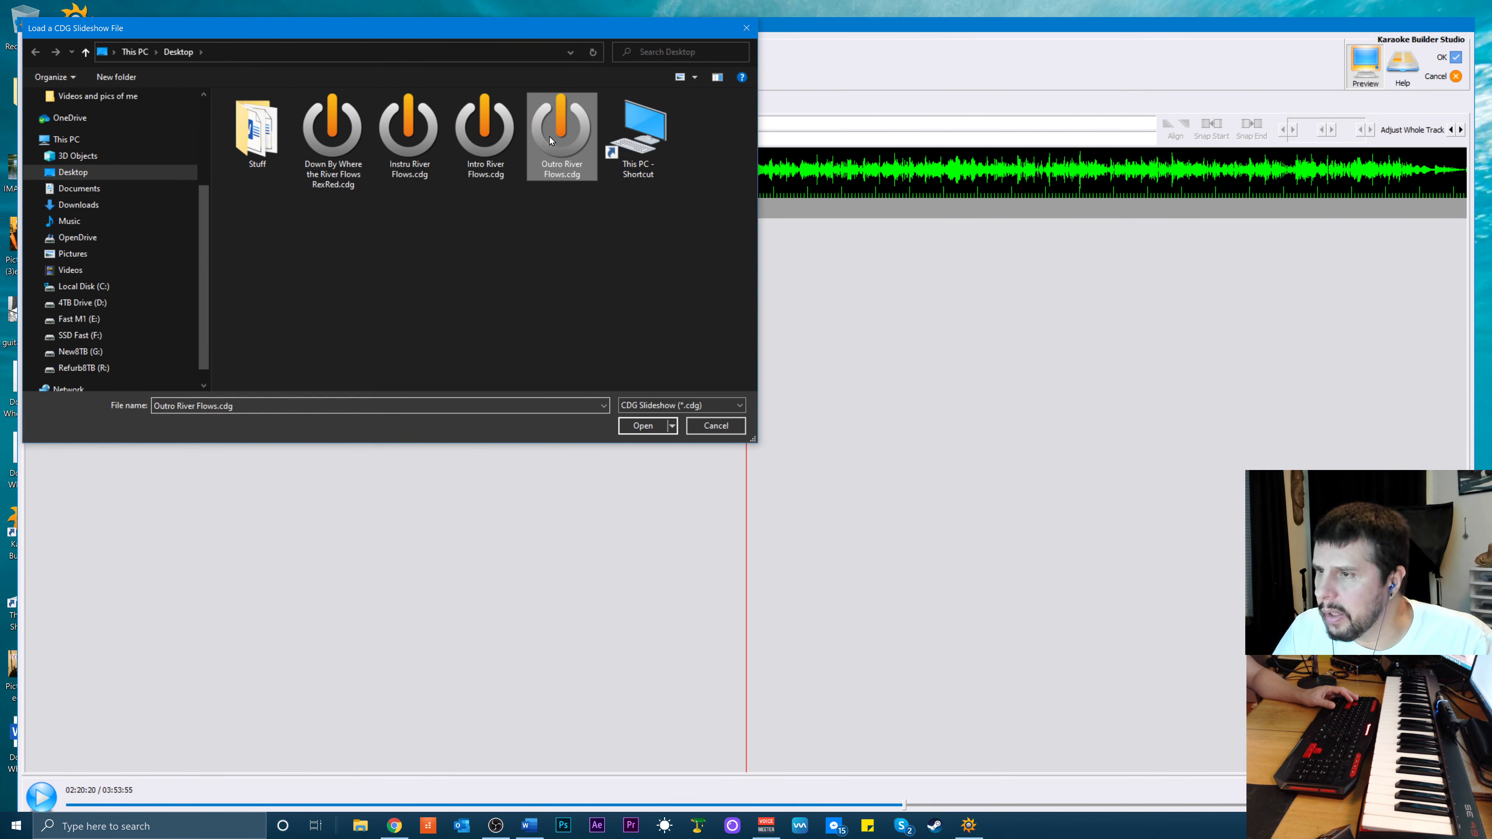
click(644, 431)
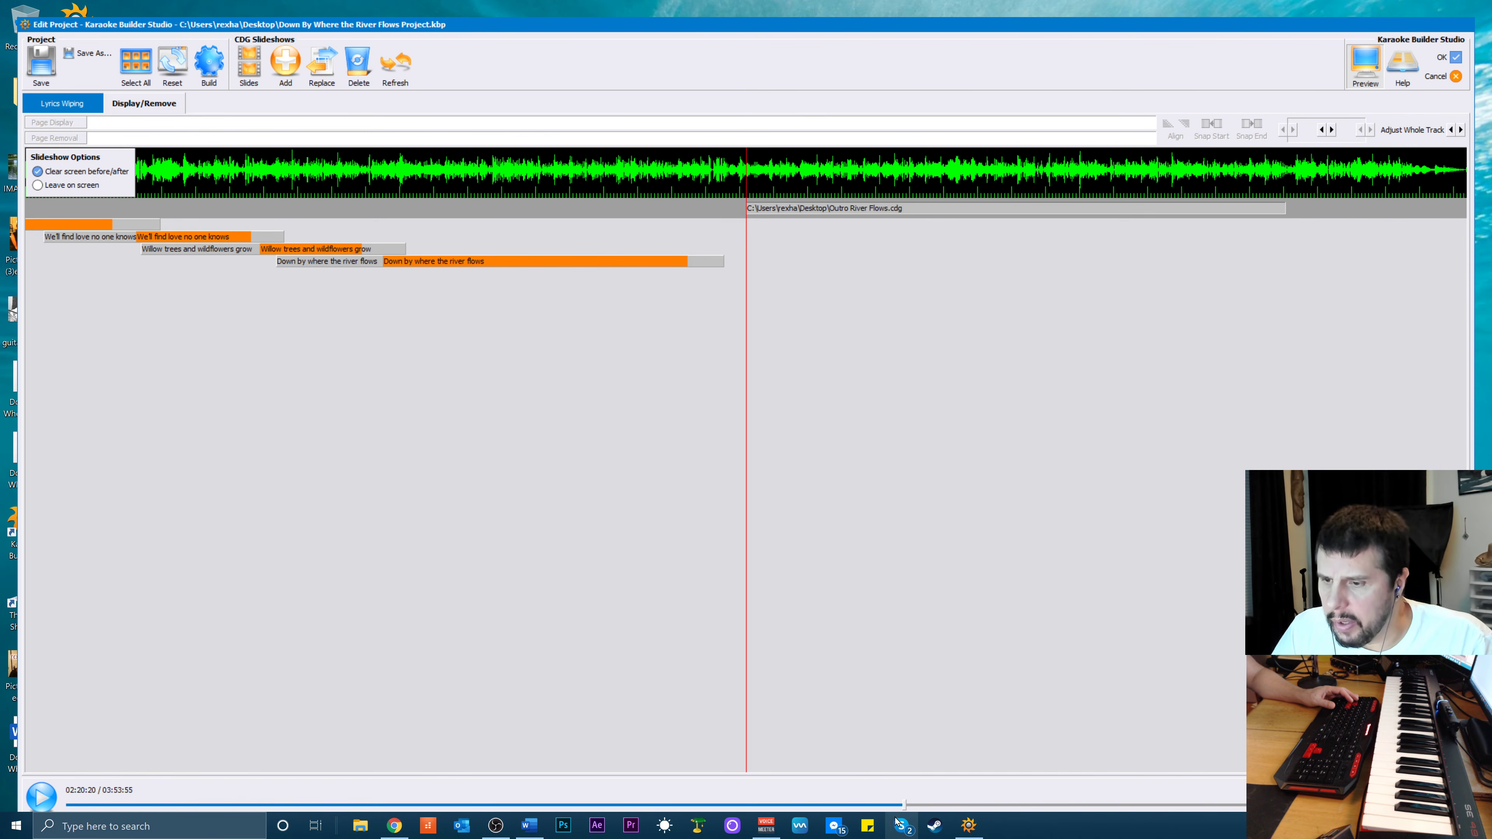
Shift the outro slideshow later on the timeline to center it in the instrumental gap before the "Where the river flows" lyric
drag(905, 810, 987, 808)
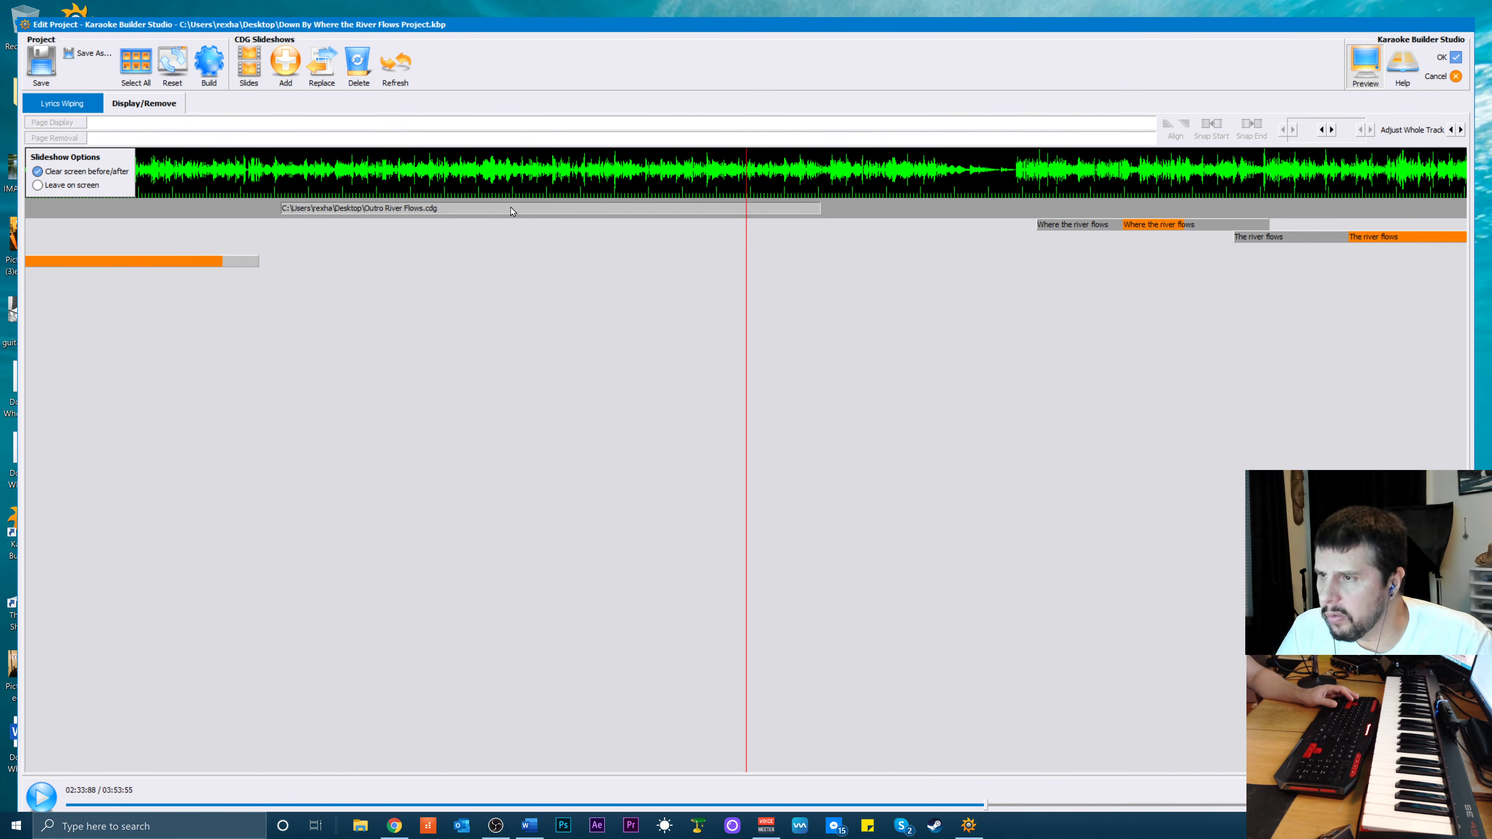
key(Right)
key(Right)
key(Right)
key(Right)
key(Right)
key(Right)
key(Right)
key(Right)
key(Right)
key(Right)
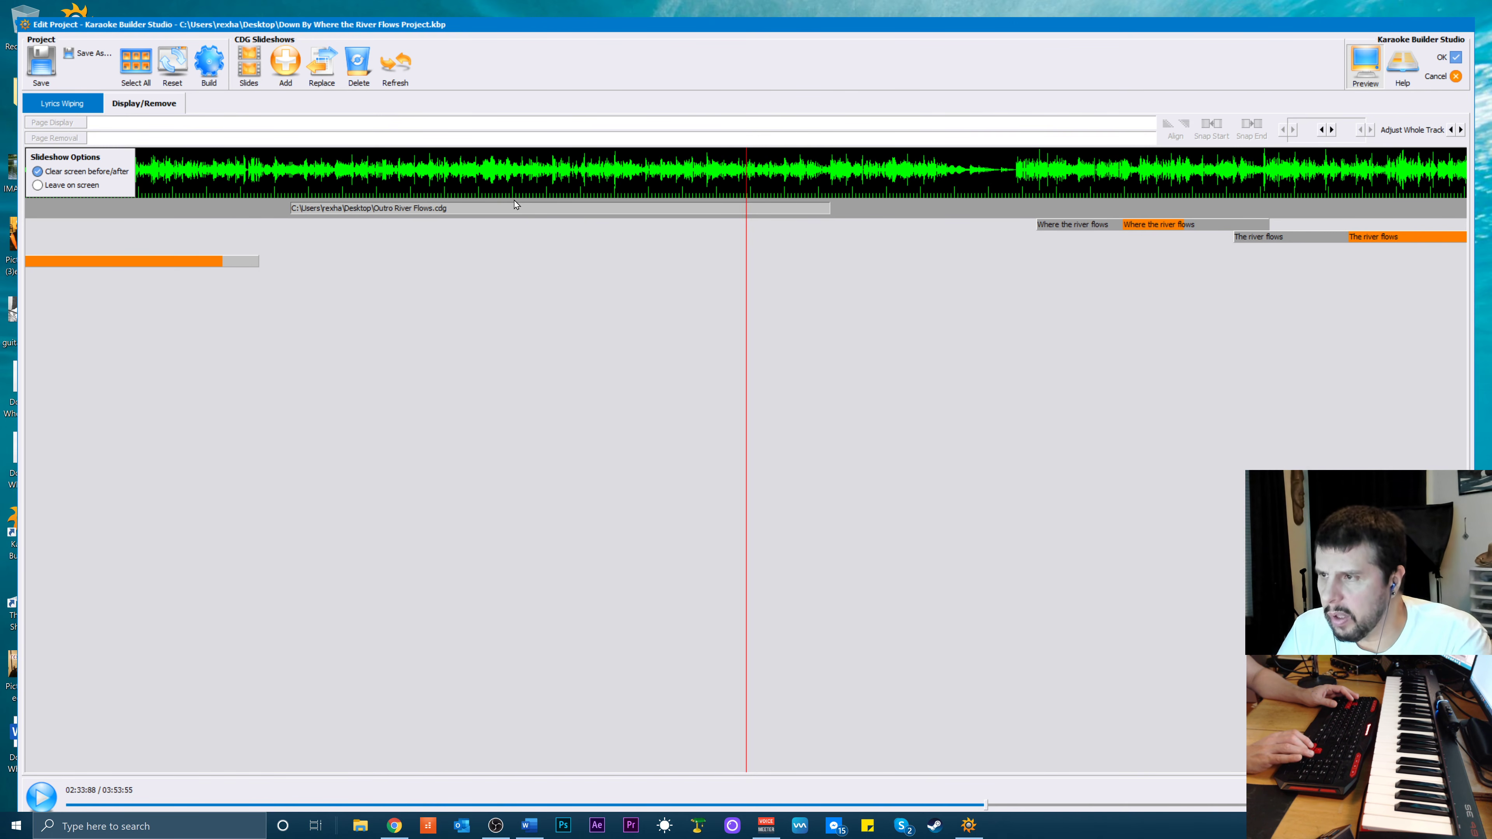
key(Right)
key(Right)
key(Right)
key(Right)
key(Right)
key(Right)
key(Right)
key(Right)
key(Right)
key(Right)
key(Right)
key(Right)
key(Right)
key(Right)
key(Right)
key(Right)
key(Right)
key(Right)
key(Right)
key(Right)
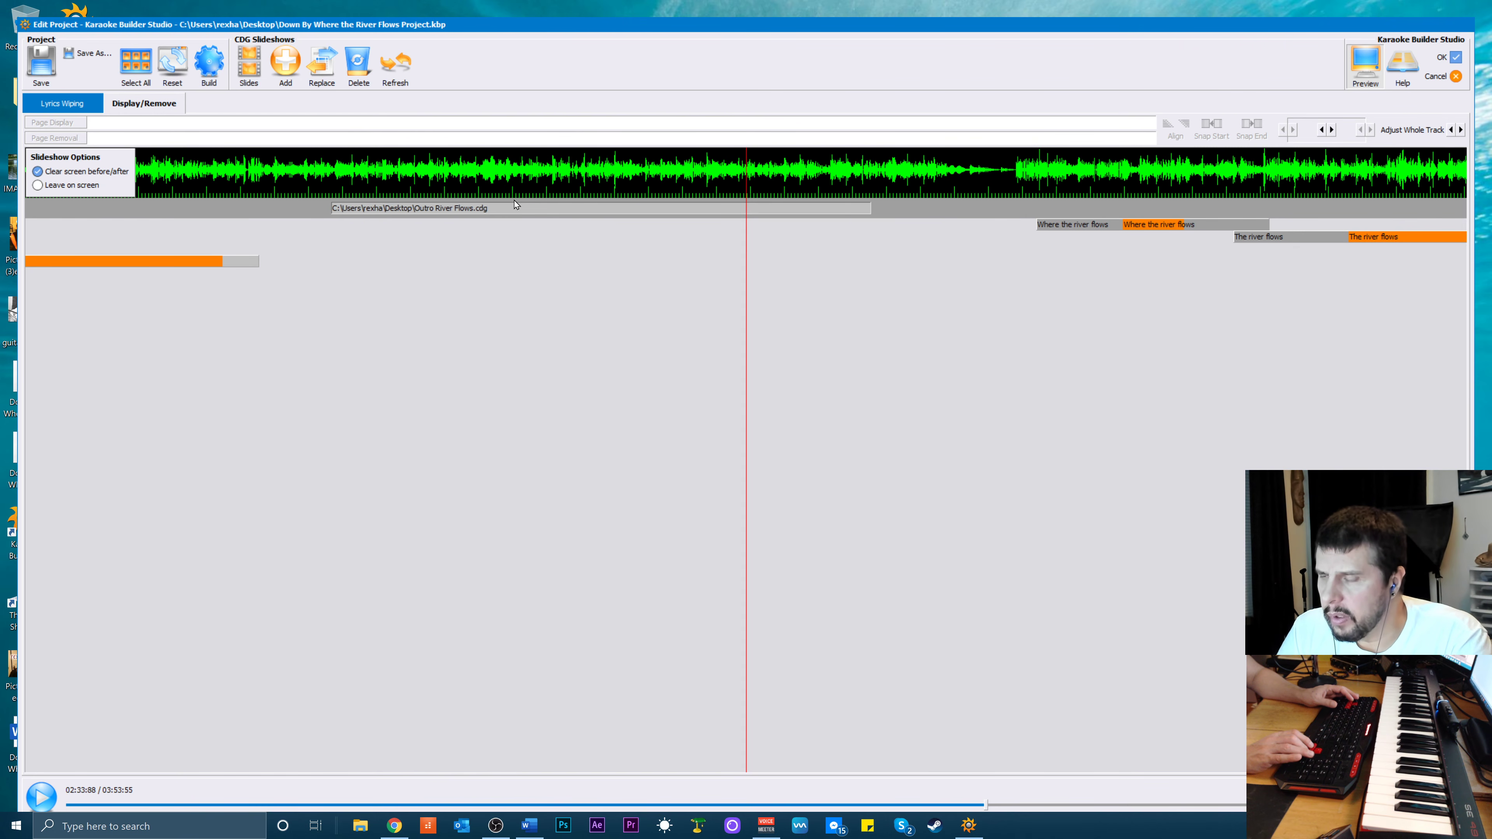
key(Right)
key(Right)
key(Right)
key(Right)
key(Right)
key(Right)
key(Right)
key(Right)
key(Right)
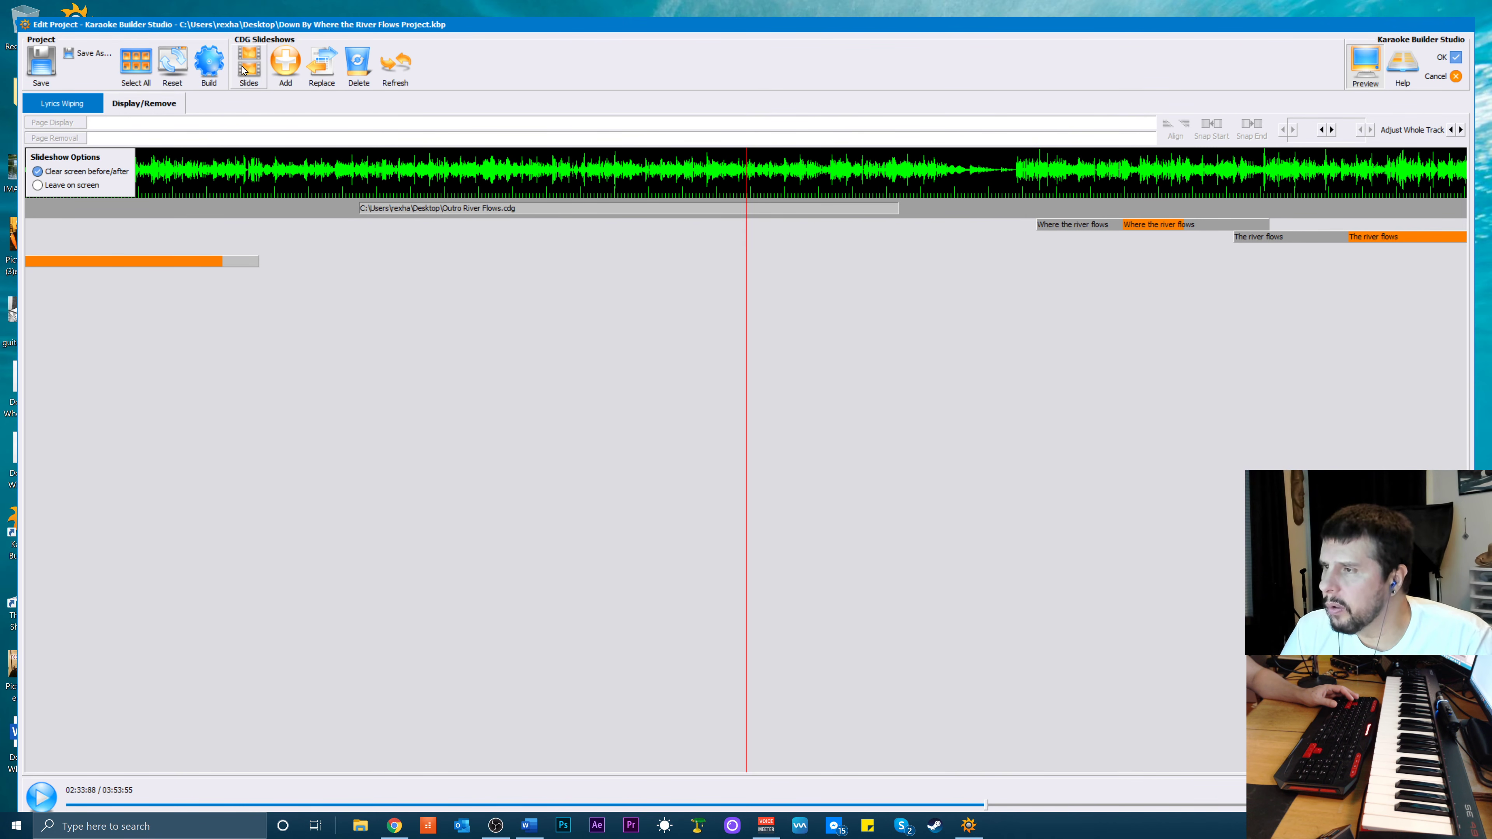
Build the project's CDG file, overwriting the existing Down By Where the River Flows RexRed.cdg on the Desktop
click(209, 77)
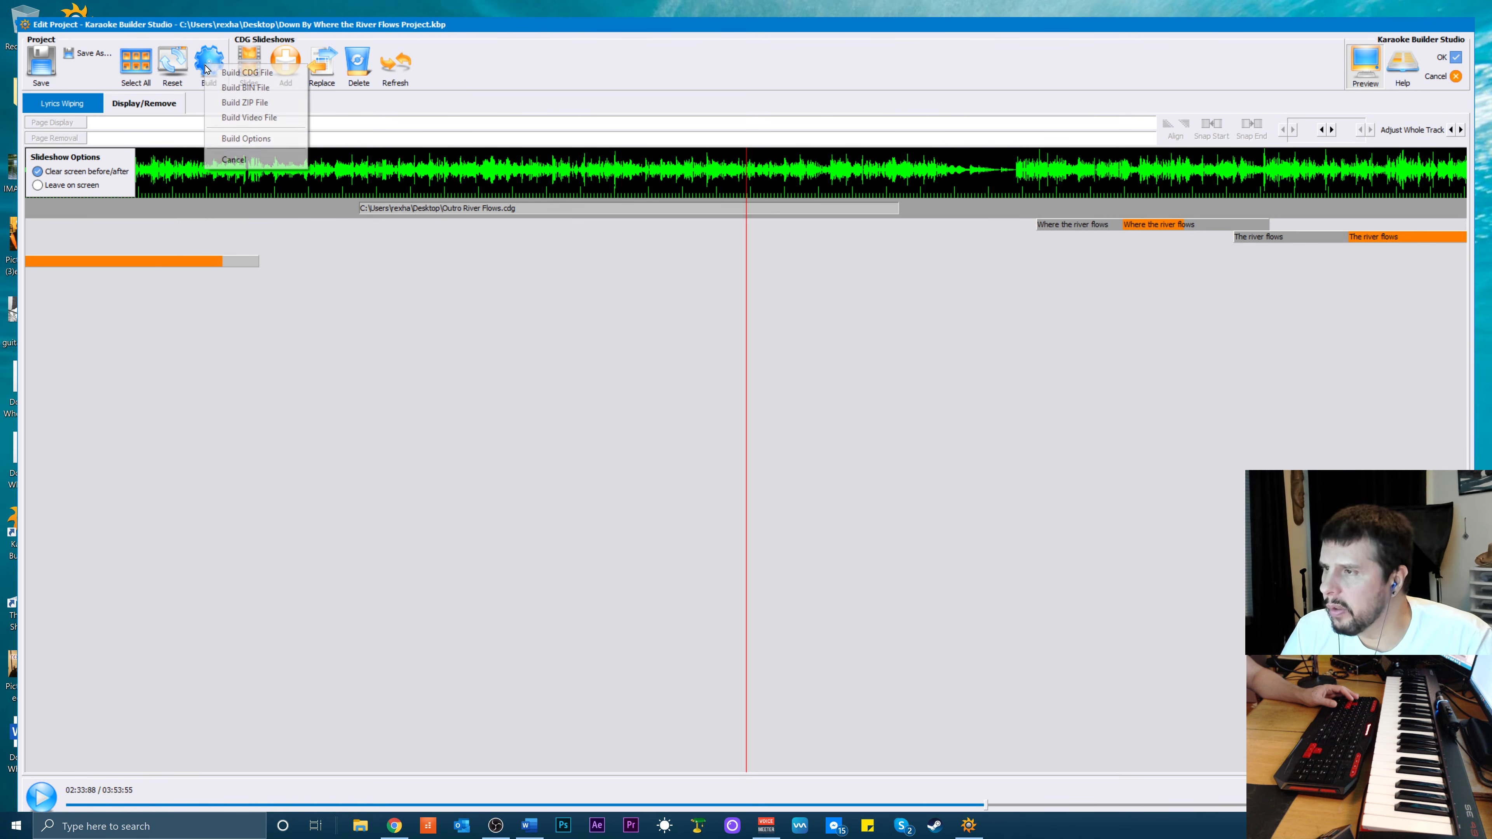
click(257, 75)
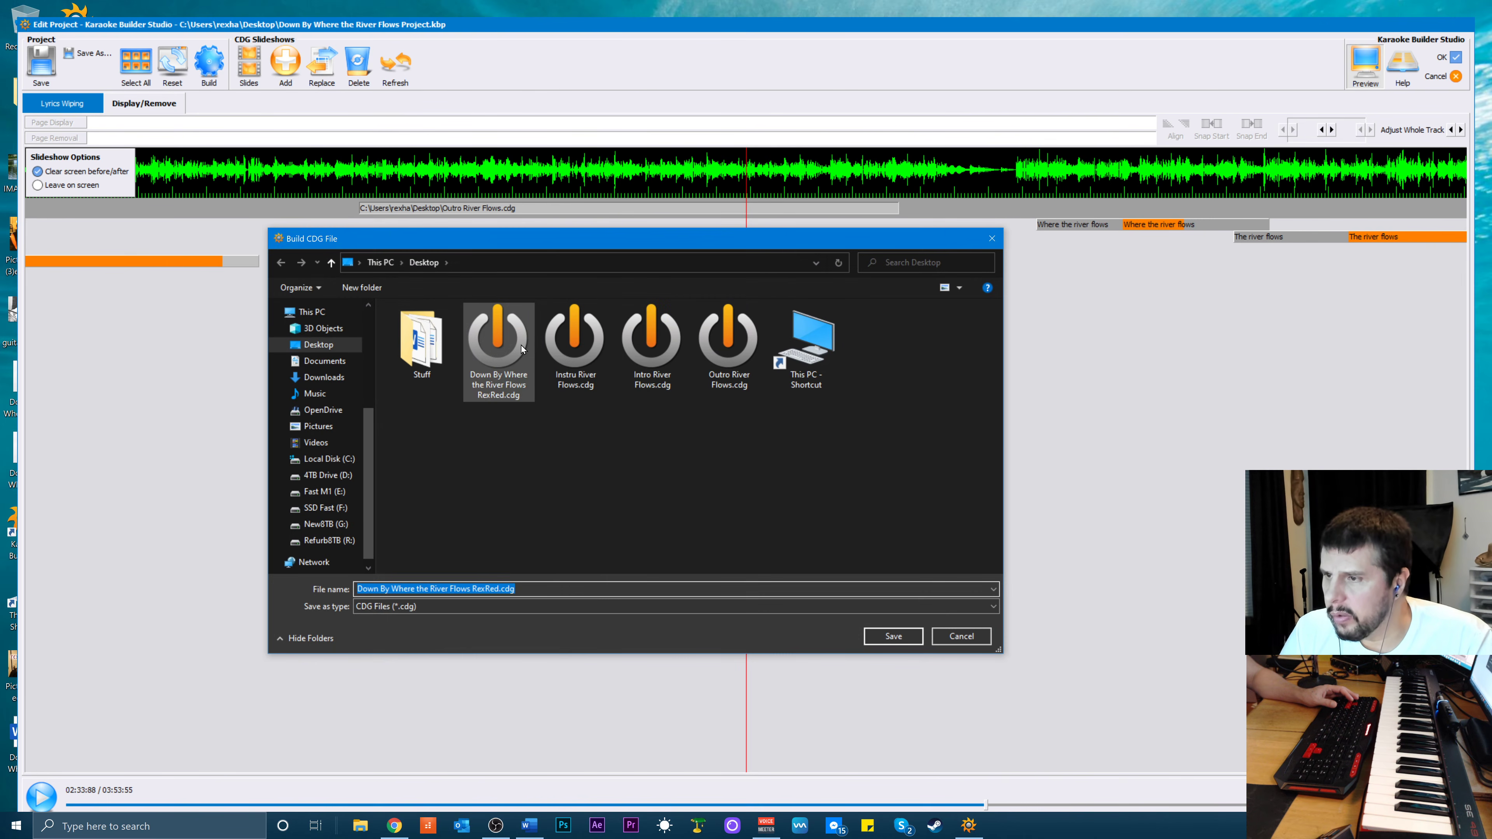
click(521, 349)
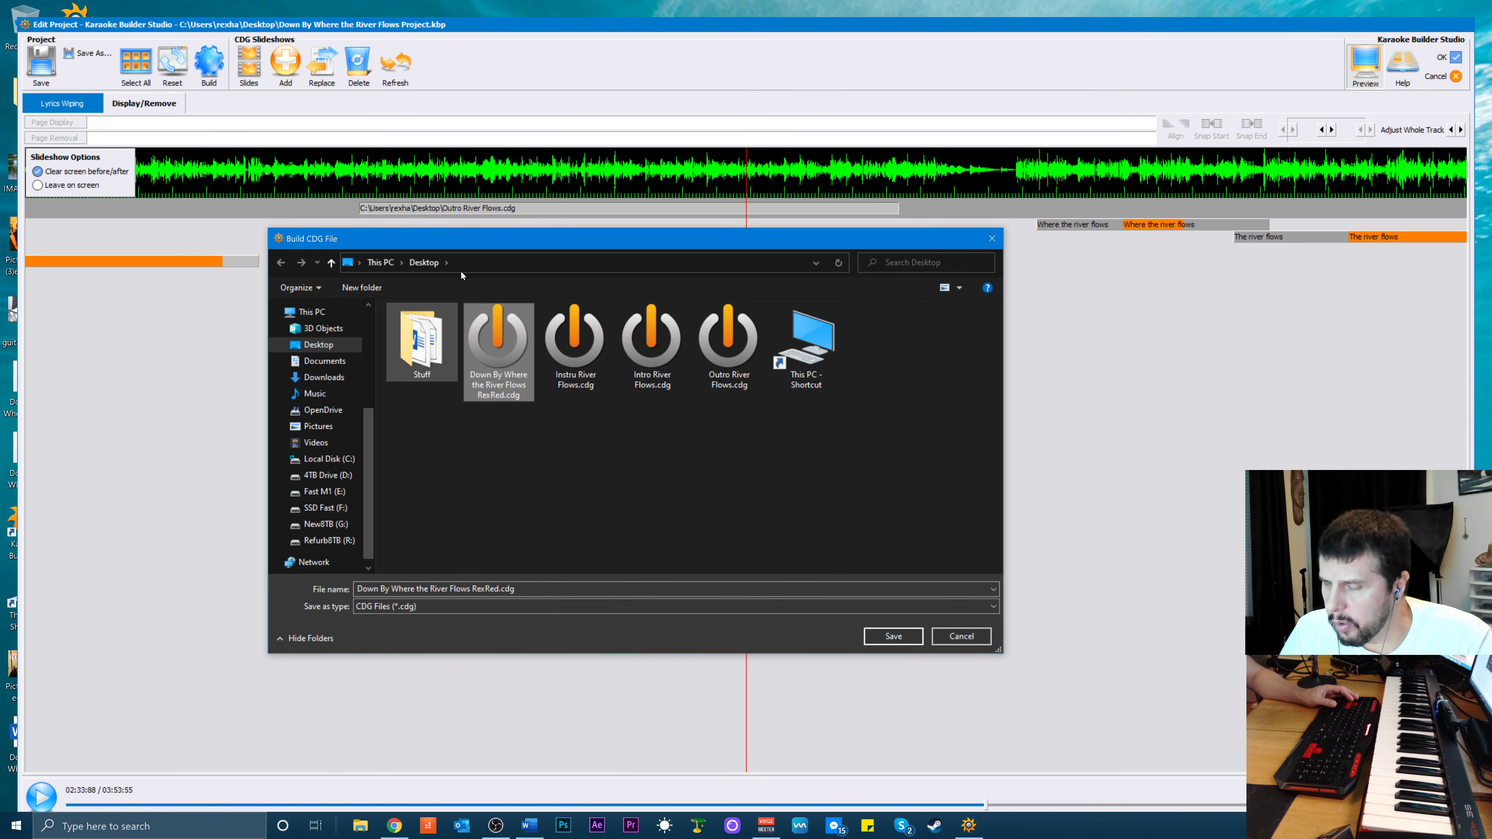
click(893, 636)
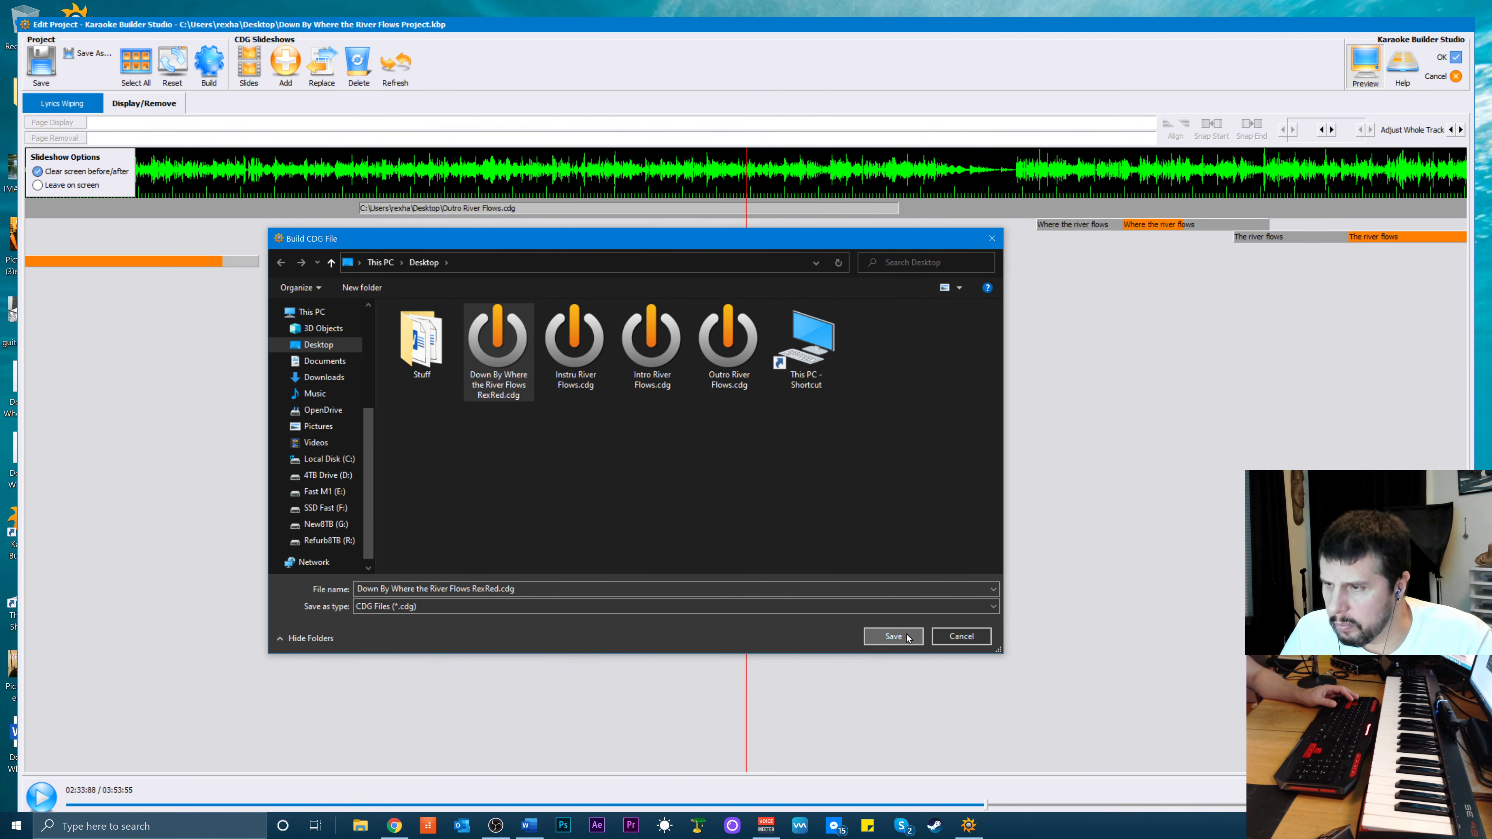
click(791, 416)
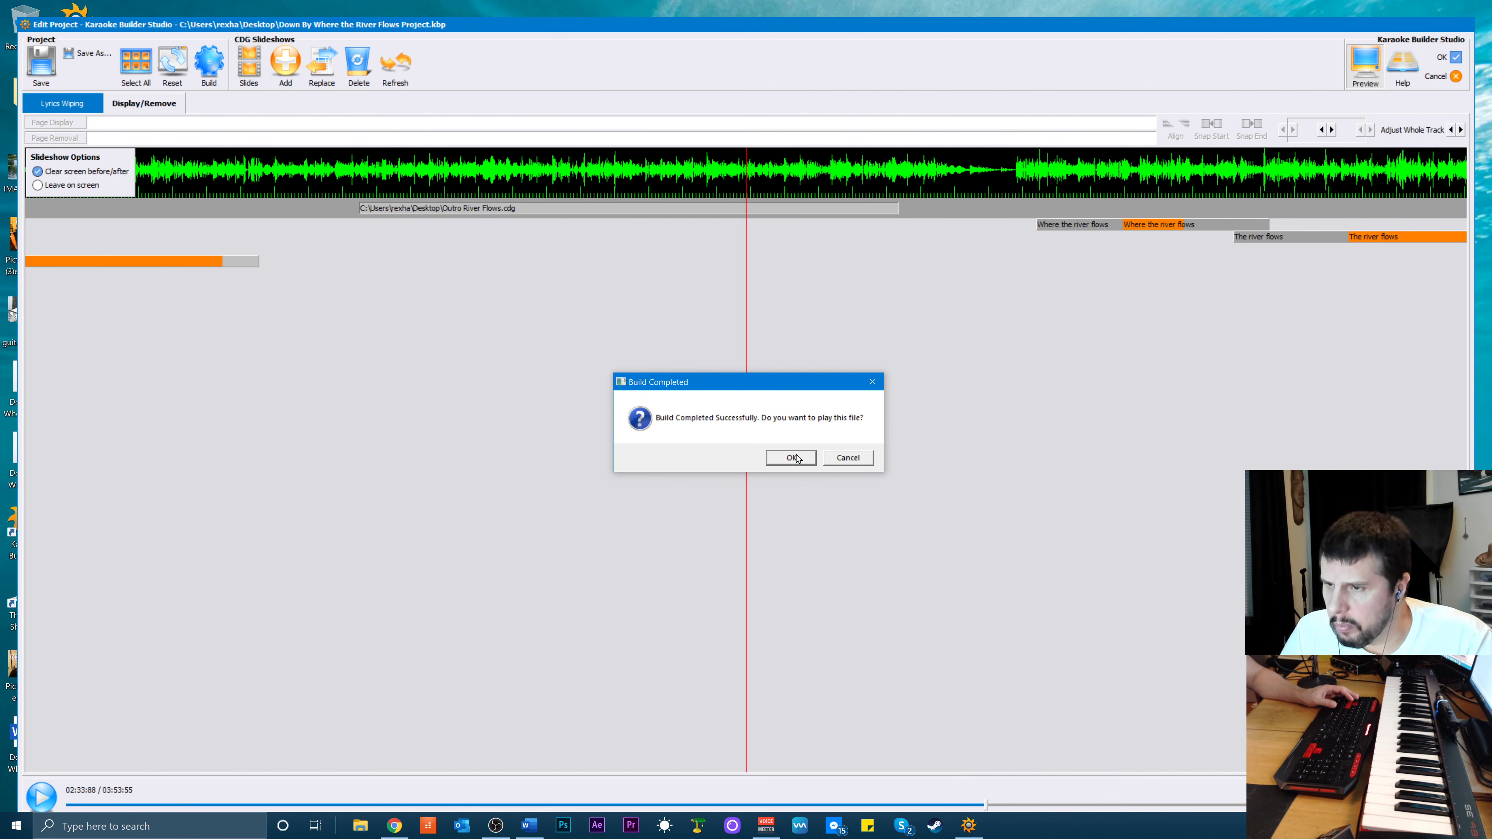
Play the built karaoke file from its later part to check the outro slideshow, and close the player
click(797, 458)
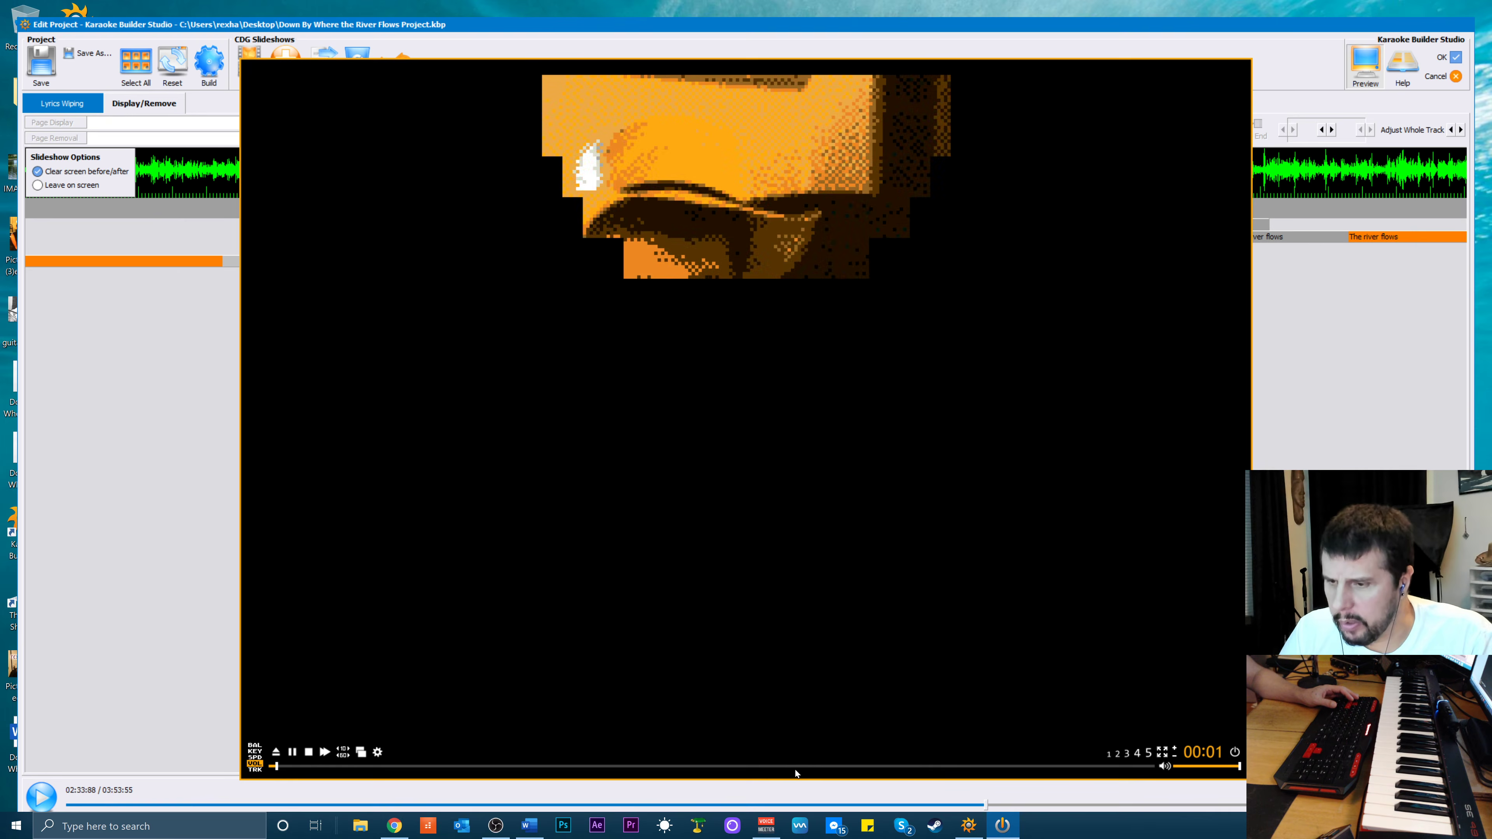
click(796, 768)
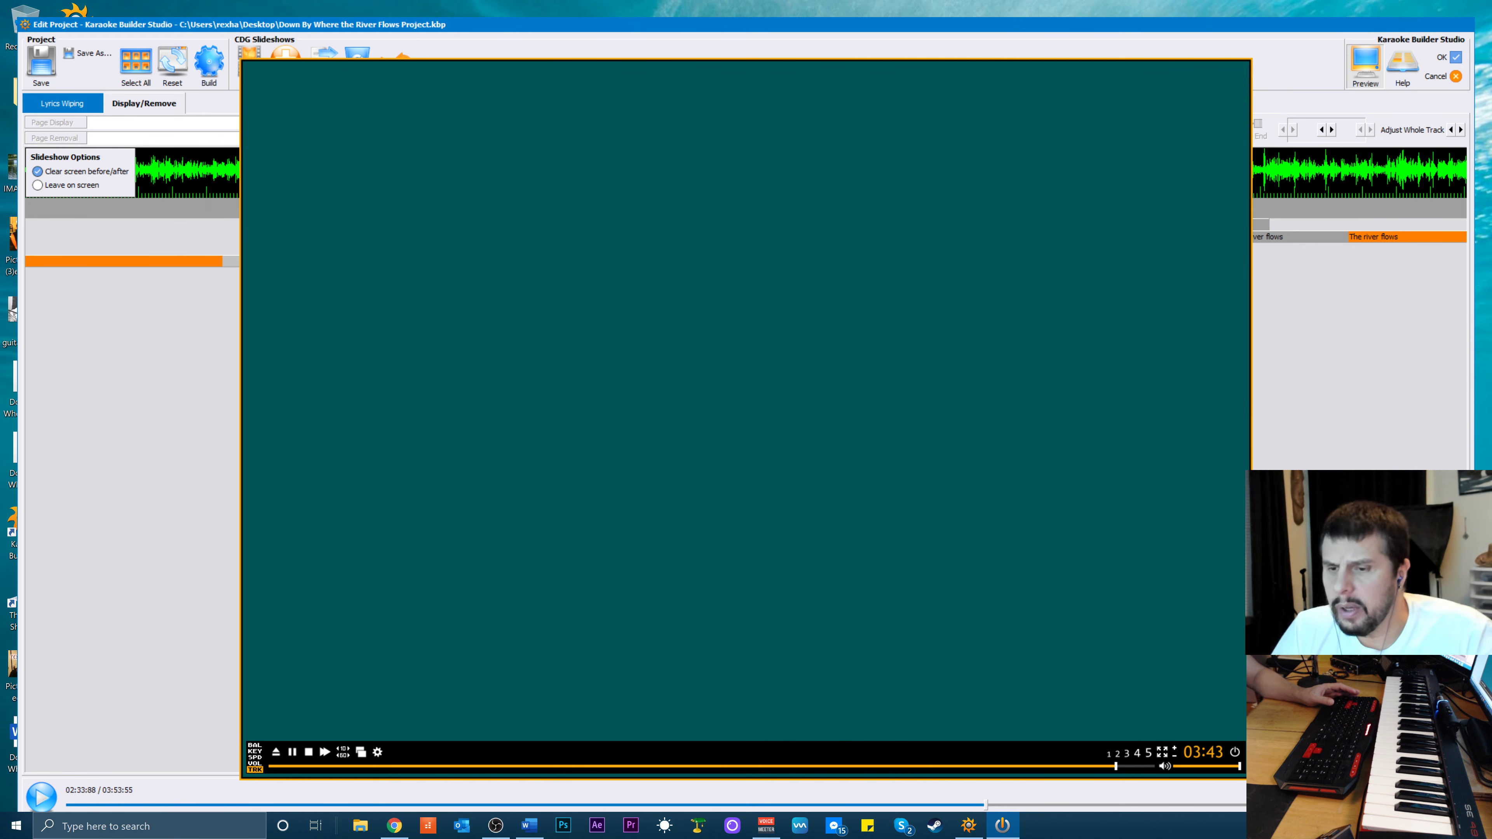
click(1234, 758)
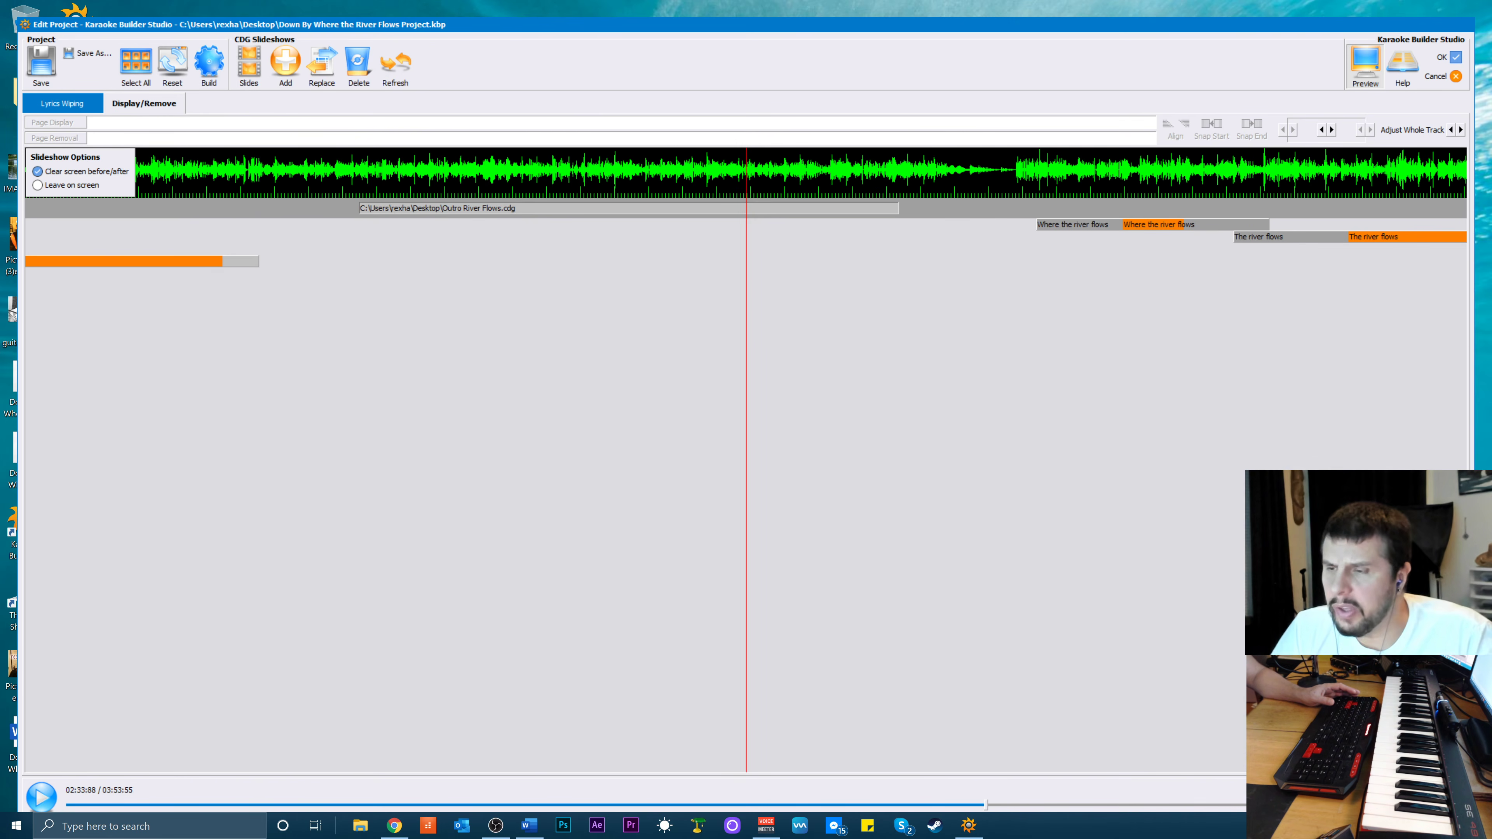
Accept the timeline edits, save the karaoke project and exit the program
click(1457, 58)
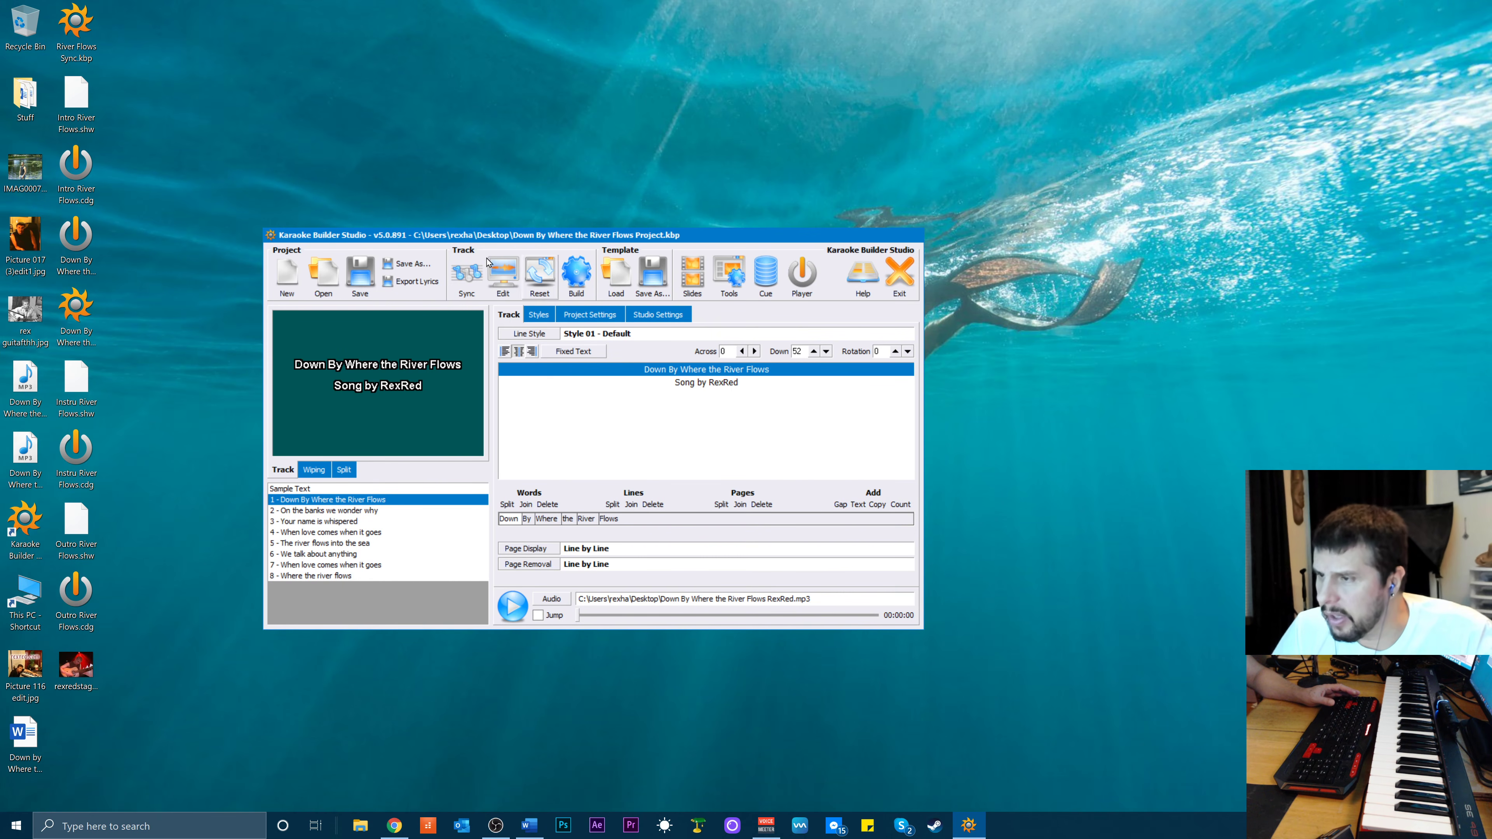
click(362, 285)
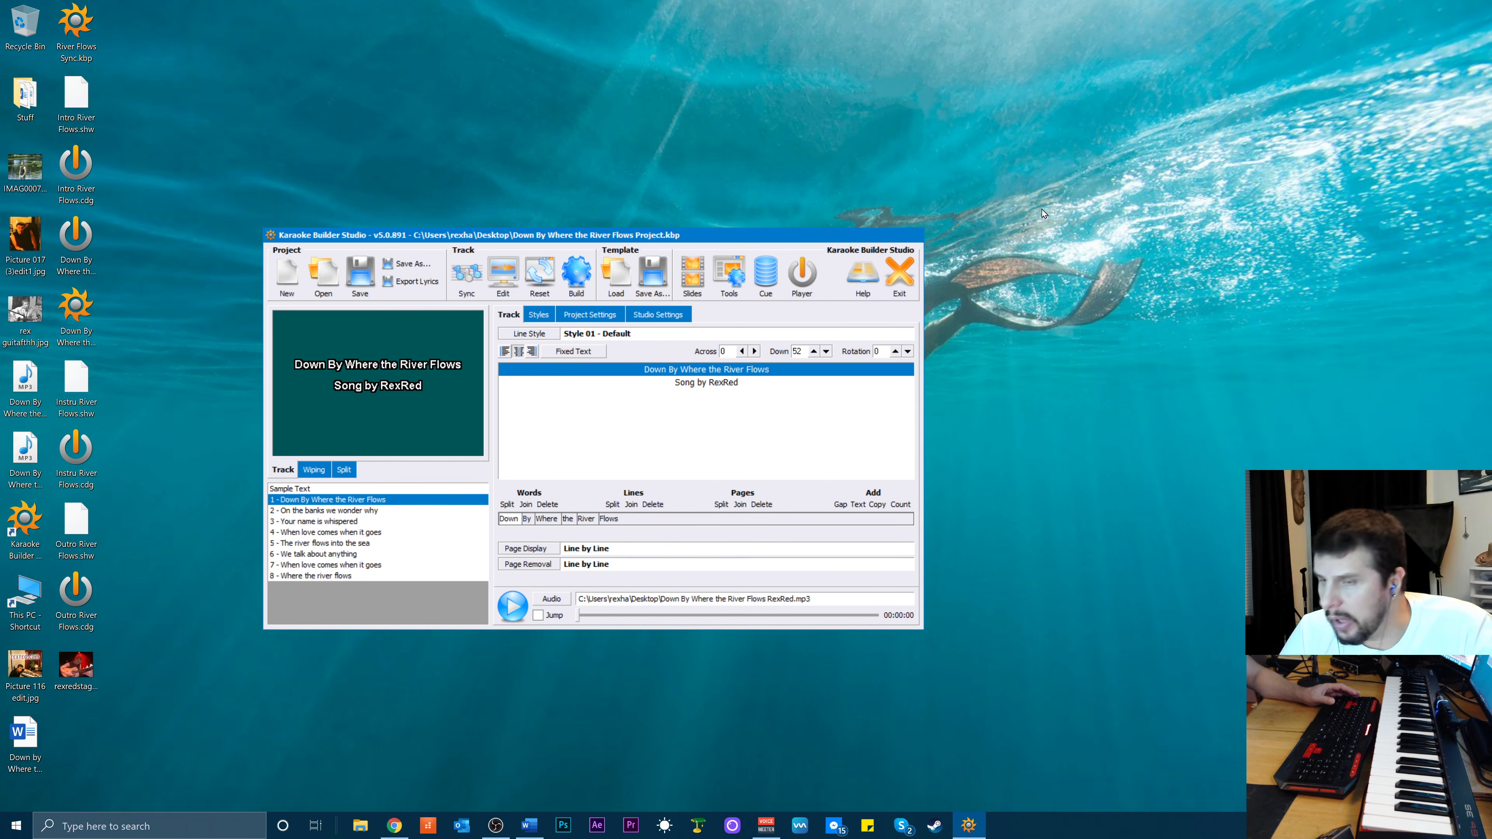
click(900, 286)
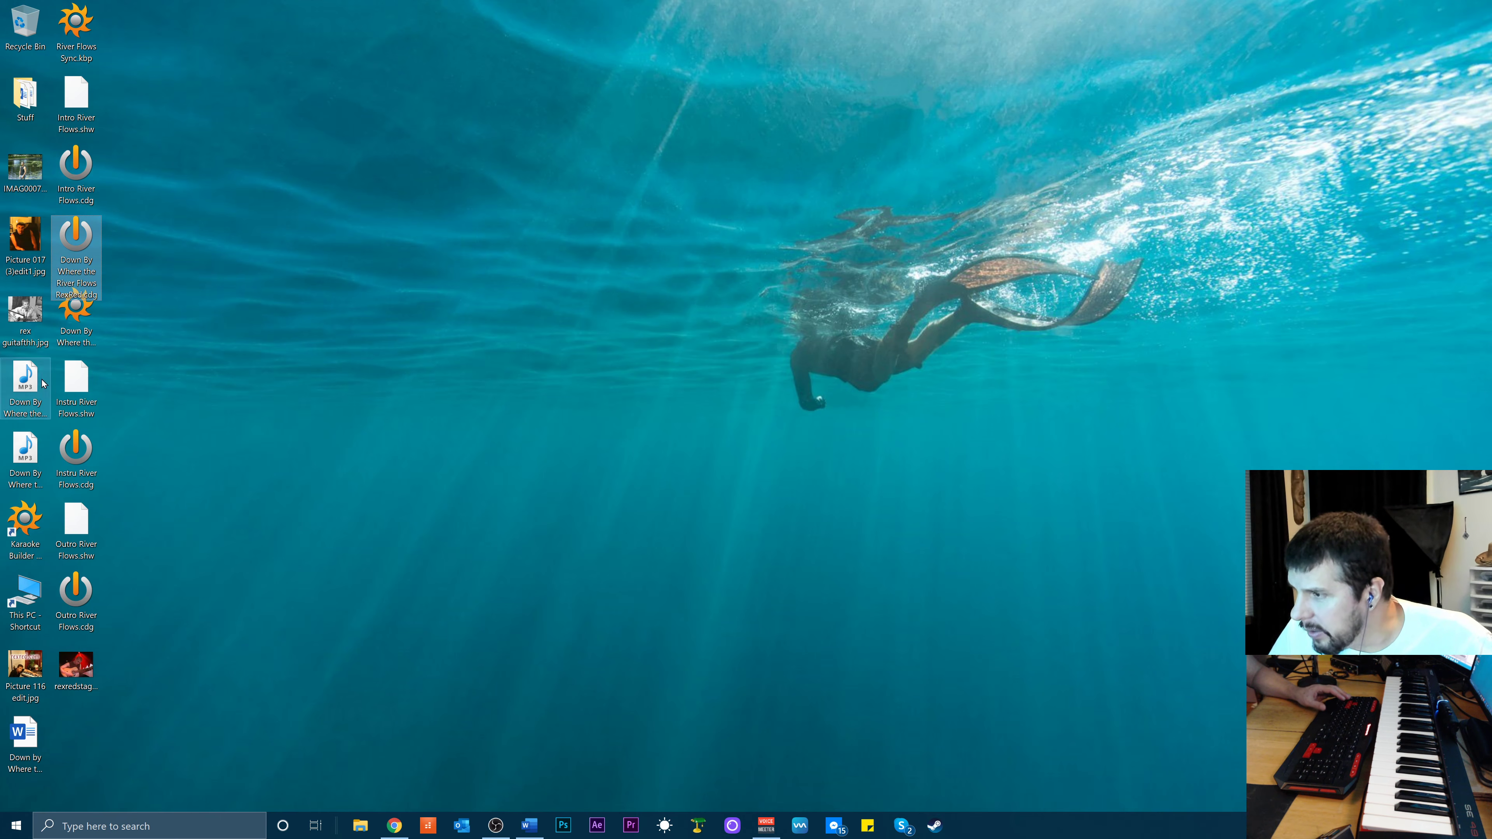
Create a new desktop folder named "Down By Where the River Flows Karaoke"
right_click(263, 304)
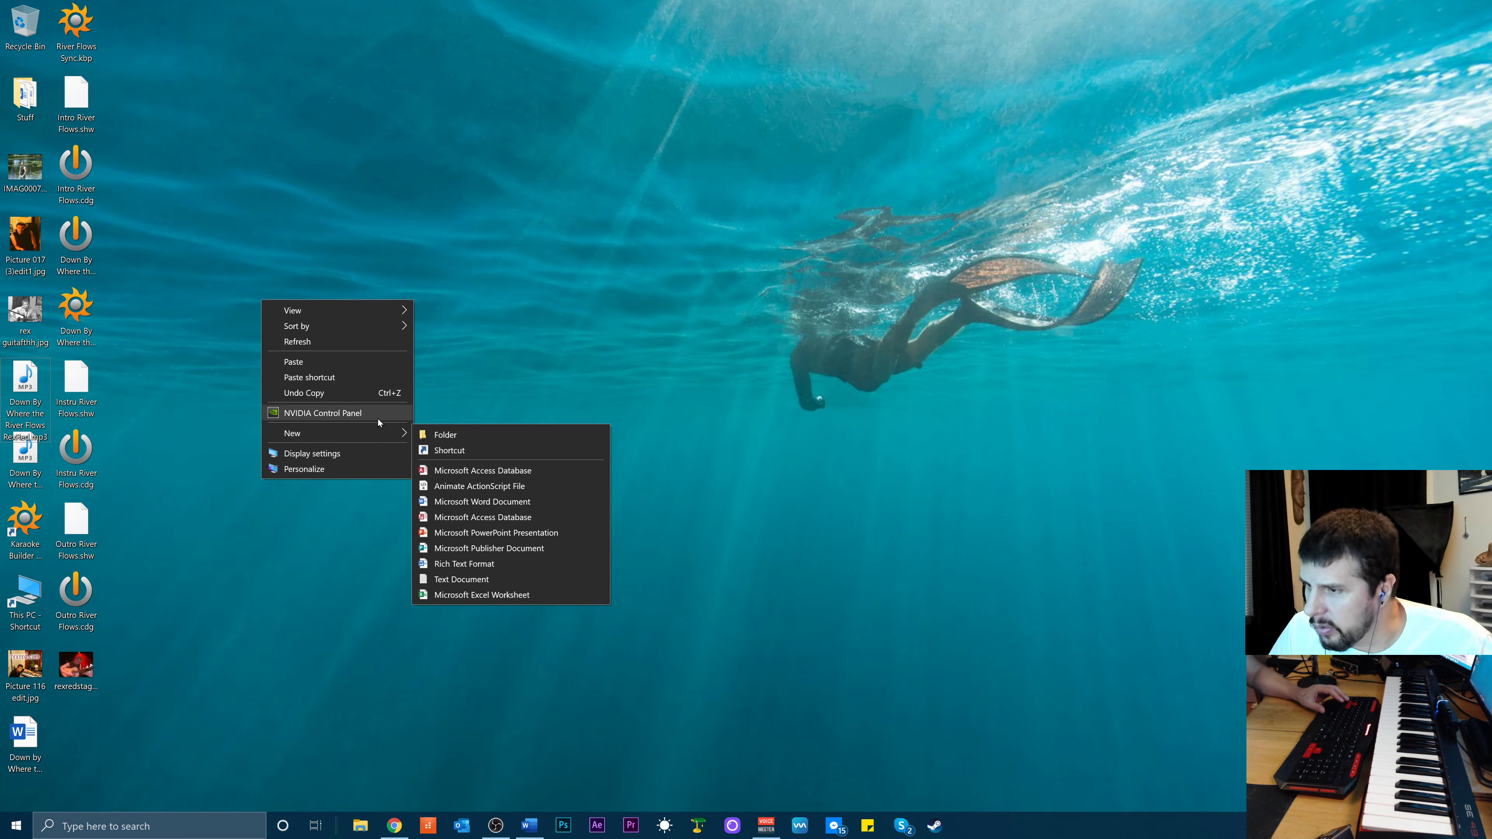
mouse_move(386, 435)
click(432, 433)
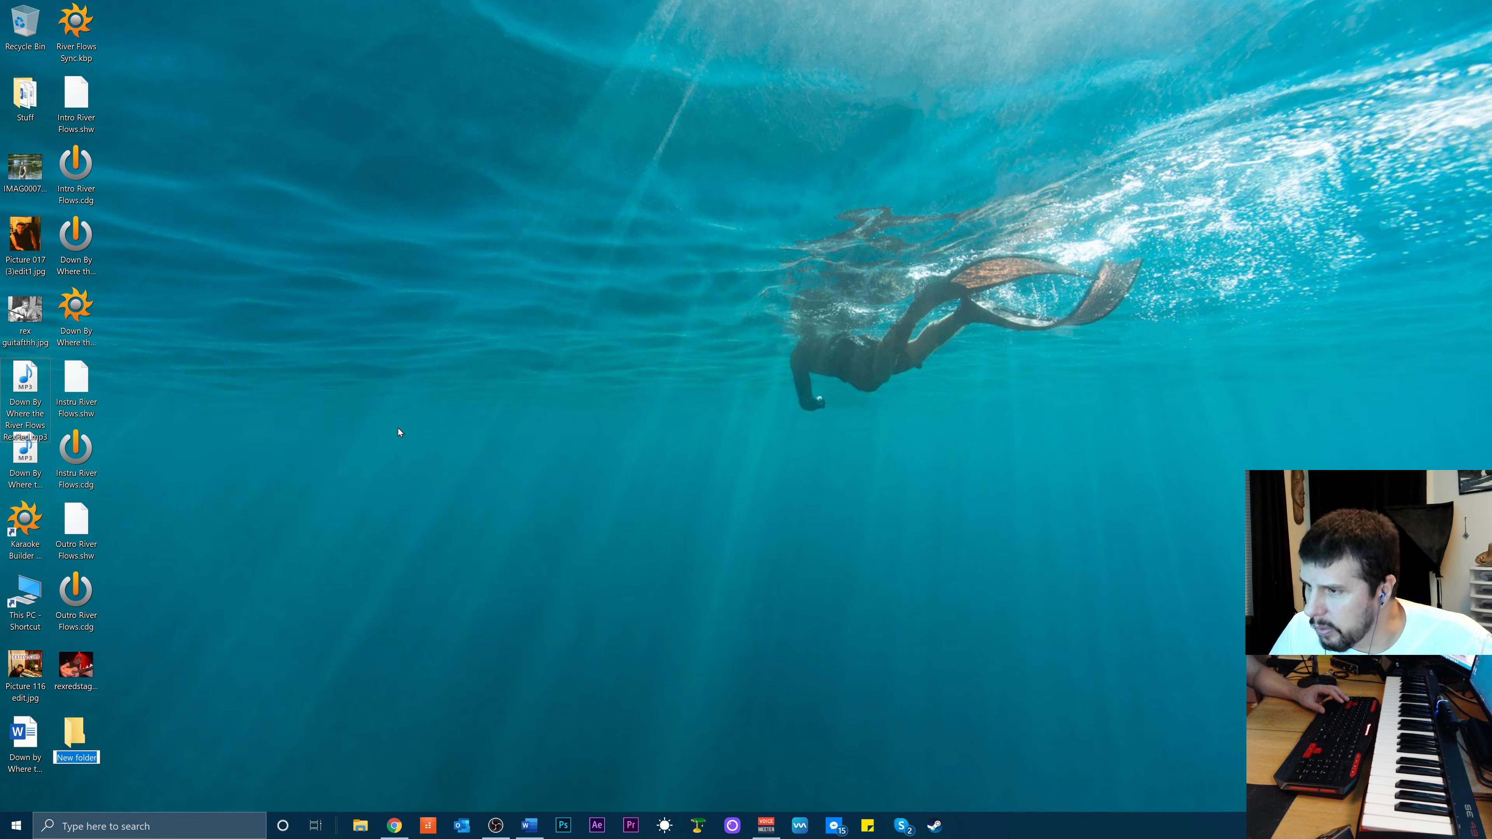
key(Return)
right_click(262, 357)
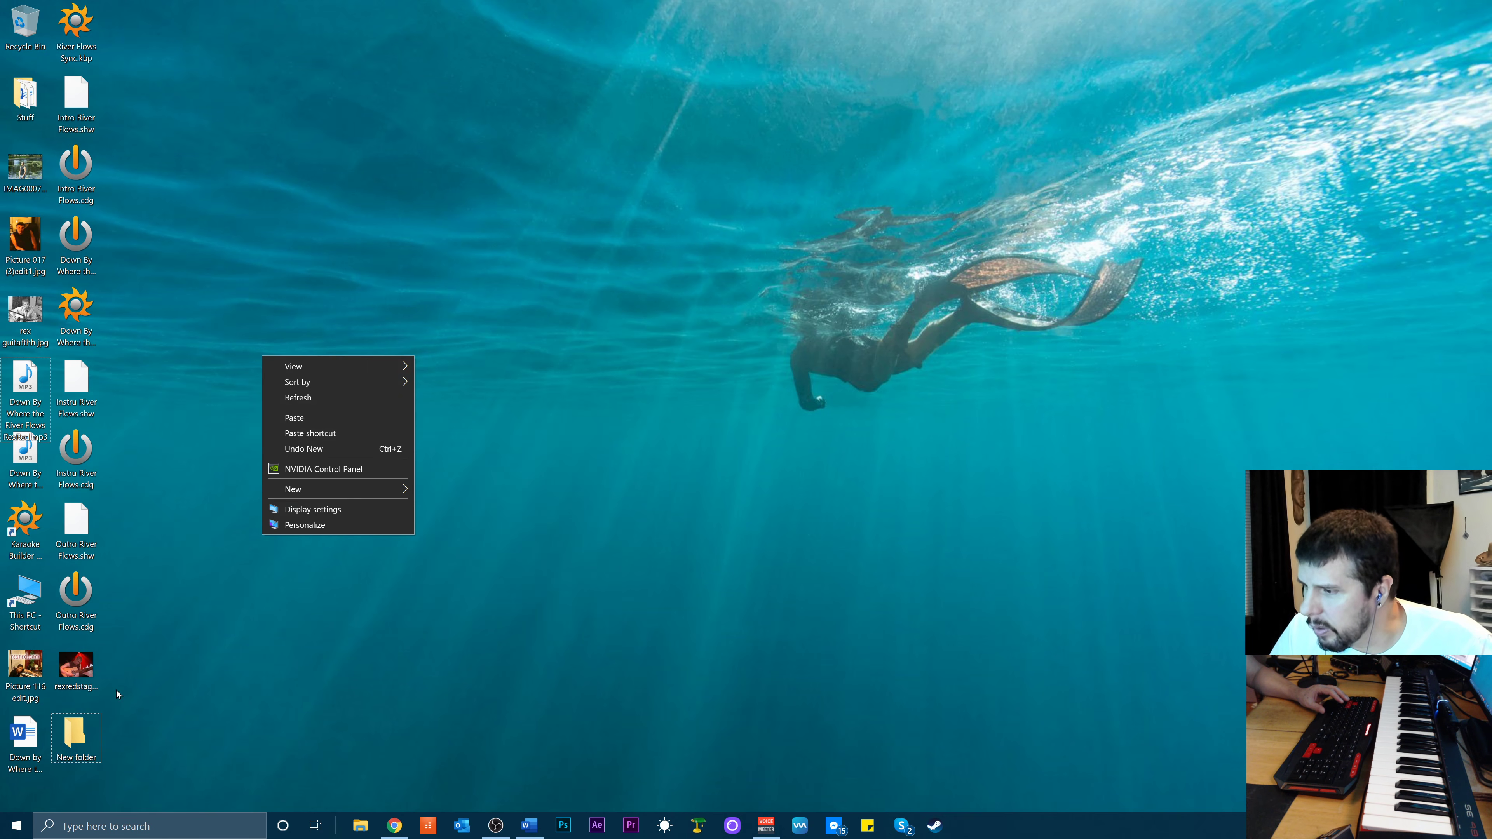
click(77, 750)
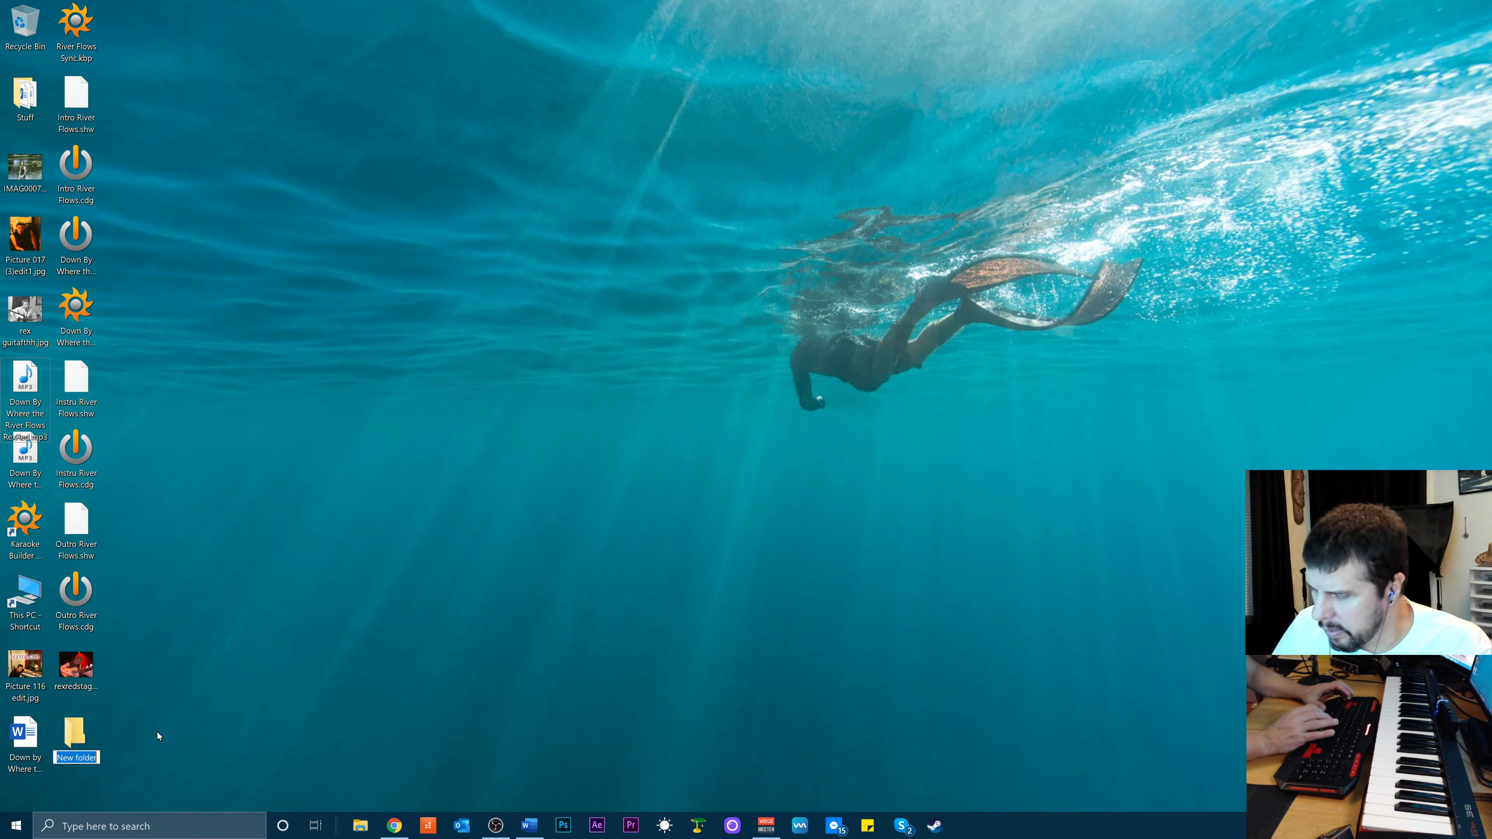
text(Down B)
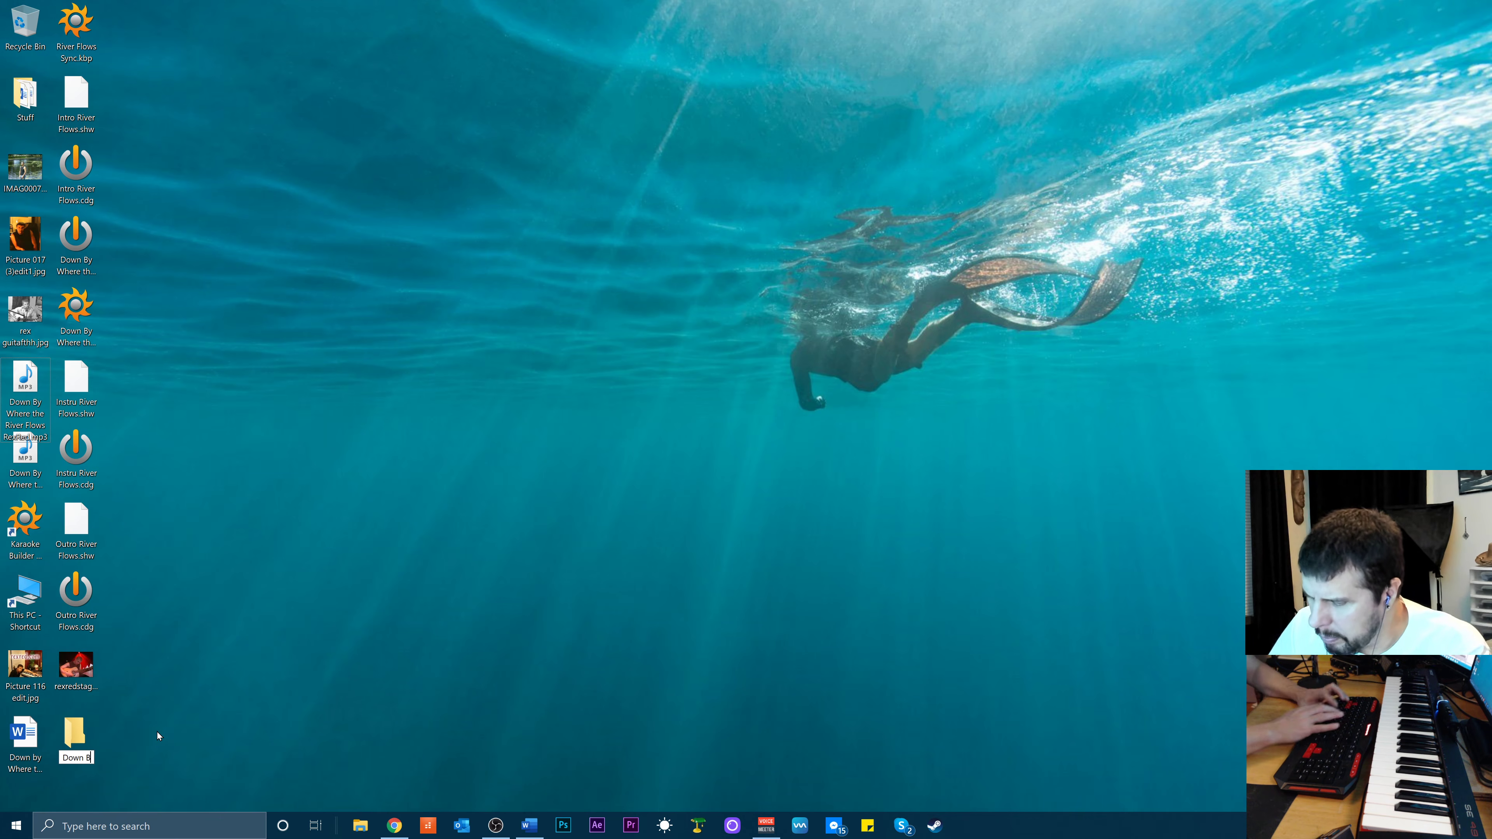
text(y Where )
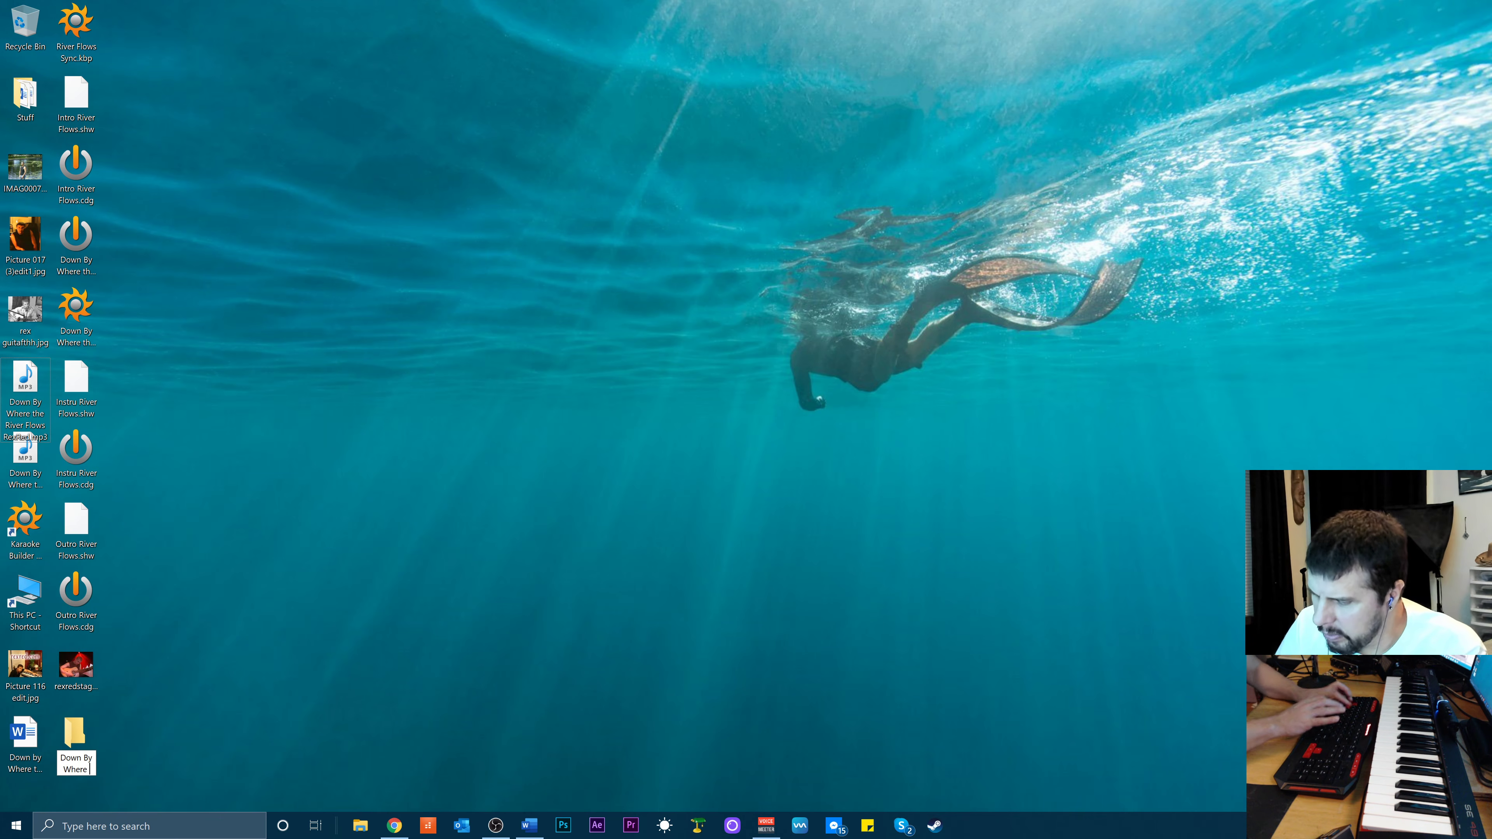
text(The)
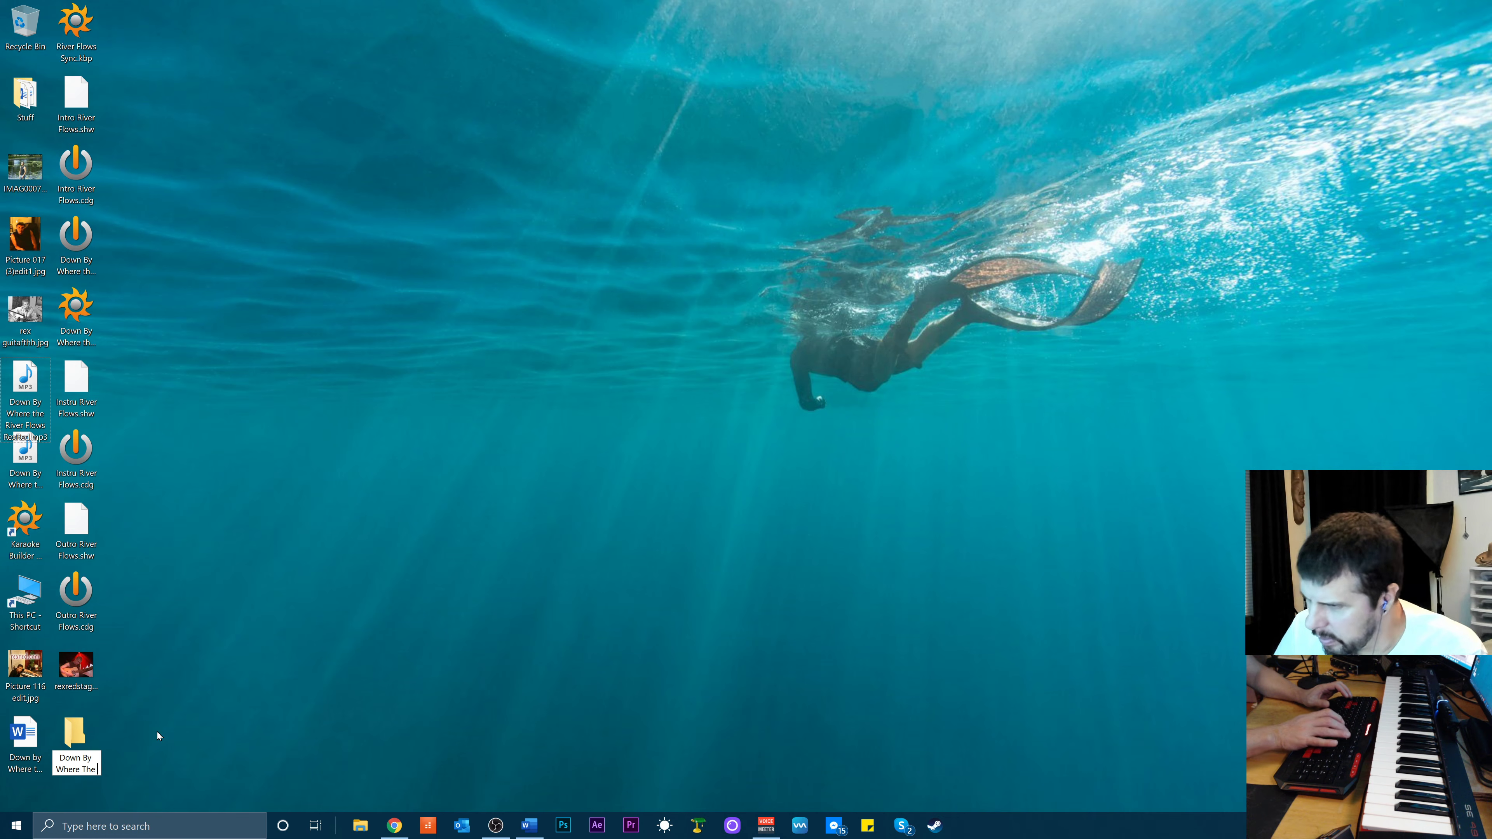
key(BackSpace)
key(BackSpace)
key(BackSpace)
key(BackSpace)
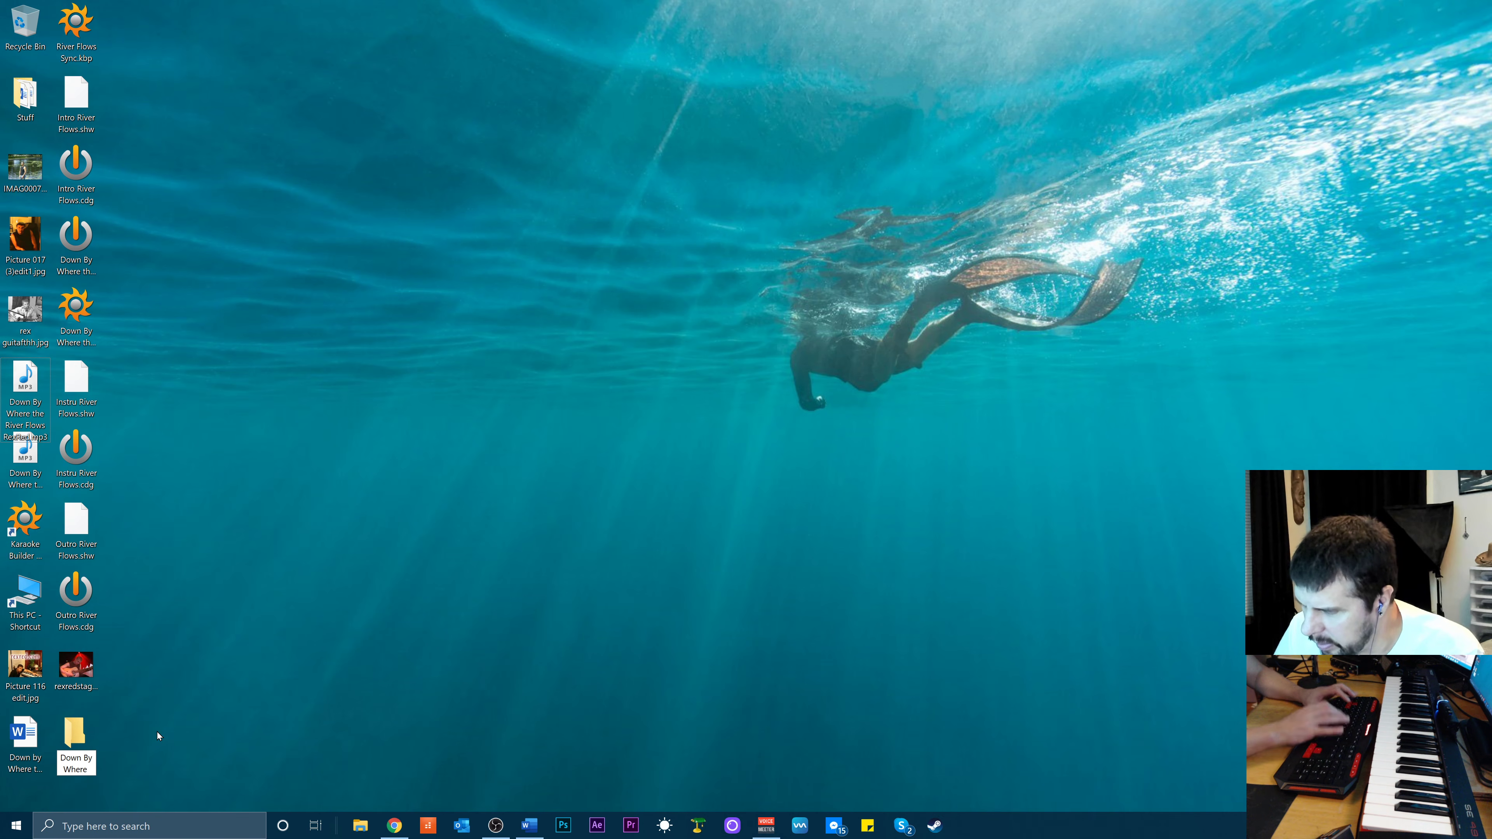
text(the River Fl)
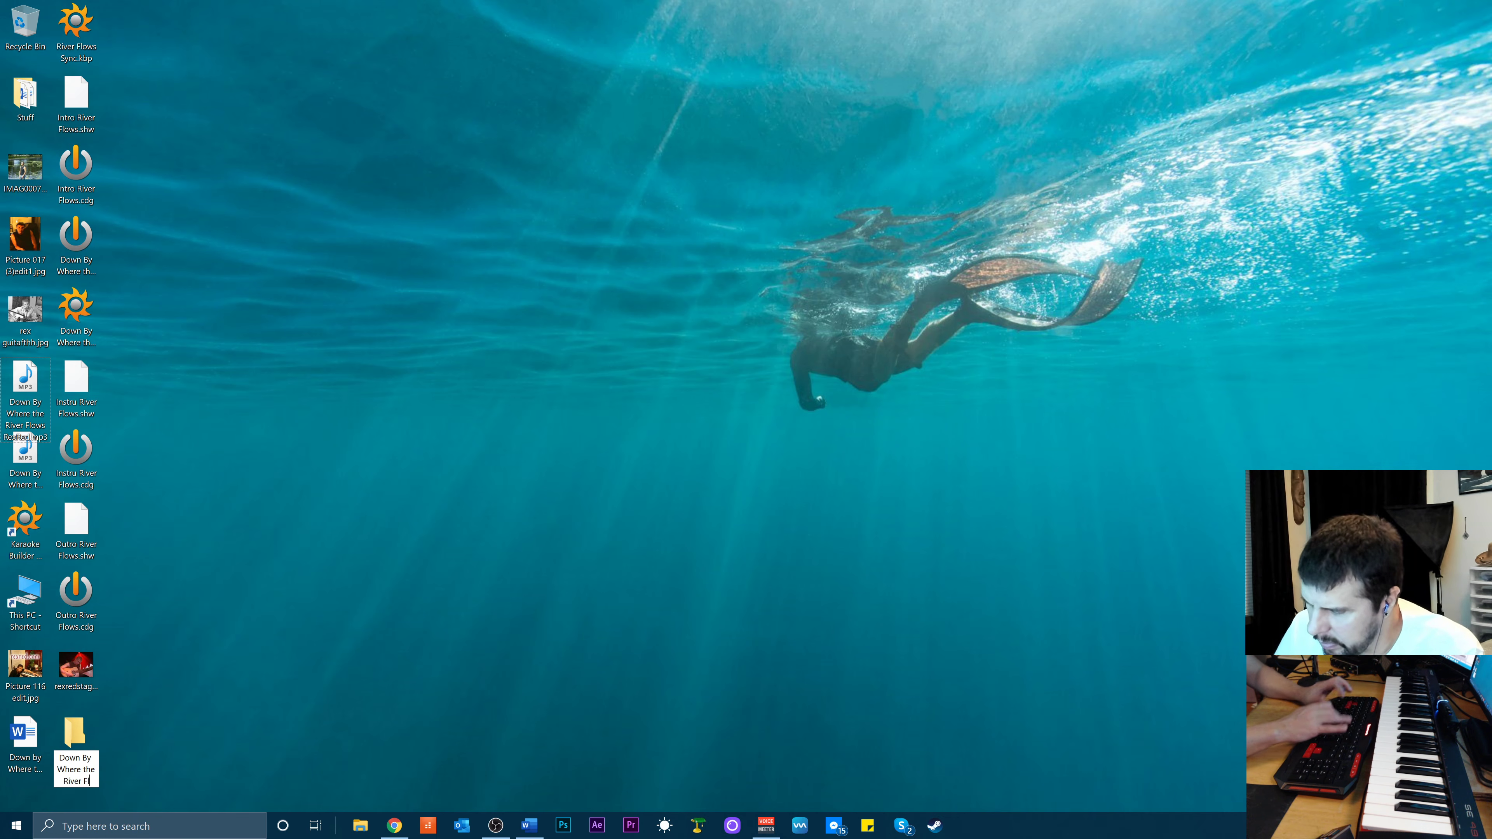
text(ows Karao)
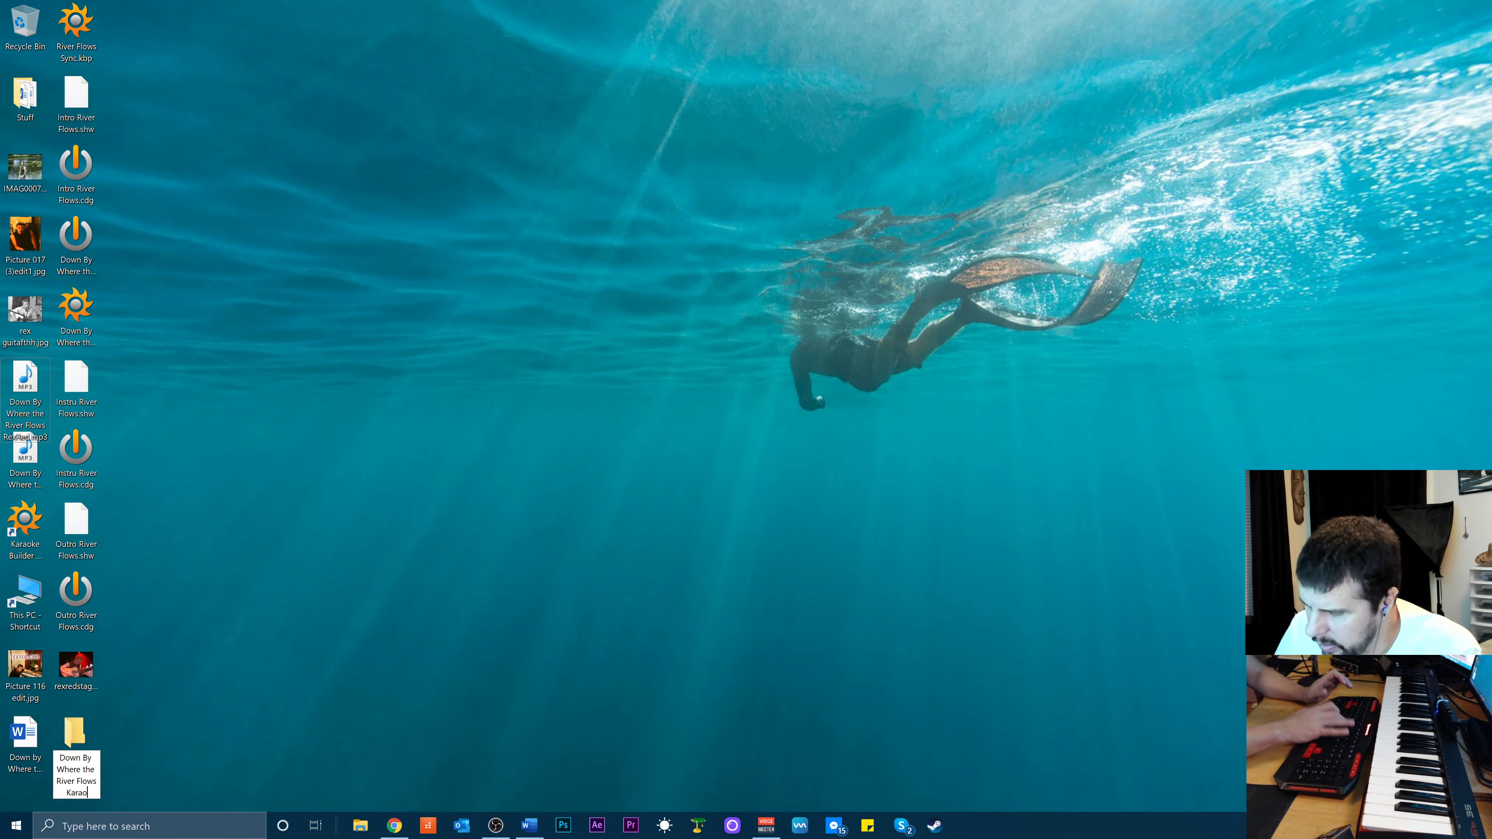
text(ke)
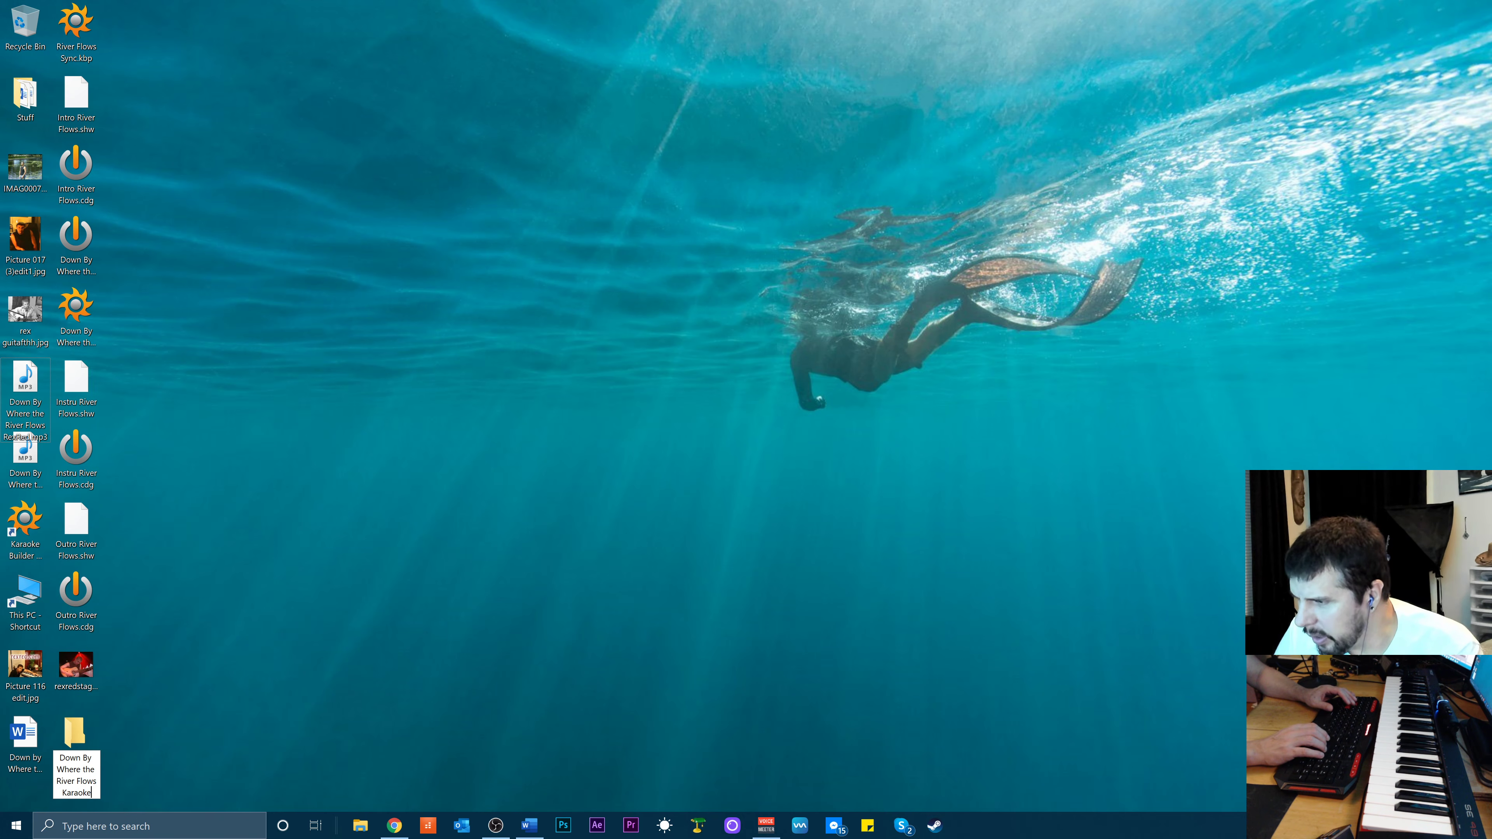
key(Return)
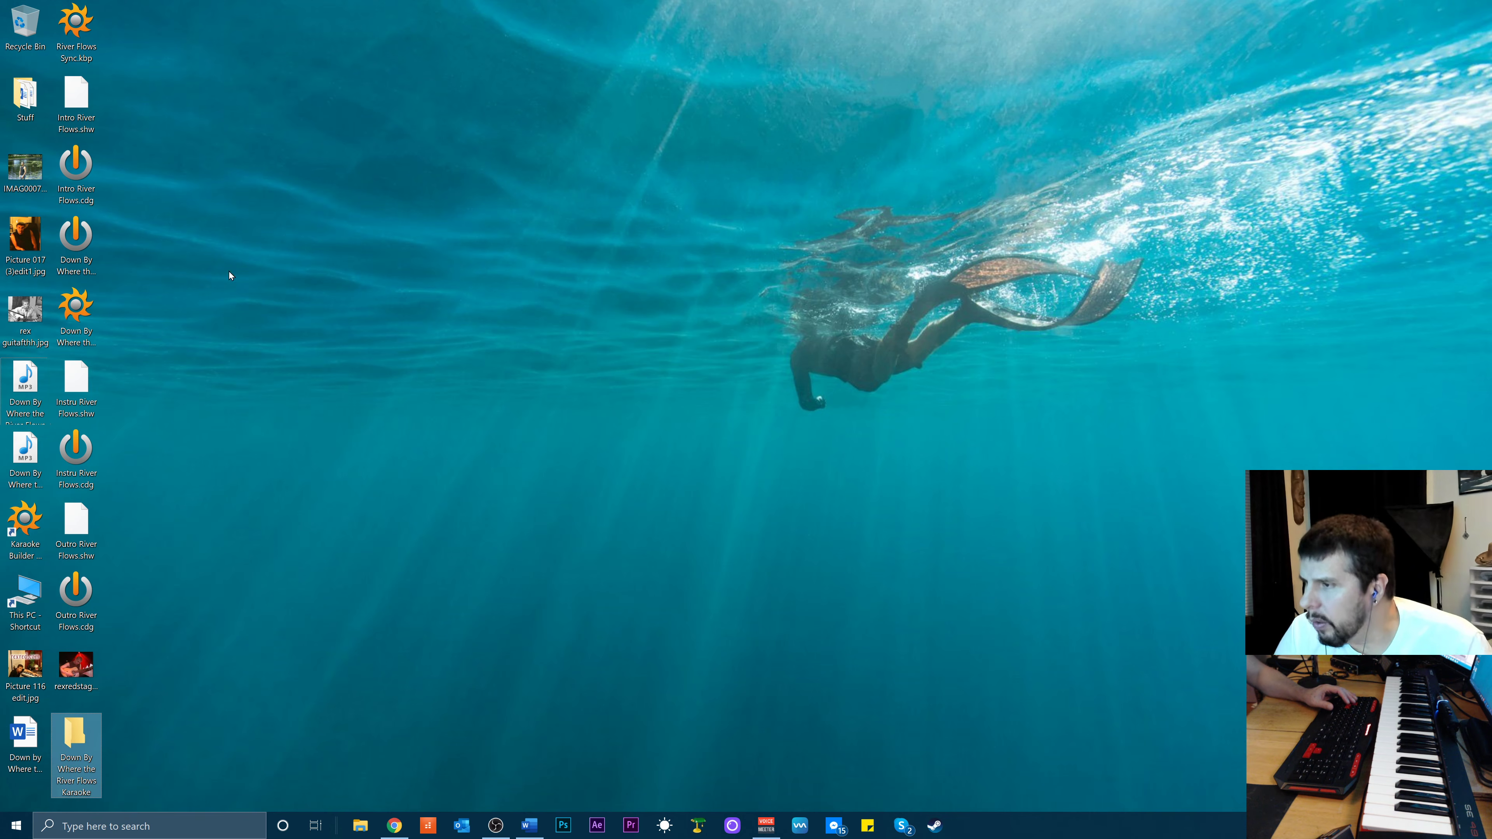
Move Down By Where the River Flows RexRed.cdg from the desktop into the Down By Where the River Flows Karaoke folder
click(80, 310)
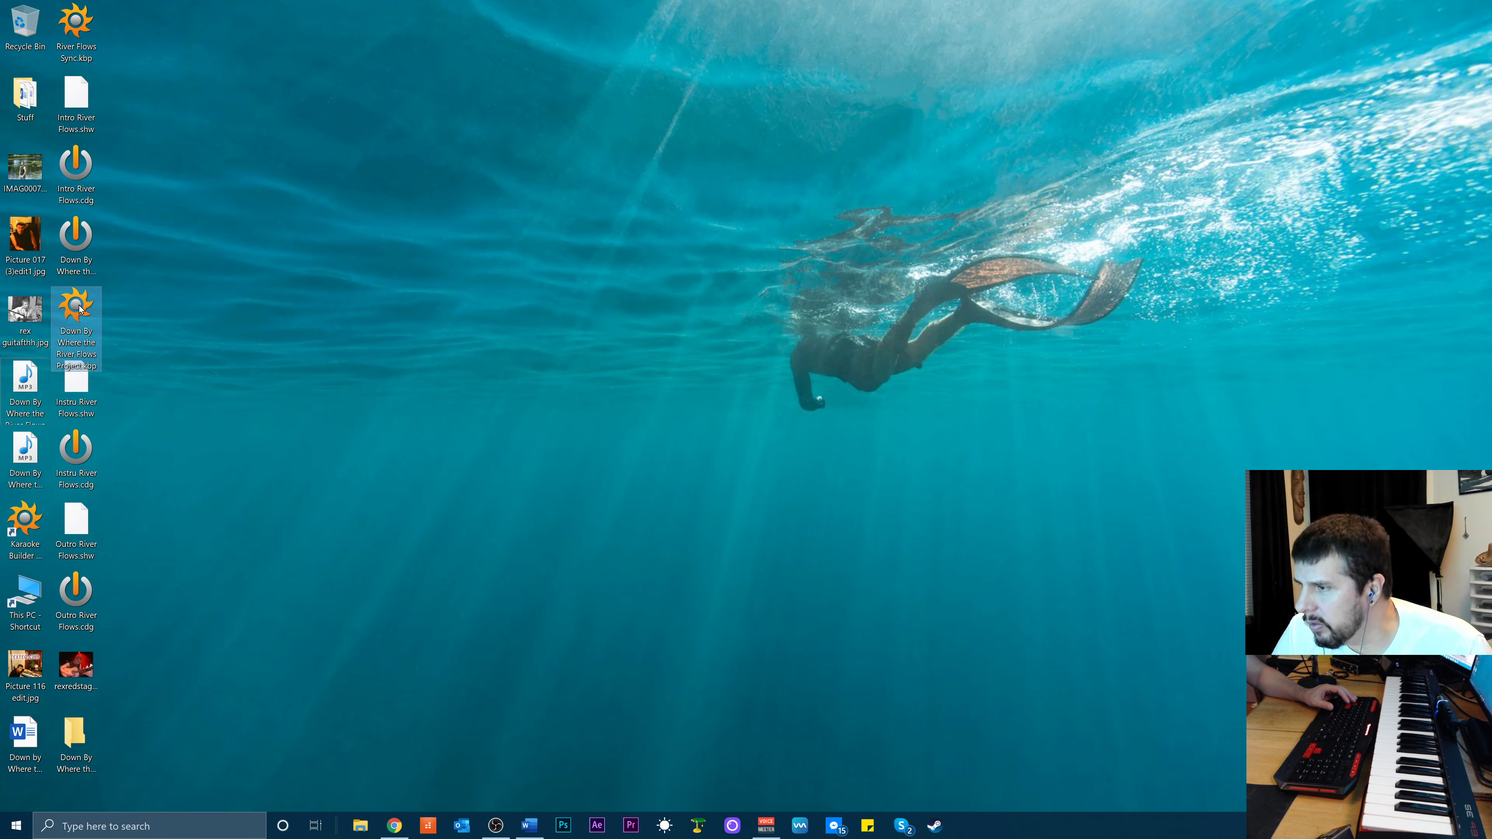
click(77, 452)
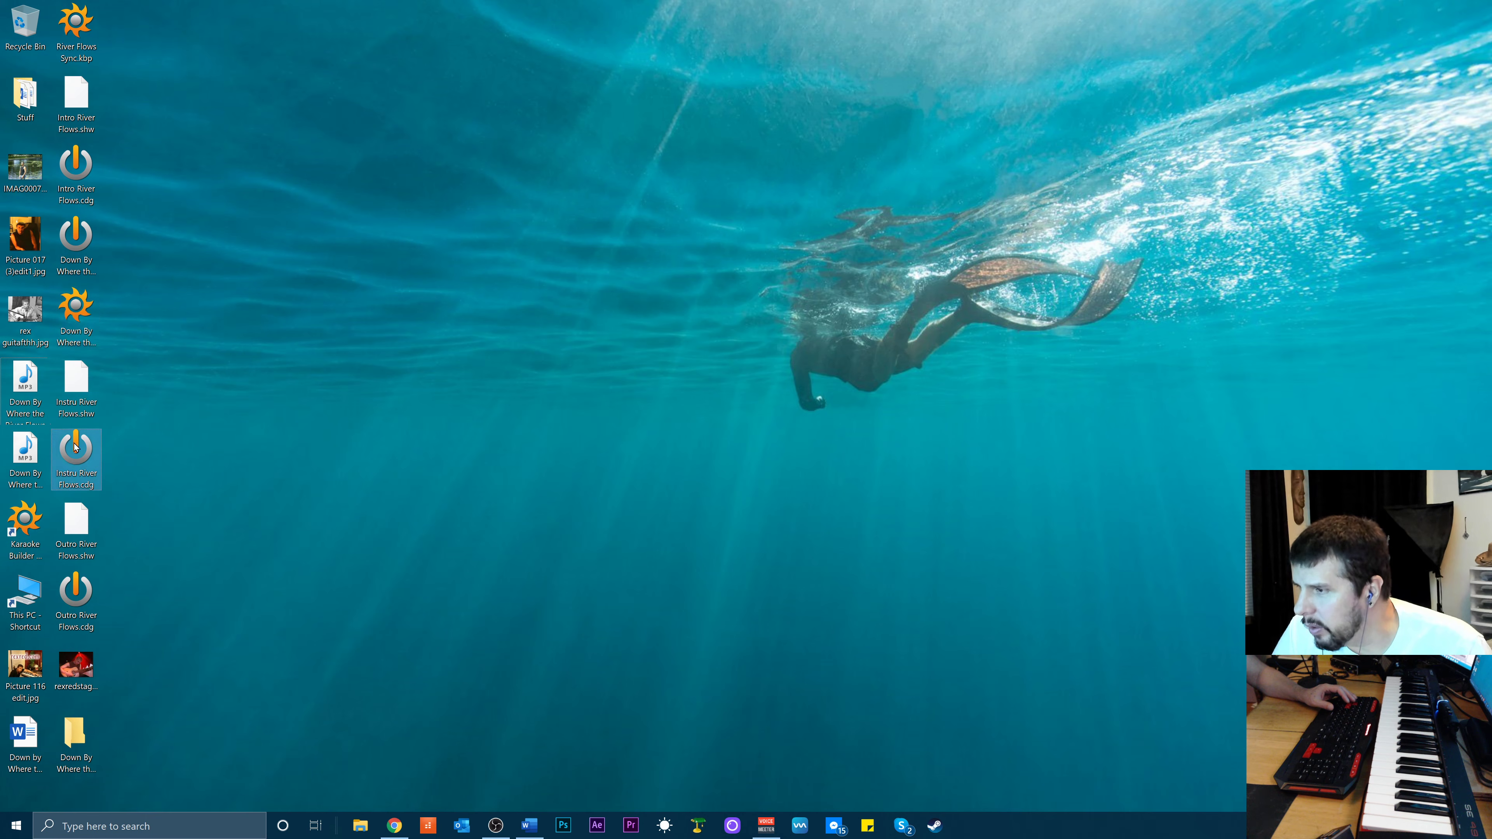
ctrl+click(62, 227)
click(71, 244)
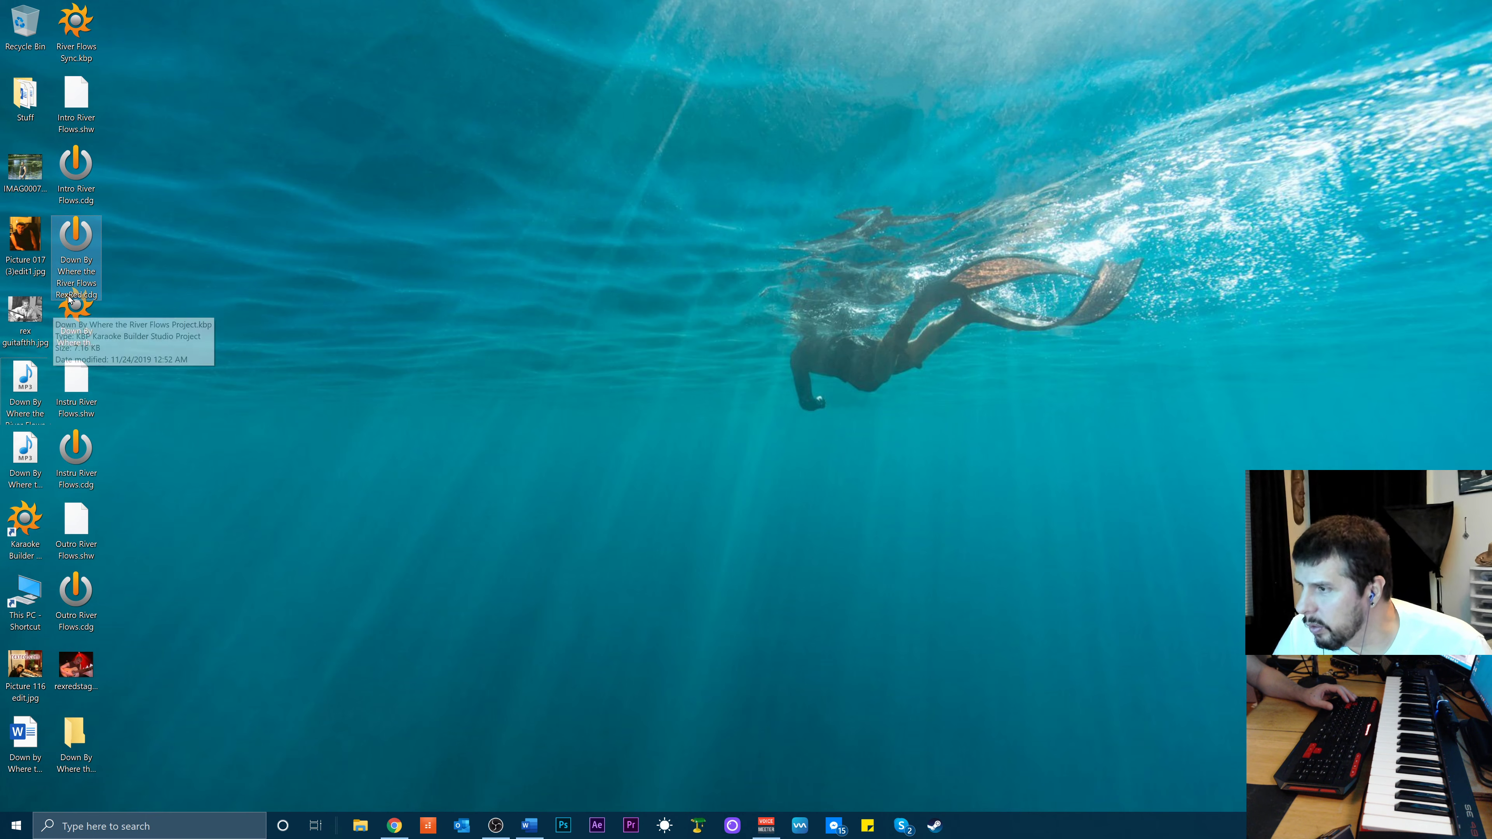
drag(86, 226, 82, 729)
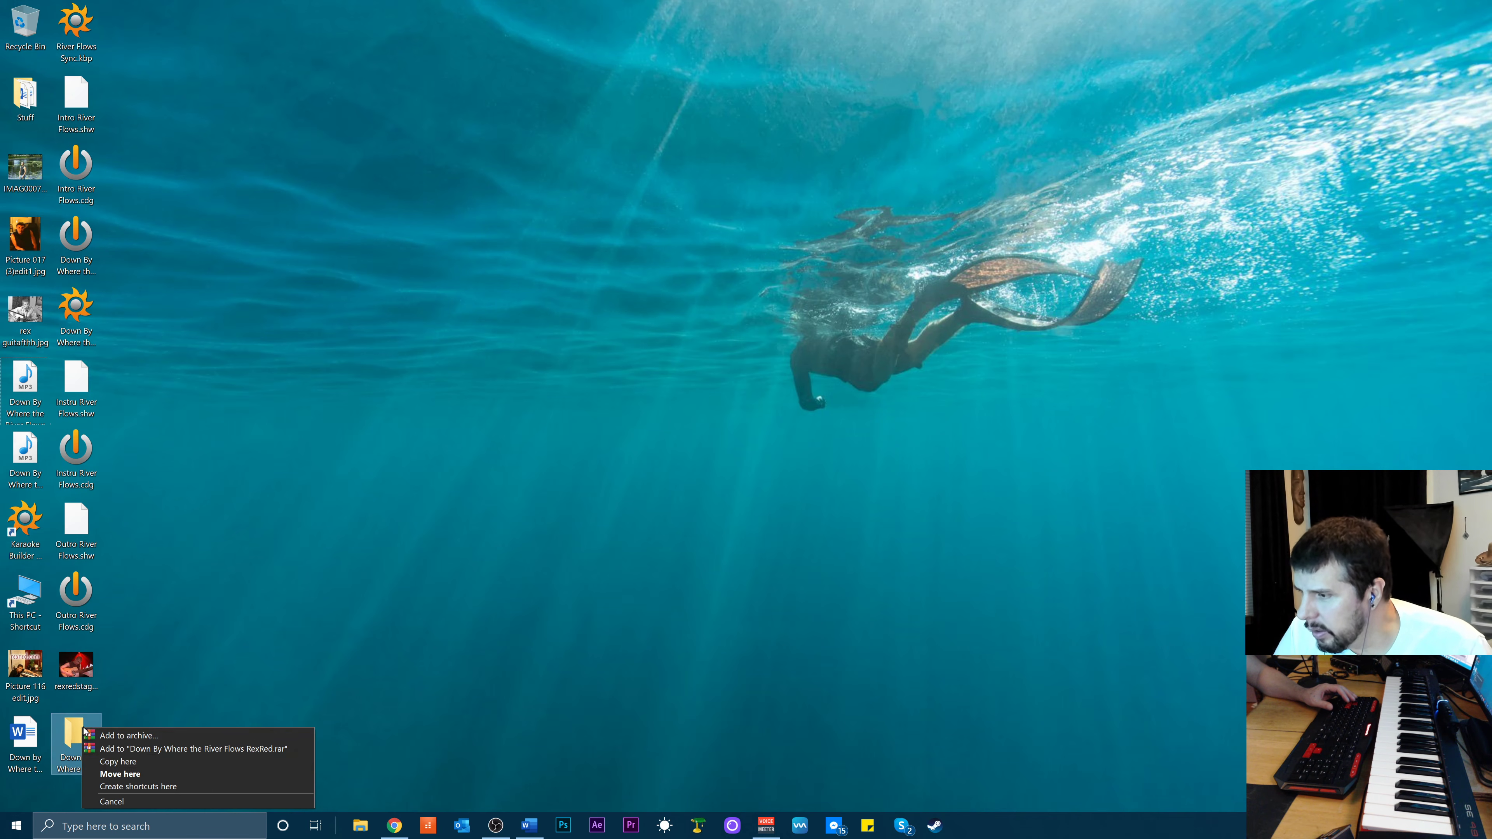
click(119, 774)
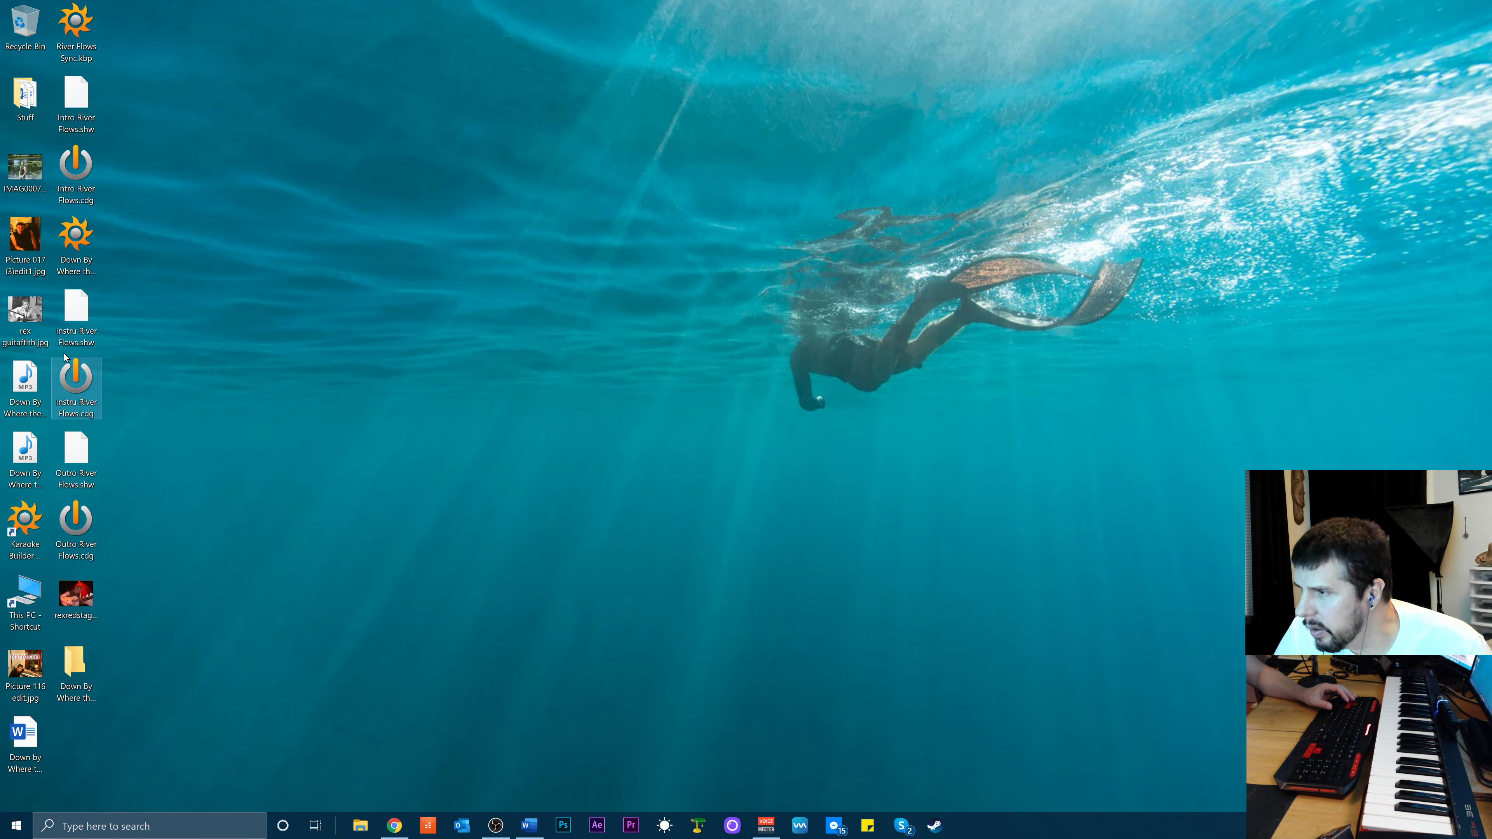
Move Down By Where the River Flows RexRed.mp3 from the desktop into the same karaoke folder
click(27, 385)
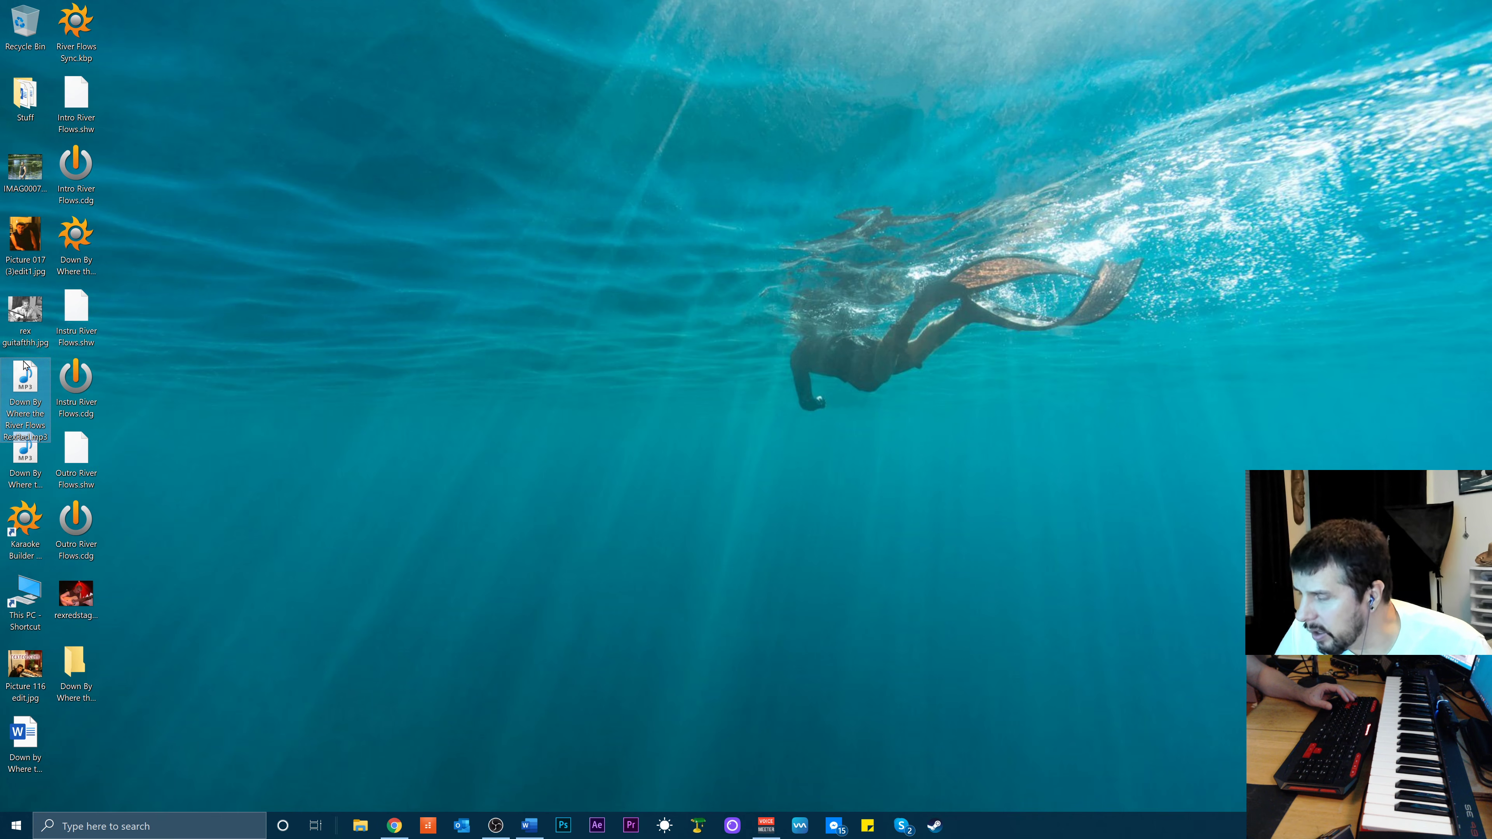
drag(21, 388, 69, 680)
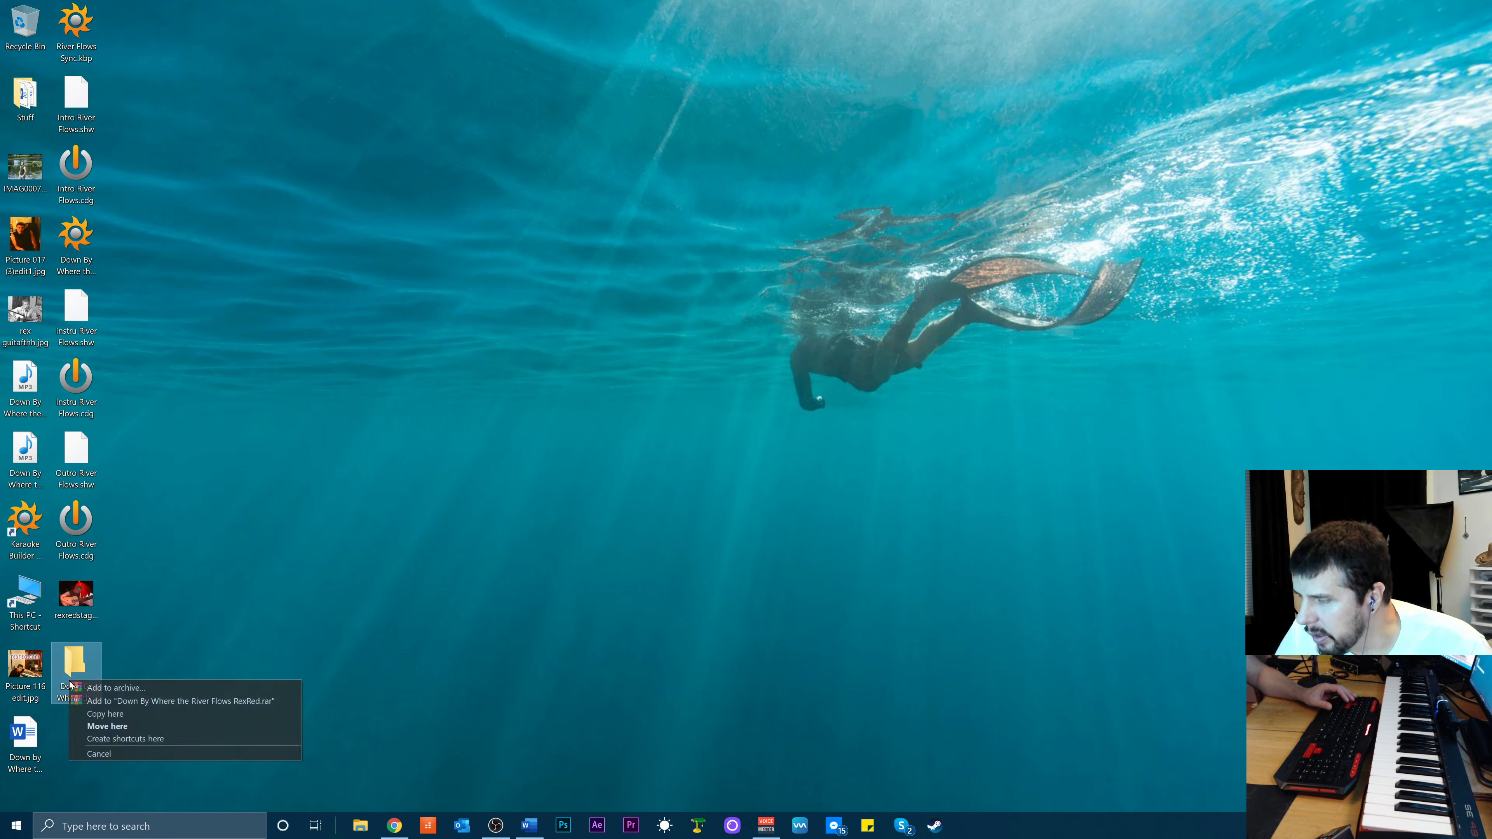
click(105, 727)
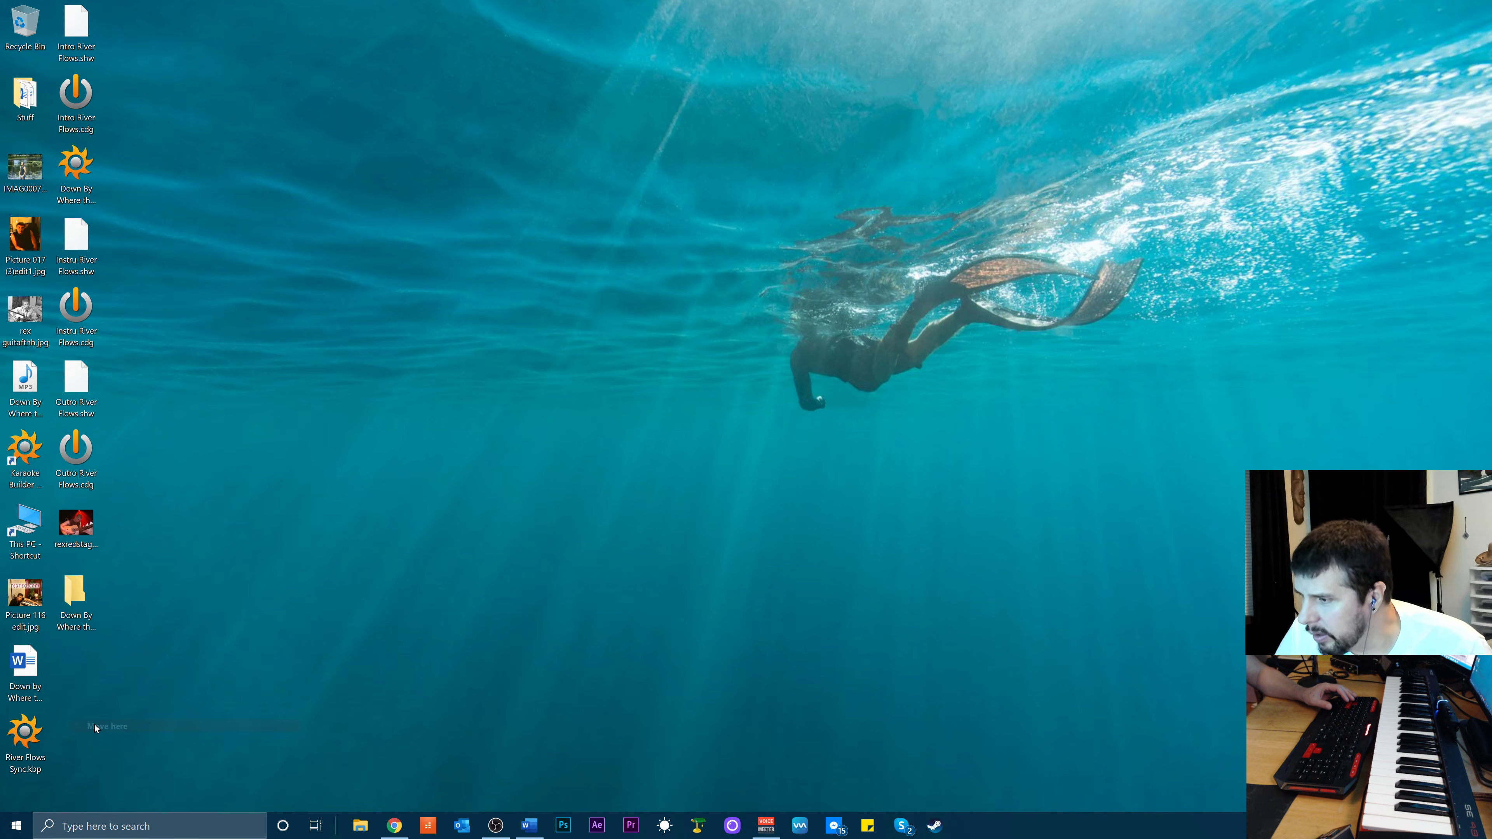
Open the karaoke folder, widen the Name column to show the full file names, and select the CDG file
double_click(70, 610)
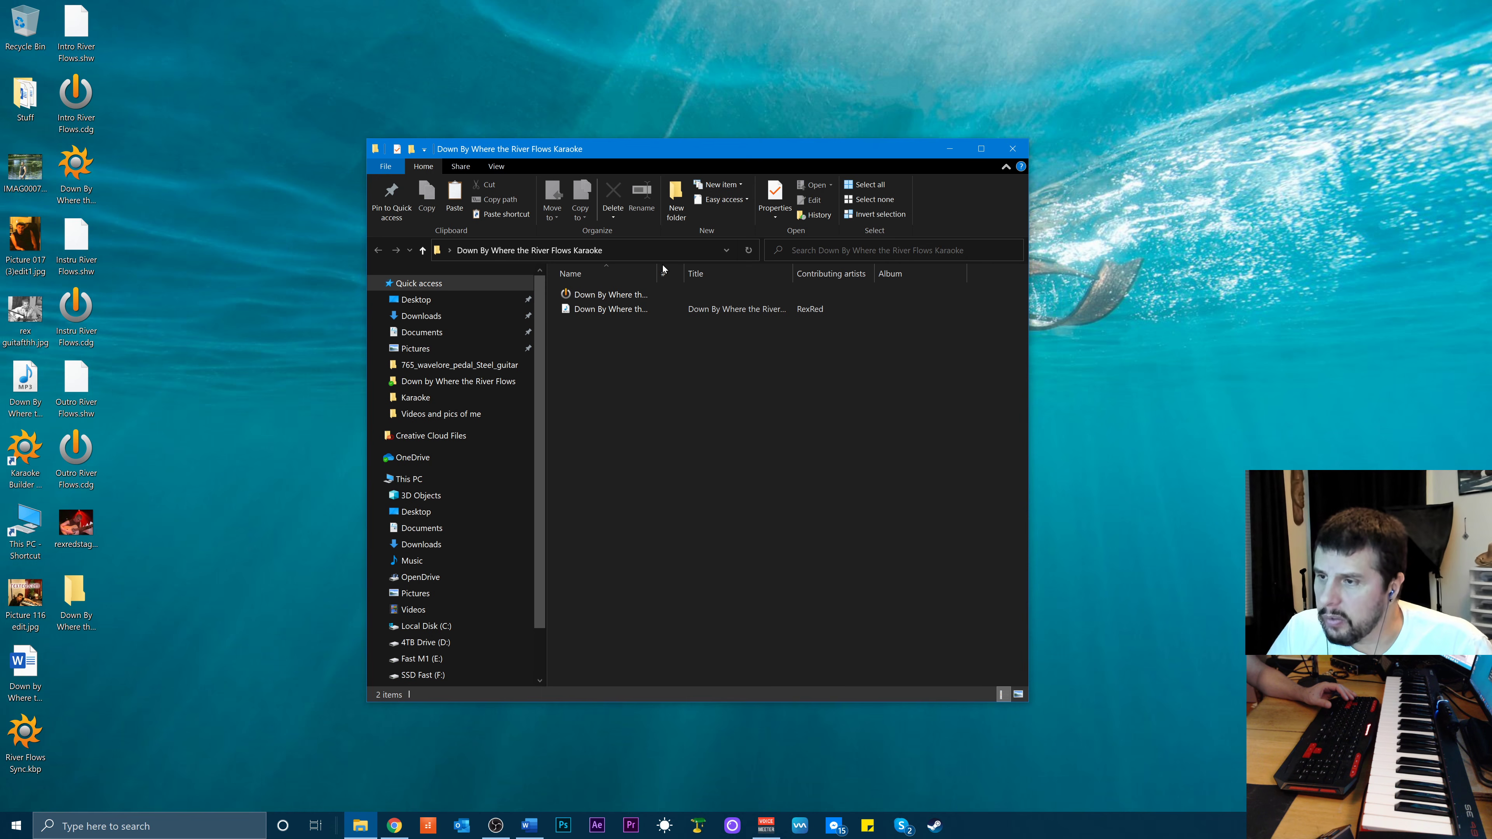
drag(656, 280, 808, 281)
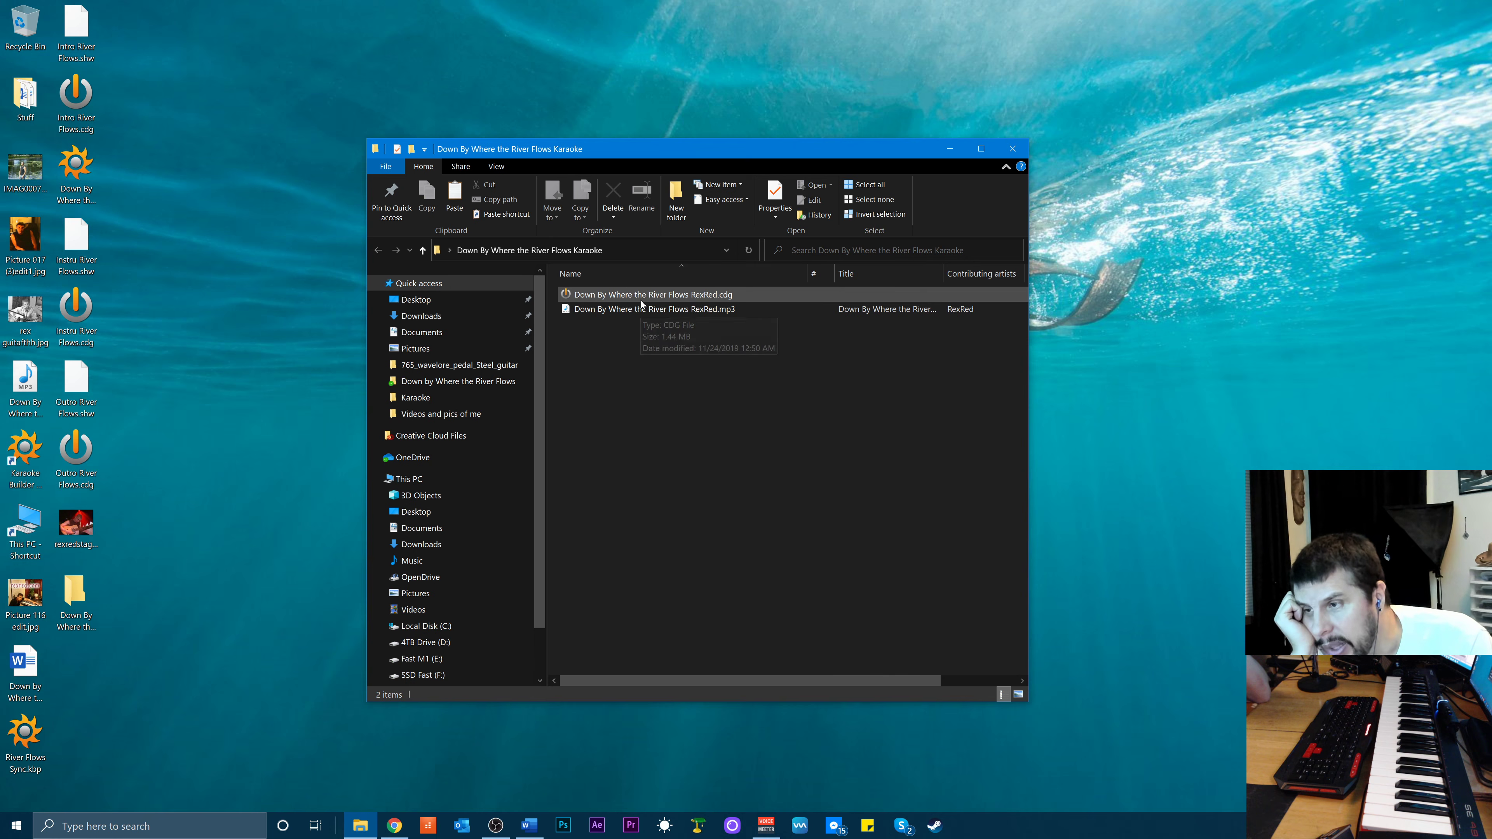
click(615, 301)
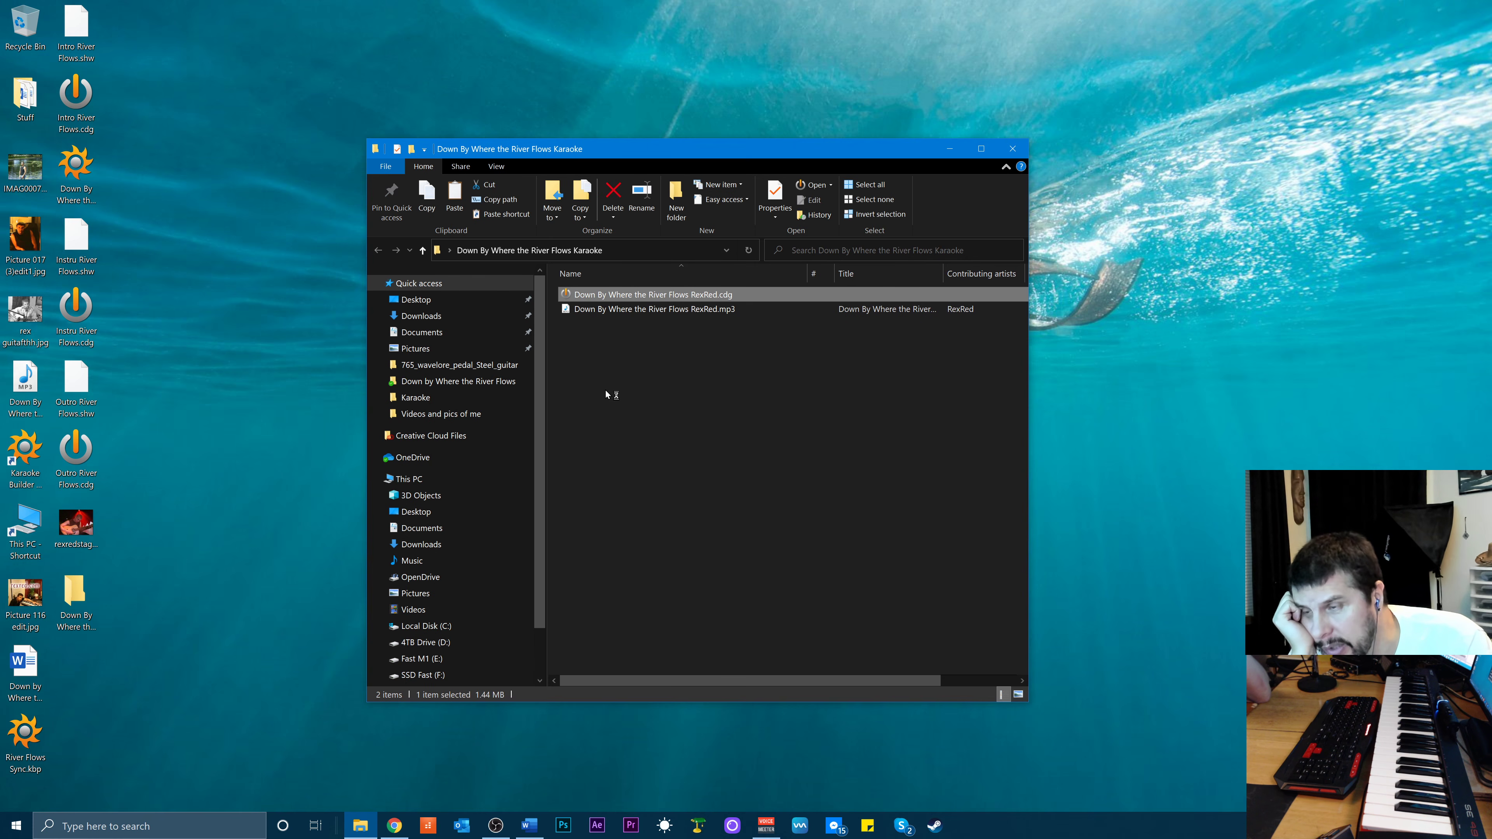